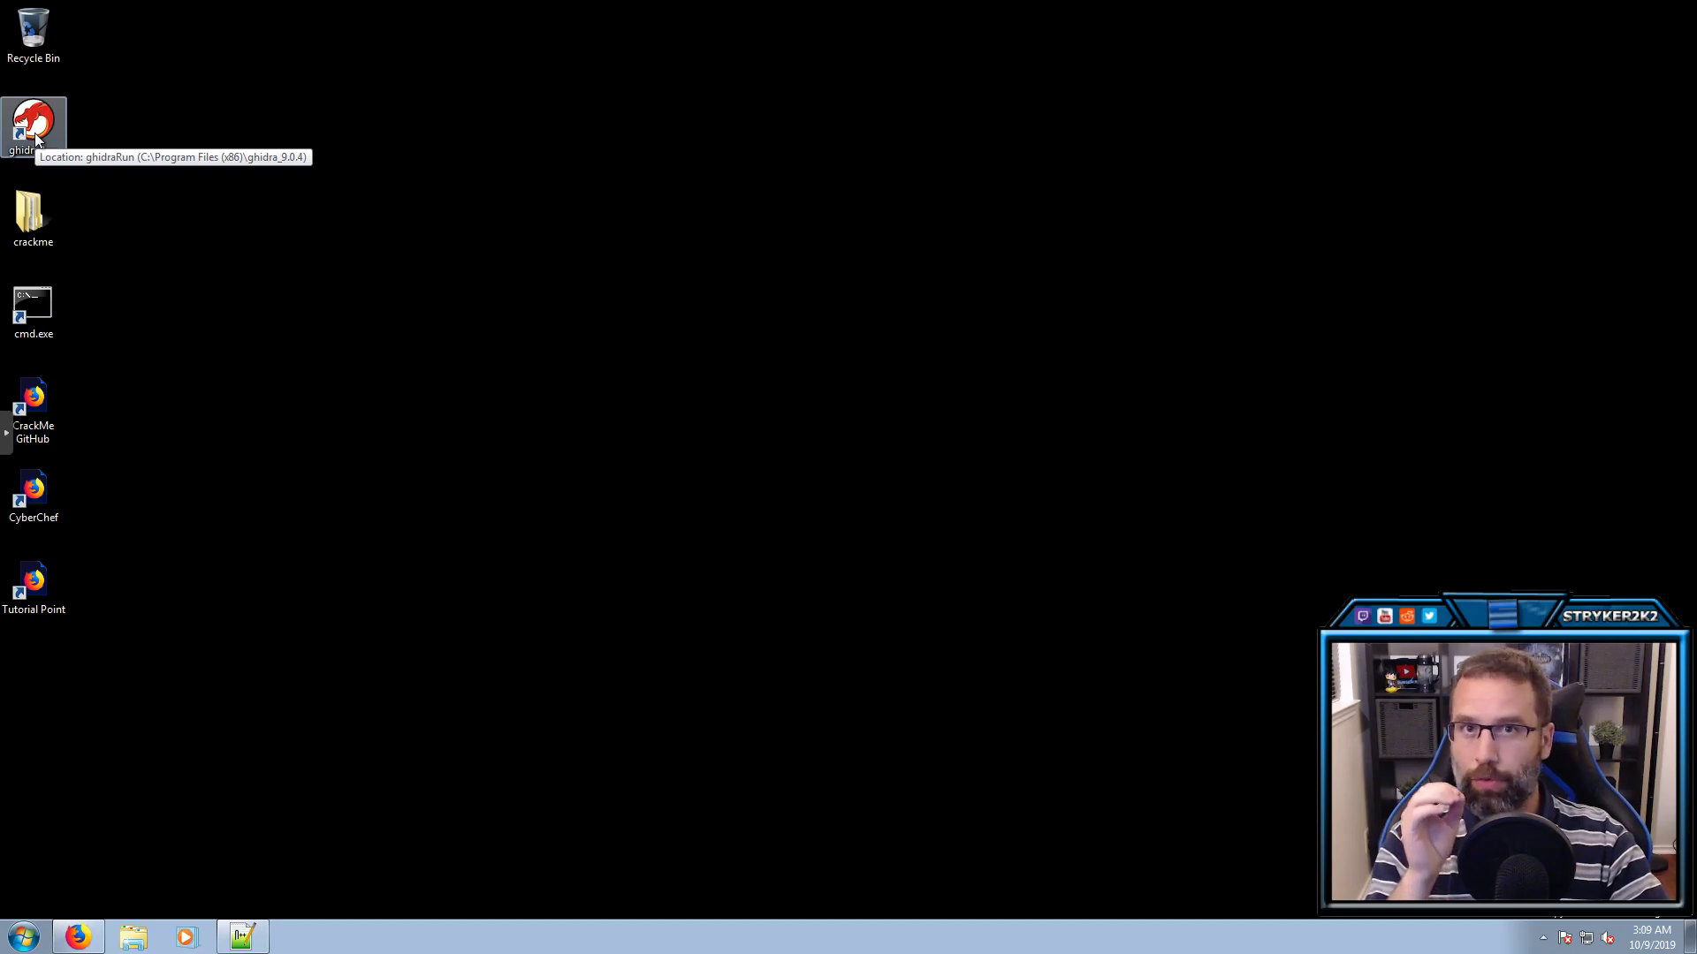
Launch Ghidra and open the crackme.gpr project, checking its executables crackme0x00 through crackme0x04
{"action": "double_click", "coordinate": [35, 132]}
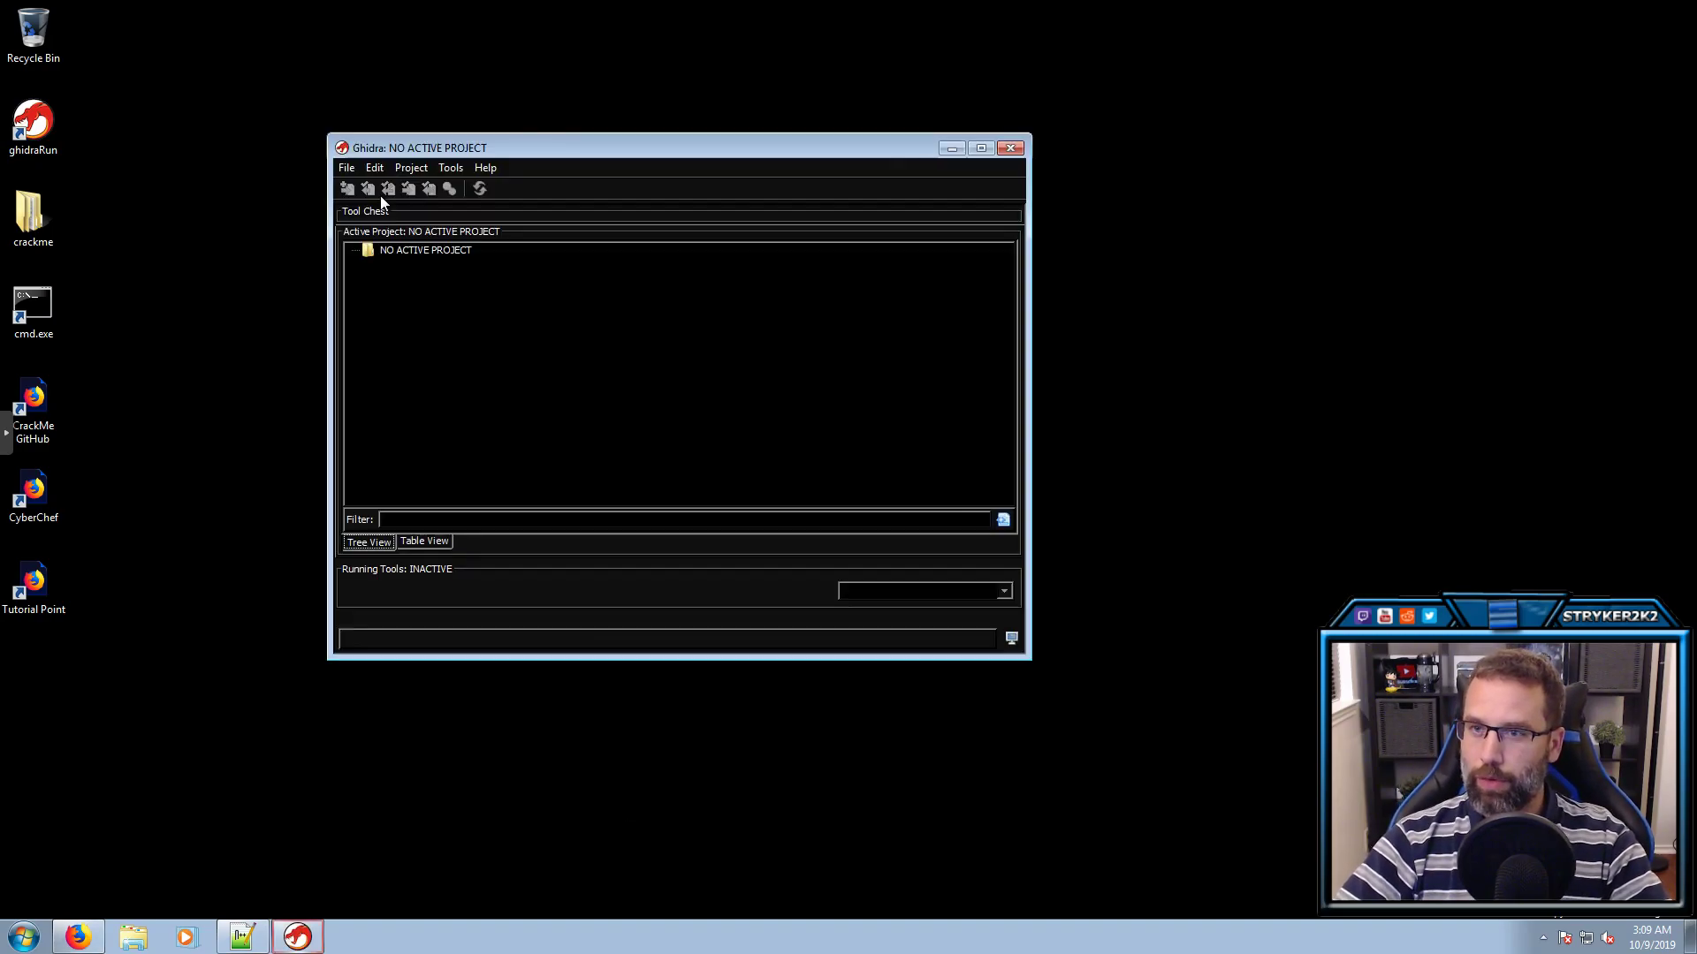
{"action": "left_click", "coordinate": [347, 167]}
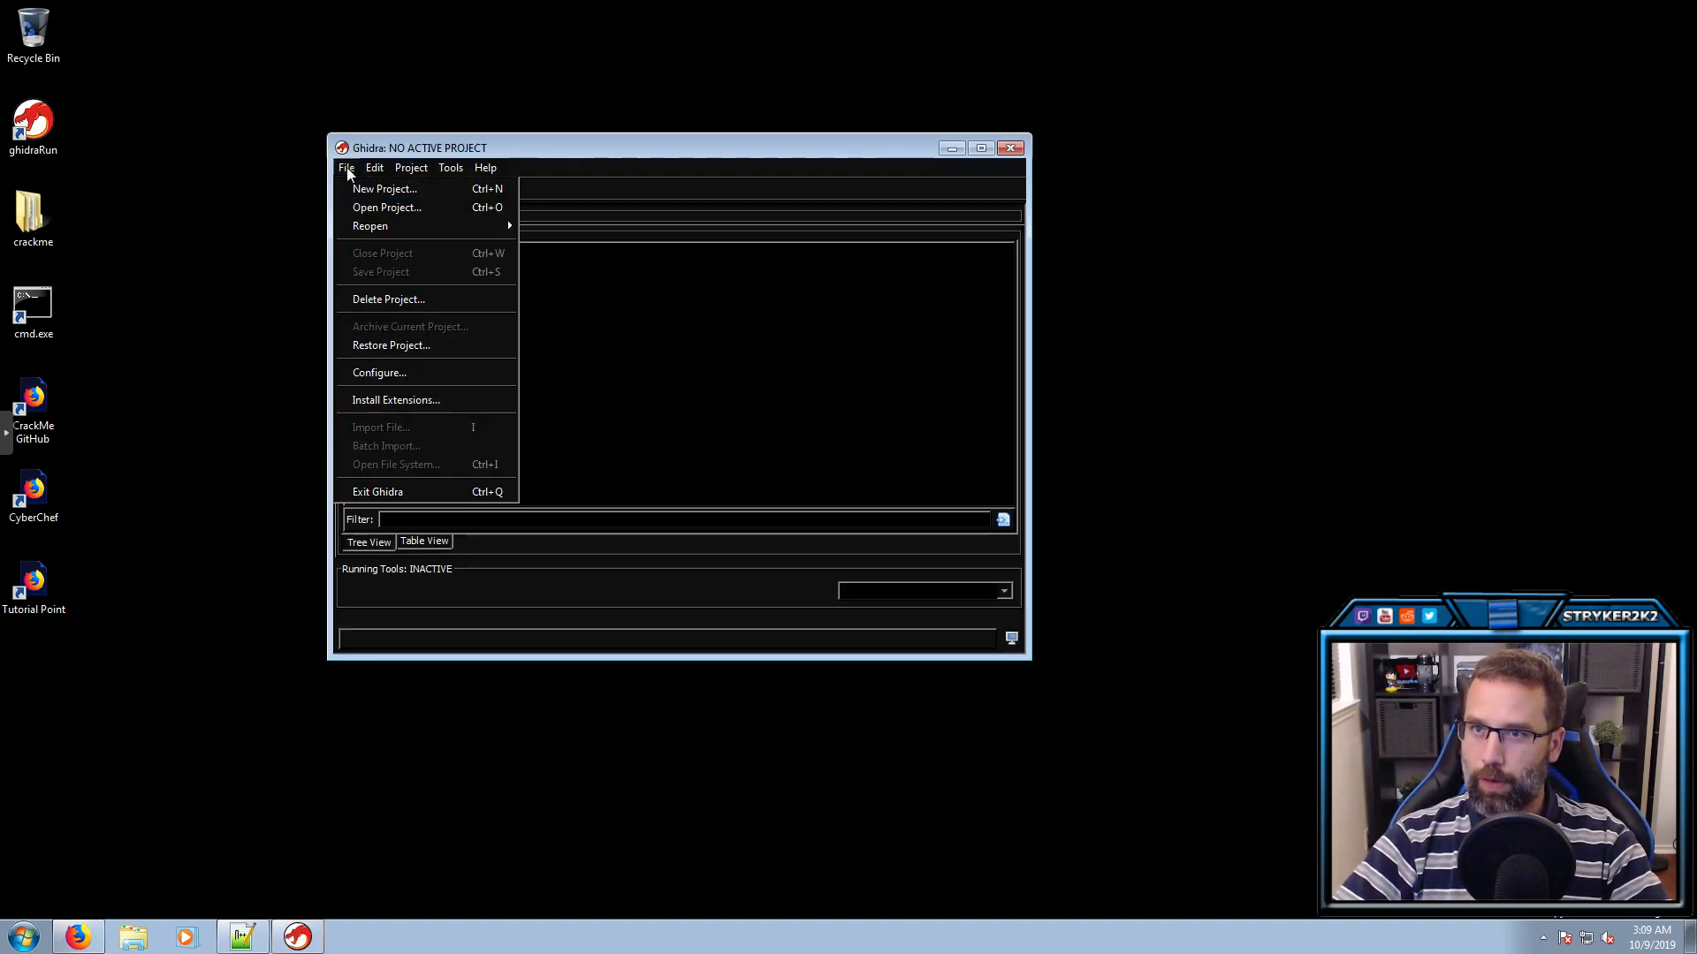
{"action": "left_click", "coordinate": [369, 207]}
{"action": "left_click", "coordinate": [550, 298]}
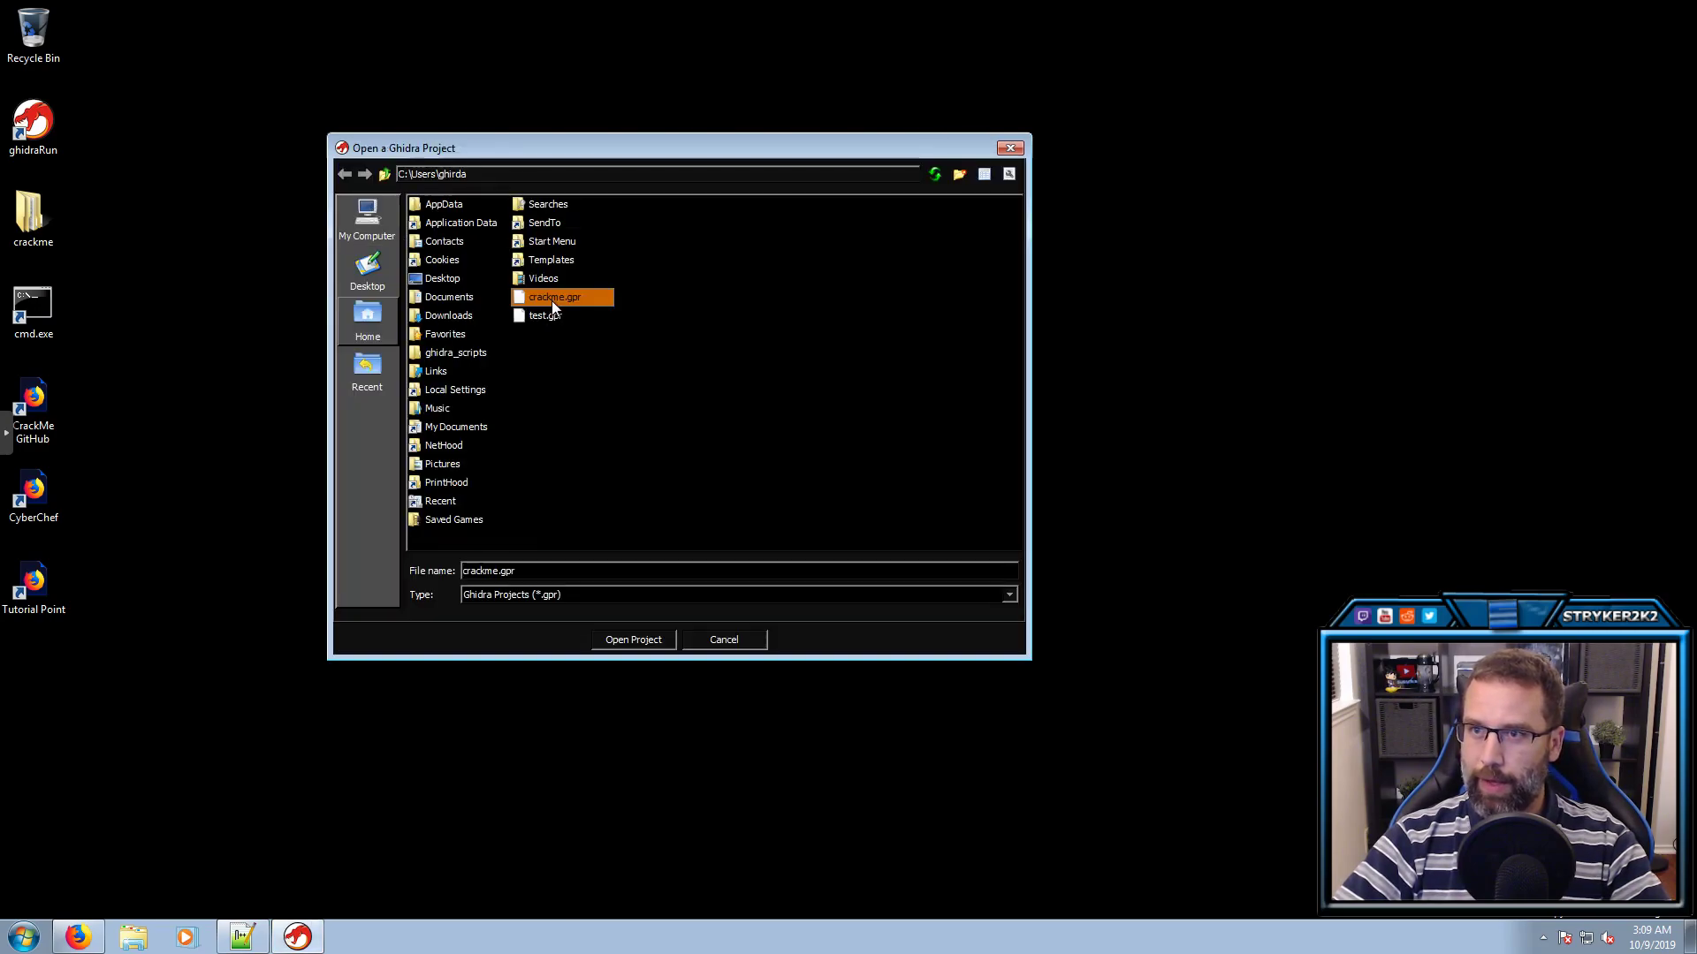
{"action": "left_click", "coordinate": [633, 643]}
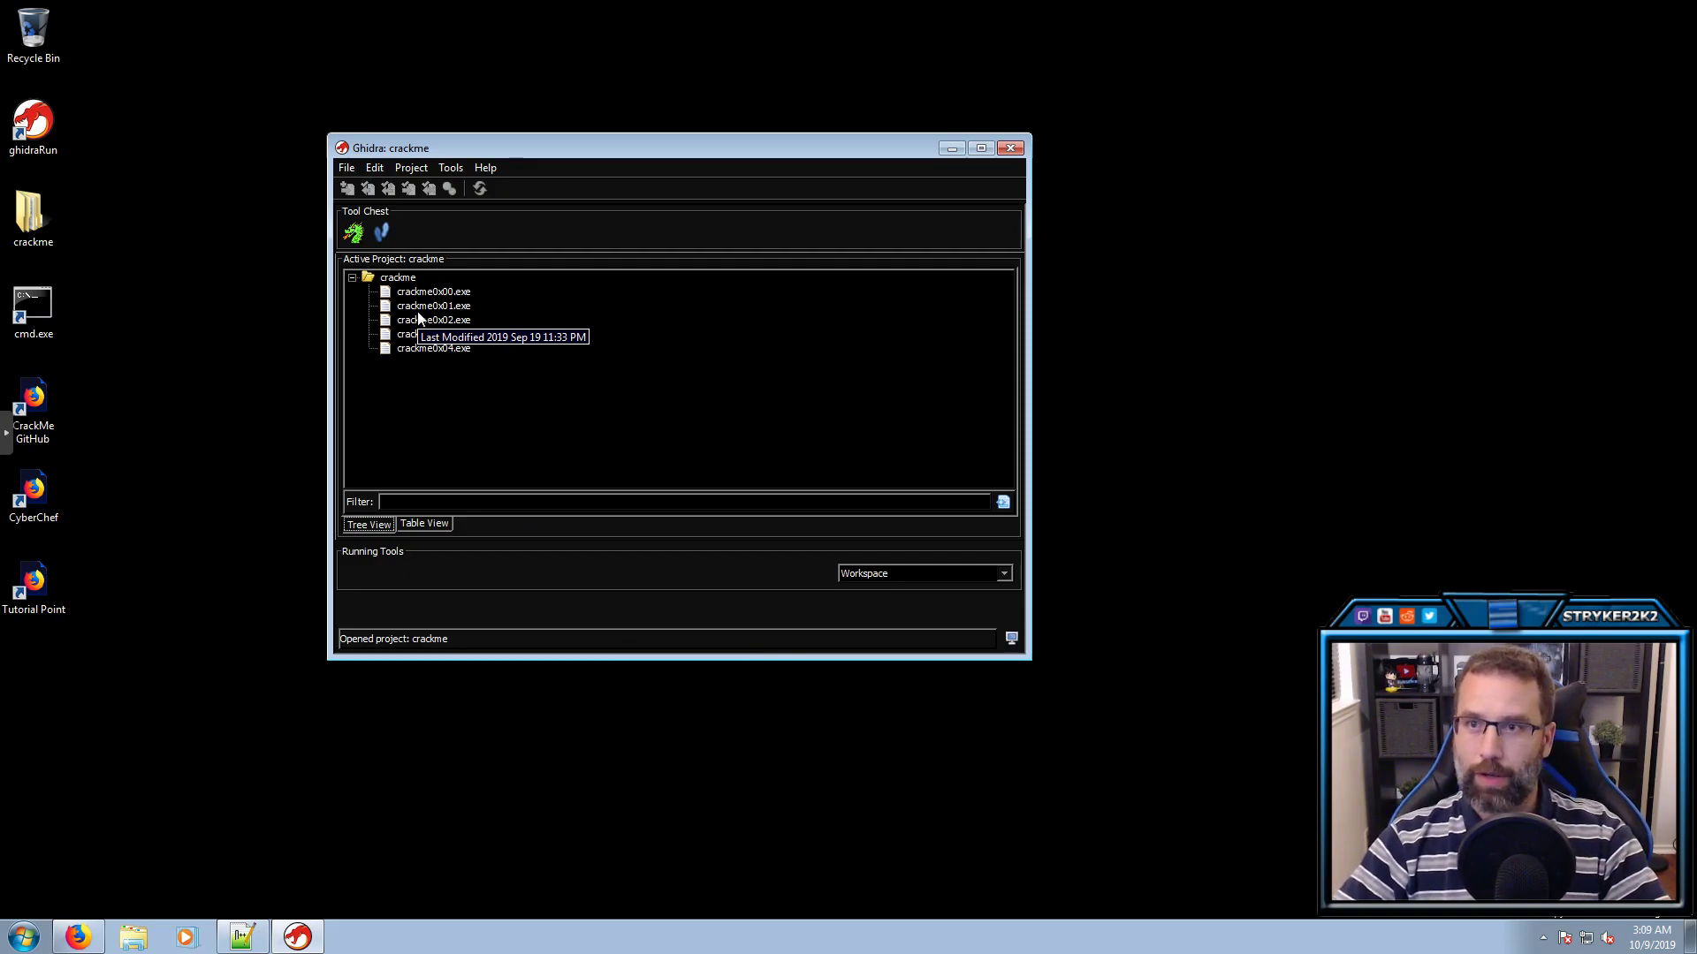
{"action": "left_click", "coordinate": [447, 293]}
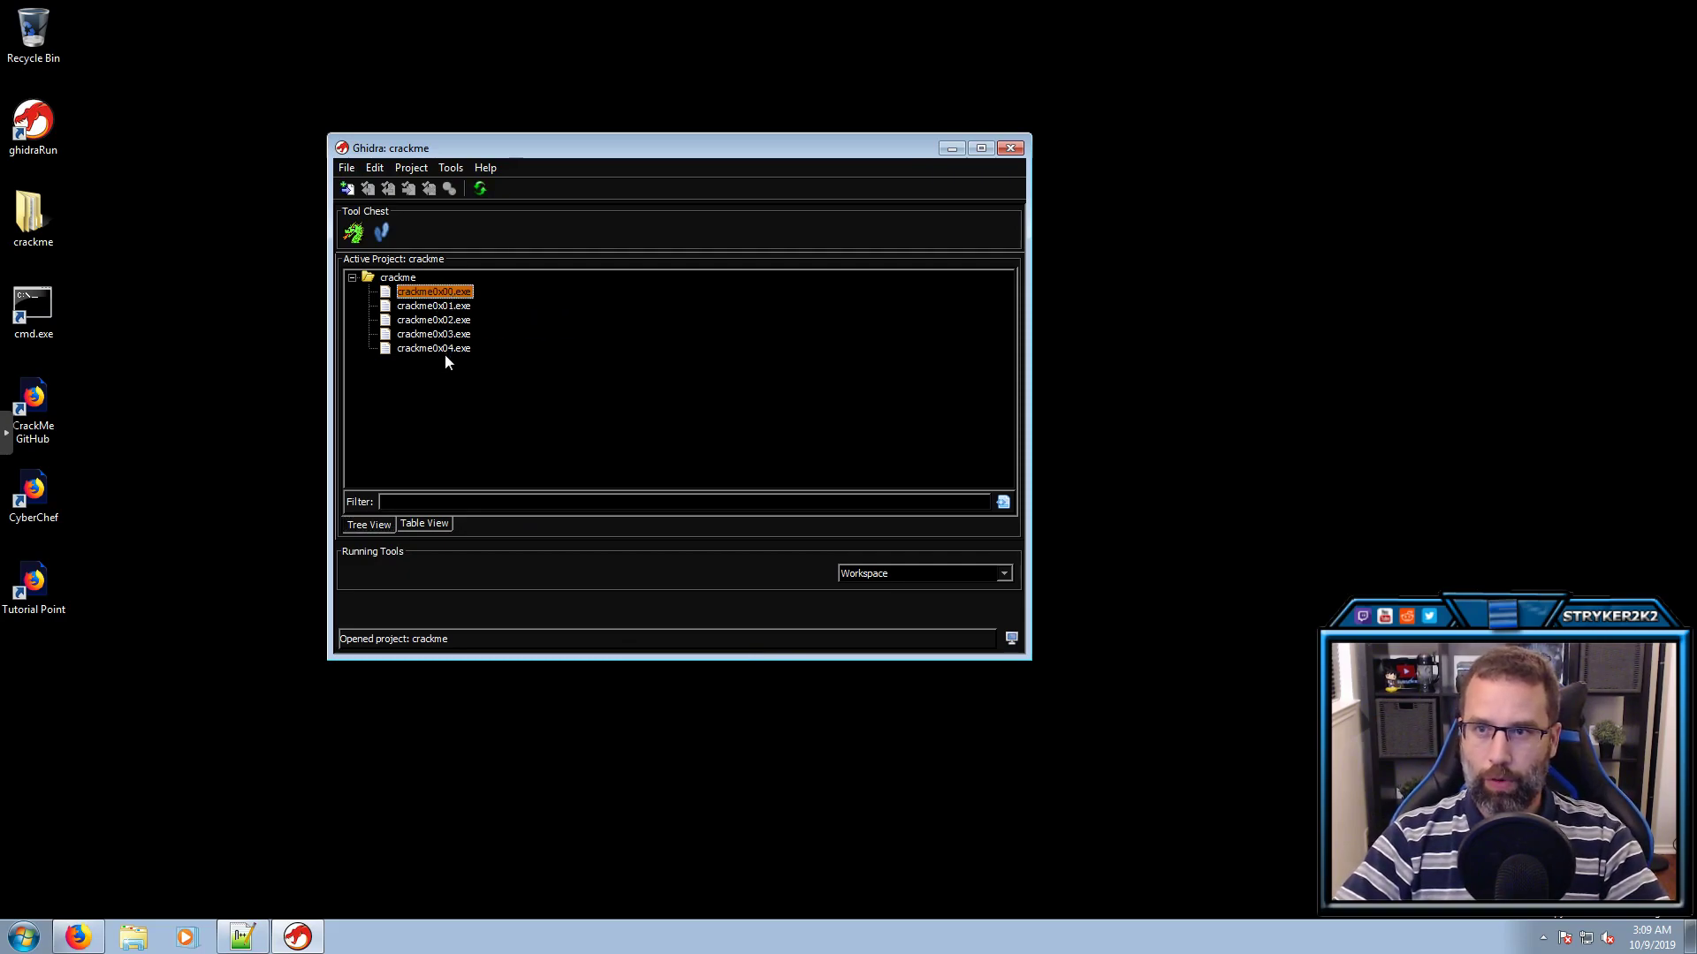
{"action": "left_click", "coordinate": [444, 350]}
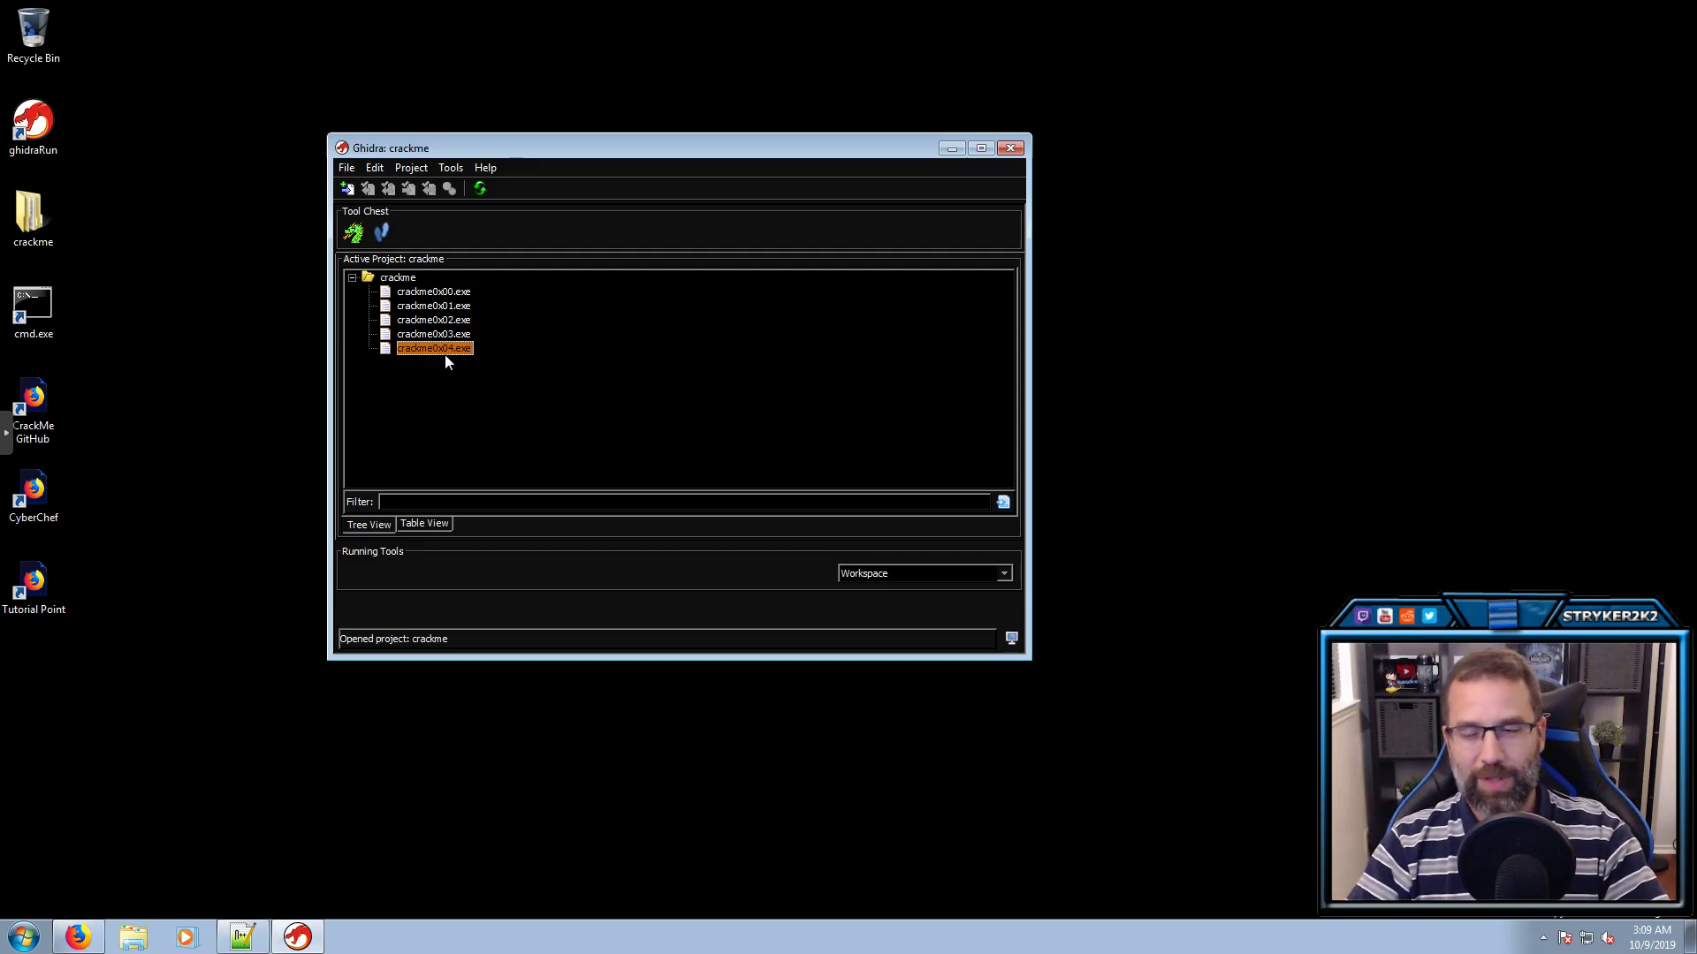
Start the New Project wizard, then cancel it
{"action": "left_click", "coordinate": [346, 168]}
{"action": "left_click", "coordinate": [362, 189]}
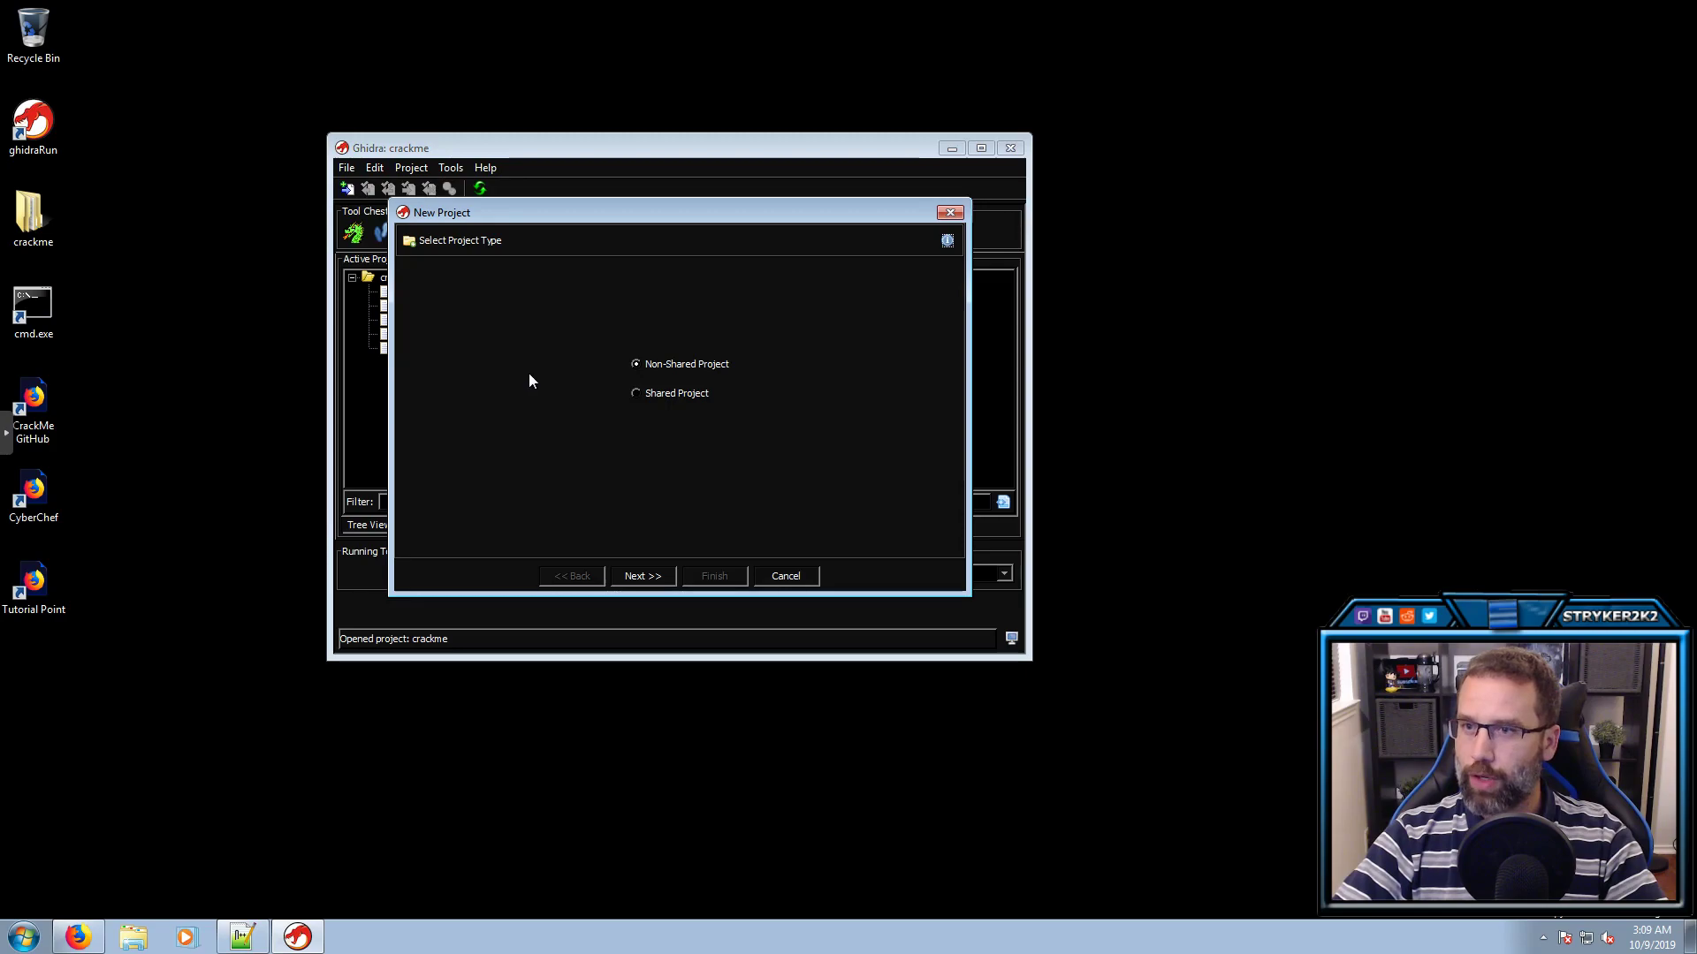
{"action": "left_click", "coordinate": [654, 575]}
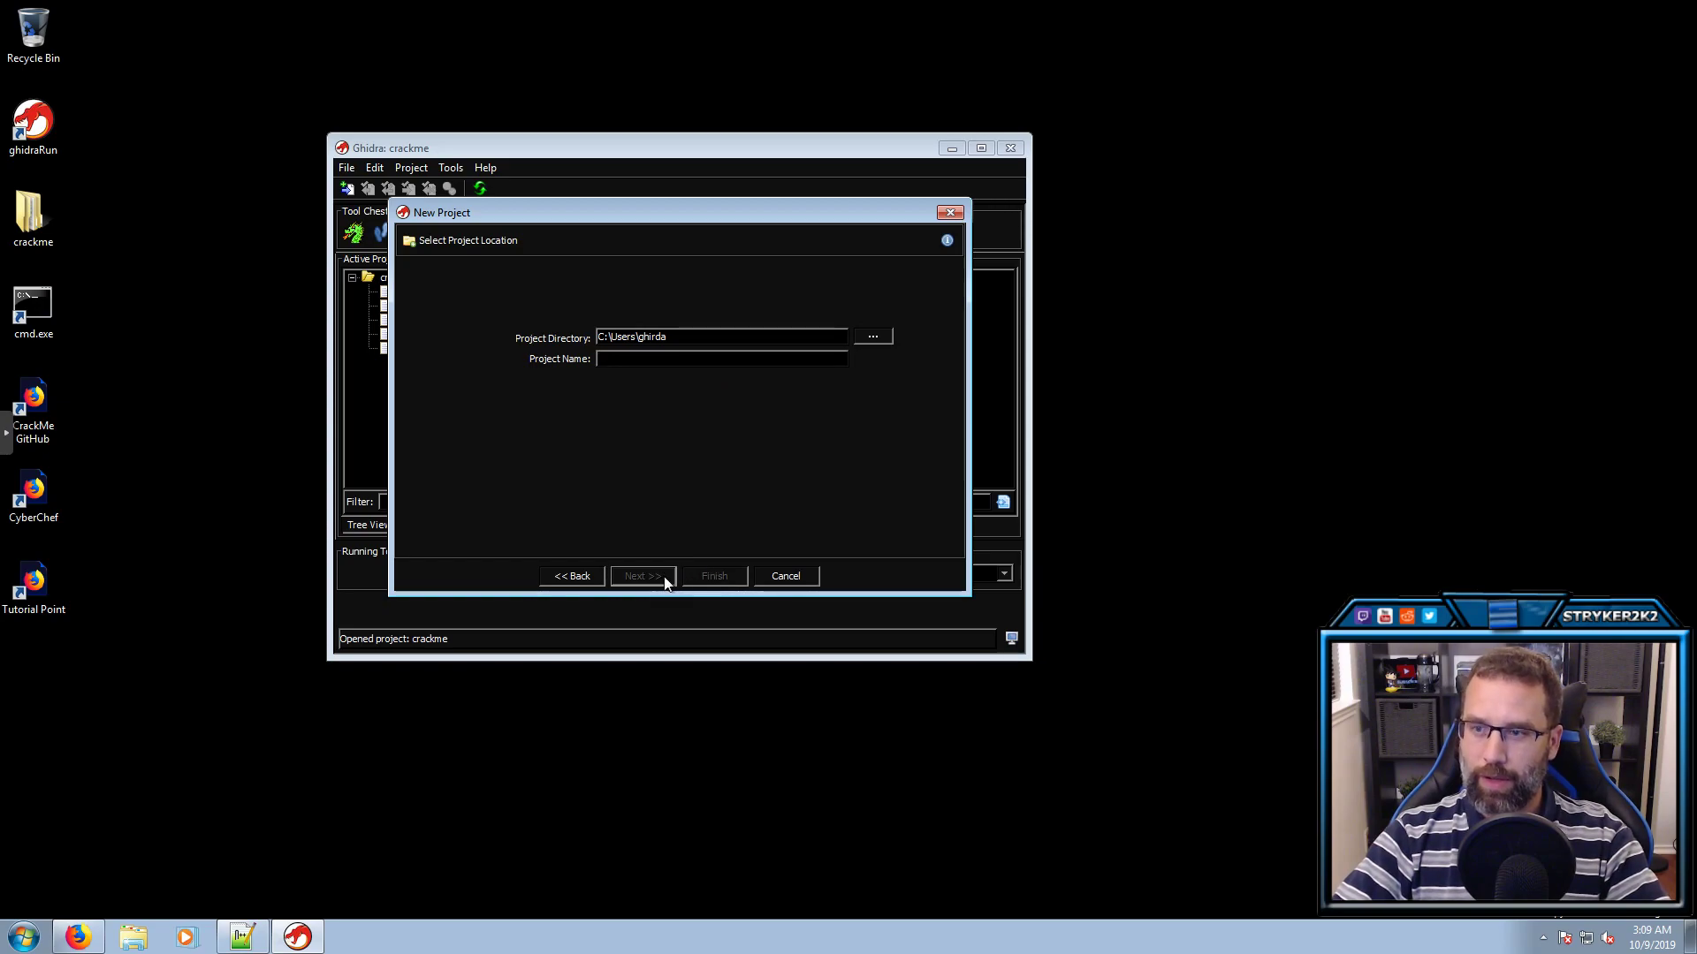
{"action": "left_click", "coordinate": [782, 580]}
Drag crackme0x05–crackme0x09.exe from the crackme\tutorial folder onto the crackme project tree
{"action": "double_click", "coordinate": [32, 216]}
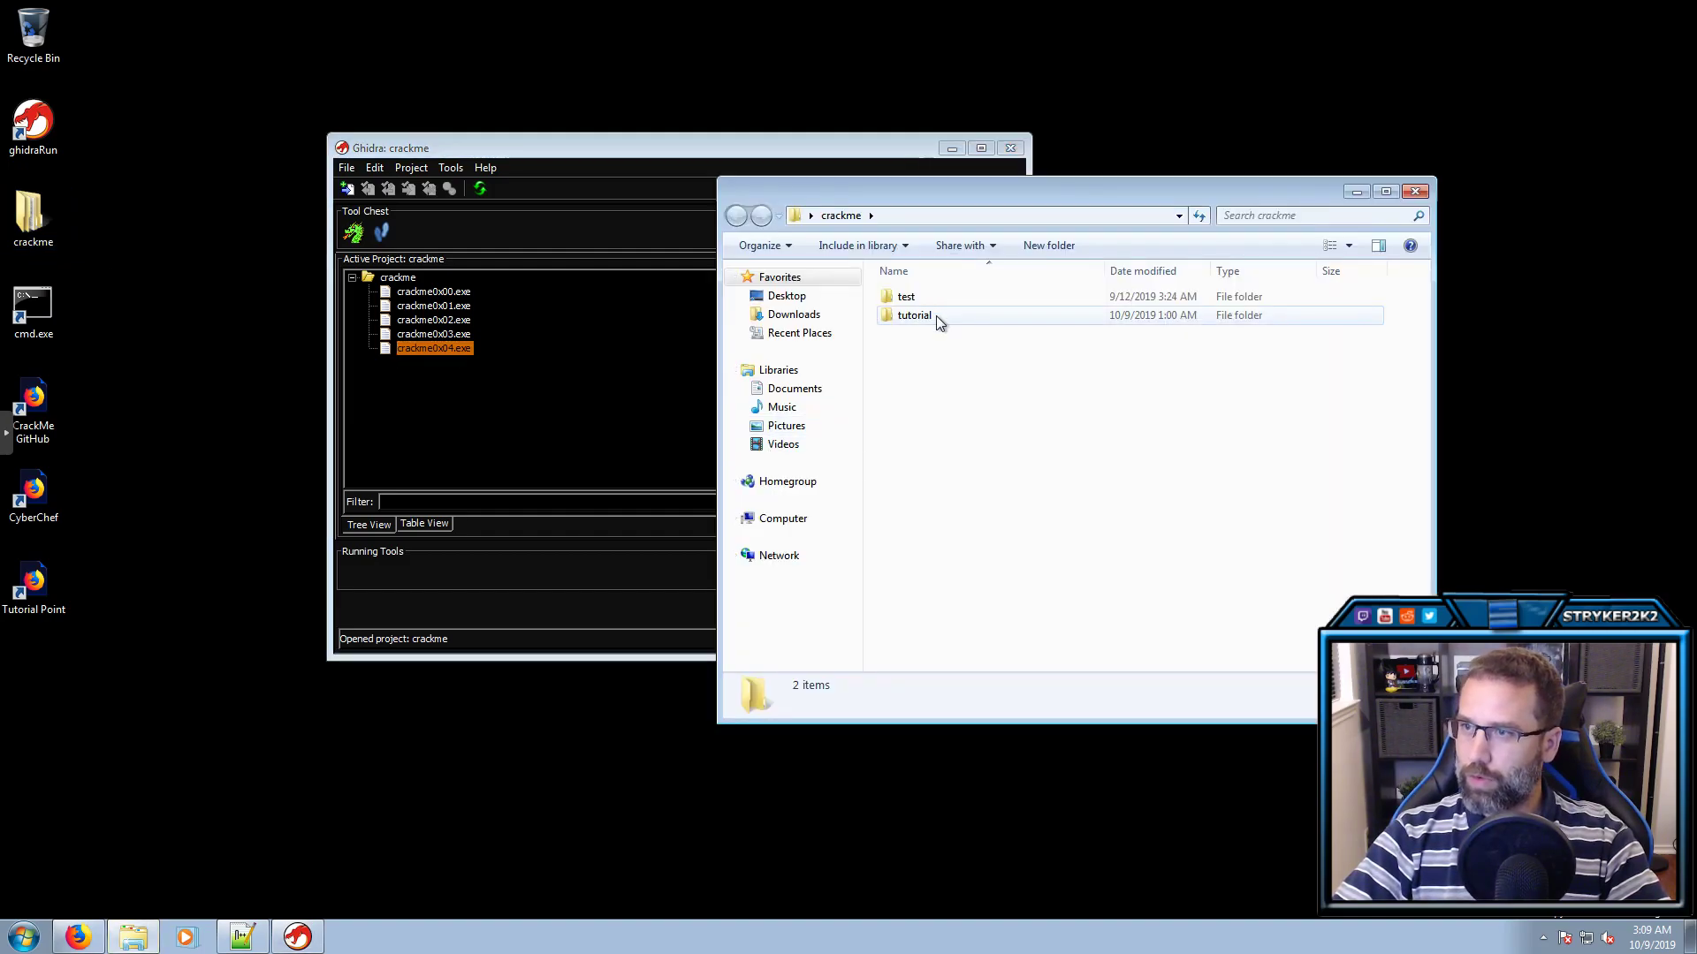
{"action": "double_click", "coordinate": [939, 317]}
{"action": "left_click", "coordinate": [935, 394]}
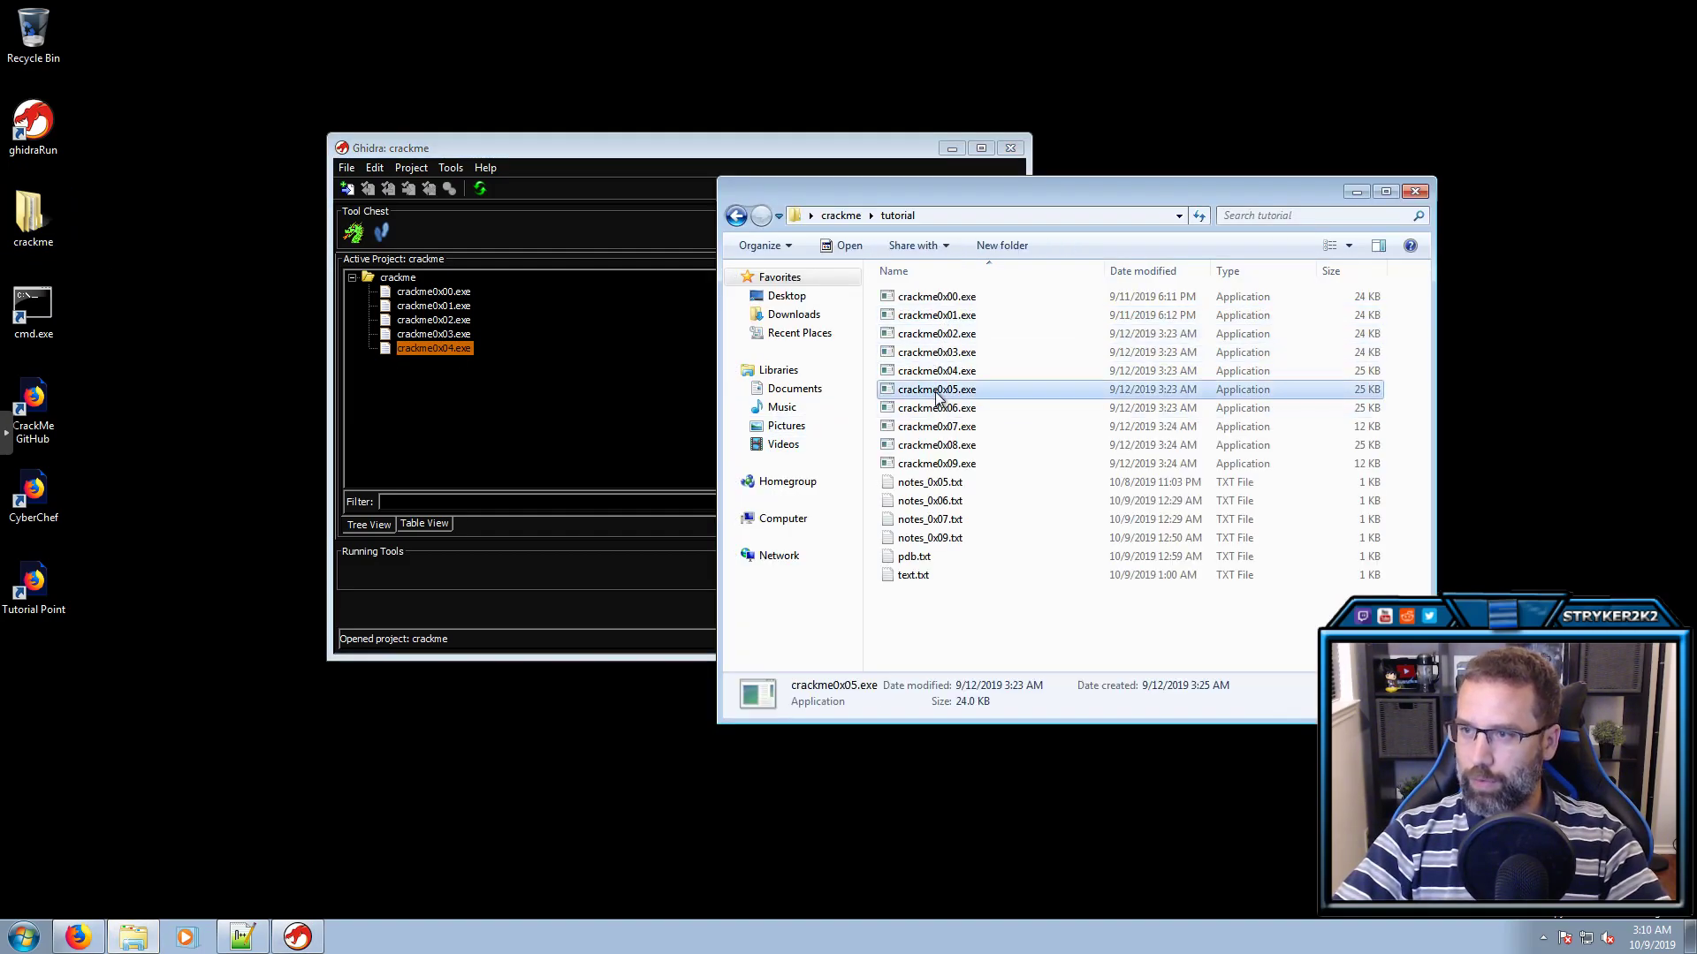
{"action": "left_click", "coordinate": [945, 465], "text": "shift"}
{"action": "left_click_drag", "start_coordinate": [946, 471], "coordinate": [527, 446]}
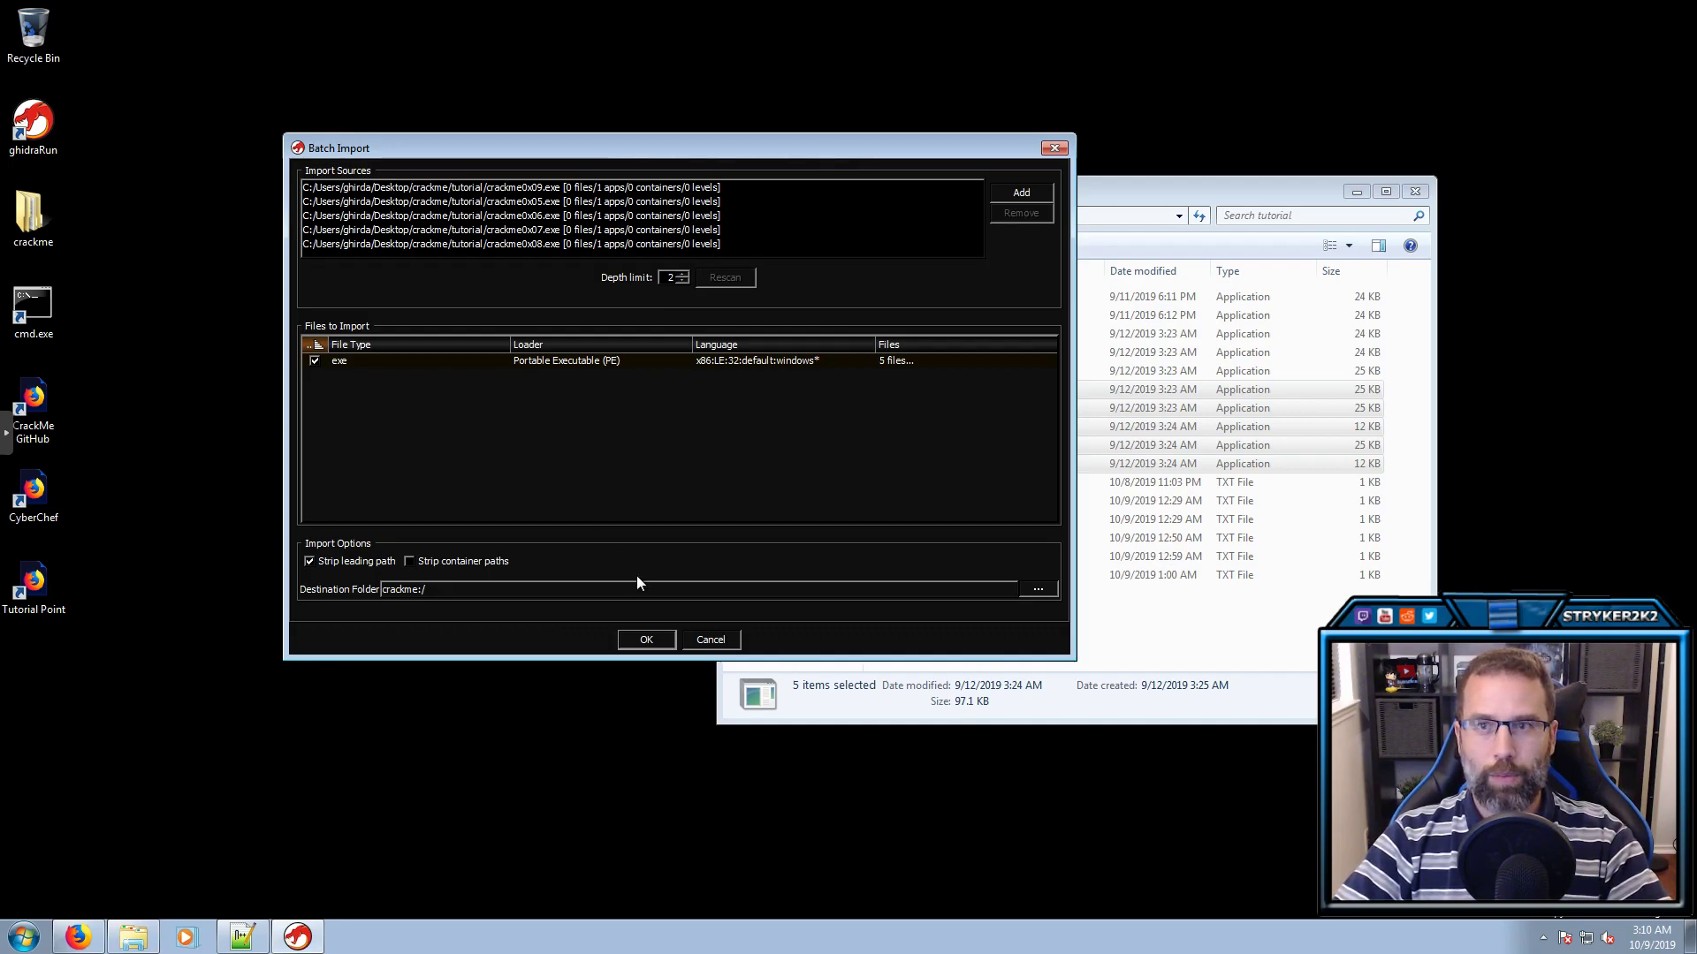
Confirm the batch import of the five executables, close Explorer, and select crackme0x05.exe
{"action": "left_click", "coordinate": [631, 641]}
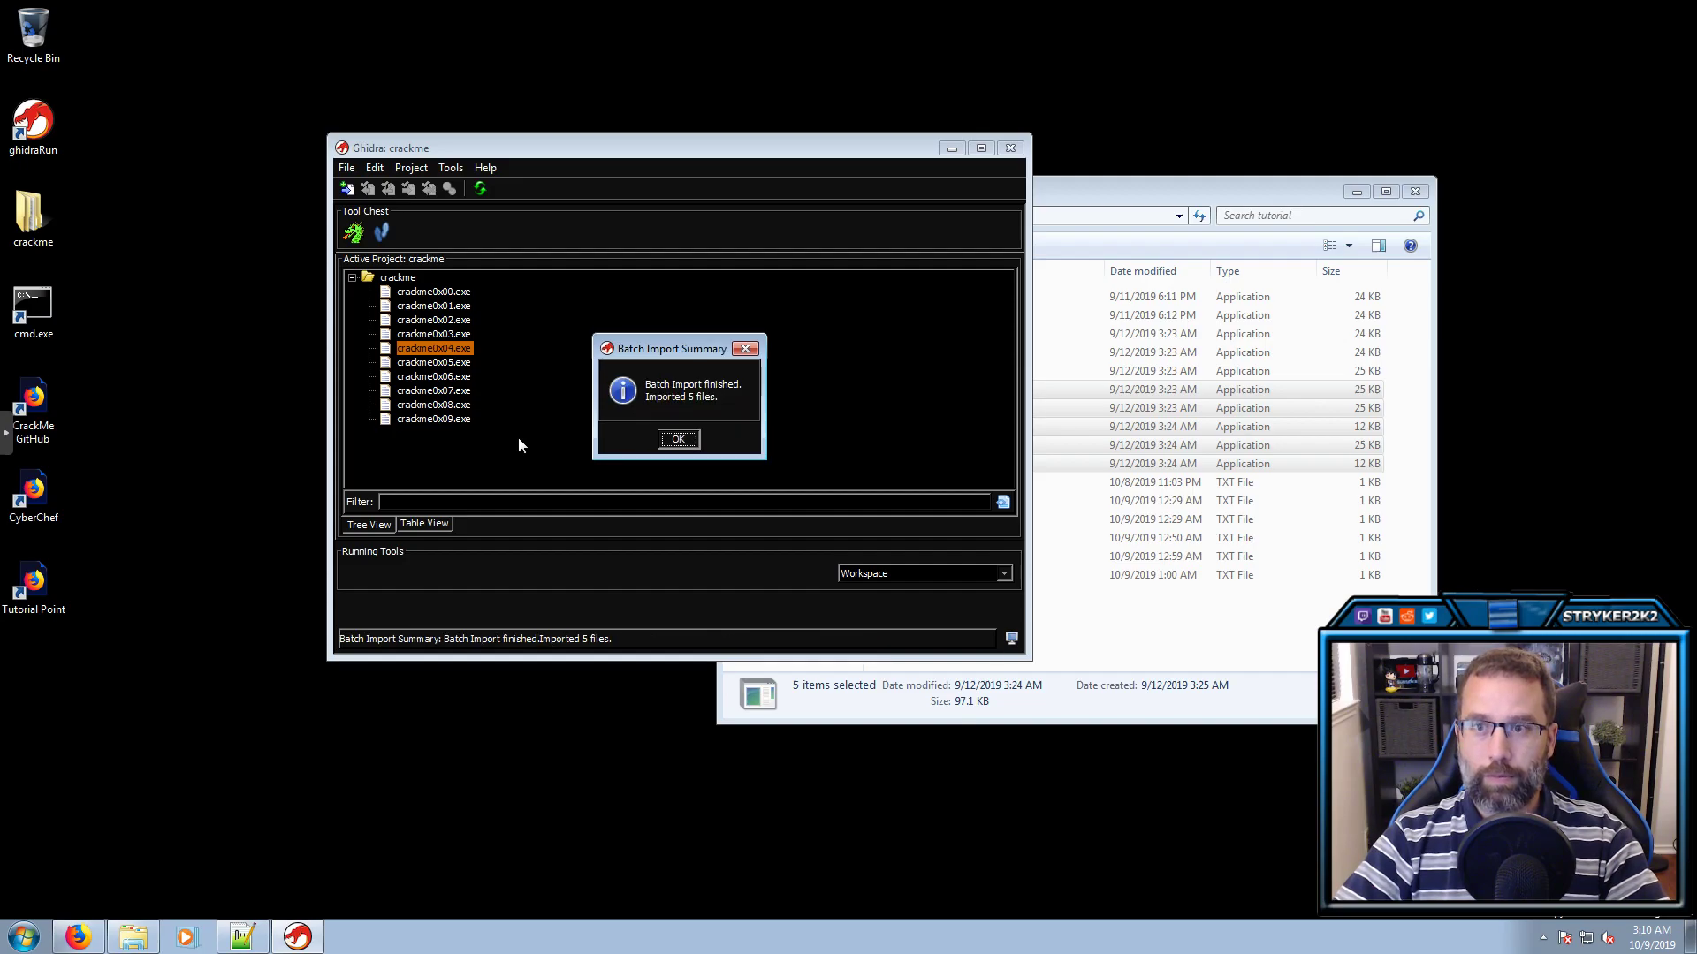
{"action": "left_click", "coordinate": [679, 439]}
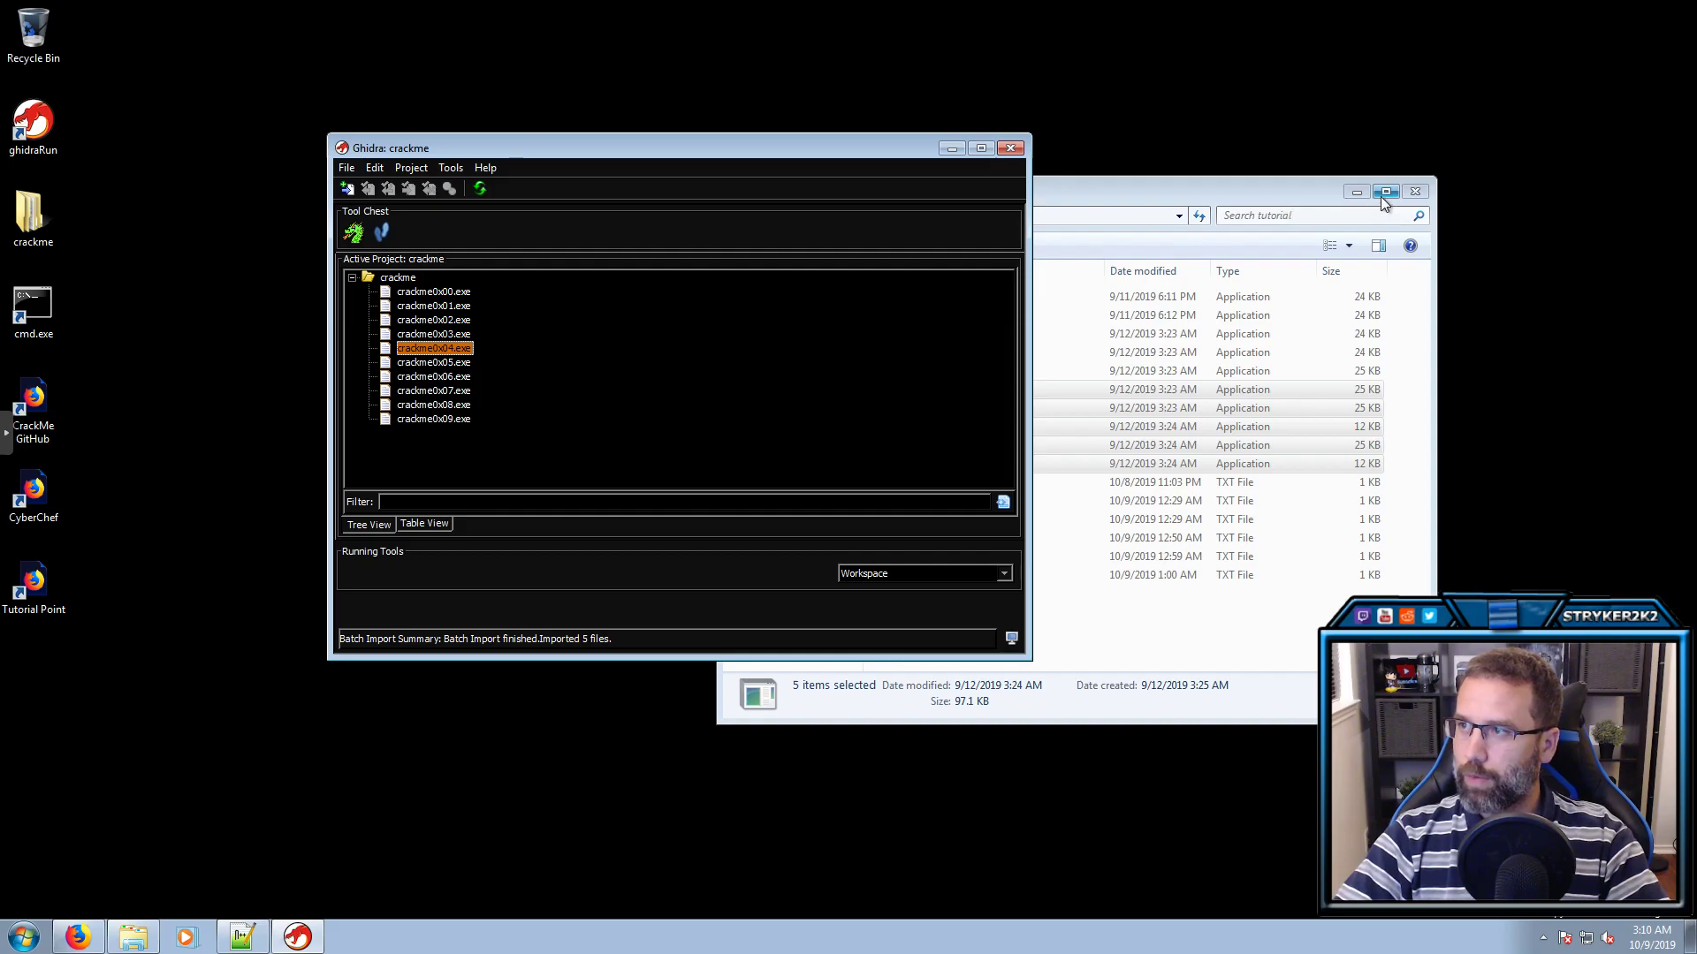
{"action": "left_click", "coordinate": [1414, 192]}
{"action": "left_click", "coordinate": [412, 361]}
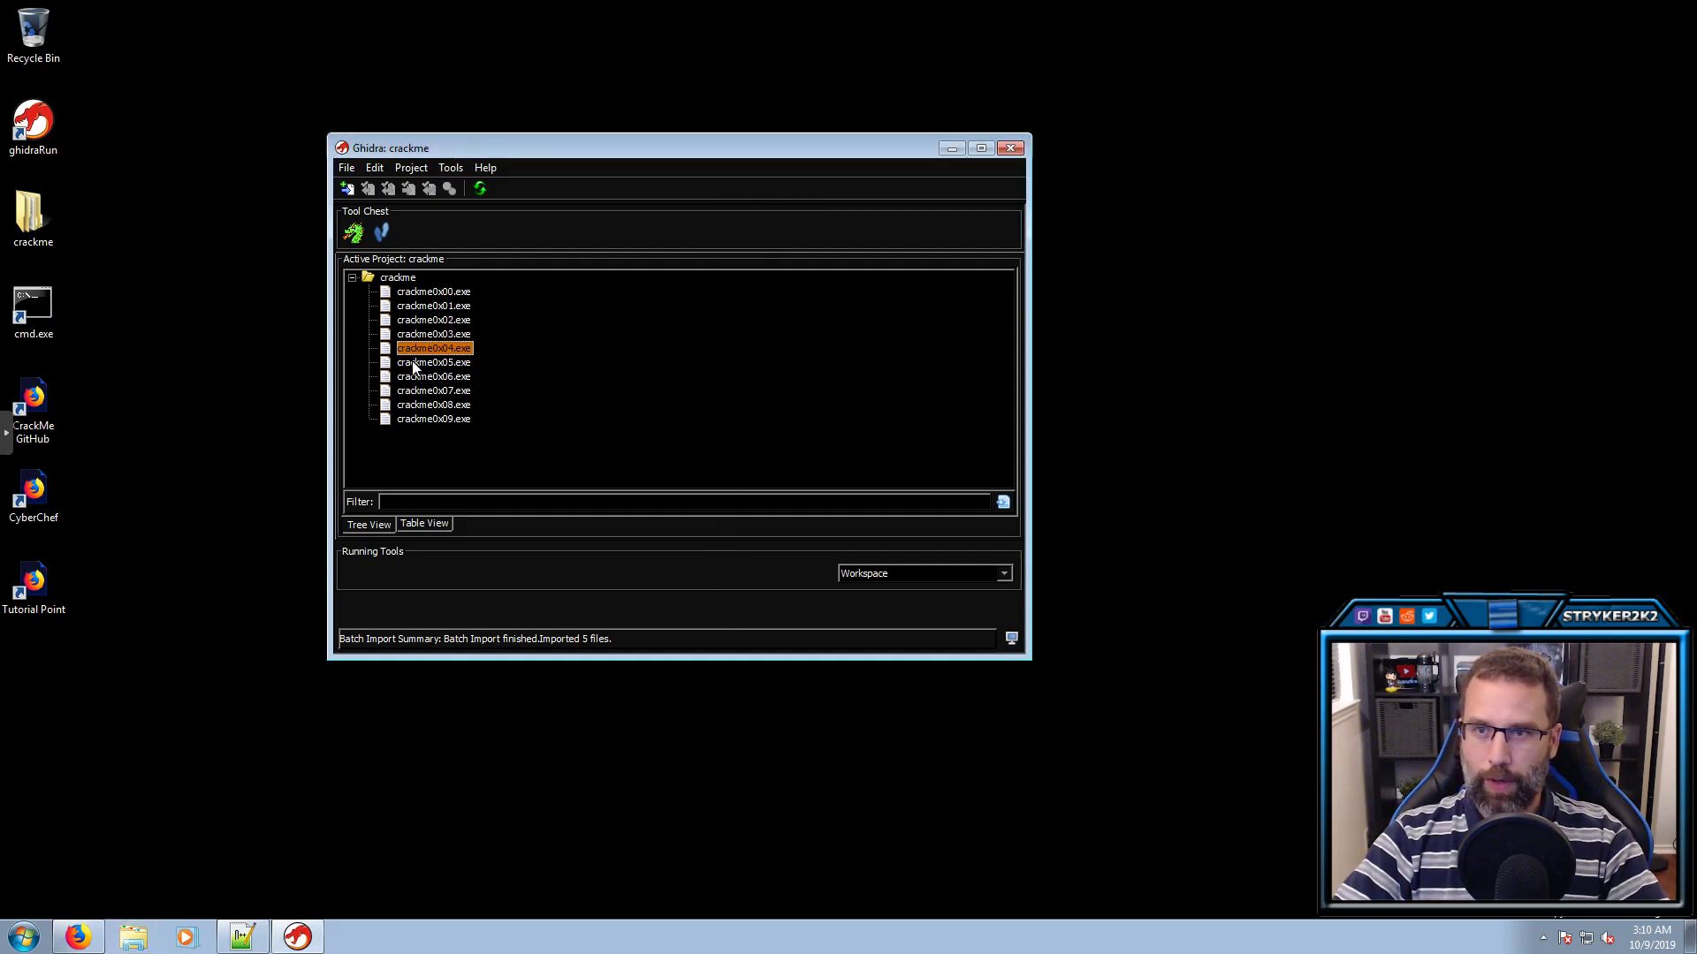
Open crackme0x05.exe in CodeBrowser, bringing up the analyze-now prompt
{"action": "double_click", "coordinate": [414, 360]}
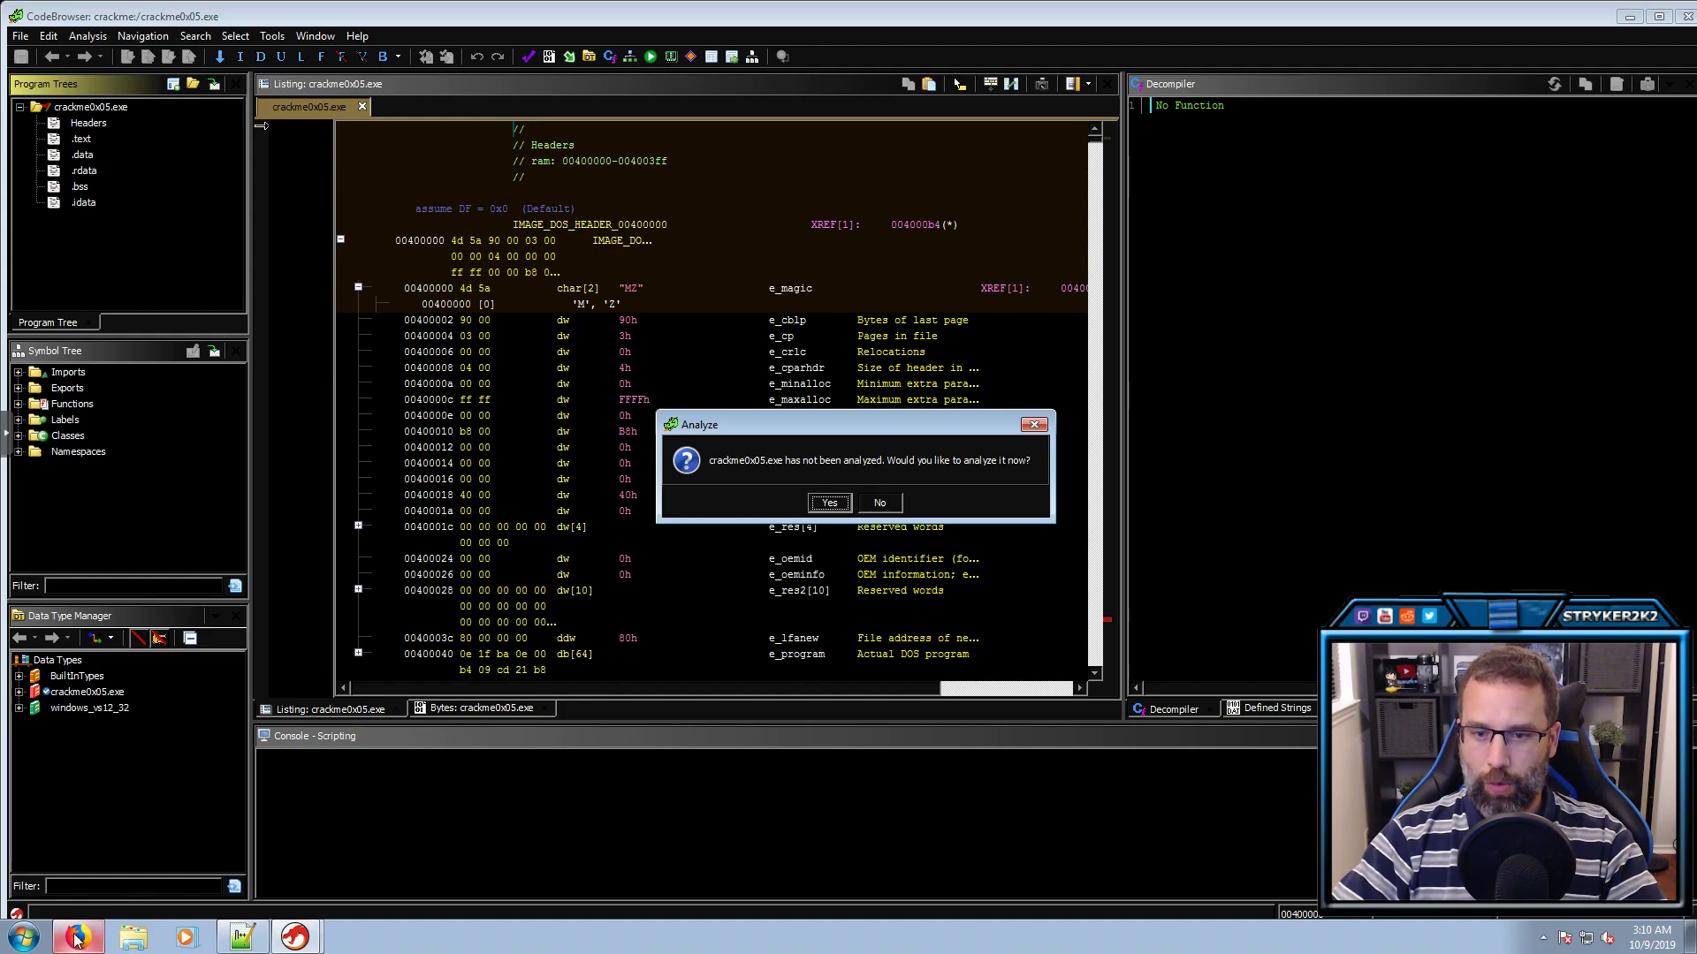
{"action": "mouse_move", "coordinate": [76, 939]}
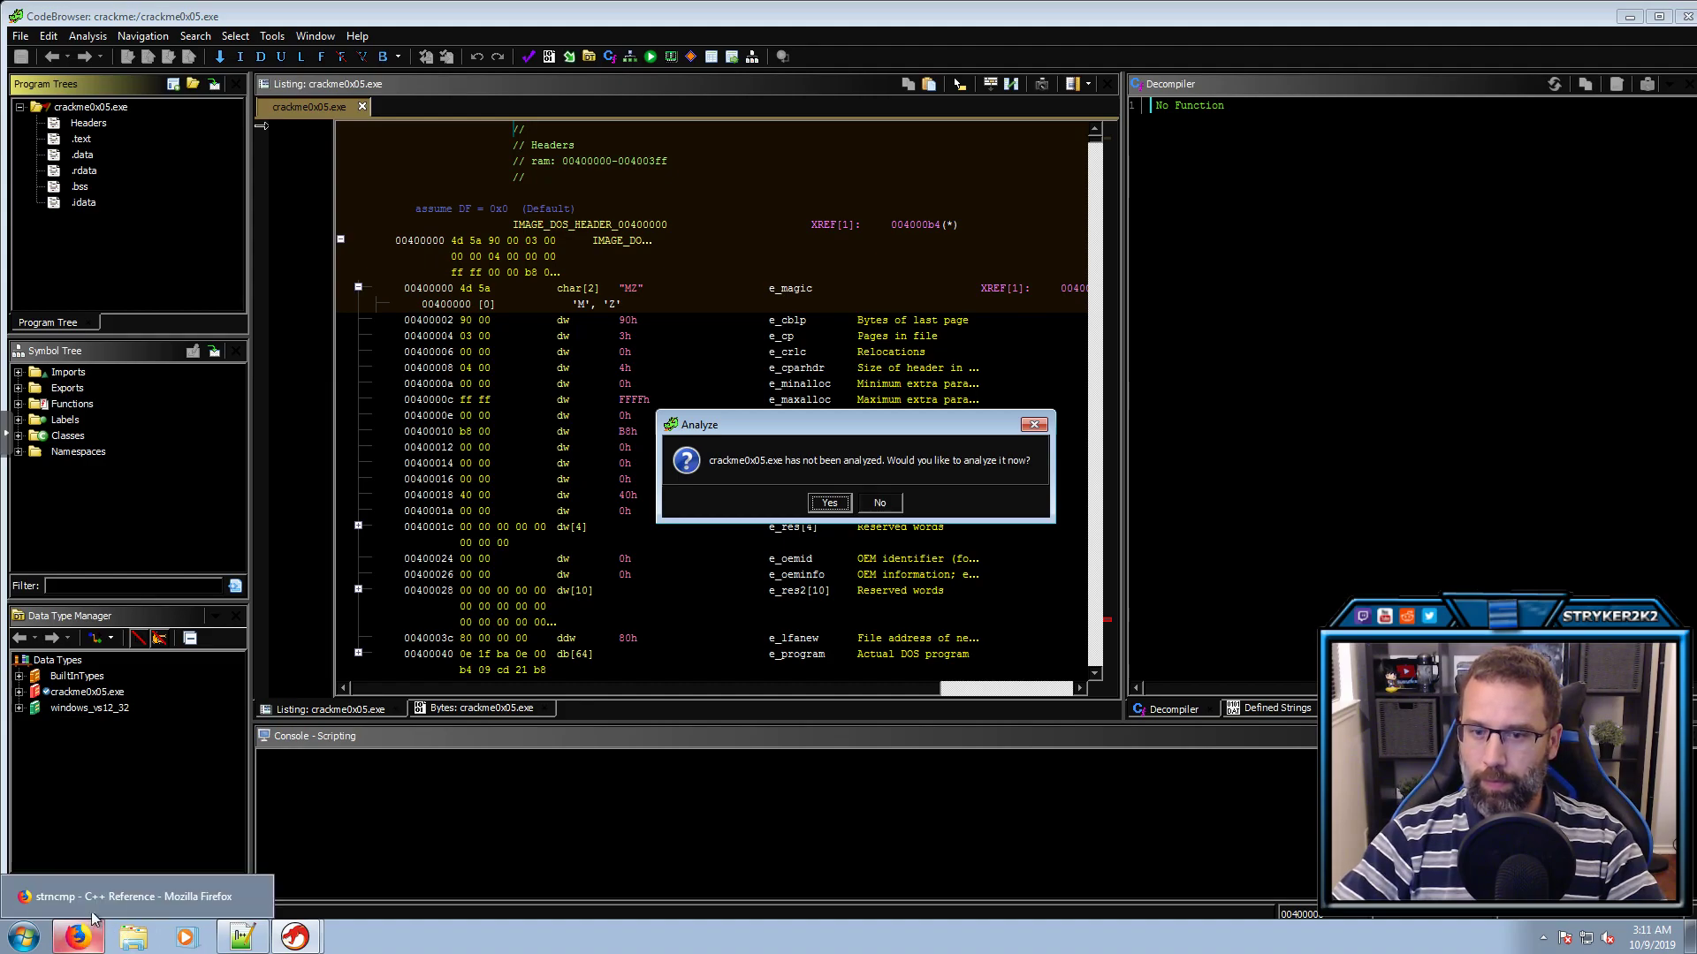
{"action": "left_click", "coordinate": [100, 902]}
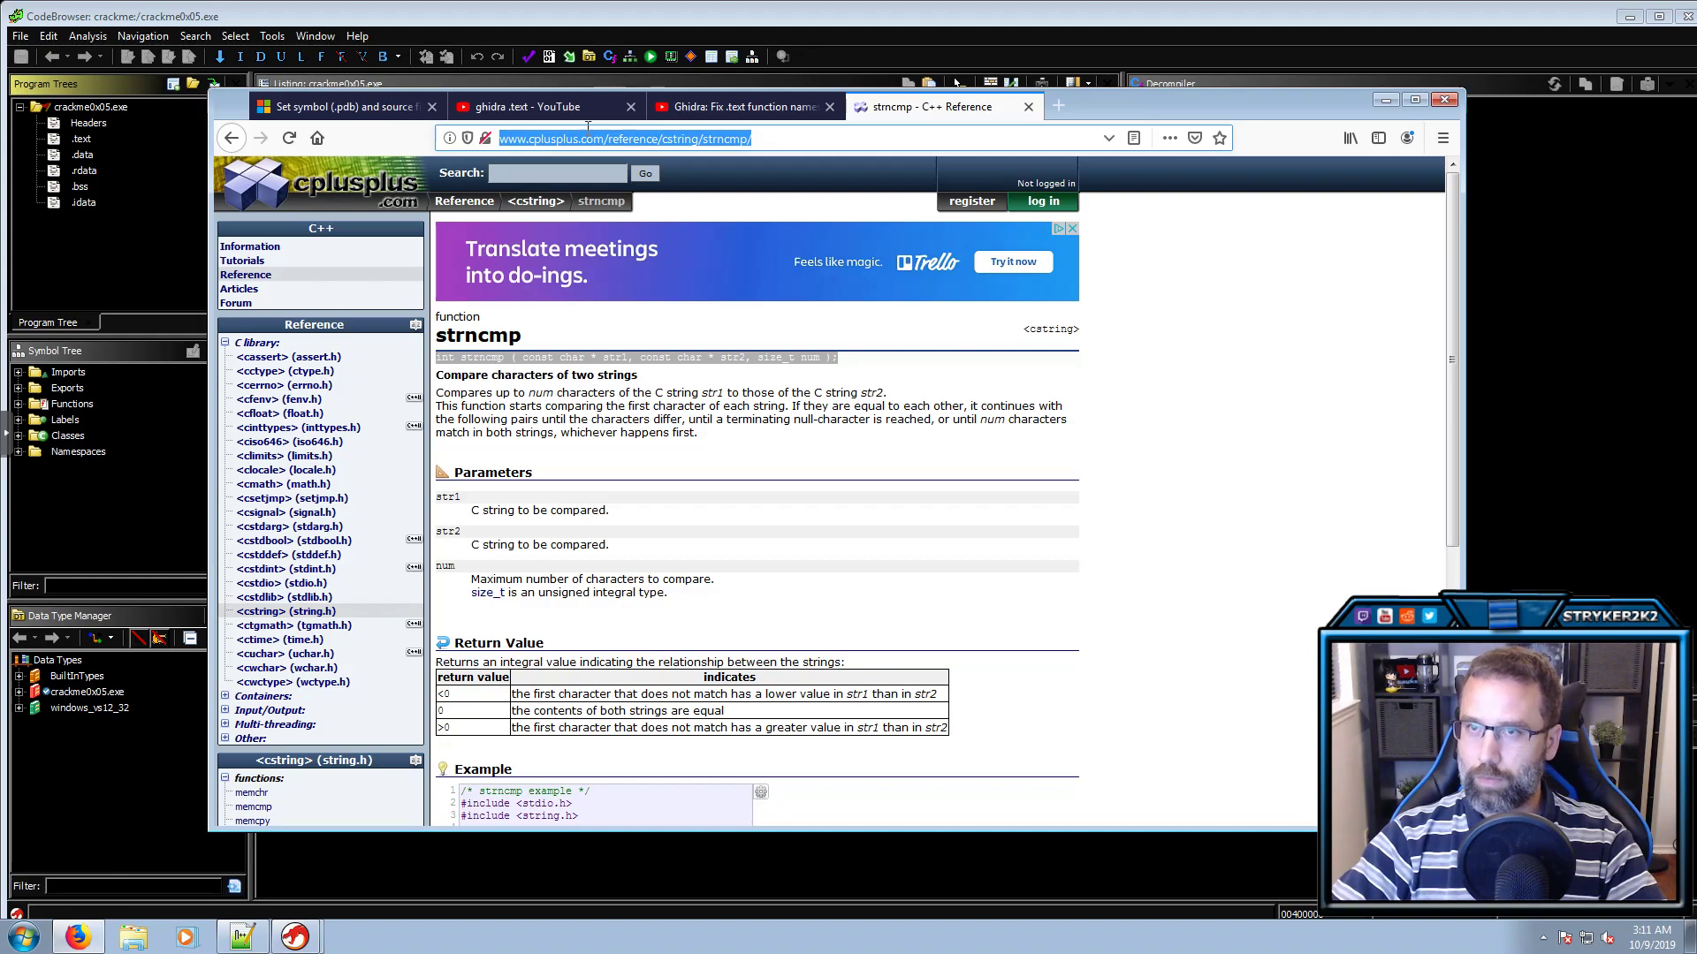
{"action": "left_click", "coordinate": [511, 113]}
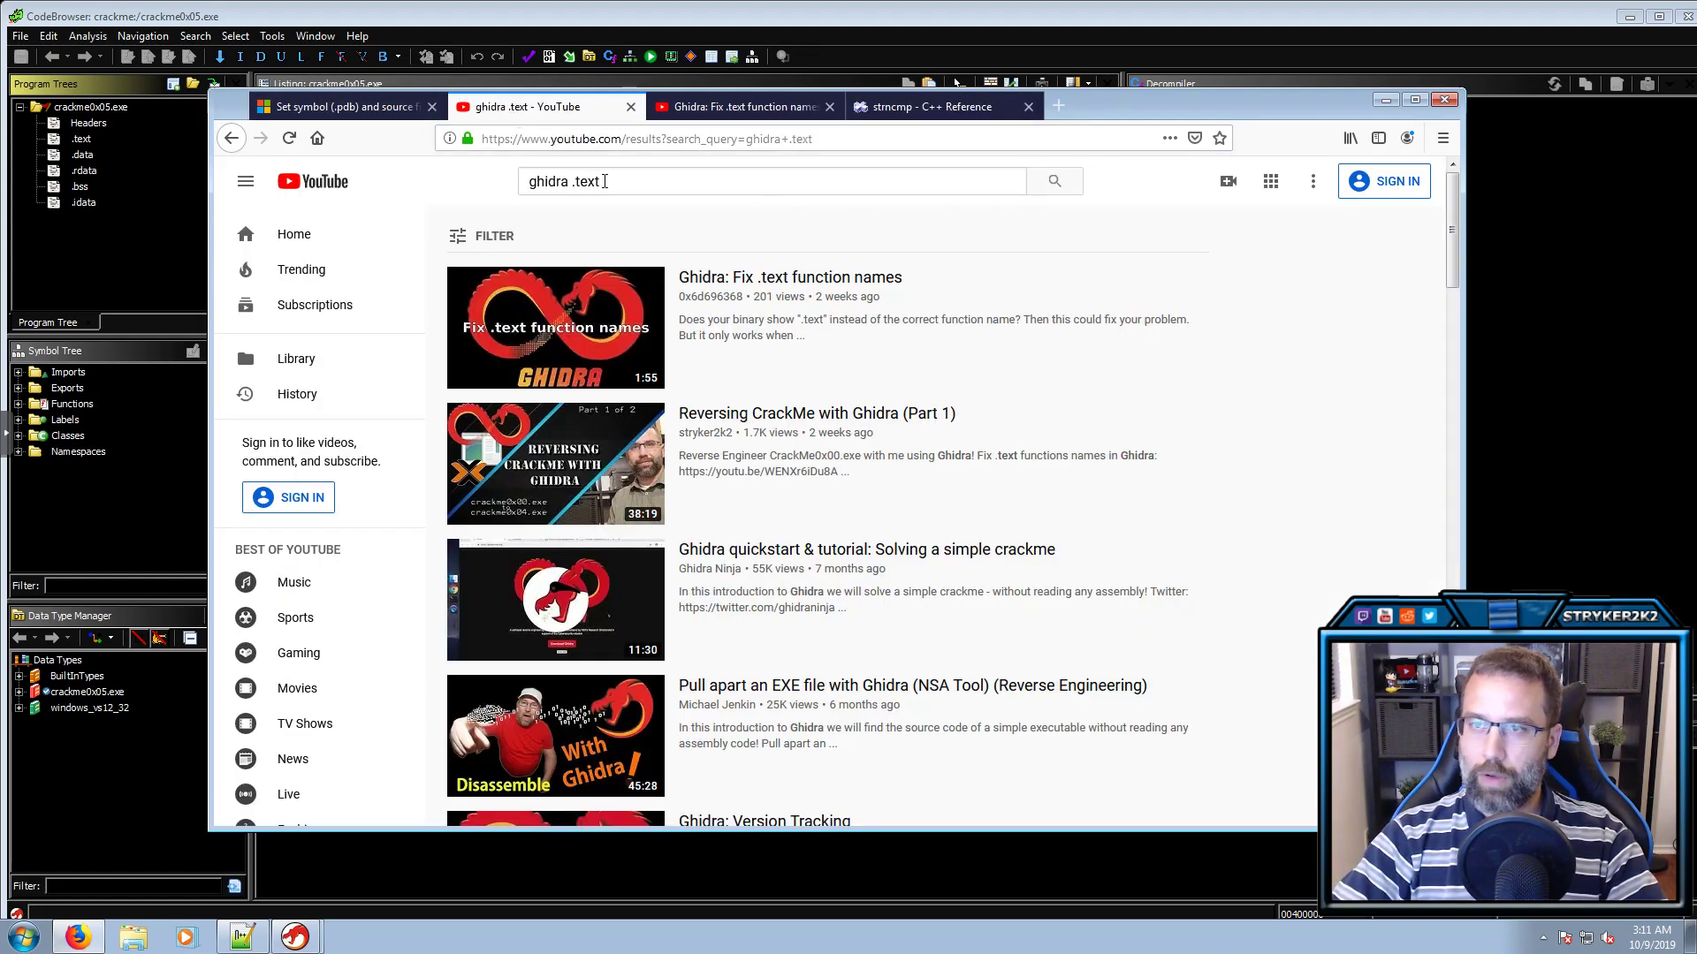
{"action": "mouse_move", "coordinate": [569, 186]}
{"action": "left_mouse_down"}
{"action": "mouse_move", "coordinate": [529, 187]}
{"action": "mouse_move", "coordinate": [601, 185]}
{"action": "mouse_move", "coordinate": [573, 187]}
{"action": "left_mouse_up"}
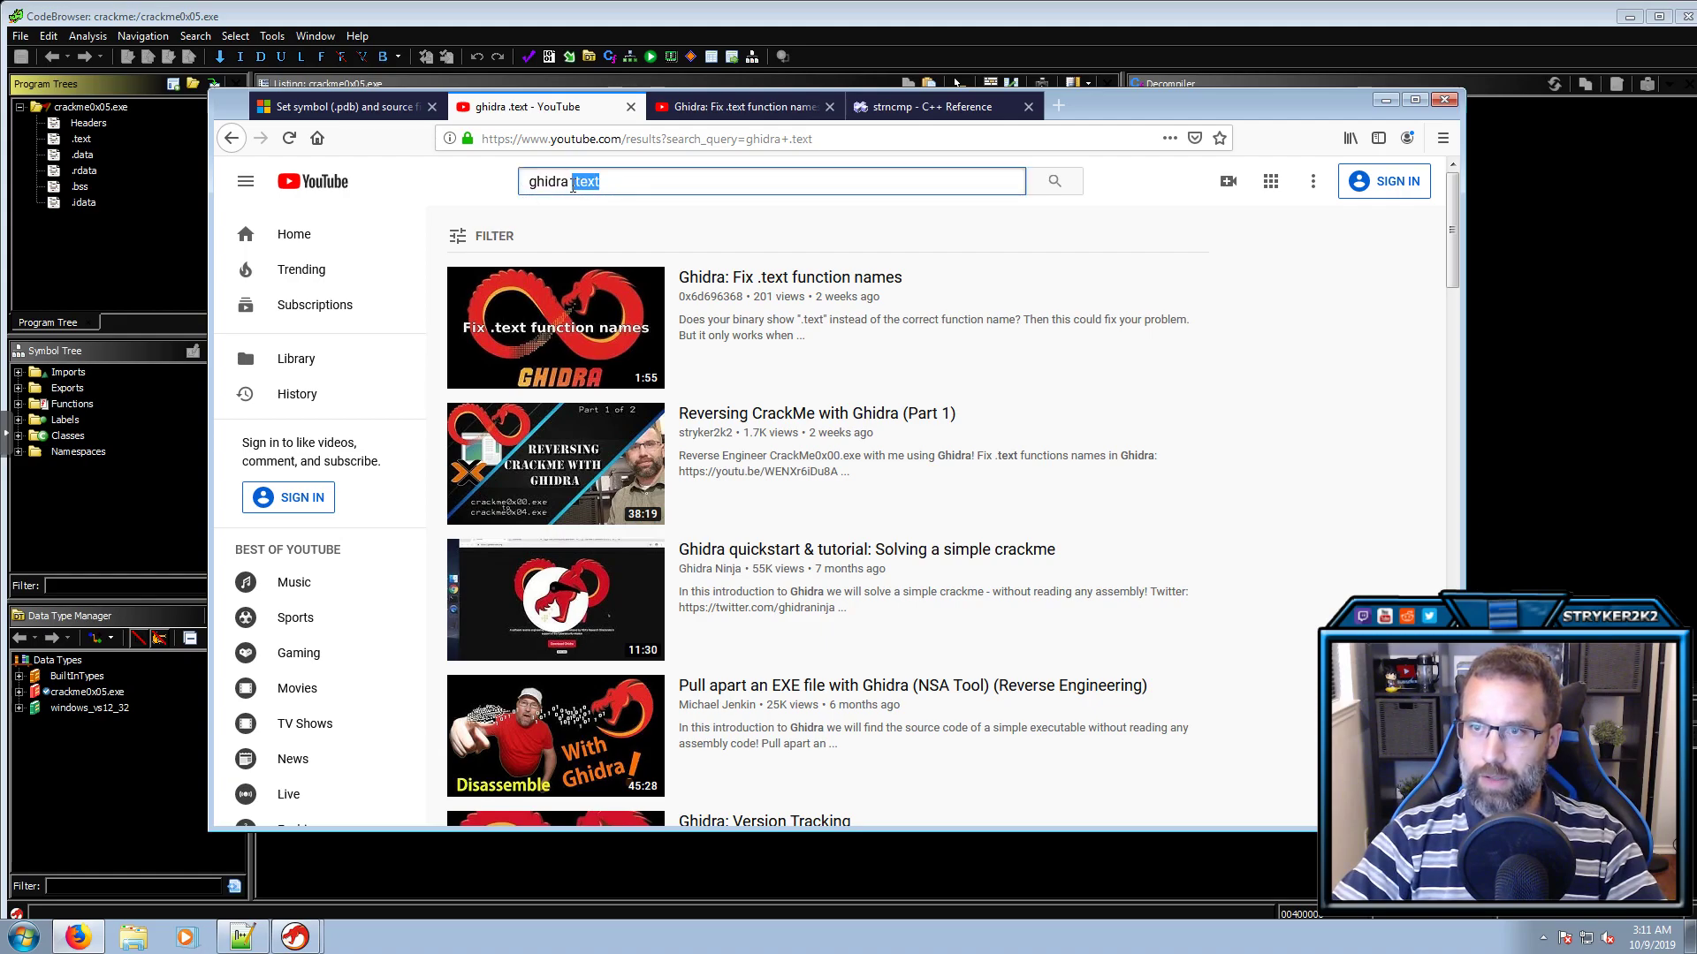
{"action": "left_click", "coordinate": [740, 115]}
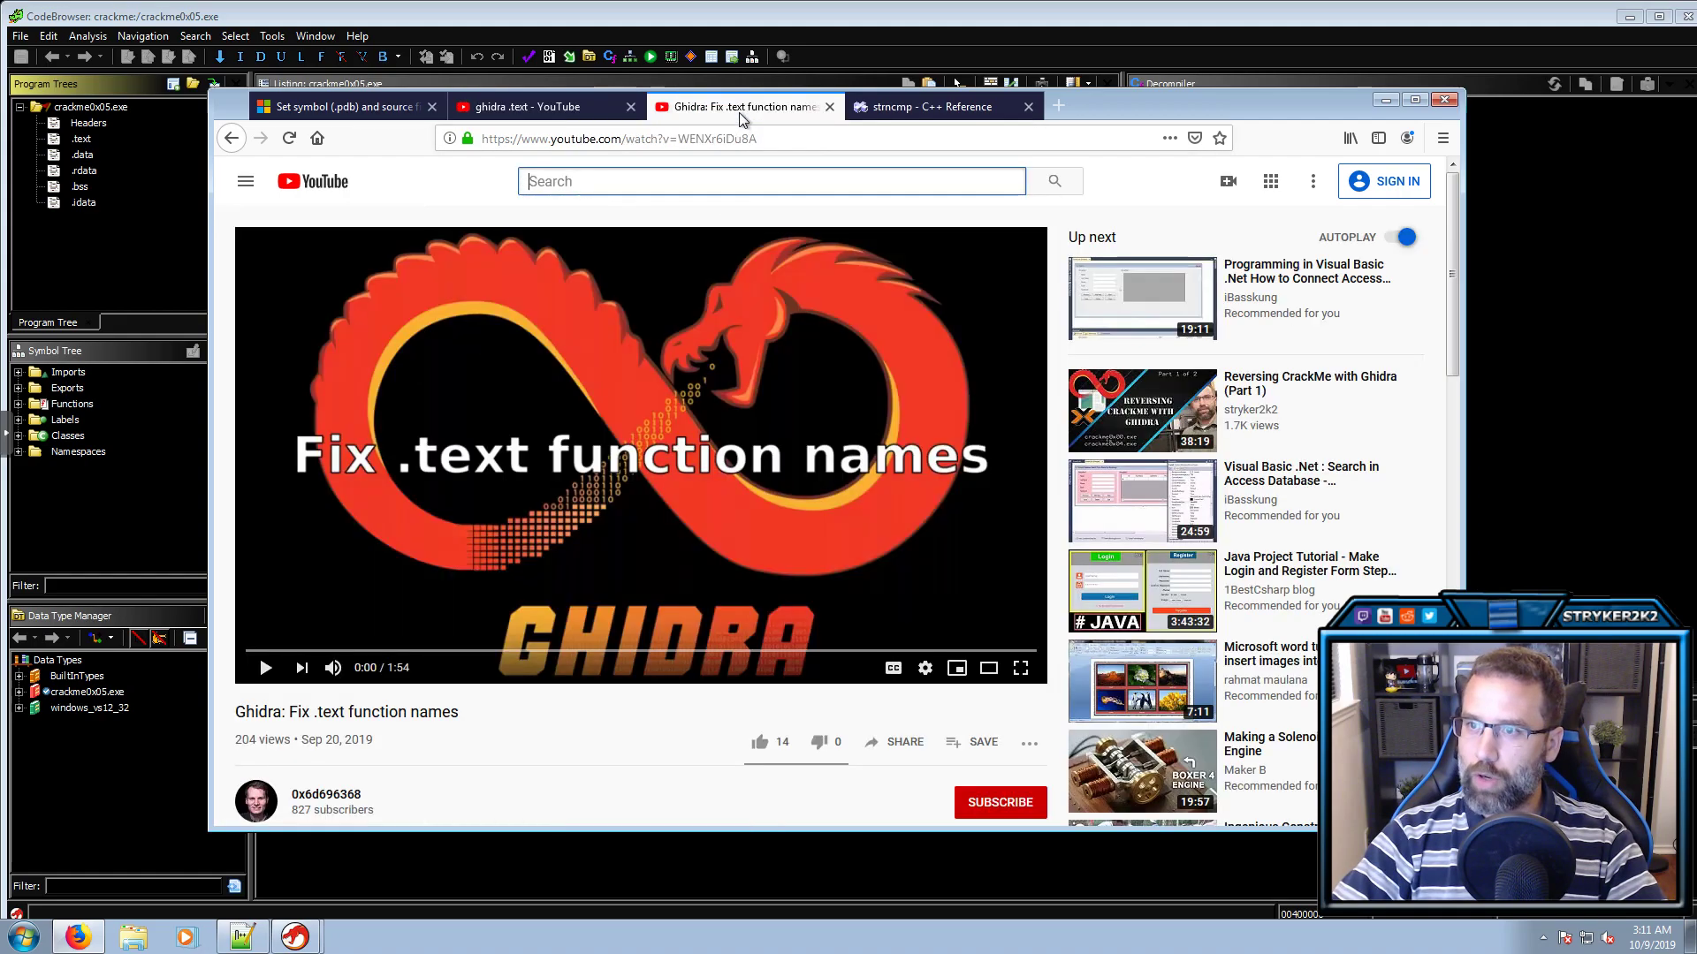
{"action": "scroll", "coordinate": [599, 678], "scroll_direction": "down", "scroll_amount": 2}
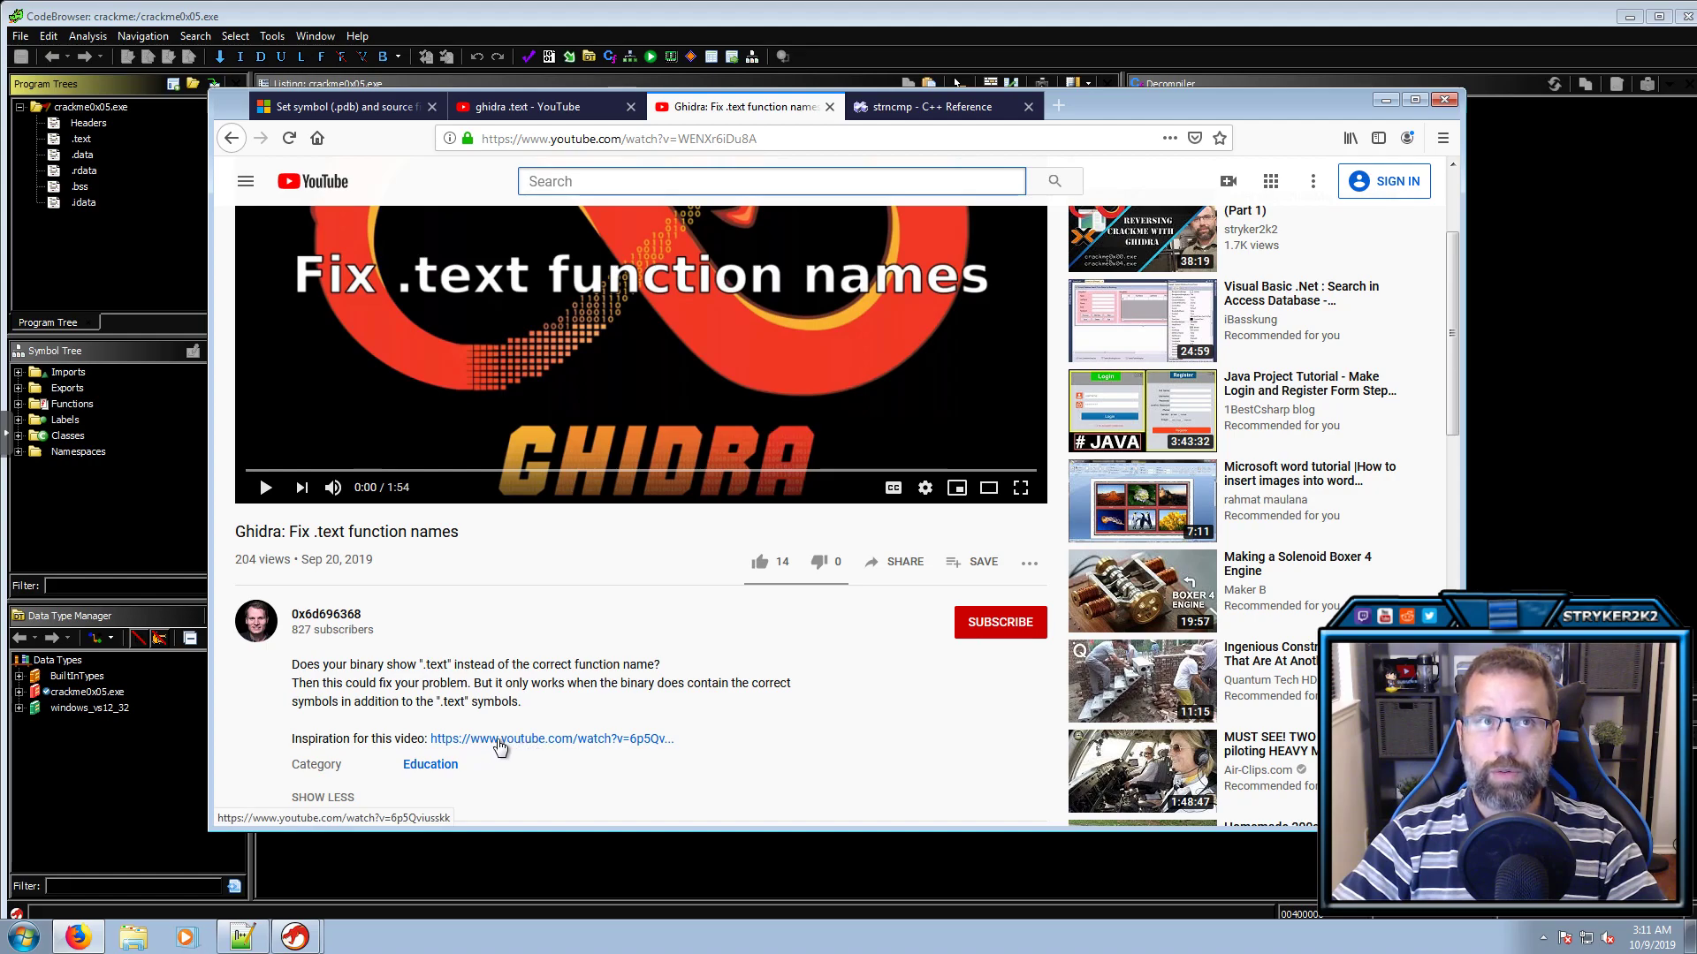
{"action": "middle_click", "coordinate": [567, 748]}
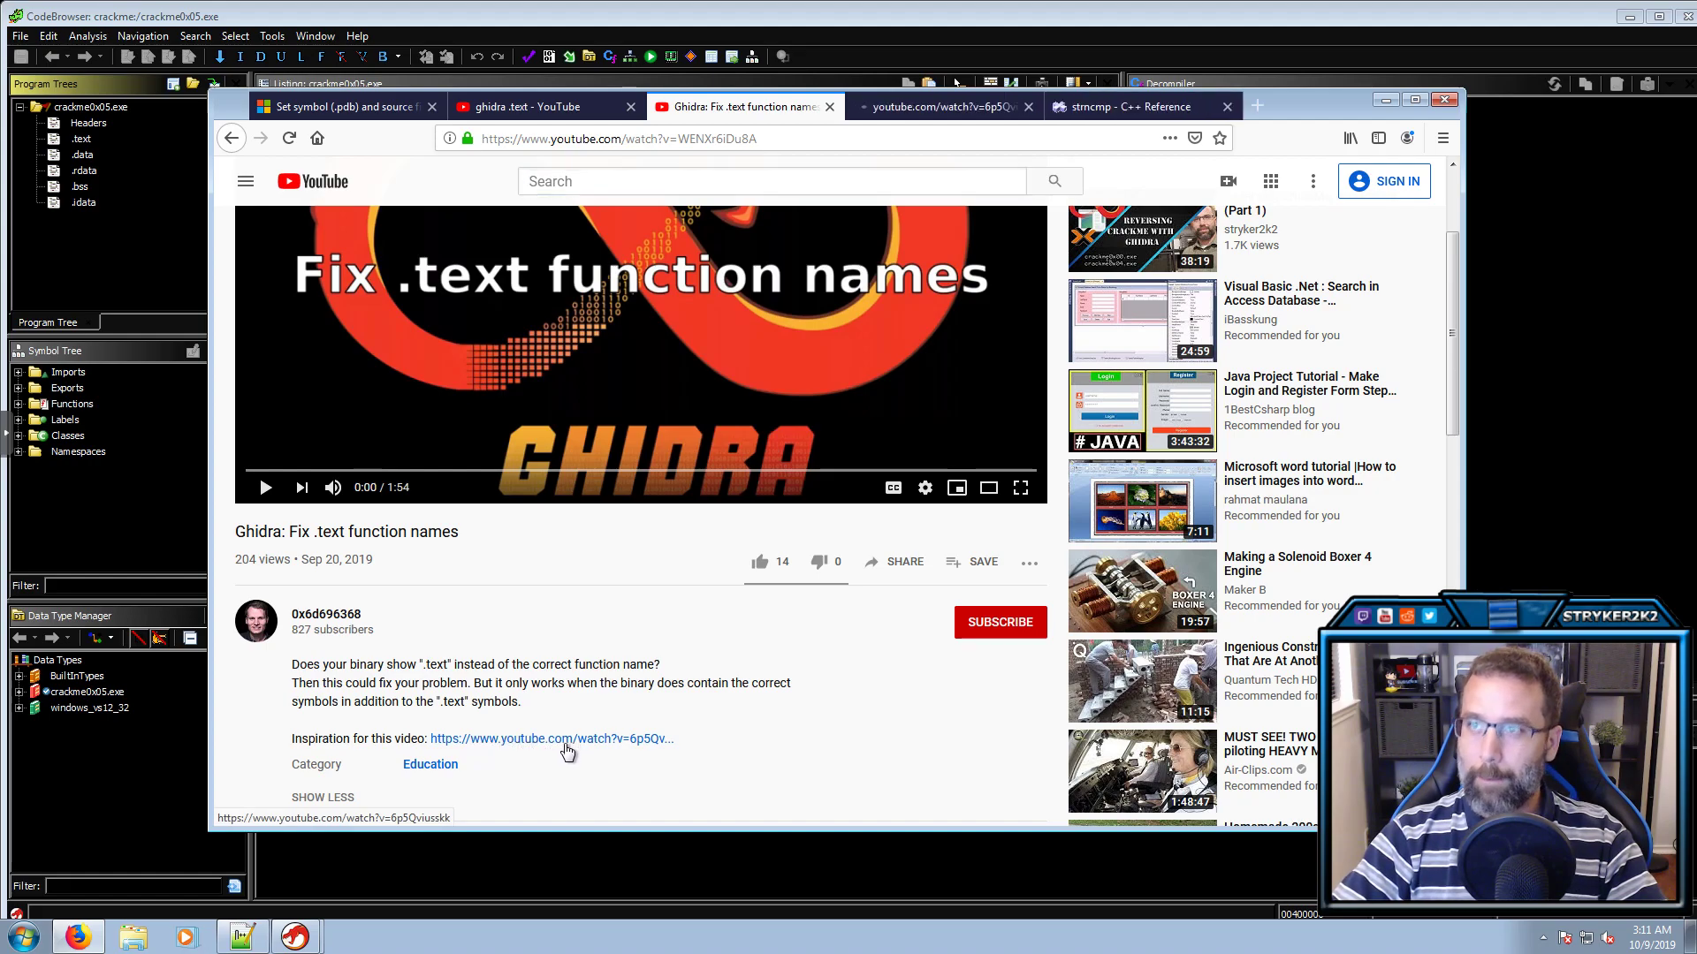
{"action": "left_click", "coordinate": [956, 121]}
{"action": "left_click", "coordinate": [1028, 107]}
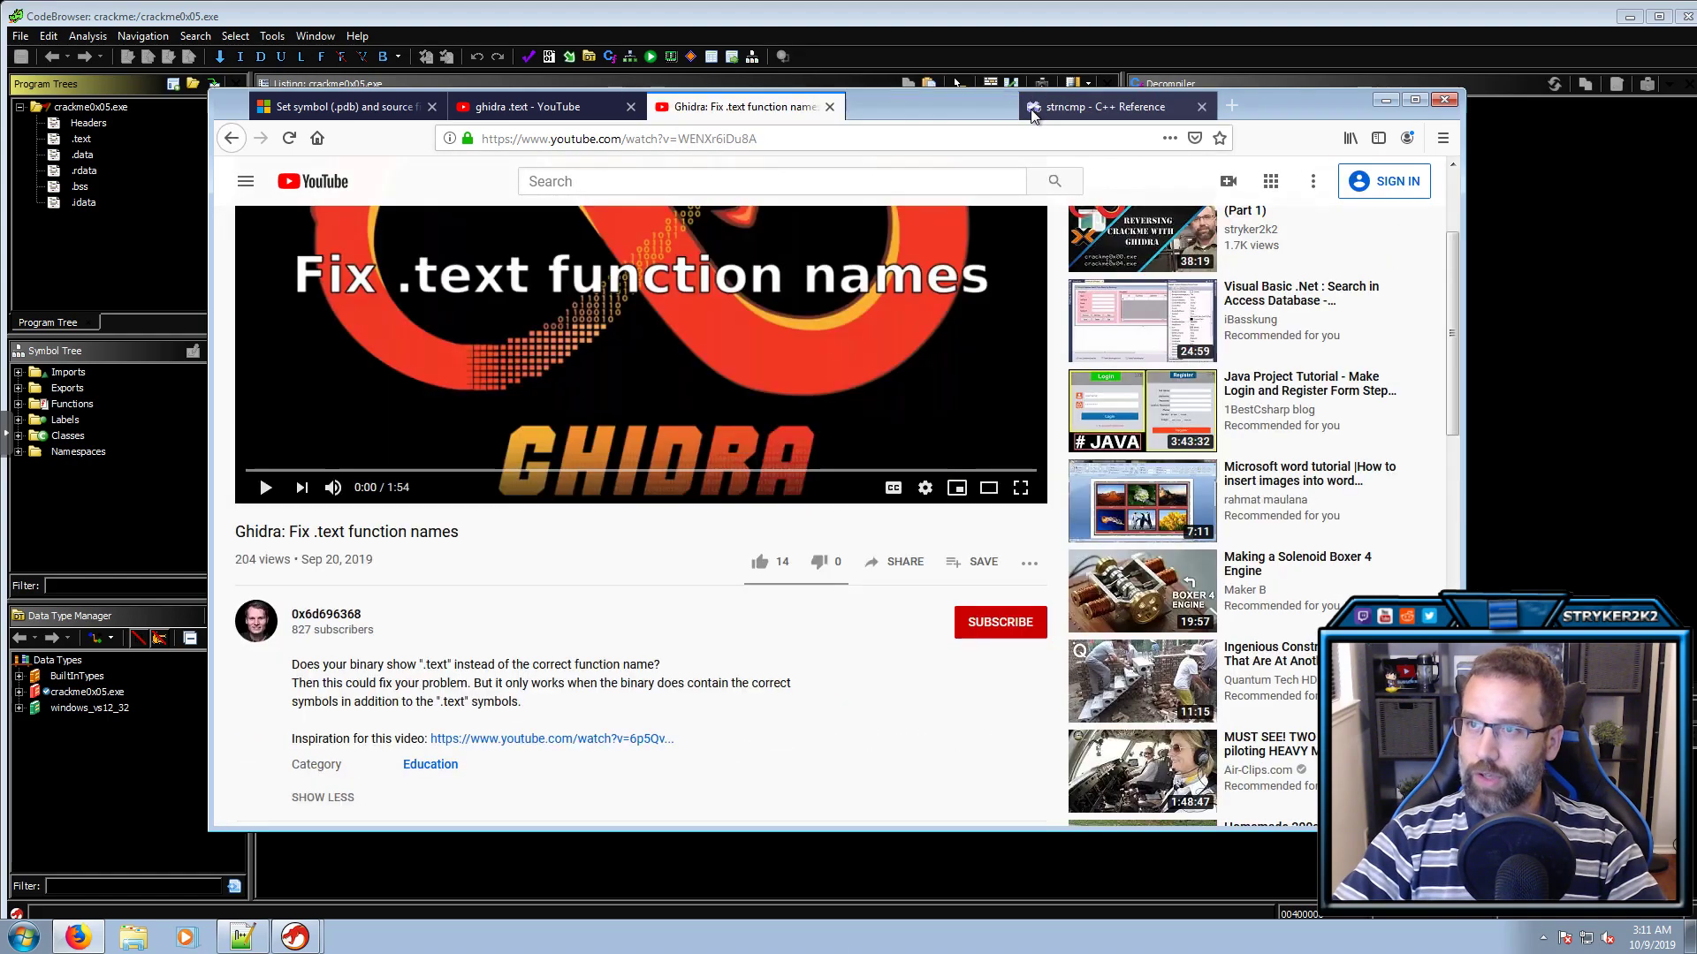
{"action": "scroll", "coordinate": [643, 643], "scroll_direction": "up", "scroll_amount": 2}
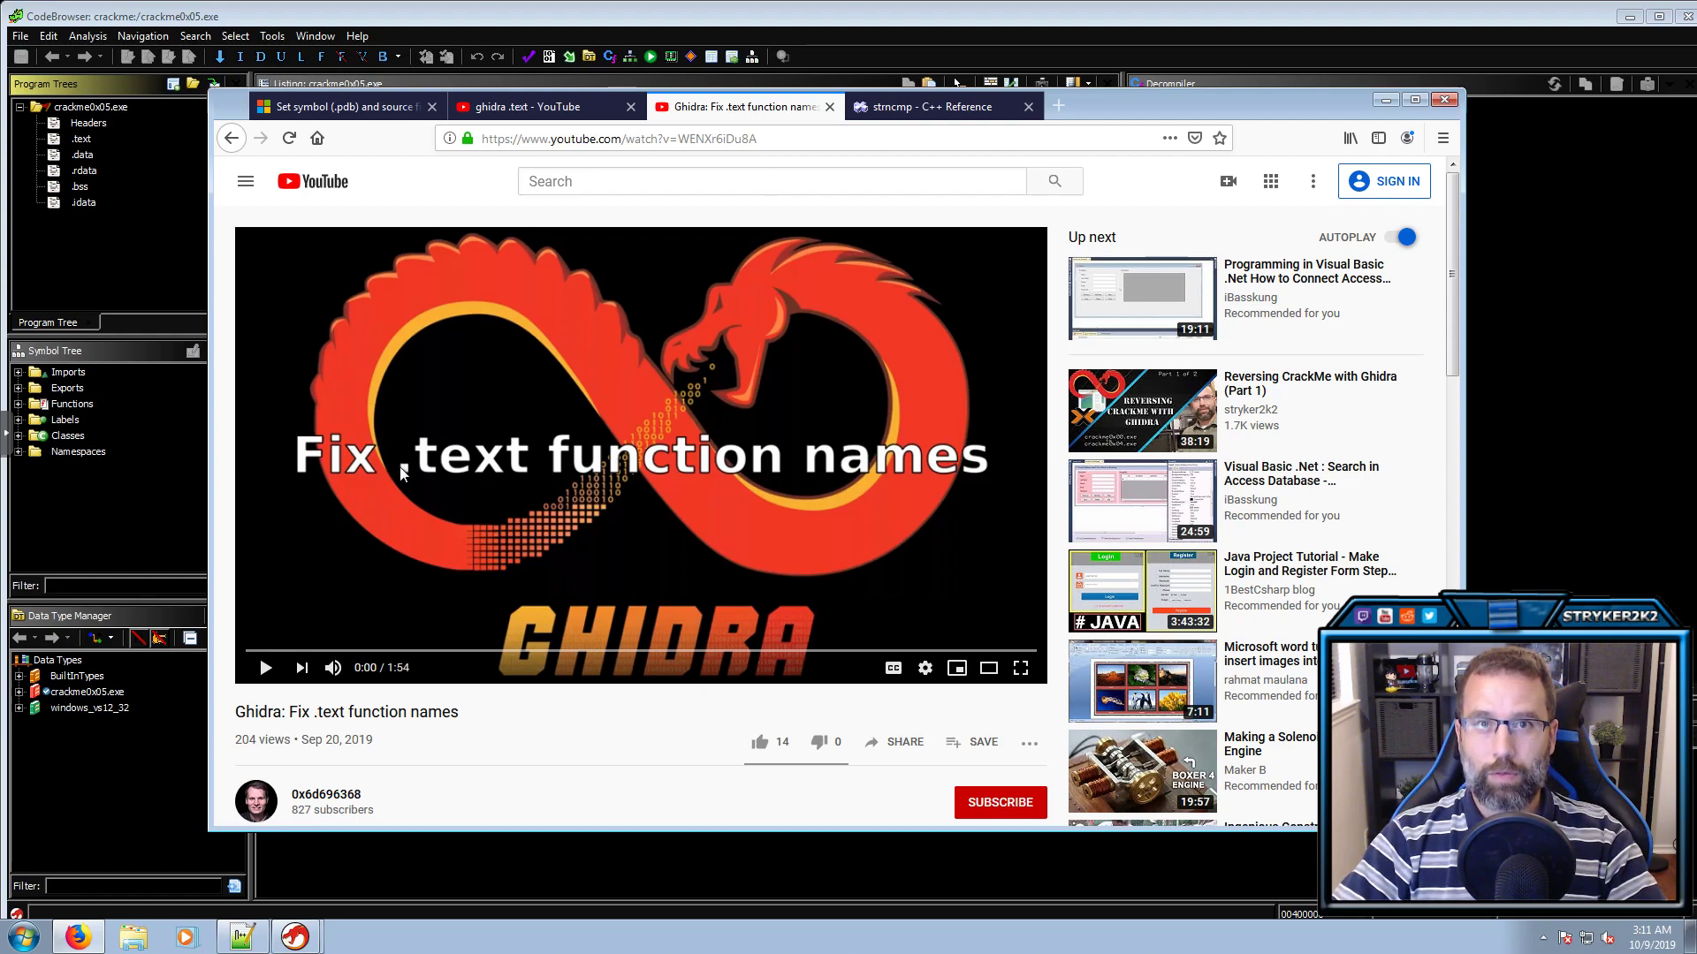
{"action": "scroll", "coordinate": [407, 530], "scroll_direction": "down", "scroll_amount": 5}
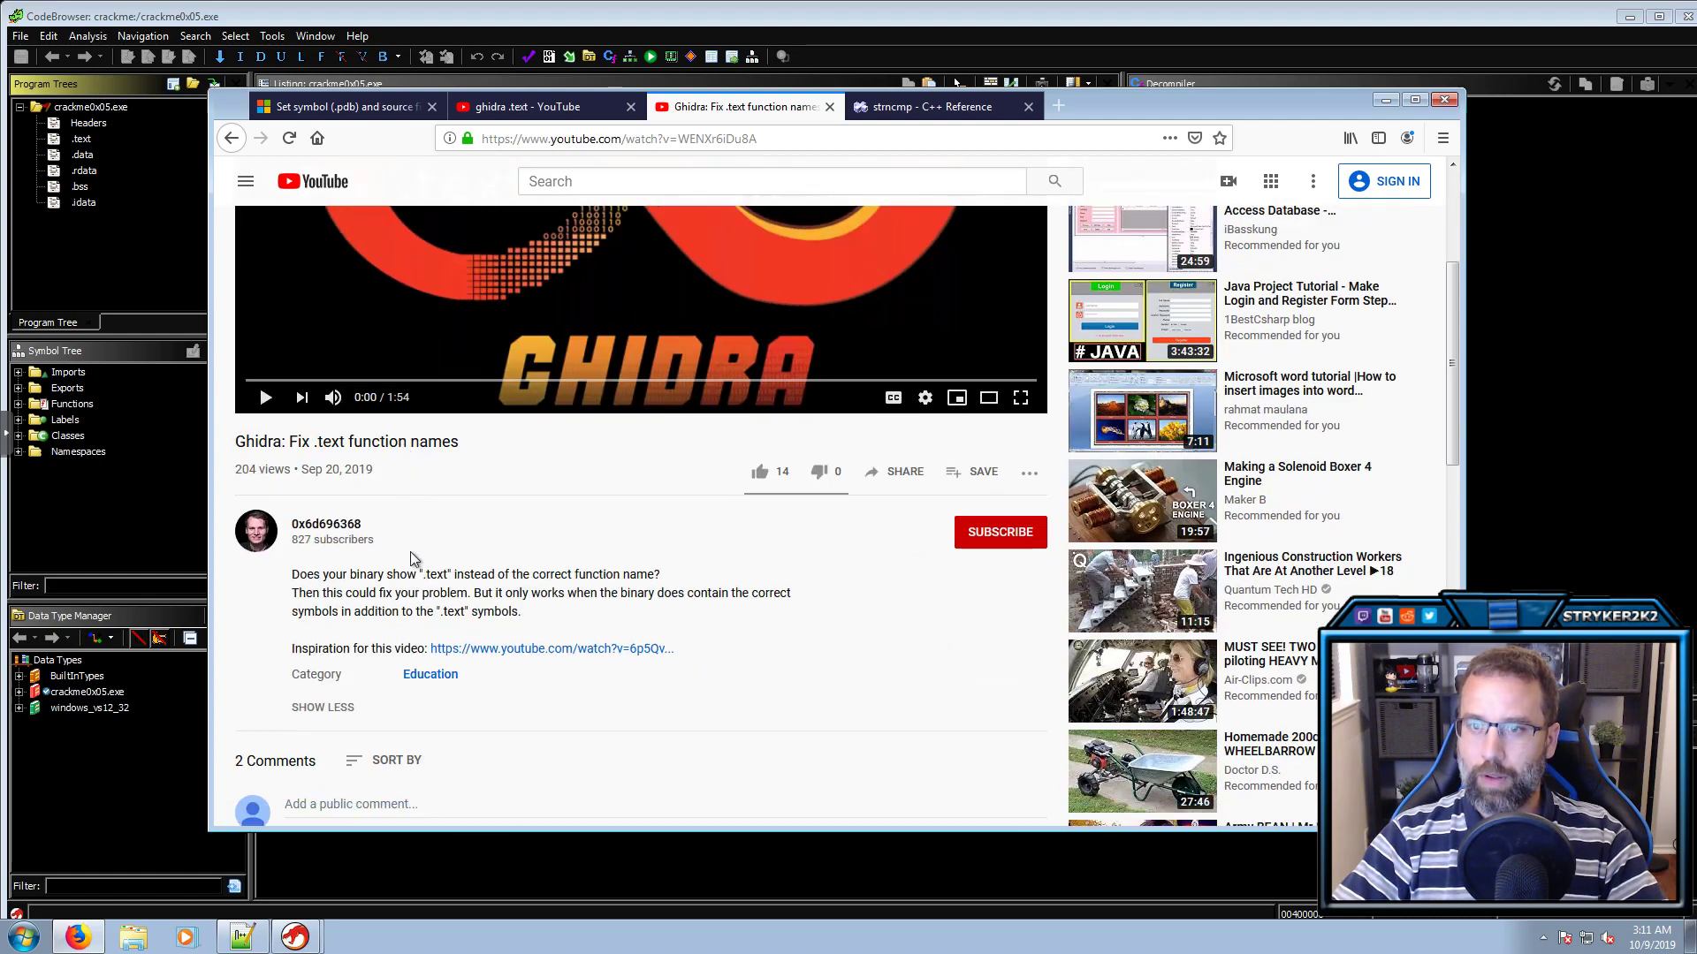
{"action": "scroll", "coordinate": [412, 557], "scroll_direction": "up", "scroll_amount": 5}
{"action": "left_click", "coordinate": [544, 109]}
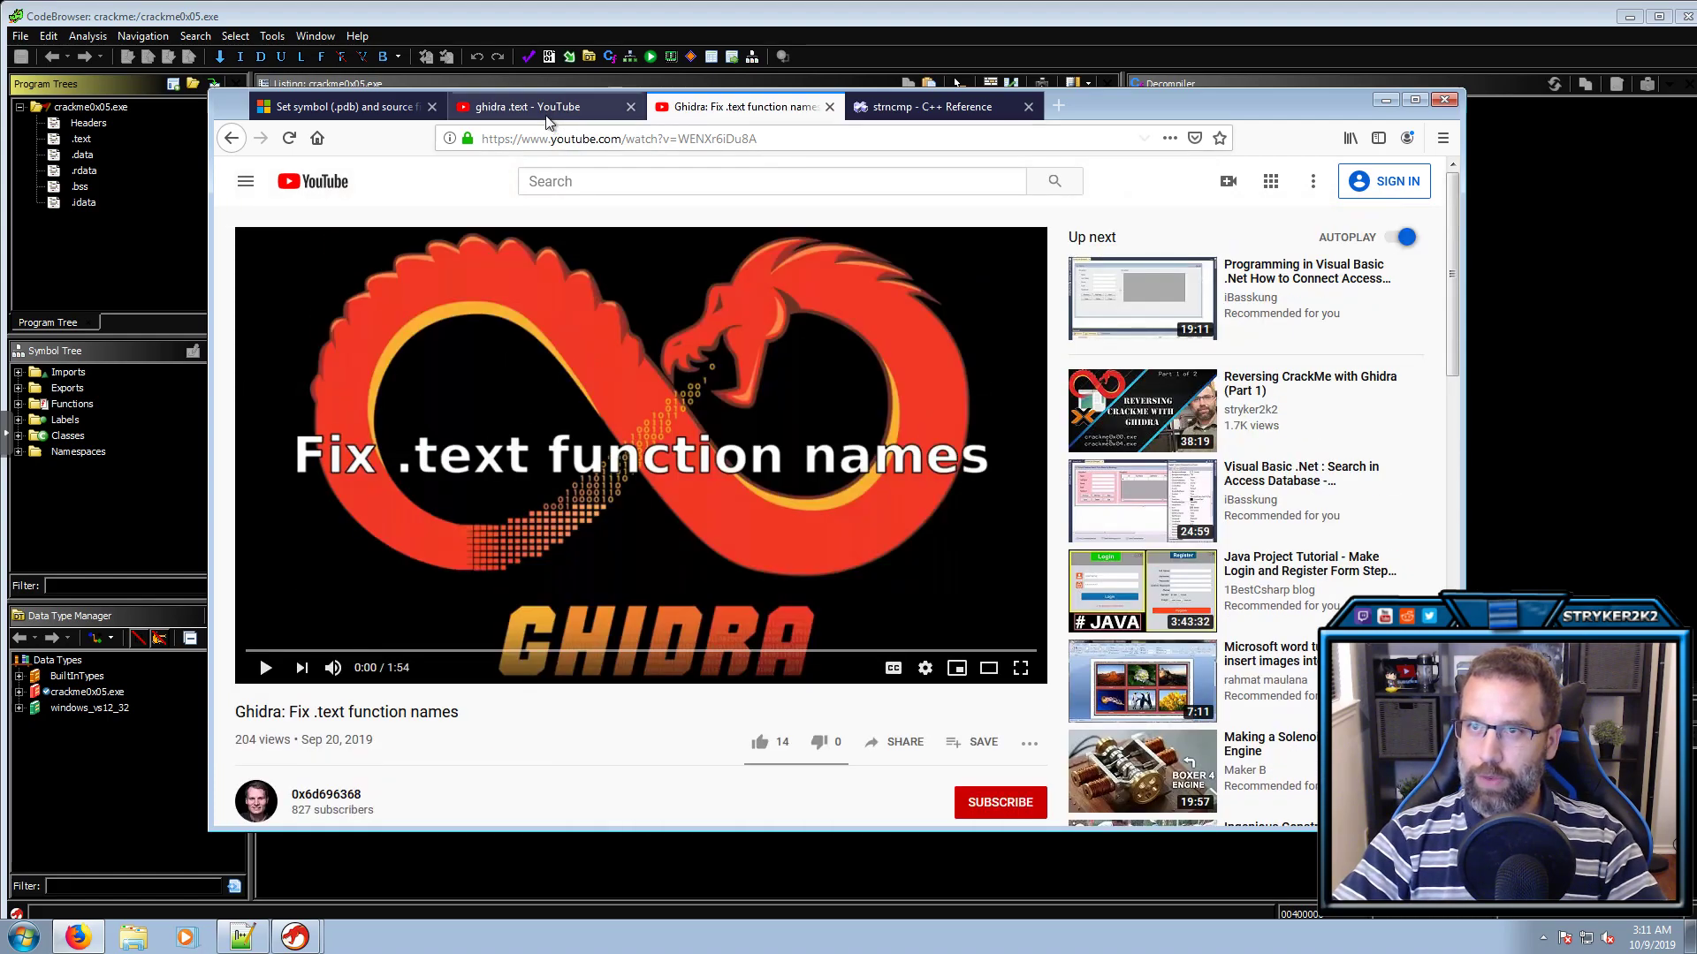
{"action": "left_click_drag", "start_coordinate": [611, 182], "coordinate": [528, 177]}
{"action": "left_click", "coordinate": [705, 113]}
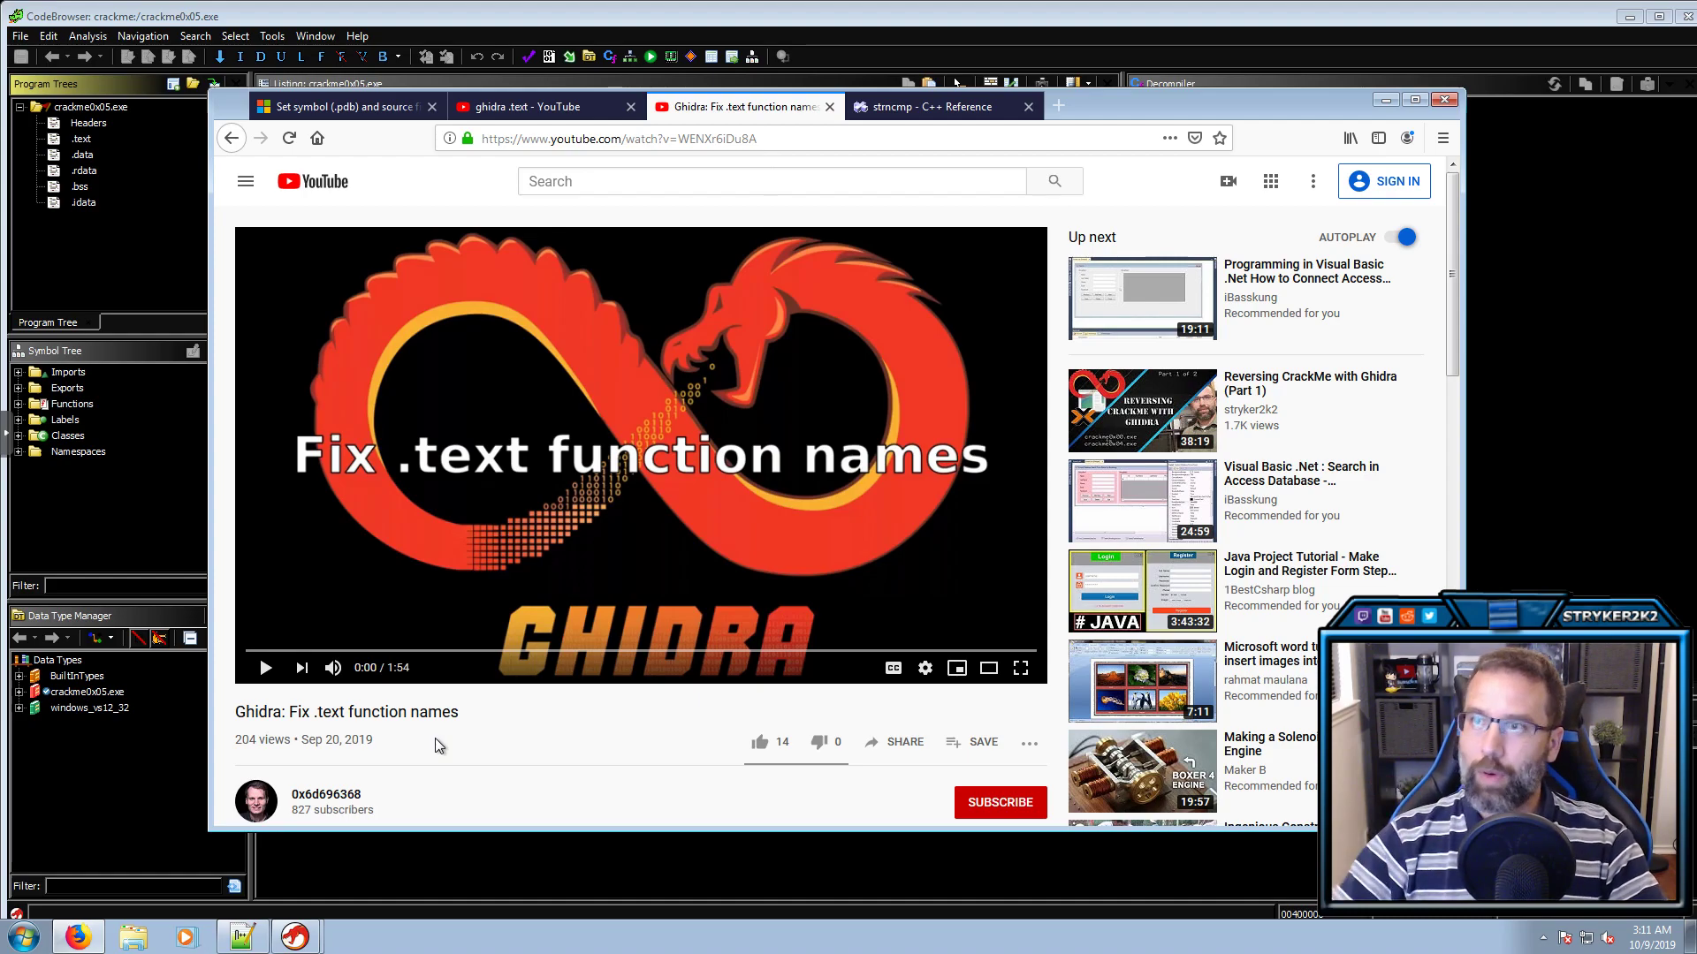
{"action": "left_click", "coordinate": [701, 13]}
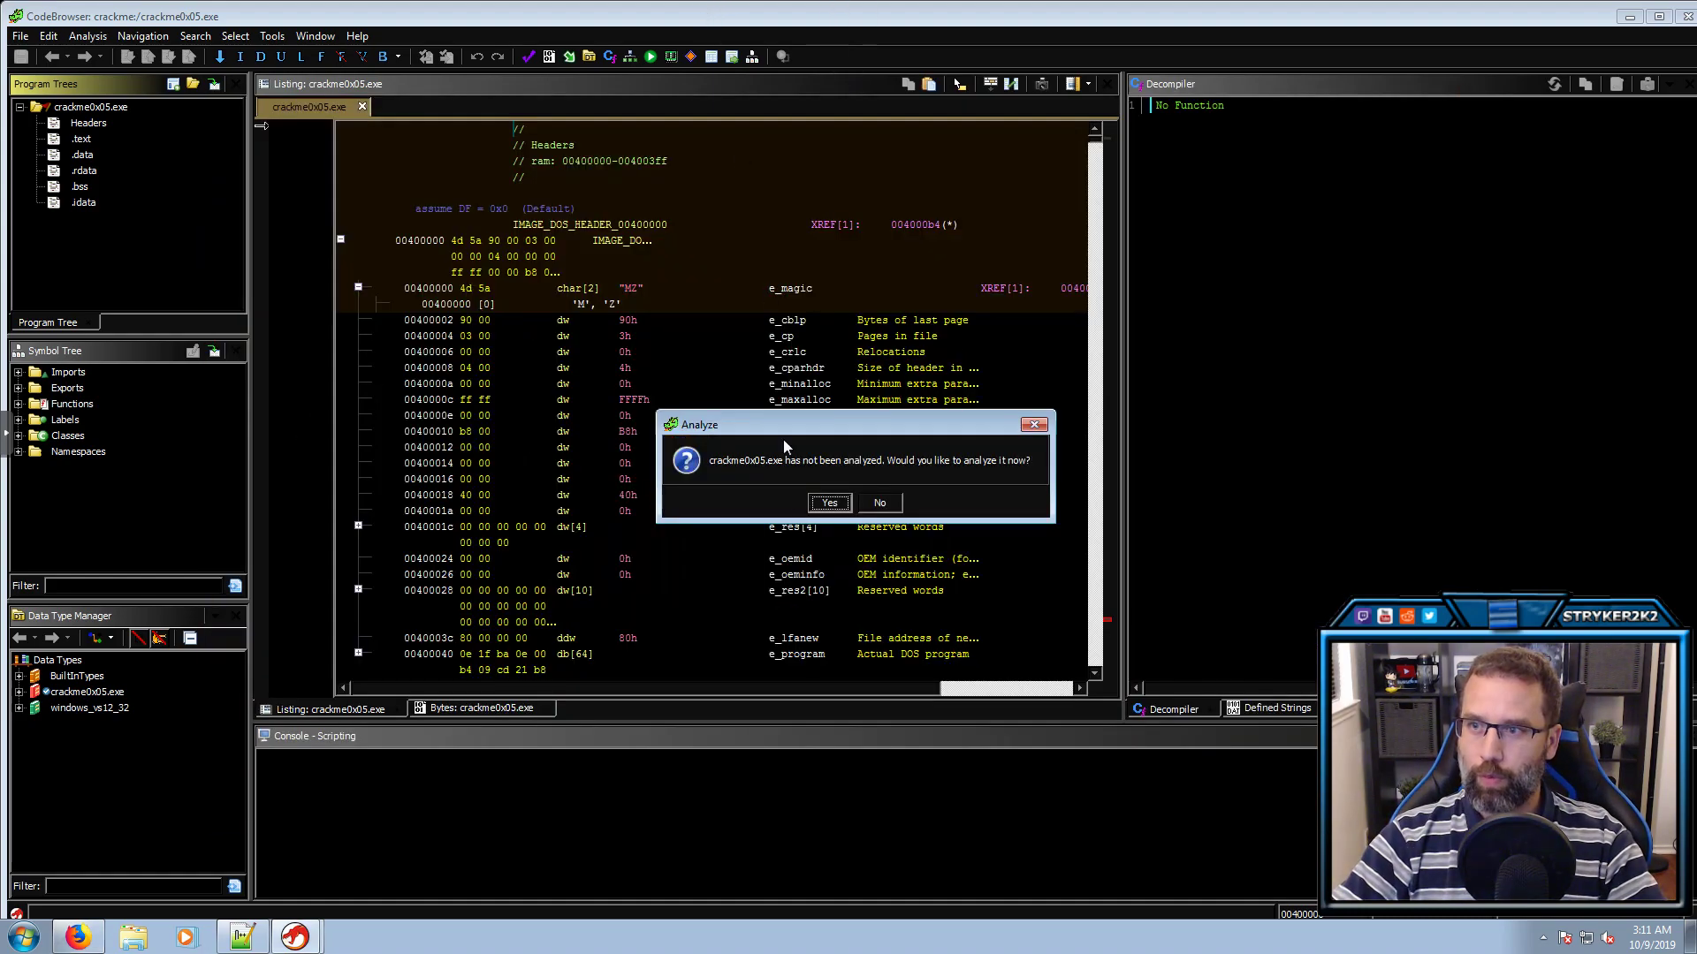
Decline analysis, filter the Symbol Tree by .text, and delete all matching .text labels
{"action": "left_click", "coordinate": [890, 505]}
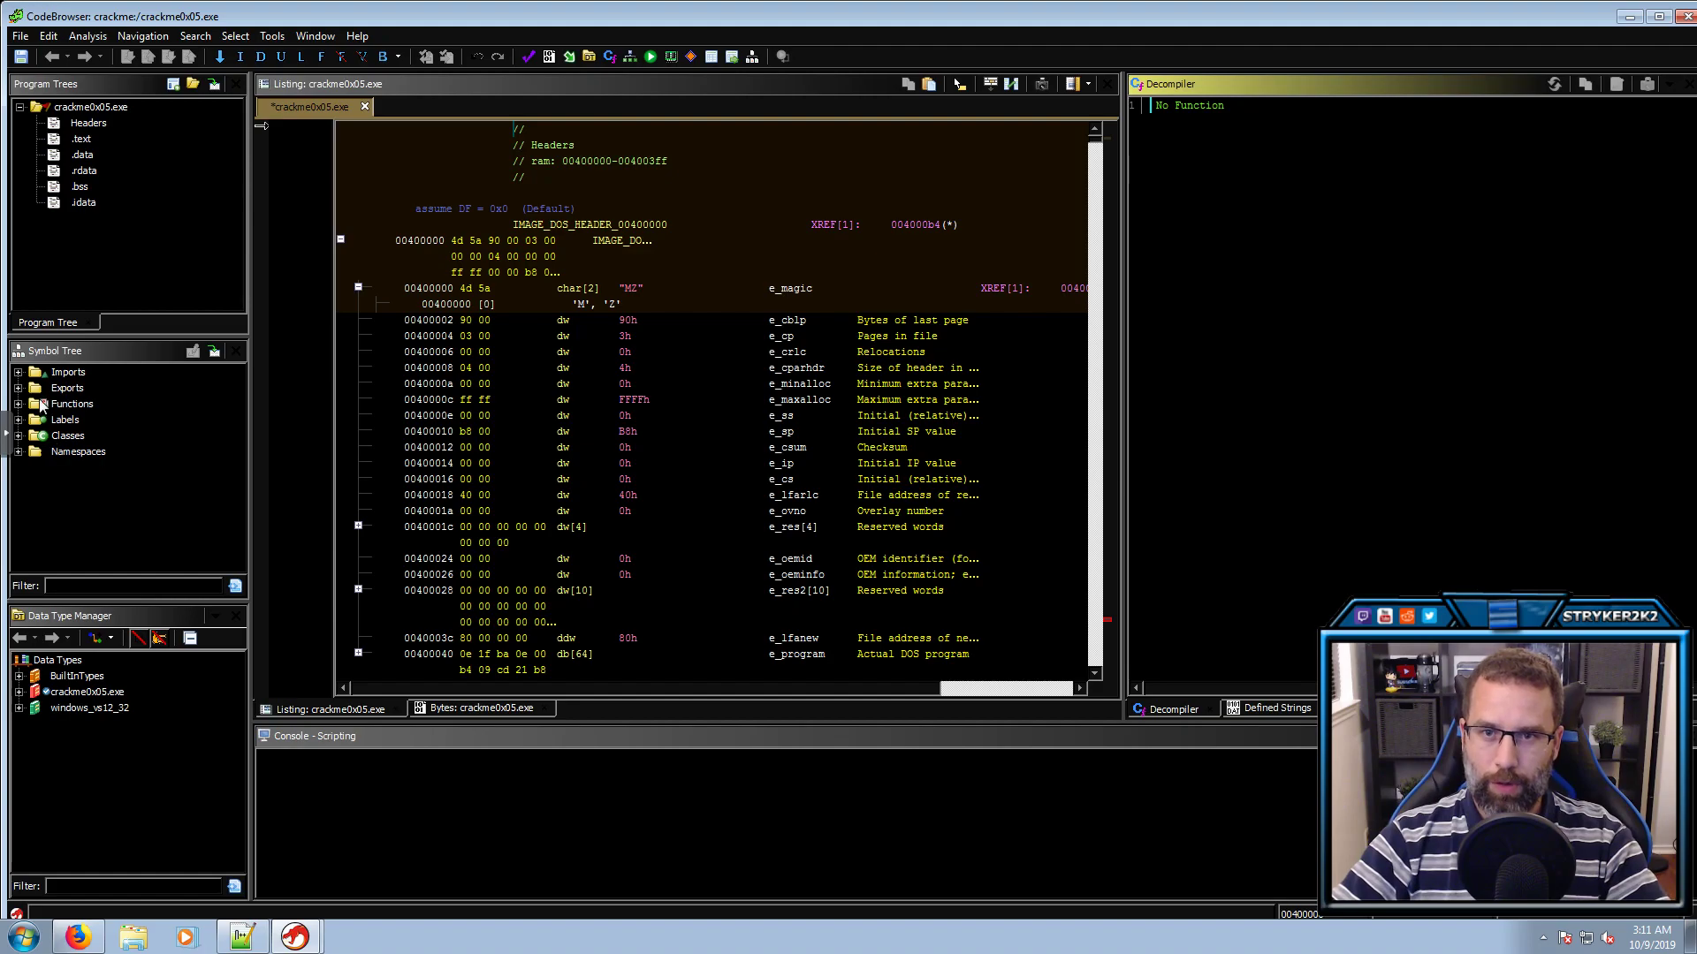
{"action": "left_click", "coordinate": [77, 586]}
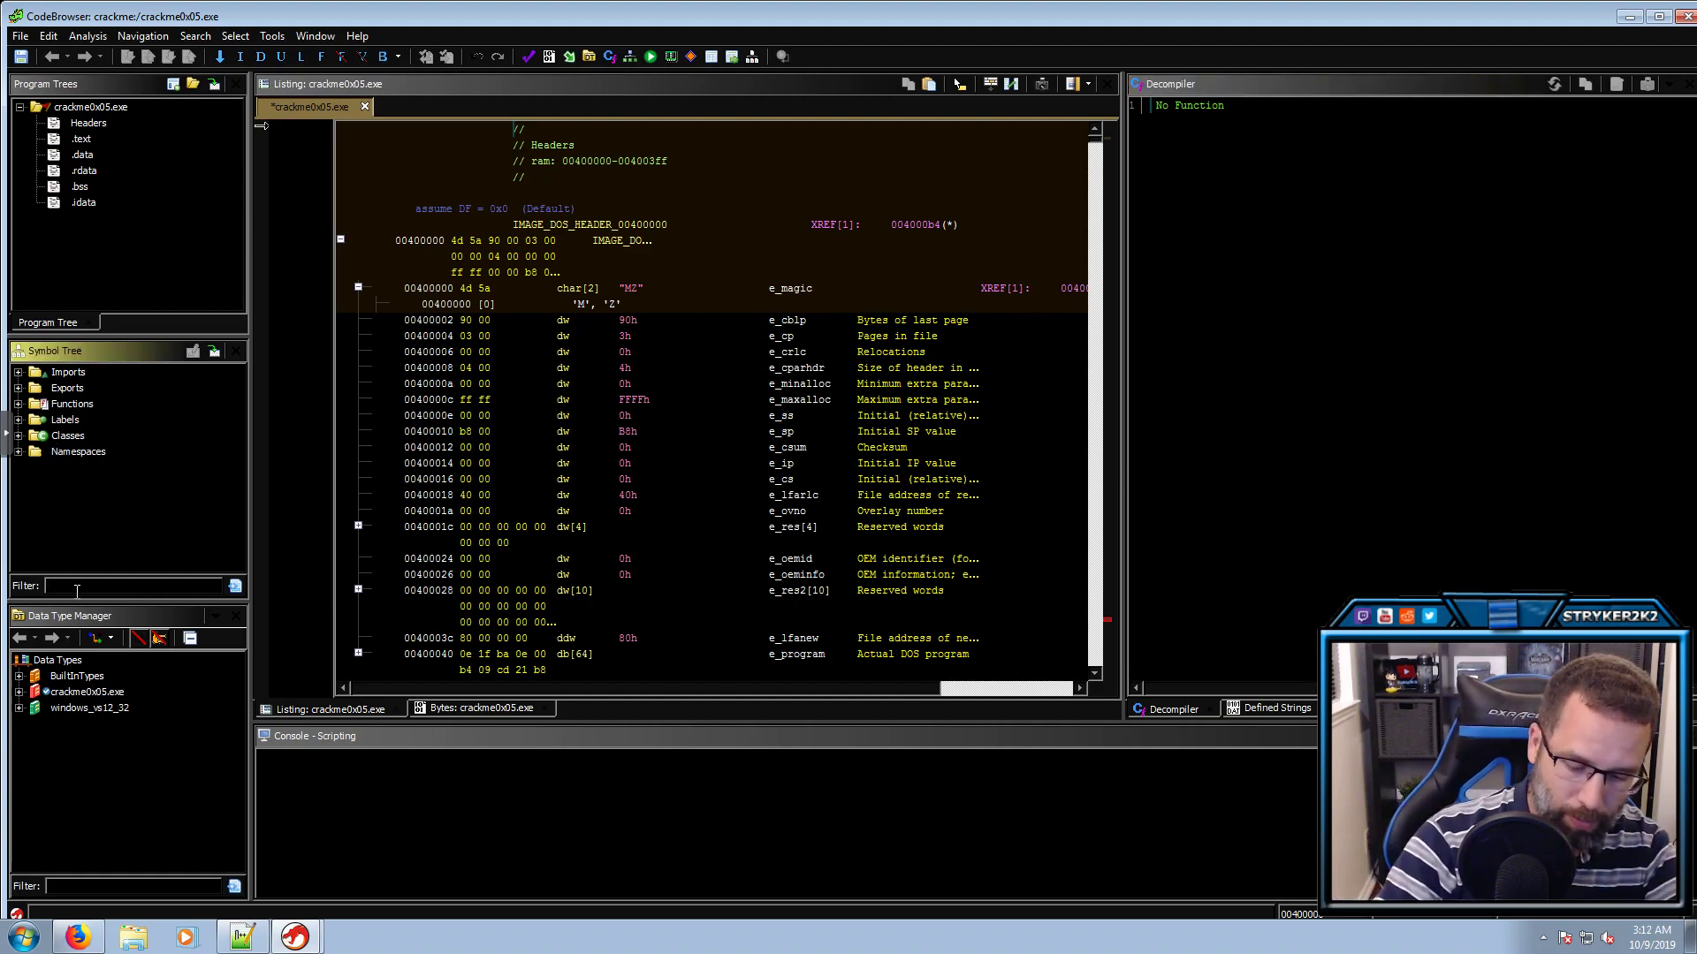
{"action": "type", "text": ".text"}
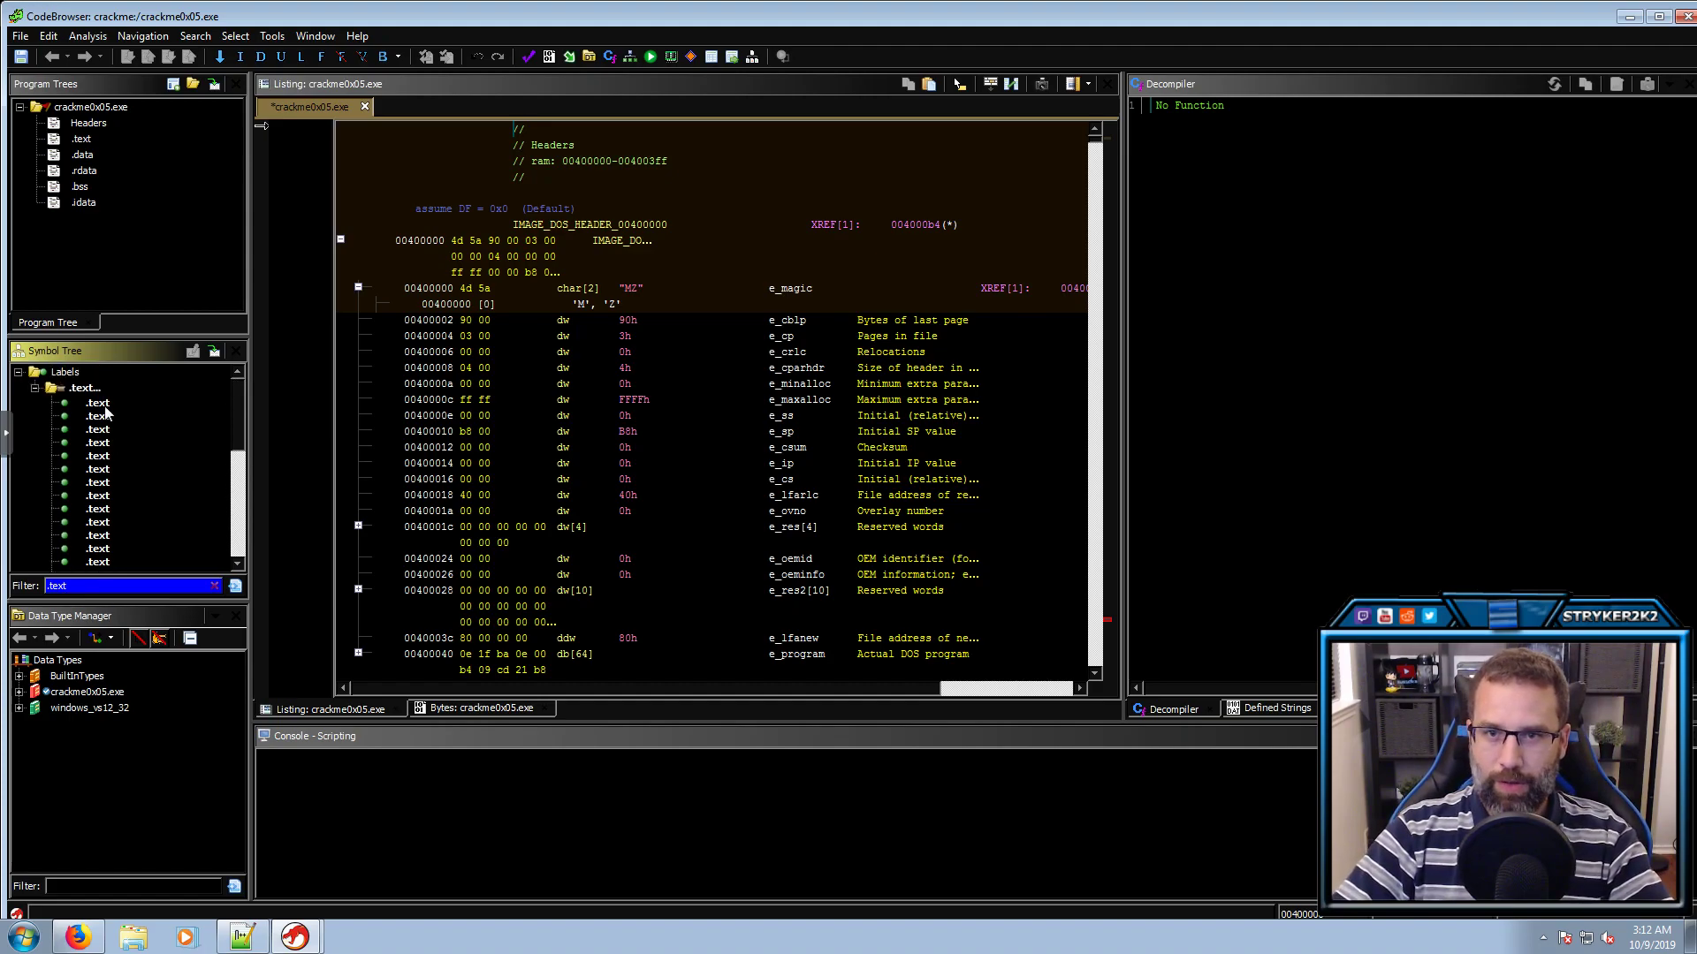
{"action": "left_click", "coordinate": [103, 404]}
{"action": "key", "text": "shift+Down"}
{"action": "key", "text": "shift+Down"}
{"action": "key", "text": "shift+Down"}
{"action": "key", "text": "shift+Down"}
{"action": "key", "text": "shift+Down"}
{"action": "key", "text": "shift+Down"}
{"action": "key", "text": "shift+Down"}
{"action": "key", "text": "shift+Down"}
{"action": "key", "text": "shift+Down"}
{"action": "key", "text": "shift+Down"}
{"action": "key", "text": "shift+Down"}
{"action": "key", "text": "shift+Down"}
{"action": "key", "text": "shift+Down"}
{"action": "key", "text": "shift+Down"}
{"action": "key", "text": "shift+Down"}
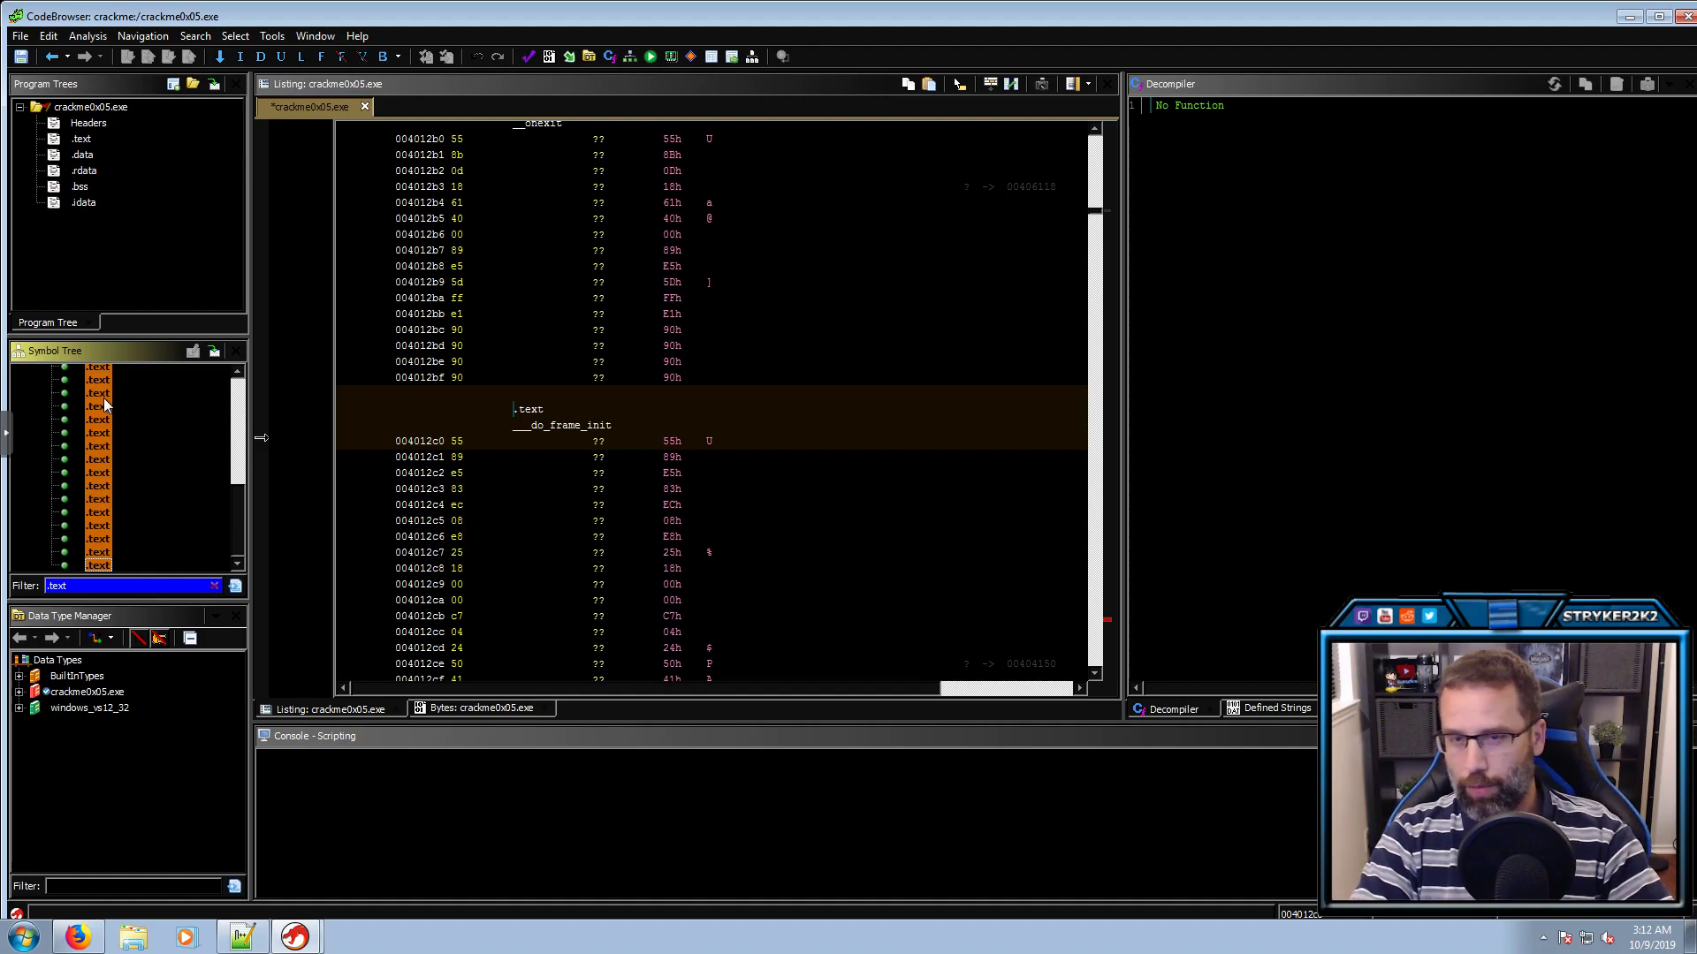
{"action": "key", "text": "Delete"}
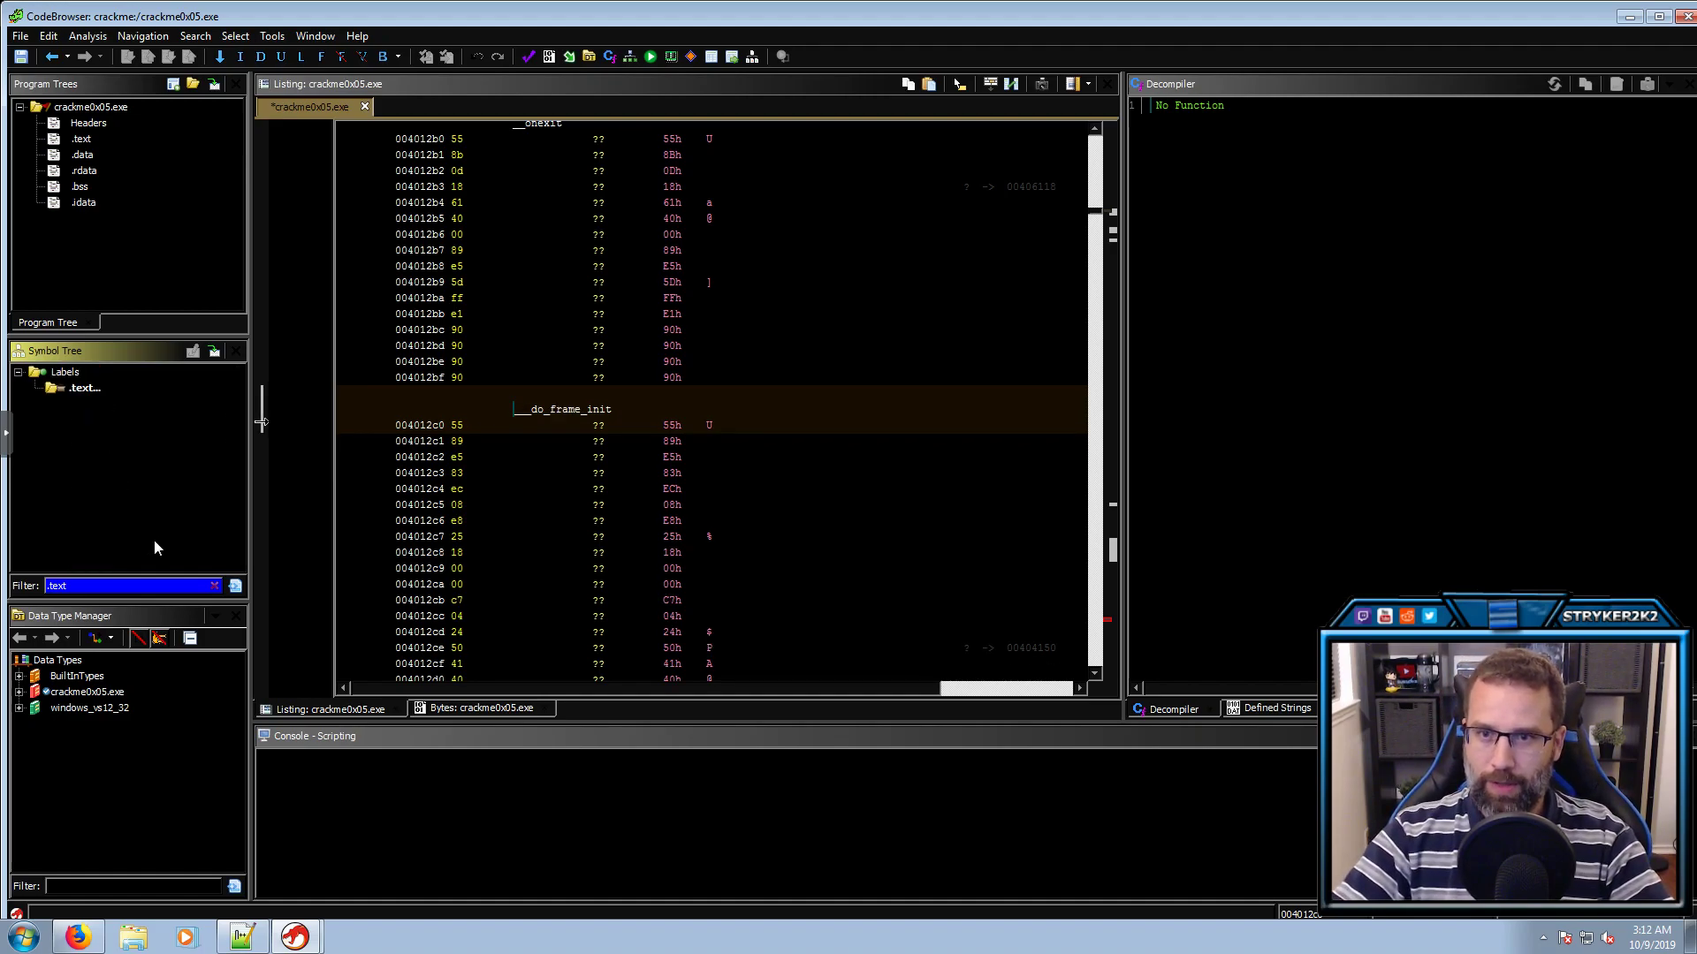
Clear the .text symbol filter and collapse the Labels group
{"action": "left_click", "coordinate": [214, 585]}
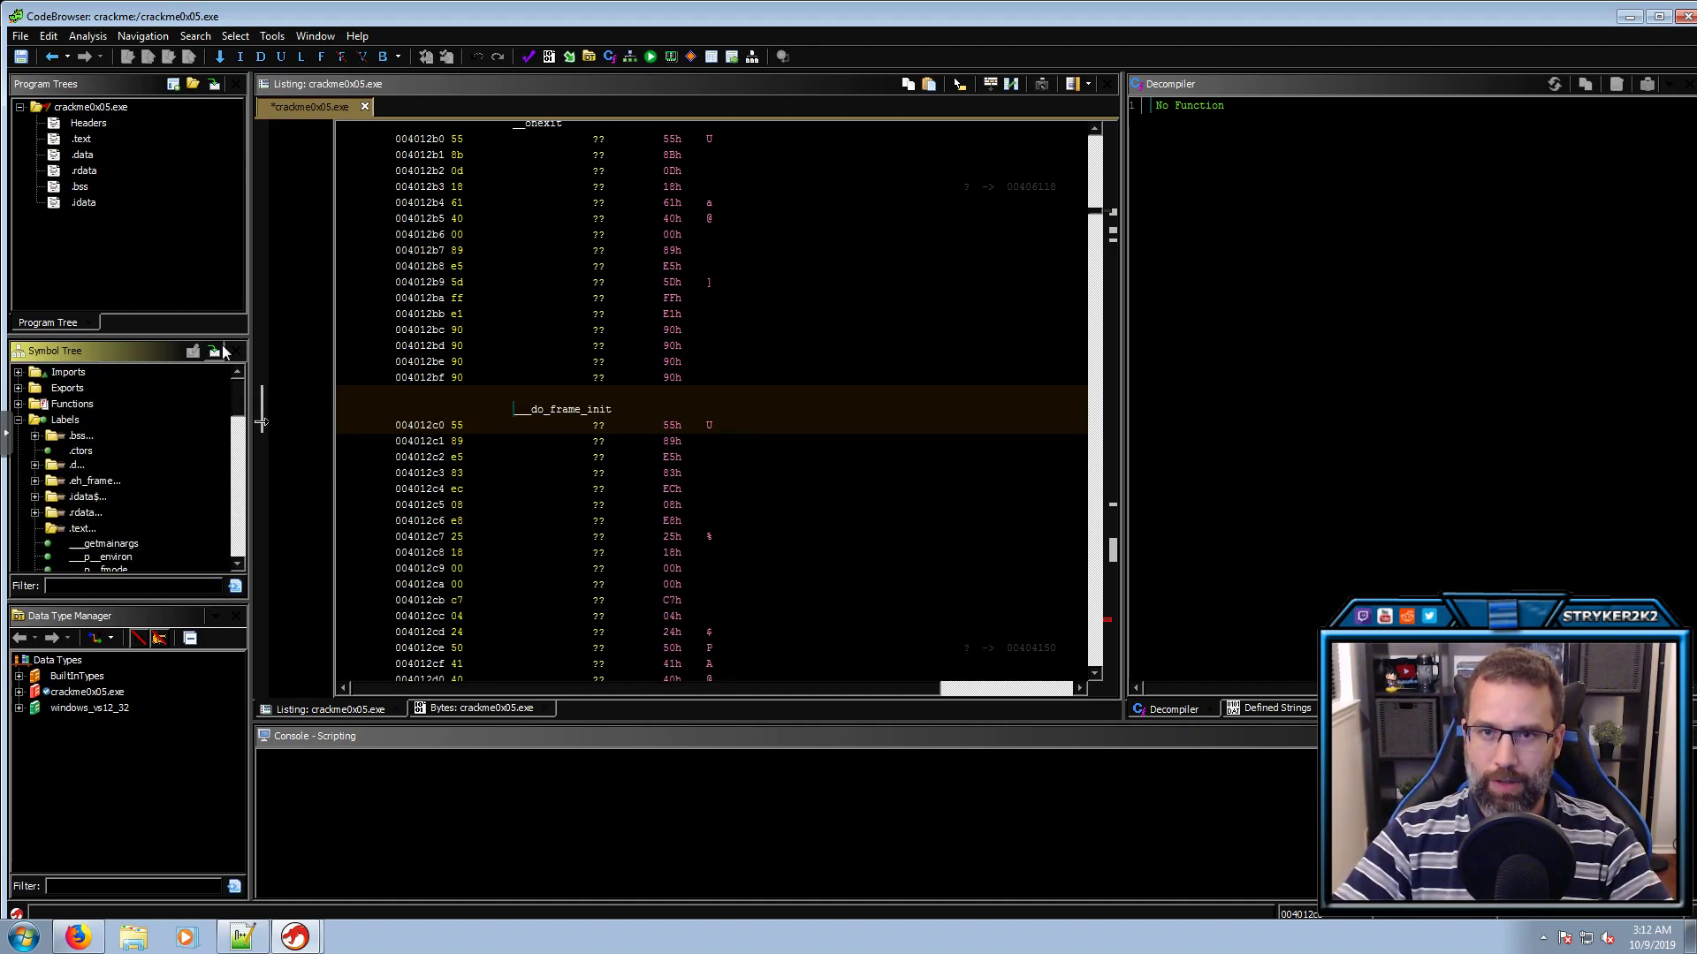
{"action": "left_click", "coordinate": [18, 421]}
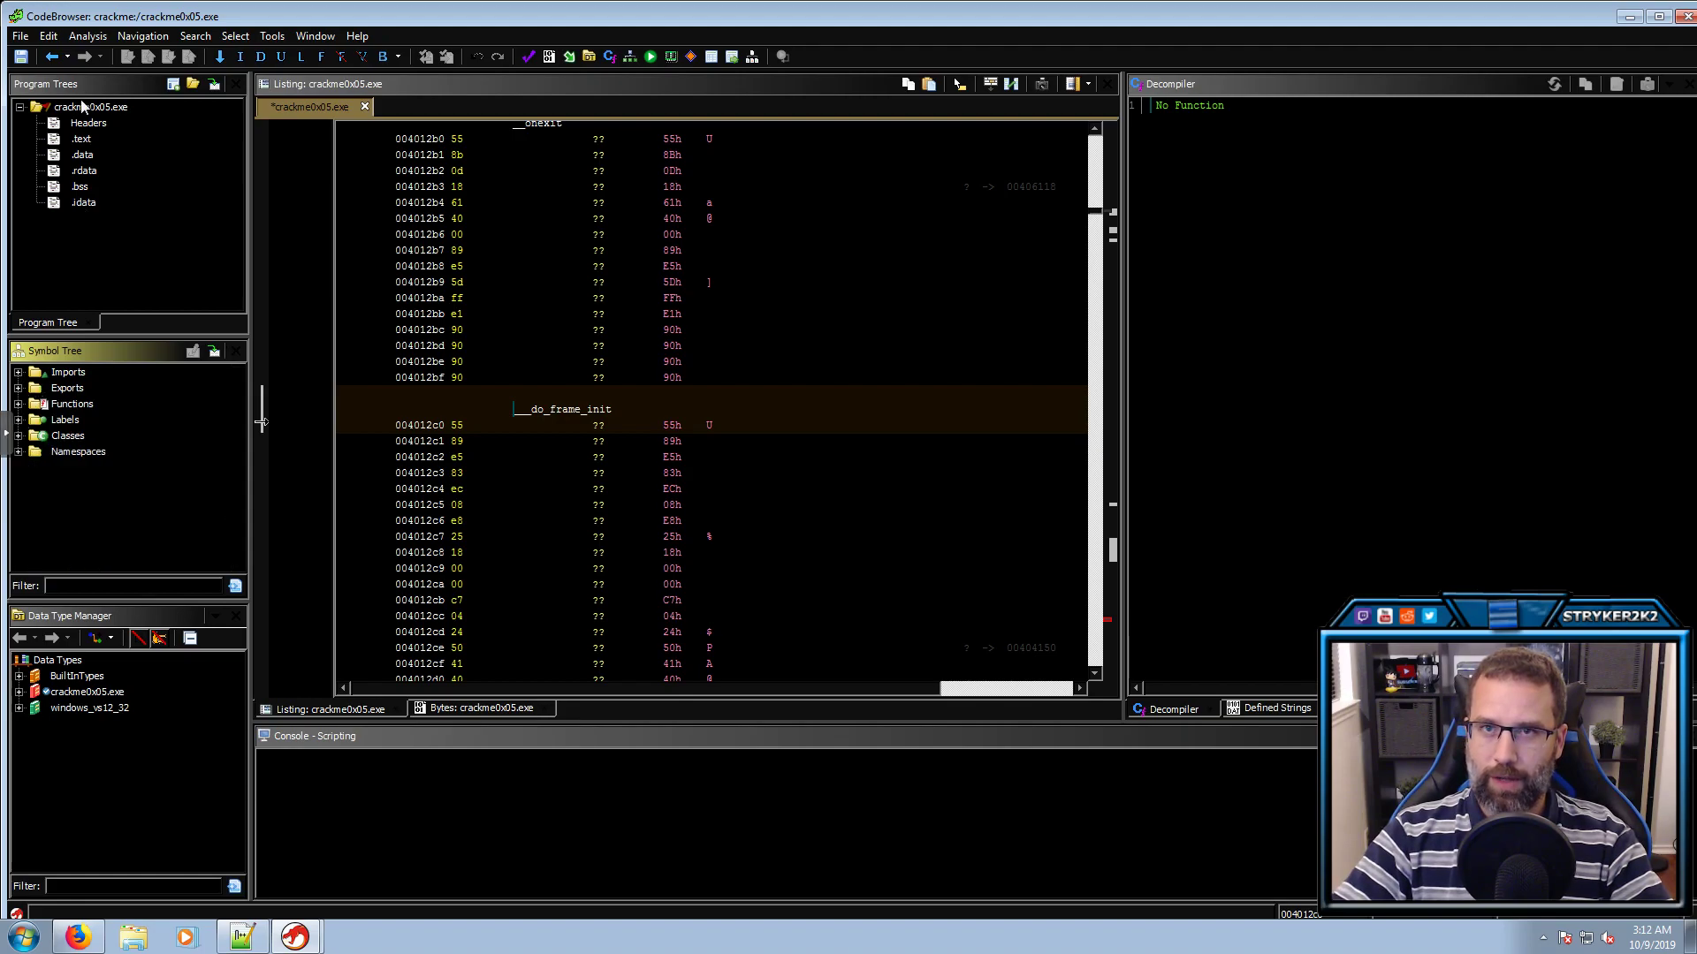
{"action": "left_click", "coordinate": [84, 36]}
Run Auto Analyze on crackme0x05.exe with the default analyzer options
{"action": "left_click", "coordinate": [105, 57]}
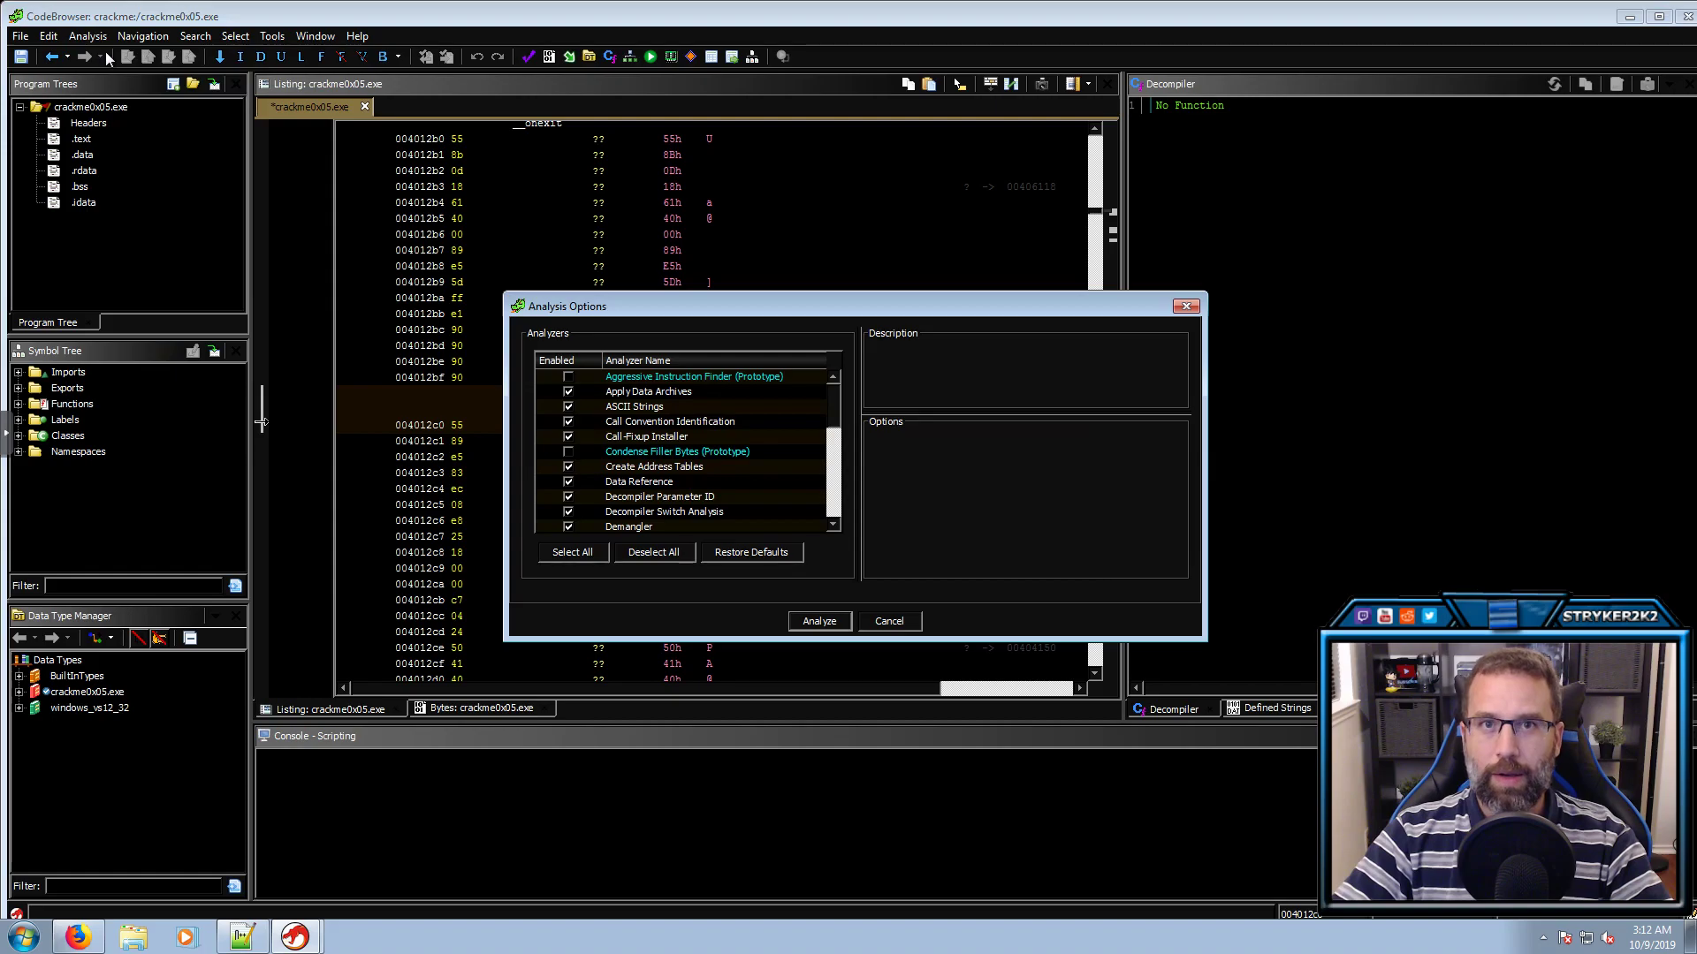
{"action": "left_click", "coordinate": [819, 622]}
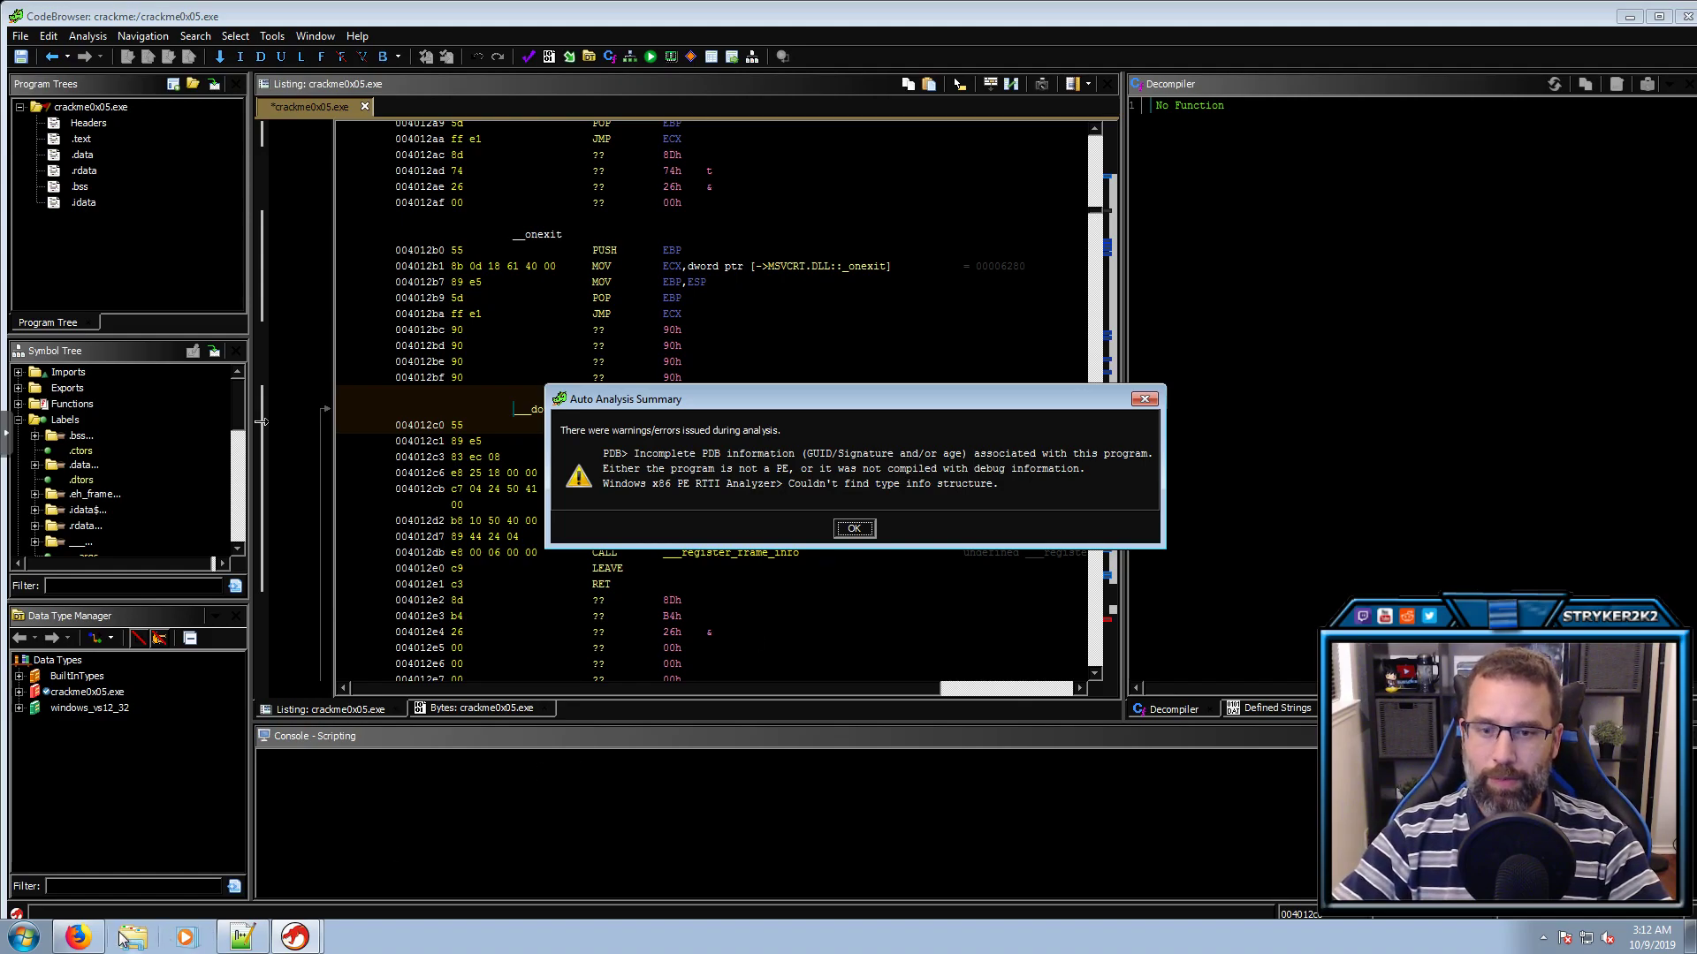
{"action": "mouse_move", "coordinate": [90, 934]}
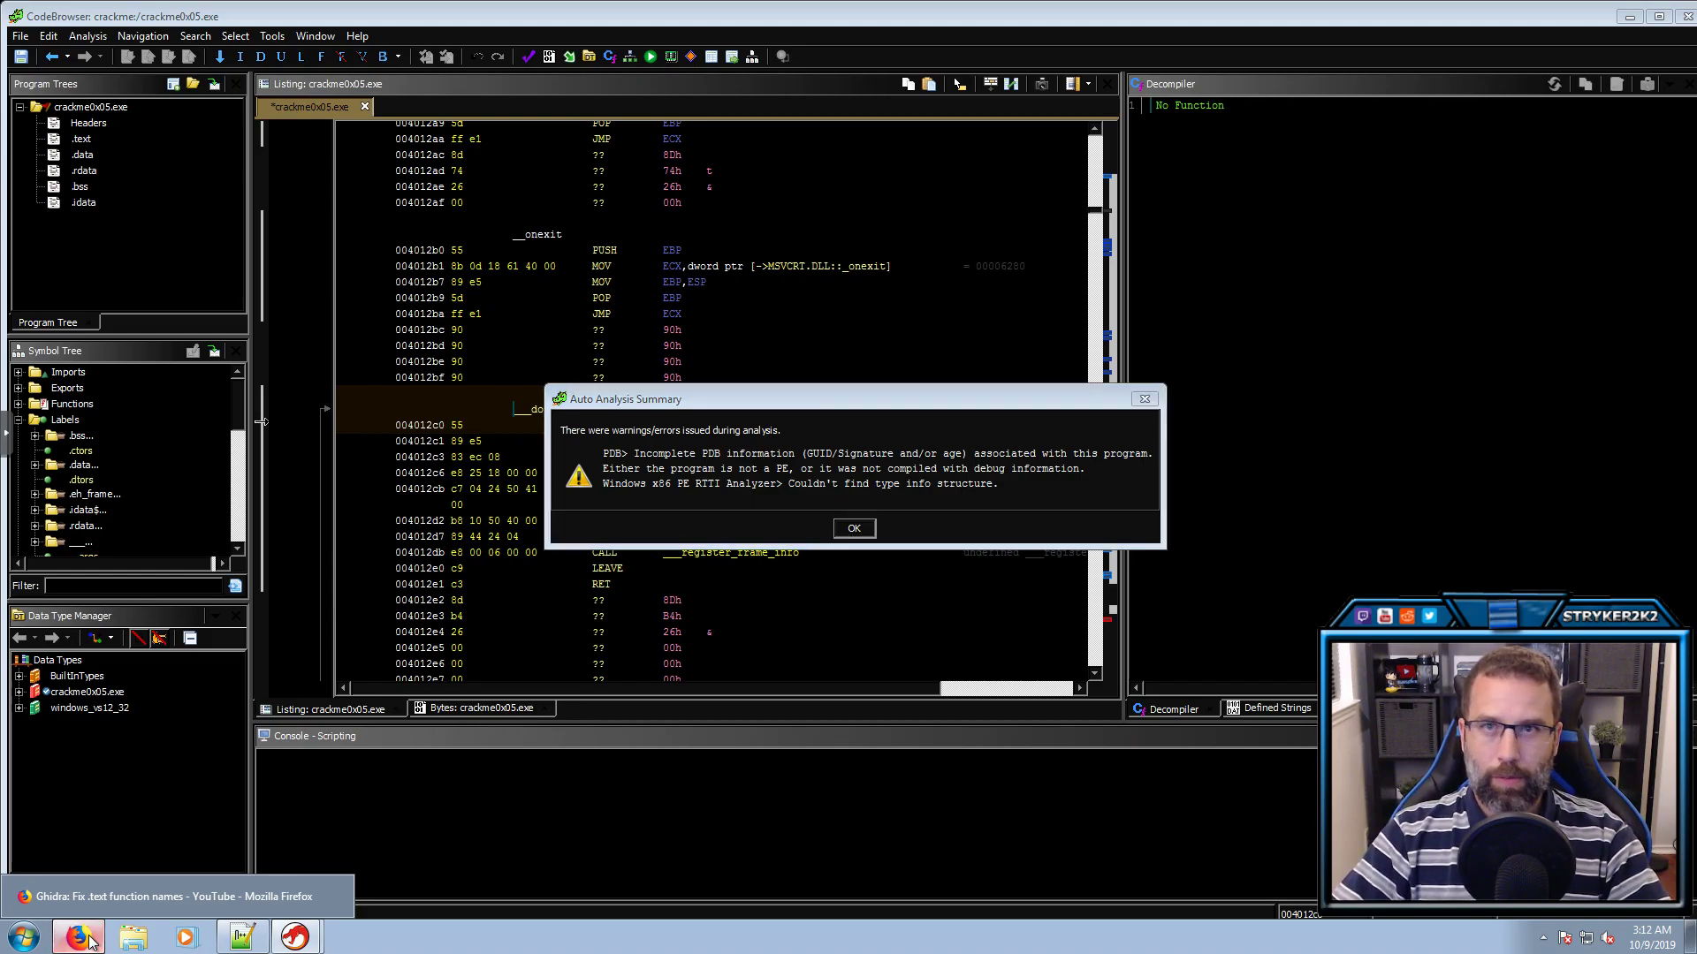
{"action": "left_click", "coordinate": [91, 939]}
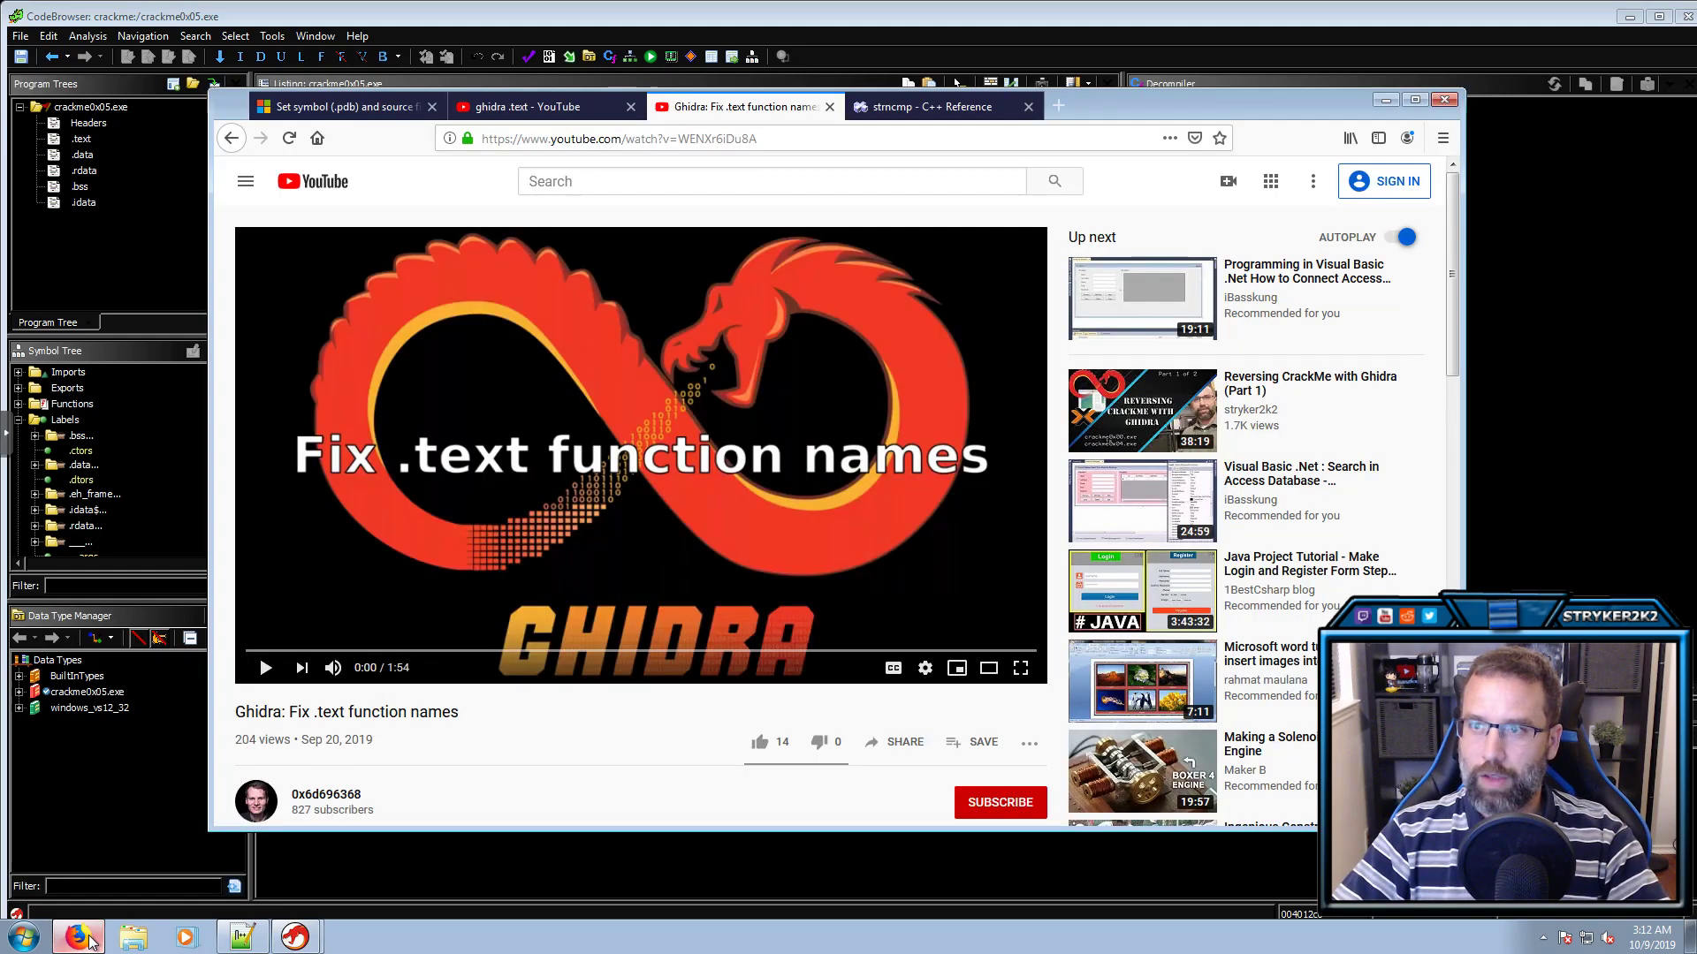
{"action": "left_click", "coordinate": [319, 107]}
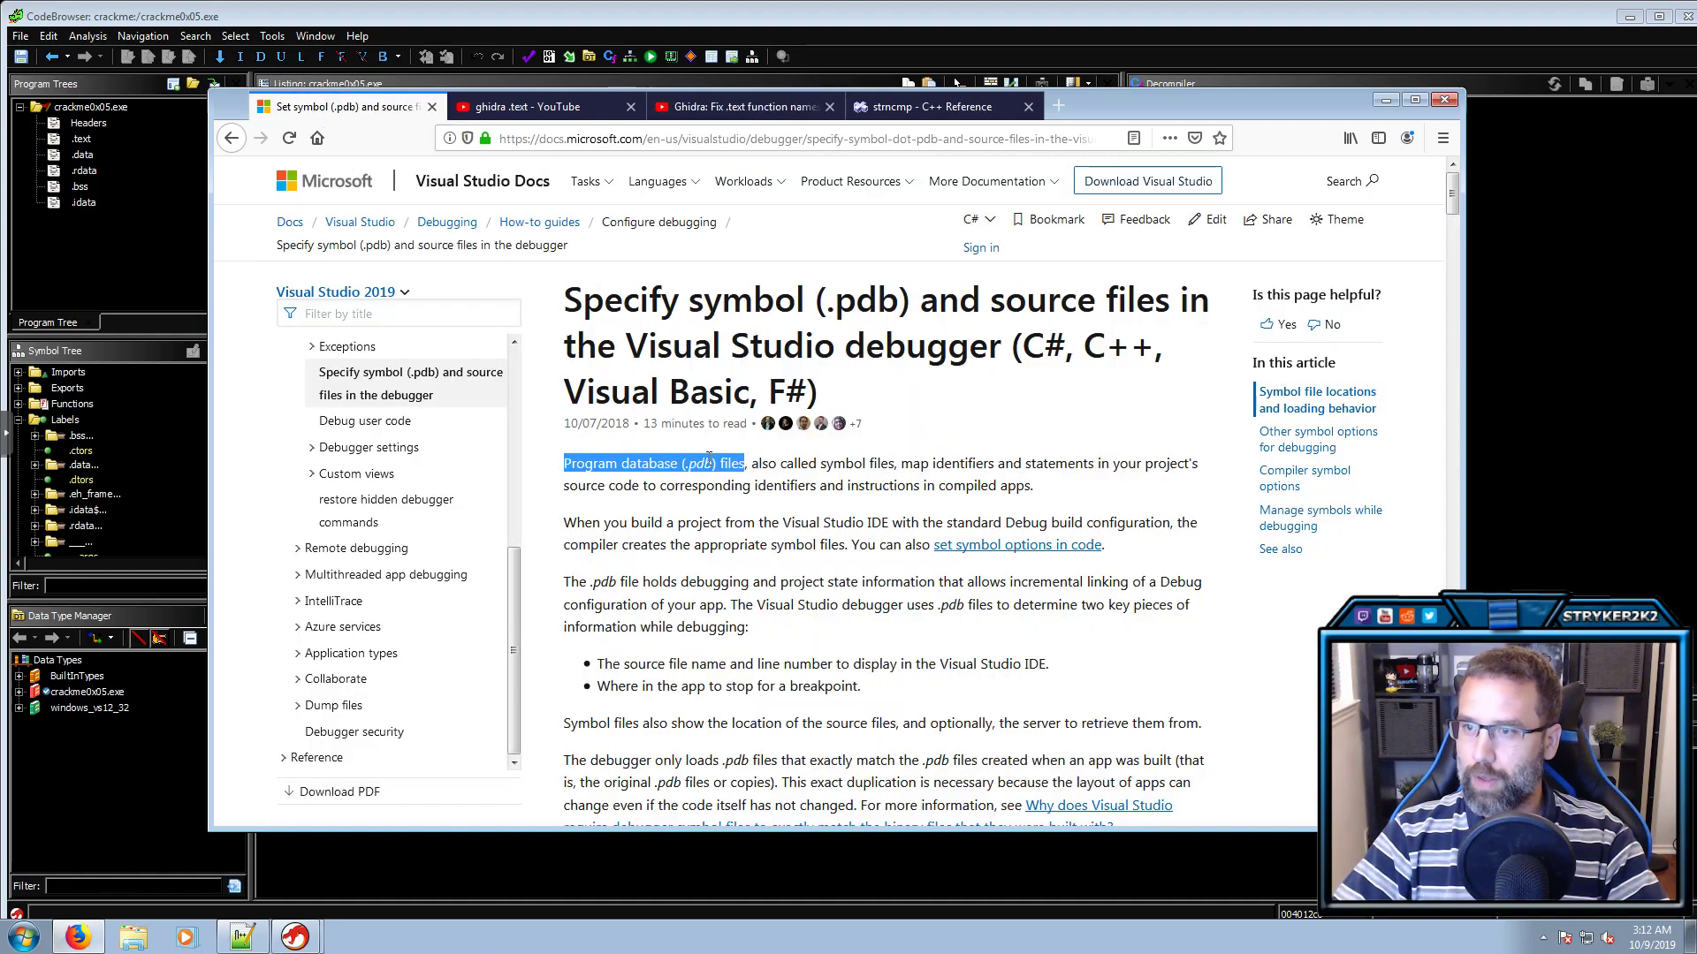
{"action": "left_click", "coordinate": [593, 465]}
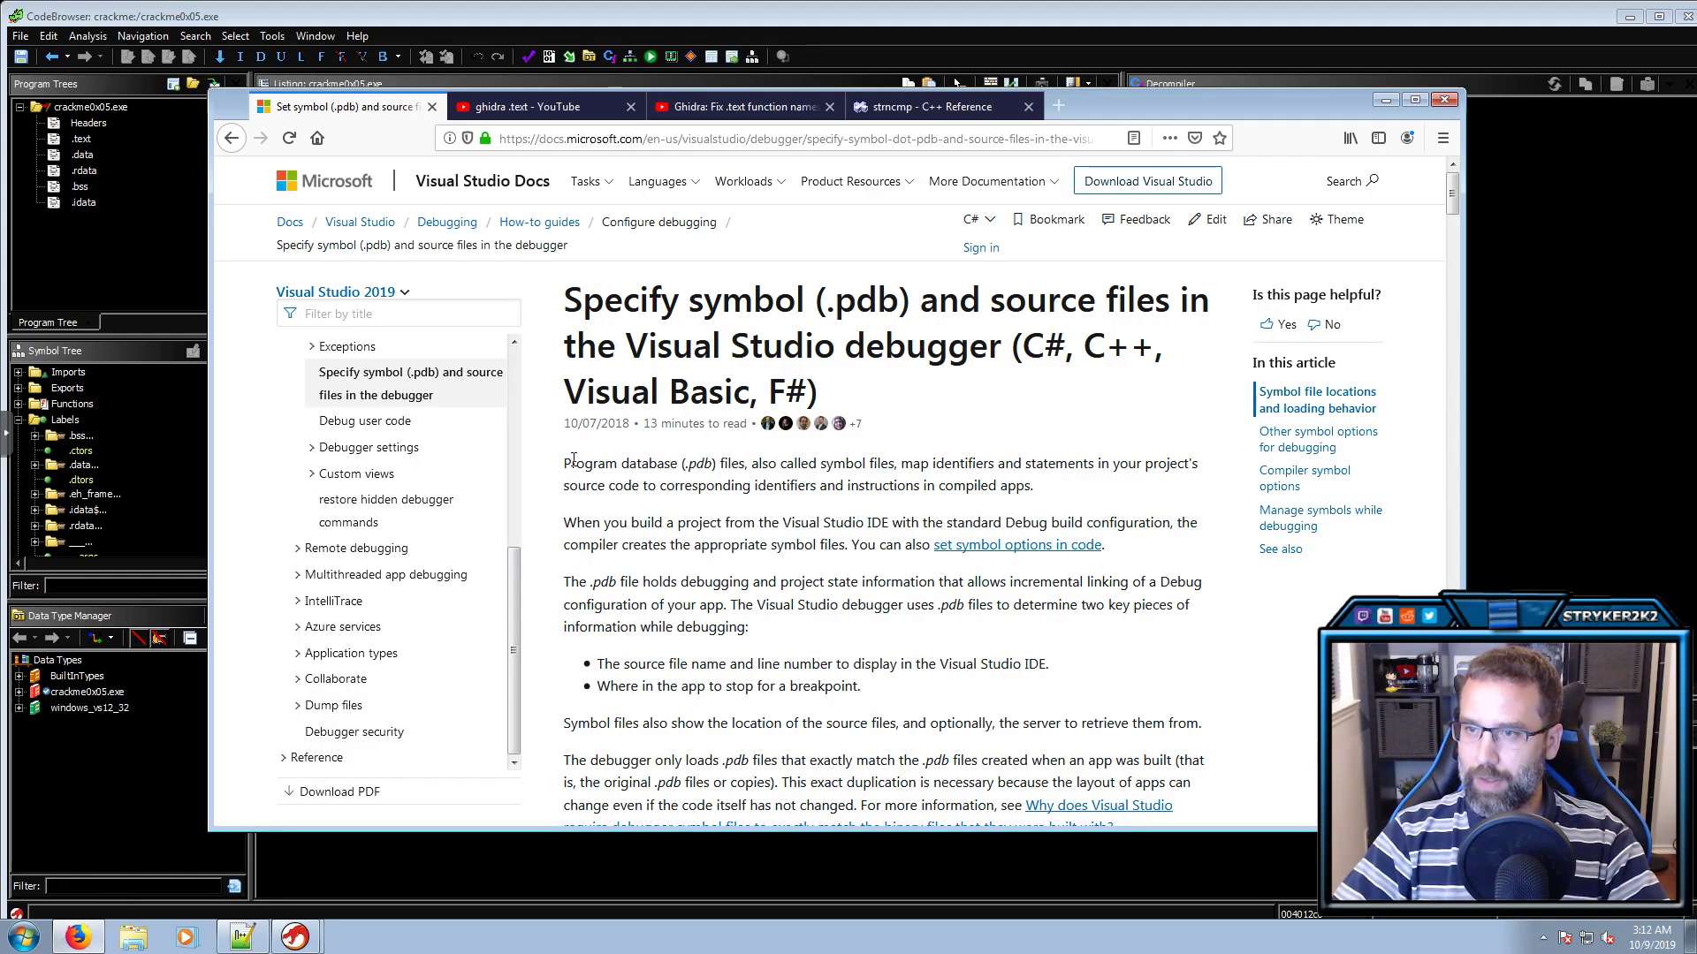
{"action": "left_click_drag", "start_coordinate": [564, 463], "coordinate": [717, 466]}
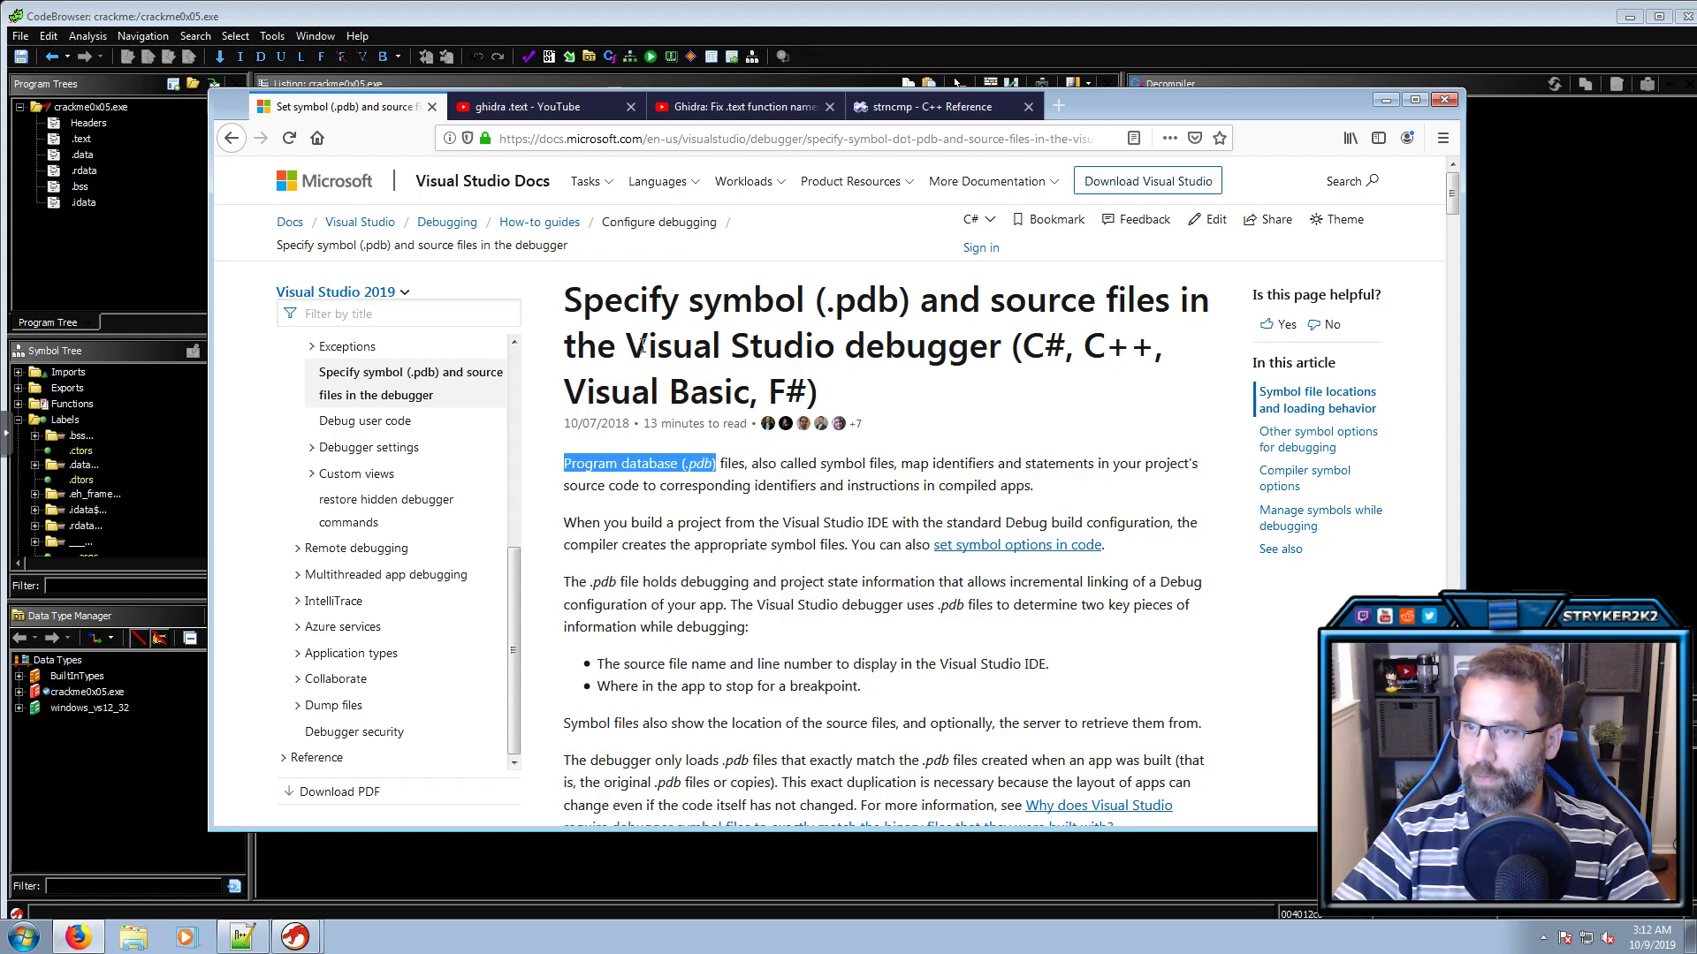
{"action": "left_click_drag", "start_coordinate": [628, 348], "coordinate": [1001, 351]}
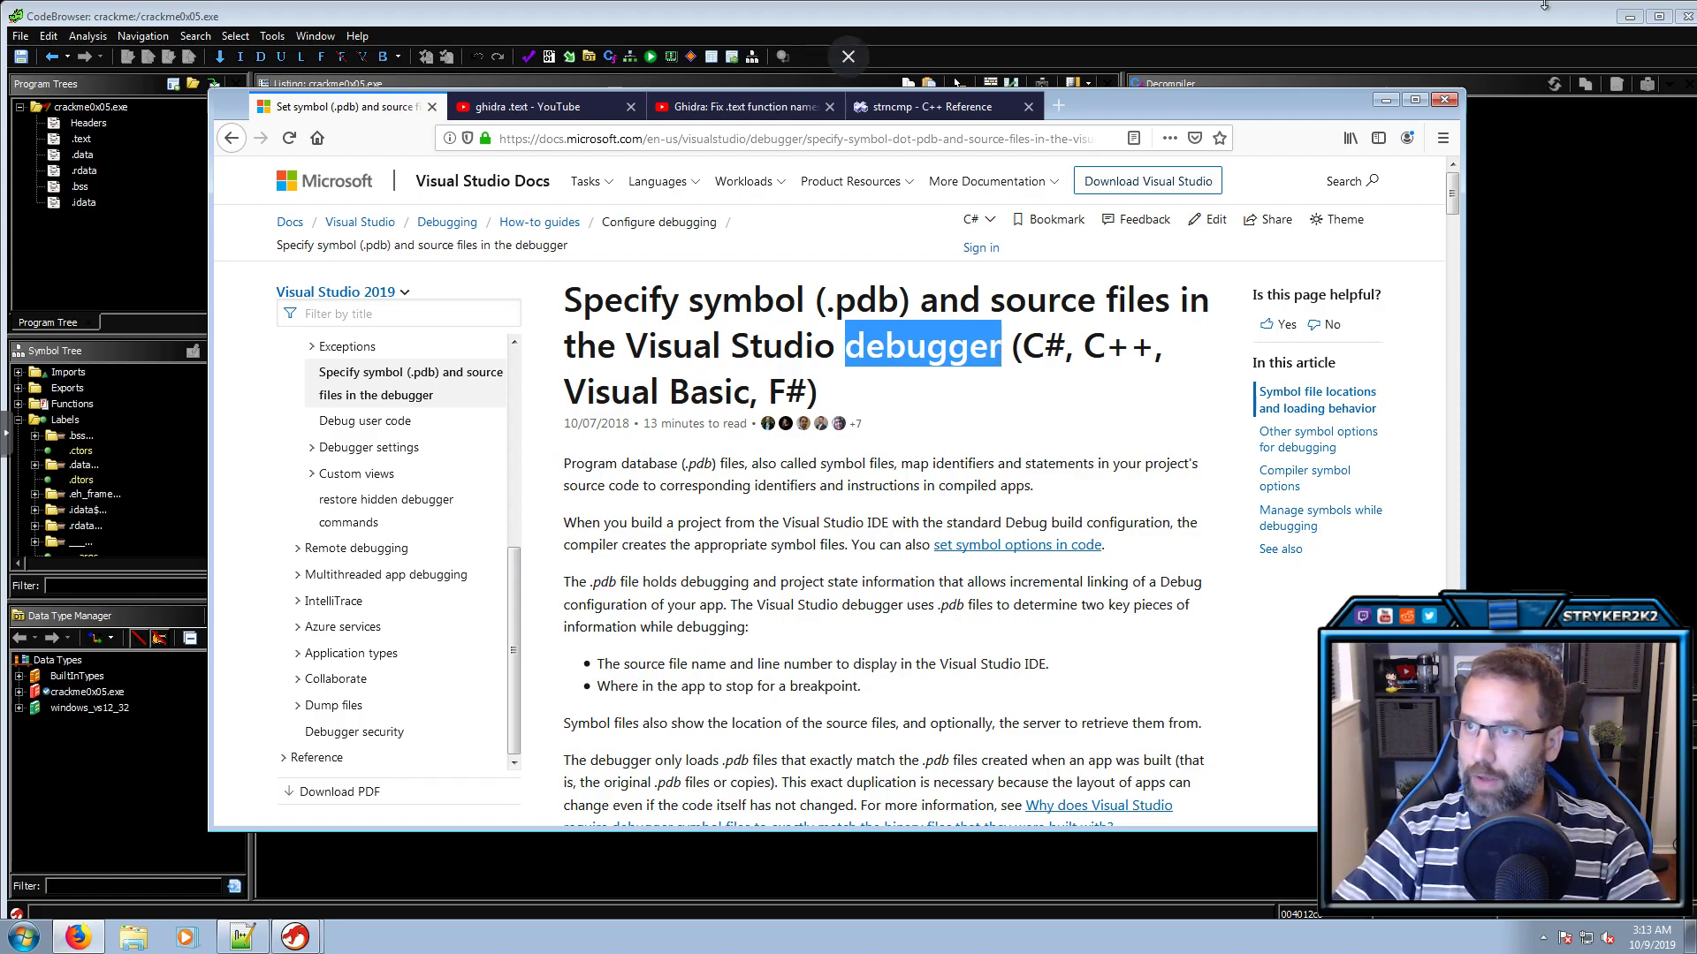
{"action": "left_click", "coordinate": [1363, 21]}
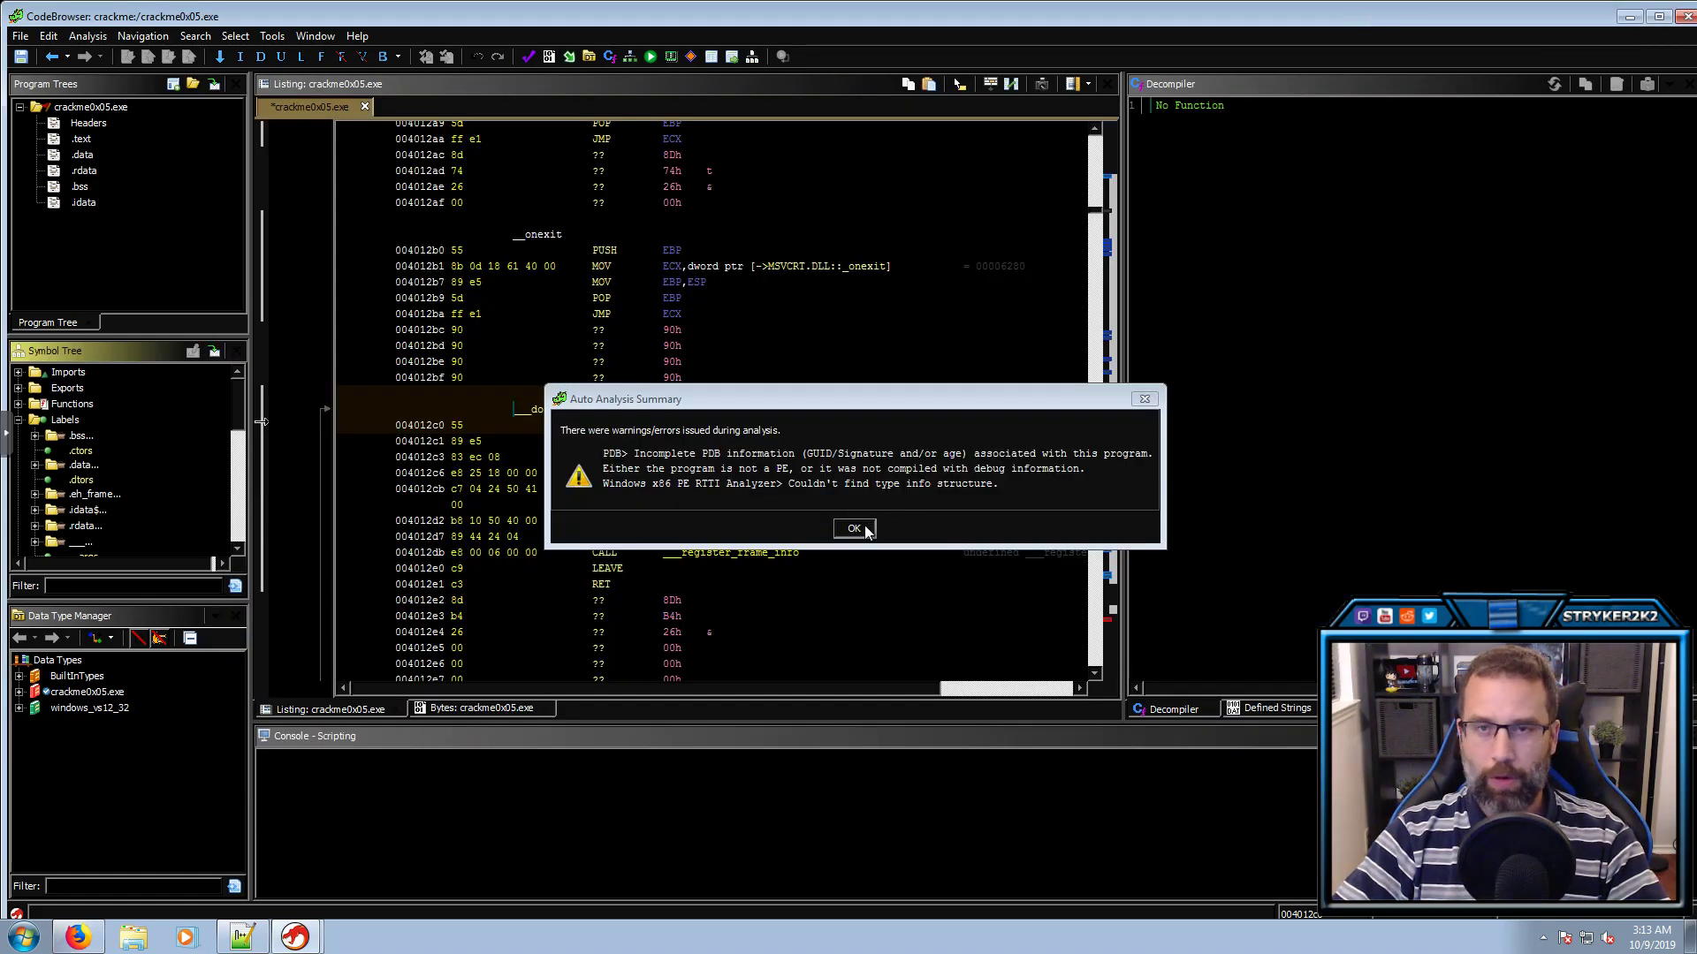
Dismiss the analysis warnings and close crackme0x05.exe's CodeBrowser, choosing Don't Save
{"action": "left_click", "coordinate": [853, 530]}
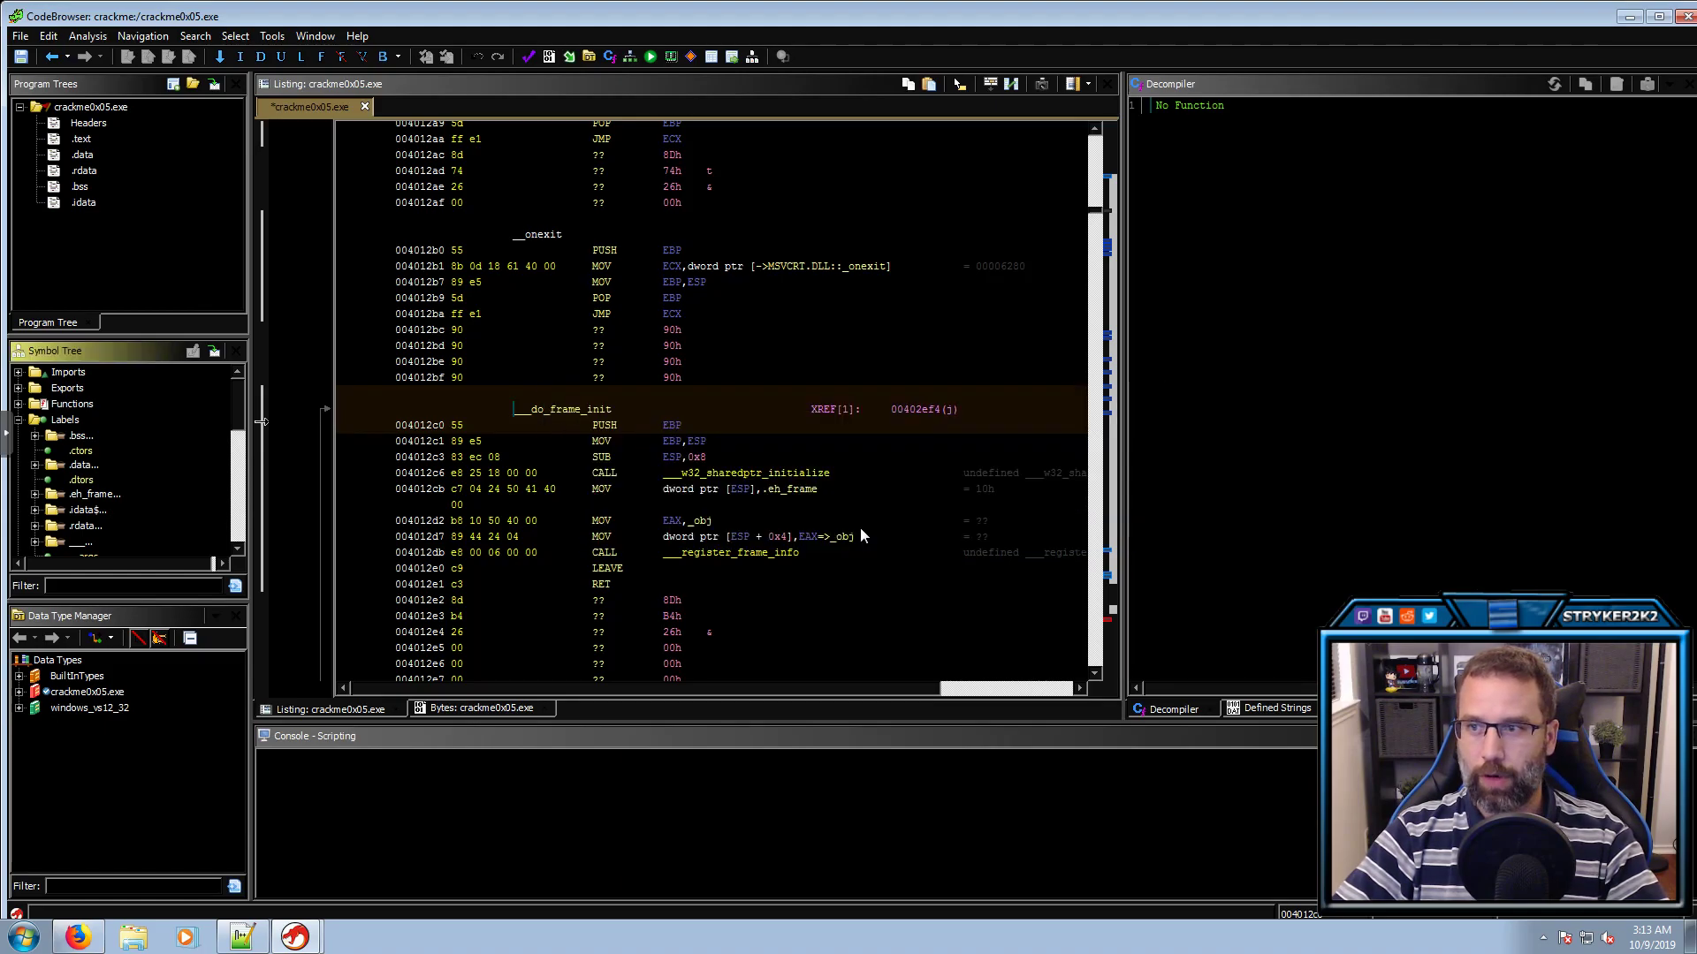
{"action": "left_click", "coordinate": [1687, 16]}
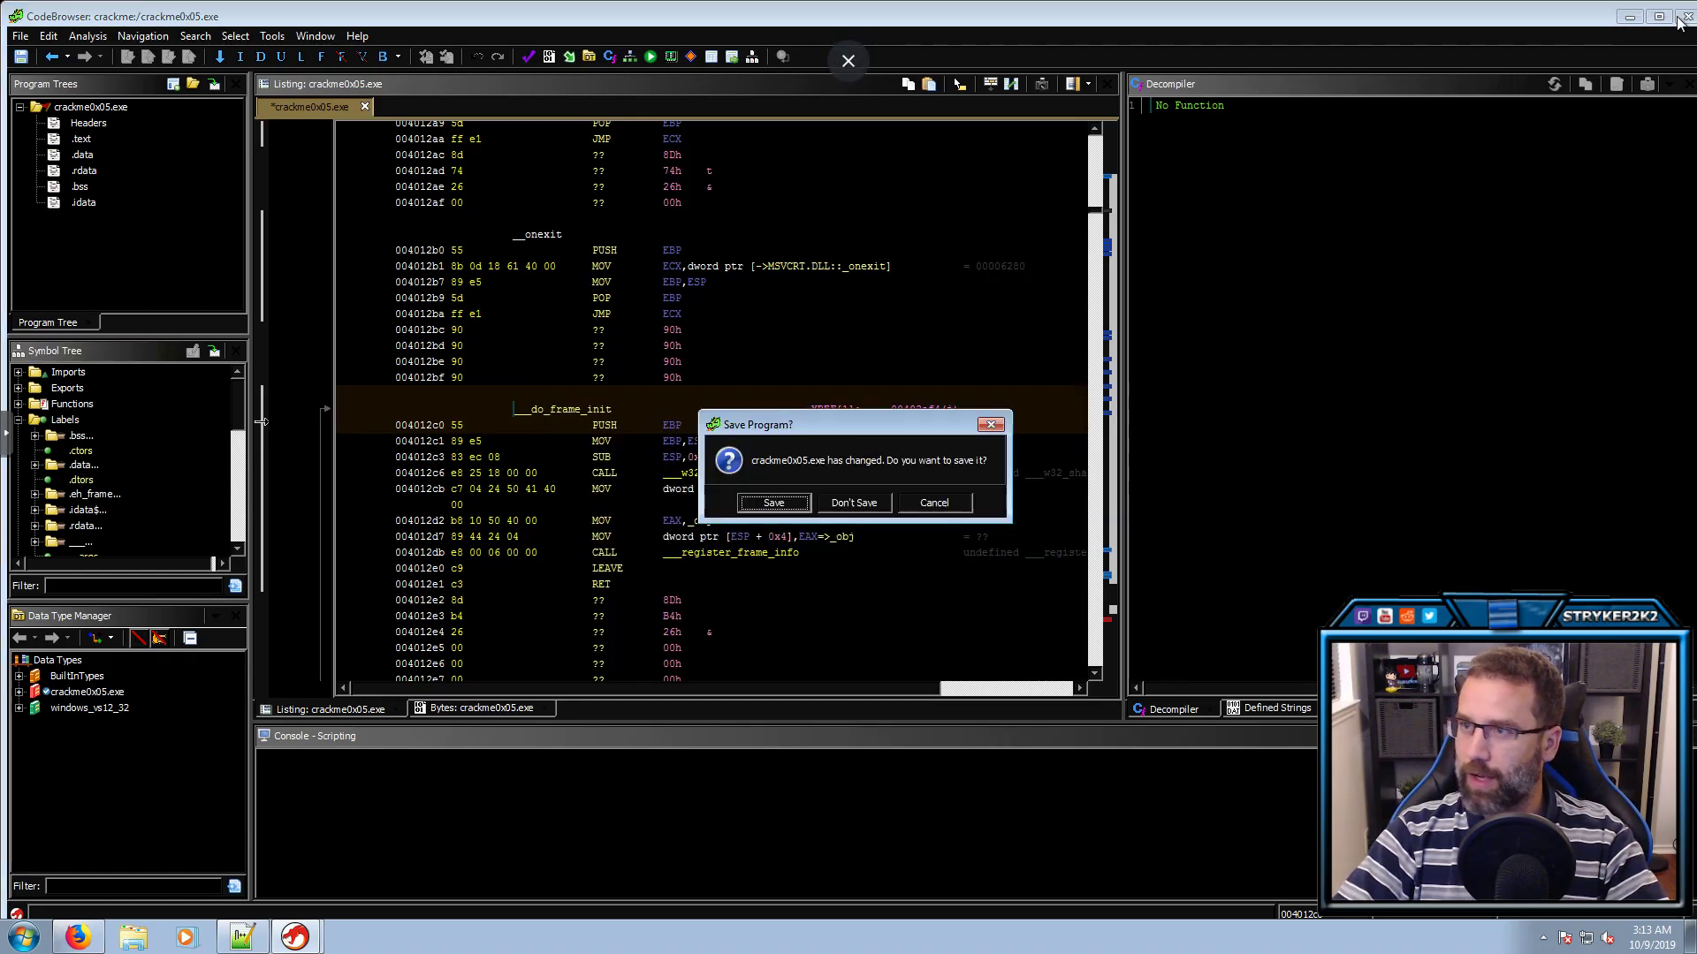
{"action": "left_click", "coordinate": [861, 503]}
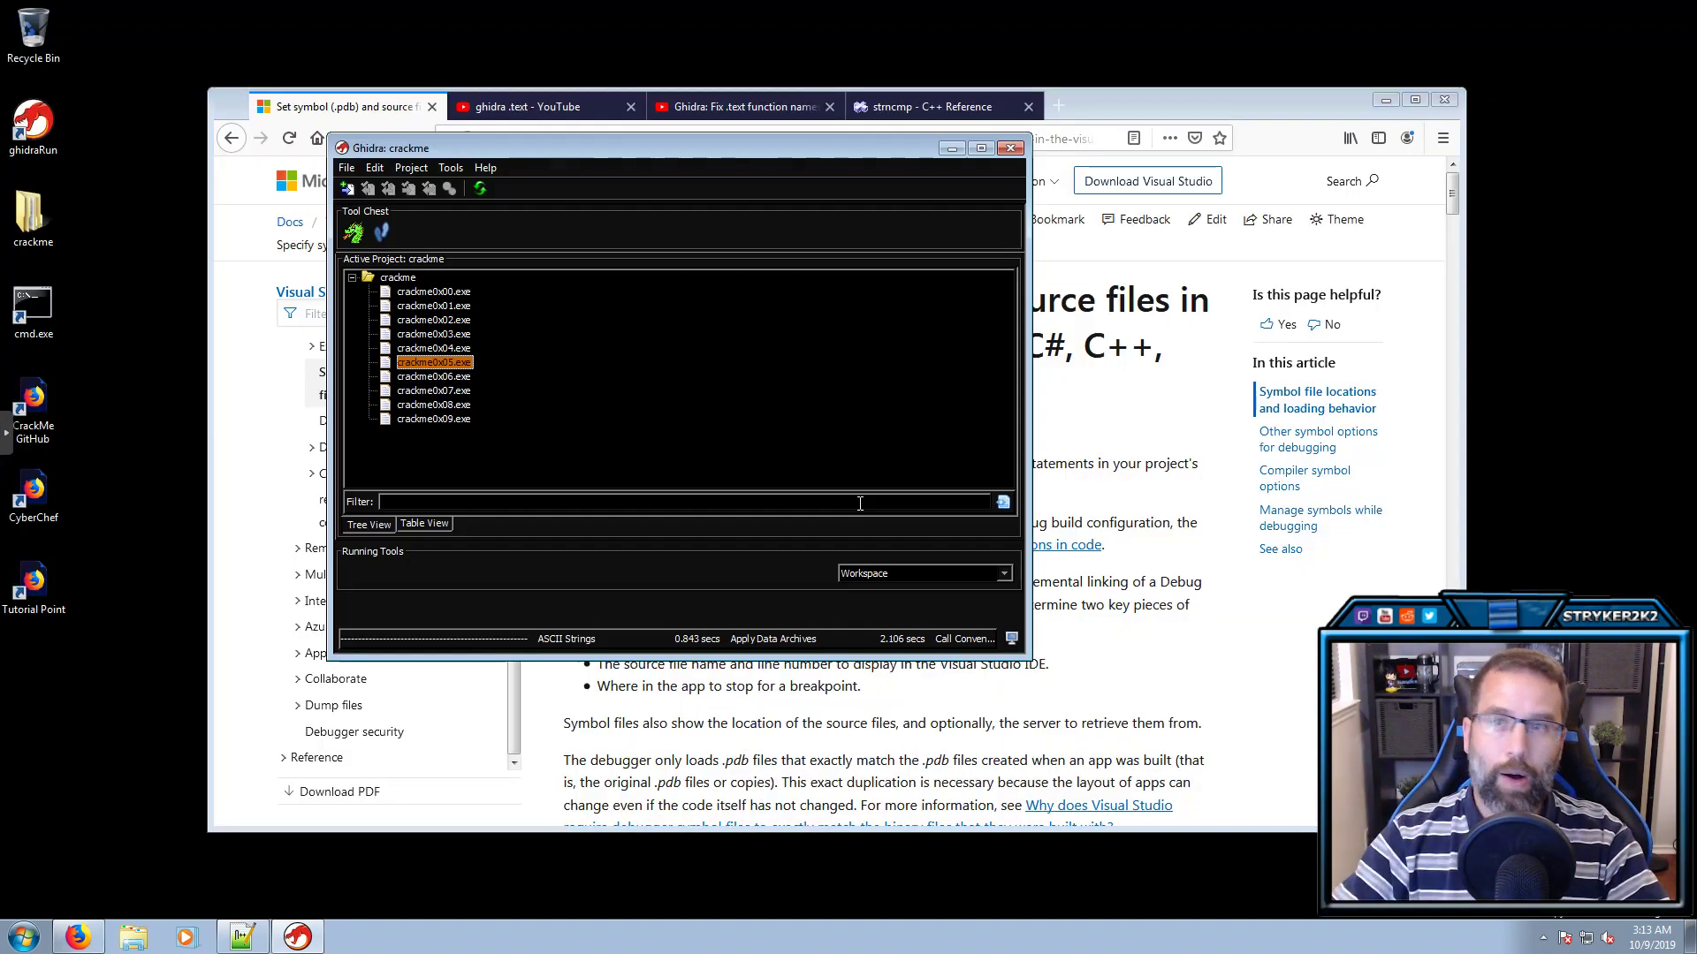
Reopen crackme0x05.exe, analyze it with the PDB analyzer unchecked, and dismiss the RTTI warning
{"action": "left_click", "coordinate": [1385, 99]}
{"action": "double_click", "coordinate": [431, 364]}
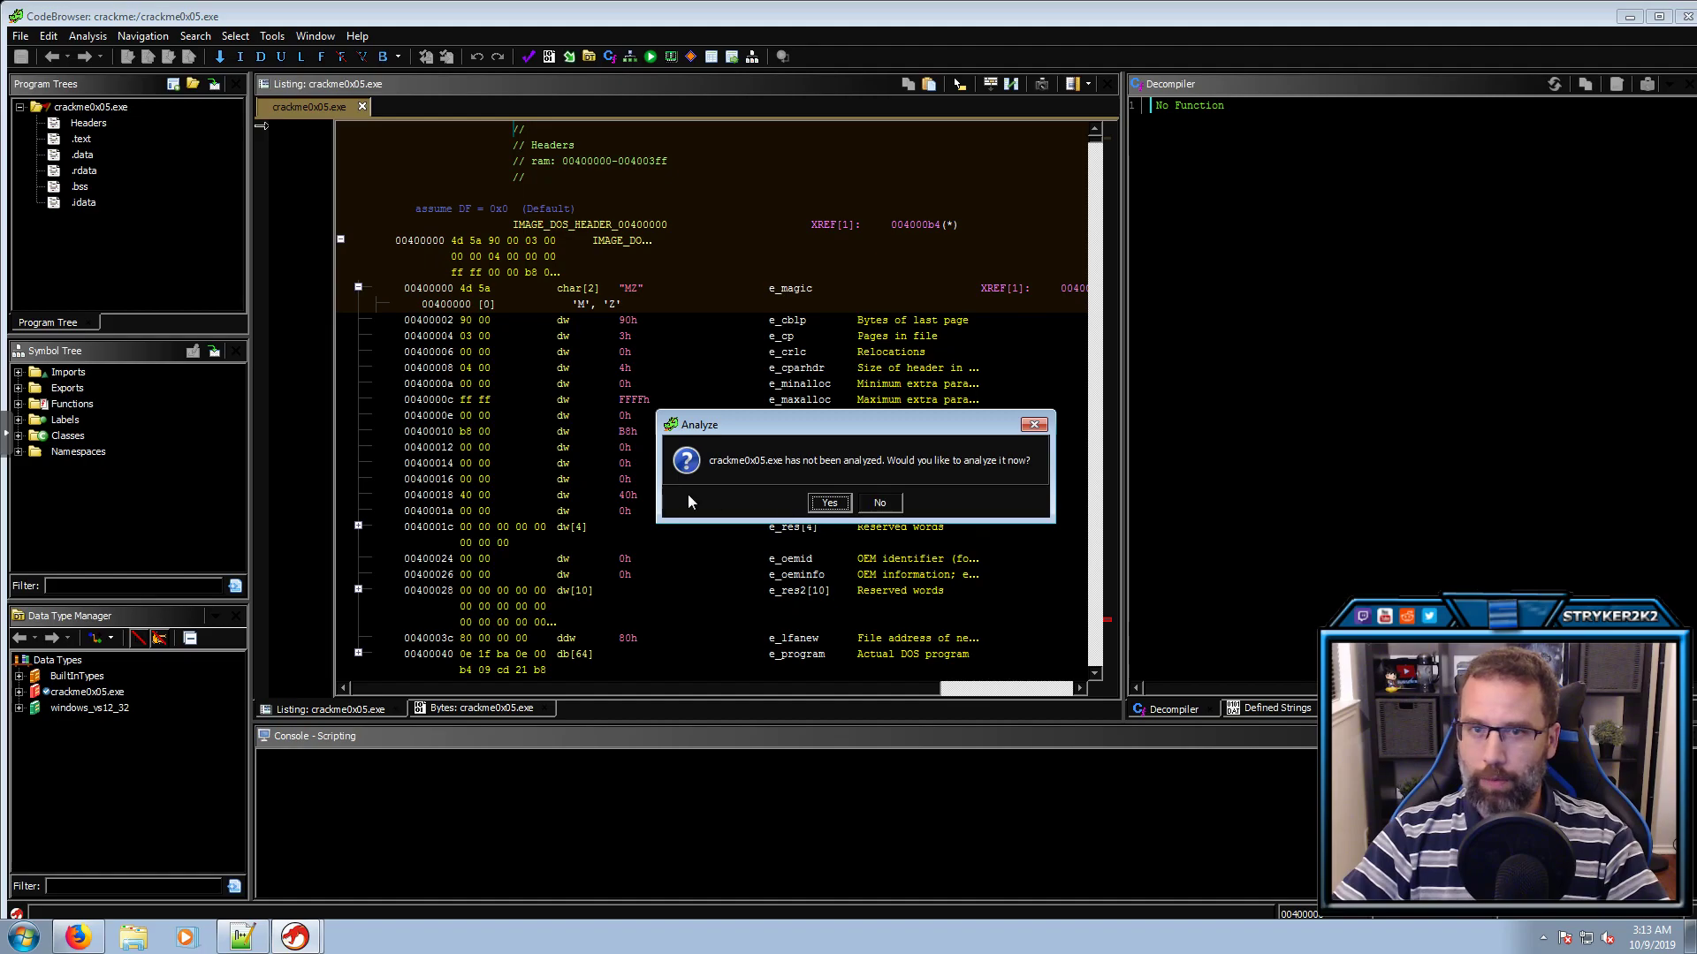
{"action": "left_click", "coordinate": [841, 509]}
{"action": "scroll", "coordinate": [830, 410], "scroll_direction": "down", "scroll_amount": 1}
{"action": "left_click_drag", "start_coordinate": [830, 410], "coordinate": [820, 458]}
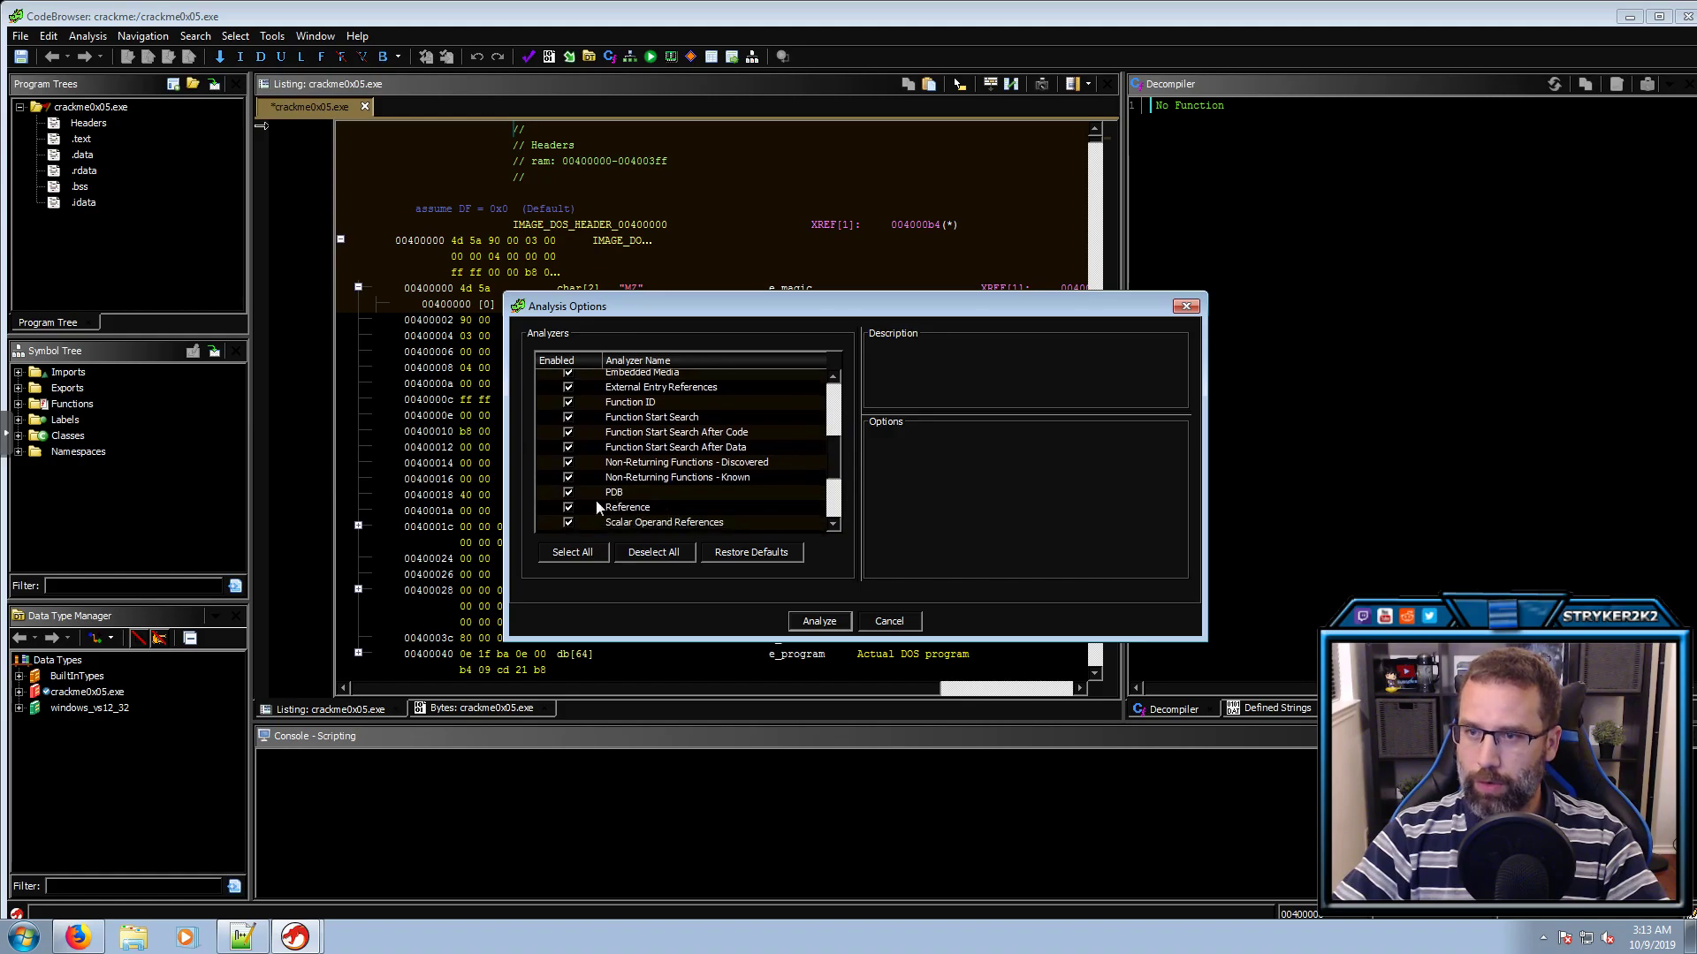
{"action": "left_click", "coordinate": [573, 493]}
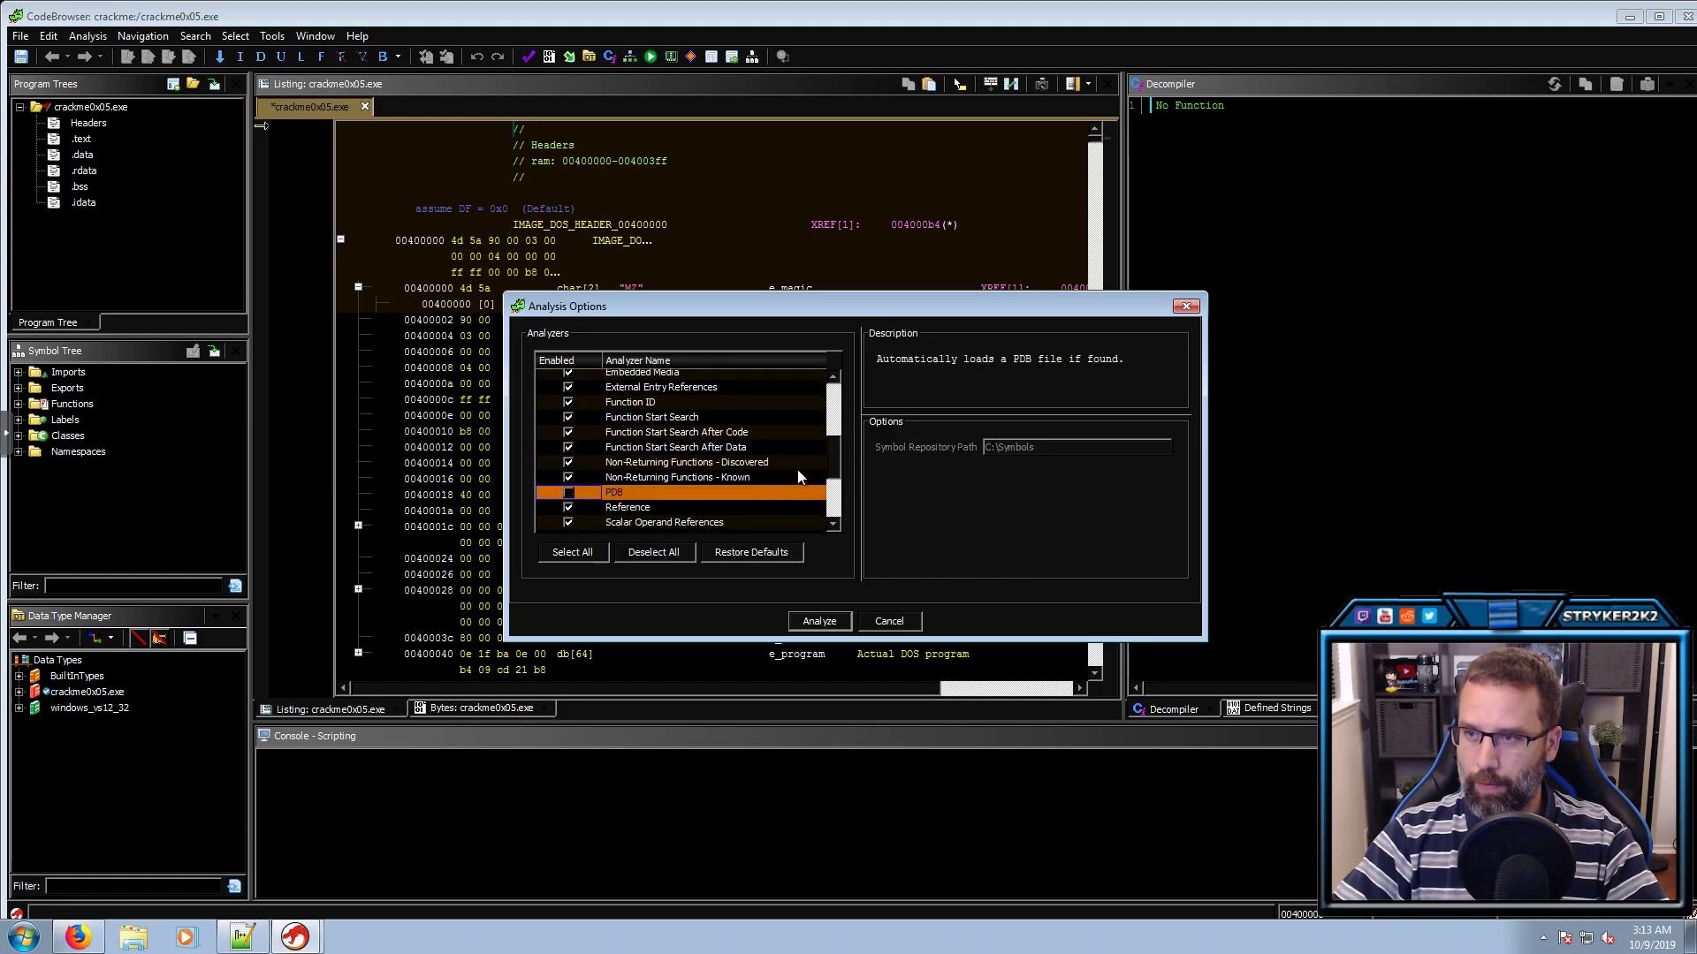
{"action": "left_click", "coordinate": [817, 619]}
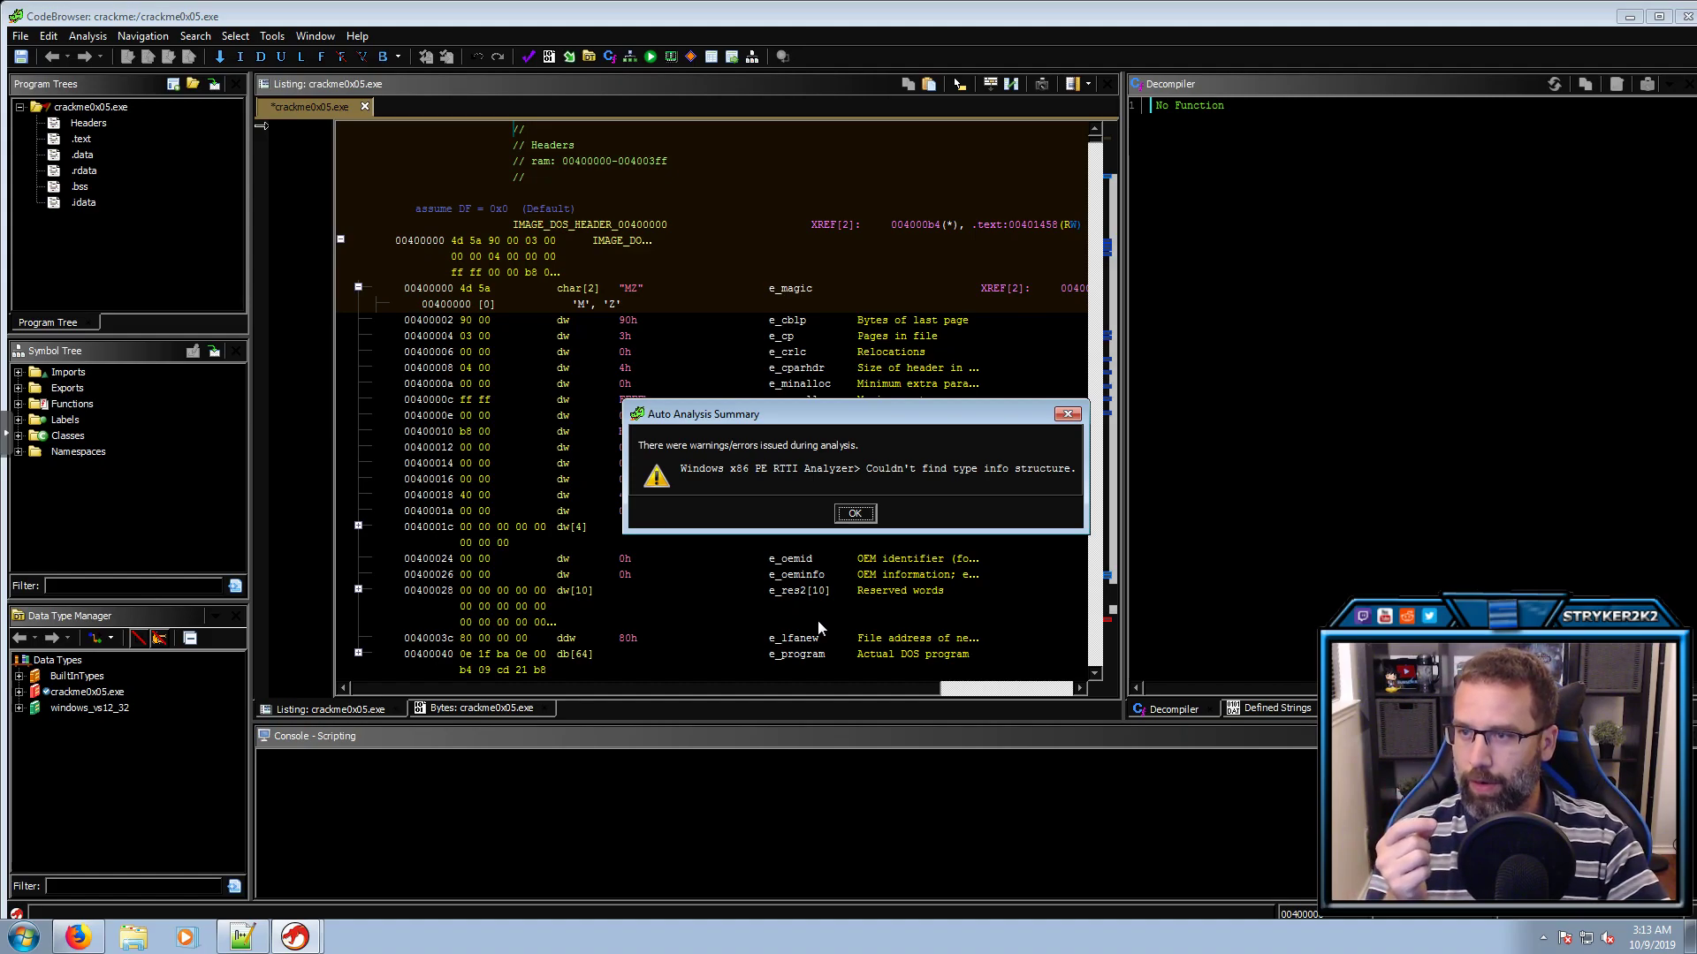
{"action": "left_click", "coordinate": [854, 514]}
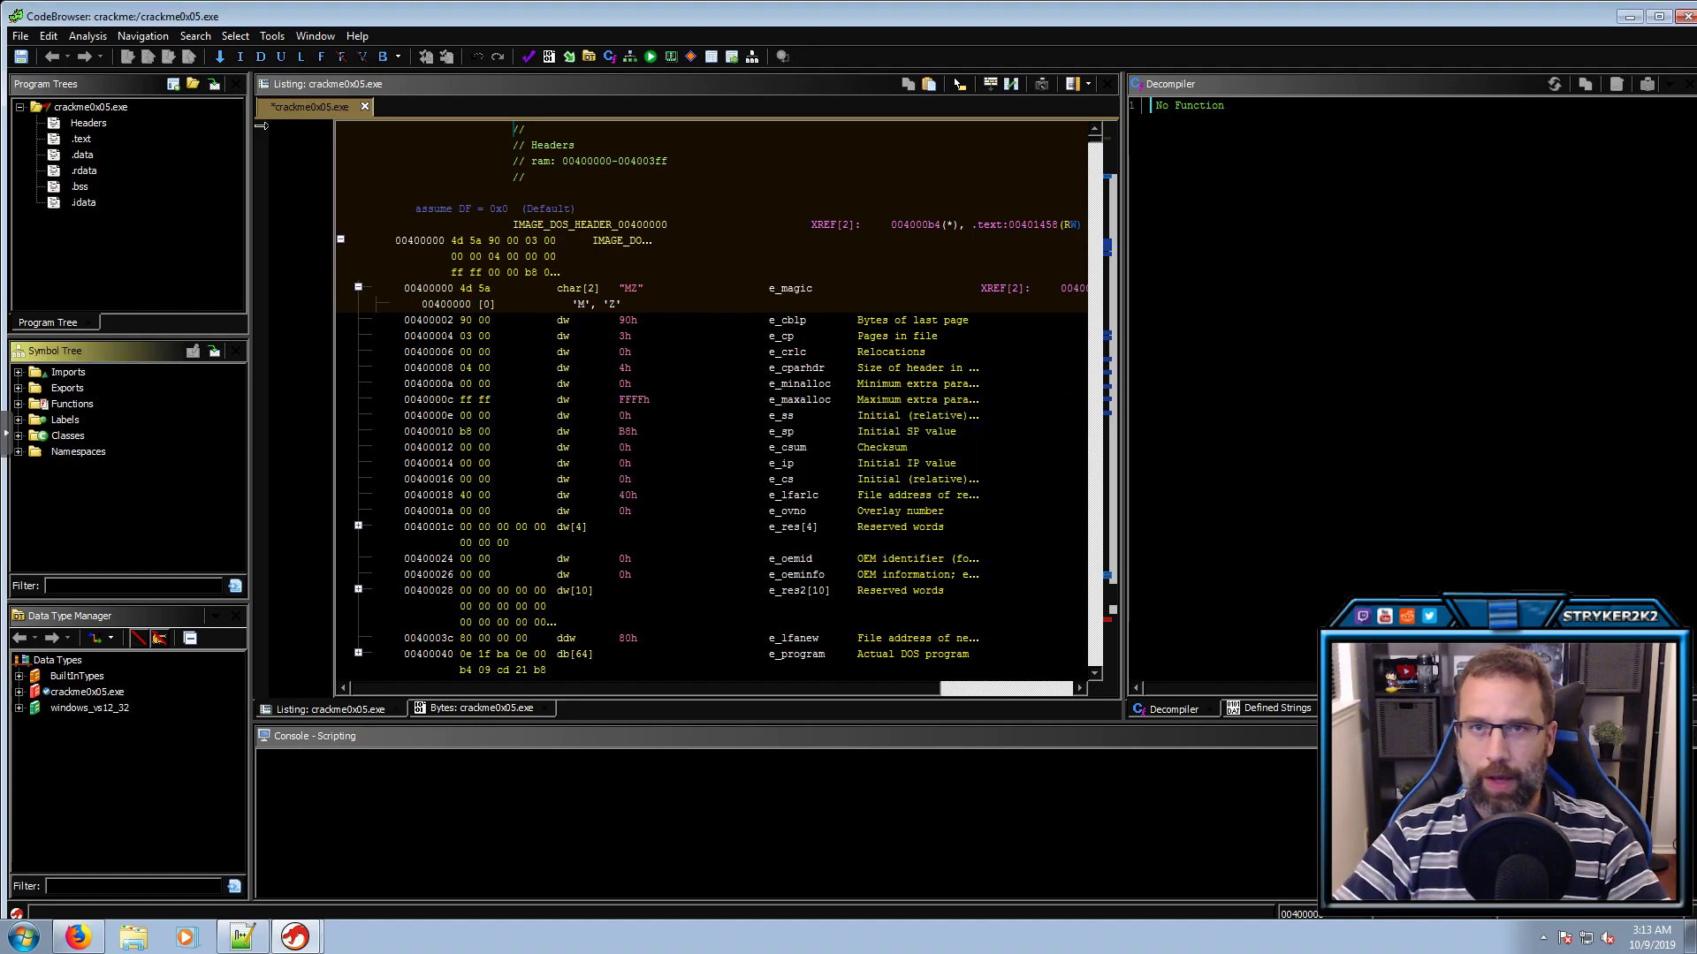
Close CodeBrowser without saving, reopen crackme0x05.exe, and accept the analyze prompt
{"action": "left_click", "coordinate": [1682, 16]}
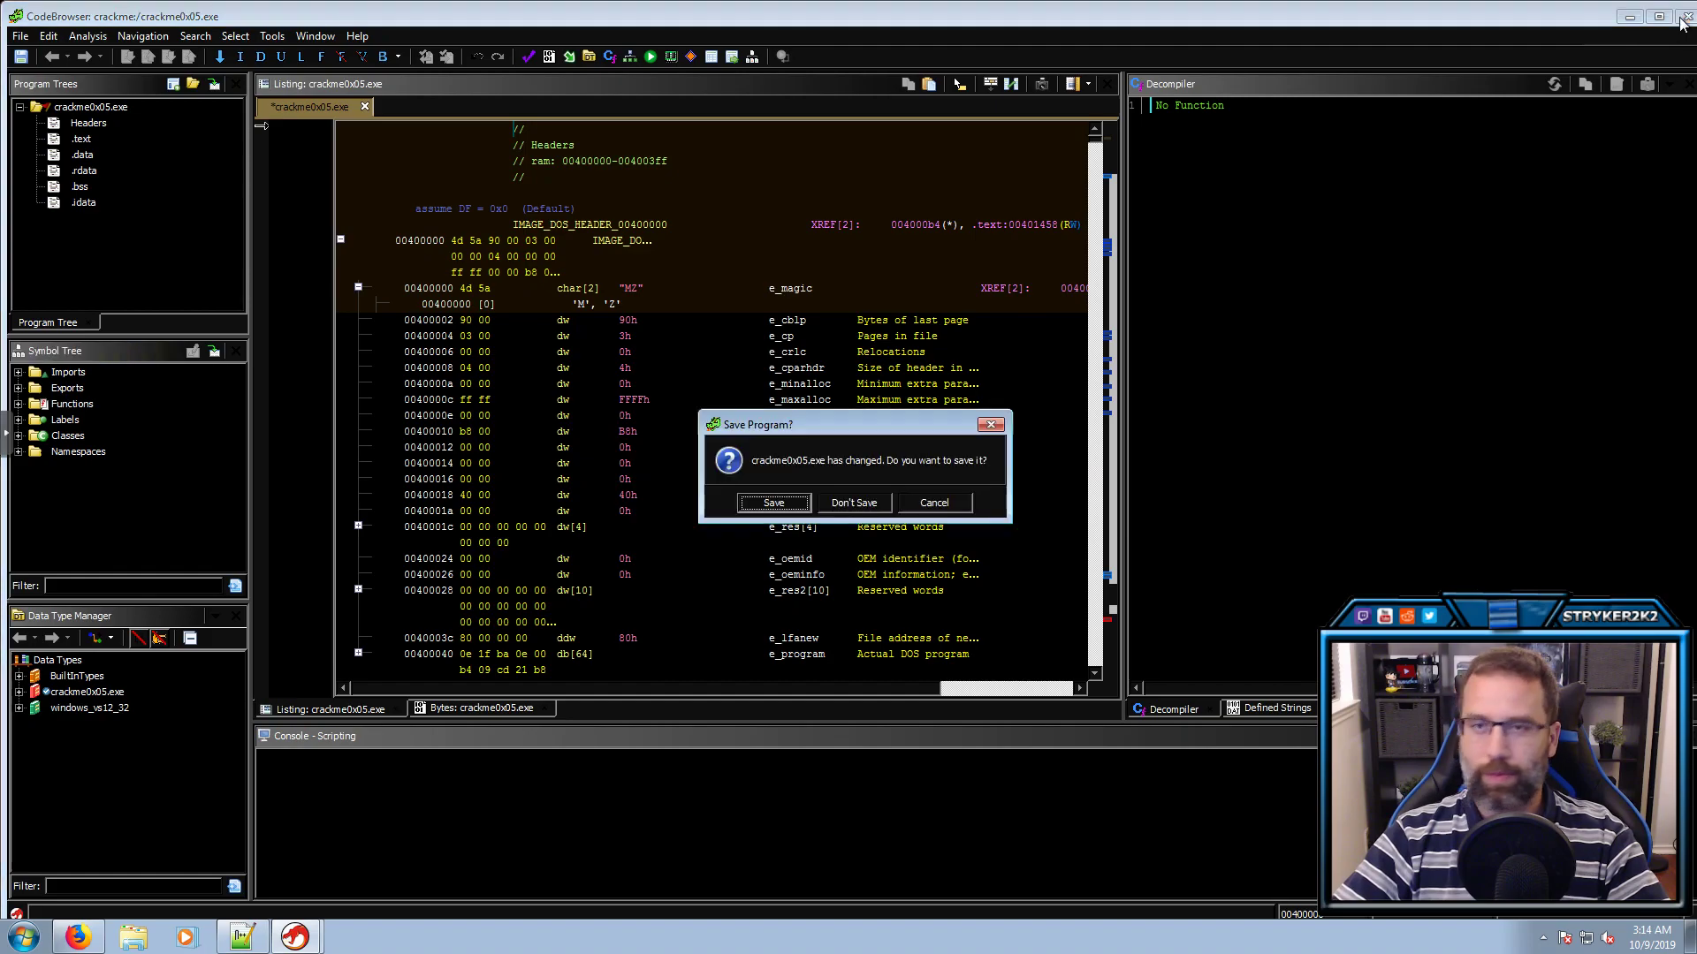
{"action": "left_click", "coordinate": [854, 504]}
{"action": "double_click", "coordinate": [459, 366]}
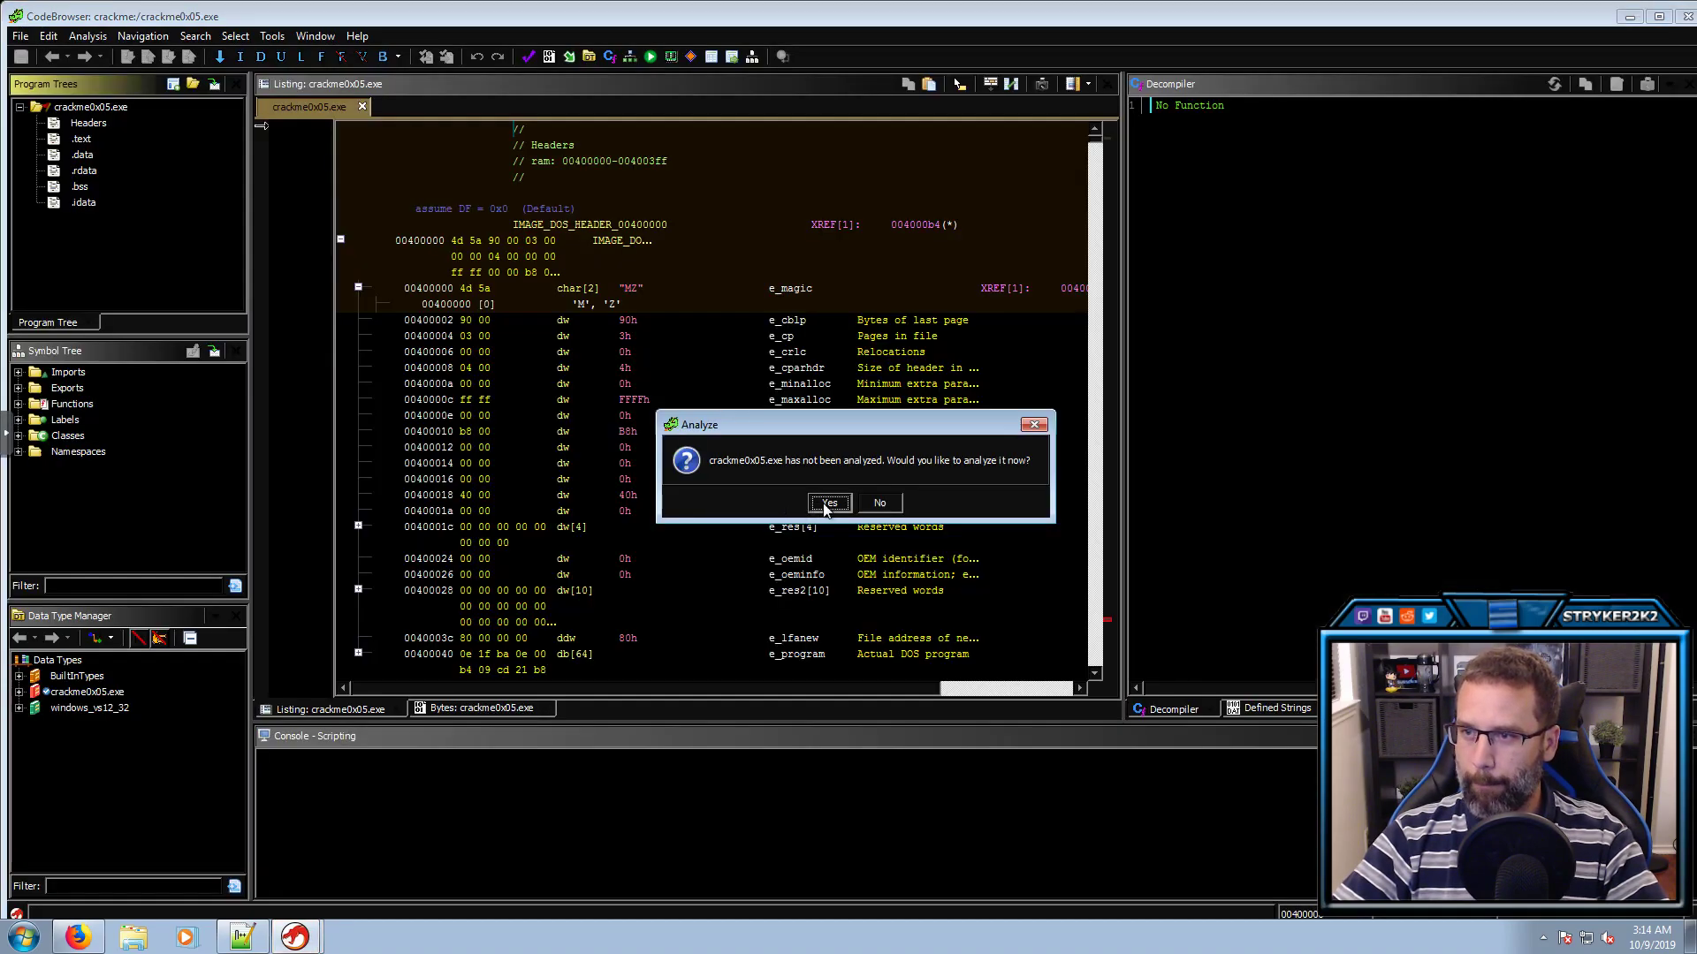
{"action": "left_click", "coordinate": [824, 497]}
Disable the Windows x86 PE RTTI Analyzer and enable WindowsPE x86 Propagate External Parameters
{"action": "scroll", "coordinate": [680, 424], "scroll_direction": "down", "scroll_amount": 5}
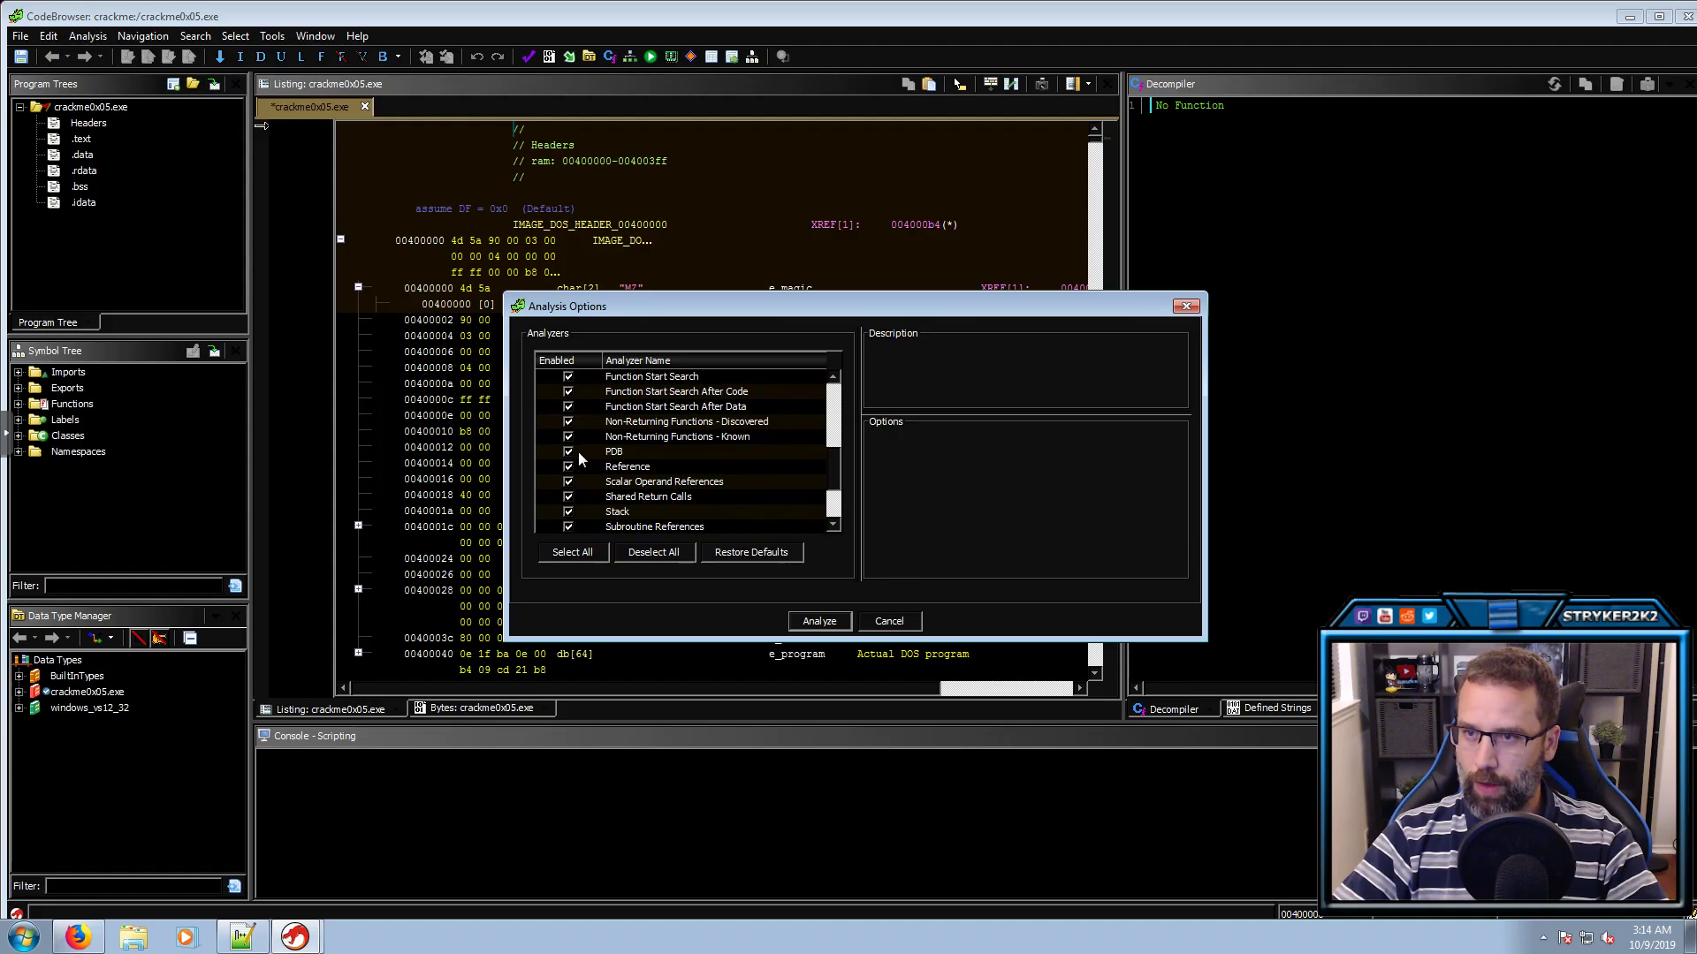
{"action": "left_click", "coordinate": [618, 453]}
{"action": "scroll", "coordinate": [638, 465], "scroll_direction": "down", "scroll_amount": 2}
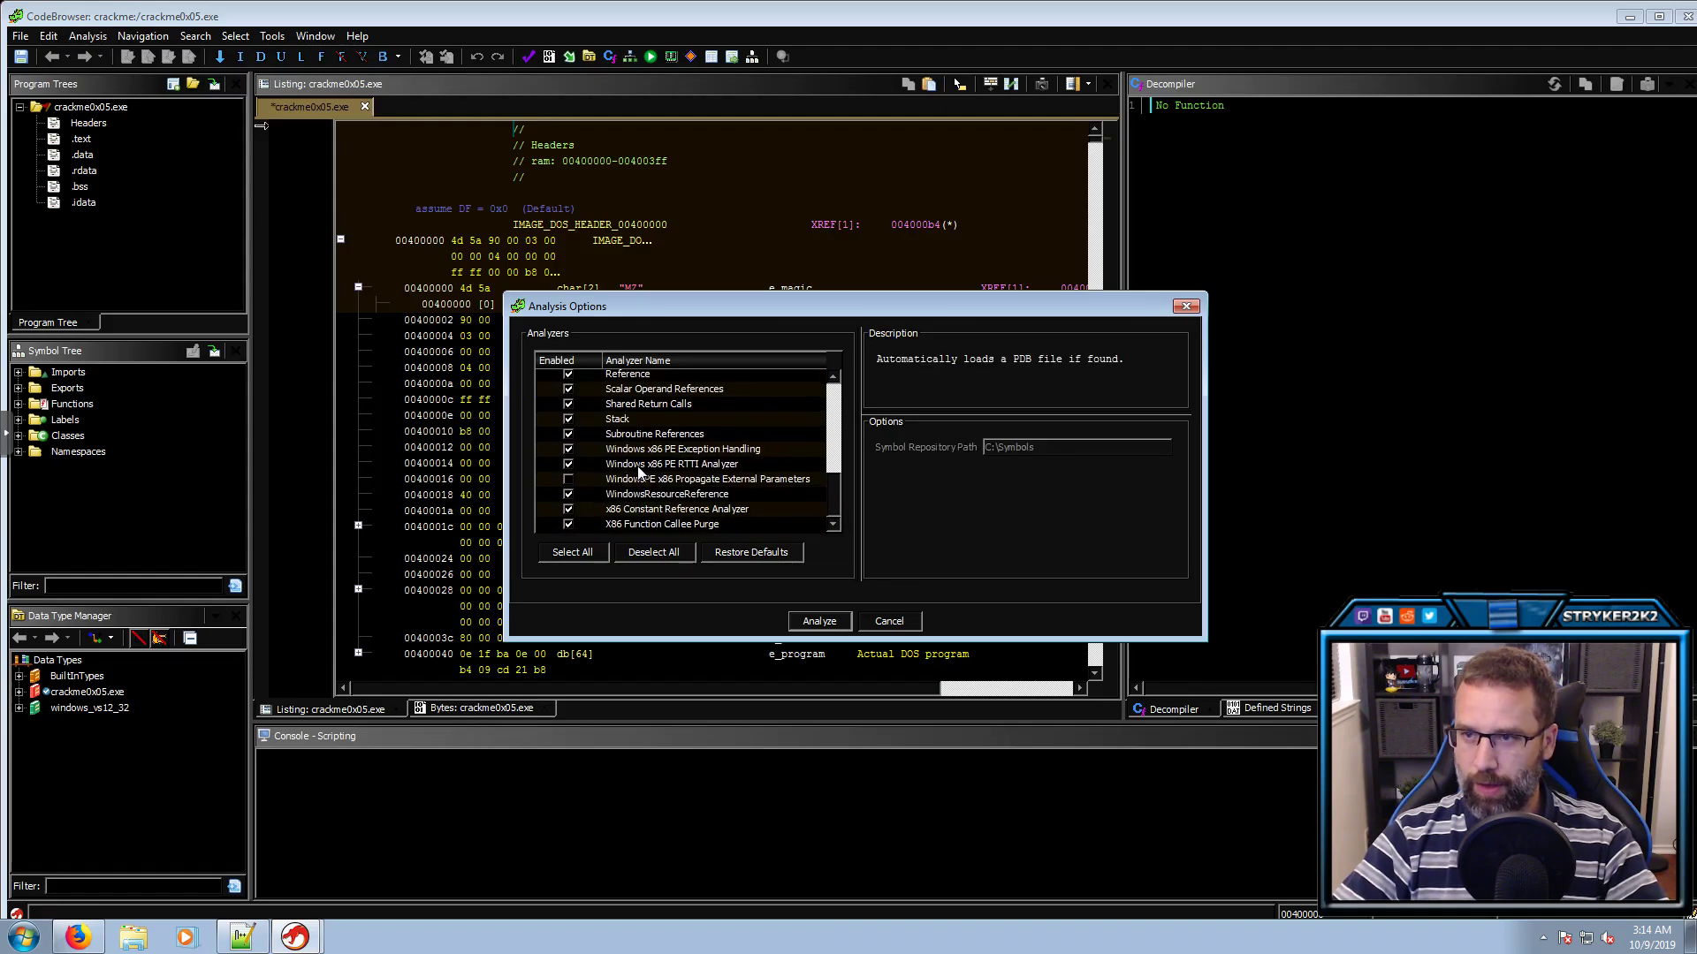
{"action": "left_click", "coordinate": [649, 465]}
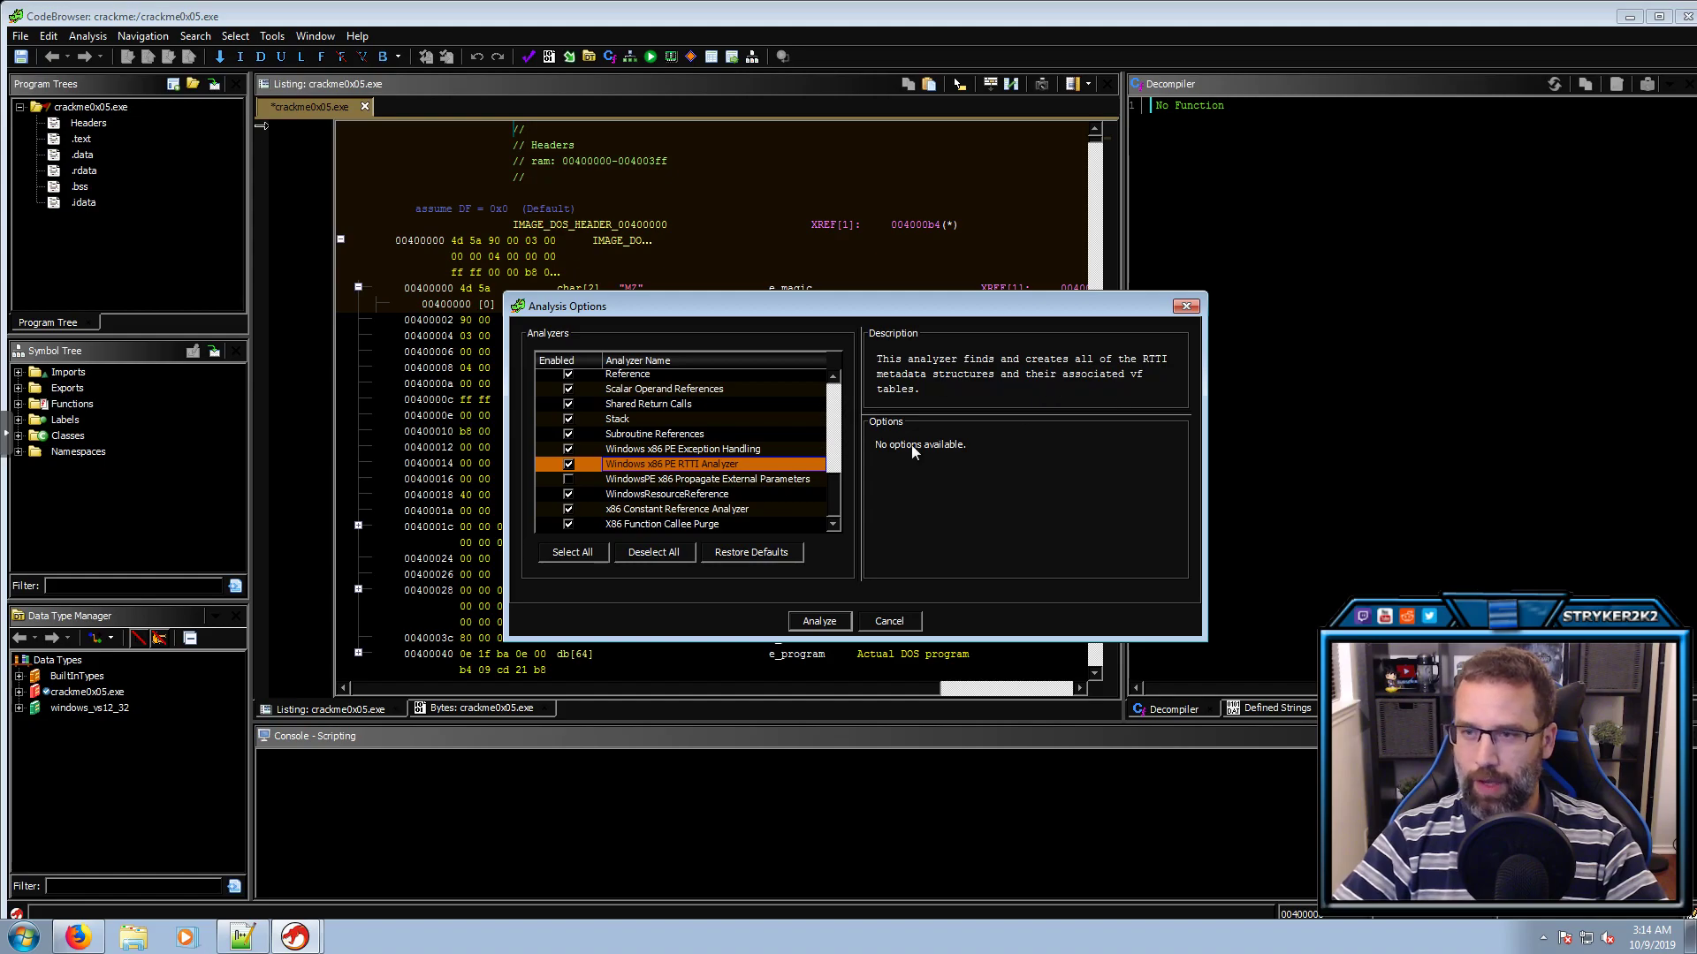
{"action": "left_click", "coordinate": [568, 464]}
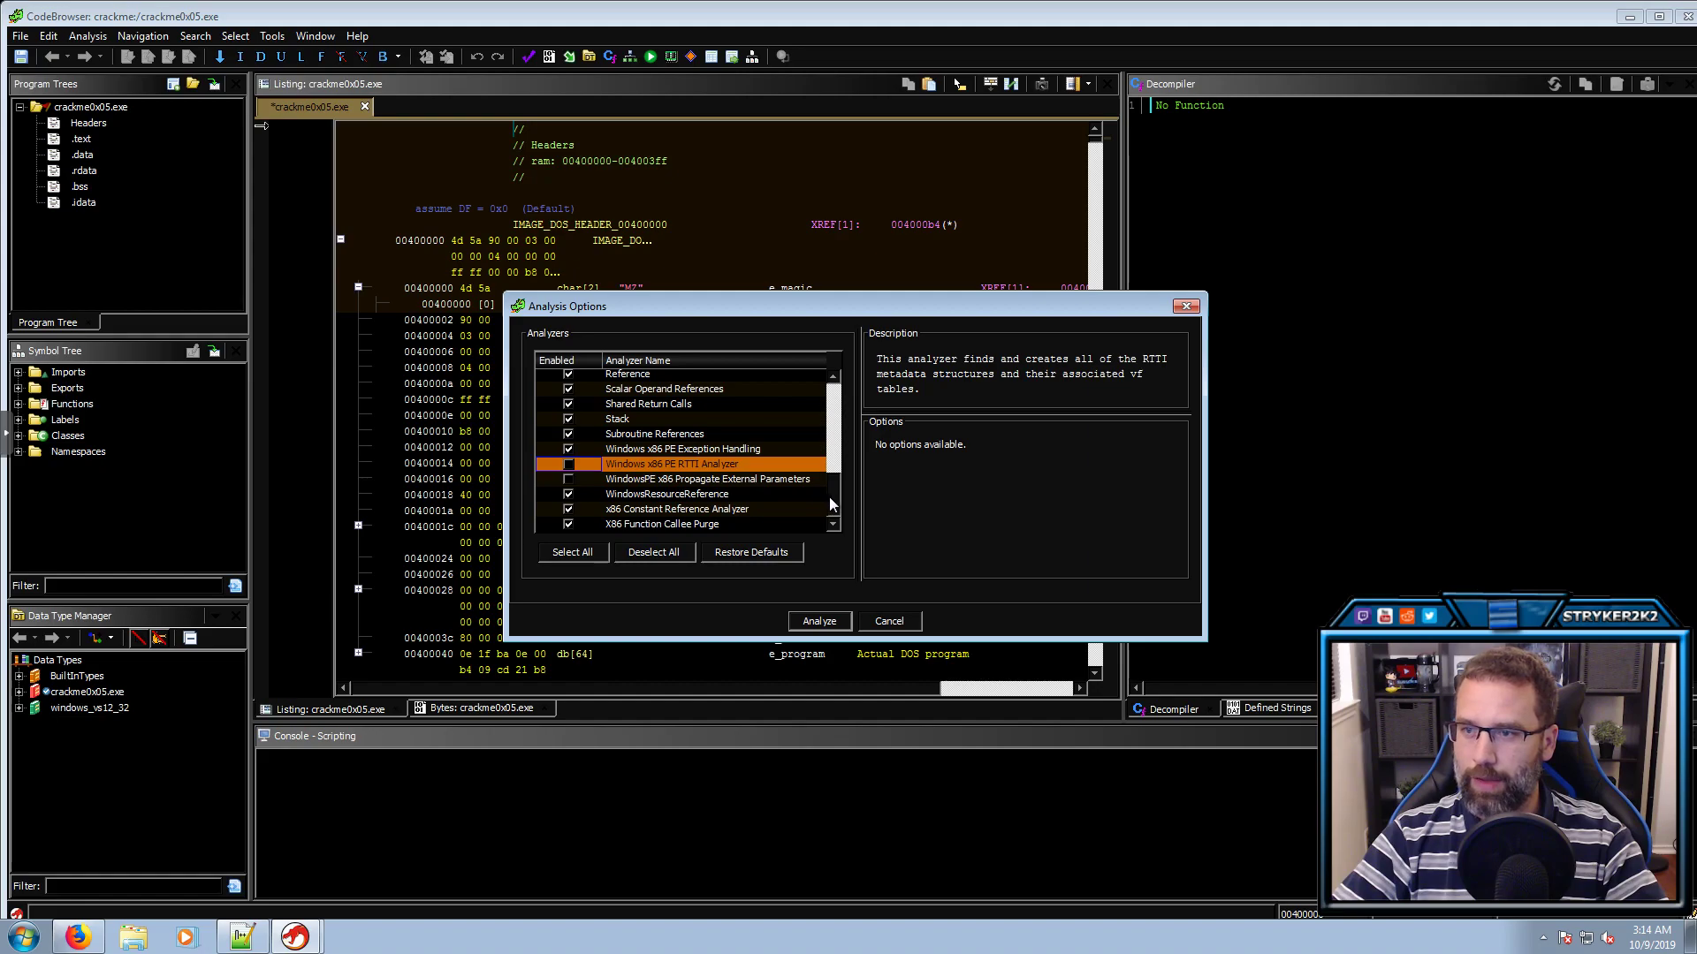
{"action": "left_click", "coordinate": [623, 481]}
{"action": "left_click", "coordinate": [569, 478]}
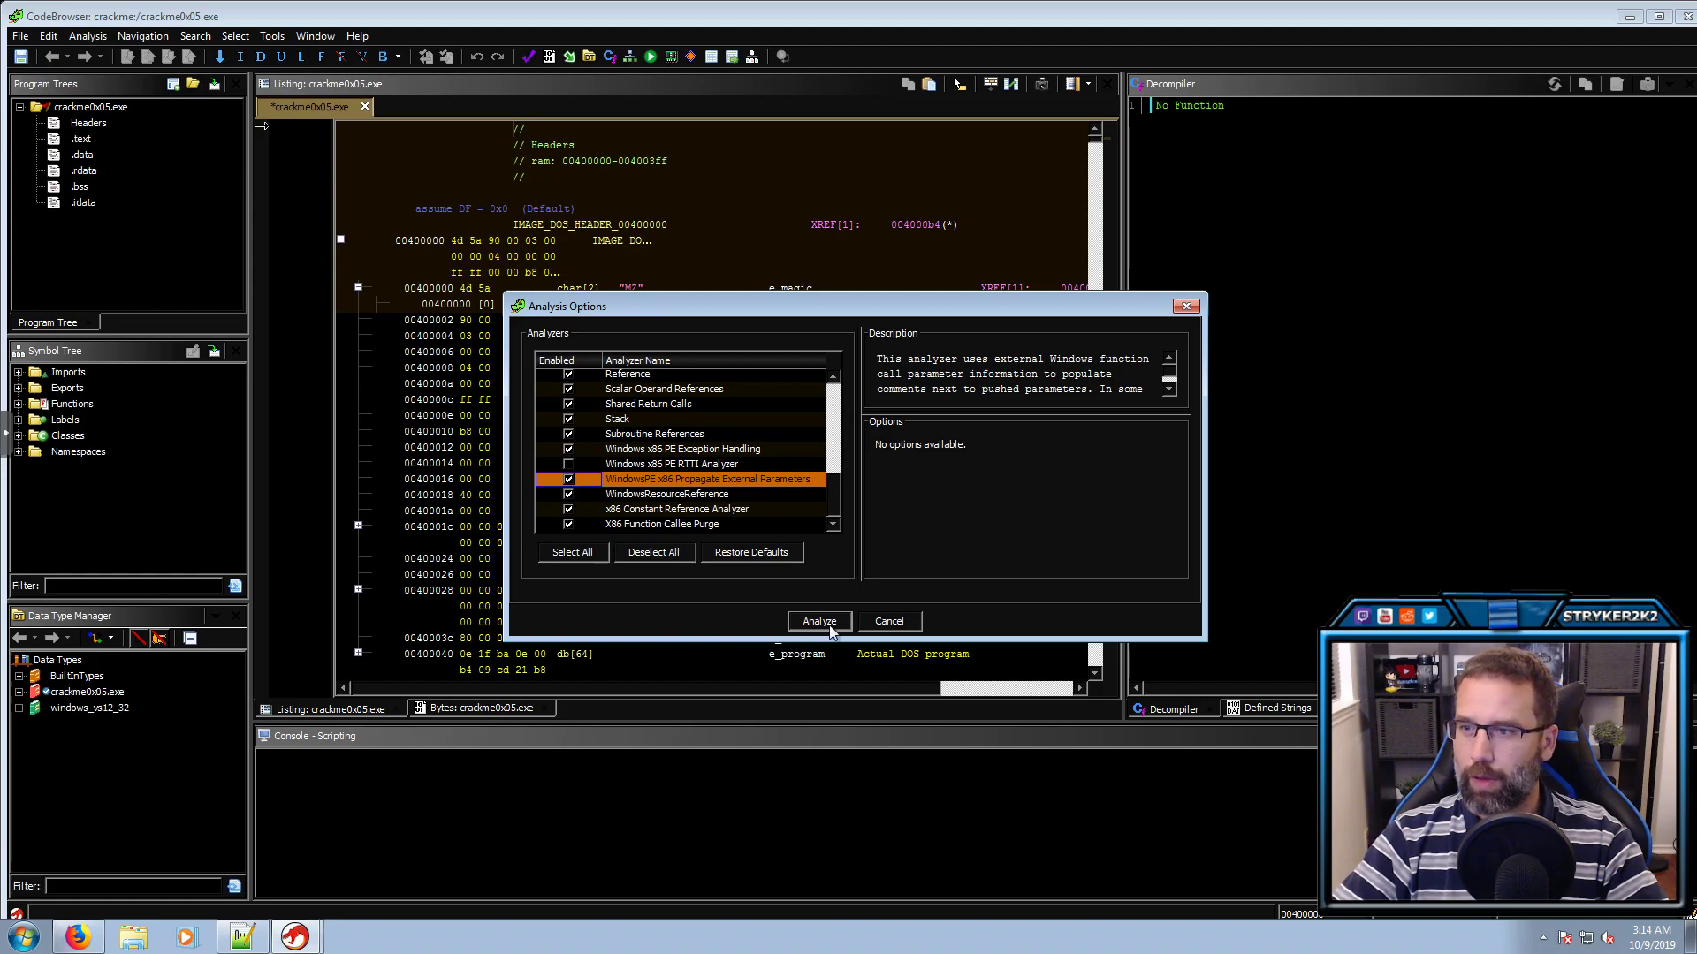
Verify PDB stays off, review both analyzer descriptions, and run the analysis
{"action": "scroll", "coordinate": [726, 519], "scroll_direction": "up", "scroll_amount": 3}
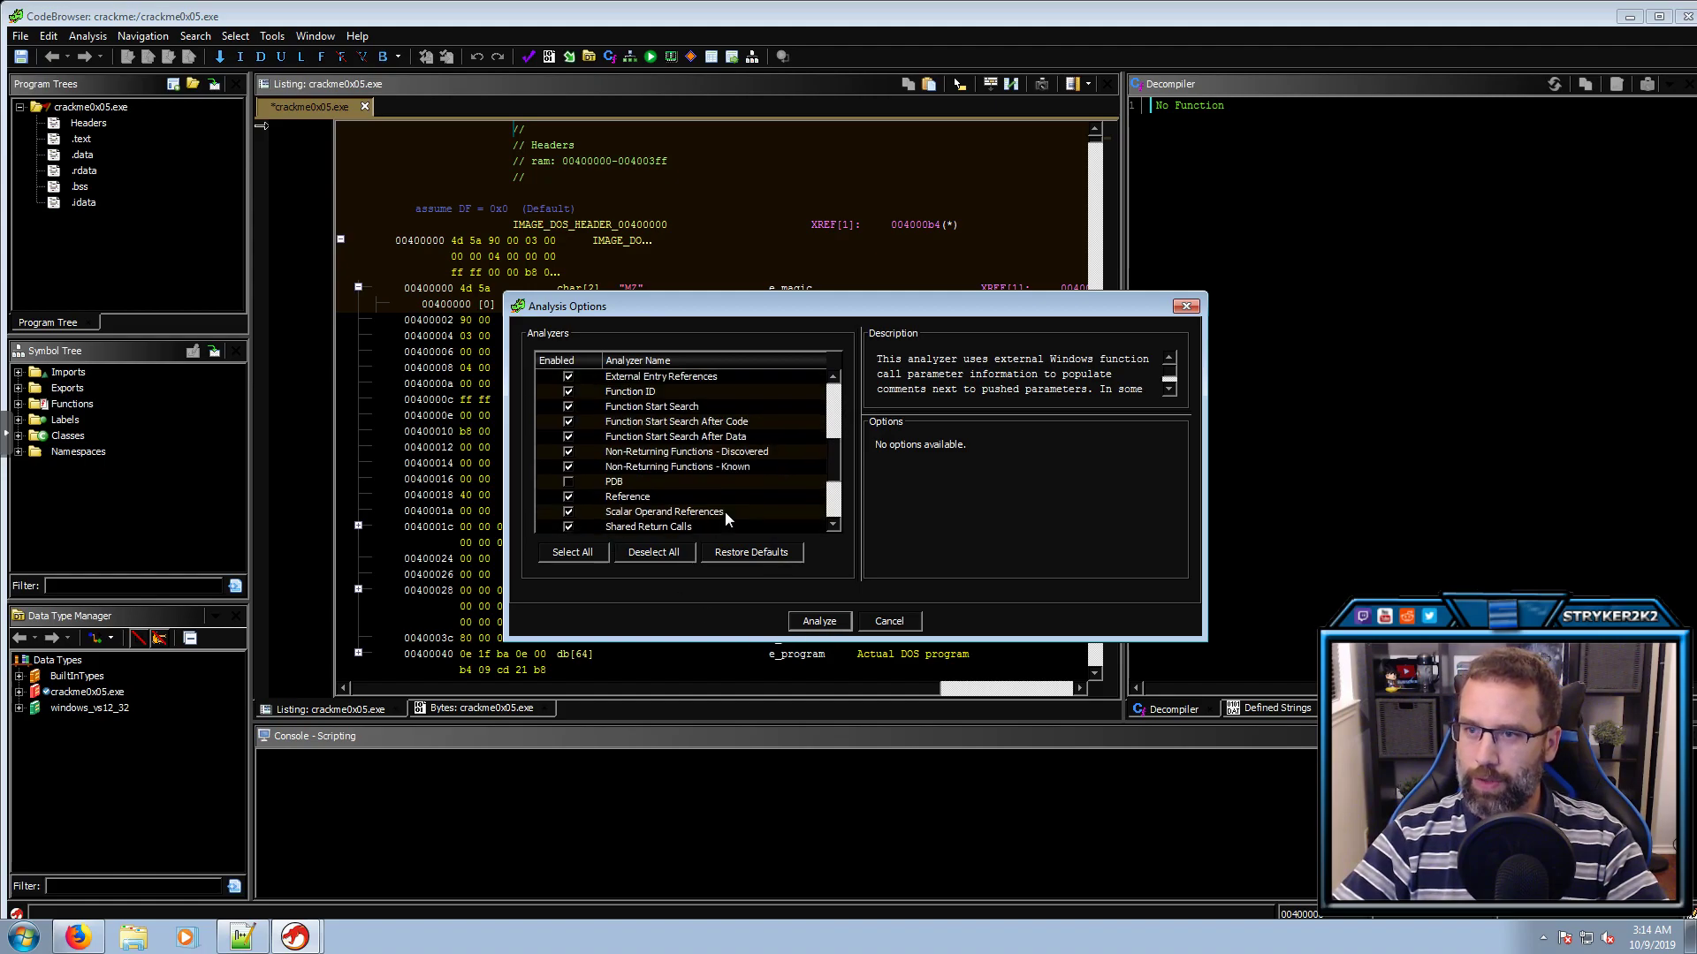
{"action": "left_click", "coordinate": [628, 485]}
{"action": "scroll", "coordinate": [628, 491], "scroll_direction": "down", "scroll_amount": 3}
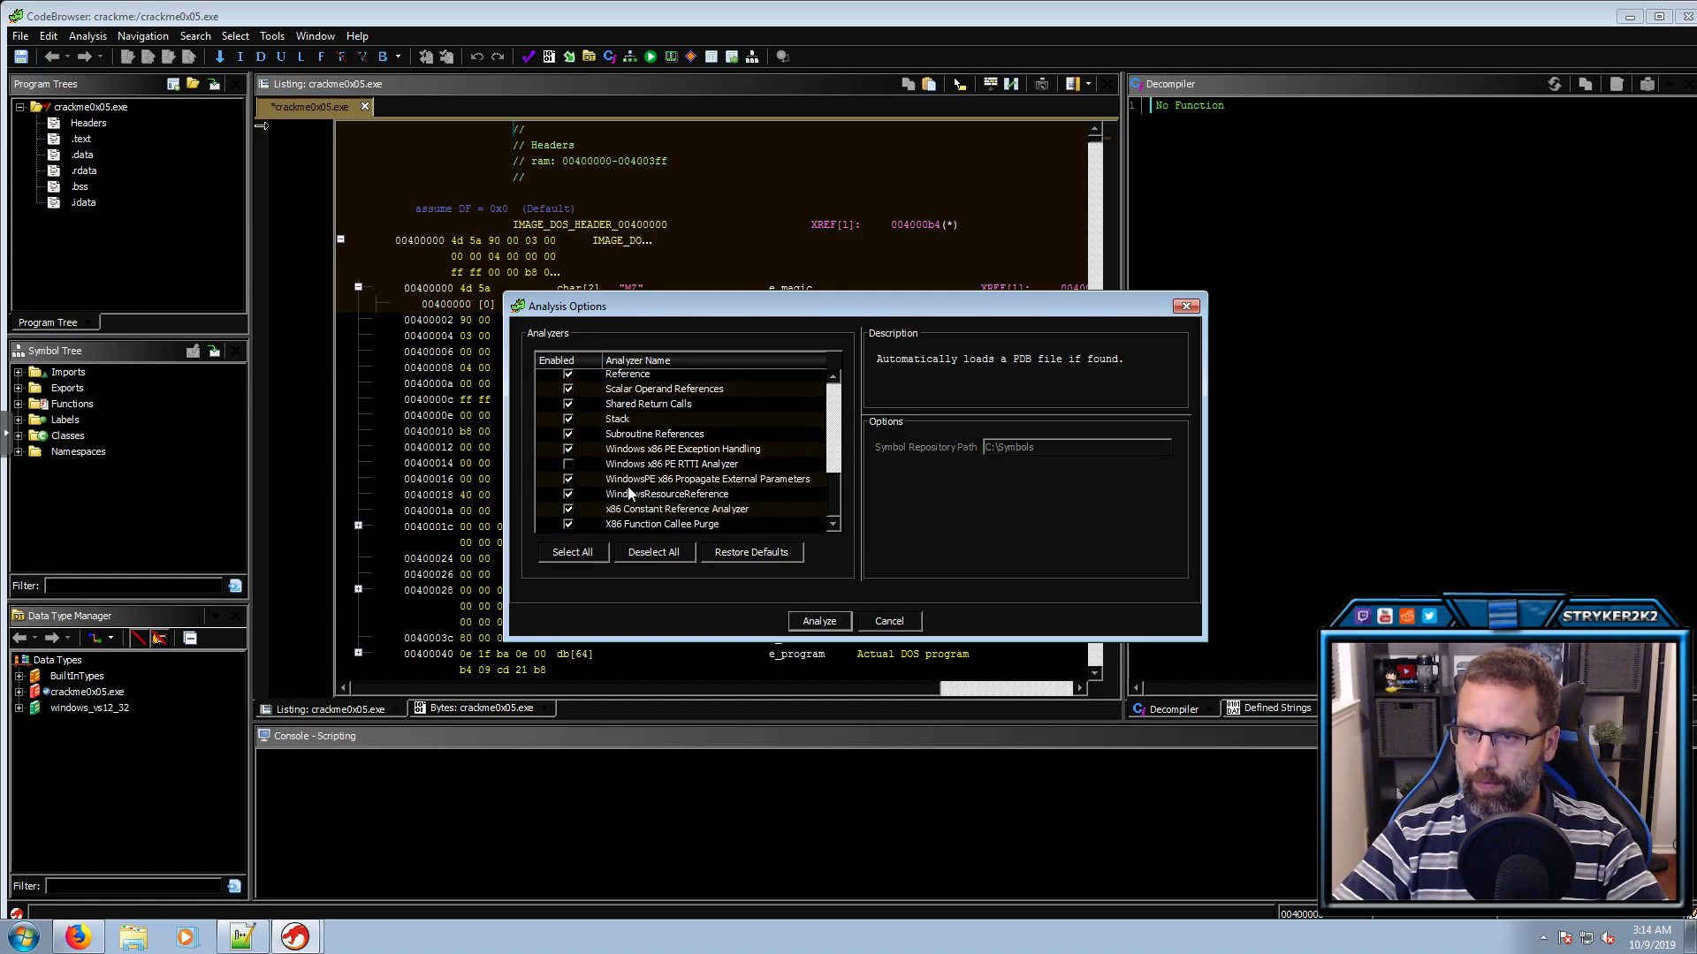
{"action": "left_click", "coordinate": [638, 465]}
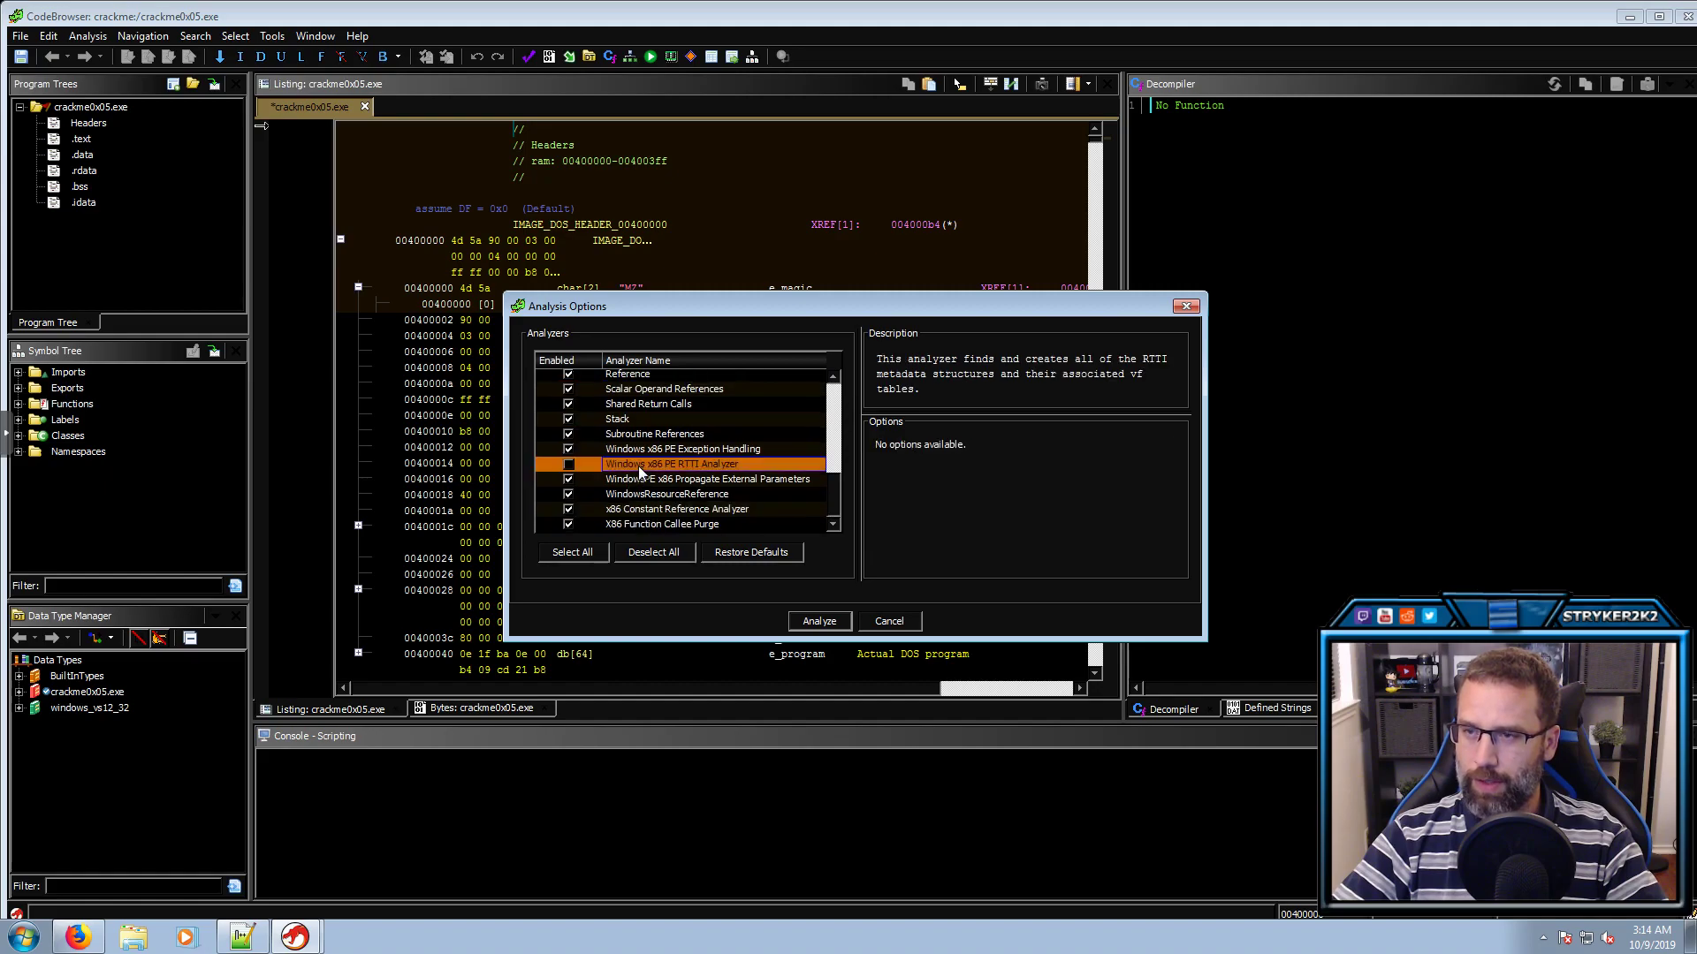
{"action": "left_click", "coordinate": [632, 482]}
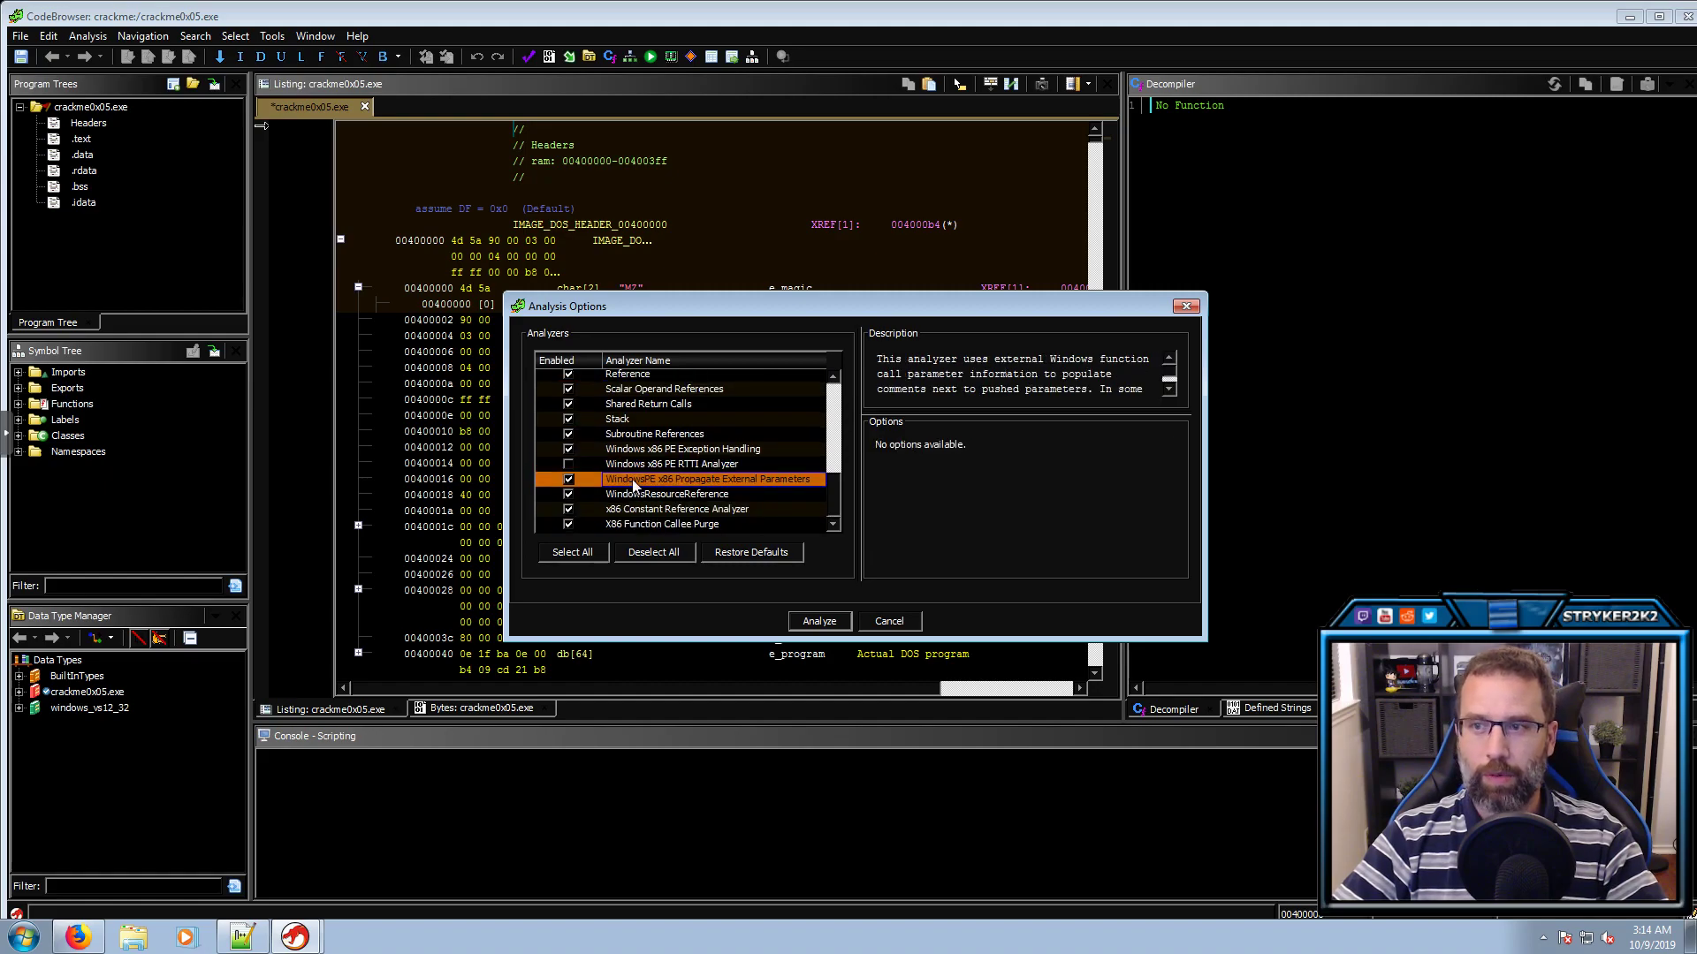
{"action": "left_click", "coordinate": [818, 622]}
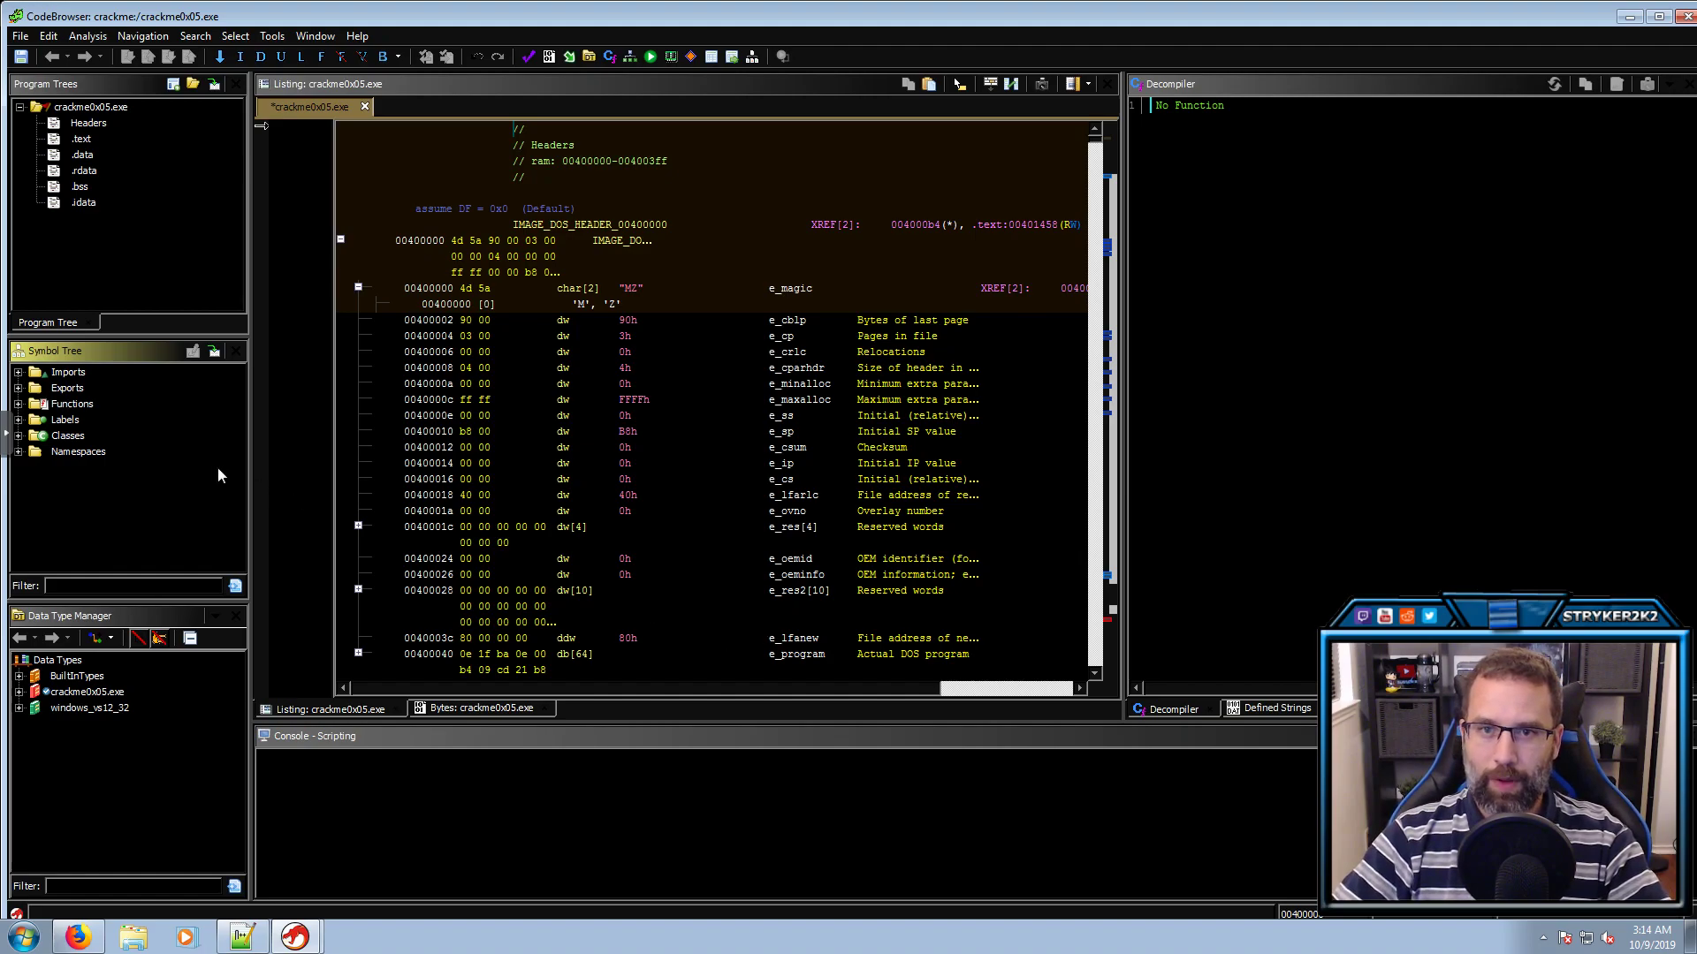
Filter the symbol list by .text and open a .text function in the decompiler
{"action": "left_click", "coordinate": [87, 587]}
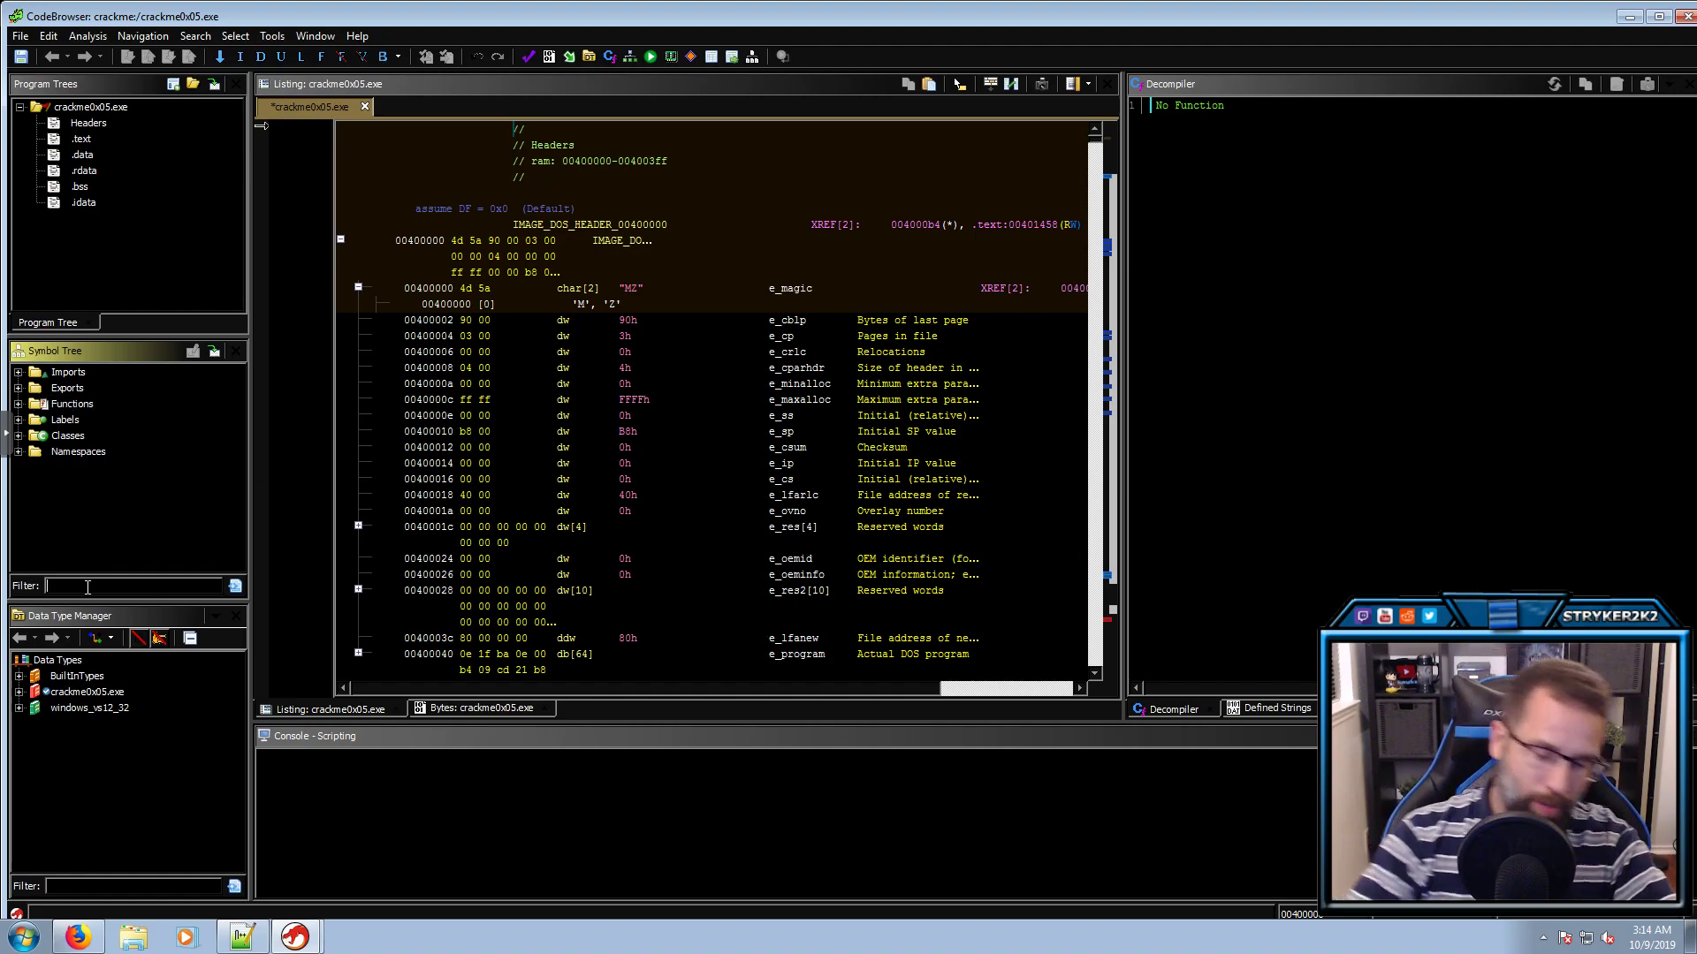
{"action": "type", "text": ".text"}
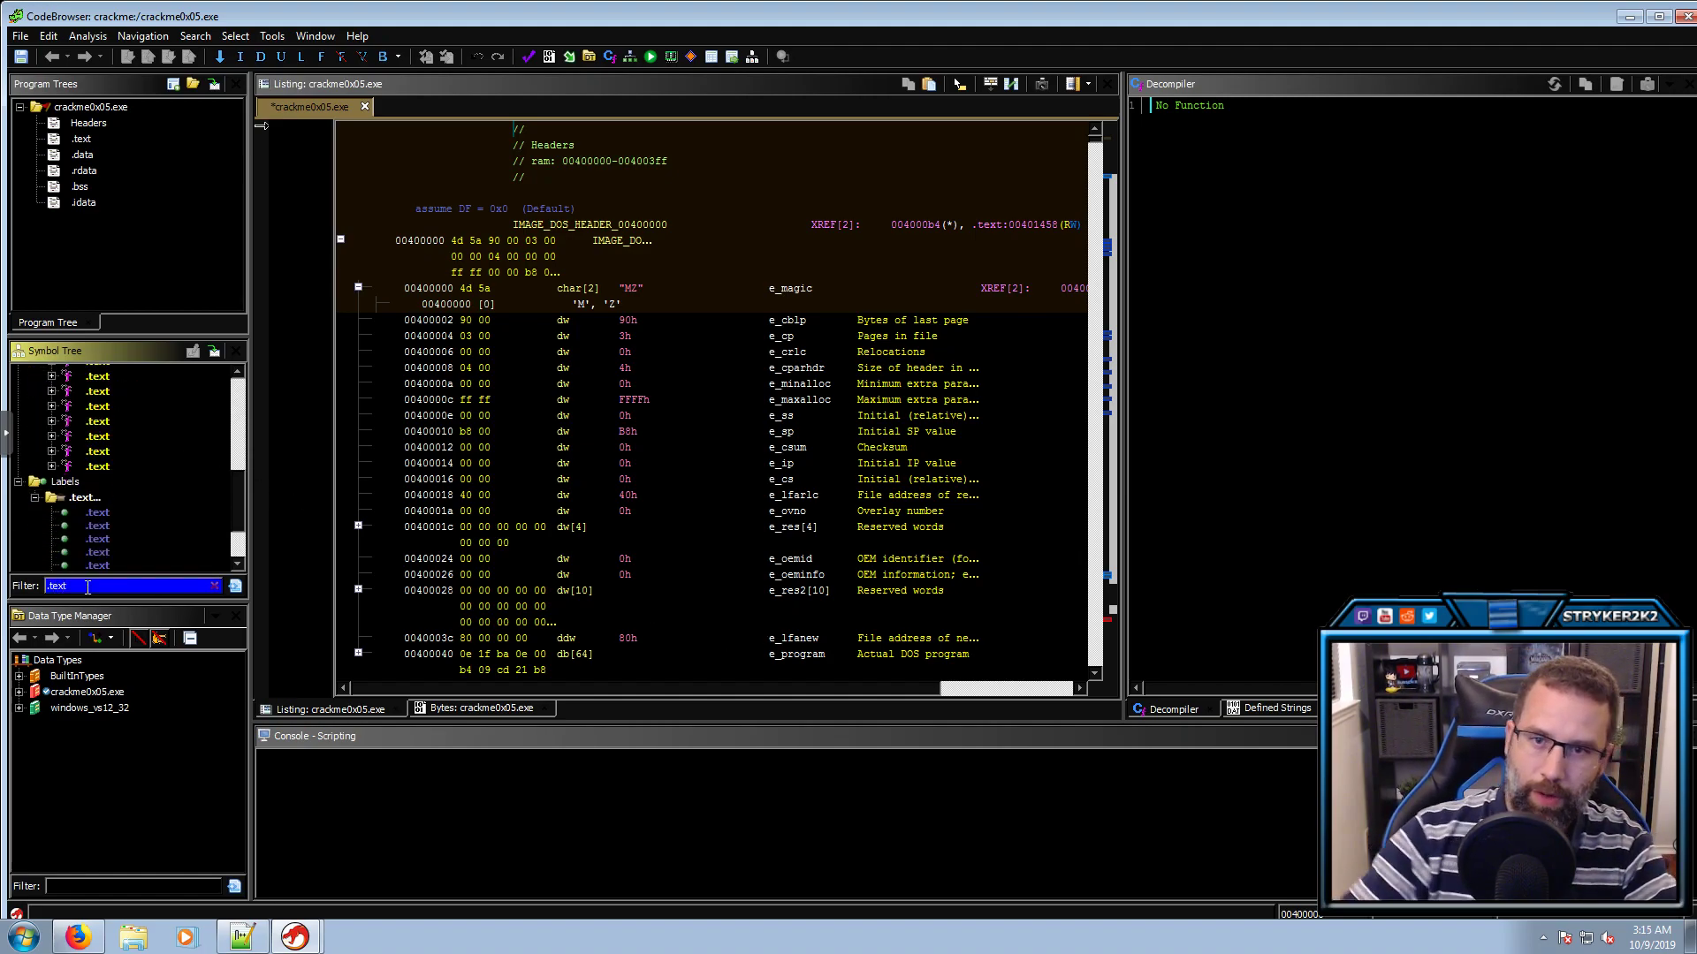
{"action": "scroll", "coordinate": [102, 525], "scroll_direction": "down", "scroll_amount": 3}
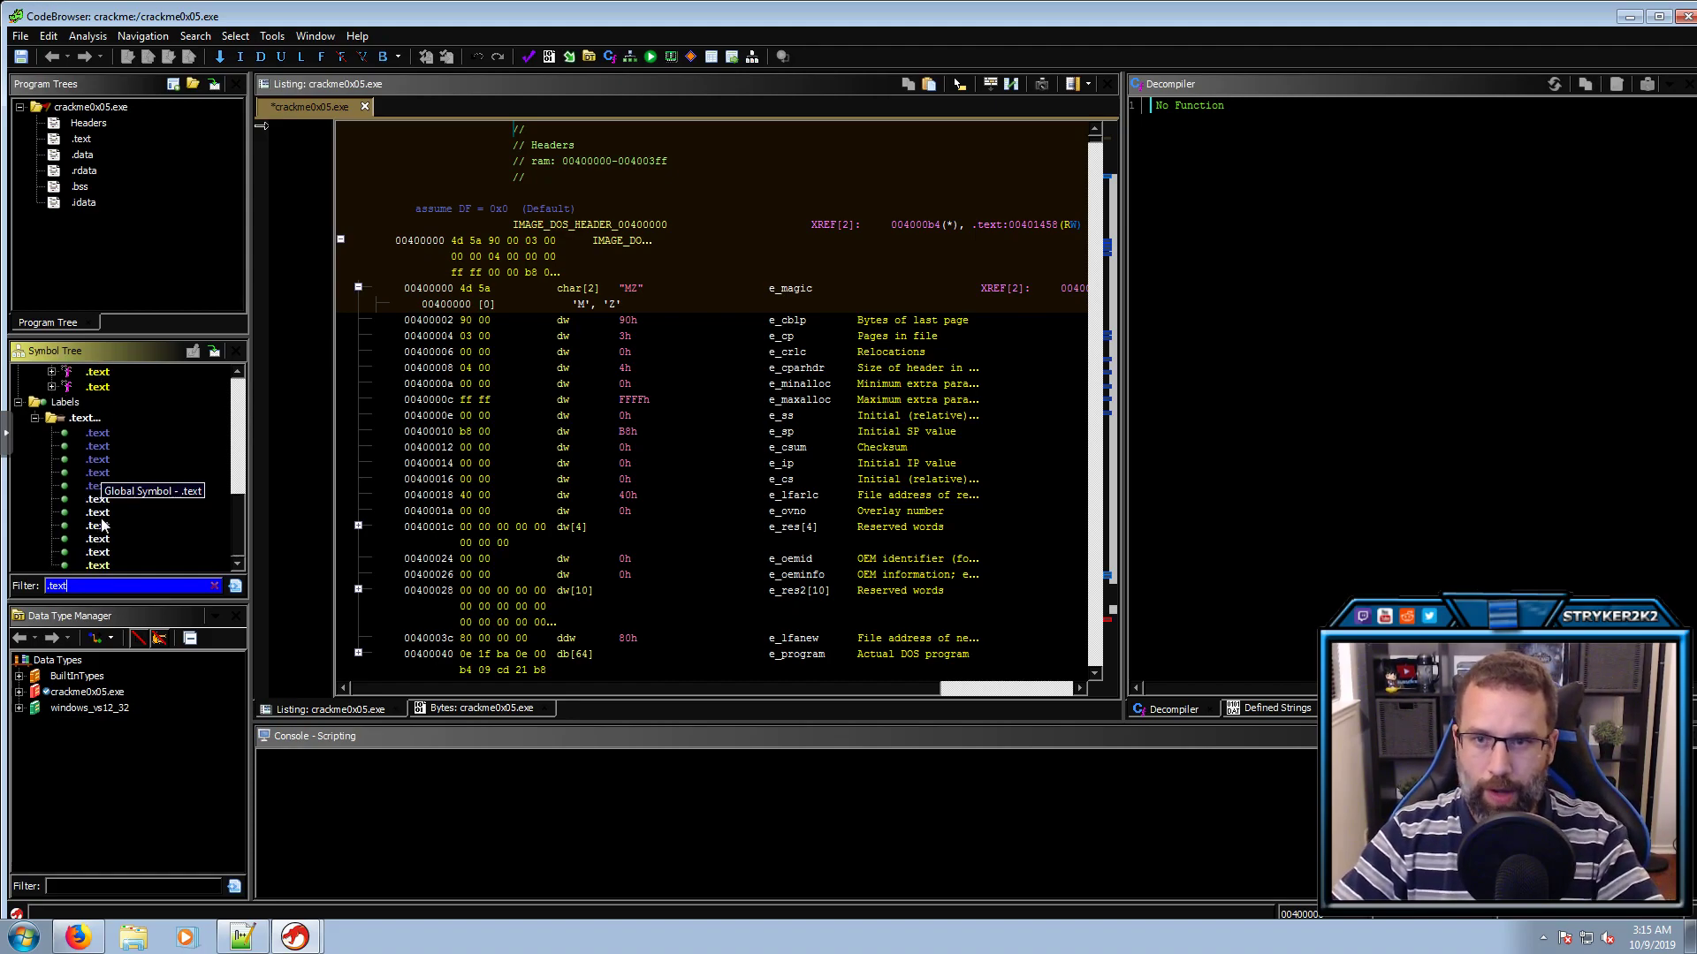
{"action": "left_click_drag", "start_coordinate": [237, 533], "coordinate": [241, 389]}
{"action": "left_click", "coordinate": [103, 407]}
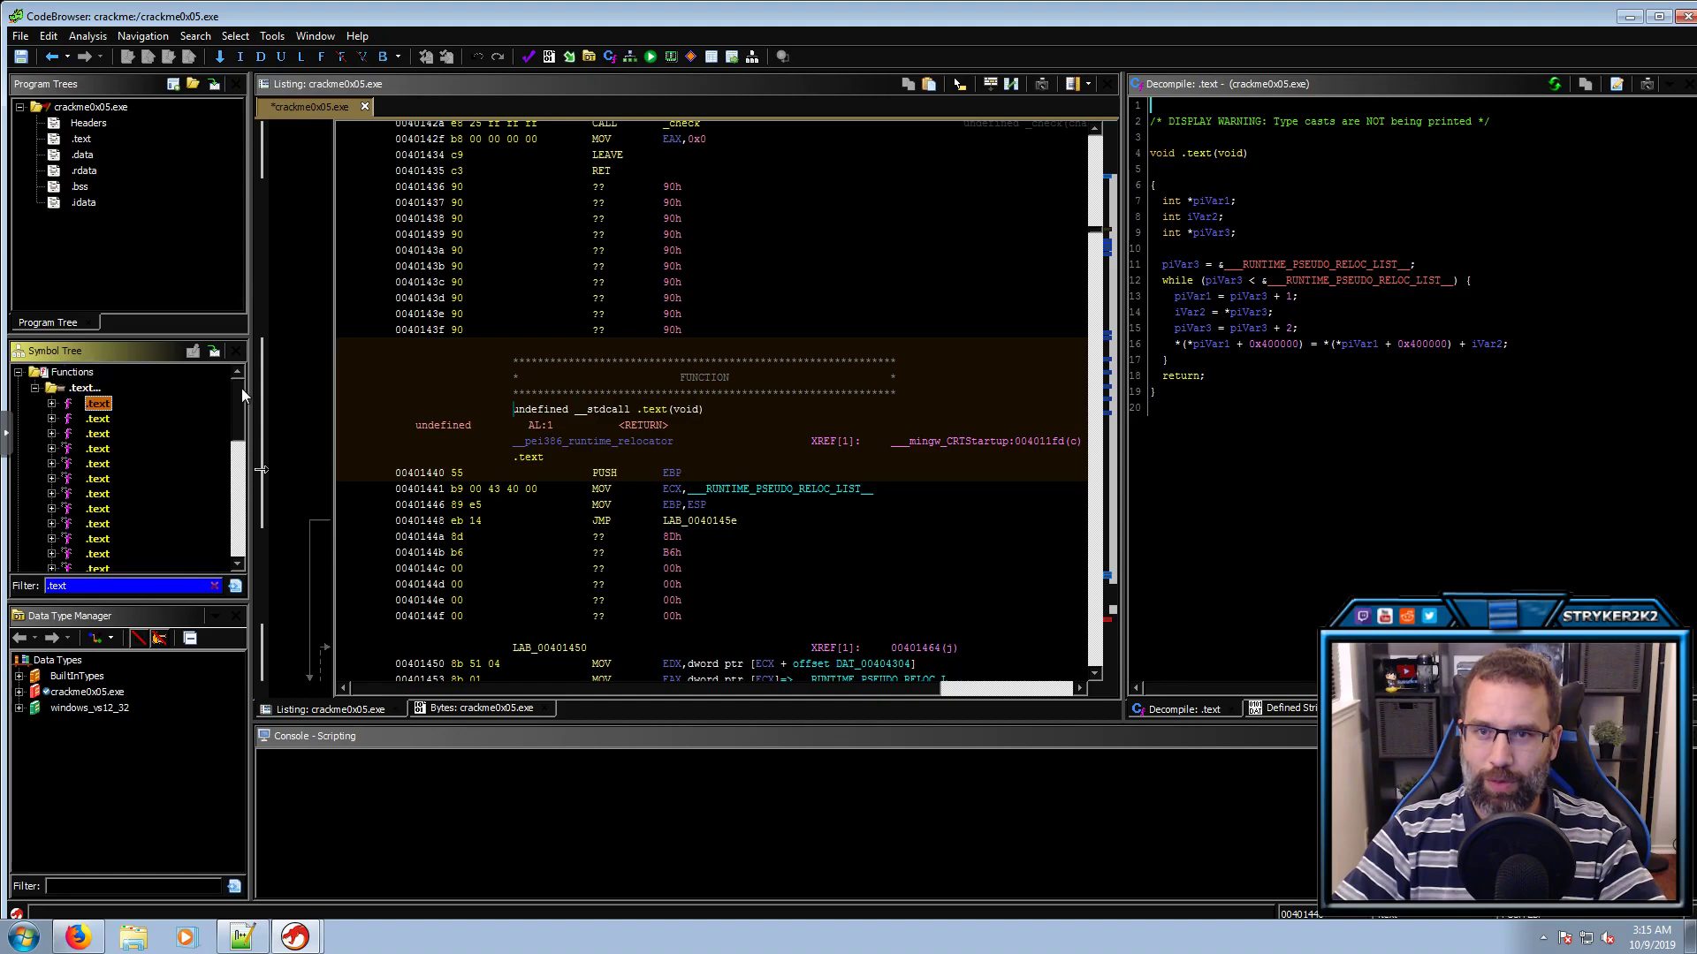
Close CodeBrowser with Don't Save and reopen crackme0x05.exe from the project window
{"action": "left_click", "coordinate": [1683, 19]}
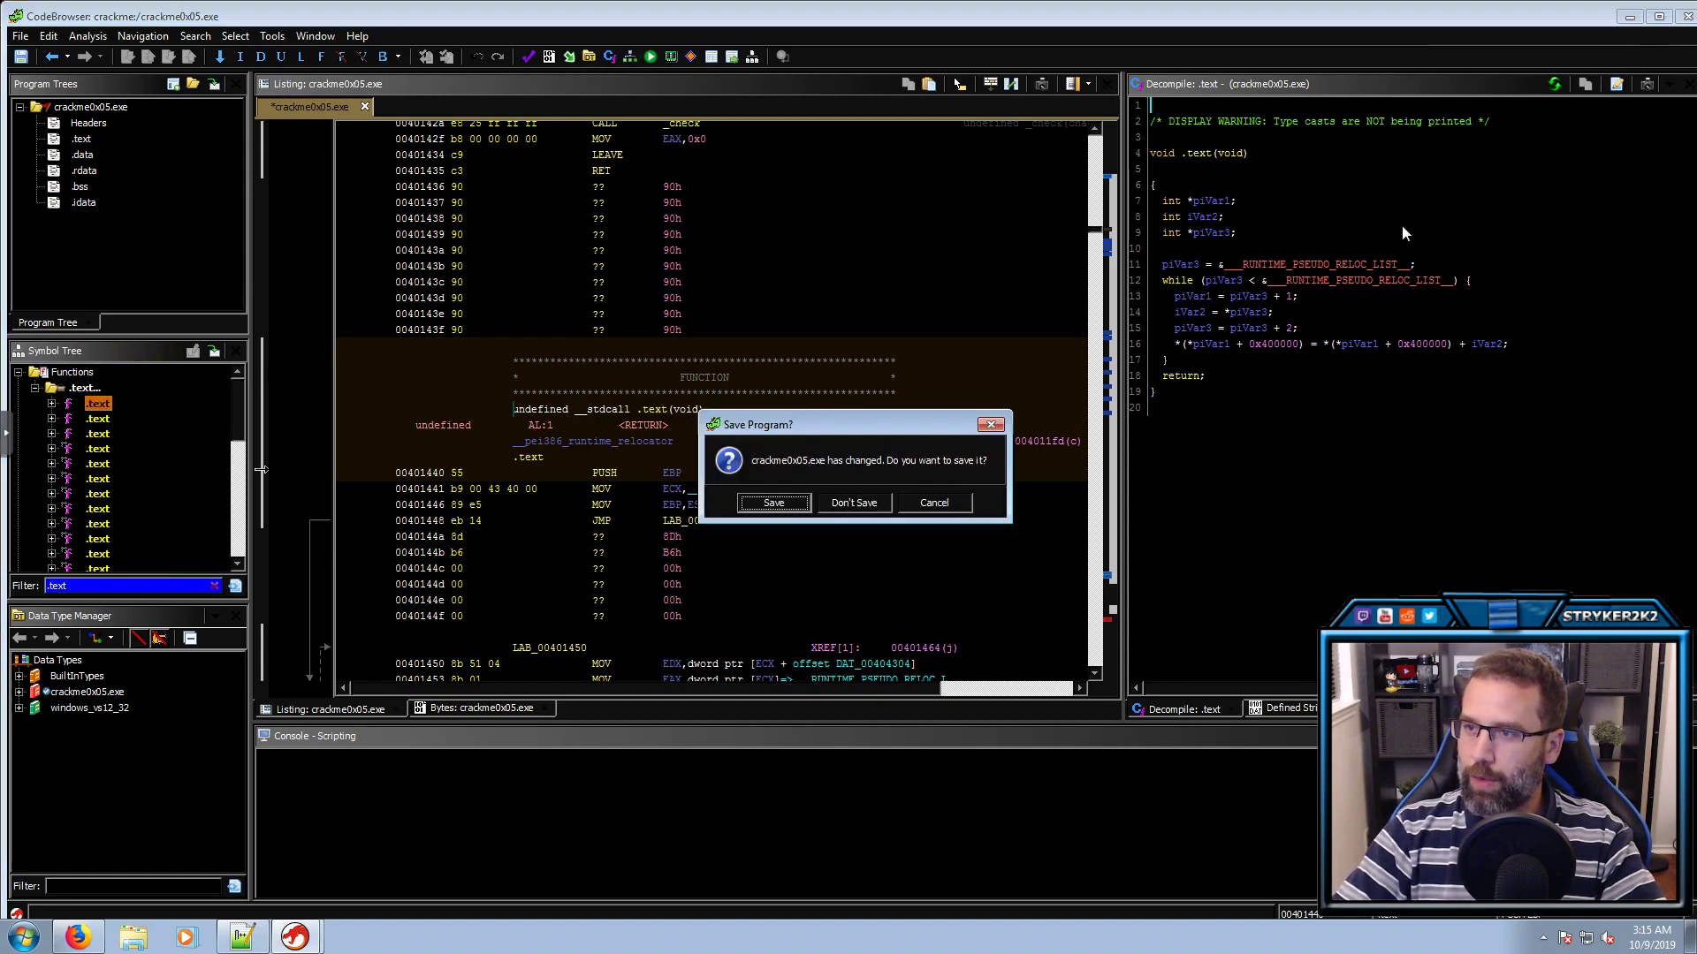
{"action": "left_click", "coordinate": [853, 502]}
{"action": "double_click", "coordinate": [423, 362]}
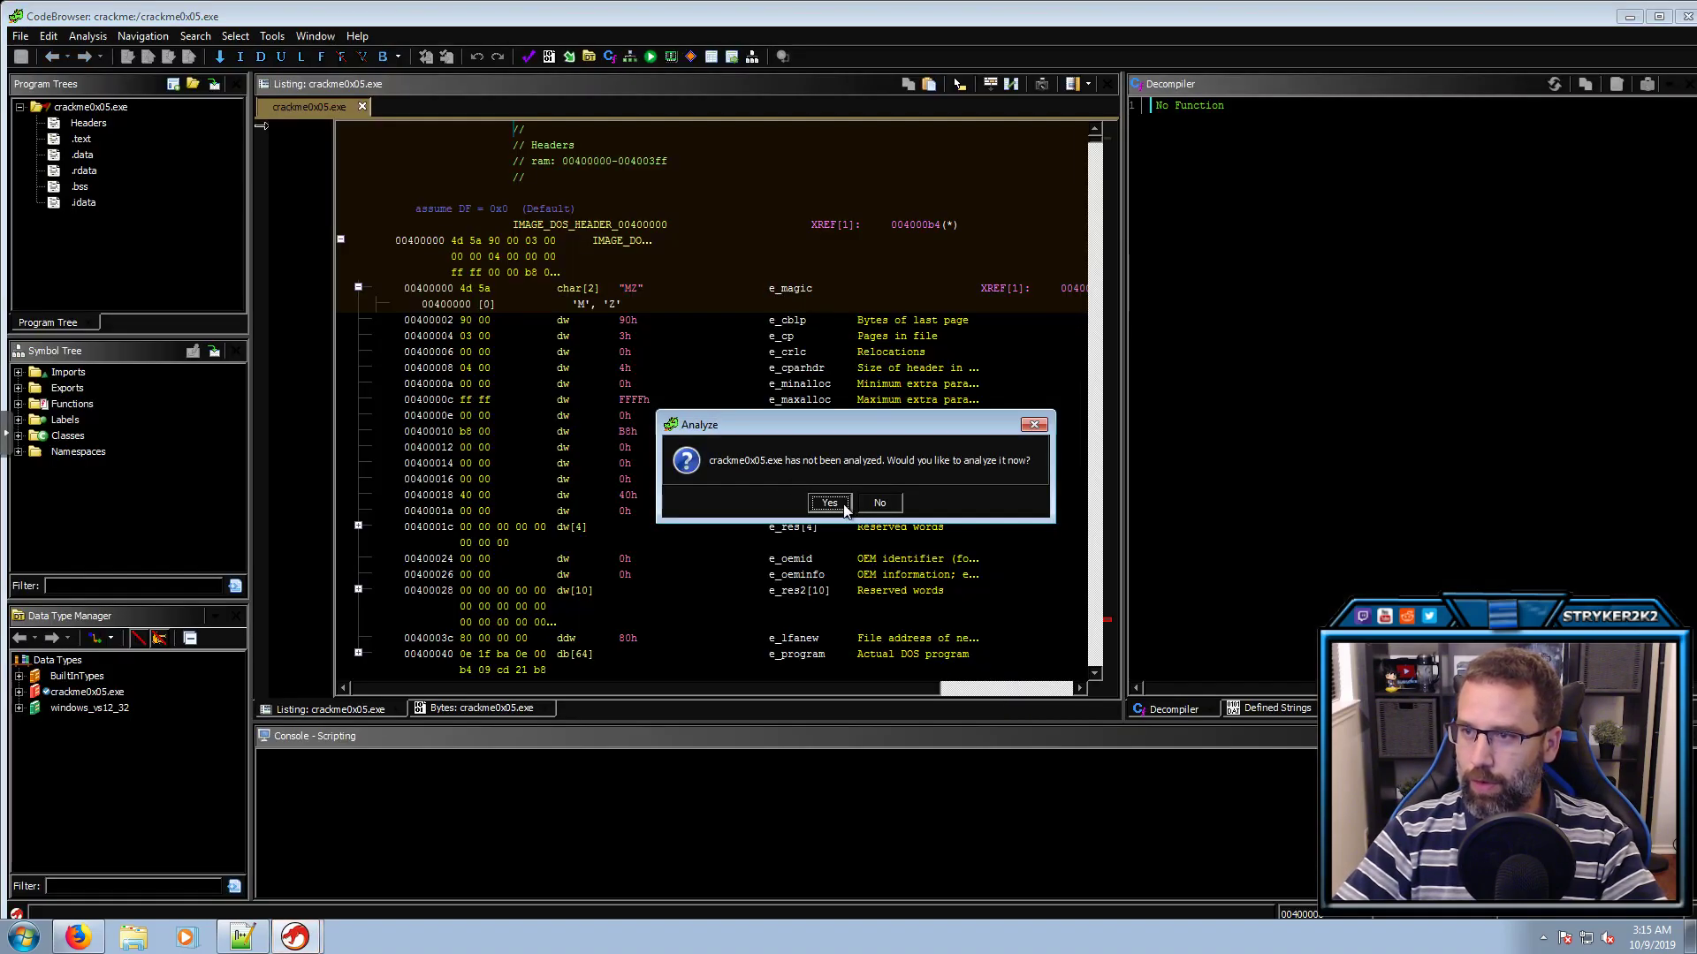
Finish the analysis prompt and filter the Symbol Tree by '.text'
{"action": "left_click", "coordinate": [829, 503]}
{"action": "left_click", "coordinate": [891, 618]}
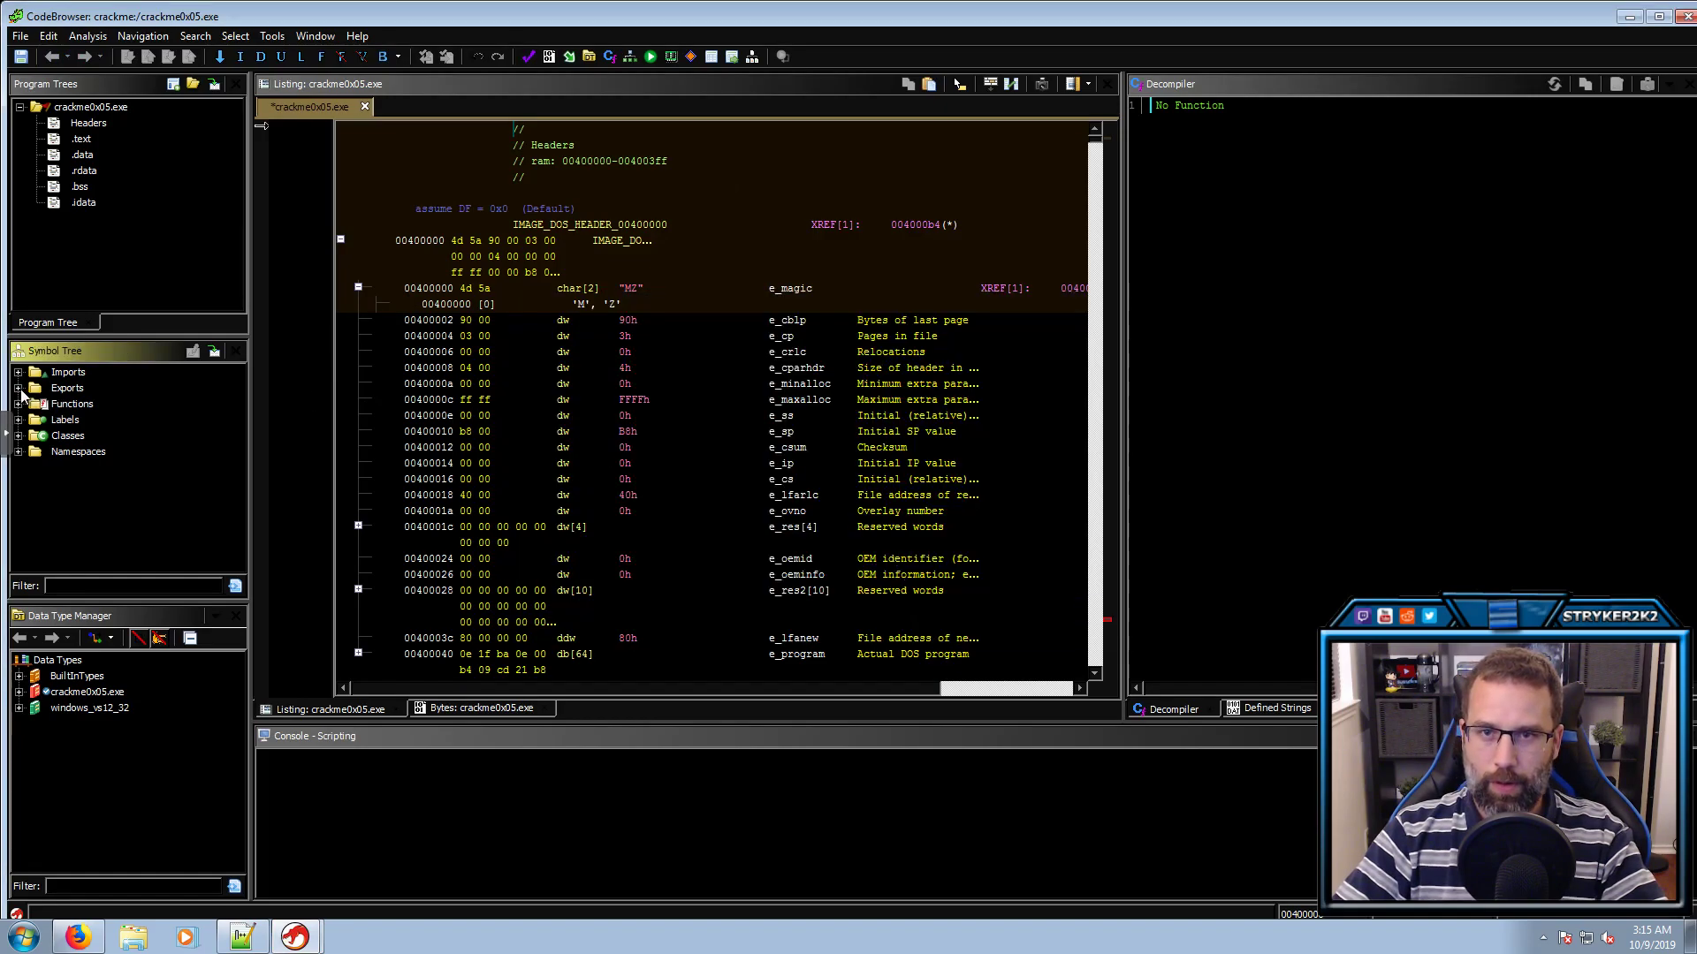
{"action": "left_click", "coordinate": [70, 585]}
{"action": "type", "text": ".text"}
{"action": "scroll", "coordinate": [93, 435], "scroll_direction": "down", "scroll_amount": 2}
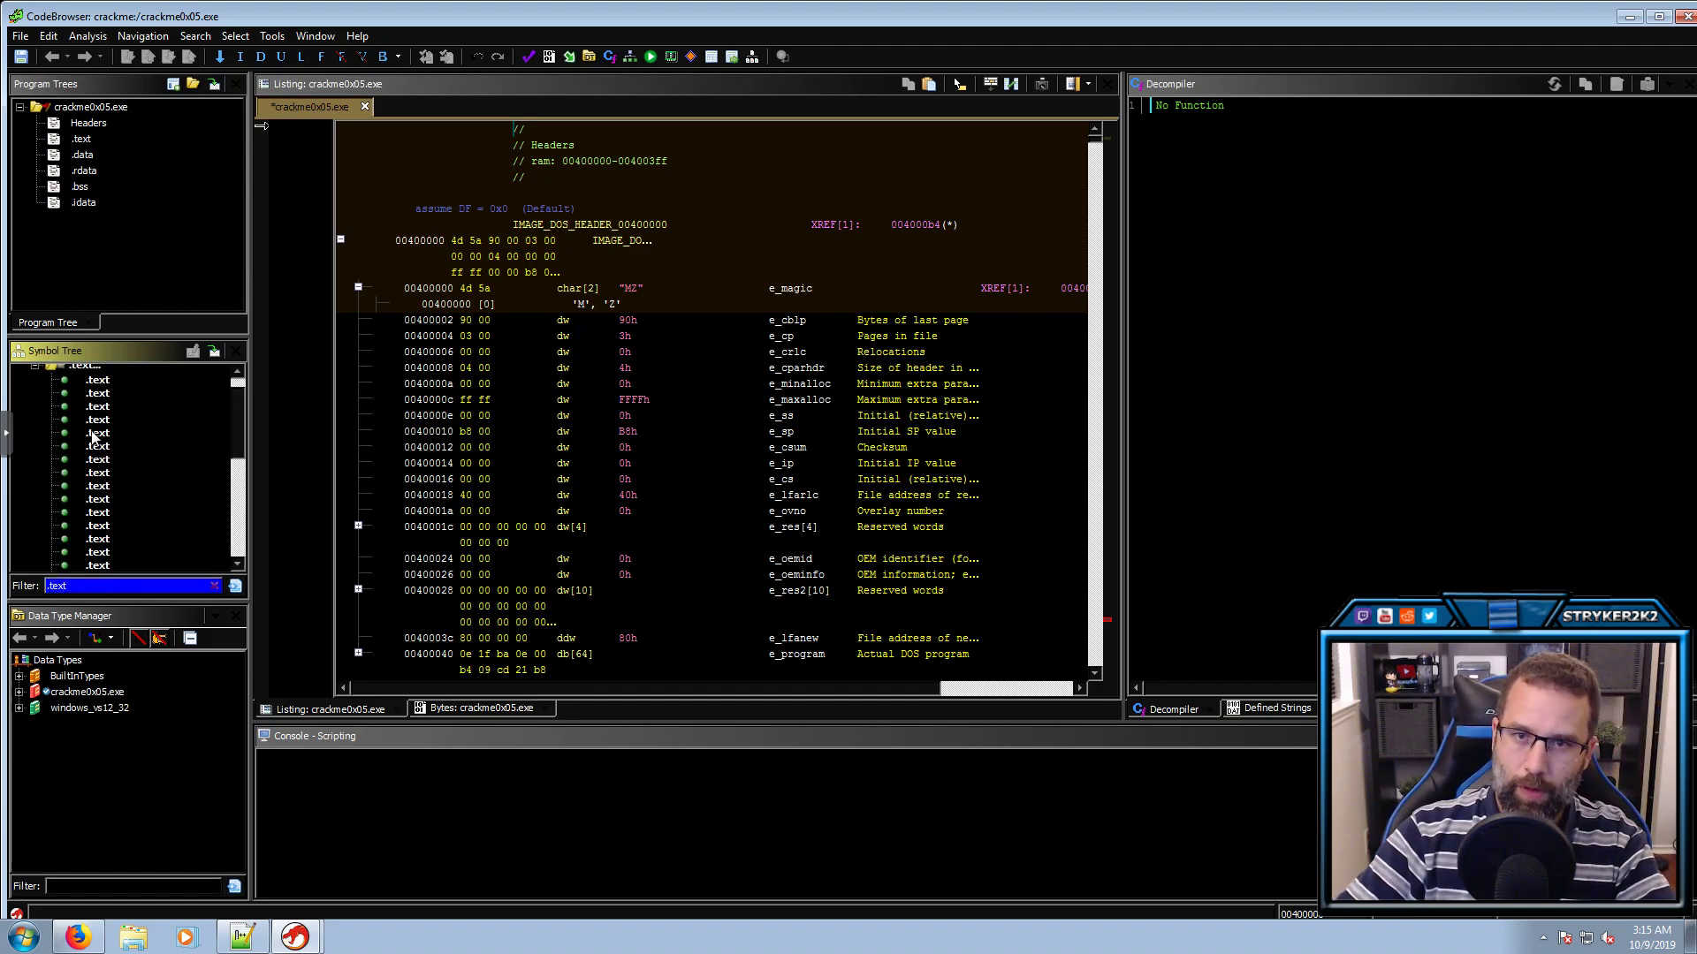
Select and delete all the .text labels, then clear the symbol filter
{"action": "left_click", "coordinate": [96, 381]}
{"action": "key", "text": "shift+Down"}
{"action": "key", "text": "shift+Down"}
{"action": "key", "text": "shift+Down"}
{"action": "key", "text": "shift+Down"}
{"action": "key", "text": "shift+Down"}
{"action": "key", "text": "shift+Down"}
{"action": "key", "text": "shift+Down"}
{"action": "key", "text": "shift+Down"}
{"action": "key", "text": "shift+Down"}
{"action": "key", "text": "shift+Down"}
{"action": "key", "text": "shift+Down"}
{"action": "key", "text": "shift+Down"}
{"action": "key", "text": "shift+Down"}
{"action": "key", "text": "shift+Down"}
{"action": "key", "text": "shift+Down"}
{"action": "key", "text": "shift+Down"}
{"action": "key", "text": "shift+Down"}
{"action": "key", "text": "shift+Down"}
{"action": "key", "text": "shift+Down"}
{"action": "key", "text": "shift+Down"}
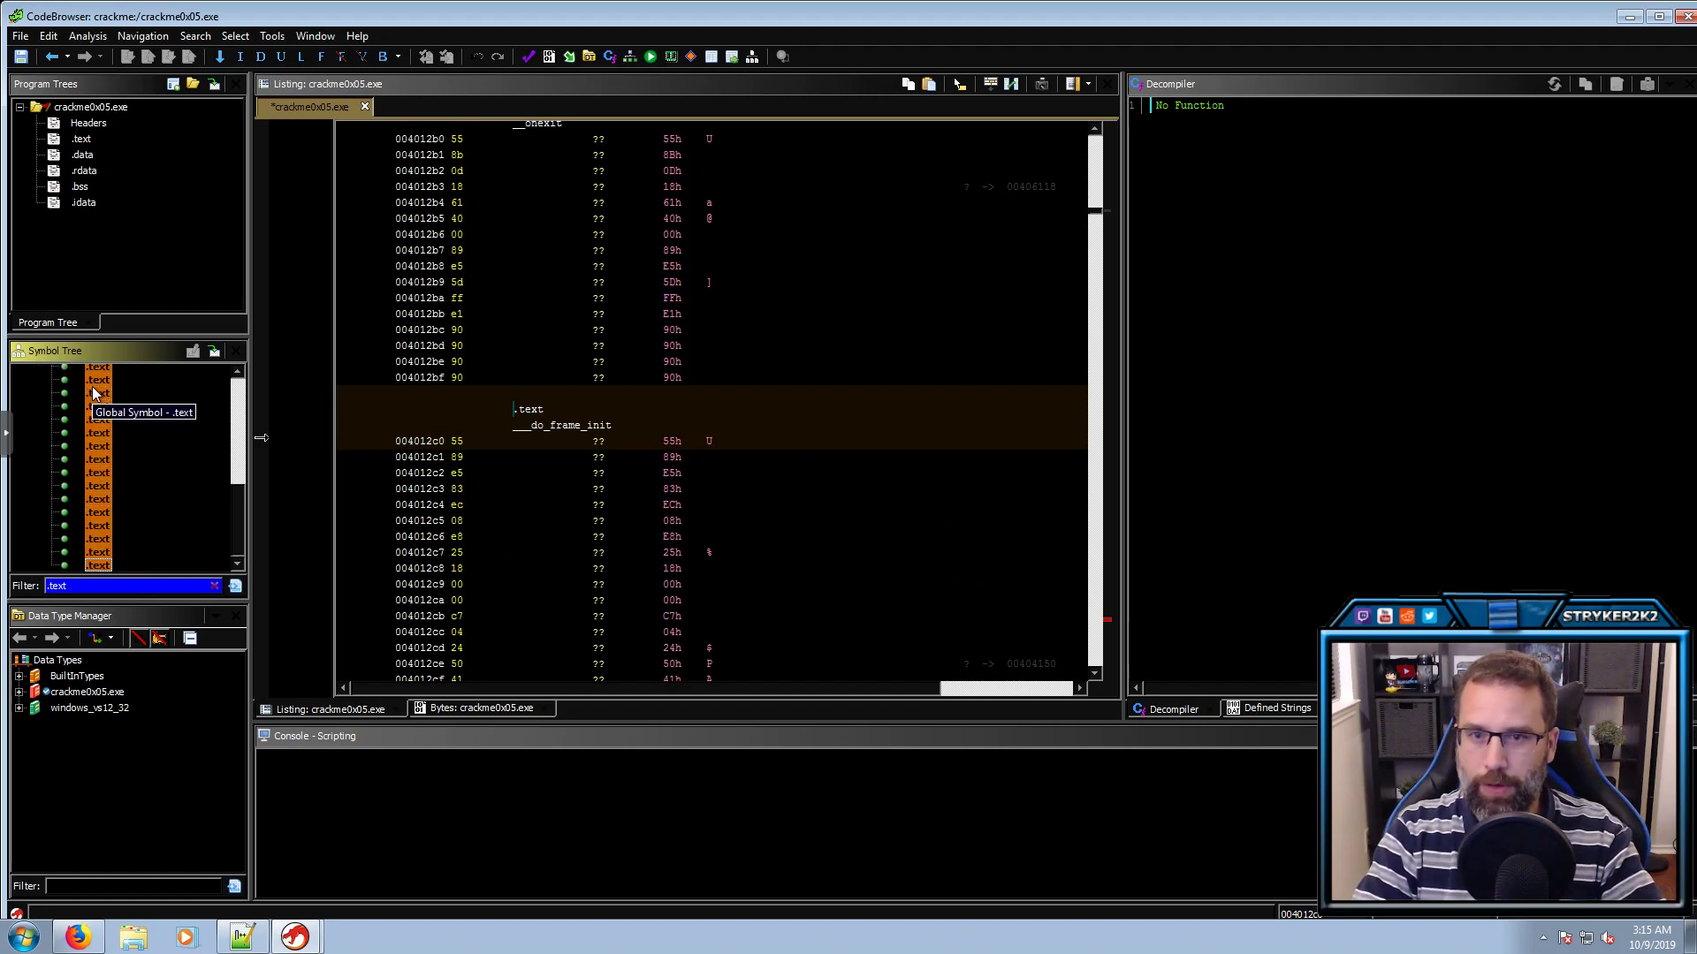
{"action": "key", "text": "Delete"}
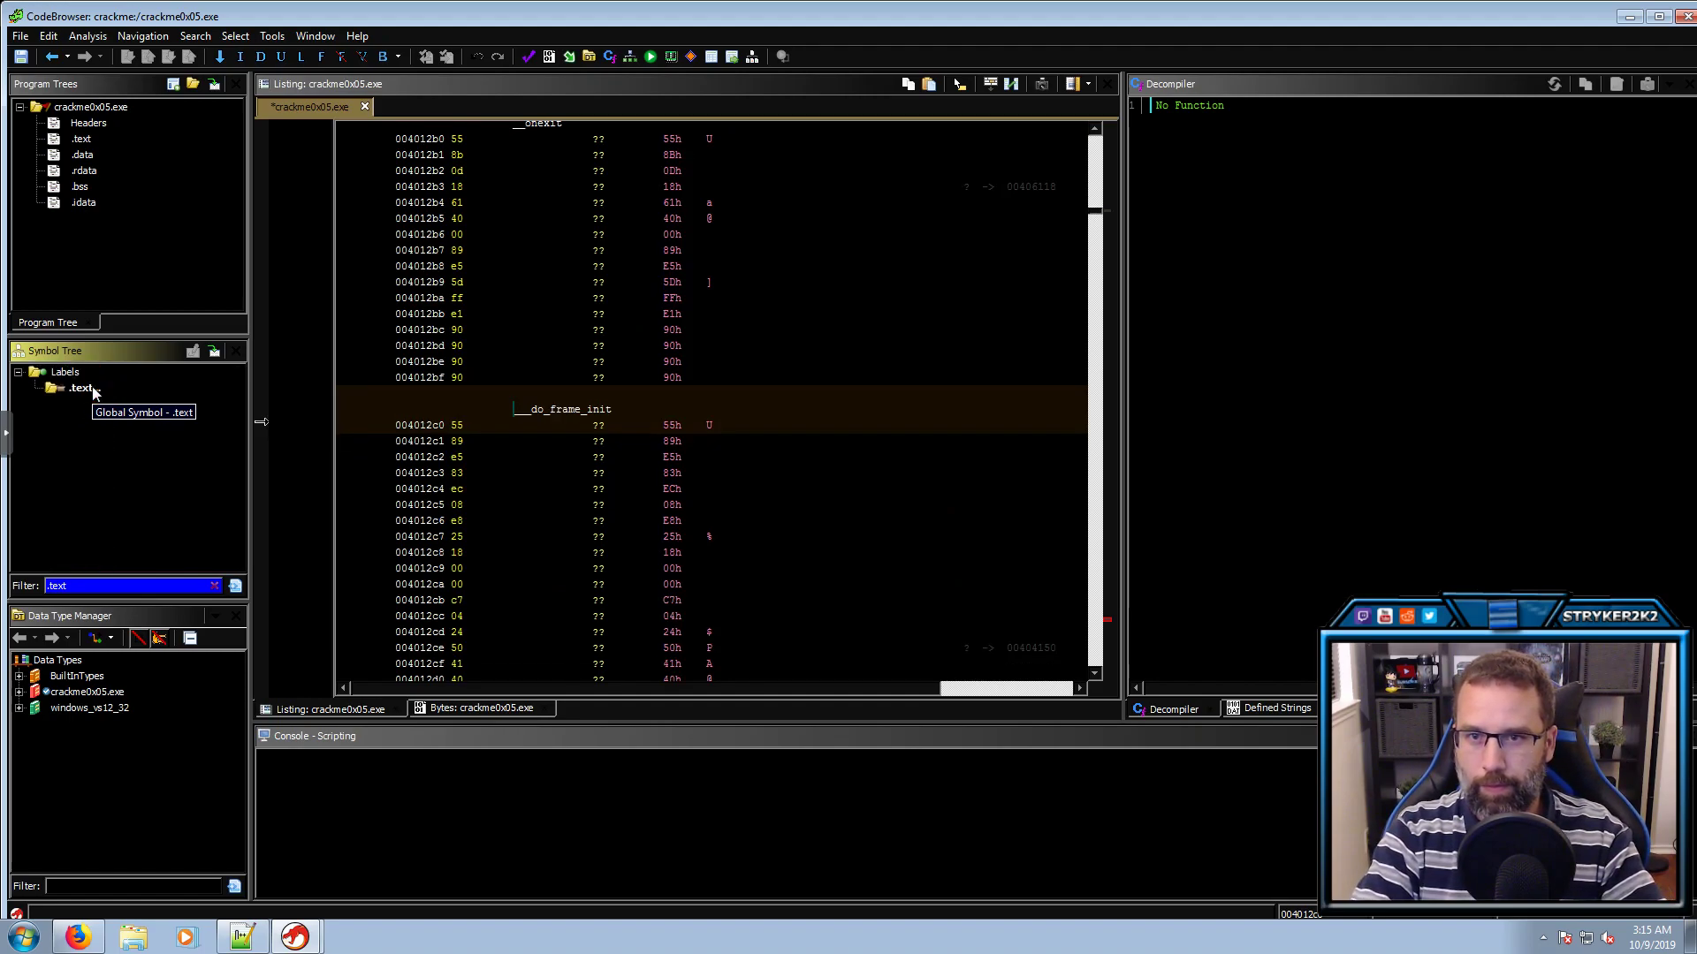
{"action": "left_click", "coordinate": [215, 586]}
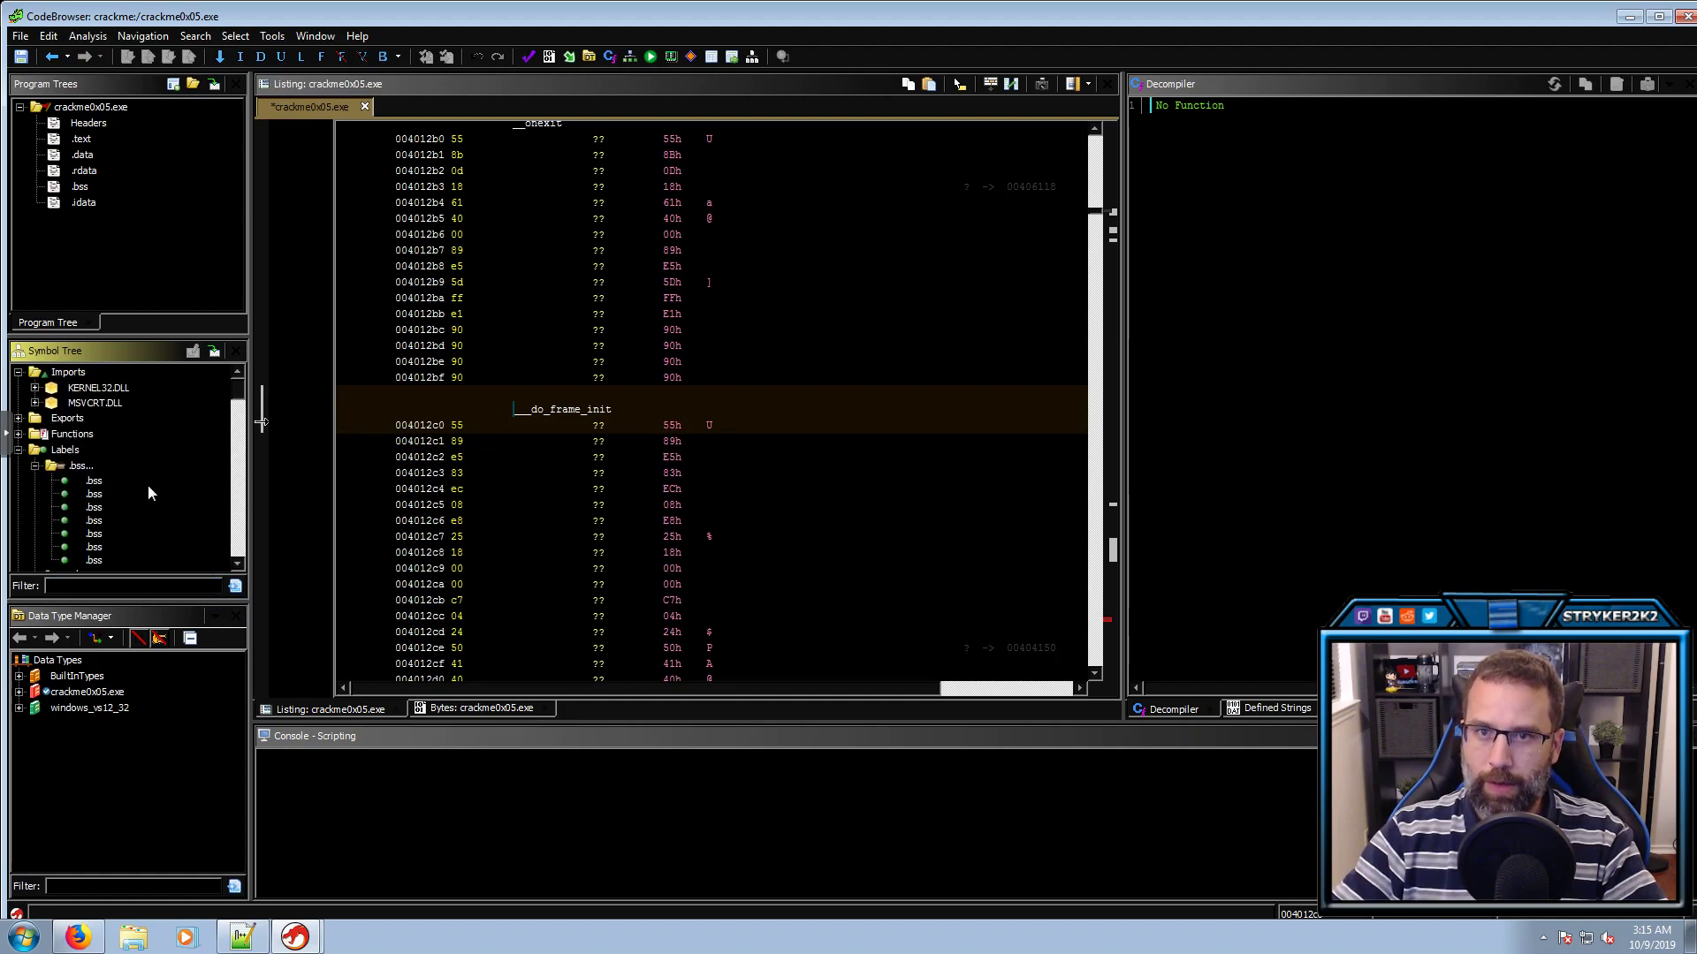
{"action": "left_click", "coordinate": [89, 35]}
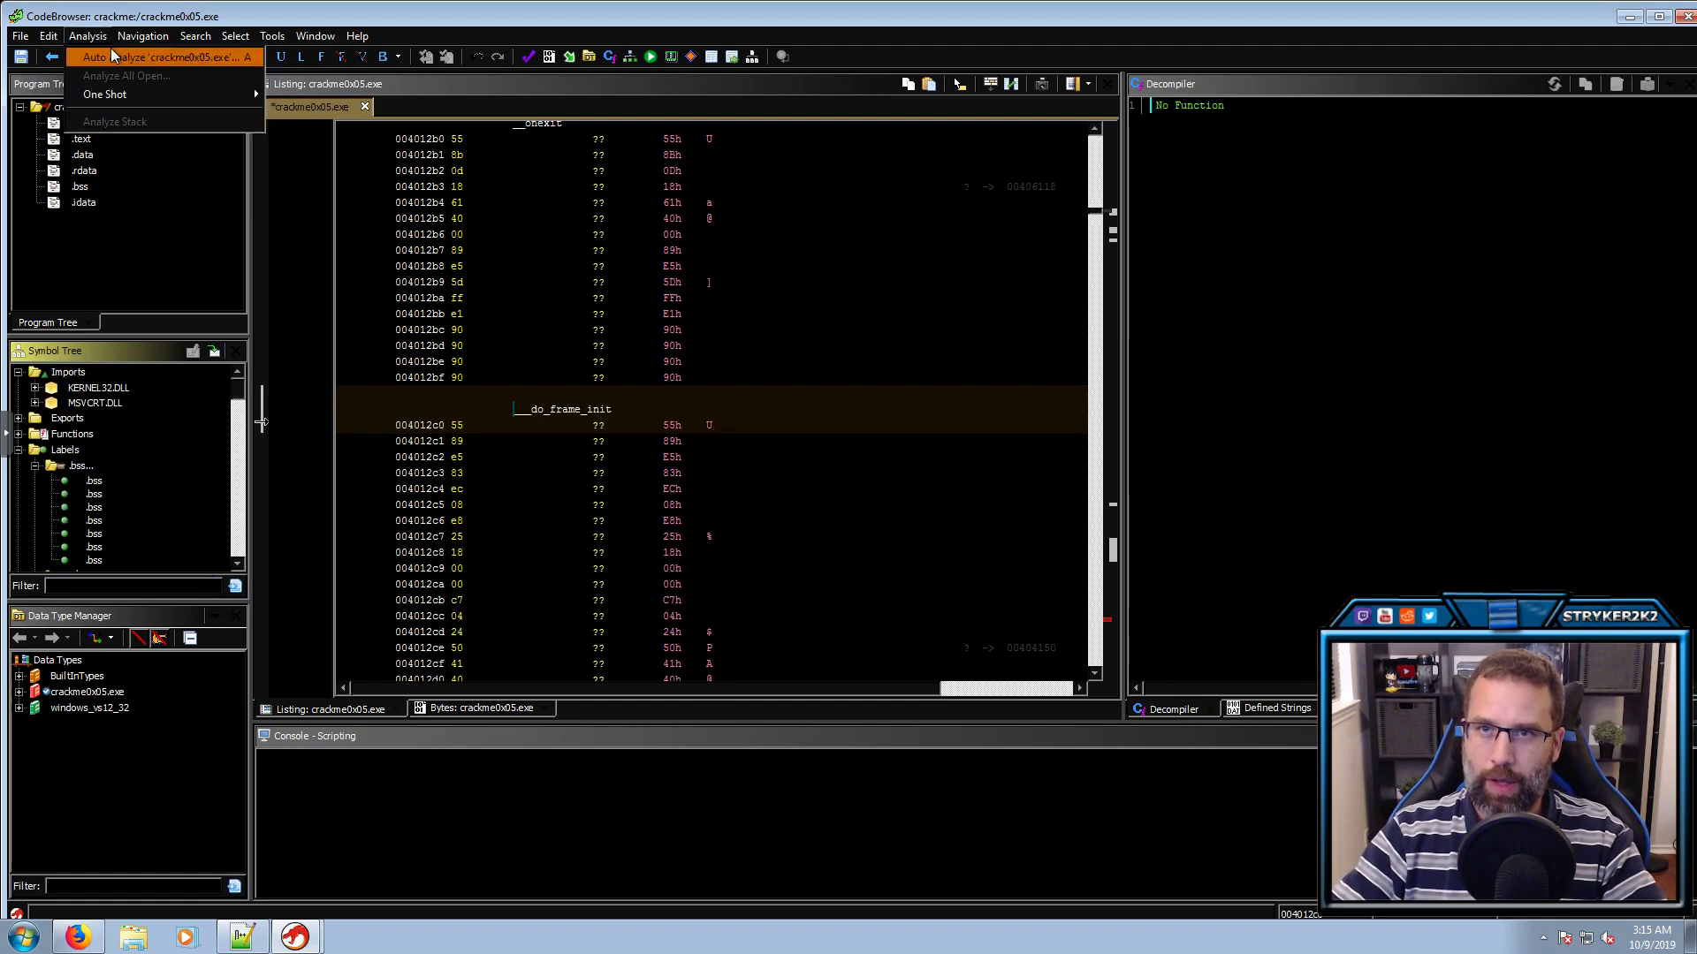
Auto-analyze with PDB and Windows x86 PE RTTI analyzers off and Propagate External Parameters on
{"action": "left_click", "coordinate": [113, 55]}
{"action": "left_click_drag", "start_coordinate": [835, 411], "coordinate": [829, 507]}
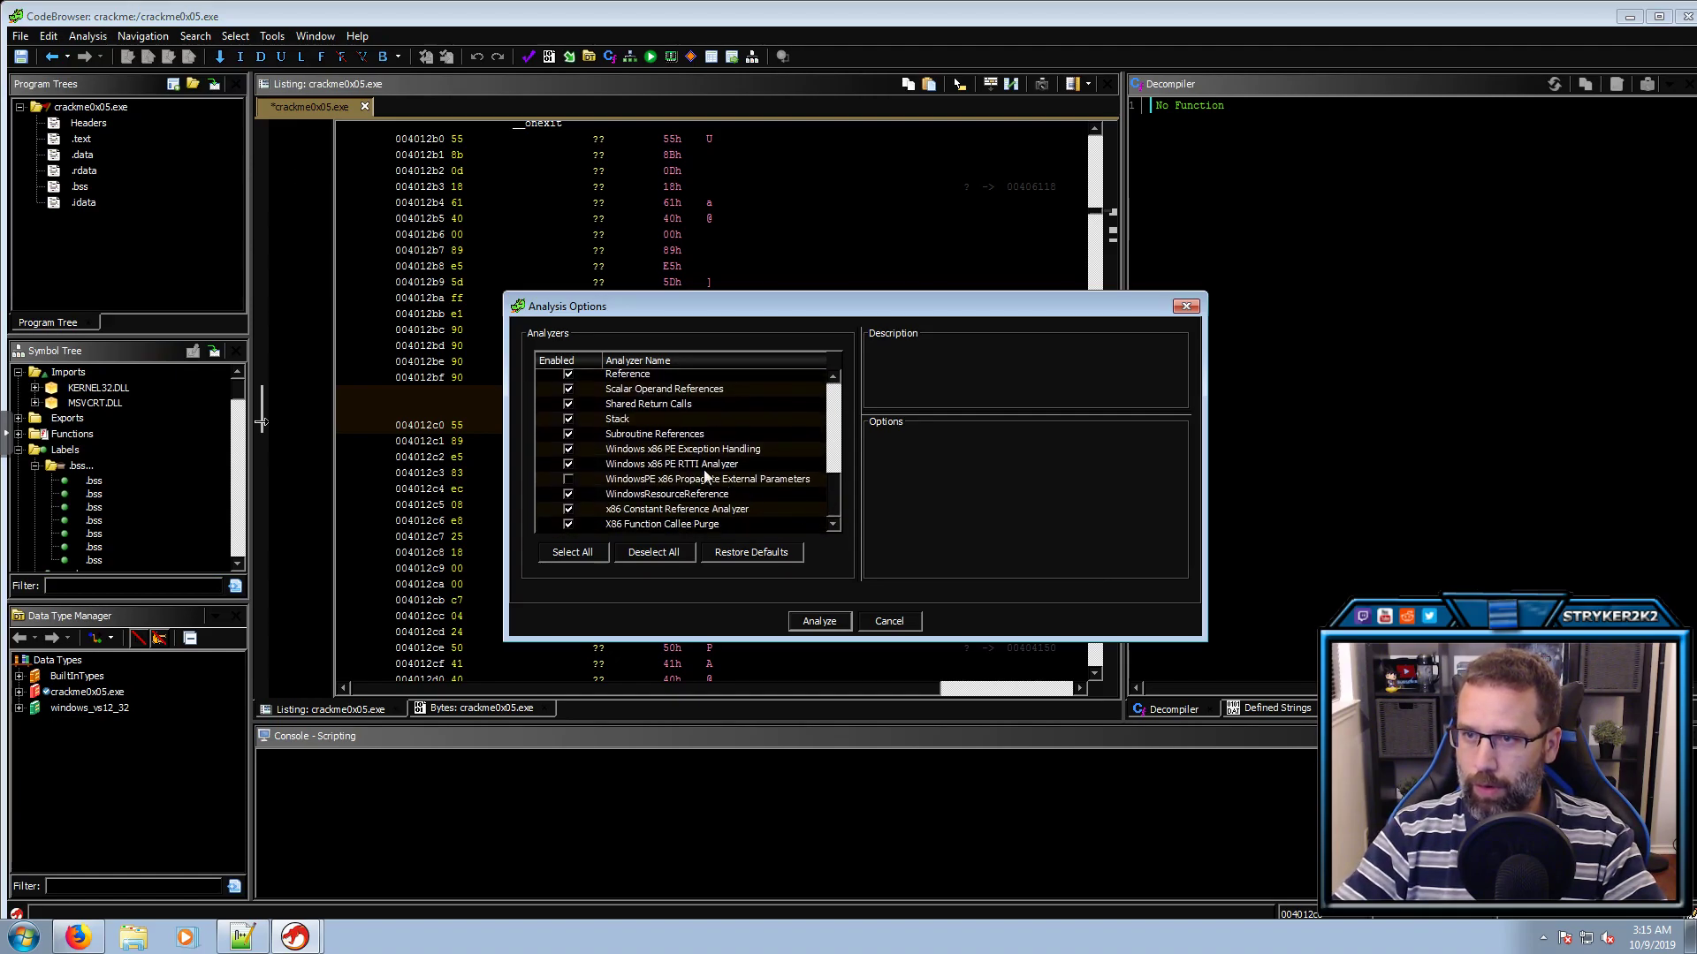
{"action": "scroll", "coordinate": [721, 452], "scroll_direction": "up", "scroll_amount": 2}
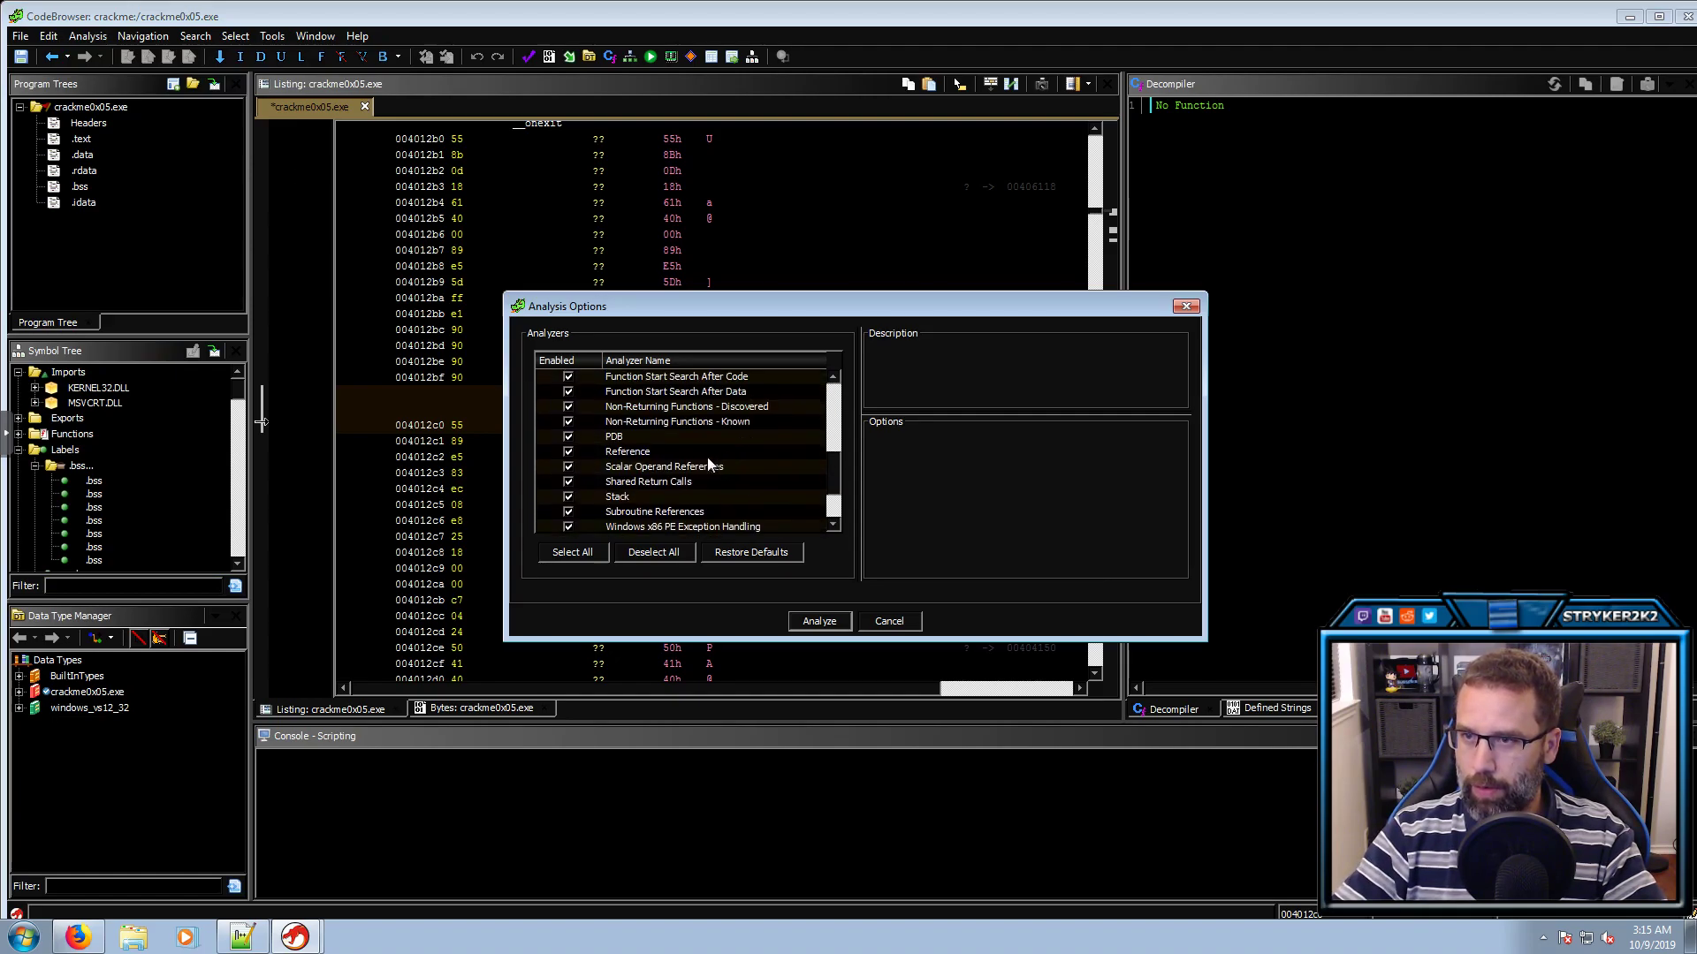
{"action": "left_click", "coordinate": [569, 435]}
{"action": "scroll", "coordinate": [830, 494], "scroll_direction": "down", "scroll_amount": 2}
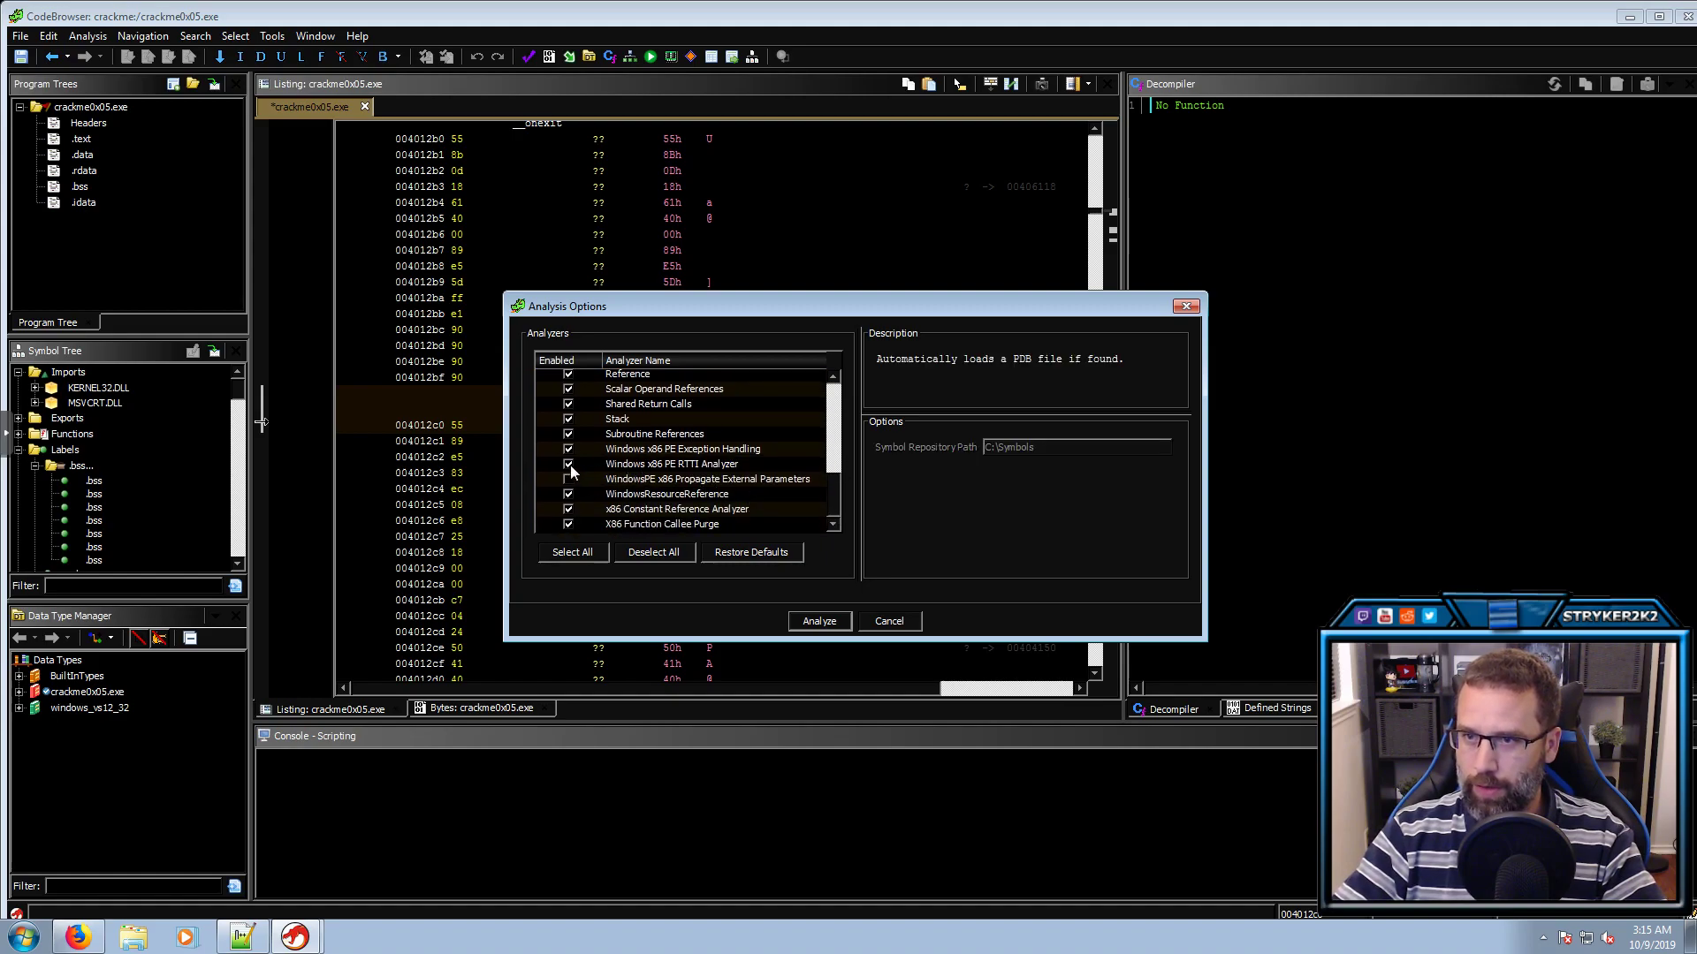
{"action": "left_click", "coordinate": [570, 464]}
{"action": "left_click", "coordinate": [569, 479]}
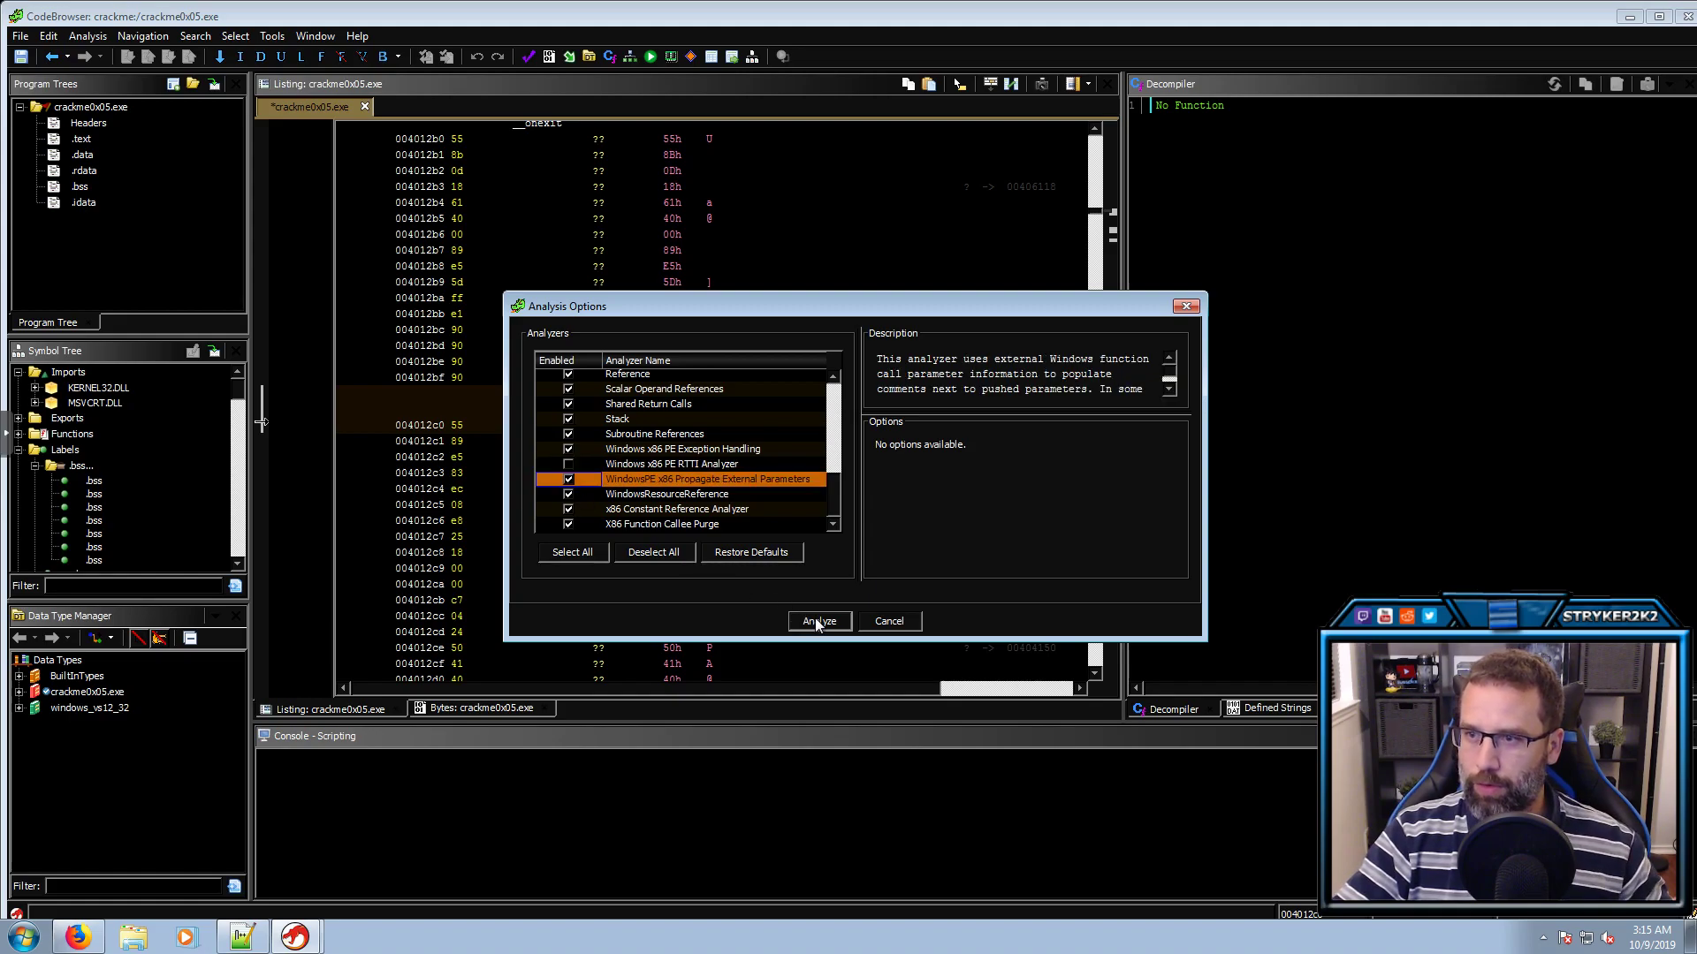
{"action": "left_click", "coordinate": [814, 617]}
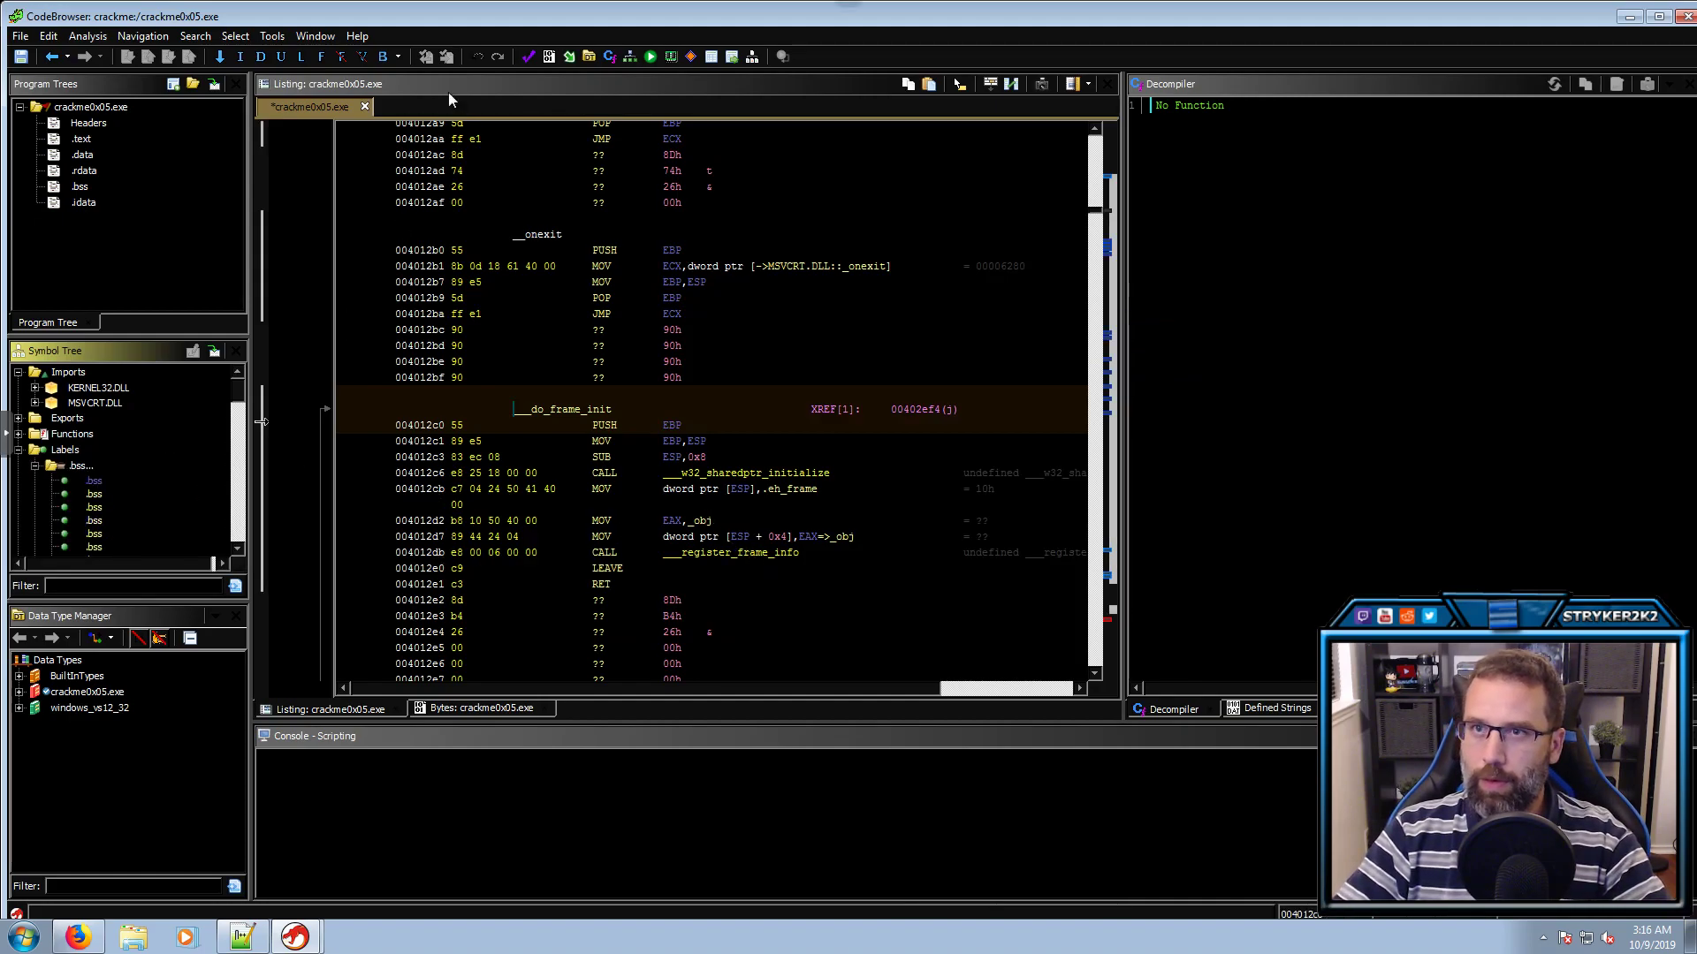
{"action": "double_click", "coordinate": [545, 14]}
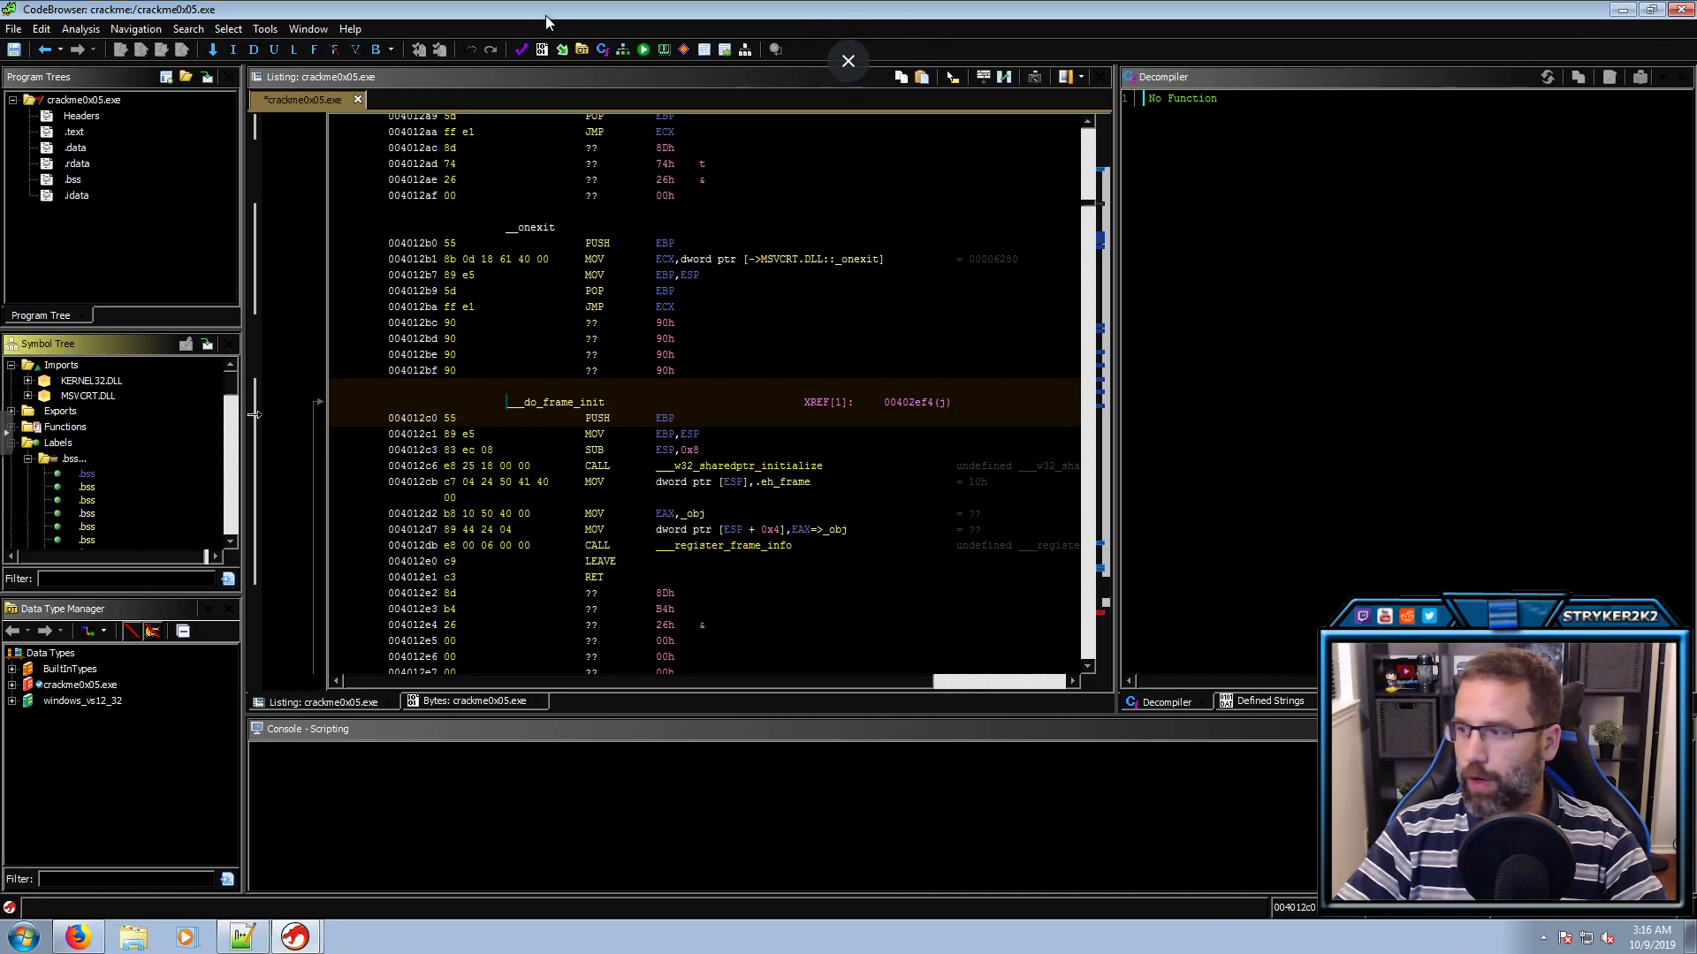
{"action": "left_click", "coordinate": [42, 445]}
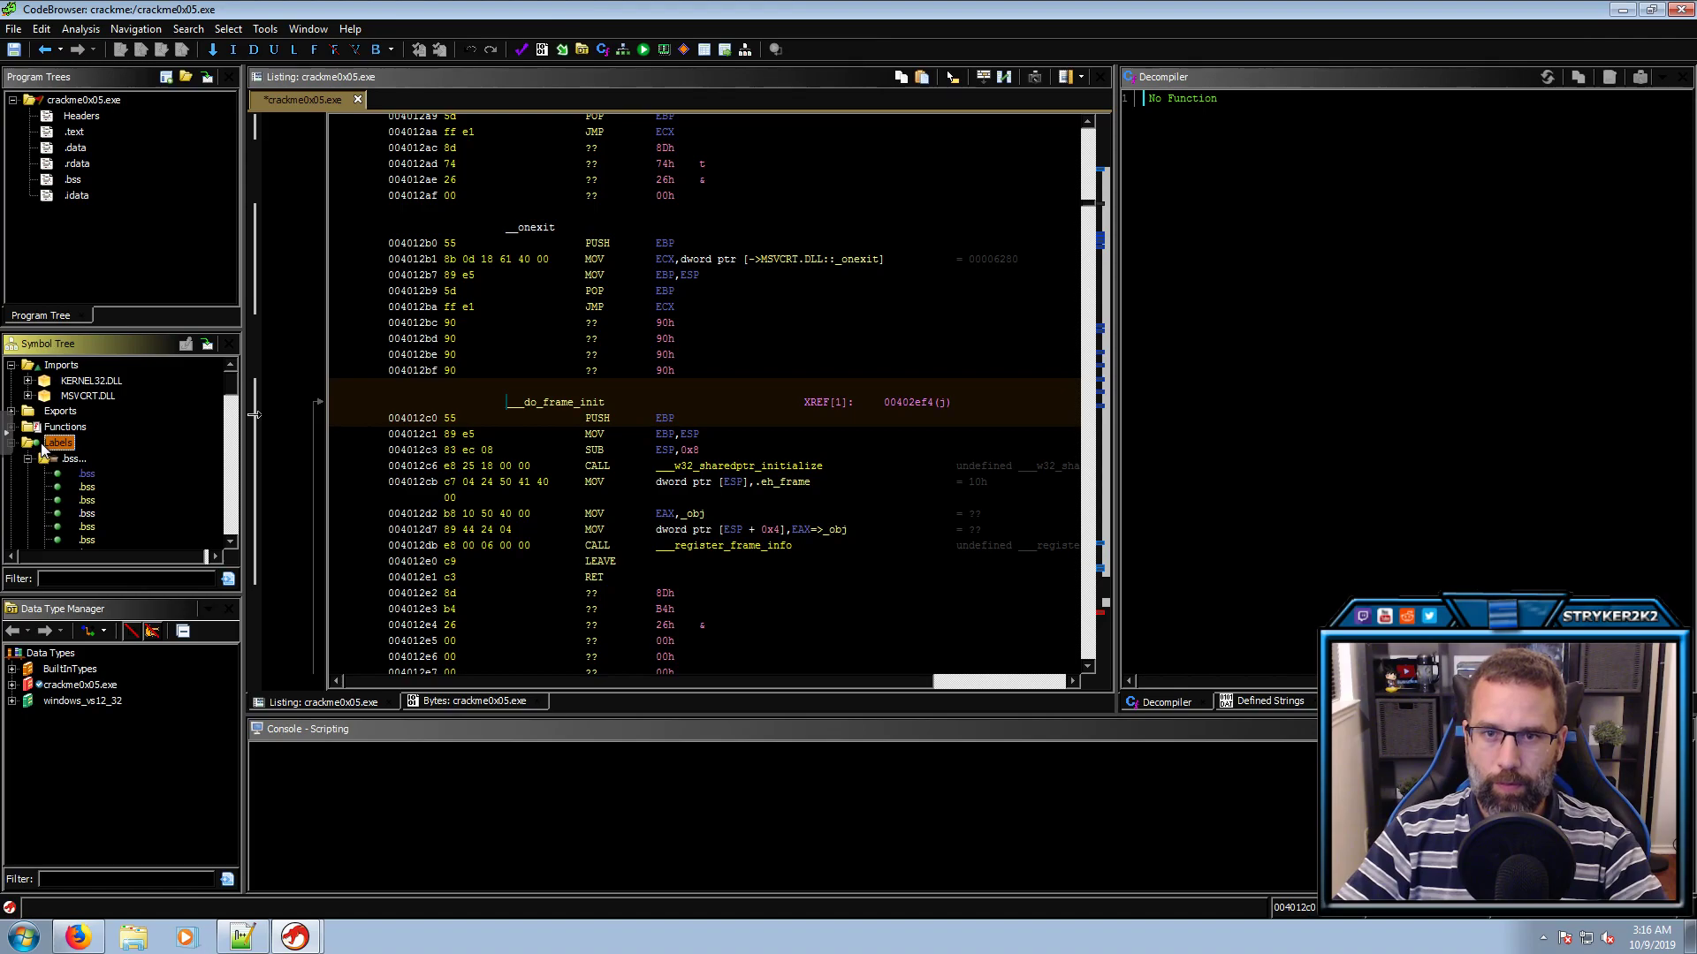
{"action": "double_click", "coordinate": [42, 445]}
{"action": "left_click", "coordinate": [62, 365]}
{"action": "double_click", "coordinate": [64, 368]}
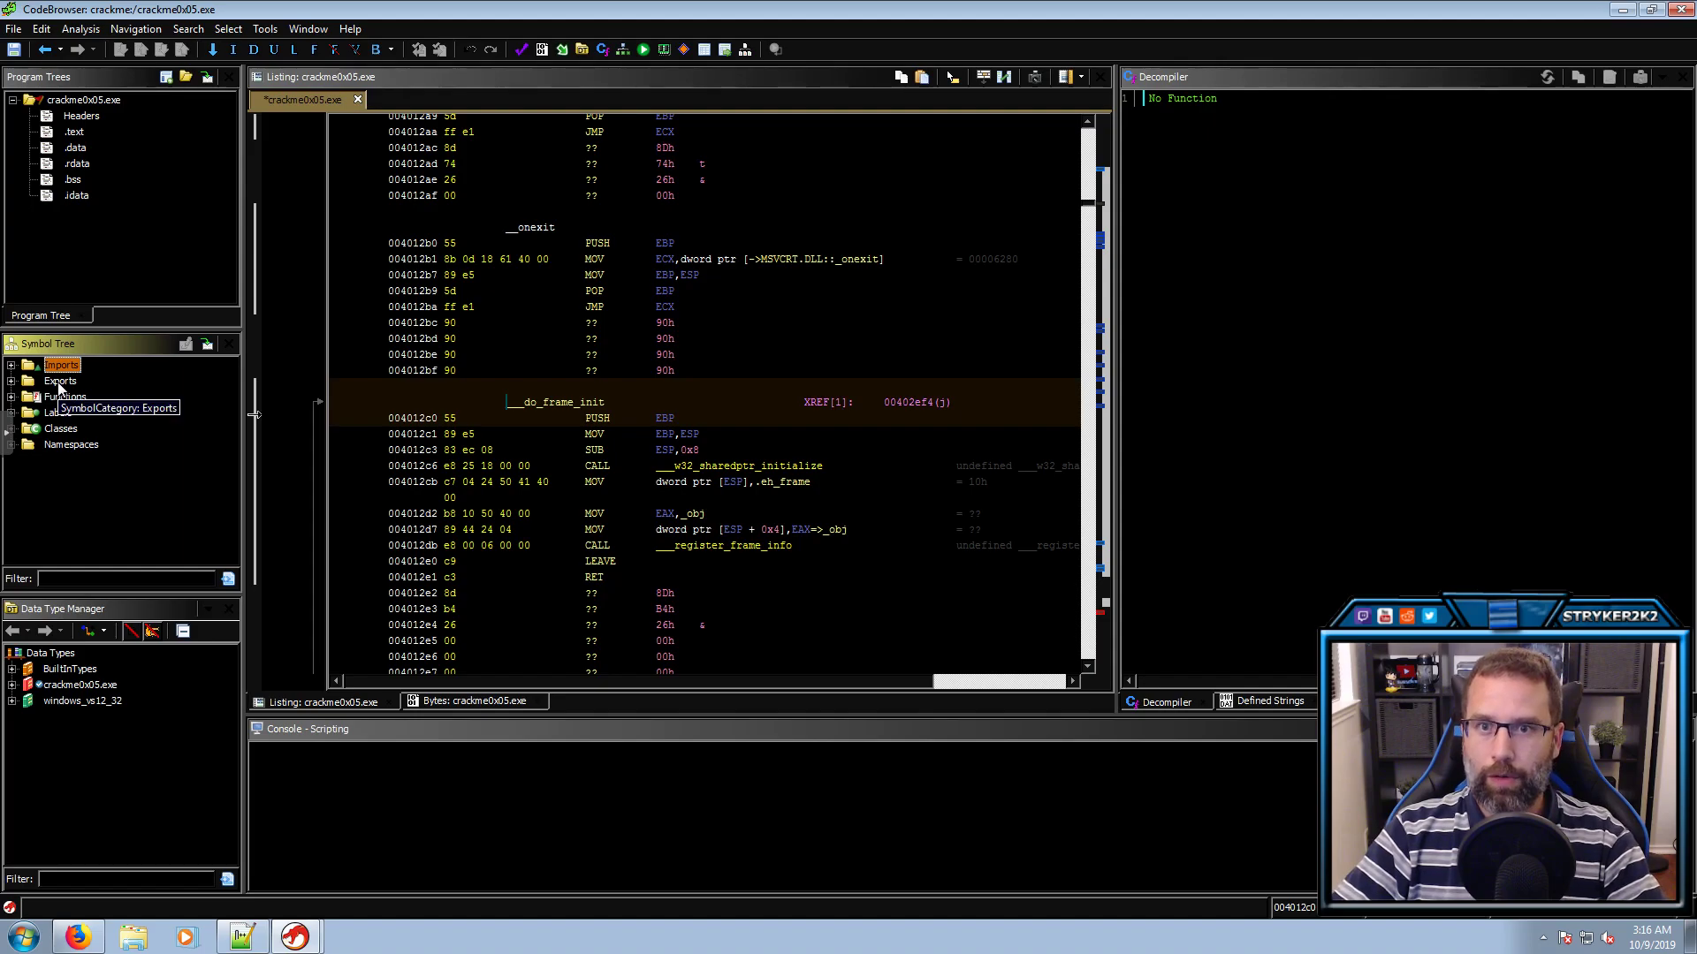
{"action": "double_click", "coordinate": [60, 382]}
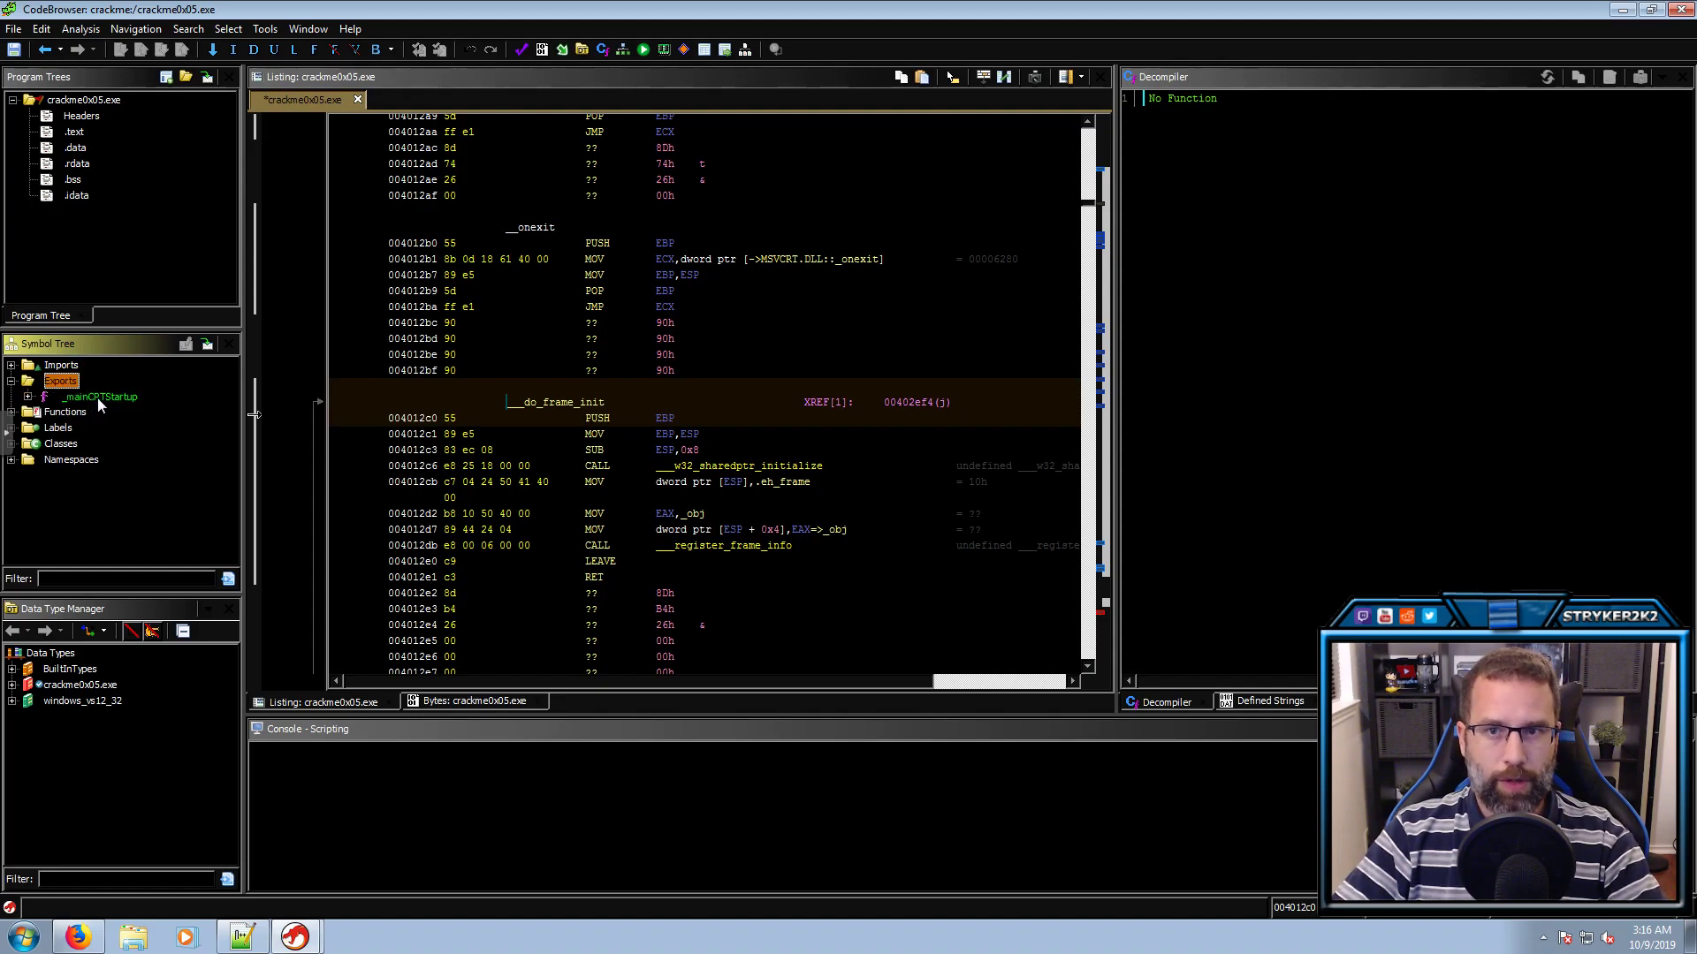
{"action": "left_click", "coordinate": [98, 397]}
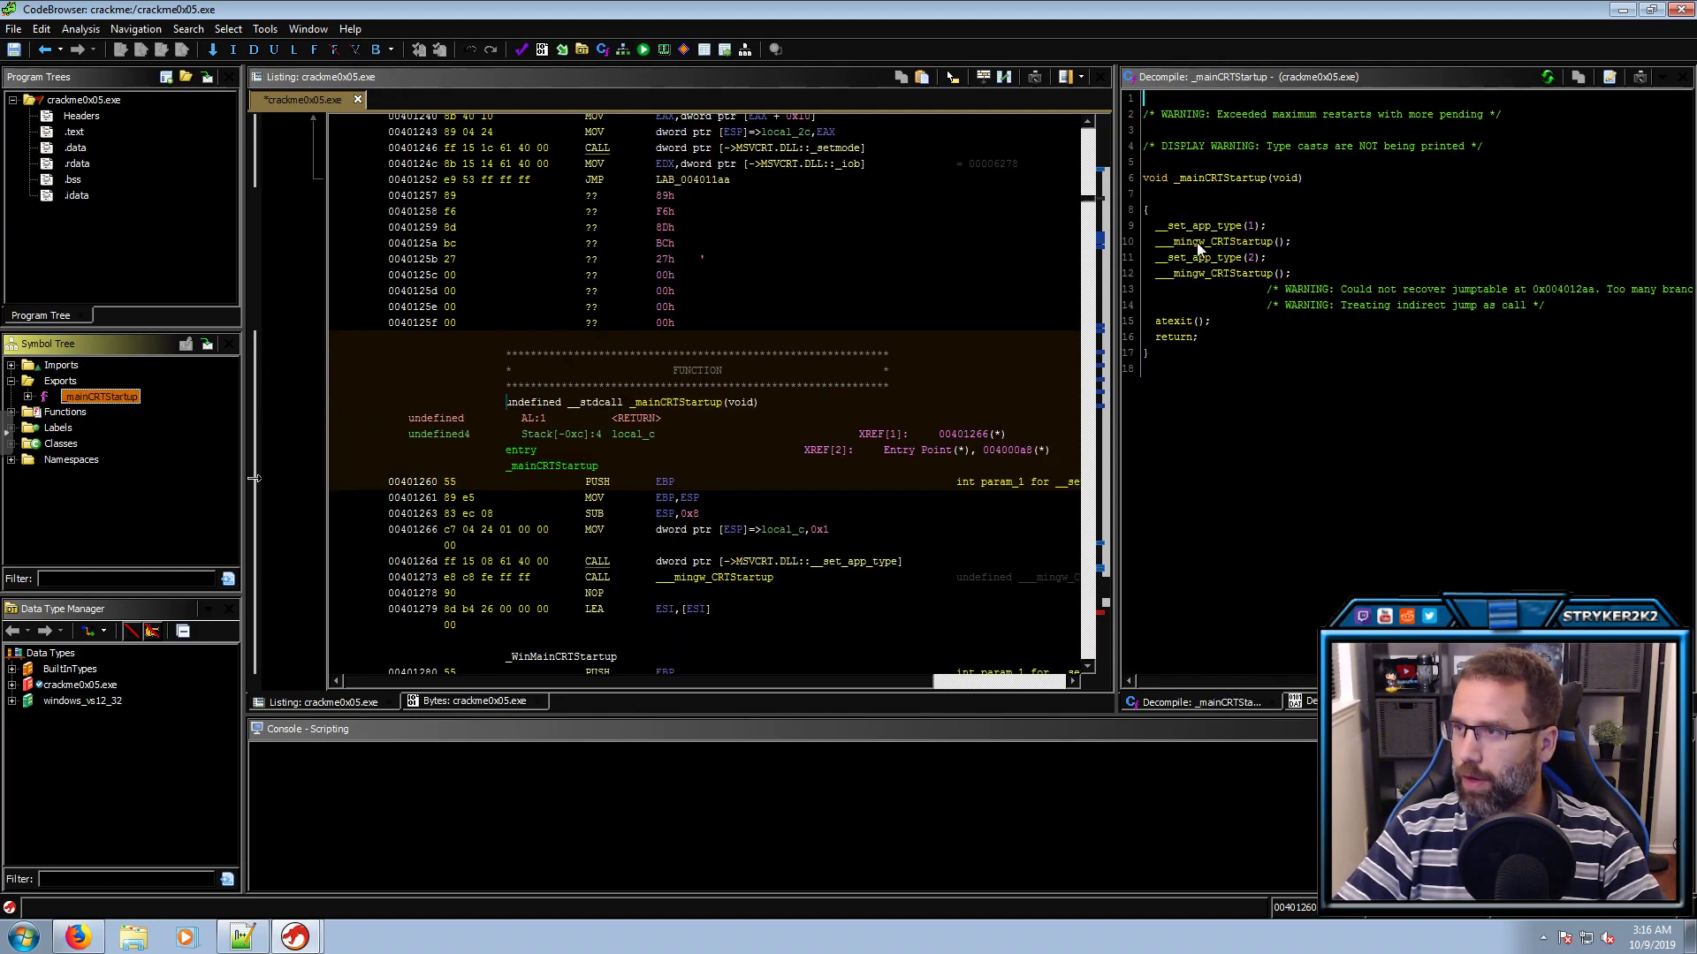
{"action": "double_click", "coordinate": [1205, 274]}
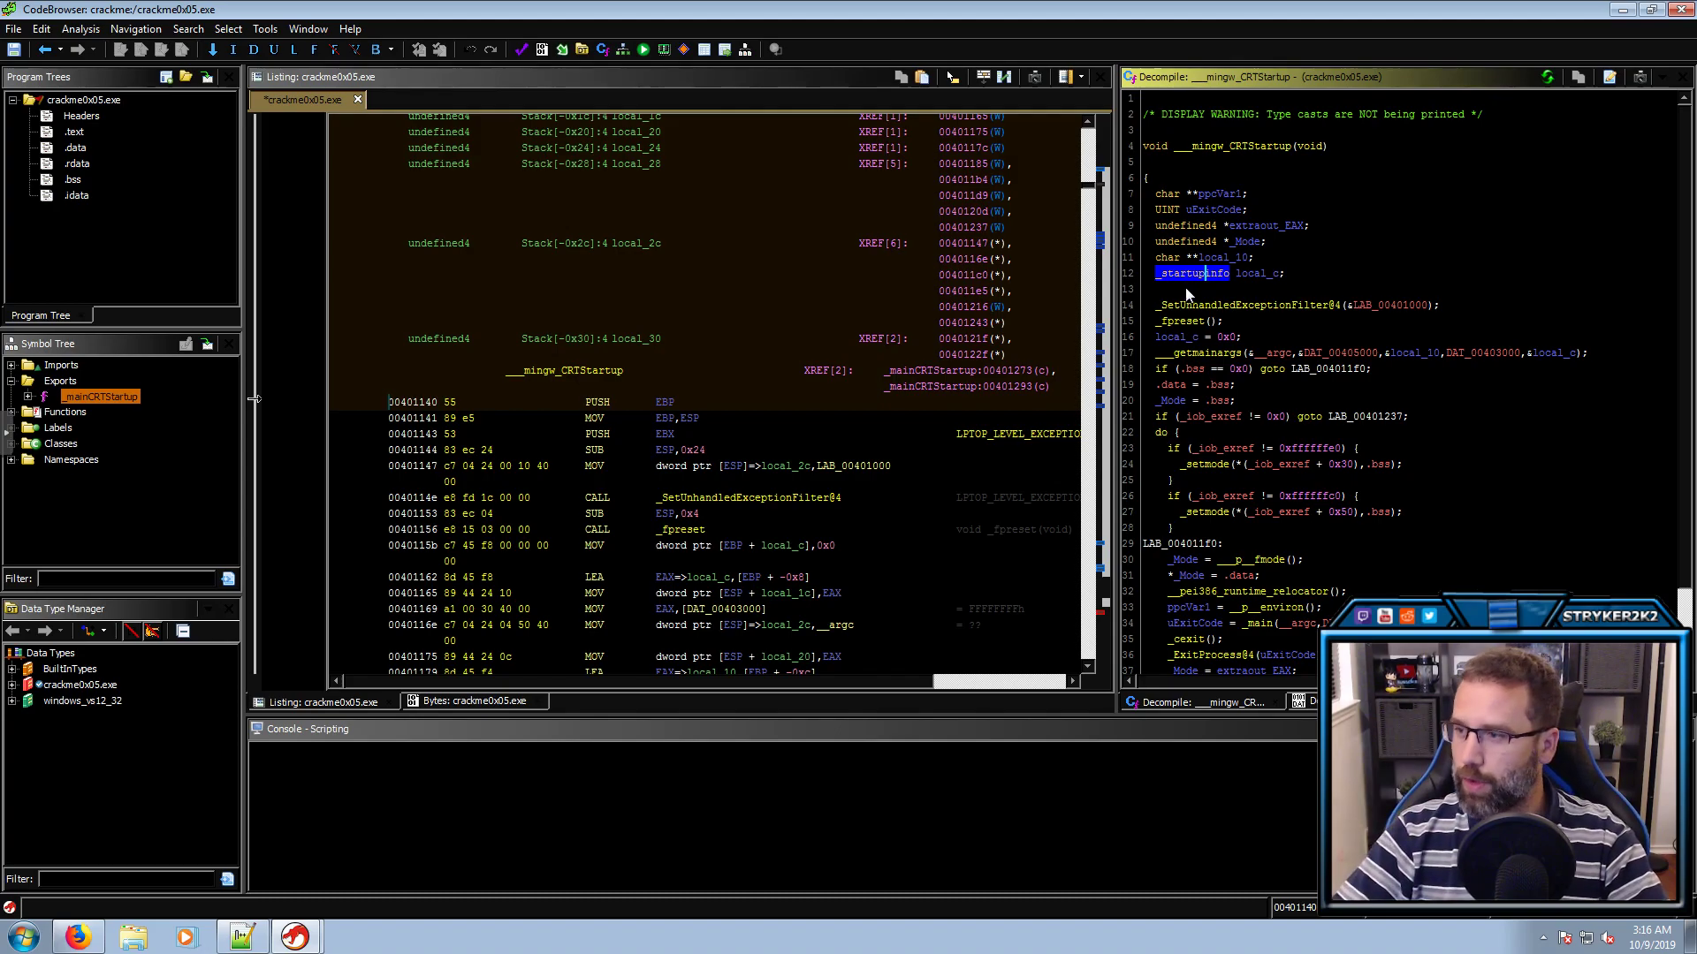
{"action": "left_click", "coordinate": [1260, 625]}
{"action": "left_click", "coordinate": [1207, 624]}
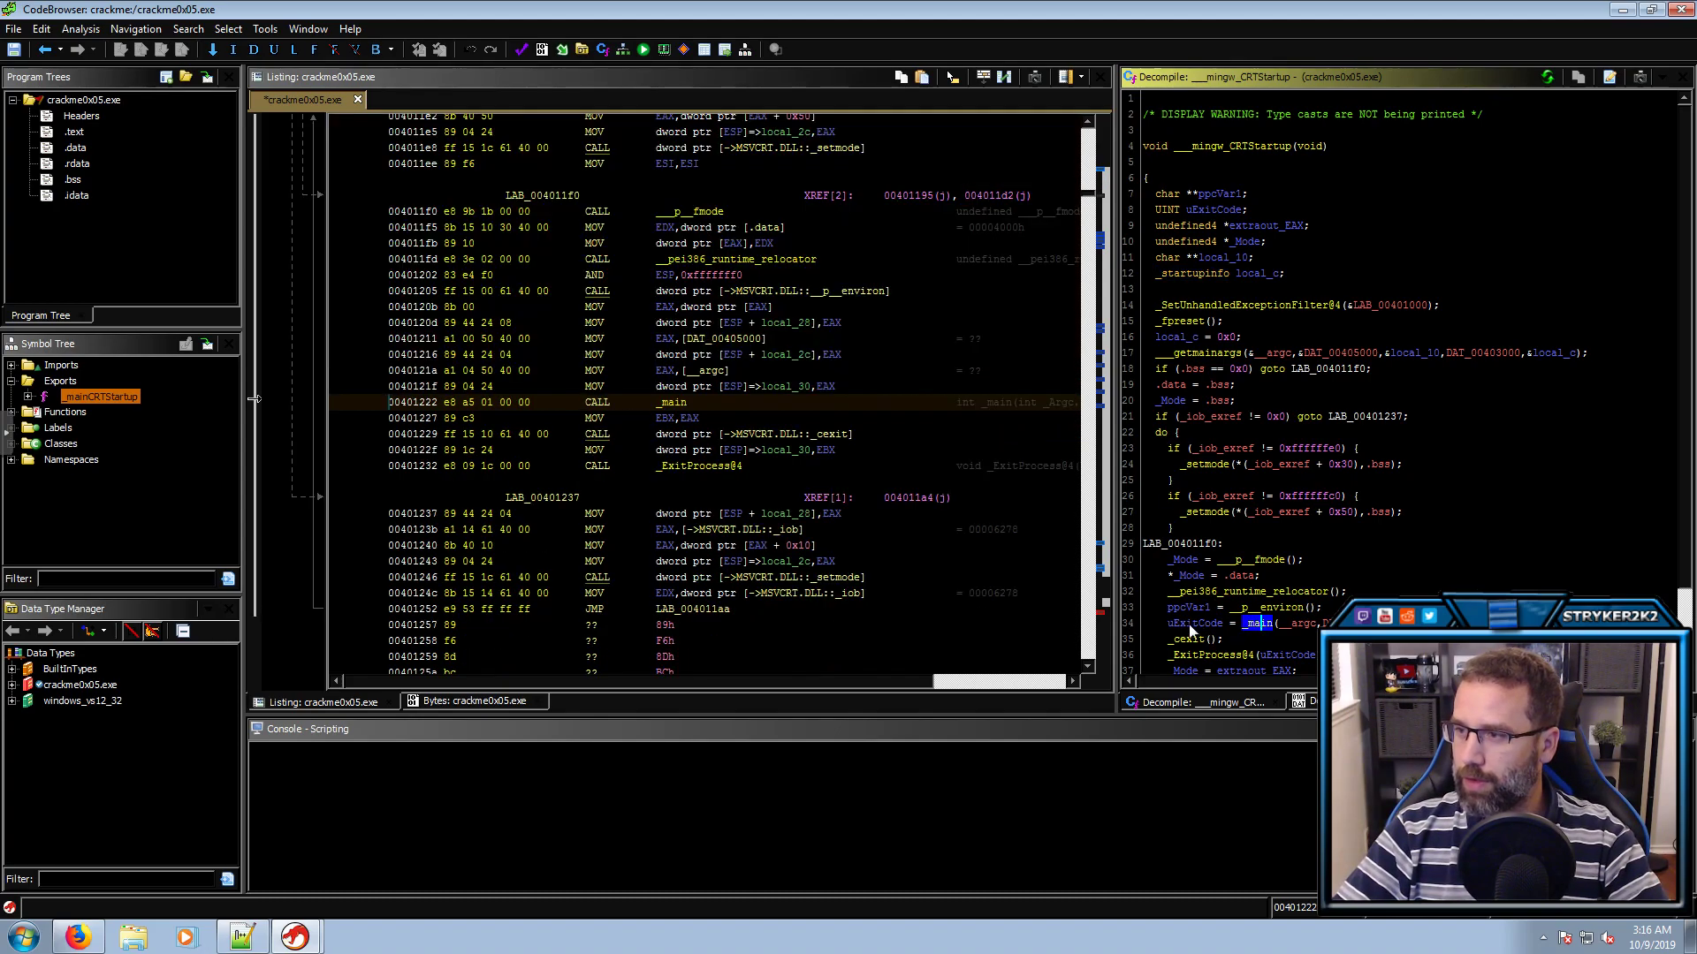
{"action": "left_click", "coordinate": [1251, 624]}
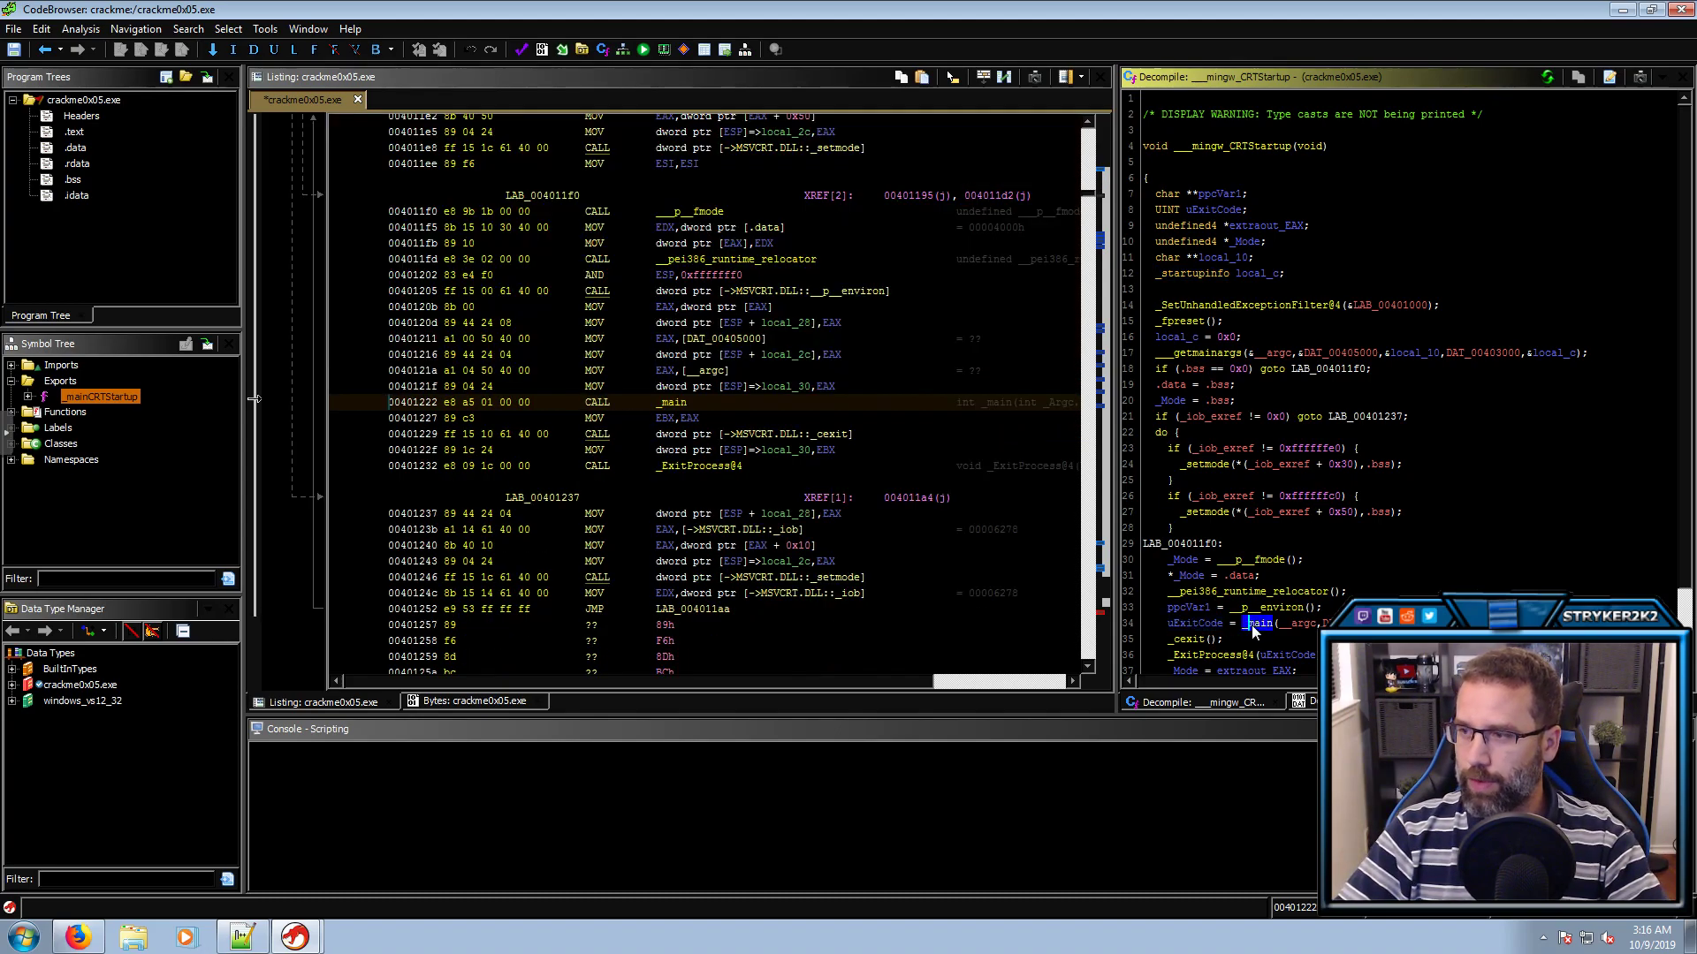
{"action": "double_click", "coordinate": [1253, 624]}
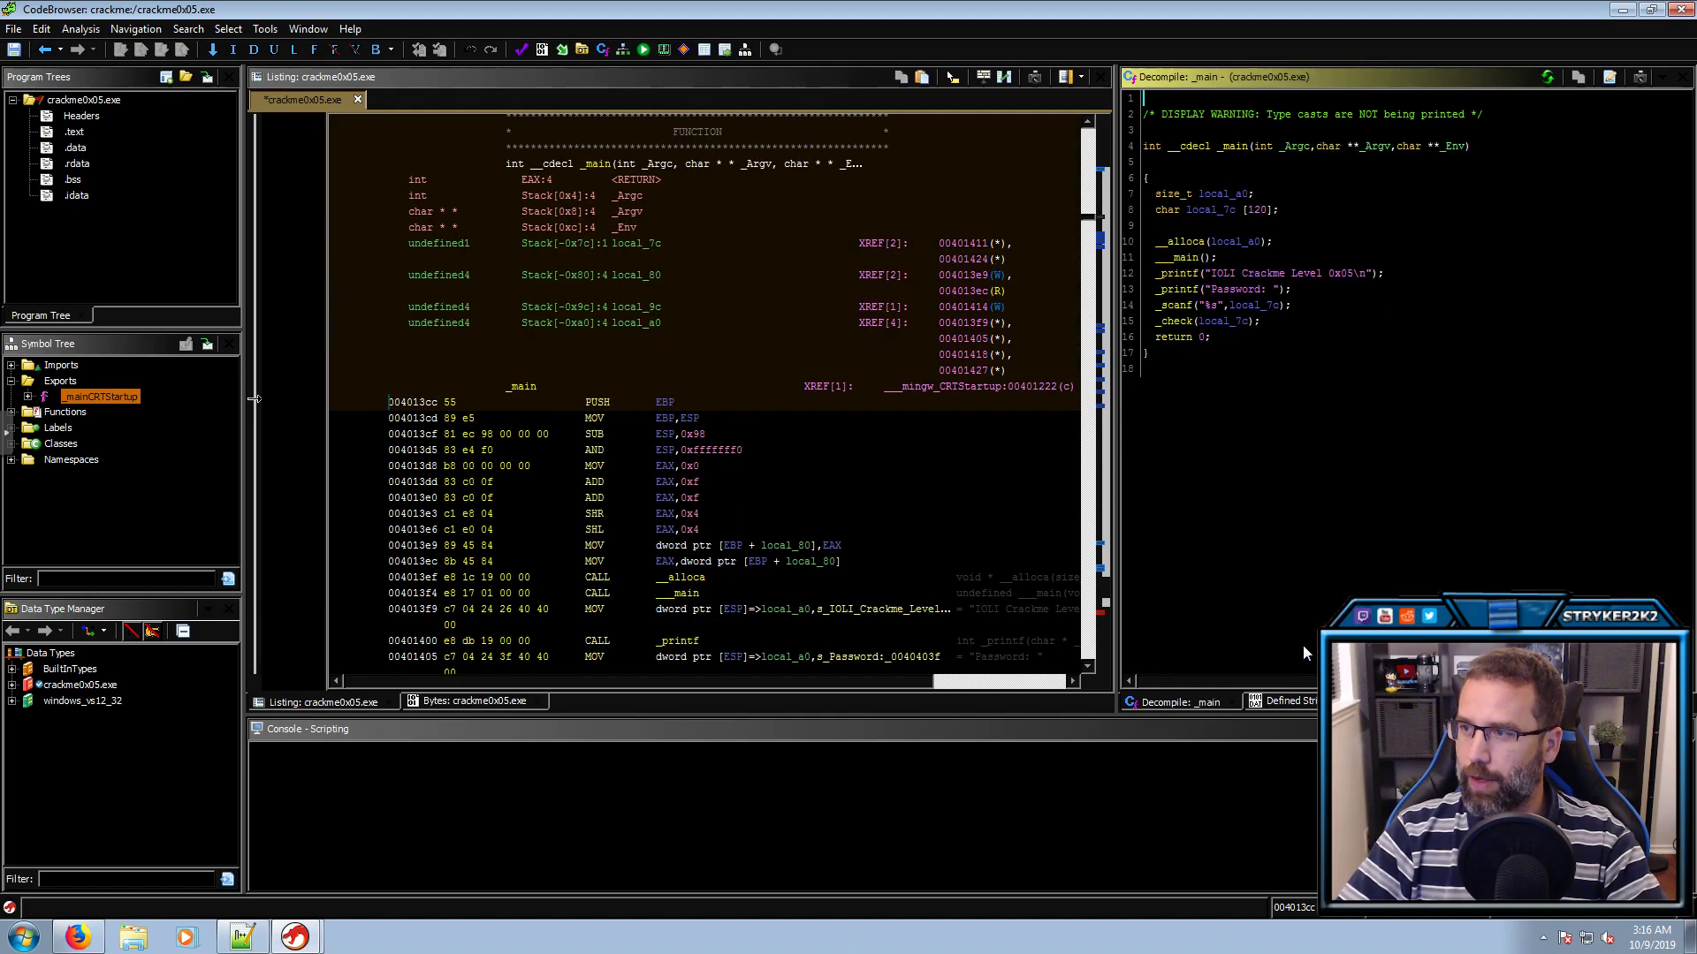
{"action": "left_click", "coordinate": [1180, 274]}
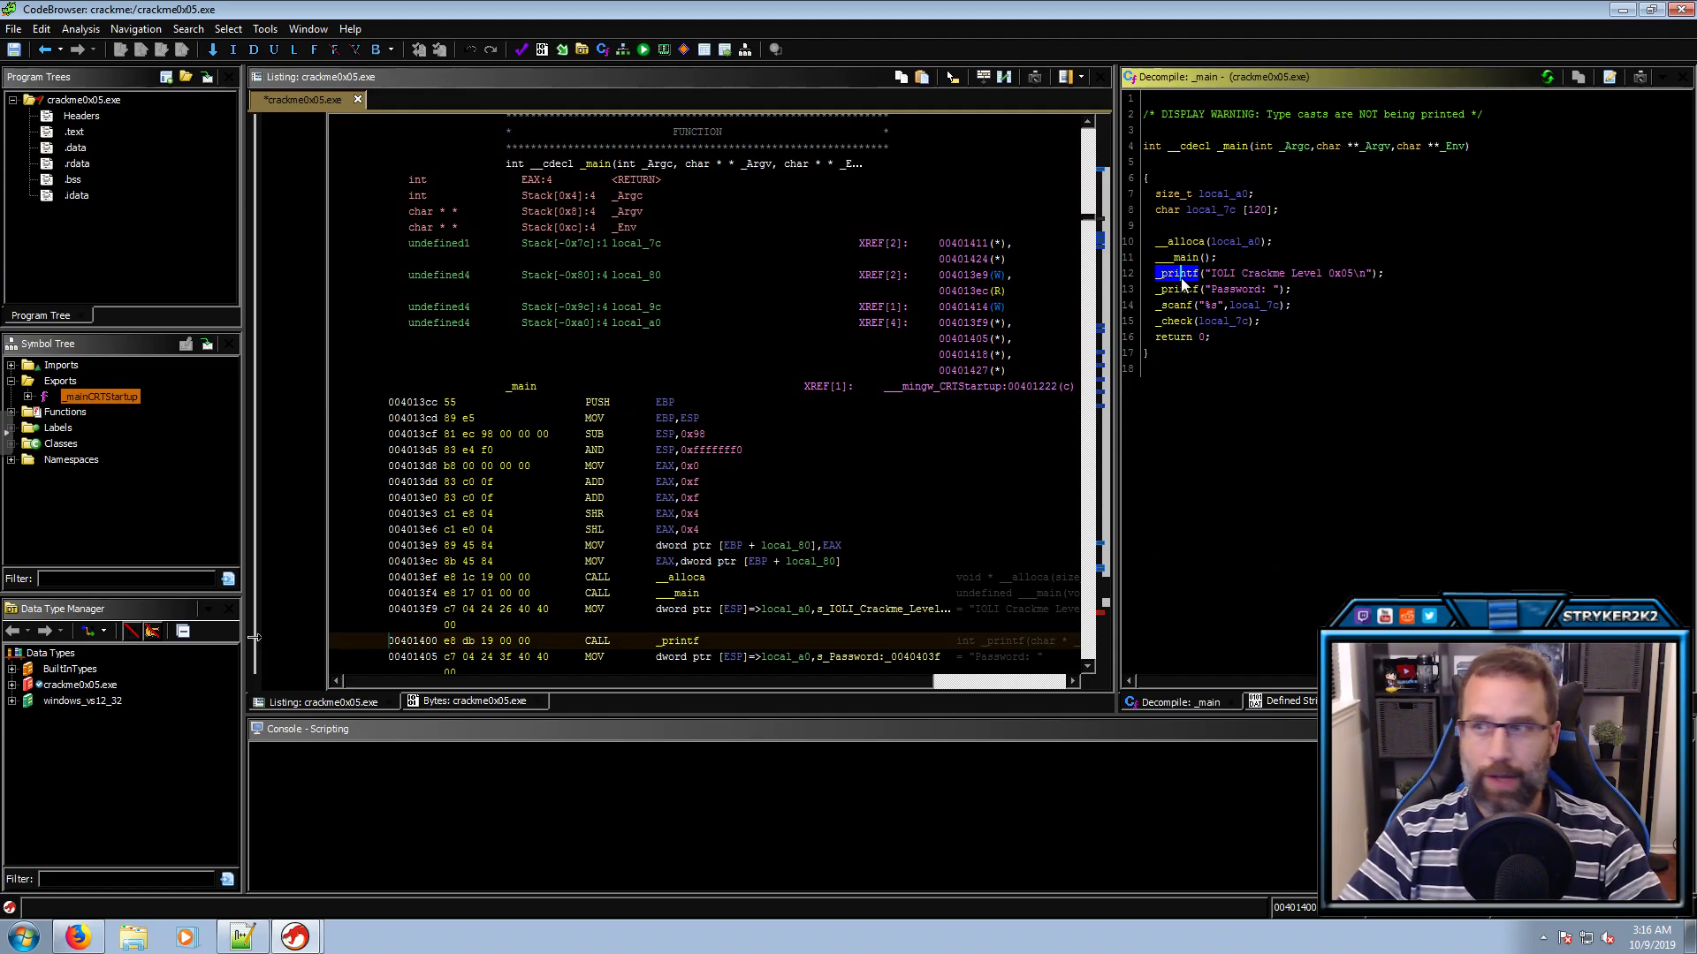
{"action": "left_click", "coordinate": [1176, 291]}
{"action": "left_click", "coordinate": [1167, 306]}
{"action": "mouse_move", "coordinate": [1167, 311]}
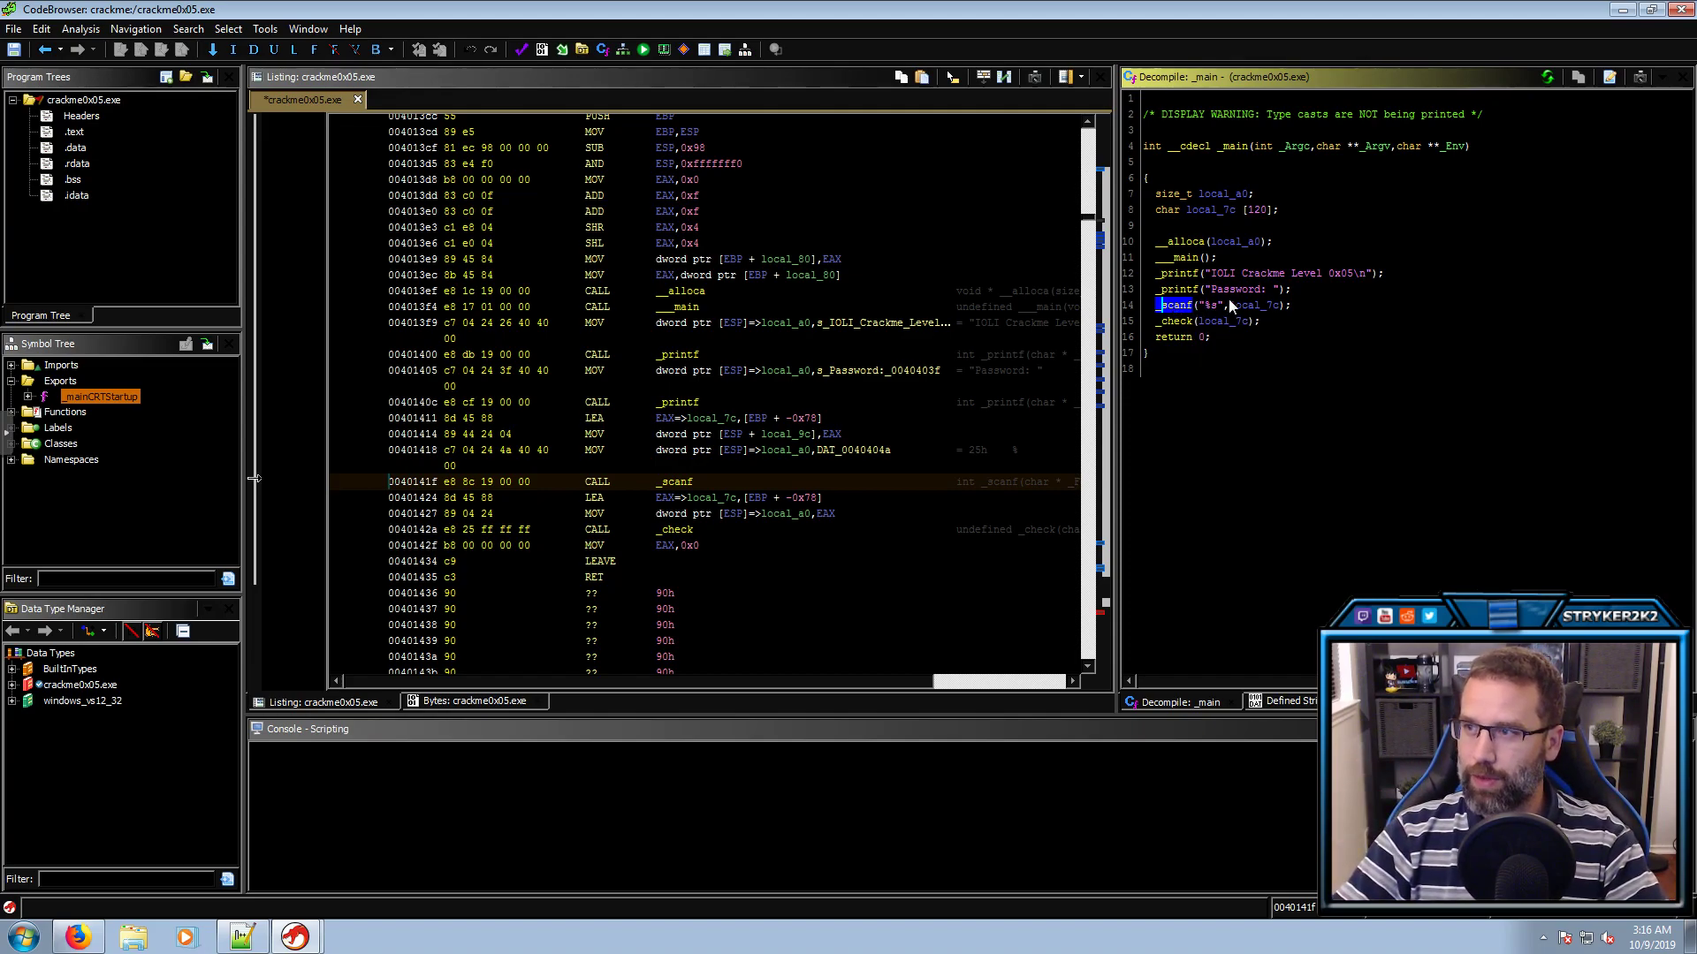
{"action": "left_click", "coordinate": [1255, 306]}
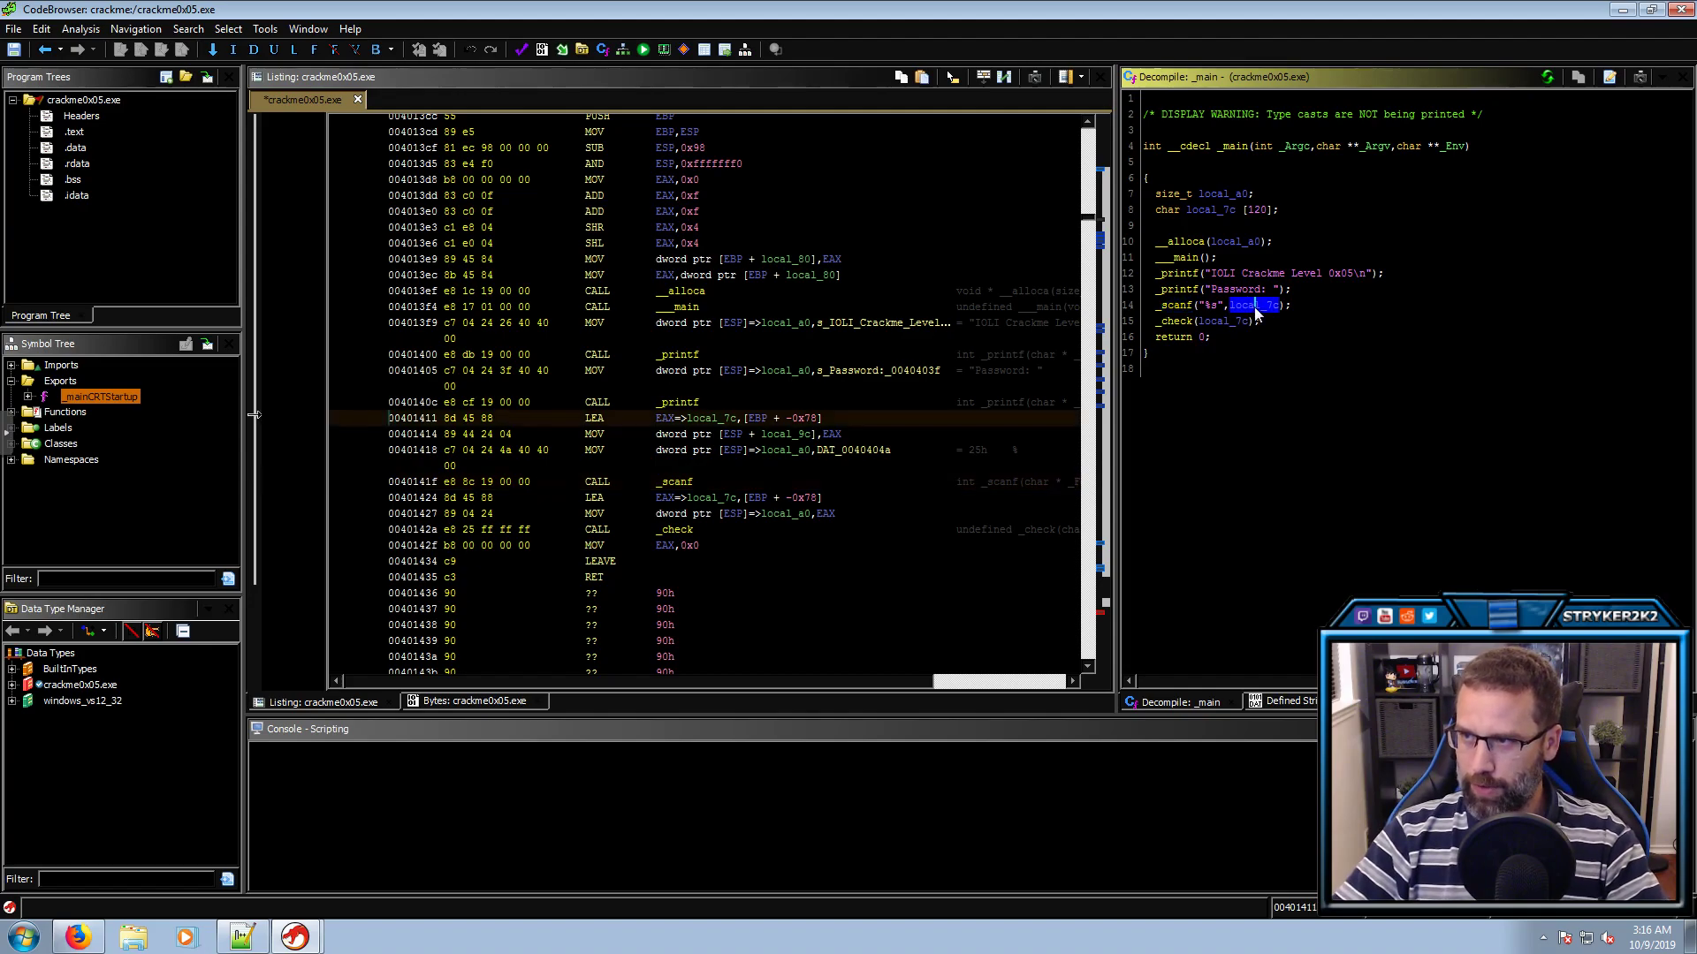
Rename main's scanf buffer local_7c to myInput
{"action": "left_click", "coordinate": [1212, 304]}
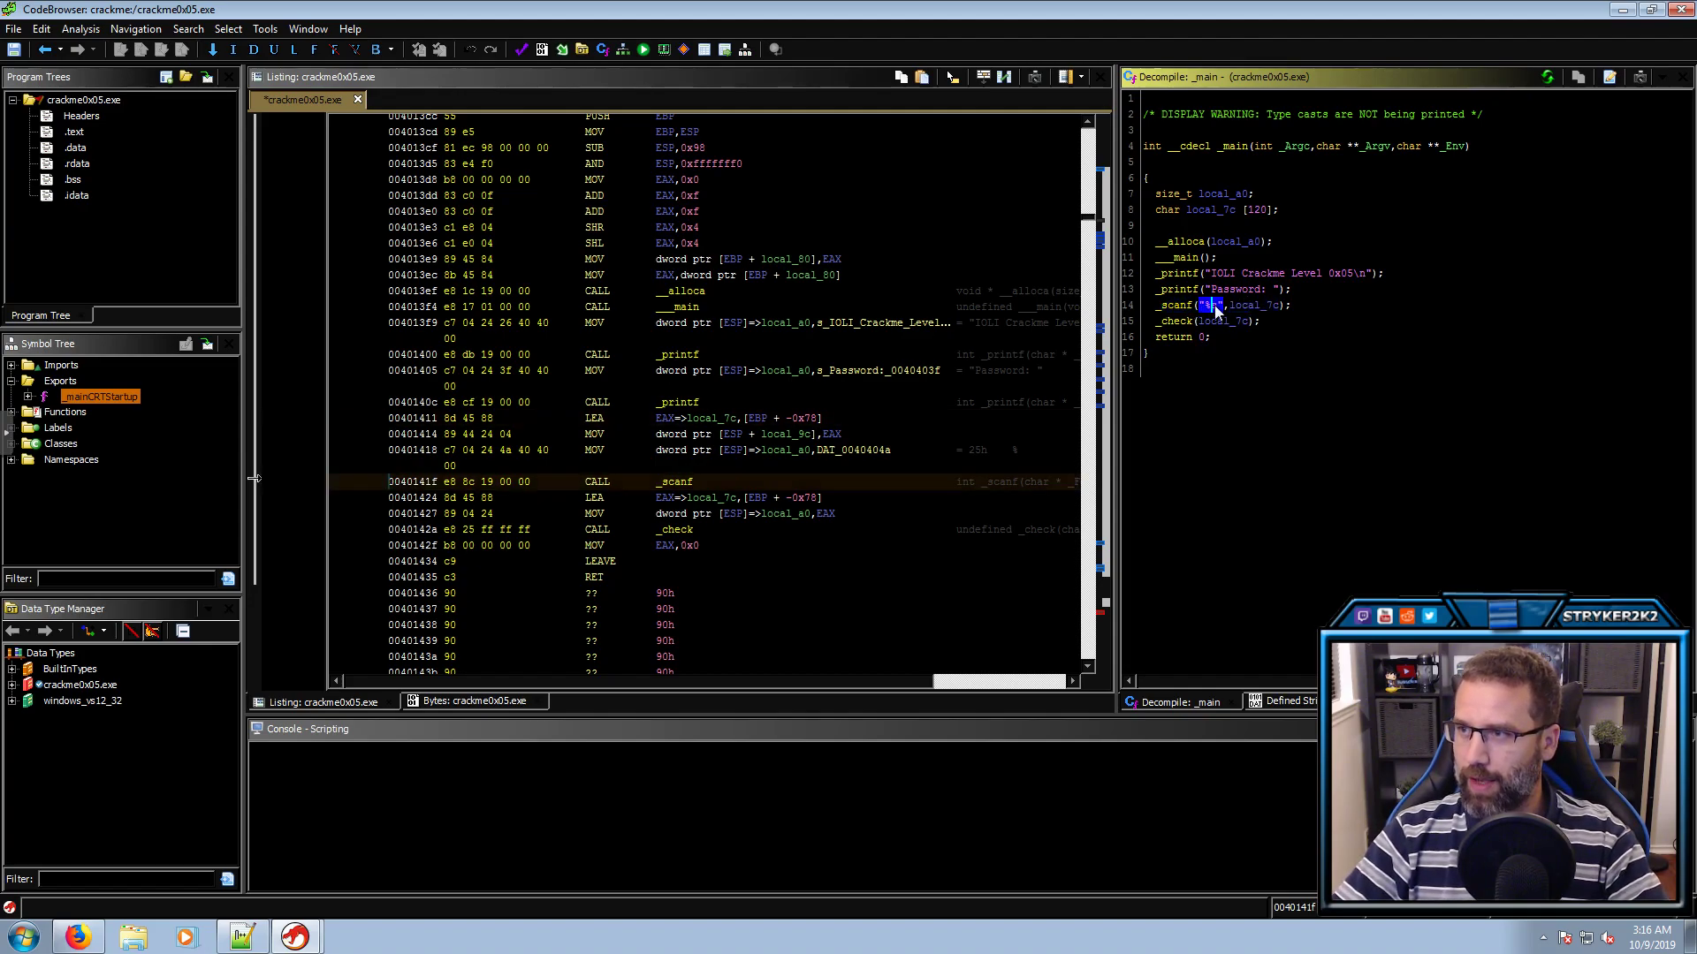
{"action": "left_click", "coordinate": [1244, 310]}
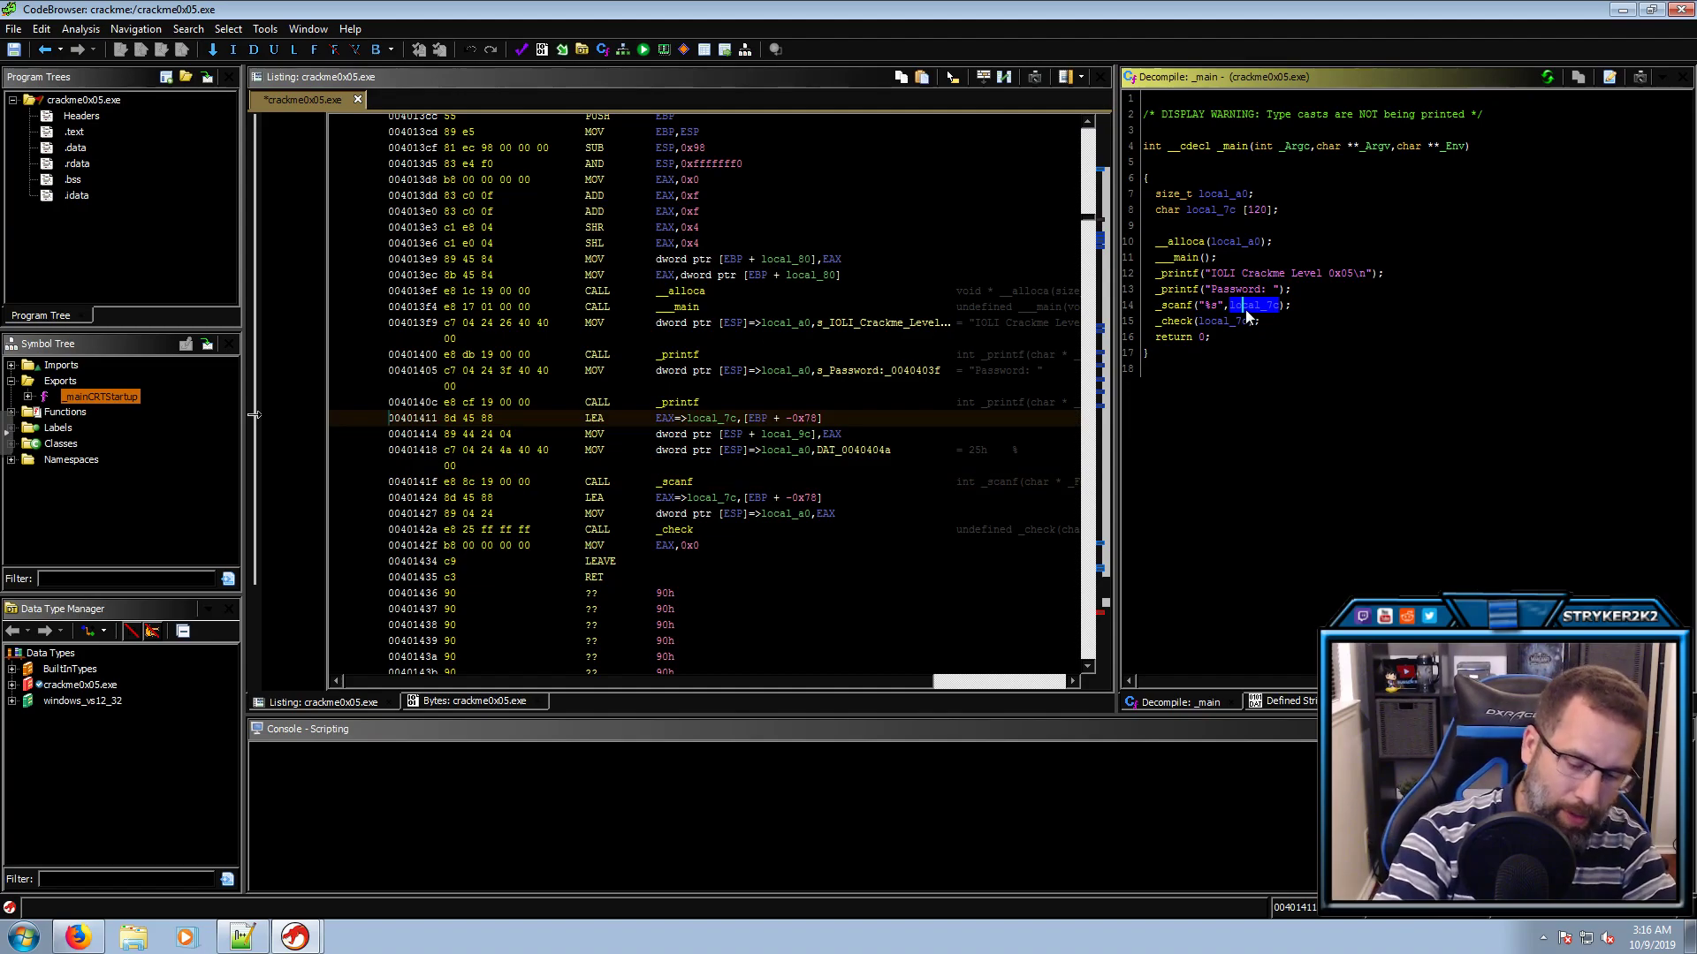
{"action": "type", "text": "lmyInput"}
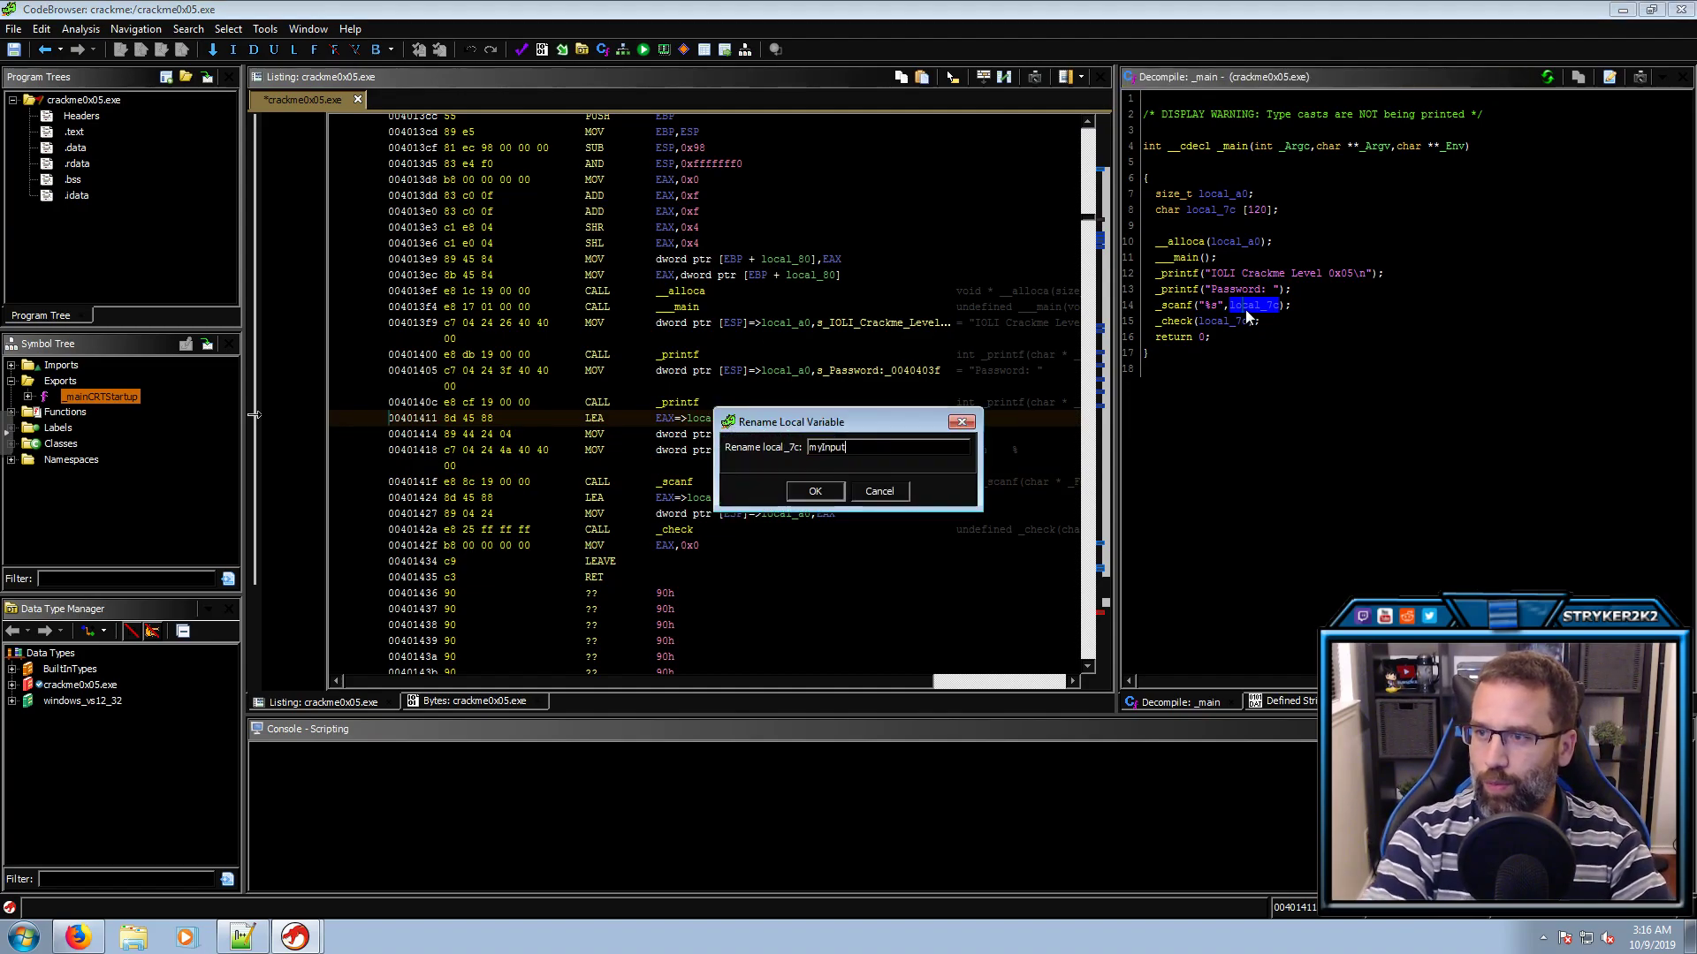
{"action": "key", "text": "Return"}
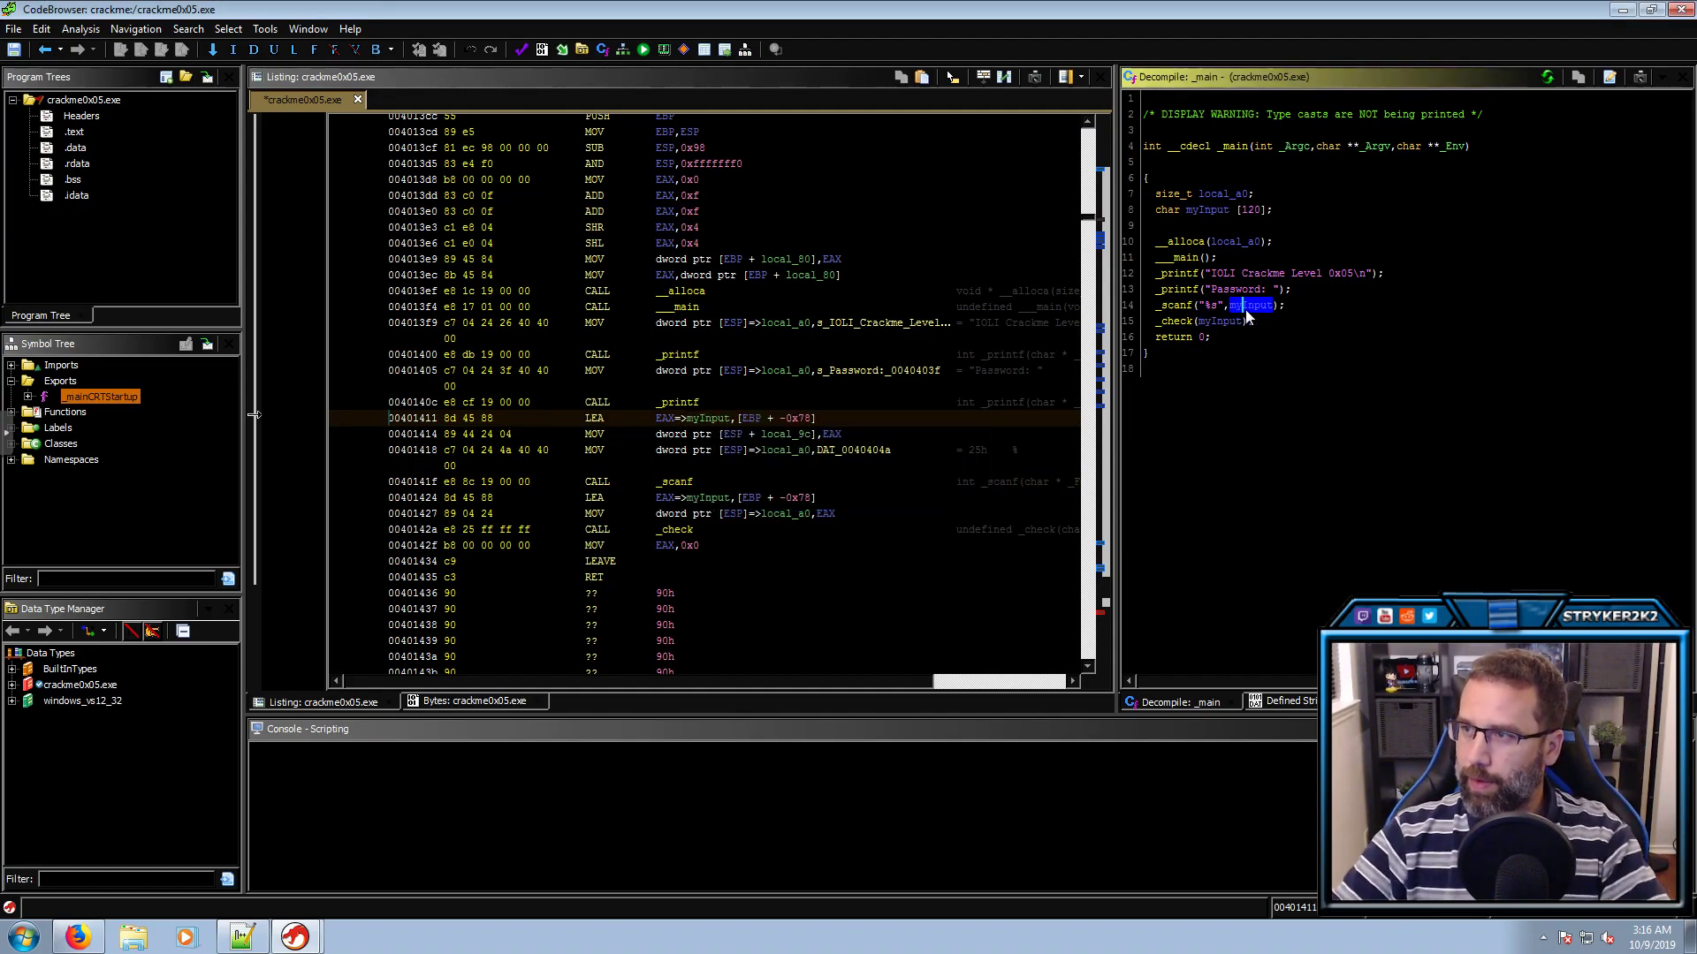
Open the decompiled _check function from the call on line 15
{"action": "left_click", "coordinate": [1208, 305]}
{"action": "left_click", "coordinate": [1197, 322]}
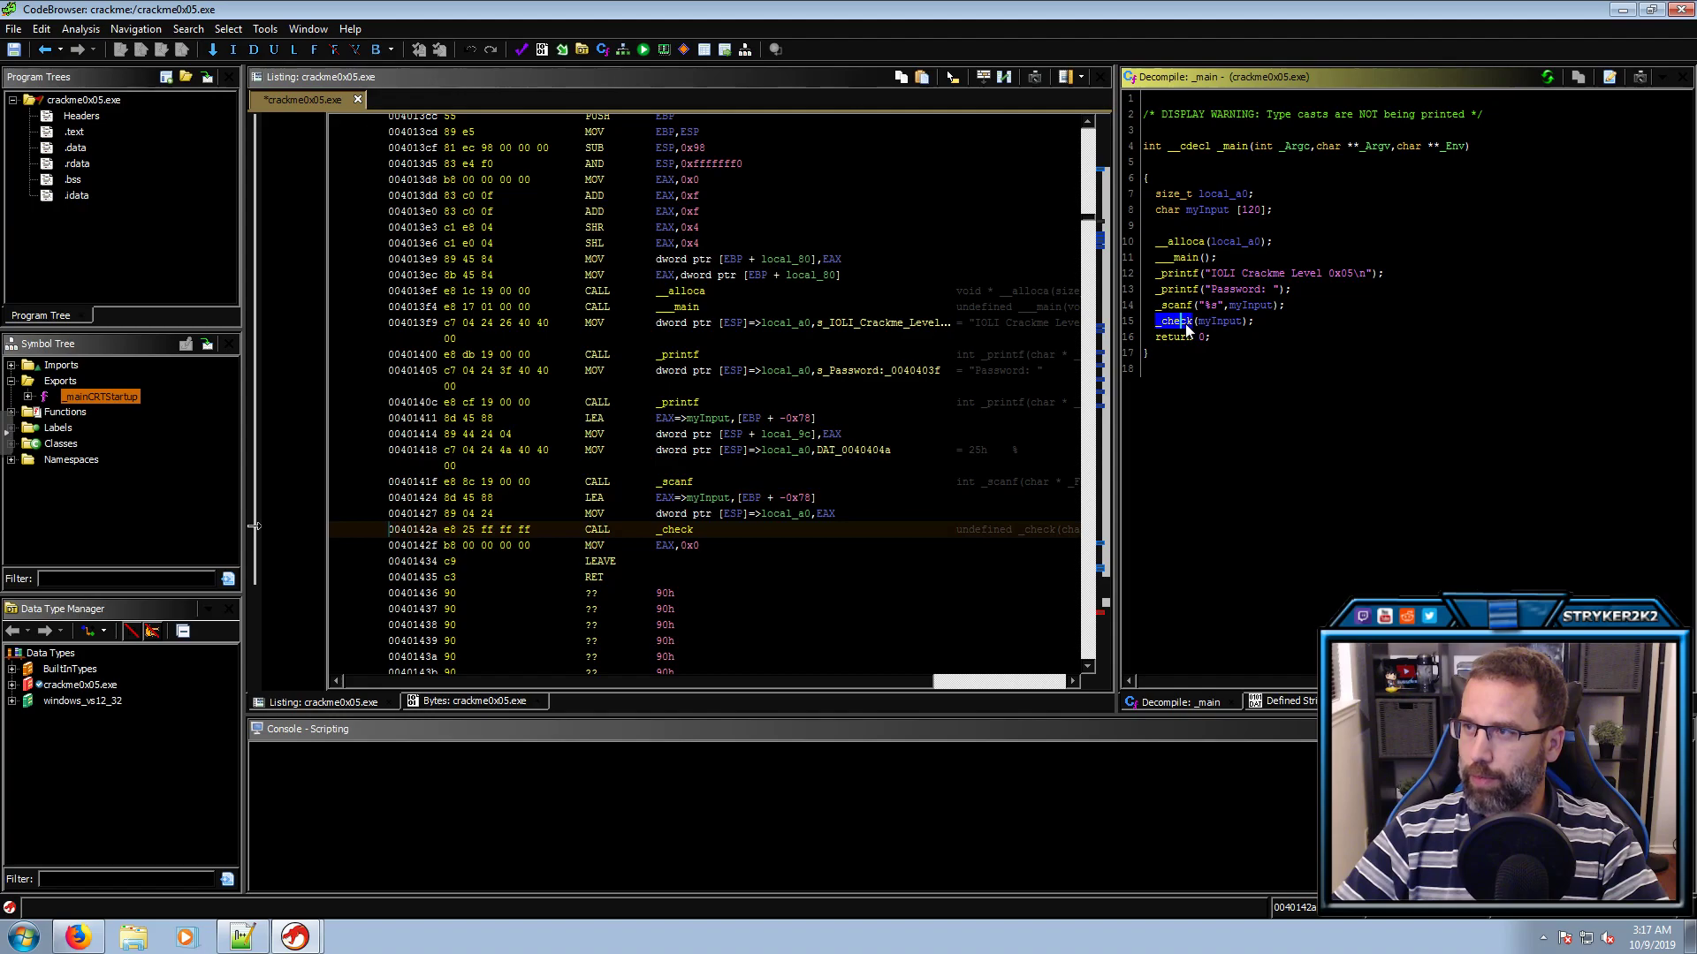
{"action": "double_click", "coordinate": [1185, 323]}
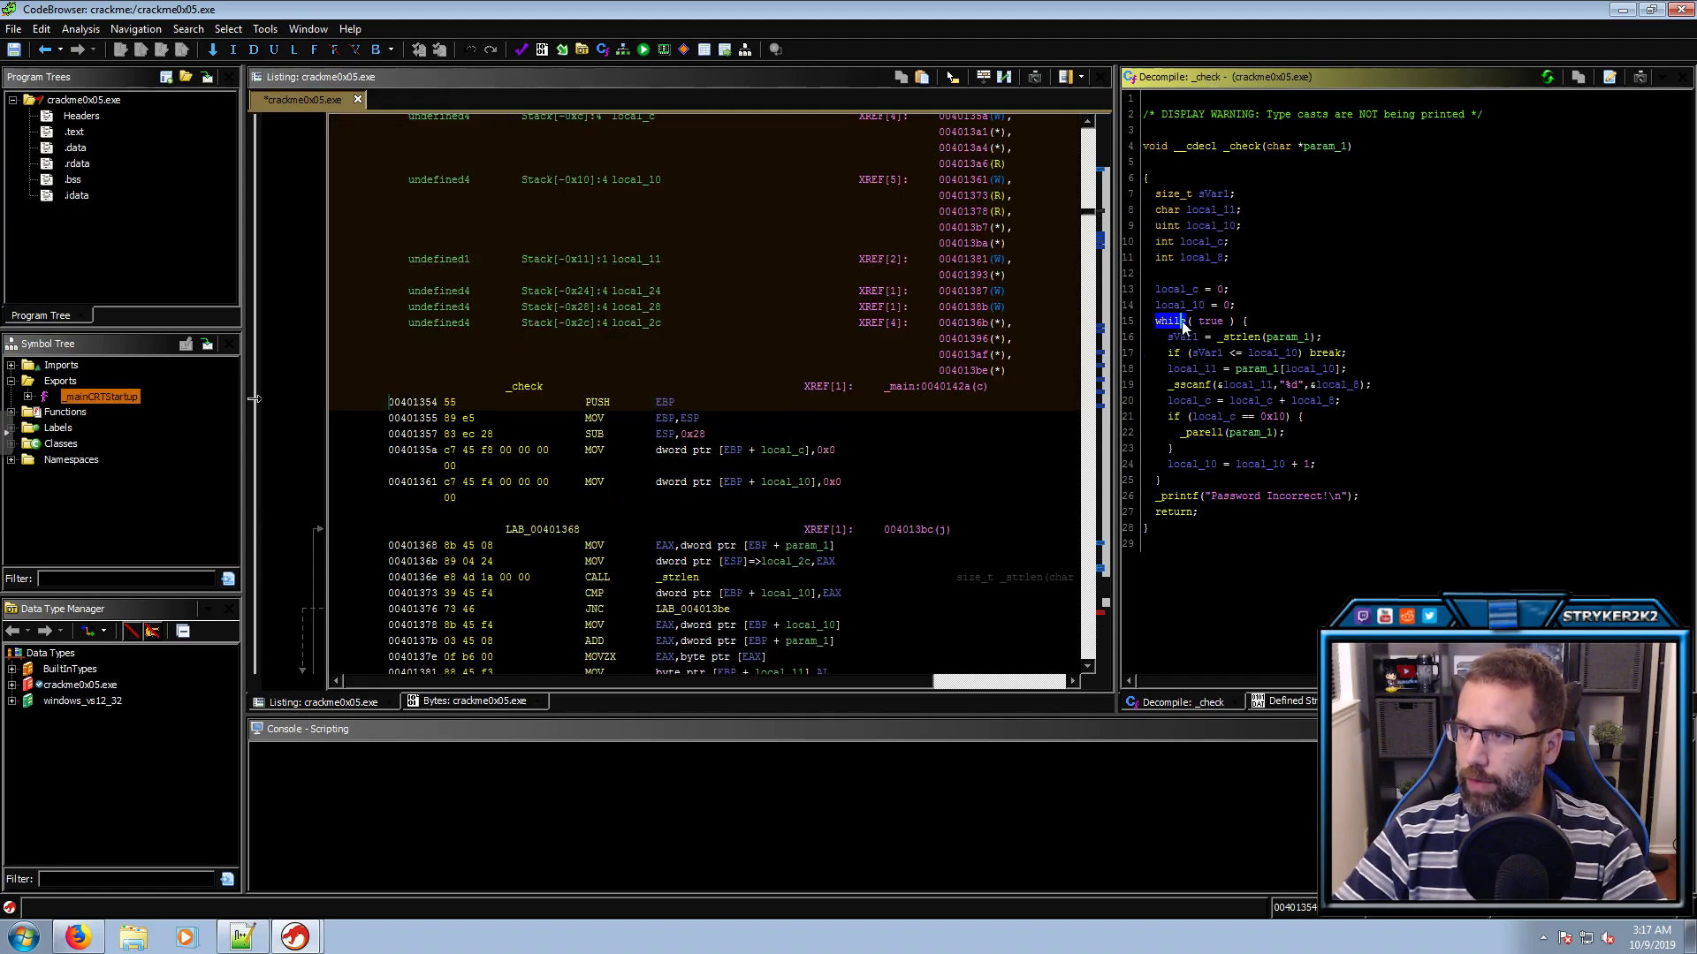
Rename _check's strlen result sVar1 to len
{"action": "left_click", "coordinate": [1189, 338]}
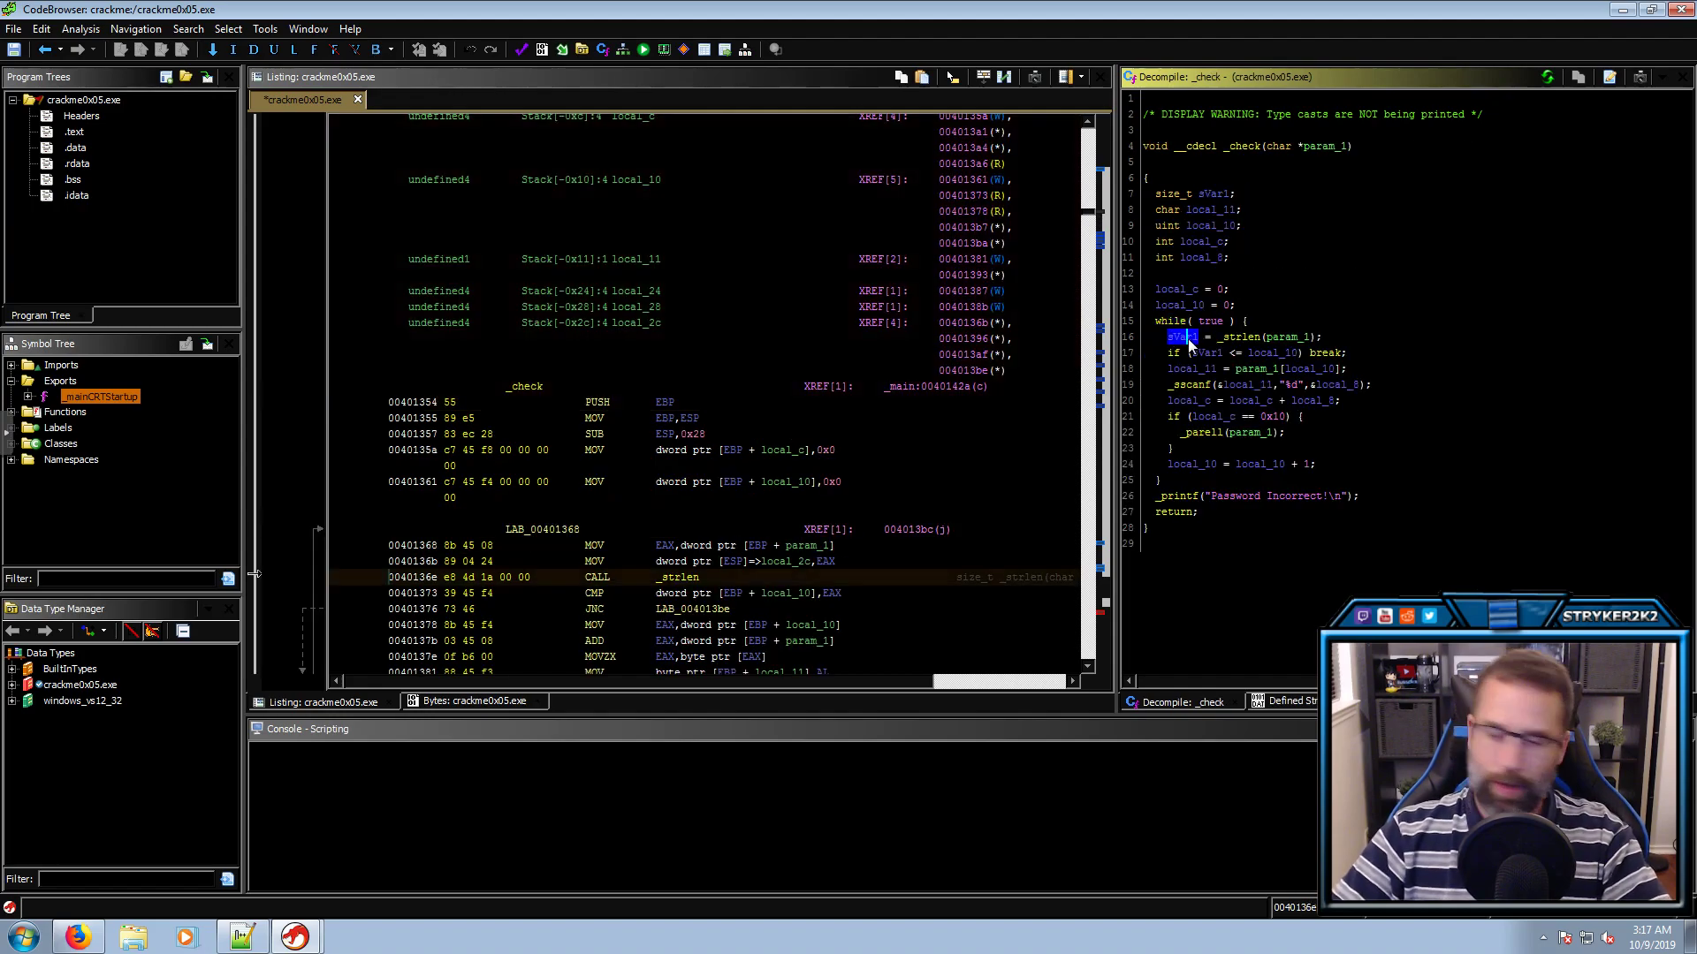
{"action": "type", "text": "l"}
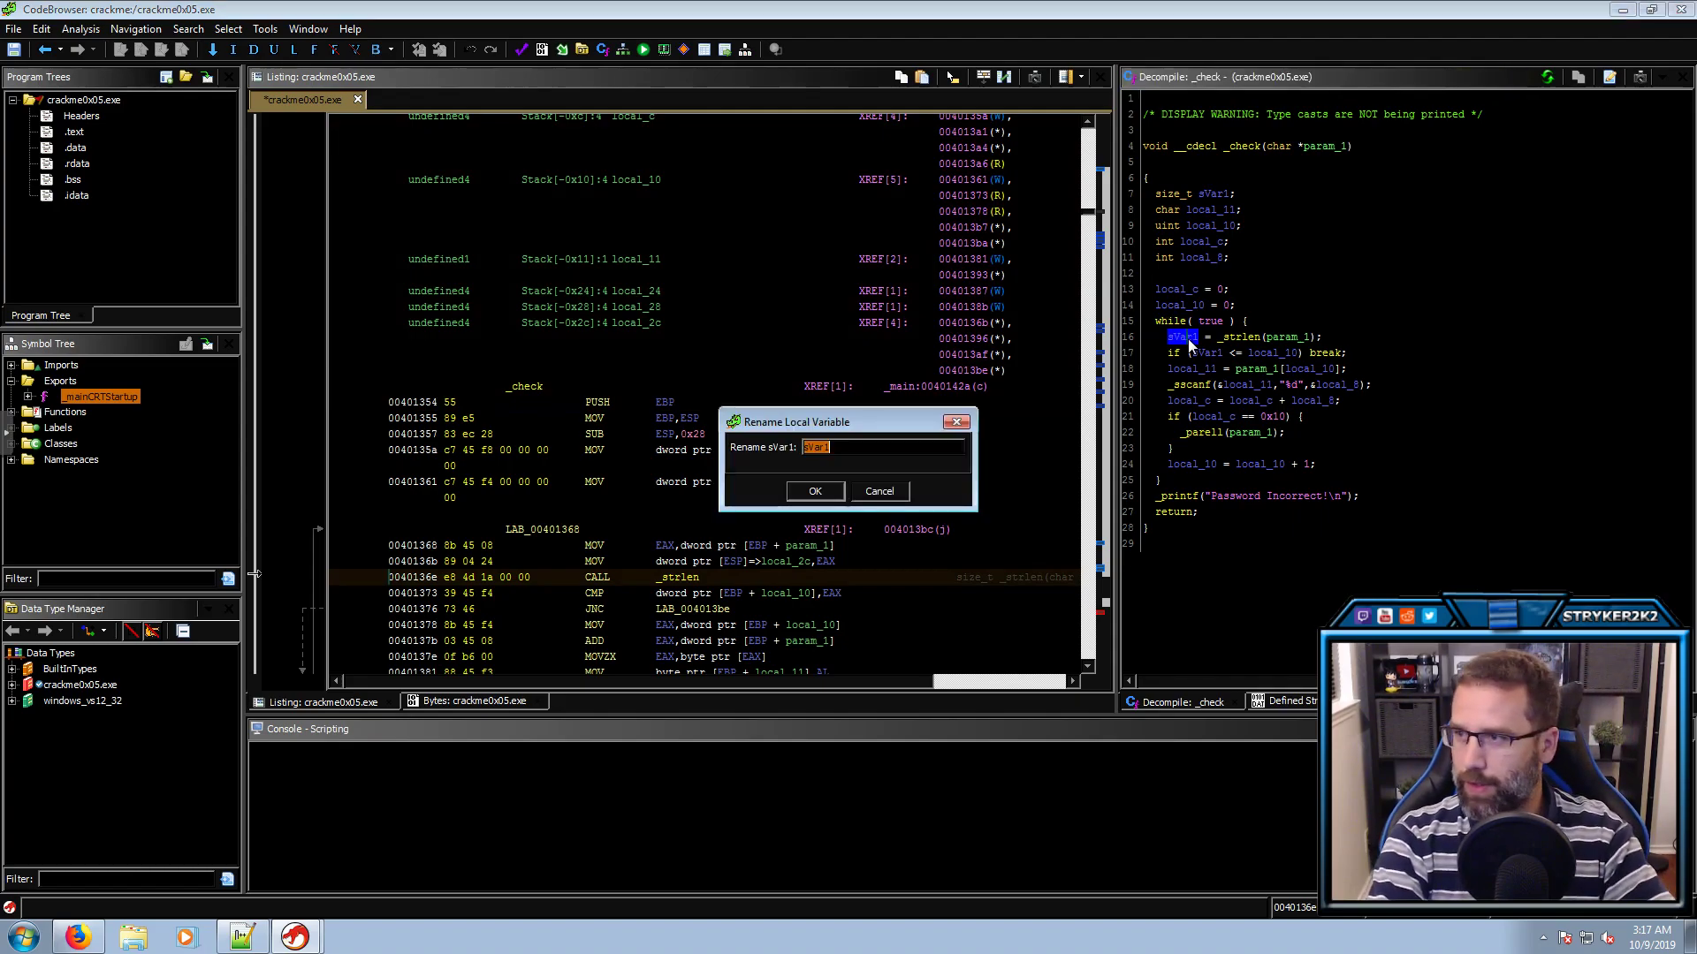
{"action": "type", "text": "len"}
{"action": "key", "text": "Return"}
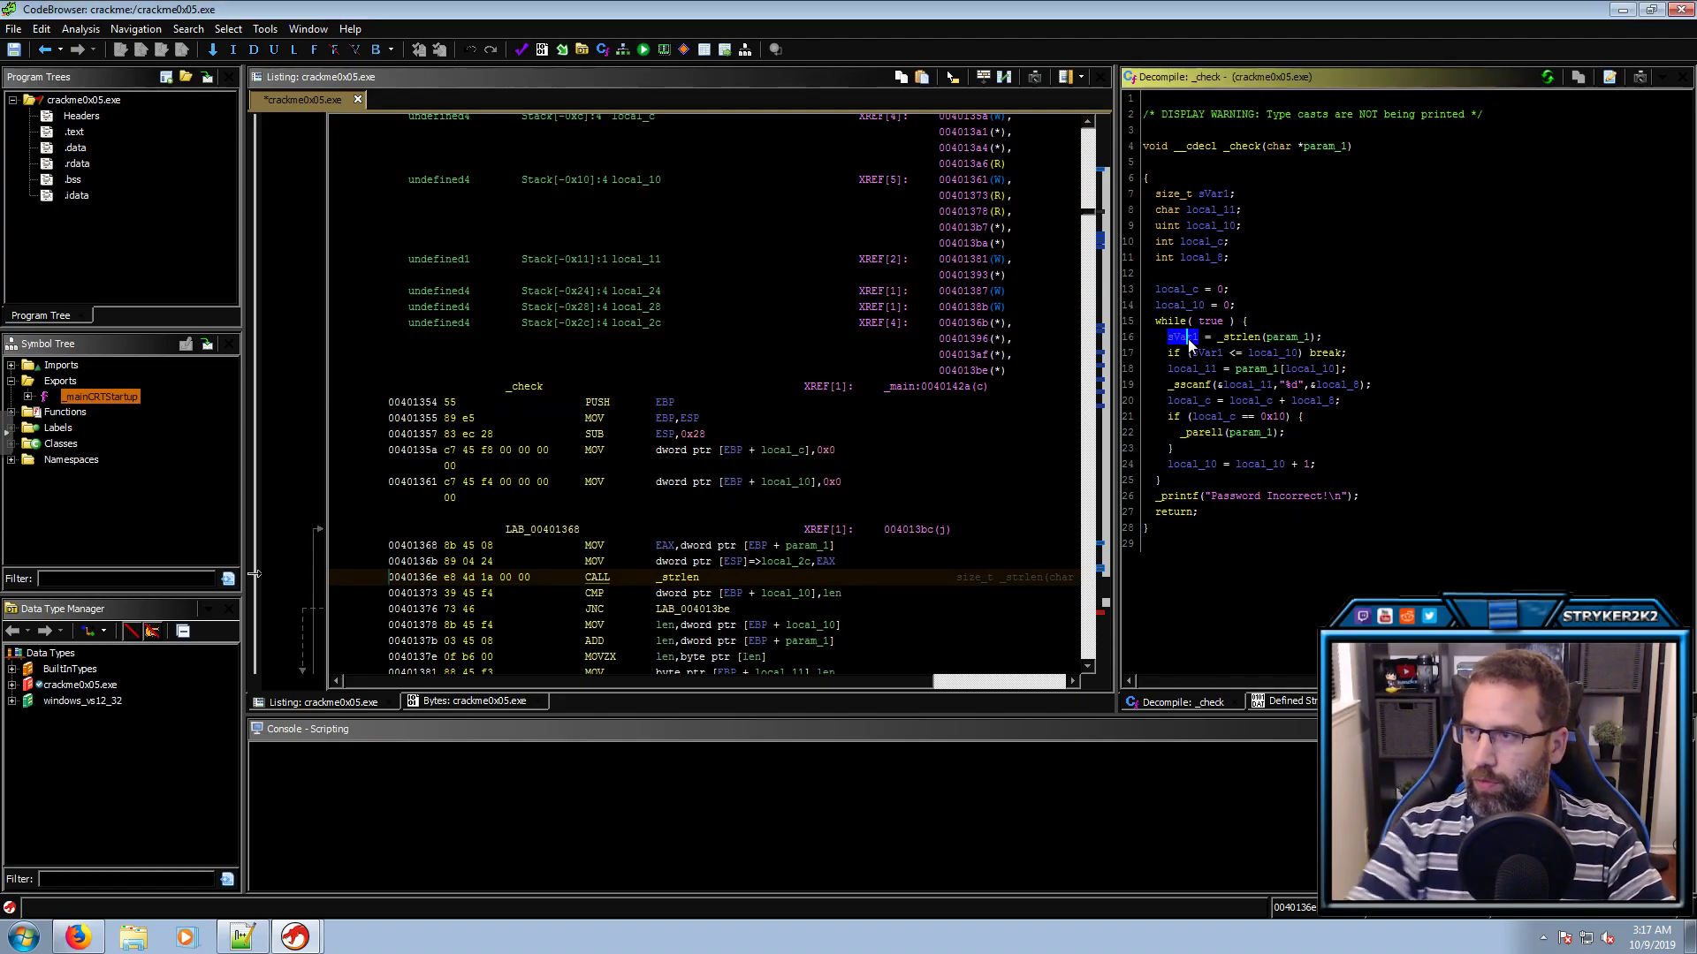
Inspect len, the _strlen call and param_1, then go back to _main
{"action": "left_click", "coordinate": [1218, 343]}
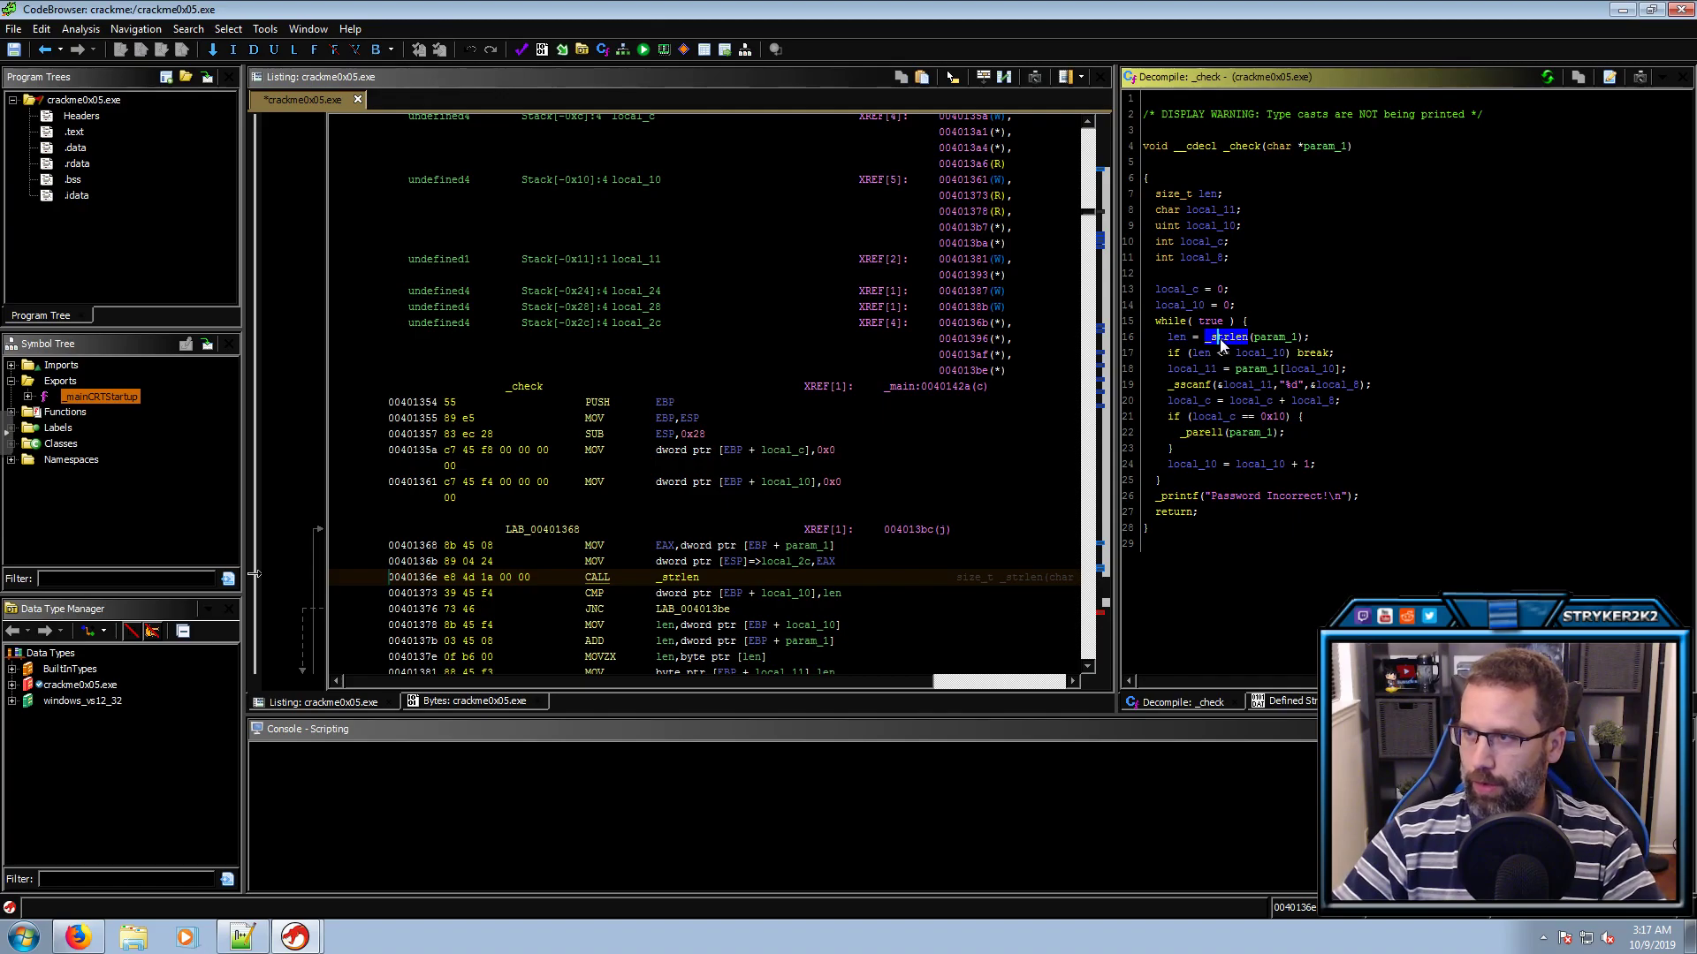
{"action": "left_click", "coordinate": [1263, 340]}
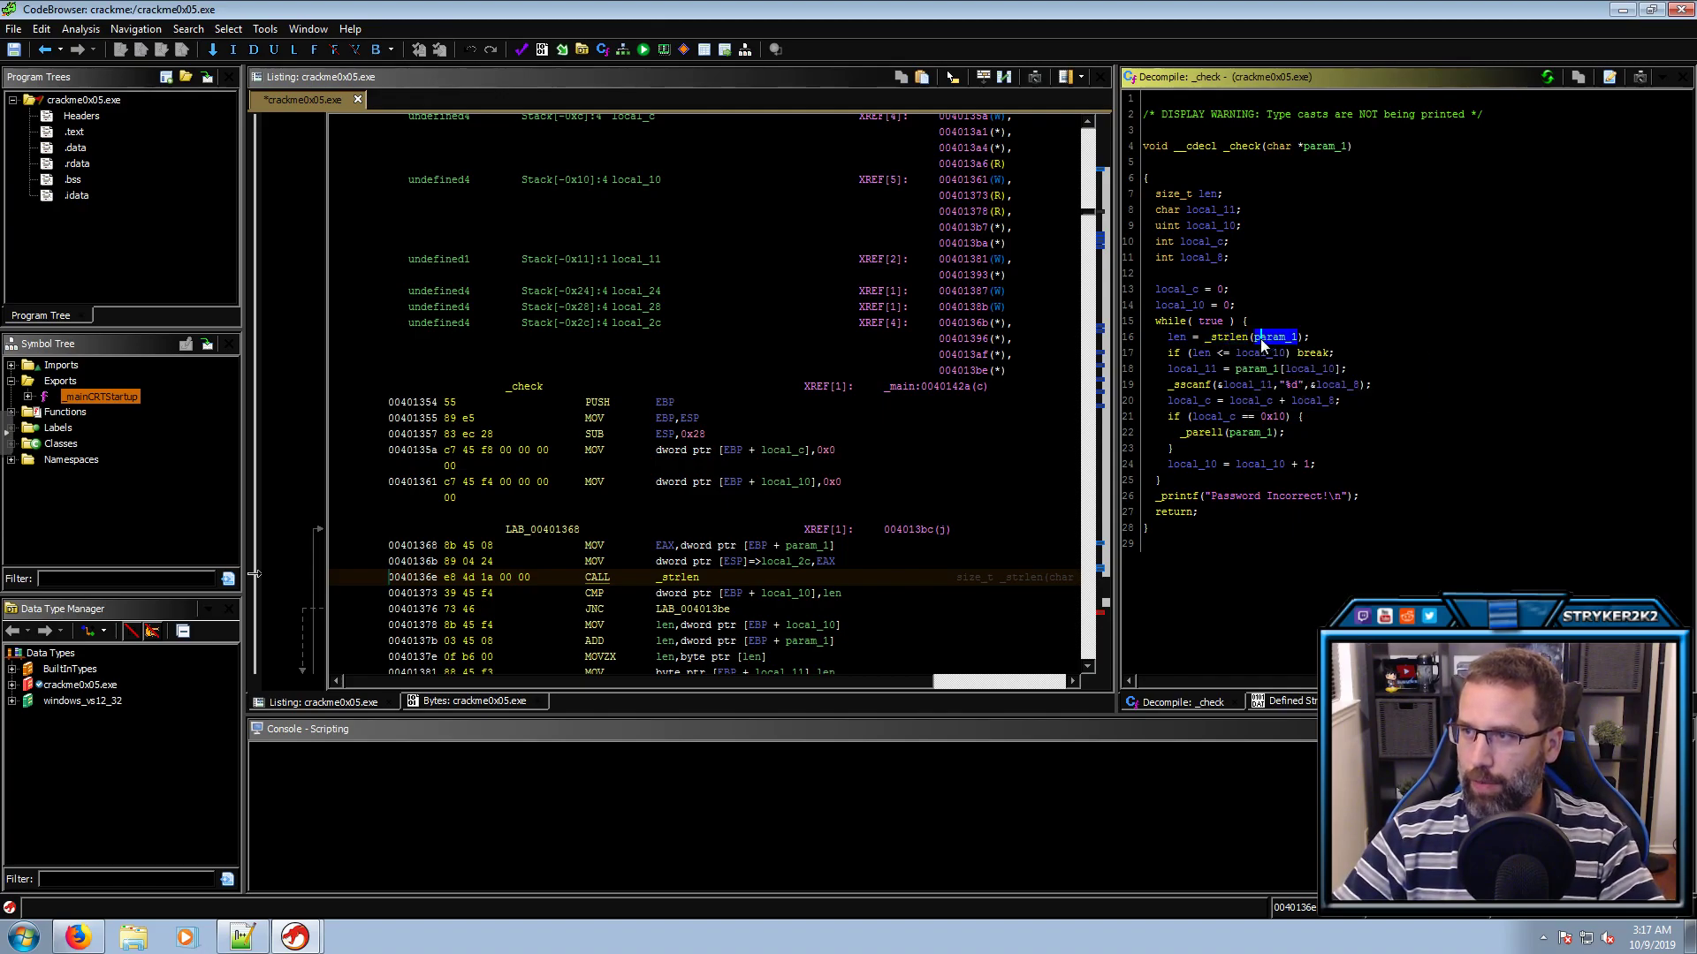
{"action": "left_click", "coordinate": [1179, 337]}
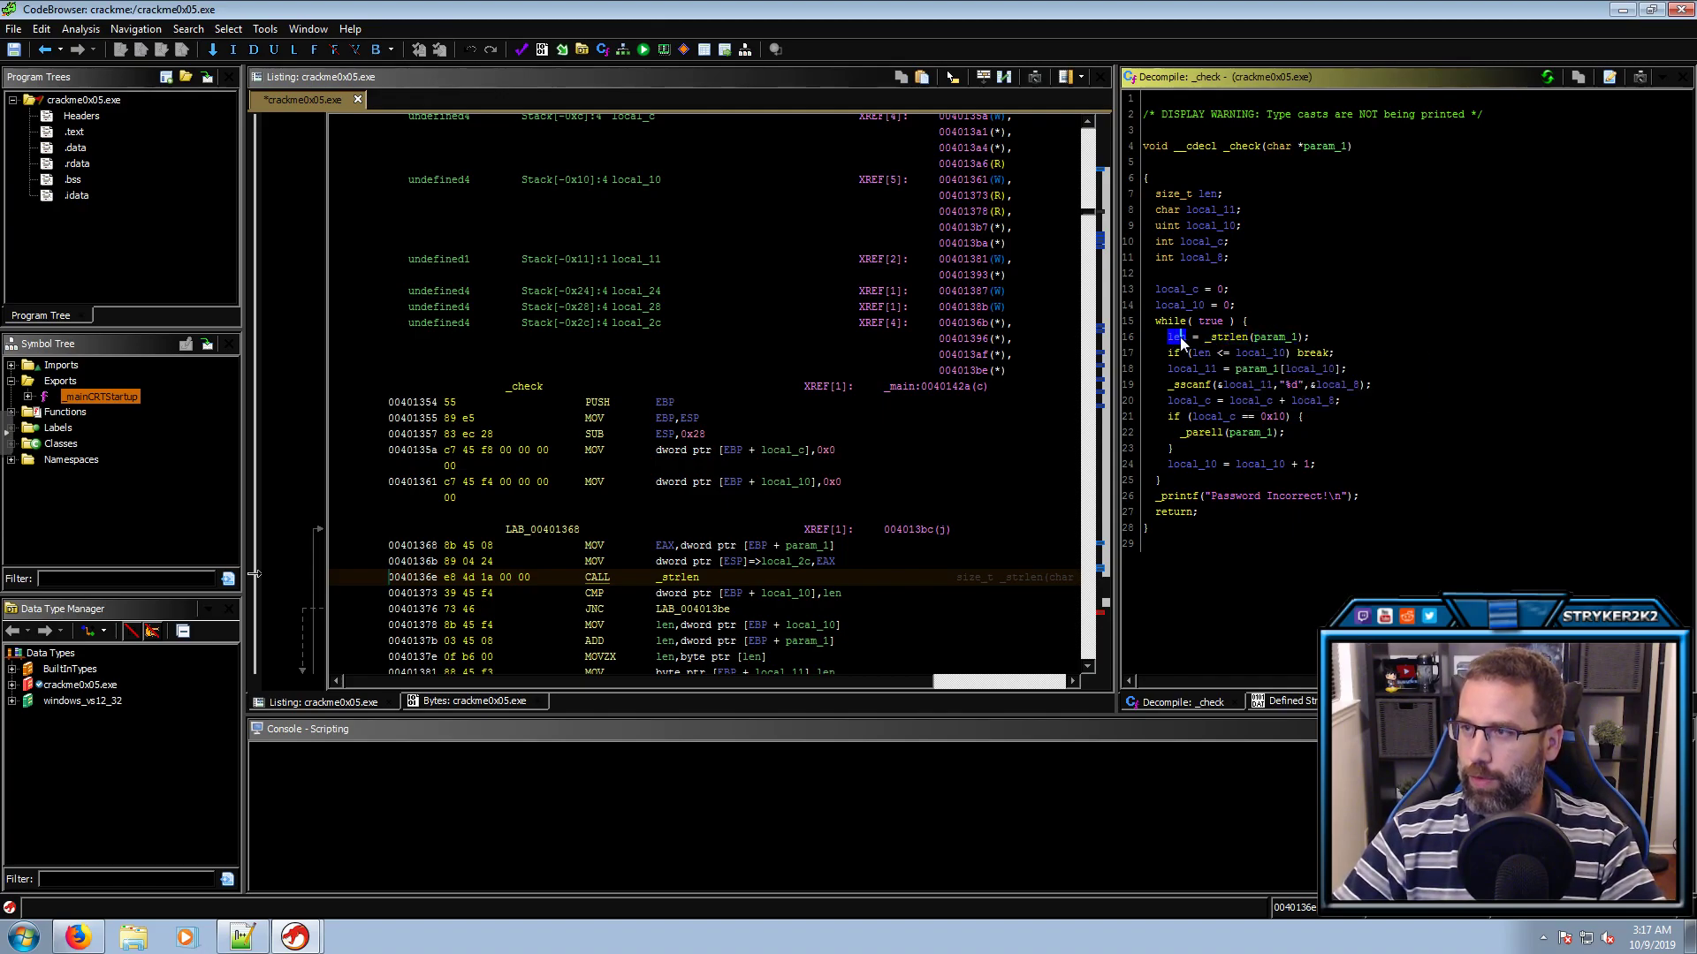
{"action": "left_click", "coordinate": [1188, 193]}
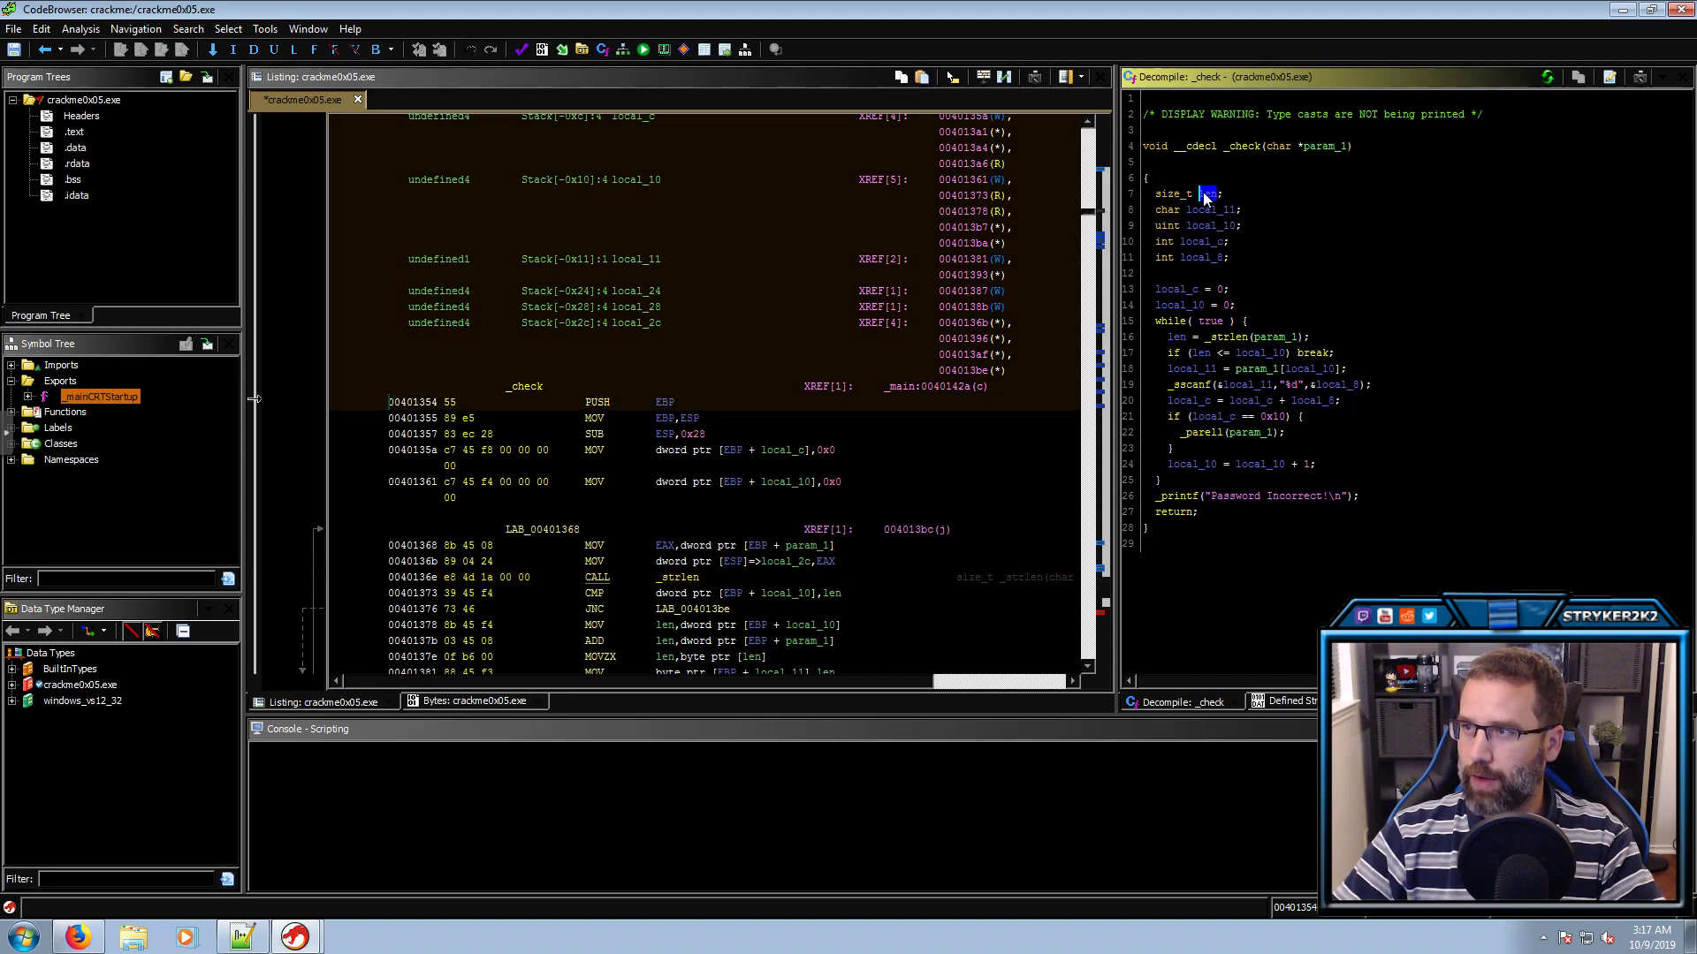
{"action": "left_click", "coordinate": [1178, 337]}
{"action": "left_click", "coordinate": [1320, 146]}
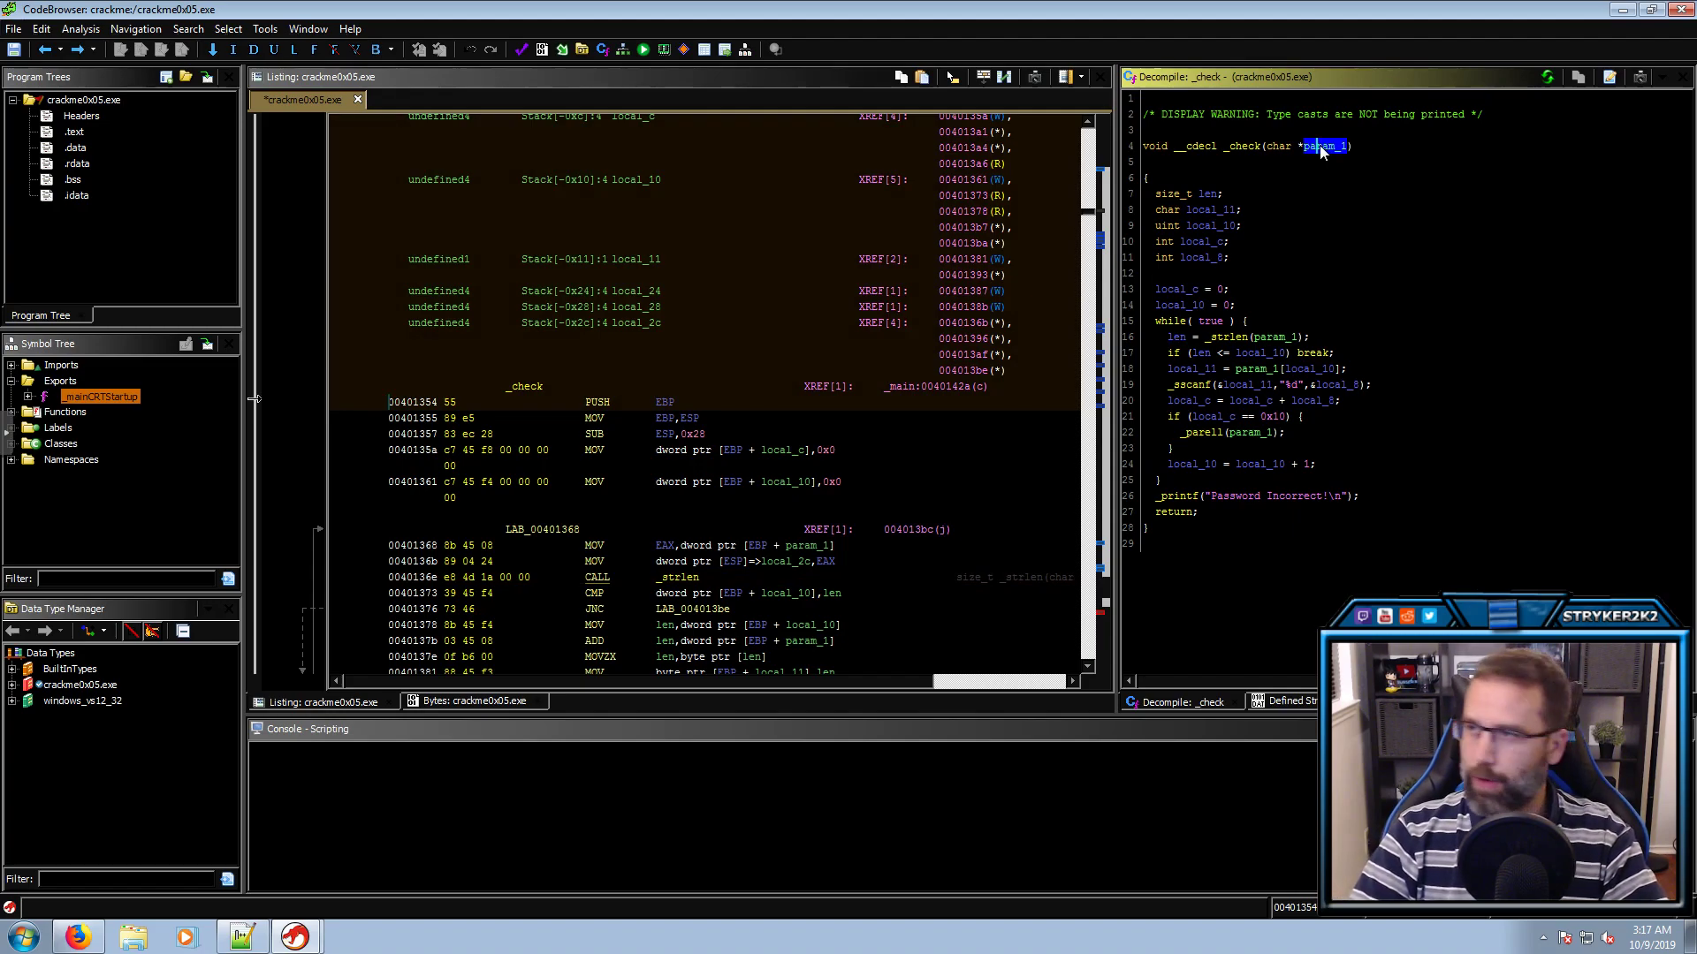
{"action": "key", "text": "alt+Left"}
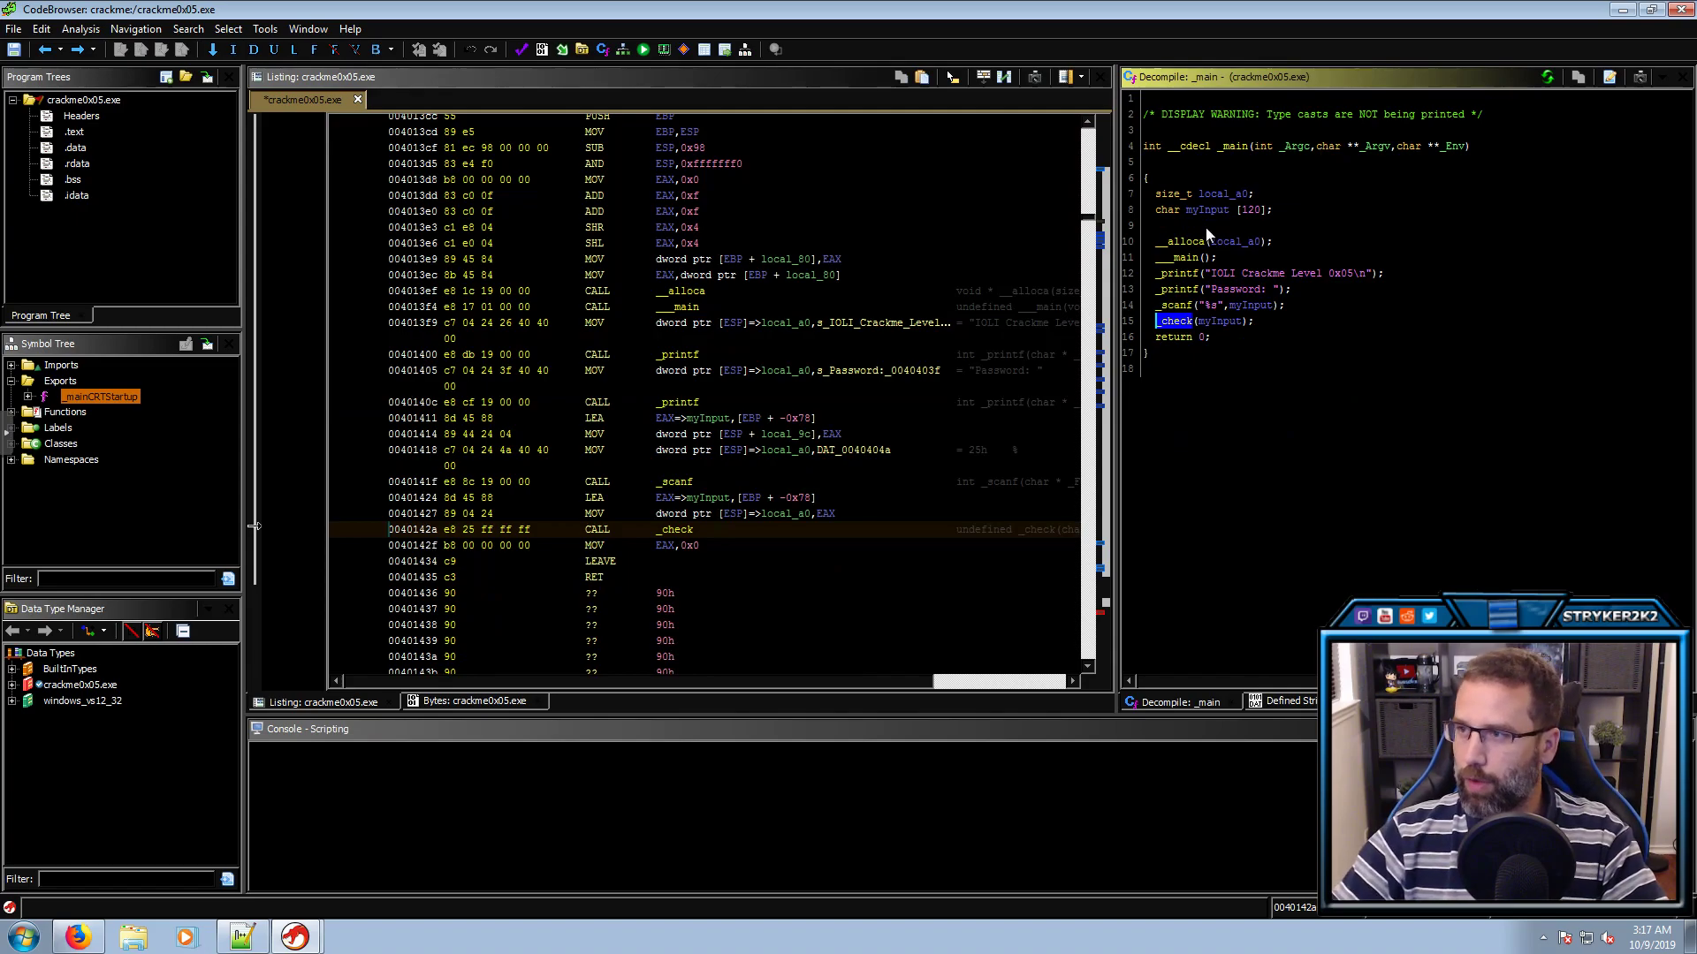
{"action": "left_click", "coordinate": [1219, 324]}
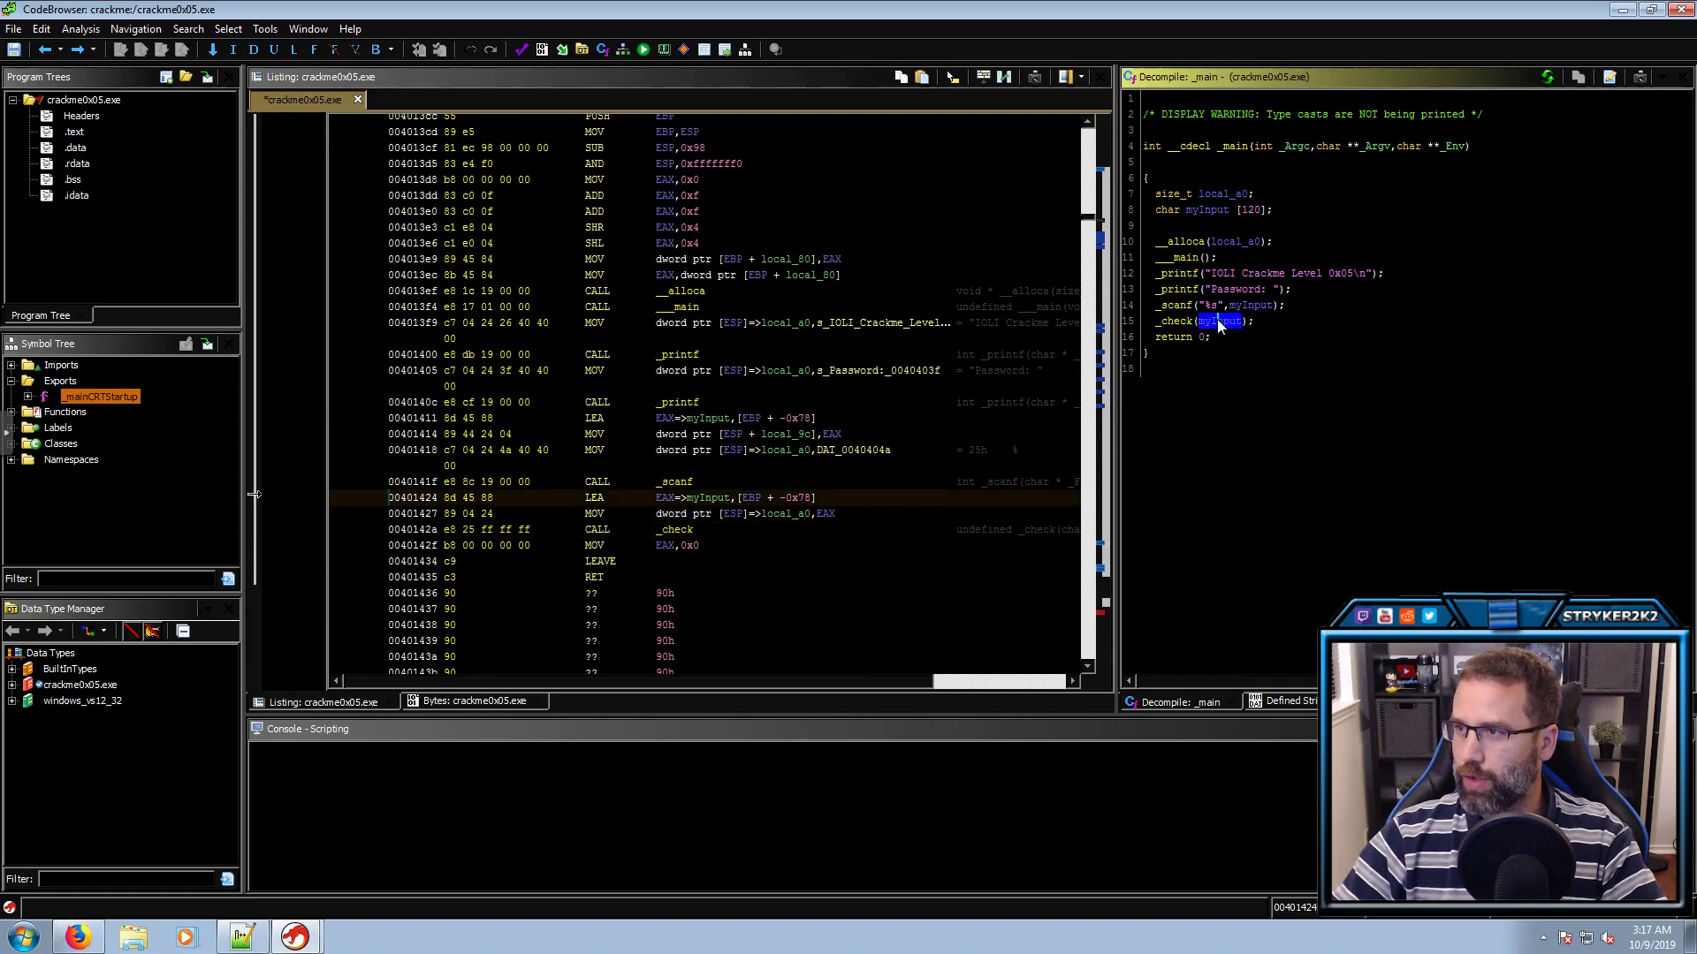
Reopen _check and rename param_1 to myInput
{"action": "double_click", "coordinate": [1173, 321]}
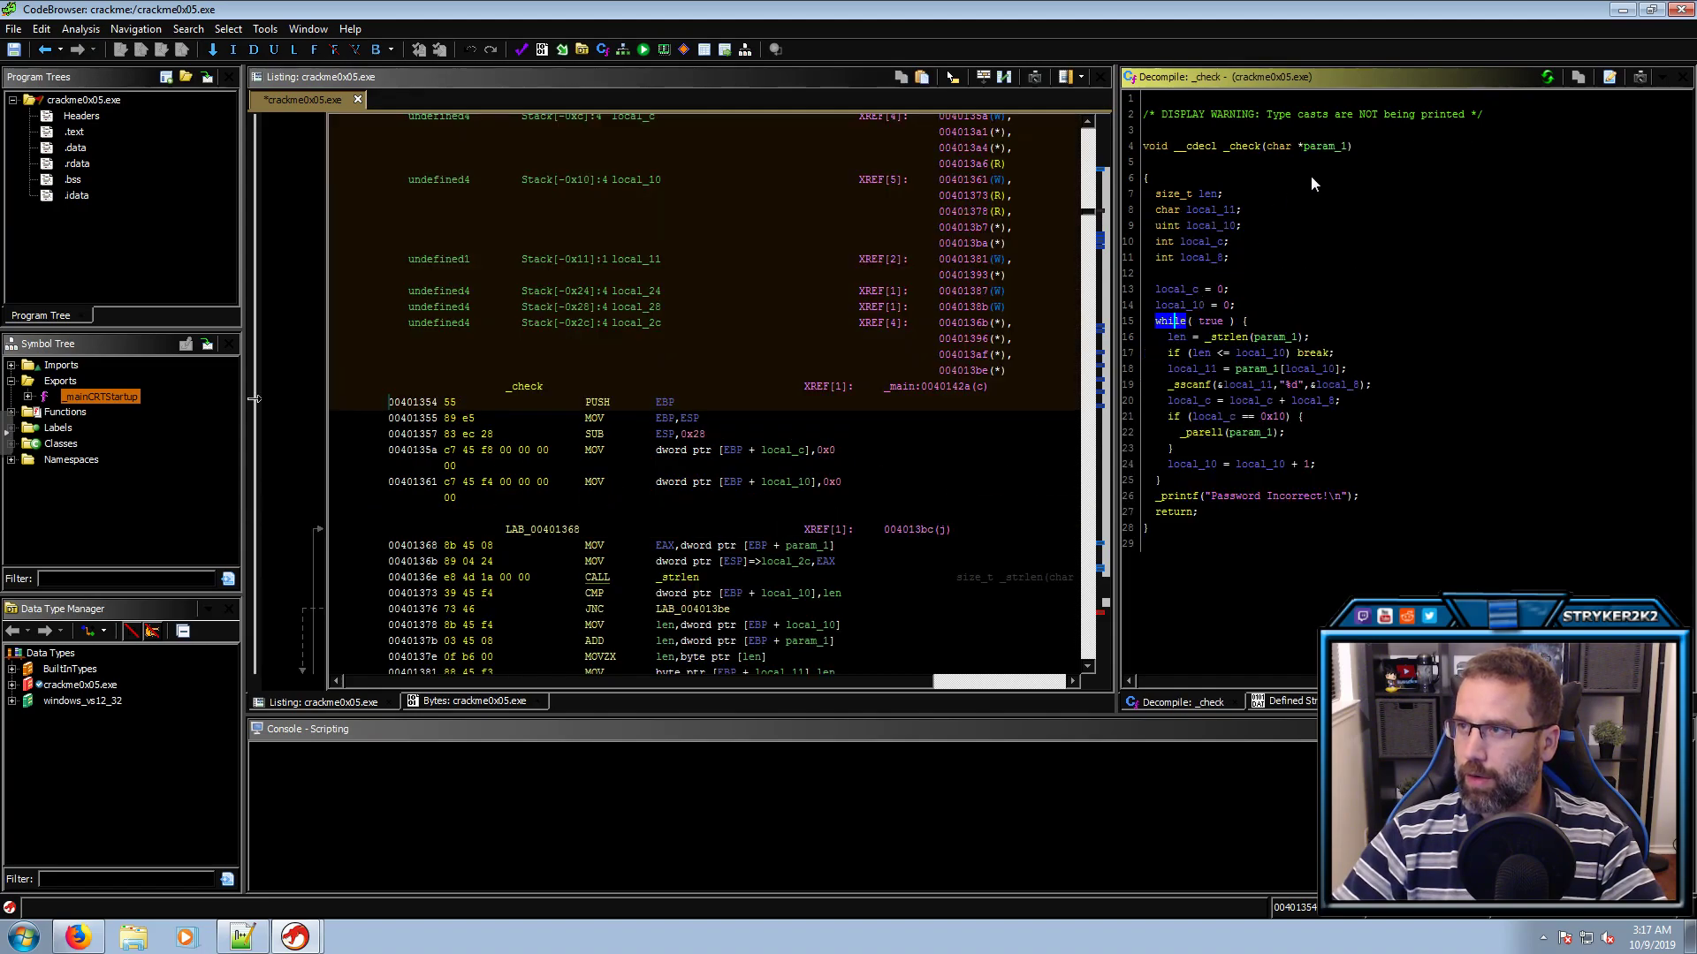
{"action": "left_click", "coordinate": [1330, 148]}
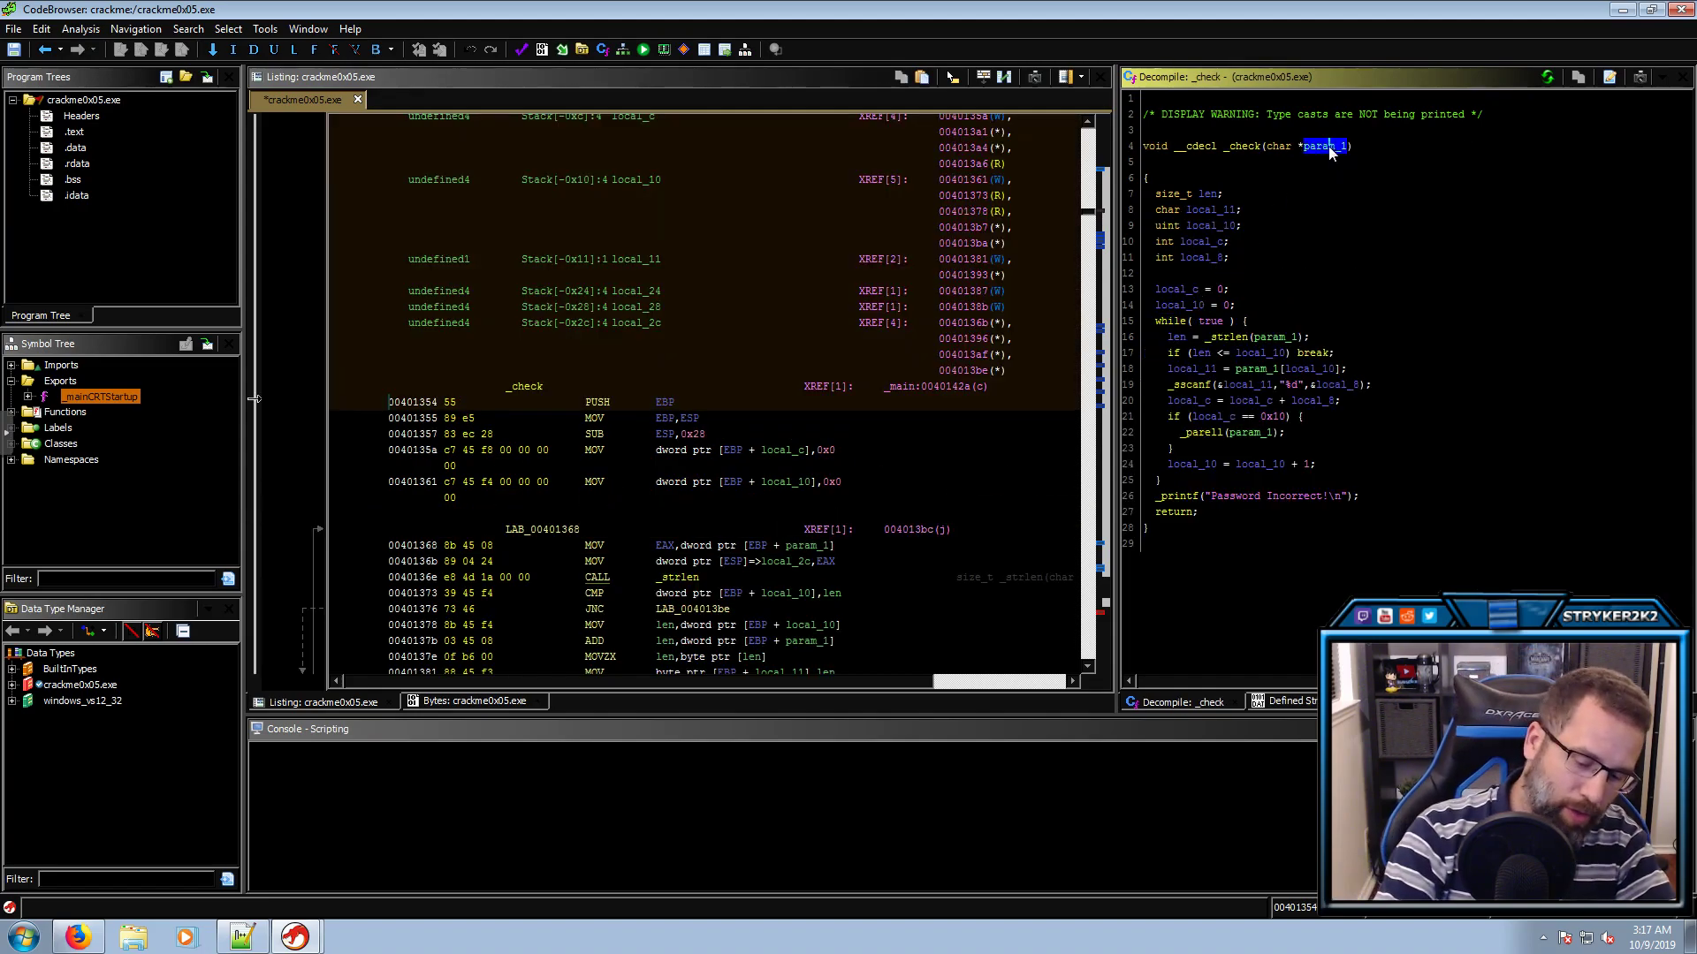
{"action": "type", "text": "lmyInput"}
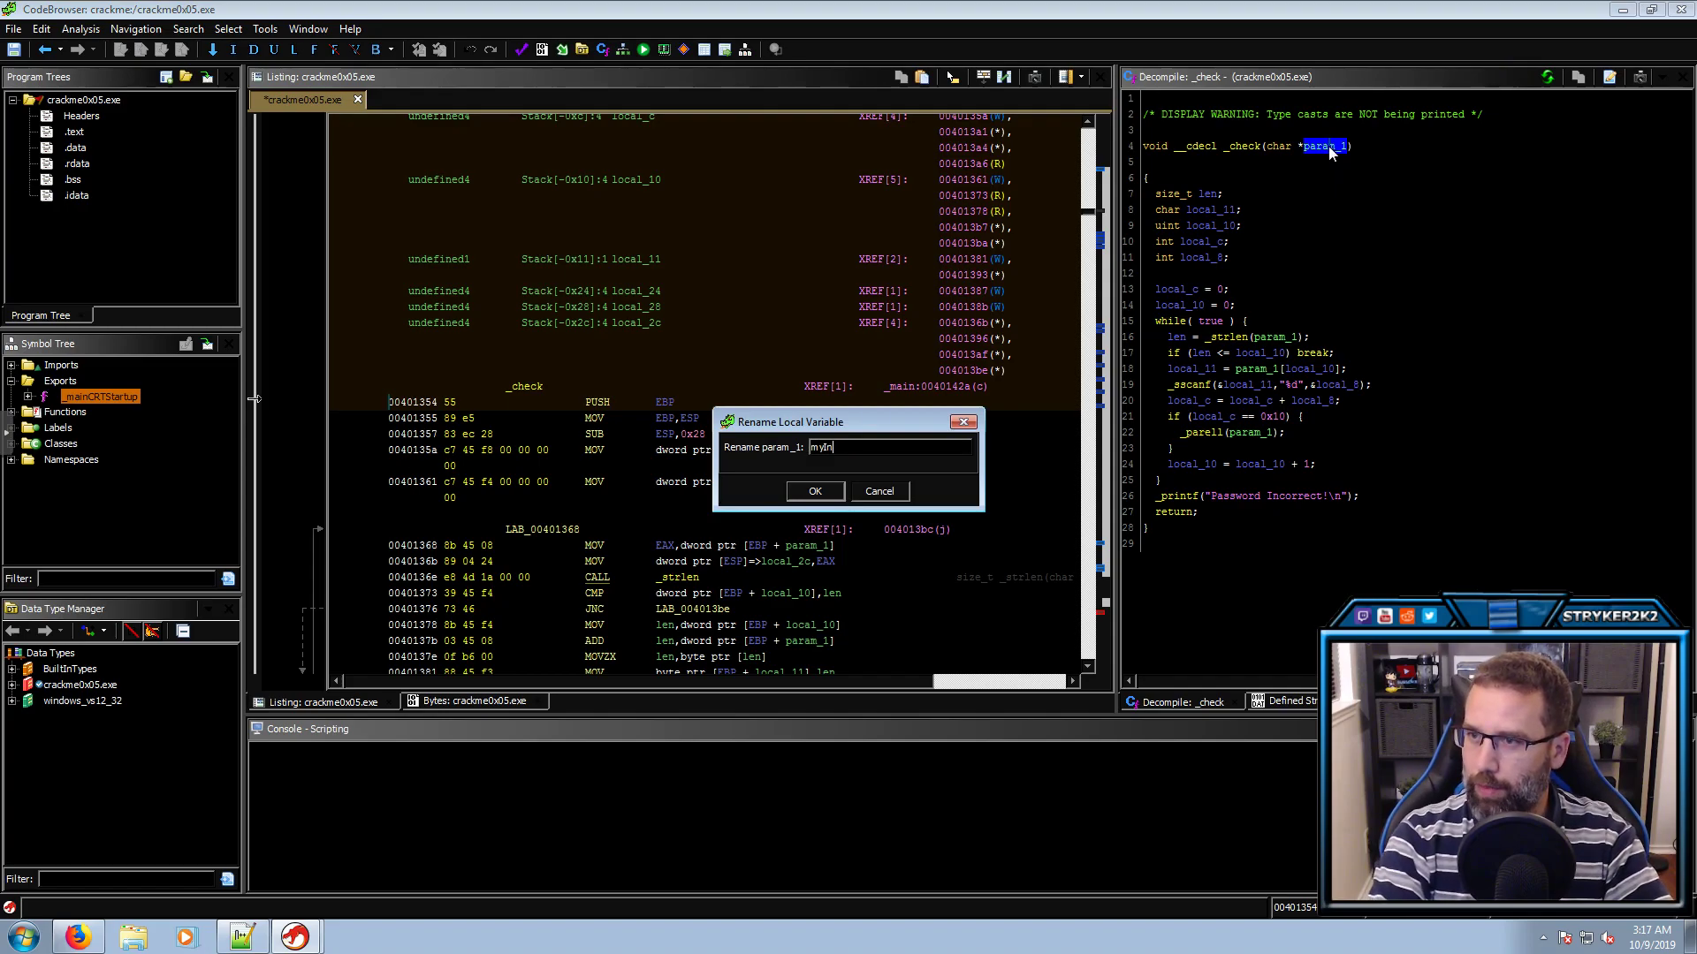
{"action": "key", "text": "Return"}
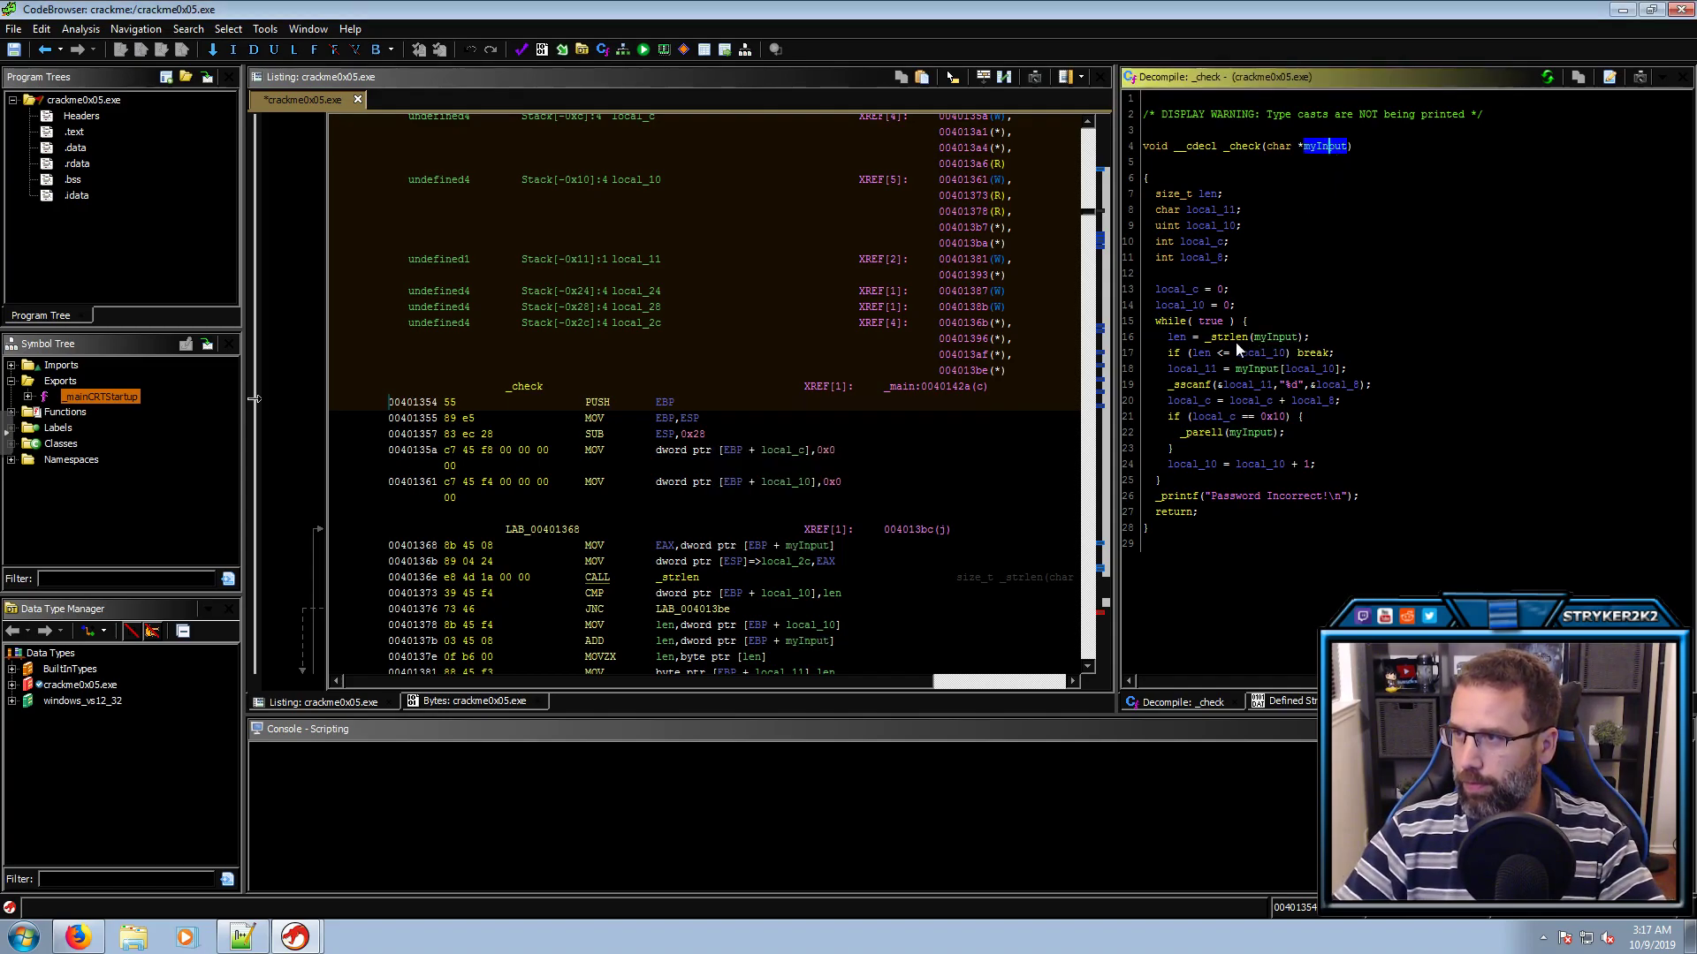
Rename the loop index local_10 to counter
{"action": "left_click", "coordinate": [1182, 340]}
{"action": "left_click", "coordinate": [1202, 353]}
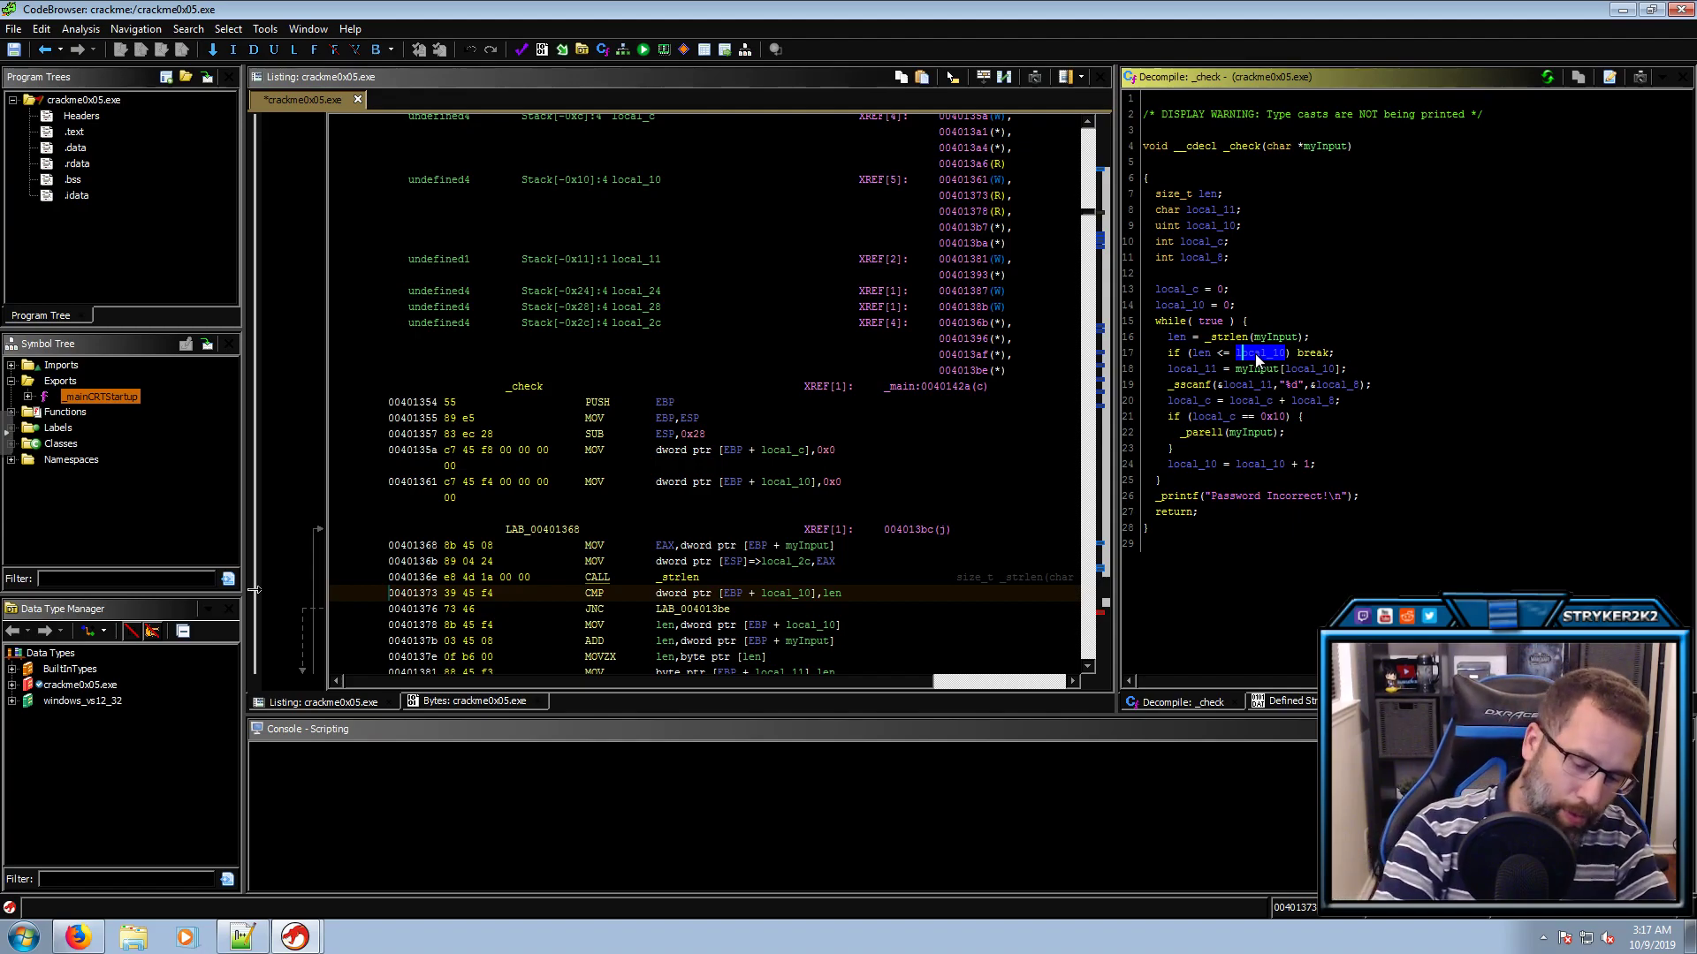
{"action": "type", "text": "lcounter"}
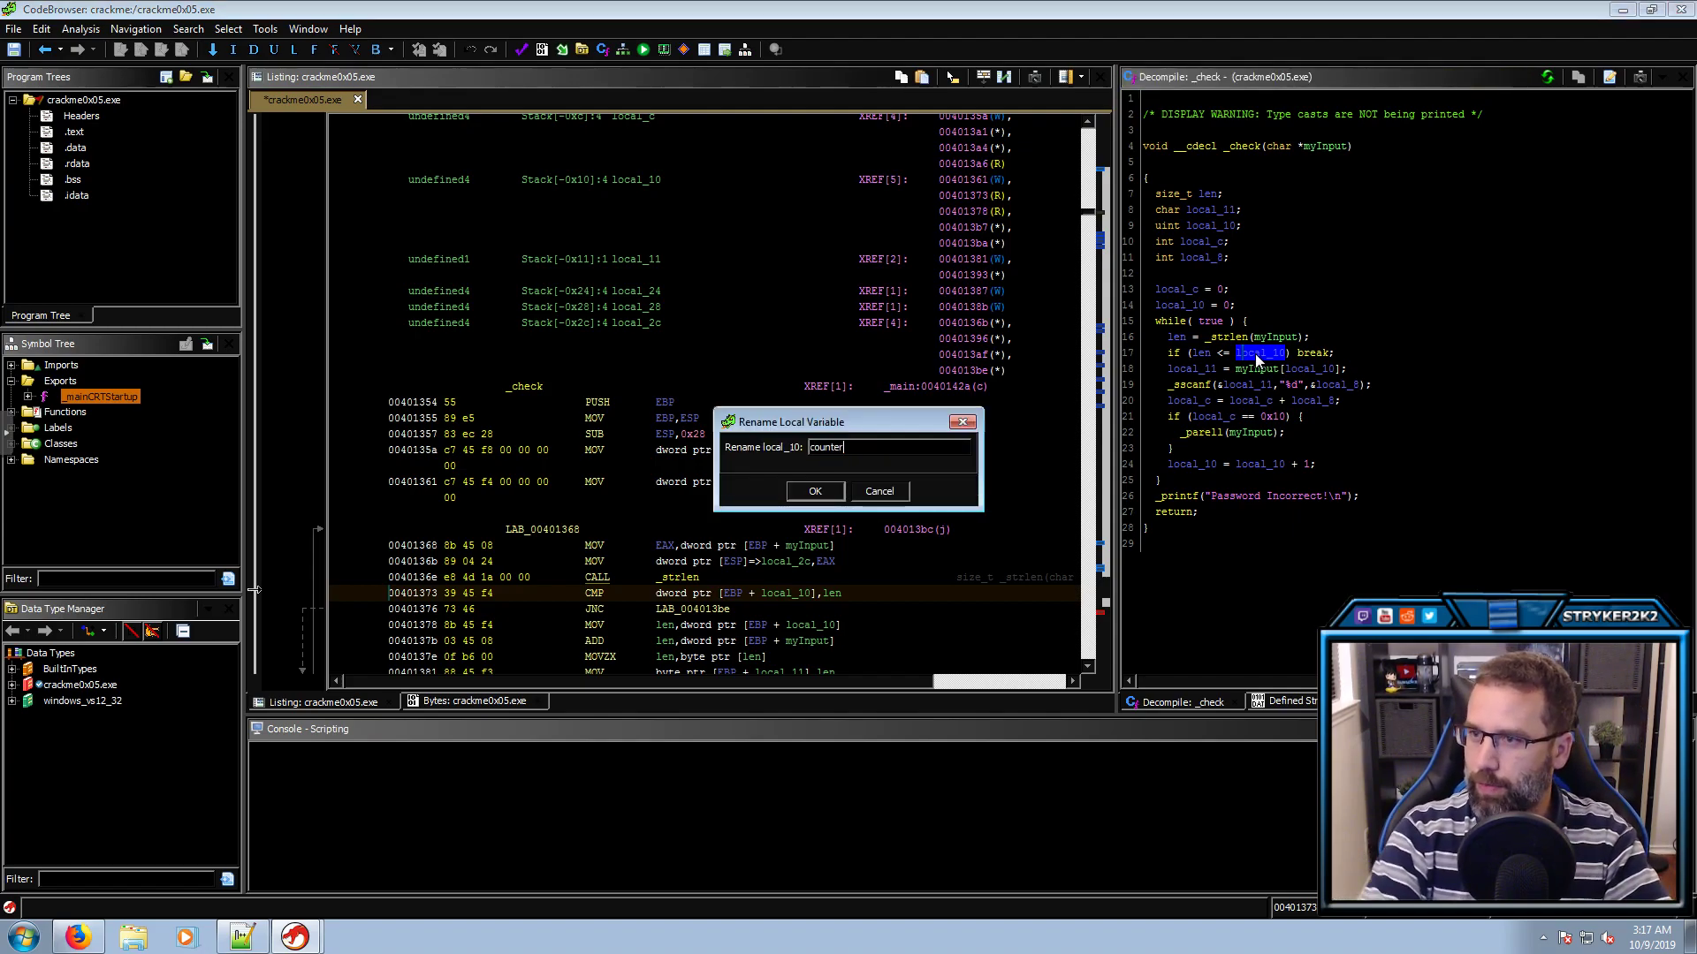
{"action": "key", "text": "Return"}
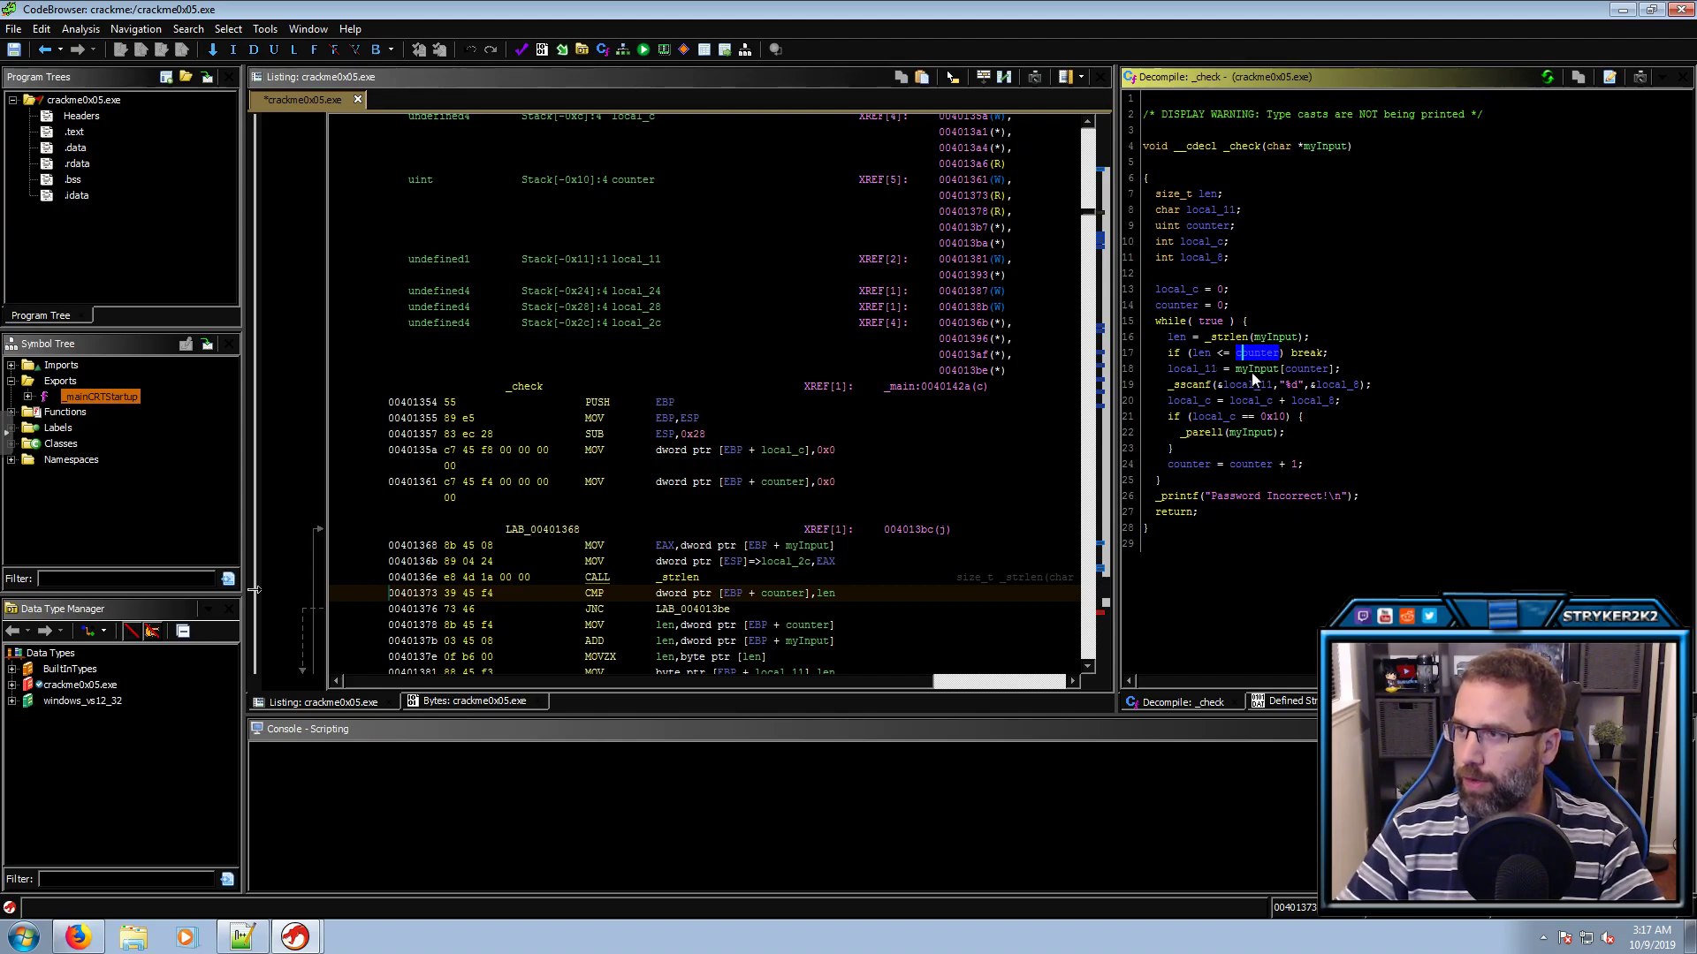
Rename local_11 to char_in_array and inspect its use in the _sscanf call
{"action": "left_click", "coordinate": [1254, 369]}
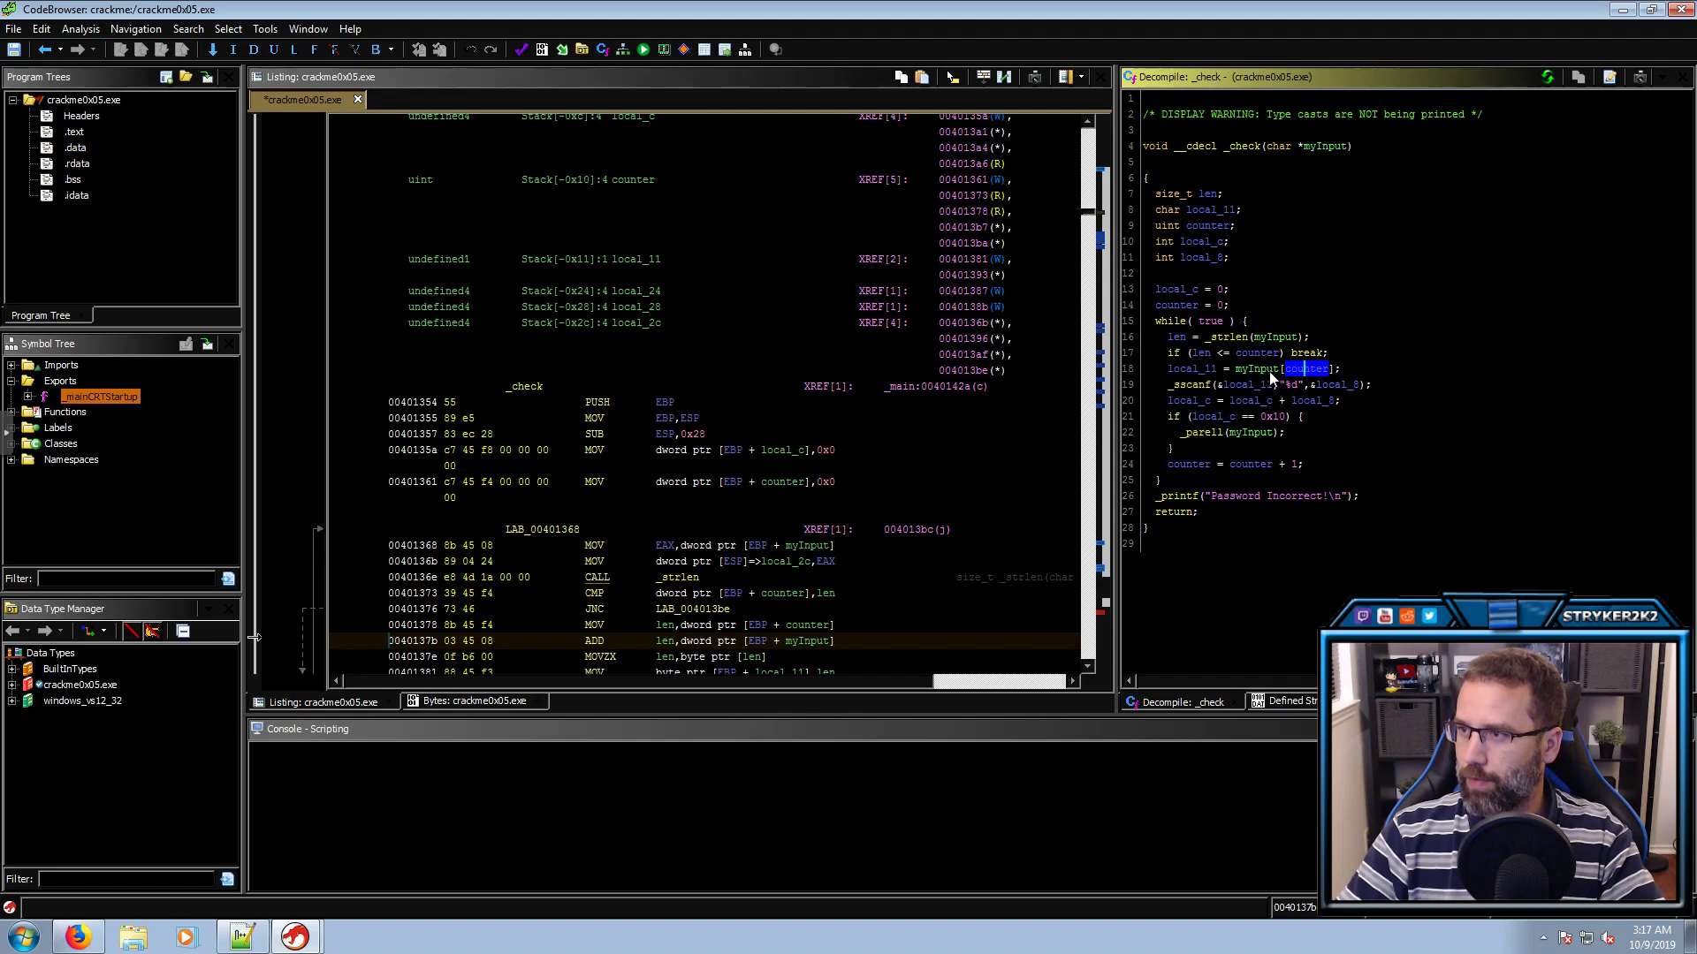
{"action": "left_click", "coordinate": [1206, 369]}
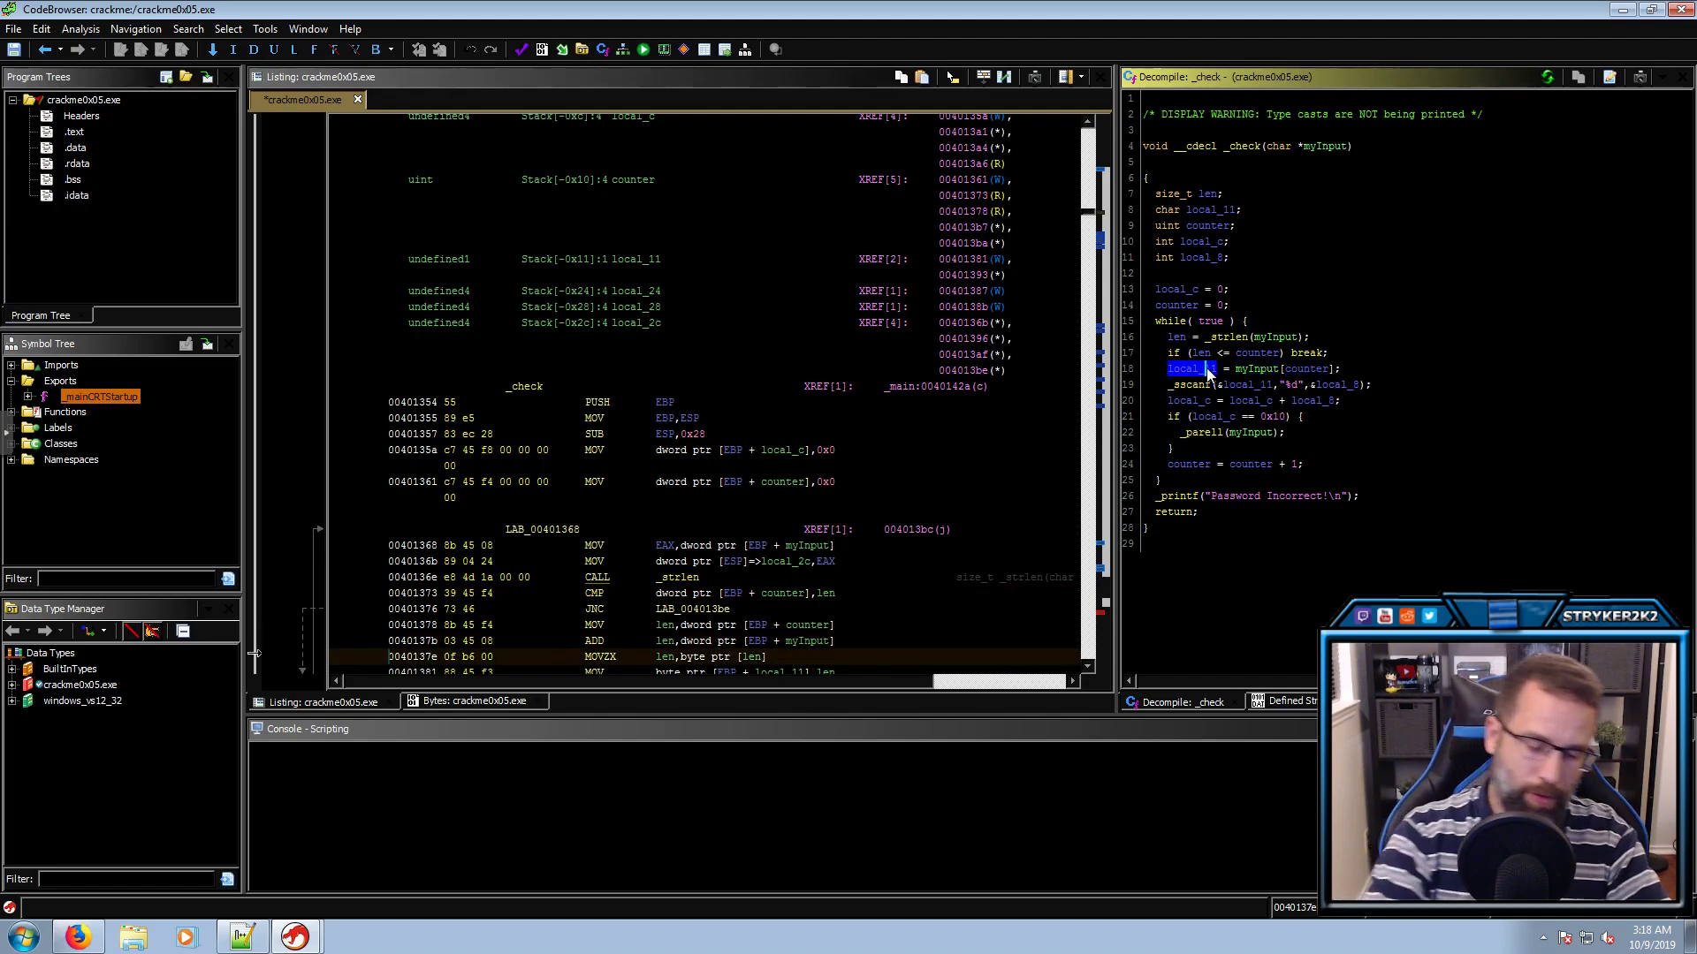
{"action": "type", "text": "lchar"}
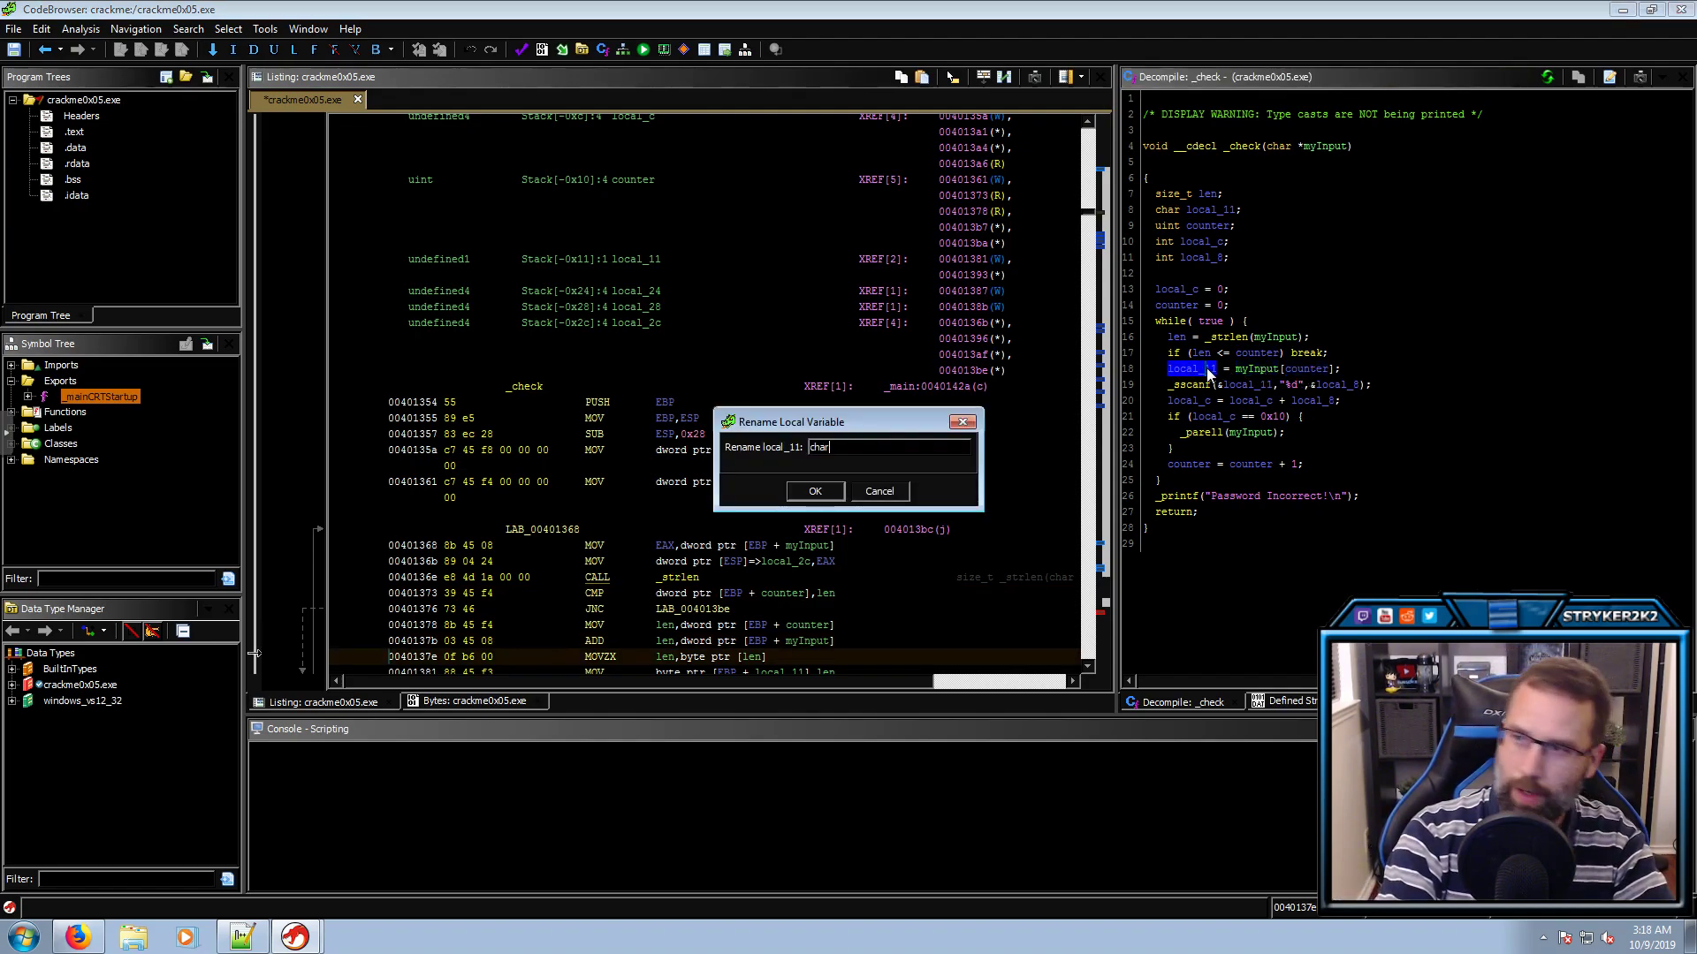
{"action": "type", "text": "_in_array"}
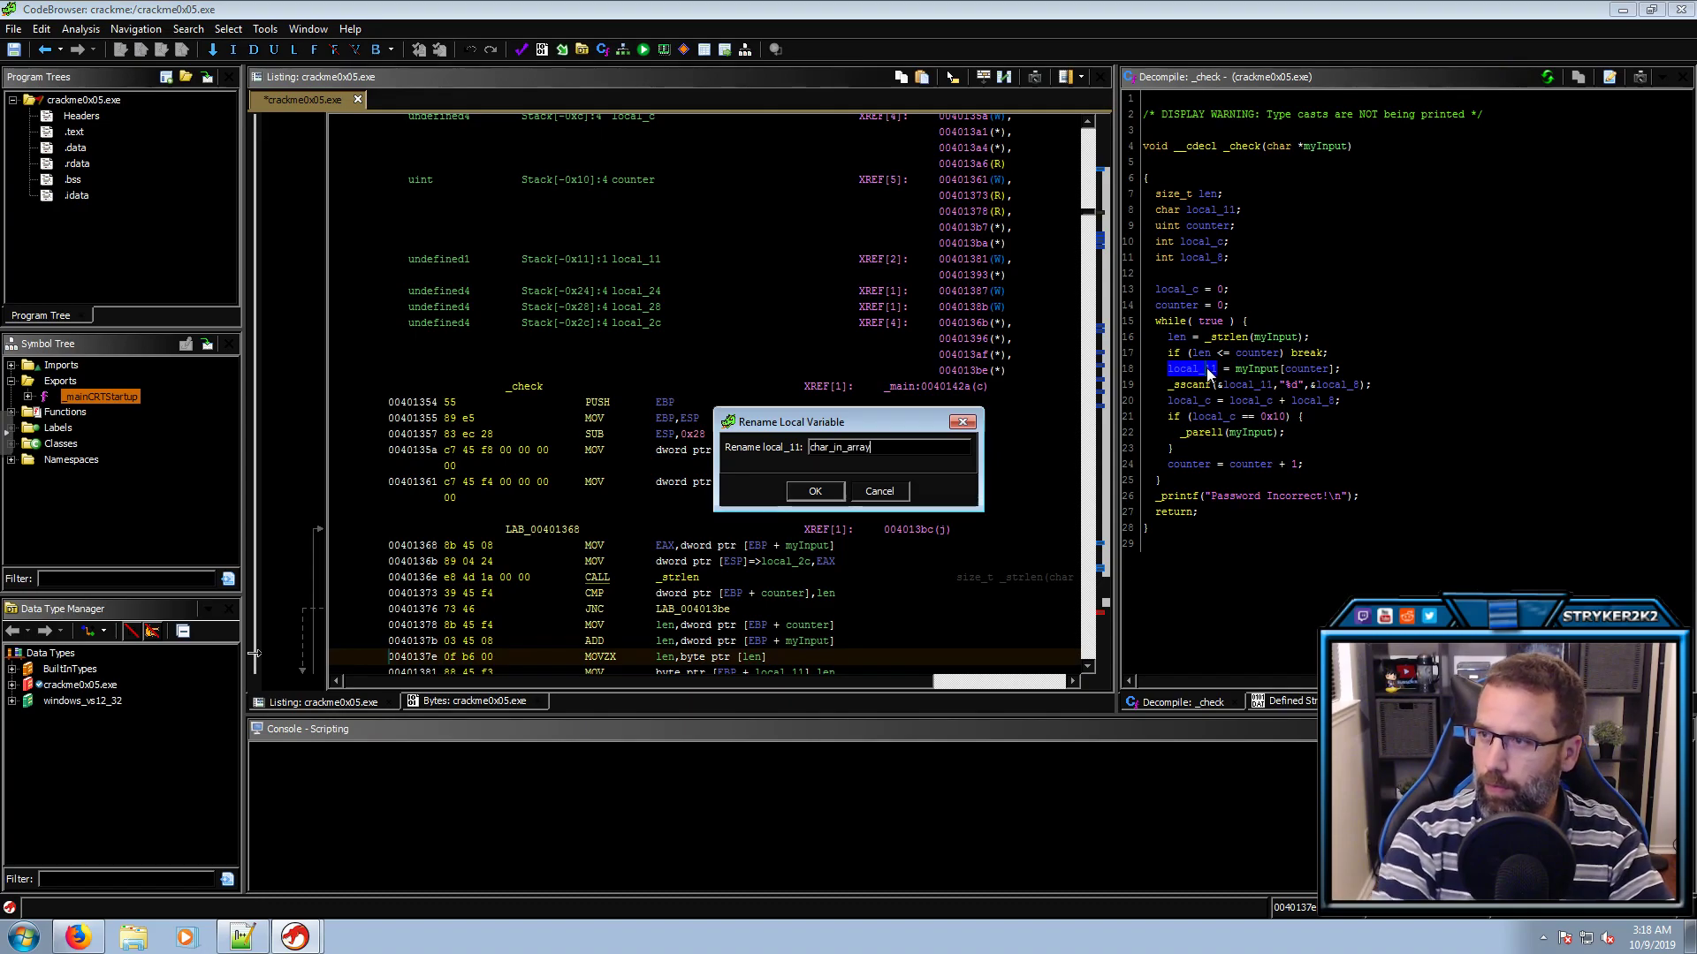
{"action": "key", "text": "Return"}
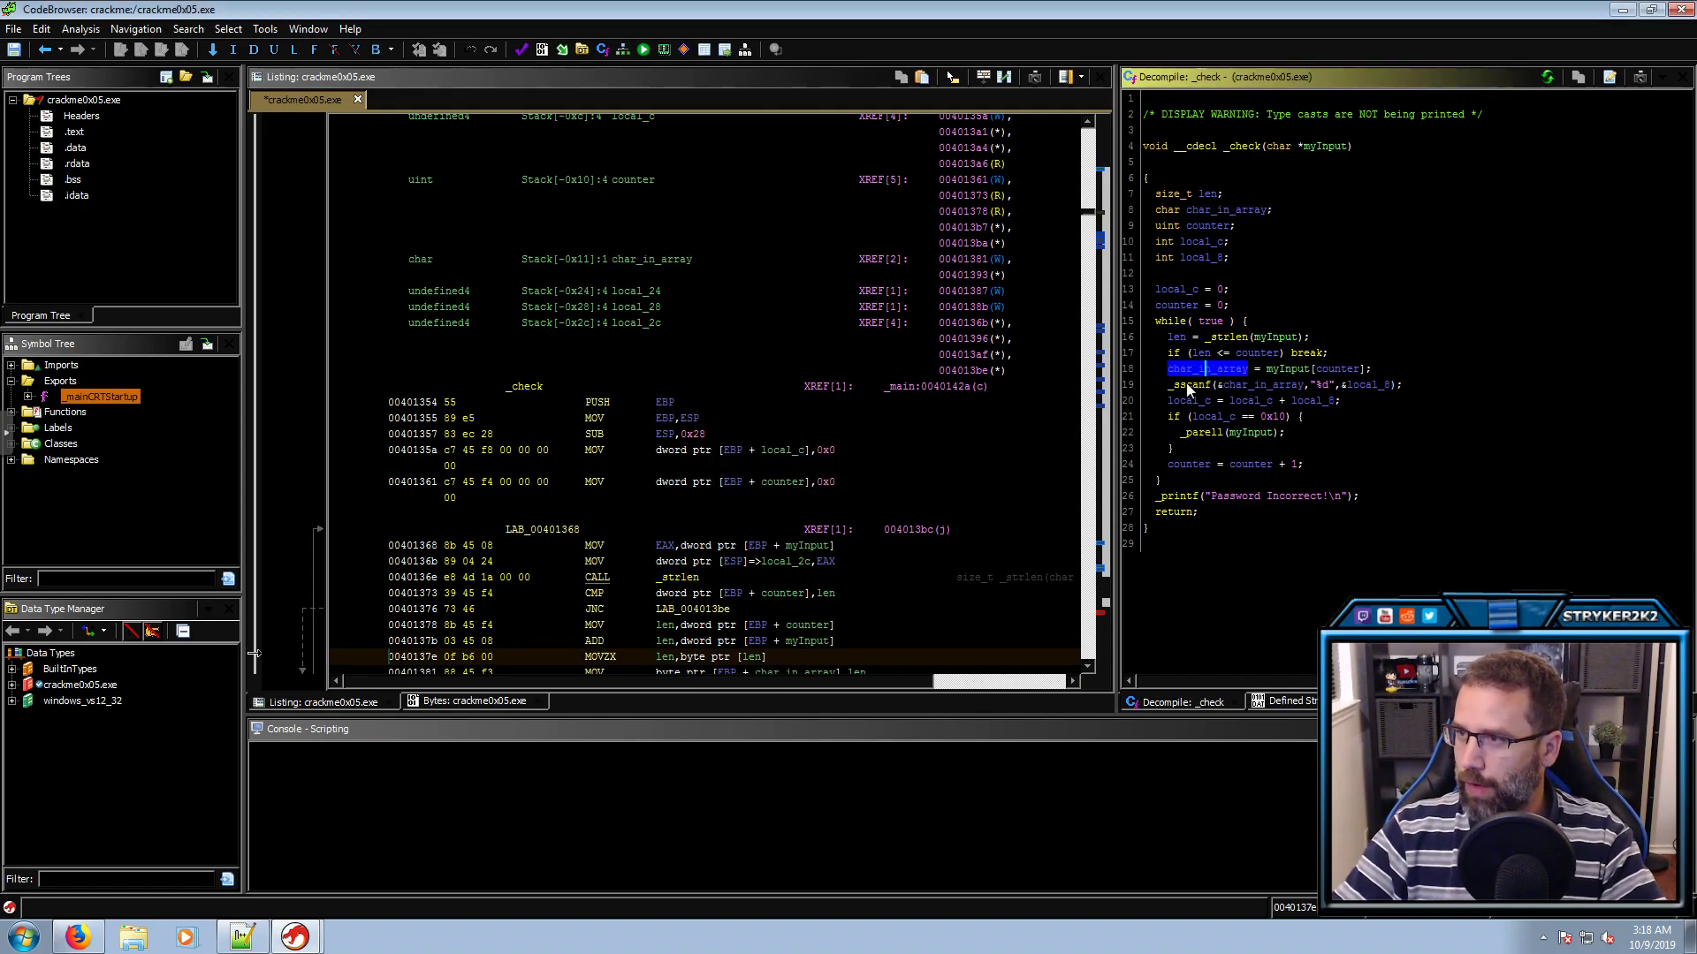
{"action": "left_click", "coordinate": [1230, 385]}
{"action": "left_click", "coordinate": [1325, 386]}
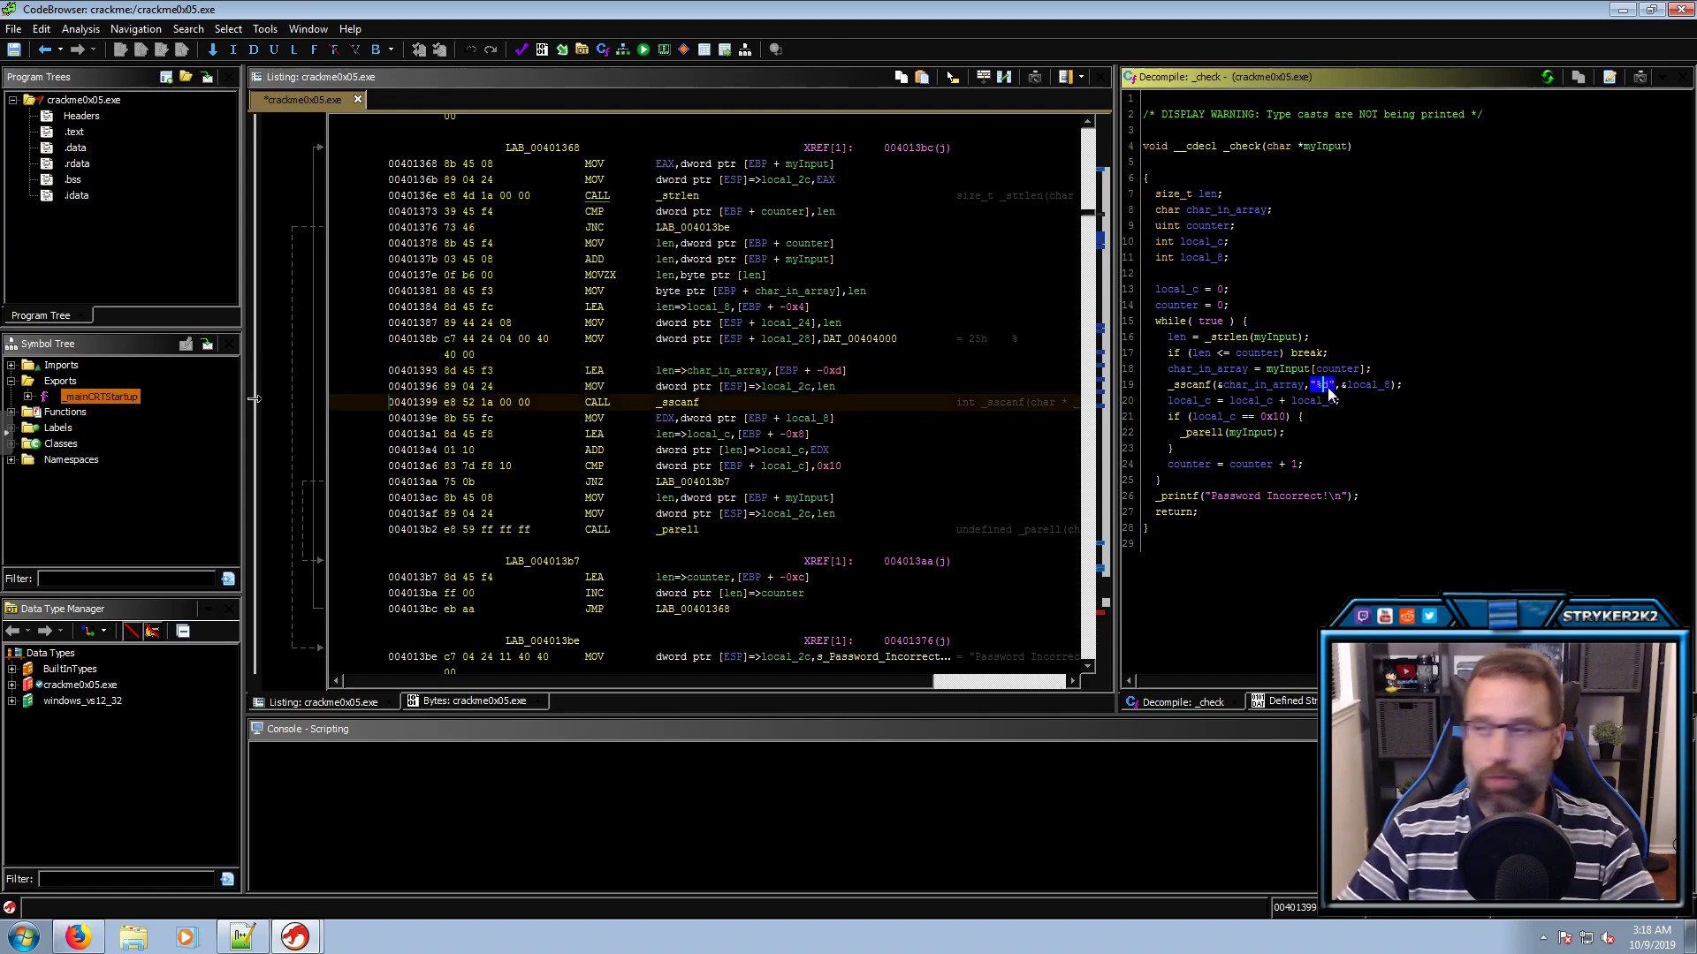
Rename local_8 in the _sscanf call to int
{"action": "left_click", "coordinate": [1375, 389]}
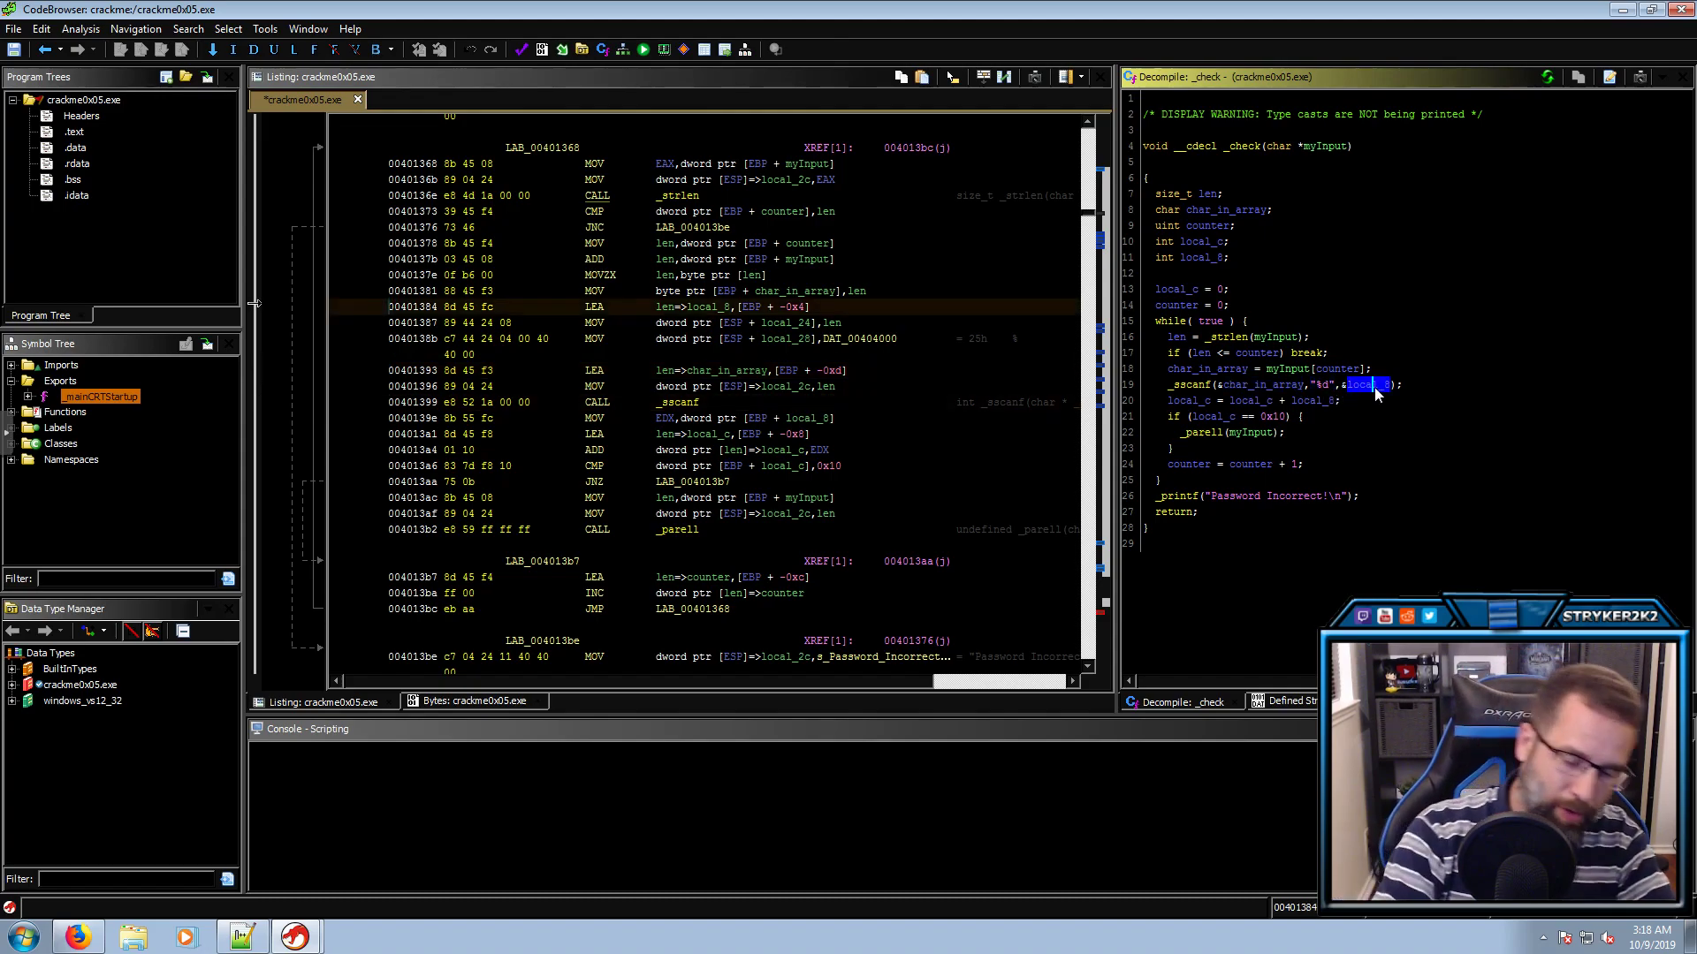
{"action": "middle_click", "coordinate": [1375, 389]}
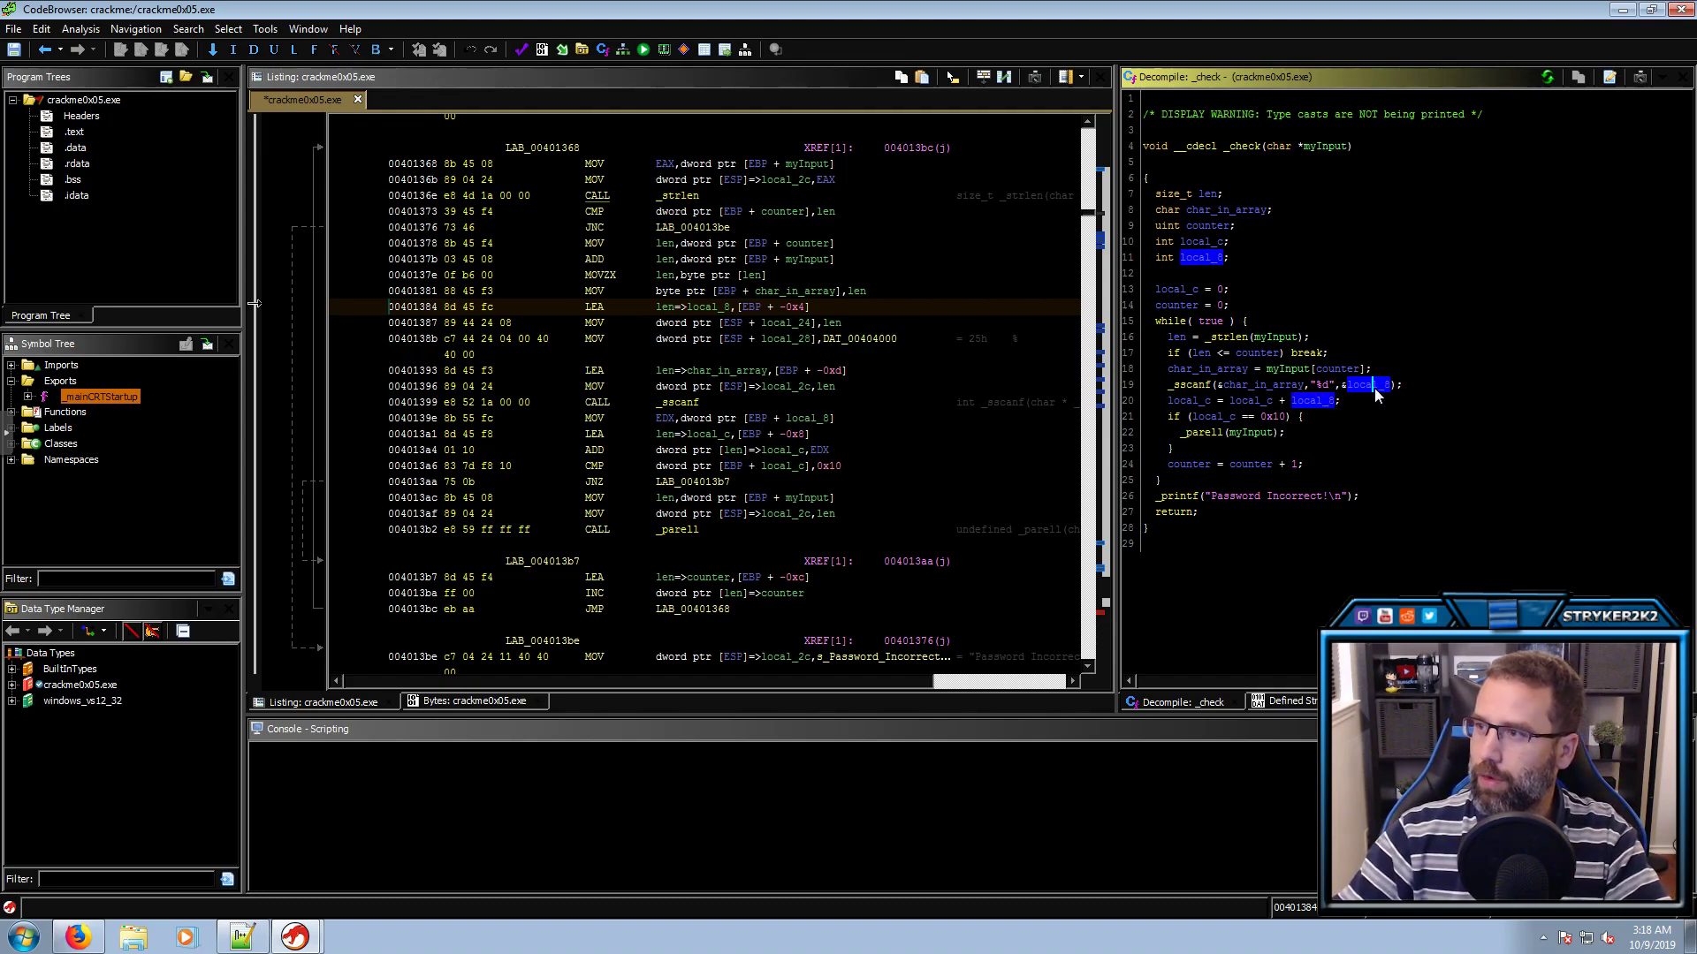
{"action": "type", "text": "len=>int"}
{"action": "key", "text": "Return"}
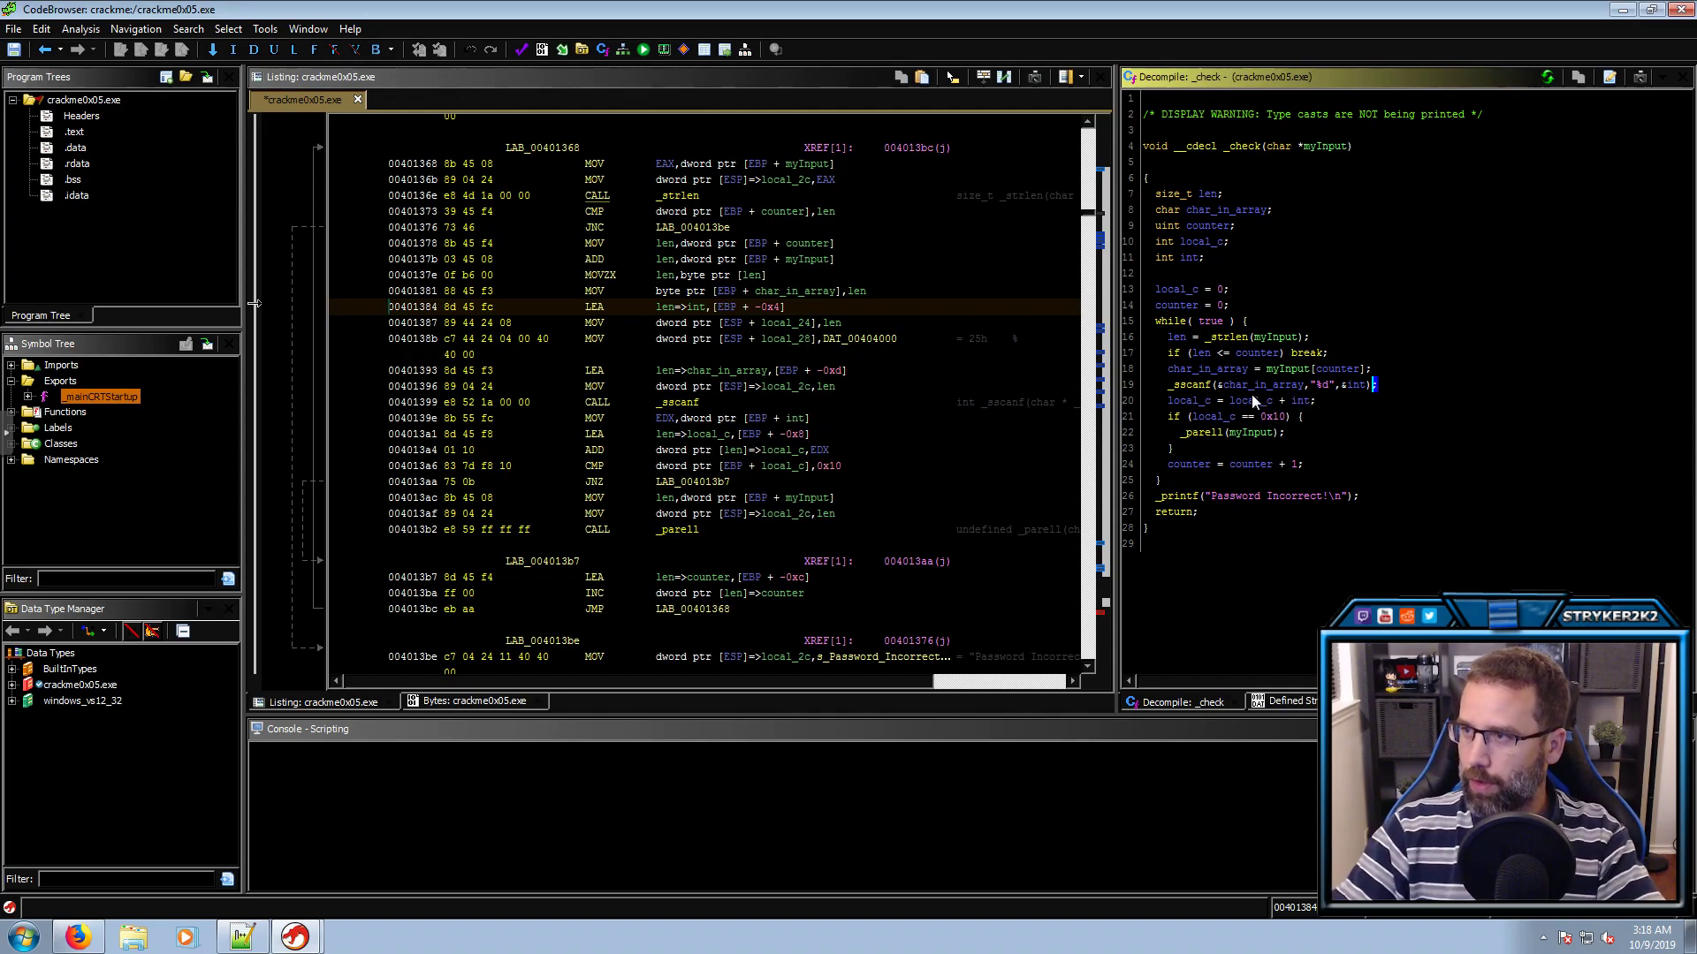
Rename local_c on the summing line to total
{"action": "left_click", "coordinate": [1294, 400]}
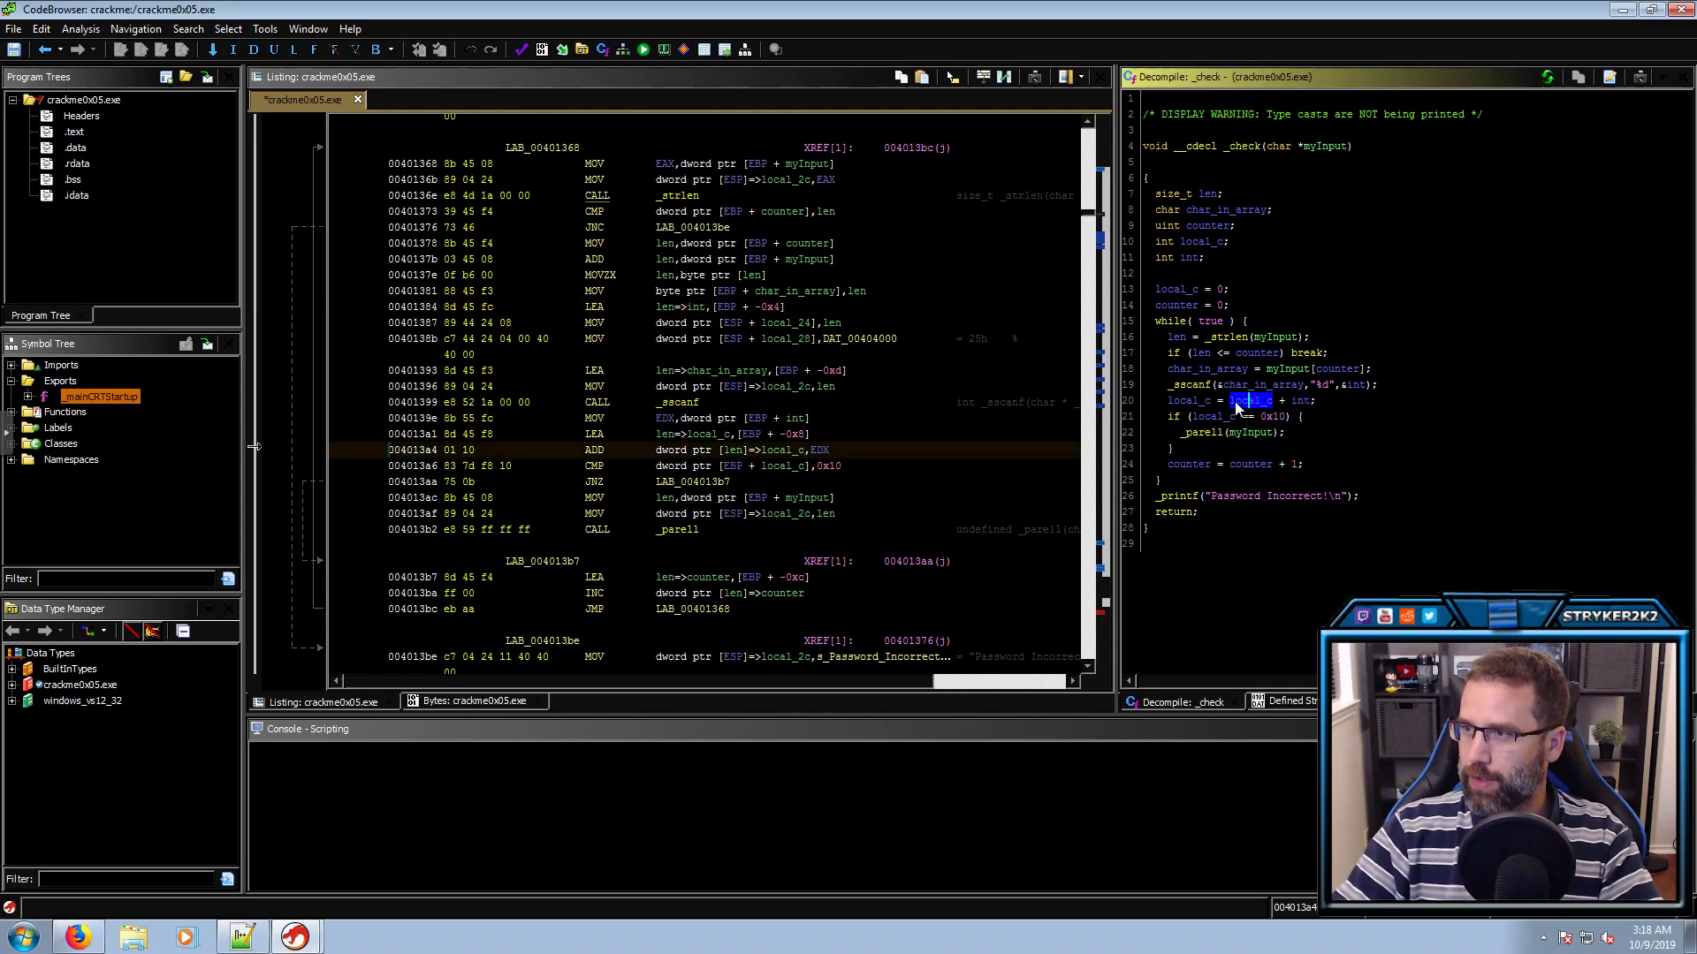
{"action": "left_click", "coordinate": [1203, 403]}
{"action": "left_click", "coordinate": [1240, 404]}
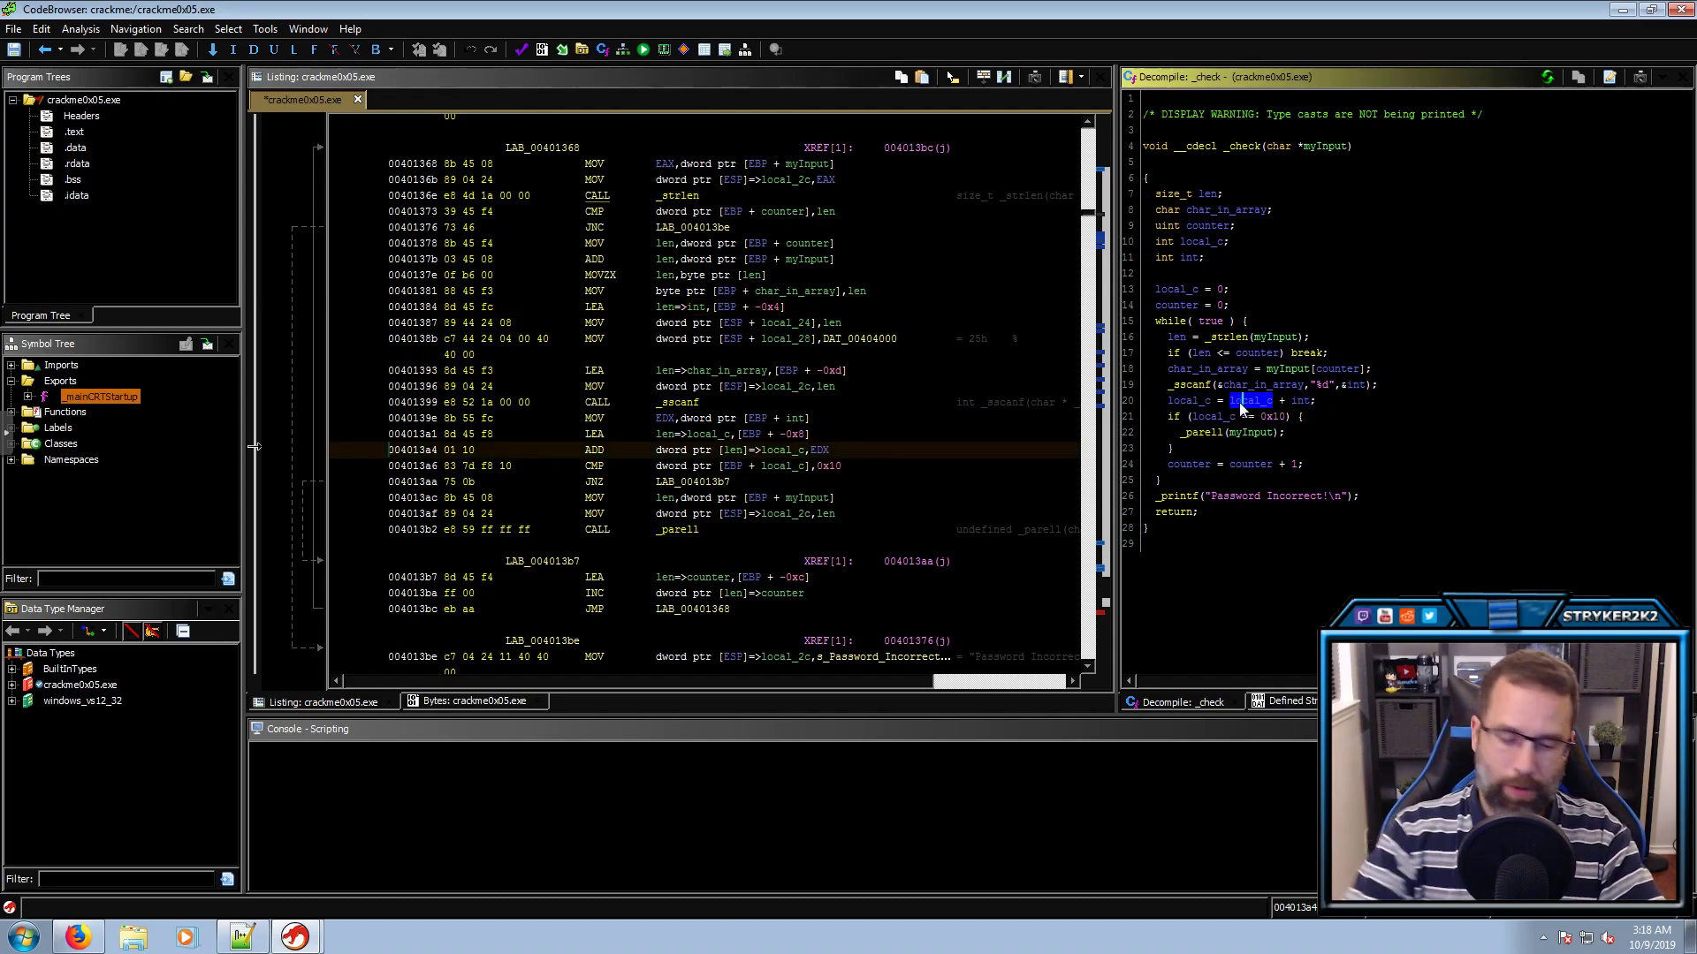
{"action": "type", "text": "ltotal"}
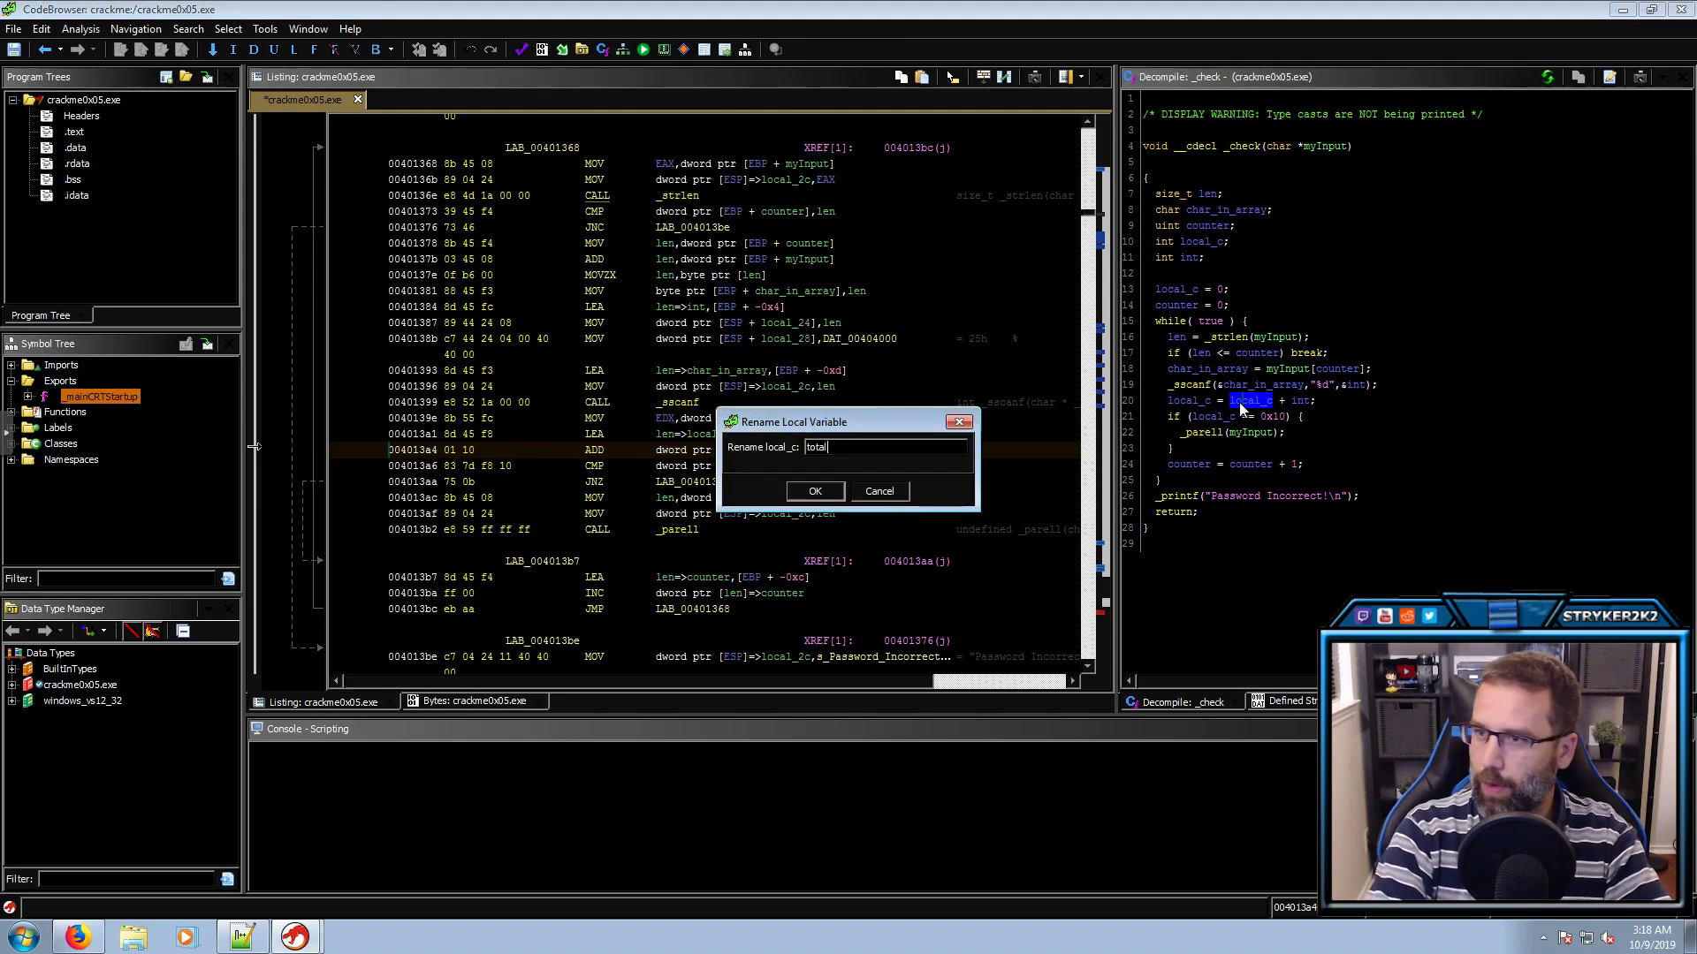
{"action": "key", "text": "Return"}
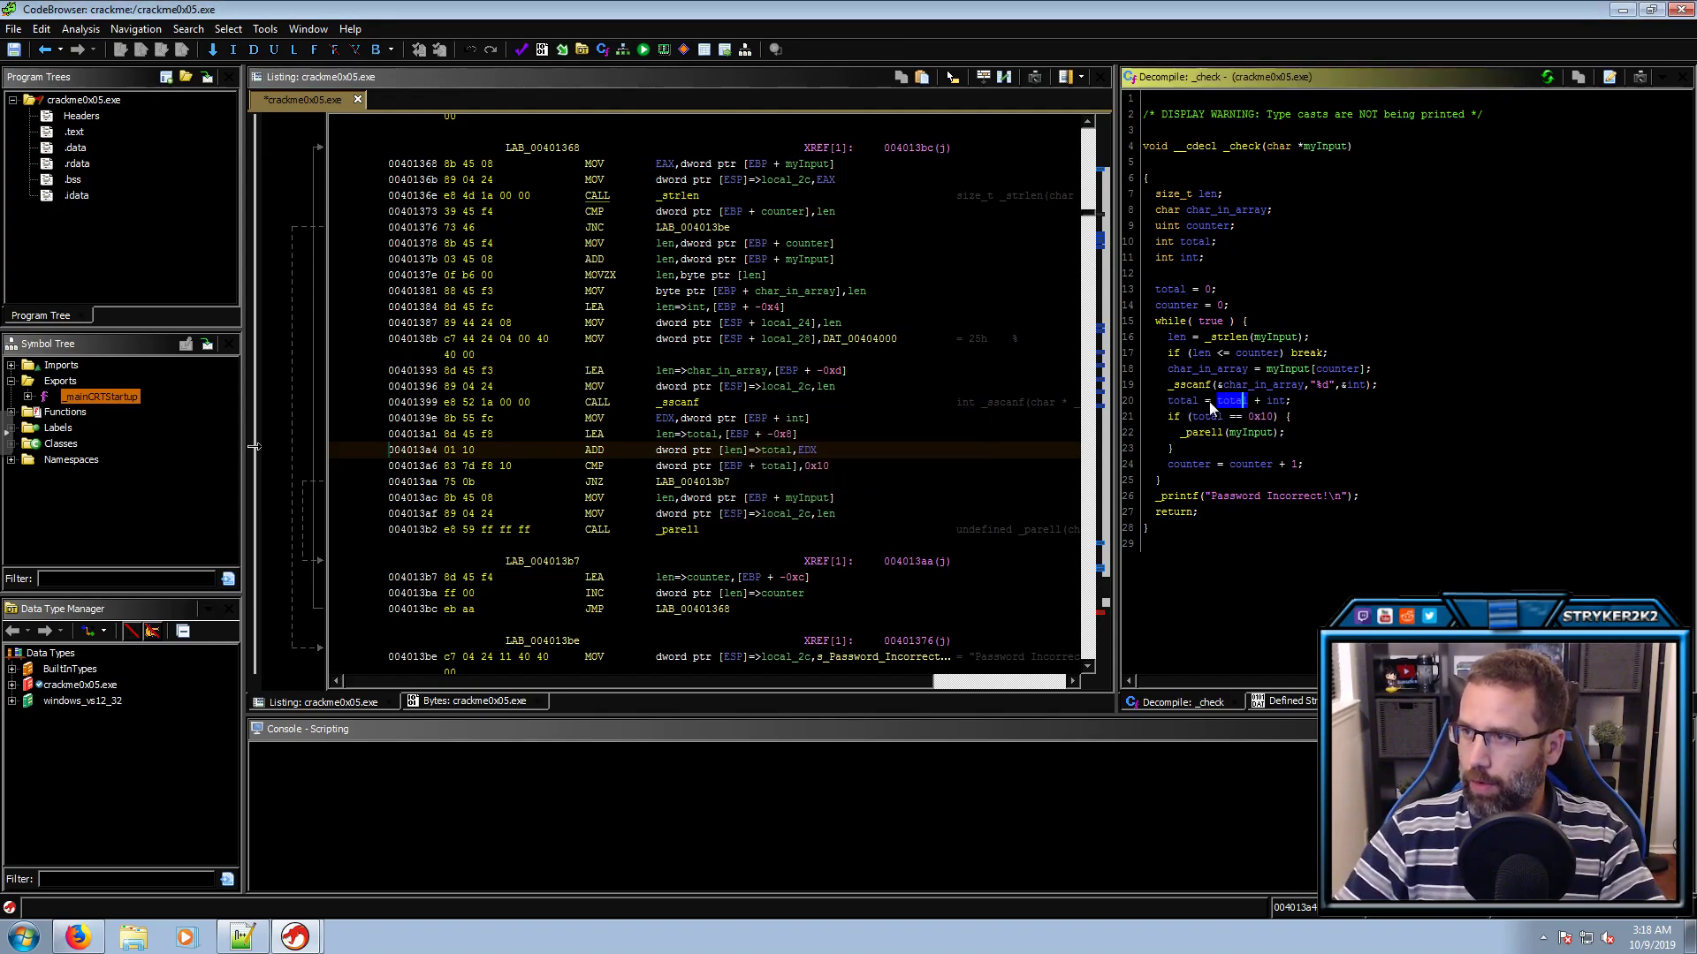
Review the total = total + int line and the 0x10 comparison
{"action": "left_click", "coordinate": [1273, 403]}
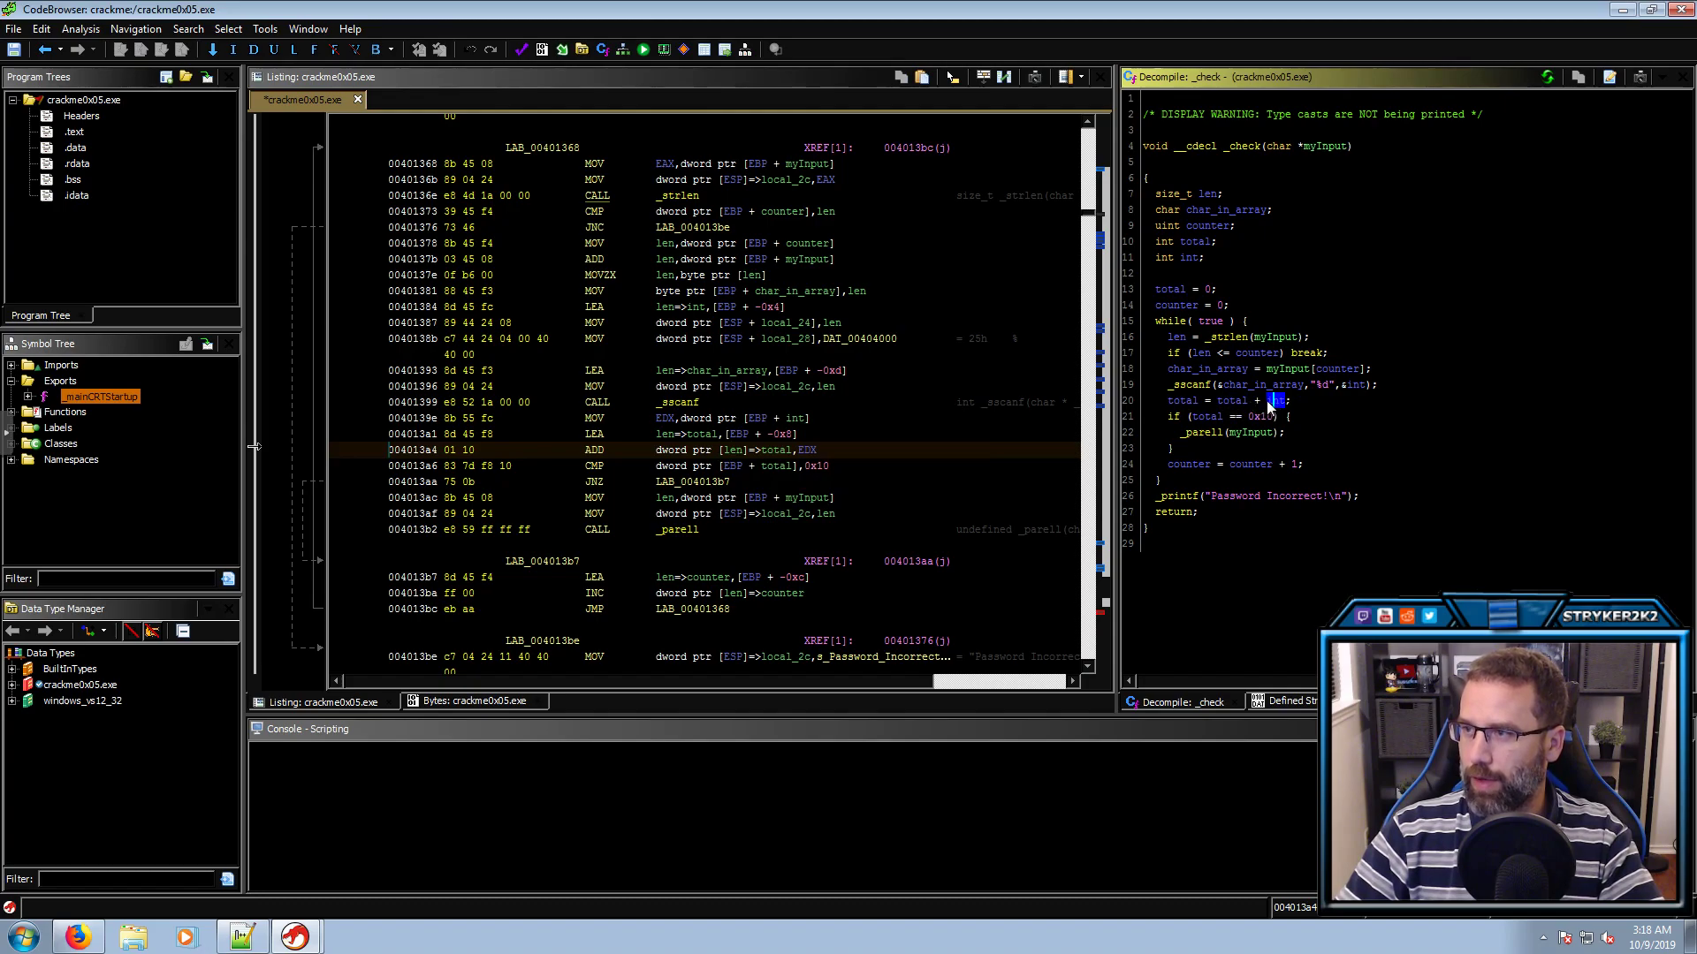
{"action": "left_click", "coordinate": [1230, 403]}
{"action": "left_click", "coordinate": [1187, 403]}
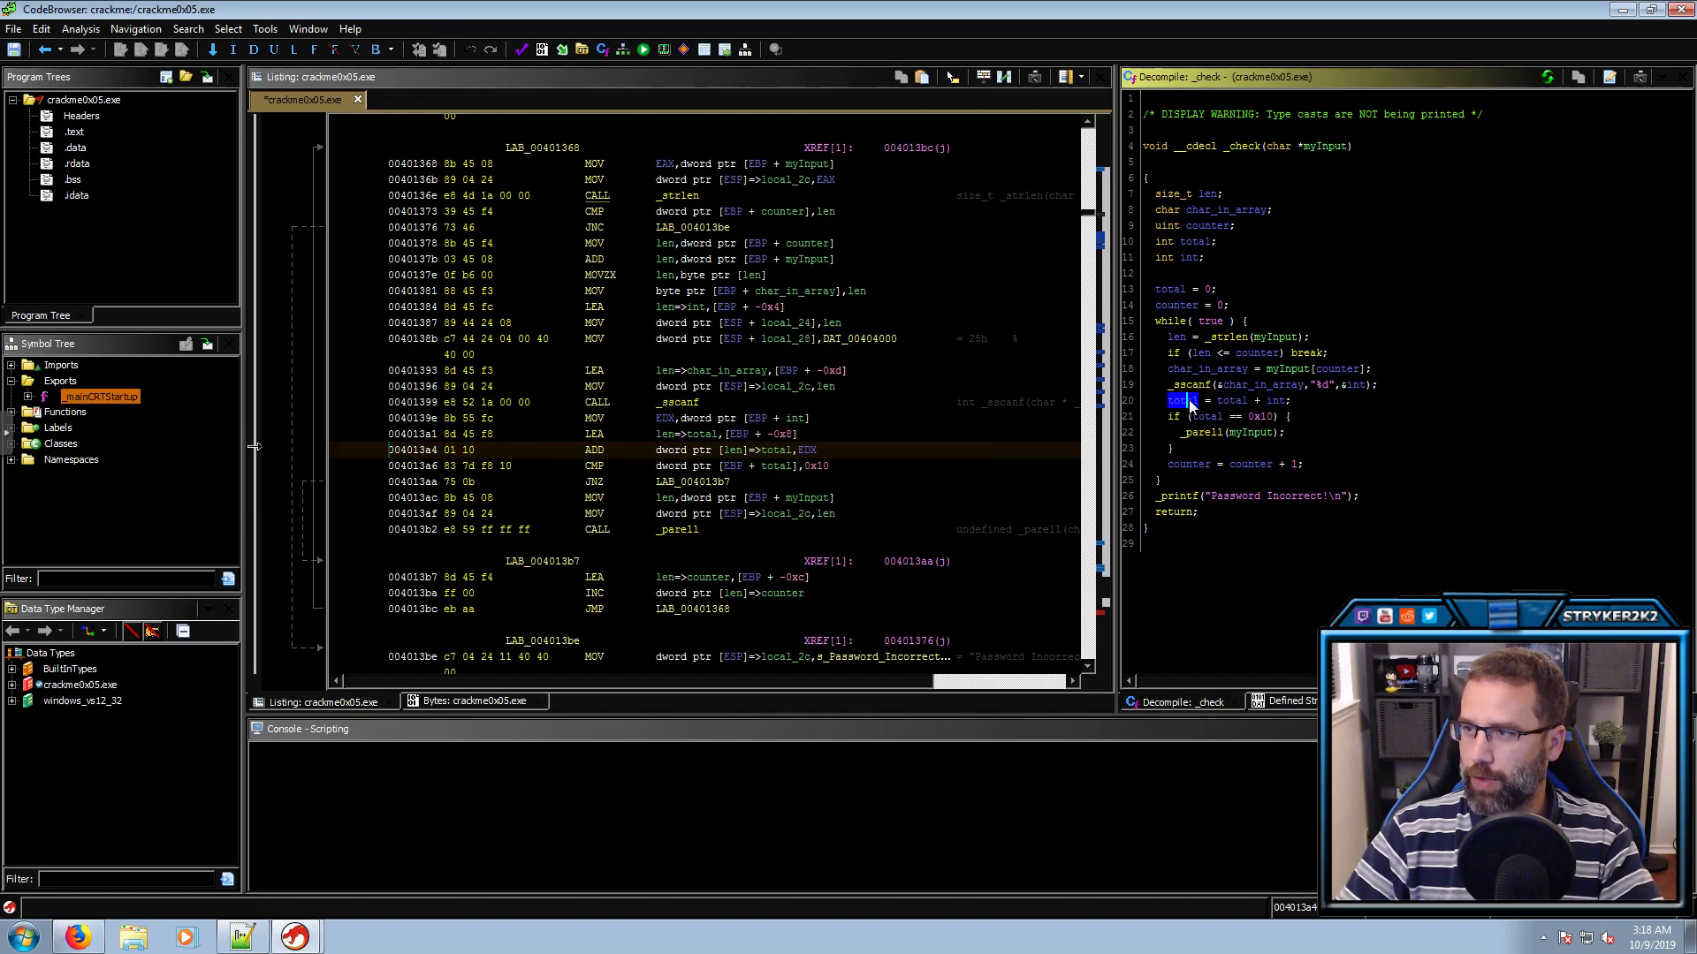
{"action": "left_click", "coordinate": [1213, 416]}
{"action": "left_click", "coordinate": [1258, 416]}
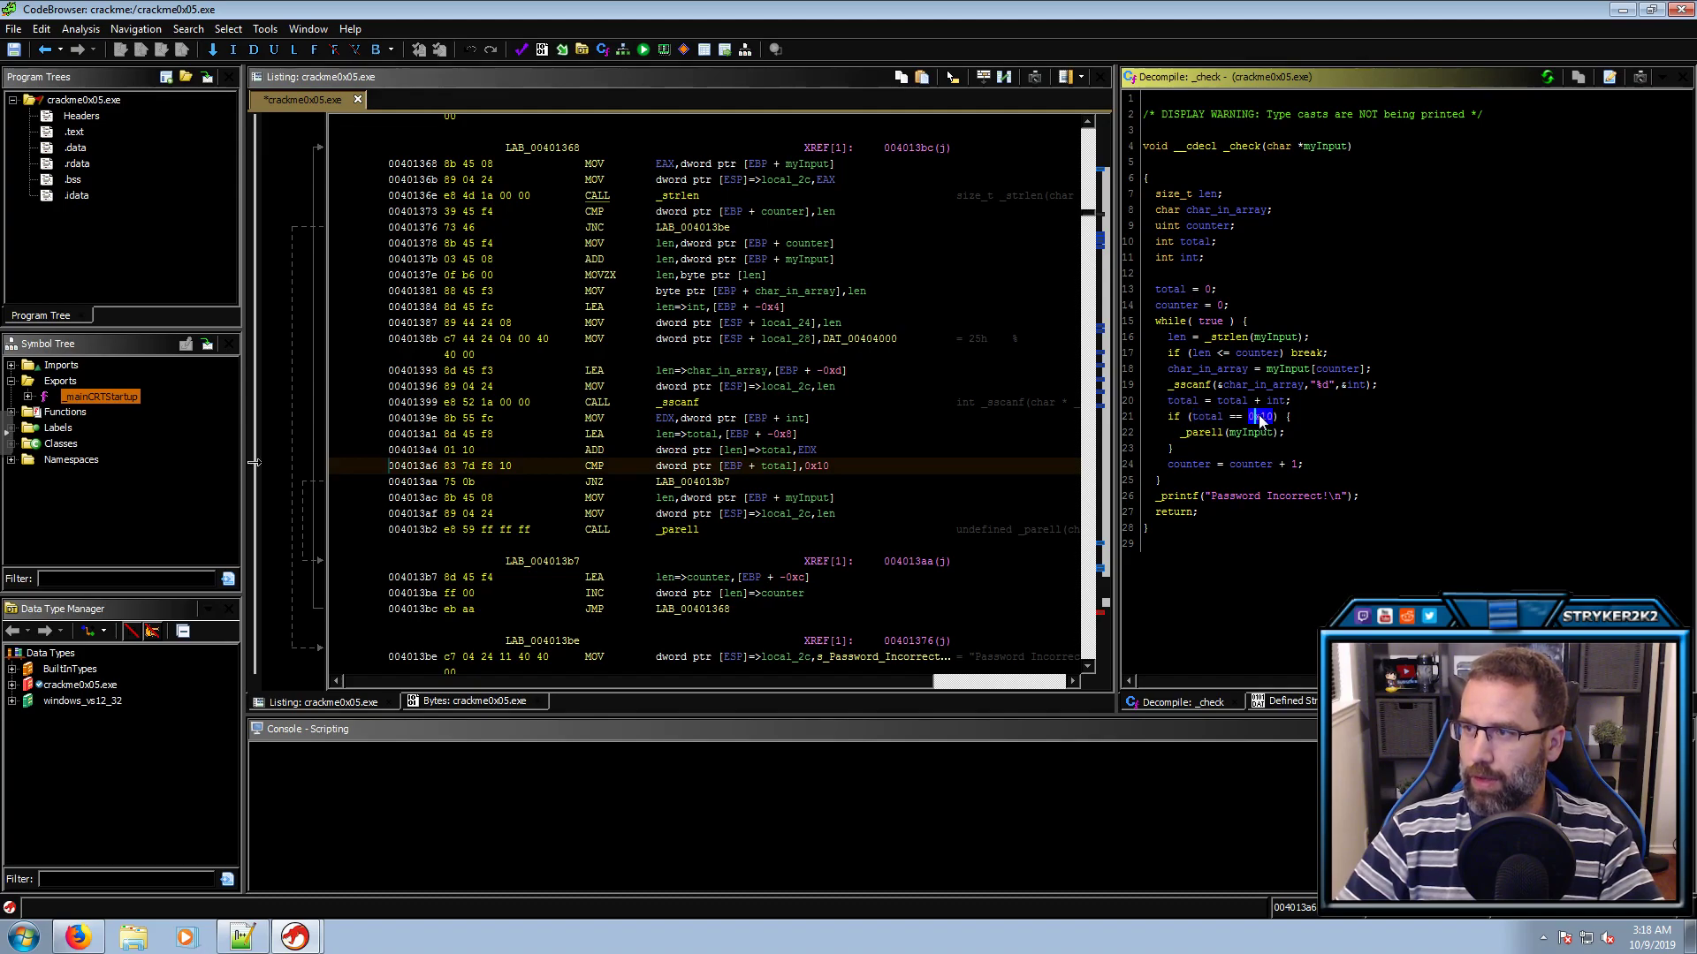
{"action": "mouse_move", "coordinate": [1259, 415]}
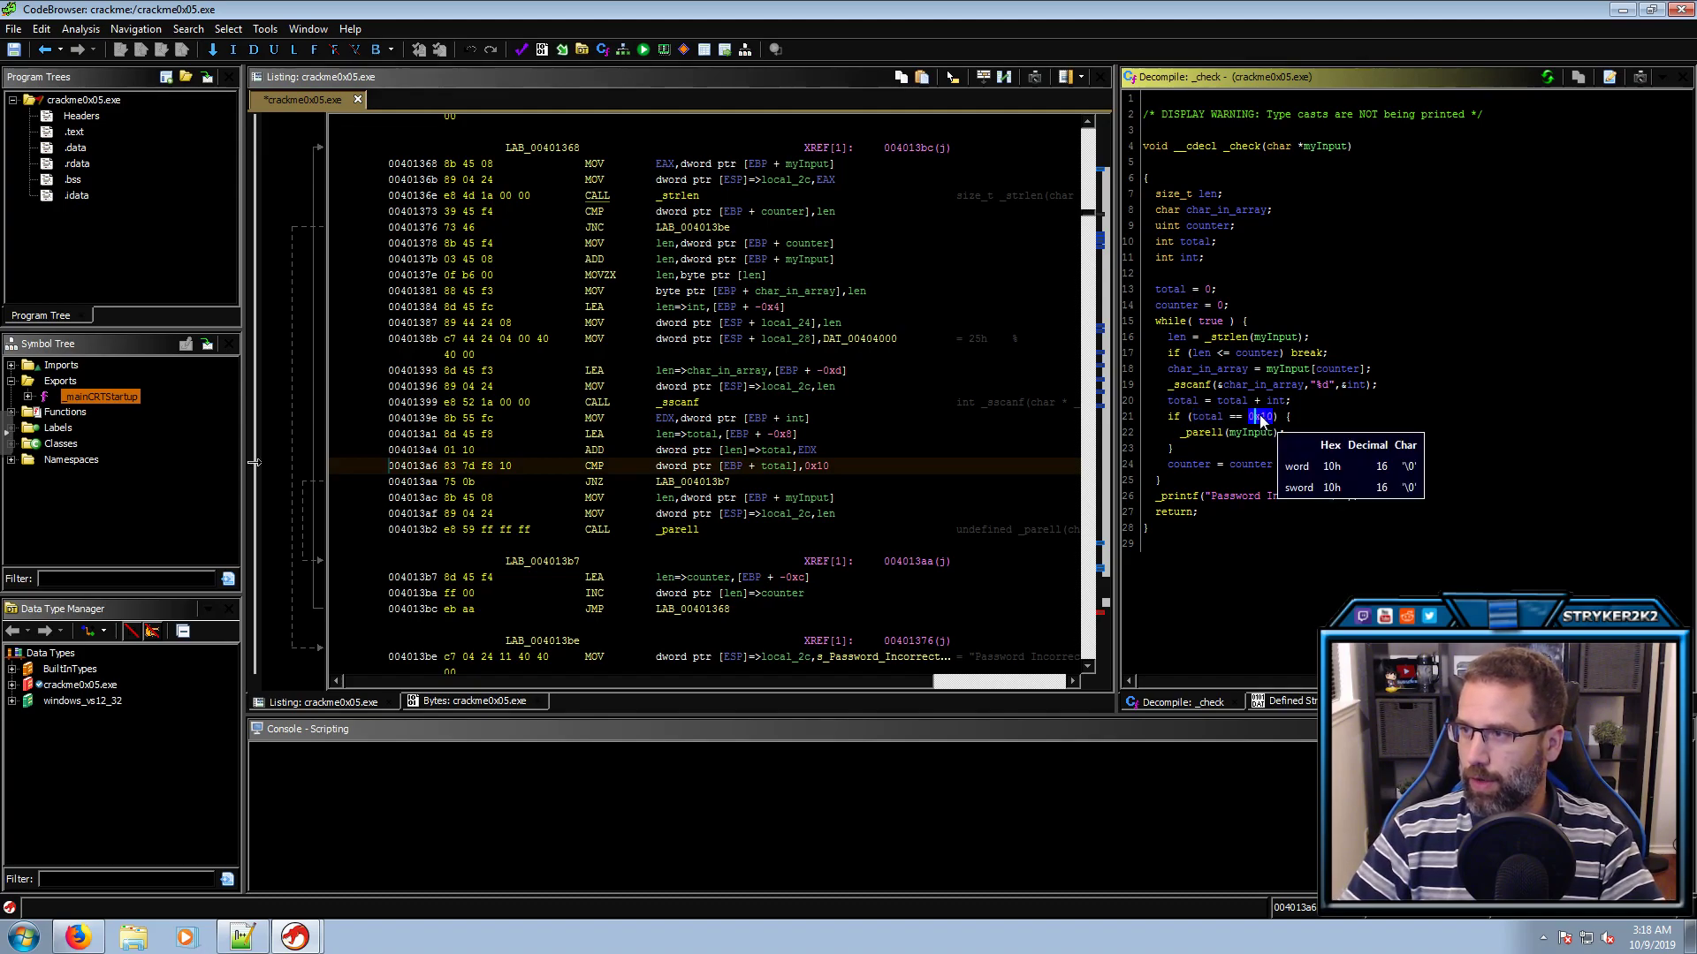
Convert the CMP operand 0x10 to unsigned decimal 16
{"action": "right_click", "coordinate": [825, 466]}
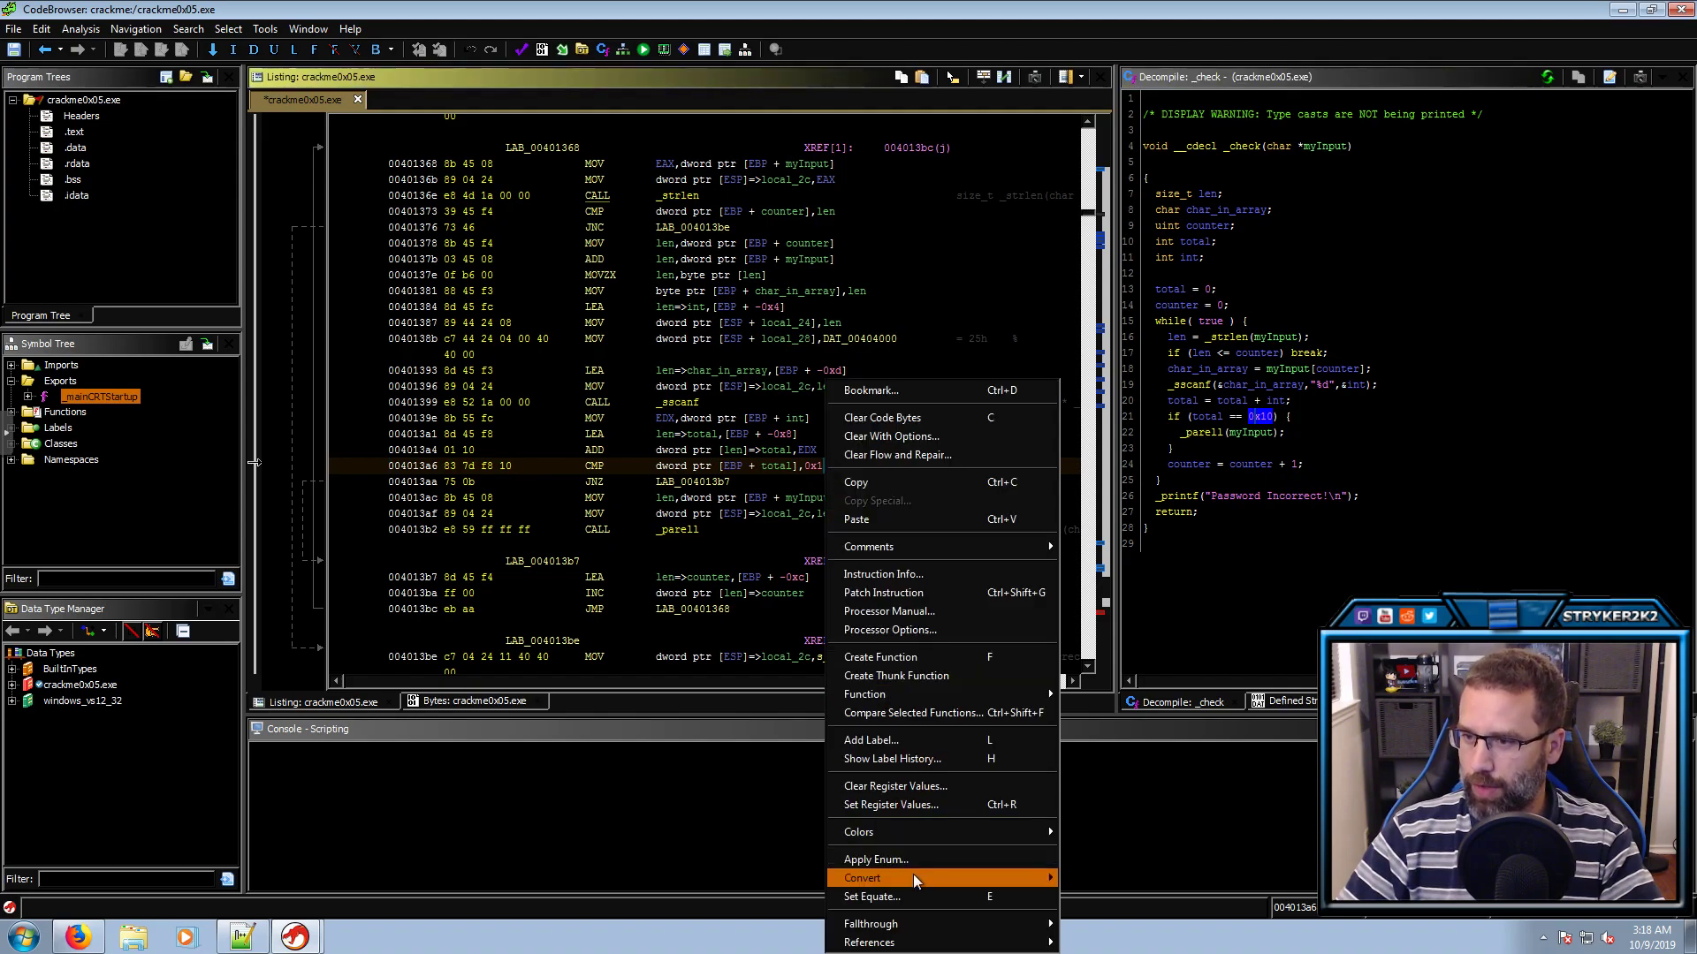
{"action": "mouse_move", "coordinate": [1037, 875]}
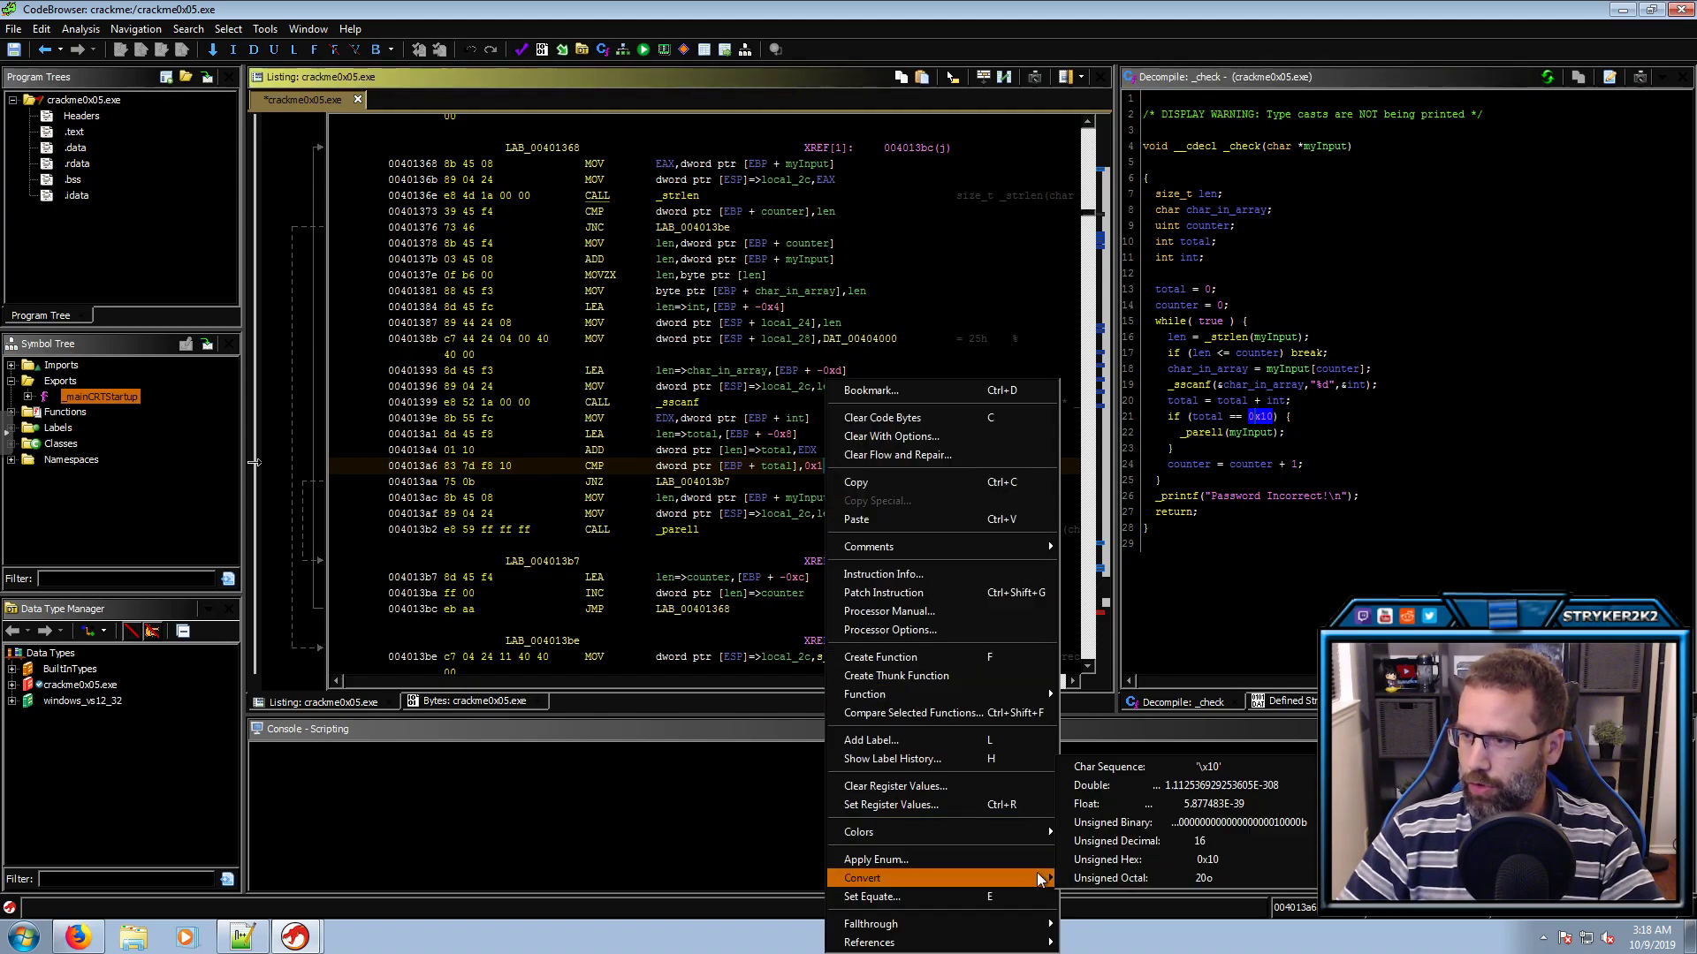
{"action": "left_click", "coordinate": [1147, 844]}
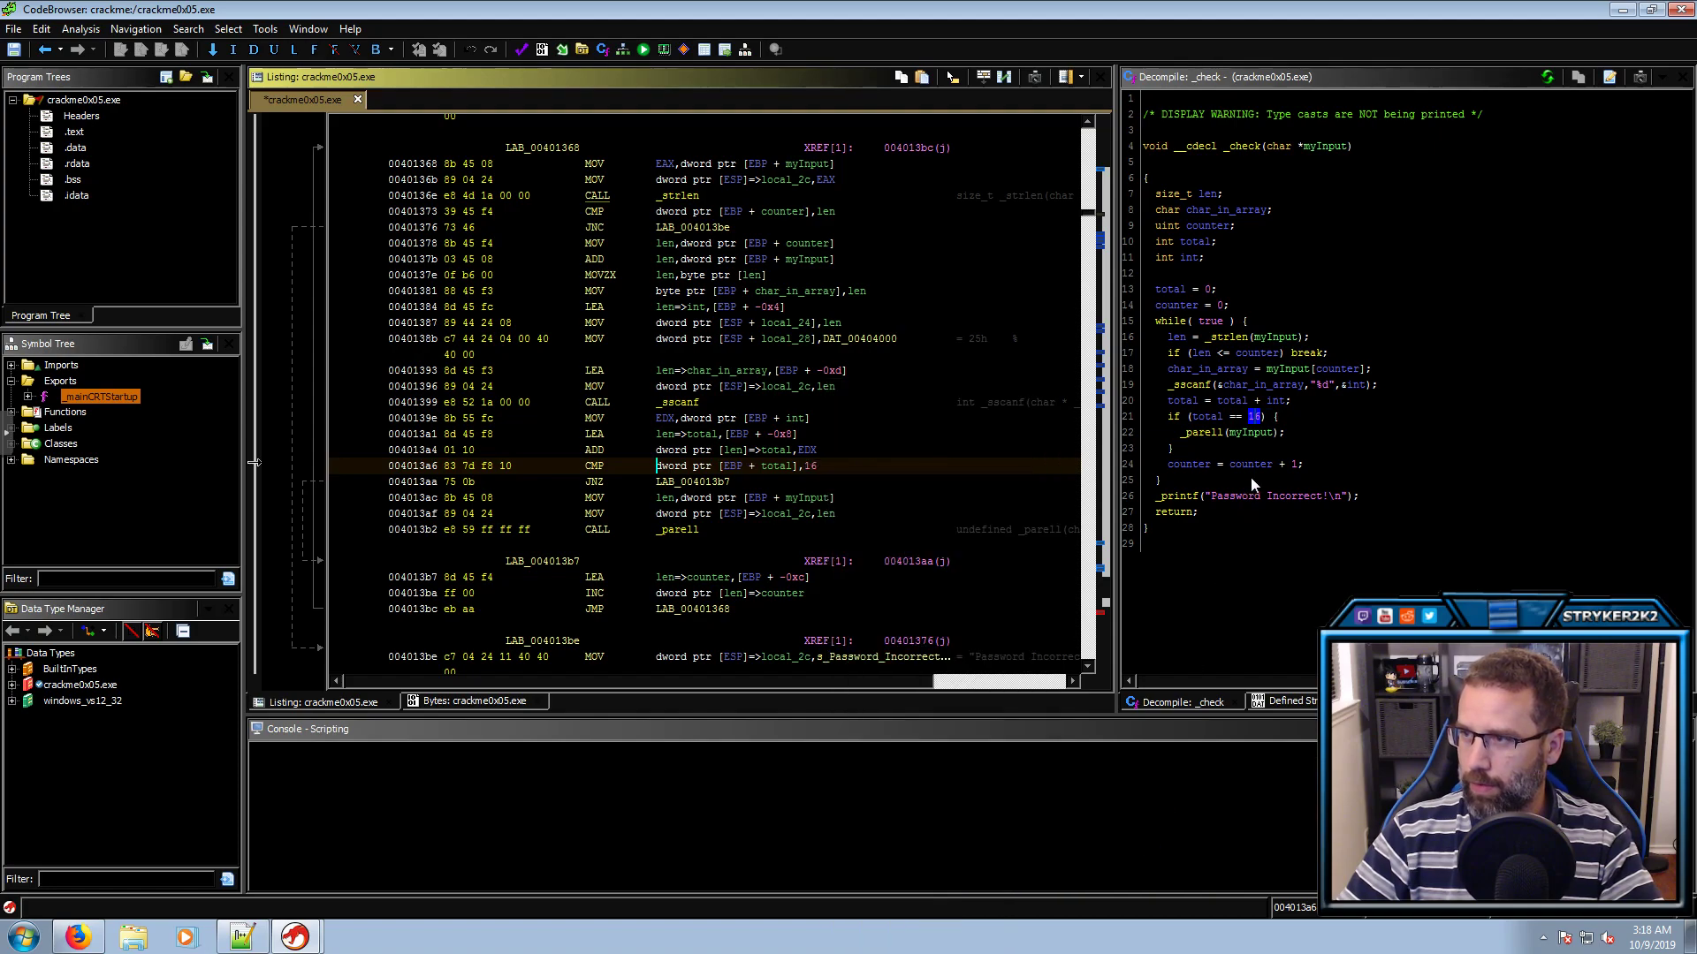
Check the _parell call and the total == 16 test, then close the Libraries window
{"action": "left_click", "coordinate": [1200, 433]}
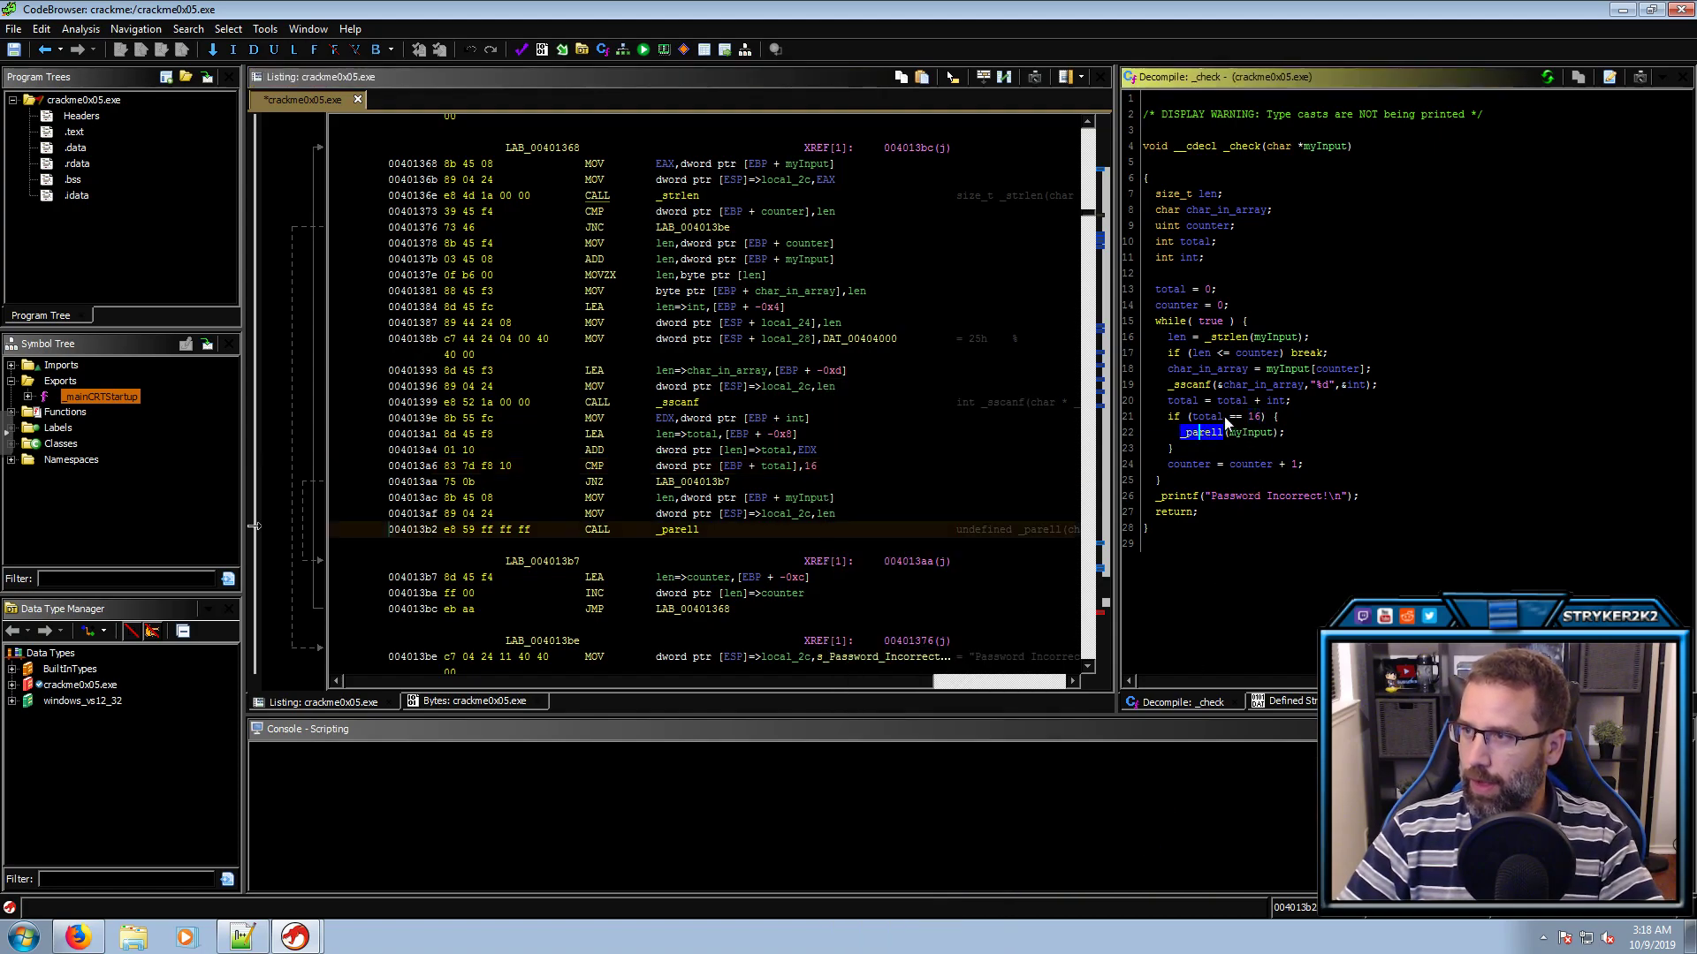
{"action": "left_click", "coordinate": [1248, 416]}
{"action": "left_click", "coordinate": [1207, 433]}
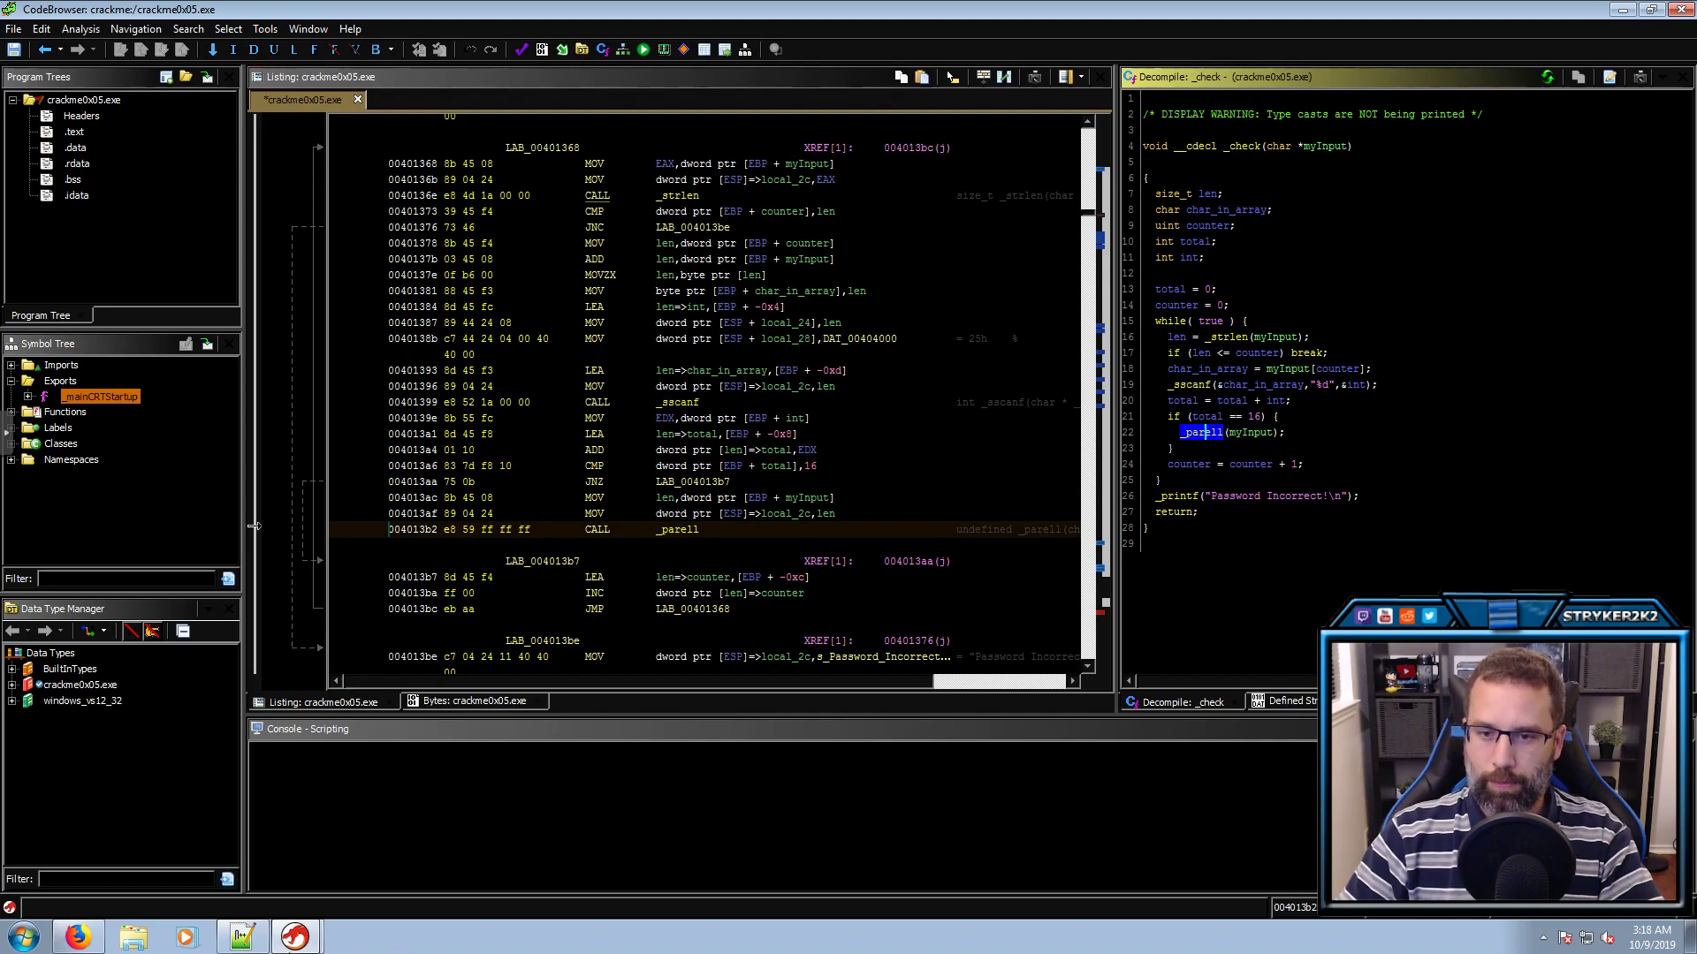
{"action": "left_click", "coordinate": [132, 939]}
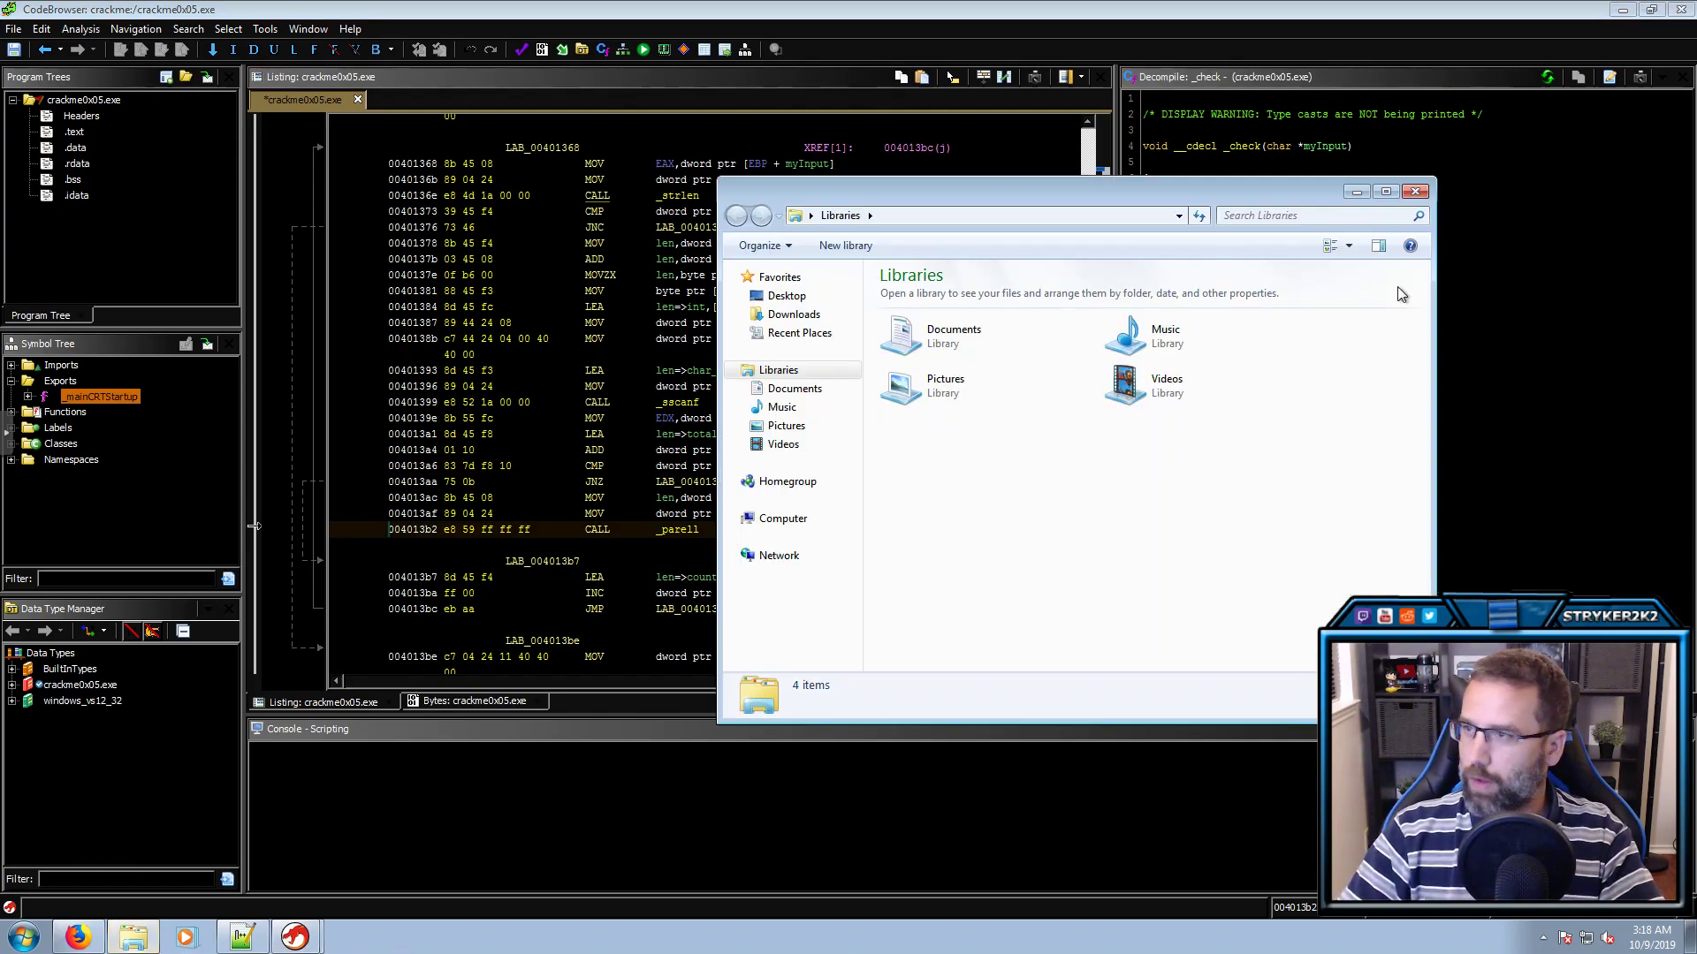
{"action": "left_click", "coordinate": [1416, 193]}
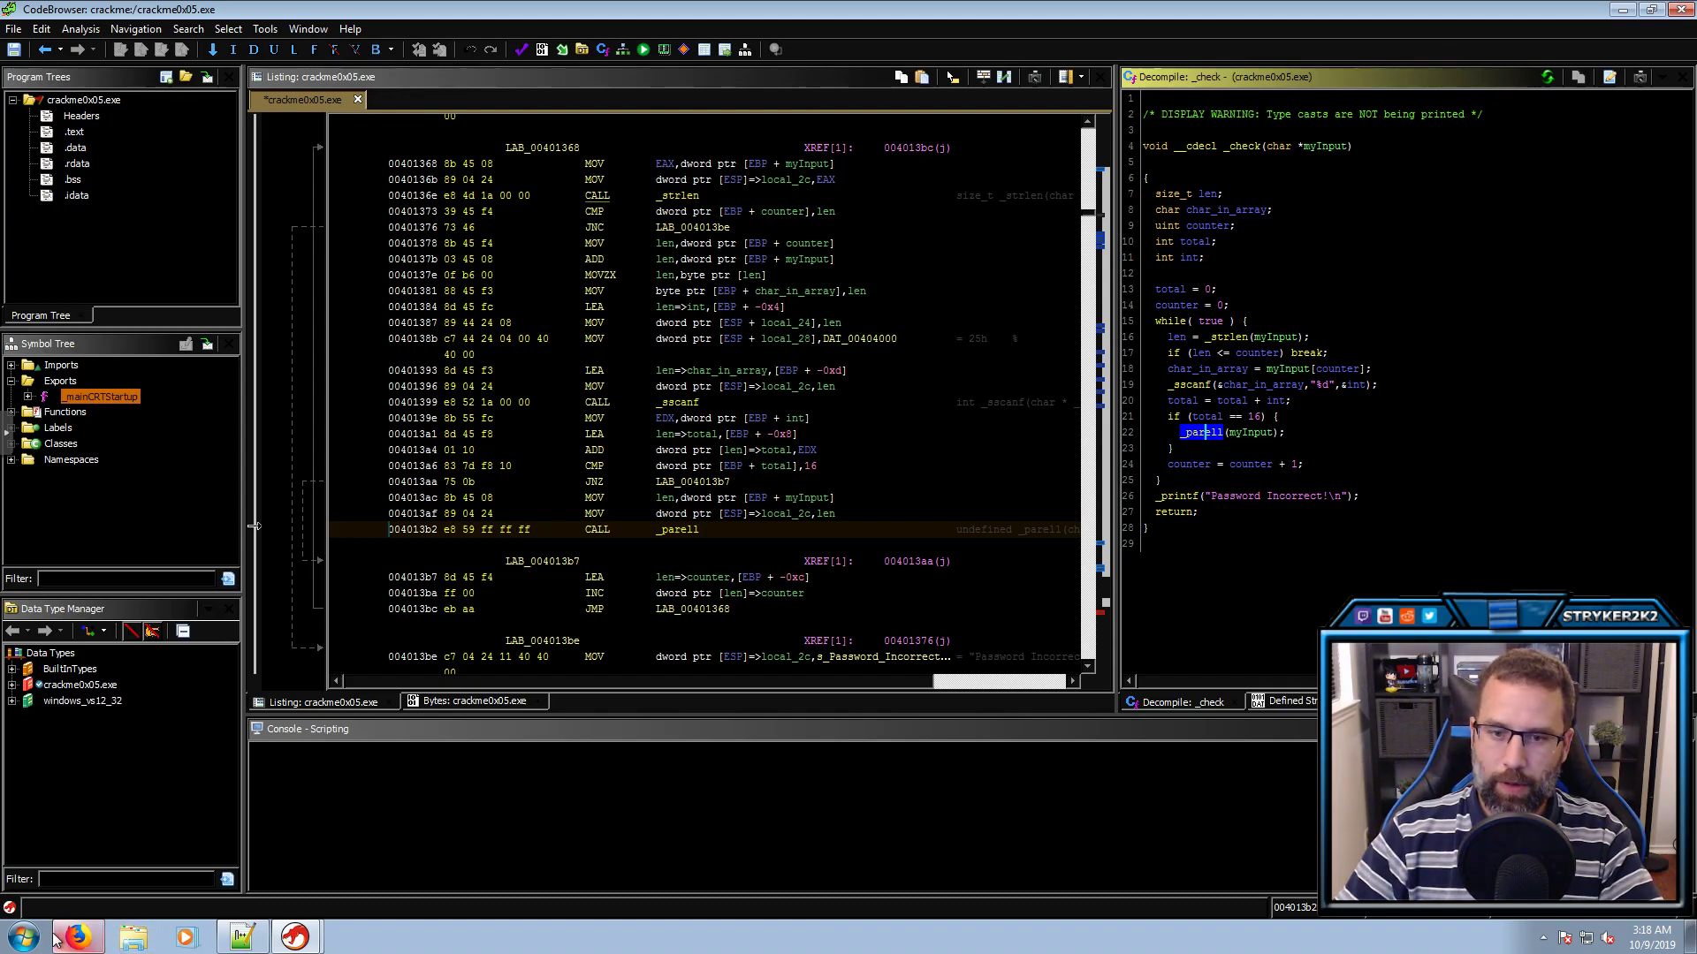
{"action": "left_click", "coordinate": [26, 937]}
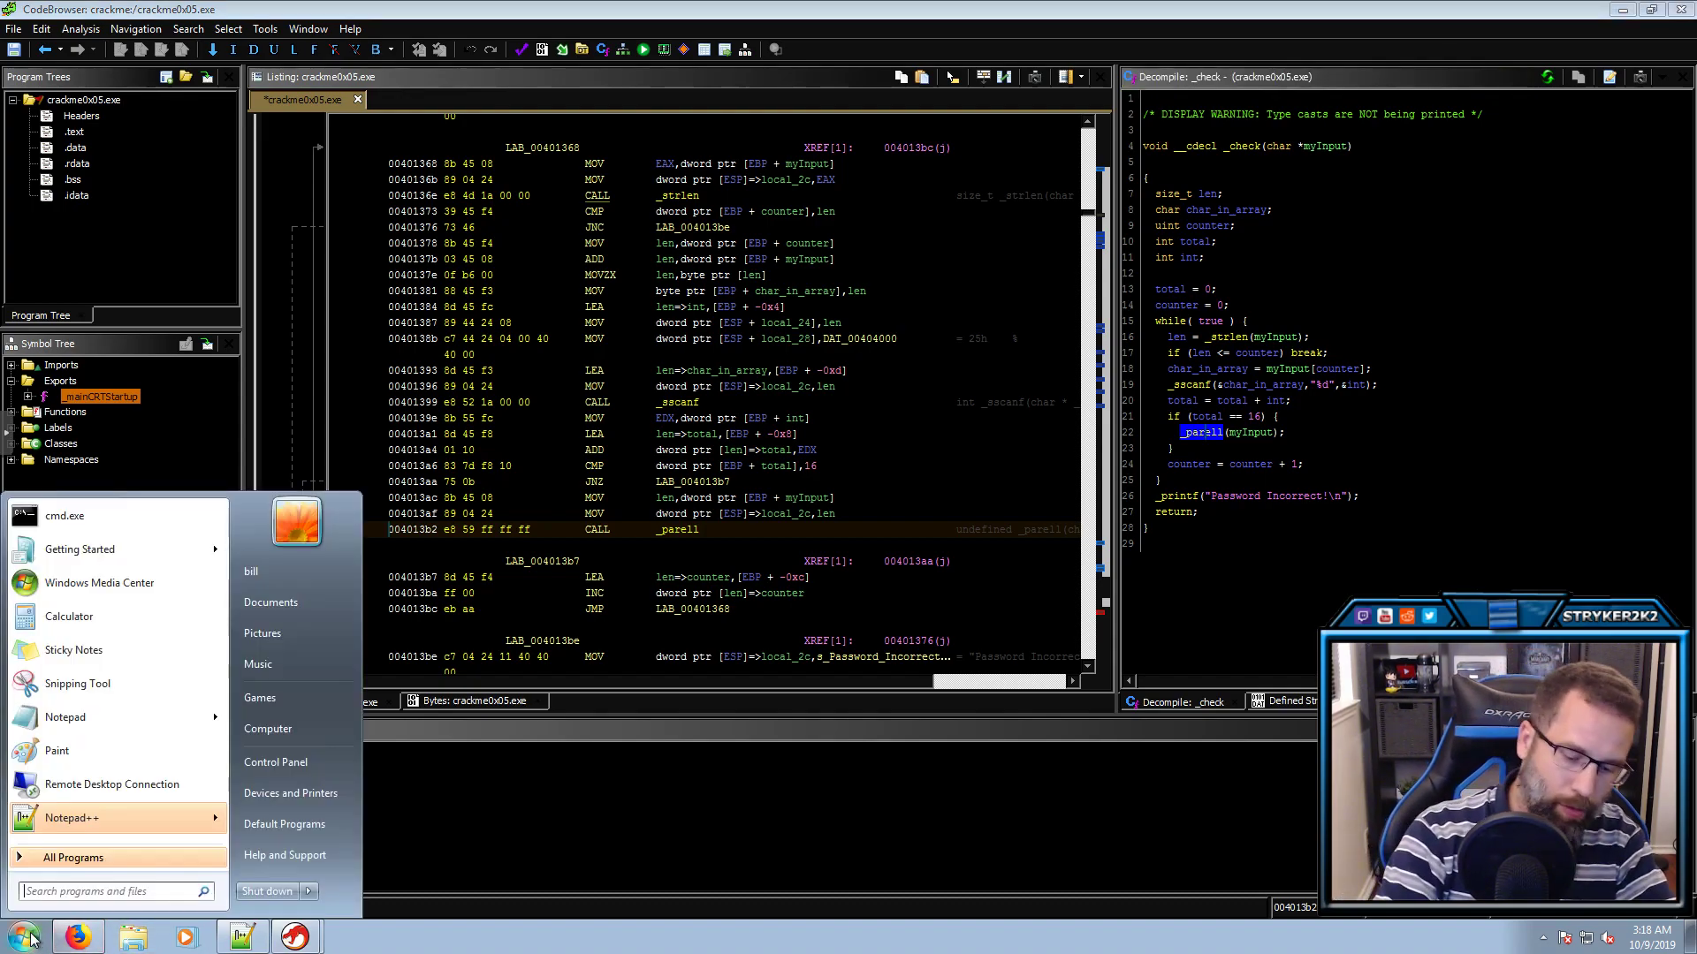
Open a Command Prompt and change into Desktop\crackme\tutorial
{"action": "type", "text": "cmd"}
{"action": "key", "text": "Return"}
{"action": "type", "text": "cd Desktop"}
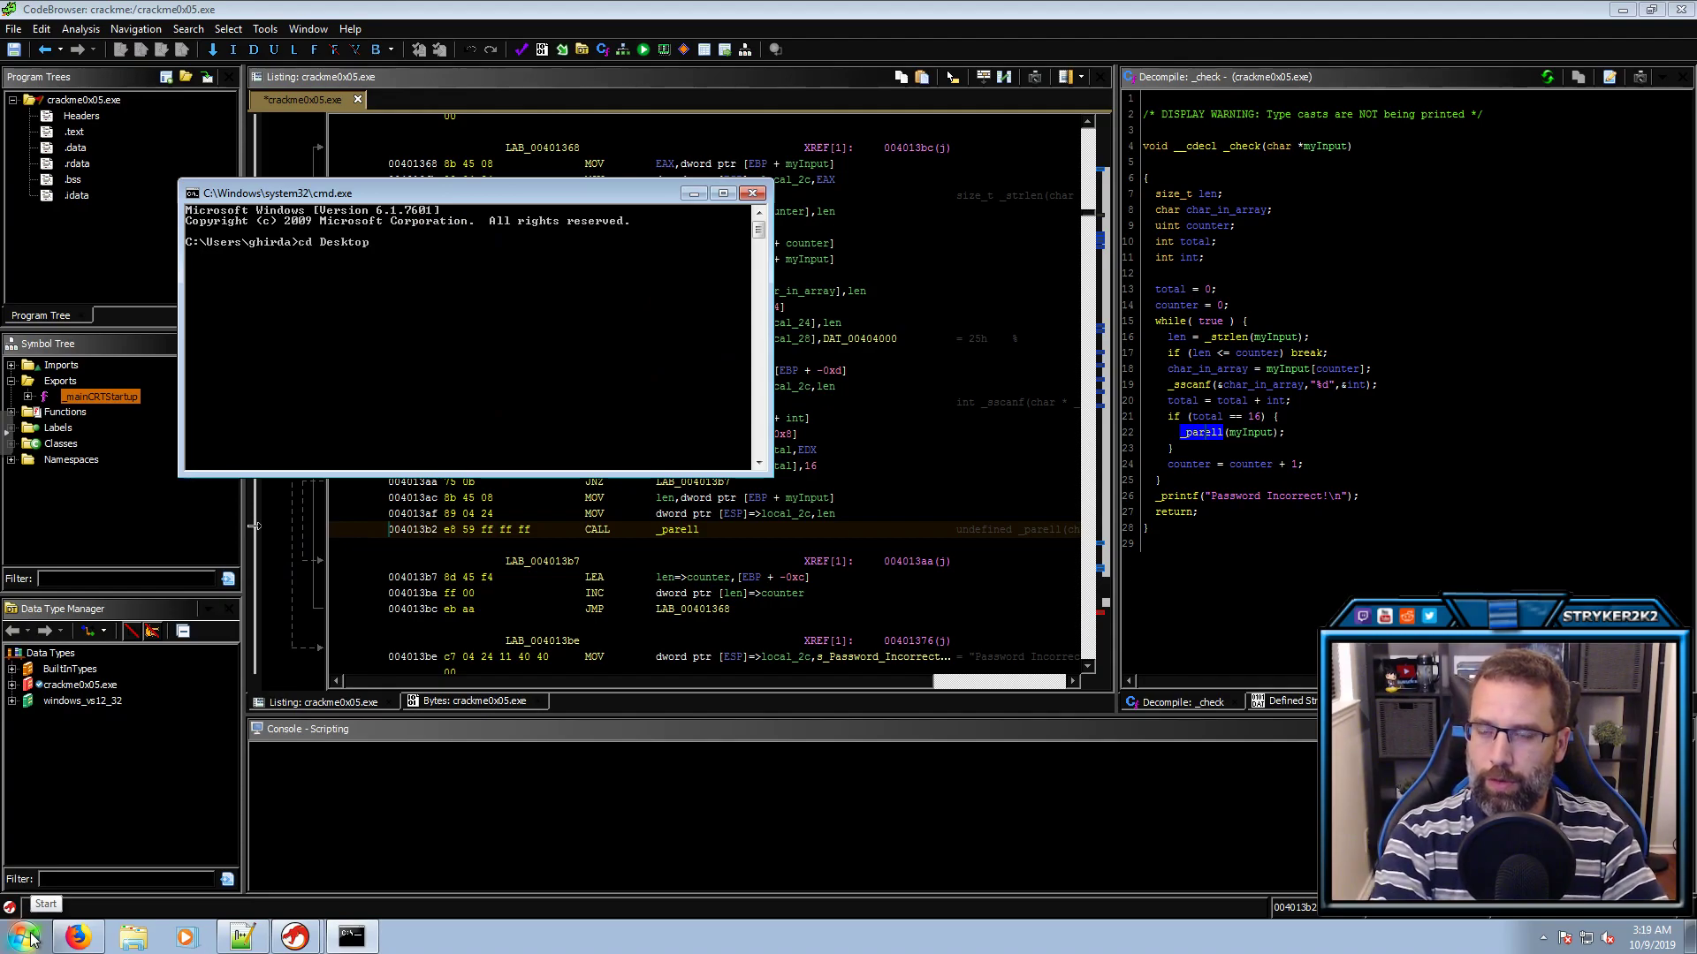
{"action": "type", "text": "\\crackme"}
{"action": "key", "text": "Return"}
{"action": "type", "text": "cd tutorial"}
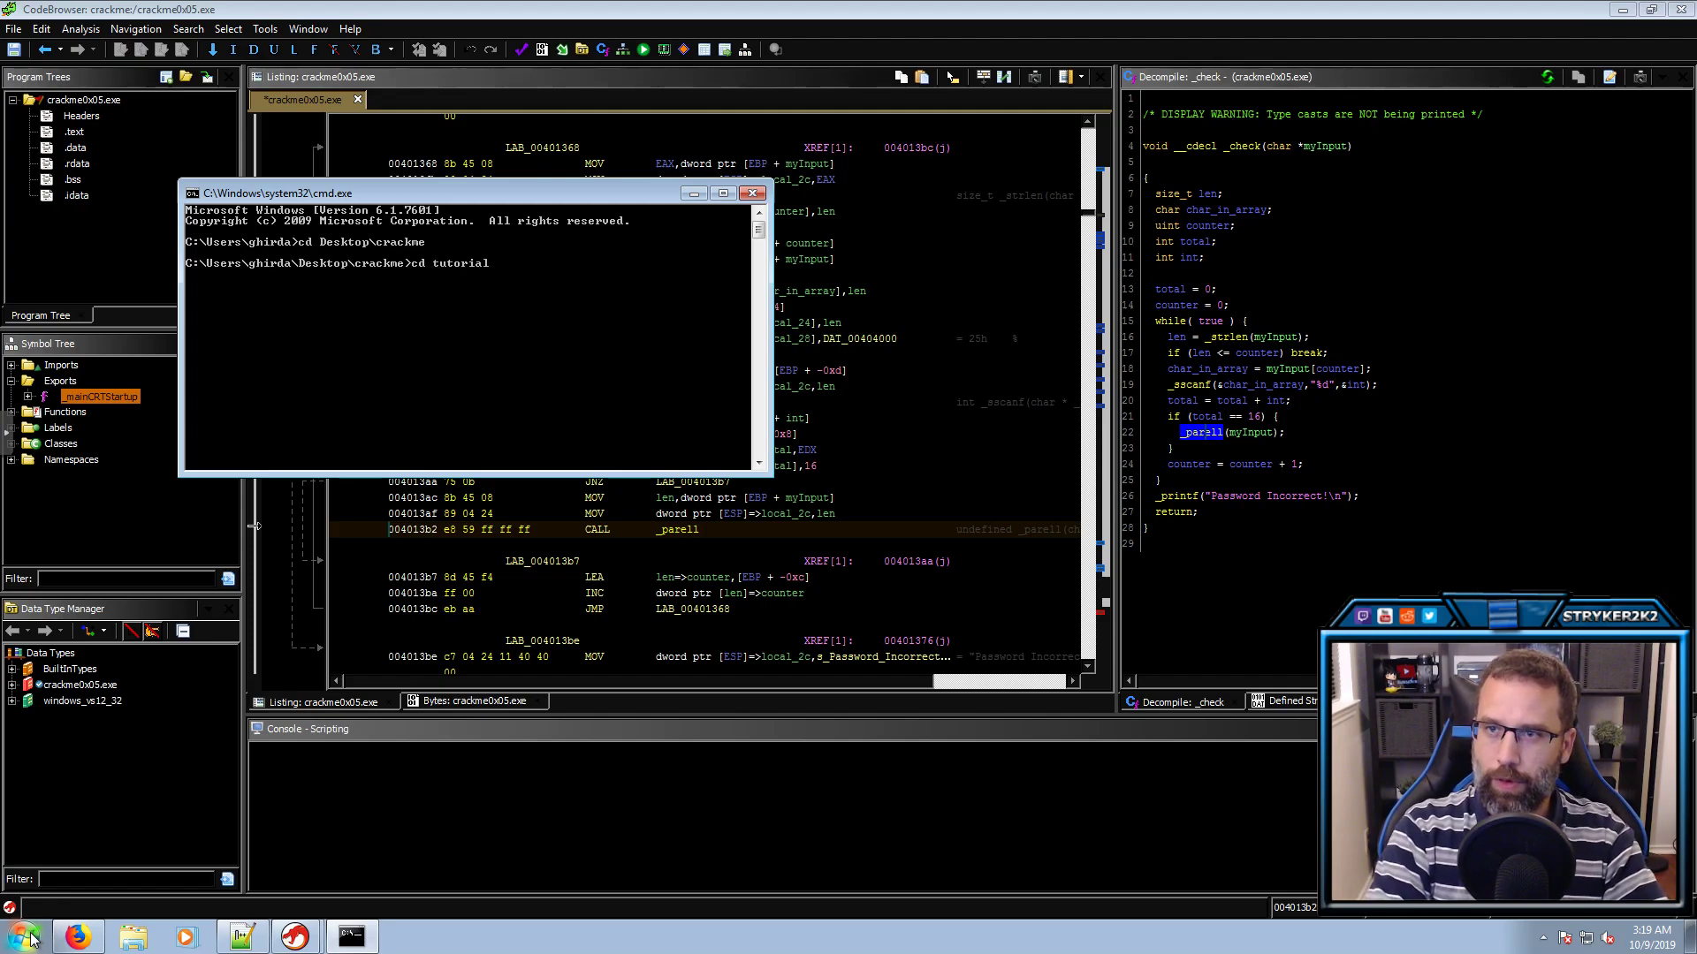
{"action": "key", "text": "Return"}
Run the crackme executable so it shows the Password prompt
{"action": "type", "text": "crackme0x00.exe"}
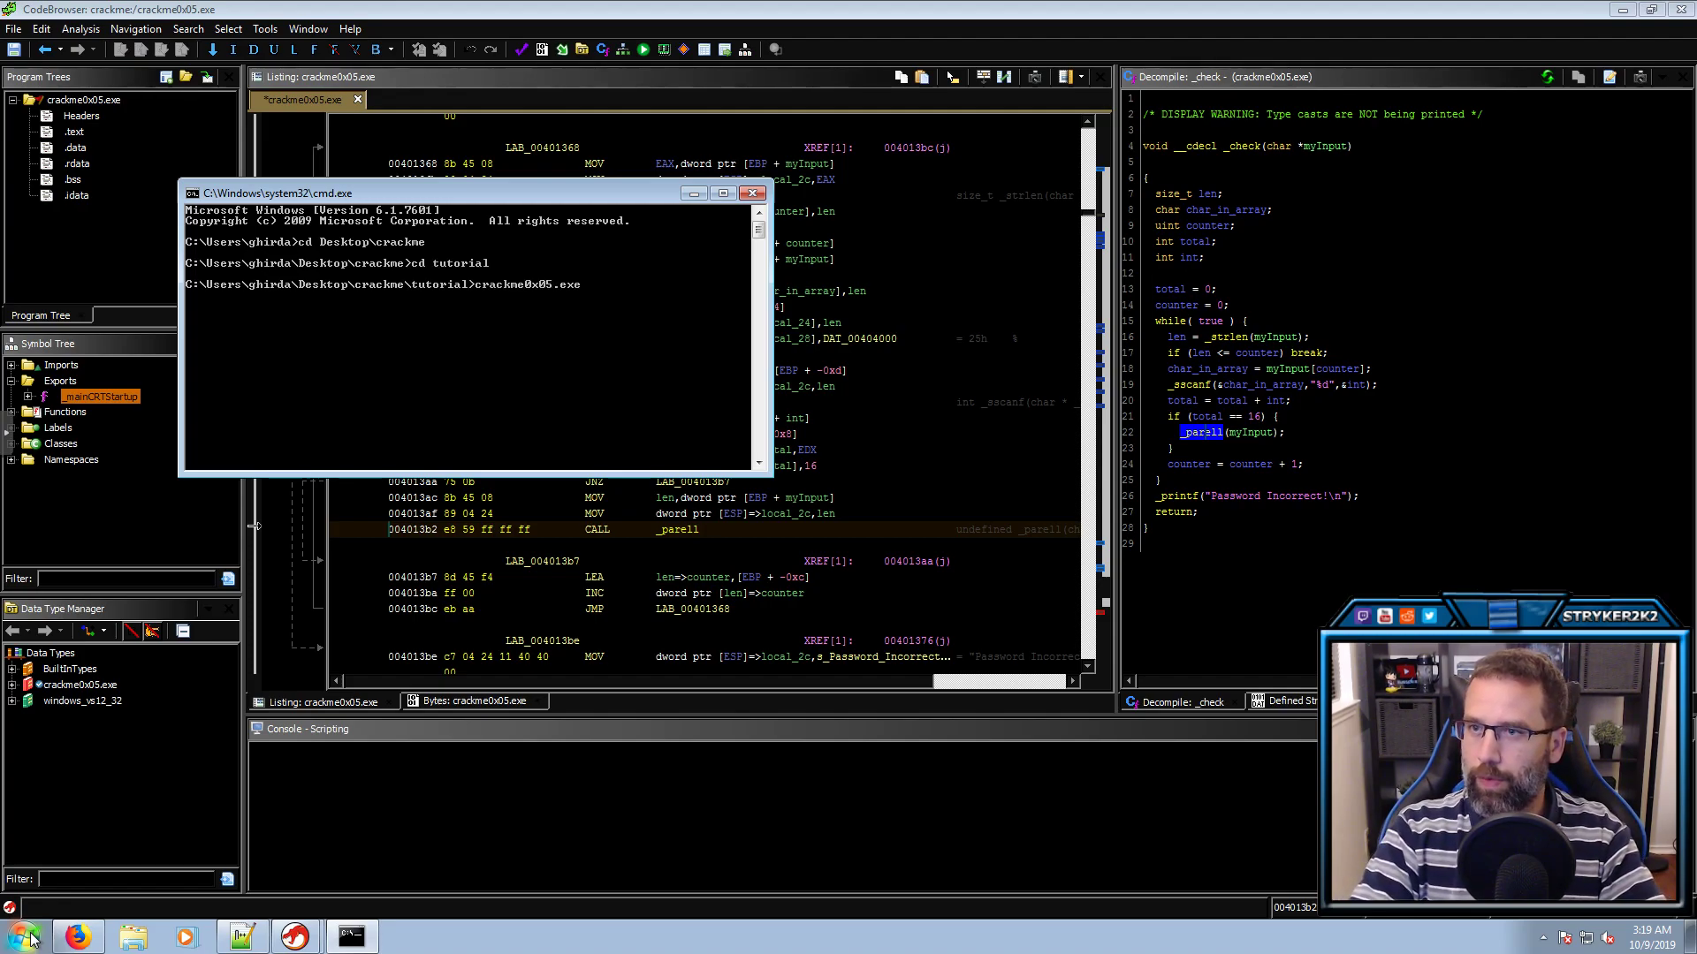
{"action": "key", "text": "Return"}
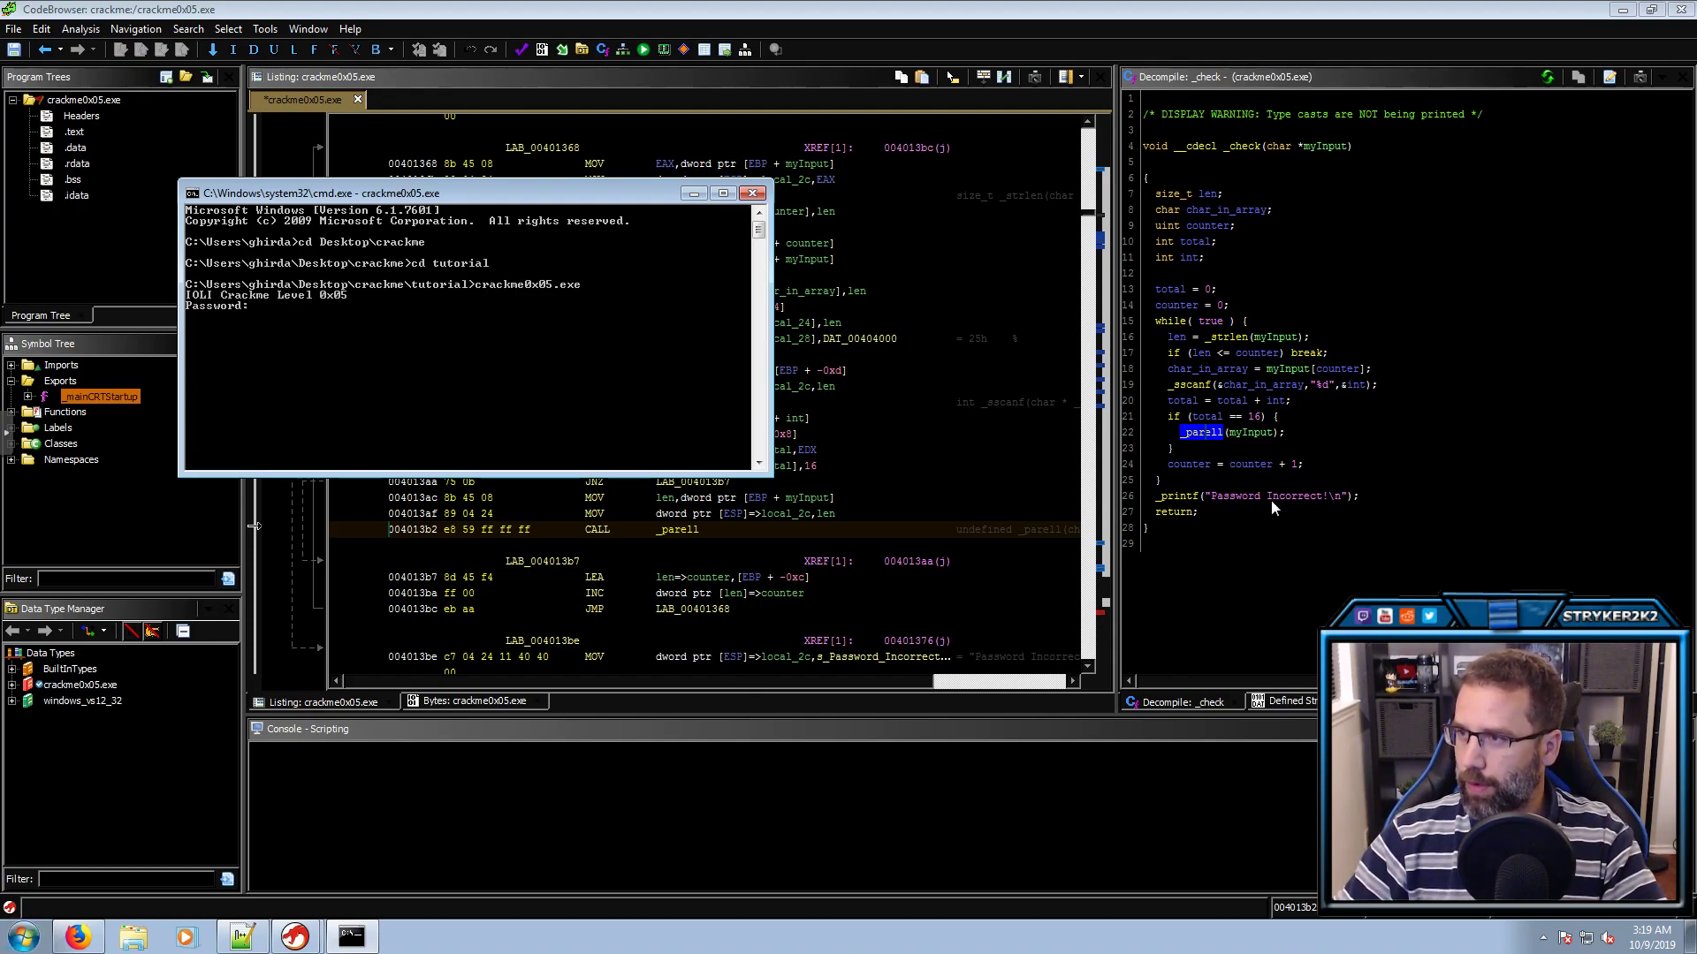
{"action": "mouse_move", "coordinate": [1253, 423]}
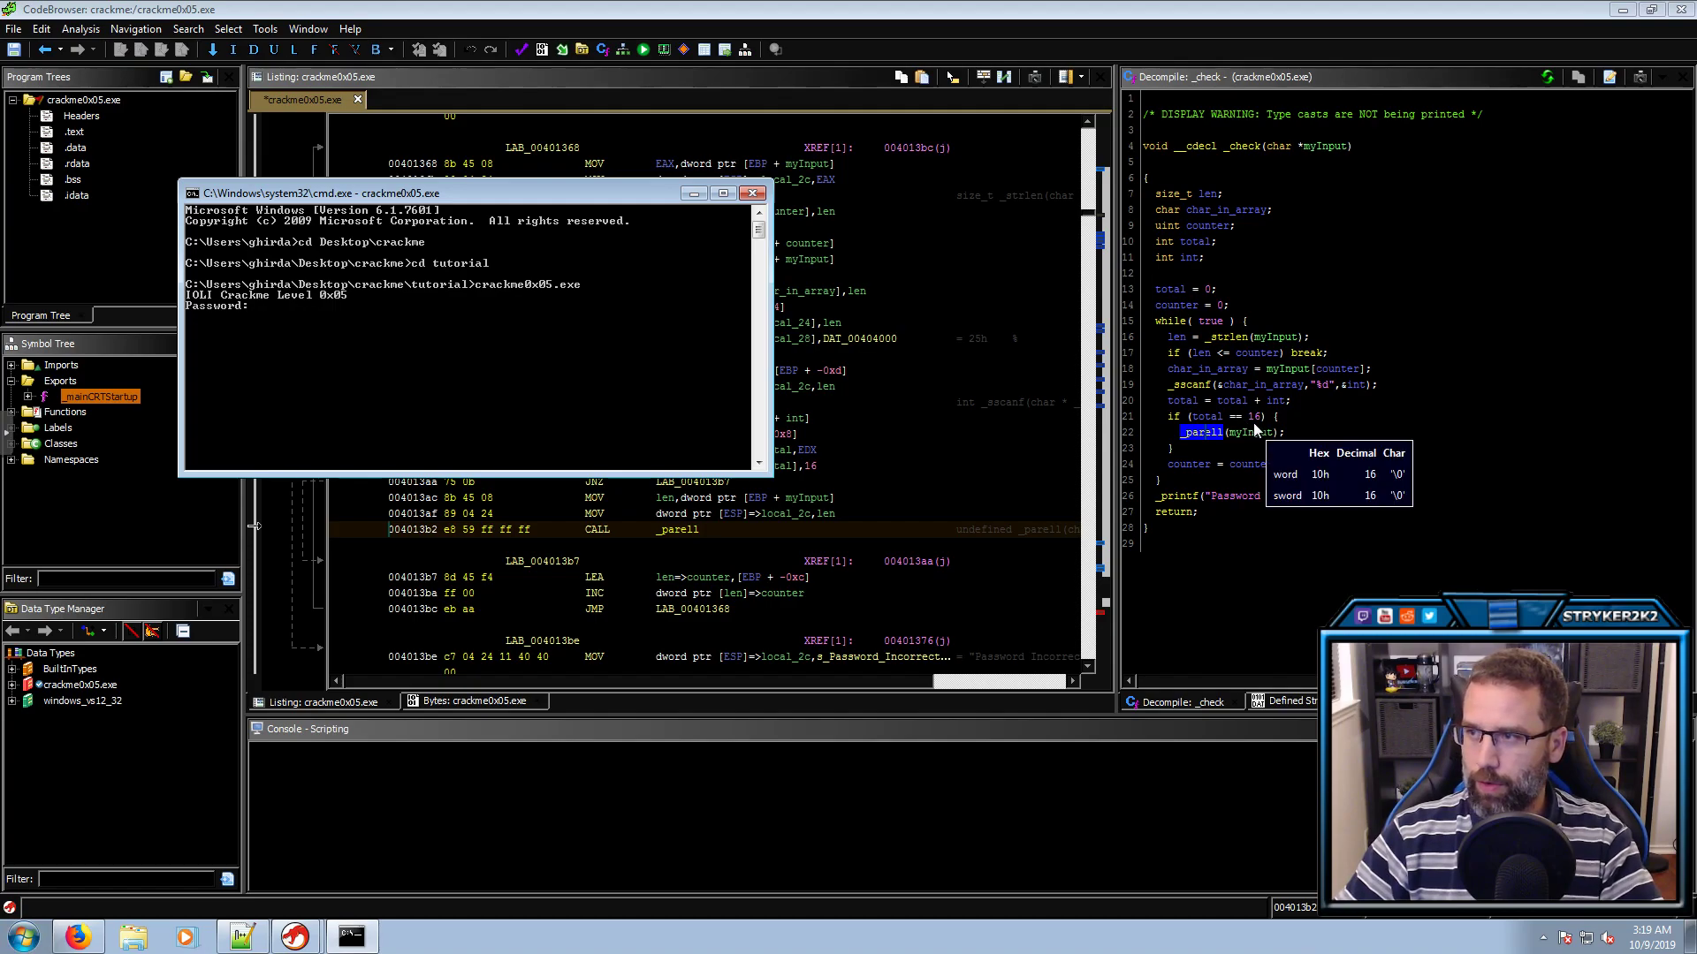
Return to Ghidra and trace char_in_array, int and total through to the total == 16 check
{"action": "left_click", "coordinate": [1348, 385]}
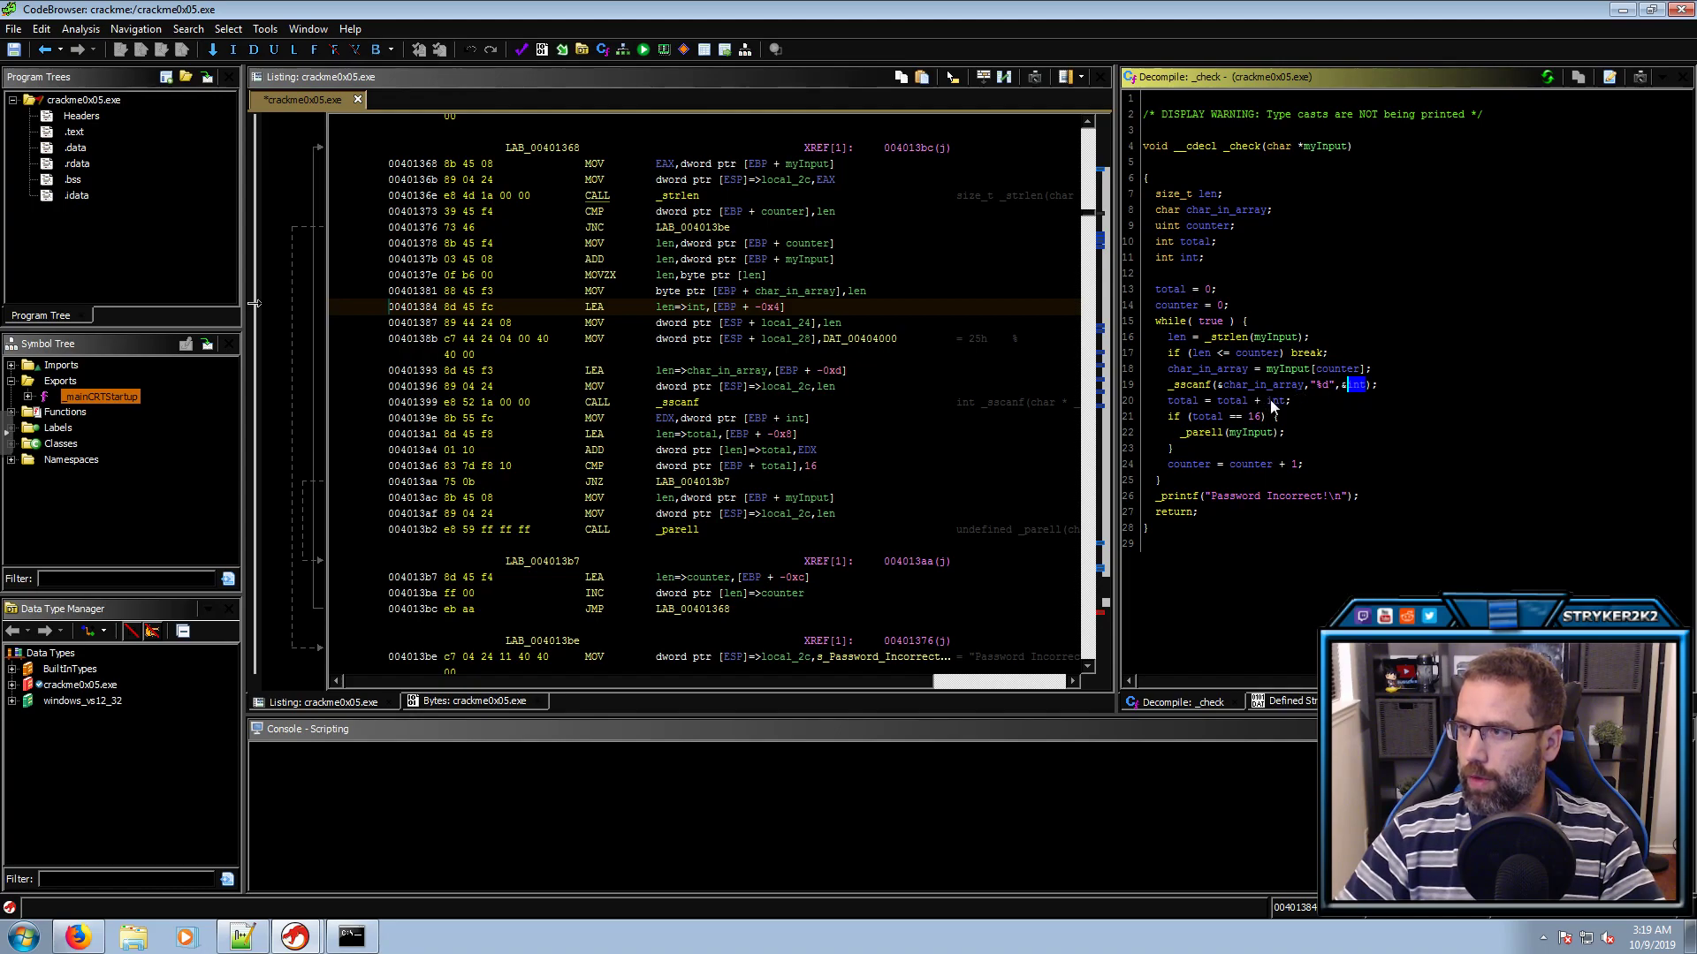
{"action": "left_click", "coordinate": [1235, 367]}
{"action": "left_click", "coordinate": [1239, 384]}
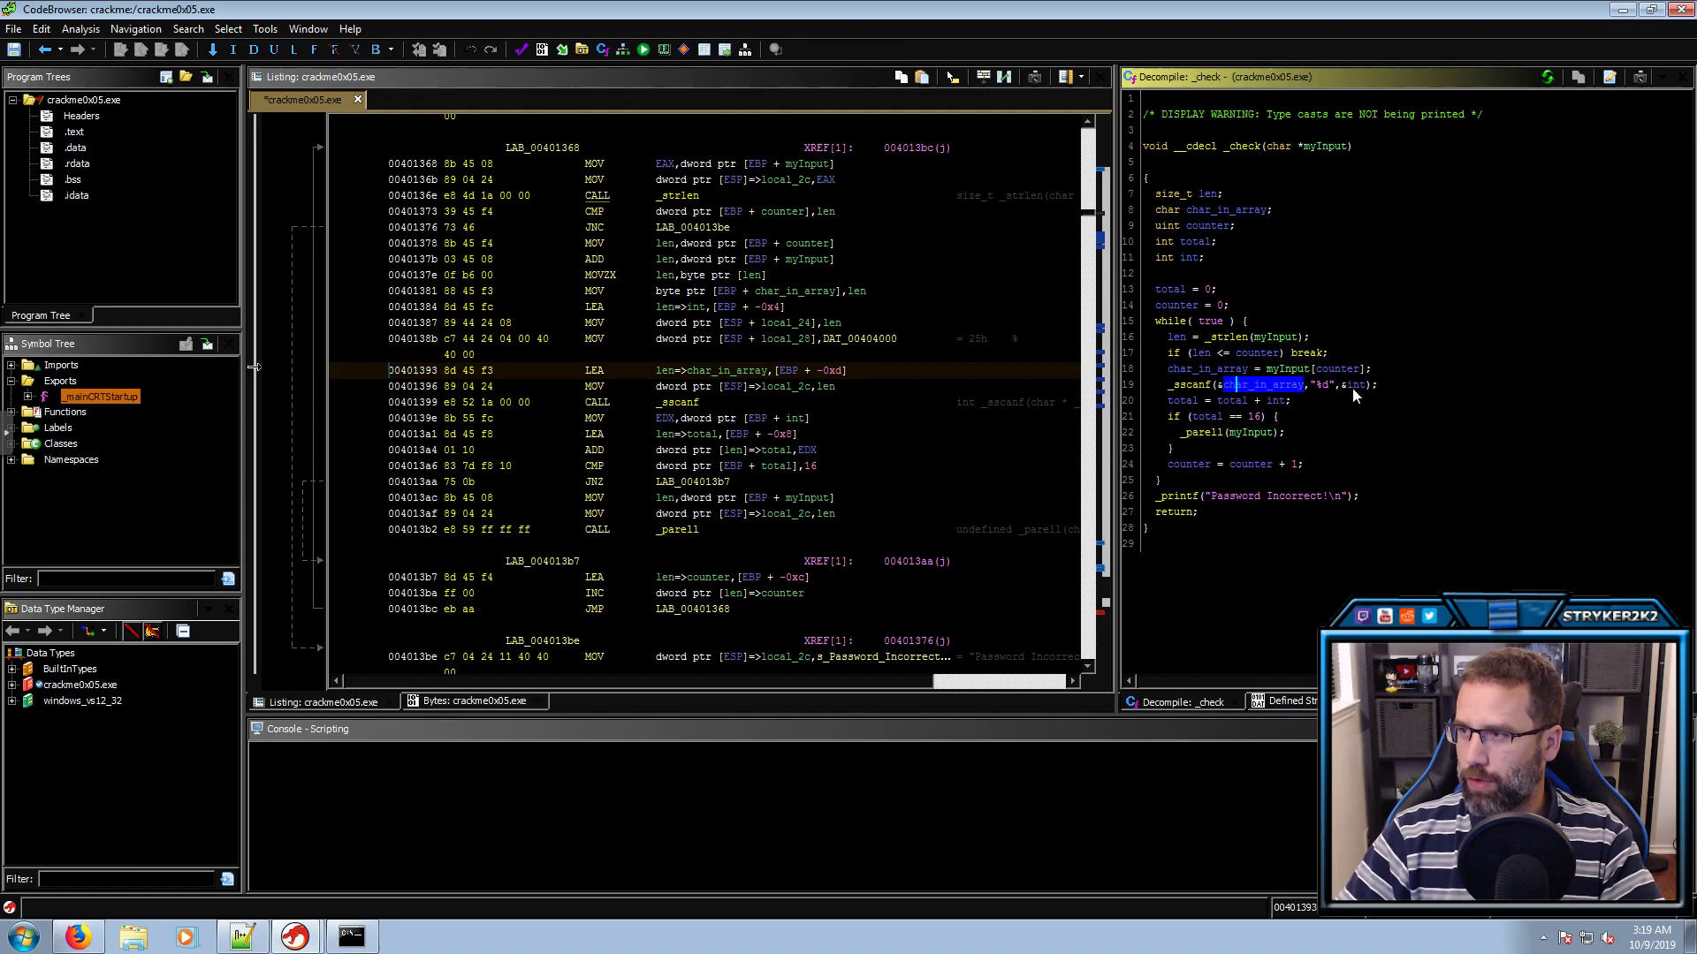
{"action": "left_click", "coordinate": [1353, 385]}
{"action": "left_click", "coordinate": [1269, 402]}
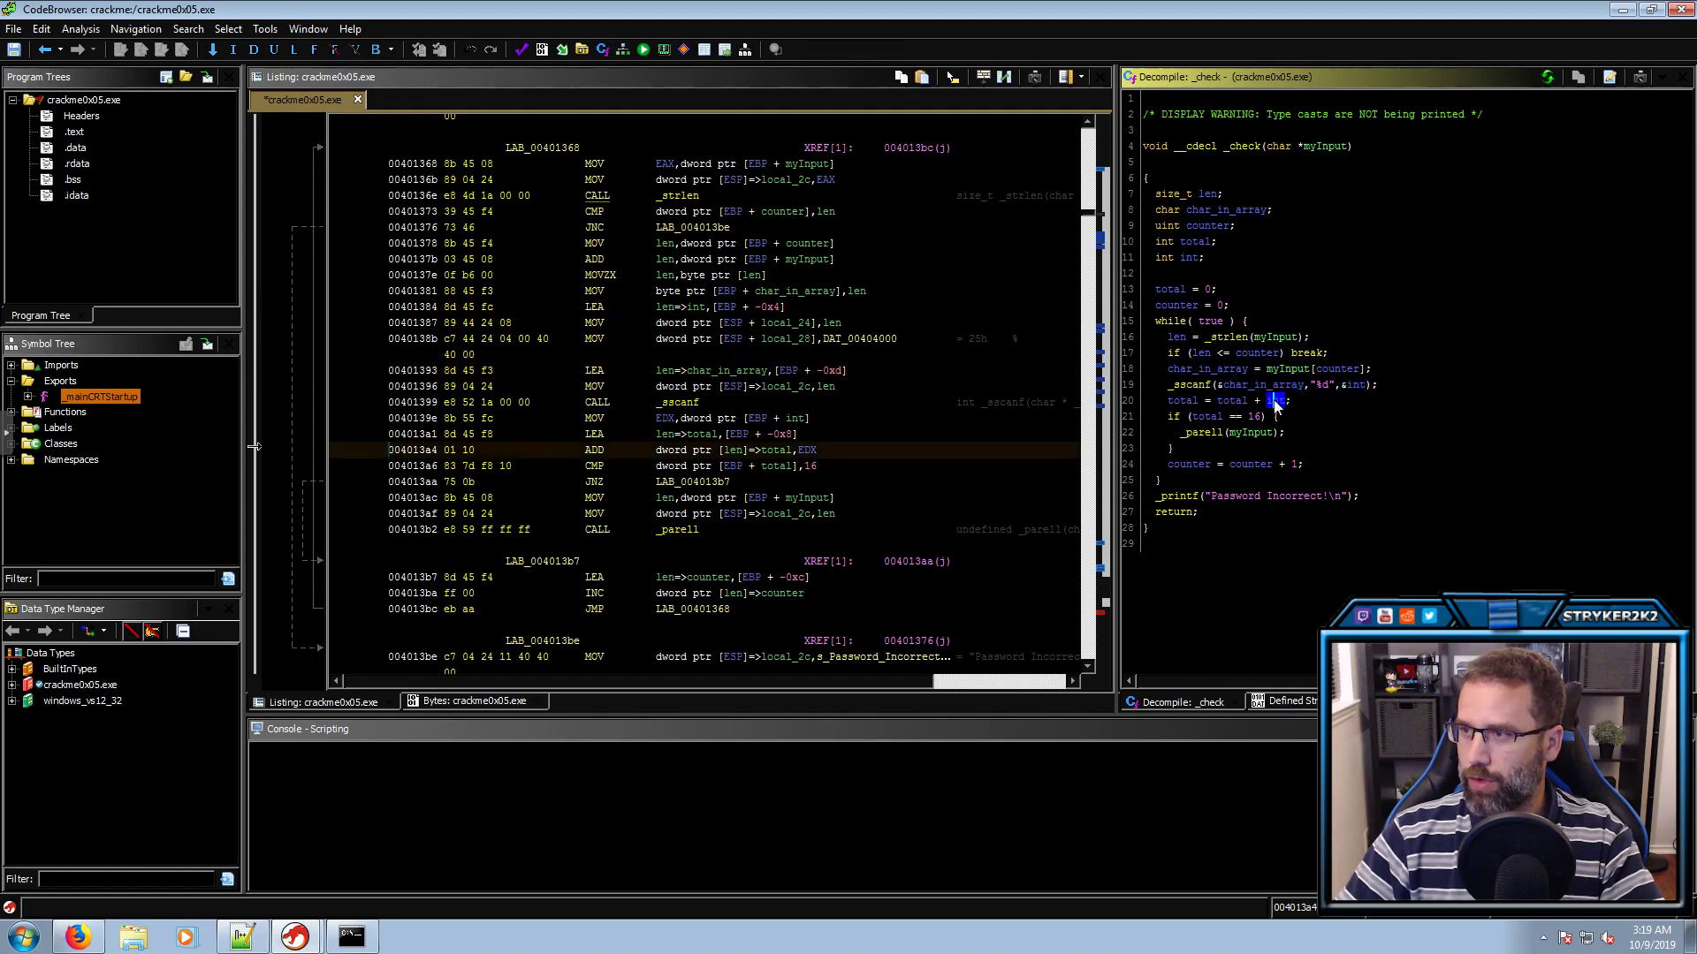
{"action": "left_click", "coordinate": [1232, 402]}
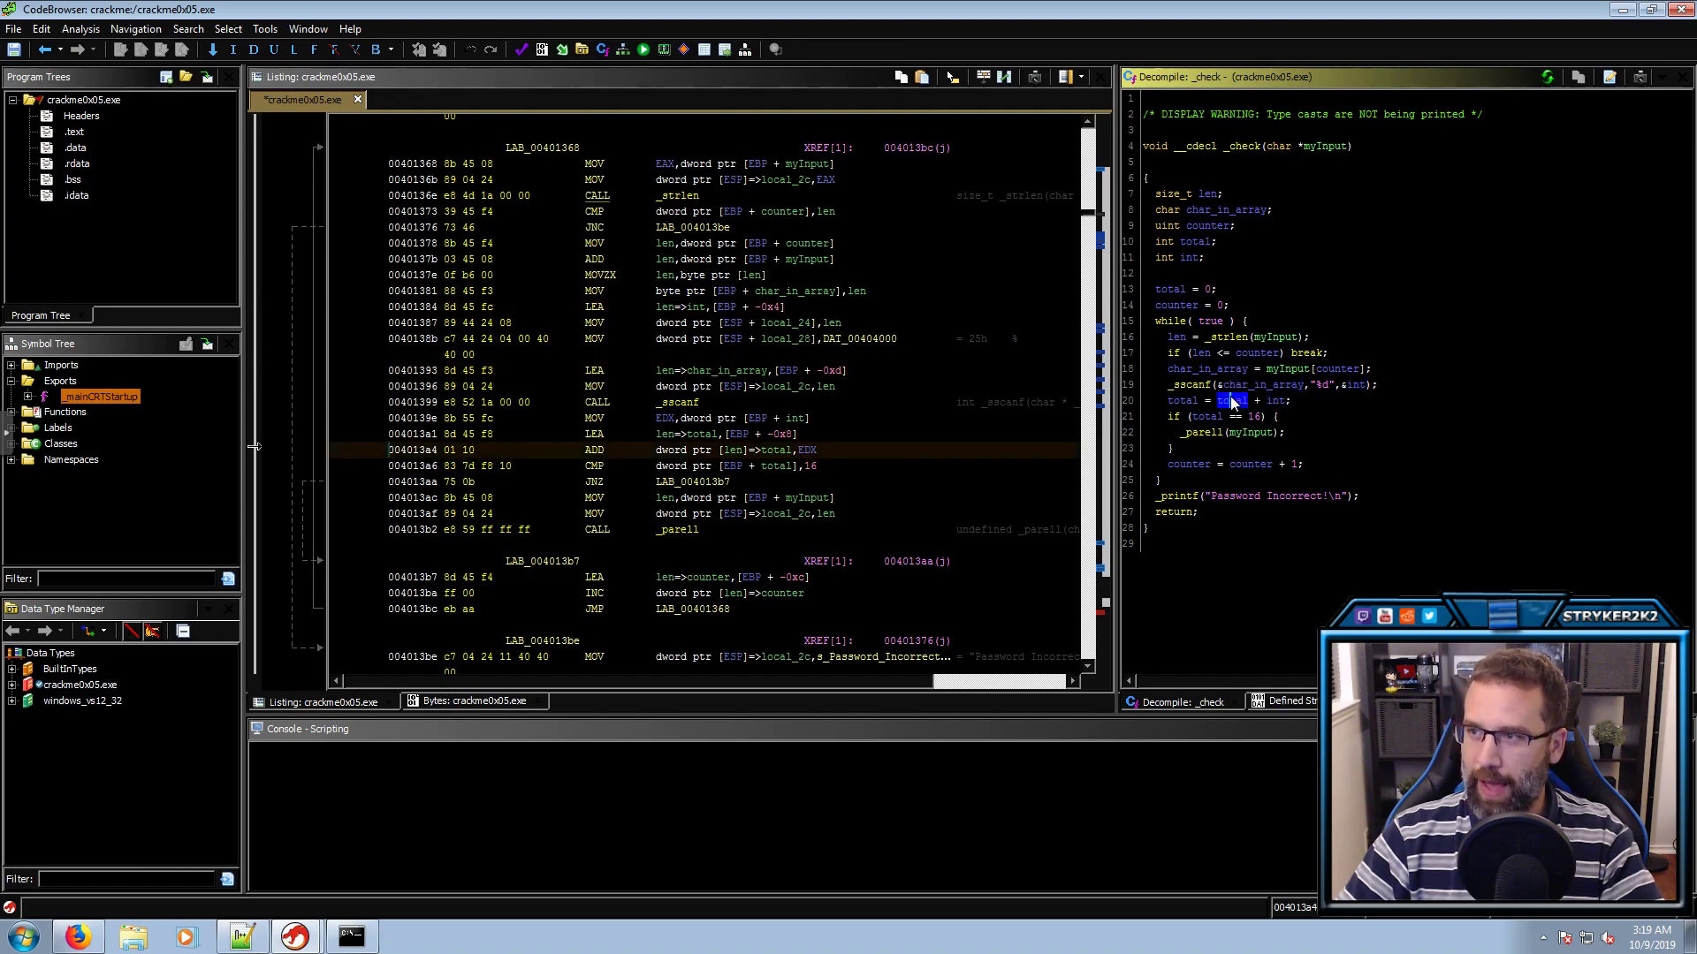
{"action": "left_click", "coordinate": [1184, 401]}
{"action": "left_click", "coordinate": [1254, 415]}
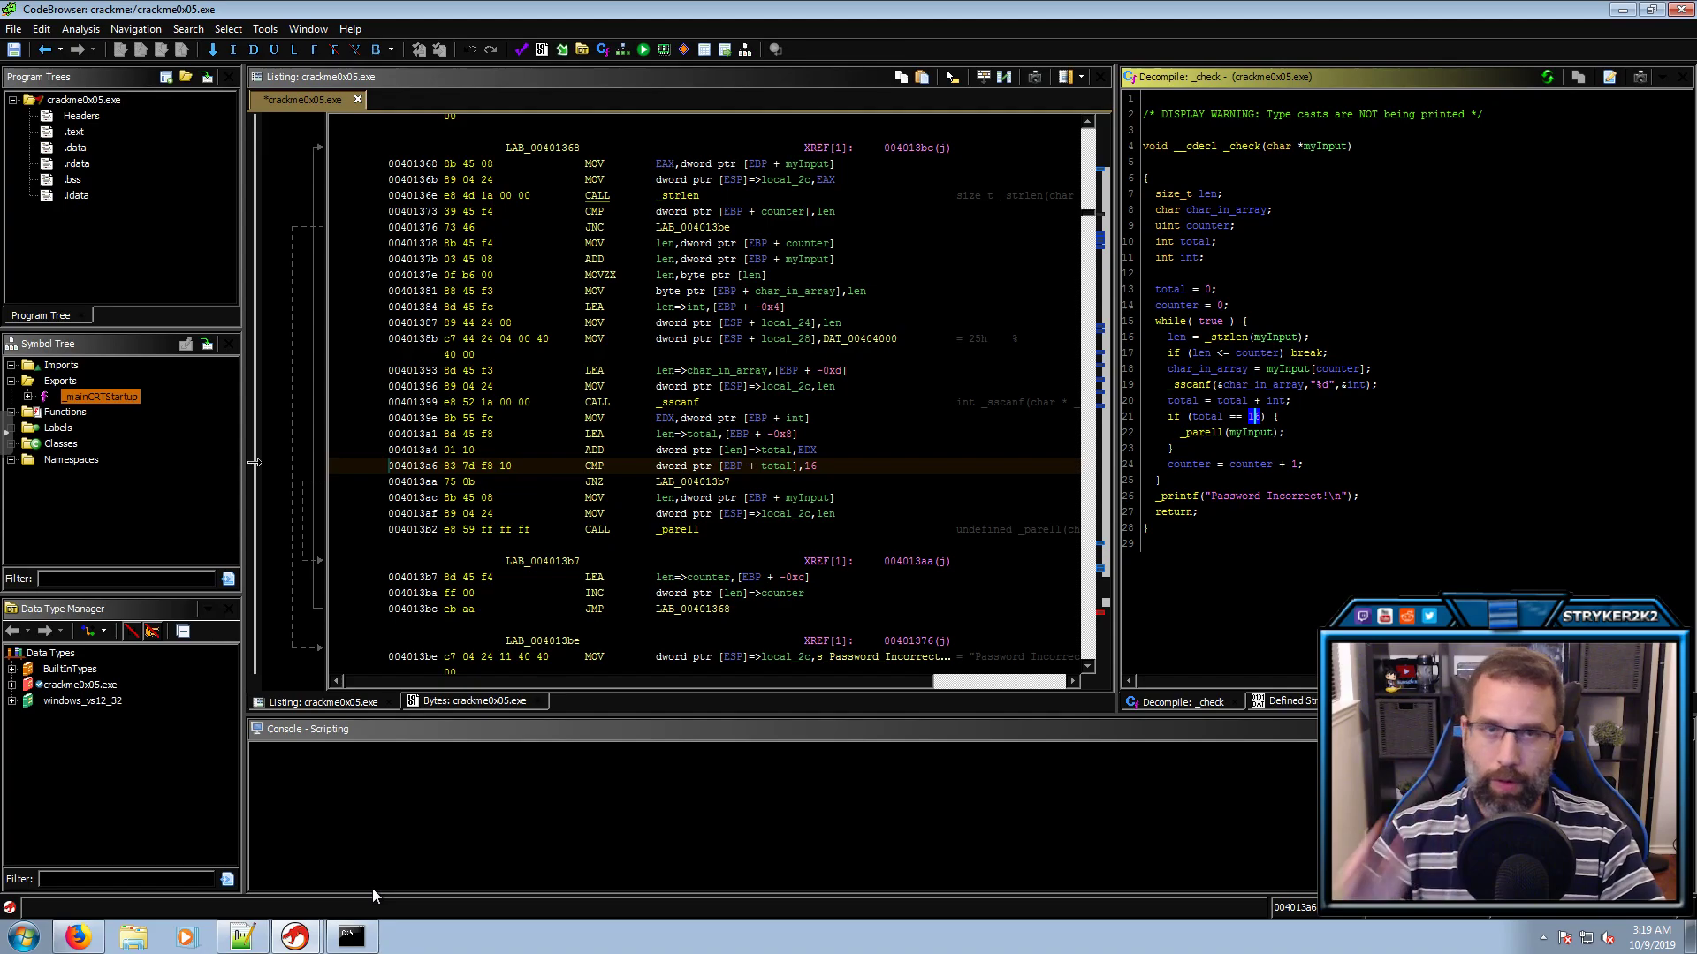
Try 16 as the password, which the crackme rejects
{"action": "left_click", "coordinate": [338, 943]}
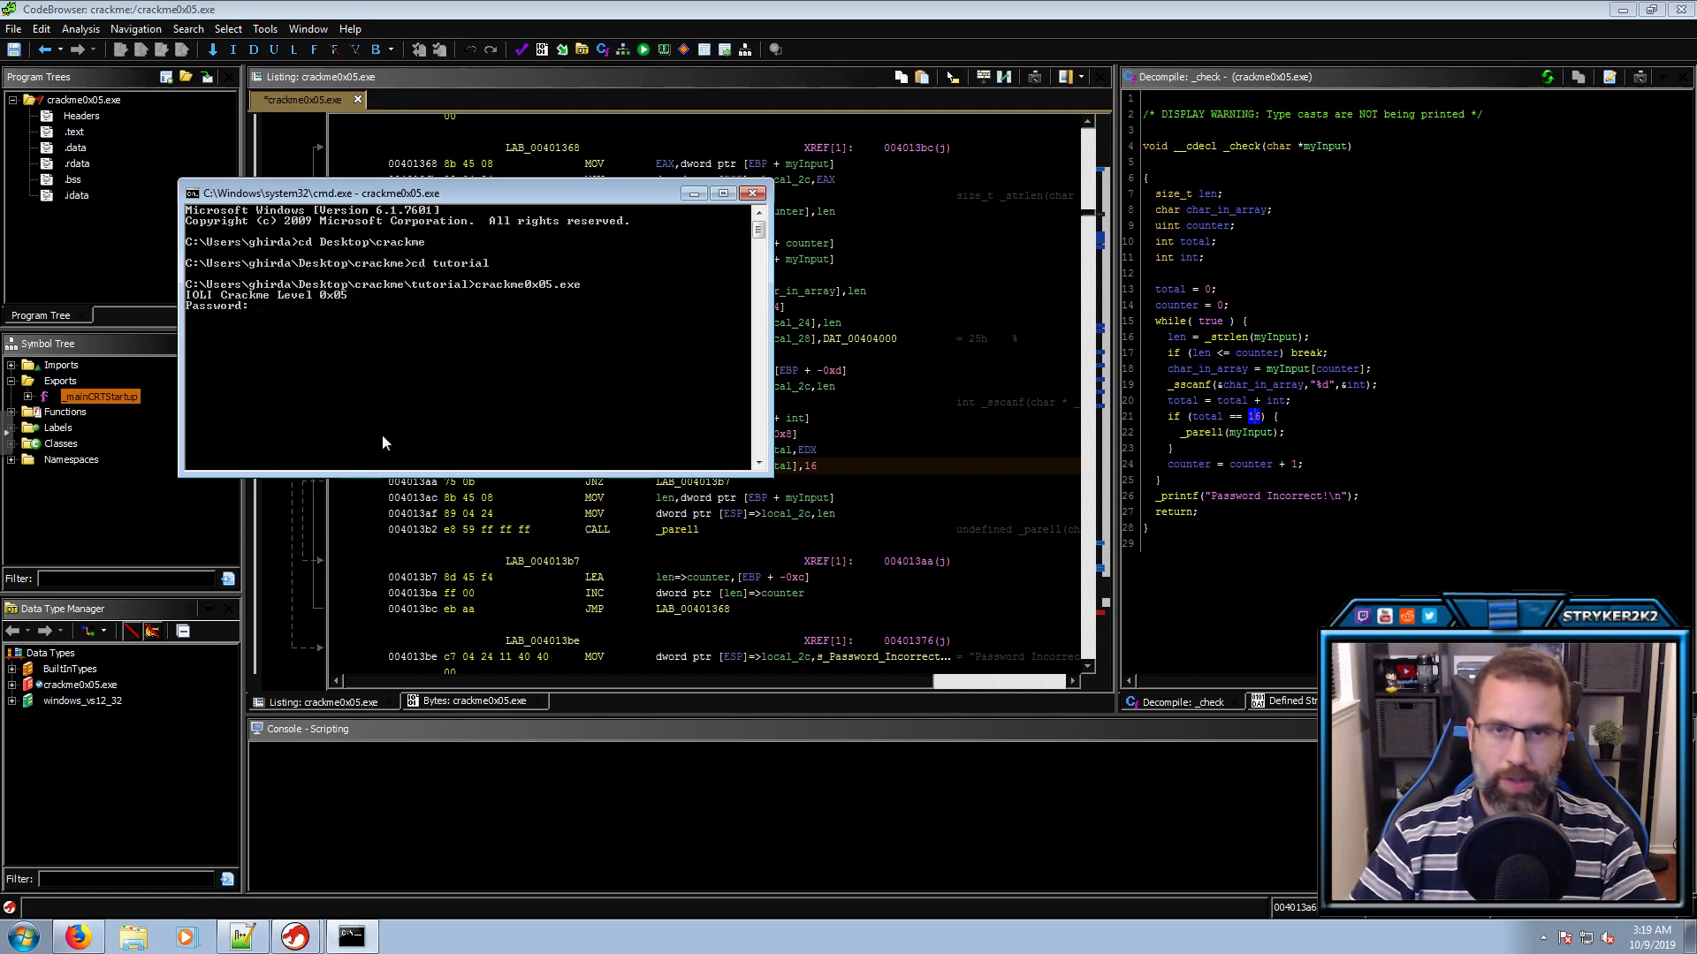
{"action": "type", "text": "16"}
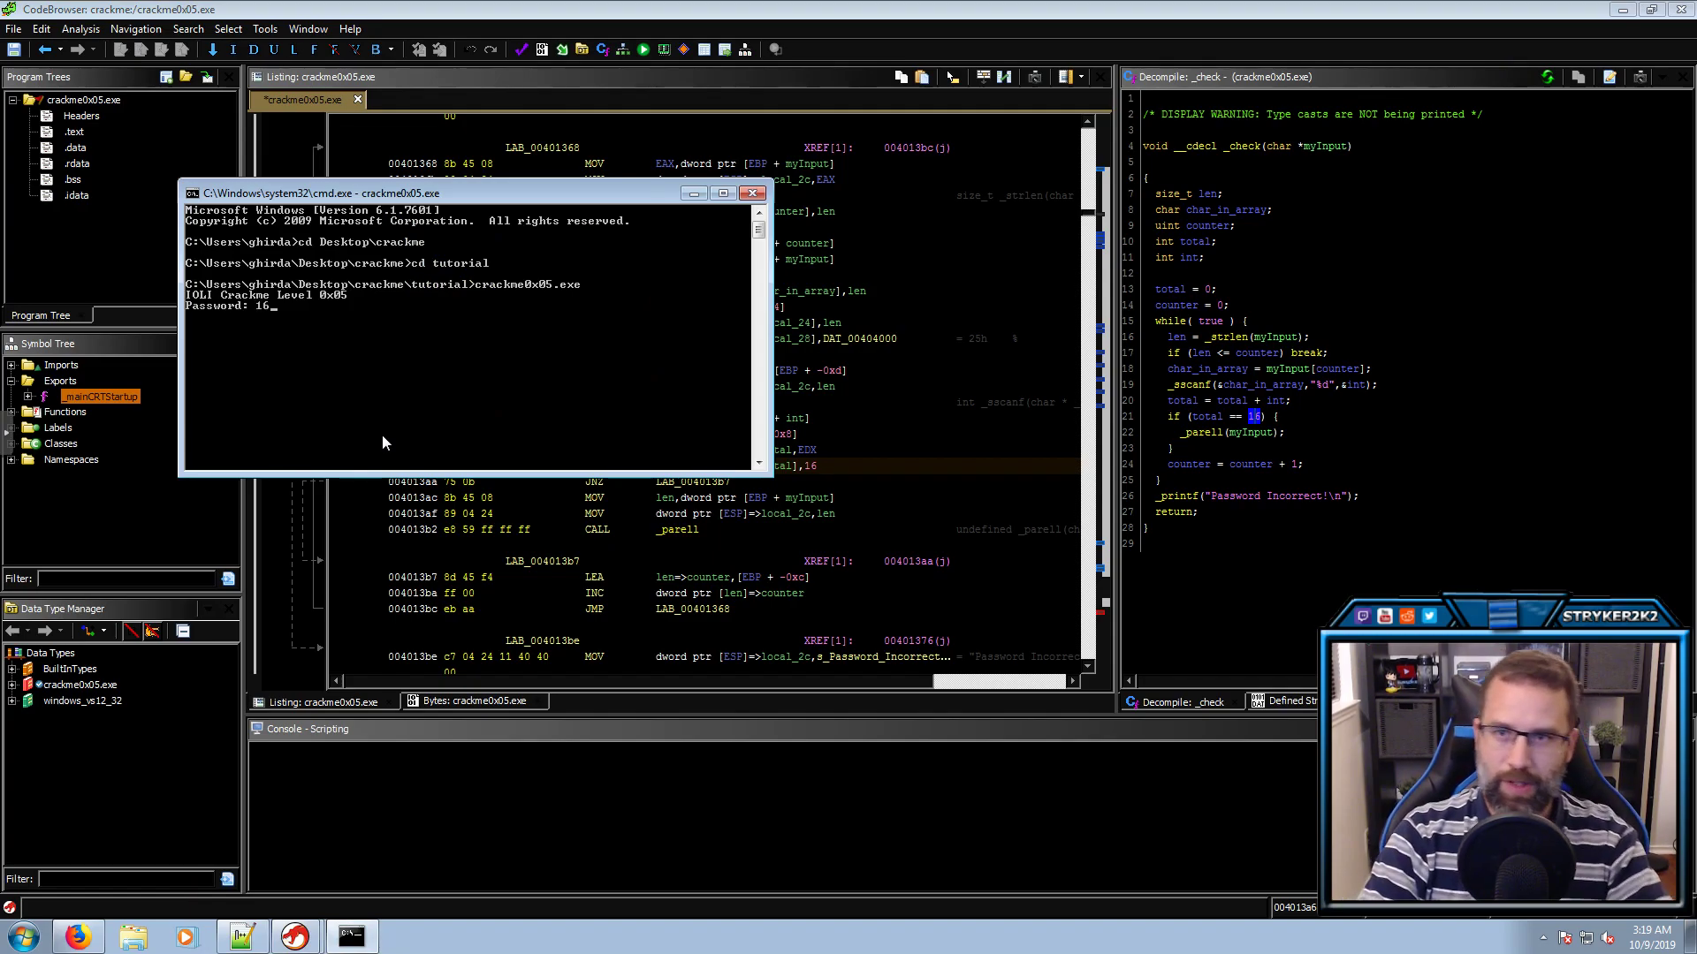
{"action": "key", "text": "Return"}
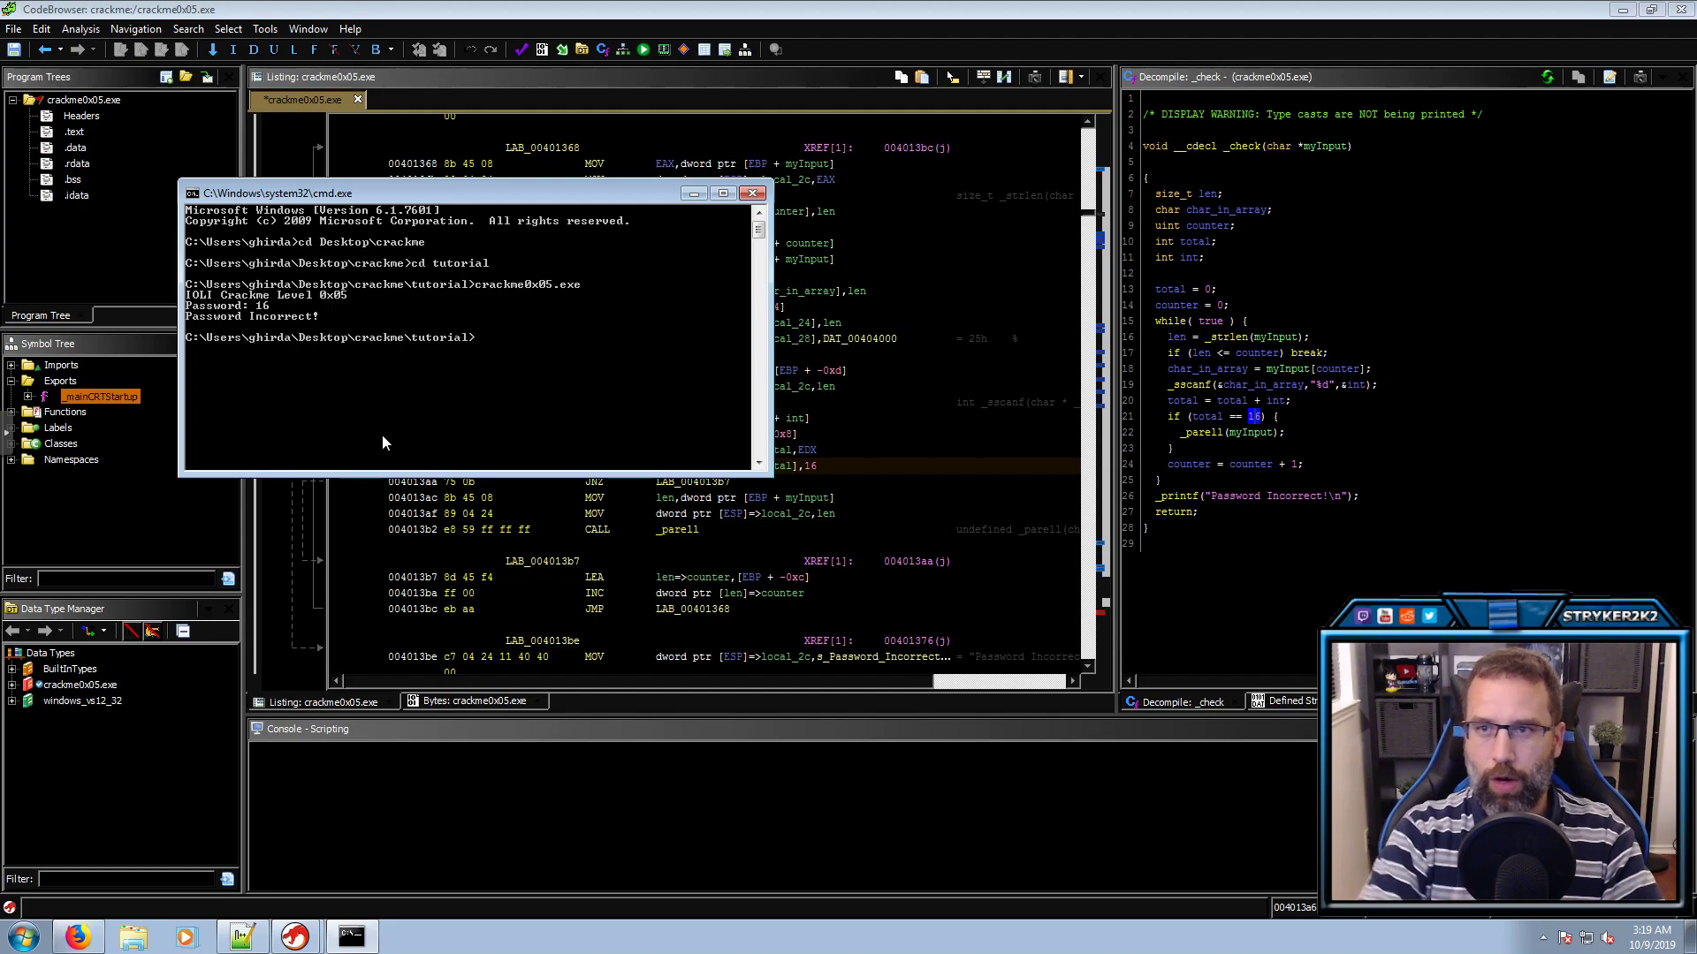
Rerun the crackme and enter 4444 to get Password OK!
{"action": "key", "text": "Up"}
{"action": "key", "text": "Return"}
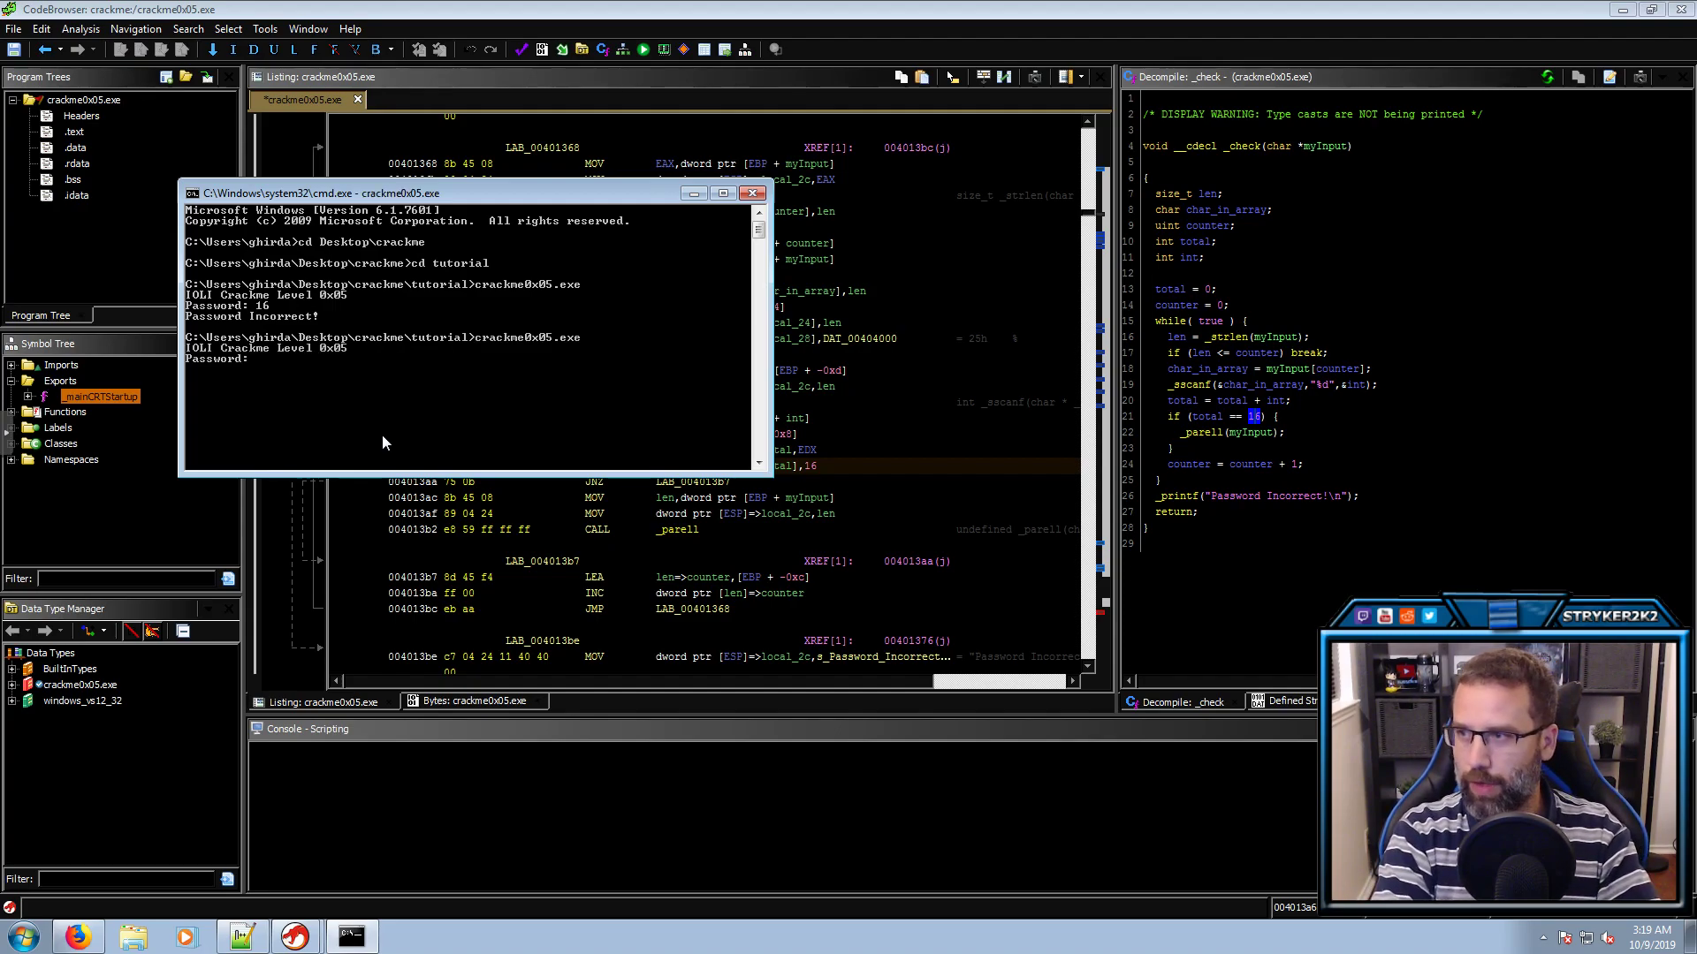
{"action": "type", "text": "4444"}
{"action": "key", "text": "Return"}
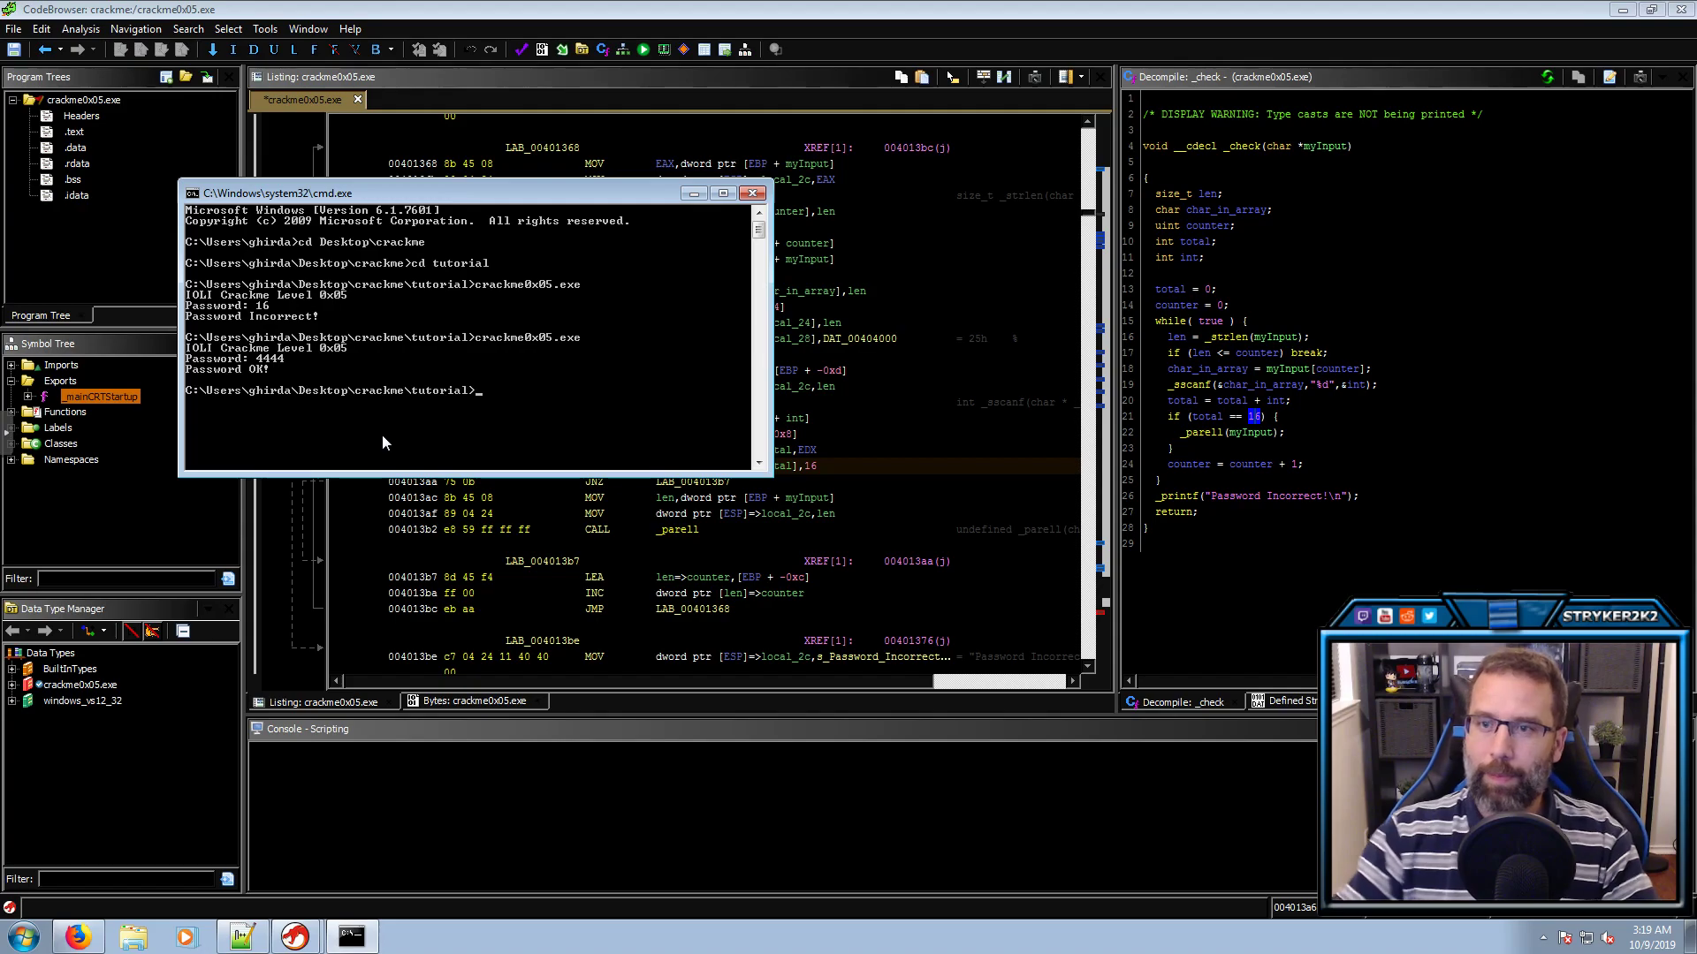
Follow _check's call into _parell and rename its param_1 to 'myInput'
{"action": "left_click", "coordinate": [1197, 433]}
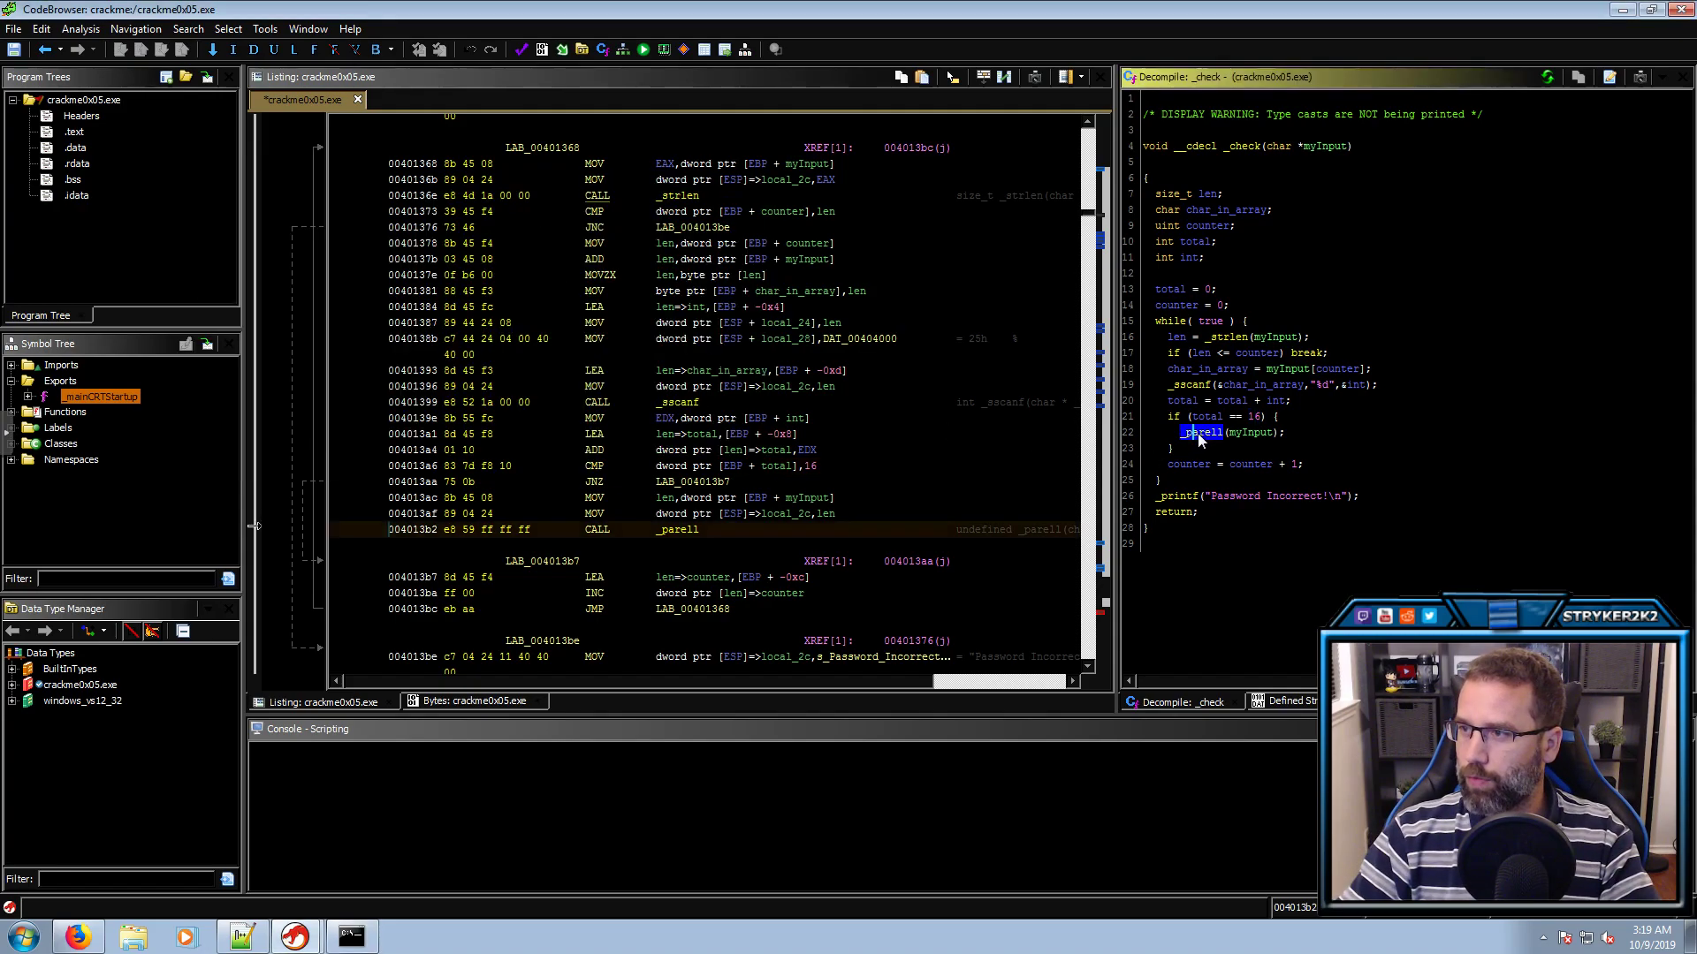
{"action": "double_click", "coordinate": [1196, 433]}
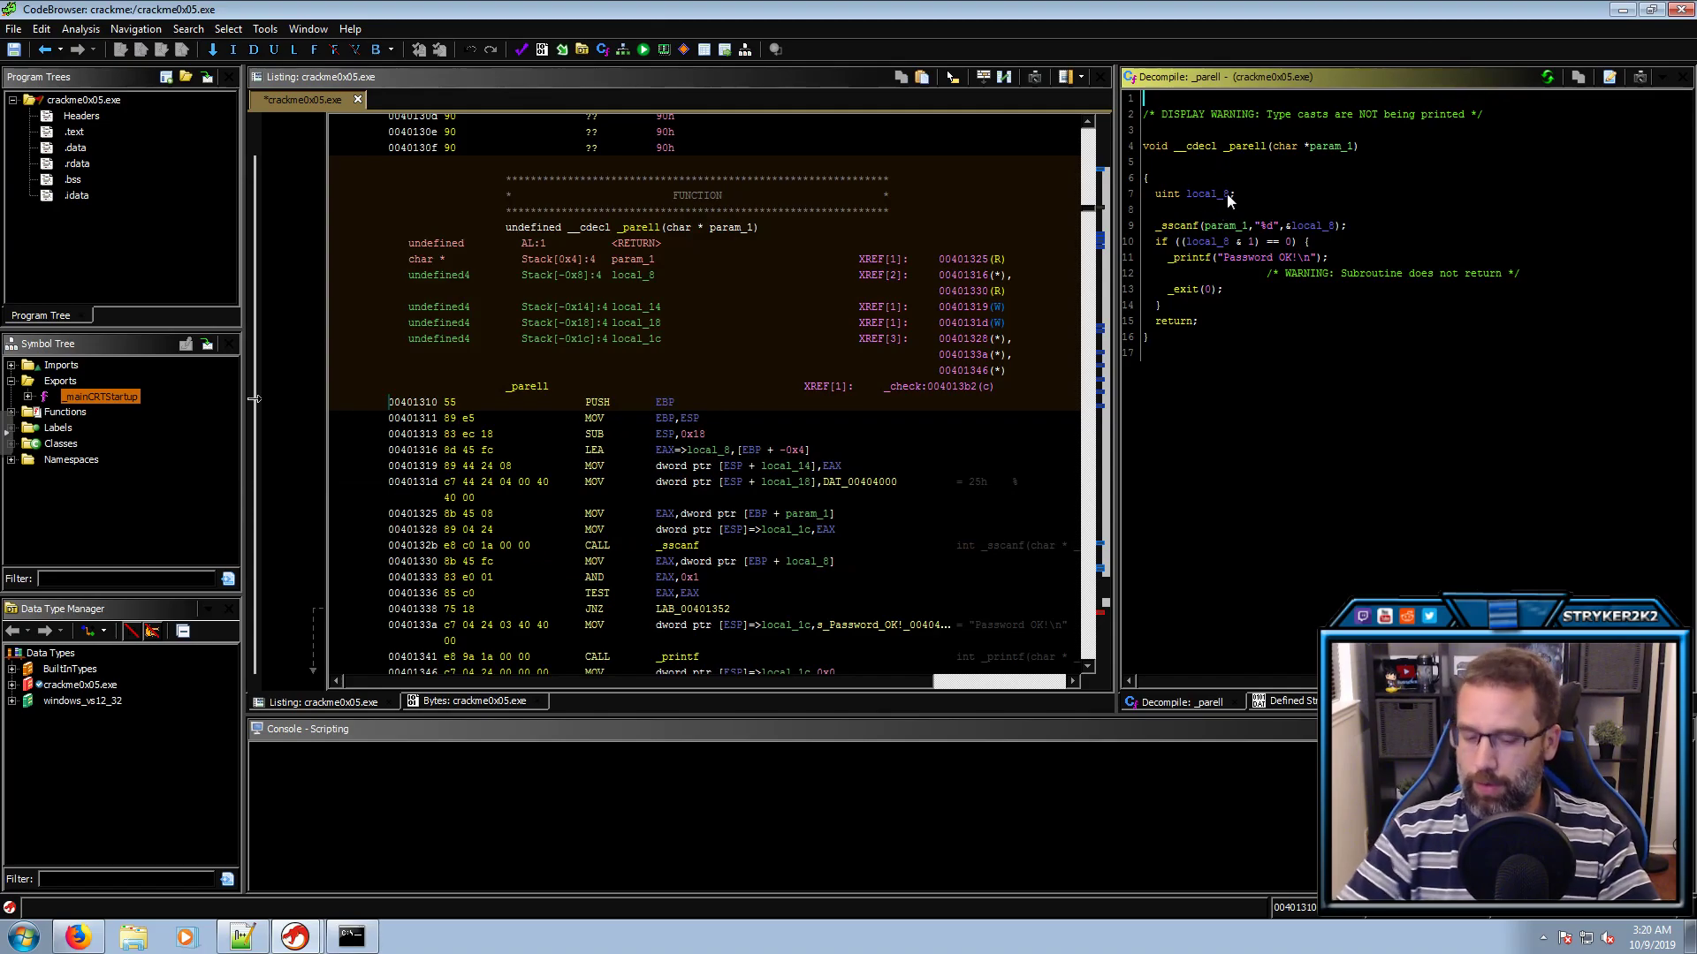
{"action": "key", "text": "alt+Left"}
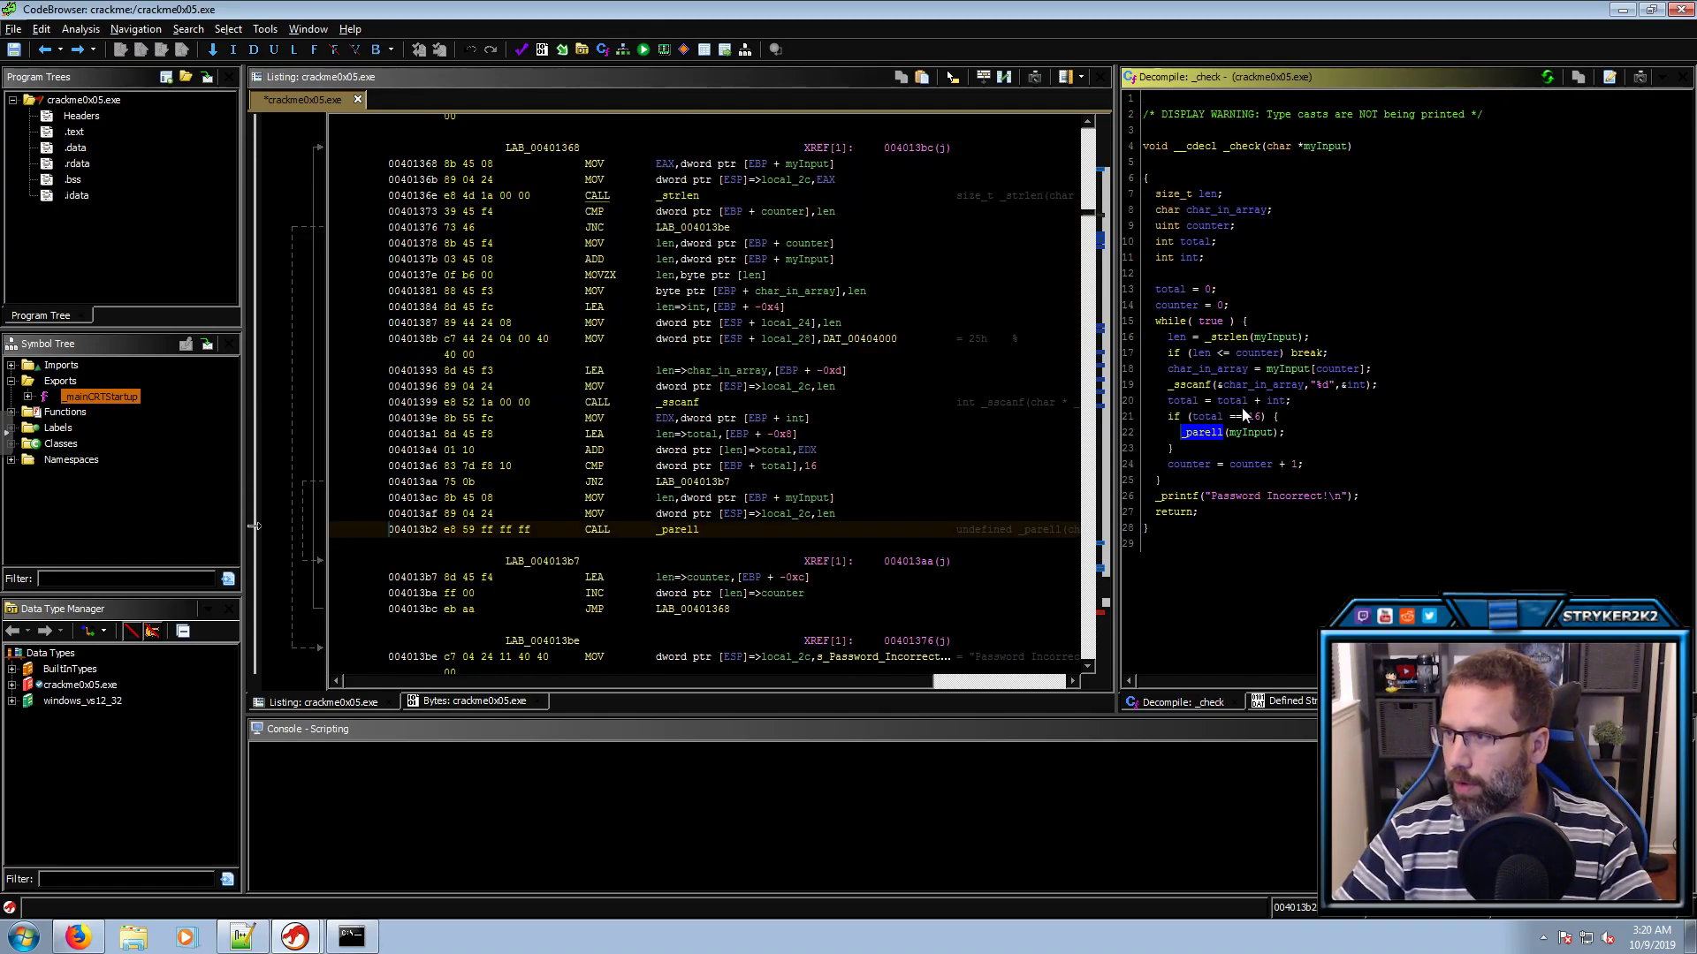
{"action": "left_click", "coordinate": [1260, 433]}
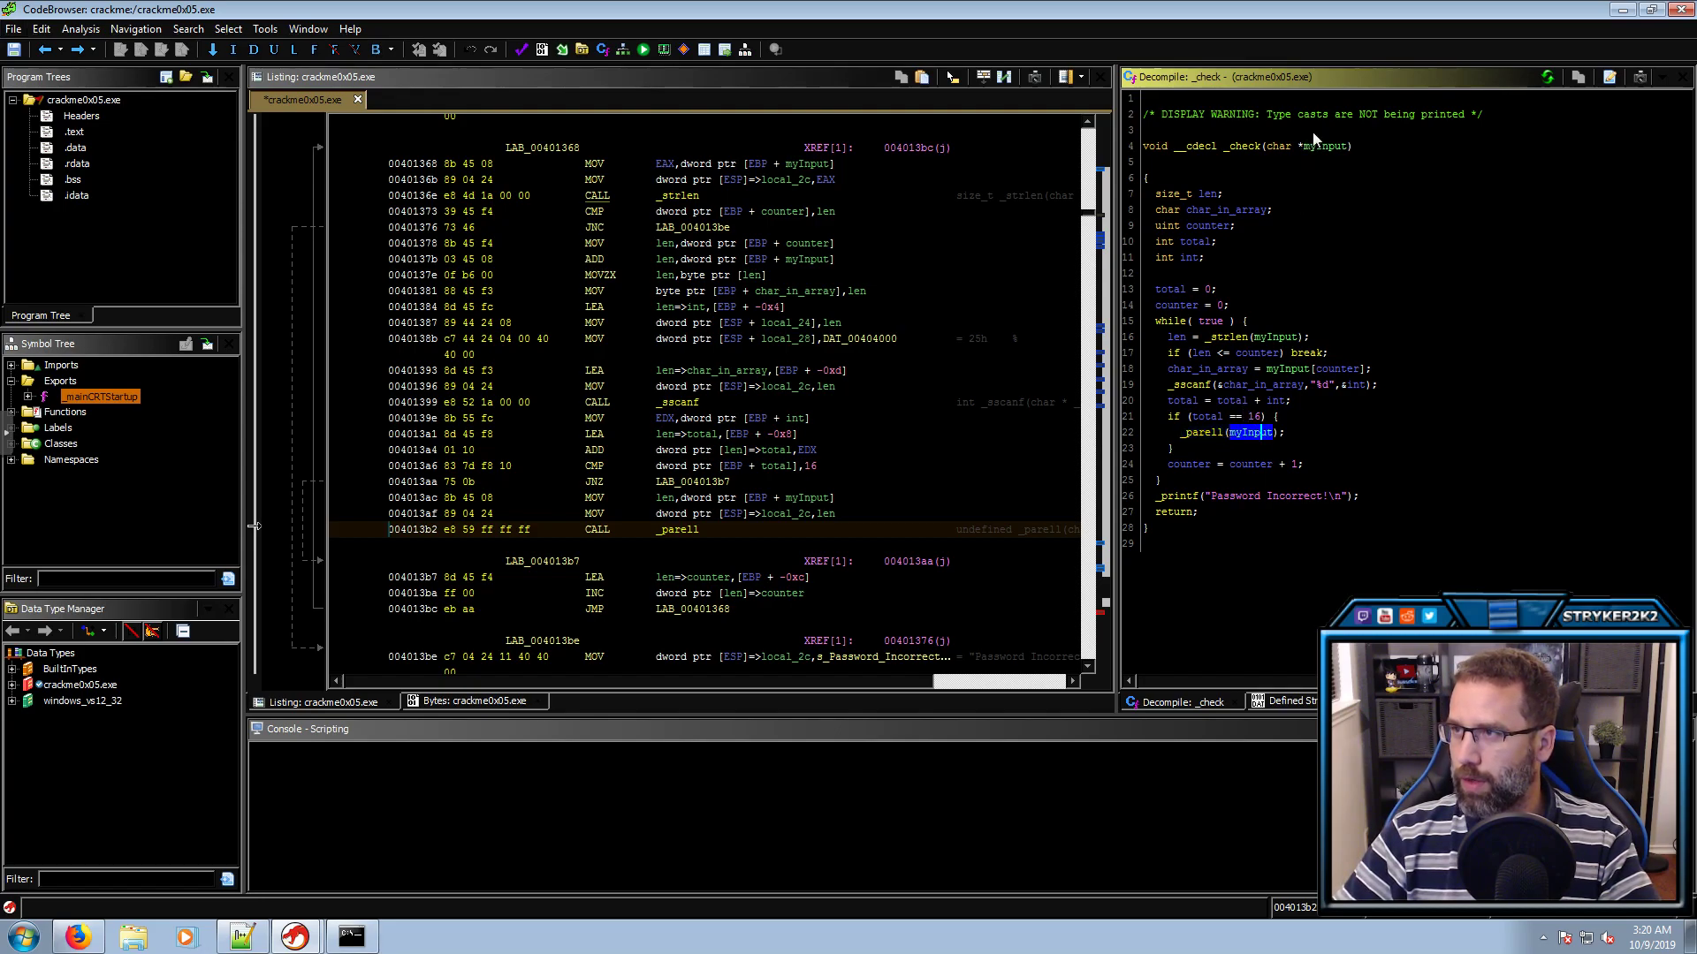
{"action": "double_click", "coordinate": [1215, 432]}
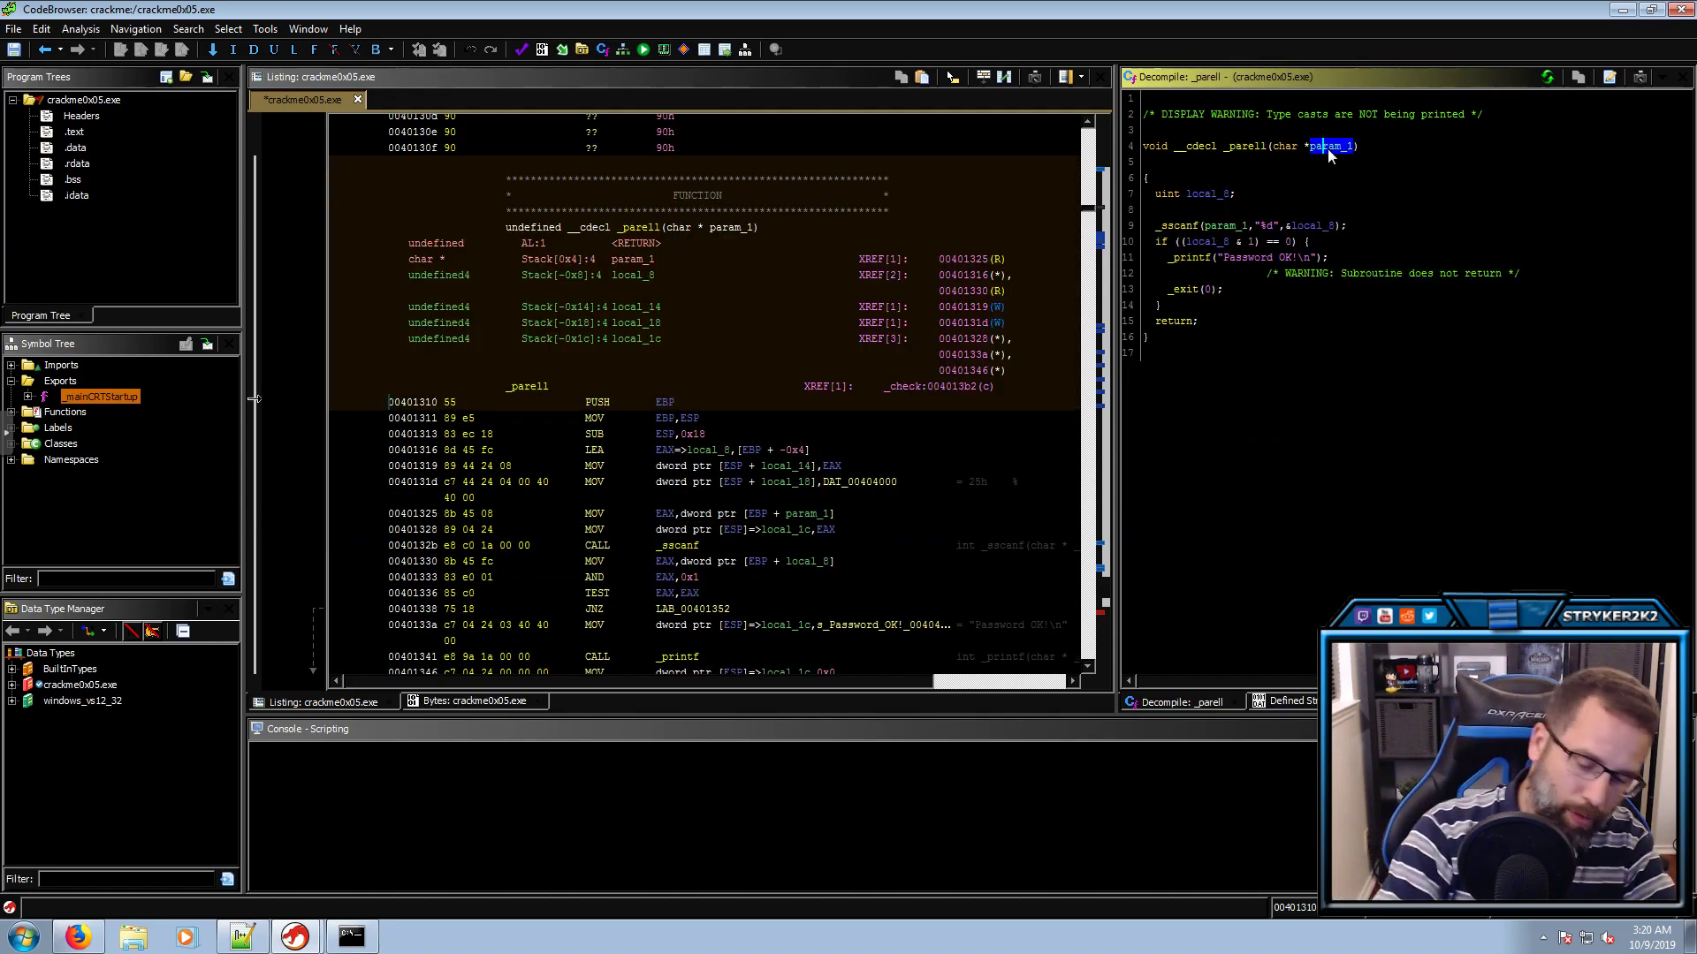
{"action": "type", "text": "l(char *myInput"}
{"action": "key", "text": "Return"}
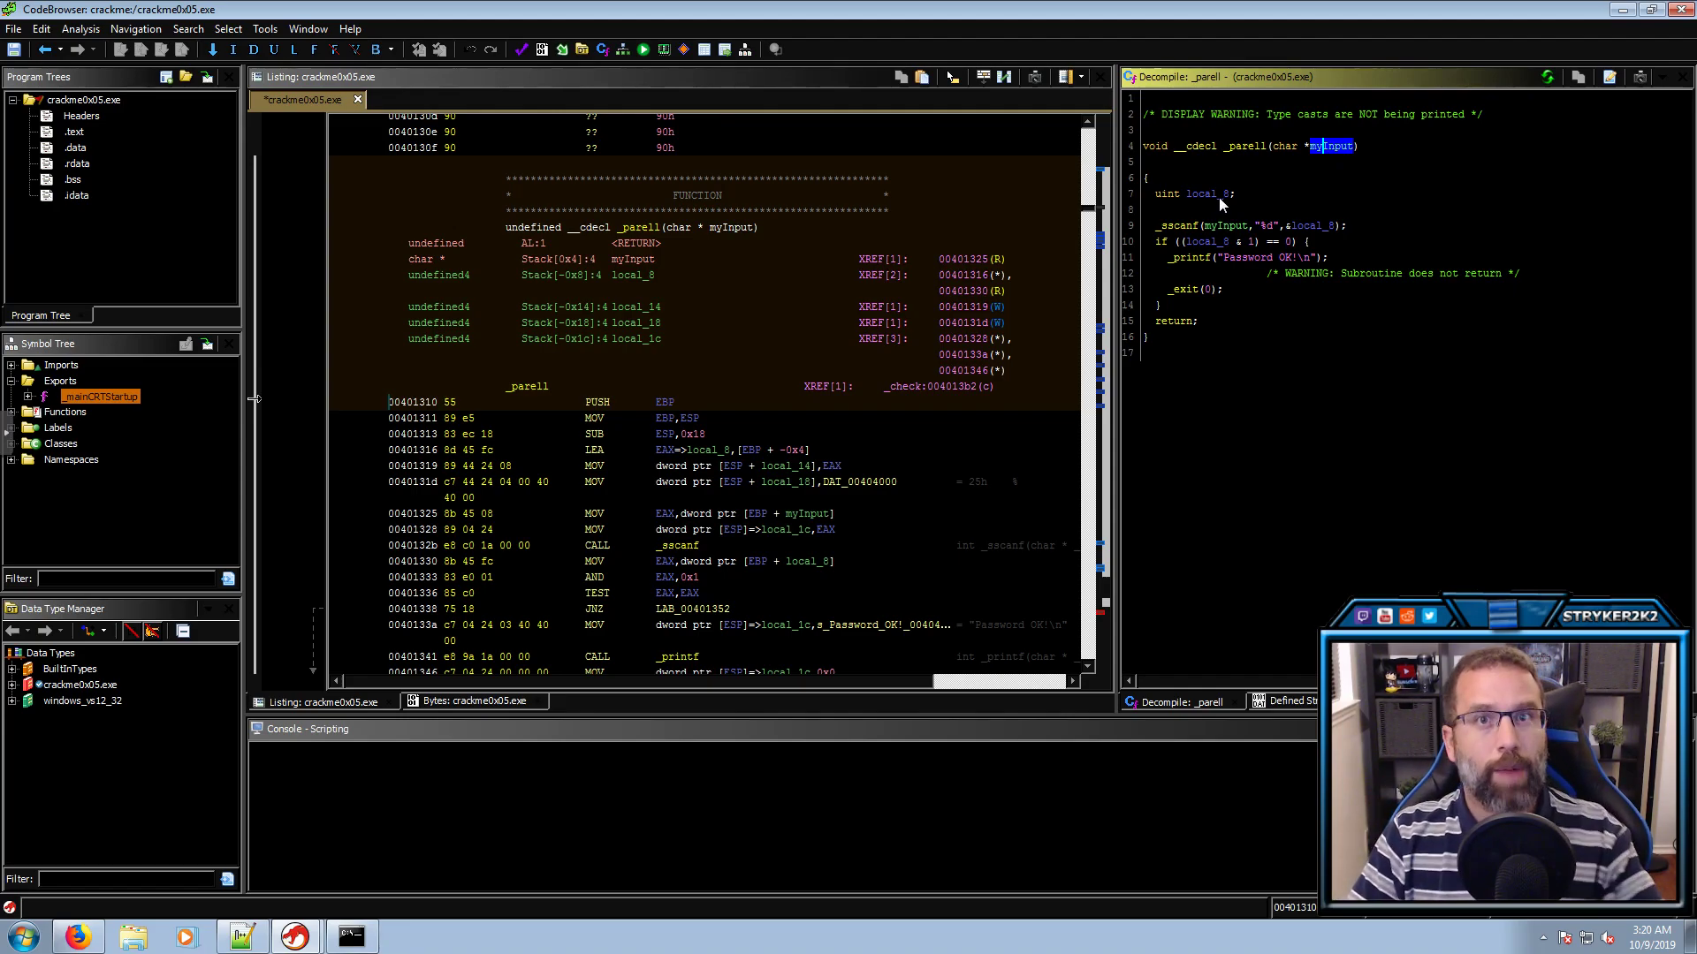
Rename local_8, the _sscanf "%d" target in _parell, to 'int'
{"action": "left_click", "coordinate": [1307, 228]}
{"action": "left_click", "coordinate": [1185, 226]}
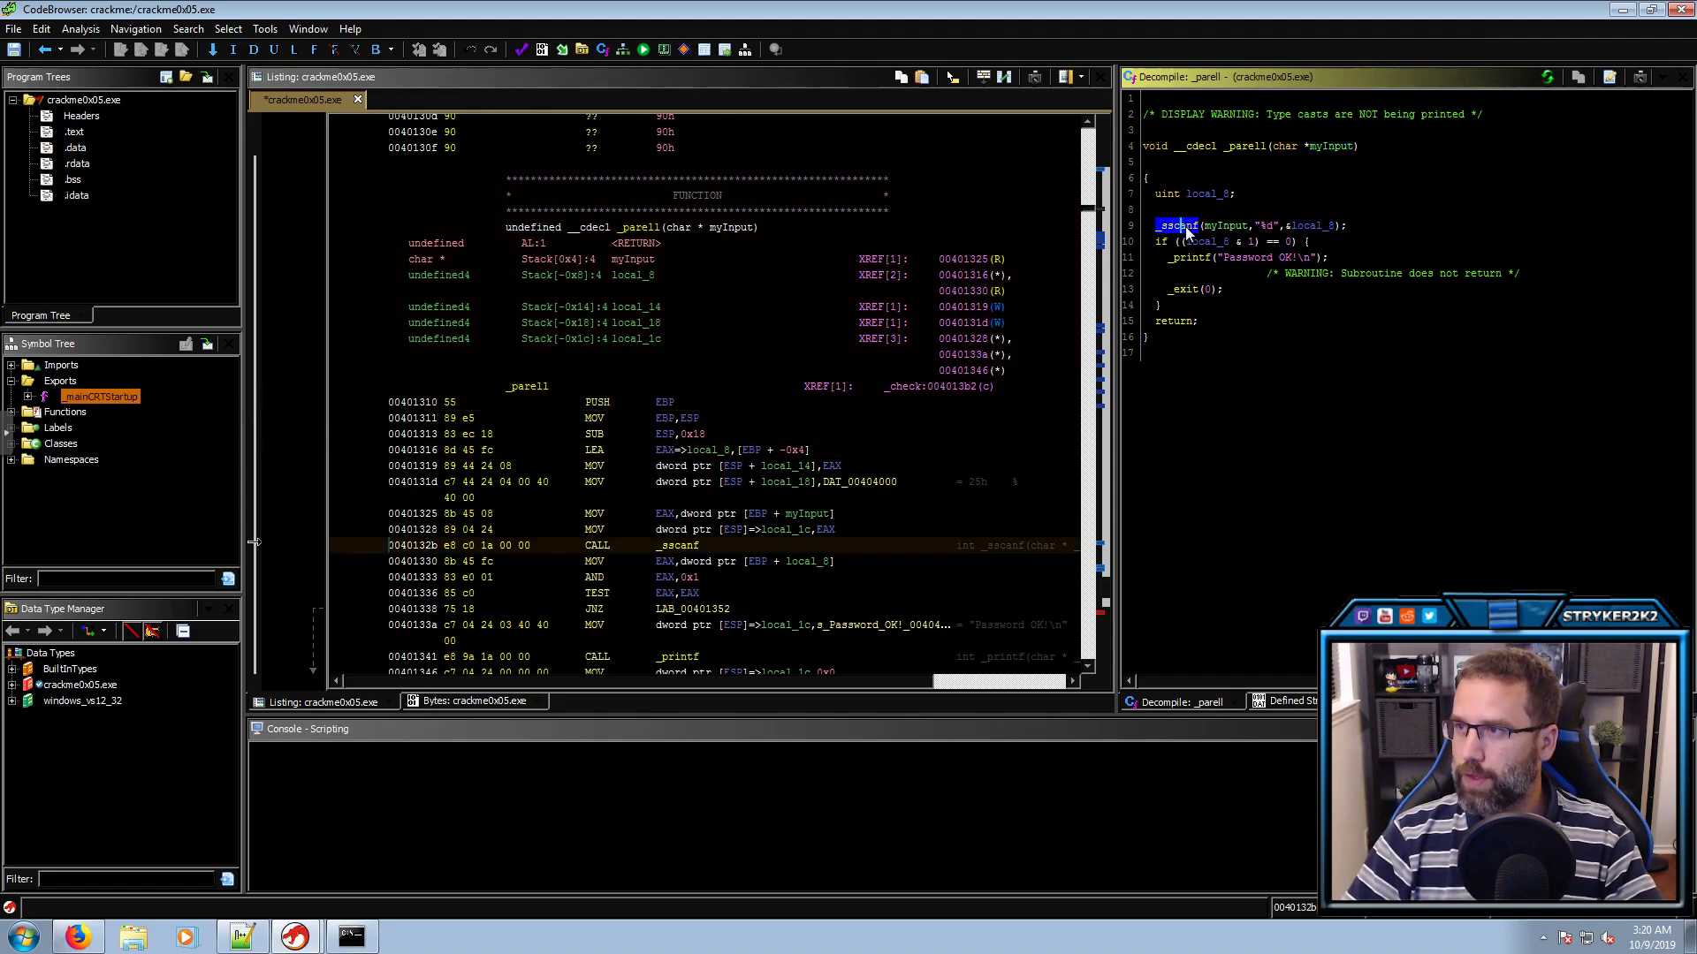
{"action": "left_click", "coordinate": [1224, 226]}
{"action": "left_click", "coordinate": [1264, 227]}
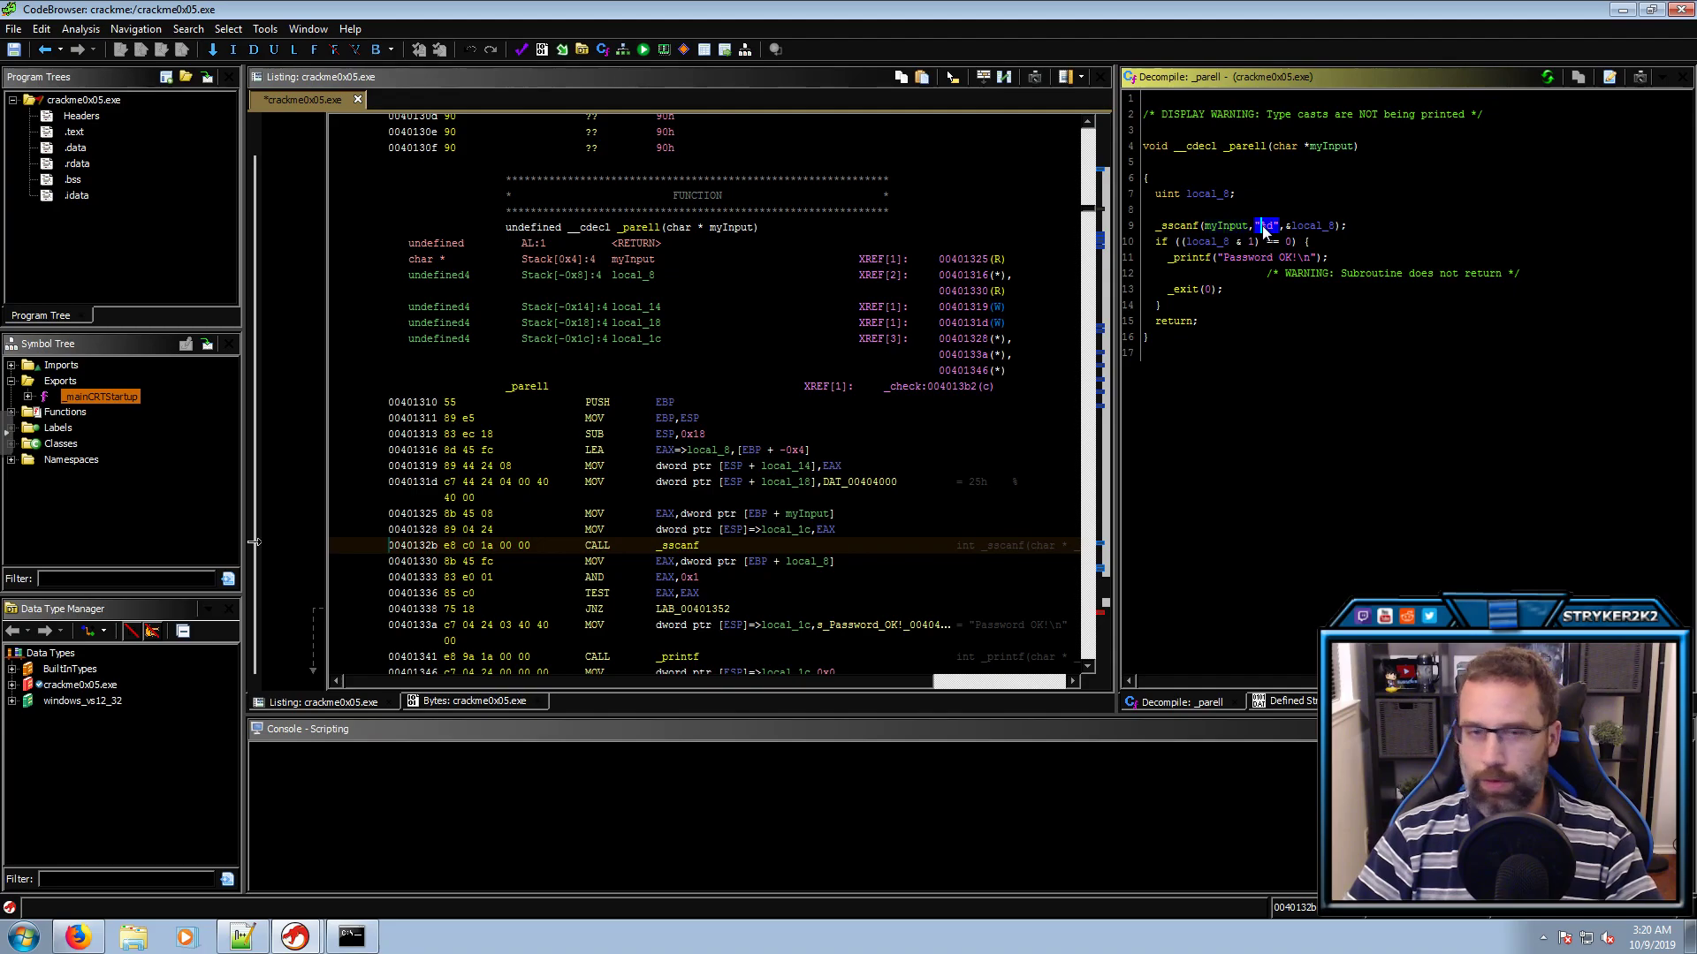
{"action": "left_click", "coordinate": [1313, 227]}
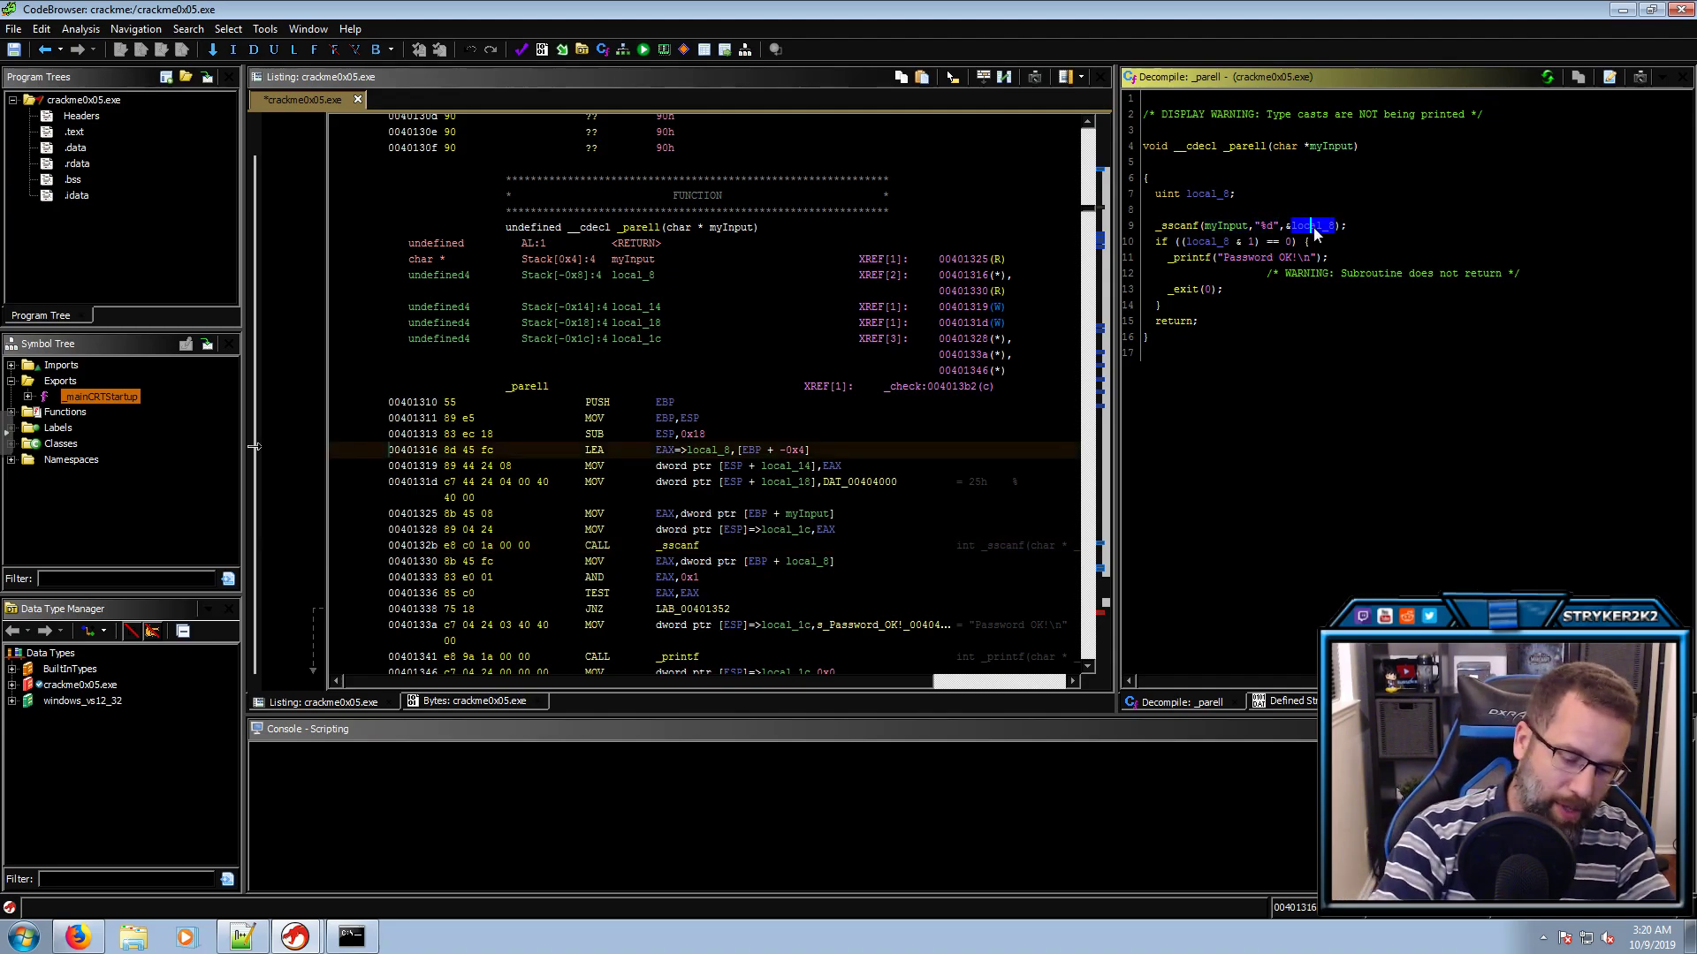
{"action": "type", "text": "lint"}
{"action": "key", "text": "Return"}
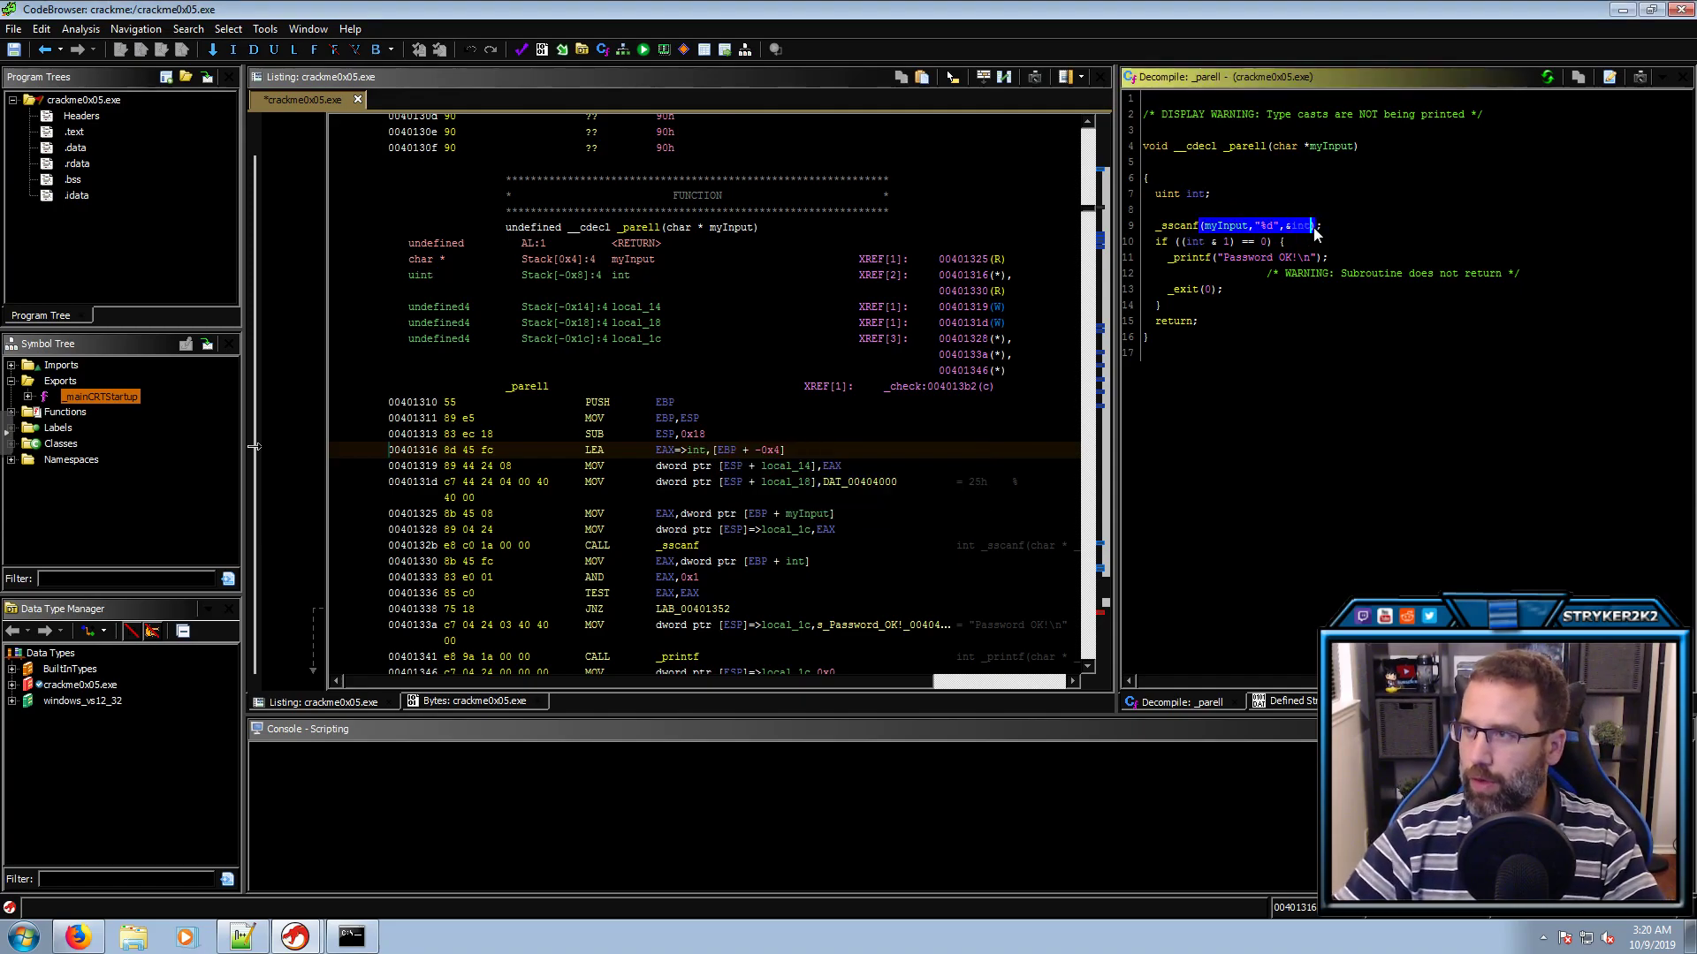
Inspect the (int & 1) == 0 parity check on the following line
{"action": "left_click", "coordinate": [1194, 243]}
{"action": "left_click", "coordinate": [1213, 244]}
{"action": "left_click", "coordinate": [1262, 243]}
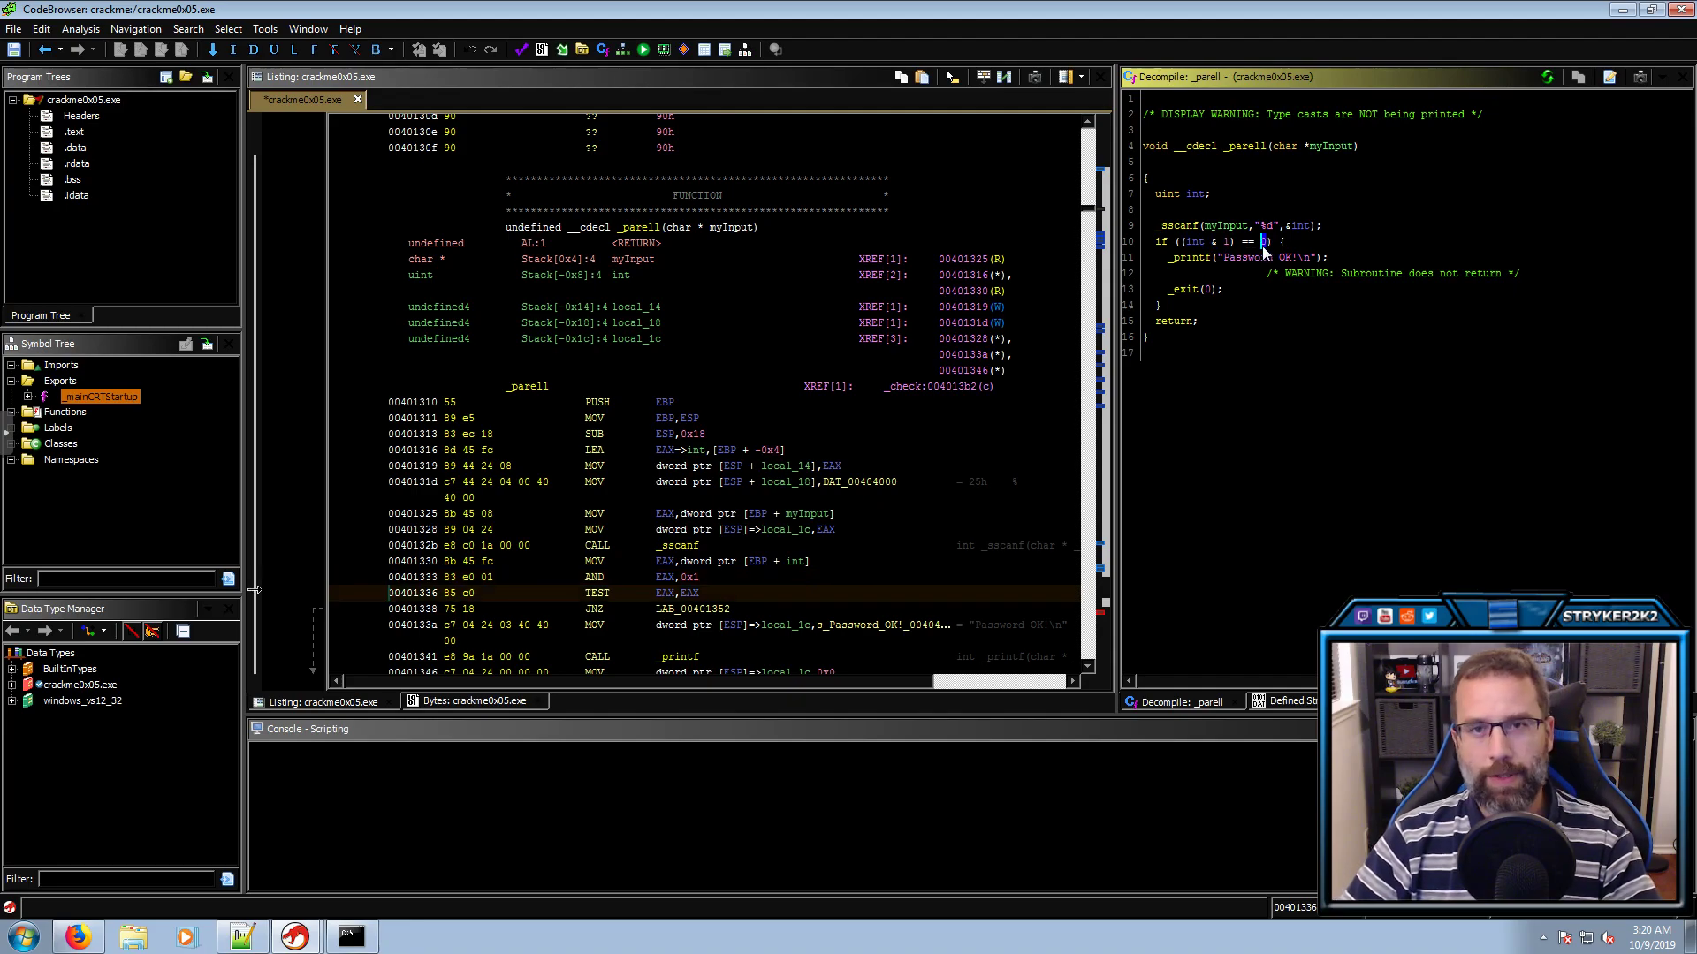
{"action": "mouse_move", "coordinate": [1263, 254]}
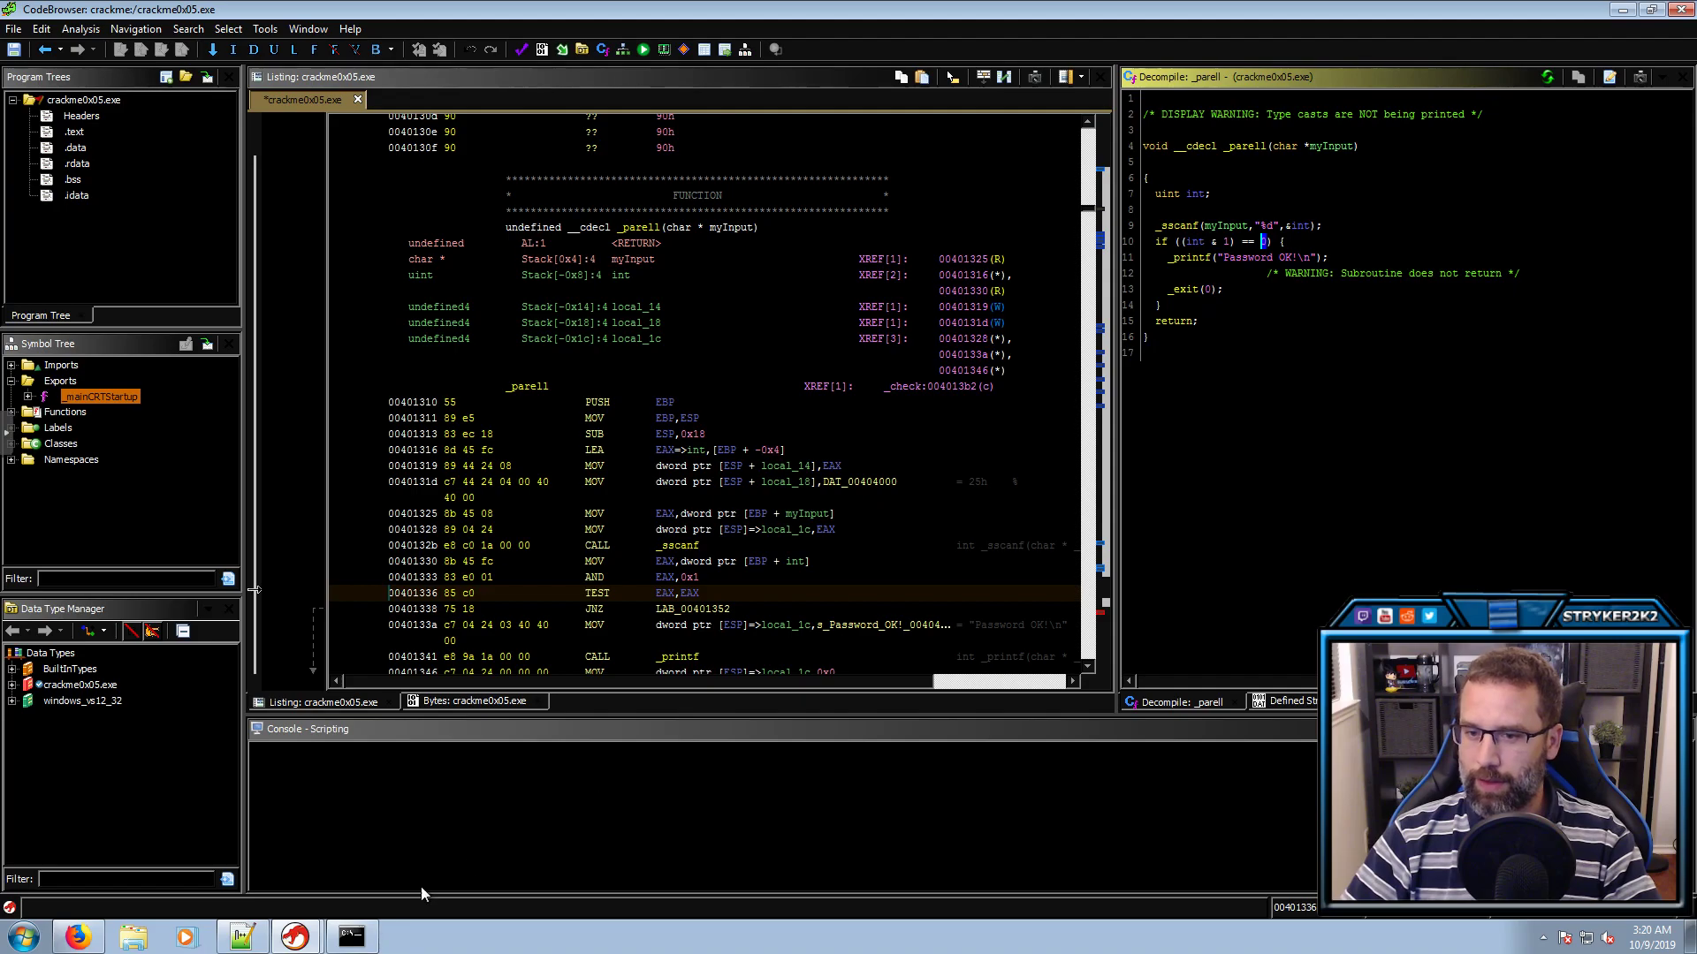
Rerun crackme0x05.exe with passwords 88 and then 4444
{"action": "left_click", "coordinate": [364, 938]}
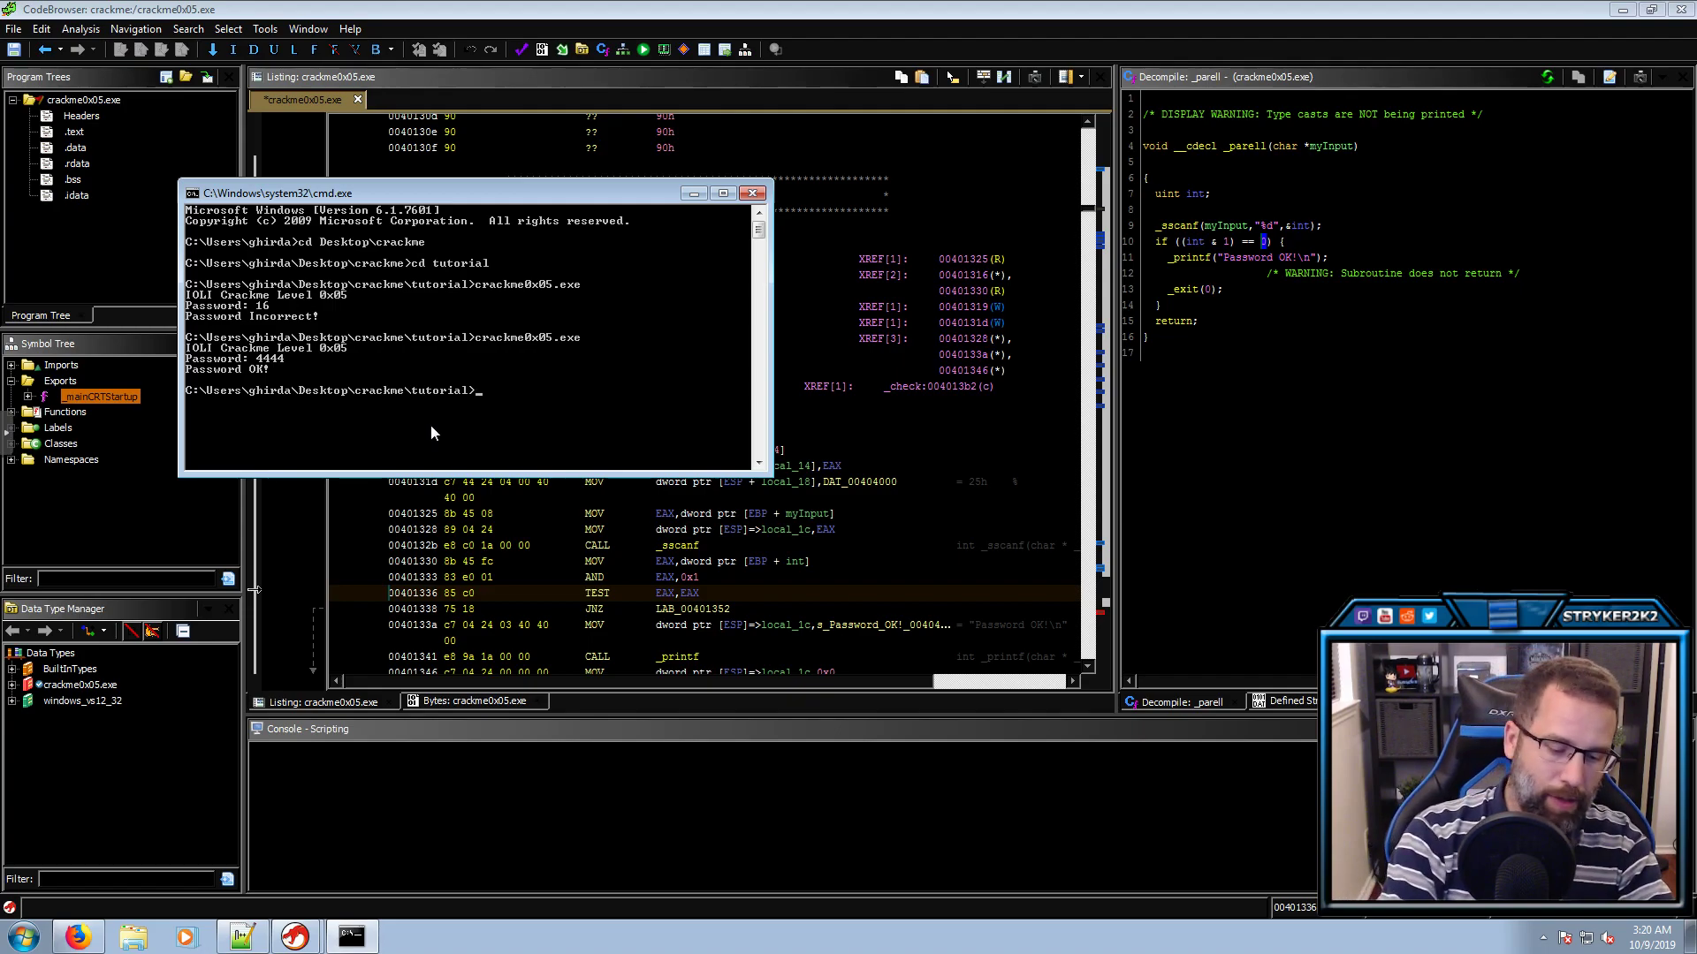
{"action": "type", "text": "8"}
{"action": "key", "text": "Up"}
{"action": "key", "text": "Return"}
{"action": "type", "text": "88"}
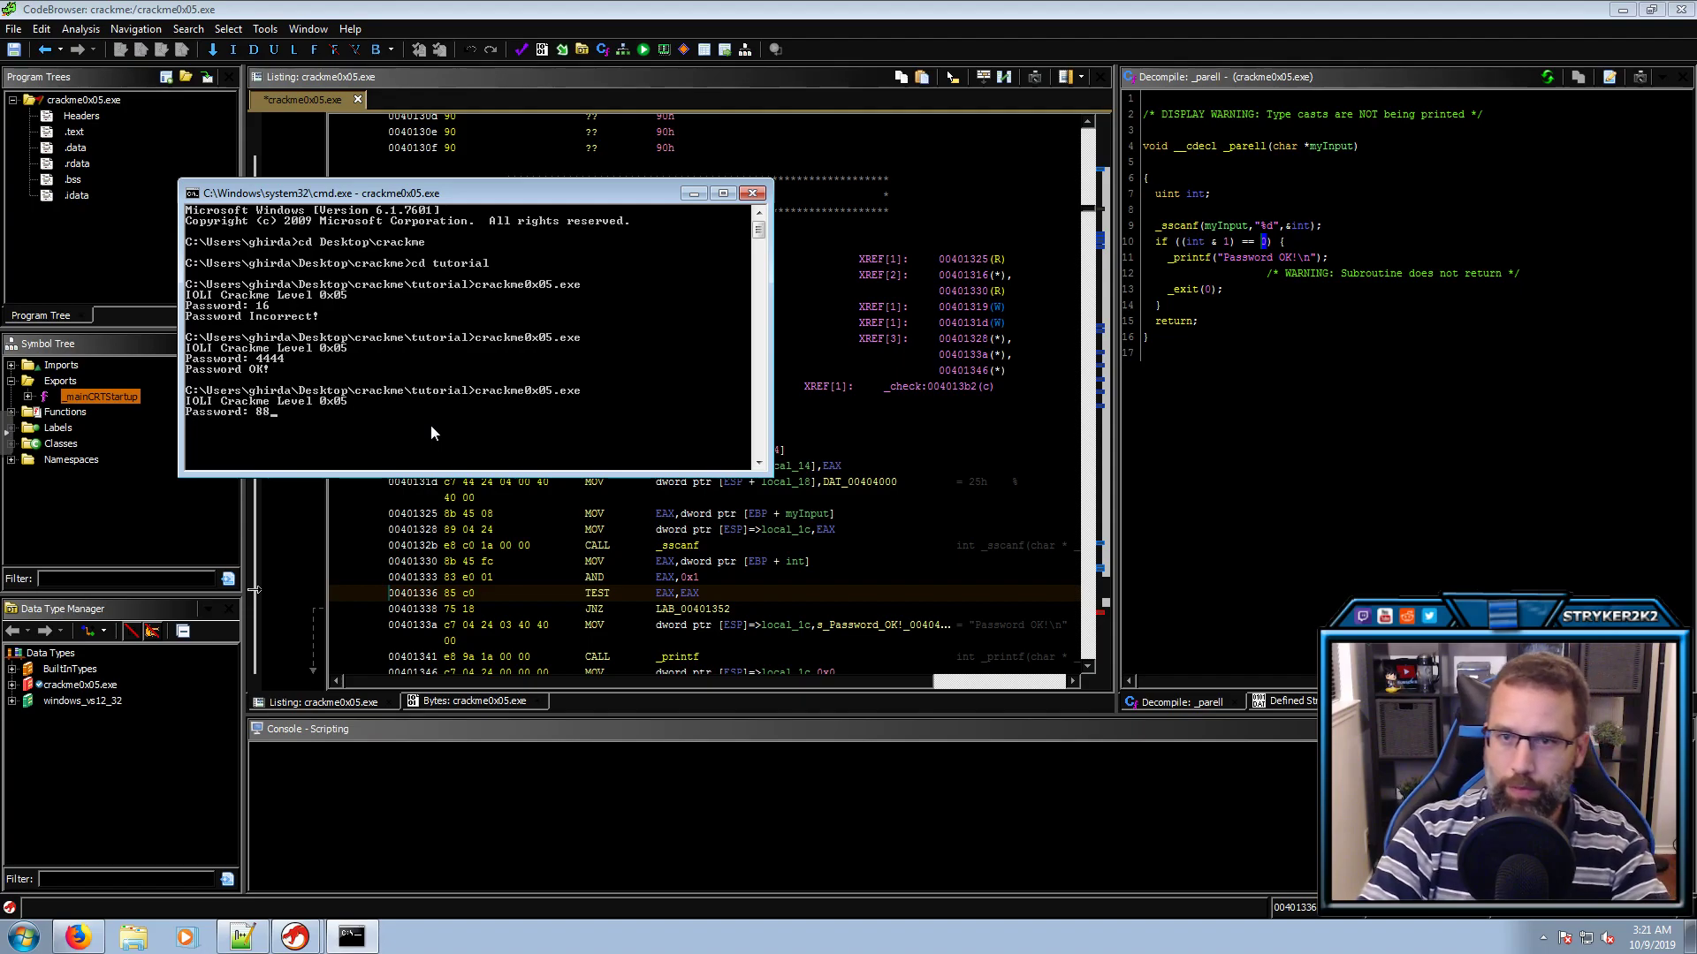
{"action": "key", "text": "Return"}
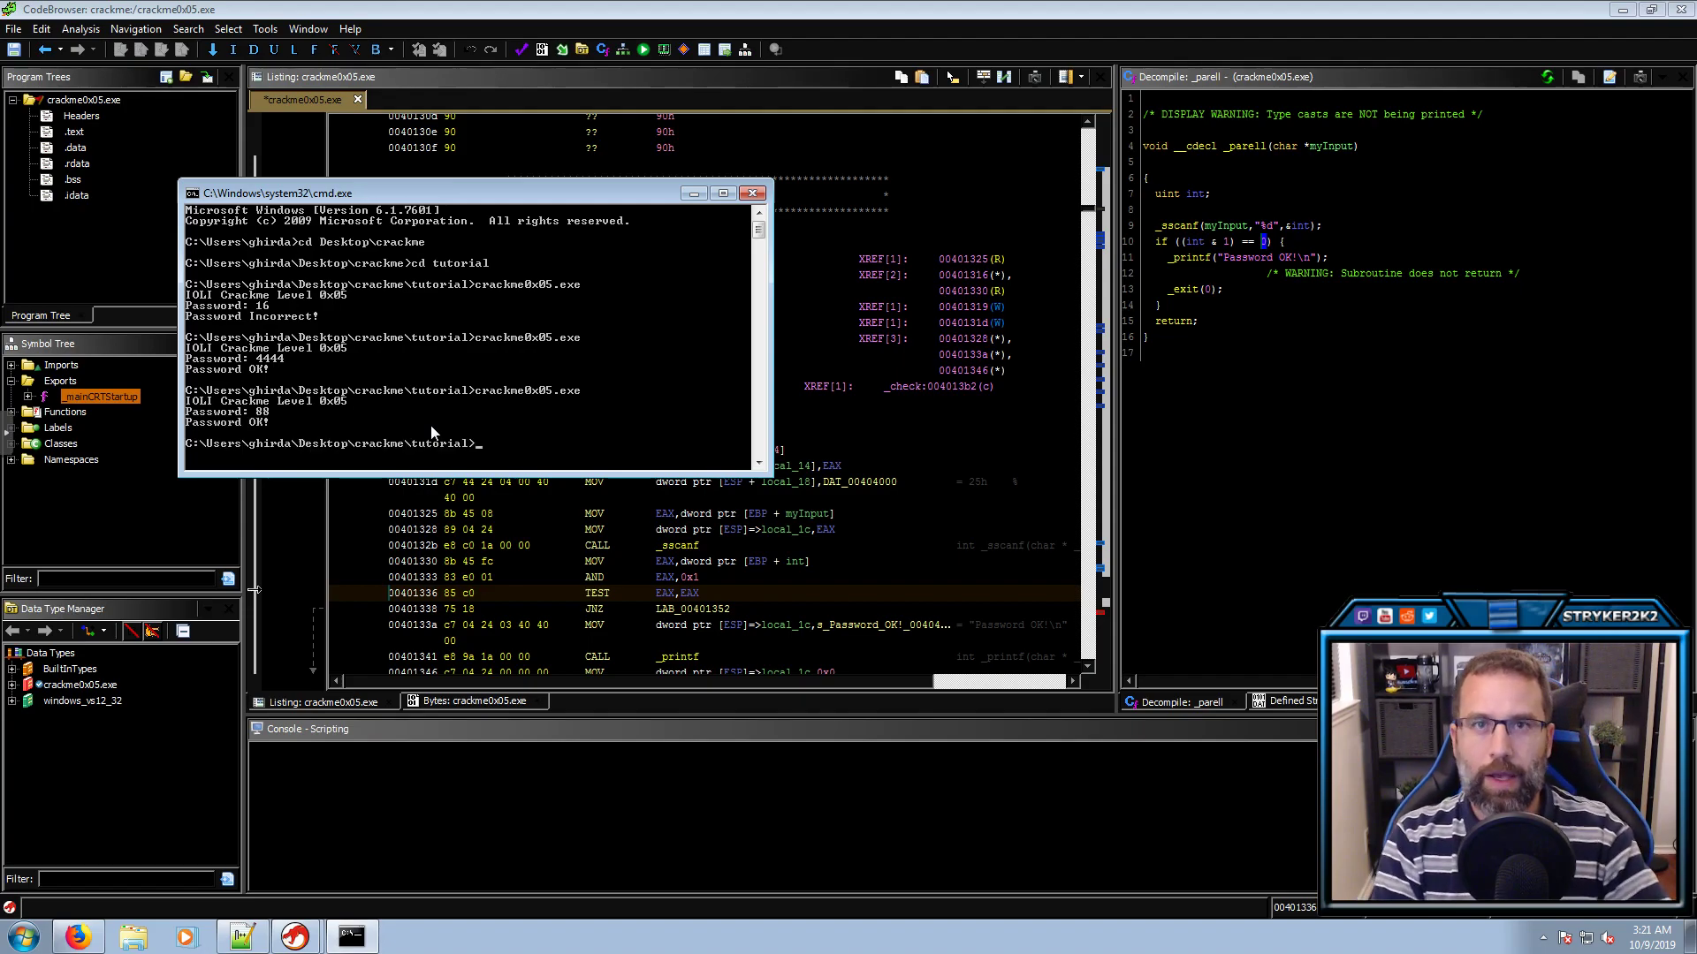
{"action": "key", "text": "Up"}
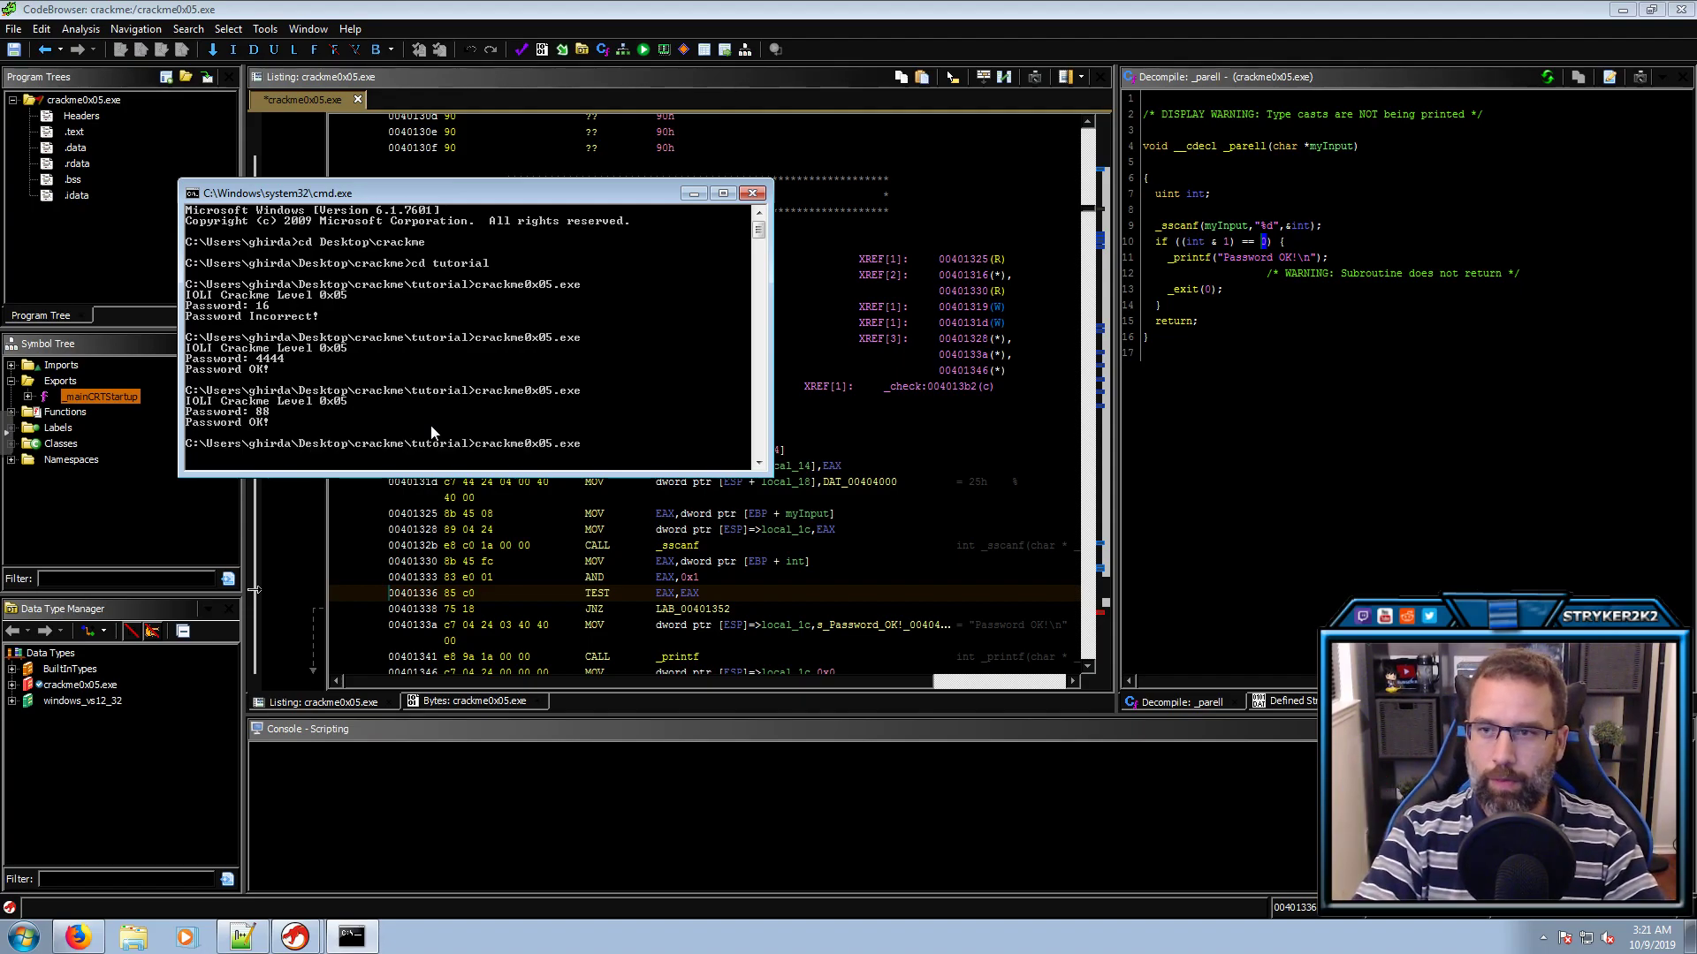
{"action": "key", "text": "Return"}
{"action": "type", "text": "44"}
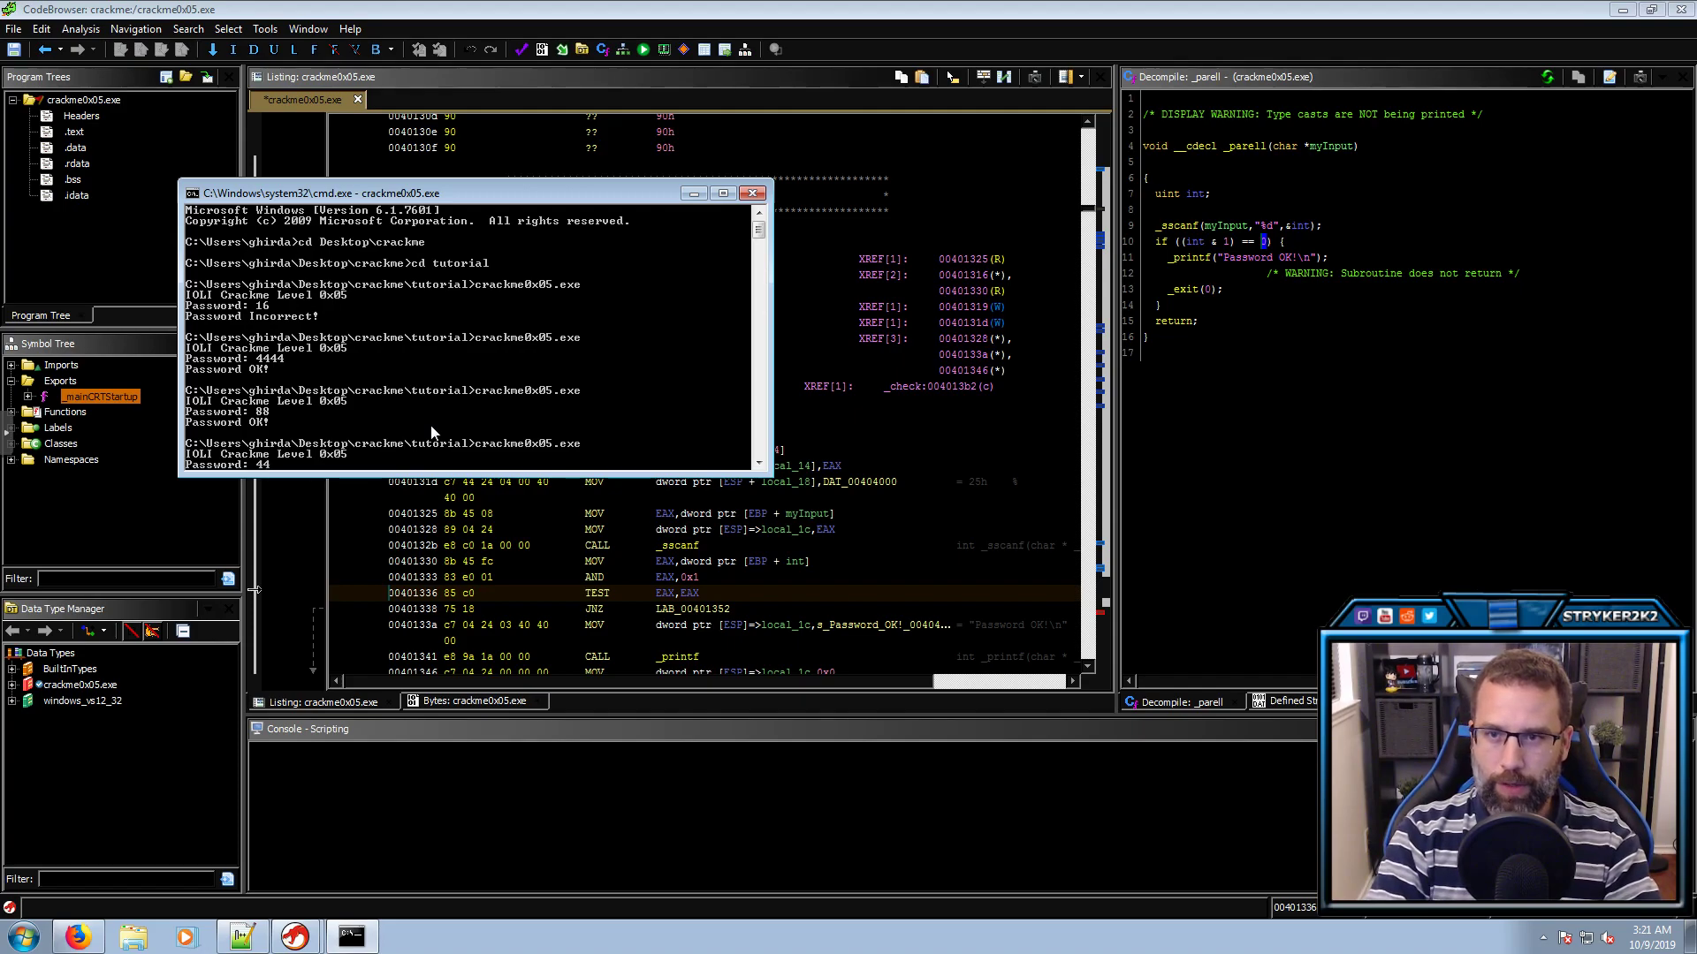
{"action": "key", "text": "Return"}
Rerun crackme0x05.exe with 22222222 and then a long string of 1s
{"action": "key", "text": "Up"}
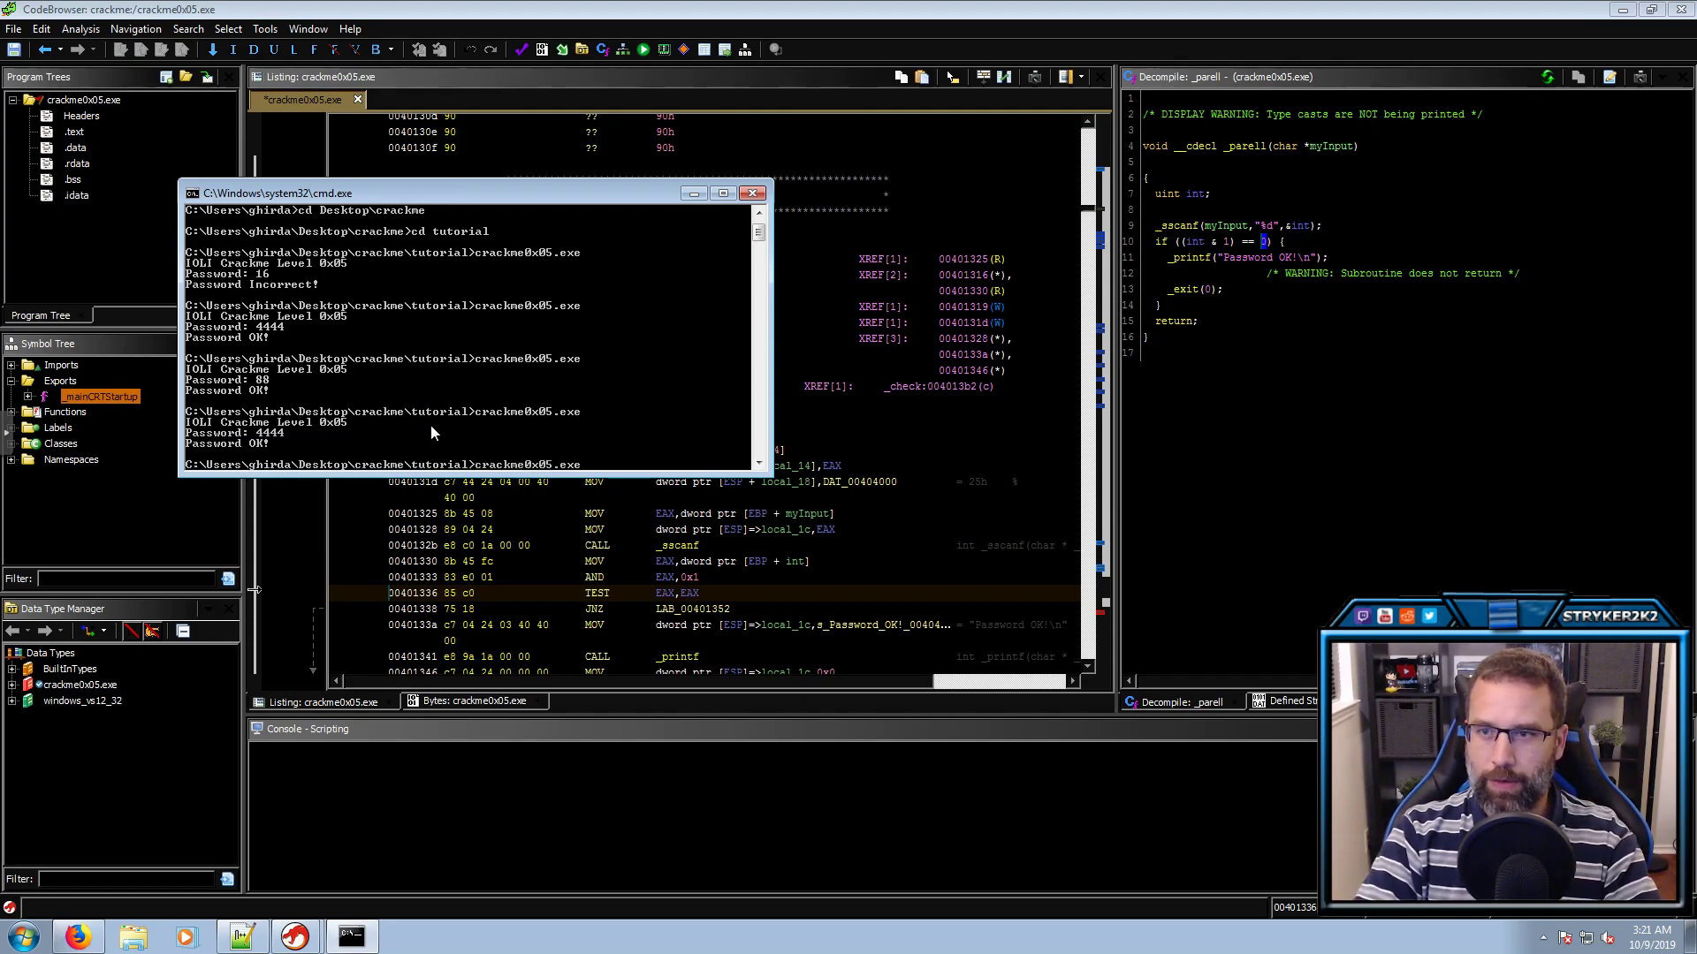
{"action": "key", "text": "Return"}
{"action": "type", "text": "22"}
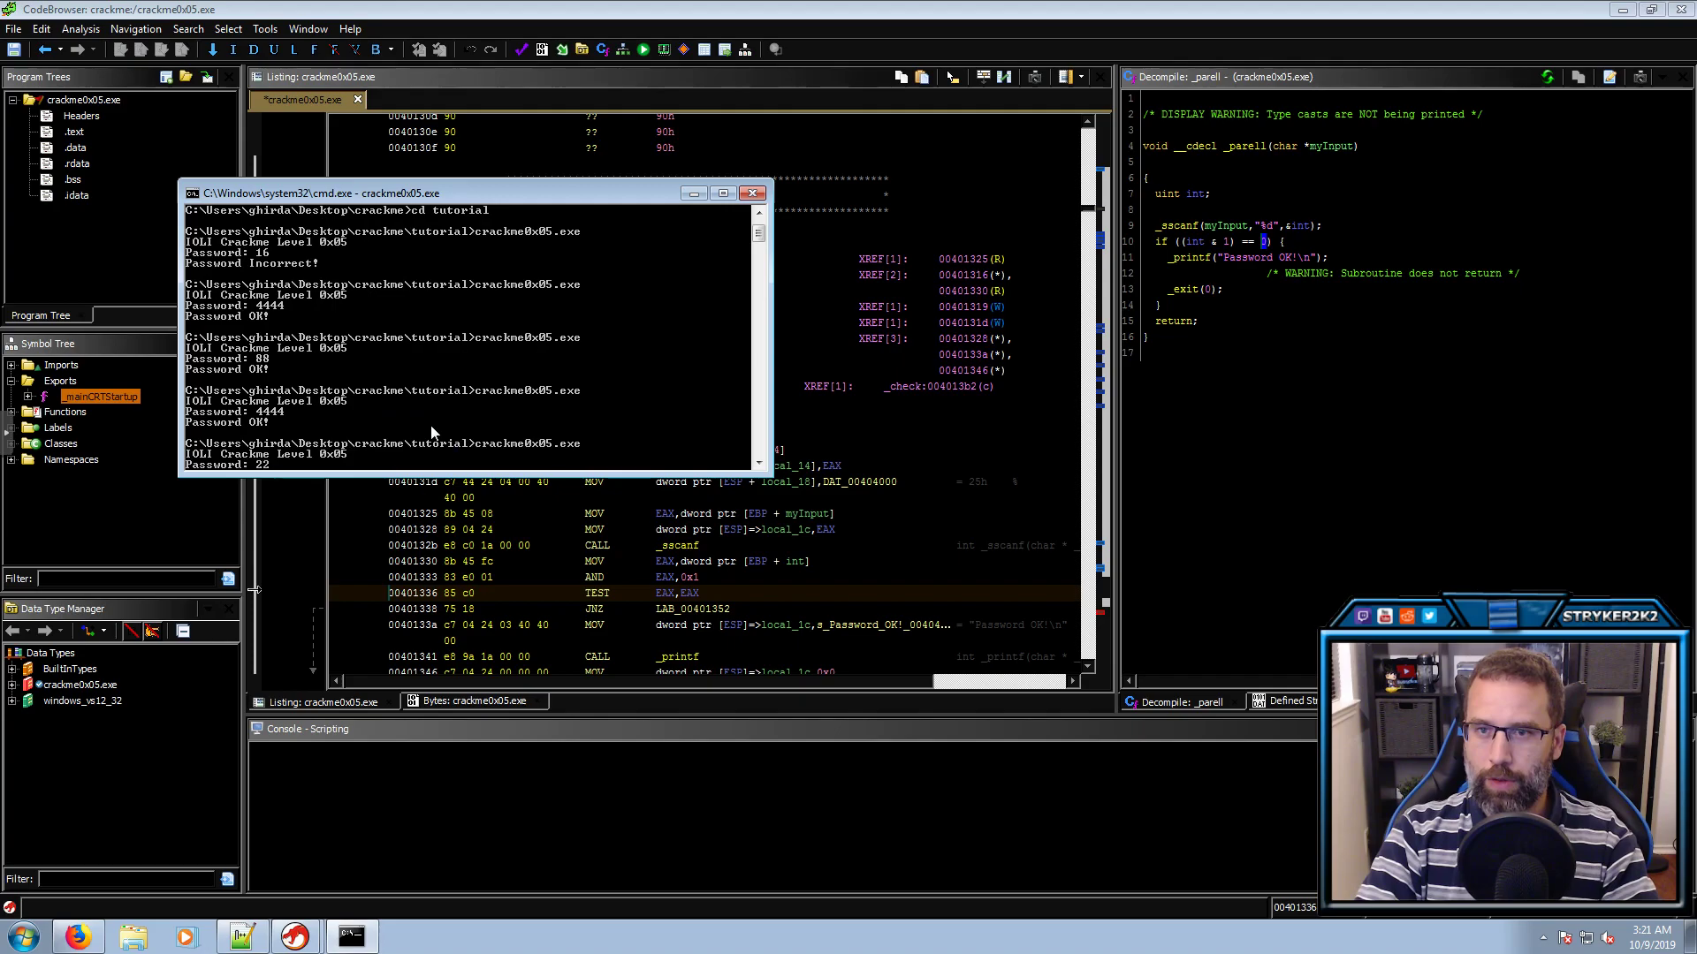
{"action": "type", "text": "22222"}
{"action": "key", "text": "Return"}
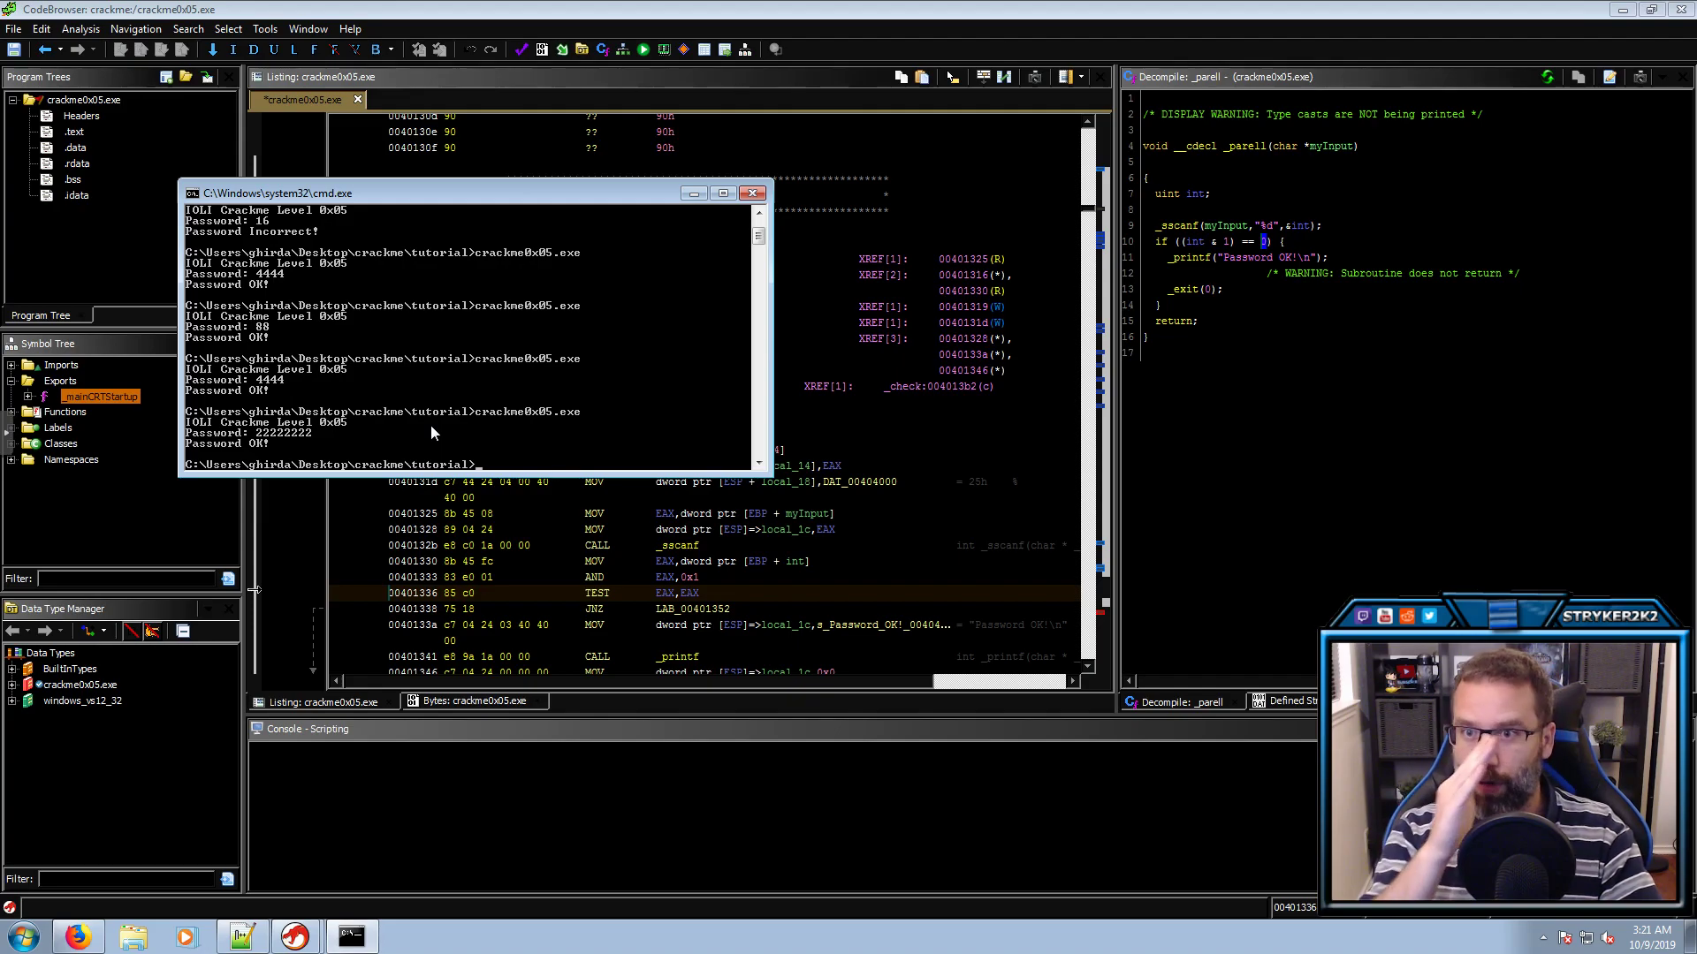
{"action": "key", "text": "Up"}
{"action": "key", "text": "Return"}
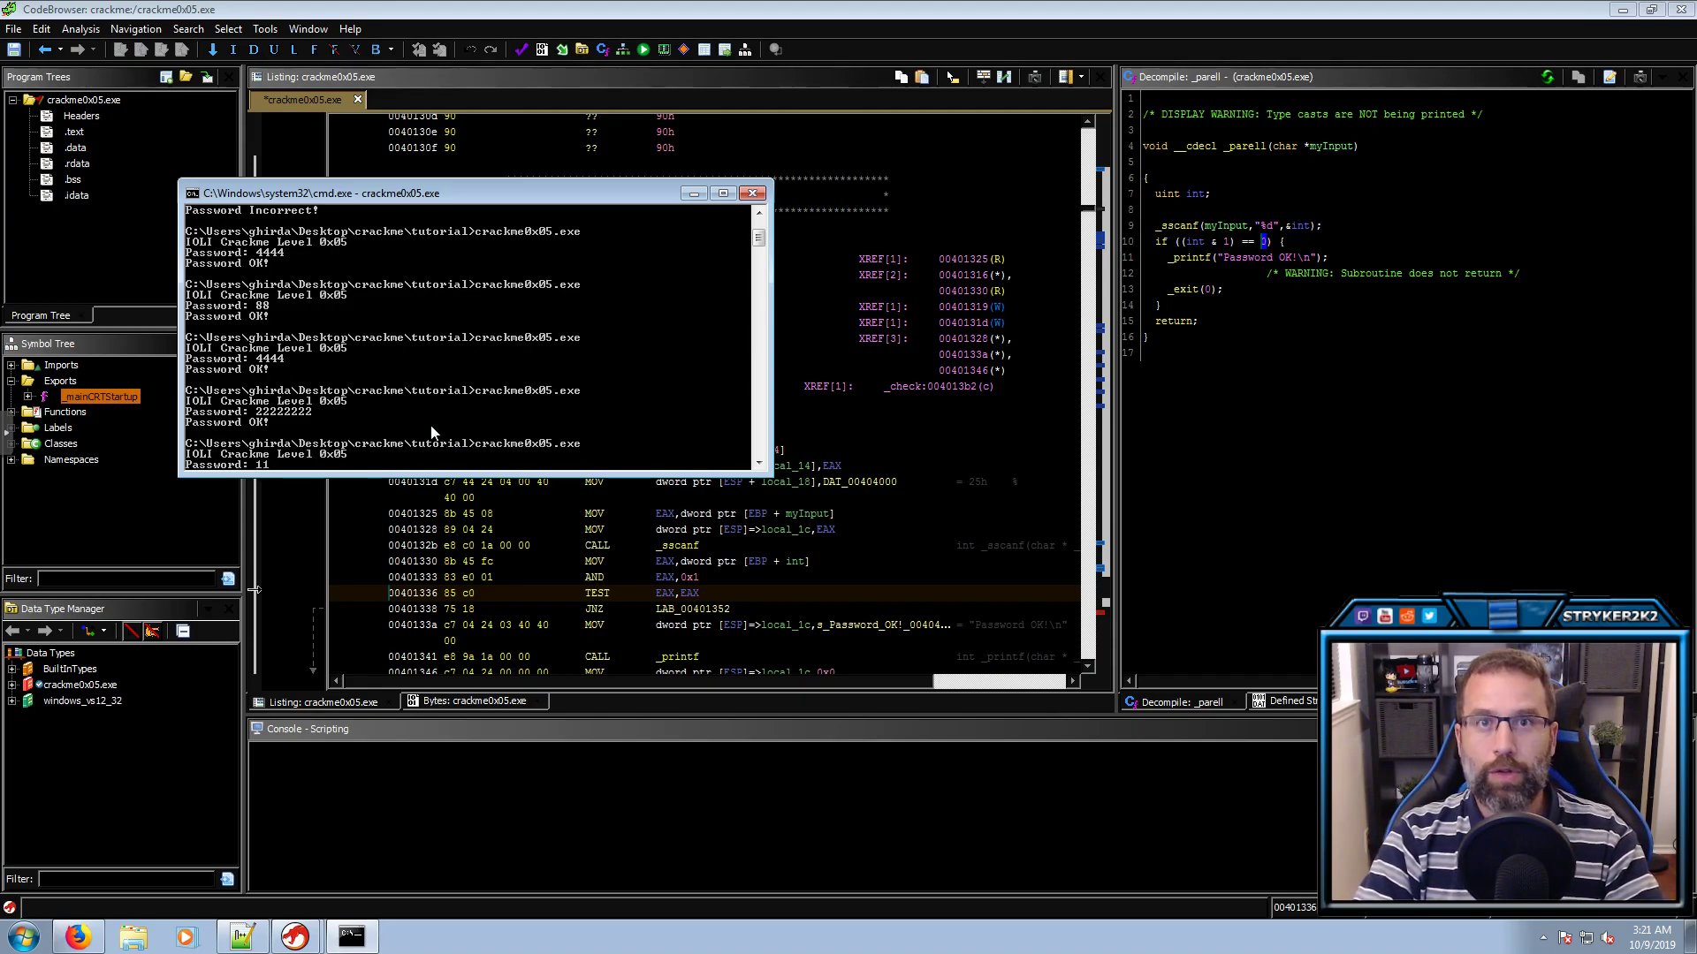
{"action": "type", "text": "11111111111111"}
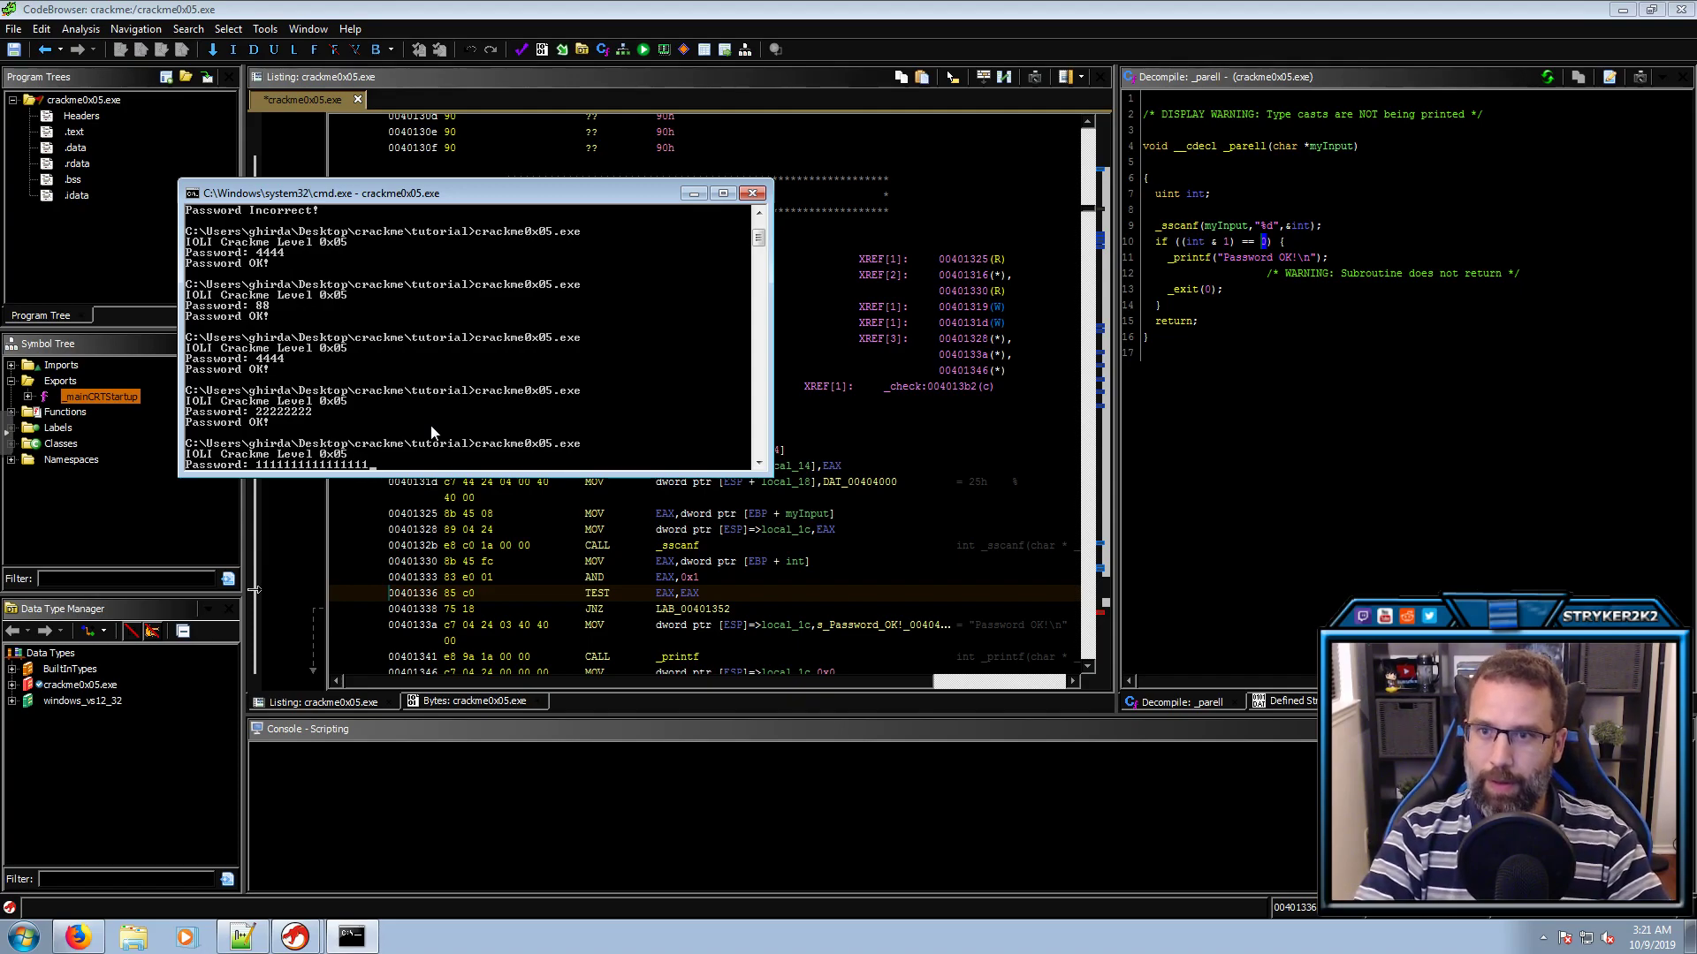
{"action": "key", "text": "Return"}
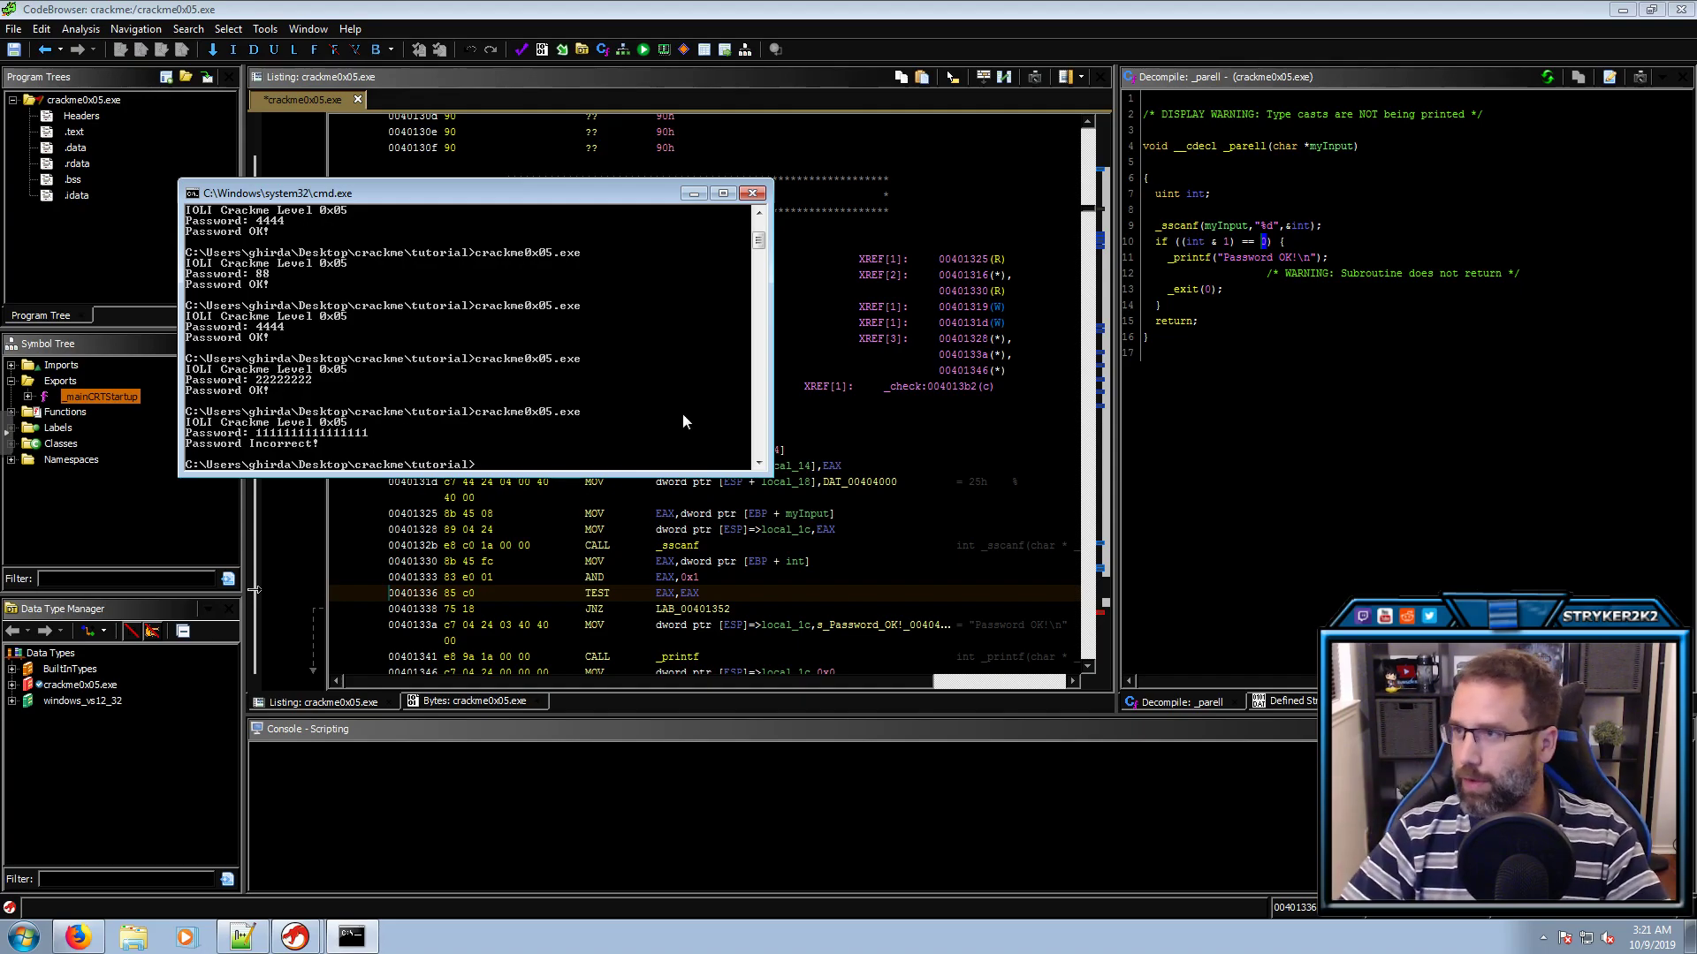
Highlight the (int & 1) == 0 condition on line 10 of the decompiled _parell
{"action": "left_click", "coordinate": [1230, 242]}
{"action": "left_click_drag", "start_coordinate": [1273, 242], "coordinate": [1177, 250]}
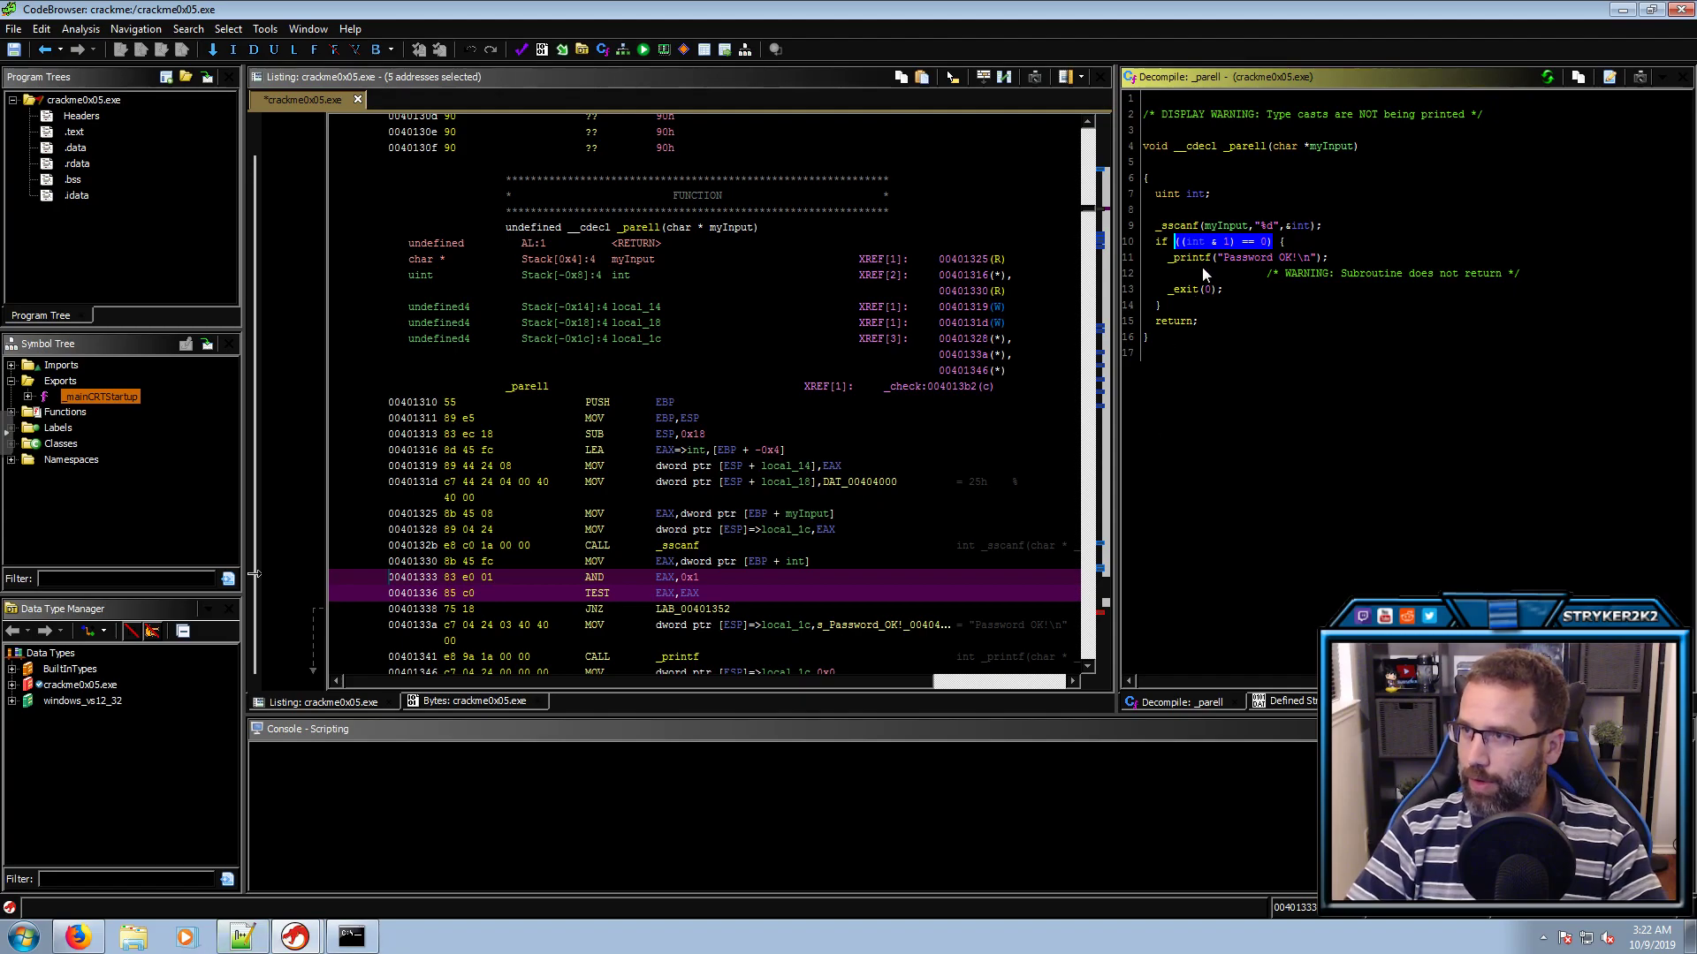
{"action": "left_click", "coordinate": [1213, 247]}
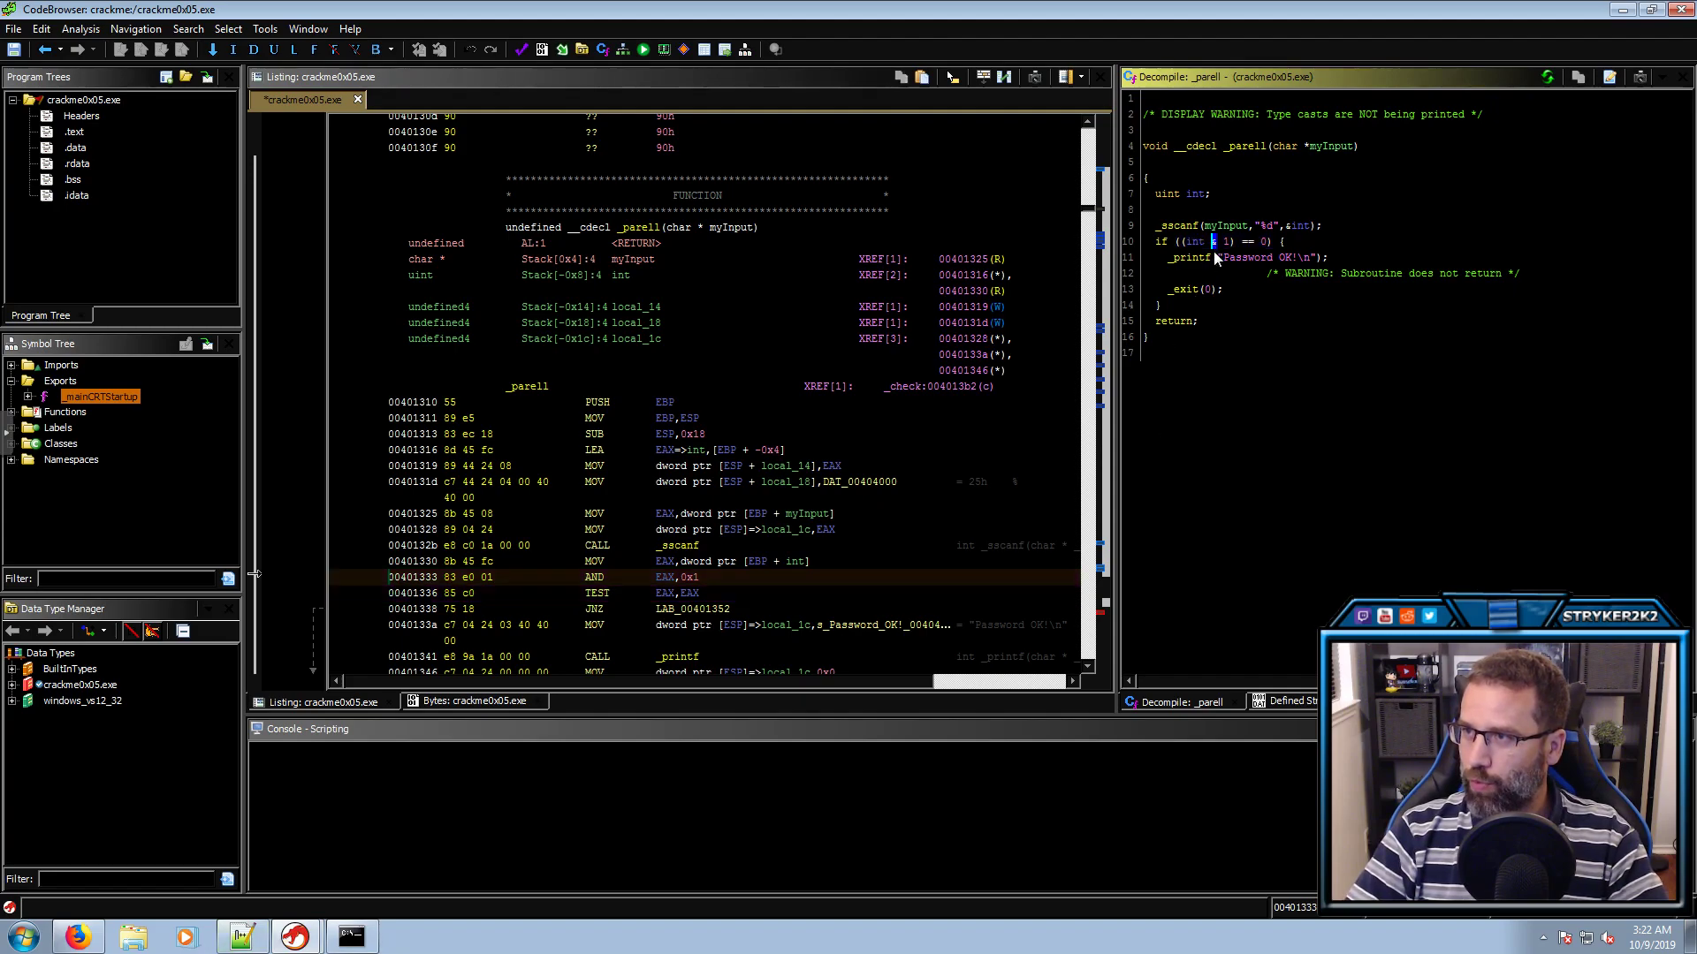
{"action": "left_click", "coordinate": [239, 940]}
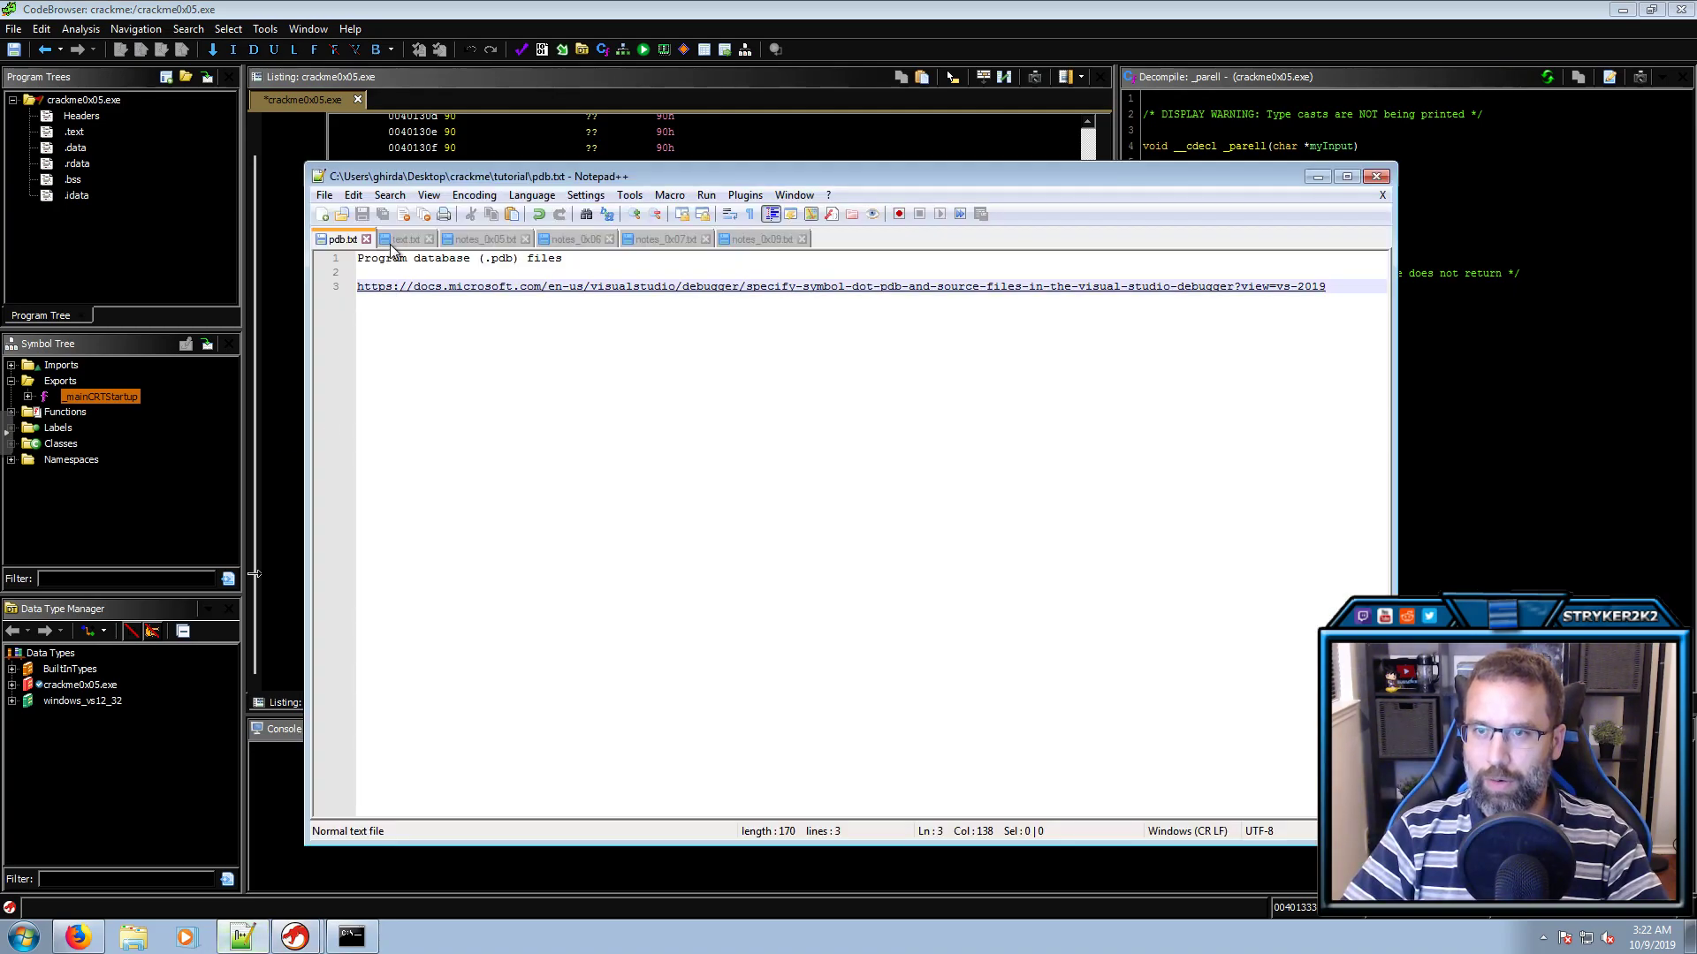
{"action": "left_click", "coordinate": [464, 243]}
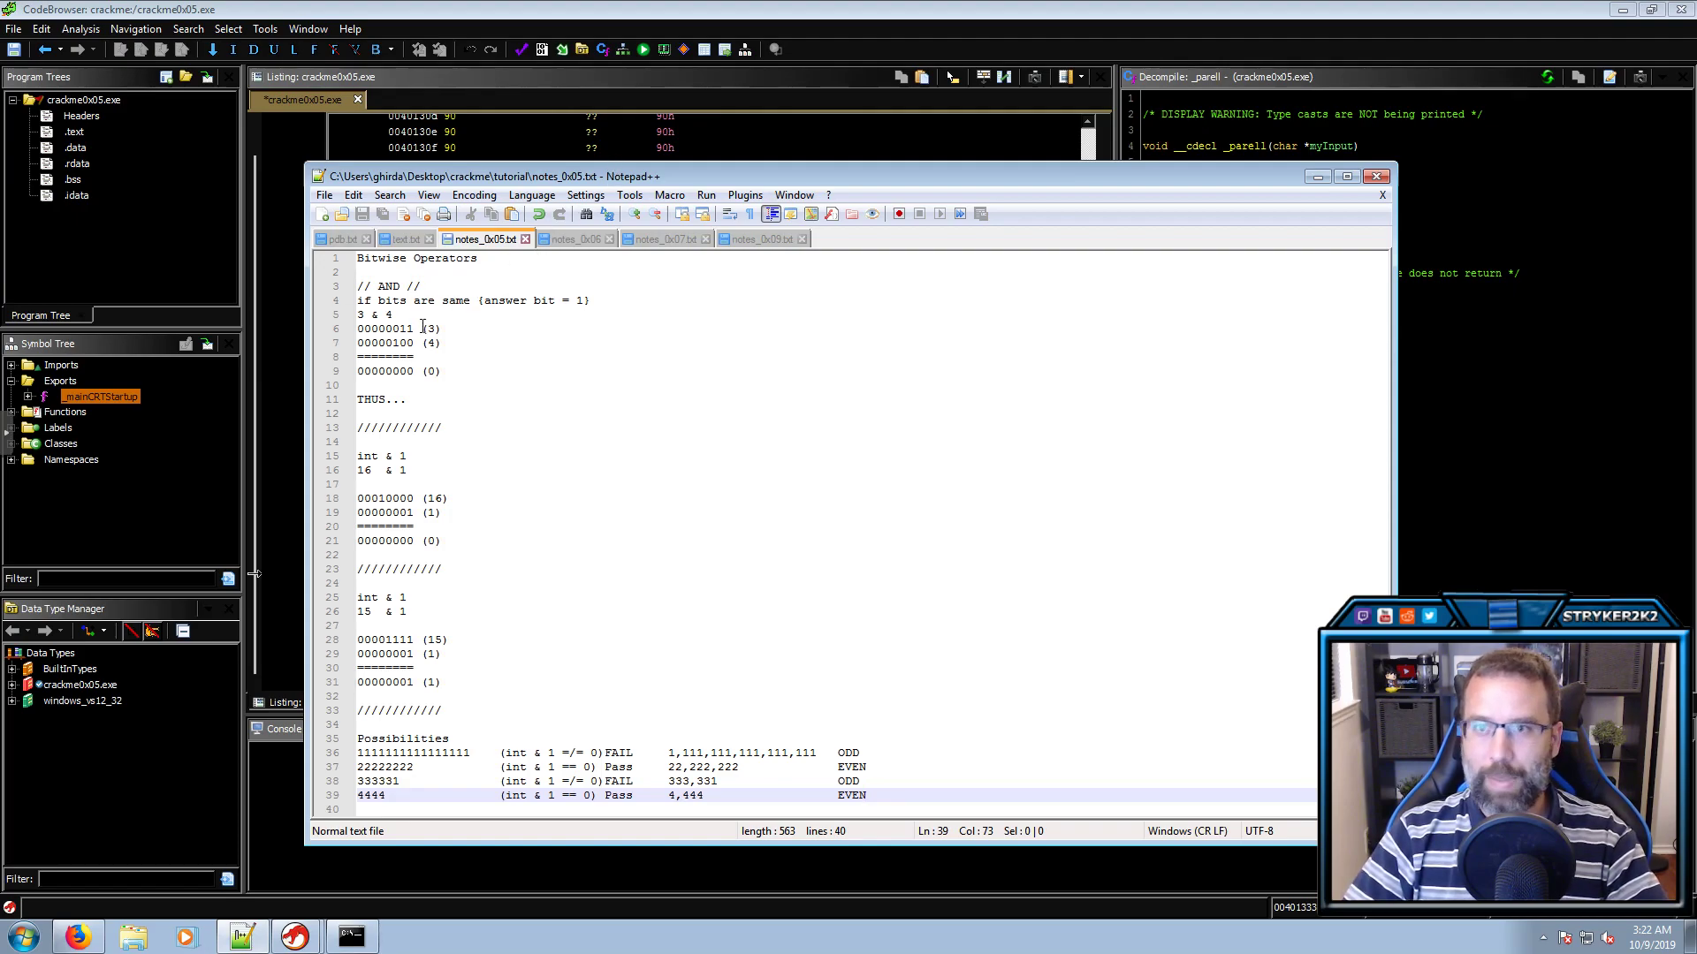
{"action": "left_click_drag", "start_coordinate": [382, 316], "coordinate": [372, 315]}
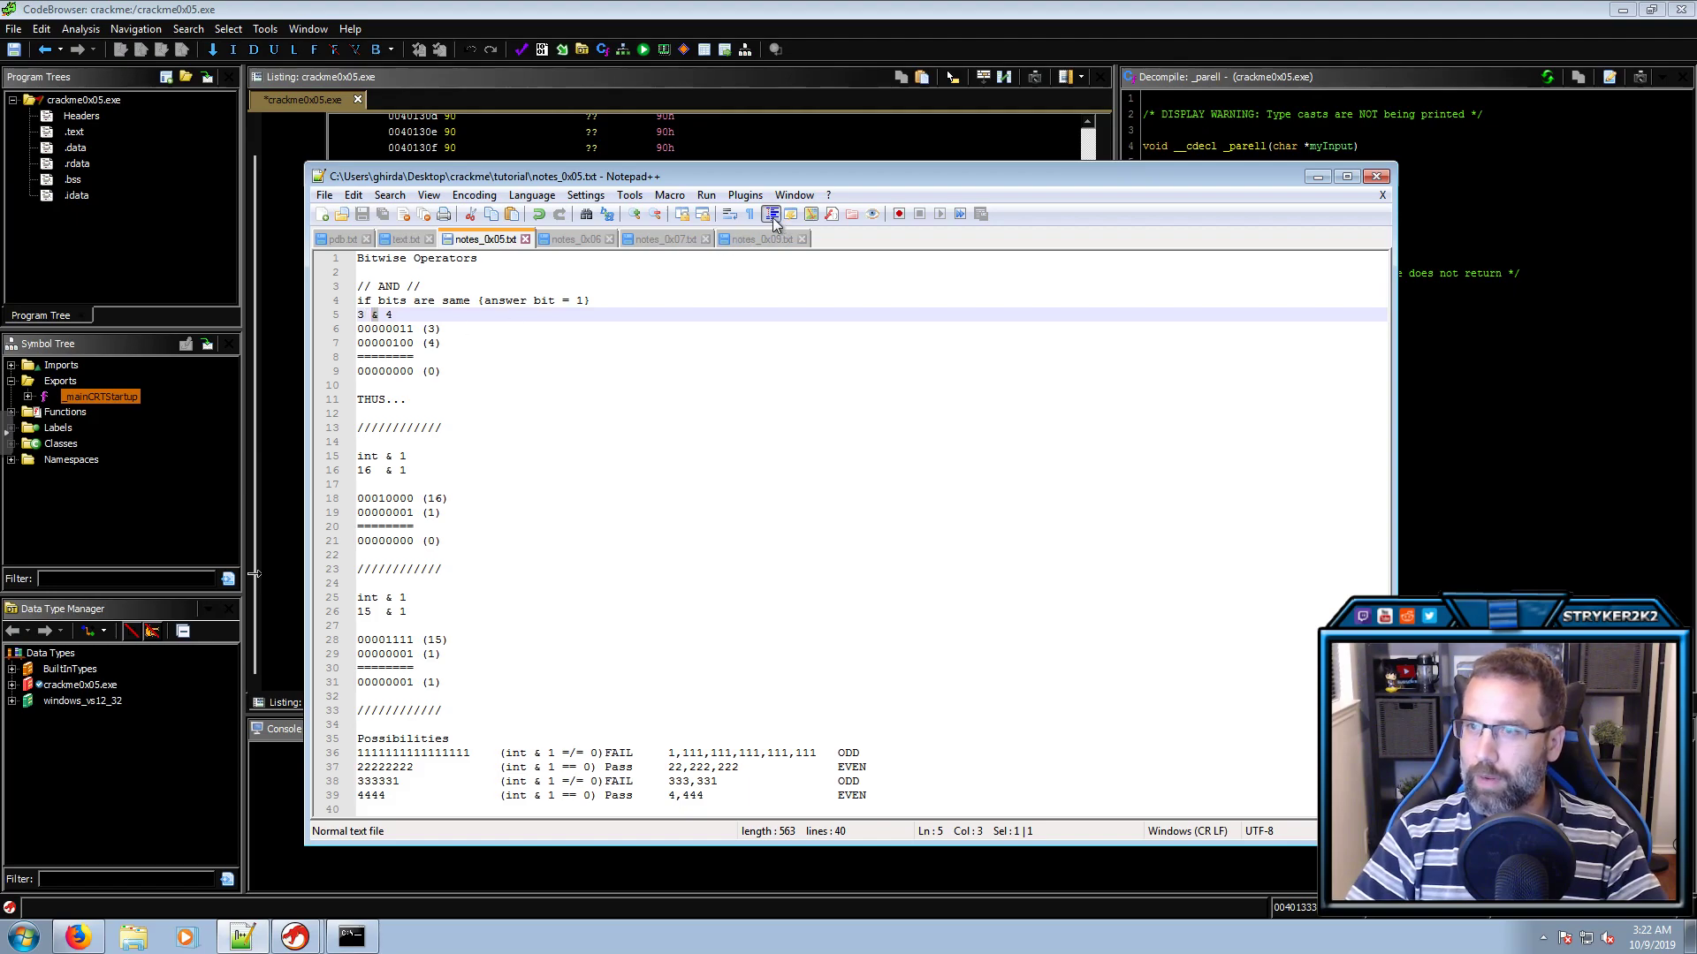
{"action": "left_click_drag", "start_coordinate": [436, 329], "coordinate": [428, 329]}
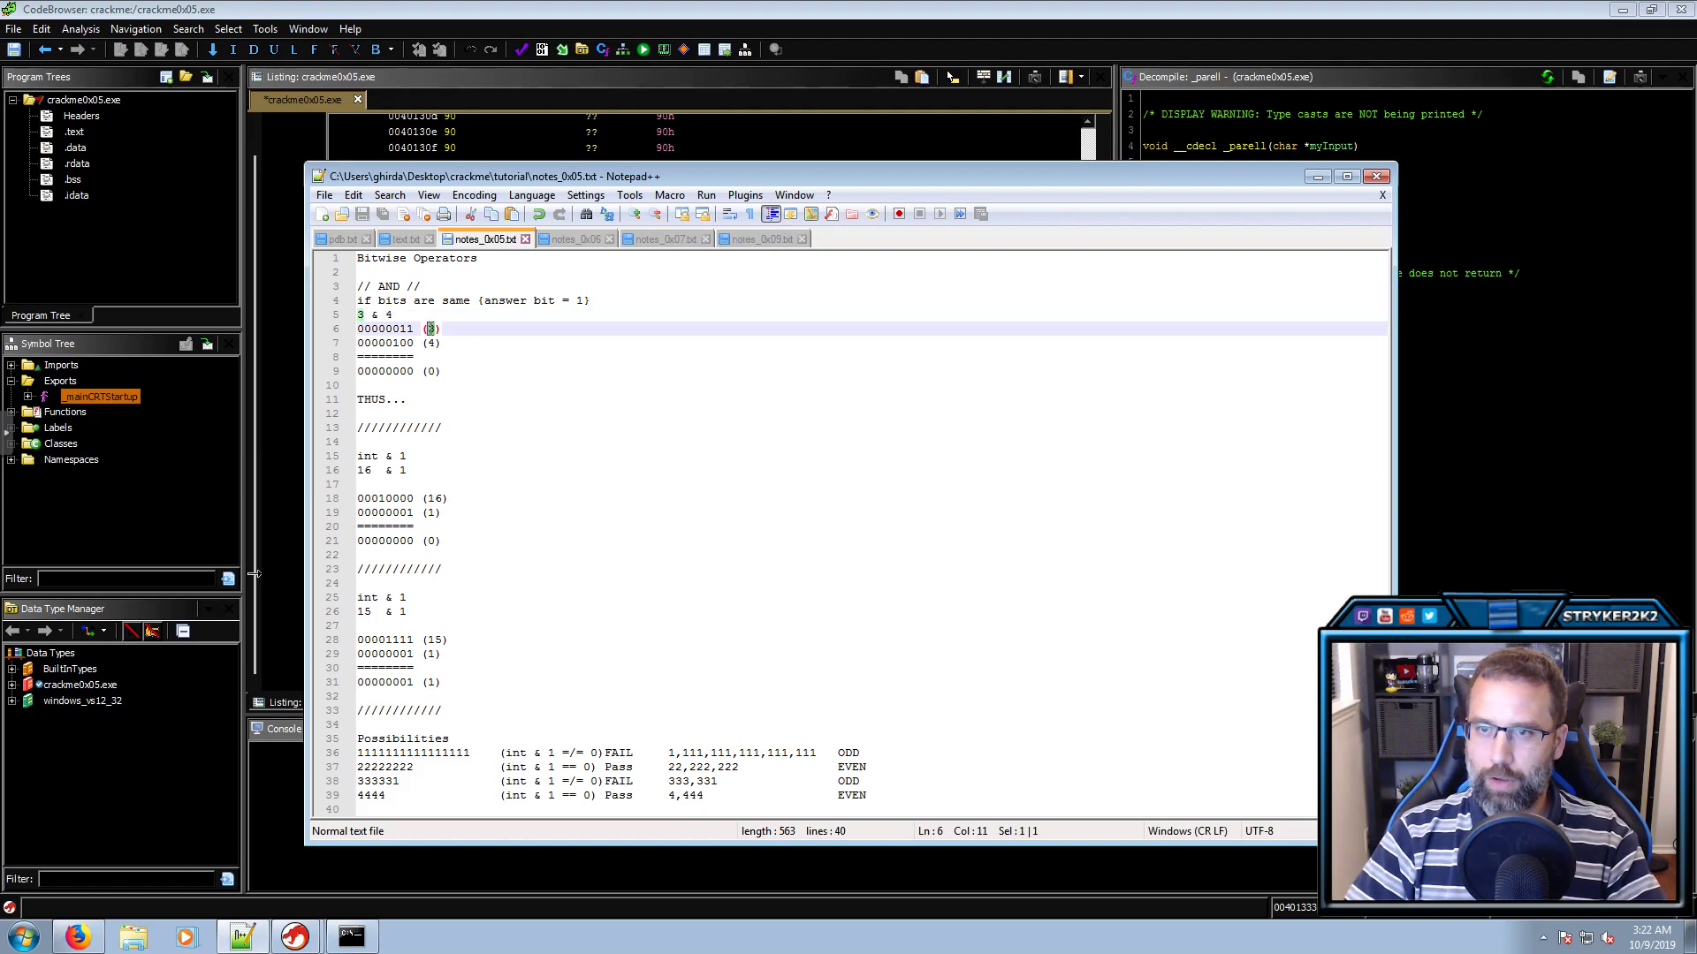
{"action": "left_click_drag", "start_coordinate": [412, 329], "coordinate": [358, 329]}
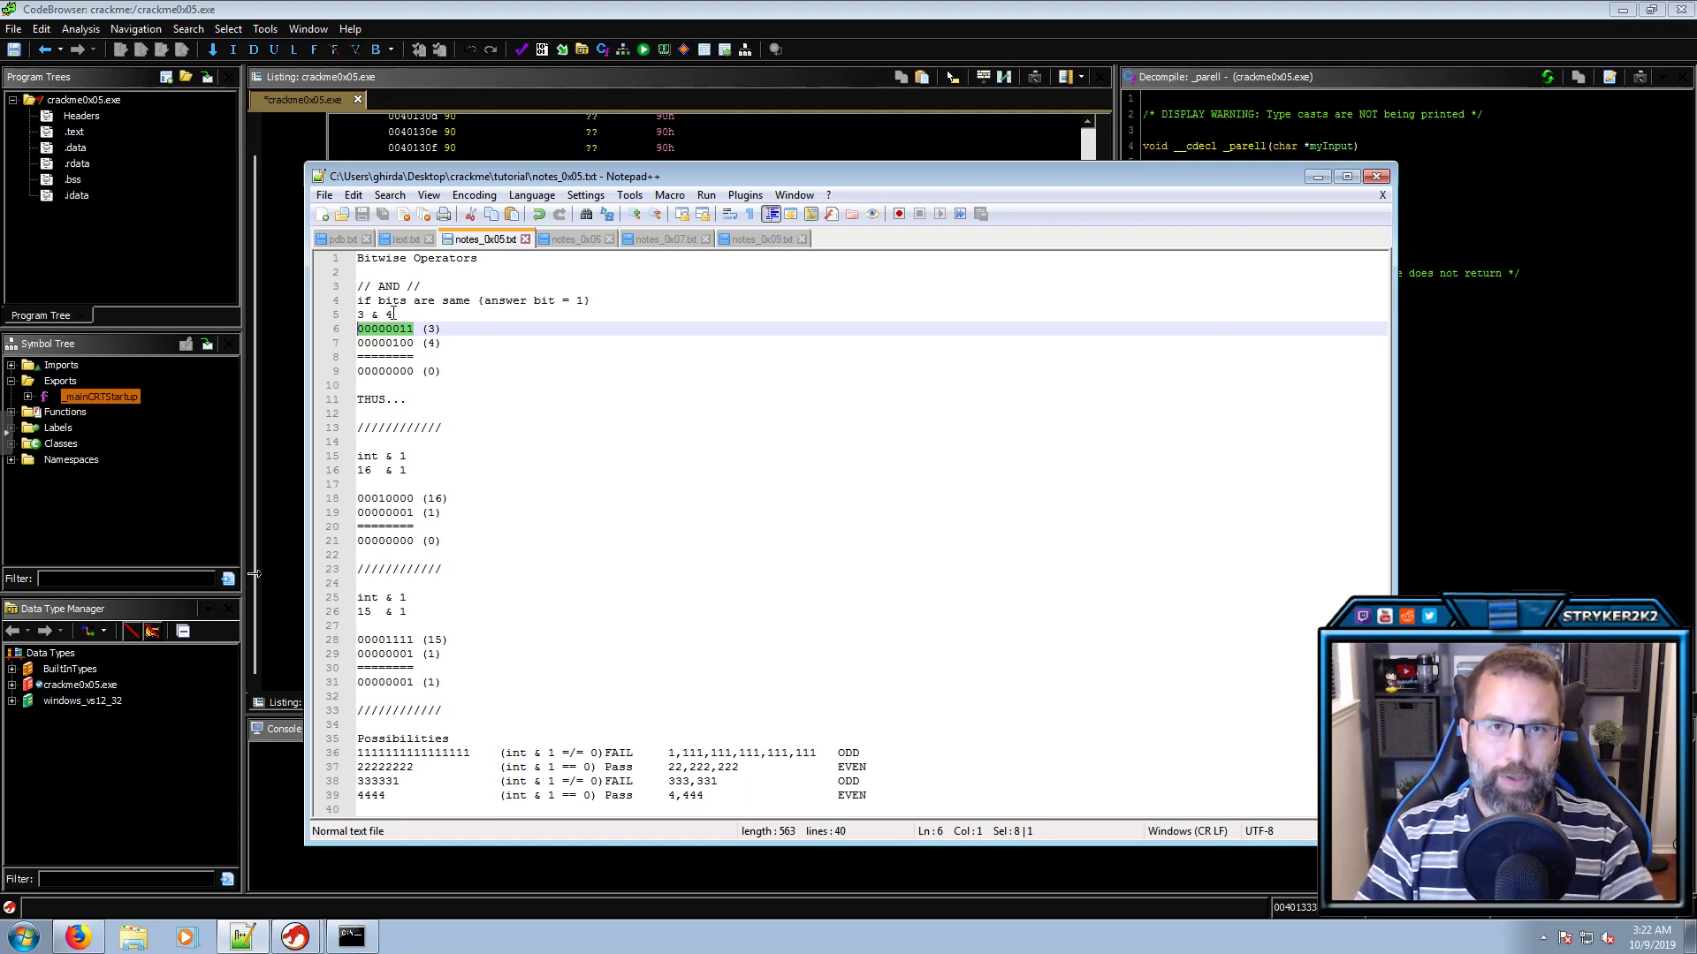
{"action": "left_click", "coordinate": [444, 332]}
{"action": "mouse_move", "coordinate": [363, 317]}
{"action": "left_mouse_down"}
{"action": "mouse_move", "coordinate": [439, 328]}
{"action": "mouse_move", "coordinate": [359, 328]}
{"action": "left_mouse_up"}
{"action": "left_click", "coordinate": [372, 315]}
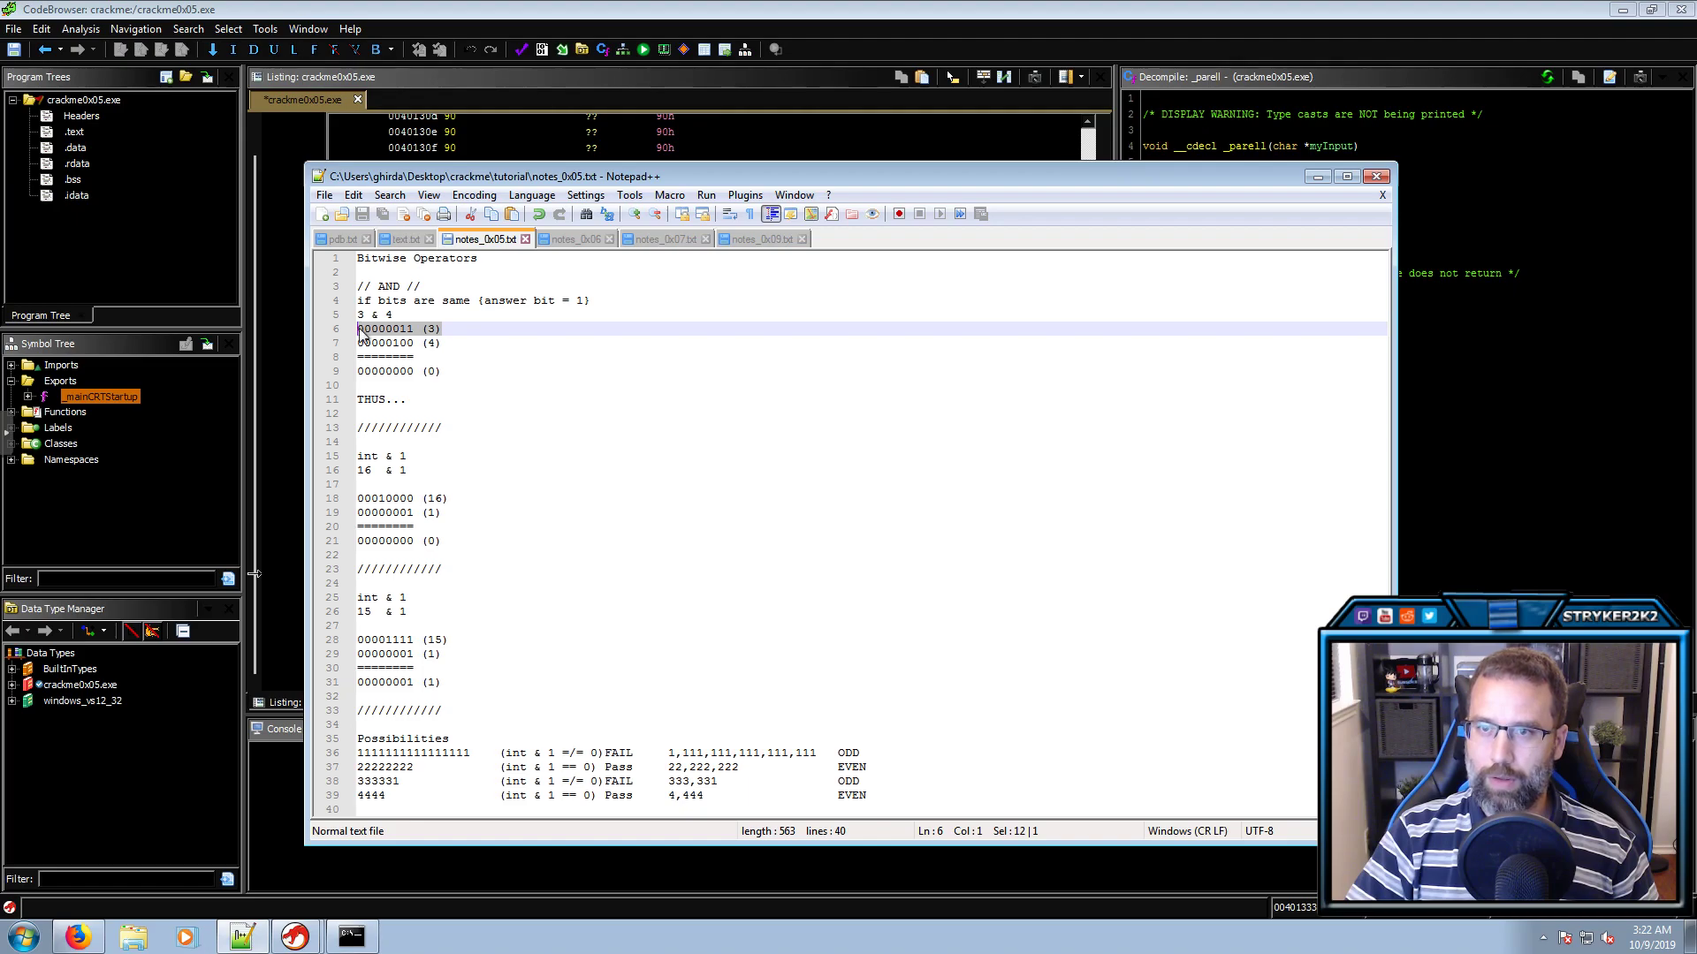
{"action": "left_click", "coordinate": [371, 329]}
{"action": "mouse_move", "coordinate": [414, 329]}
{"action": "left_mouse_down"}
{"action": "mouse_move", "coordinate": [357, 329]}
{"action": "mouse_move", "coordinate": [375, 343]}
{"action": "mouse_move", "coordinate": [403, 328]}
{"action": "left_mouse_up"}
{"action": "double_click", "coordinate": [403, 331]}
{"action": "key", "text": "Left"}
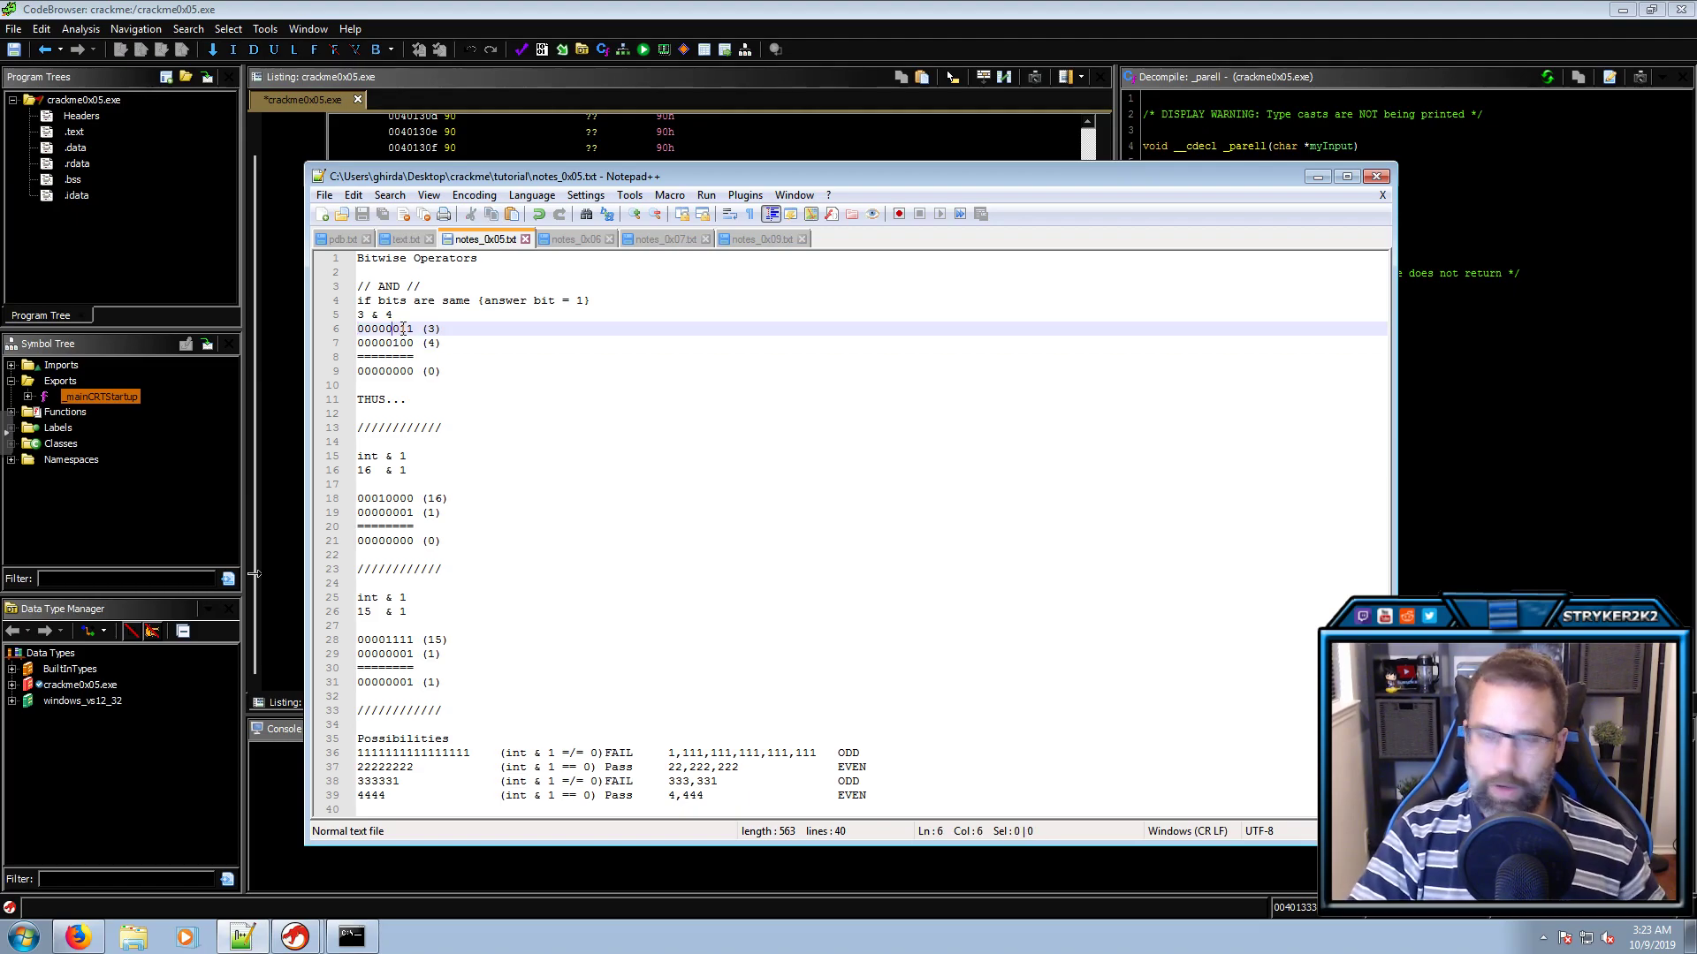
{"action": "key", "text": "Left"}
{"action": "key", "text": "Left"}
{"action": "key", "text": "Left"}
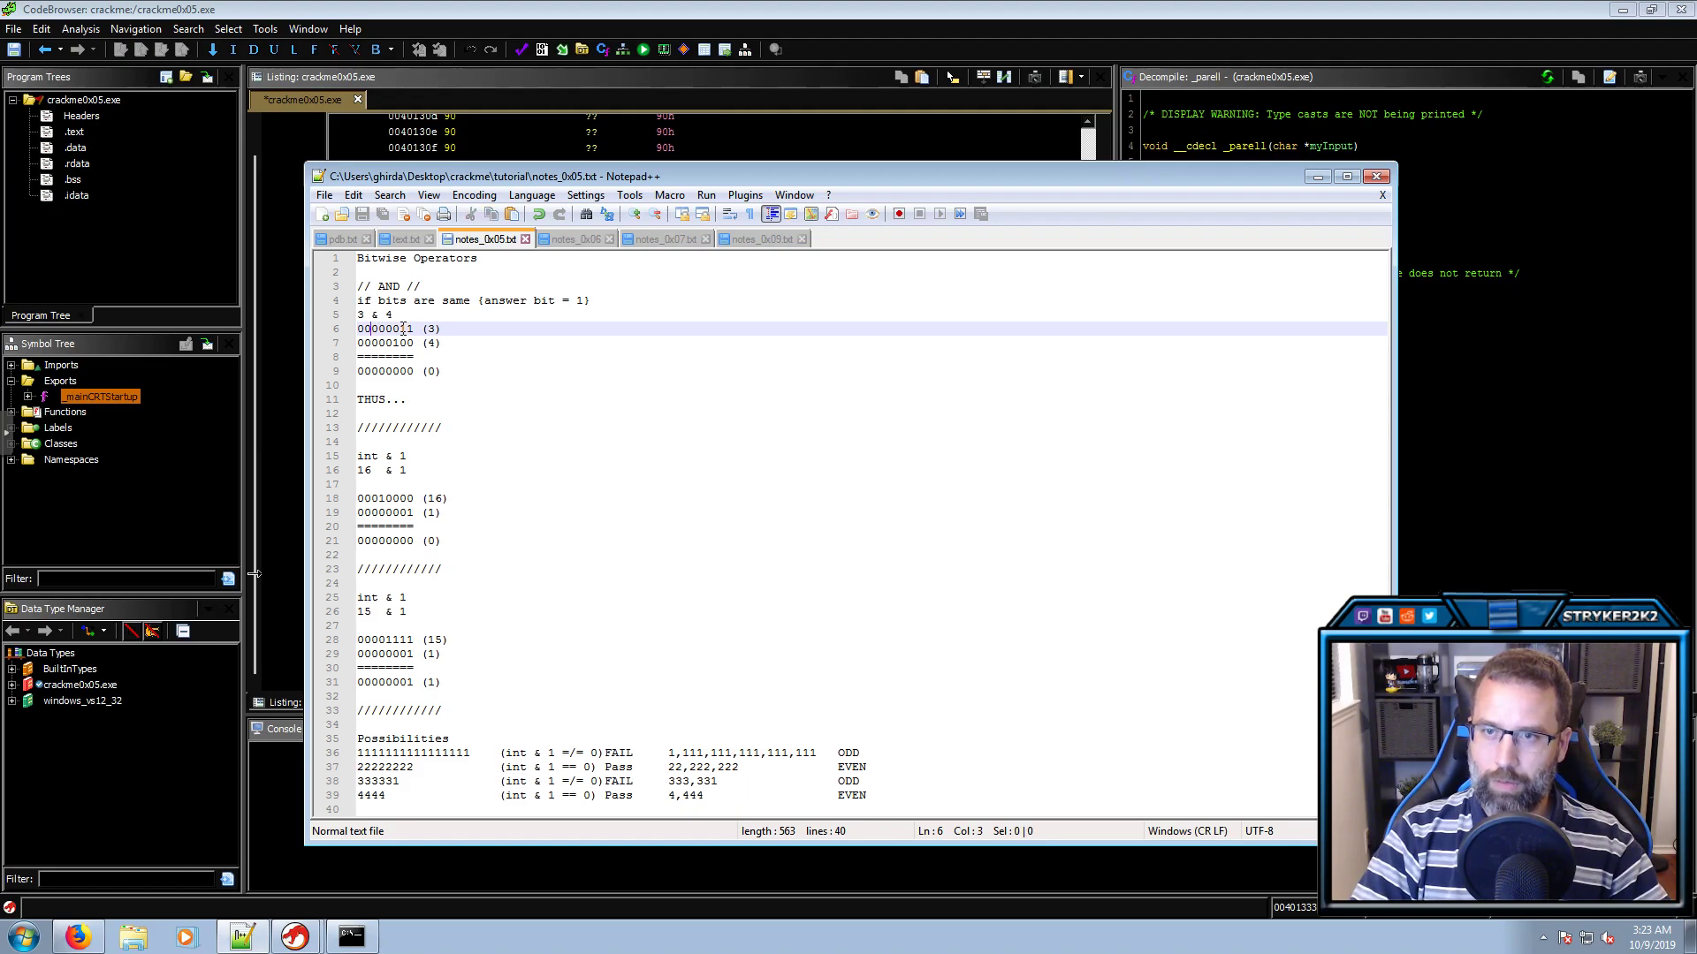
{"action": "key", "text": "shift+Left"}
{"action": "key", "text": "Left"}
{"action": "key", "text": "shift+Left"}
{"action": "key", "text": "Left"}
{"action": "key", "text": "shift+Left"}
{"action": "key", "text": "Right"}
{"action": "key", "text": "Right"}
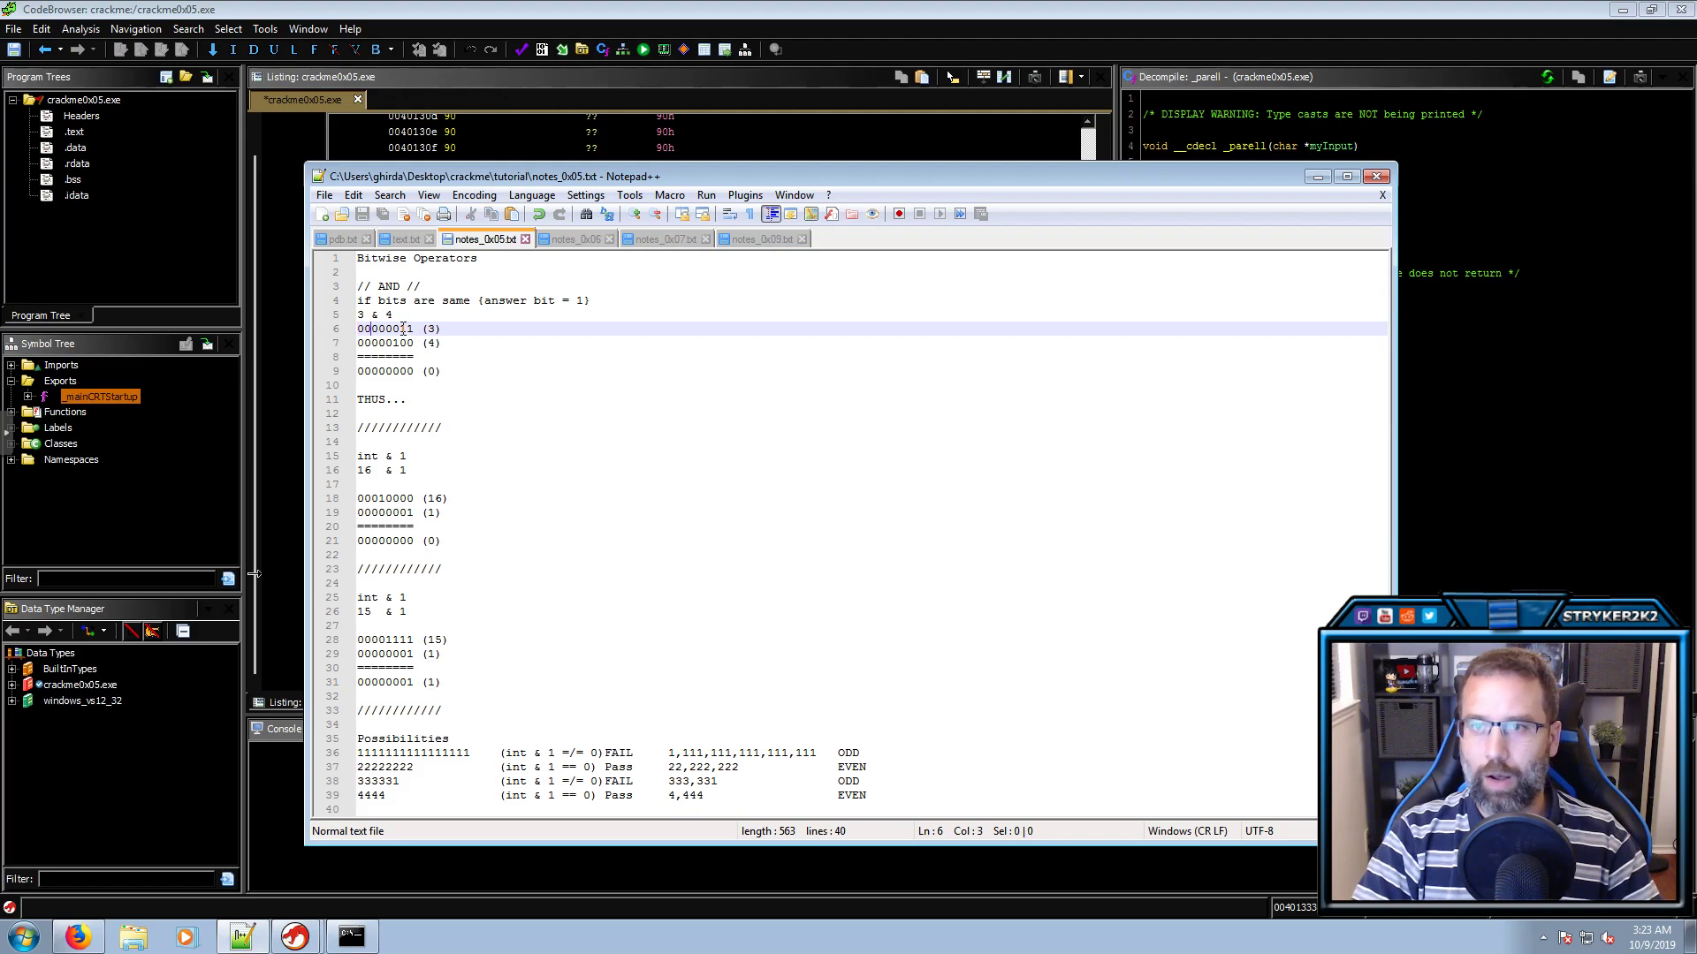
{"action": "left_click_drag", "start_coordinate": [399, 328], "coordinate": [412, 328]}
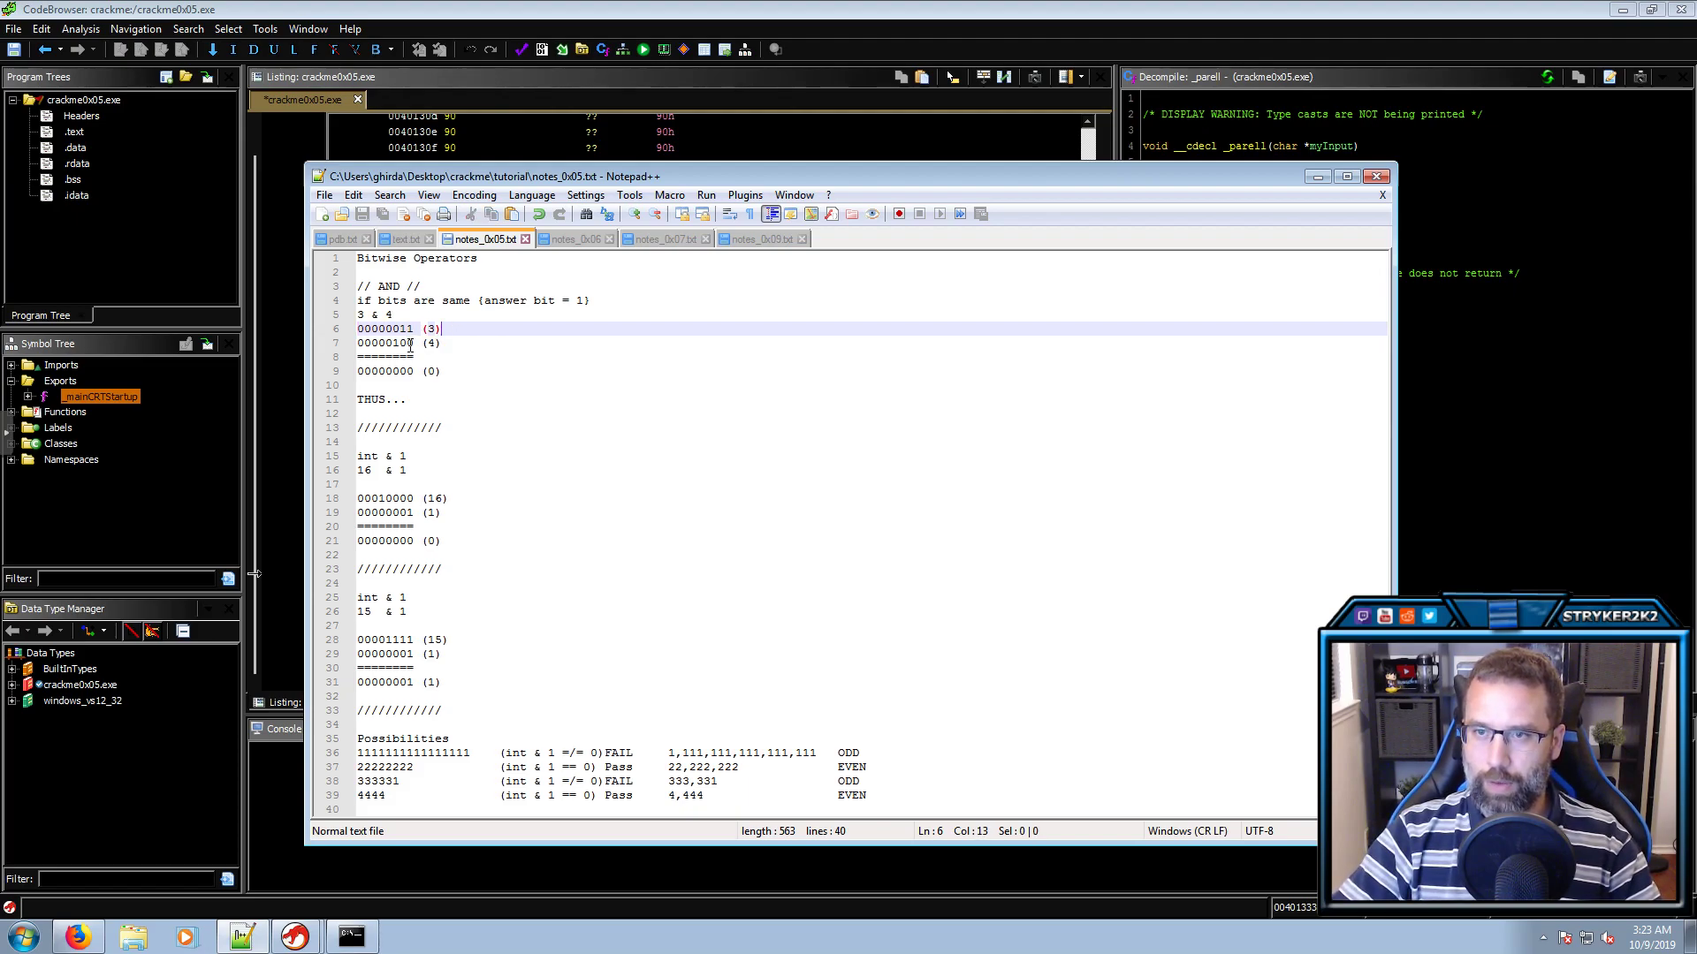
{"action": "left_click", "coordinate": [407, 343]}
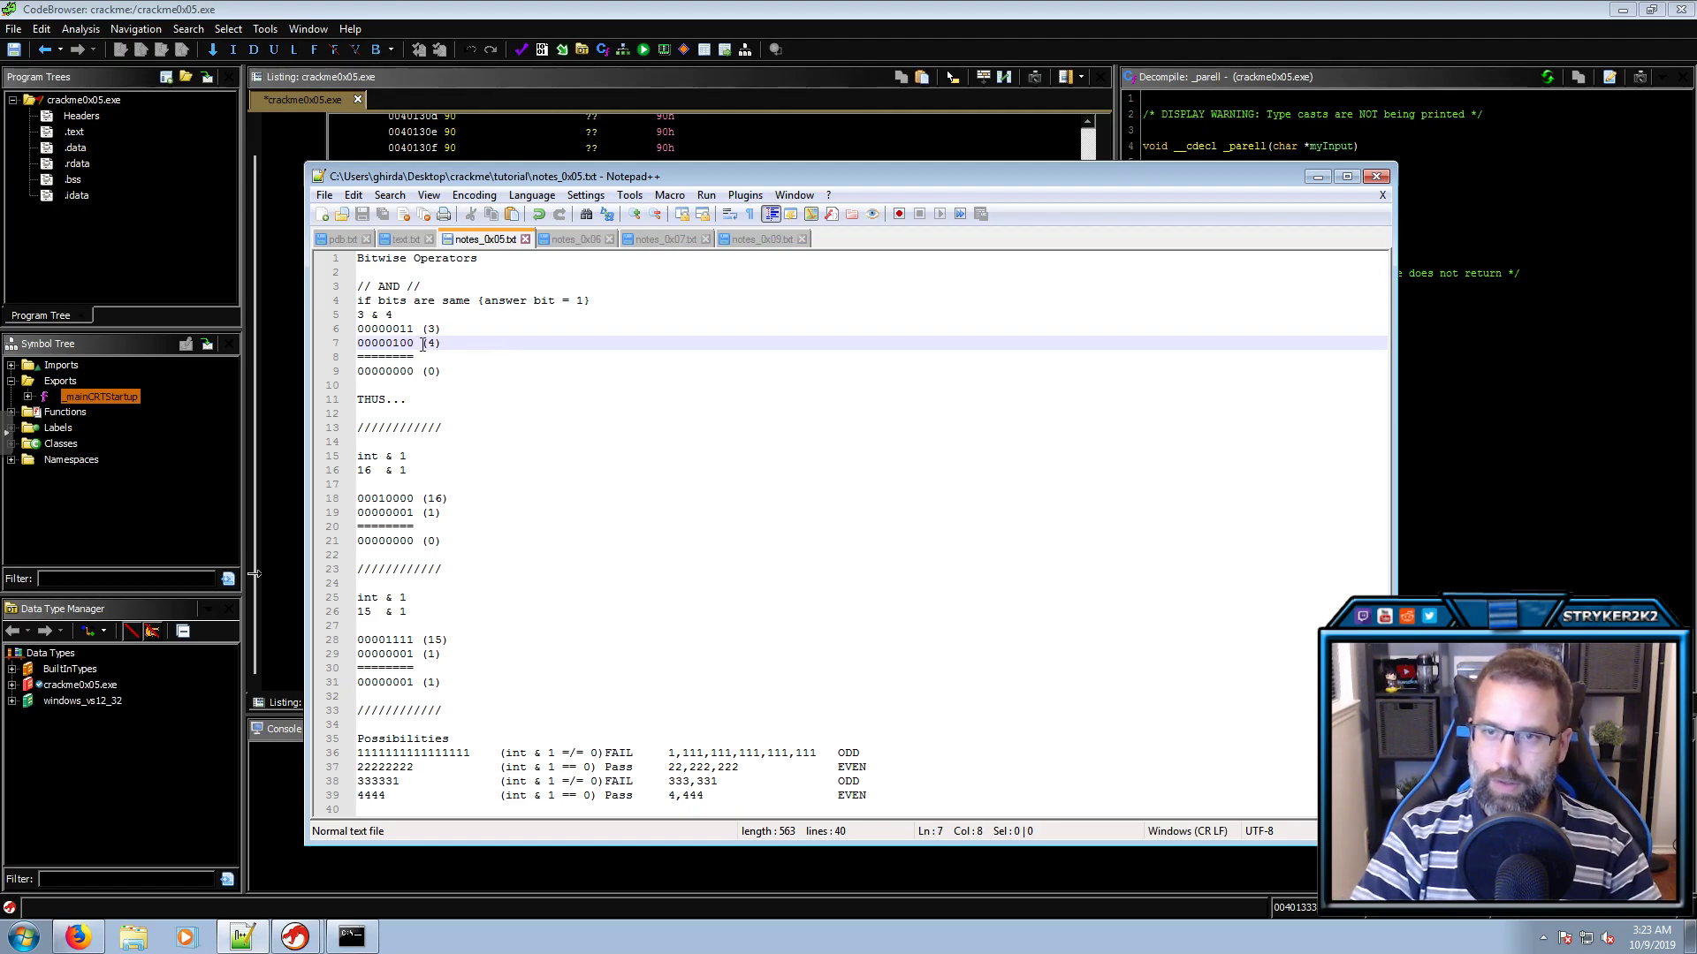
{"action": "key", "text": "Left"}
{"action": "key", "text": "shift+Left"}
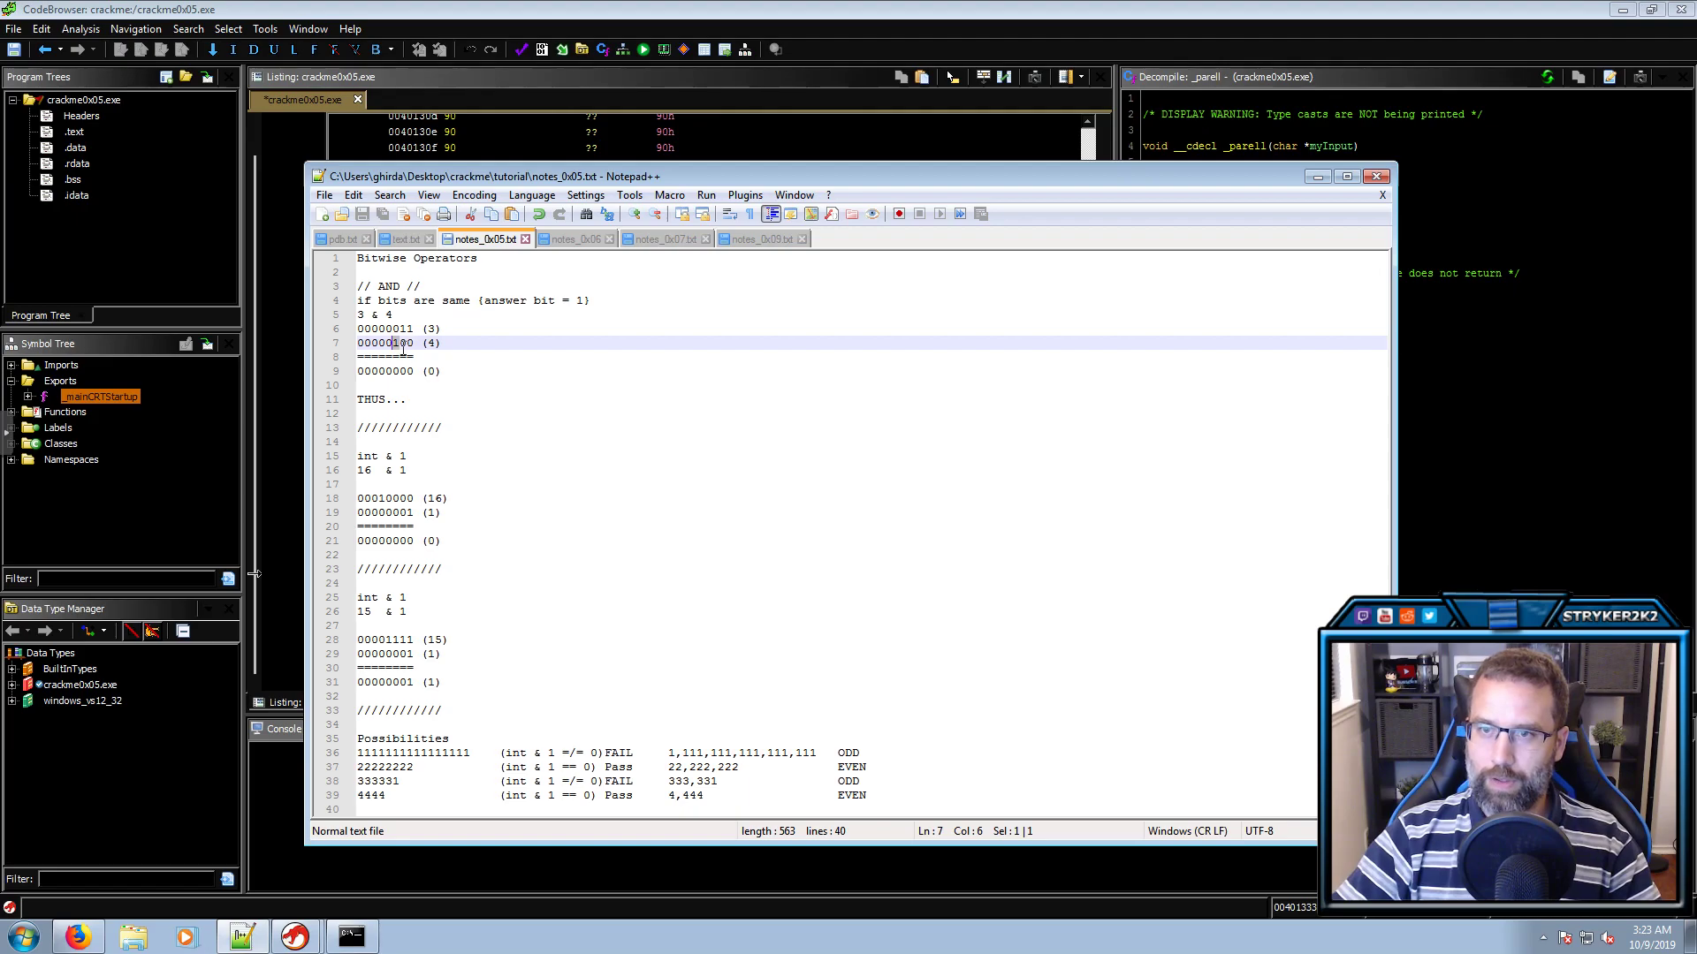
{"action": "left_click", "coordinate": [452, 332]}
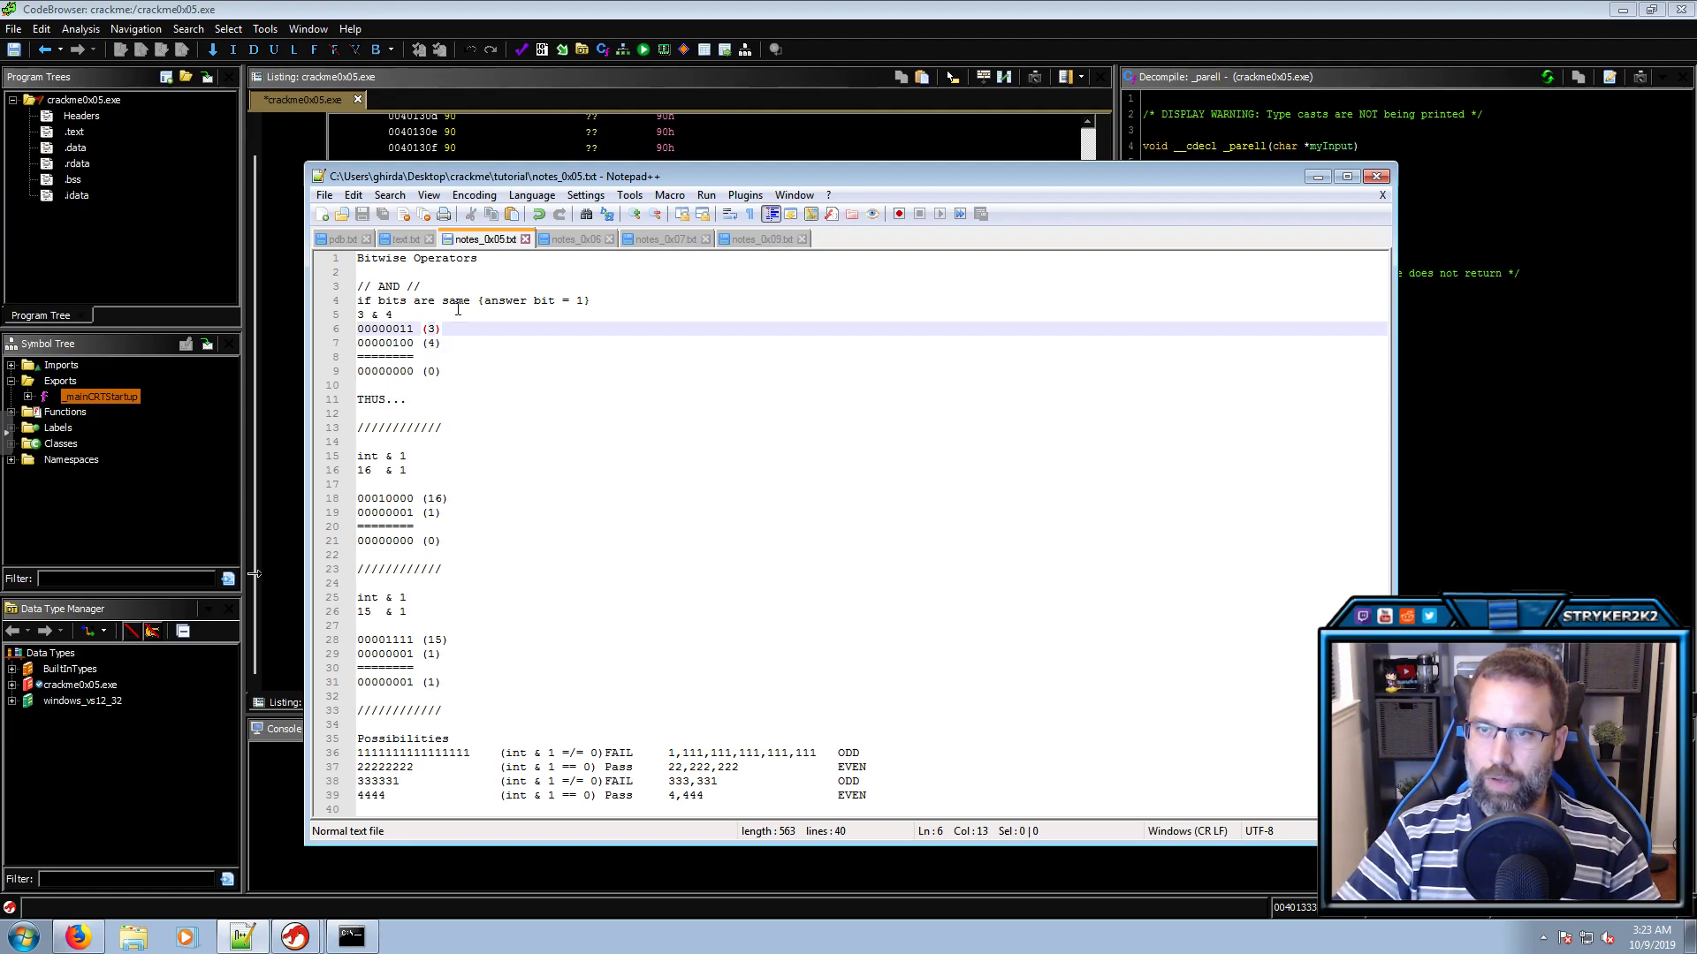
{"action": "left_click_drag", "start_coordinate": [407, 330], "coordinate": [413, 343]}
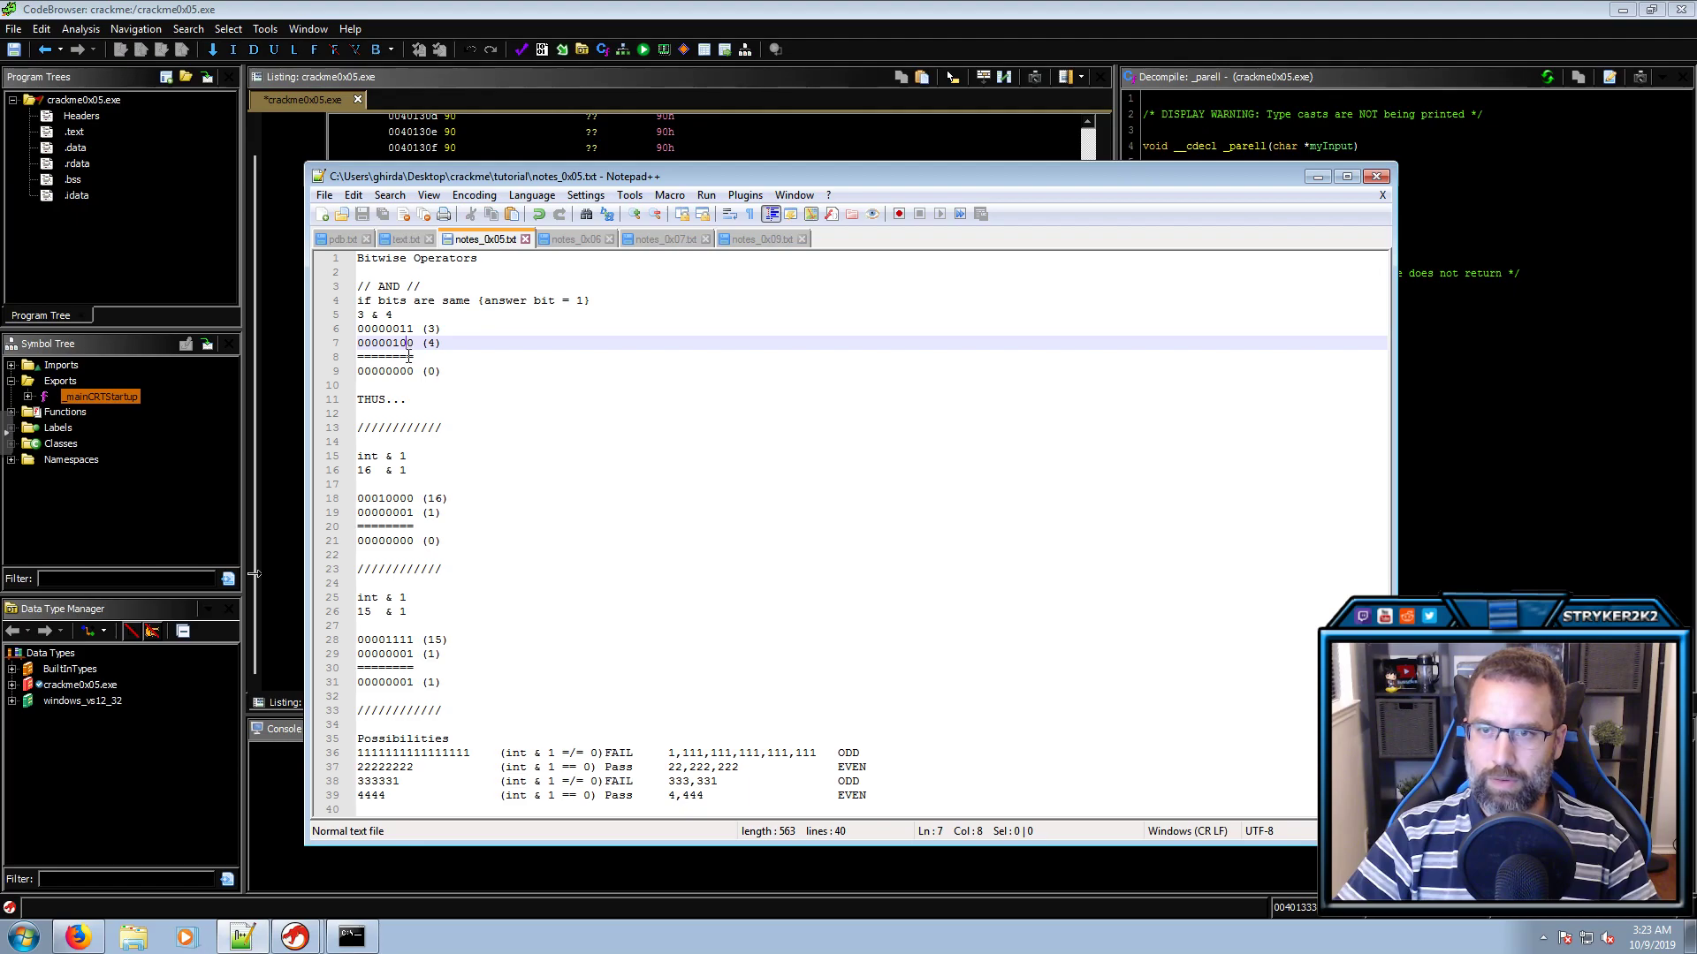
{"action": "left_click", "coordinate": [409, 372]}
{"action": "left_click_drag", "start_coordinate": [409, 371], "coordinate": [412, 372]}
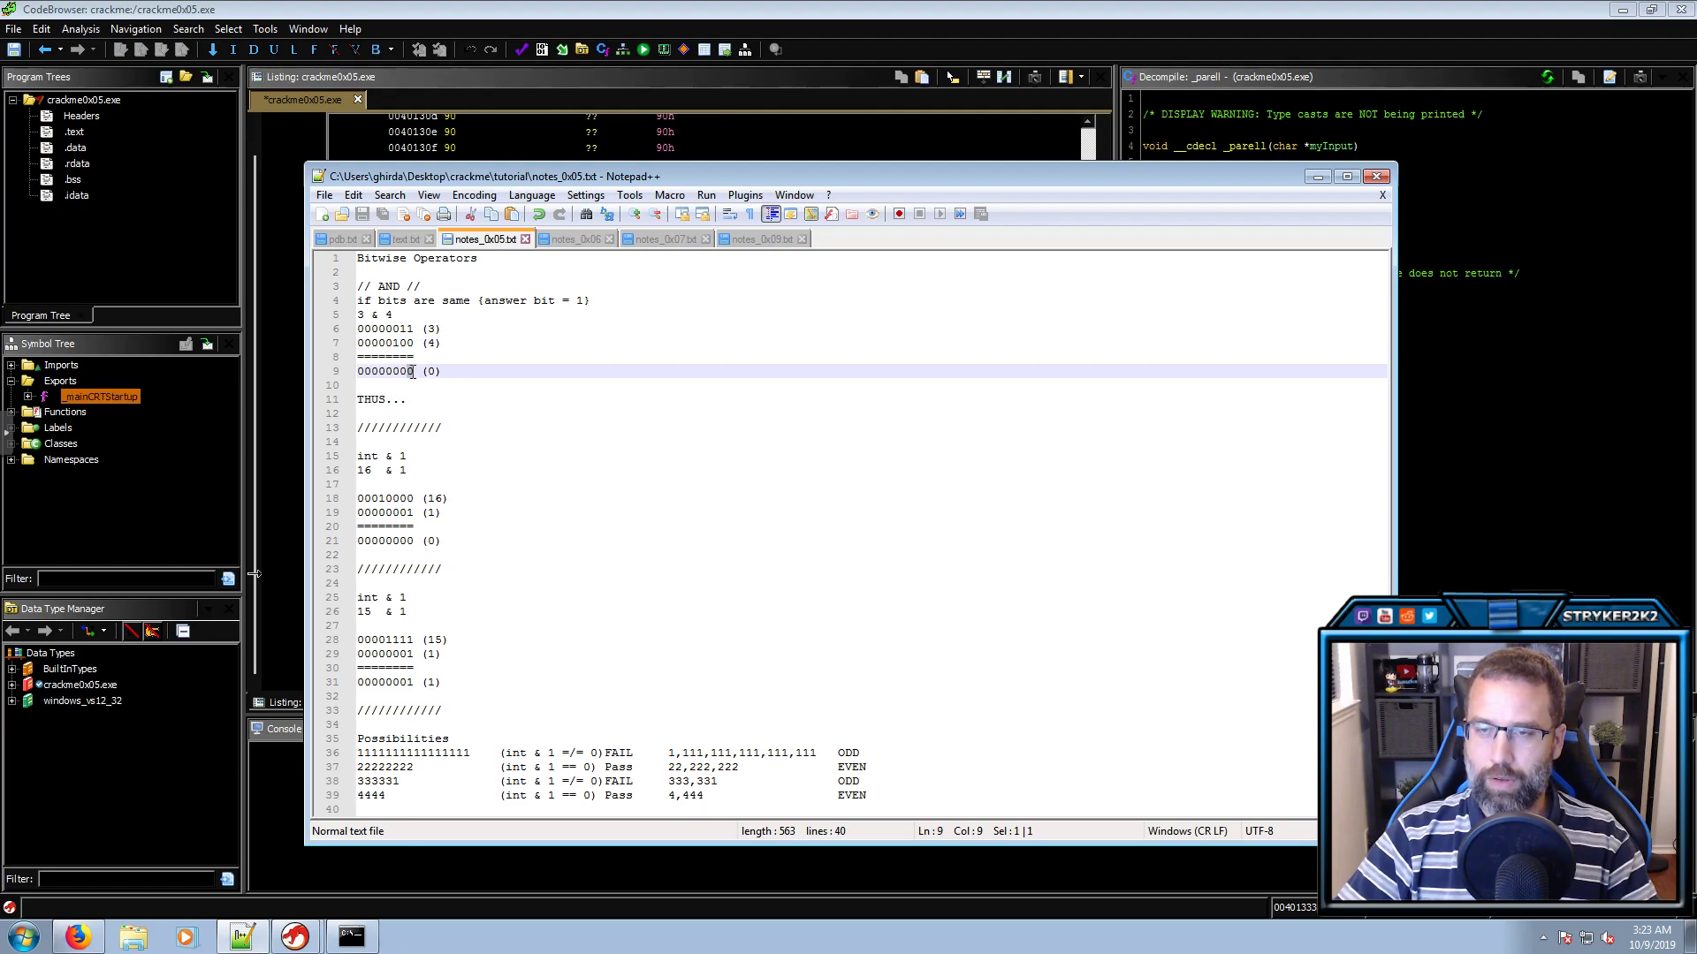
{"action": "left_click", "coordinate": [410, 329]}
{"action": "left_click", "coordinate": [408, 343]}
{"action": "left_click", "coordinate": [410, 372]}
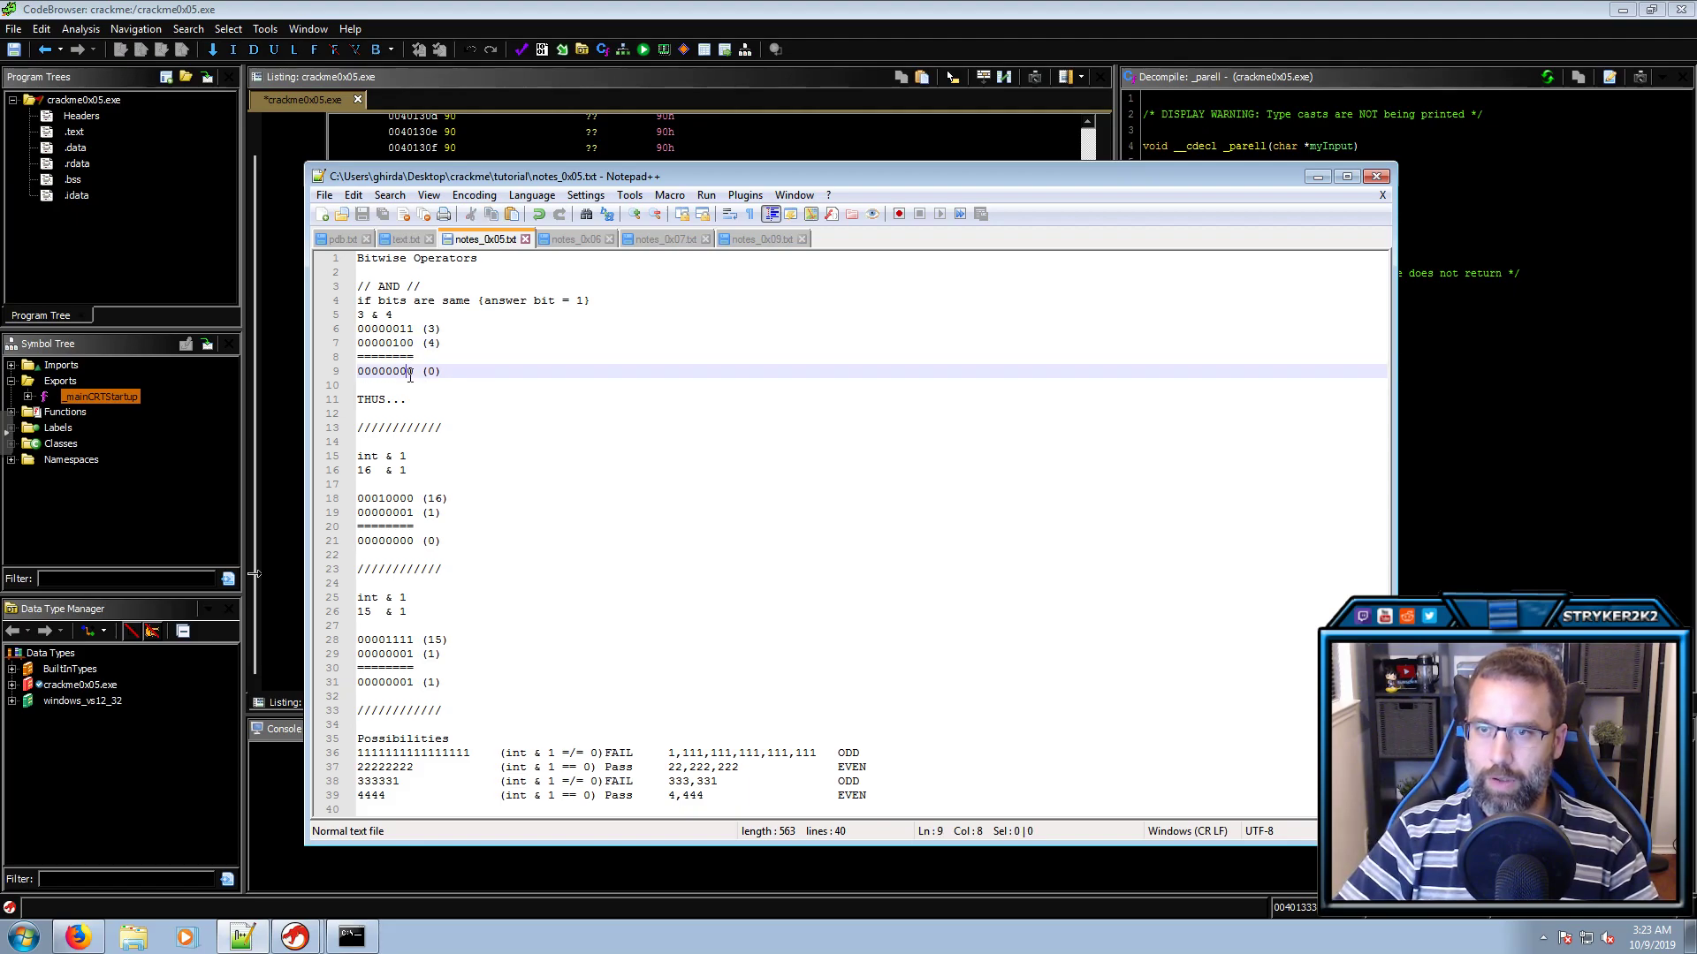
{"action": "mouse_move", "coordinate": [407, 372]}
{"action": "left_mouse_down"}
{"action": "mouse_move", "coordinate": [409, 330]}
{"action": "mouse_move", "coordinate": [408, 372]}
{"action": "left_mouse_up"}
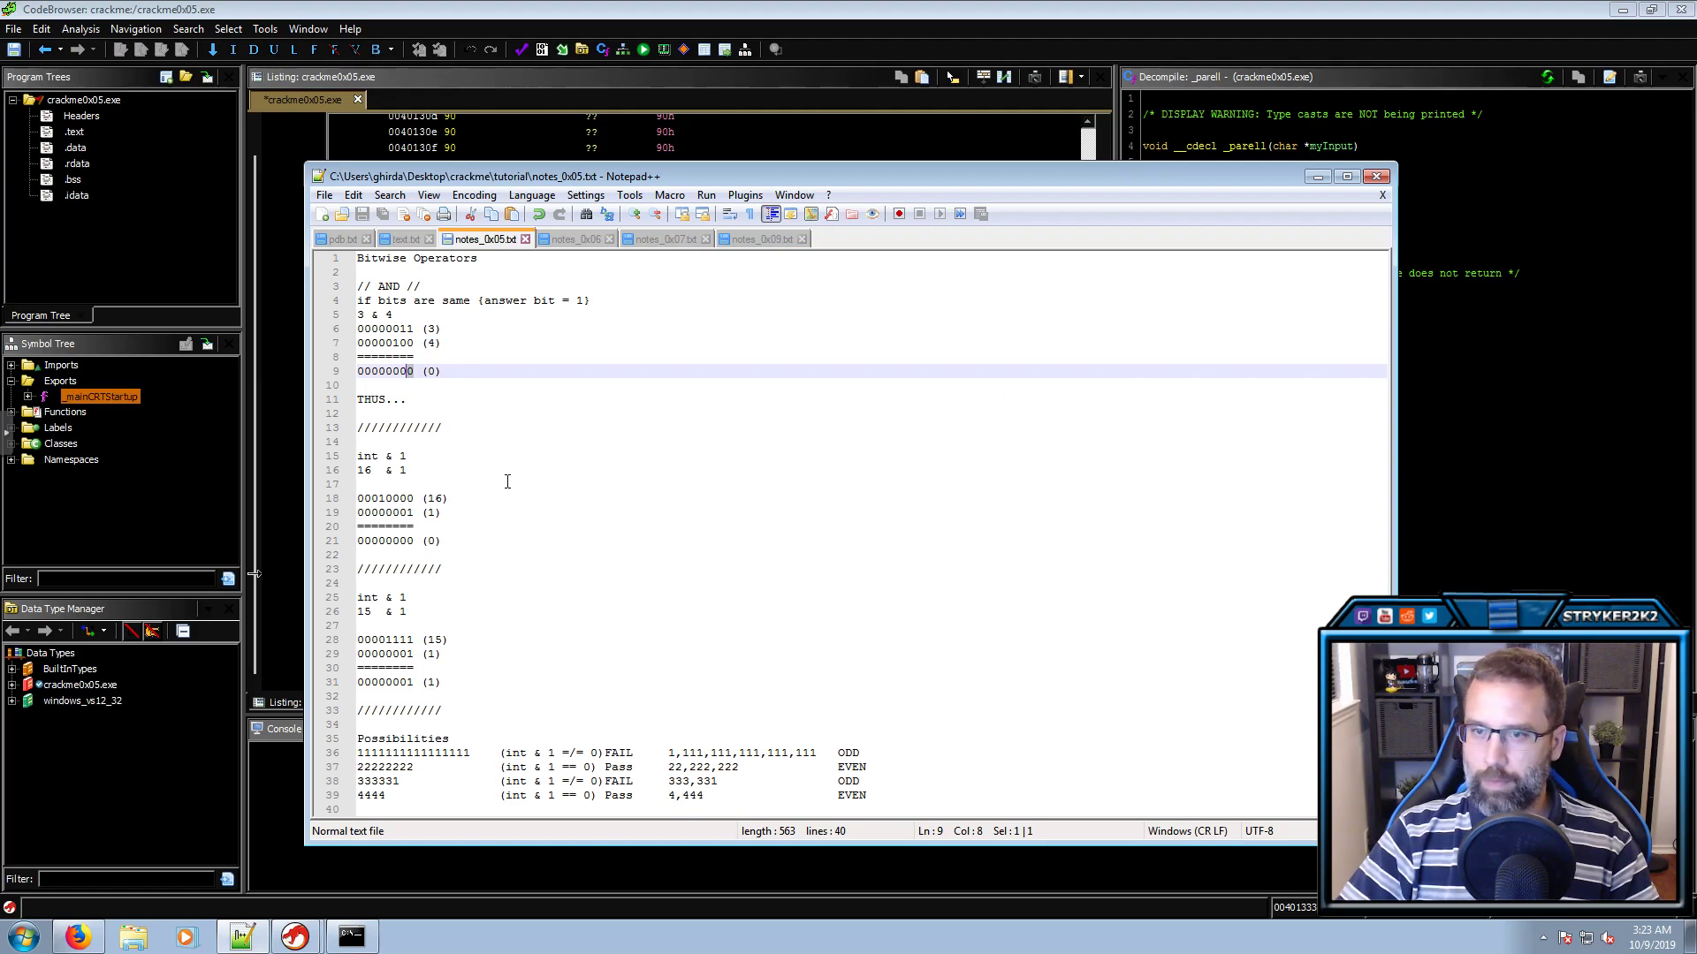
Highlight the binary bits of 16 and 1 on lines 18–21 of notes_0x05.txt
{"action": "left_click", "coordinate": [455, 470]}
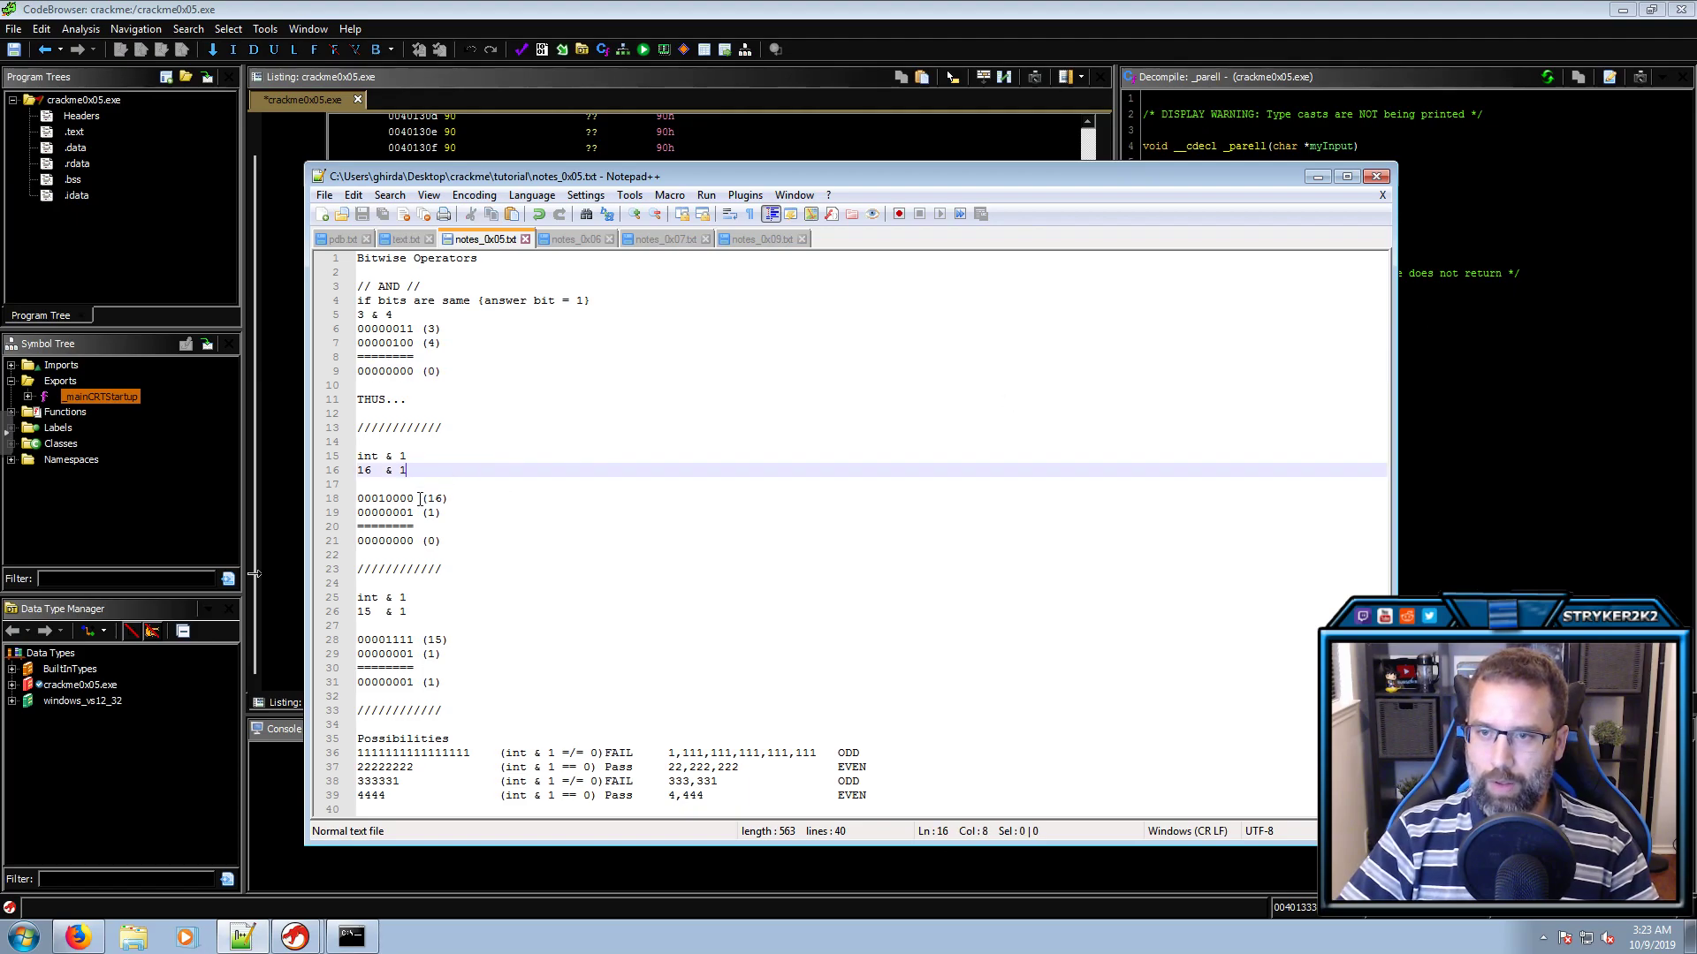
{"action": "left_click_drag", "start_coordinate": [450, 500], "coordinate": [359, 500]}
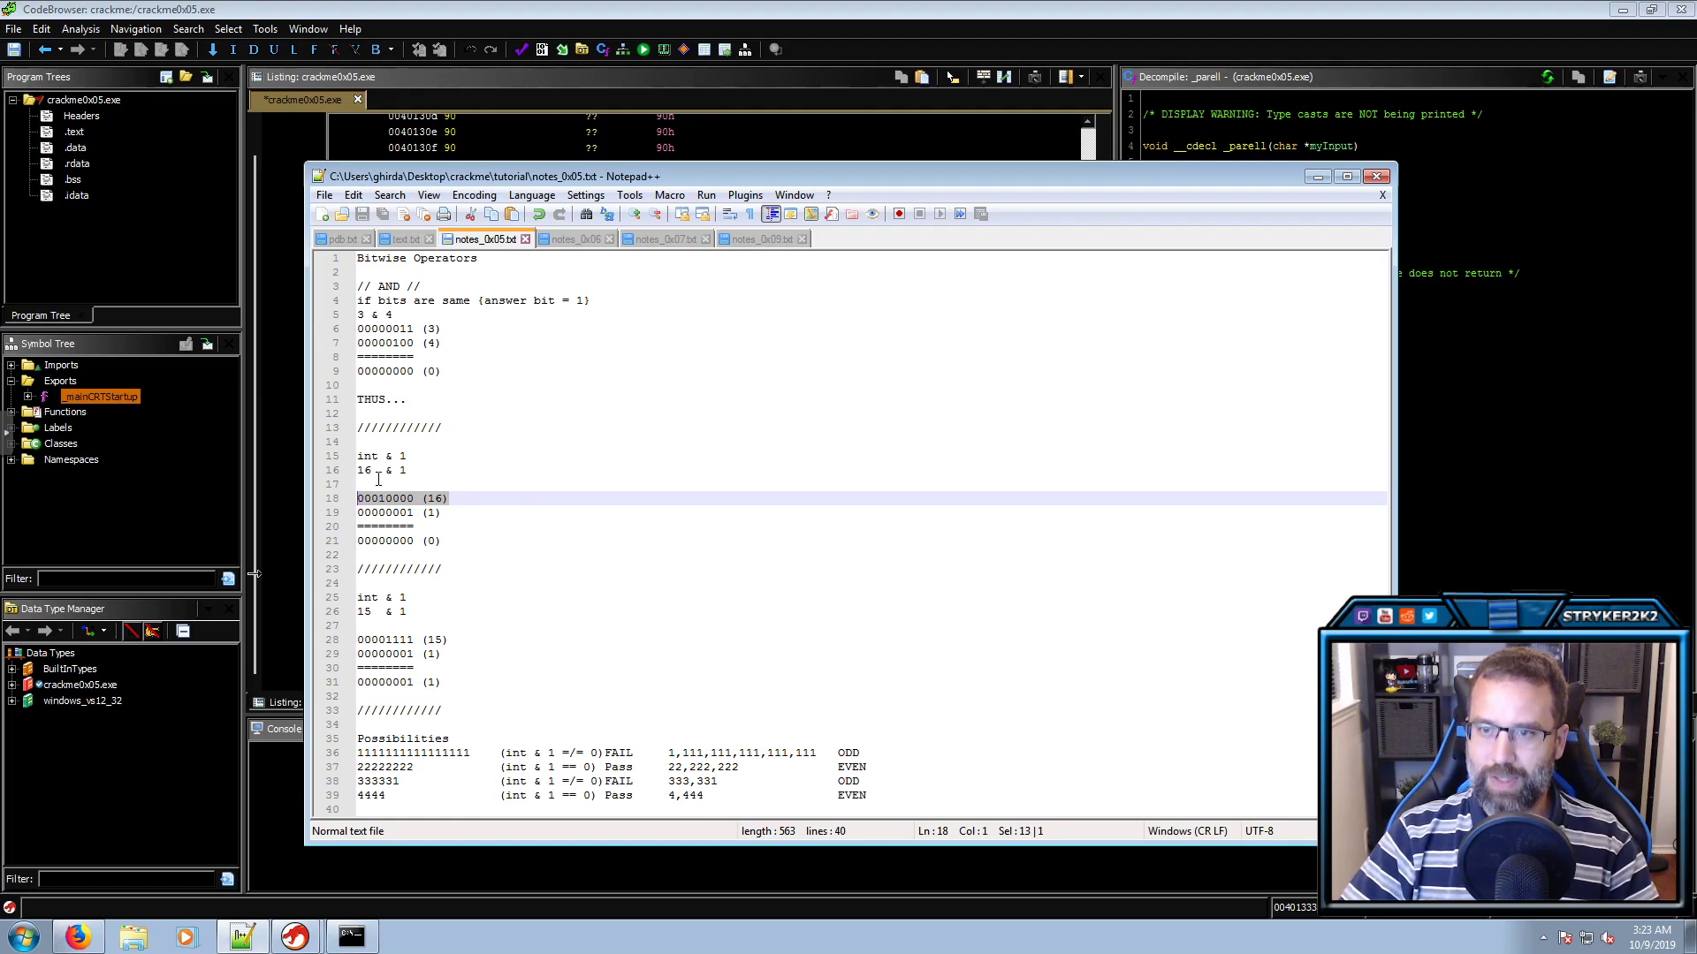
{"action": "double_click", "coordinate": [380, 497]}
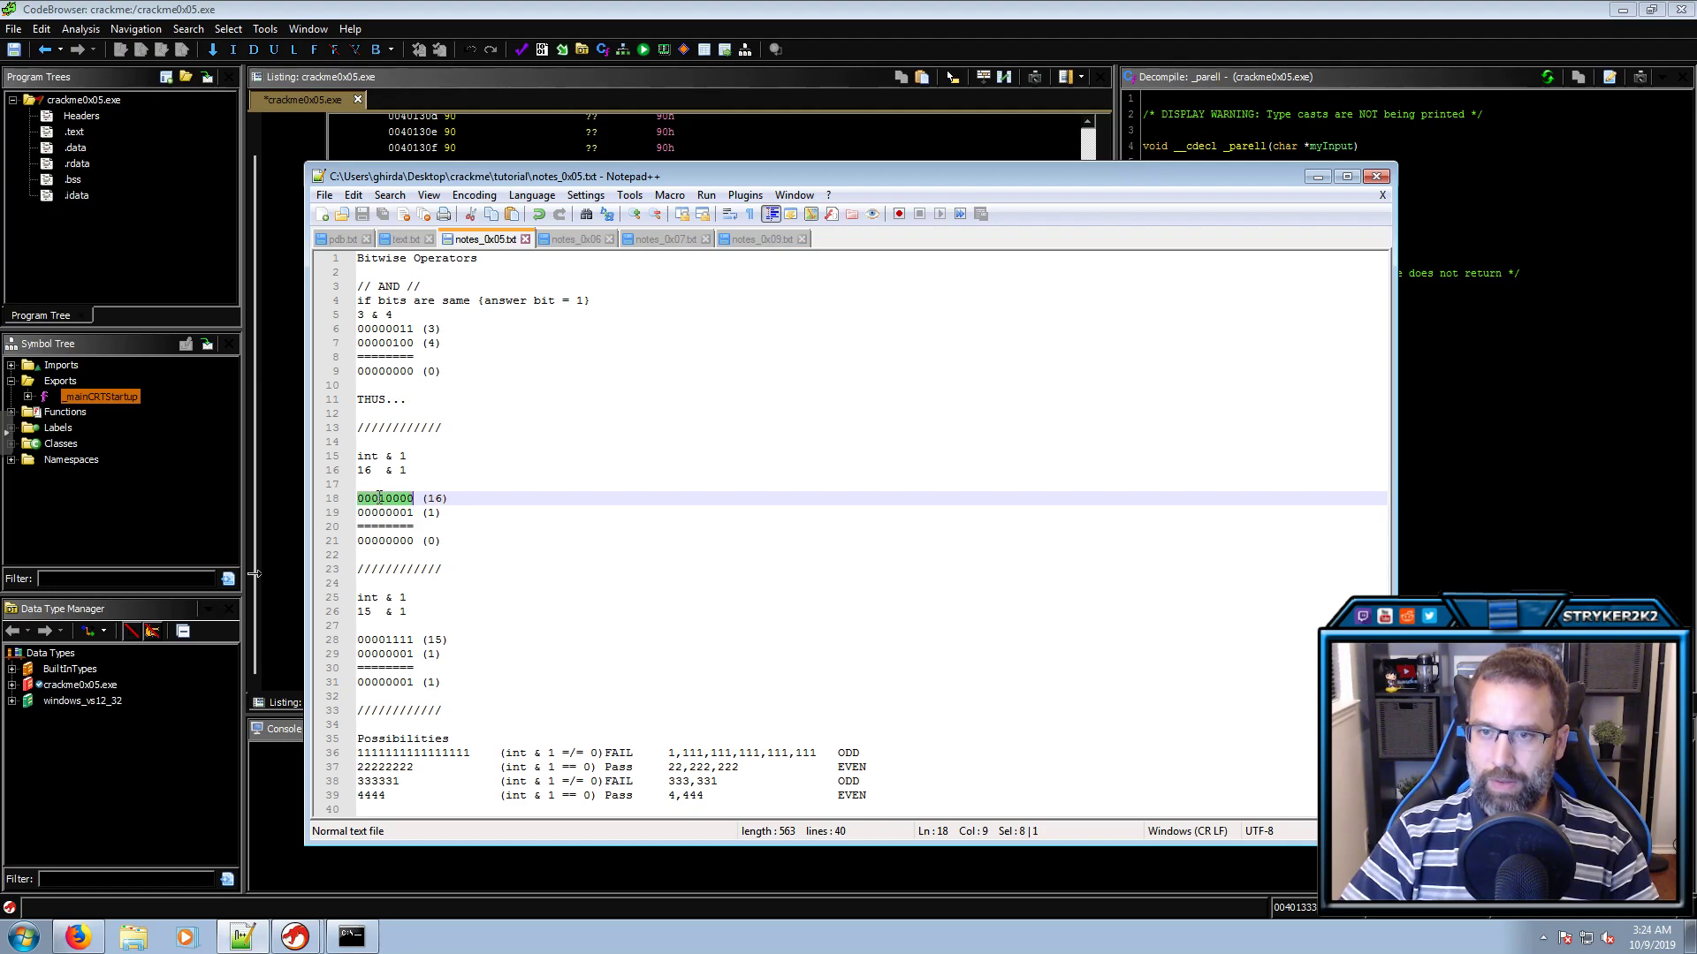
{"action": "left_click", "coordinate": [386, 498]}
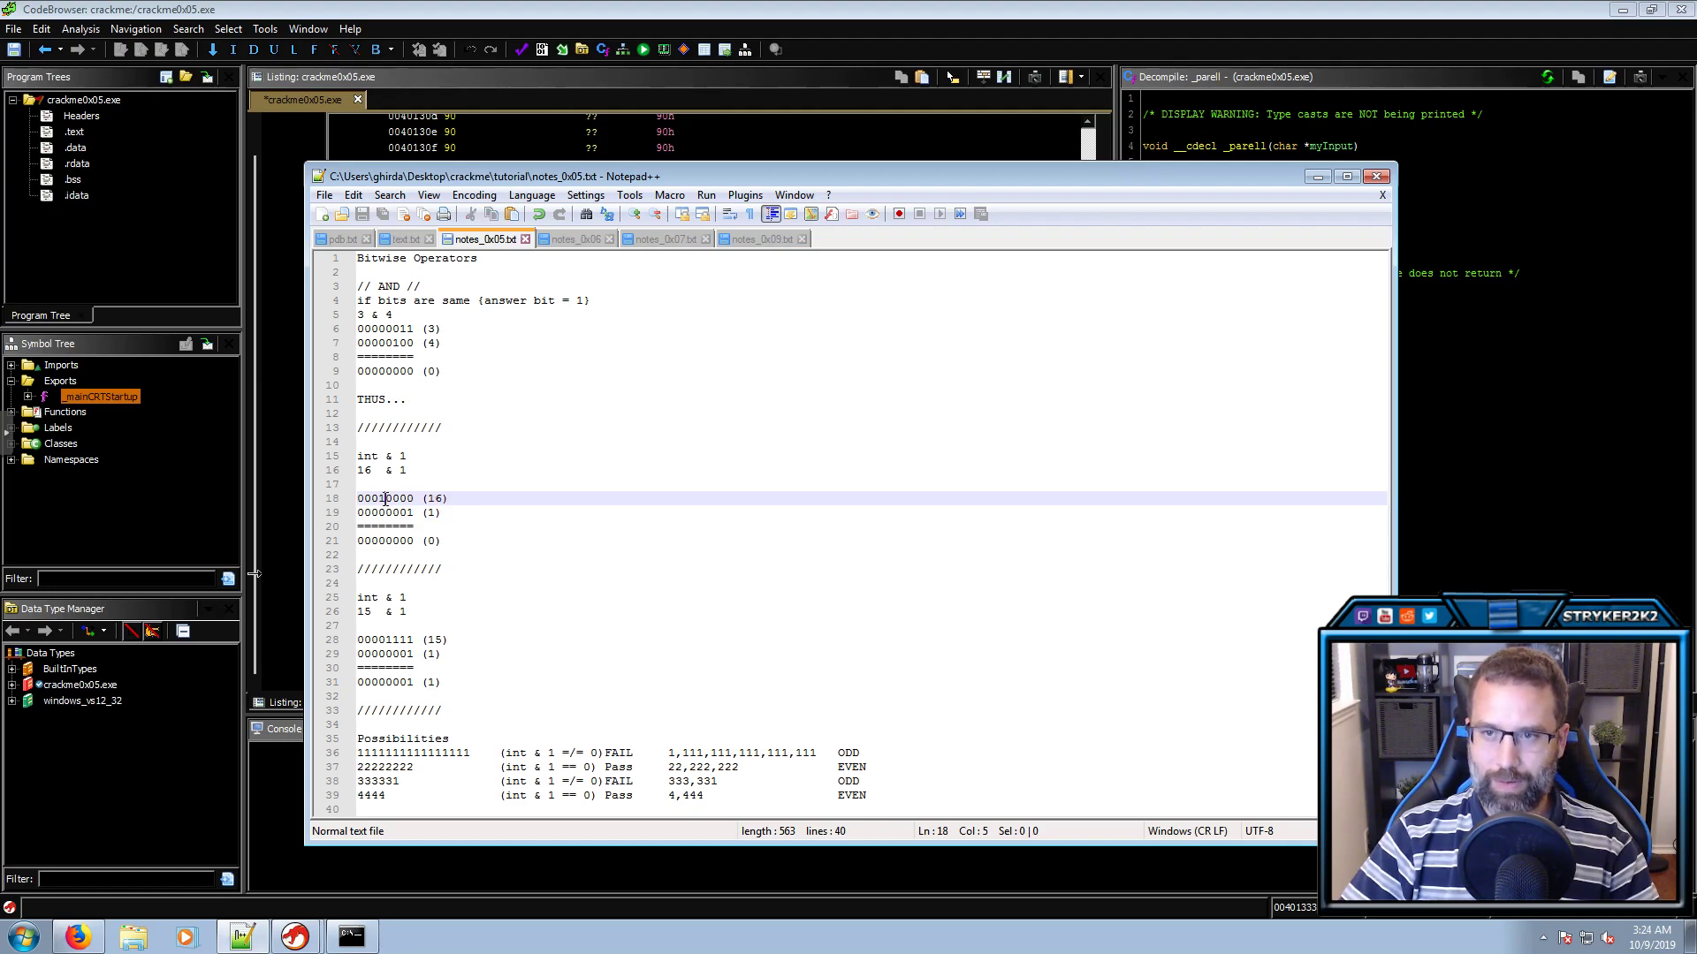
{"action": "triple_click", "coordinate": [385, 499]}
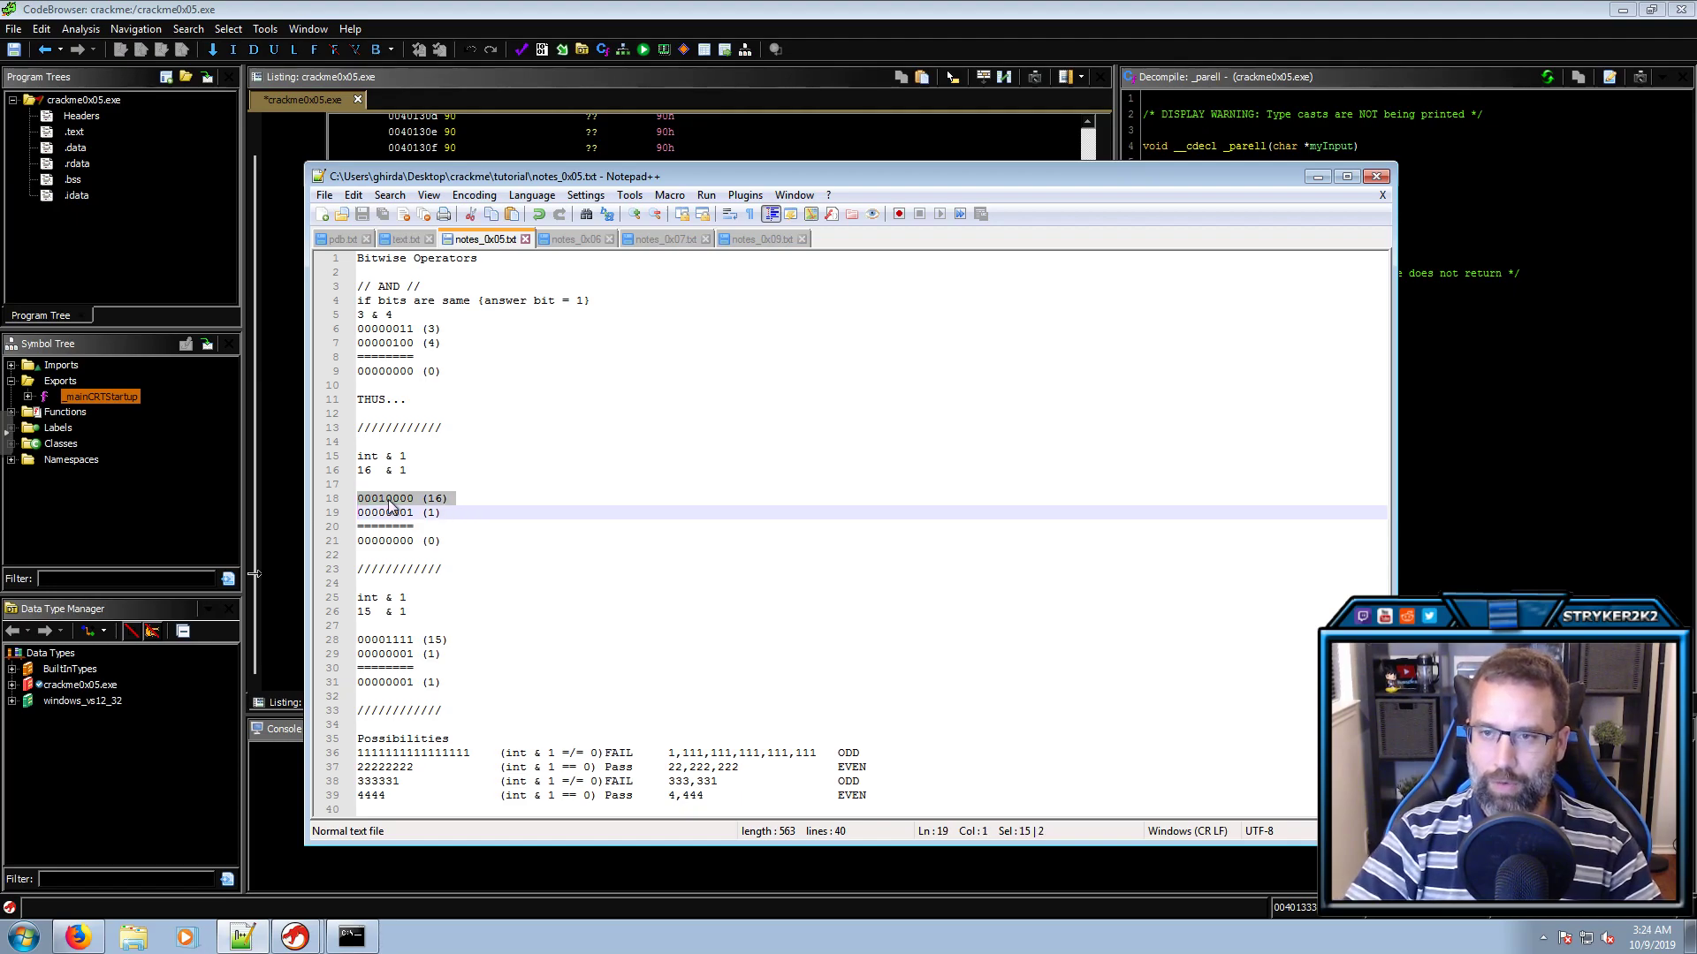
{"action": "left_click", "coordinate": [389, 501]}
{"action": "left_click_drag", "start_coordinate": [415, 500], "coordinate": [409, 541]}
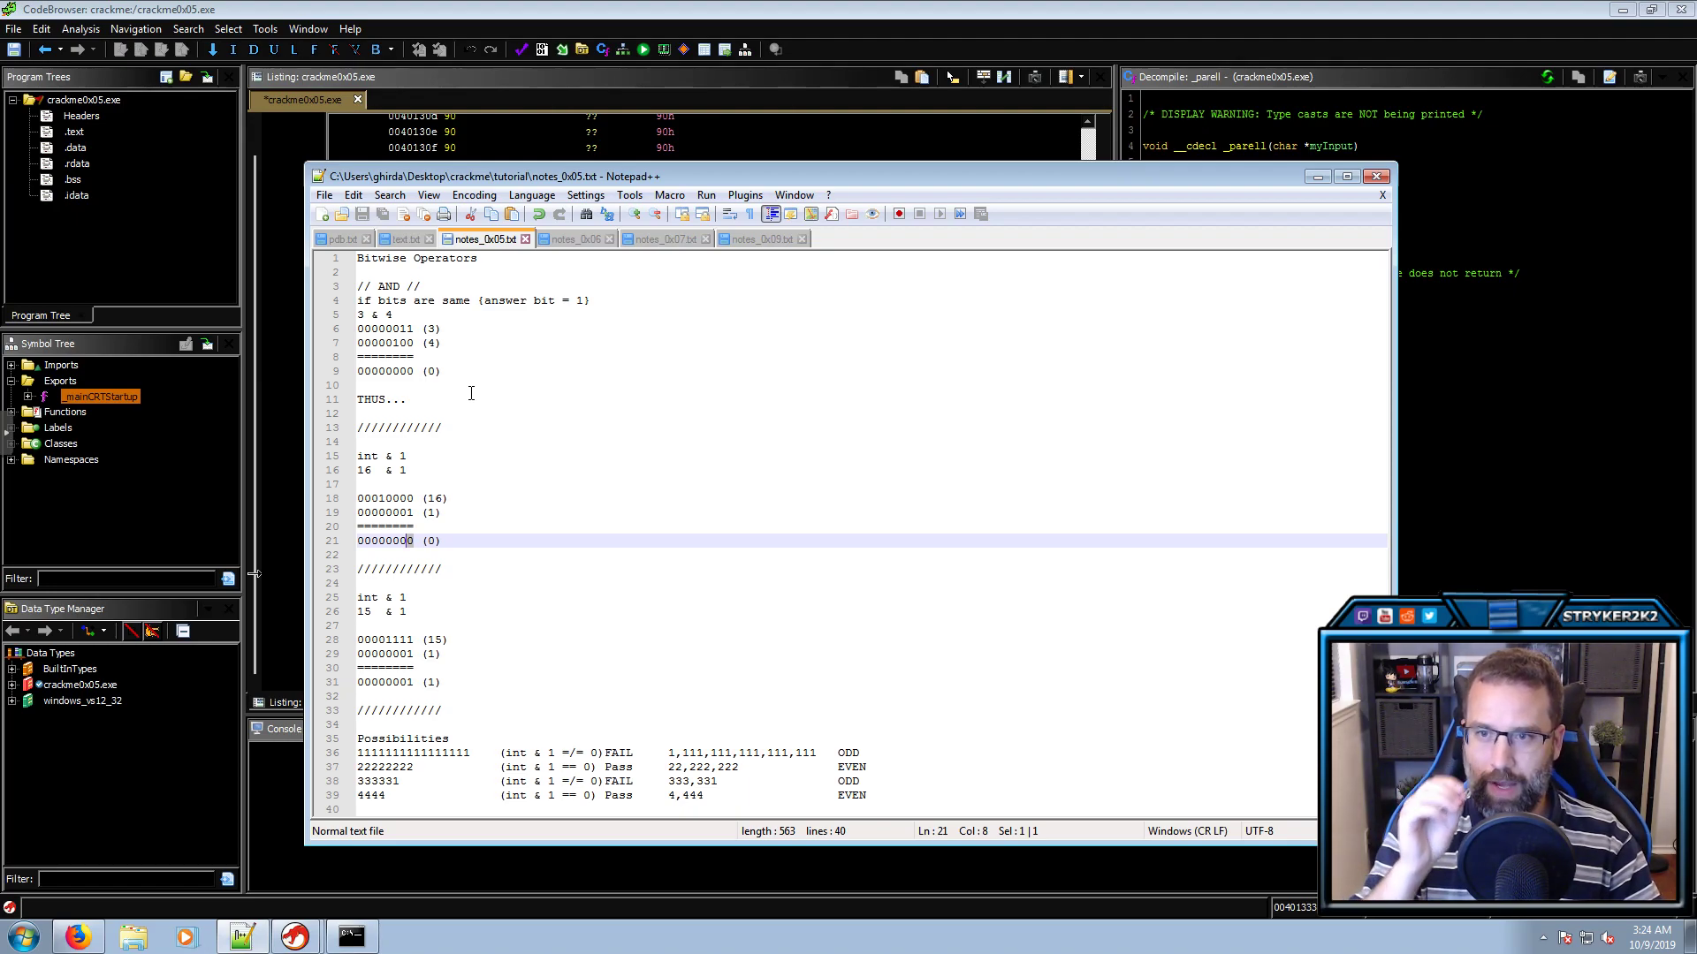
{"action": "left_click", "coordinate": [1614, 410]}
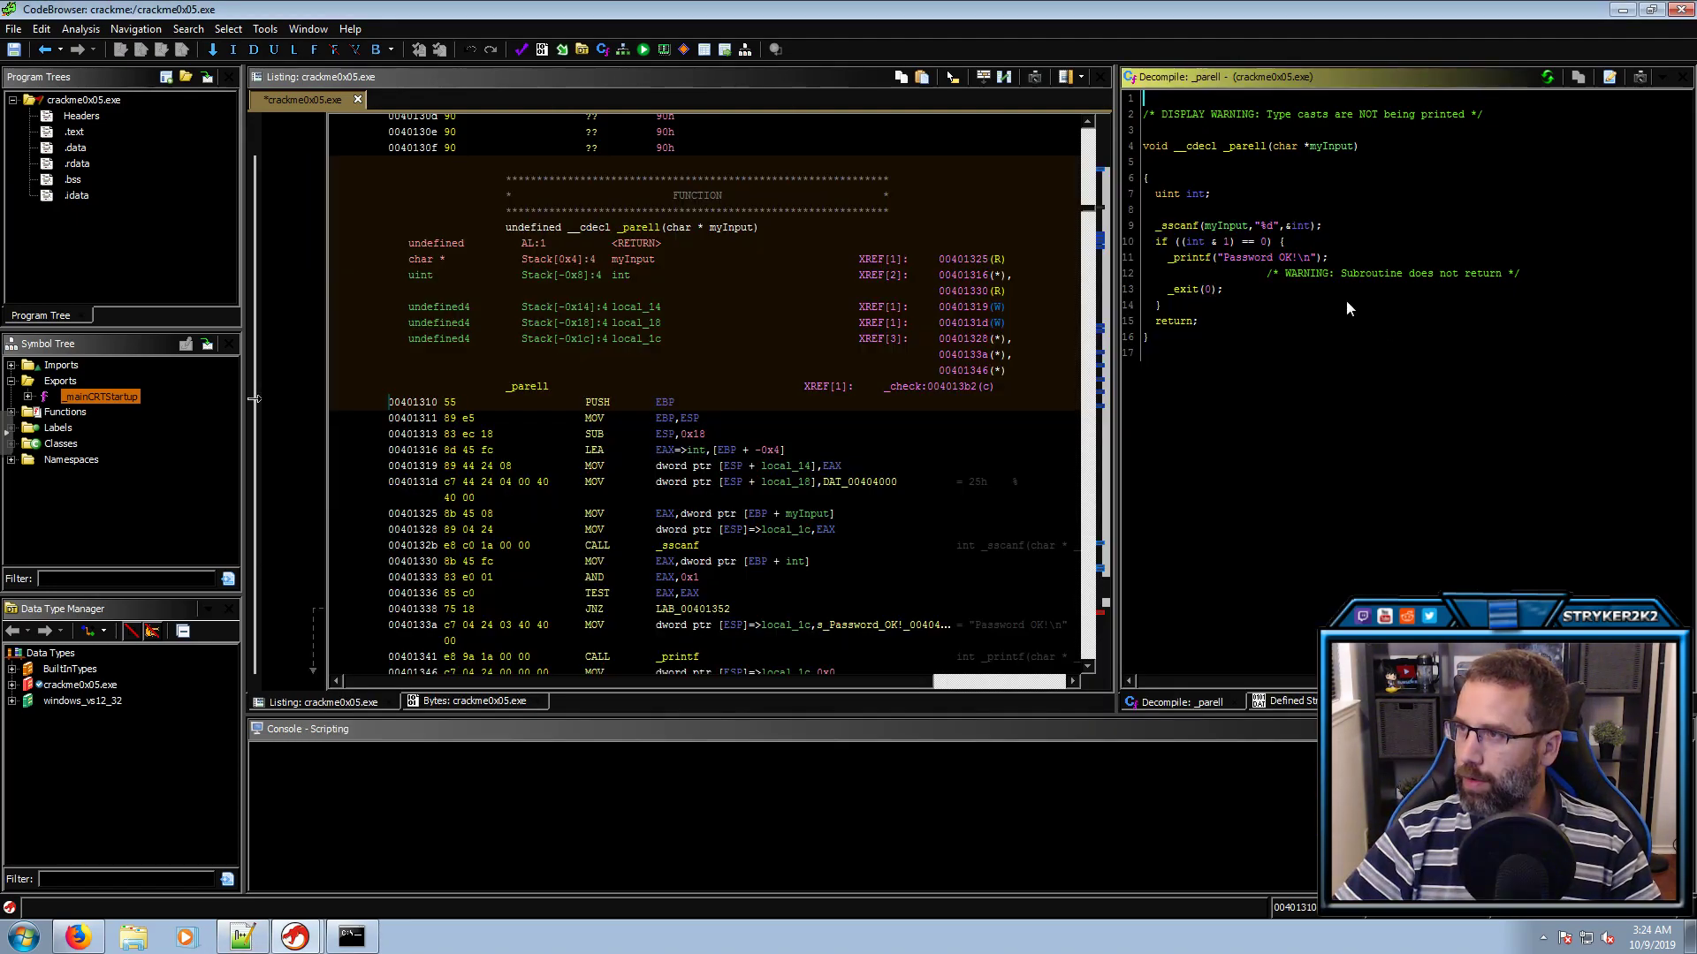
Compare the & 1 == 0 test with 1,111,111,111,111,111 in the notes' Possibilities table
{"action": "left_click", "coordinate": [1225, 243]}
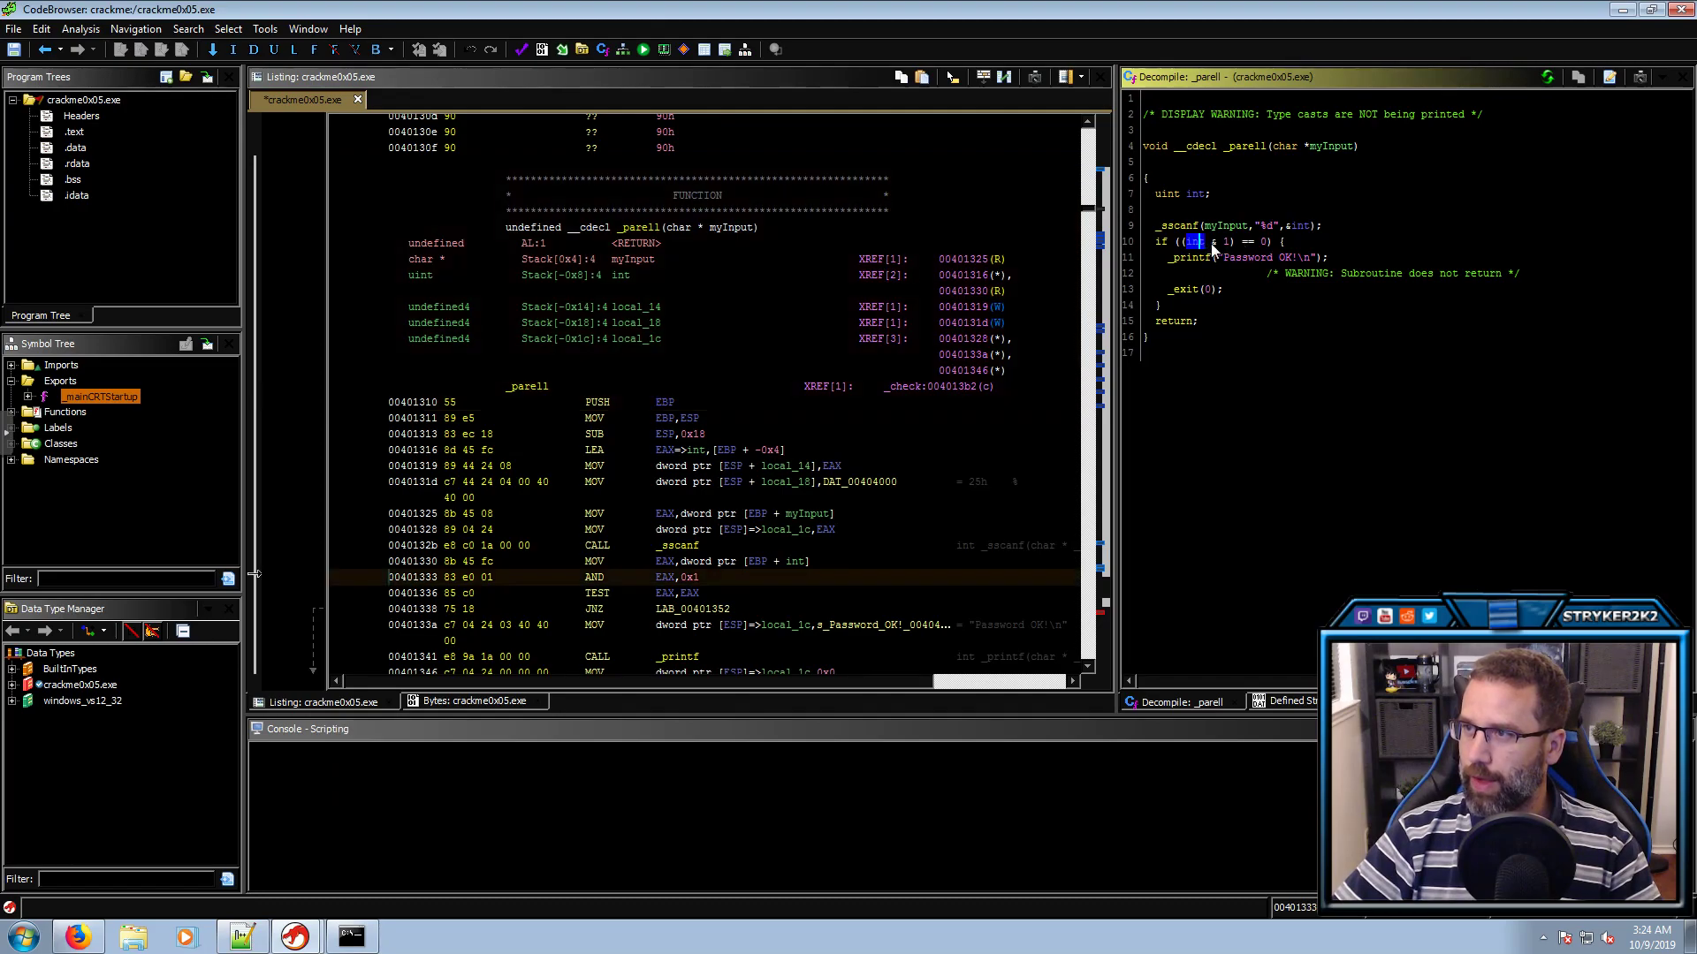
{"action": "left_click", "coordinate": [1261, 244]}
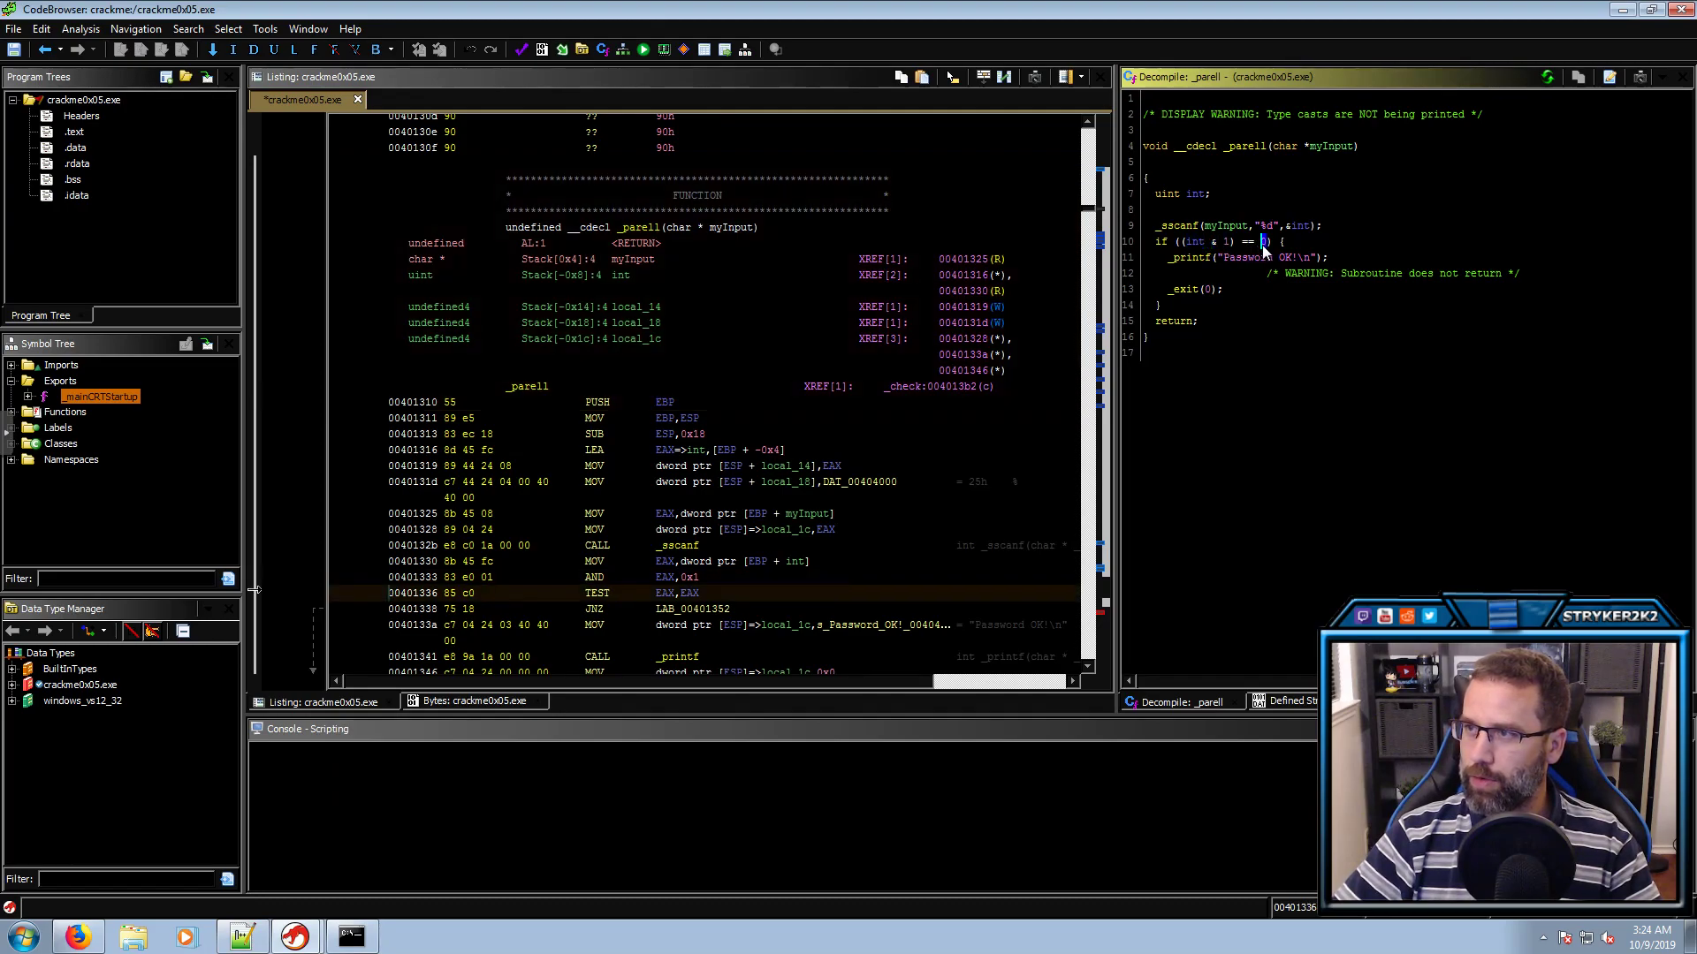
{"action": "left_click", "coordinate": [248, 937]}
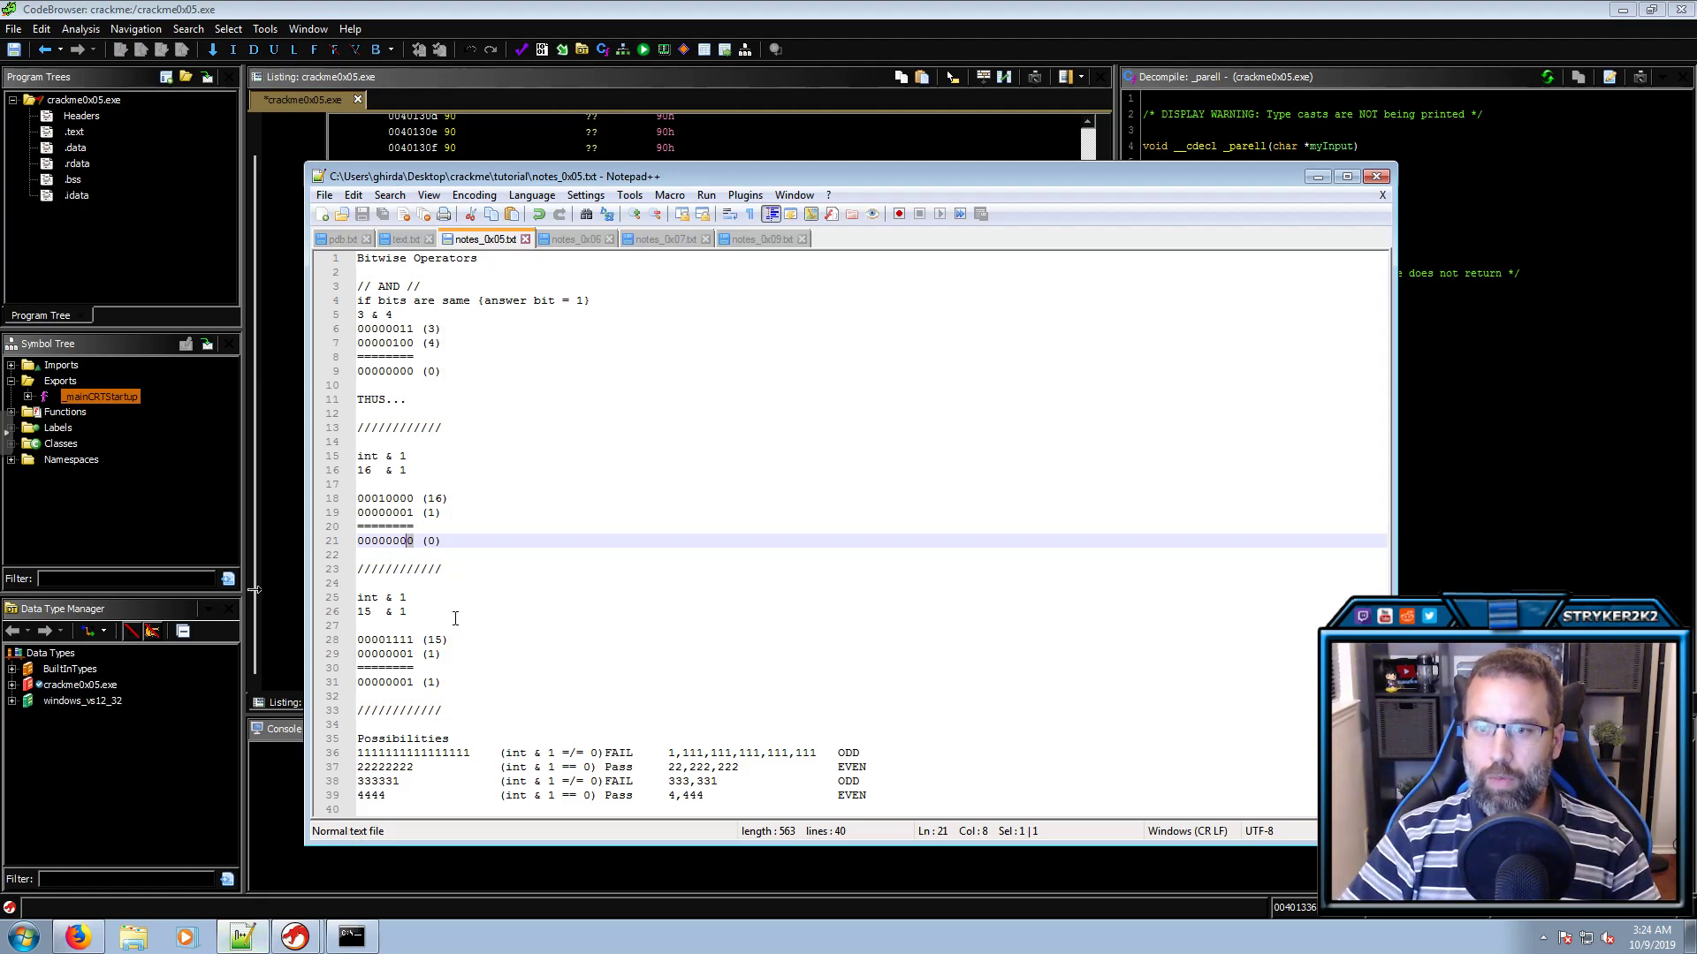
{"action": "left_click", "coordinate": [477, 753]}
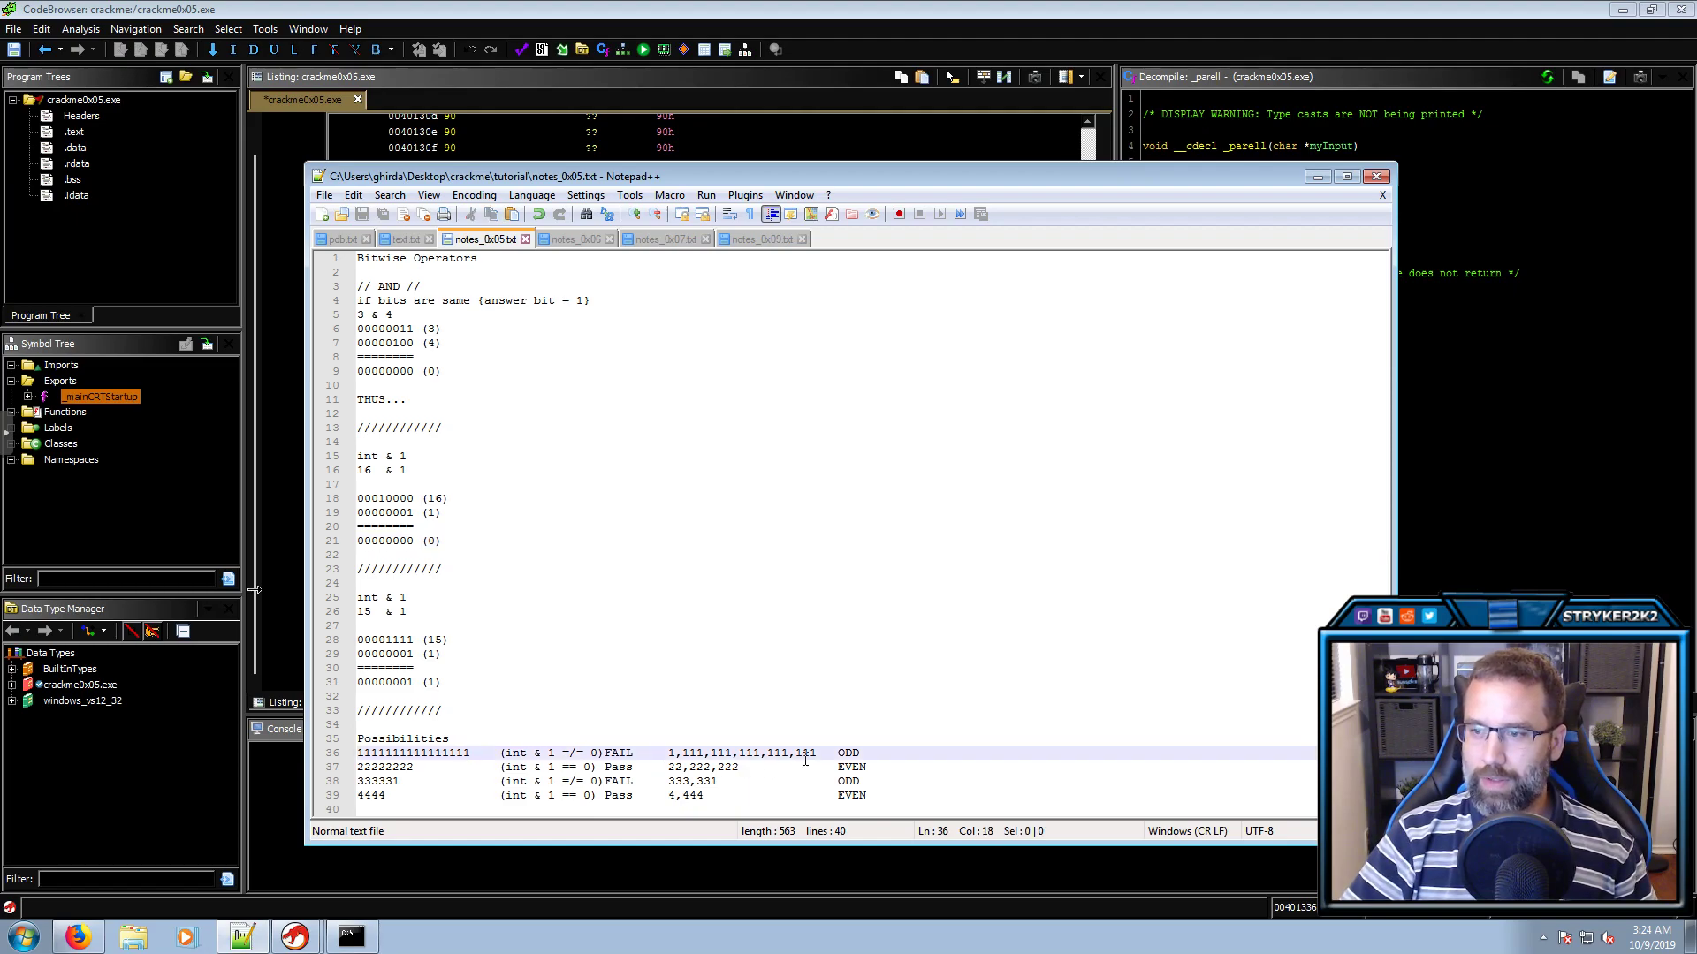
{"action": "left_click_drag", "start_coordinate": [816, 754], "coordinate": [669, 751]}
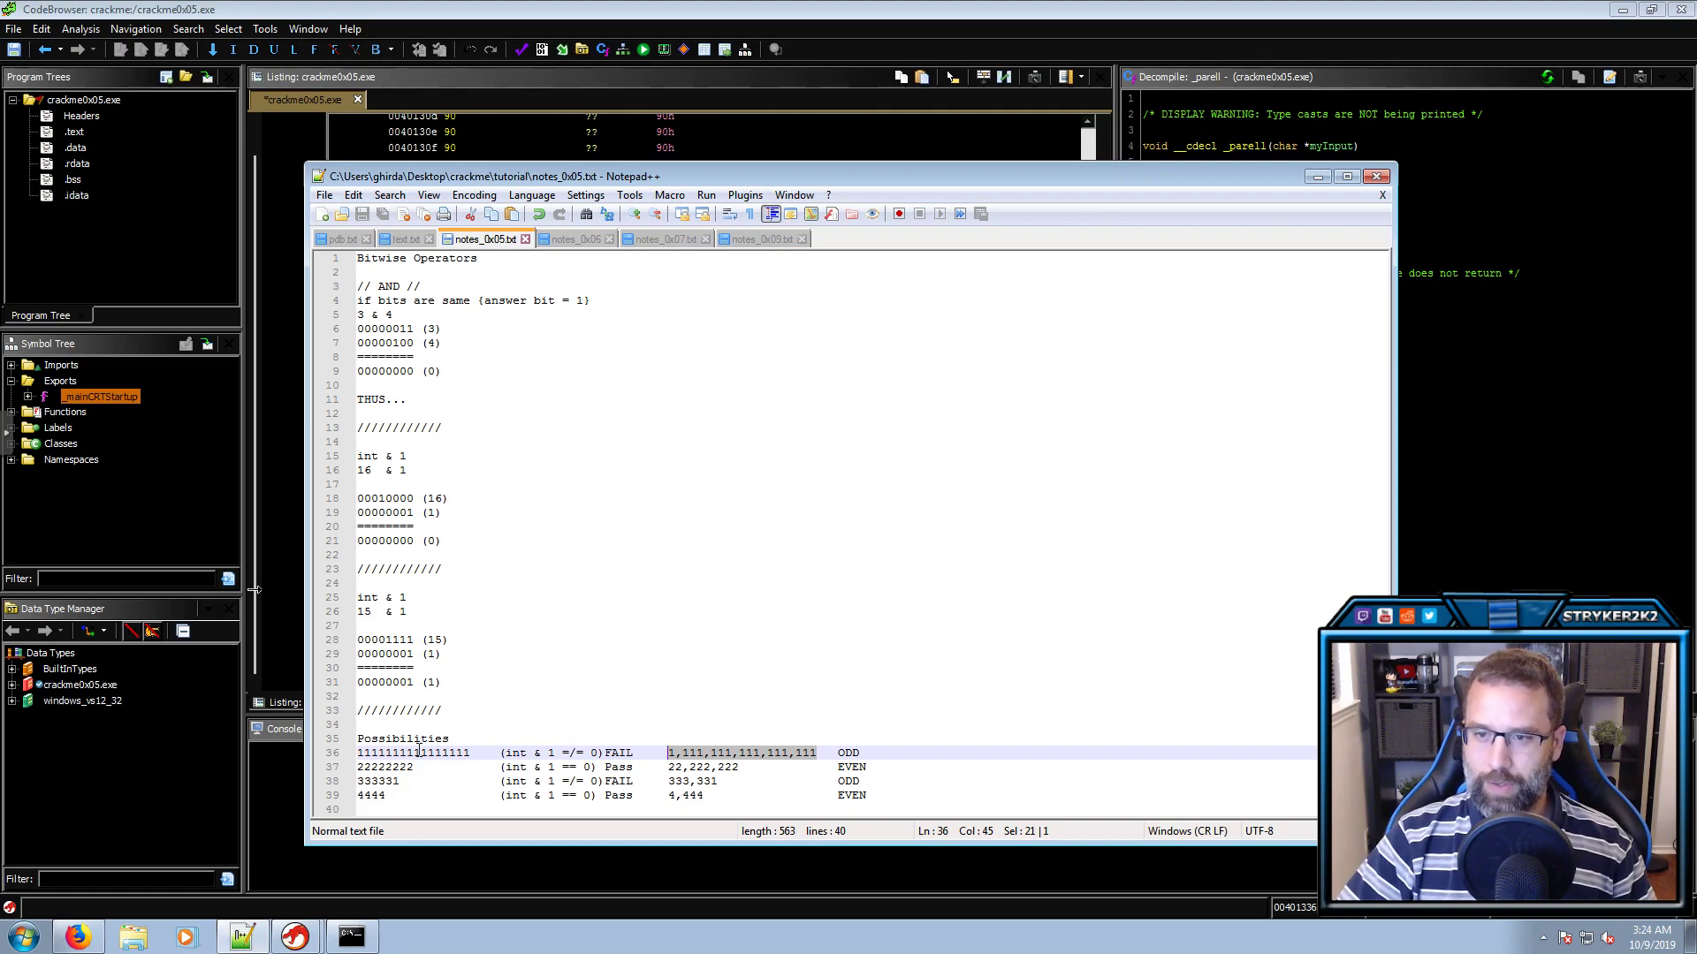
{"action": "left_click_drag", "start_coordinate": [470, 754], "coordinate": [357, 756]}
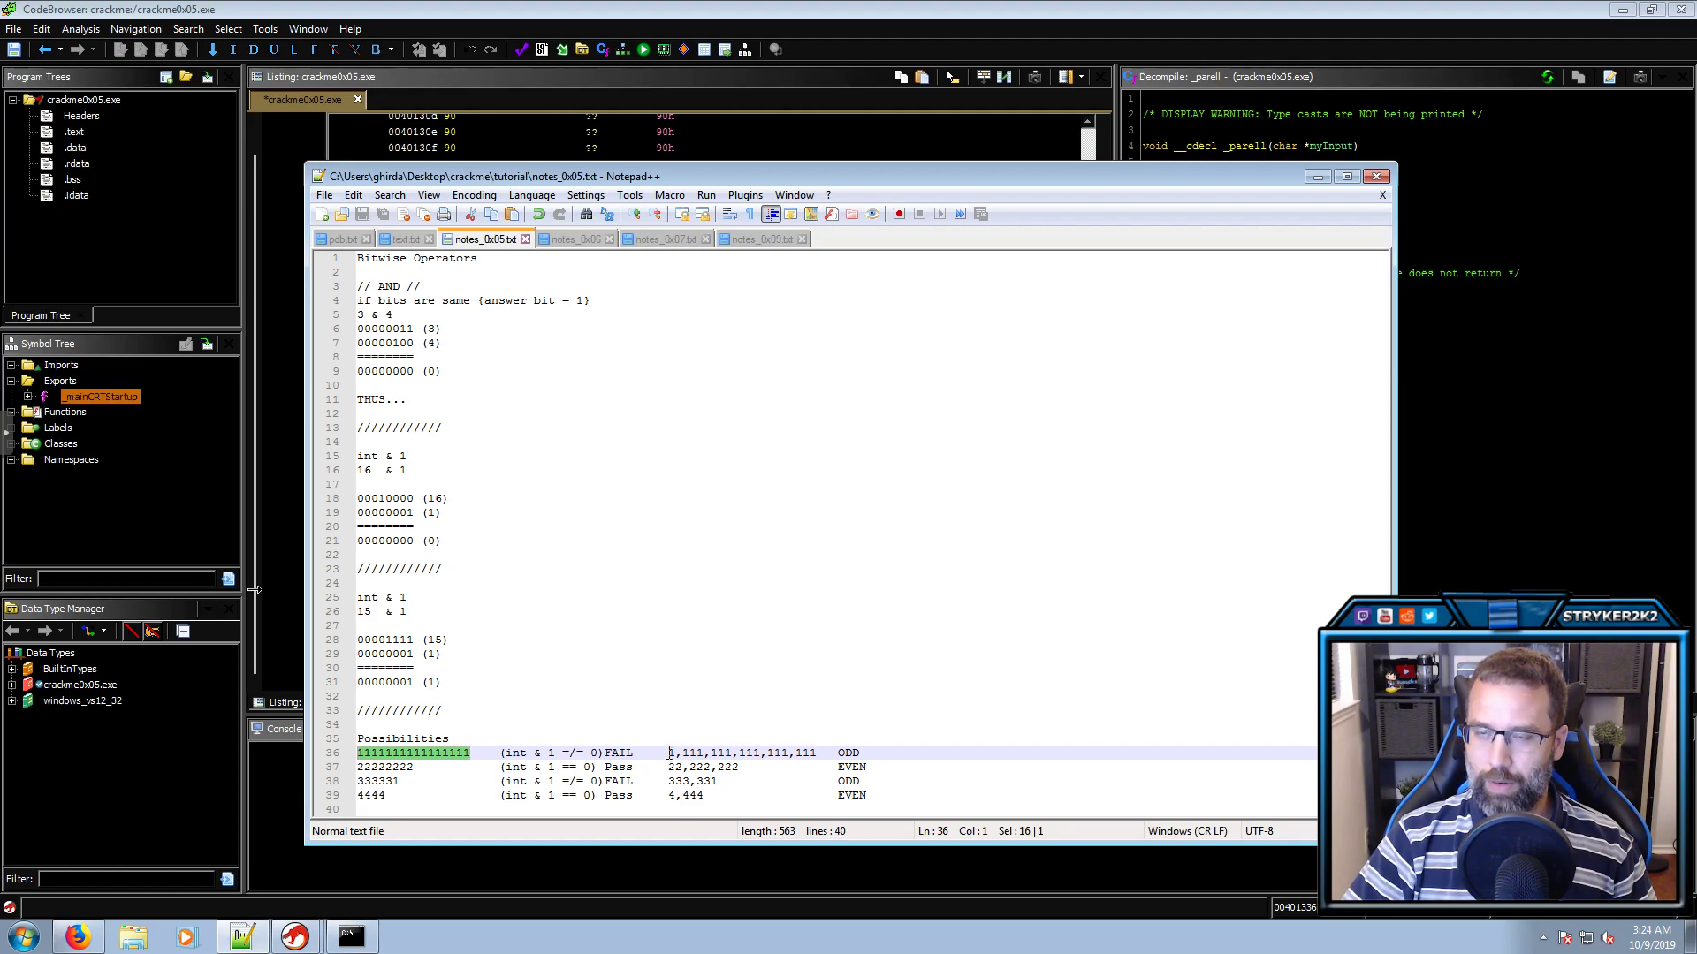
Trace how int is set by _sscanf and tested with int & 1 in _parell
{"action": "left_click", "coordinate": [1546, 479]}
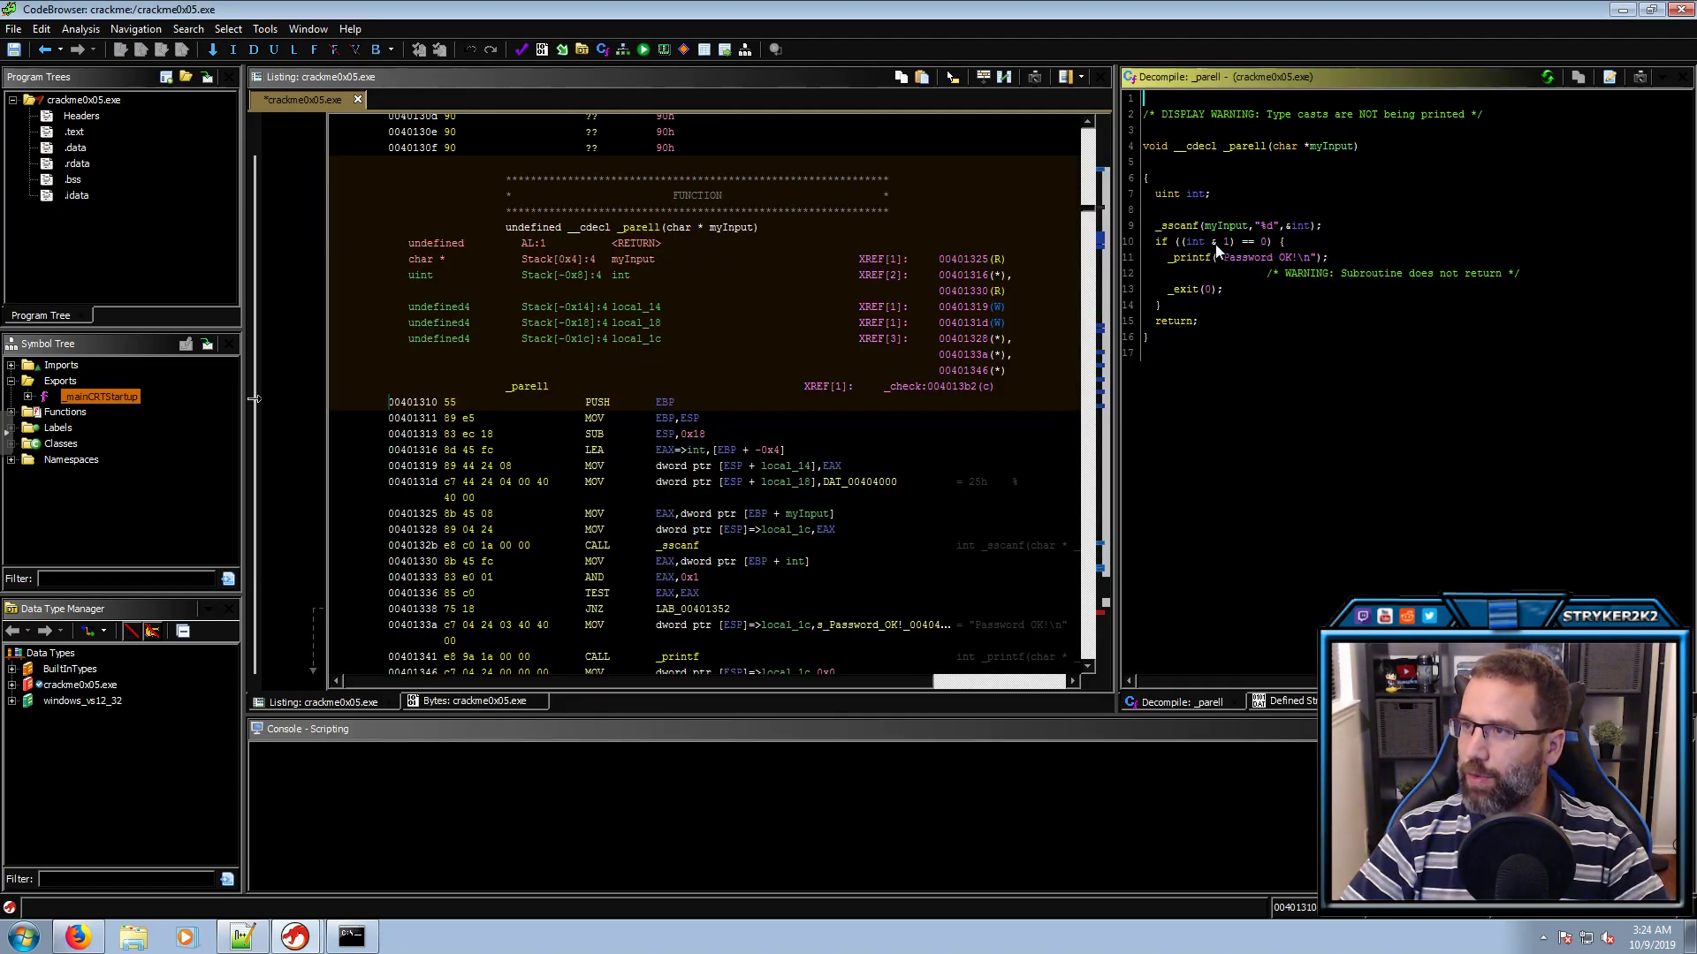
{"action": "left_click", "coordinate": [1299, 225]}
{"action": "left_click", "coordinate": [1261, 225]}
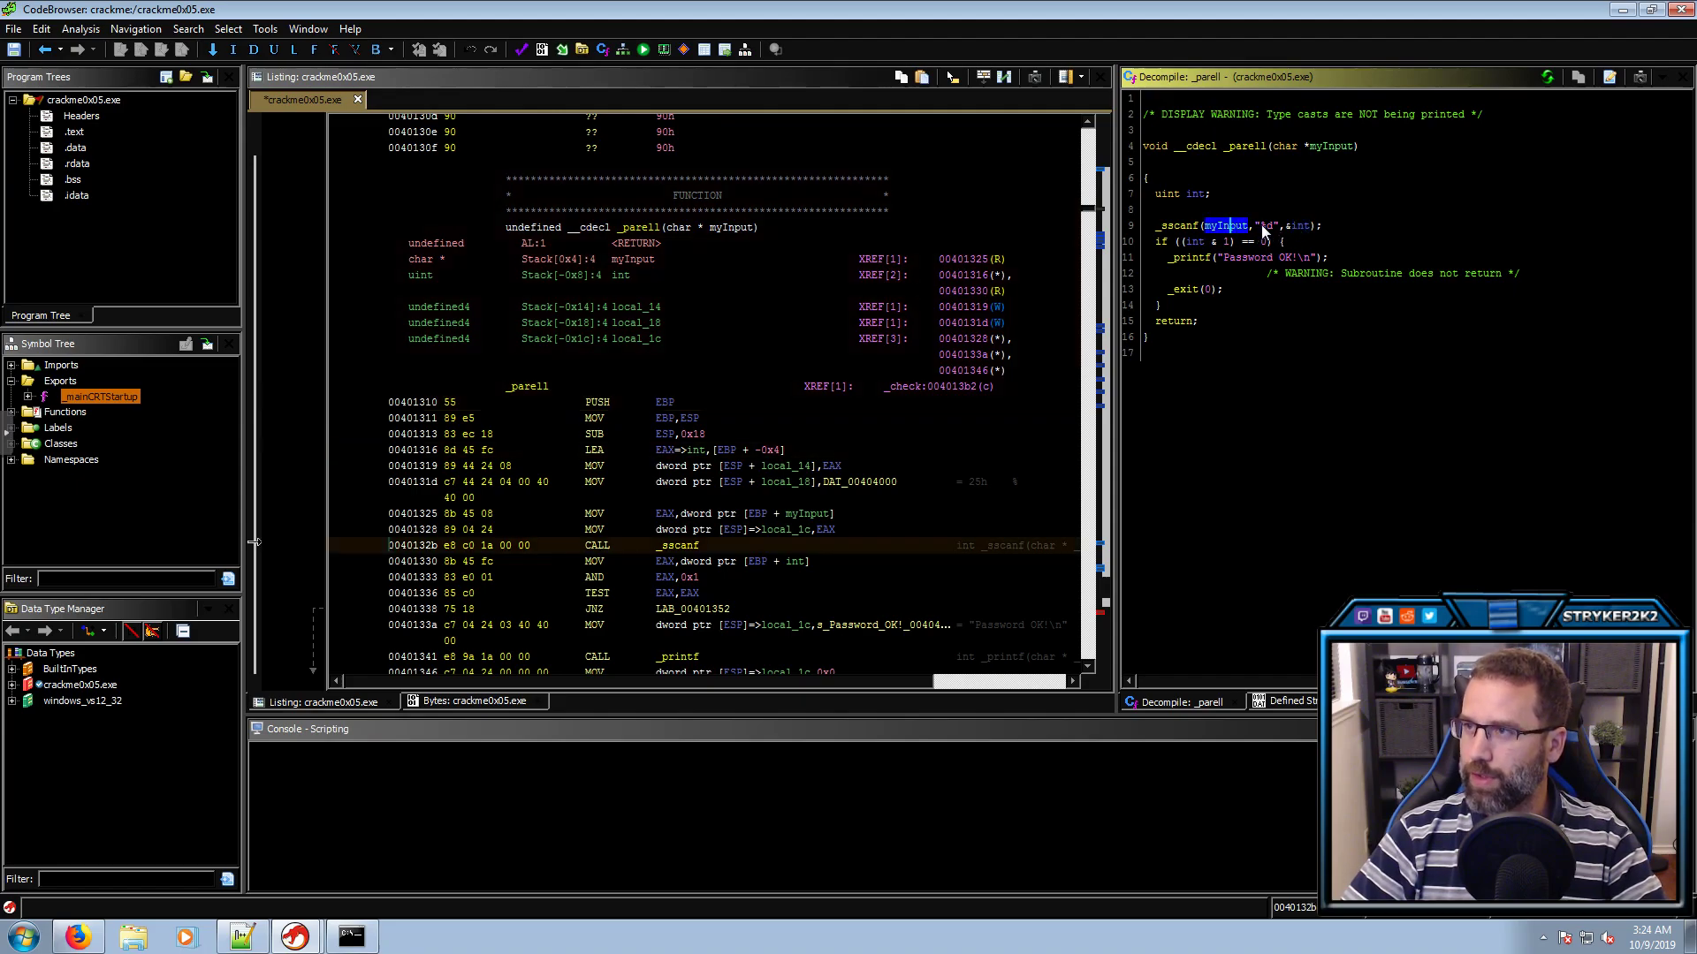
{"action": "left_click", "coordinate": [1302, 226]}
{"action": "left_click", "coordinate": [1199, 242]}
{"action": "left_click", "coordinate": [1227, 242]}
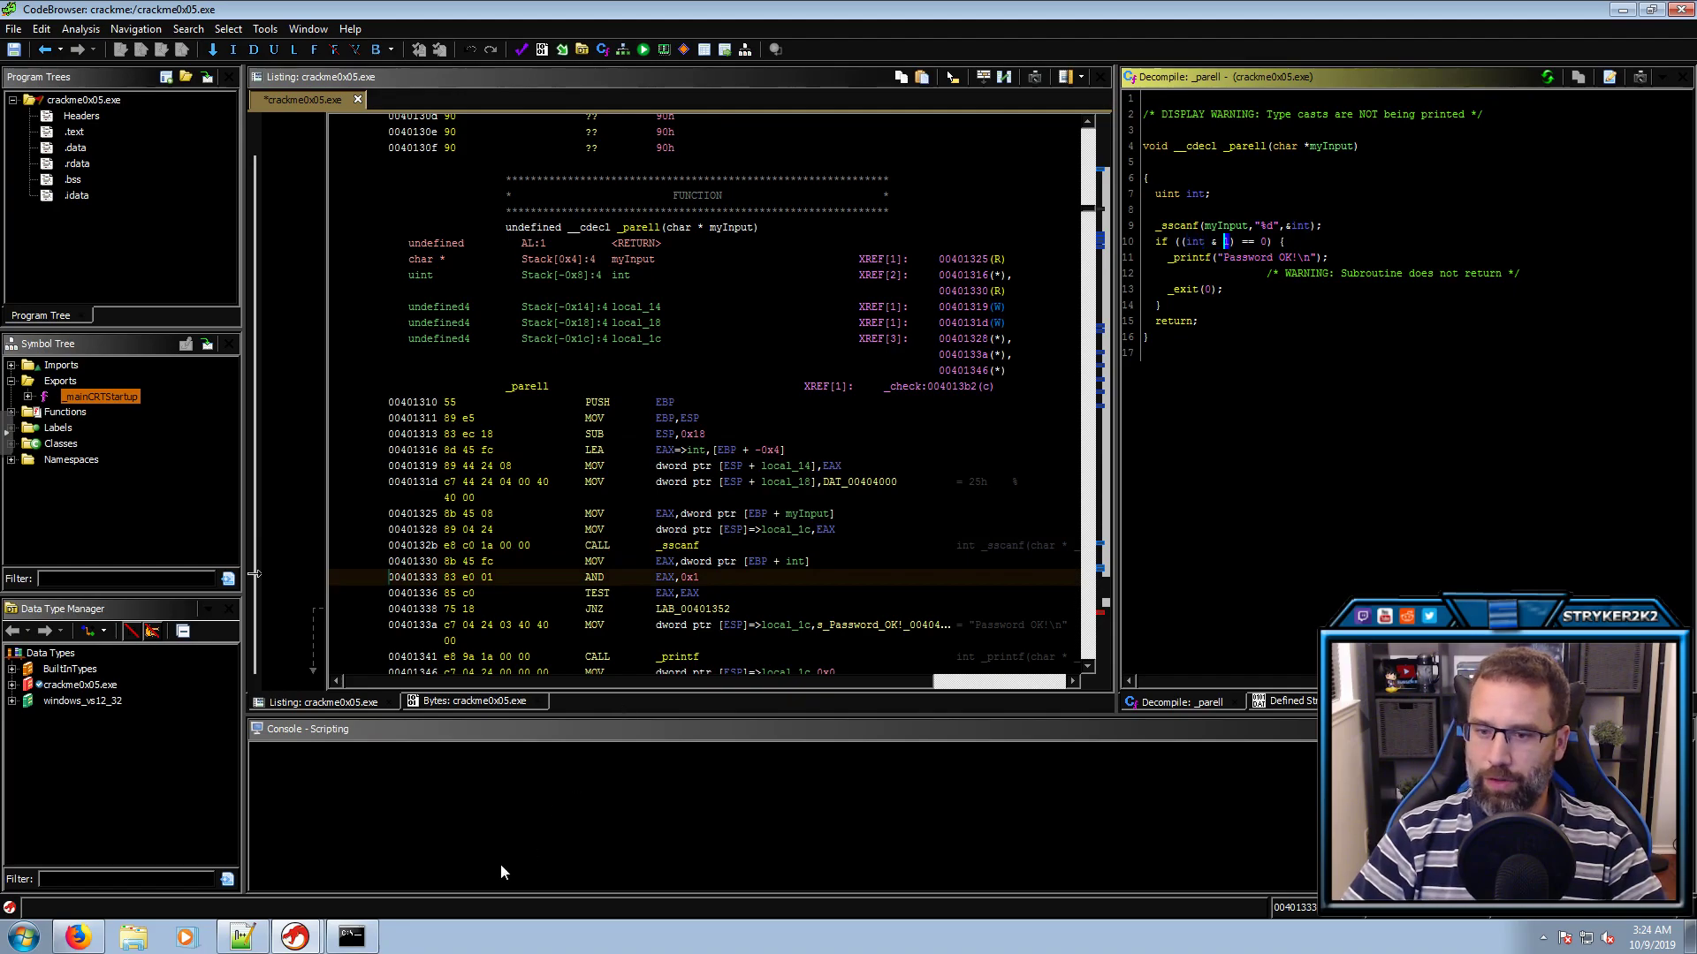
Glance at the earlier password runs and mark the repeated ,111 groups on notes line 36
{"action": "left_click", "coordinate": [354, 939]}
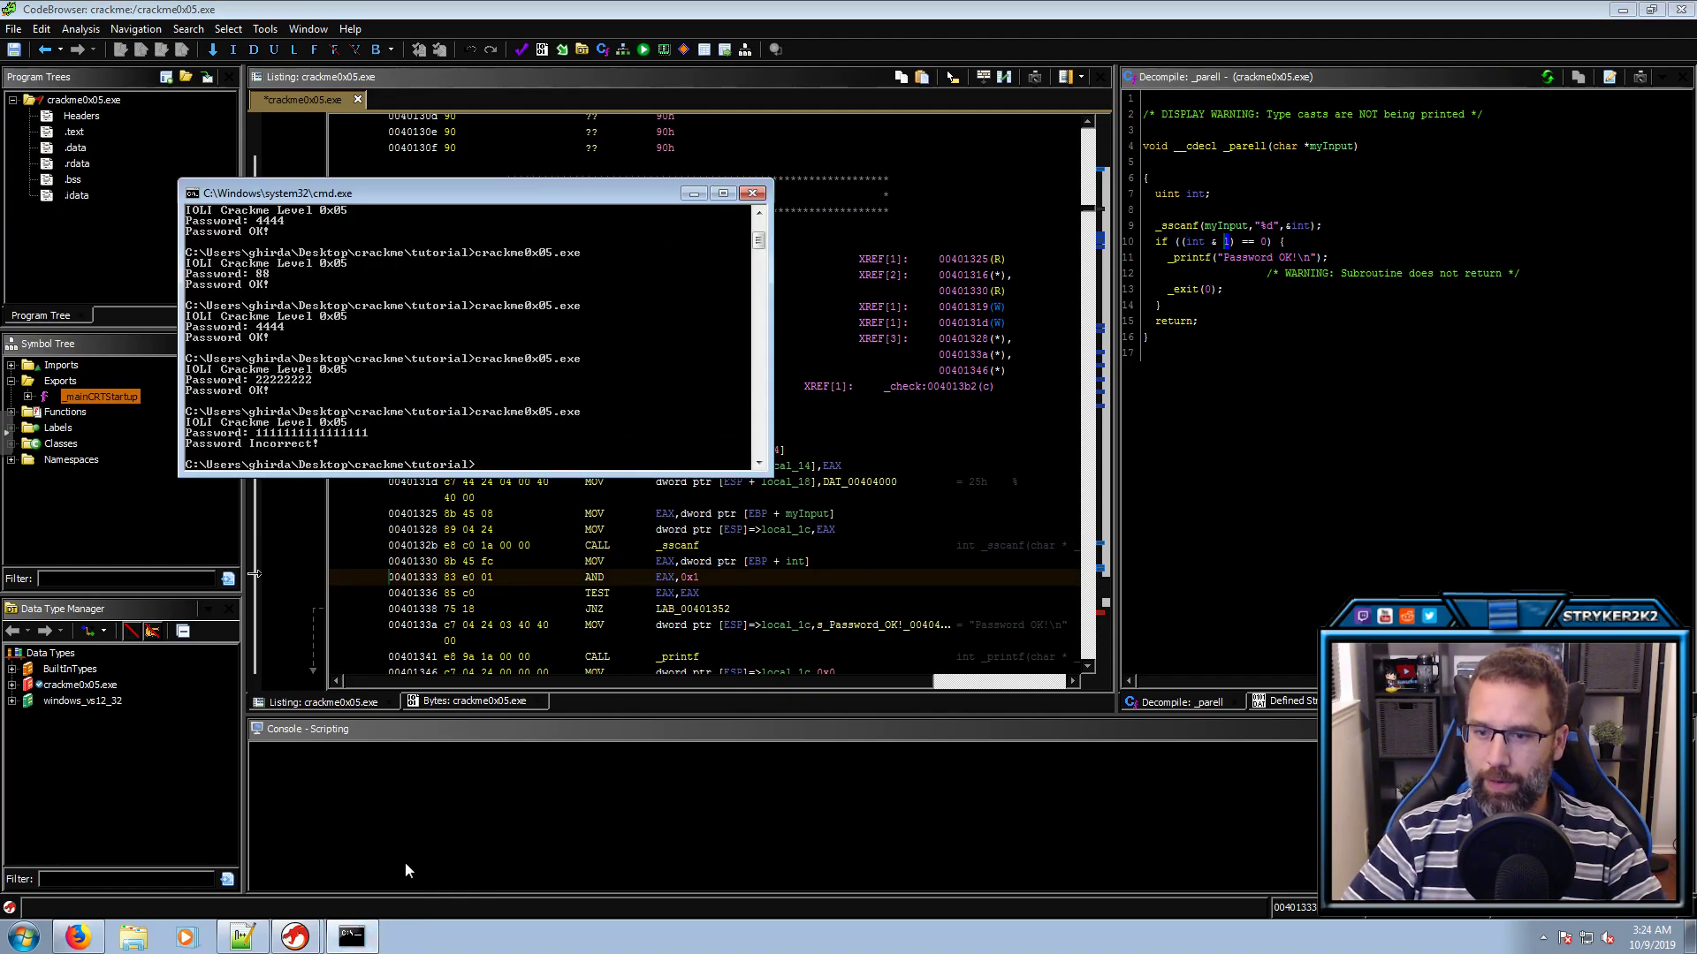
{"action": "left_click", "coordinate": [353, 938]}
{"action": "left_click", "coordinate": [243, 937]}
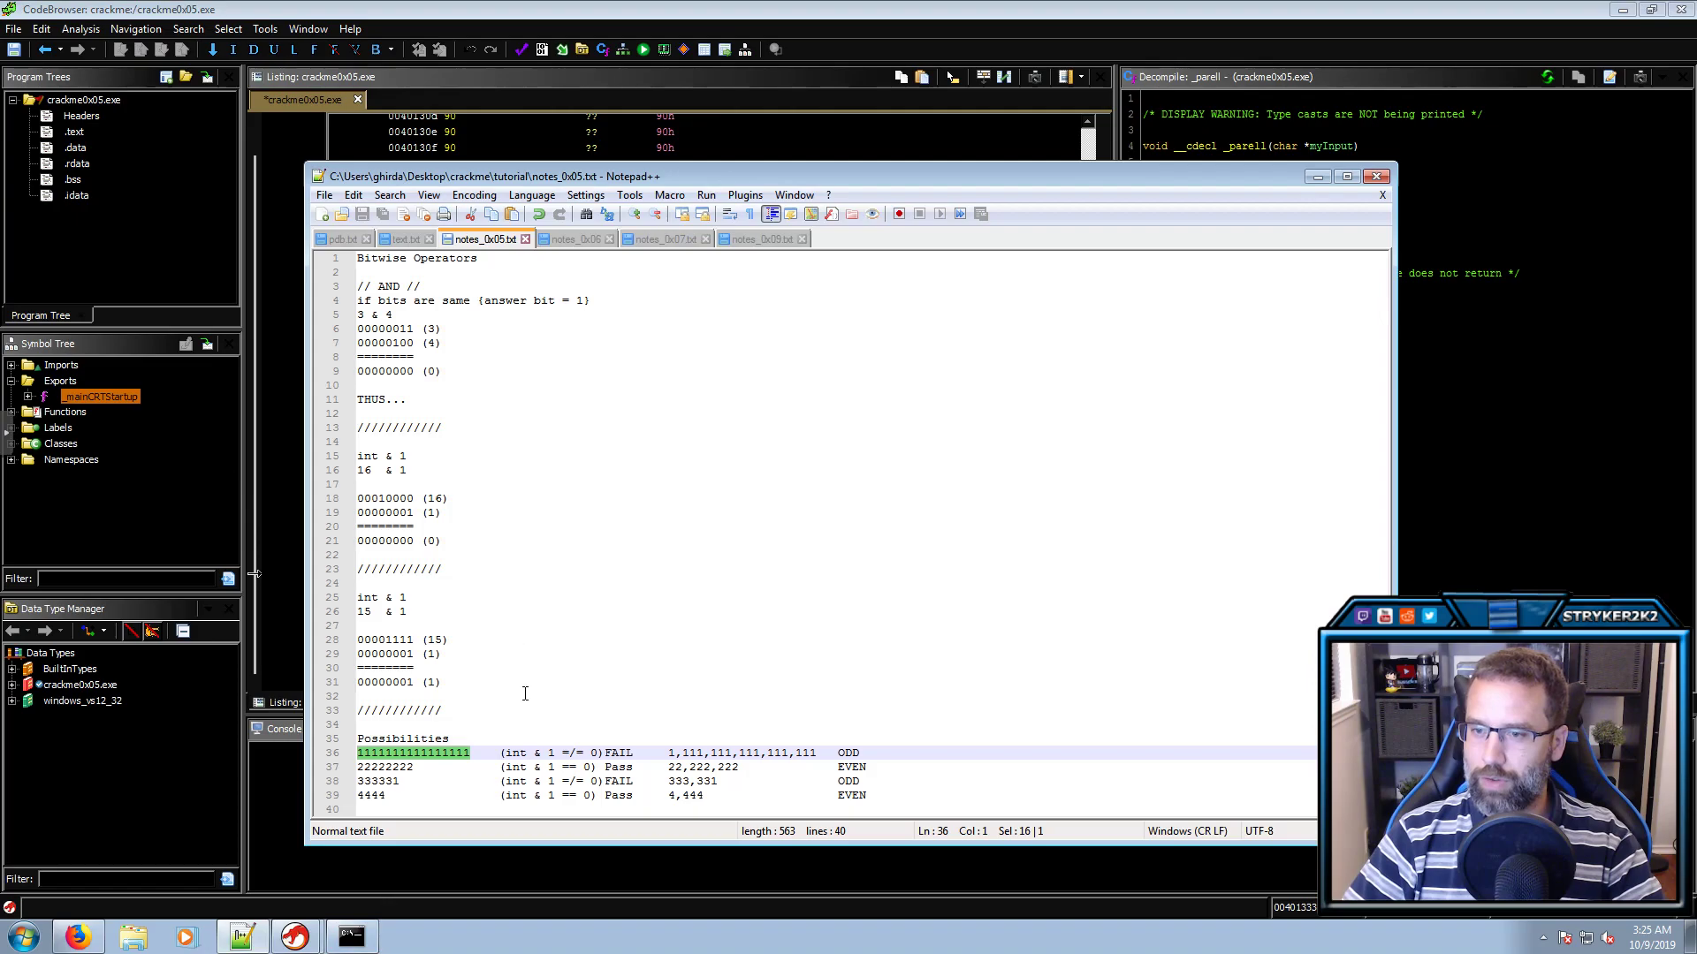
{"action": "left_click_drag", "start_coordinate": [818, 753], "coordinate": [669, 797]}
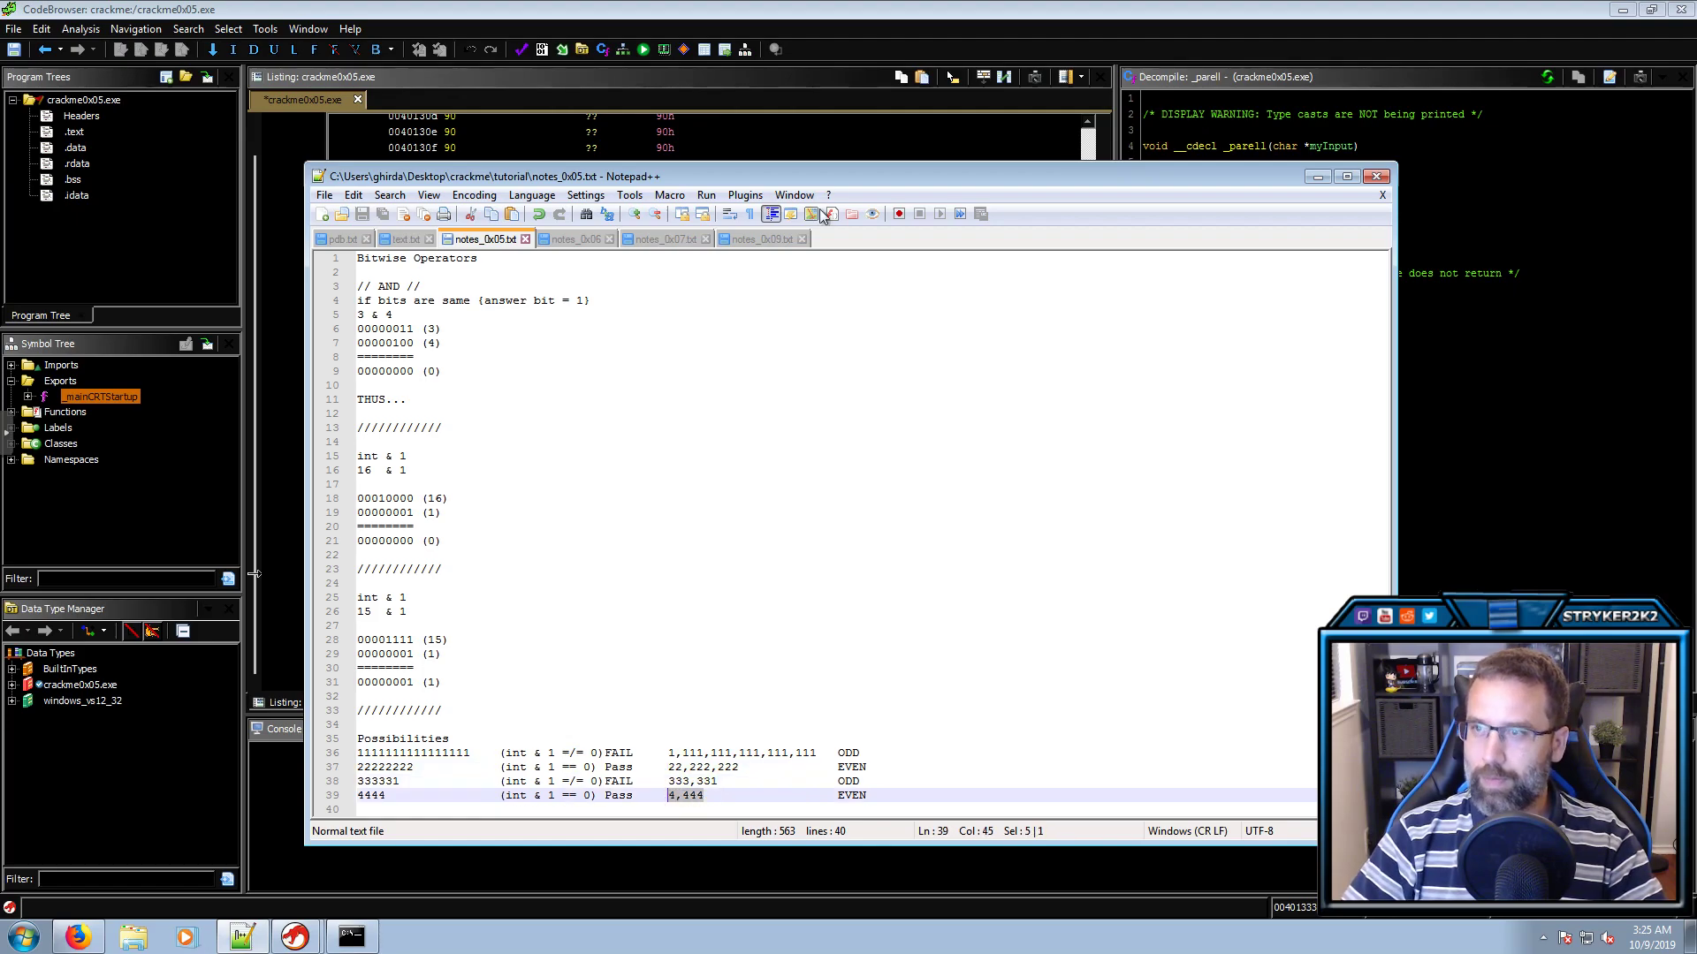
{"action": "left_click", "coordinate": [834, 3]}
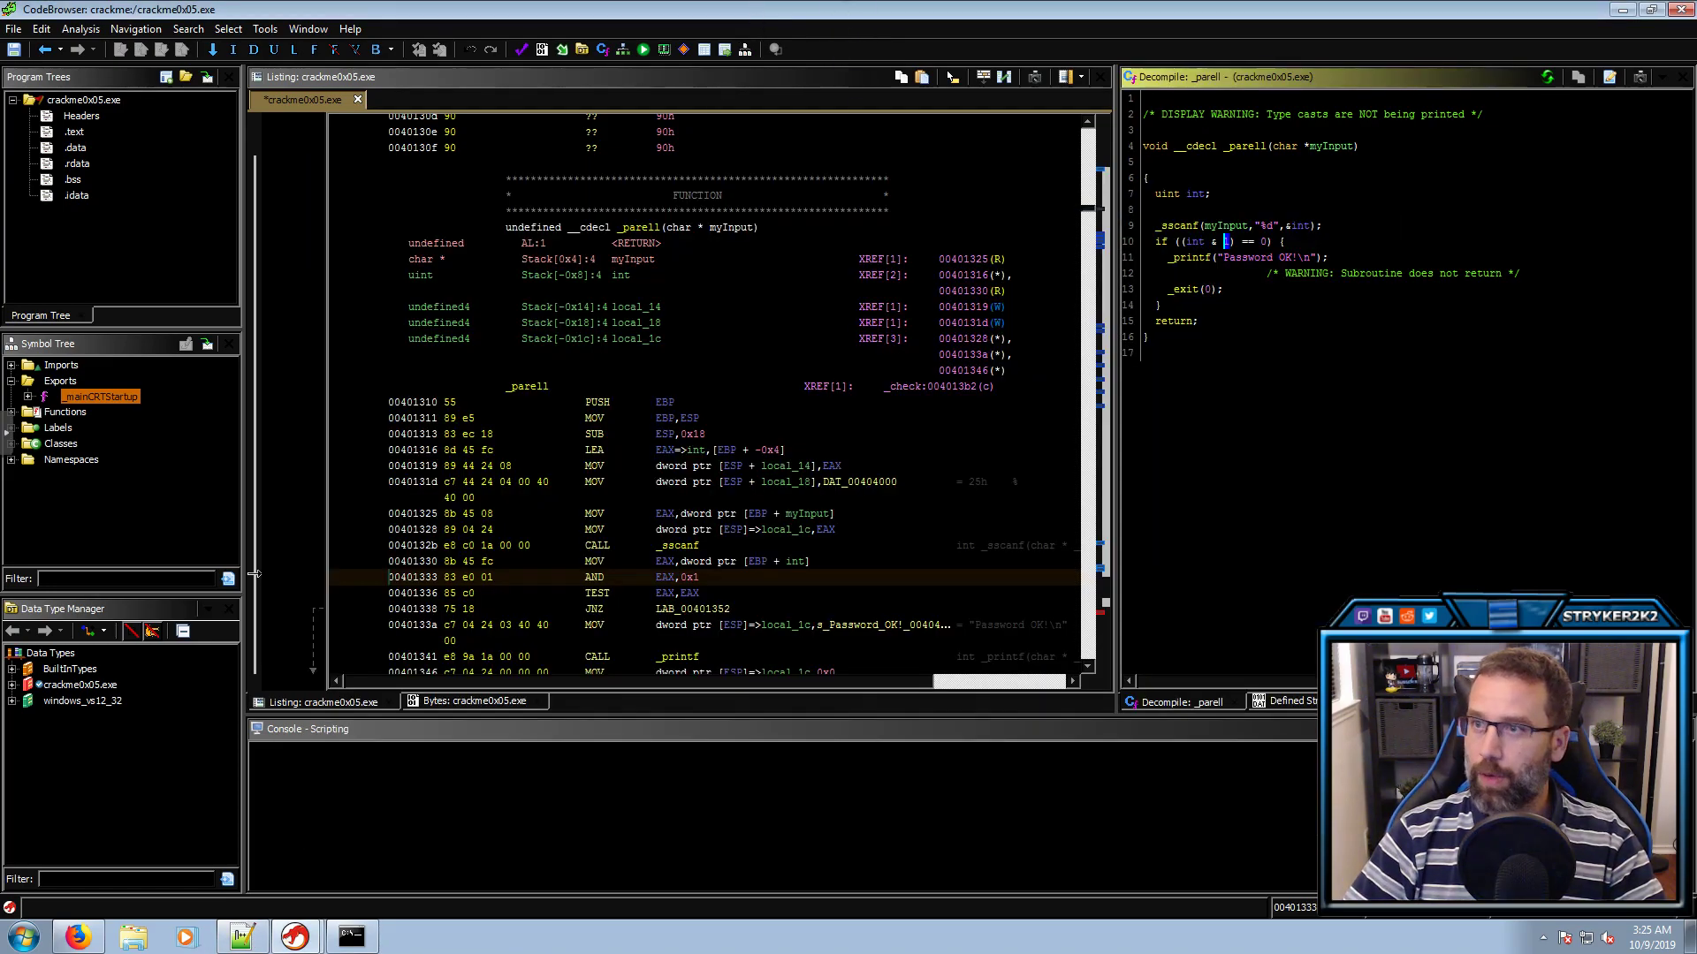
{"action": "mouse_move", "coordinate": [345, 944]}
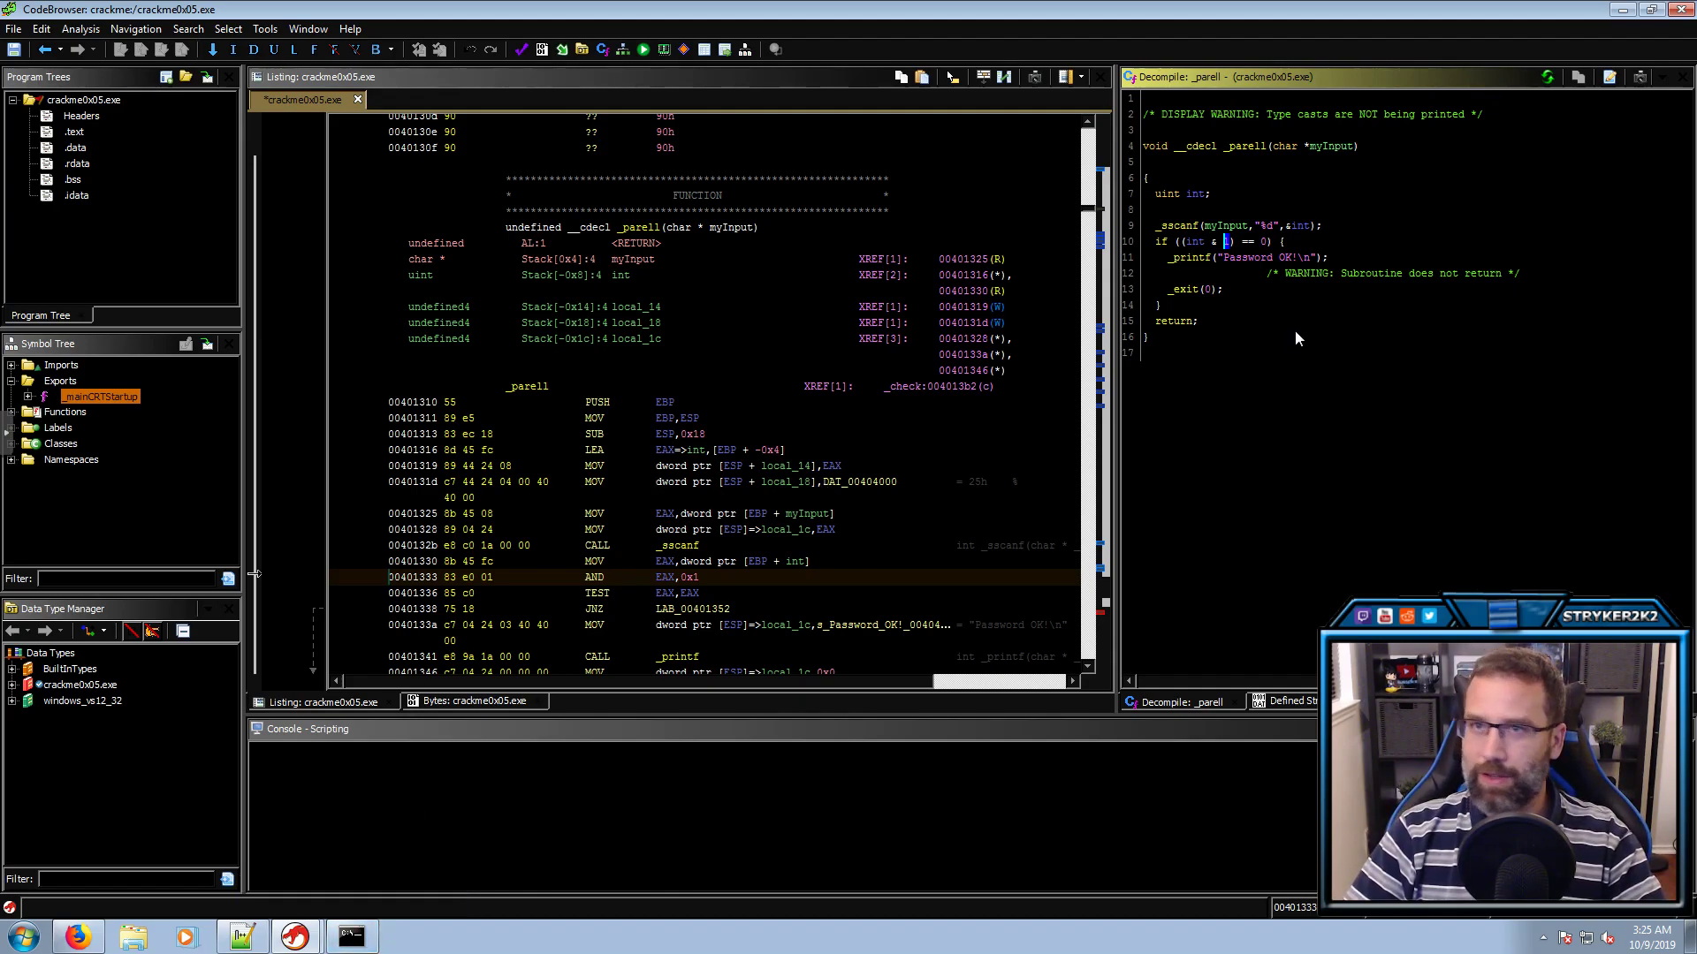
Save and close crackme0x05.exe, then open crackme0x06.exe without analysing it
{"action": "left_click", "coordinate": [1685, 15]}
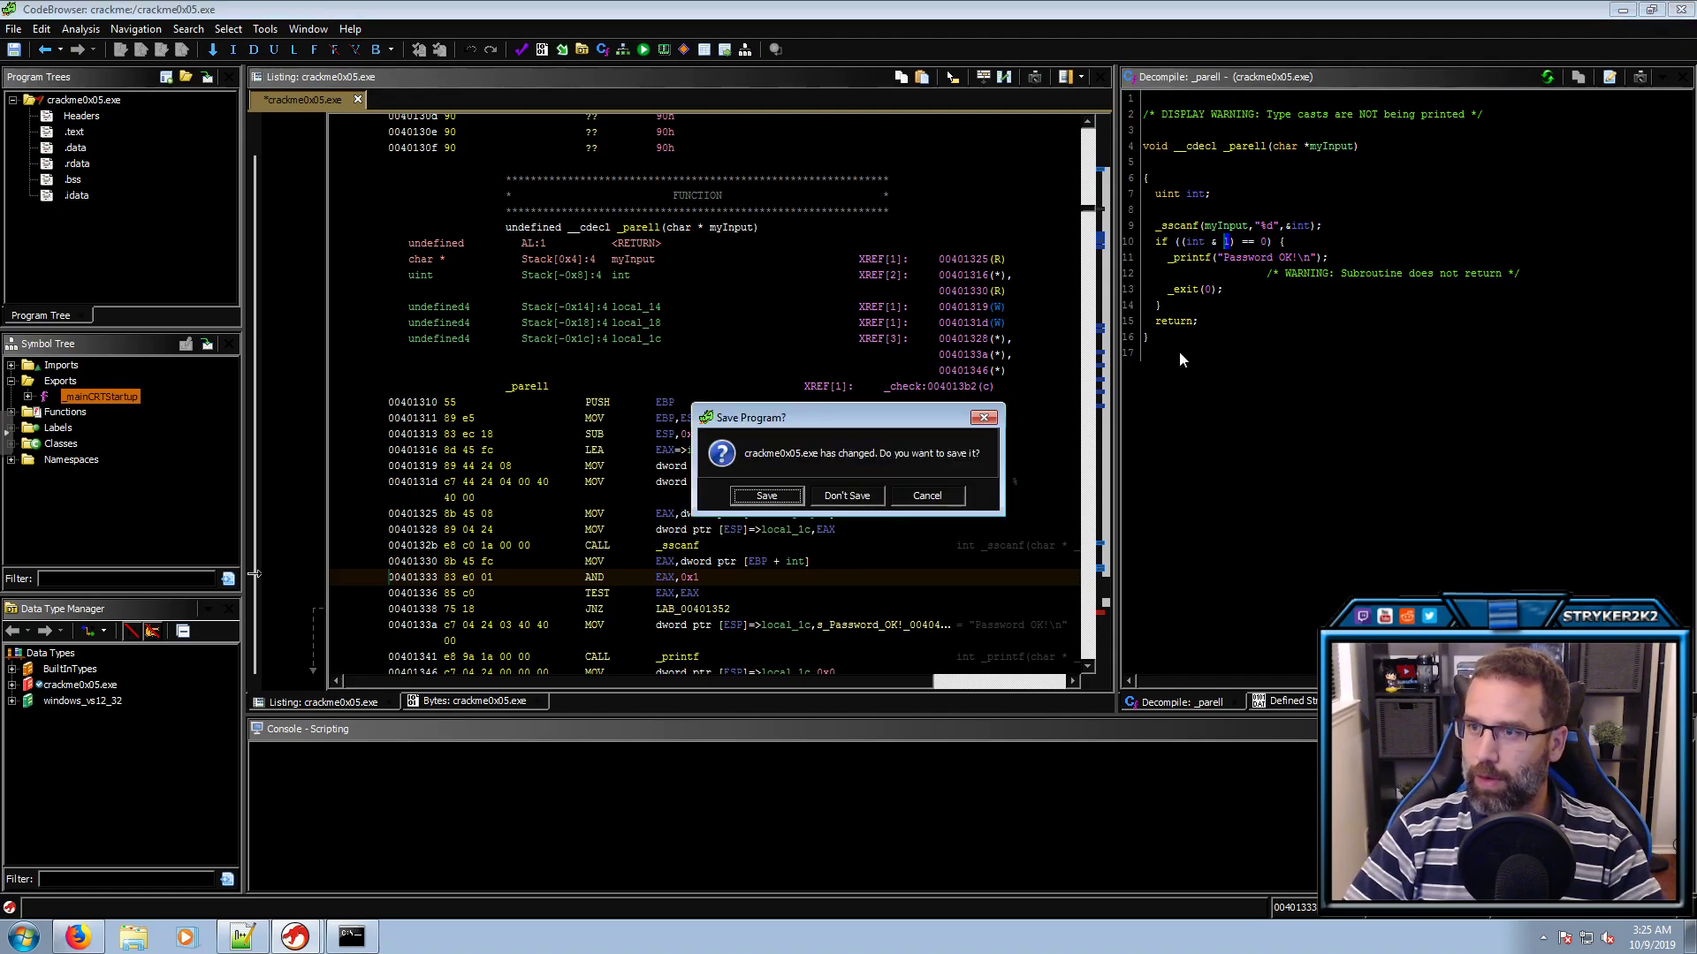
{"action": "left_click", "coordinate": [762, 497]}
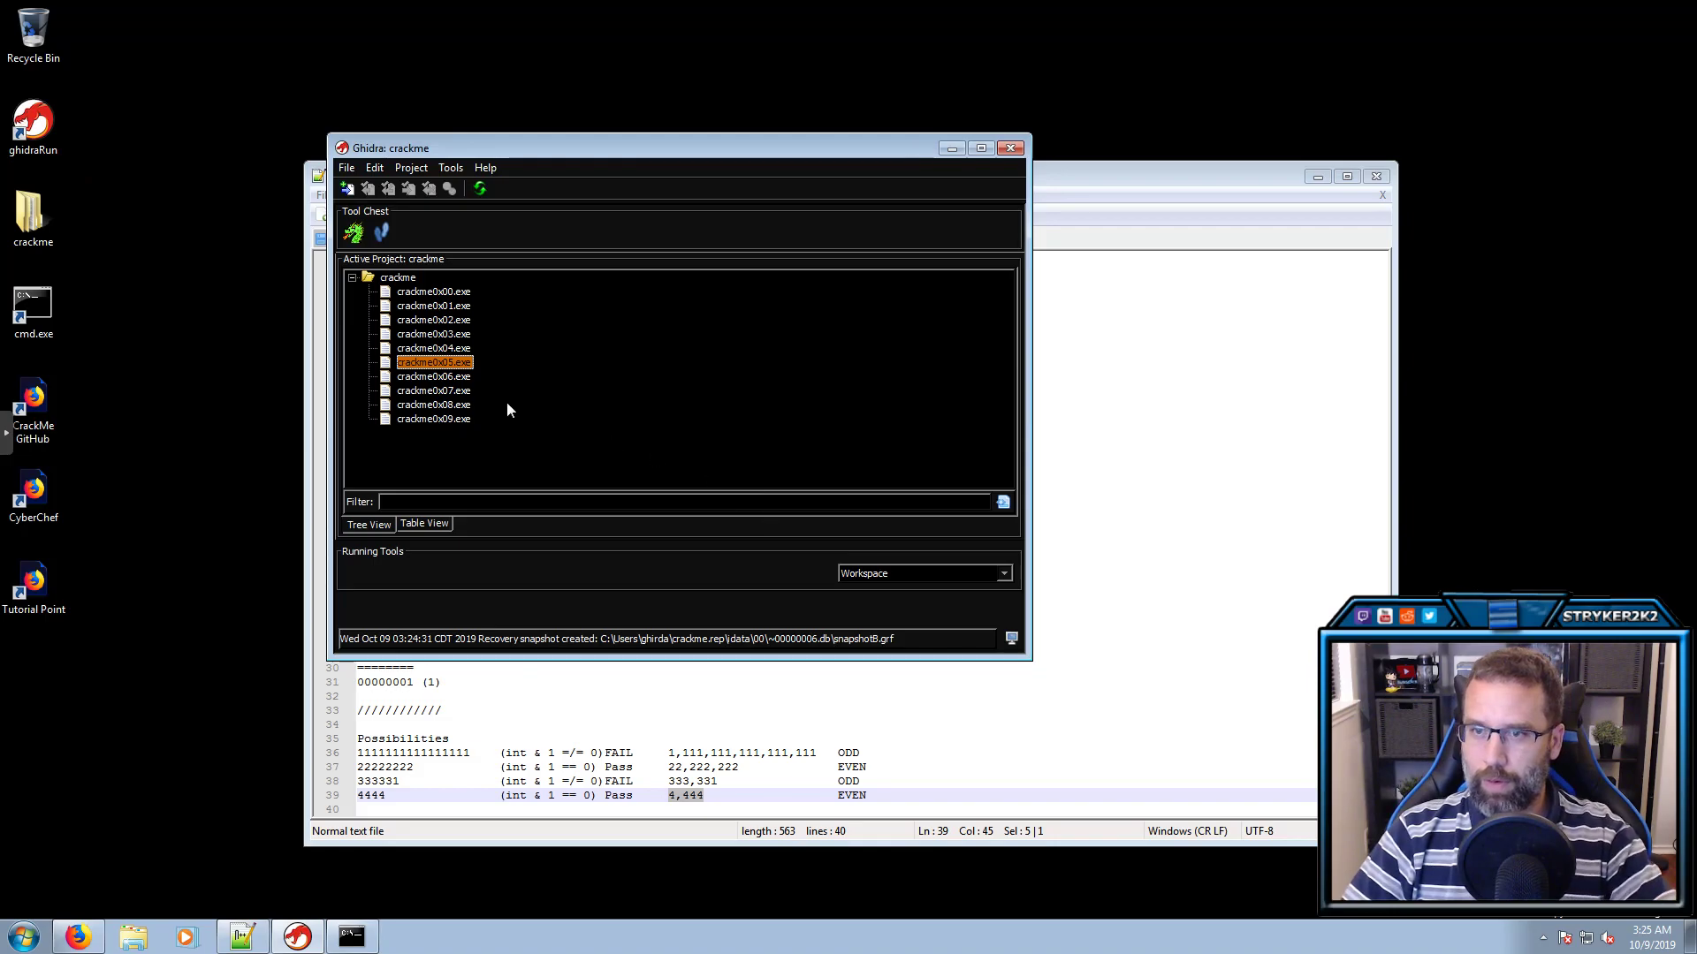
{"action": "left_click", "coordinate": [1319, 178]}
{"action": "double_click", "coordinate": [437, 376]}
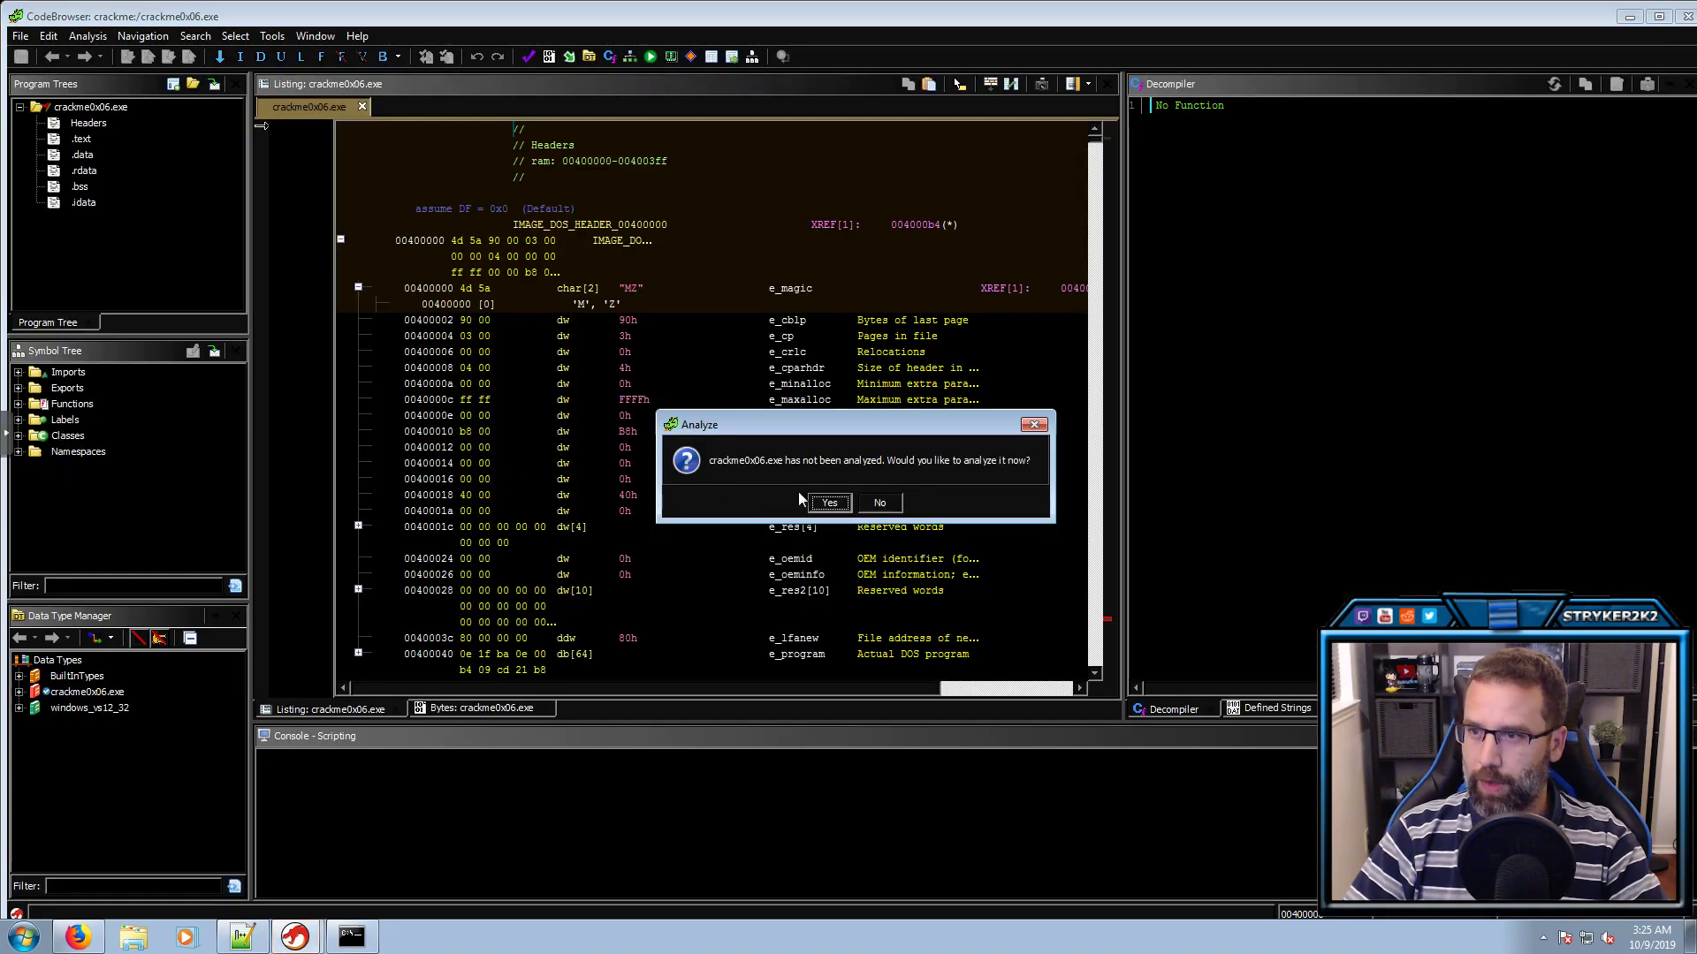
{"action": "left_click", "coordinate": [881, 503]}
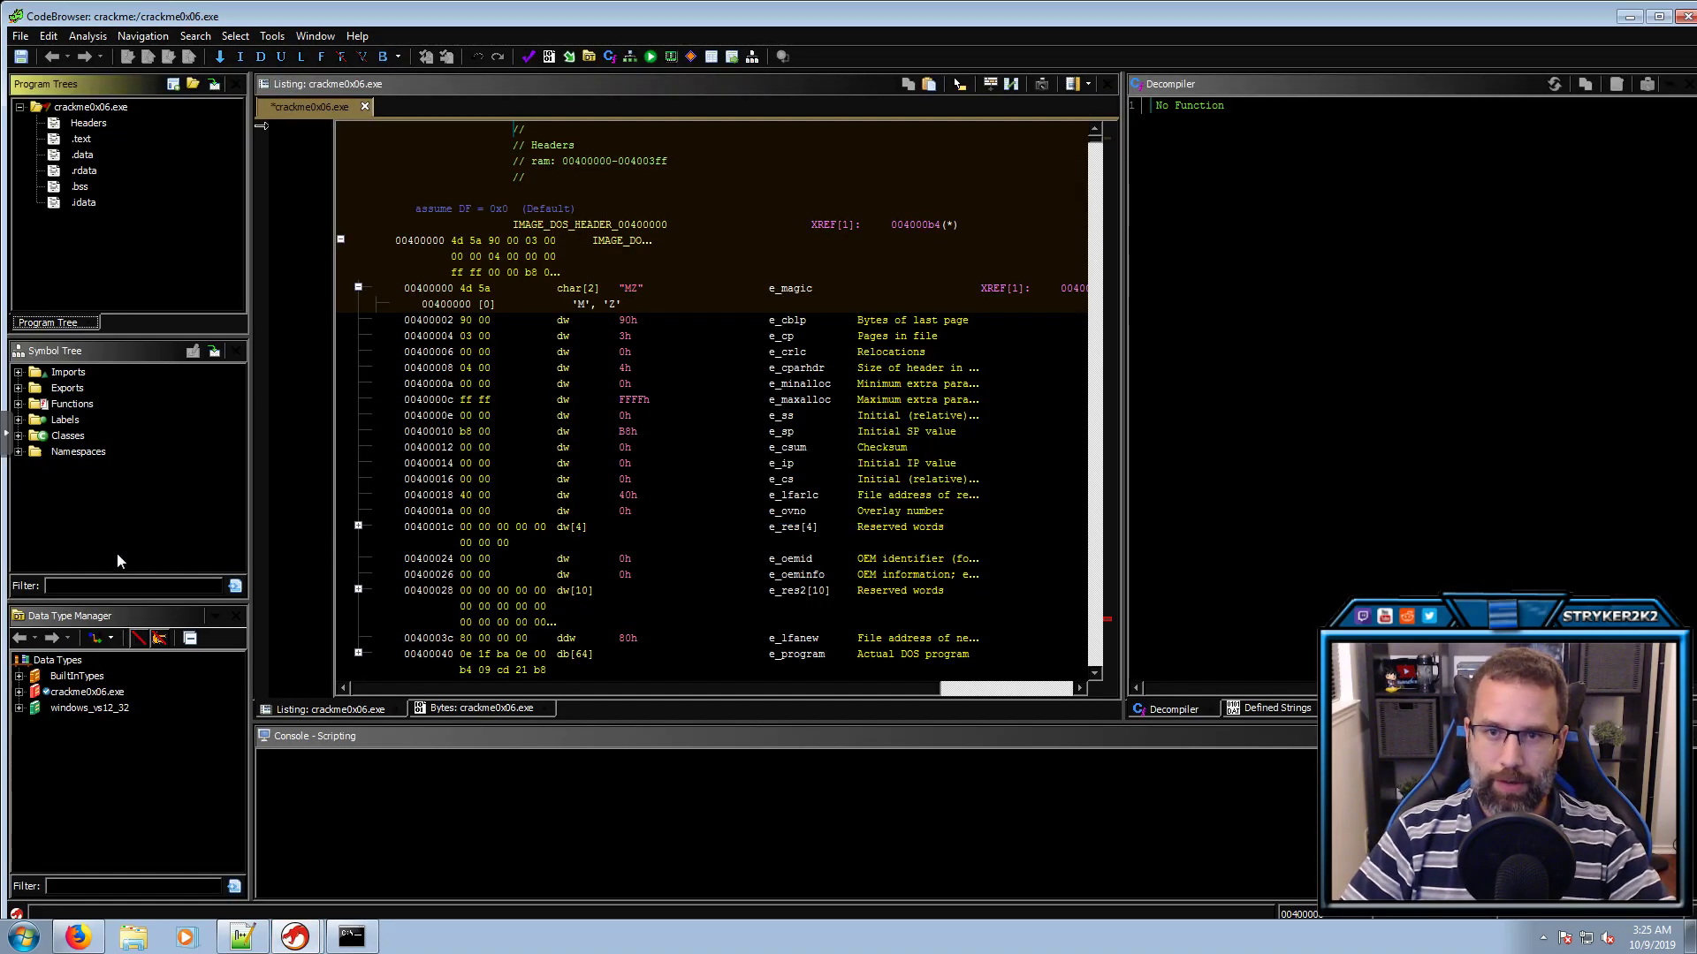
Filter the Symbol Tree by '.text' and delete all the .text labels
{"action": "left_click", "coordinate": [106, 586]}
{"action": "type", "text": ".text"}
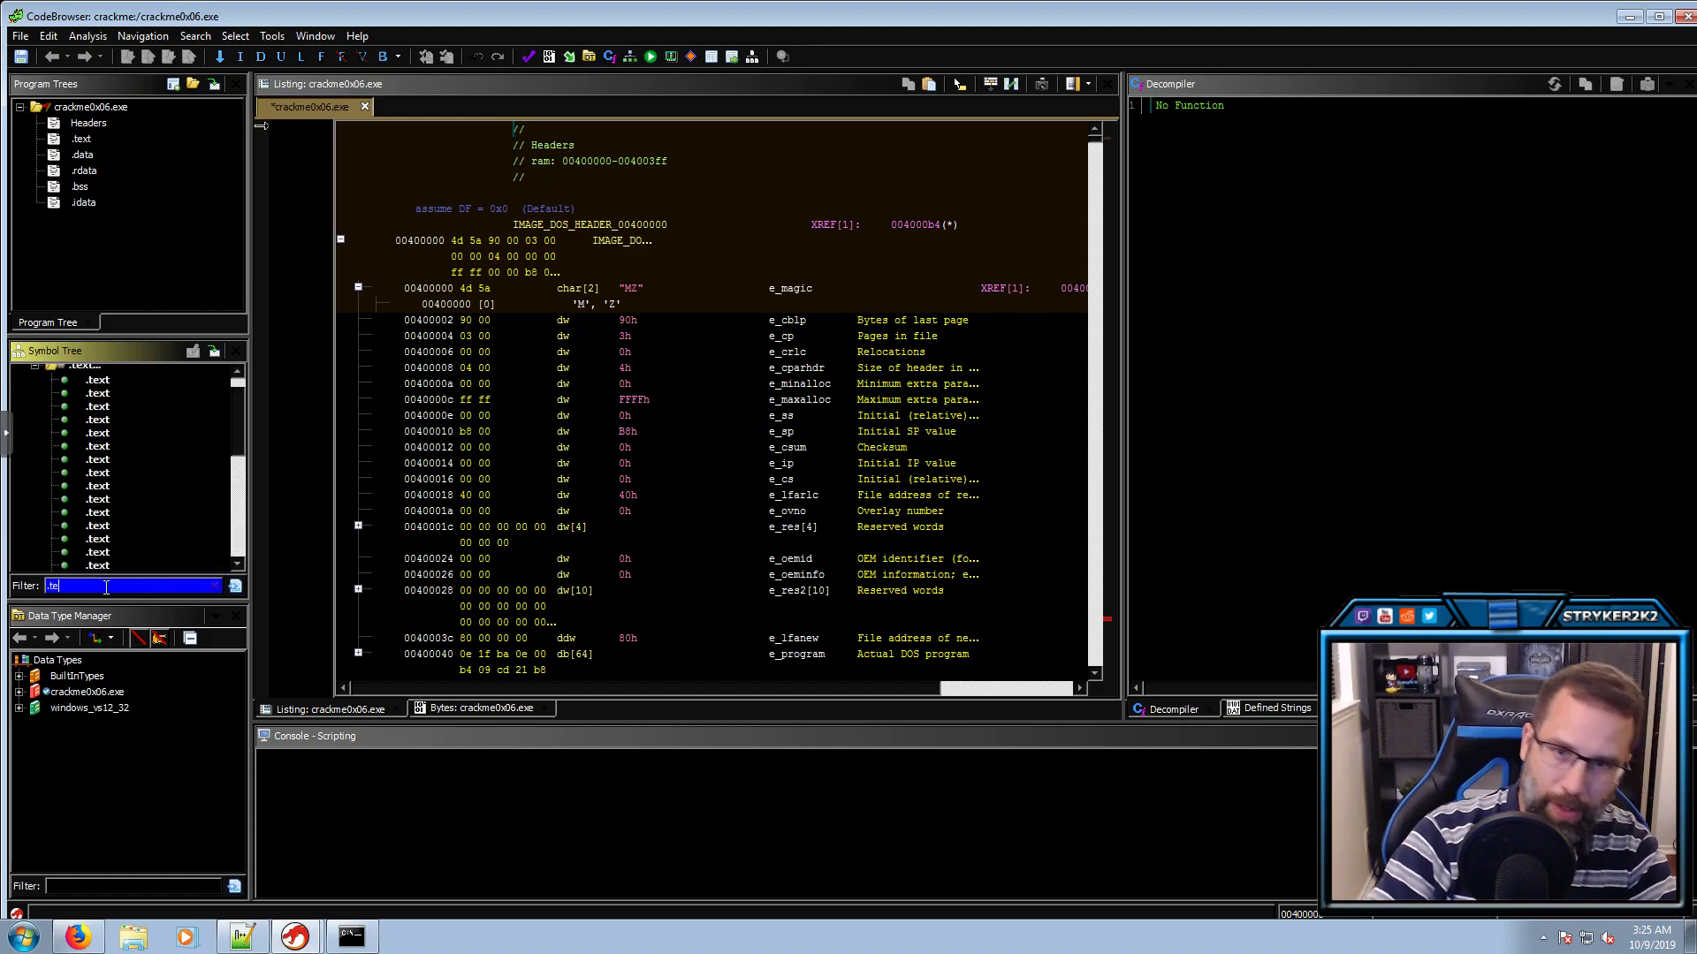
{"action": "left_click", "coordinate": [95, 381]}
{"action": "key", "text": "shift+Down"}
{"action": "key", "text": "shift+Down"}
{"action": "key", "text": "shift+Down"}
{"action": "key", "text": "shift+Down"}
{"action": "key", "text": "shift+Down"}
{"action": "key", "text": "shift+Down"}
{"action": "key", "text": "shift+Down"}
{"action": "key", "text": "shift+Down"}
{"action": "key", "text": "shift+Down"}
{"action": "key", "text": "shift+Down"}
{"action": "key", "text": "shift+Down"}
{"action": "key", "text": "shift+Down"}
{"action": "key", "text": "shift+Down"}
{"action": "key", "text": "shift+Down"}
{"action": "key", "text": "shift+Down"}
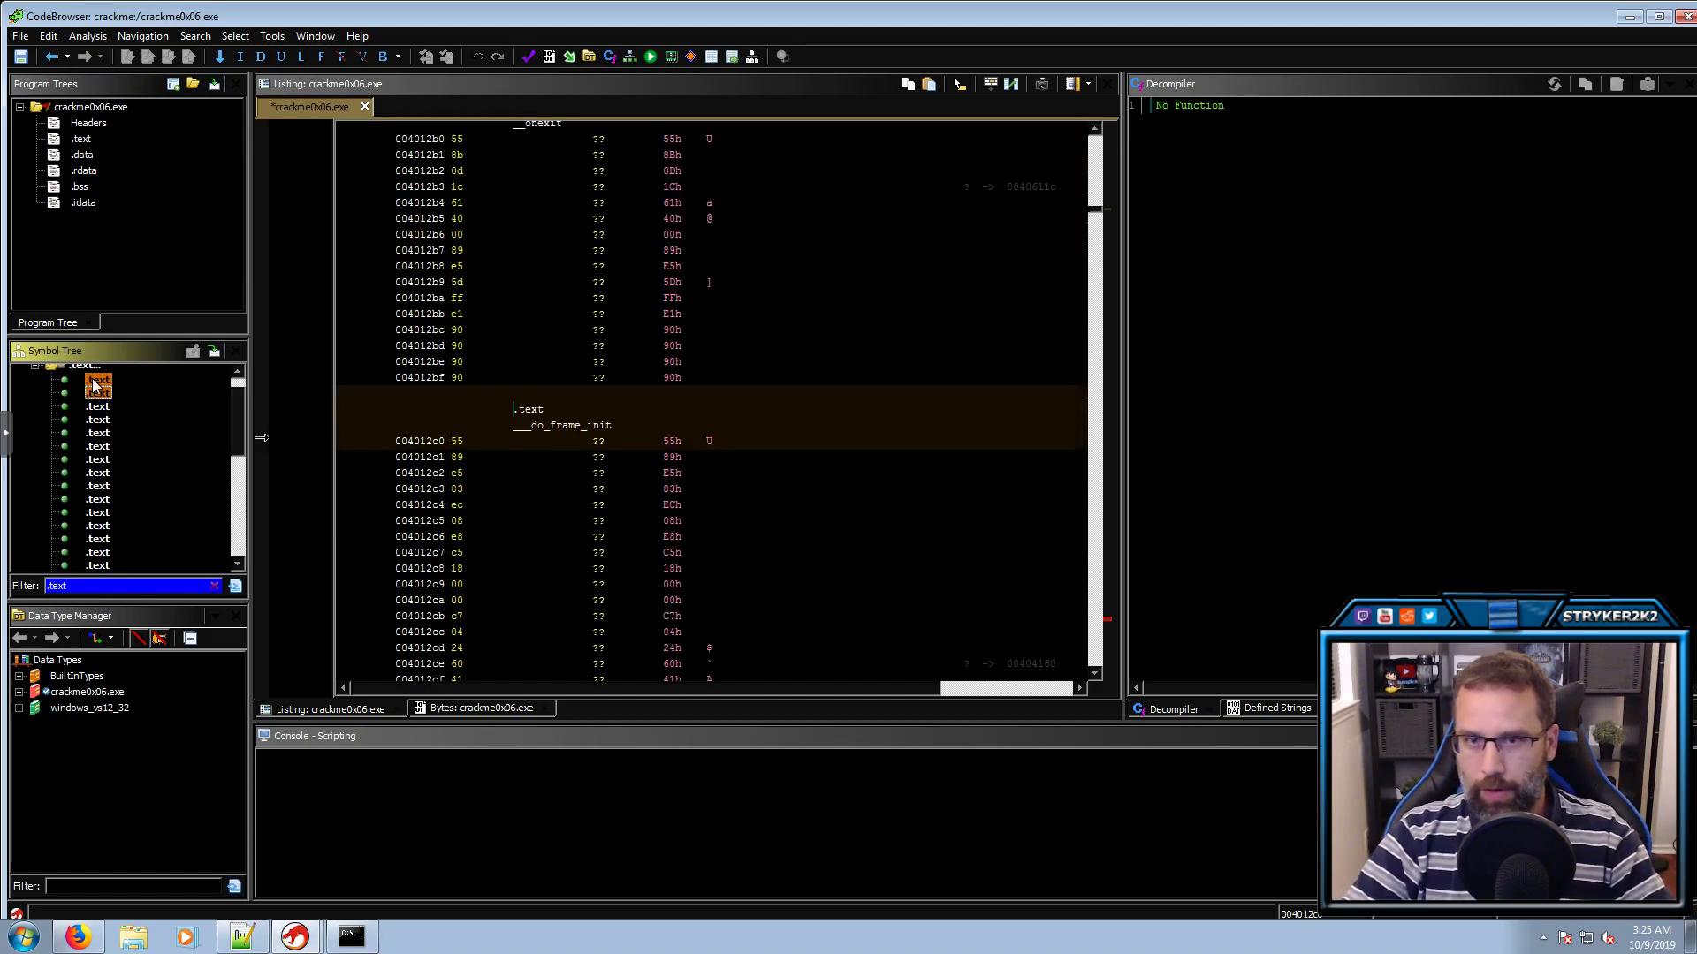
{"action": "key", "text": "shift+Down"}
{"action": "key", "text": "shift+Down"}
{"action": "key", "text": "shift+Down"}
{"action": "key", "text": "shift+Down"}
{"action": "key", "text": "shift+Down"}
{"action": "key", "text": "shift+Down"}
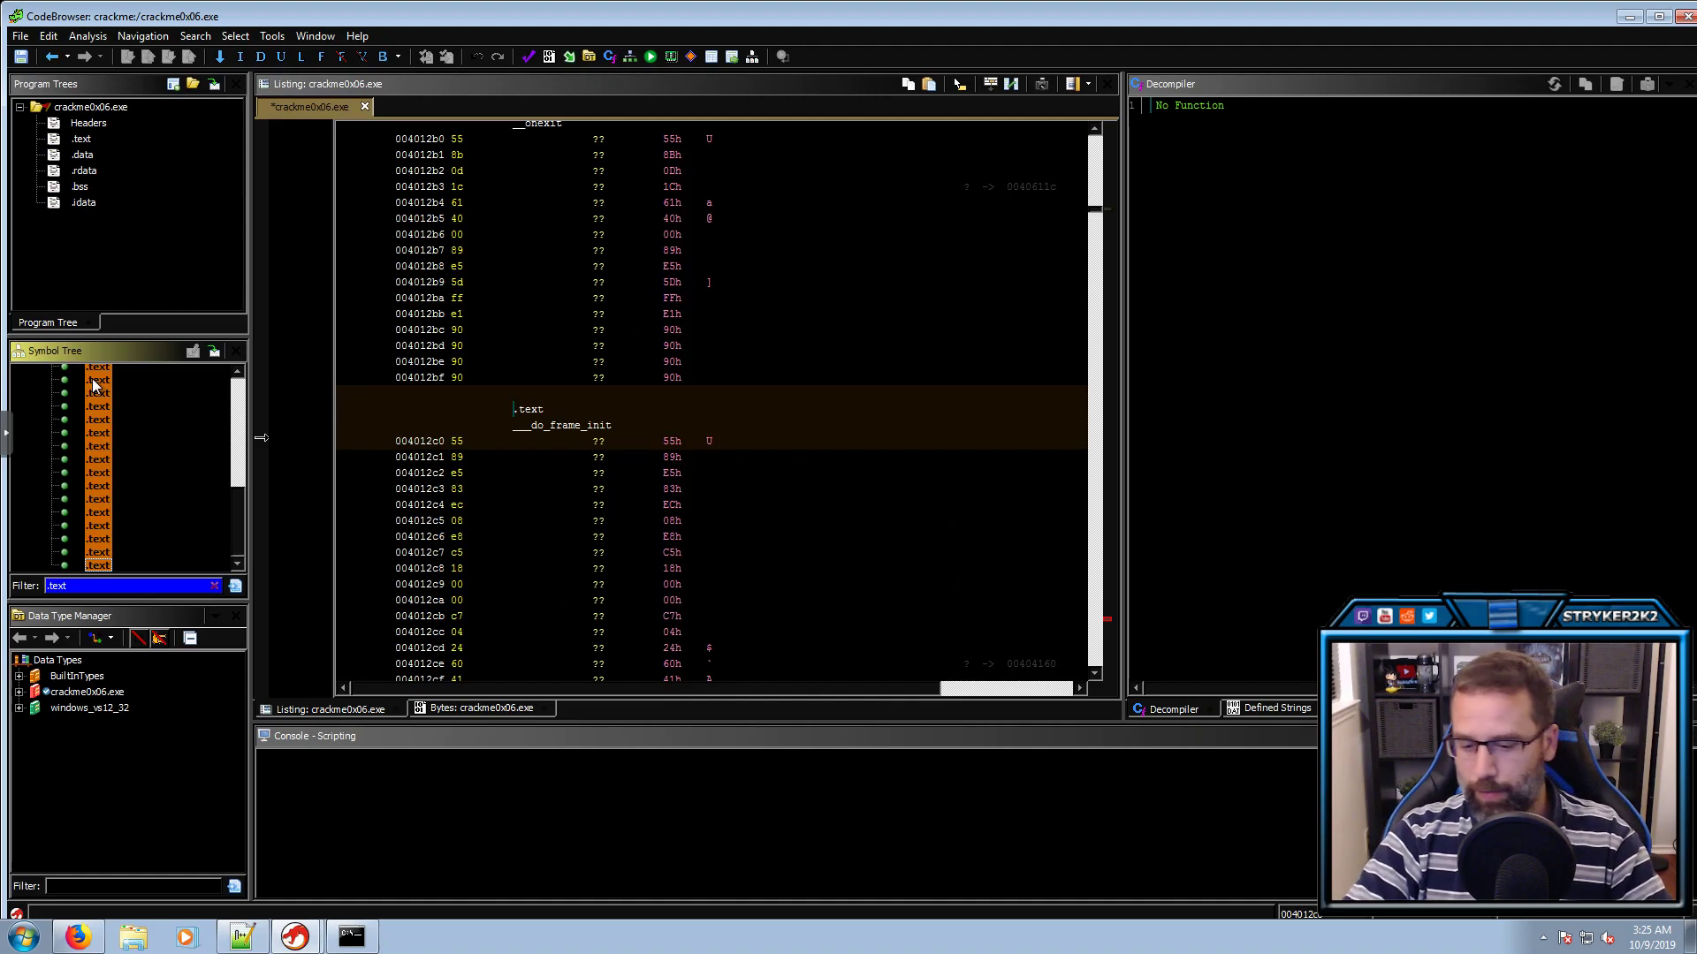
{"action": "key", "text": "Delete"}
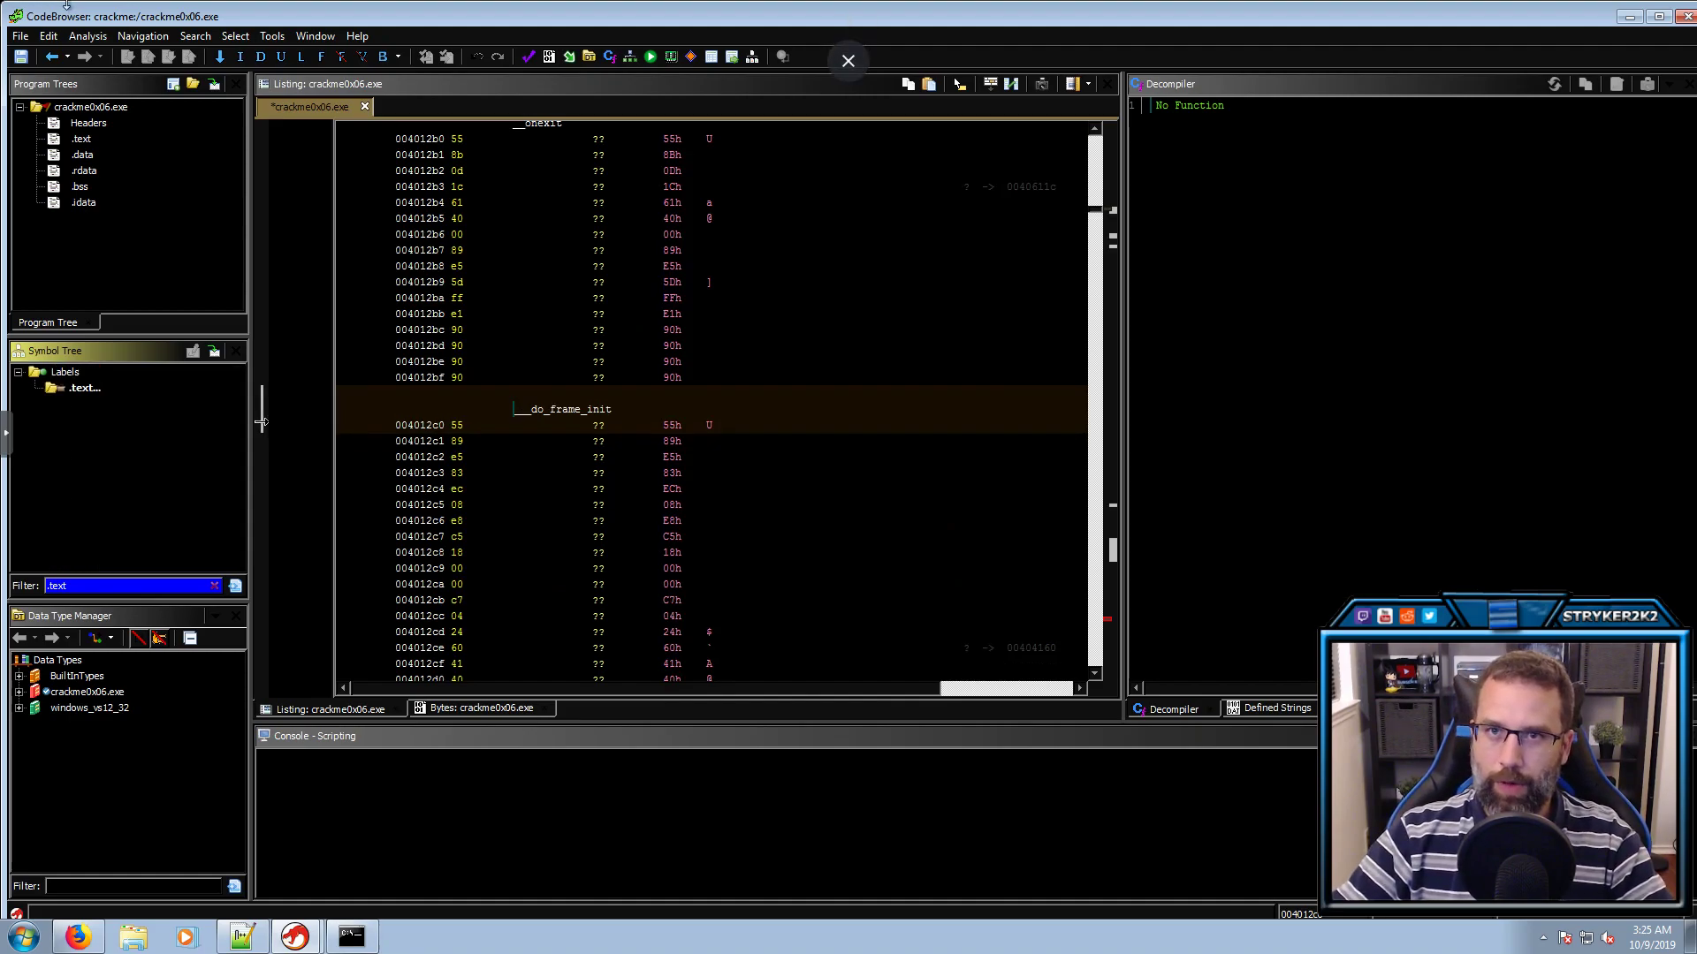
Auto-analyze with Windows x86 PE RTTI Analyzer off and WindowsPE x86 Propagate External Parameters on
{"action": "left_click", "coordinate": [88, 36]}
{"action": "left_click", "coordinate": [100, 56]}
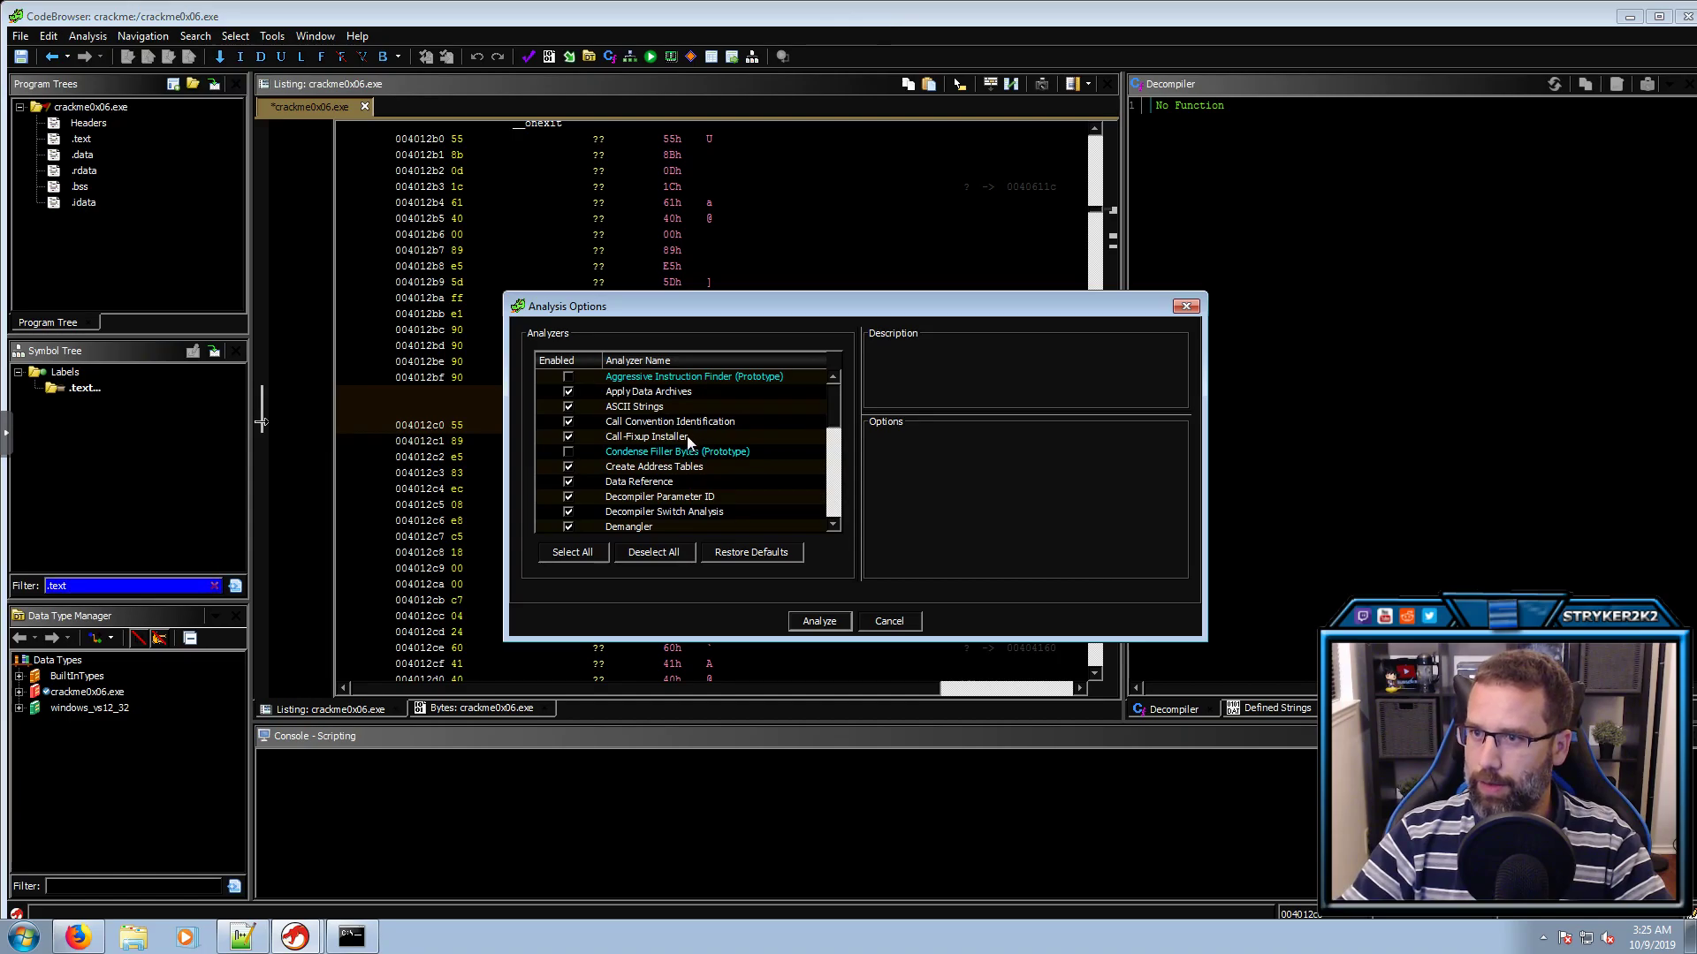
{"action": "scroll", "coordinate": [680, 450], "scroll_direction": "down", "scroll_amount": 5}
{"action": "scroll", "coordinate": [673, 470], "scroll_direction": "up", "scroll_amount": 1}
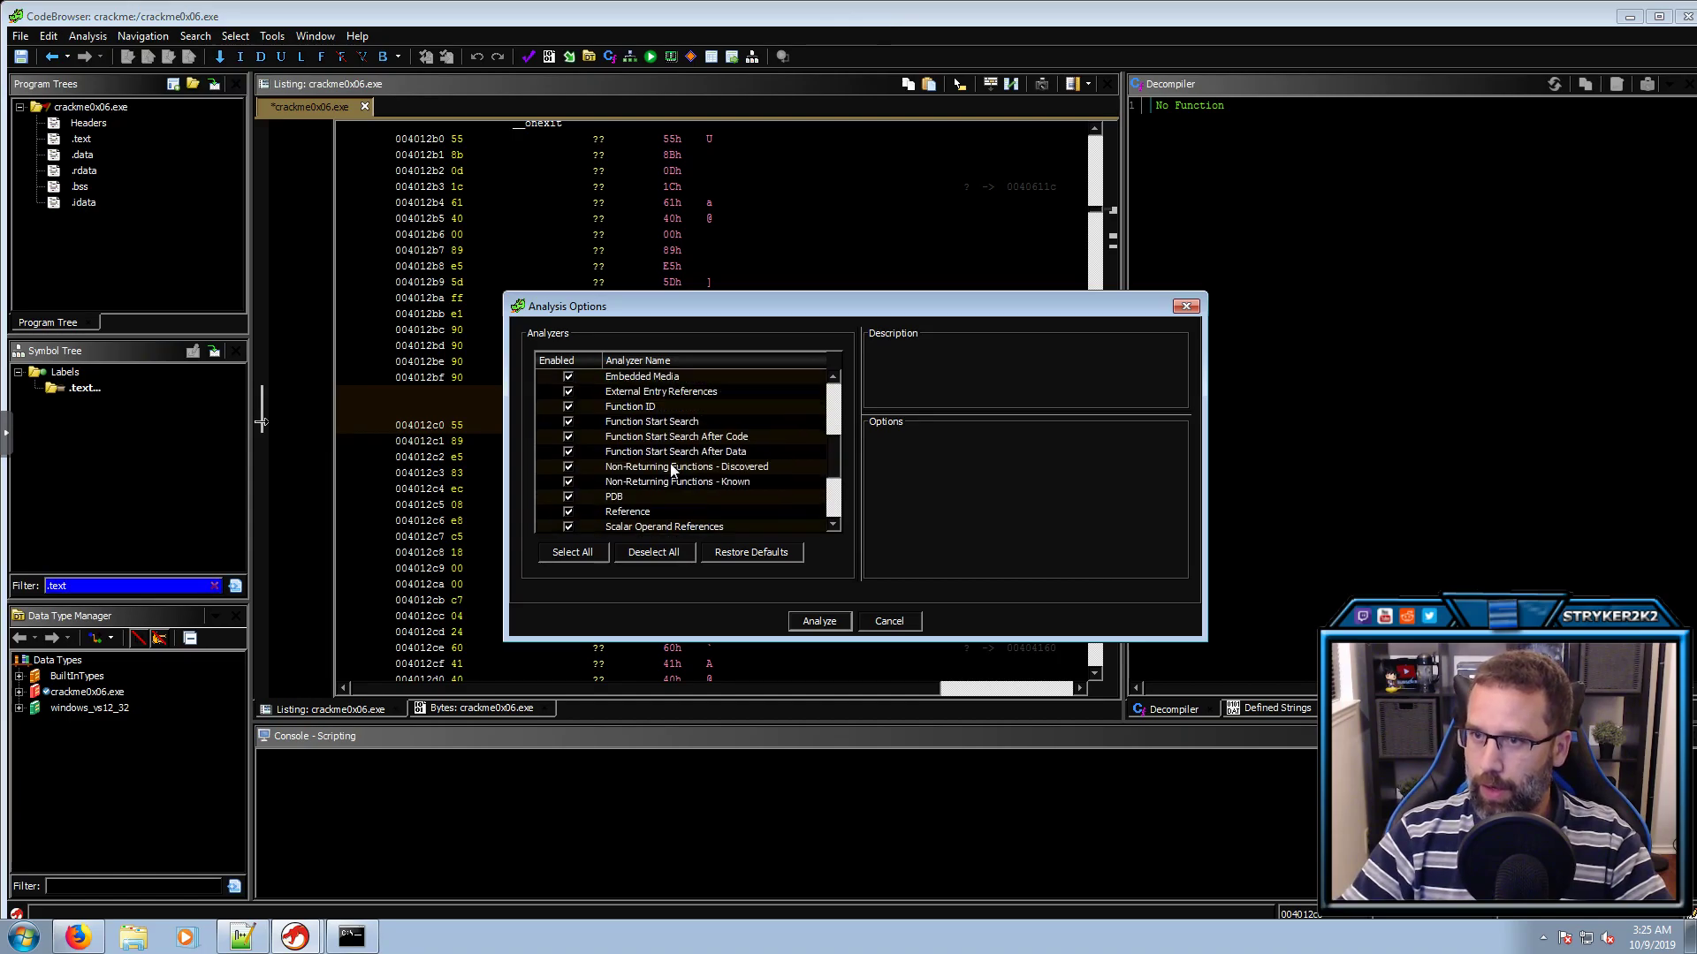
{"action": "left_click", "coordinate": [575, 499]}
{"action": "scroll", "coordinate": [633, 505], "scroll_direction": "down", "scroll_amount": 3}
{"action": "scroll", "coordinate": [631, 504], "scroll_direction": "down", "scroll_amount": 1}
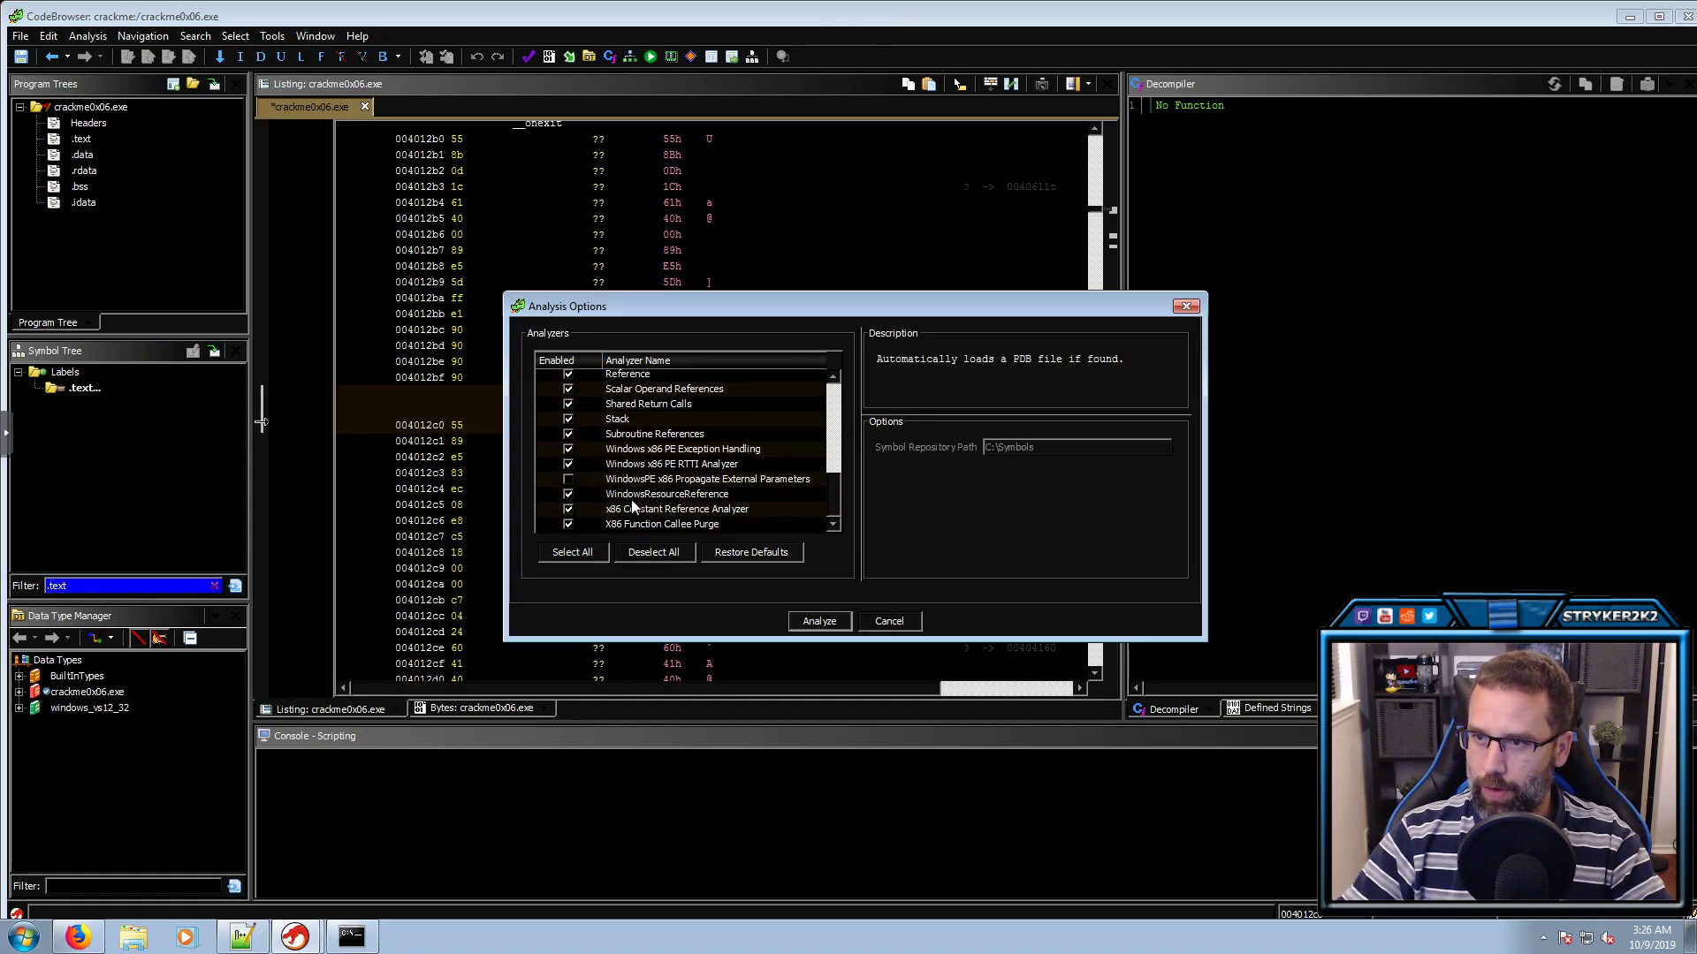
{"action": "left_click", "coordinate": [568, 464]}
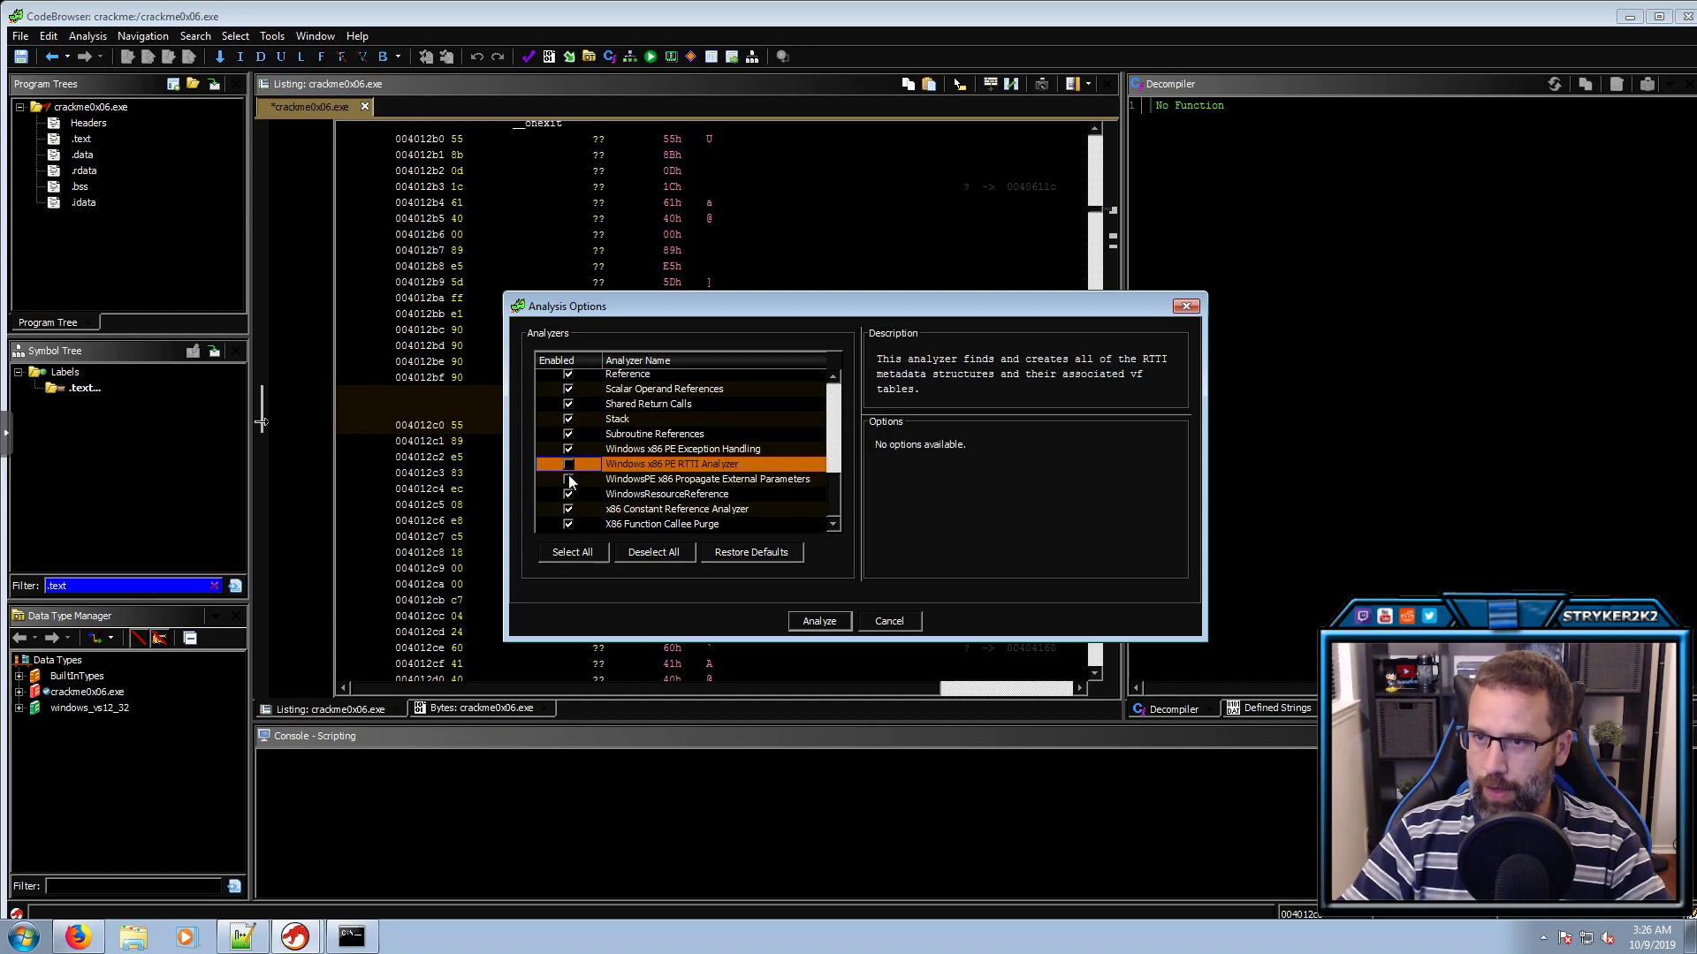
{"action": "left_click", "coordinate": [568, 479]}
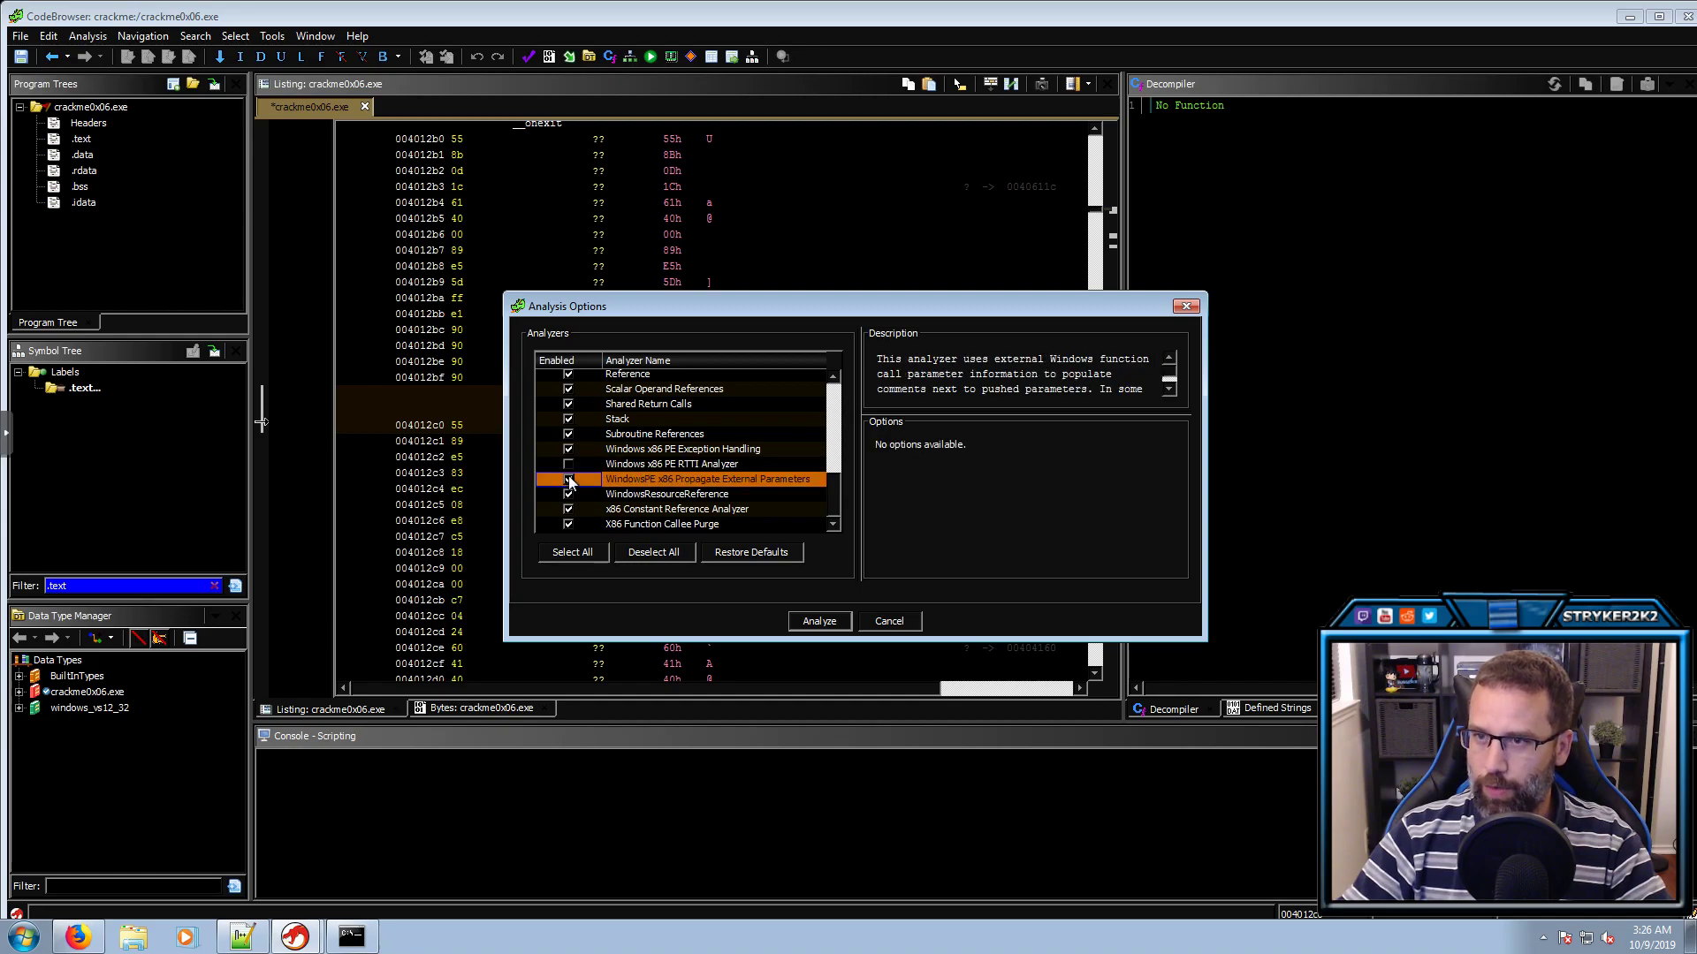
{"action": "left_click", "coordinate": [809, 617]}
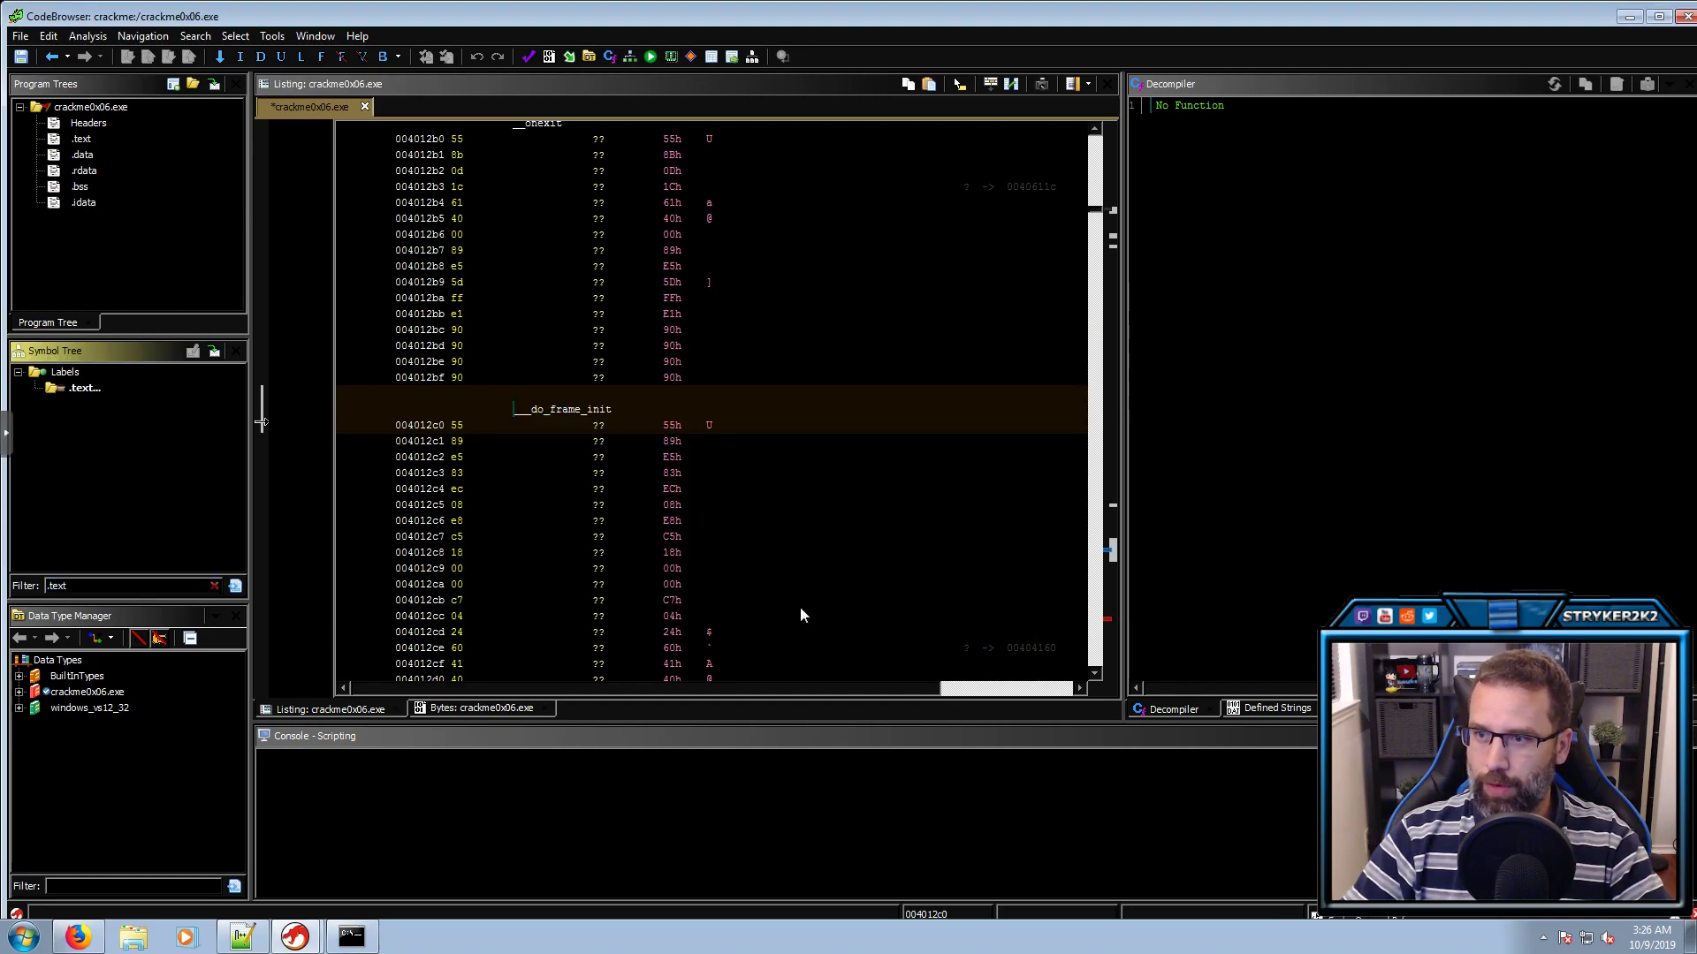
{"action": "double_click", "coordinate": [1062, 14]}
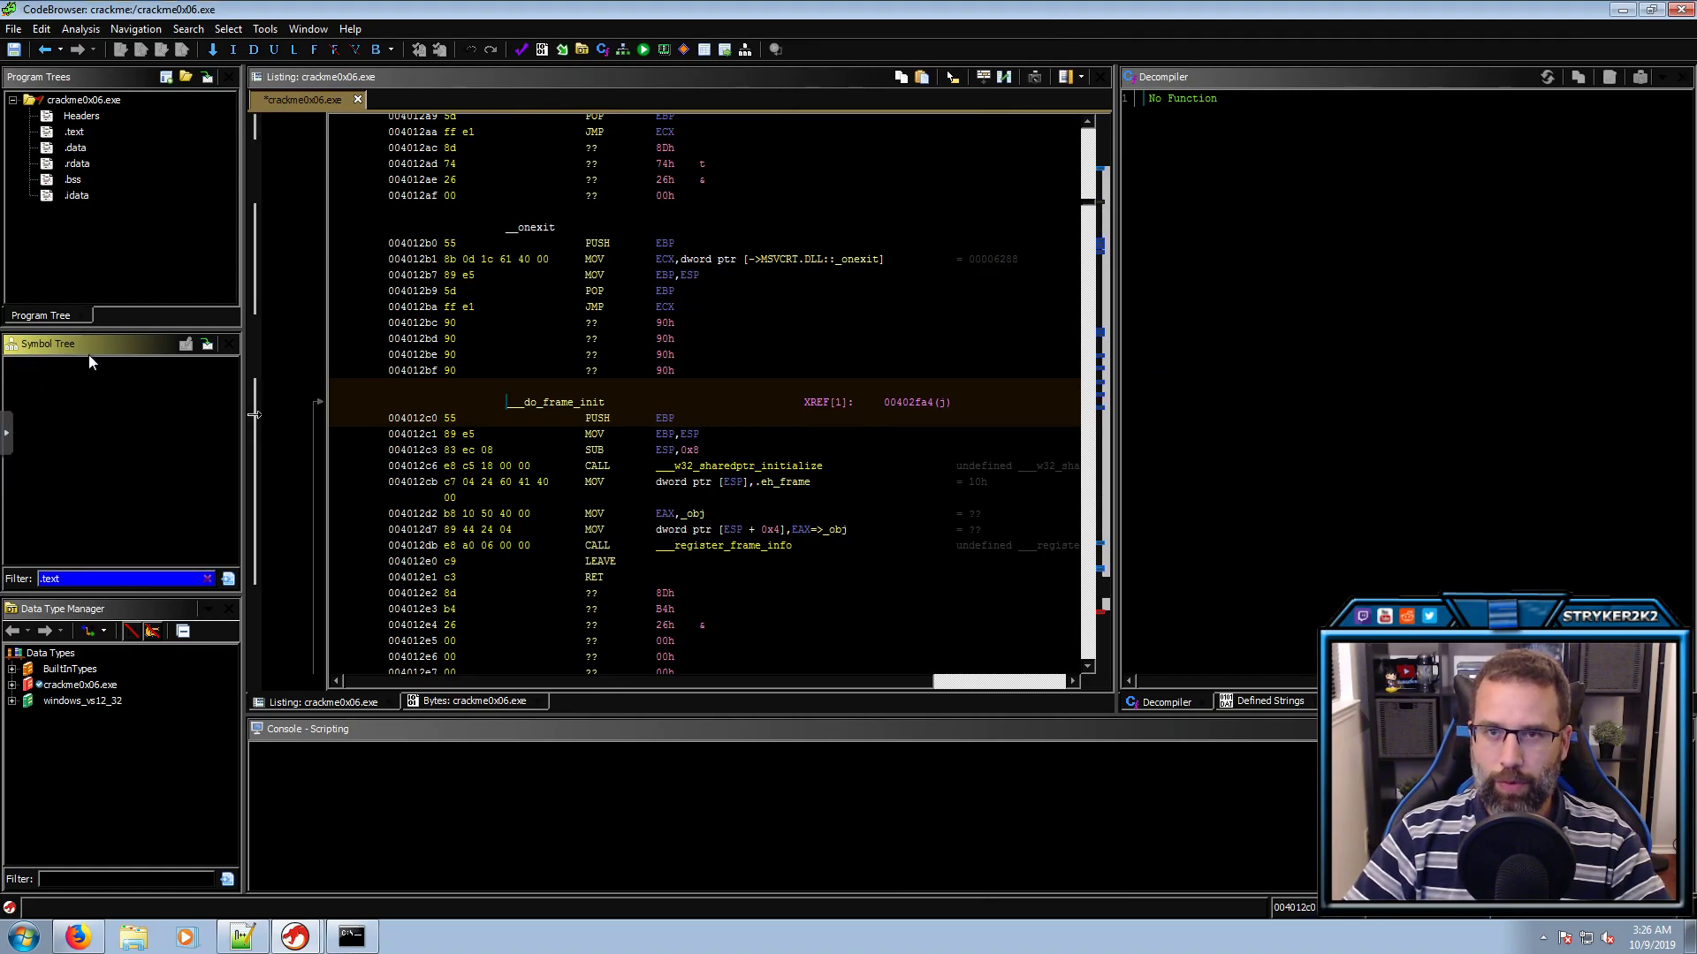
Clear the .text filter and follow _mainCRTStartup through mingw_CRTStartup into _main
{"action": "left_click", "coordinate": [208, 581]}
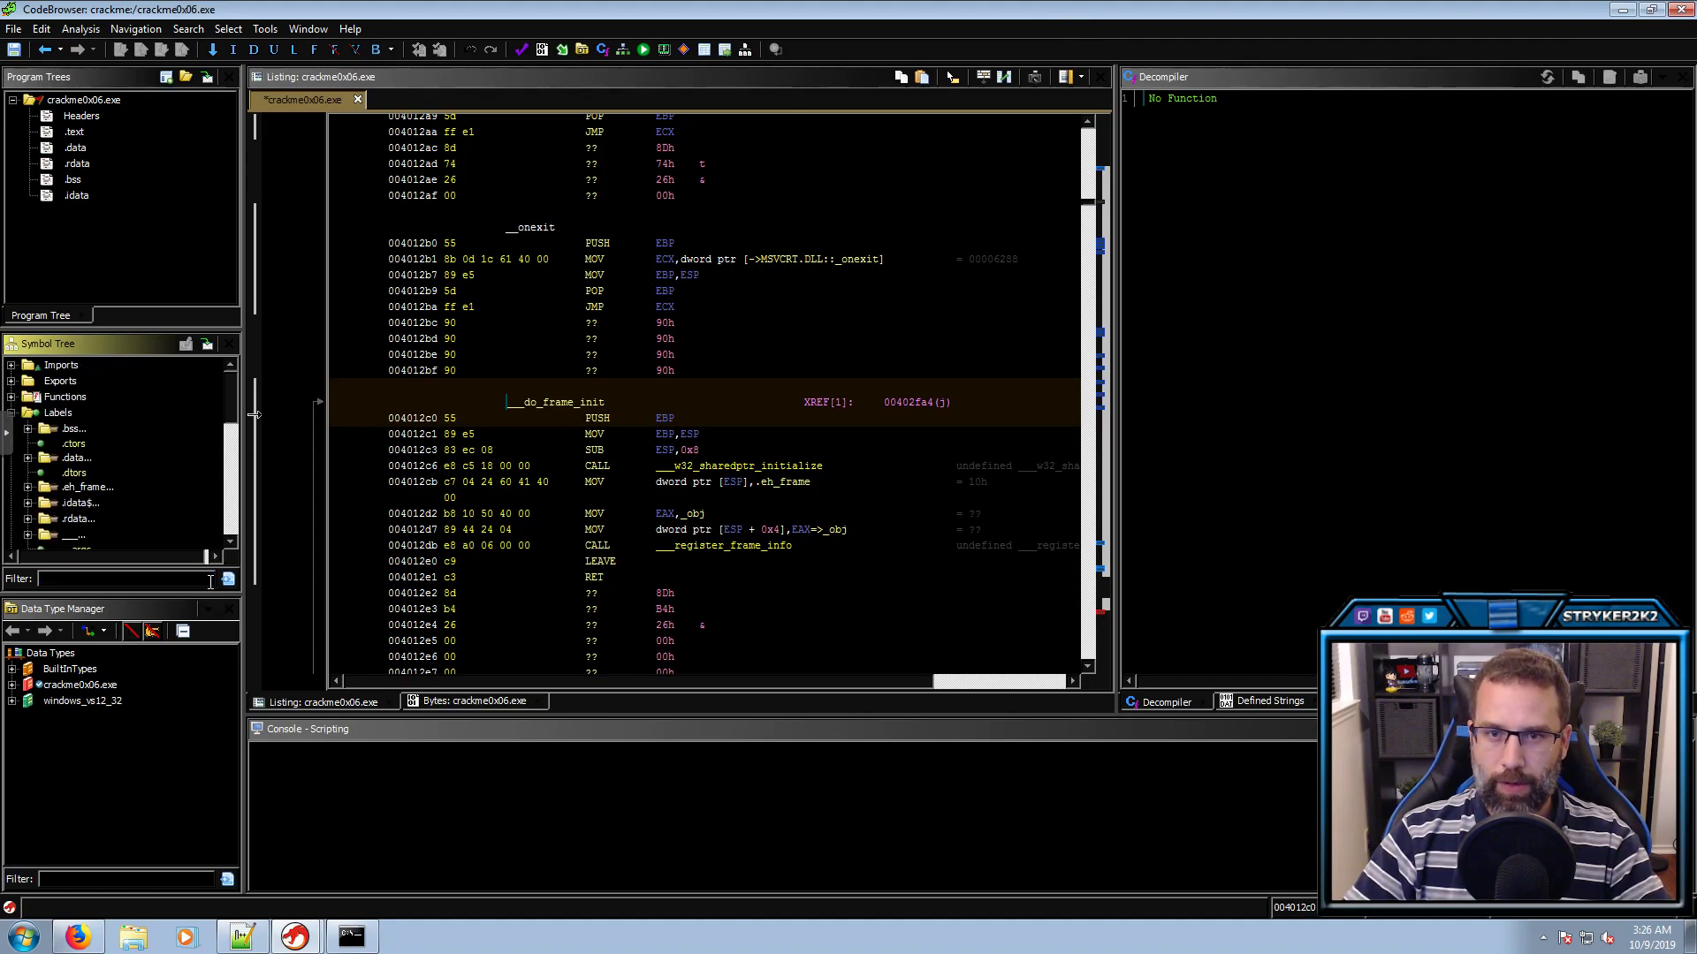
{"action": "double_click", "coordinate": [63, 367]}
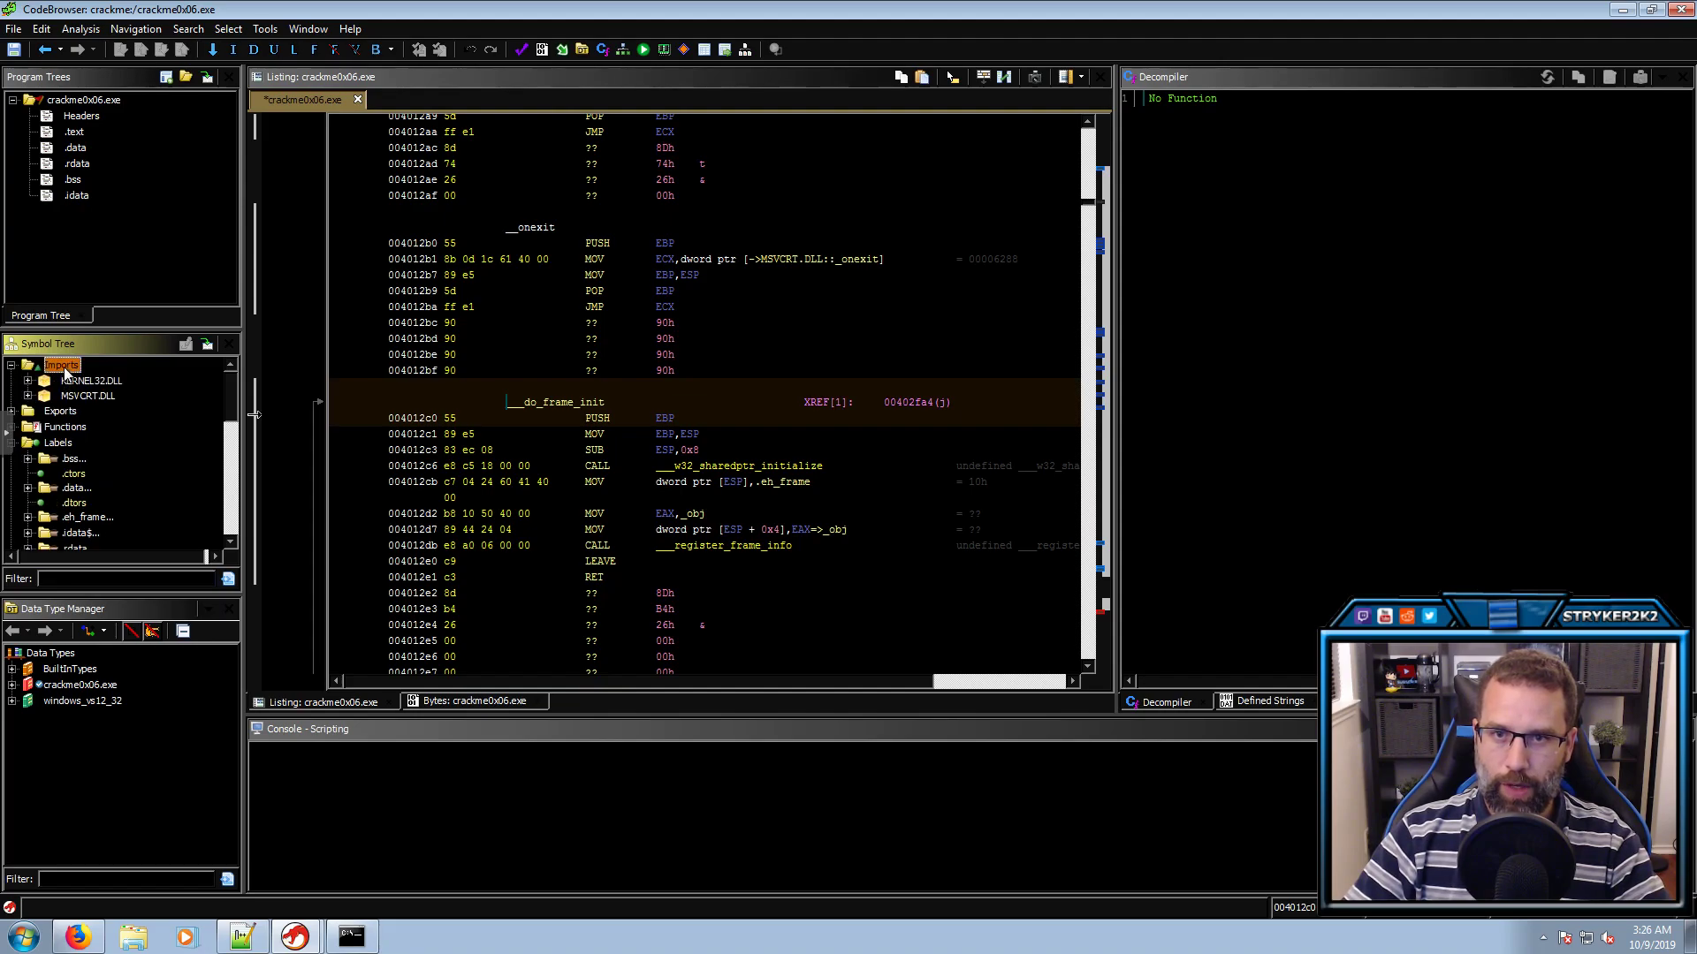
{"action": "double_click", "coordinate": [64, 367]}
{"action": "double_click", "coordinate": [61, 380]}
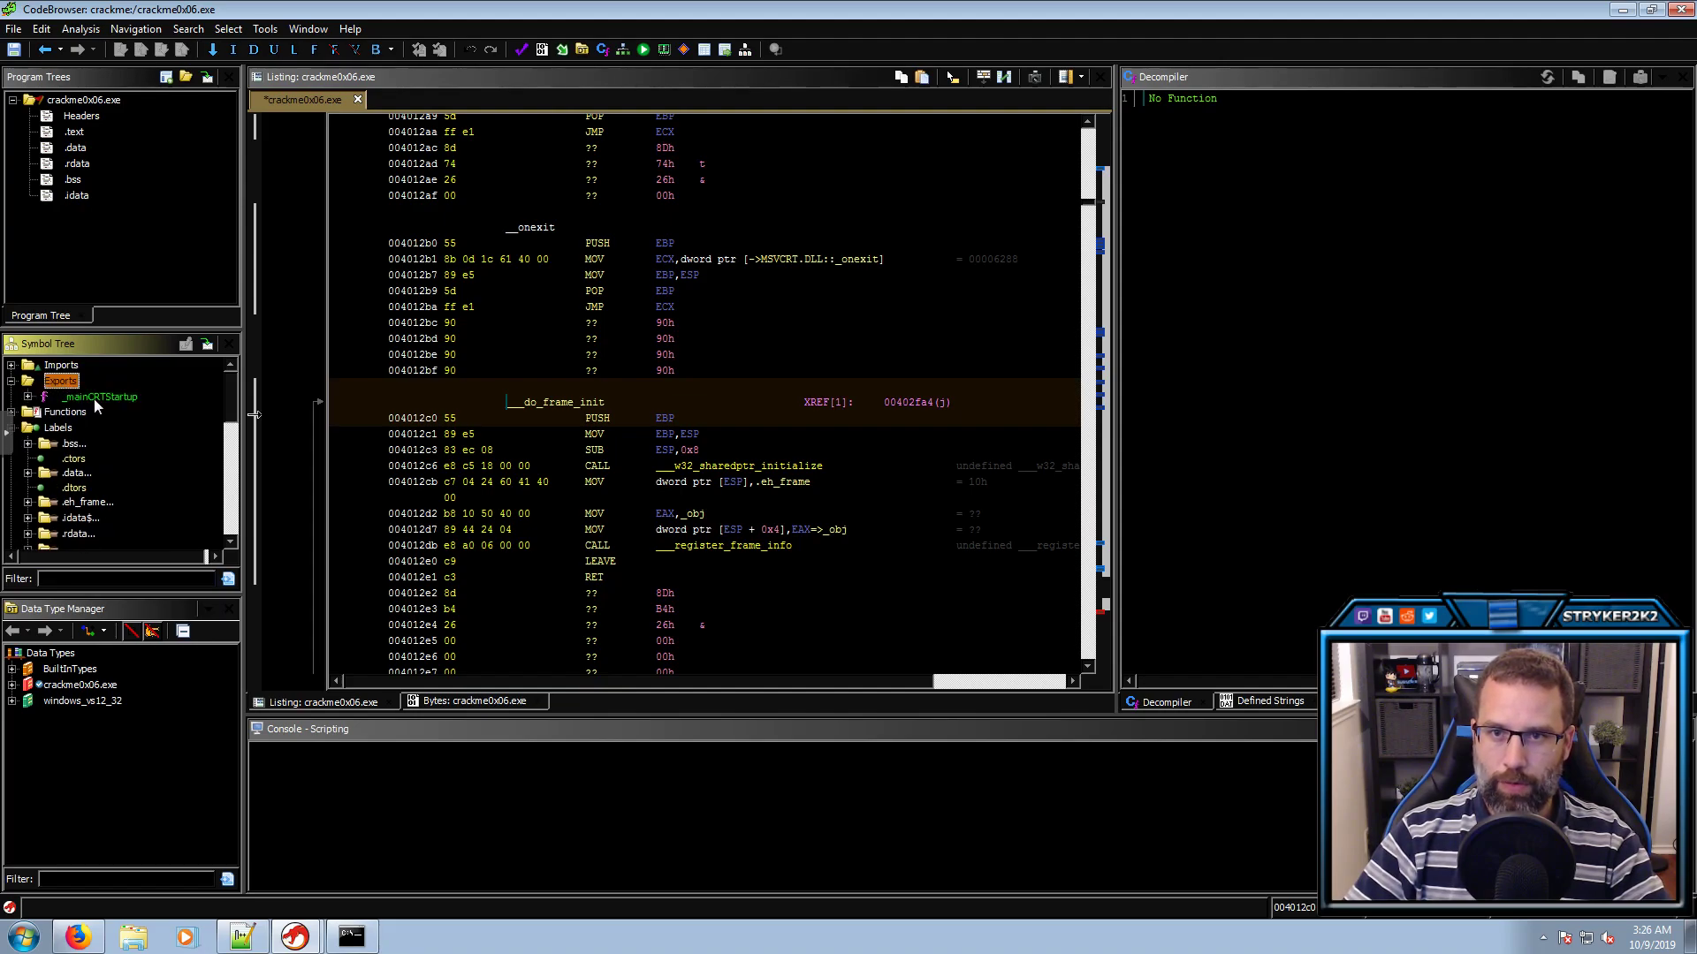
{"action": "double_click", "coordinate": [93, 398]}
{"action": "double_click", "coordinate": [1240, 274]}
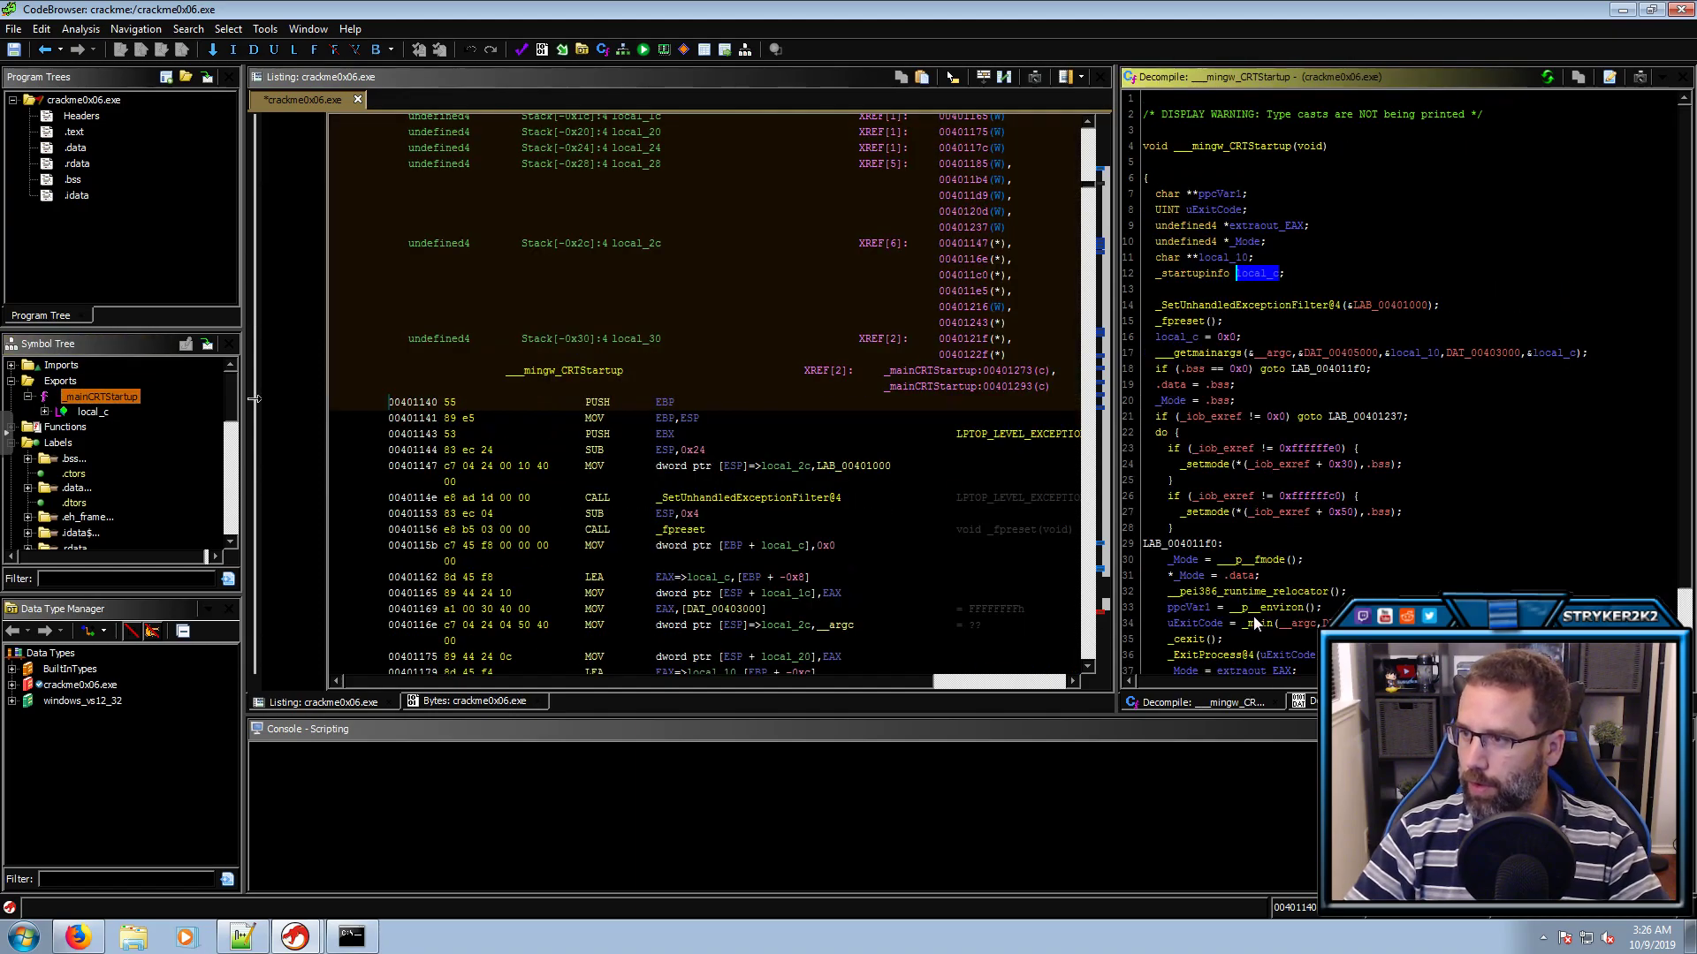
{"action": "double_click", "coordinate": [1255, 623]}
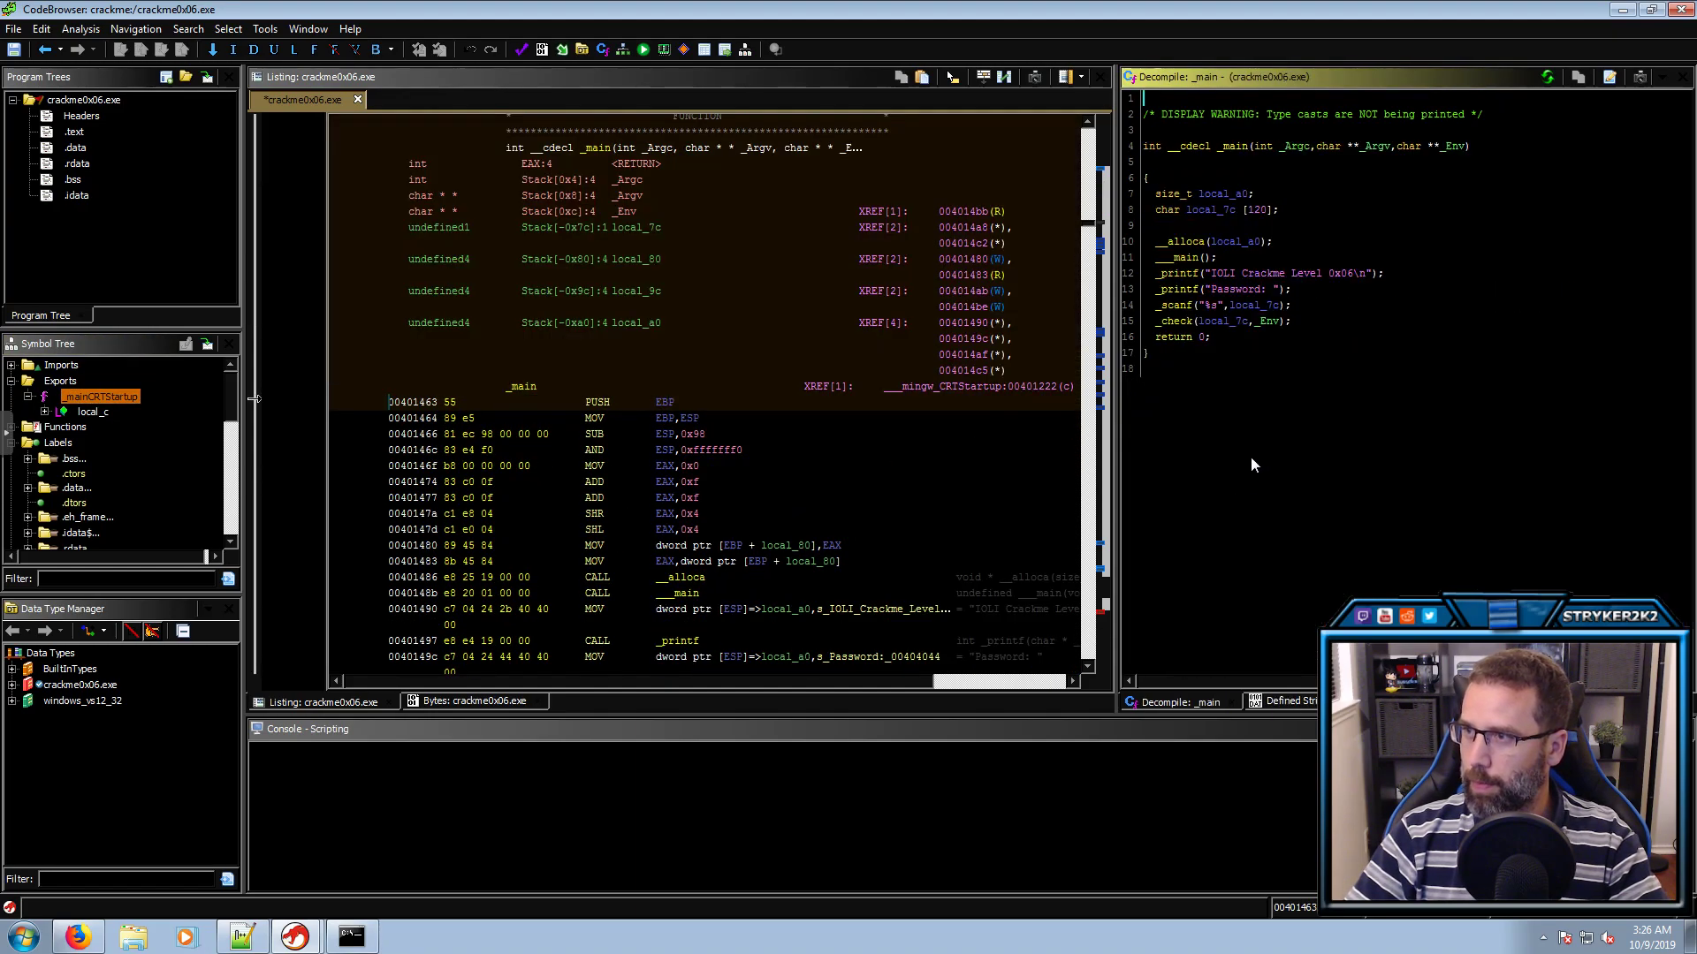
Rename the _scanf buffer local_7c to 'myInput'
{"action": "double_click", "coordinate": [1253, 304]}
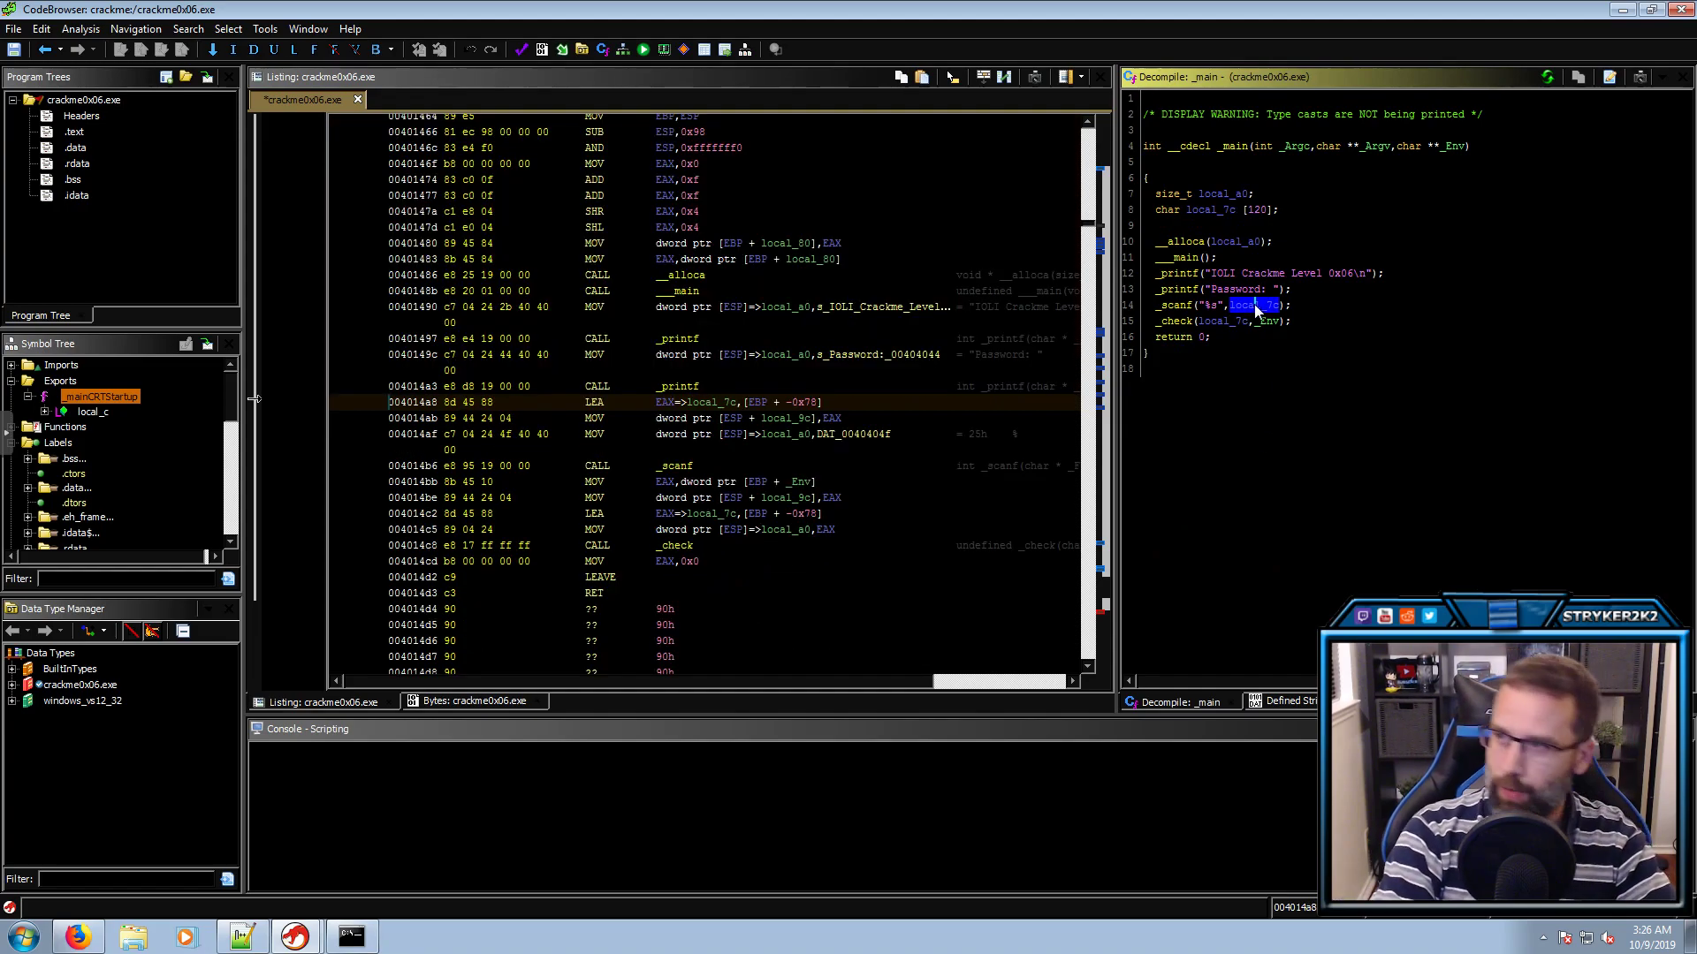
{"action": "type", "text": "l"}
{"action": "type", "text": "myImp"}
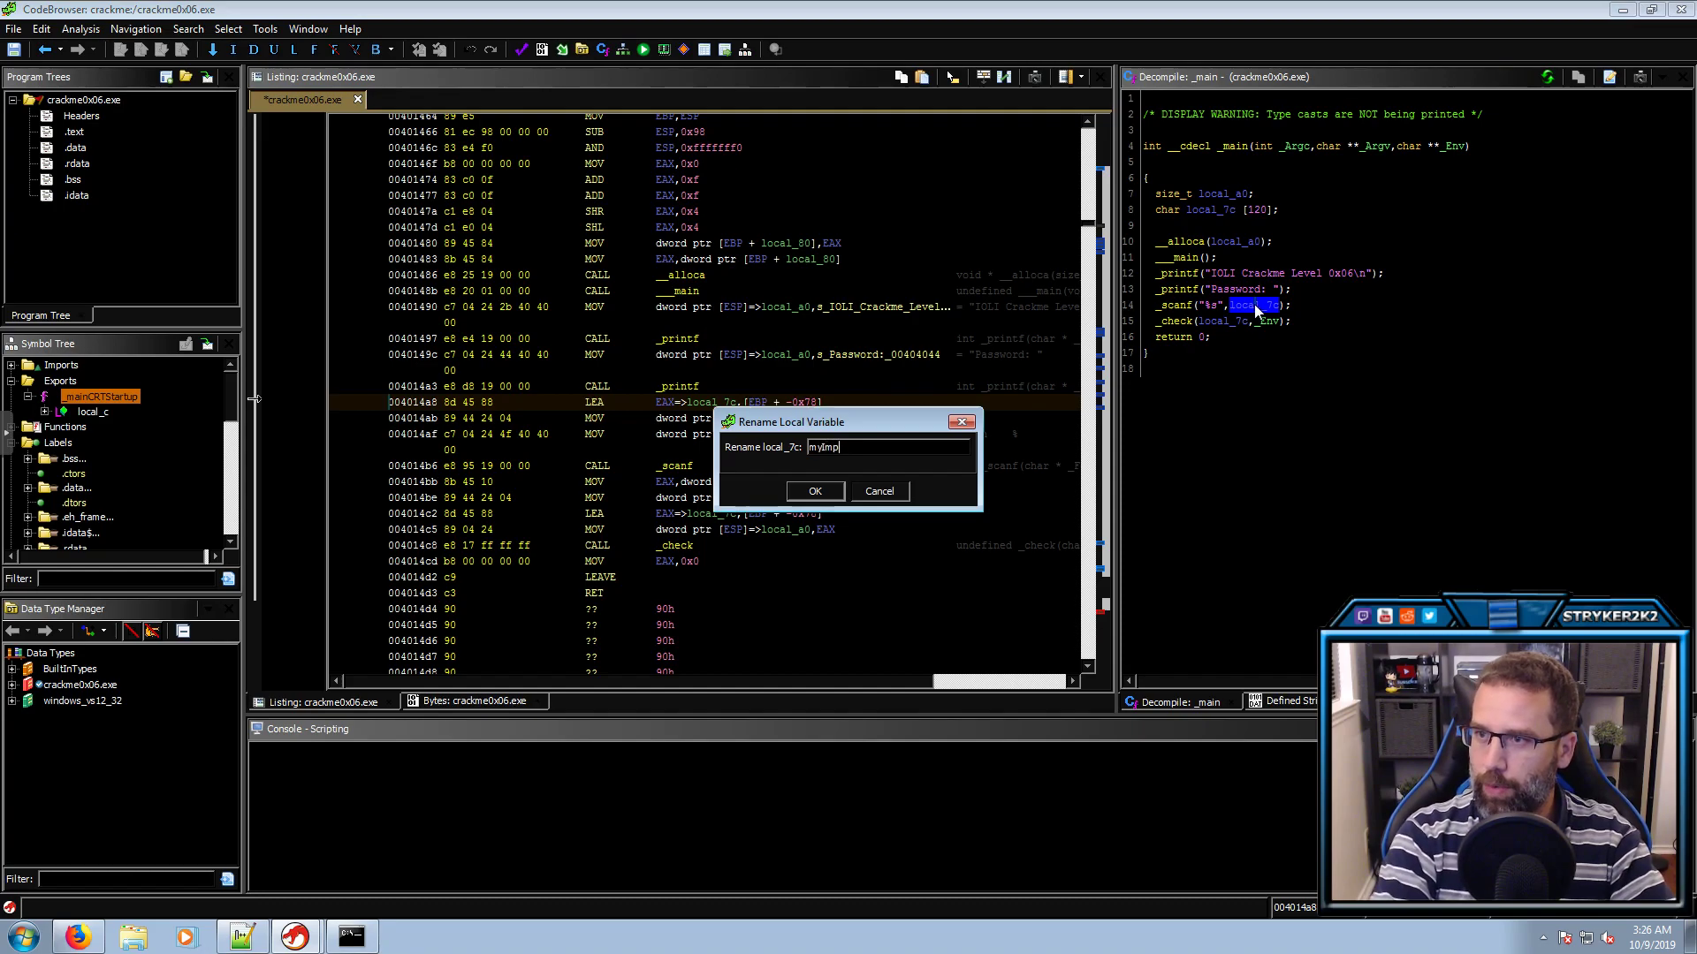
{"action": "key", "text": "BackSpace"}
{"action": "key", "text": "BackSpace"}
{"action": "type", "text": "nput"}
{"action": "key", "text": "Return"}
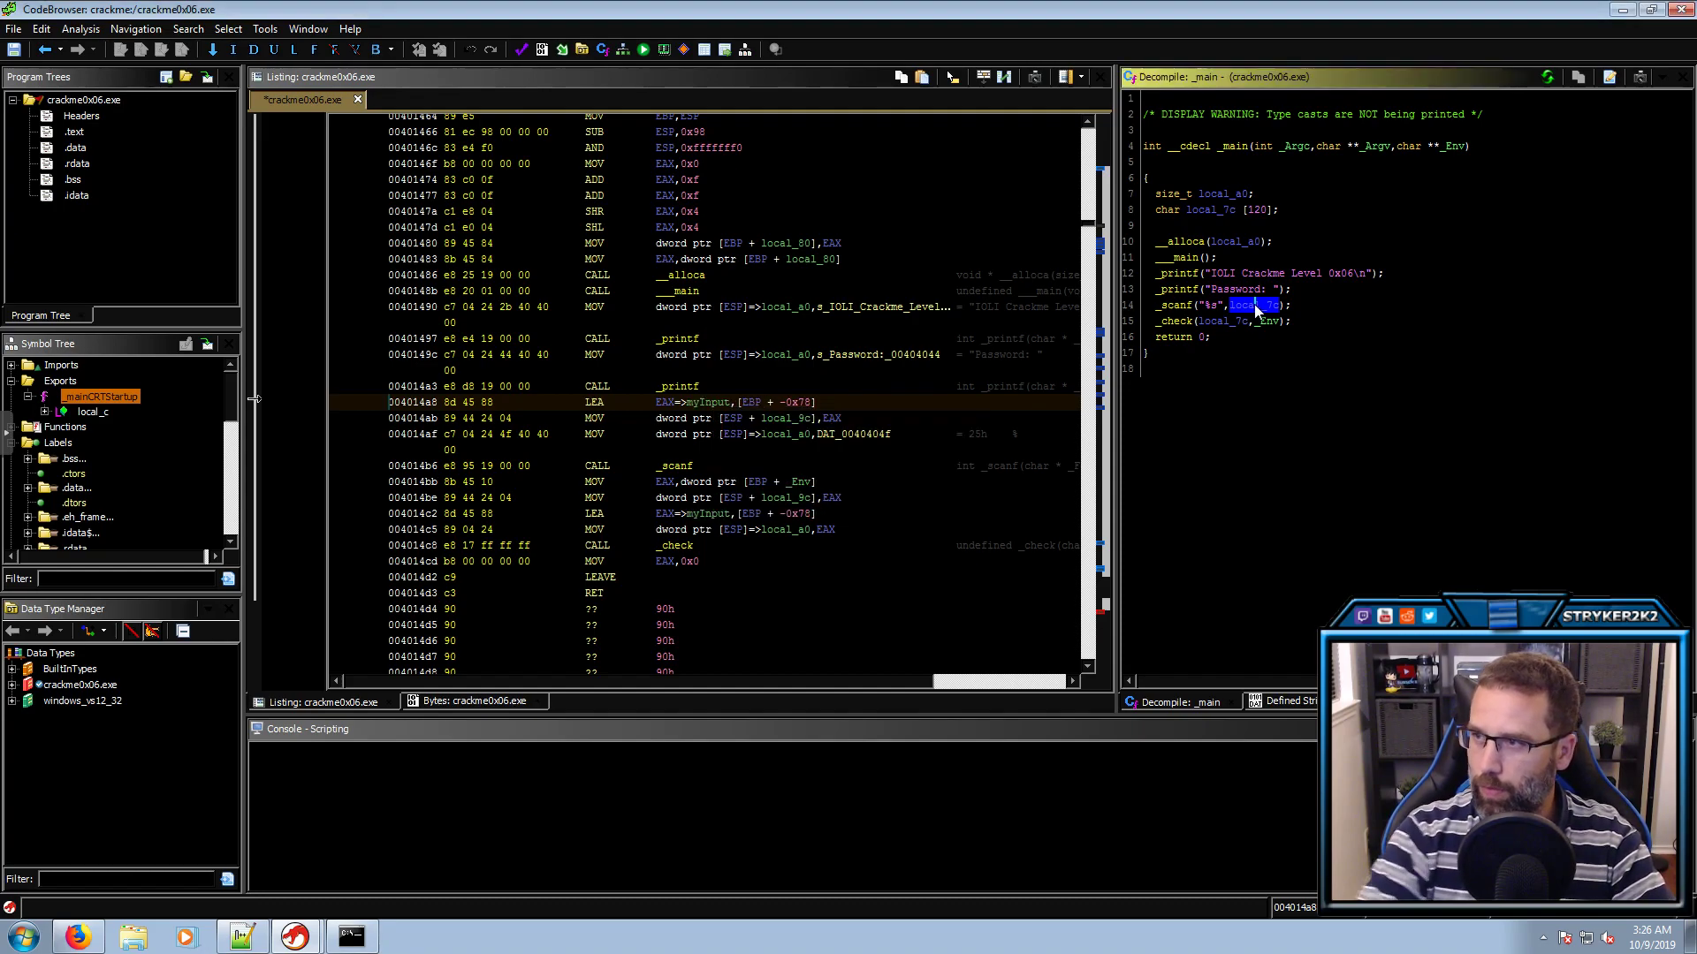
Highlight the _check call in _main with its myInput and _Env arguments
{"action": "left_click", "coordinate": [1176, 321]}
{"action": "double_click", "coordinate": [1221, 320]}
{"action": "double_click", "coordinate": [1262, 324]}
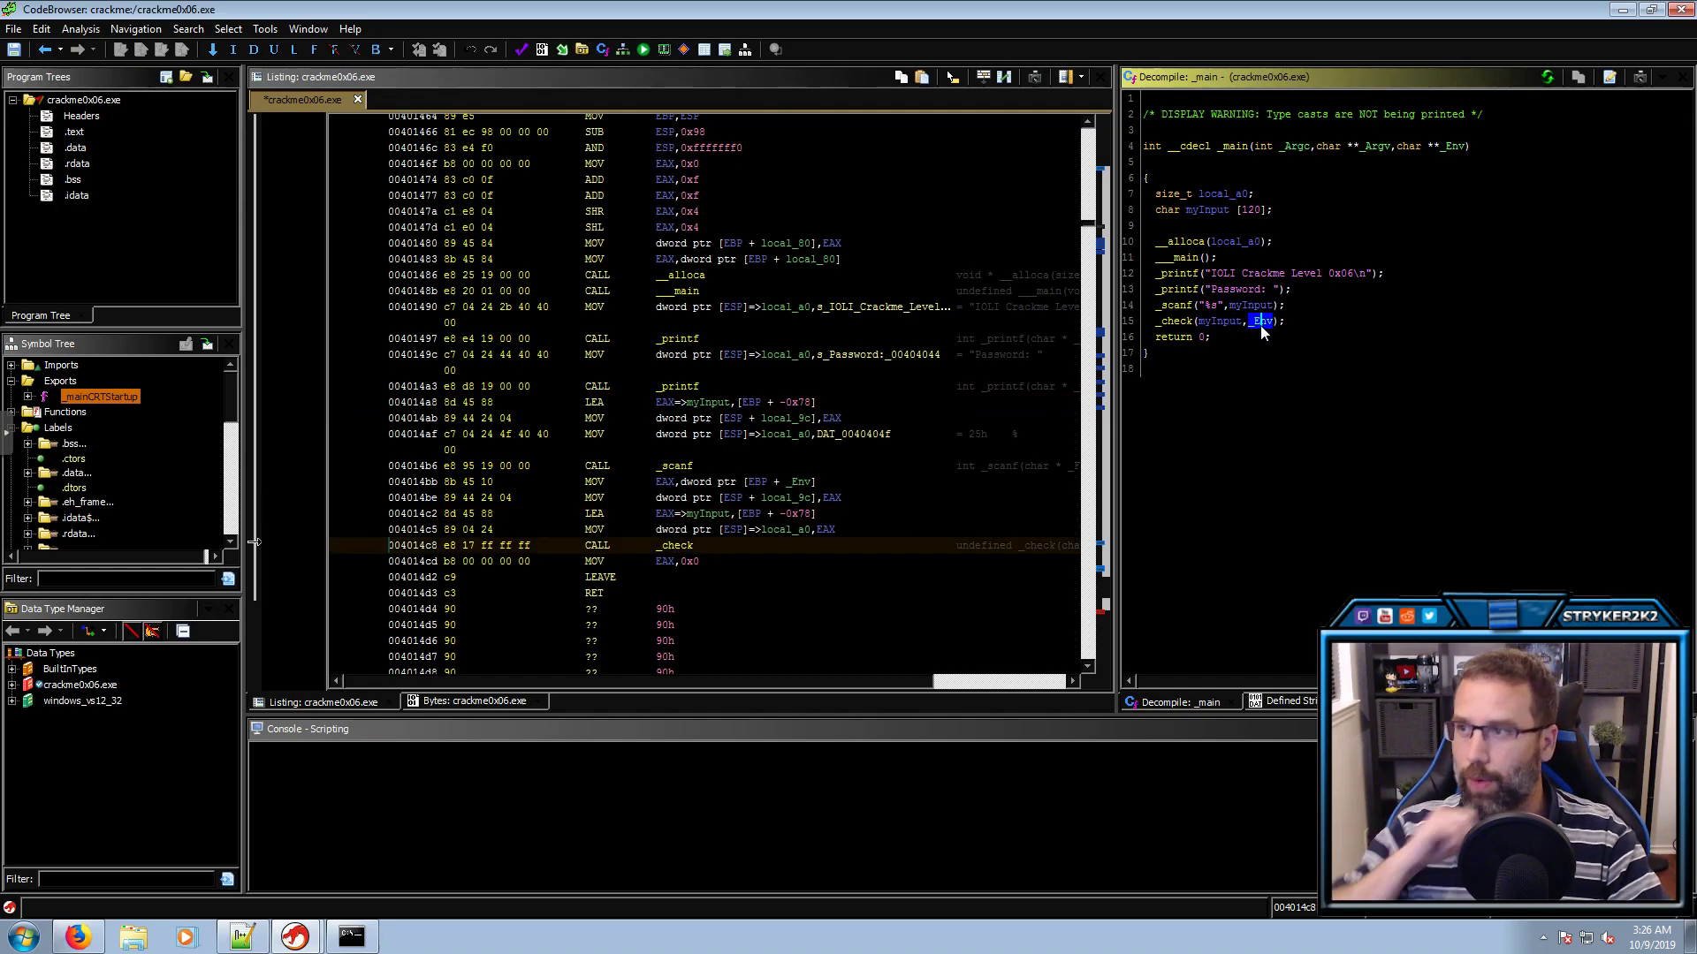
{"action": "left_click", "coordinate": [1173, 324]}
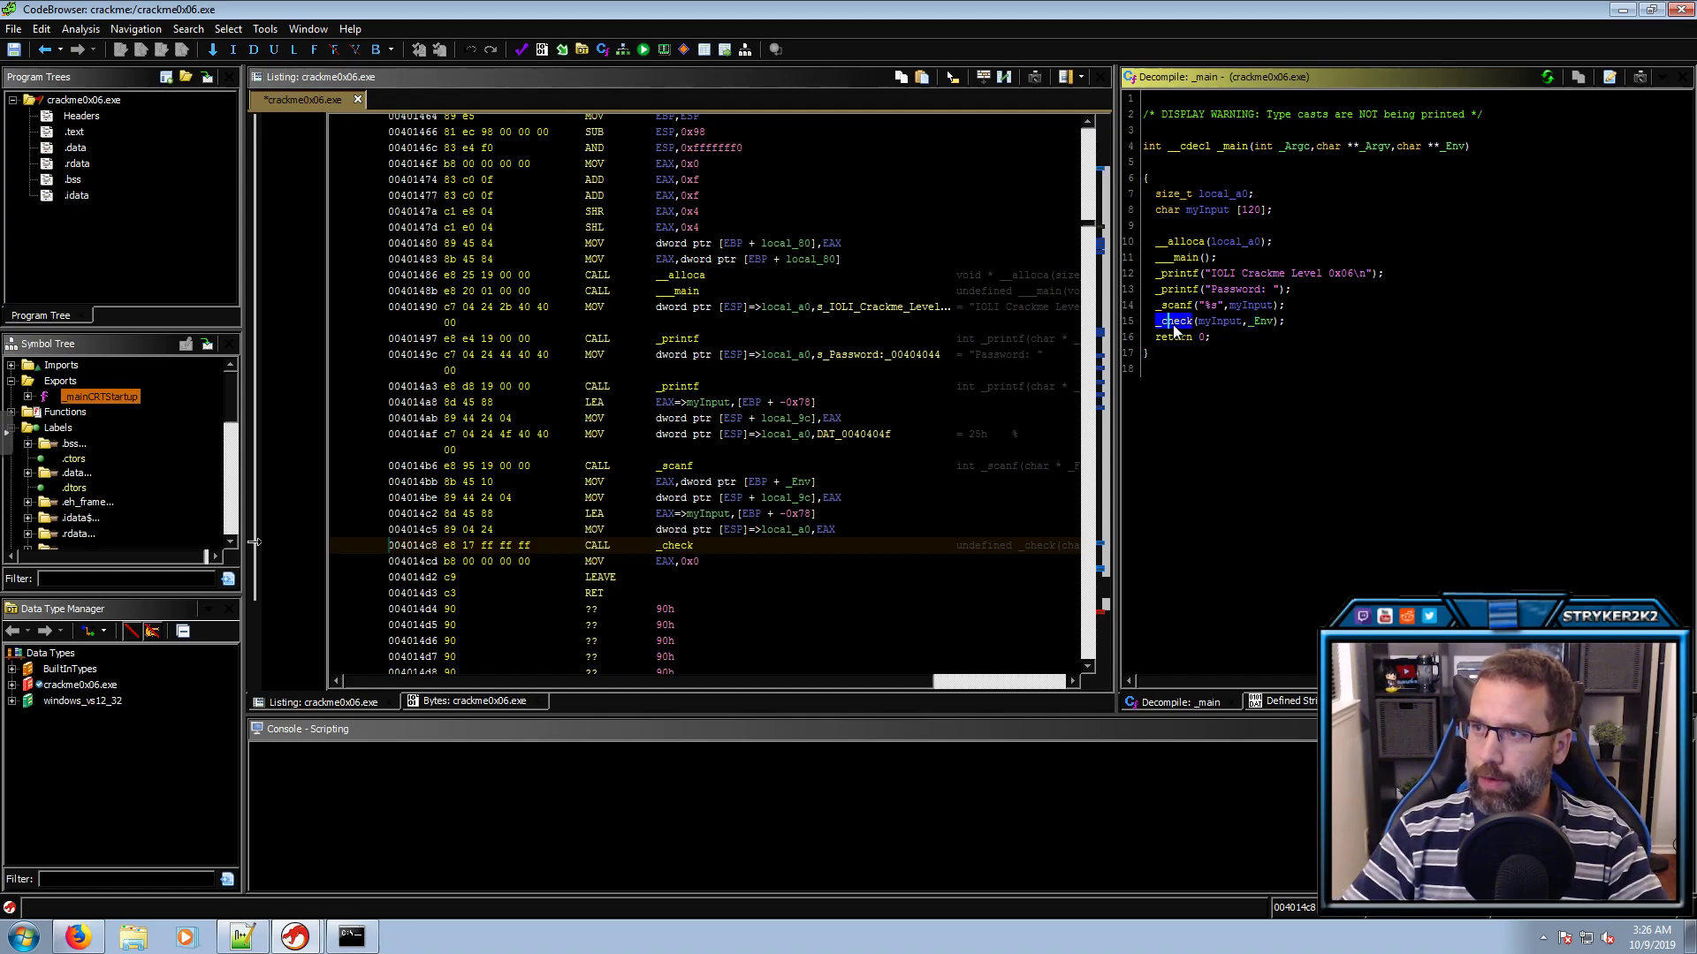
{"action": "left_click", "coordinate": [1213, 323]}
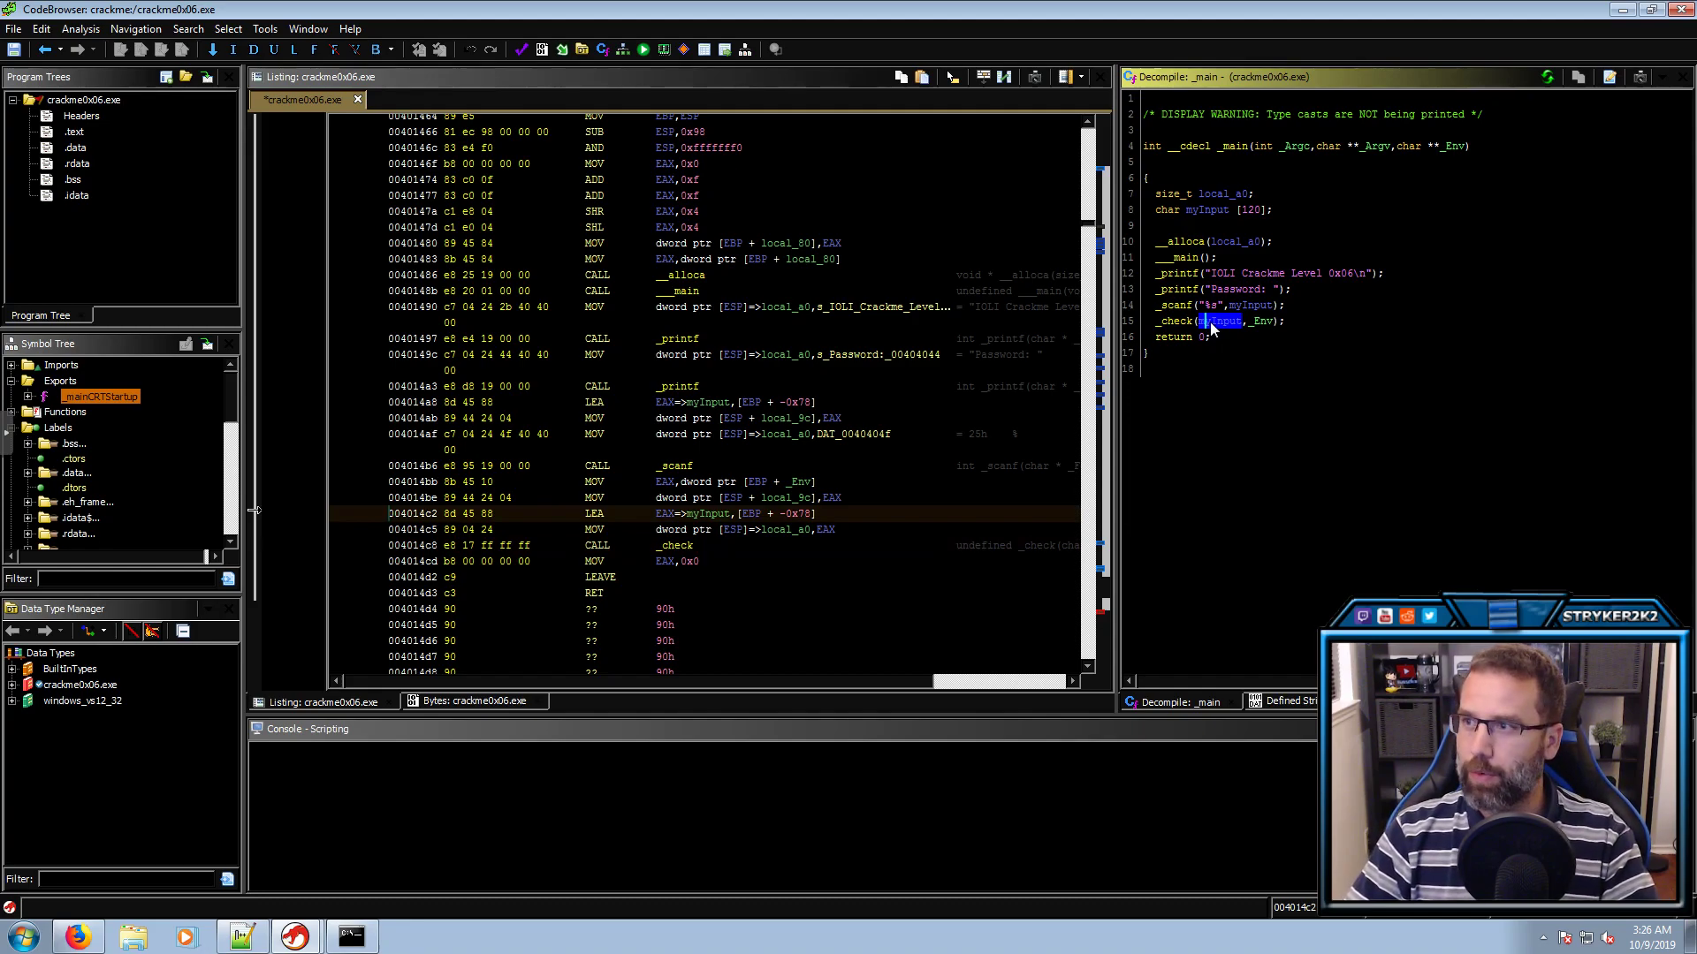
{"action": "left_click", "coordinate": [1260, 320]}
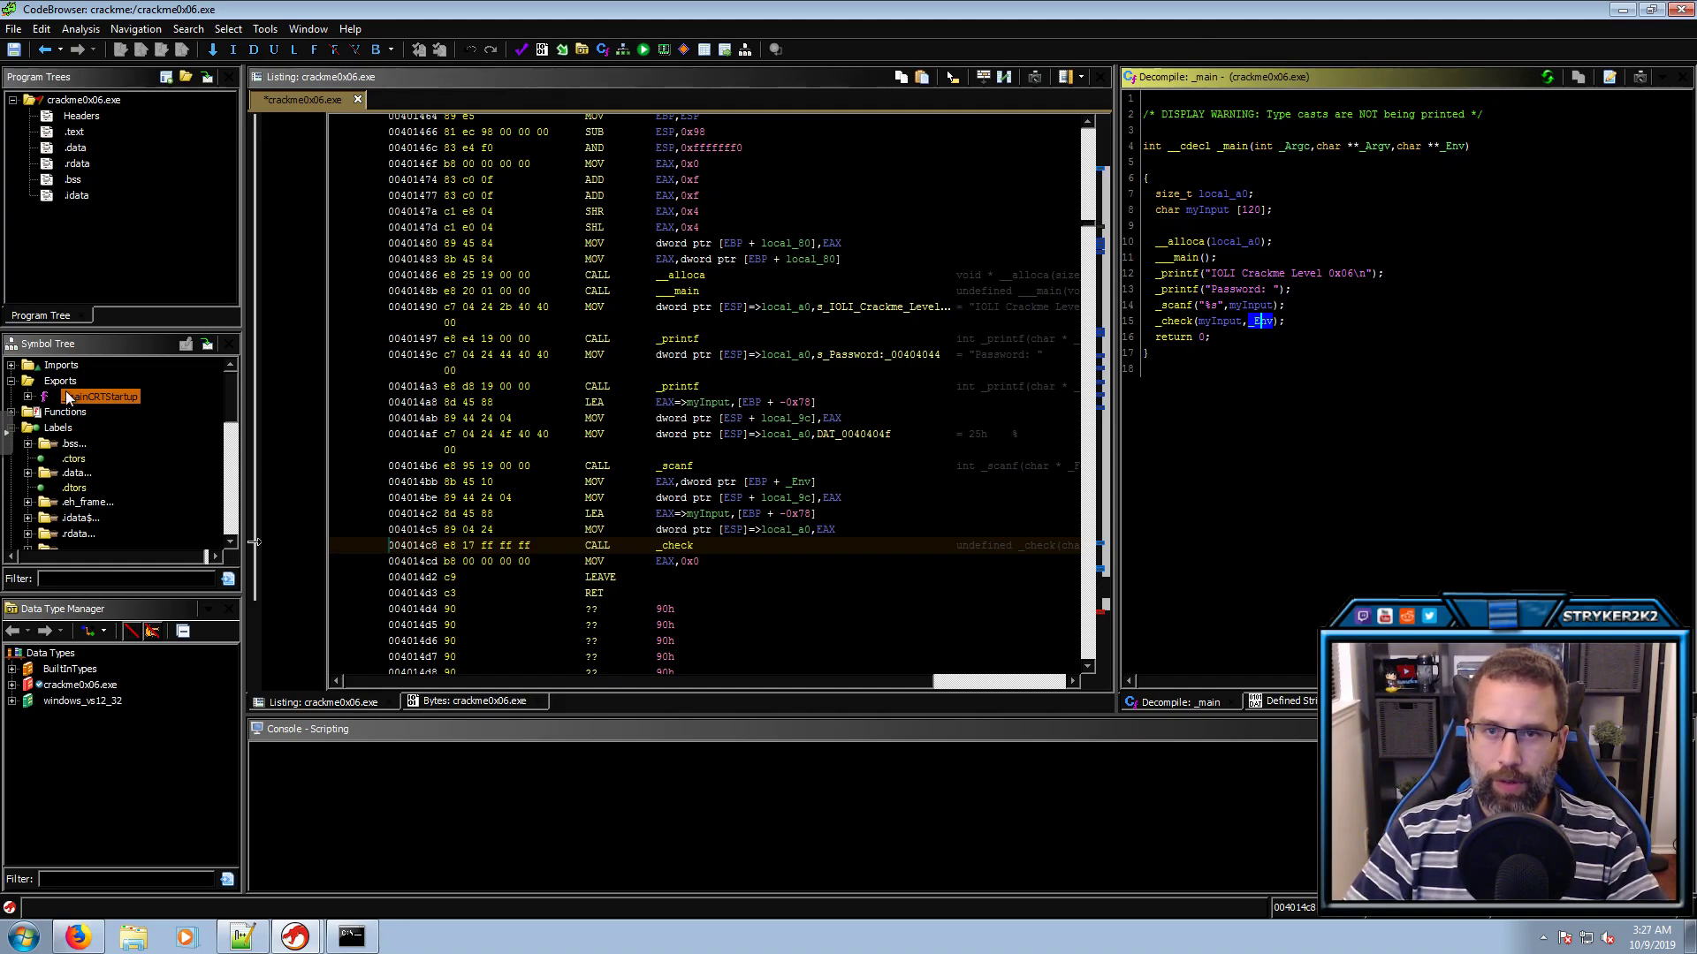
Collapse Labels and go to _mainCRTStartup from the Exports symbols
{"action": "double_click", "coordinate": [46, 431]}
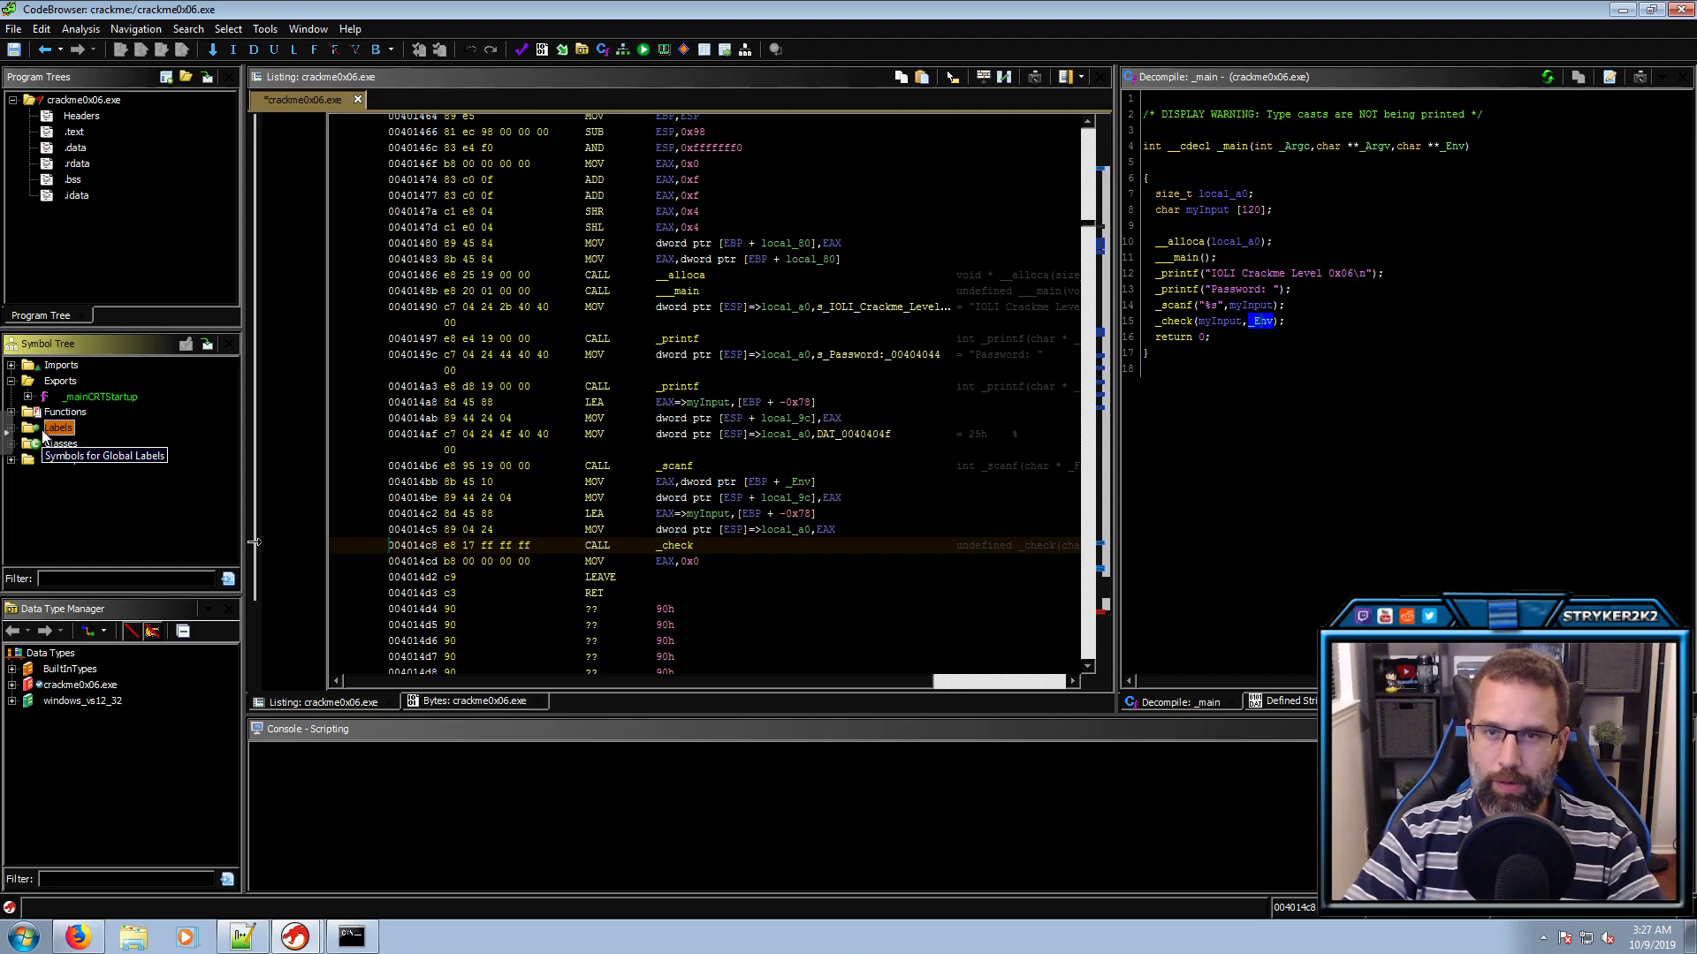
{"action": "left_click", "coordinate": [29, 397]}
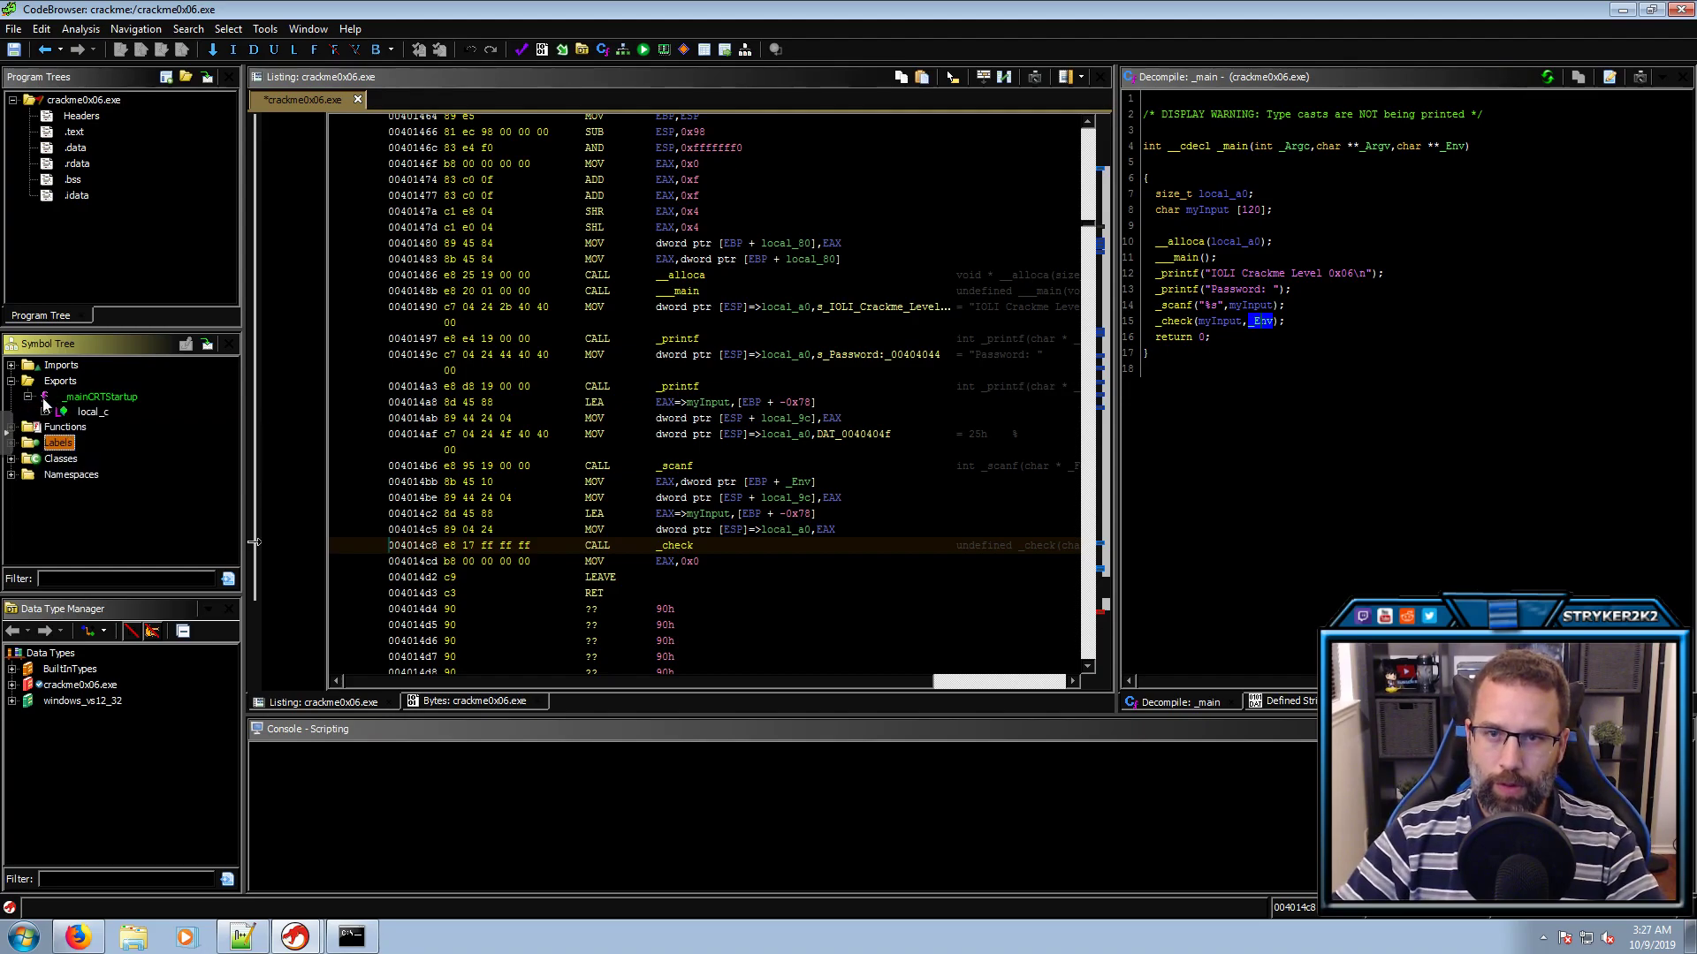
{"action": "left_click", "coordinate": [82, 397]}
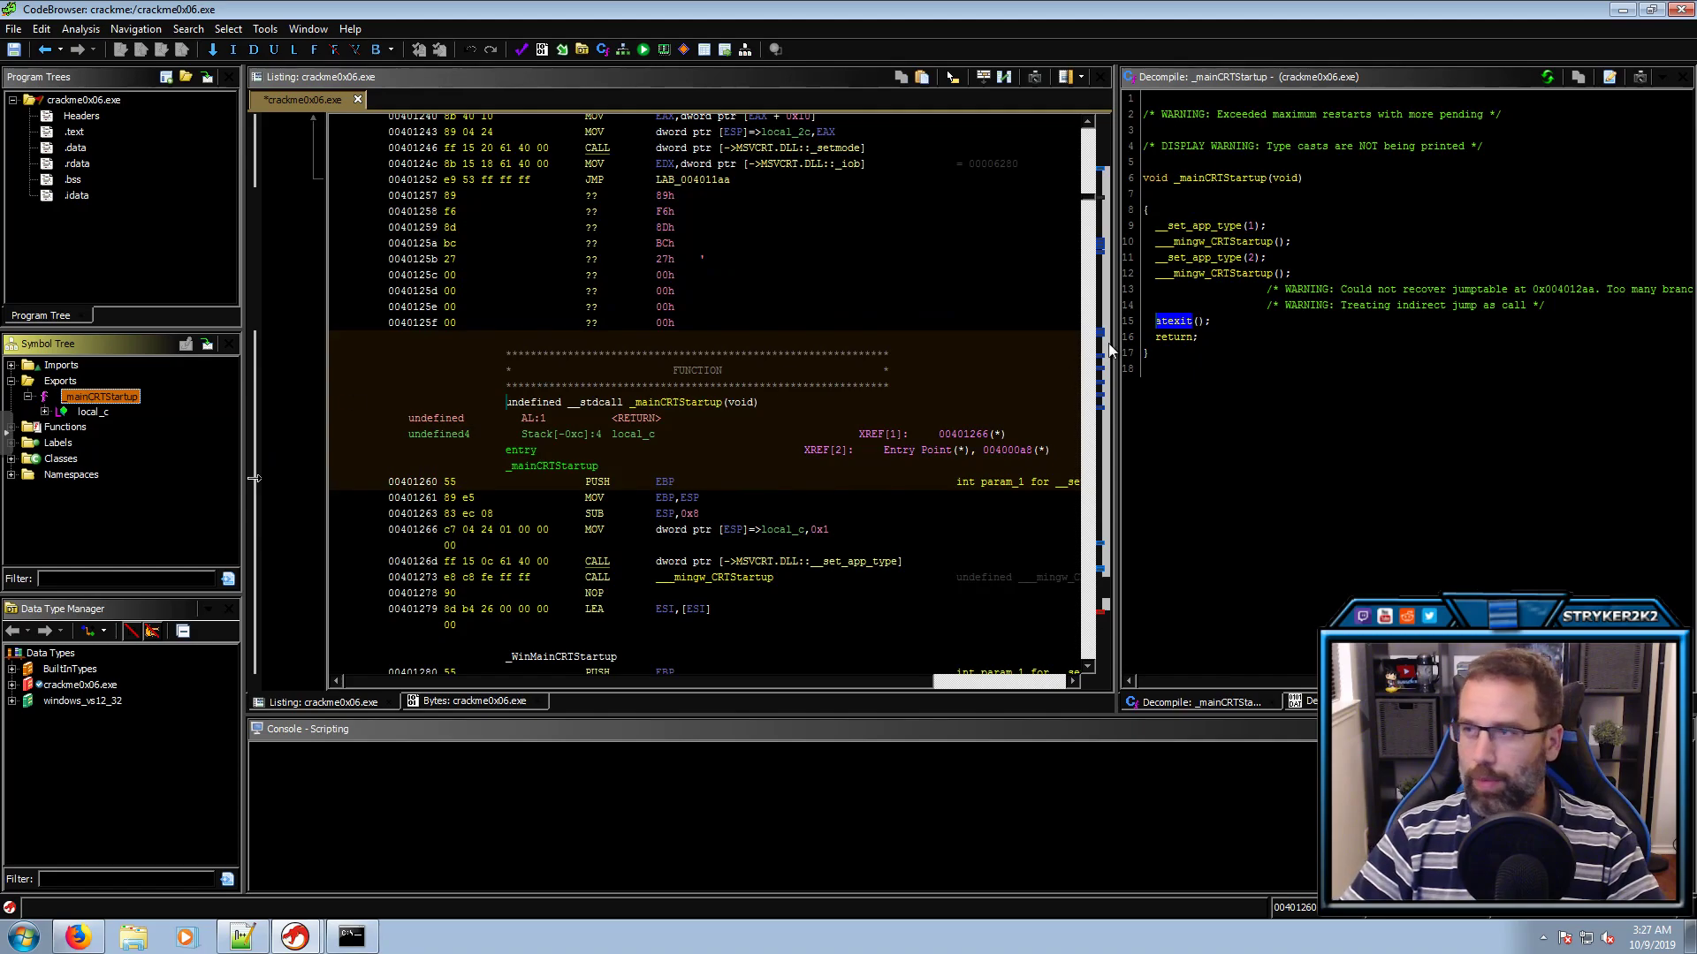
Open __mingw_CRTStartup, peek into _main, then come back to examine the arguments of the _main call
{"action": "double_click", "coordinate": [1228, 275]}
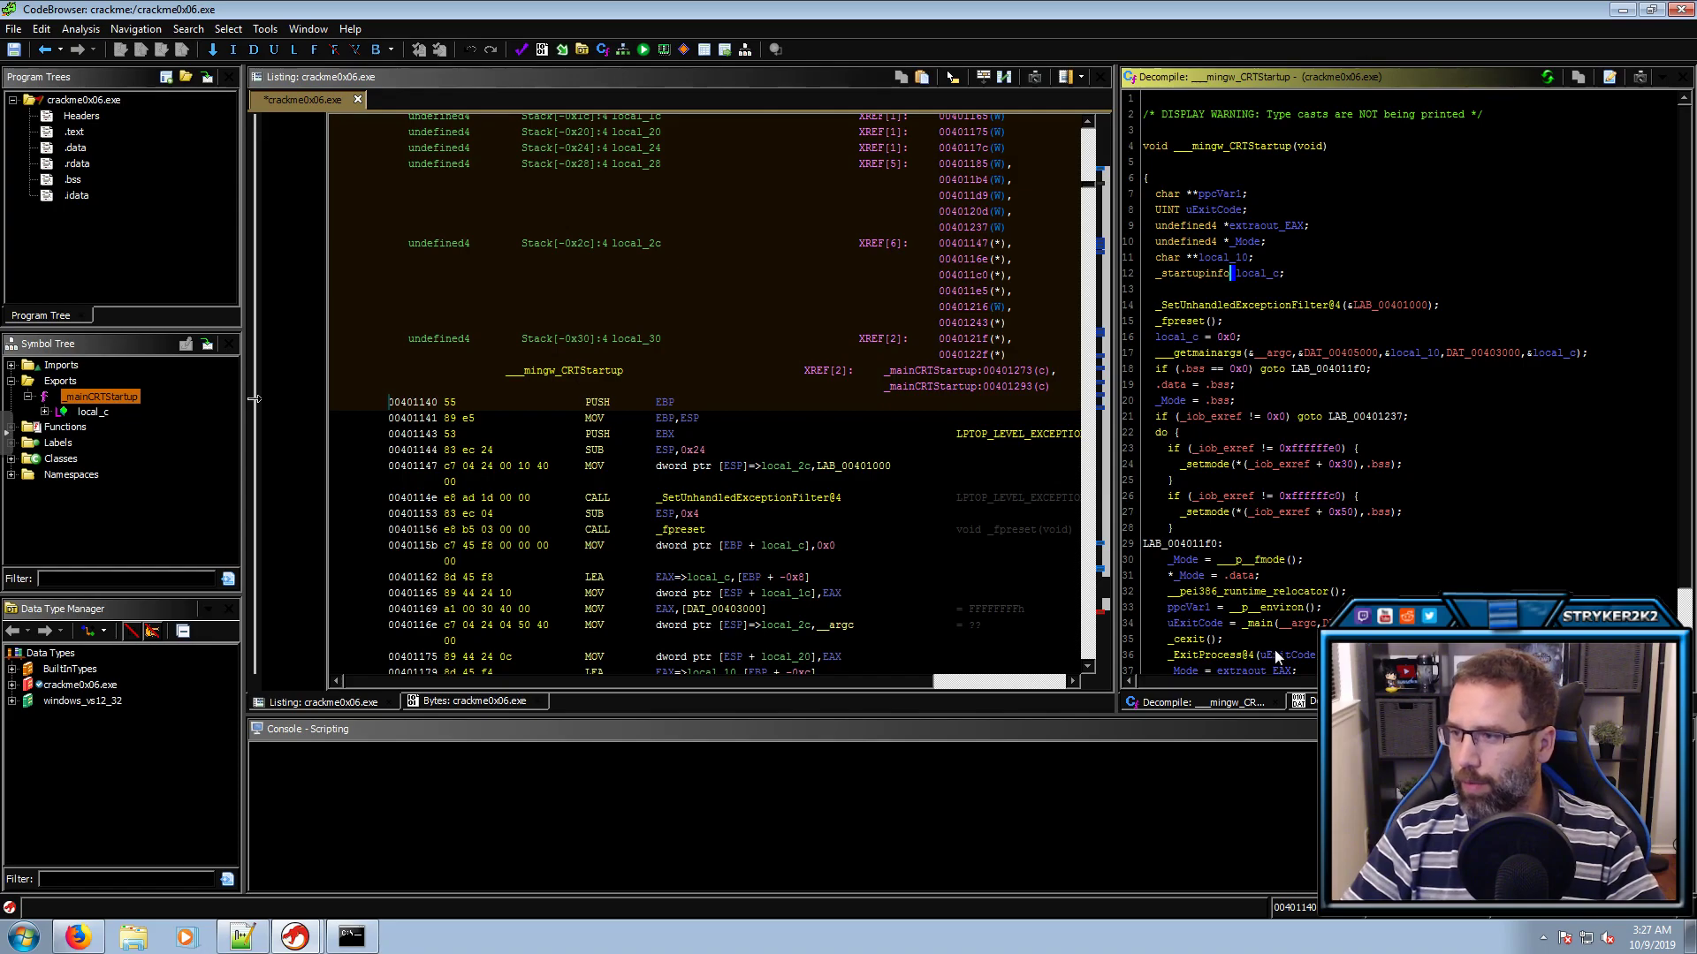
{"action": "double_click", "coordinate": [1253, 626]}
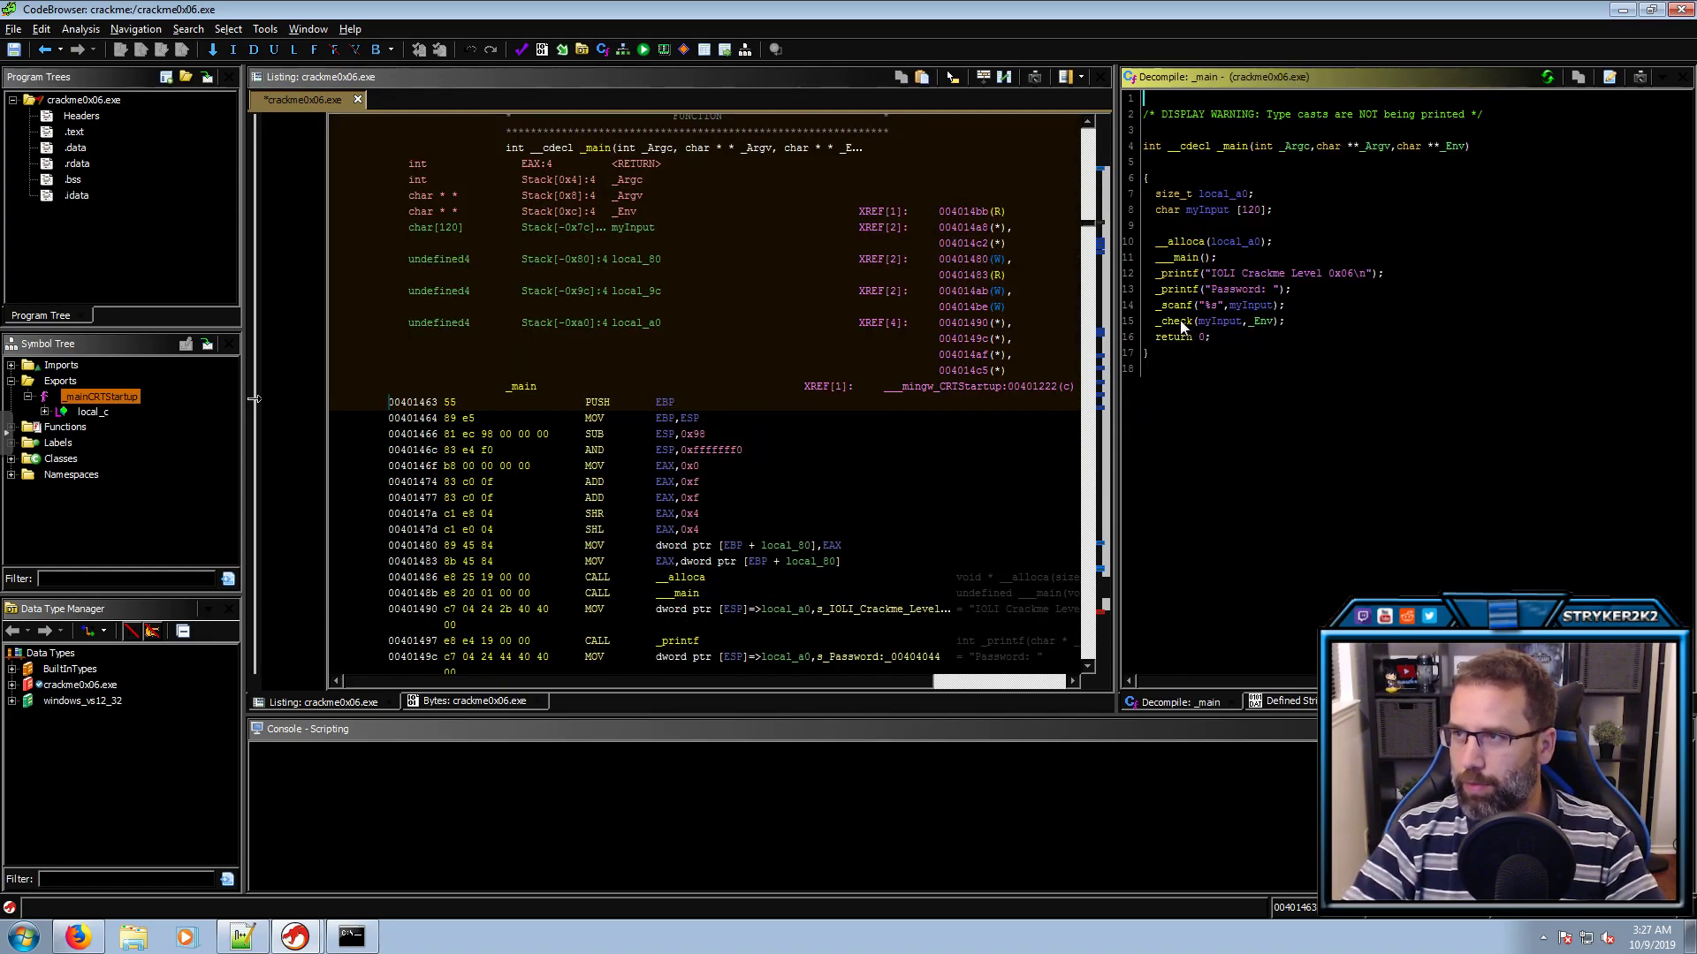
{"action": "key", "text": "alt+Left"}
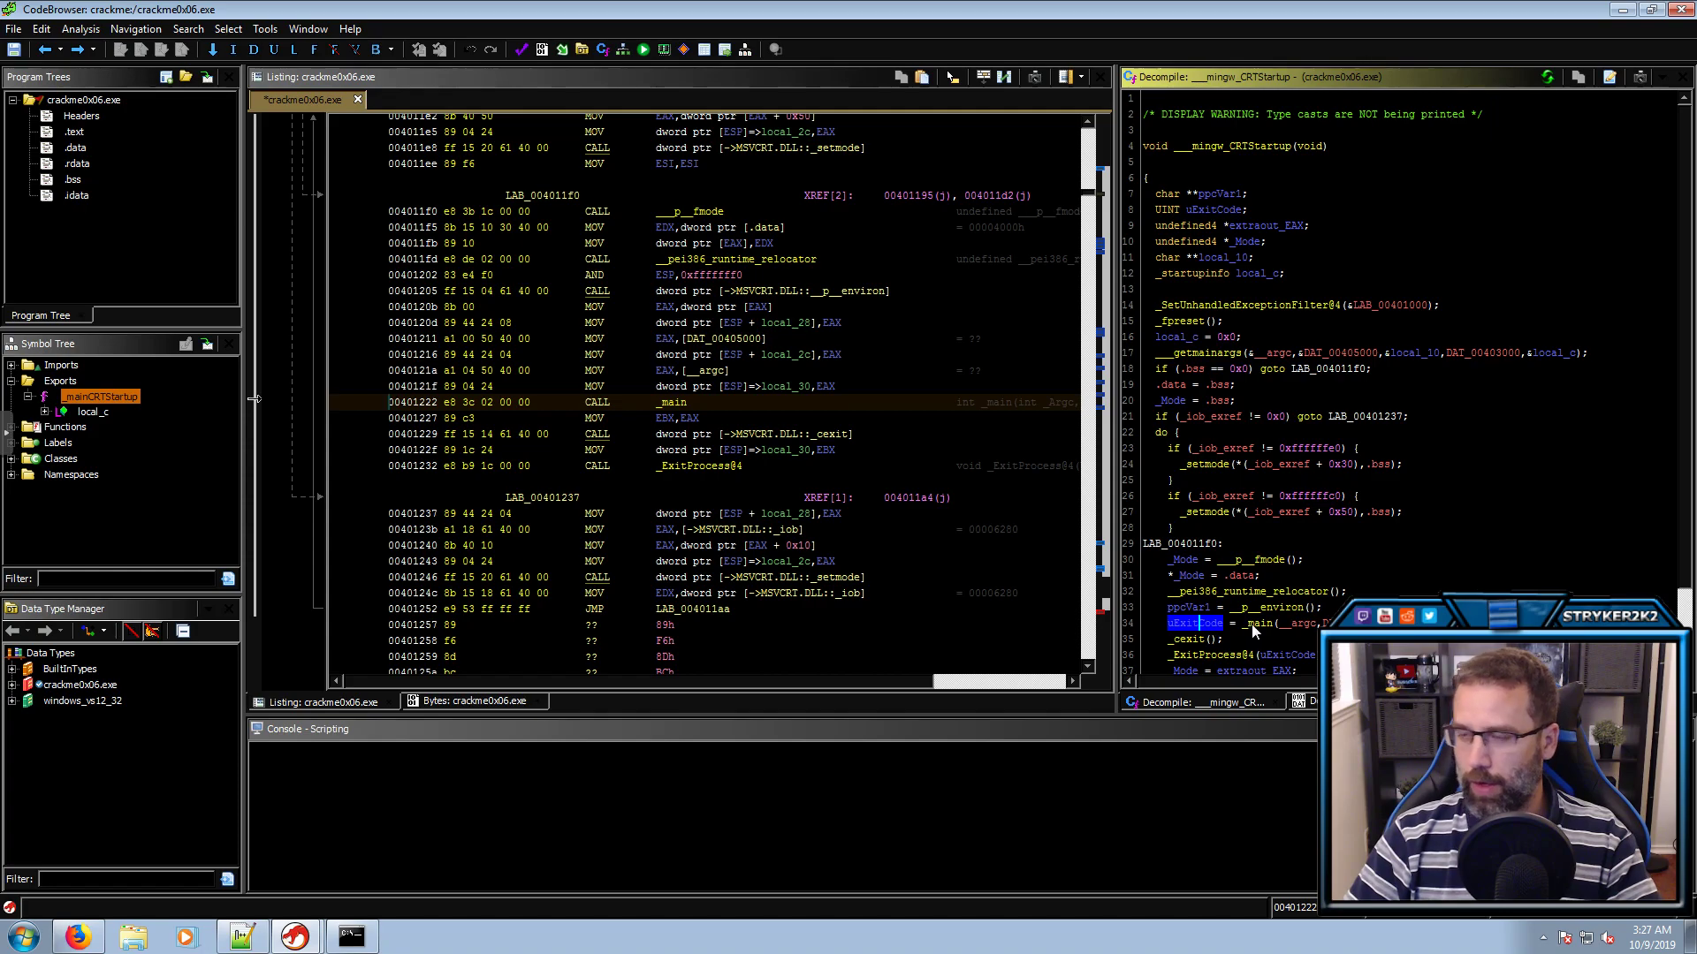
{"action": "mouse_move", "coordinate": [1251, 624]}
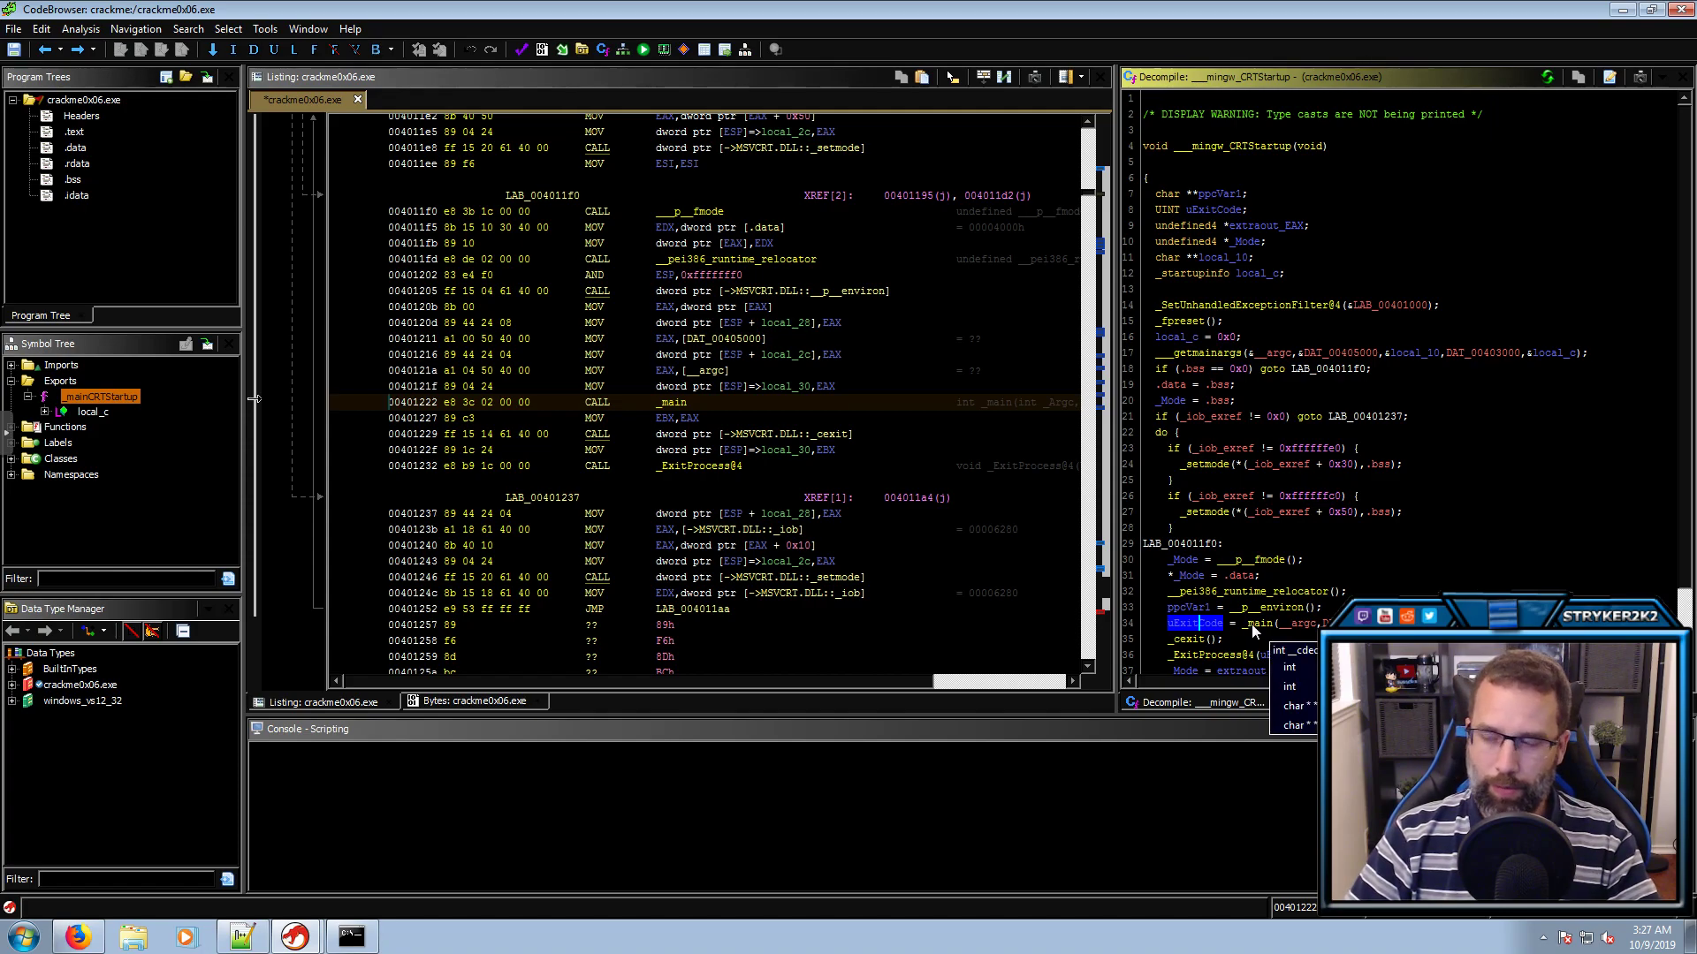
{"action": "left_click", "coordinate": [1251, 624]}
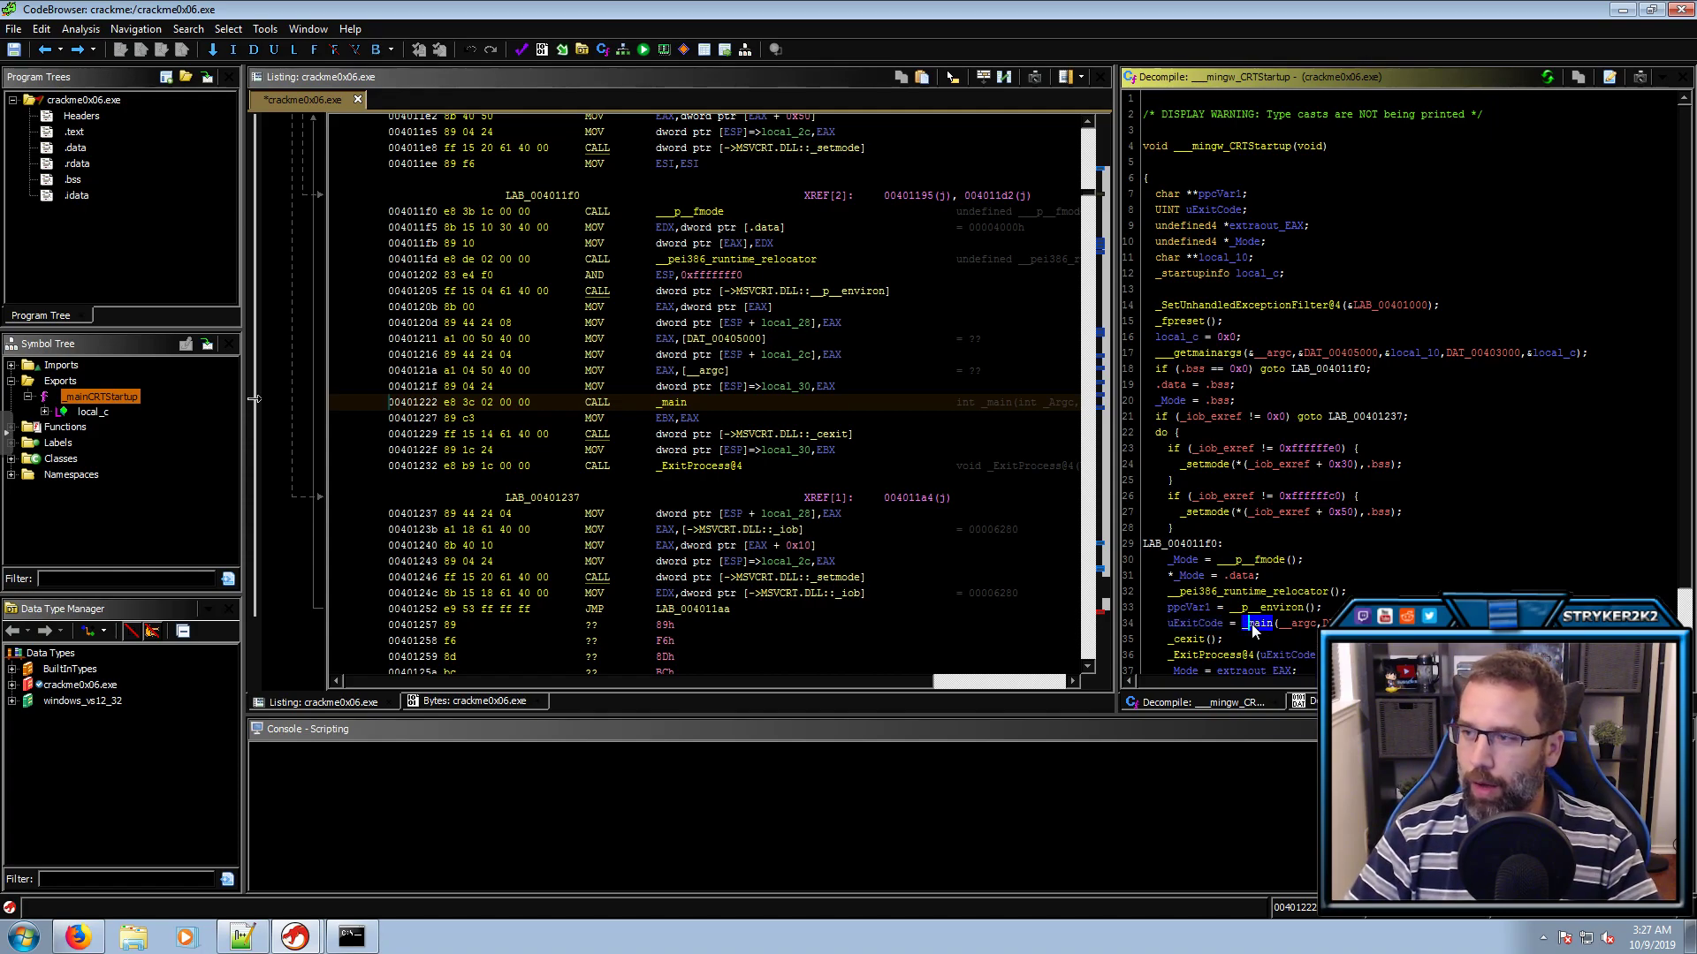
{"action": "left_click", "coordinate": [1294, 624]}
{"action": "left_click", "coordinate": [1347, 624]}
Trace the environment pointer: ppcVar1 receives __p__environ() on line 33 before being passed to _main
{"action": "left_click", "coordinate": [254, 305]}
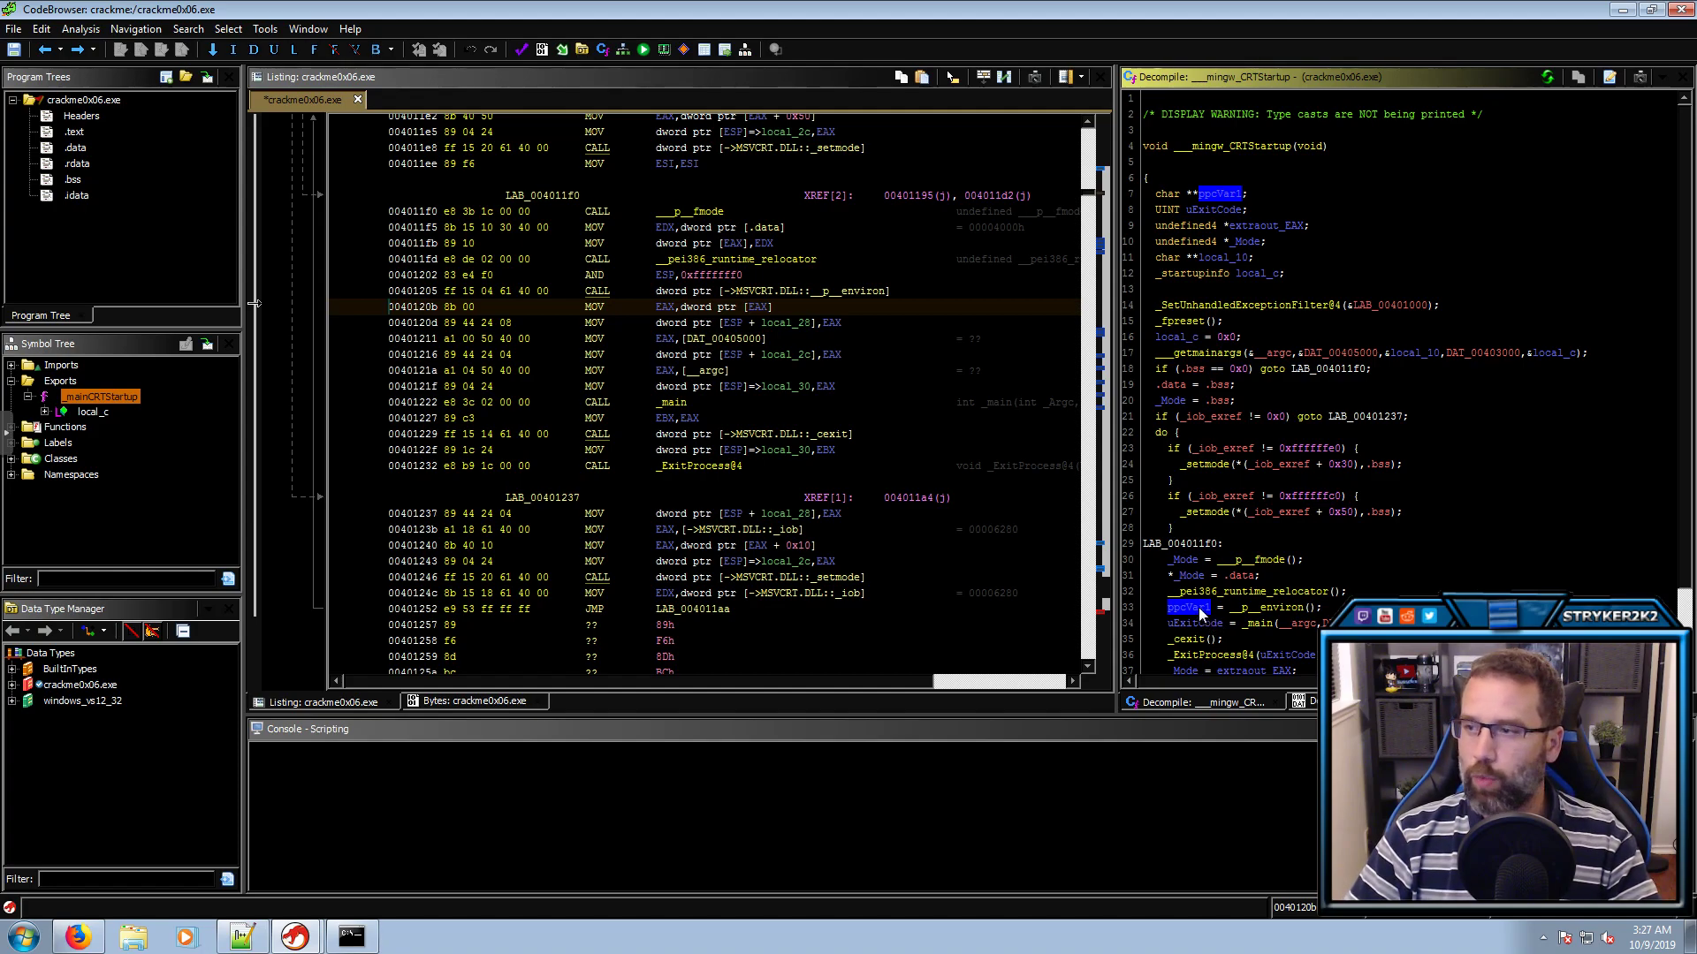
{"action": "left_click", "coordinate": [1258, 615]}
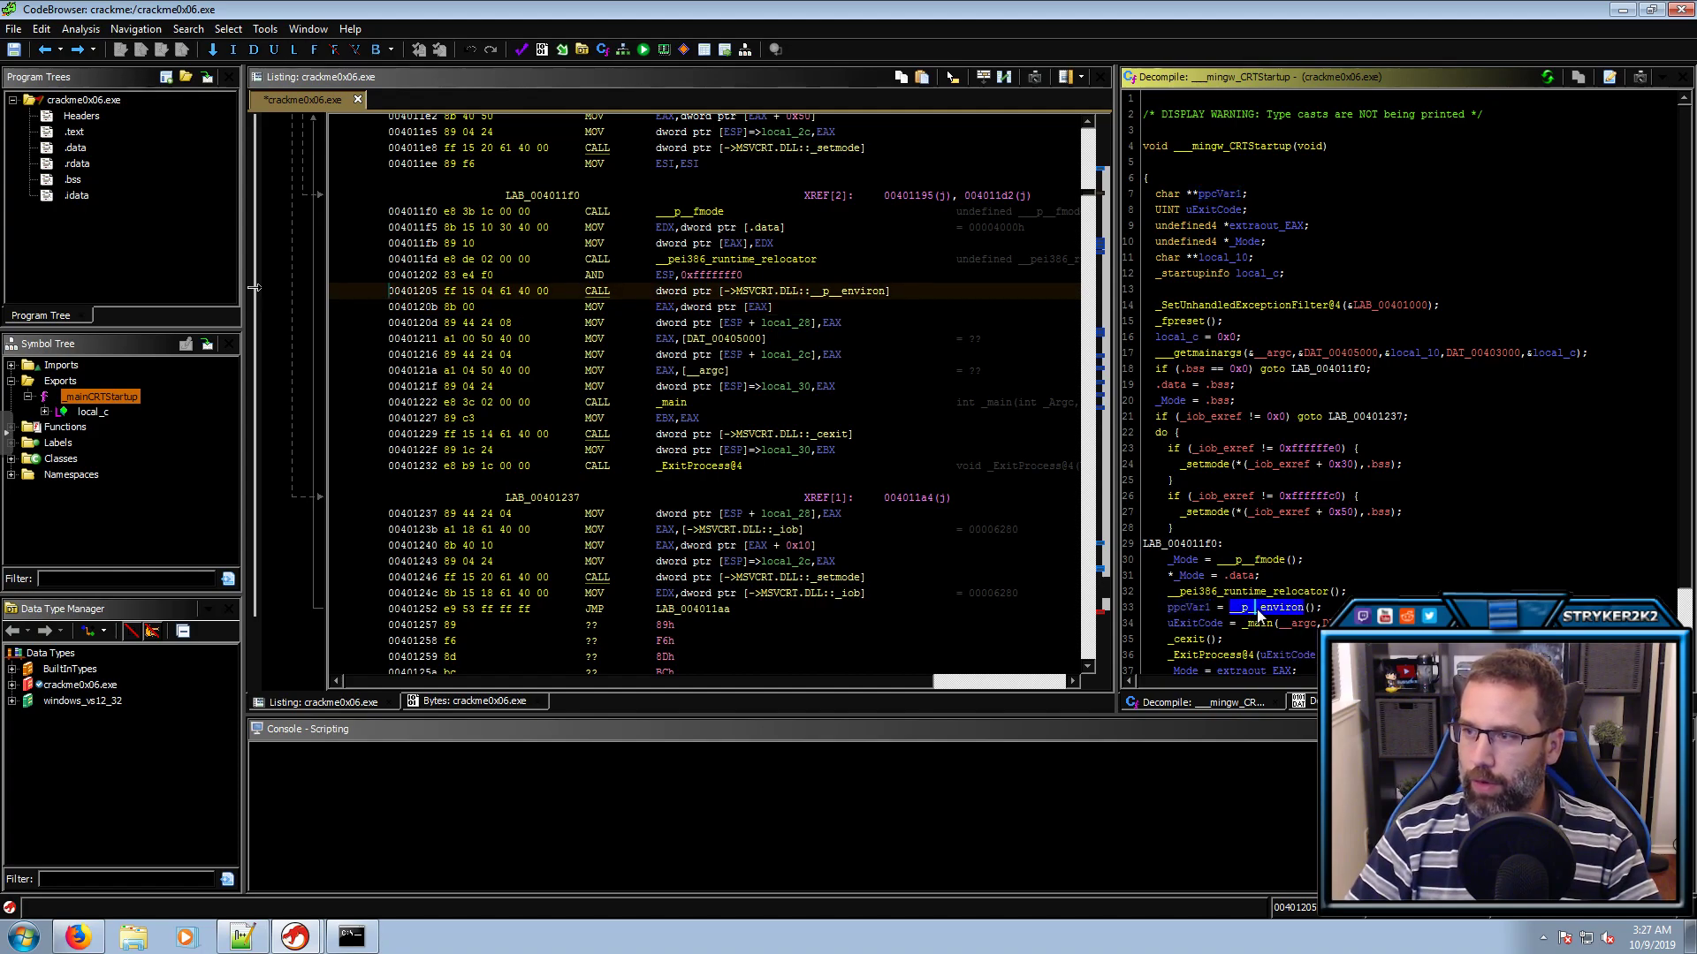
{"action": "mouse_move", "coordinate": [1256, 607]}
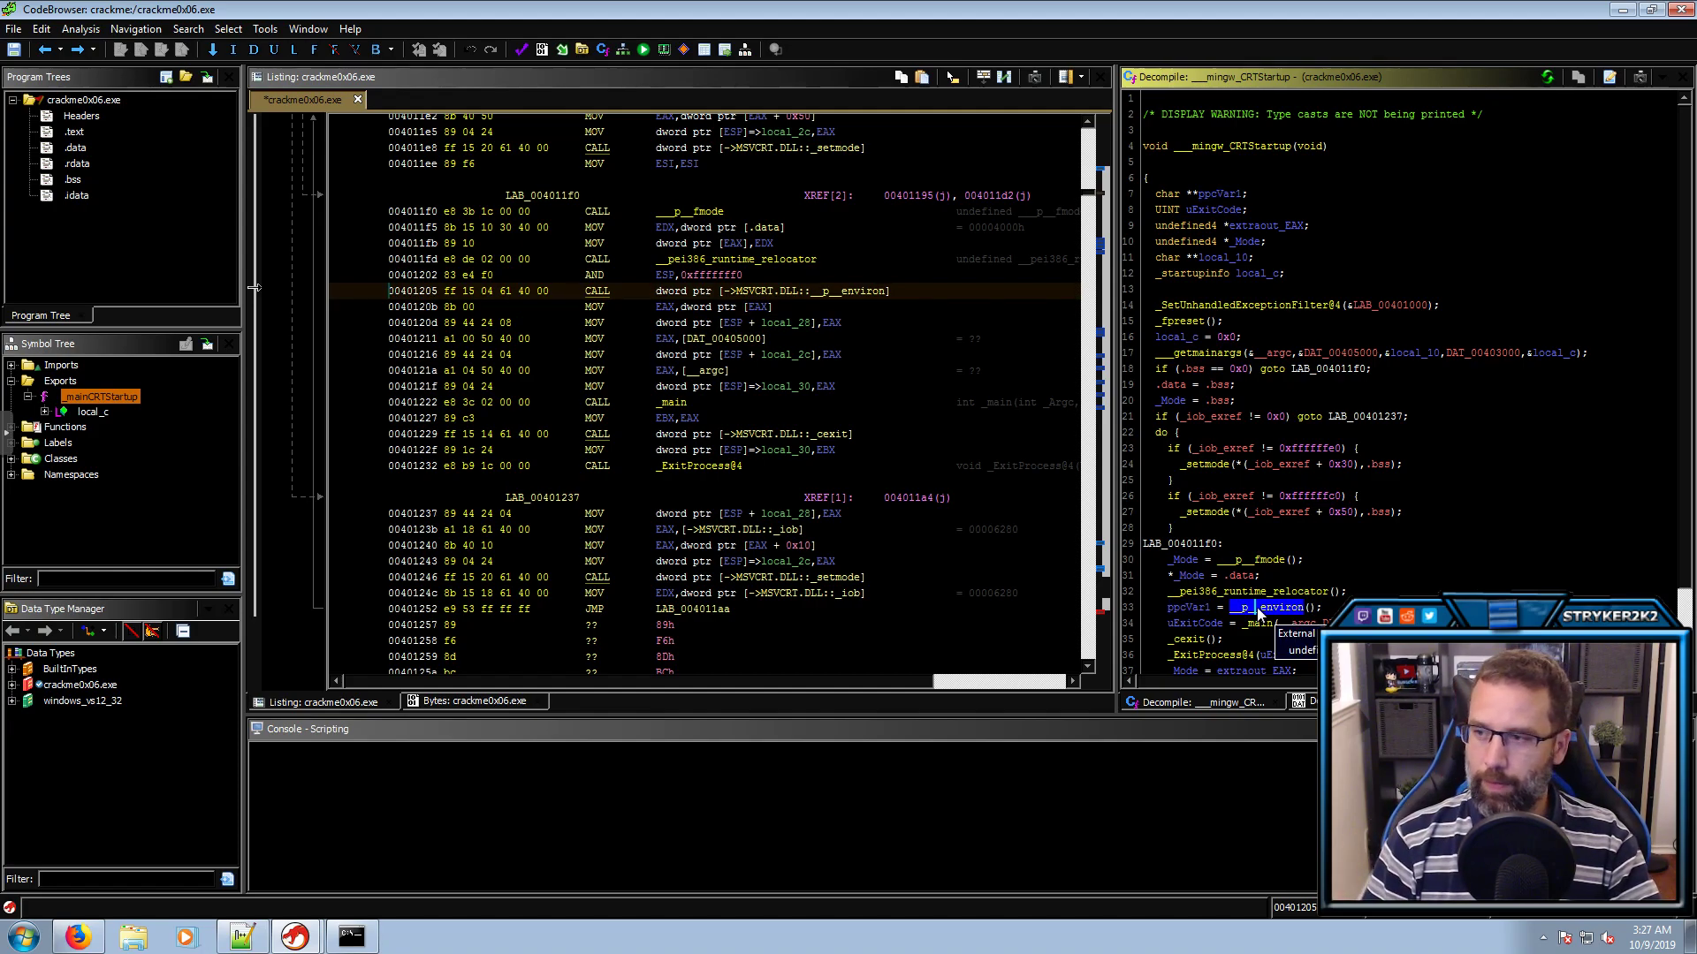
{"action": "left_click", "coordinate": [1188, 608]}
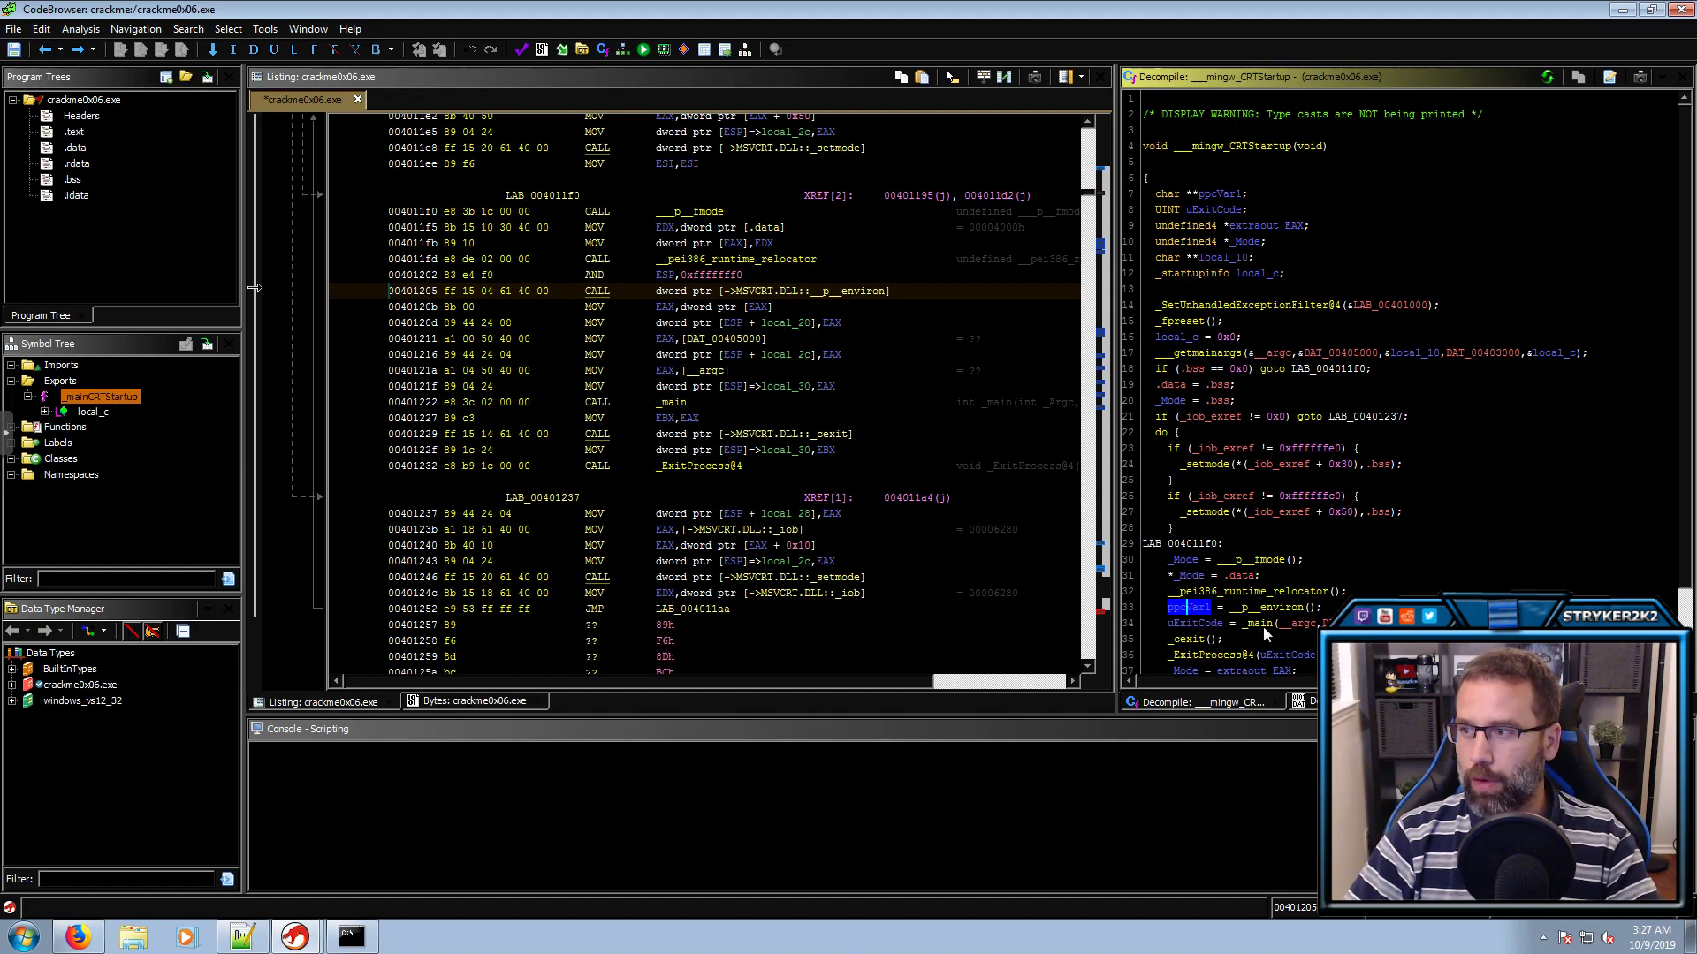
{"action": "key", "text": "Down"}
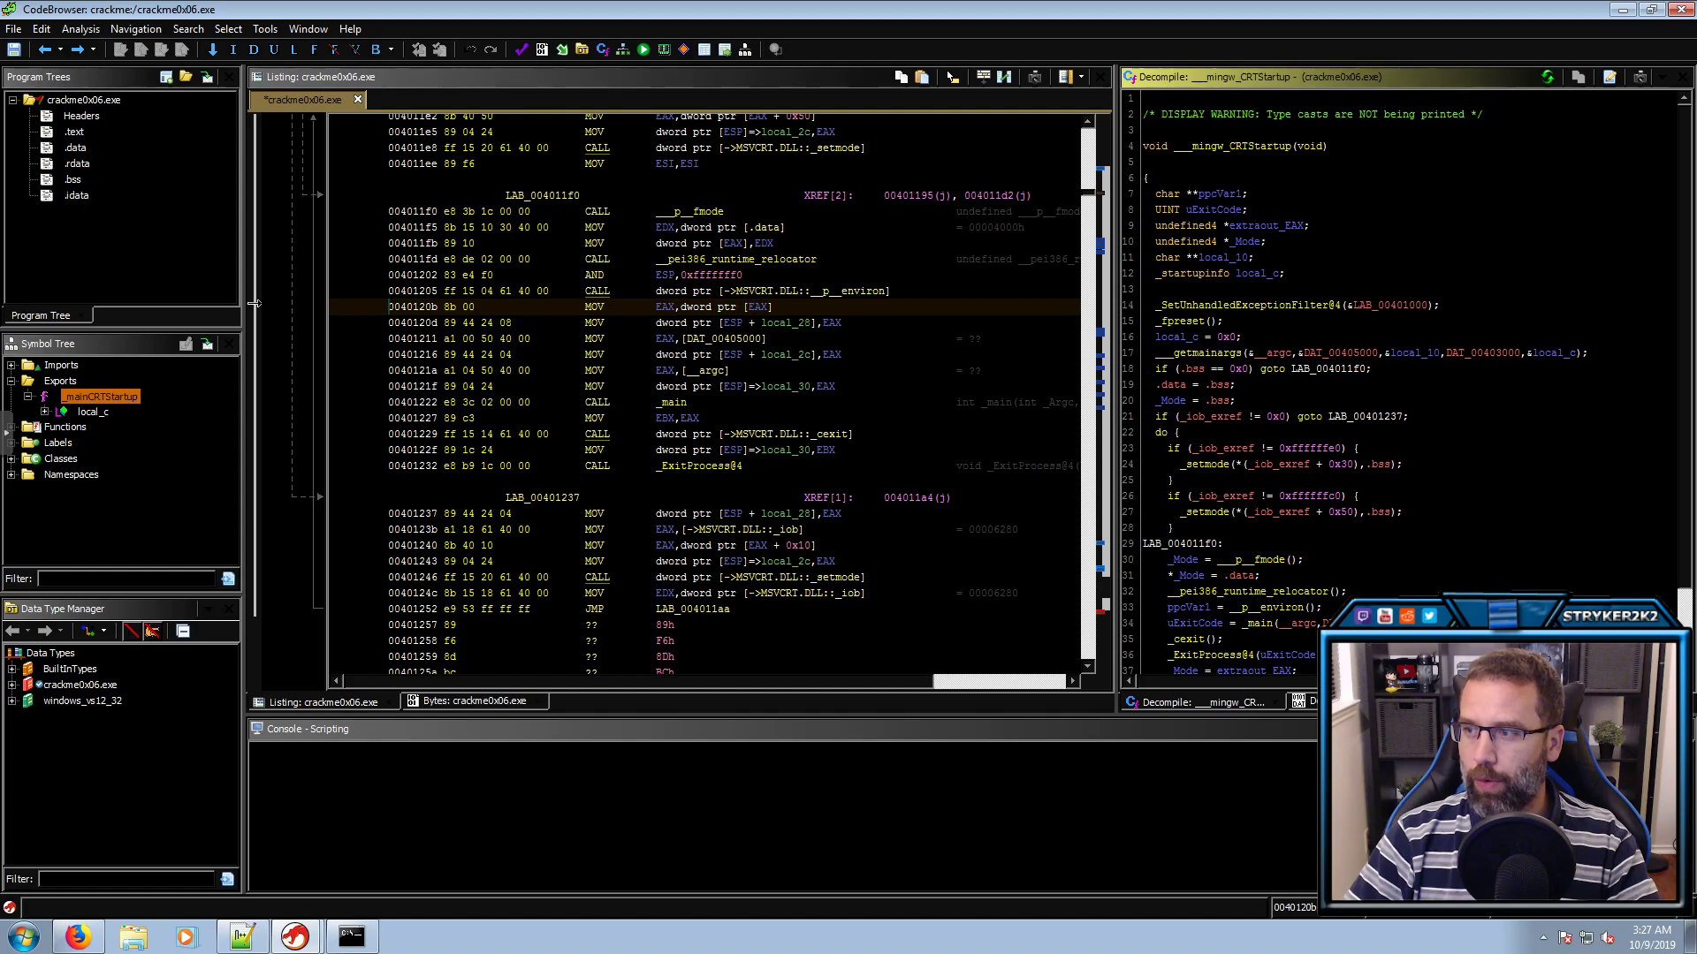
In _main, check the myInput and _Env arguments of the _check call, then open _check
{"action": "double_click", "coordinate": [1262, 625]}
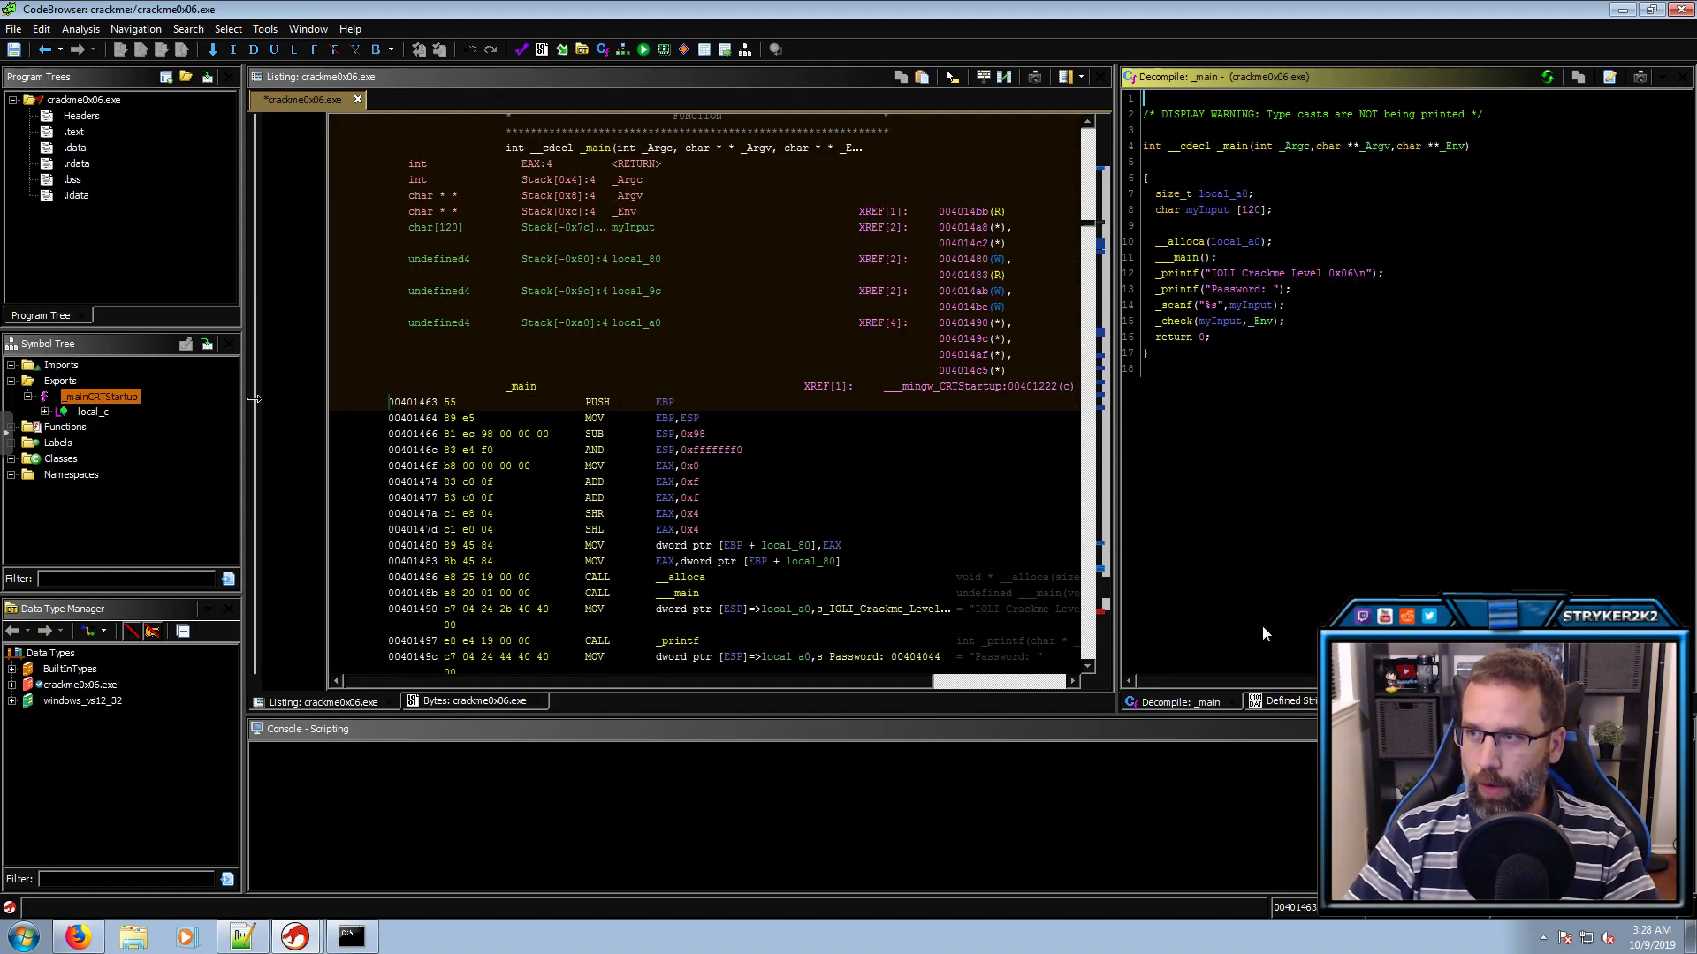
{"action": "left_click", "coordinate": [1173, 322]}
{"action": "left_click", "coordinate": [1219, 321]}
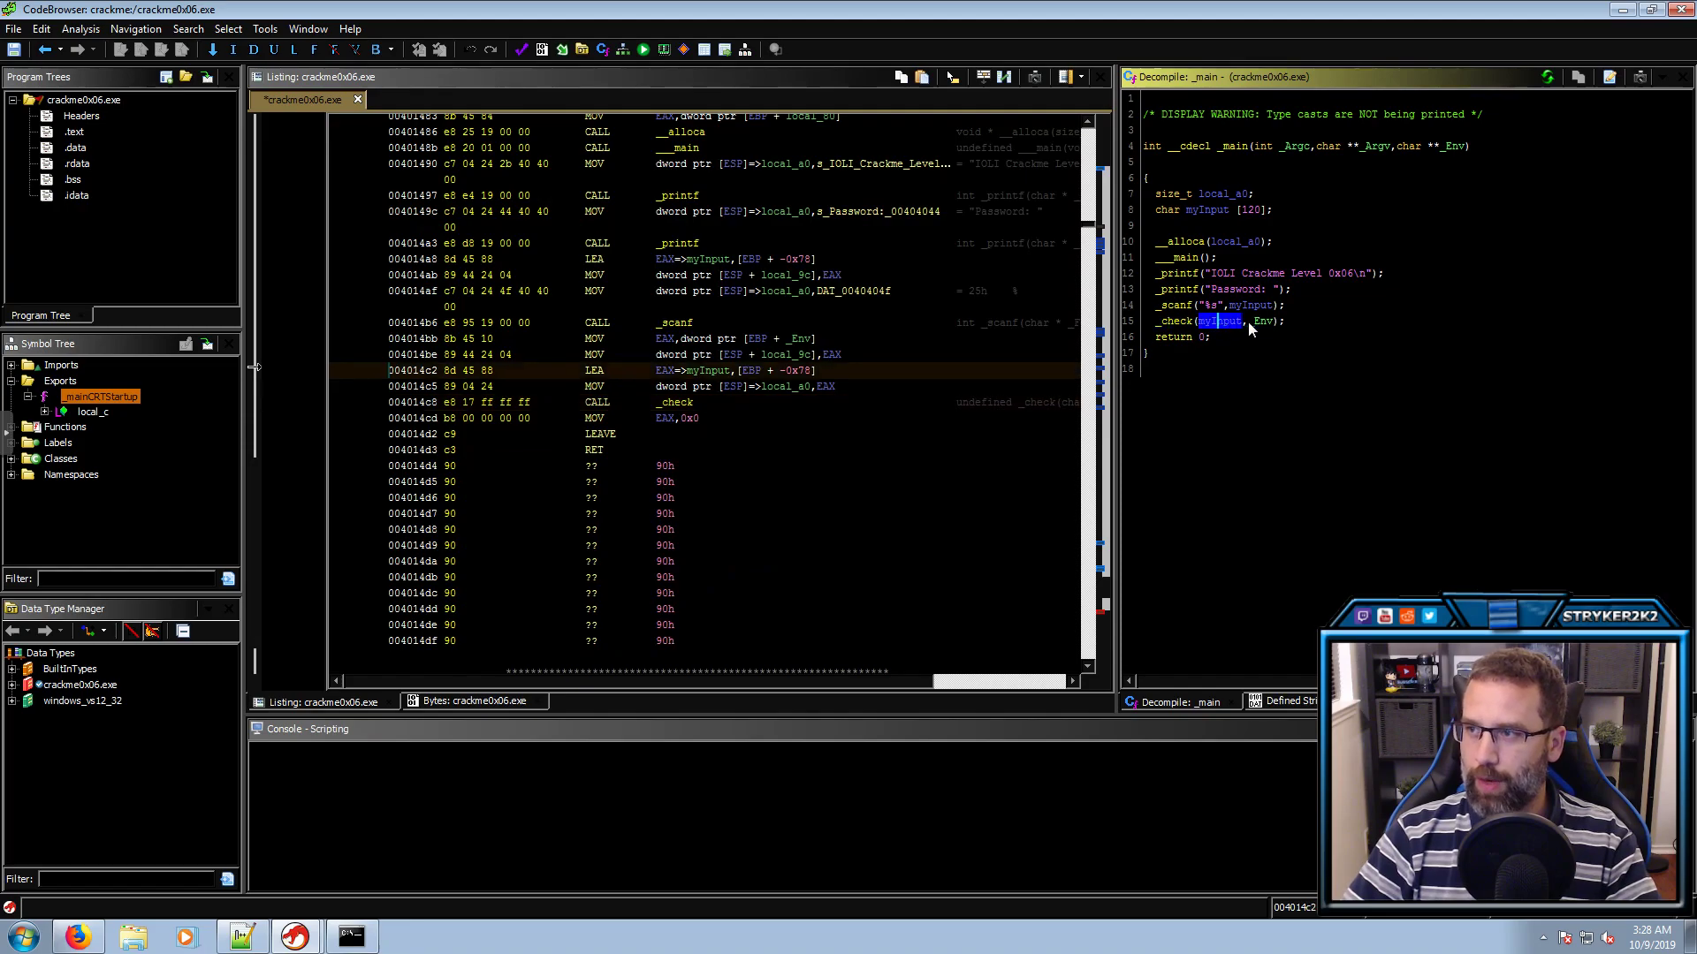
{"action": "left_click", "coordinate": [1259, 322]}
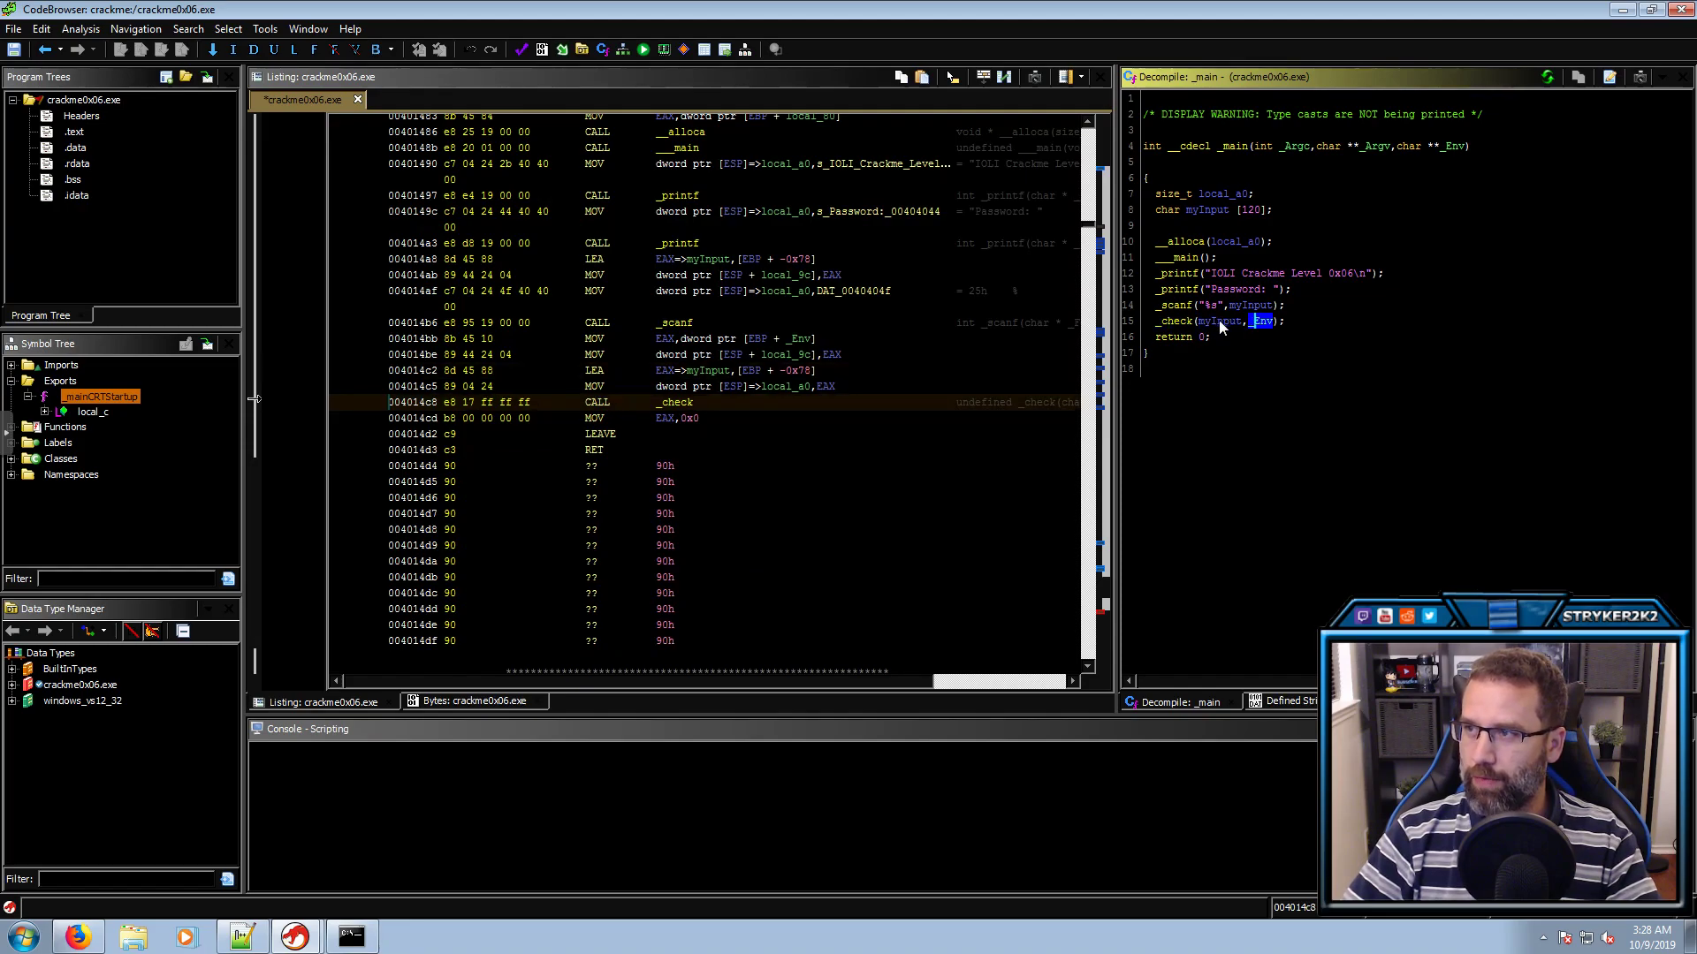
{"action": "double_click", "coordinate": [1175, 321]}
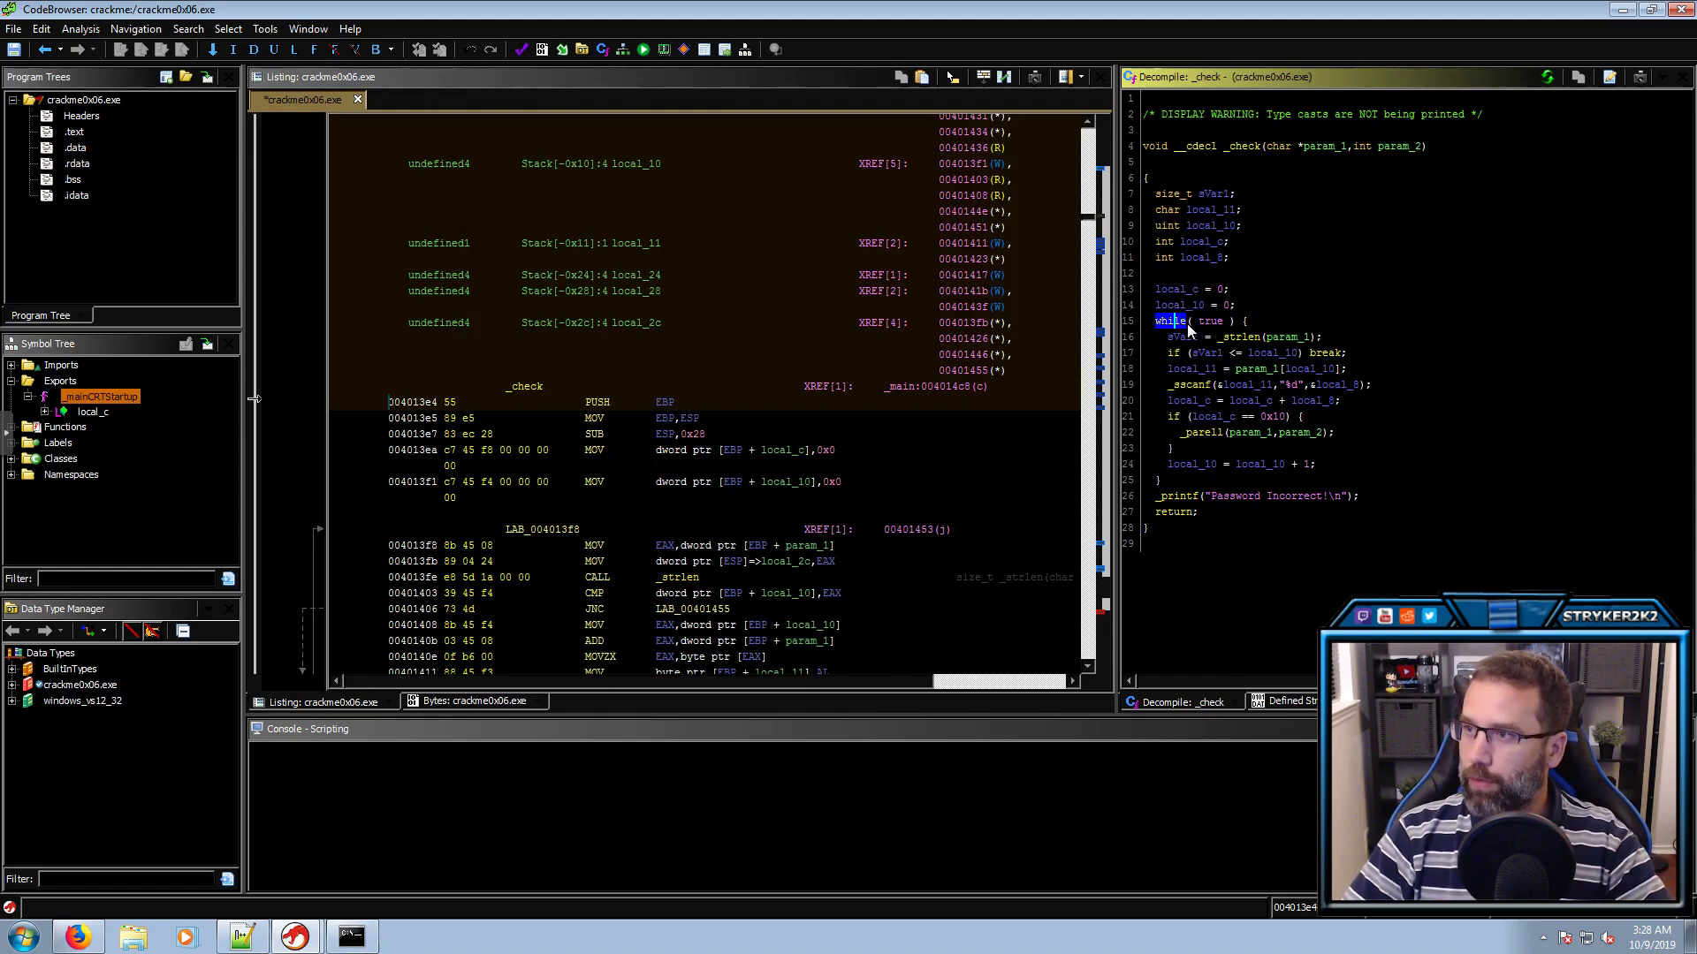
Rename _check's param_1 to myInput and param_2 to Env
{"action": "left_click", "coordinate": [1312, 146]}
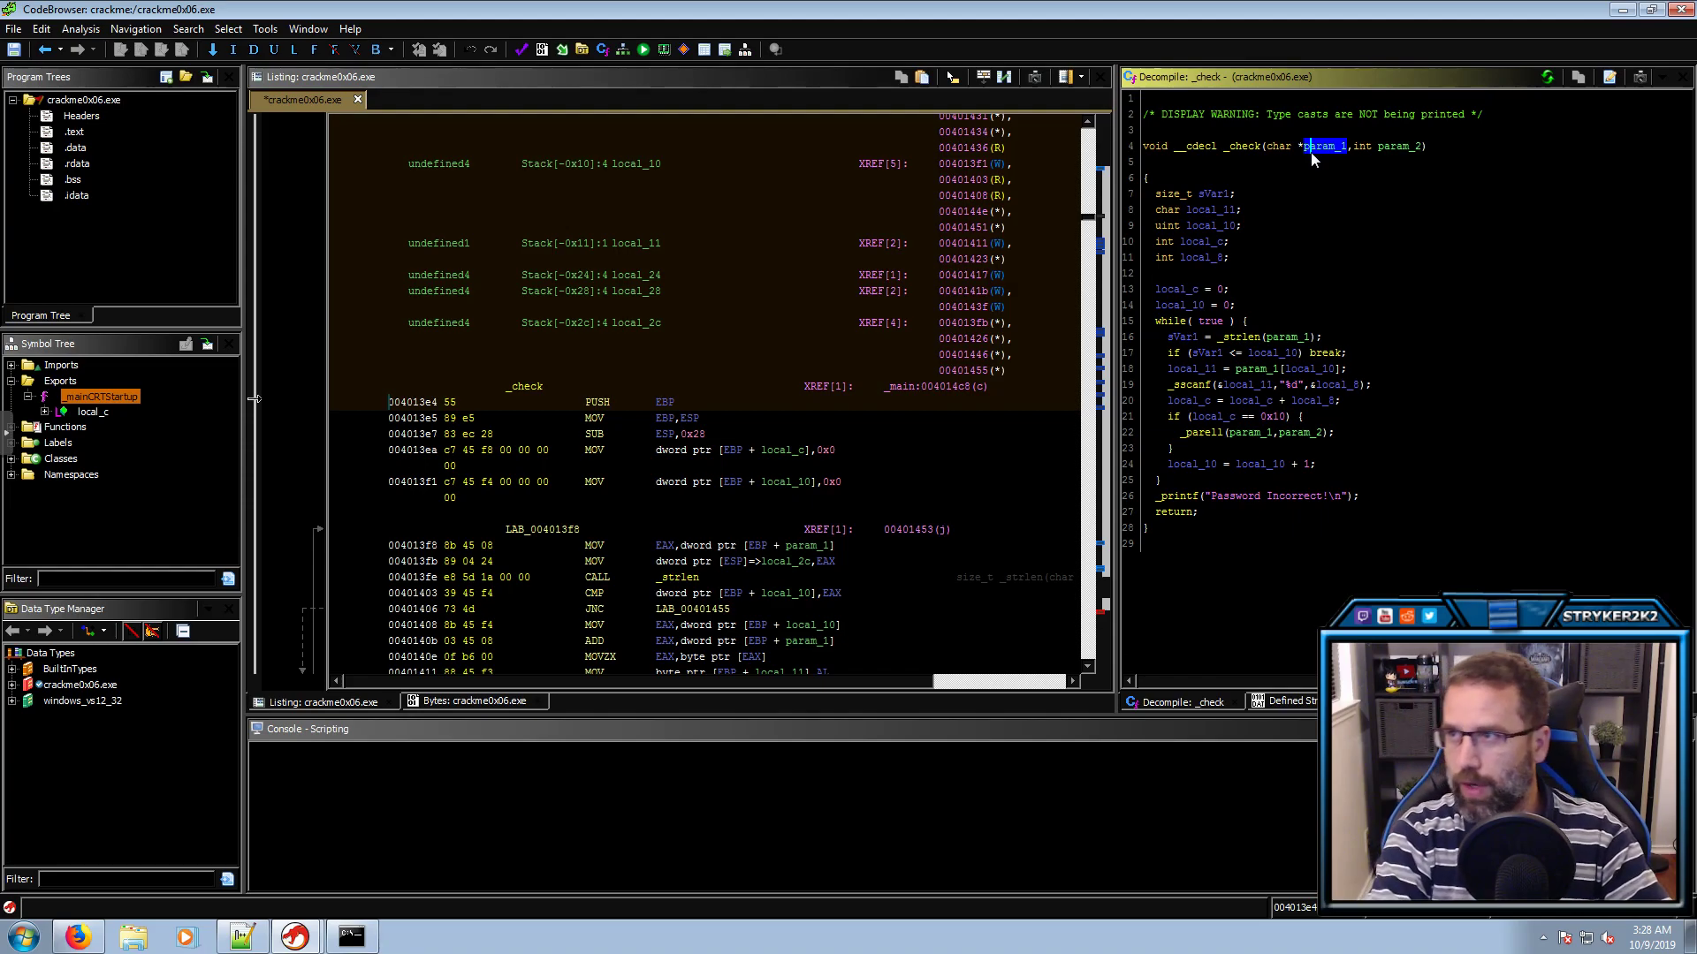
{"action": "type", "text": "l"}
{"action": "type", "text": "myInput"}
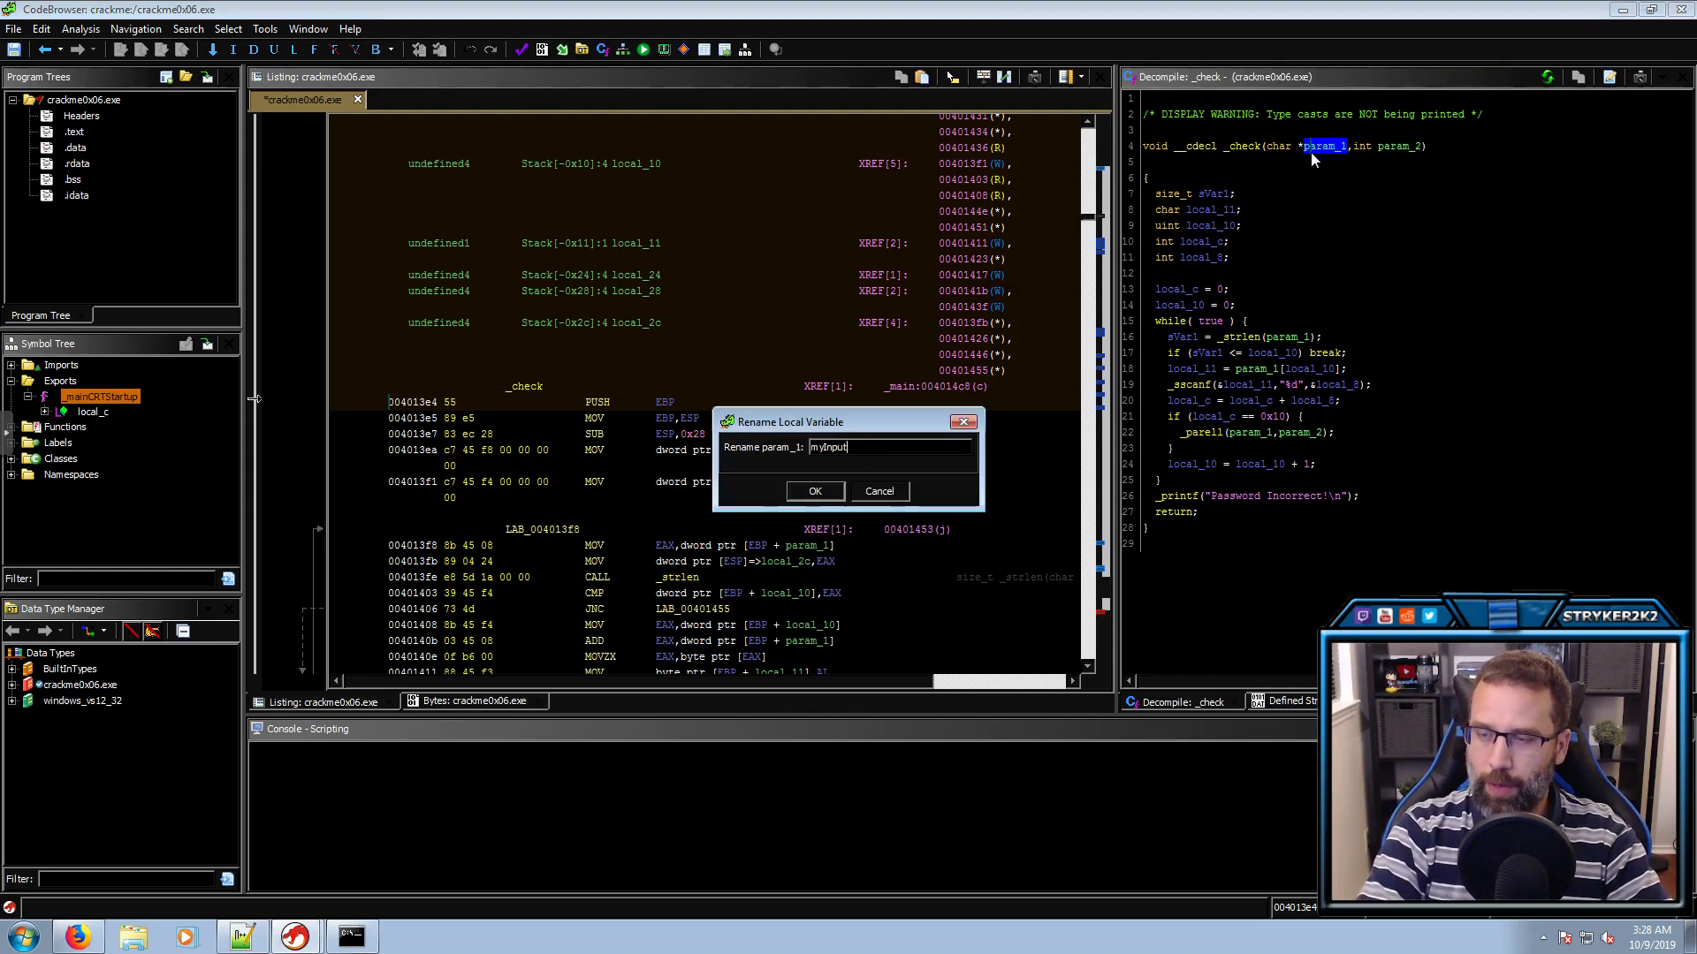
{"action": "key", "text": "Return"}
{"action": "left_click", "coordinate": [1400, 147]}
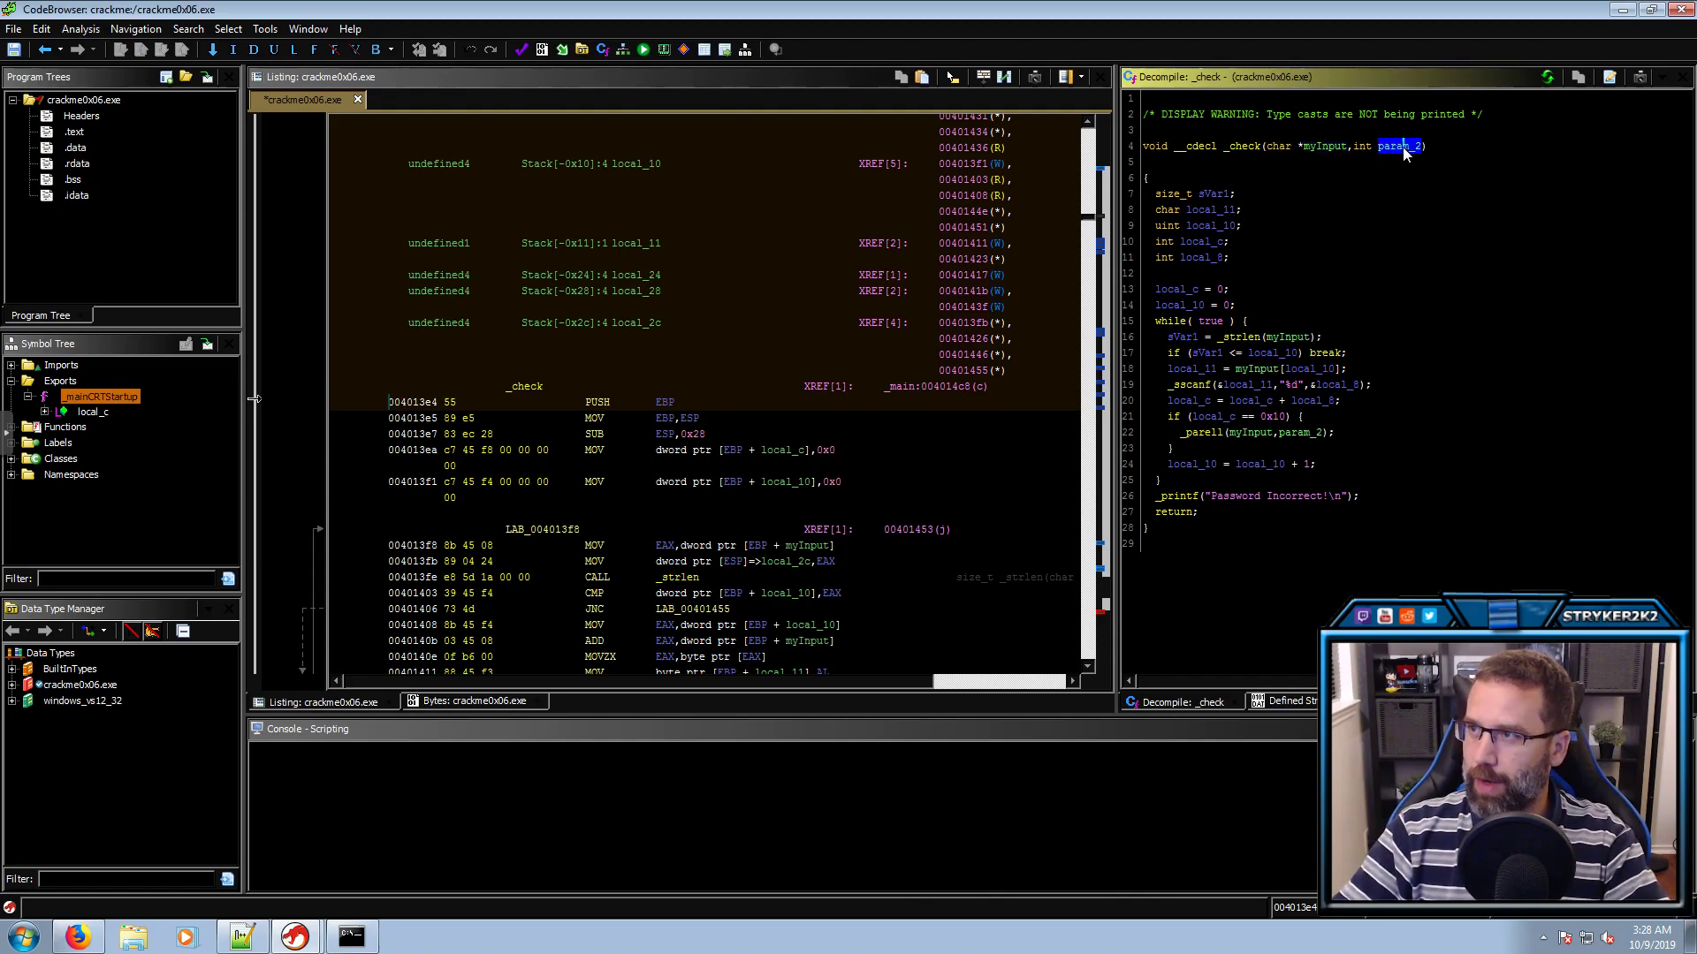
{"action": "type", "text": "l"}
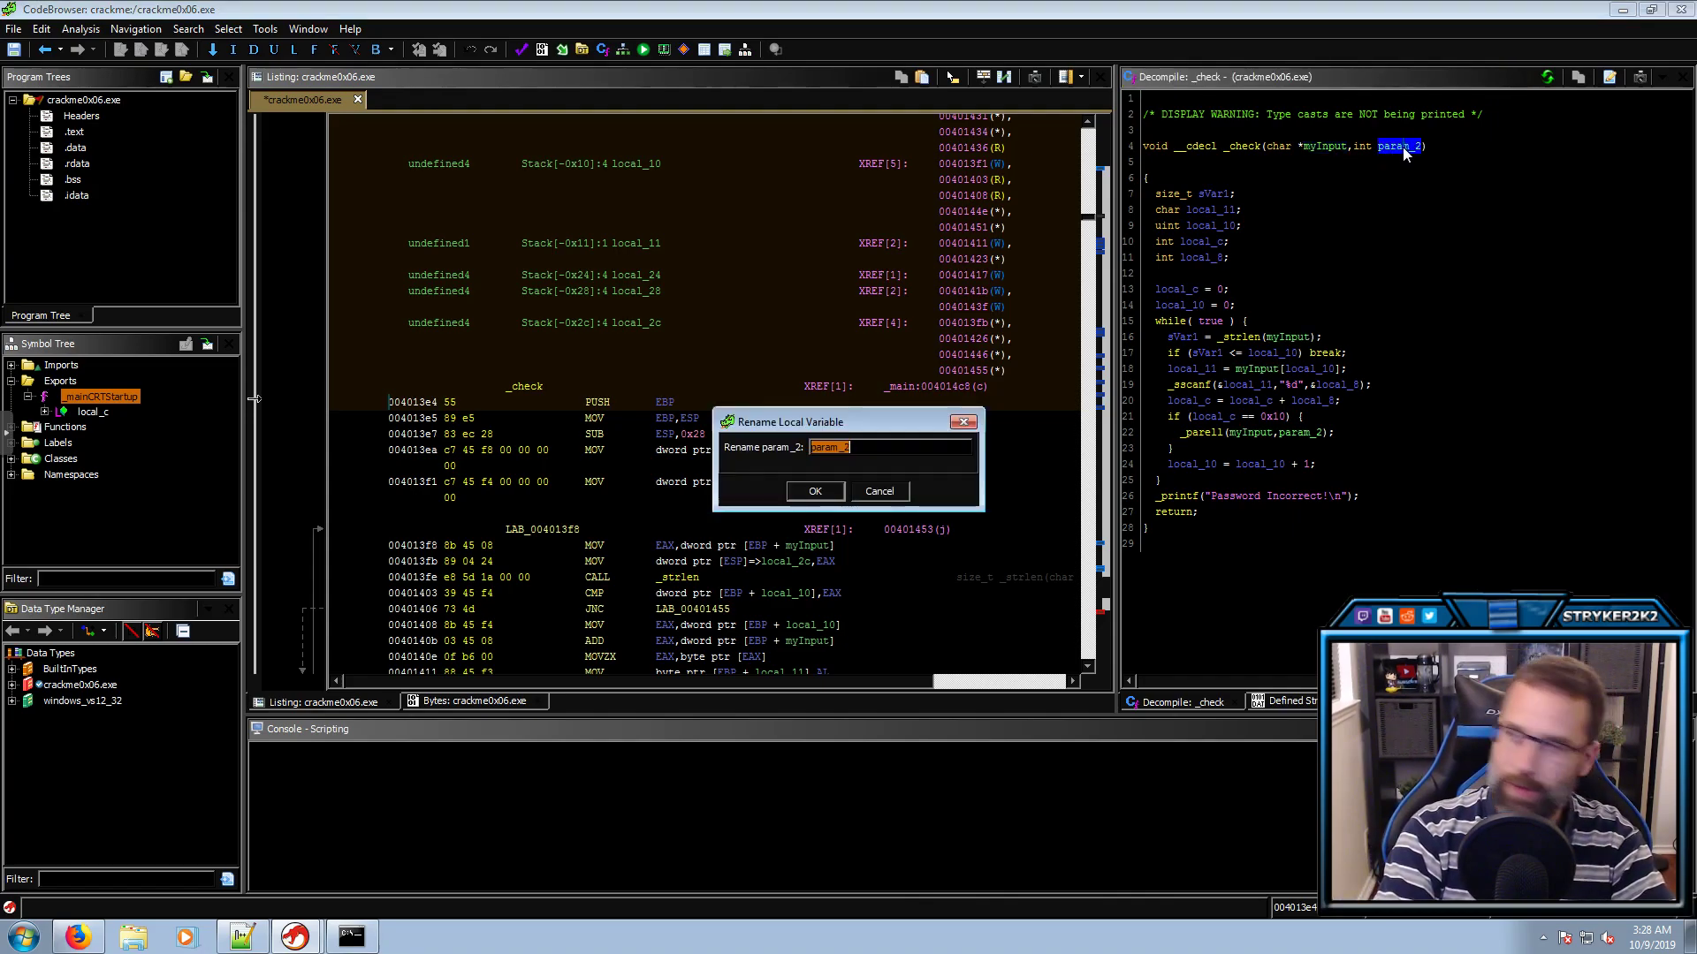
{"action": "type", "text": "Env"}
{"action": "key", "text": "Return"}
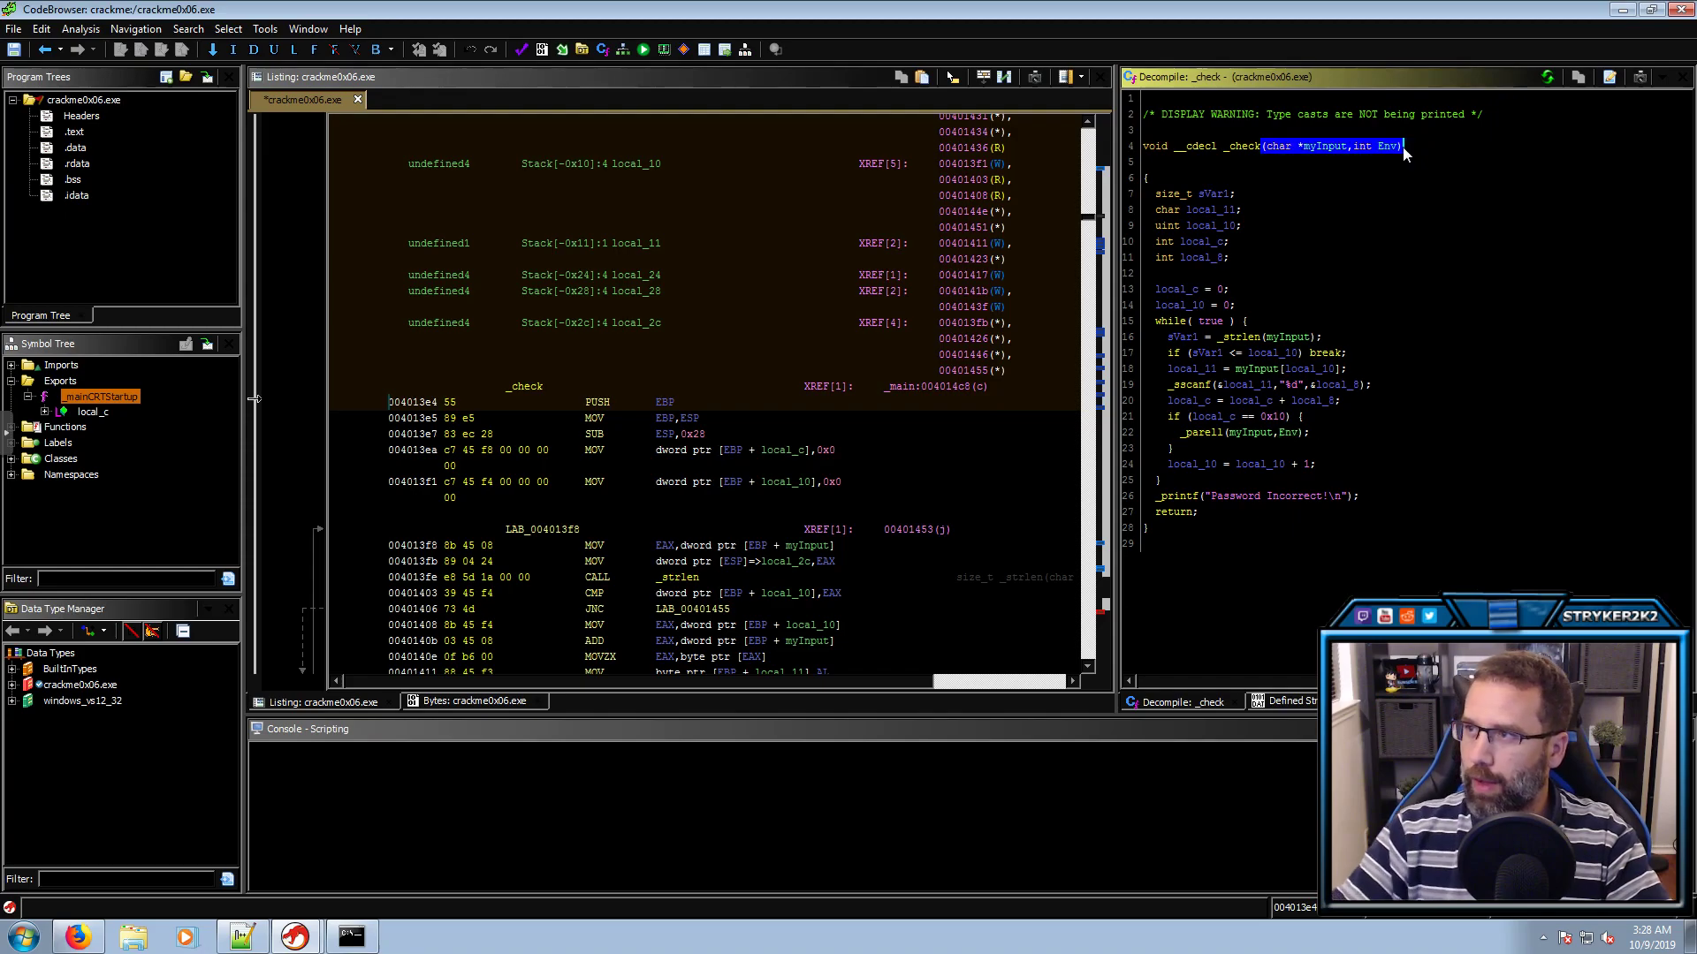
Compare Env's type with main's _Env parameter, then reopen _check to confirm the renamed Env
{"action": "left_click", "coordinate": [1360, 145]}
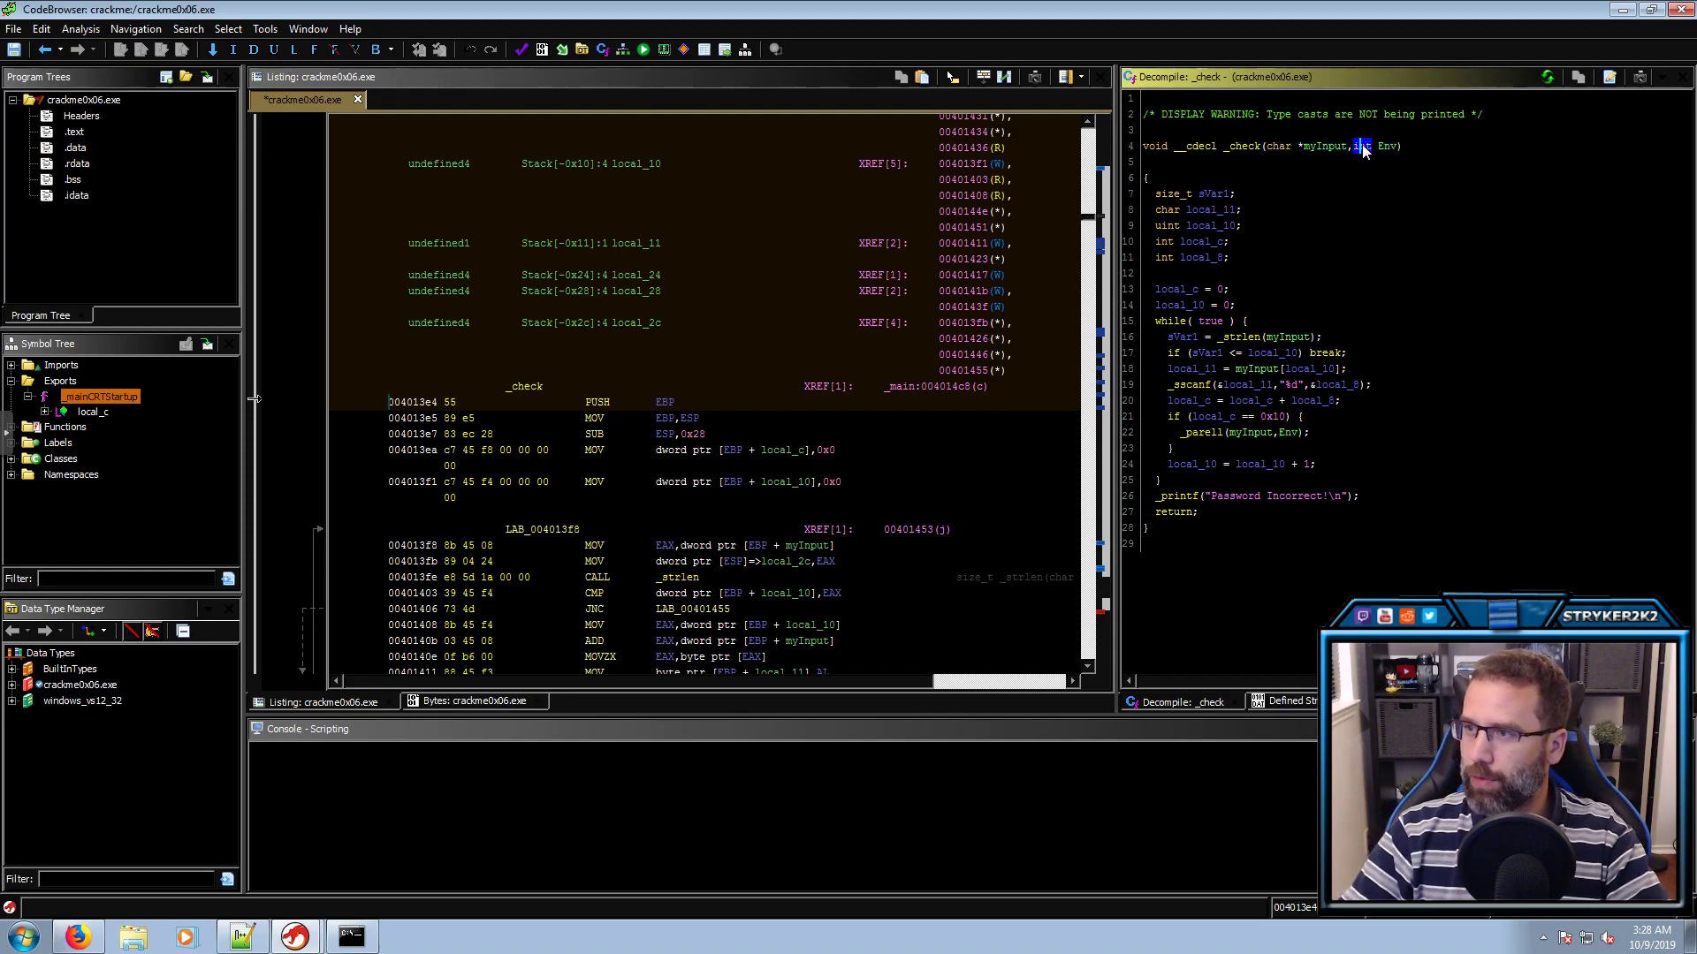
{"action": "left_click", "coordinate": [1368, 182]}
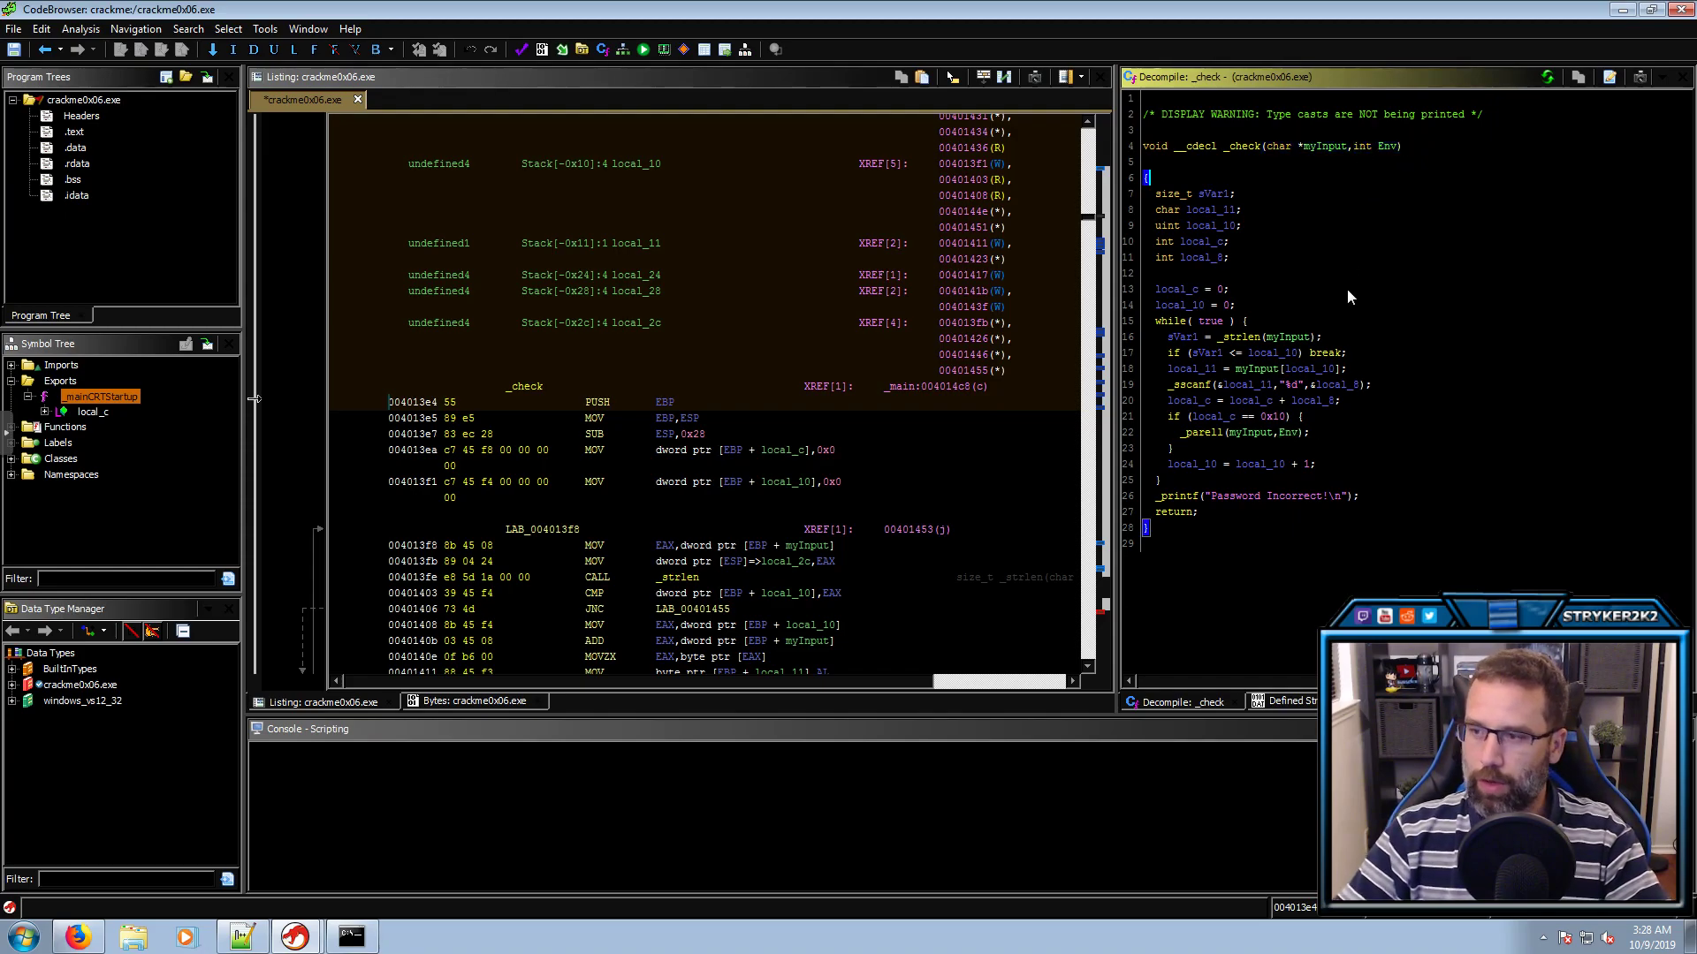
{"action": "key", "text": "alt+Left"}
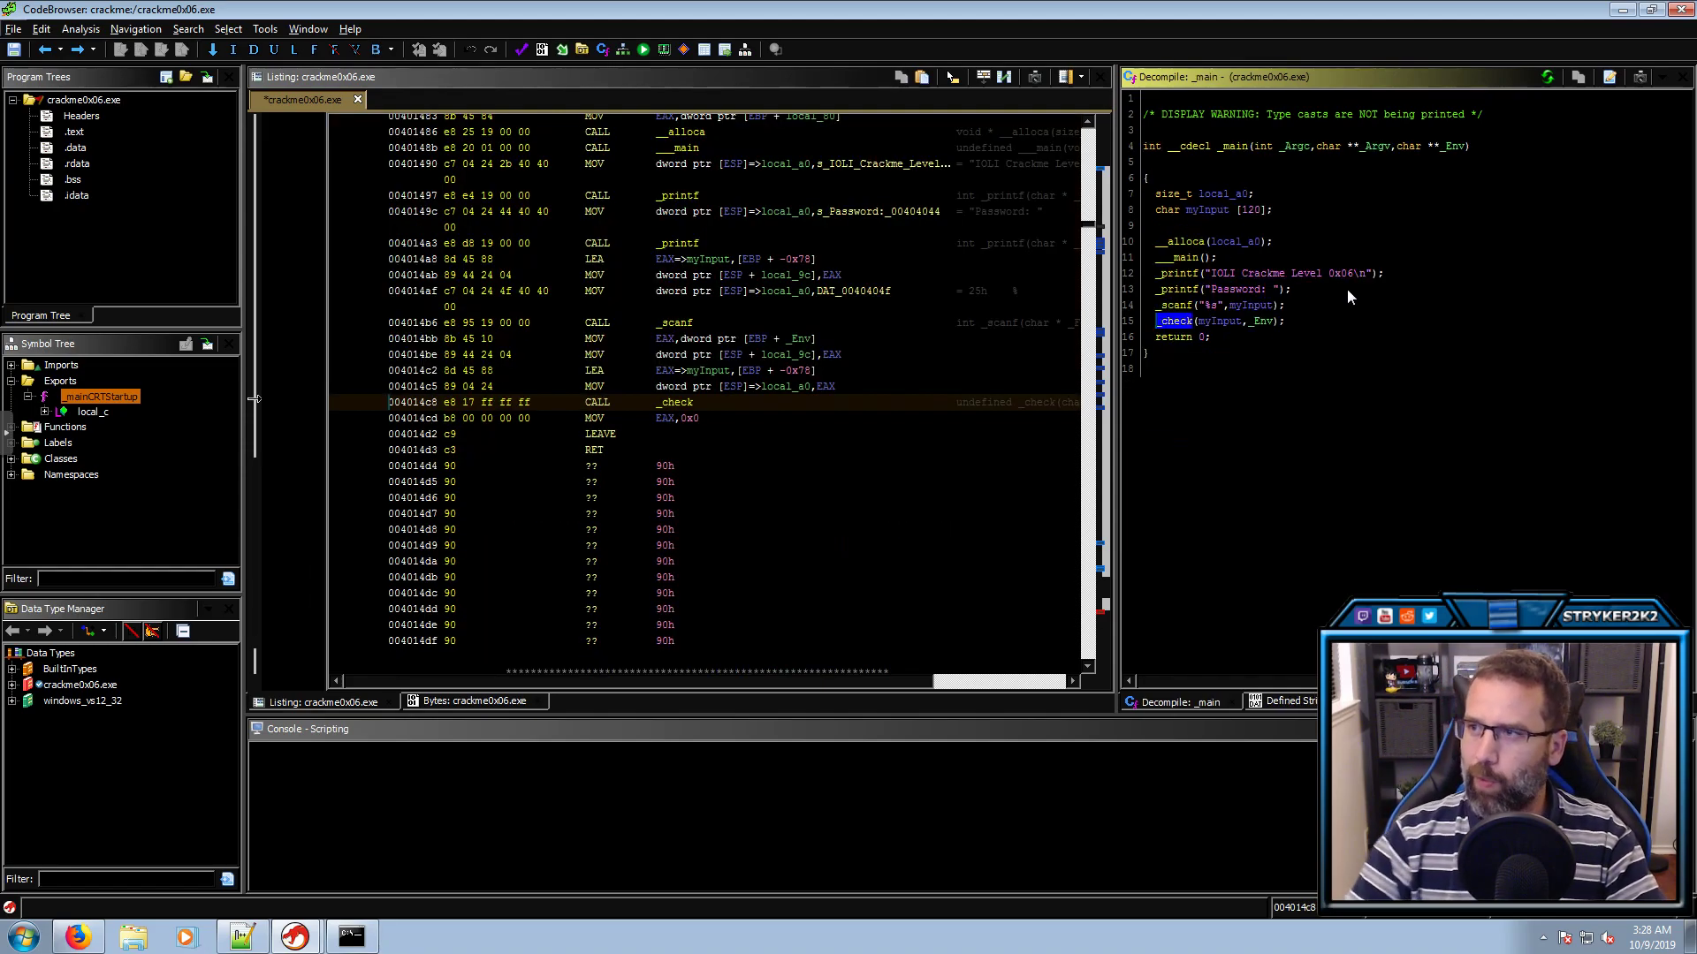
{"action": "left_click", "coordinate": [1406, 148]}
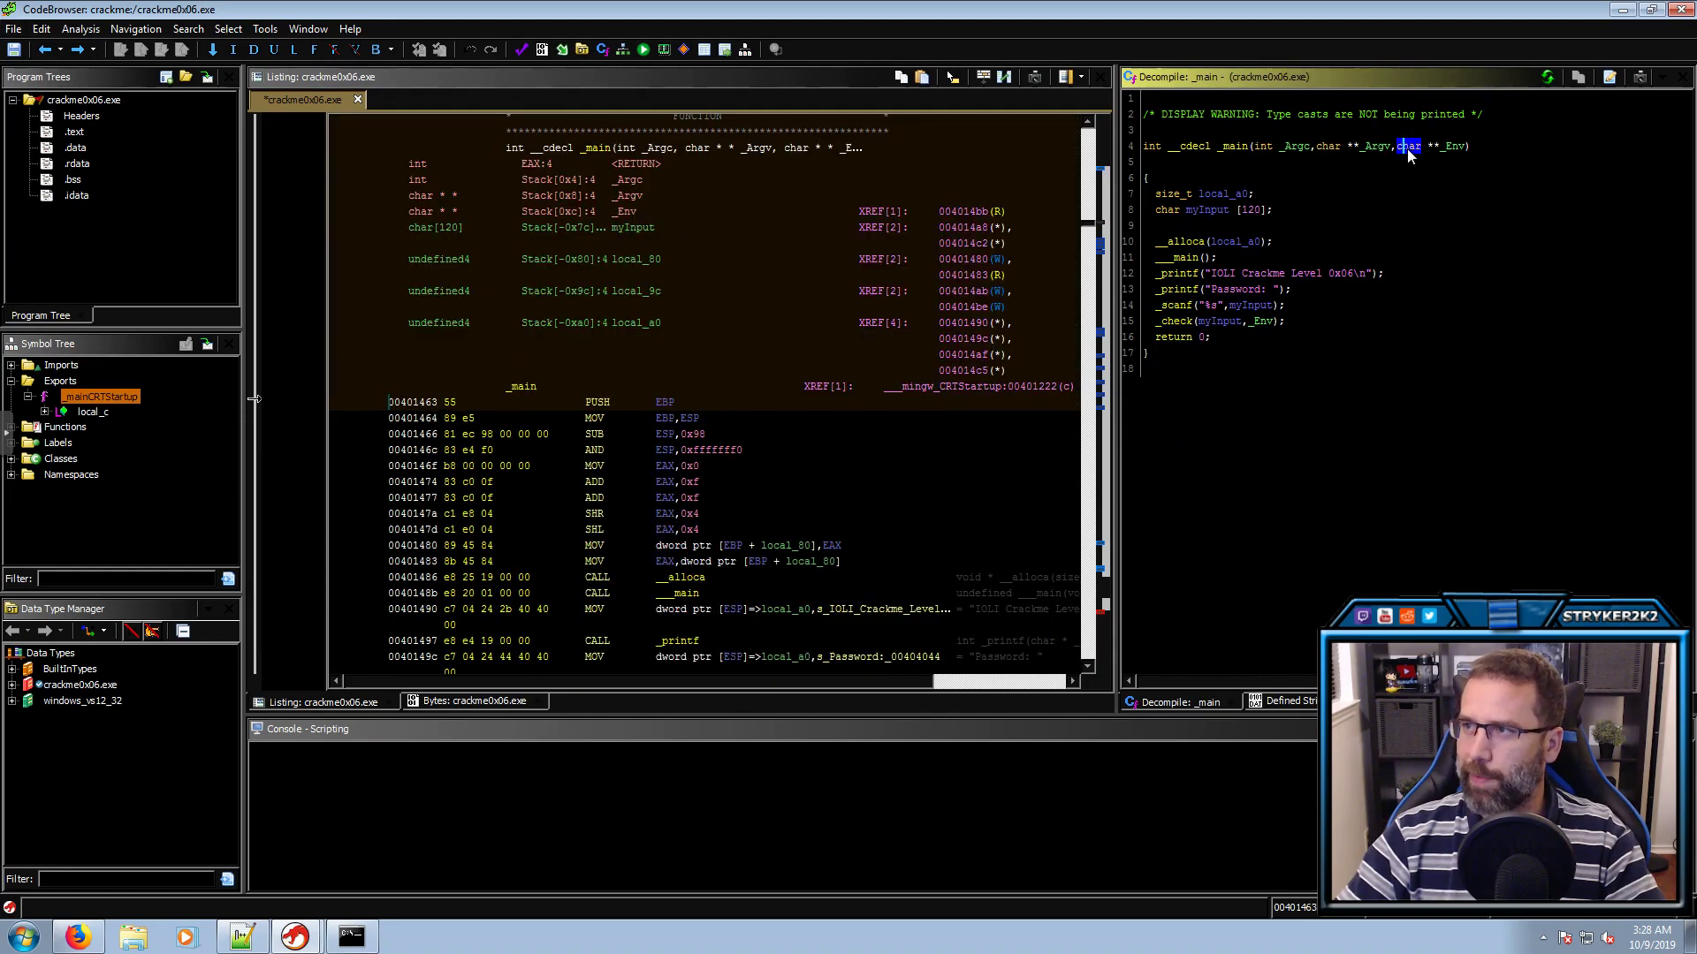
{"action": "left_click", "coordinate": [1440, 147]}
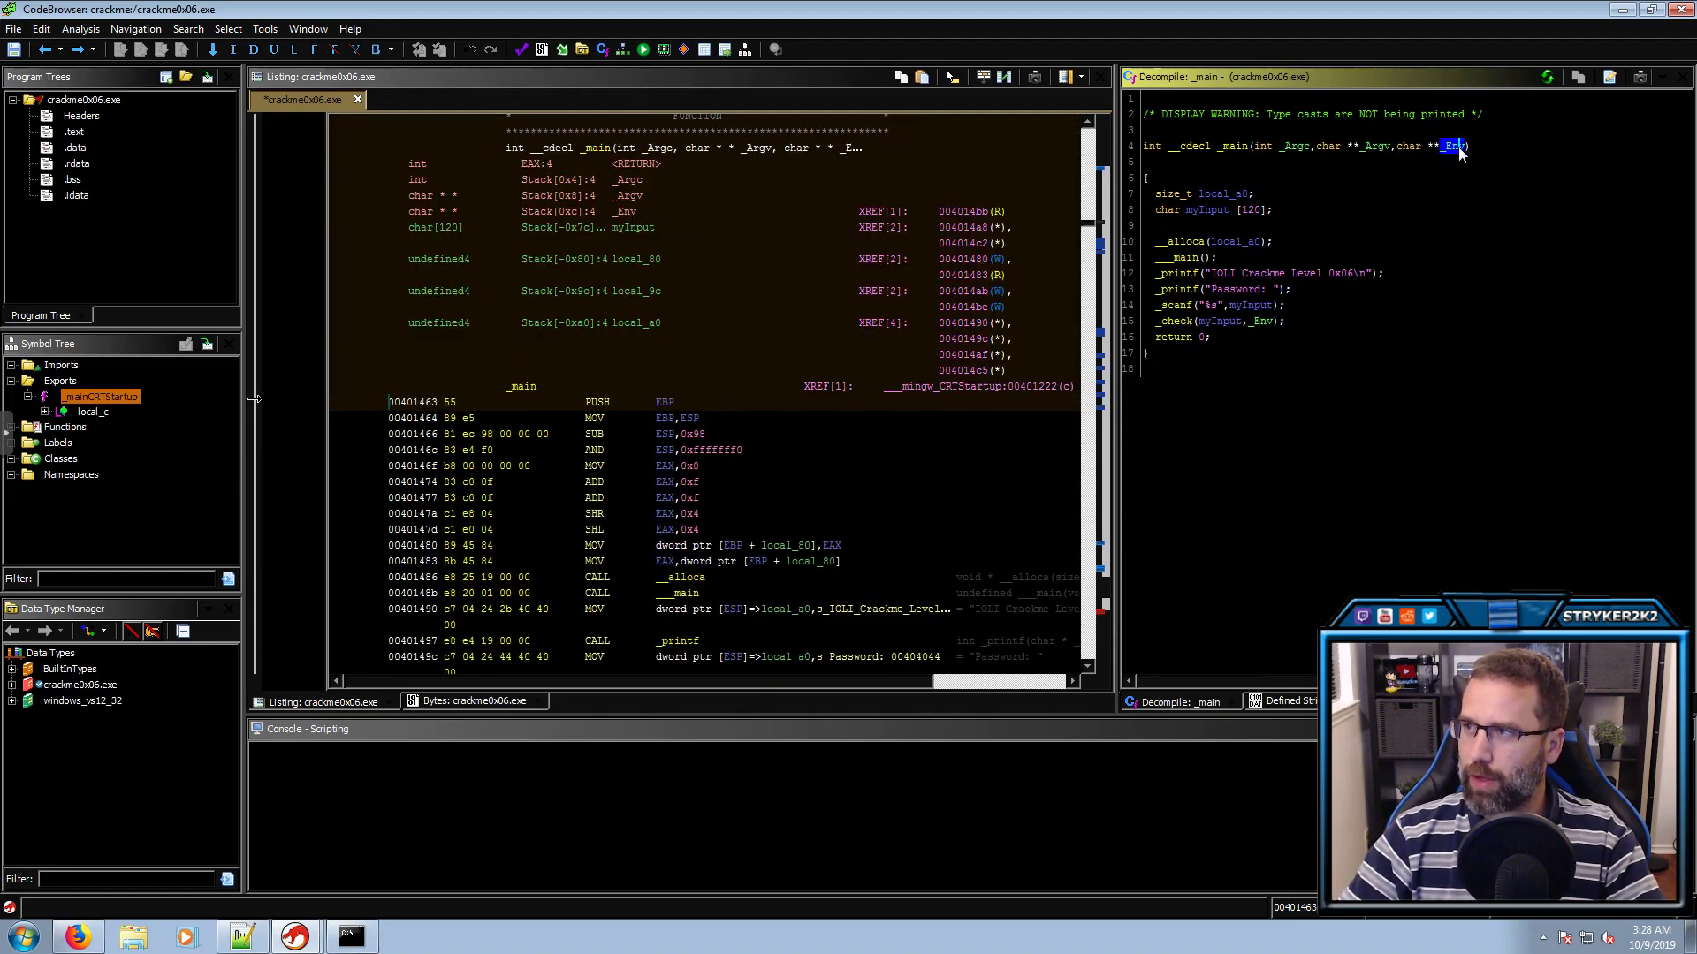
{"action": "left_click", "coordinate": [1184, 323]}
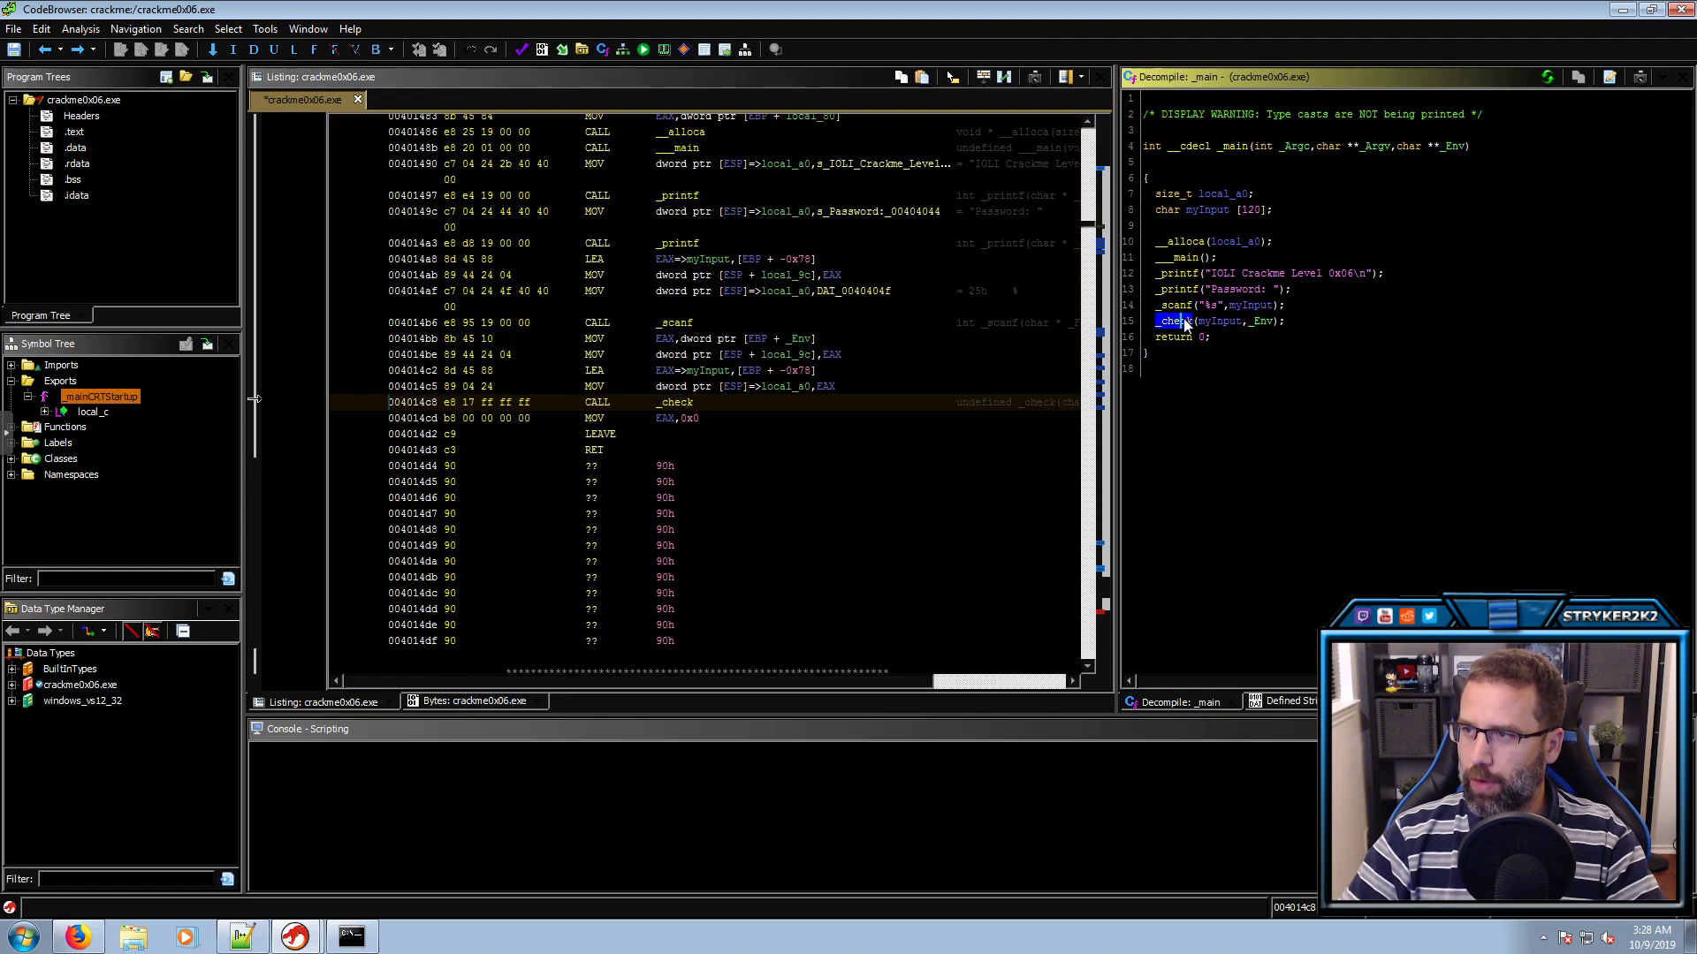
{"action": "double_click", "coordinate": [1184, 323]}
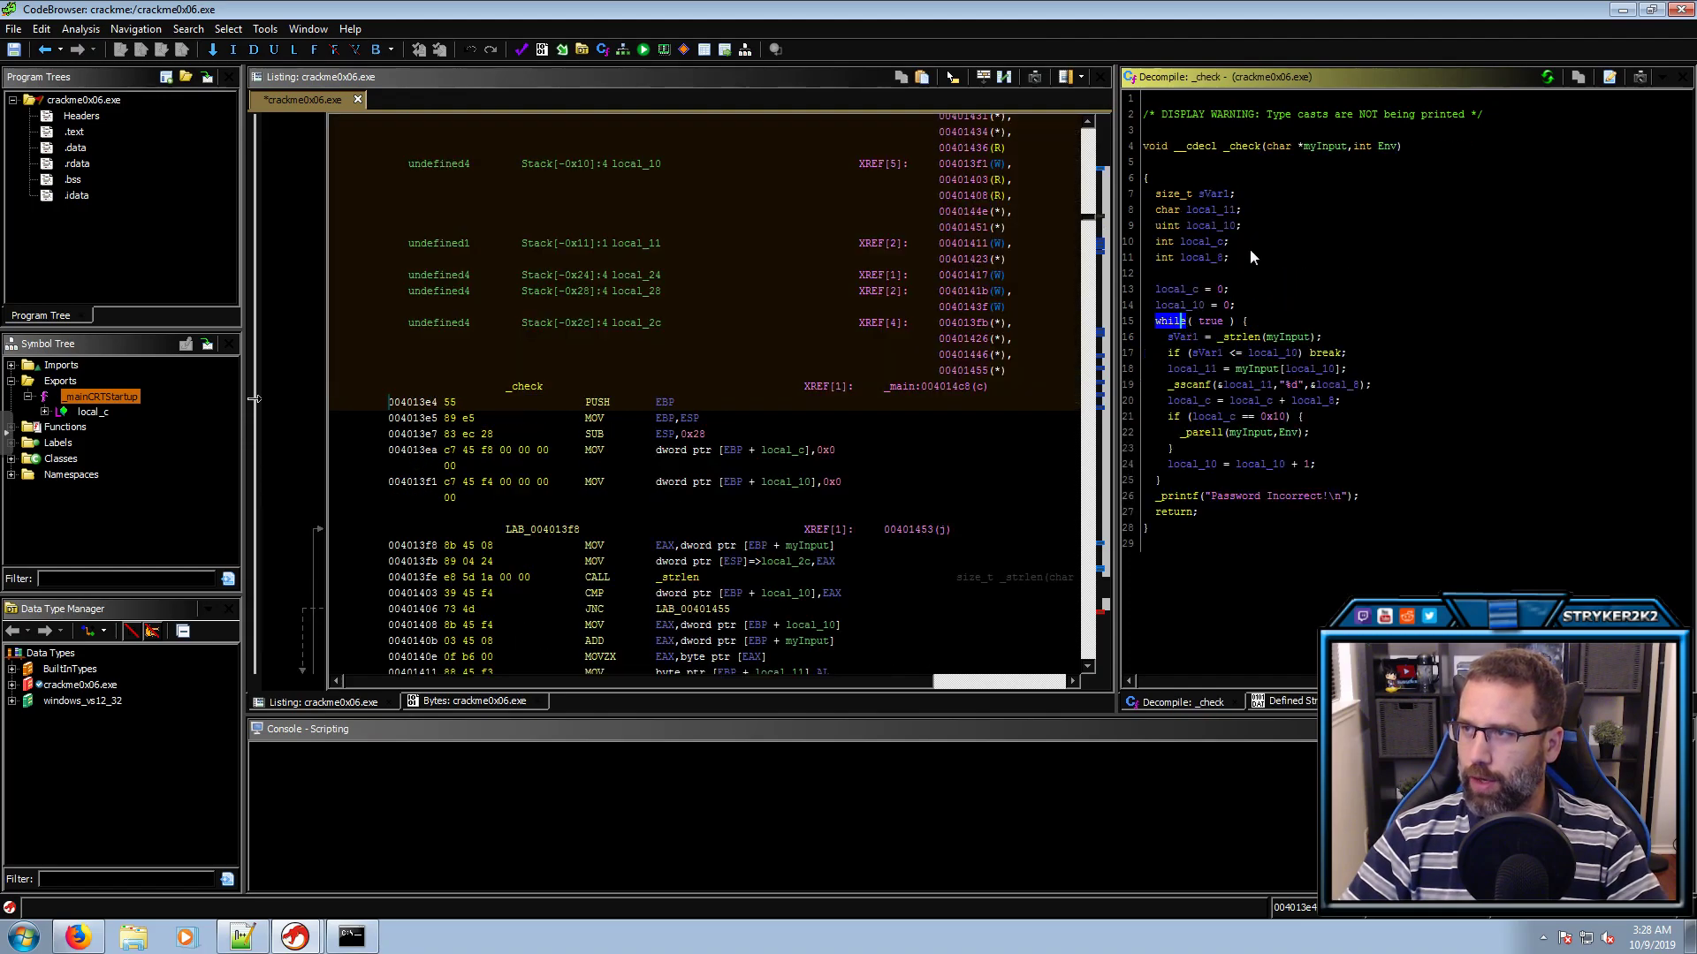
{"action": "left_click", "coordinate": [1380, 147]}
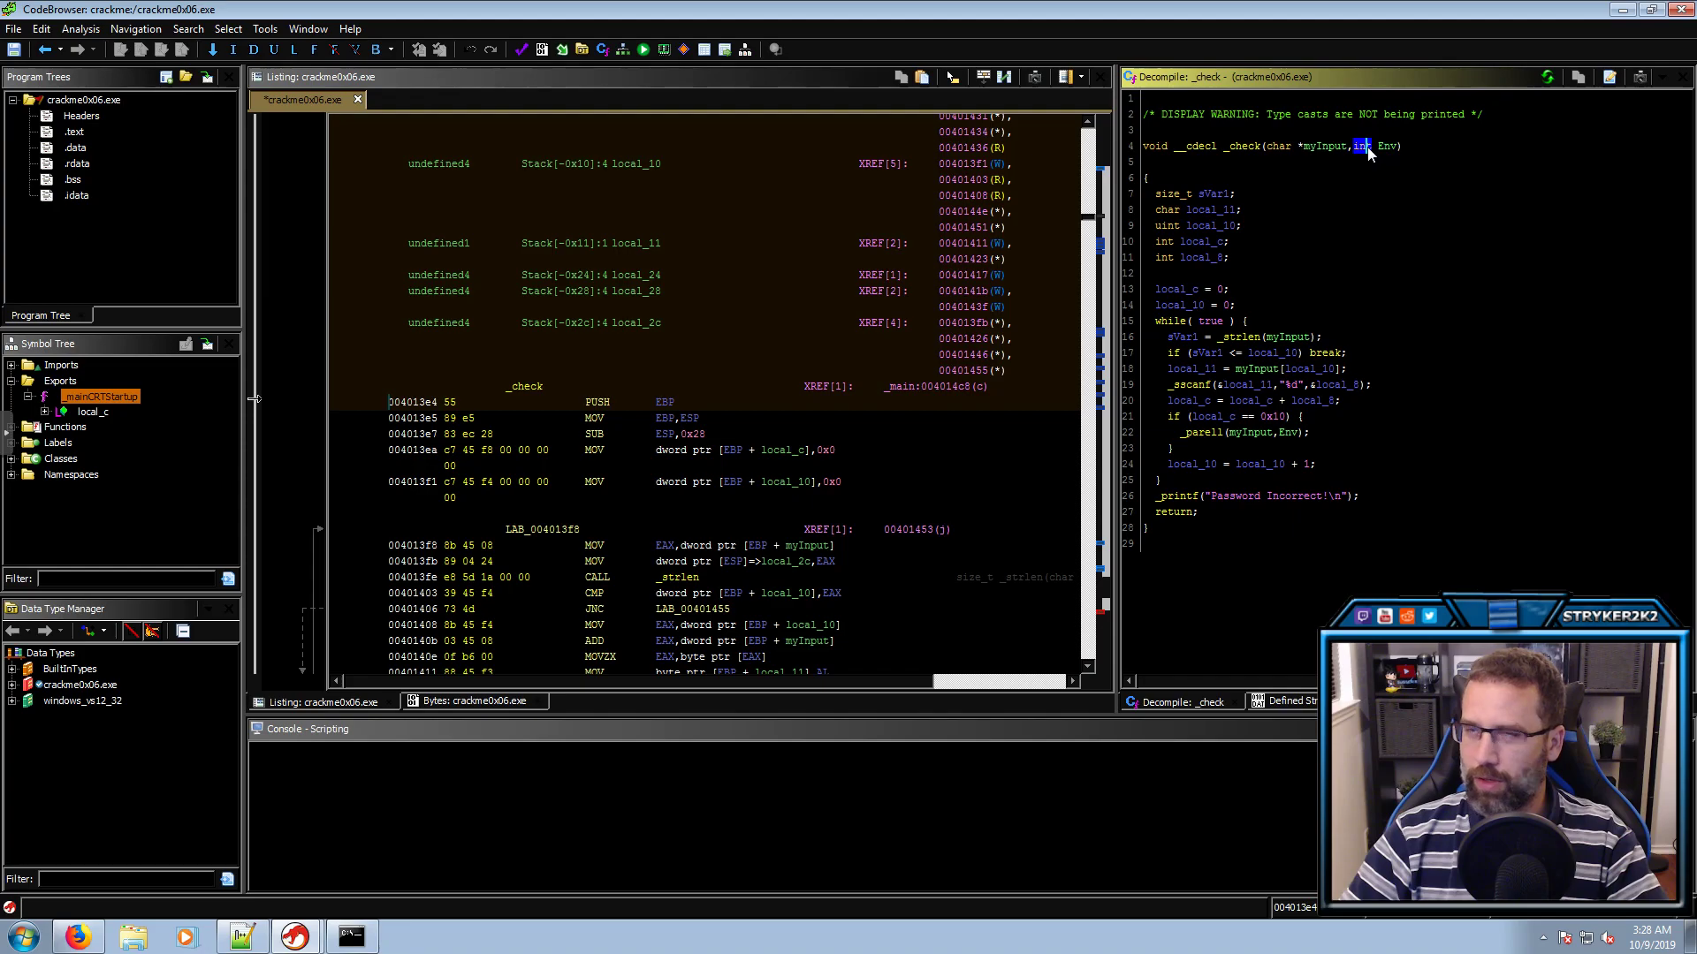
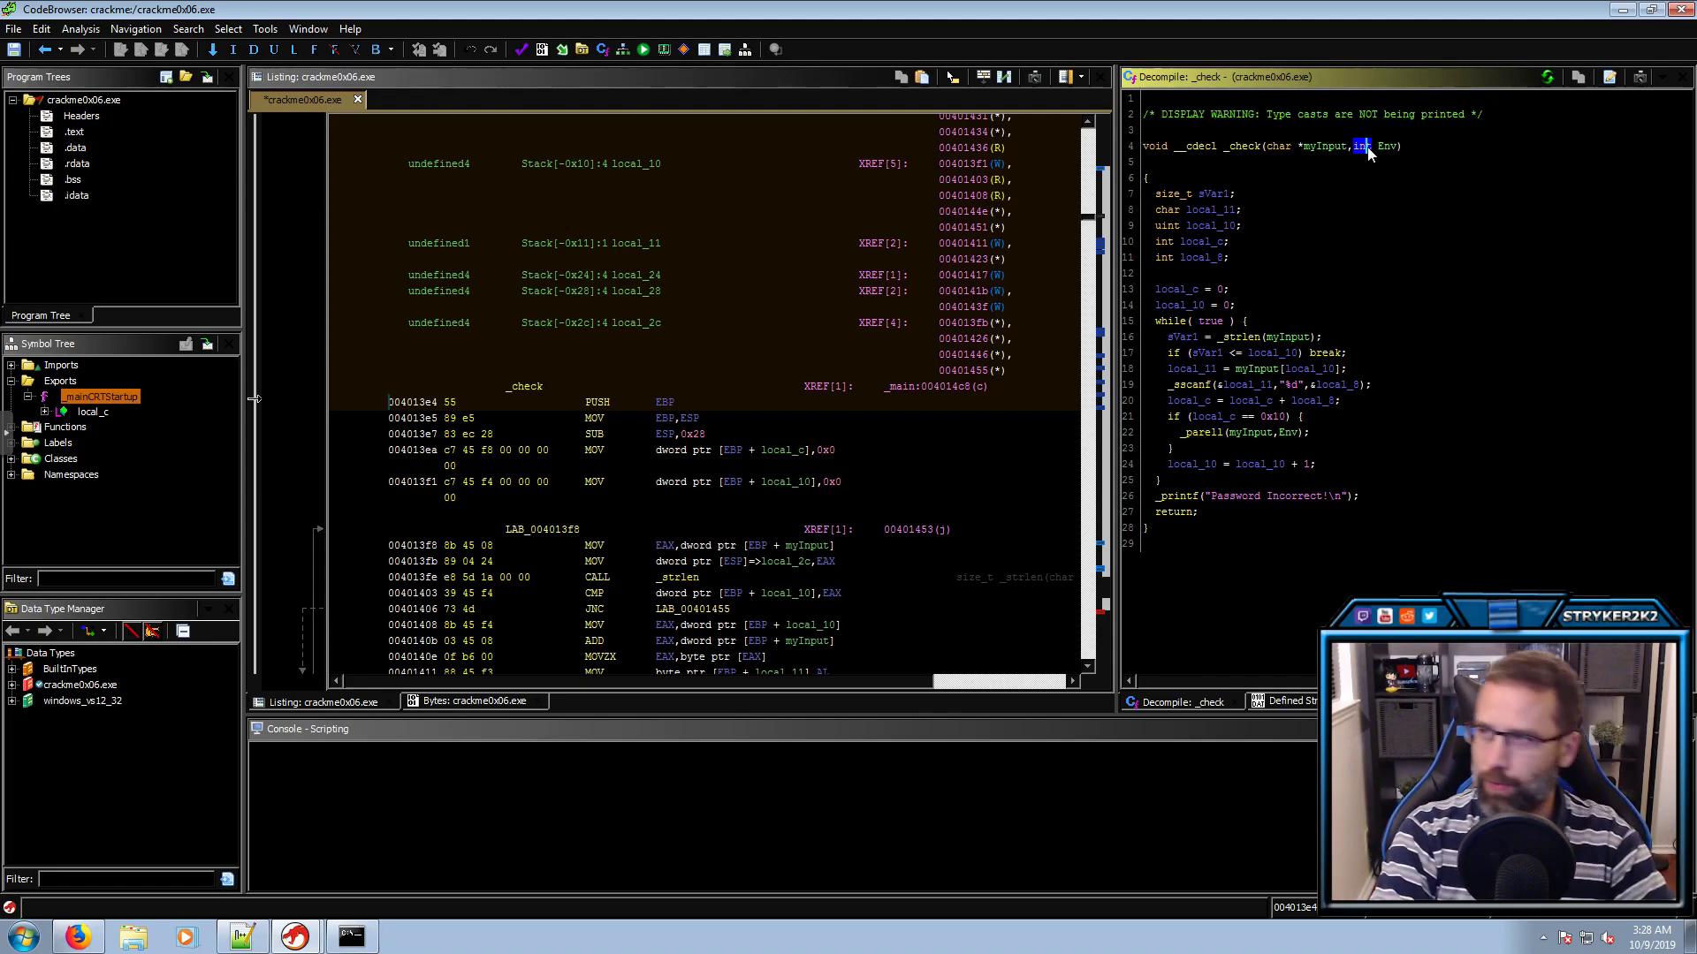
Change the type of _check's Env parameter from int to char ** using Ctrl+L
{"action": "key", "text": "ctrl+l"}
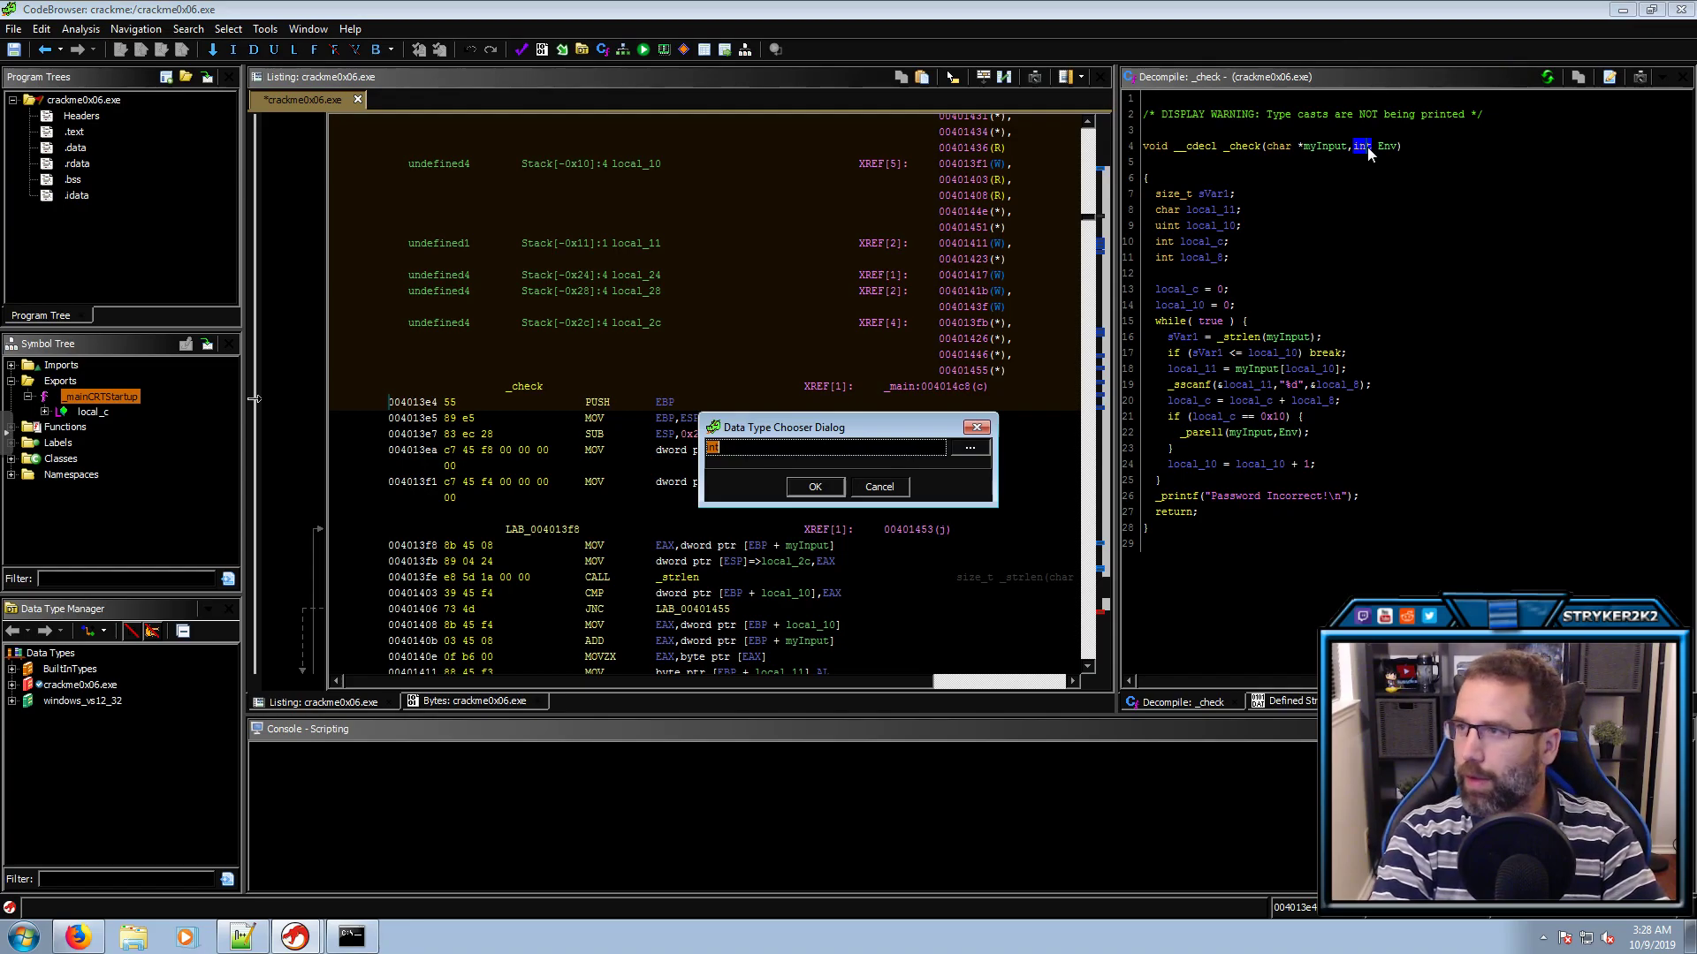
{"action": "type", "text": "char"}
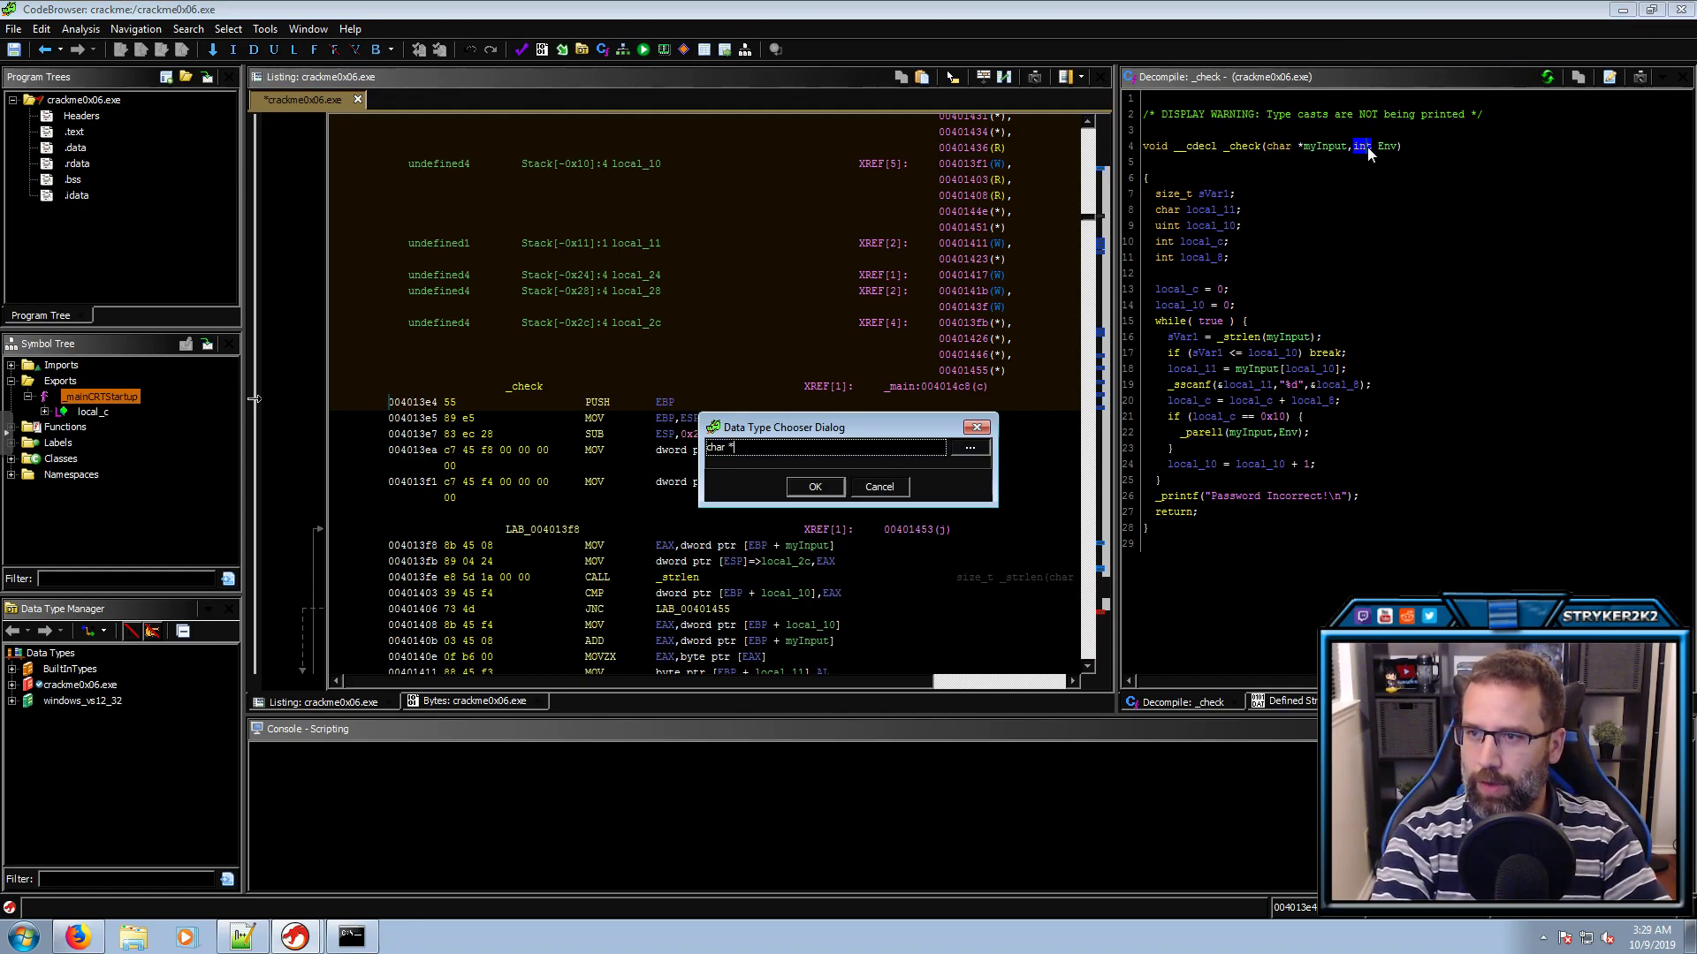
{"action": "type", "text": " **"}
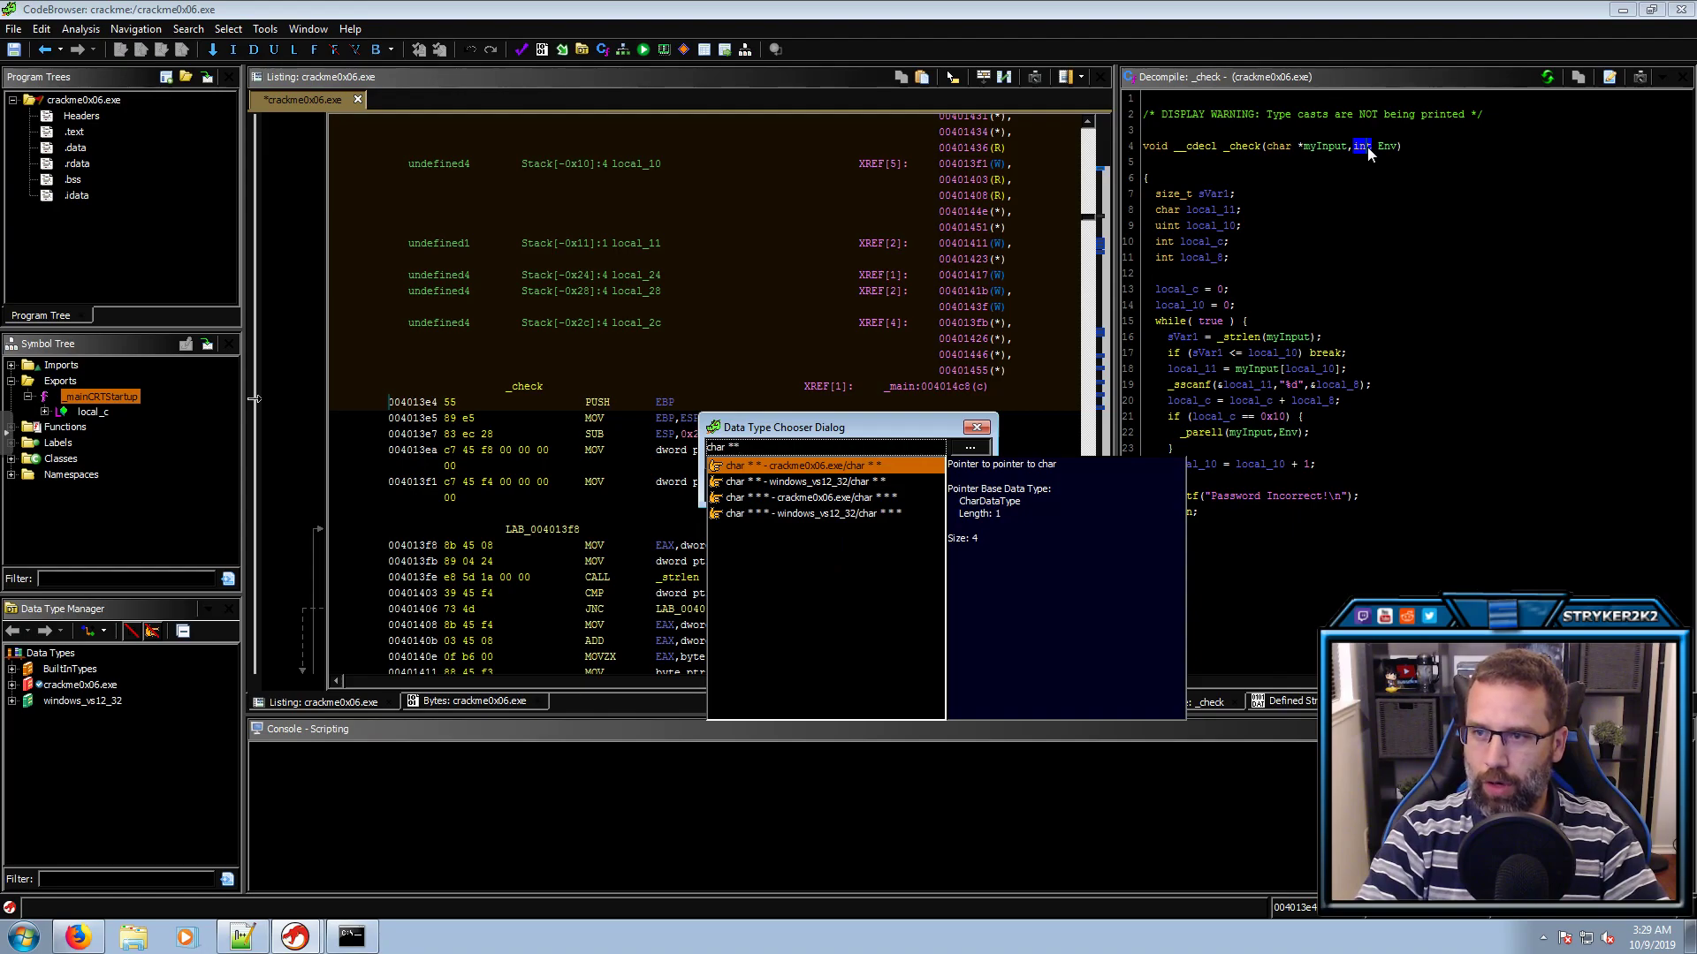
{"action": "key", "text": "Return"}
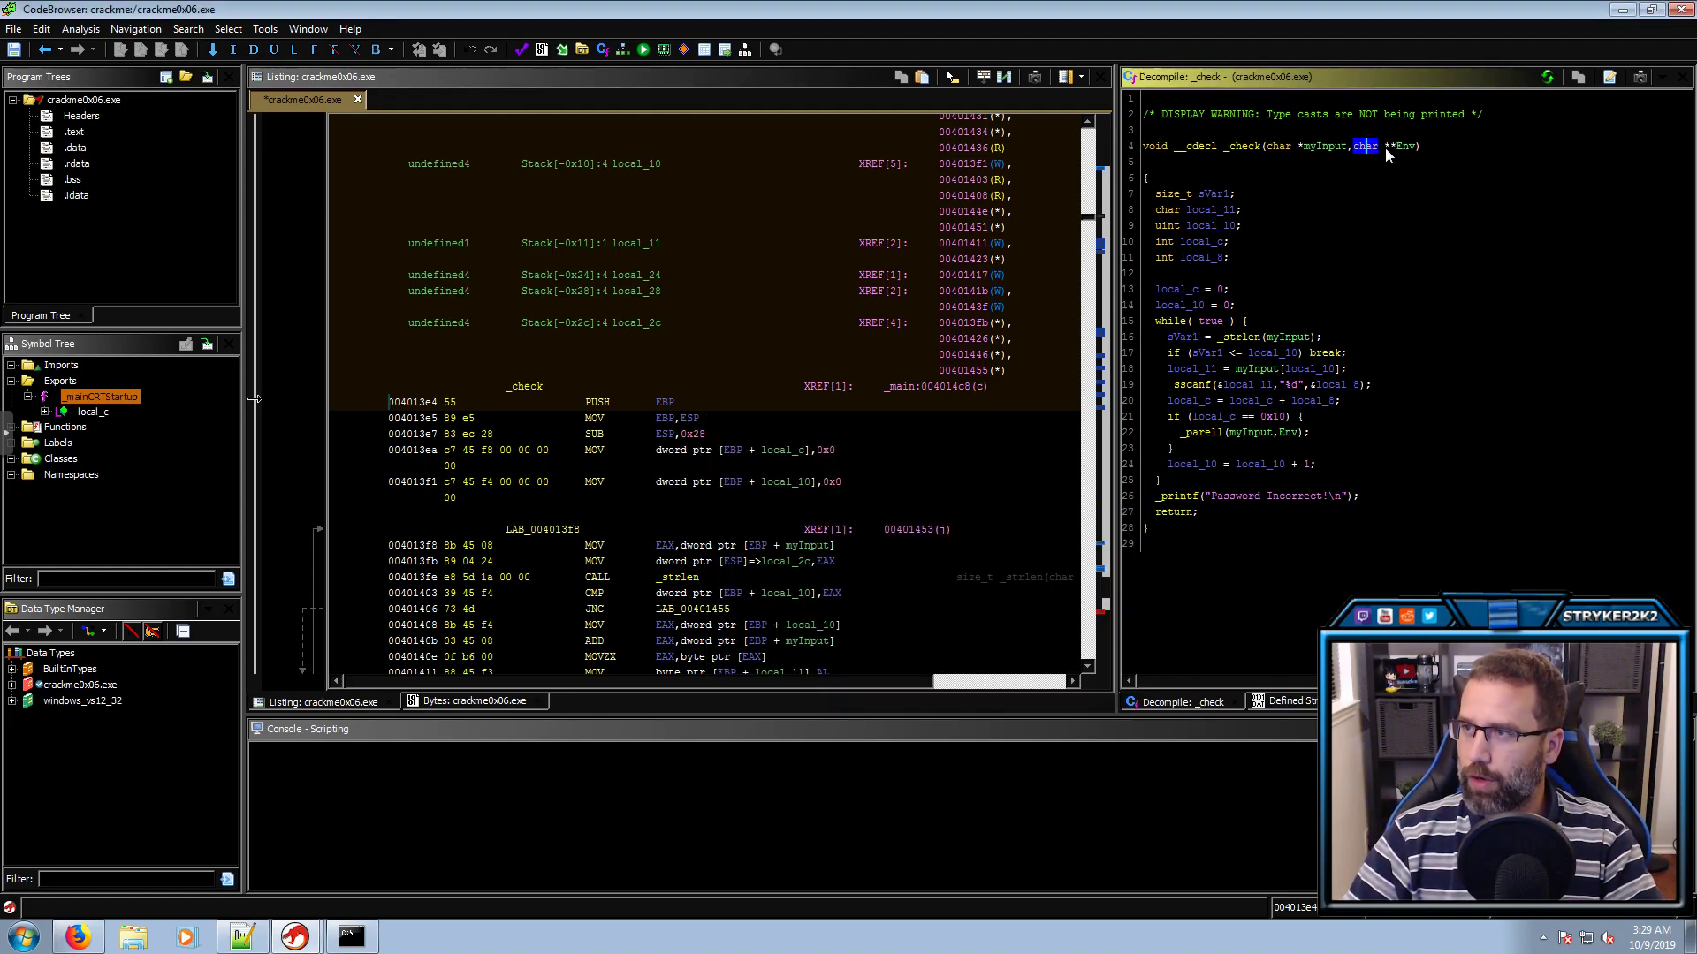
{"action": "left_click", "coordinate": [1403, 147]}
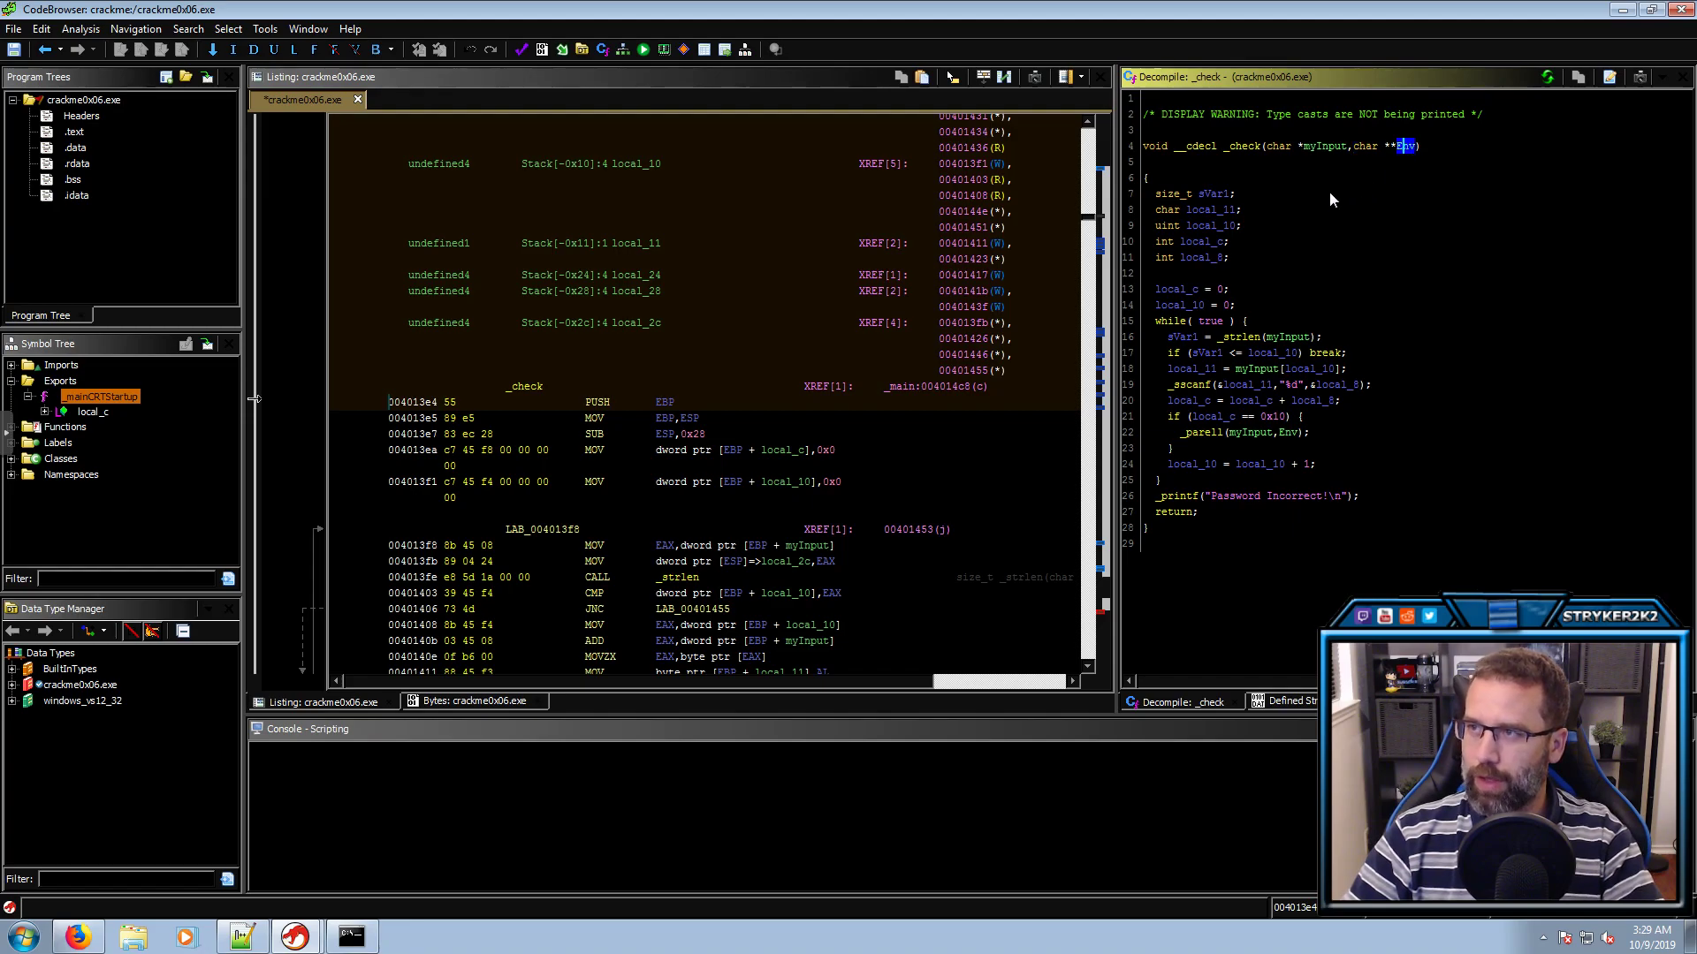
Review _check's locals and rename sVar1, the strlen result, to len
{"action": "left_click", "coordinate": [1177, 291]}
{"action": "left_click", "coordinate": [1179, 305]}
{"action": "left_click", "coordinate": [1184, 321]}
{"action": "left_click", "coordinate": [1187, 339]}
{"action": "left_click", "coordinate": [1287, 337]}
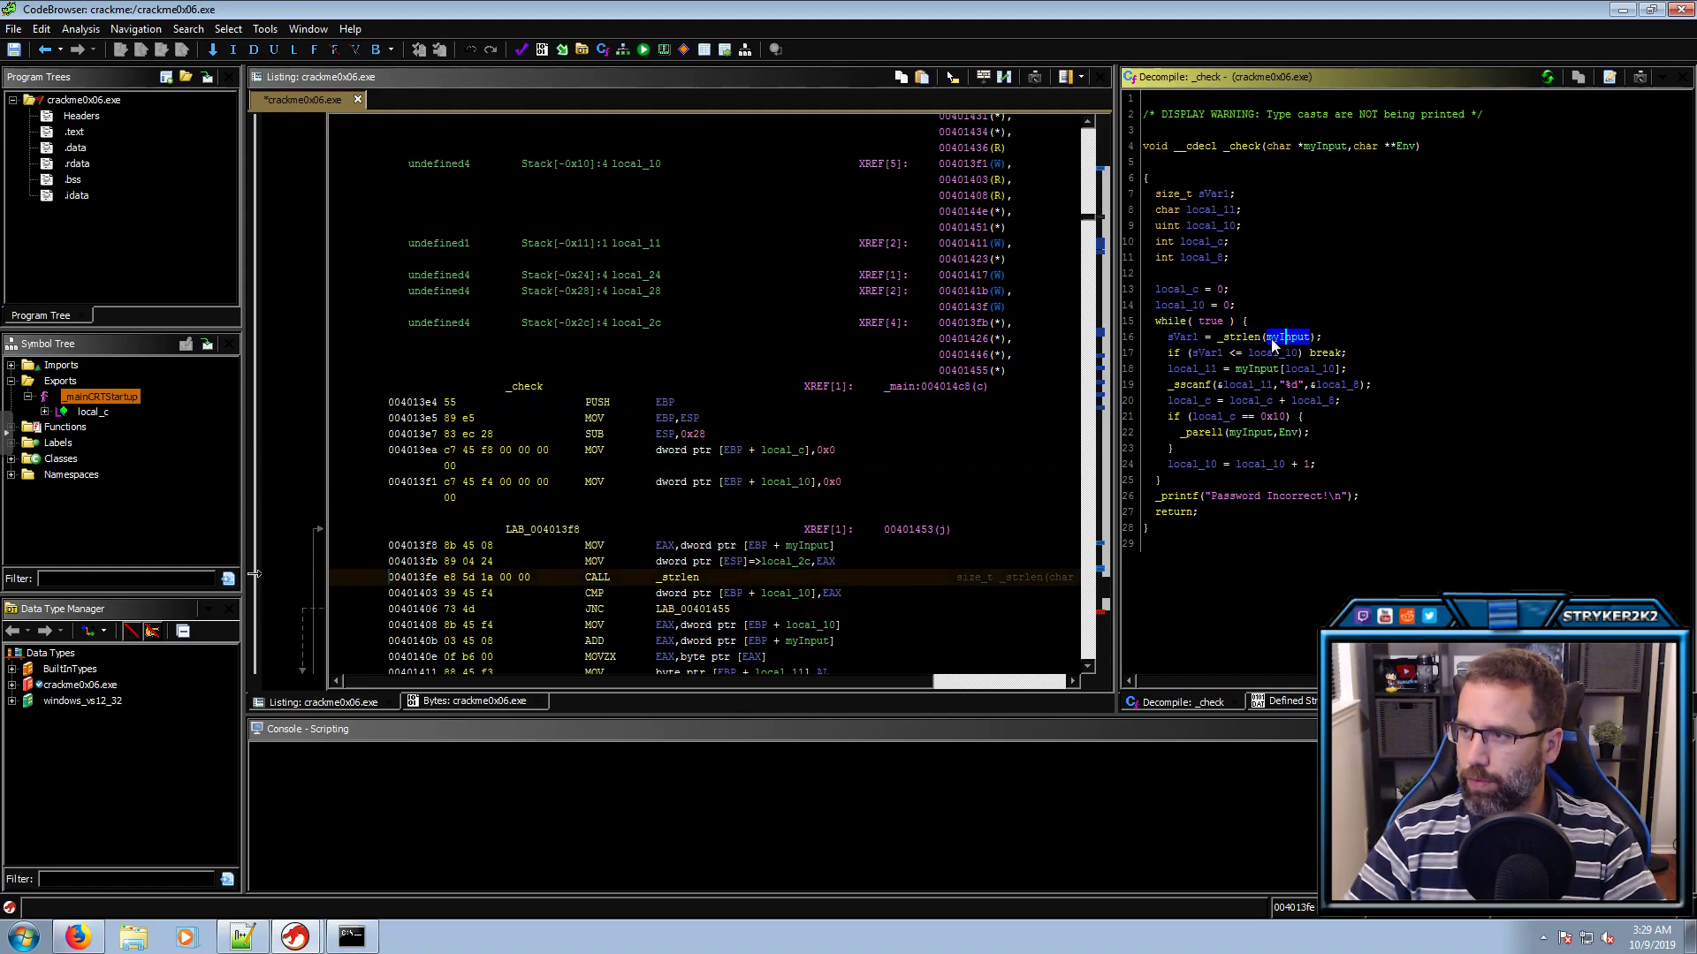
{"action": "left_click", "coordinate": [1188, 336]}
{"action": "type", "text": "llen"}
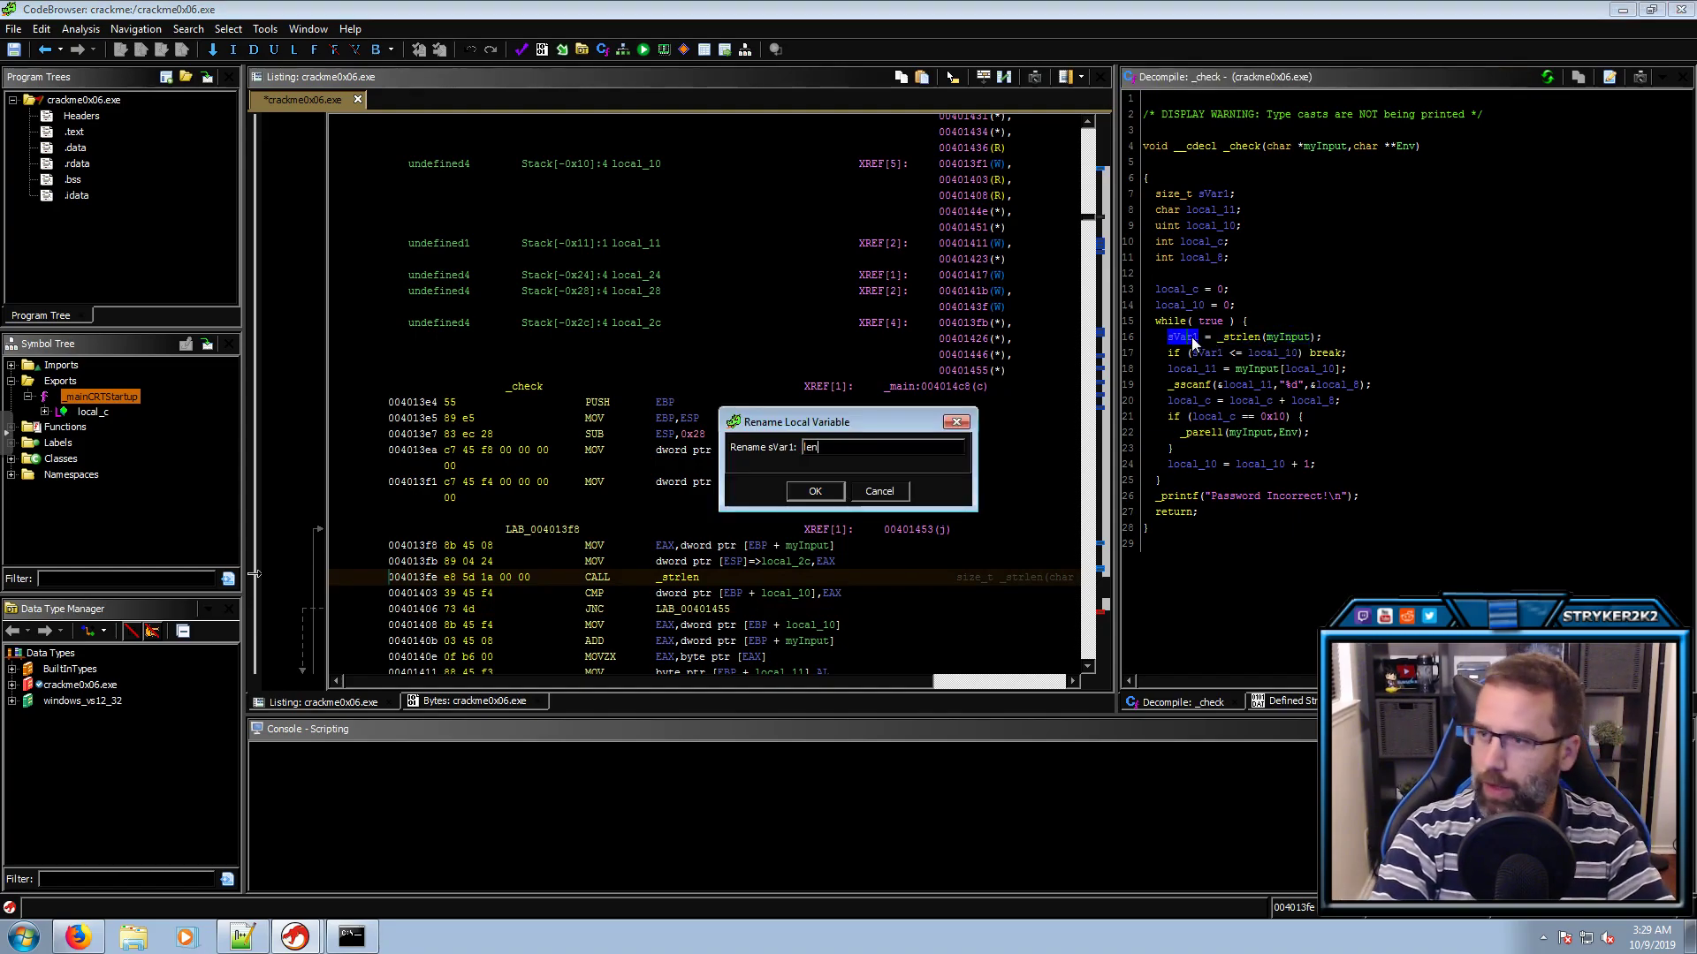
{"action": "key", "text": "Return"}
Rename the loop index local_10 to counter
{"action": "left_click", "coordinate": [1202, 355]}
{"action": "left_click", "coordinate": [1260, 354]}
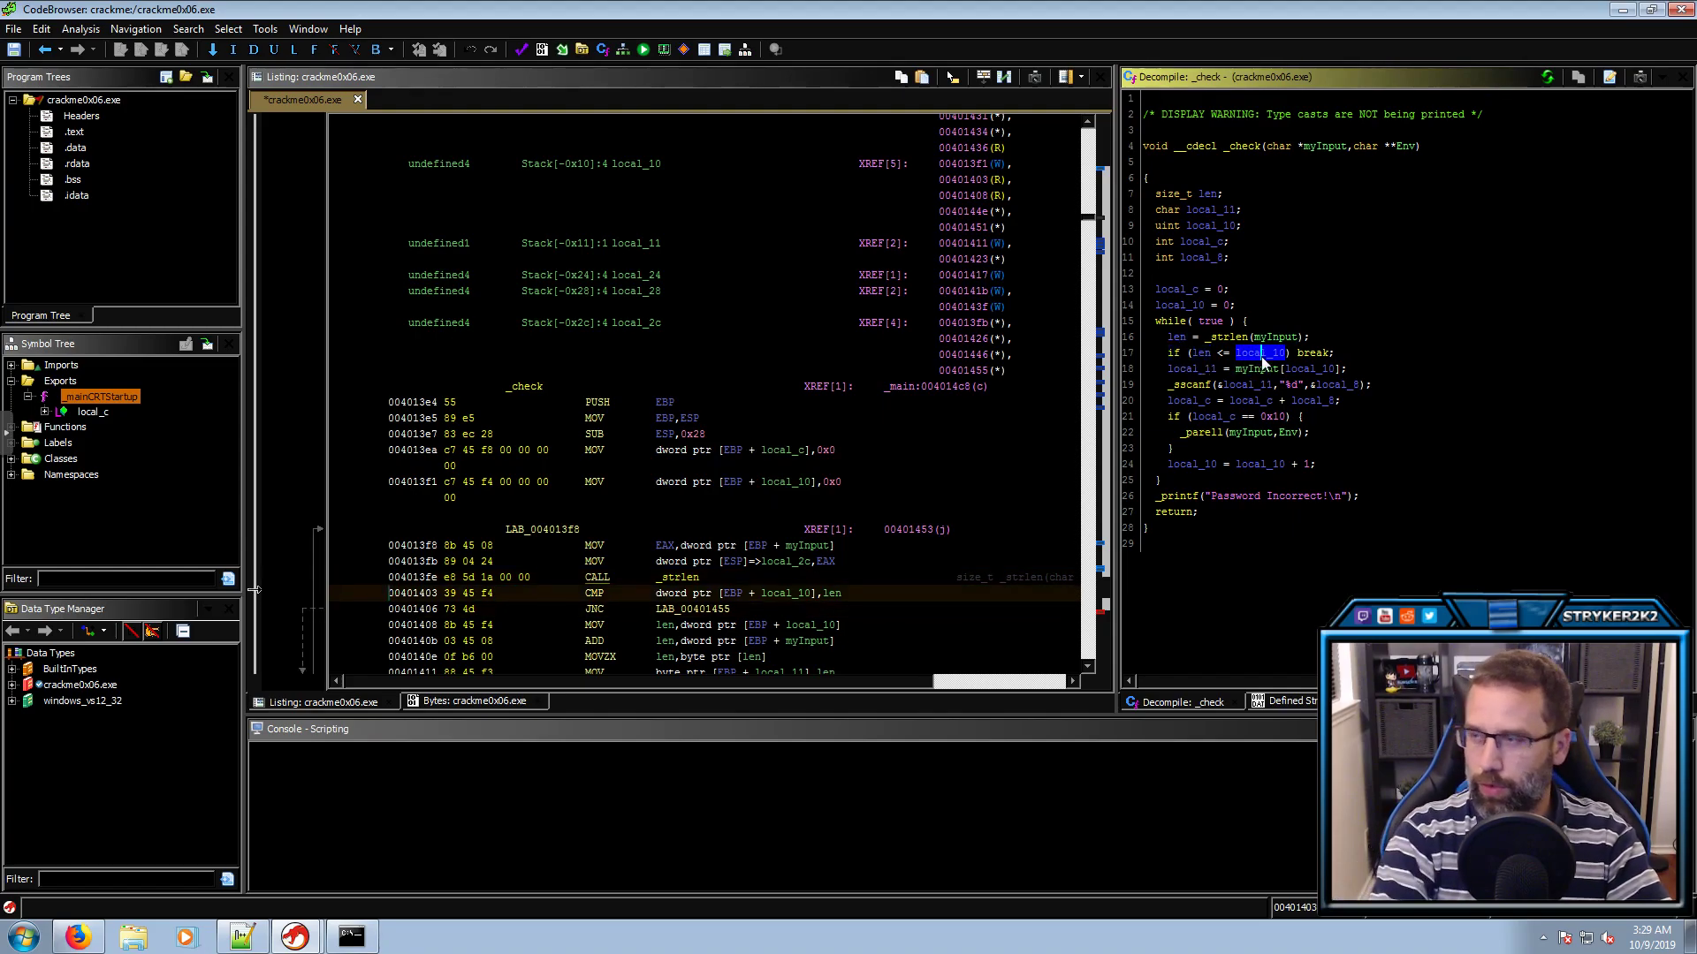
{"action": "type", "text": "lcounter"}
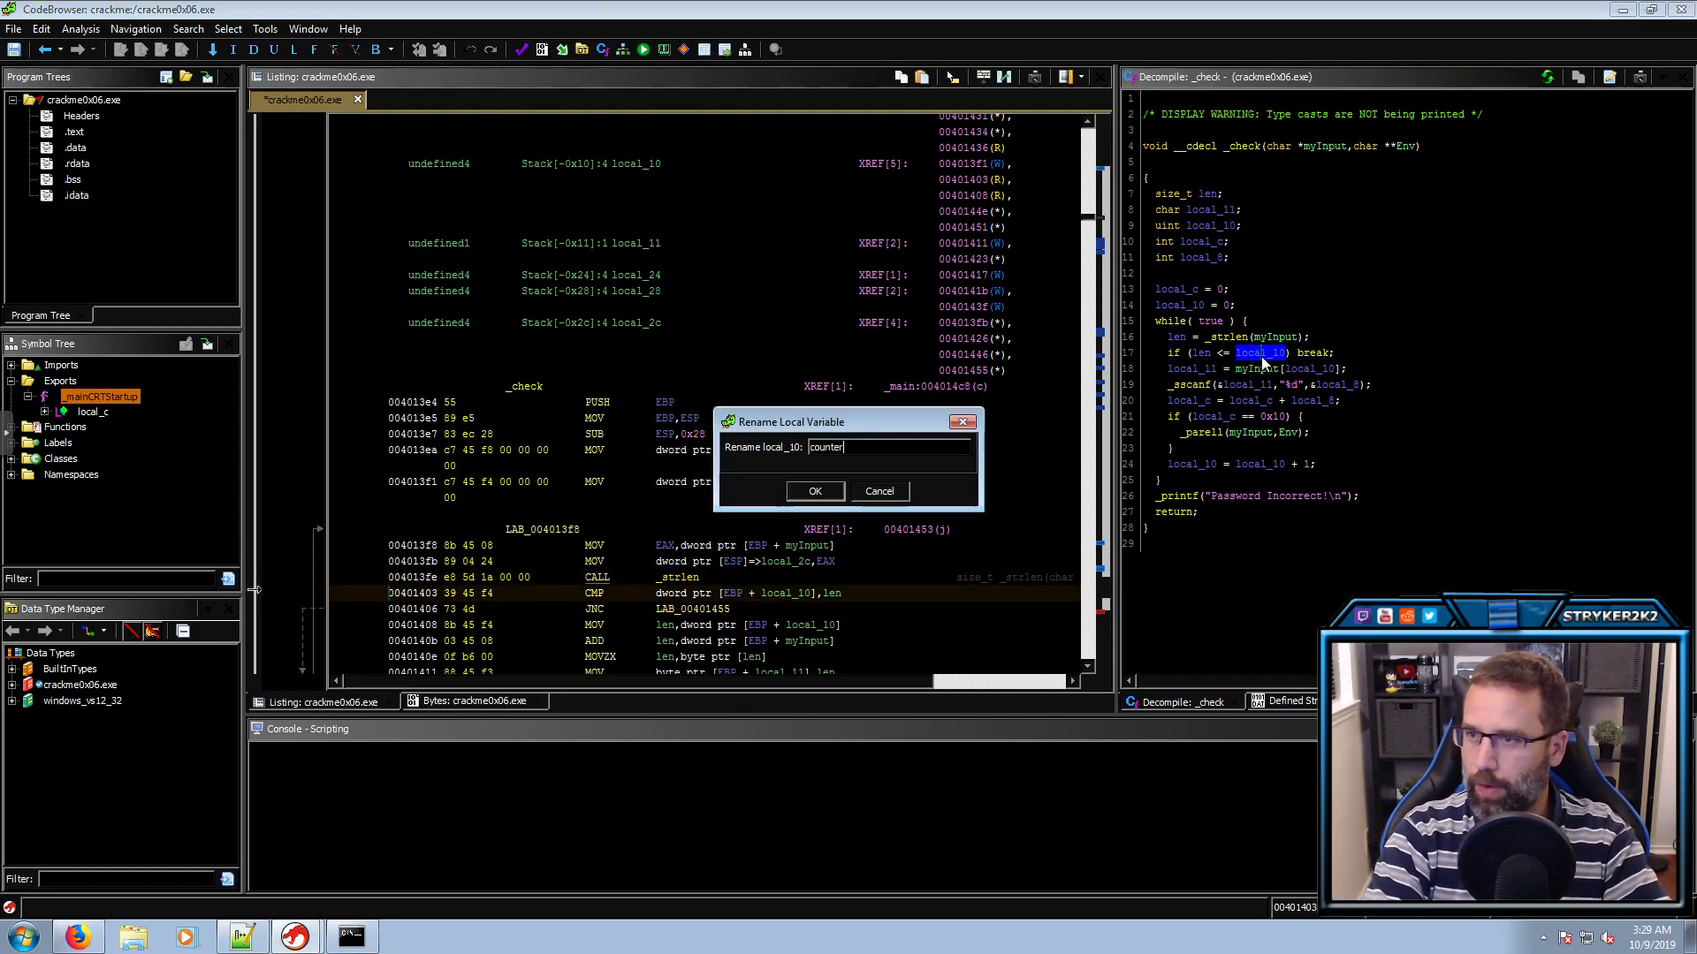
{"action": "key", "text": "Return"}
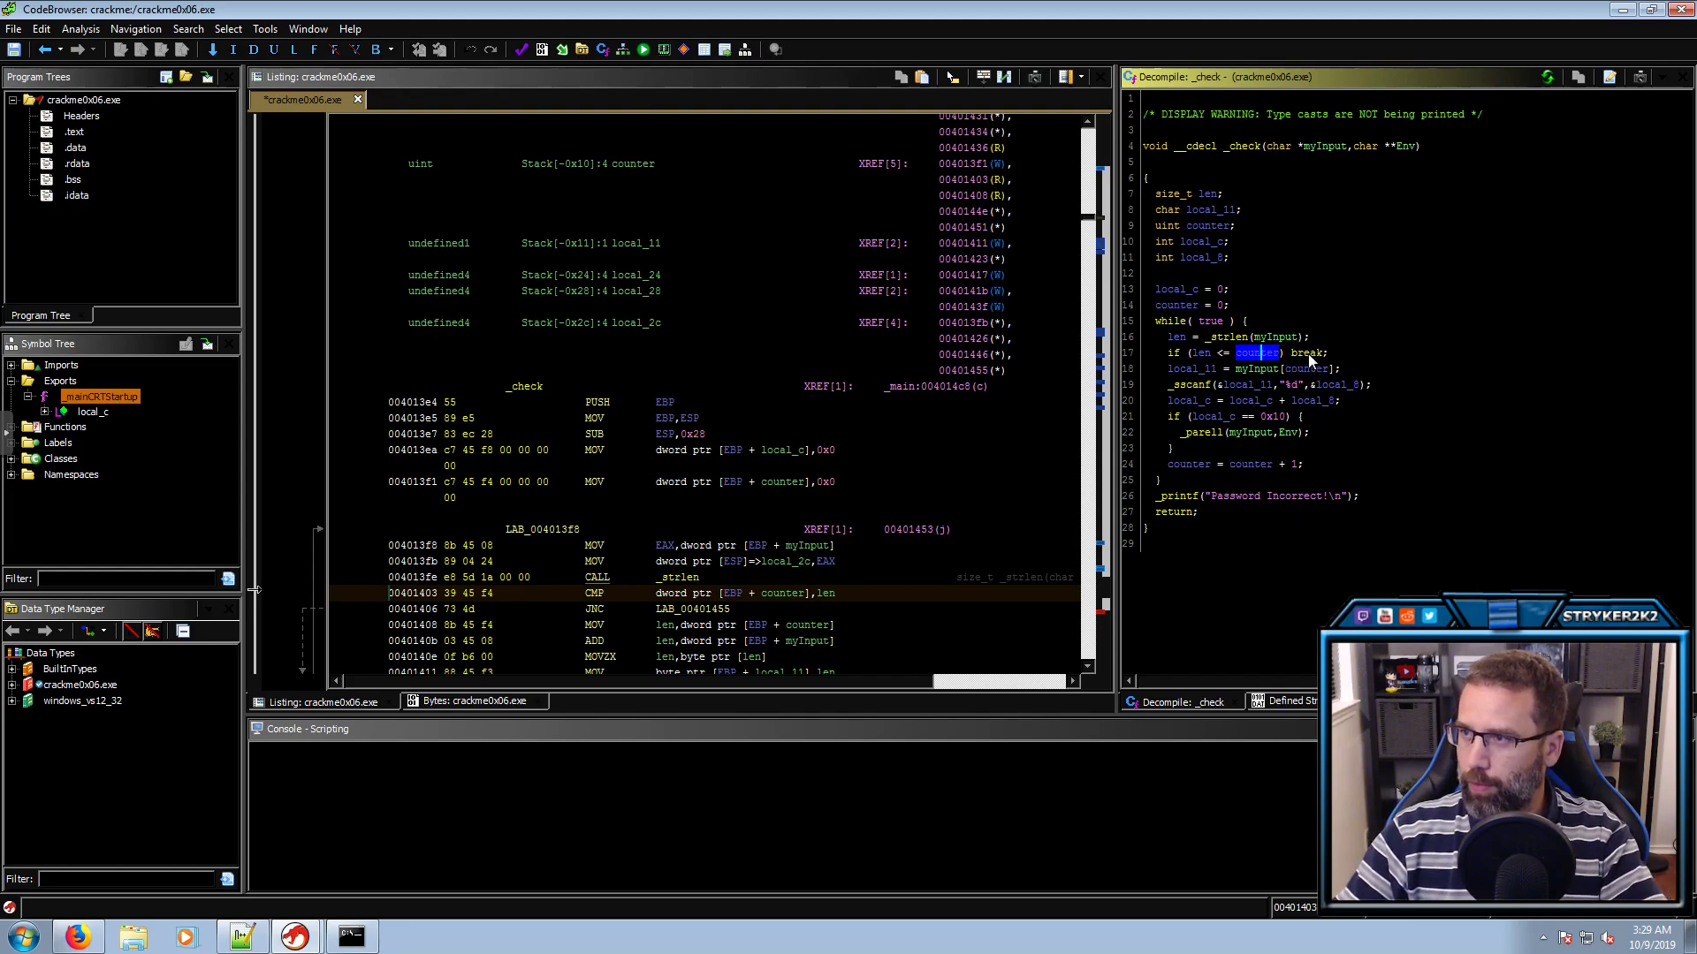
Rename local_11, which holds myInput[counter], to char_in_array
{"action": "left_click", "coordinate": [1205, 354]}
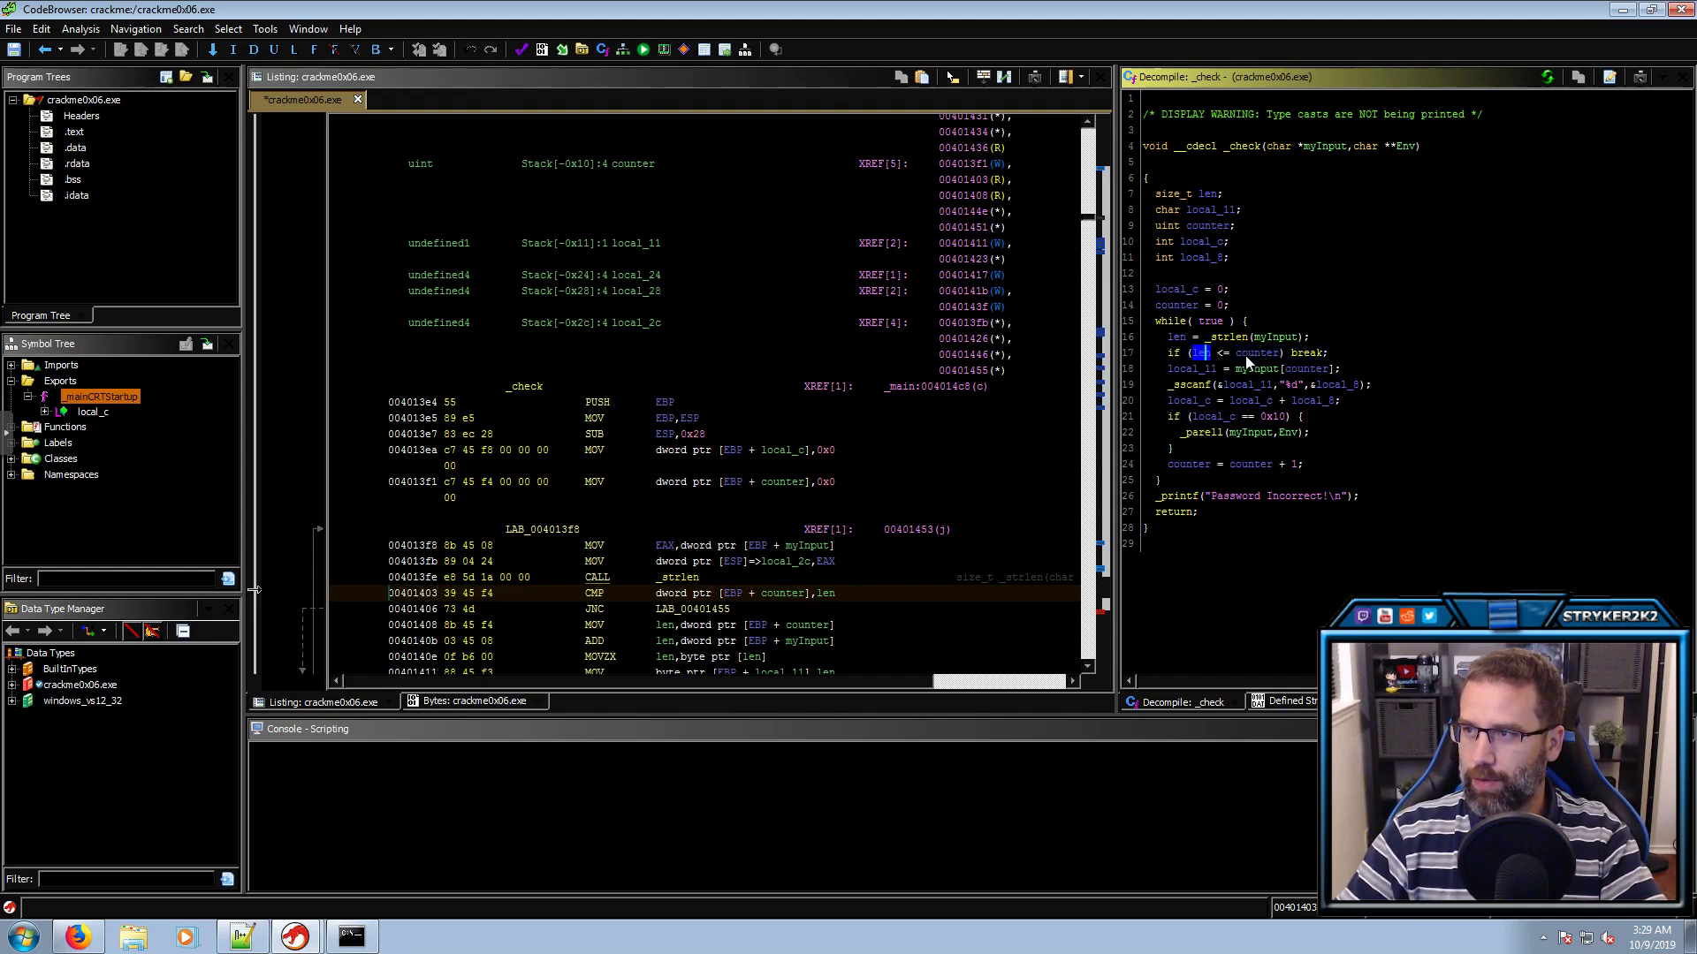
{"action": "left_click", "coordinate": [1248, 355]}
{"action": "left_click", "coordinate": [1304, 355]}
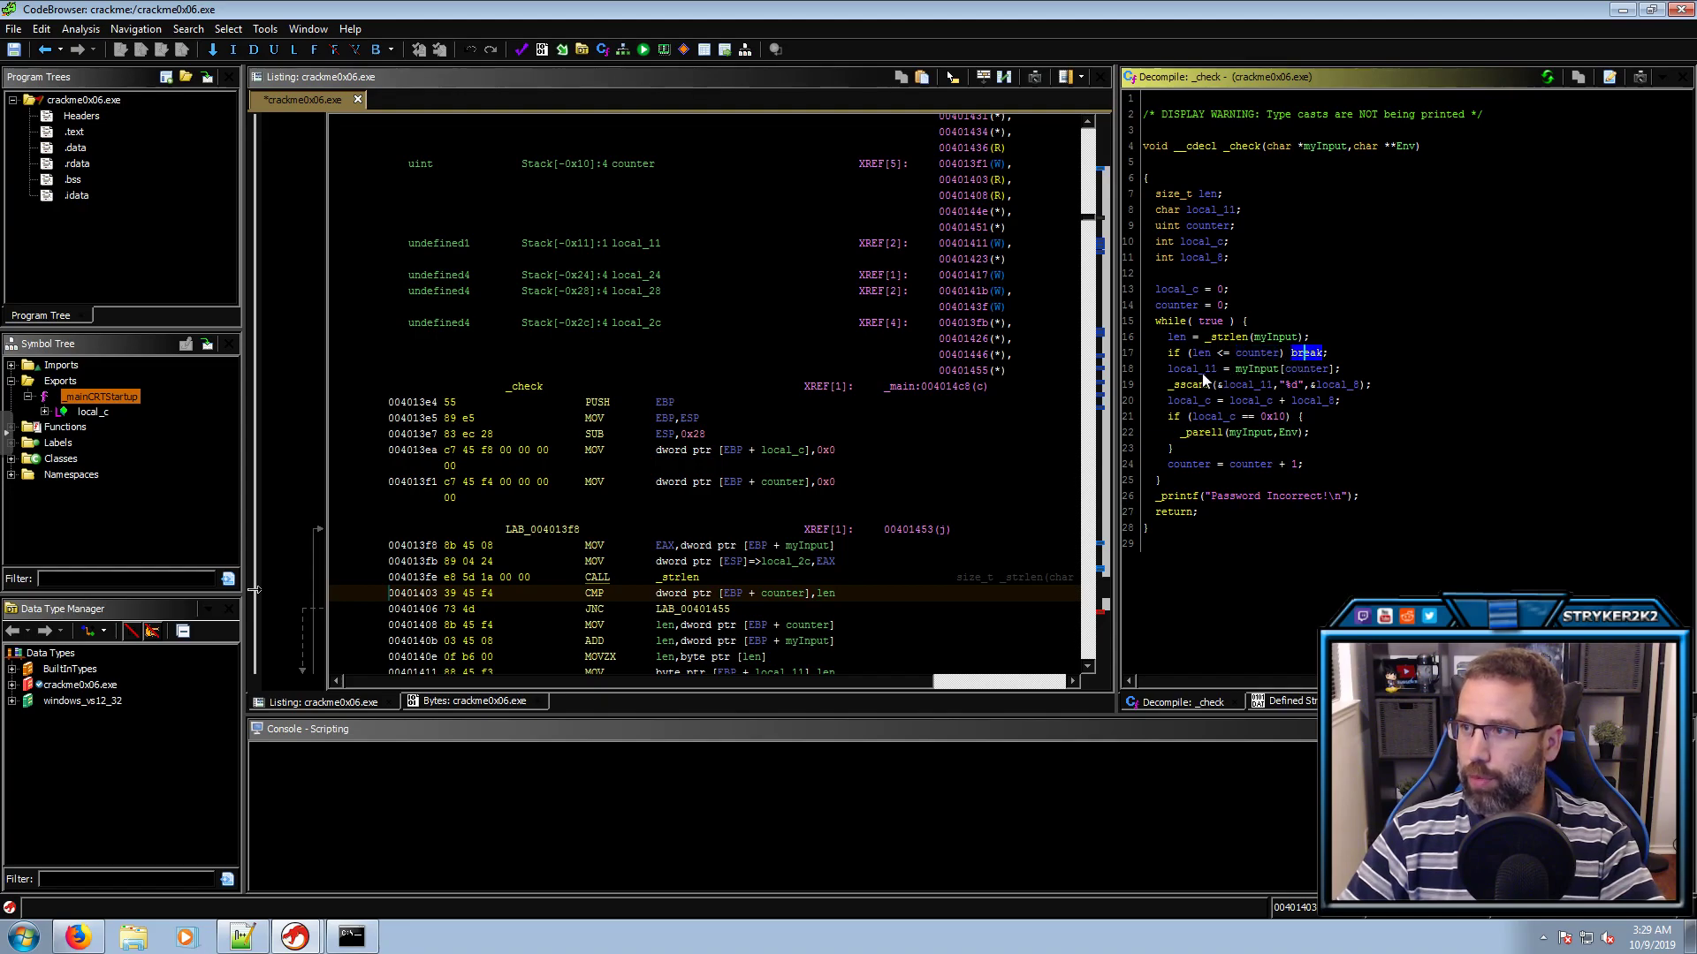
{"action": "left_click", "coordinate": [1258, 370]}
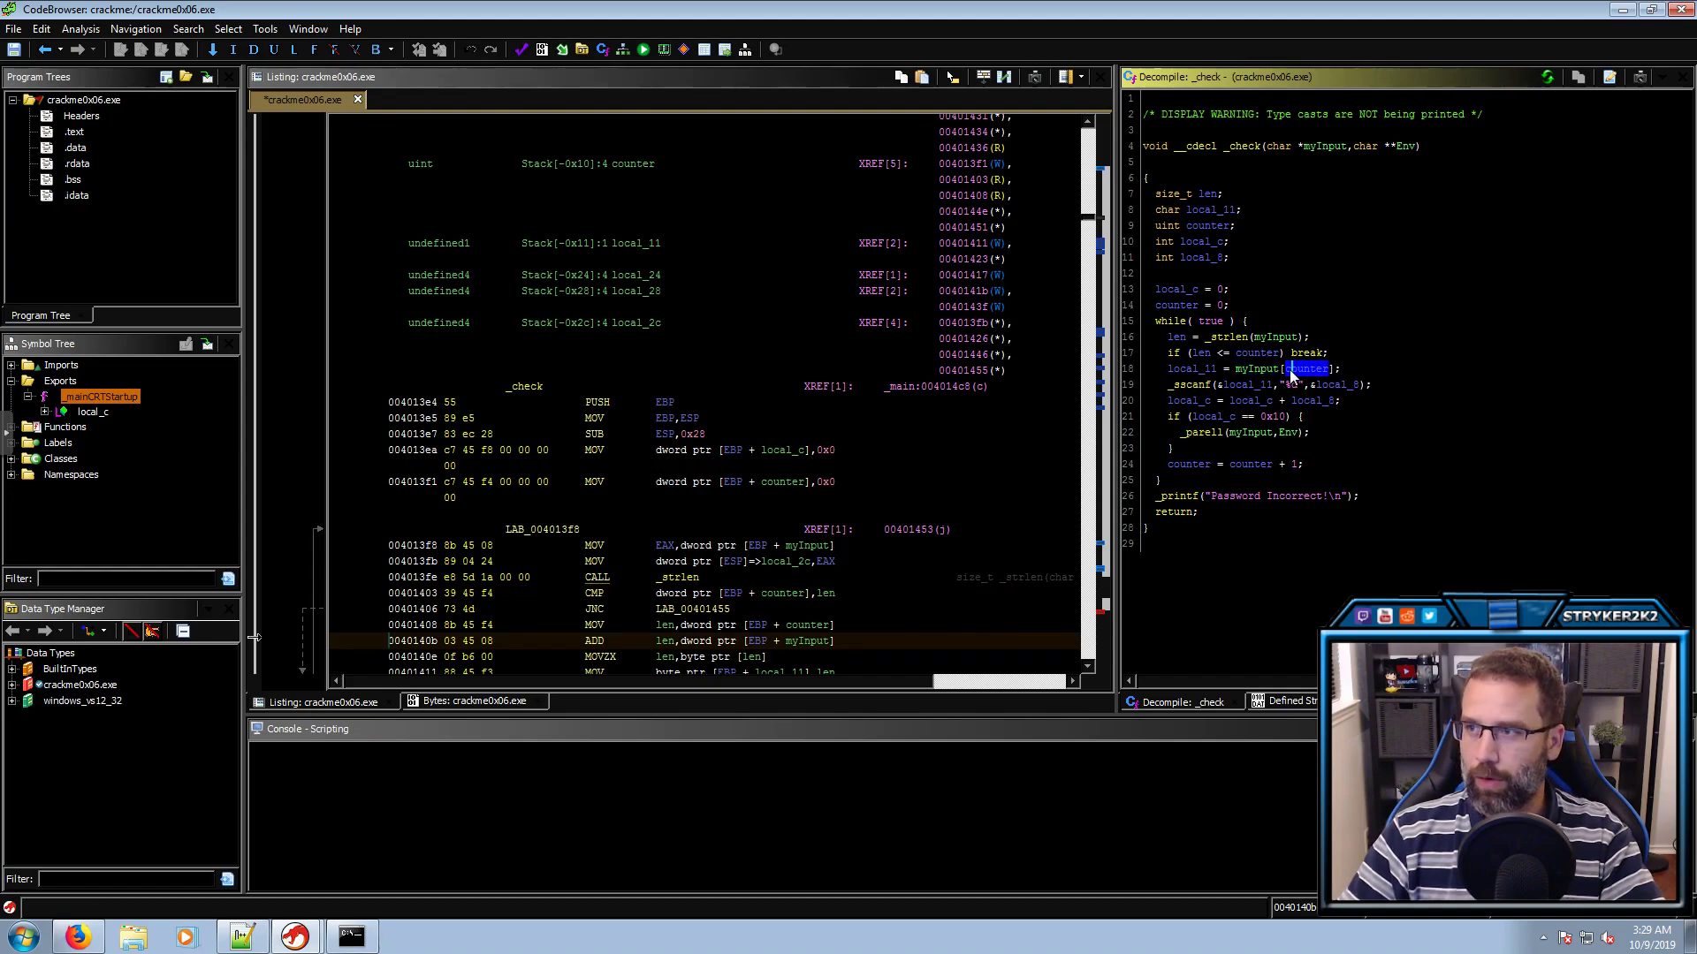
{"action": "left_click", "coordinate": [1253, 369]}
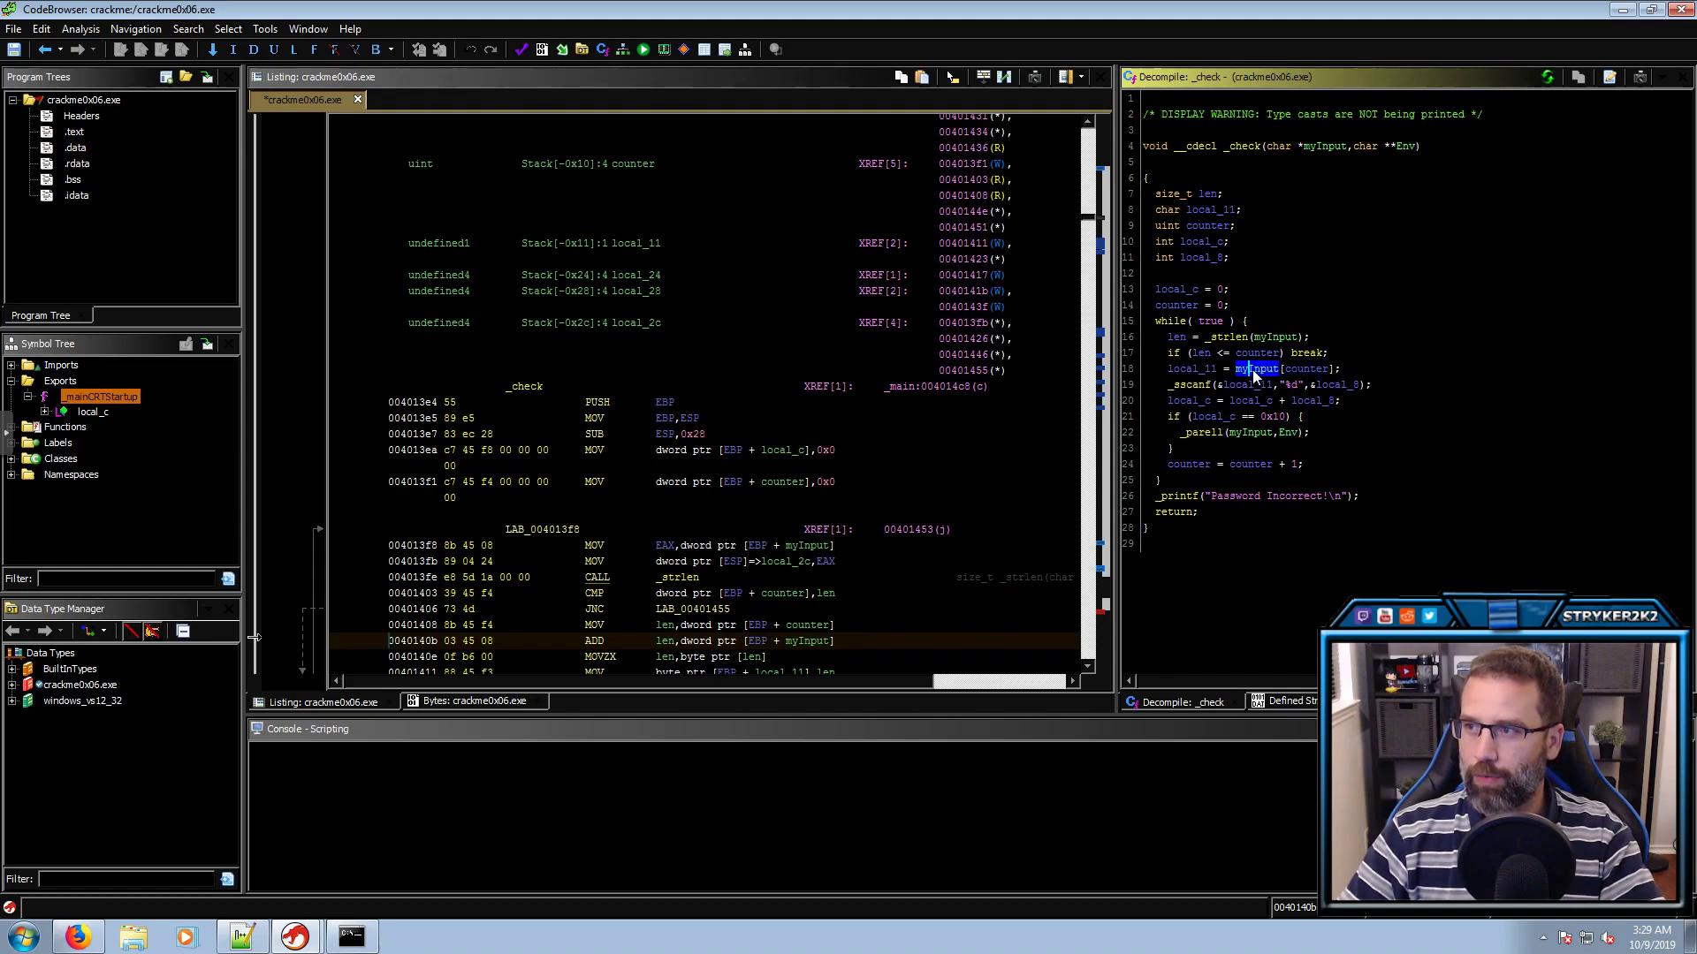
{"action": "left_click", "coordinate": [1207, 370]}
{"action": "type", "text": "lchar_in_array"}
{"action": "key", "text": "Return"}
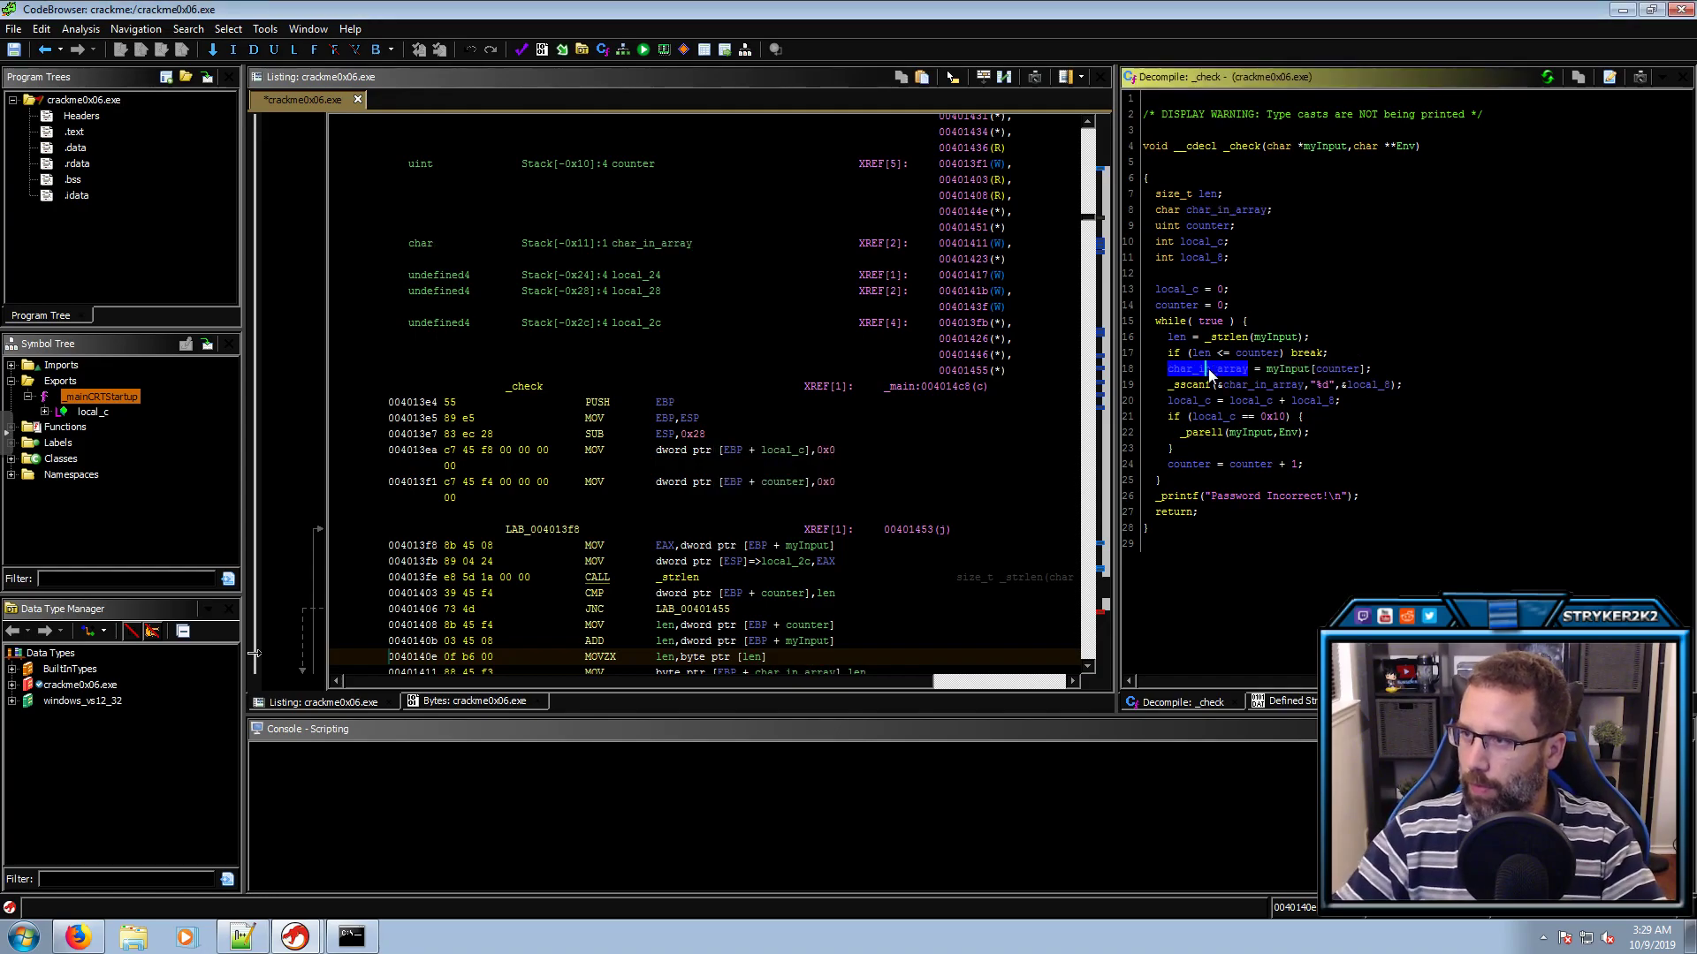
{"action": "left_click", "coordinate": [1273, 386]}
Rename the sscanf output local_8 to int and local_c to total
{"action": "left_click", "coordinate": [1362, 390]}
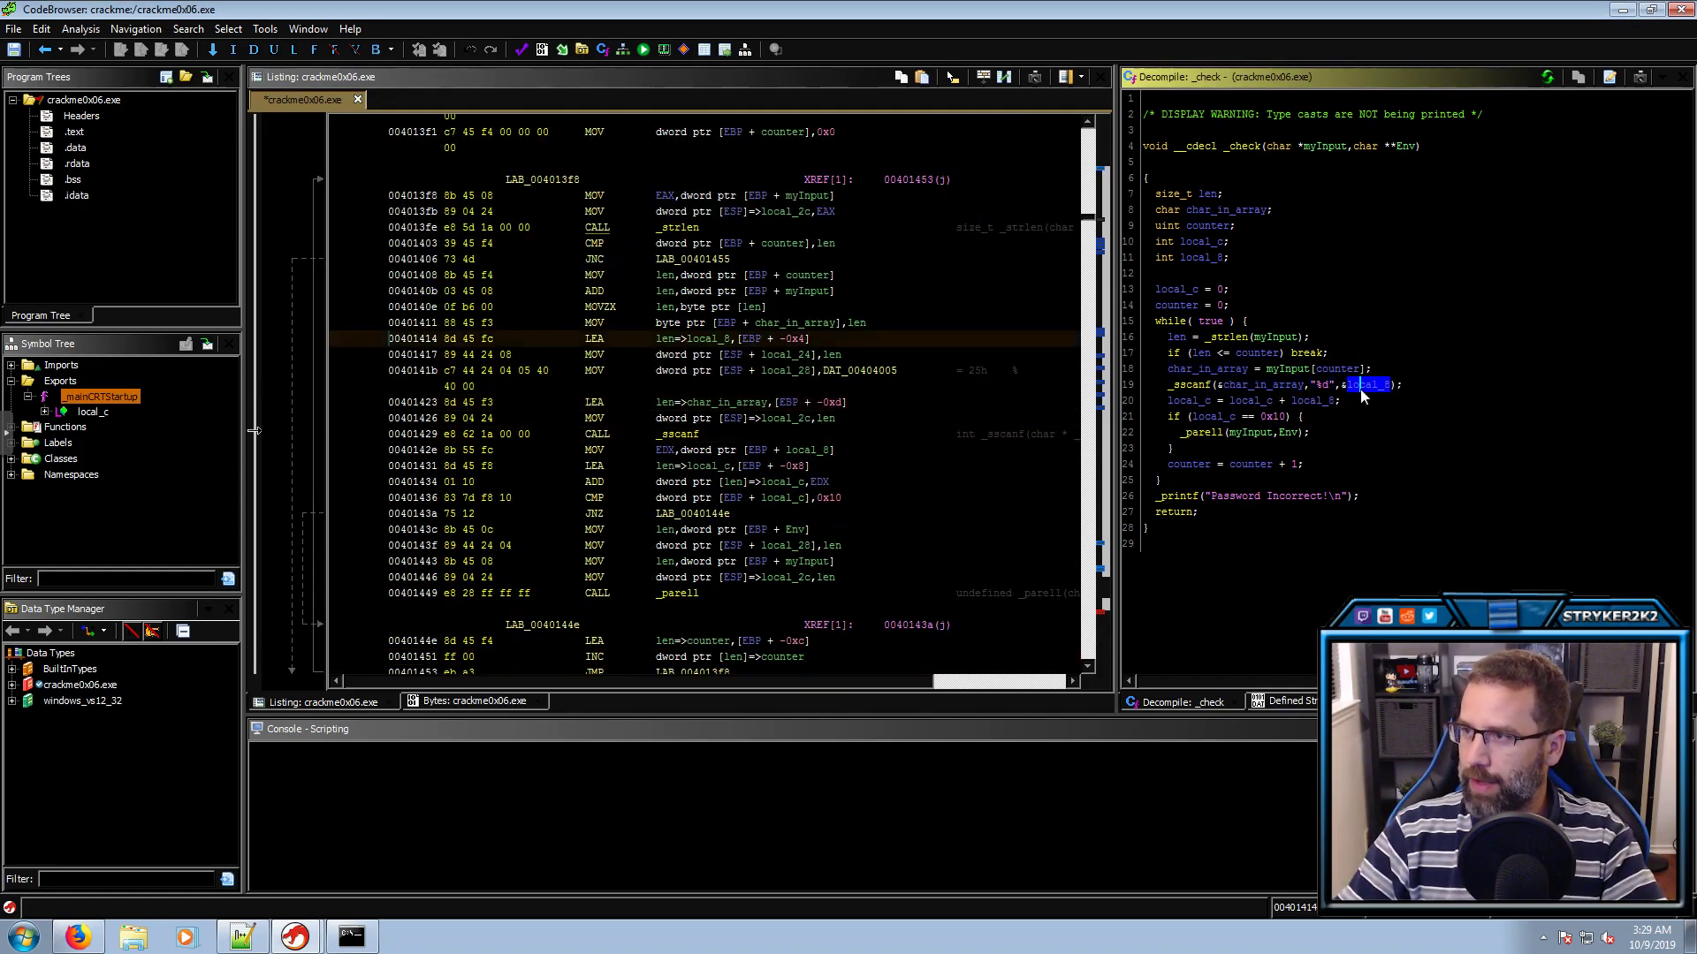
{"action": "type", "text": "len=>int"}
{"action": "key", "text": "Return"}
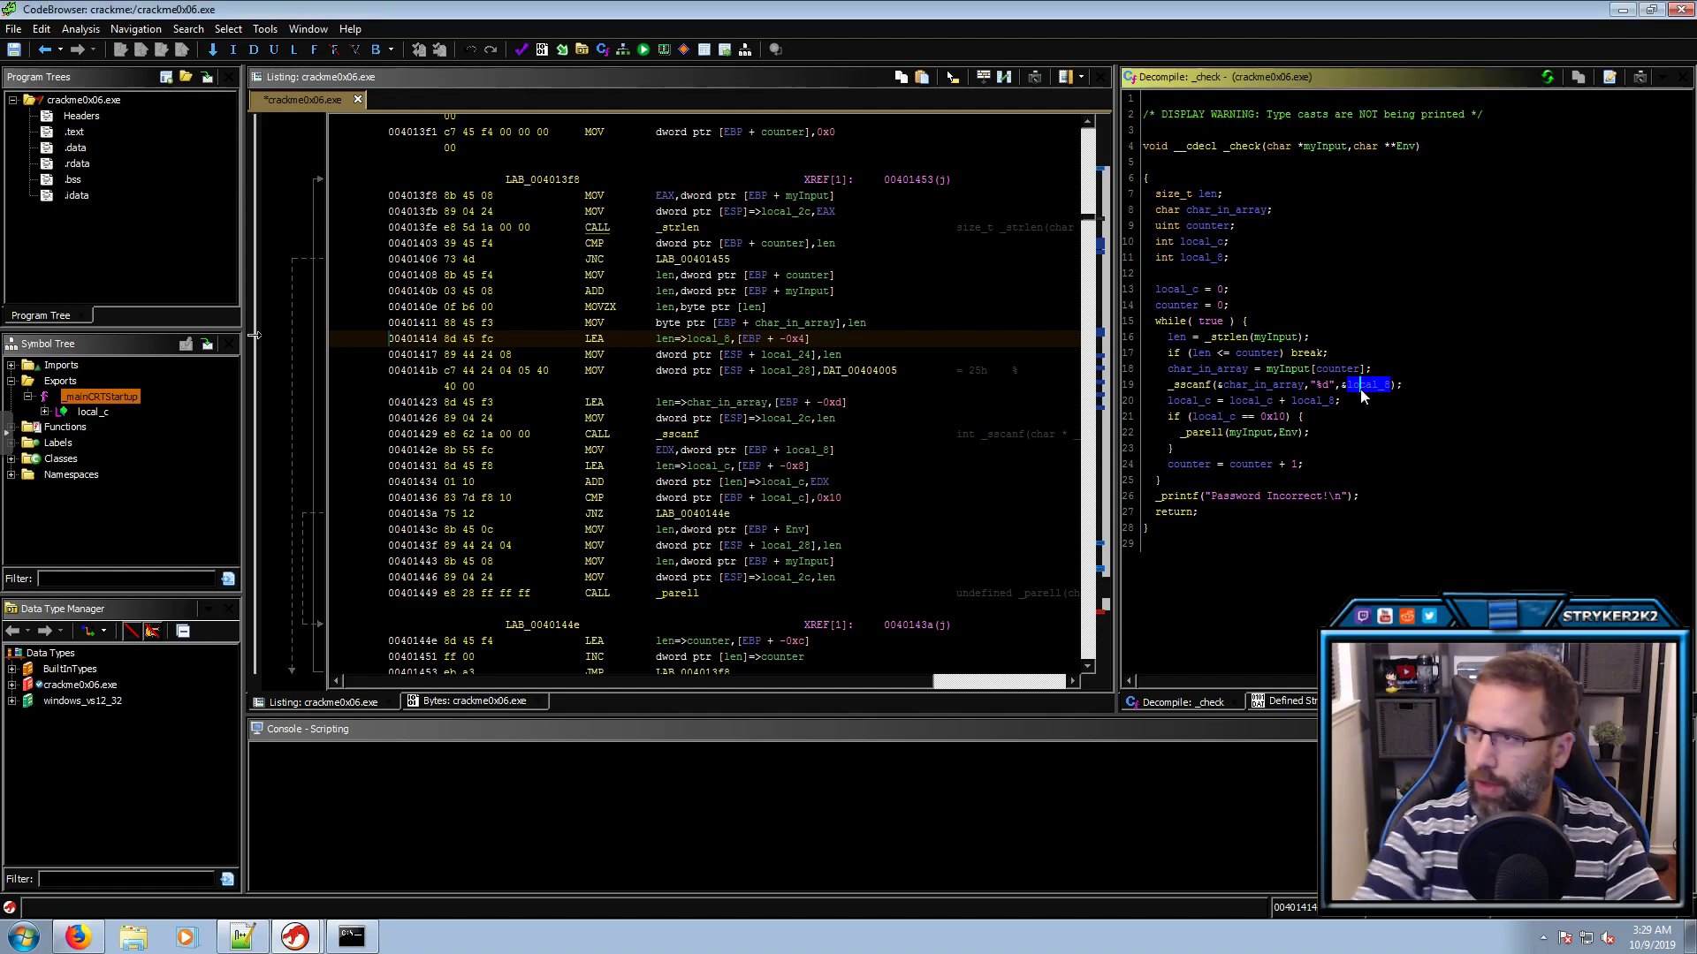
{"action": "left_click", "coordinate": [1246, 402]}
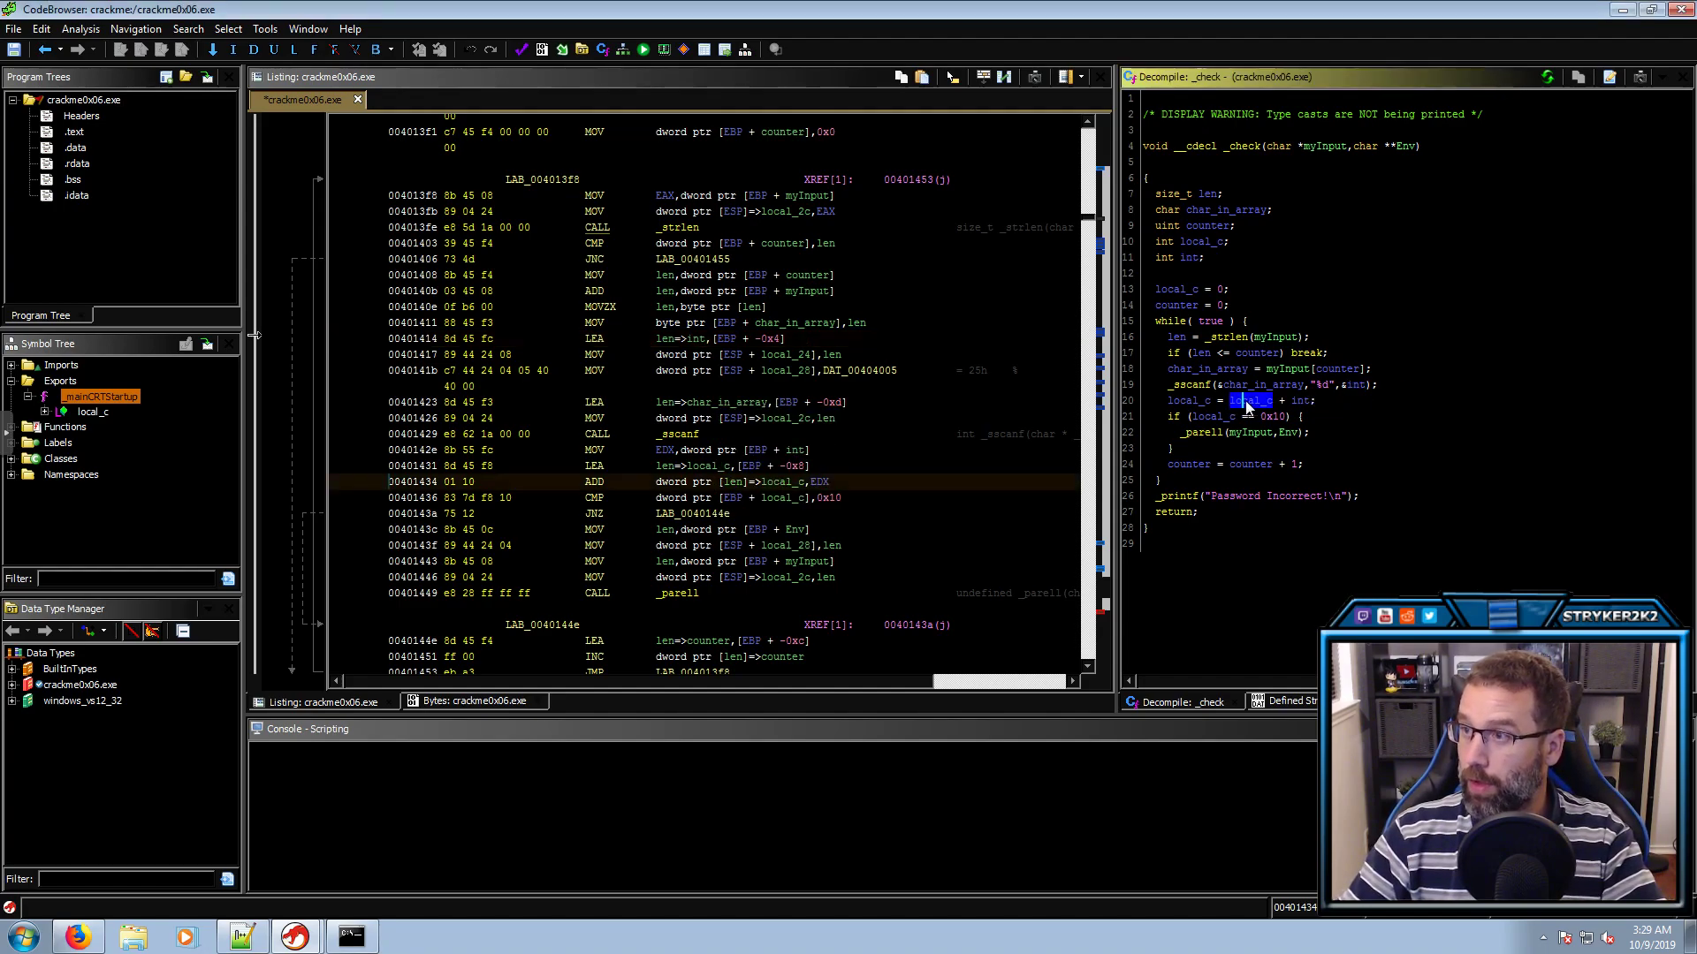
{"action": "type", "text": "ltotal"}
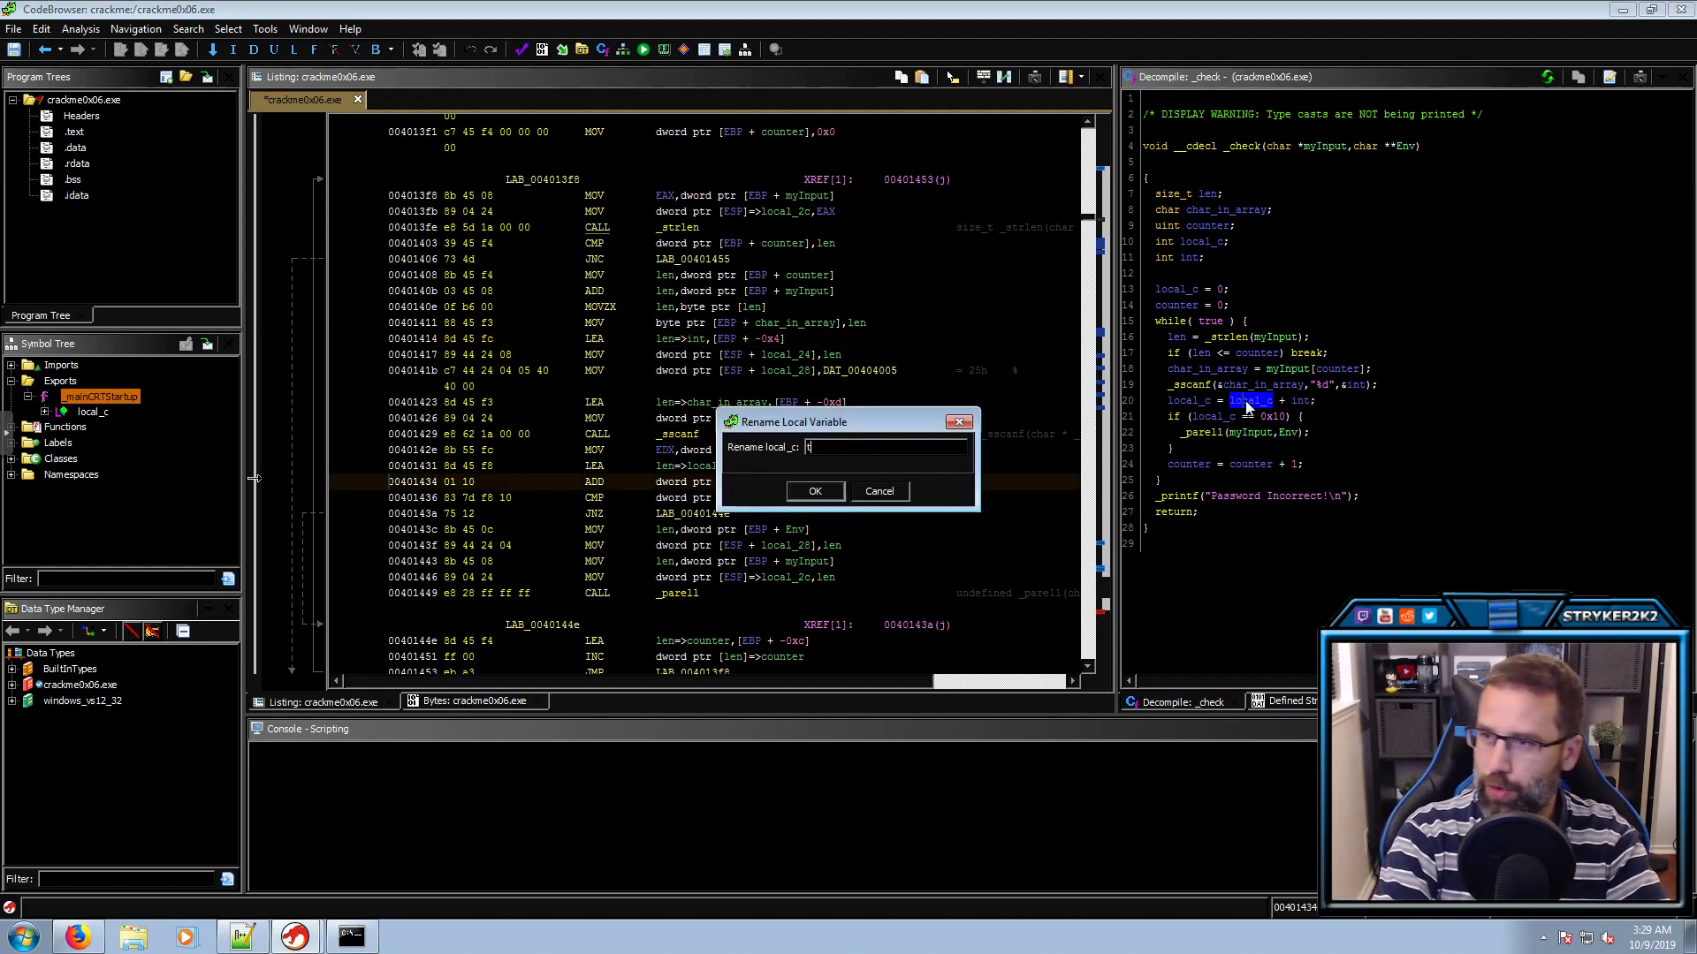
{"action": "key", "text": "Return"}
{"action": "left_click", "coordinate": [1222, 416]}
Convert the 0x10 constant compared with total to unsigned decimal 16
{"action": "left_click", "coordinate": [1262, 416]}
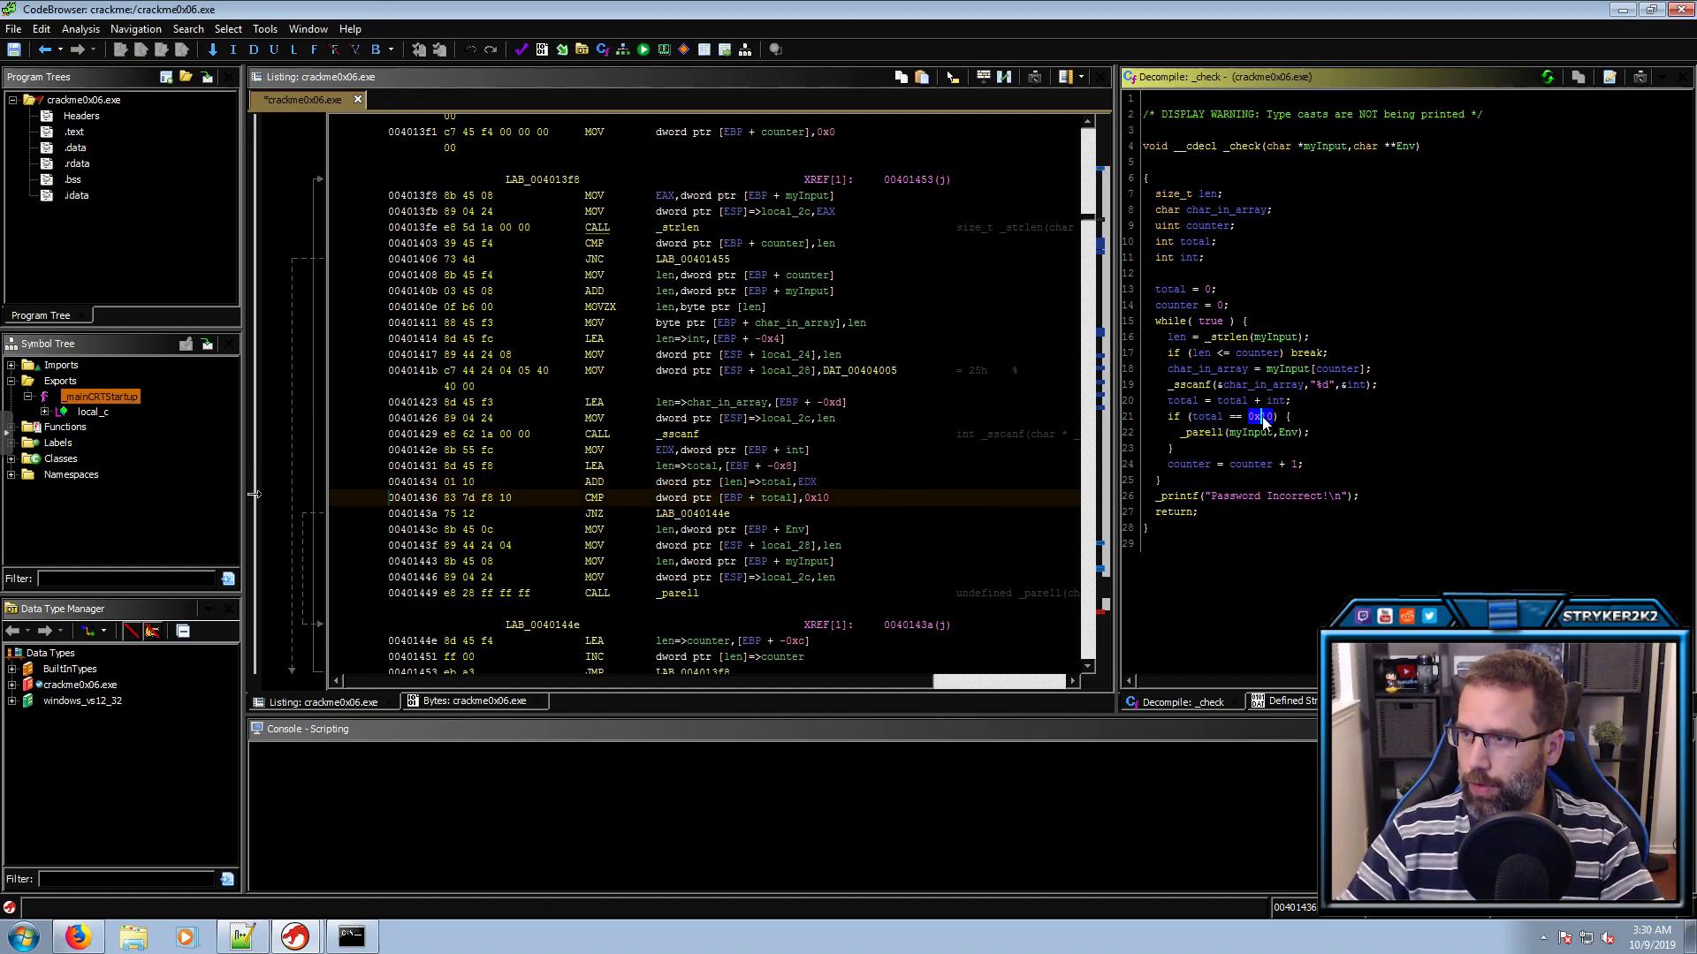
{"action": "right_click", "coordinate": [820, 501]}
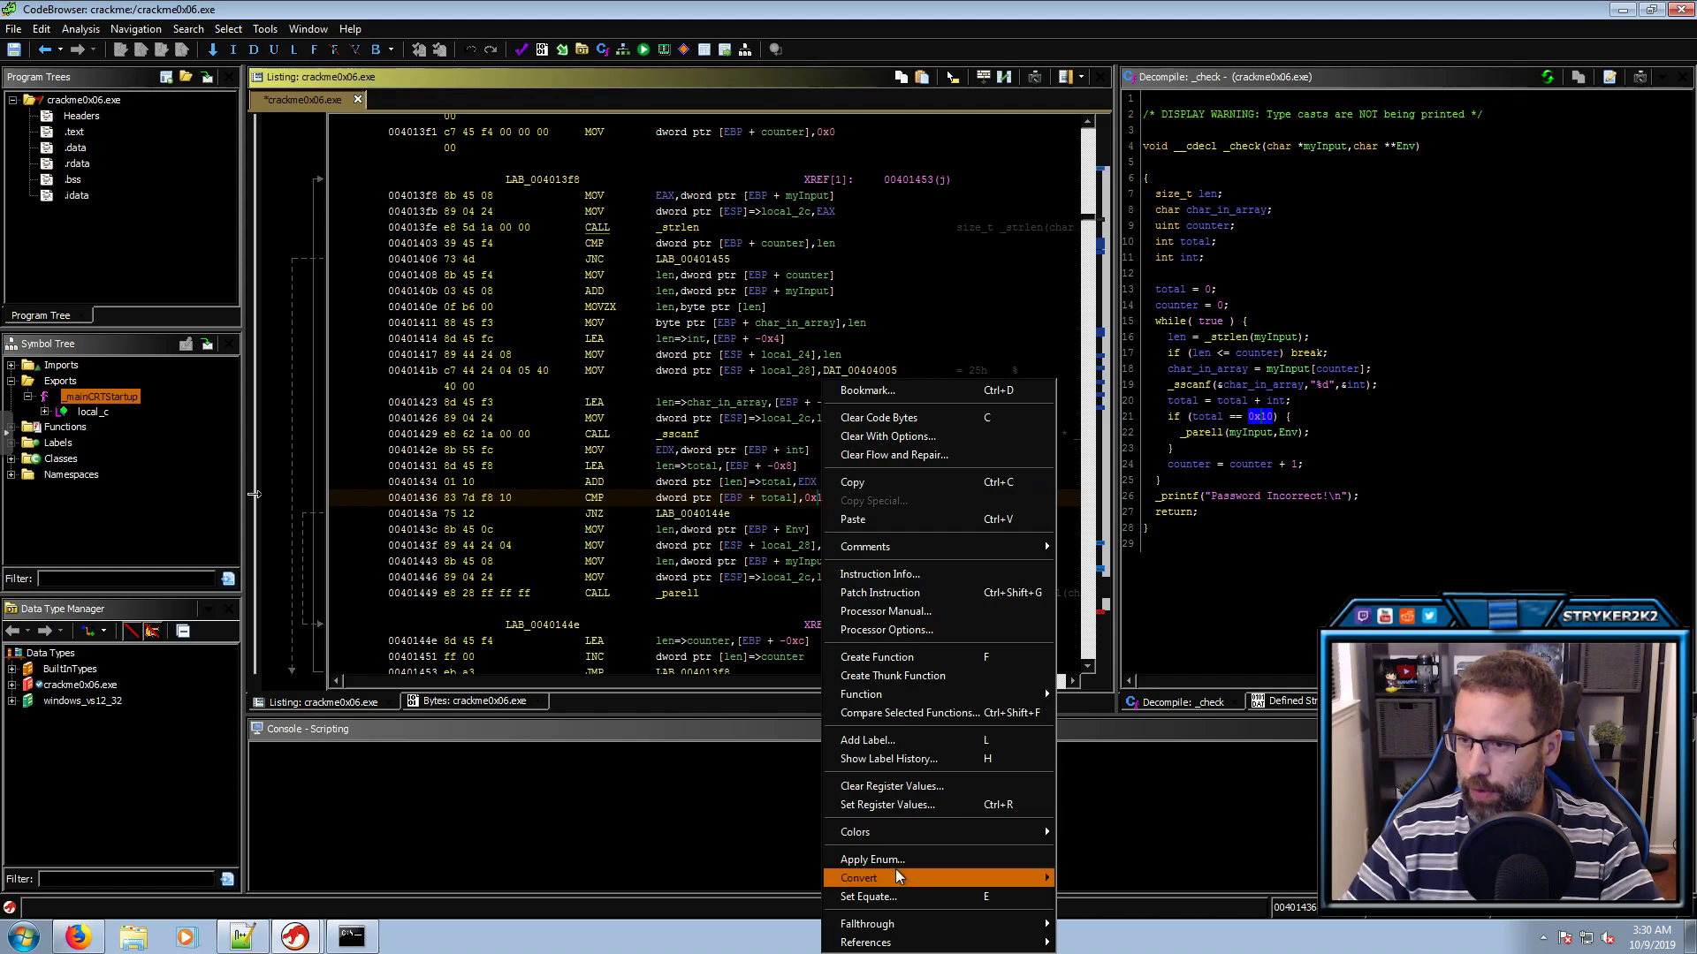
{"action": "mouse_move", "coordinate": [996, 889]}
{"action": "left_click", "coordinate": [1138, 841]}
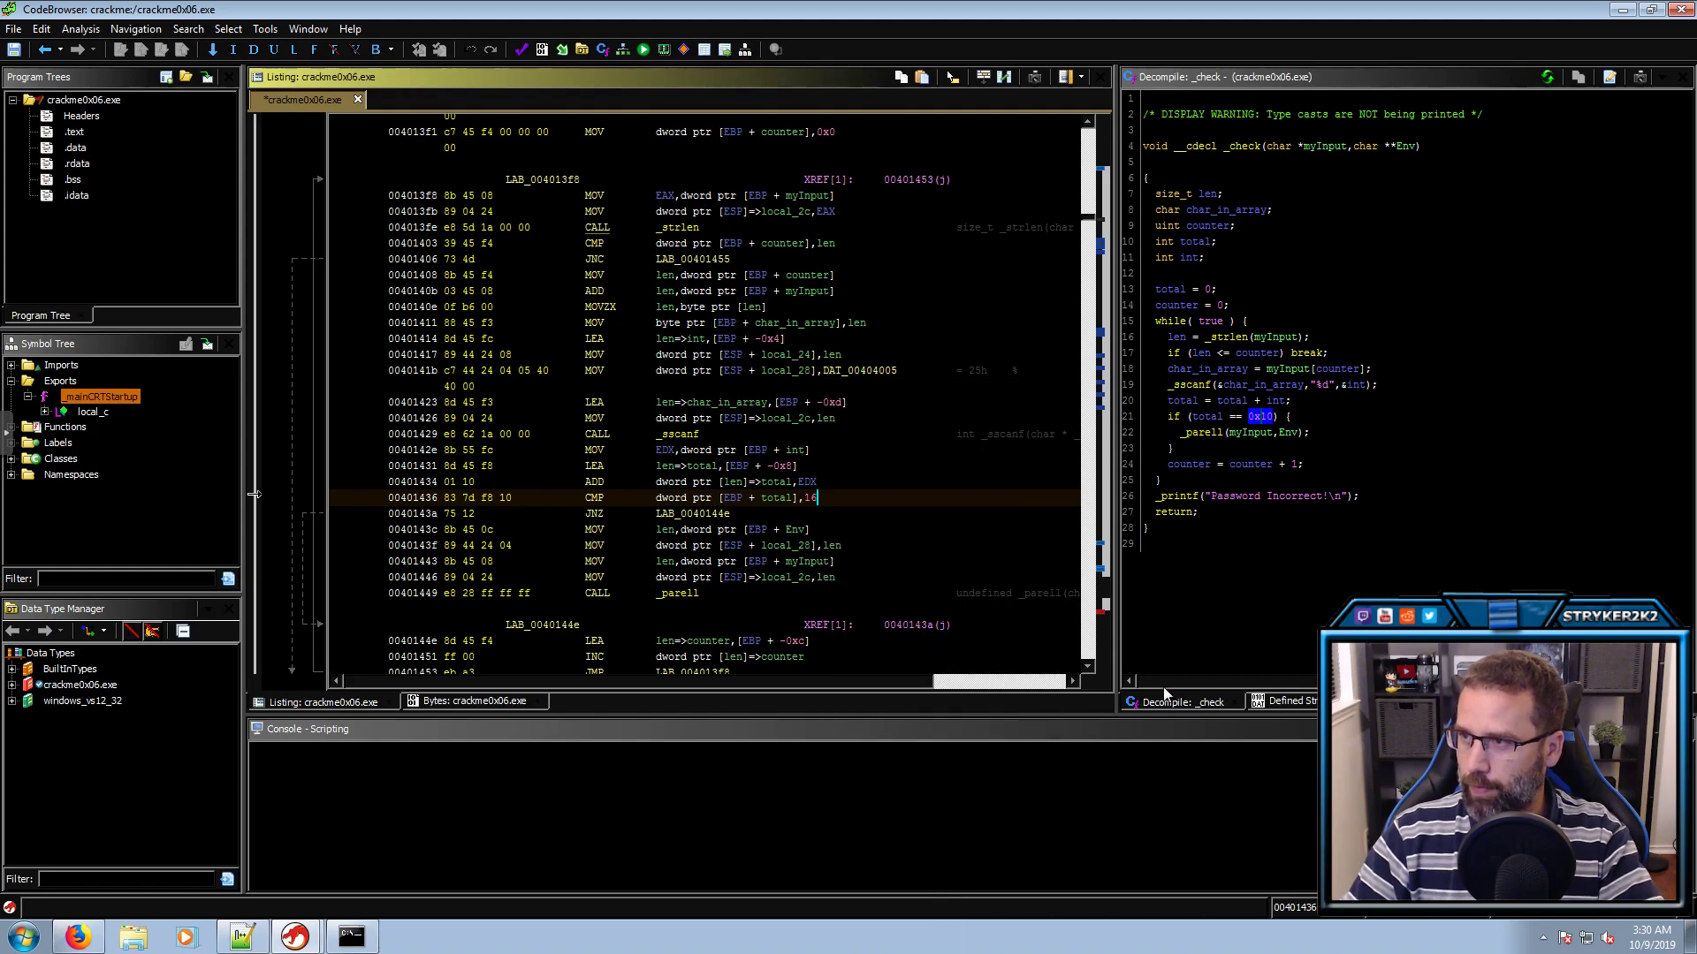
{"action": "left_click", "coordinate": [1209, 433]}
{"action": "left_click", "coordinate": [1286, 432]}
In _parell, rename param_1 to myInput (fixing a myImput typo) and param_2 to Env
{"action": "double_click", "coordinate": [1208, 433]}
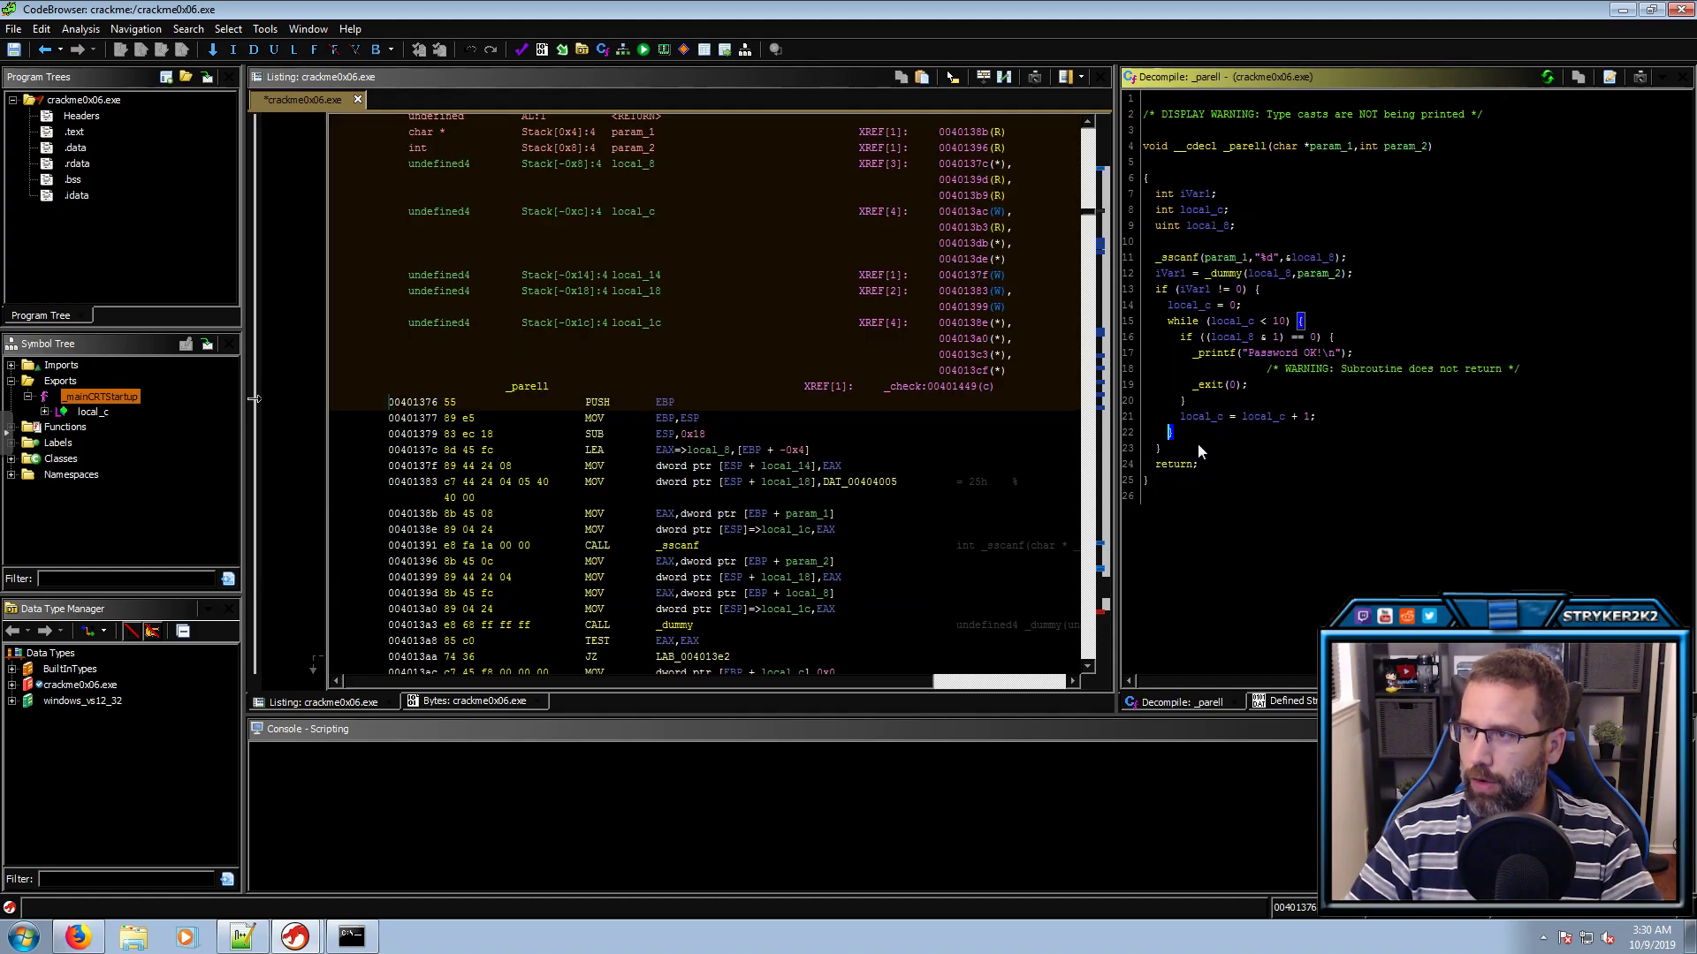
{"action": "left_click", "coordinate": [1343, 147]}
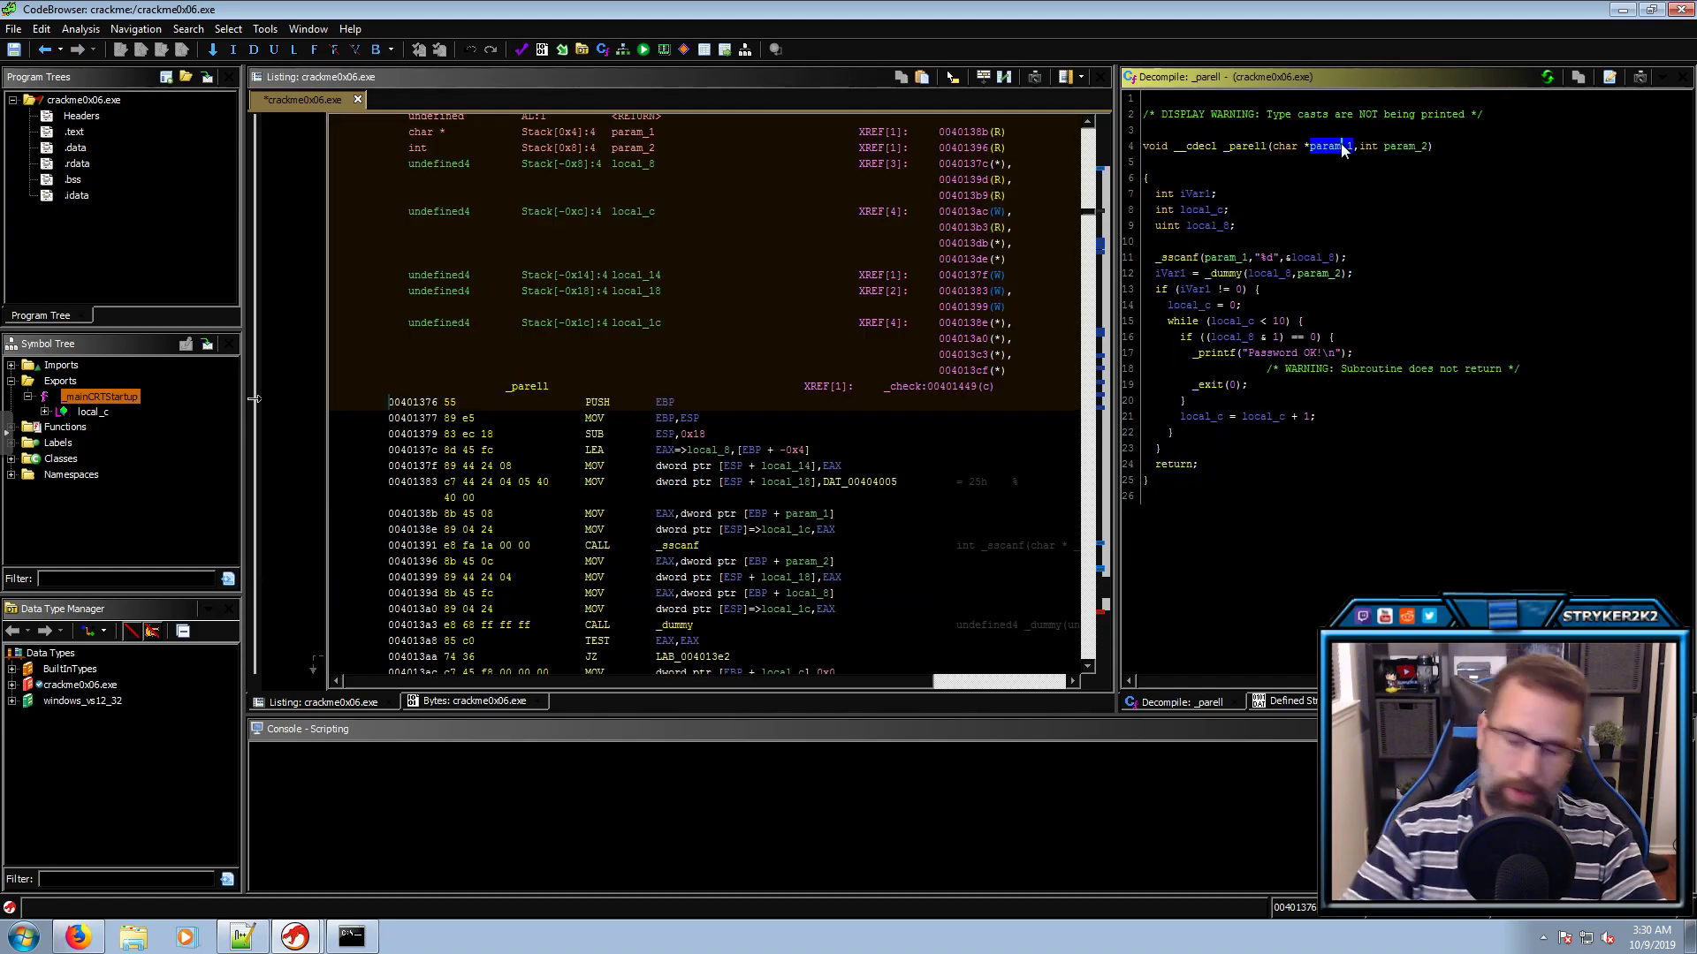
{"action": "type", "text": "lmyImput"}
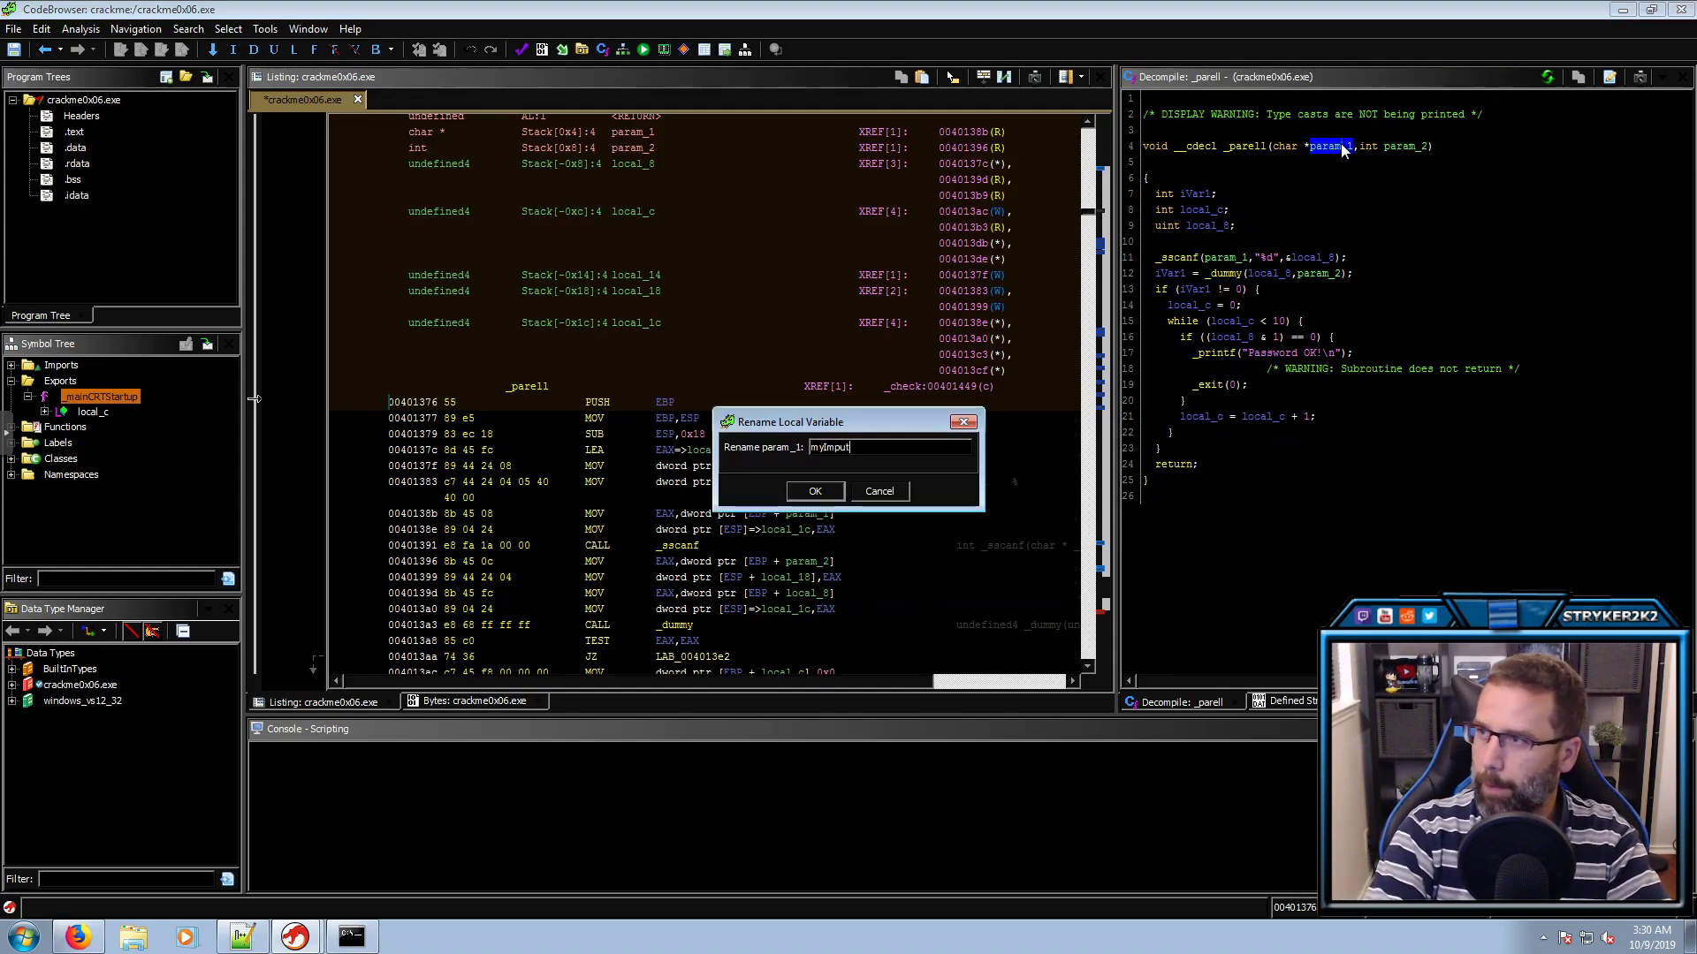
{"action": "key", "text": "Return"}
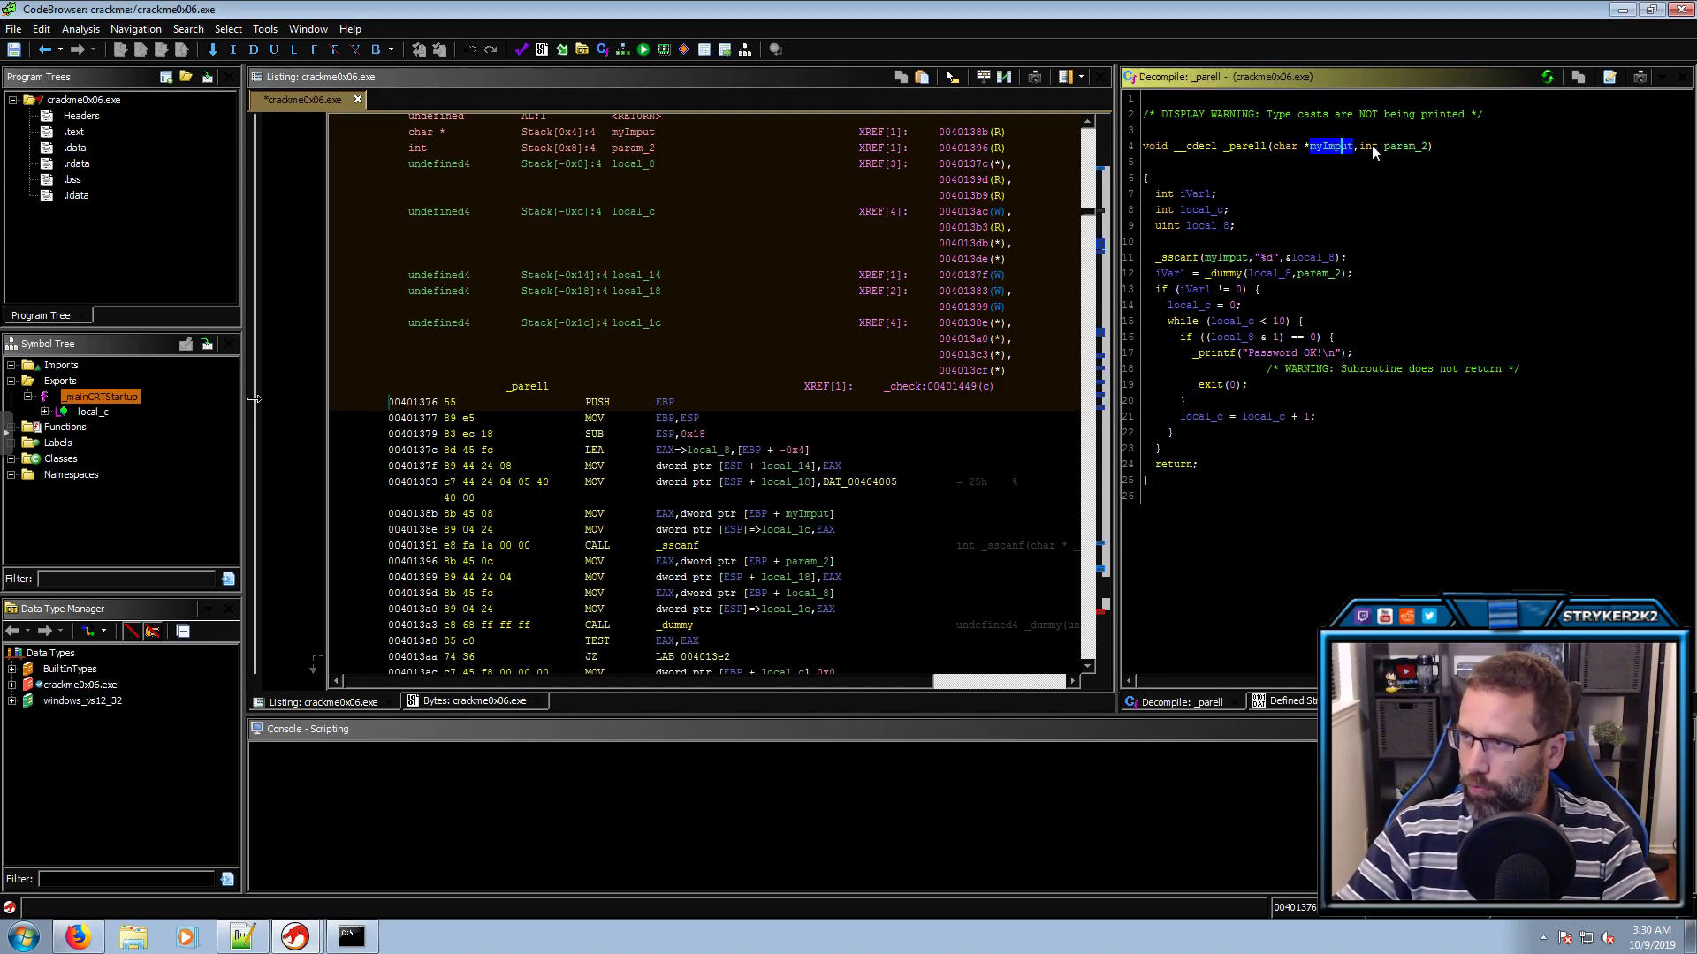
{"action": "left_click", "coordinate": [1401, 147]}
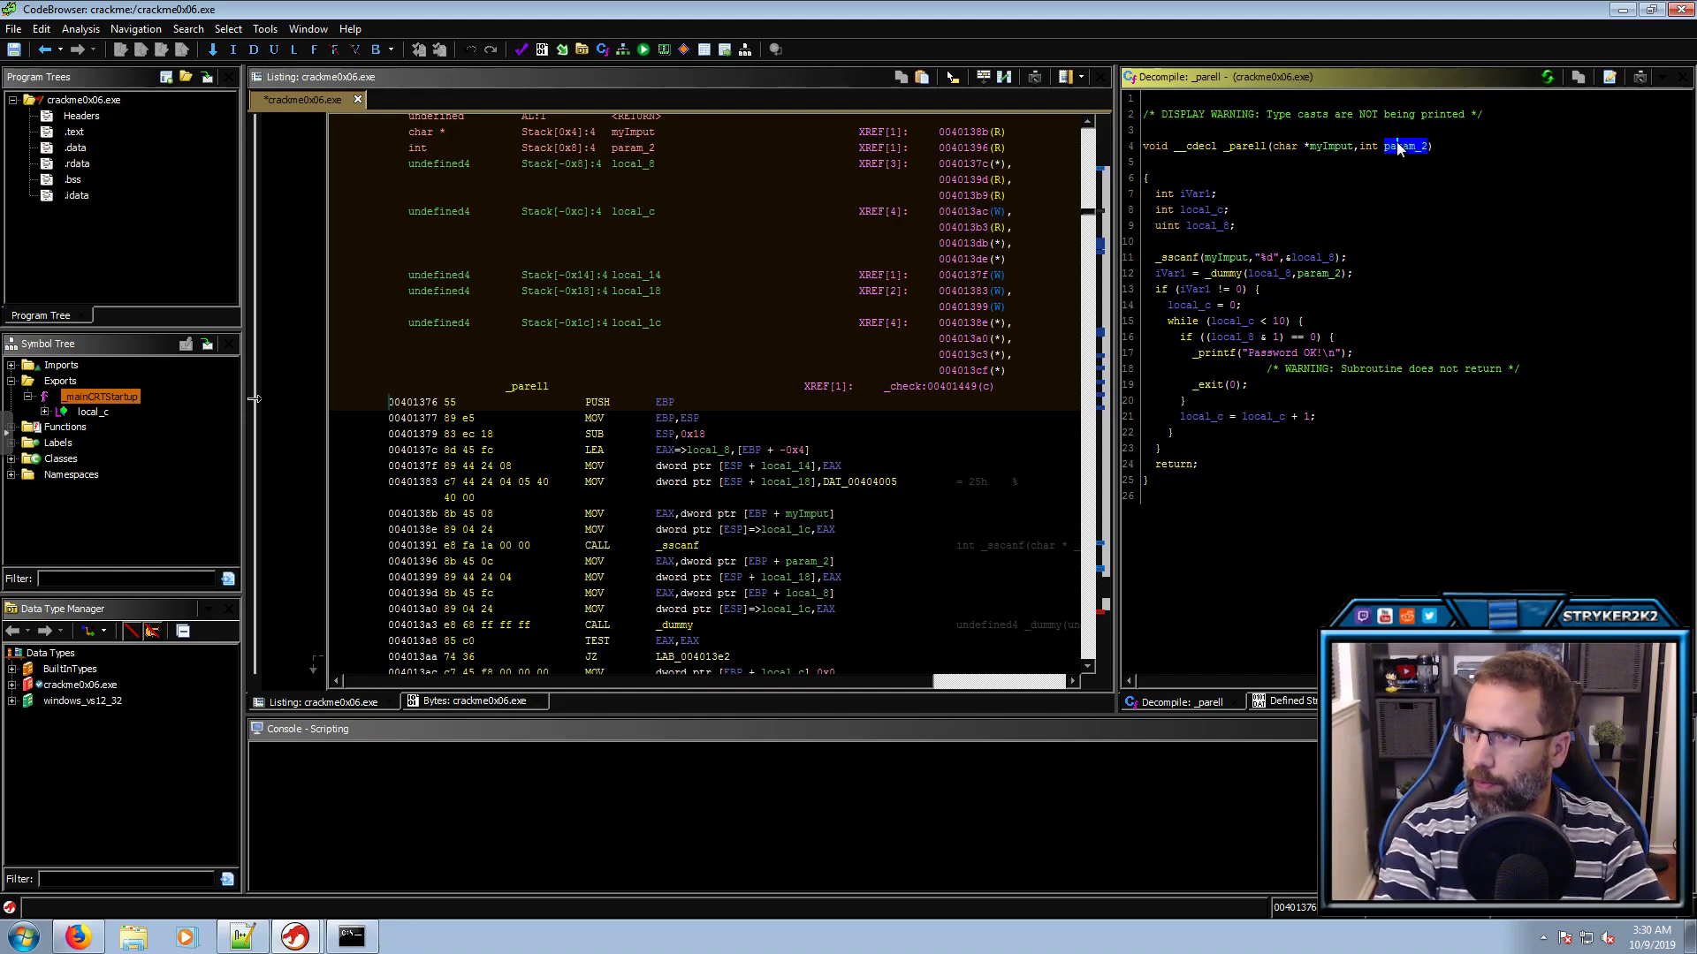
{"action": "type", "text": "lEnv"}
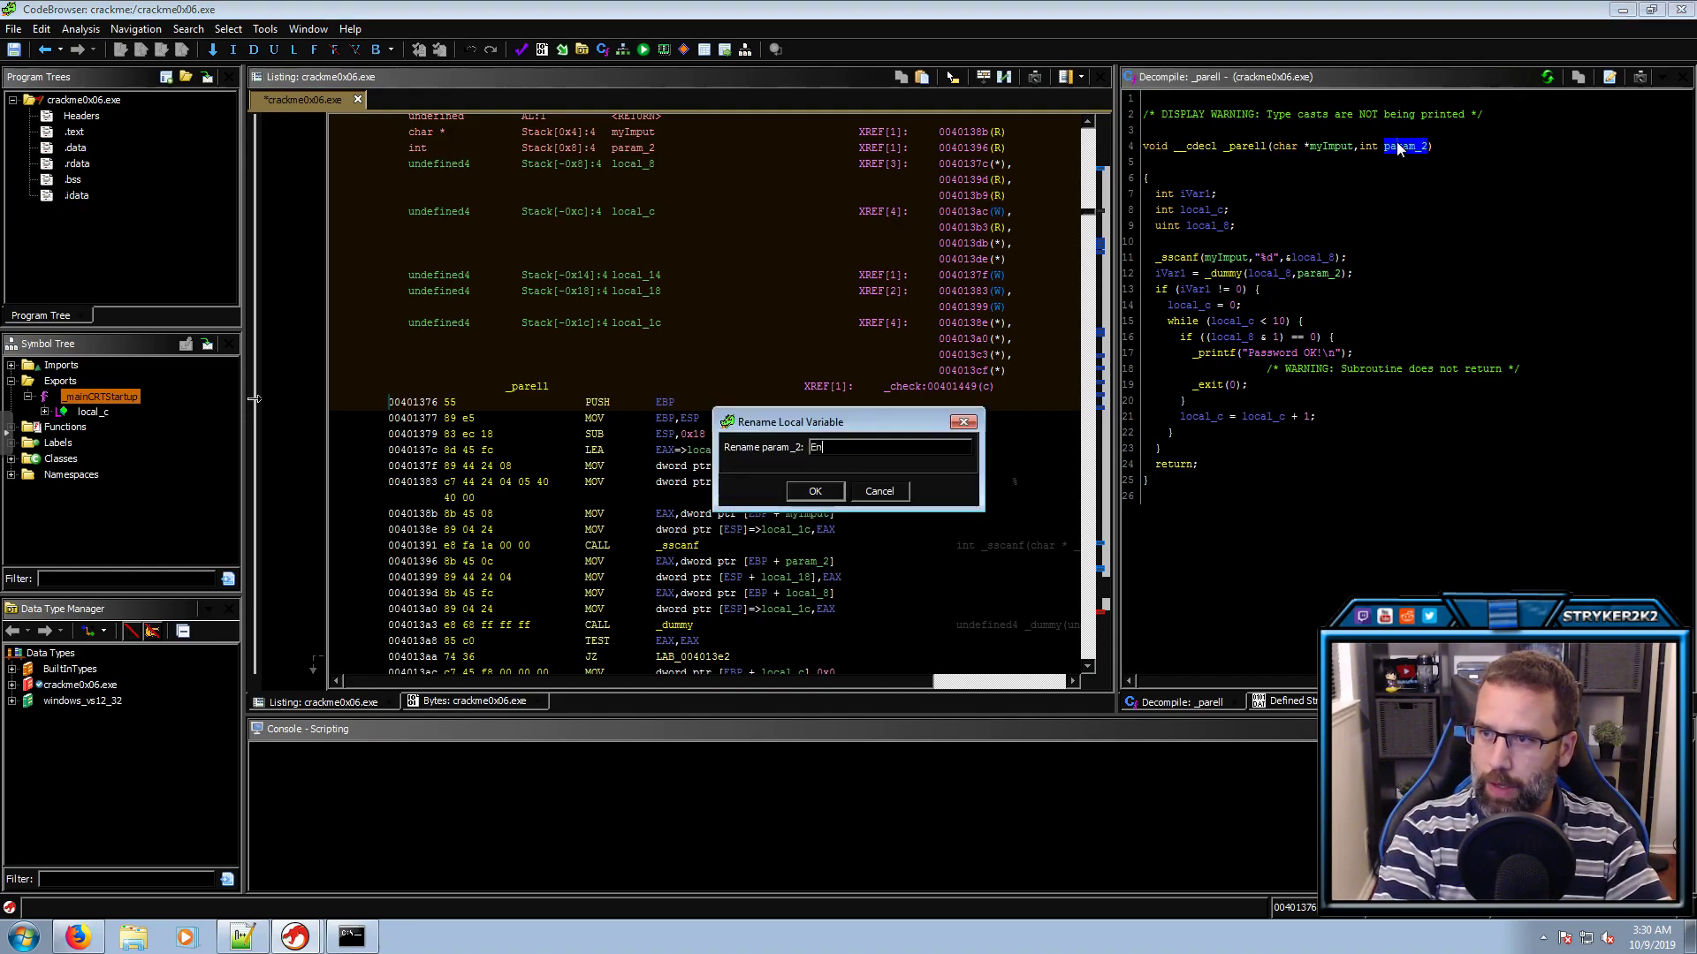
{"action": "key", "text": "Return"}
{"action": "left_click", "coordinate": [1341, 148]}
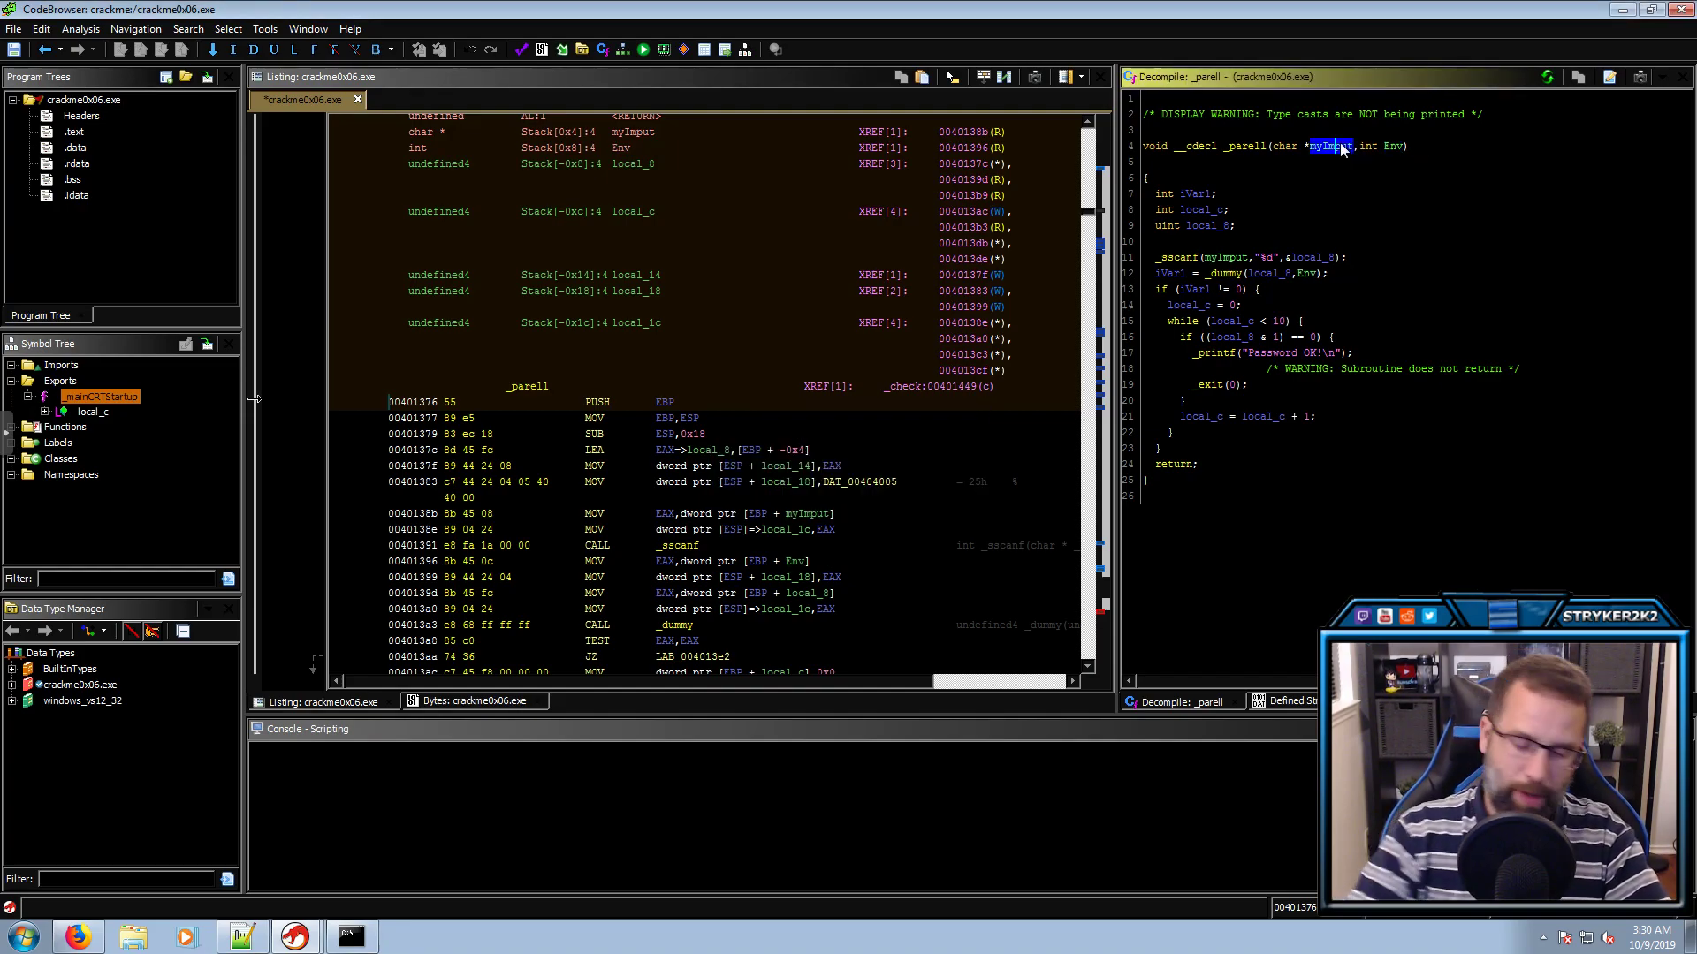
{"action": "type", "text": "lmyInput"}
{"action": "key", "text": "Return"}
{"action": "left_click", "coordinate": [1371, 146]}
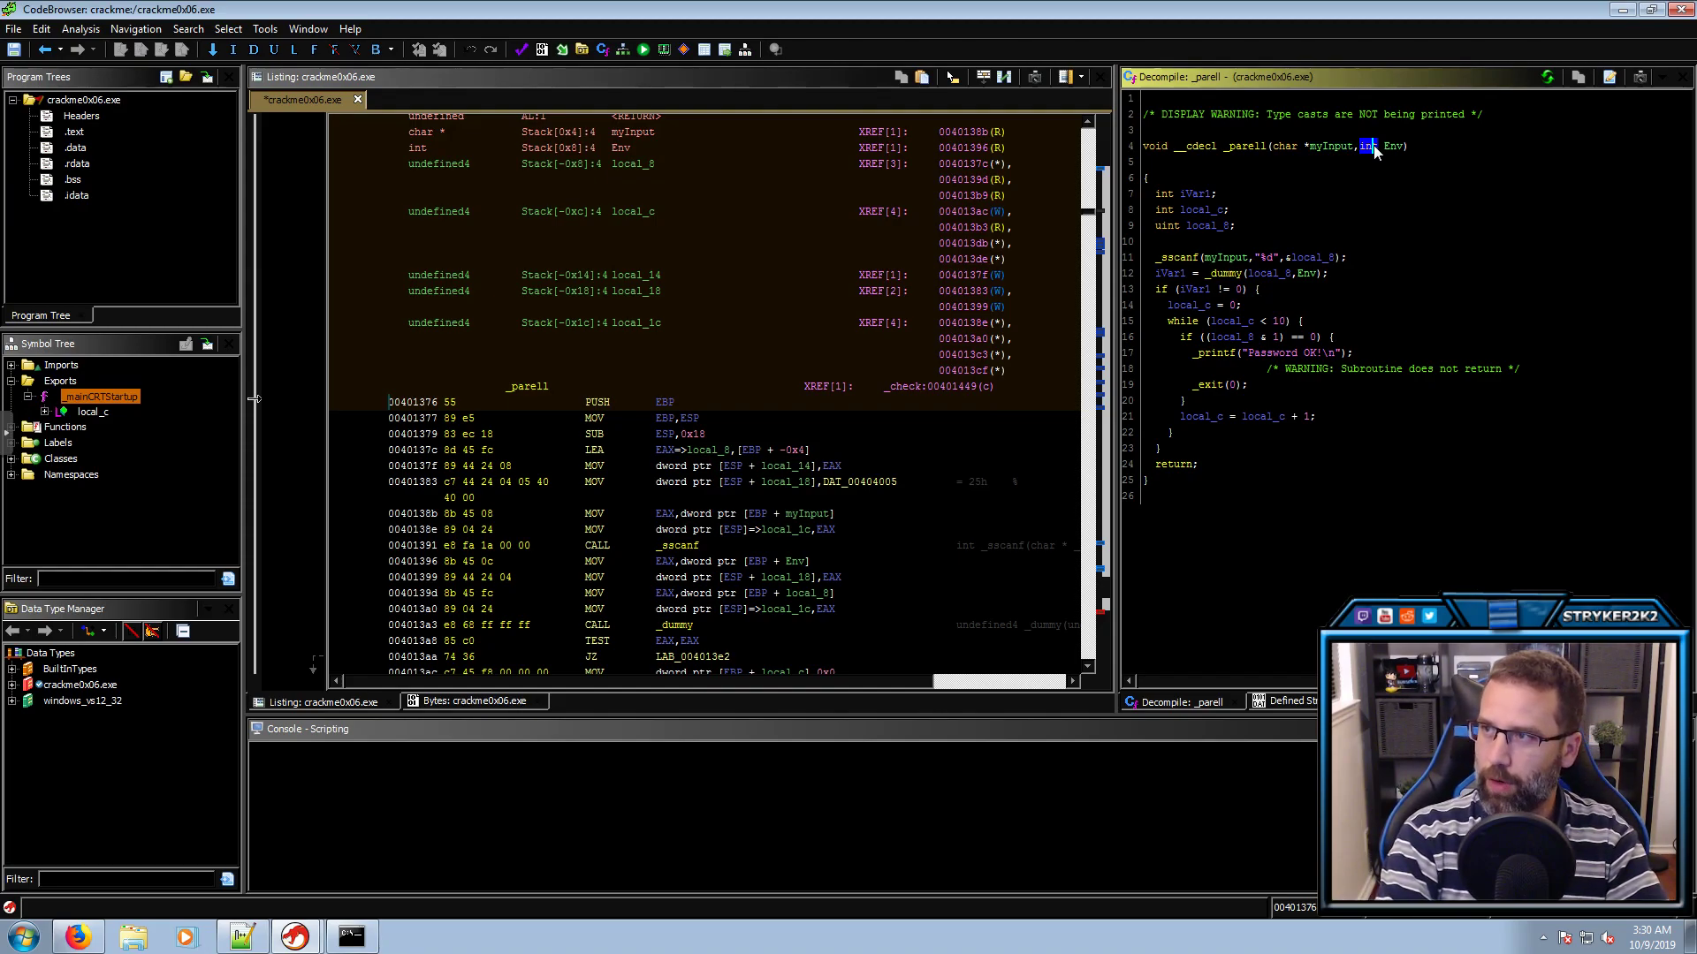
Cancel the stray rename prompt, then change _parell's Env parameter from int to char **
{"action": "key", "text": "l"}
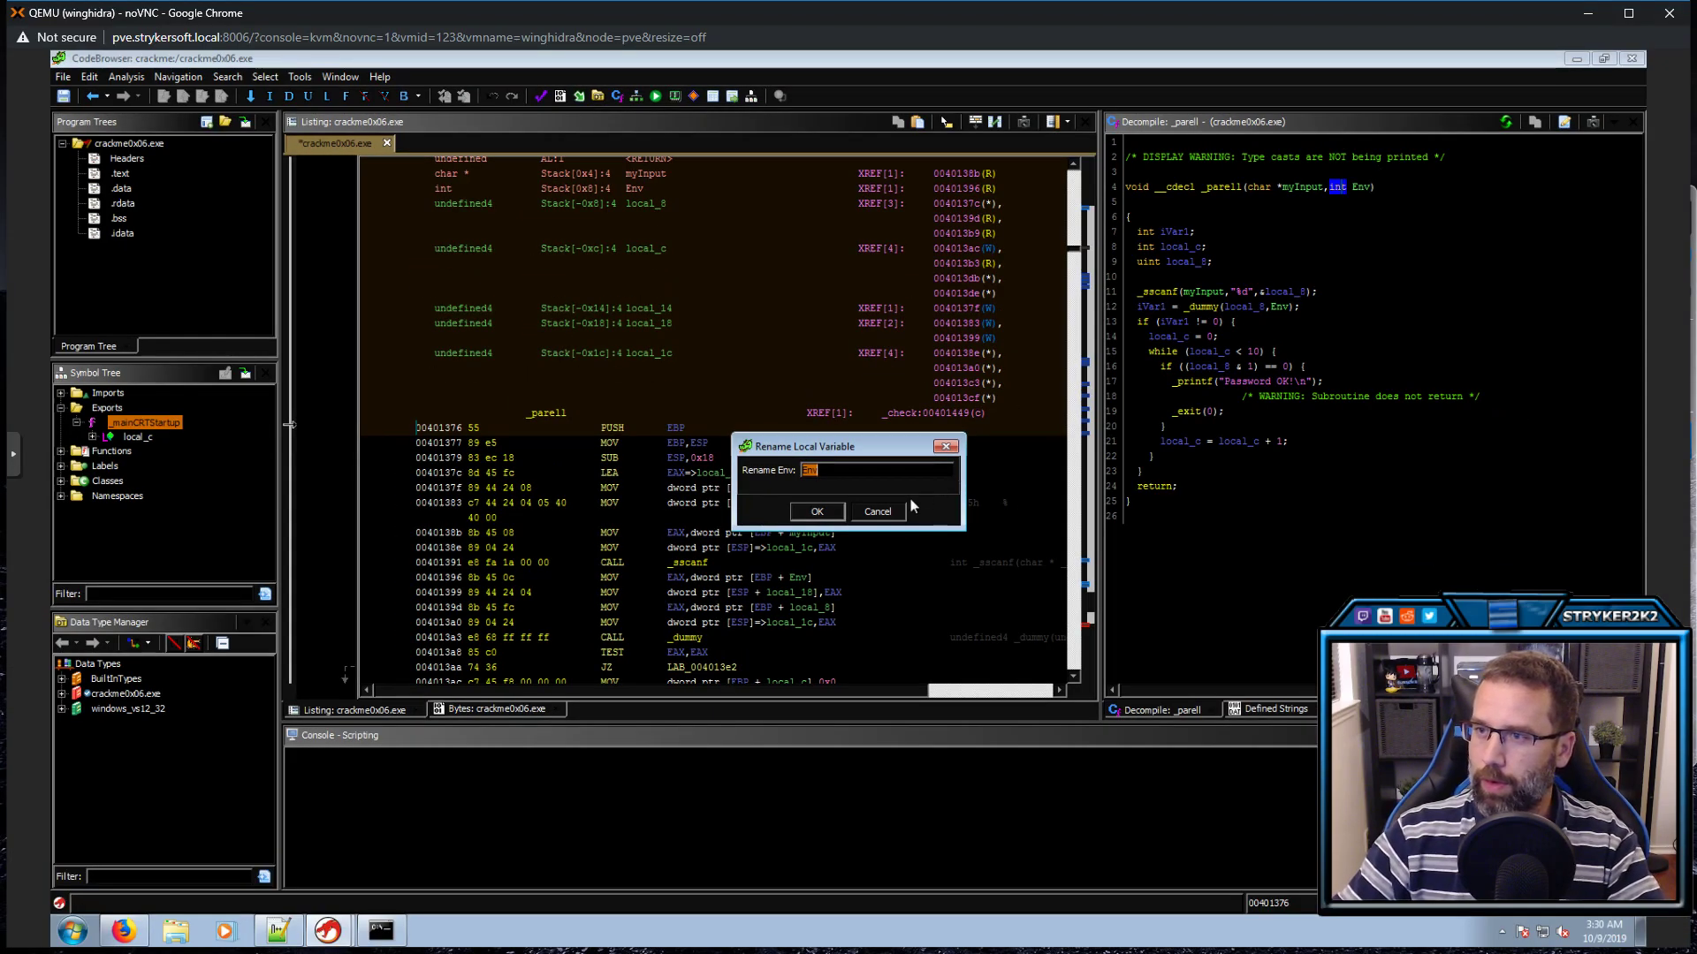
{"action": "left_click", "coordinate": [877, 511]}
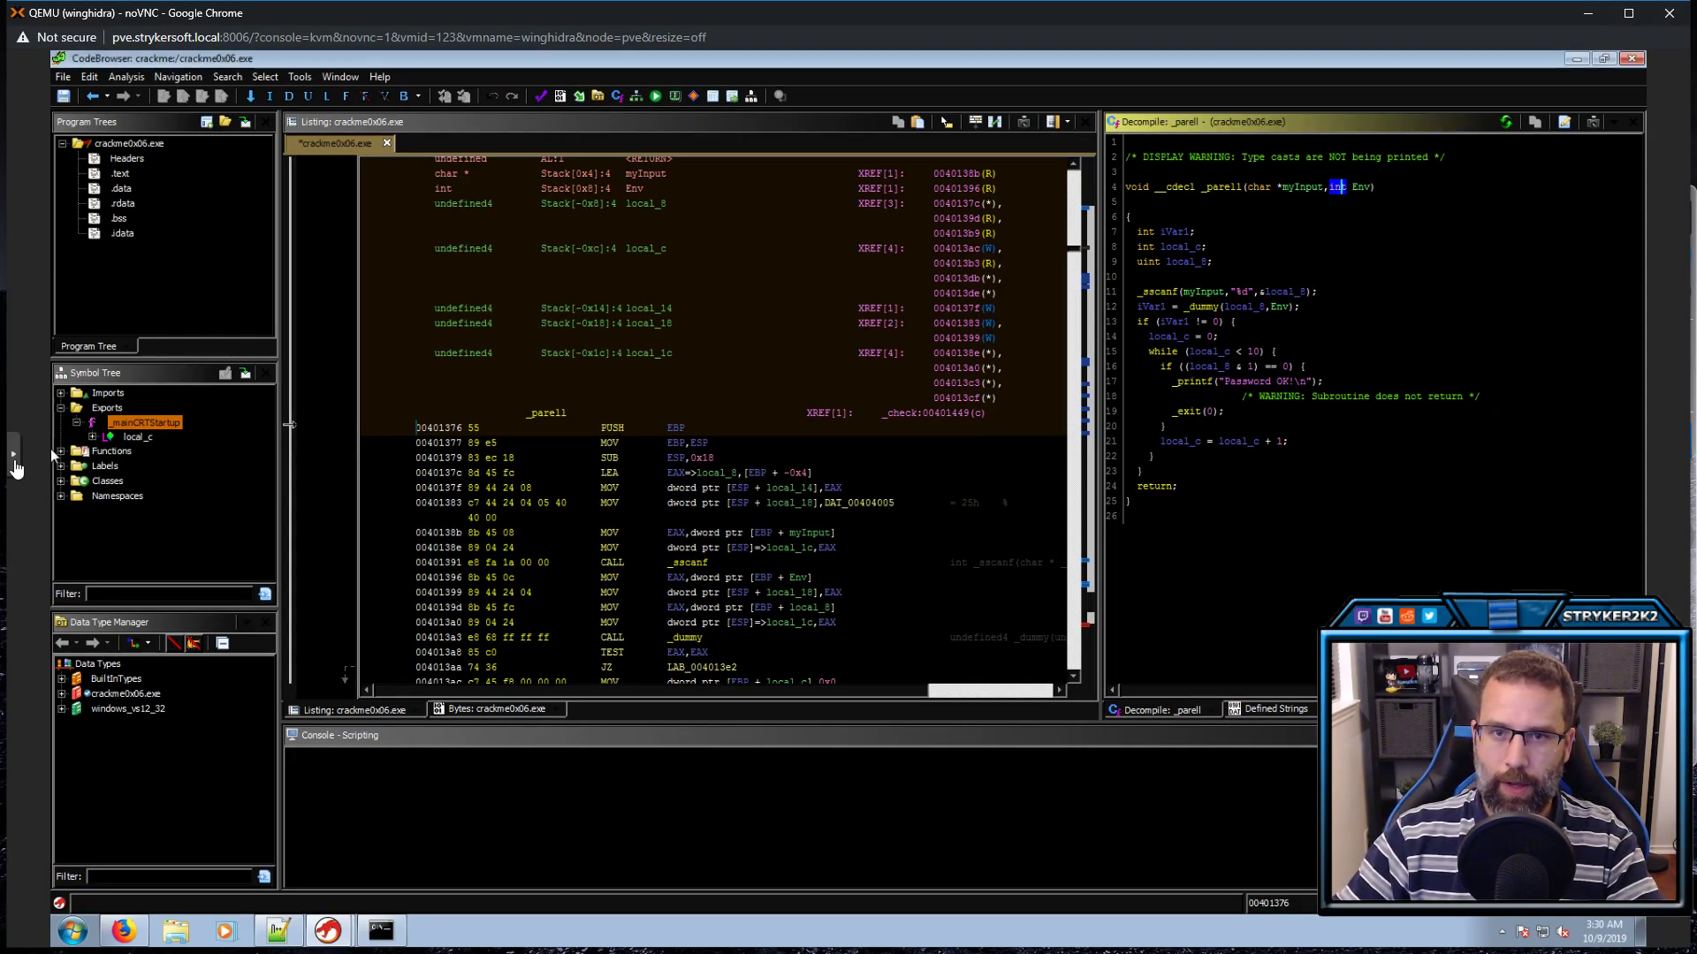
{"action": "left_click", "coordinate": [15, 464]}
{"action": "left_click", "coordinate": [27, 488]}
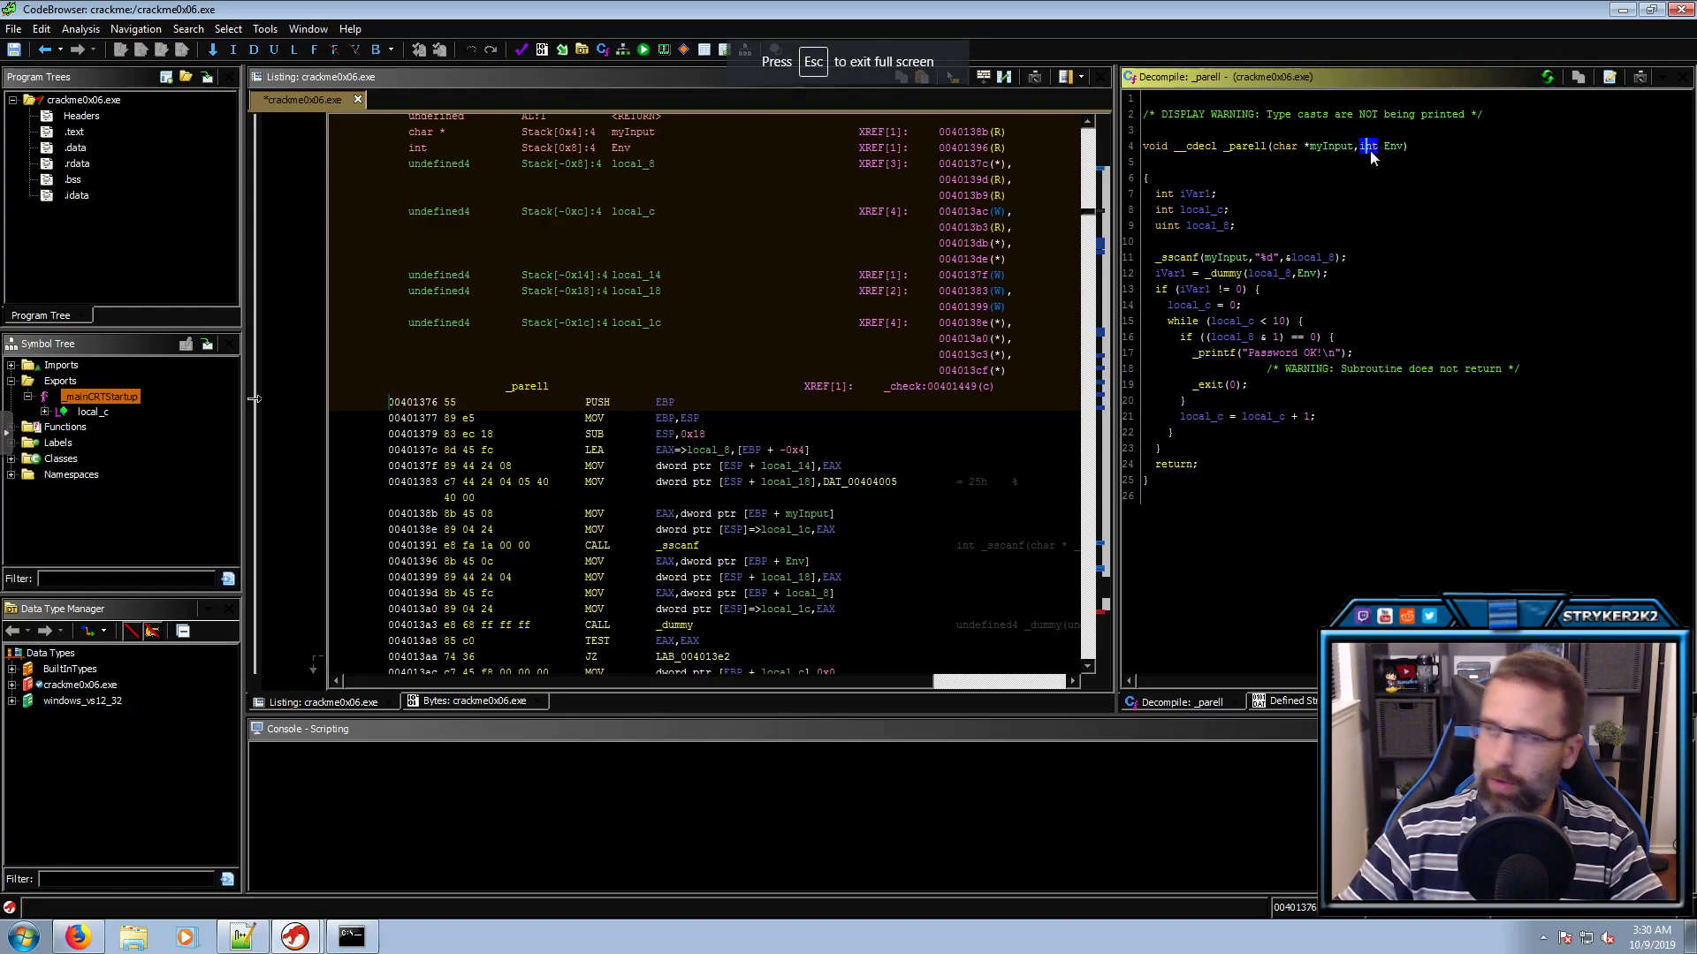
{"action": "key", "text": "ctrl+l"}
{"action": "type", "text": "char * *"}
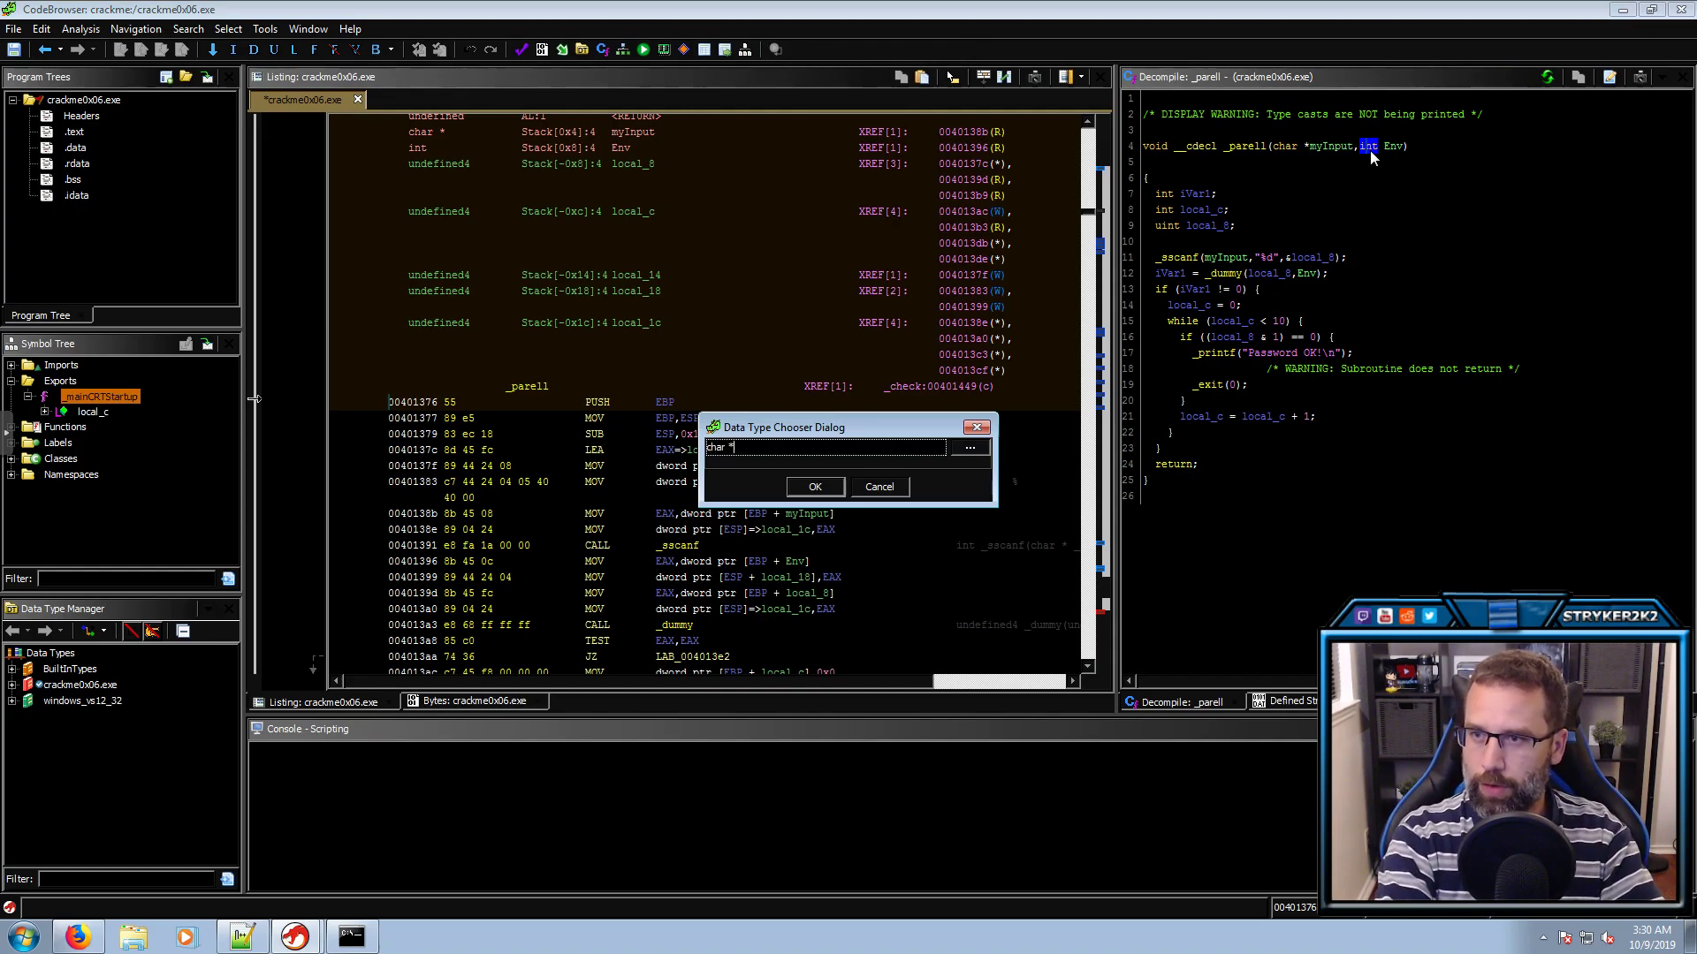
{"action": "key", "text": "Return"}
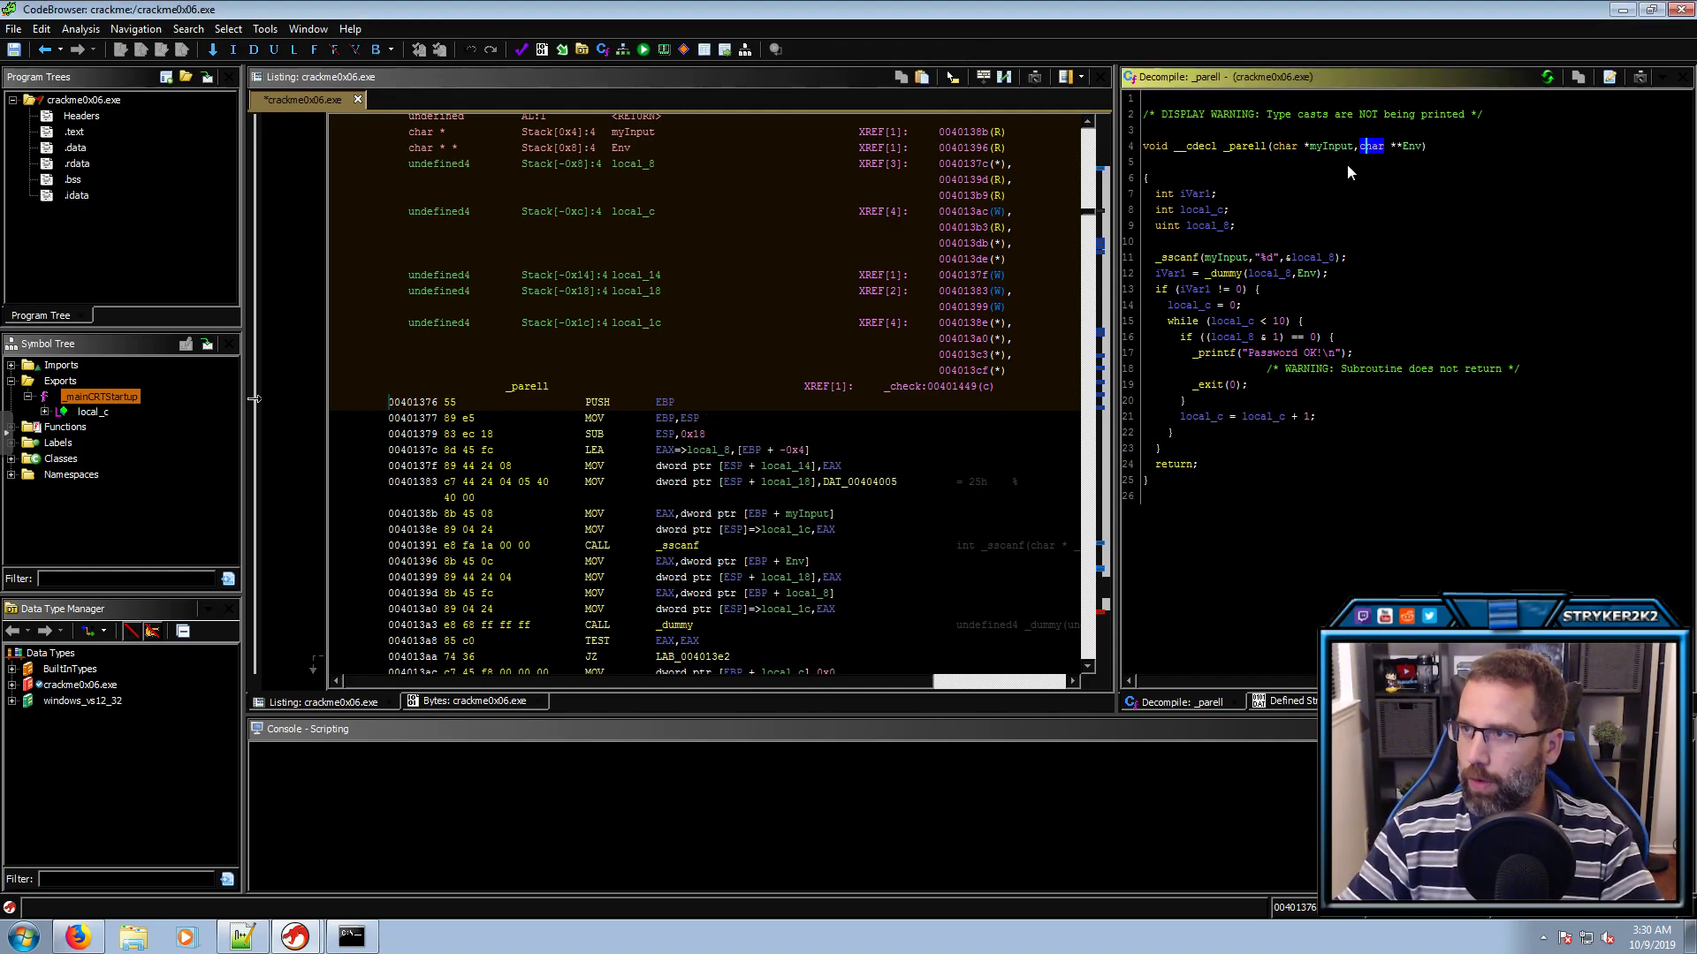
{"action": "left_click", "coordinate": [1309, 189]}
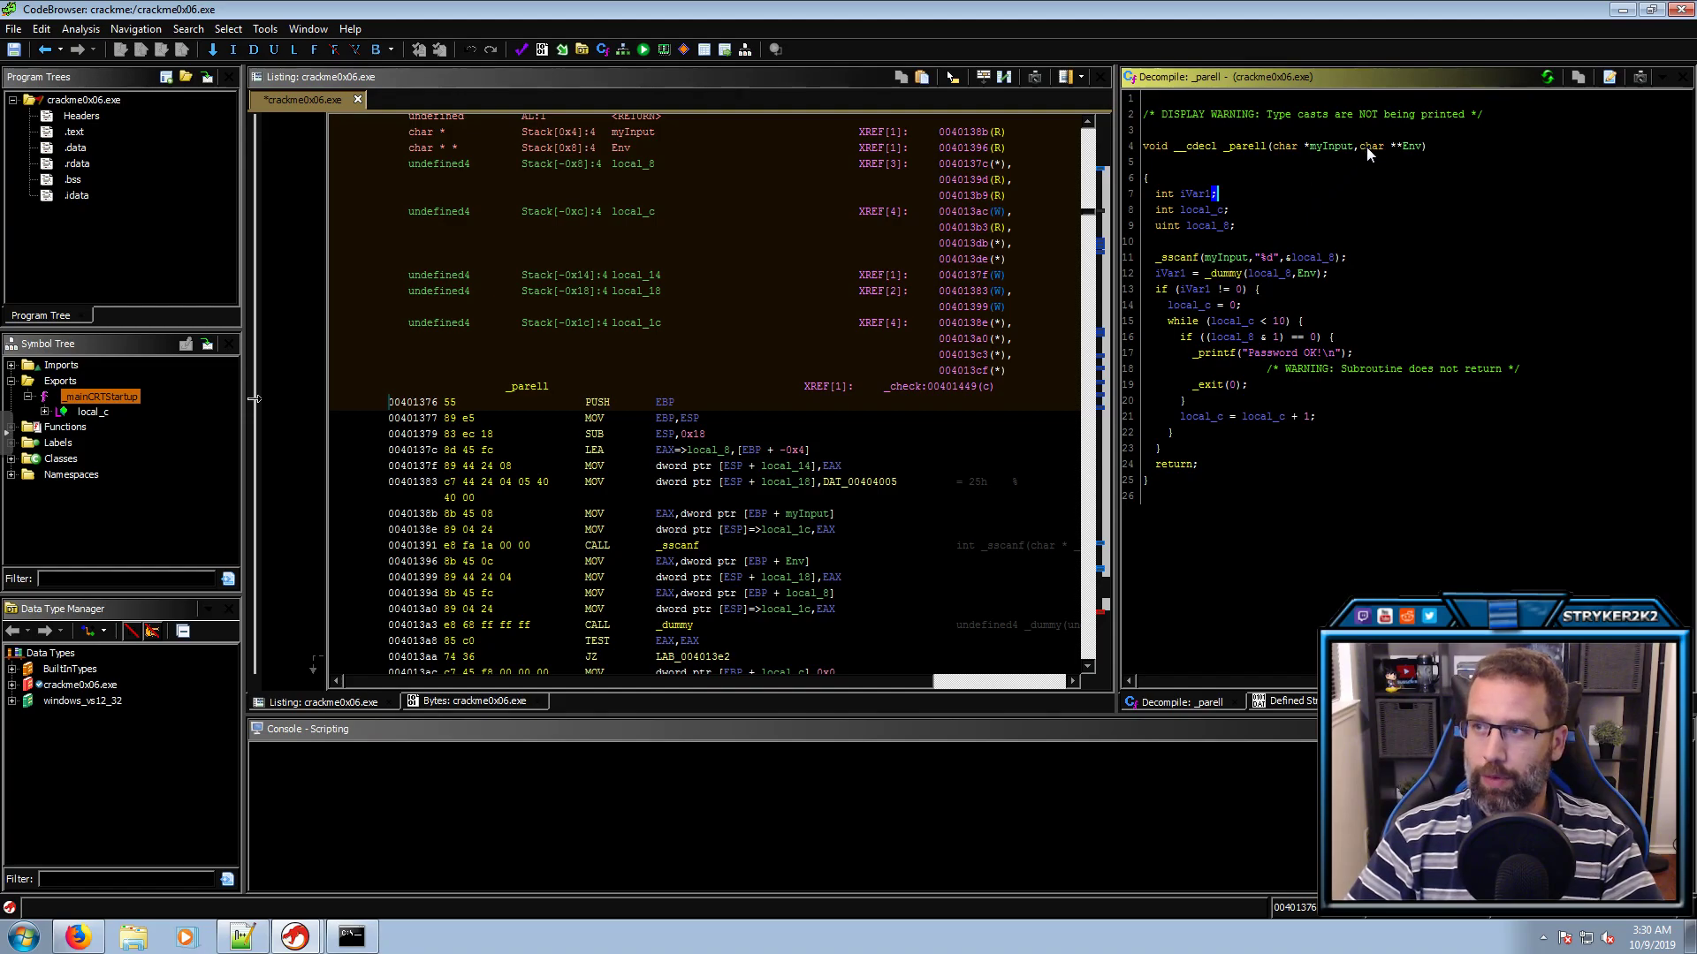
Rename local_8, sscanf's output in _parell, to int, which then feeds _dummy(int, Env)
{"action": "left_click", "coordinate": [1187, 258]}
{"action": "left_click", "coordinate": [1225, 257]}
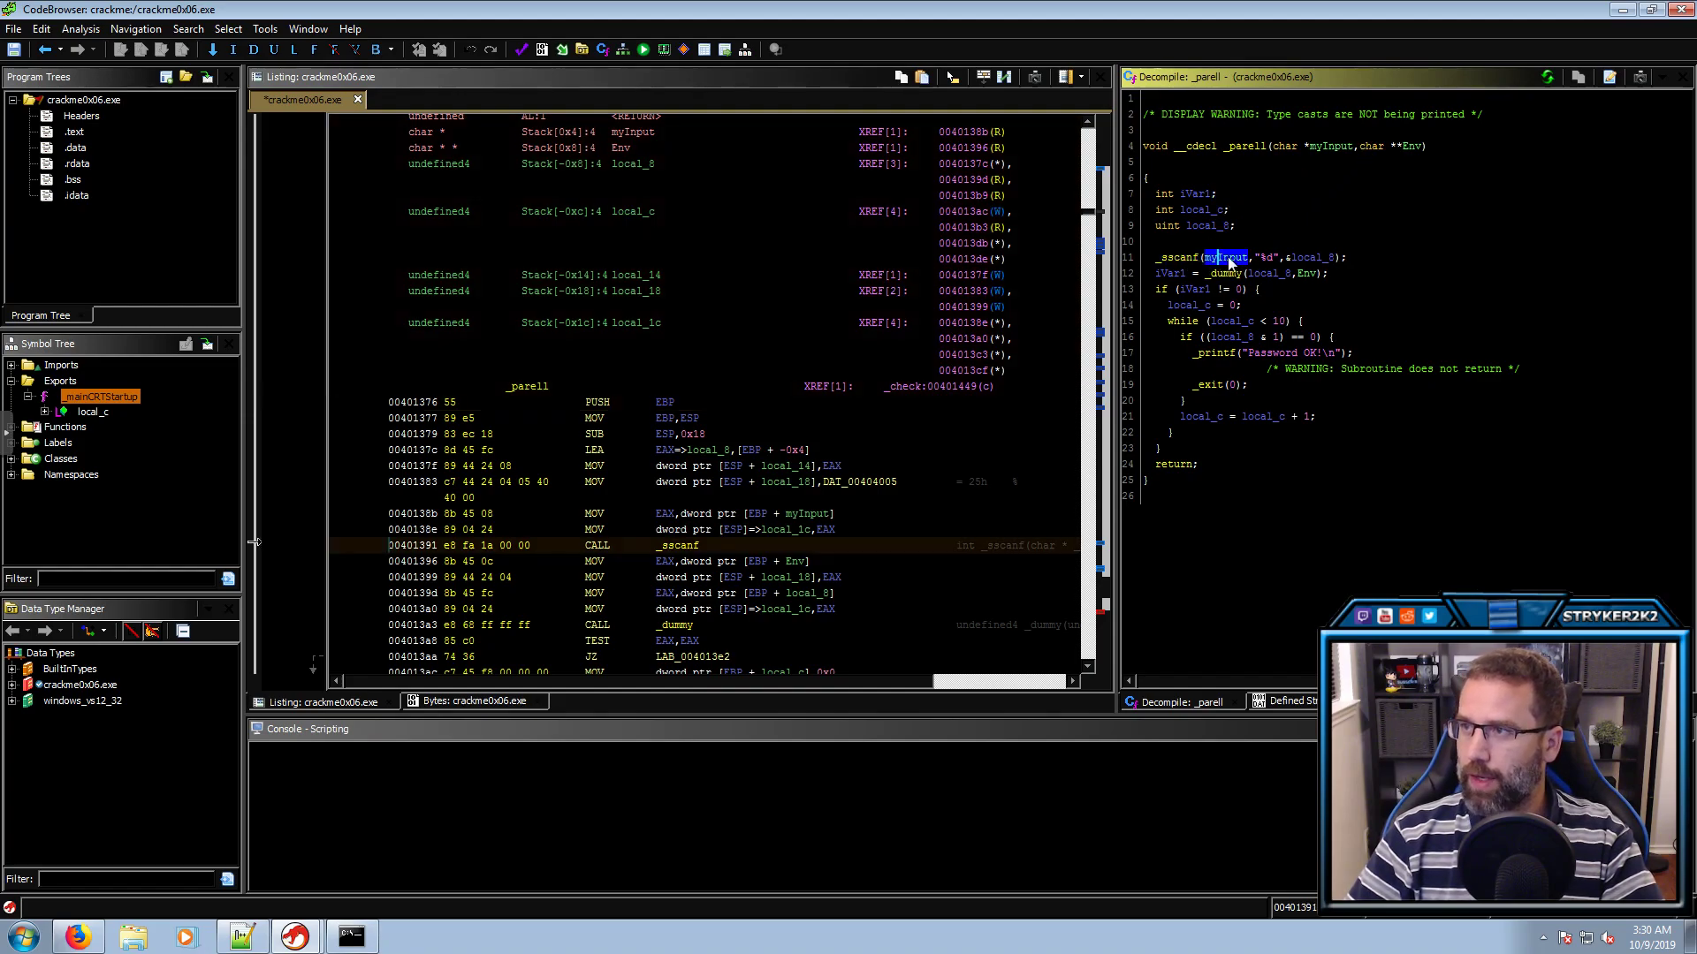
{"action": "left_click", "coordinate": [1267, 257]}
{"action": "left_click", "coordinate": [1310, 258]}
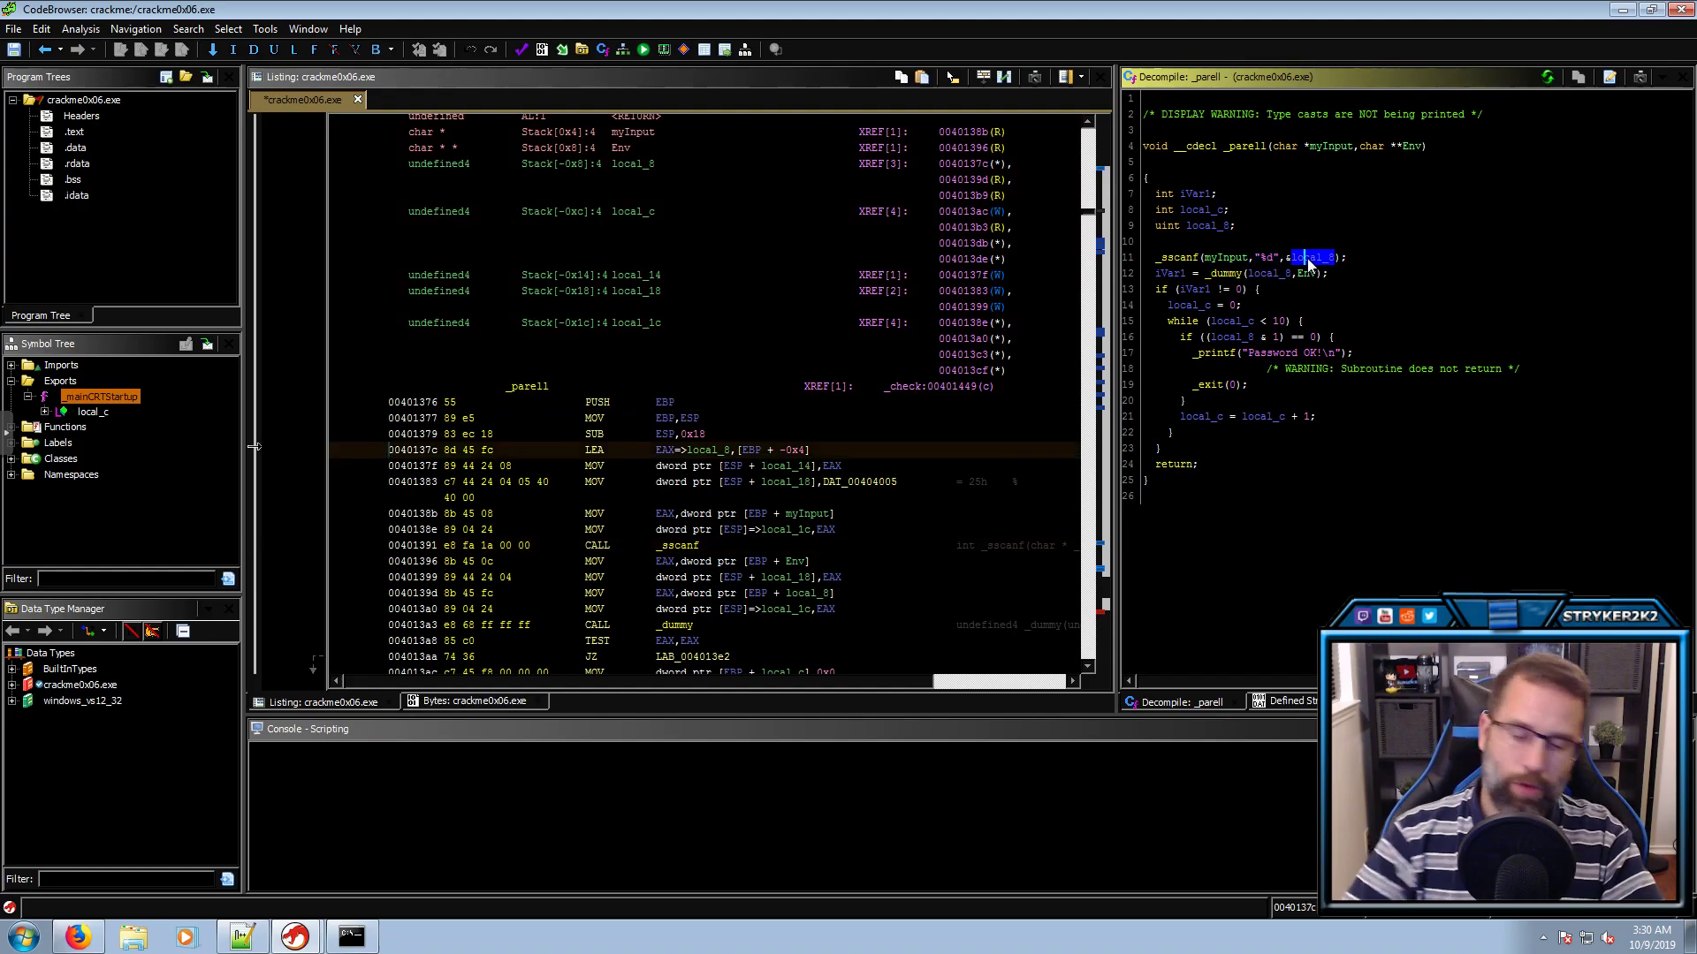
{"action": "type", "text": "lint"}
{"action": "key", "text": "Return"}
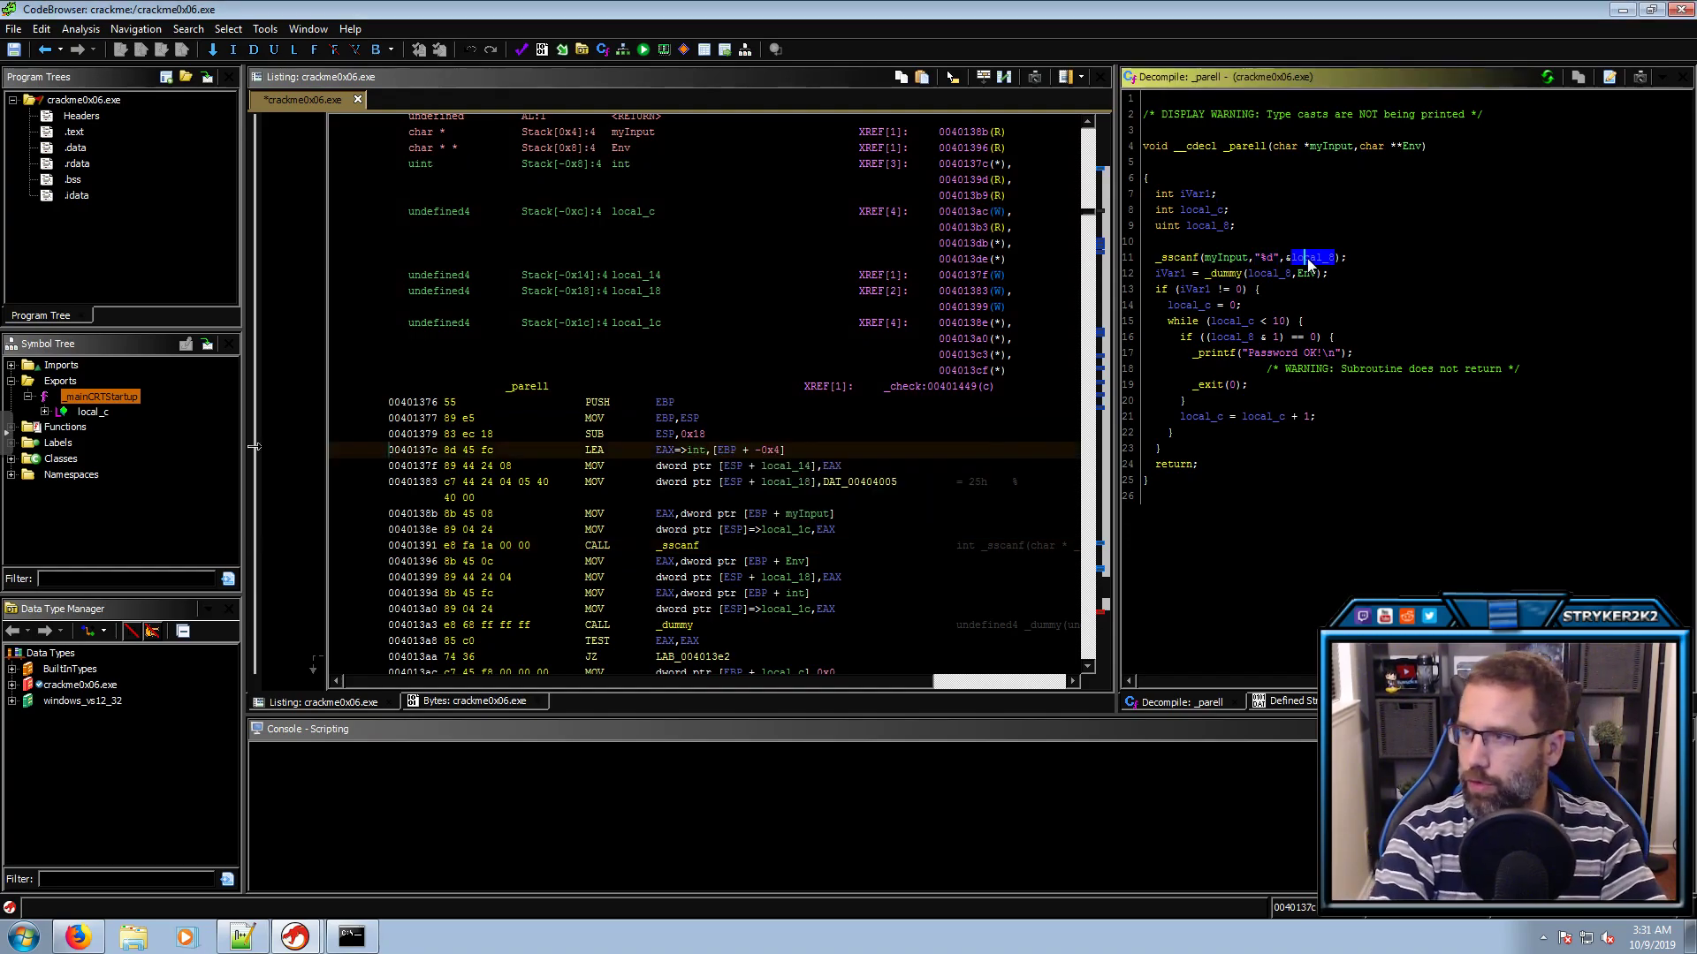
{"action": "left_click", "coordinate": [1260, 273]}
{"action": "left_click", "coordinate": [1283, 273]}
{"action": "left_click", "coordinate": [1227, 276]}
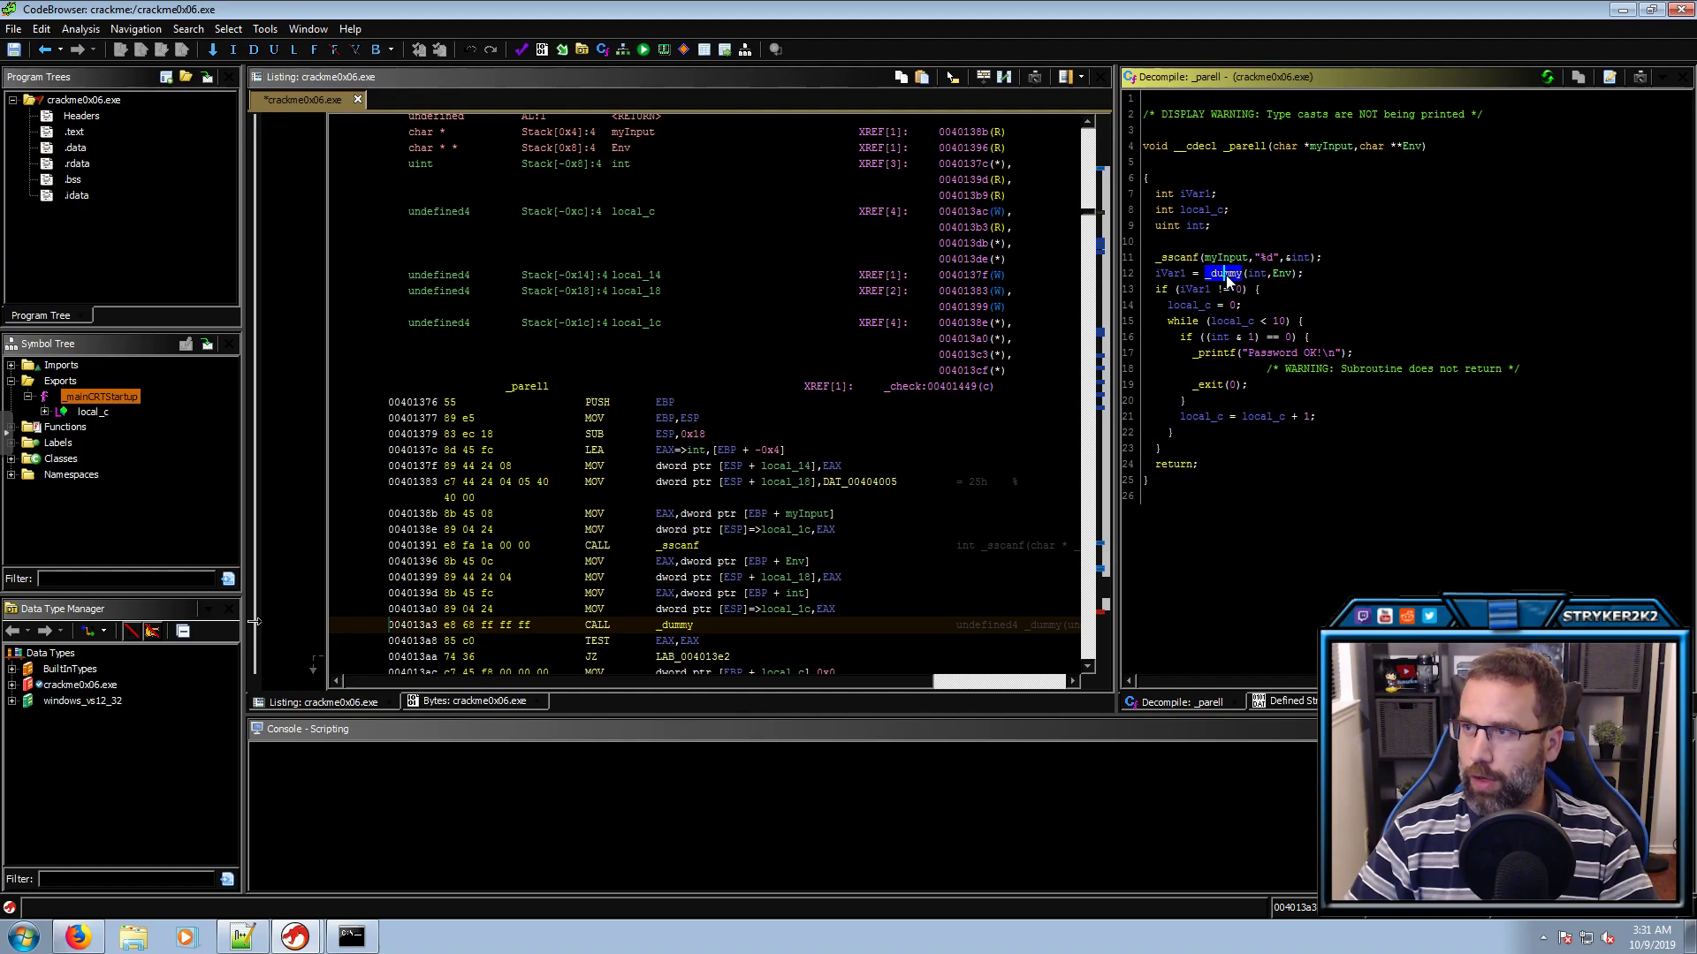
Open _dummy, examine its loop and null check, and highlight every use of param_2
{"action": "double_click", "coordinate": [1228, 276]}
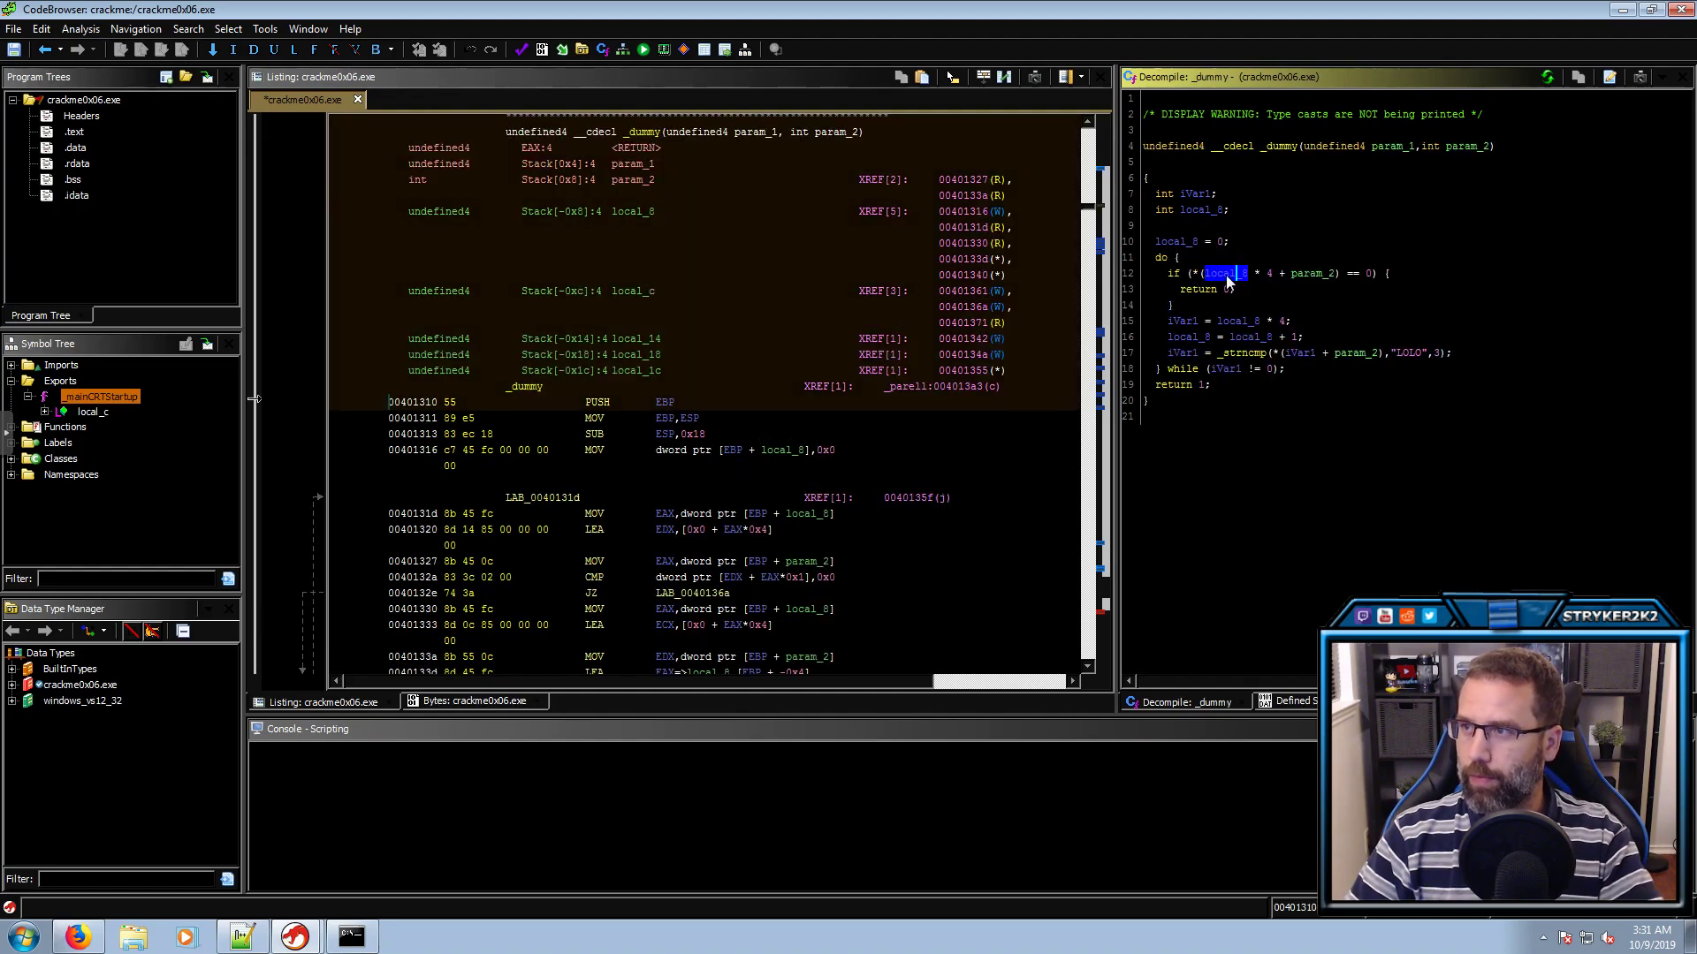
{"action": "left_click", "coordinate": [1163, 257]}
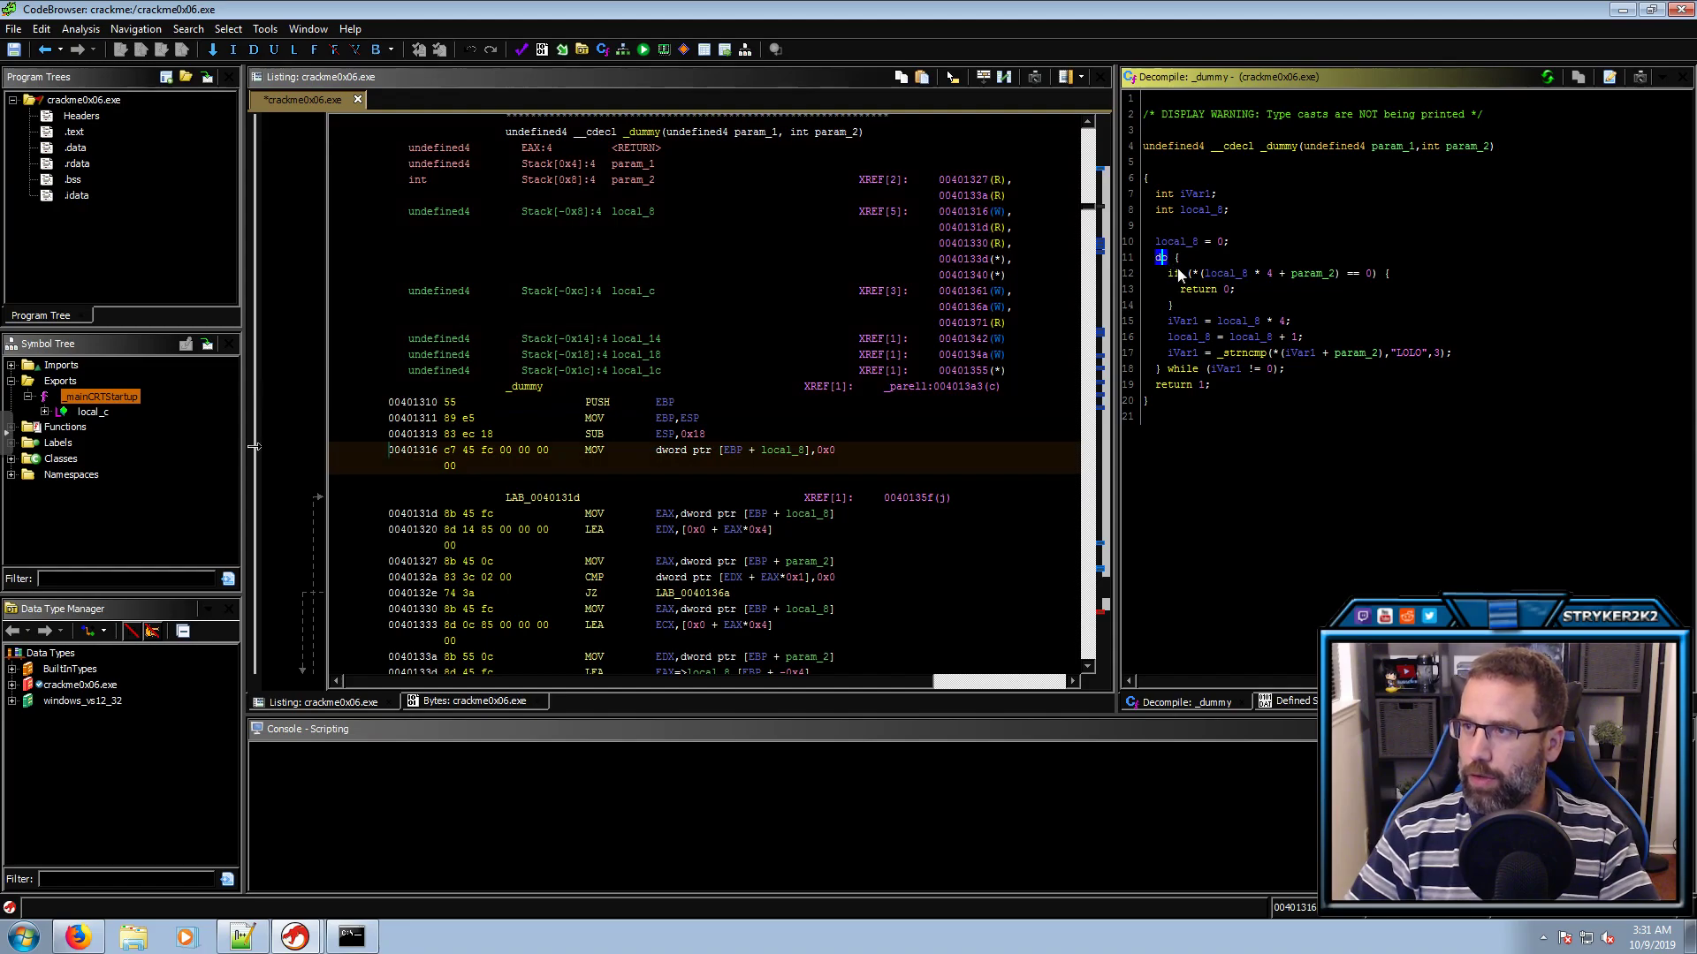
{"action": "left_click", "coordinate": [1173, 274]}
{"action": "left_click", "coordinate": [1223, 275]}
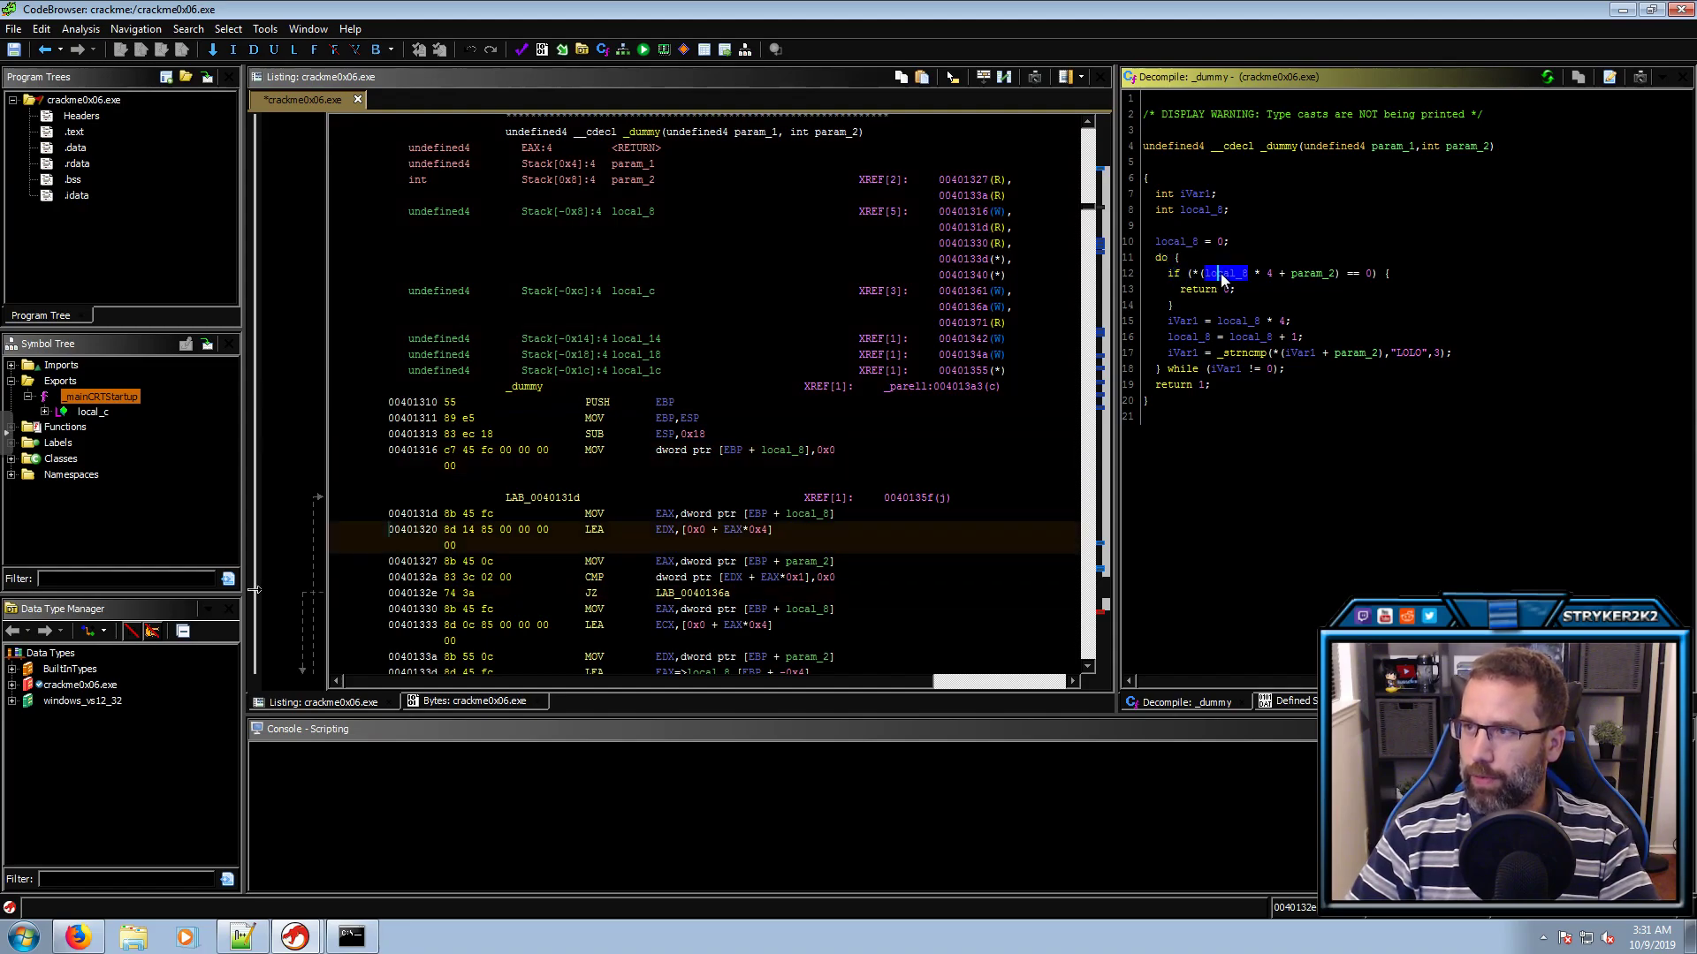
{"action": "left_click", "coordinate": [1271, 275]}
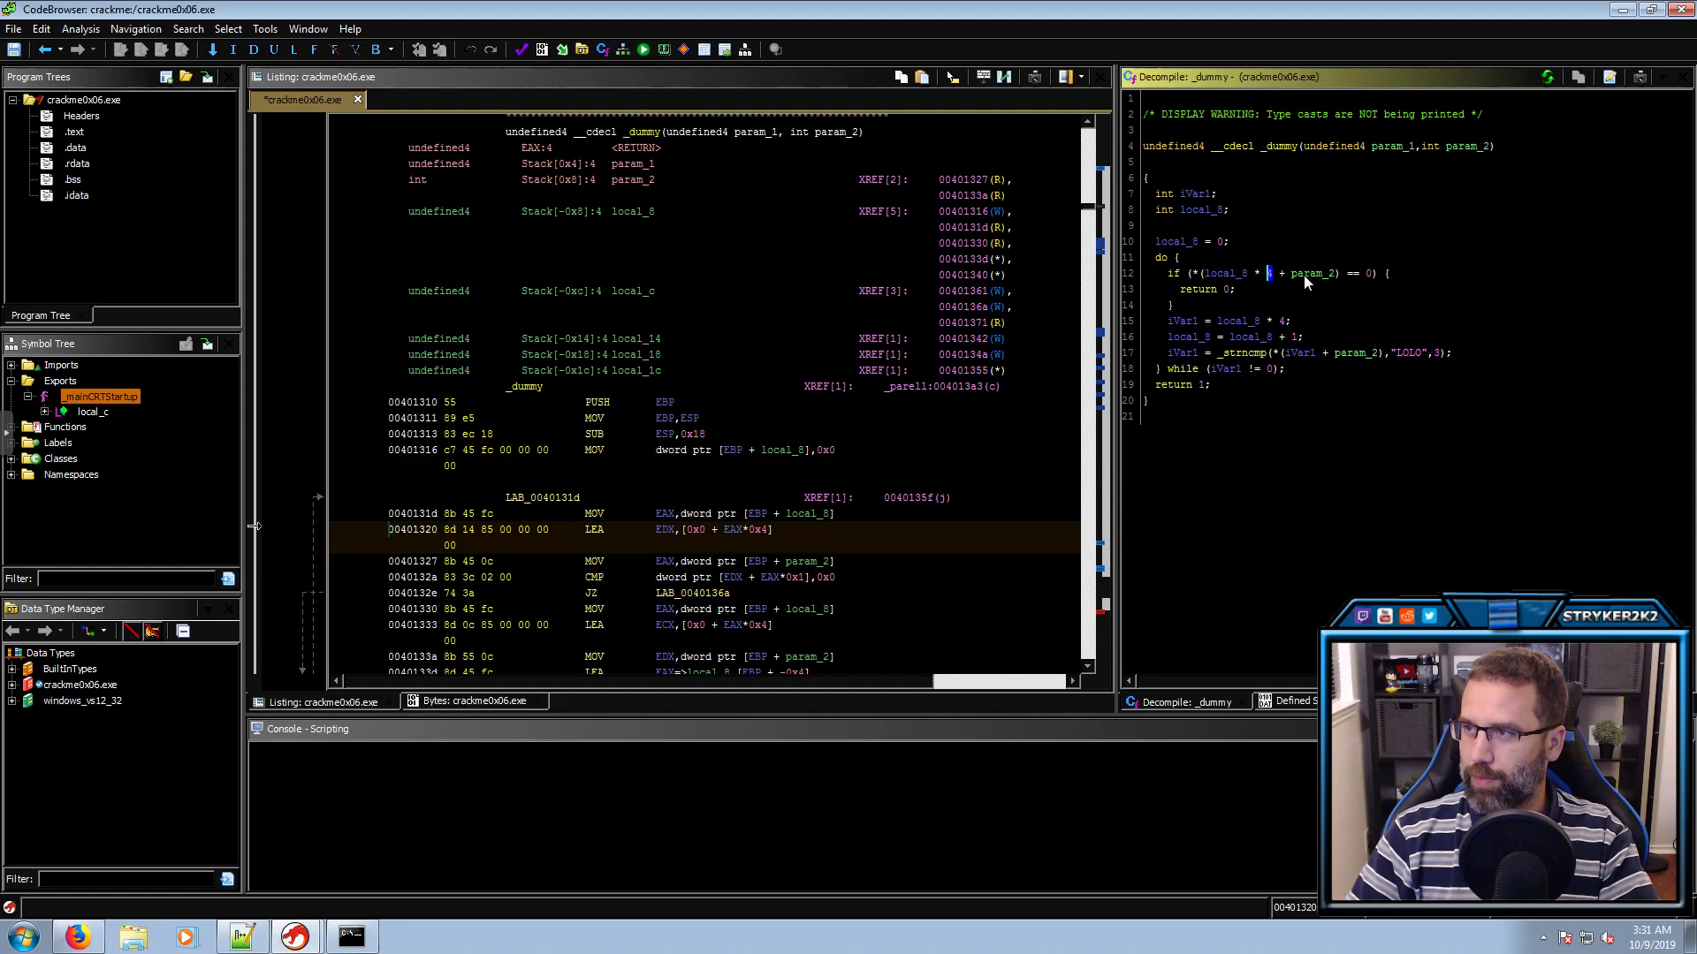
{"action": "left_click", "coordinate": [1318, 274]}
{"action": "left_click", "coordinate": [1368, 274]}
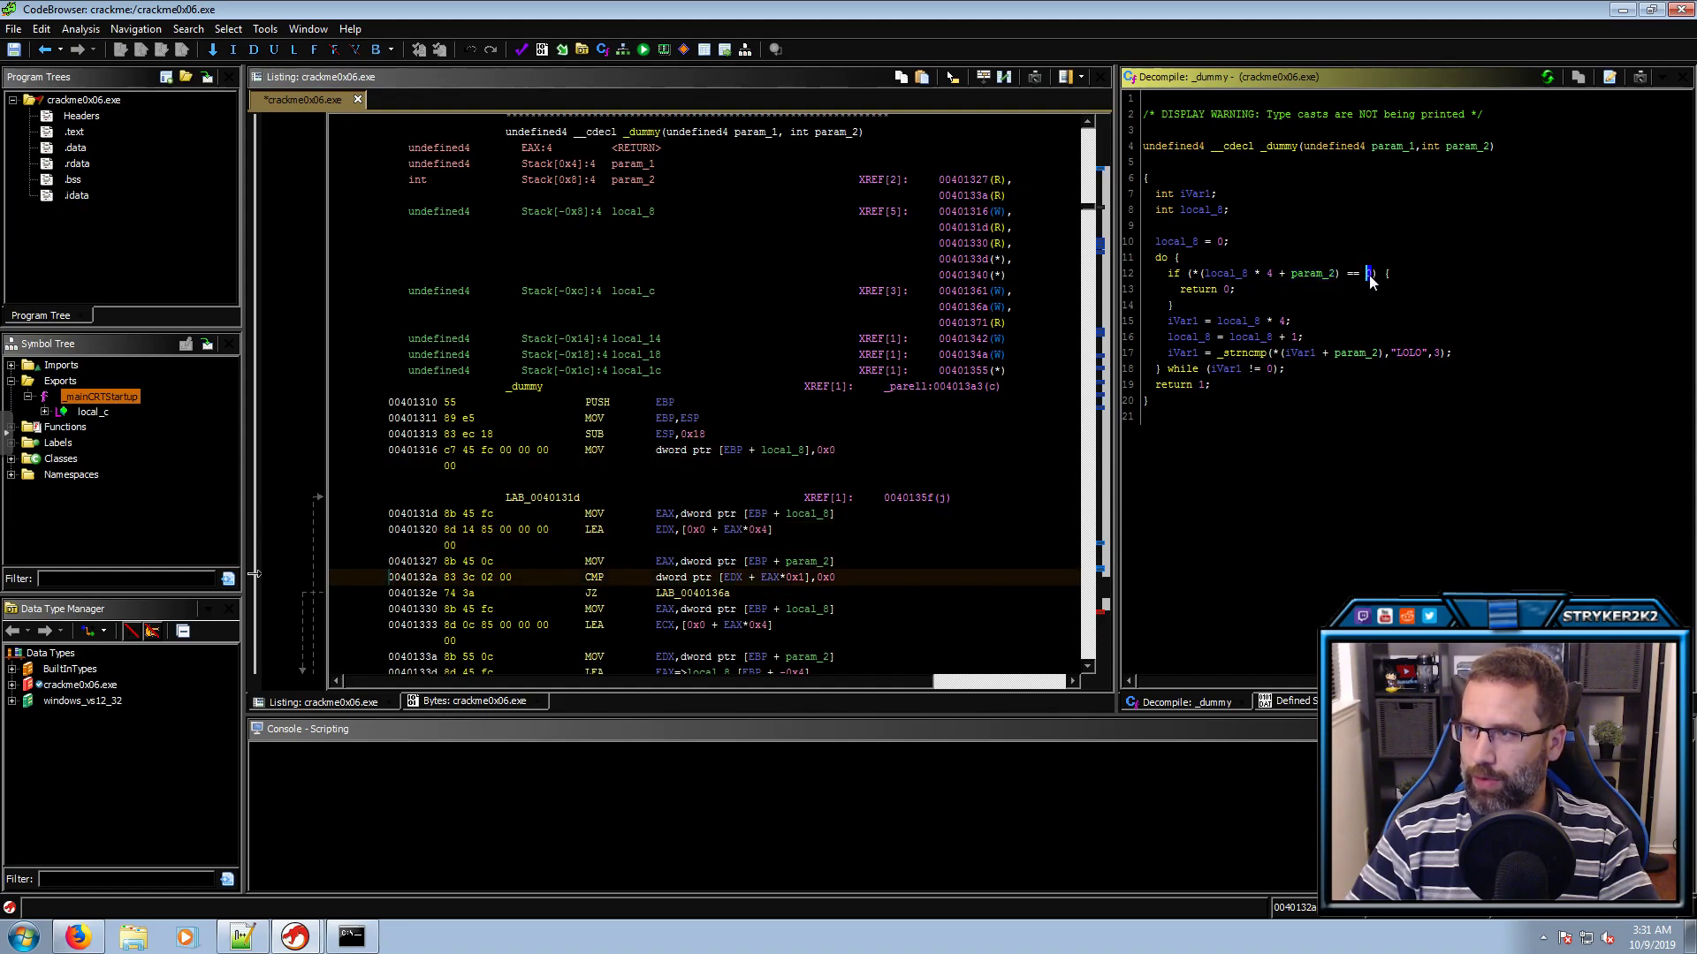
{"action": "left_click", "coordinate": [1227, 290]}
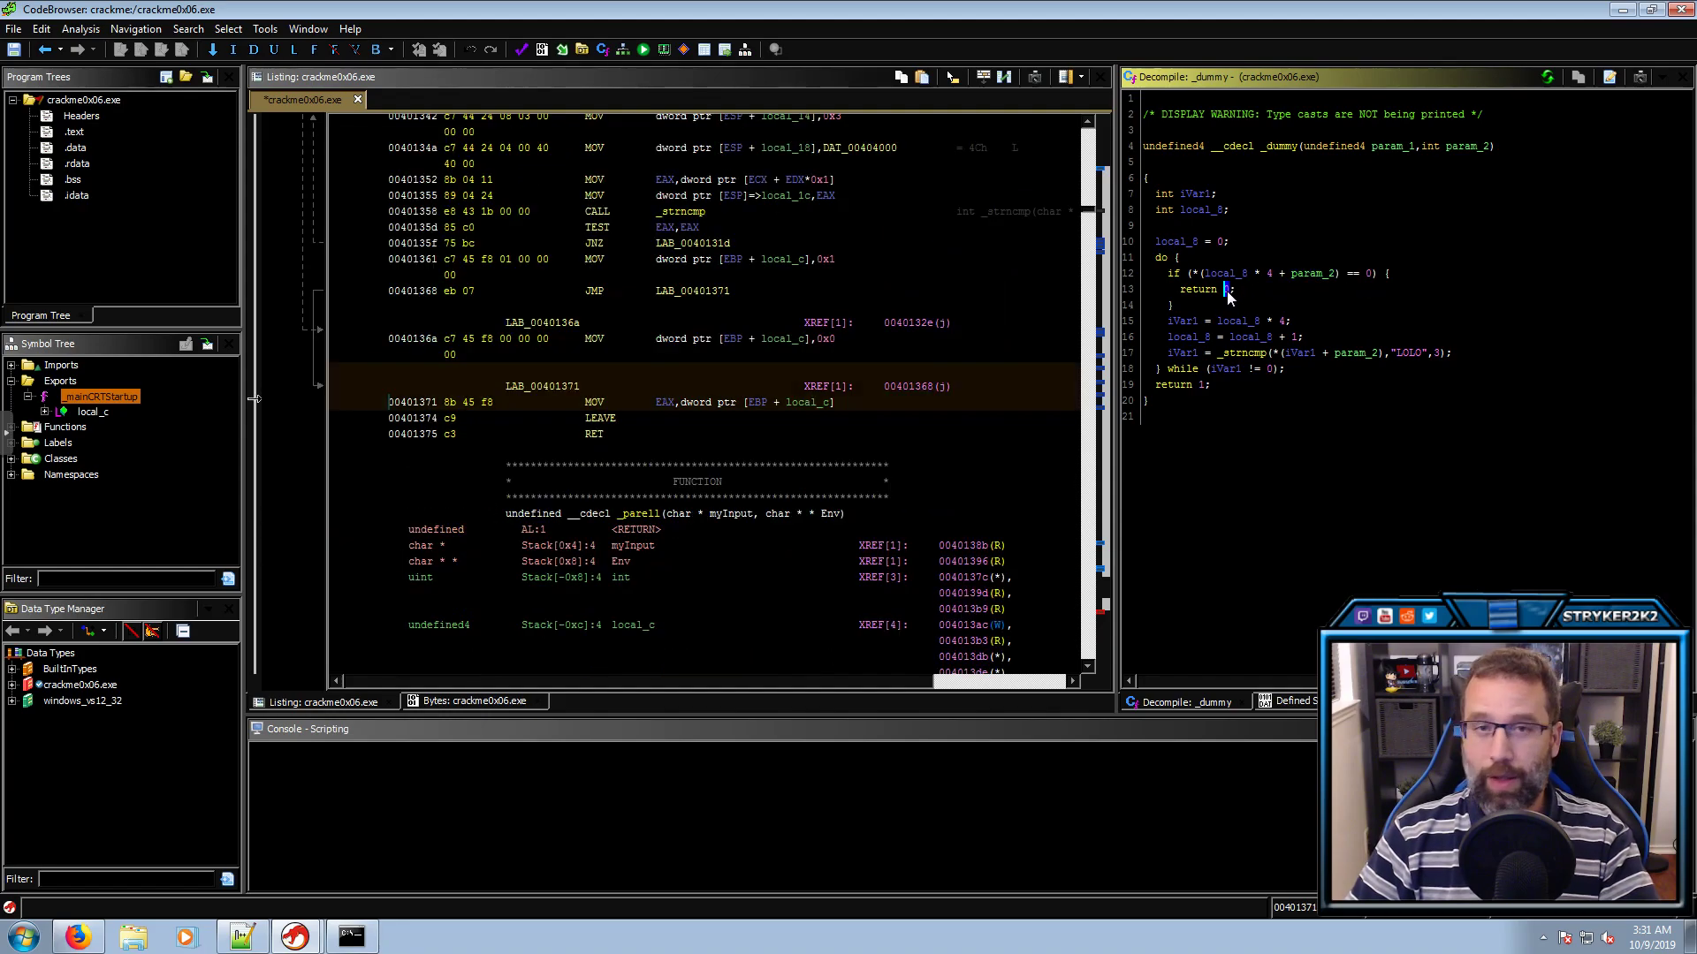
{"action": "left_click", "coordinate": [1317, 274]}
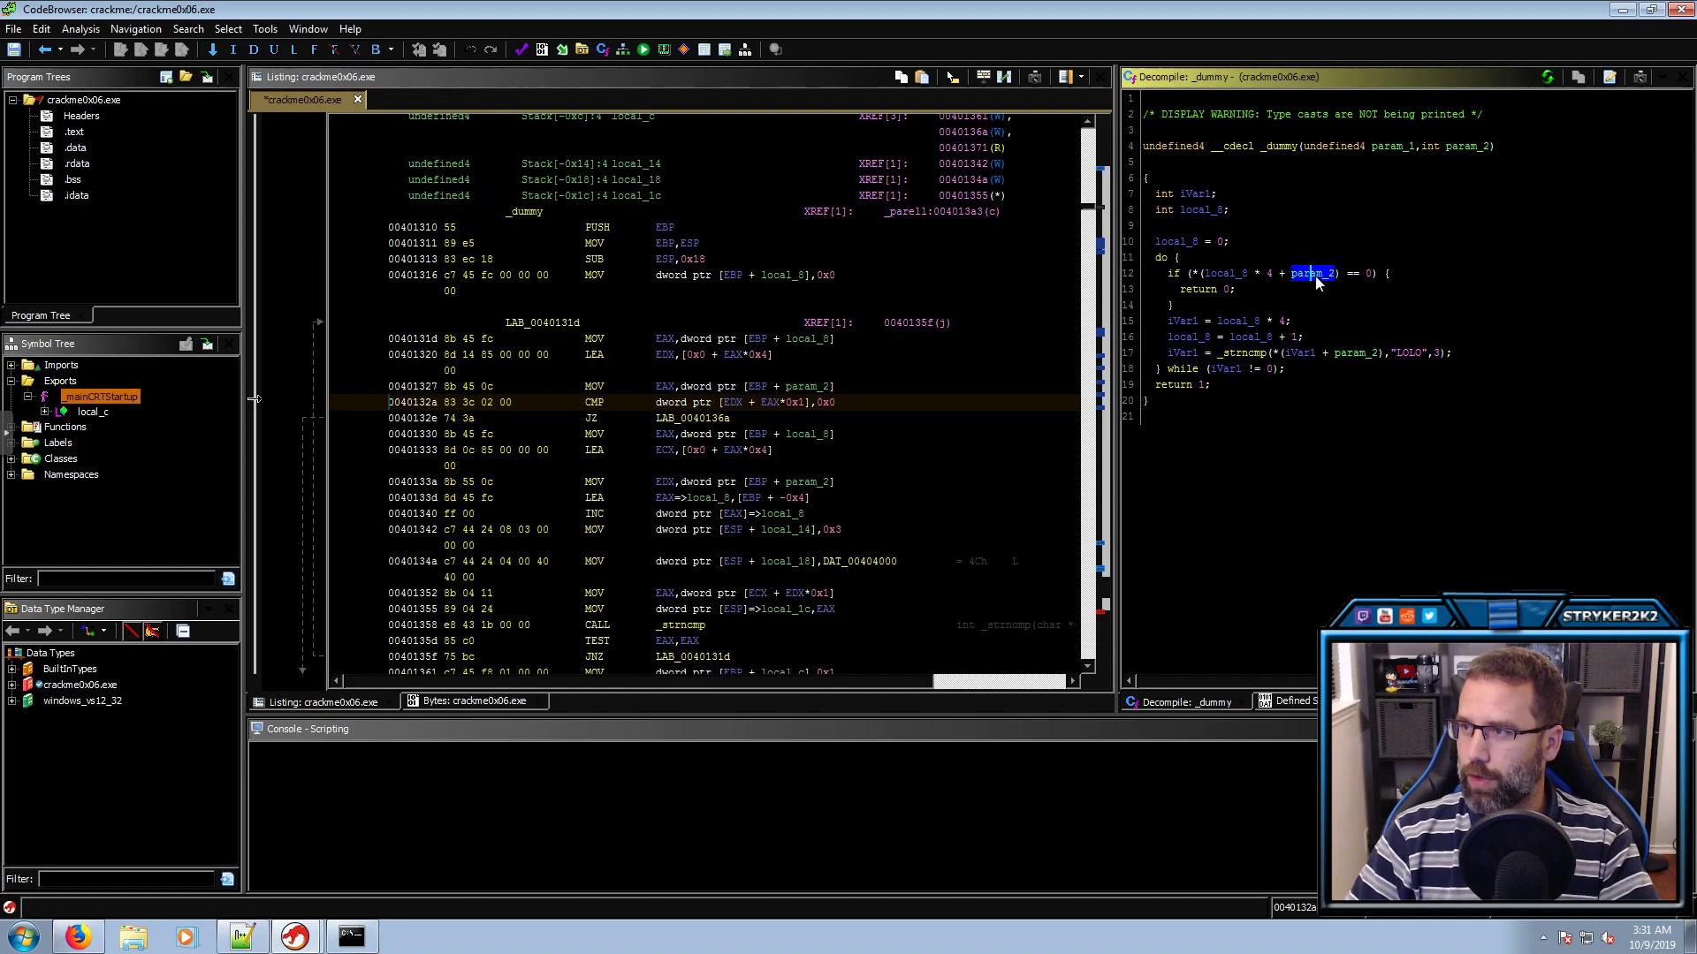
Rename _dummy's param_2 to Env and commit the parameters
{"action": "left_click", "coordinate": [1464, 140]}
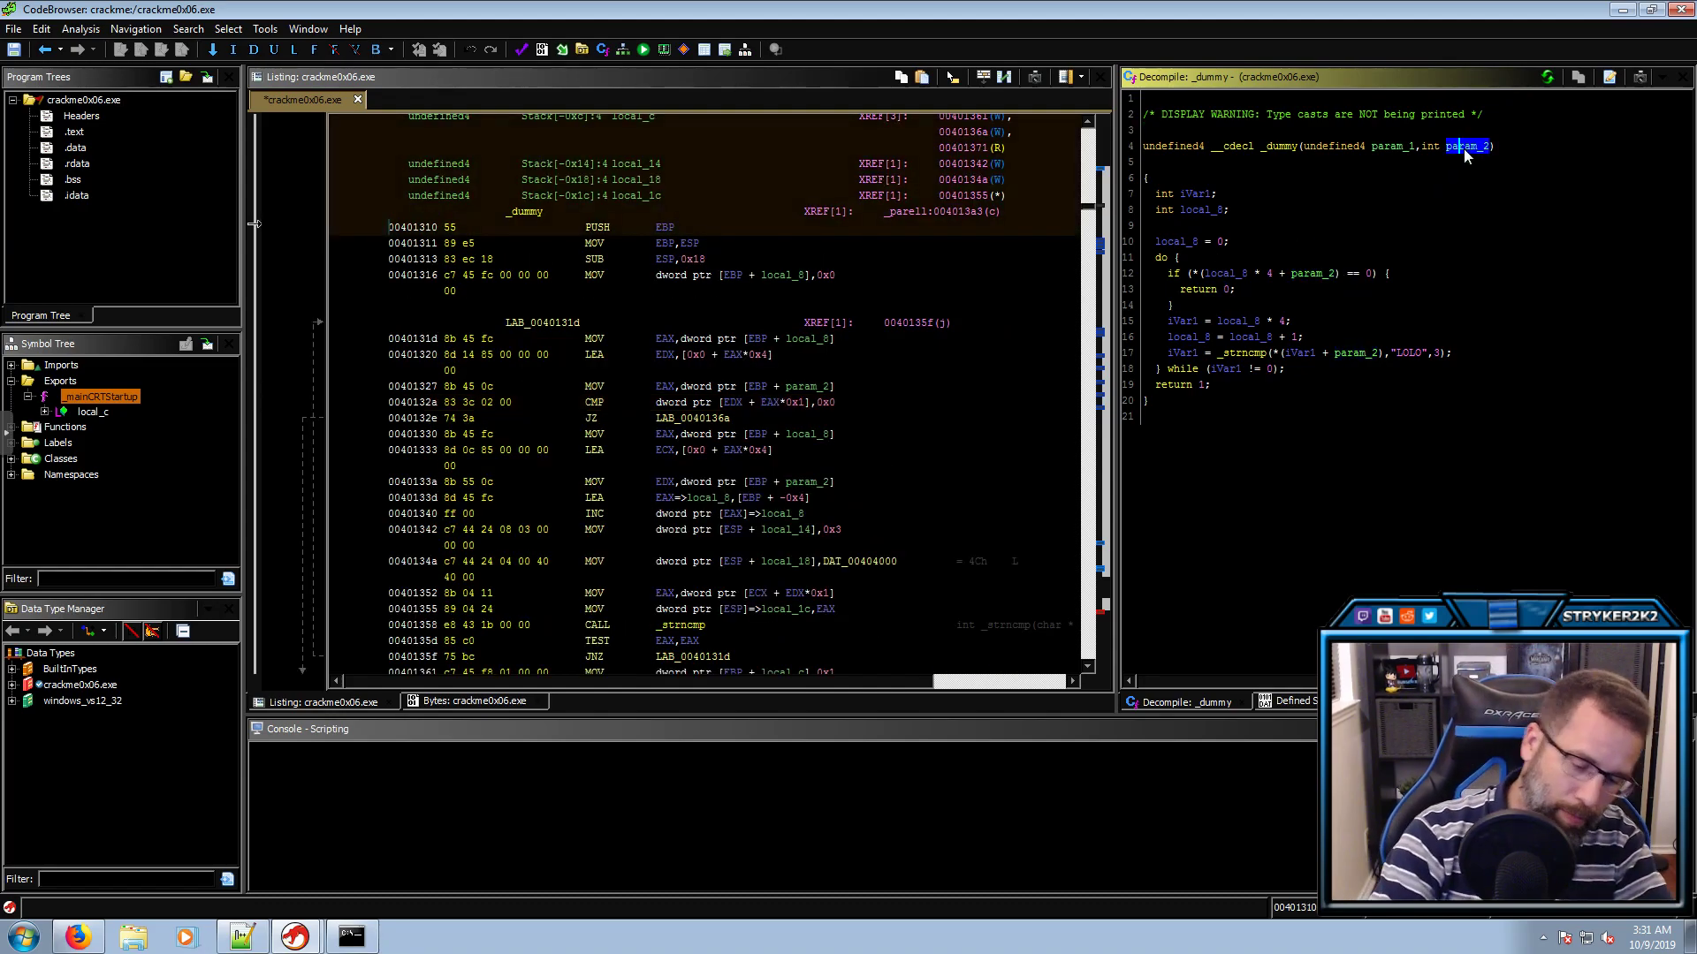
{"action": "type", "text": "lE"}
{"action": "key", "text": "Return"}
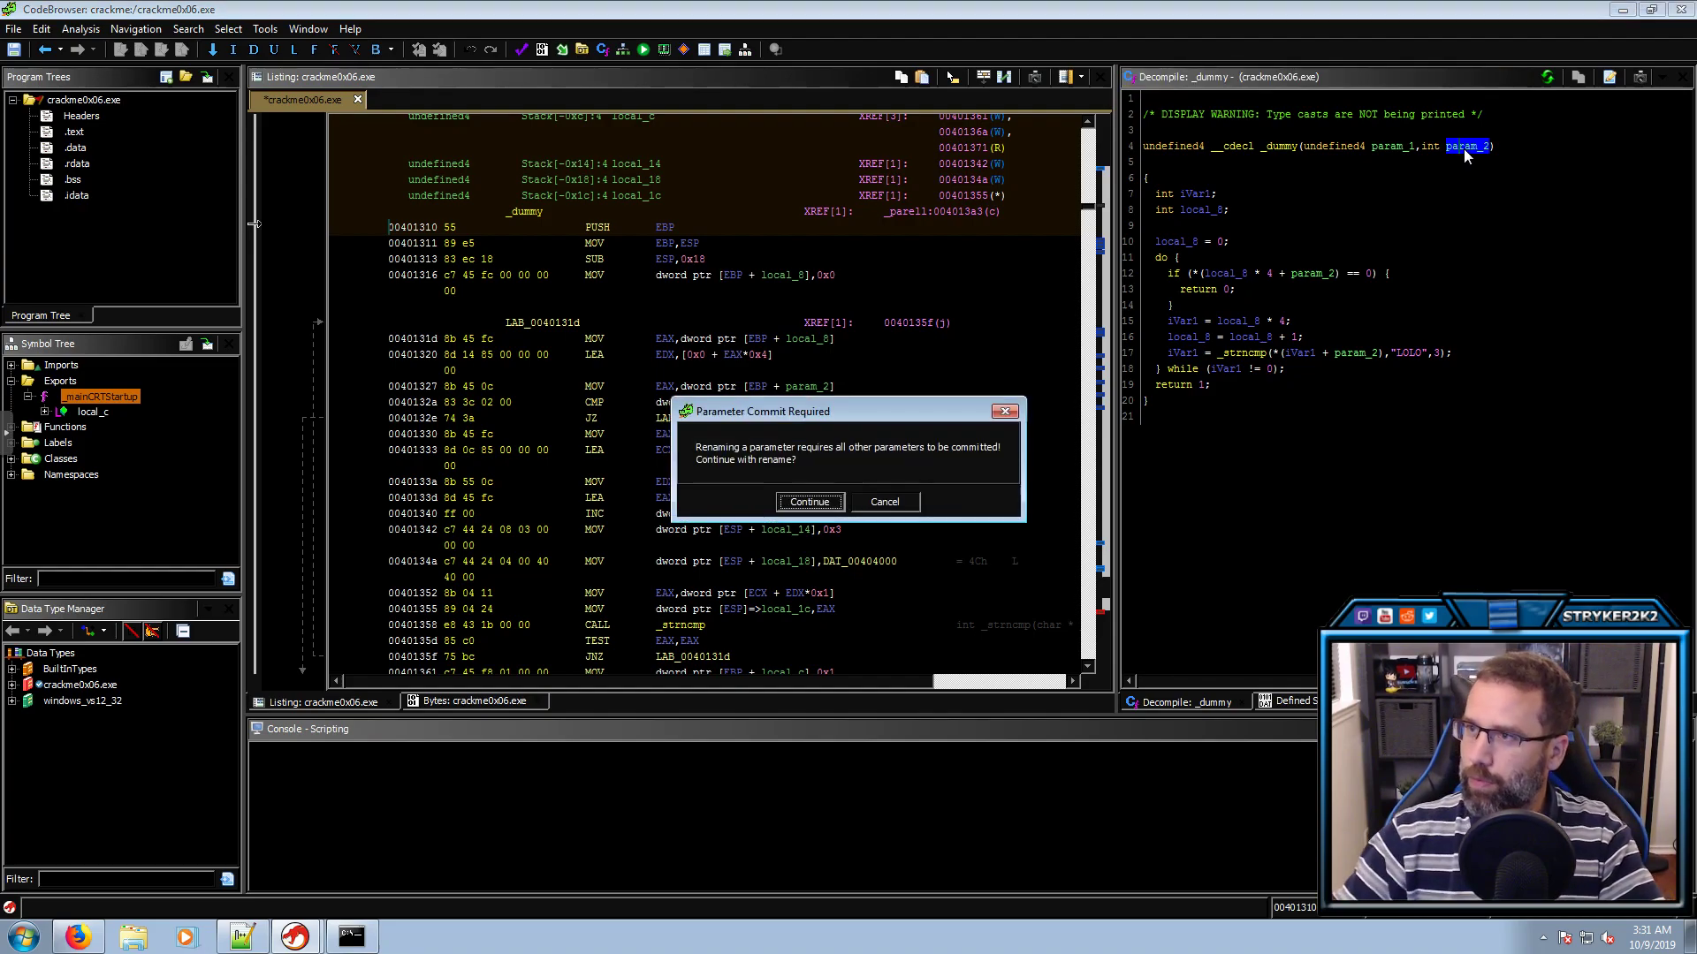
{"action": "left_click", "coordinate": [808, 506]}
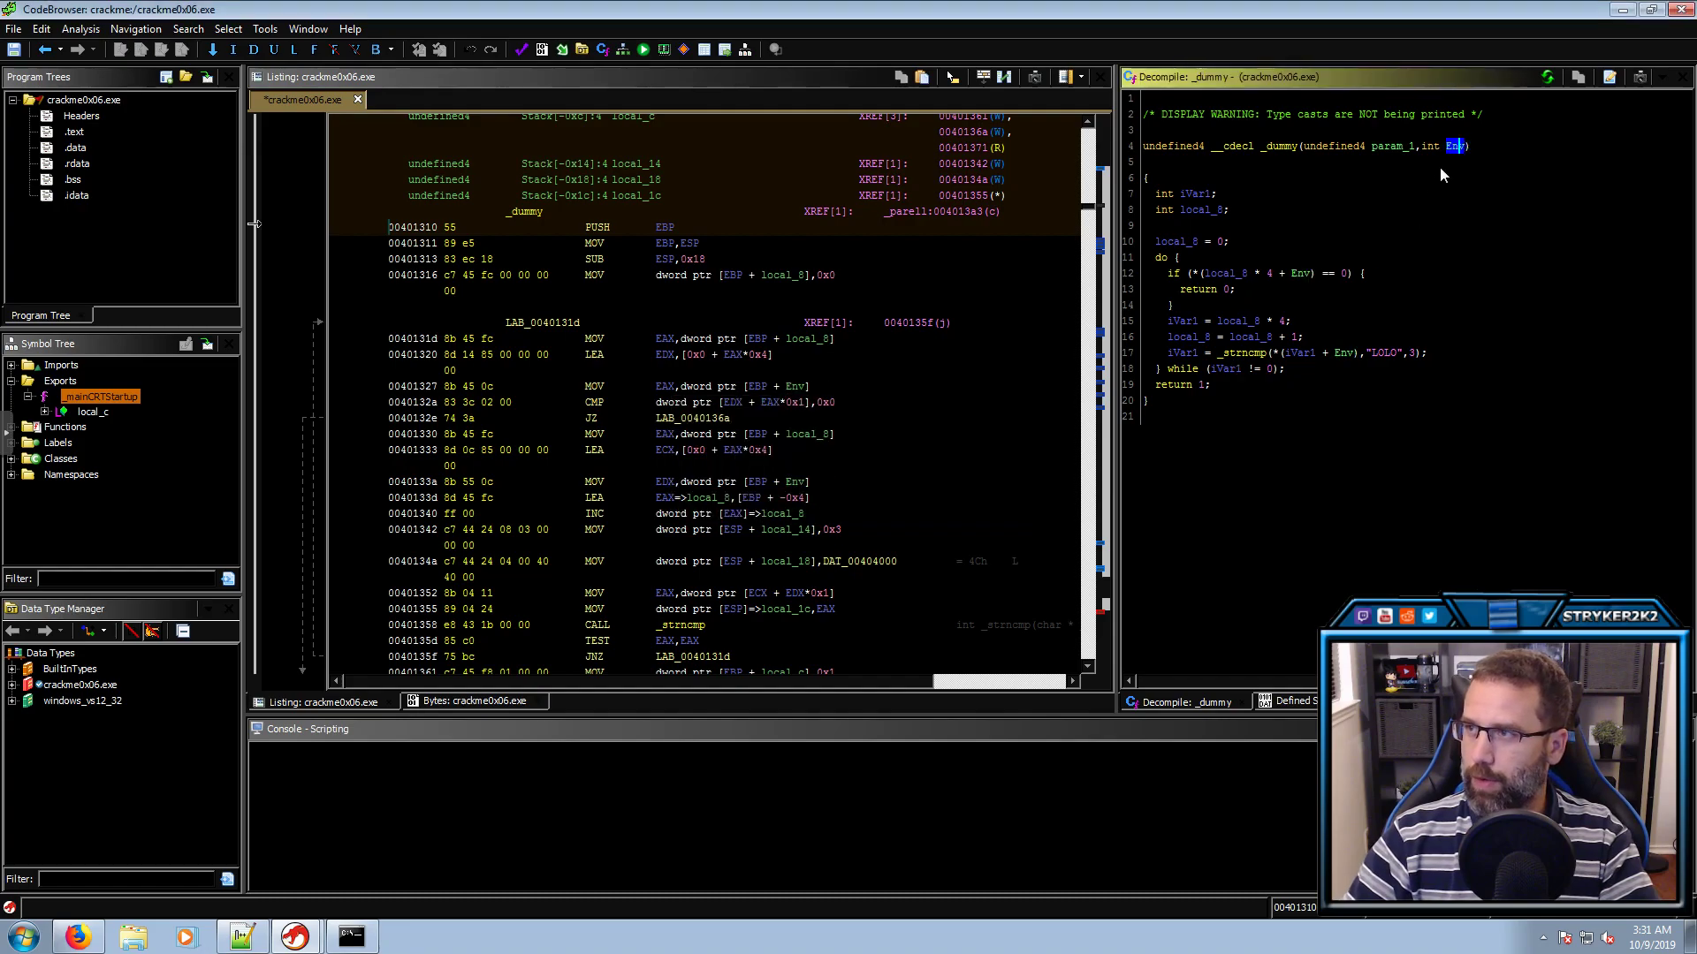
Rename _dummy's param_1 to myInput and commit the parameters
{"action": "left_click", "coordinate": [1394, 148]}
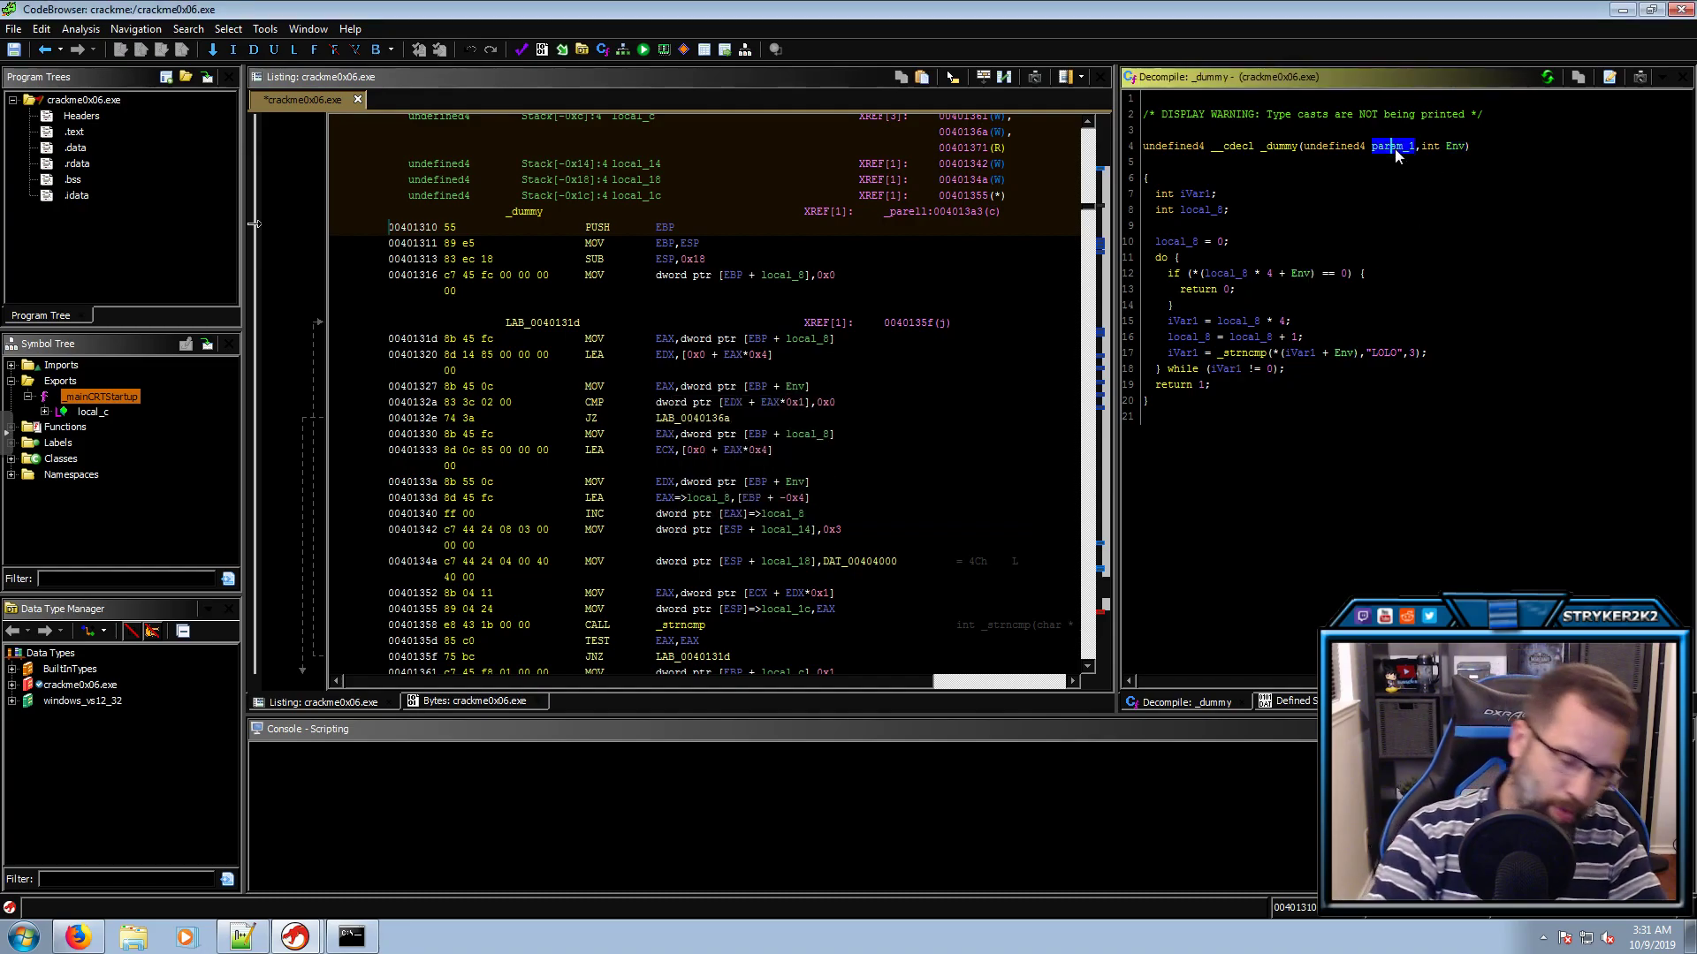
{"action": "type", "text": "lmyInput"}
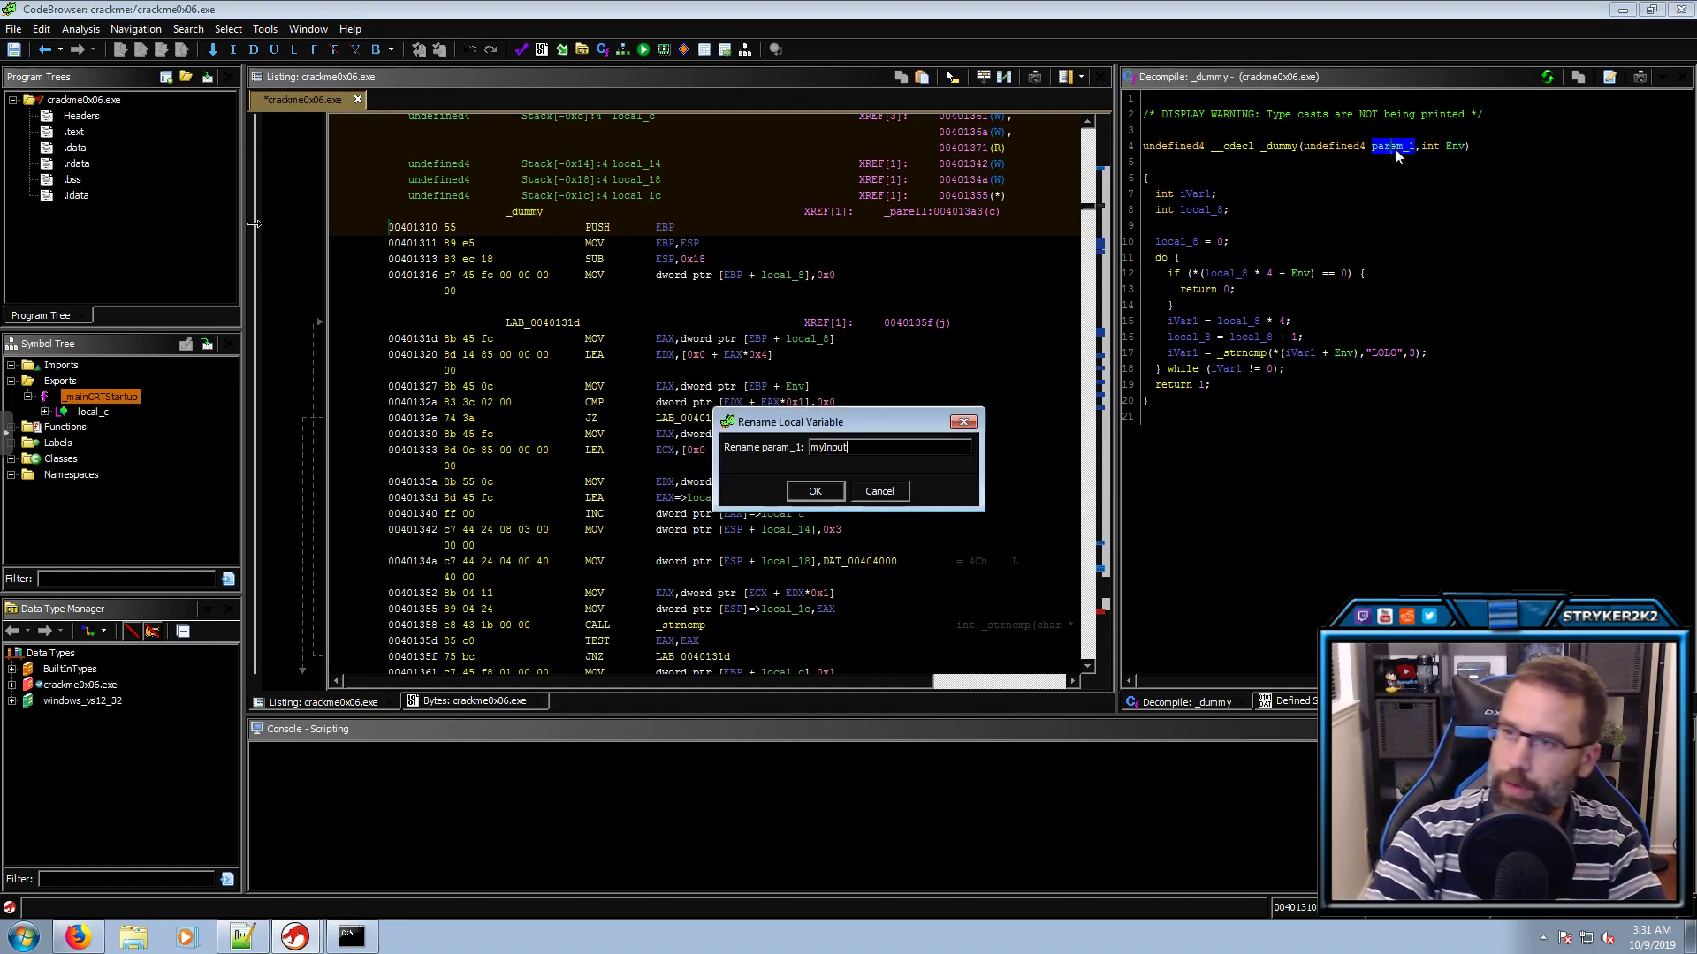
{"action": "key", "text": "Return"}
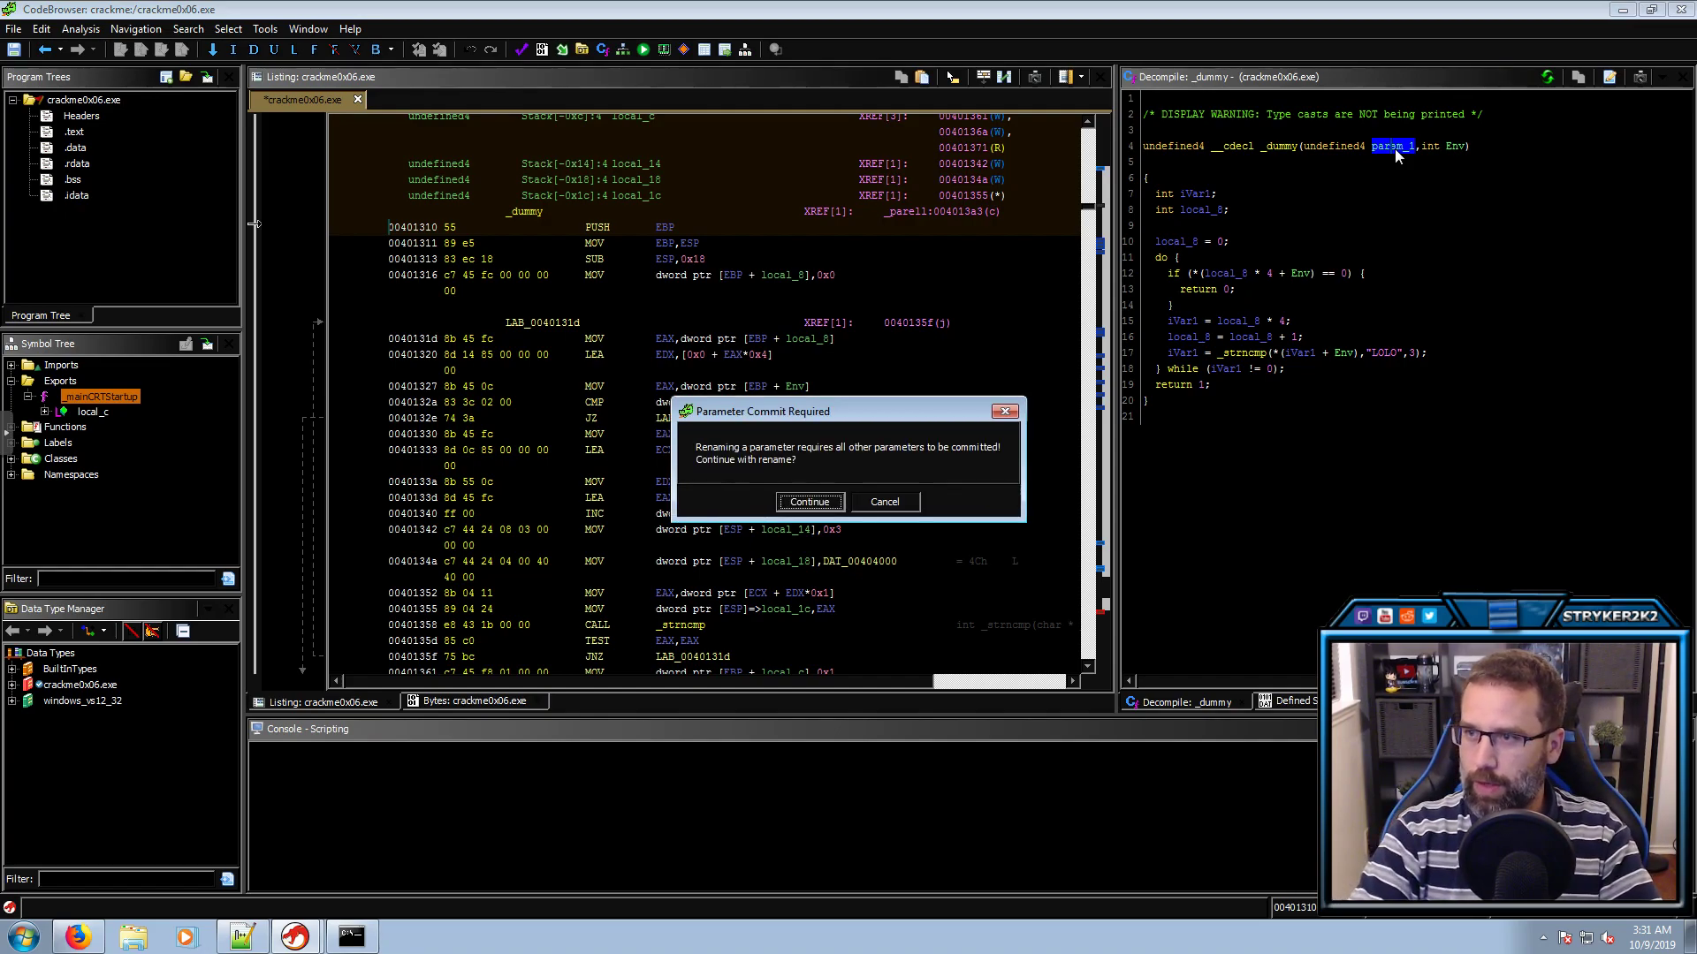
{"action": "key", "text": "Return"}
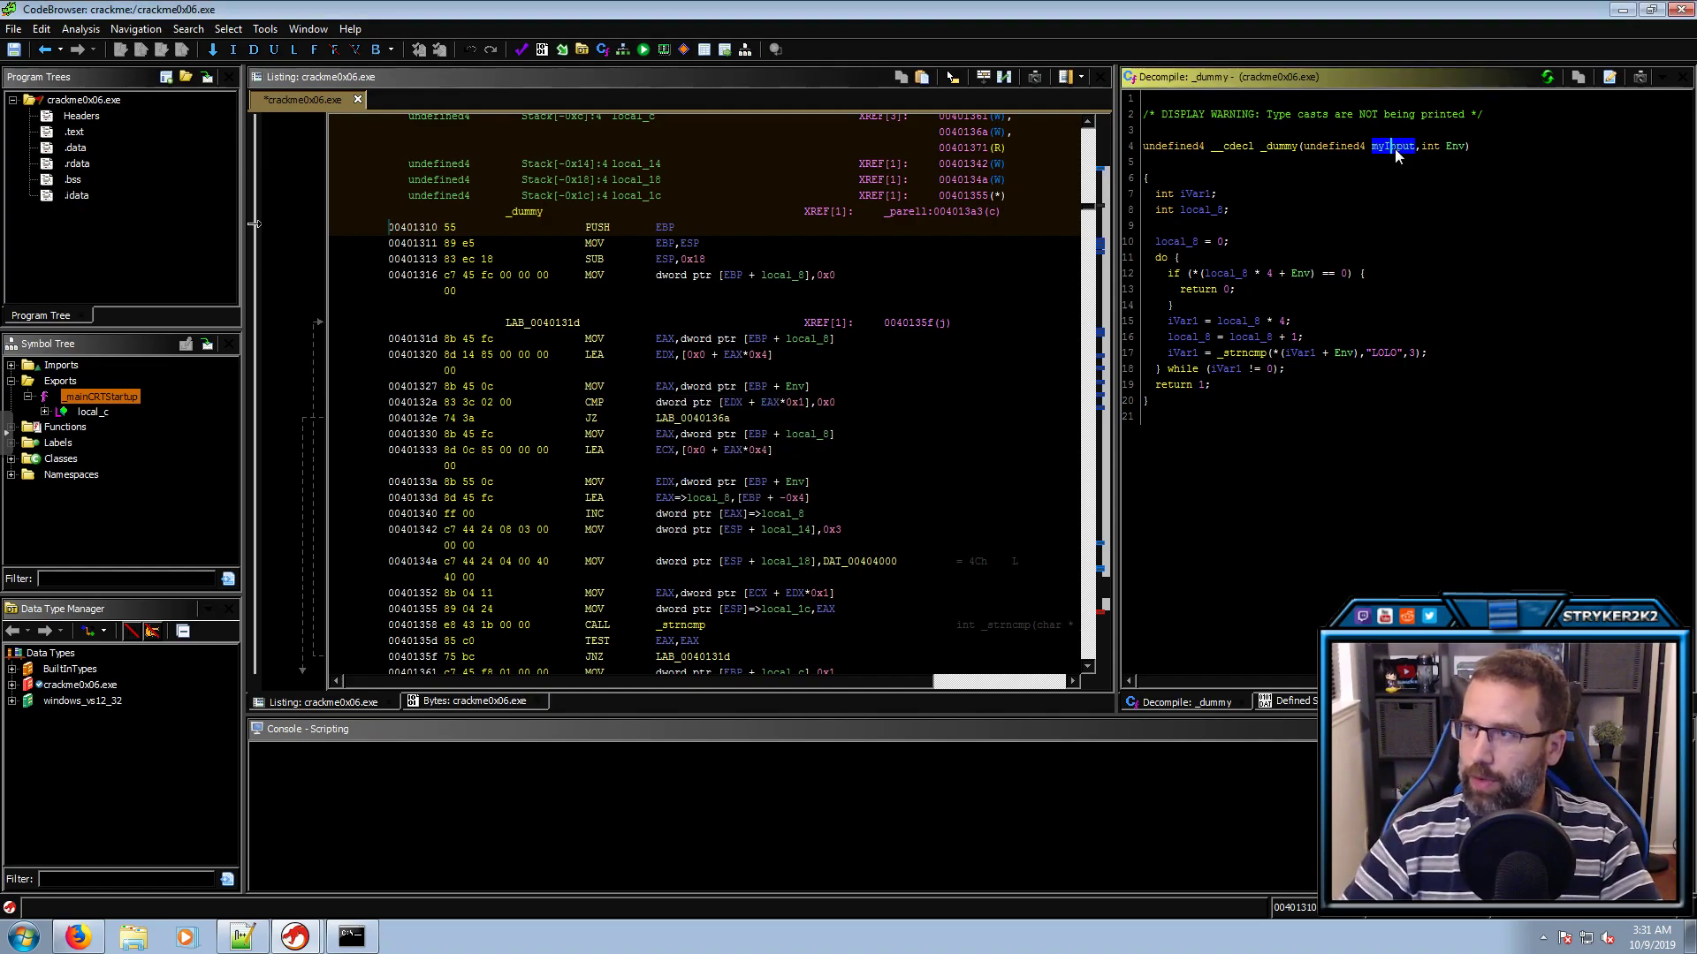
{"action": "left_click_drag", "start_coordinate": [1351, 274], "coordinate": [1204, 275]}
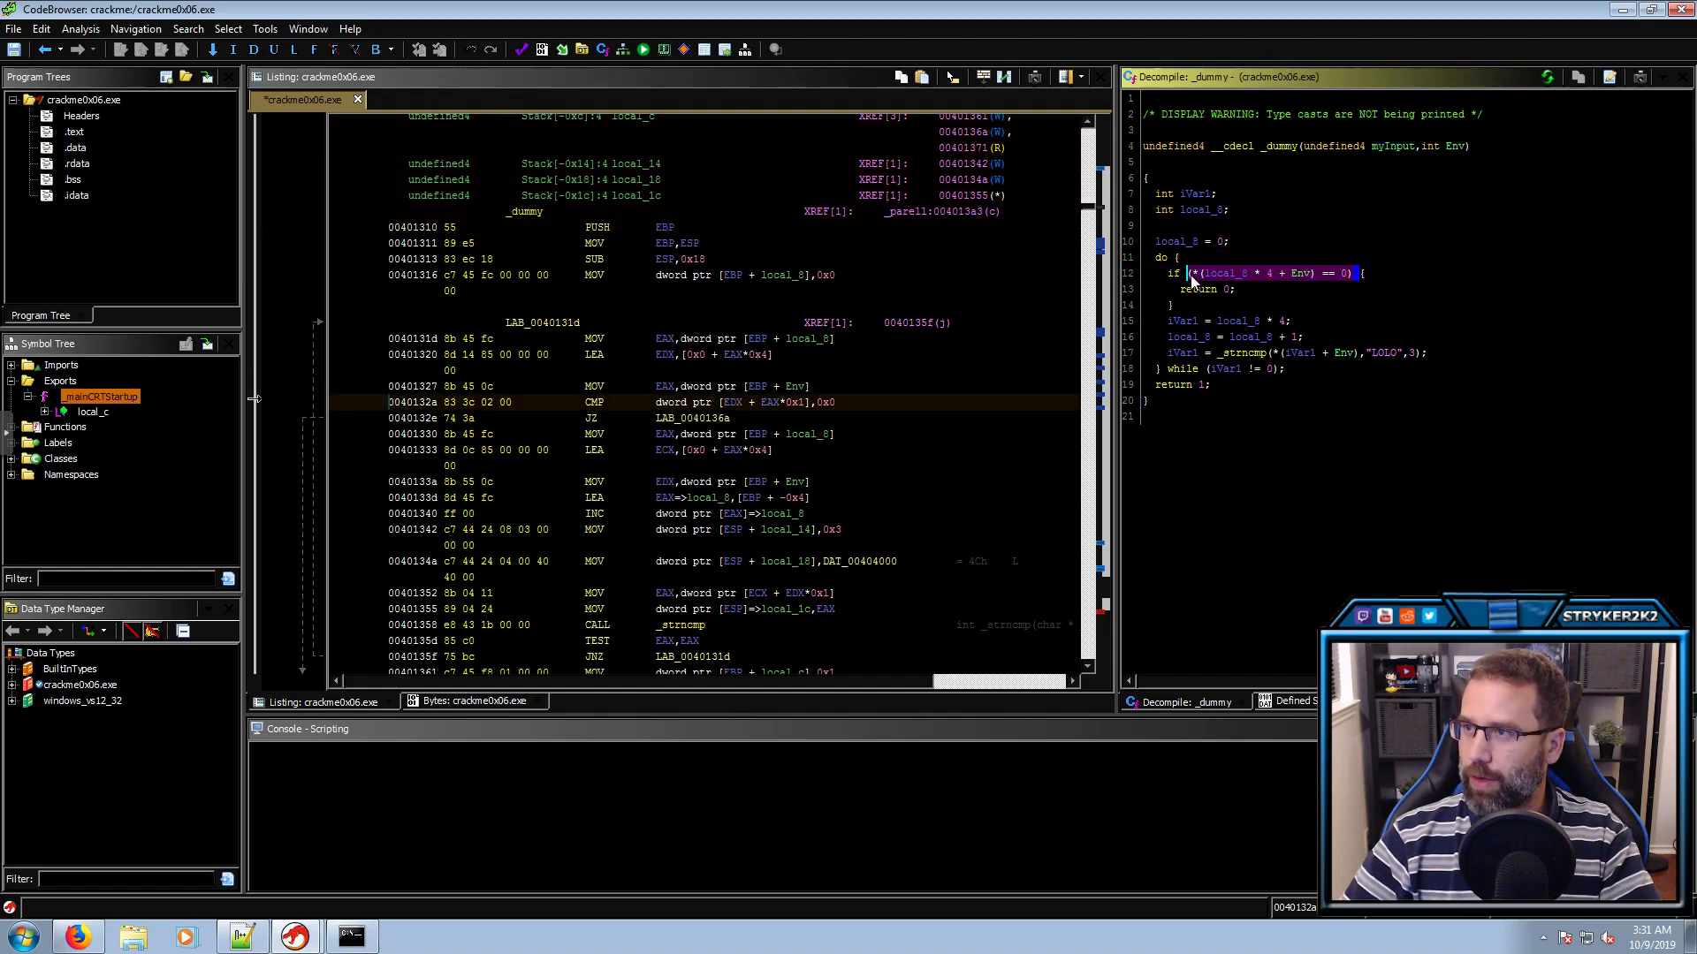
{"action": "left_click", "coordinate": [1329, 276]}
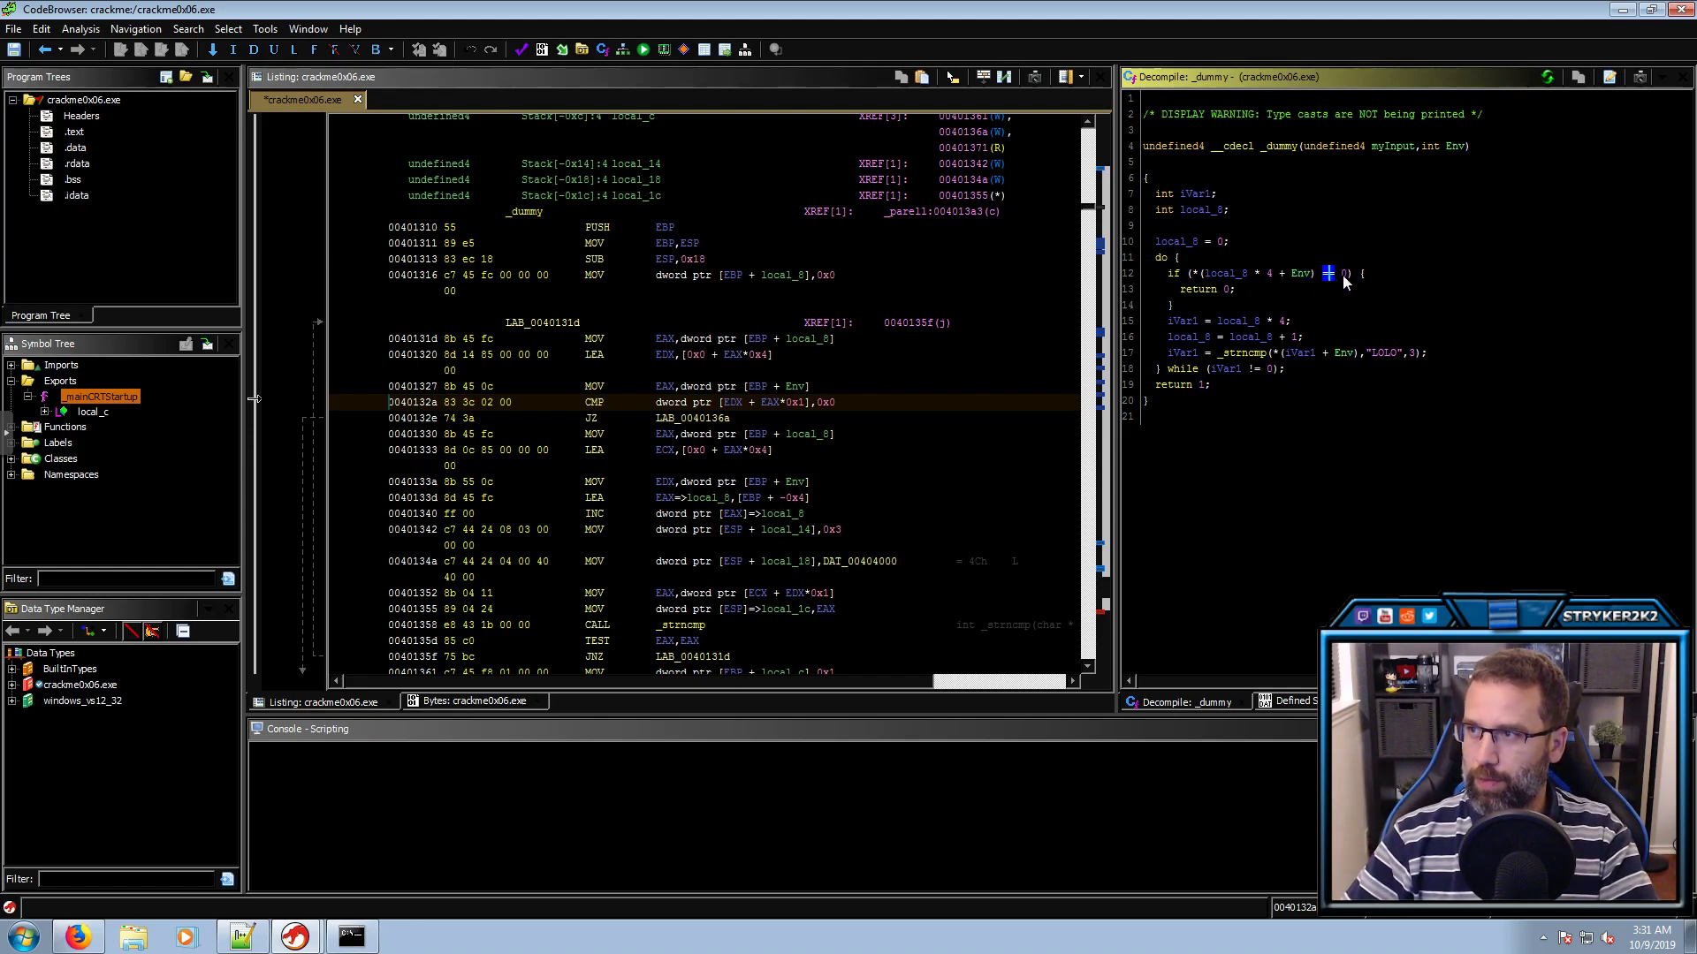
{"action": "left_click_drag", "start_coordinate": [1351, 274], "coordinate": [1192, 275]}
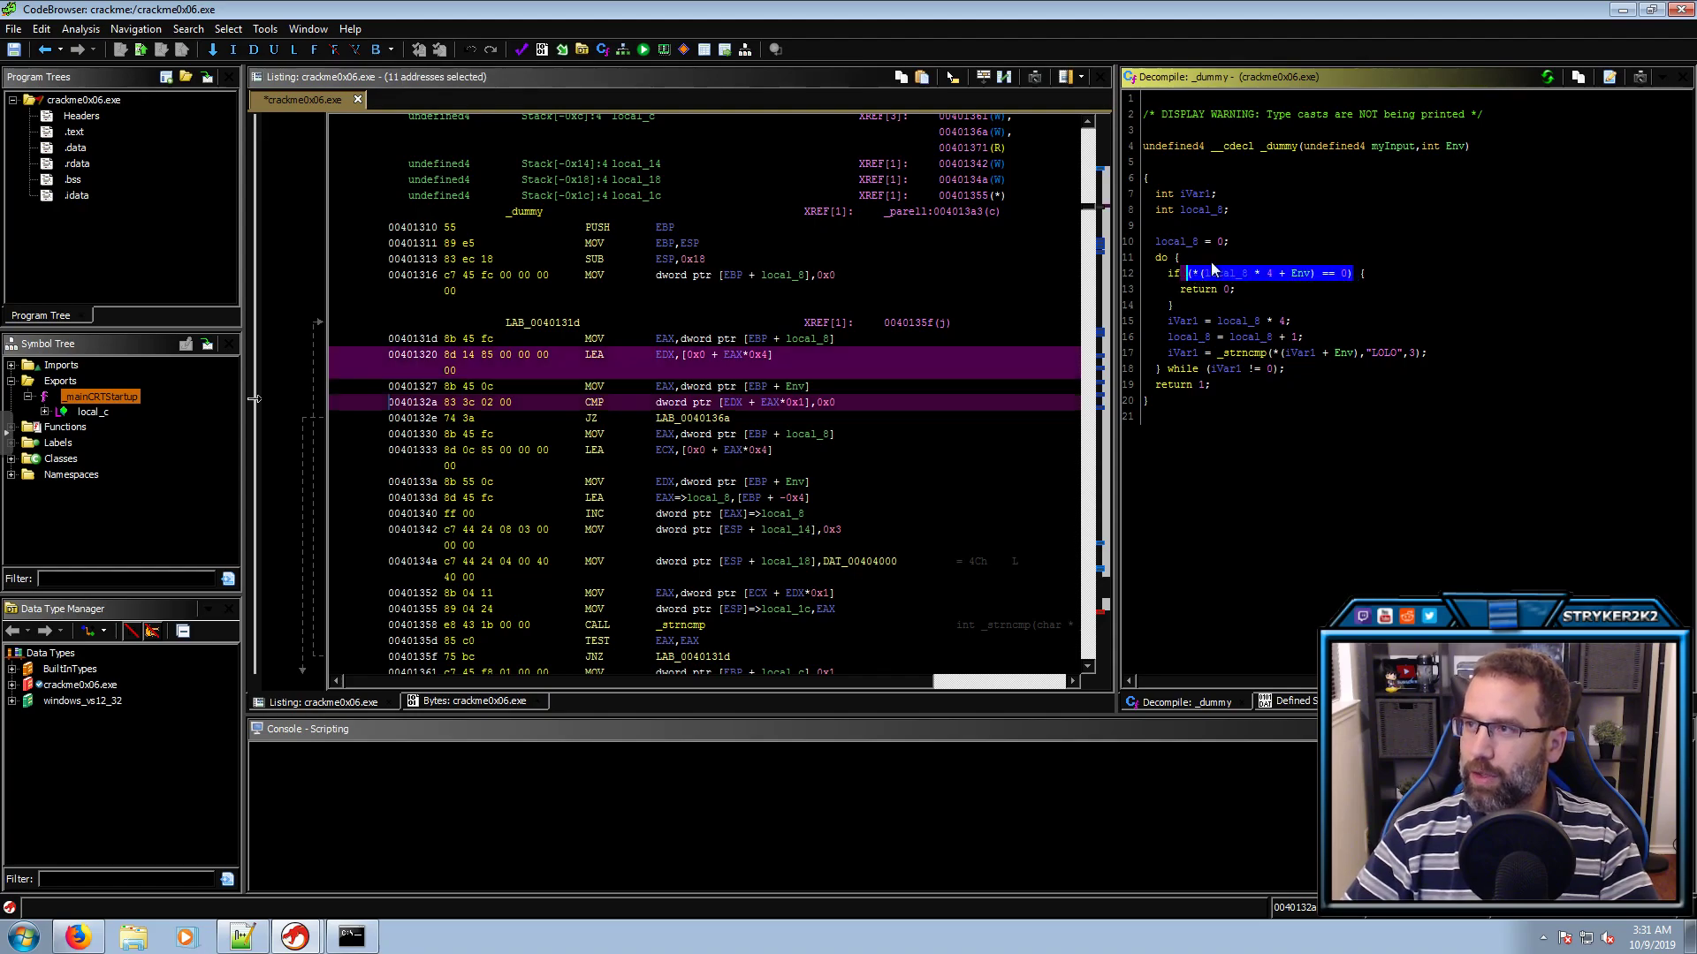
{"action": "double_click", "coordinate": [1333, 147]}
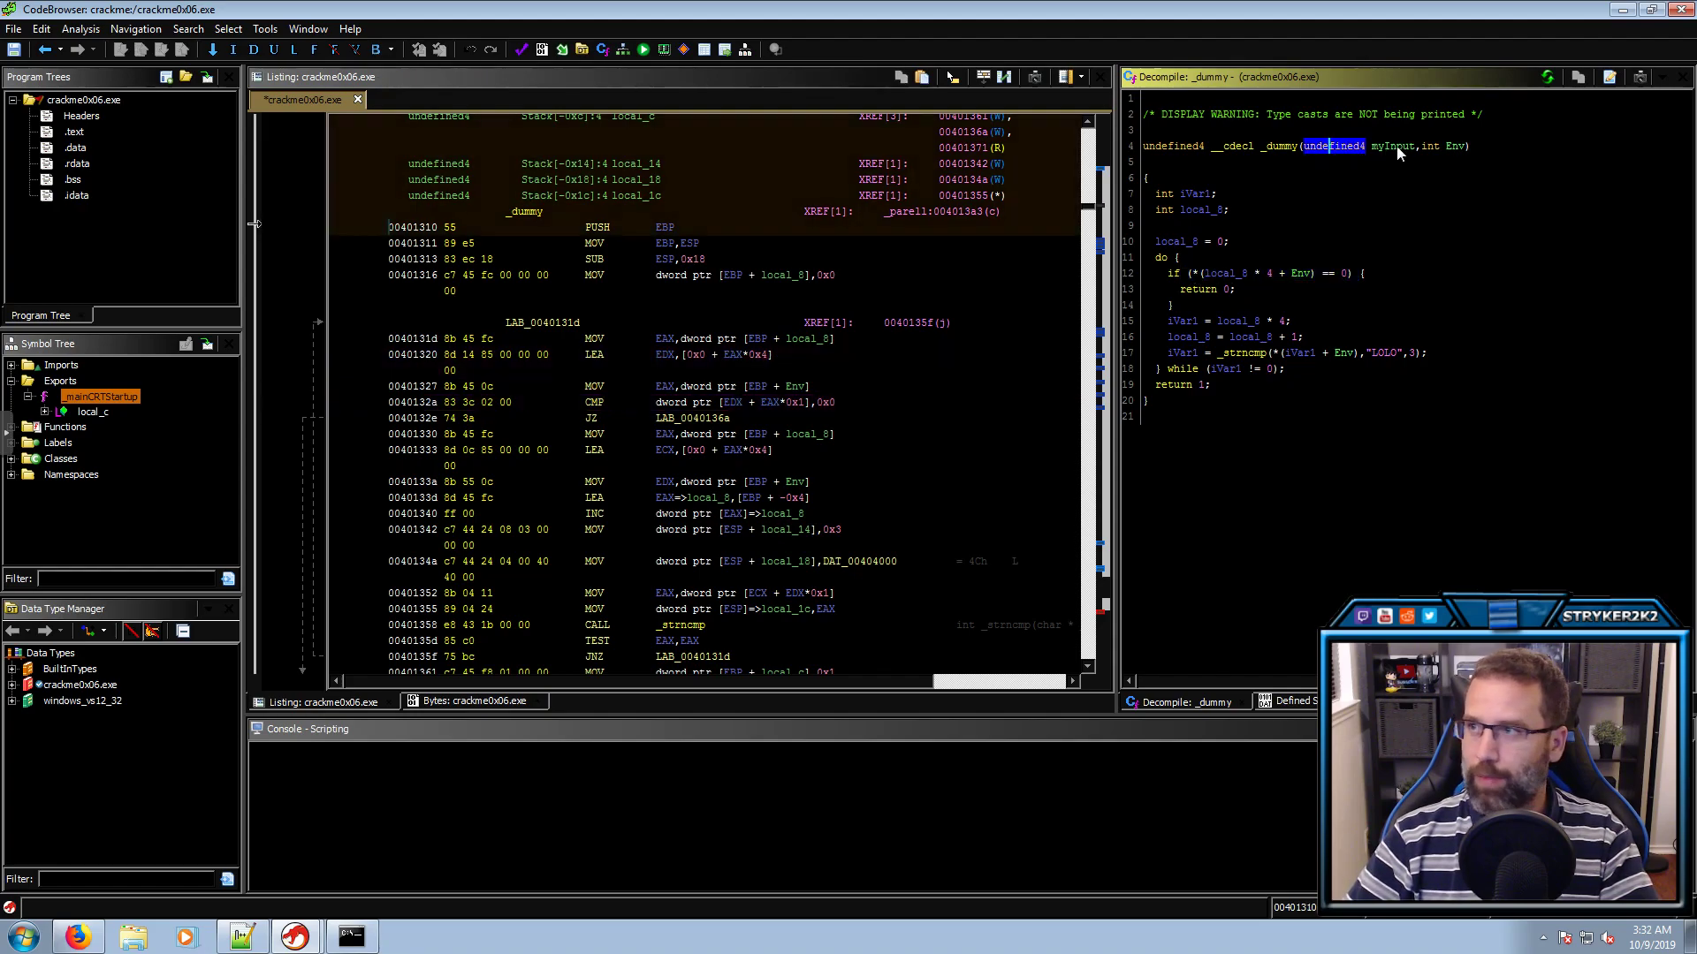
{"action": "double_click", "coordinate": [1428, 146]}
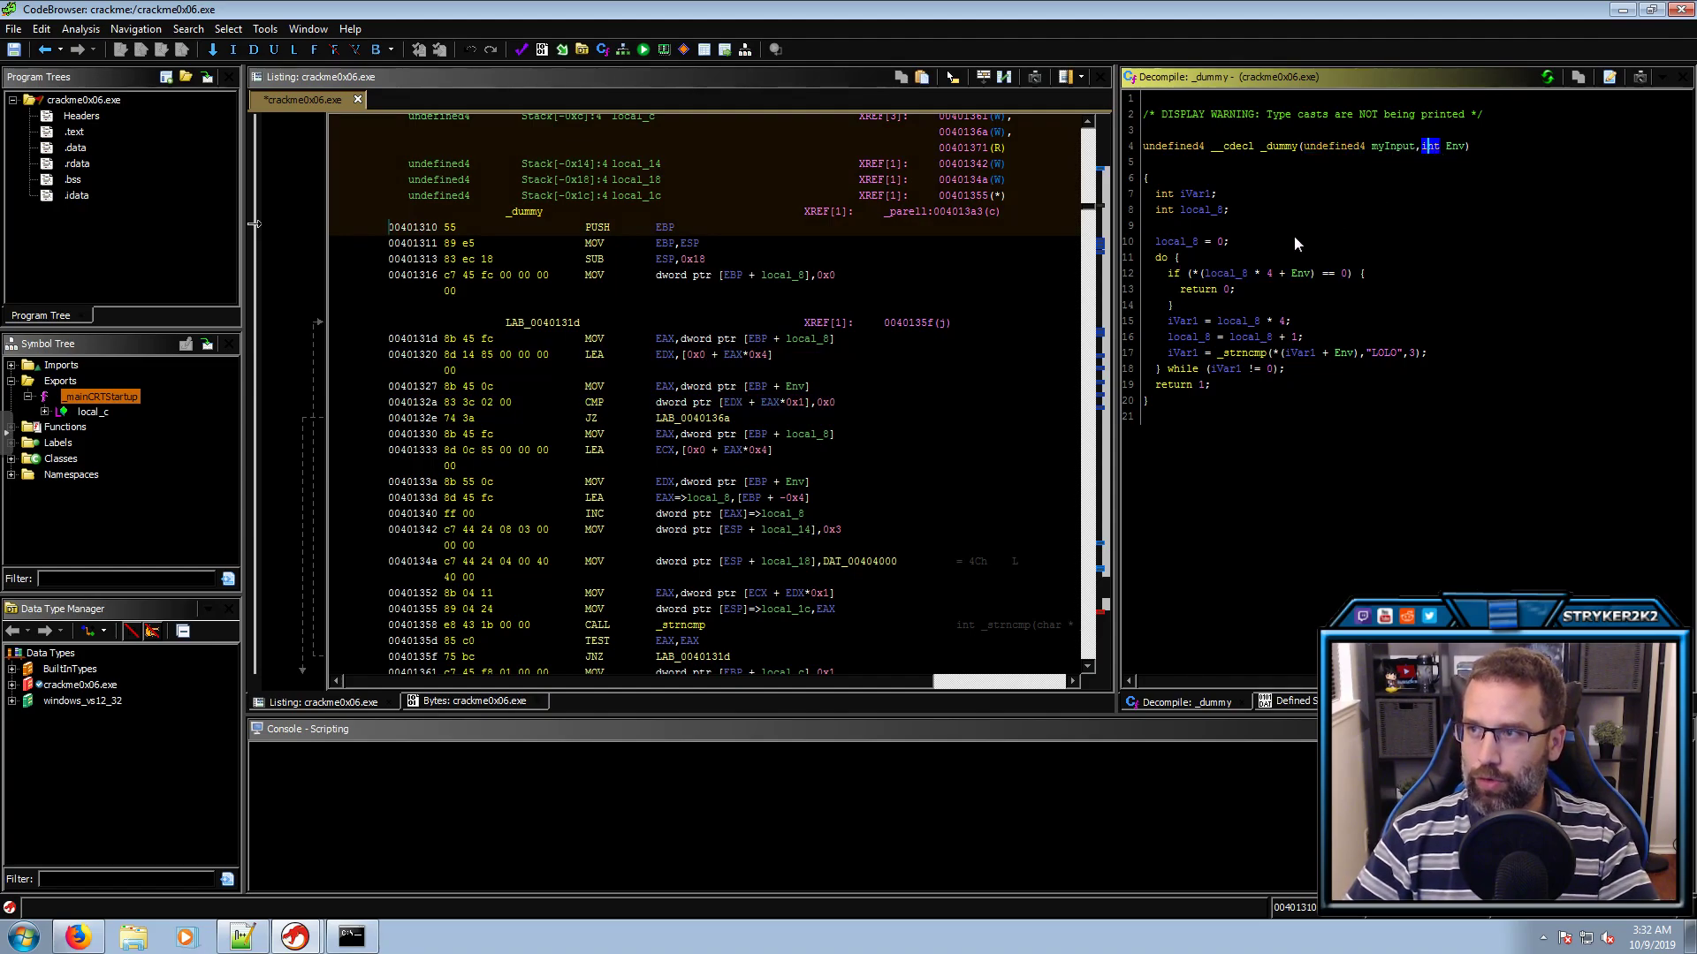
{"action": "left_click_drag", "start_coordinate": [1189, 274], "coordinate": [1358, 274]}
{"action": "left_click_drag", "start_coordinate": [1358, 274], "coordinate": [1189, 276]}
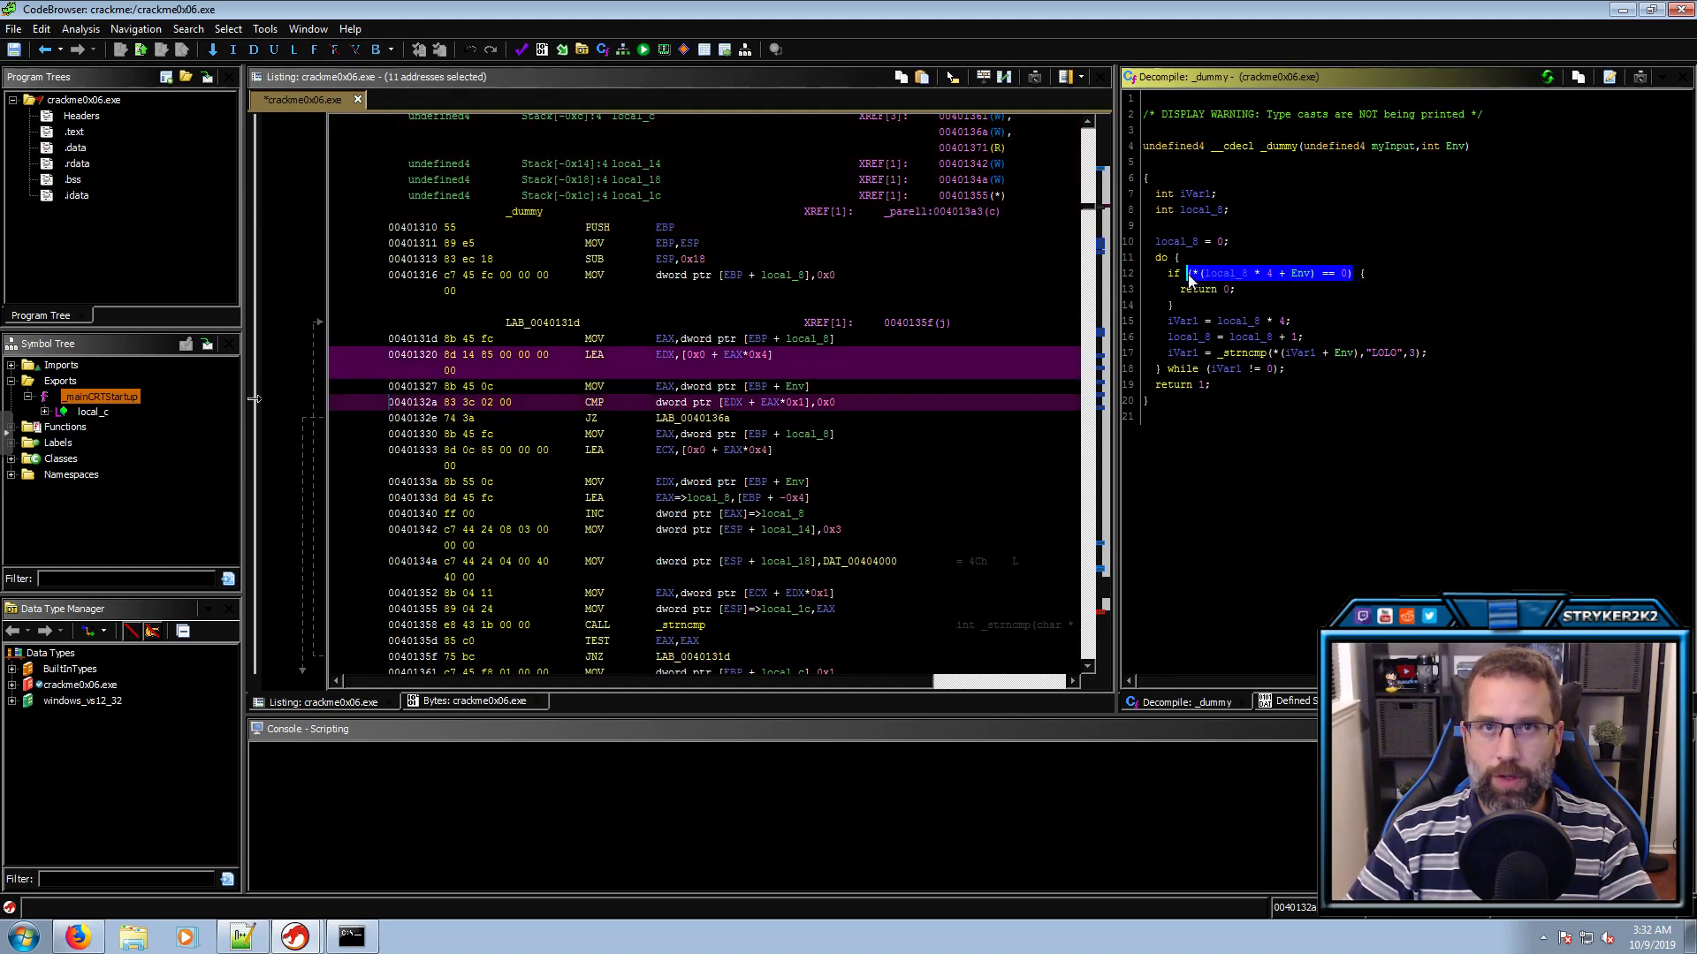
Change _dummy's myInput parameter type from undefined4 to int and commit the parameters
{"action": "double_click", "coordinate": [1352, 145]}
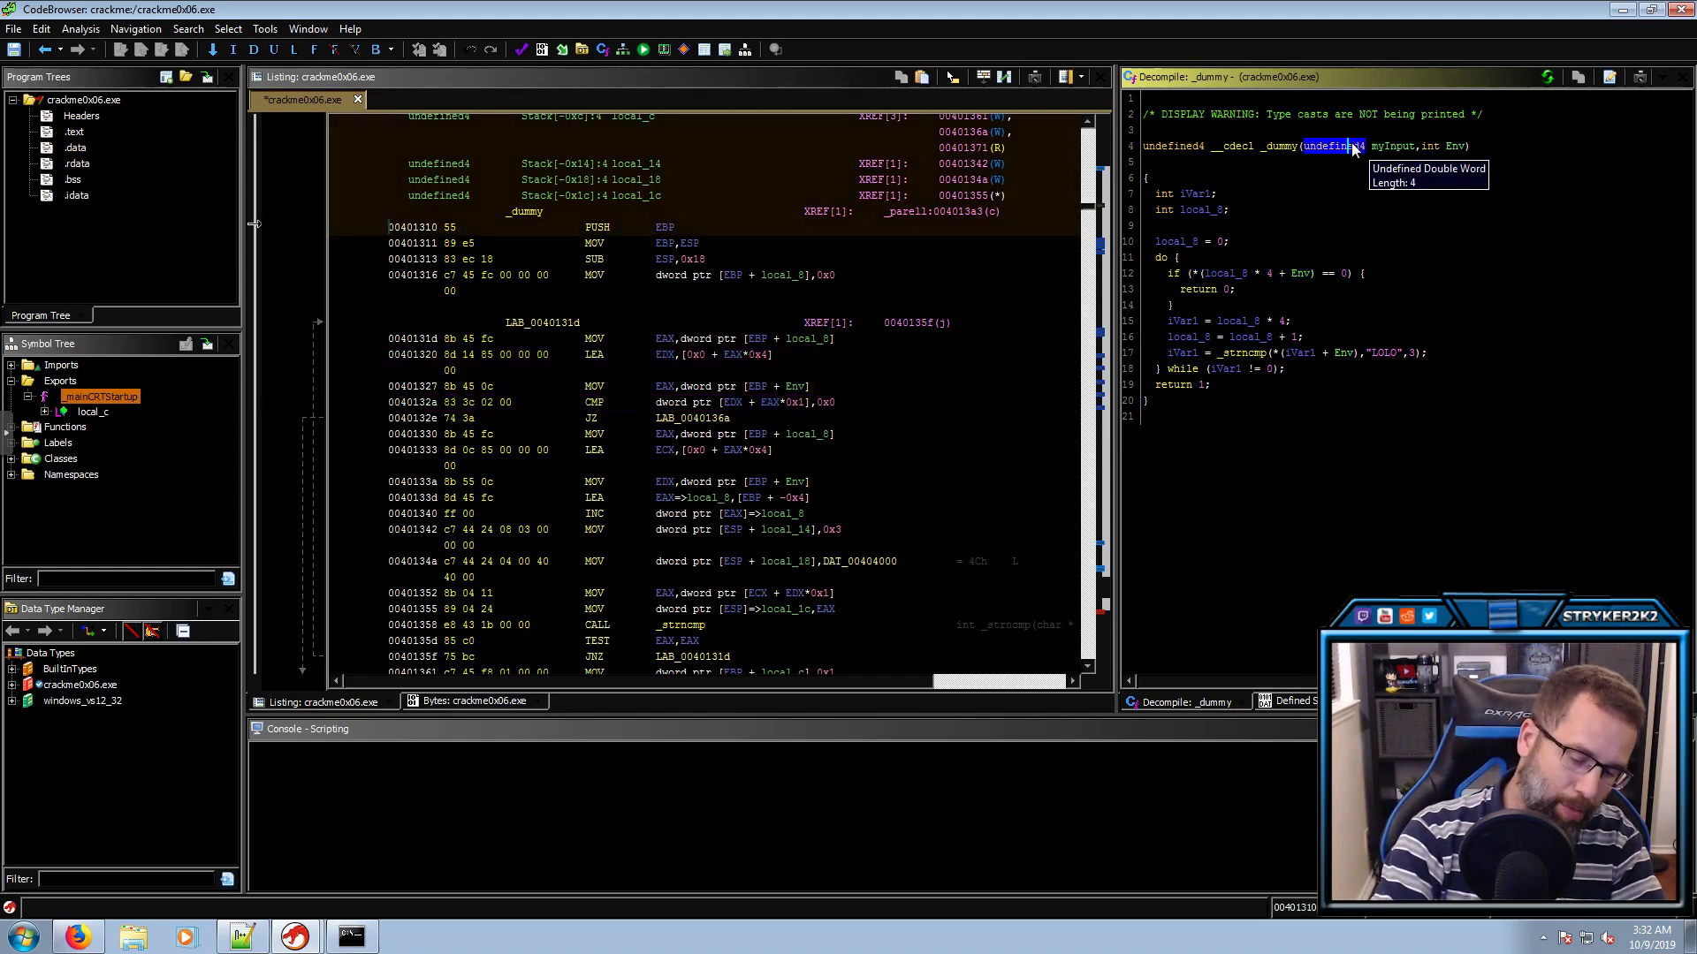
{"action": "key", "text": "ctrl+l"}
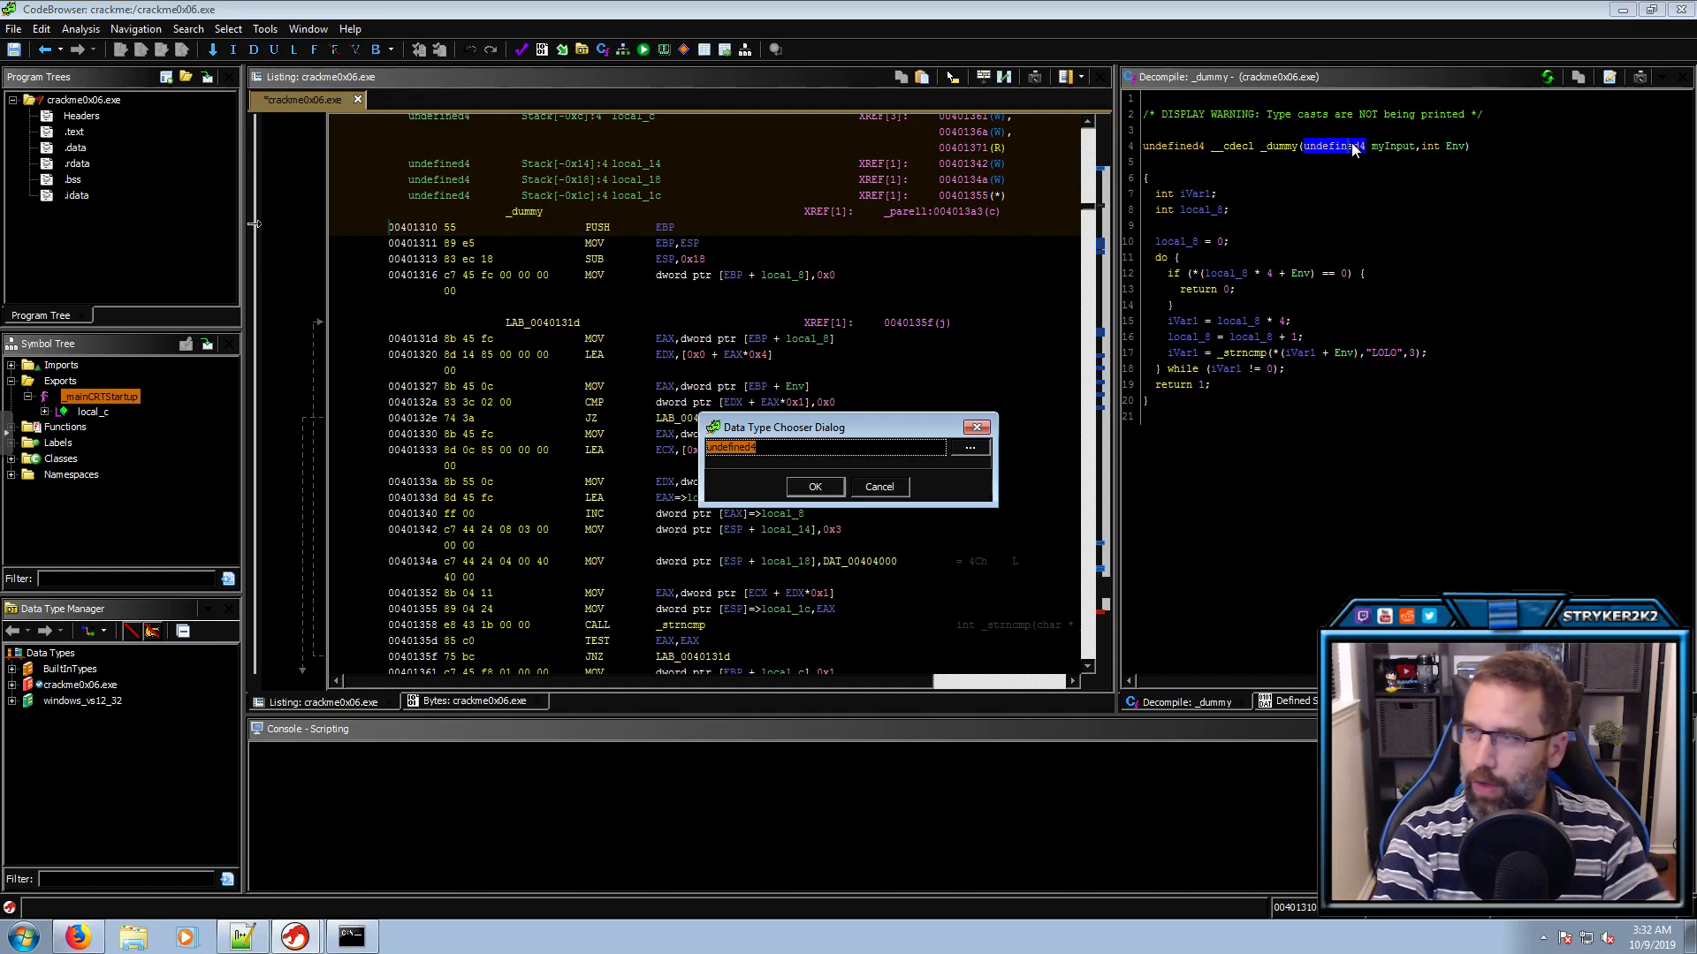
{"action": "type", "text": "int"}
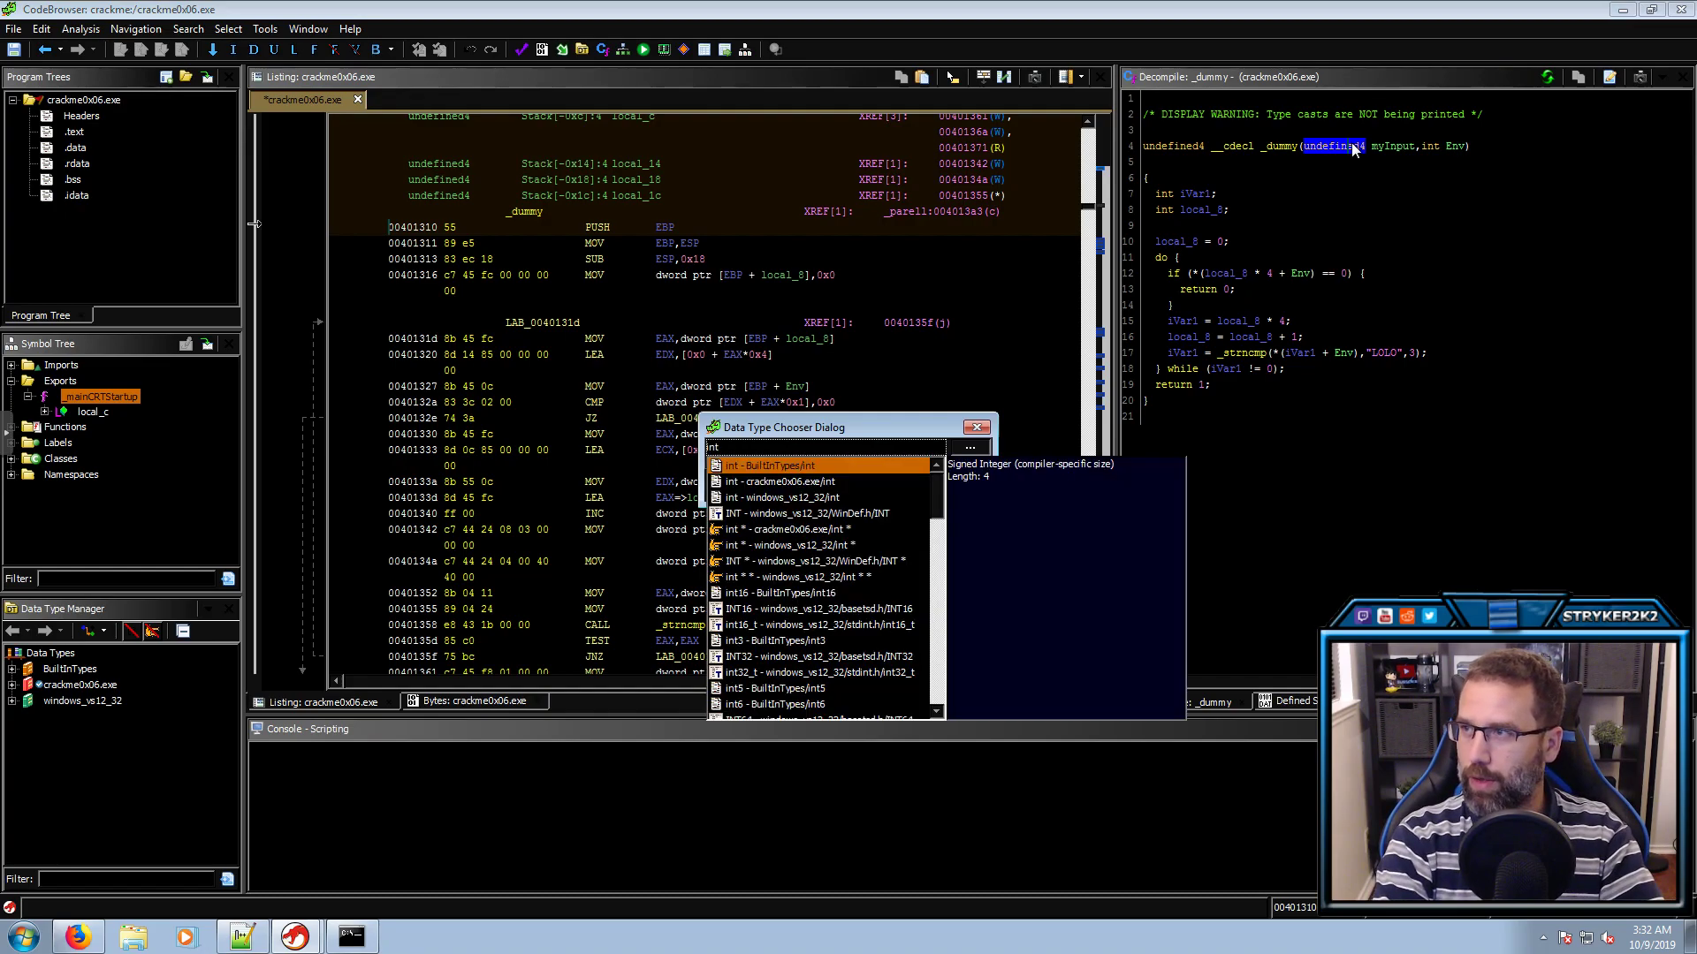
{"action": "type", "text": "t"}
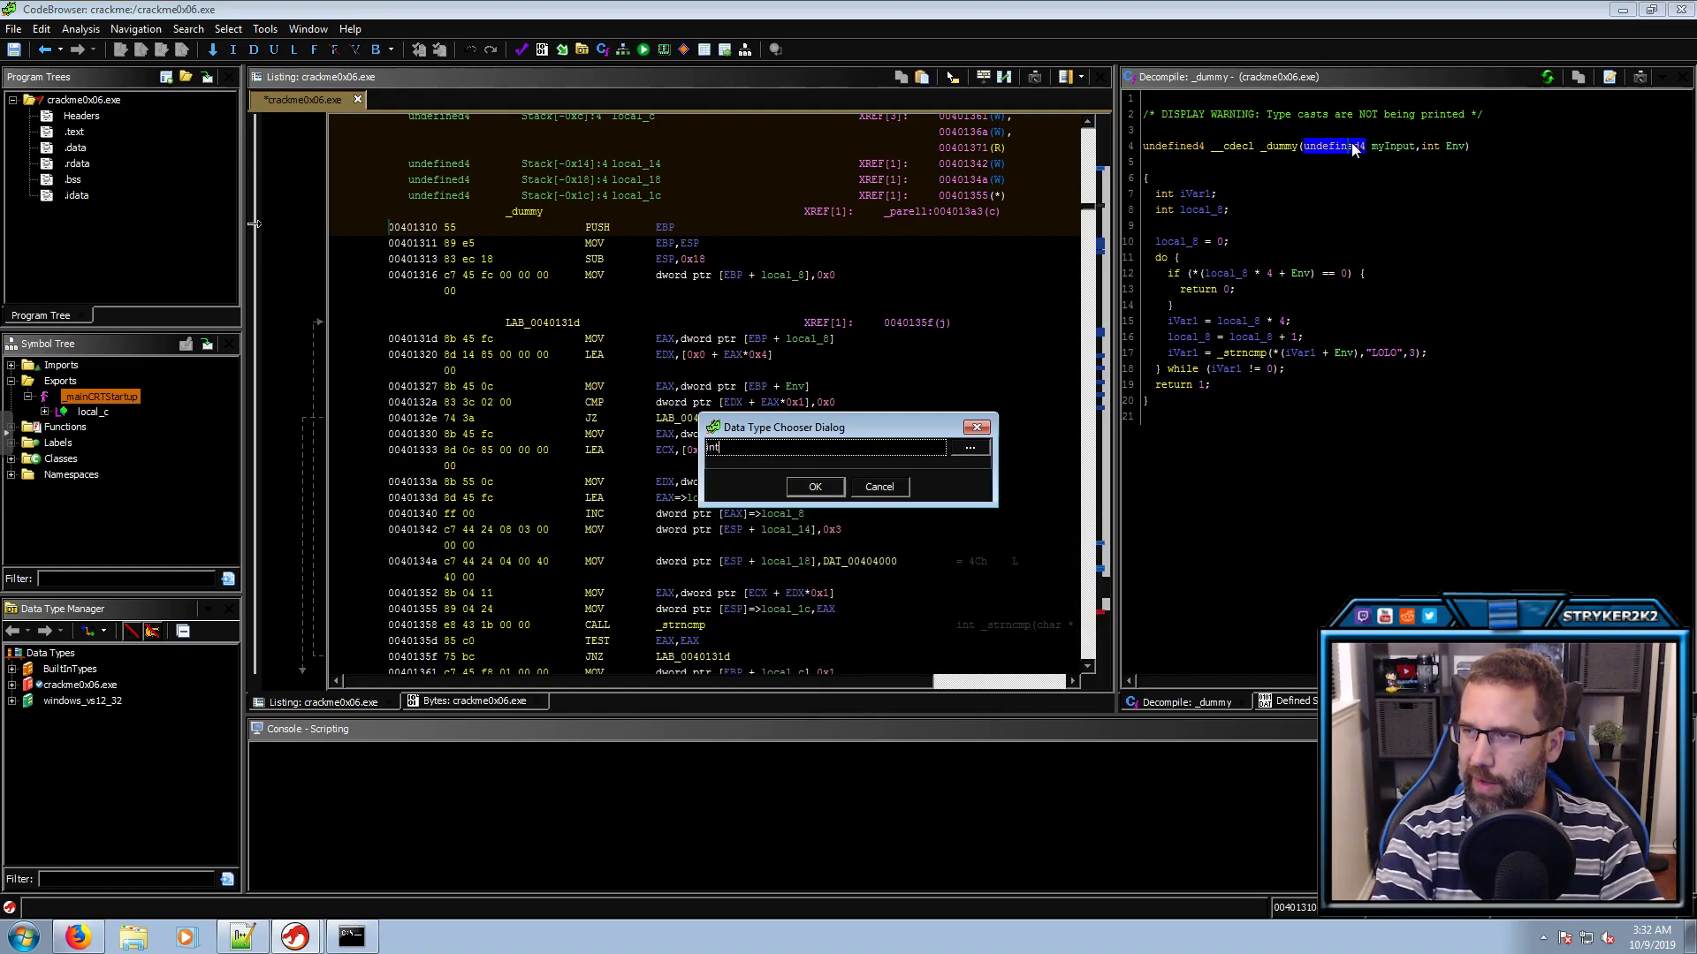
{"action": "key", "text": "Return"}
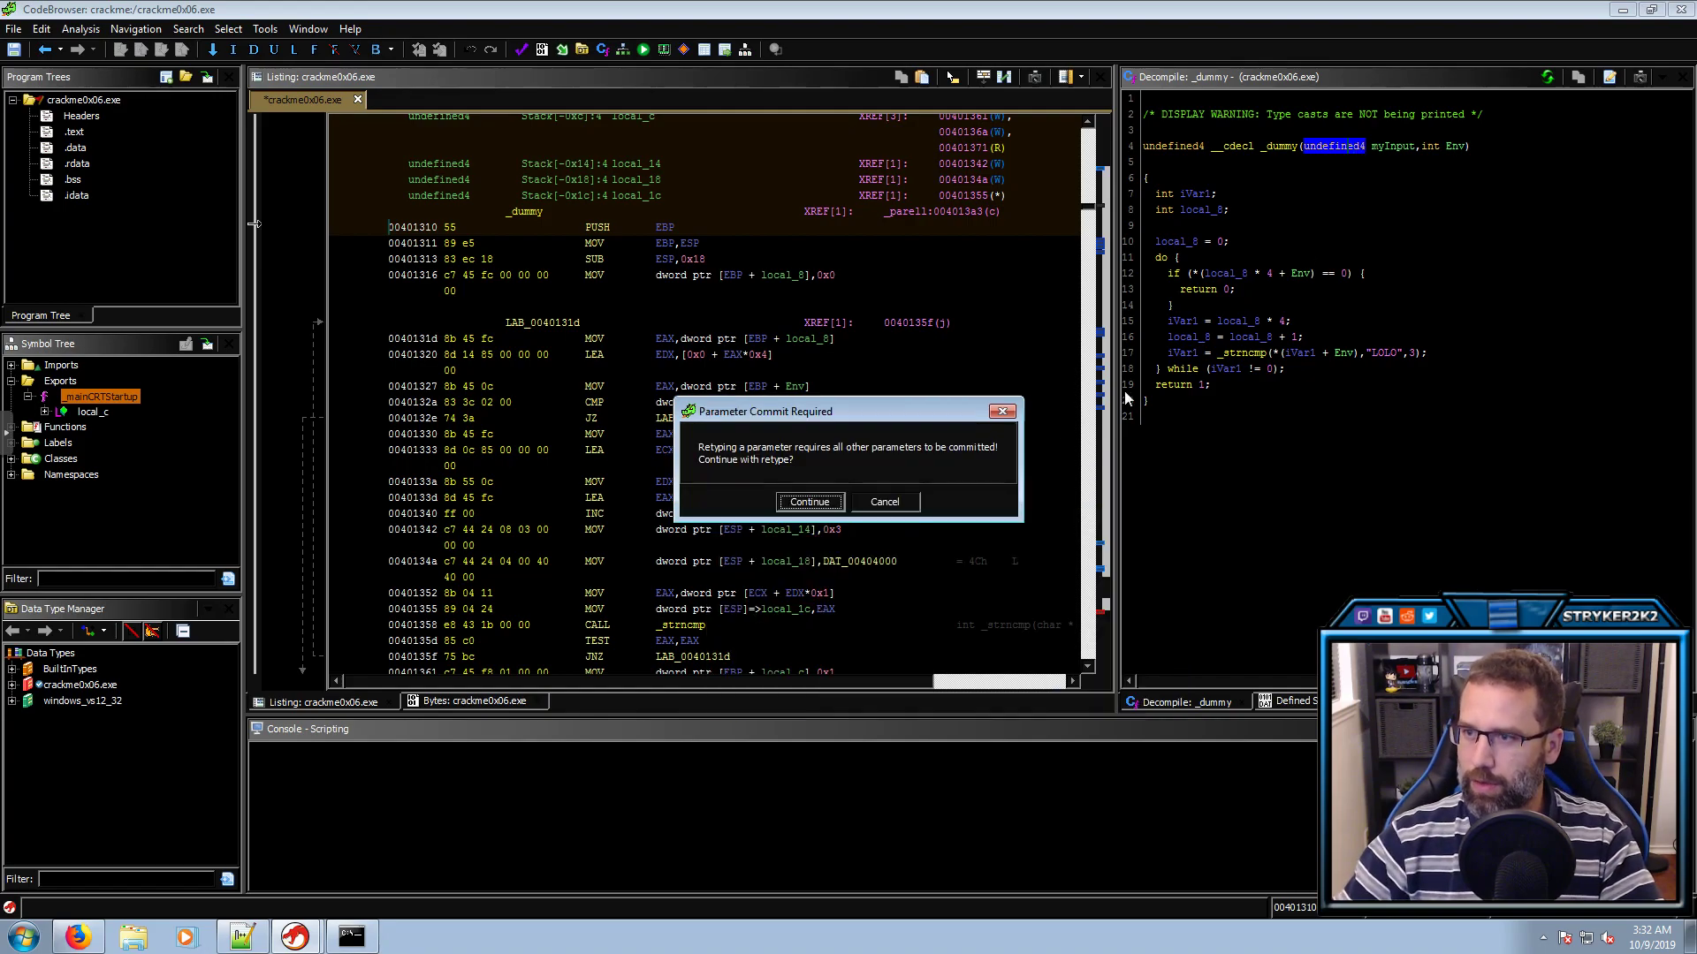
{"action": "left_click", "coordinate": [808, 502]}
{"action": "left_click", "coordinate": [1269, 228]}
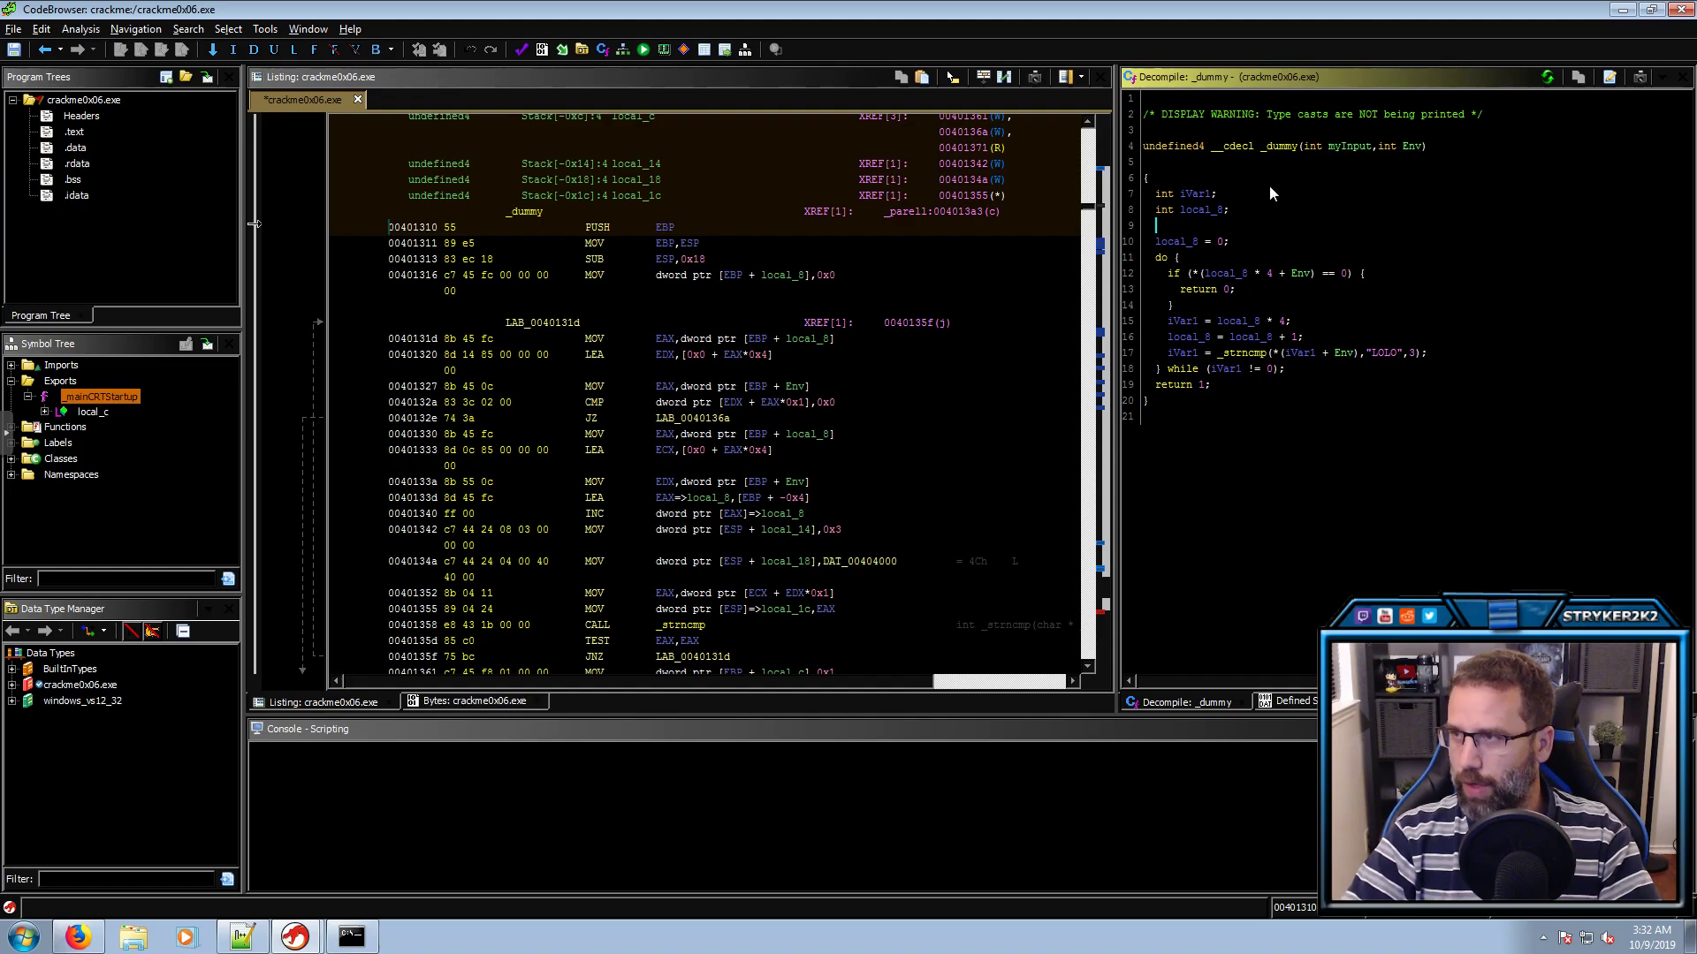
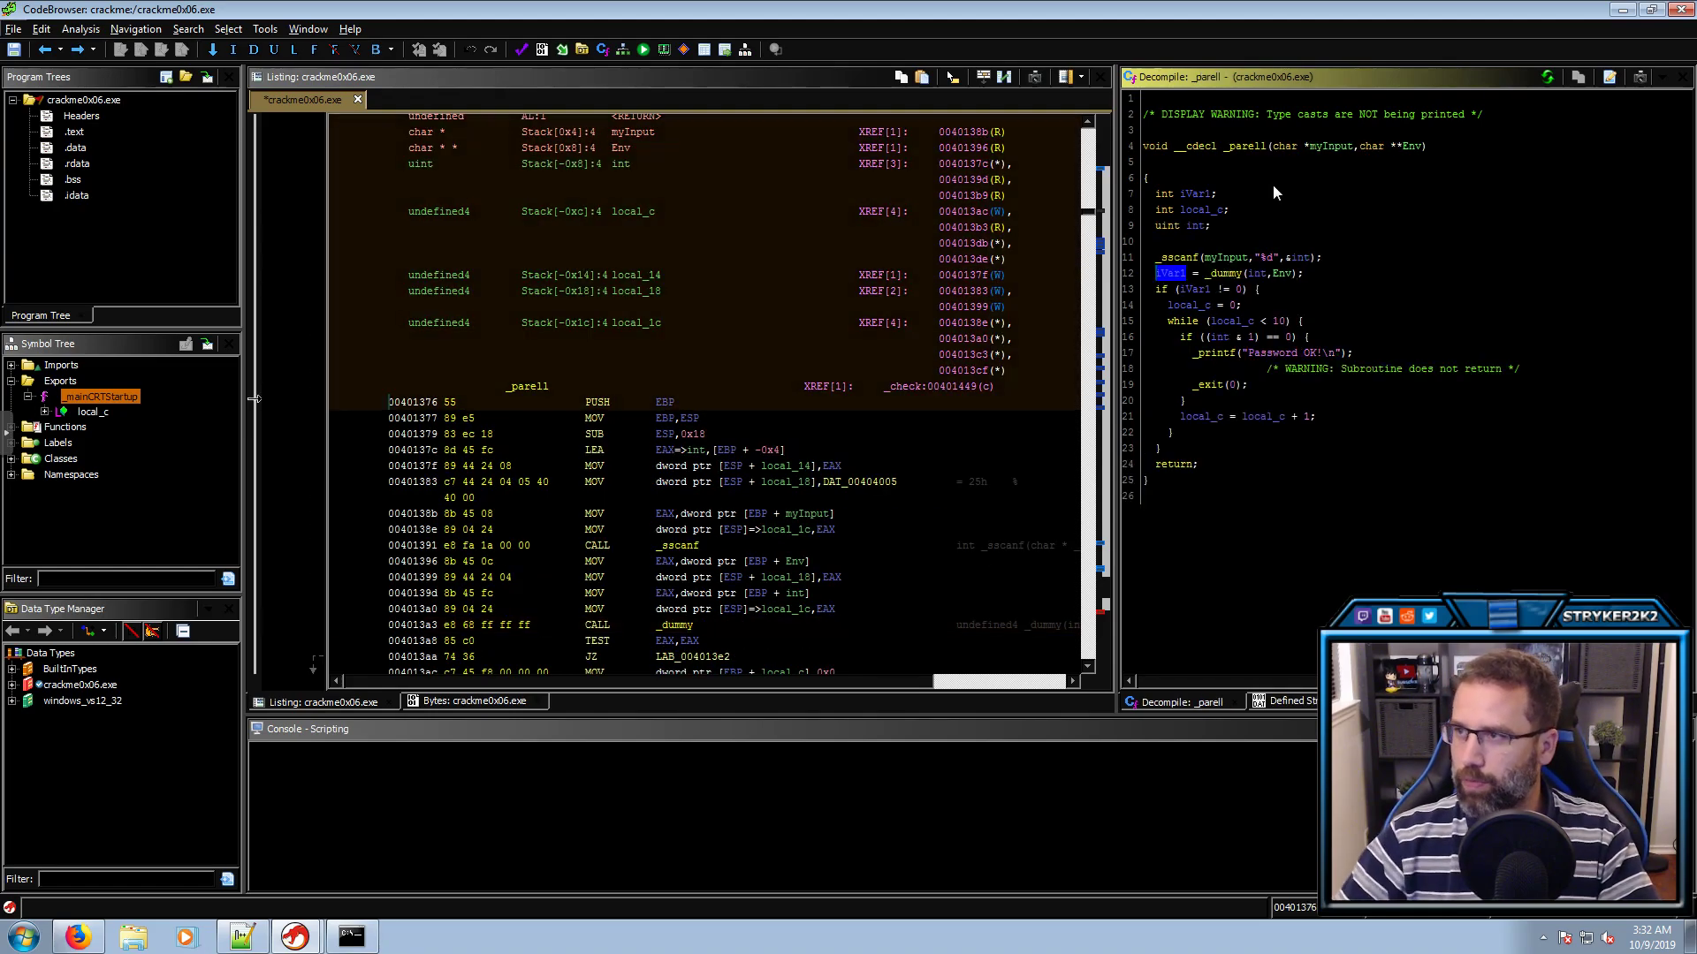
Navigate from the _parell call iVar1 = _dummy(int, Env) into the _dummy function
{"action": "left_click", "coordinate": [1258, 275]}
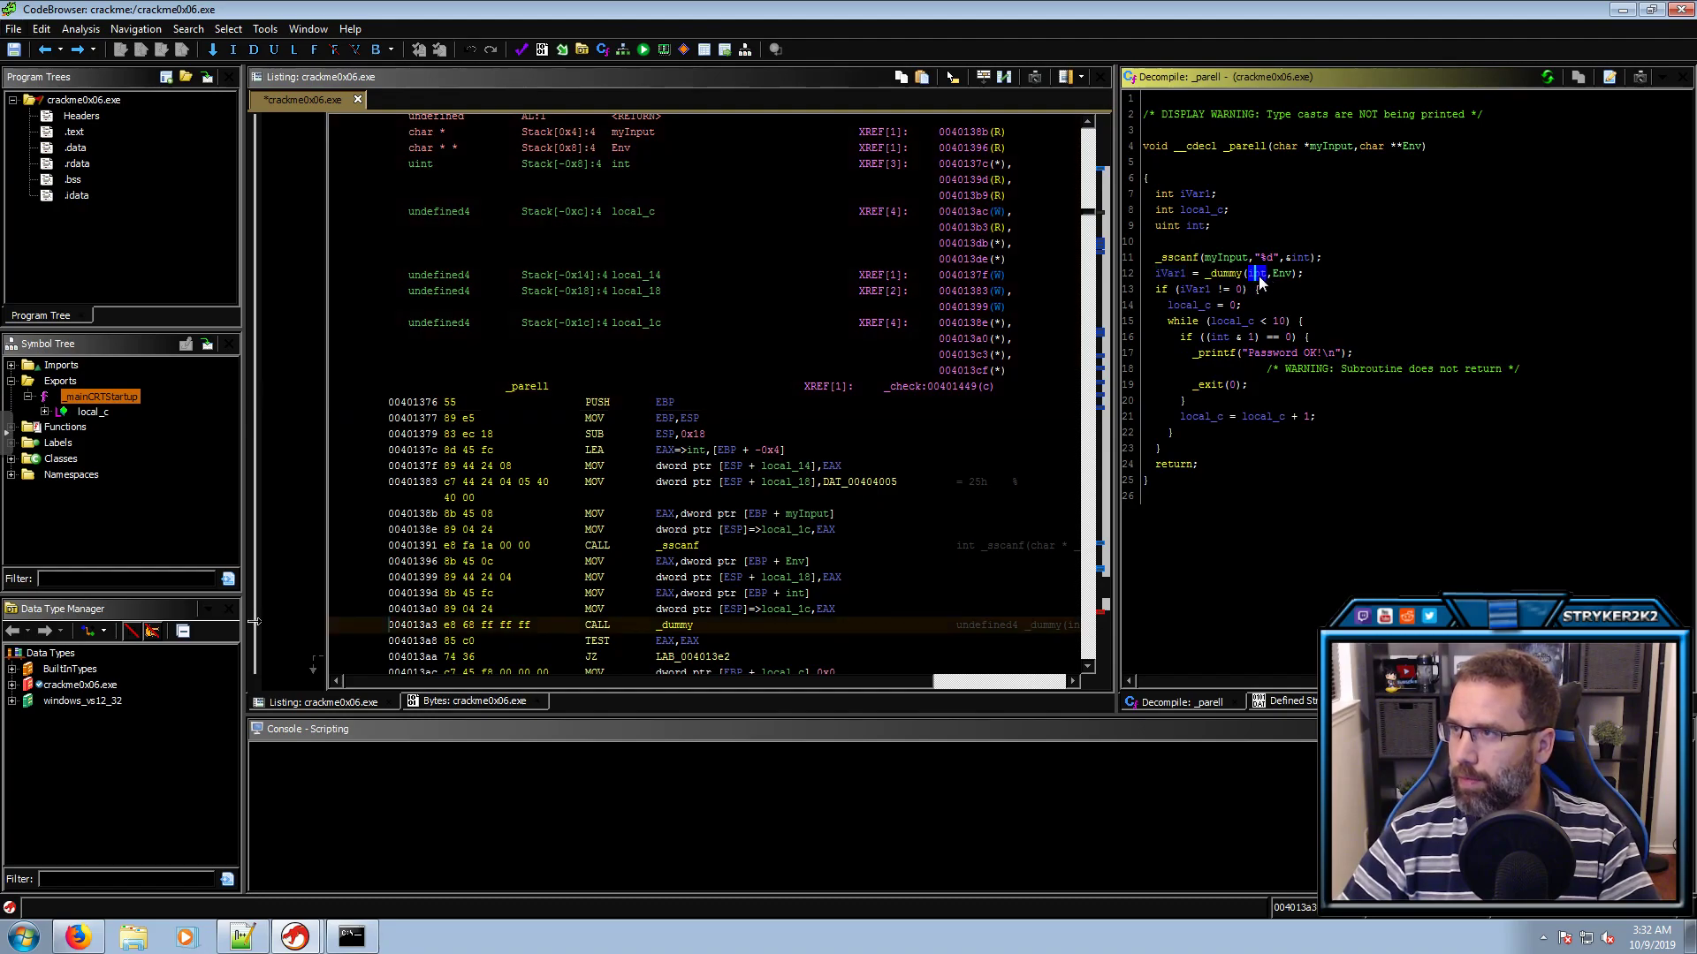
{"action": "left_click", "coordinate": [1300, 258]}
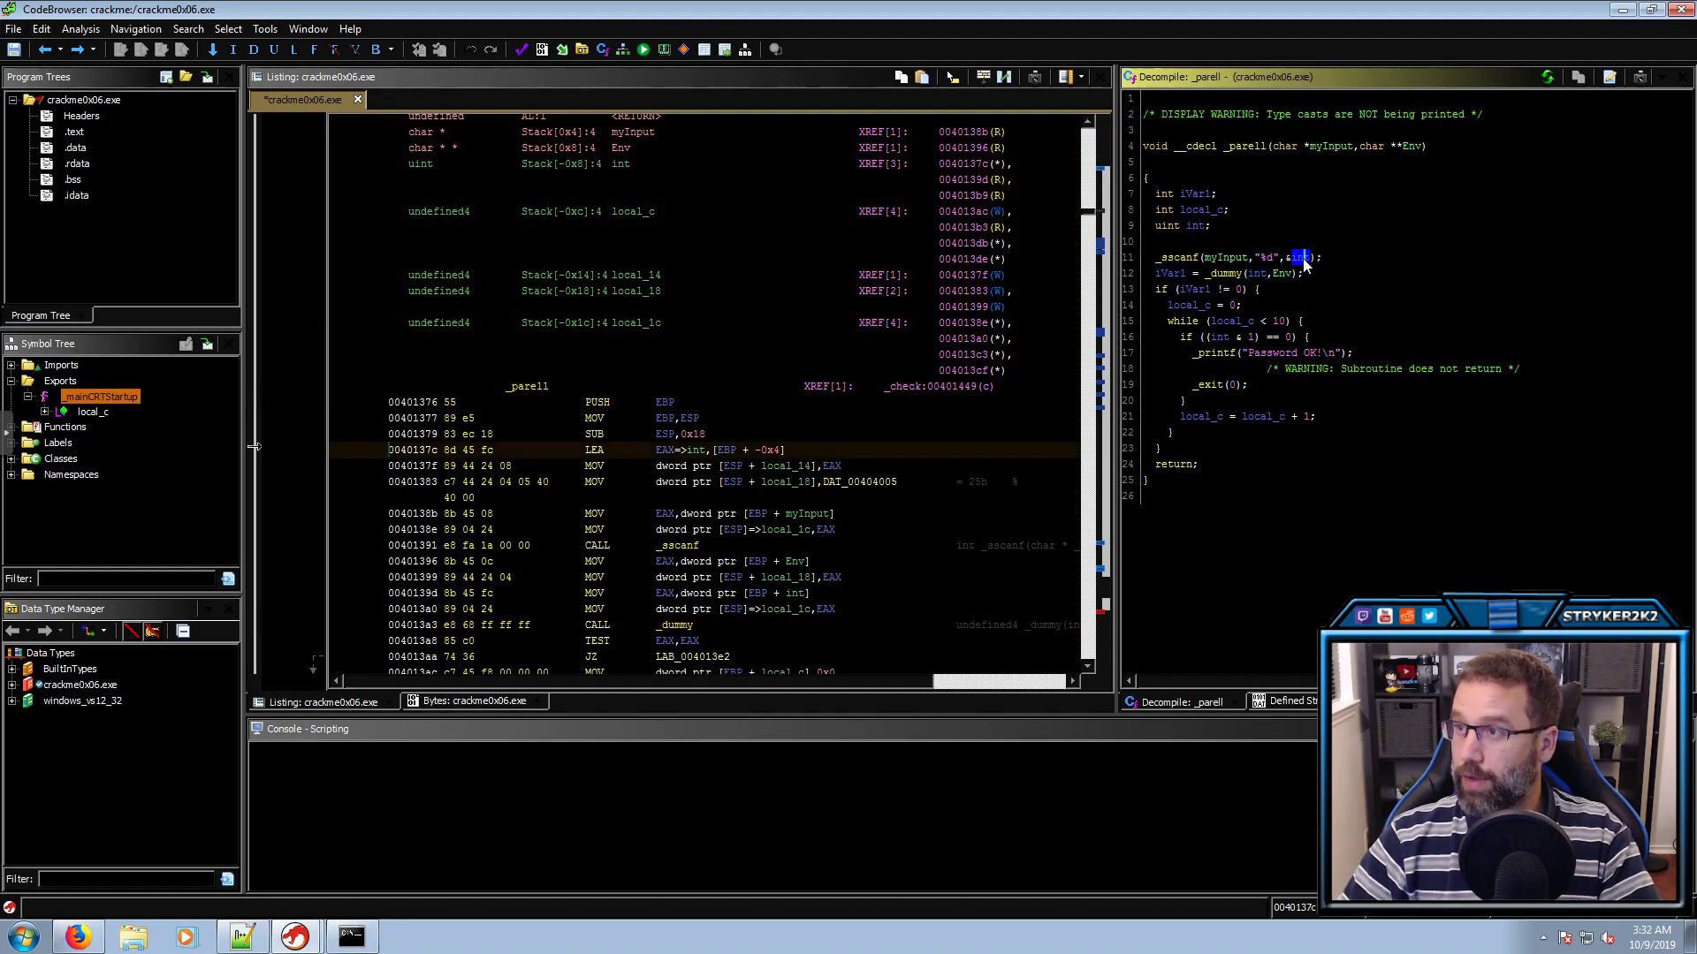
{"action": "double_click", "coordinate": [1223, 278]}
{"action": "left_click", "coordinate": [1316, 147]}
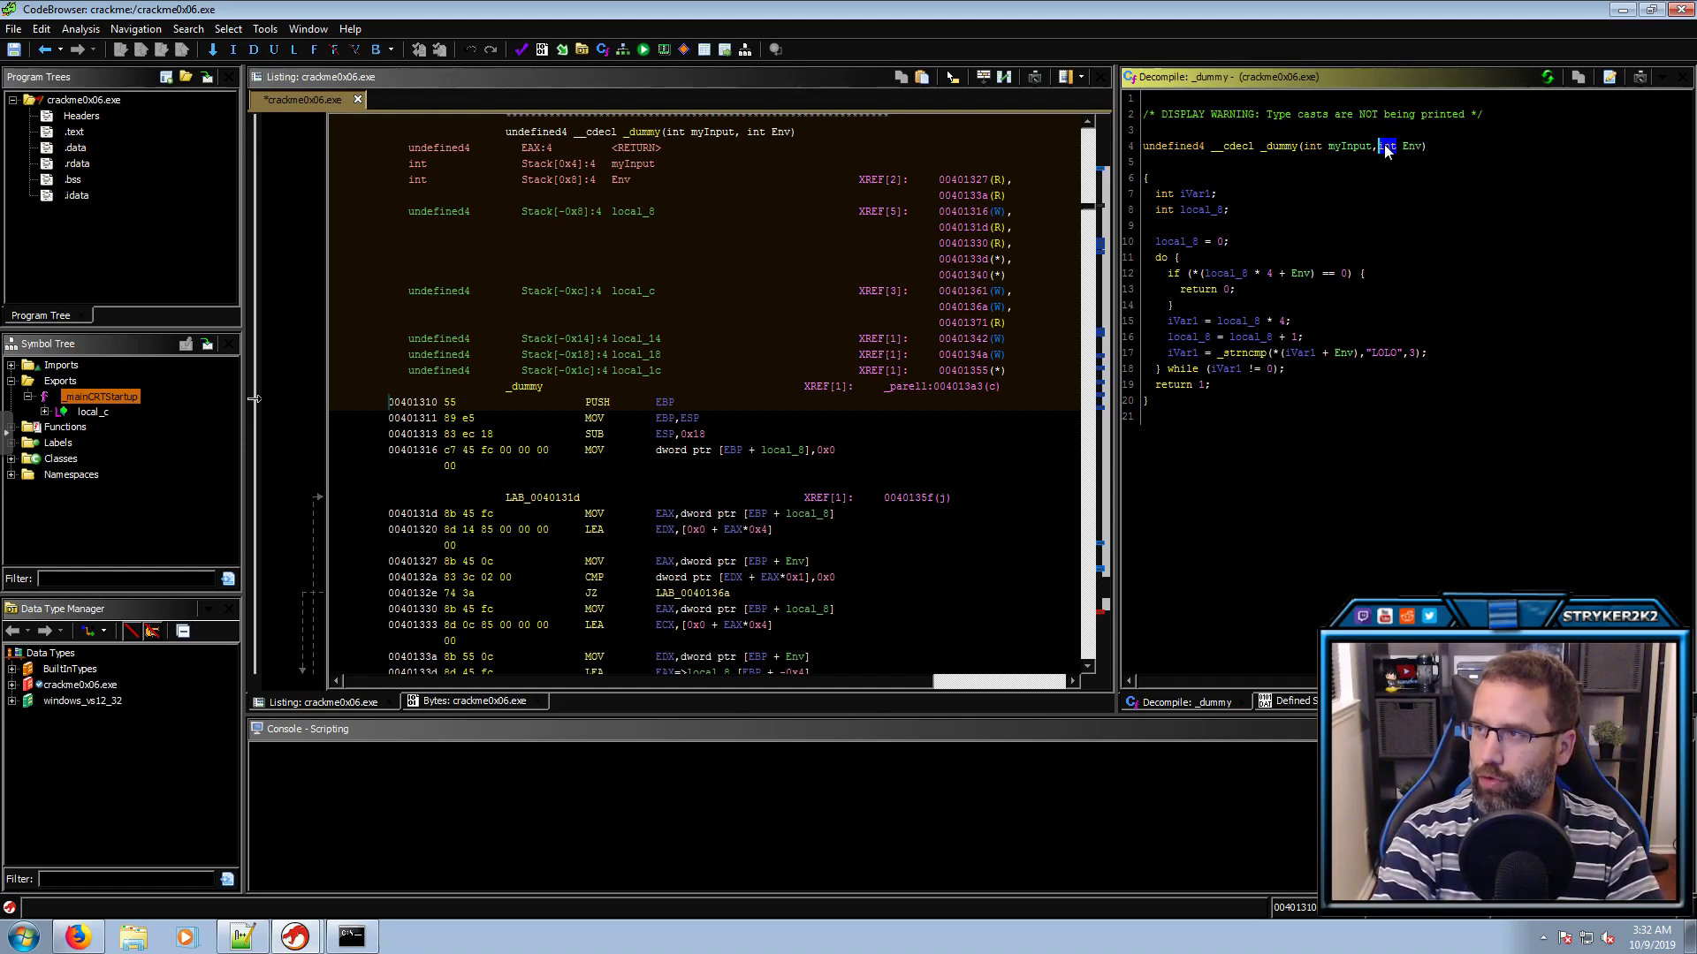
Retype _dummy's Env parameter as char ** and commit the change
{"action": "key", "text": "ctrl+l"}
{"action": "type", "text": "char **"}
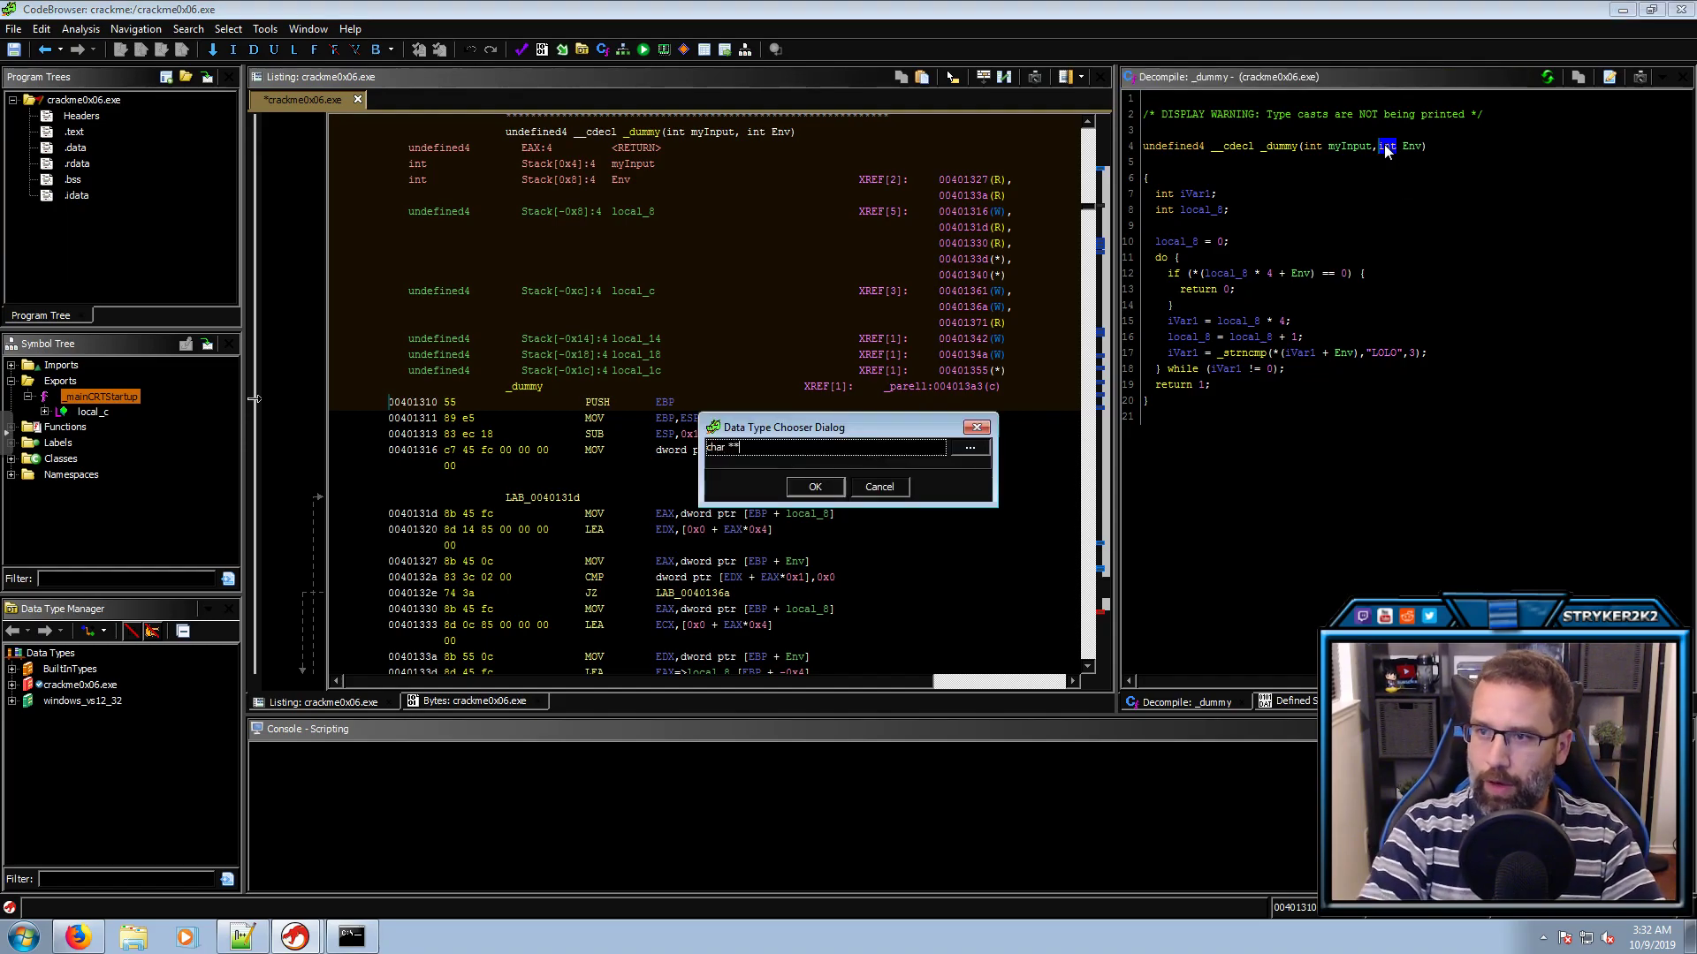
{"action": "key", "text": "Return"}
{"action": "left_click", "coordinate": [779, 497]}
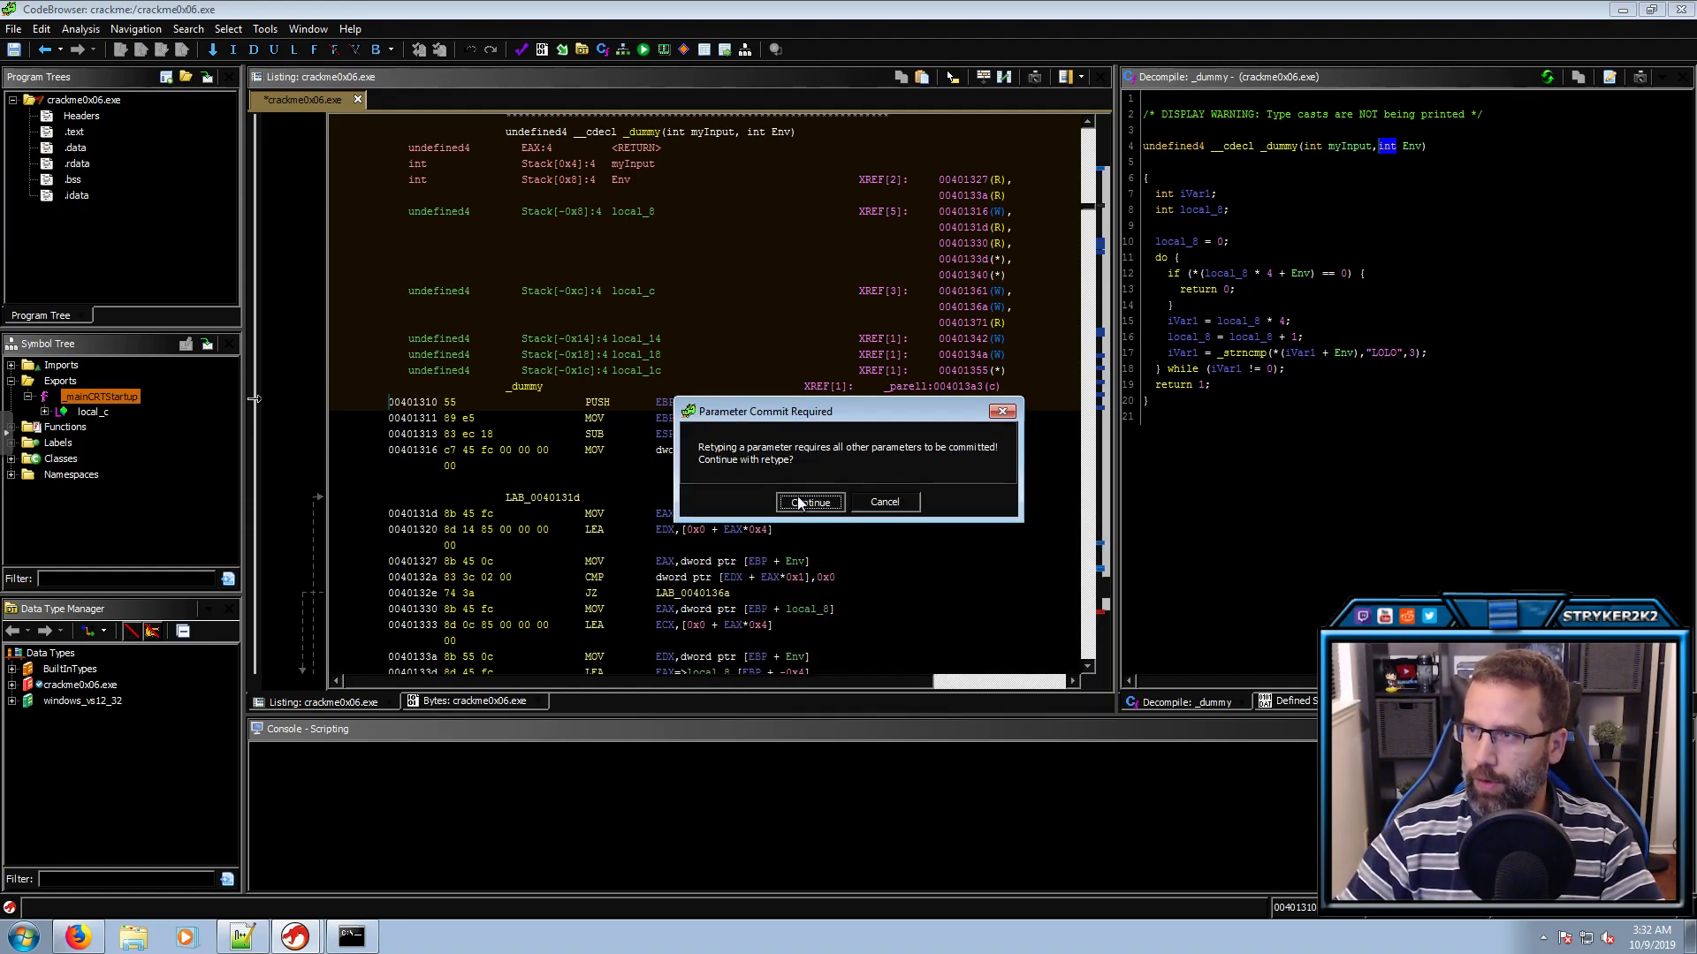
{"action": "left_click_drag", "start_coordinate": [1185, 276], "coordinate": [1332, 277]}
{"action": "left_click", "coordinate": [1327, 278]}
{"action": "left_click", "coordinate": [1202, 273]}
Rename the loop variable local_8 to counter, then review the Env null check and return 0
{"action": "left_click", "coordinate": [1238, 274]}
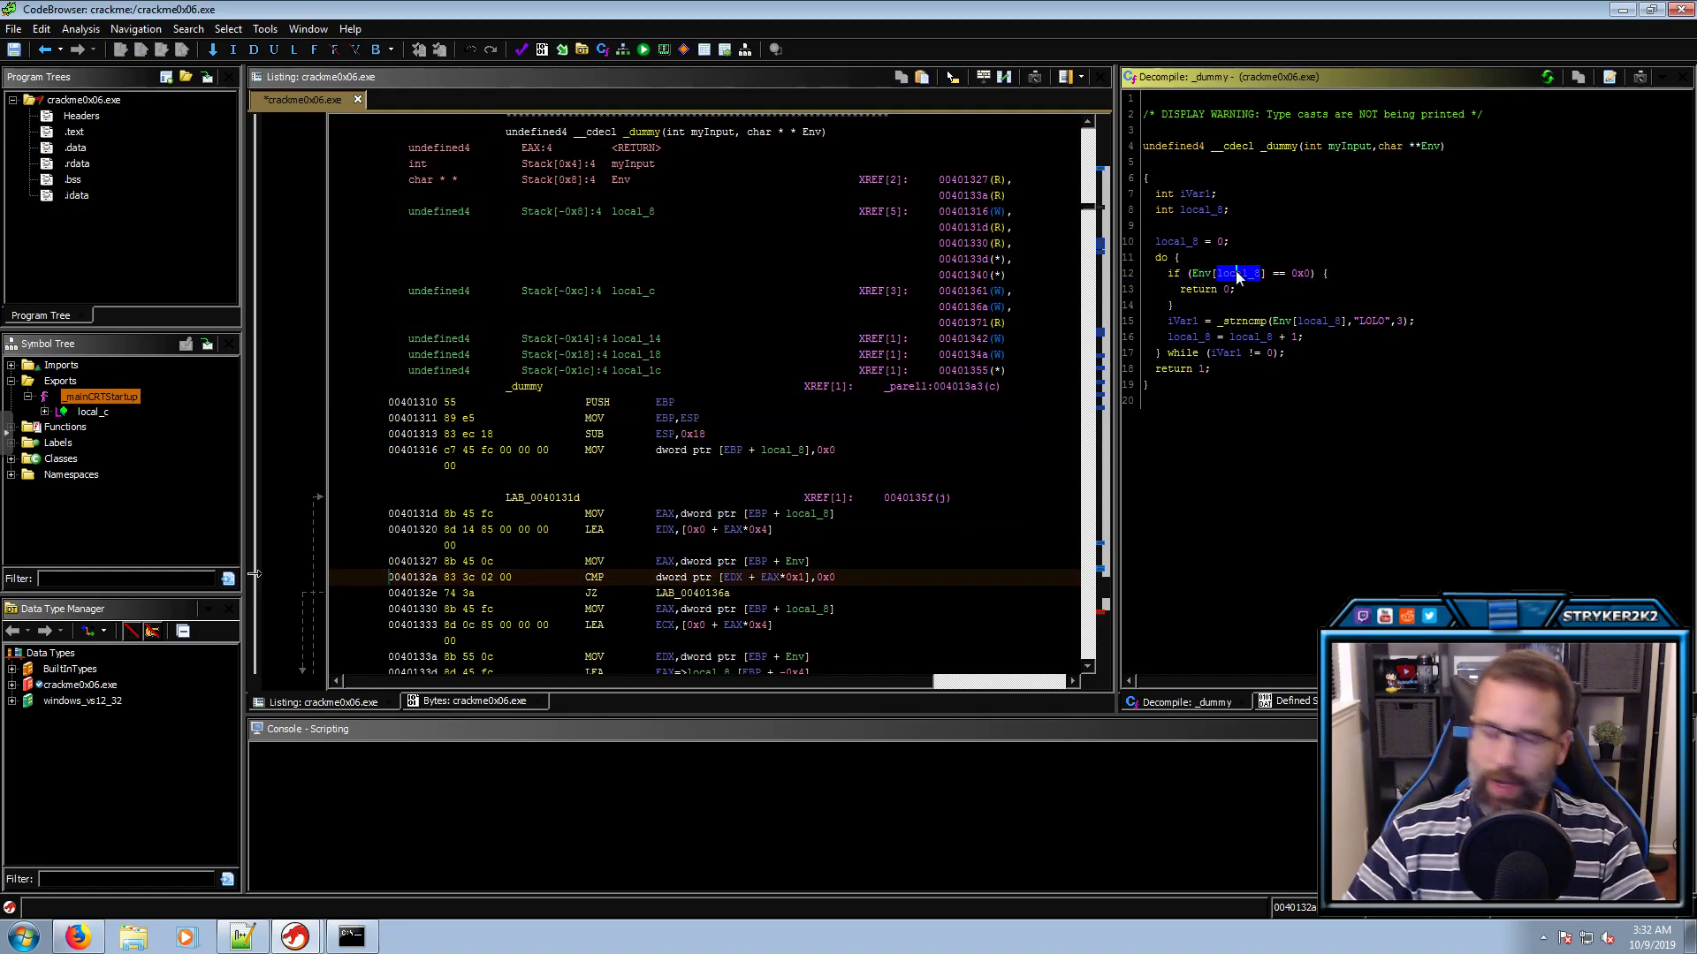
{"action": "type", "text": "lcounter"}
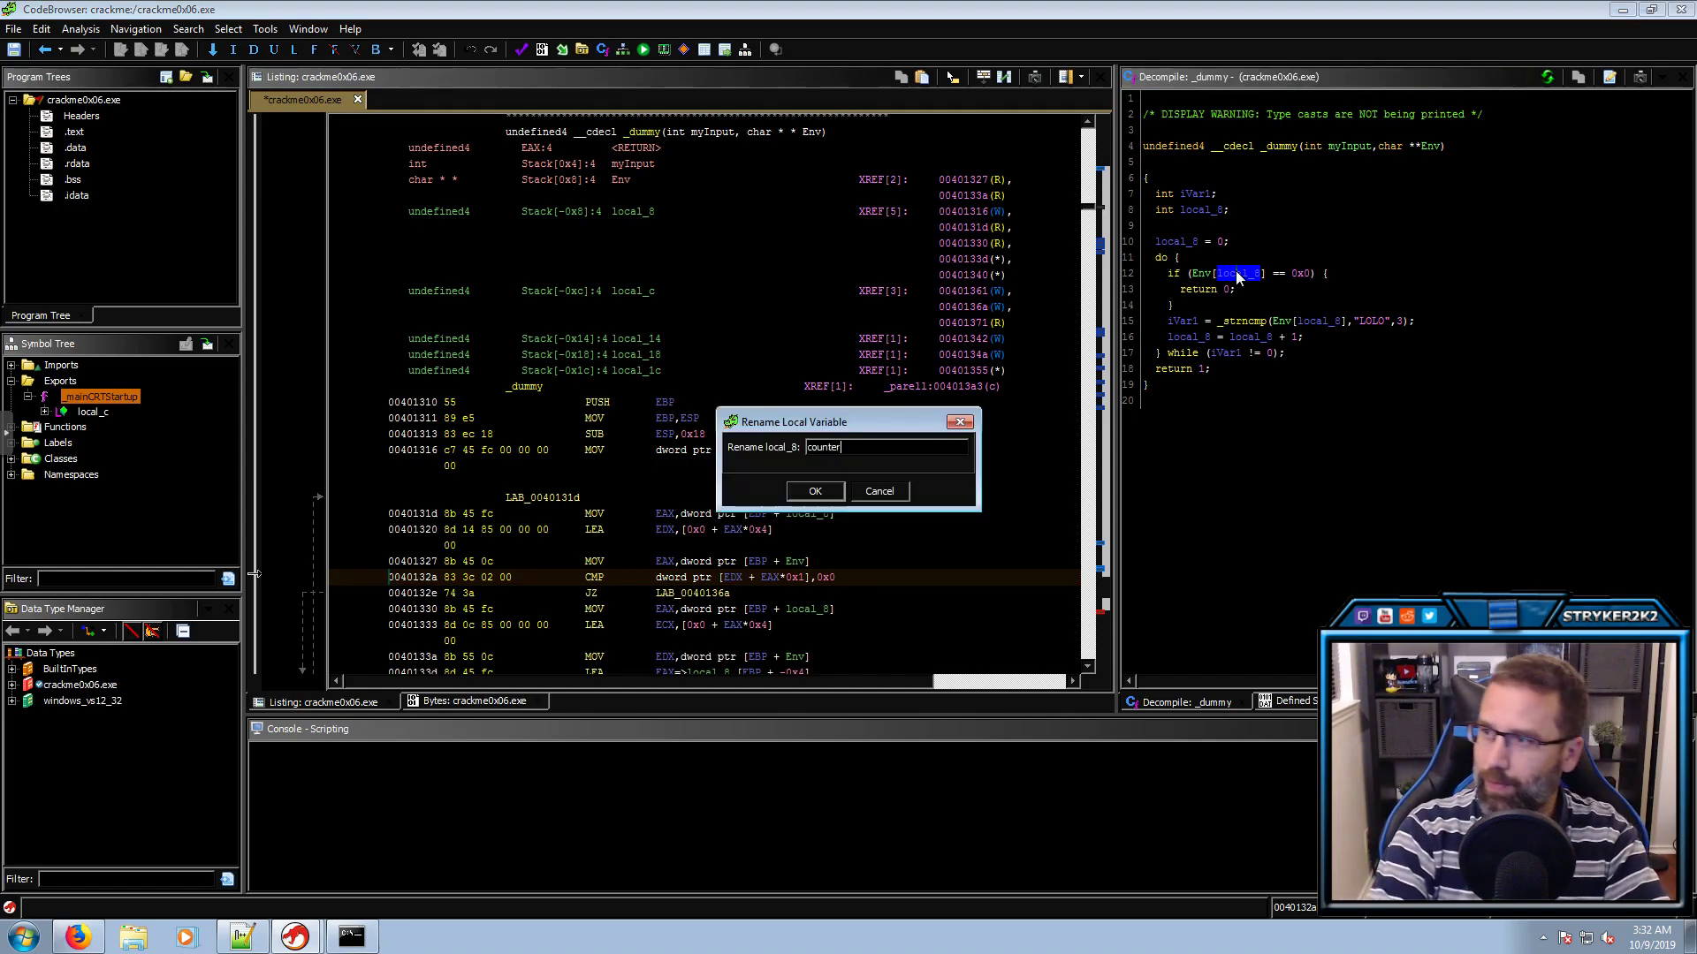
{"action": "key", "text": "Return"}
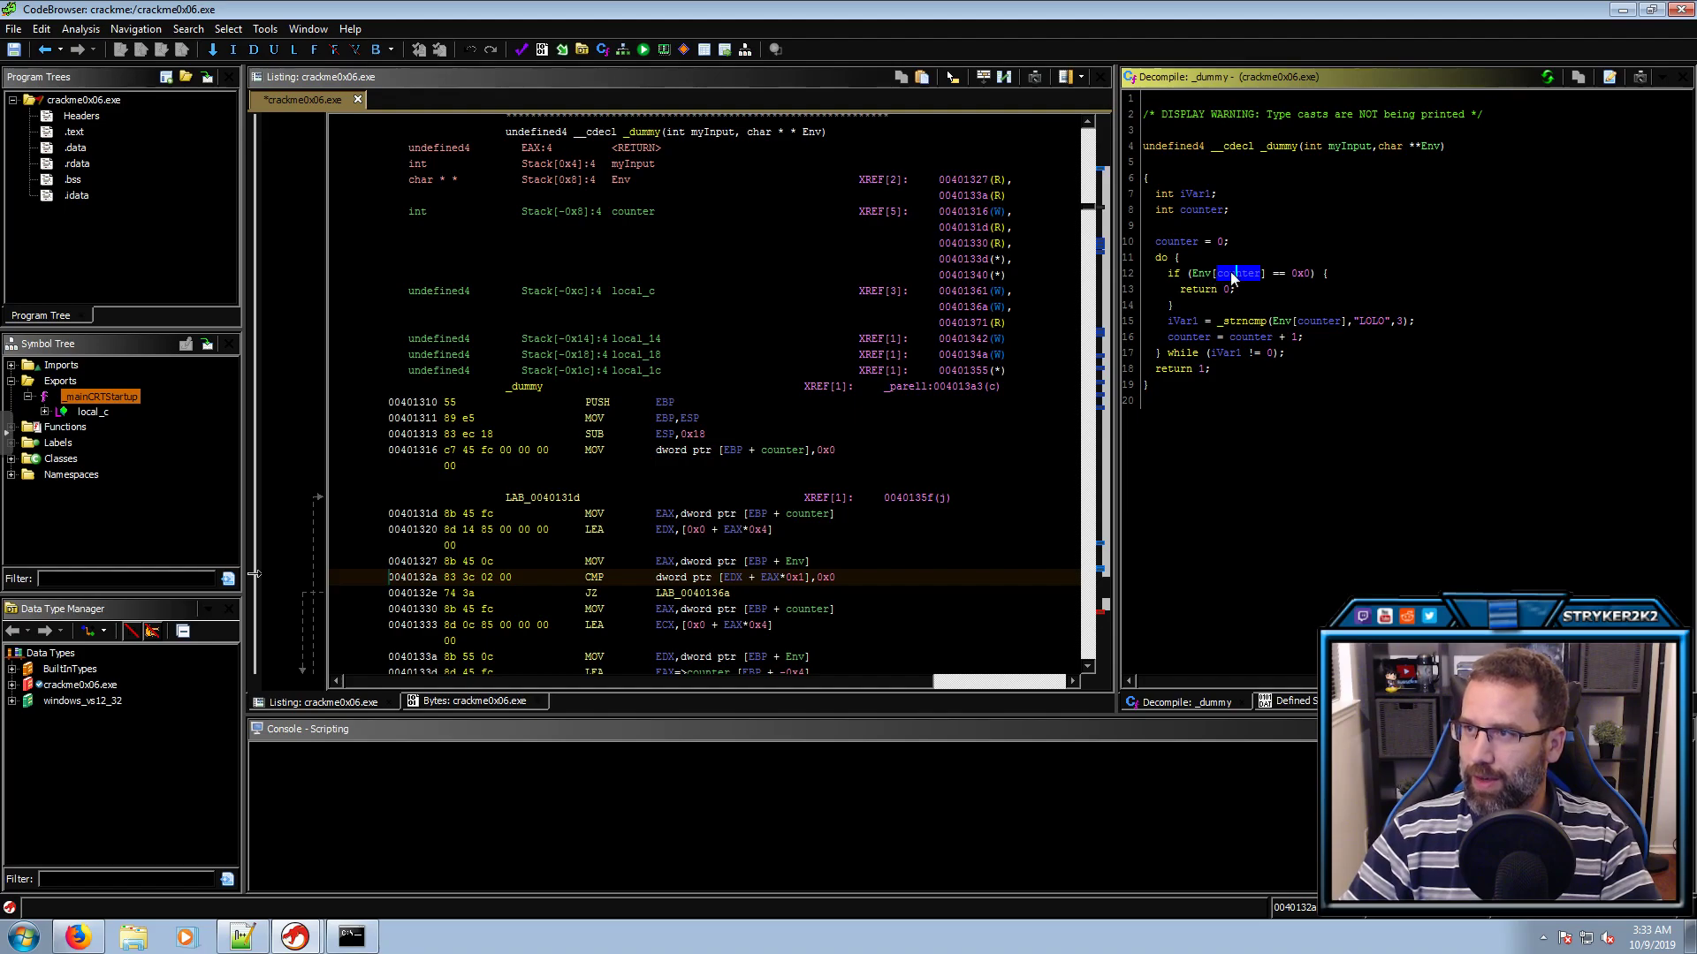
{"action": "left_click", "coordinate": [1200, 274]}
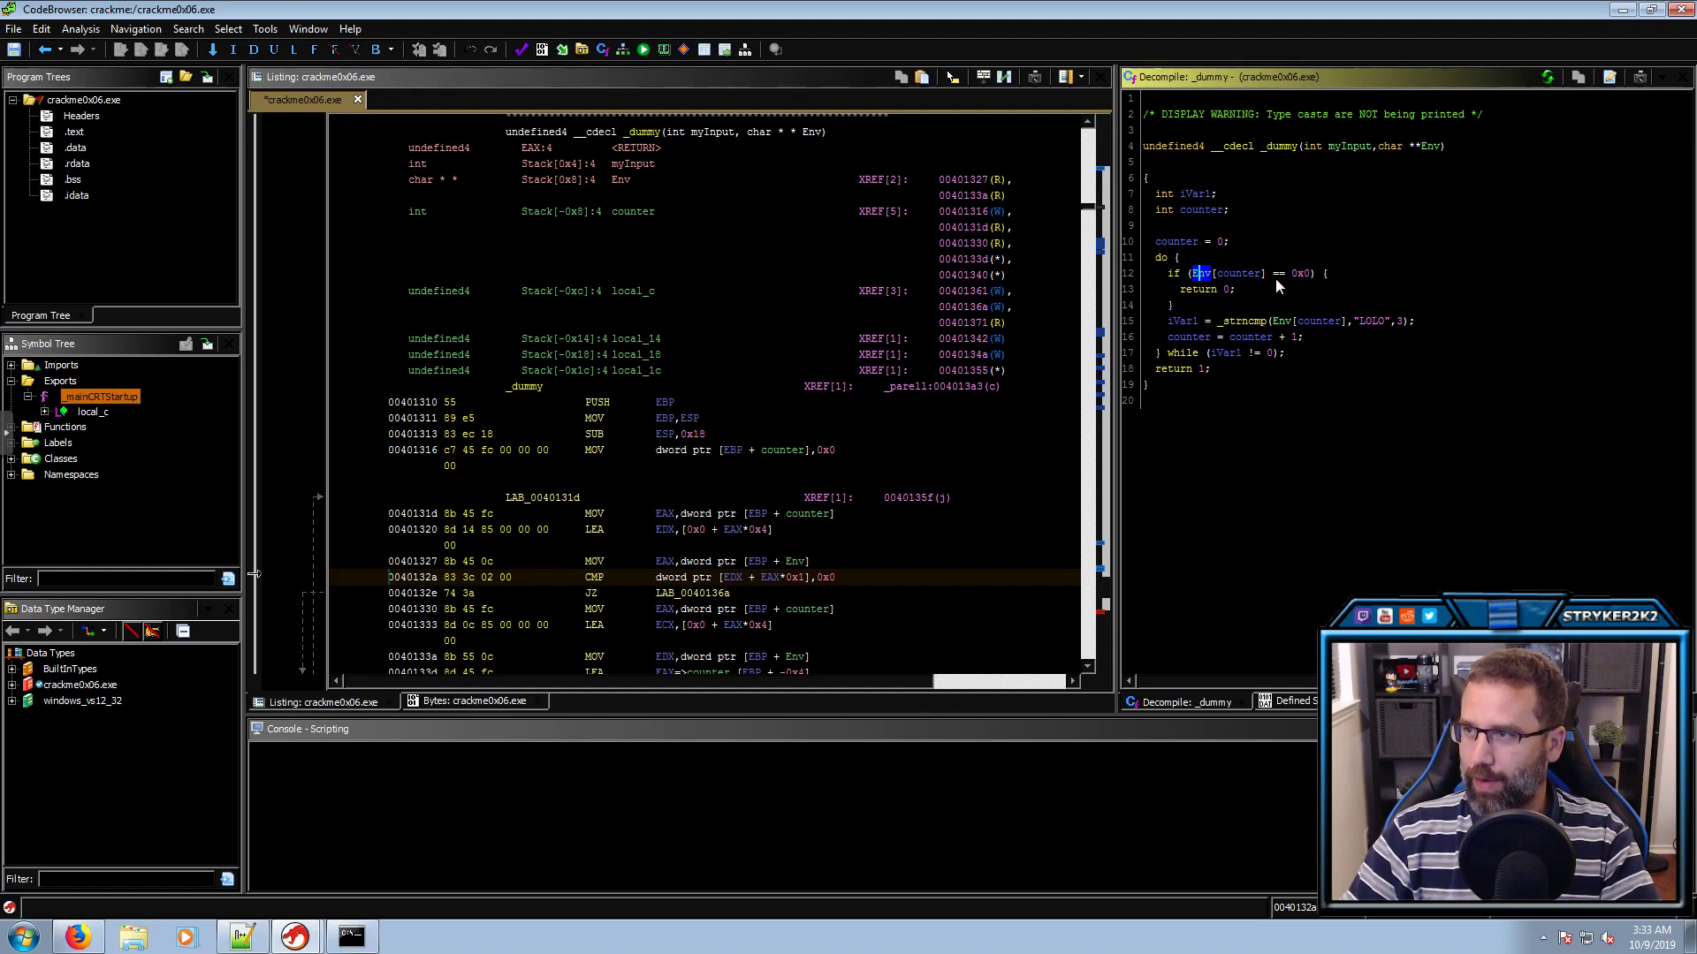
{"action": "left_click", "coordinate": [1301, 274]}
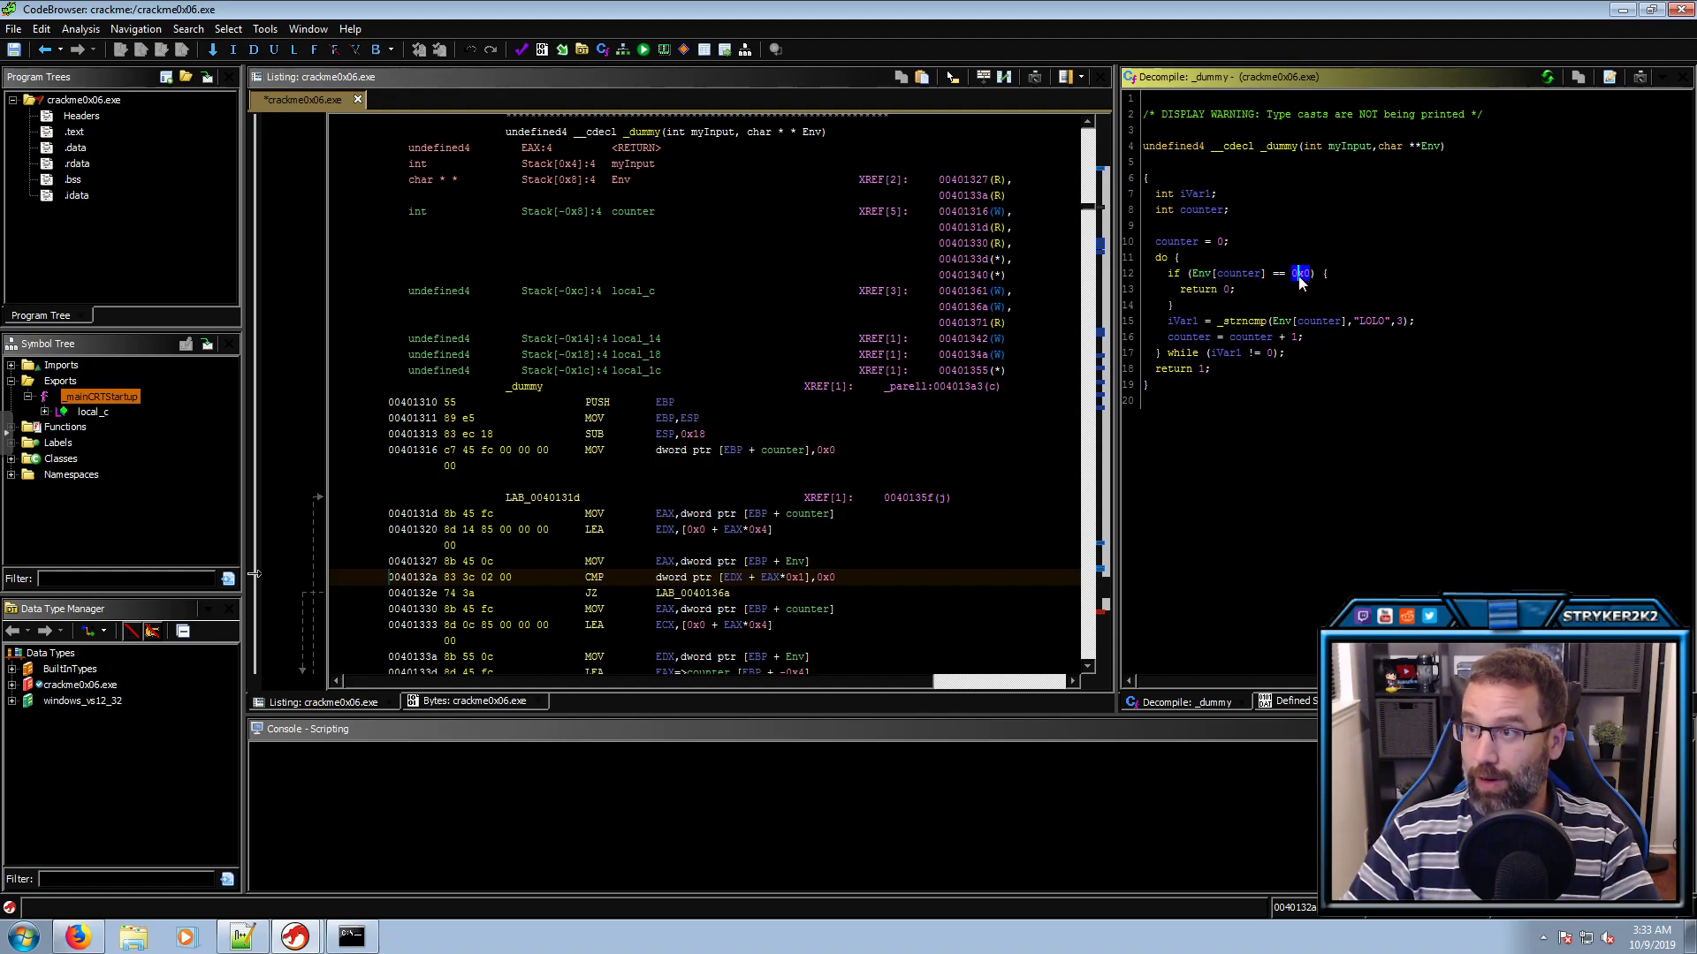
{"action": "left_click", "coordinate": [1227, 290]}
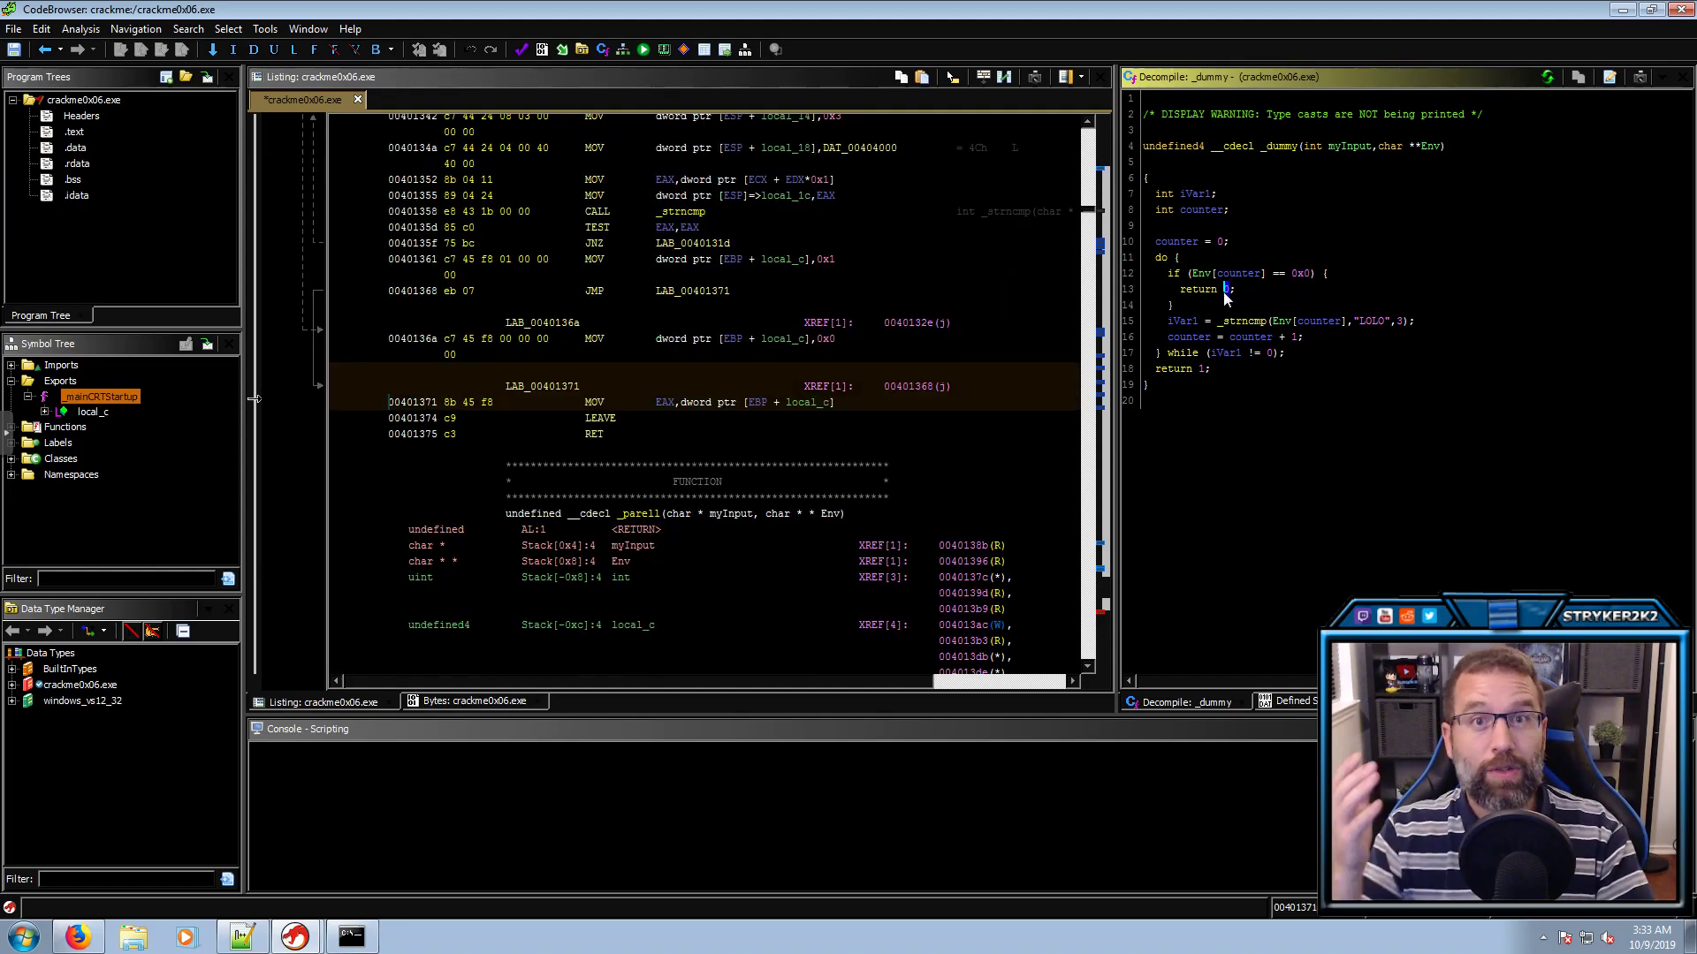
Rename iVar1, which receives the _strncmp(Env[counter], "LOLO", 3) result, to result
{"action": "left_click", "coordinate": [1184, 321]}
{"action": "left_click", "coordinate": [1247, 324]}
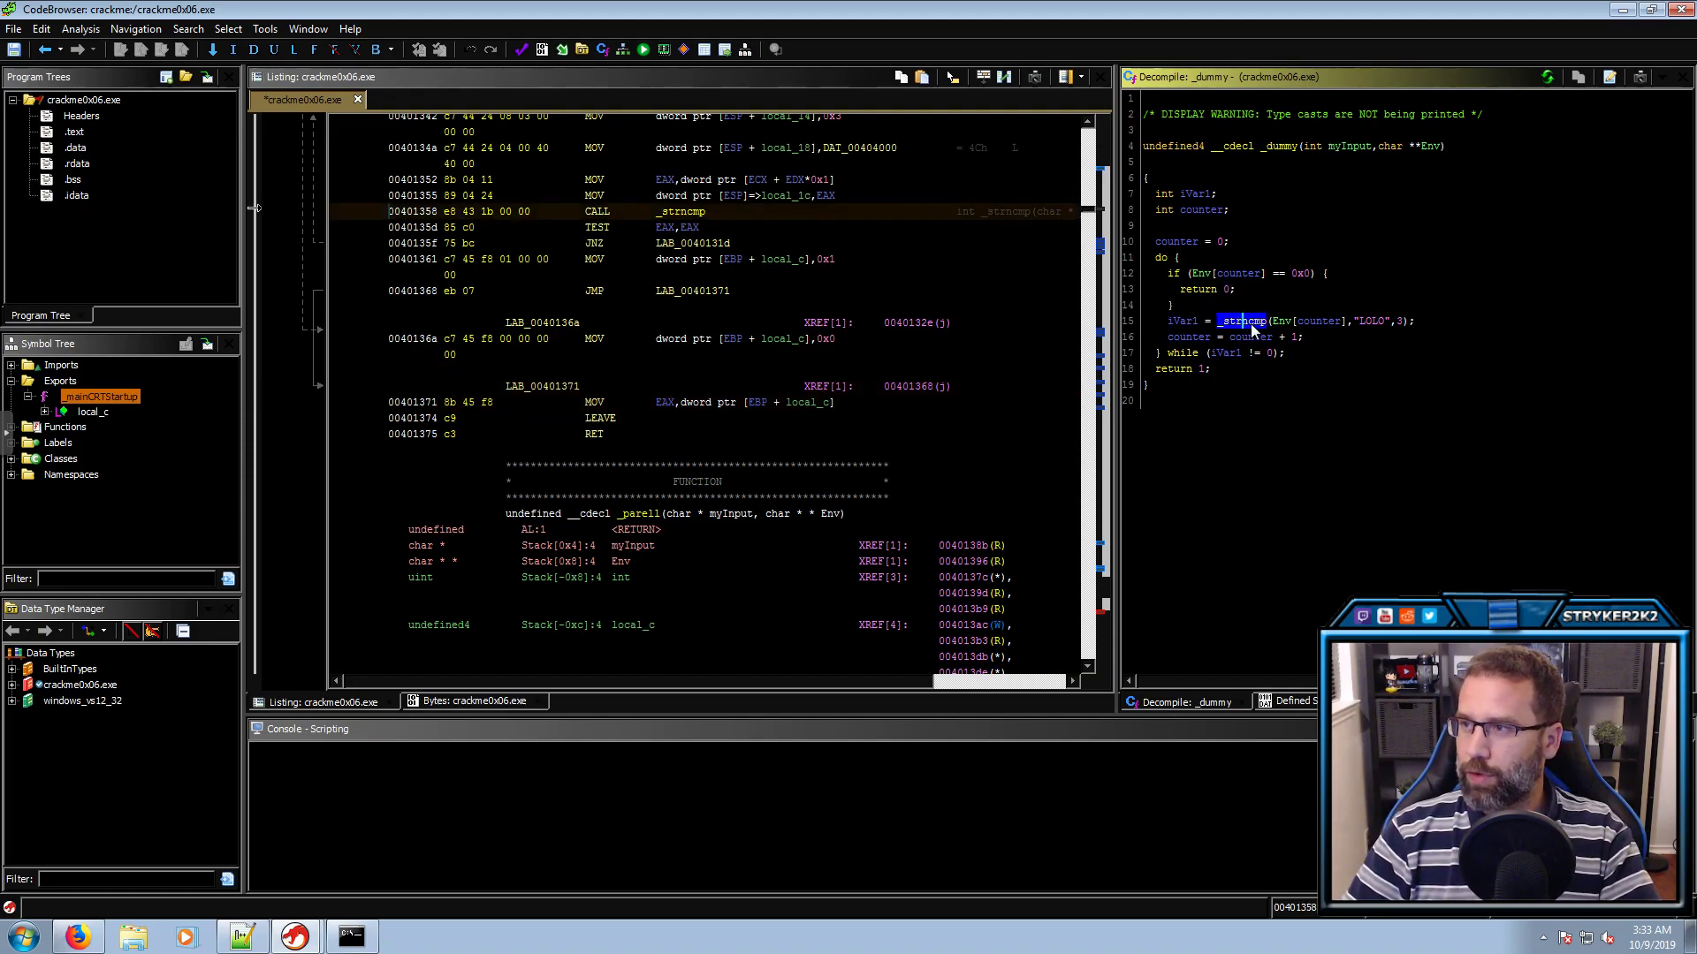
{"action": "left_click", "coordinate": [1312, 323]}
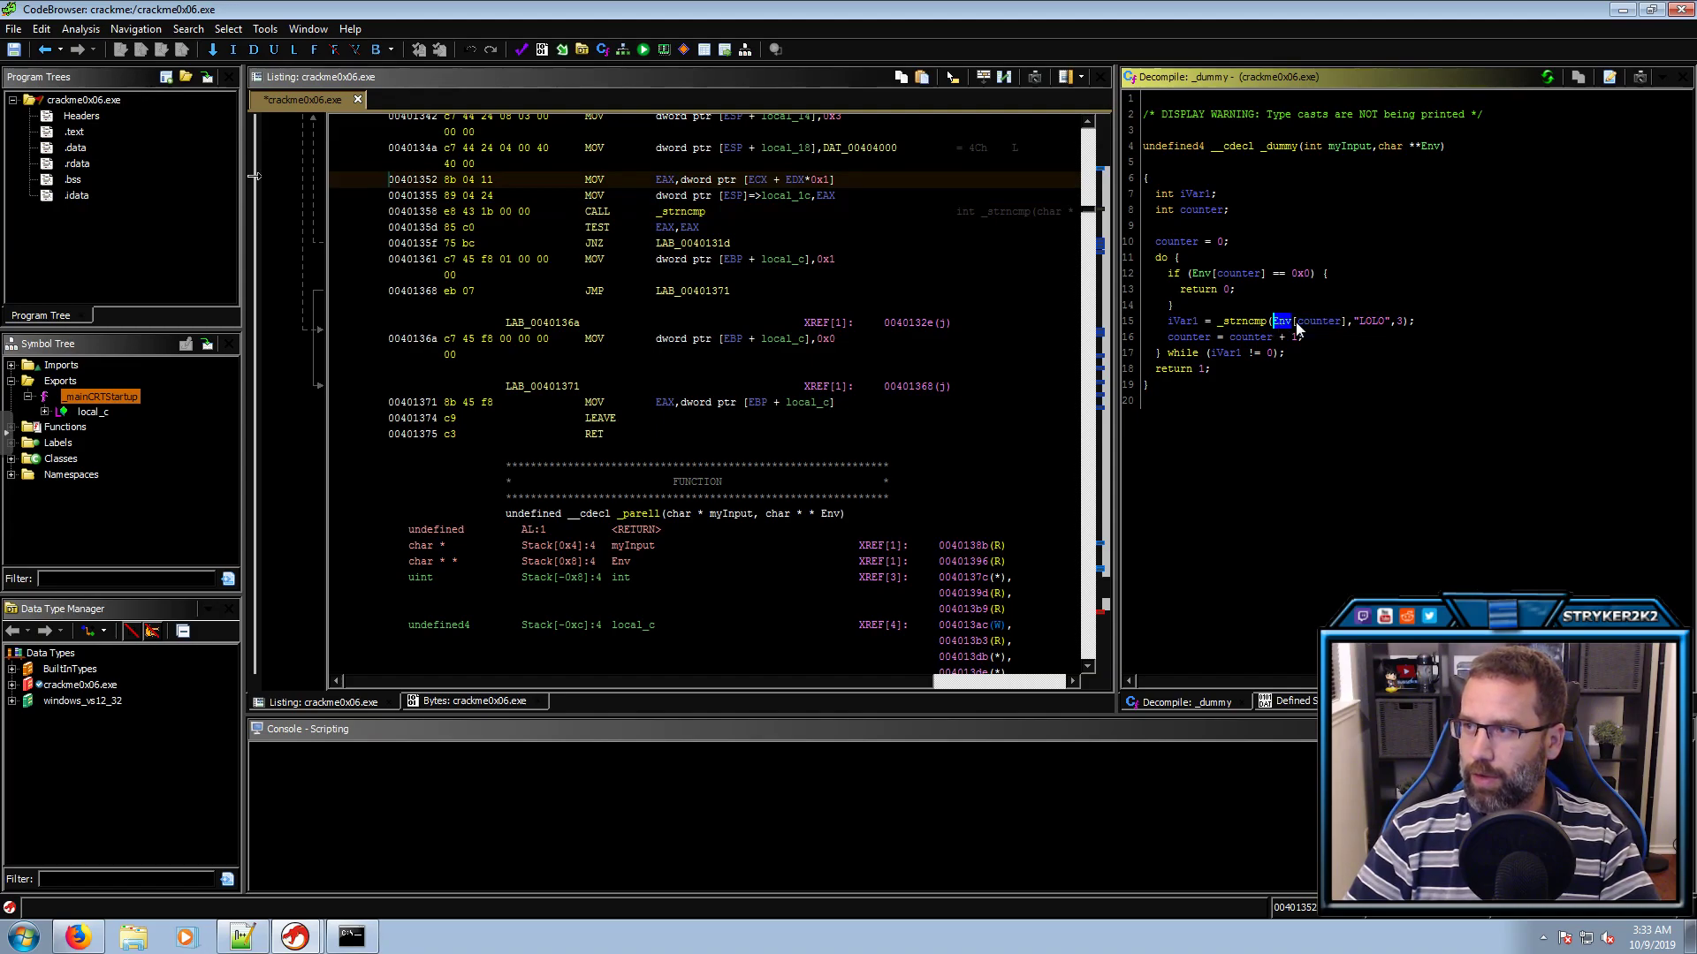
{"action": "left_click", "coordinate": [1368, 324]}
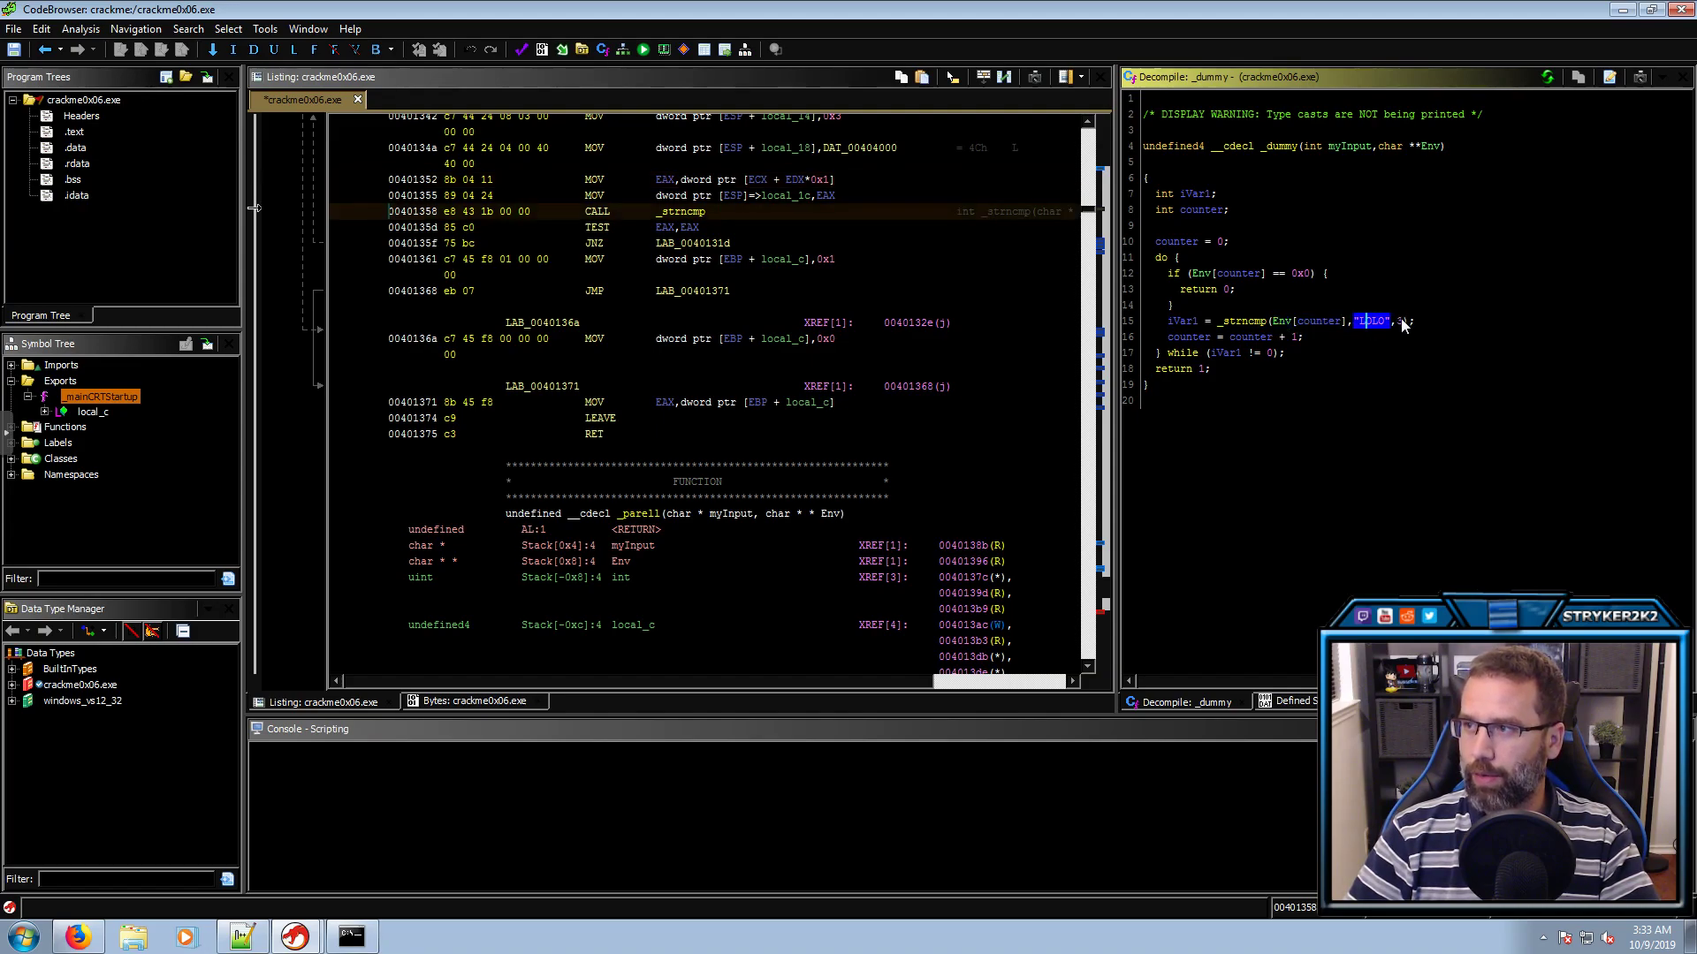
{"action": "left_click", "coordinate": [1401, 321]}
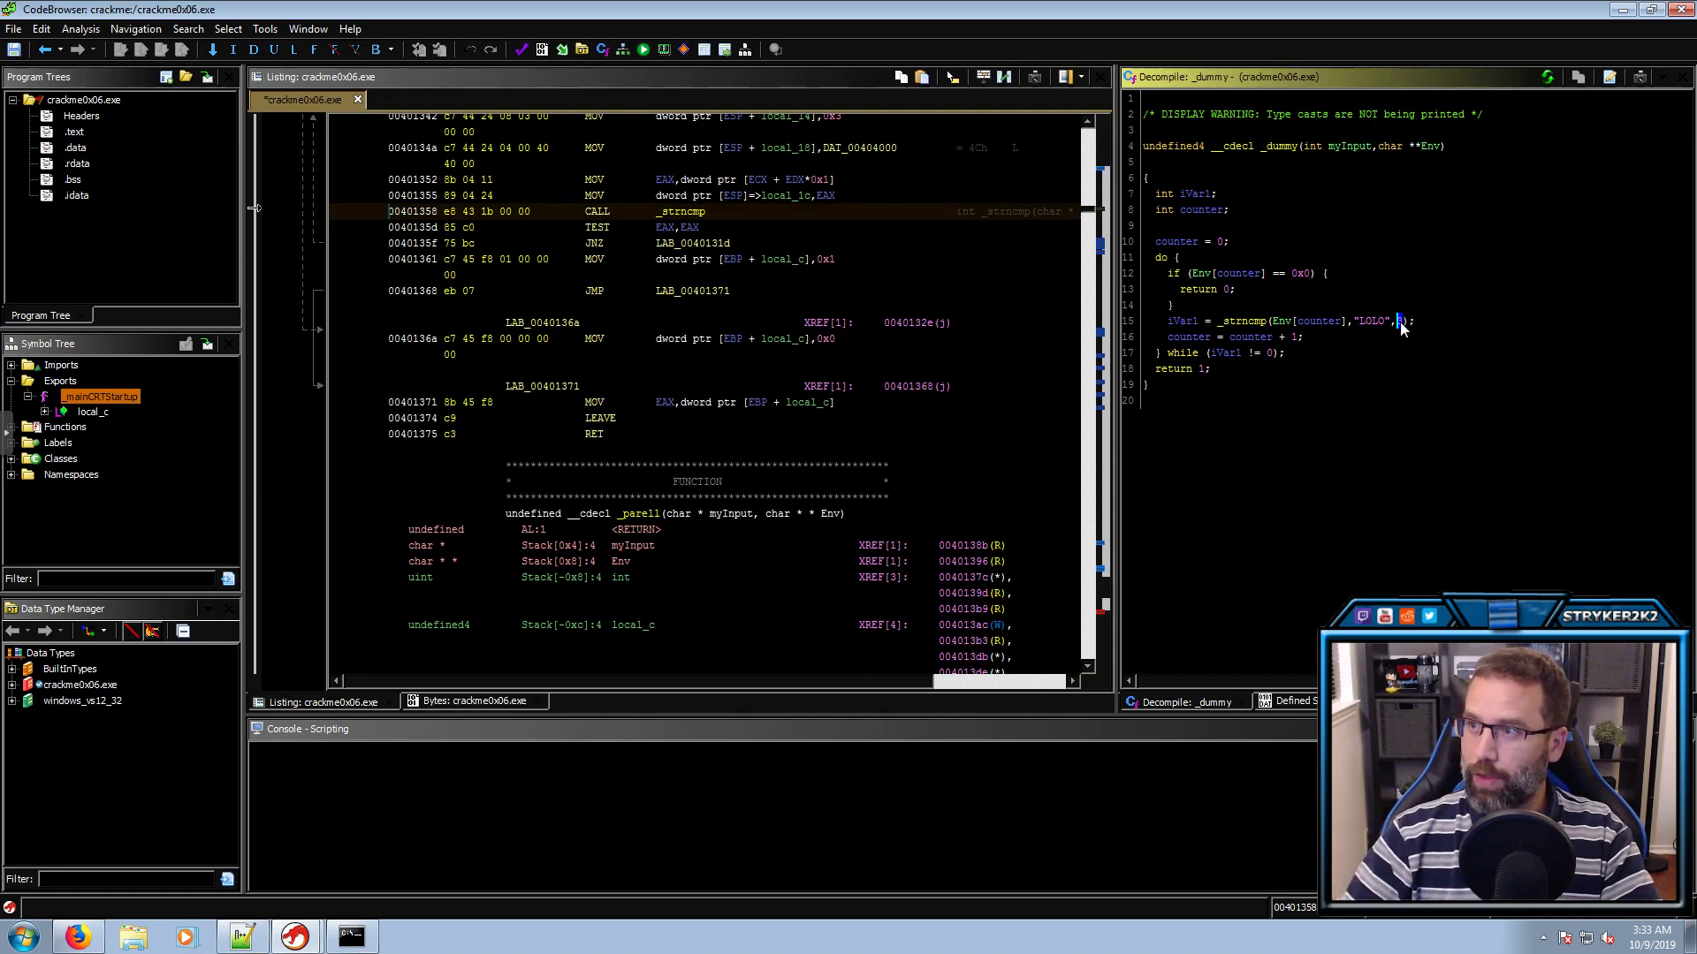
{"action": "left_click", "coordinate": [1195, 322]}
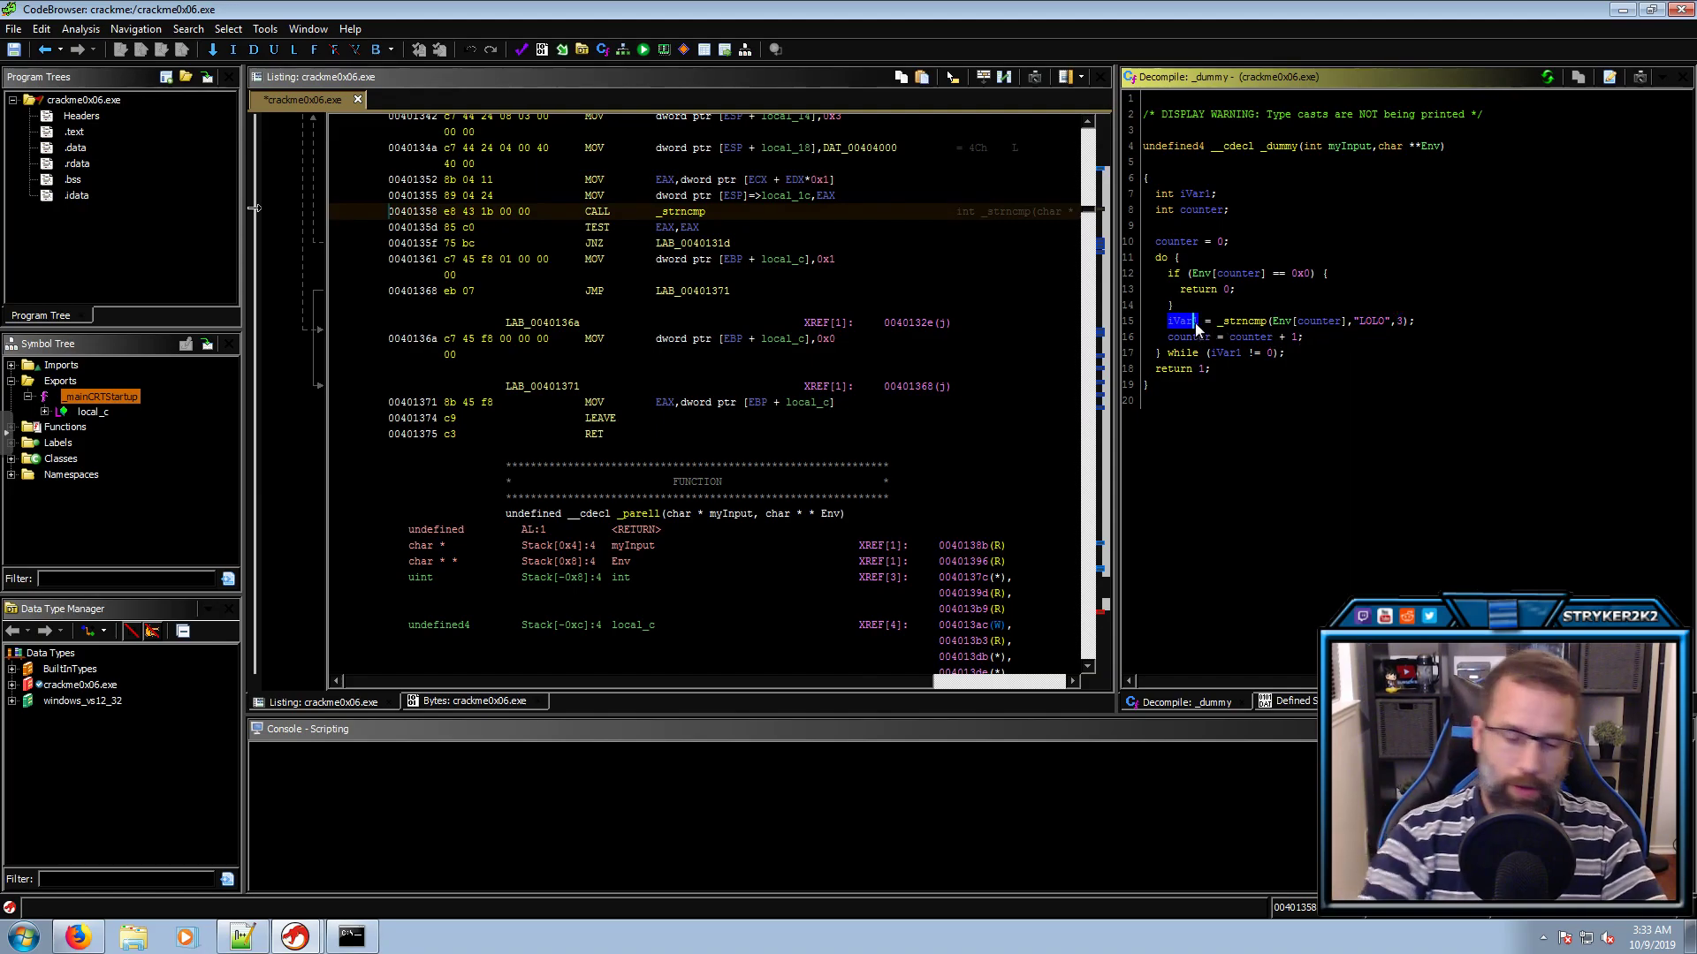
{"action": "type", "text": "lt,result"}
{"action": "key", "text": "Return"}
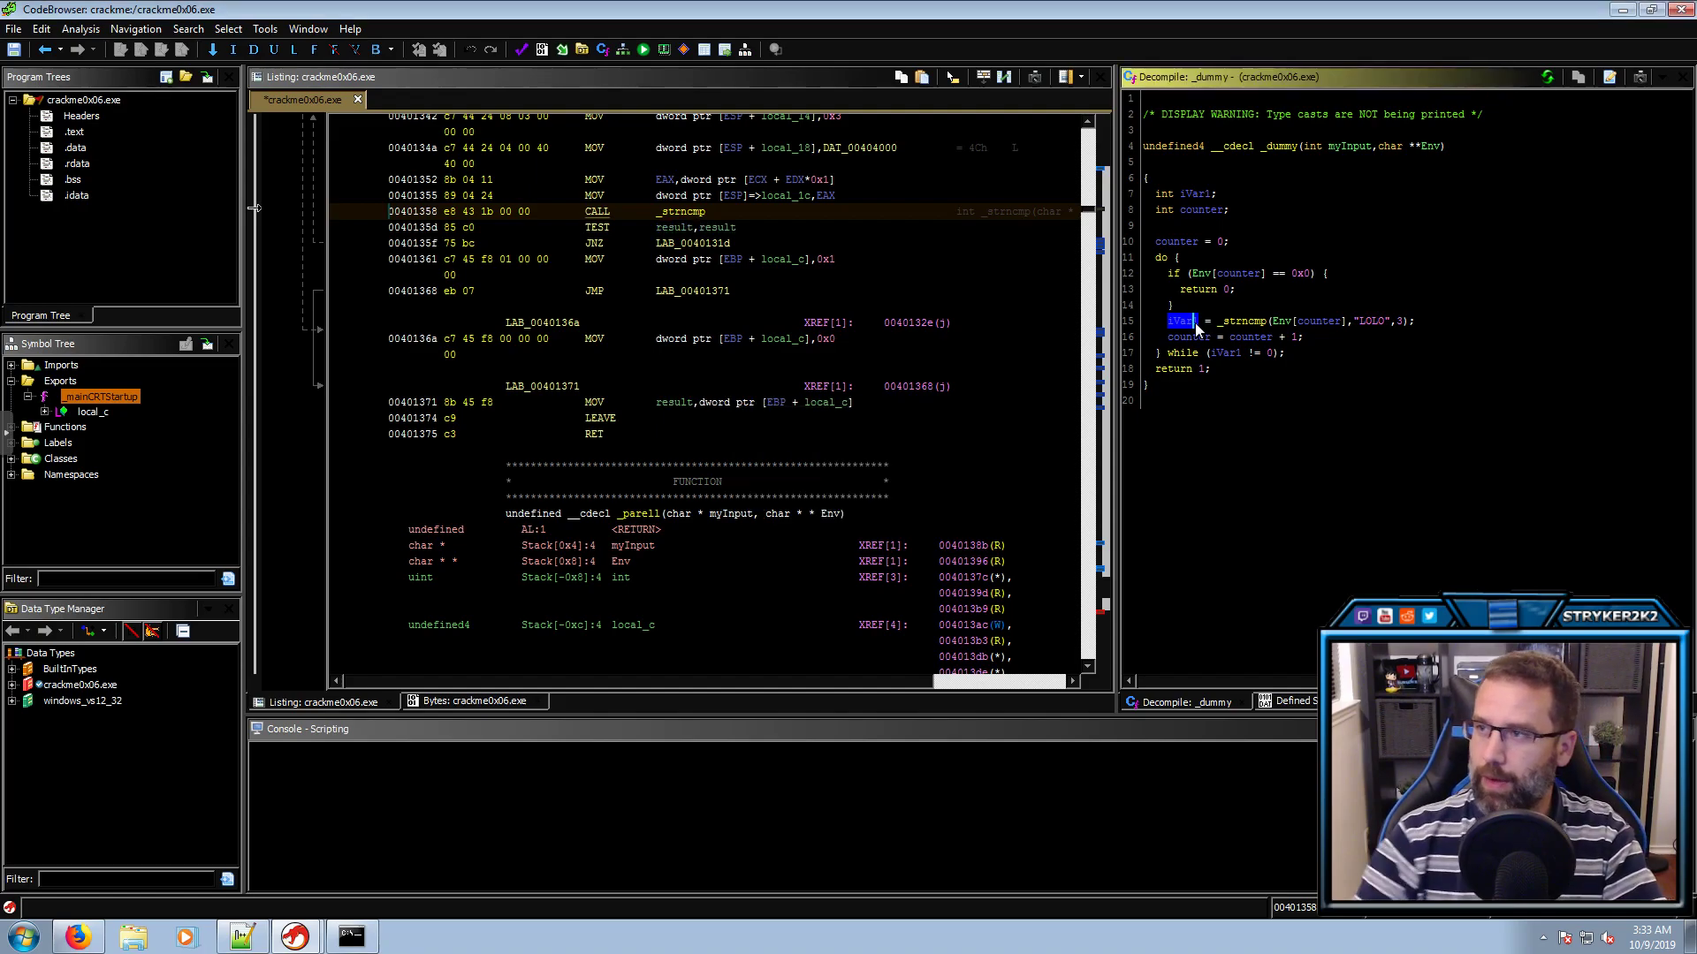
Review the _strncmp arguments: Env, the "LOLO" string and length 3
{"action": "left_click", "coordinate": [1262, 323]}
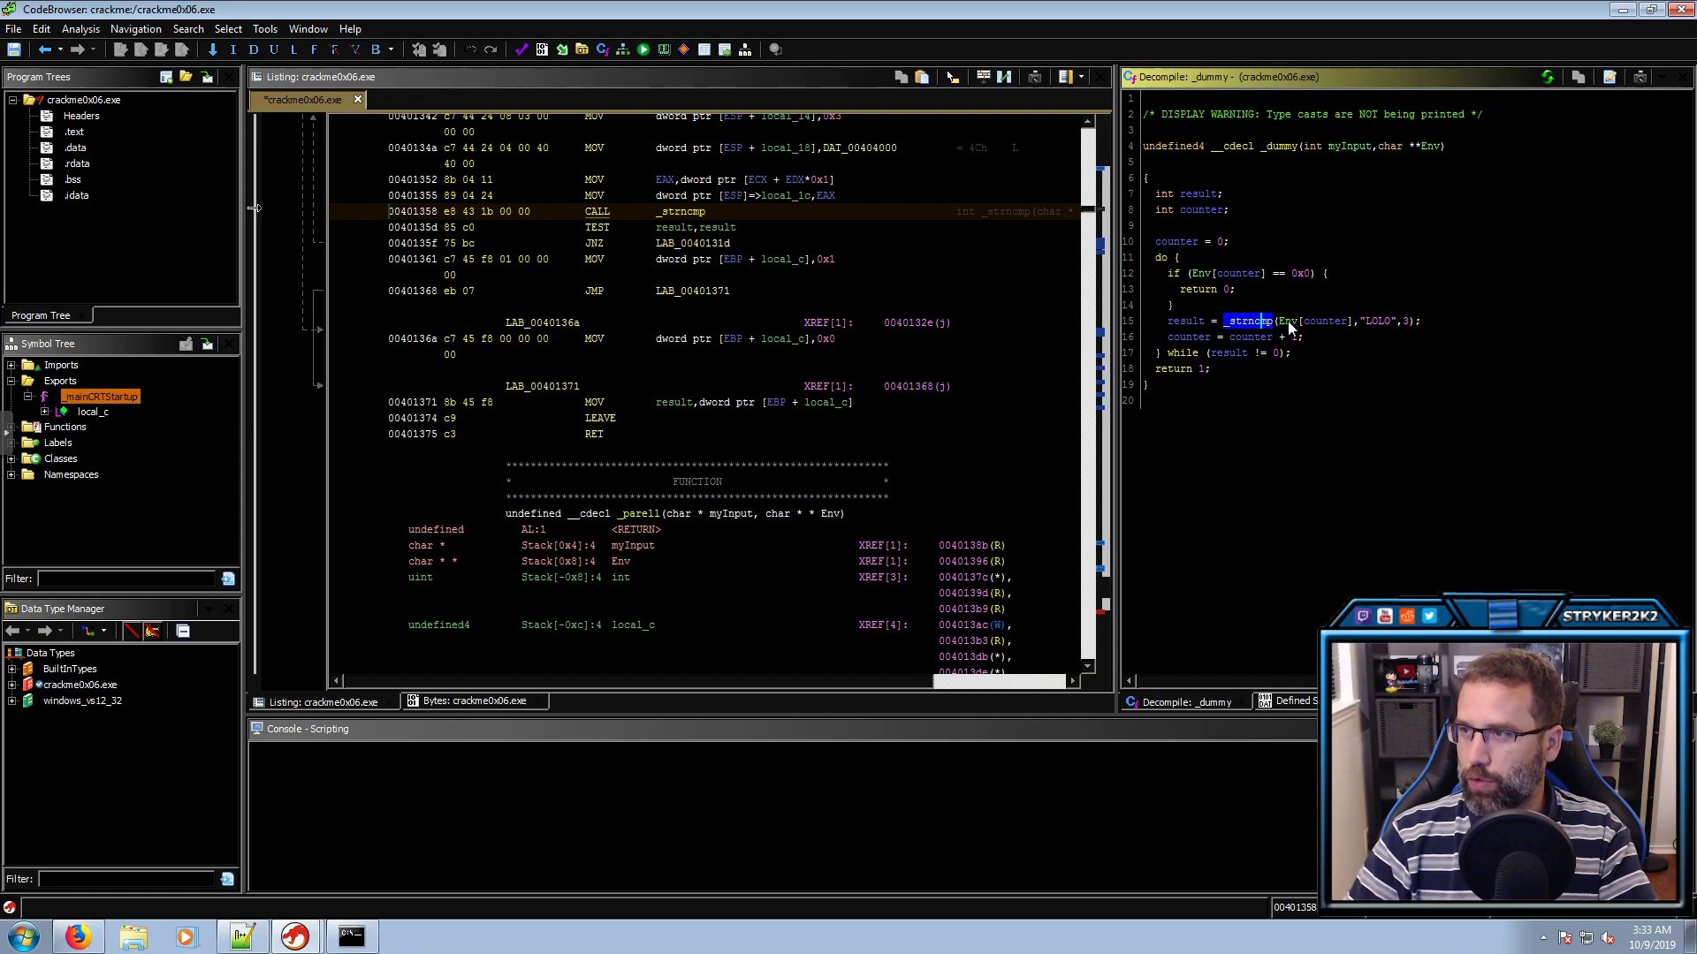
{"action": "left_click", "coordinate": [1287, 320]}
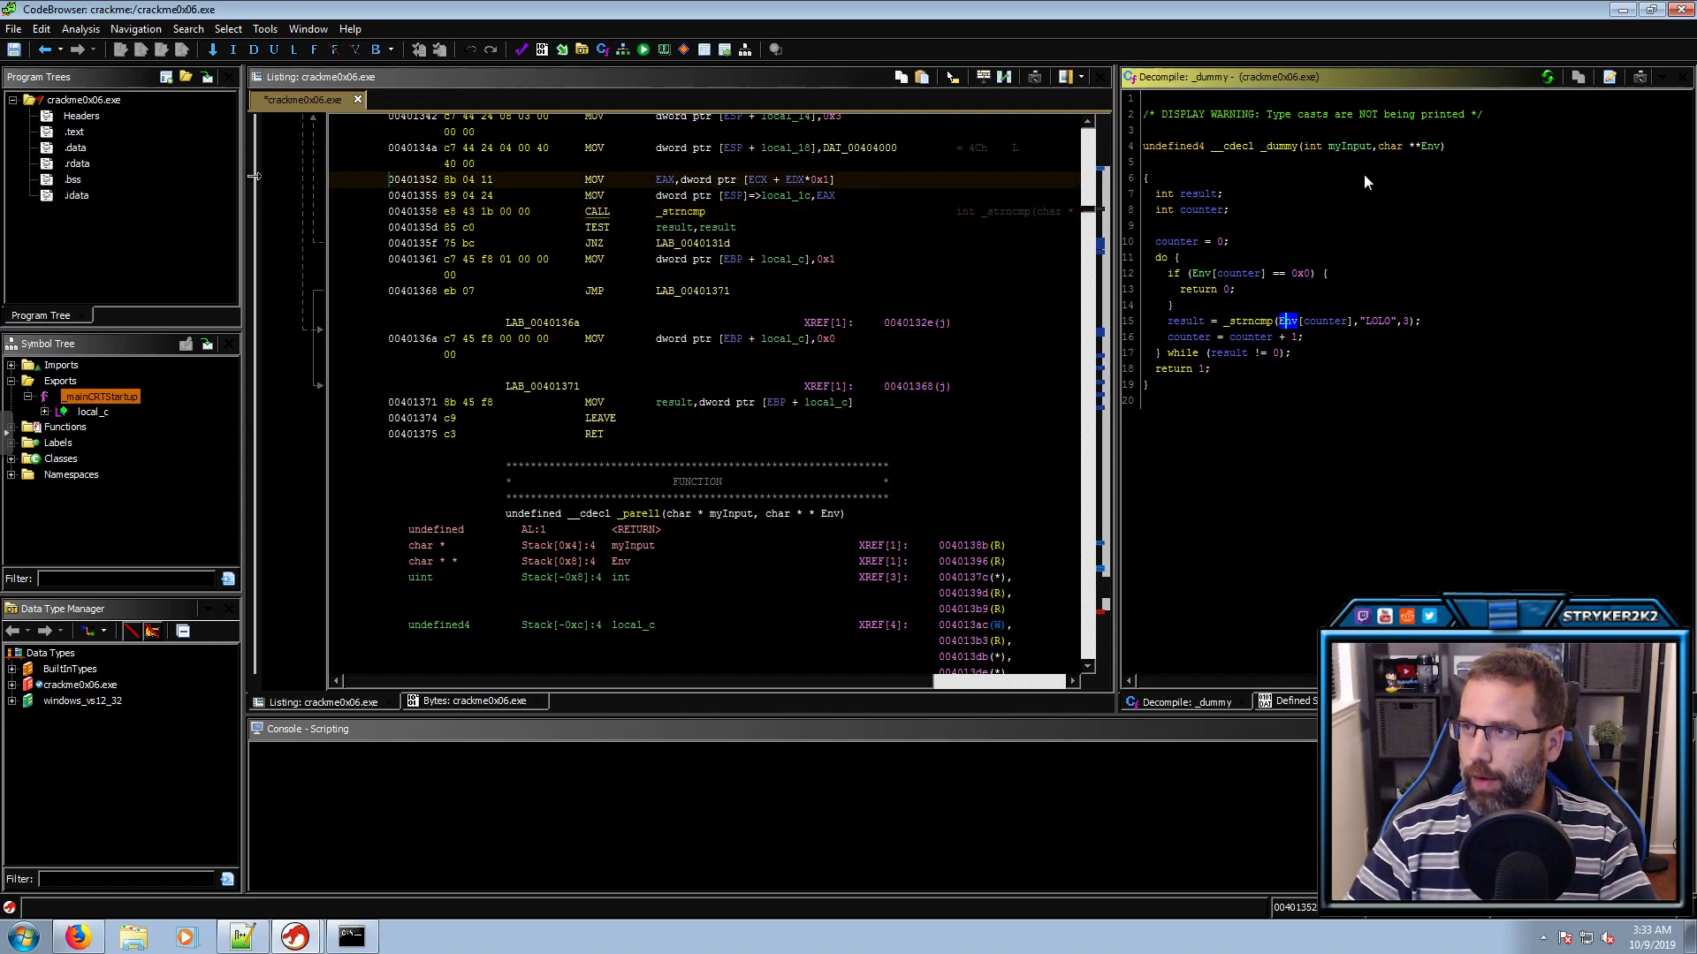
{"action": "left_click", "coordinate": [1430, 147]}
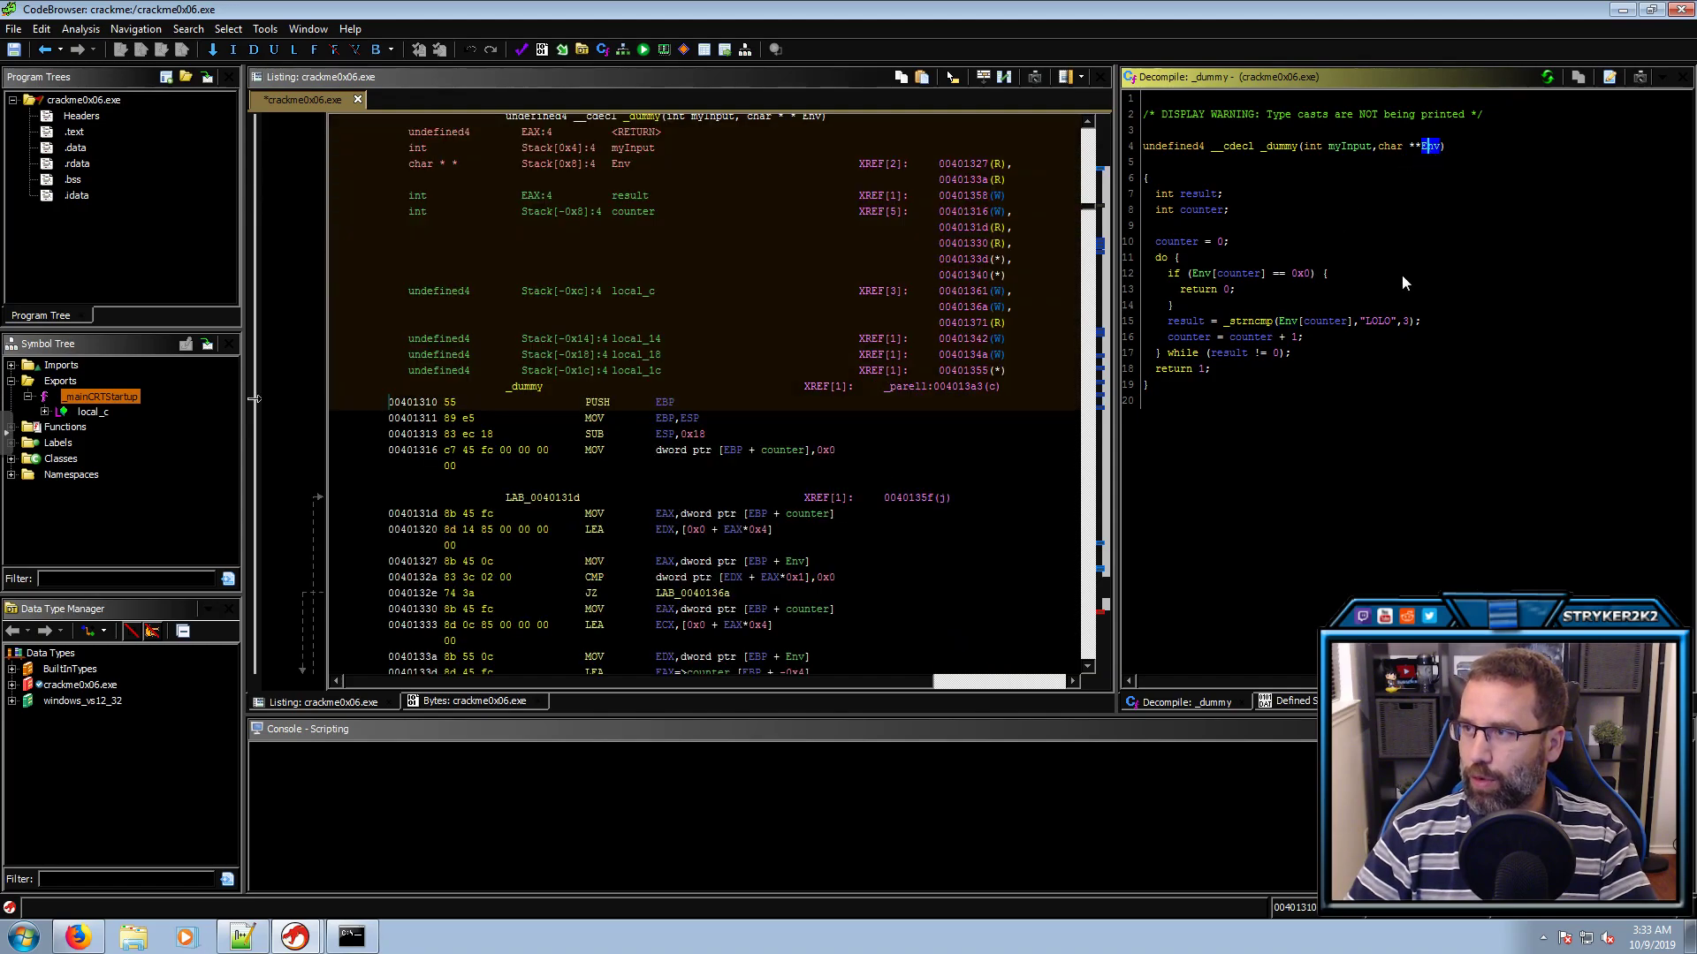
{"action": "left_click", "coordinate": [1378, 321]}
{"action": "left_click", "coordinate": [1405, 321]}
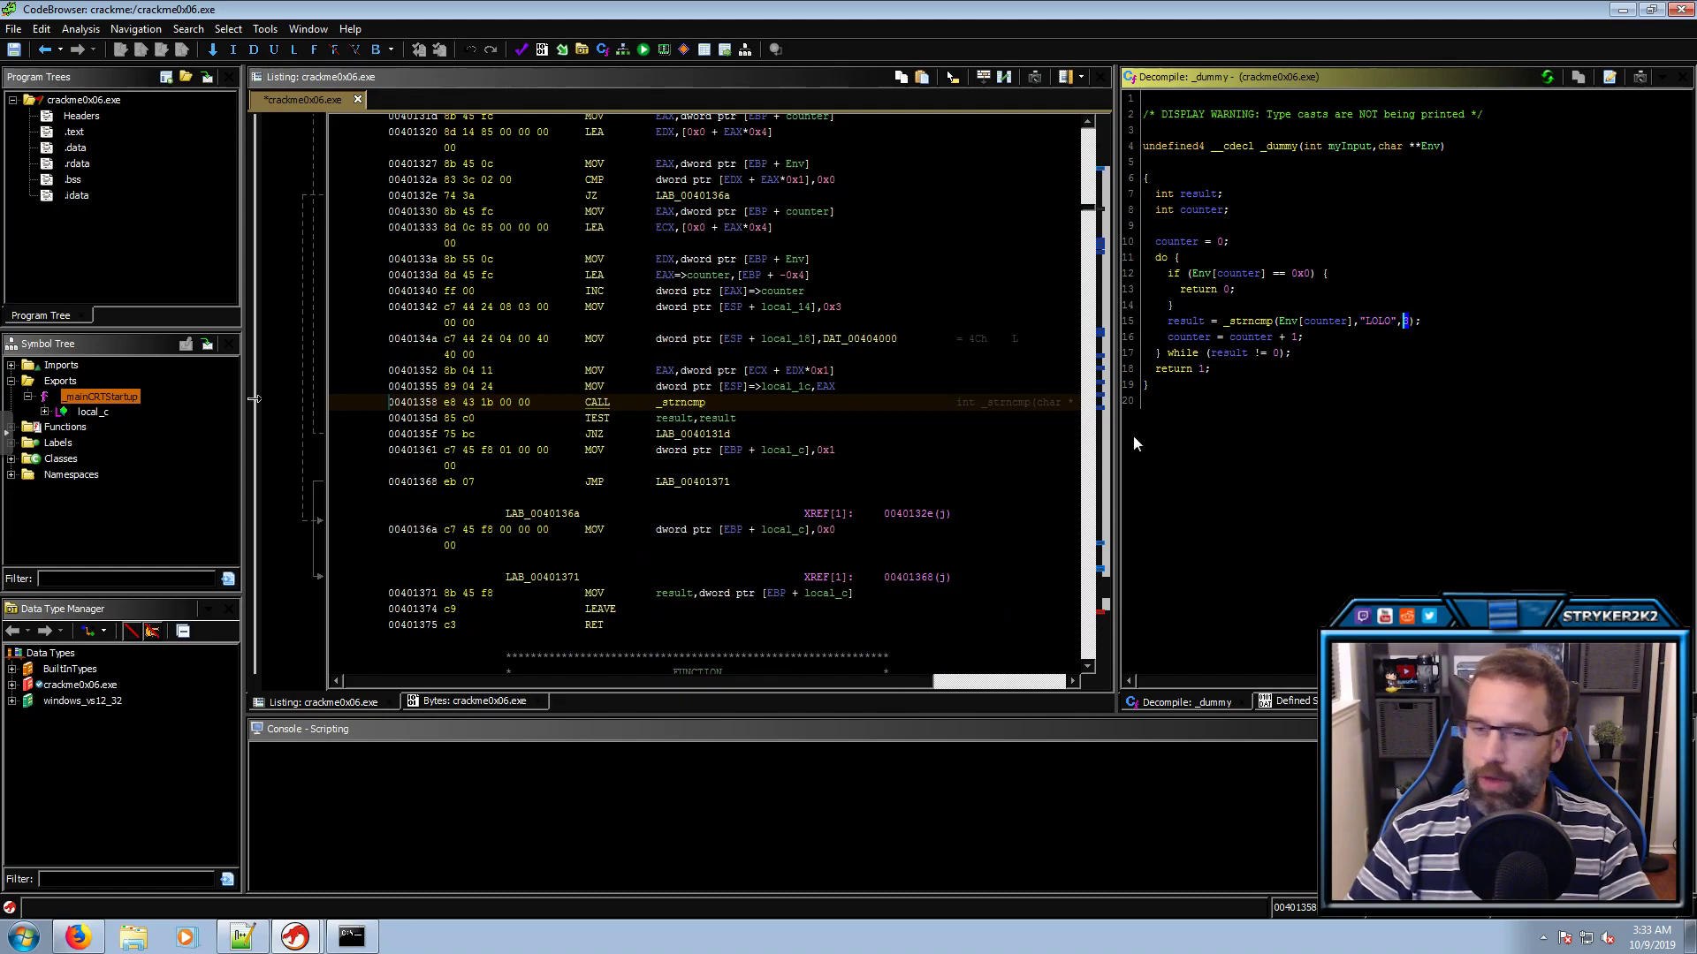
Bring up the 'strncmp - C++ Reference' page on cplusplus.com in Firefox
{"action": "mouse_move", "coordinate": [93, 941]}
{"action": "left_click", "coordinate": [99, 909]}
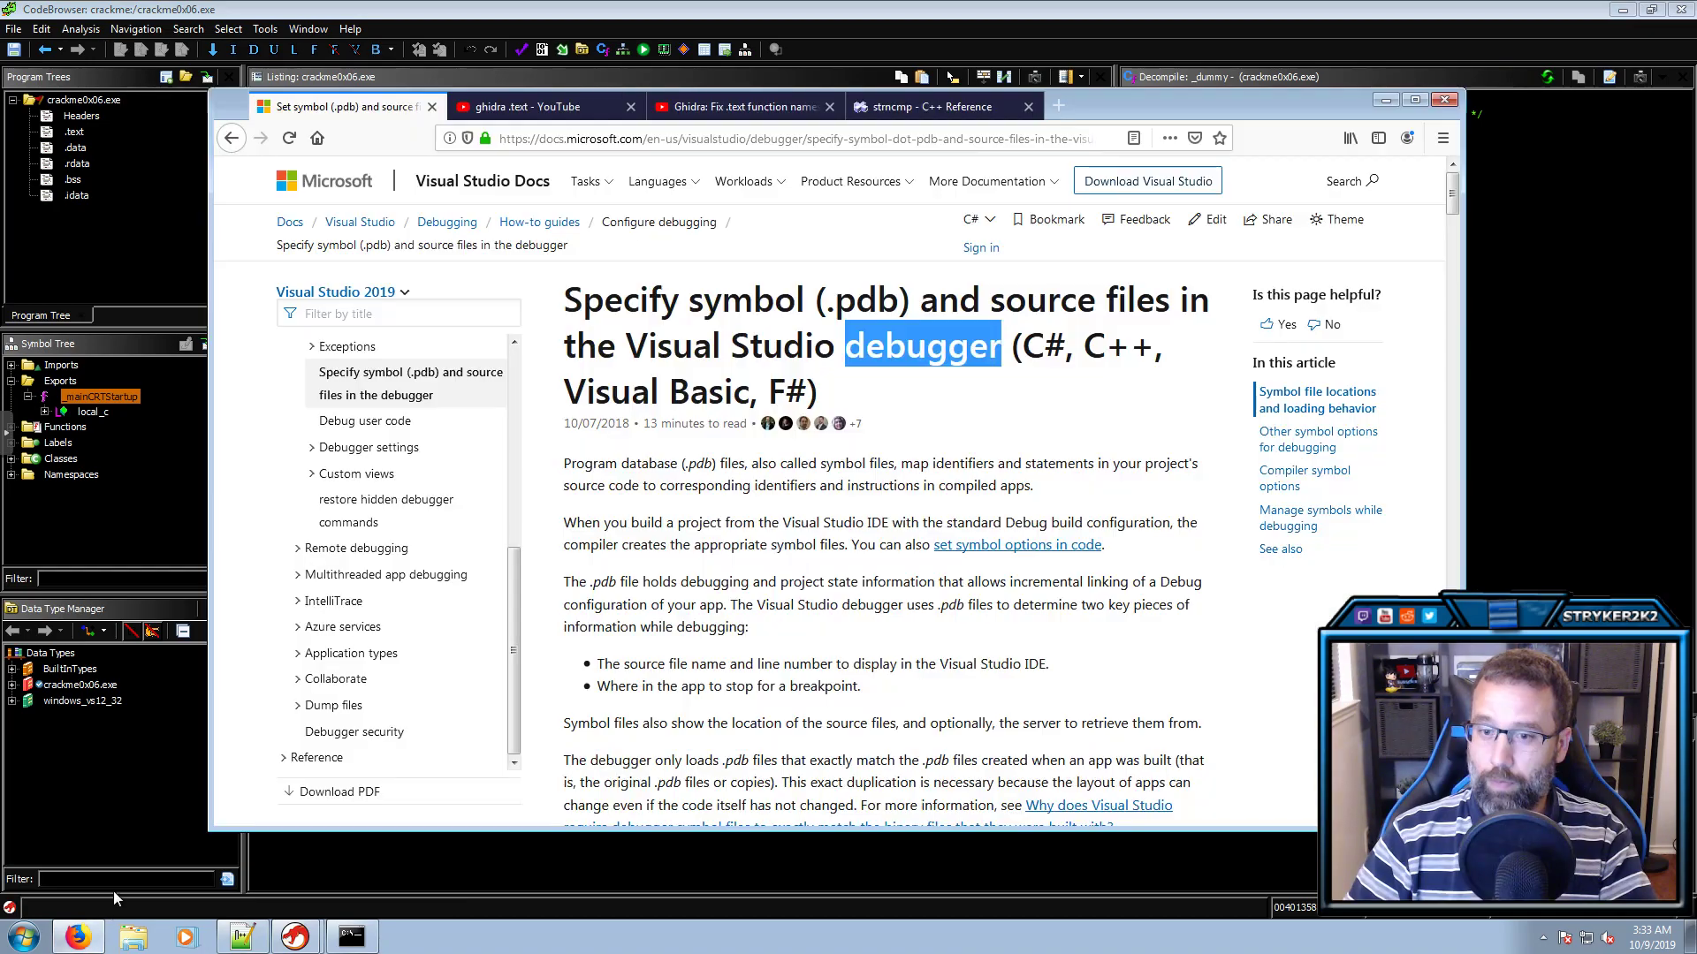
{"action": "left_click", "coordinate": [925, 110]}
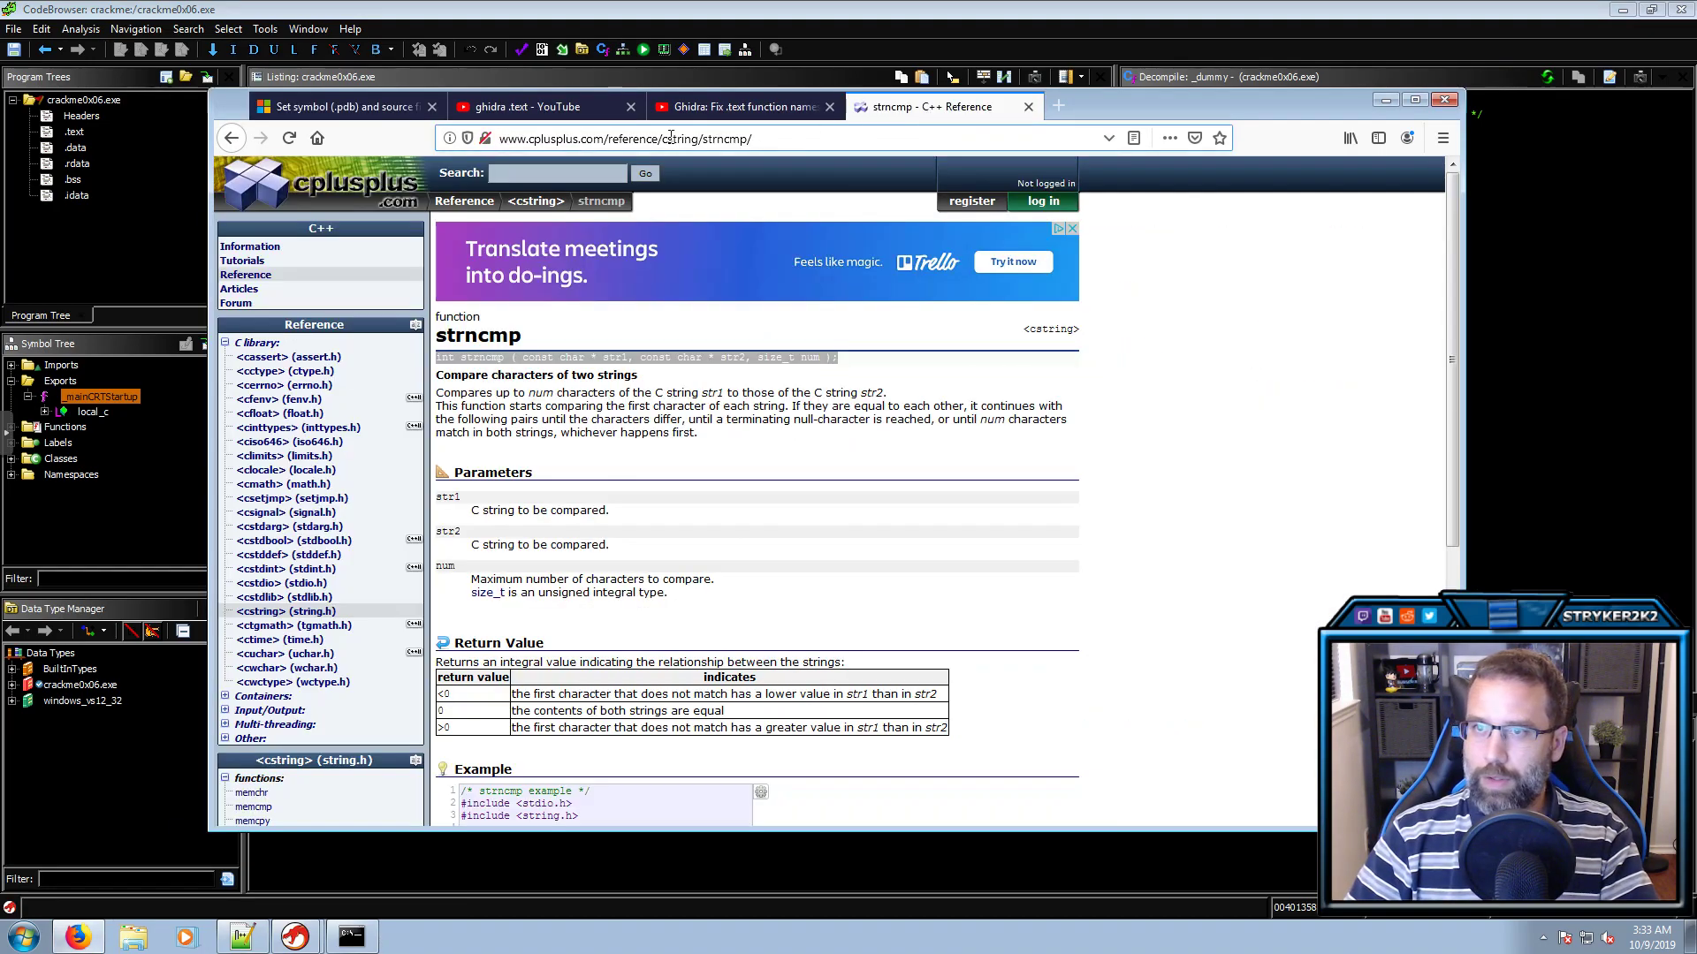
{"action": "left_click_drag", "start_coordinate": [608, 139], "coordinate": [500, 139]}
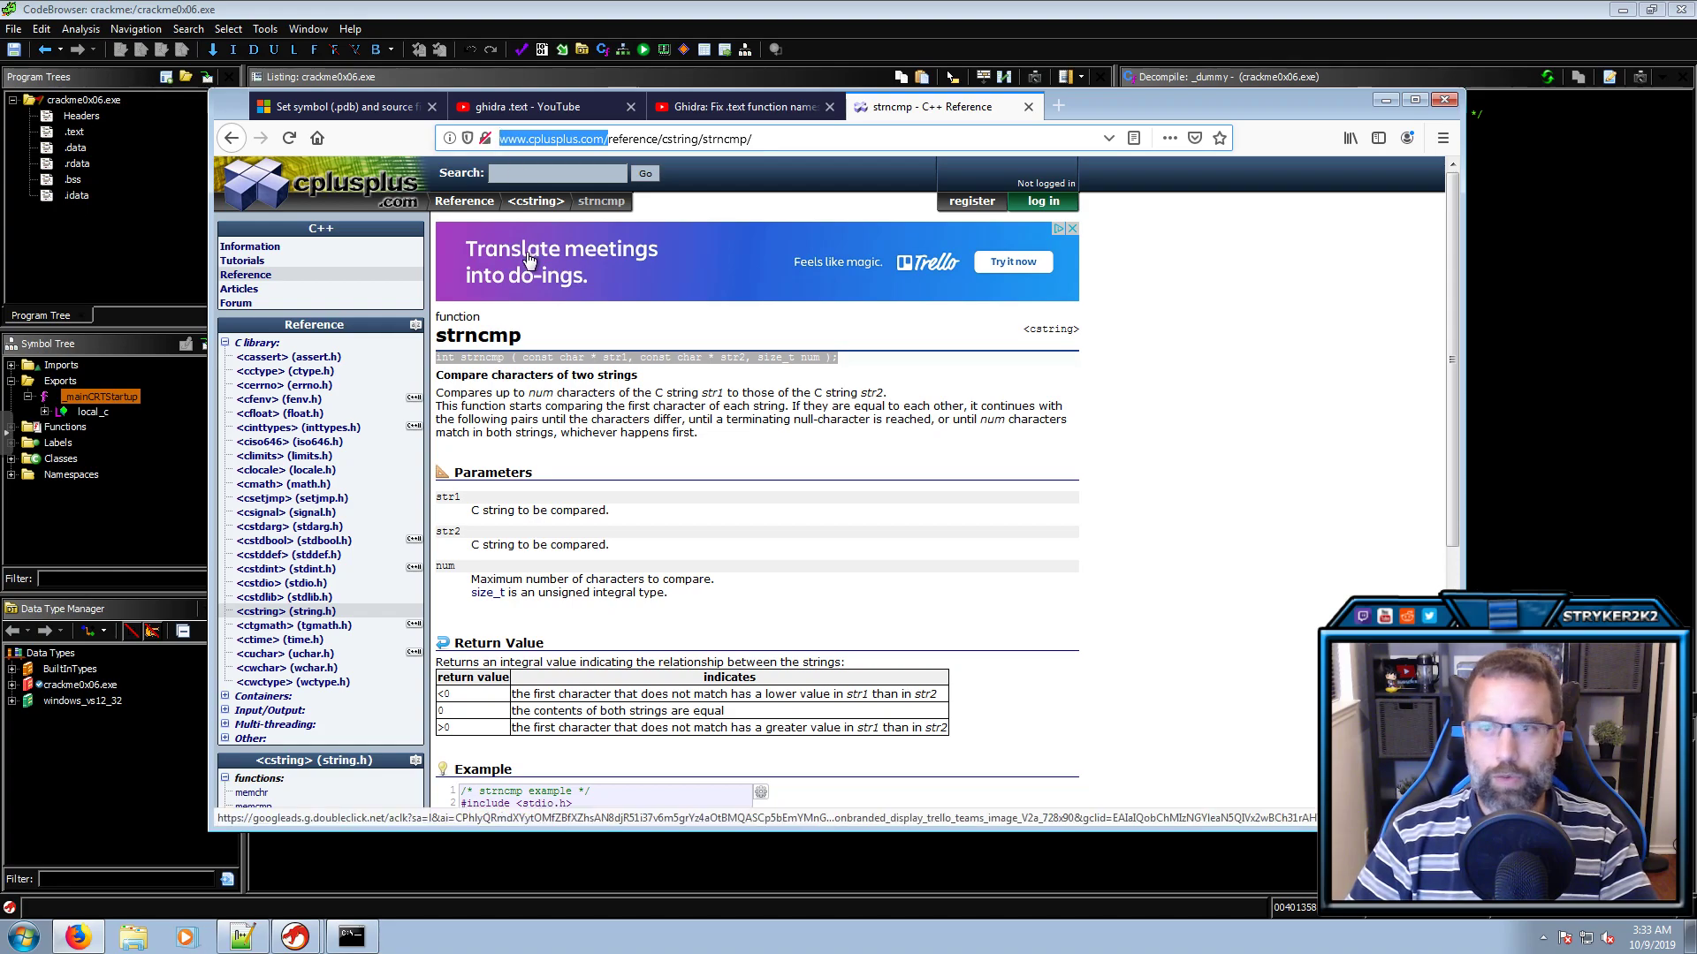
{"action": "left_click", "coordinate": [1168, 484]}
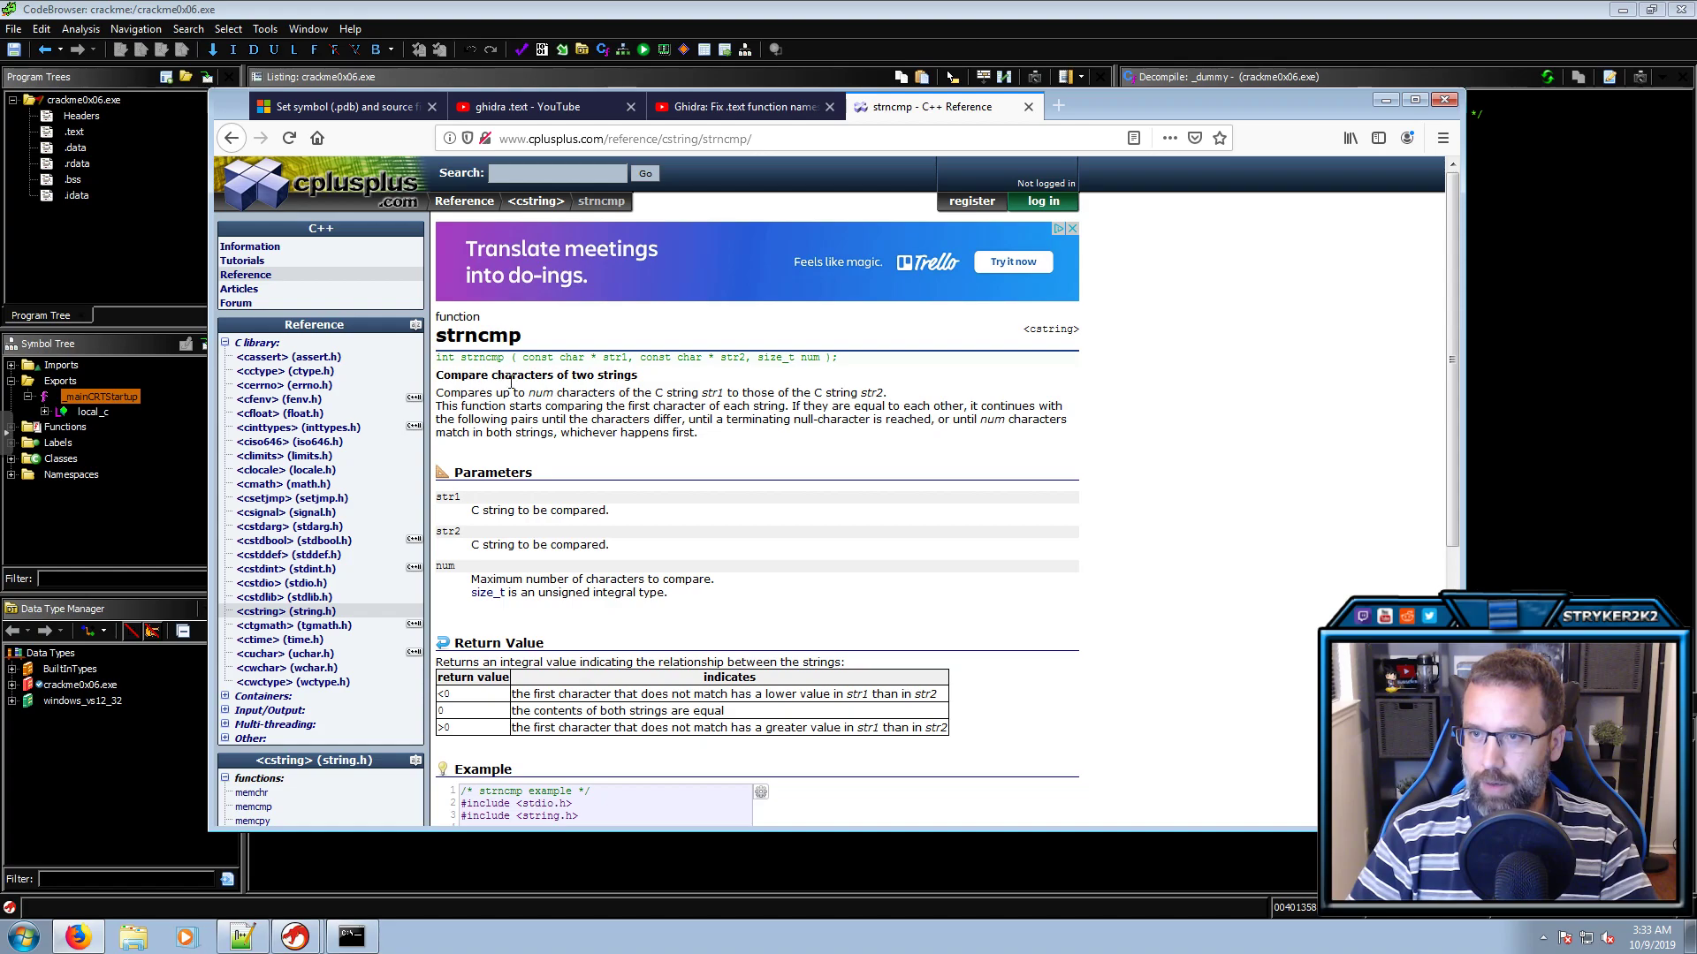
Study strncmp's str1, str2 and num parameters and its description, then return to Ghidra
{"action": "double_click", "coordinate": [605, 357]}
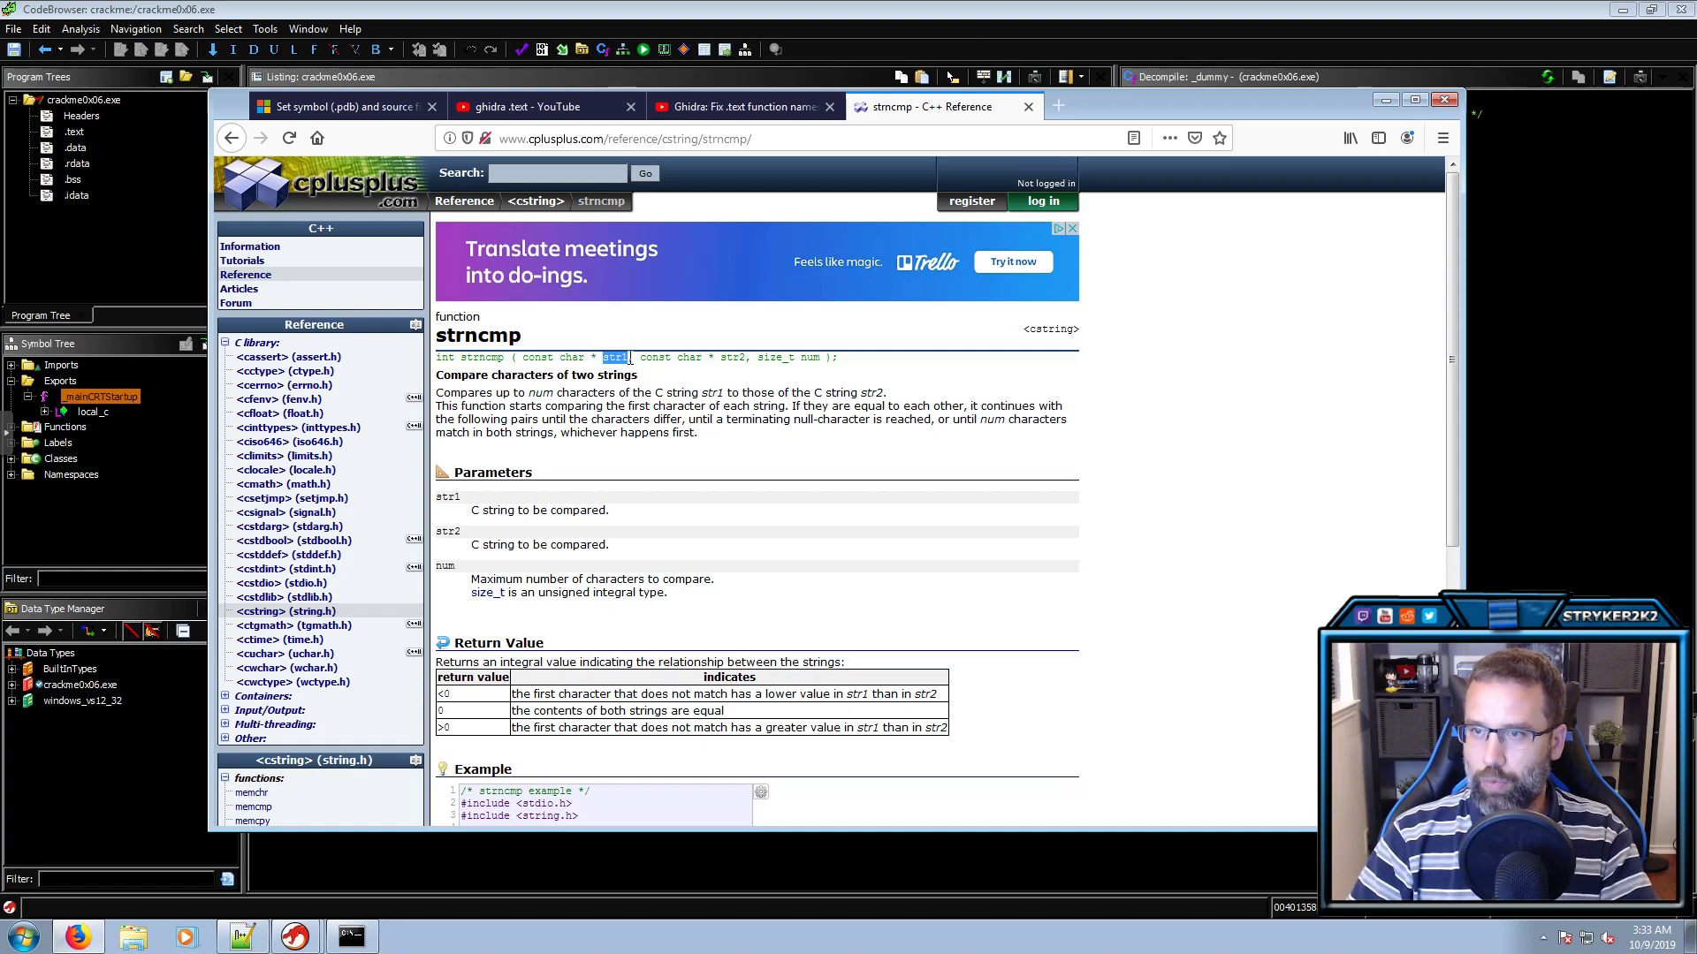
{"action": "double_click", "coordinate": [730, 358]}
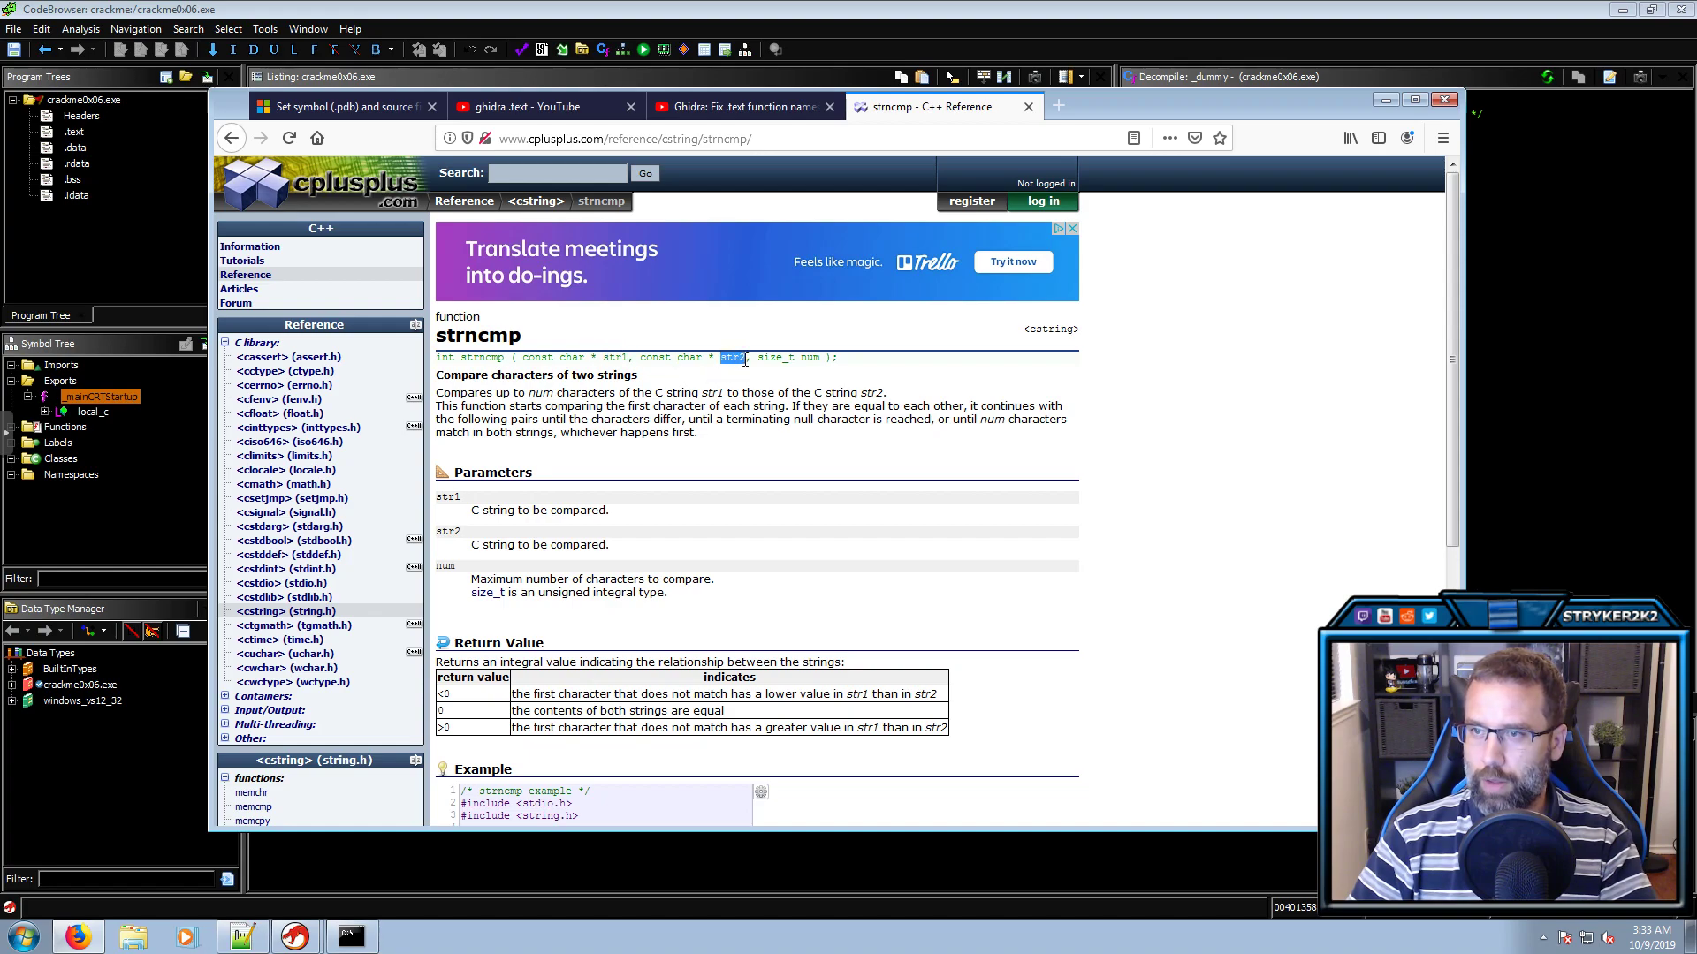
{"action": "left_click_drag", "start_coordinate": [758, 358], "coordinate": [820, 359]}
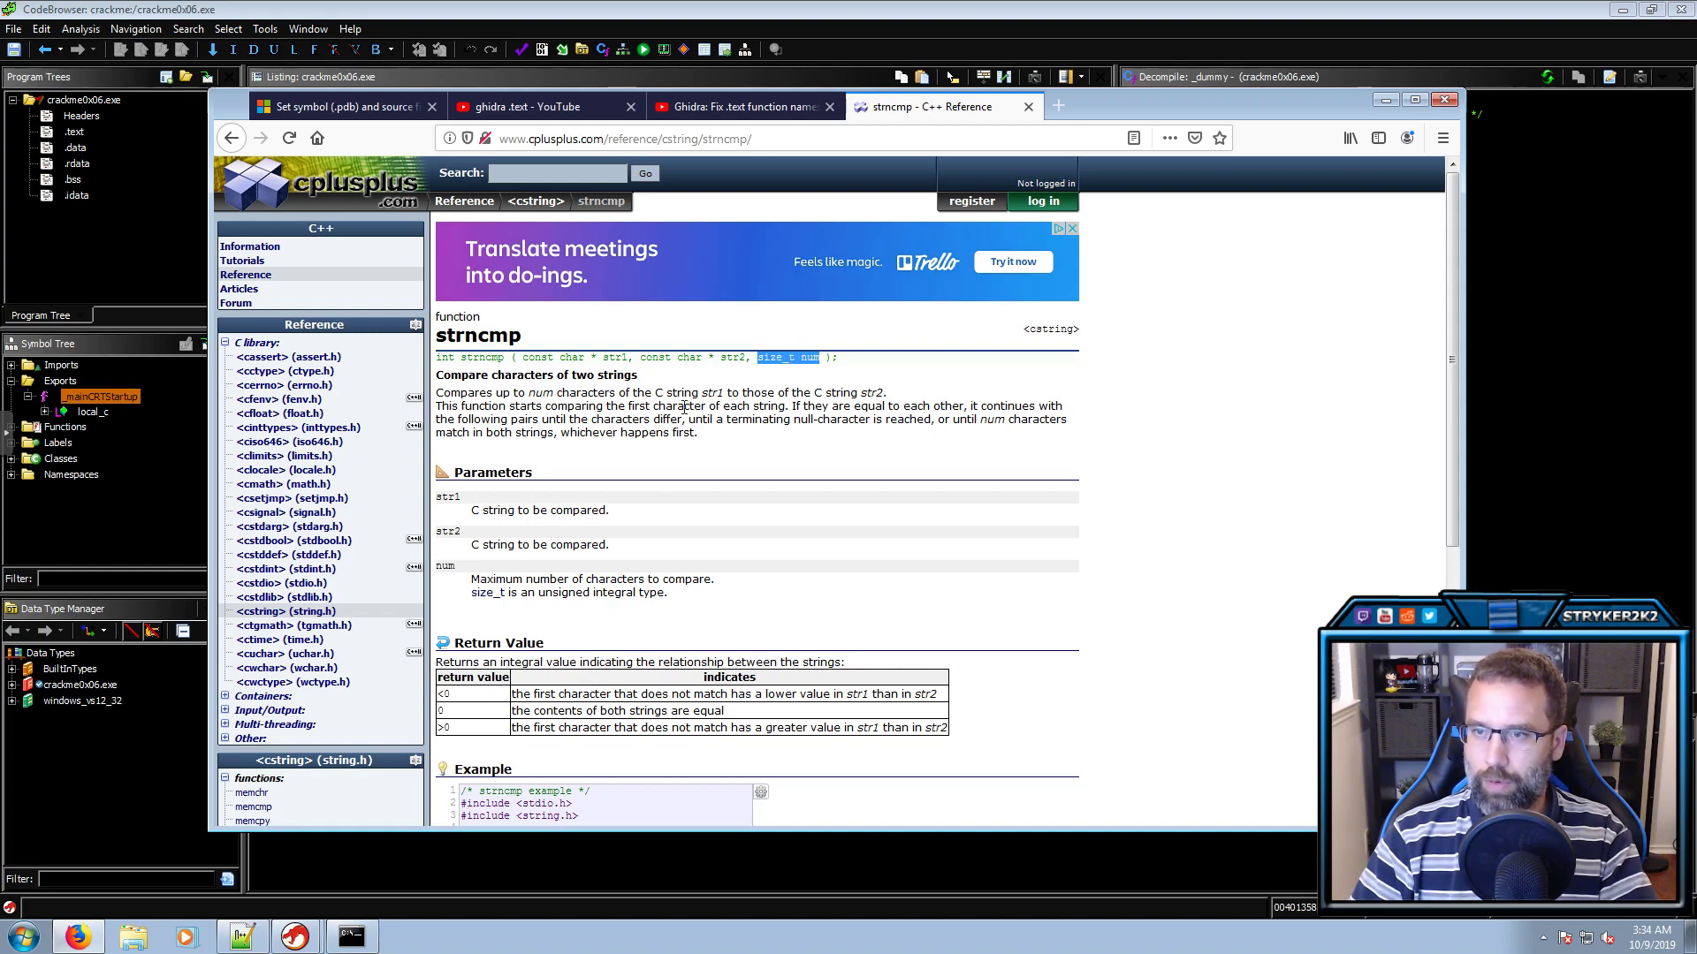
{"action": "left_click", "coordinate": [501, 390]}
{"action": "left_click_drag", "start_coordinate": [501, 391], "coordinate": [898, 403]}
{"action": "left_click", "coordinate": [898, 402]}
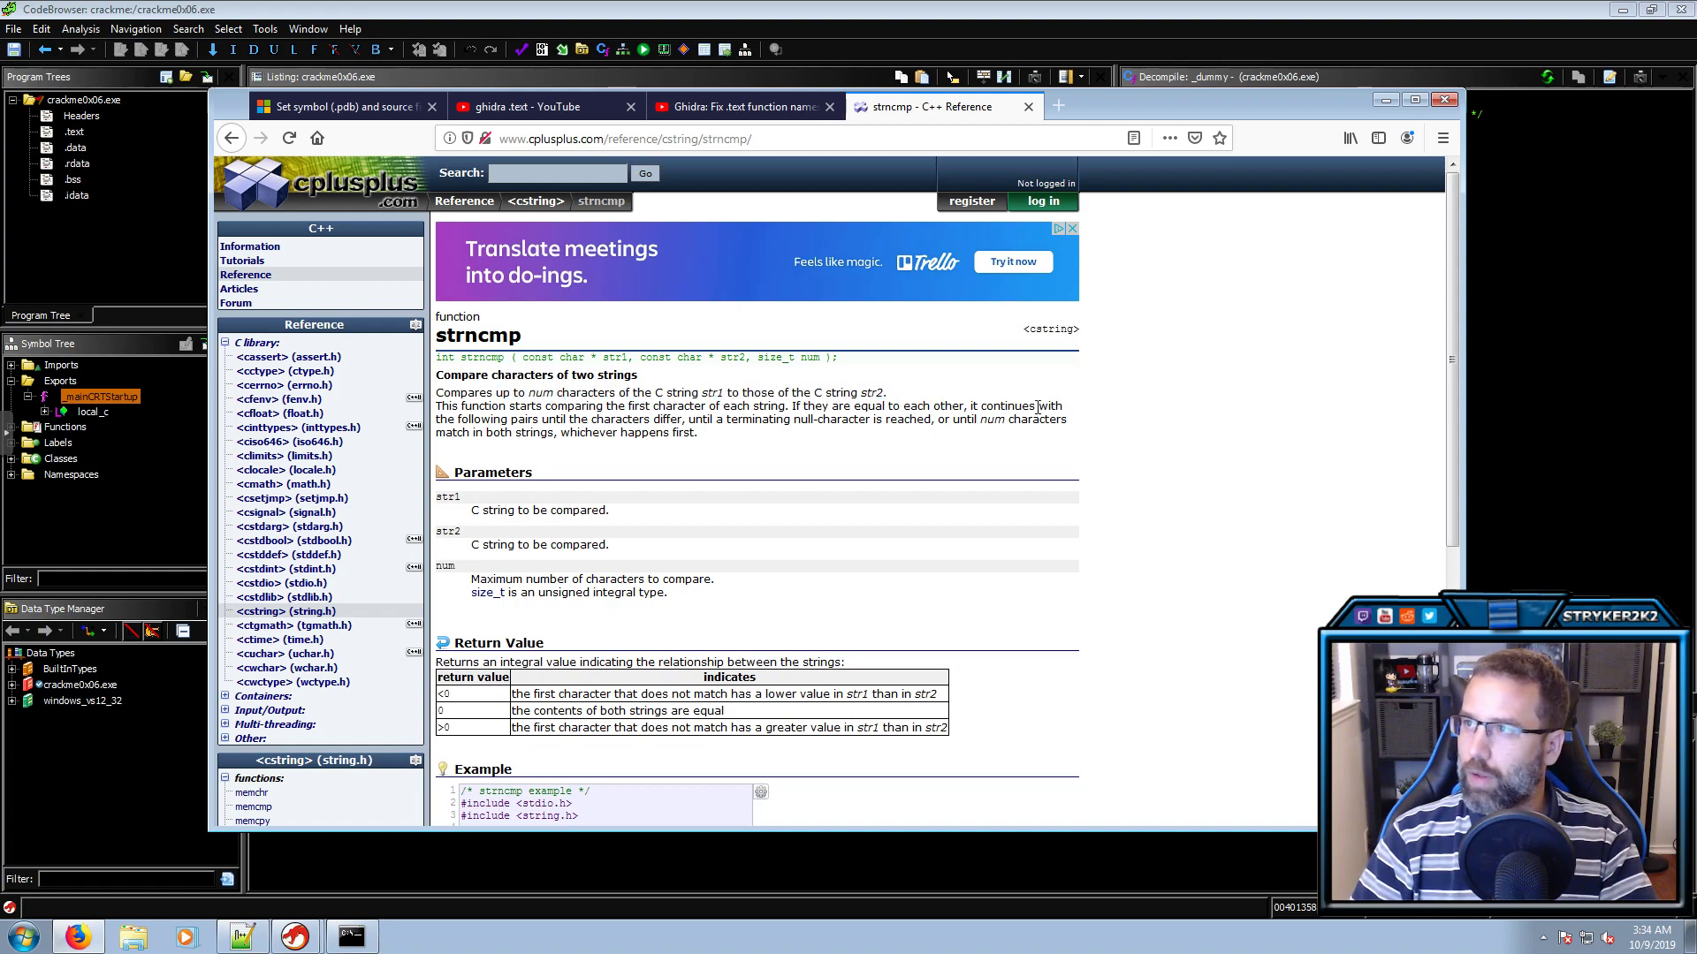
{"action": "left_click", "coordinate": [1459, 22]}
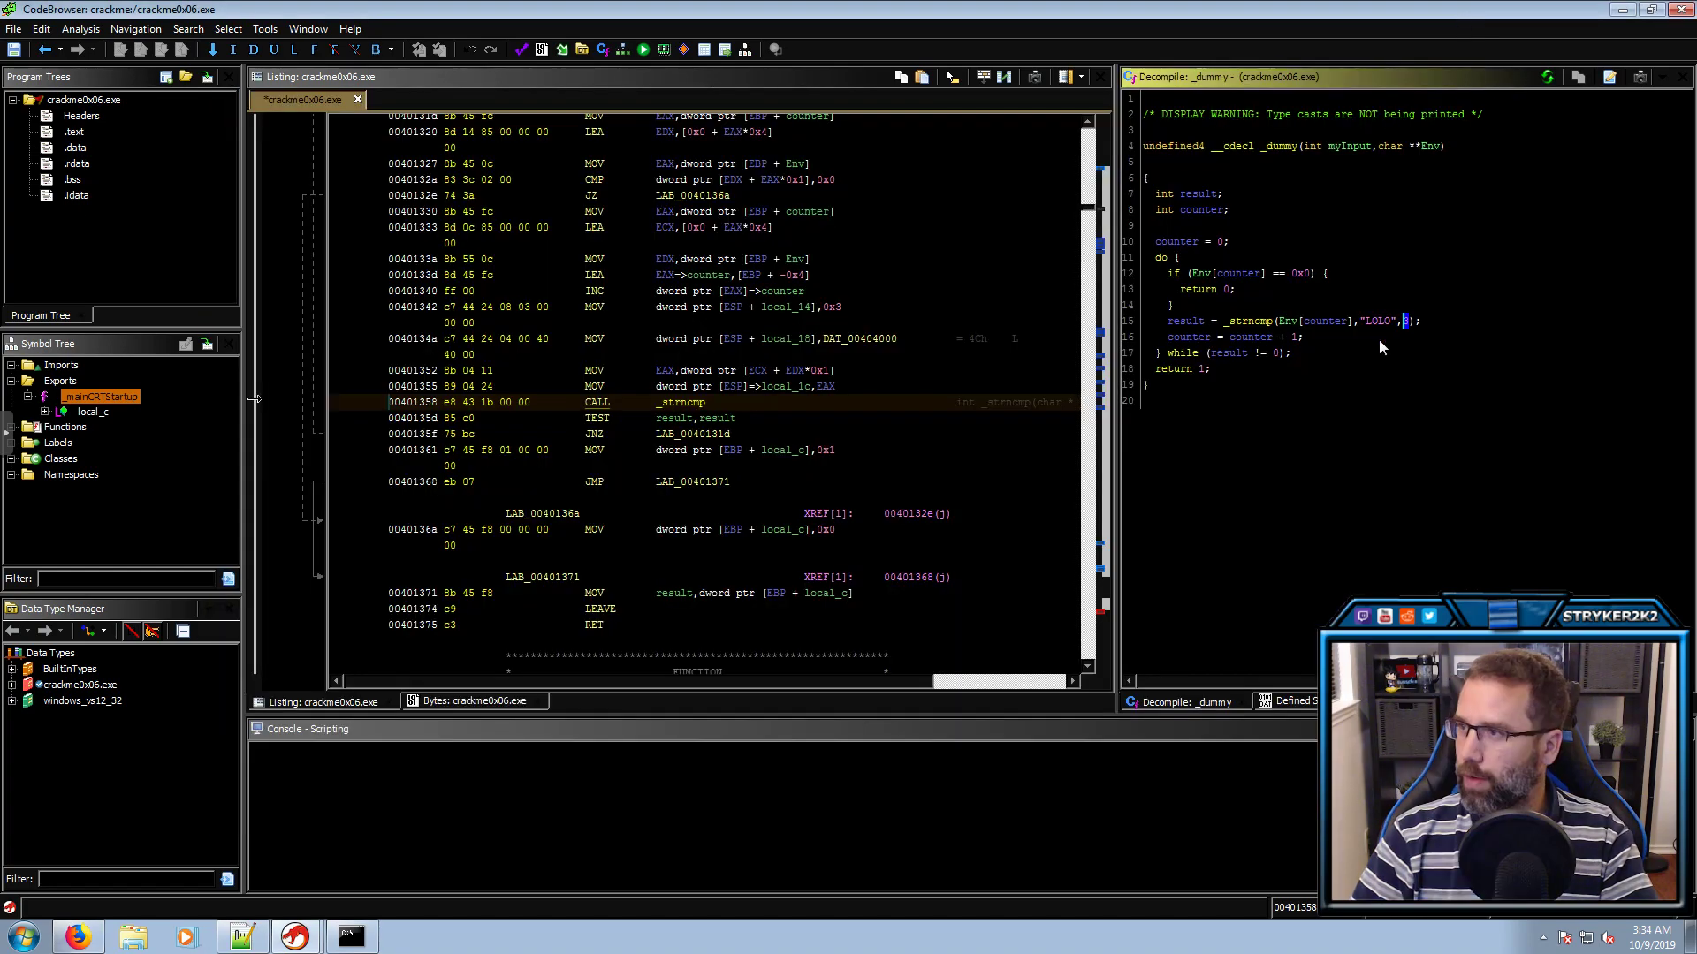
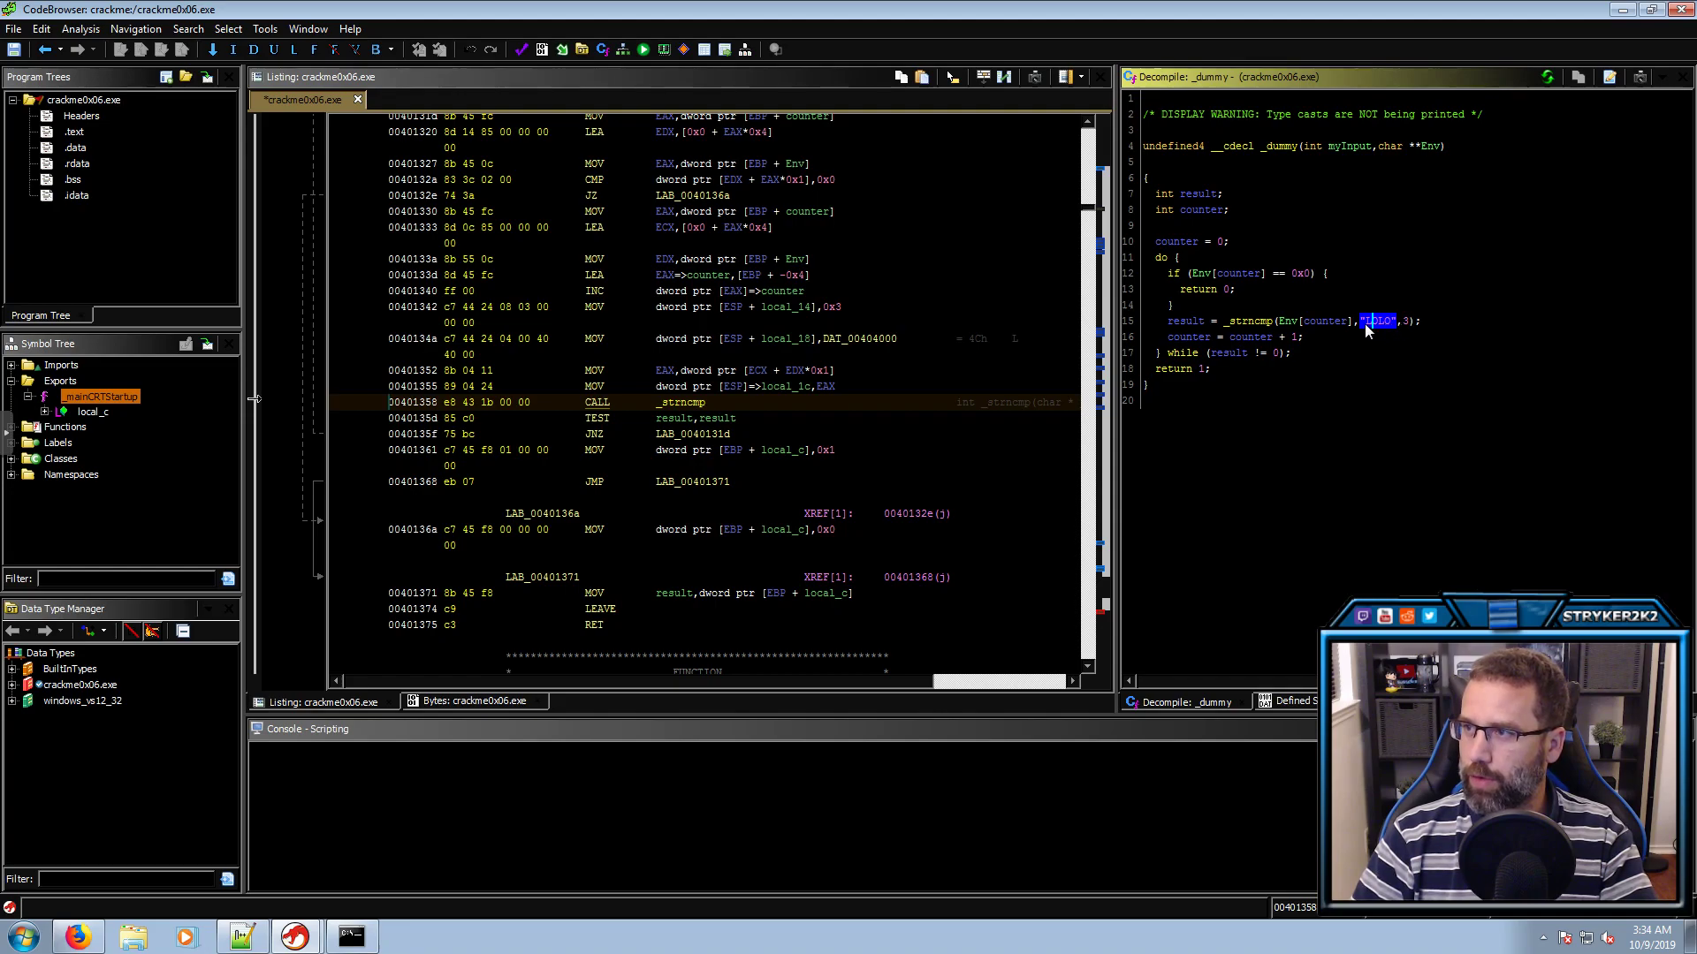
Inspect the _strncmp(Env, "LOLO", 3) comparison and its result, then return to _dummy at 00401310
{"action": "left_click", "coordinate": [1258, 322]}
{"action": "left_click", "coordinate": [1287, 322]}
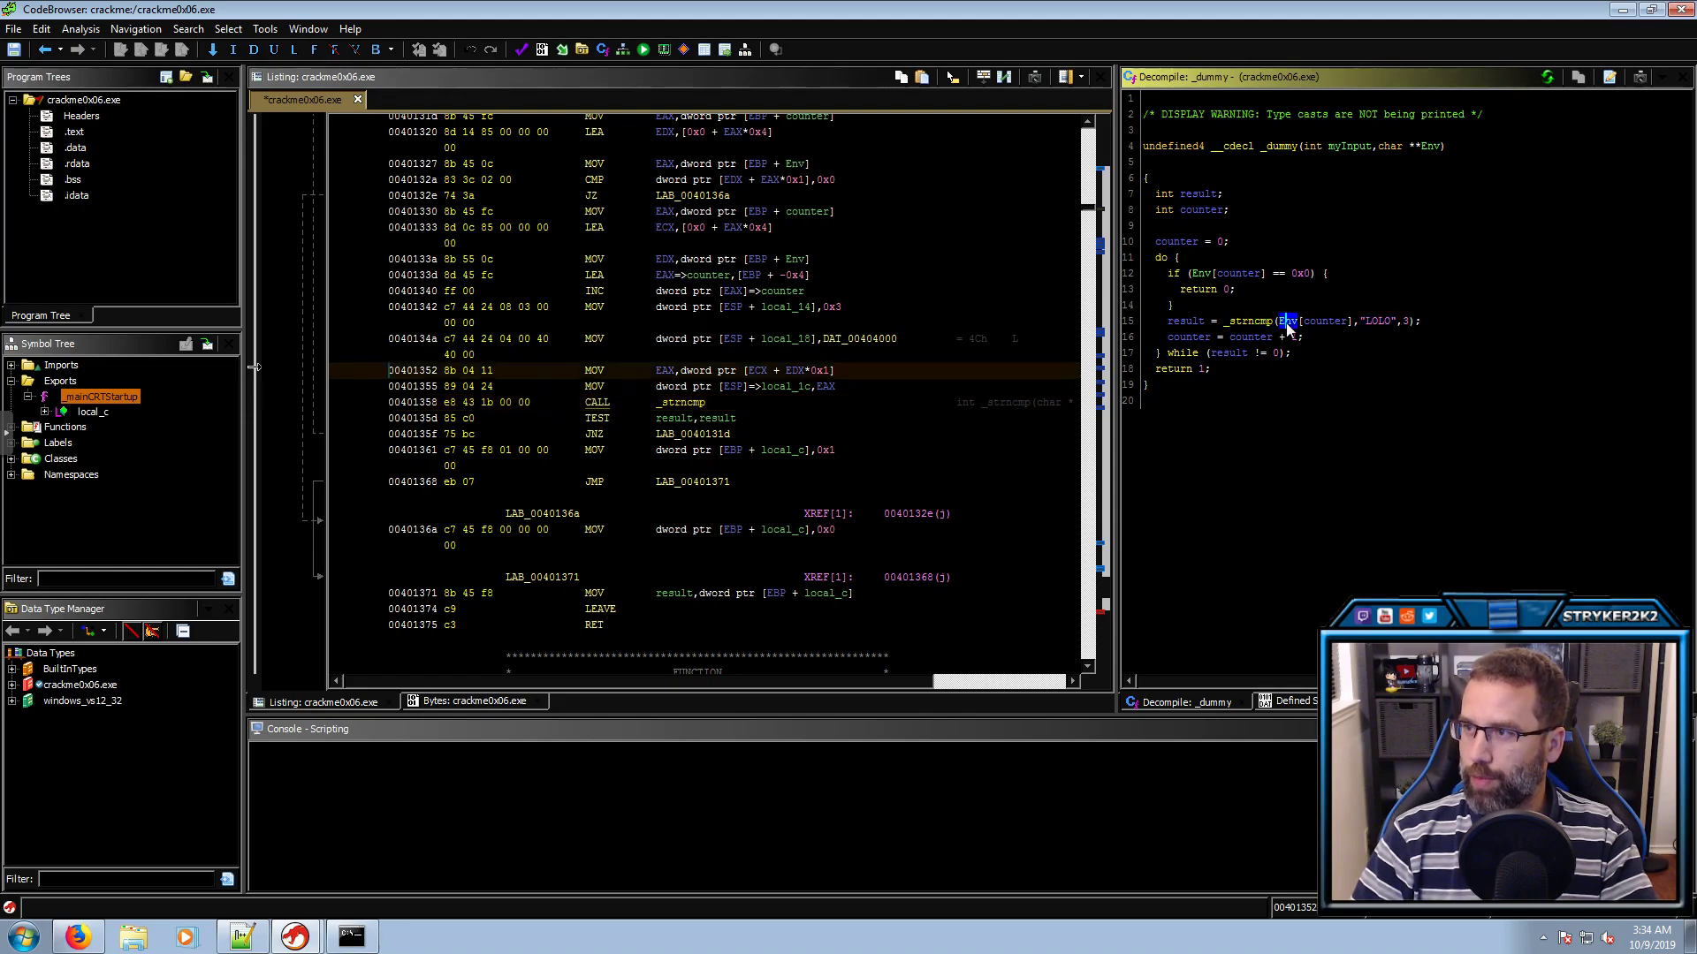
{"action": "left_click", "coordinate": [1373, 322]}
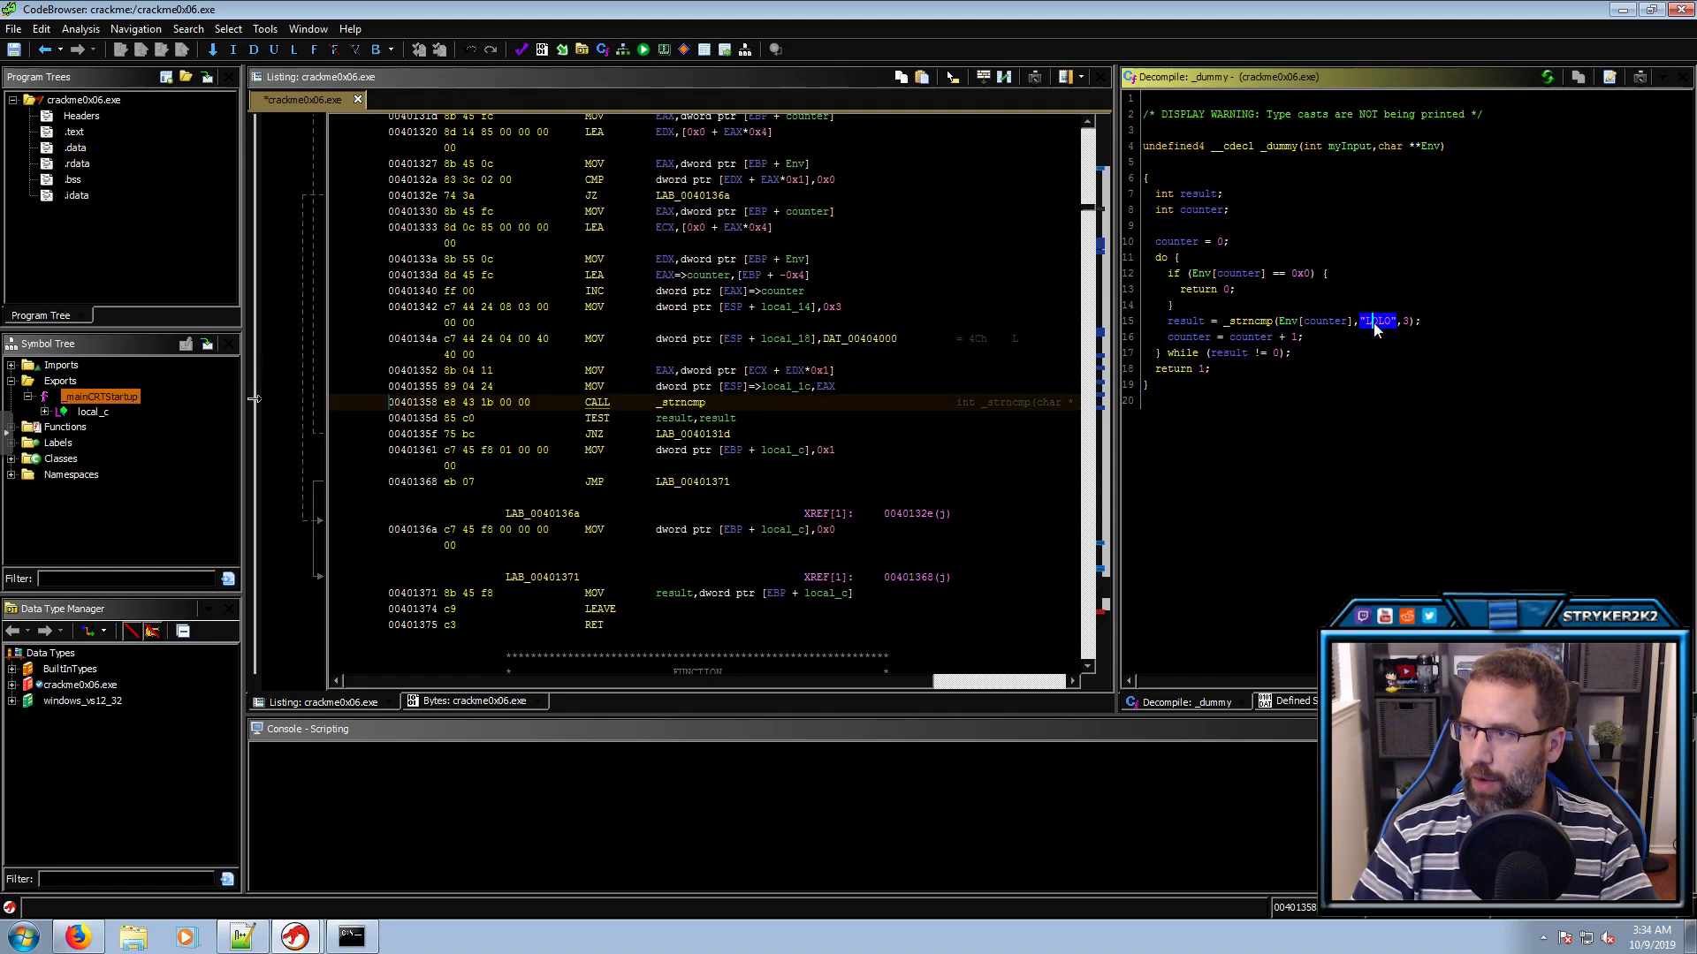
{"action": "left_click", "coordinate": [1405, 322]}
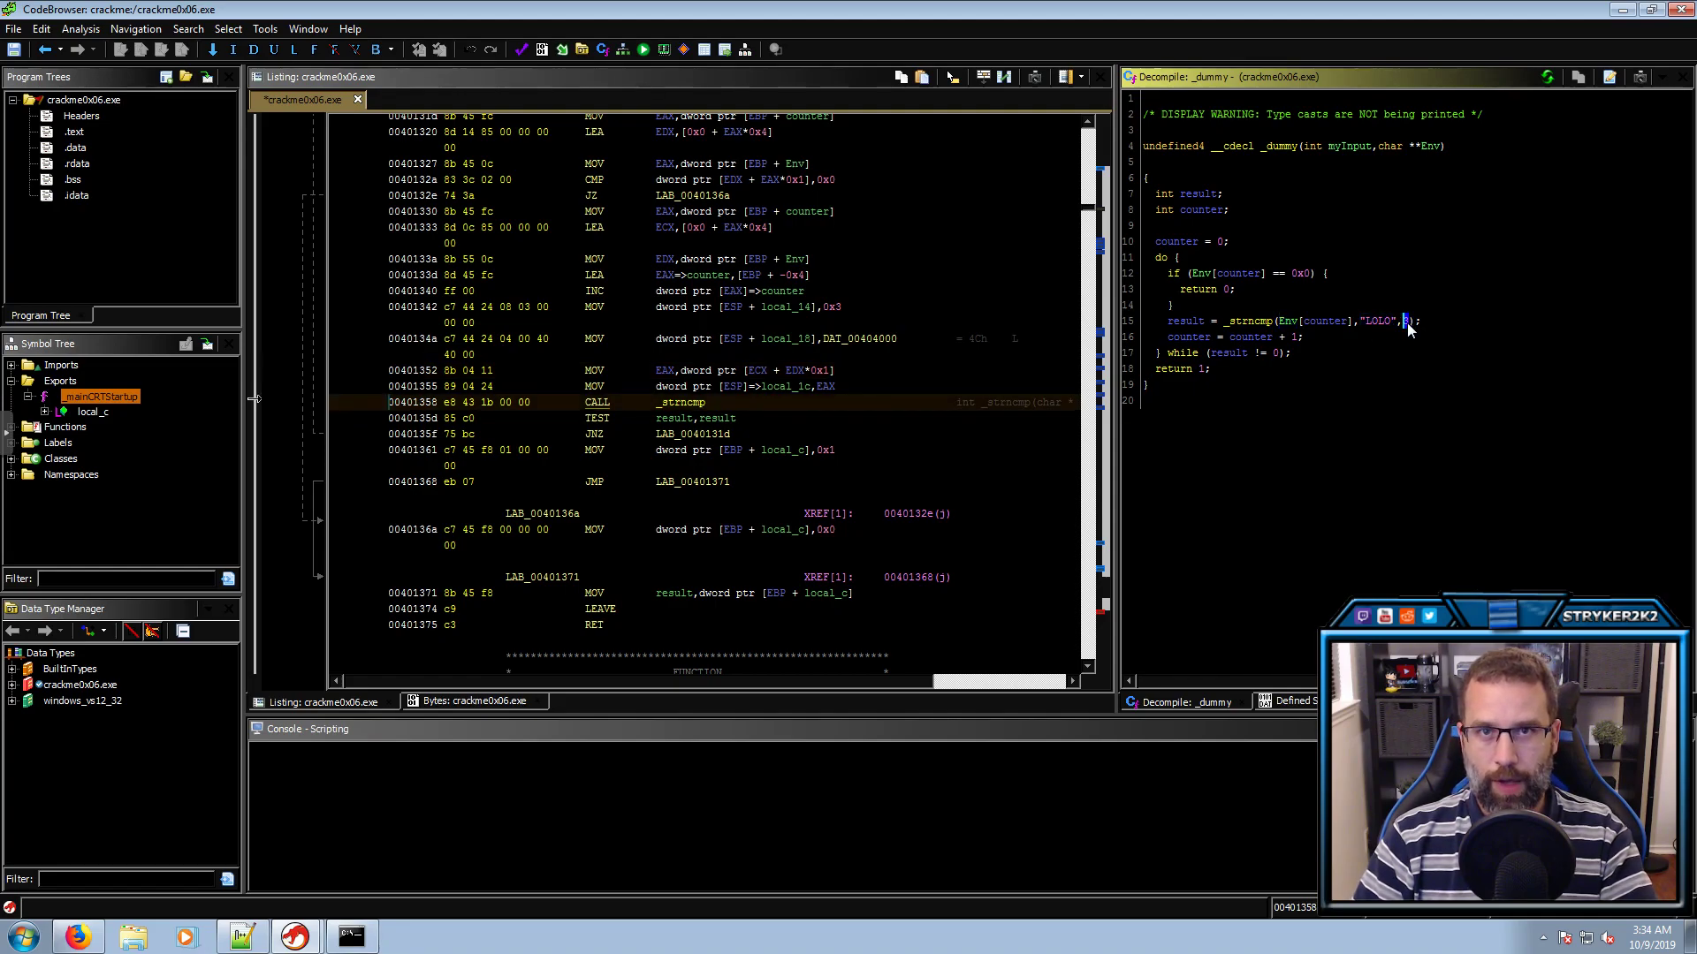
{"action": "left_click", "coordinate": [1187, 322]}
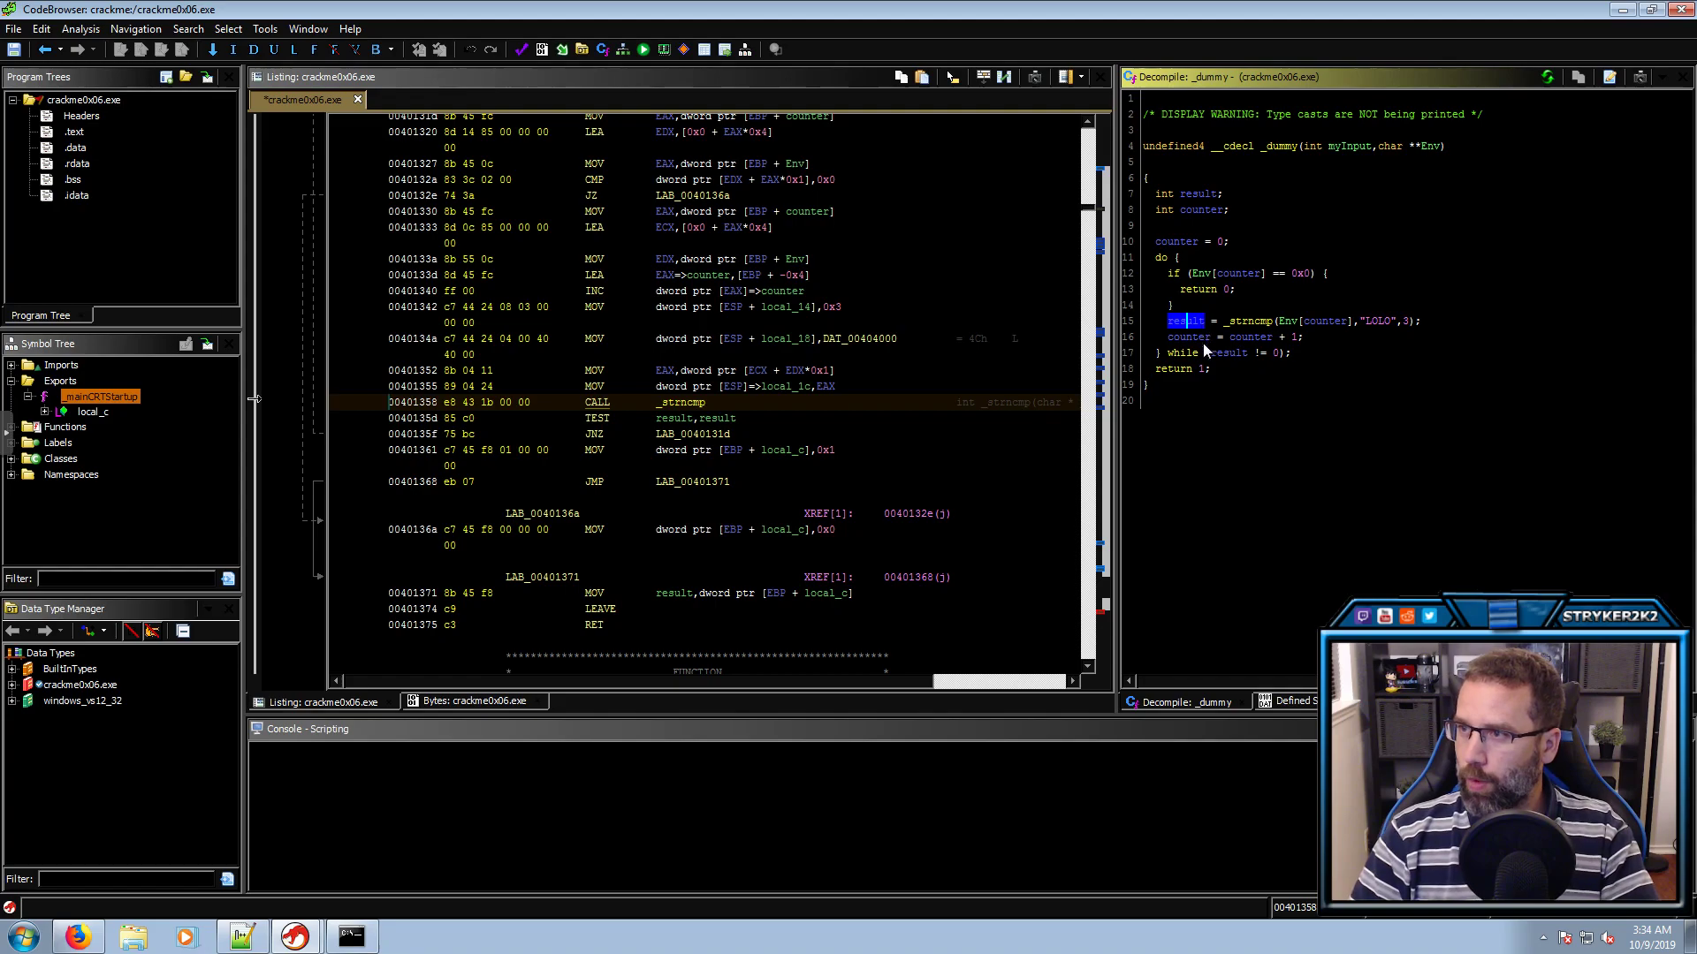
{"action": "left_click", "coordinate": [1260, 149]}
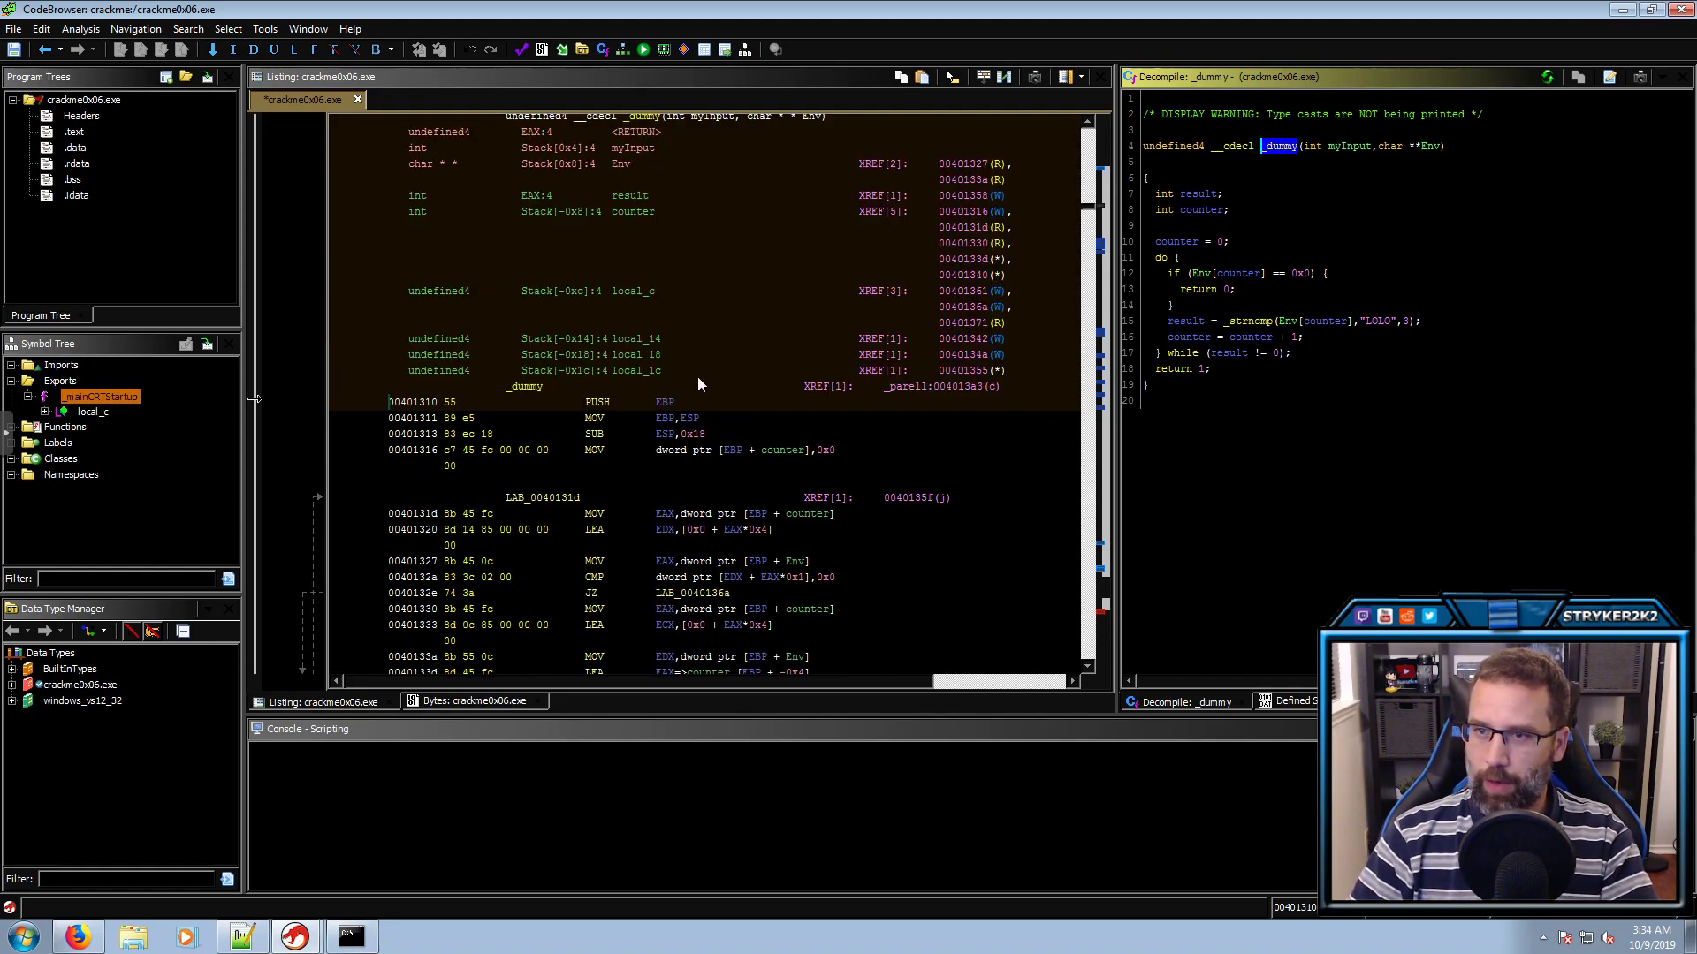
Find references to _dummy and follow its single call back to _parell at 004013a3
{"action": "left_click", "coordinate": [528, 387]}
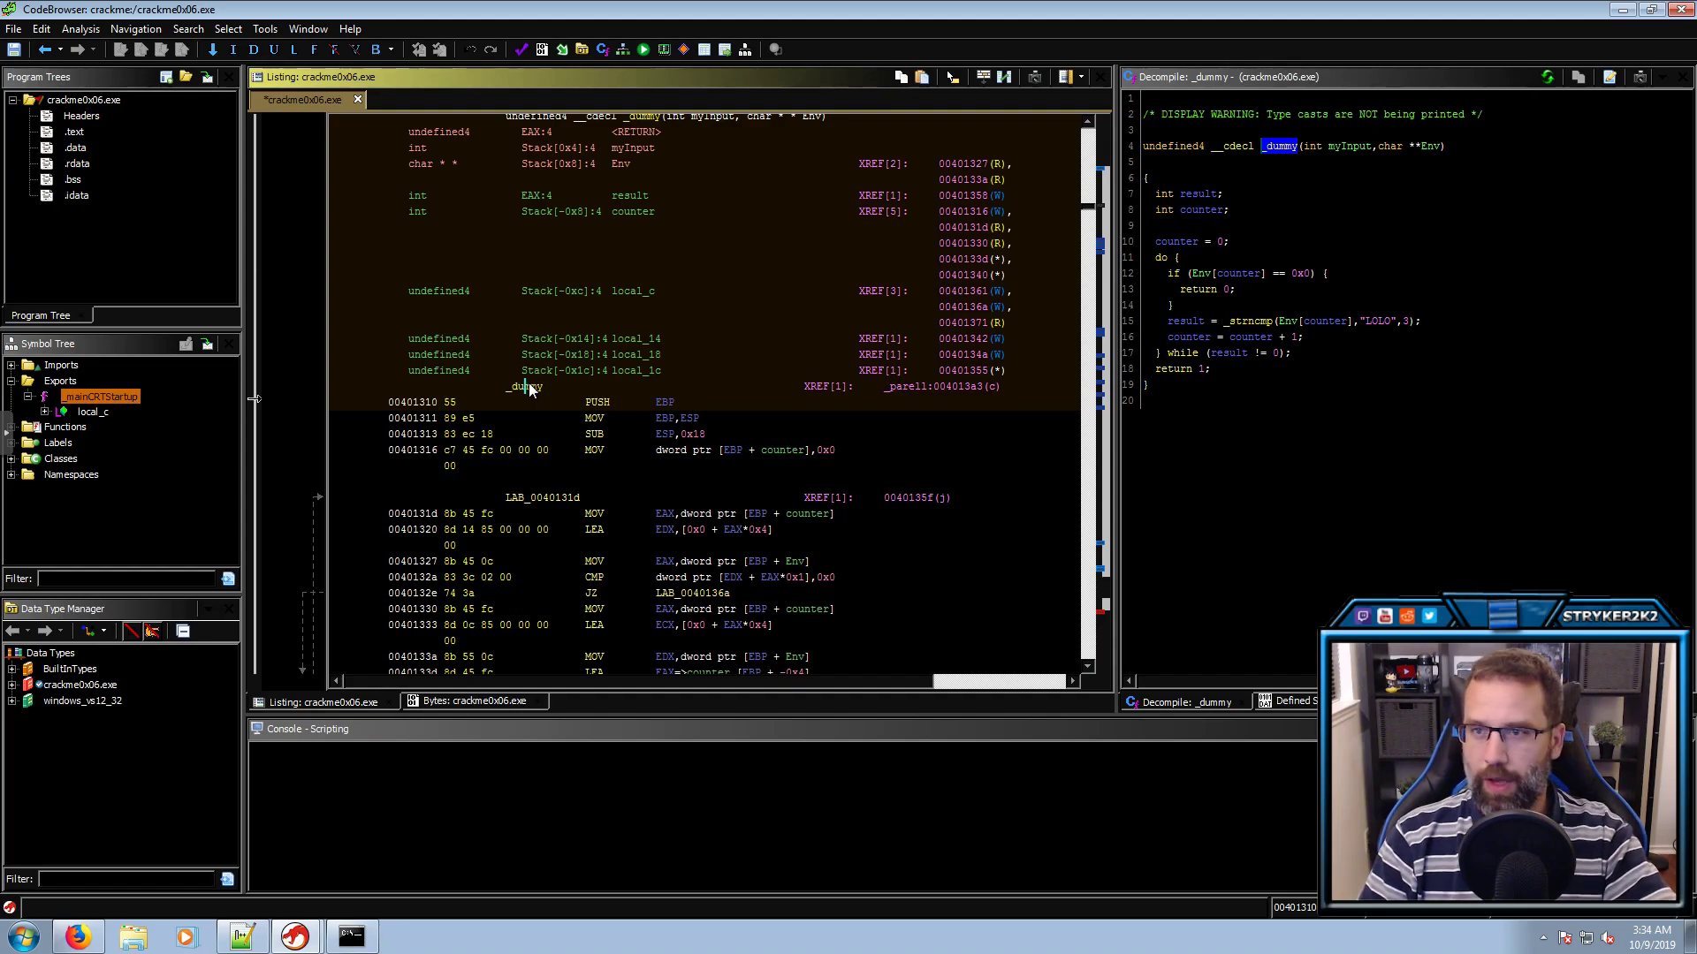
{"action": "key", "text": "ctrl+shift+f"}
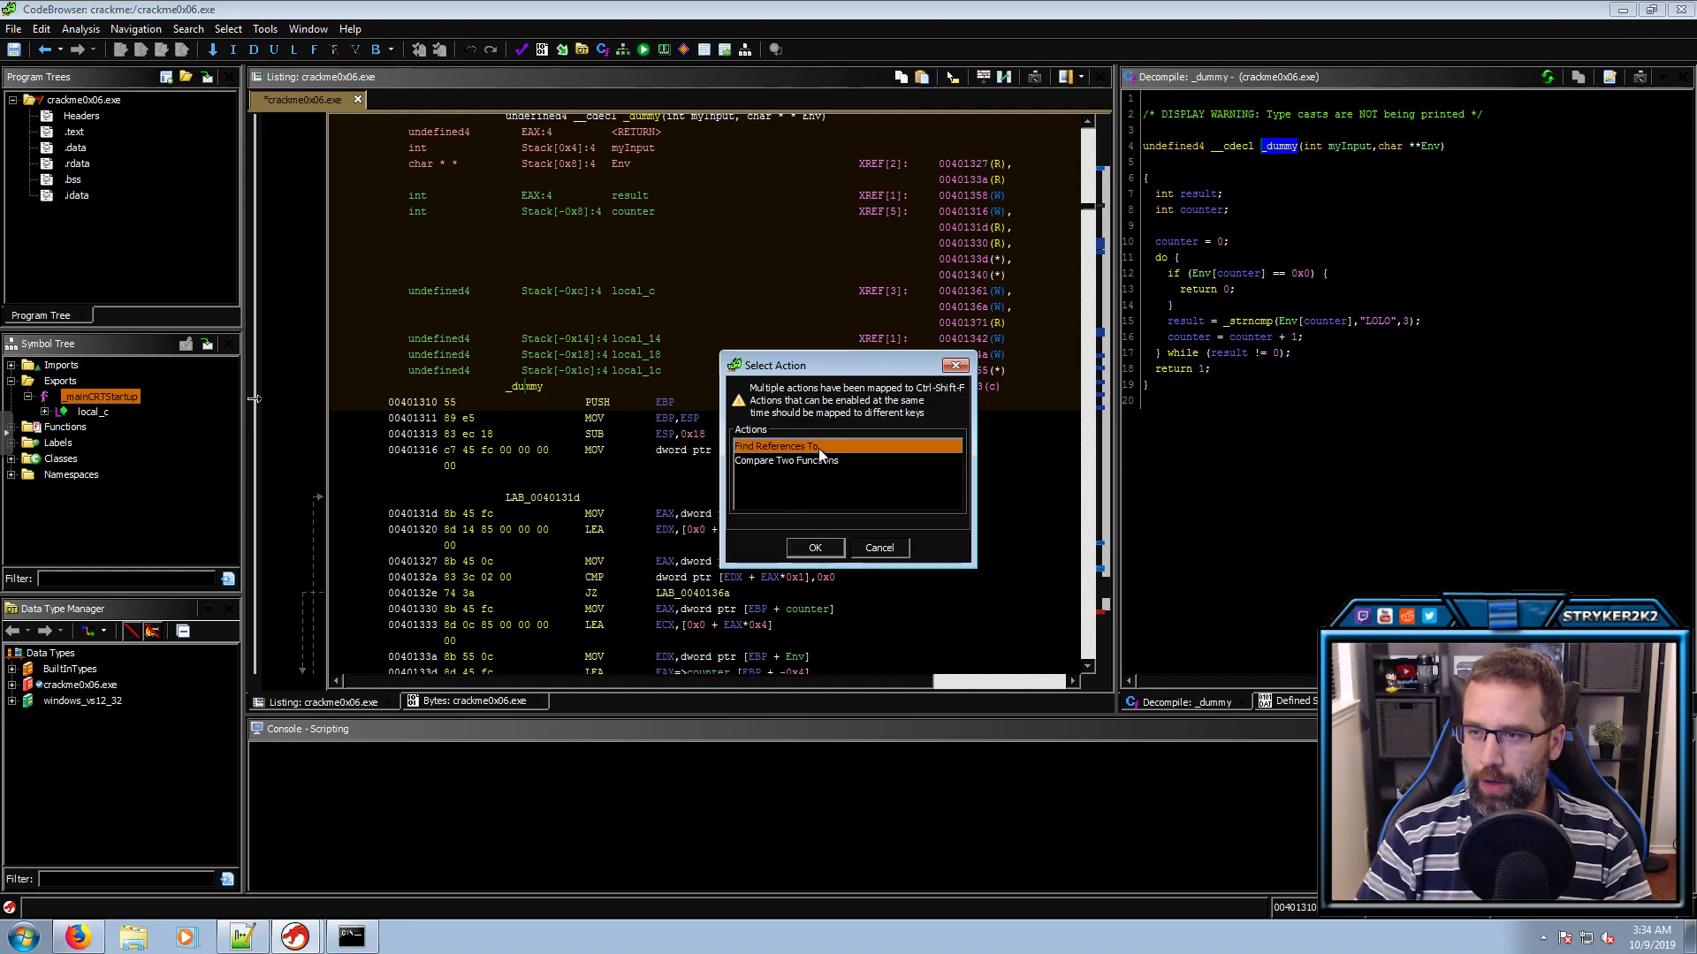
{"action": "left_click", "coordinate": [814, 548]}
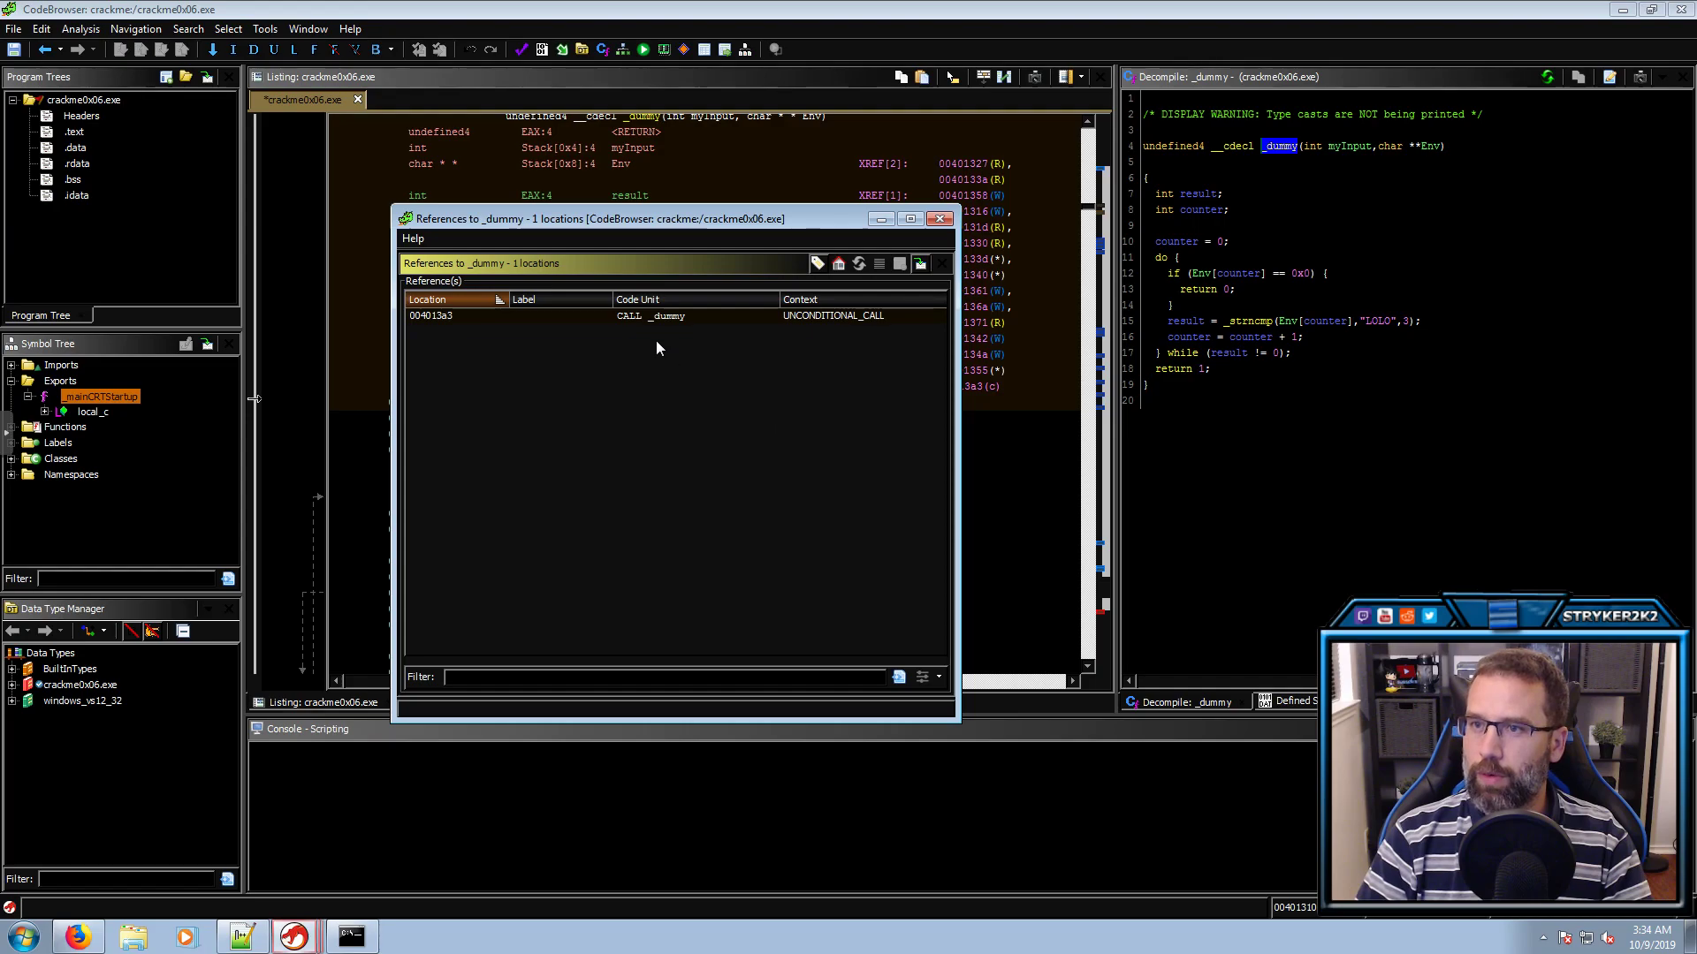
{"action": "left_click", "coordinate": [682, 318]}
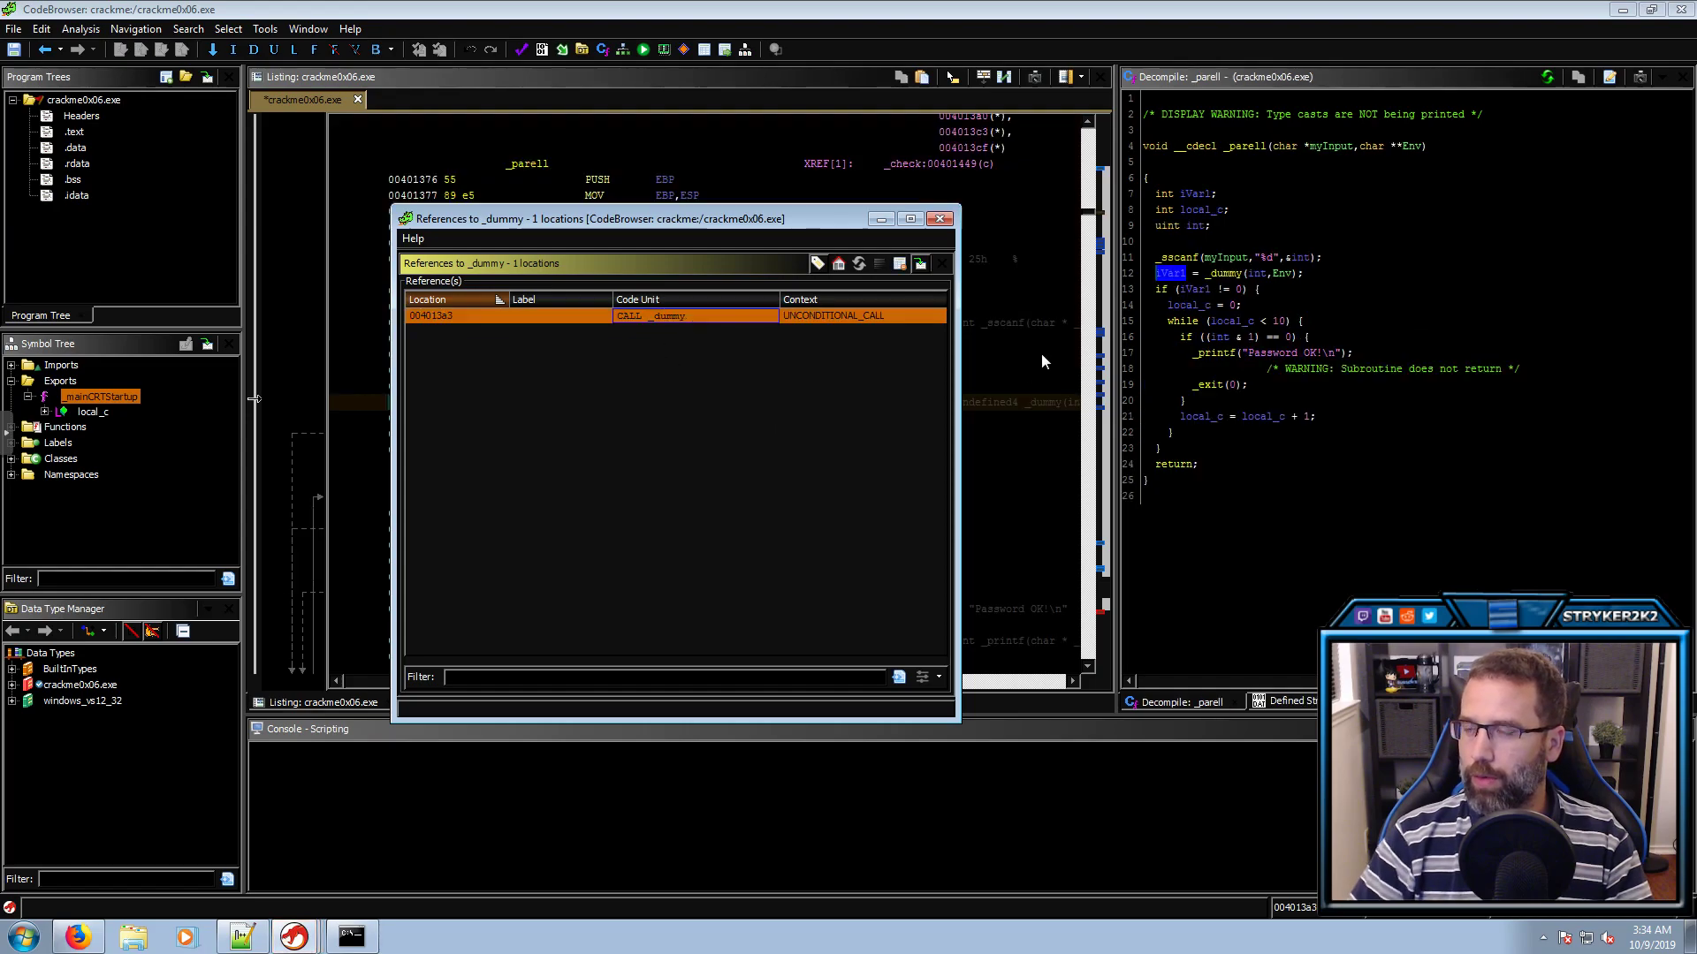
{"action": "left_click", "coordinate": [1171, 274]}
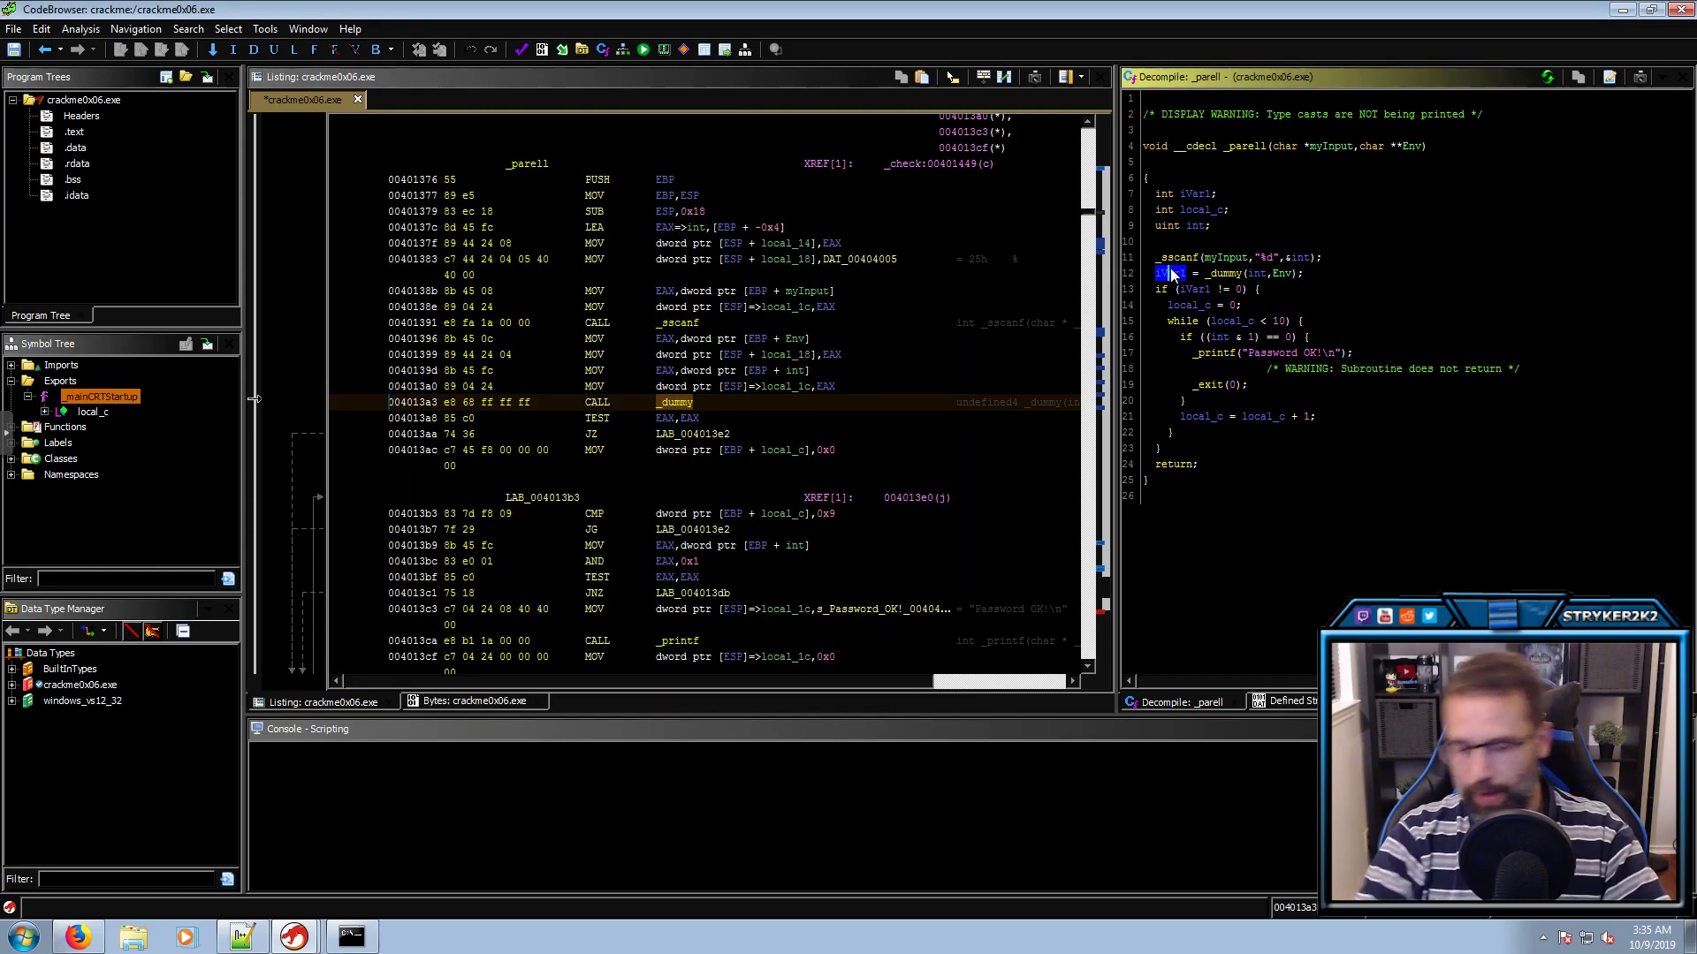
Rename iVar1 to result, briefly stepping into _dummy and back to _parell
{"action": "type", "text": "l"}
{"action": "type", "text": "result"}
{"action": "key", "text": "Return"}
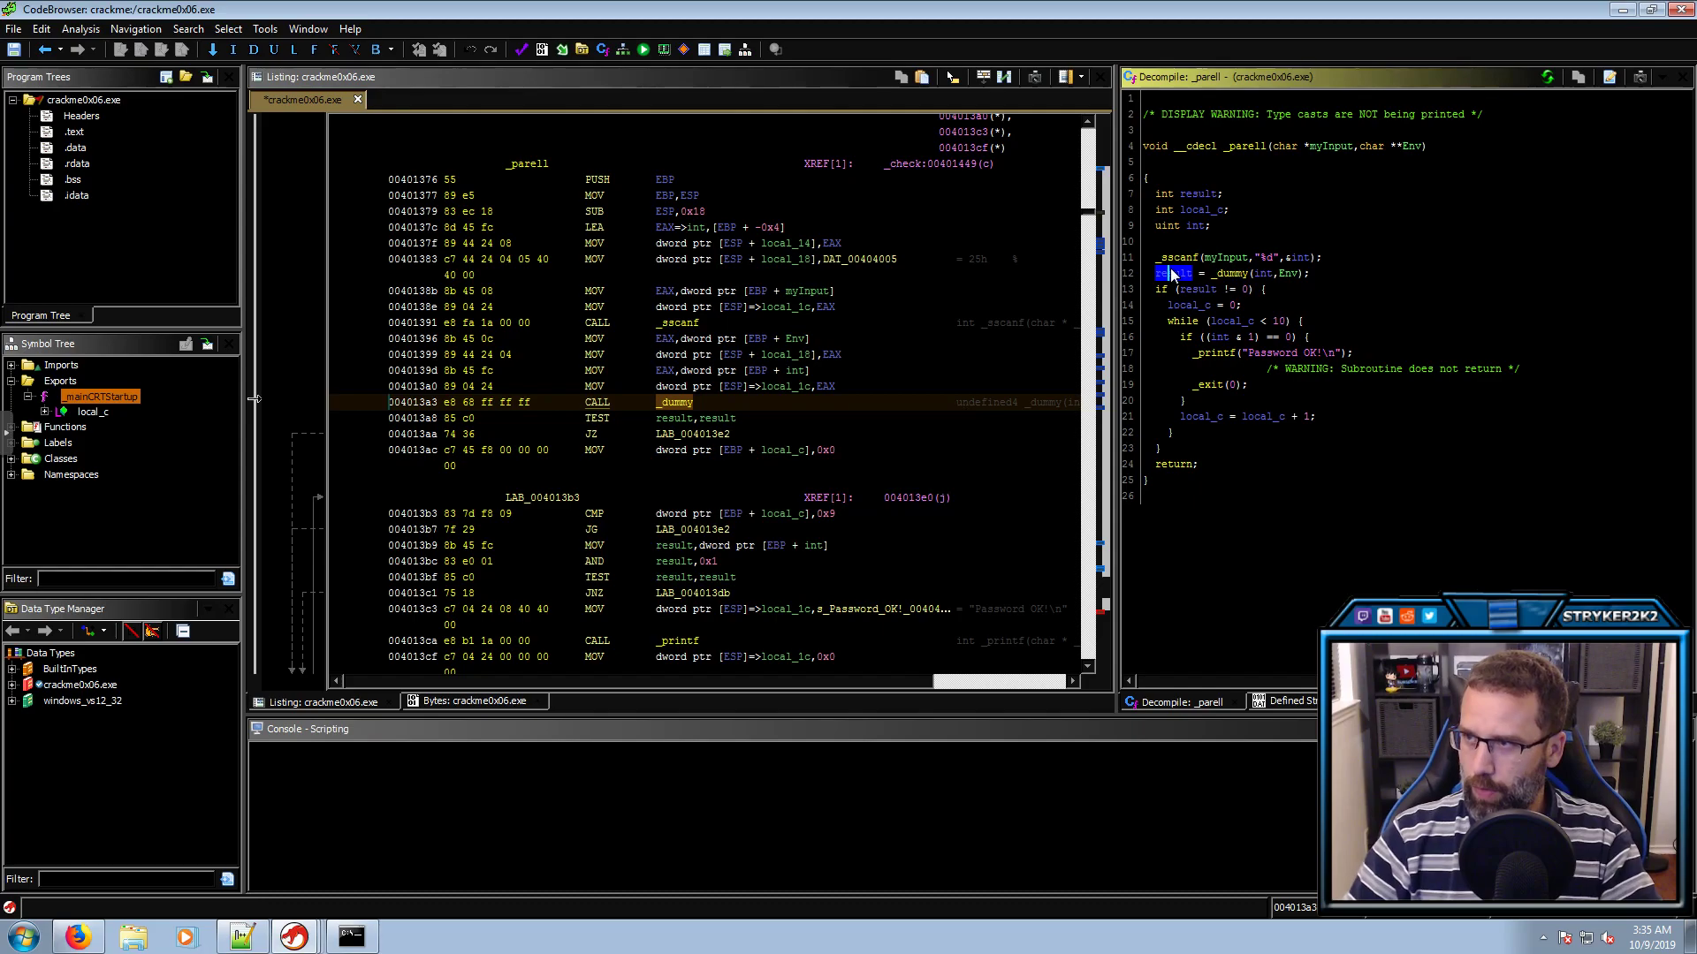
{"action": "left_click", "coordinate": [1229, 271]}
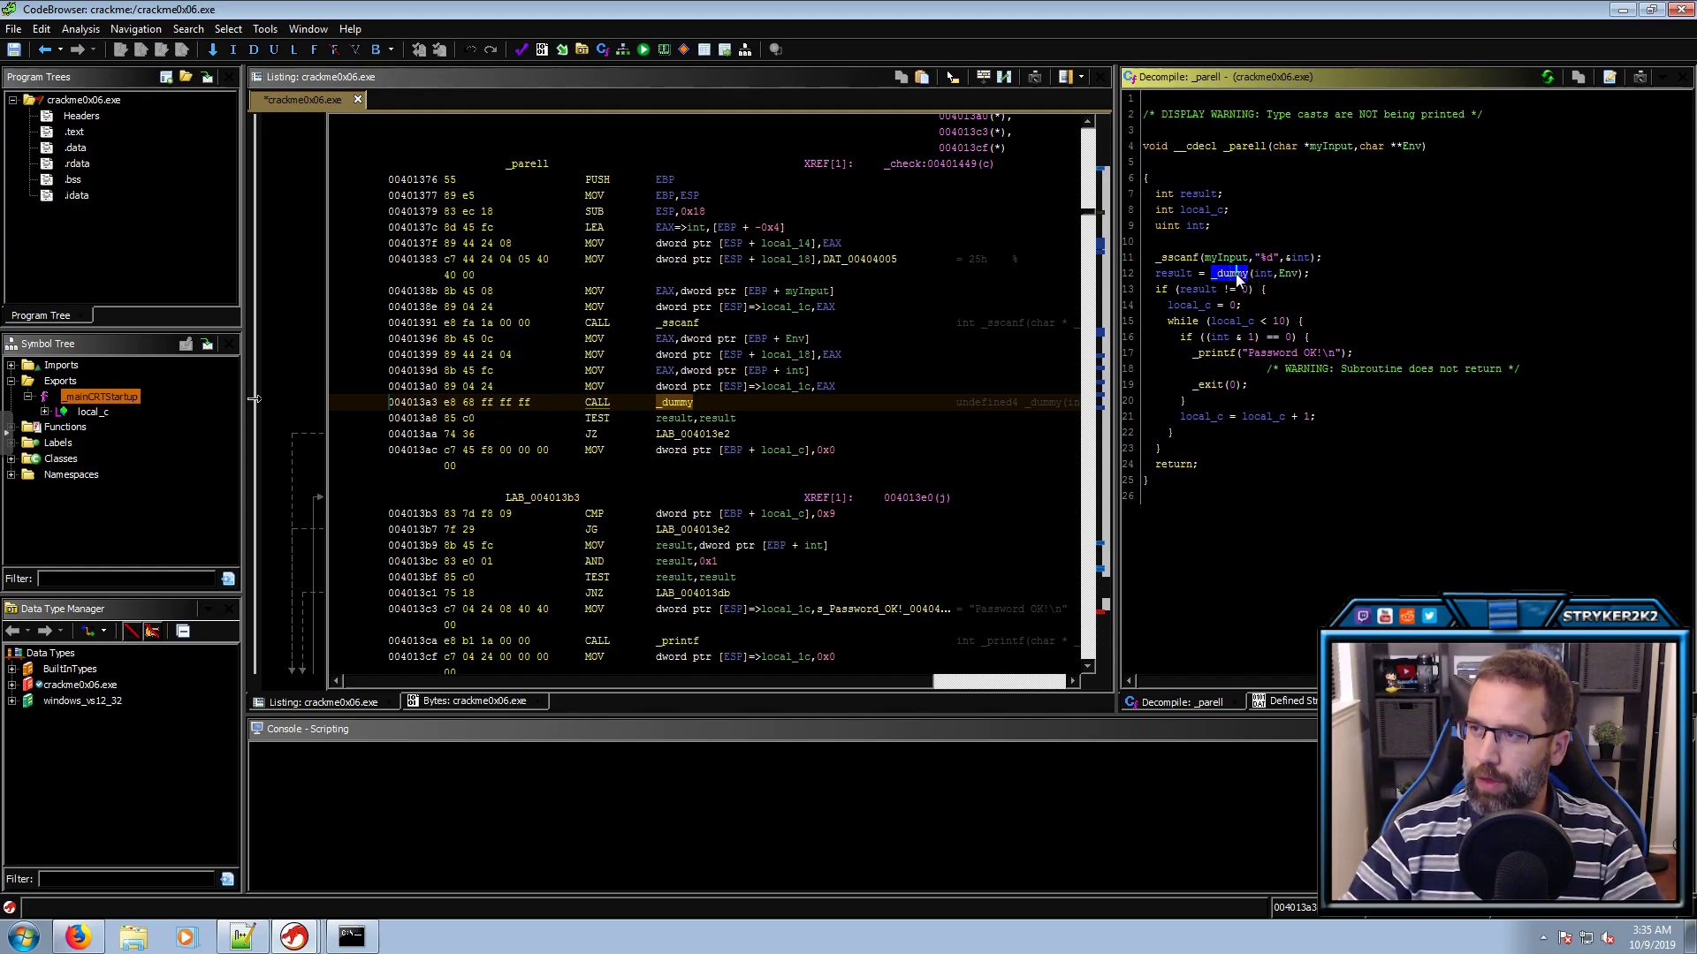
{"action": "double_click", "coordinate": [1230, 273]}
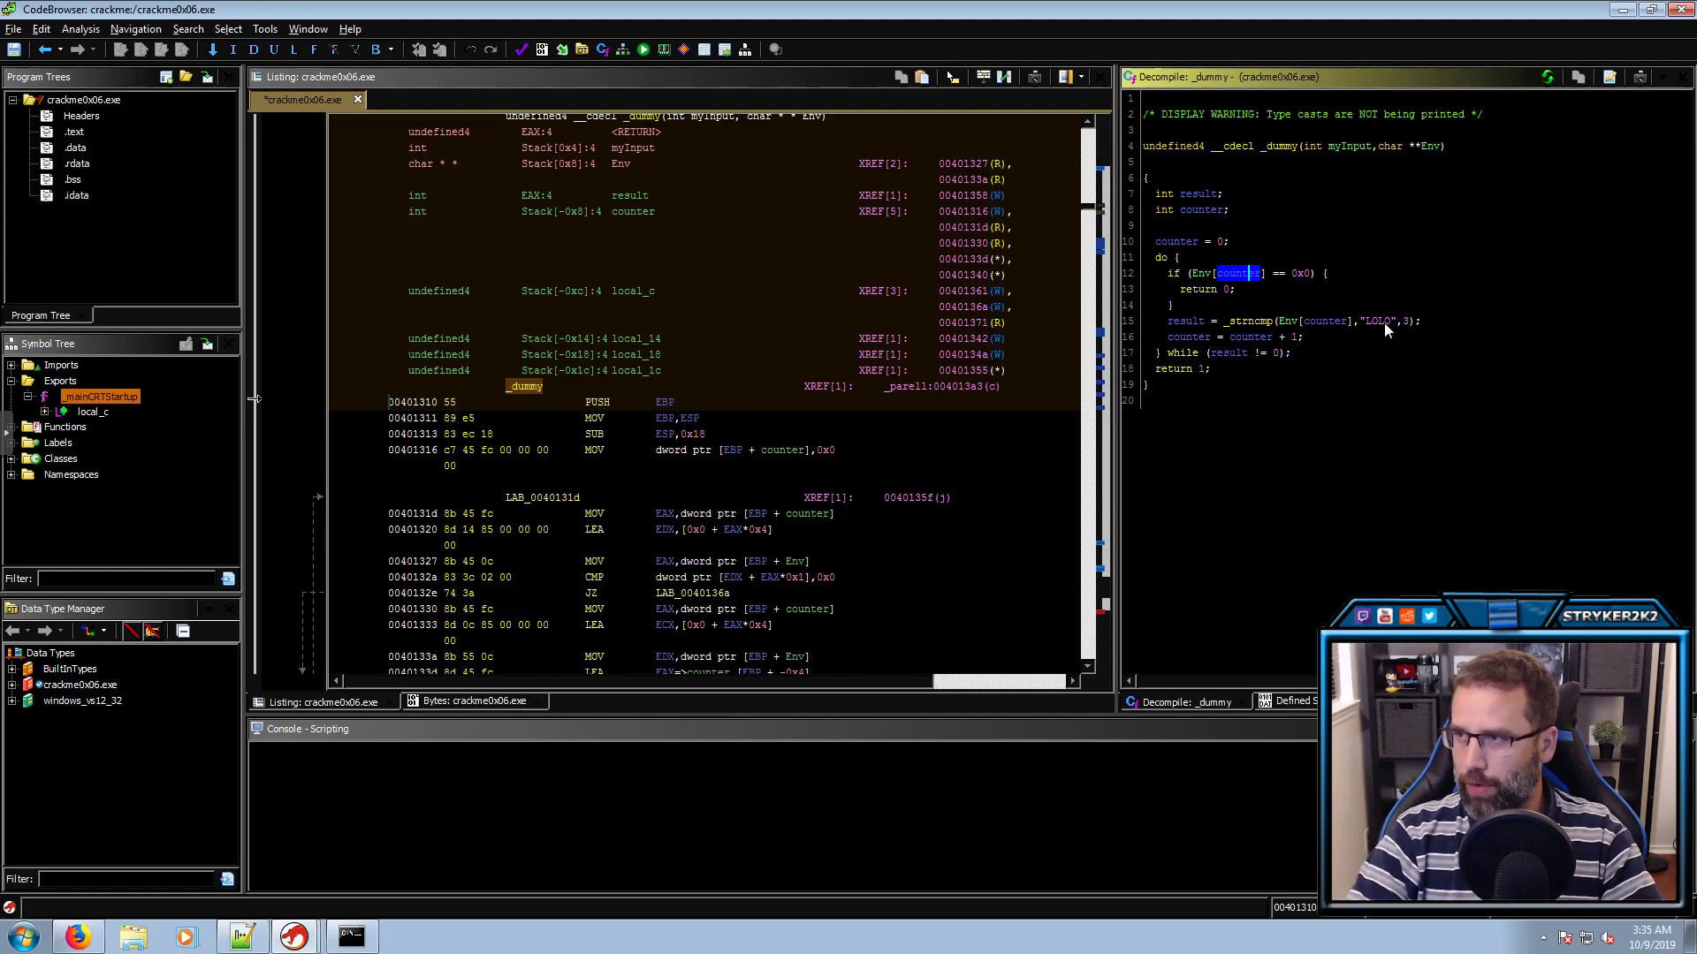
{"action": "key", "text": "alt+Left"}
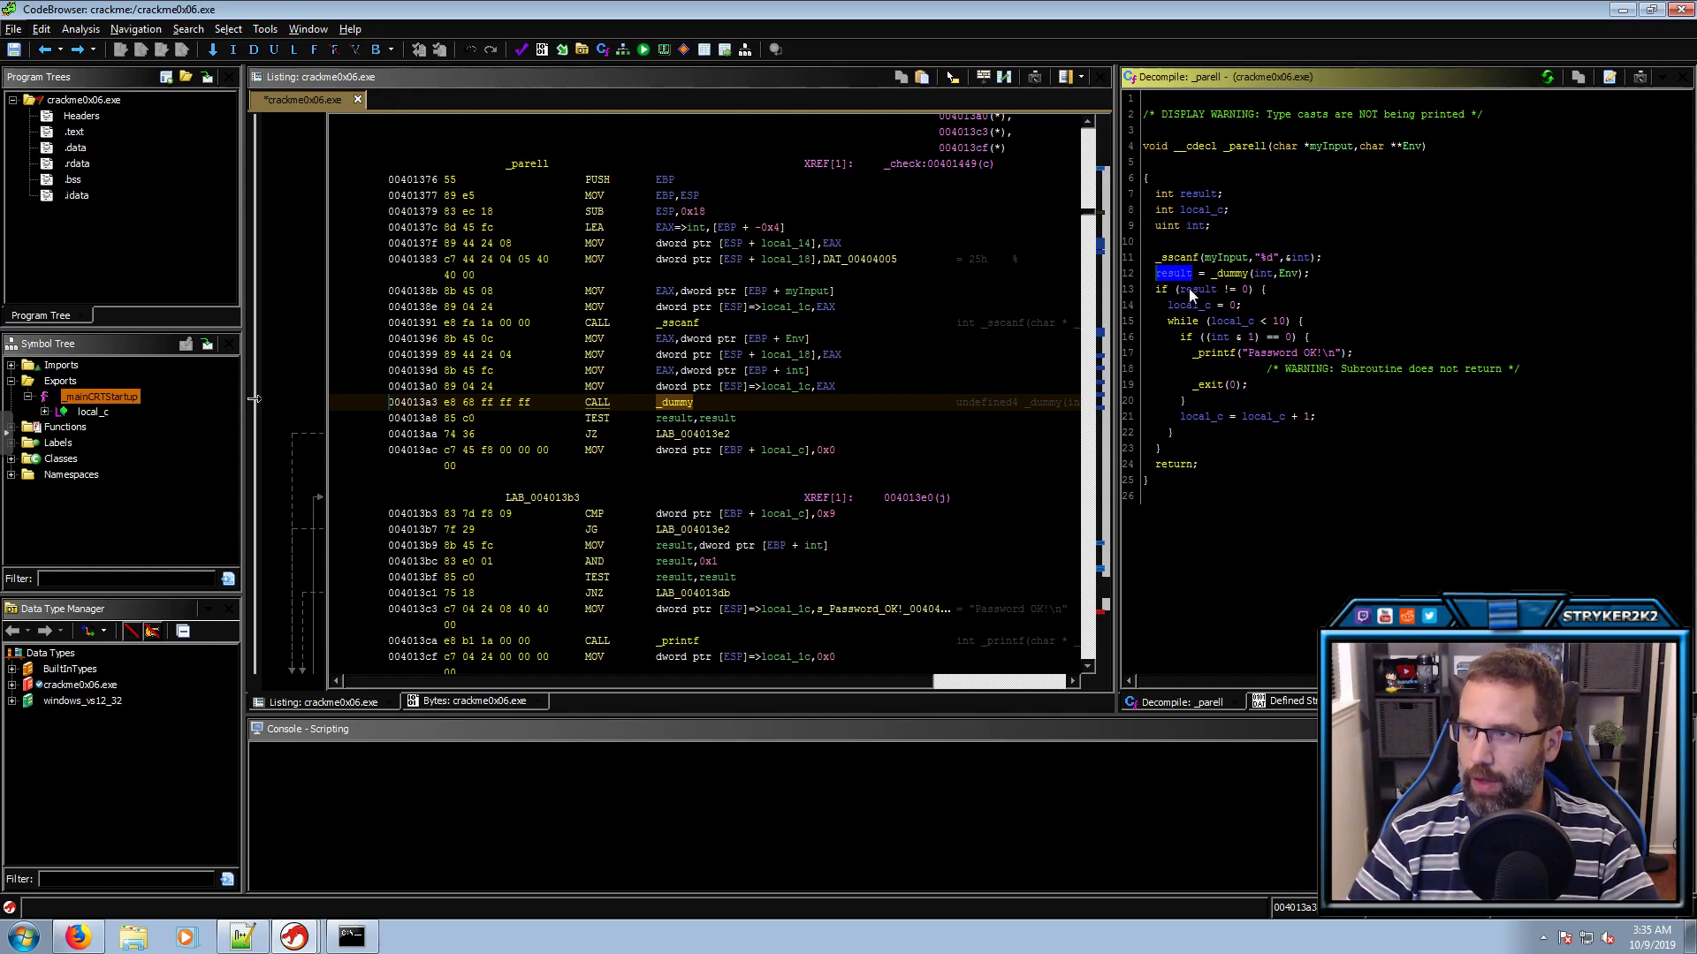
Rename local_c to counter and follow it through the loop to the int even-number check
{"action": "left_click", "coordinate": [1198, 290]}
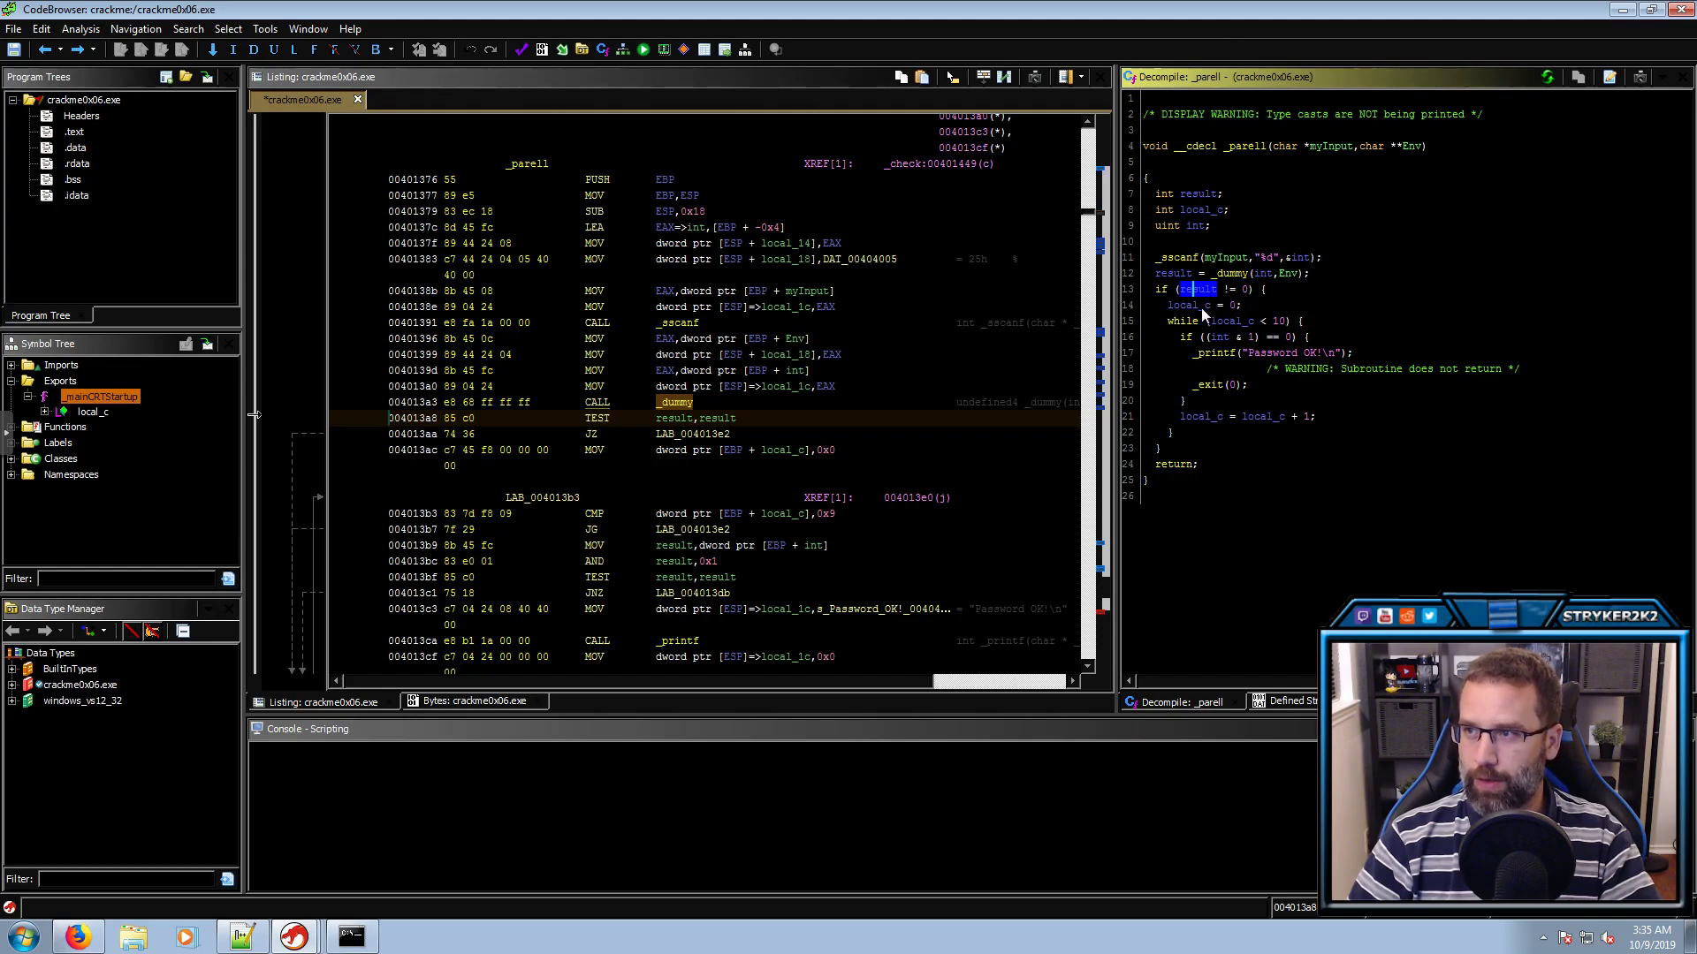
{"action": "left_click", "coordinate": [1201, 308]}
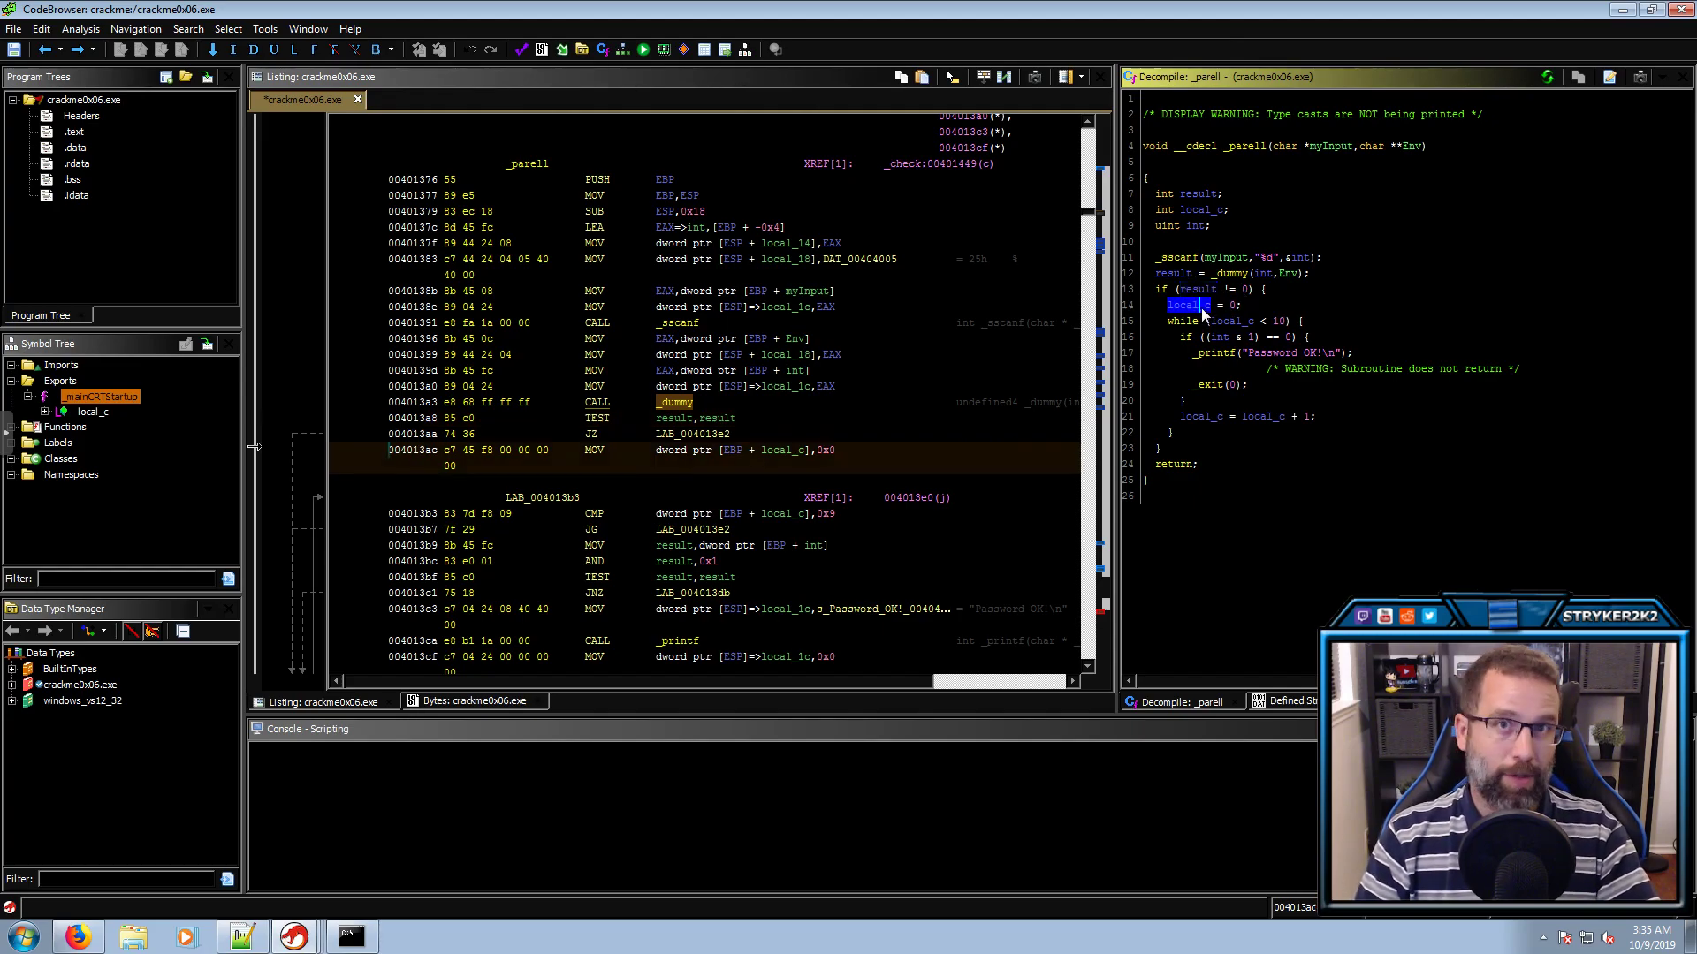
{"action": "type", "text": "lcounter"}
{"action": "key", "text": "Return"}
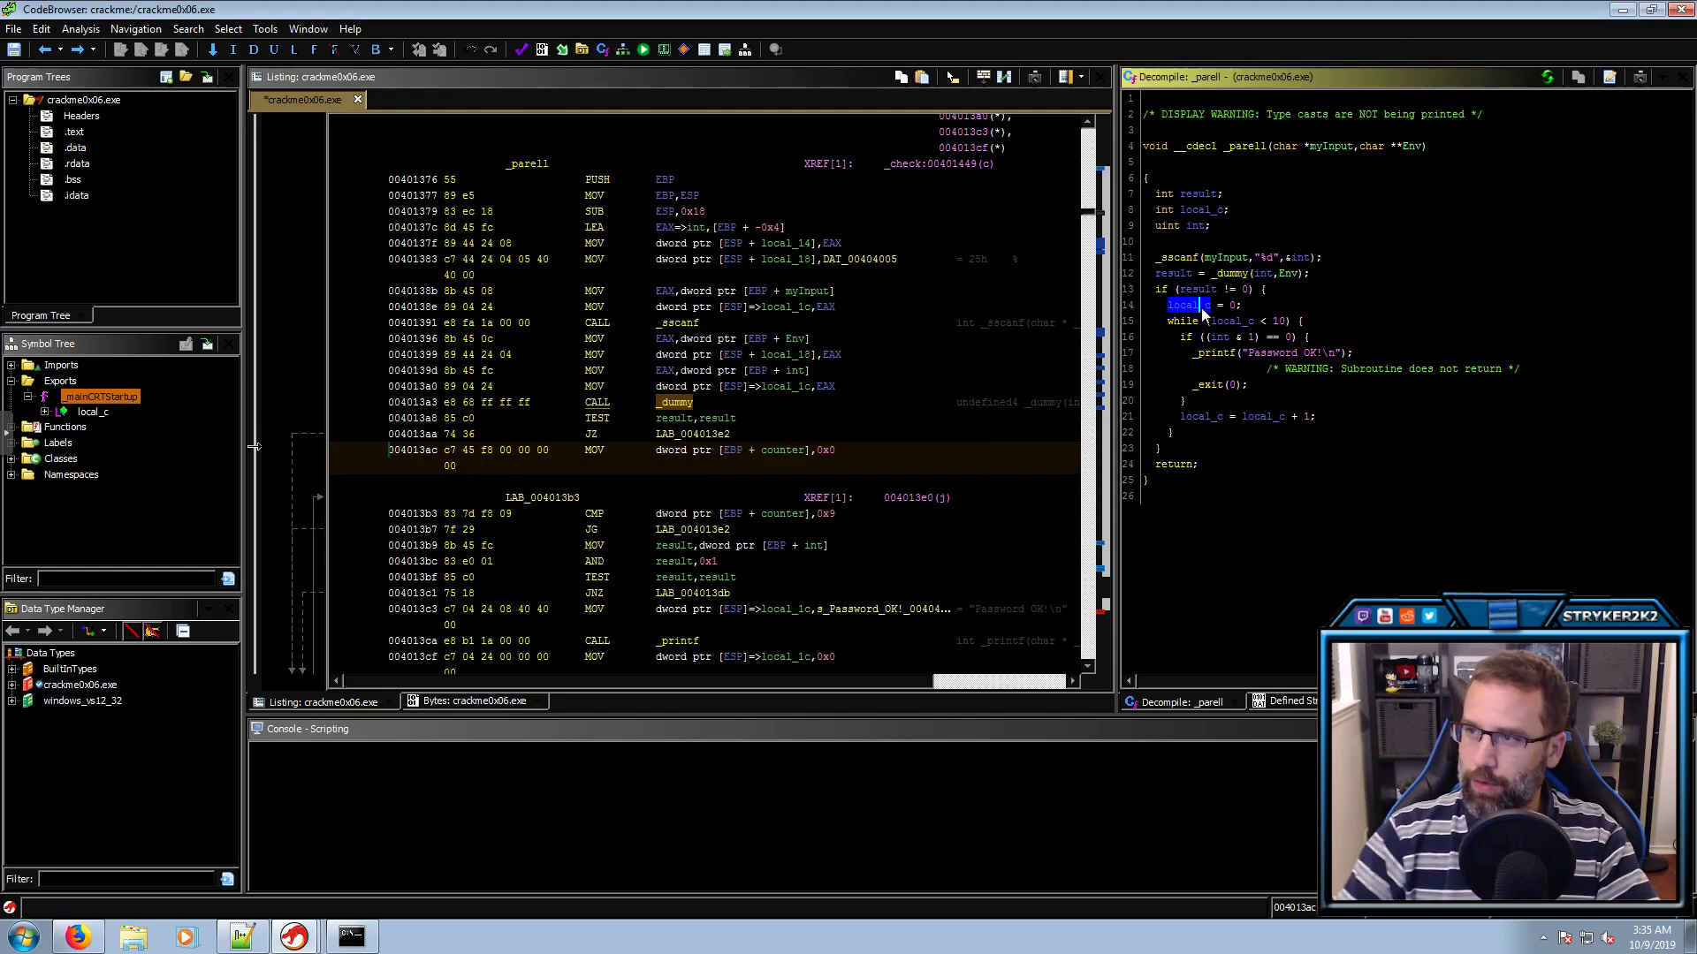
{"action": "left_click", "coordinate": [1231, 322]}
{"action": "left_click", "coordinate": [1220, 339]}
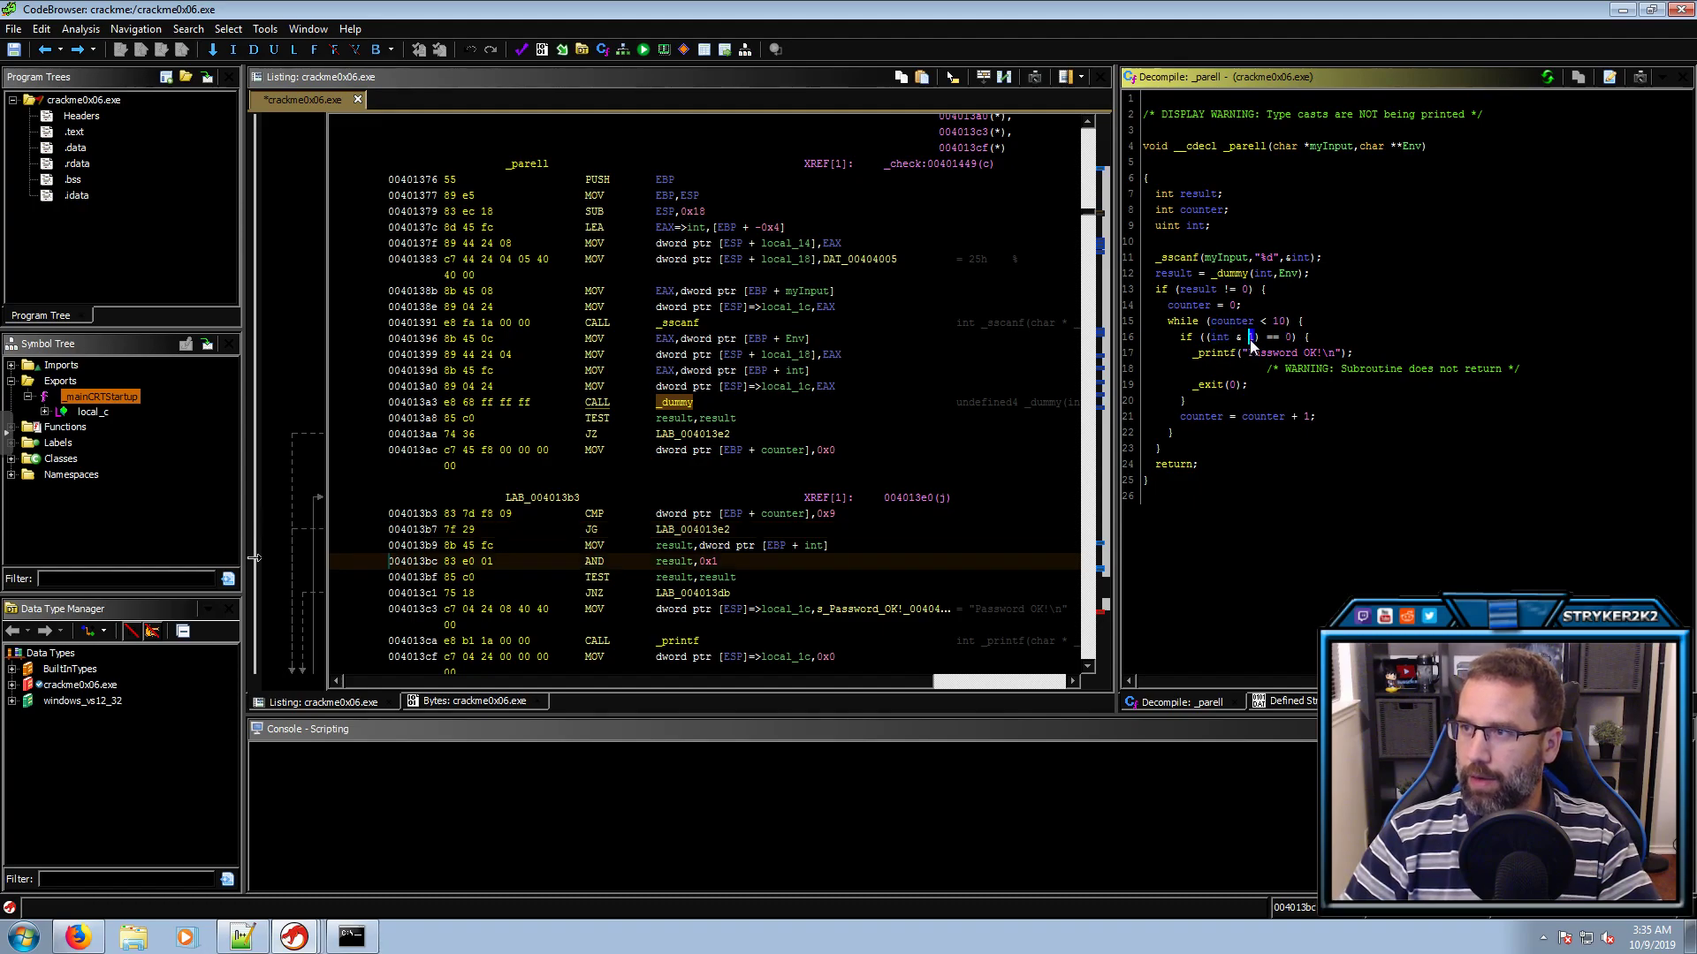
Confirm that 'Password OK!' prints only when result is nonzero and (int & 1) == 0
{"action": "double_click", "coordinate": [1223, 337]}
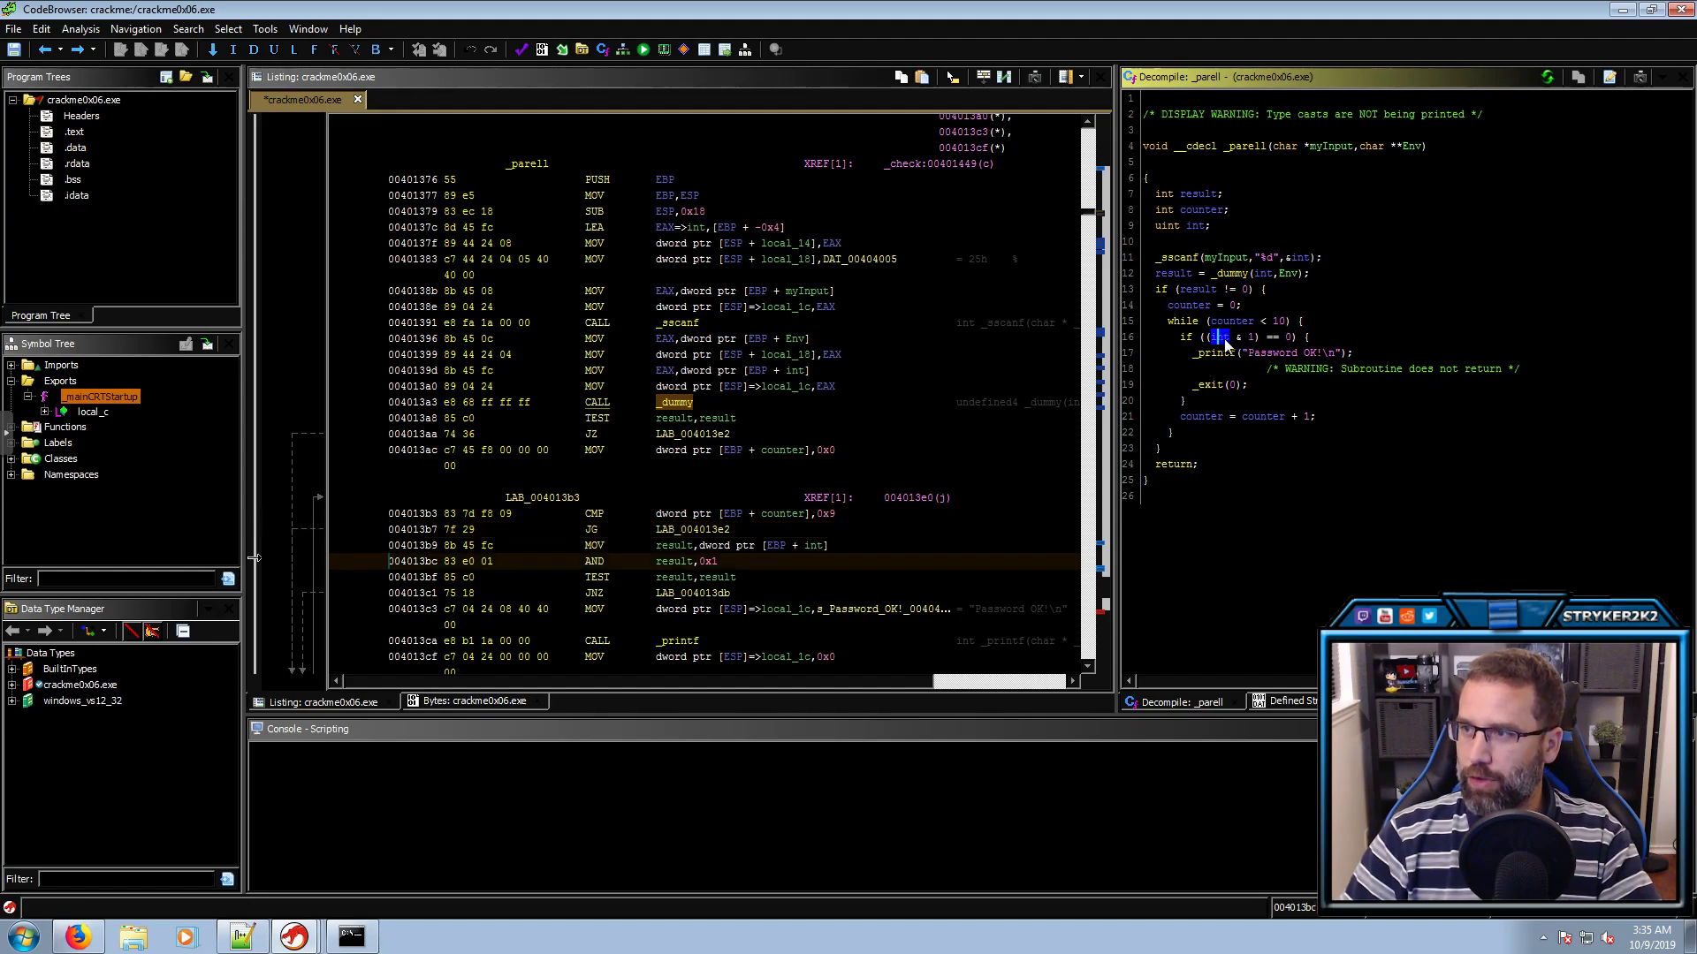
{"action": "left_click", "coordinate": [1288, 339]}
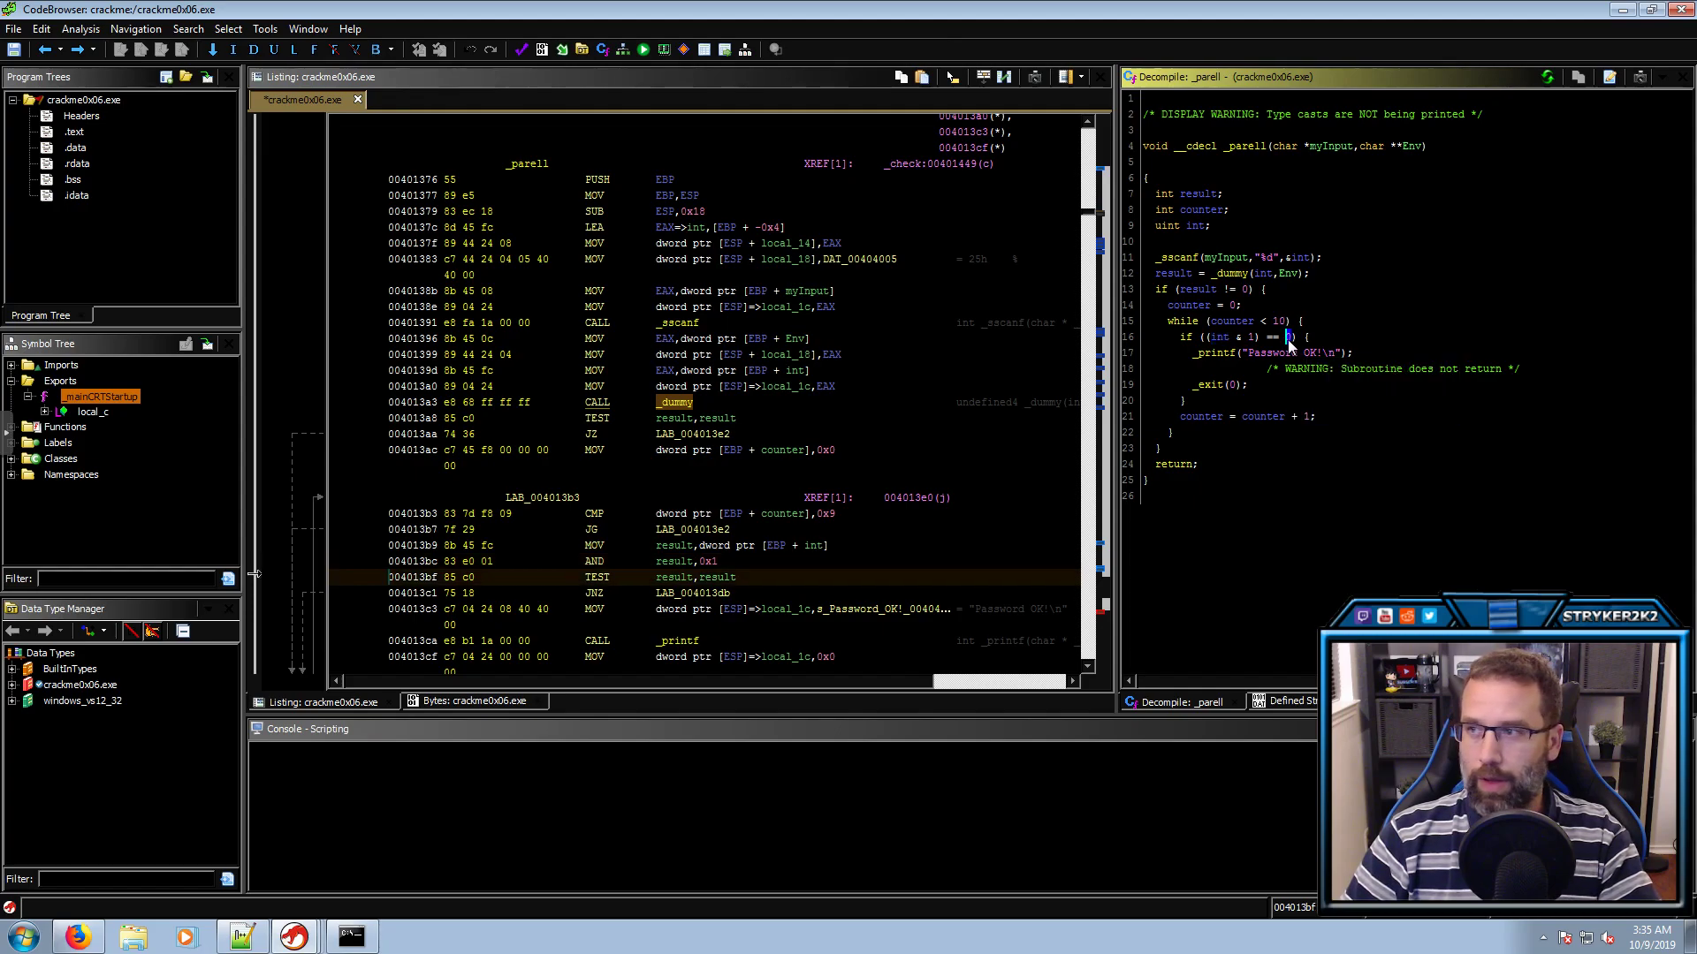
{"action": "mouse_move", "coordinate": [1288, 345]}
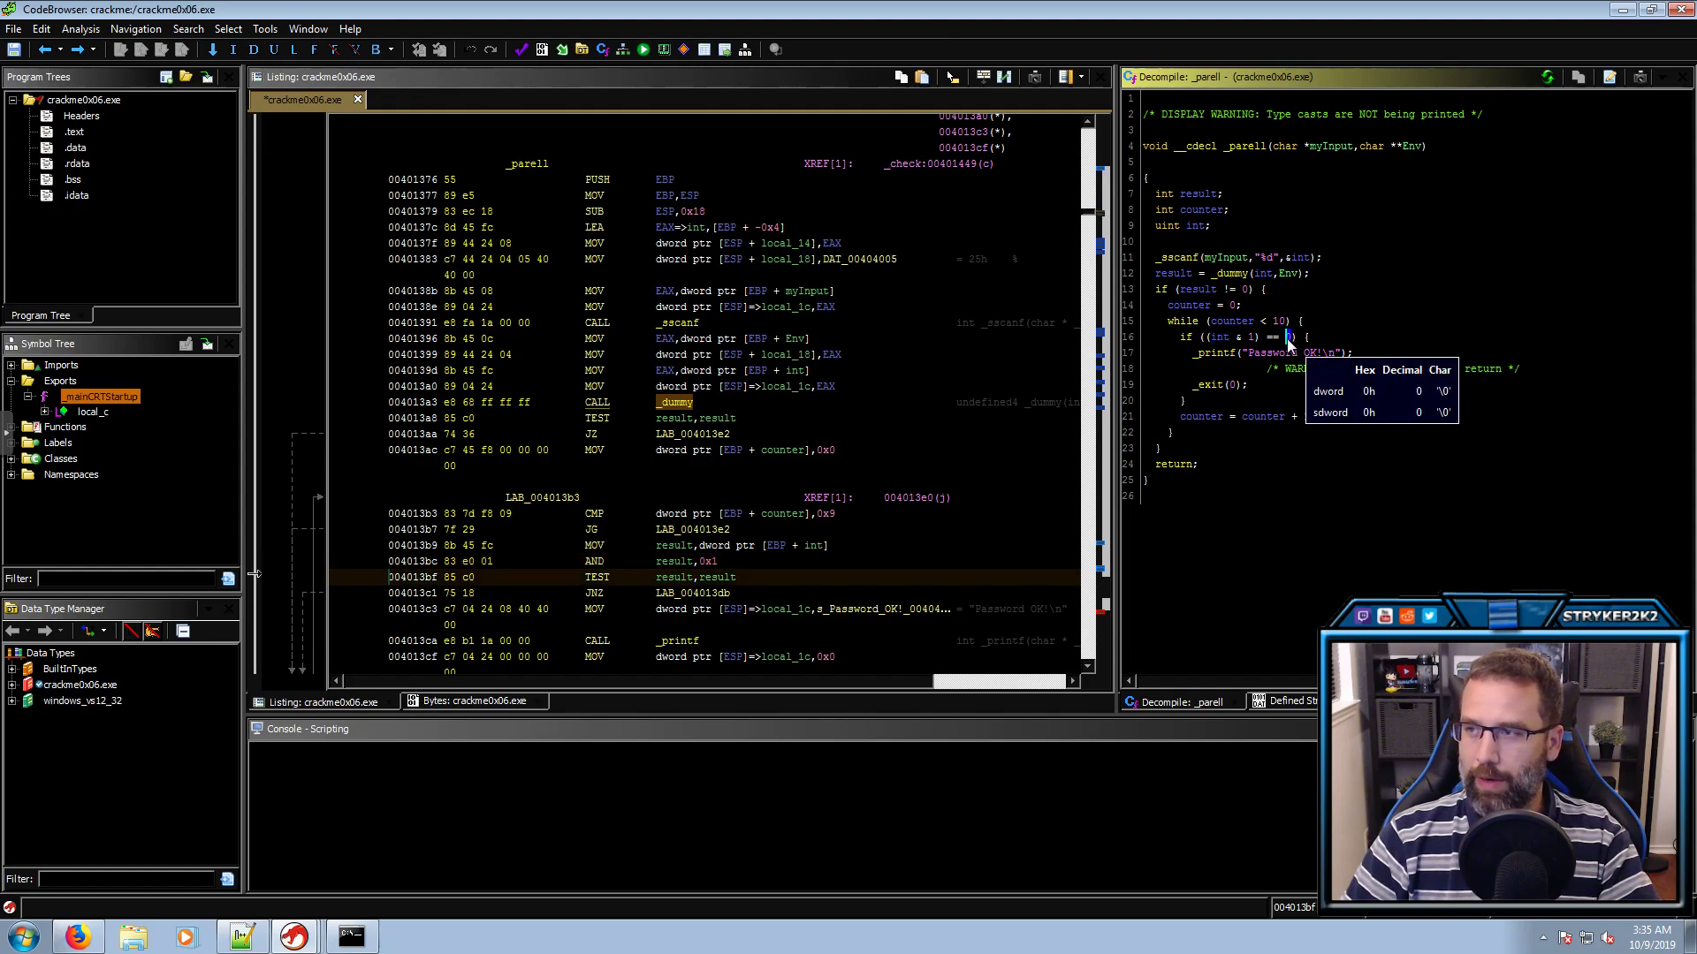
{"action": "left_click", "coordinate": [1219, 337]}
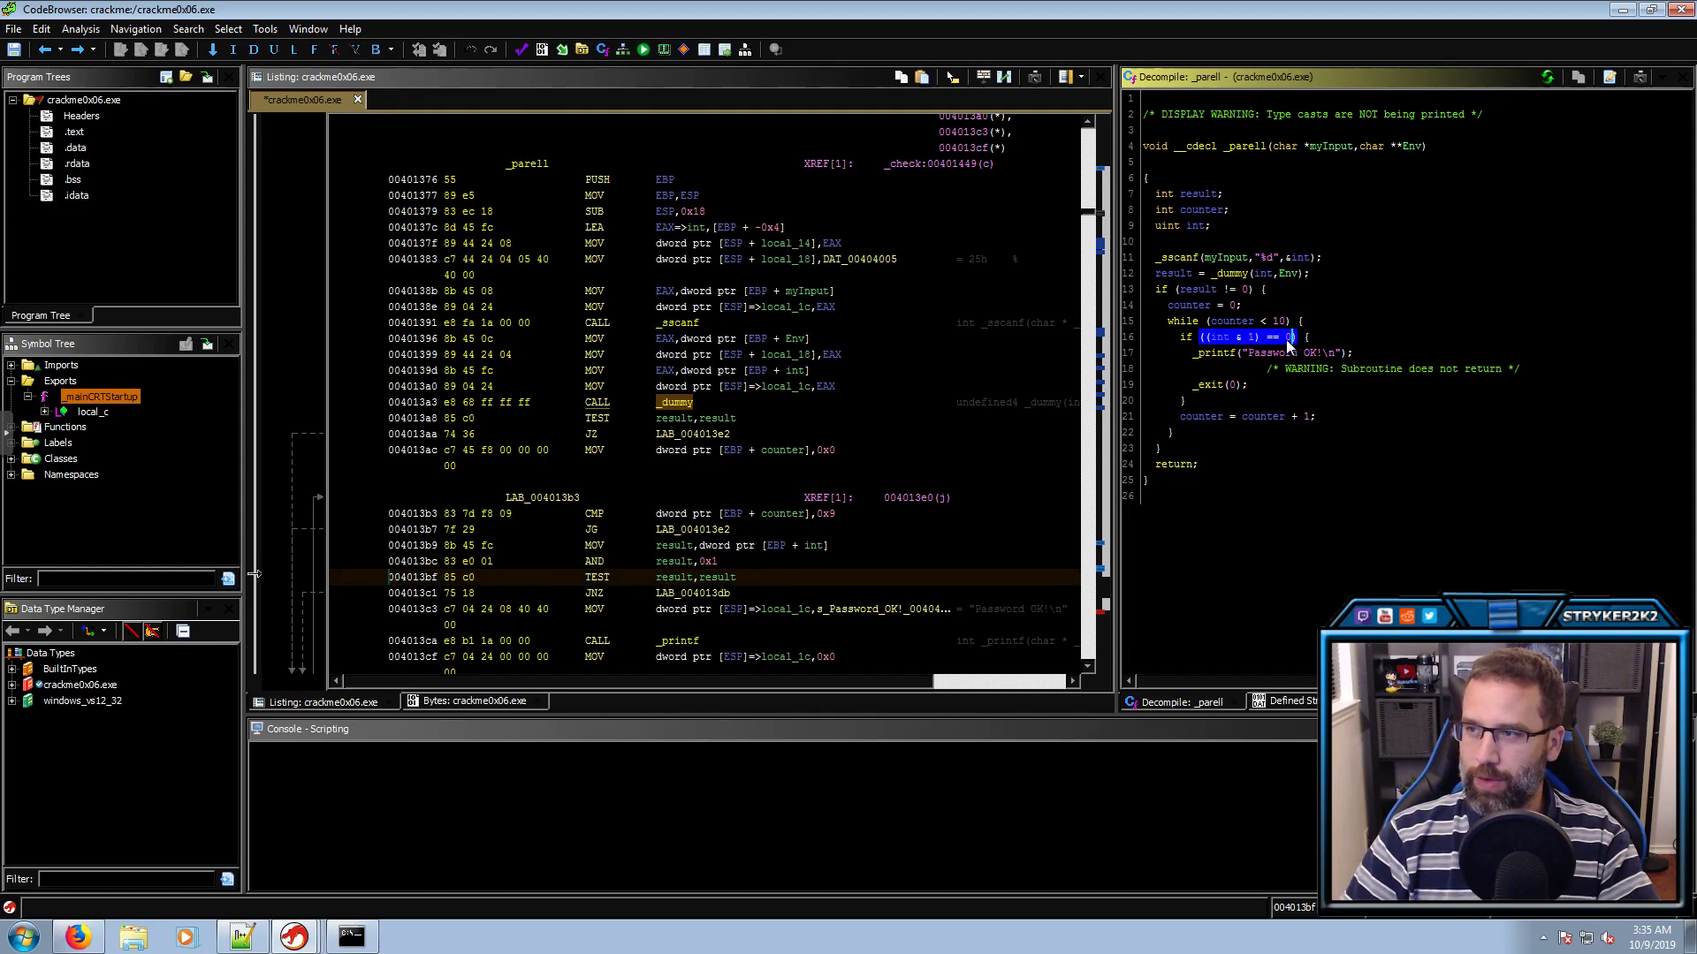
{"action": "left_click", "coordinate": [1221, 337]}
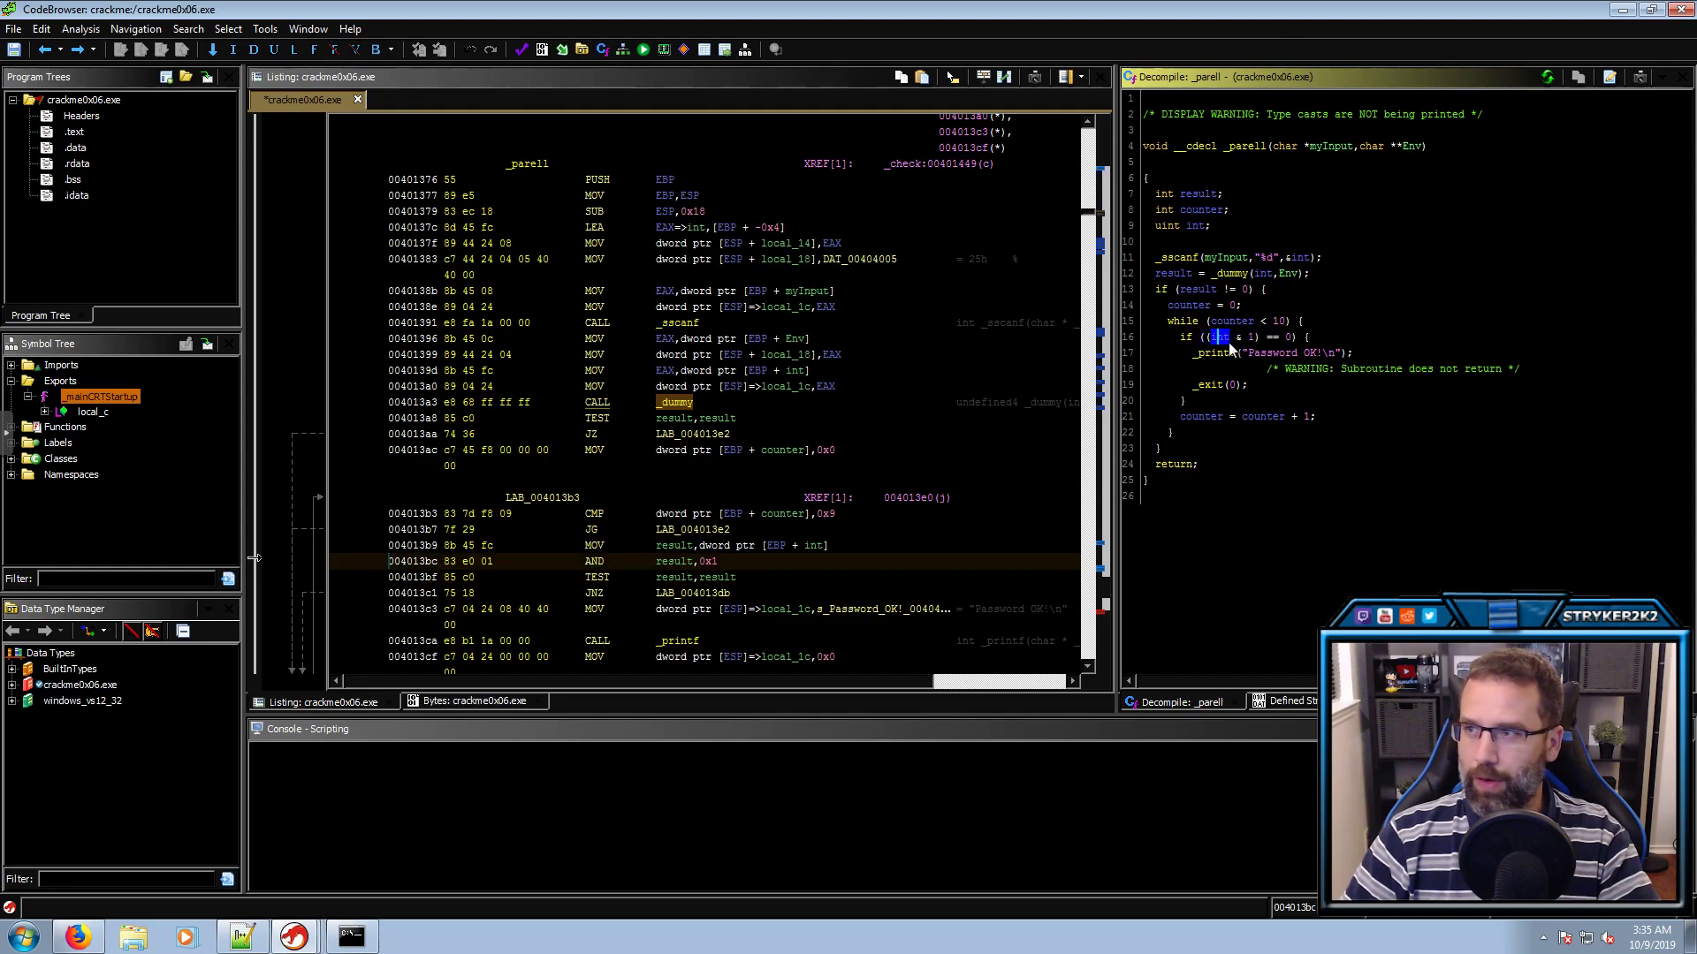
{"action": "left_click", "coordinate": [1272, 348]}
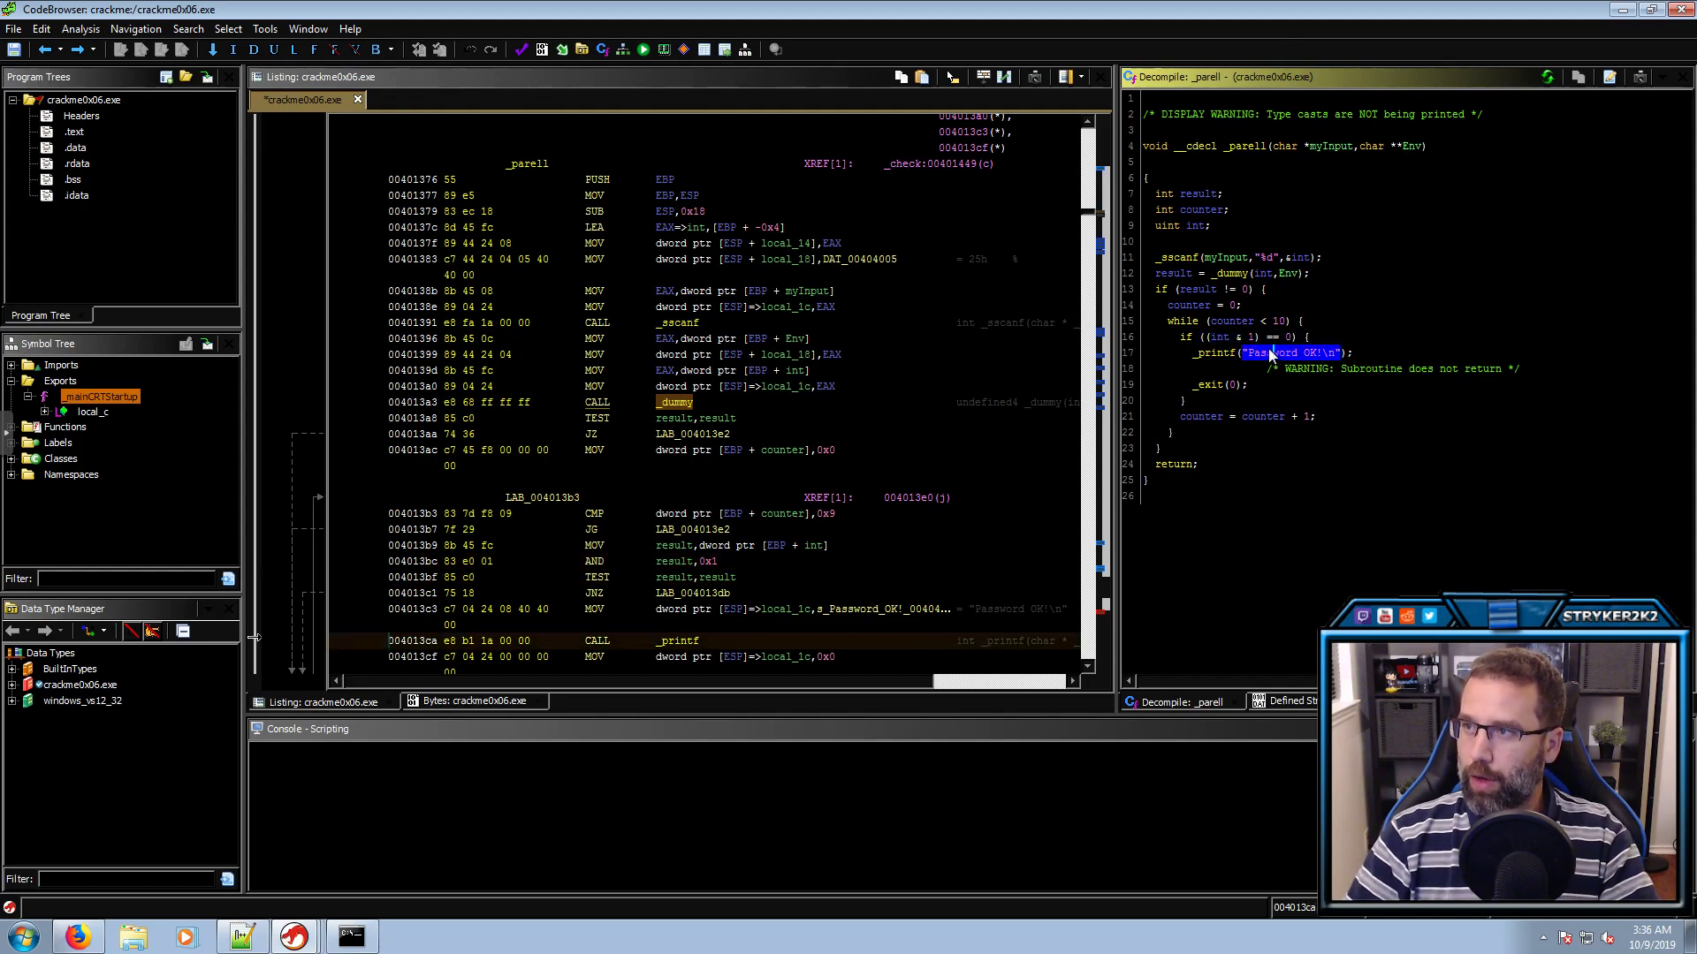
{"action": "left_click", "coordinate": [1175, 276]}
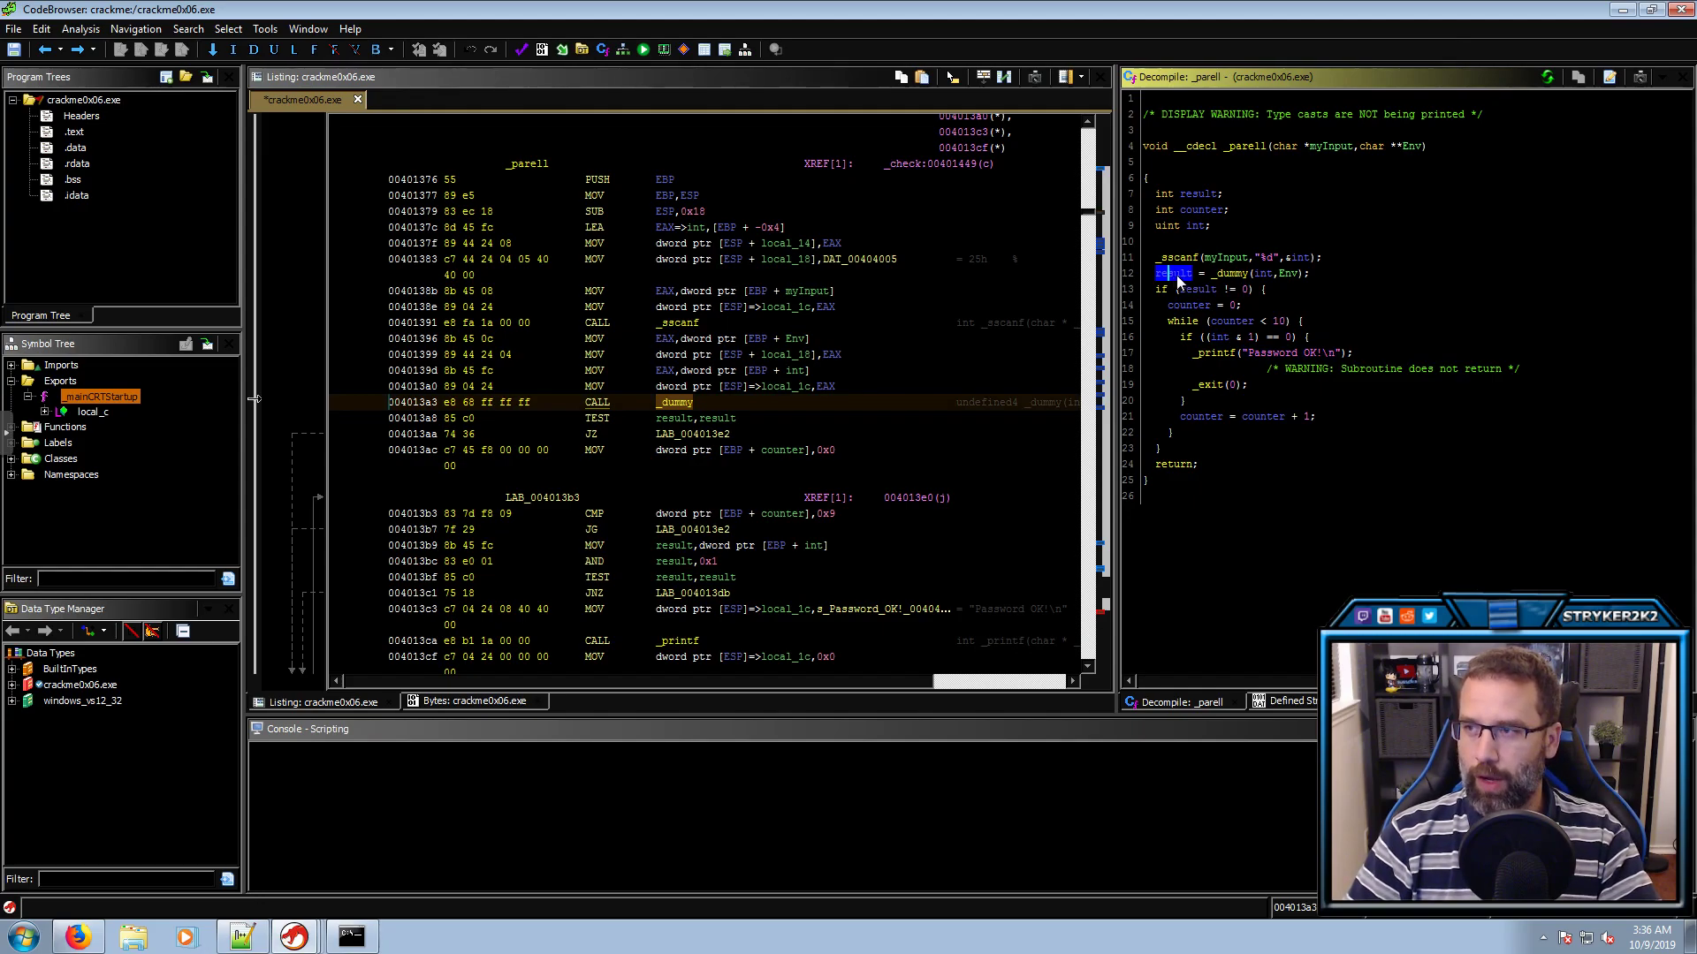
{"action": "left_click", "coordinate": [1227, 319]}
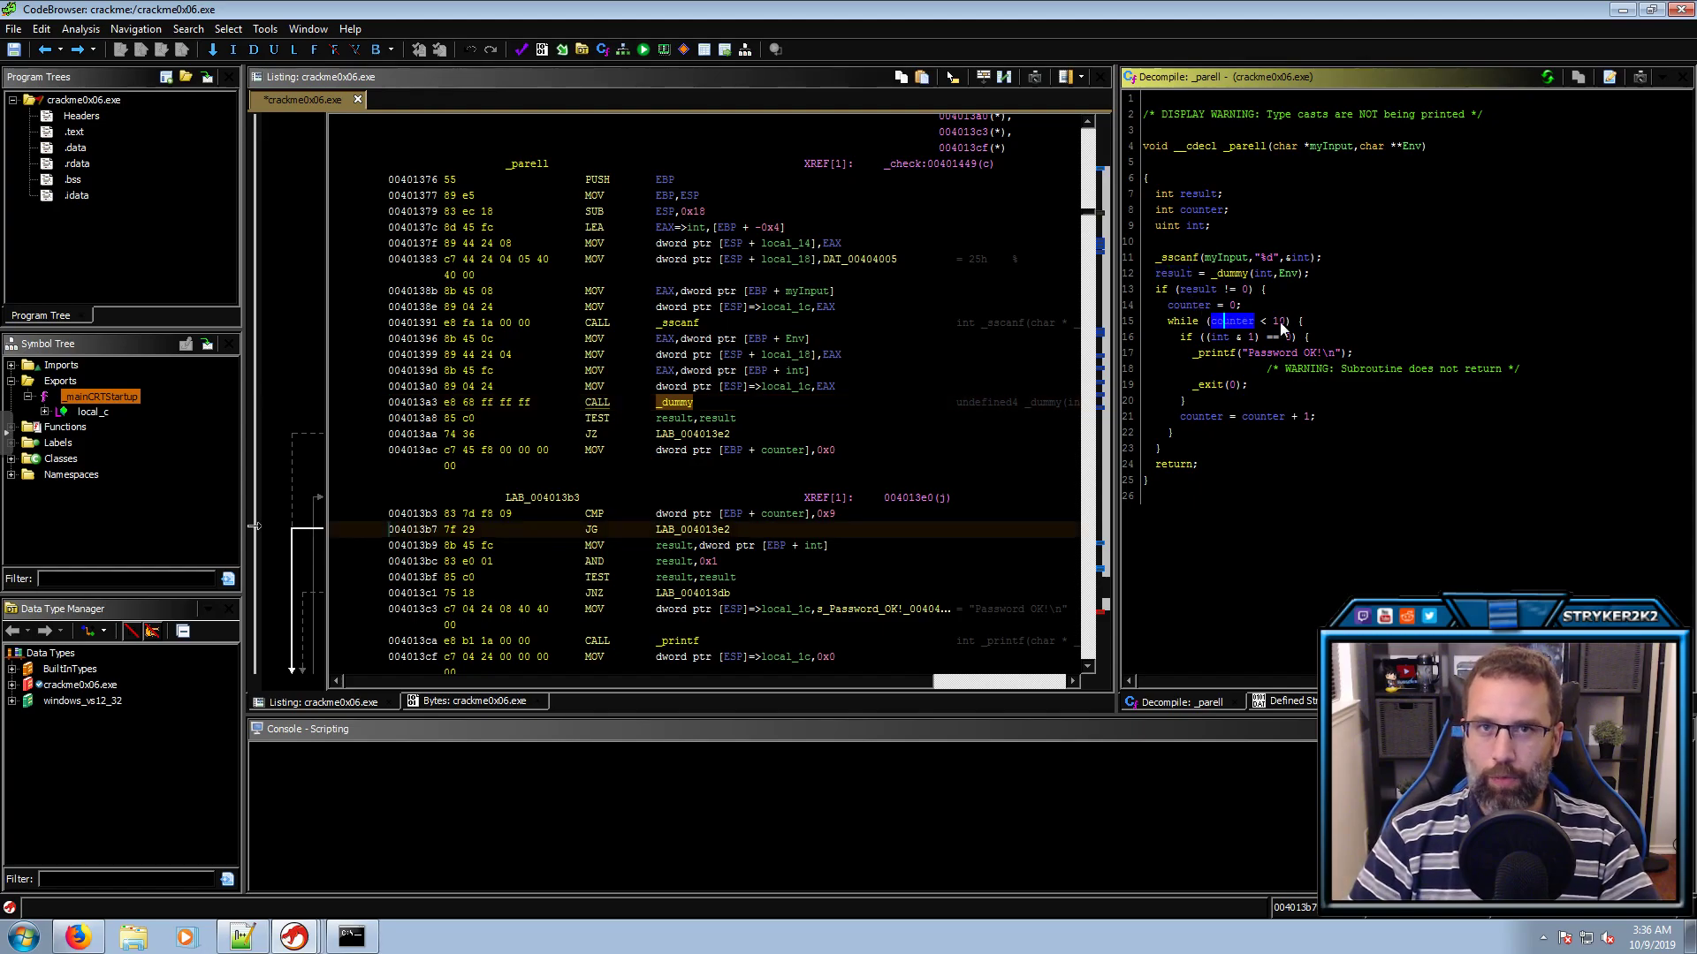
{"action": "mouse_move", "coordinate": [1280, 322]}
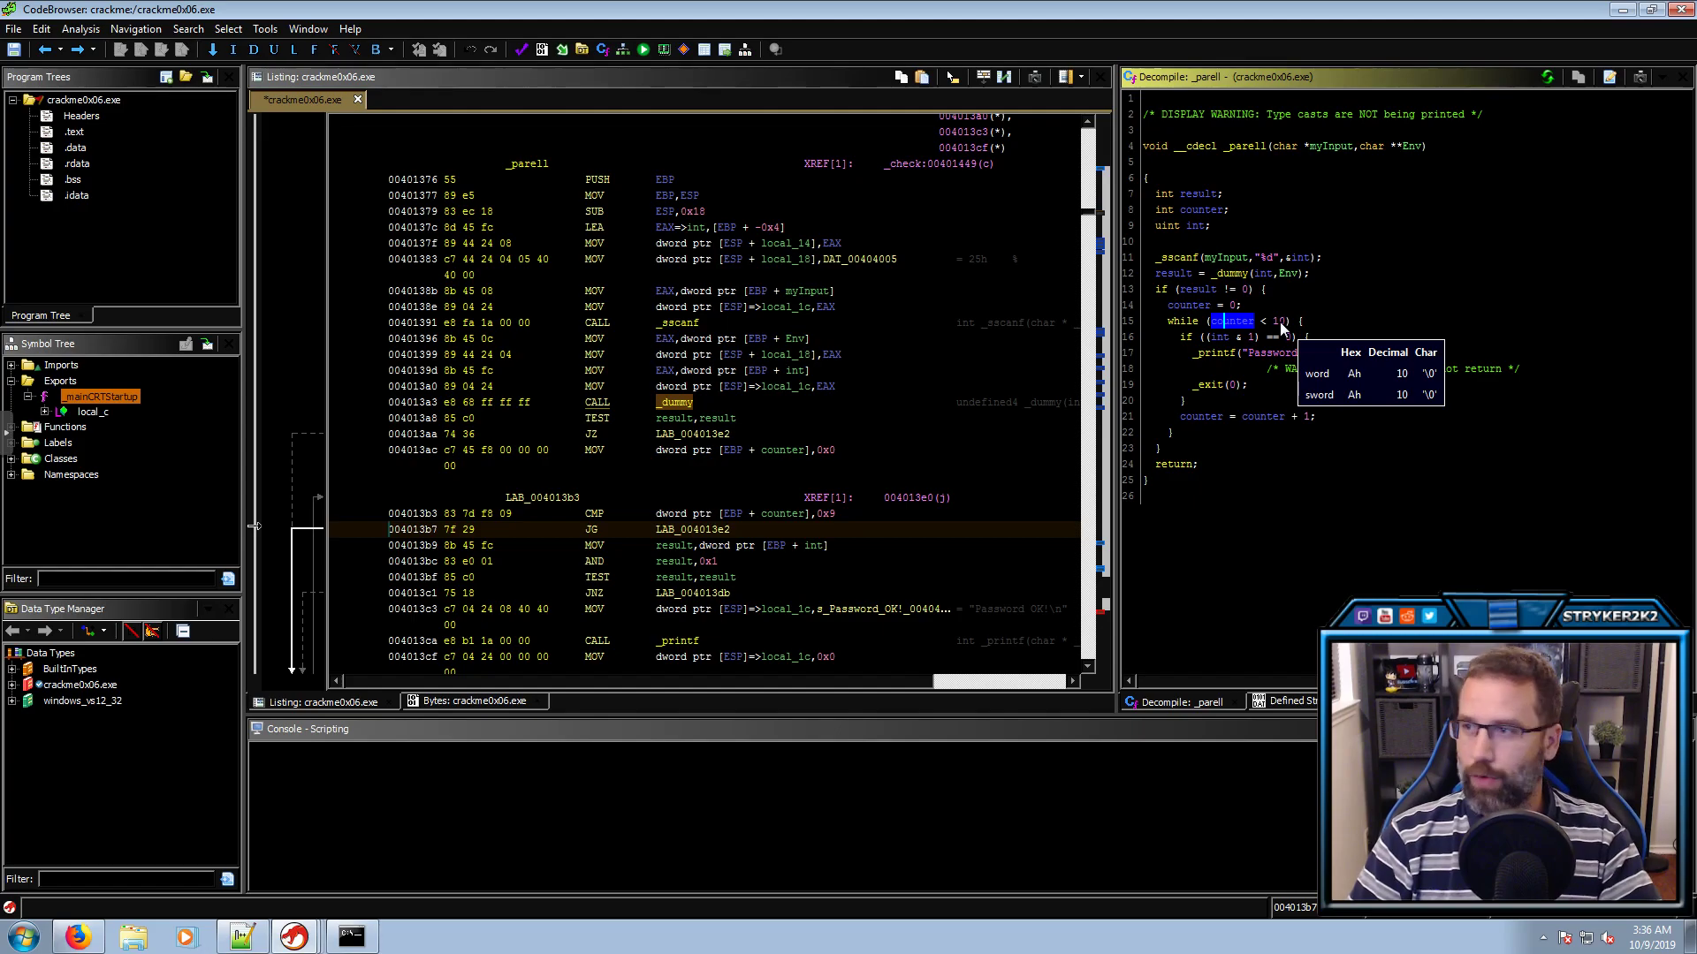
{"action": "left_click", "coordinate": [1287, 336]}
{"action": "left_click", "coordinate": [1293, 353]}
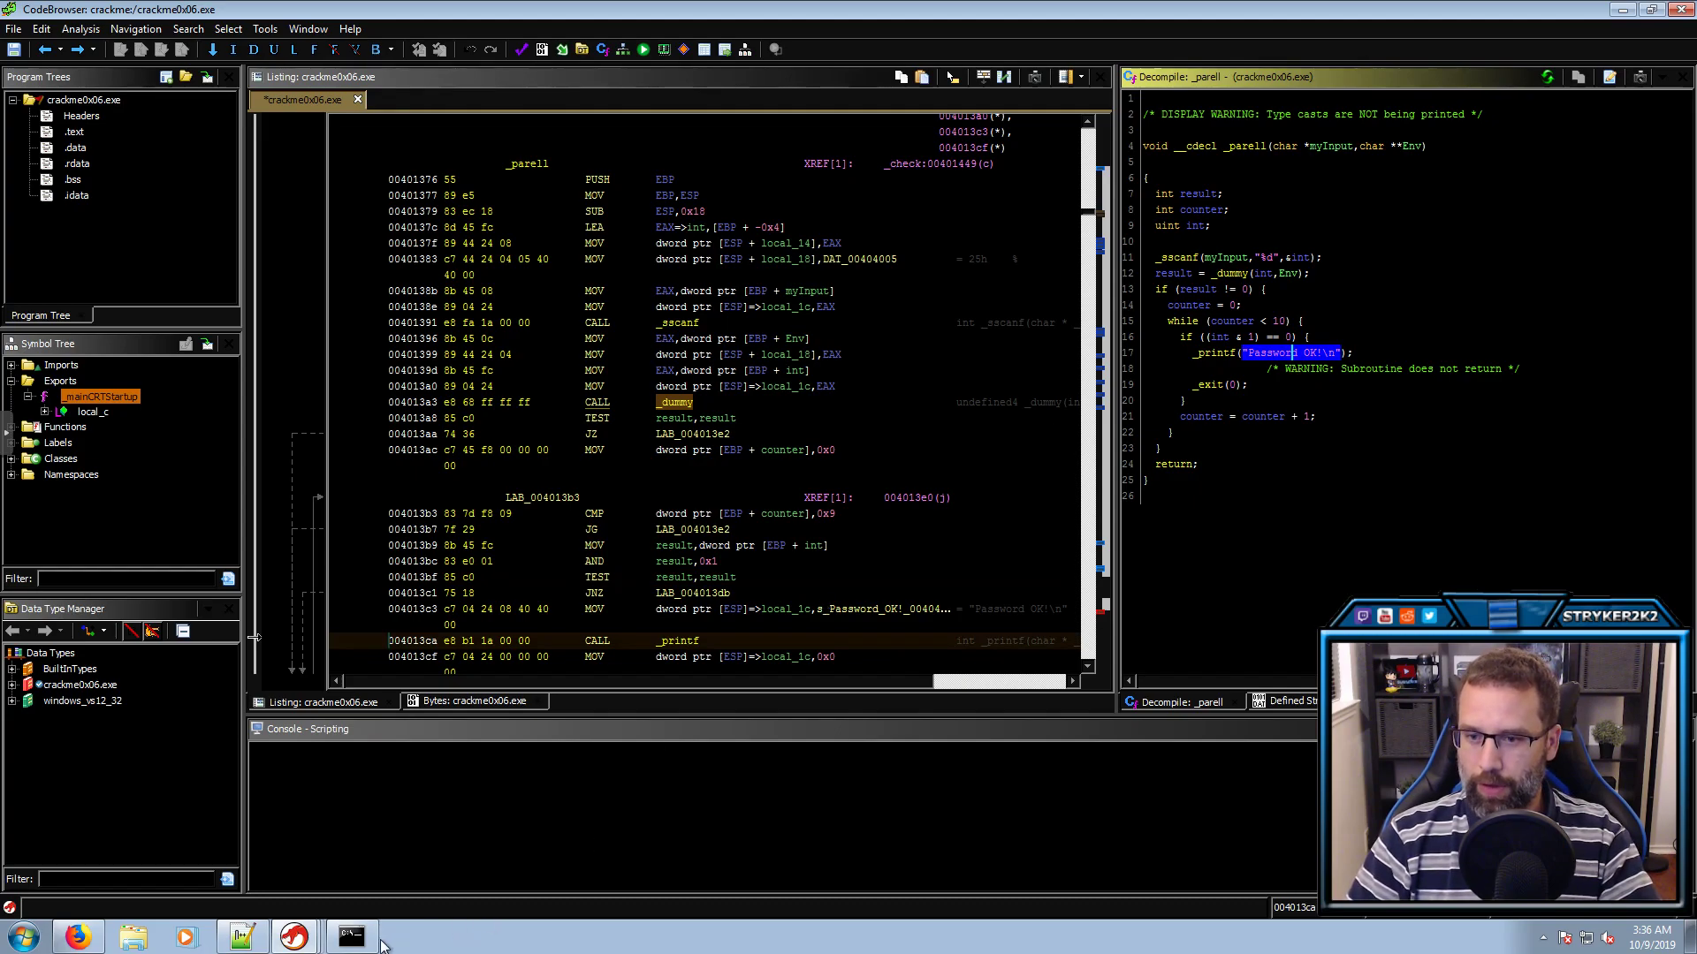
{"action": "left_click", "coordinate": [353, 938]}
Run crackme0x06.exe and submit 4444 as the password
{"action": "key", "text": "Up"}
{"action": "key", "text": "BackSpace"}
{"action": "key", "text": "BackSpace"}
{"action": "key", "text": "BackSpace"}
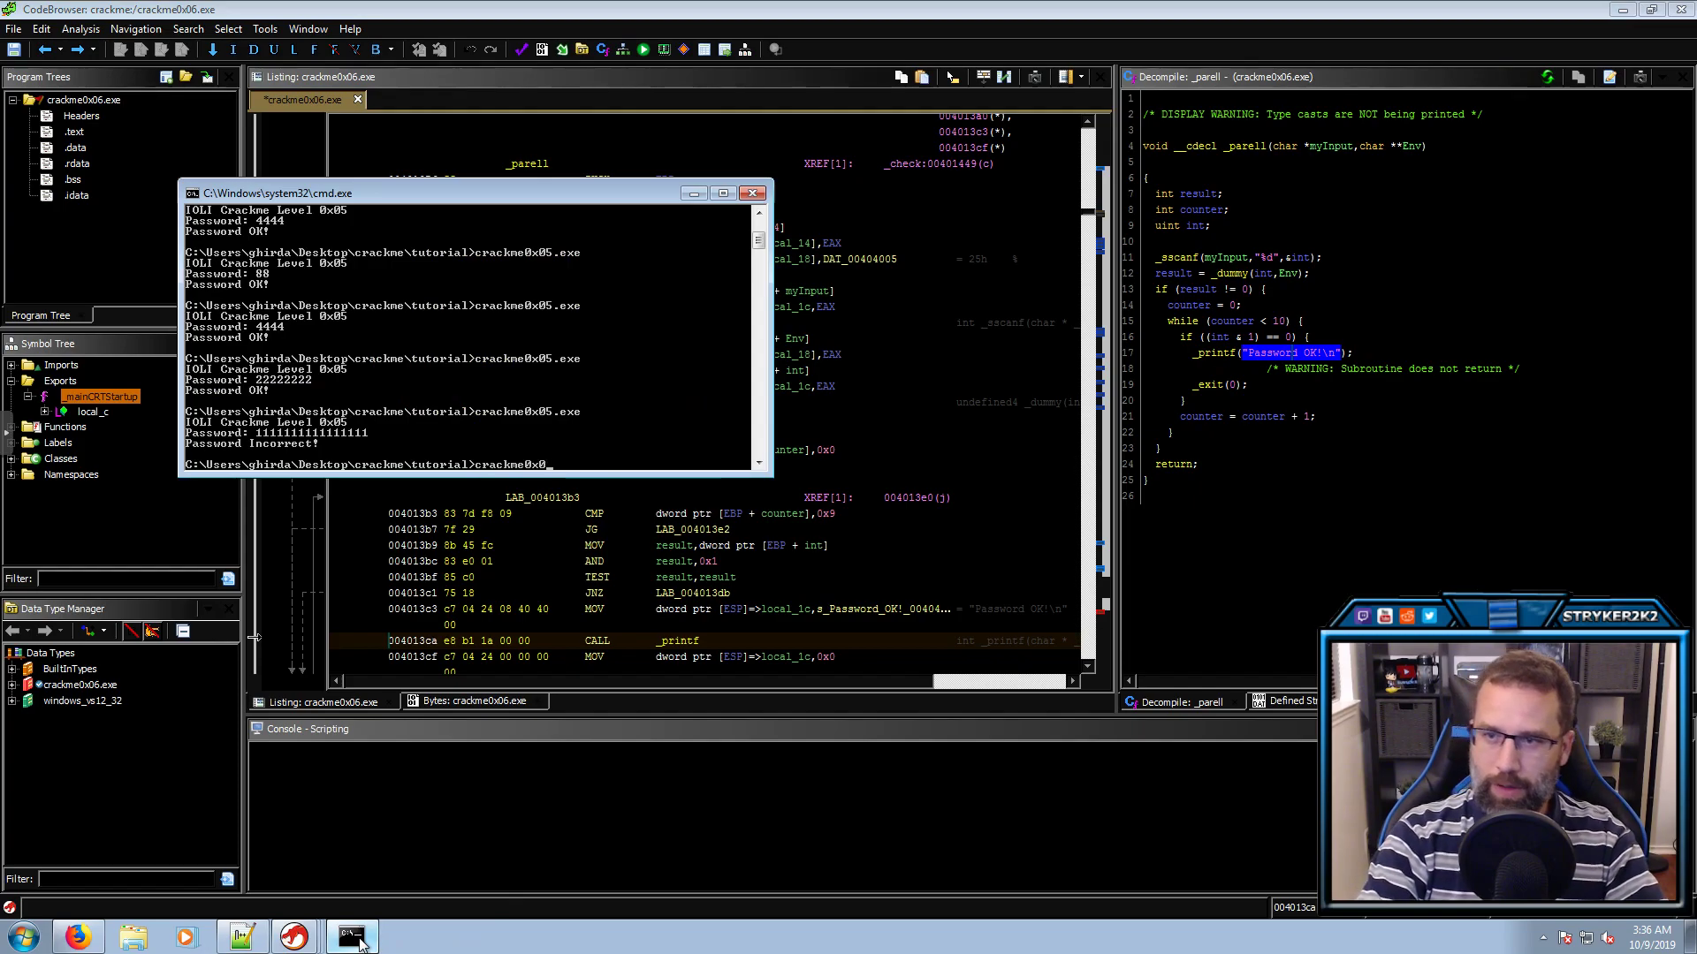
{"action": "type", "text": "6.exe"}
{"action": "key", "text": "Return"}
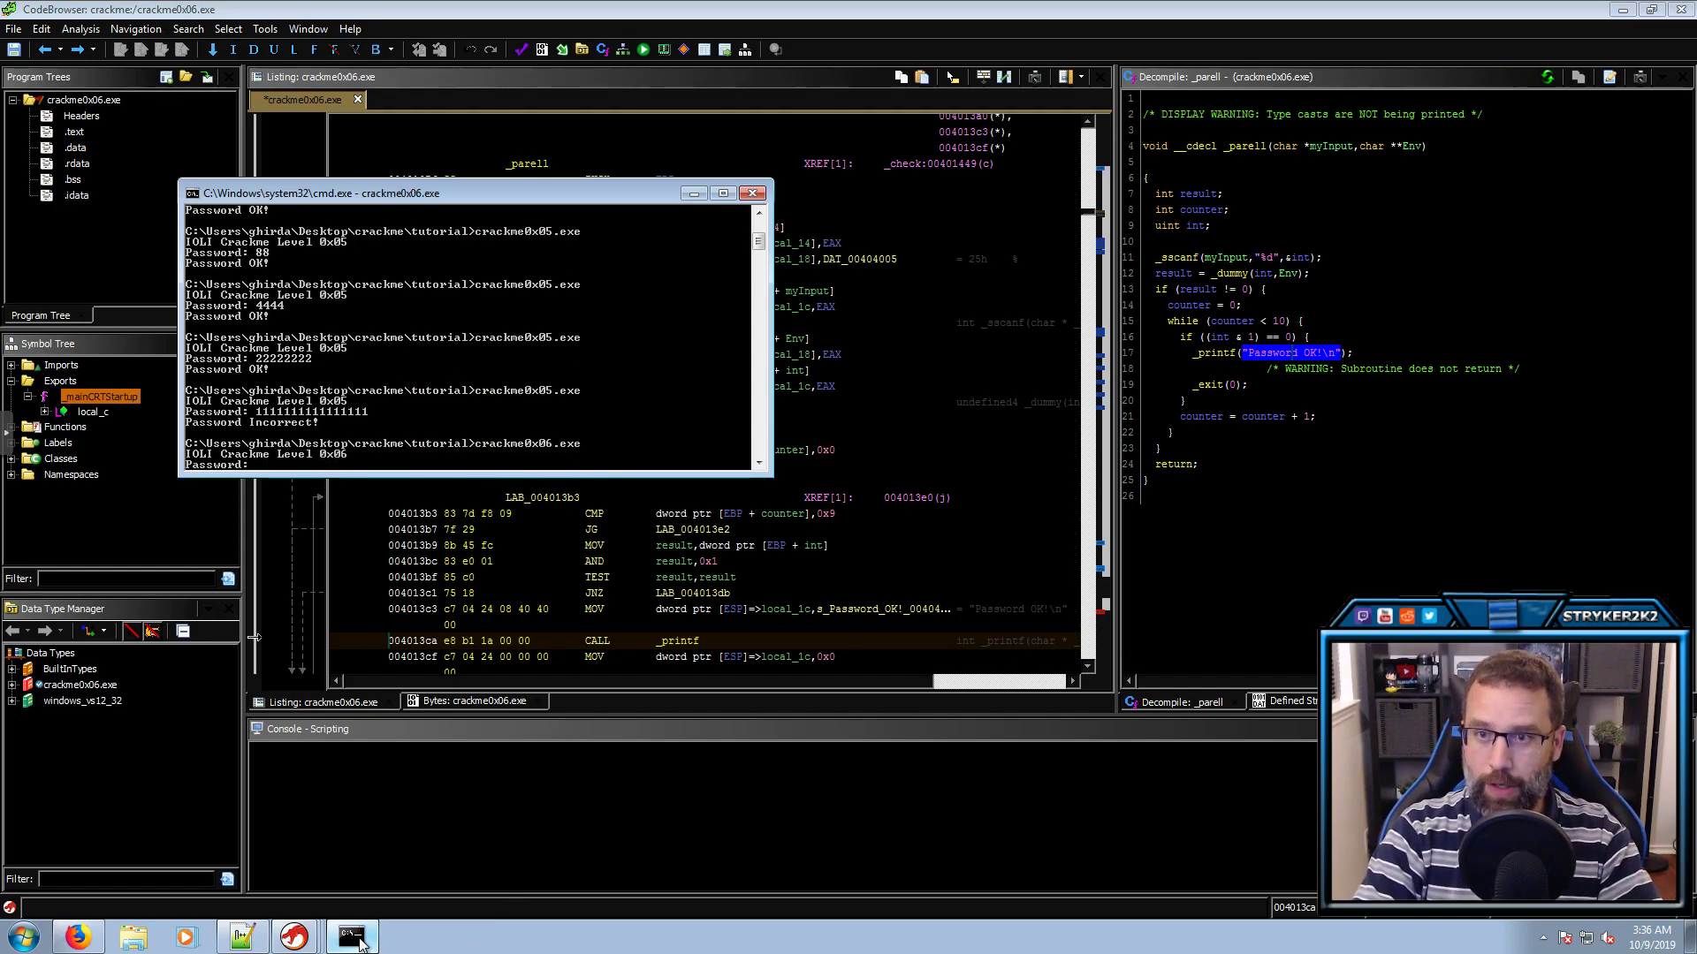
{"action": "type", "text": "44"}
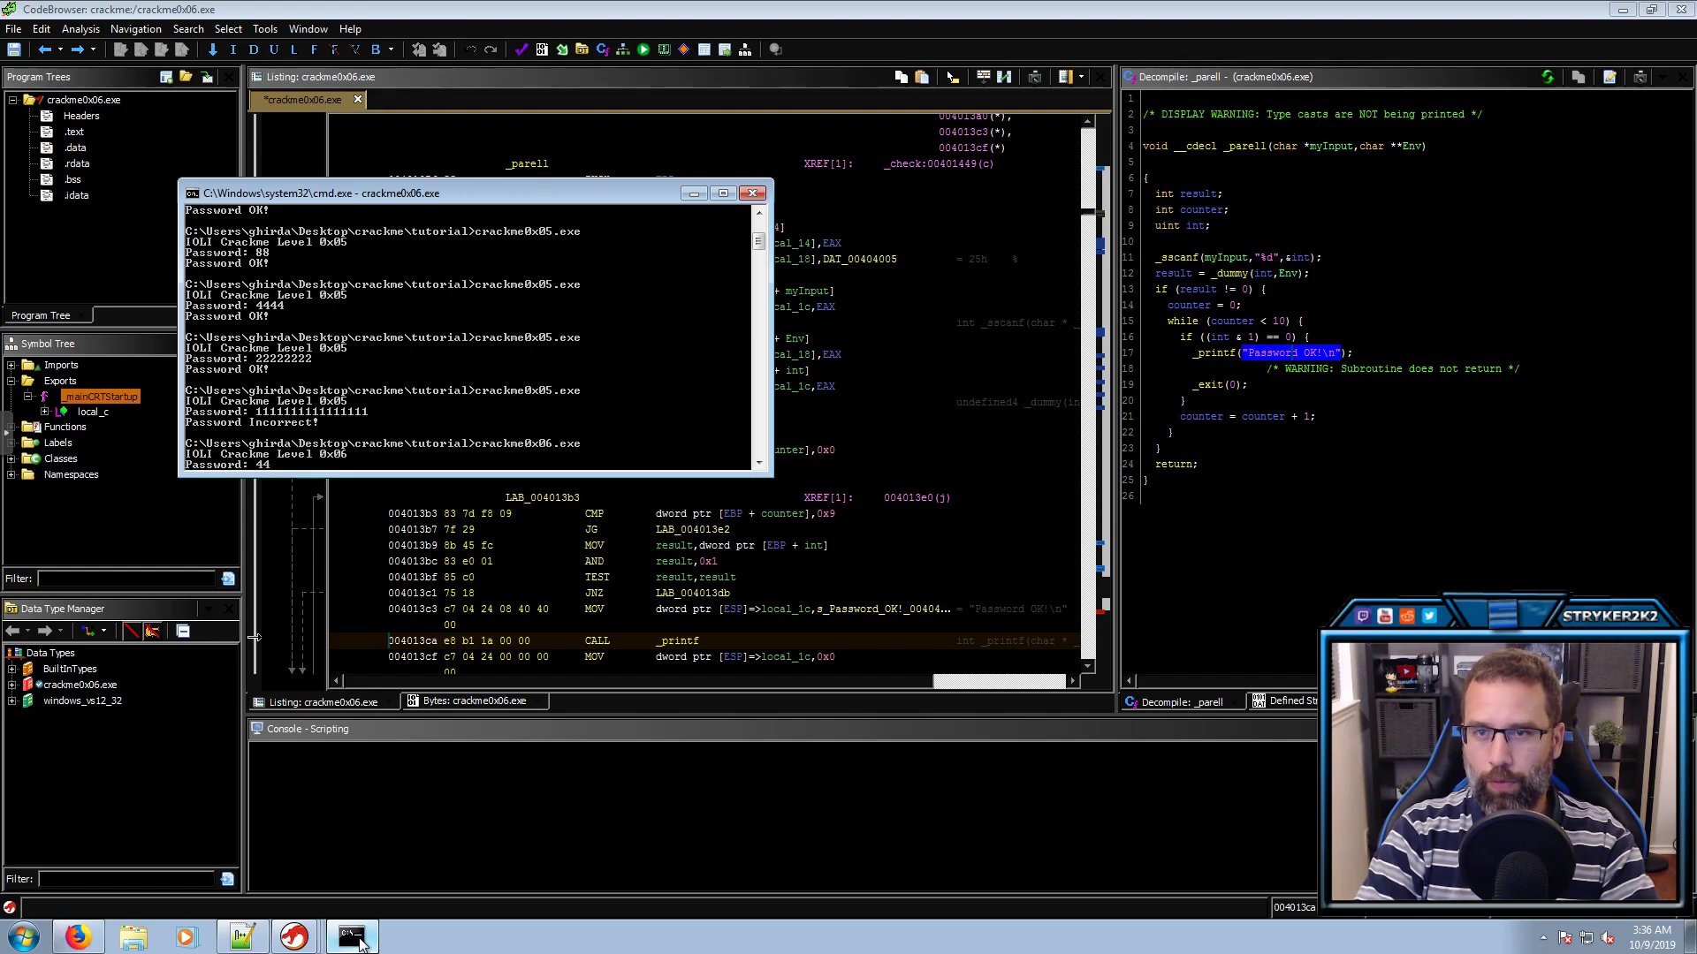
{"action": "type", "text": "44"}
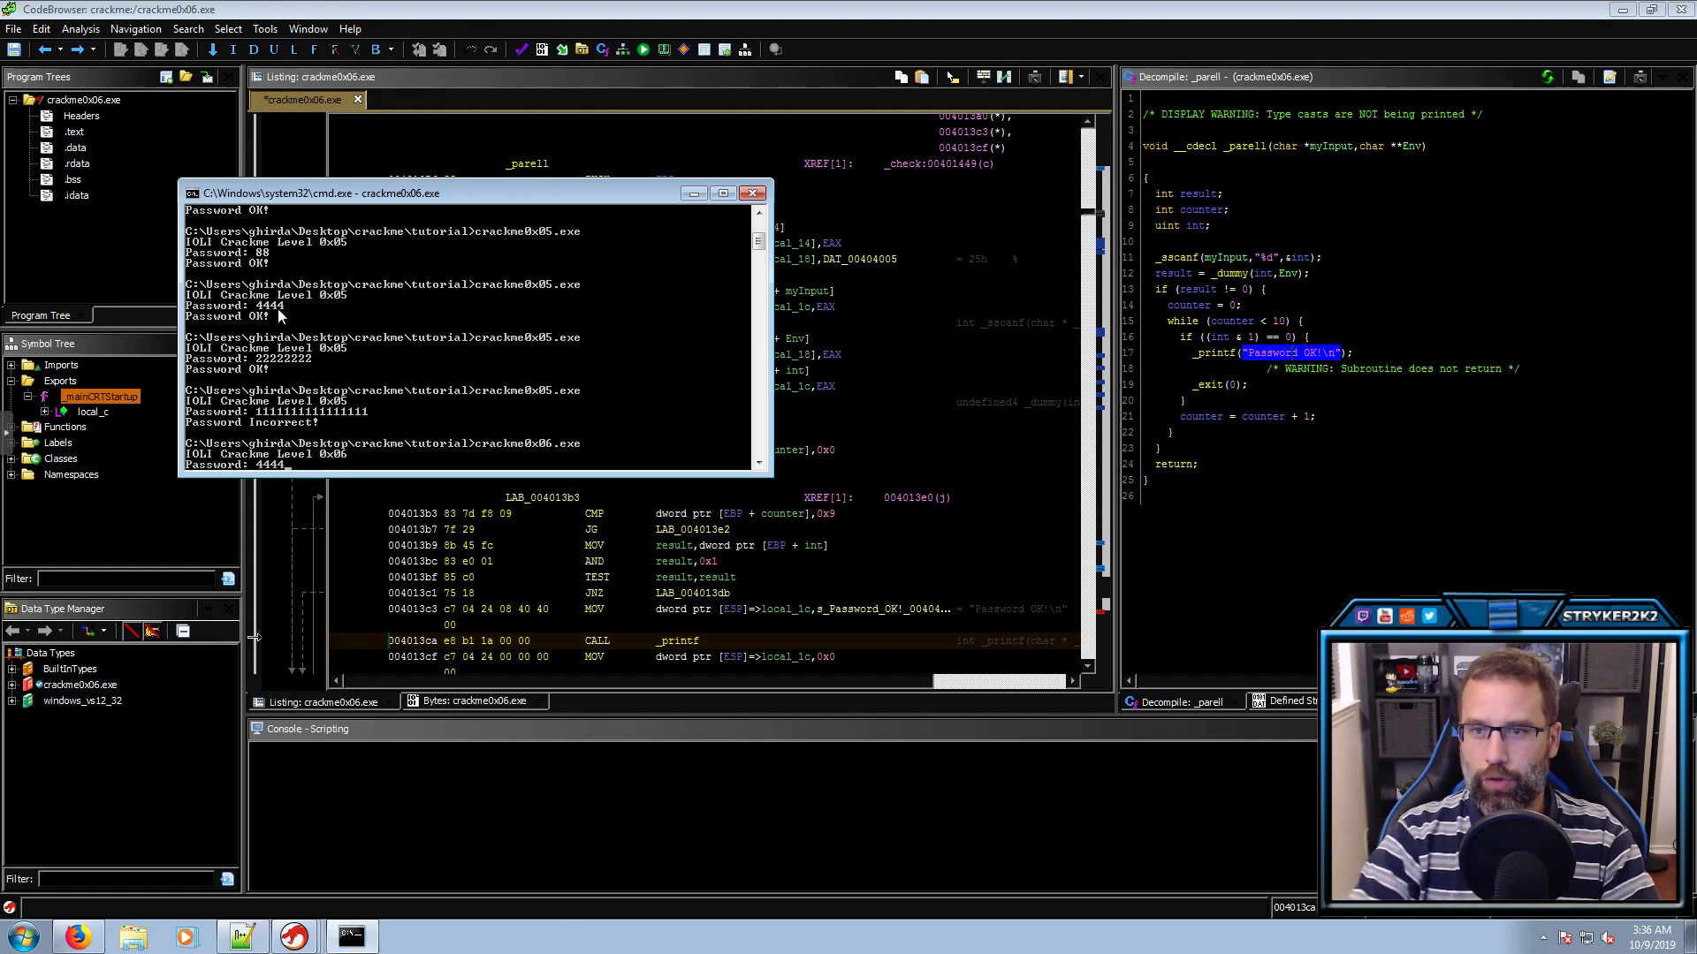
{"action": "key", "text": "Return"}
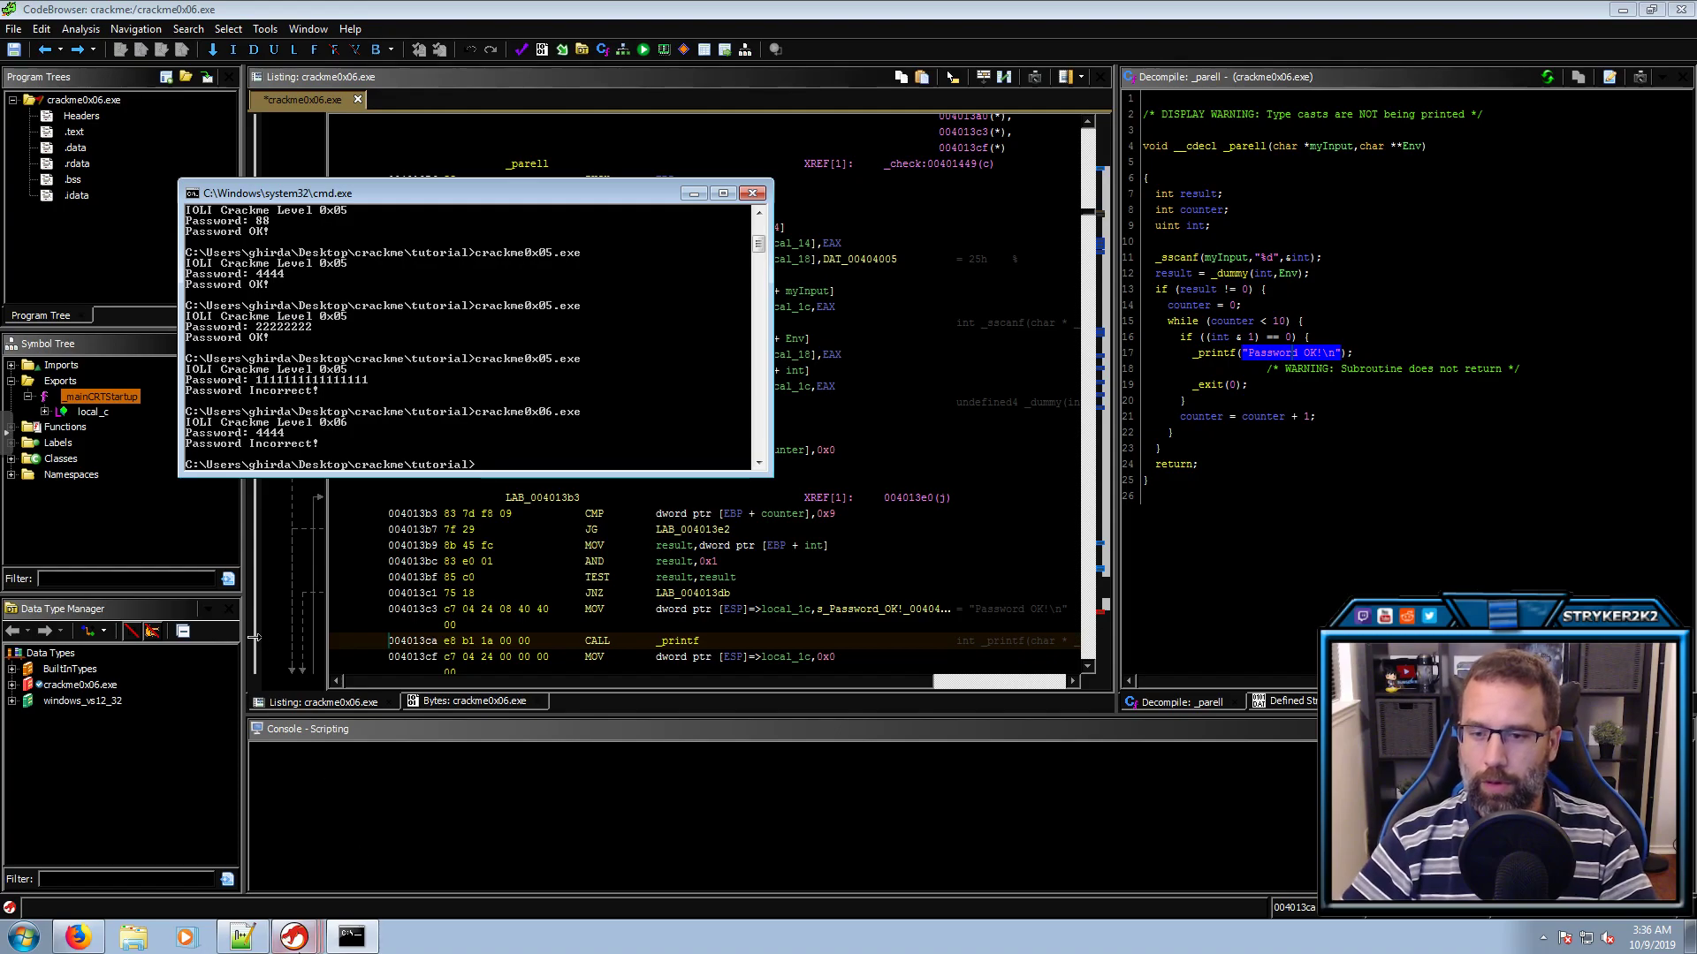
Show the notes_0x06 tab in Notepad++, keeping the missing file, with the caret on line 9
{"action": "left_click", "coordinate": [249, 926]}
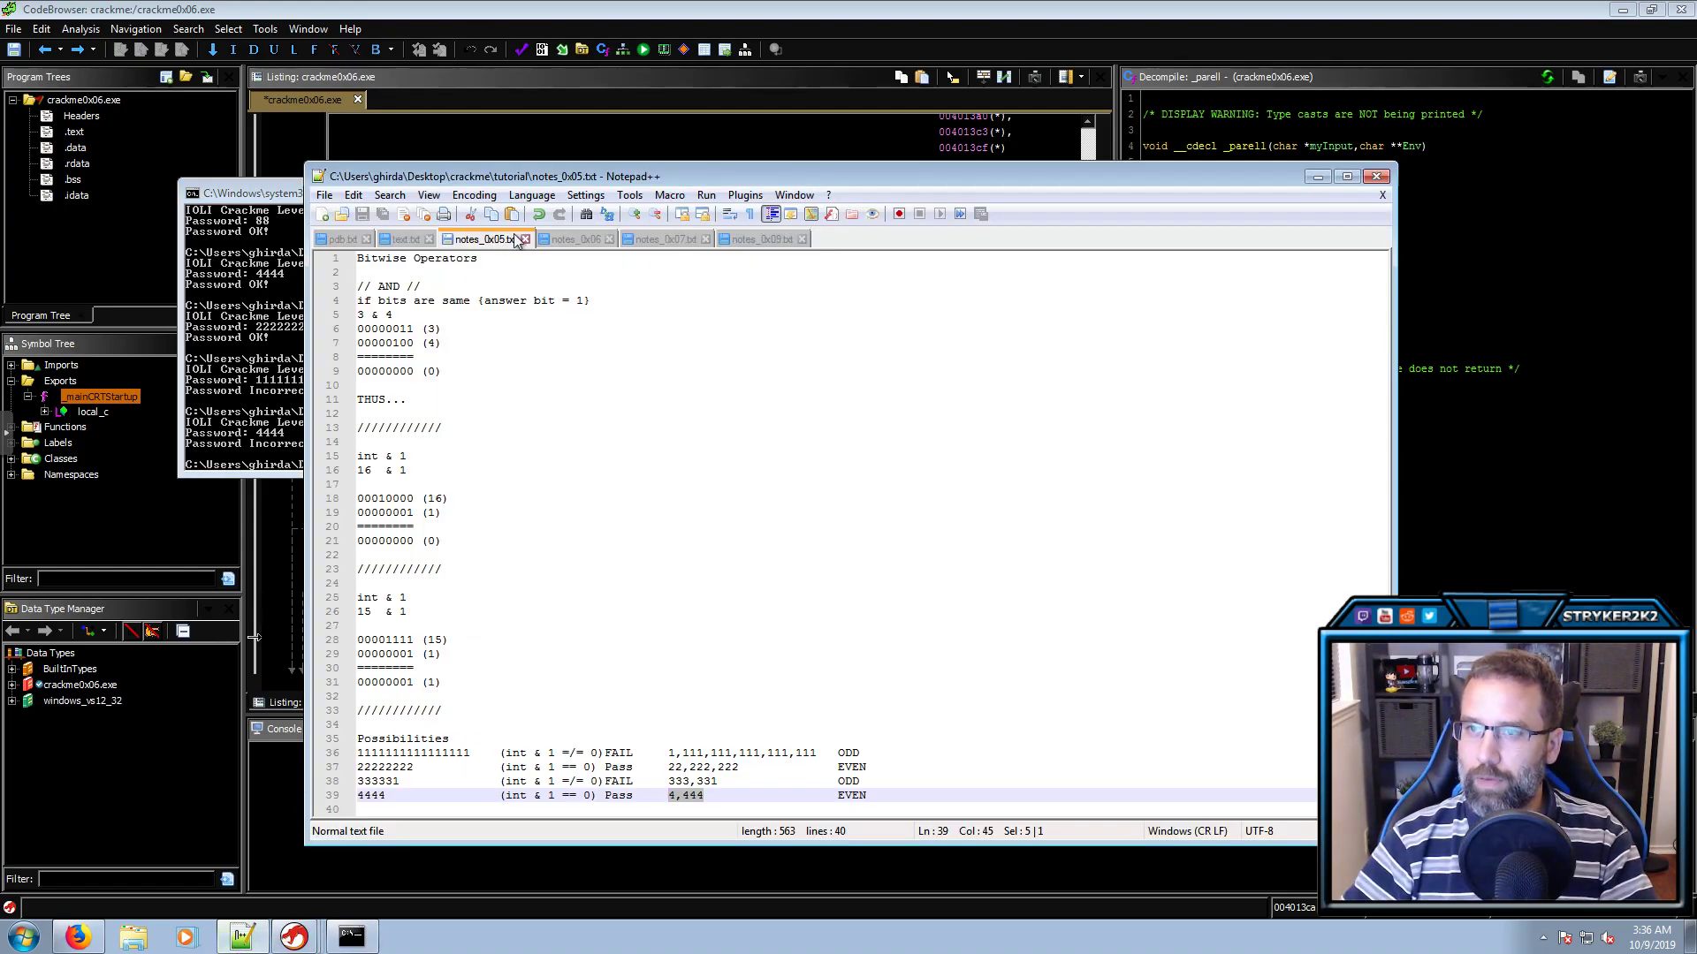
{"action": "left_click", "coordinate": [566, 240]}
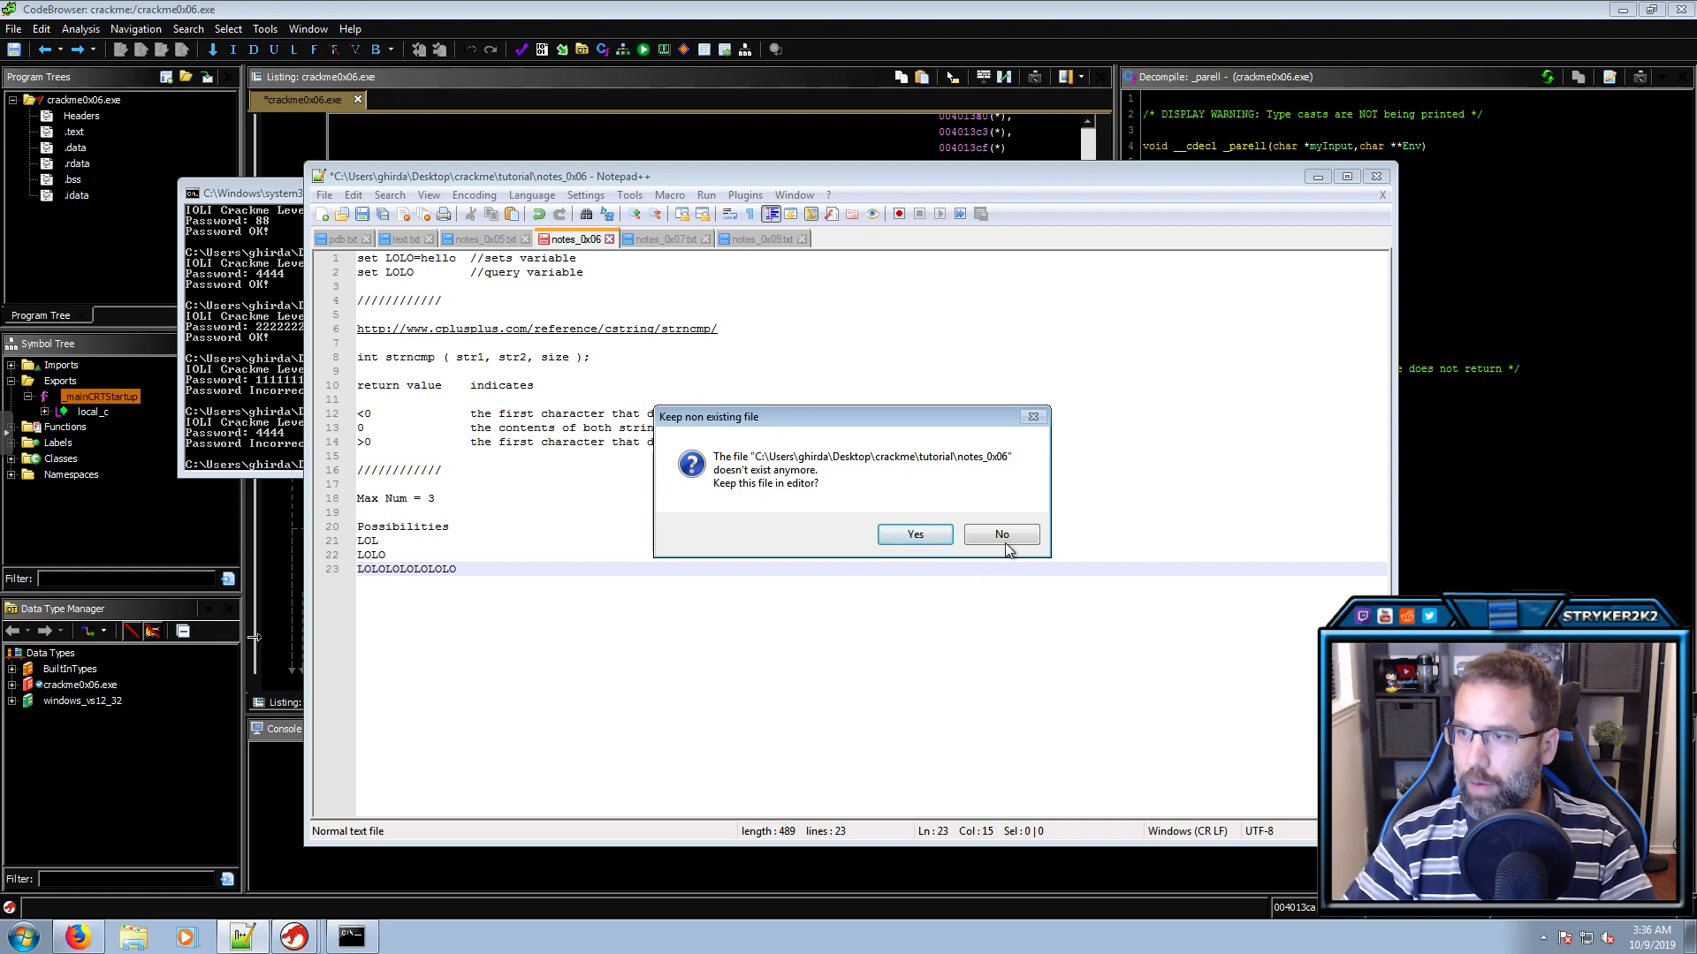
{"action": "left_click", "coordinate": [940, 538]}
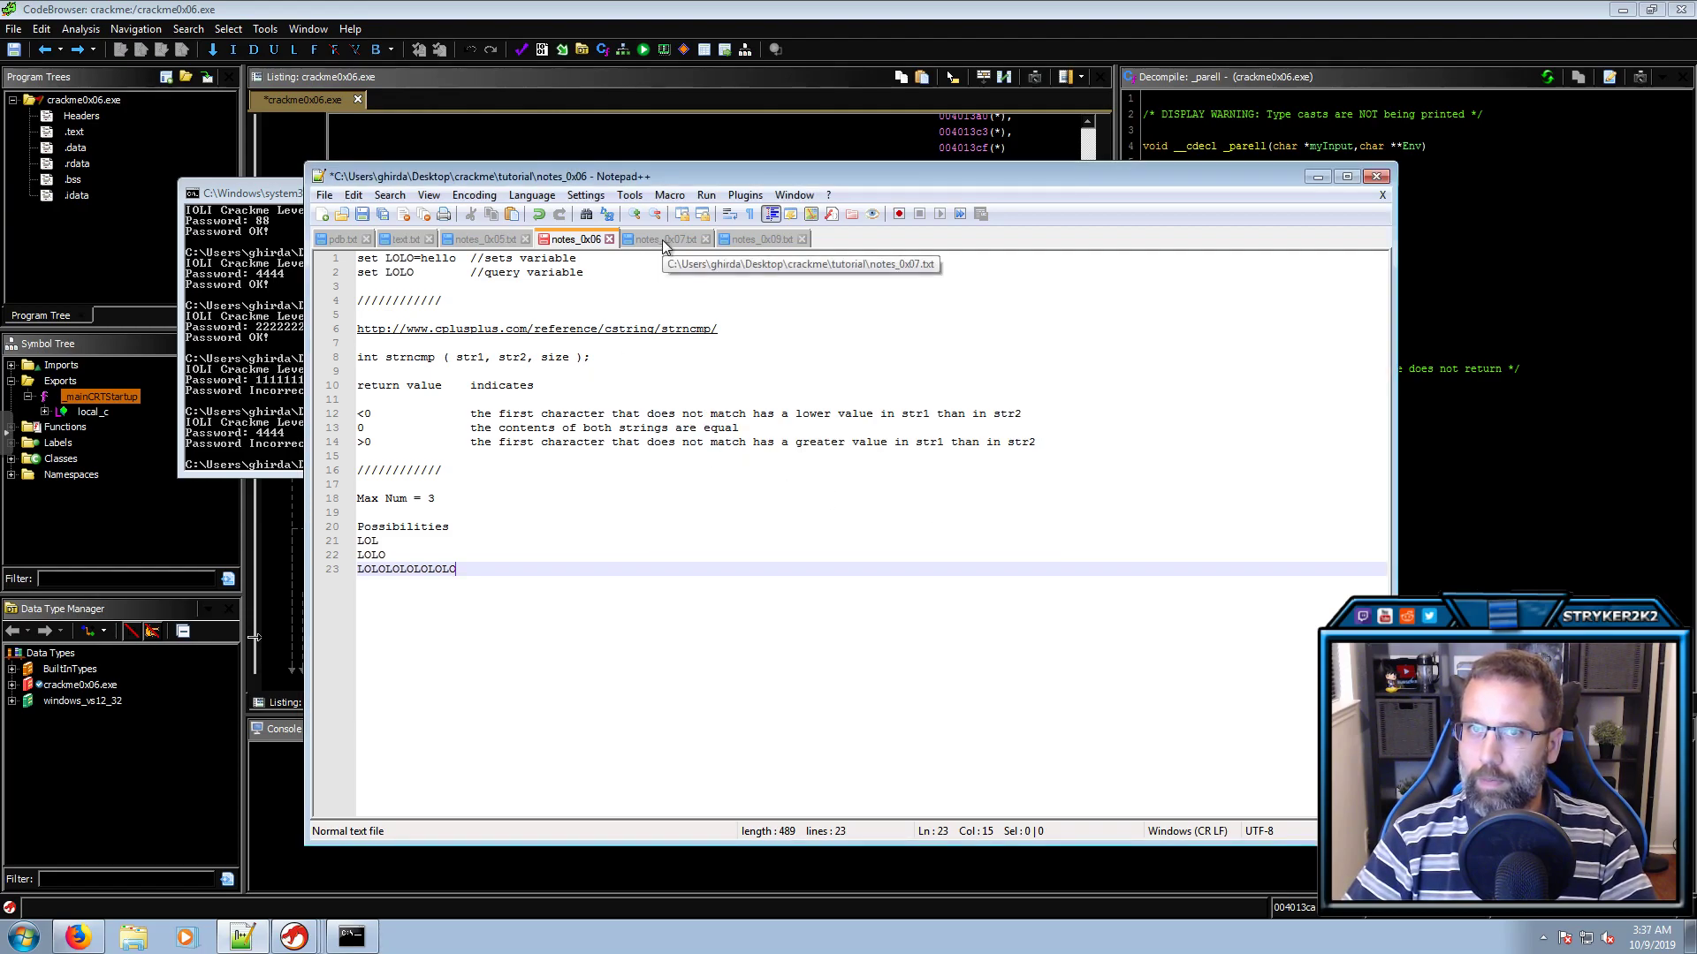
{"action": "left_click", "coordinate": [569, 371]}
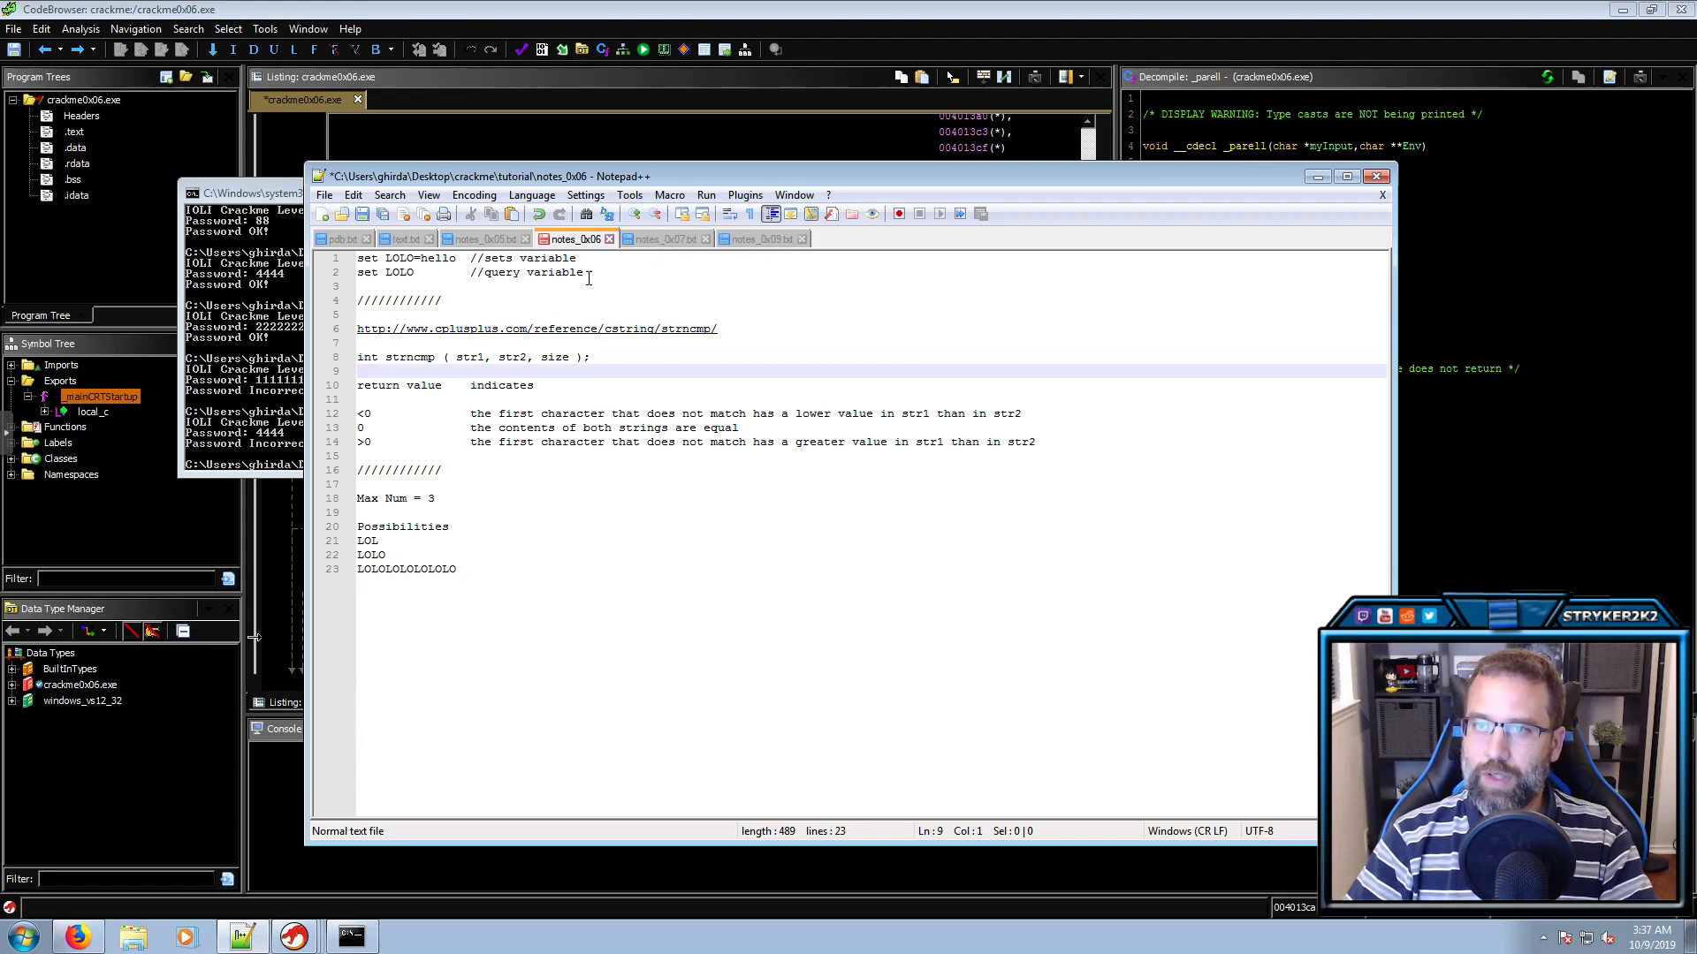
Define the environment variable LOLO as hello with set LOLO=hello
{"action": "left_click", "coordinate": [261, 398]}
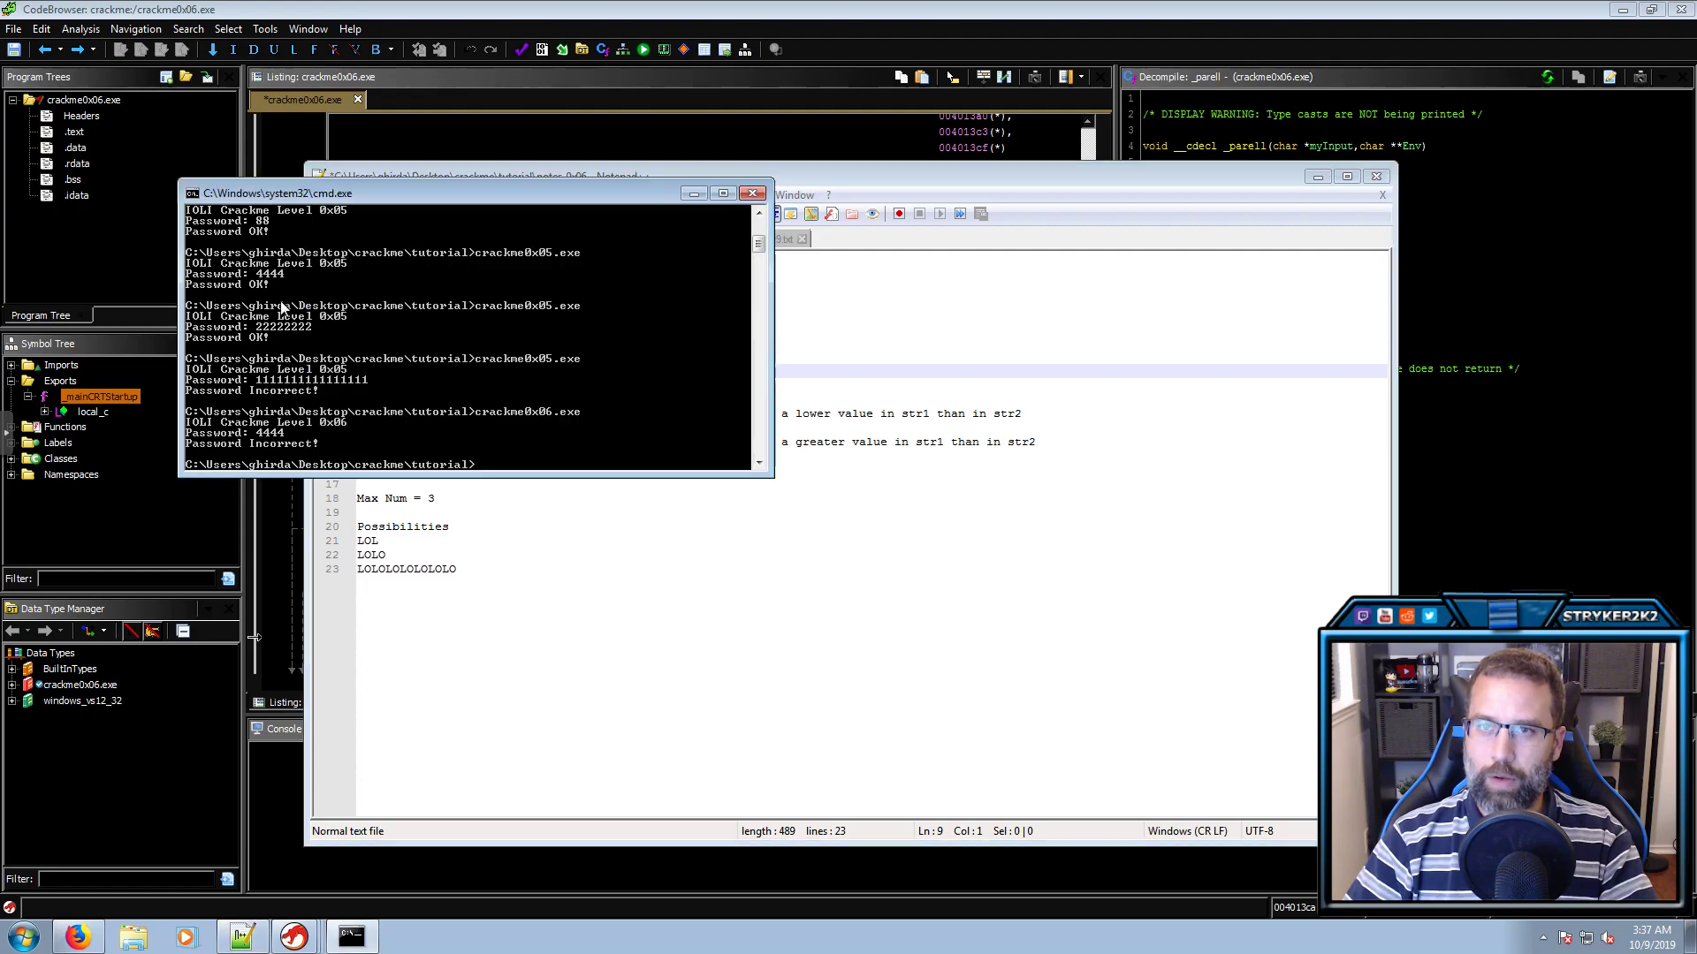
{"action": "left_click_drag", "start_coordinate": [343, 194], "coordinate": [302, 296]}
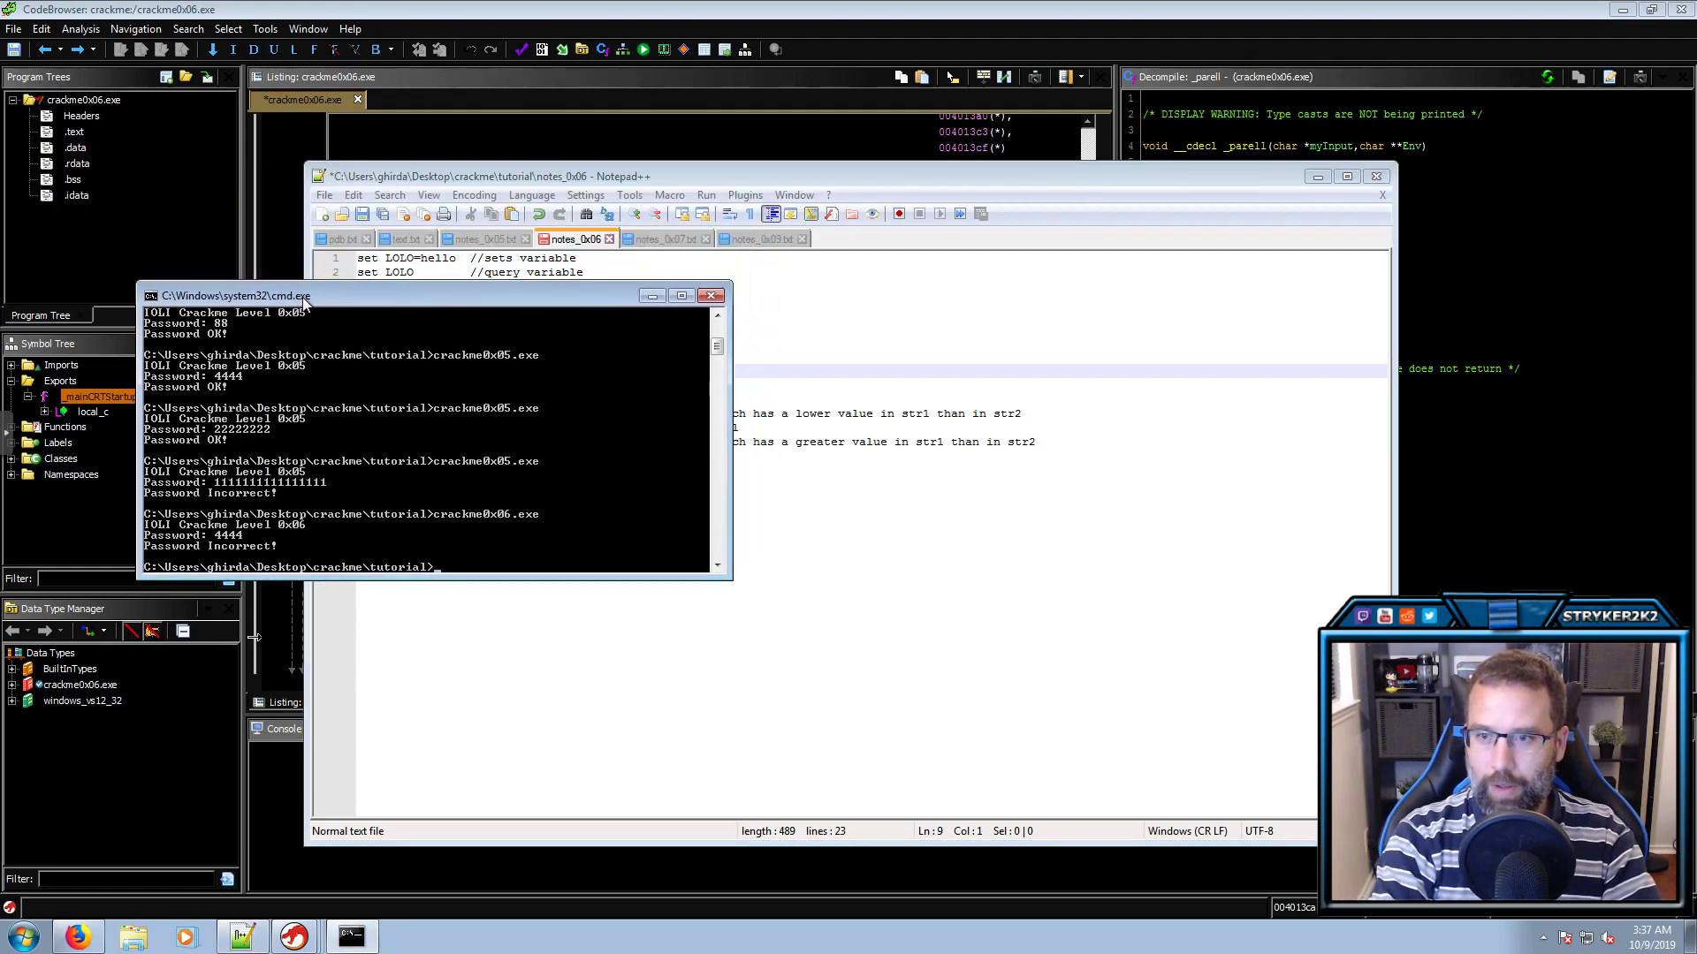
{"action": "type", "text": "set"}
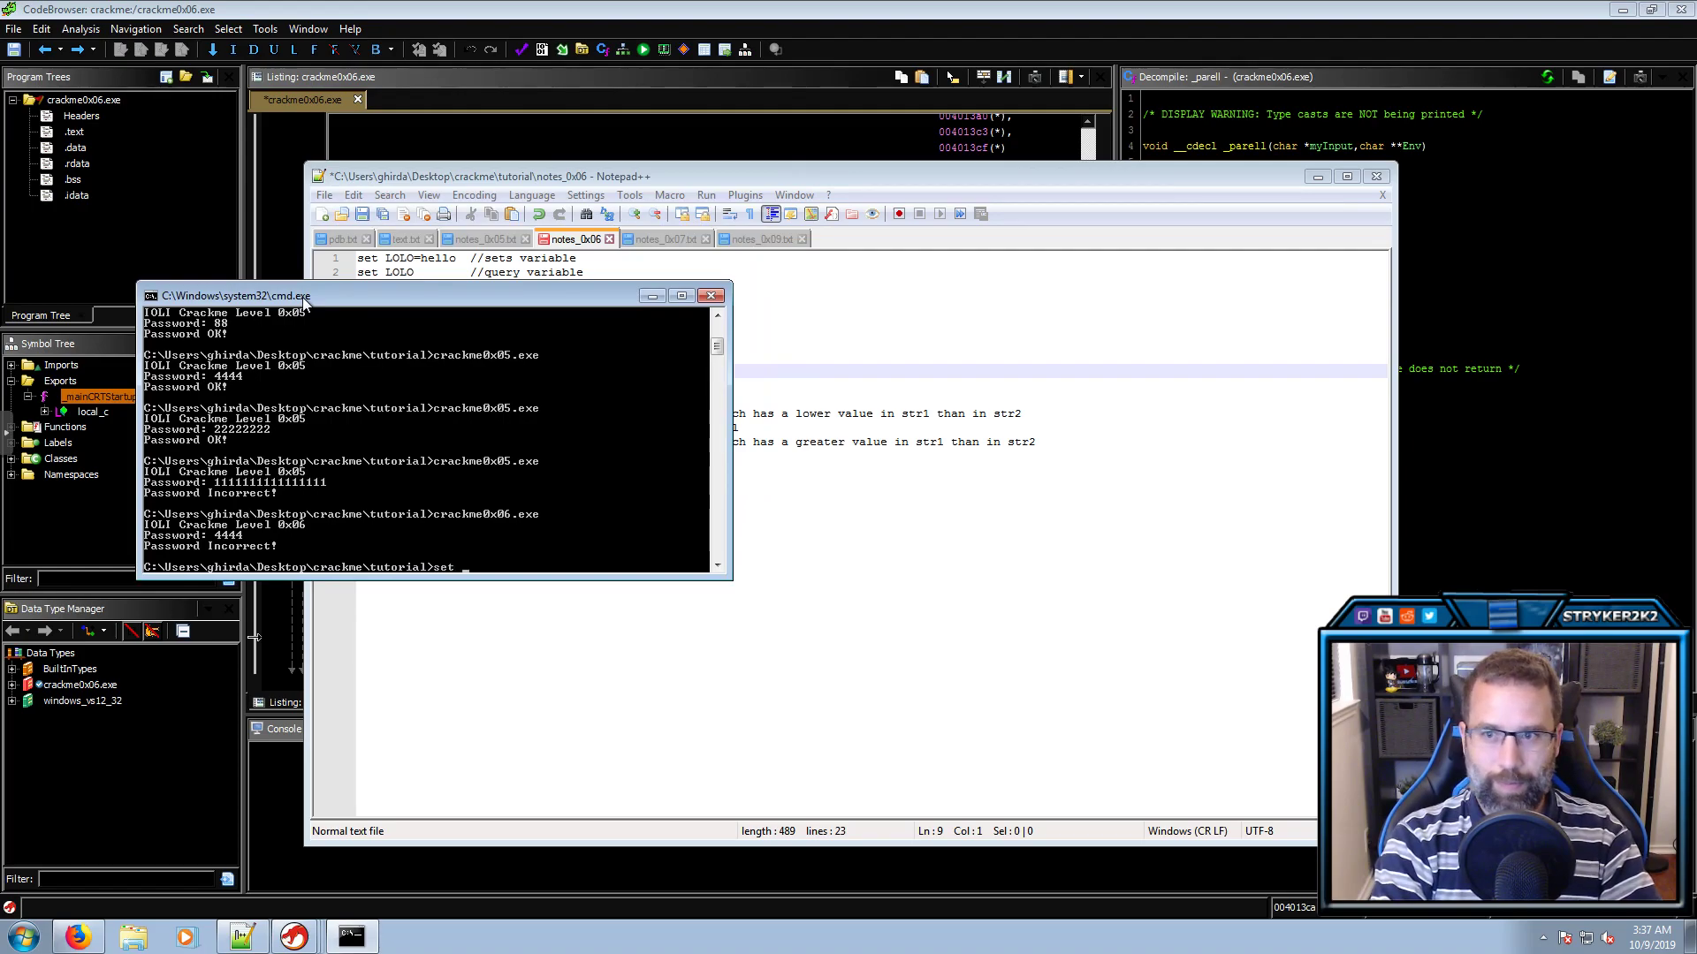
{"action": "type", "text": " LOLO="}
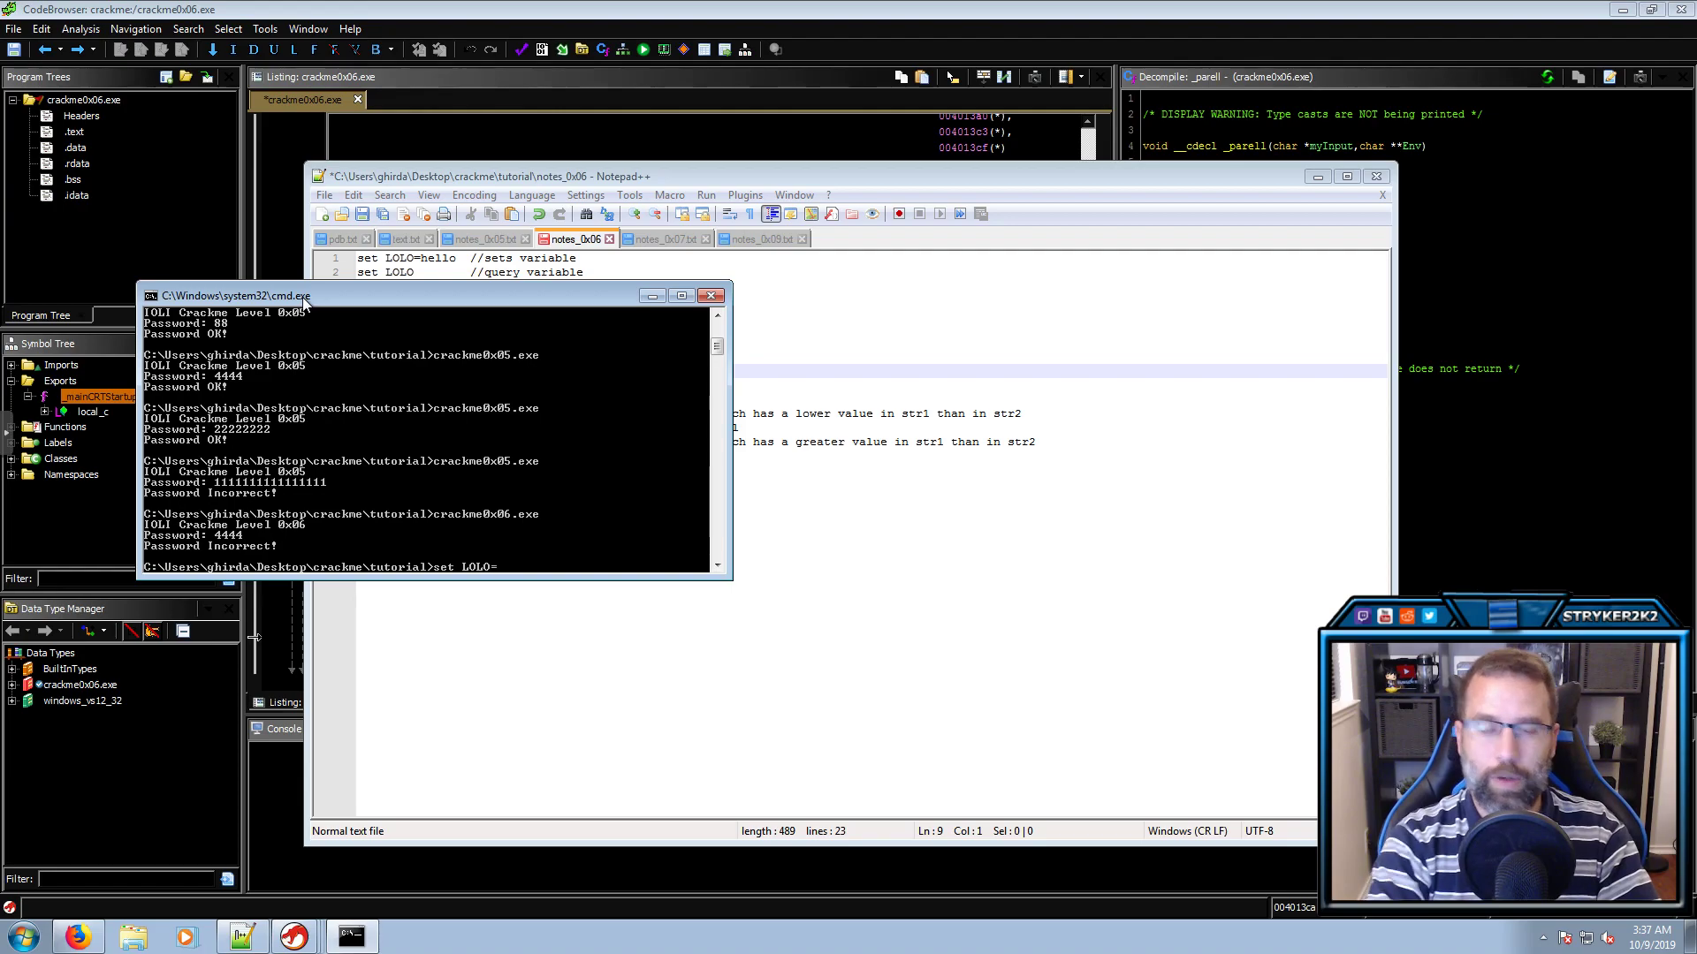
{"action": "type", "text": "hello"}
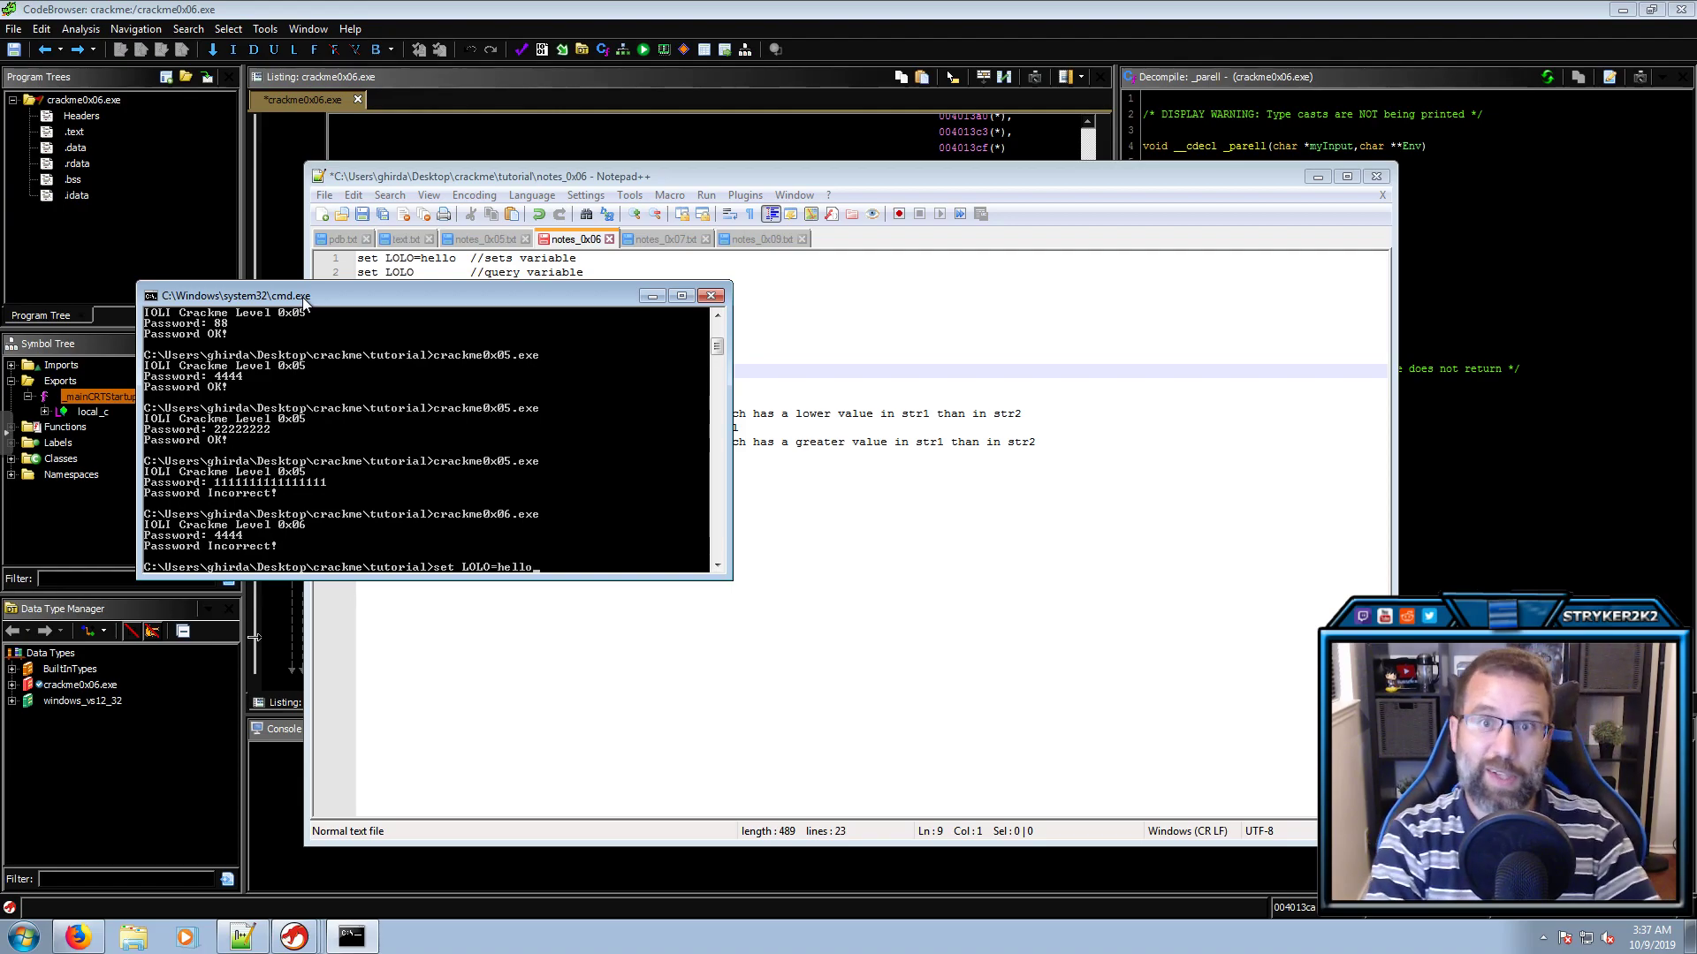
{"action": "key", "text": "Return"}
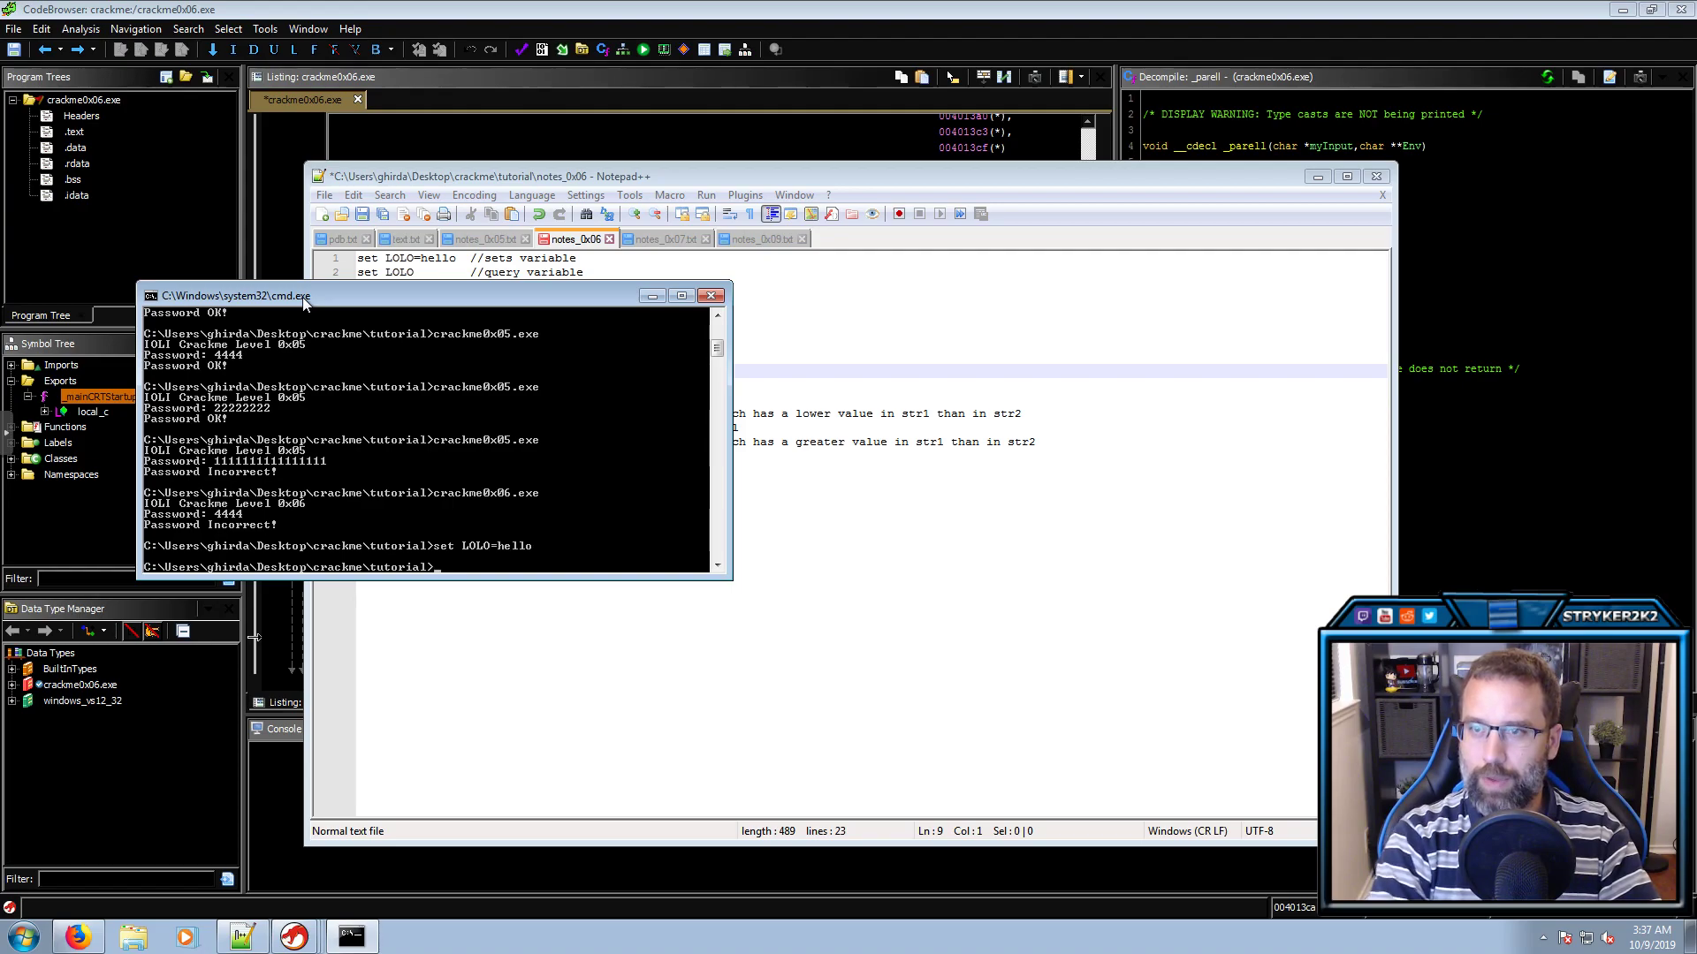
Check LOLO's value with set LOLO, then clear the console
{"action": "left_click_drag", "start_coordinate": [364, 294], "coordinate": [345, 398]}
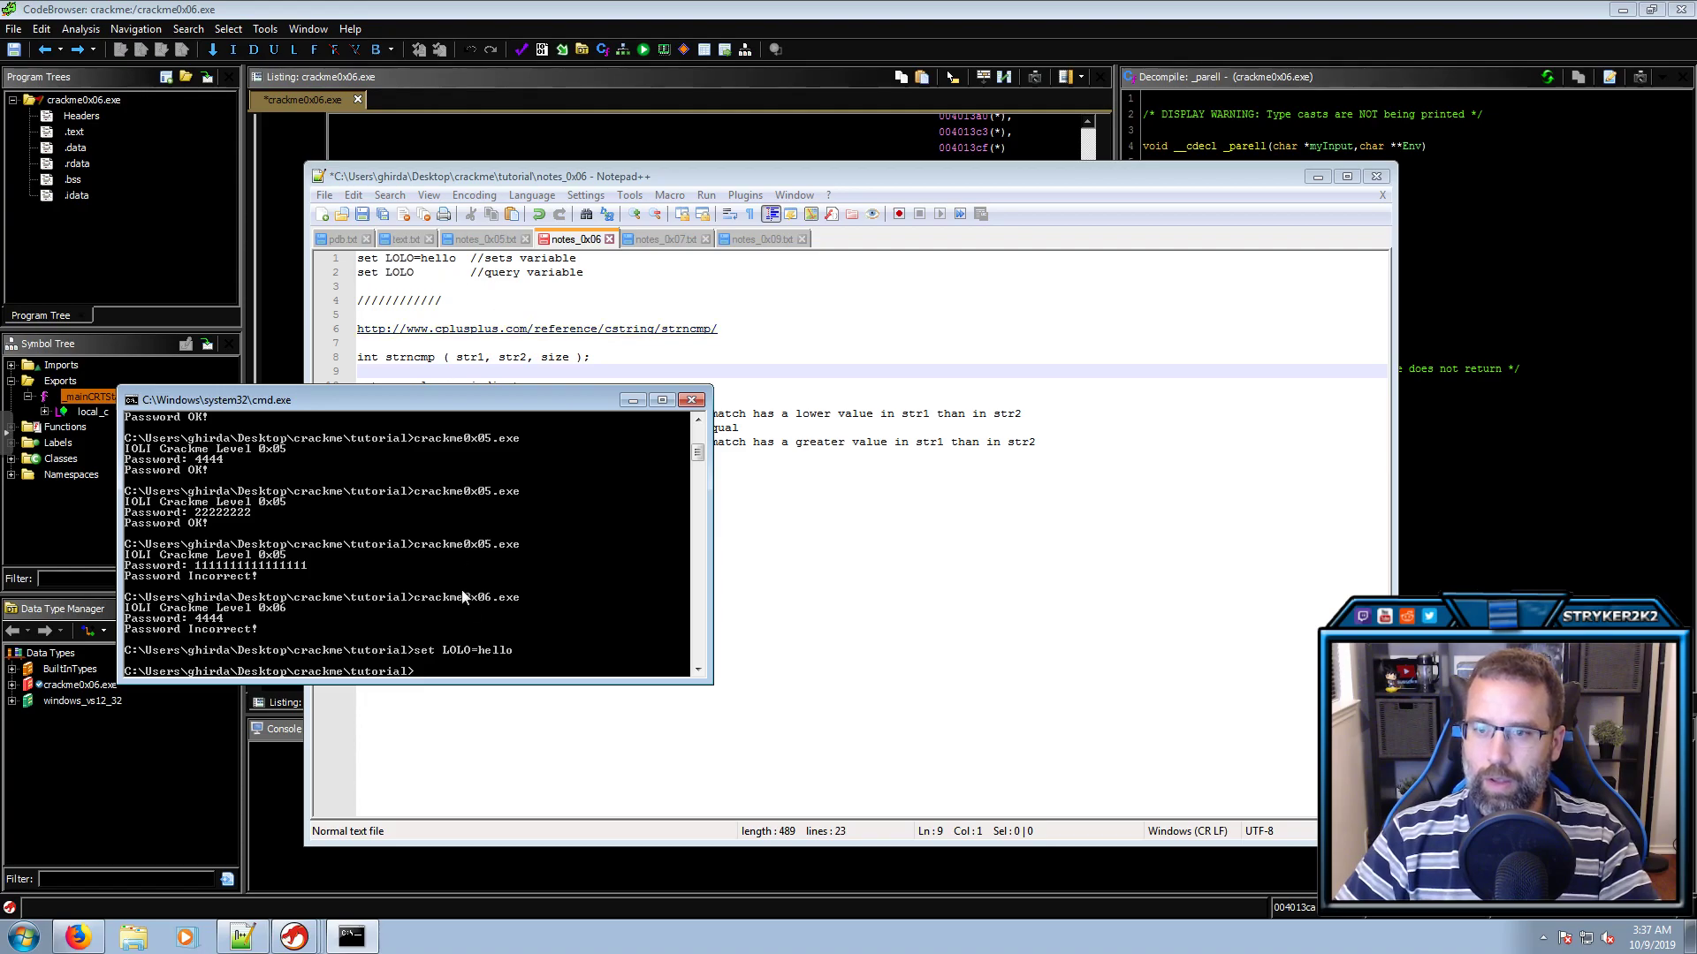
{"action": "type", "text": "set LOLO"}
{"action": "key", "text": "Return"}
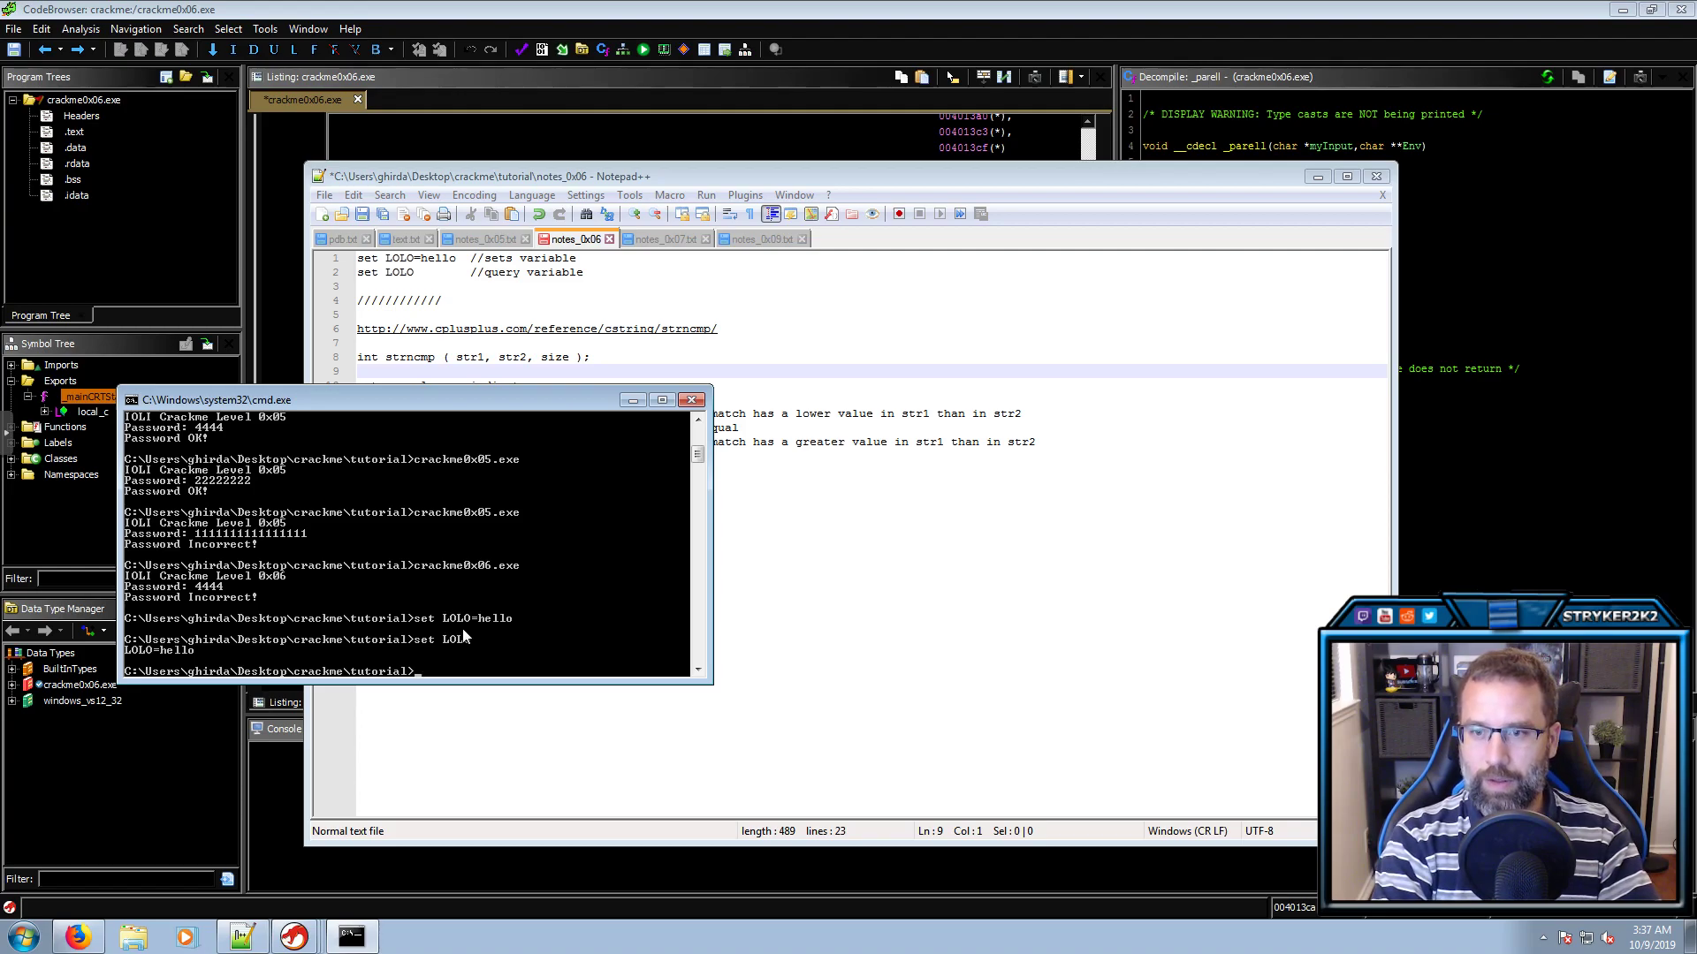
{"action": "type", "text": "cls"}
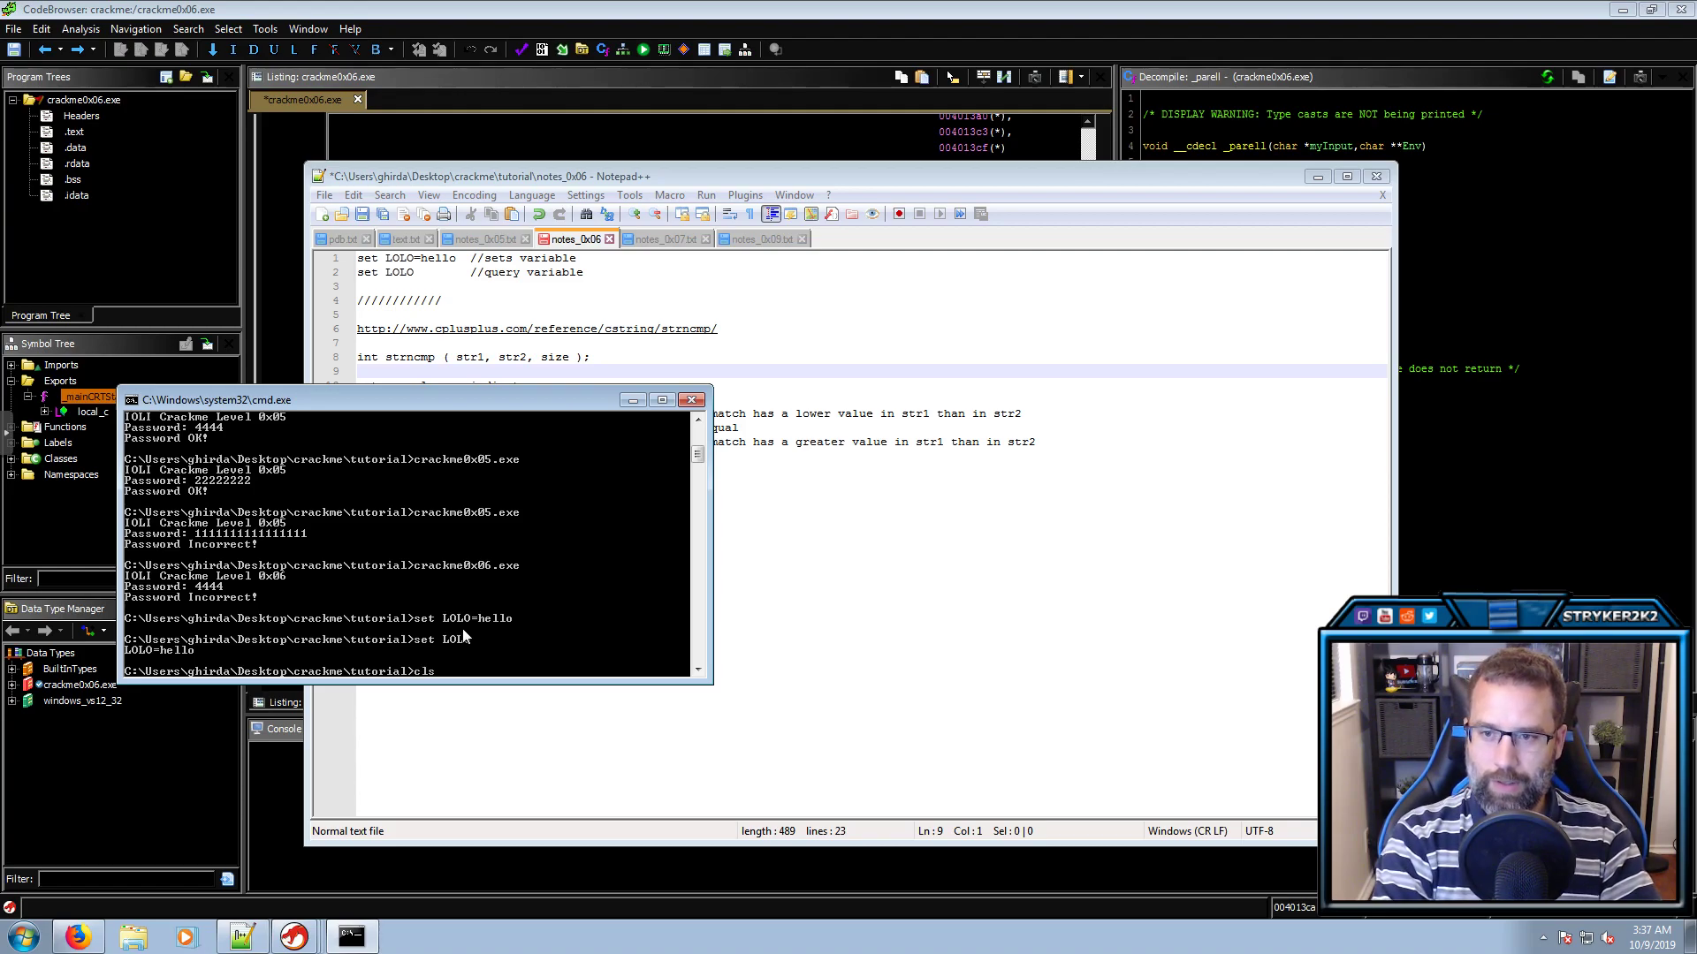
{"action": "key", "text": "Return"}
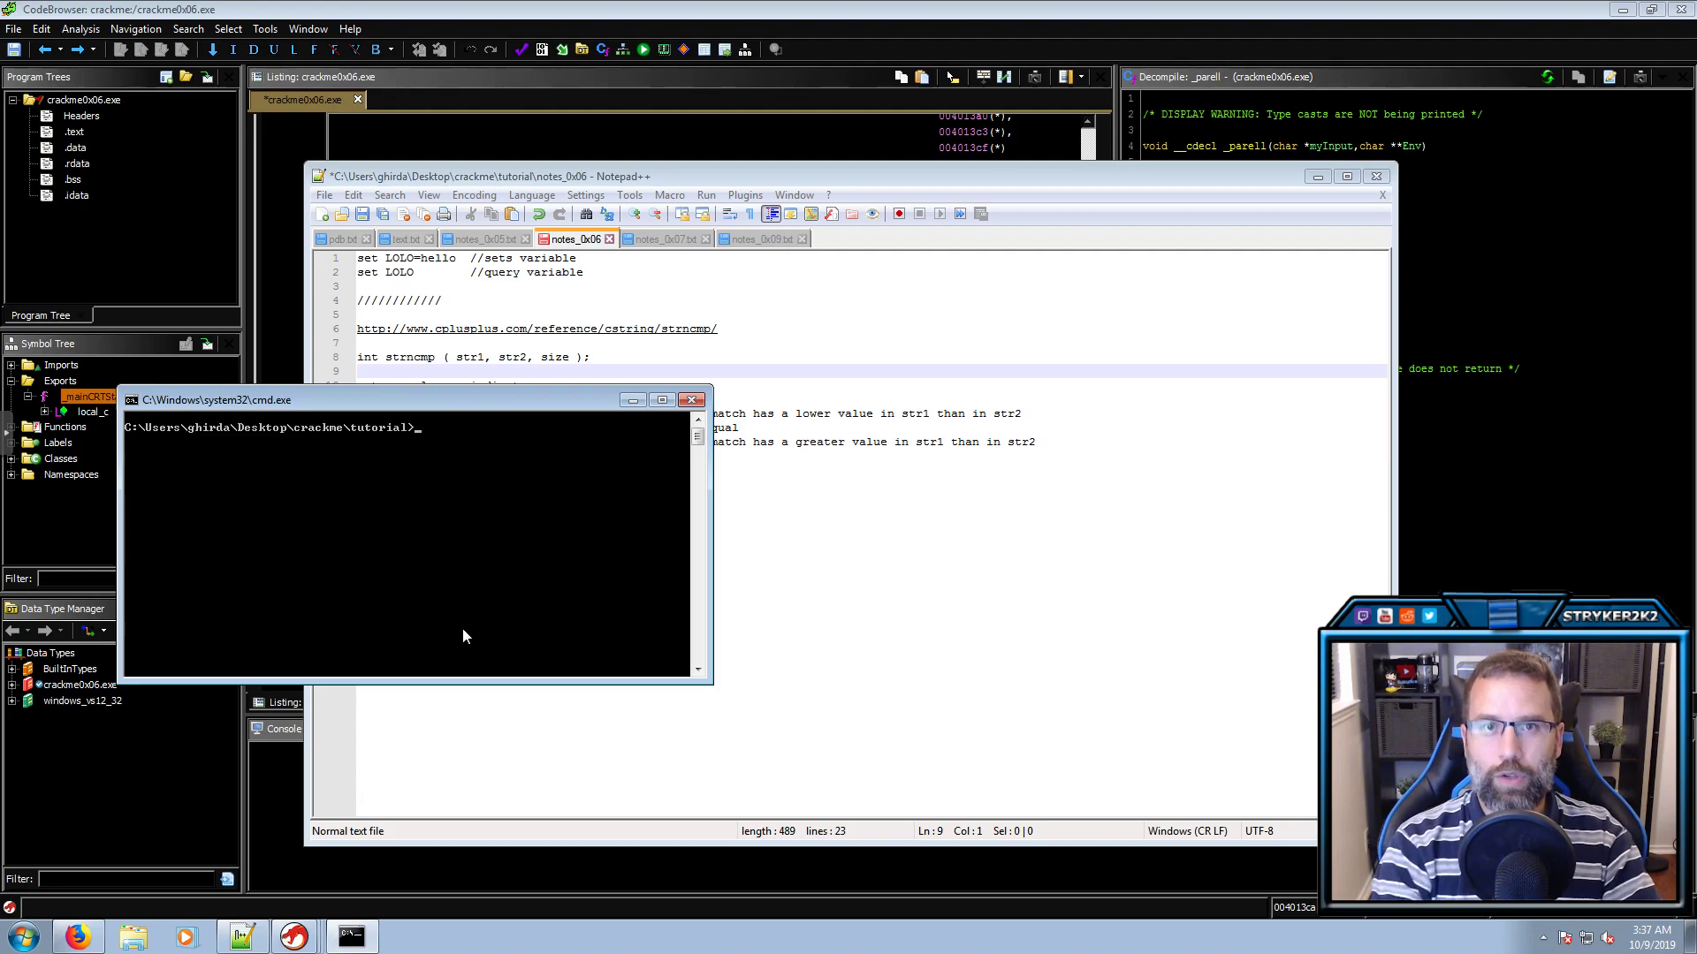
List all environment variables, find LOLO=hello among them, and clear the console again
{"action": "type", "text": "set"}
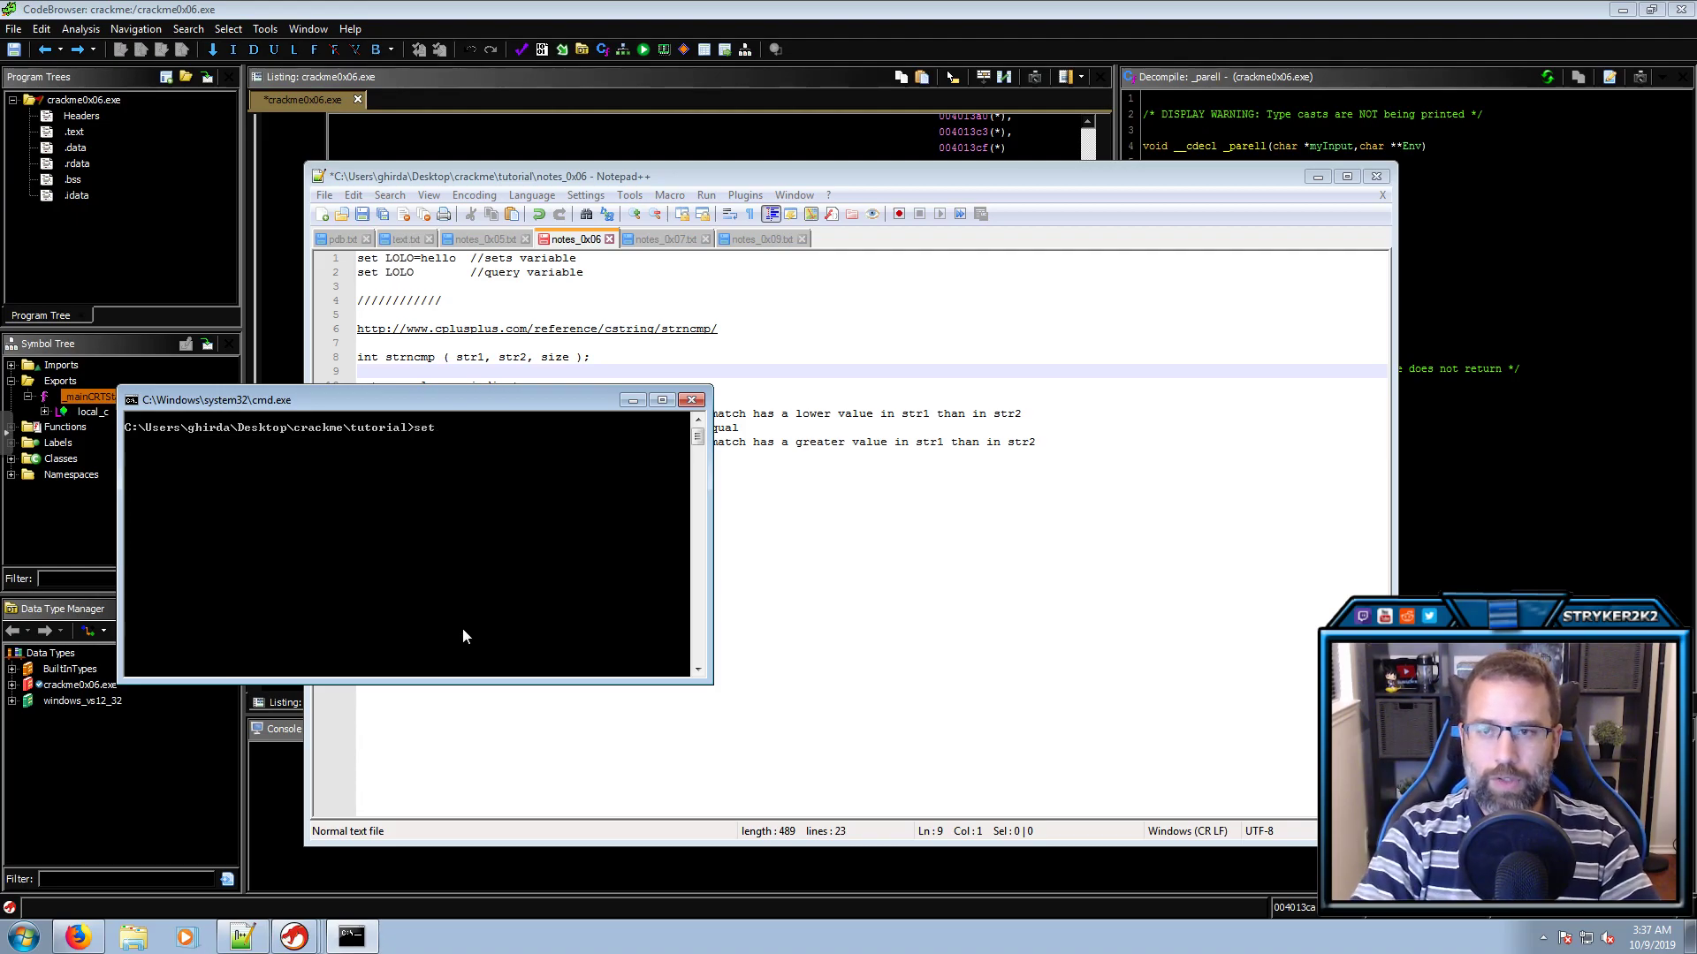
{"action": "key", "text": "Return"}
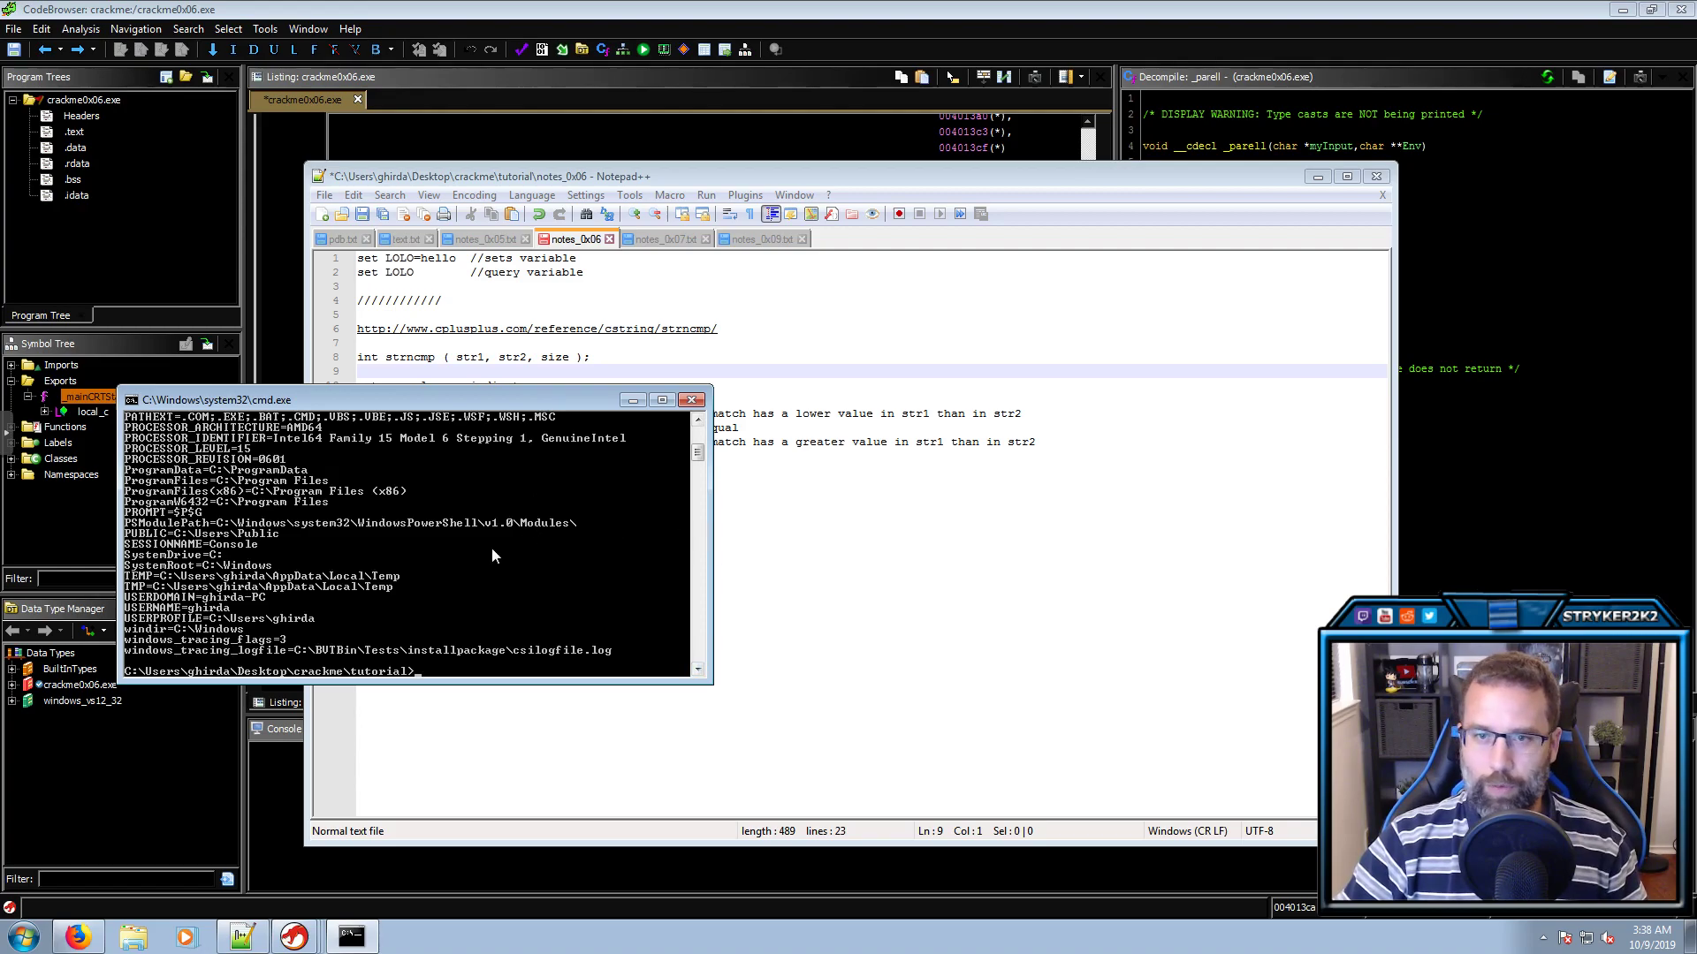
{"action": "scroll", "coordinate": [492, 550], "scroll_direction": "up", "scroll_amount": 4}
{"action": "scroll", "coordinate": [492, 548], "scroll_direction": "up", "scroll_amount": 5}
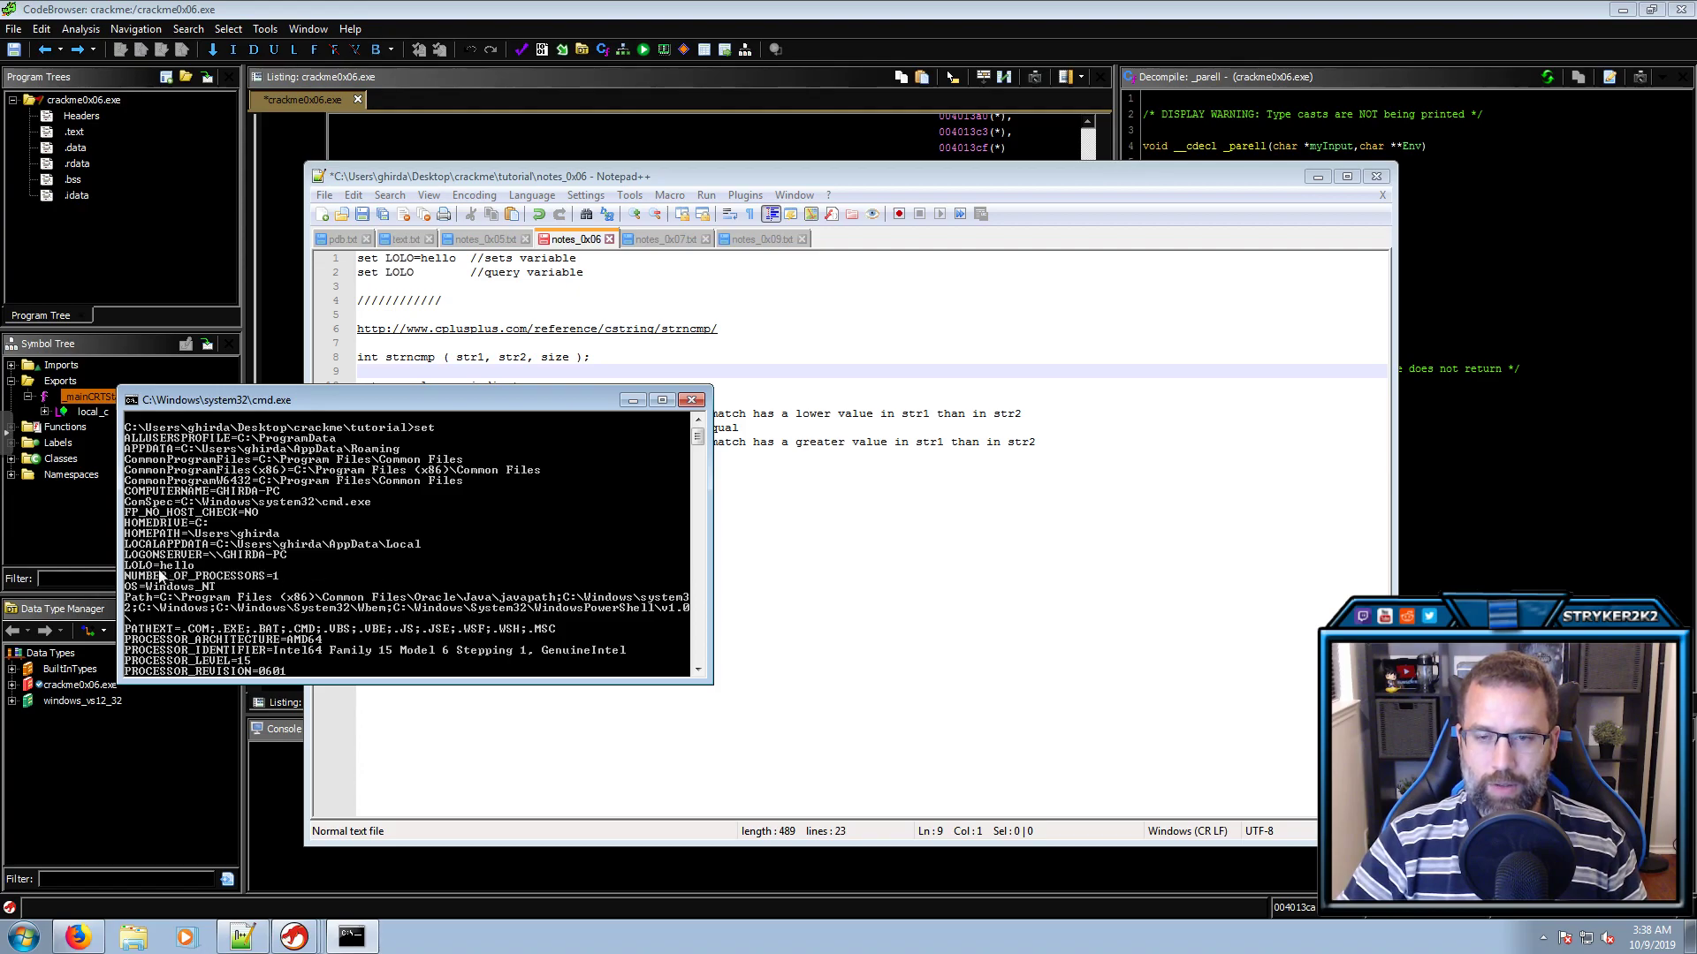
{"action": "scroll", "coordinate": [181, 579], "scroll_direction": "down", "scroll_amount": 10}
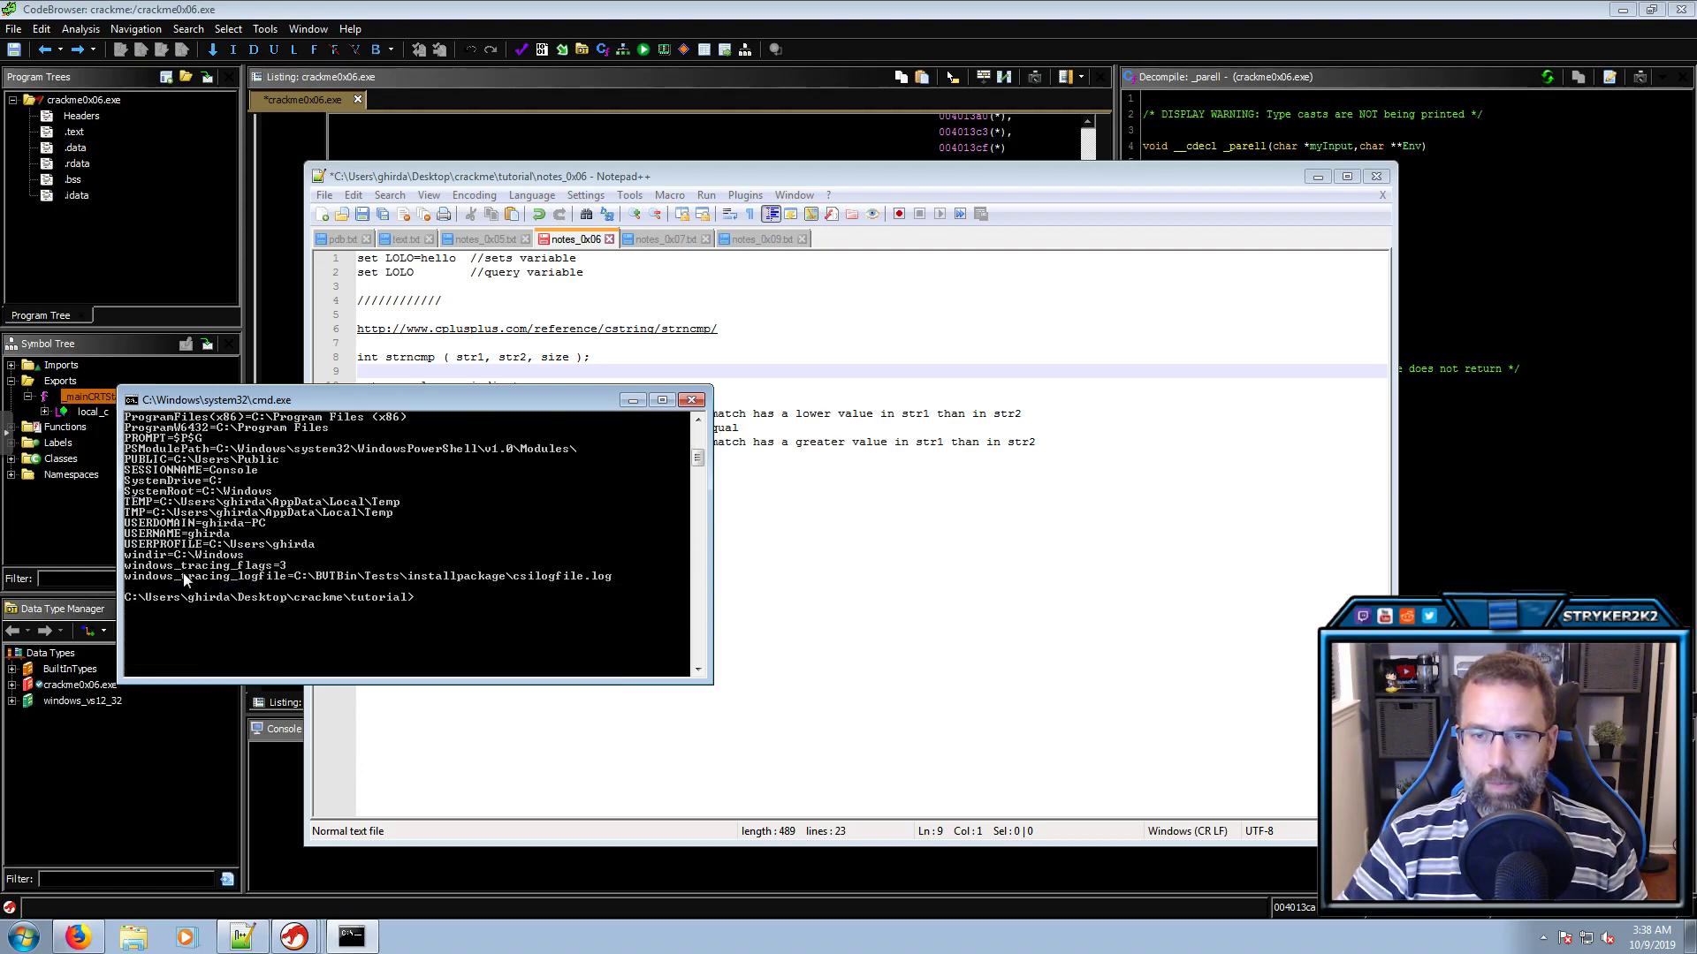
{"action": "scroll", "coordinate": [183, 574], "scroll_direction": "down", "scroll_amount": 1}
{"action": "type", "text": "cls"}
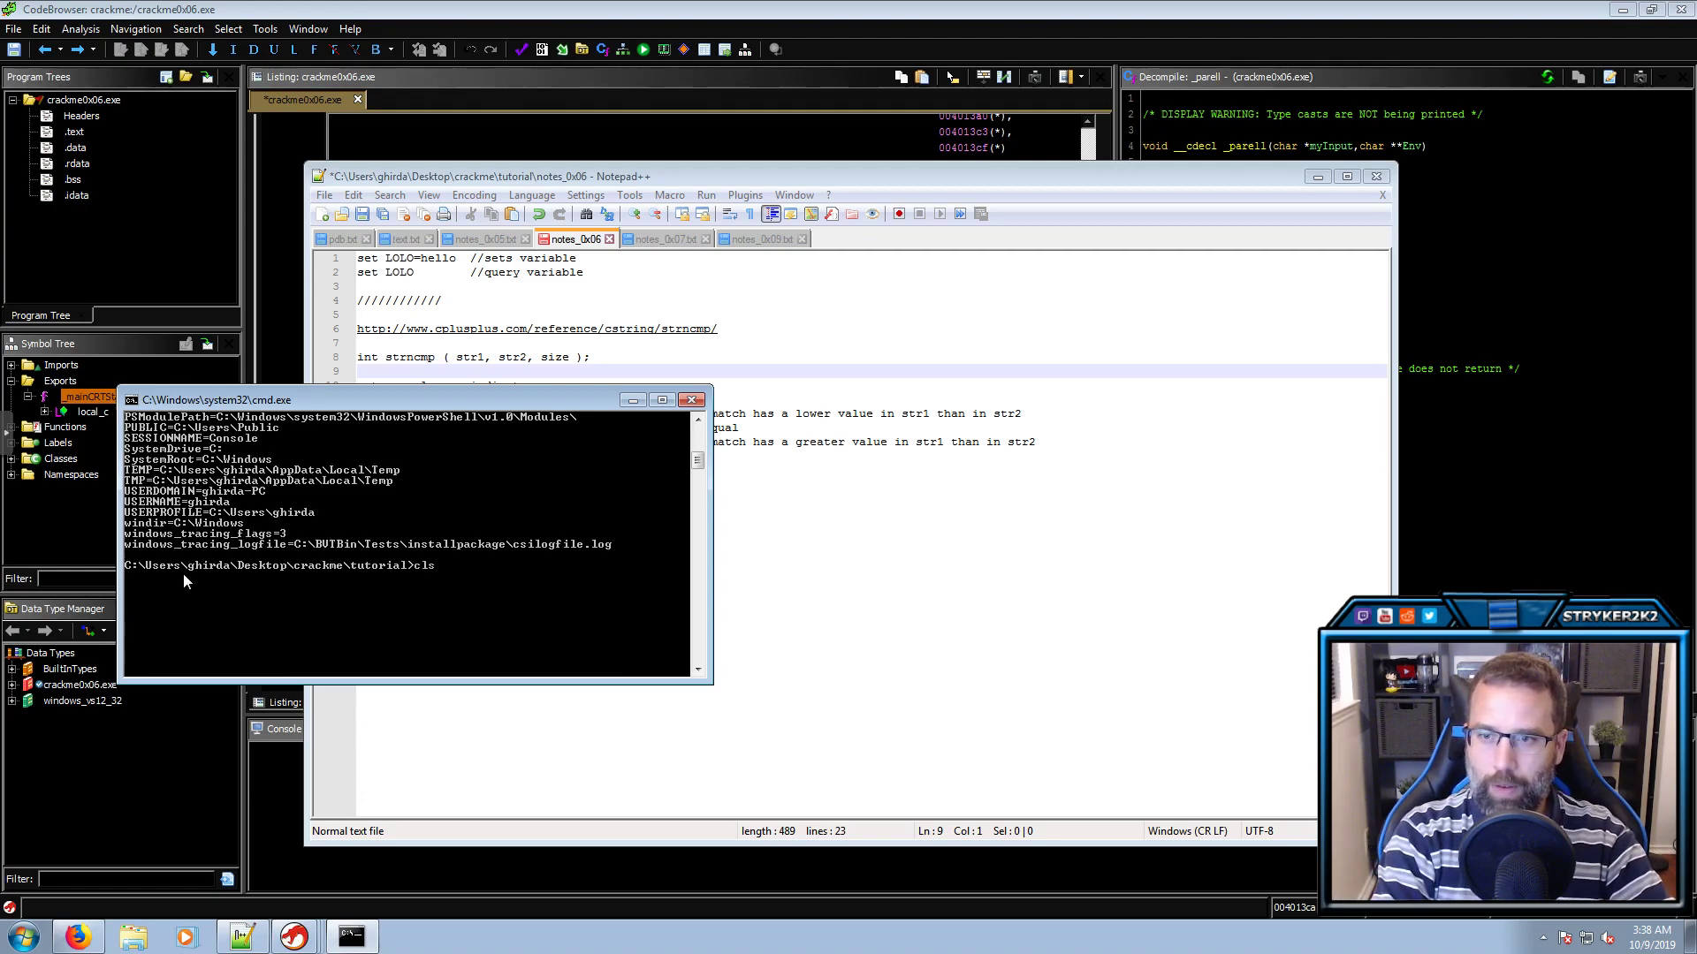
{"action": "key", "text": "Return"}
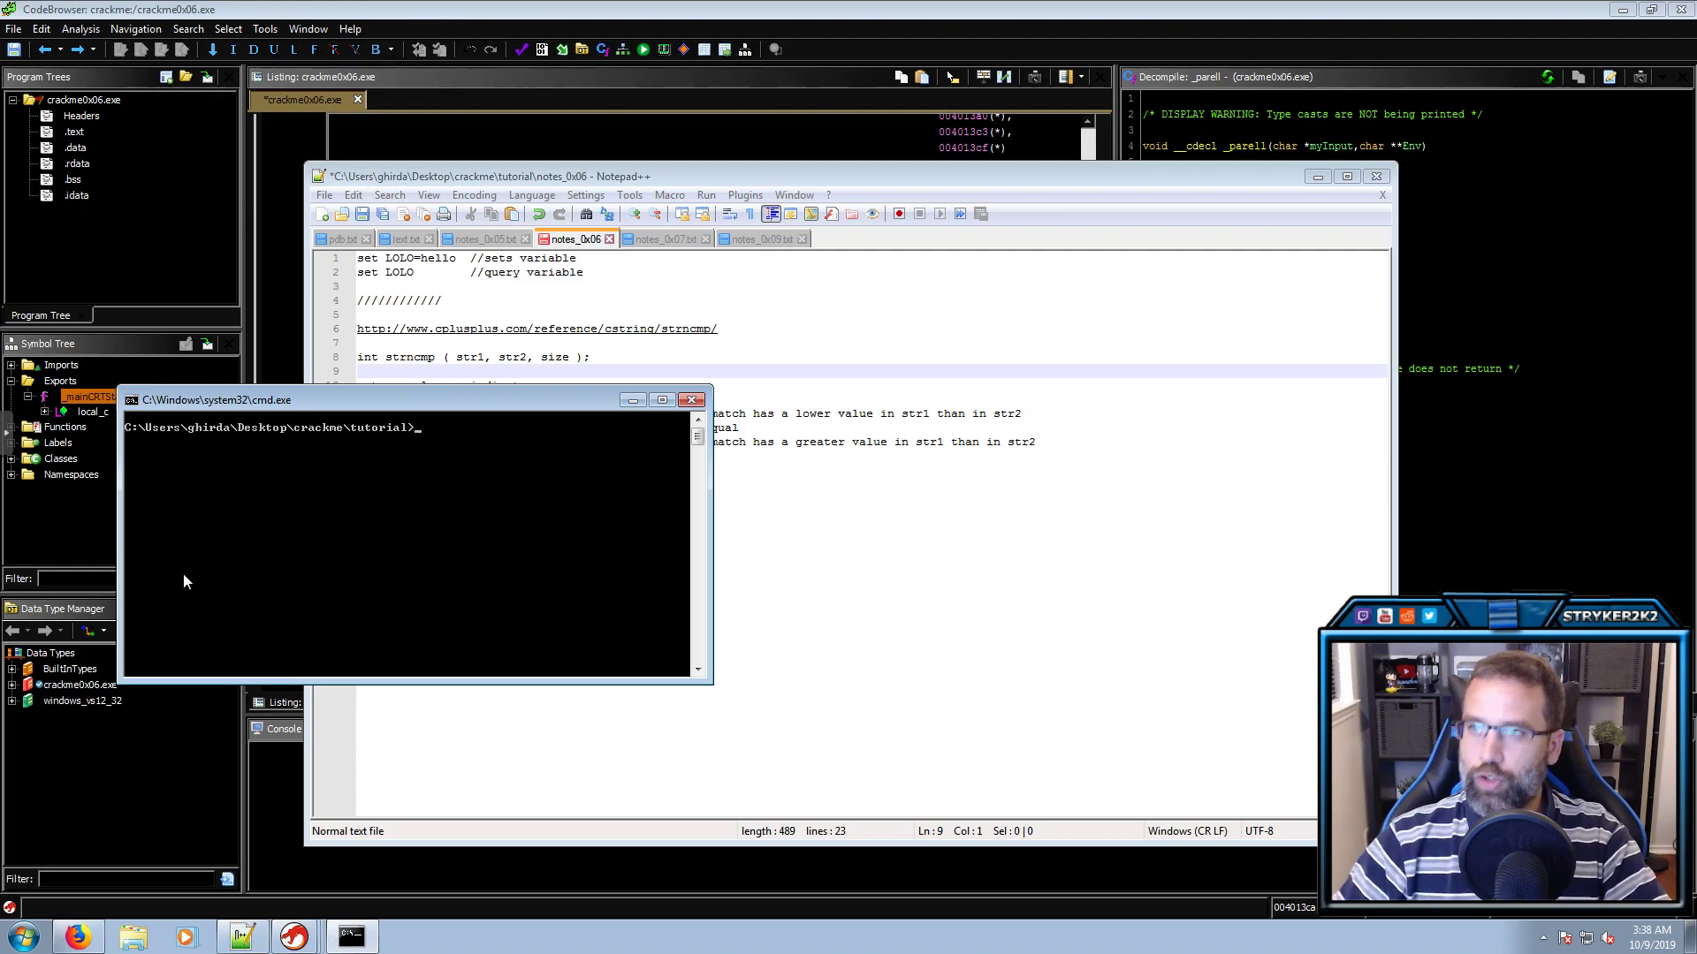
Revisit _dummy's strncmp against "LOLO", then return to _parell
{"action": "left_click", "coordinate": [1315, 175]}
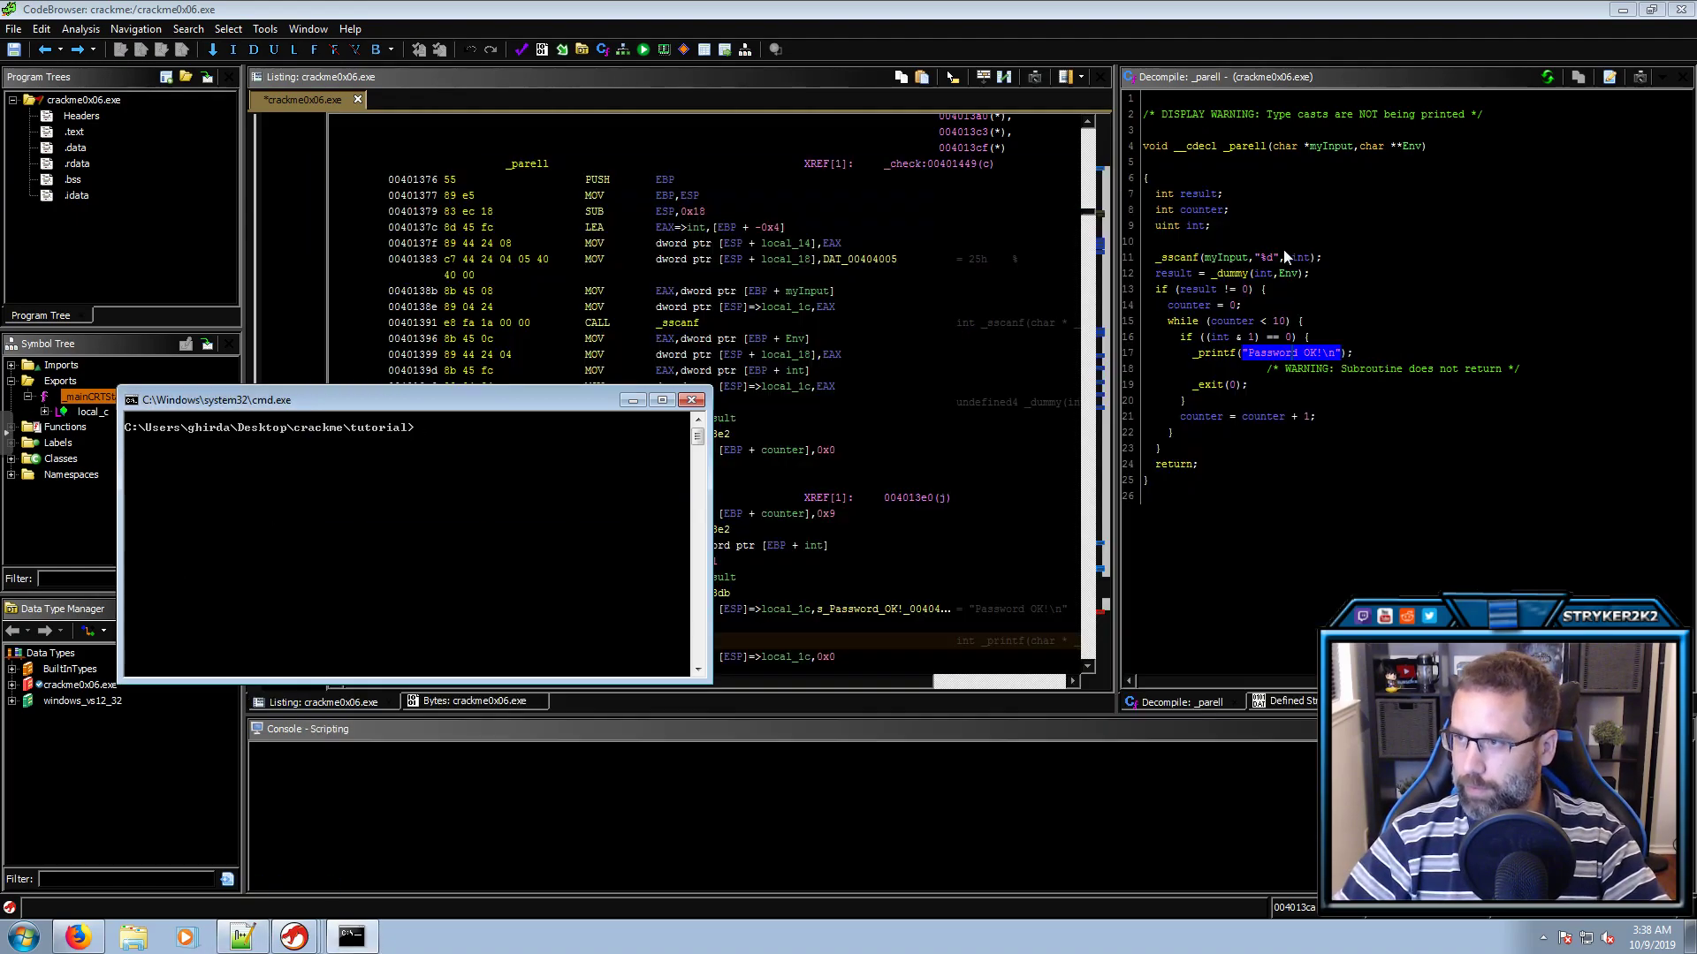
{"action": "left_click", "coordinate": [1224, 274]}
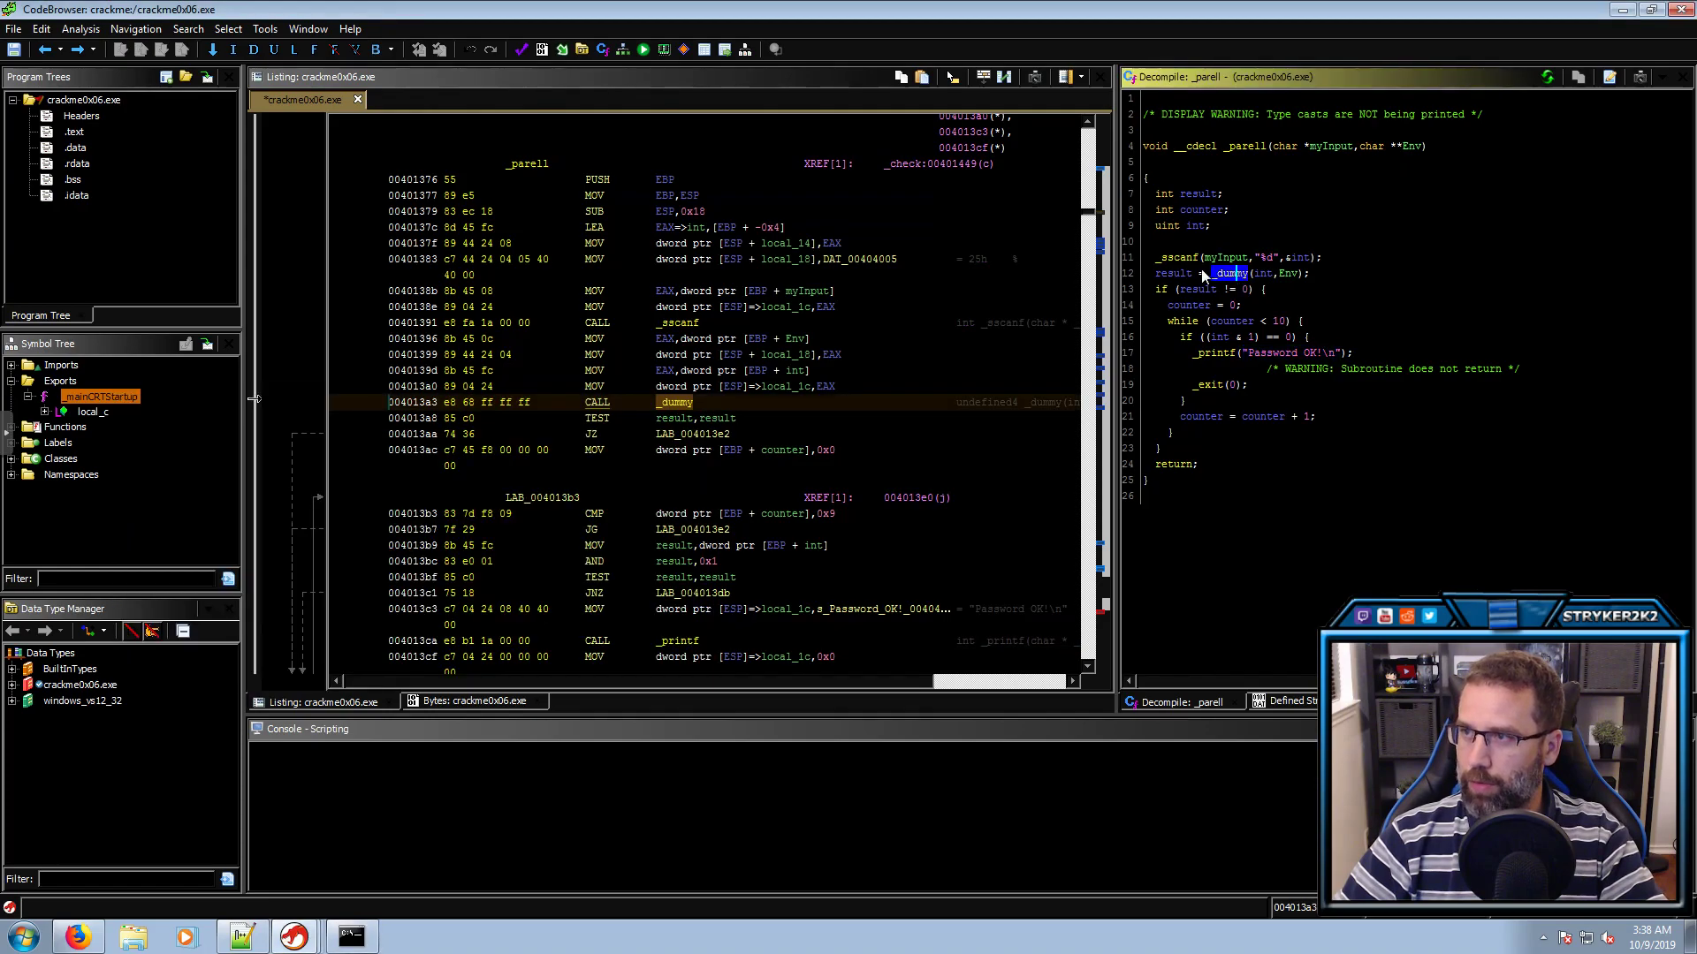
{"action": "double_click", "coordinate": [1226, 274]}
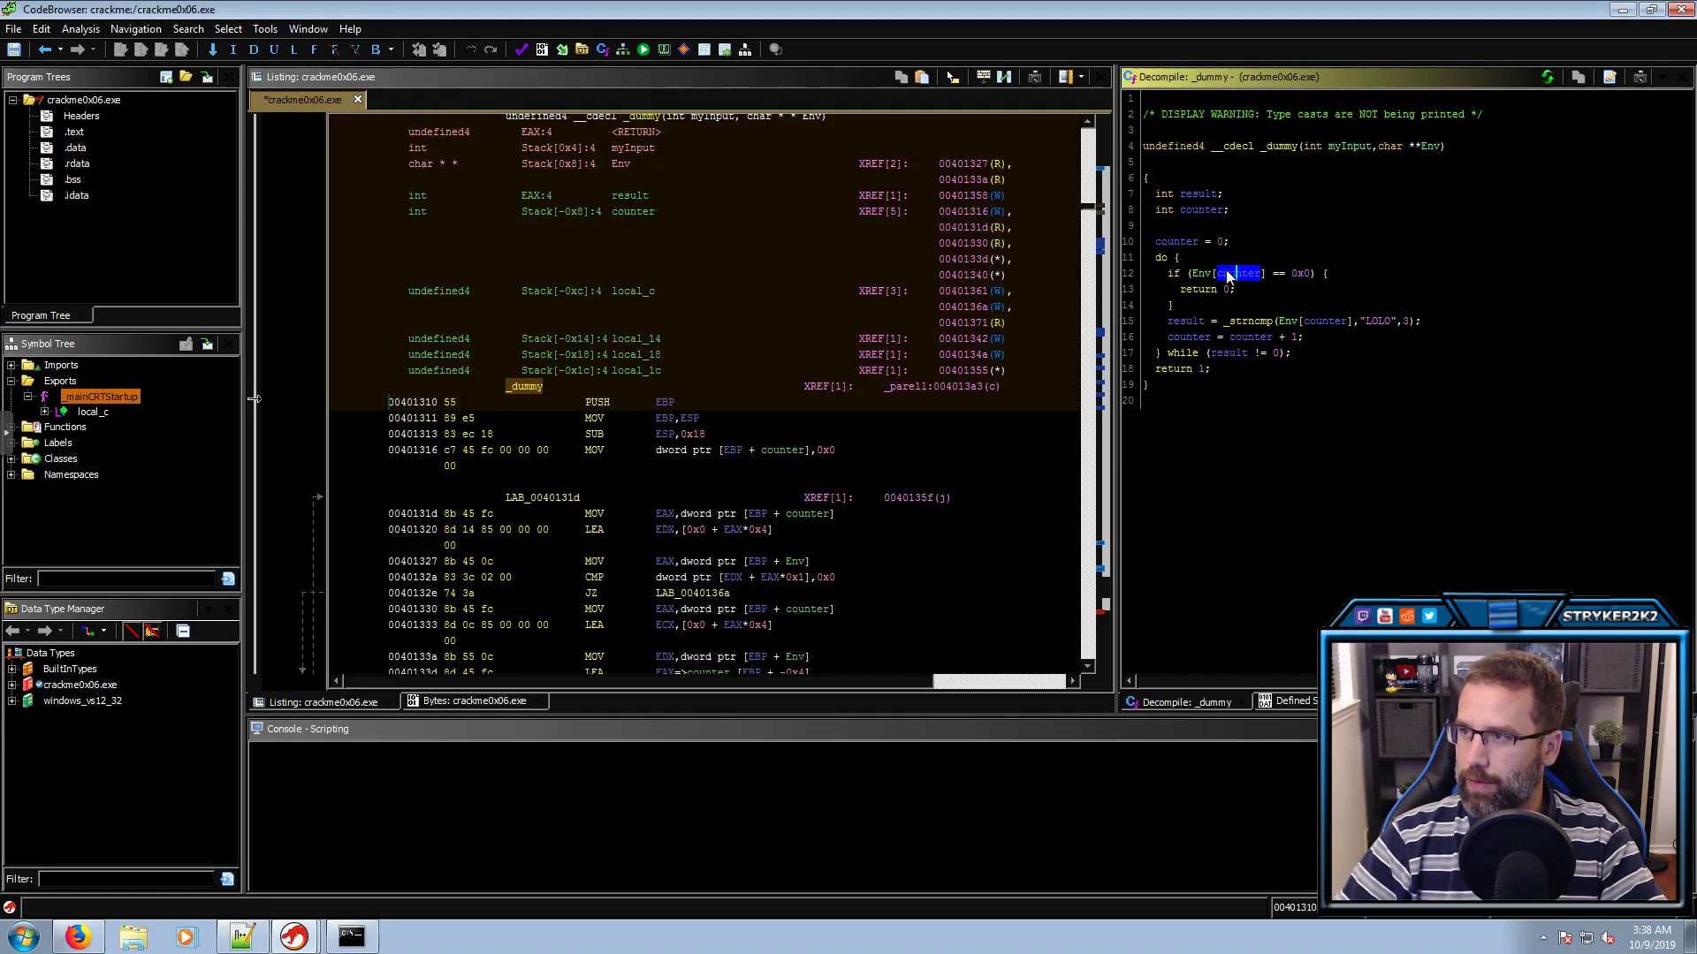
{"action": "left_click", "coordinate": [1378, 322]}
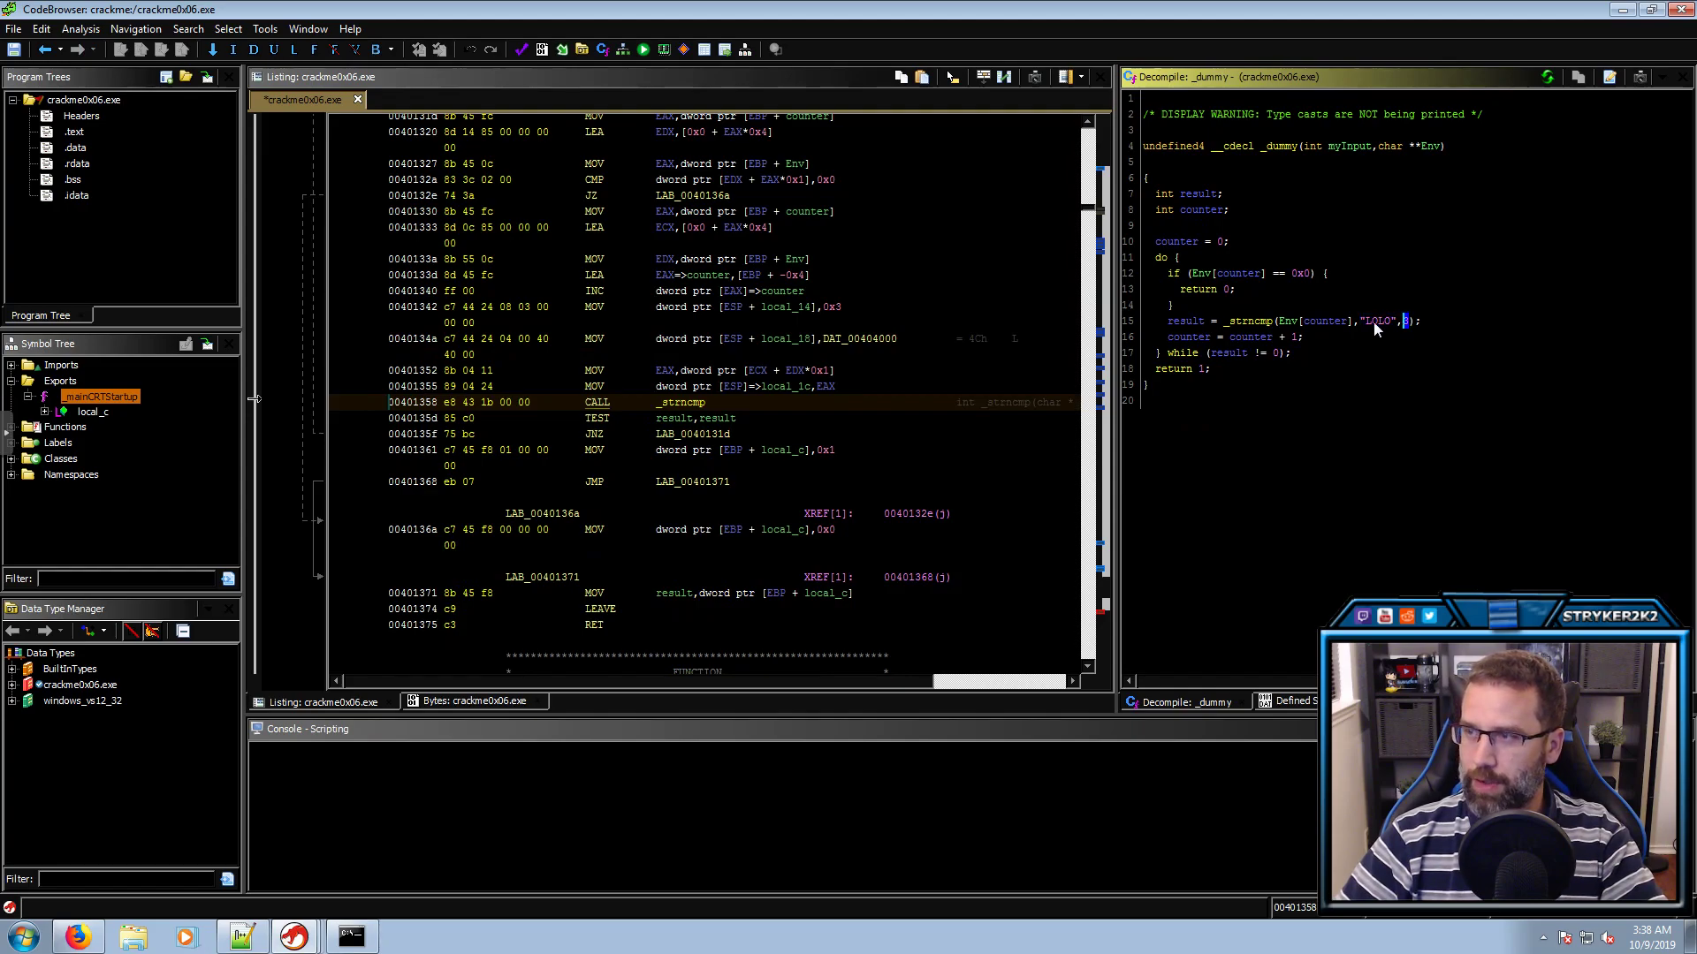
{"action": "key", "text": "alt+Left"}
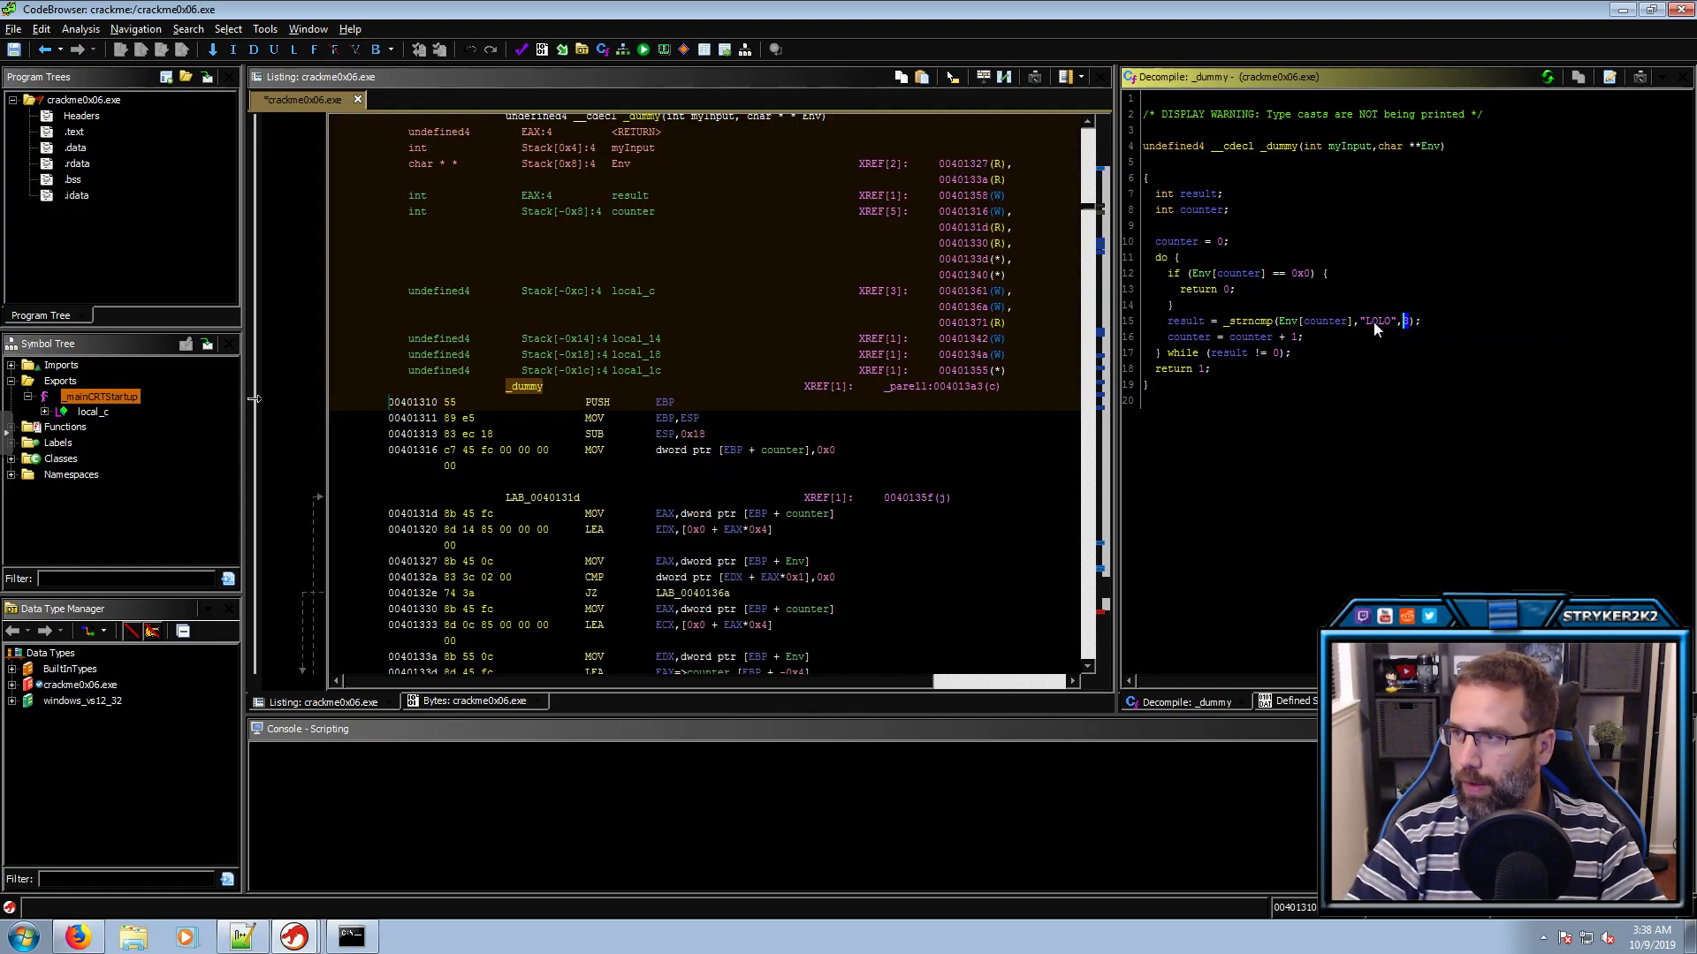
{"action": "key", "text": "alt+Left"}
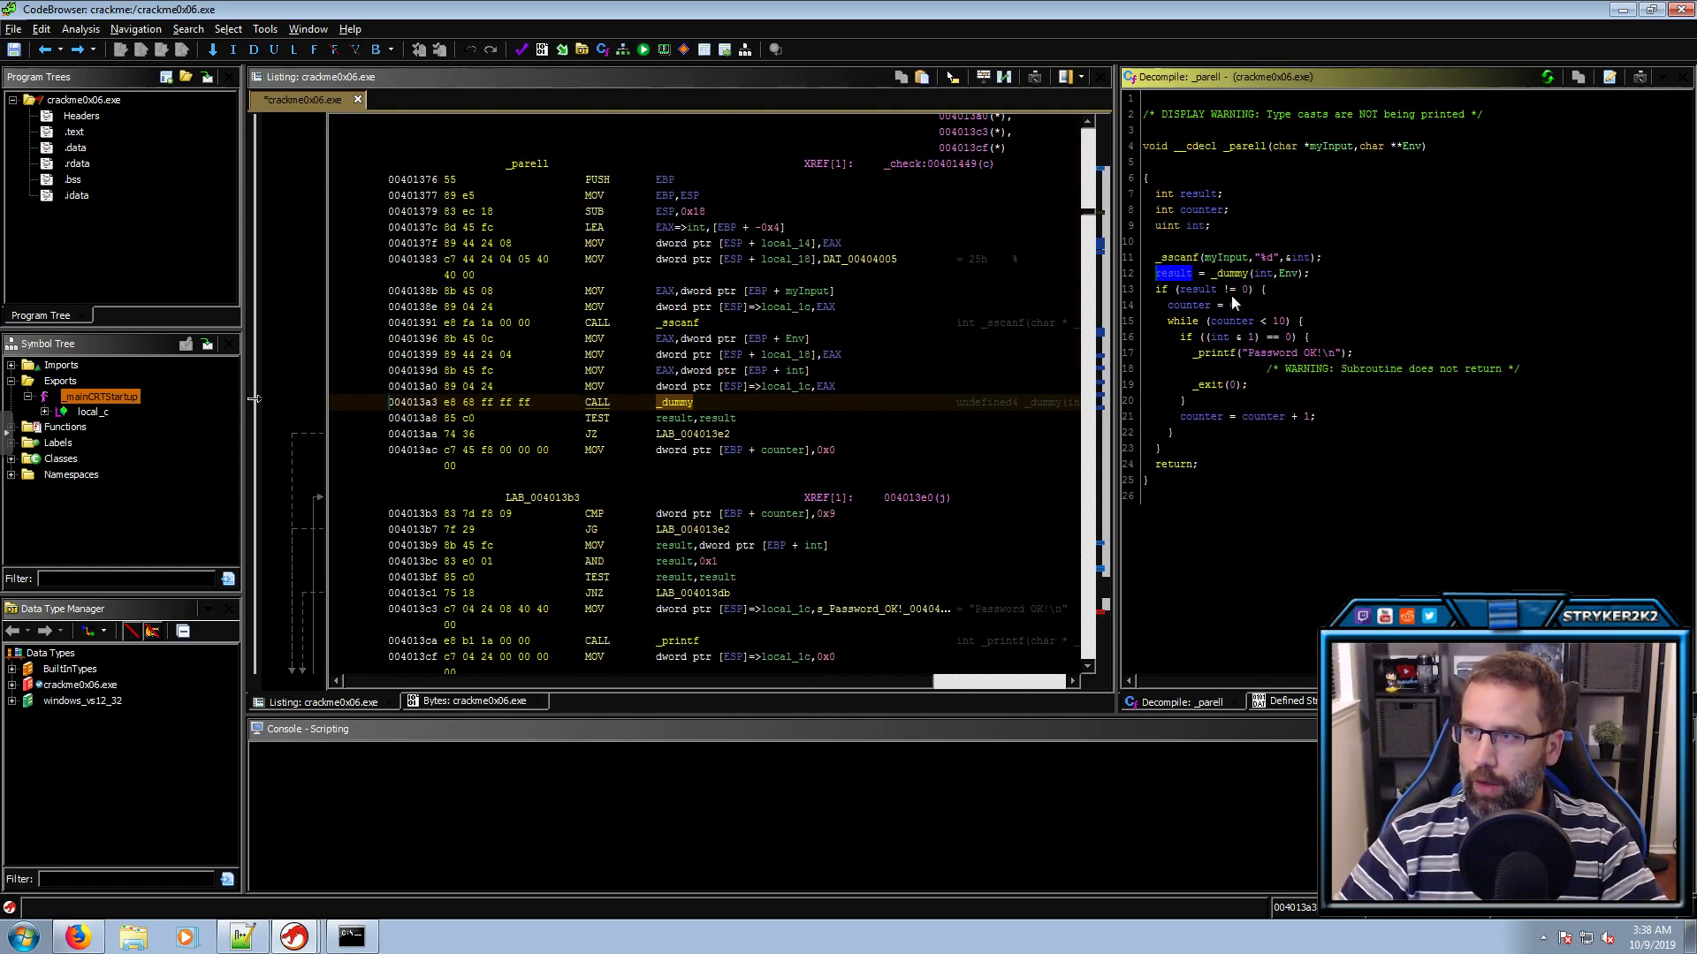
Trace result, the loop limit 10, the (int & 1) == 0 test and 'Password OK!'
{"action": "left_click", "coordinate": [1197, 292]}
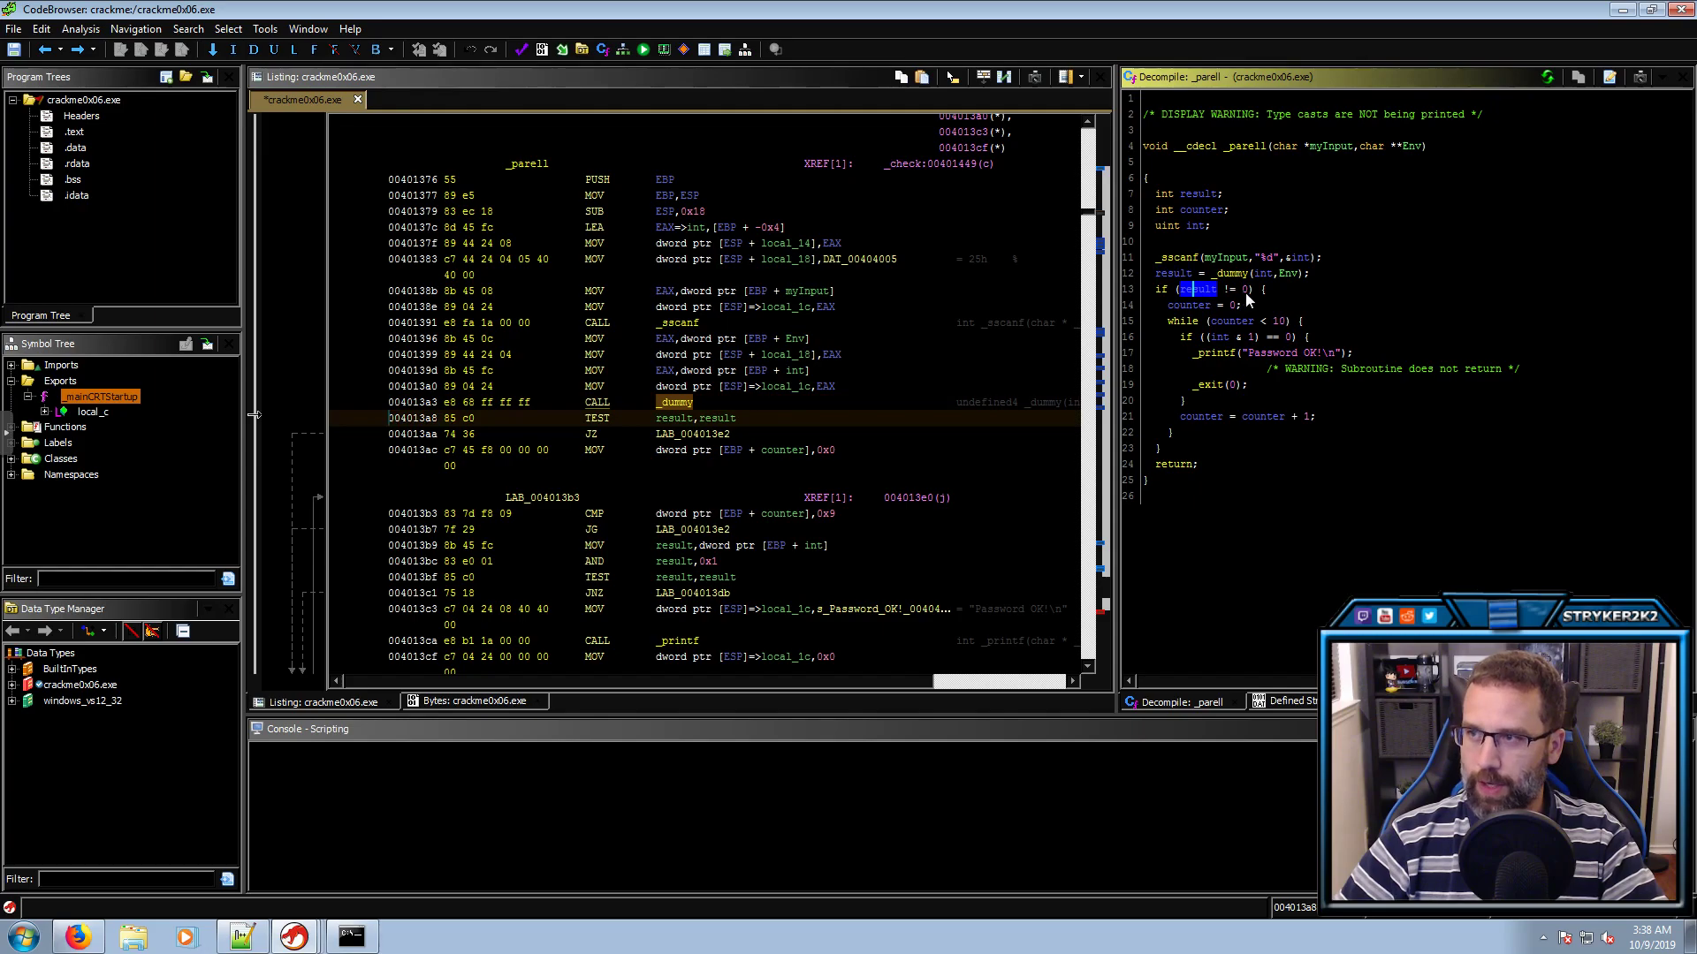
{"action": "mouse_move", "coordinate": [1244, 293]}
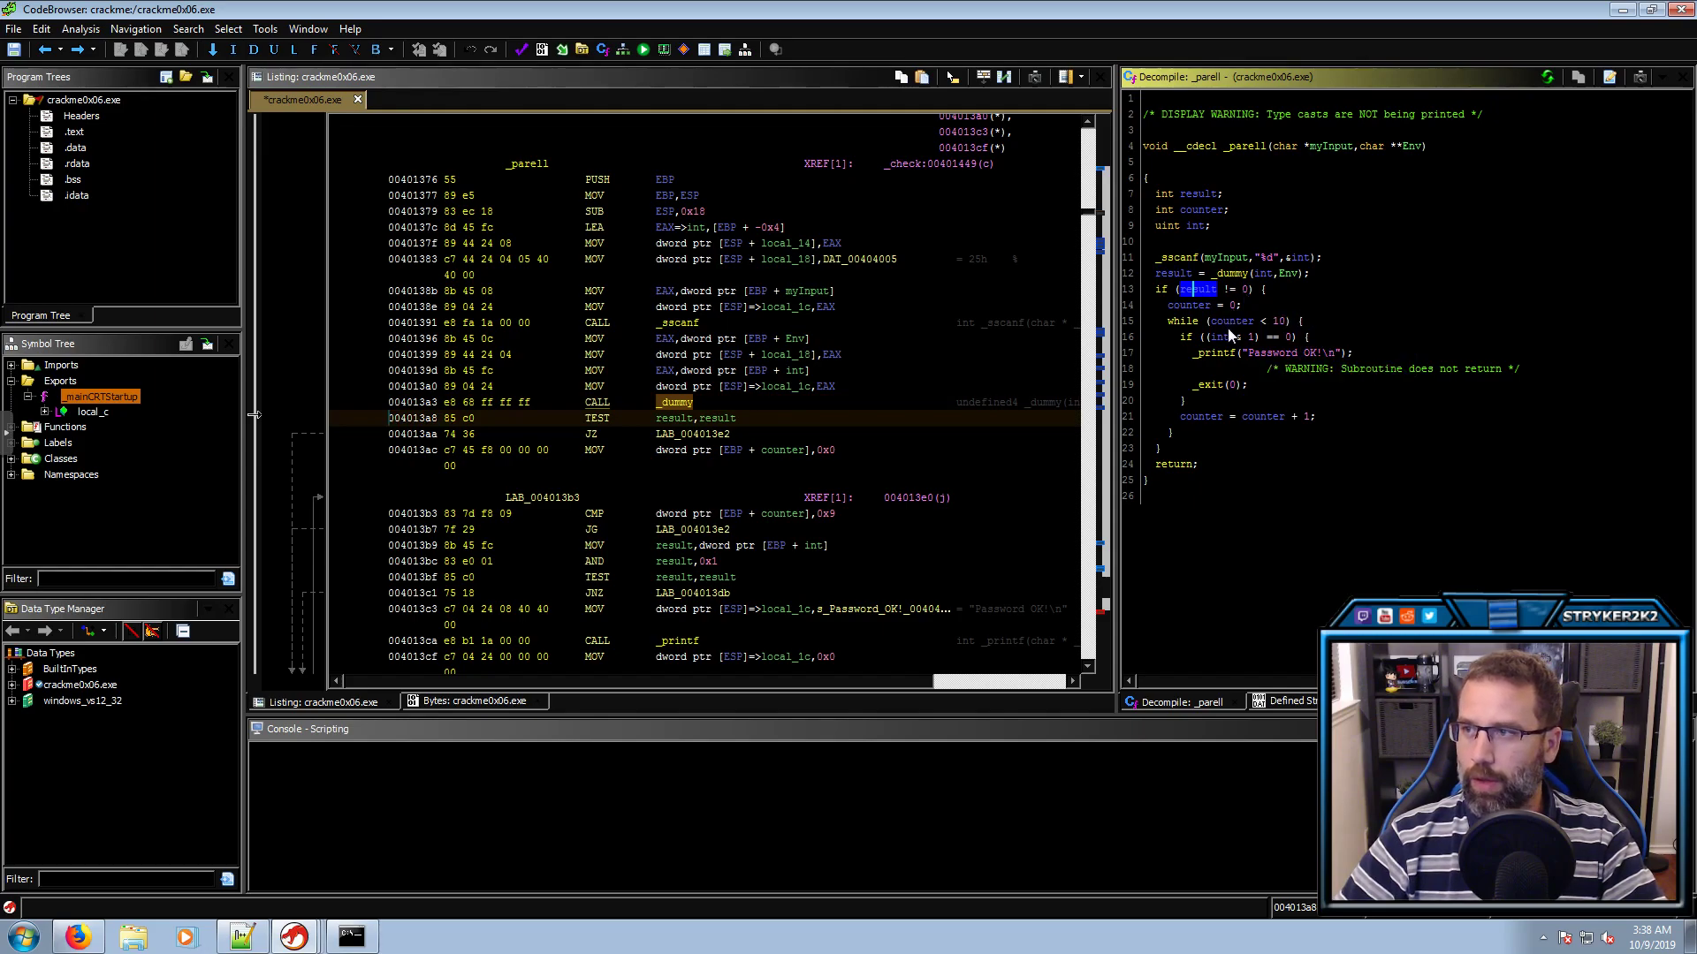
{"action": "left_click", "coordinate": [1279, 322]}
{"action": "left_click", "coordinate": [1252, 338]}
{"action": "left_click", "coordinate": [1289, 338]}
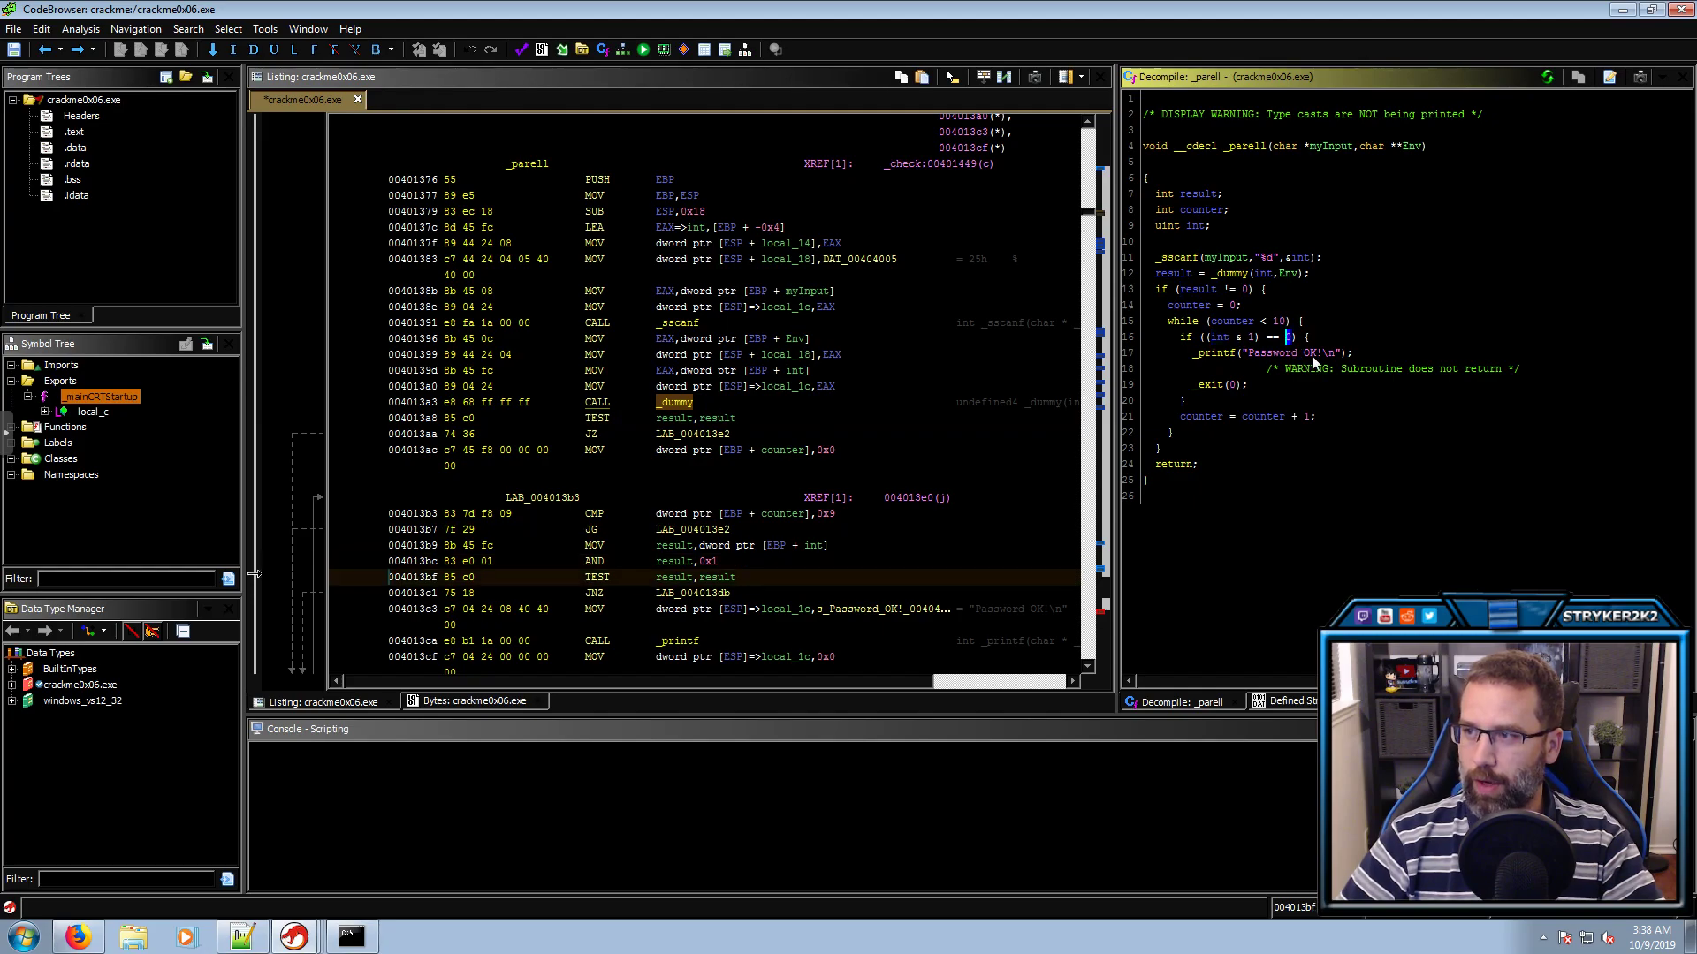
{"action": "left_click", "coordinate": [1312, 353]}
{"action": "left_click", "coordinate": [351, 935]}
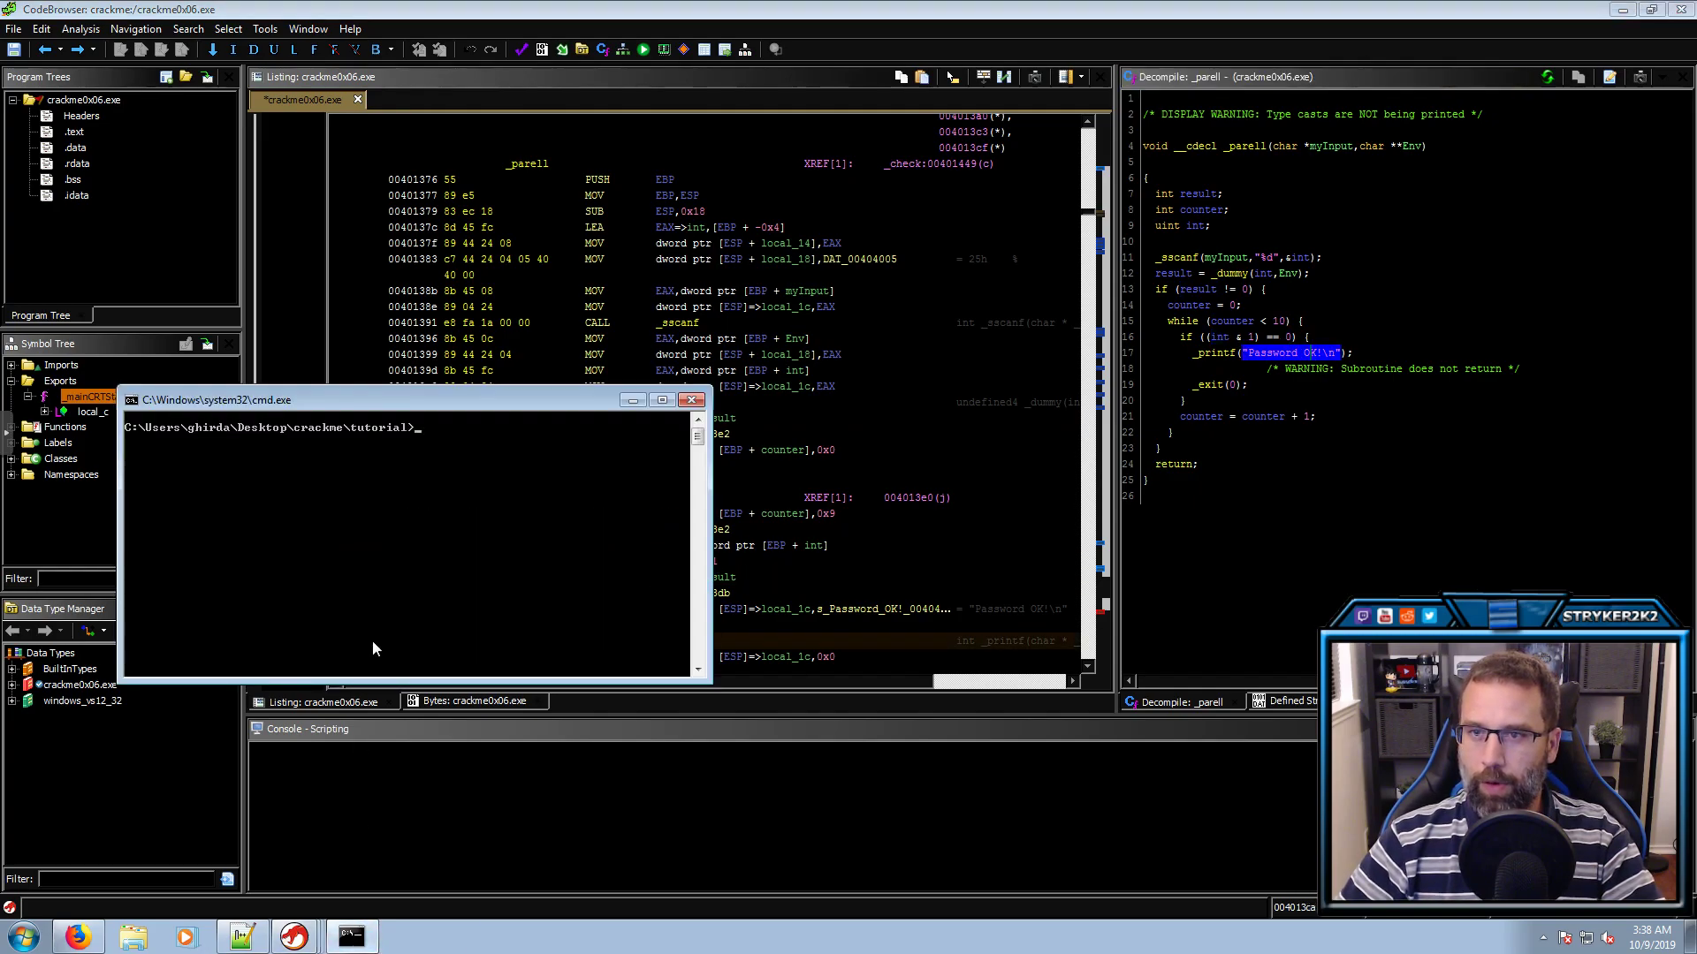
{"action": "type", "text": "set LOLO"}
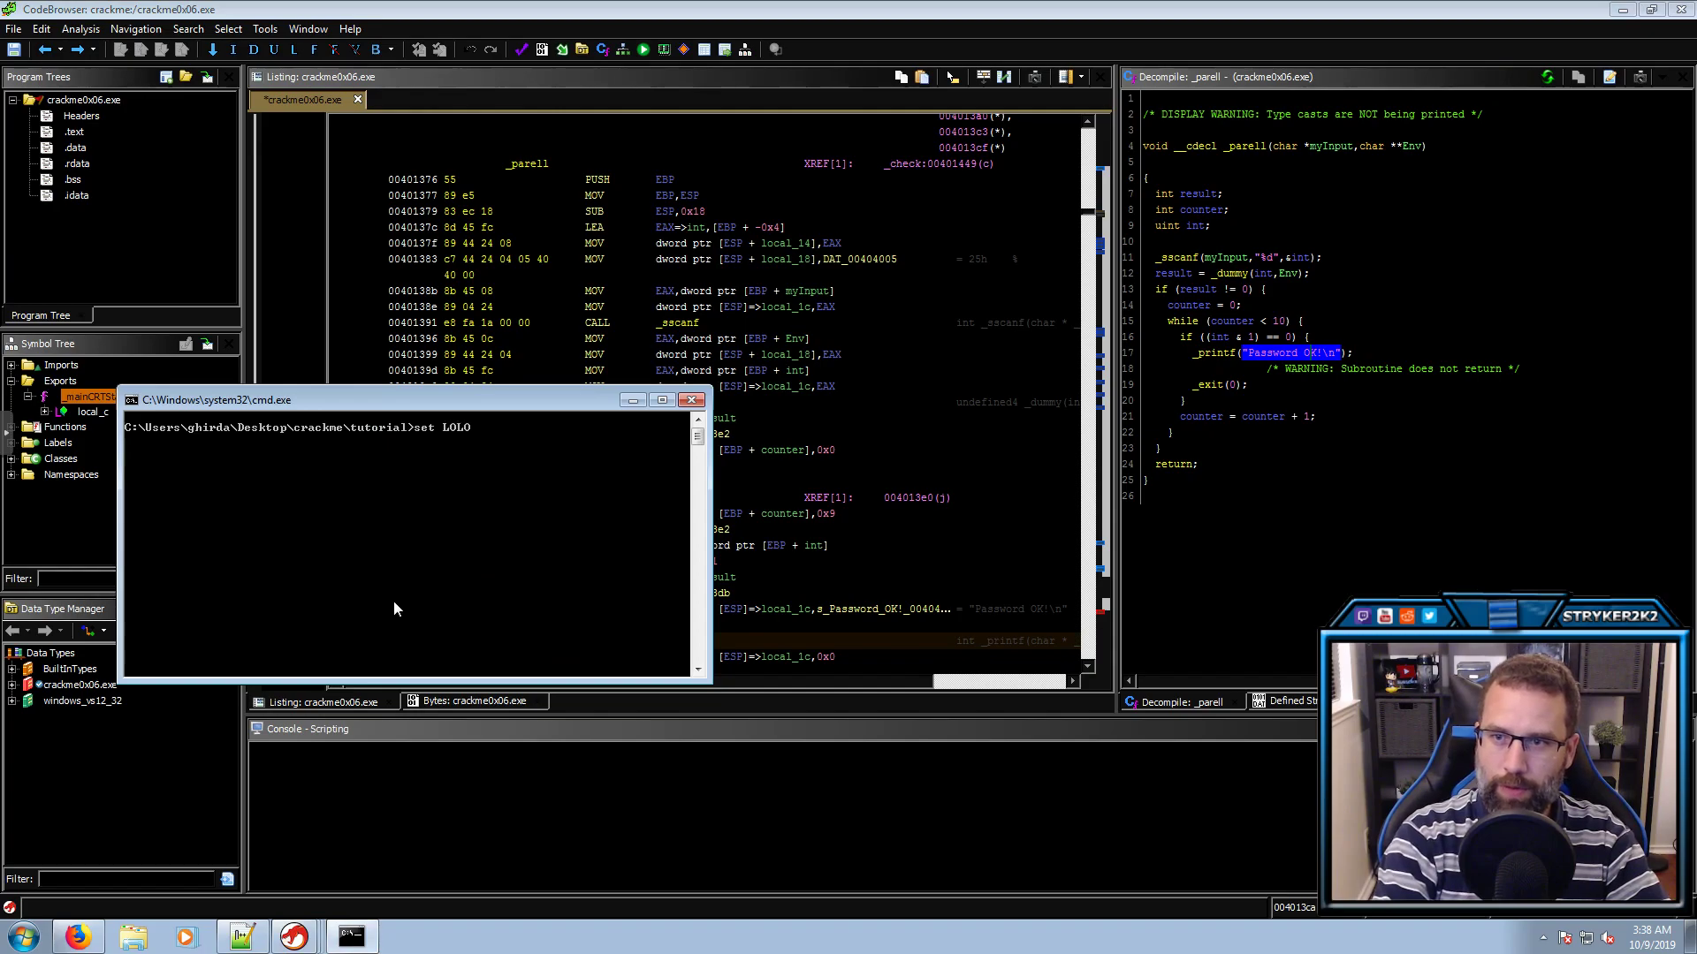
{"action": "key", "text": "Return"}
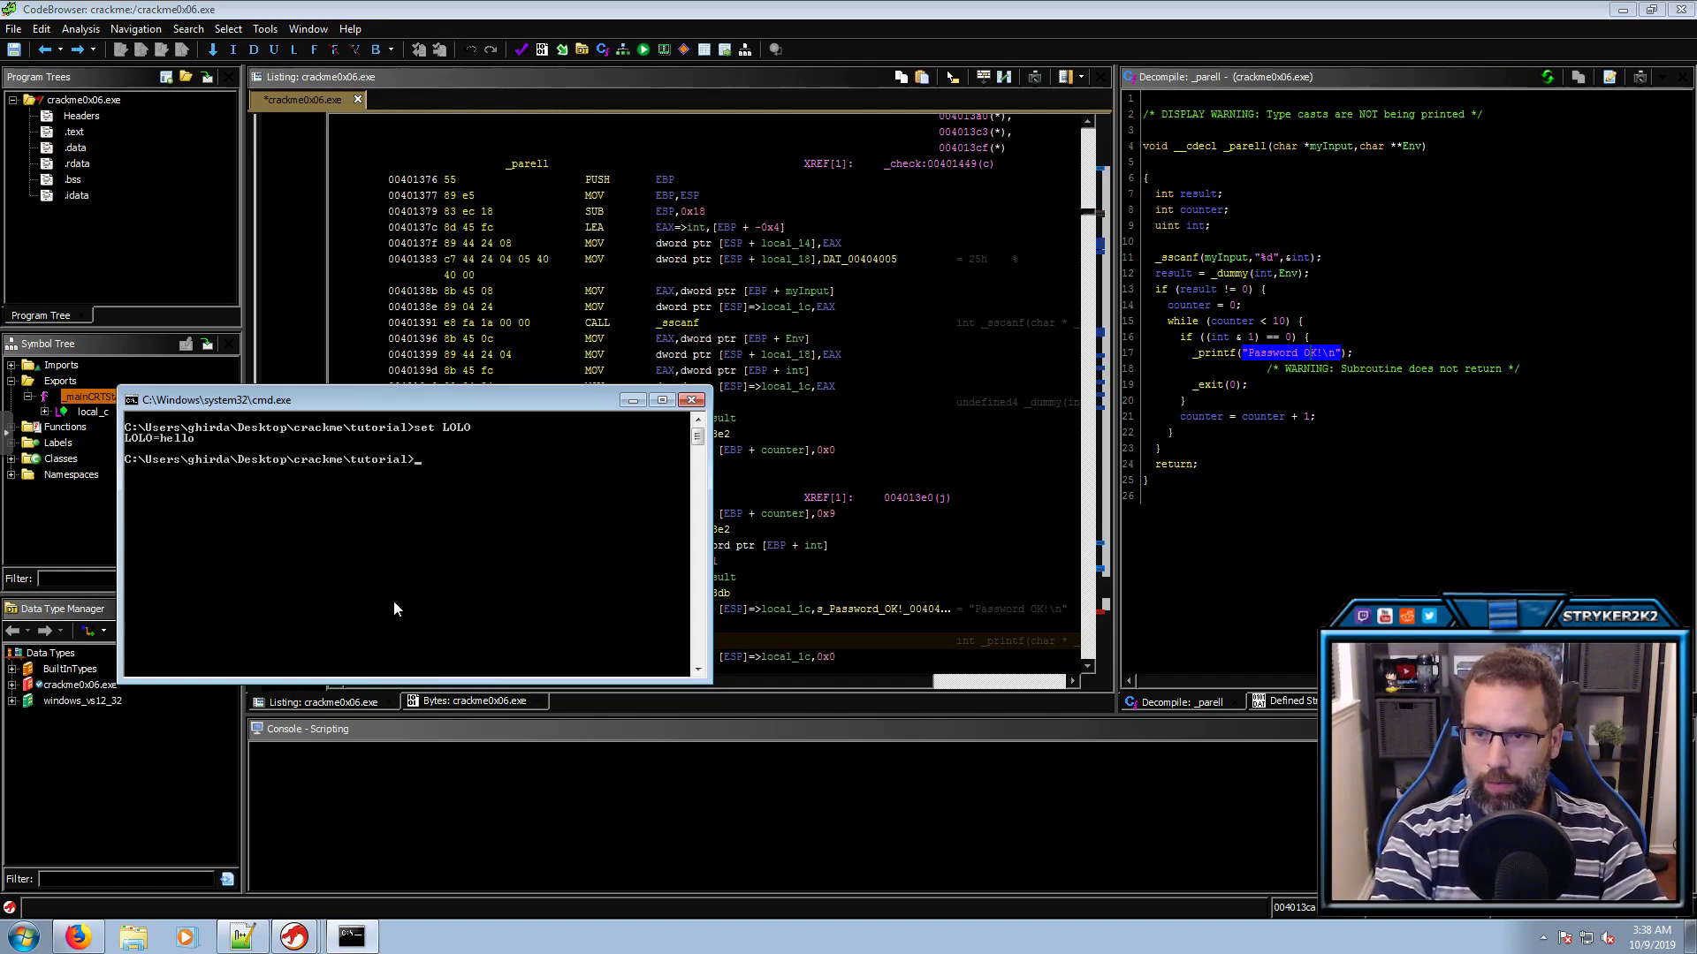
{"action": "type", "text": "cls"}
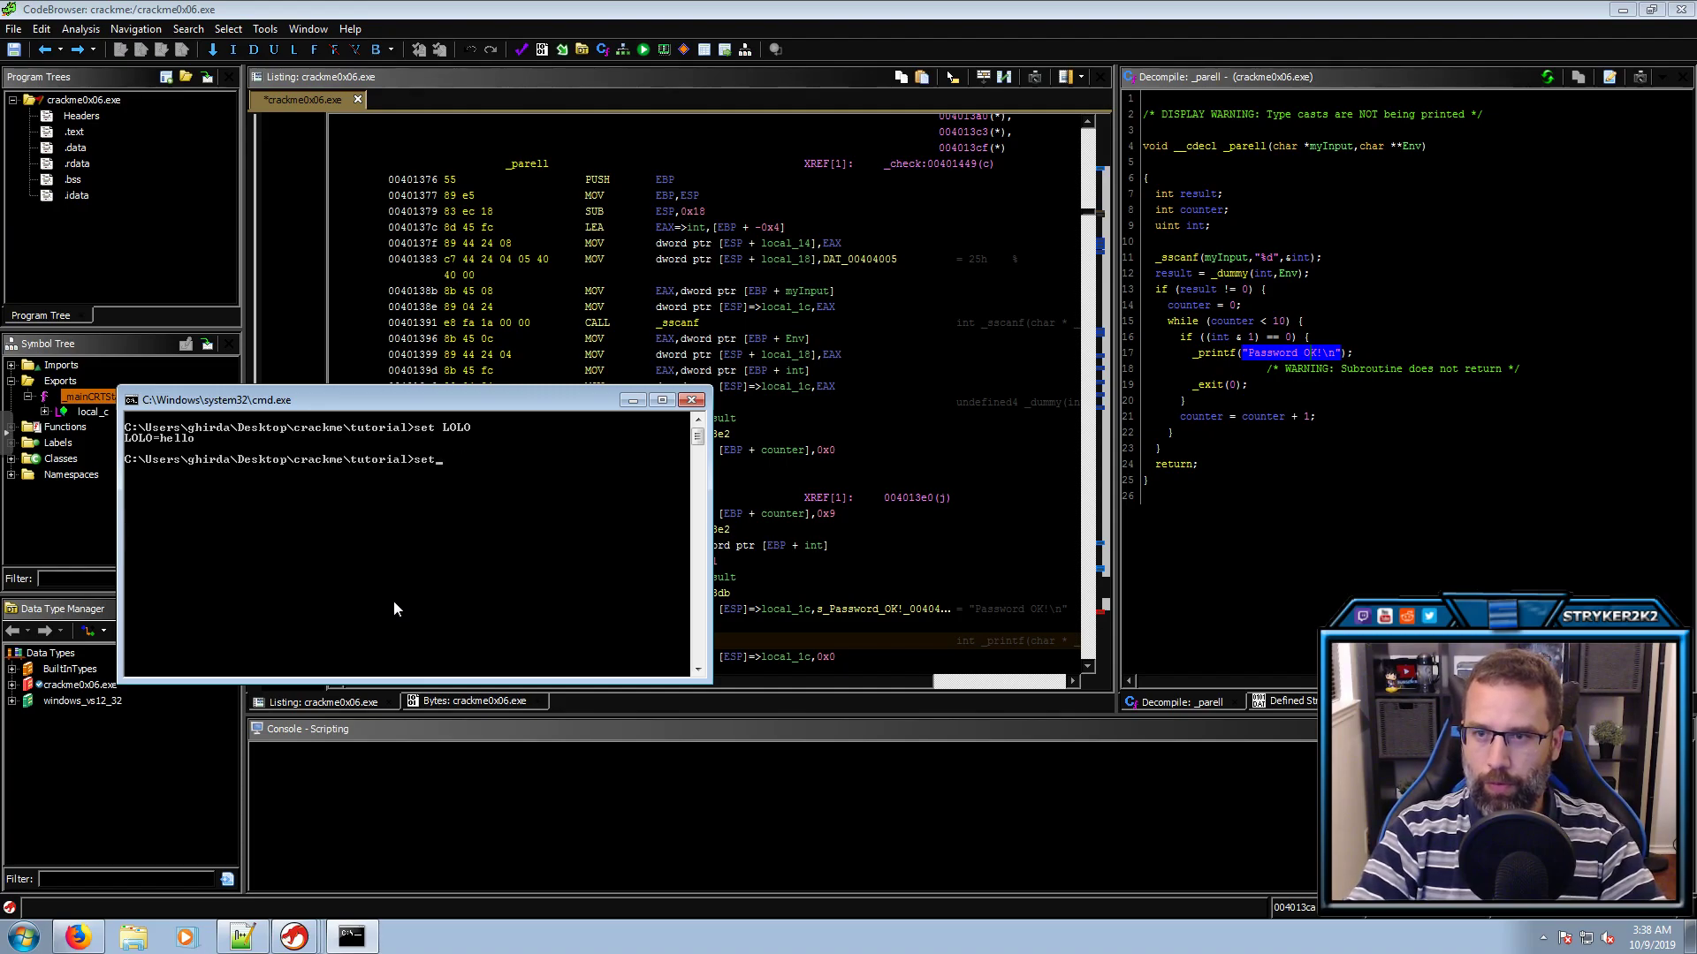
{"action": "key", "text": "BackSpace"}
{"action": "key", "text": "BackSpace"}
{"action": "type", "text": "rackme0x06.exe"}
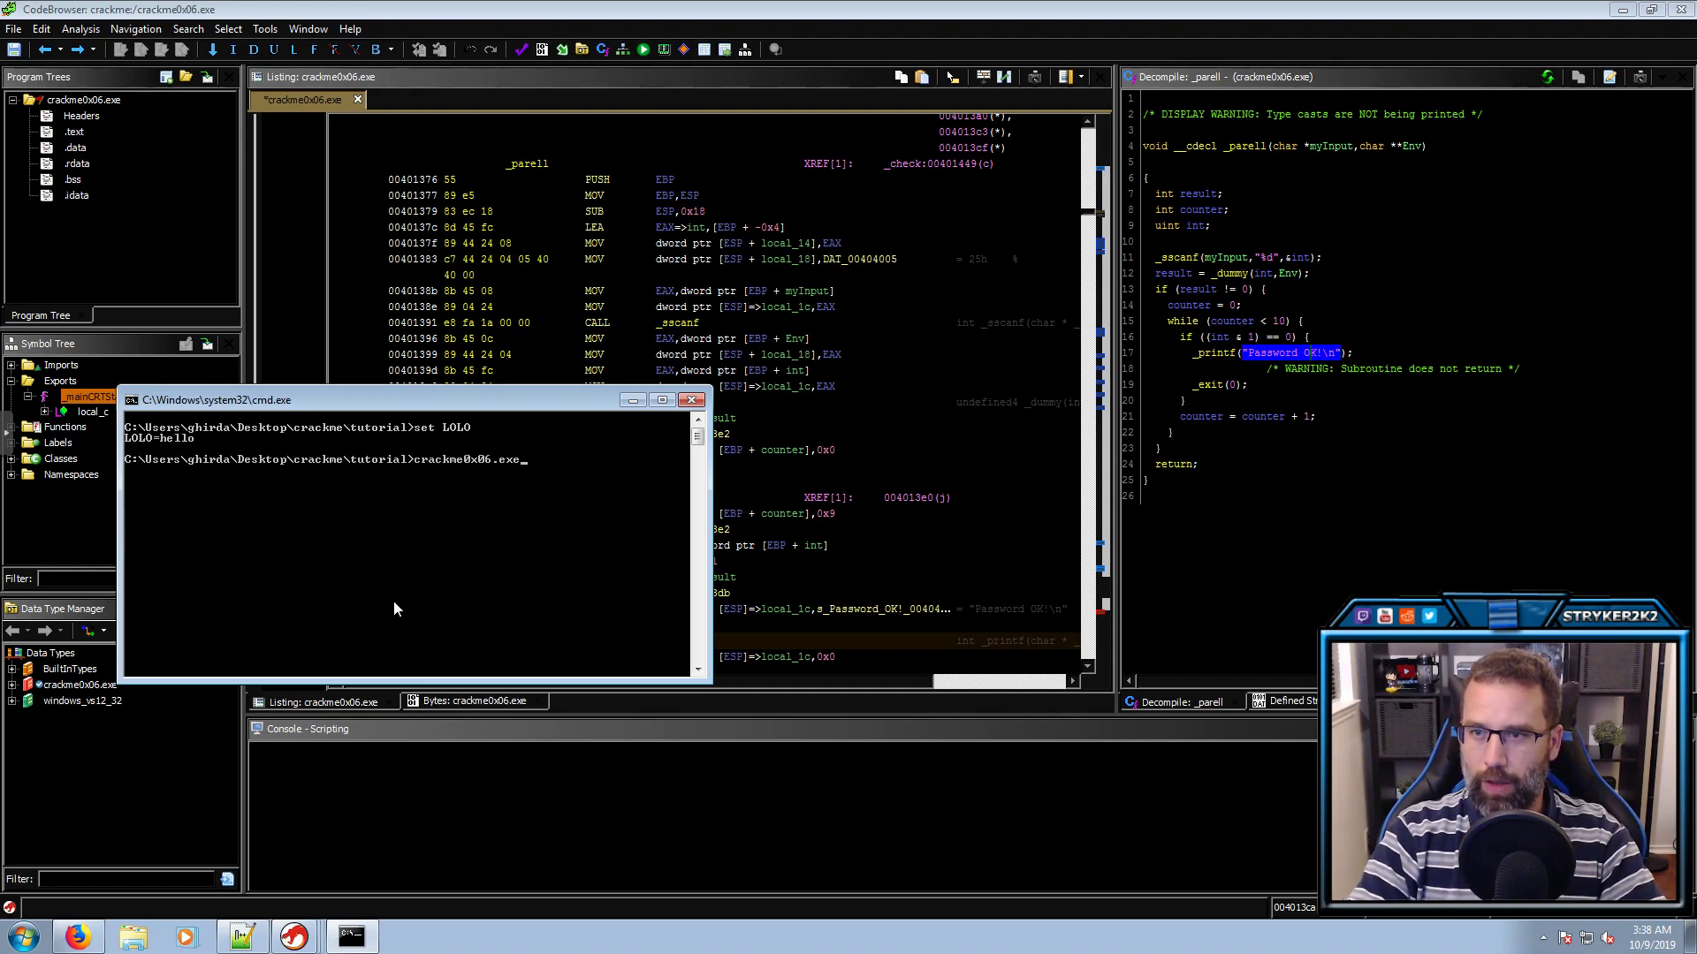
{"action": "key", "text": "Return"}
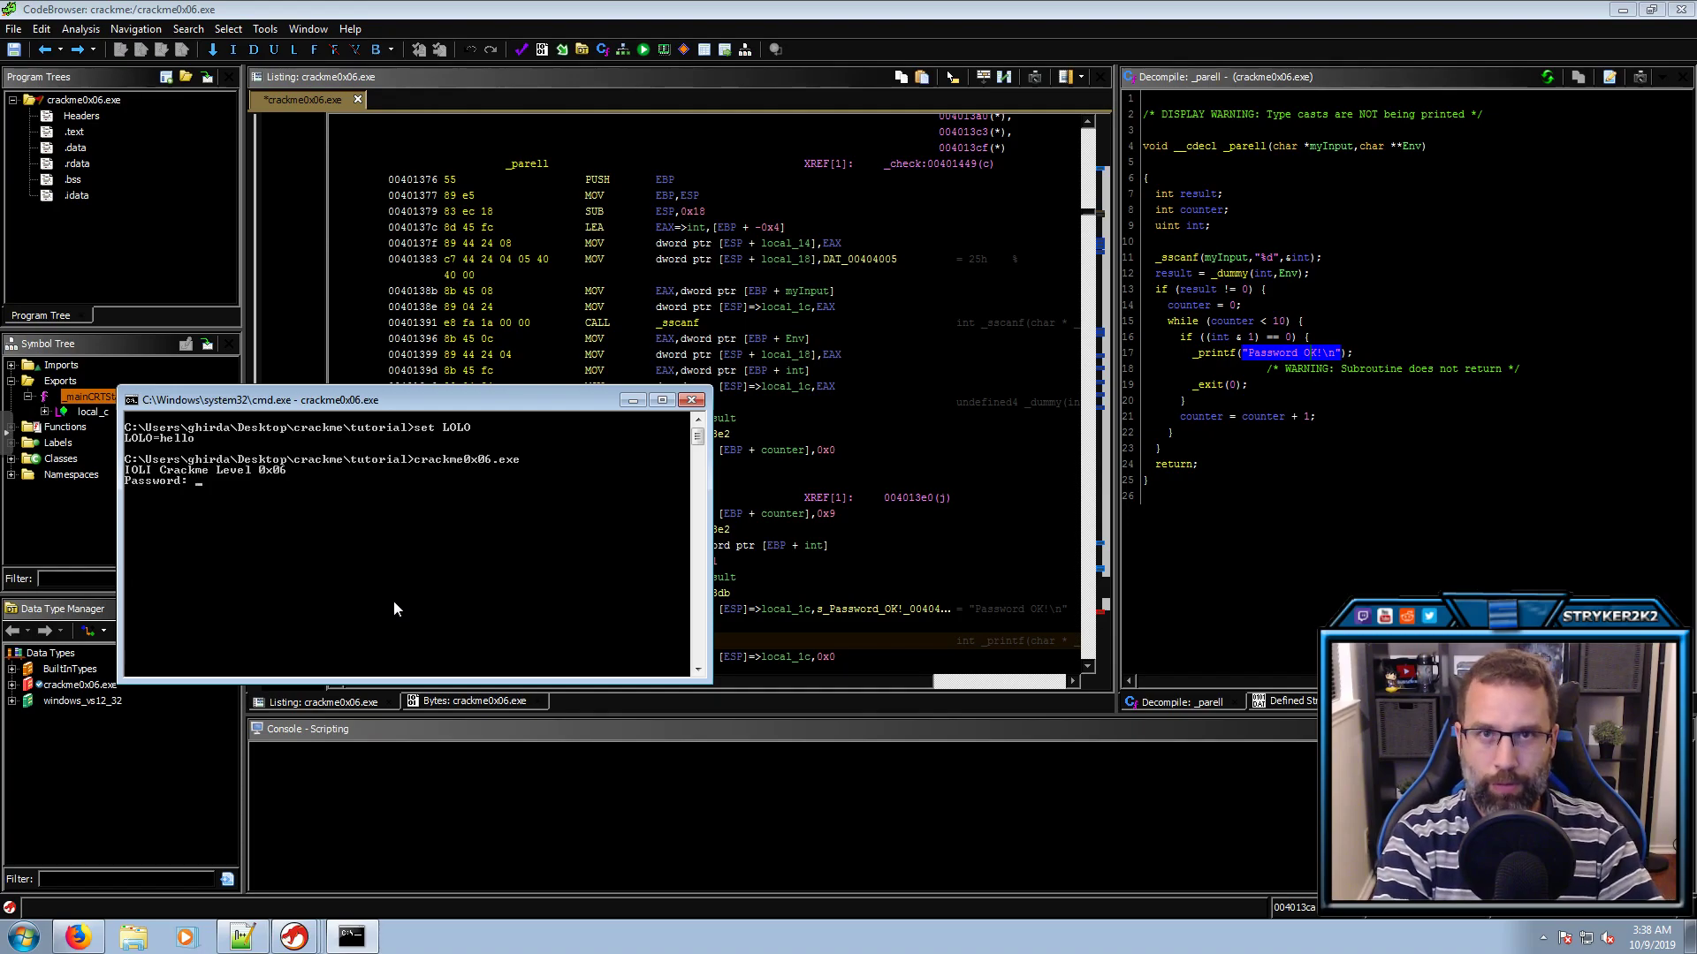
{"action": "type", "text": "4444"}
{"action": "key", "text": "Return"}
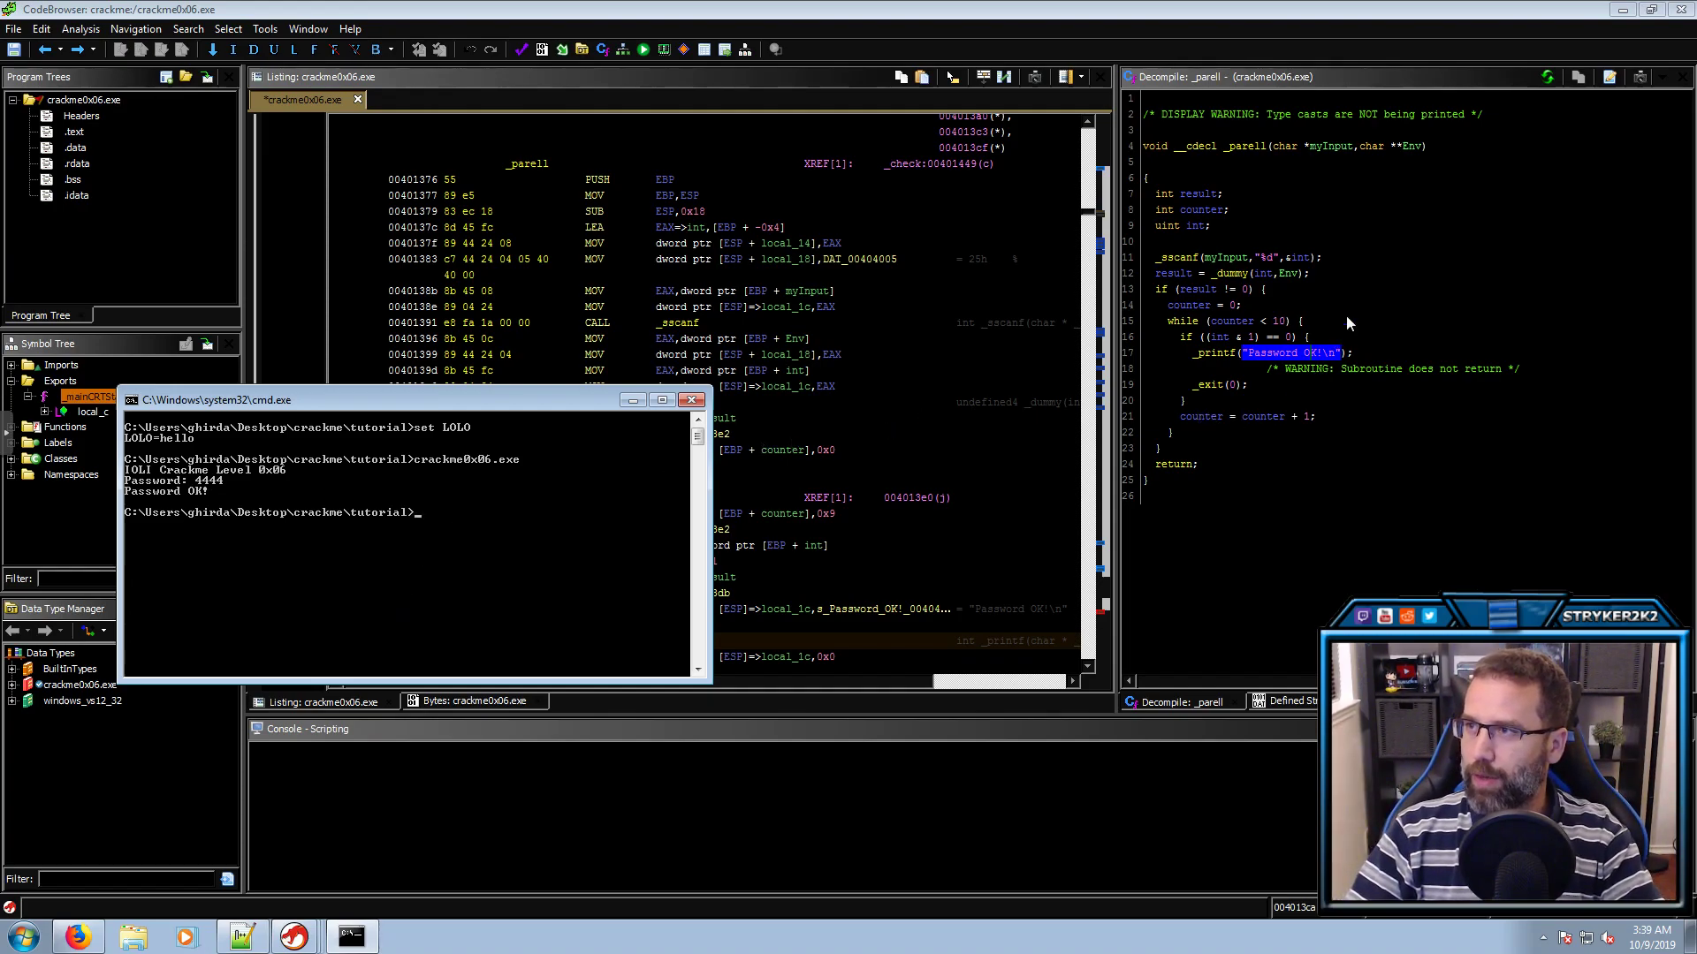
Close the crackme0x06 CodeBrowser, saving its changes
{"action": "left_click", "coordinate": [1680, 9]}
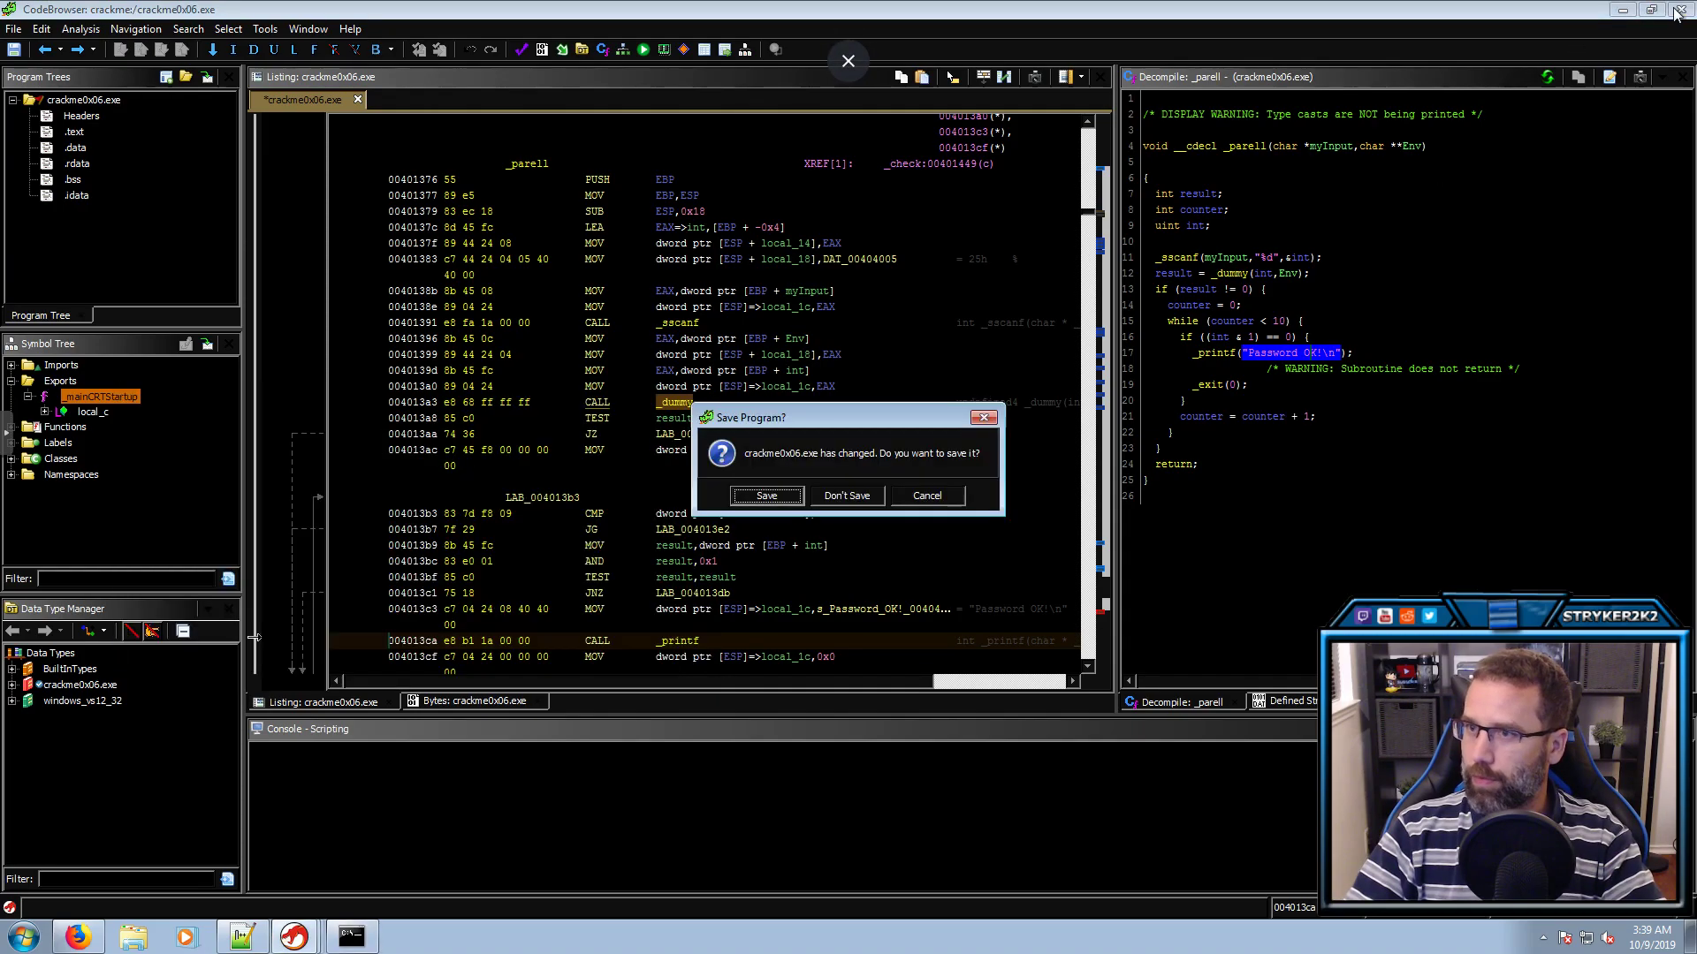
{"action": "left_click", "coordinate": [762, 496]}
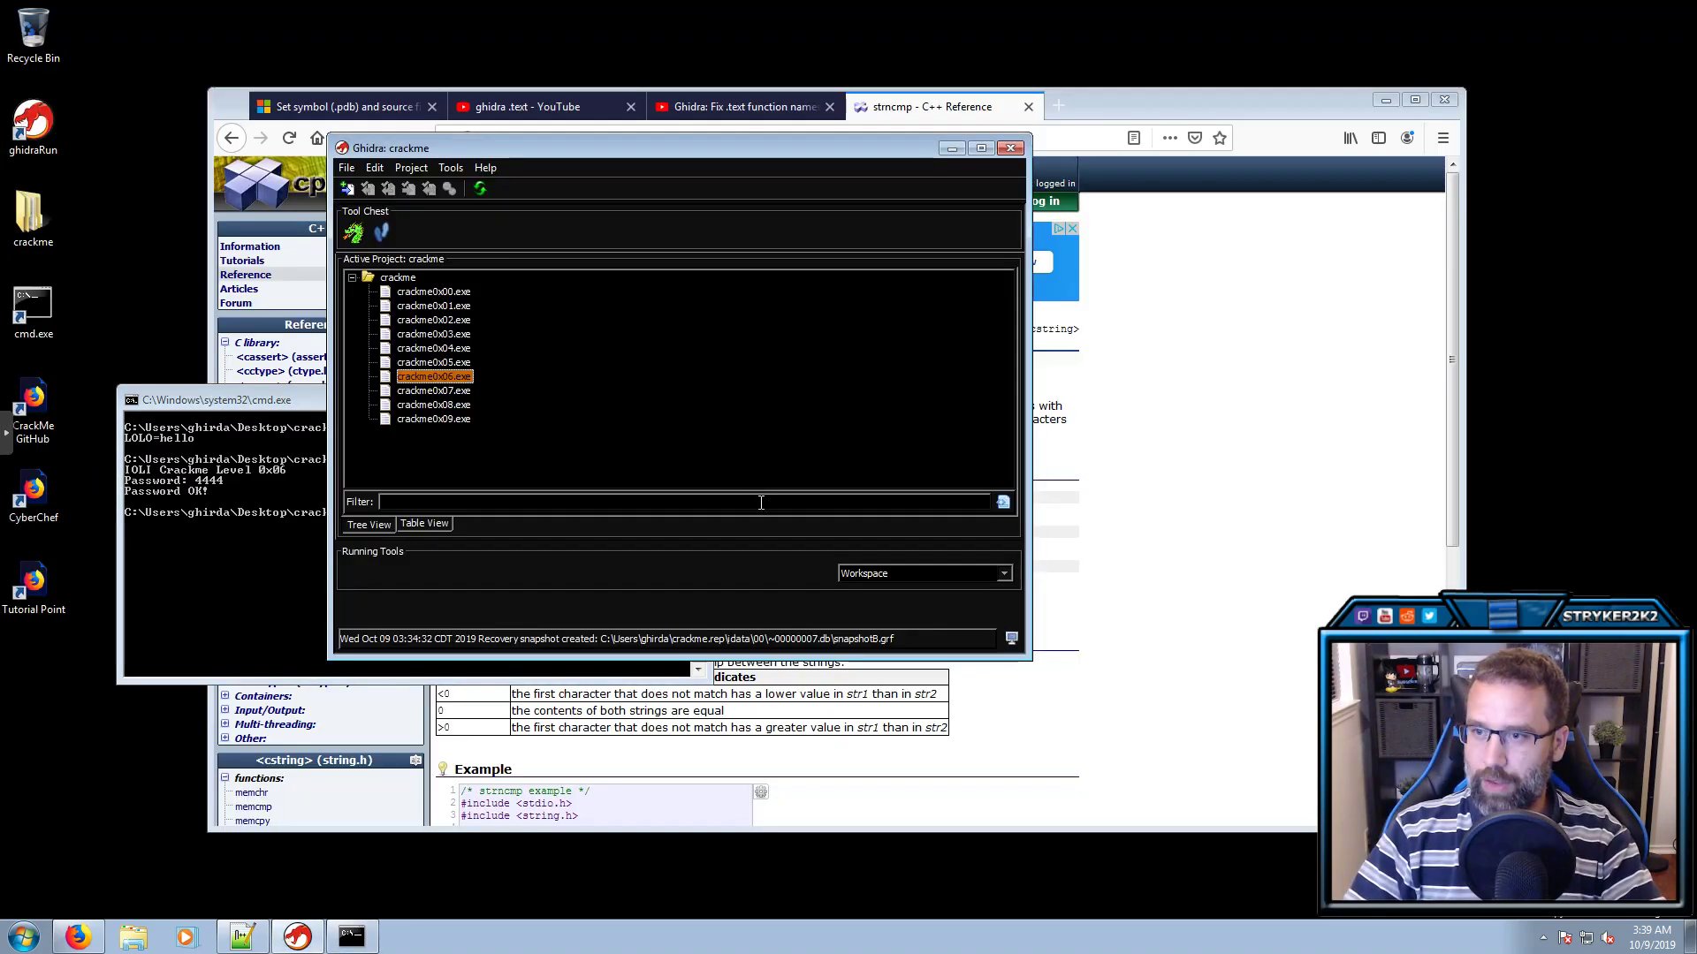
{"action": "left_click", "coordinate": [1384, 100]}
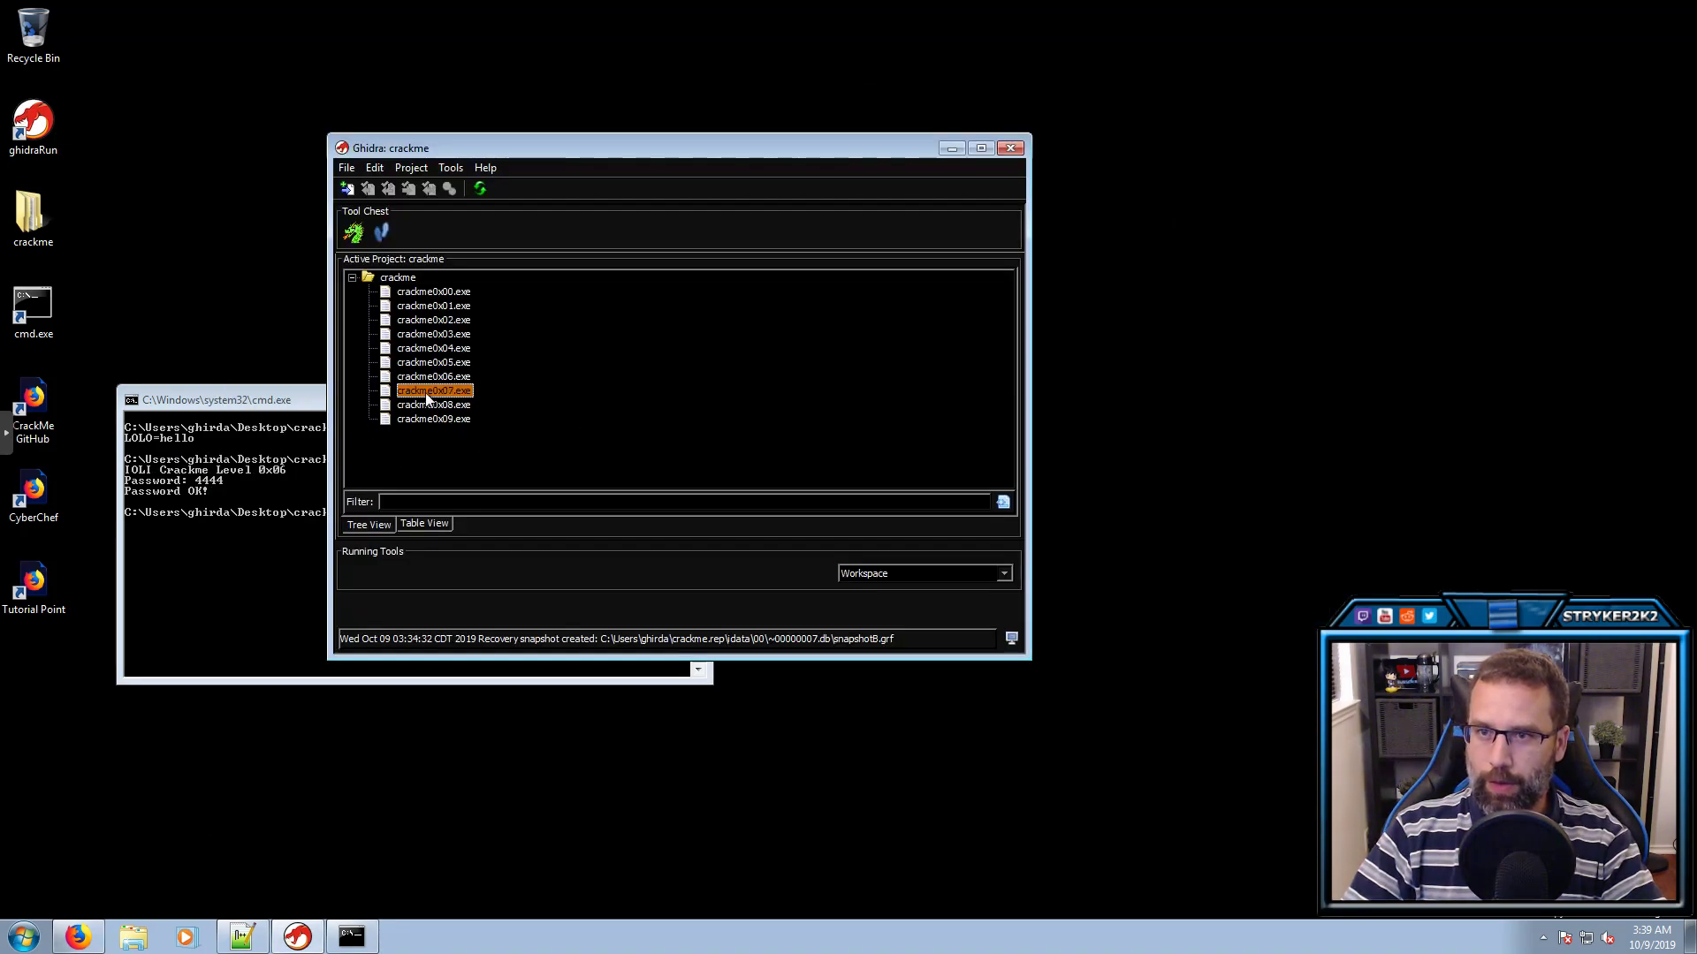
Open crackme0x07.exe without analysis and filter the Symbol Tree for .text
{"action": "double_click", "coordinate": [425, 392]}
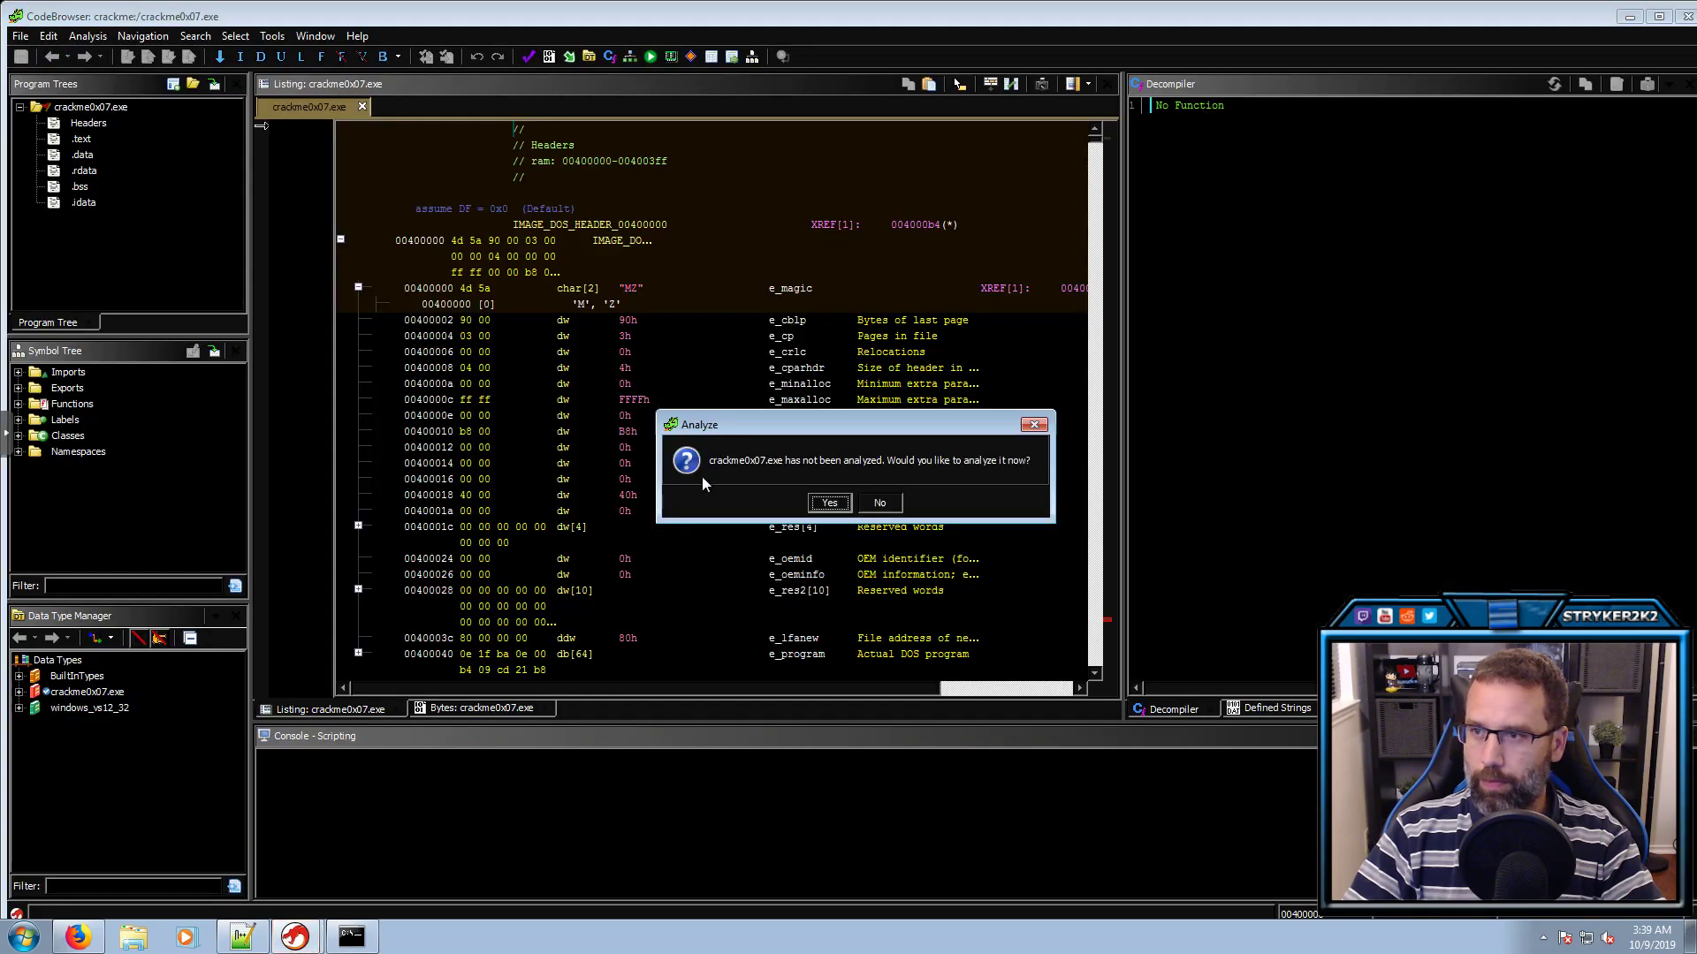
{"action": "left_click", "coordinate": [879, 503]}
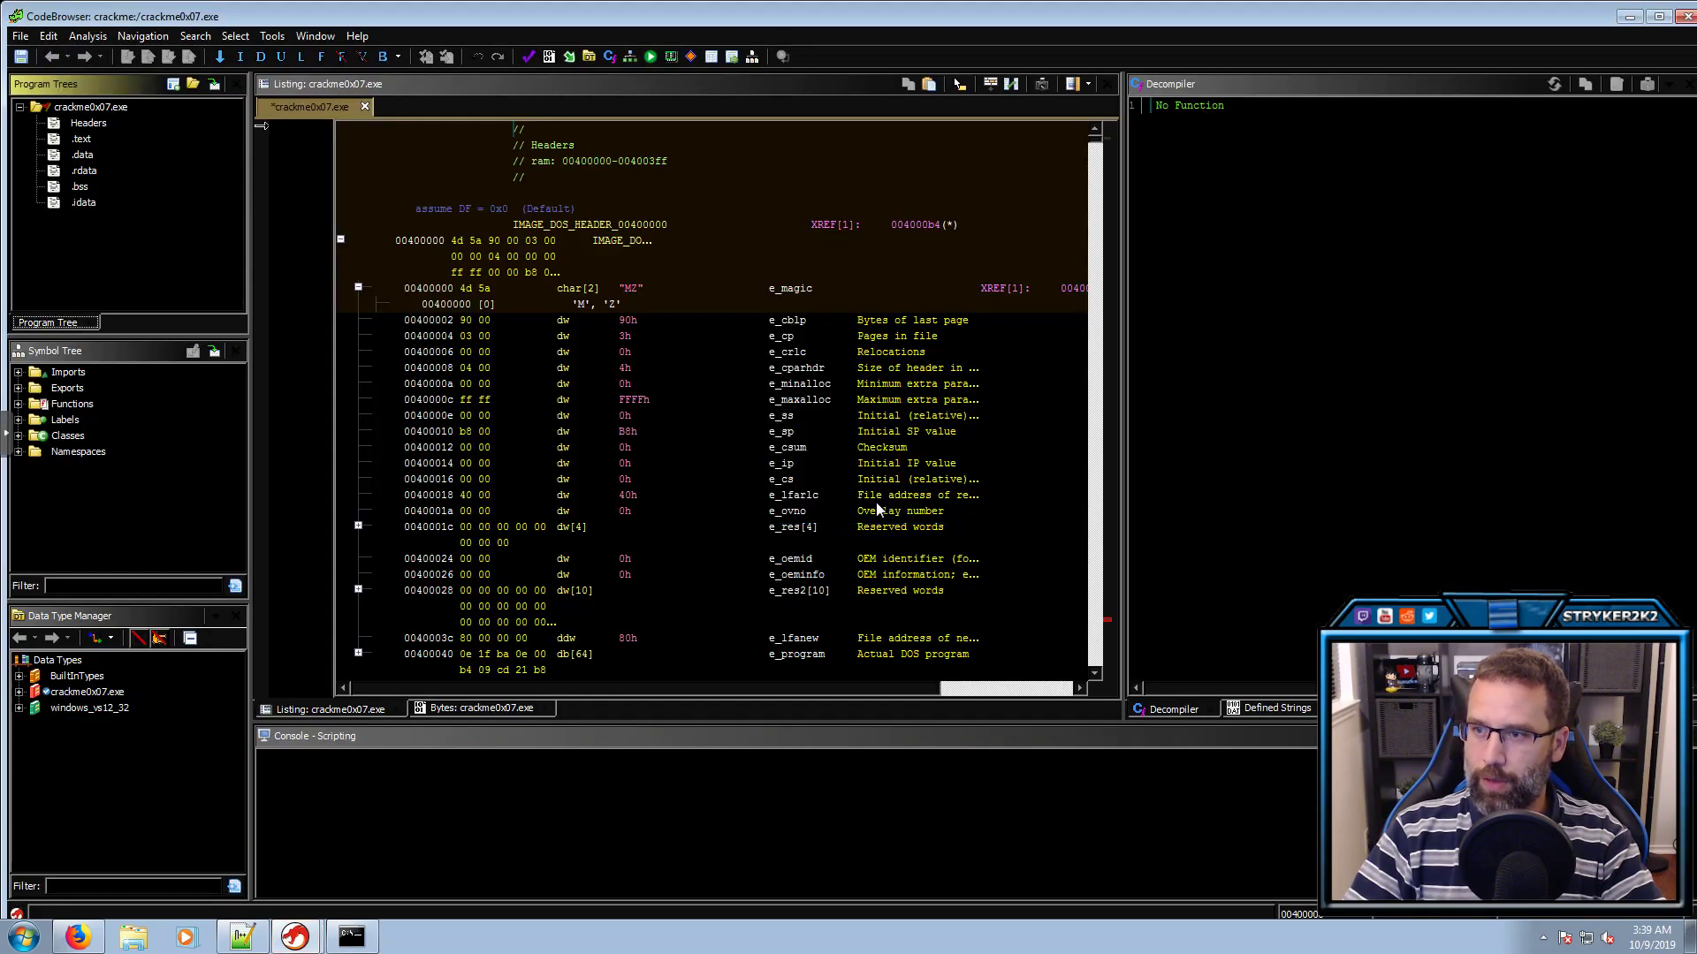
{"action": "left_click", "coordinate": [109, 583]}
{"action": "type", "text": ".text"}
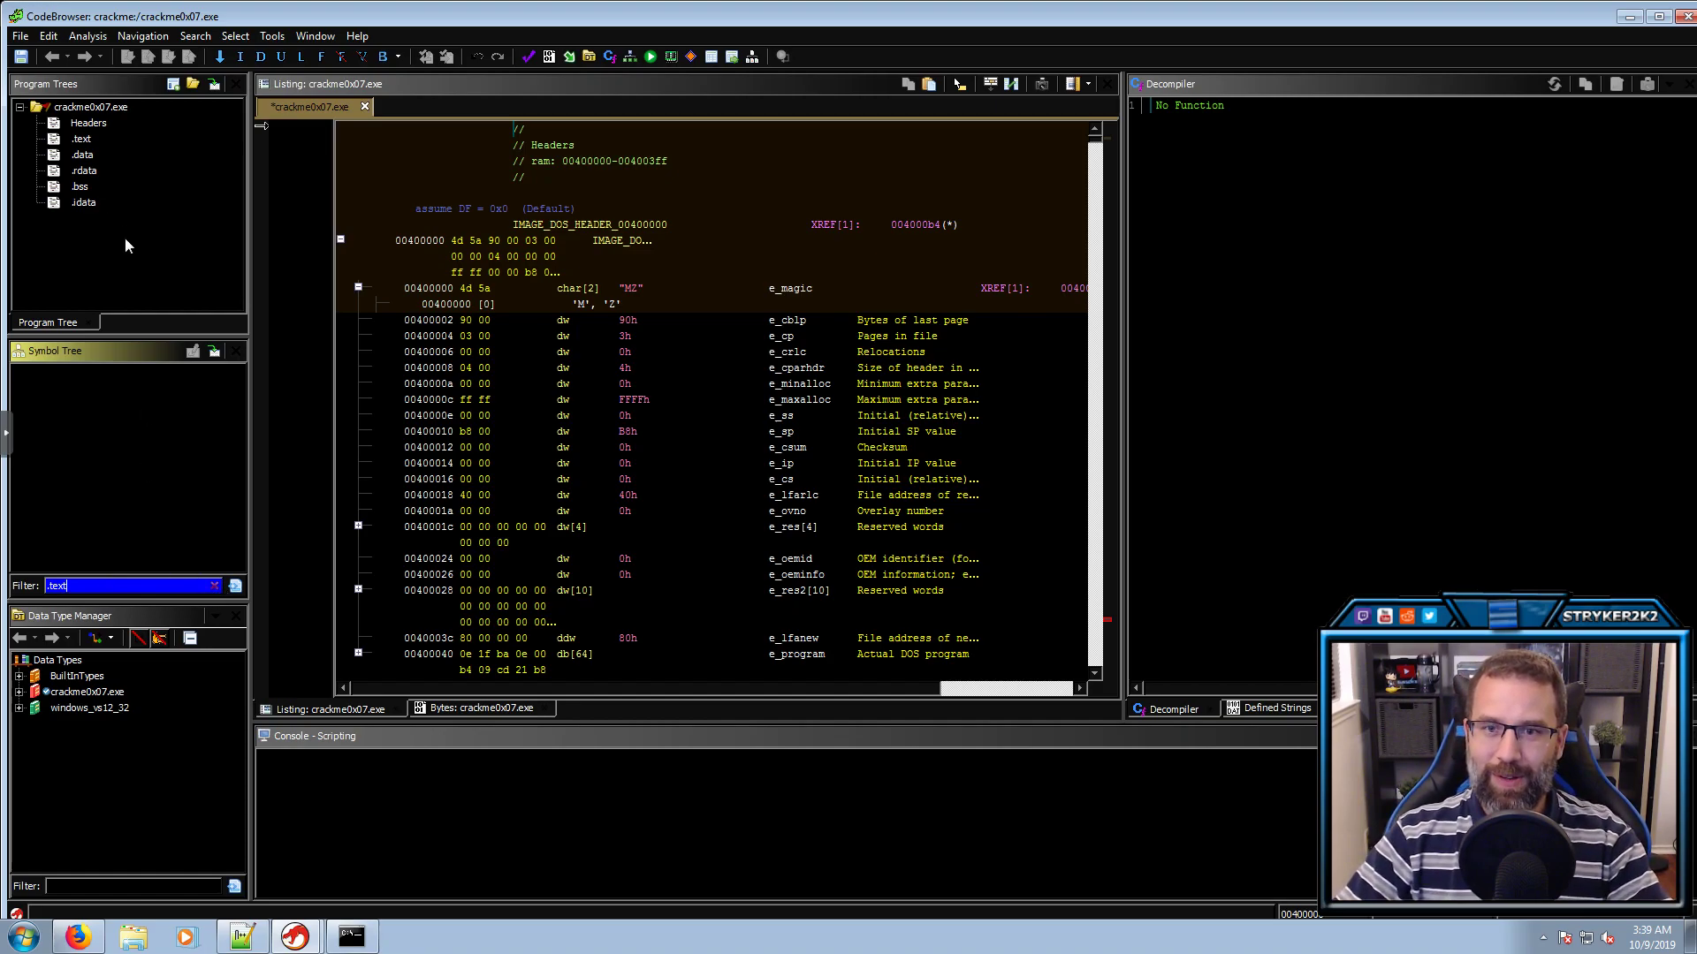
Clear the symbol filter and auto-analyse with PDB and RTTI off, Propagate External Parameters on
{"action": "left_click", "coordinate": [215, 586]}
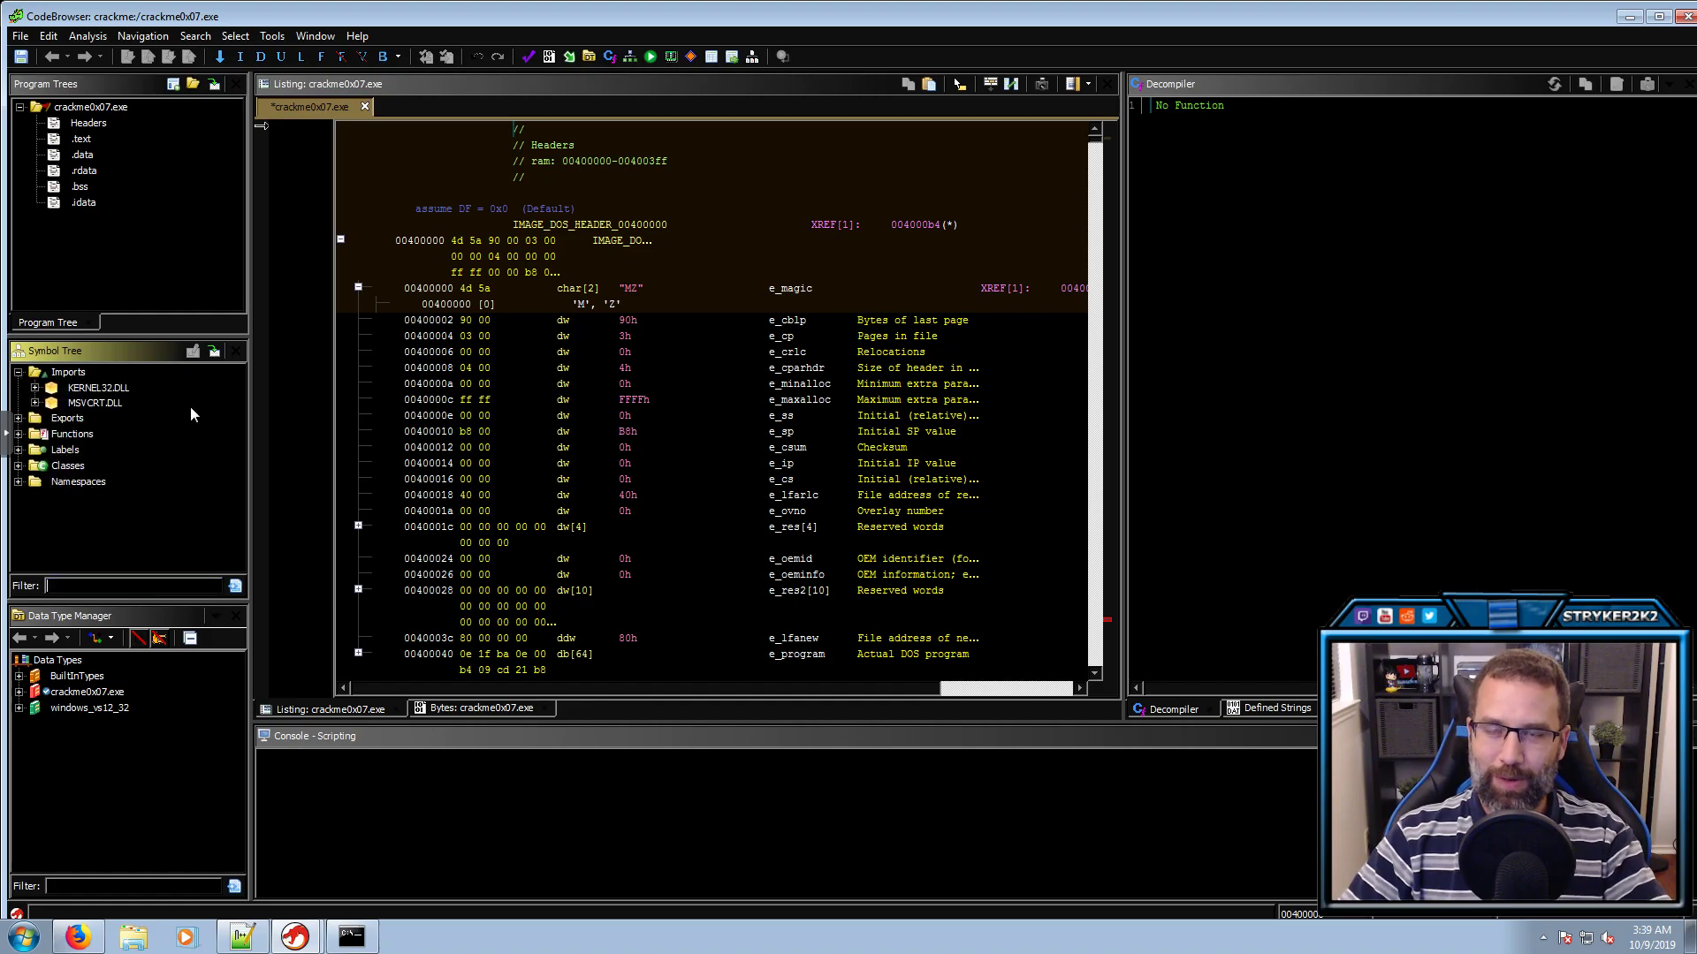
{"action": "left_click", "coordinate": [74, 35]}
{"action": "left_click", "coordinate": [99, 57]}
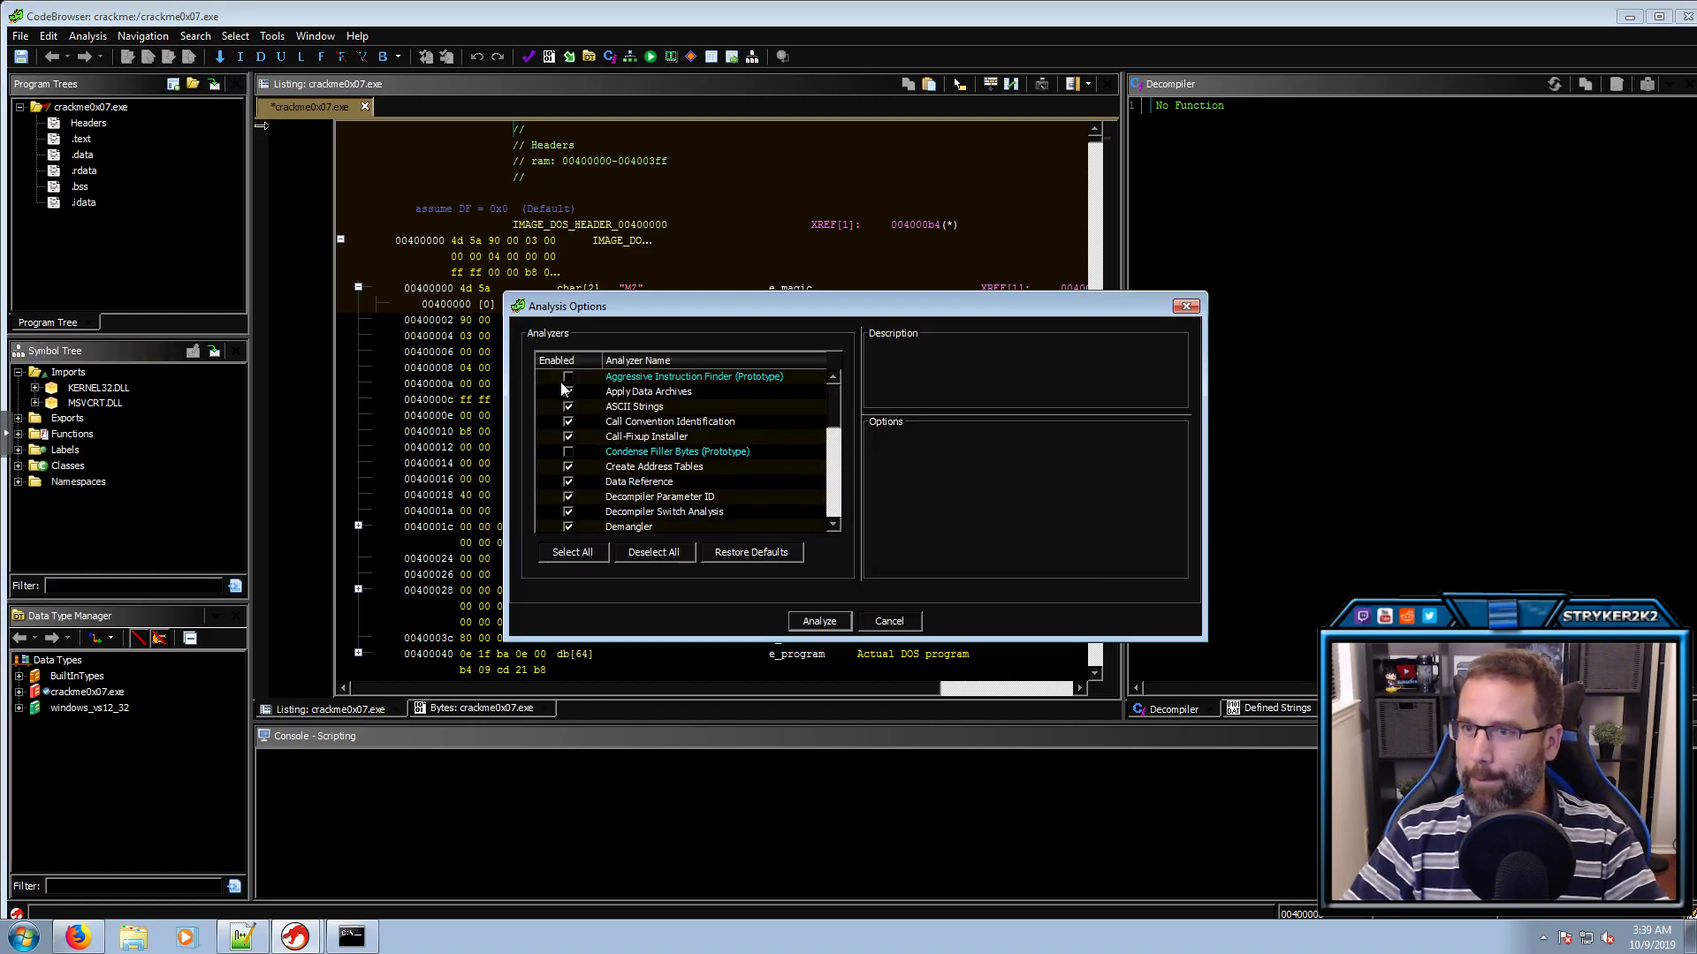
{"action": "left_click_drag", "start_coordinate": [839, 400], "coordinate": [783, 465]}
{"action": "left_click", "coordinate": [568, 470]}
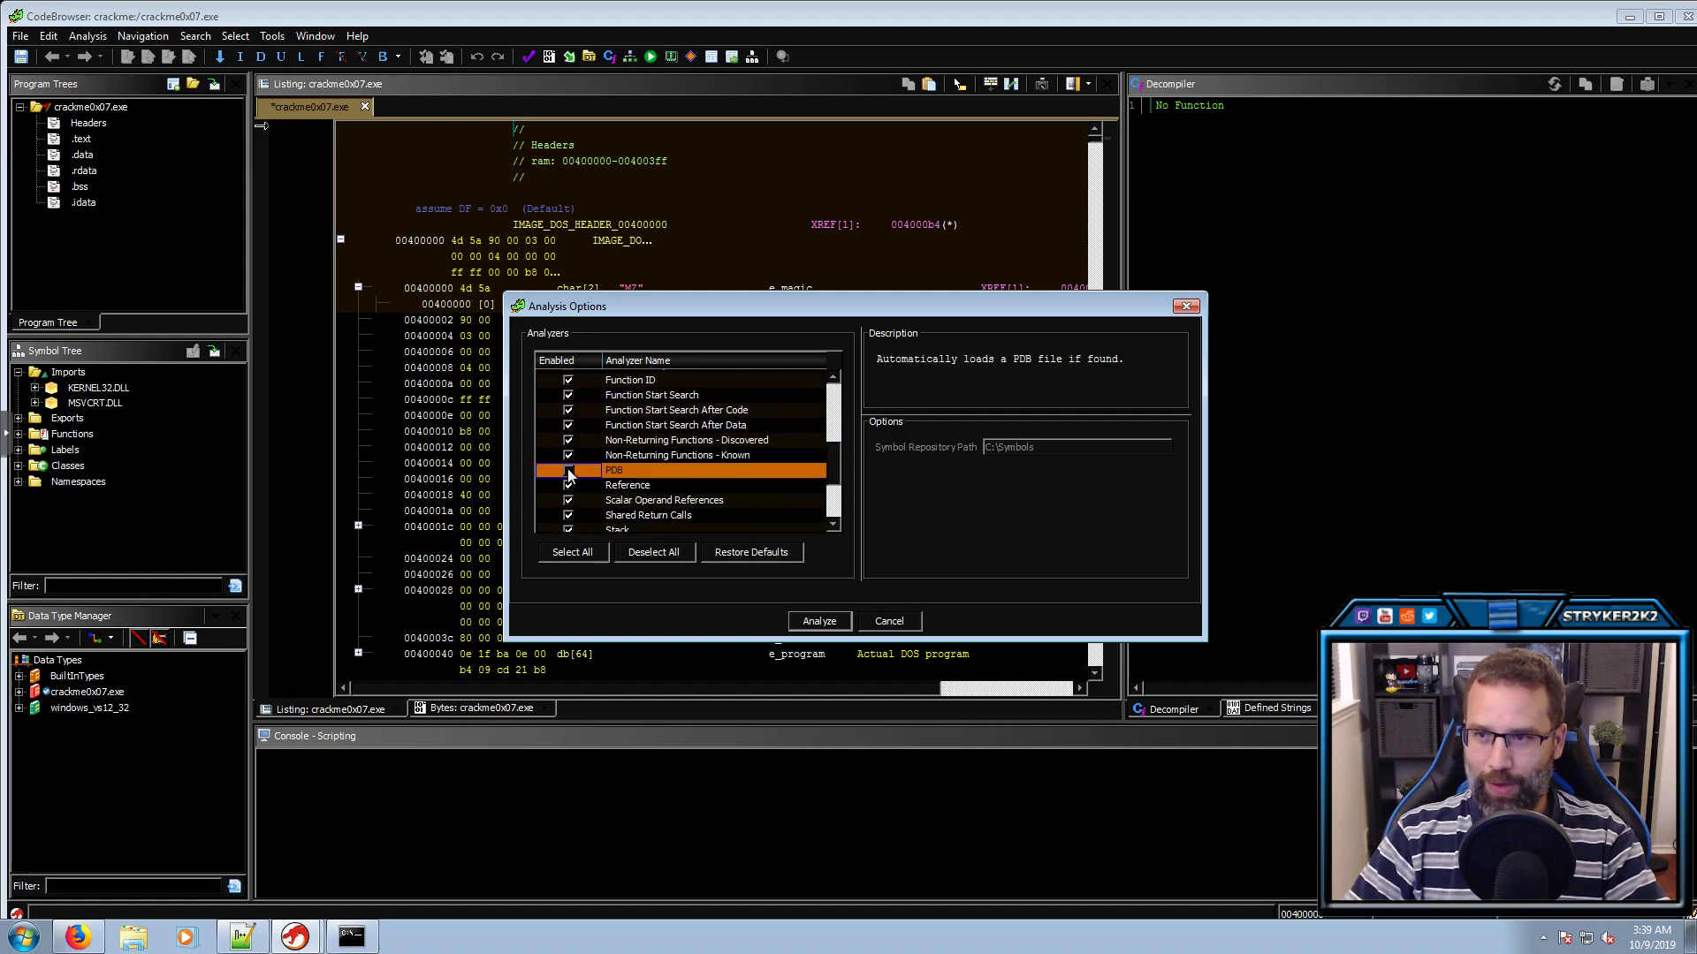
{"action": "left_click_drag", "start_coordinate": [834, 464], "coordinate": [781, 484]}
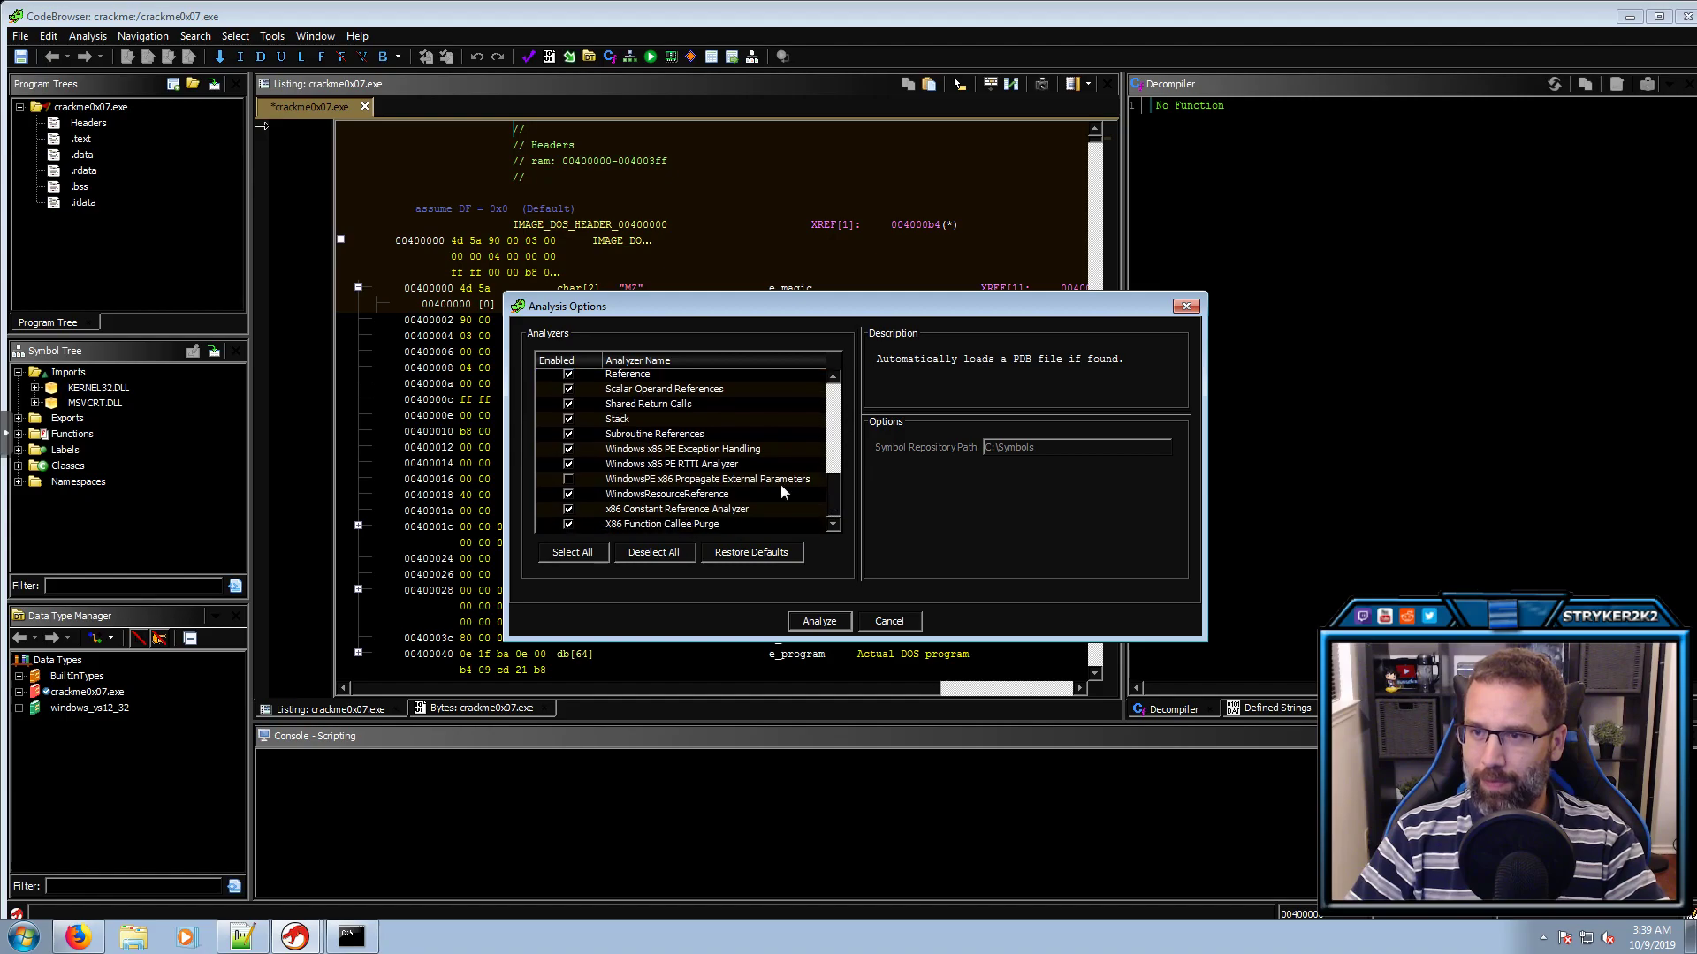
{"action": "left_click", "coordinate": [568, 464]}
{"action": "left_click", "coordinate": [569, 480]}
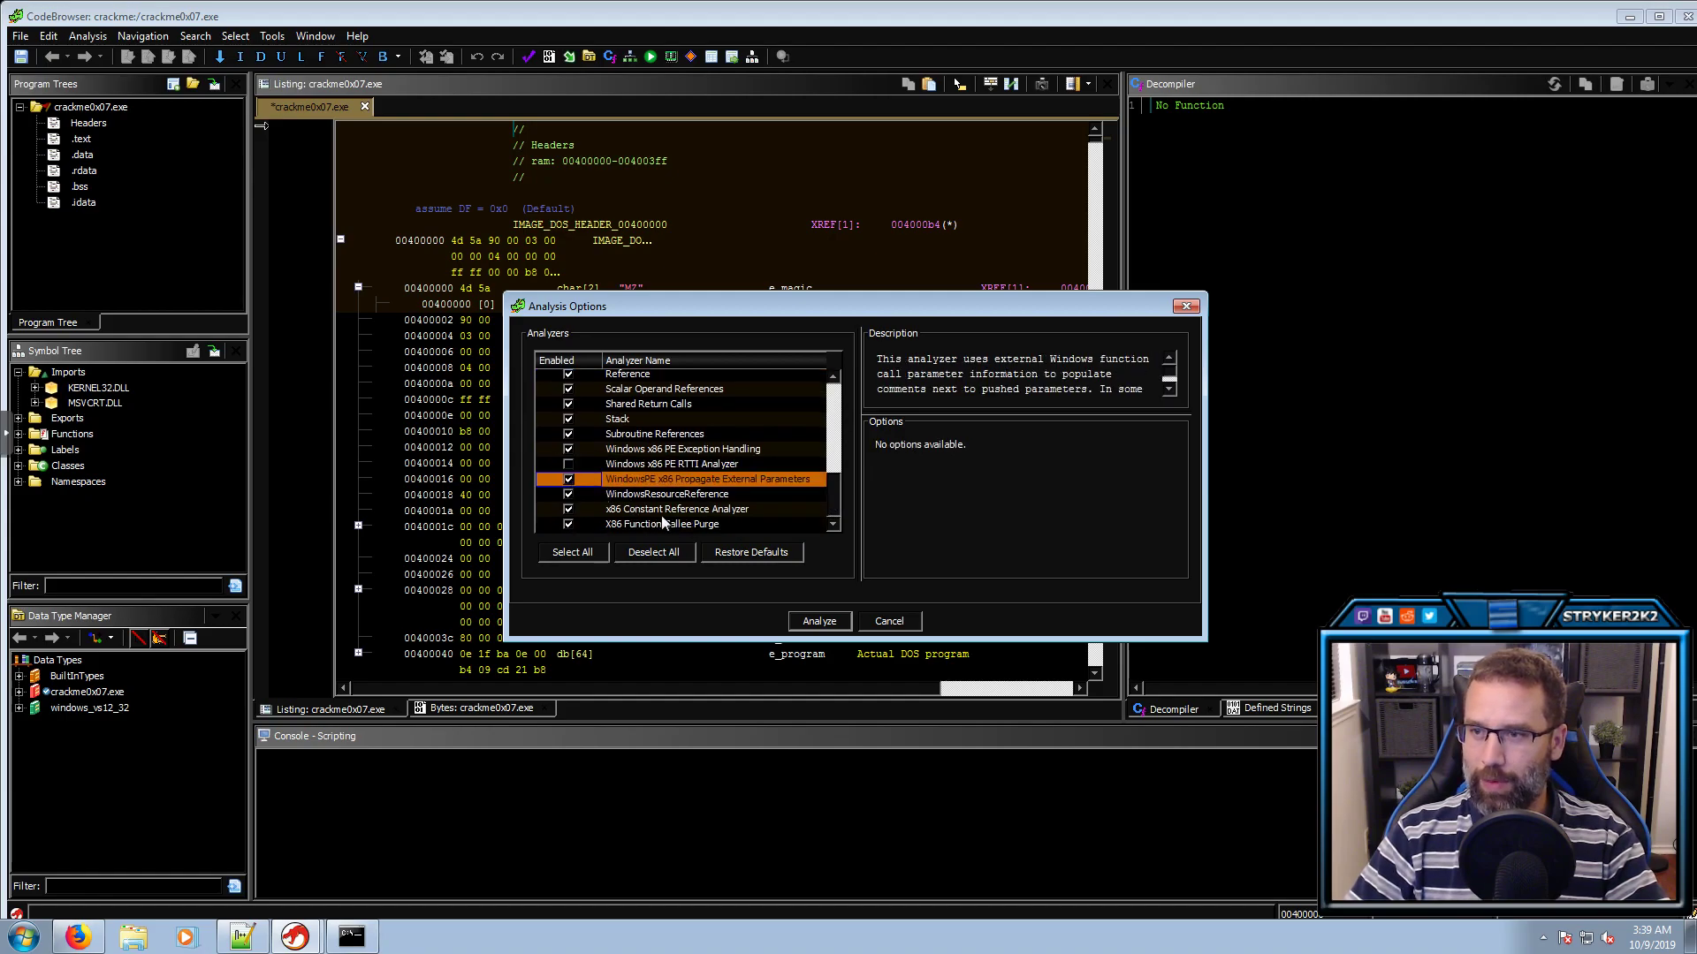
{"action": "left_click", "coordinate": [819, 621]}
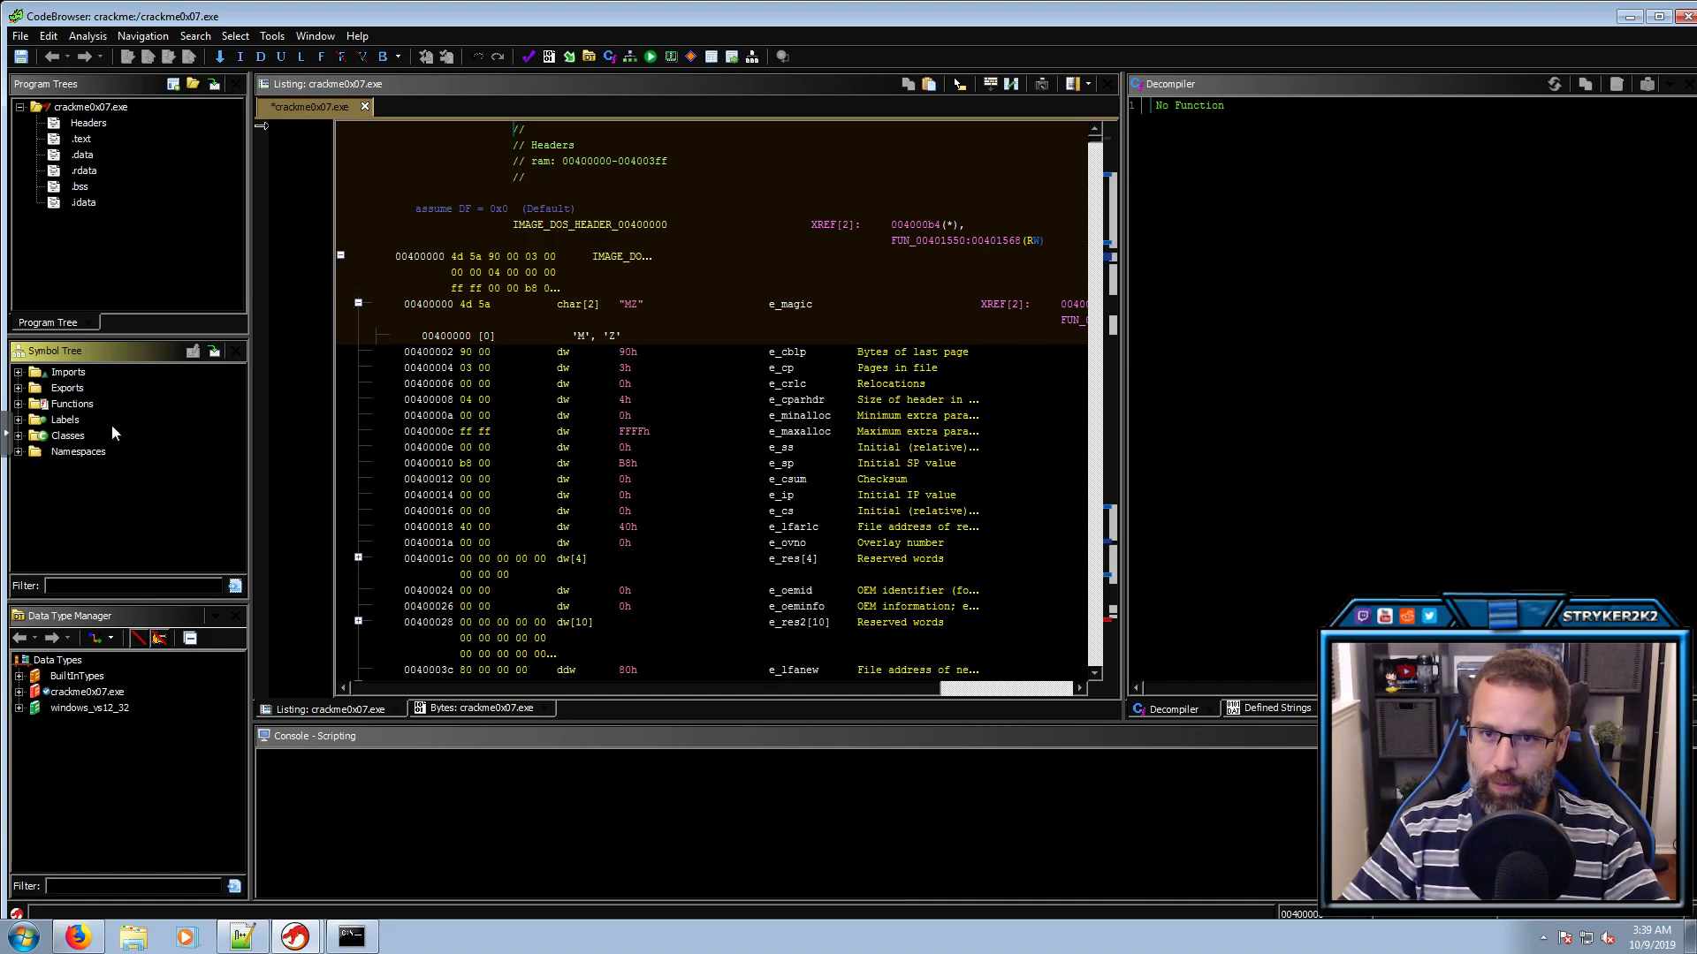
In the entry function, rename the FUN_00401140 call to mainCRT
{"action": "double_click", "coordinate": [65, 389]}
{"action": "double_click", "coordinate": [78, 404]}
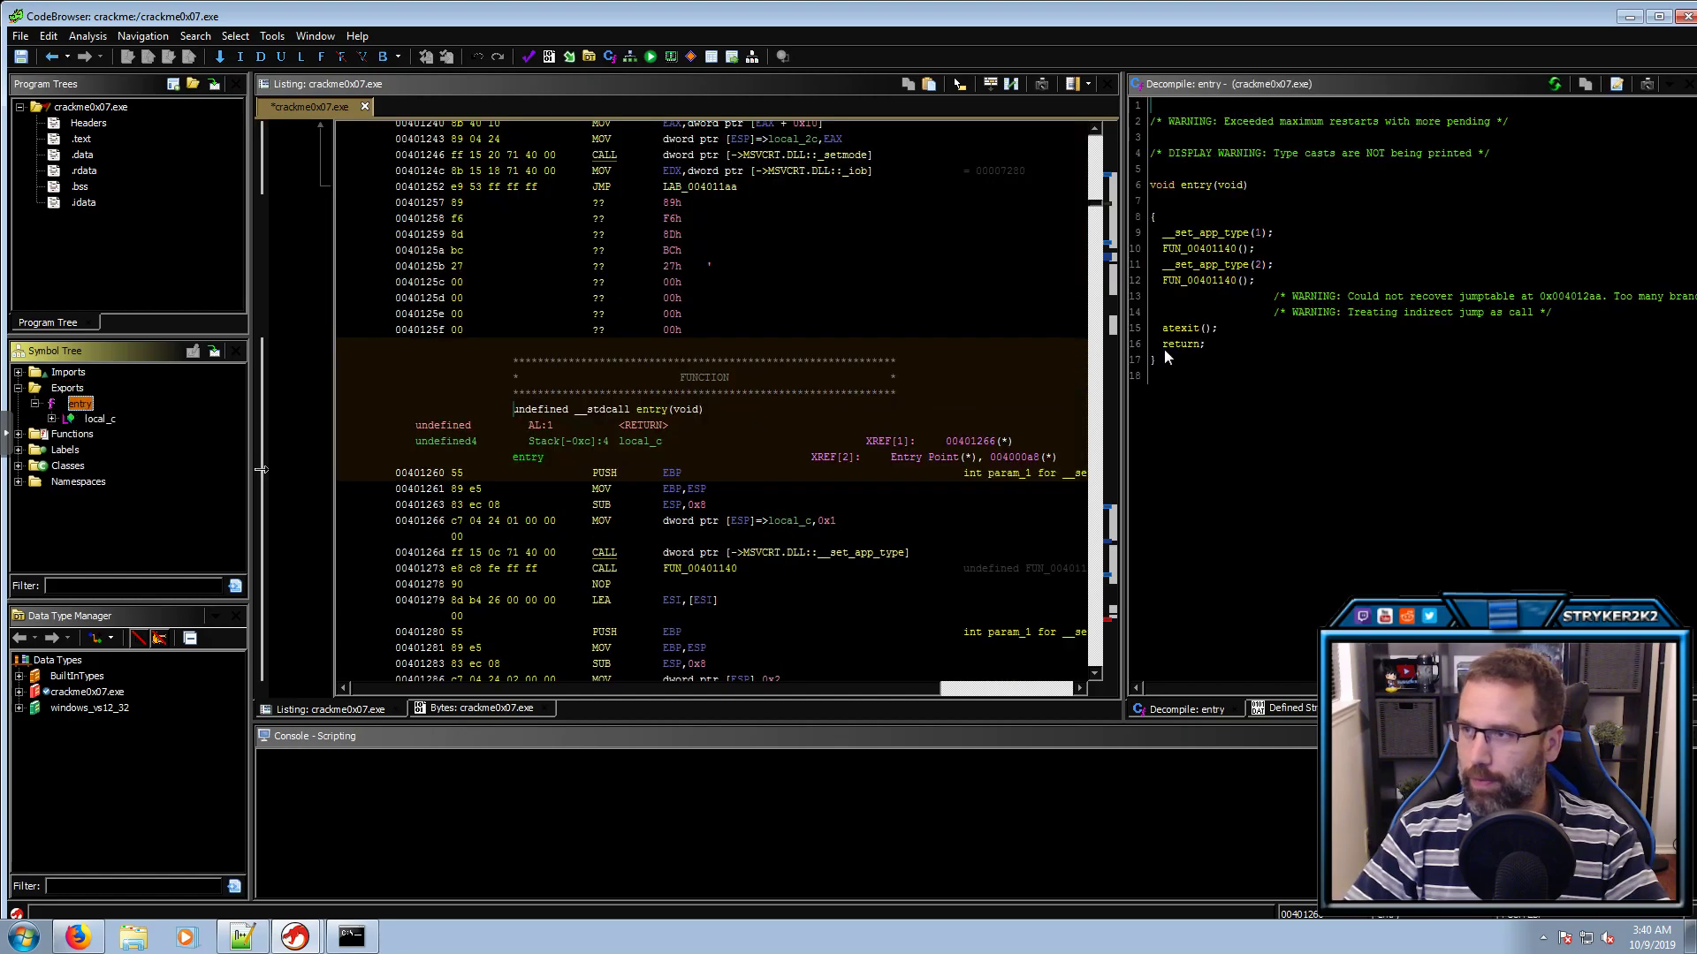
{"action": "left_click", "coordinate": [1205, 282]}
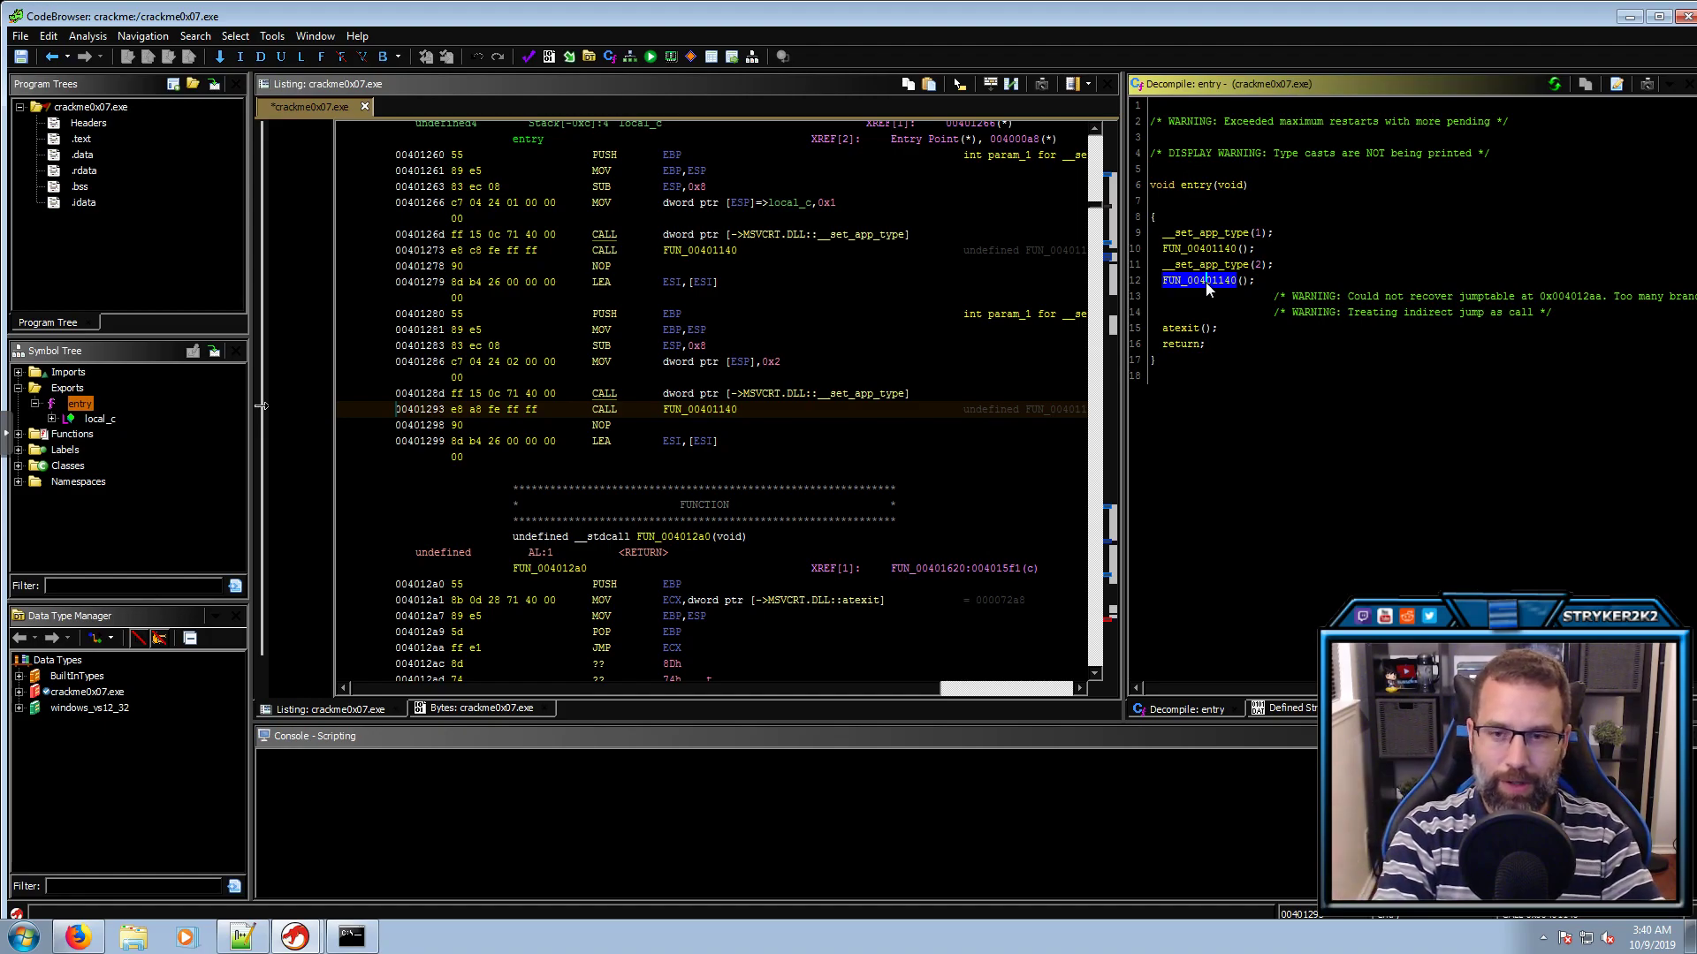
{"action": "type", "text": "lmainCRT"}
{"action": "key", "text": "Return"}
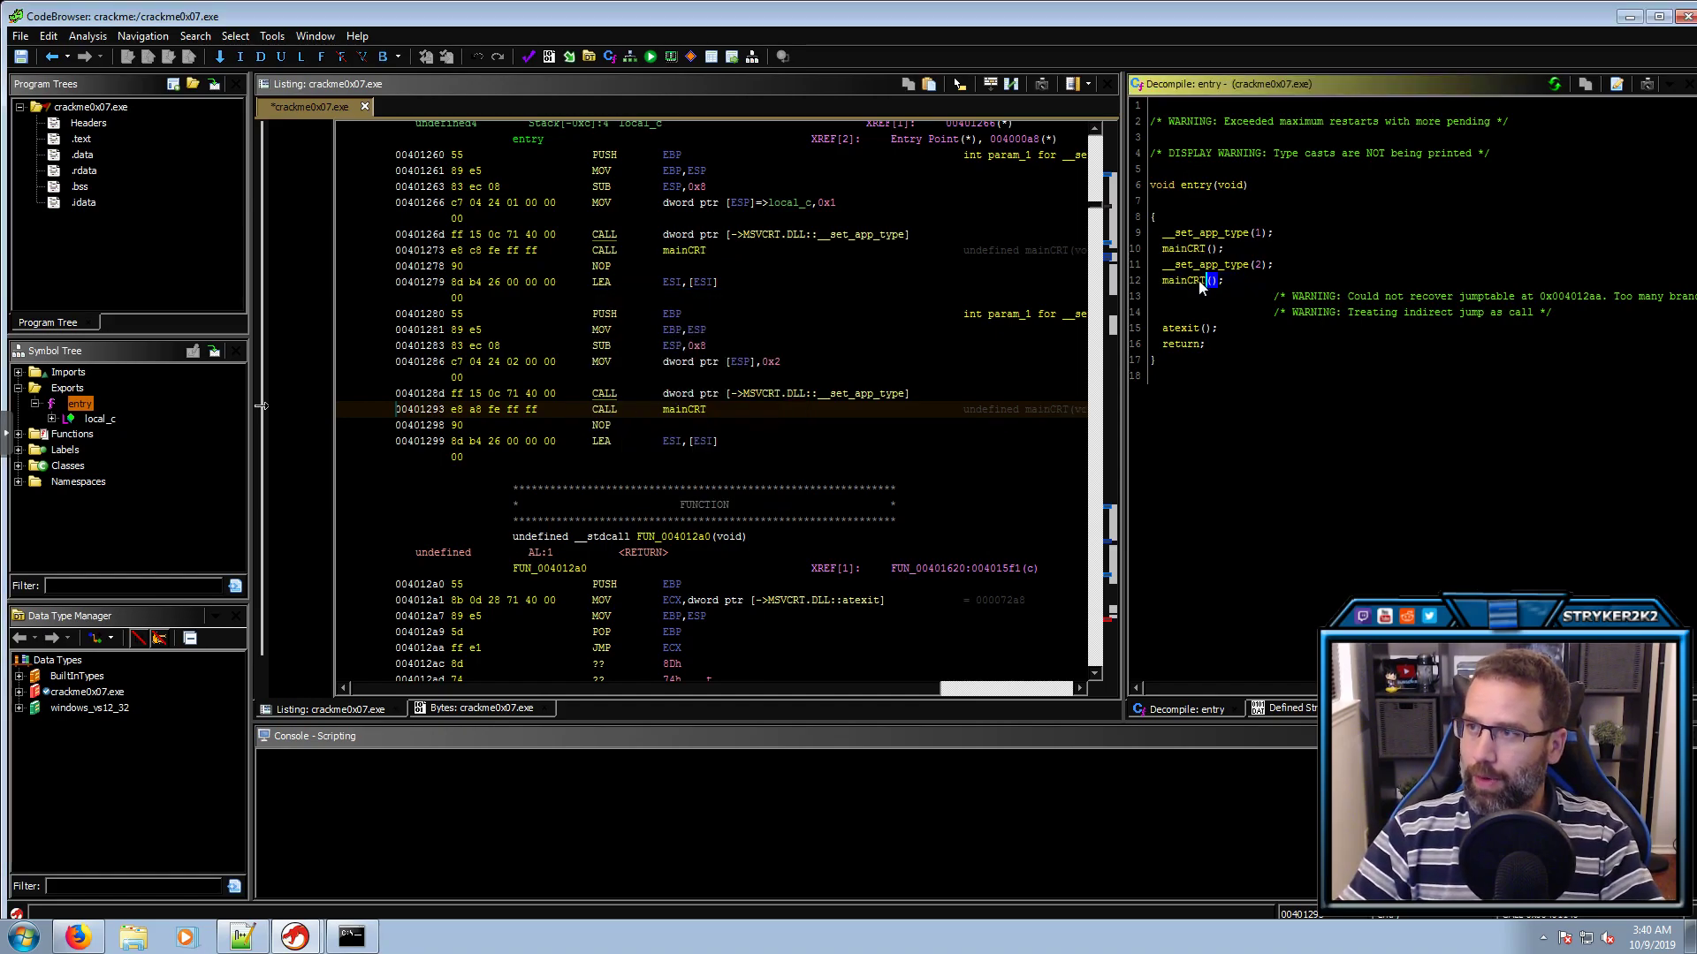
Inside mainCRT, rename FUN_004014d9, whose result feeds uExitCode, to main
{"action": "double_click", "coordinate": [1198, 281]}
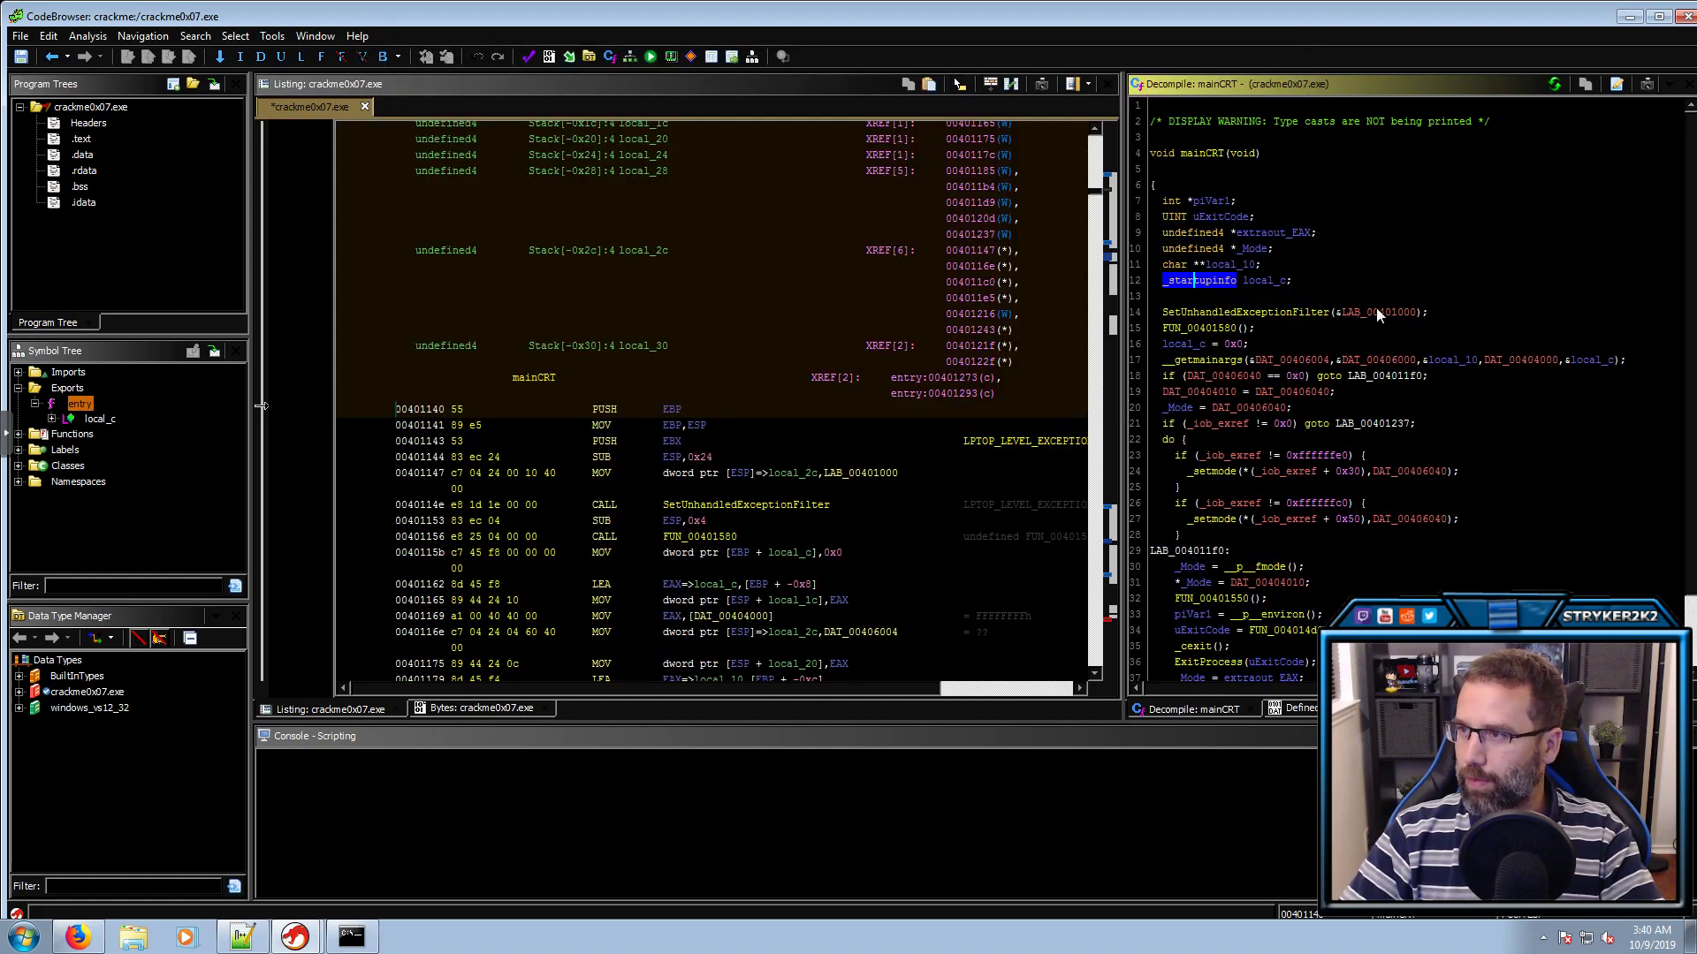
{"action": "scroll", "coordinate": [1344, 283], "scroll_direction": "down", "scroll_amount": 2}
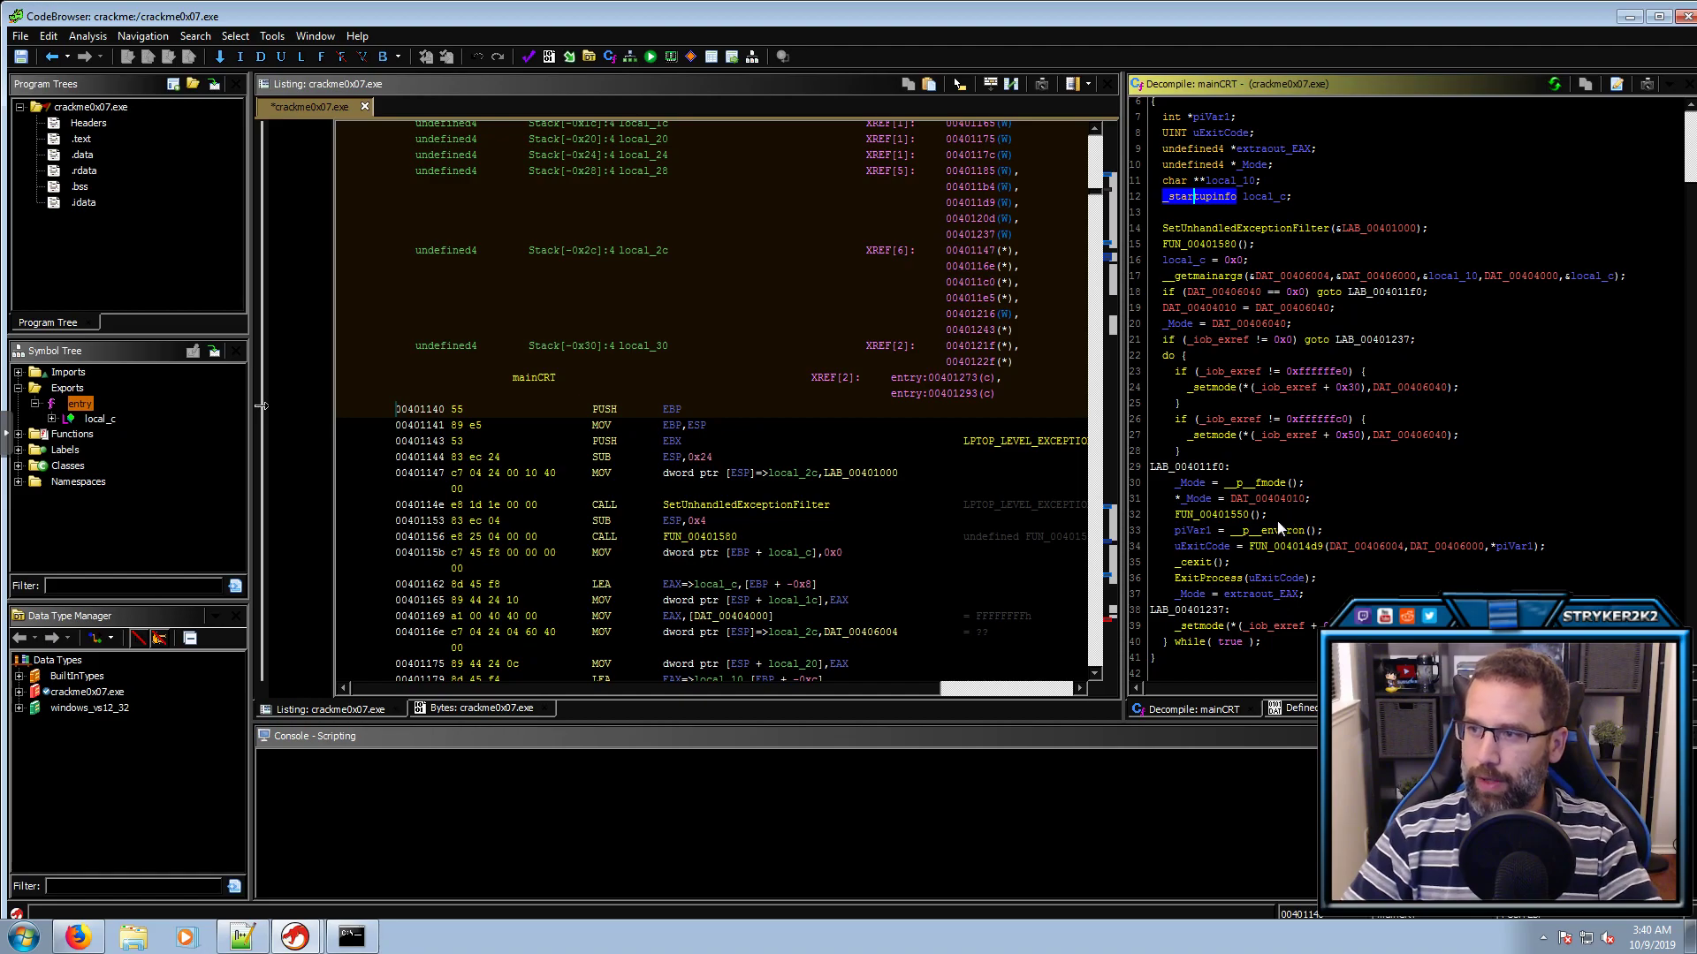
{"action": "left_click", "coordinate": [1210, 548]}
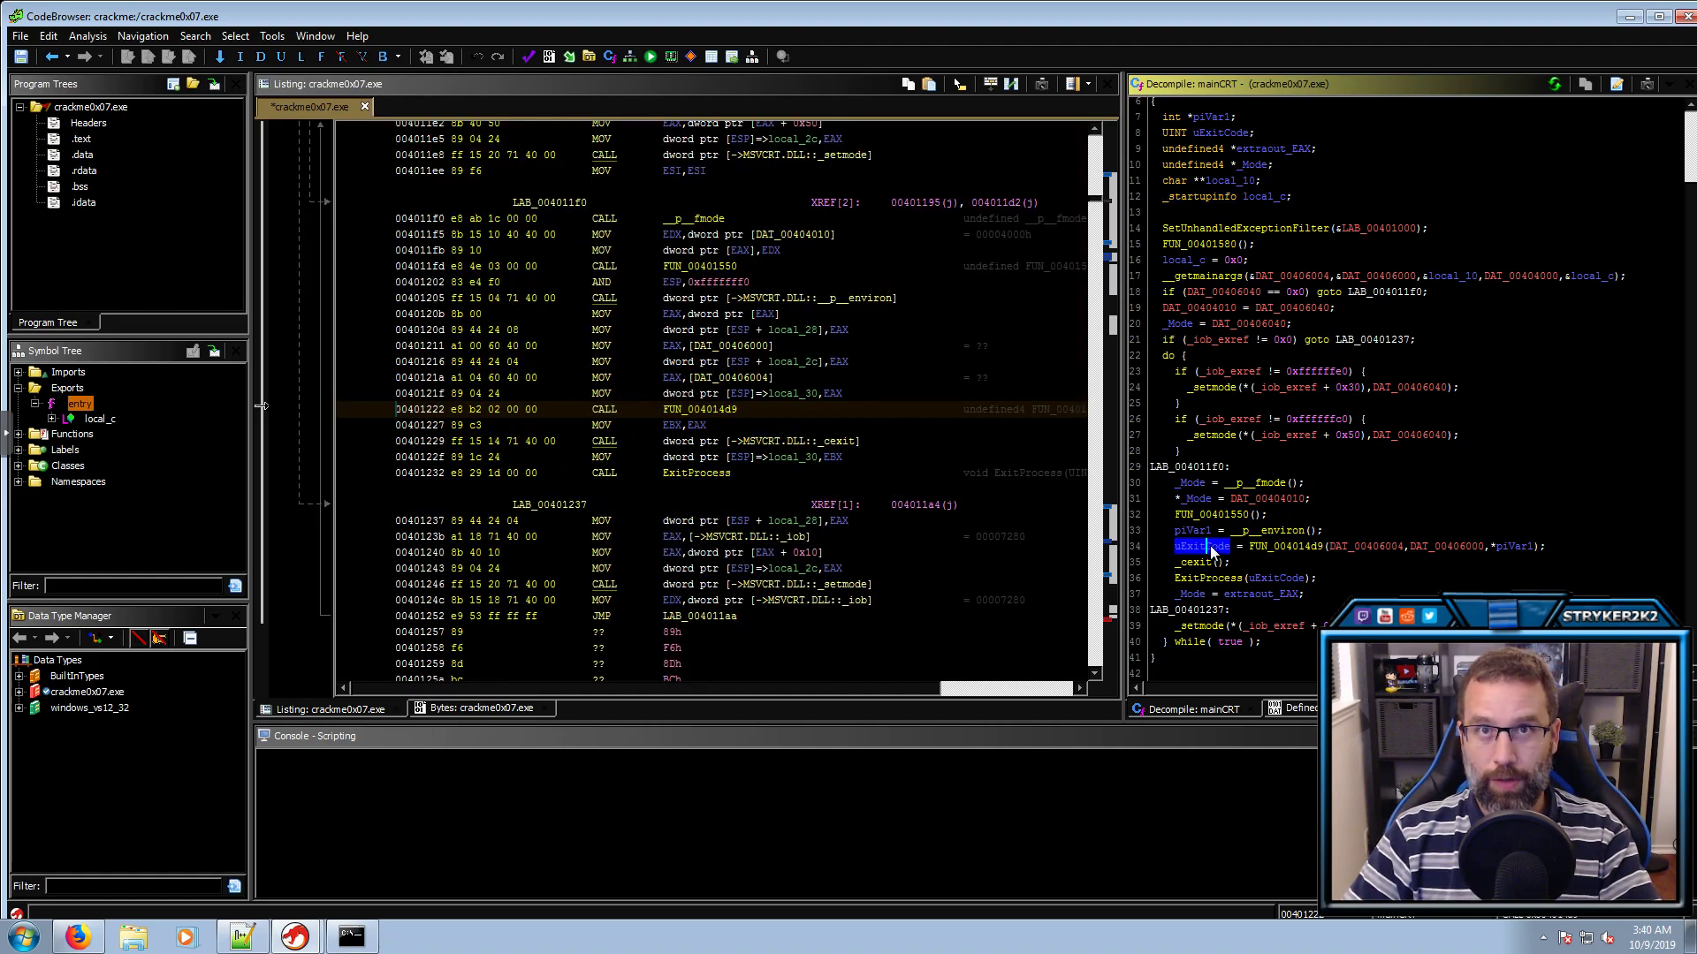
{"action": "left_click", "coordinate": [1276, 547]}
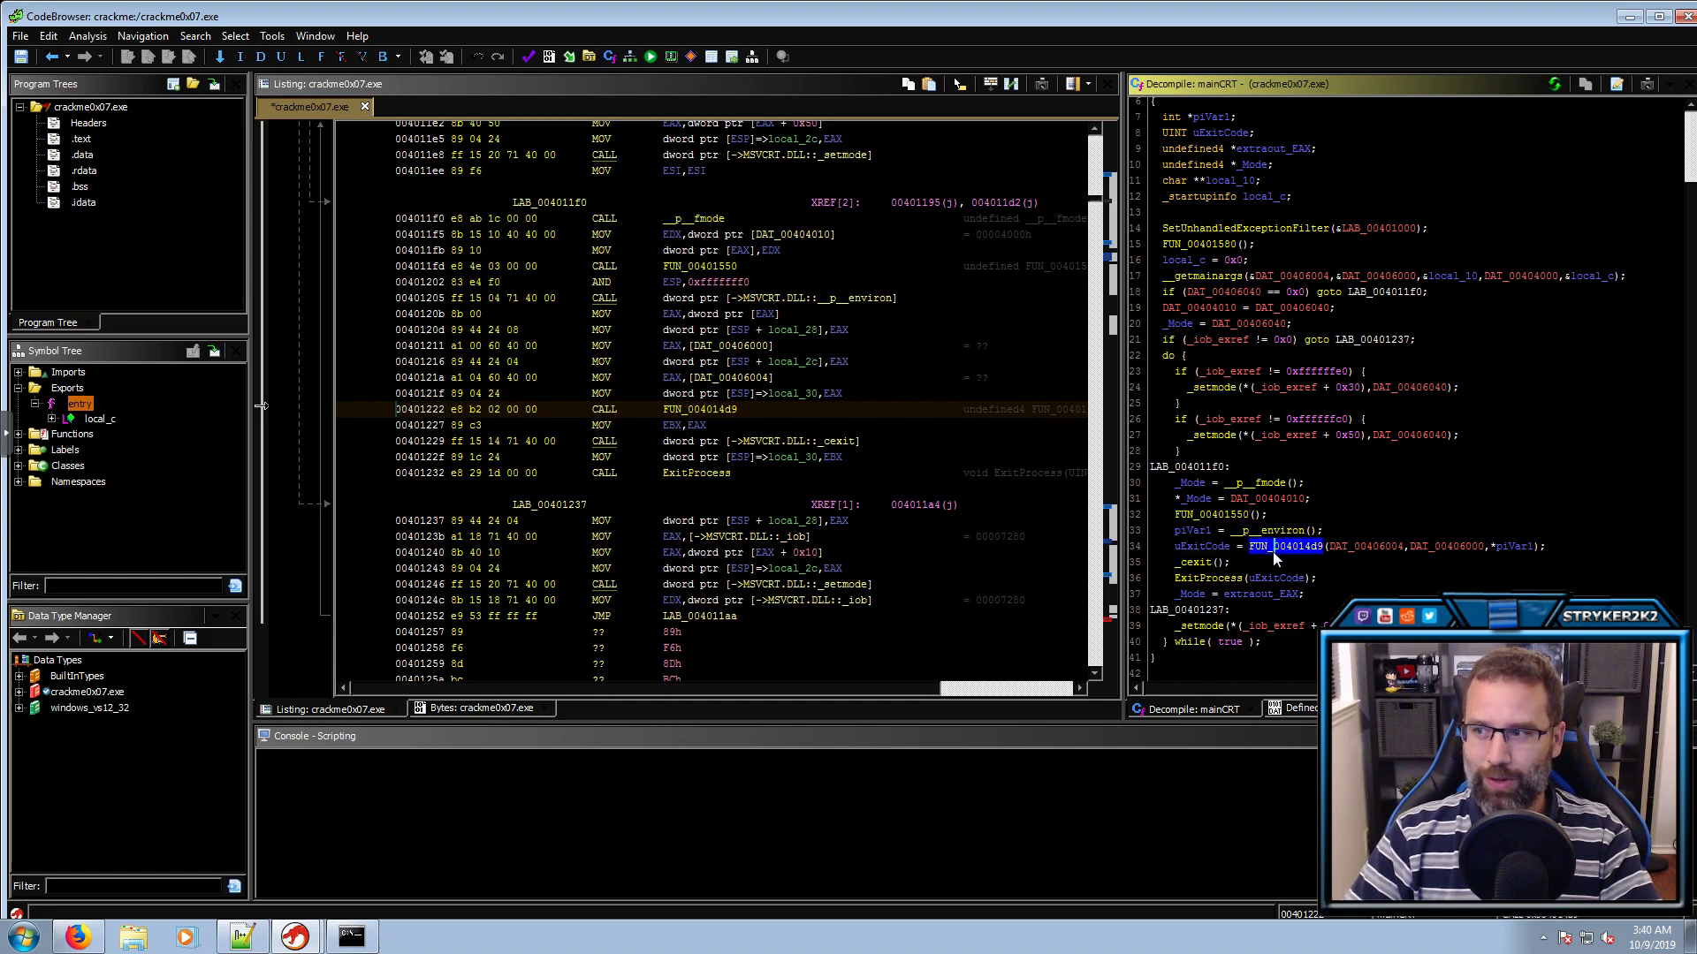
{"action": "left_click", "coordinate": [1509, 548]}
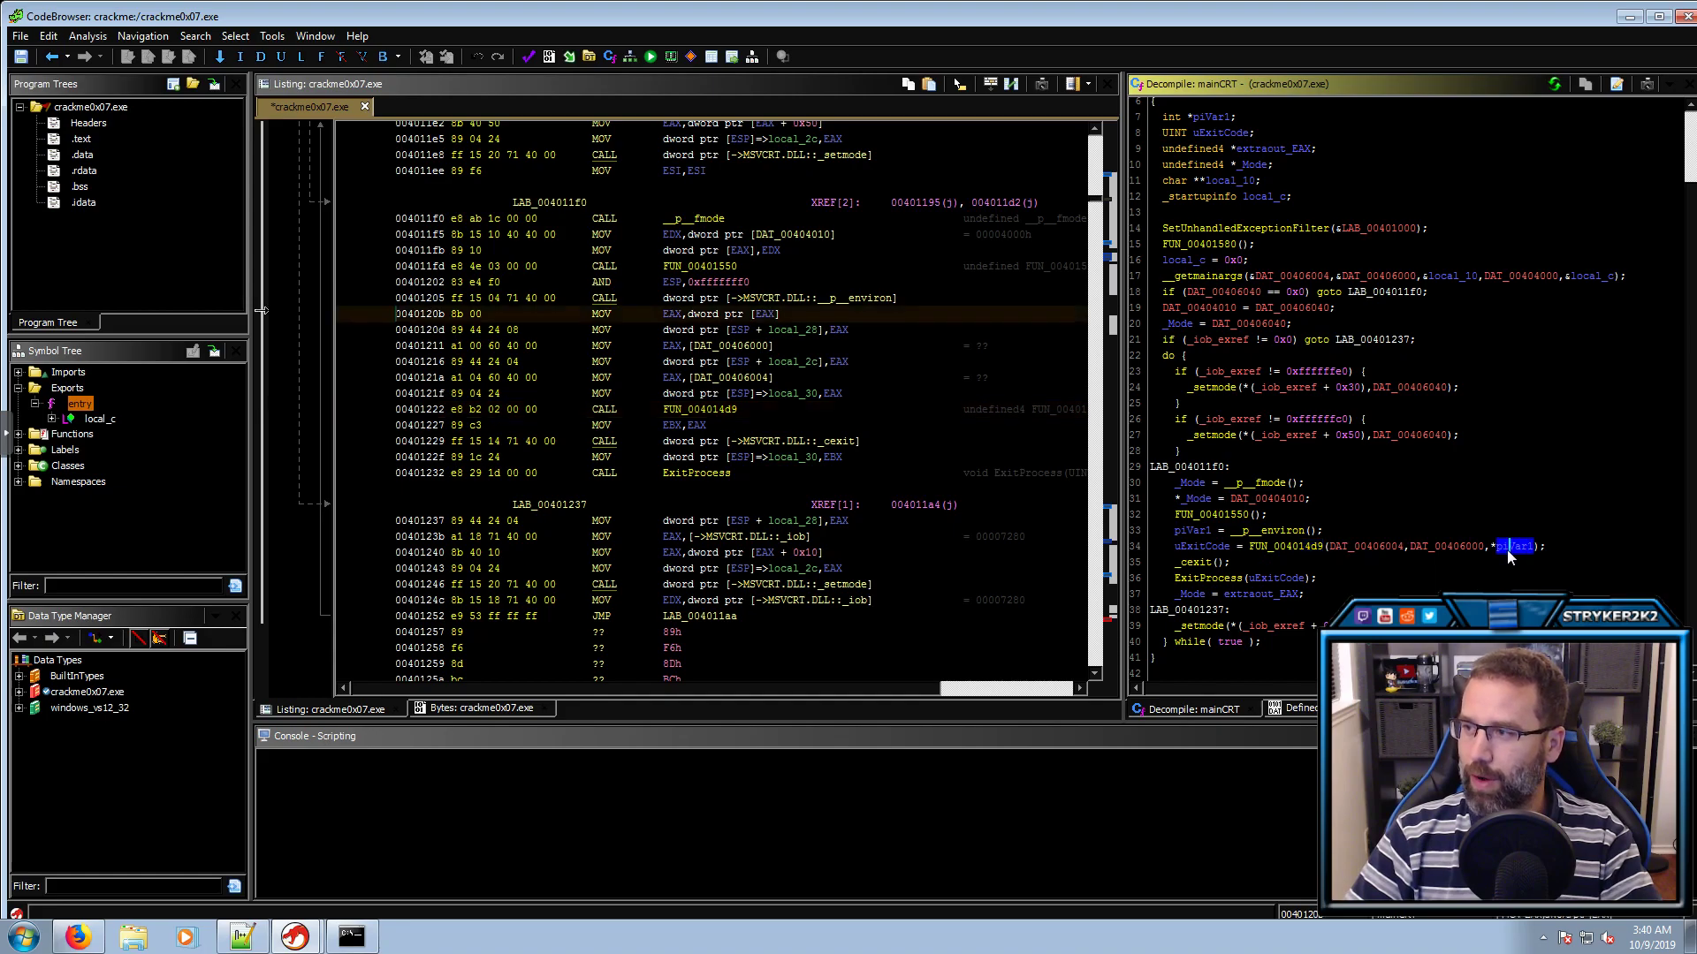
{"action": "left_click", "coordinate": [1297, 532]}
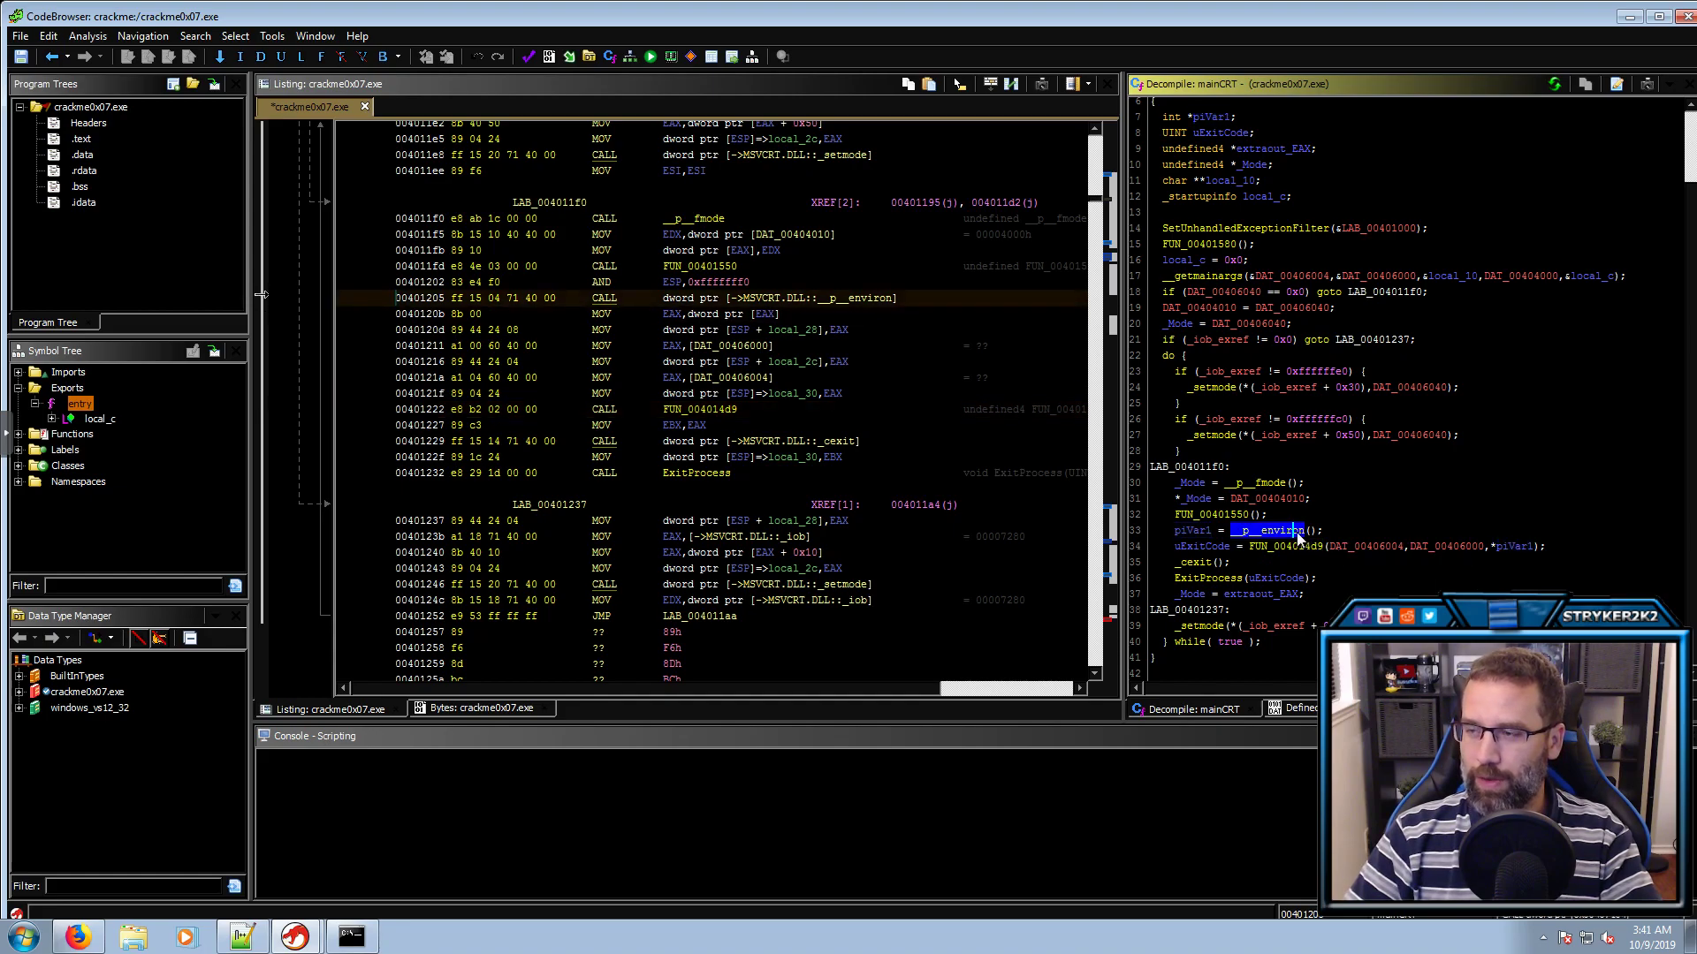
{"action": "left_click", "coordinate": [1298, 547]}
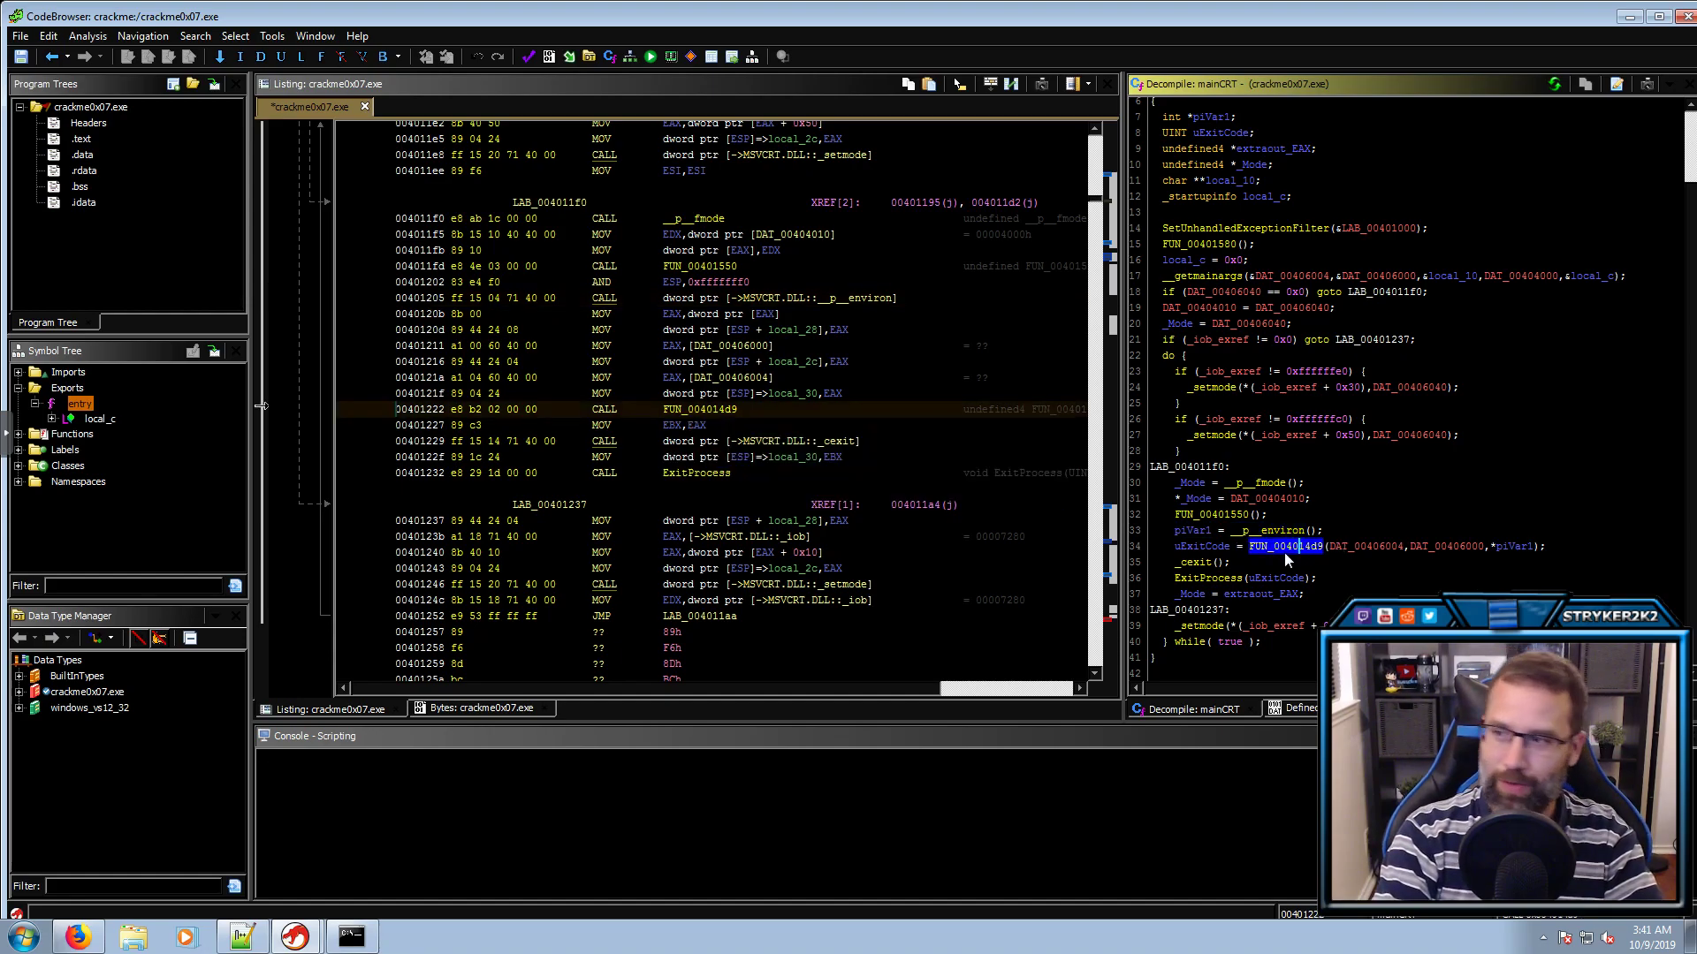
{"action": "type", "text": "lmain"}
{"action": "key", "text": "Return"}
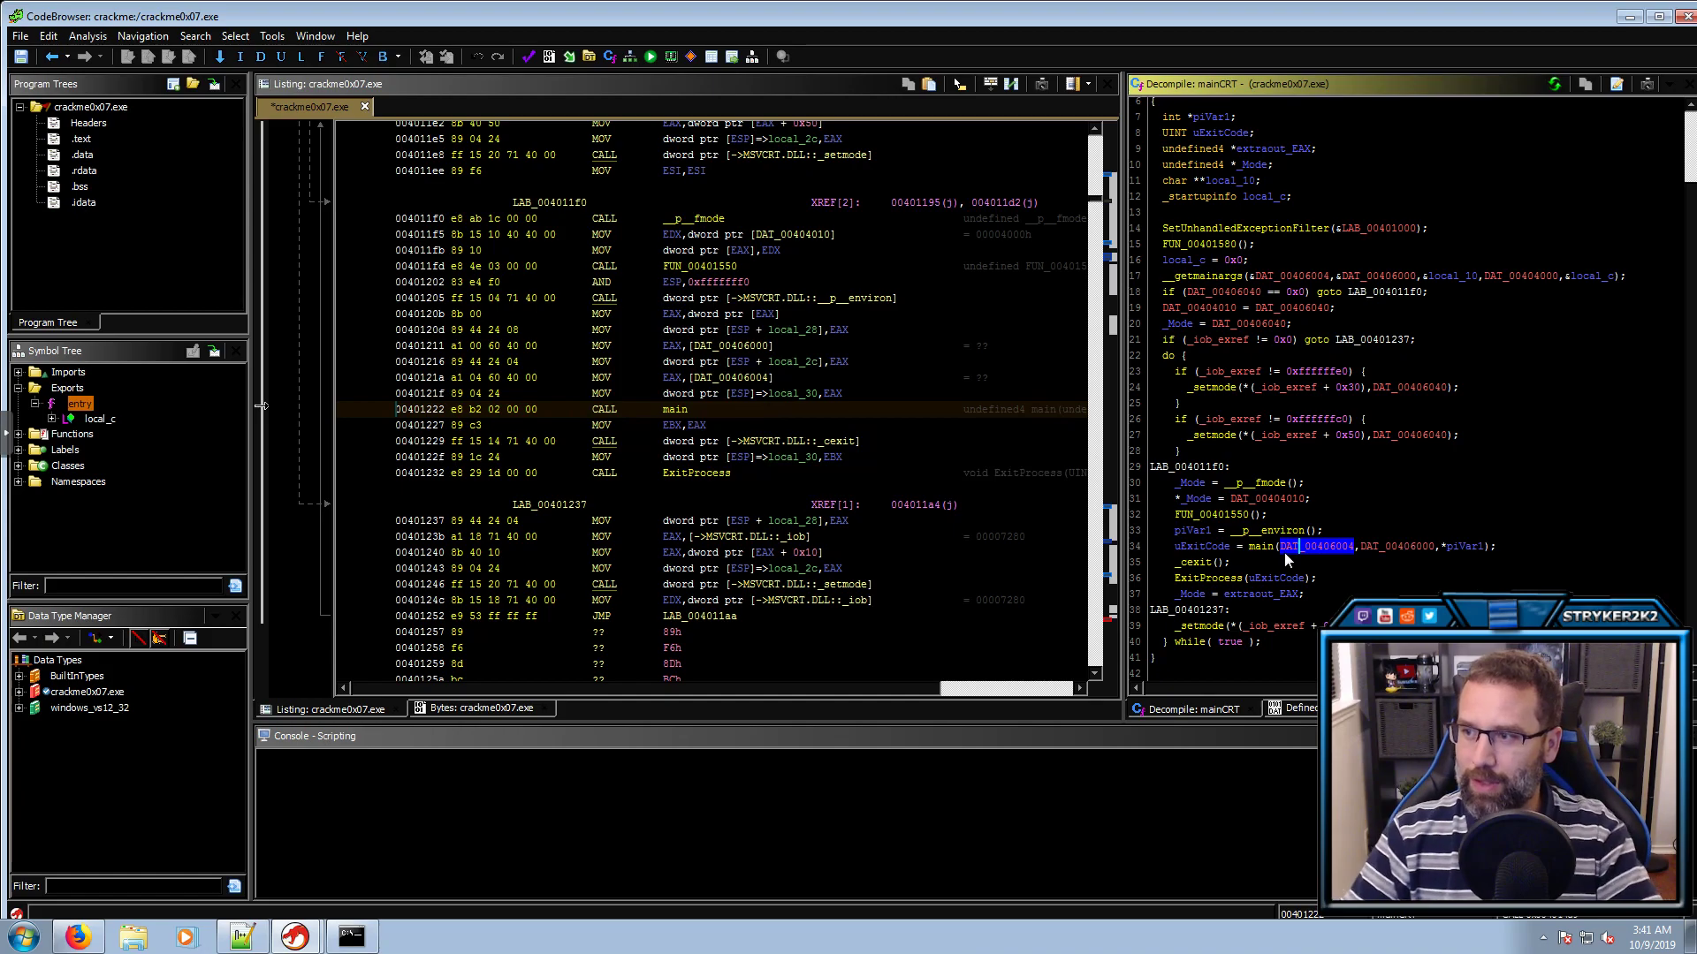
{"action": "left_click", "coordinate": [1262, 545]}
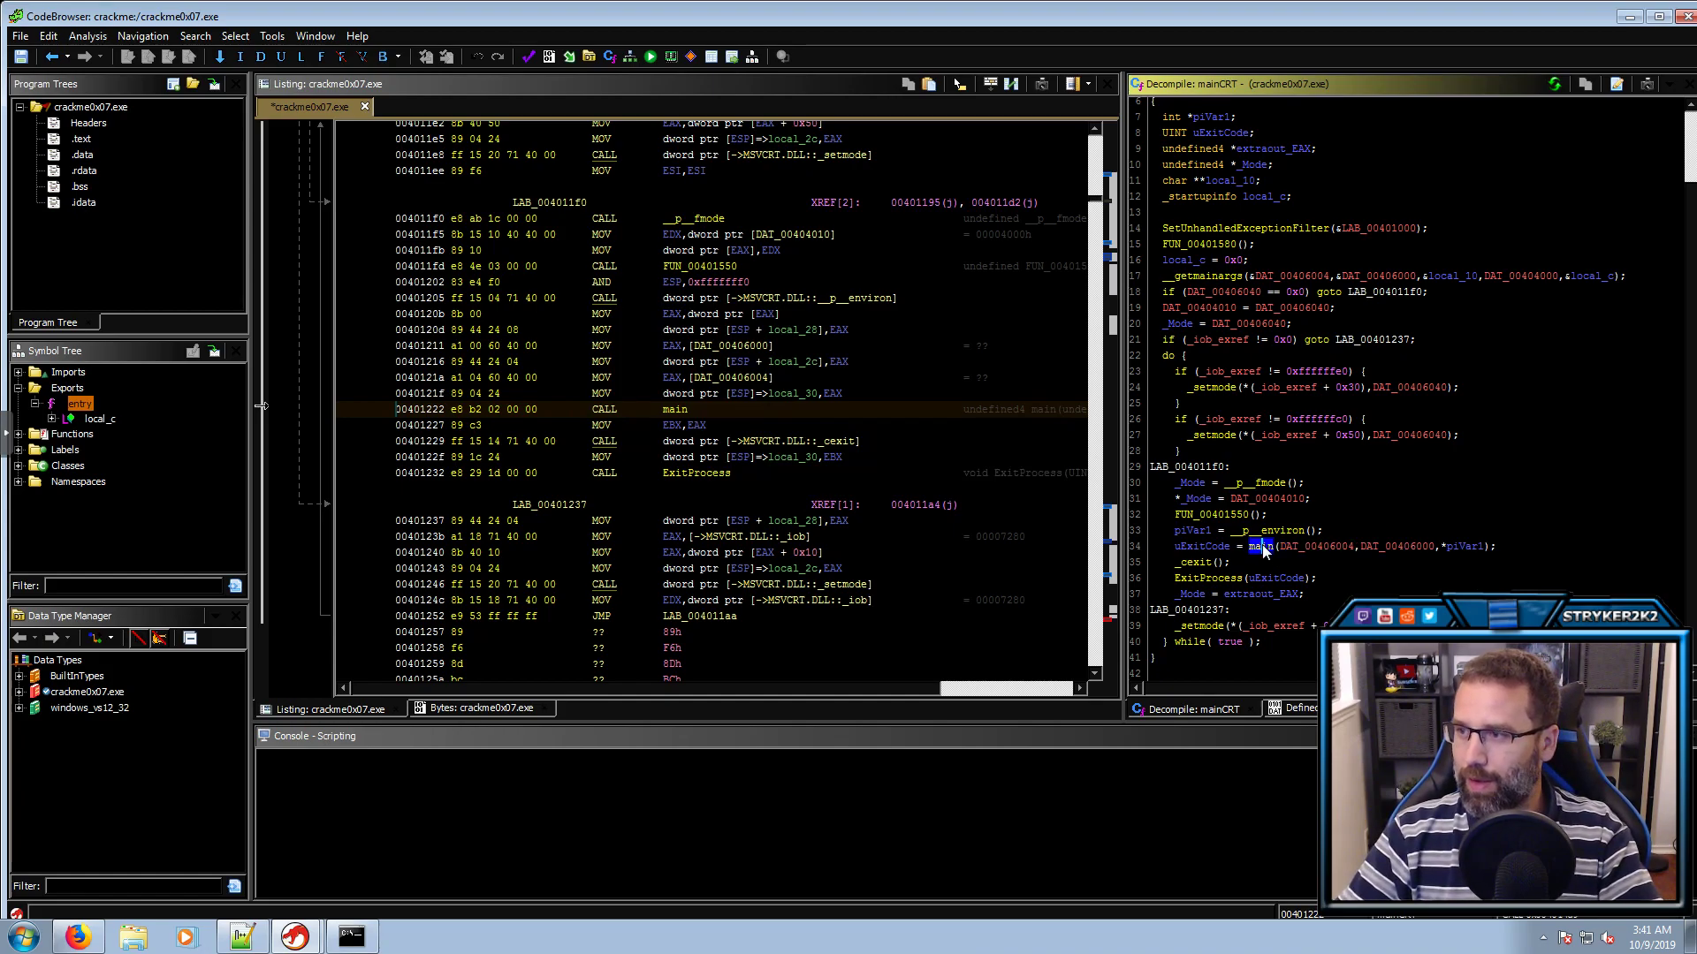
Open main and review its banner printf, Password prompt and scanf calls
{"action": "double_click", "coordinate": [1262, 544]}
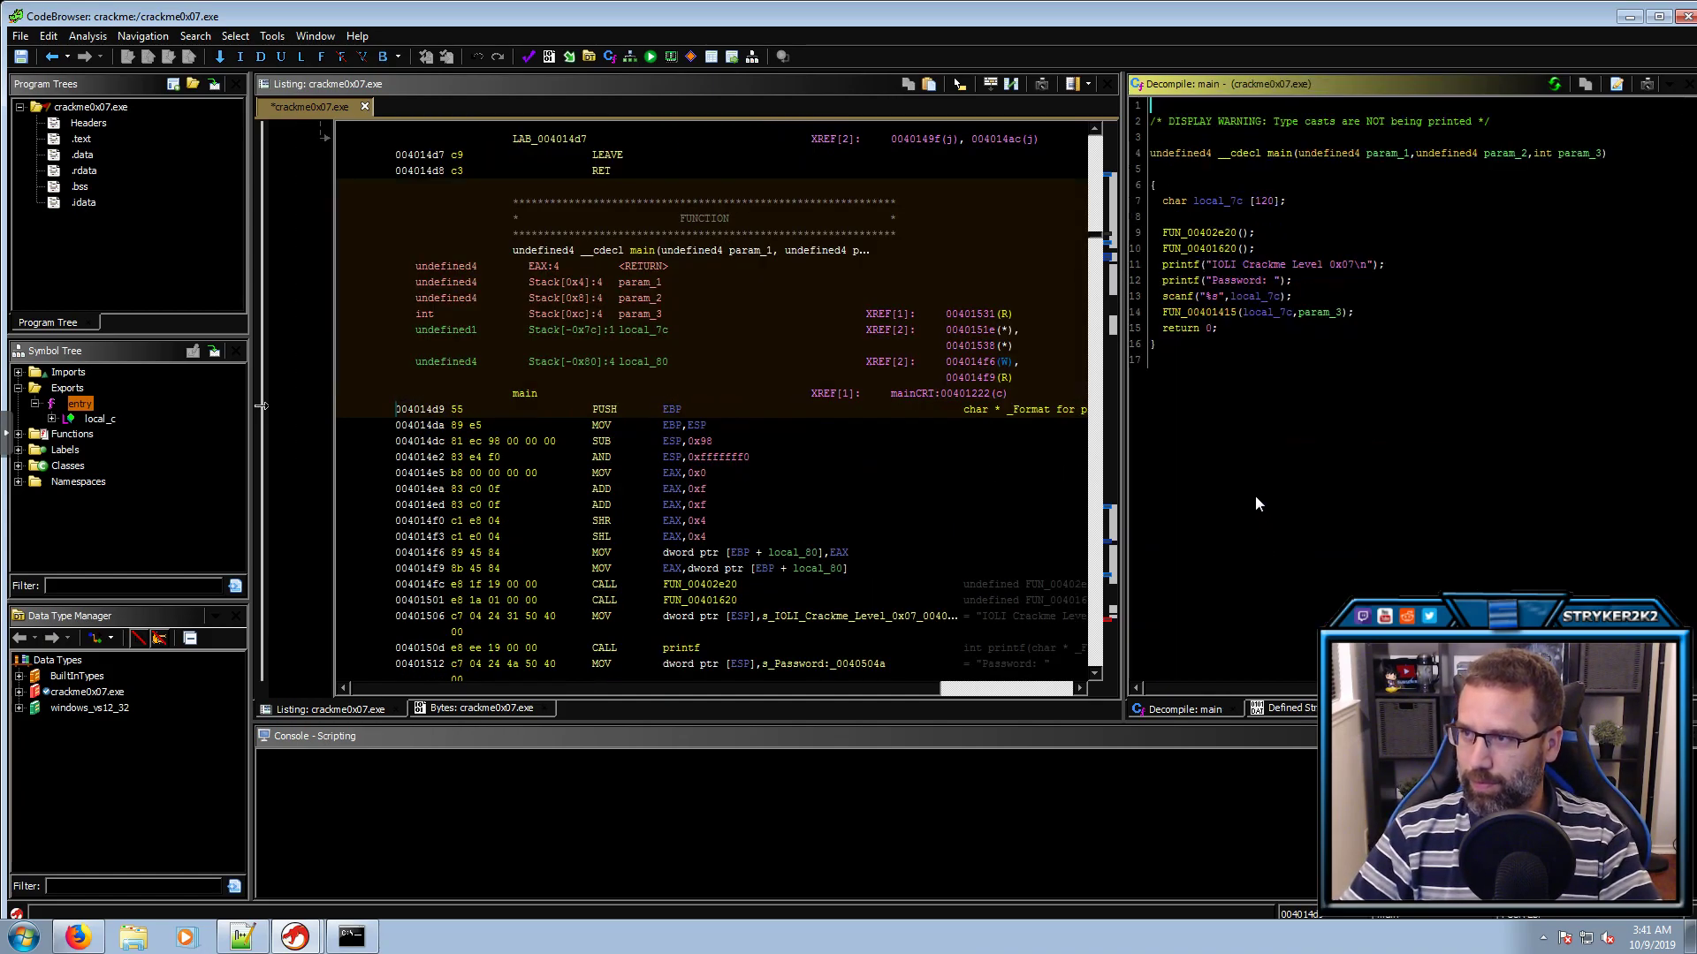
{"action": "left_click", "coordinate": [1188, 266]}
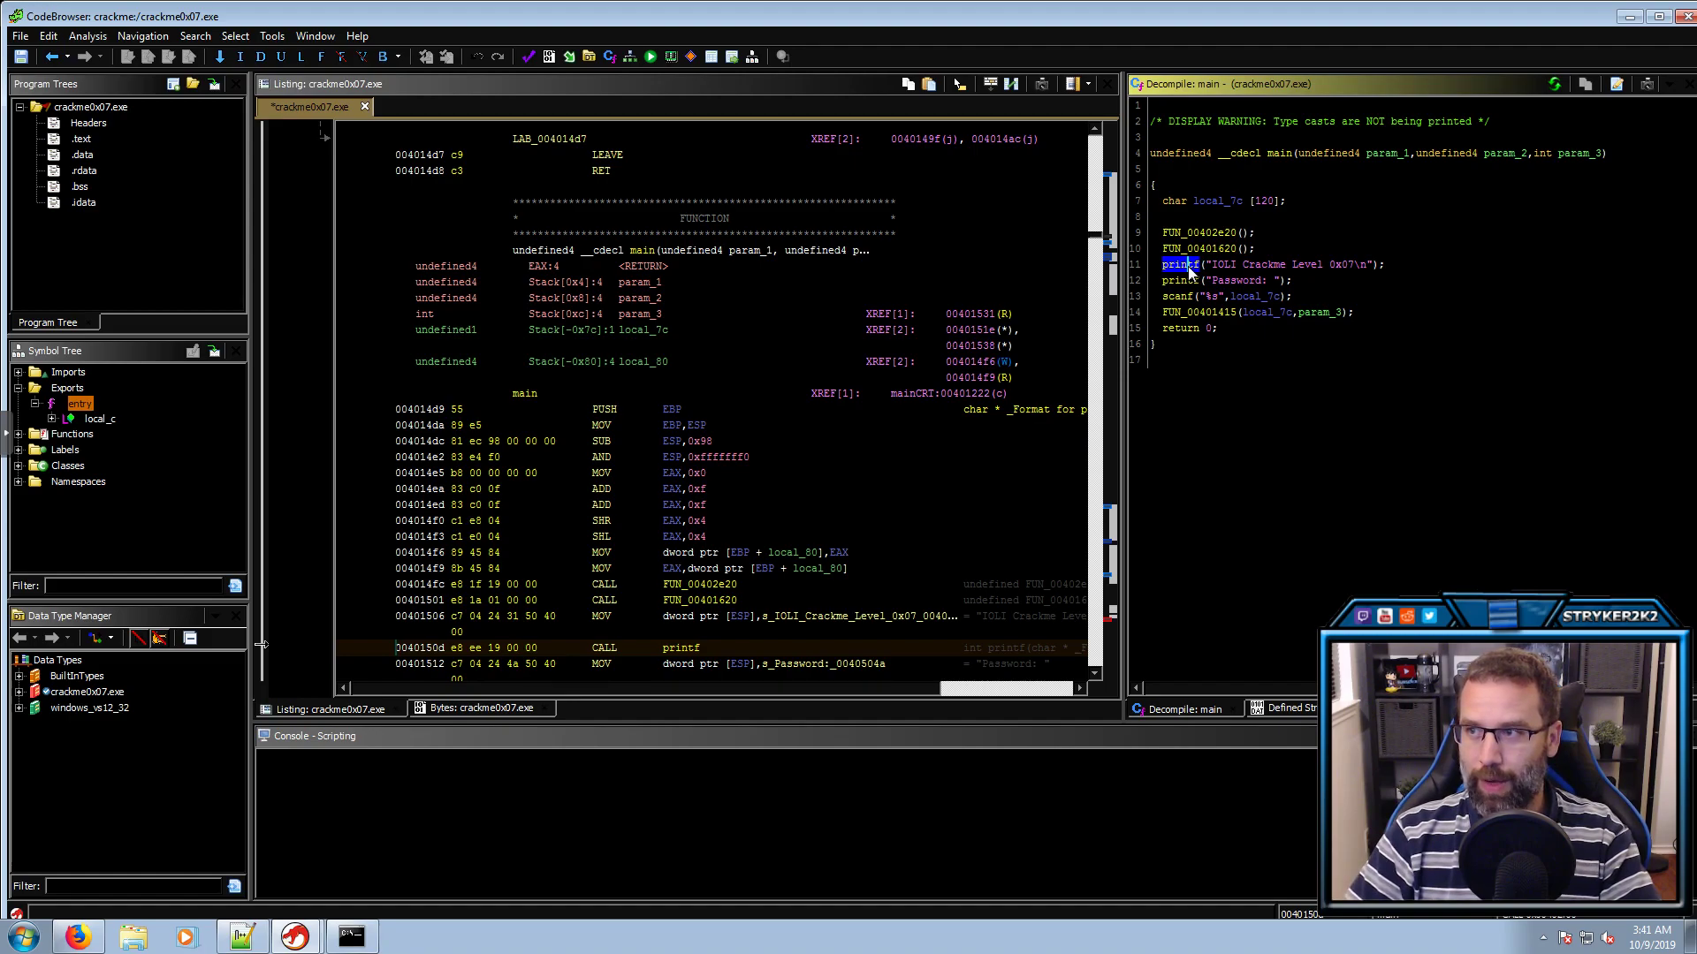
{"action": "left_click", "coordinate": [1185, 279]}
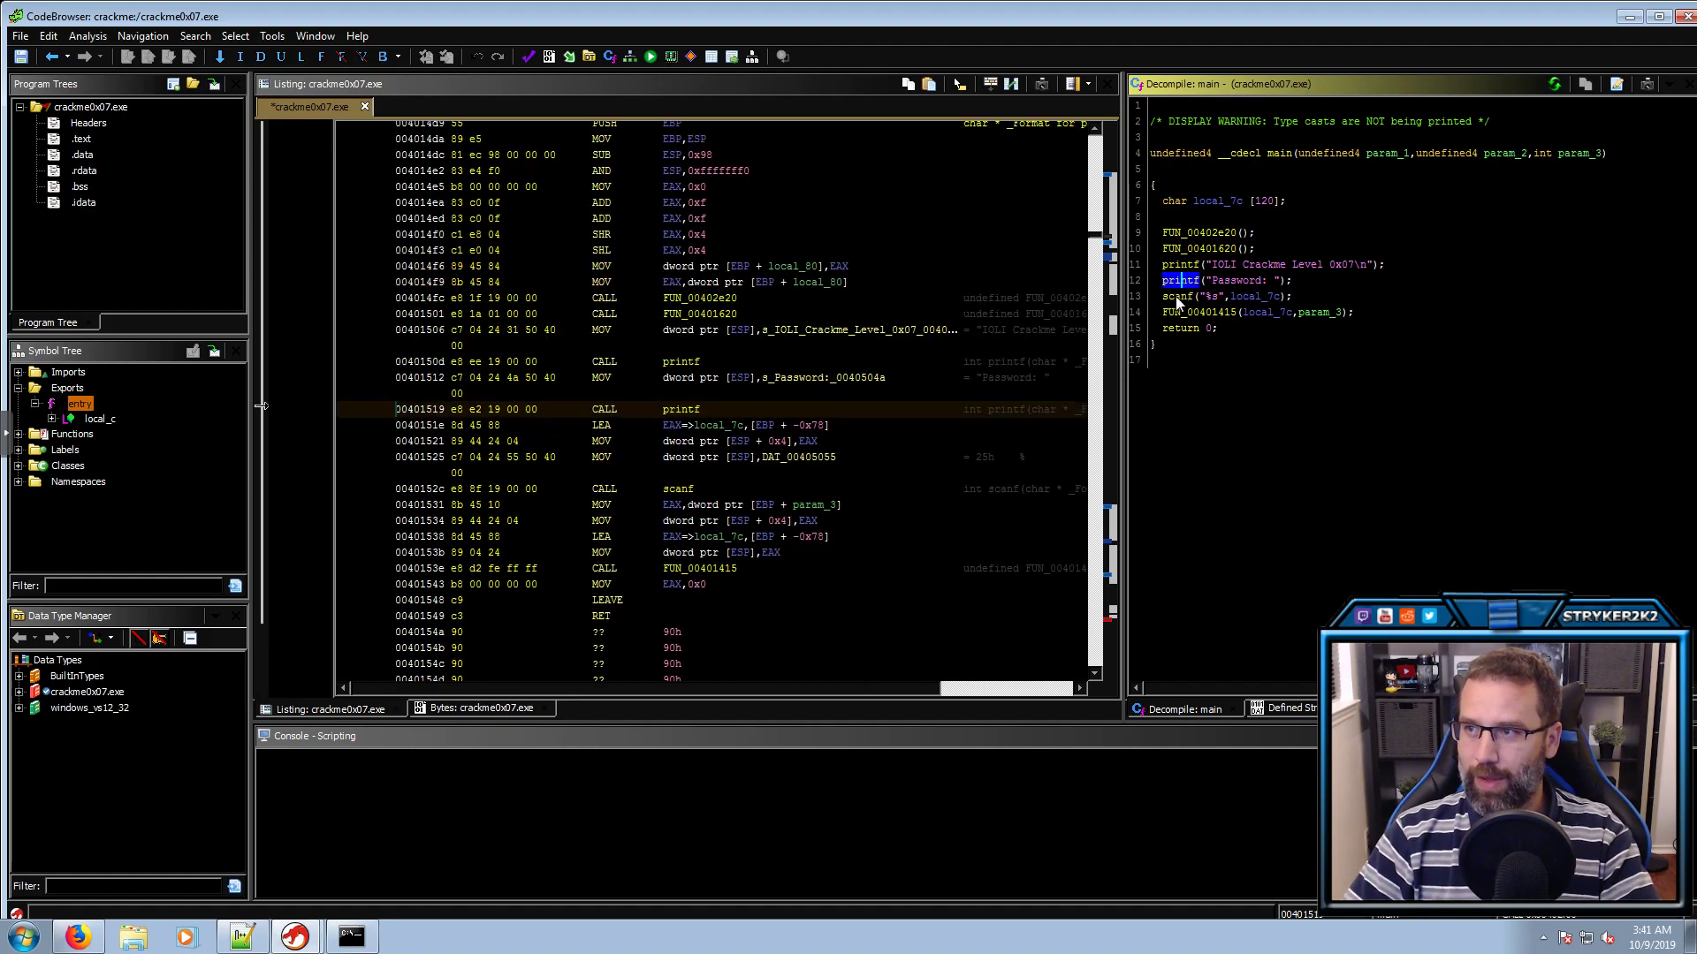
{"action": "left_click", "coordinate": [1177, 297]}
{"action": "left_click", "coordinate": [1179, 232]}
{"action": "left_click", "coordinate": [1177, 247]}
{"action": "left_click", "coordinate": [1174, 265]}
{"action": "left_click", "coordinate": [1178, 280]}
{"action": "left_click", "coordinate": [1175, 297]}
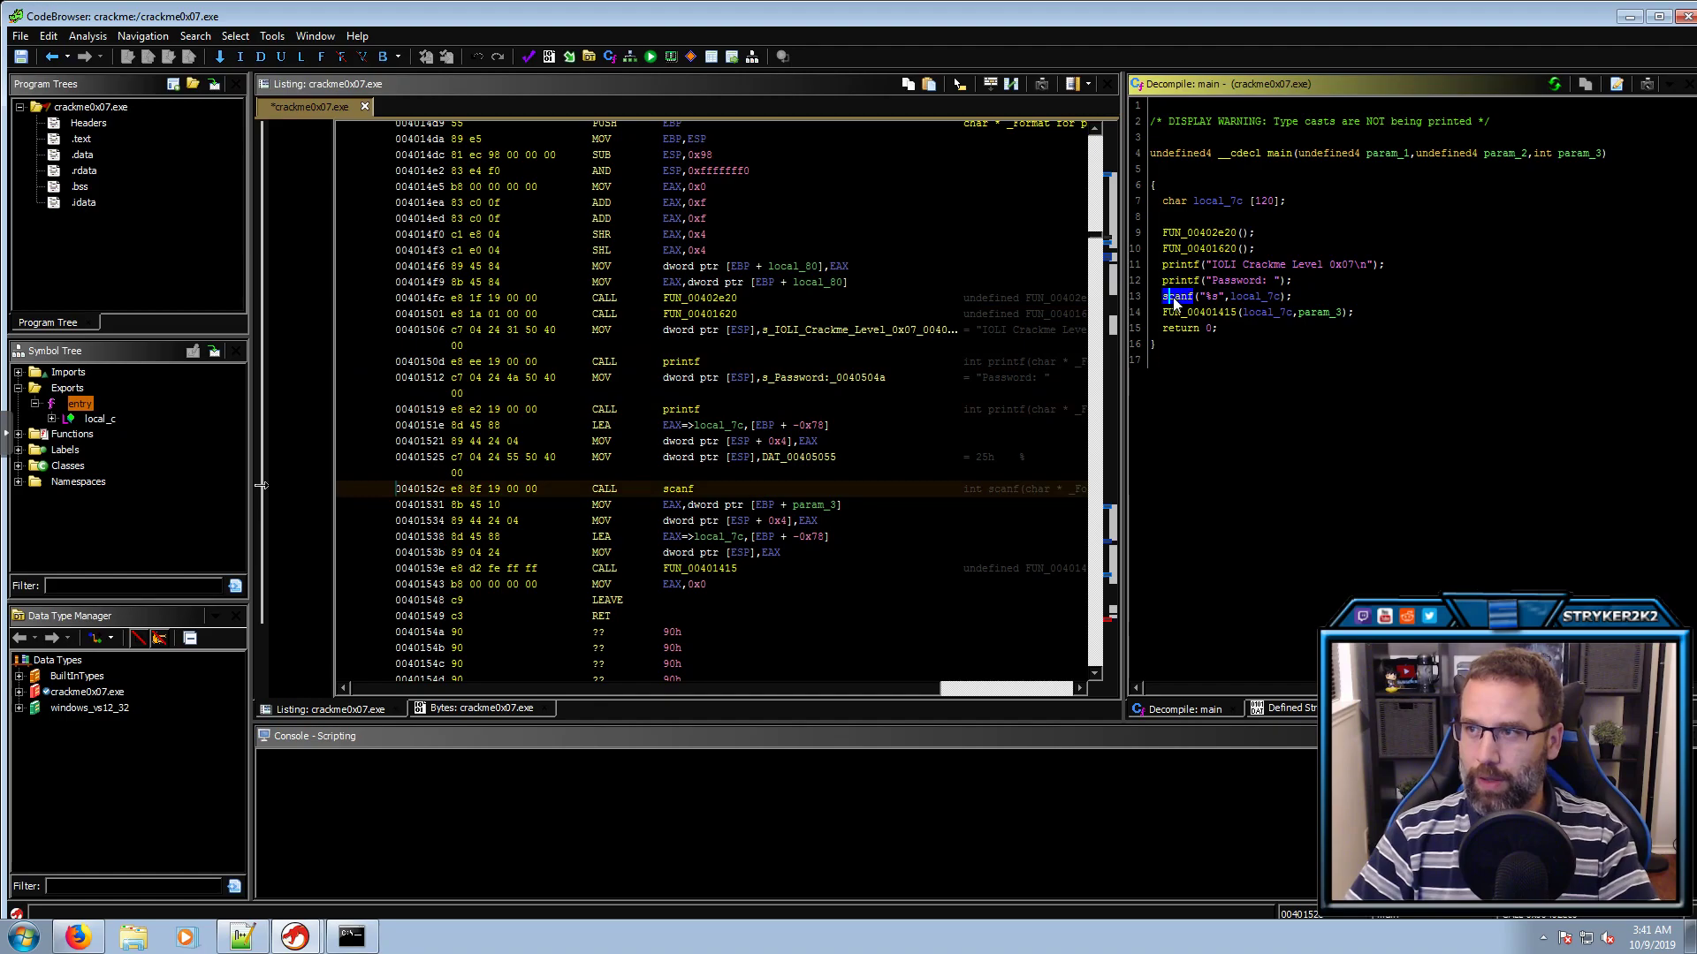
Rename FUN_00401415, called after the password input, to check
{"action": "left_click", "coordinate": [1187, 312]}
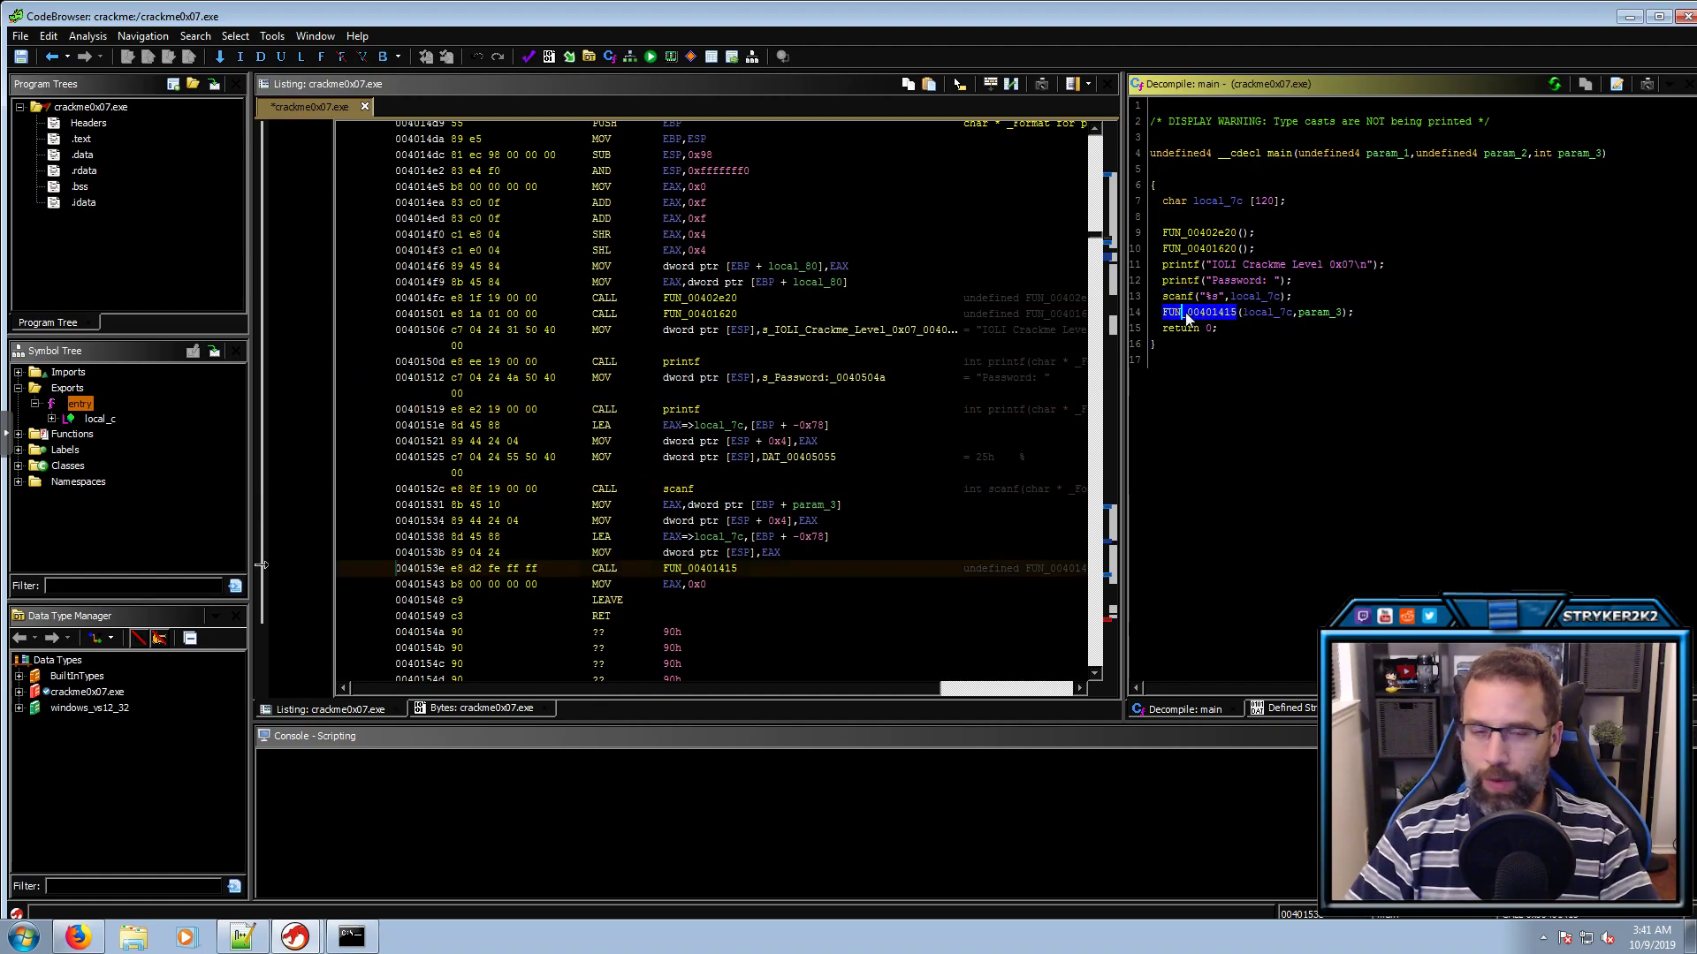
{"action": "mouse_move", "coordinate": [1185, 318]}
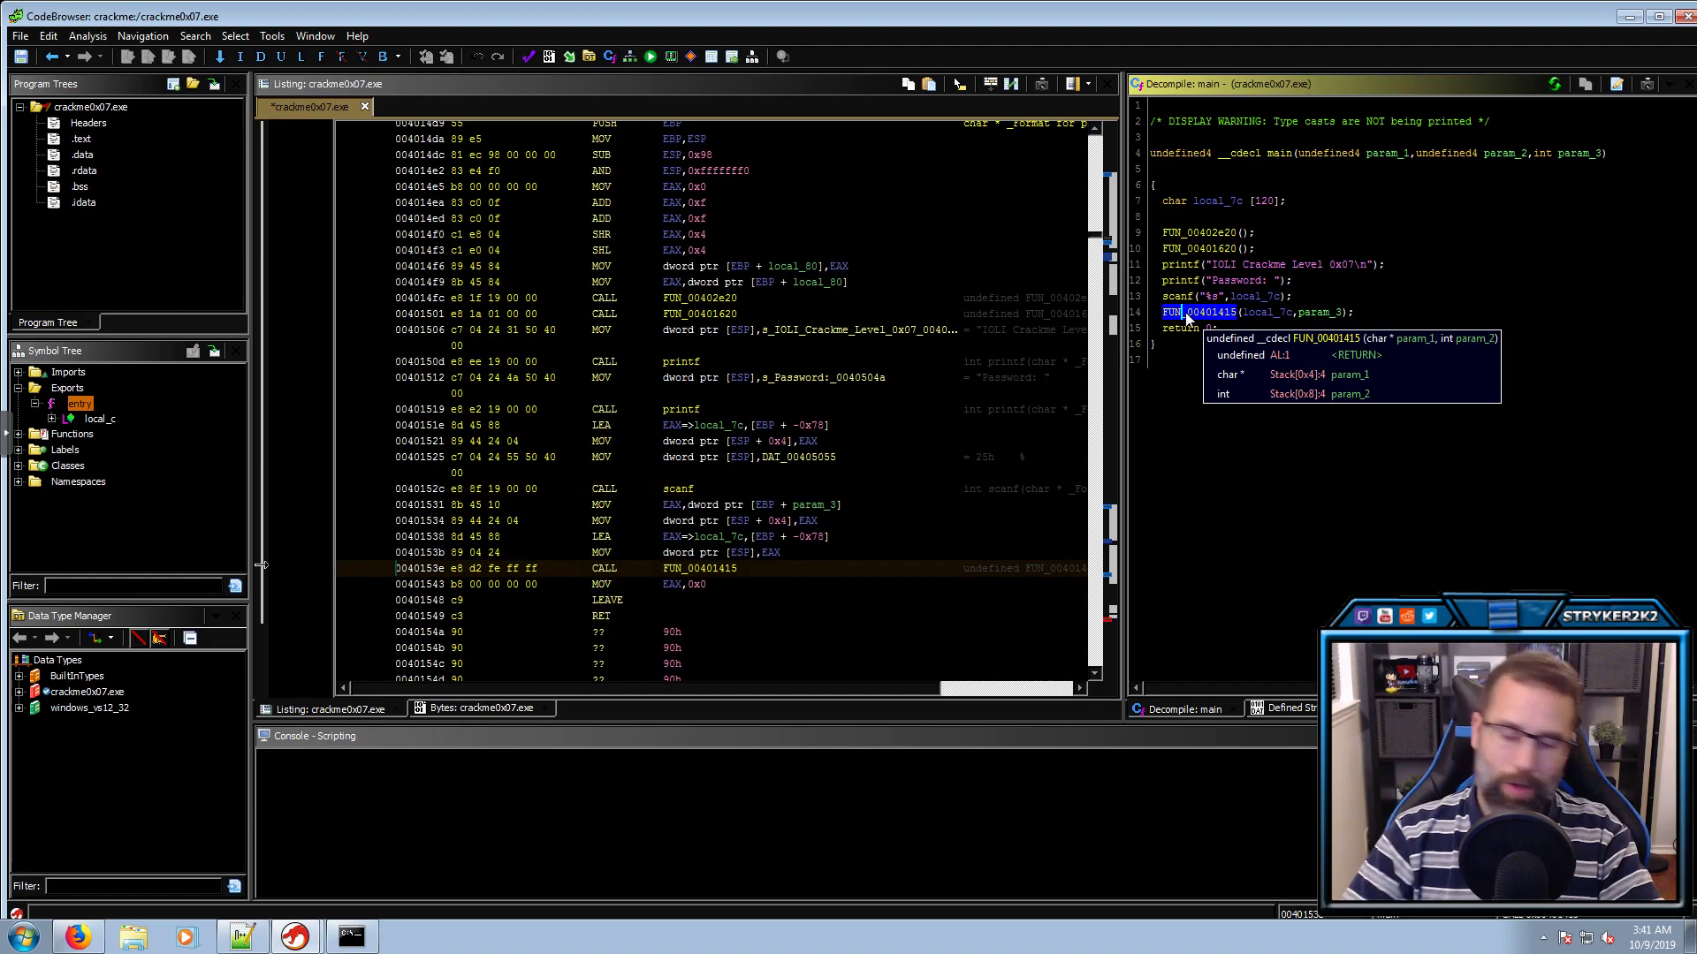
{"action": "type", "text": "lcheck"}
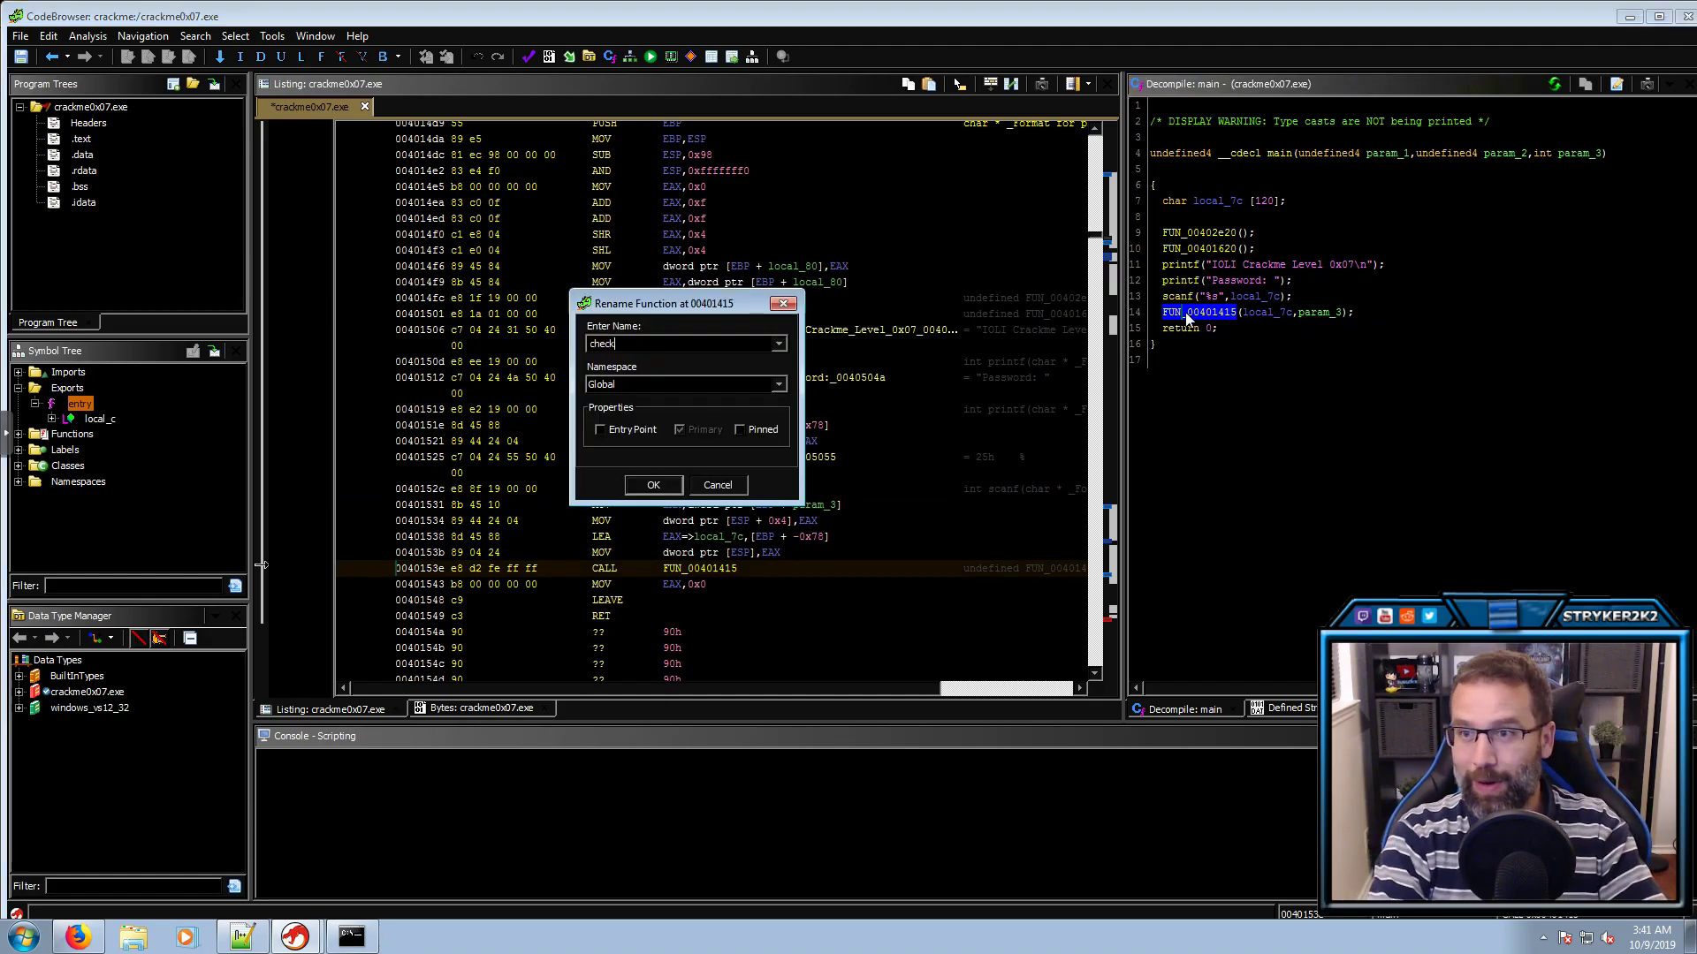
{"action": "key", "text": "Return"}
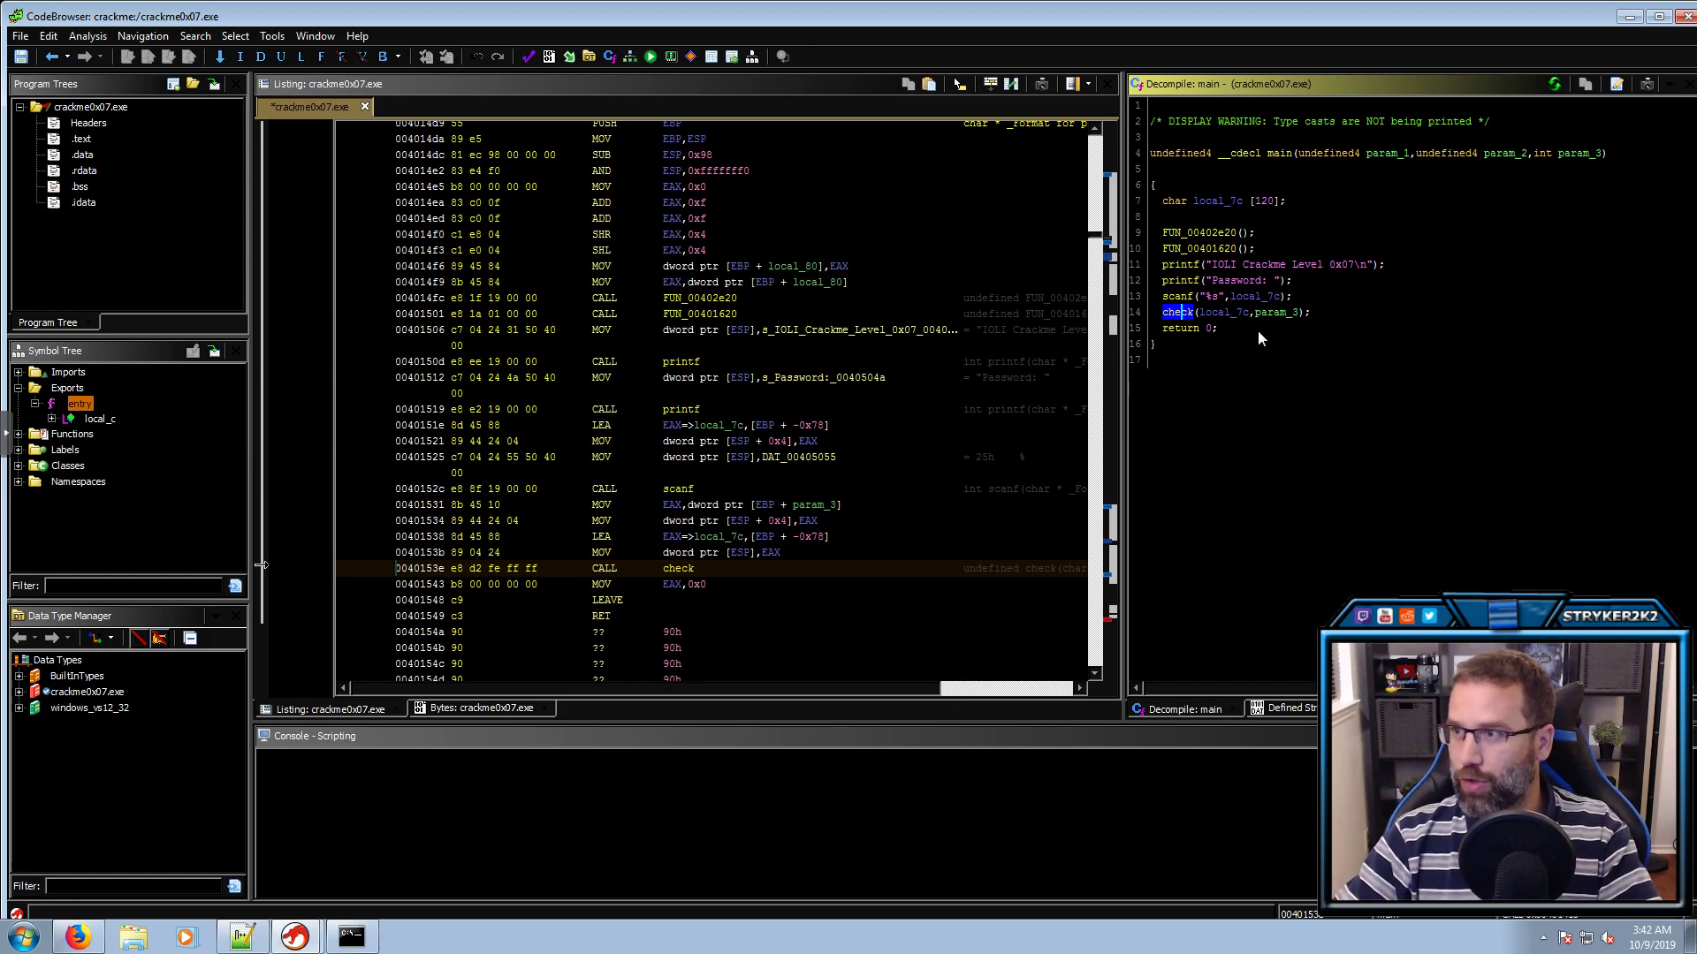
Rename the scanf buffer local_7c to myInput
{"action": "left_click", "coordinate": [1255, 298]}
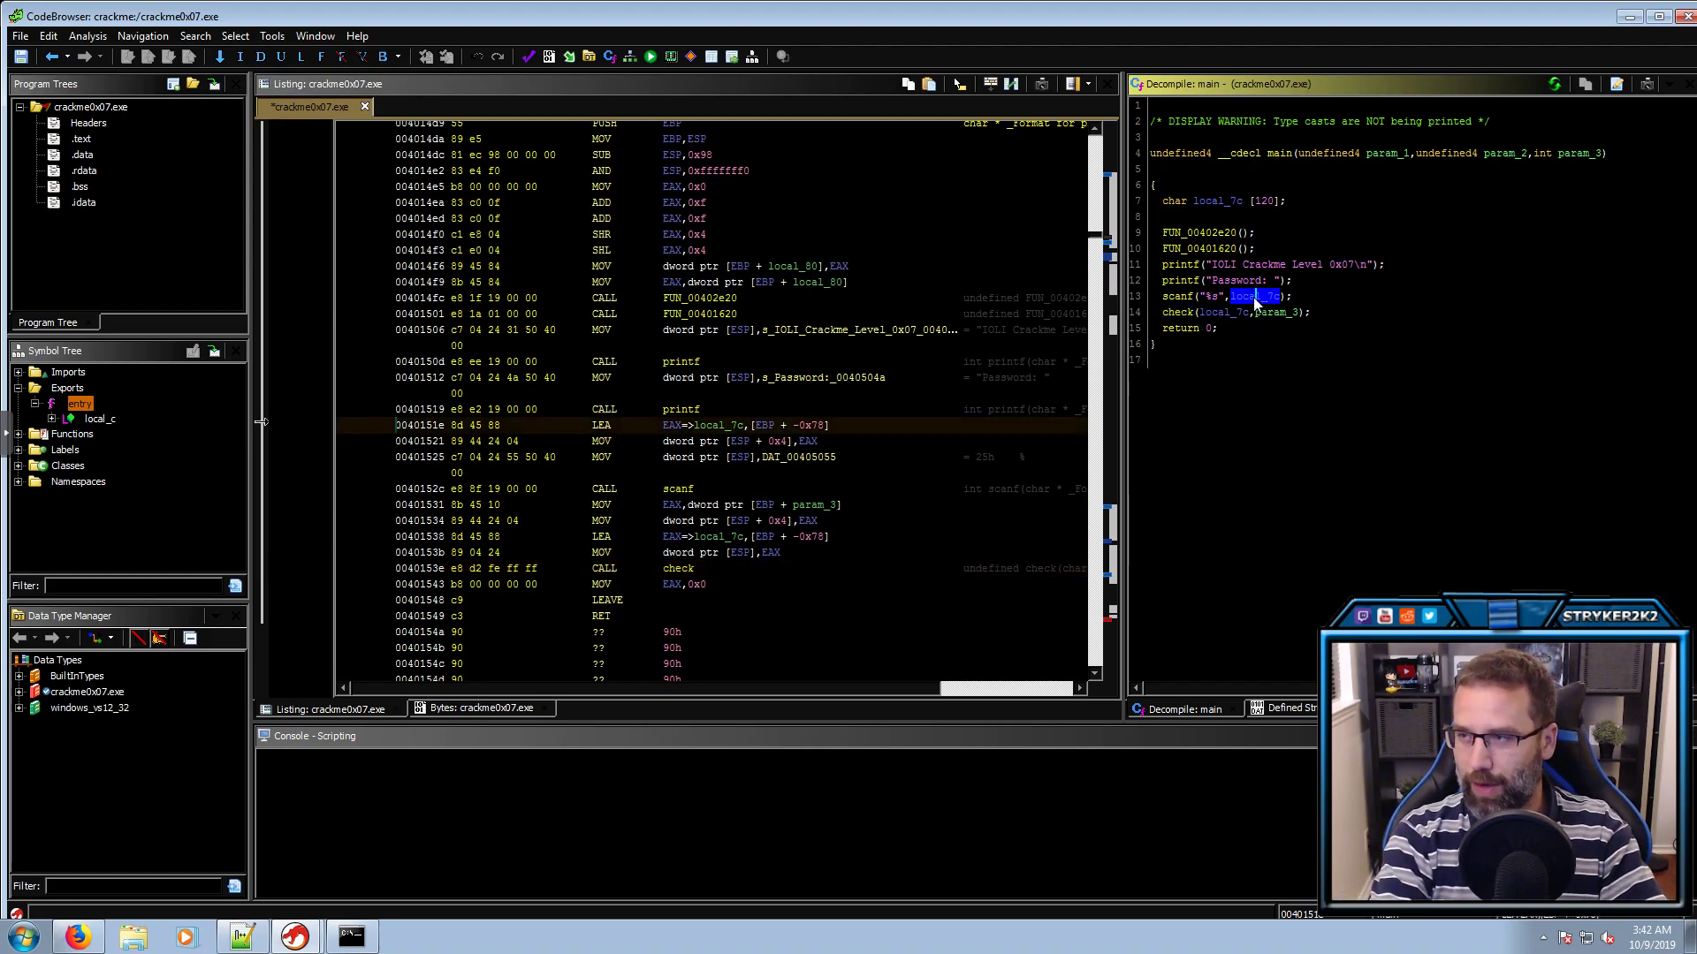
{"action": "type", "text": "lmyInput"}
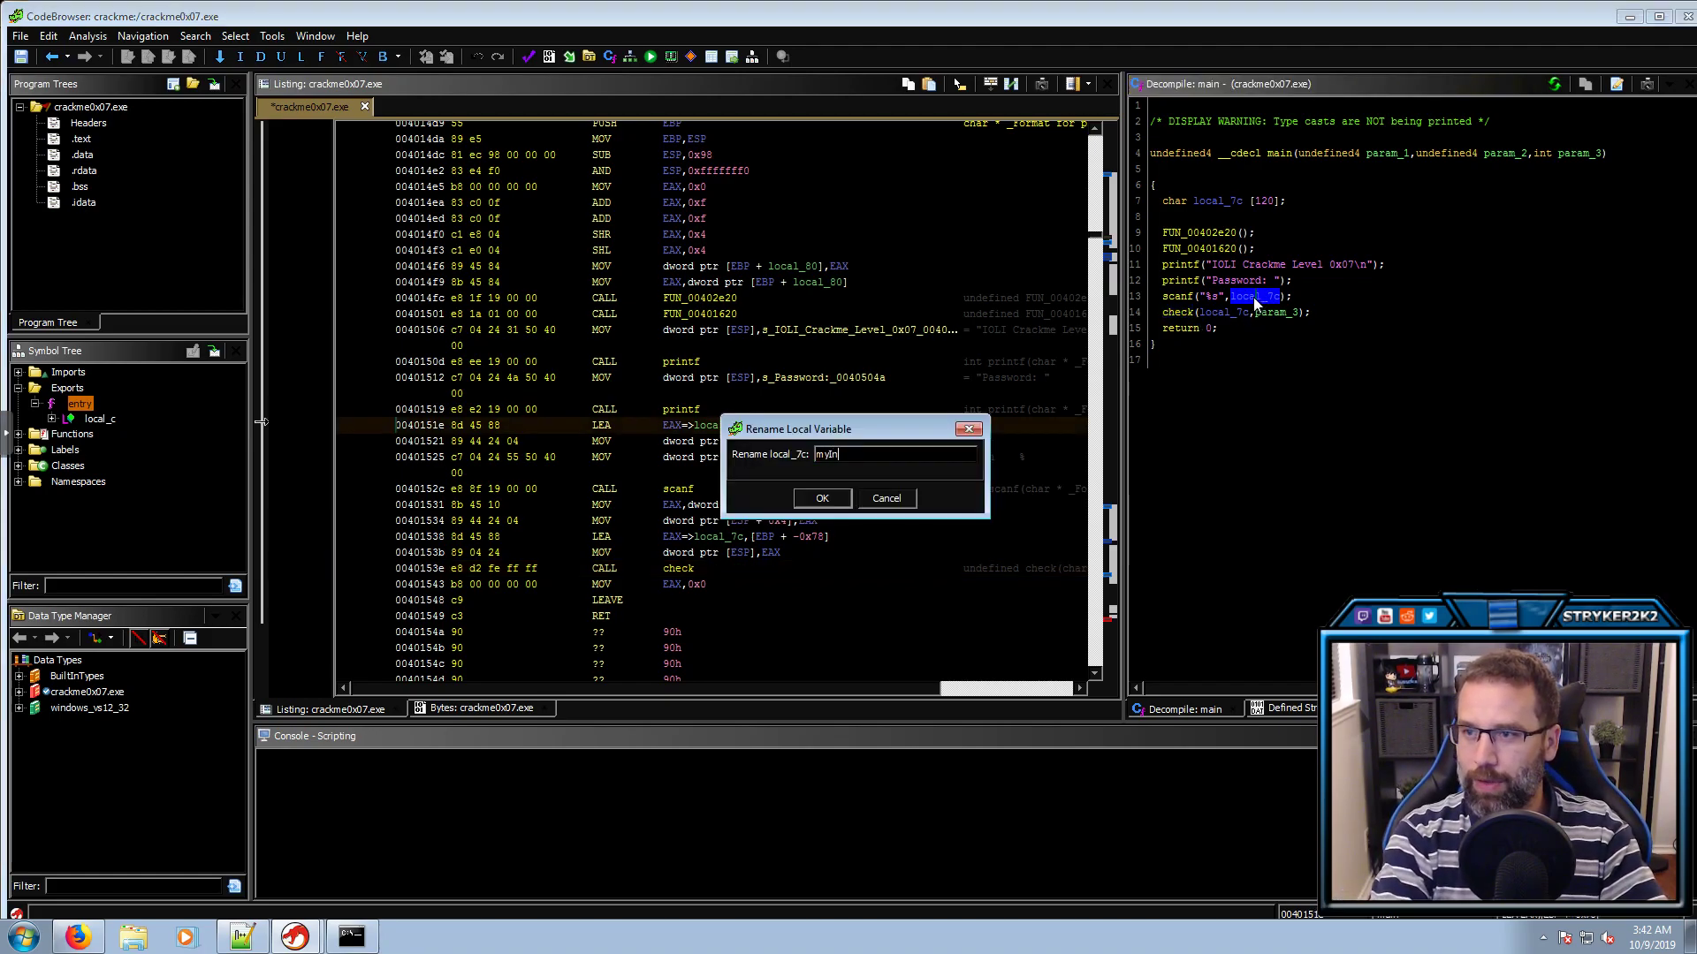
{"action": "key", "text": "Return"}
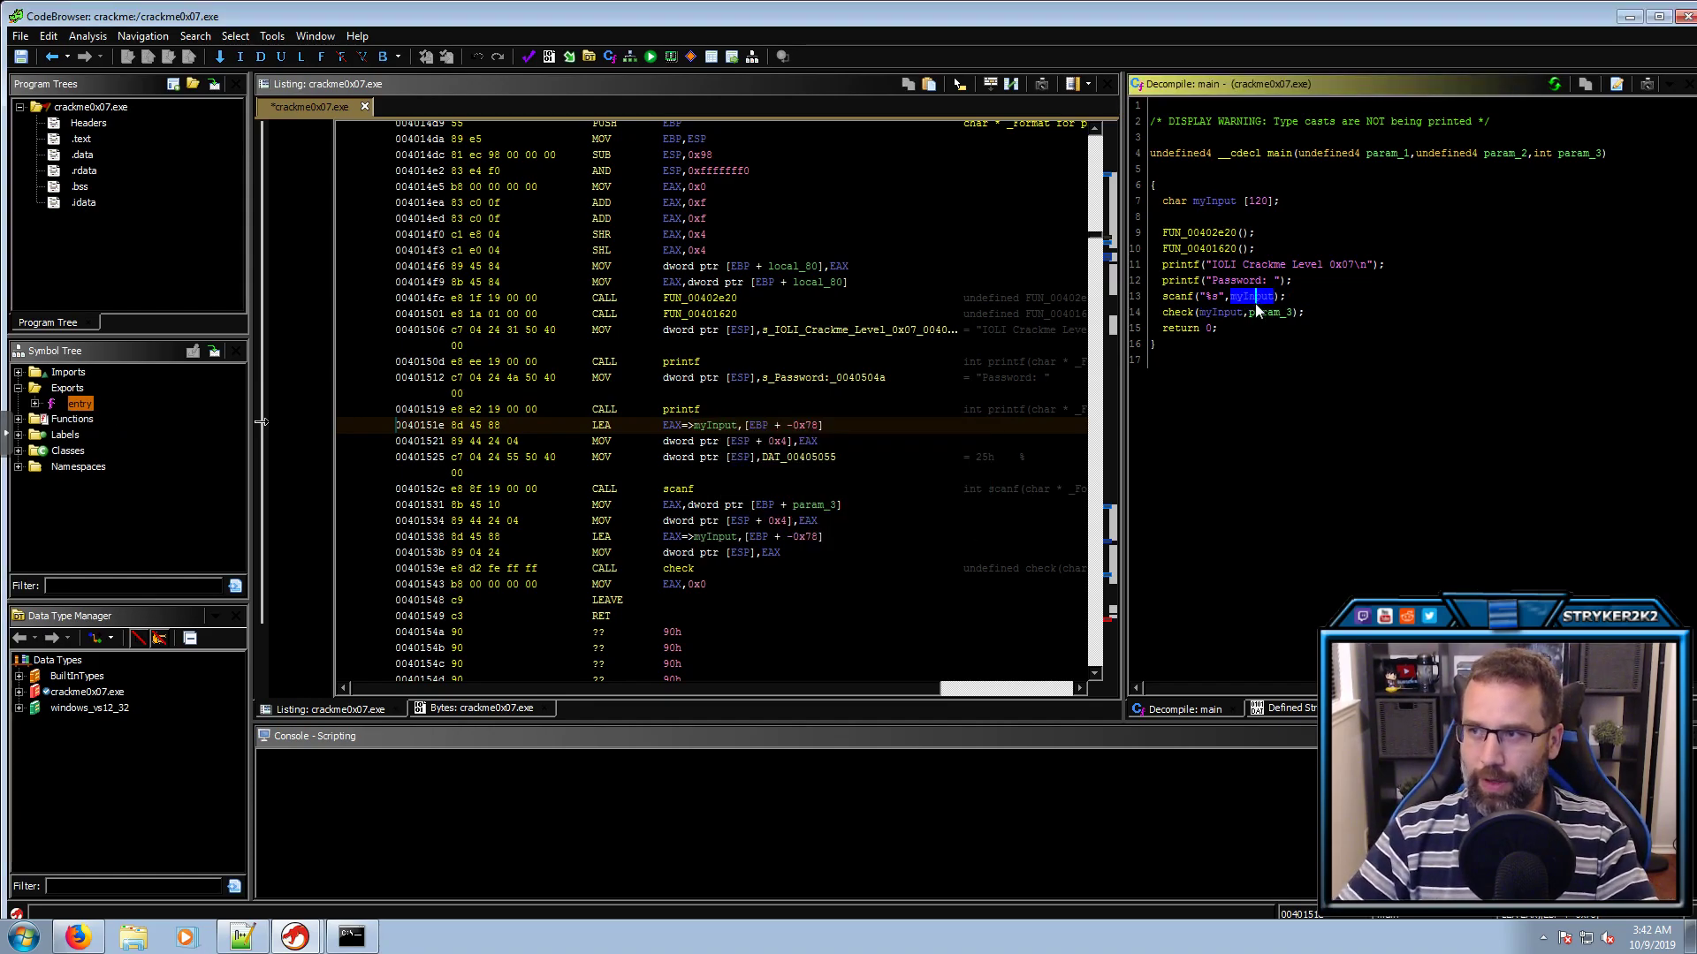
Rename main's param_3 to poss_Env, committing all parameters, then display the entry function
{"action": "left_click", "coordinate": [1260, 311]}
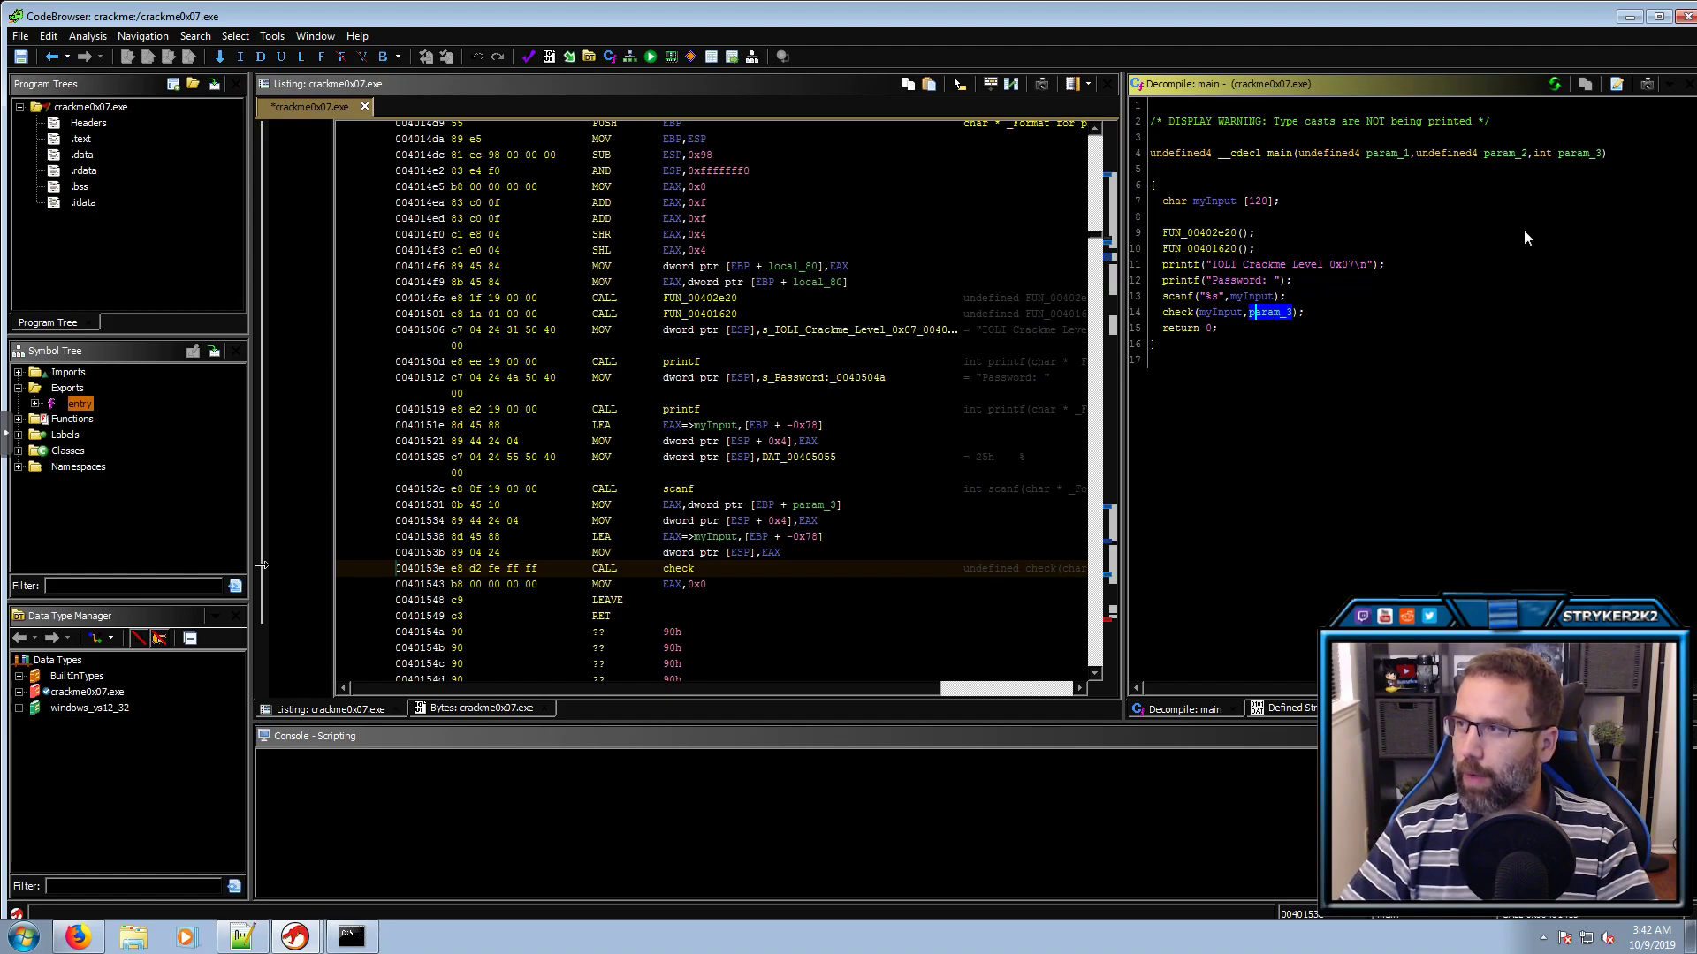
{"action": "left_click", "coordinate": [1583, 156]}
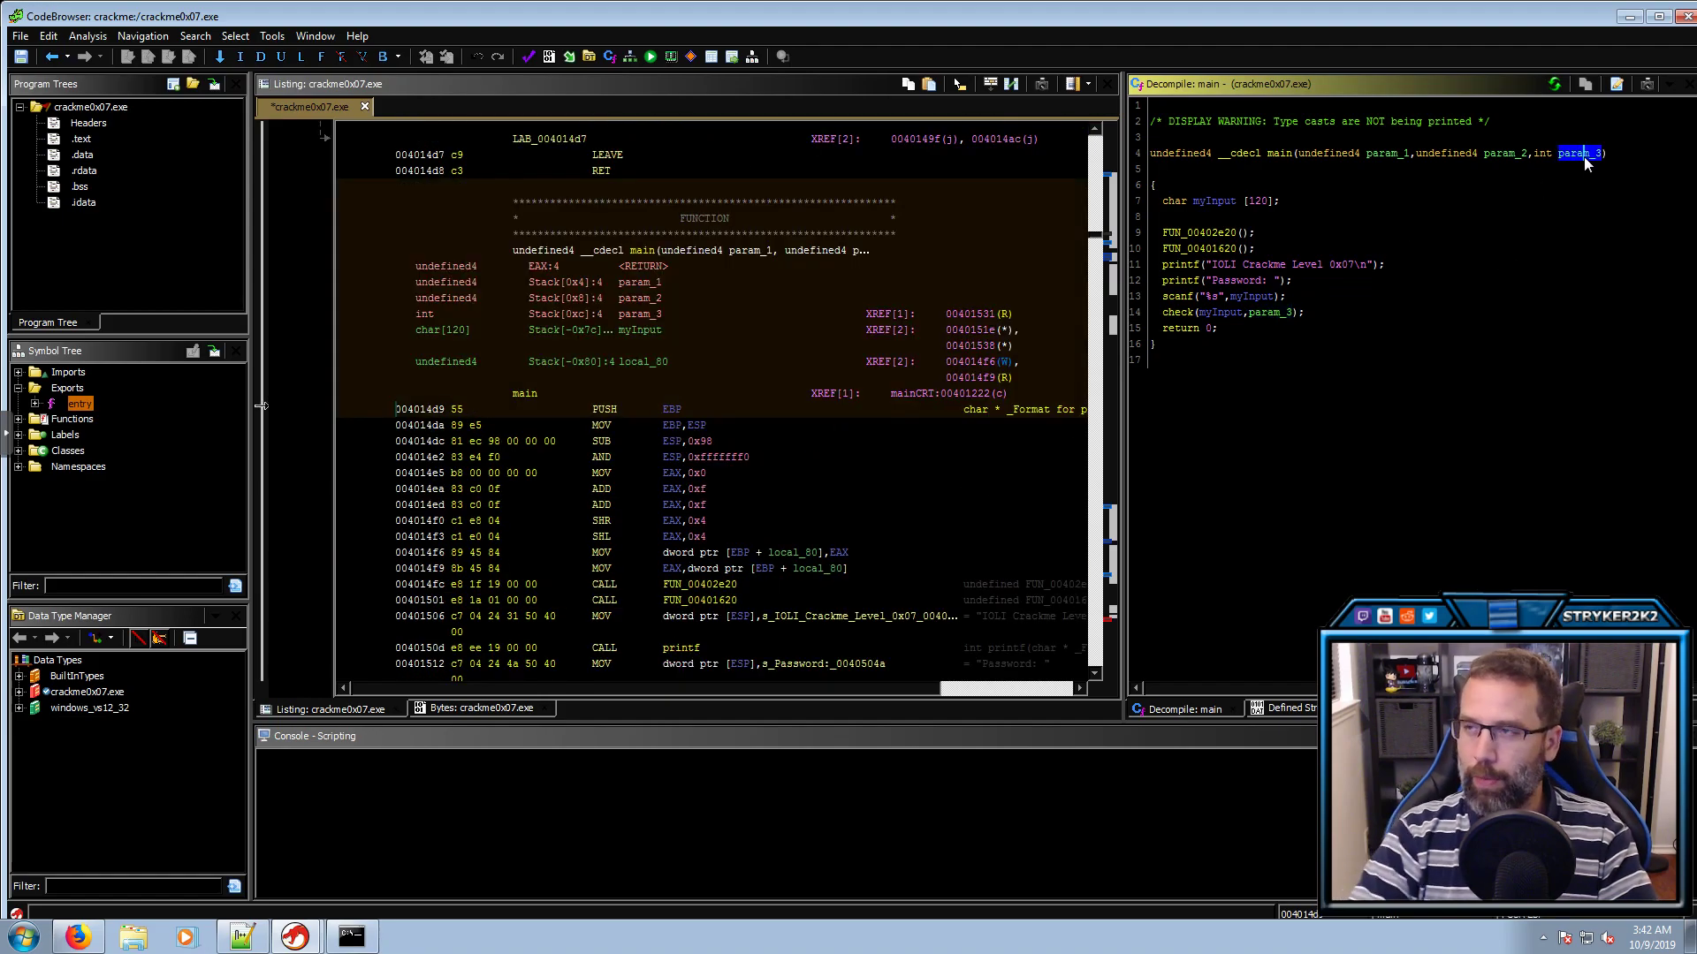
{"action": "type", "text": "lposs_env"}
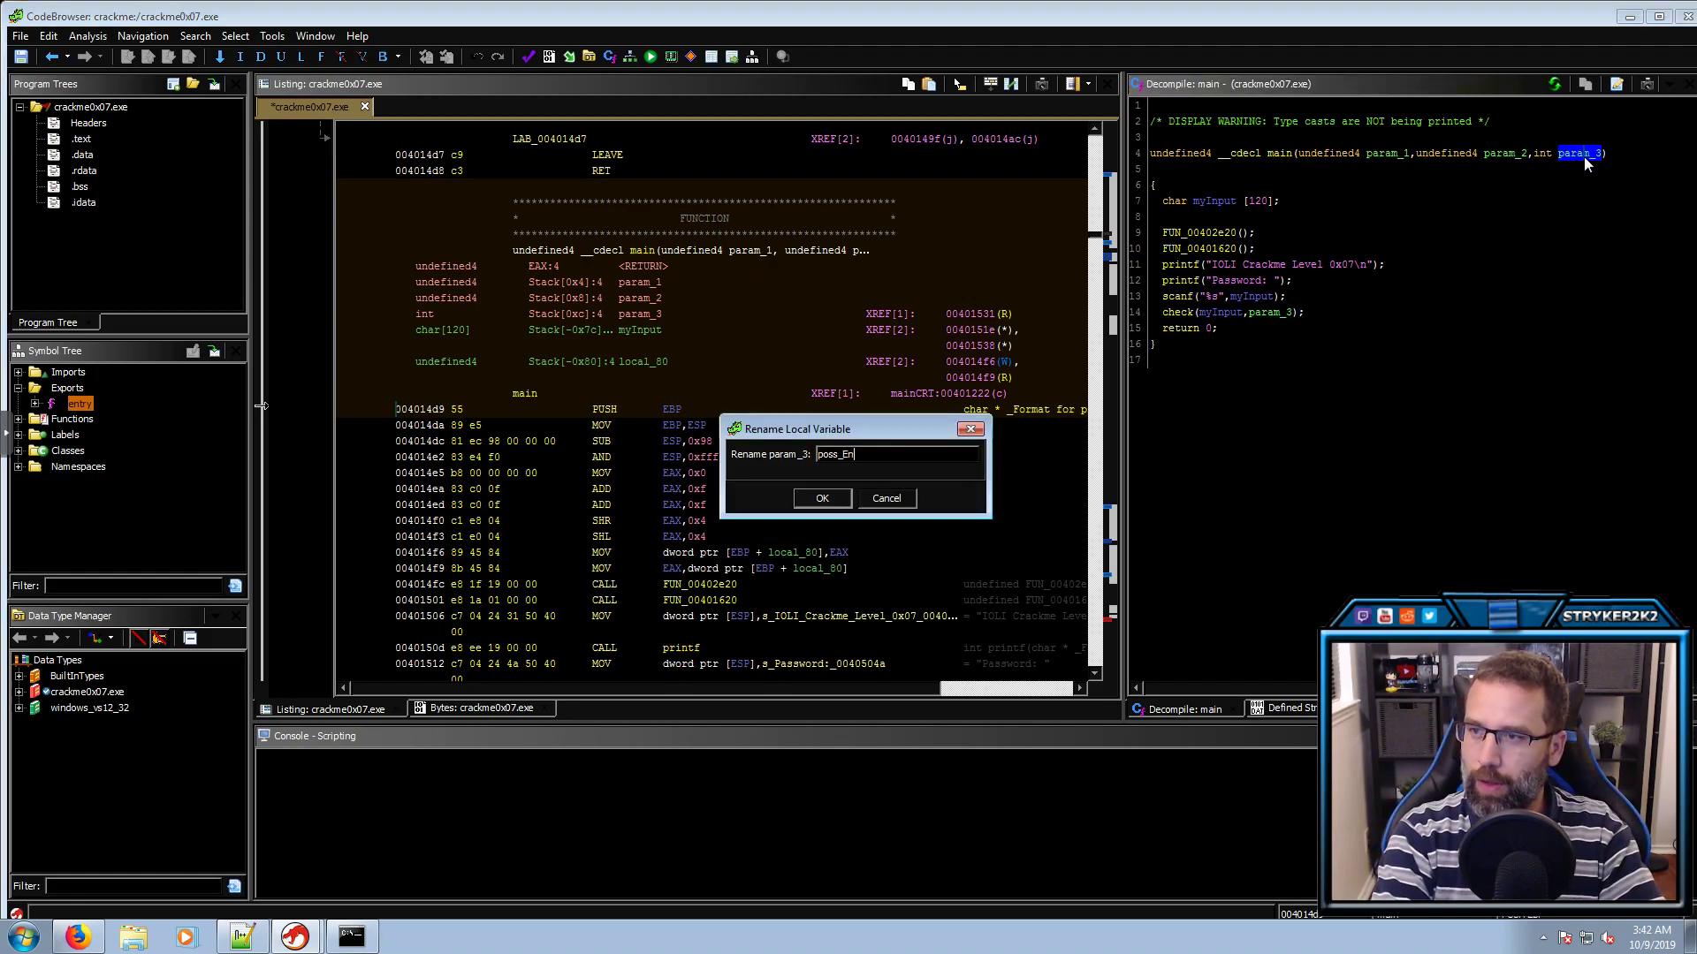
{"action": "key", "text": "Return"}
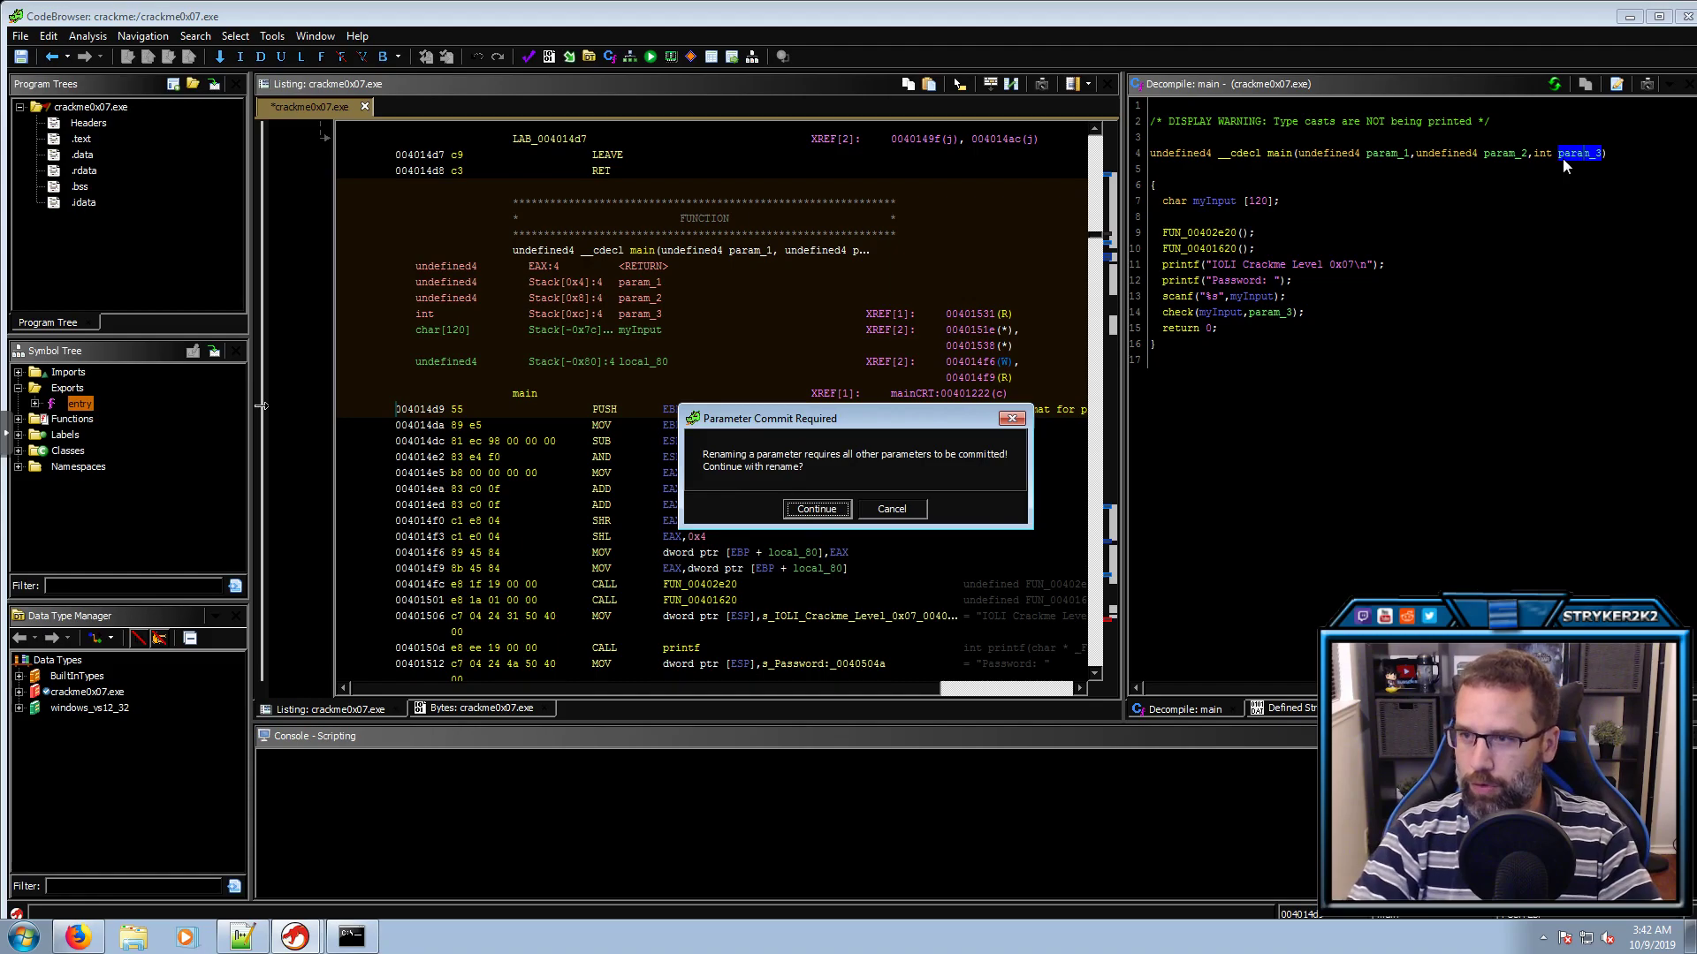
{"action": "key", "text": "Return"}
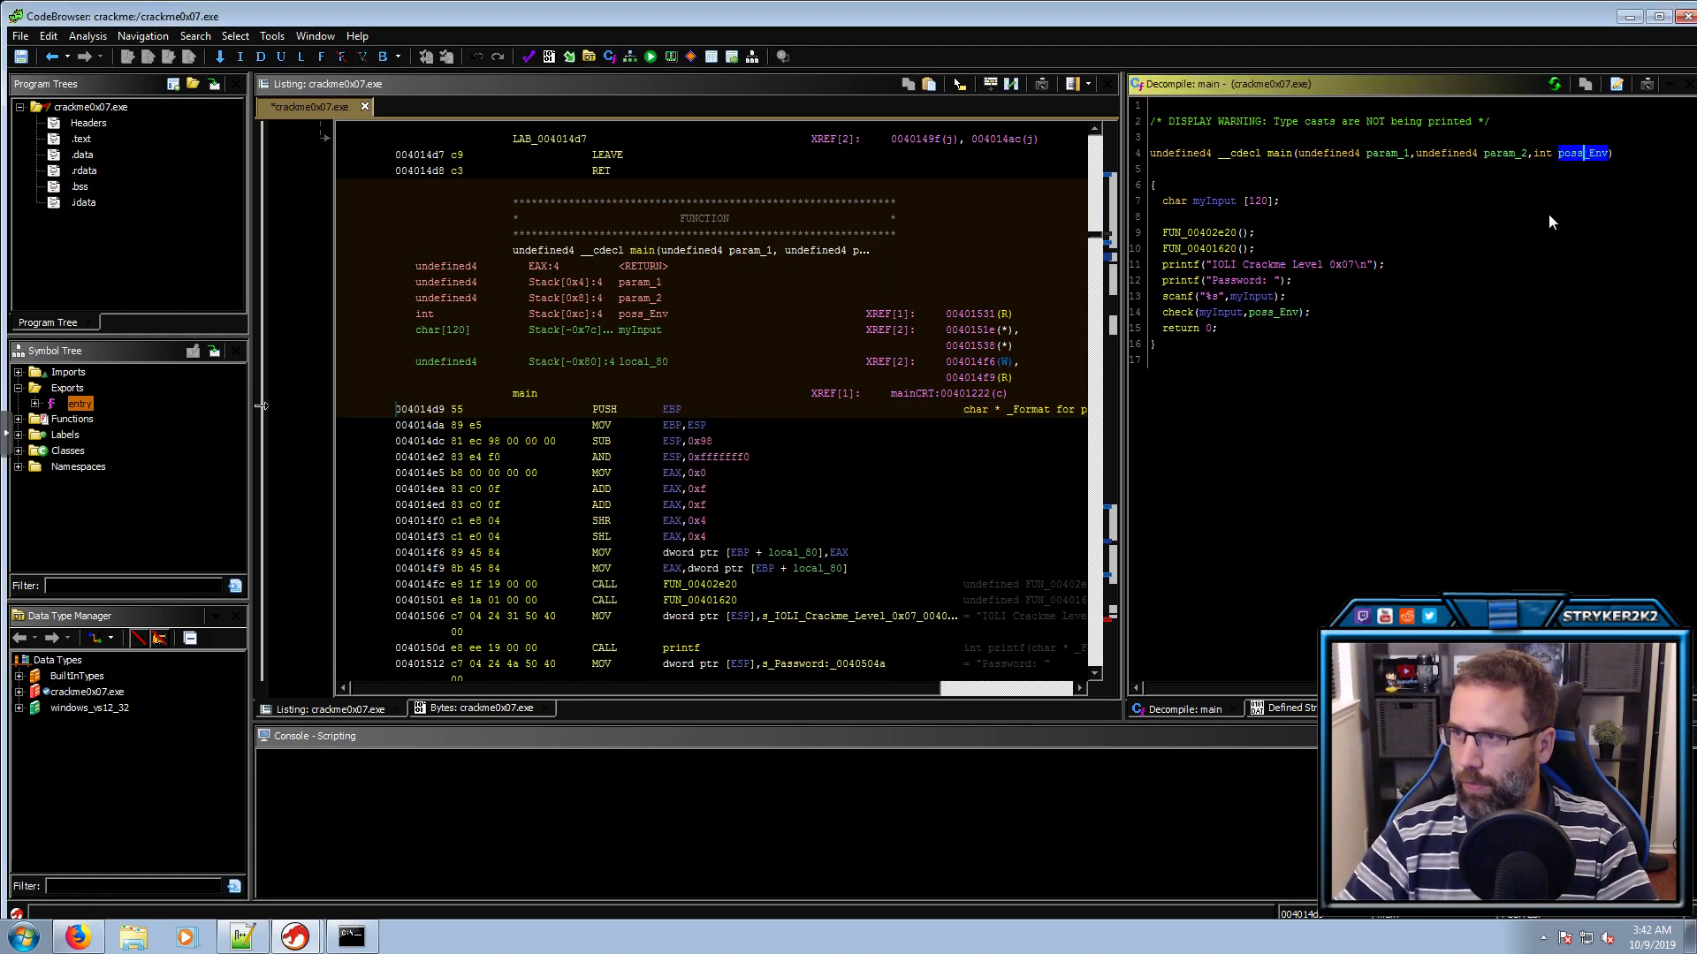
{"action": "left_click", "coordinate": [75, 390]}
{"action": "left_click", "coordinate": [78, 405]}
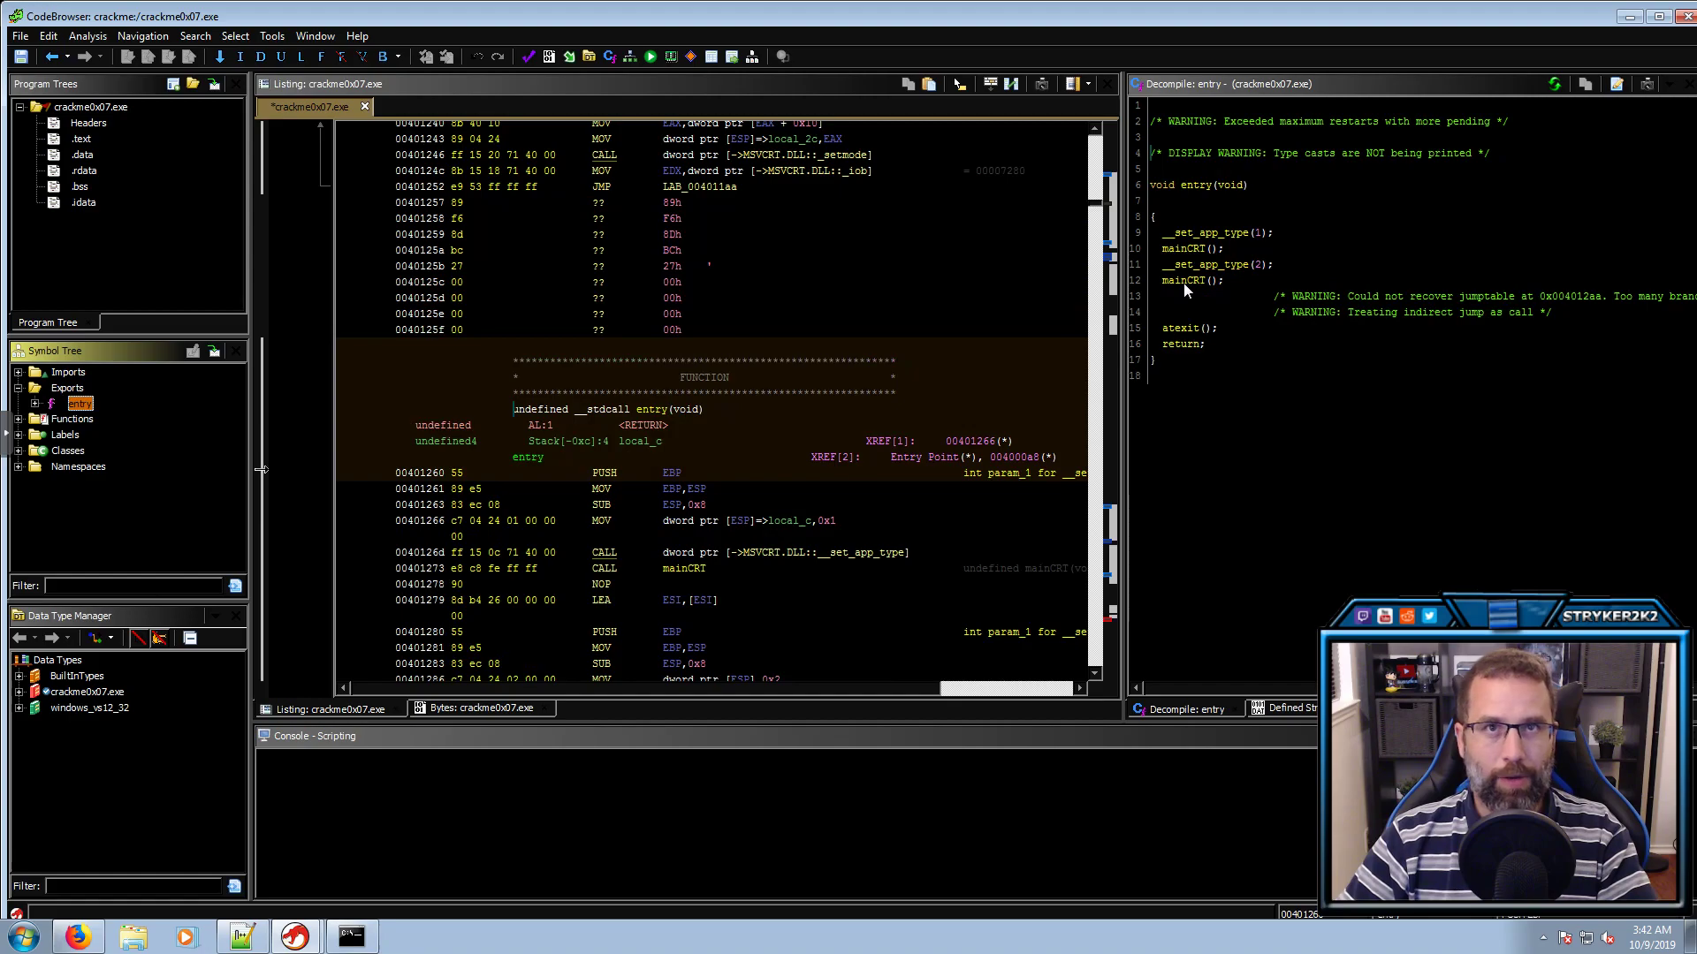
{"action": "mouse_move", "coordinate": [1184, 282]}
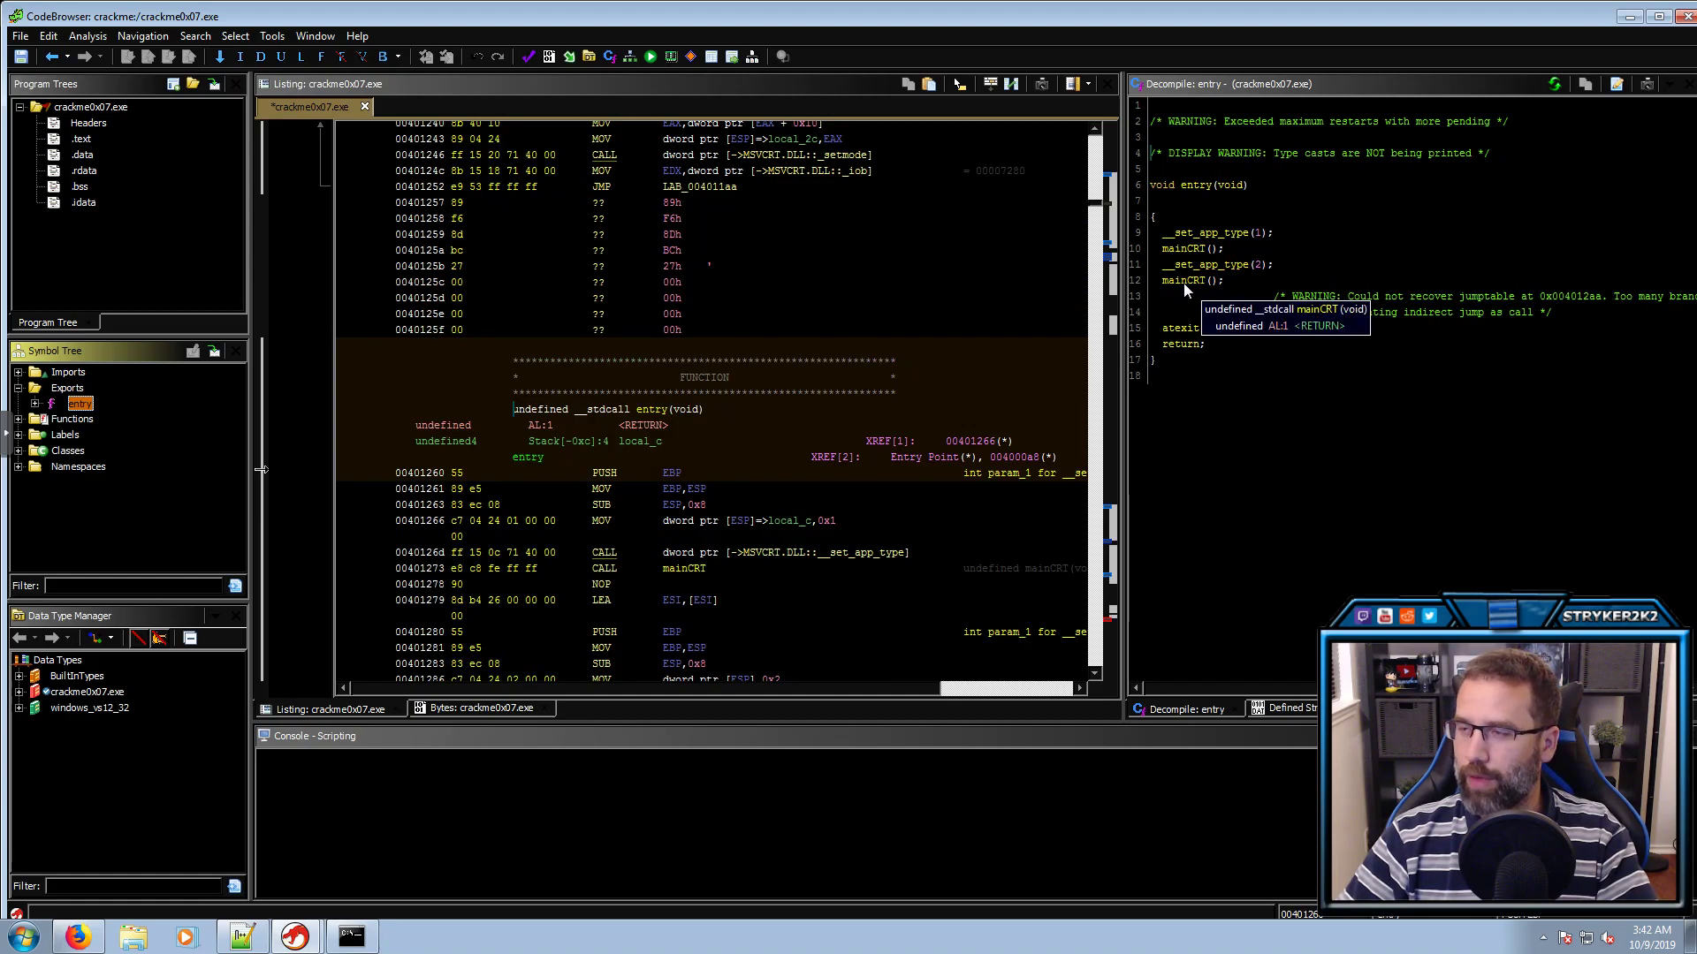
{"action": "double_click", "coordinate": [1184, 283]}
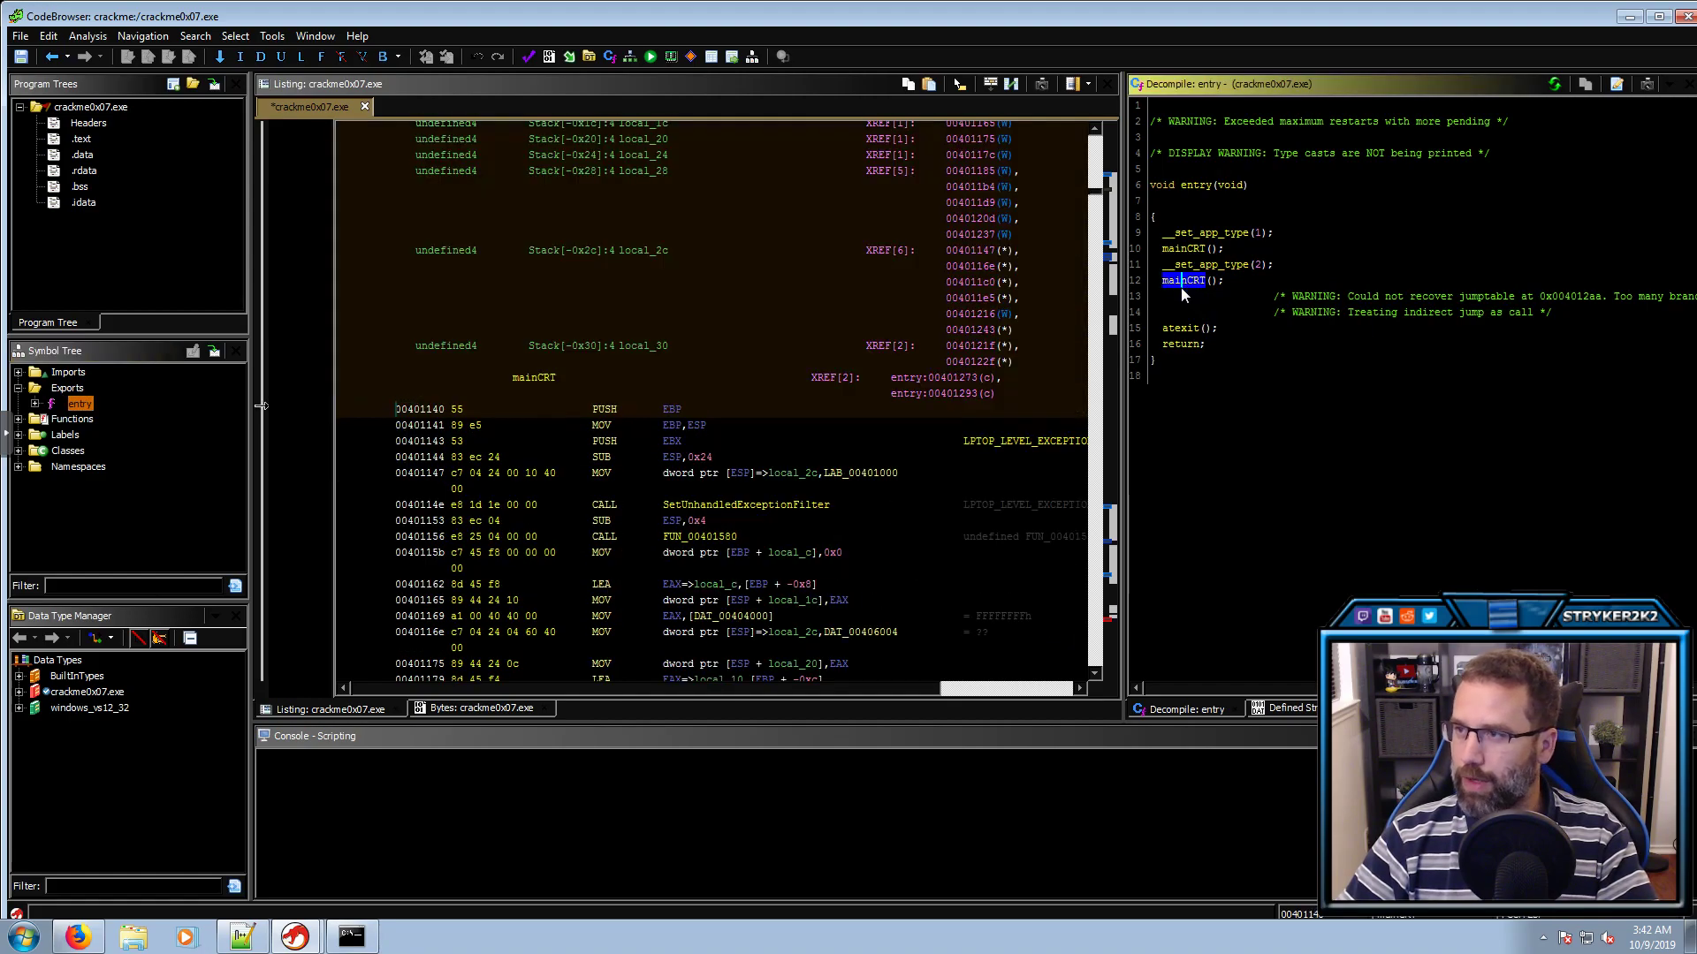
{"action": "scroll", "coordinate": [1268, 451], "scroll_direction": "down", "scroll_amount": 2}
{"action": "left_click", "coordinate": [1259, 559]}
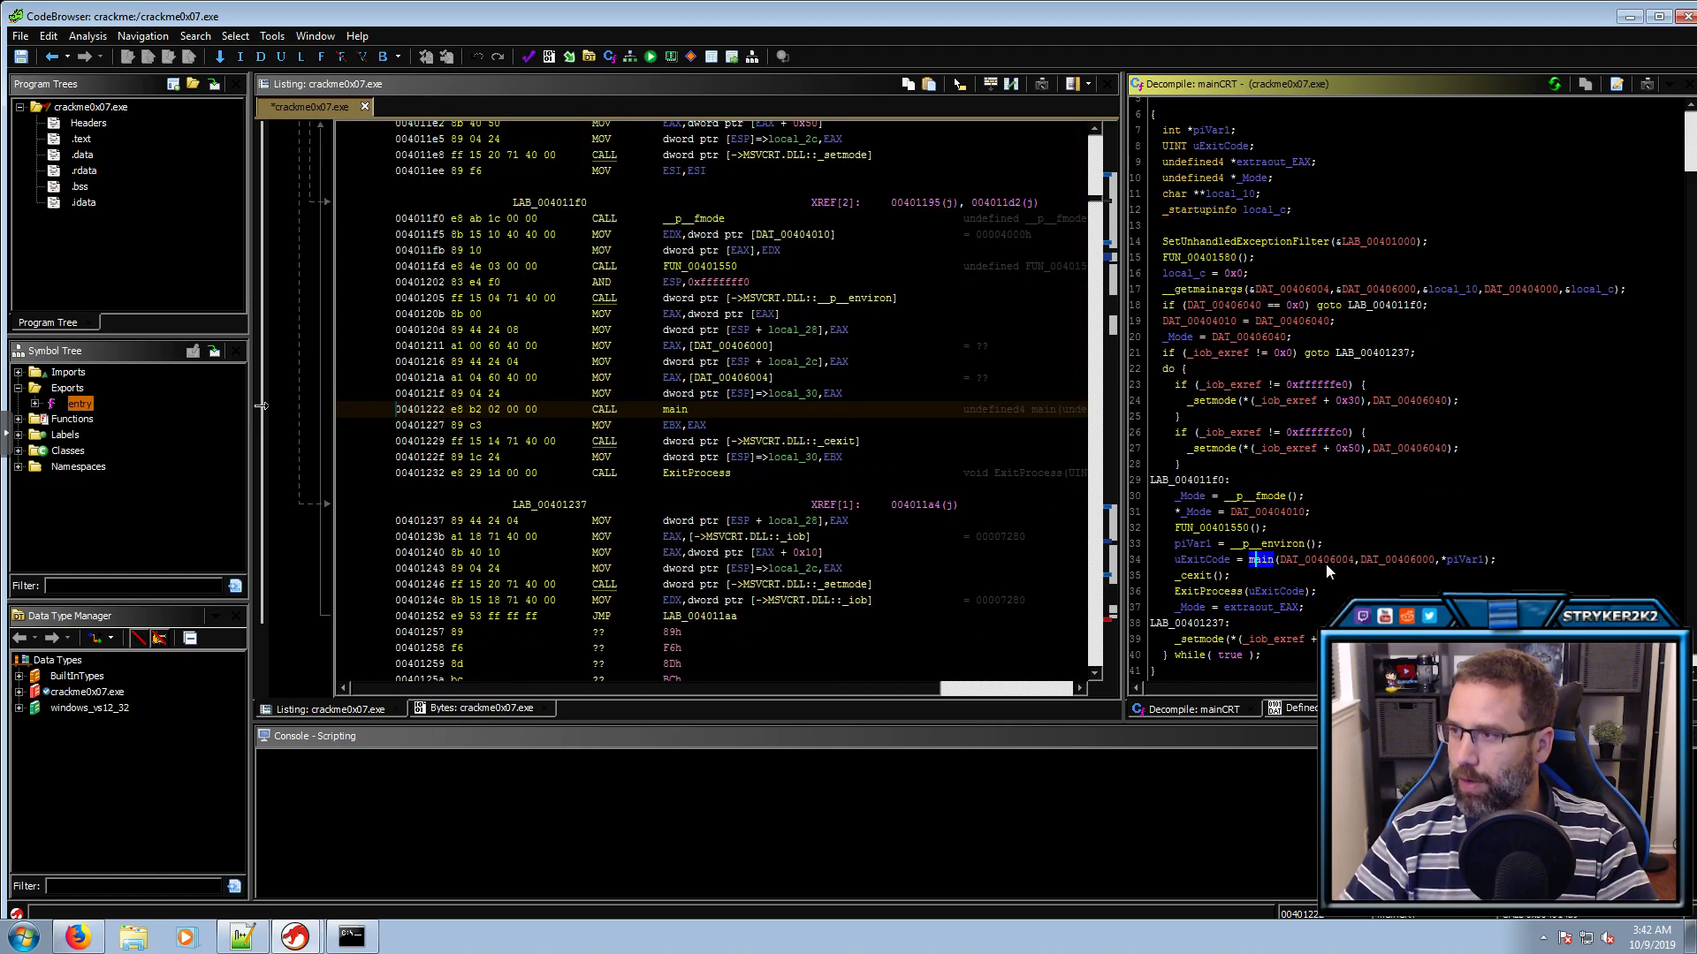
{"action": "left_click", "coordinate": [1466, 560]}
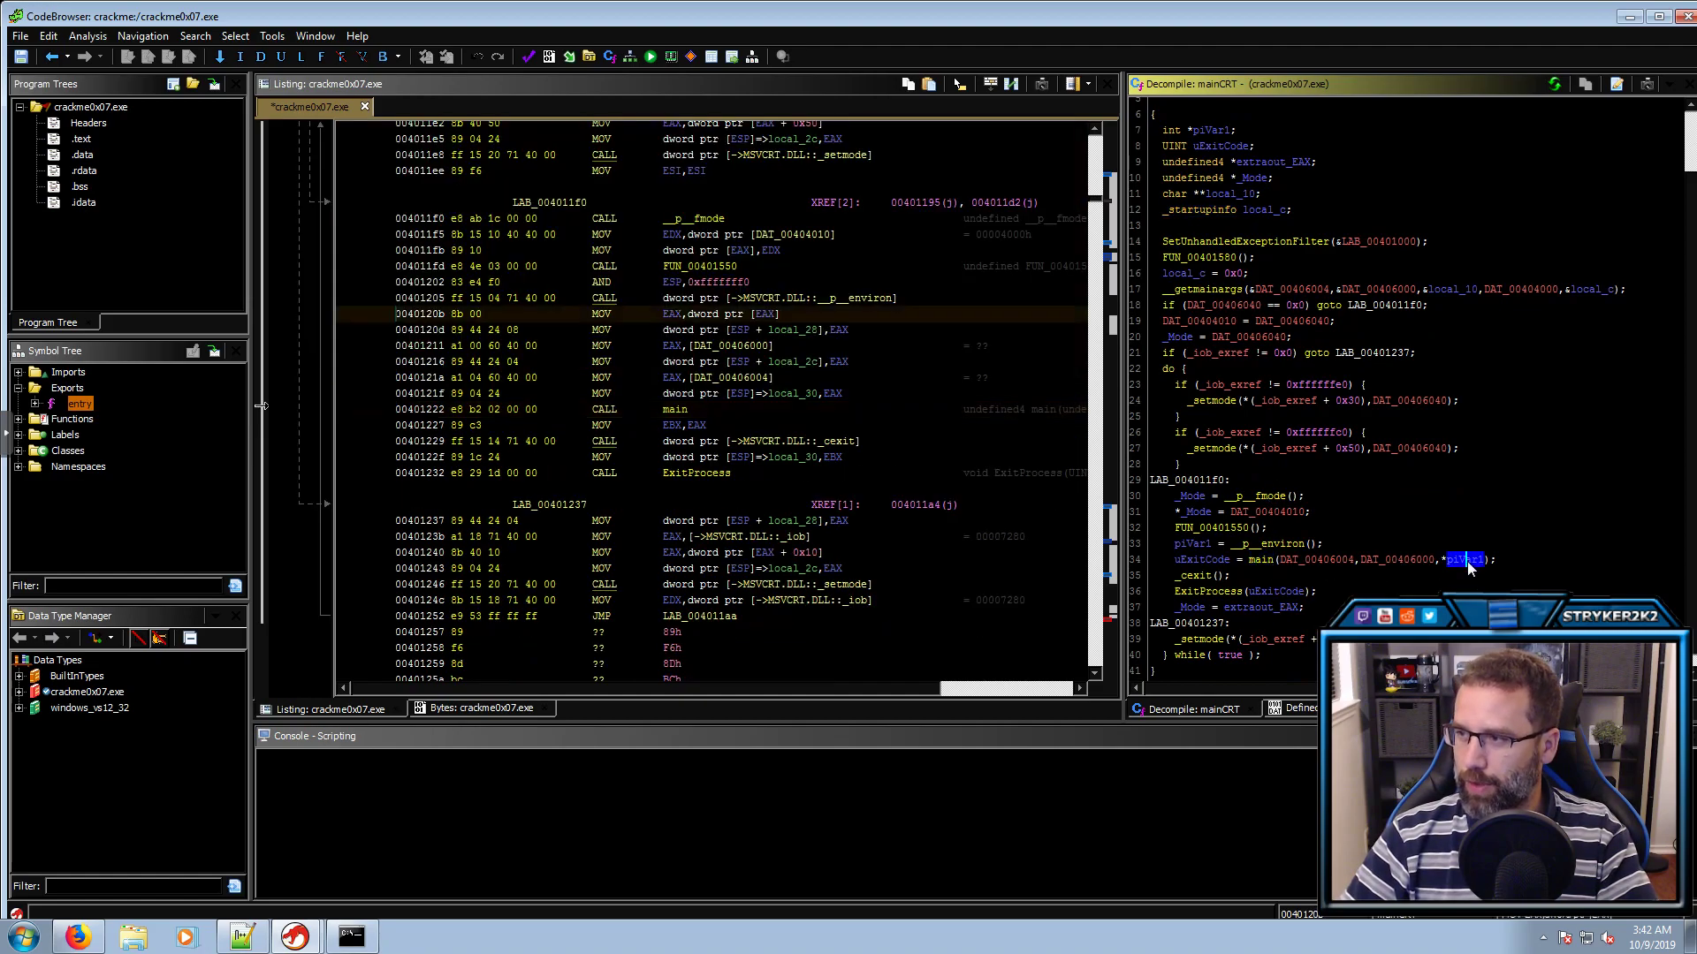
{"action": "left_click", "coordinate": [1194, 545]}
{"action": "left_click", "coordinate": [1273, 548]}
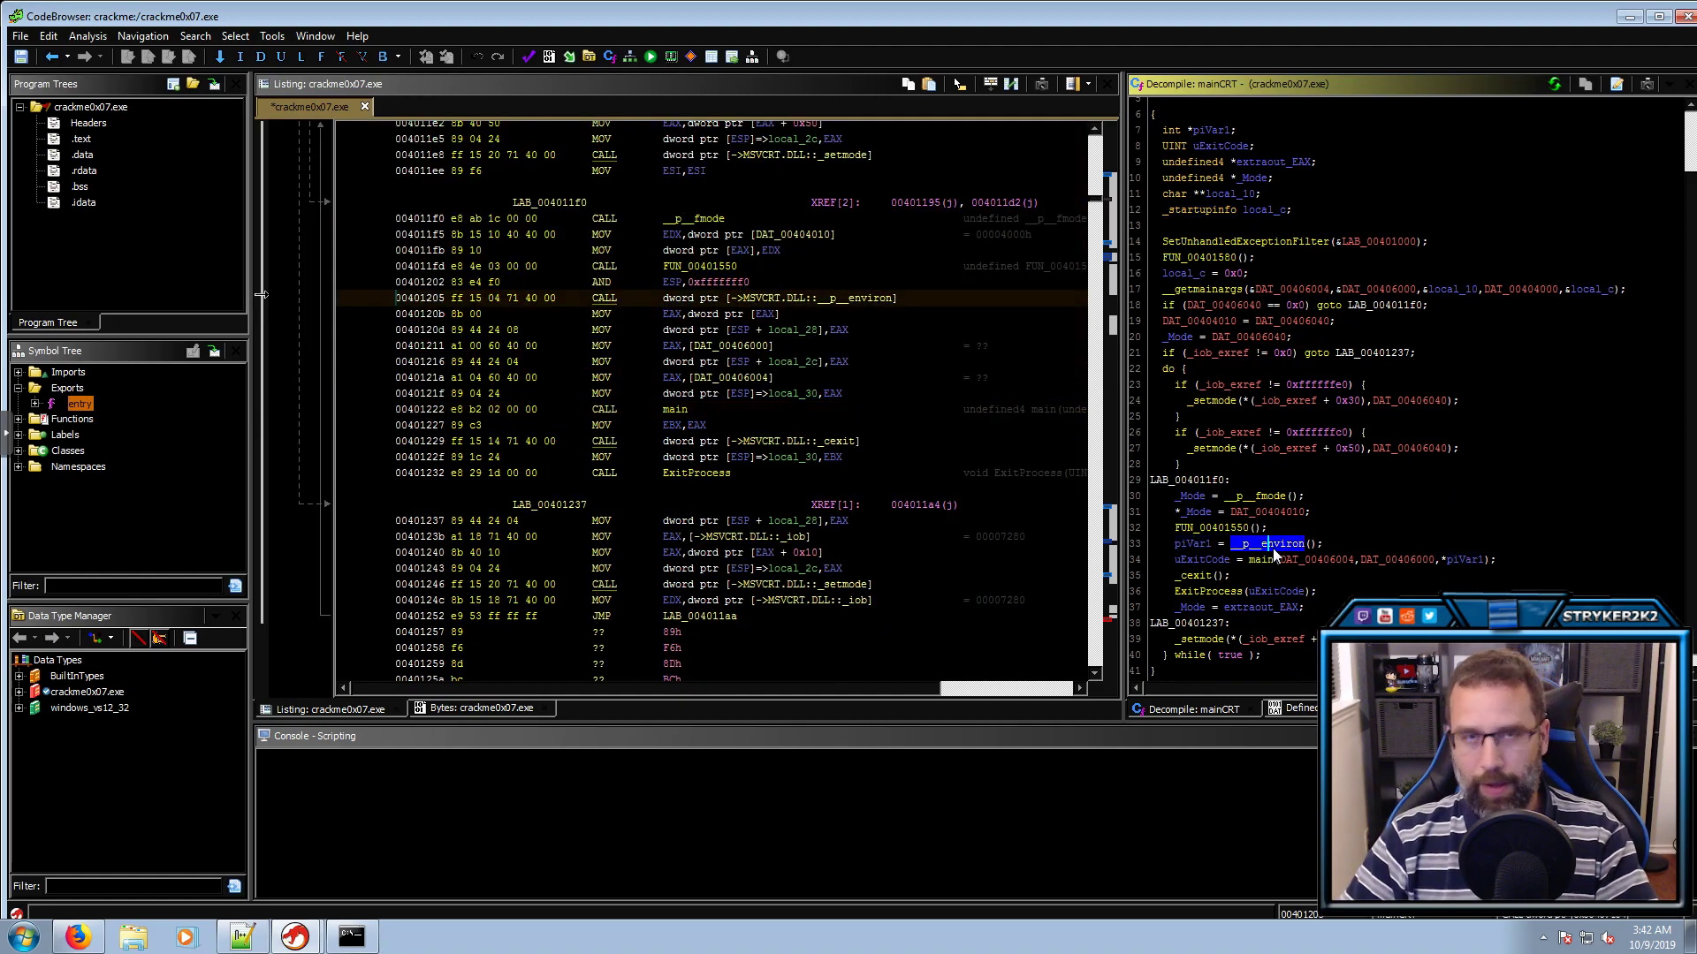
{"action": "double_click", "coordinate": [1261, 562]}
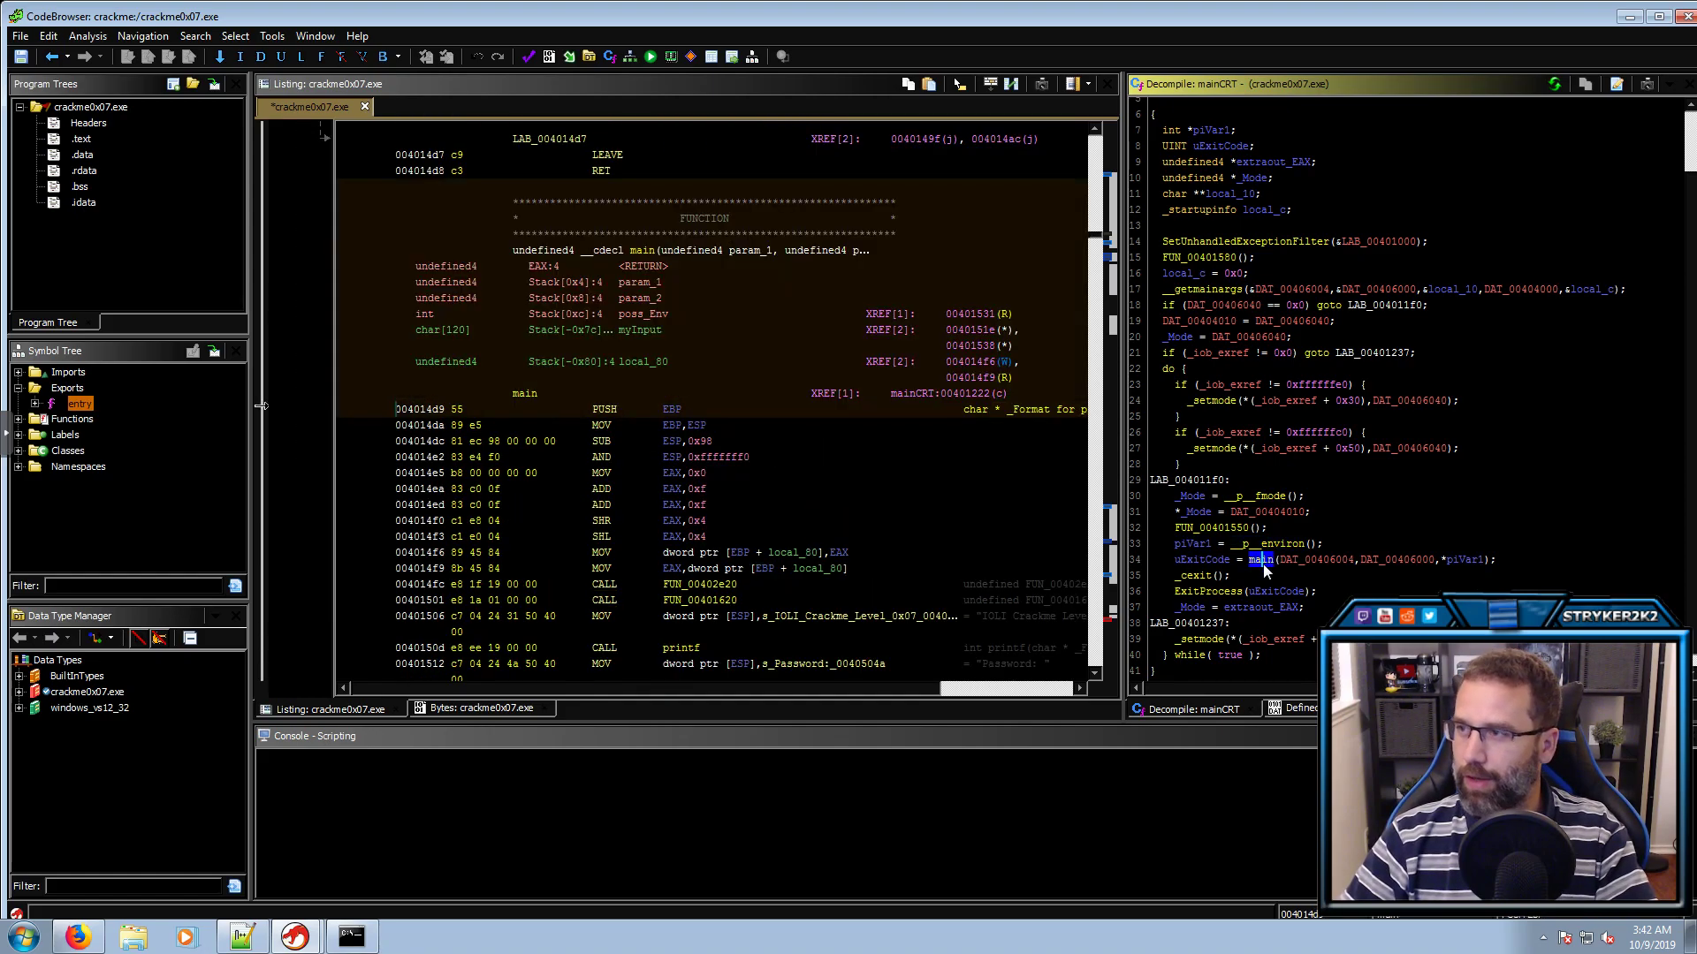
{"action": "double_click", "coordinate": [1581, 154]}
{"action": "type", "text": "l"}
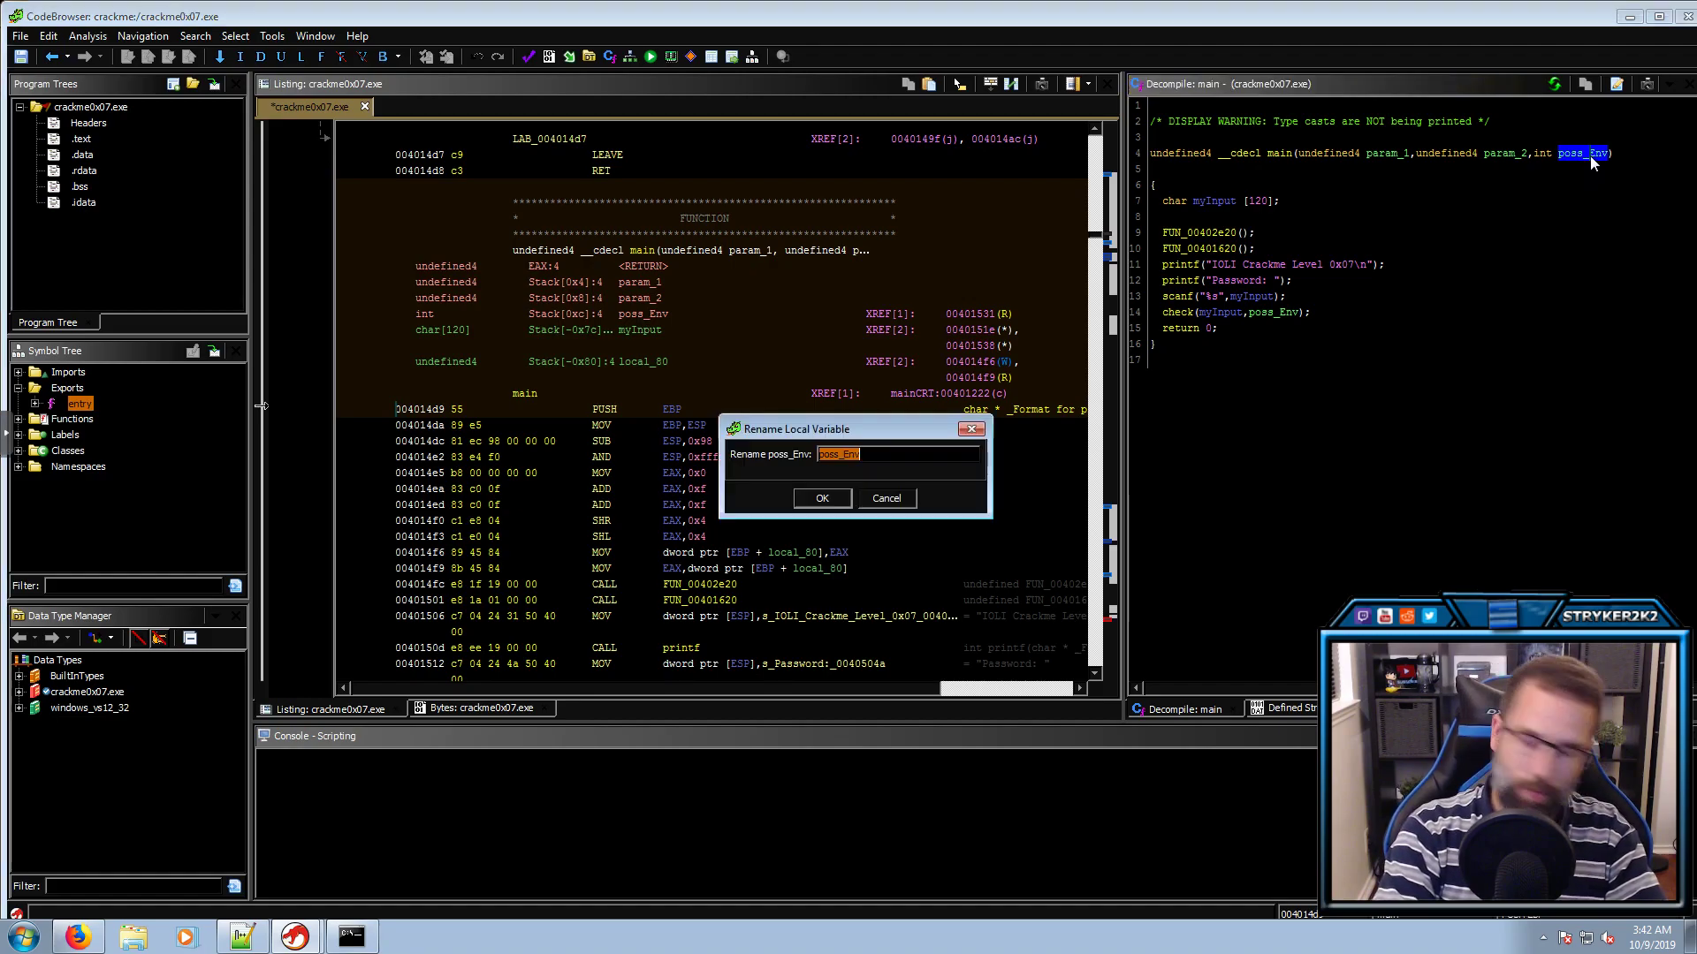
{"action": "type", "text": "Evn"}
{"action": "key", "text": "BackSpace"}
{"action": "key", "text": "BackSpace"}
{"action": "type", "text": "nv"}
{"action": "key", "text": "Return"}
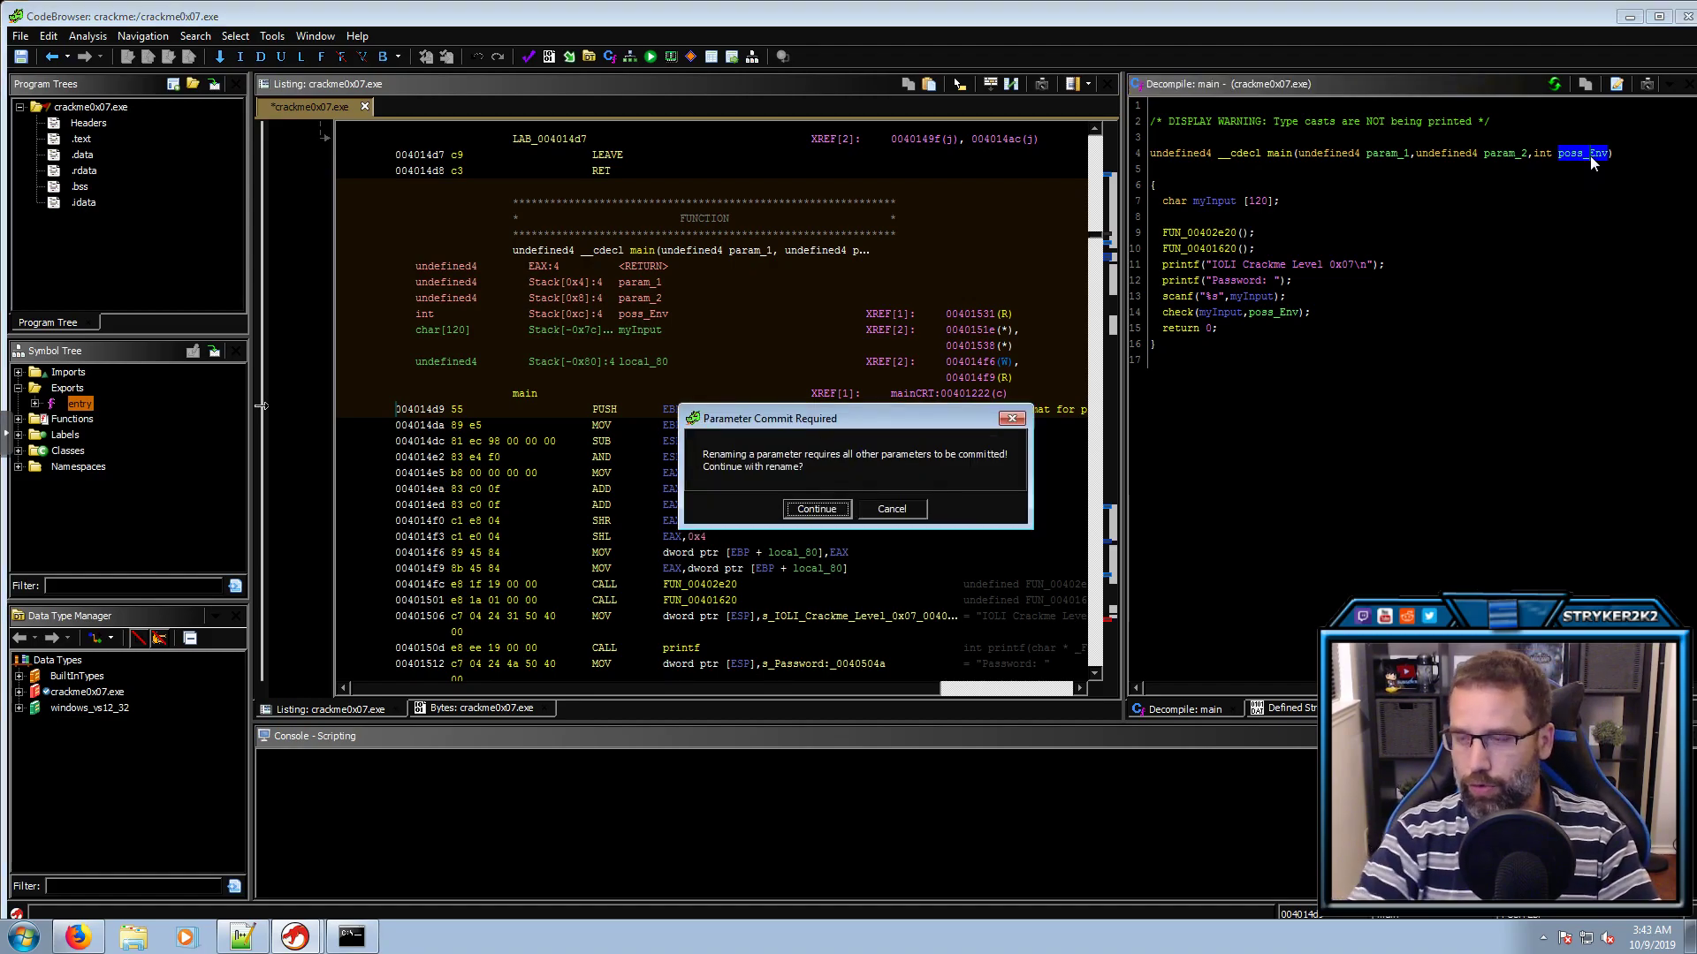
{"action": "key", "text": "Return"}
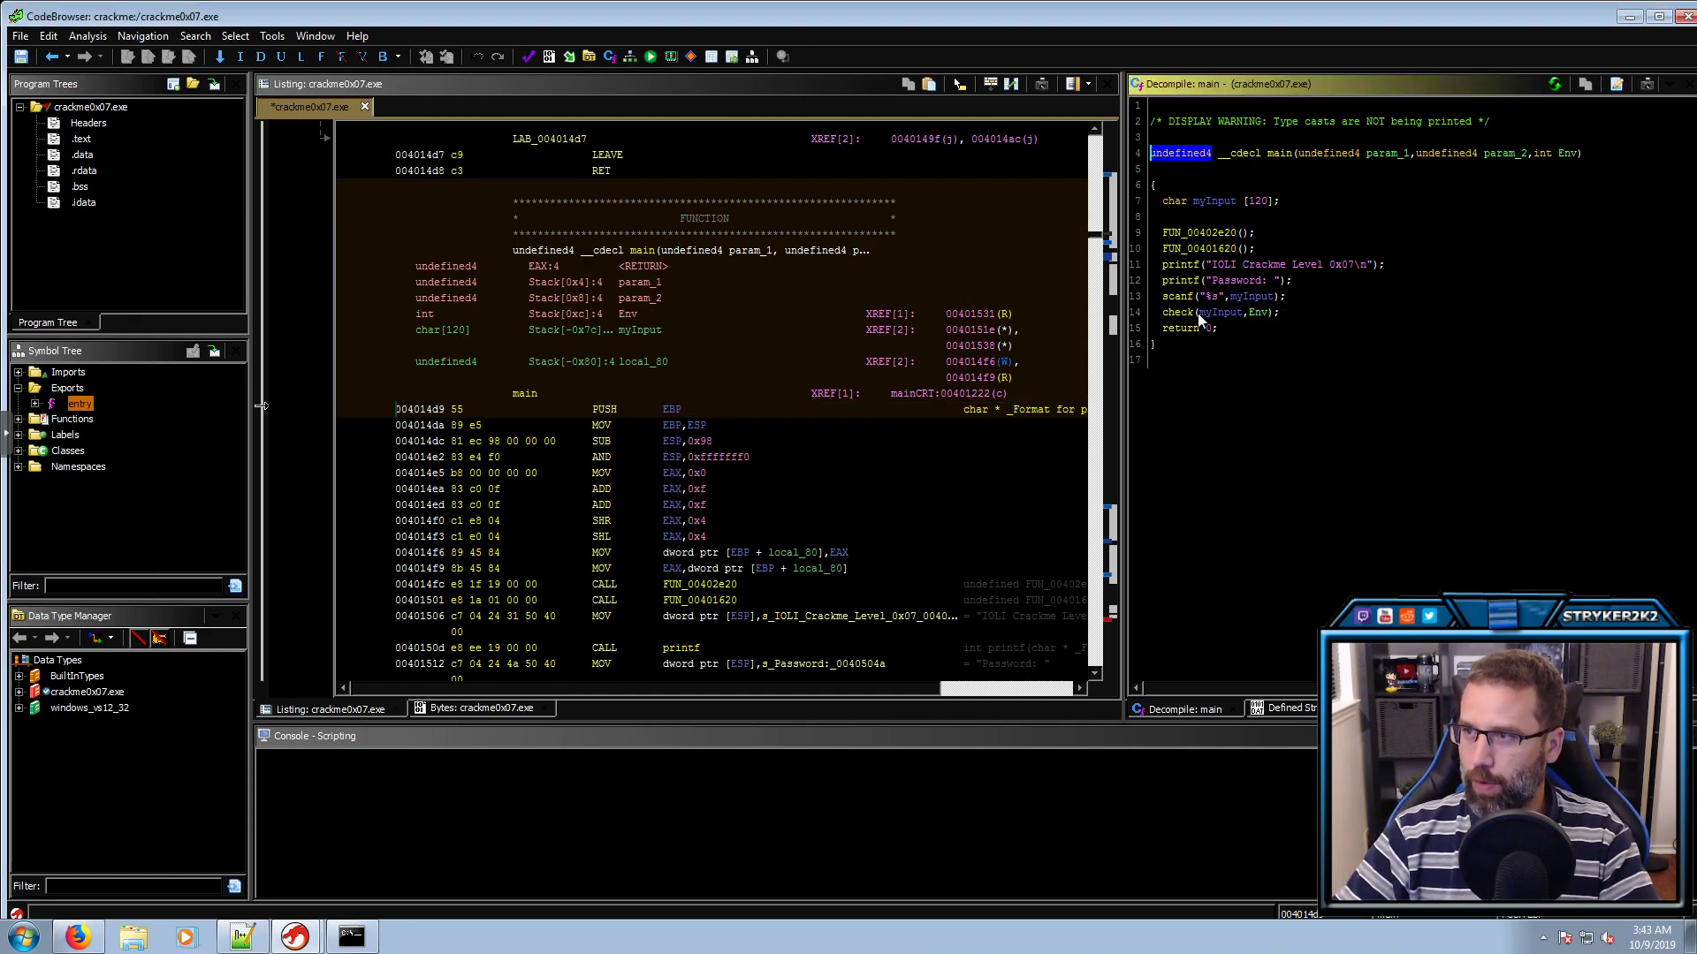
{"action": "mouse_move", "coordinate": [1186, 311]}
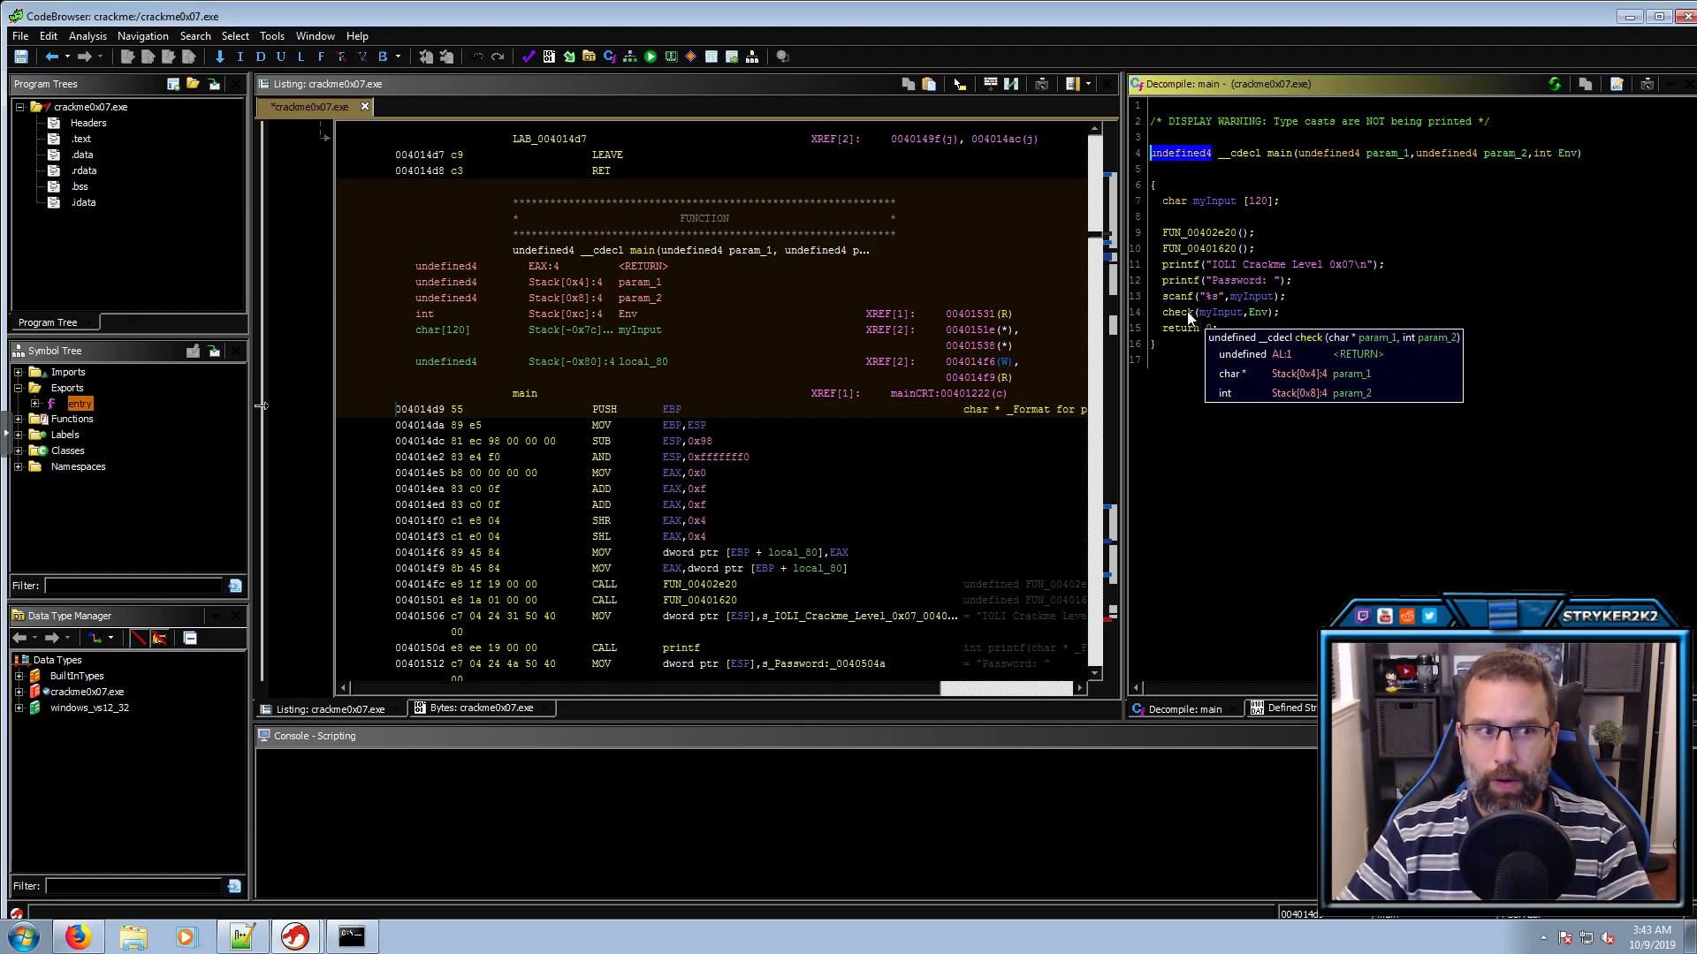
Open check and rename its parameters to MyInput and Env
{"action": "double_click", "coordinate": [1186, 311]}
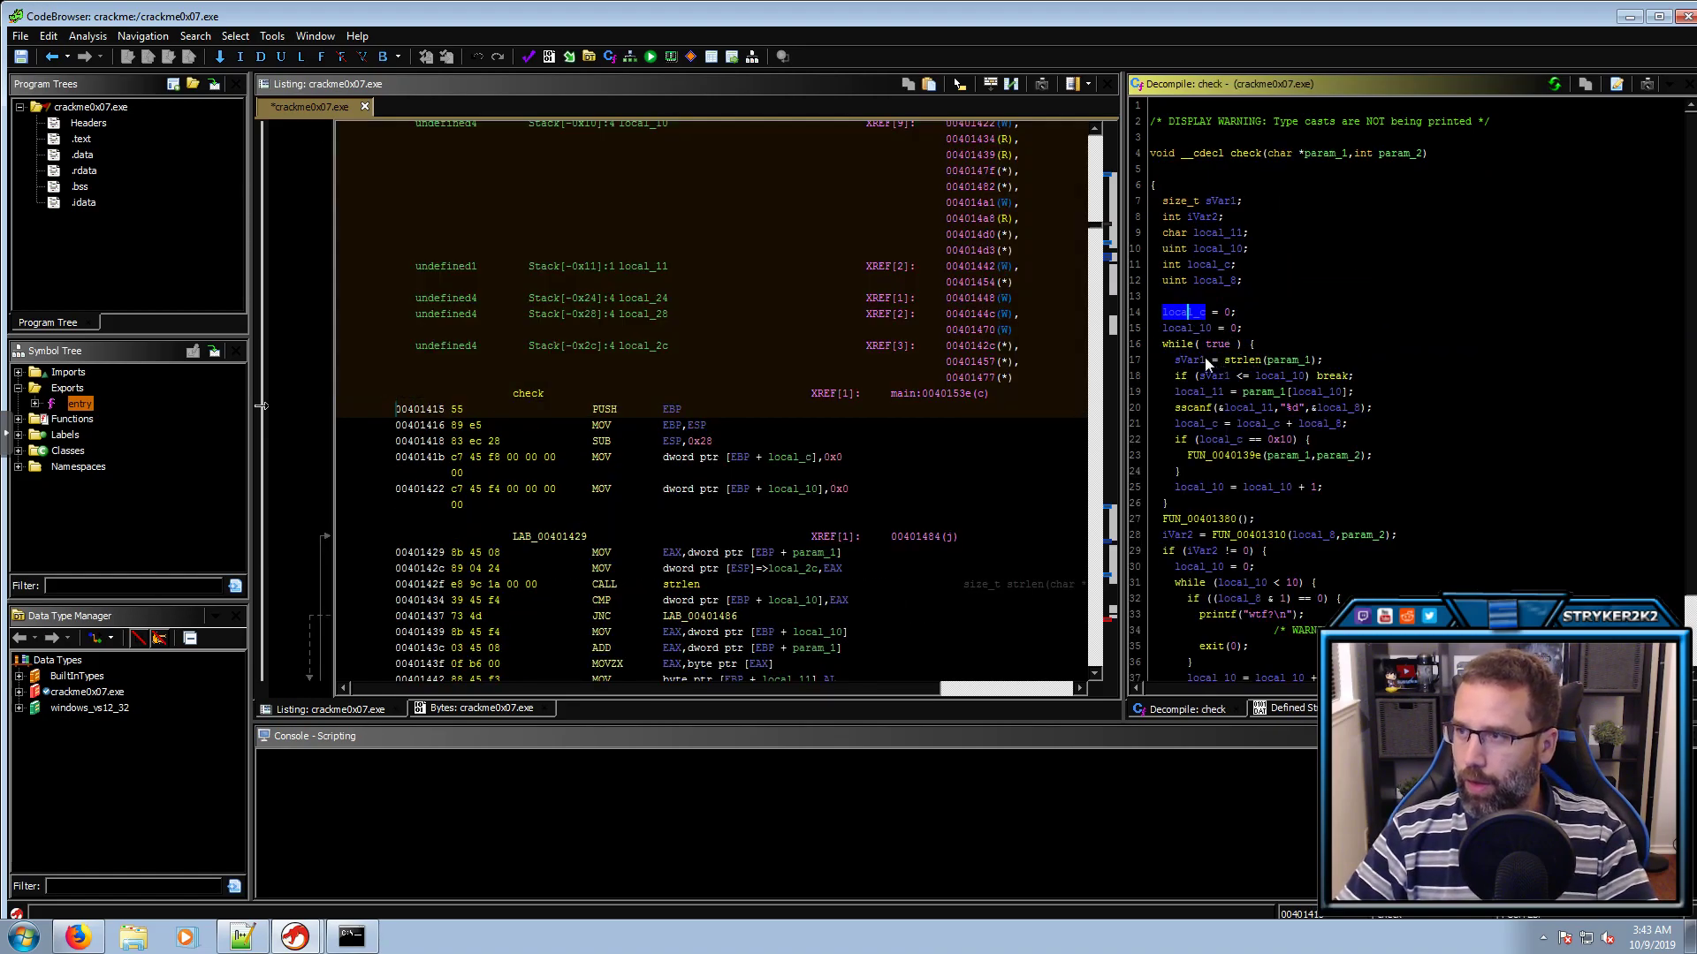
{"action": "left_click", "coordinate": [1323, 153]}
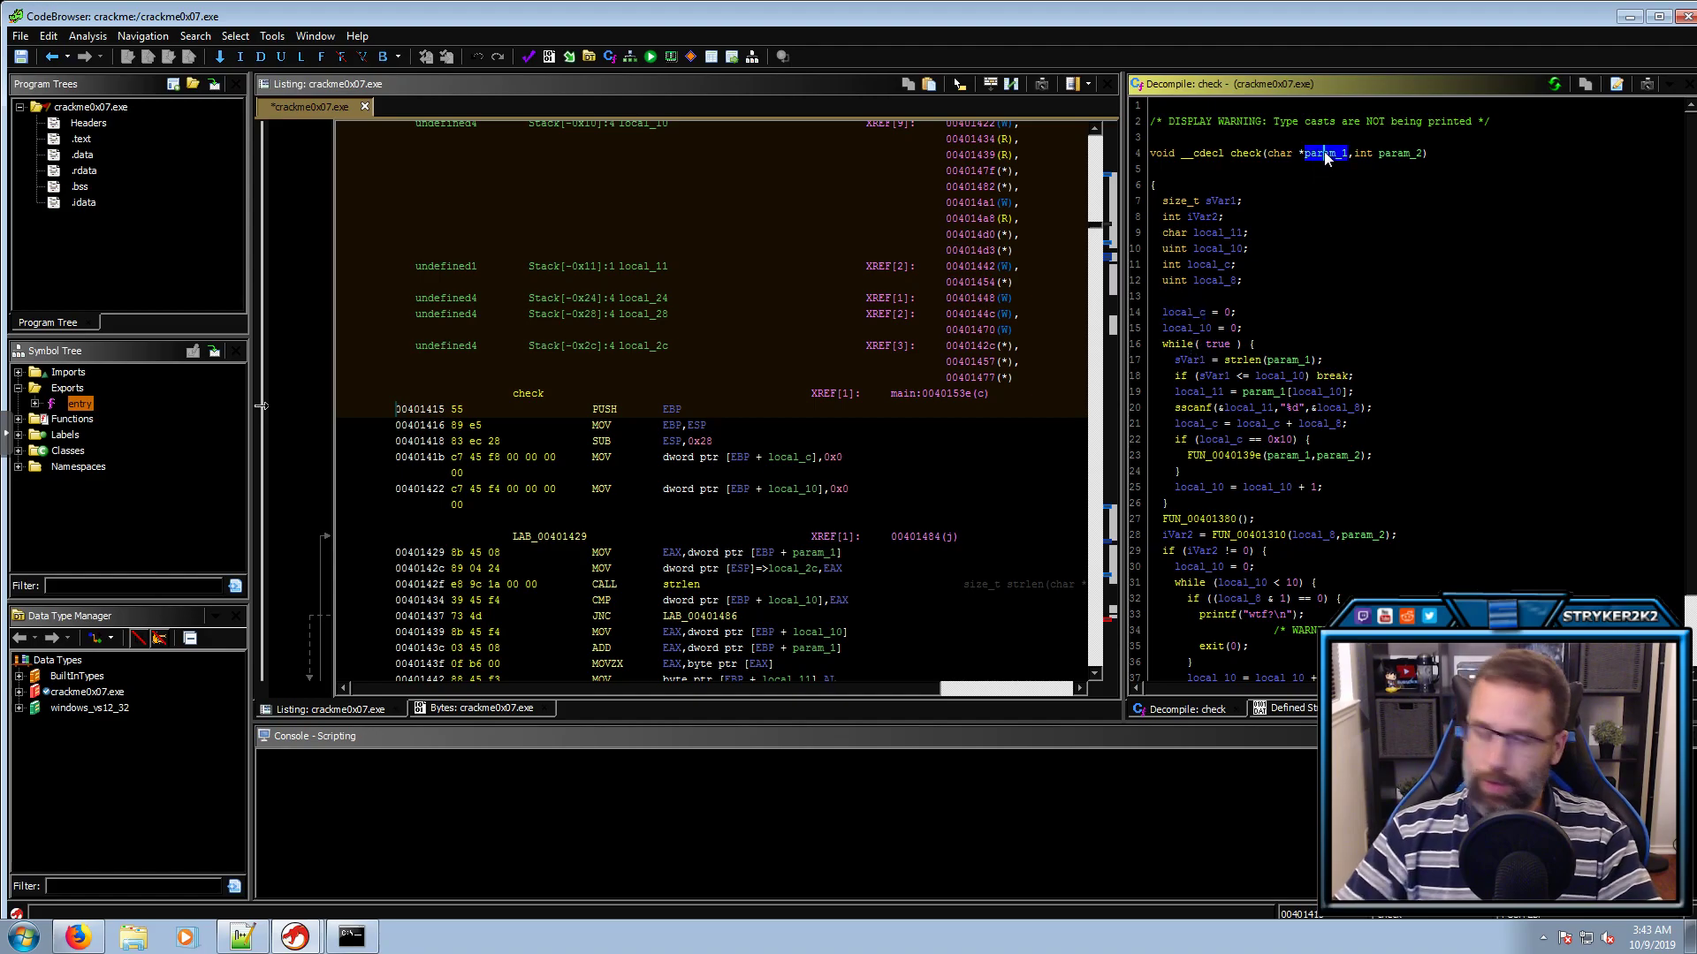
{"action": "type", "text": "lMyInput"}
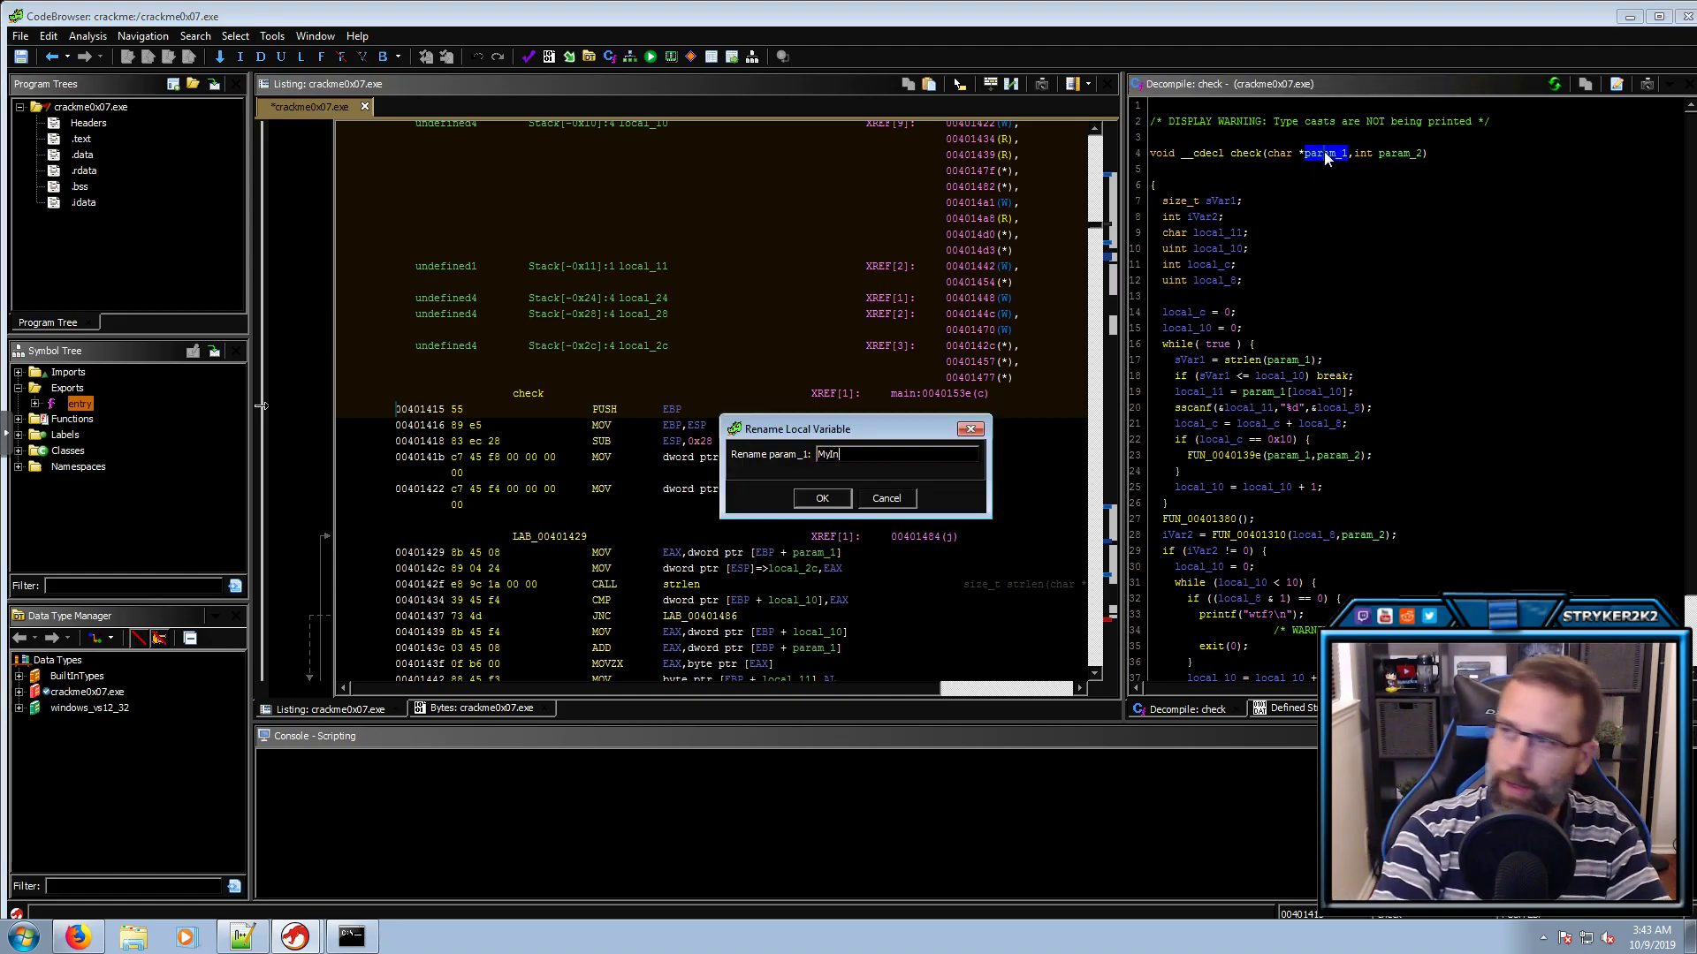
{"action": "key", "text": "Return"}
{"action": "left_click", "coordinate": [1403, 156]}
{"action": "key", "text": "l"}
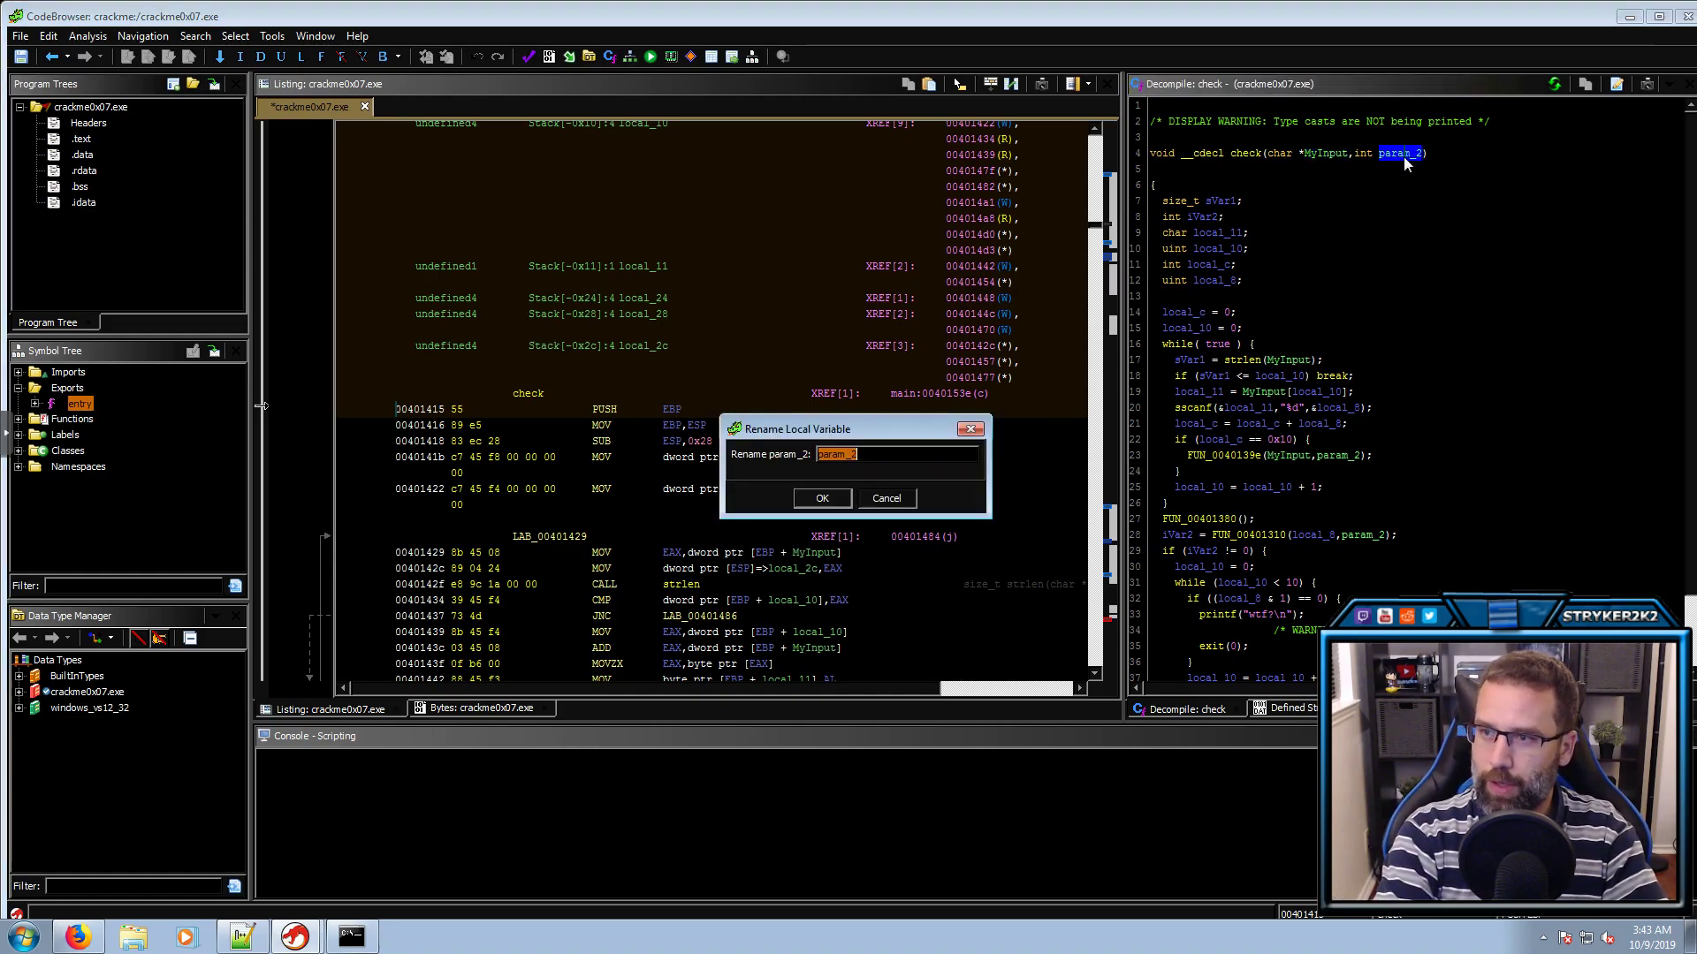
{"action": "key", "text": "Escape"}
Retype check's Env parameter from int to char **
{"action": "left_click", "coordinate": [1361, 151]}
{"action": "key", "text": "l"}
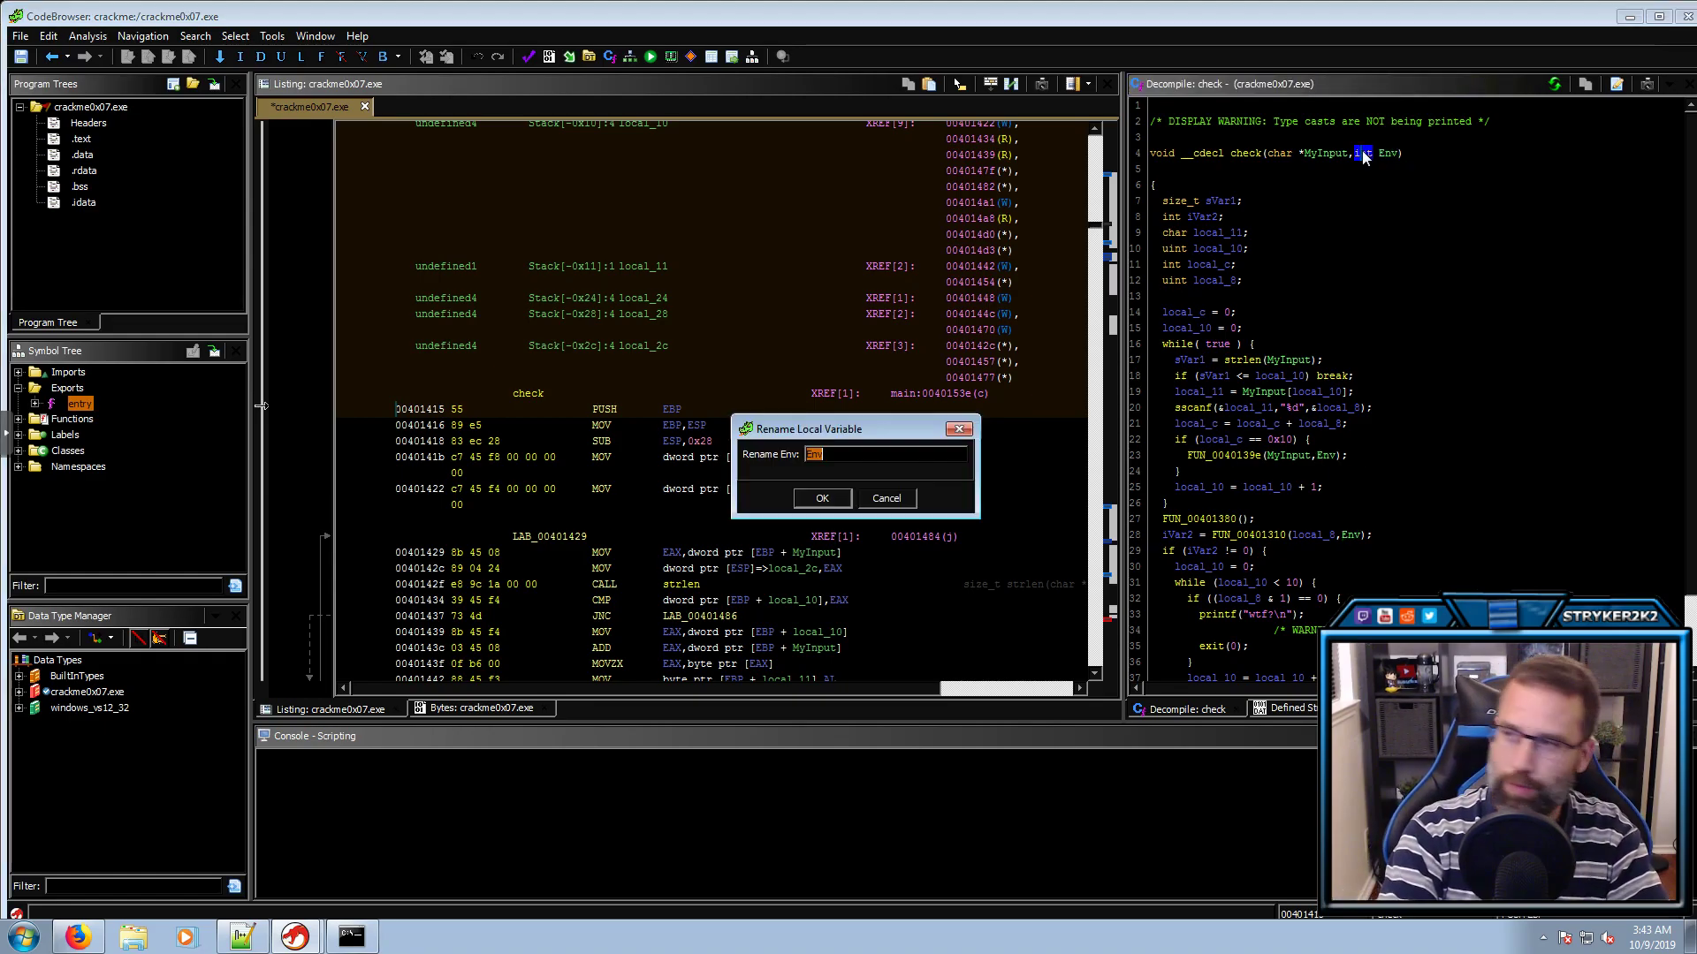
{"action": "key", "text": "F11"}
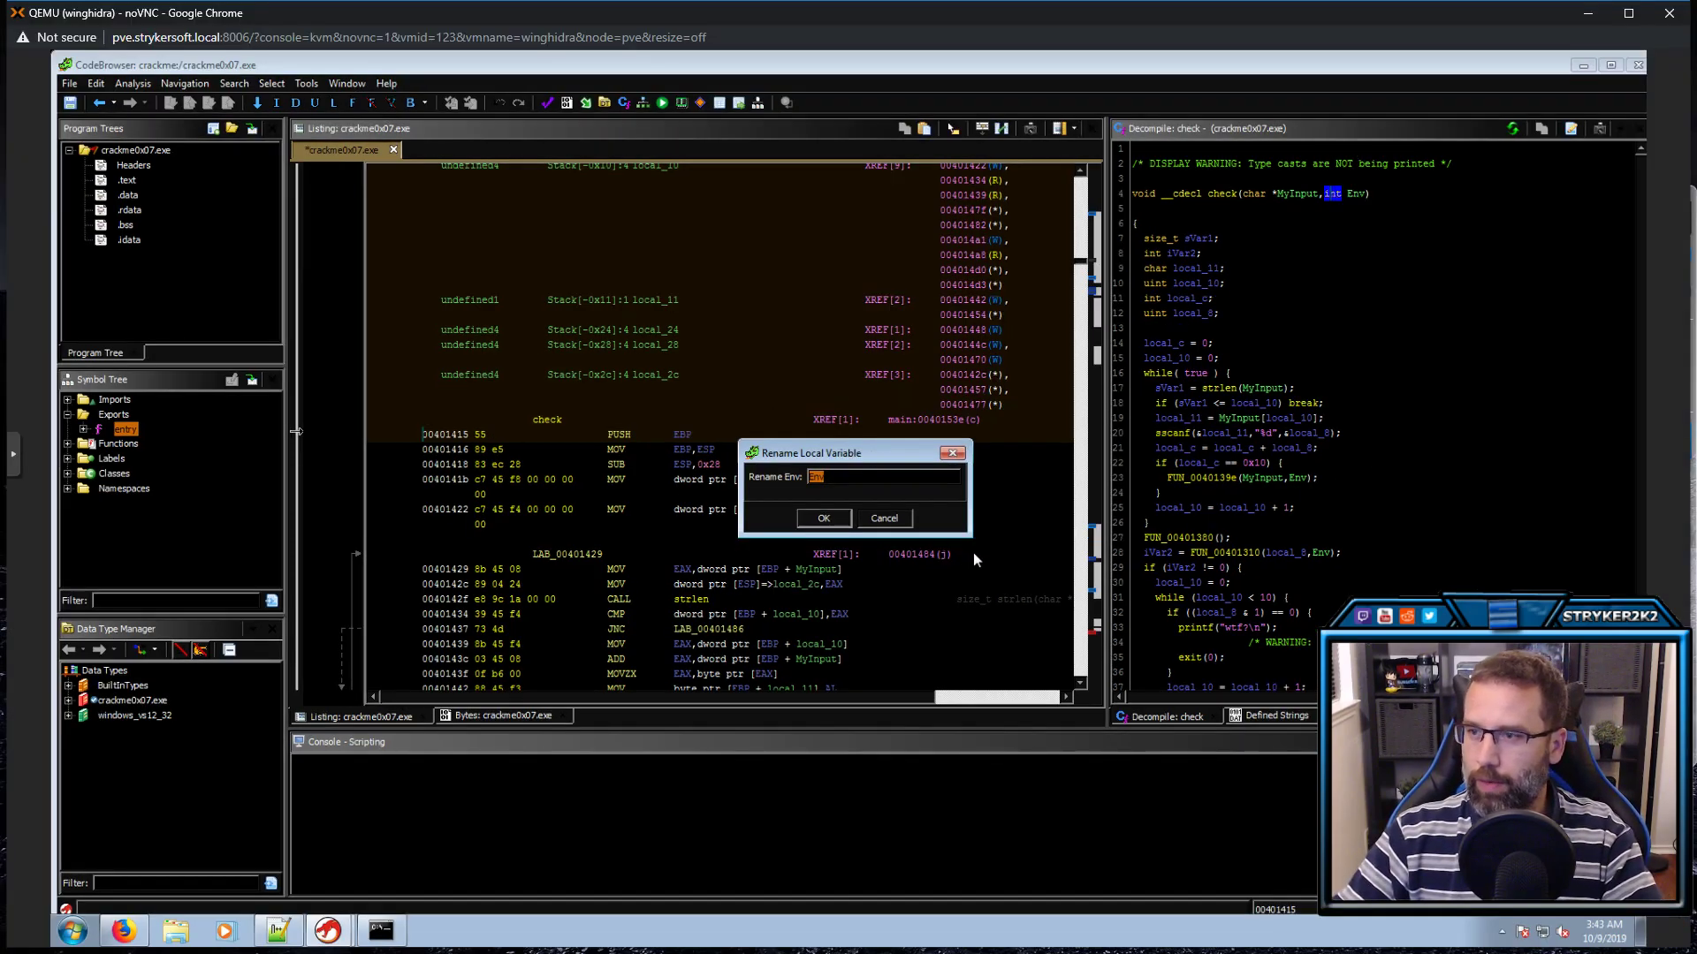
{"action": "left_click", "coordinate": [884, 520]}
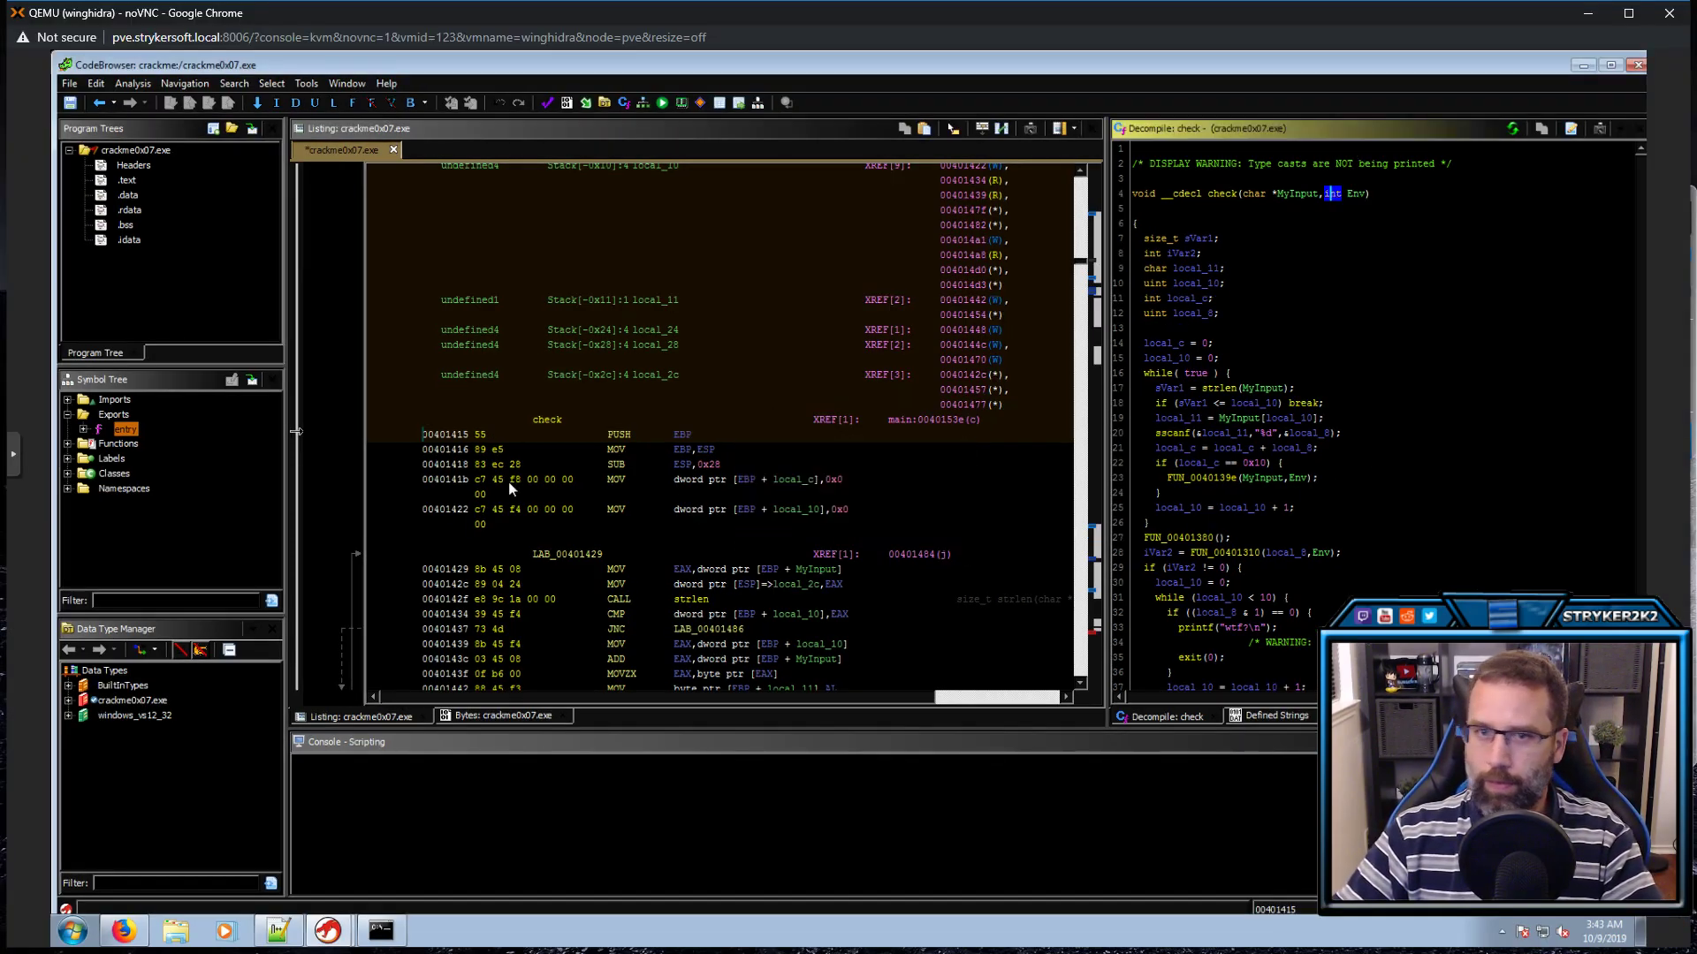
{"action": "left_click", "coordinate": [14, 460]}
{"action": "left_click", "coordinate": [27, 489]}
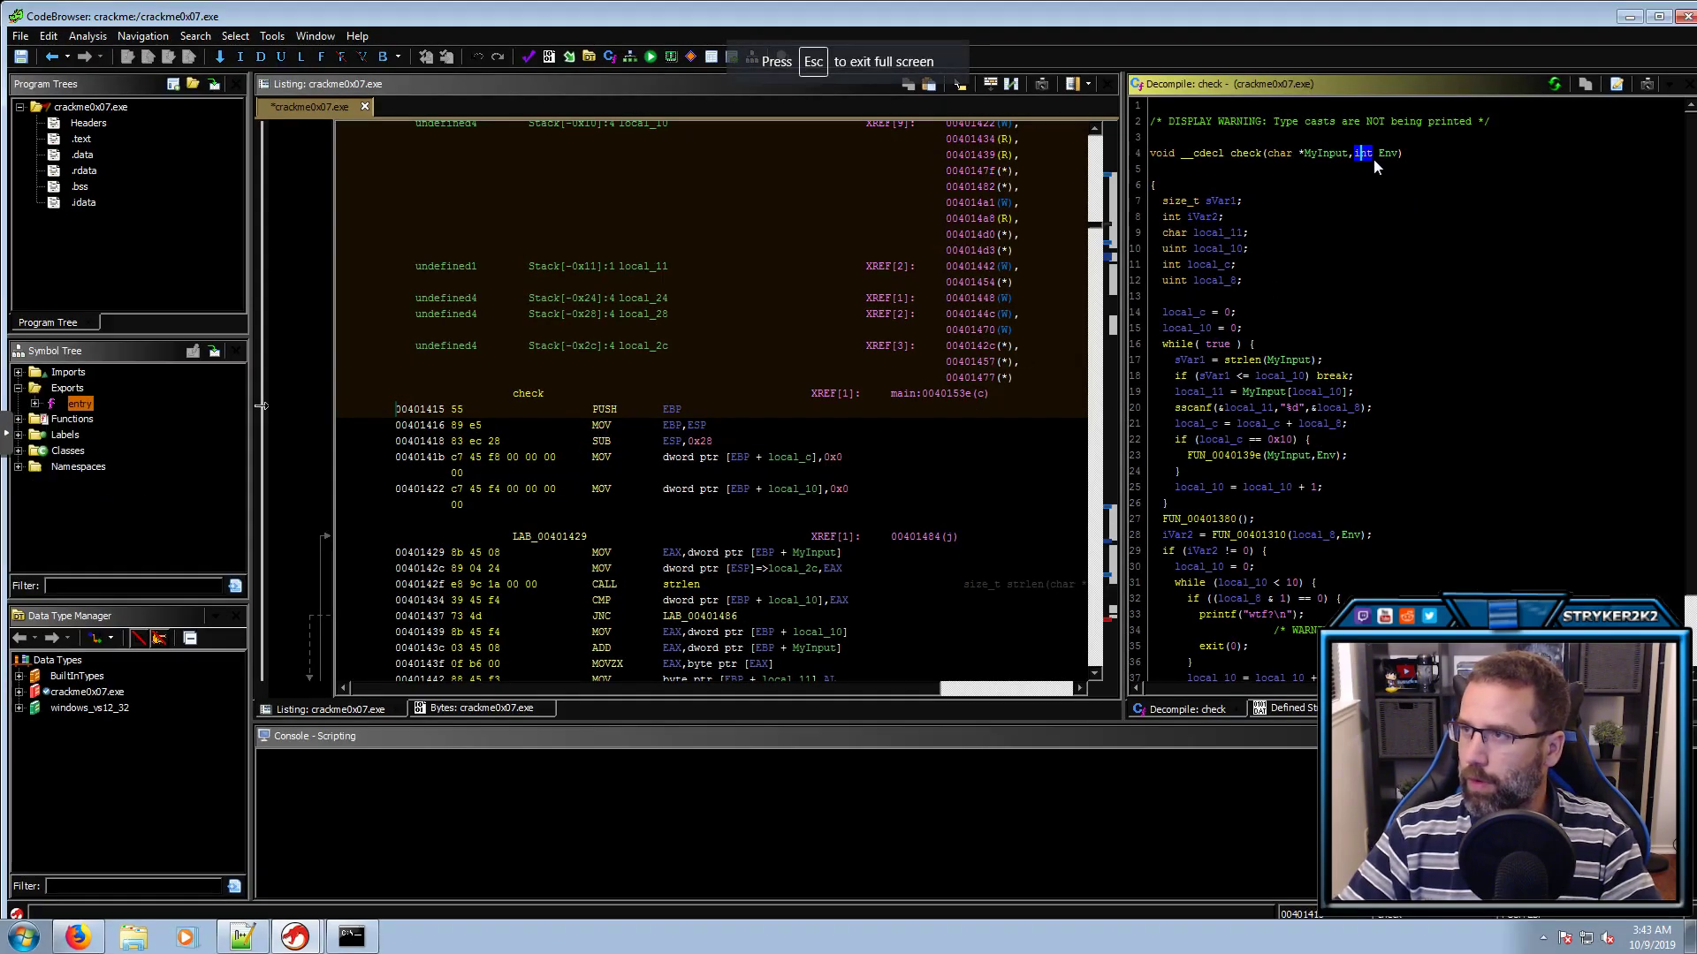
{"action": "key", "text": "ctrl+l"}
{"action": "type", "text": "char **"}
{"action": "key", "text": "Return"}
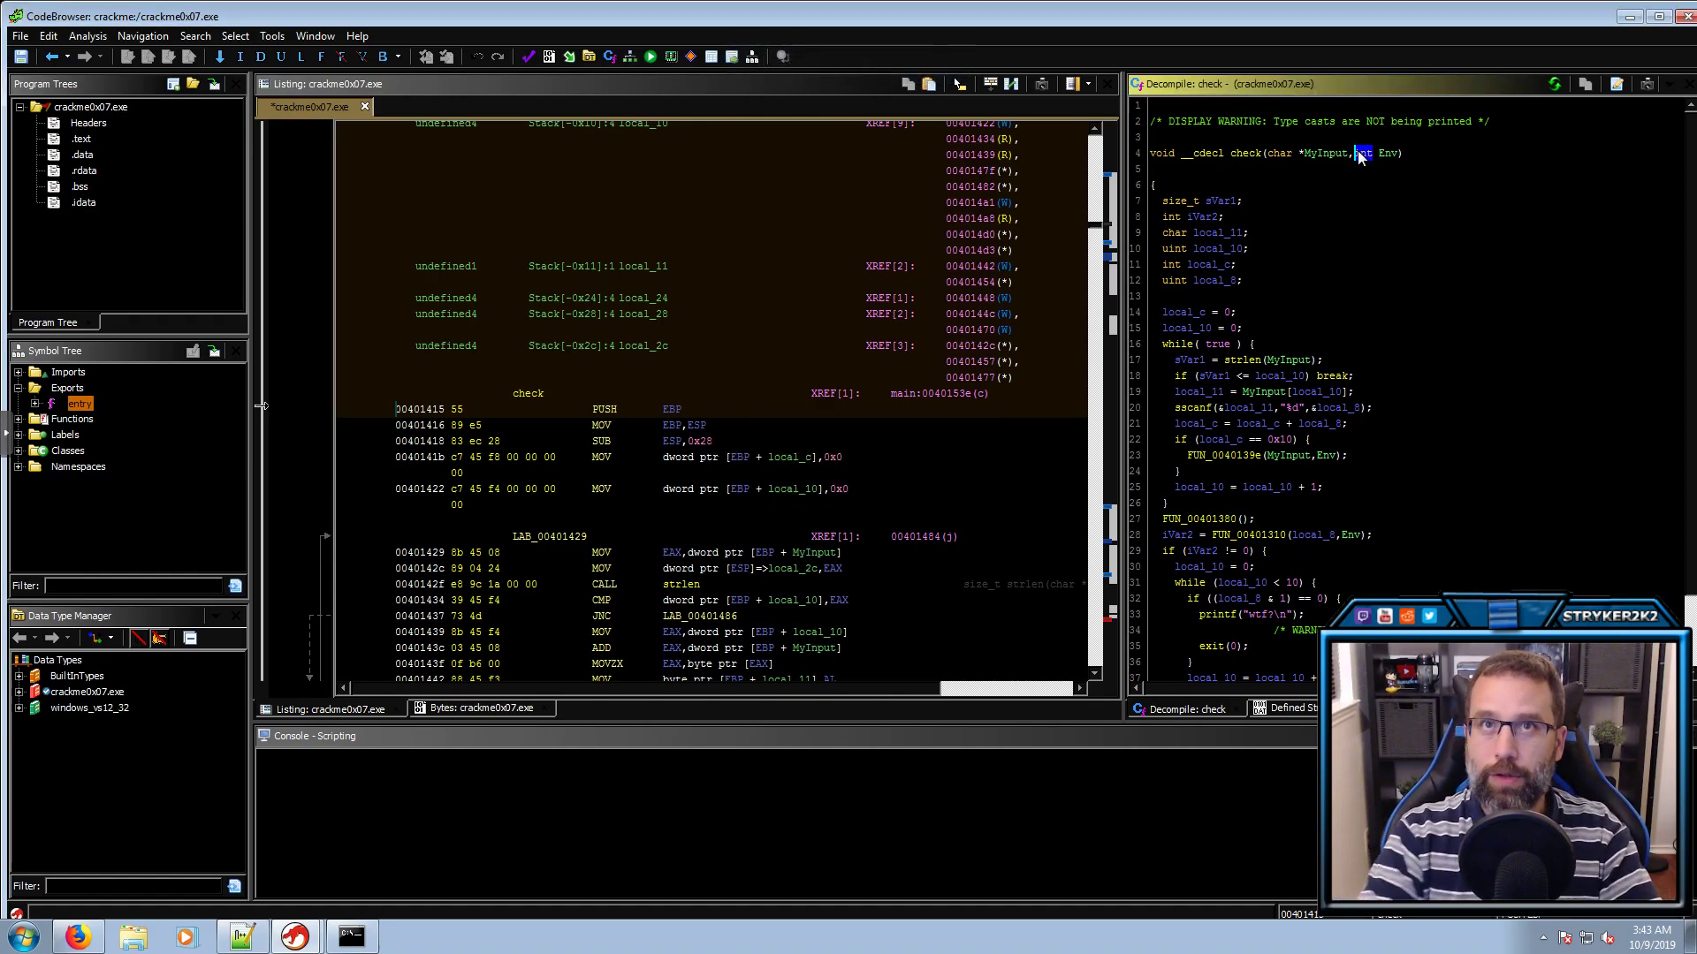
Rename sVar1, the strlen result of MyInput, to len
{"action": "left_click", "coordinate": [1200, 316]}
{"action": "left_click", "coordinate": [1193, 327]}
{"action": "left_click", "coordinate": [1195, 344]}
{"action": "left_click", "coordinate": [1218, 345]}
{"action": "left_click", "coordinate": [1193, 360]}
{"action": "left_click", "coordinate": [1249, 361]}
{"action": "left_click", "coordinate": [1280, 361]}
{"action": "left_click", "coordinate": [1196, 361]}
{"action": "type", "text": "llen"}
{"action": "key", "text": "Return"}
Rename loop index local_10 to counter and local_11 to char_in_array
{"action": "left_click", "coordinate": [1212, 377]}
{"action": "left_click", "coordinate": [1261, 390]}
{"action": "left_click", "coordinate": [1265, 375]}
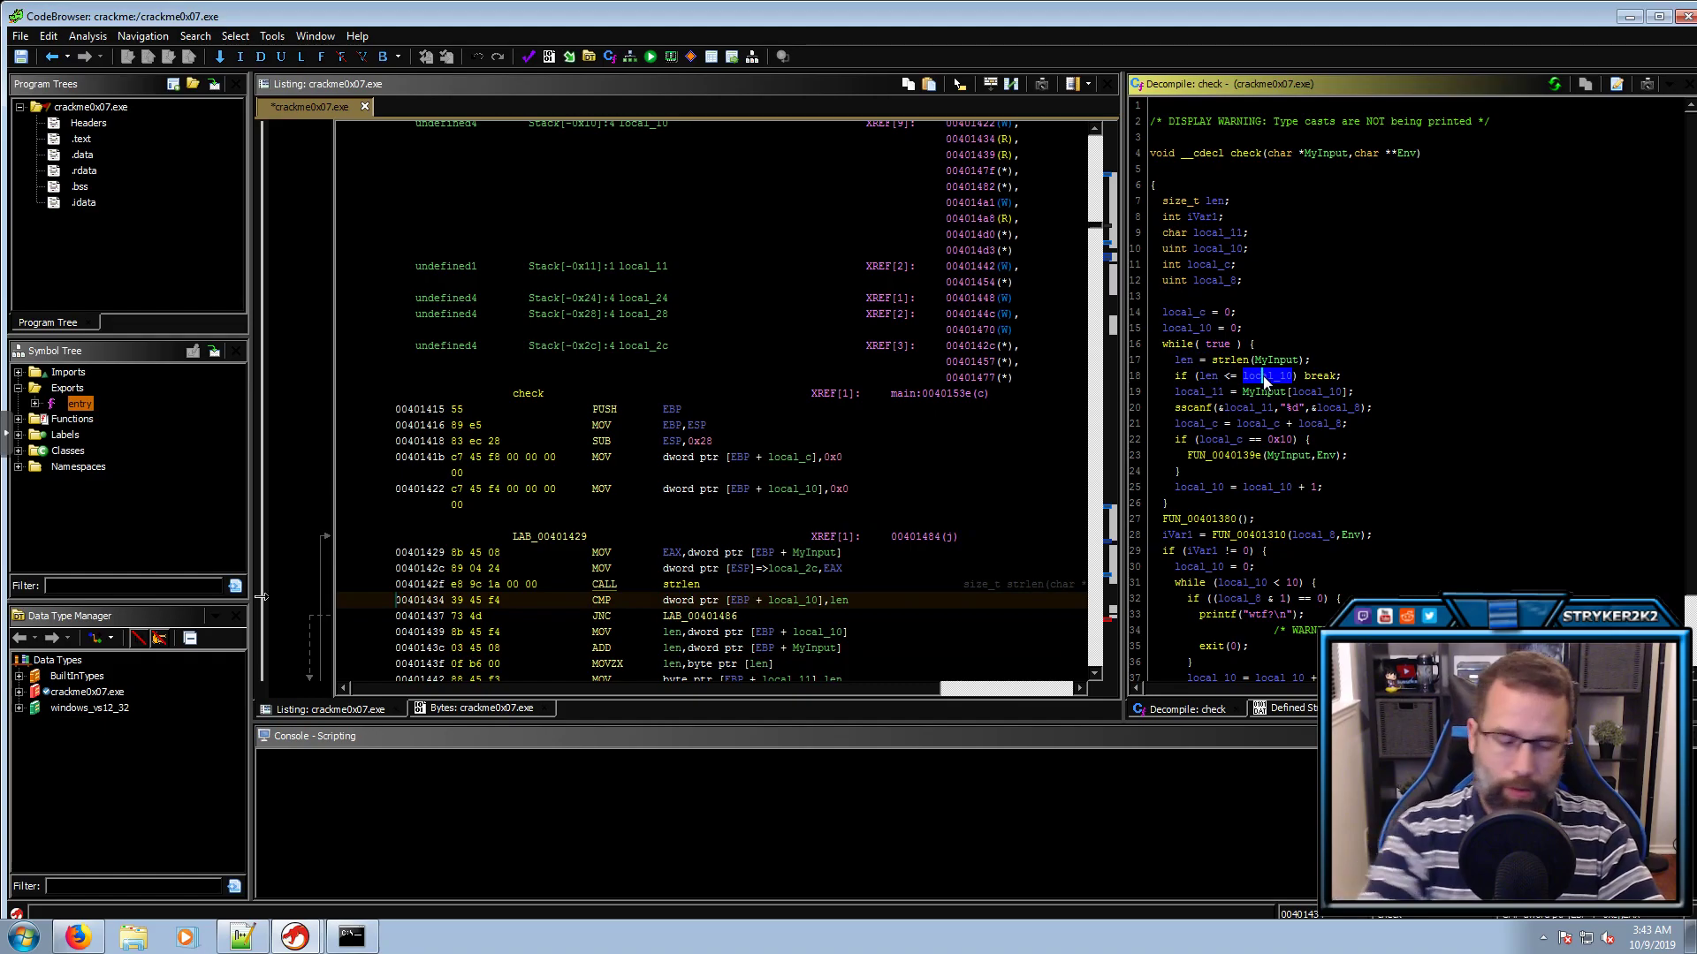
{"action": "type", "text": "lcounter"}
{"action": "key", "text": "Return"}
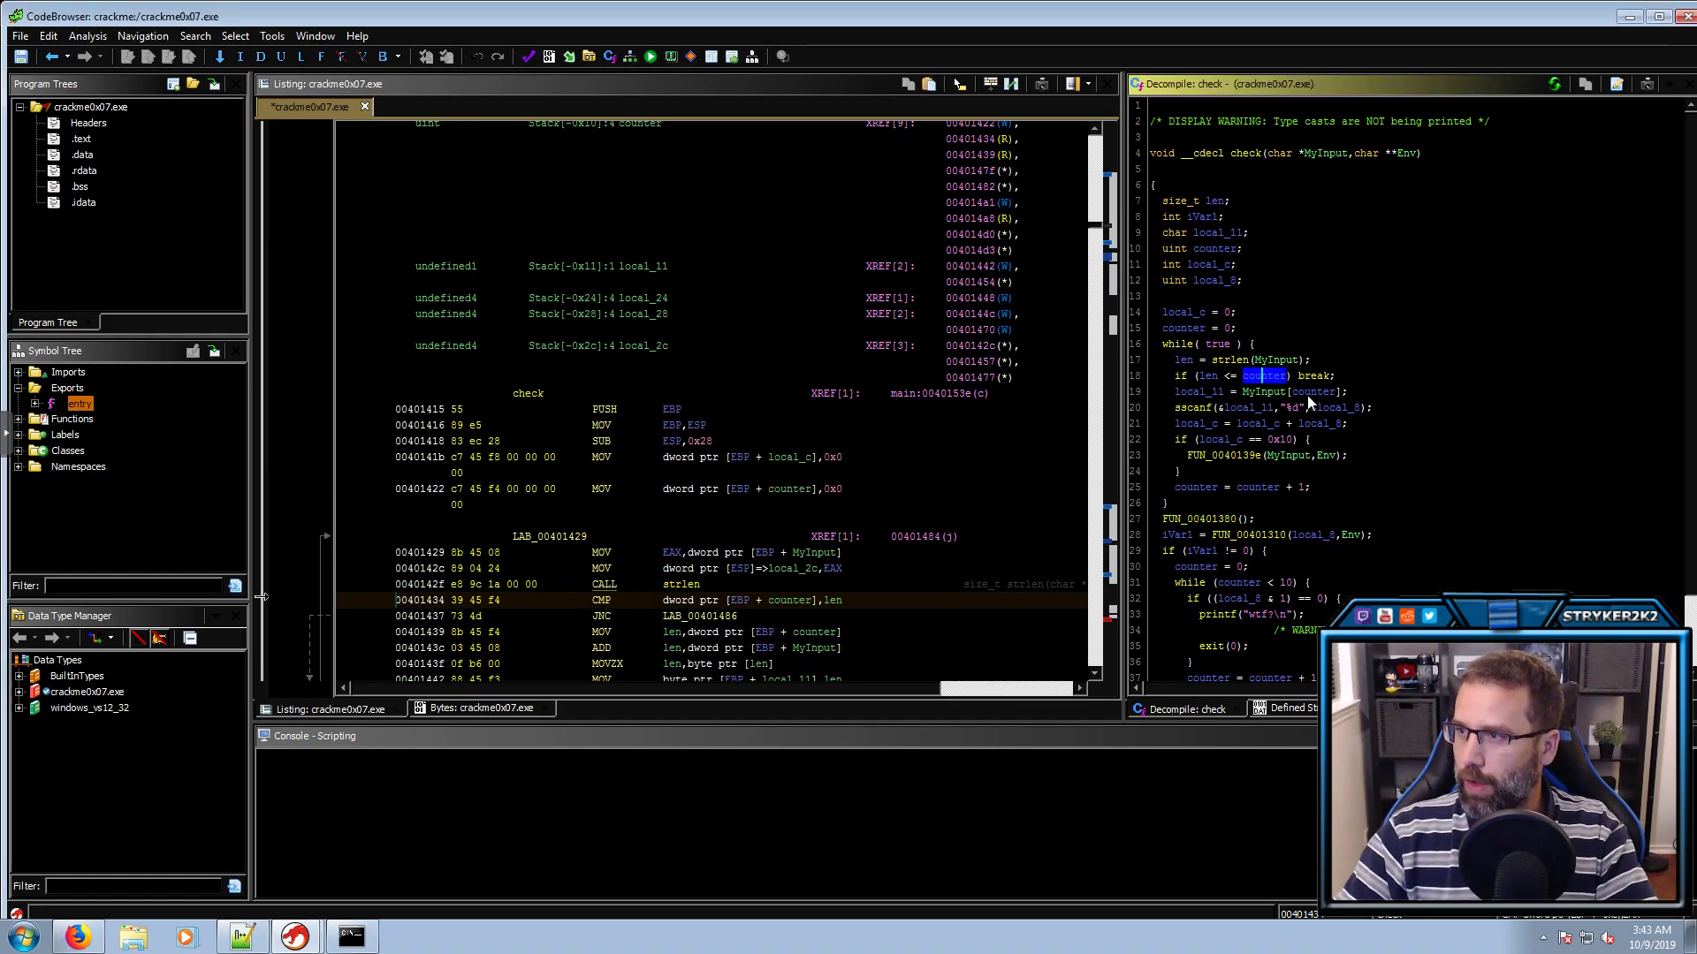
{"action": "left_click", "coordinate": [1310, 393]}
{"action": "left_click", "coordinate": [1264, 392]}
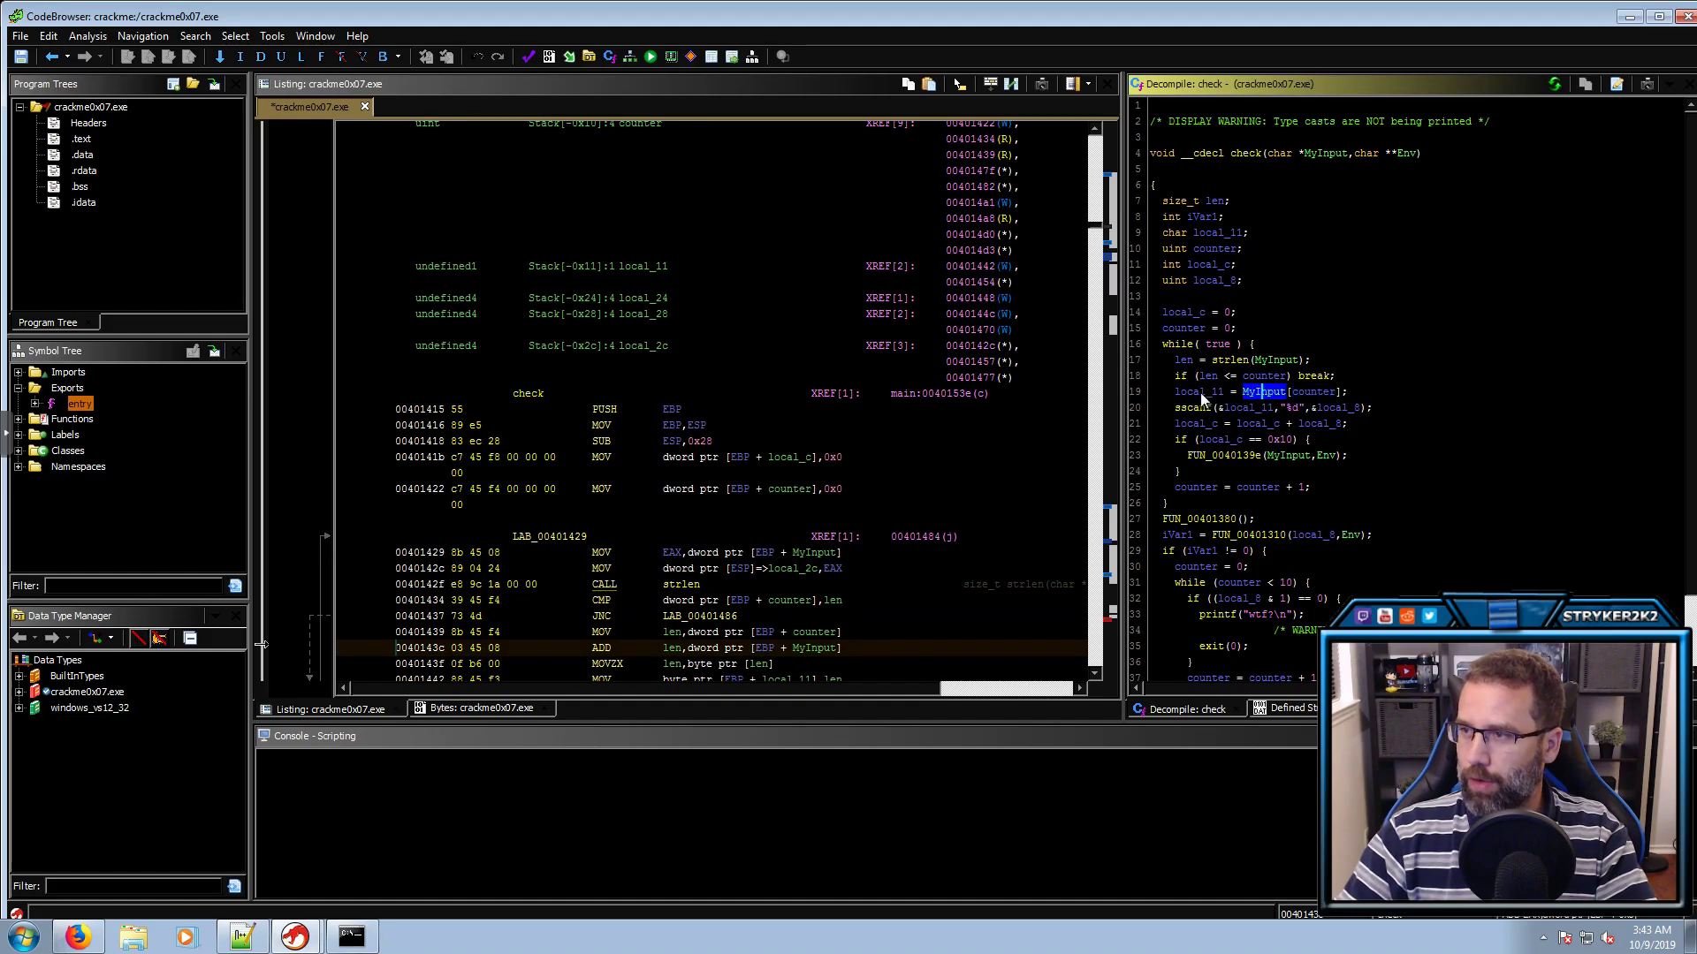
{"action": "left_click", "coordinate": [1196, 392]}
{"action": "type", "text": "lchar_in_a"}
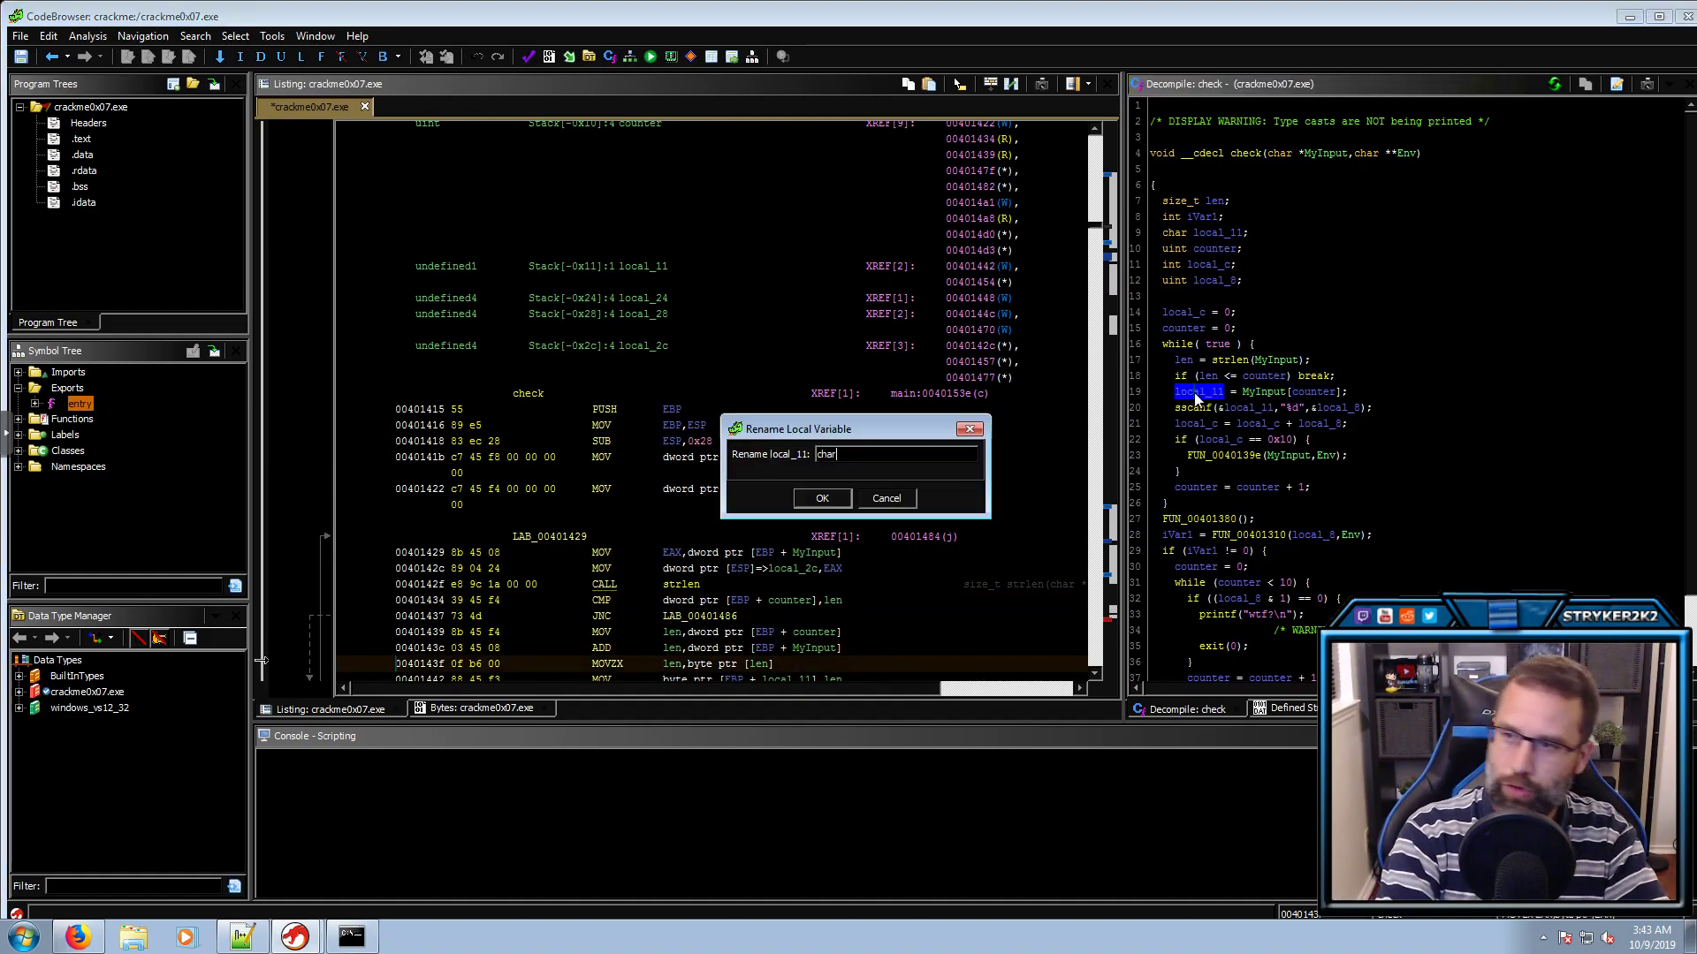
{"action": "type", "text": "rray"}
{"action": "key", "text": "Return"}
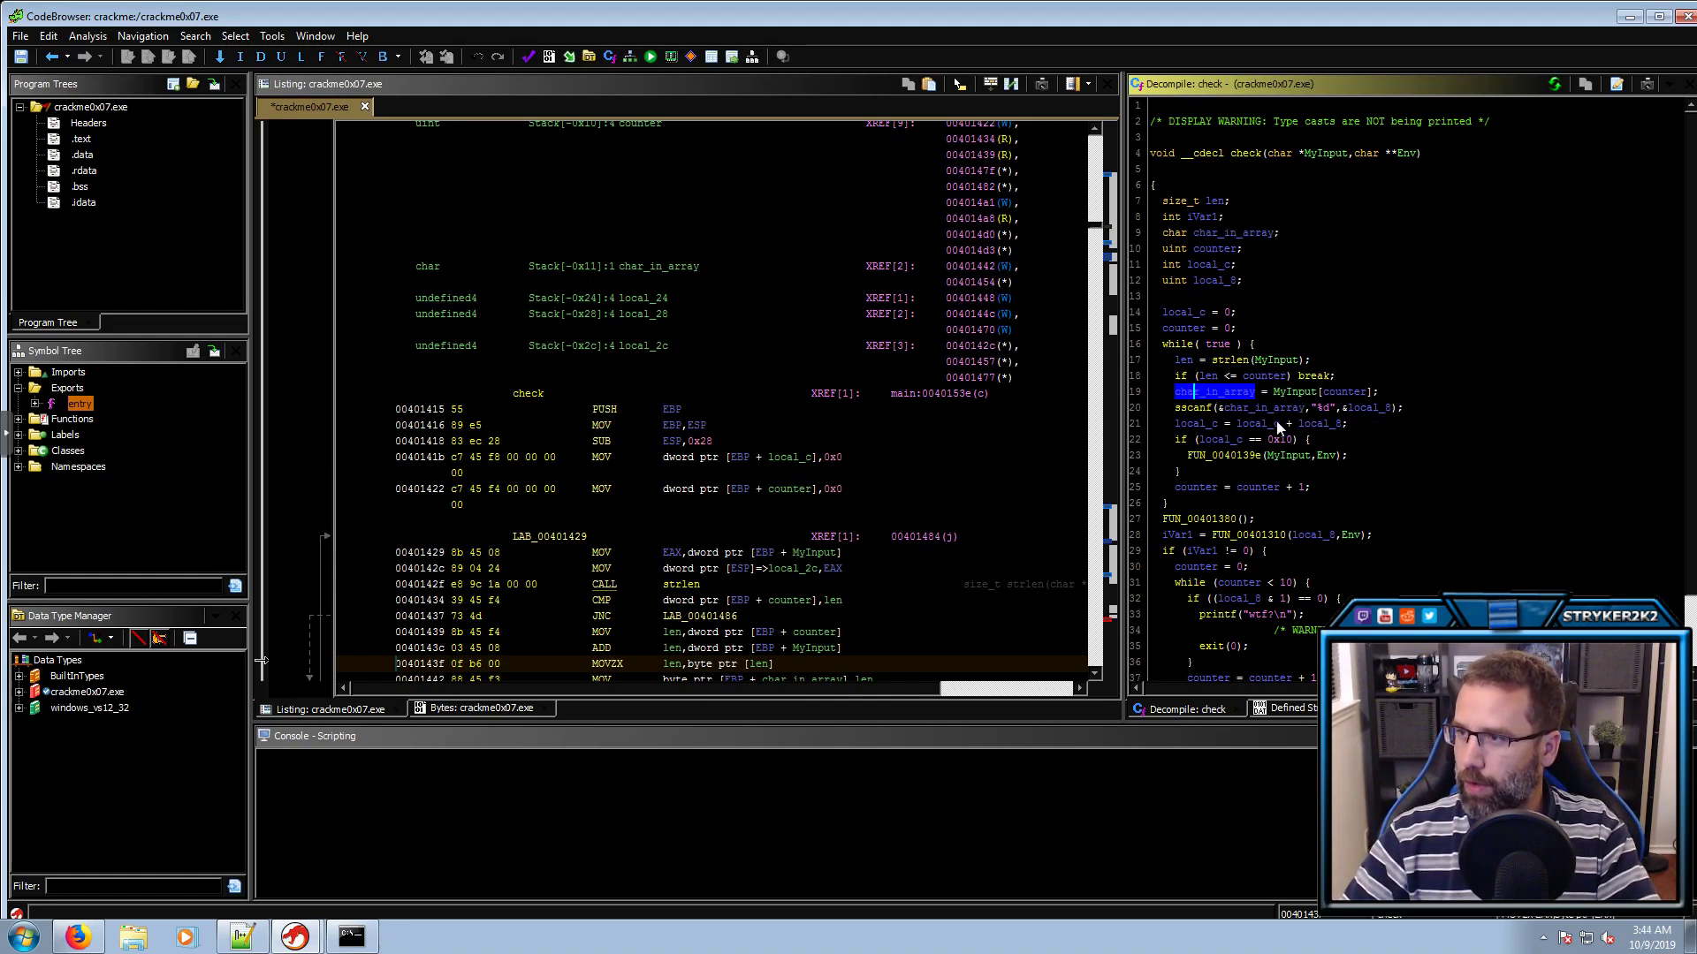
Rename the sscanf target local_8 to int and the sum local_c to total
{"action": "left_click", "coordinate": [1195, 409]}
{"action": "left_click", "coordinate": [1264, 410]}
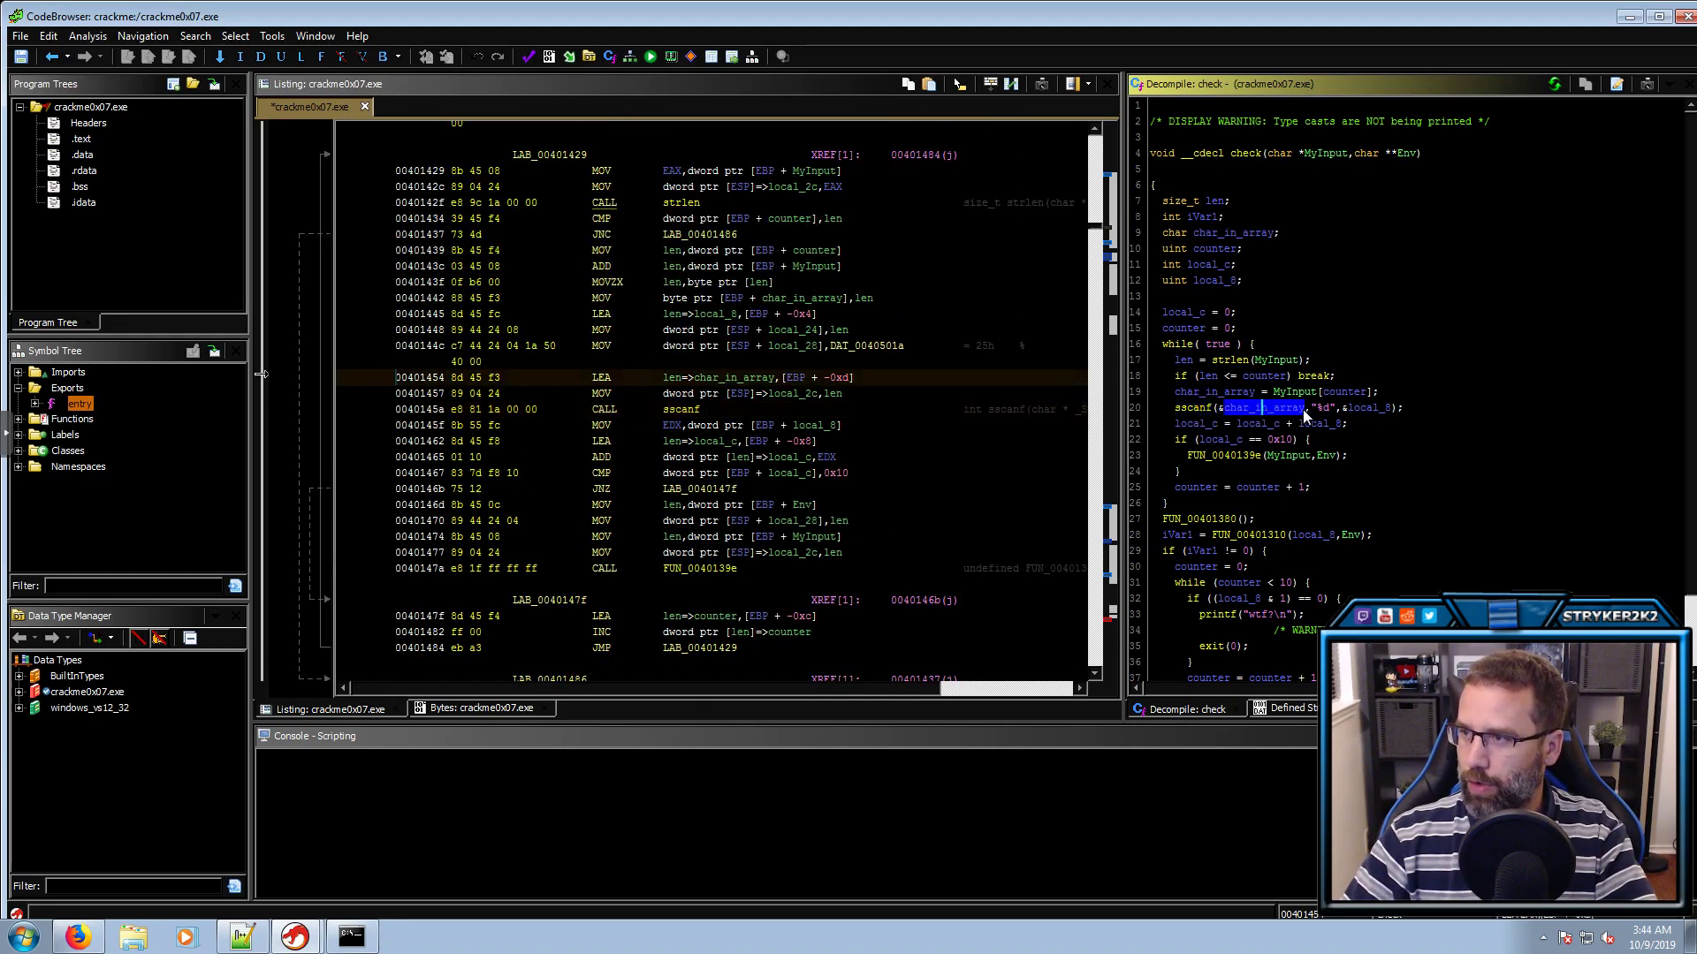
{"action": "left_click", "coordinate": [1323, 409]}
{"action": "left_click", "coordinate": [1354, 409]}
{"action": "type", "text": "lint"}
{"action": "key", "text": "Return"}
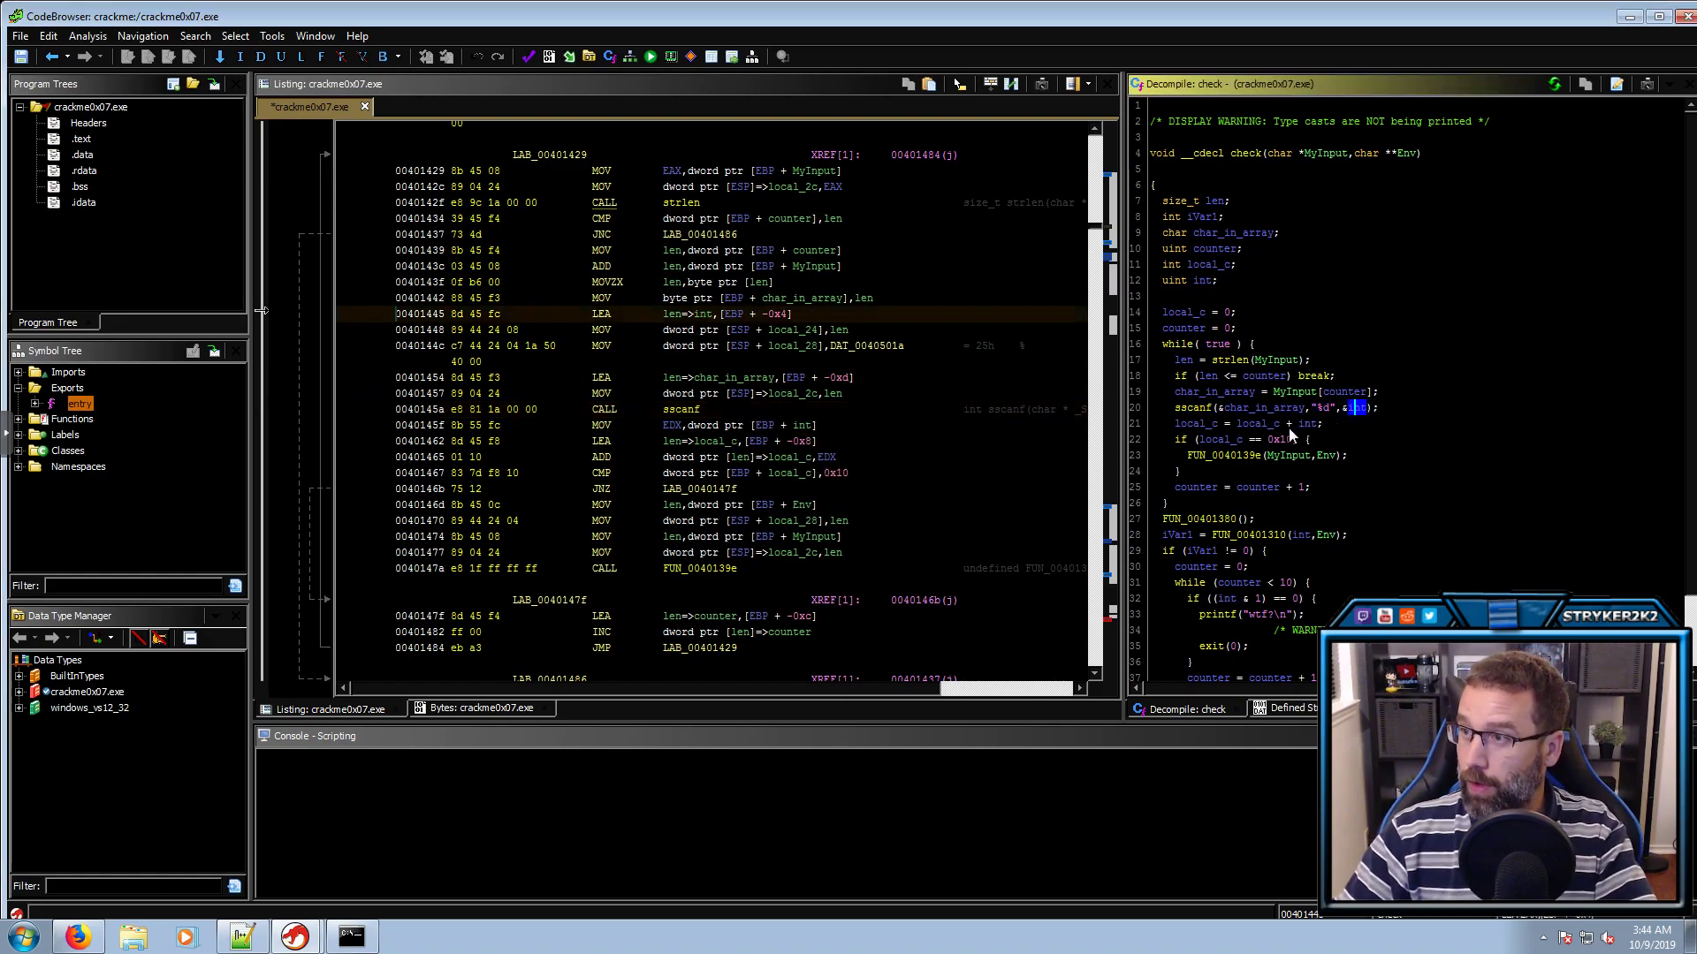
{"action": "left_click", "coordinate": [1258, 424]}
{"action": "type", "text": "ltotal"}
{"action": "key", "text": "Return"}
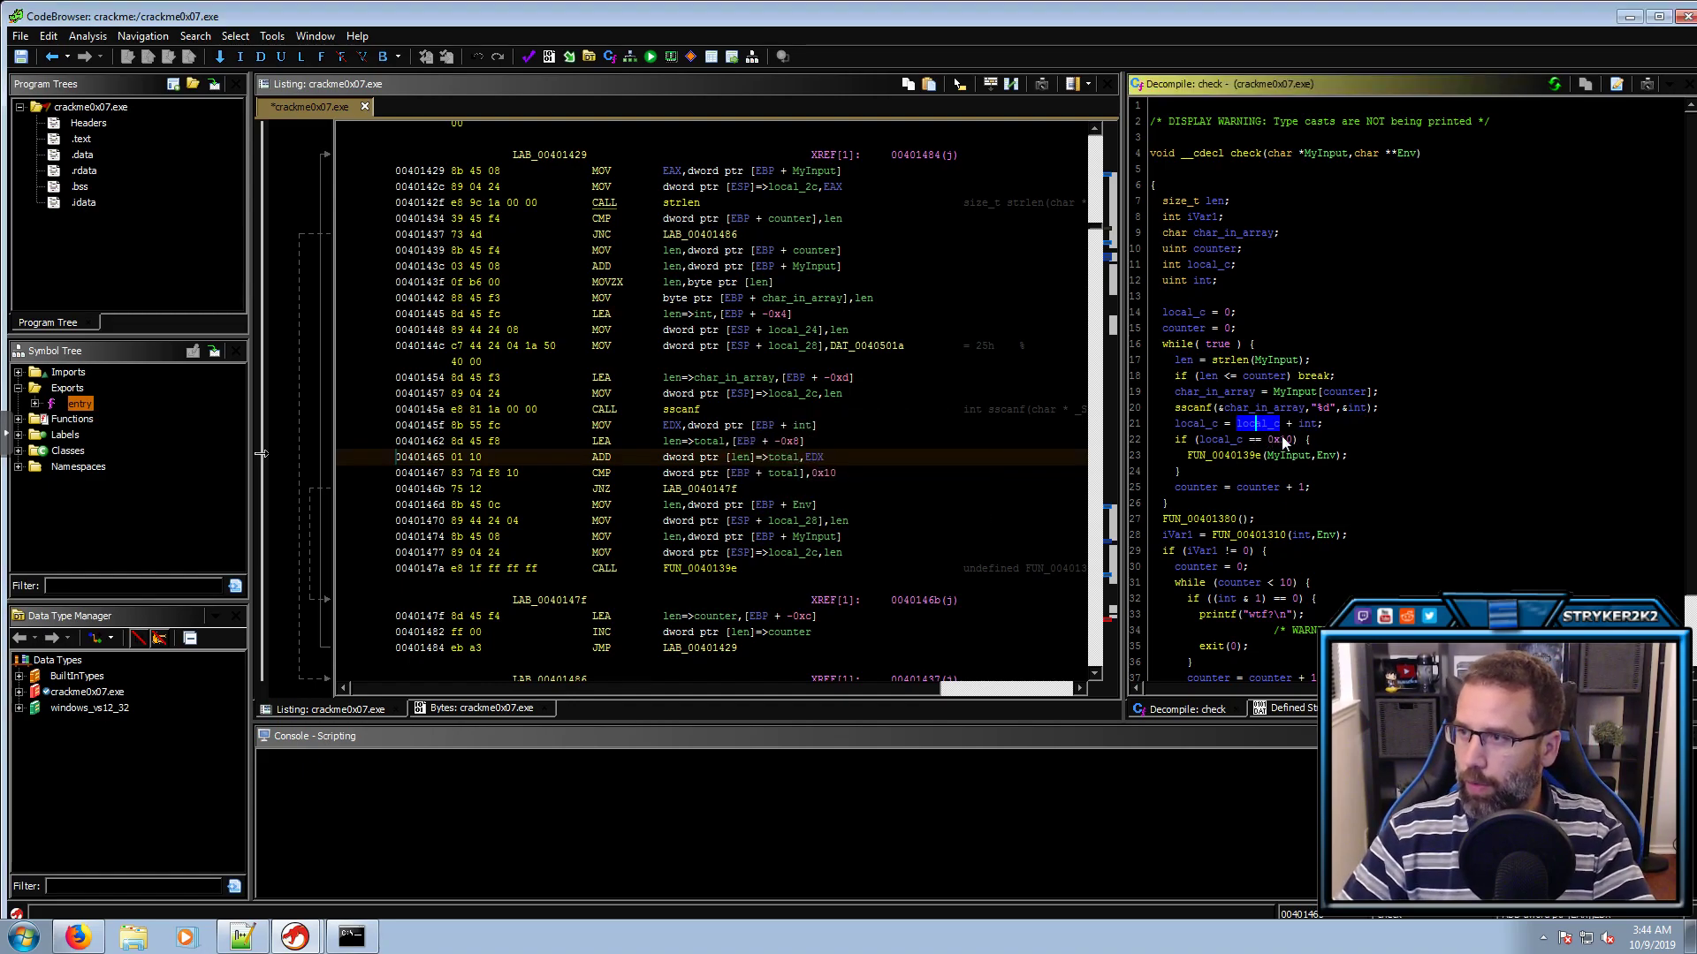
Show the 0x10 comparison constant as unsigned decimal 16
{"action": "left_click", "coordinate": [1272, 441]}
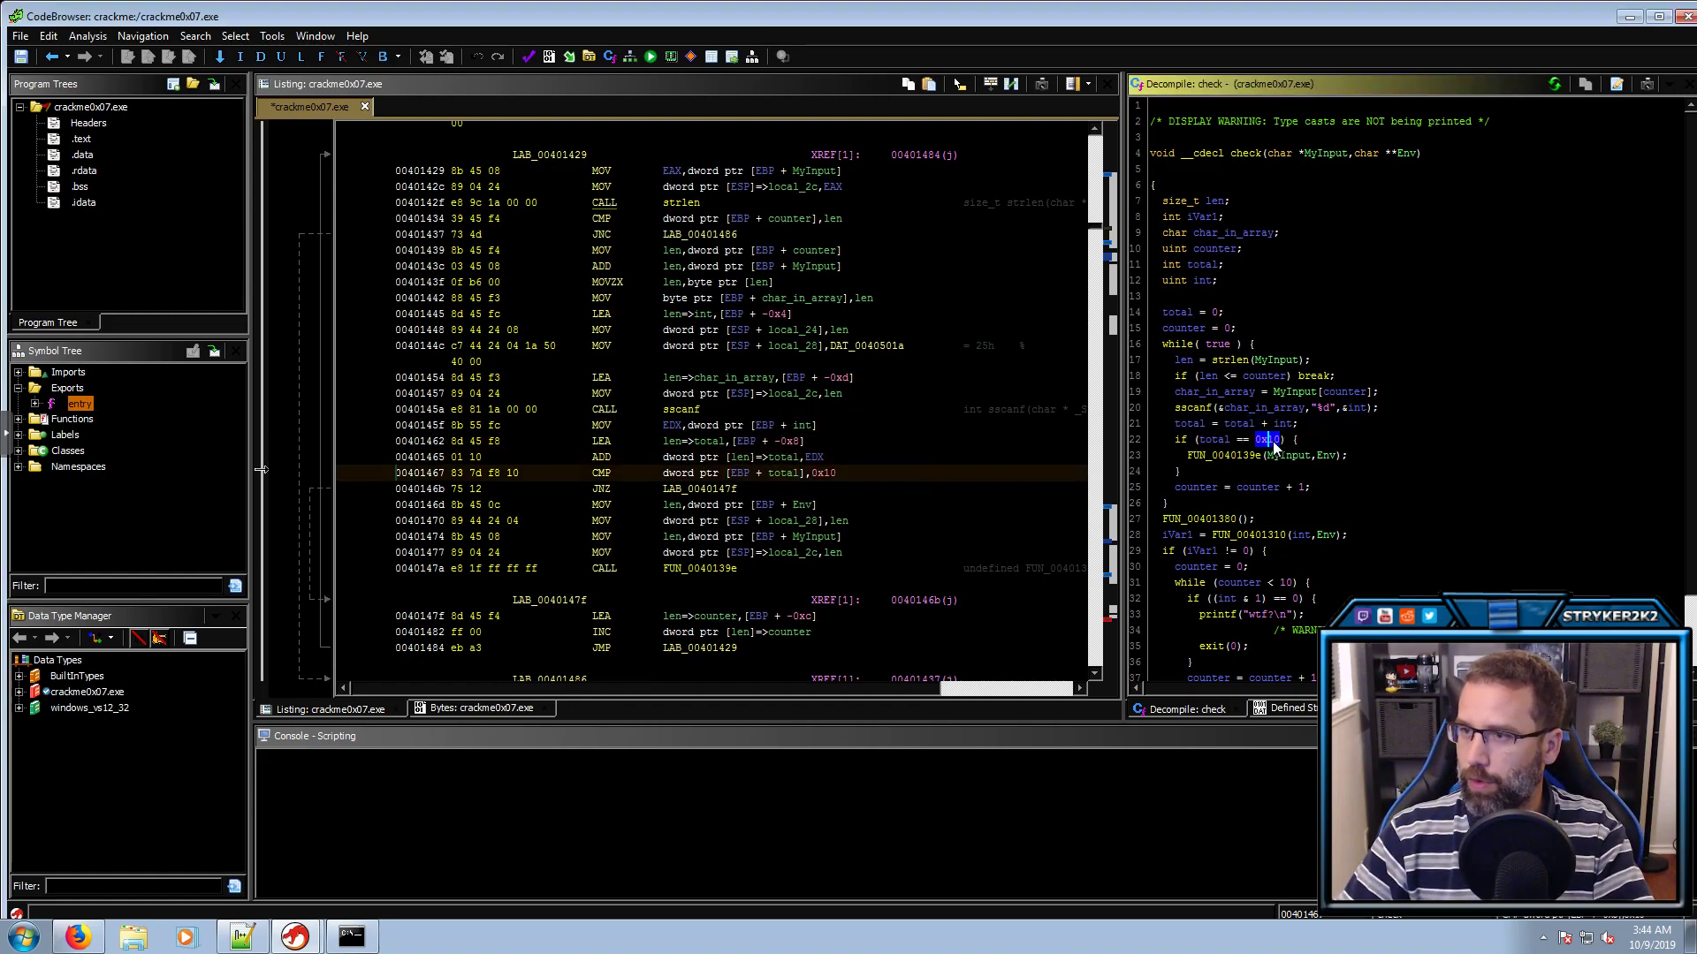
{"action": "right_click", "coordinate": [820, 474]}
{"action": "mouse_move", "coordinate": [993, 879]}
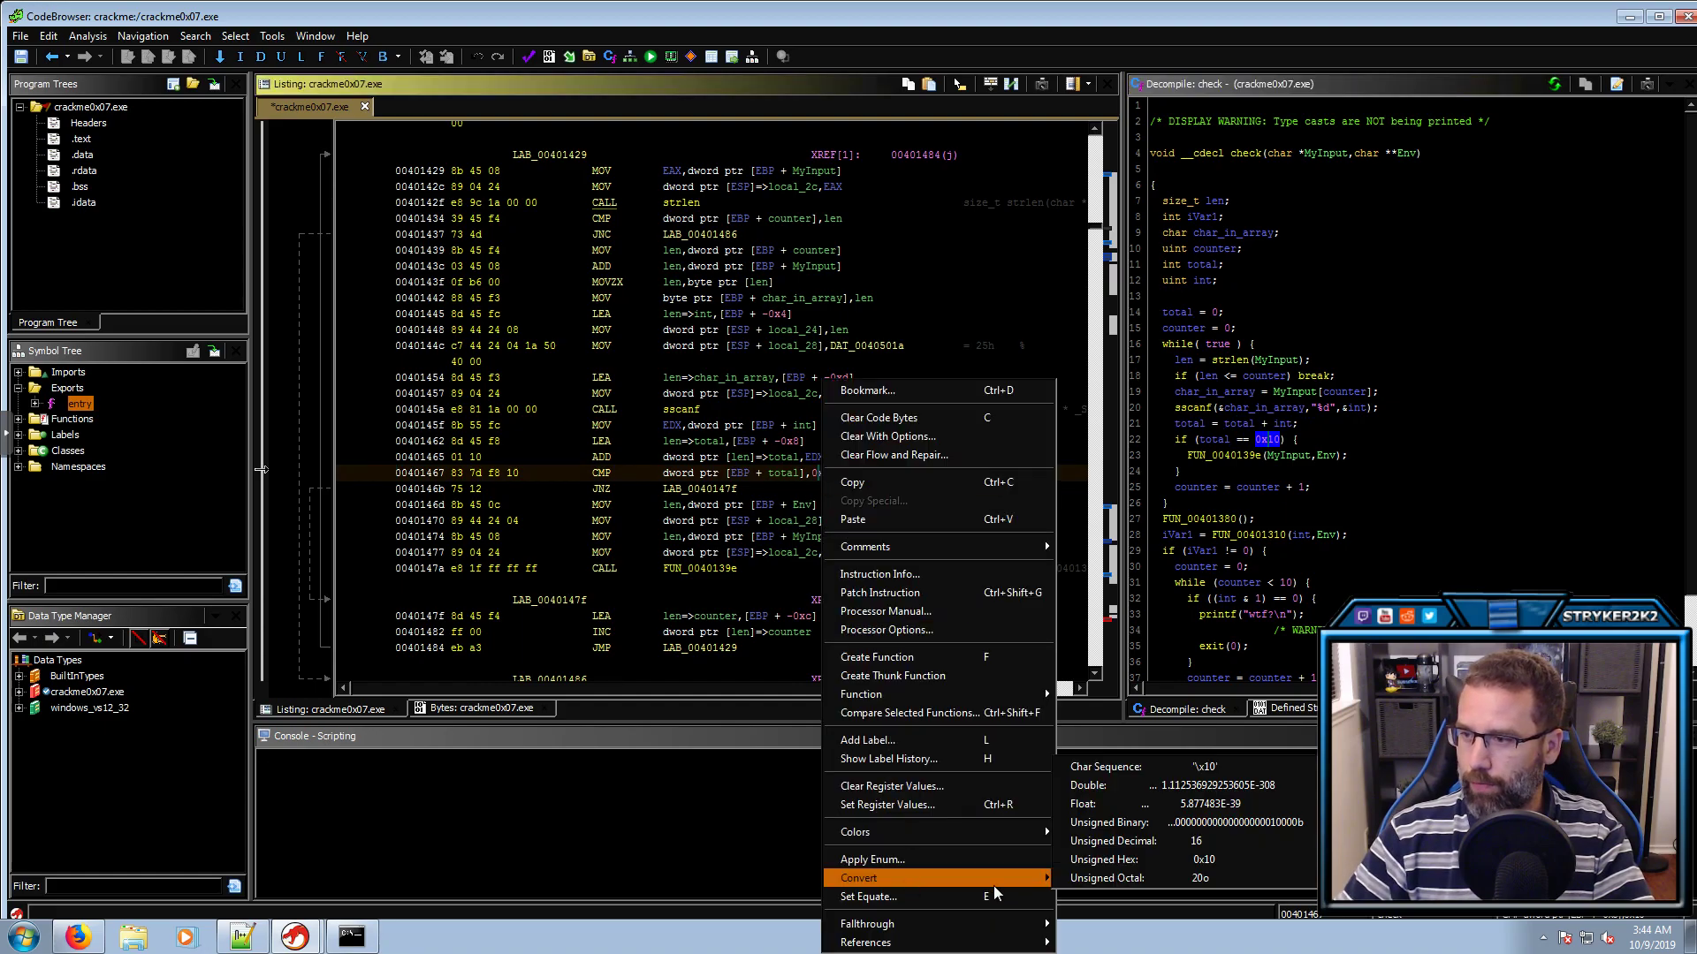
{"action": "left_click", "coordinate": [1144, 842]}
{"action": "left_click", "coordinate": [1239, 456]}
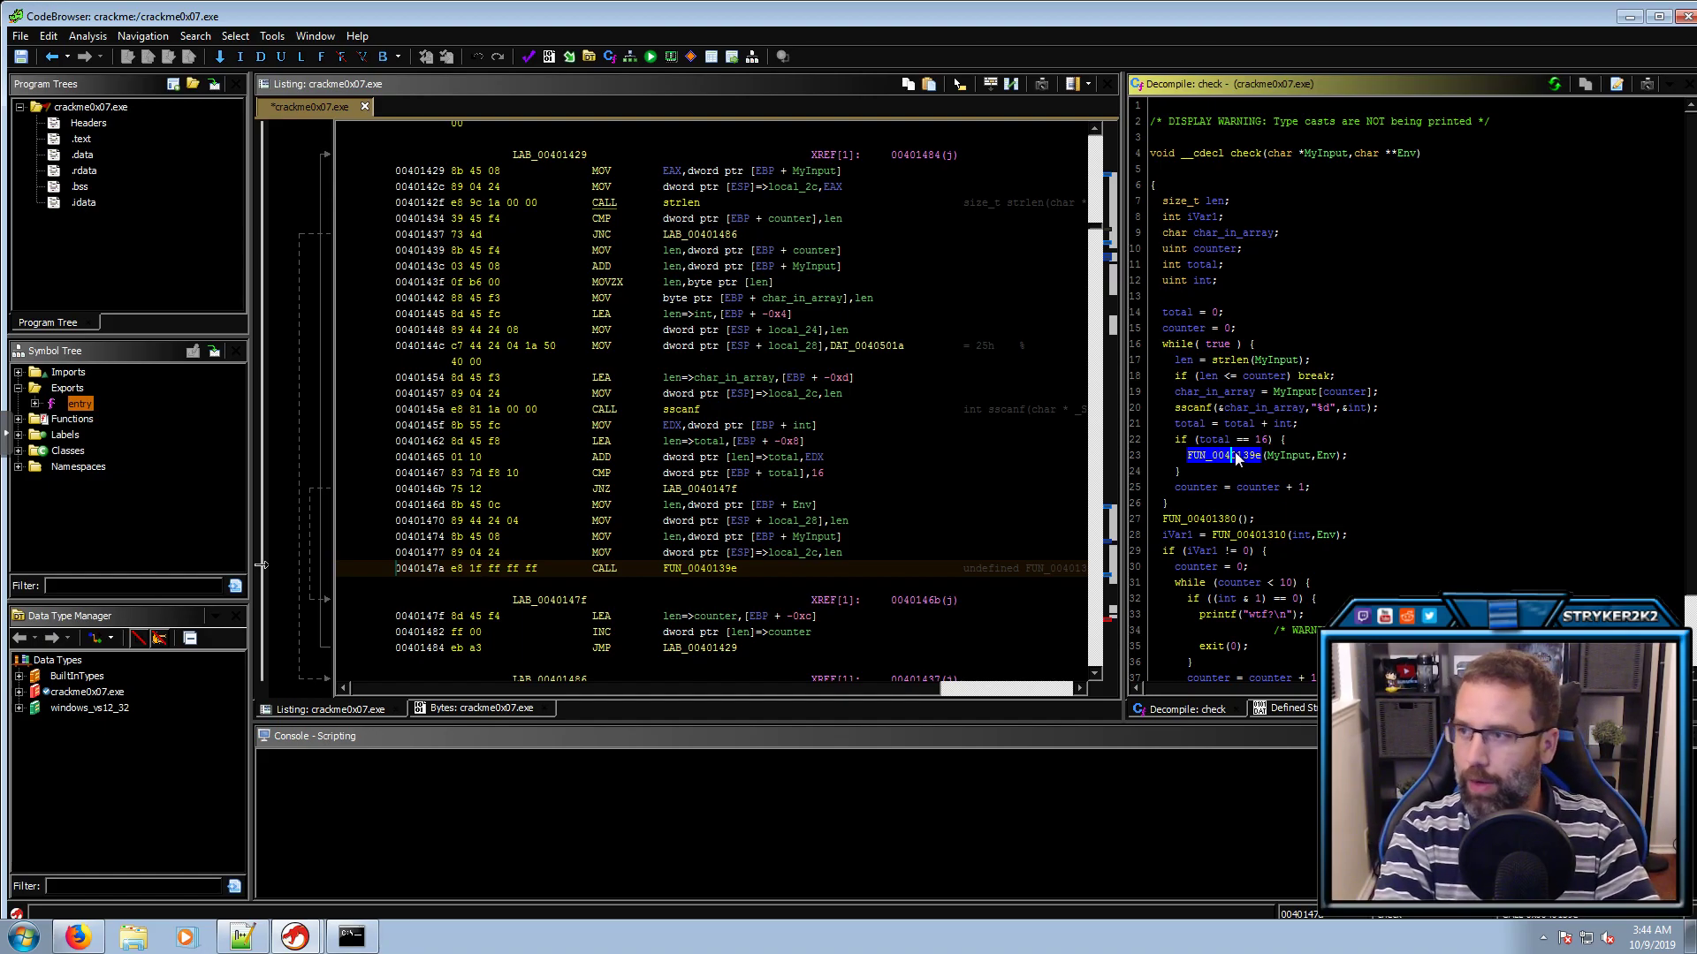
Open FUN_0040139e and rename its parameters to myInput and Env
{"action": "double_click", "coordinate": [1236, 455]}
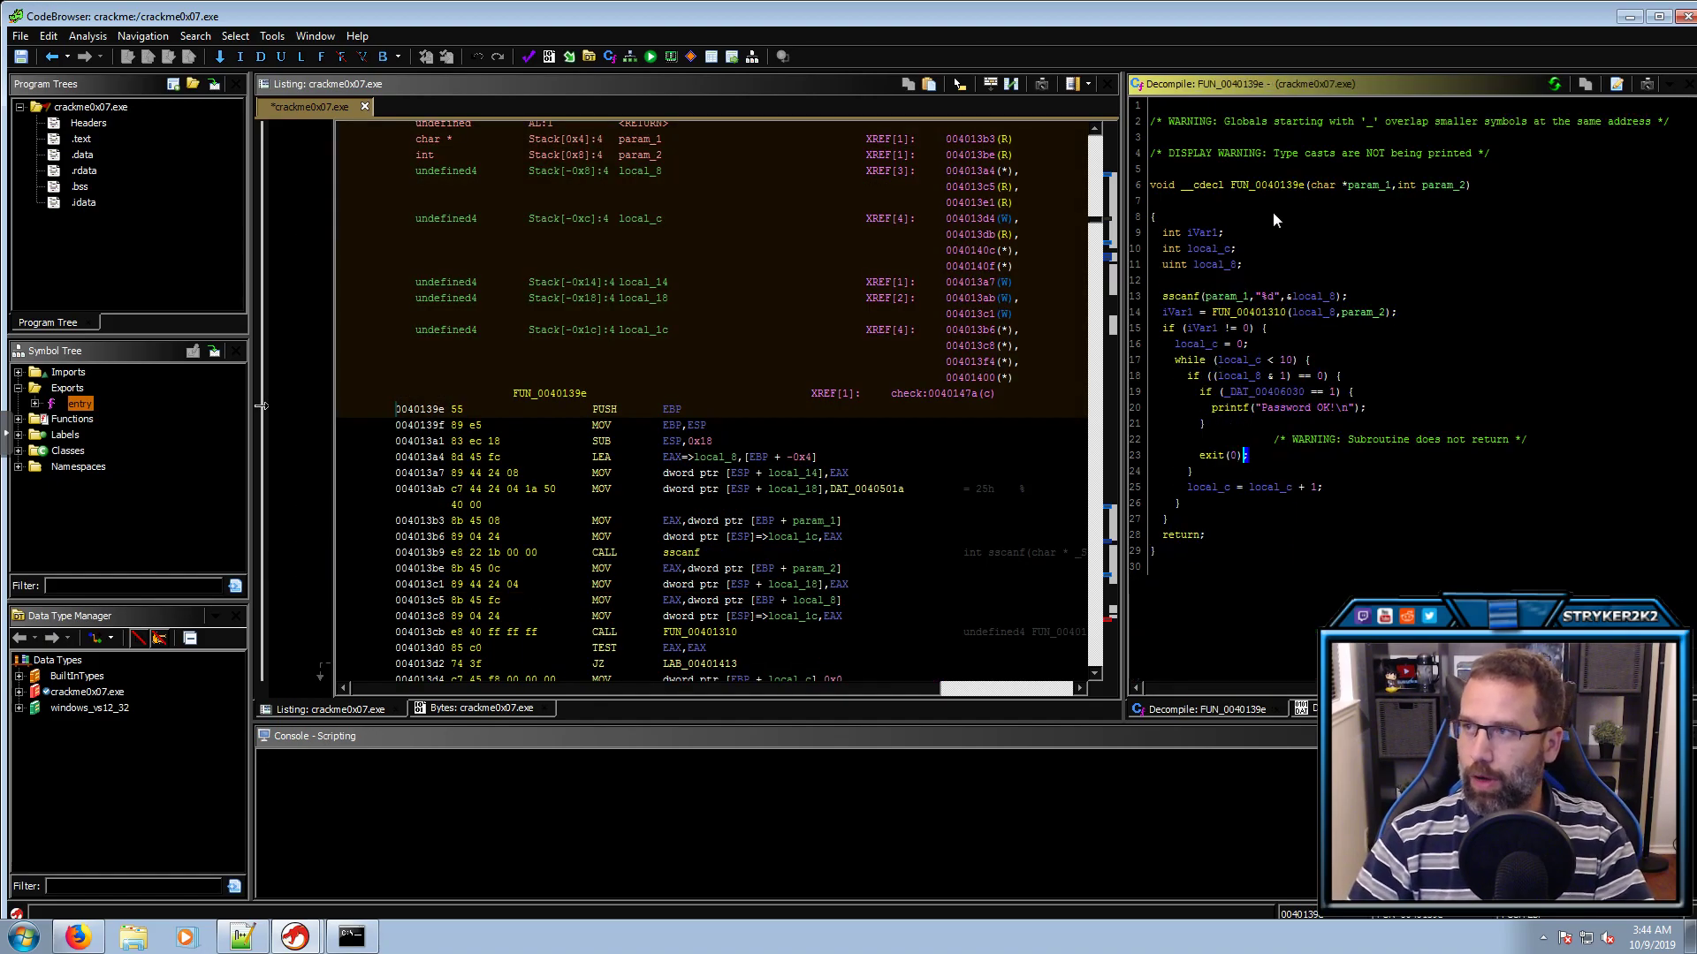
{"action": "left_click", "coordinate": [1366, 187]}
{"action": "type", "text": "lmyInput"}
{"action": "key", "text": "Return"}
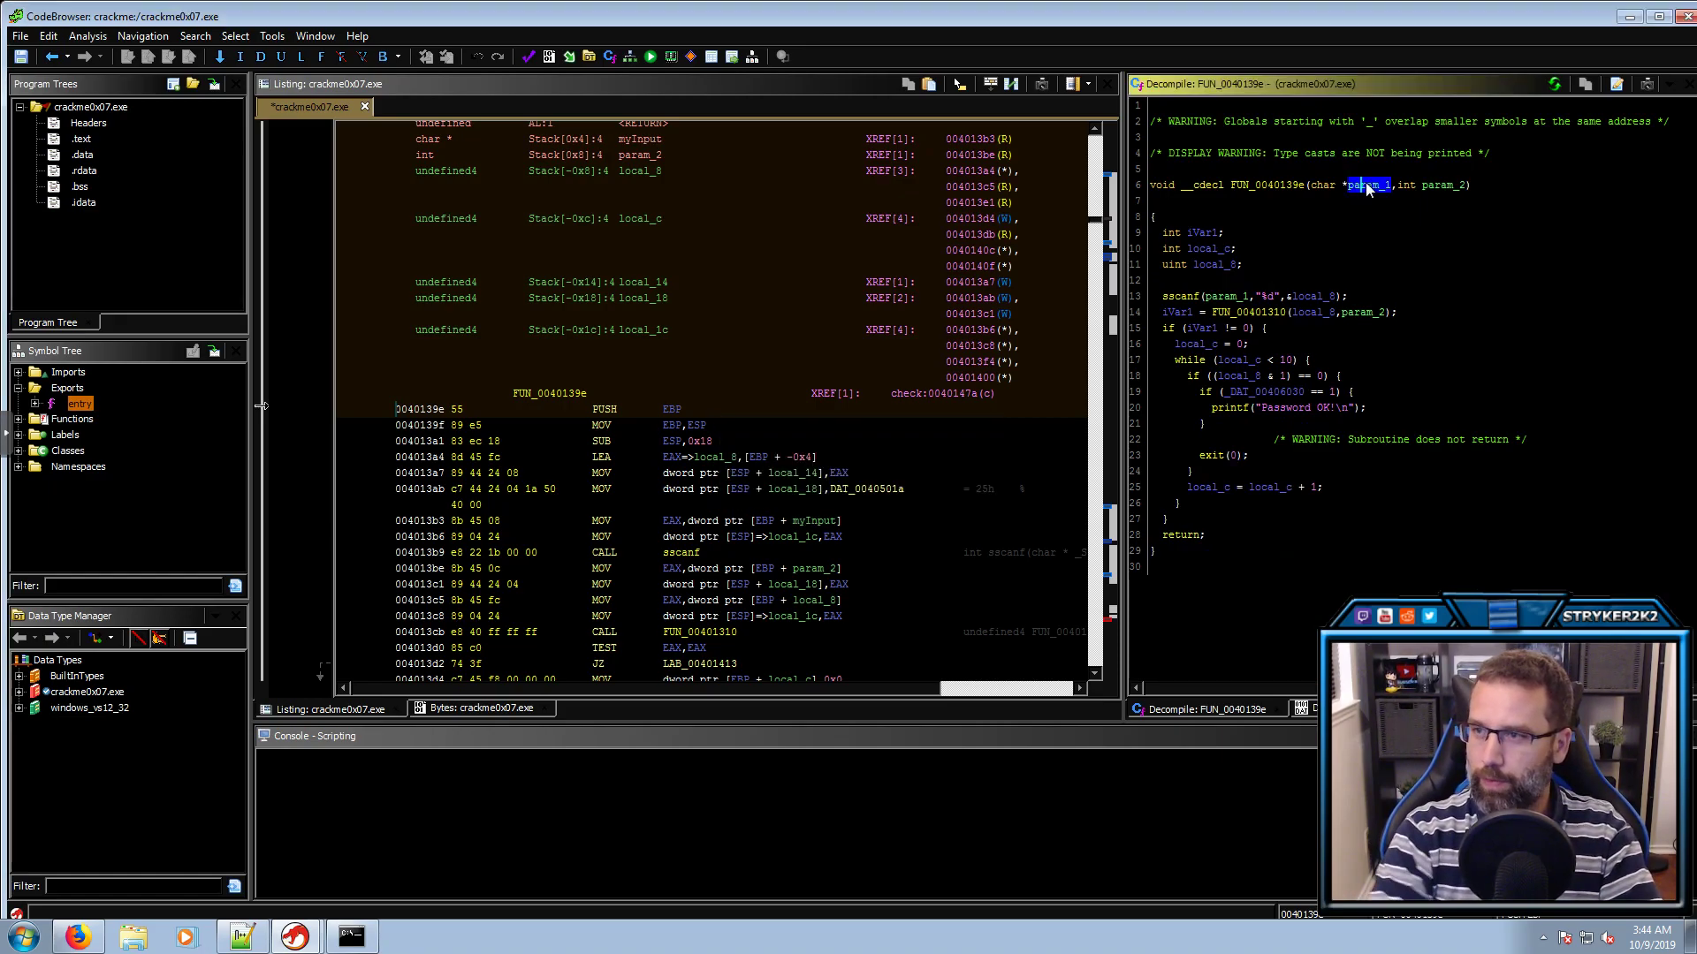
{"action": "left_click", "coordinate": [1450, 187]}
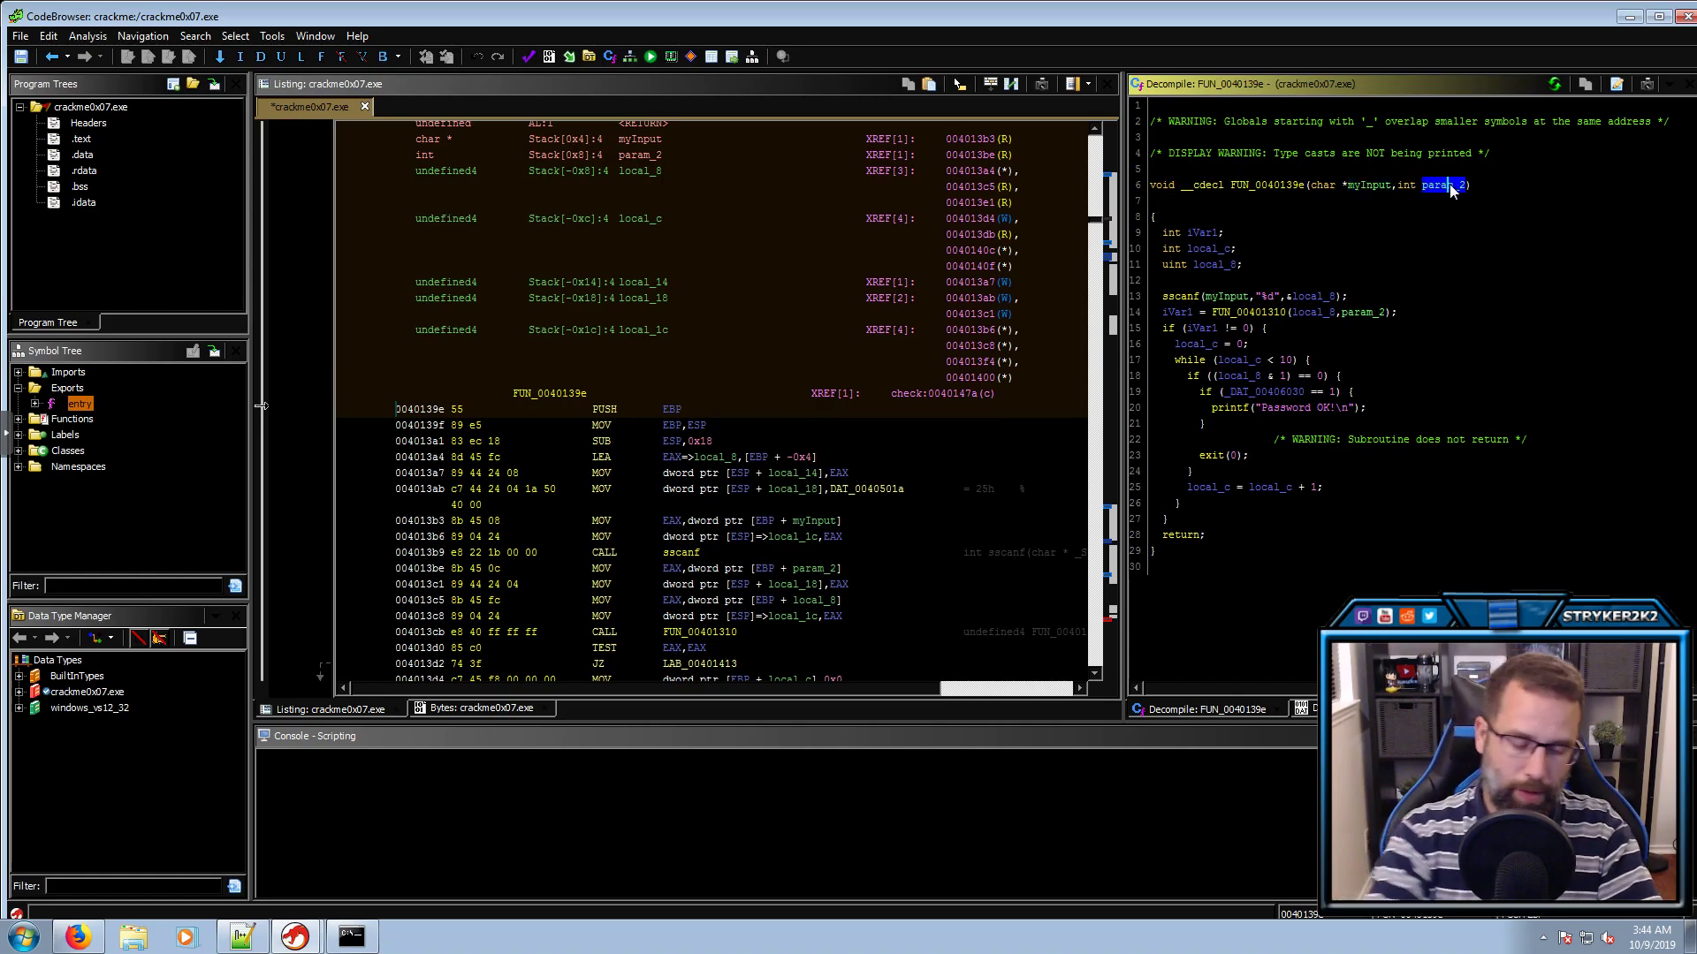
{"action": "type", "text": "lEnv"}
{"action": "key", "text": "Return"}
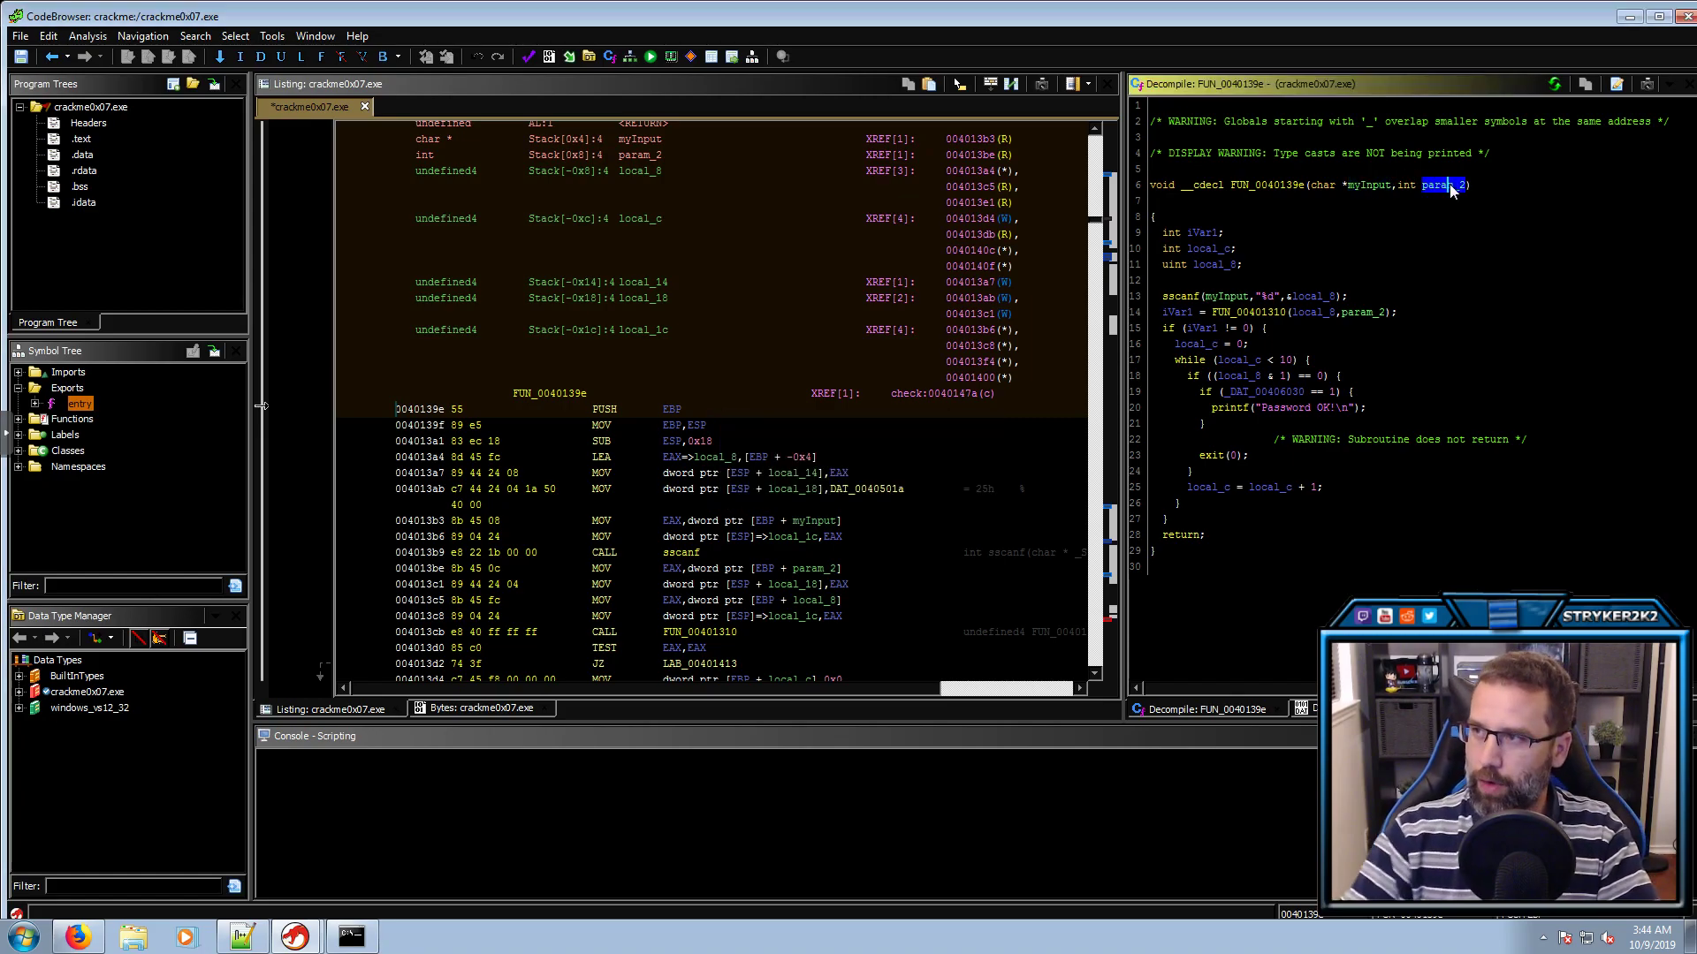
Compare with check's signature, then retype FUN_0040139e's Env parameter to char **
{"action": "key", "text": "alt+Left"}
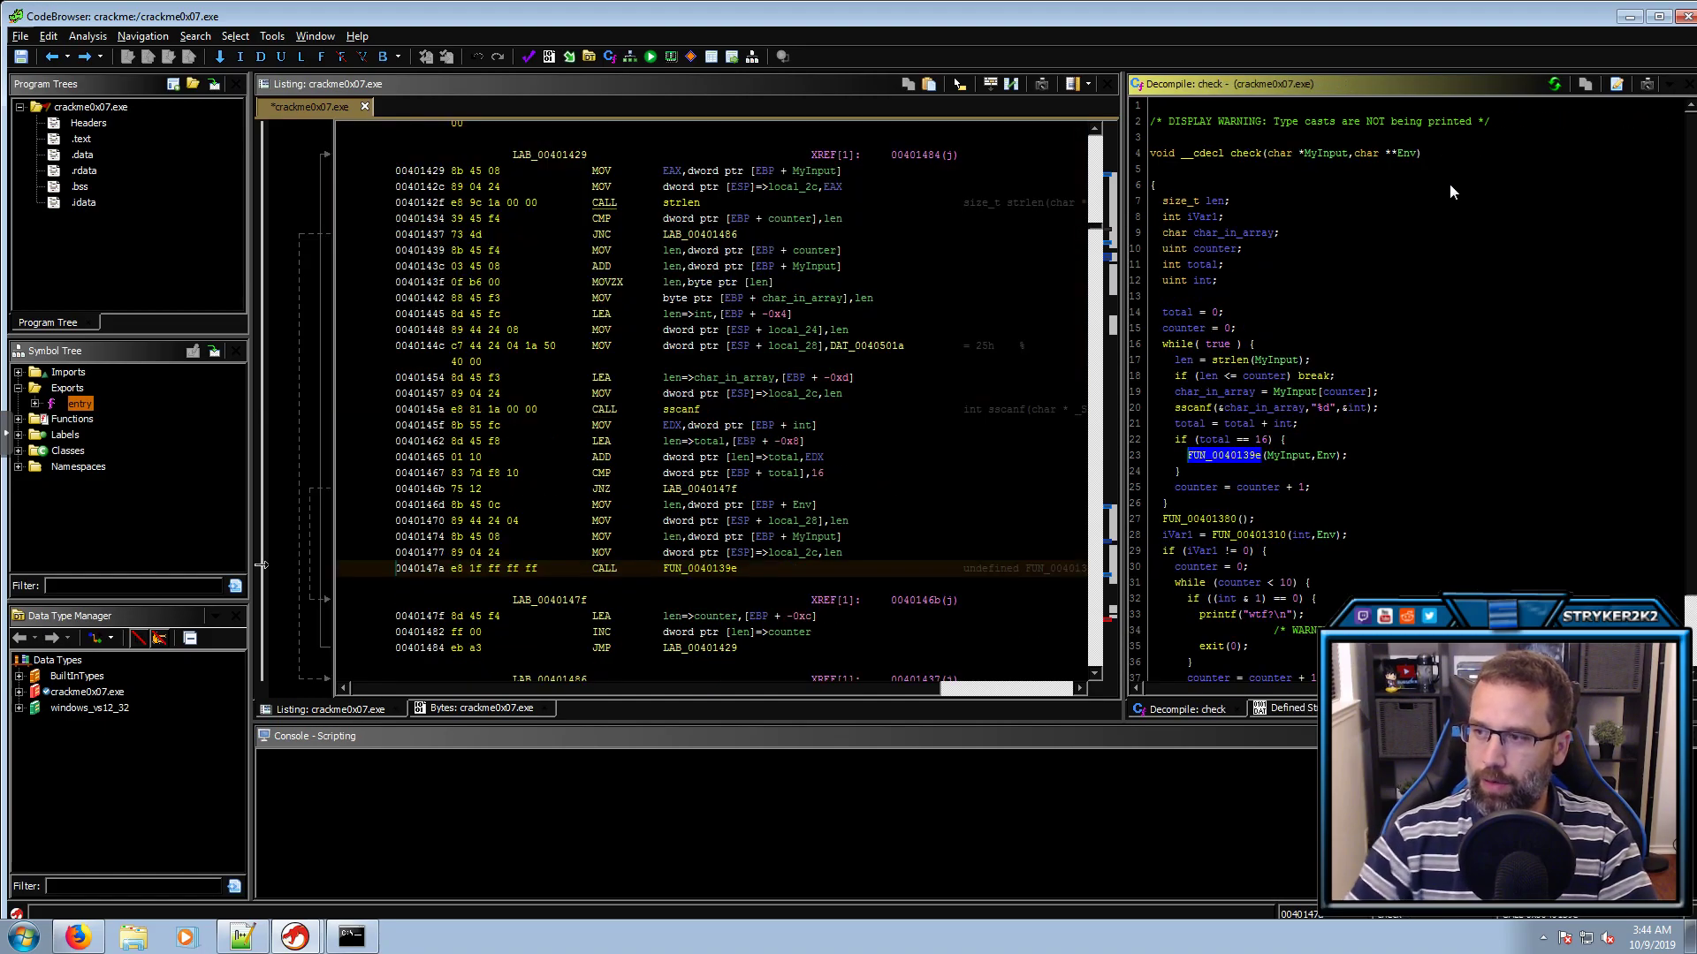
{"action": "left_click", "coordinate": [1280, 457]}
{"action": "left_click", "coordinate": [1325, 457]}
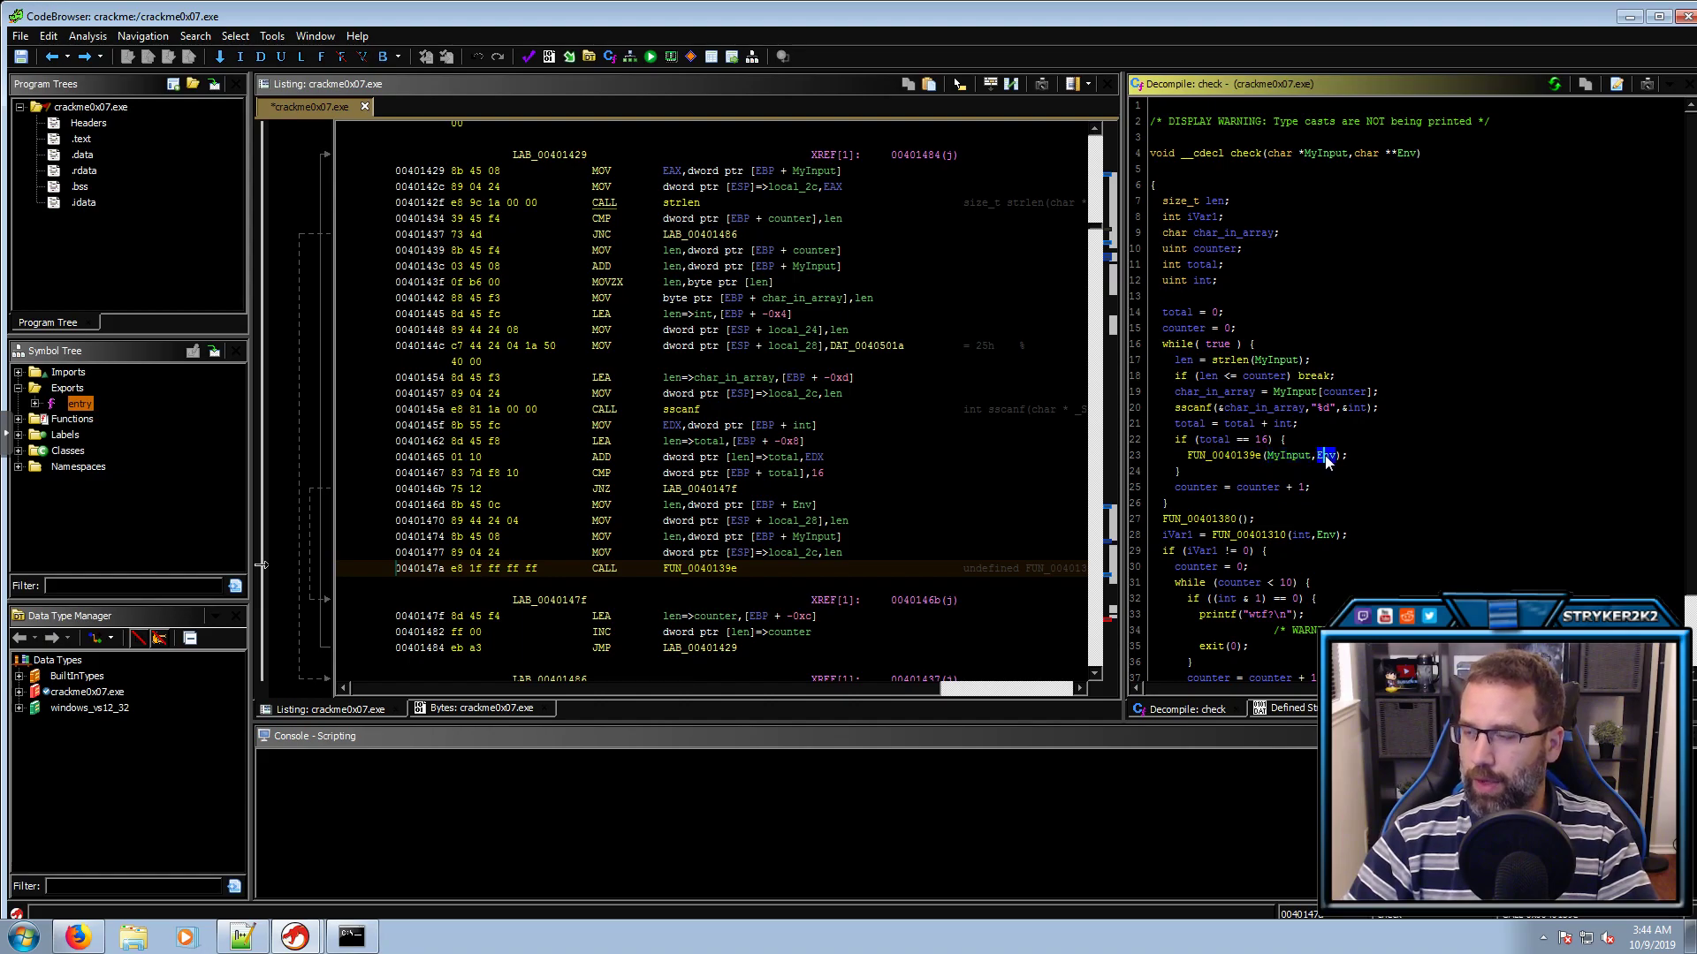
{"action": "left_click", "coordinate": [1366, 154]}
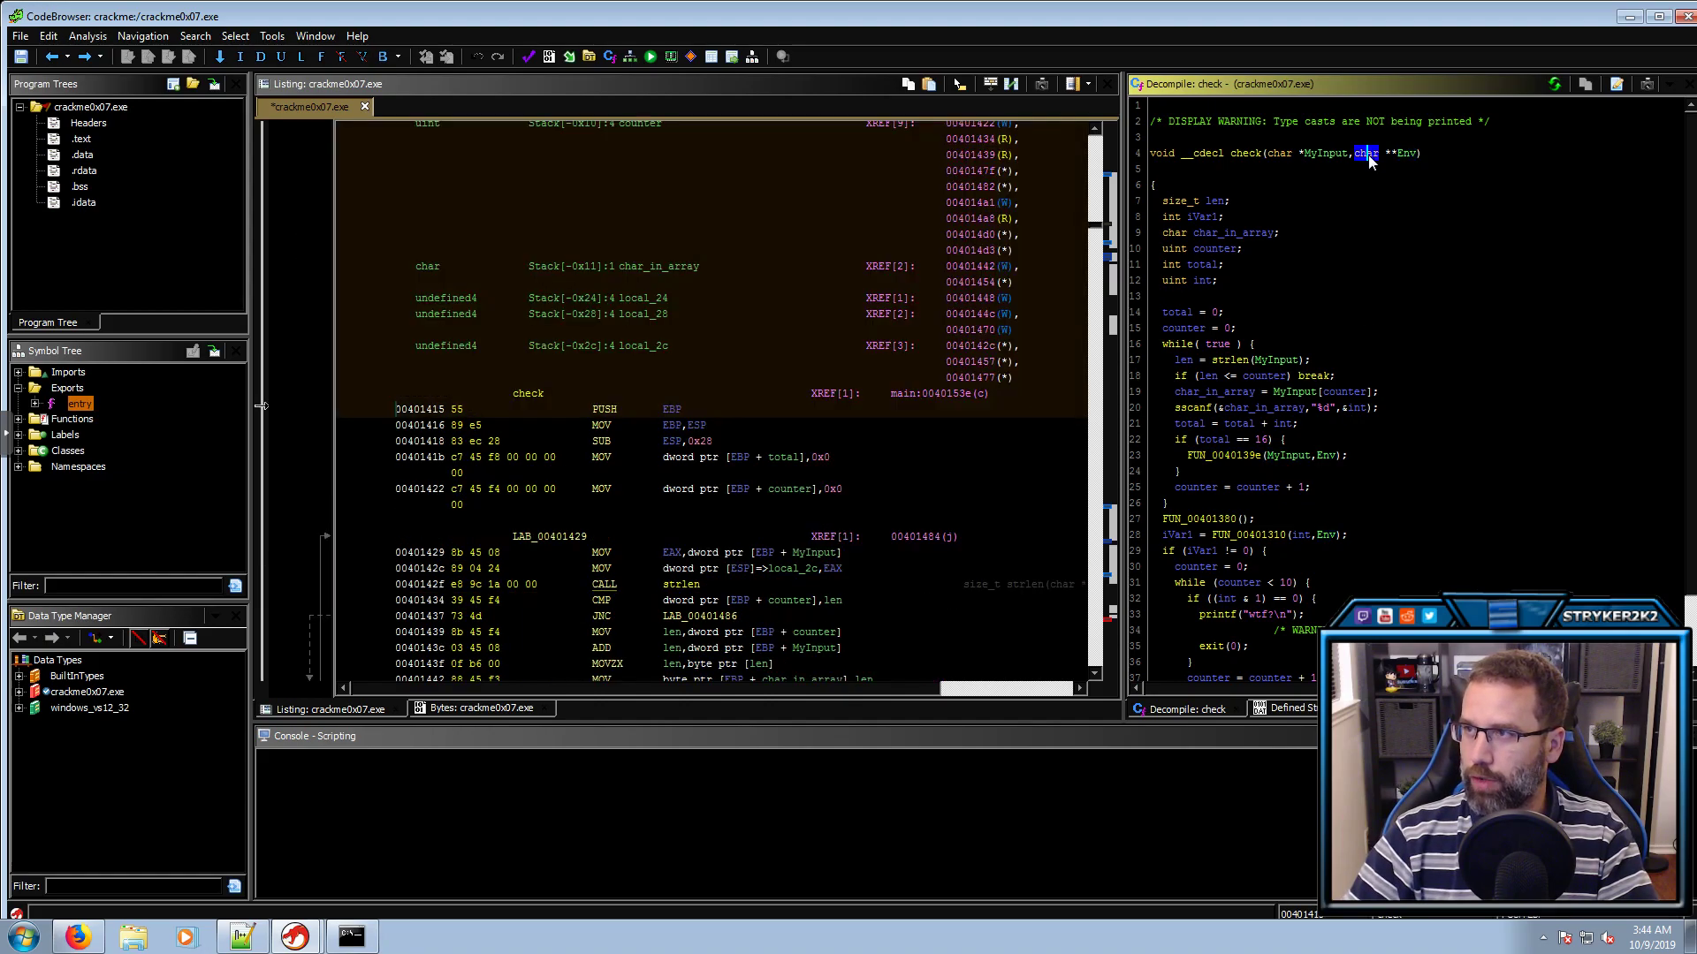
{"action": "double_click", "coordinate": [1203, 456]}
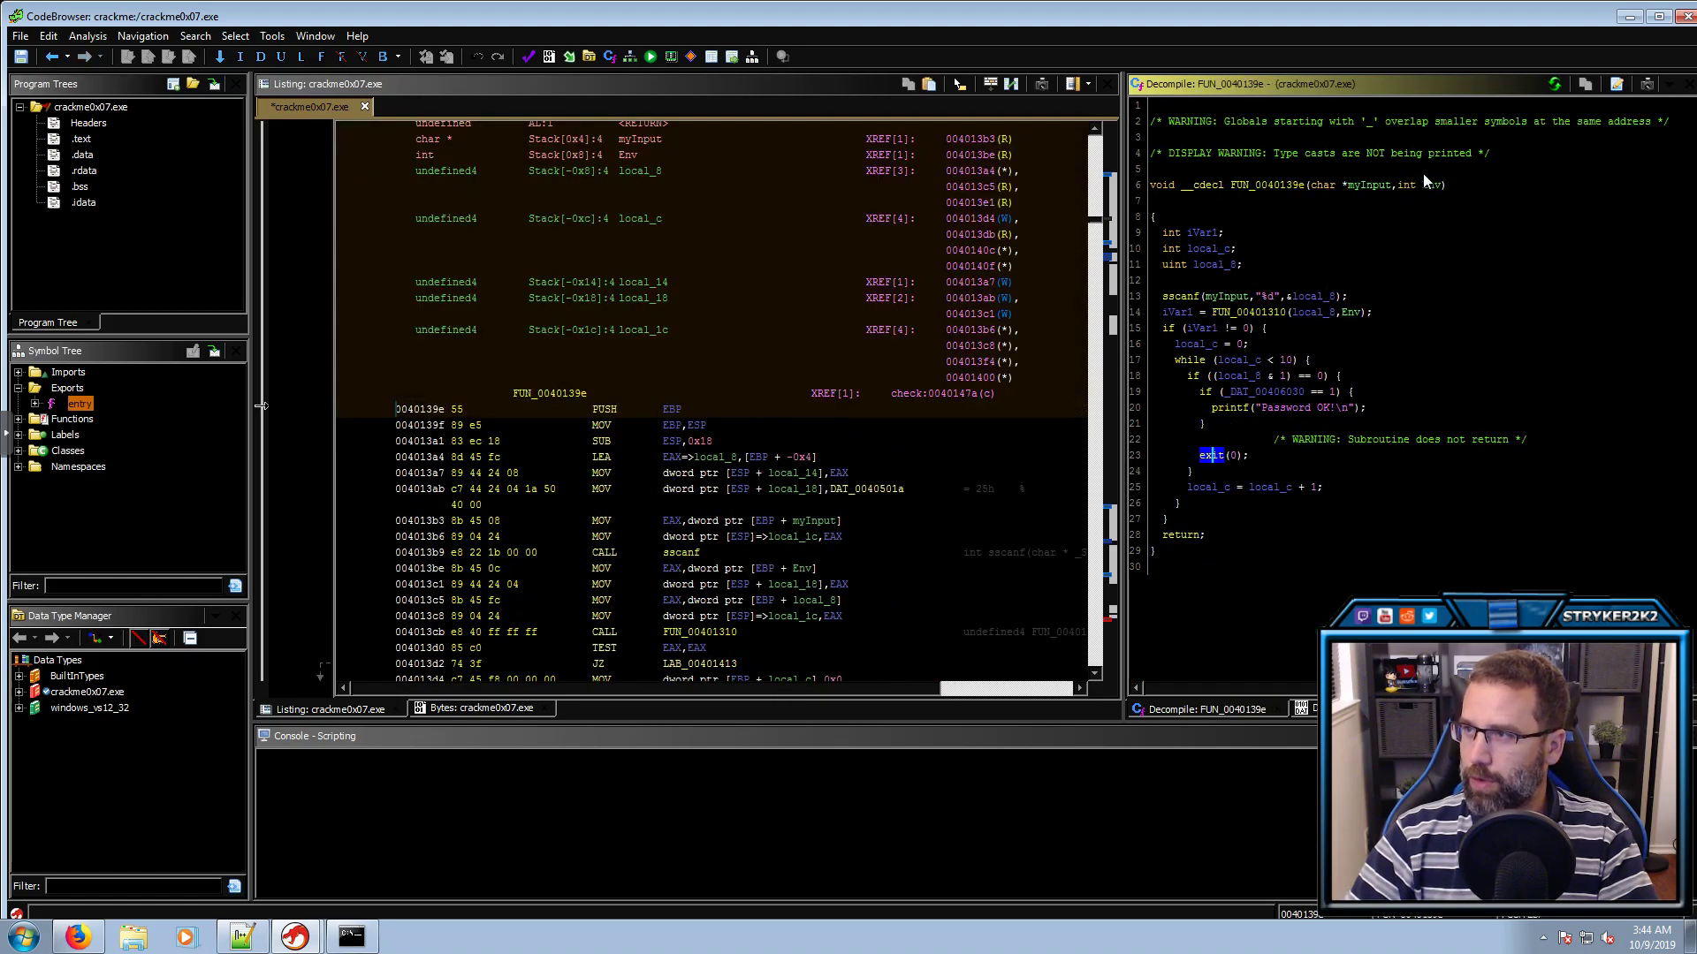
{"action": "left_click", "coordinate": [1408, 183]}
{"action": "key", "text": "ctrl+l"}
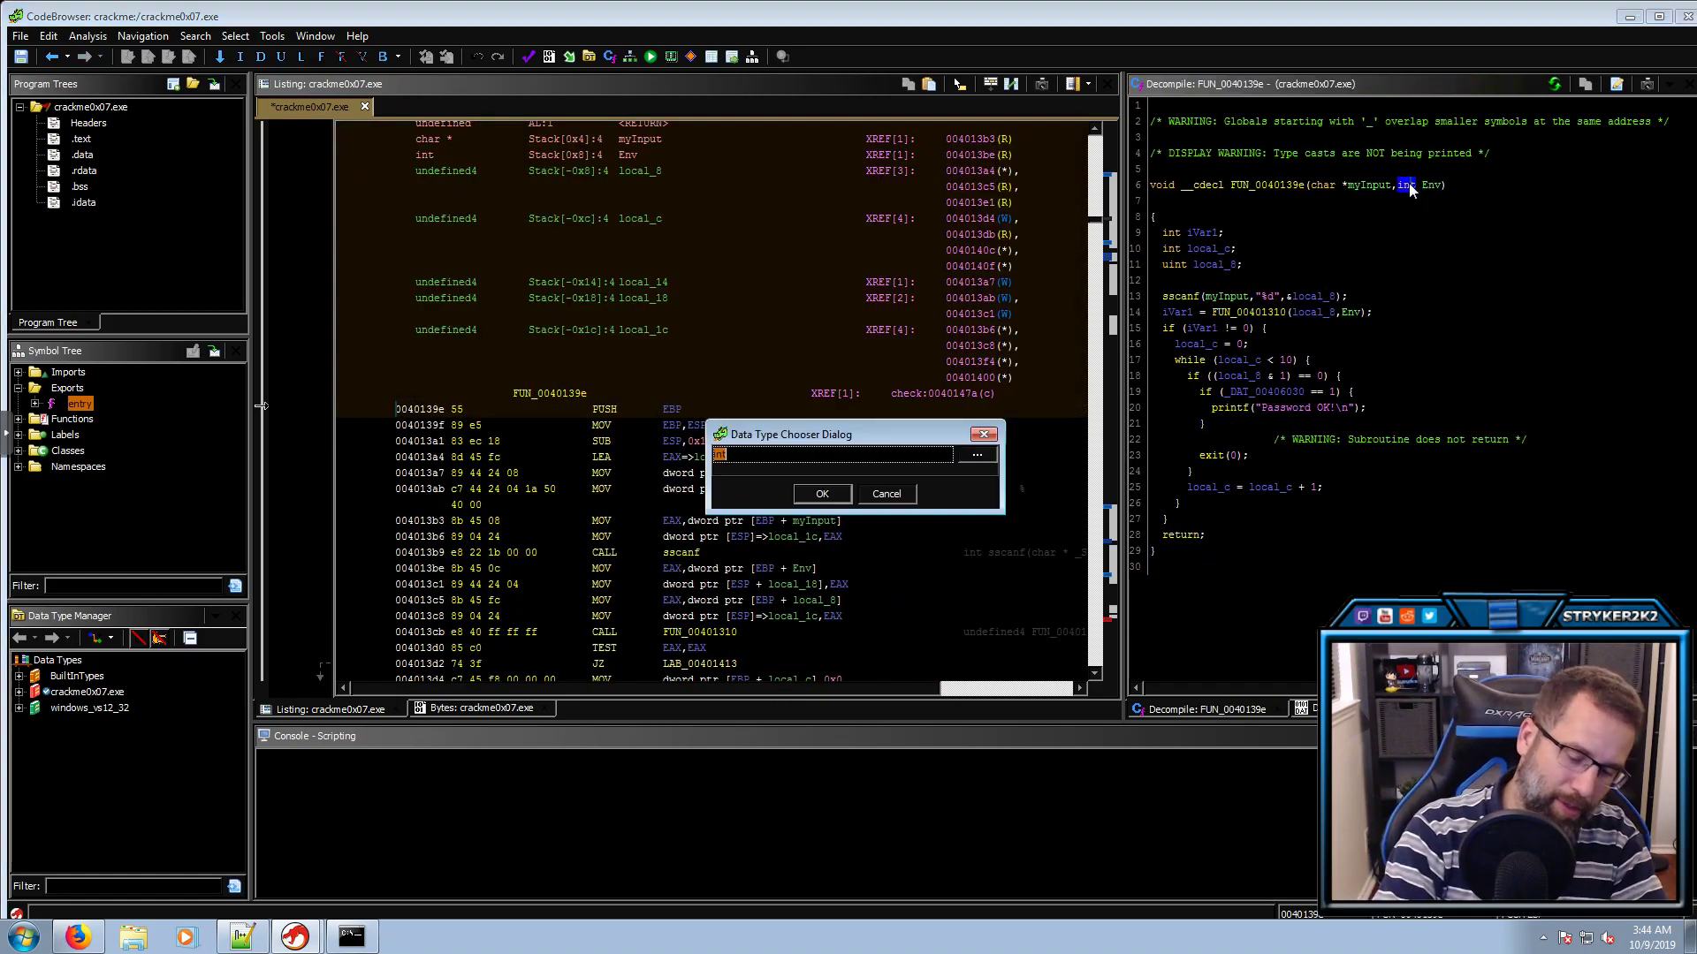
{"action": "type", "text": "char **"}
{"action": "key", "text": "Return"}
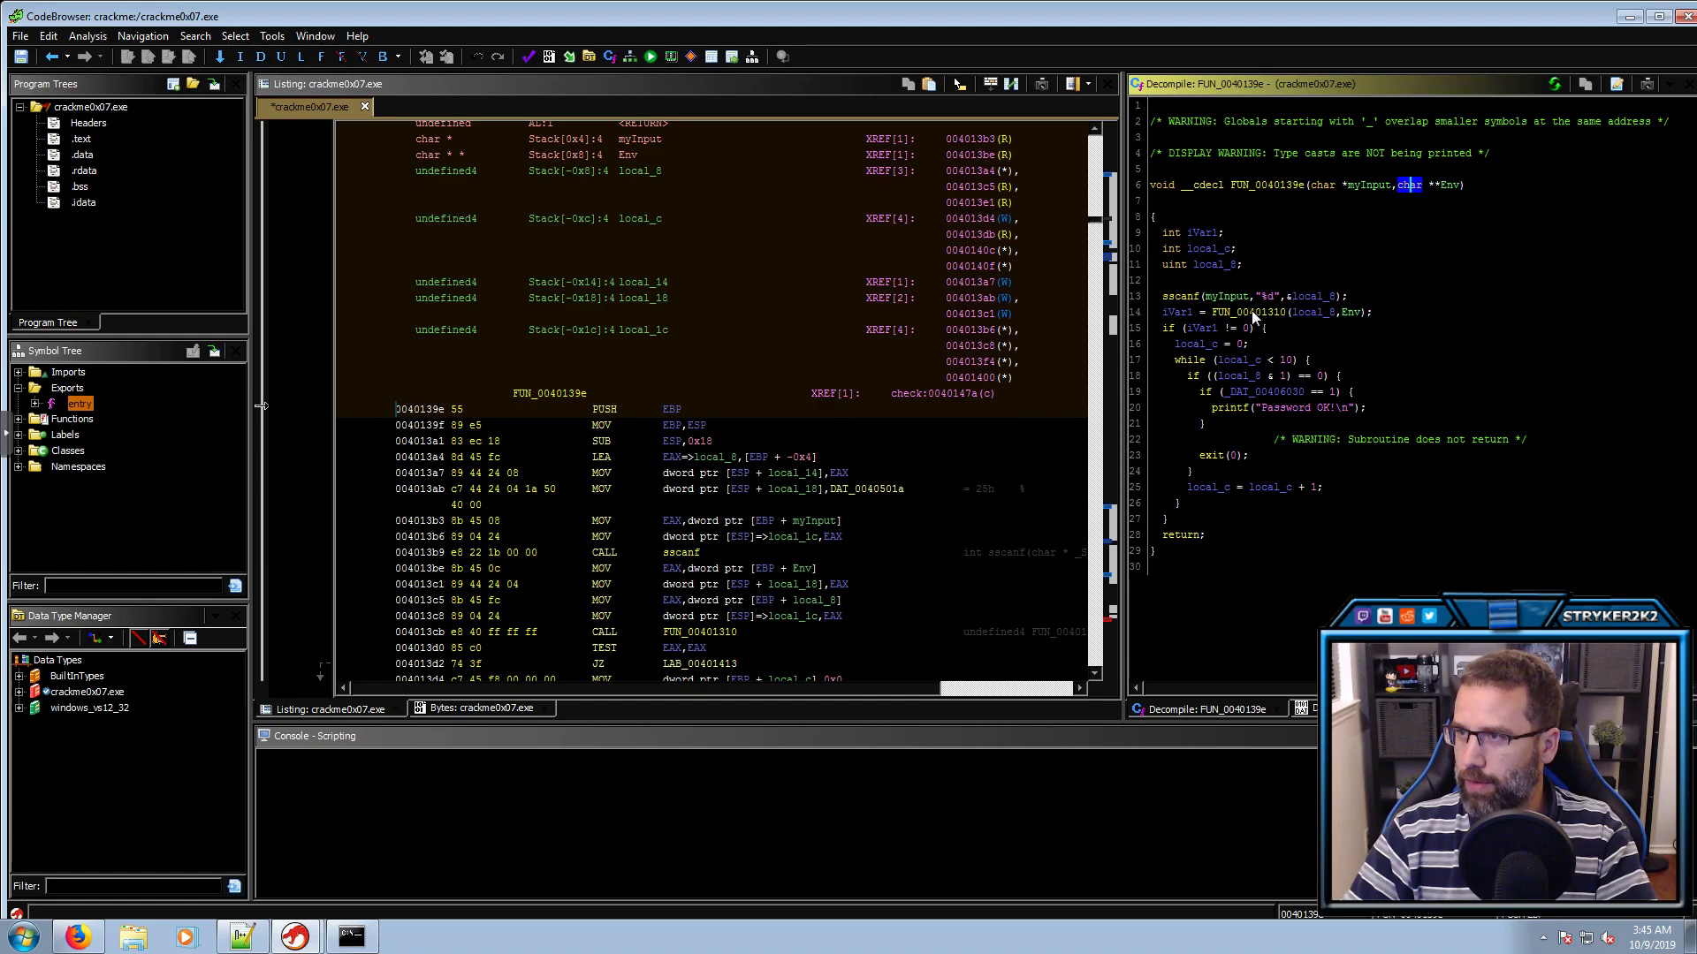
Rename local_8, the variable sscanf fills with %d, to int
{"action": "left_click", "coordinate": [1195, 294]}
{"action": "left_click", "coordinate": [1236, 313]}
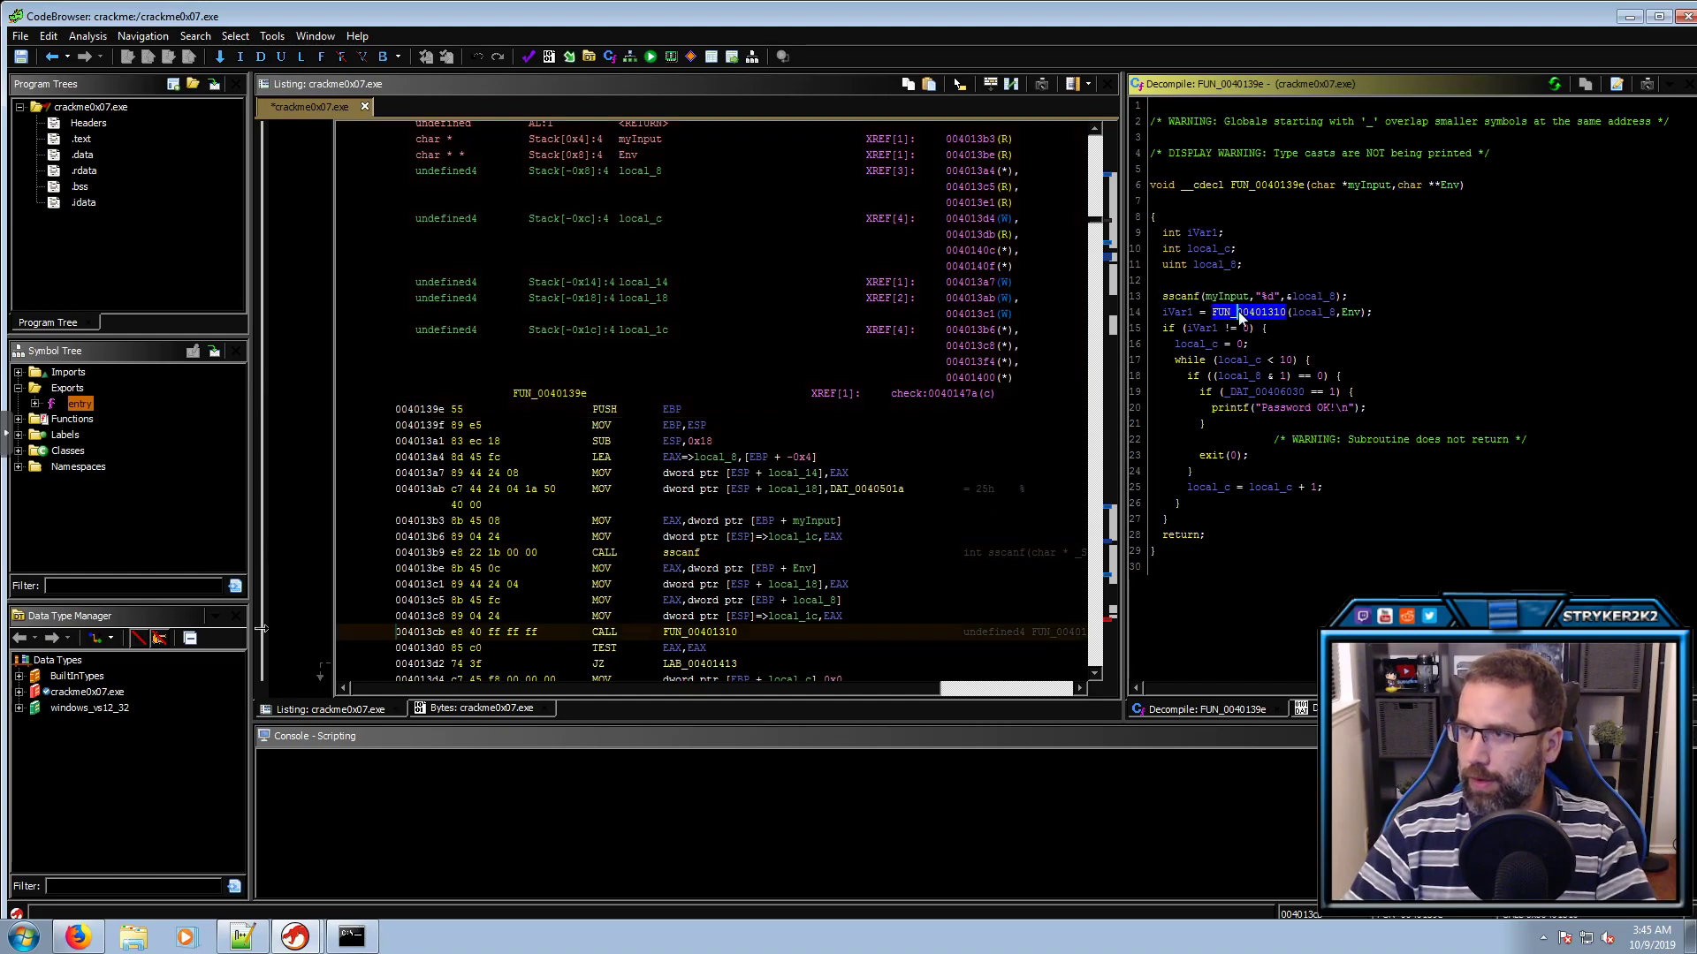
{"action": "left_click", "coordinate": [1264, 186]}
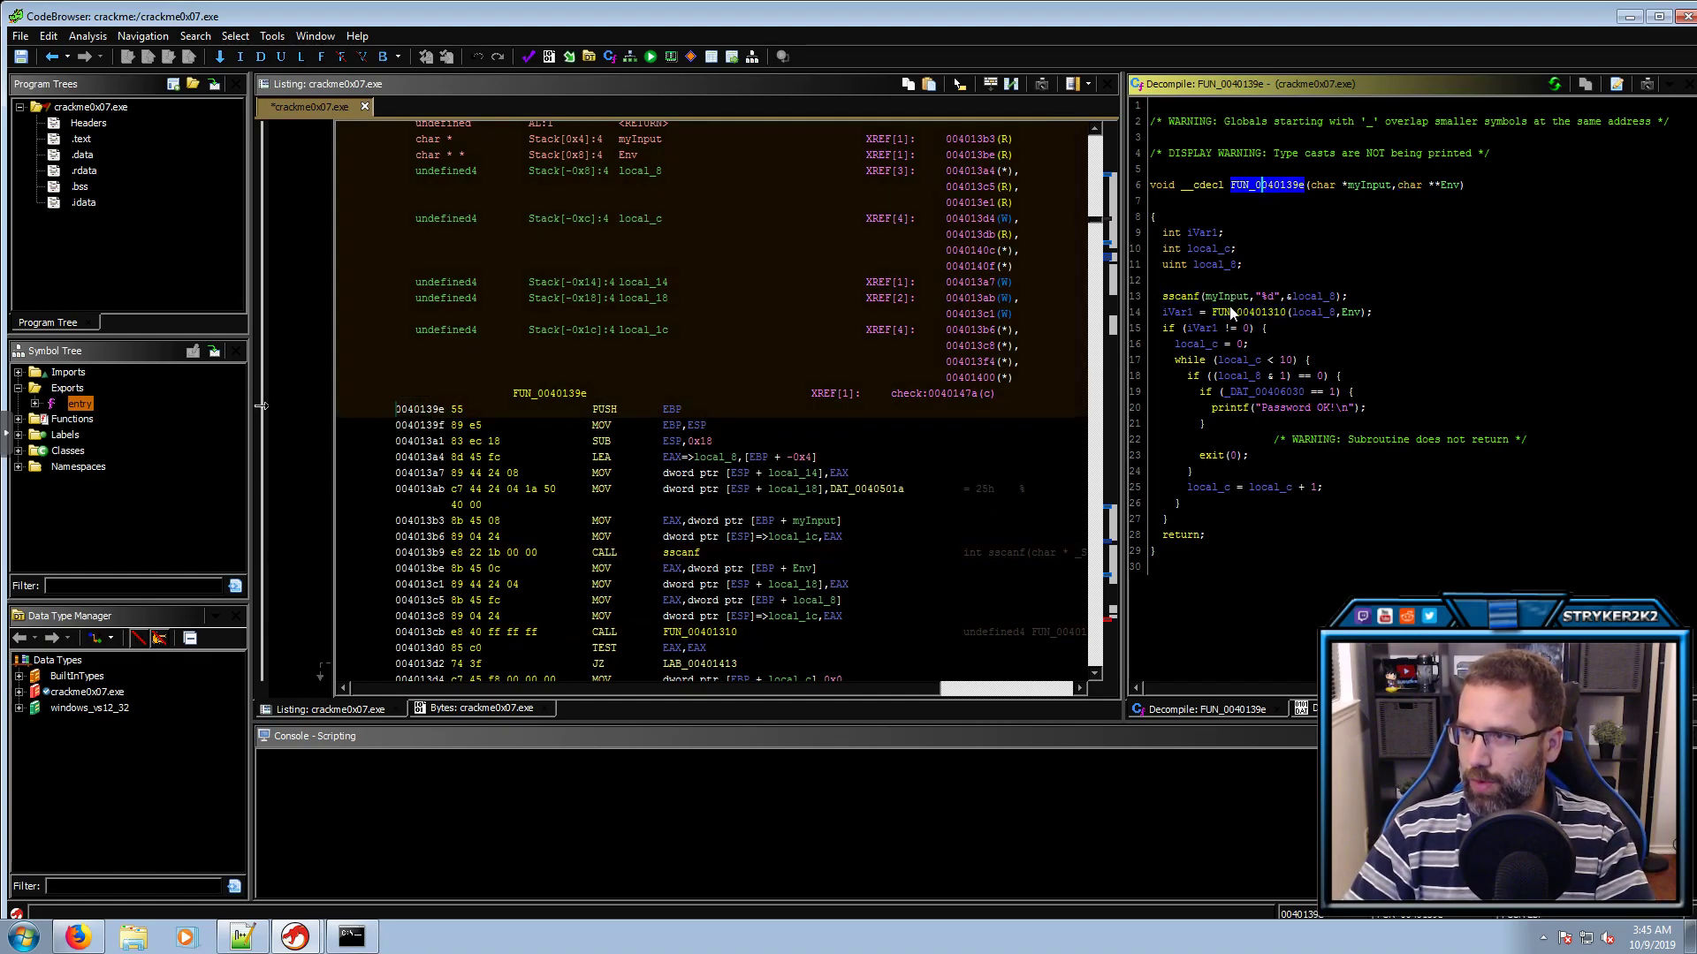
{"action": "left_click", "coordinate": [1232, 311]}
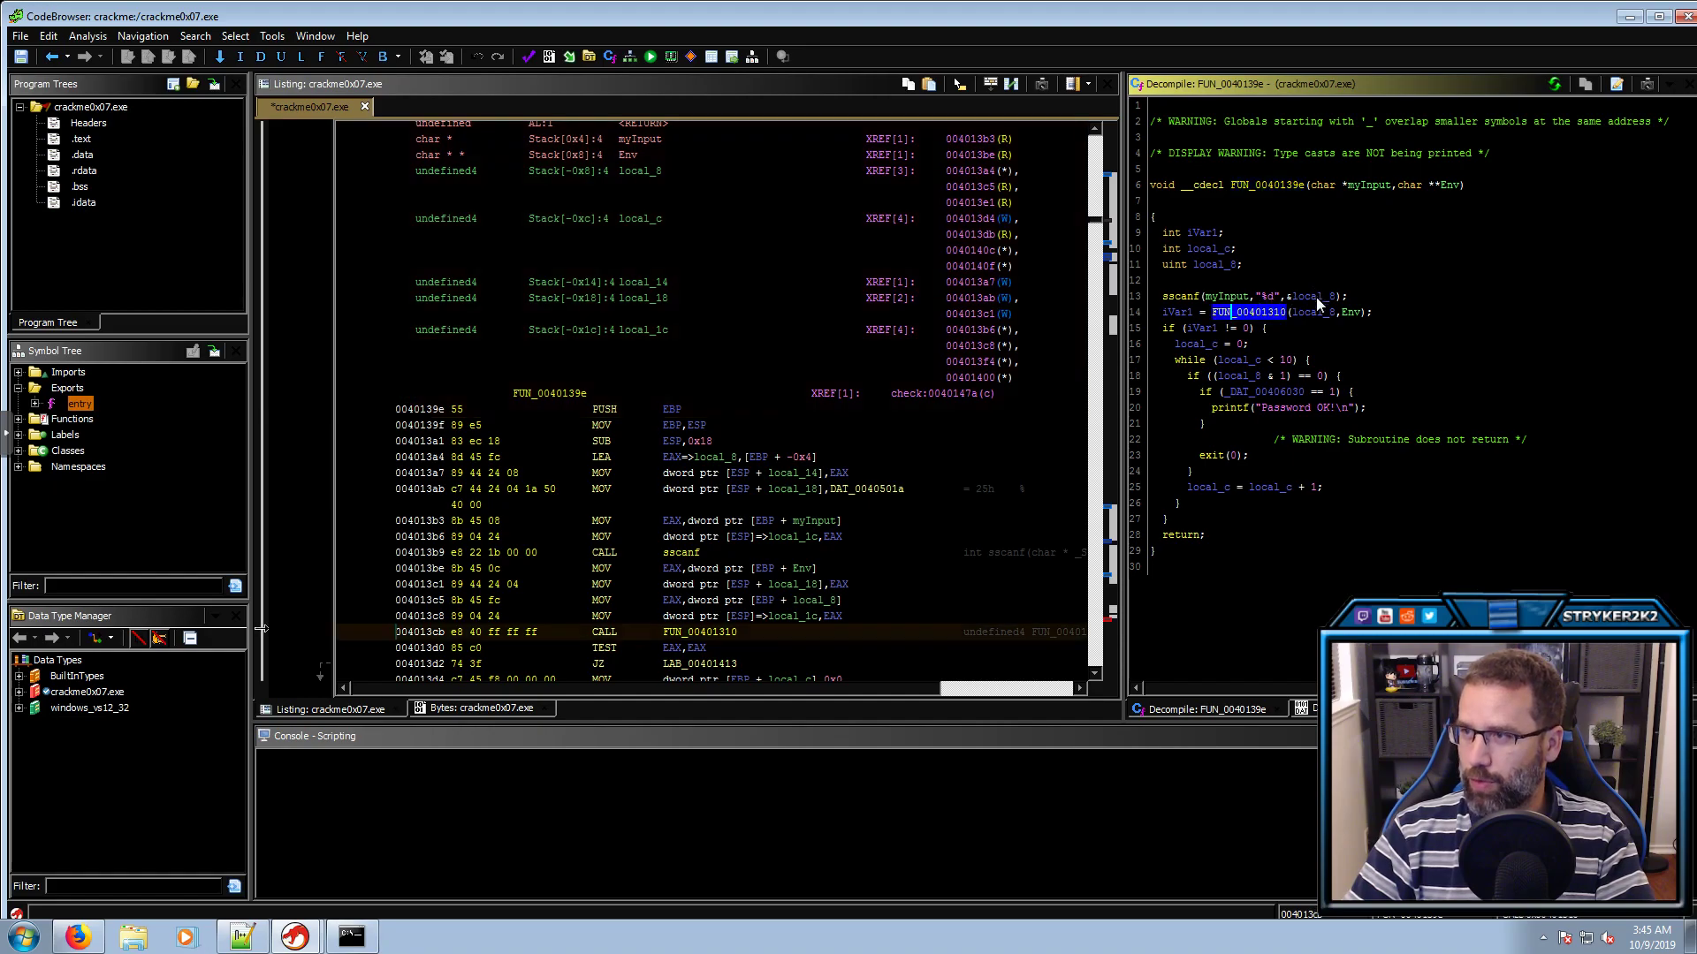
{"action": "left_click", "coordinate": [1316, 297]}
{"action": "type", "text": "lint"}
{"action": "key", "text": "Return"}
Verify the renamed int in sscanf and open FUN_00401310 from line 14
{"action": "left_click", "coordinate": [1267, 298]}
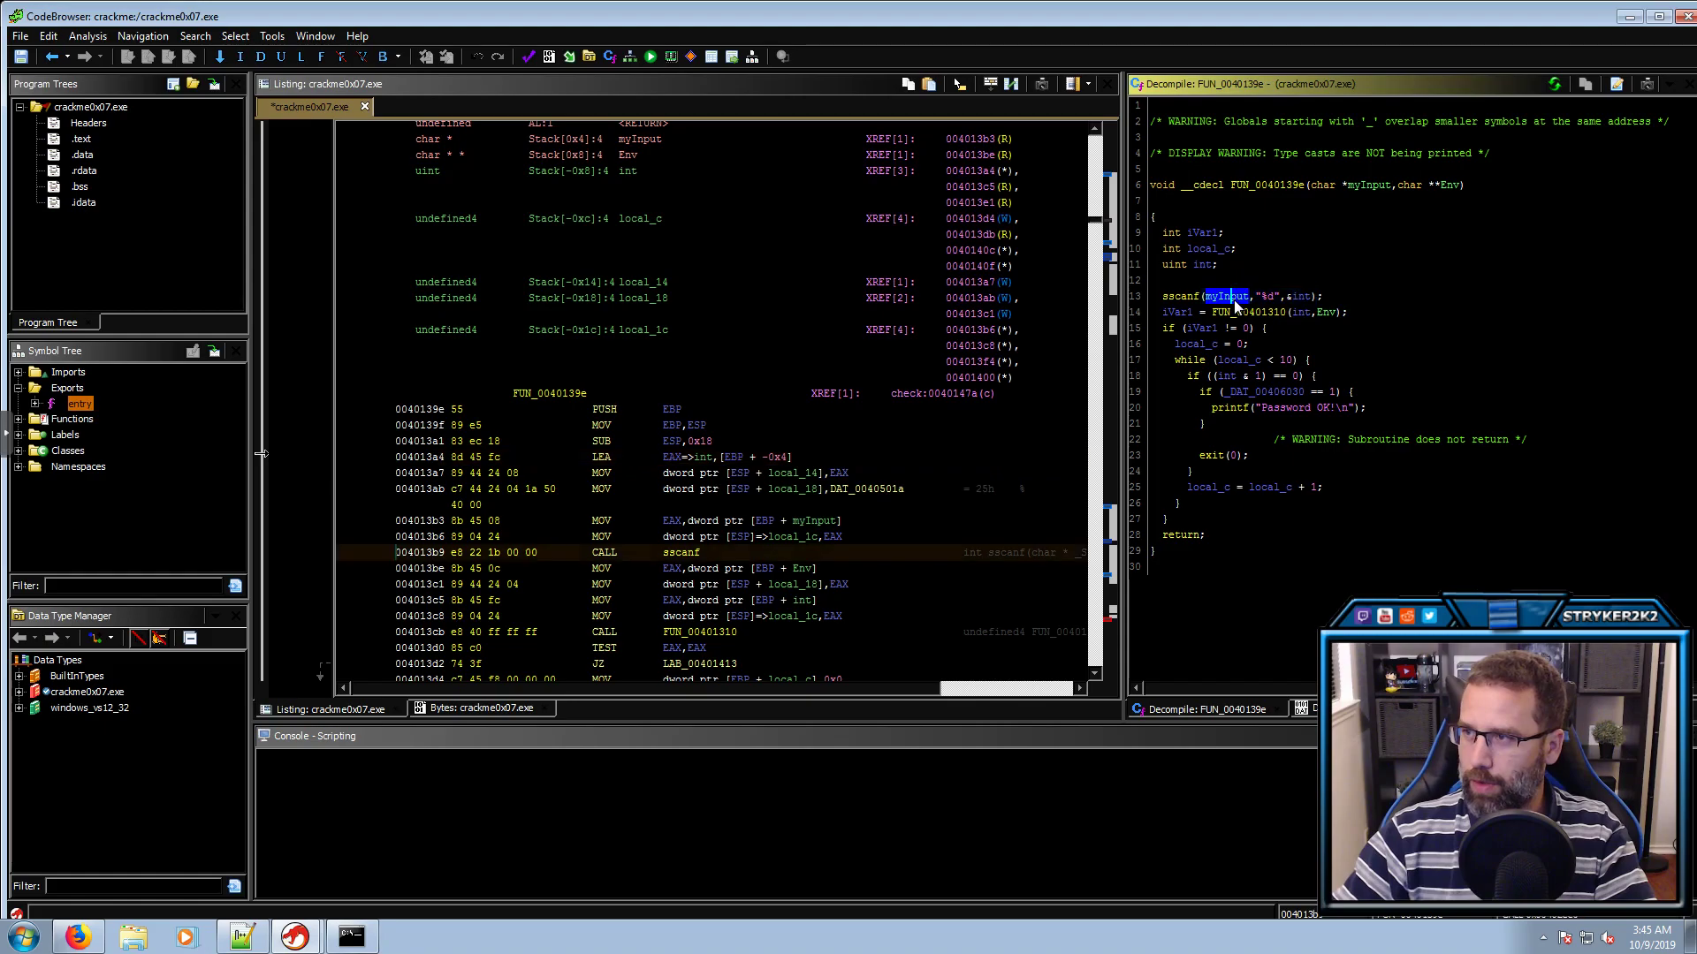
{"action": "left_click", "coordinate": [1306, 300]}
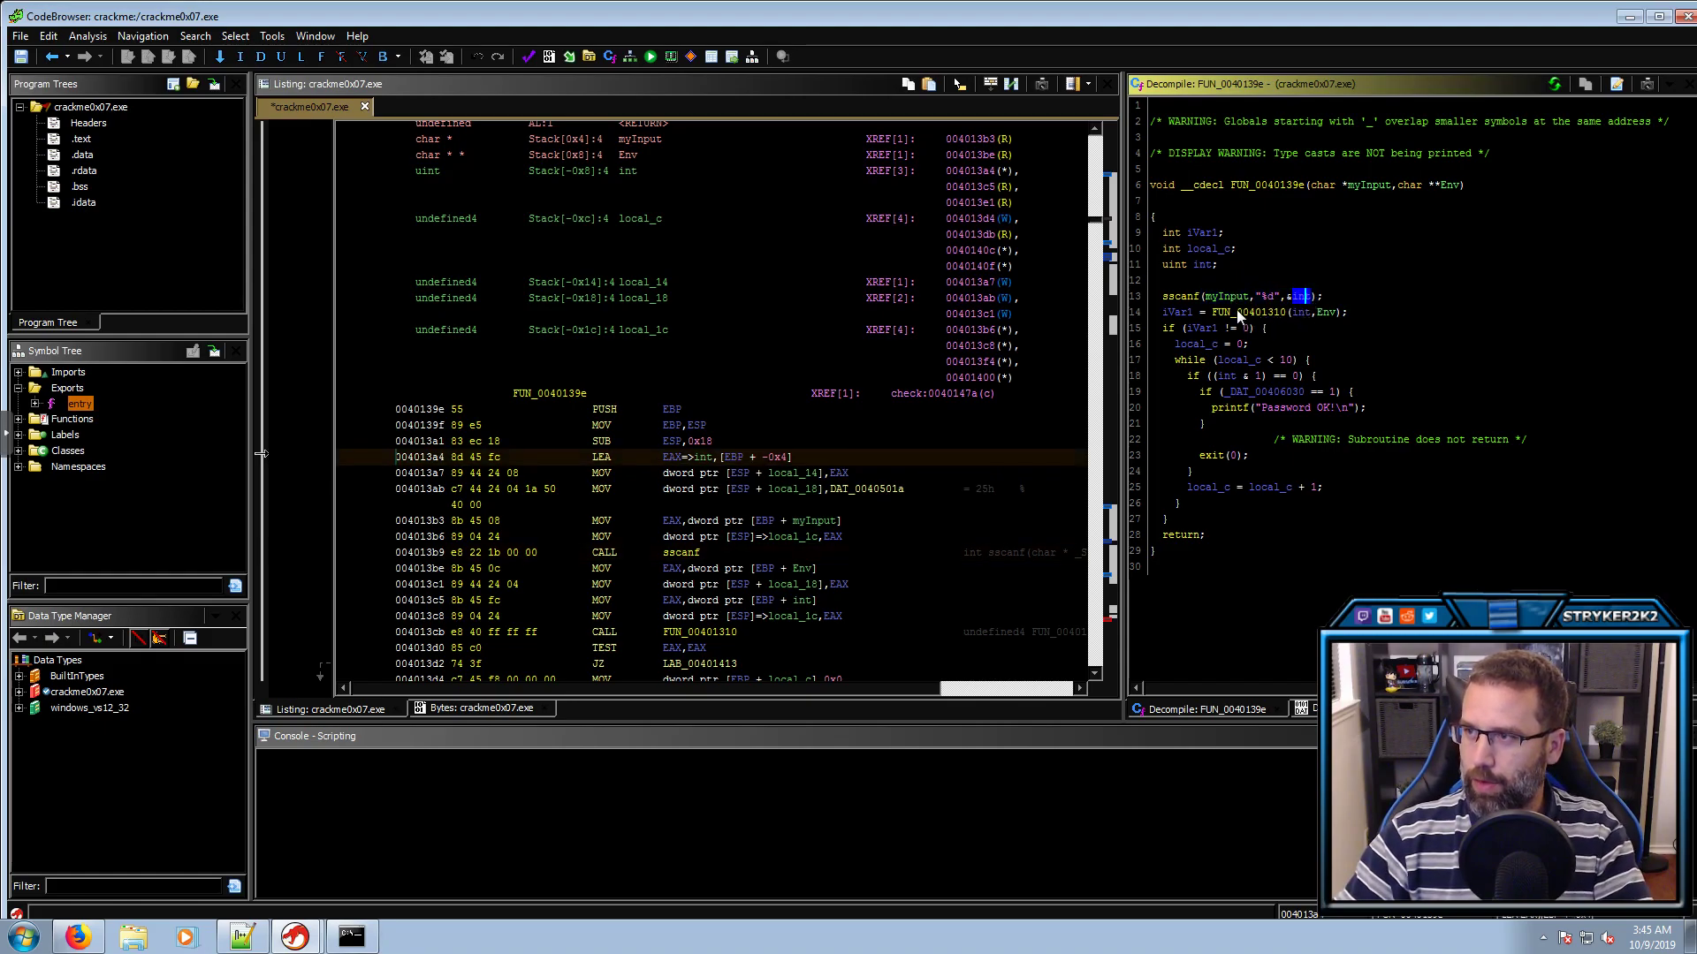
{"action": "left_click", "coordinate": [1238, 315]}
{"action": "double_click", "coordinate": [1238, 314]}
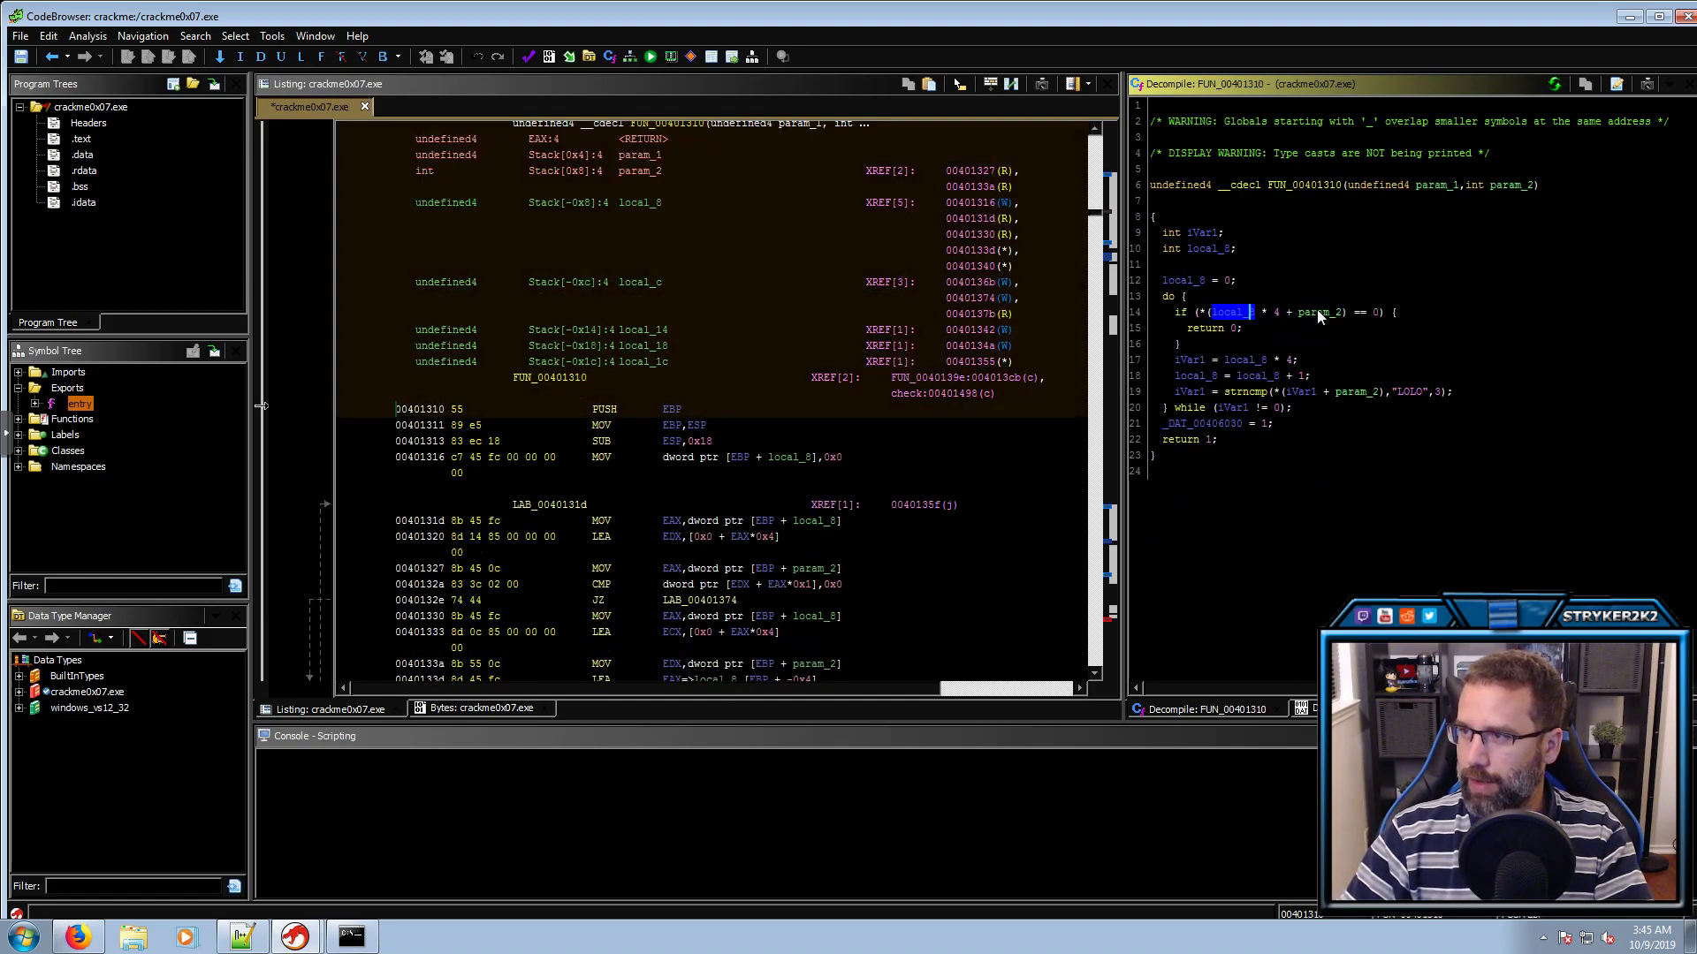
Rename FUN_00401310's param_2 to Env and retype it as char **
{"action": "left_click_drag", "start_coordinate": [1392, 314], "coordinate": [1200, 324]}
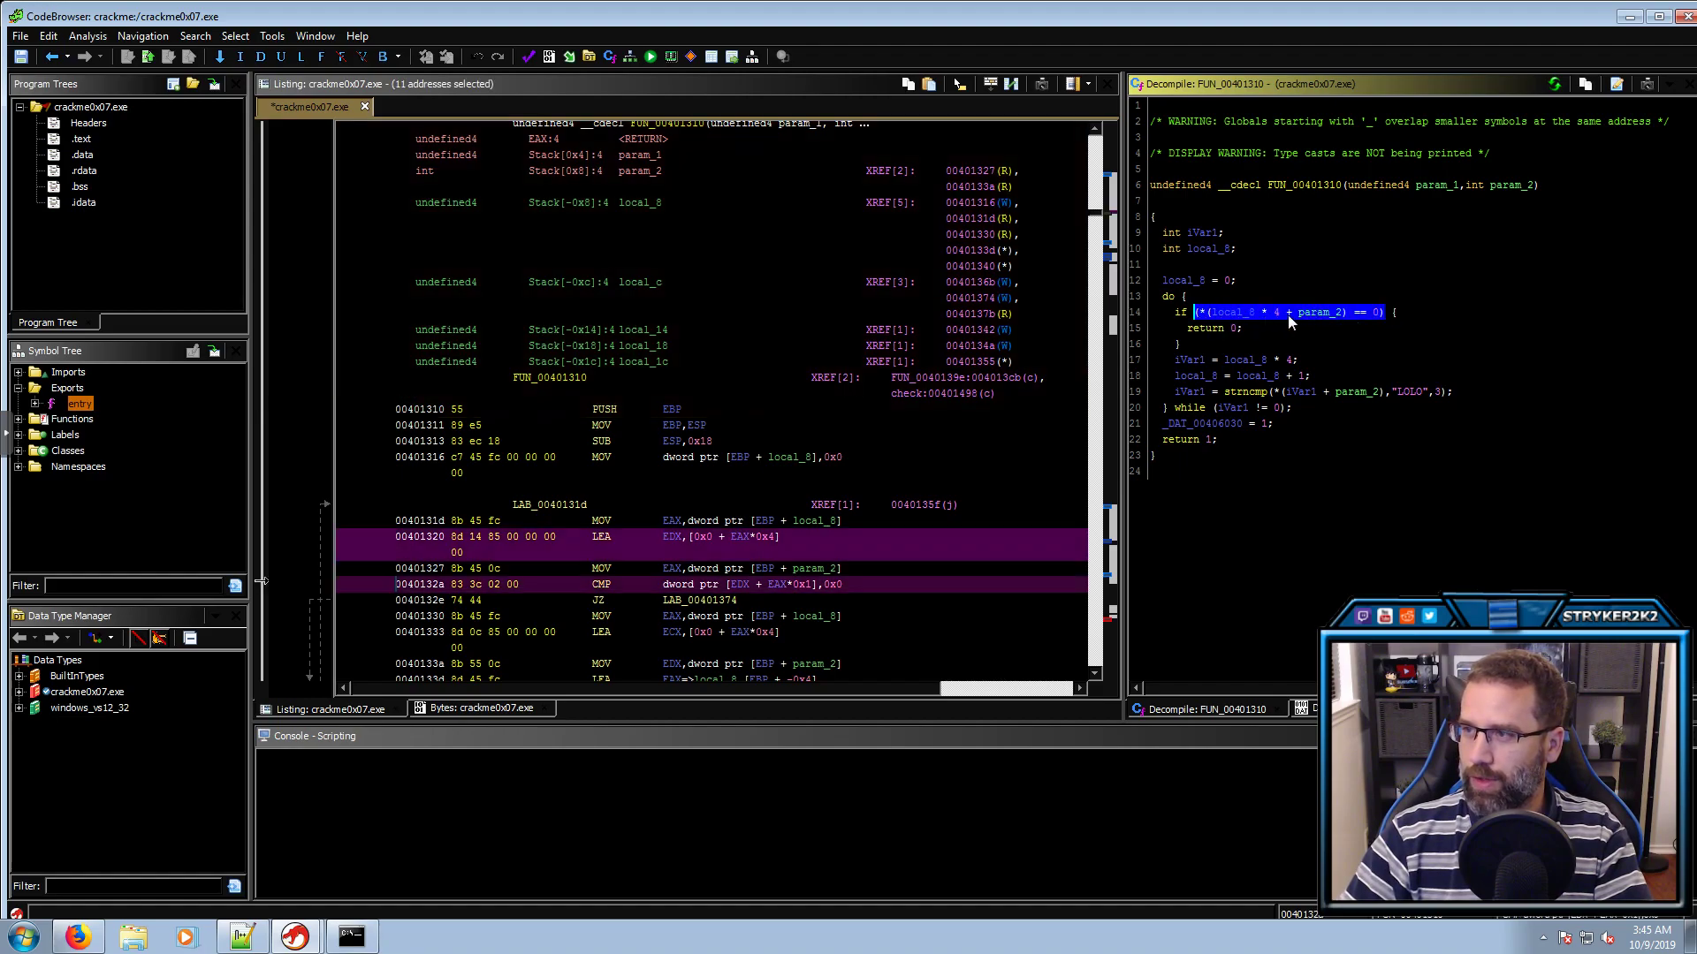
{"action": "left_click", "coordinate": [1331, 313]}
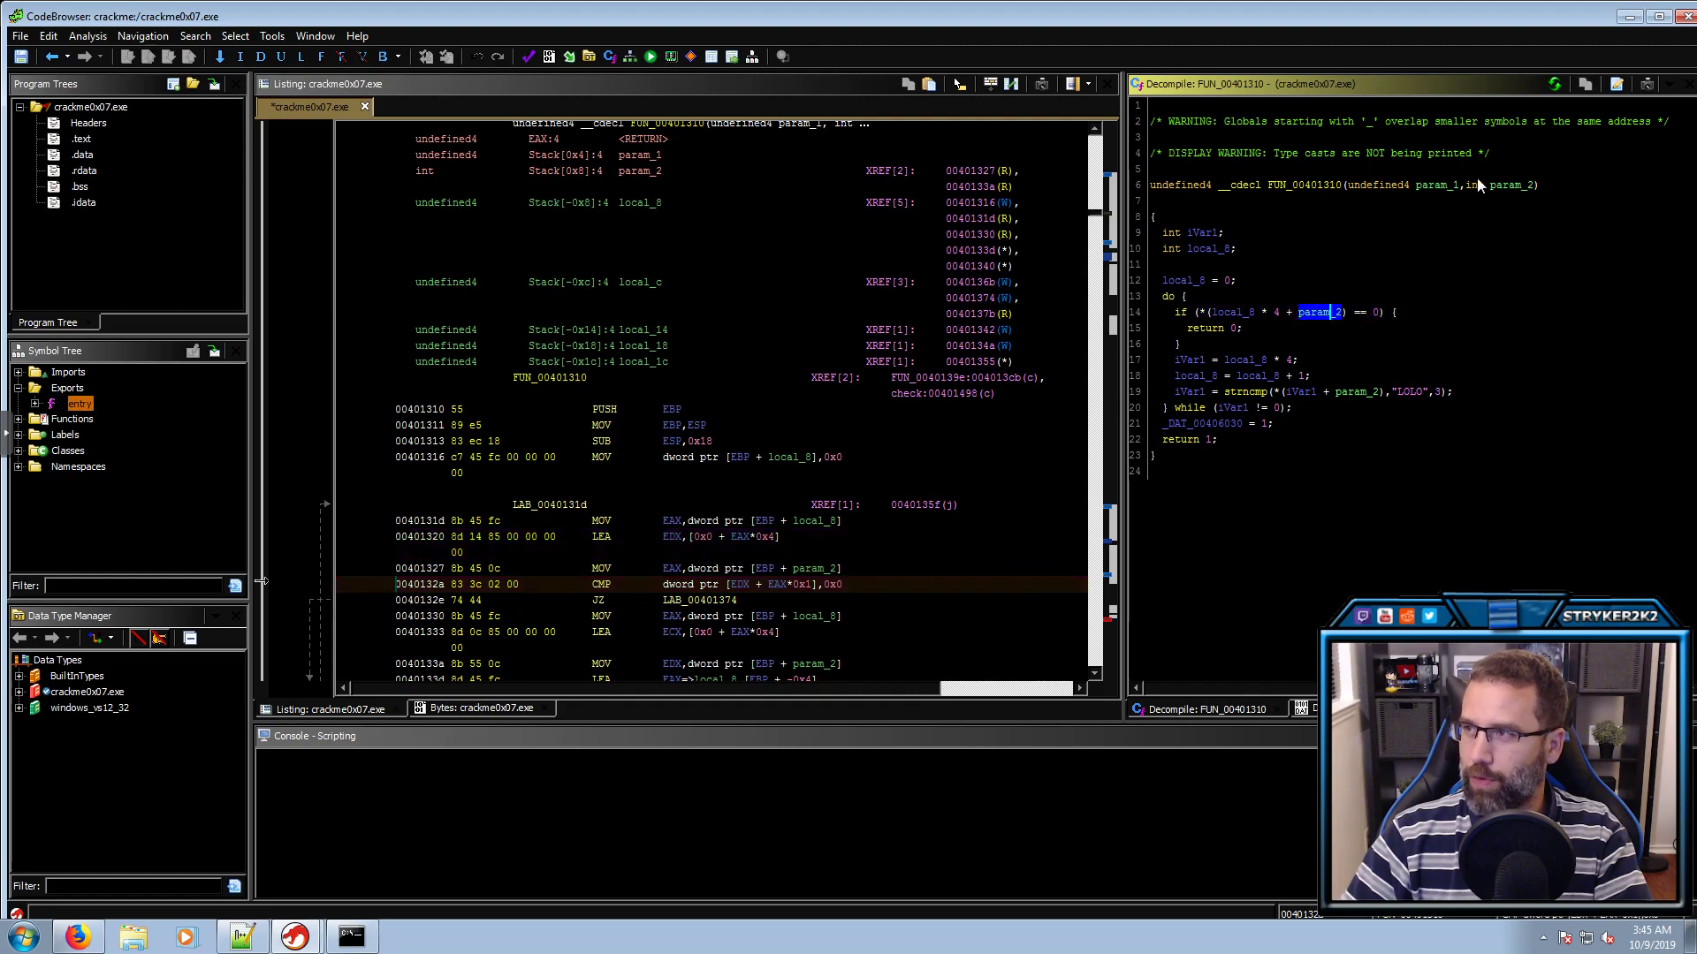
{"action": "left_click", "coordinate": [1506, 185]}
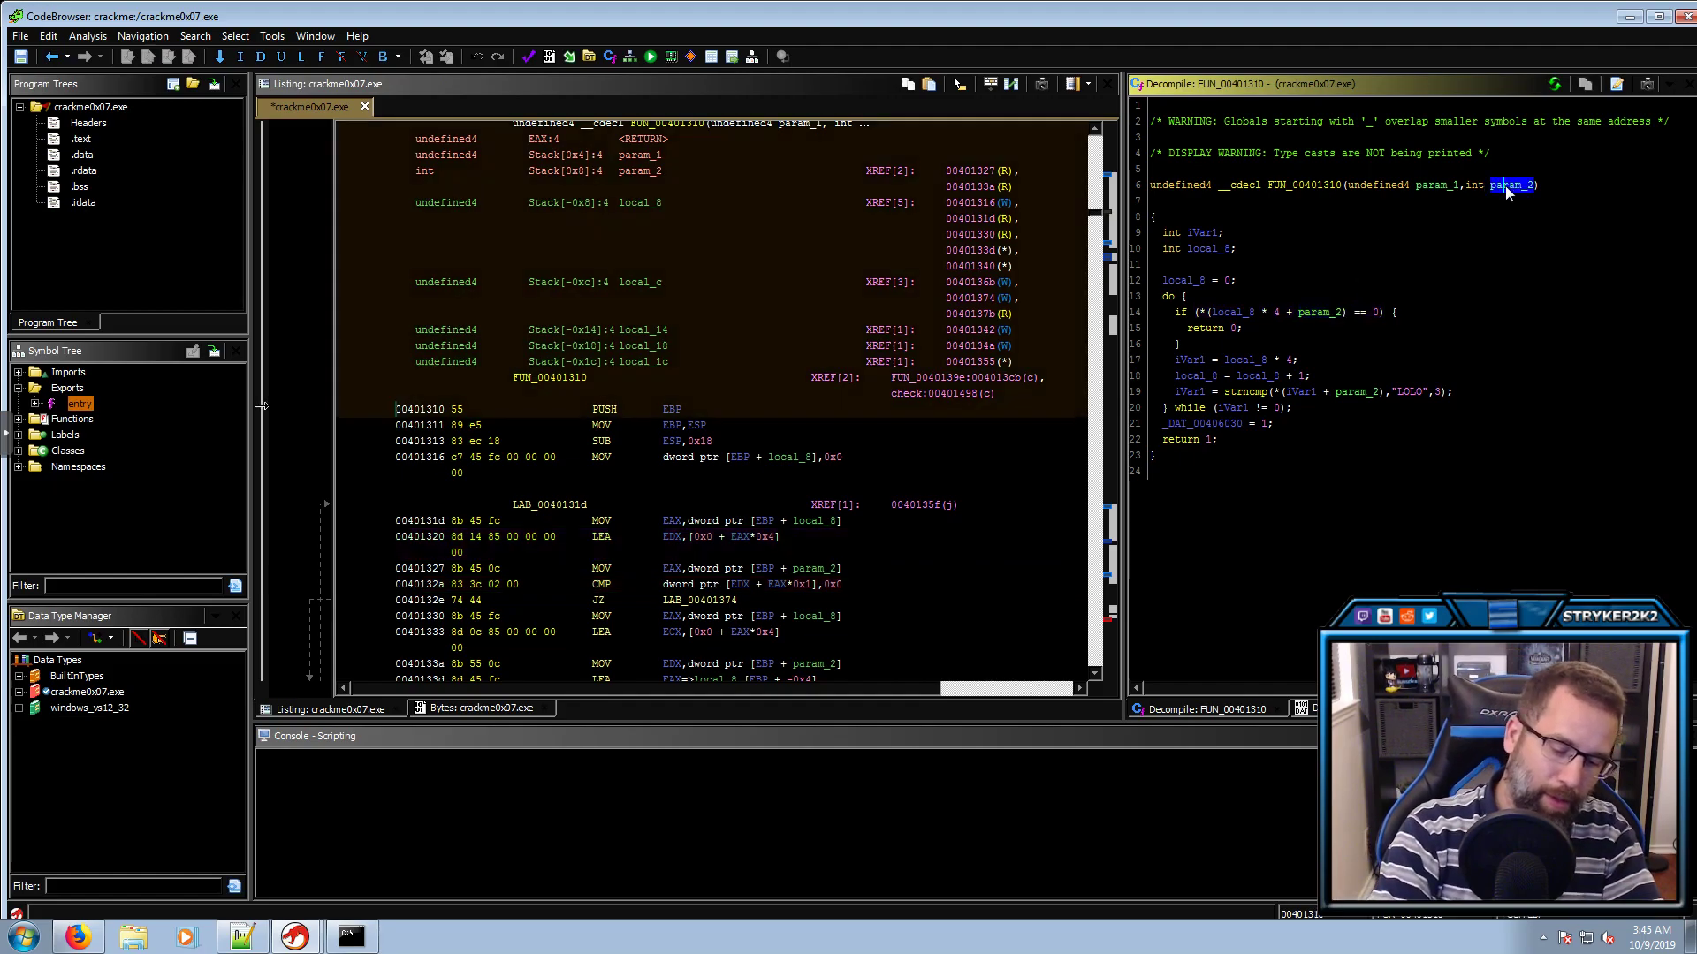
{"action": "type", "text": "lenv"}
{"action": "key", "text": "Return"}
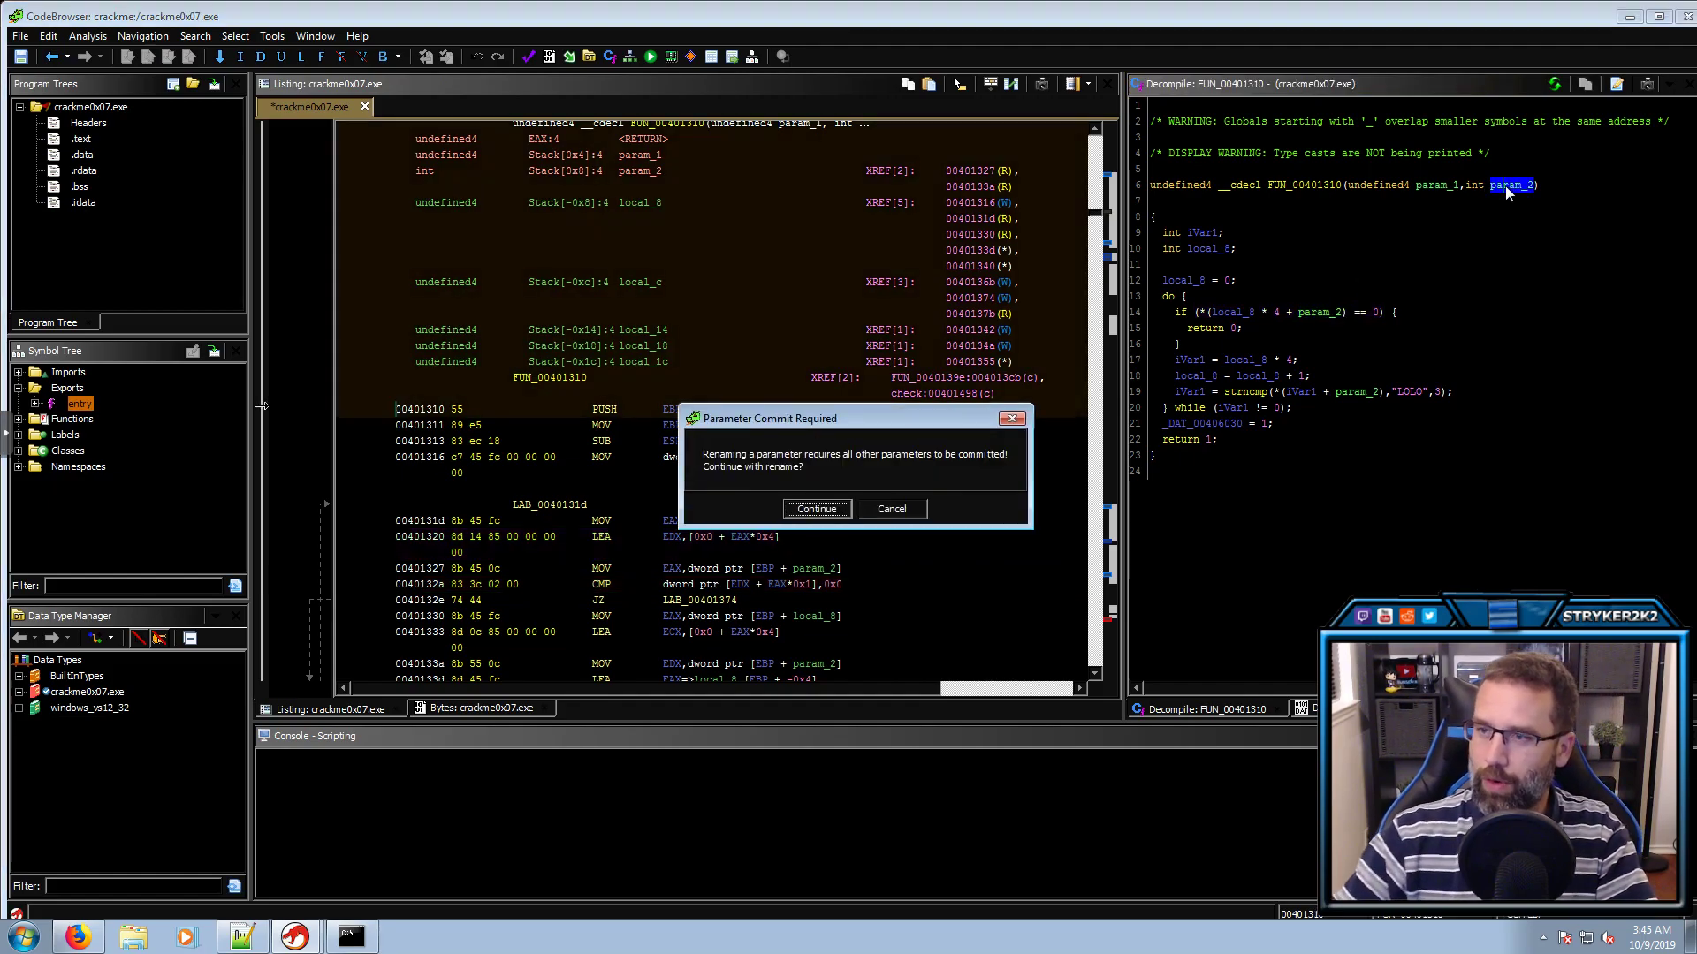
{"action": "key", "text": "Return"}
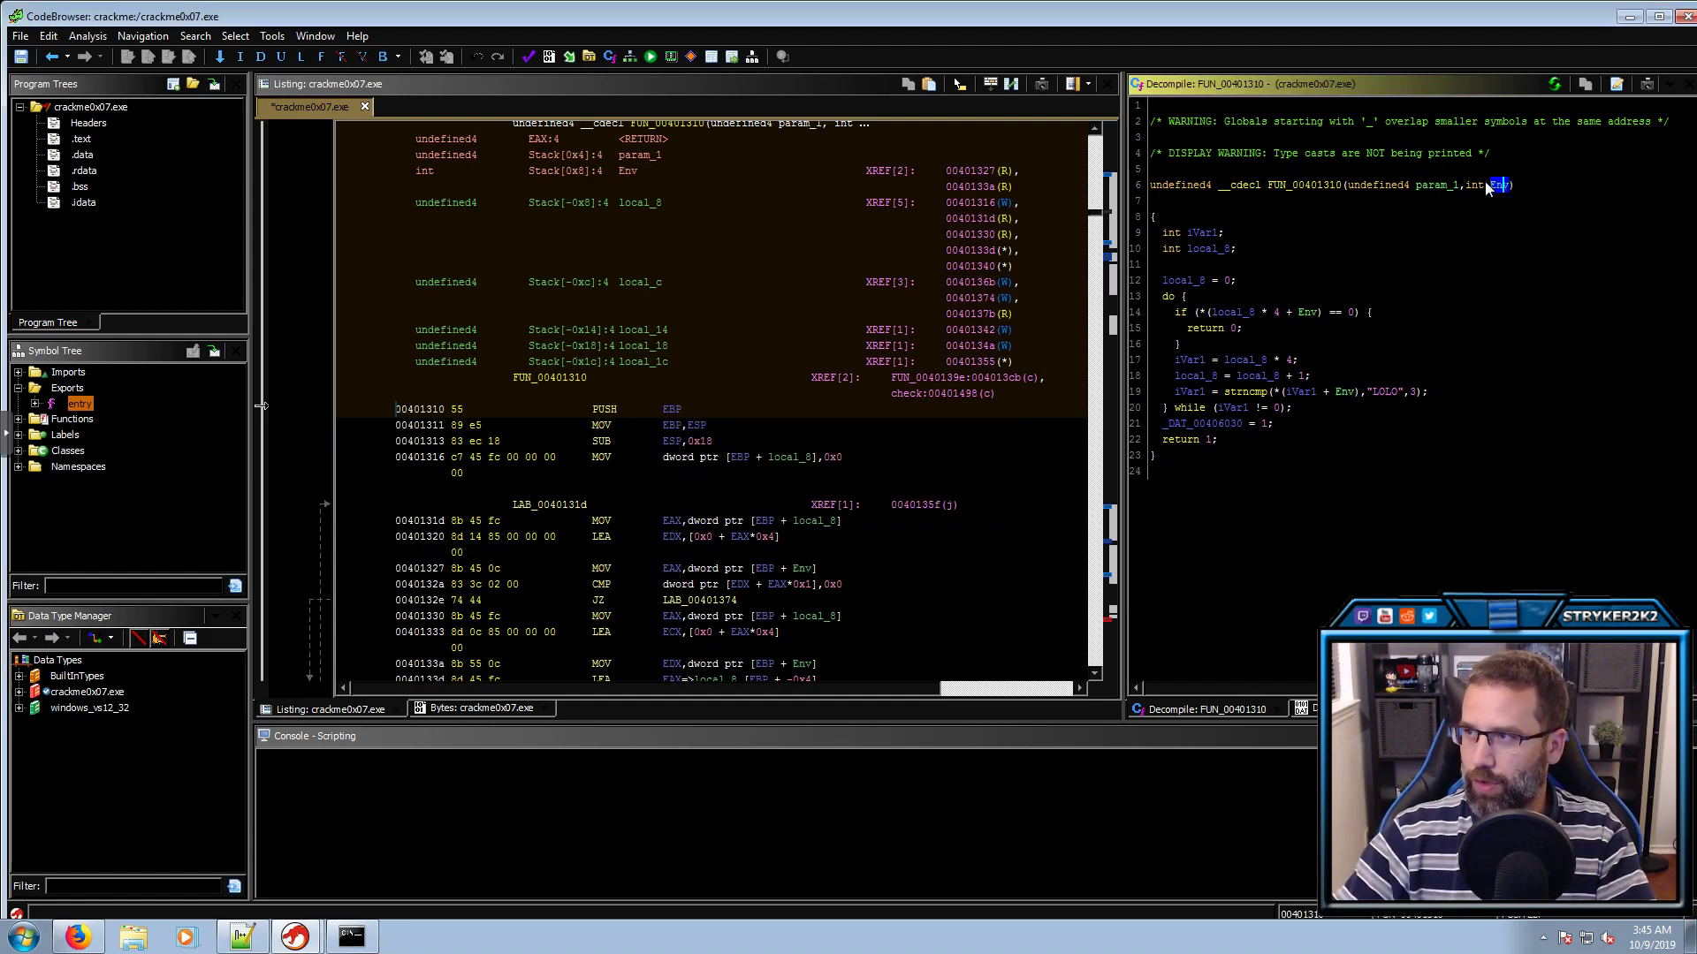
{"action": "key", "text": "ctrl+l"}
{"action": "type", "text": "char **"}
{"action": "key", "text": "Return"}
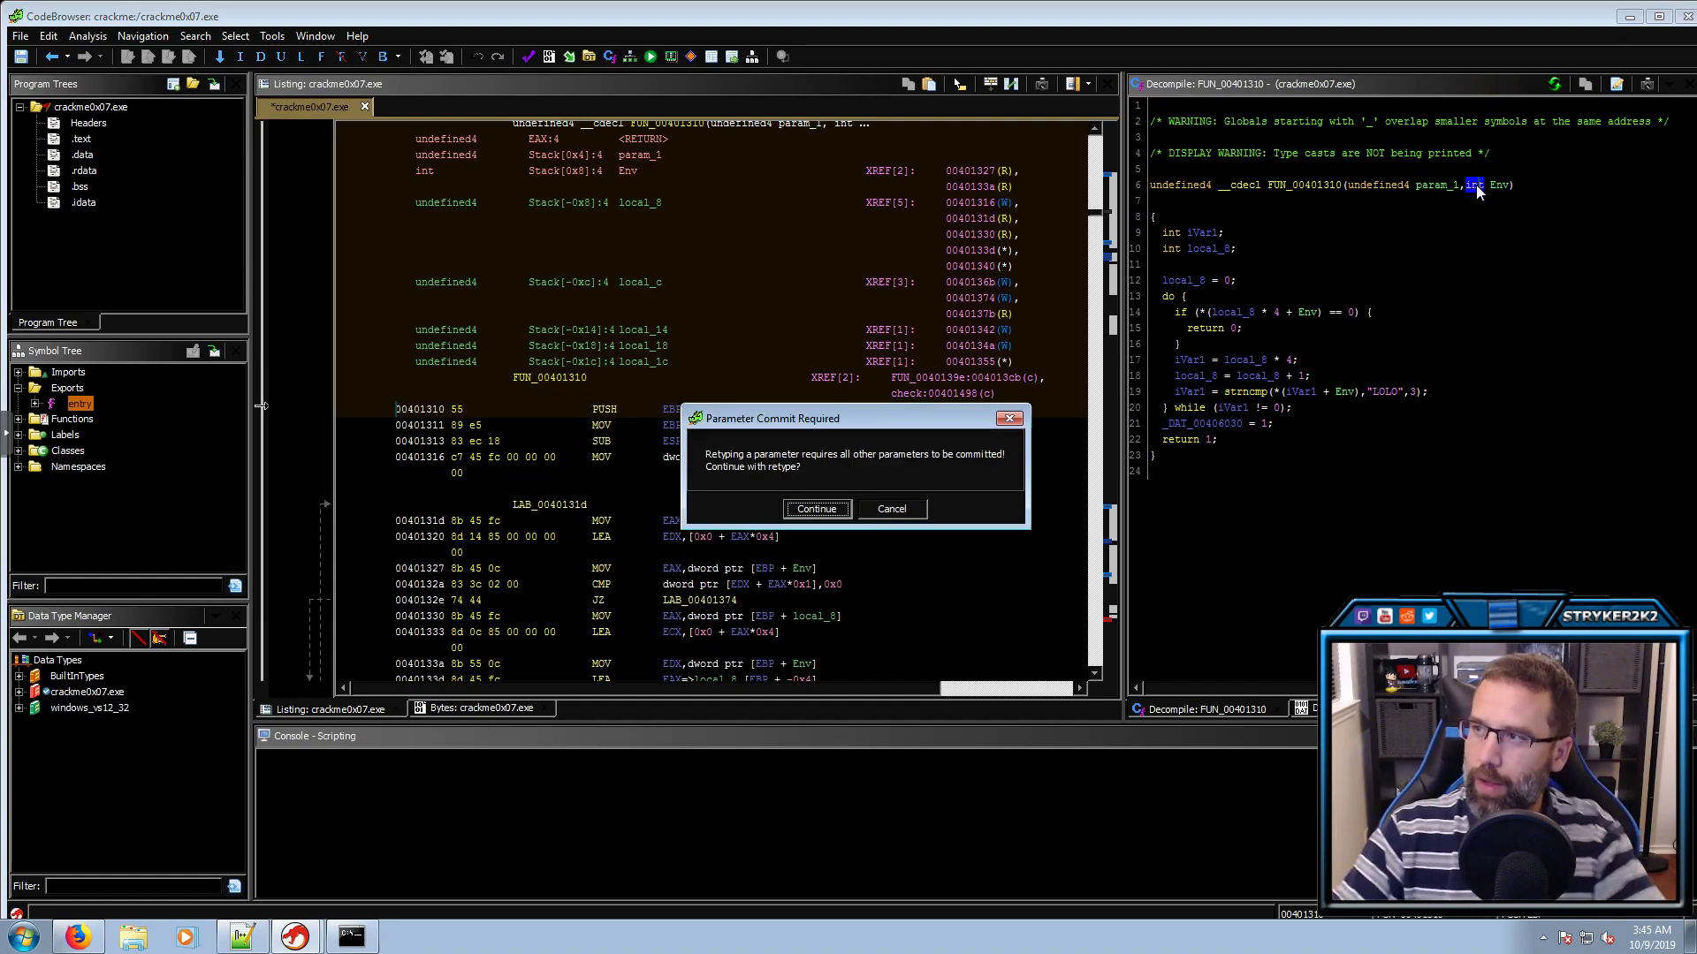
{"action": "left_click", "coordinate": [815, 510]}
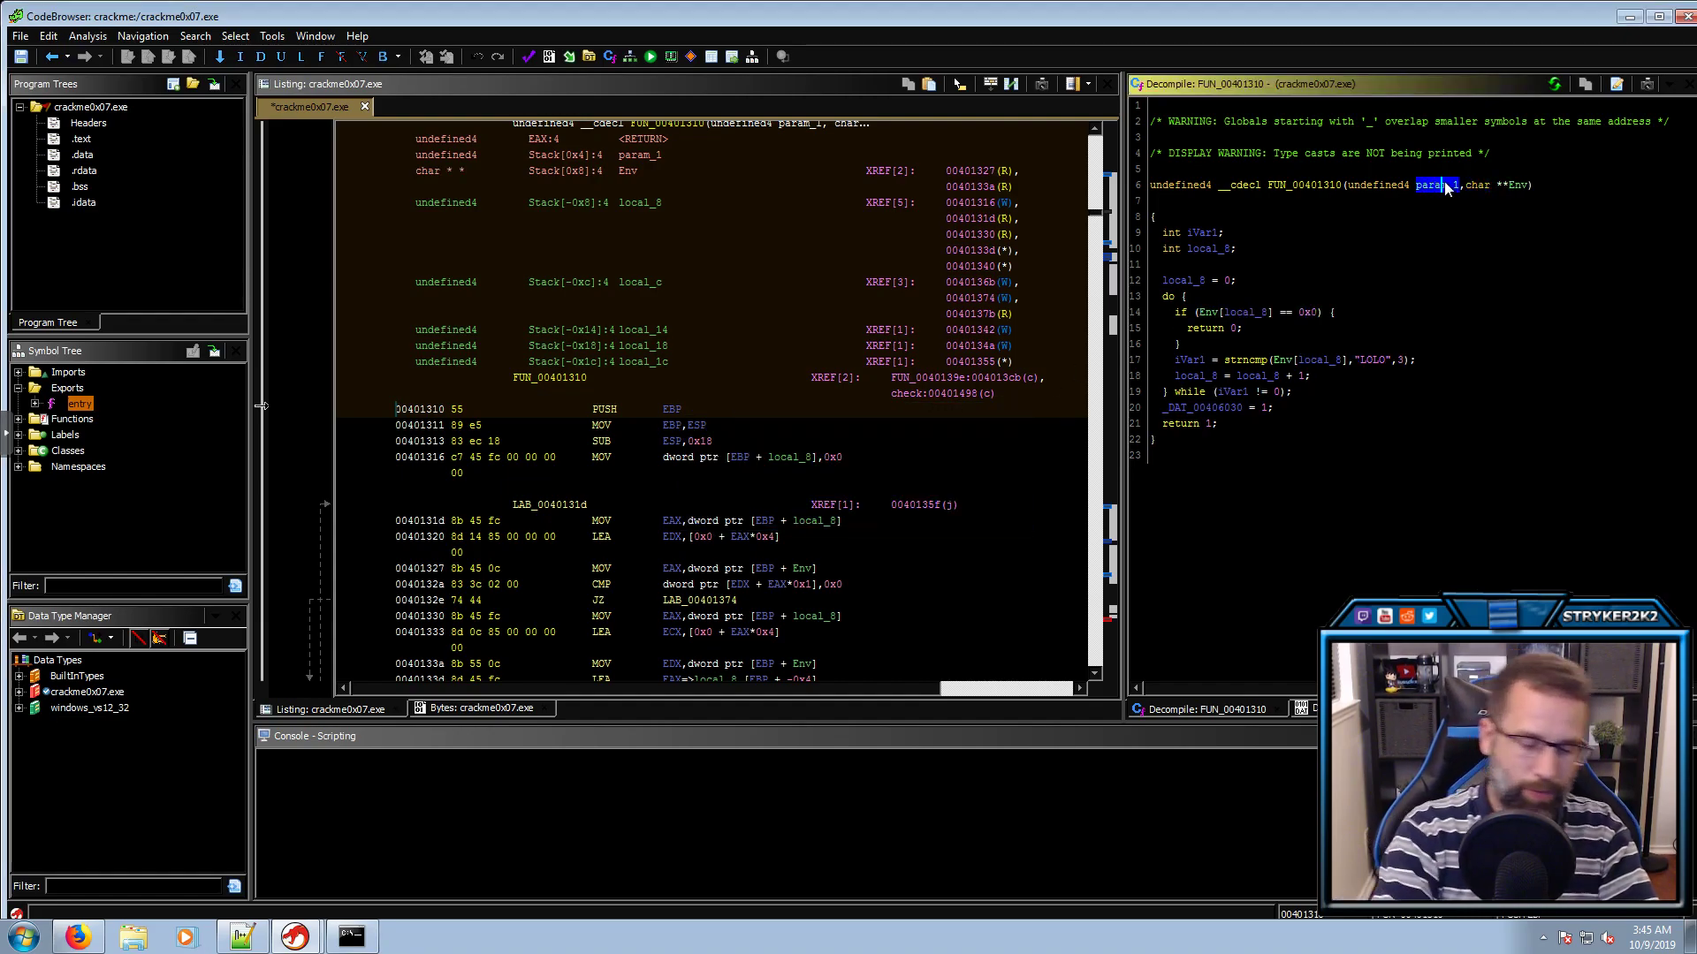
Rename param_1 to myInput
{"action": "key", "text": "l"}
{"action": "key", "text": "BackSpace"}
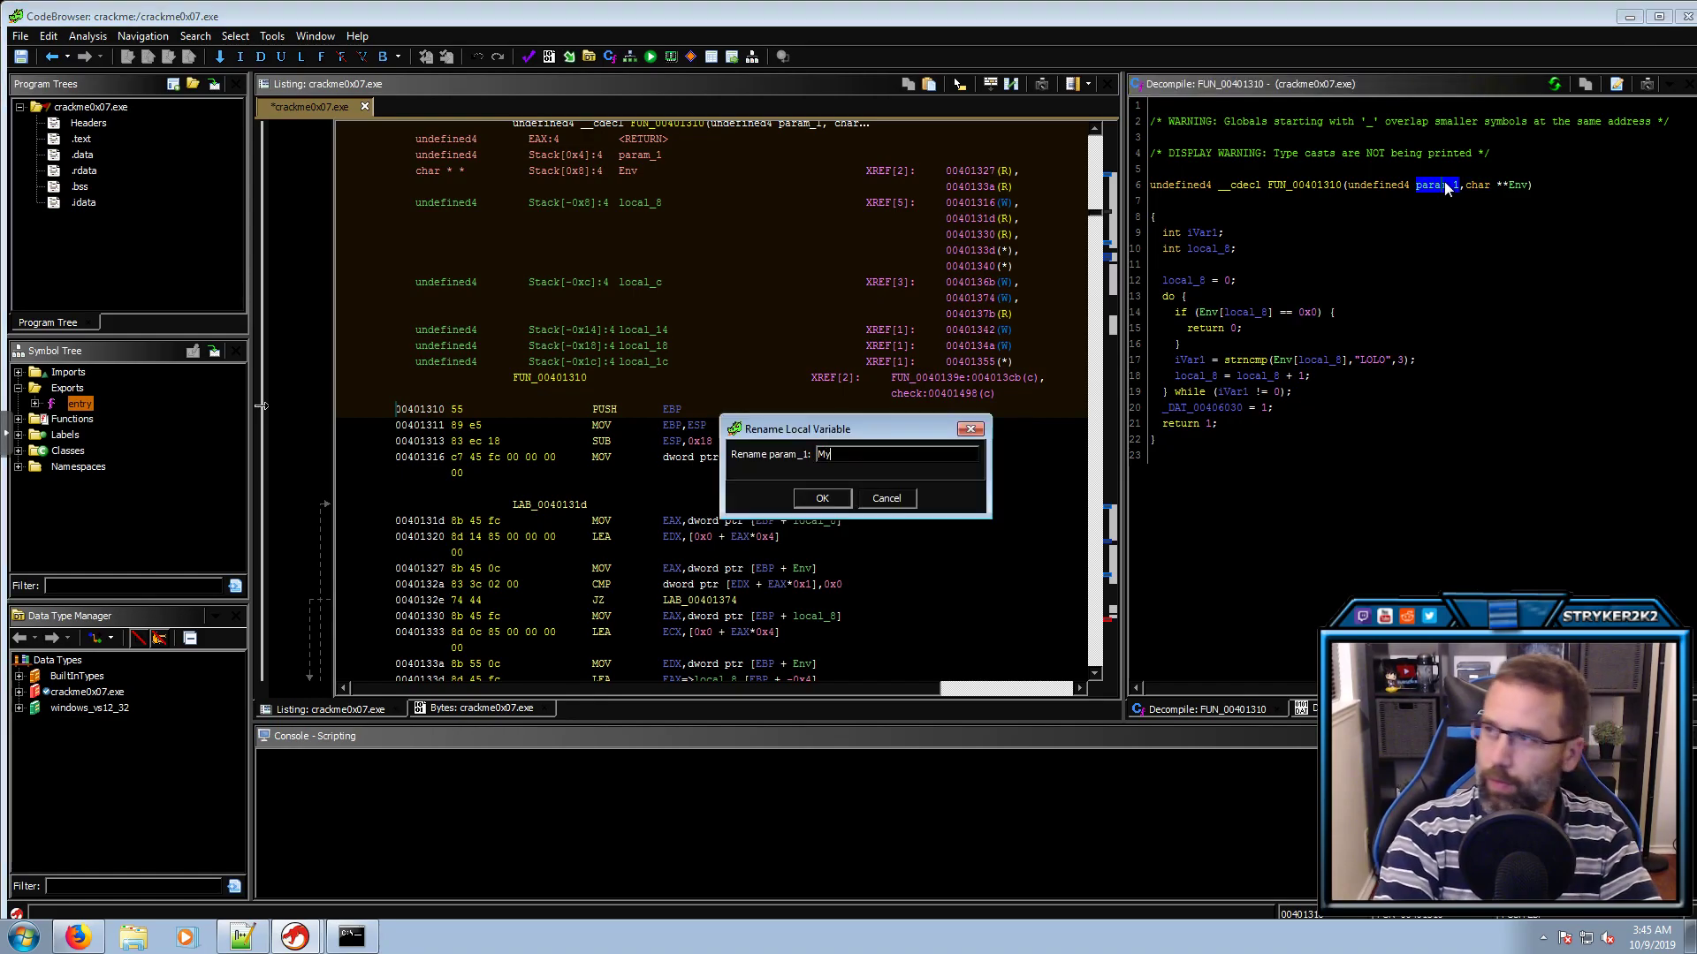
{"action": "type", "text": "myInput"}
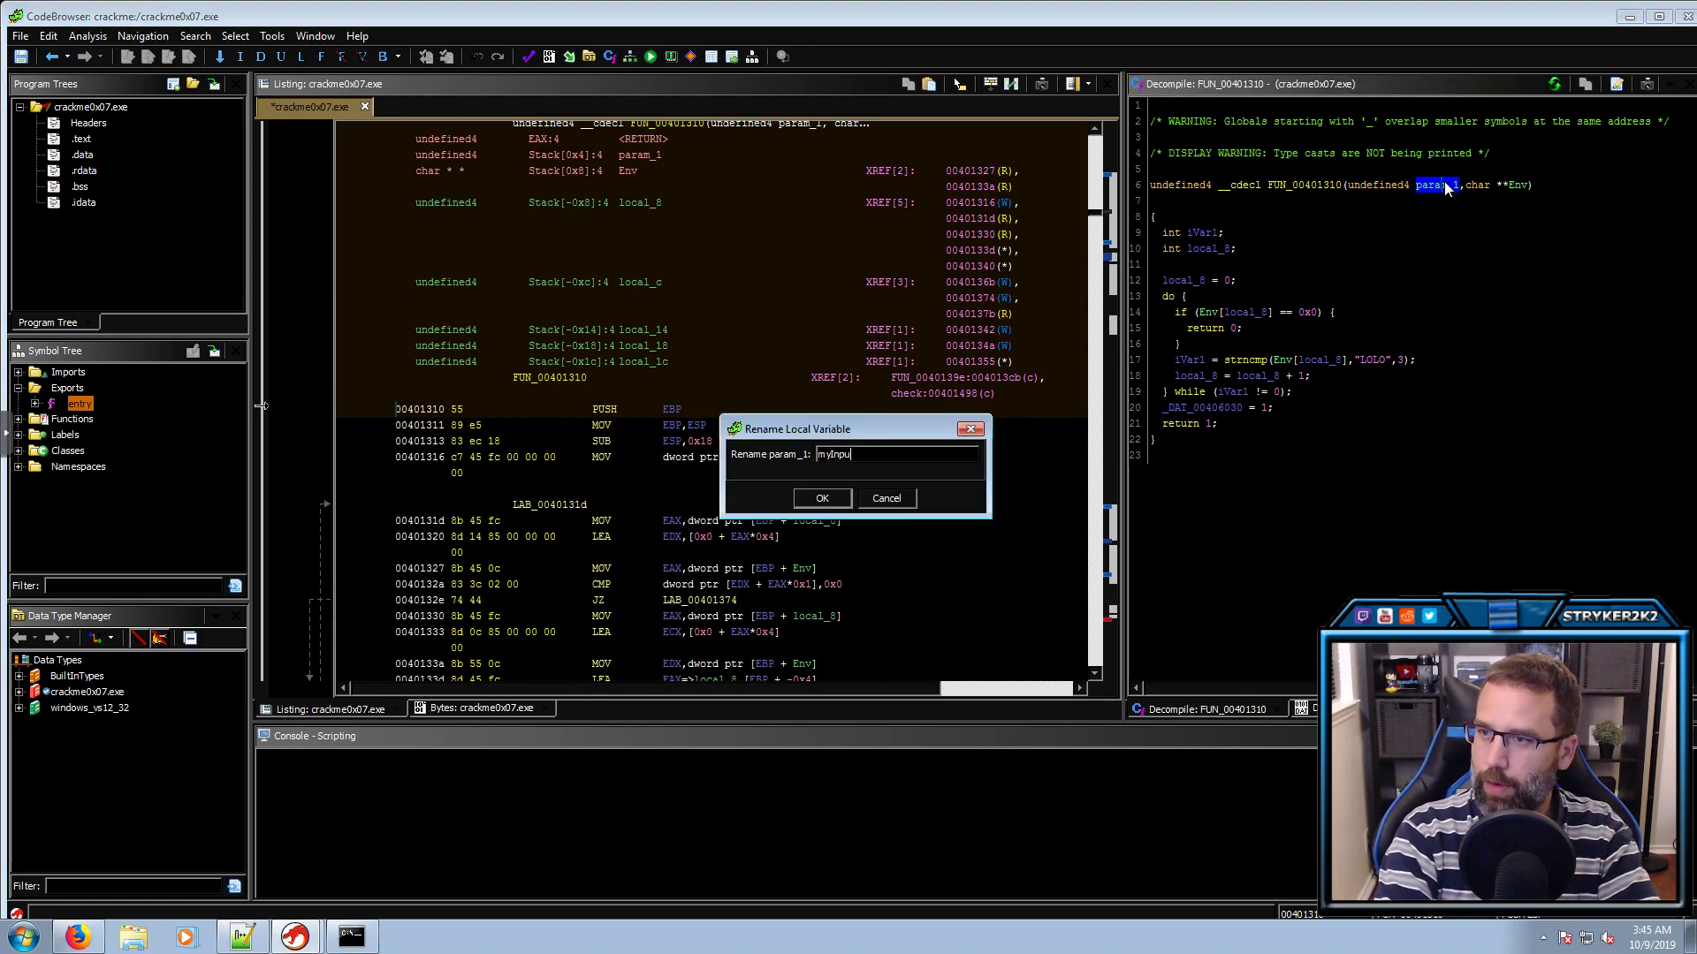
{"action": "key", "text": "Return"}
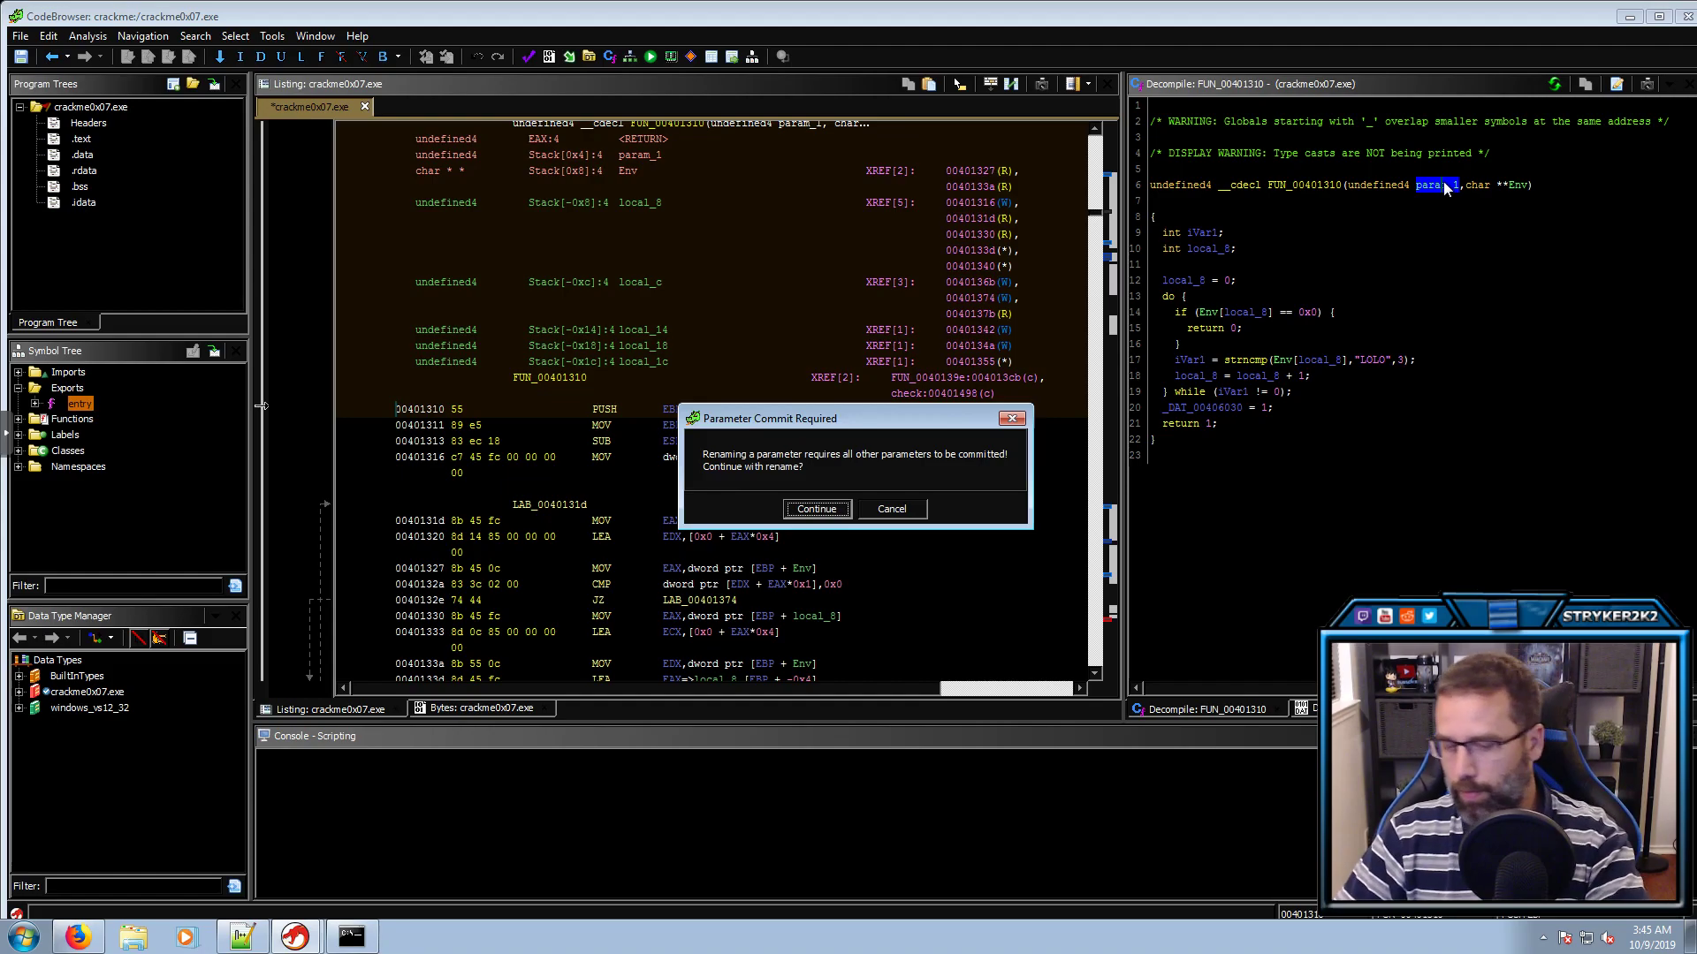
{"action": "key", "text": "Return"}
{"action": "left_click", "coordinate": [1369, 209]}
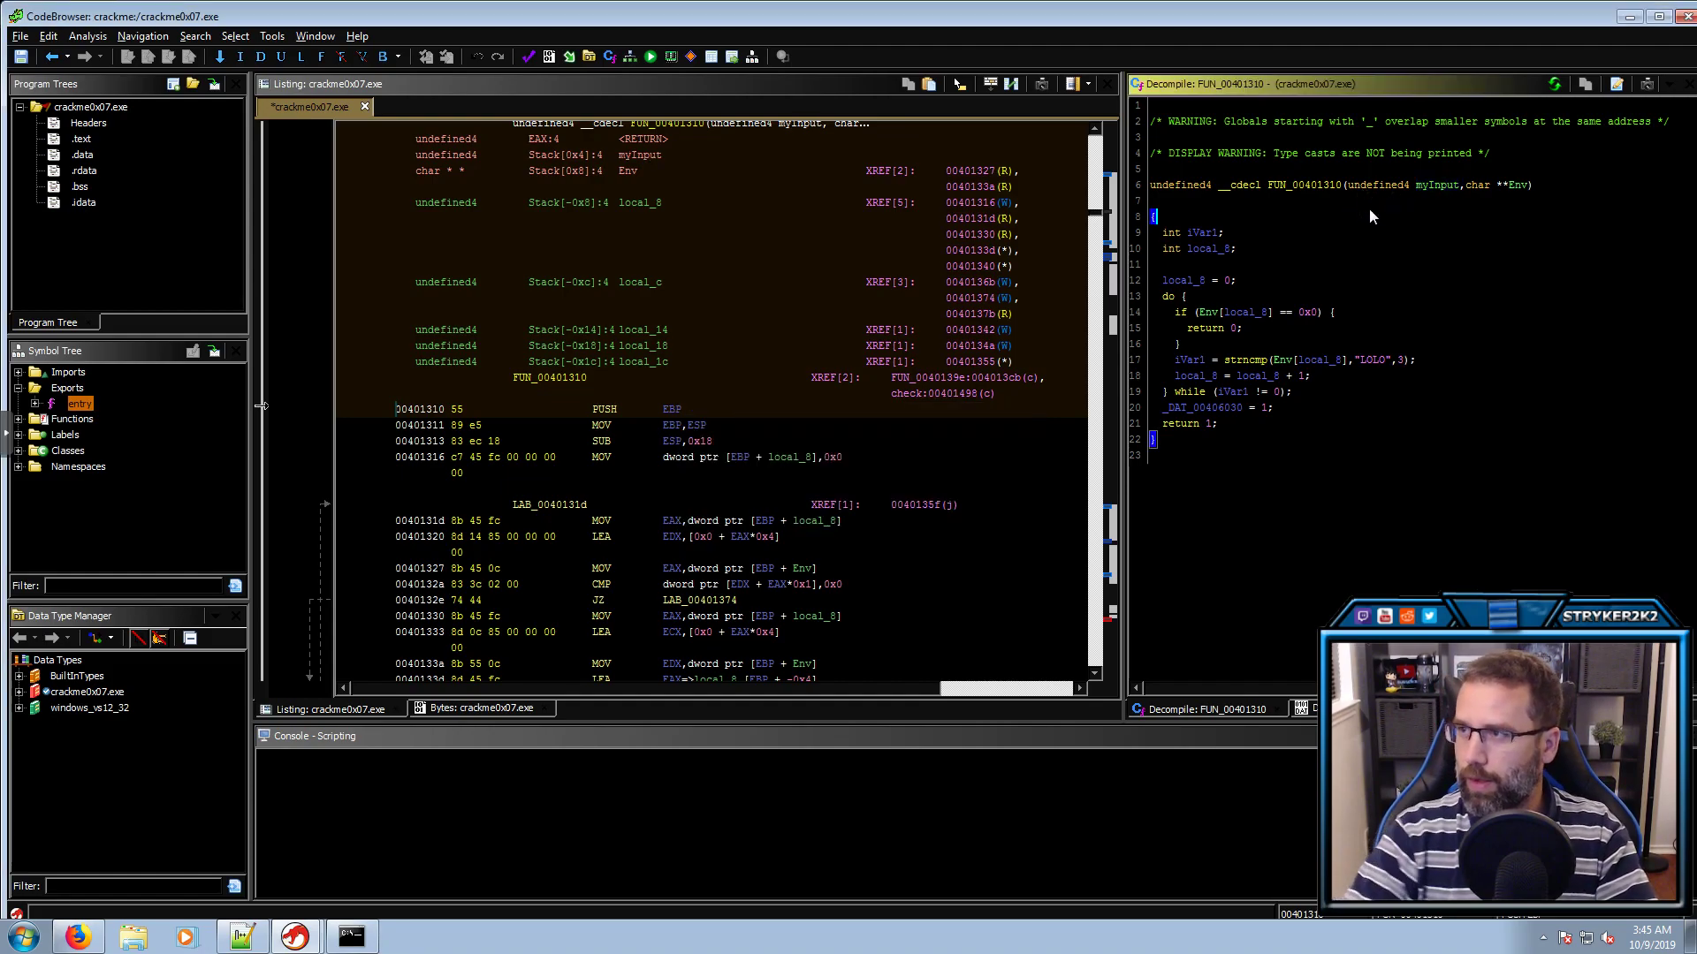
Confirm in FUN_0040139e that sscanf's scanned int is passed in, then retype myInput as int
{"action": "key", "text": "alt+Left"}
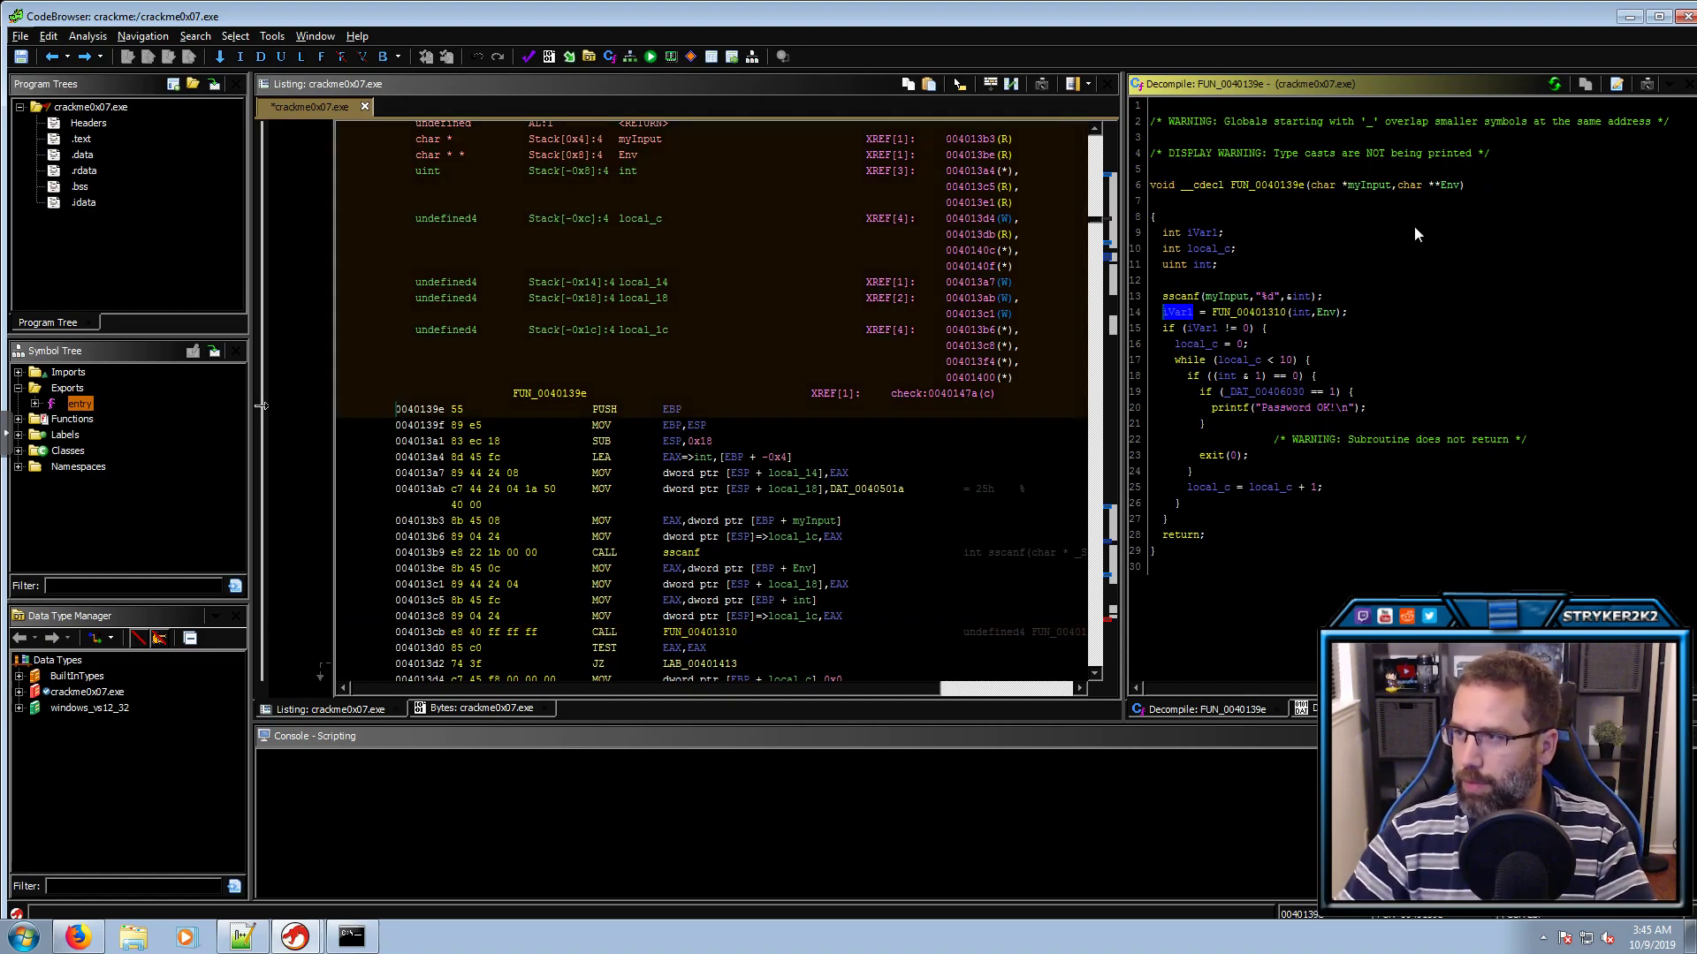
{"action": "left_click", "coordinate": [1302, 312]}
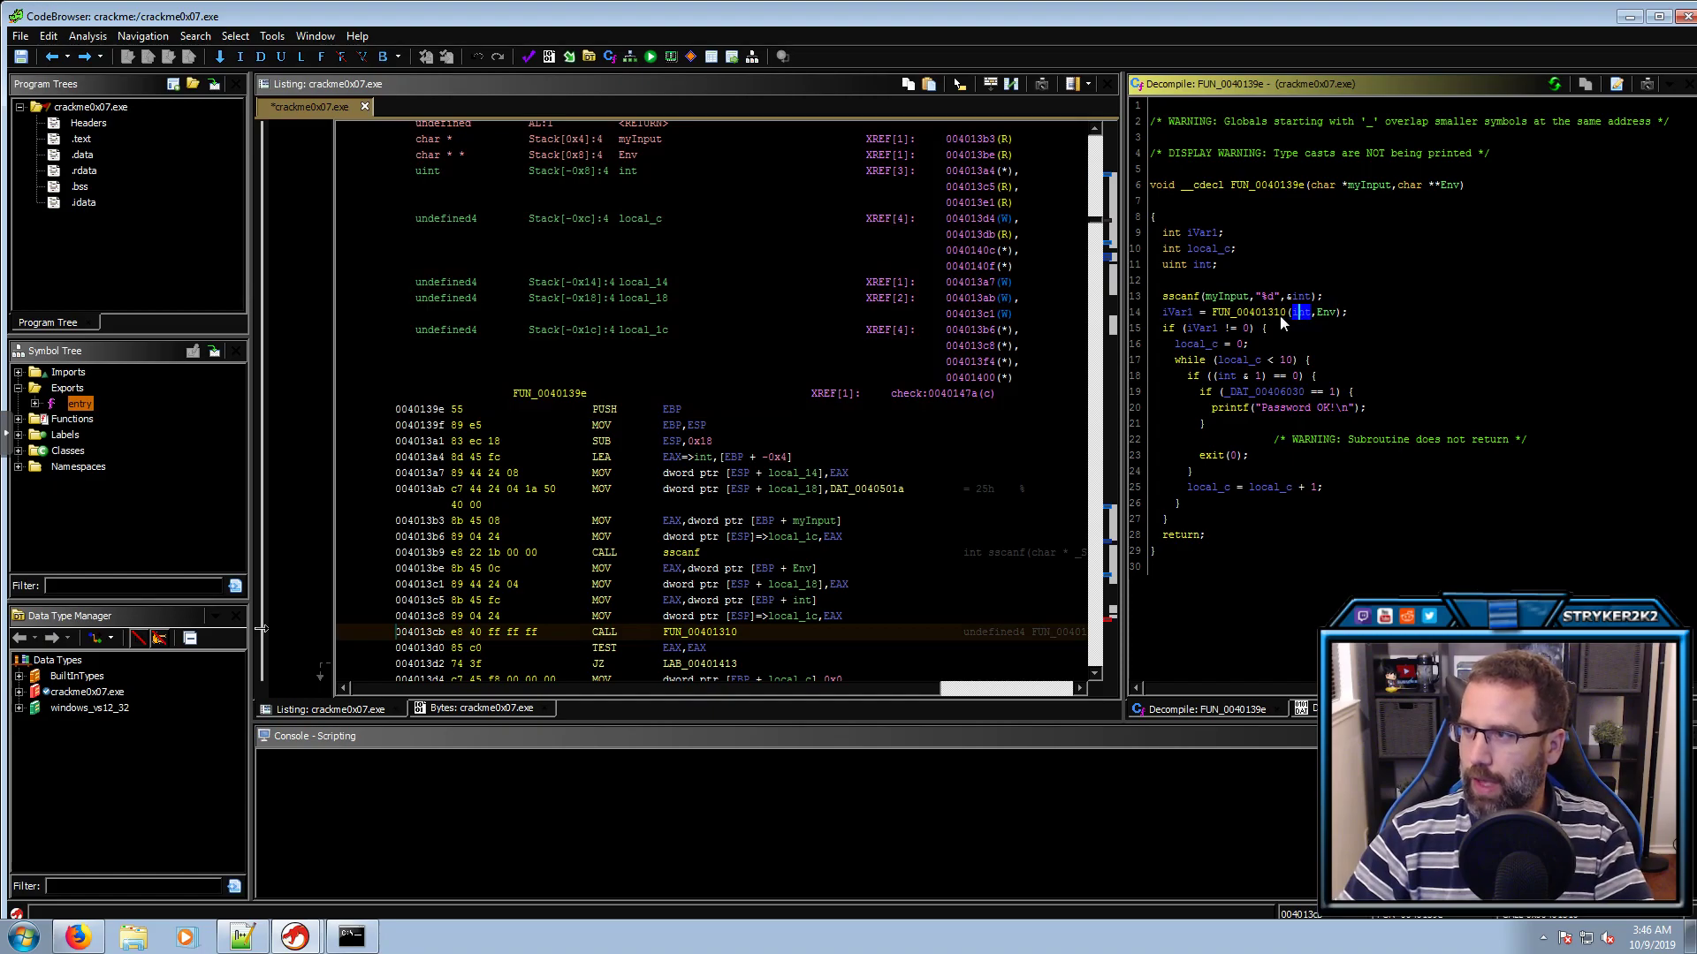
{"action": "left_click", "coordinate": [1250, 298]}
{"action": "left_click", "coordinate": [1299, 298]}
{"action": "double_click", "coordinate": [1269, 313]}
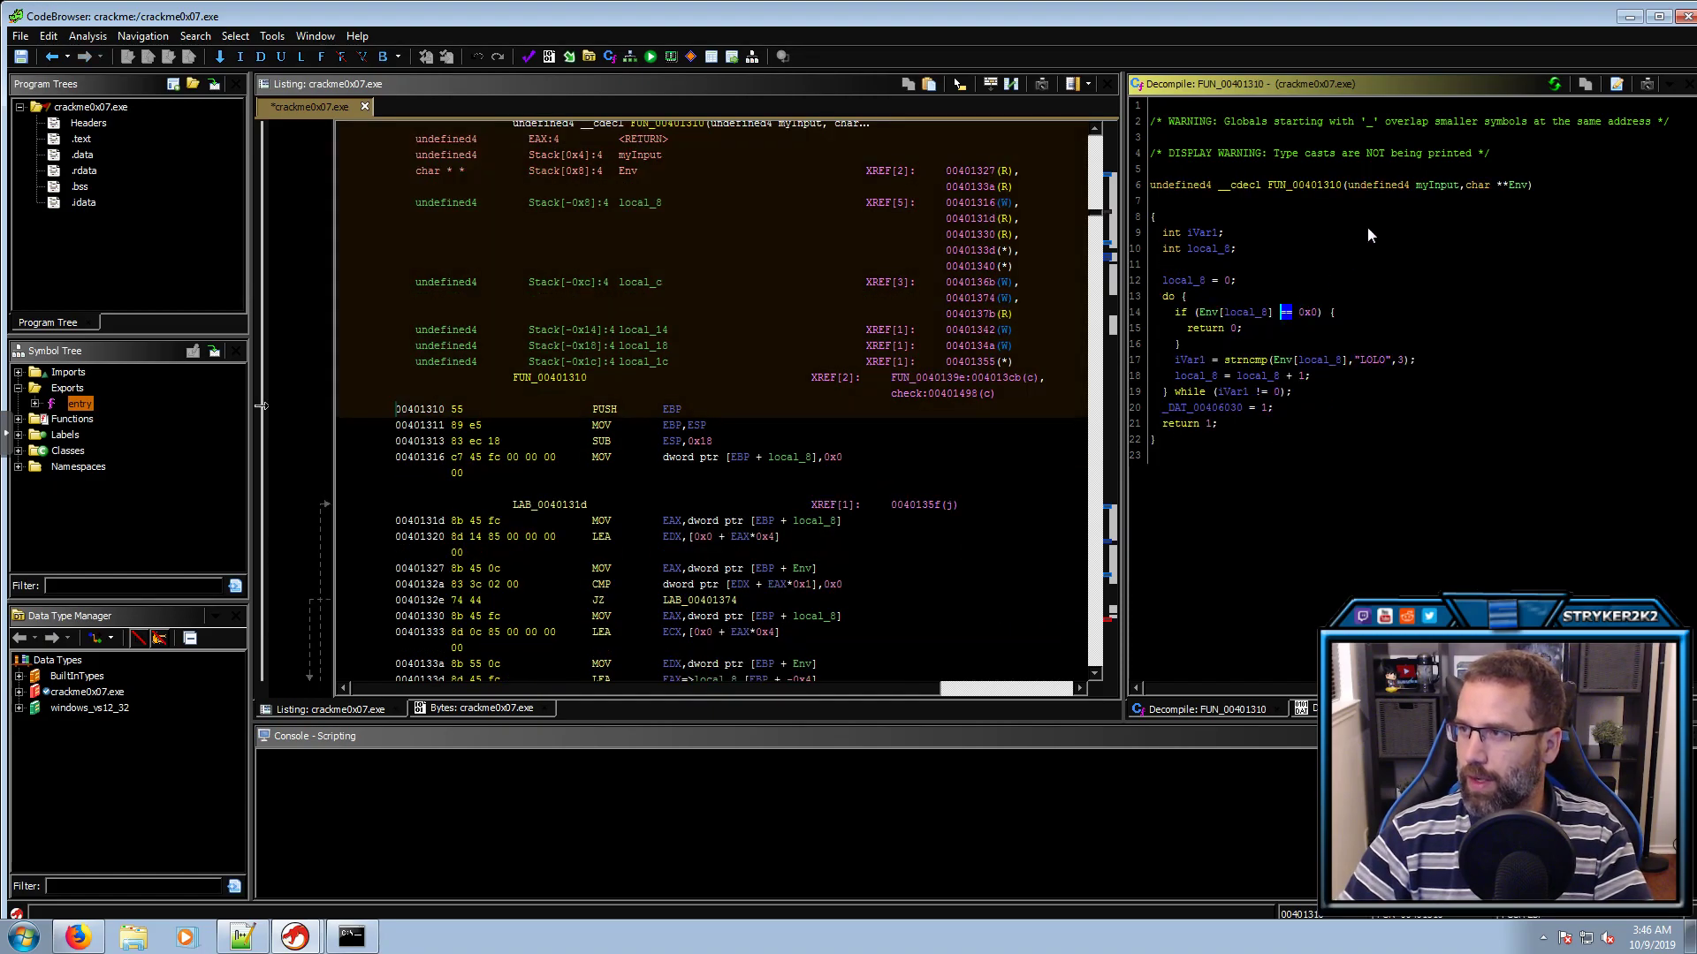
{"action": "left_click", "coordinate": [1380, 187]}
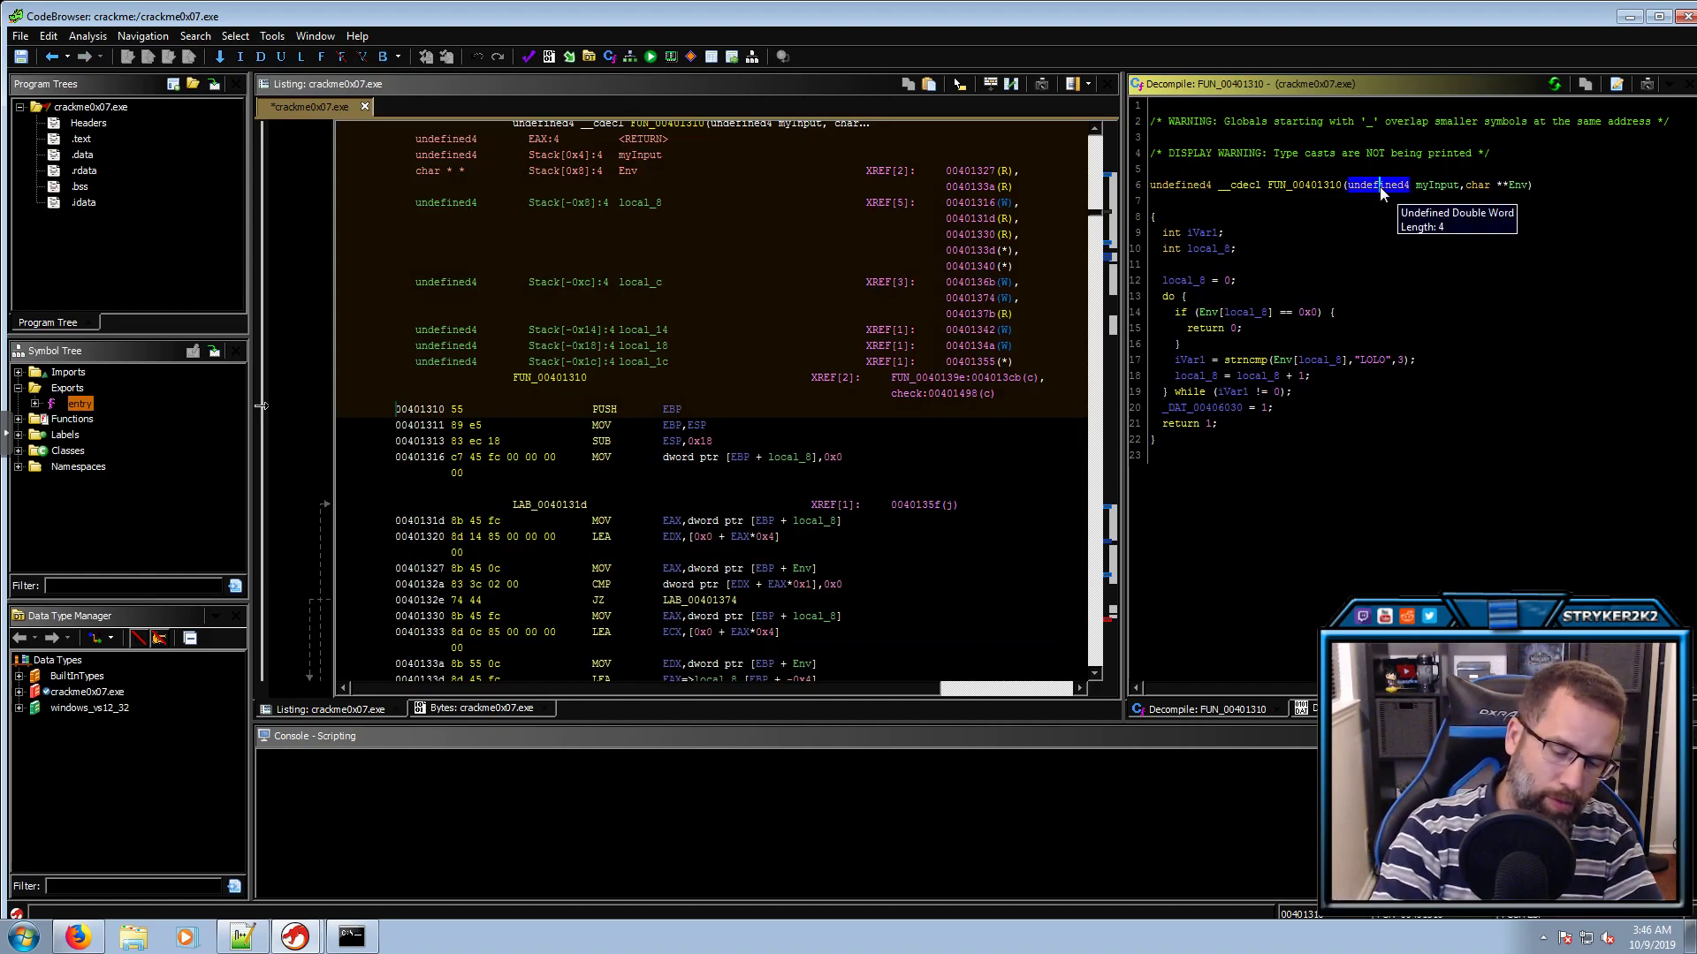
{"action": "key", "text": "ctrl+l"}
{"action": "type", "text": "int"}
{"action": "key", "text": "Return"}
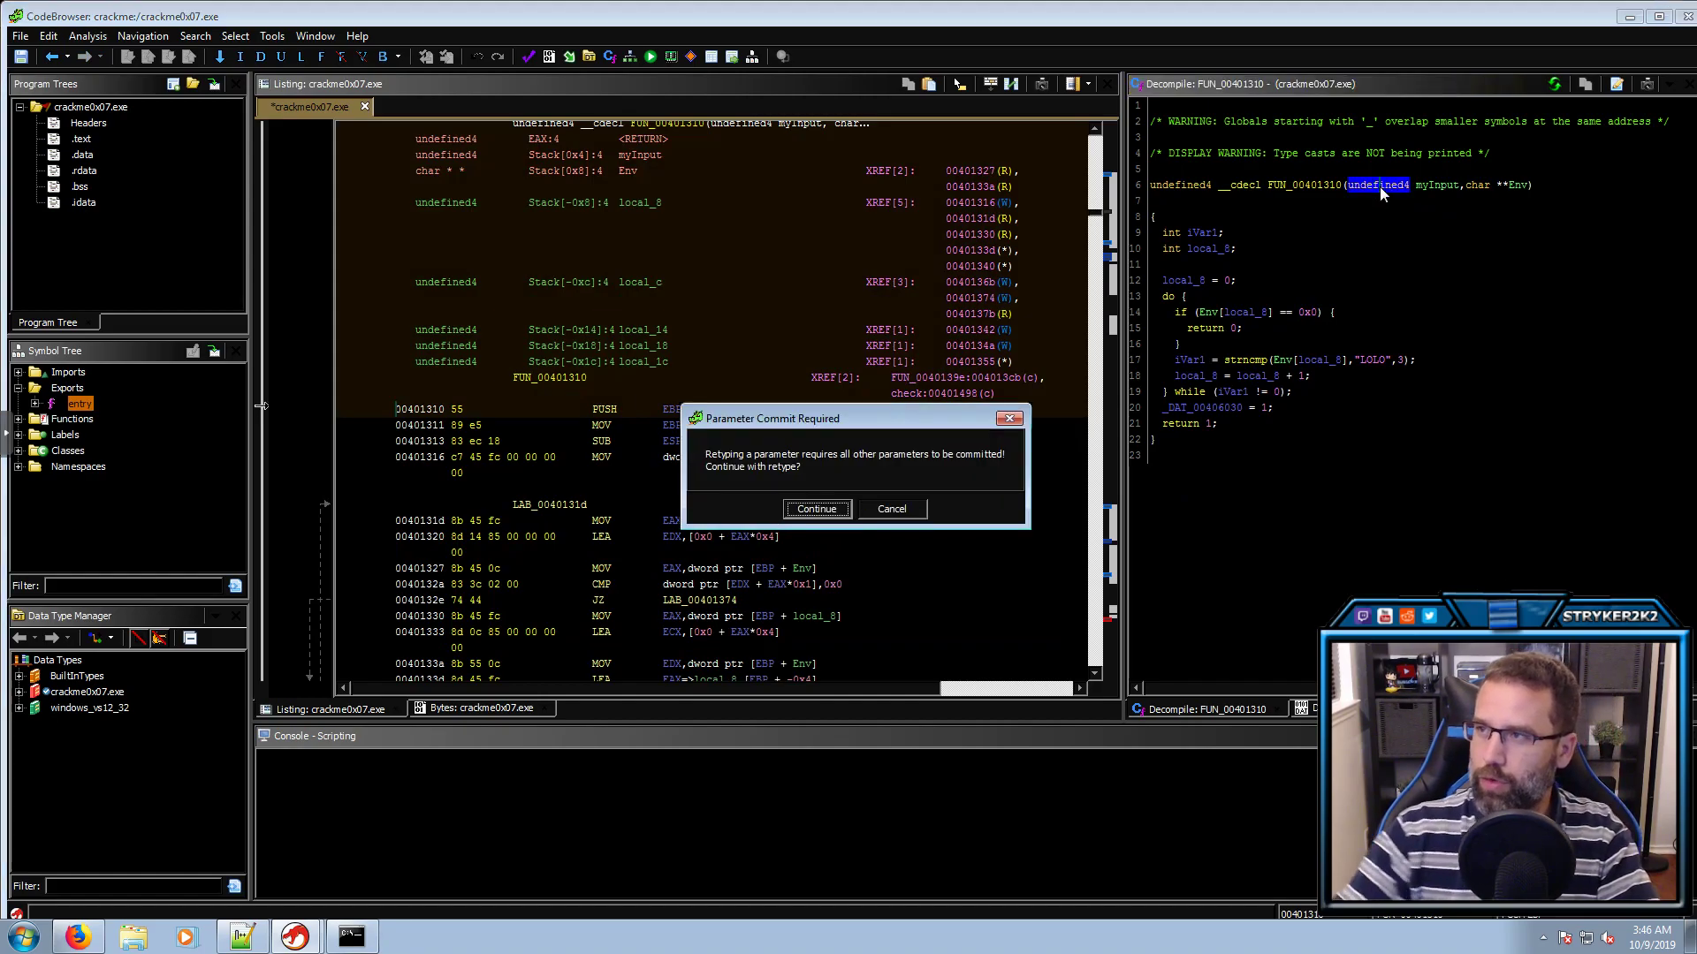
{"action": "key", "text": "Return"}
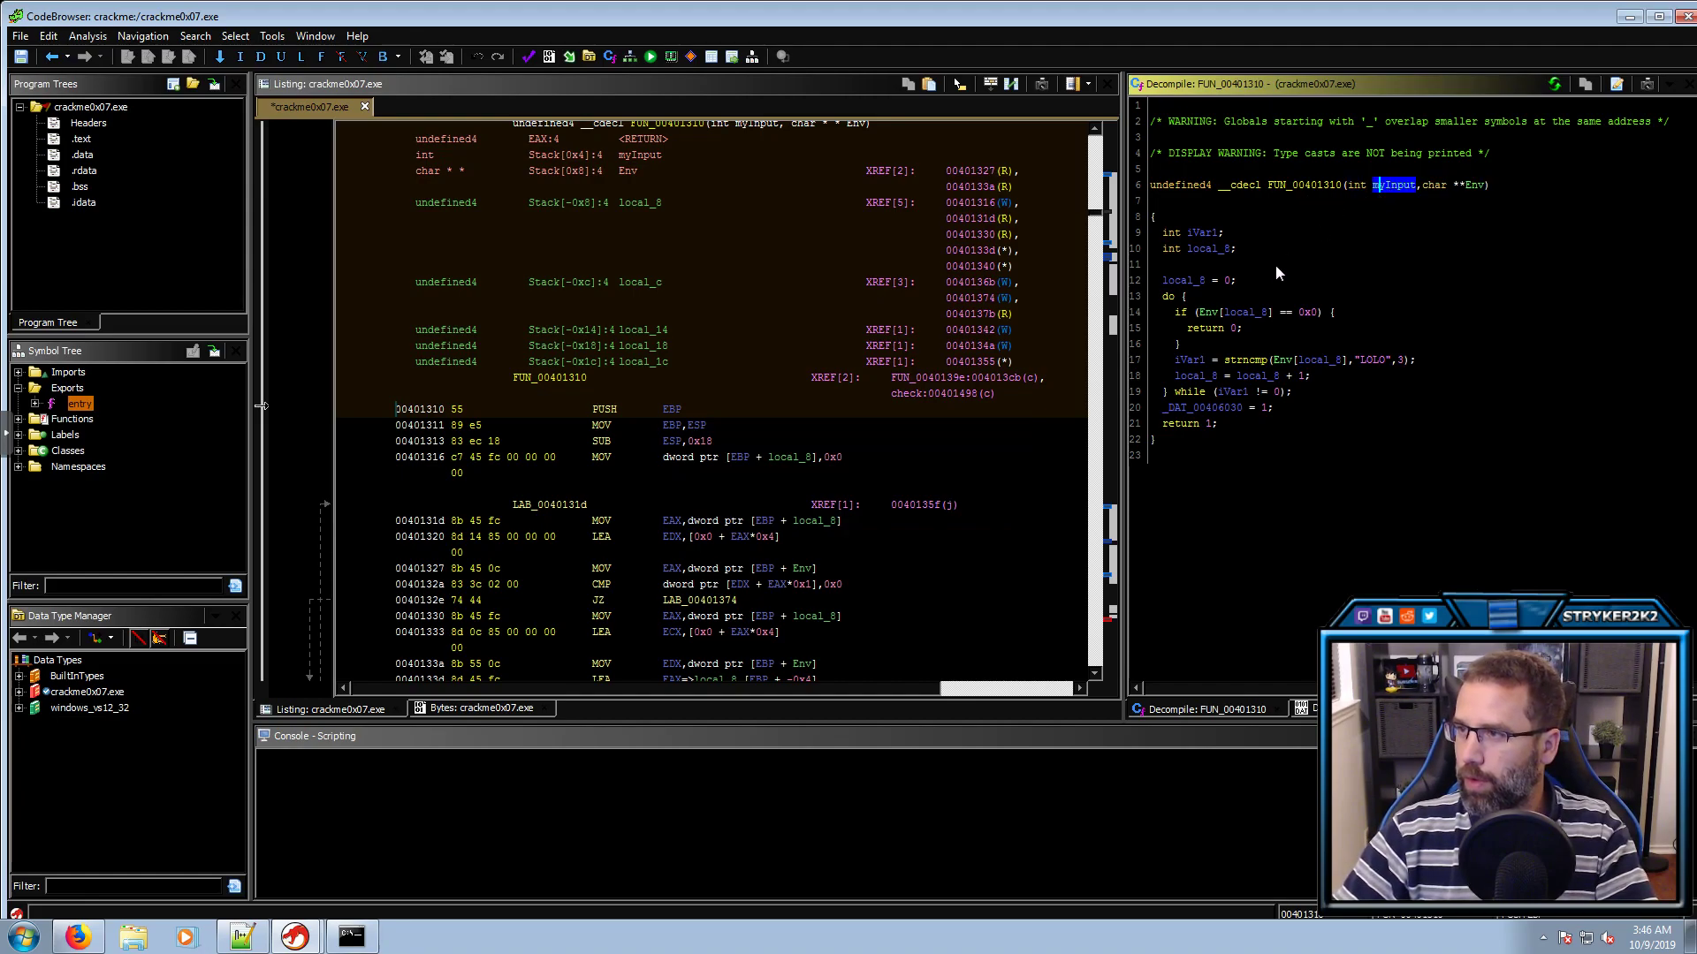
Rename the loop index local_8 to counter
{"action": "left_click", "coordinate": [1434, 186]}
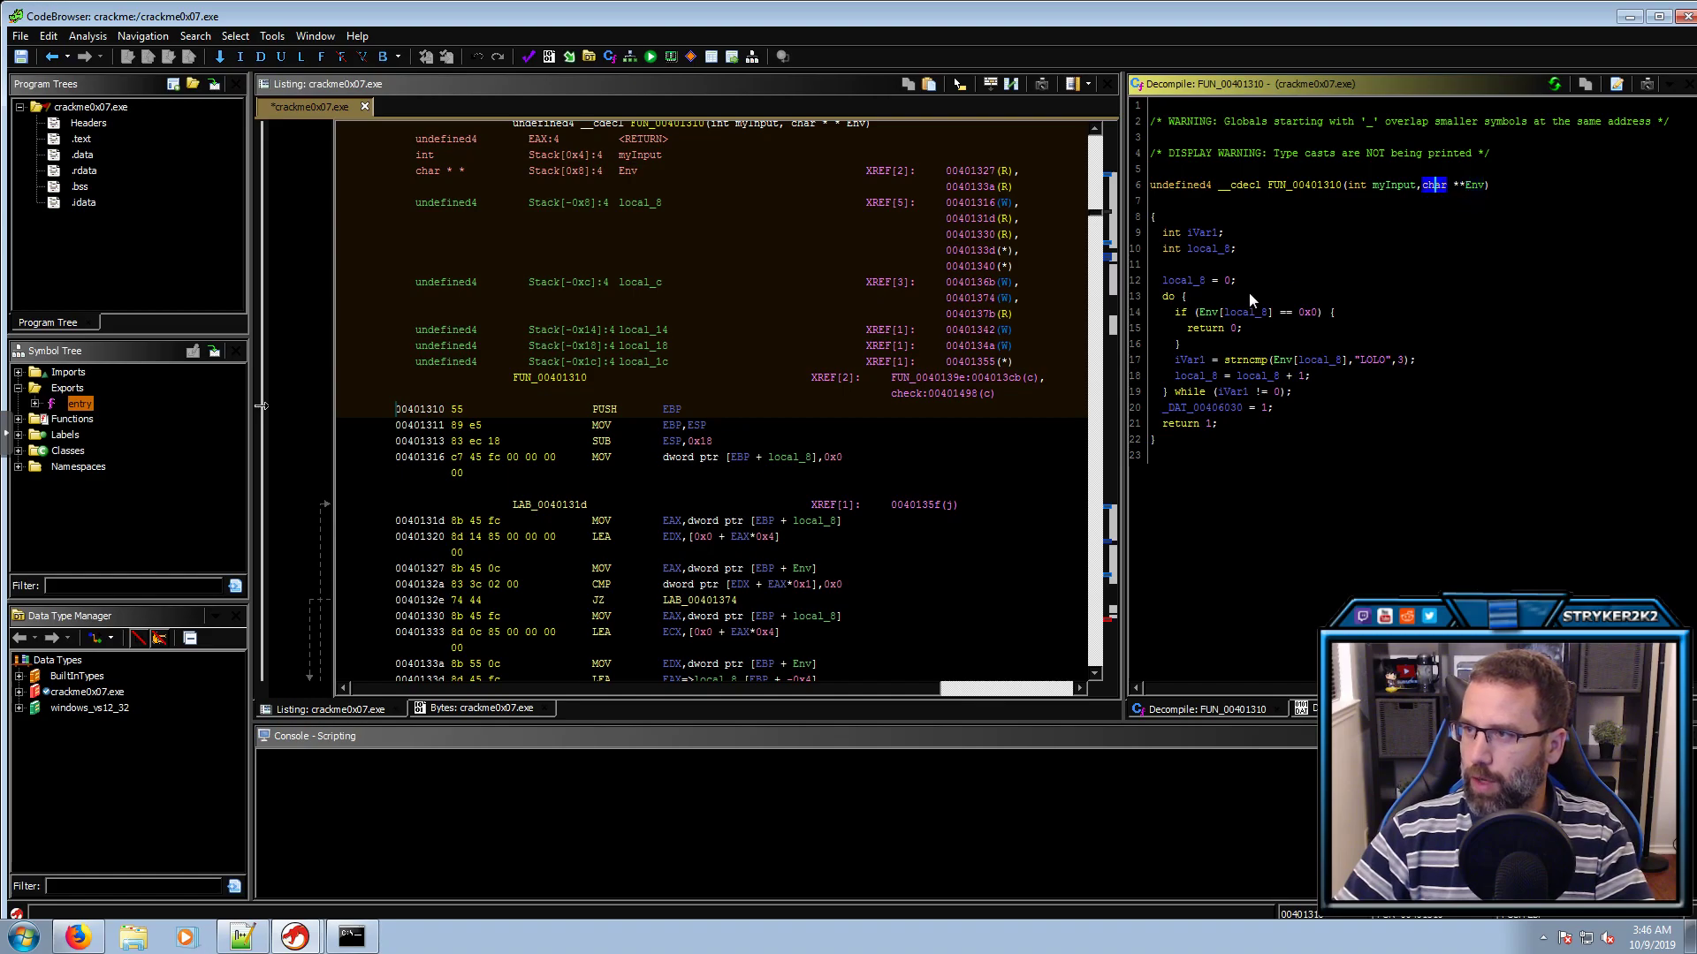
{"action": "left_click", "coordinate": [1209, 314]}
{"action": "left_click", "coordinate": [1242, 315]}
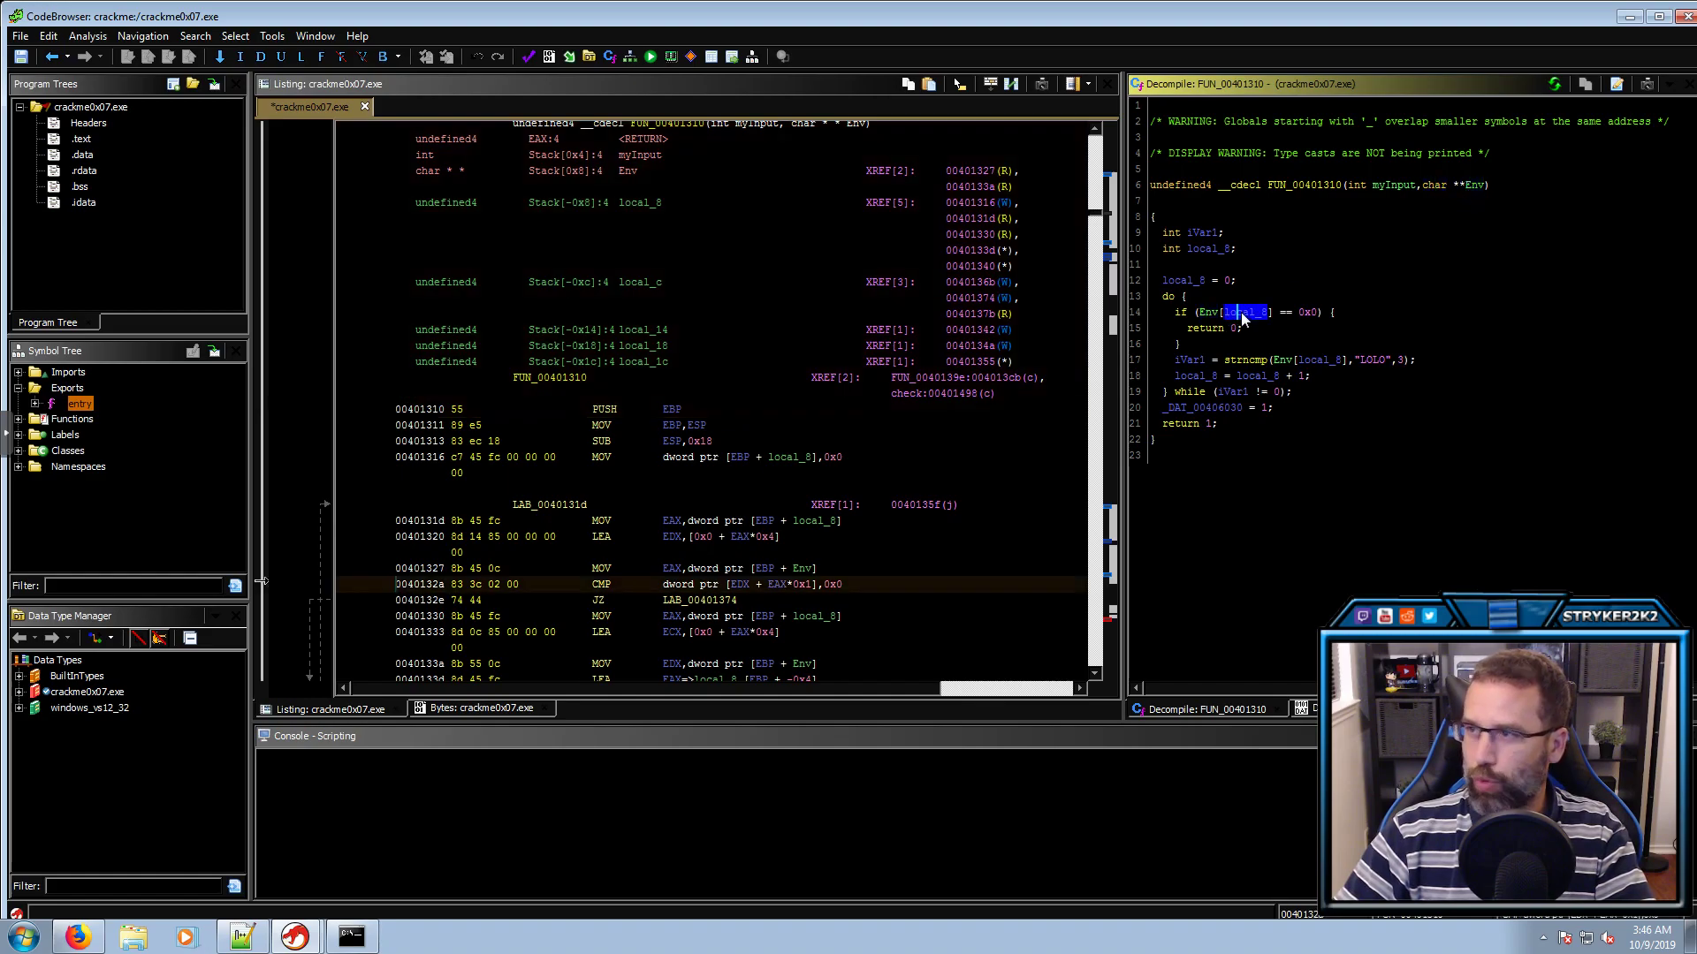
{"action": "type", "text": "lcouther"}
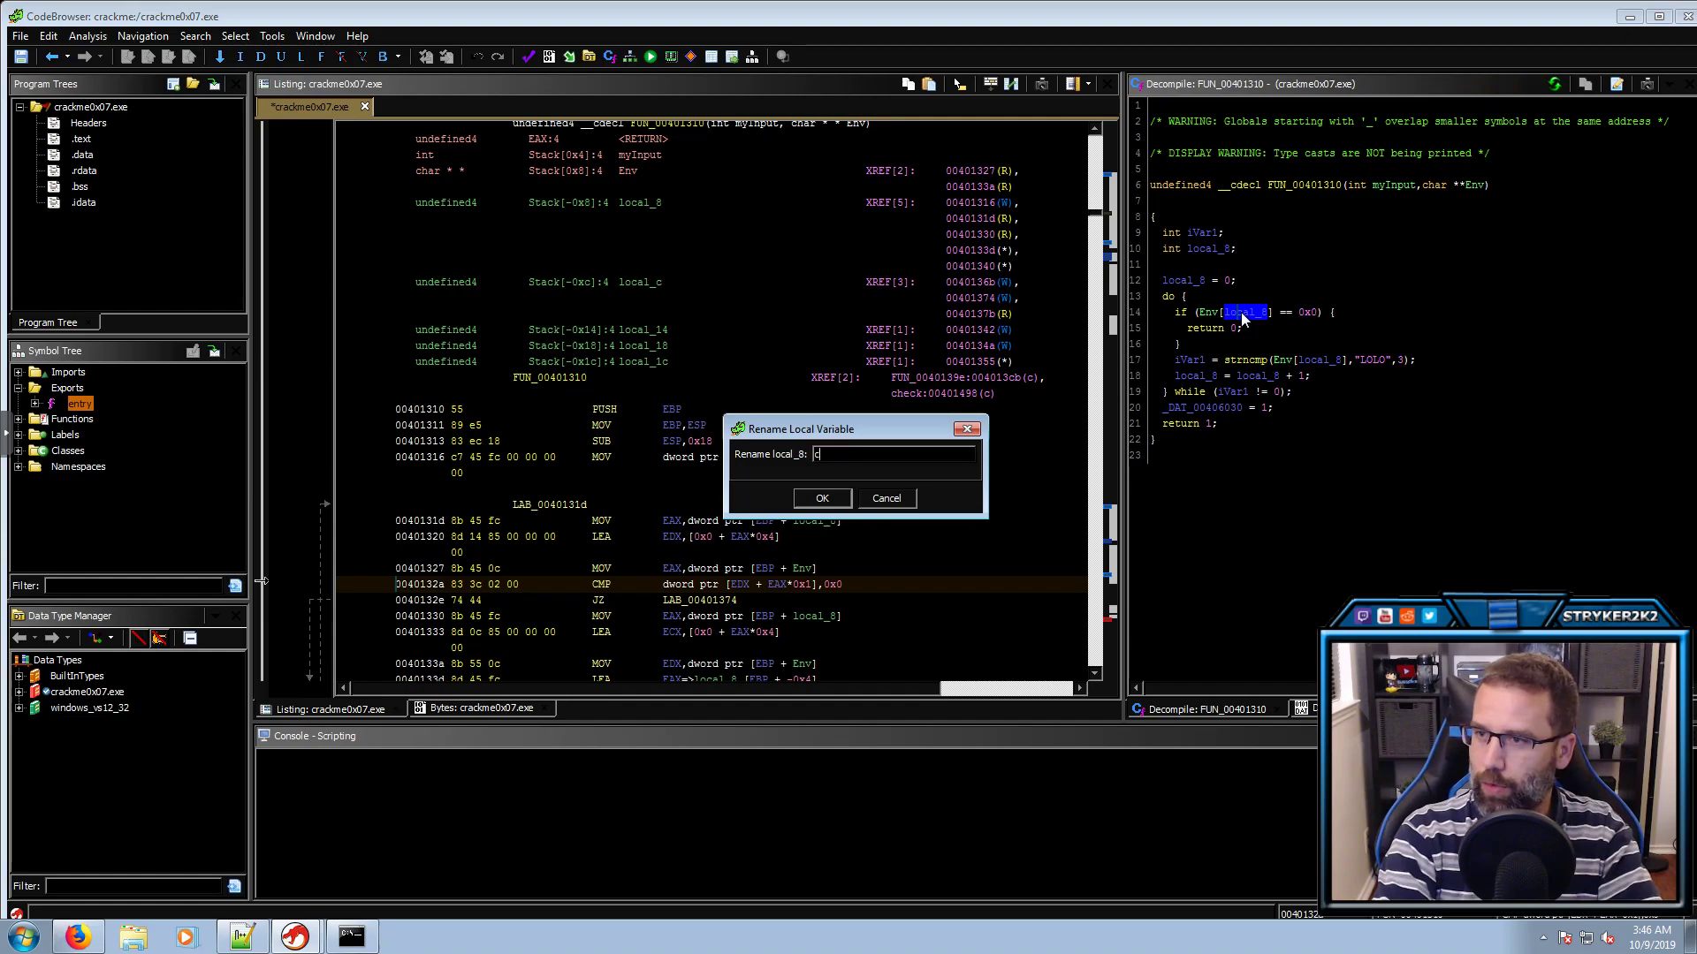
{"action": "key", "text": "BackSpace"}
{"action": "key", "text": "BackSpace"}
{"action": "key", "text": "BackSpace"}
{"action": "key", "text": "BackSpace"}
{"action": "type", "text": "nter"}
{"action": "key", "text": "Return"}
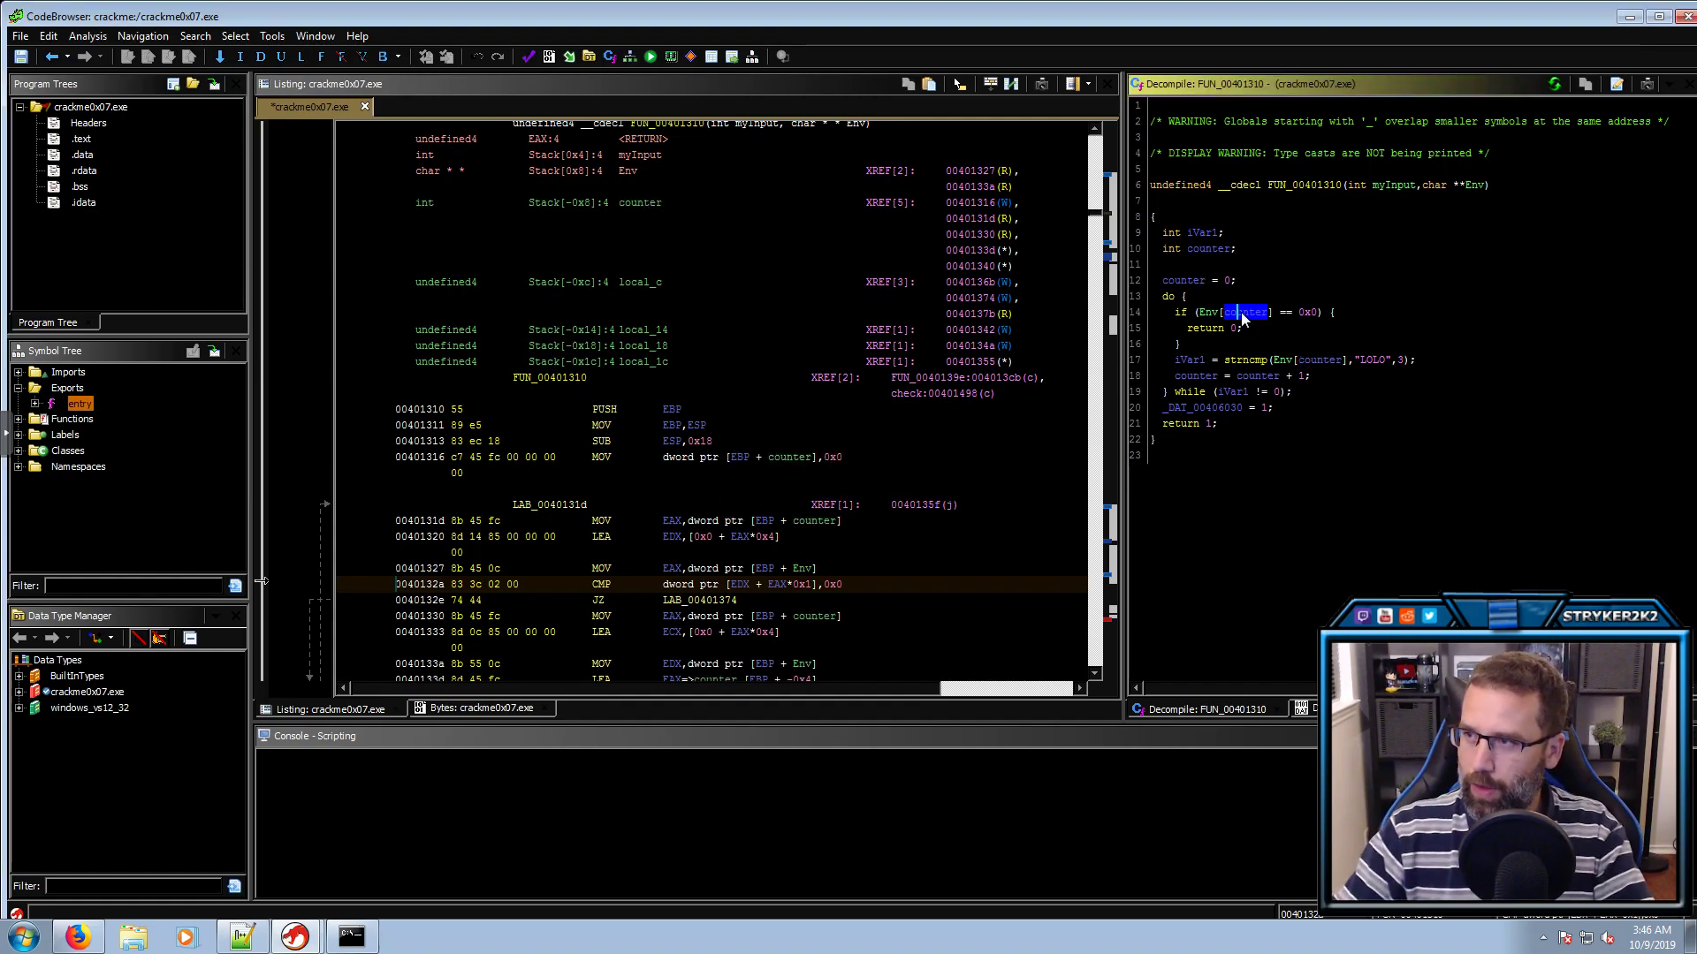
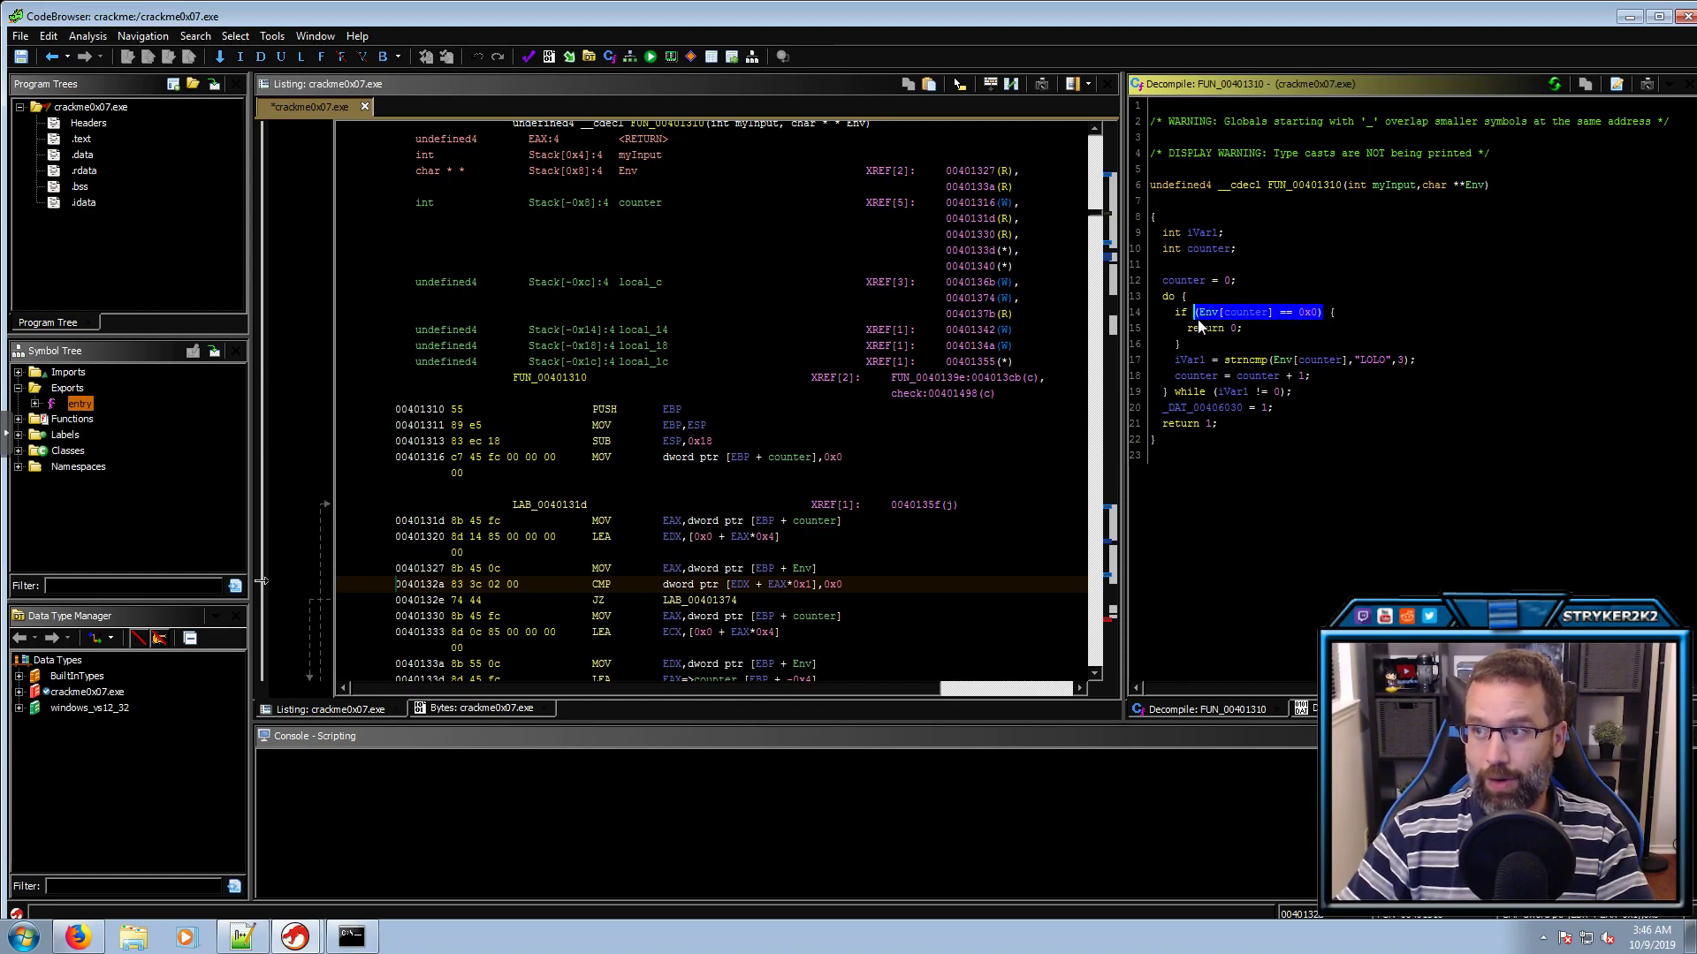
Inspect the early return 0, the strncmp call, its Env argument and the LOLO string
{"action": "left_click", "coordinate": [1211, 332]}
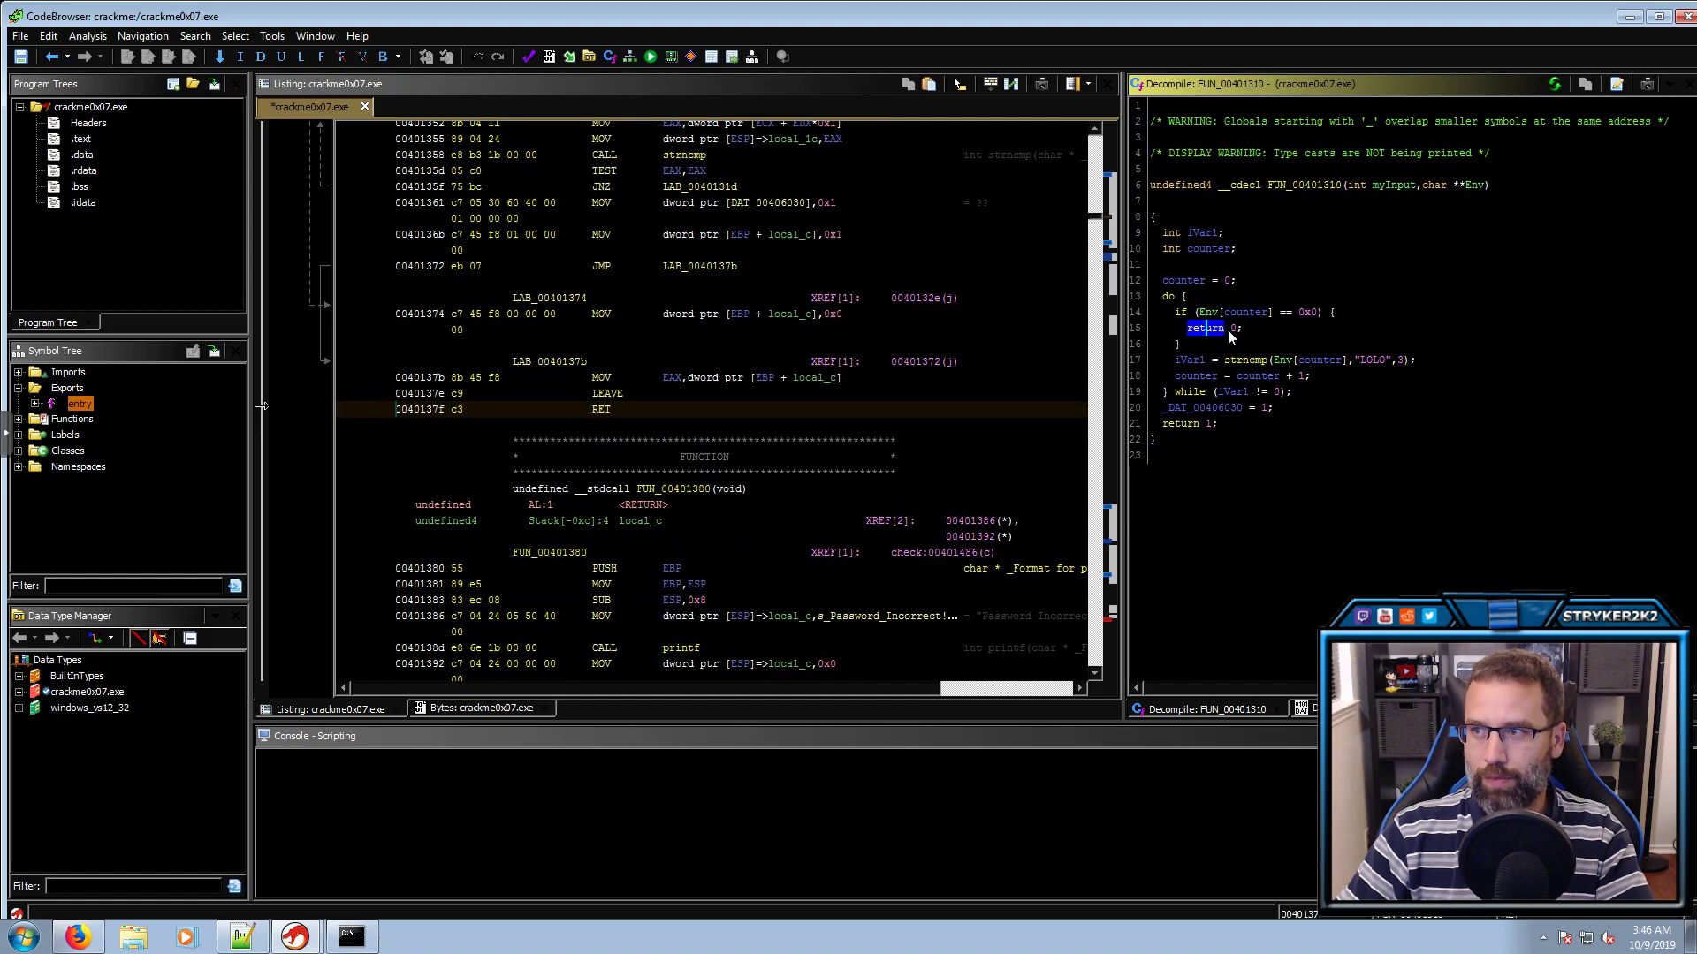
{"action": "left_click", "coordinate": [1233, 331]}
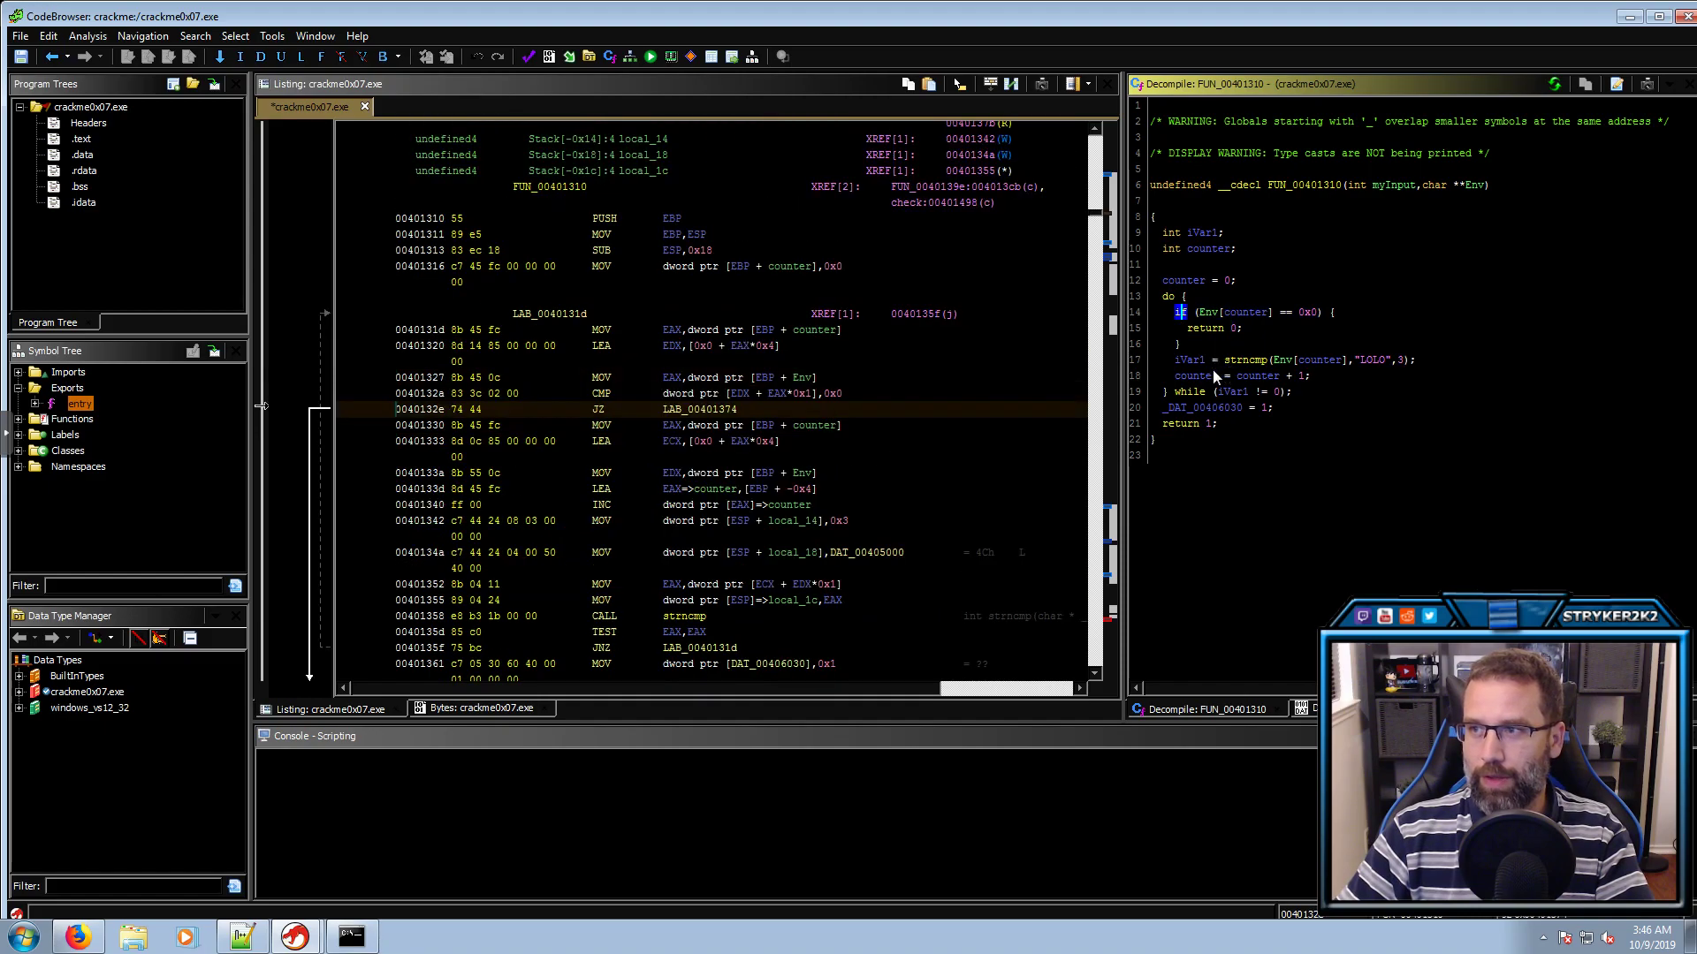
{"action": "left_click", "coordinate": [1189, 361]}
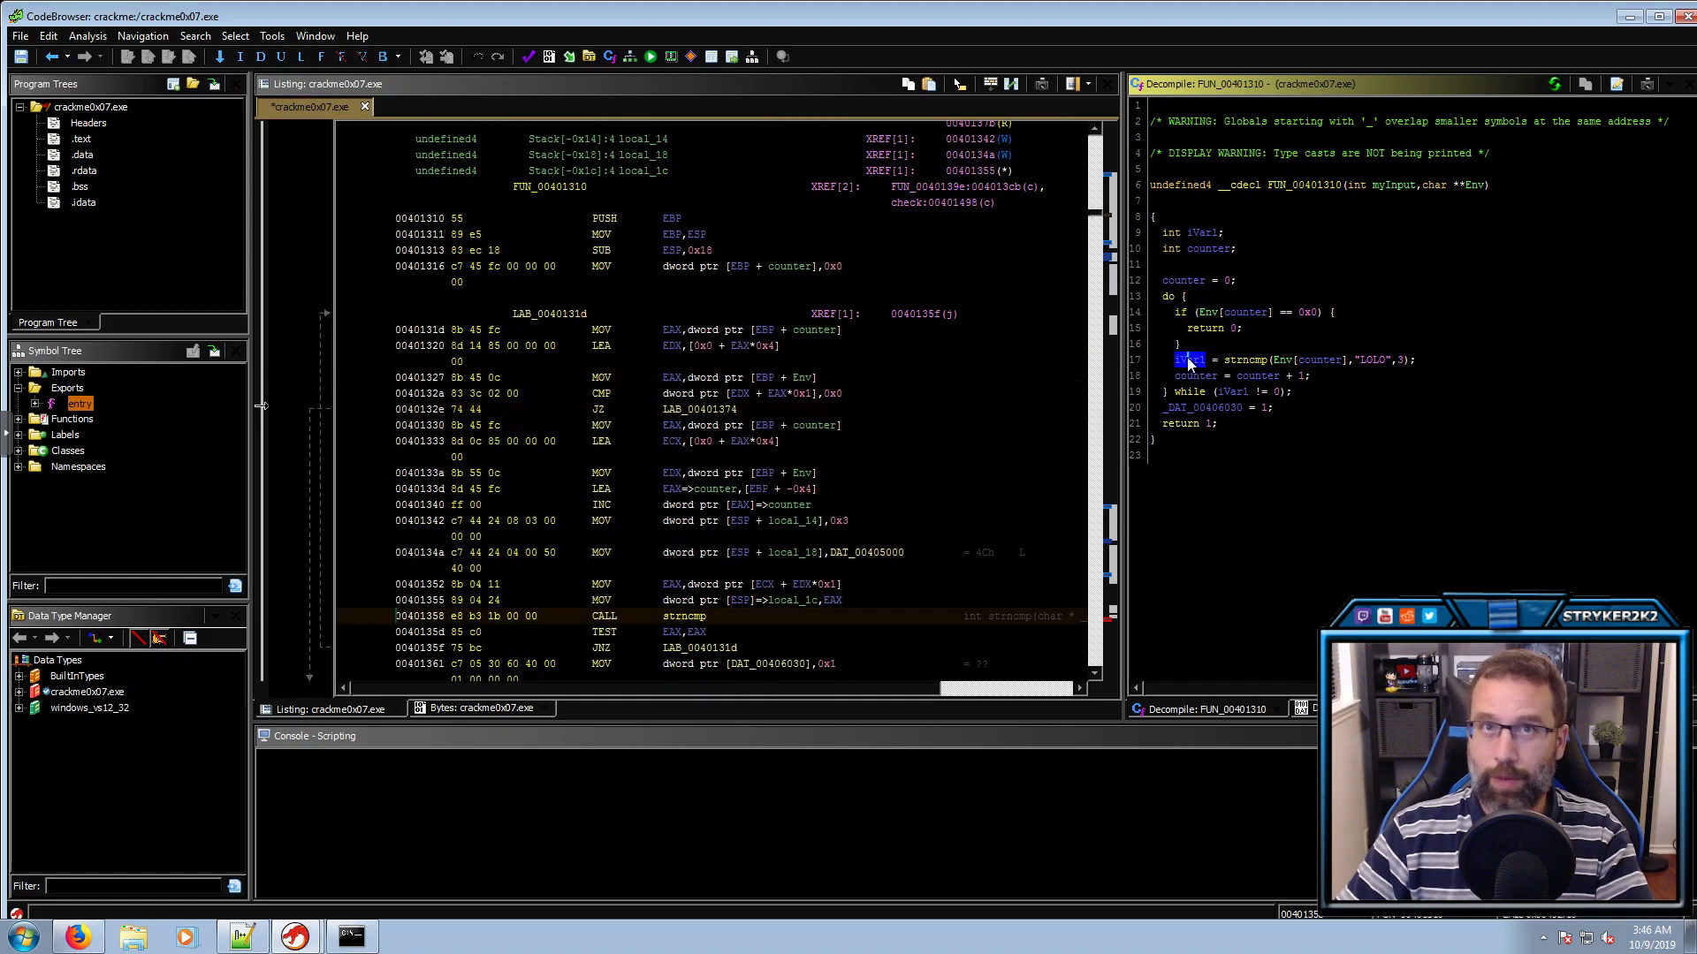
{"action": "left_click", "coordinate": [1366, 362]}
{"action": "left_click", "coordinate": [1243, 362]}
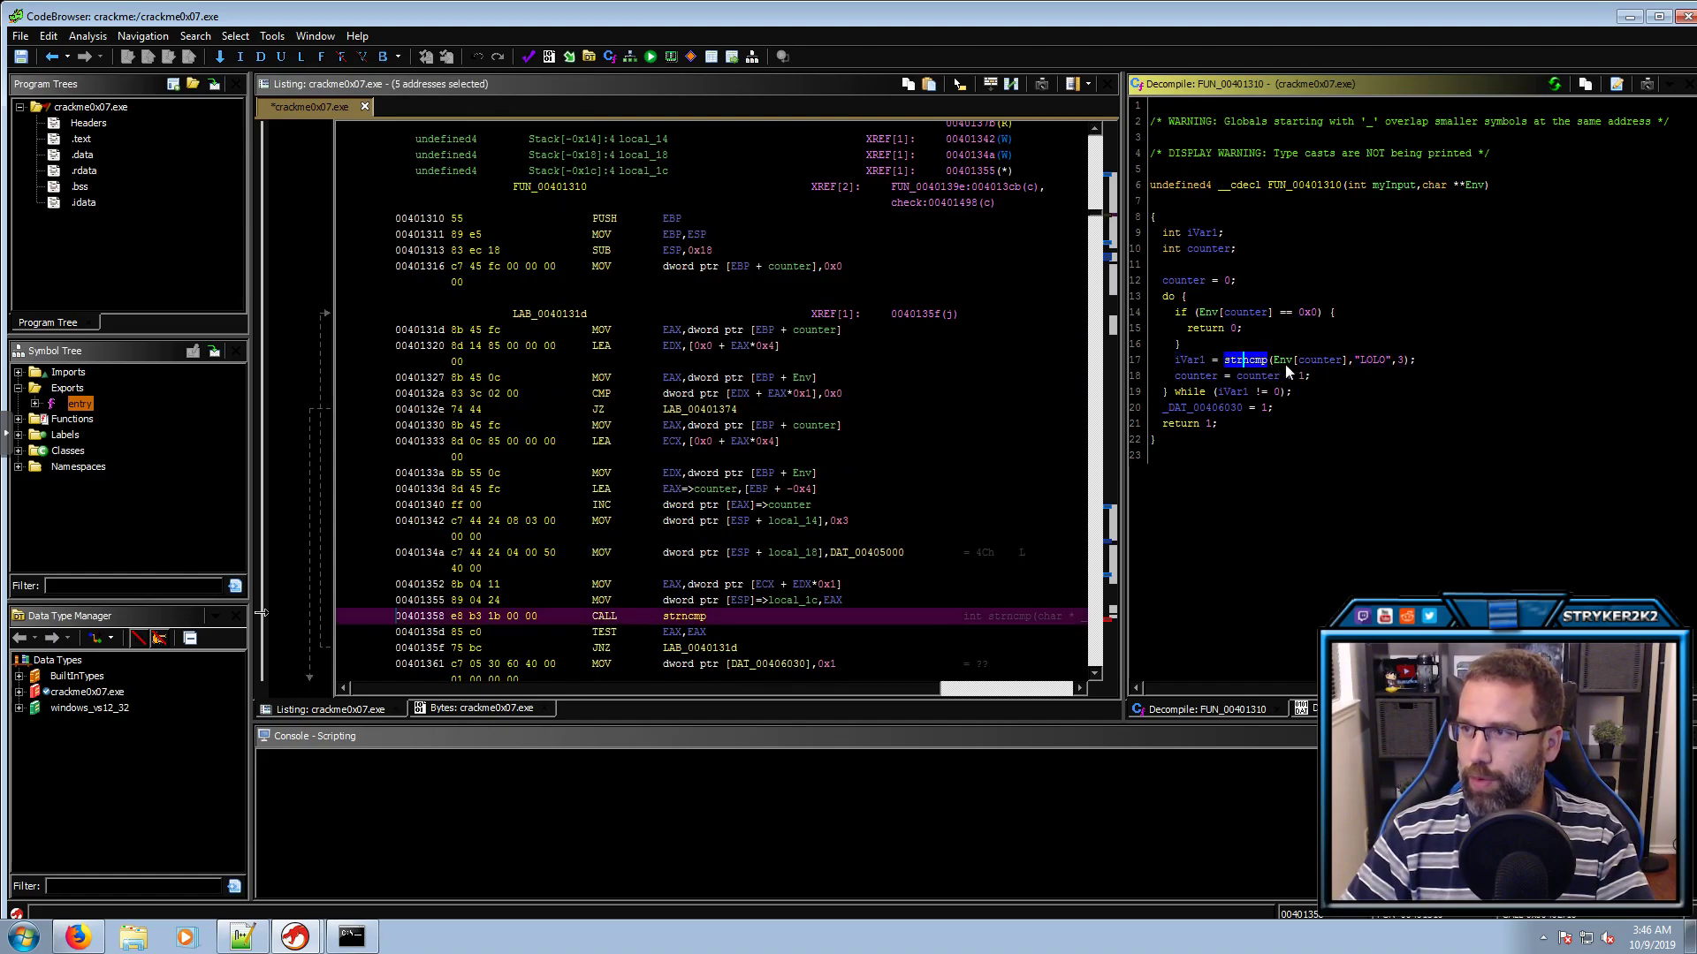
{"action": "left_click", "coordinate": [1281, 360]}
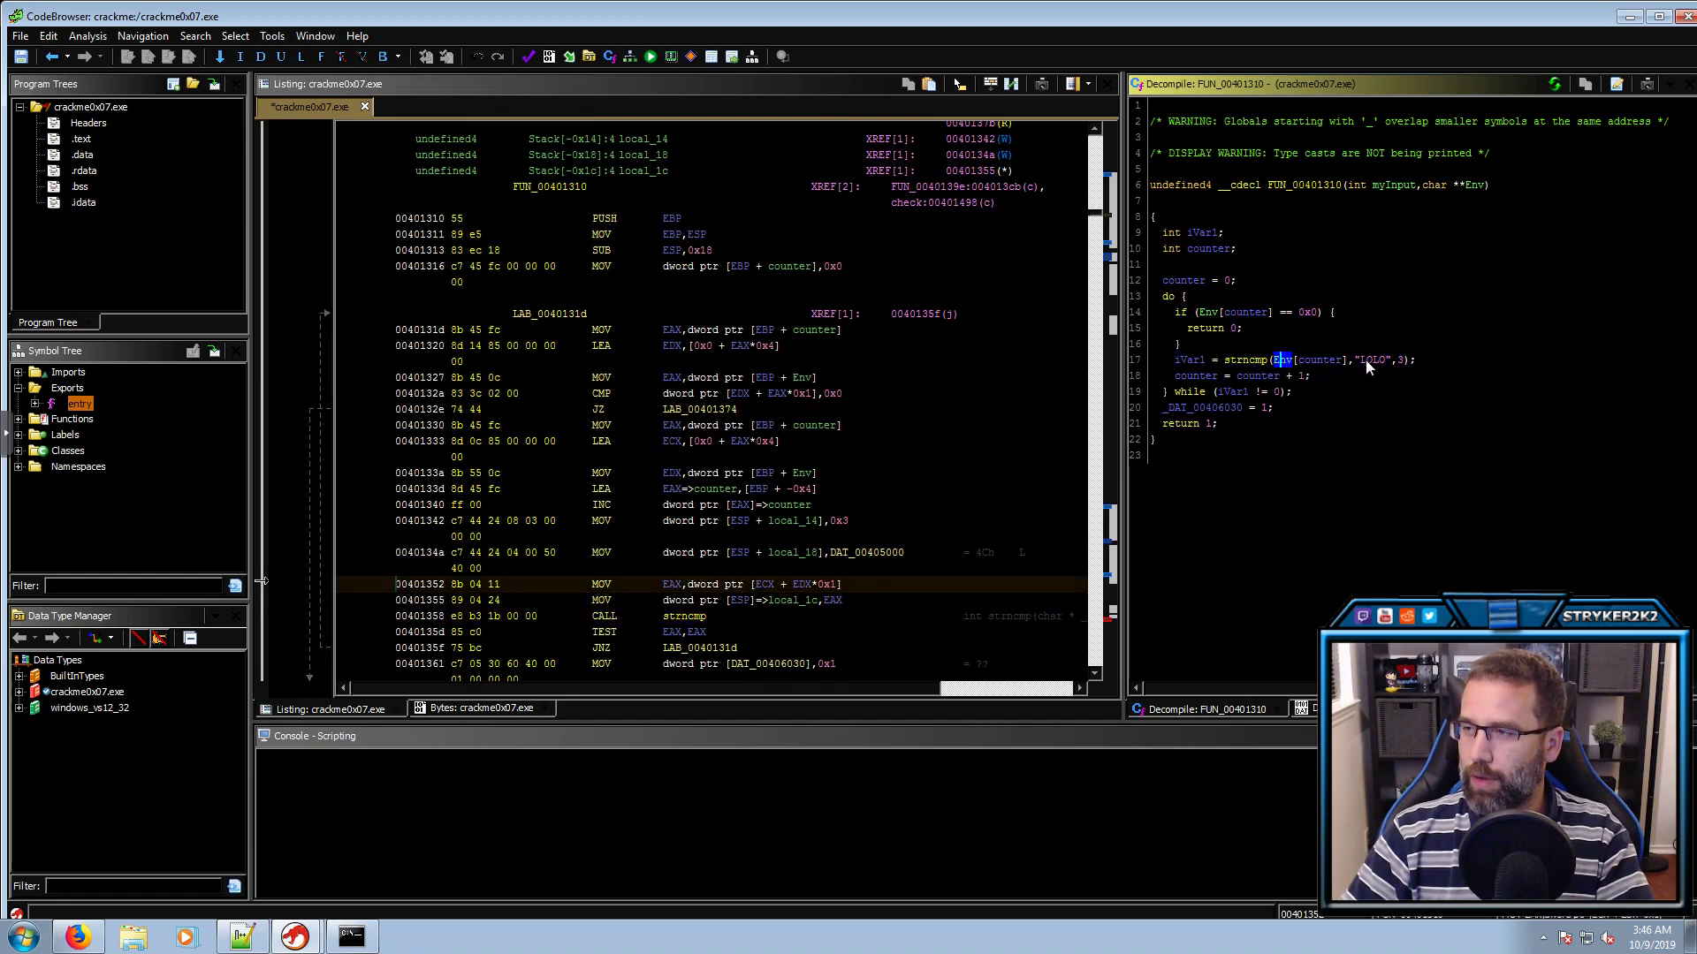
{"action": "left_click", "coordinate": [1366, 359]}
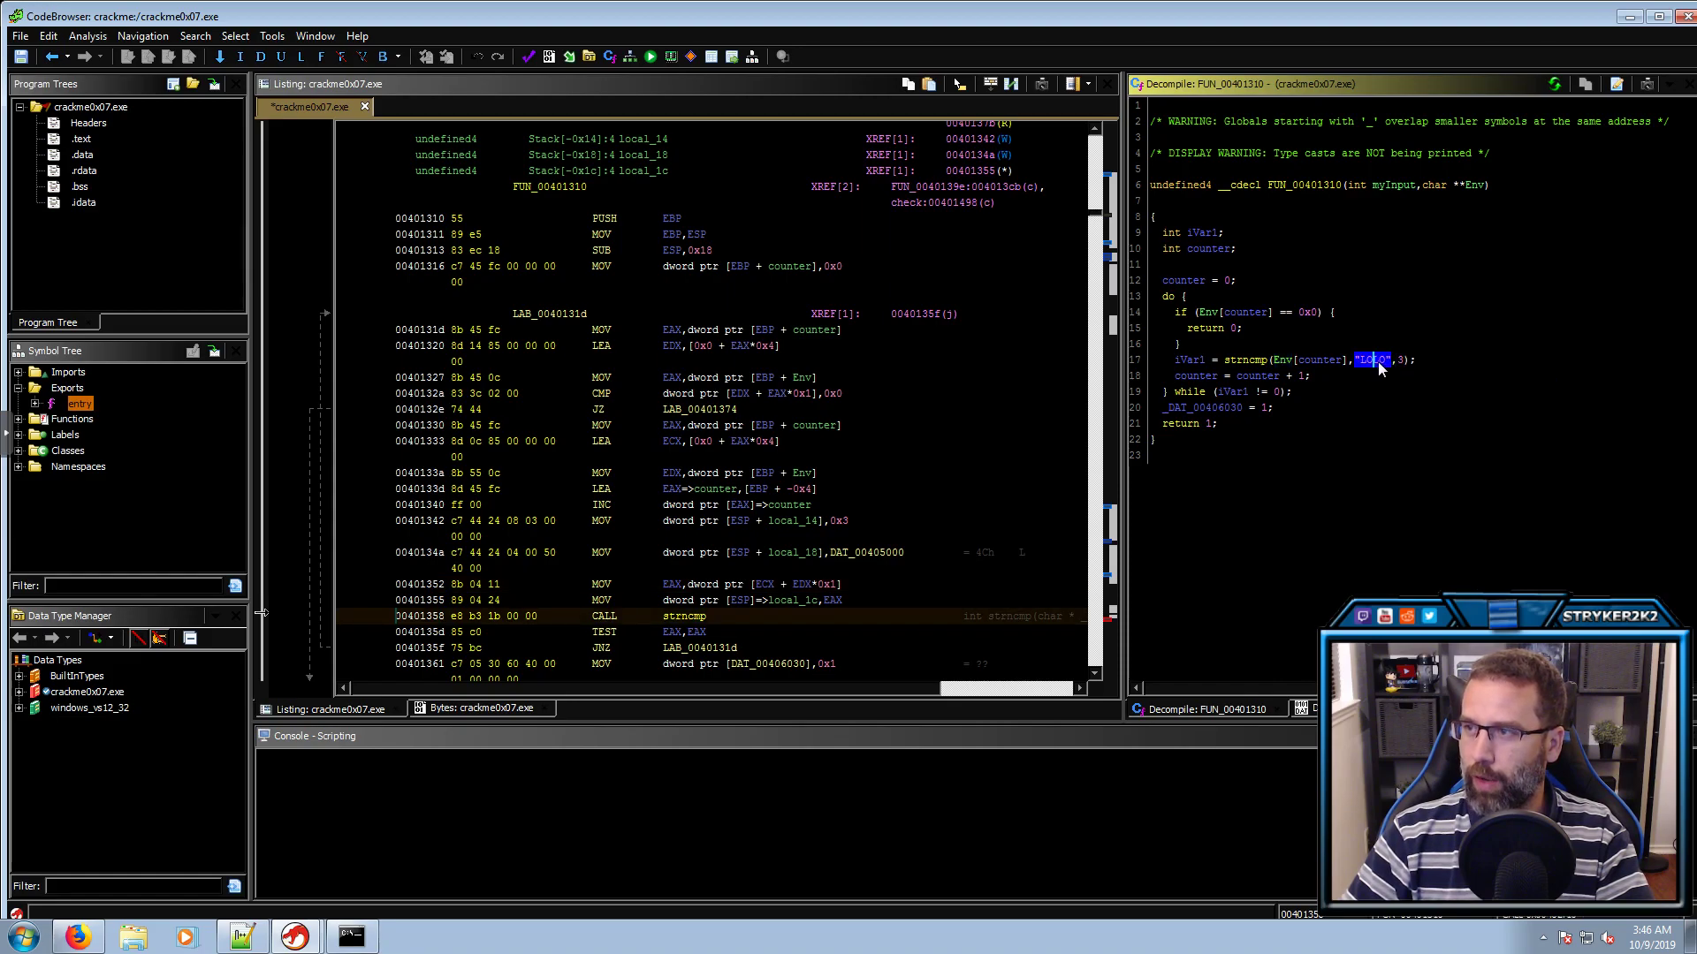
Rename the strncmp result iVar1 to result
{"action": "left_click", "coordinate": [1193, 361]}
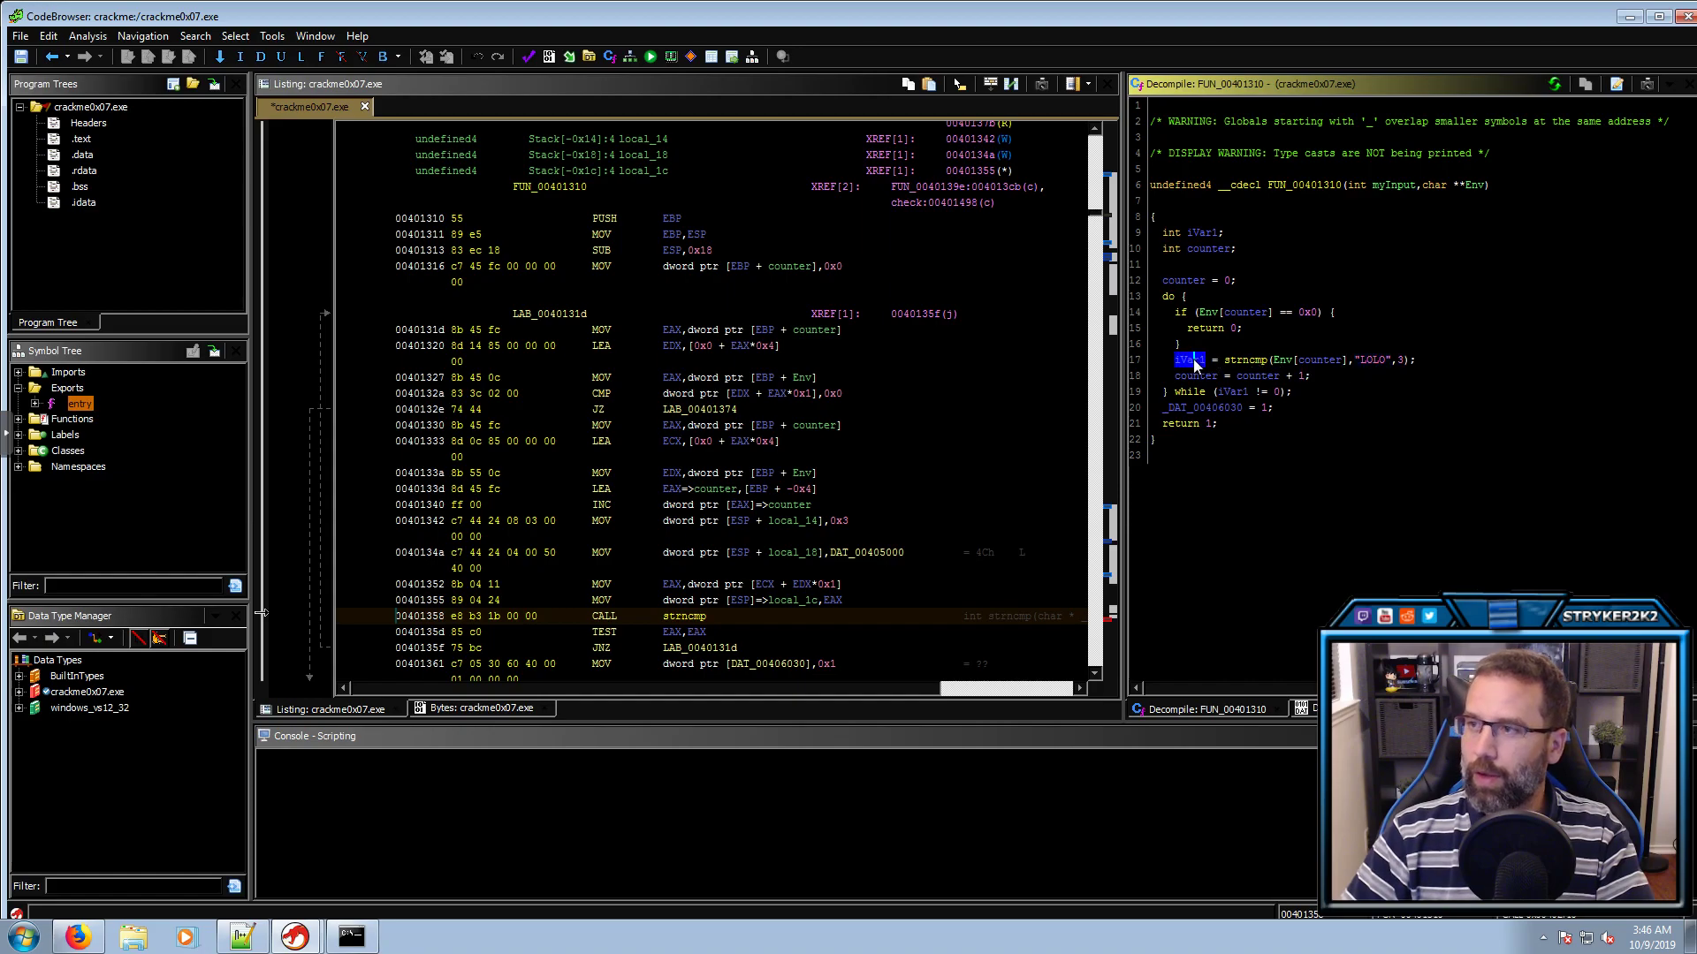
{"action": "type", "text": "lt,result"}
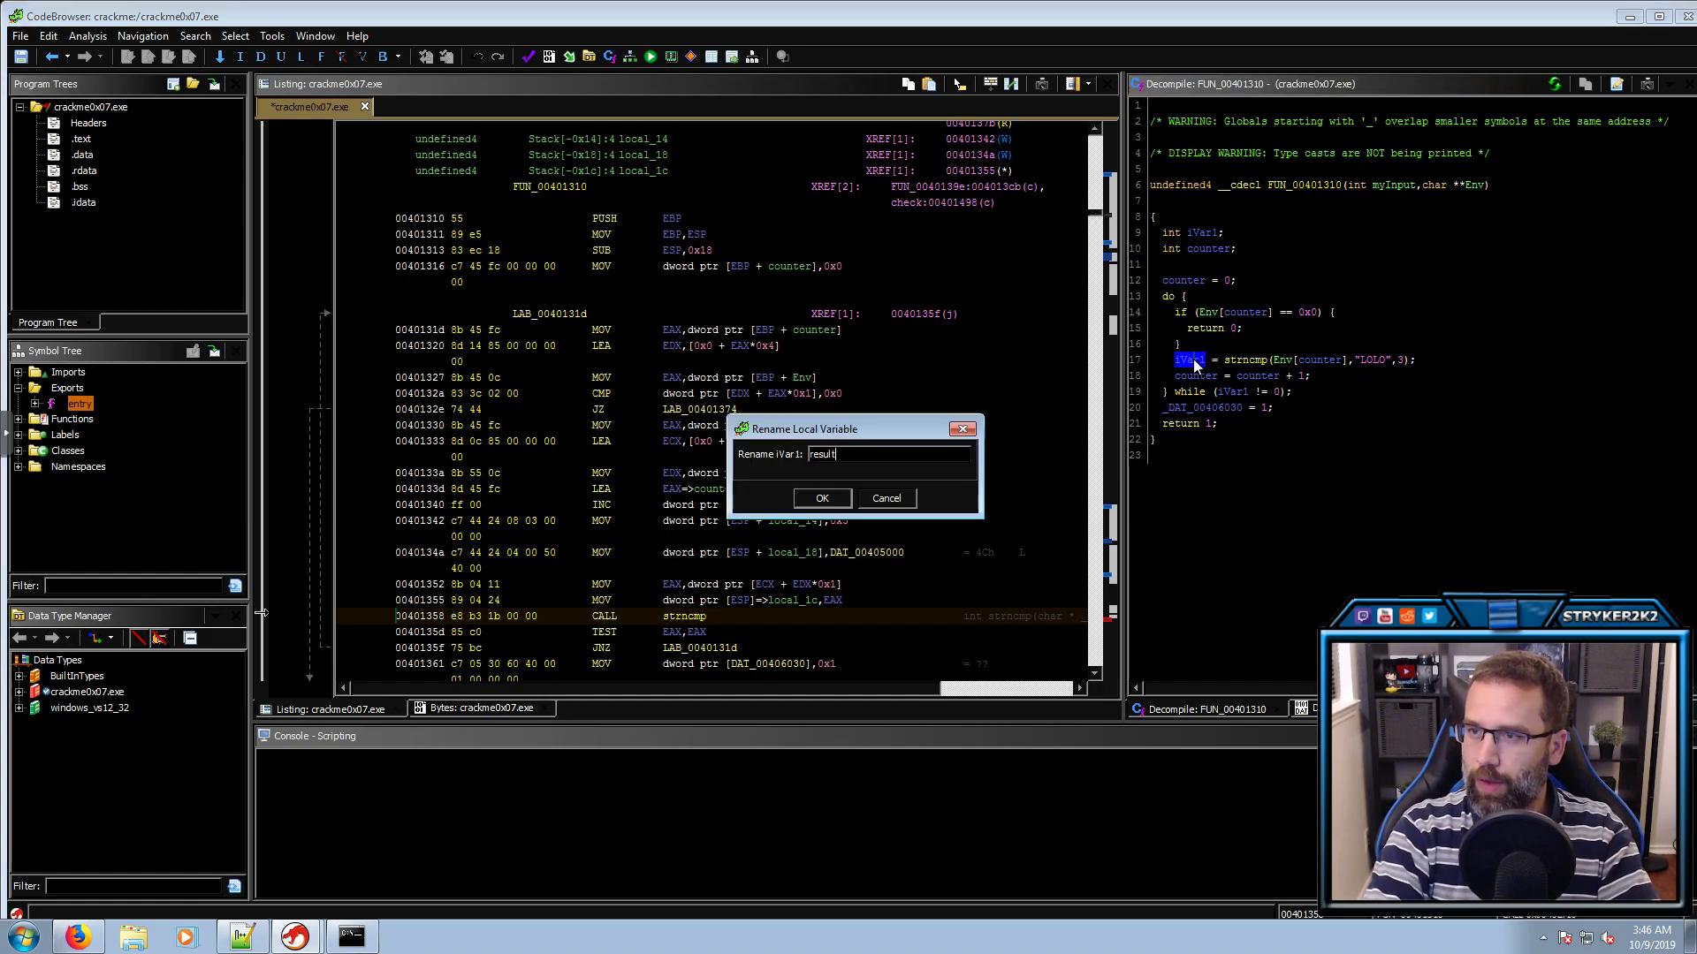
{"action": "key", "text": "Return"}
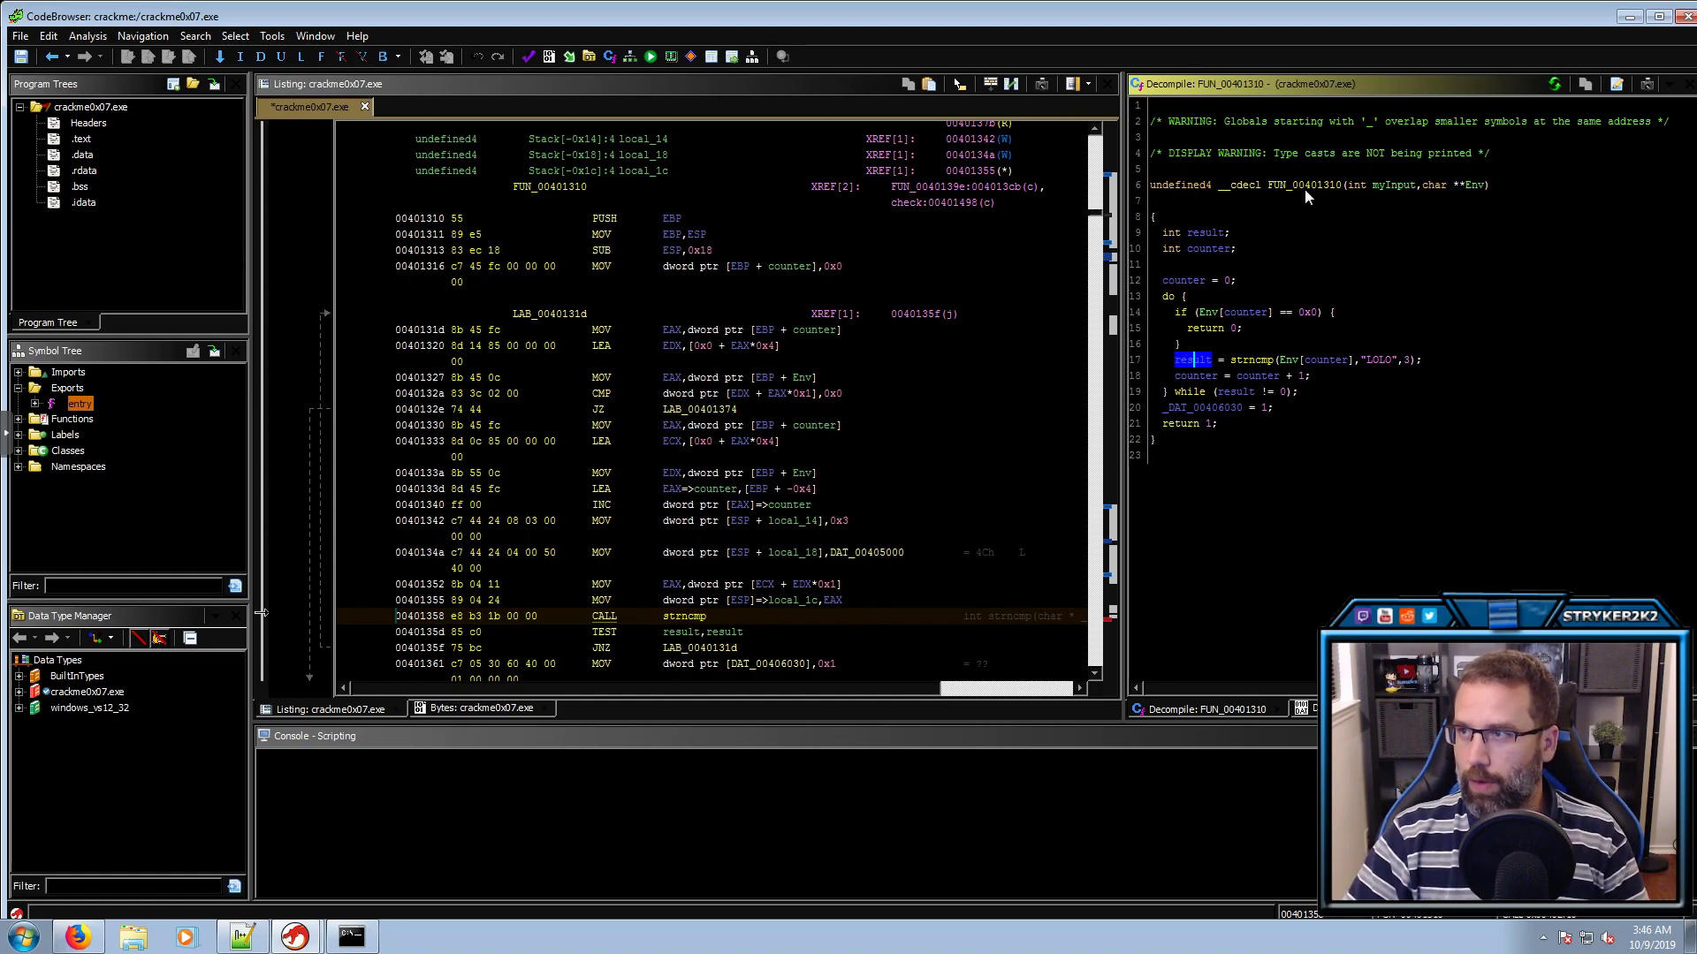
{"action": "left_click", "coordinate": [1195, 406]}
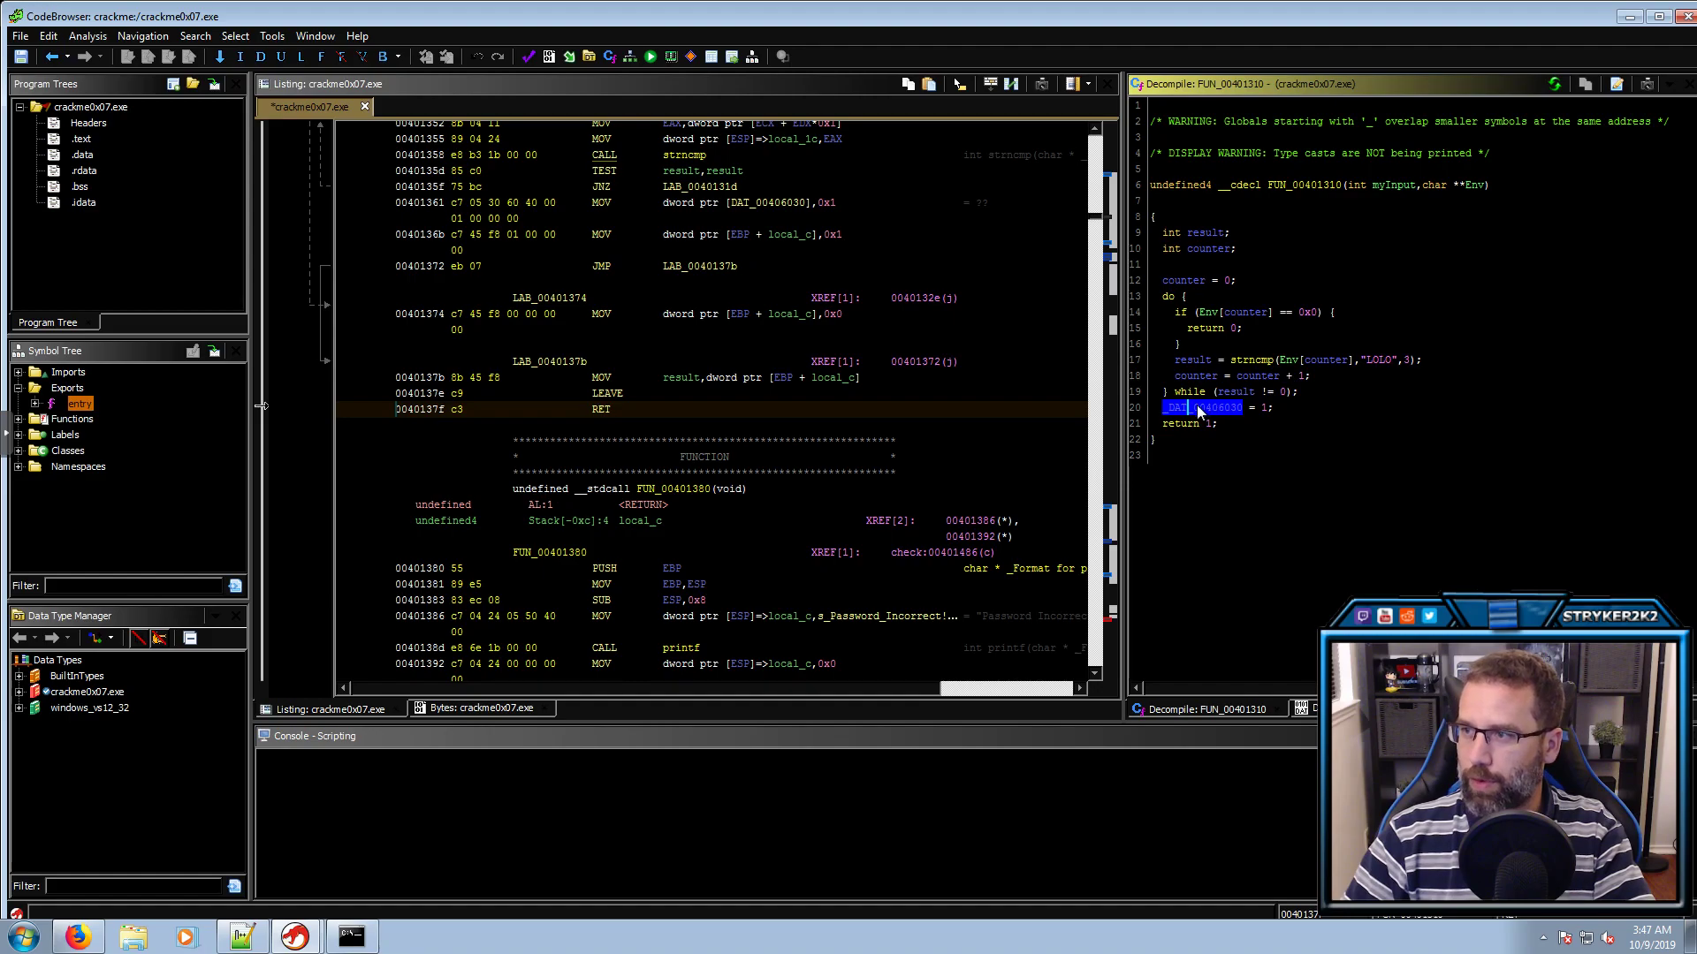
Rename the global _DAT_00406030 to result_strncmp and review the function's final return
{"action": "mouse_move", "coordinate": [1196, 405]}
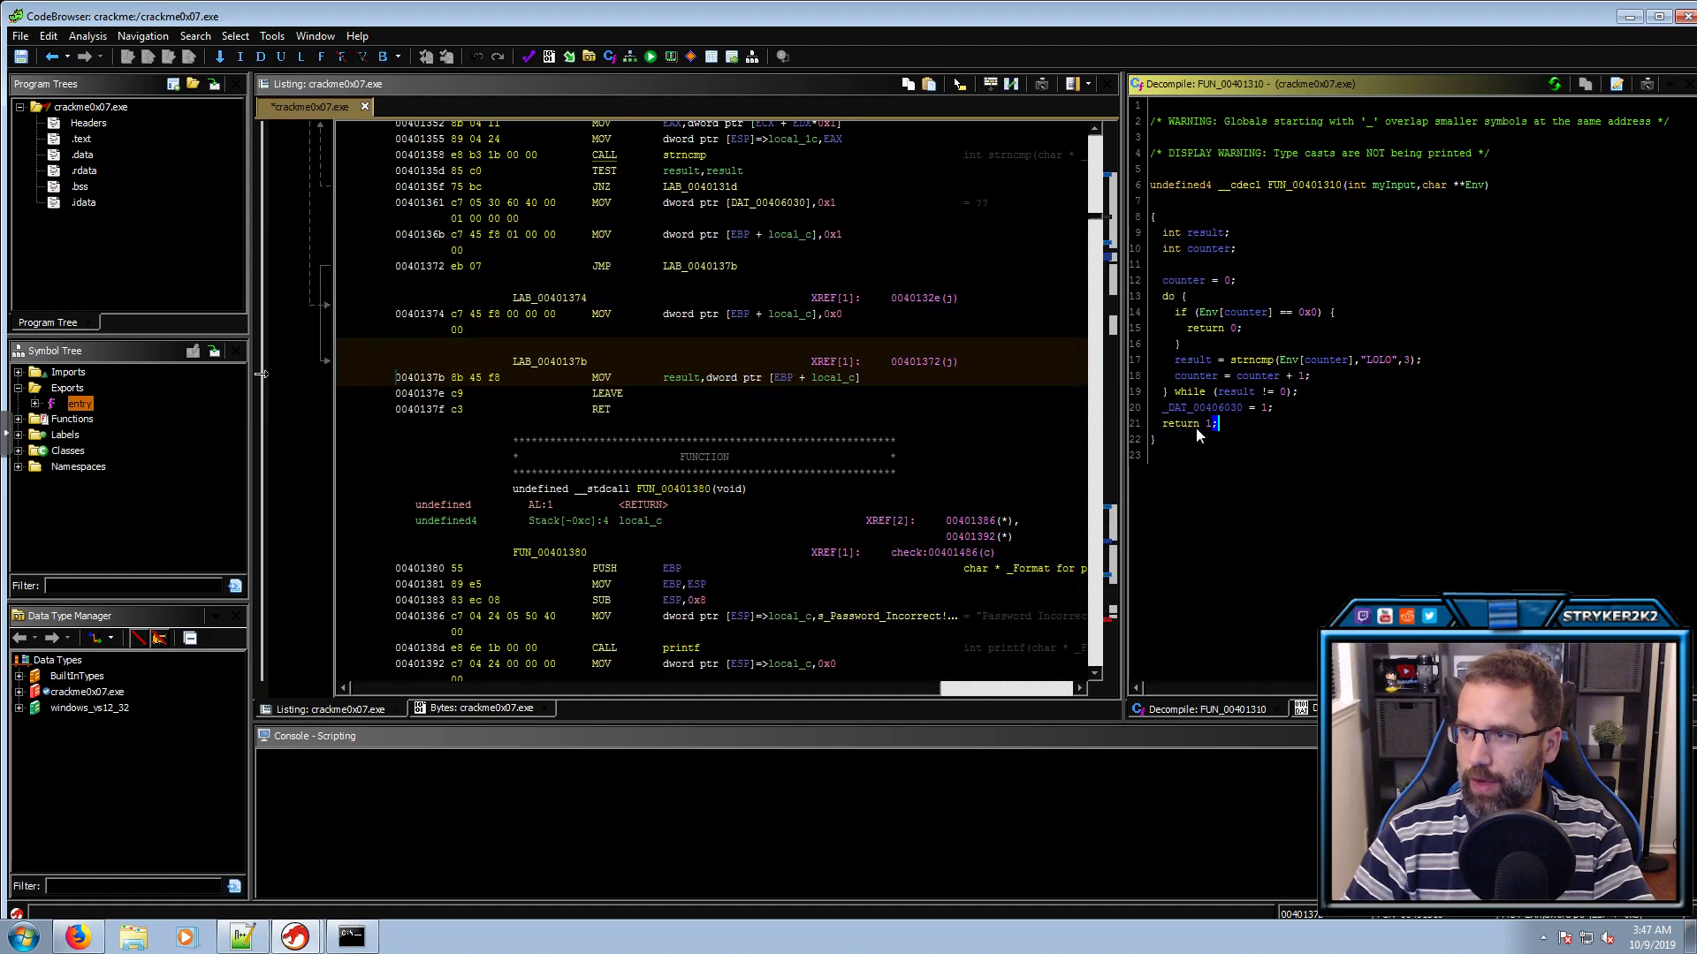
{"action": "left_click", "coordinate": [1193, 423]}
{"action": "mouse_move", "coordinate": [1195, 414]}
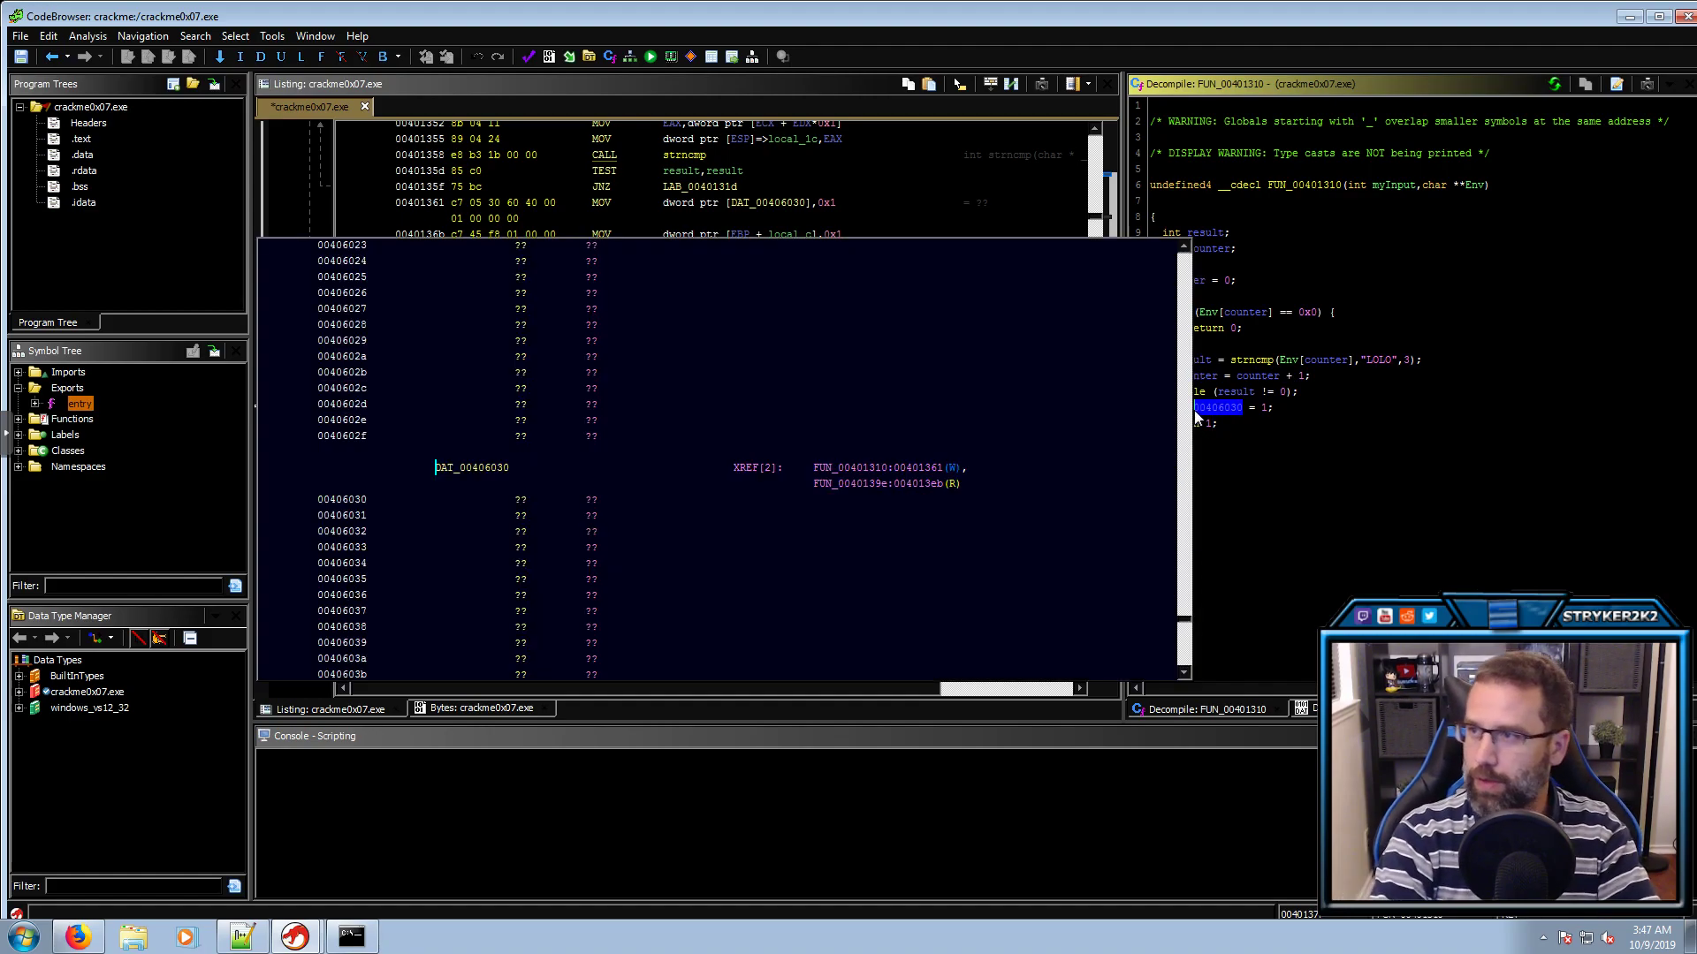
{"action": "type", "text": "l"}
{"action": "type", "text": "resu"}
{"action": "type", "text": "lt_"}
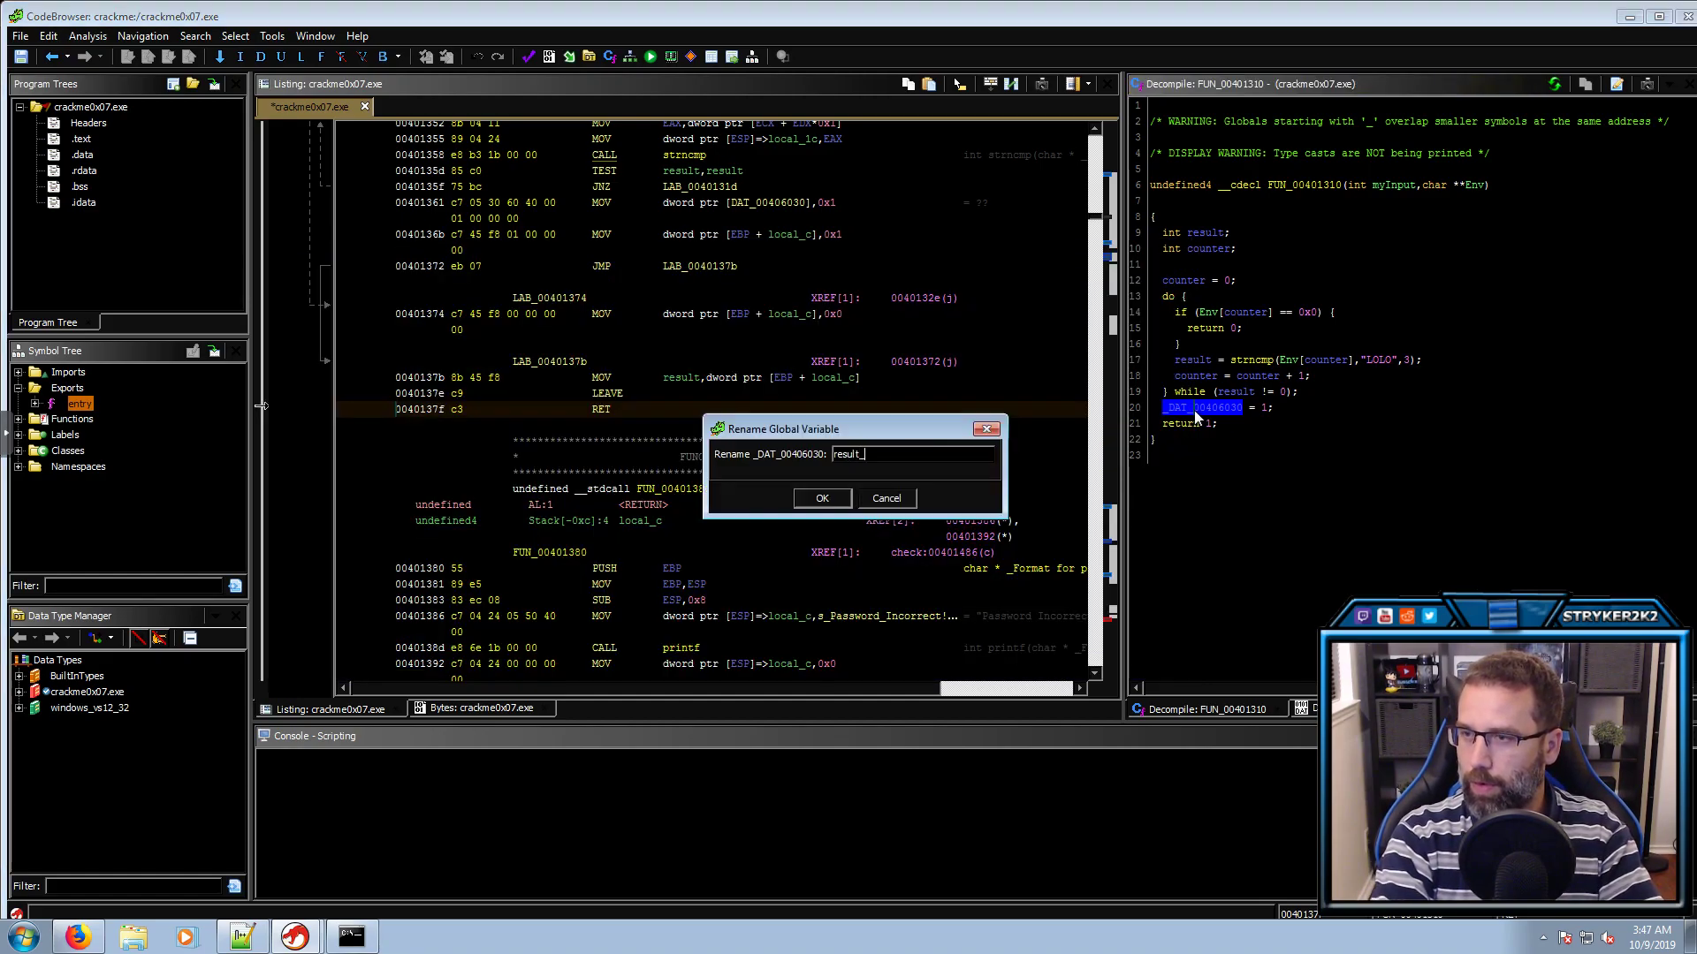
{"action": "type", "text": "strn"}
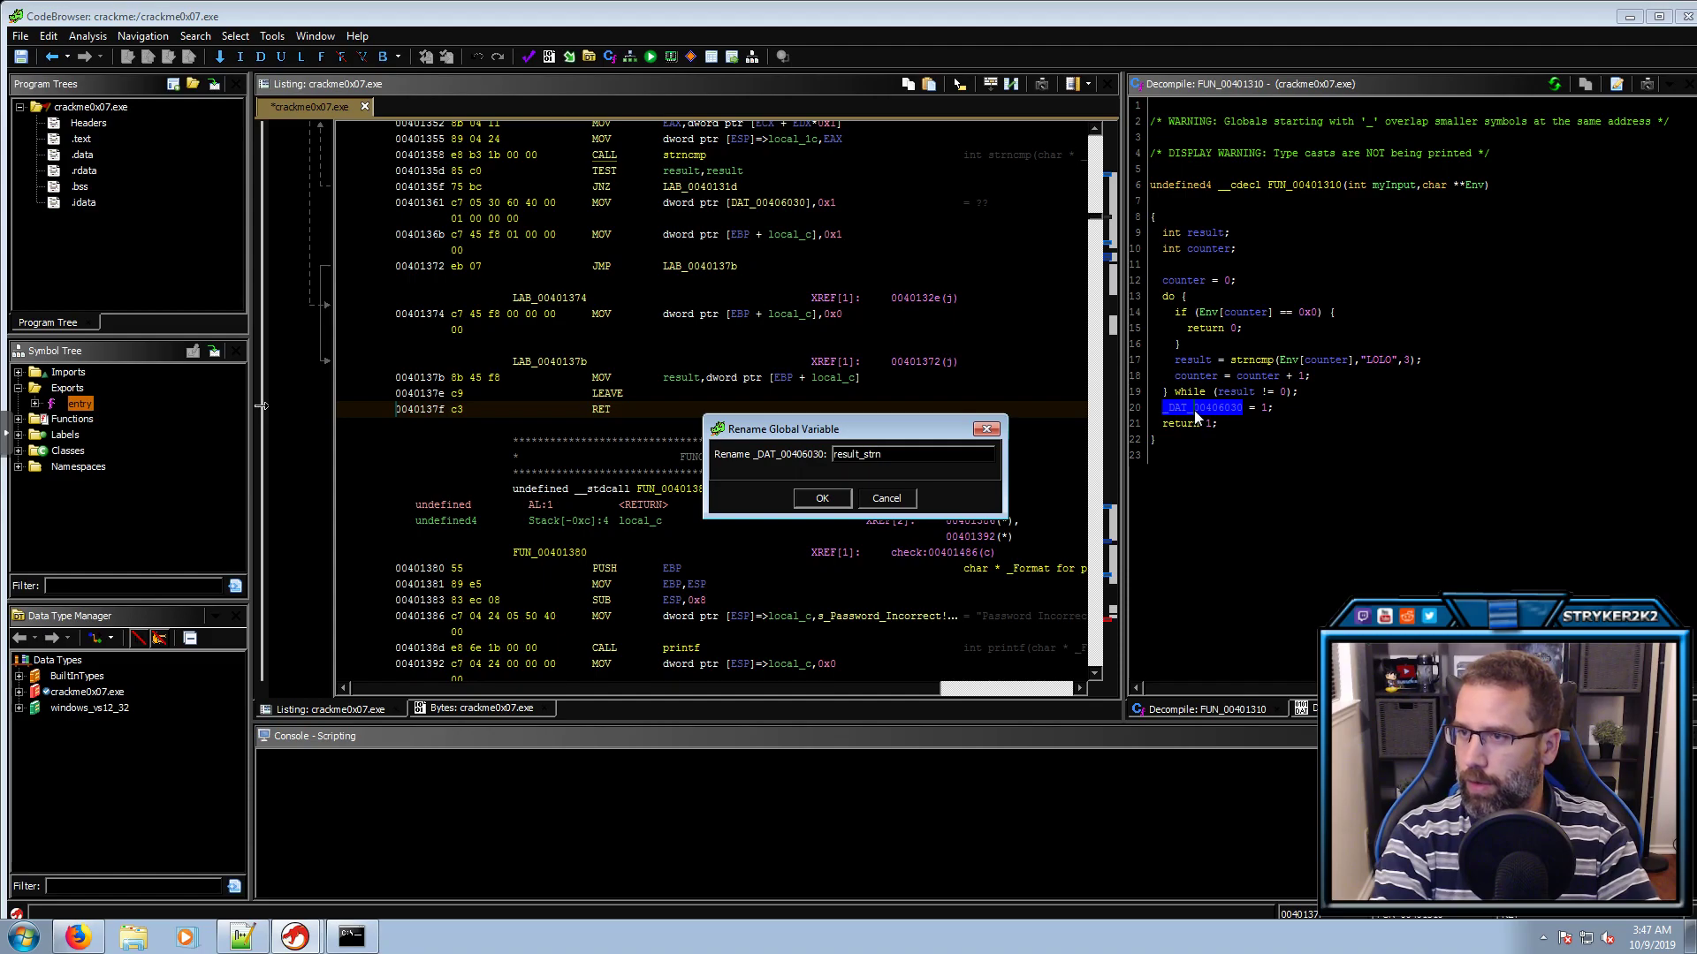
{"action": "type", "text": "cmp"}
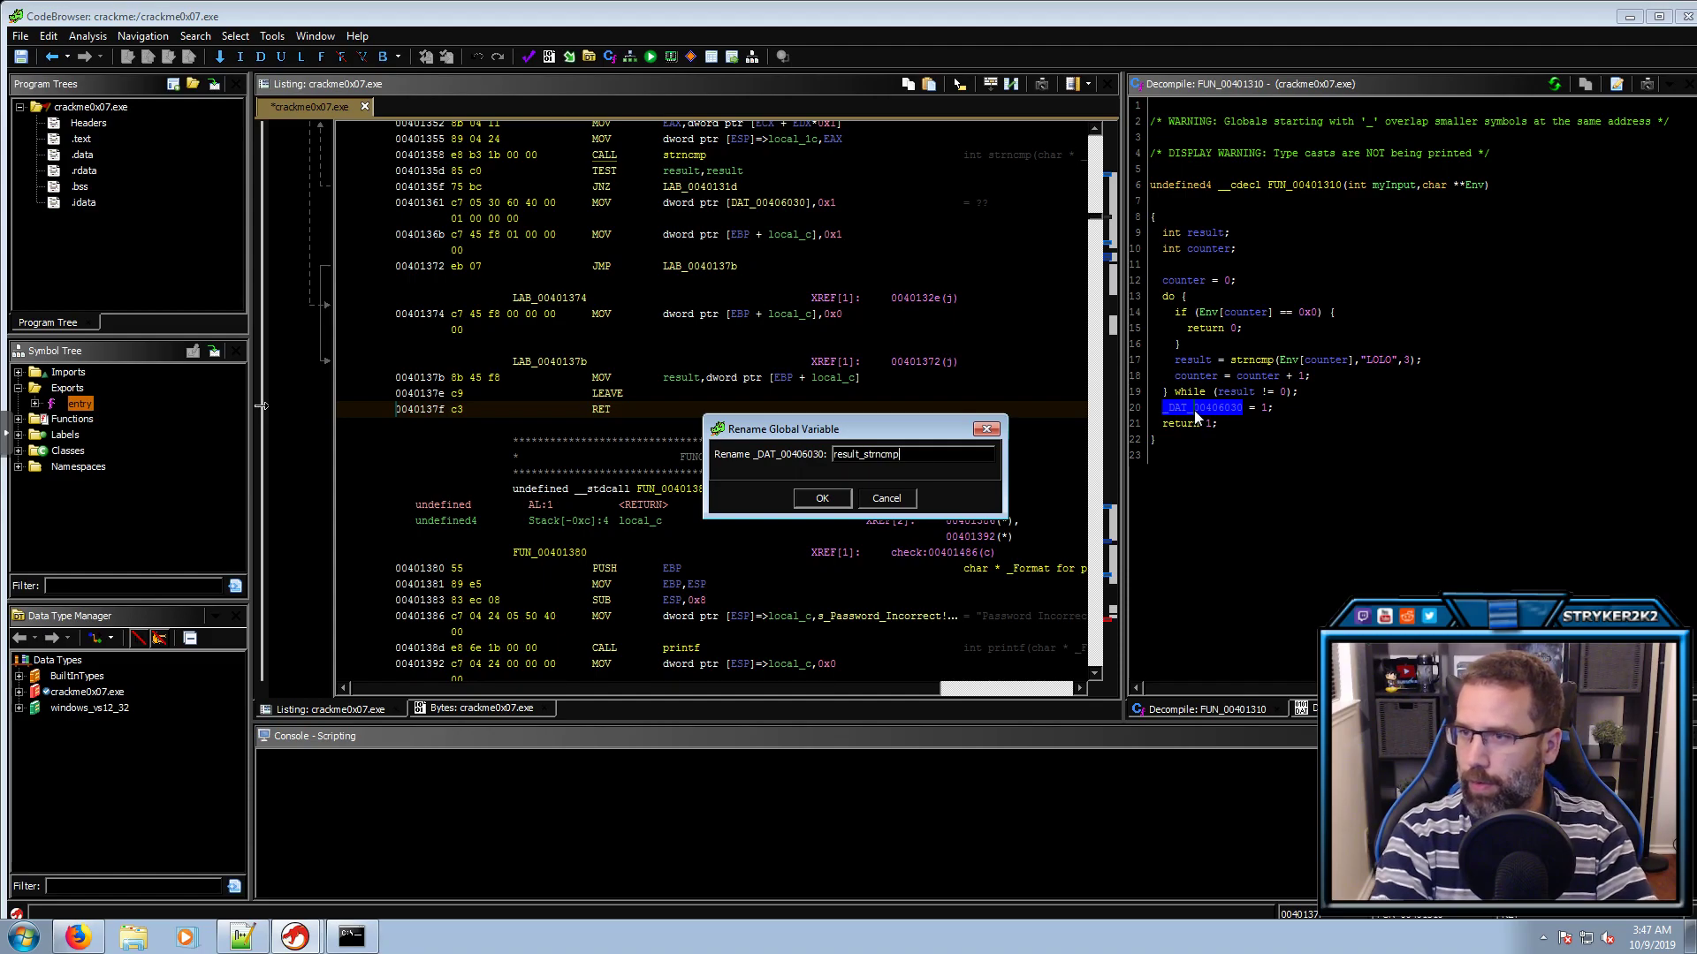
{"action": "key", "text": "Return"}
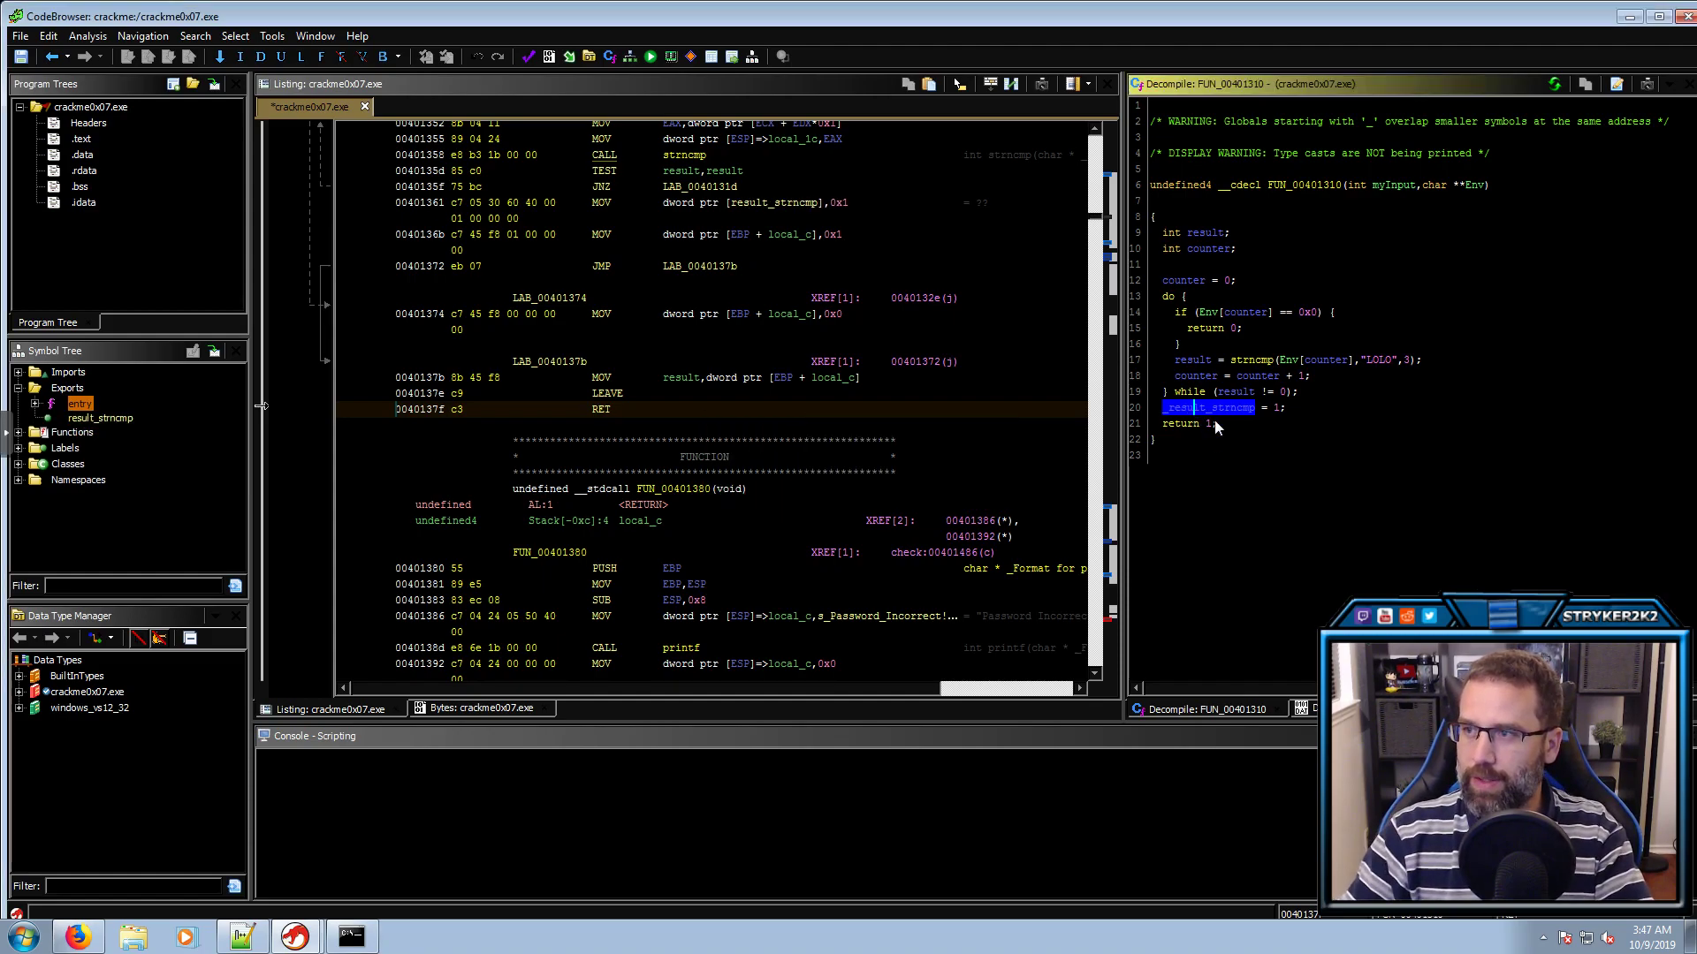
{"action": "left_click", "coordinate": [1227, 423]}
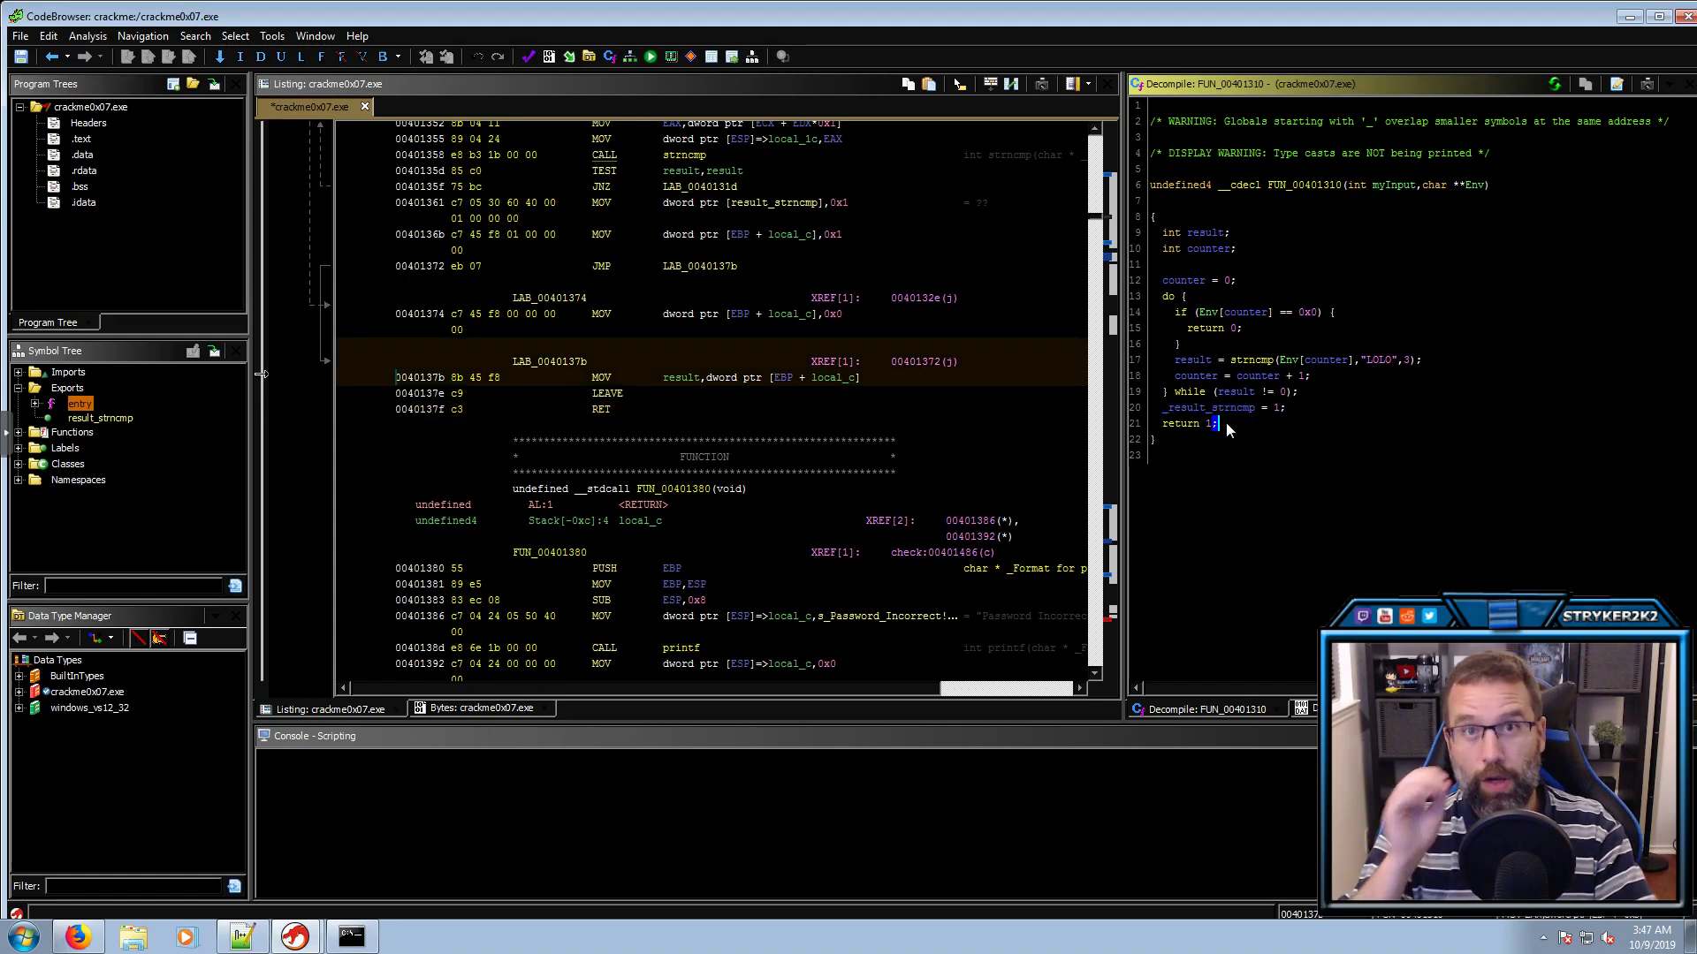
Rename FUN_00401310 to verify_LOLO and start looking up its references
{"action": "double_click", "coordinate": [1287, 185]}
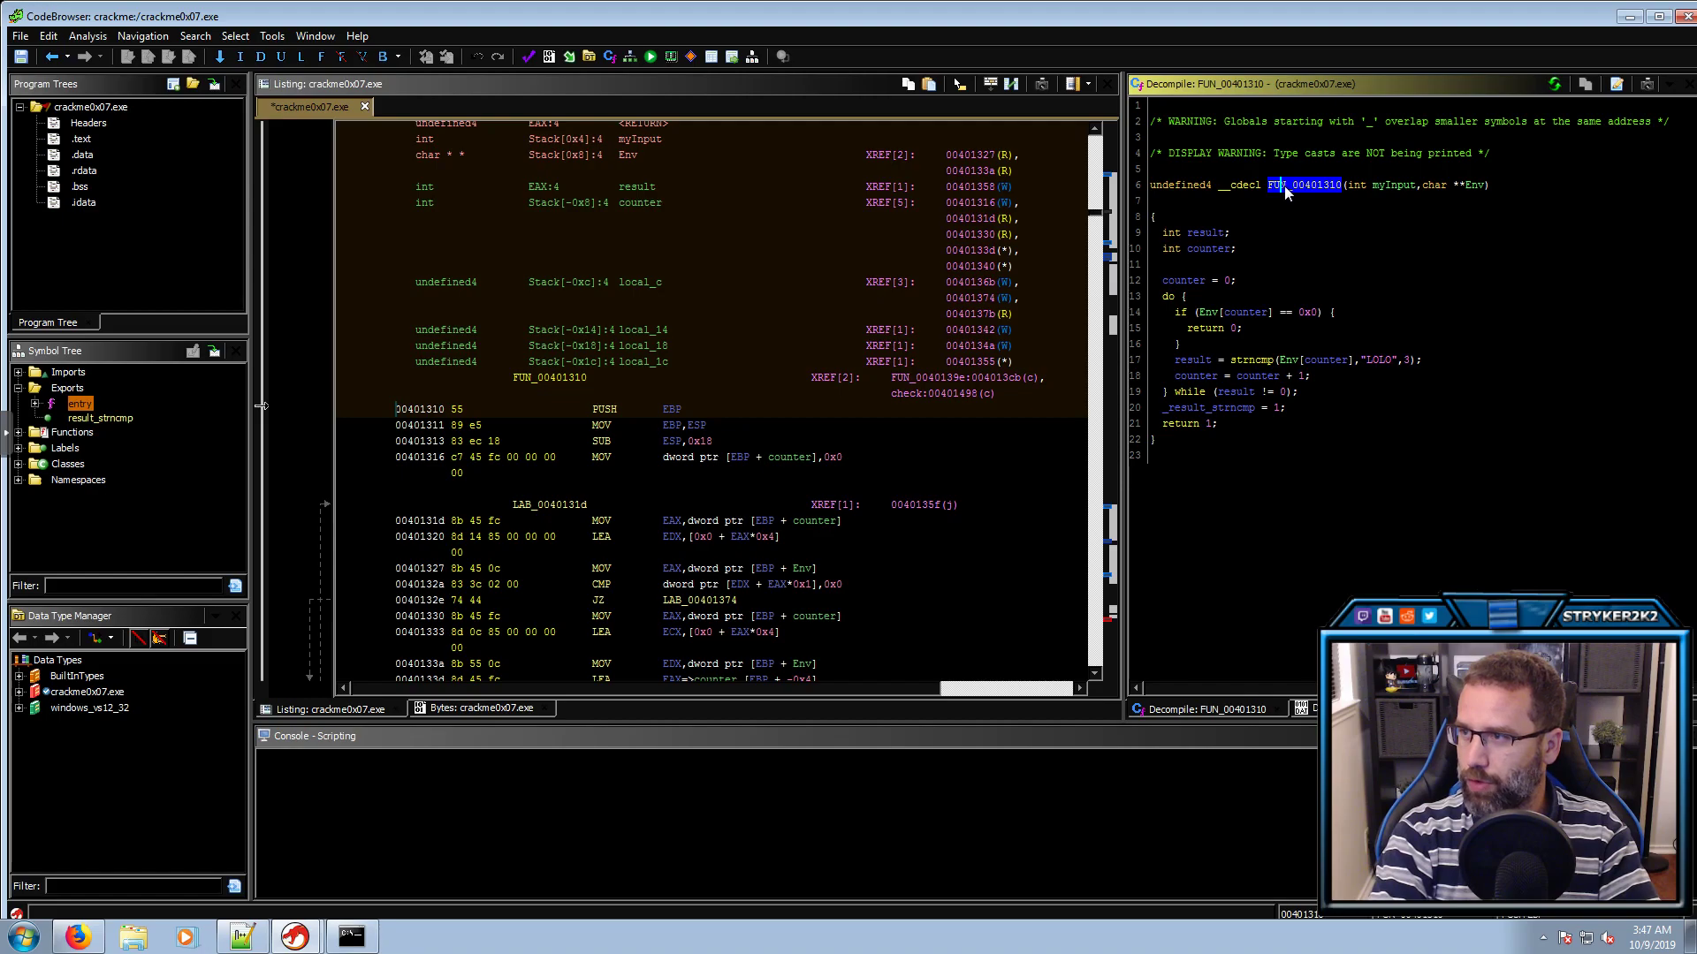
{"action": "key", "text": "l"}
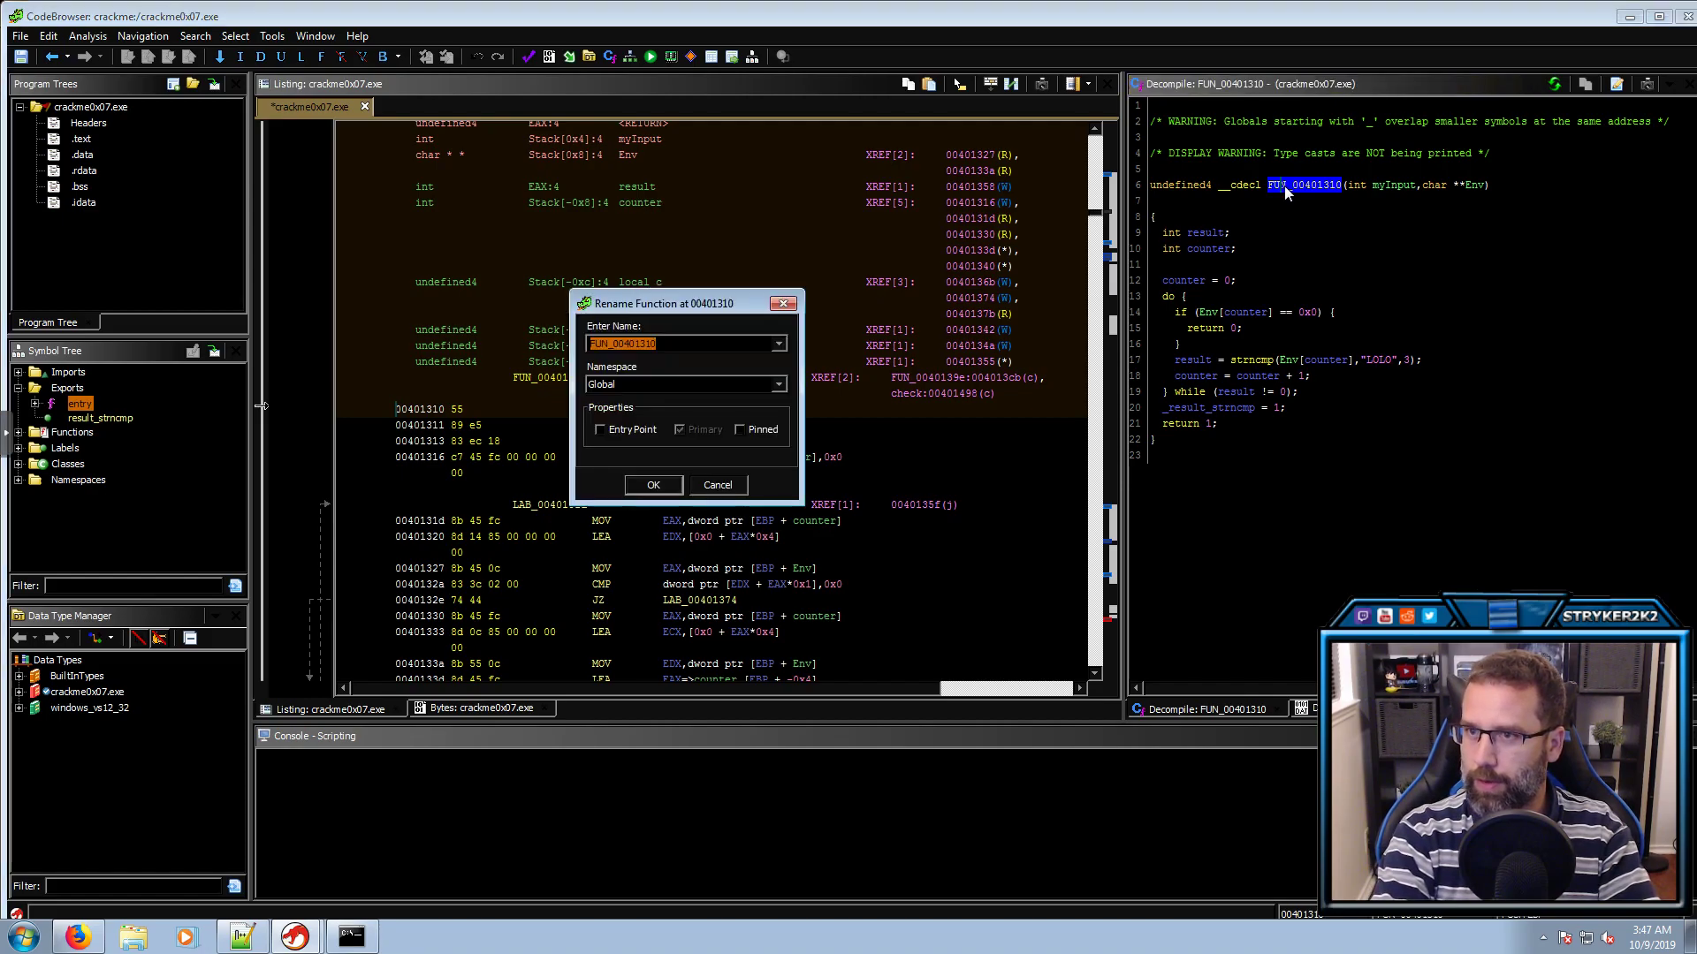
{"action": "type", "text": "verify_LOLO"}
{"action": "key", "text": "Return"}
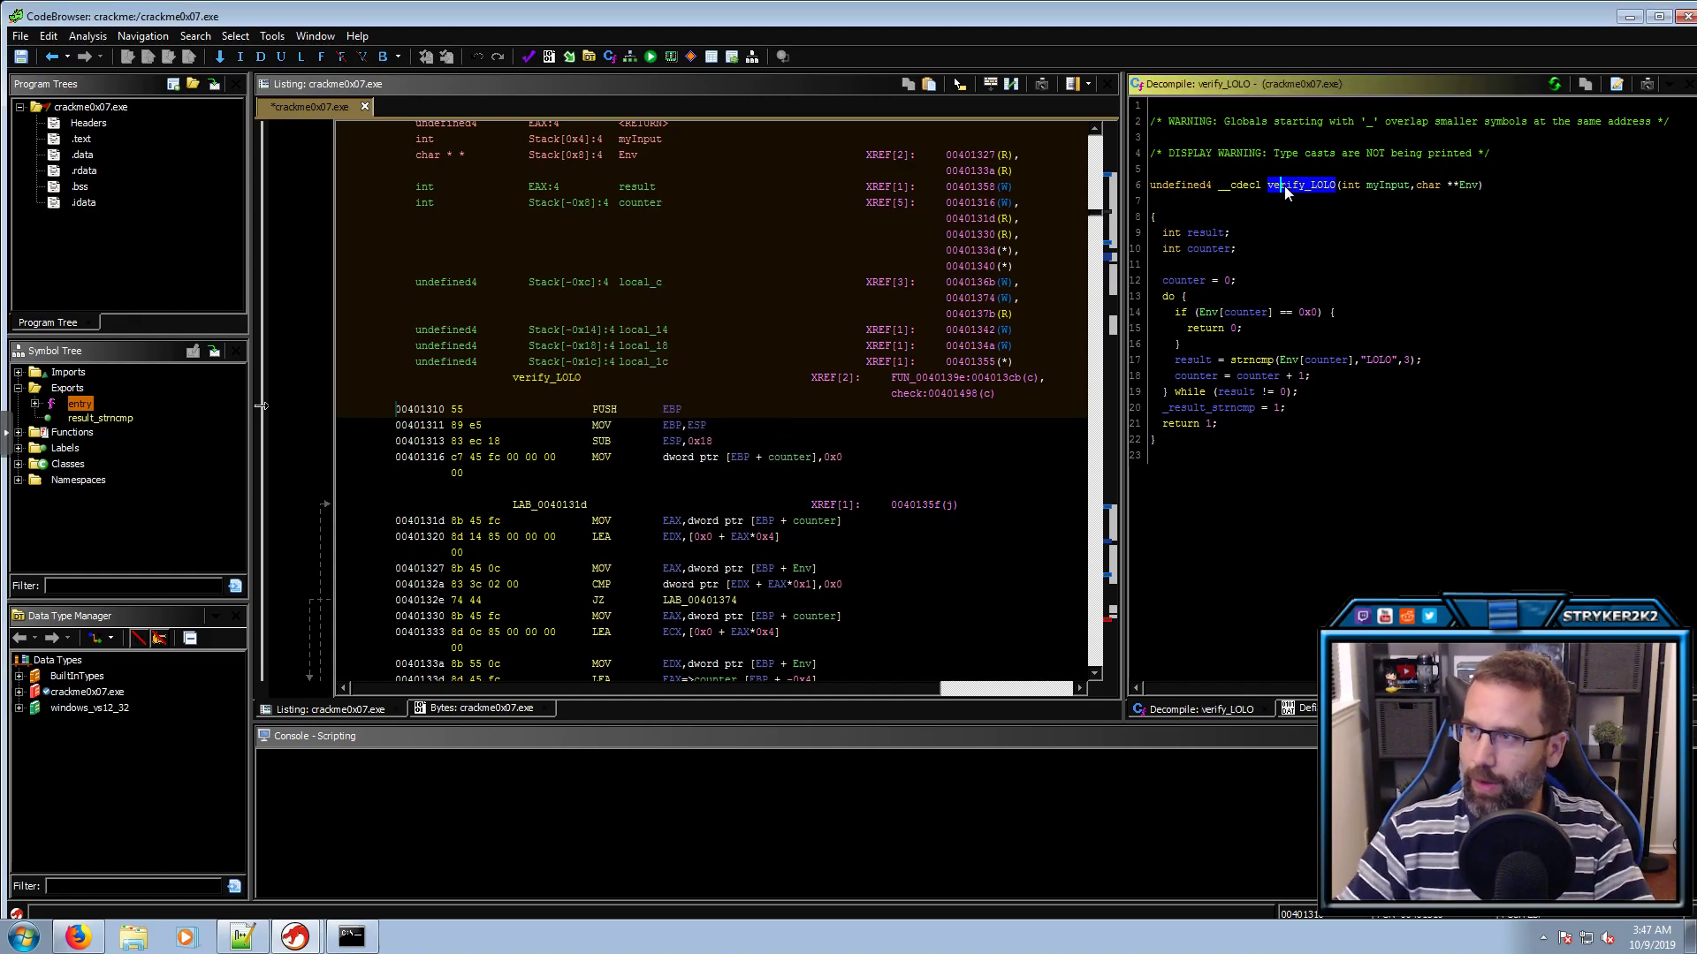
{"action": "left_click", "coordinate": [1310, 214]}
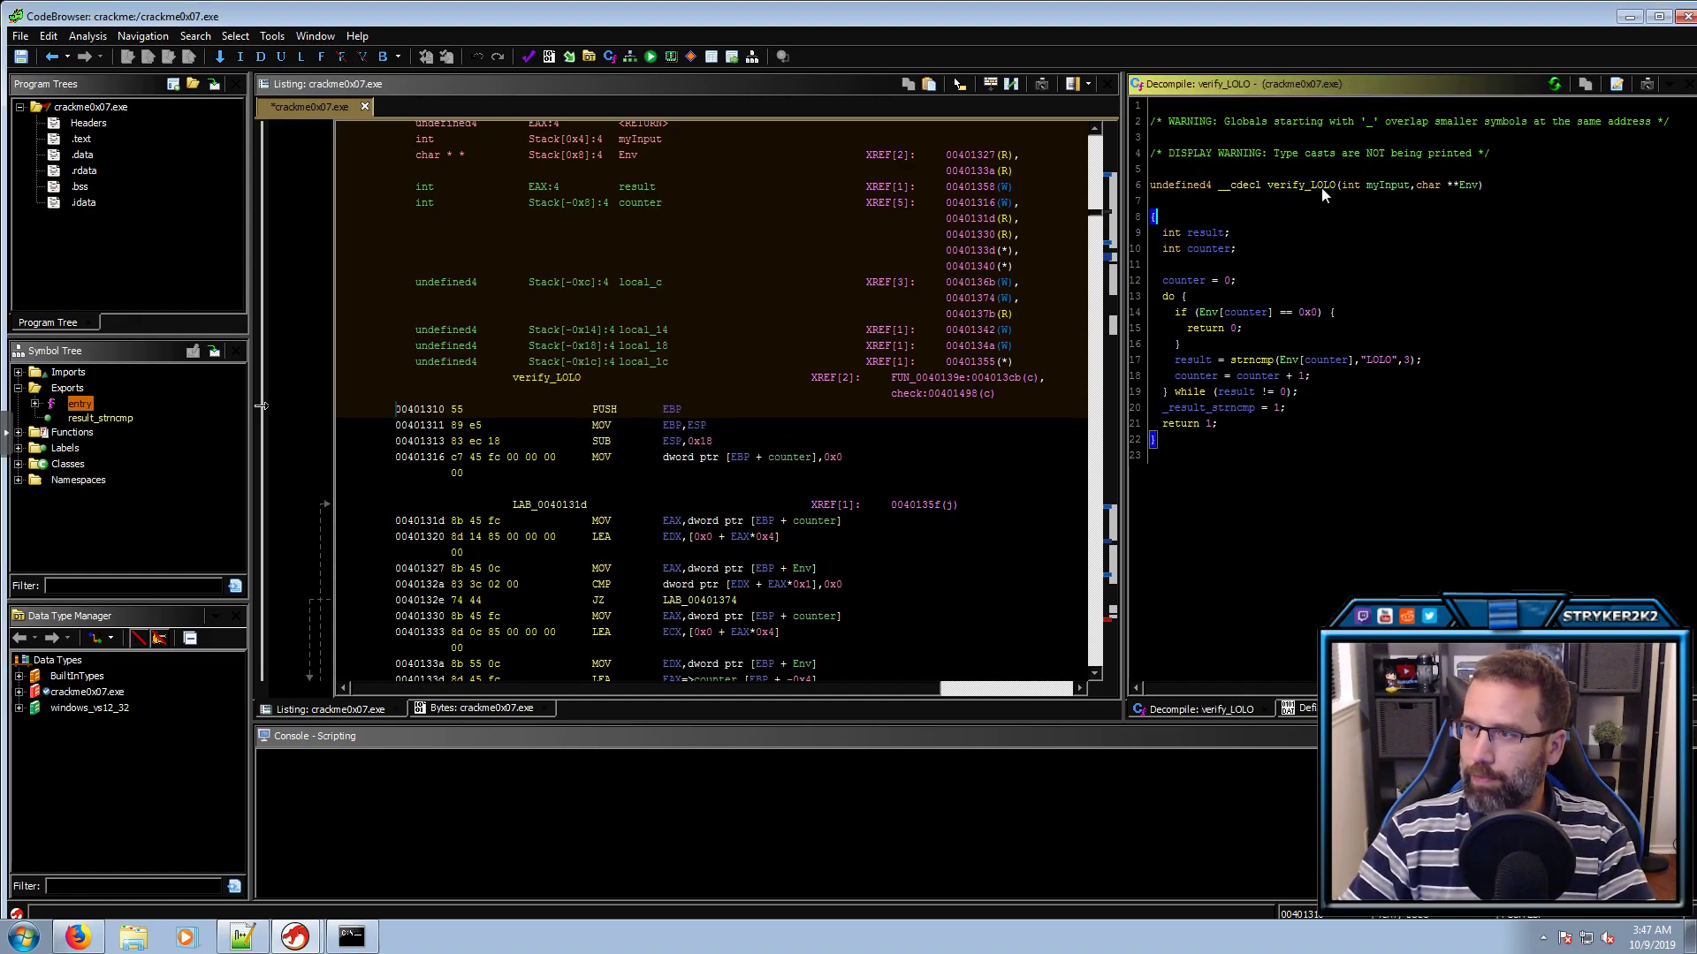
{"action": "left_click", "coordinate": [1322, 188]}
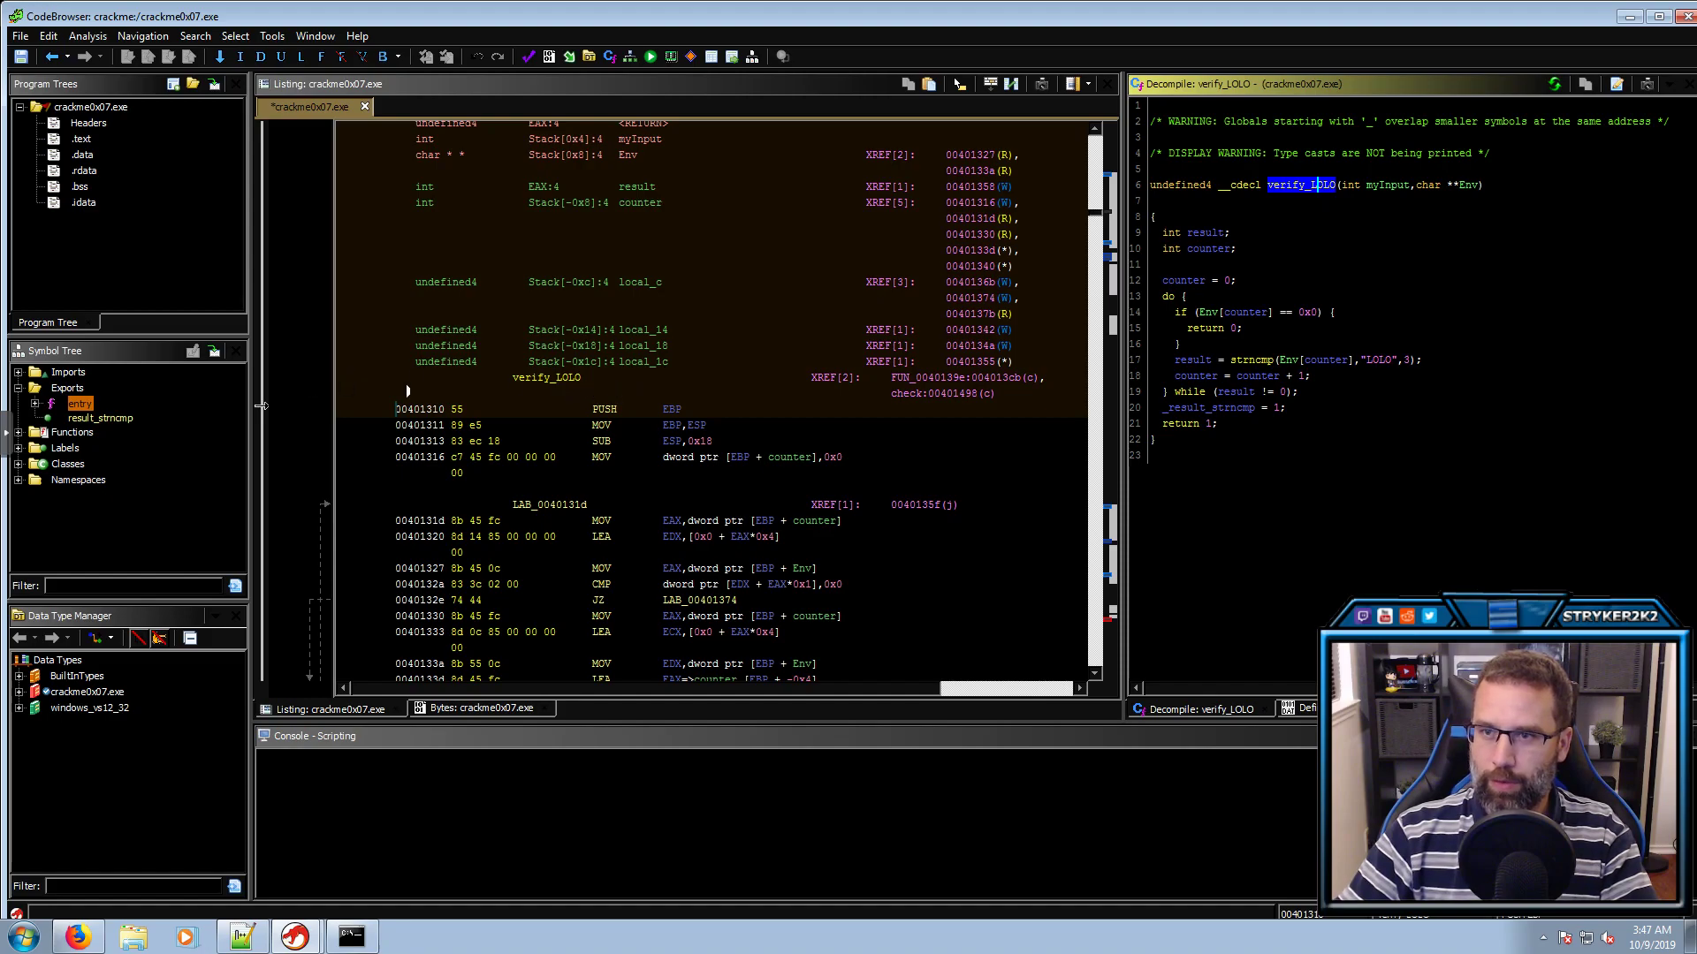
{"action": "left_click", "coordinate": [516, 379]}
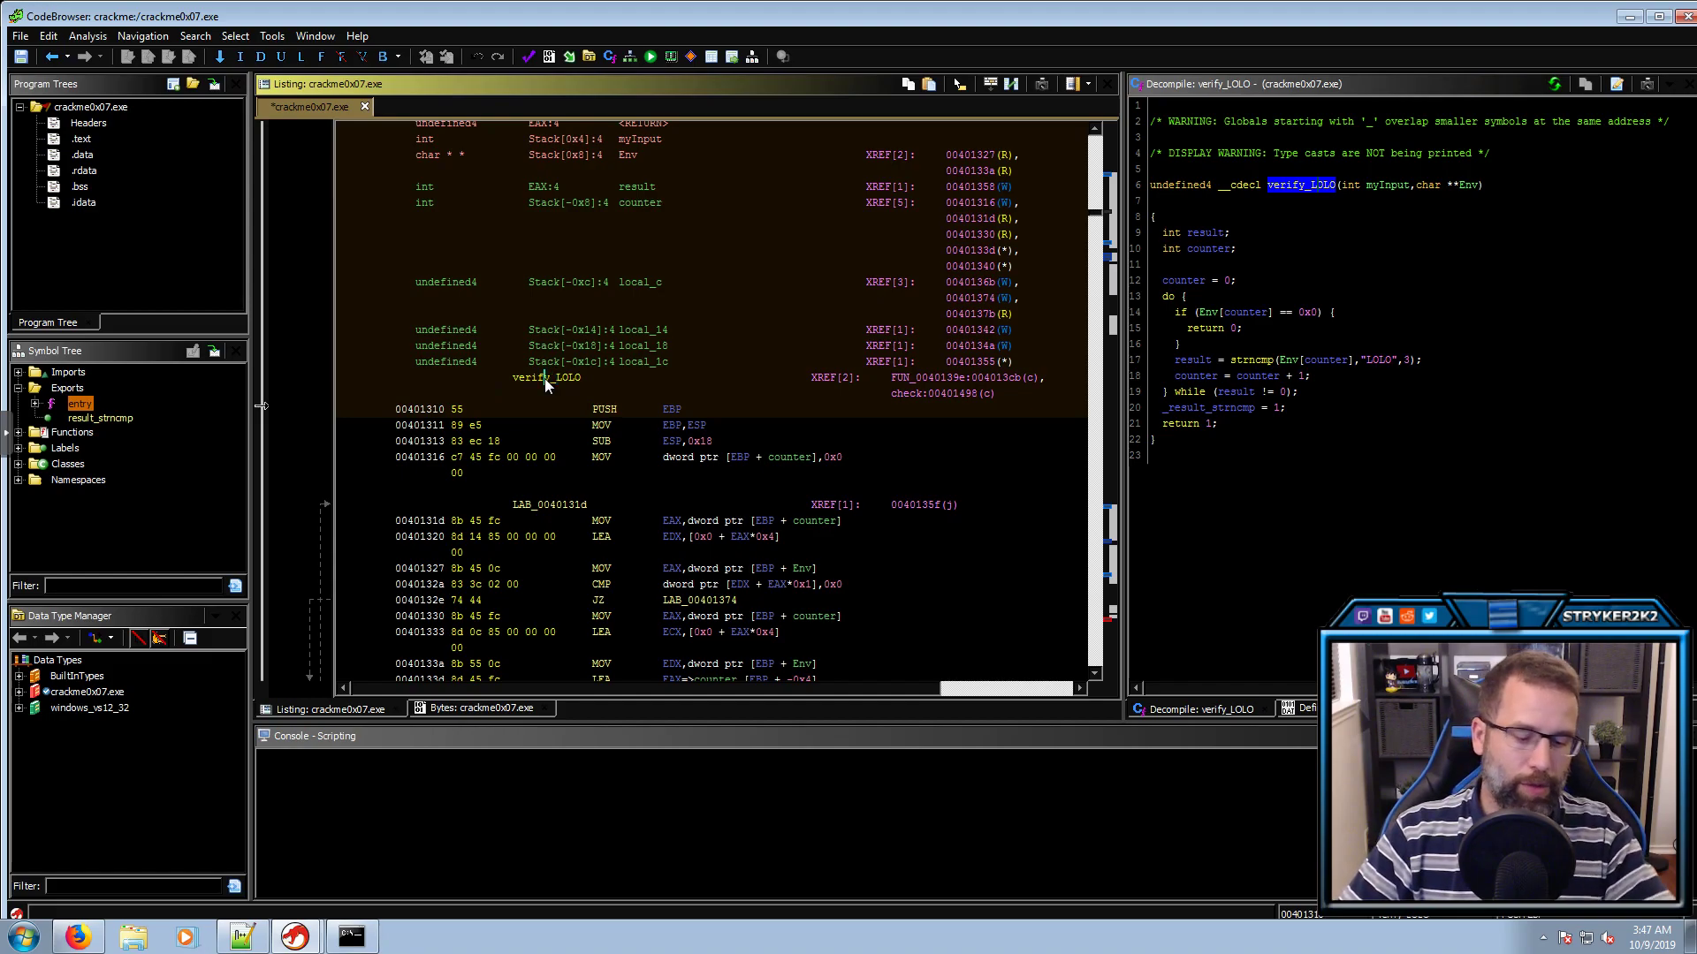
{"action": "key", "text": "ctrl+shift+f"}
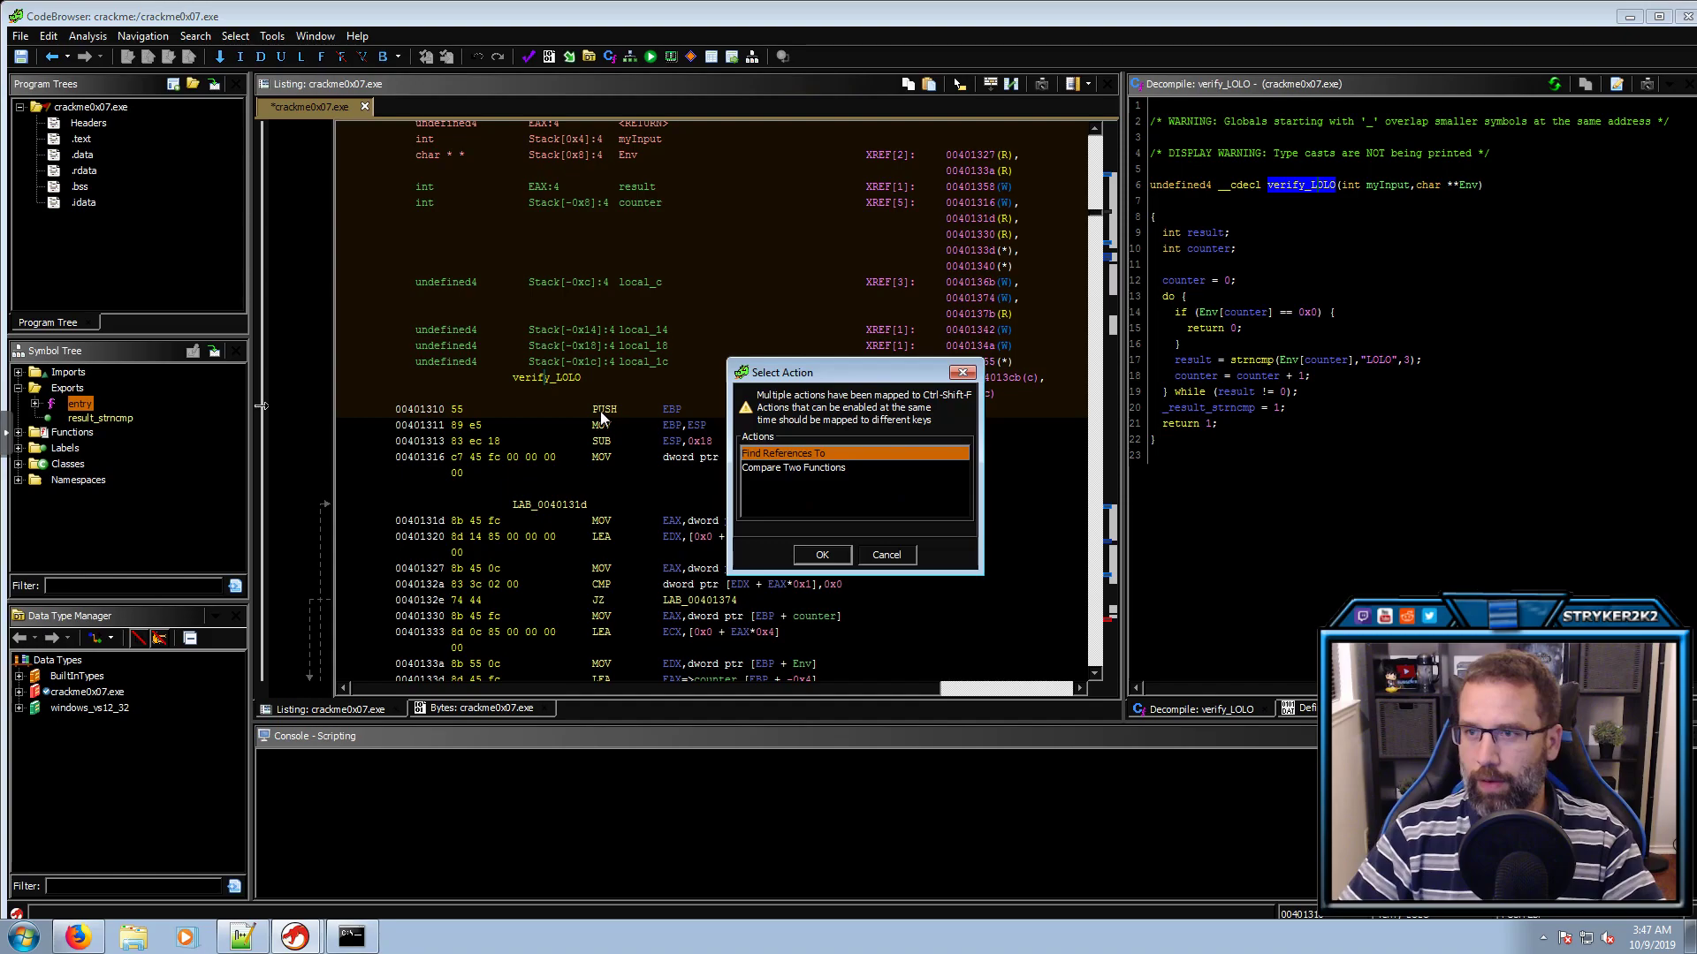
Find references to verify_LOLO and jump to its call in FUN_0040139e
{"action": "double_click", "coordinate": [770, 454]}
{"action": "left_click", "coordinate": [613, 320]}
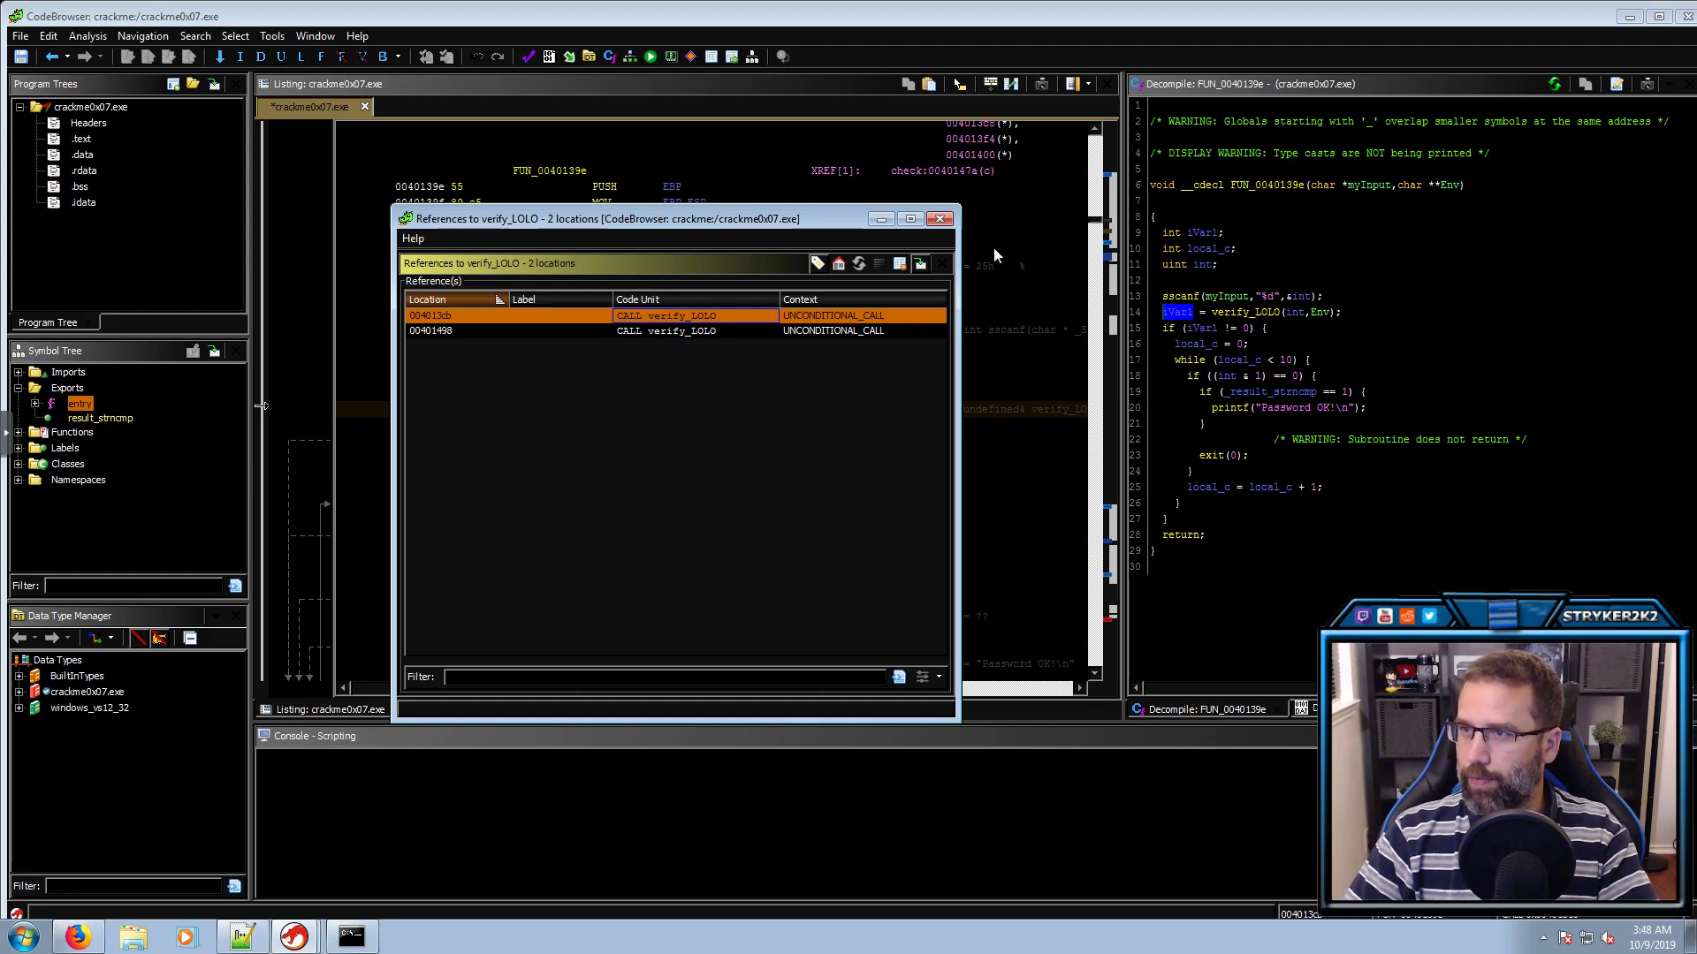
{"action": "left_click", "coordinate": [939, 220]}
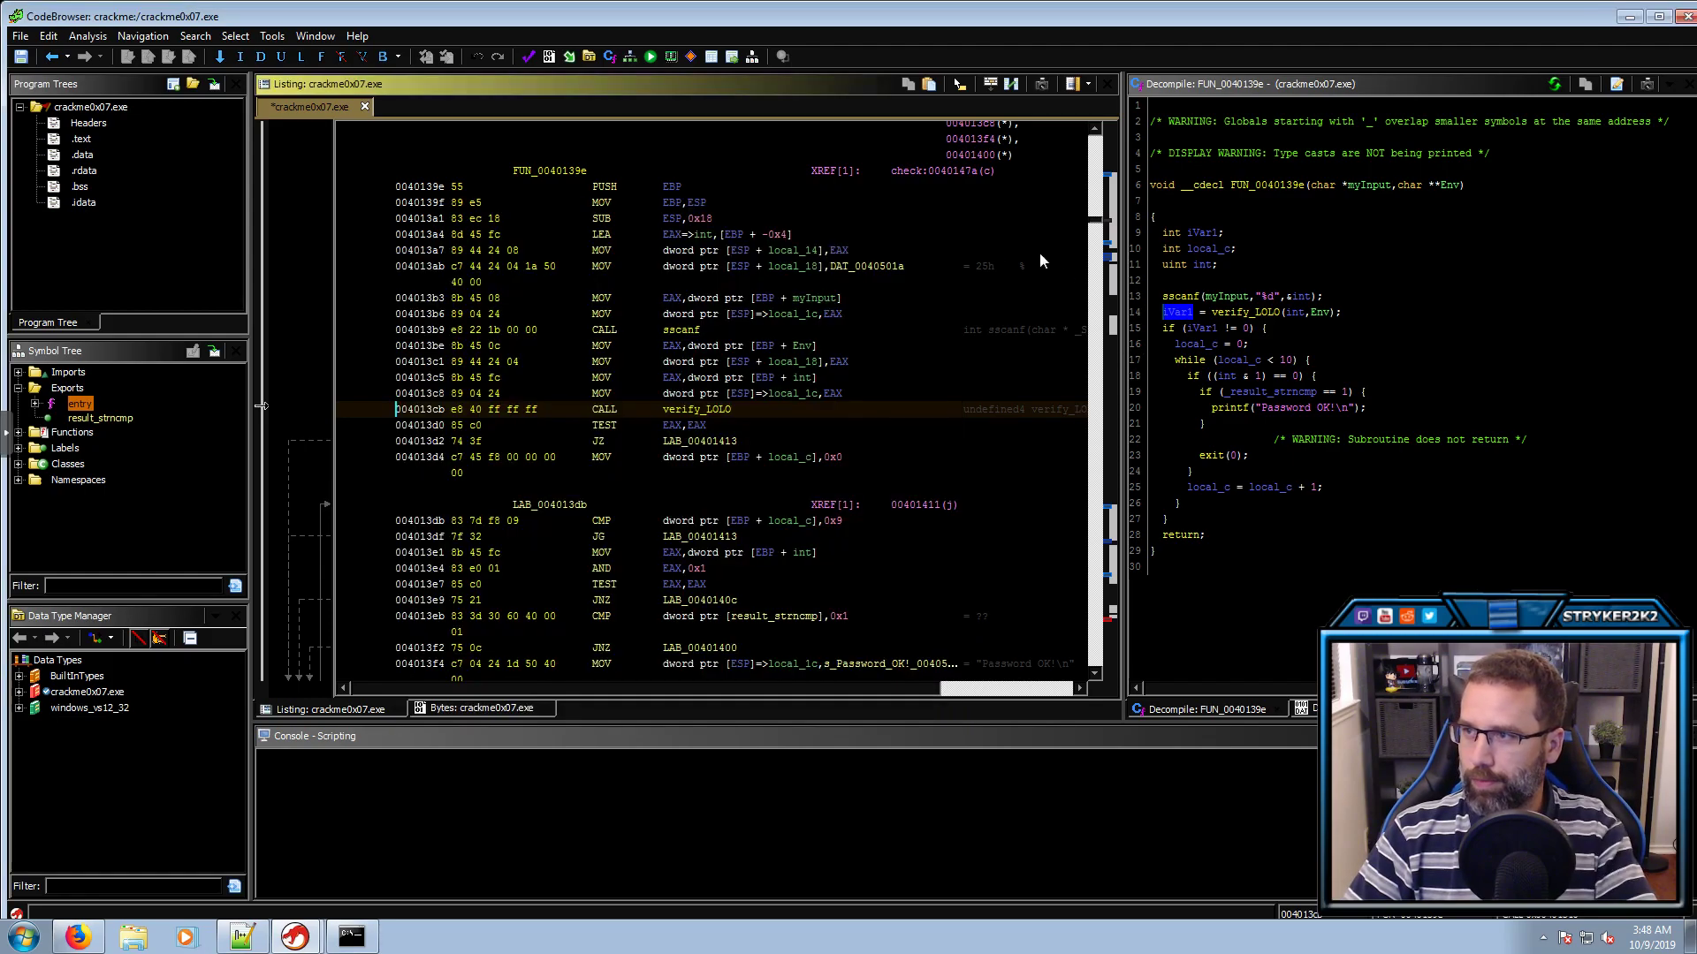
Rename iVar1, which holds verify_LOLO's return value, to result_LOLO
{"action": "left_click", "coordinate": [1229, 316]}
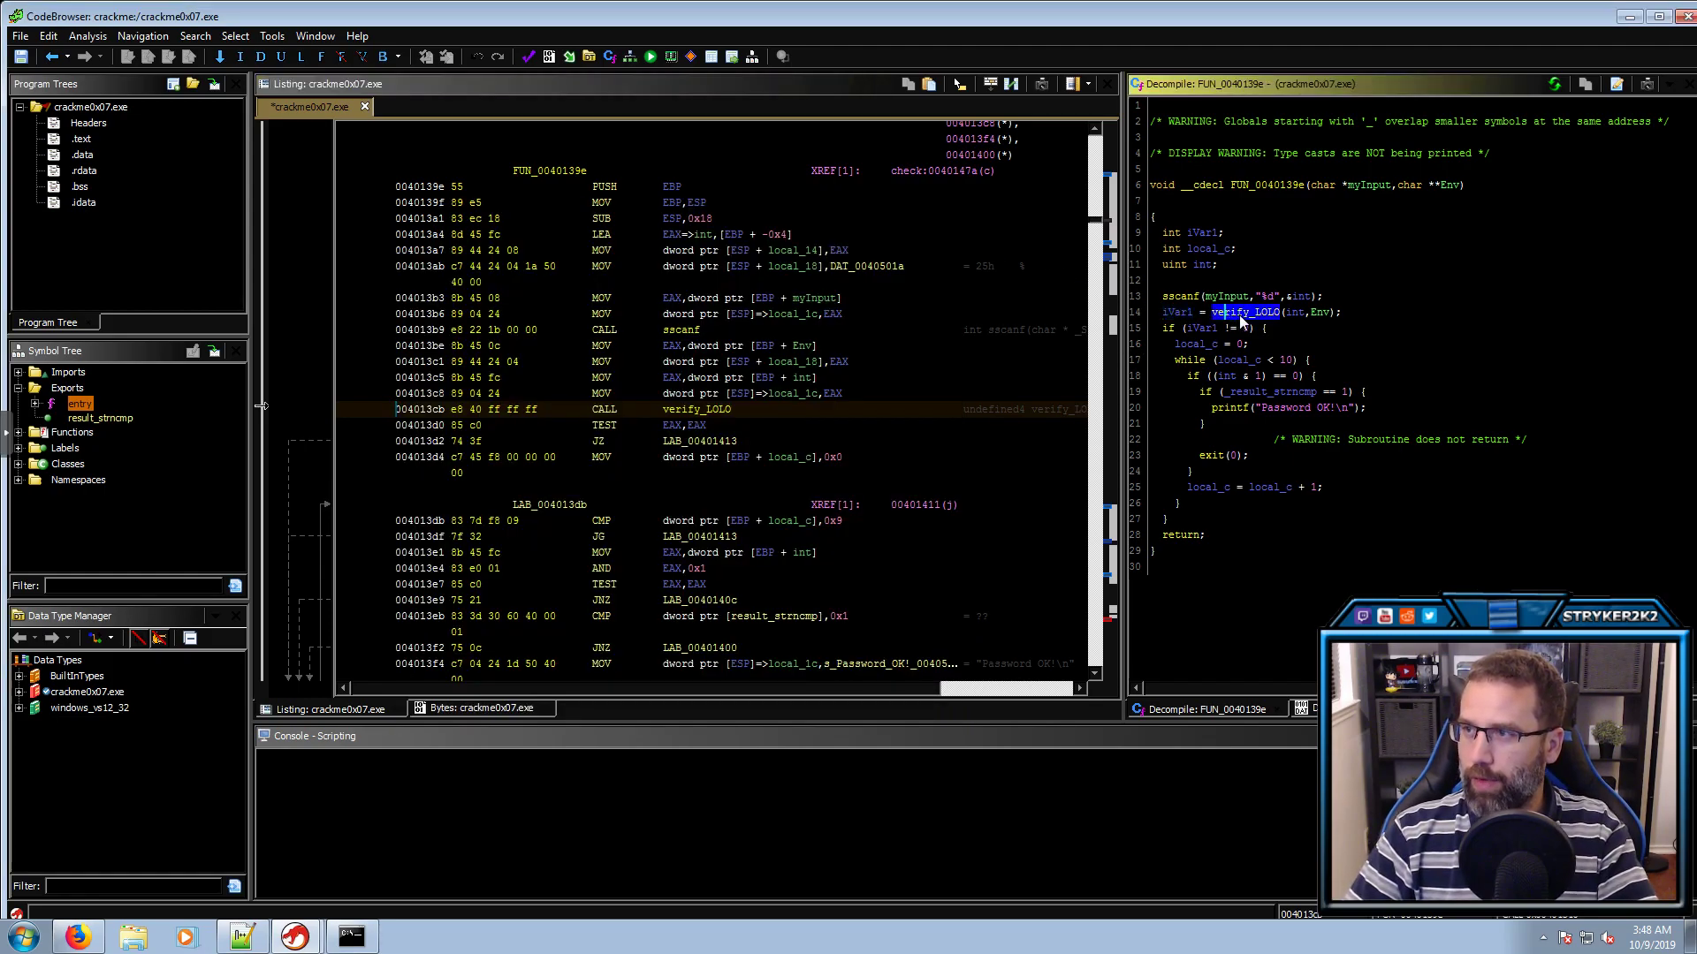
{"action": "mouse_move", "coordinate": [1249, 322]}
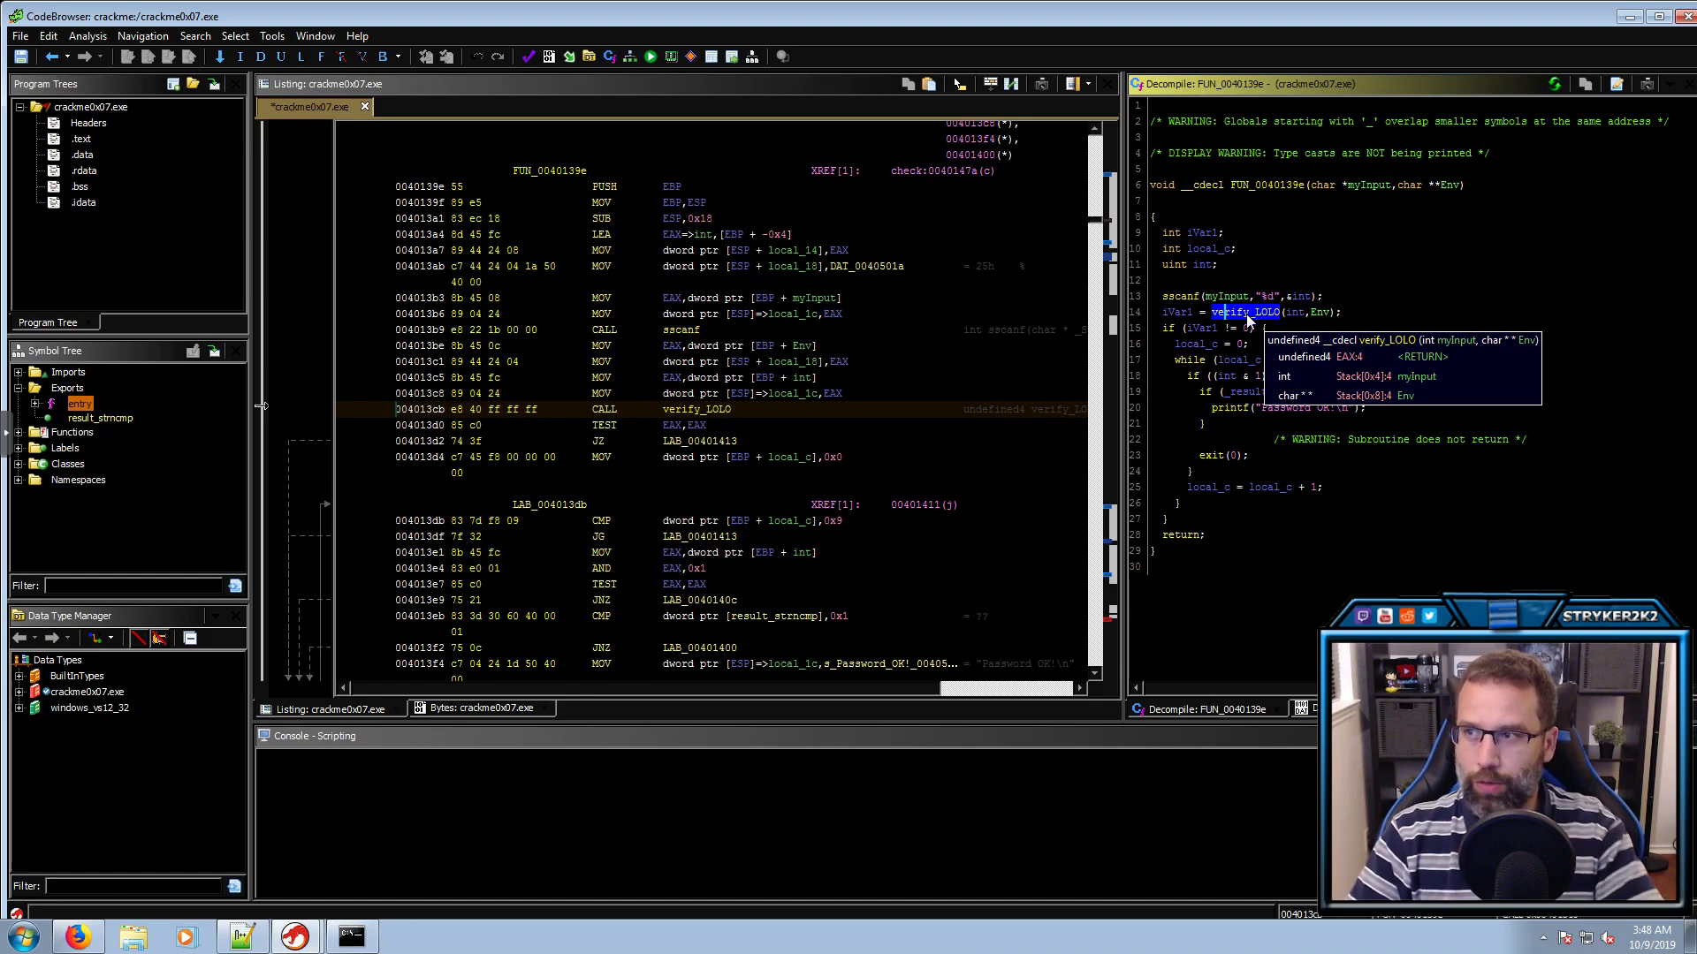
{"action": "left_click", "coordinate": [1182, 312]}
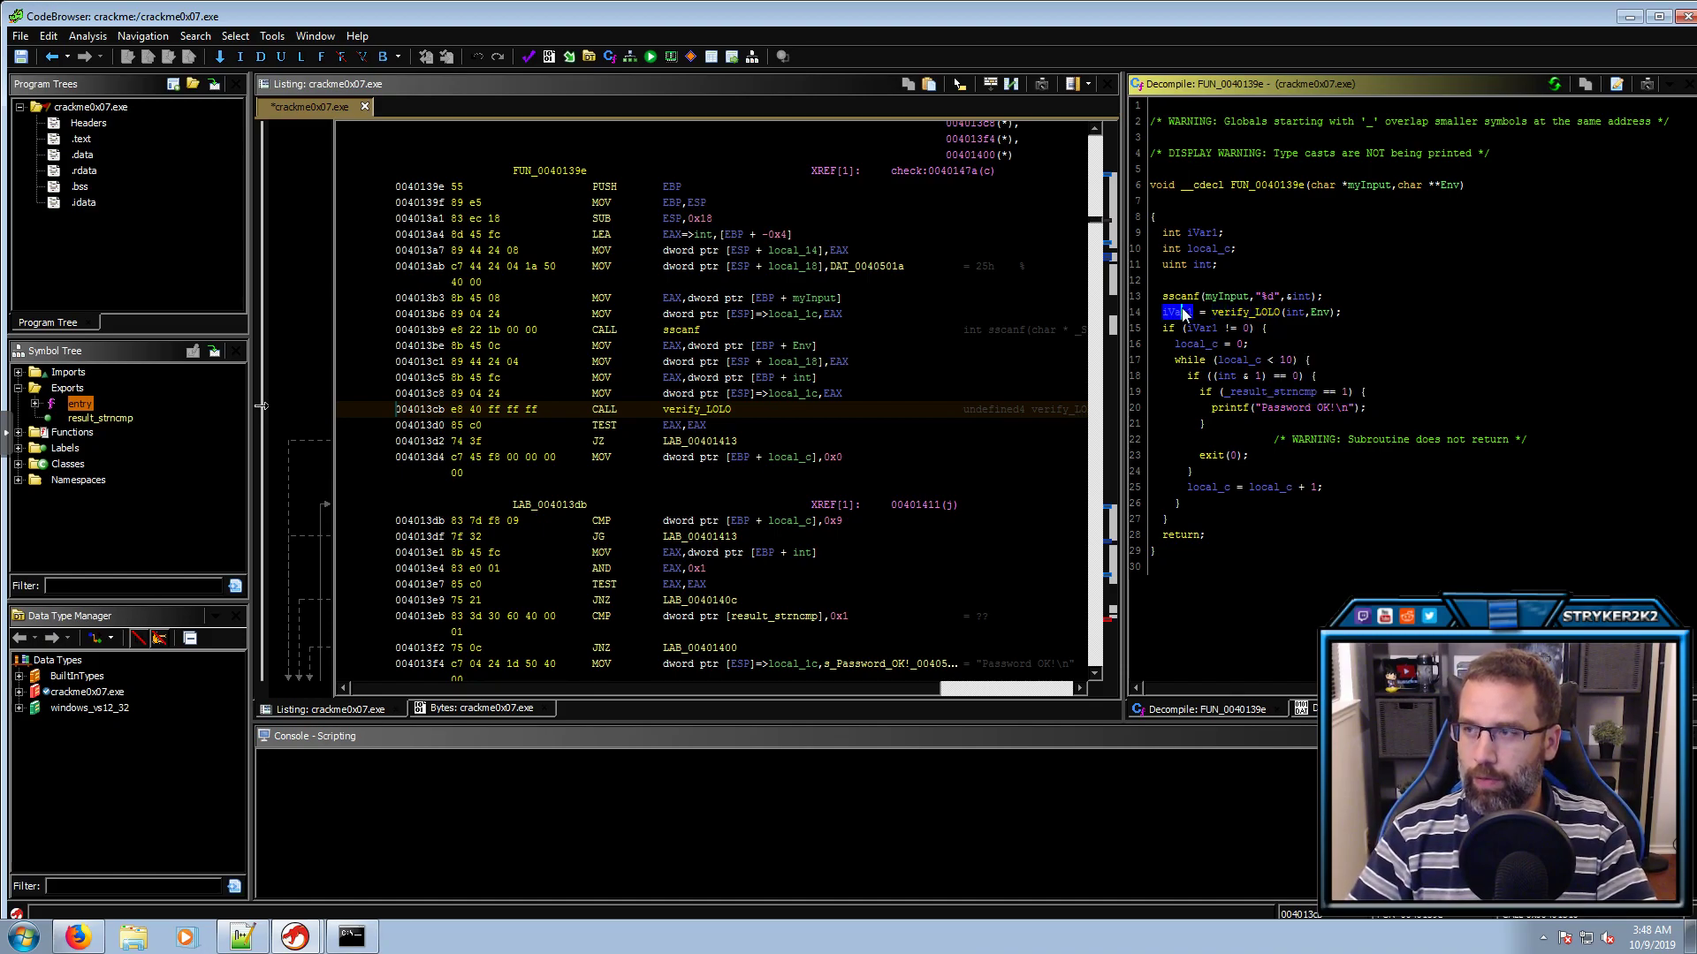
{"action": "type", "text": "lresult_LOLO"}
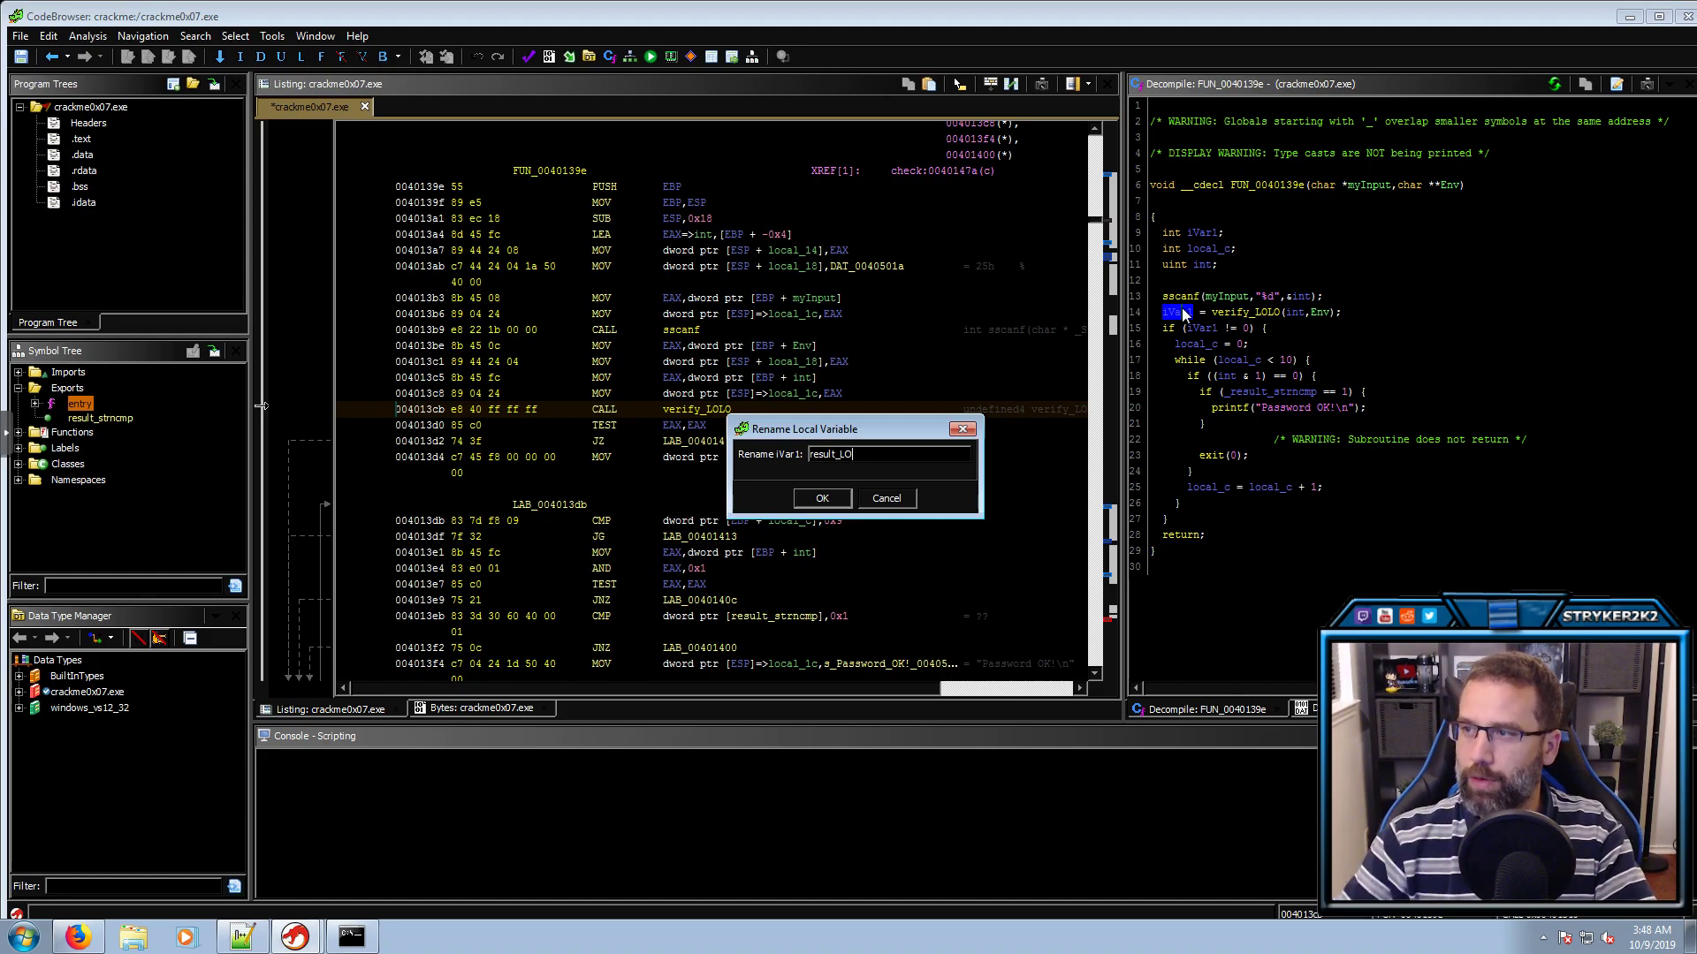
{"action": "type", "text": "O"}
{"action": "key", "text": "Return"}
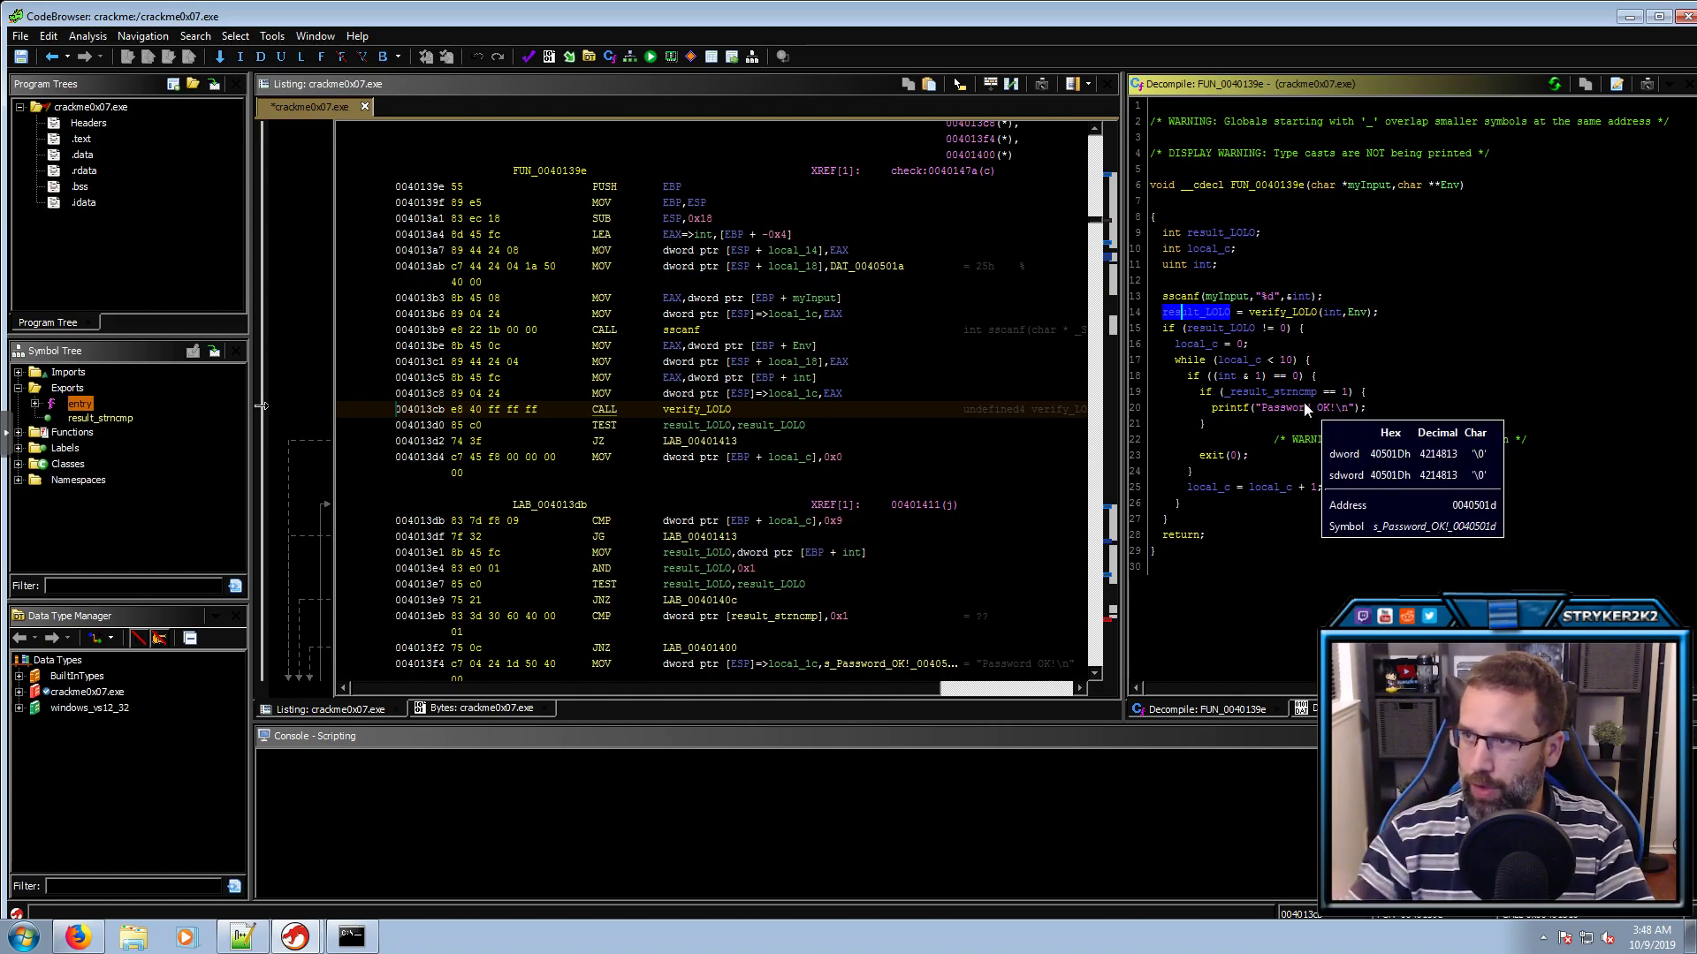
Check the result_LOLO zero test, then rename local_c to counter
{"action": "left_click", "coordinate": [1207, 326]}
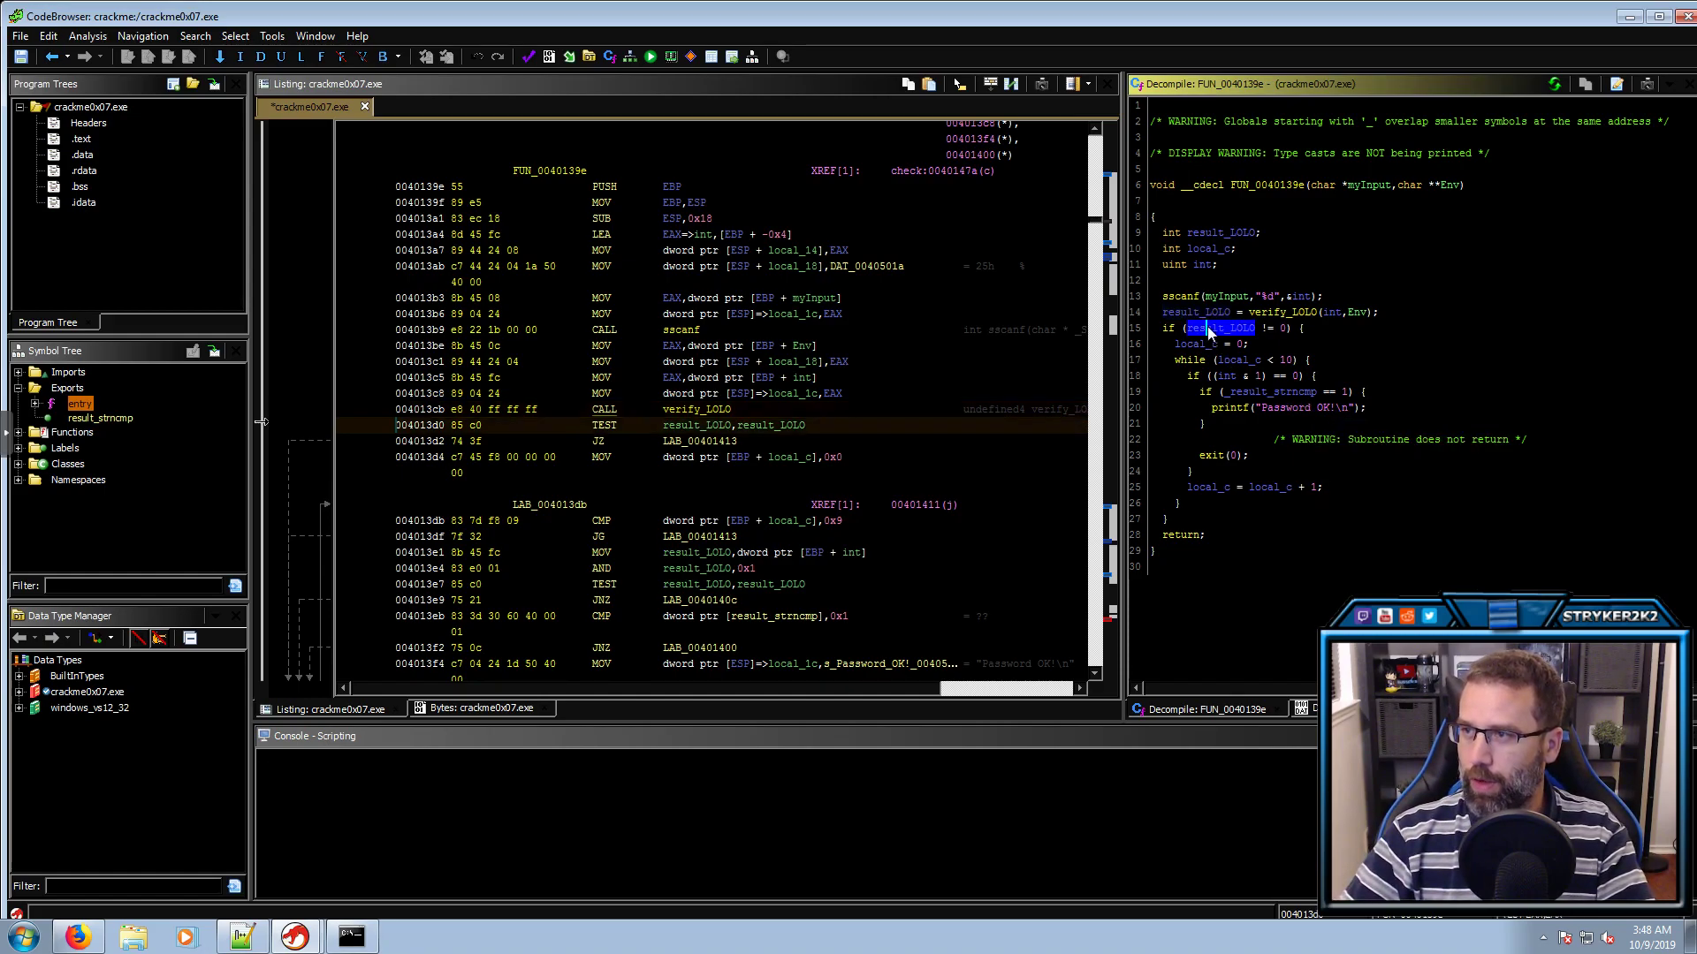
{"action": "left_click", "coordinate": [1281, 327]}
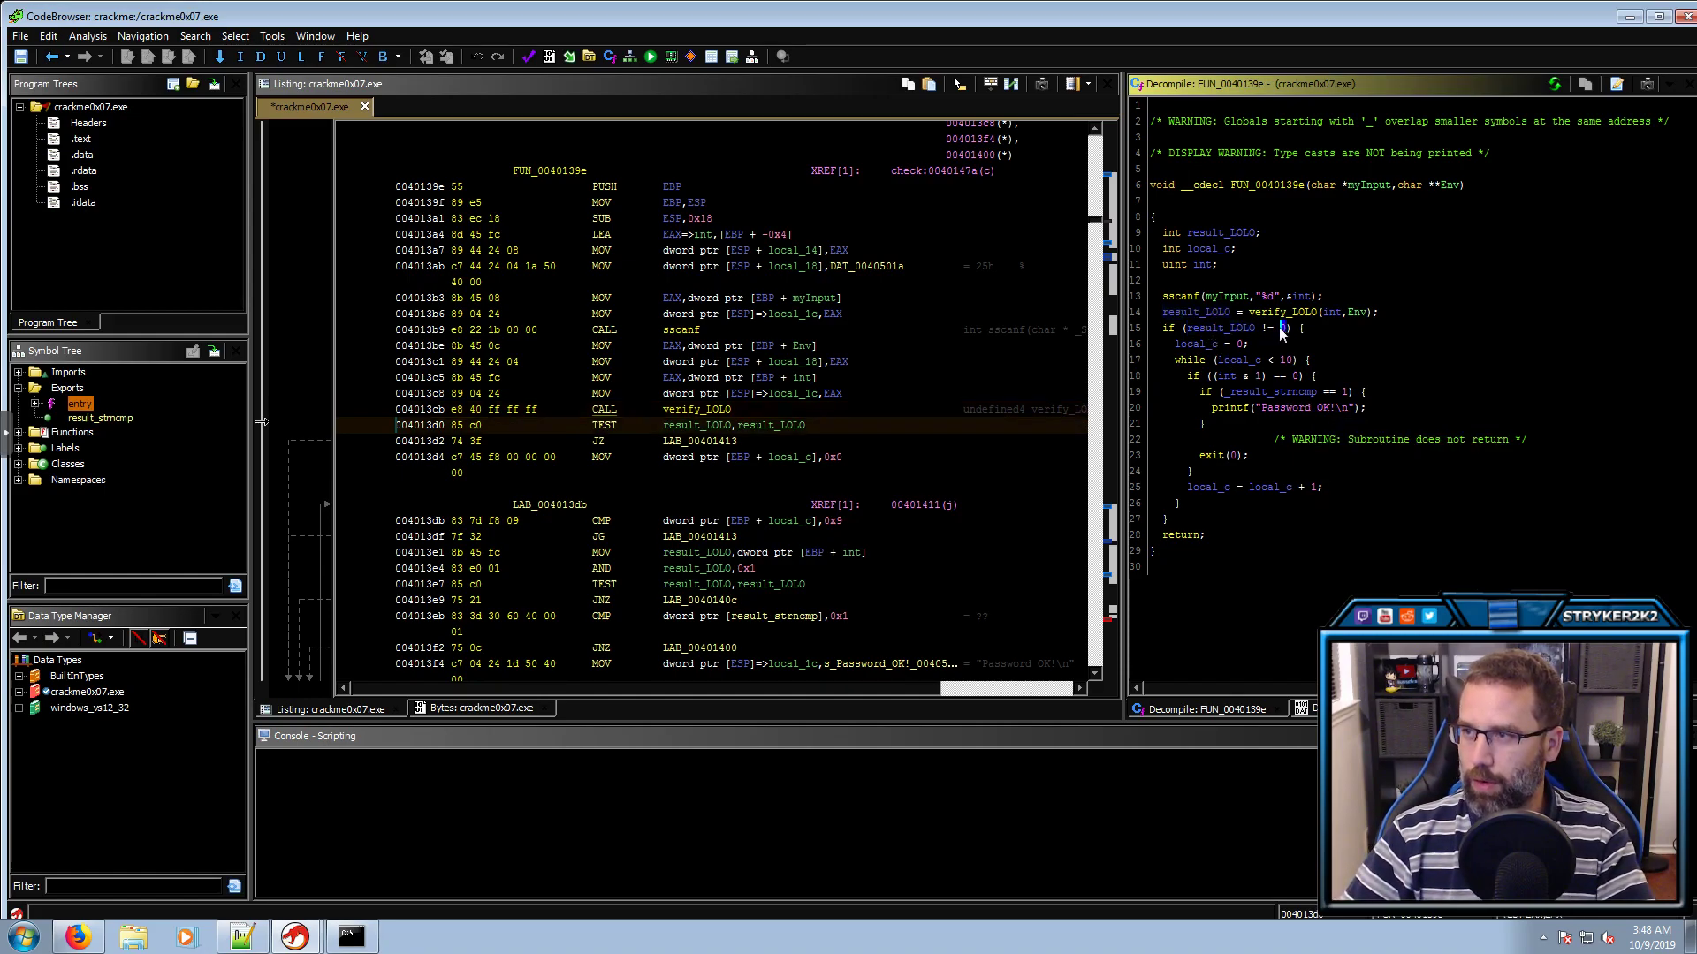
{"action": "double_click", "coordinate": [1216, 329]}
{"action": "double_click", "coordinate": [1202, 343]}
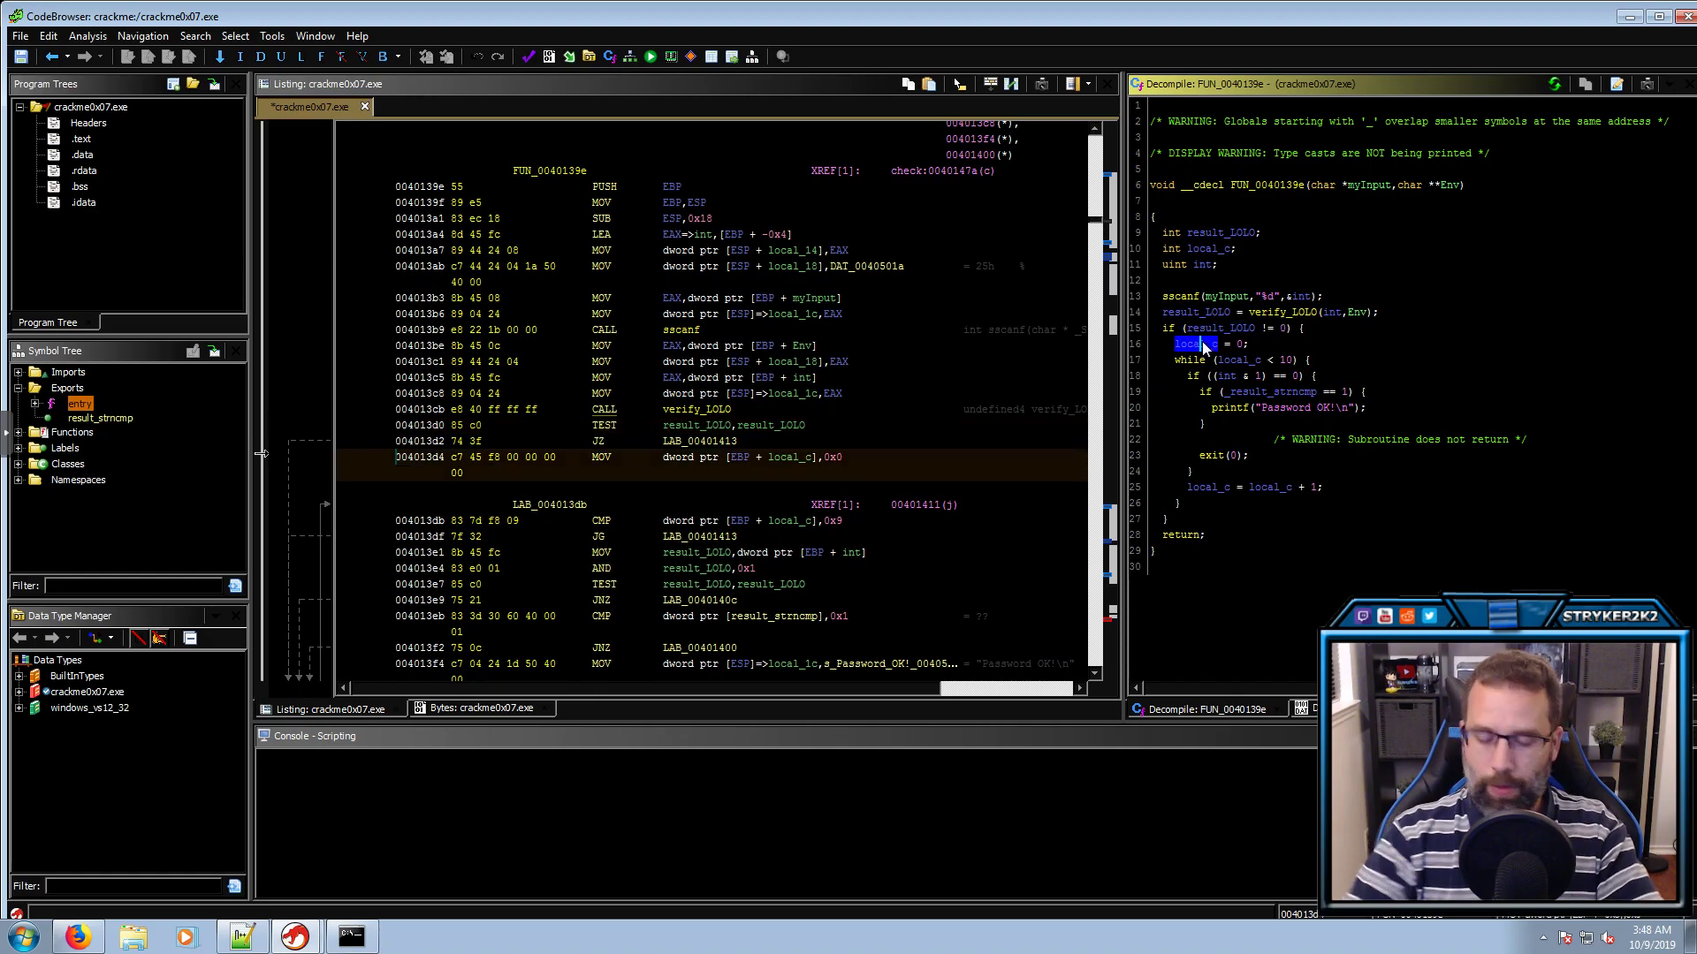
{"action": "type", "text": "lcounter"}
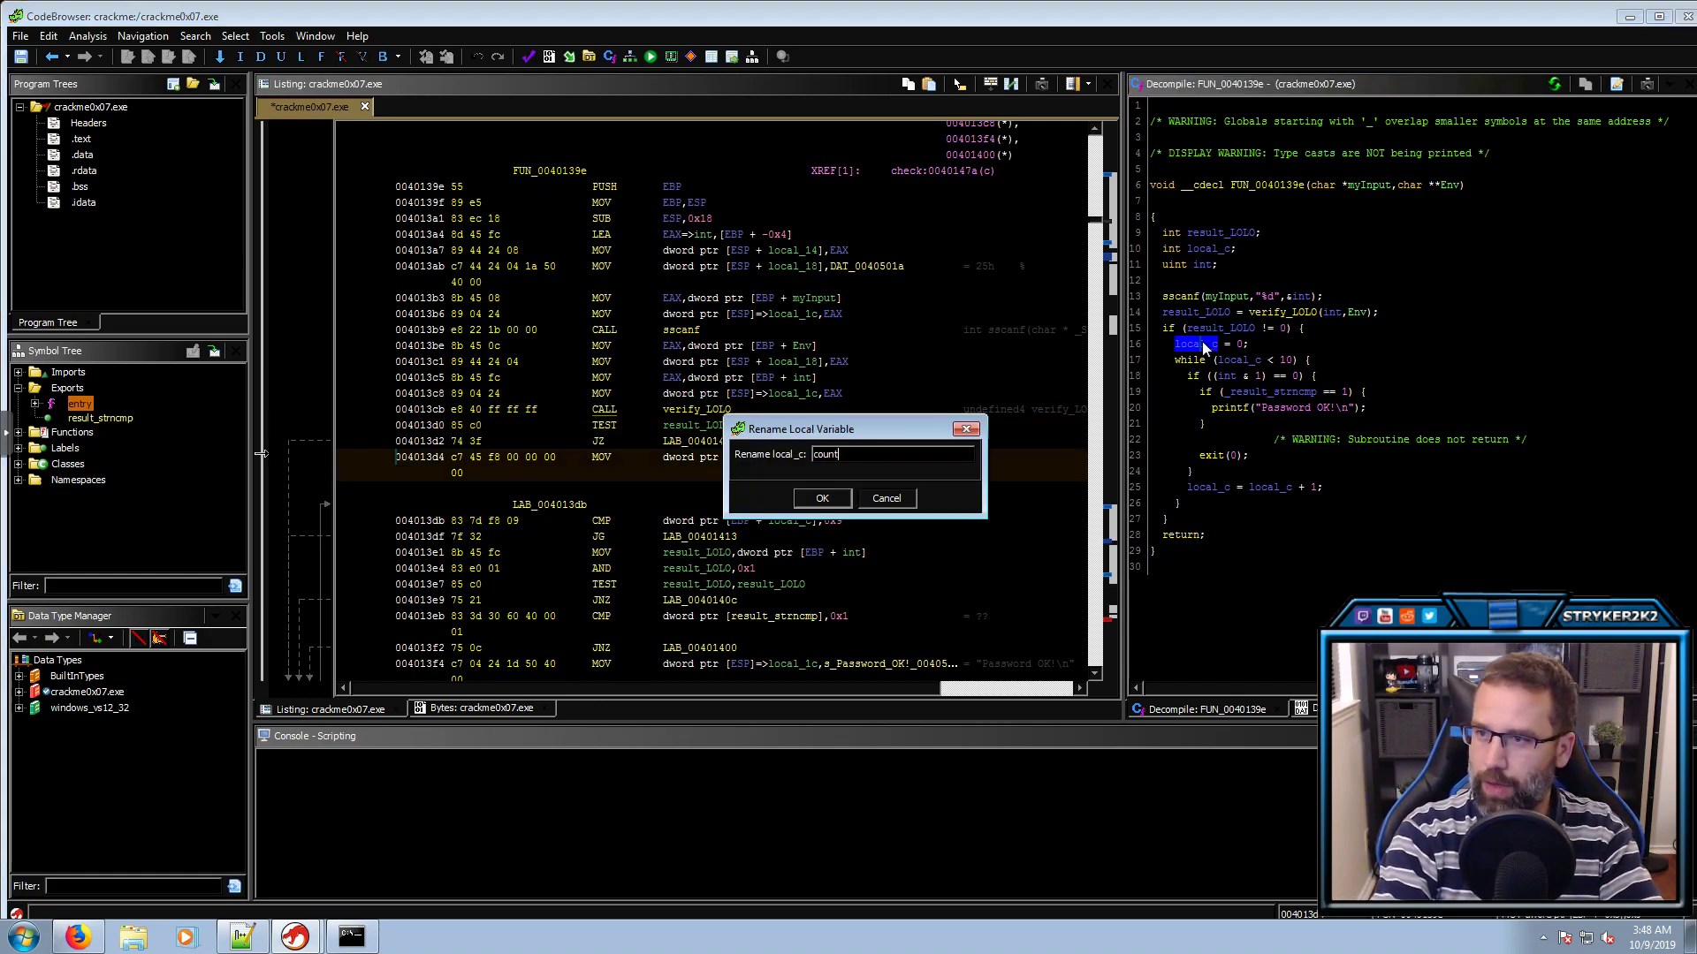
{"action": "key", "text": "Return"}
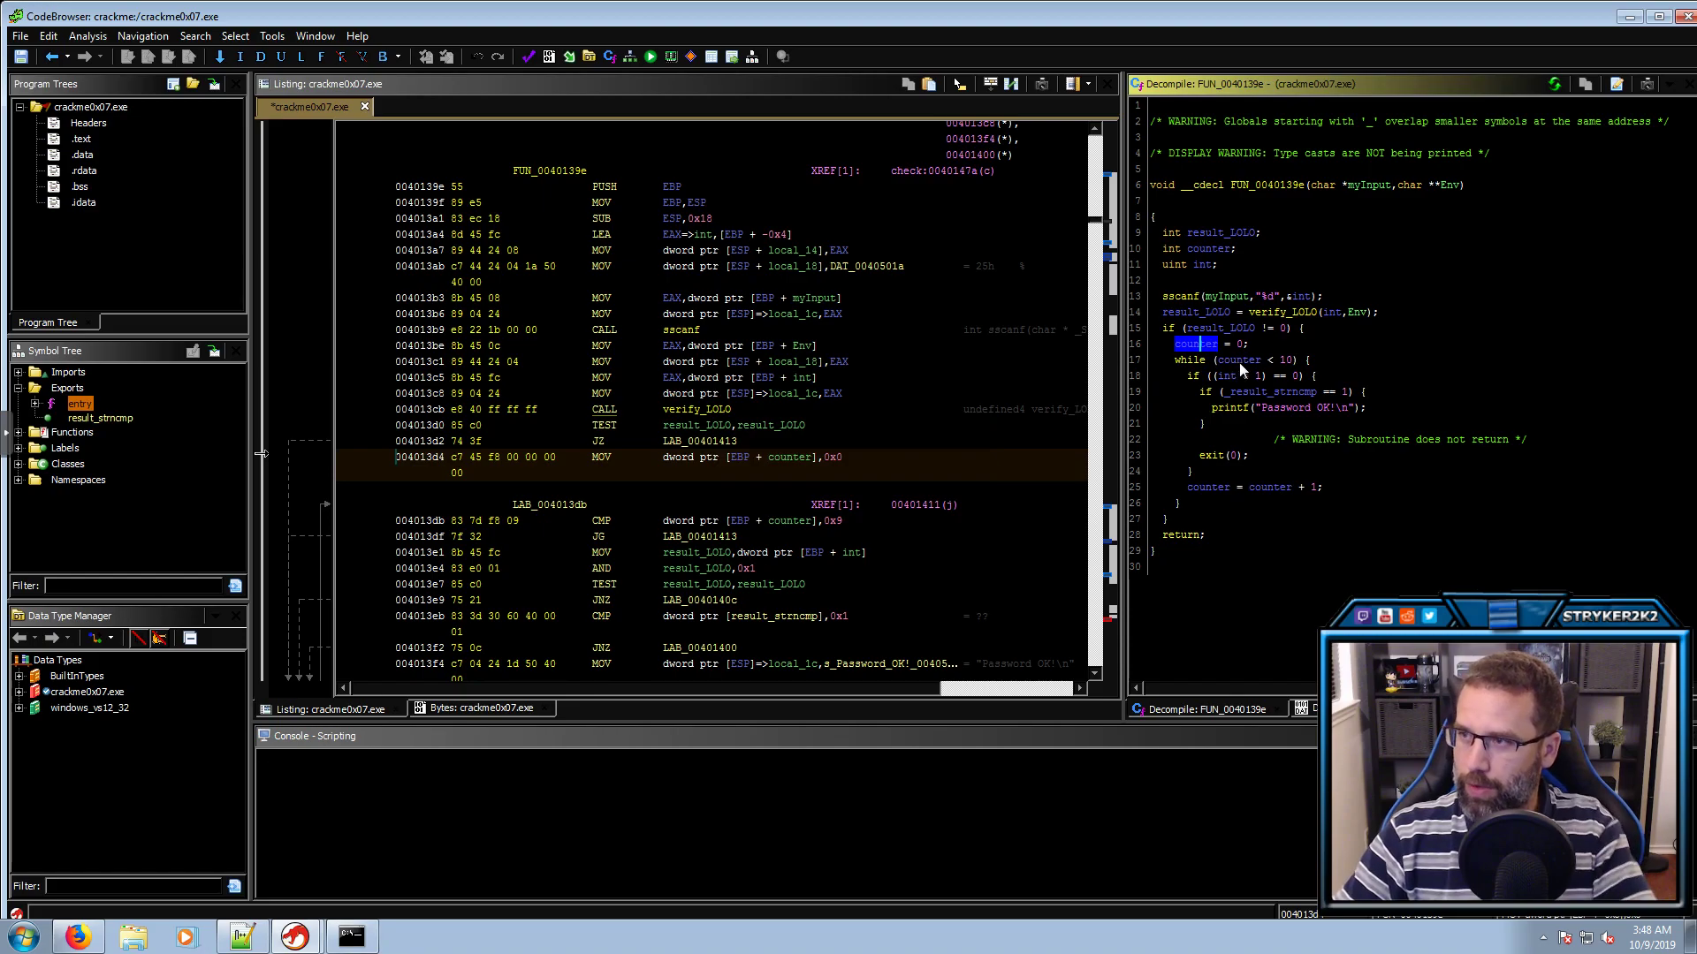
Trace the counter loop, parity check and _result_strncmp == 1 test before Password OK
{"action": "double_click", "coordinate": [1238, 361]}
{"action": "double_click", "coordinate": [1230, 376]}
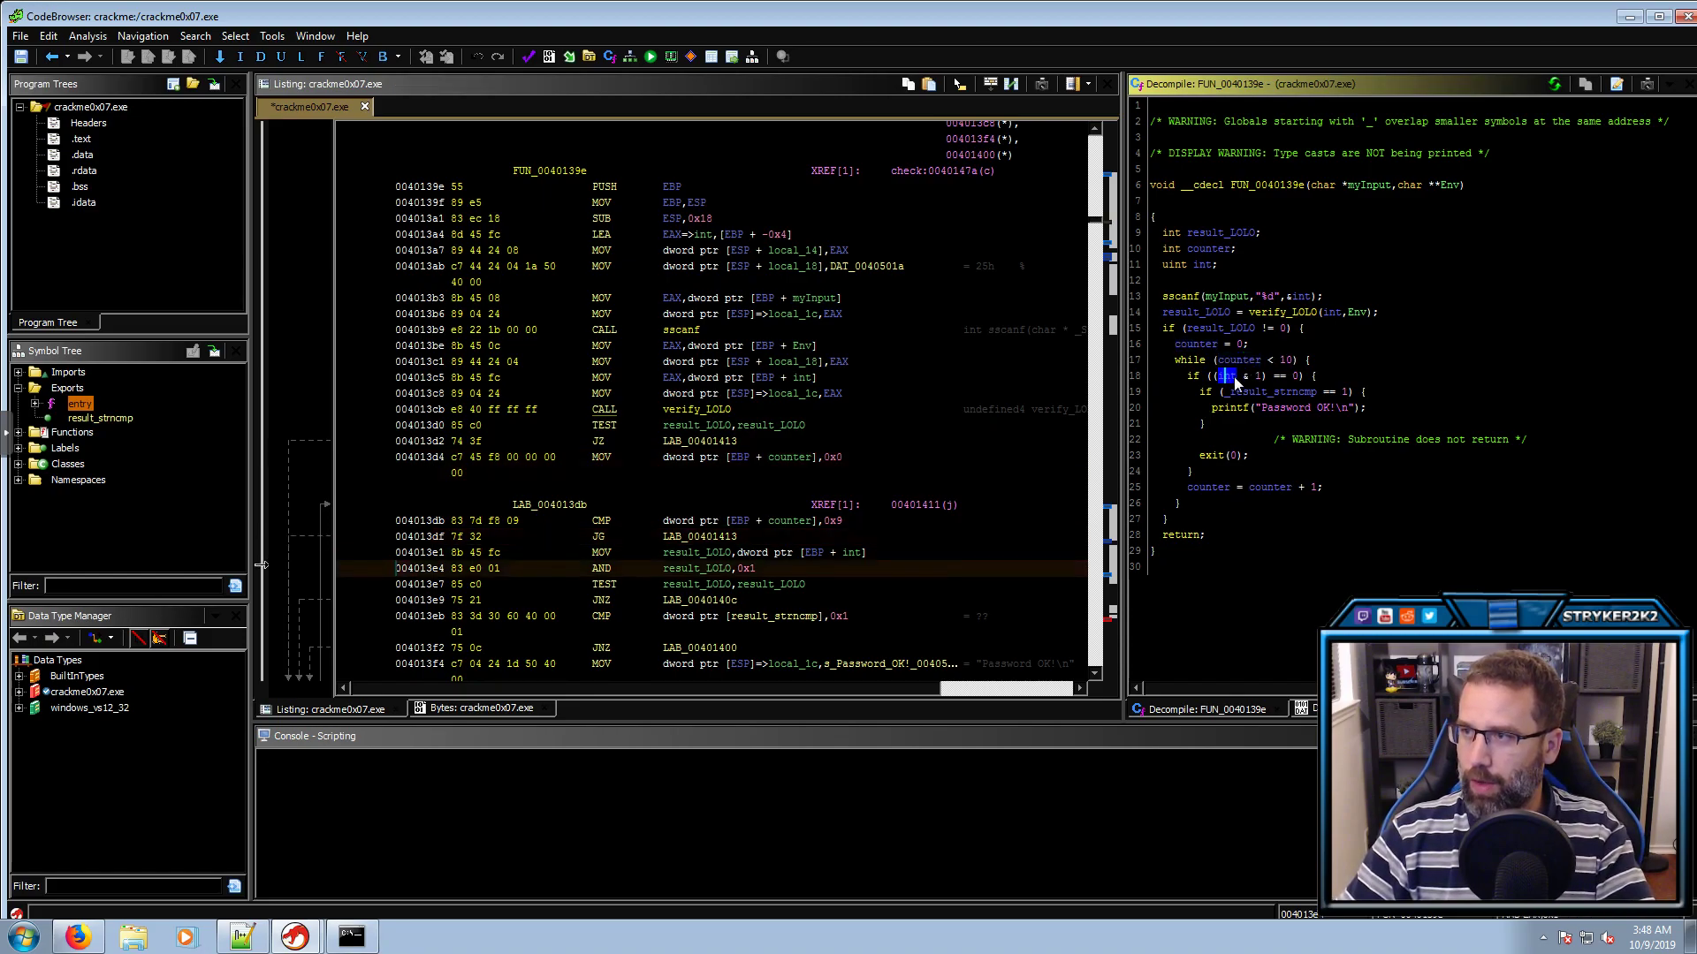
{"action": "double_click", "coordinate": [1294, 377]}
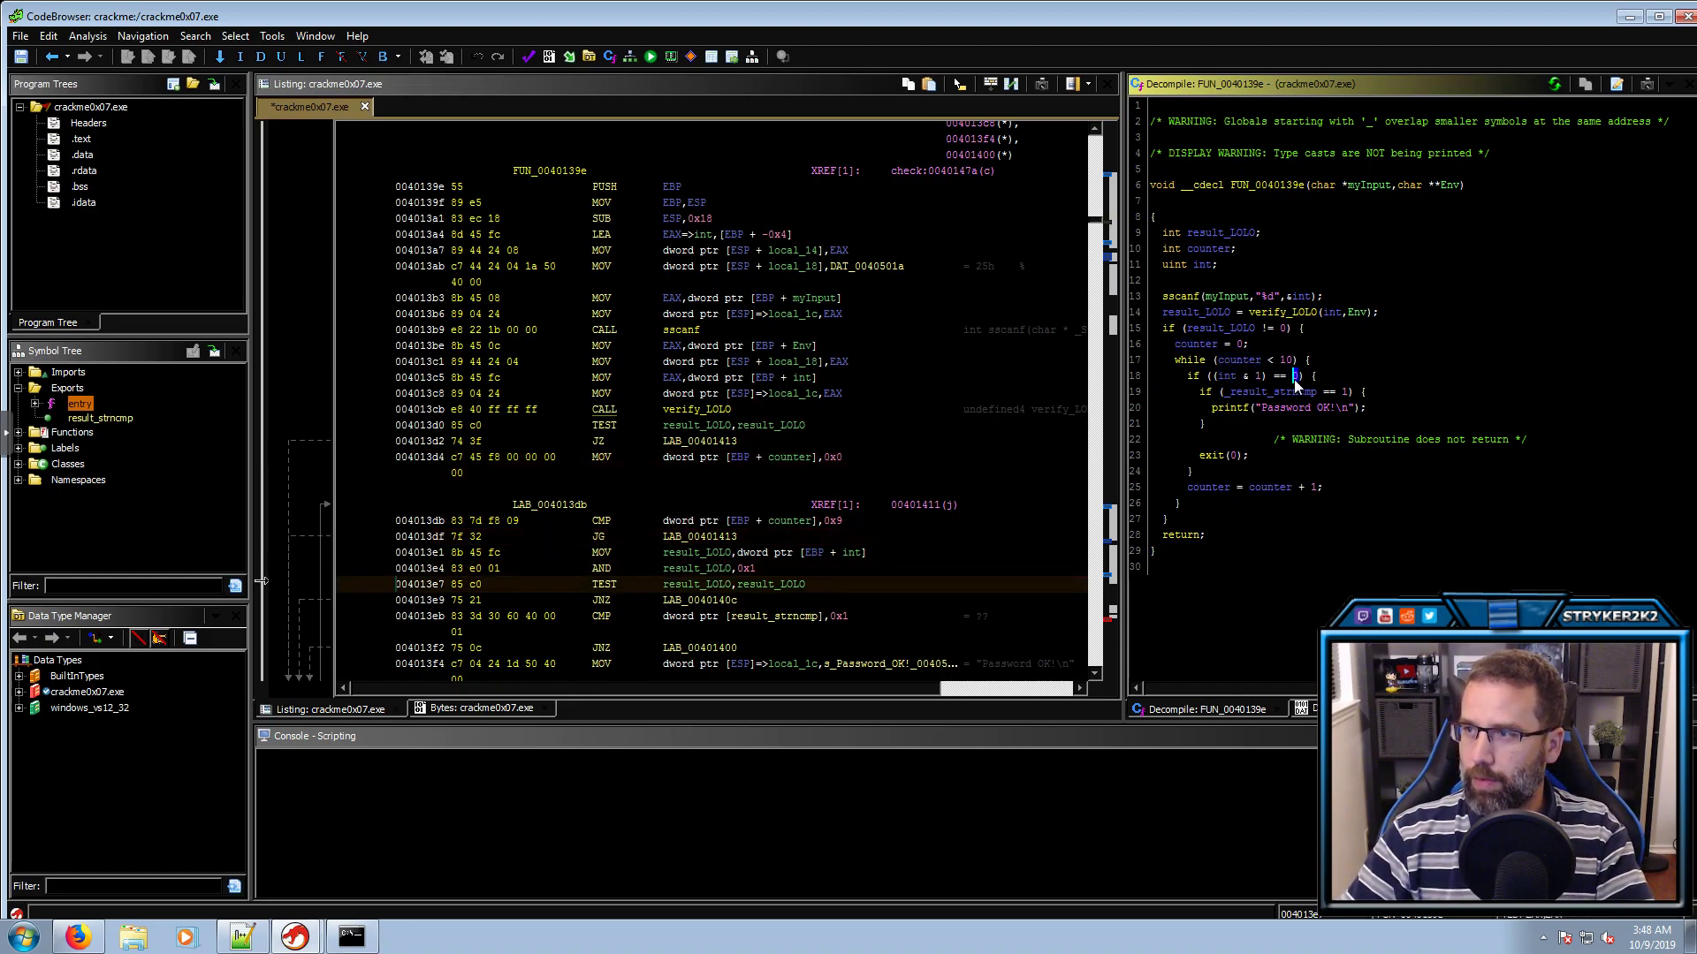
{"action": "double_click", "coordinate": [1256, 393]}
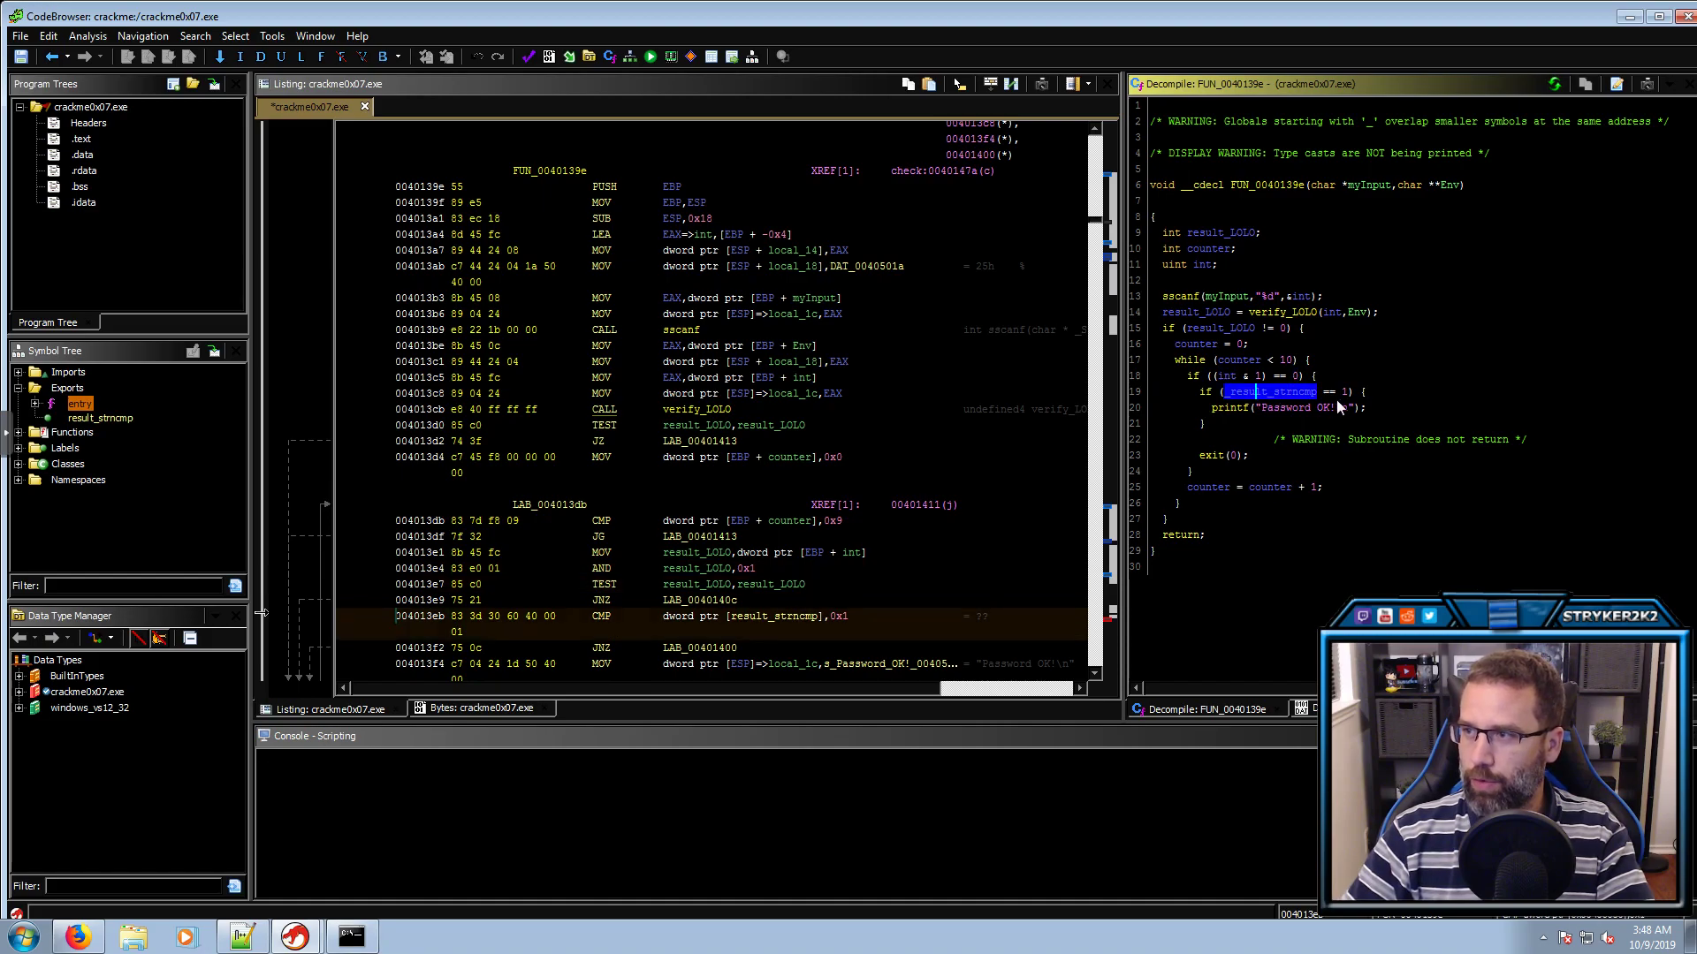
{"action": "double_click", "coordinate": [1344, 393]}
{"action": "double_click", "coordinate": [1323, 405]}
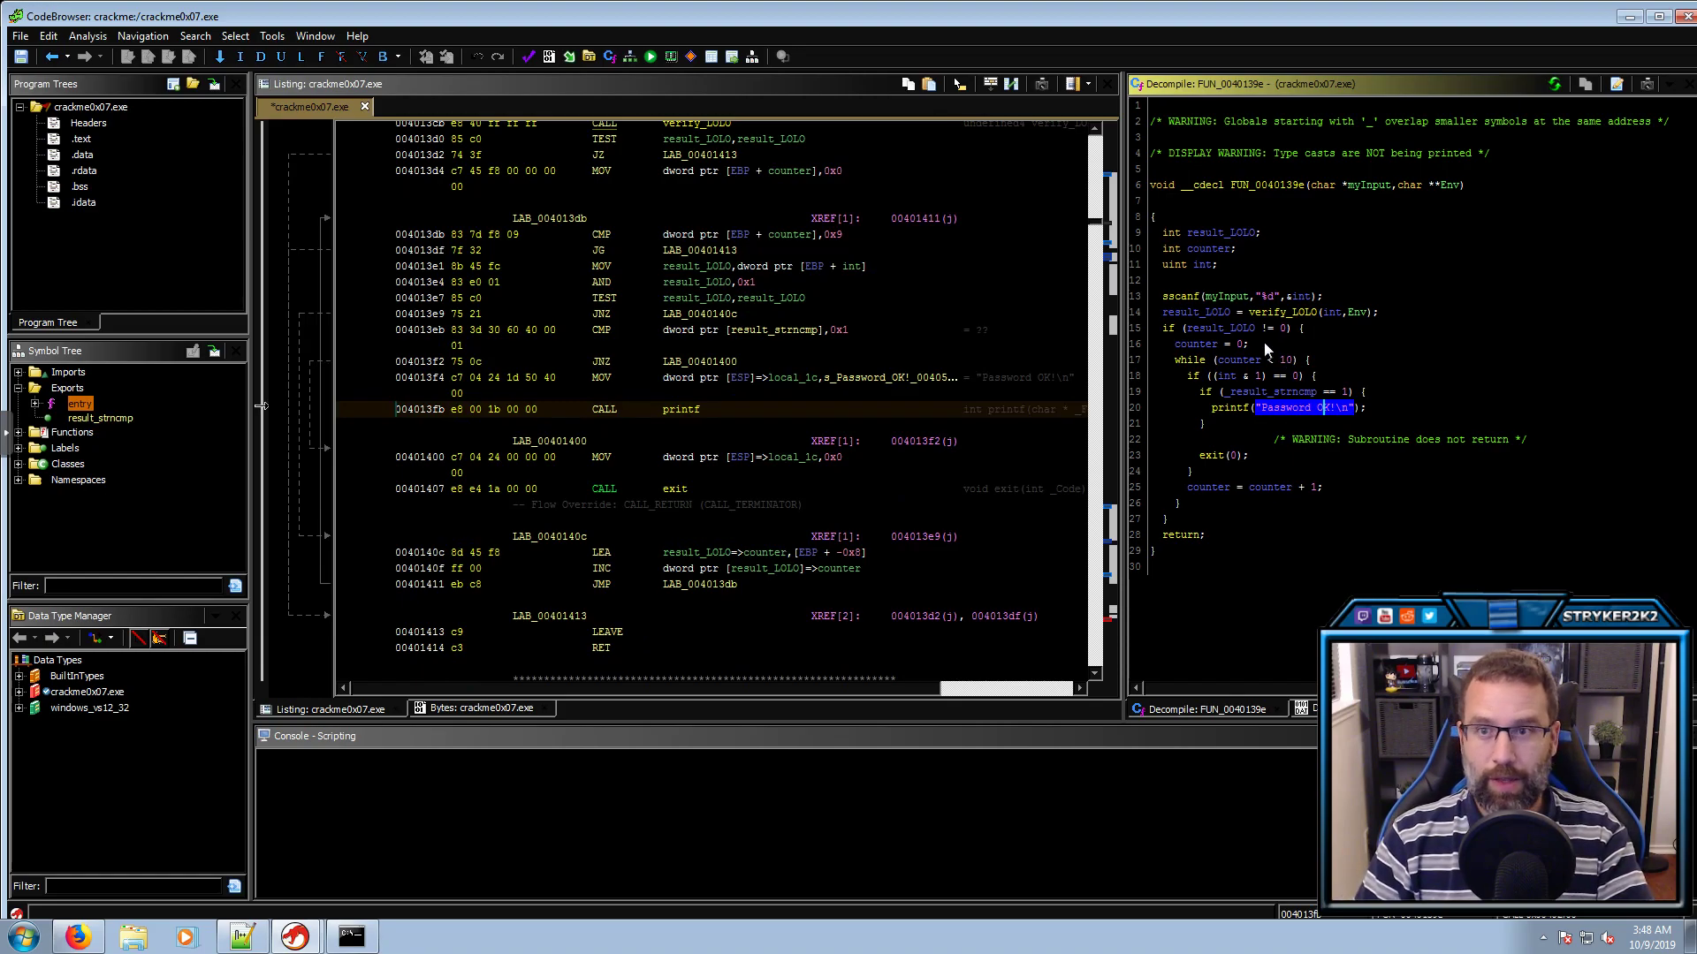
{"action": "double_click", "coordinate": [1273, 392]}
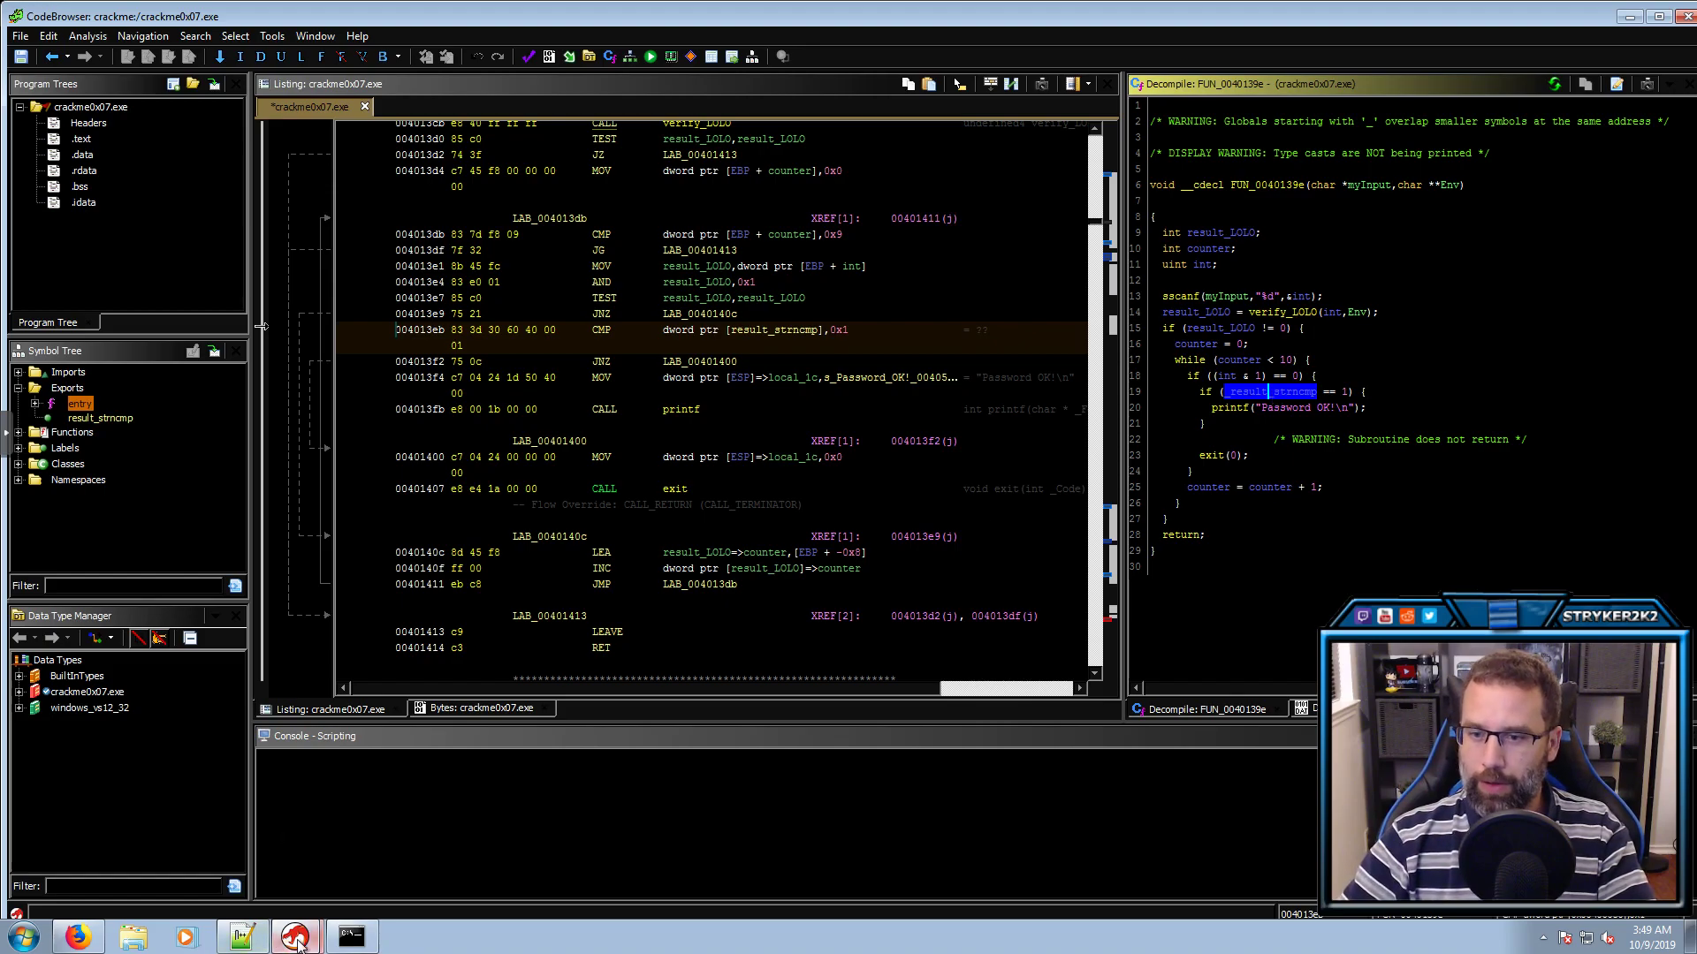
{"action": "left_click", "coordinate": [351, 936]}
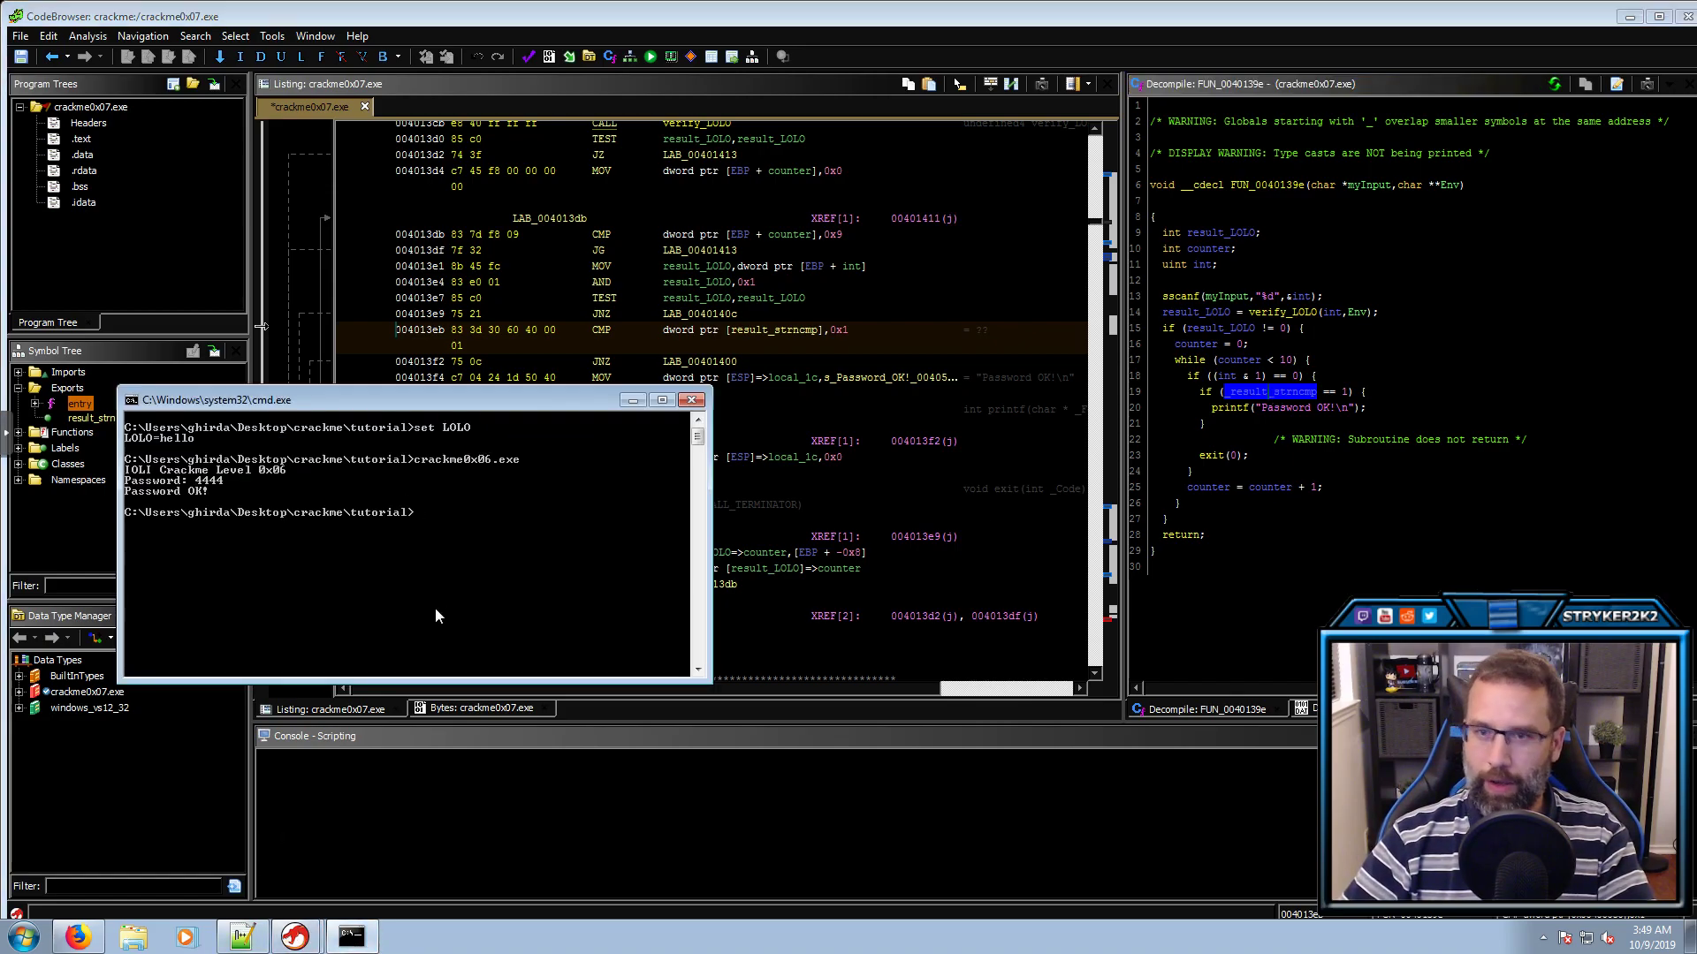
{"action": "key", "text": "Up"}
{"action": "key", "text": "BackSpace"}
{"action": "key", "text": "BackSpace"}
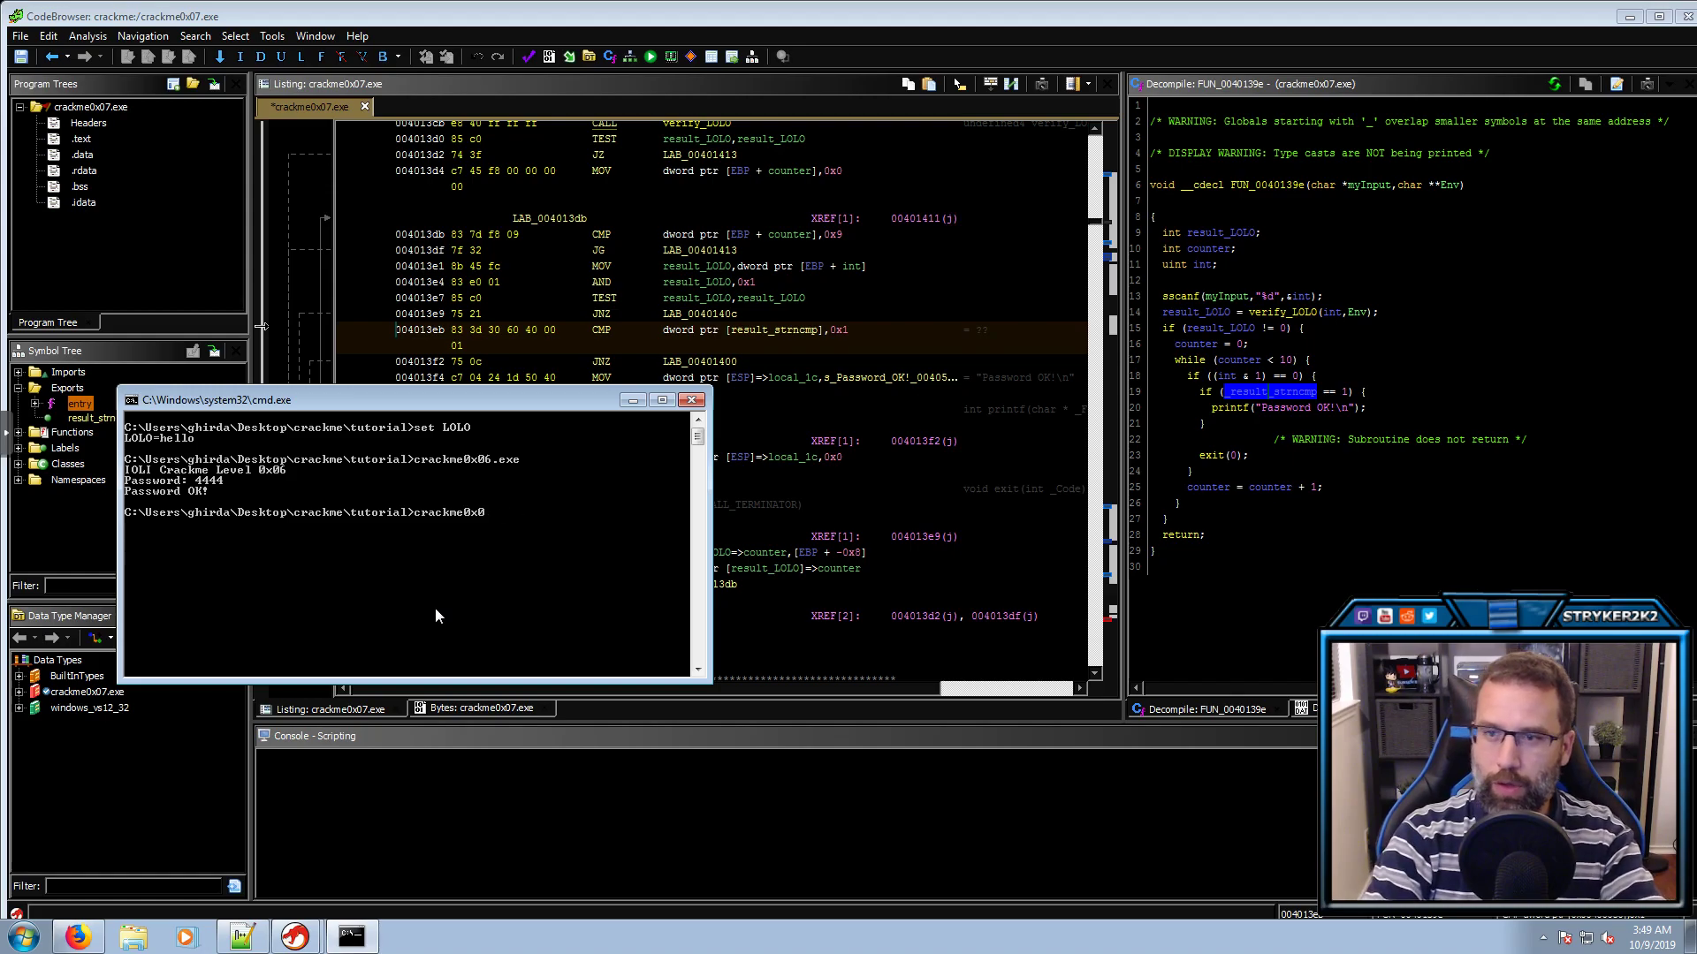
{"action": "type", "text": "7.exe"}
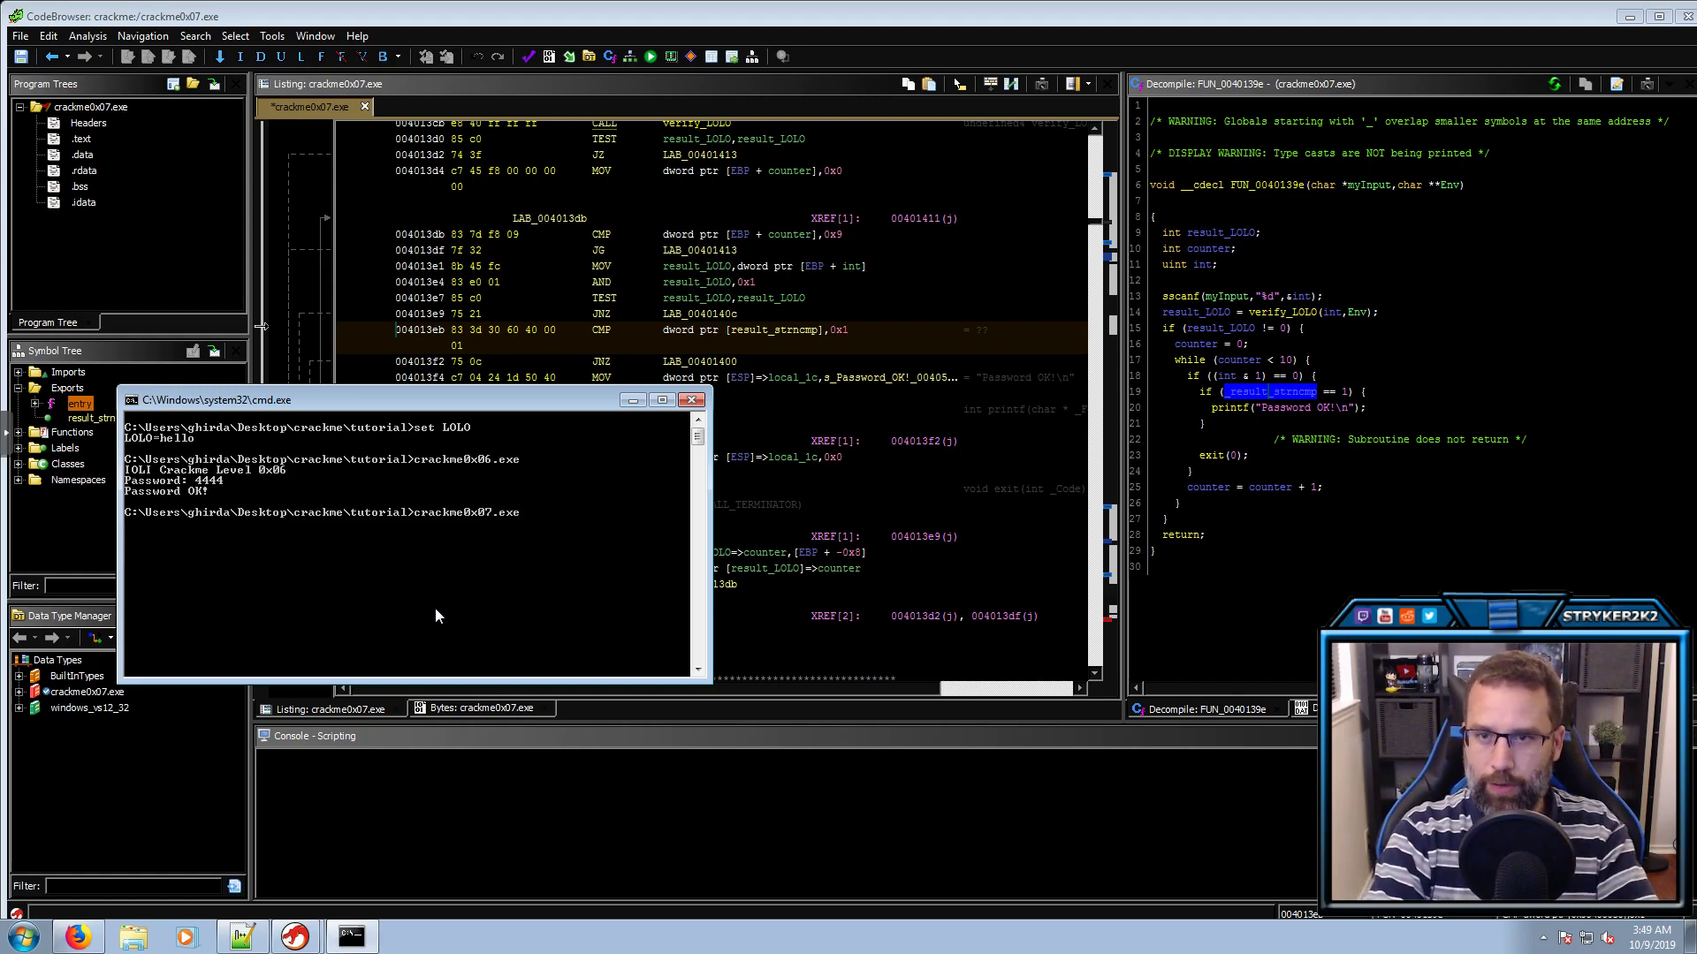
{"action": "key", "text": "Return"}
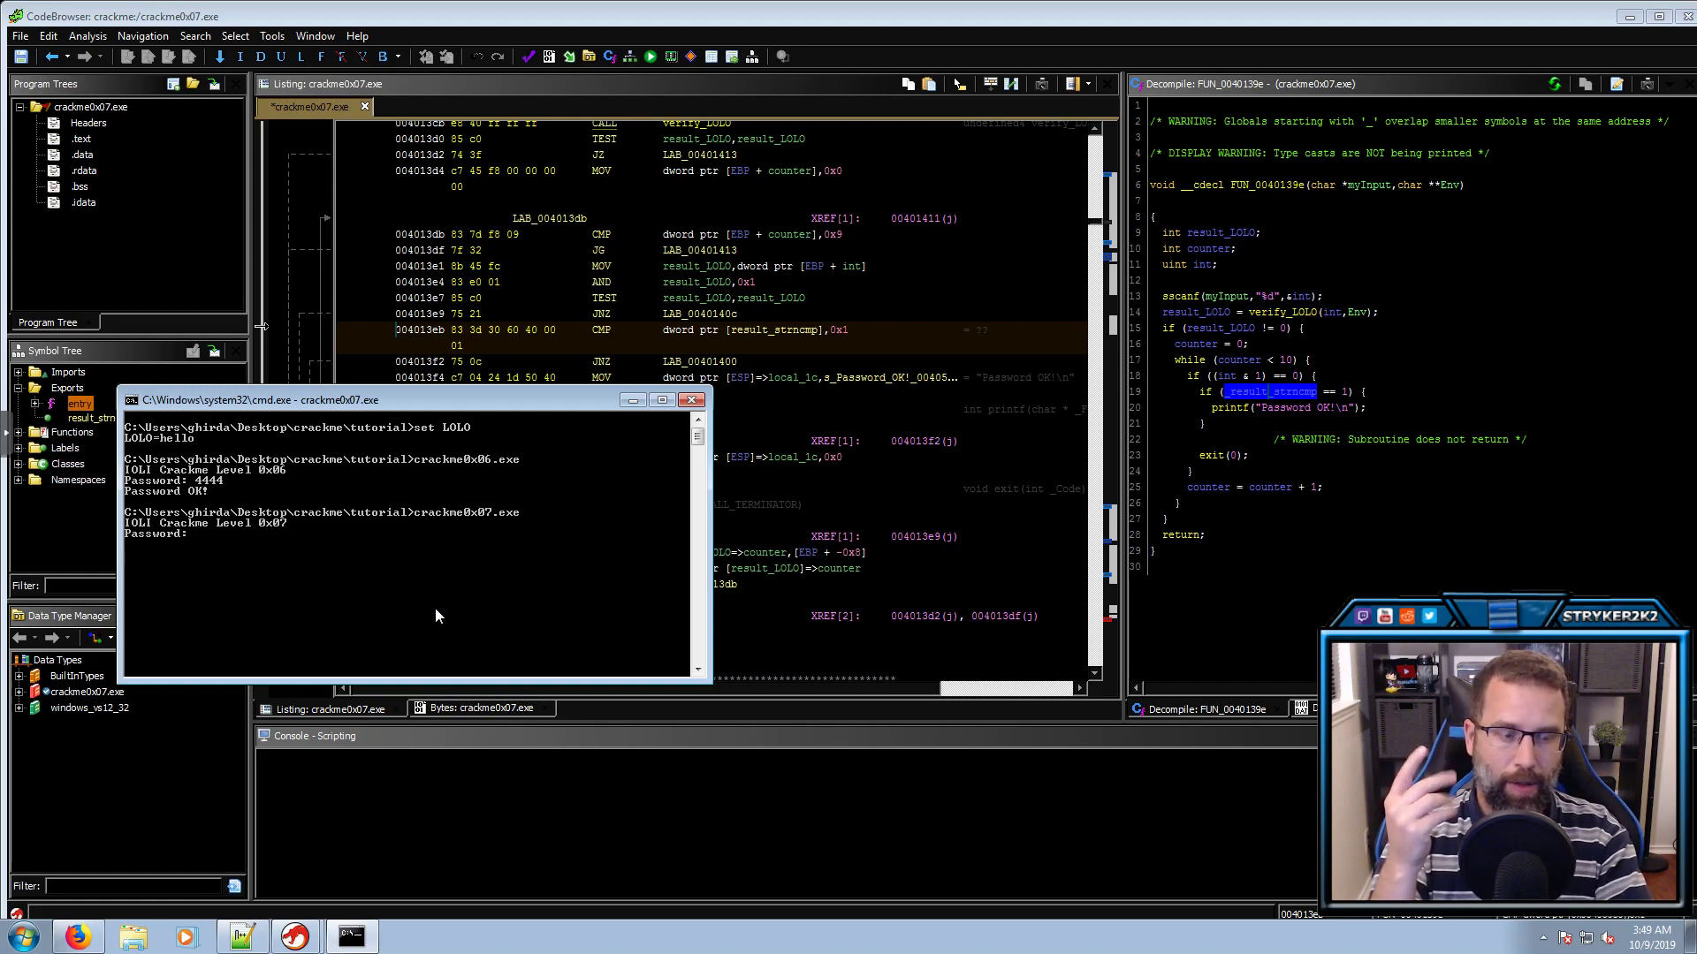
{"action": "type", "text": "4444"}
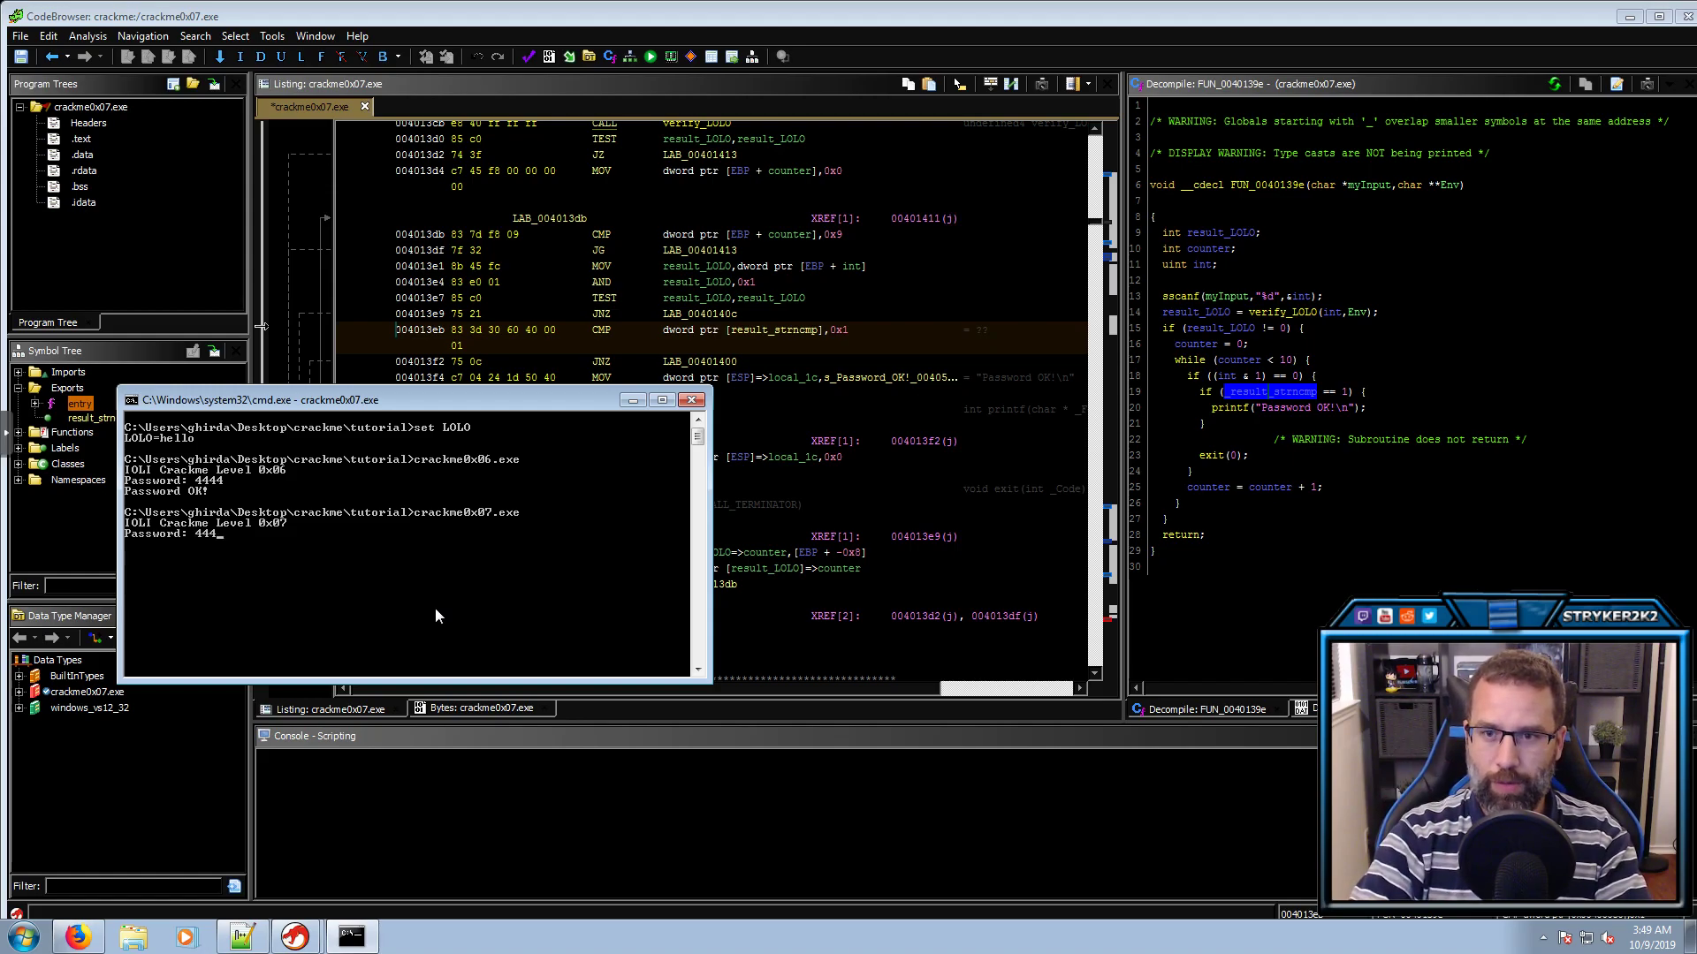
{"action": "key", "text": "Return"}
Rerun crackme0x07.exe and enter password 88
{"action": "key", "text": "Up"}
{"action": "key", "text": "Return"}
{"action": "type", "text": "8"}
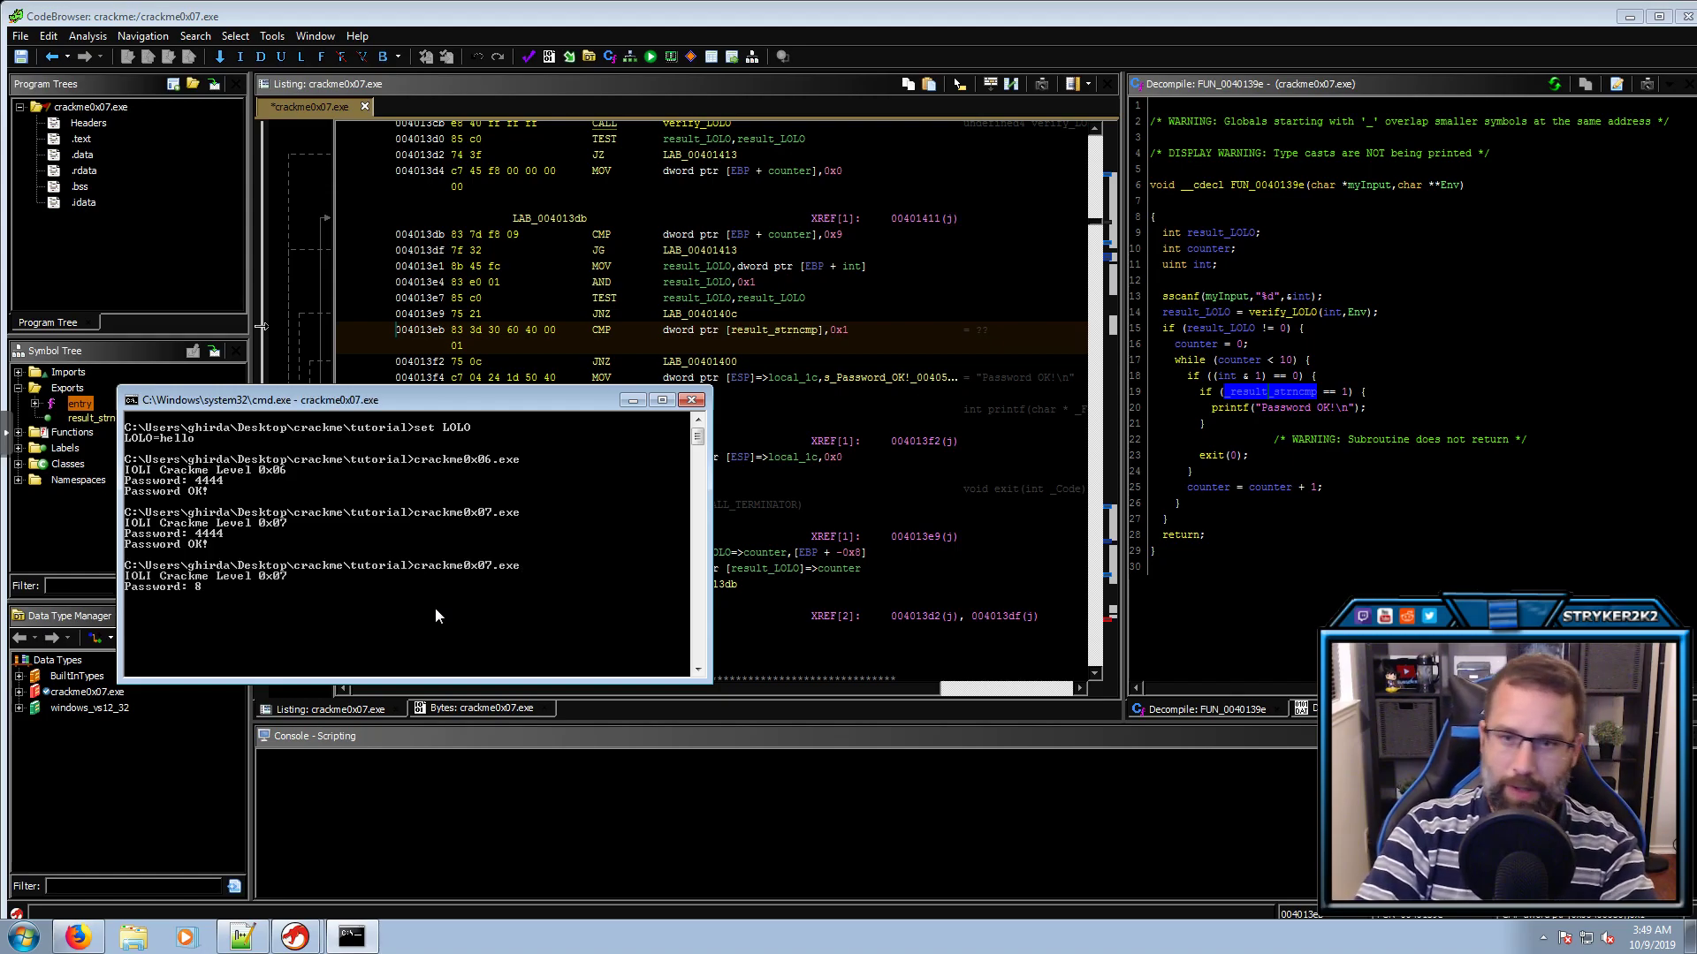
{"action": "type", "text": "8"}
{"action": "key", "text": "Return"}
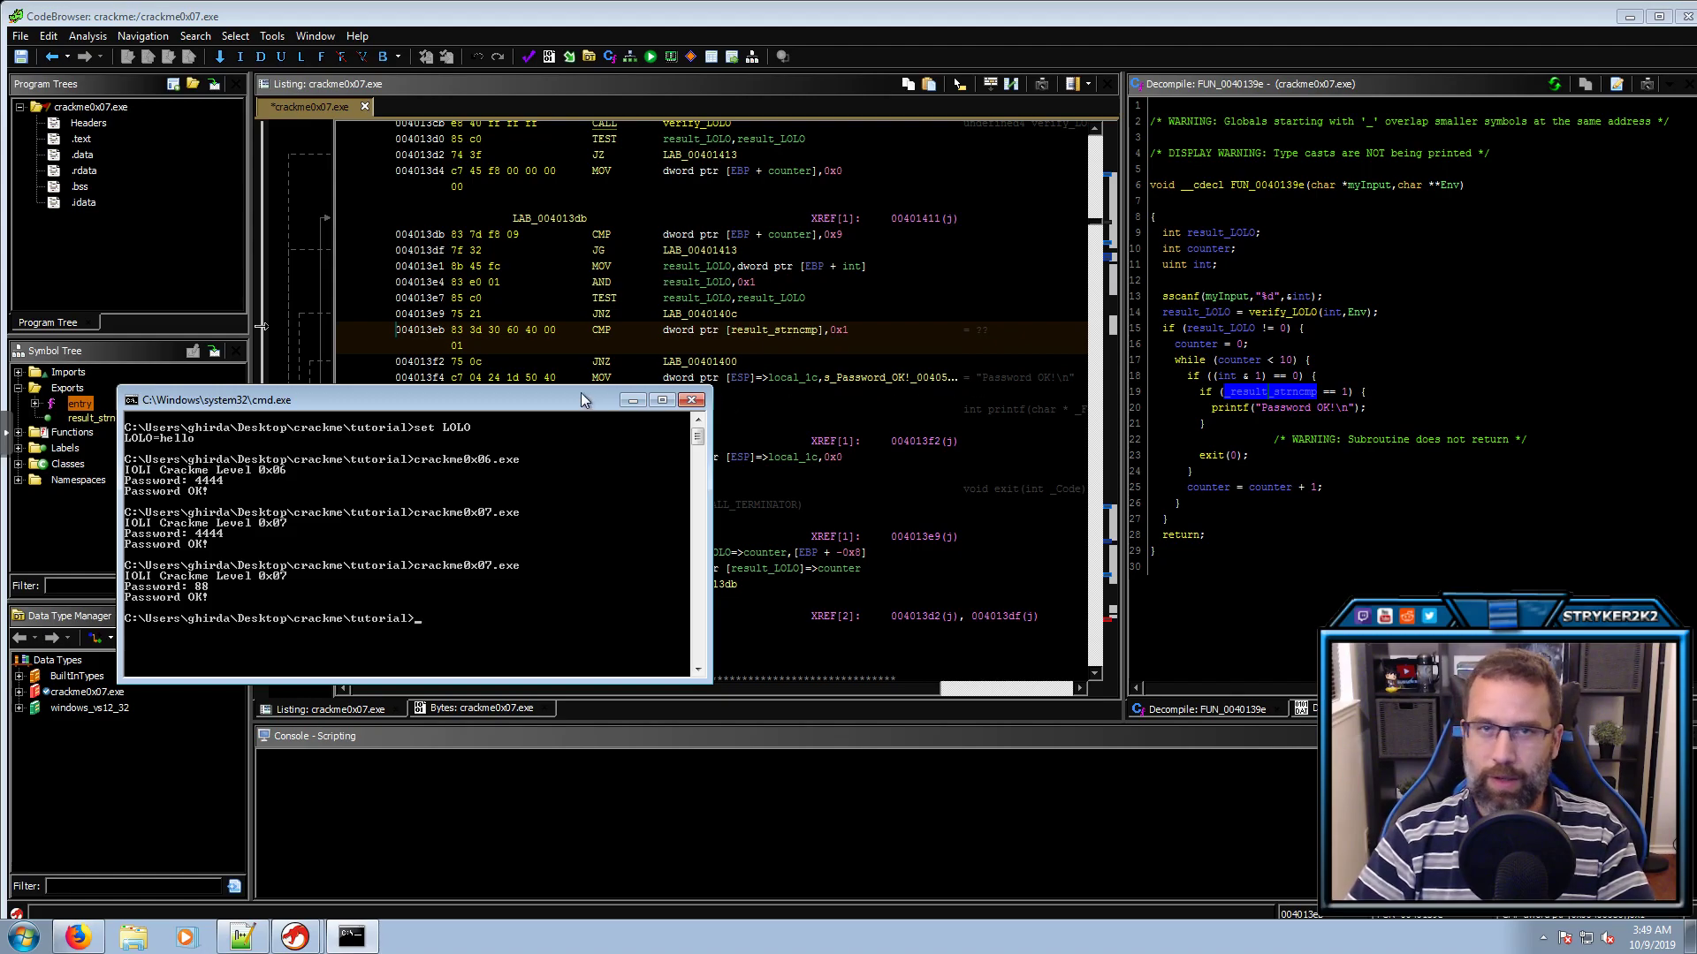
Find references to FUN_0040139e and jump to its single call site at 0040147a
{"action": "left_click", "coordinate": [1449, 283]}
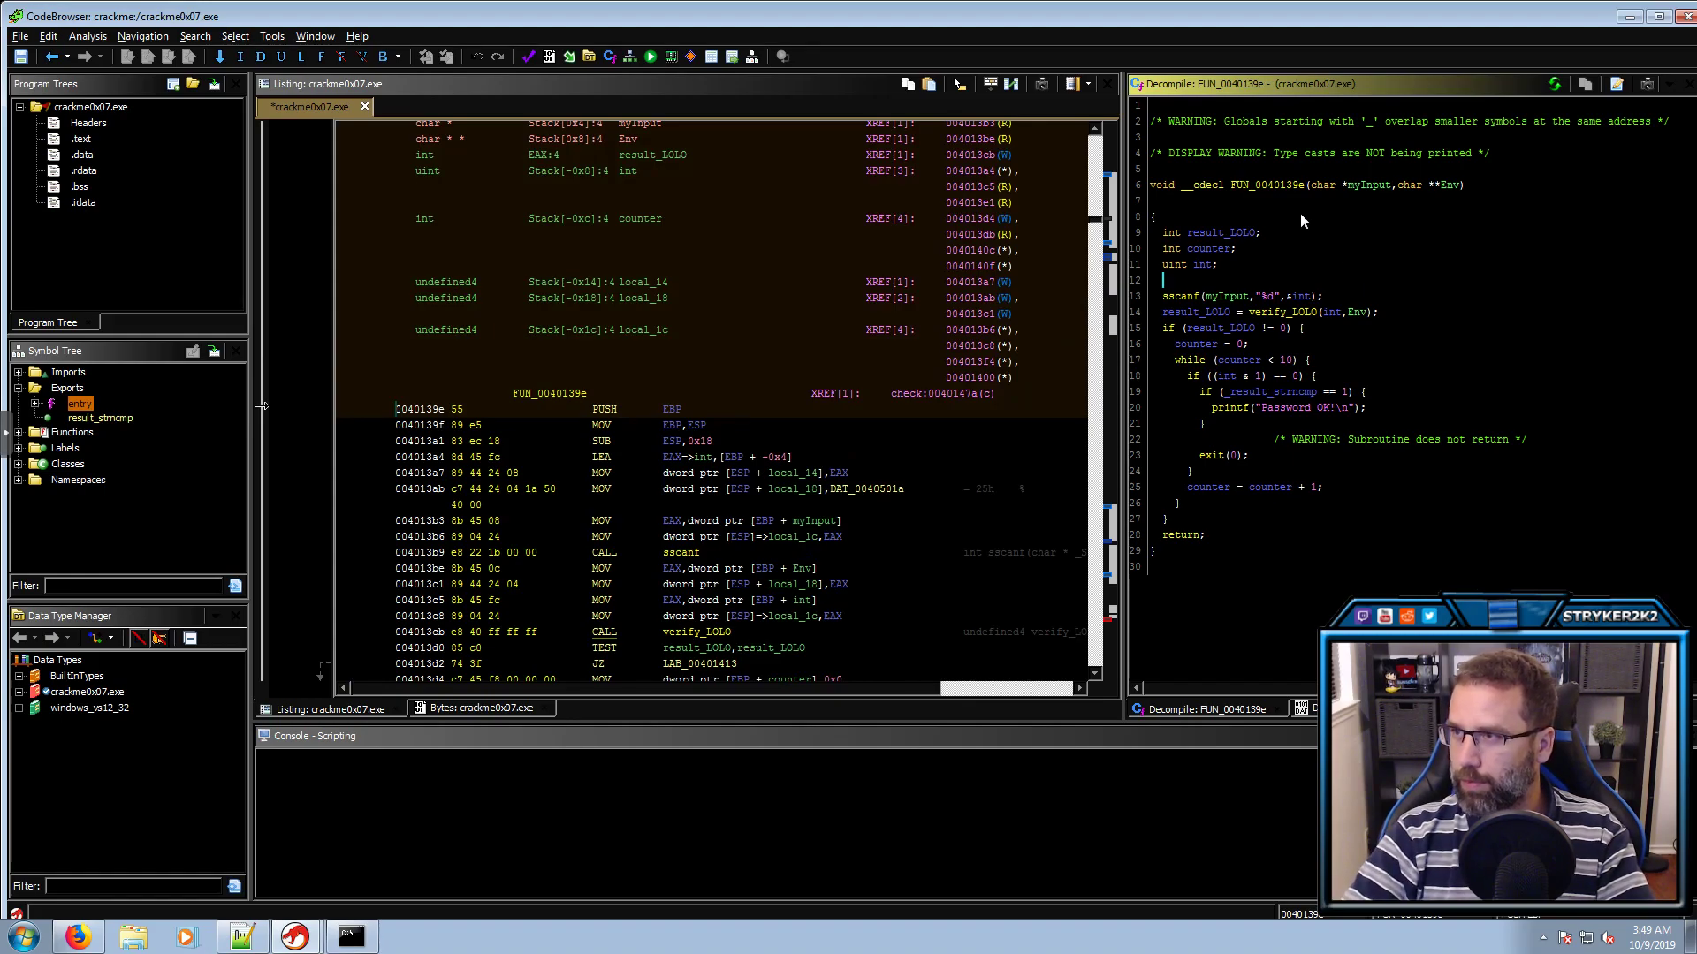
{"action": "double_click", "coordinate": [1296, 185]}
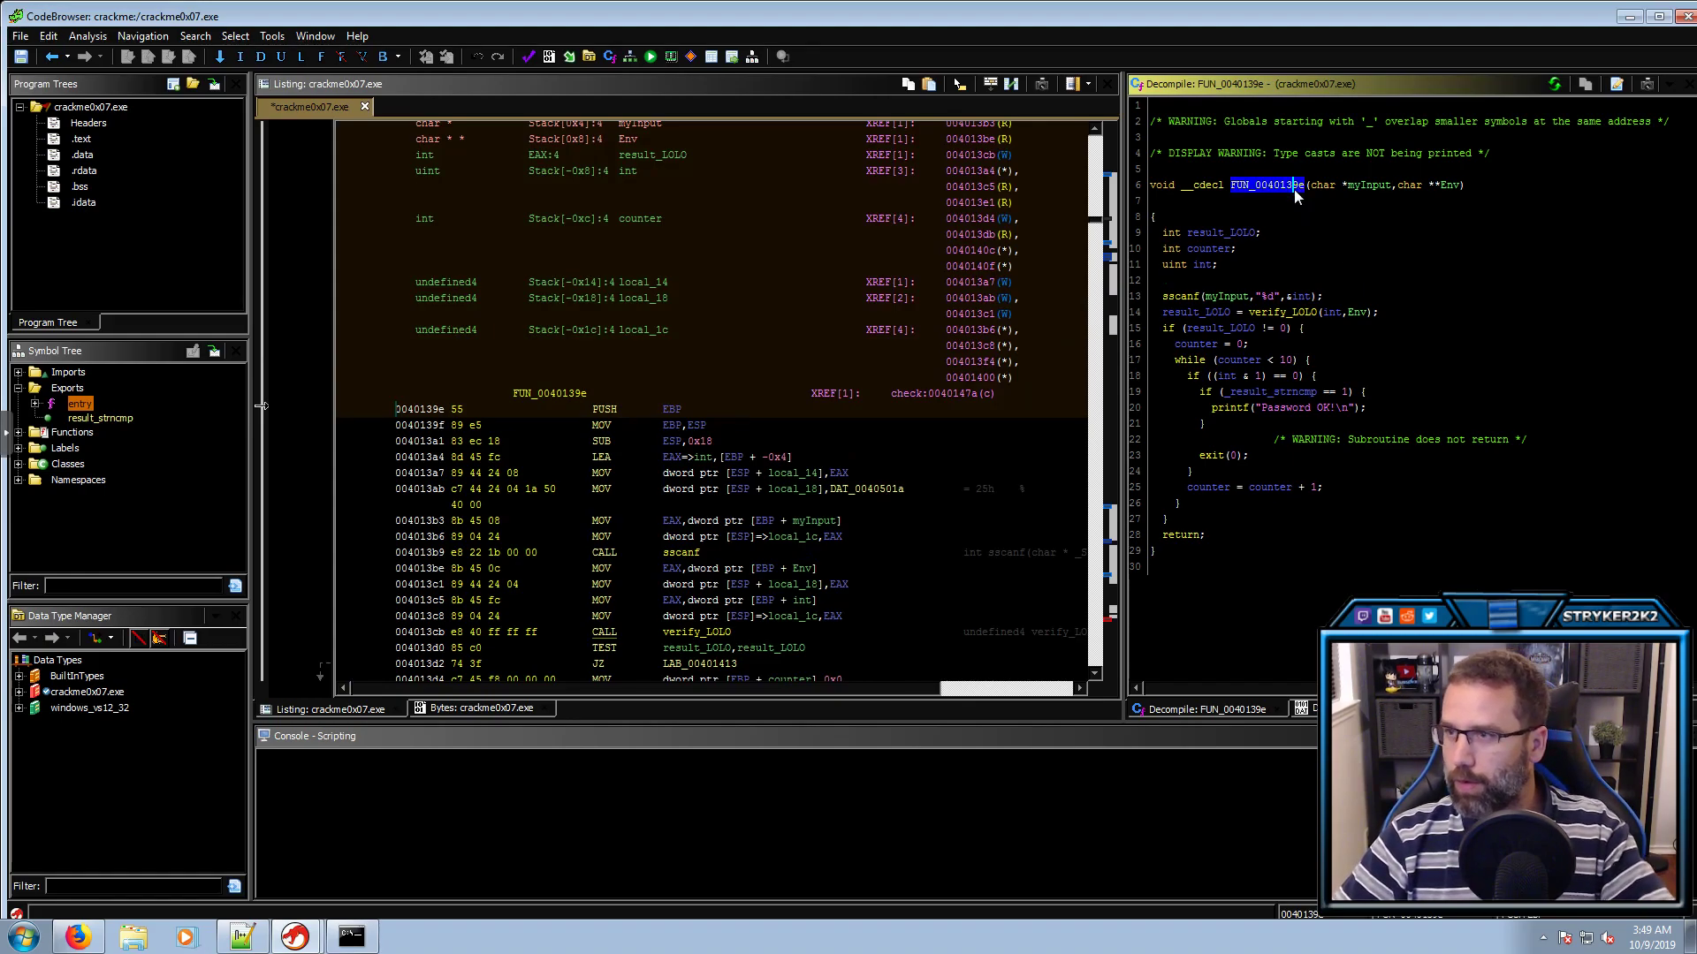
{"action": "left_click", "coordinate": [561, 394]}
{"action": "key", "text": "ctrl+shift+f"}
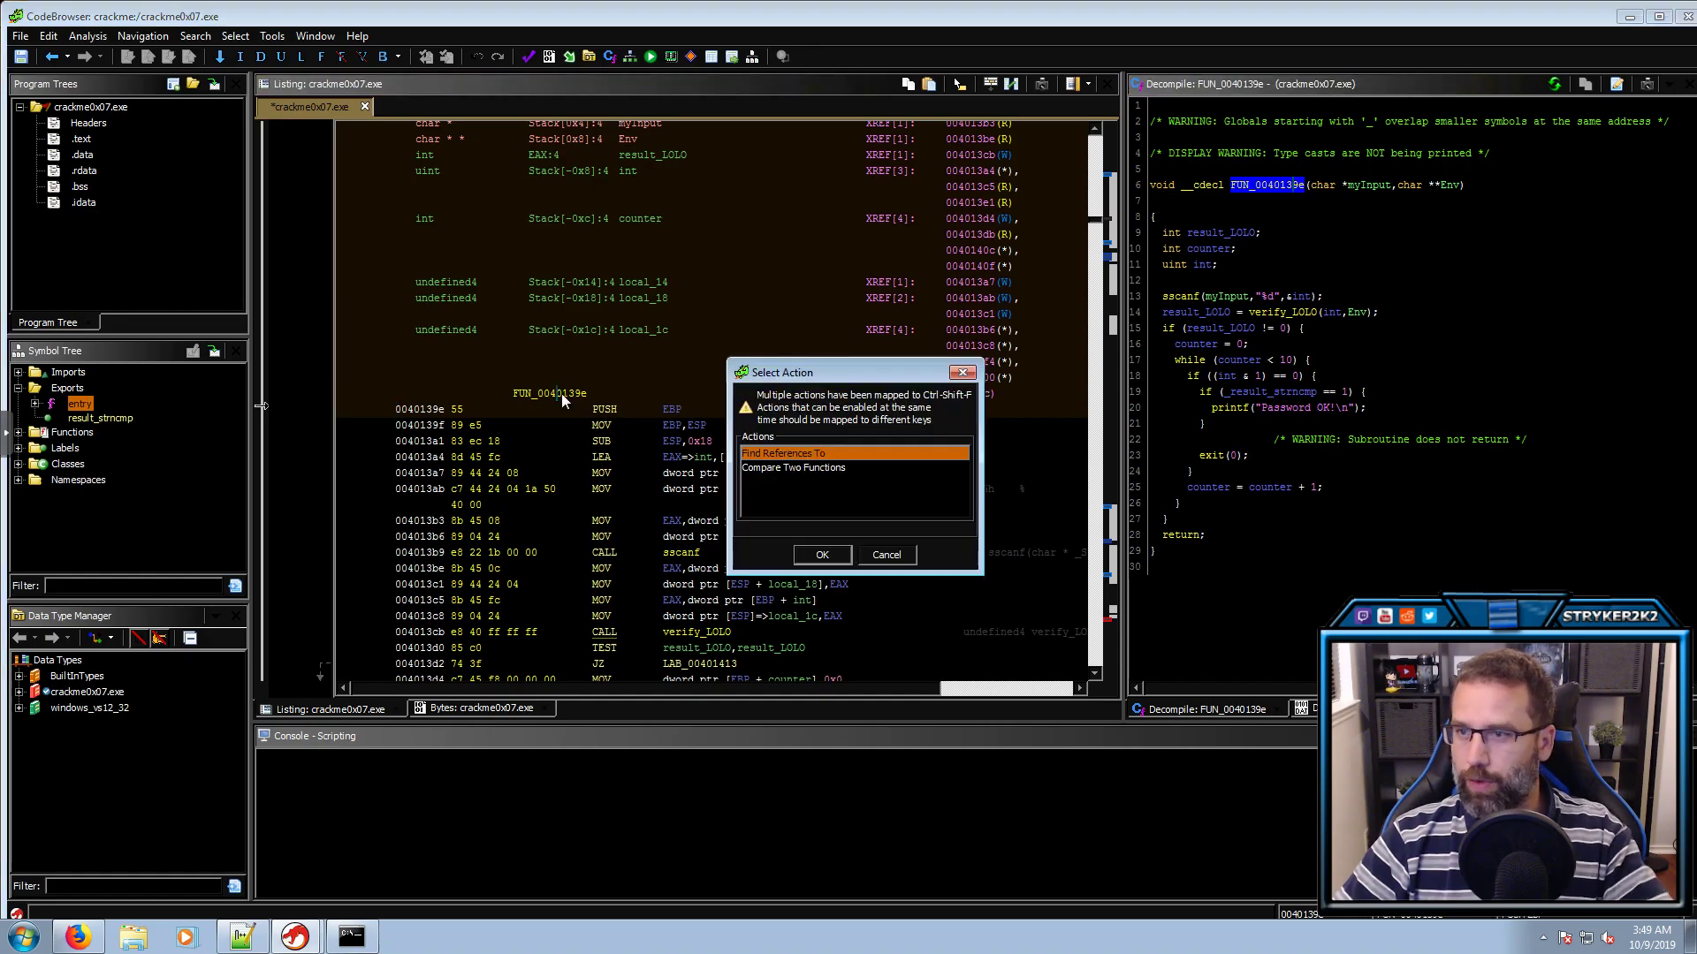
{"action": "left_click", "coordinate": [835, 554]}
{"action": "left_click", "coordinate": [682, 321]}
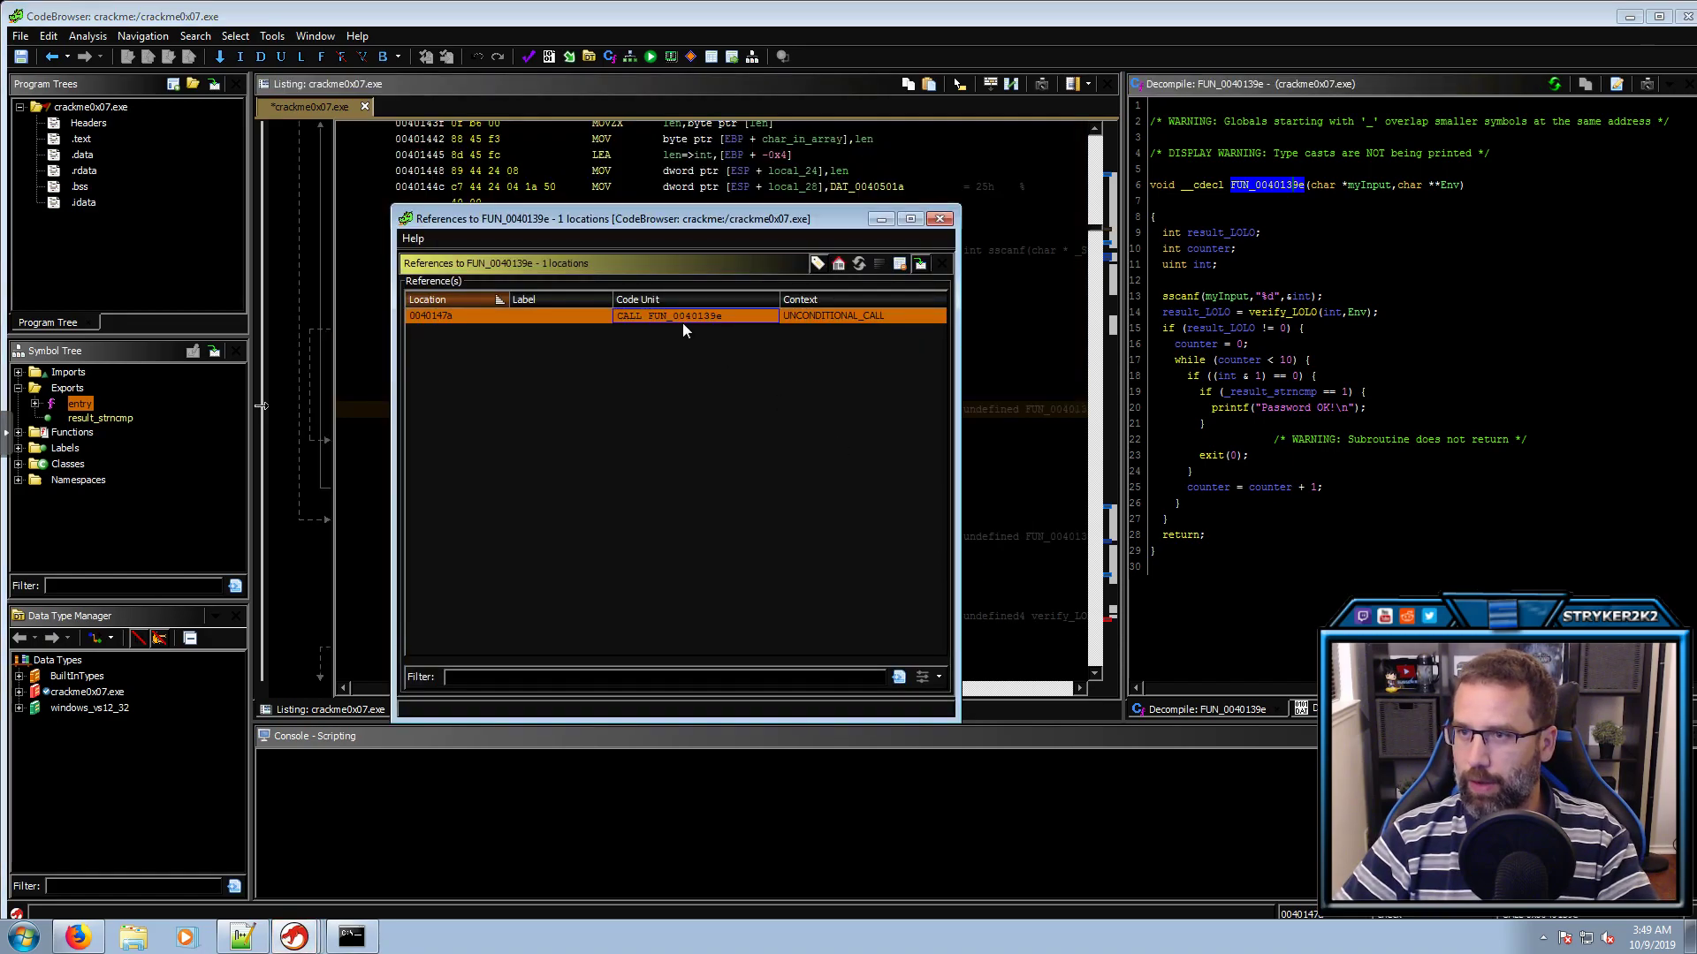
{"action": "left_click", "coordinate": [941, 220]}
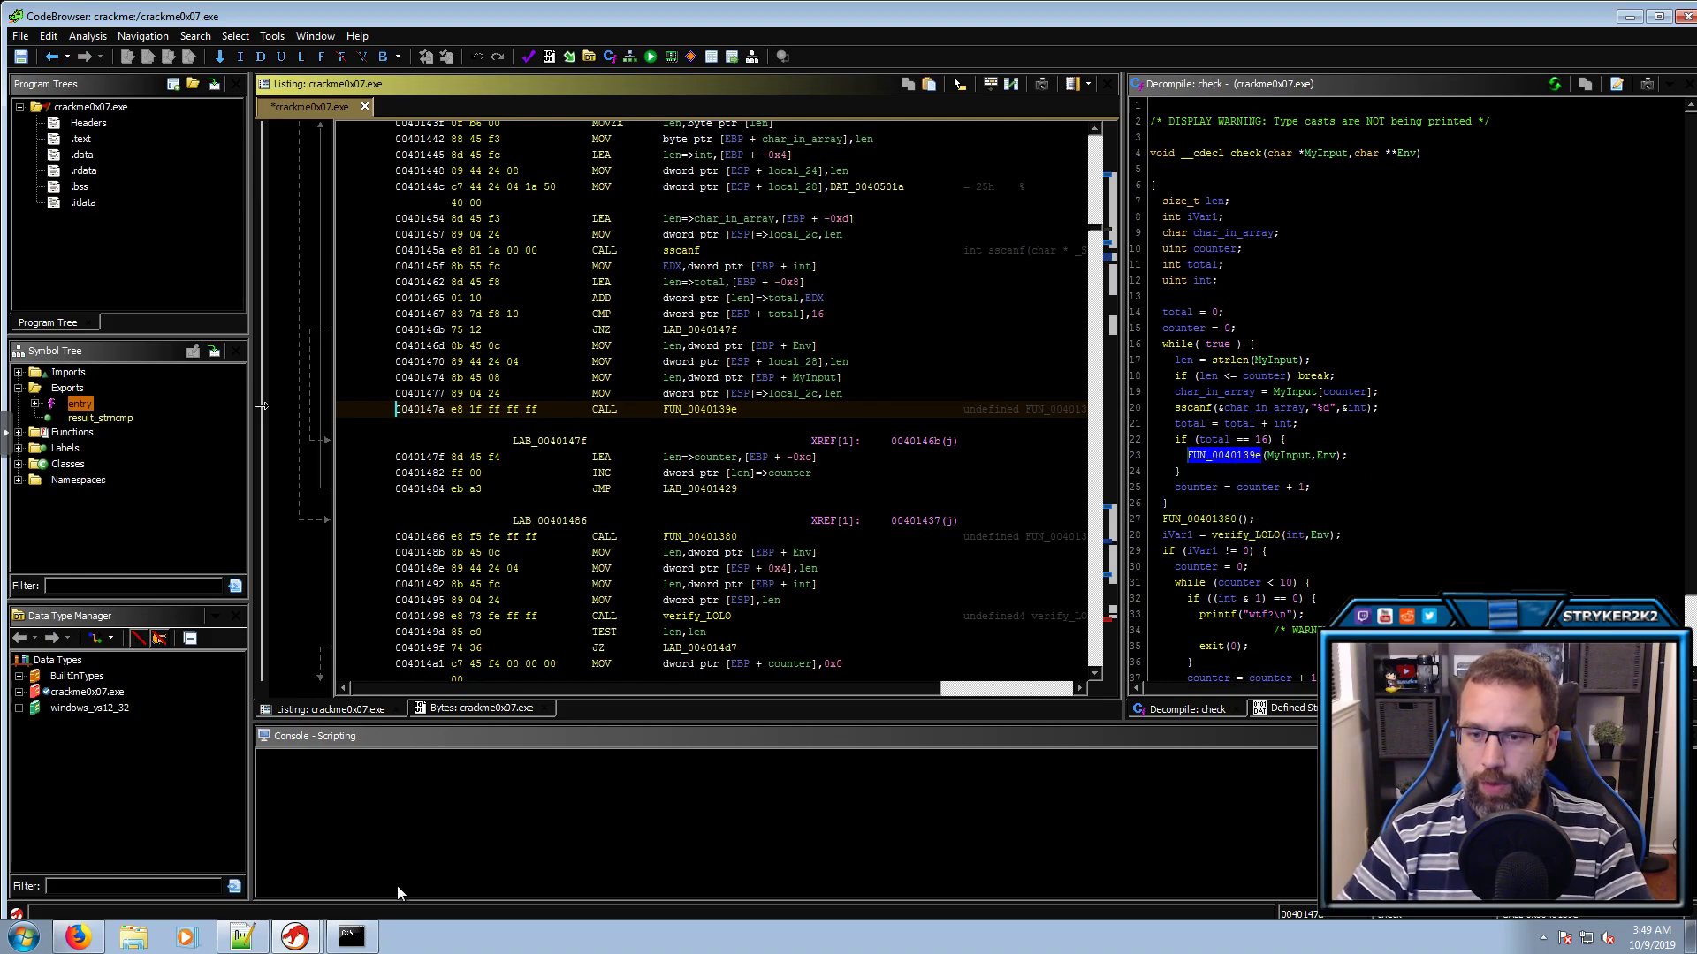
{"action": "left_click", "coordinate": [353, 935]}
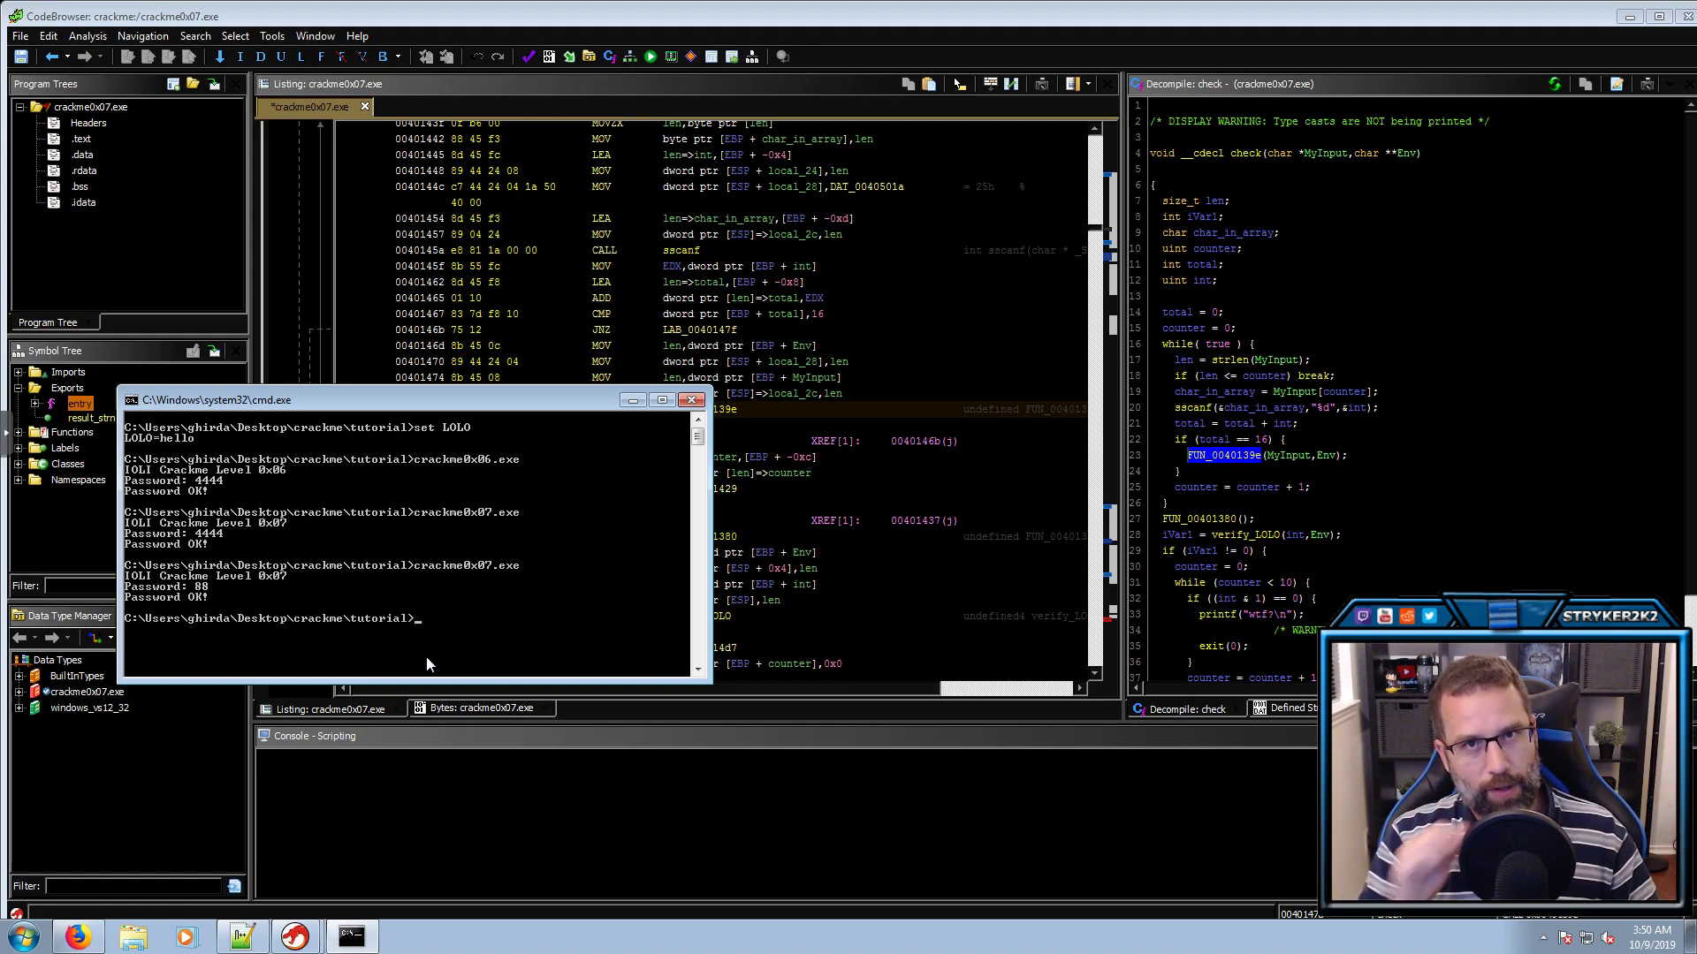
Rename FUN_0040139e to verify_passOK
{"action": "left_click", "coordinate": [1216, 458]}
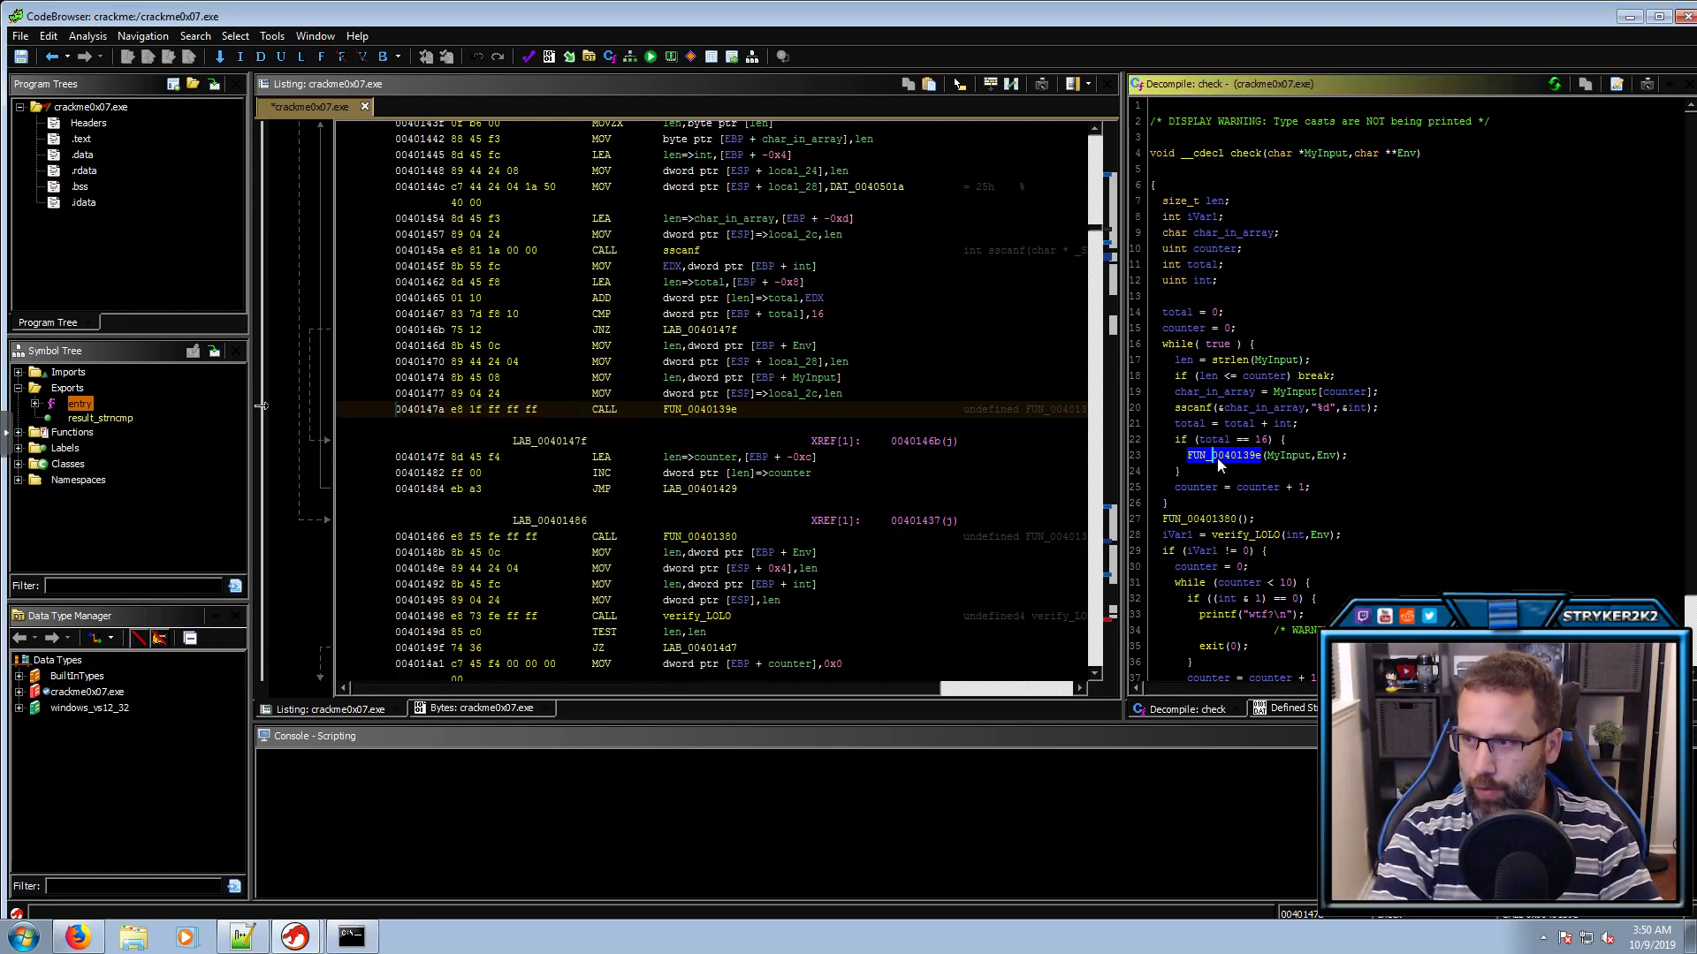
{"action": "key", "text": "l"}
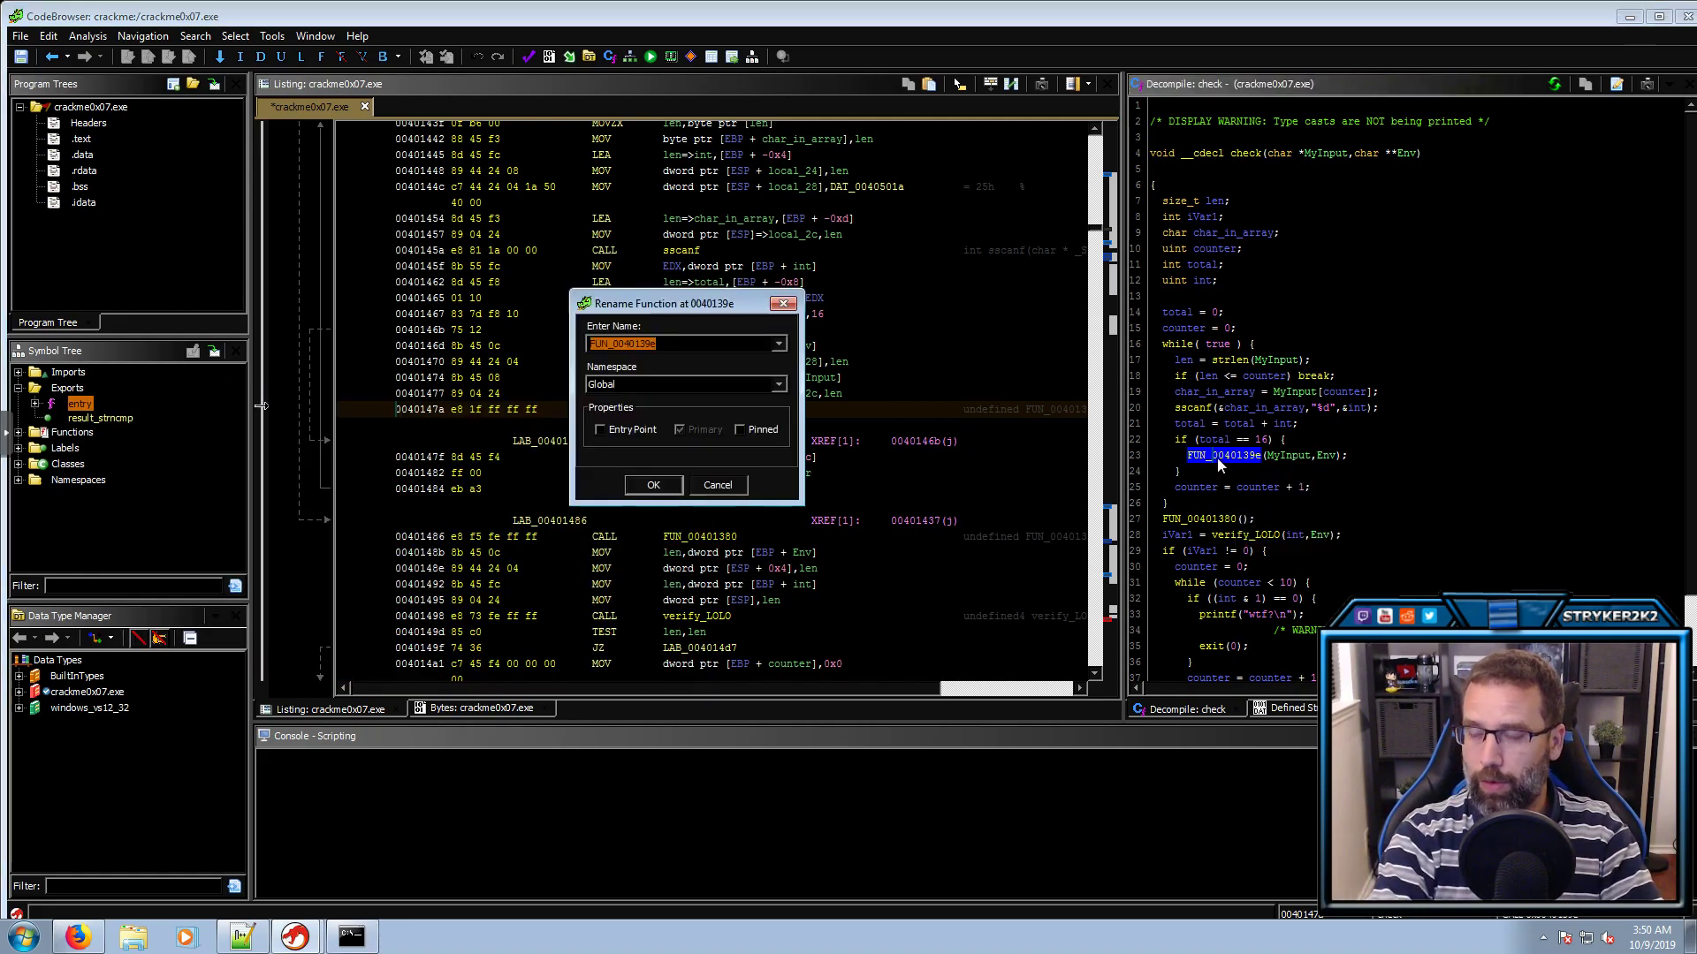
{"action": "type", "text": "verify"}
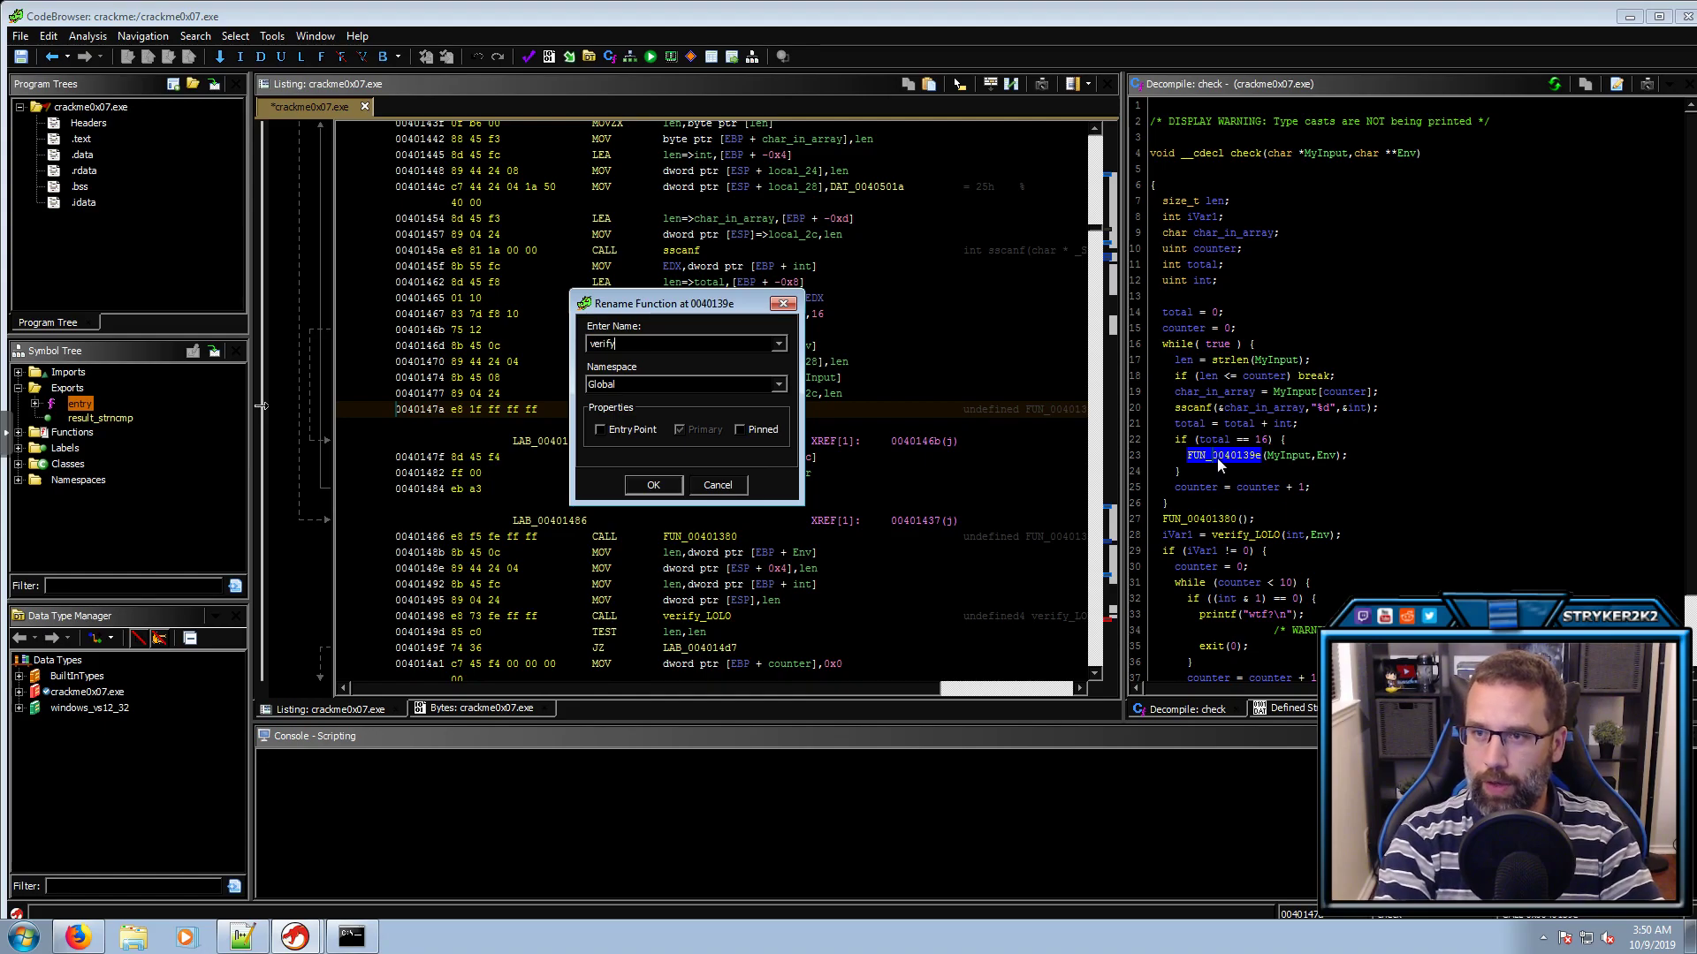
{"action": "type", "text": "_passOK"}
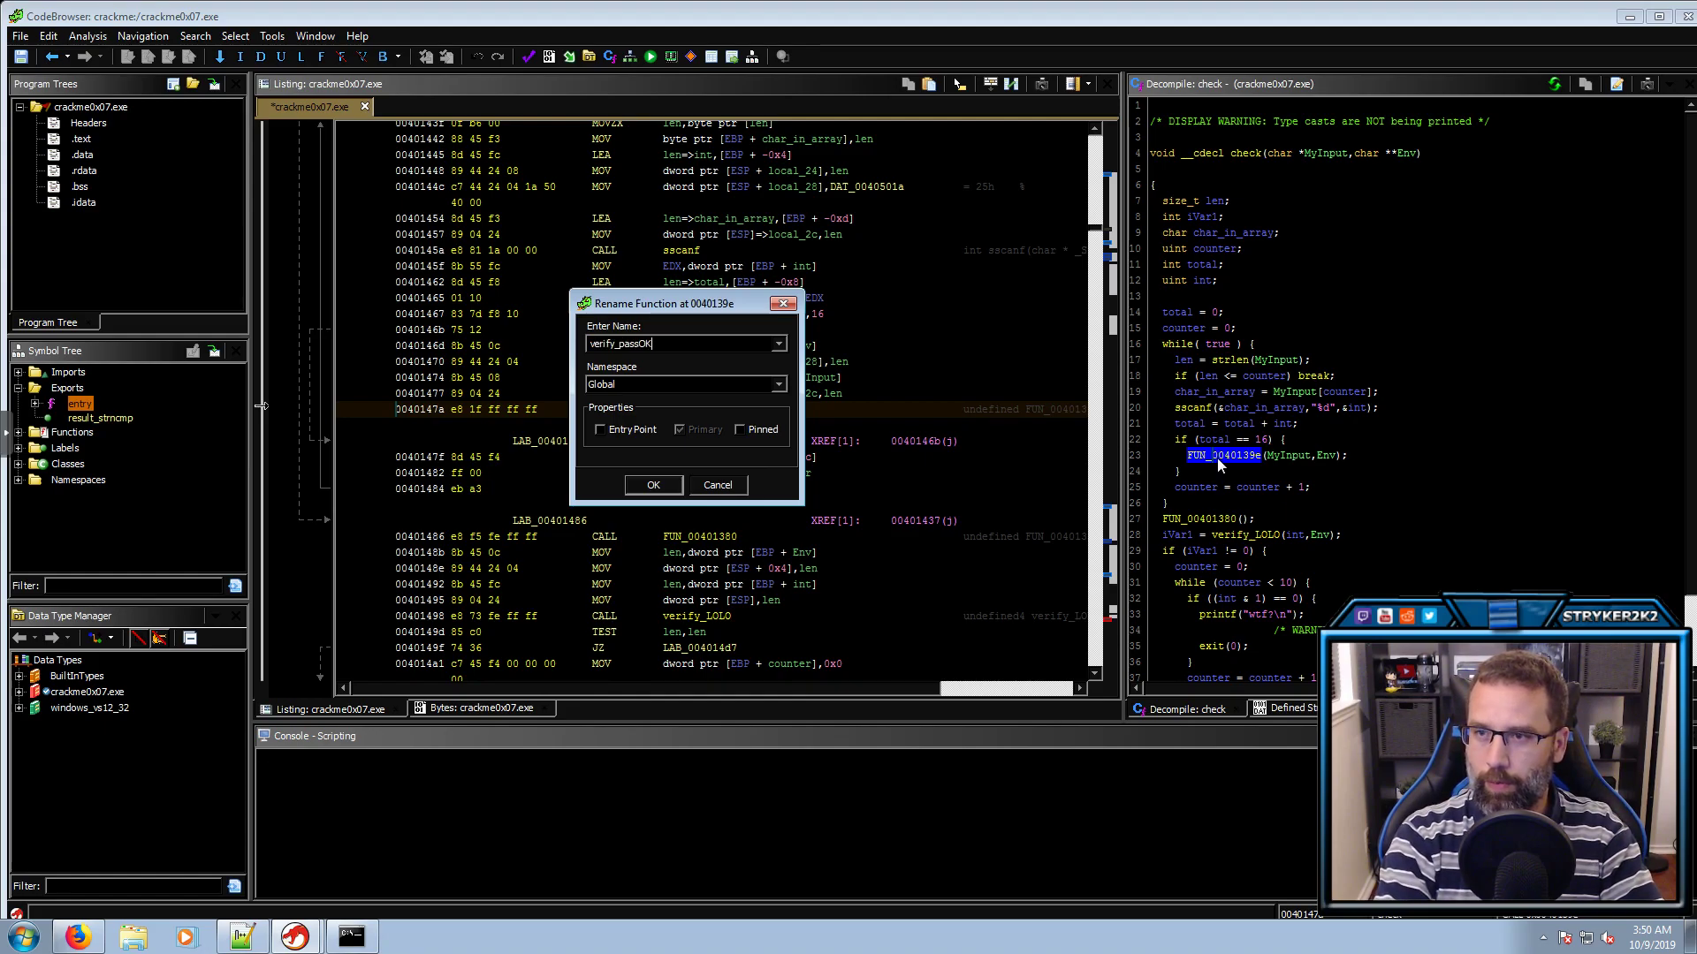
{"action": "key", "text": "Return"}
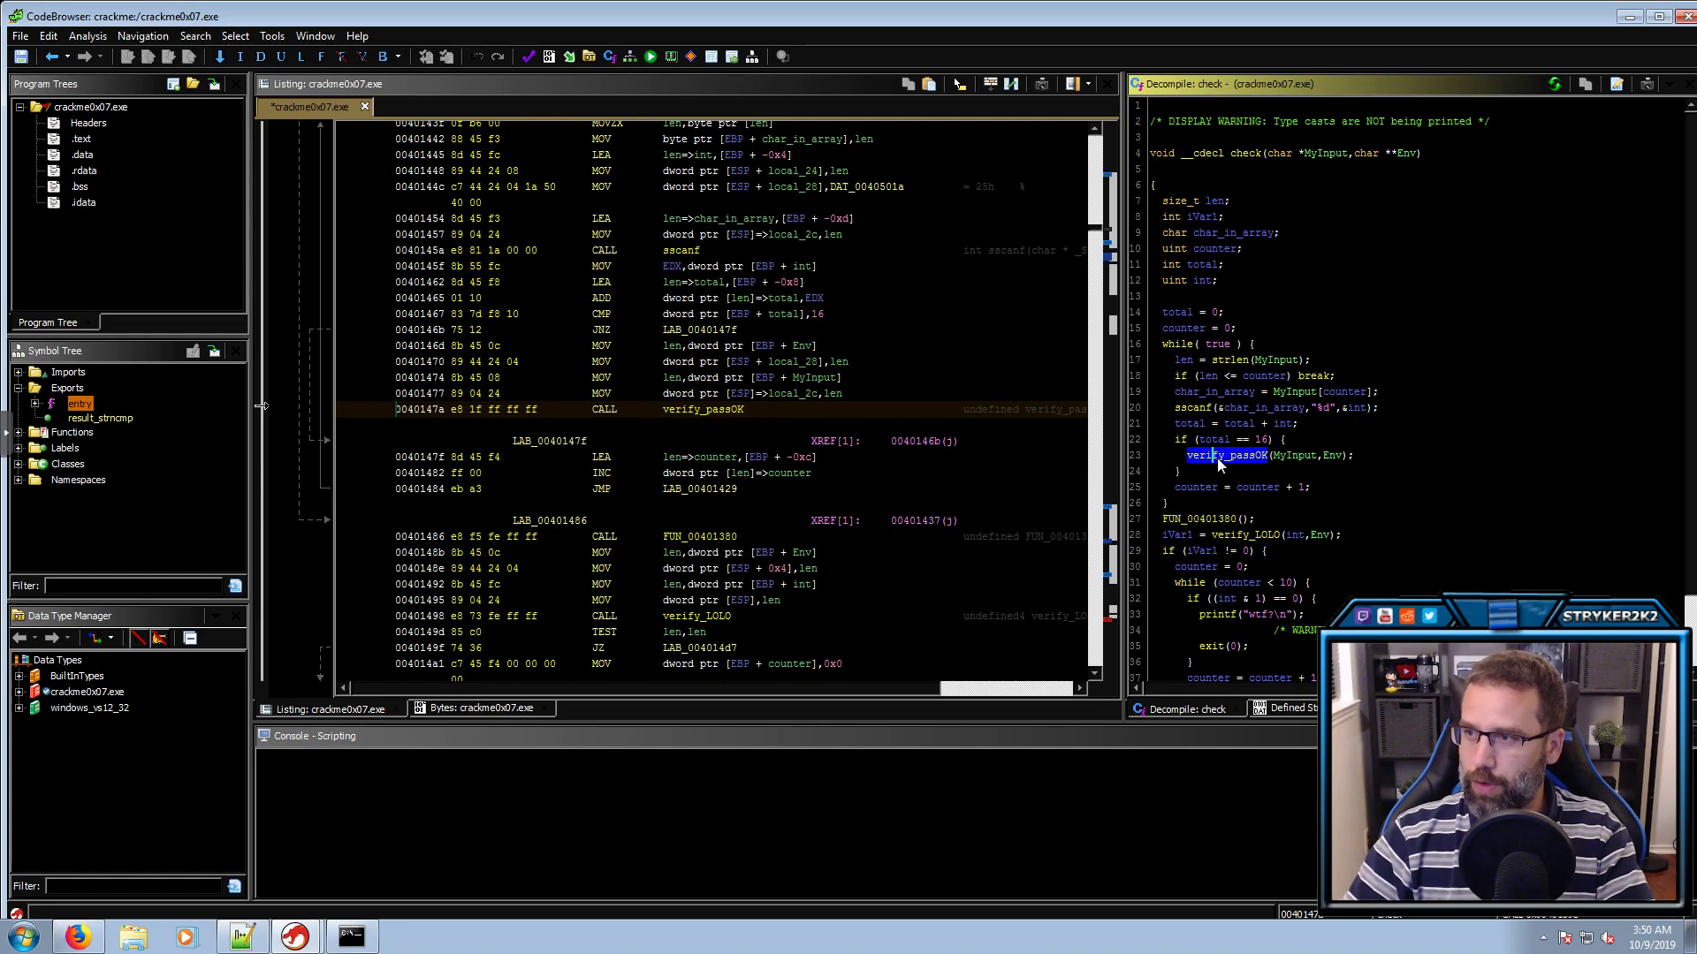
Inspect verify_passOK's Password OK! print and exit(0) call, then return to check
{"action": "double_click", "coordinate": [1217, 458]}
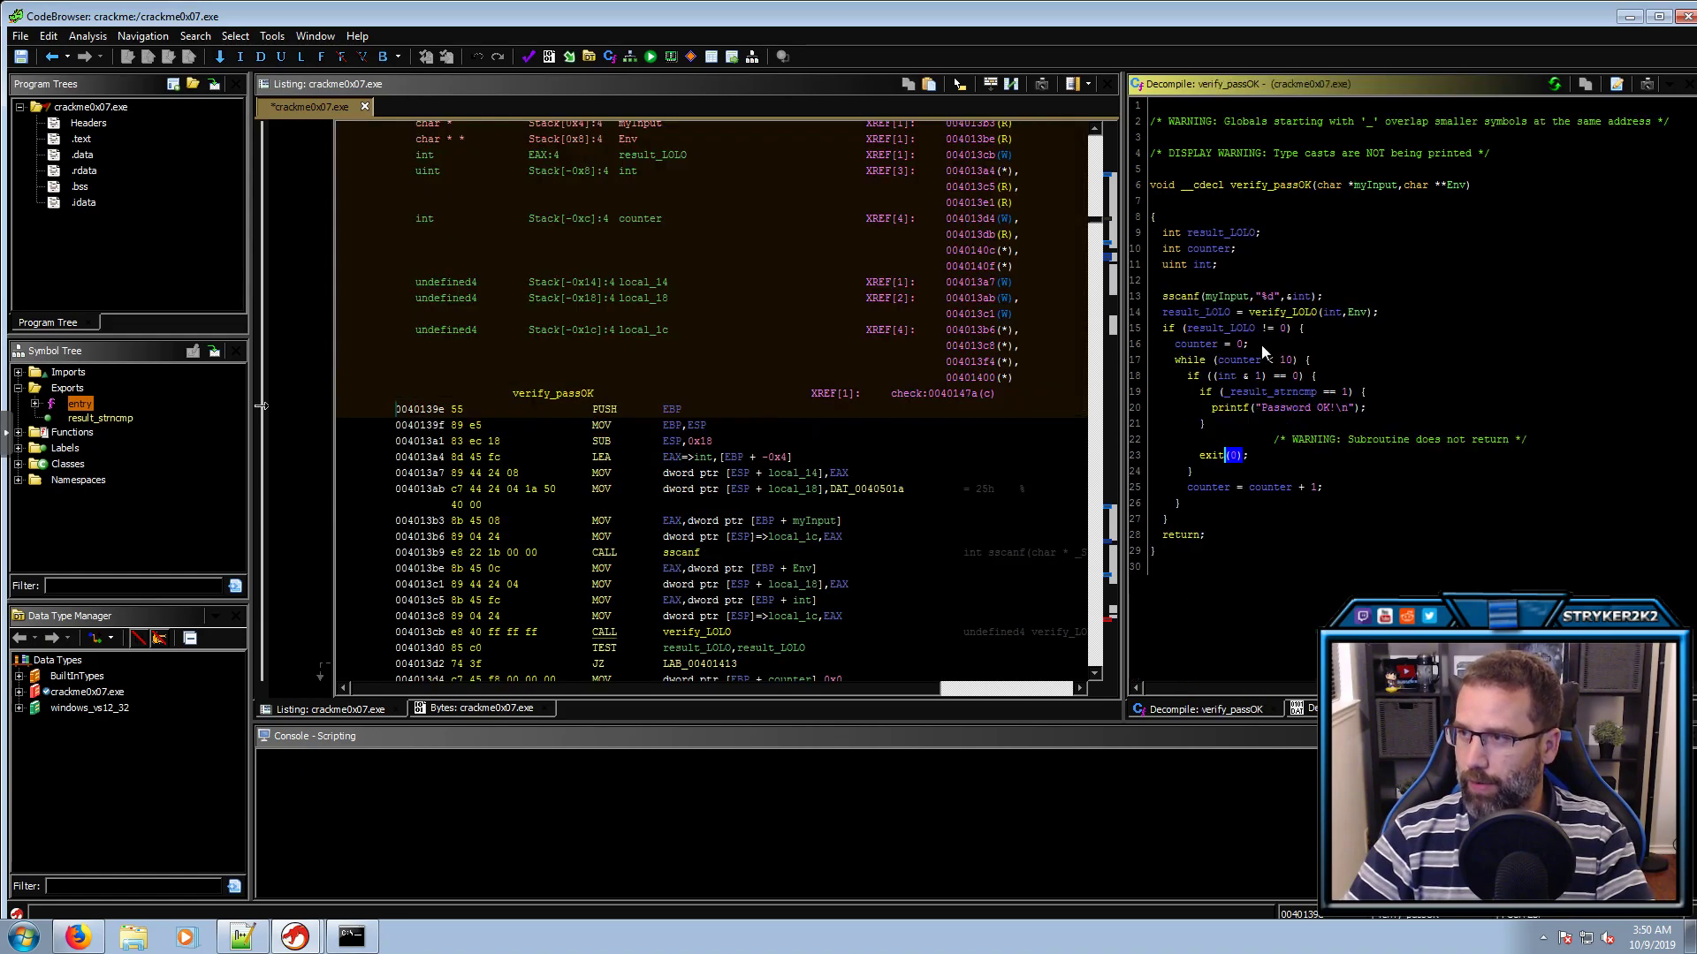
{"action": "left_click", "coordinate": [1208, 456]}
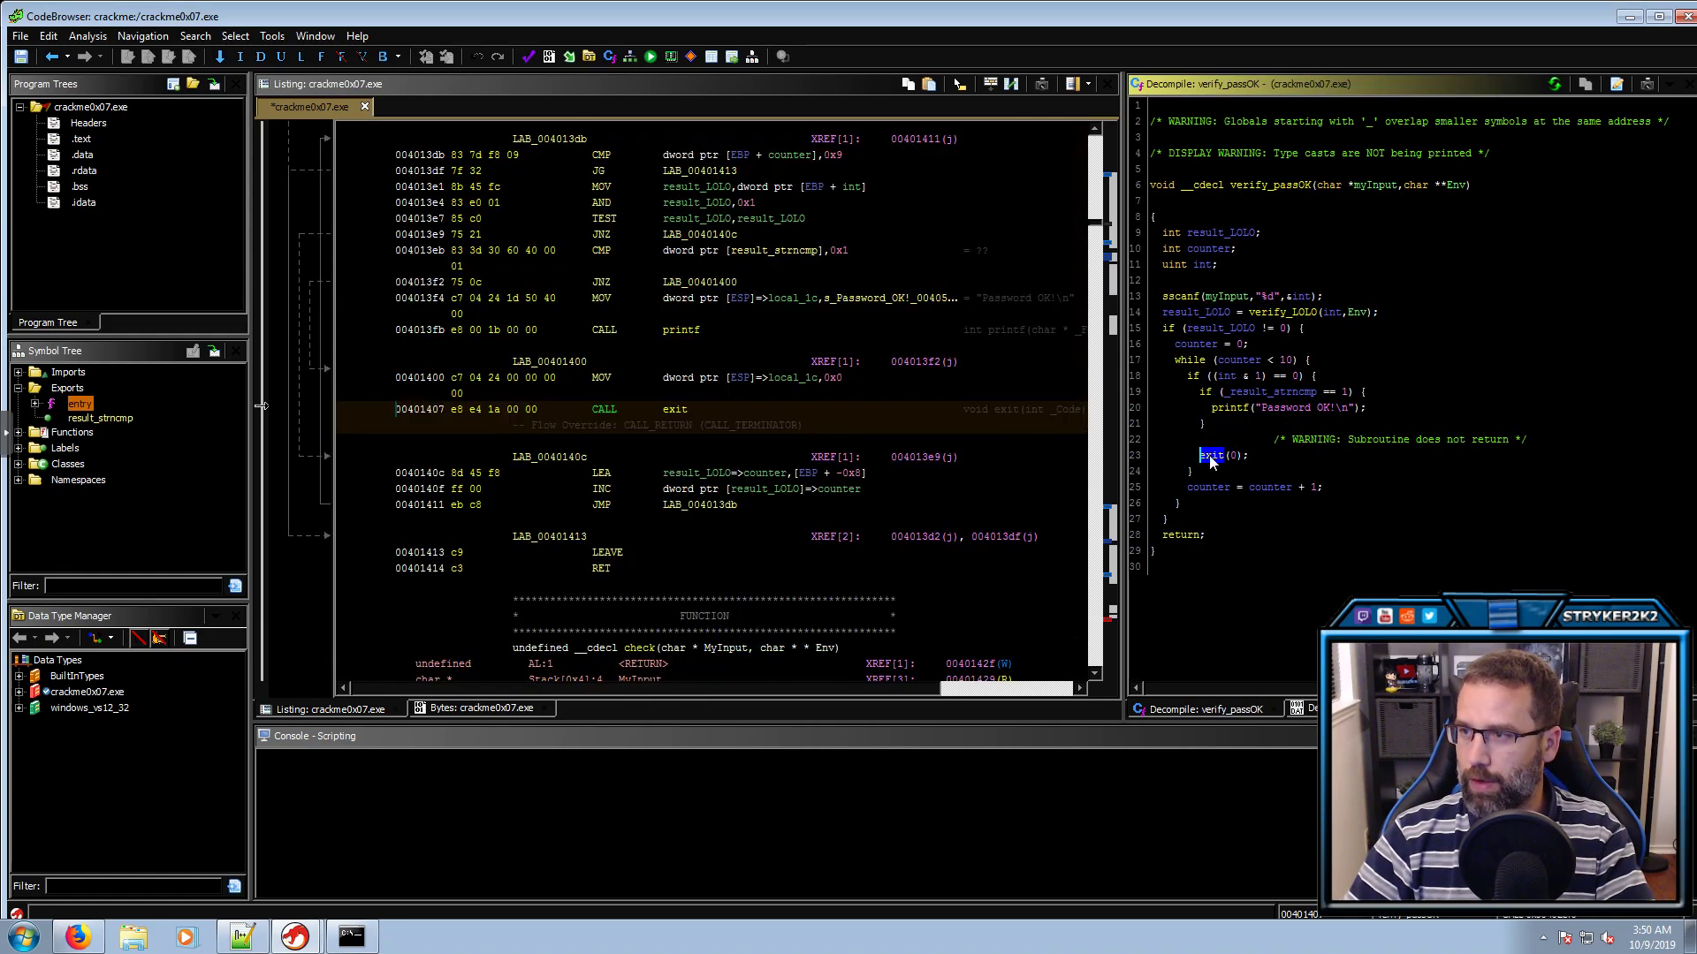
{"action": "left_click", "coordinate": [1304, 408]}
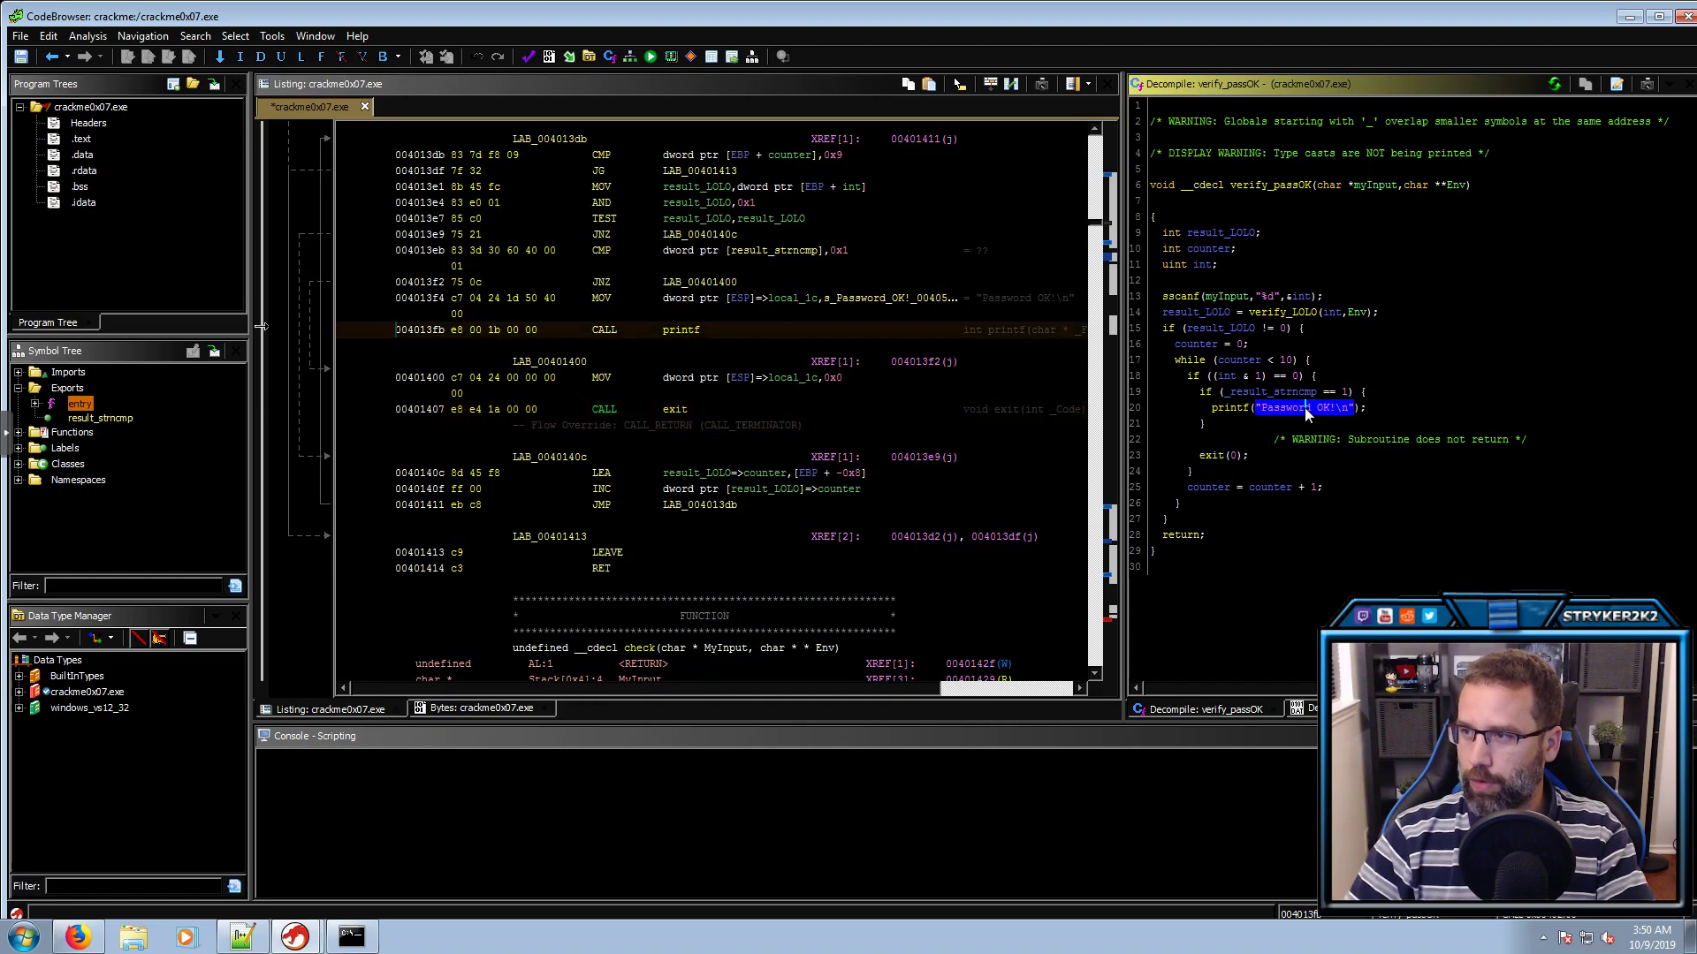
{"action": "left_click", "coordinate": [1233, 455]}
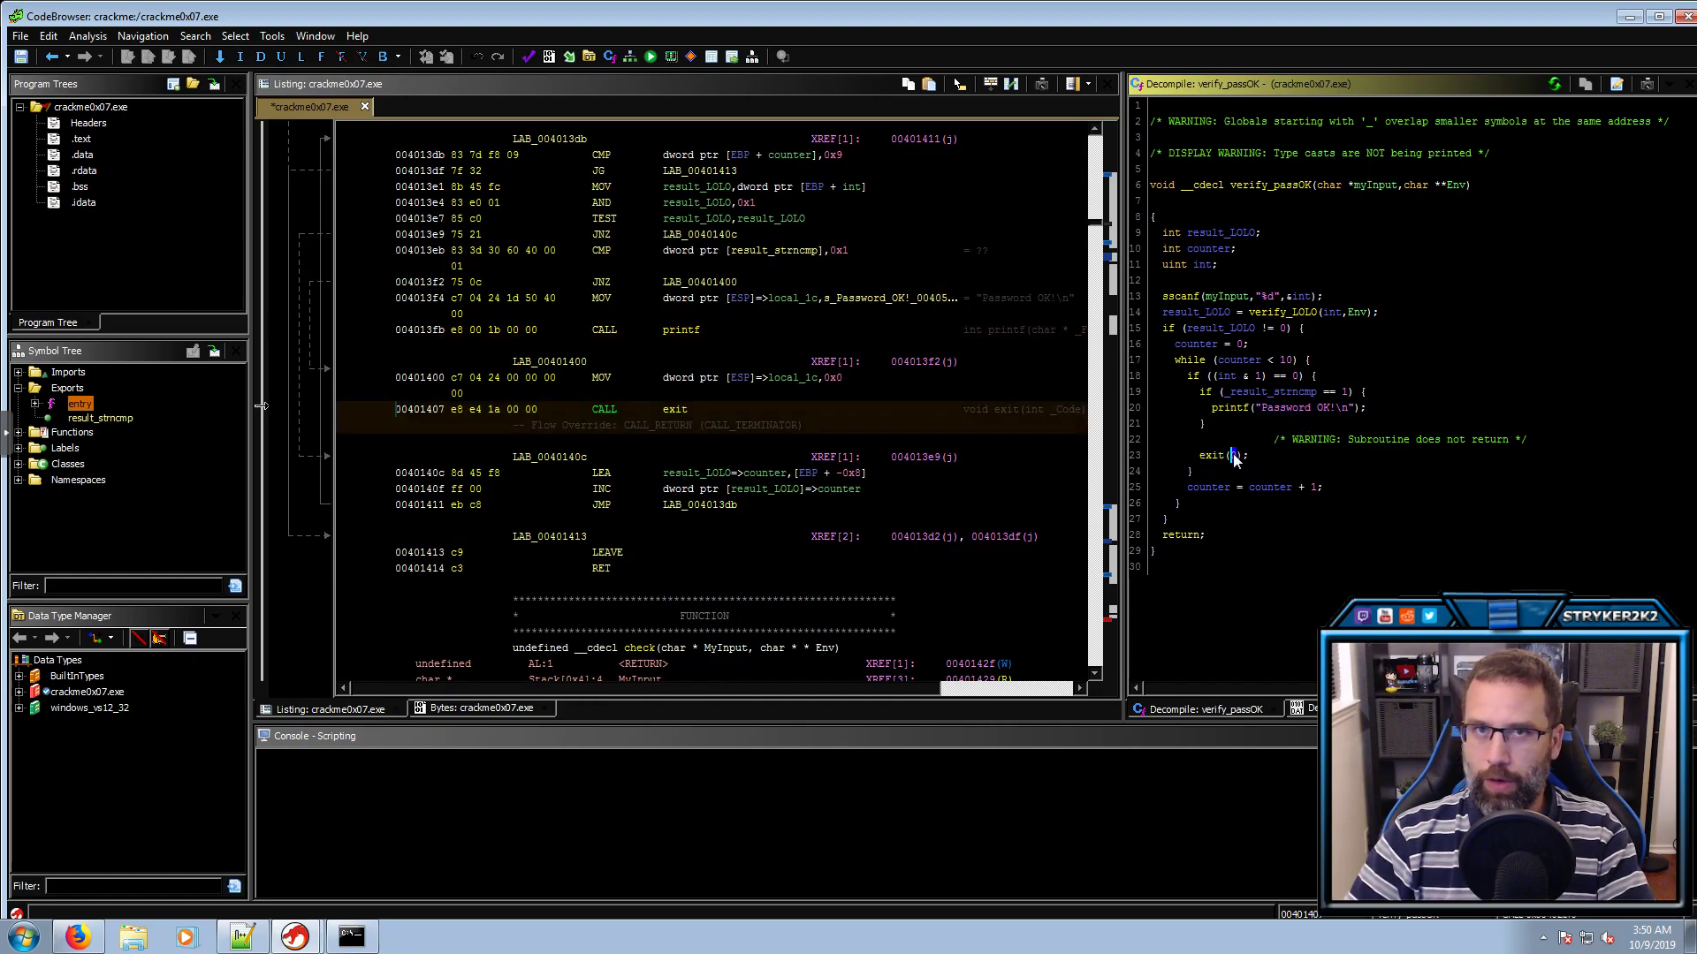
{"action": "key", "text": "alt+Left"}
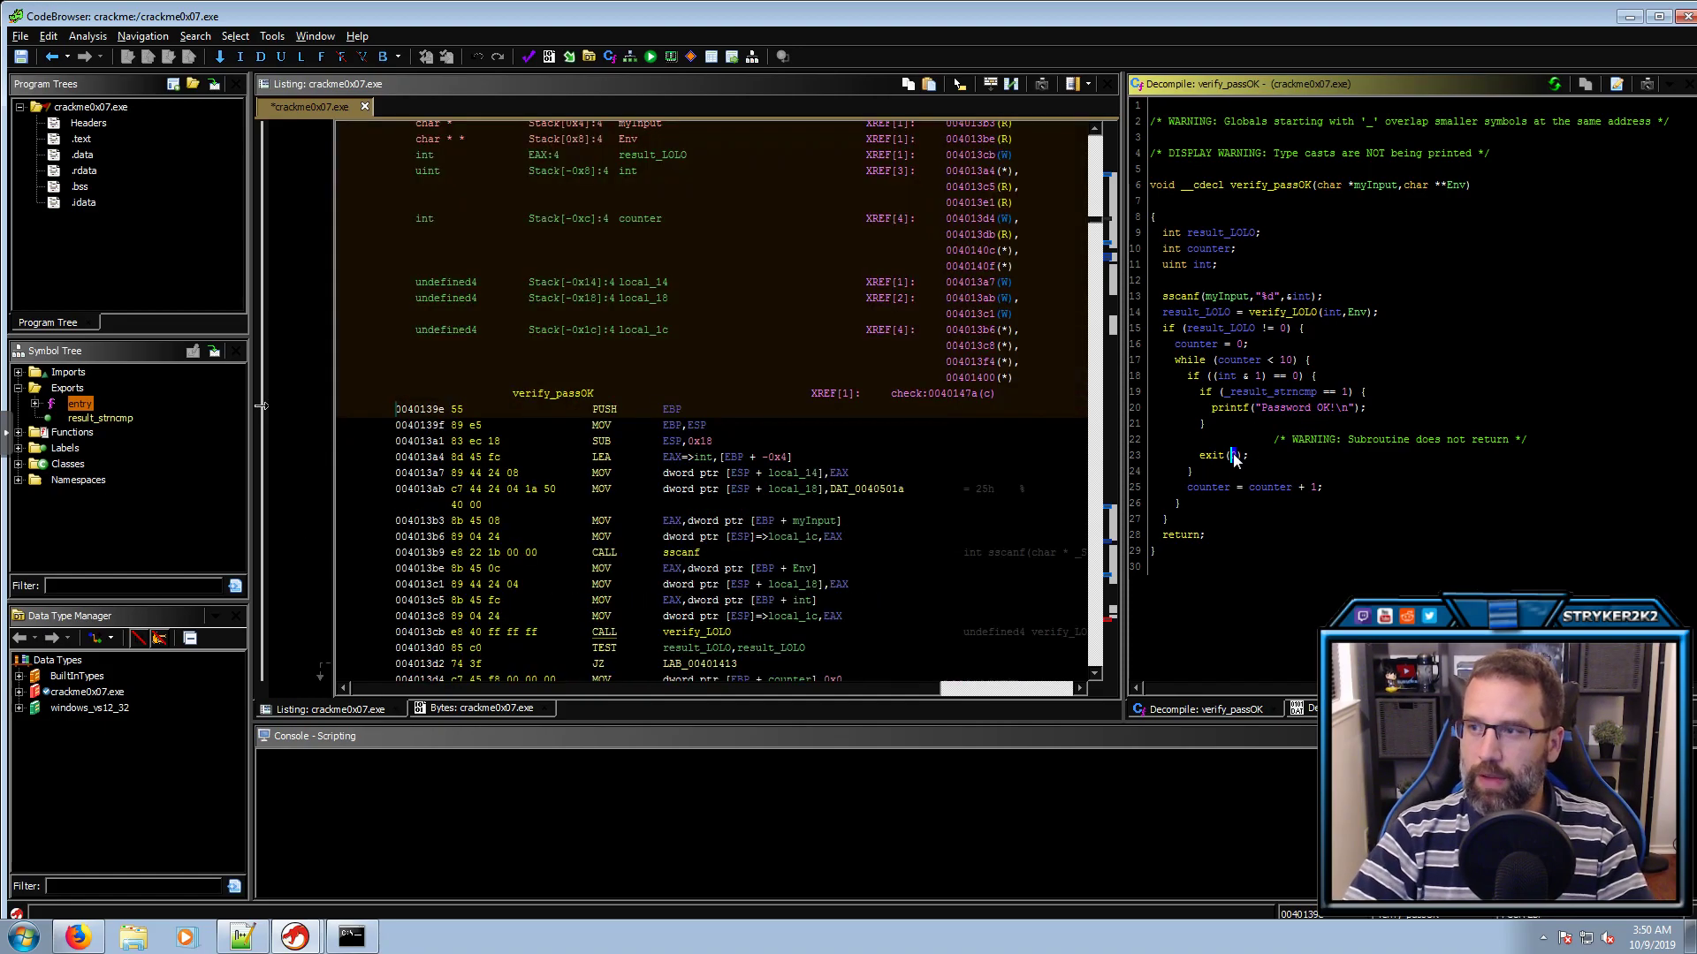
{"action": "key", "text": "alt+Left"}
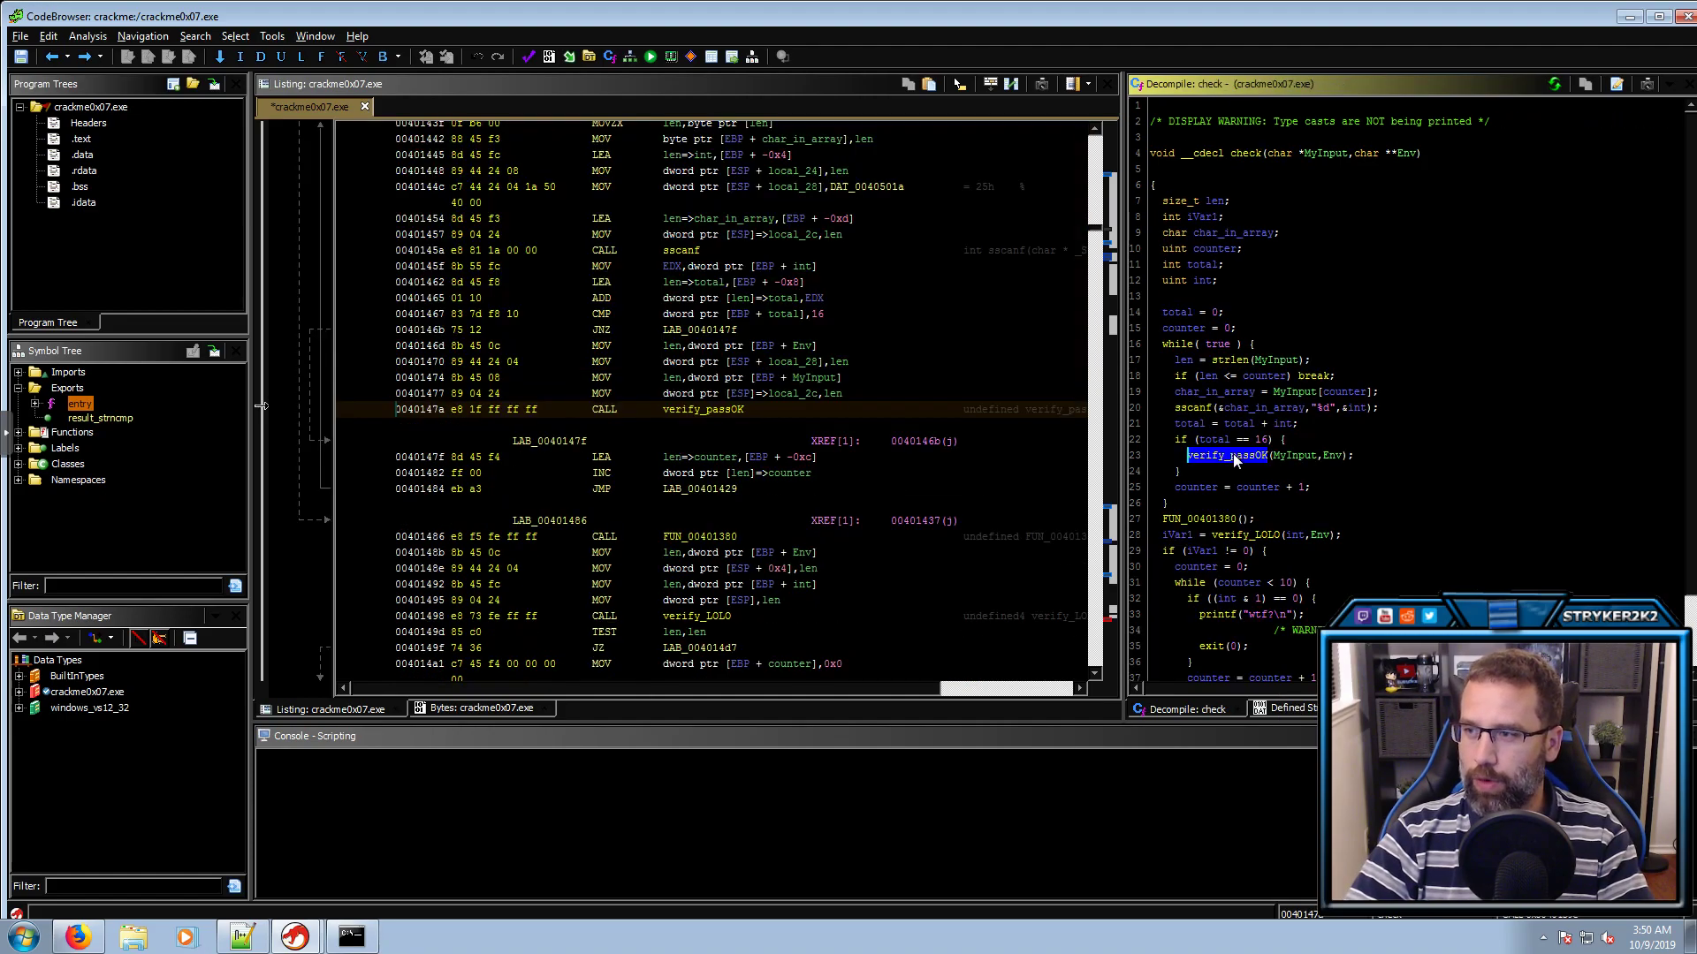
{"action": "left_click", "coordinate": [1223, 362]}
{"action": "left_click", "coordinate": [1228, 377]}
{"action": "left_click", "coordinate": [1272, 380]}
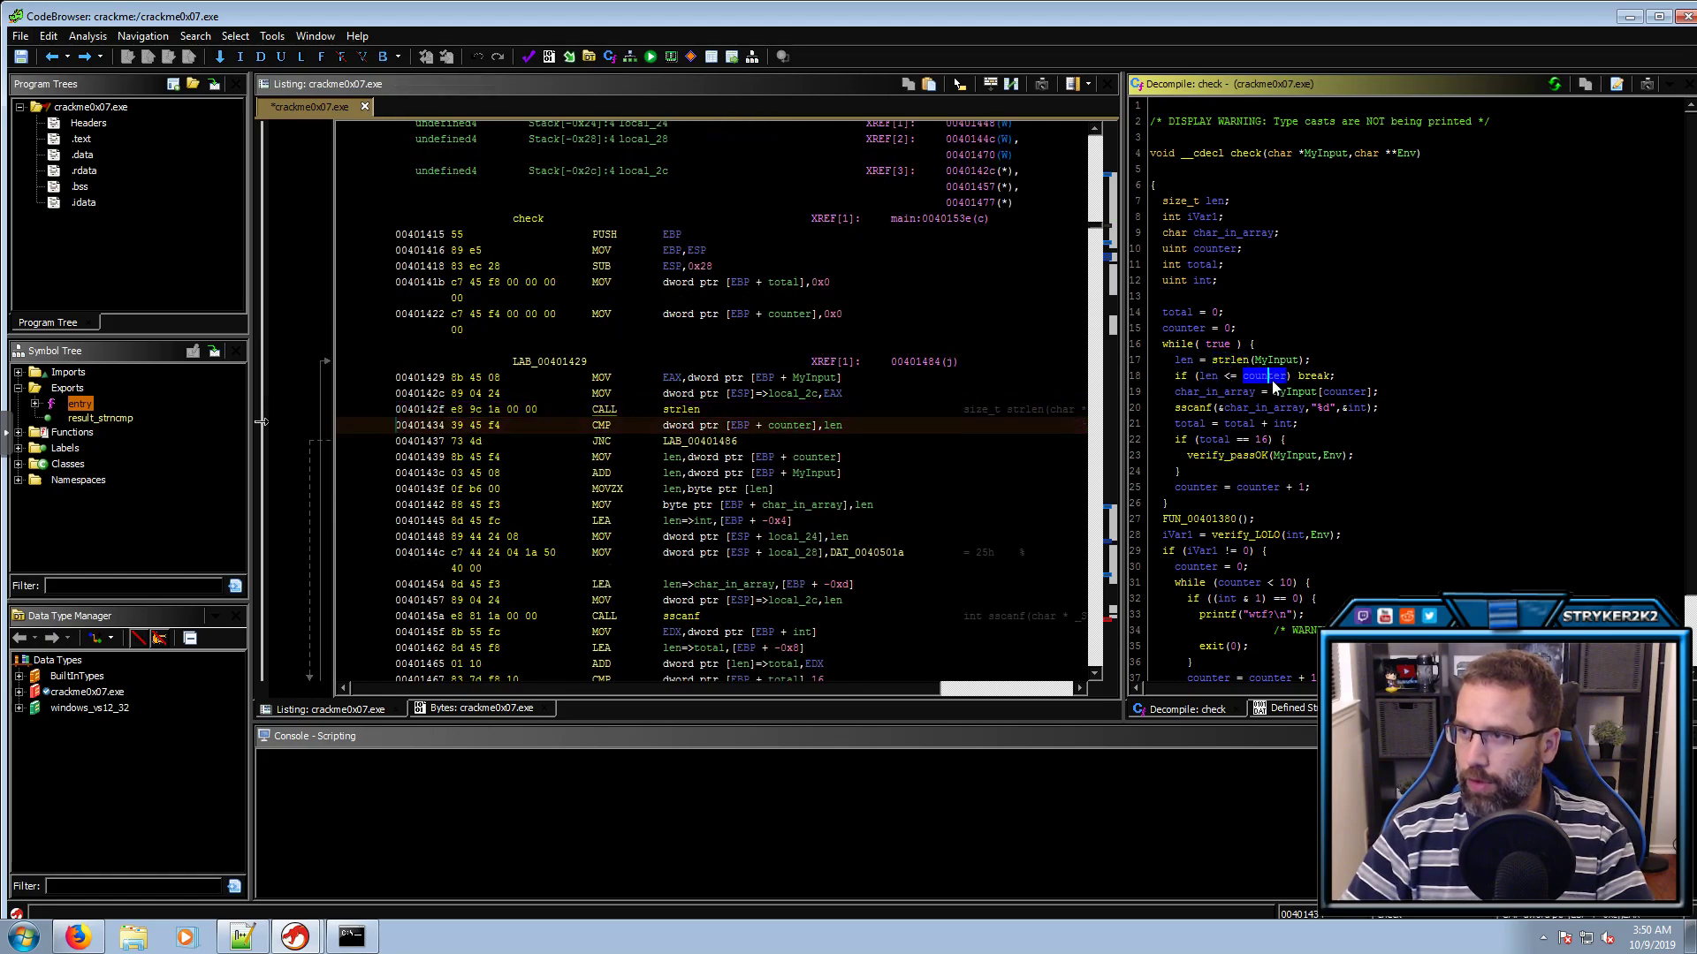
{"action": "left_click", "coordinate": [1237, 393]}
{"action": "left_click", "coordinate": [1333, 391]}
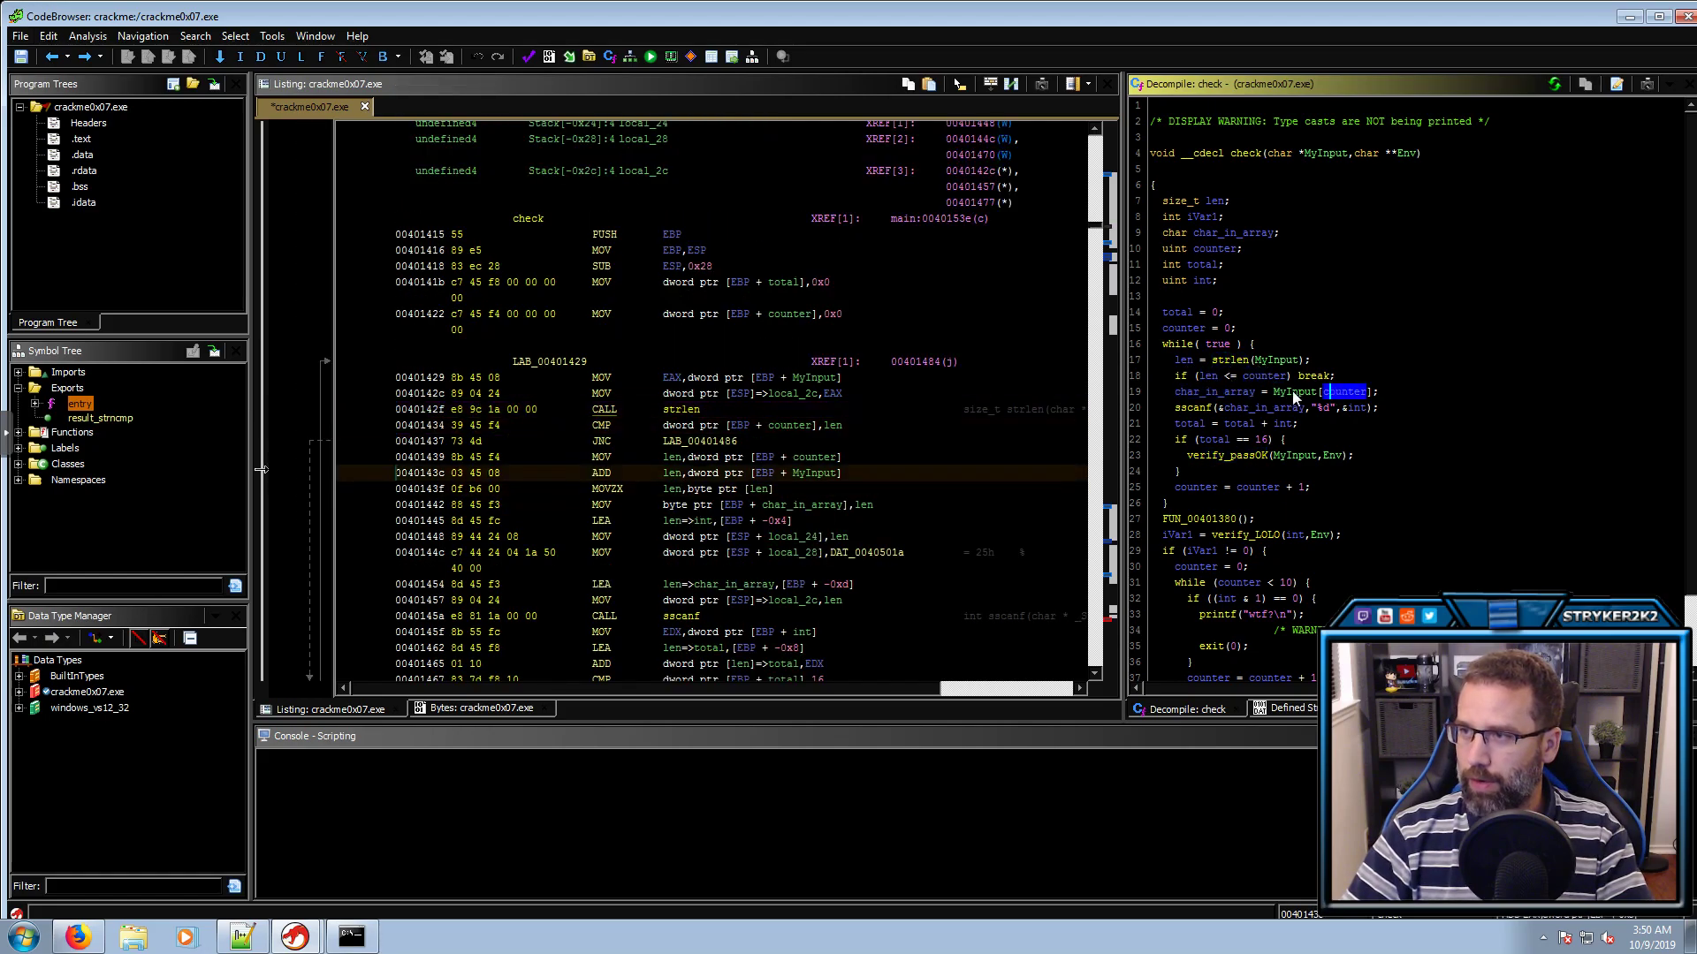
{"action": "left_click", "coordinate": [1248, 390]}
{"action": "left_click", "coordinate": [1259, 406]}
{"action": "left_click", "coordinate": [1327, 408]}
{"action": "left_click", "coordinate": [1354, 407]}
{"action": "left_click", "coordinate": [1286, 425]}
{"action": "left_click", "coordinate": [1225, 440]}
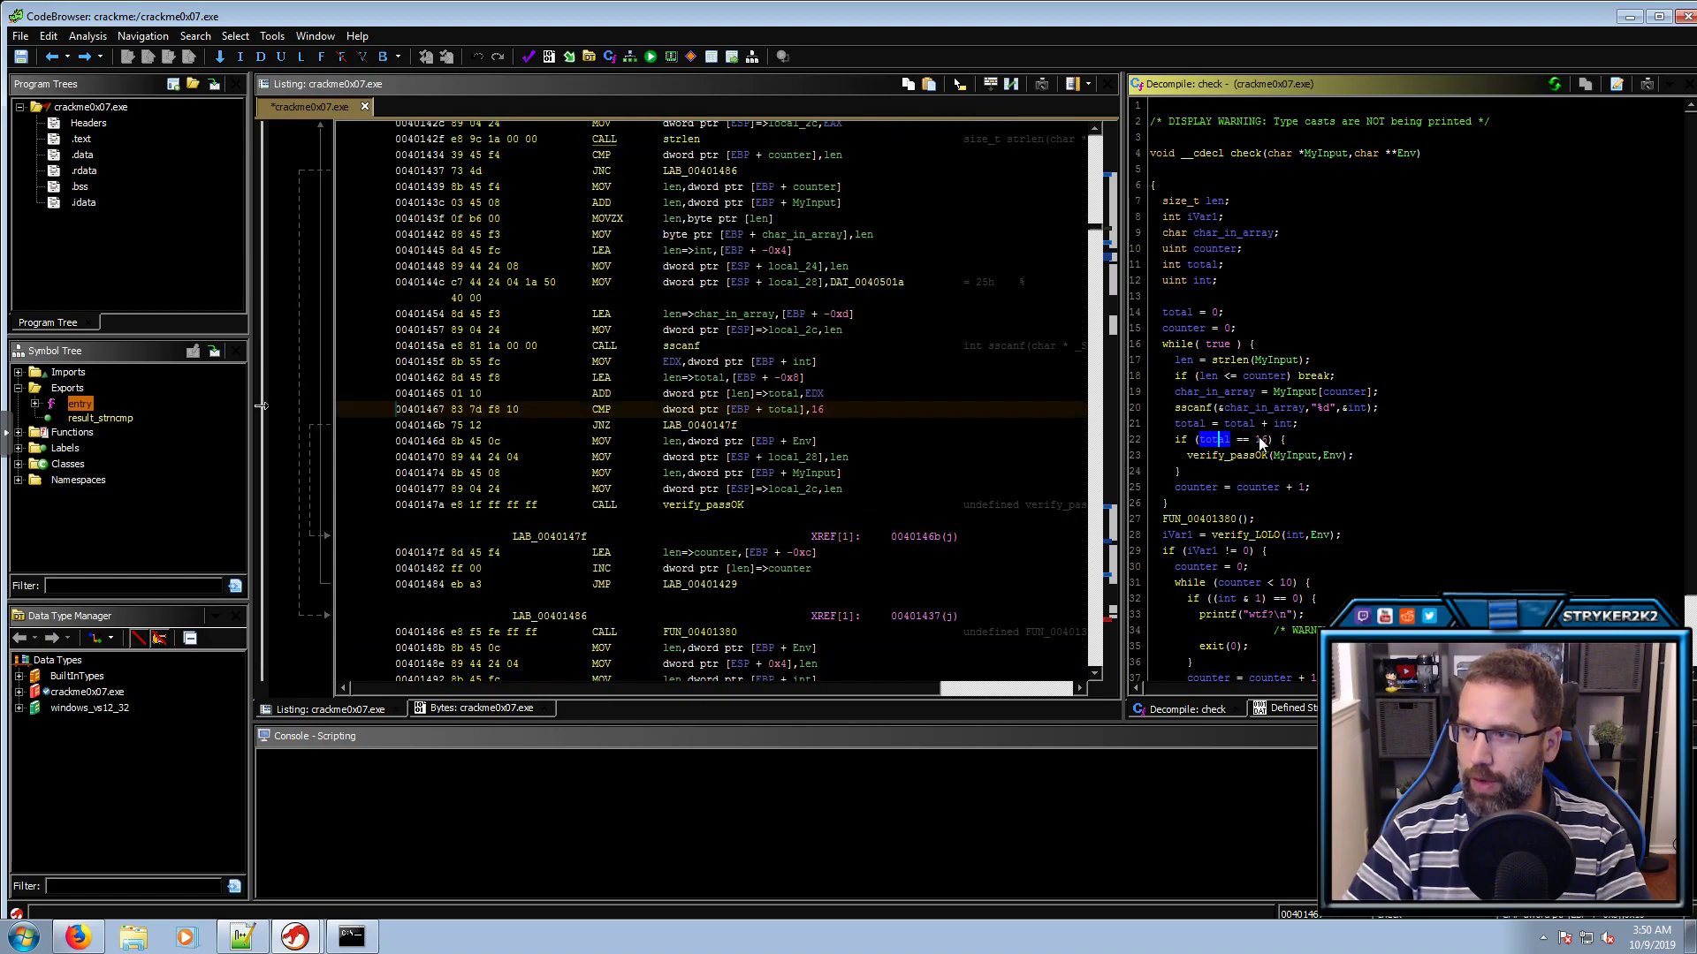
{"action": "left_click", "coordinate": [1251, 456]}
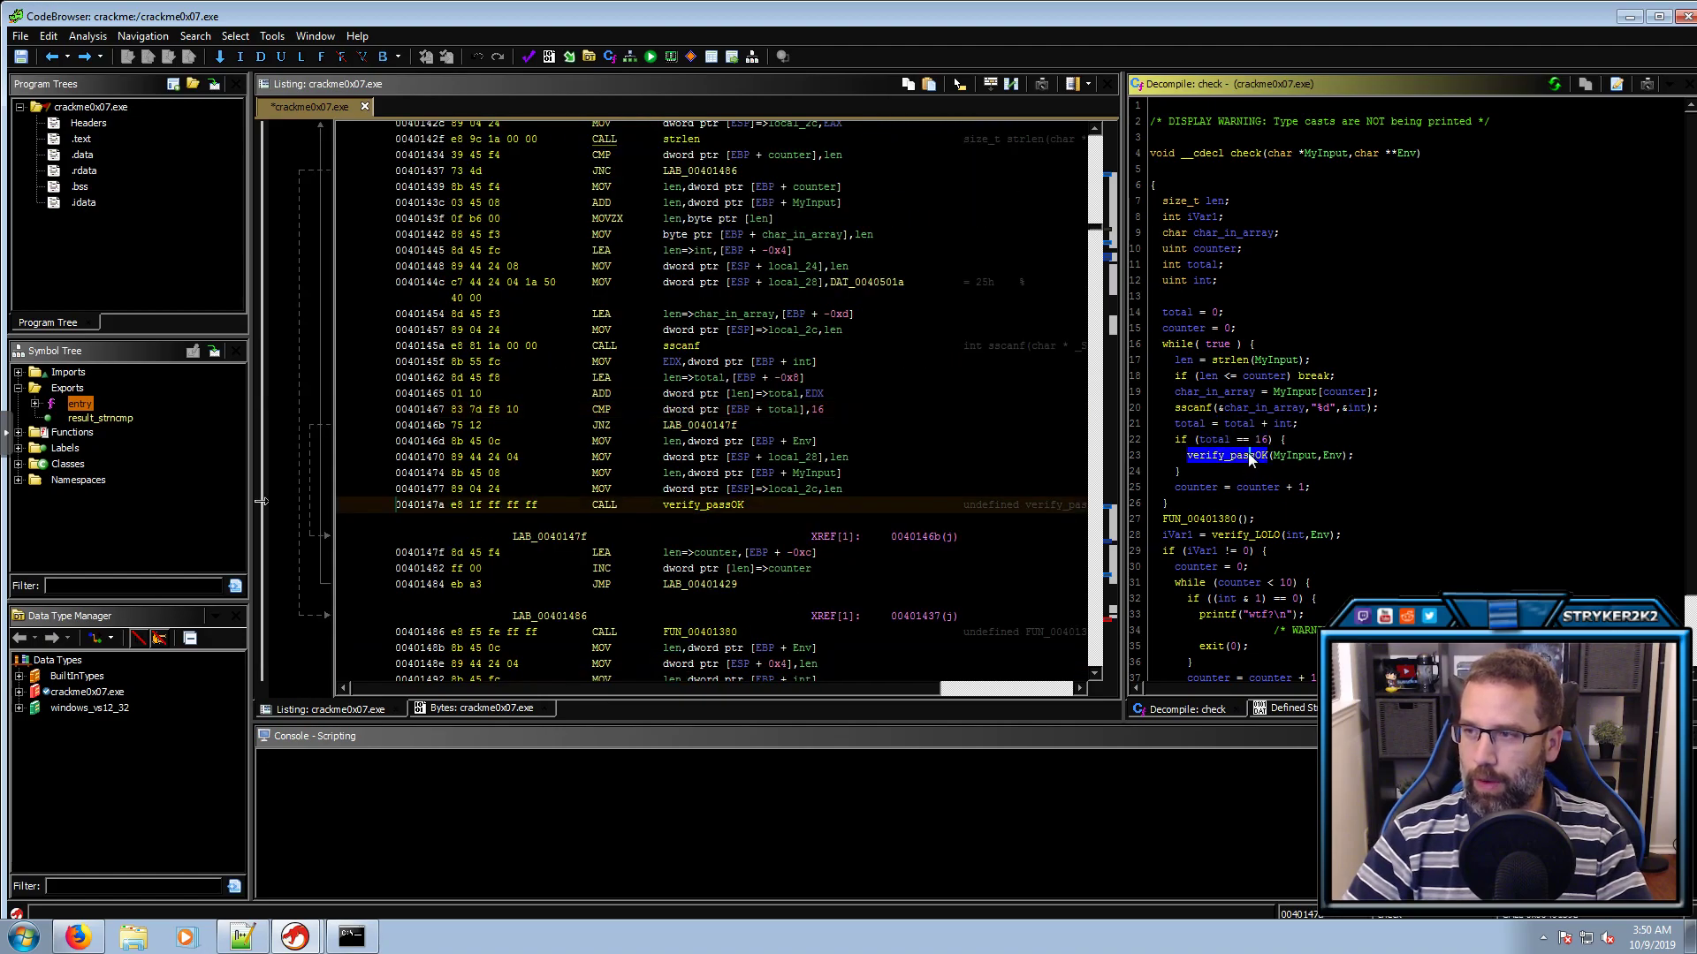
{"action": "left_click", "coordinate": [1193, 425]}
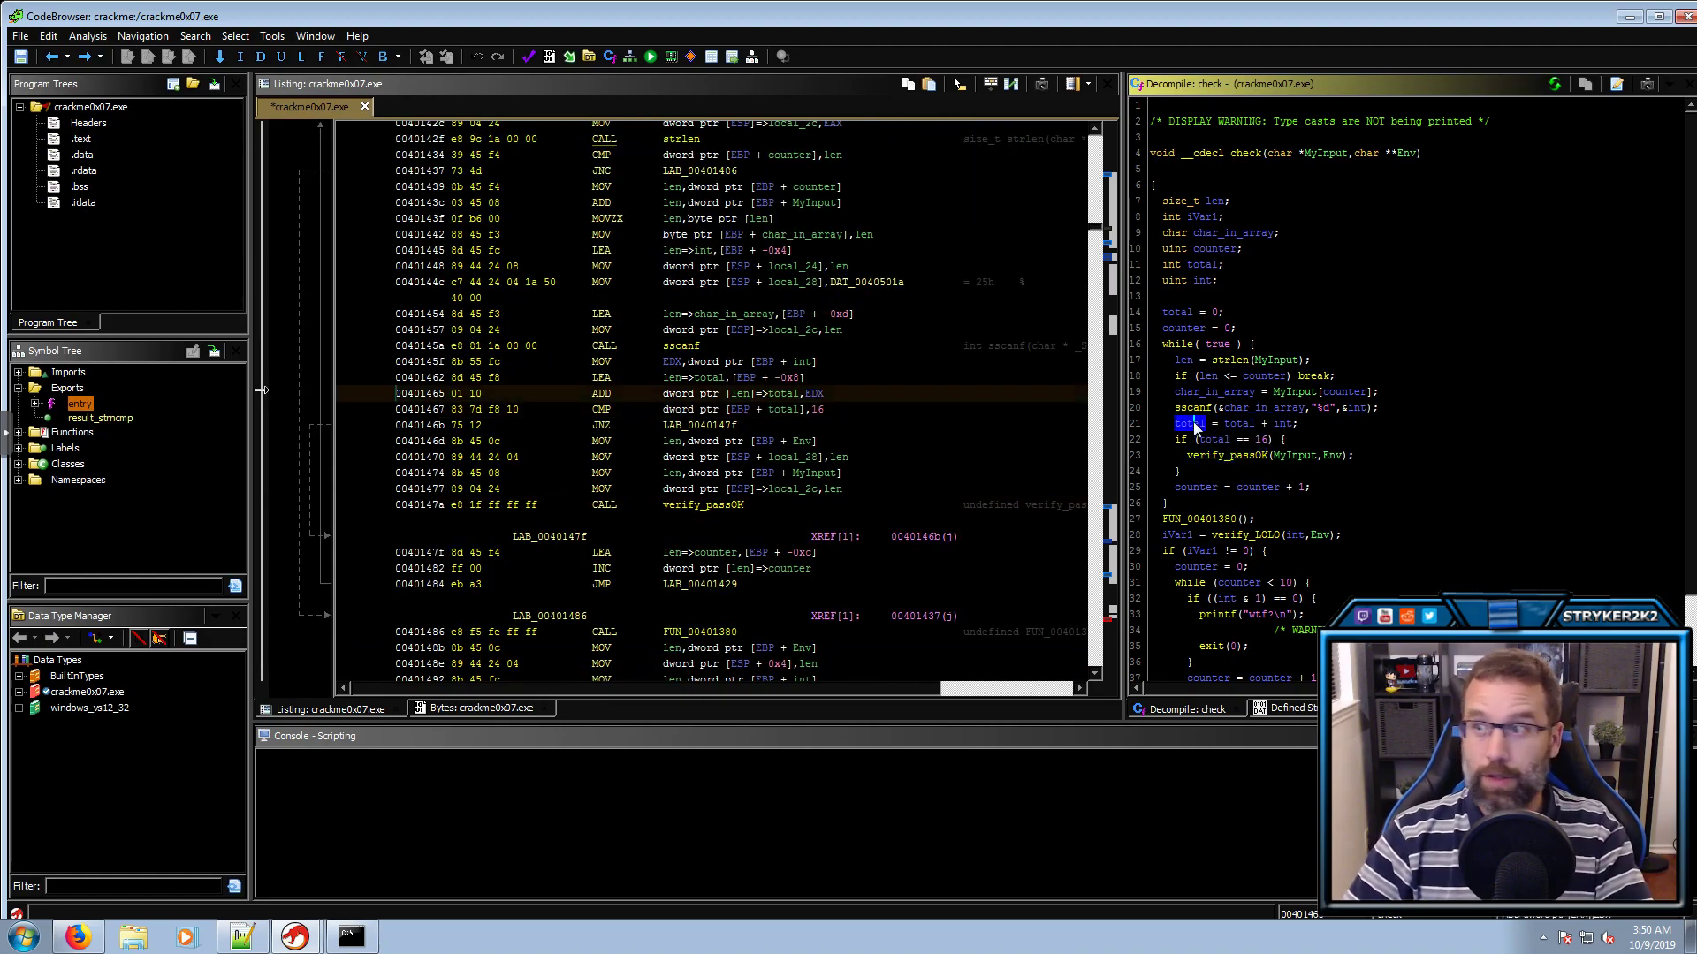
{"action": "left_click", "coordinate": [1173, 520]}
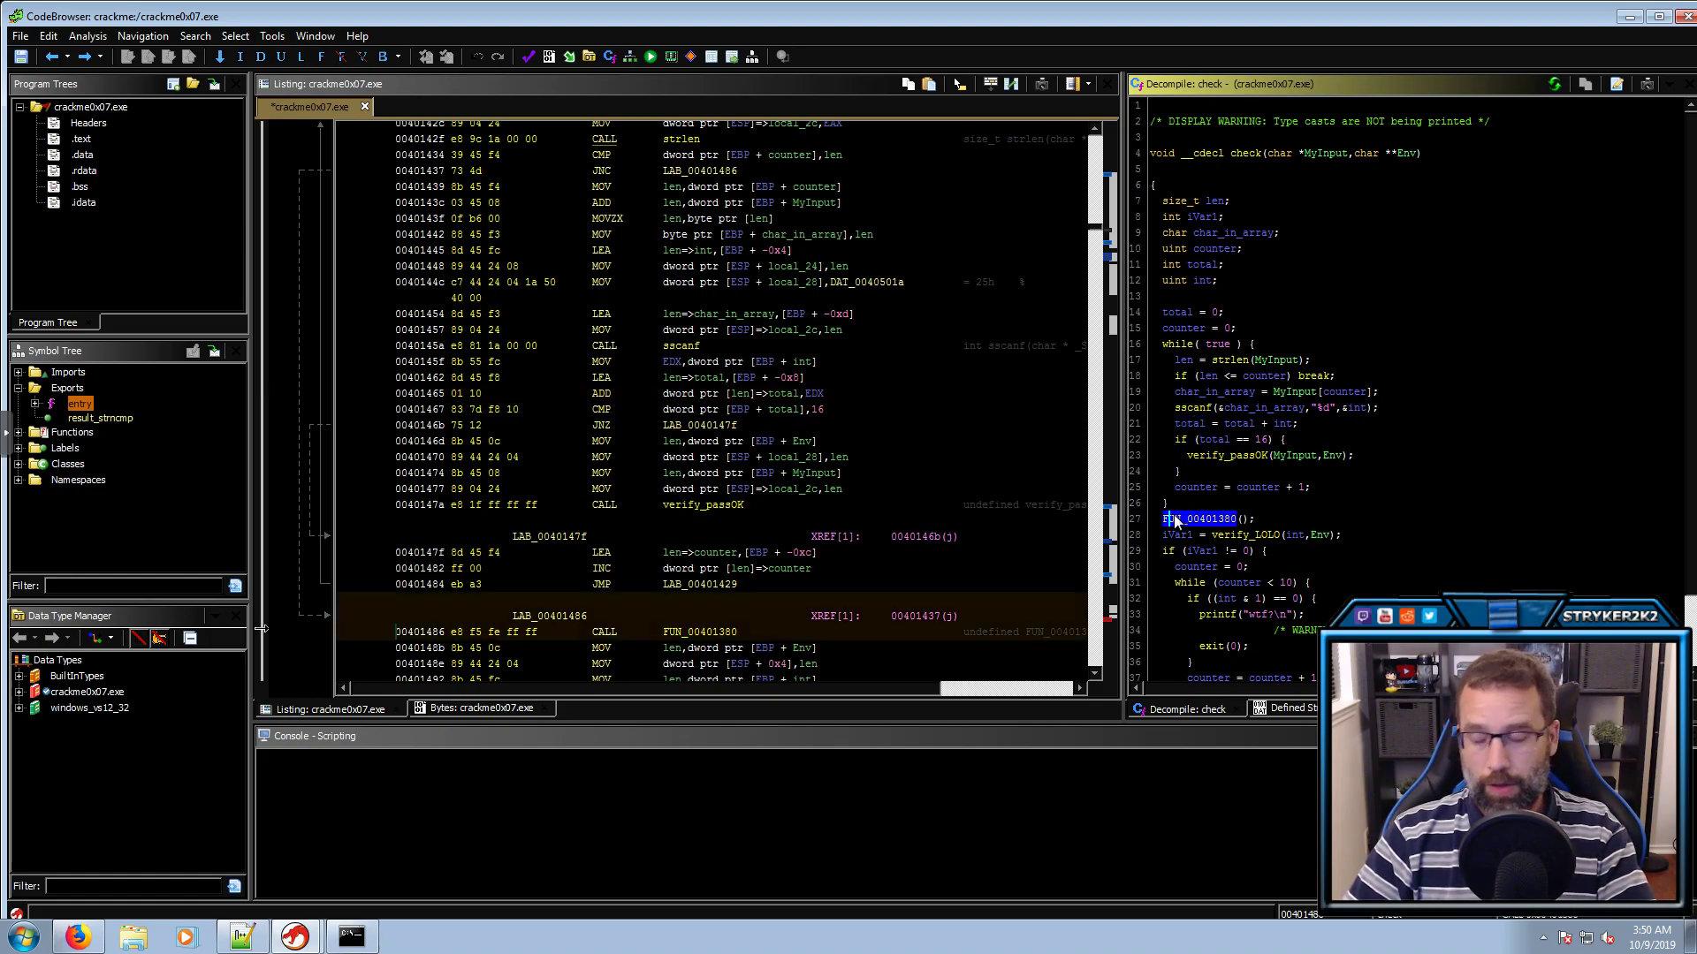
Open FUN_00401380, rename it to print_Incorrect, and go back to check
{"action": "double_click", "coordinate": [1175, 517]}
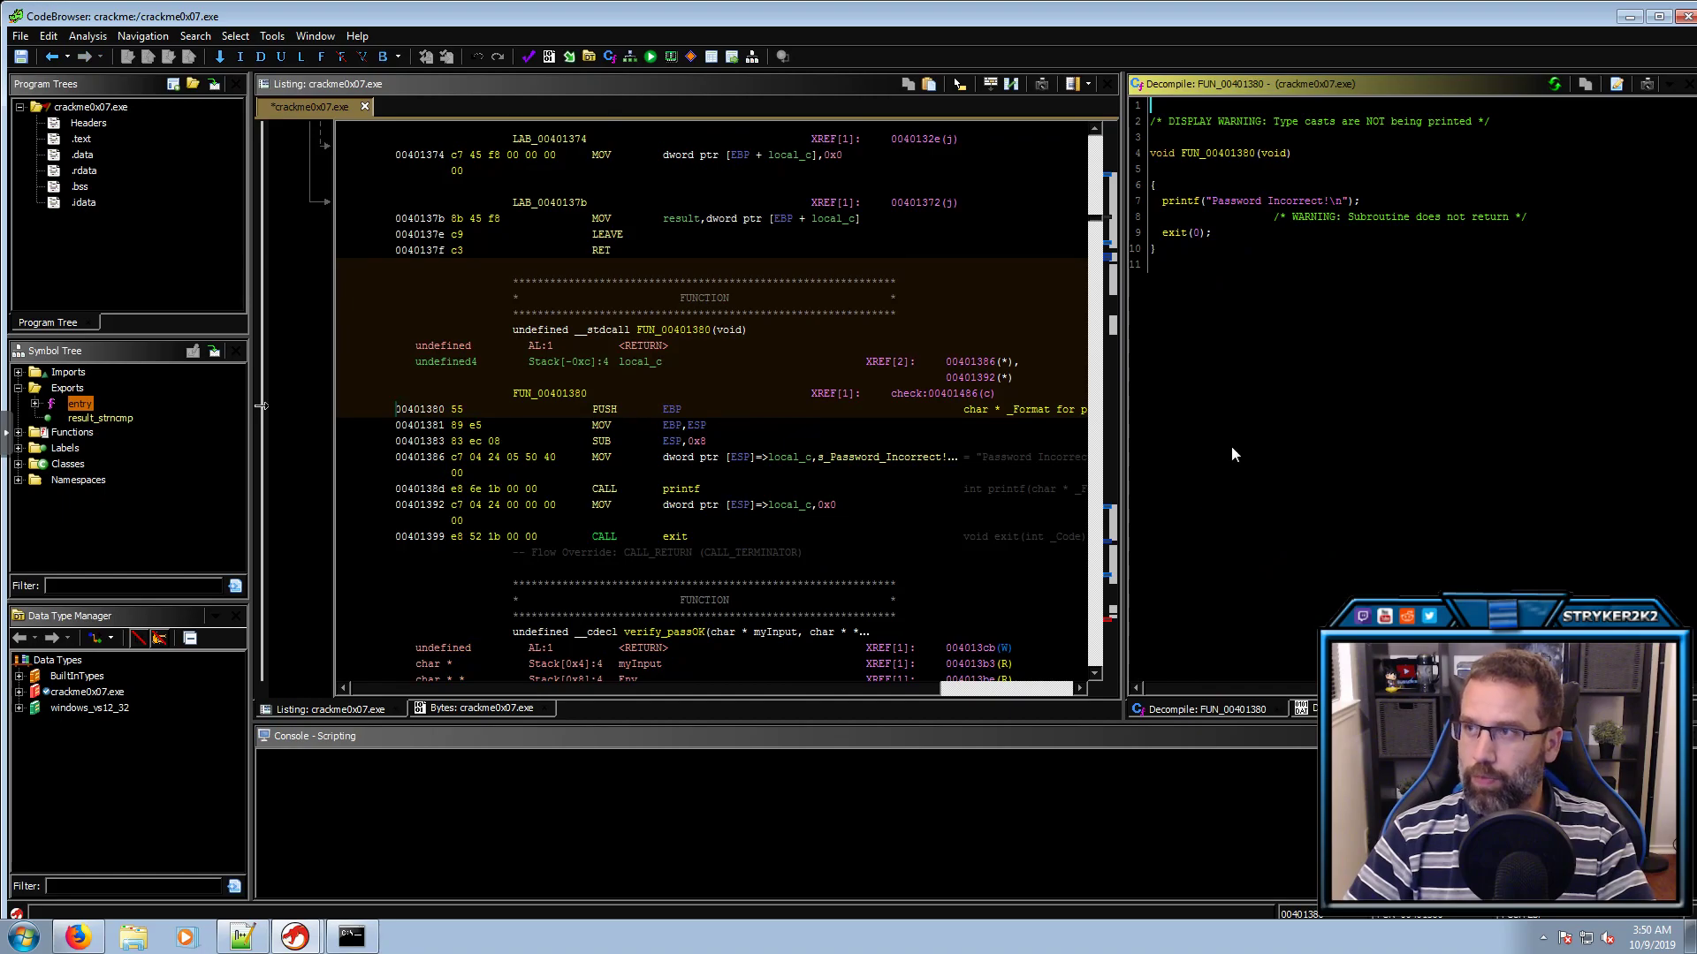
{"action": "left_click", "coordinate": [1230, 152]}
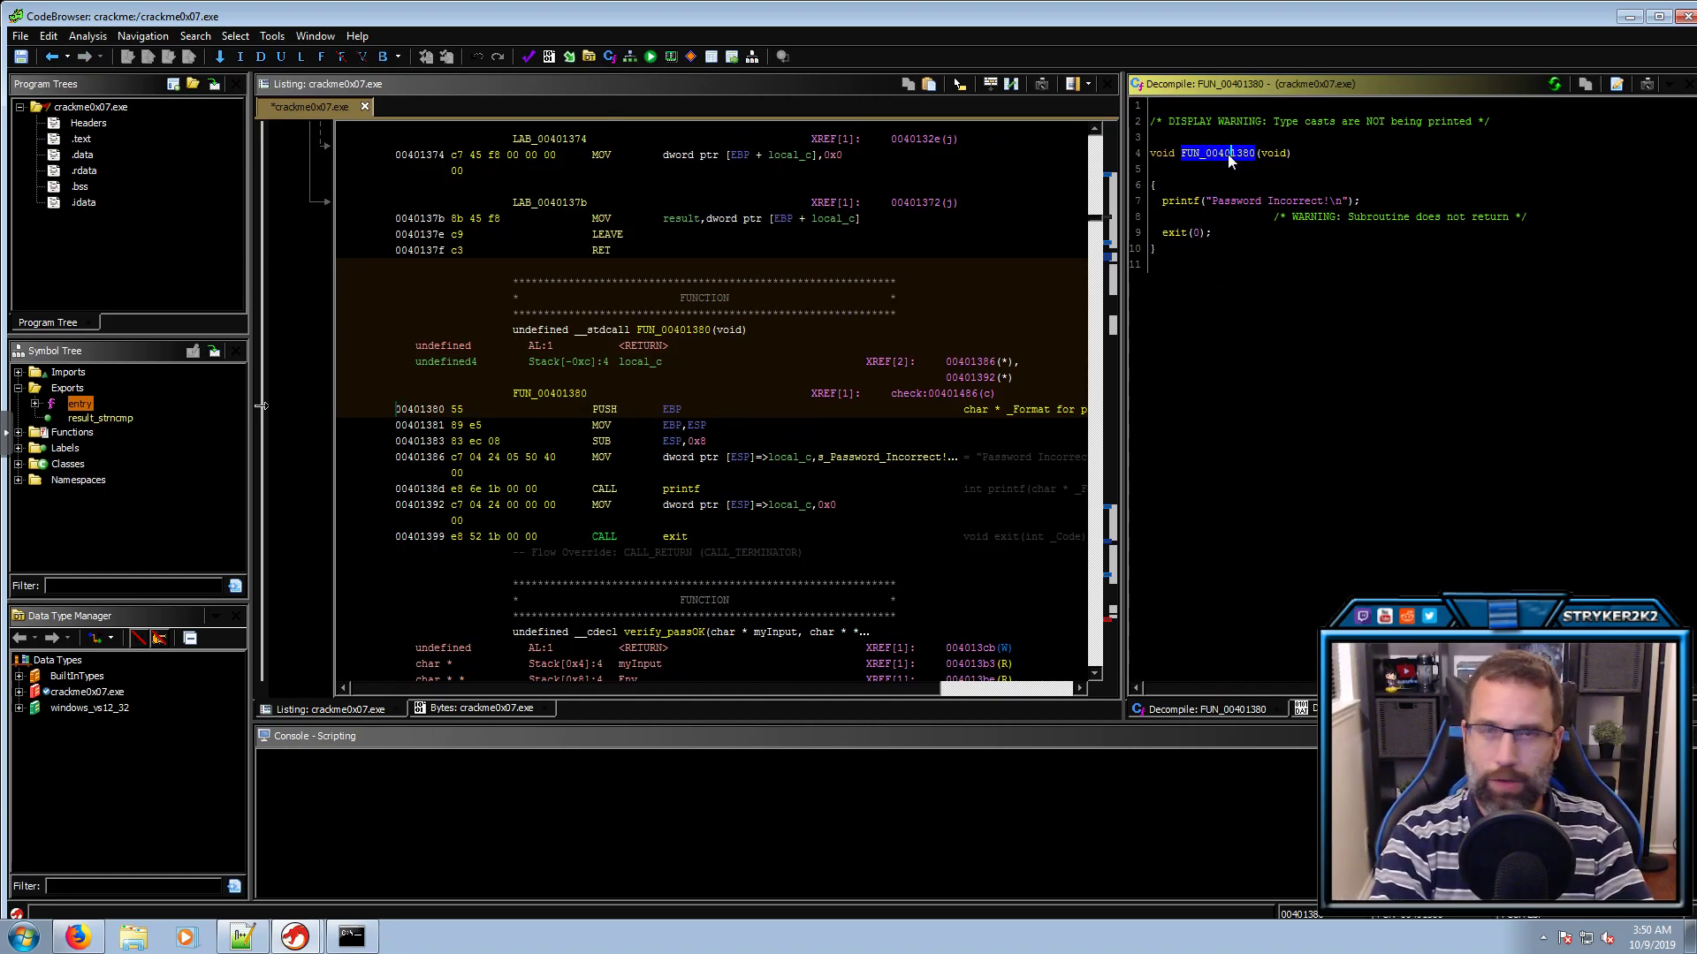
{"action": "type", "text": "l"}
{"action": "type", "text": "print_Incorrect"}
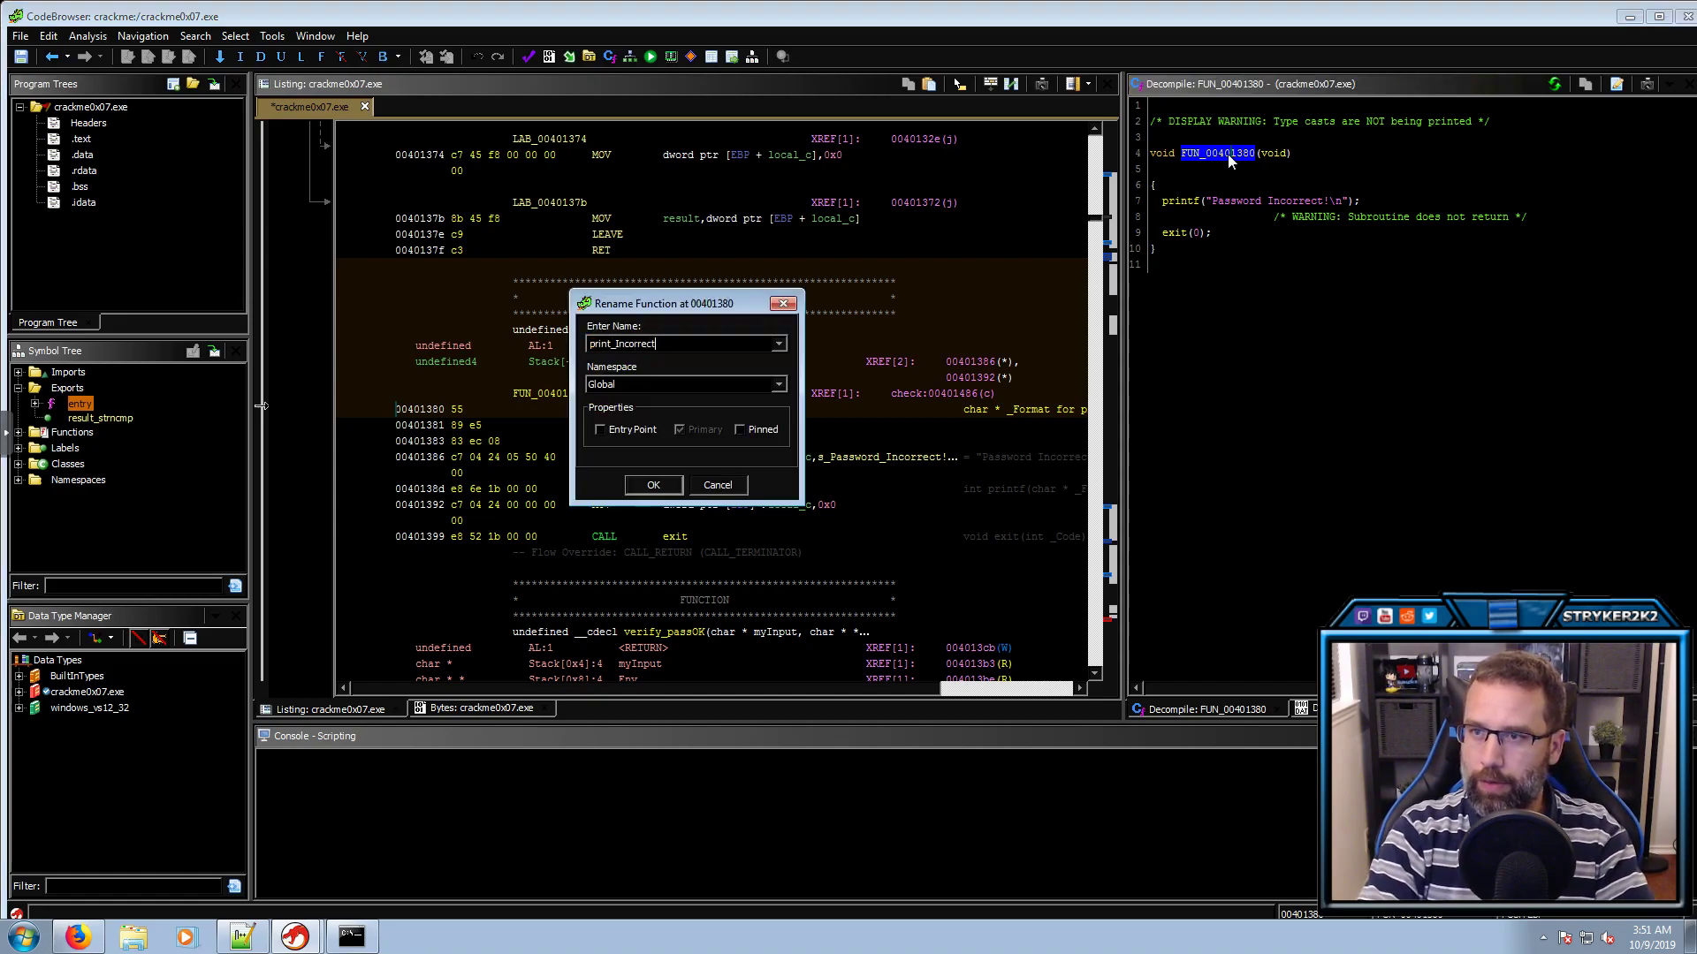
{"action": "key", "text": "Return"}
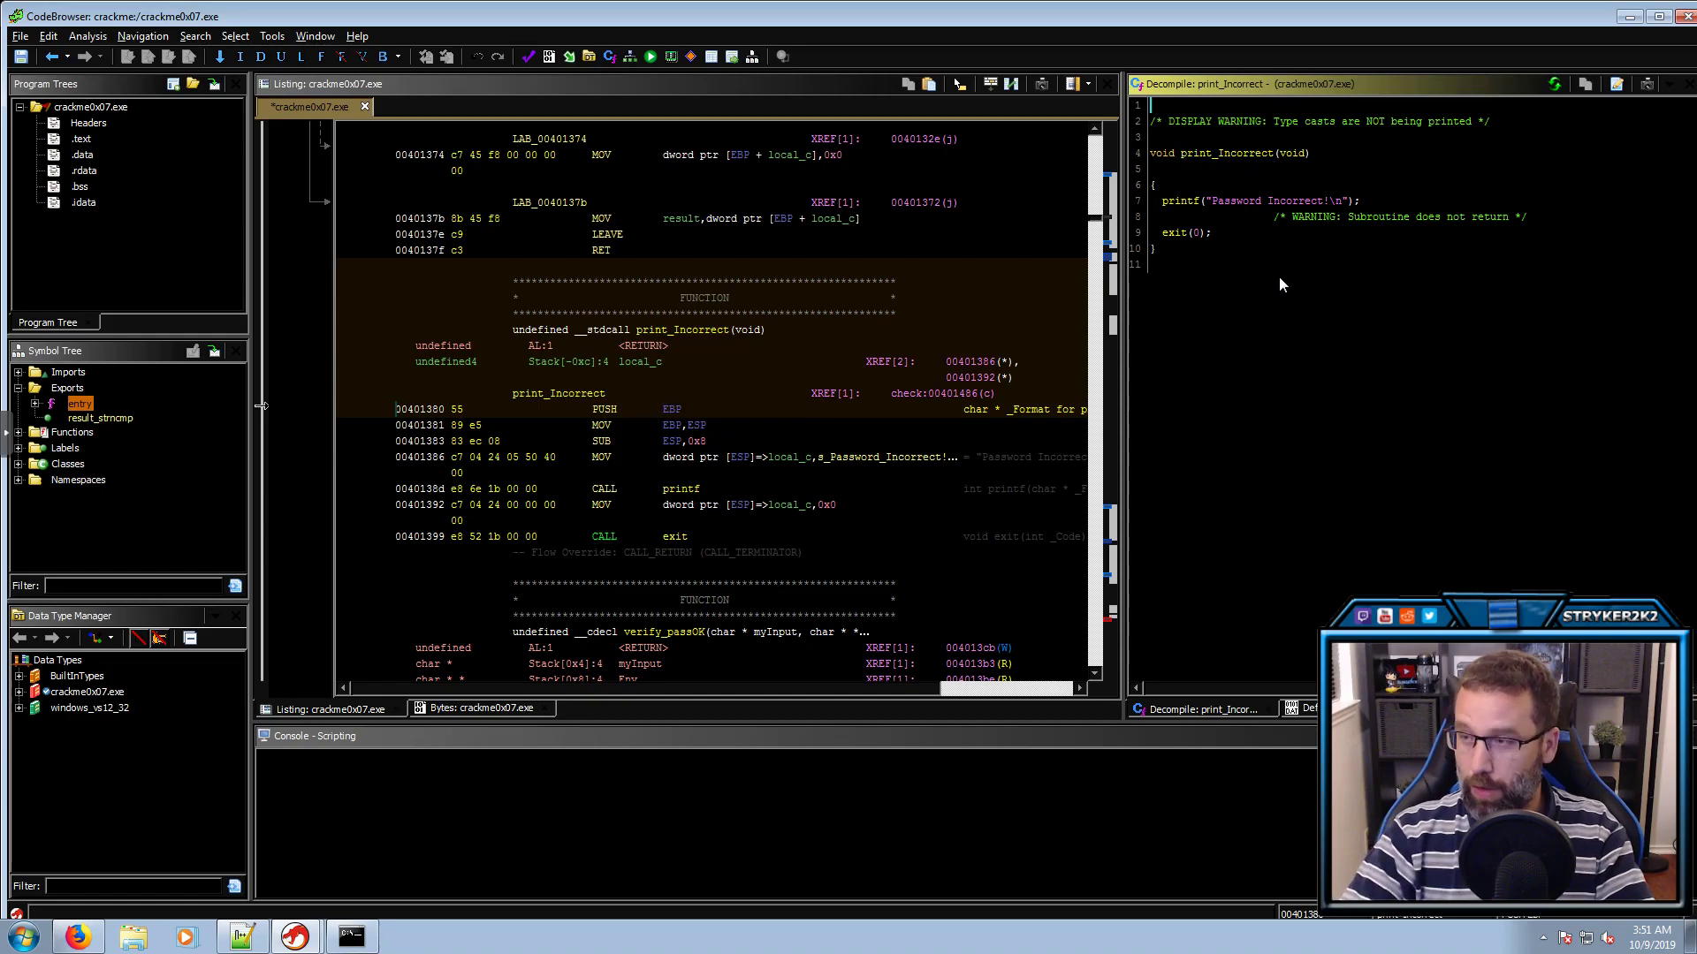
{"action": "key", "text": "alt+Left"}
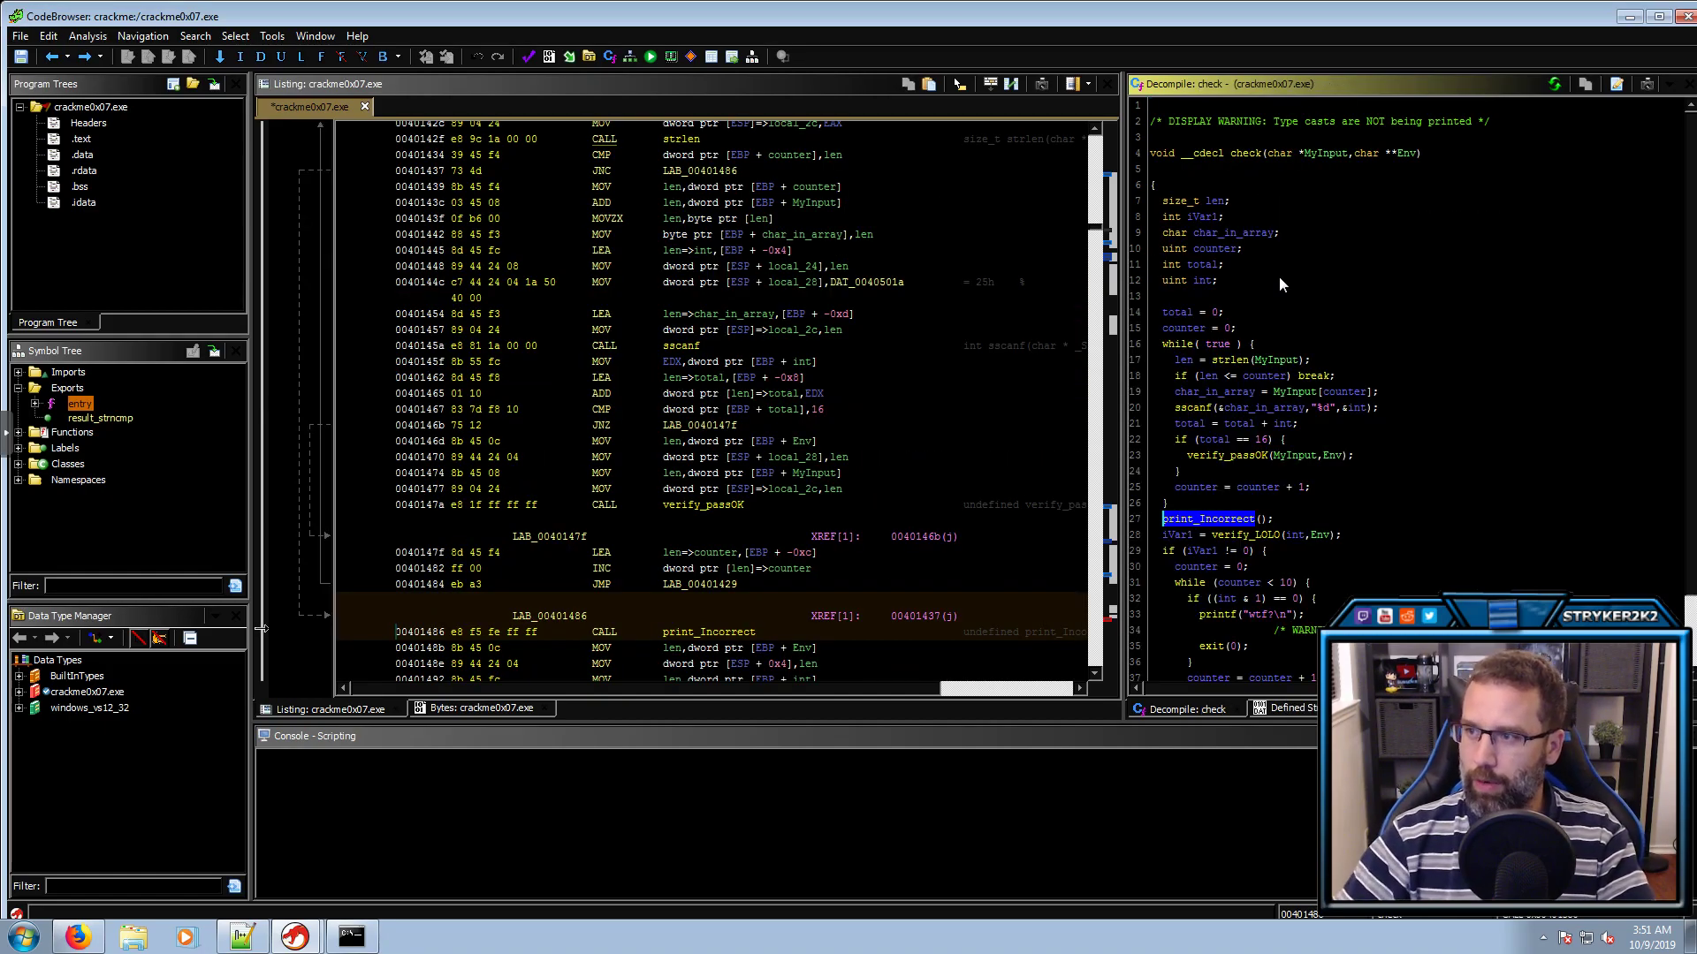
{"action": "scroll", "coordinate": [1344, 351], "scroll_direction": "down", "scroll_amount": 2}
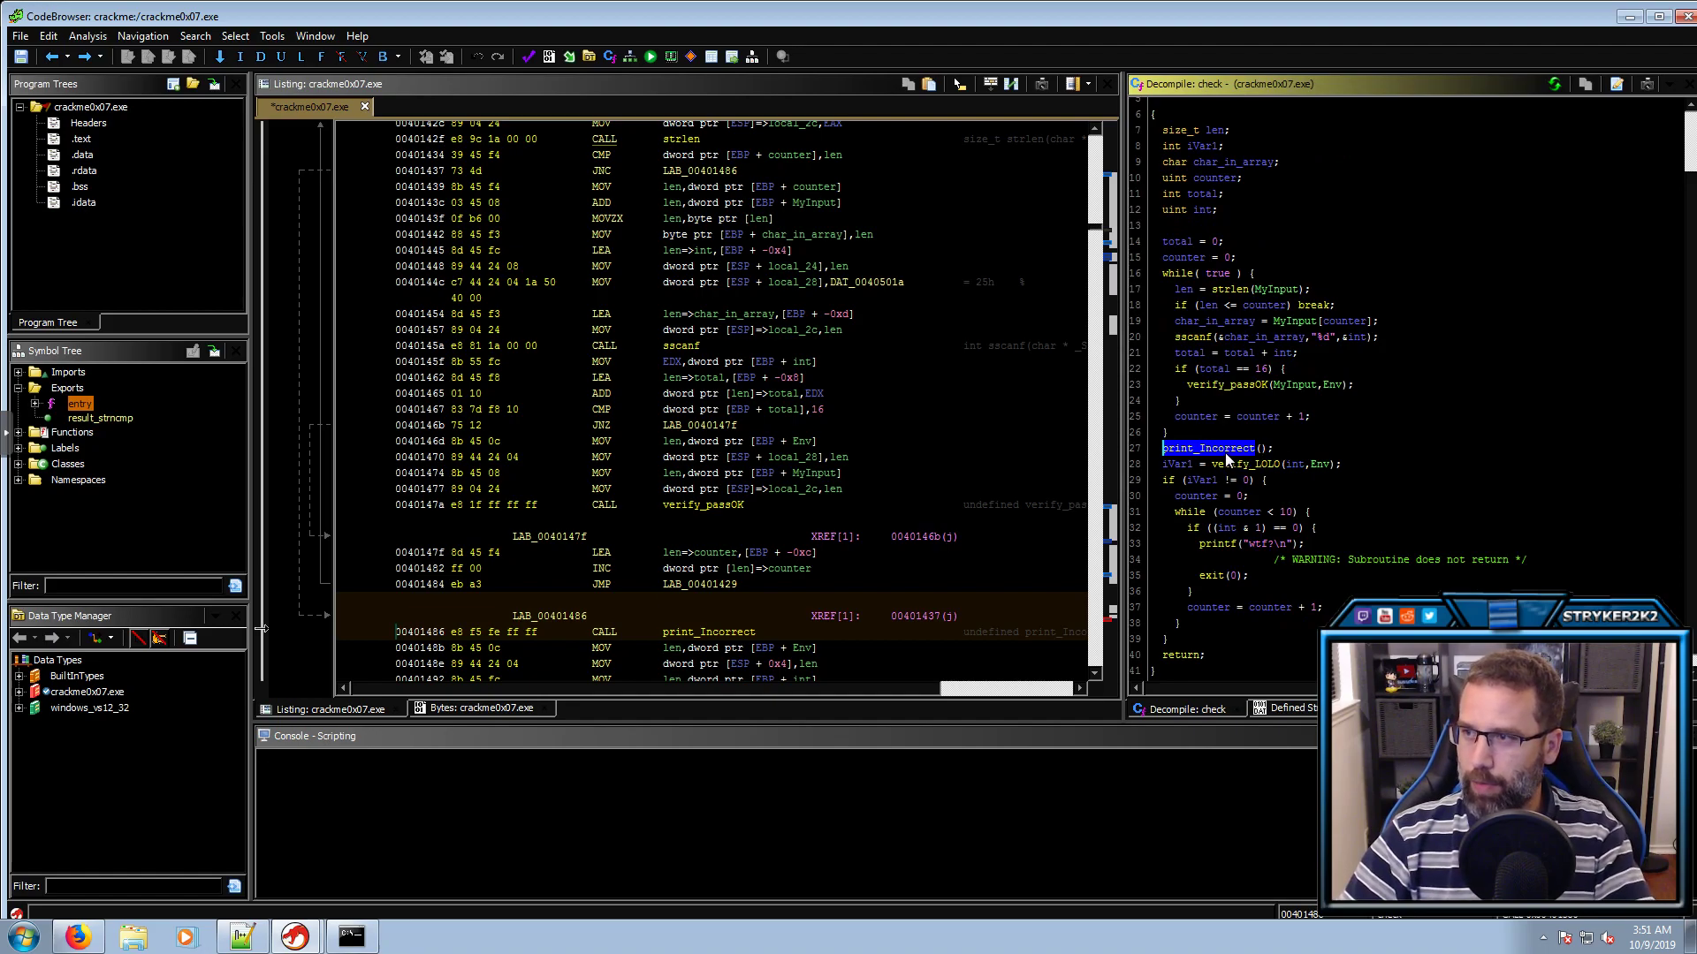
{"action": "mouse_move", "coordinate": [1227, 459]}
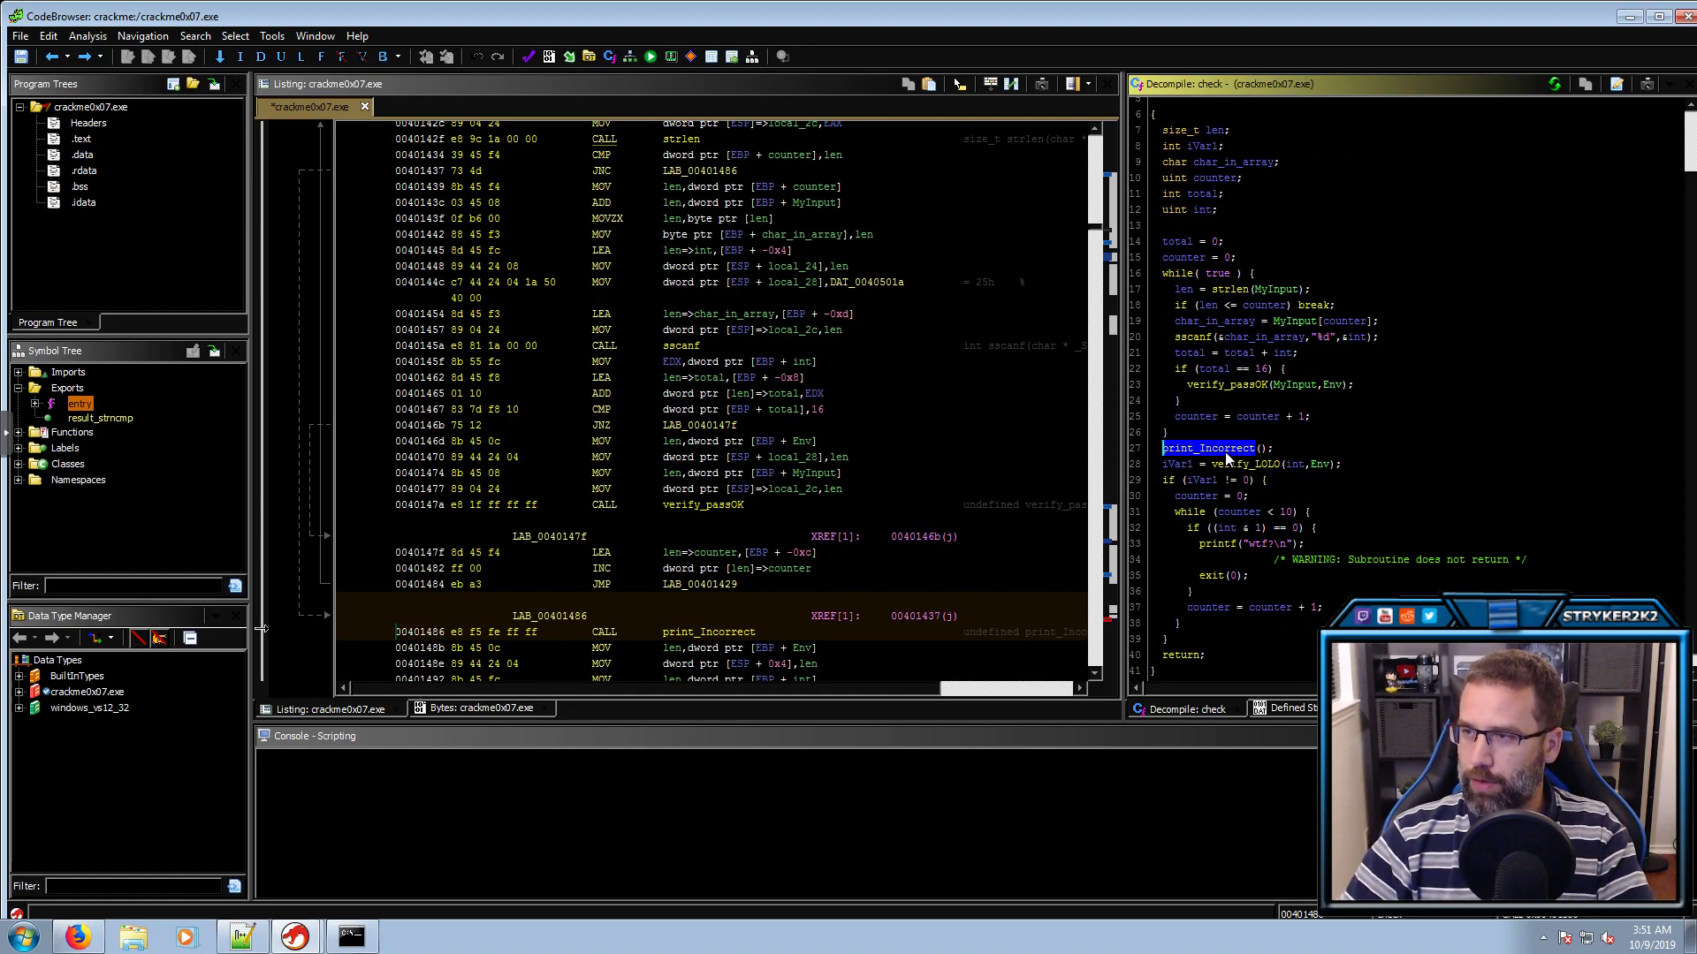
{"action": "double_click", "coordinate": [1225, 449]}
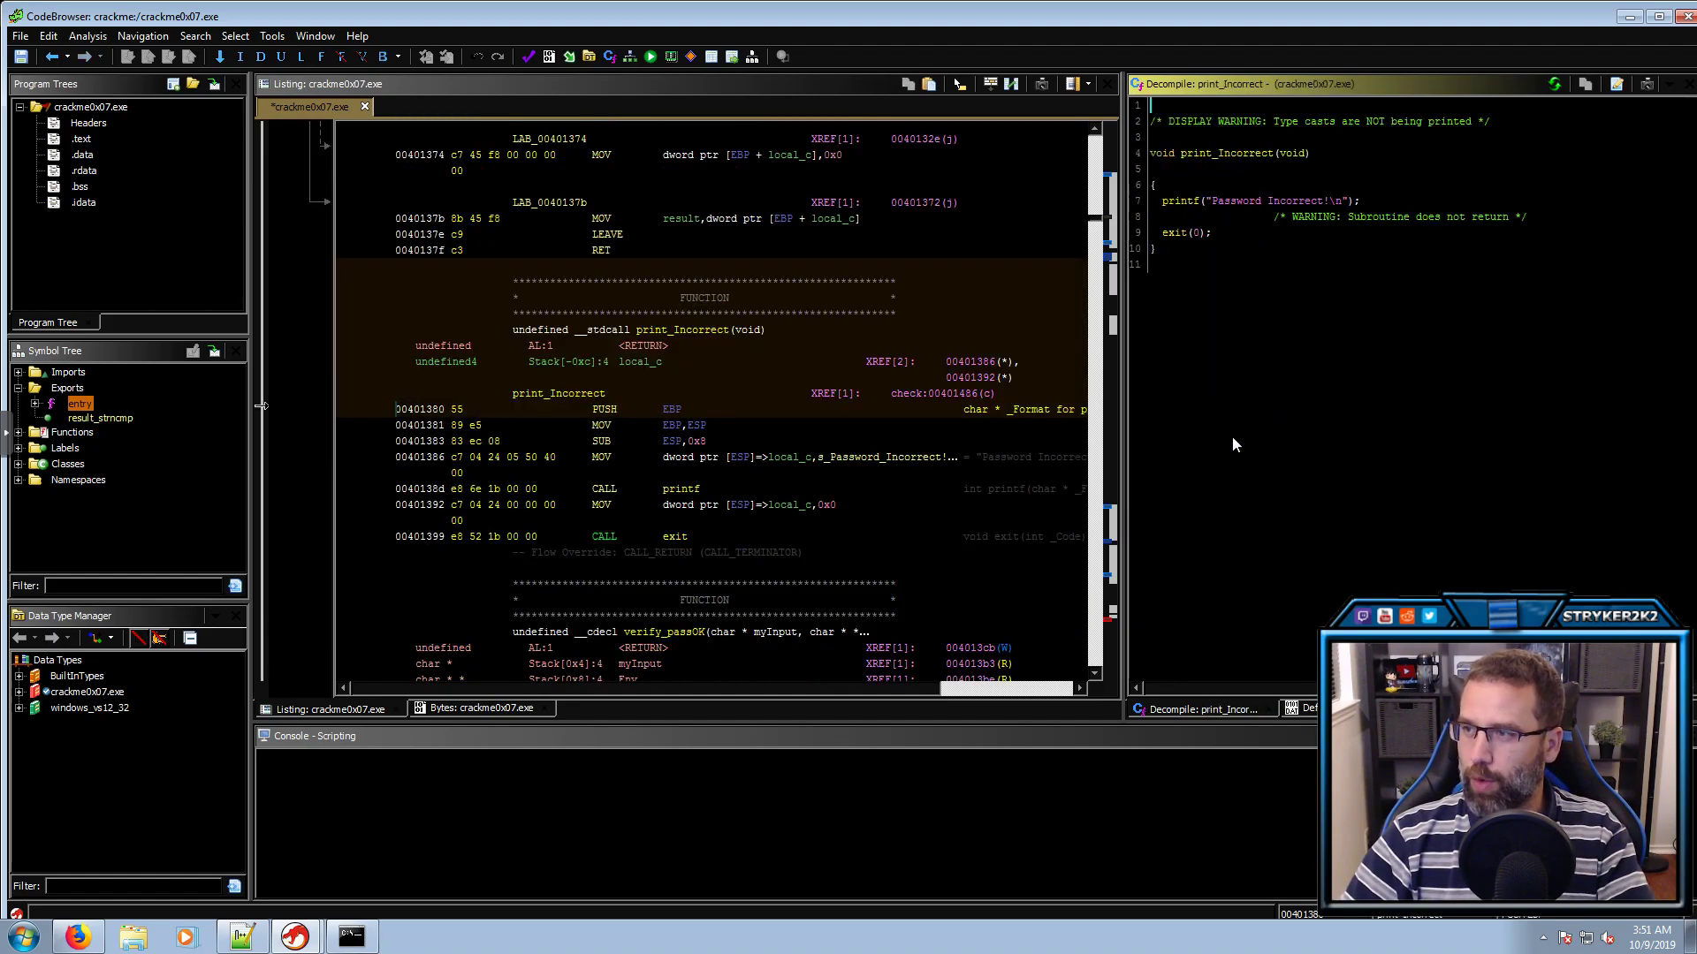
{"action": "left_click", "coordinate": [1201, 235]}
{"action": "left_click", "coordinate": [1171, 233]}
{"action": "left_click", "coordinate": [1202, 233]}
{"action": "left_click", "coordinate": [1171, 234]}
{"action": "left_click", "coordinate": [1197, 233]}
{"action": "key", "text": "alt+Left"}
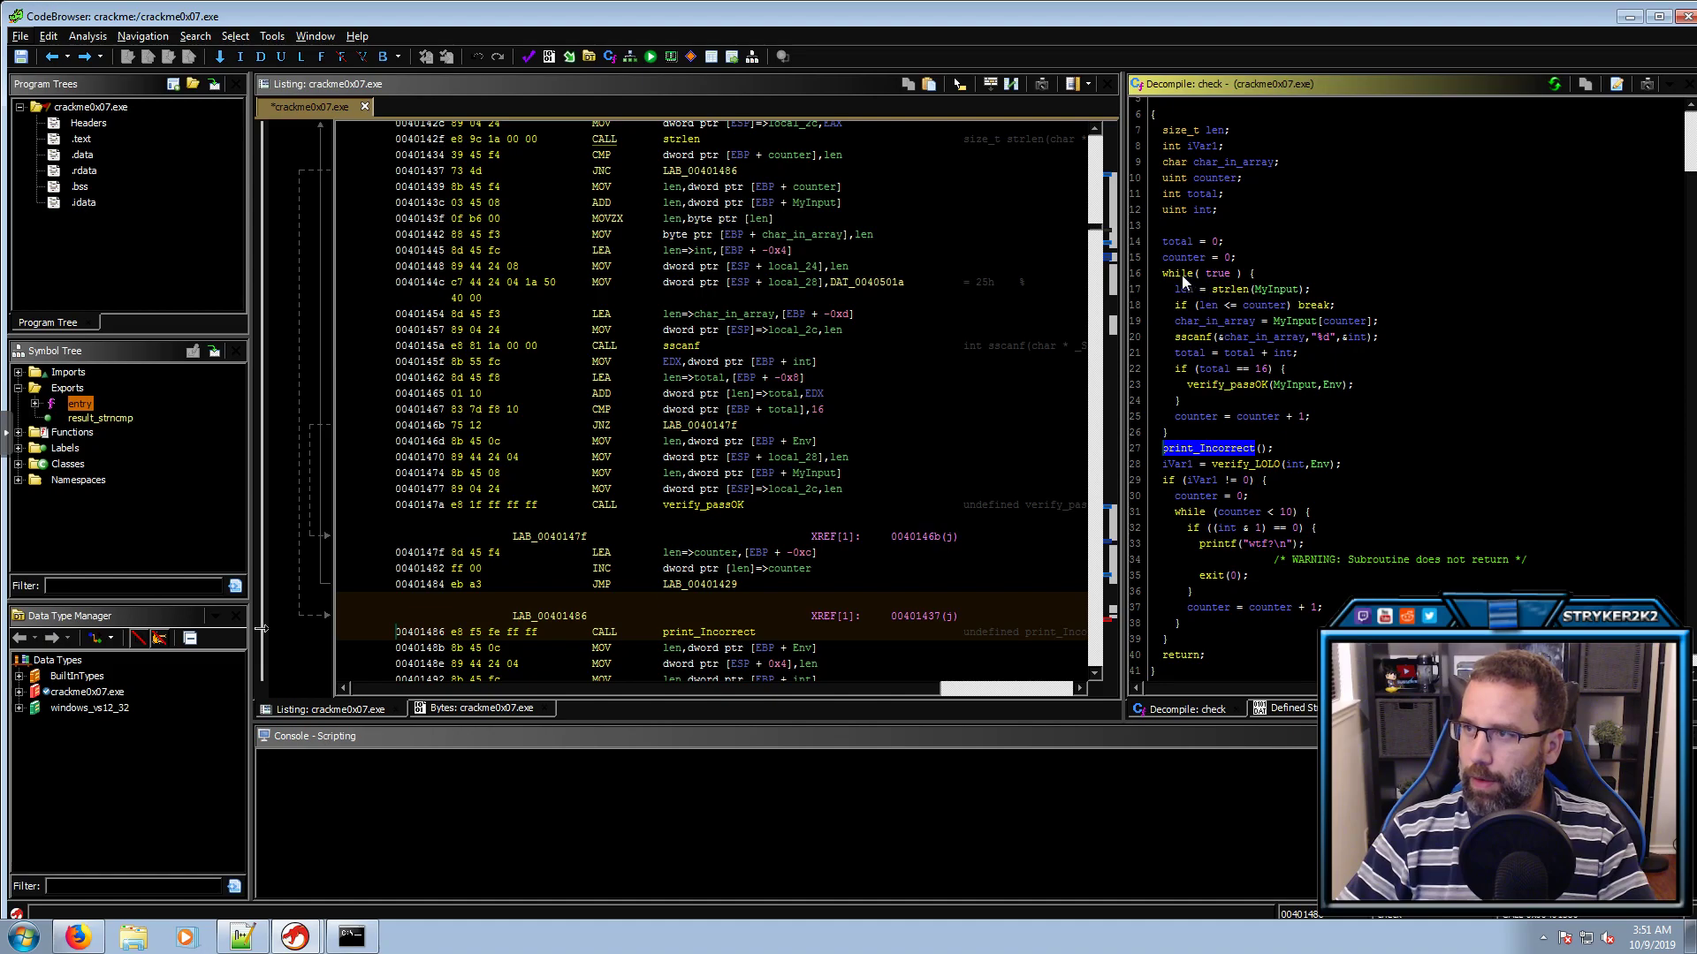
{"action": "left_click", "coordinate": [1180, 274]}
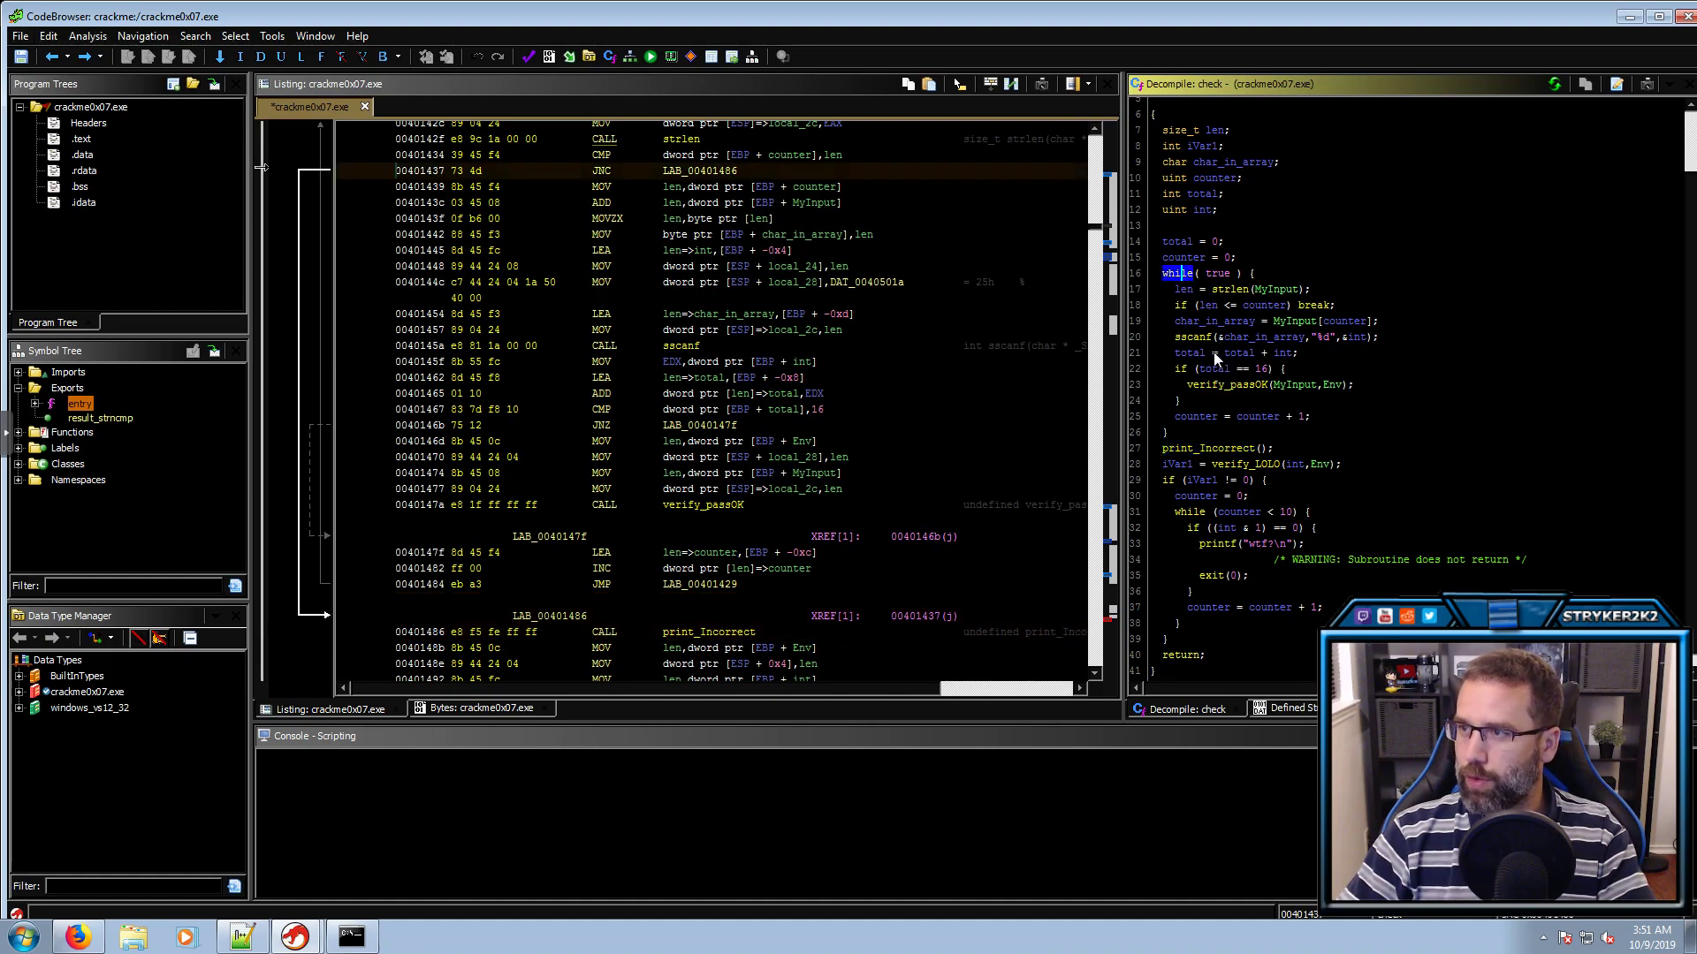
{"action": "left_click", "coordinate": [1259, 369]}
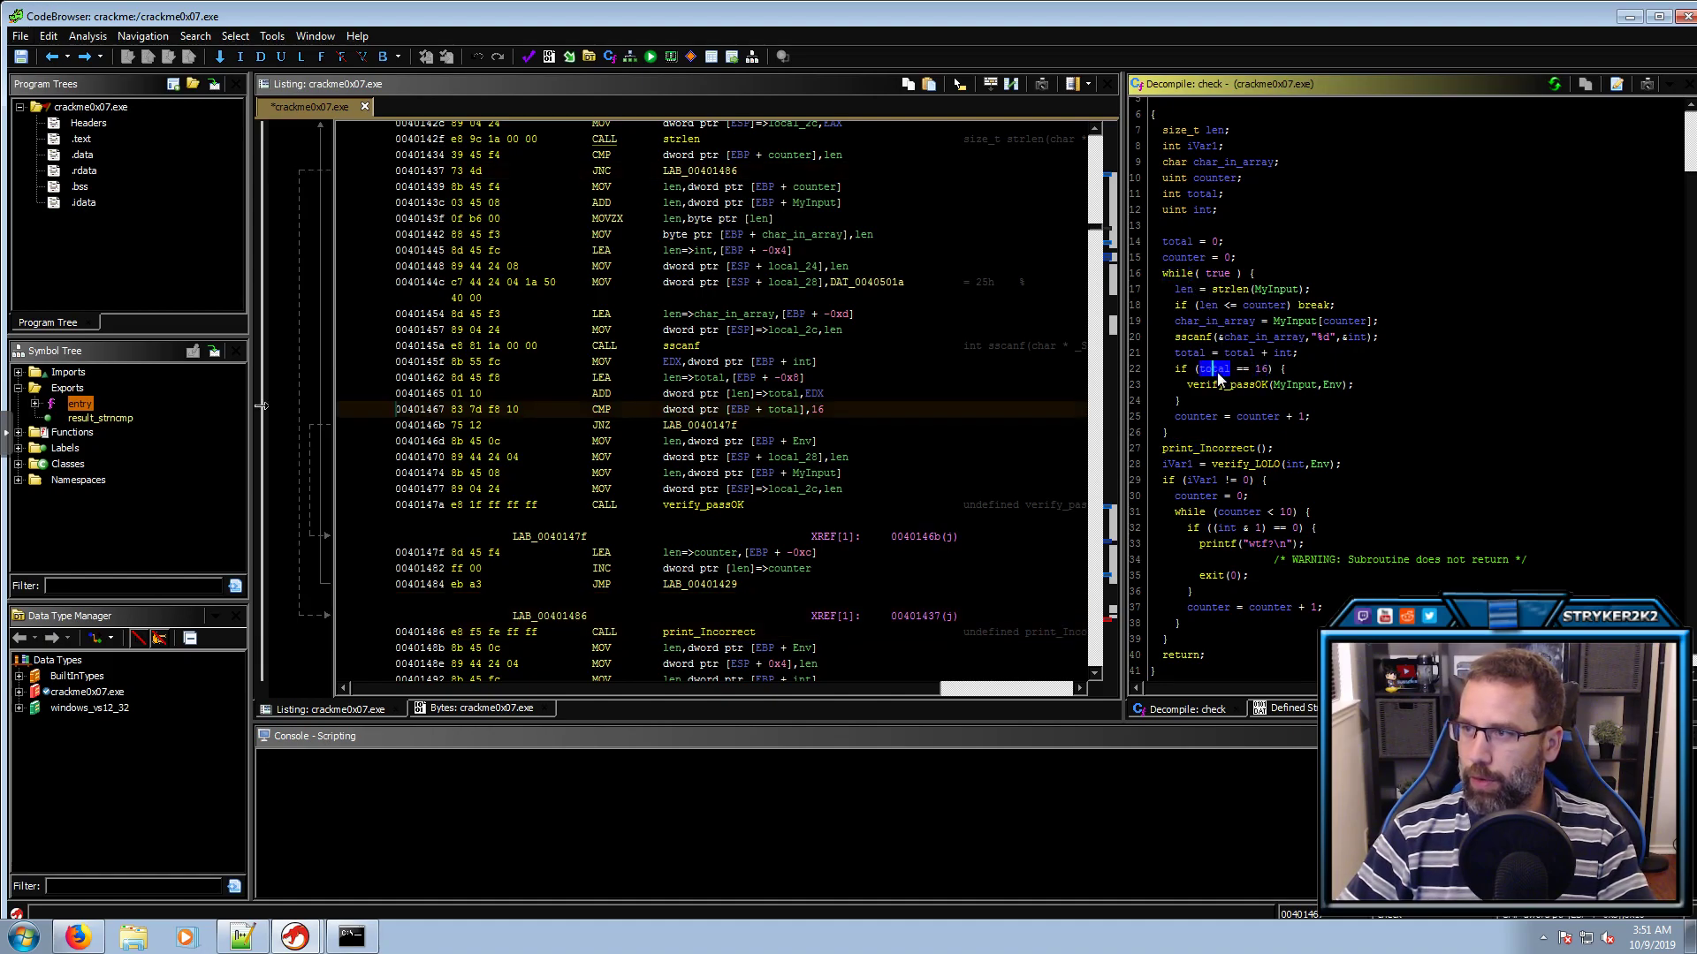
{"action": "left_click", "coordinate": [1249, 387]}
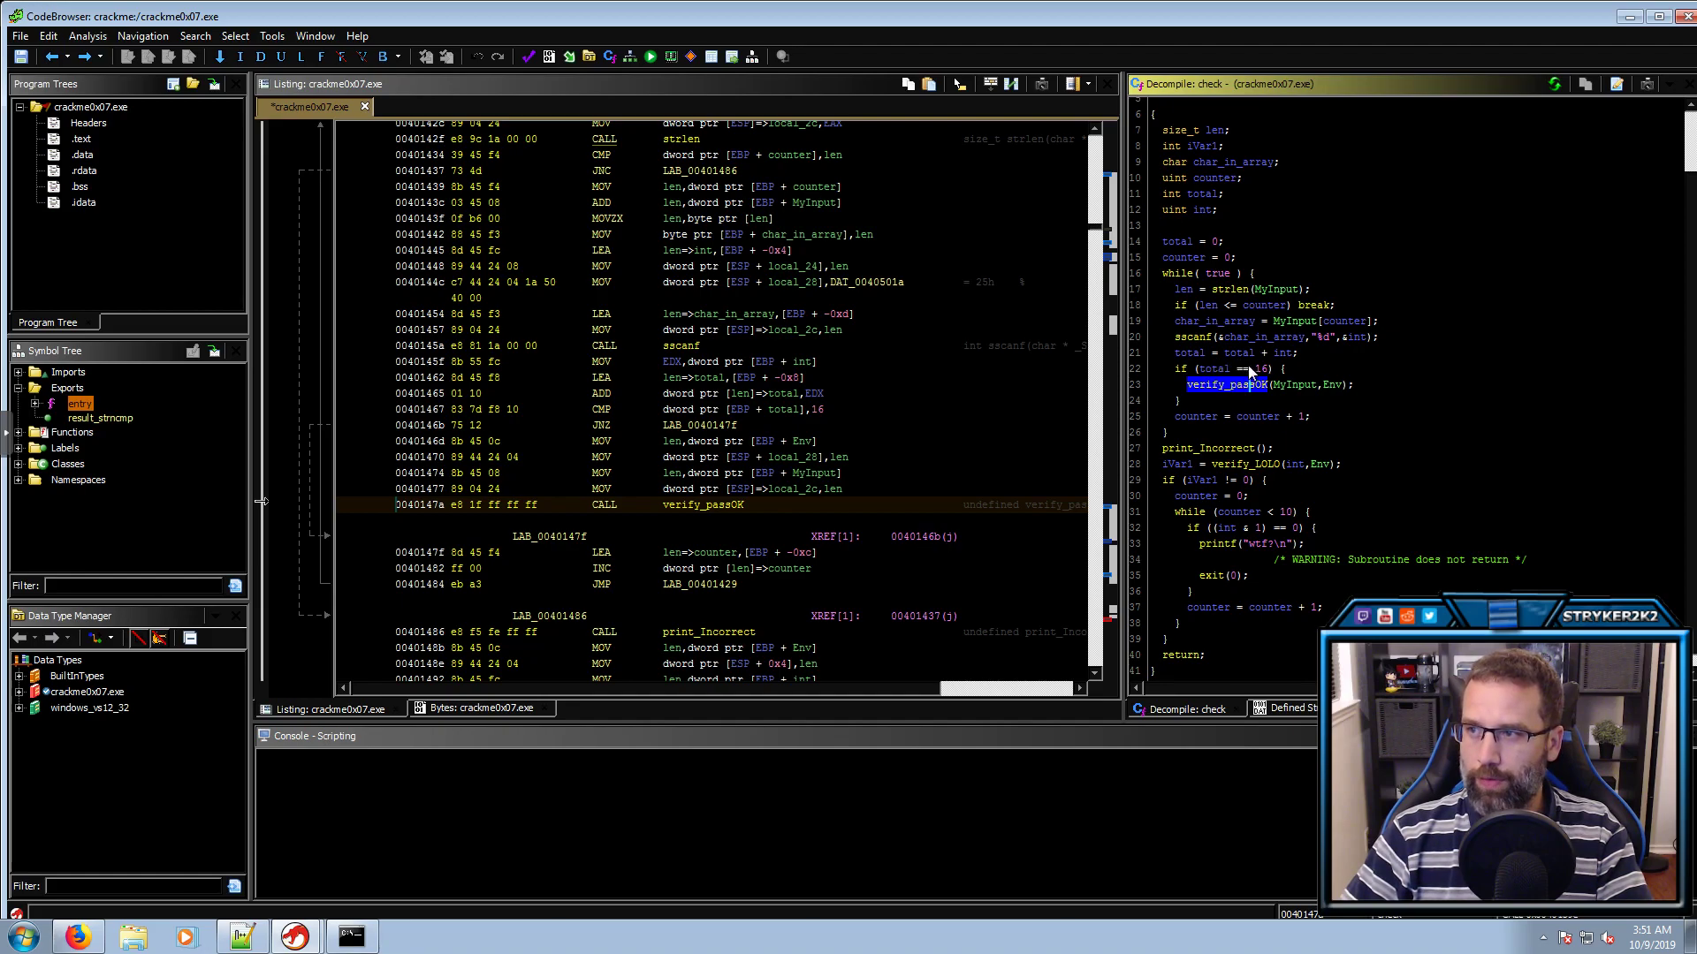
{"action": "left_click", "coordinate": [1259, 368]}
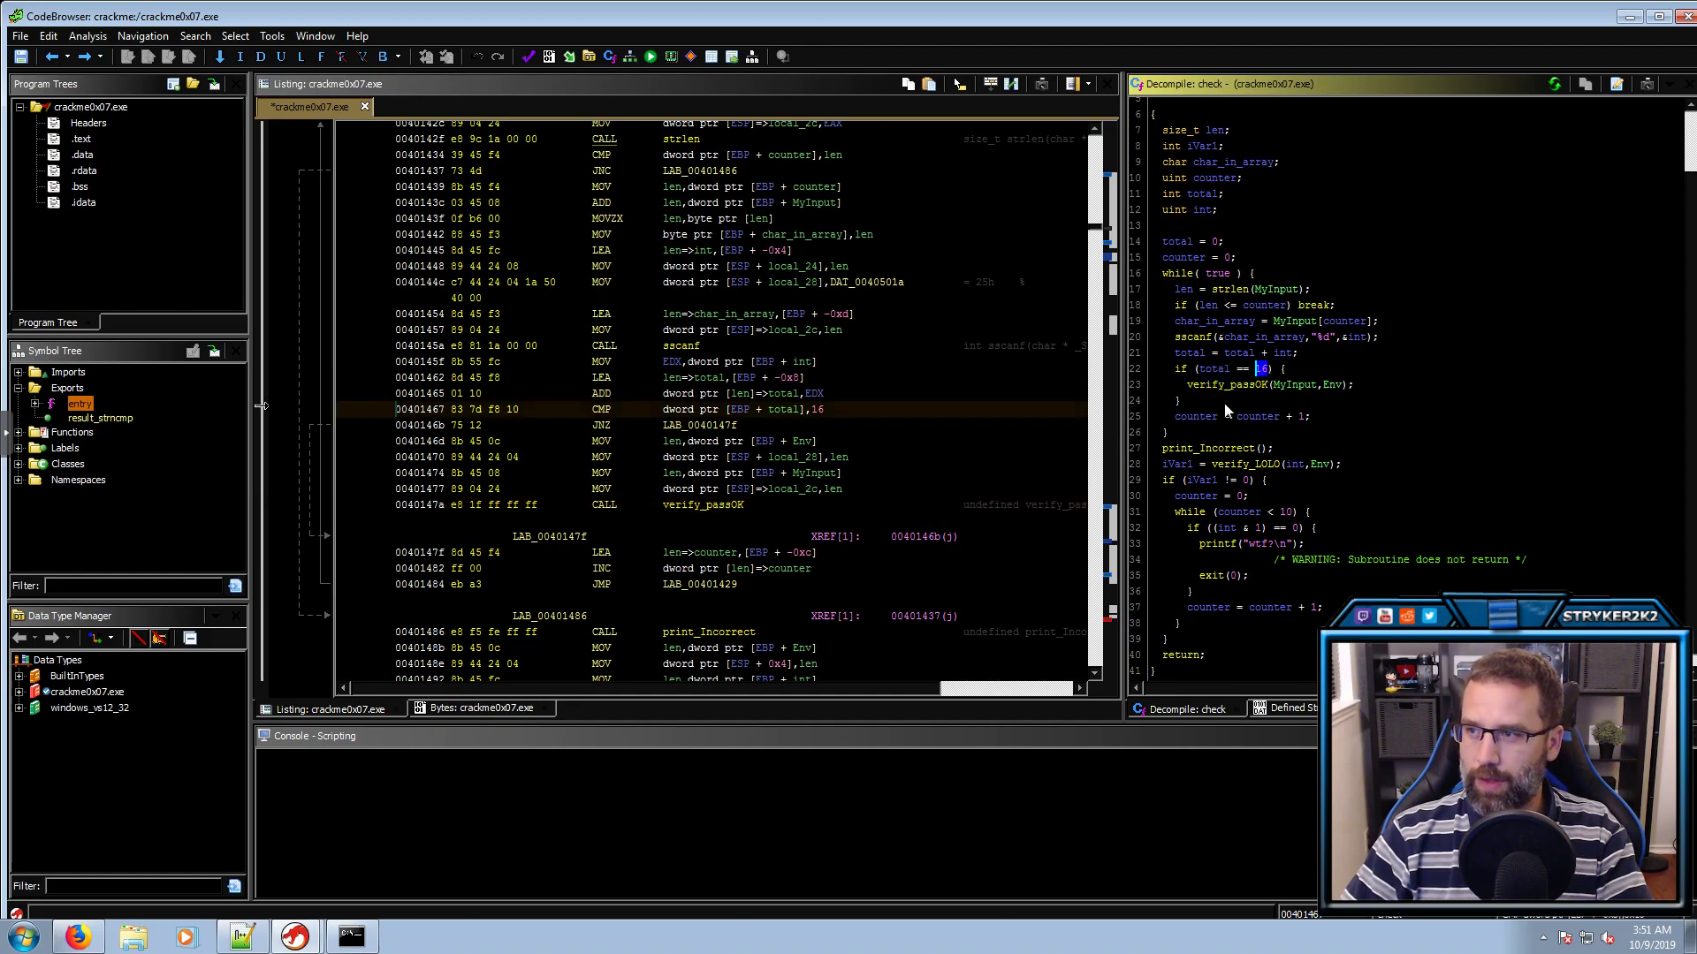
{"action": "left_click", "coordinate": [1200, 449]}
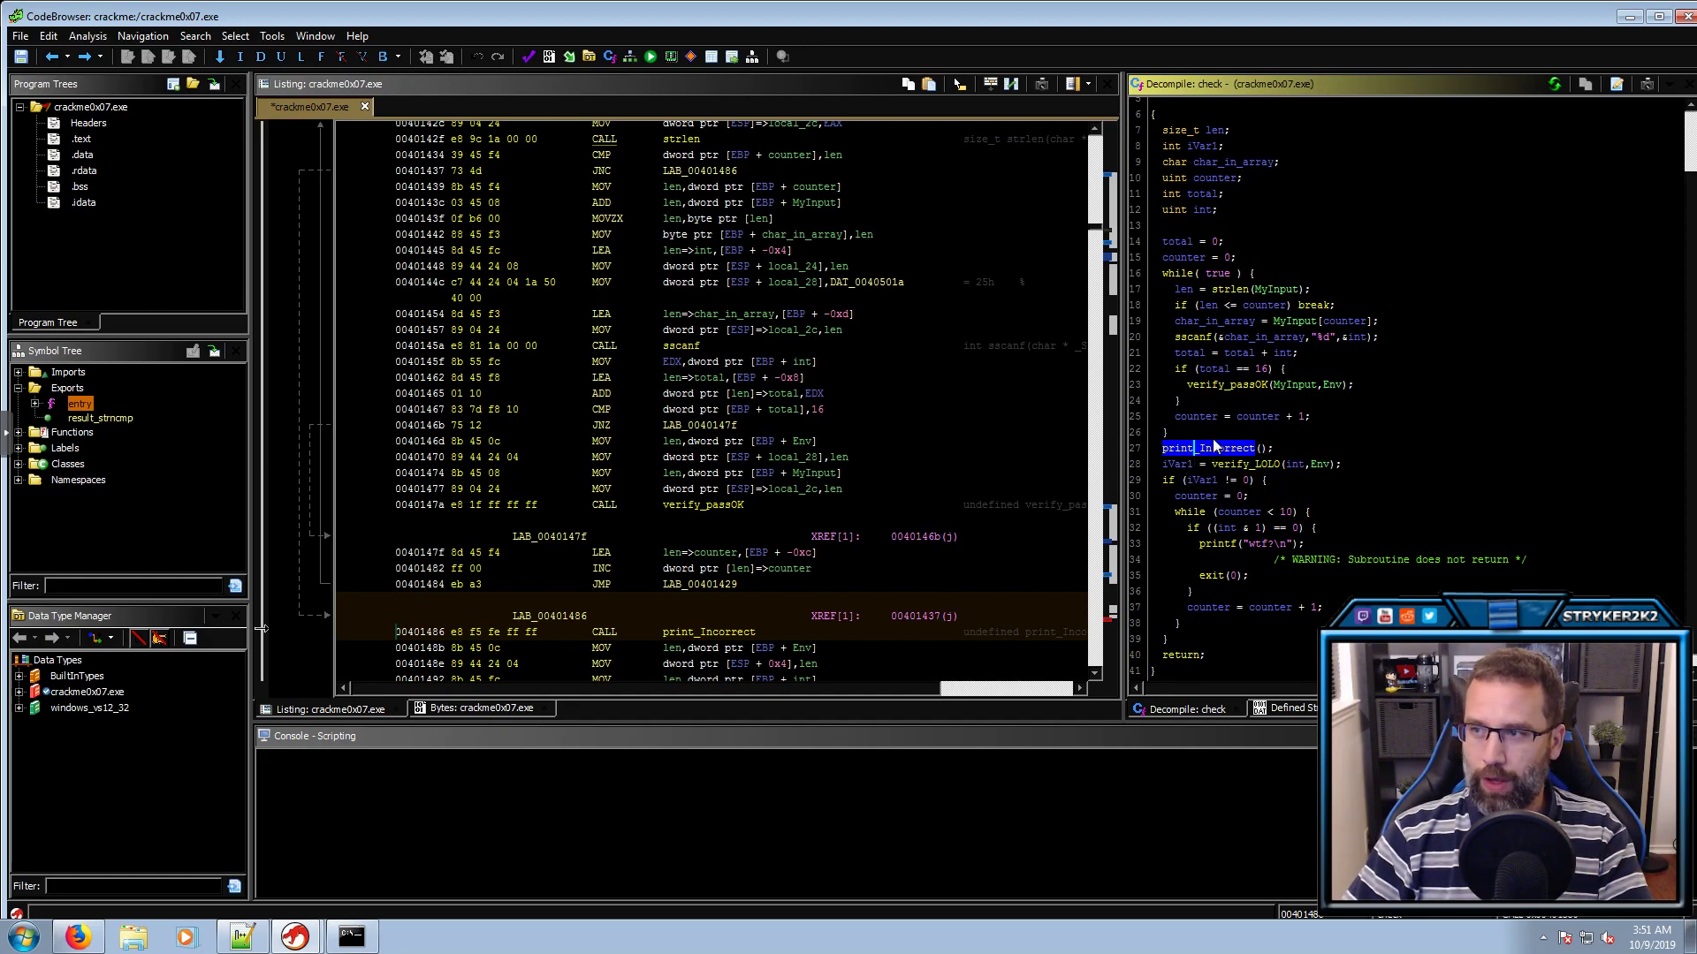
{"action": "left_click", "coordinate": [1228, 385]}
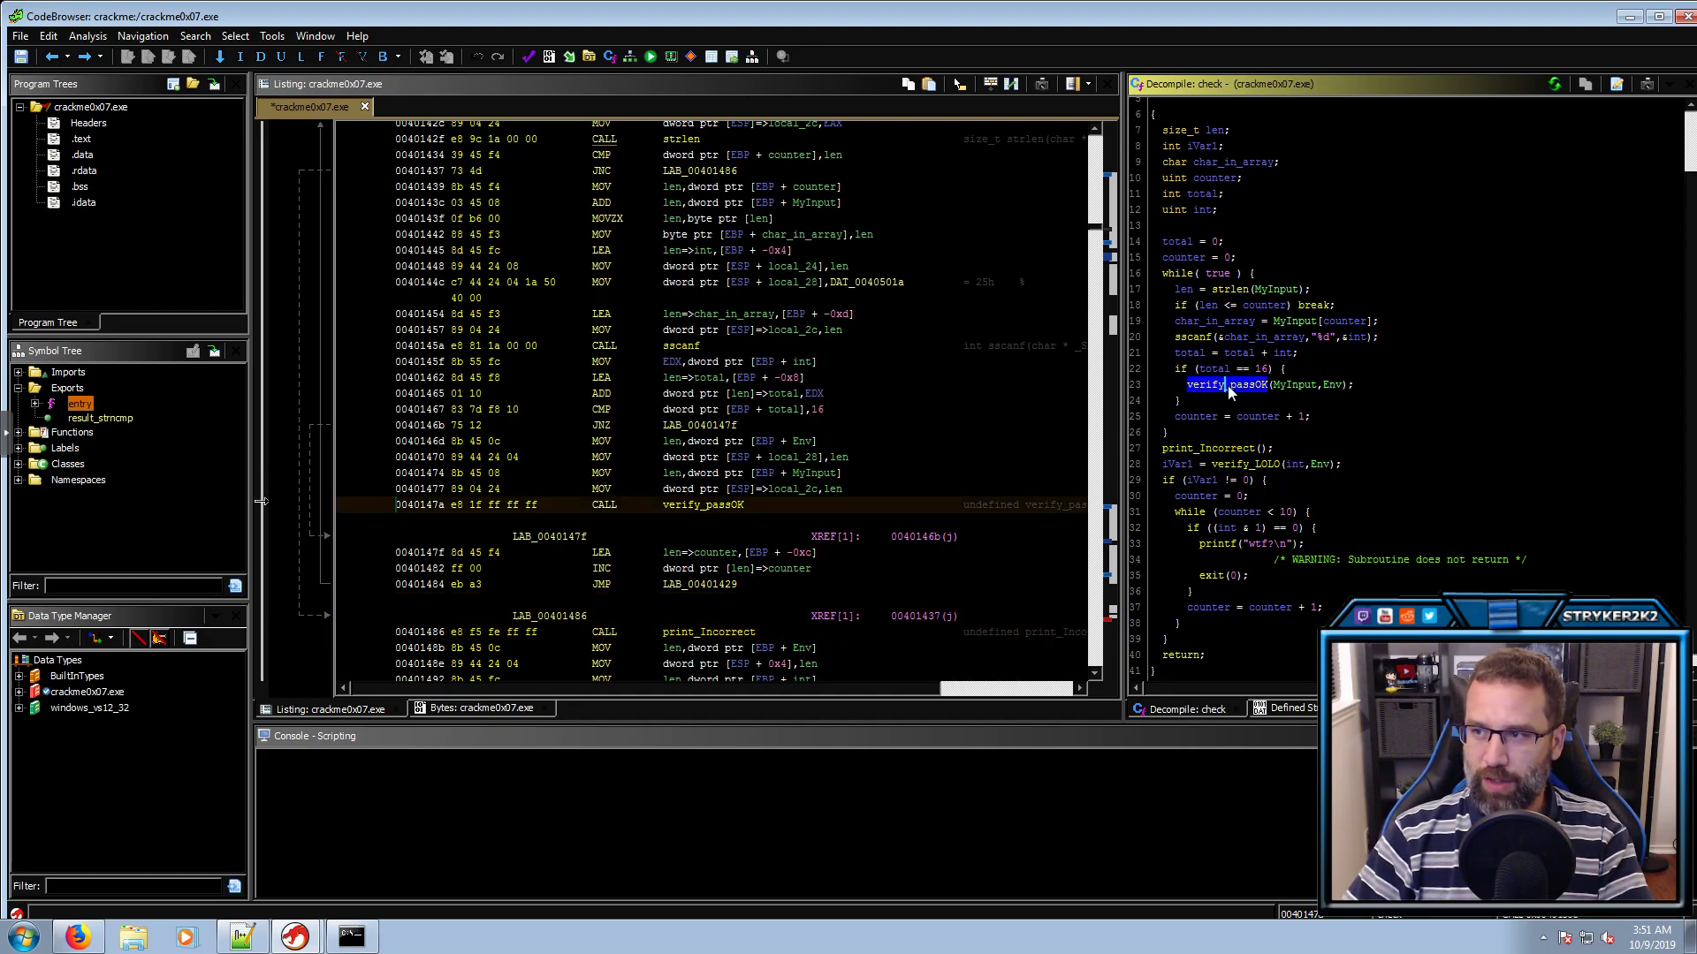
{"action": "left_click", "coordinate": [1213, 448]}
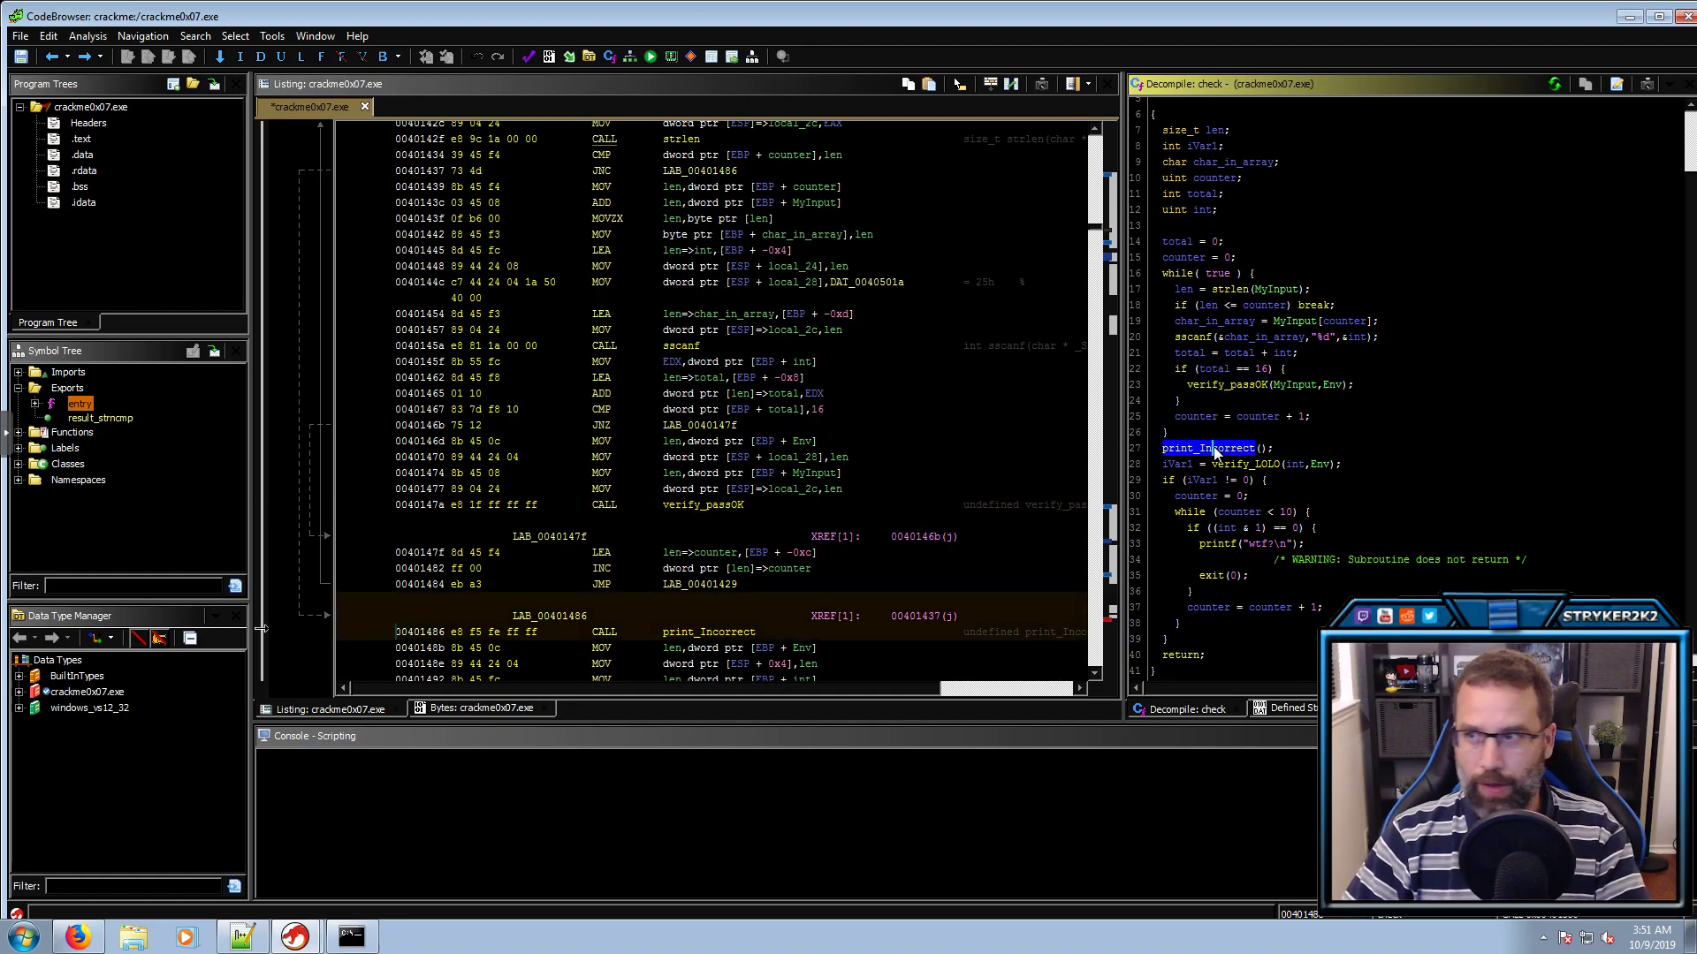
{"action": "left_click", "coordinate": [1180, 463]}
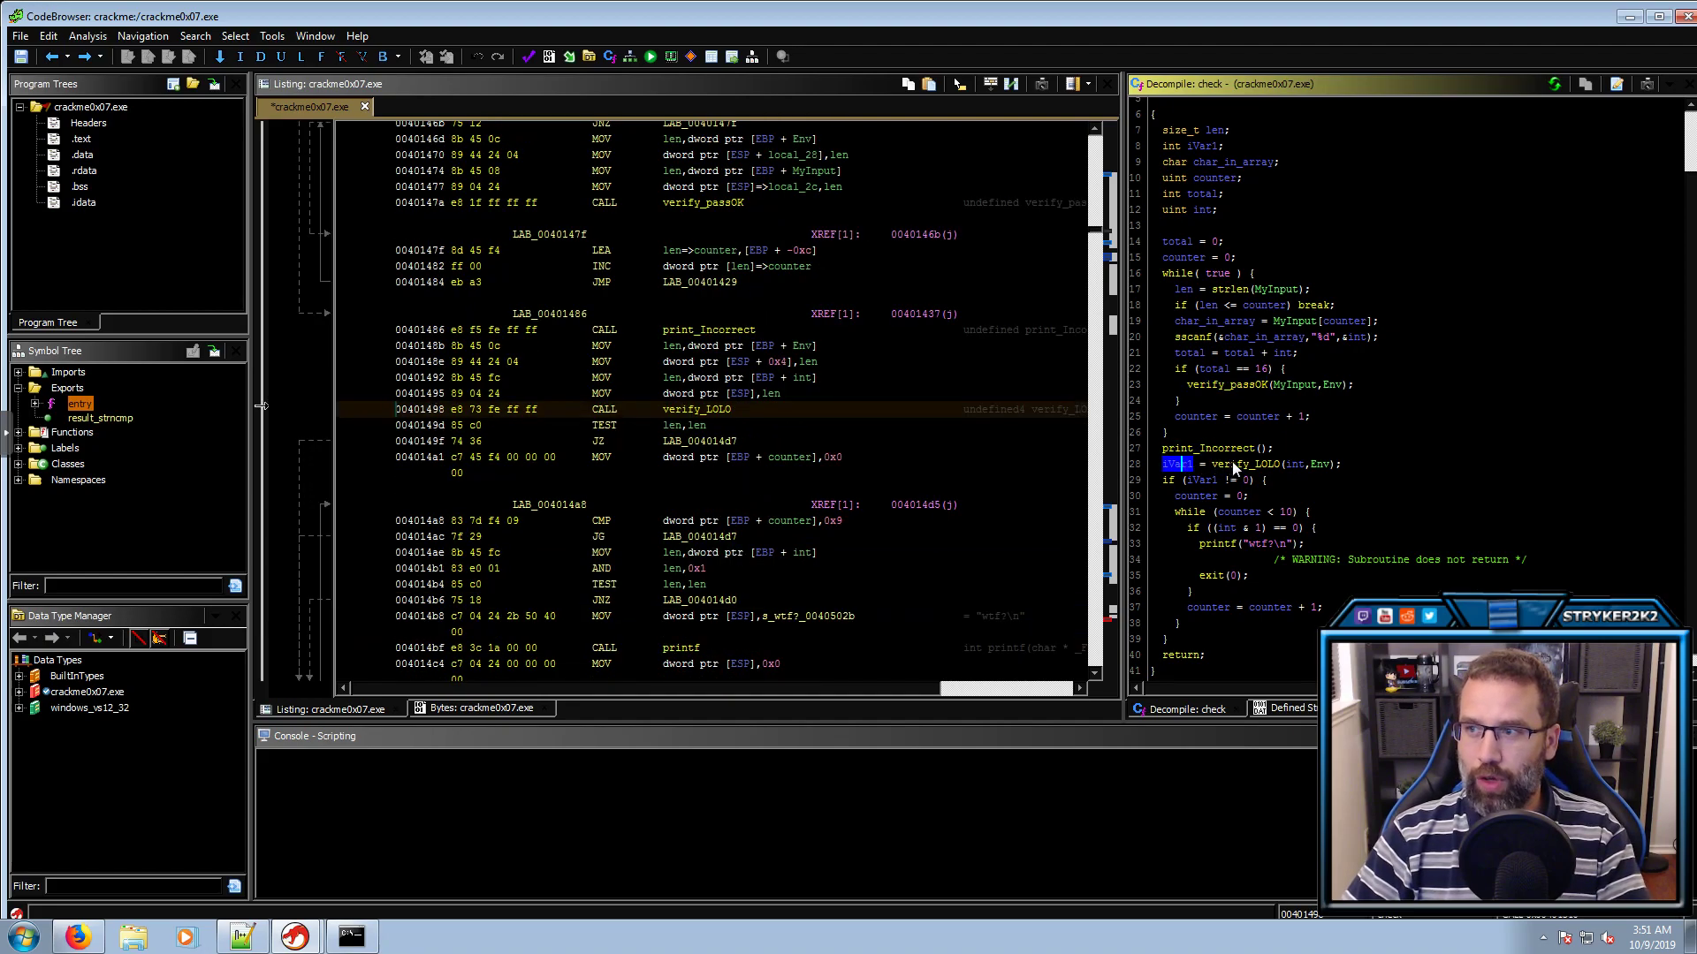
{"action": "left_click", "coordinate": [1238, 466]}
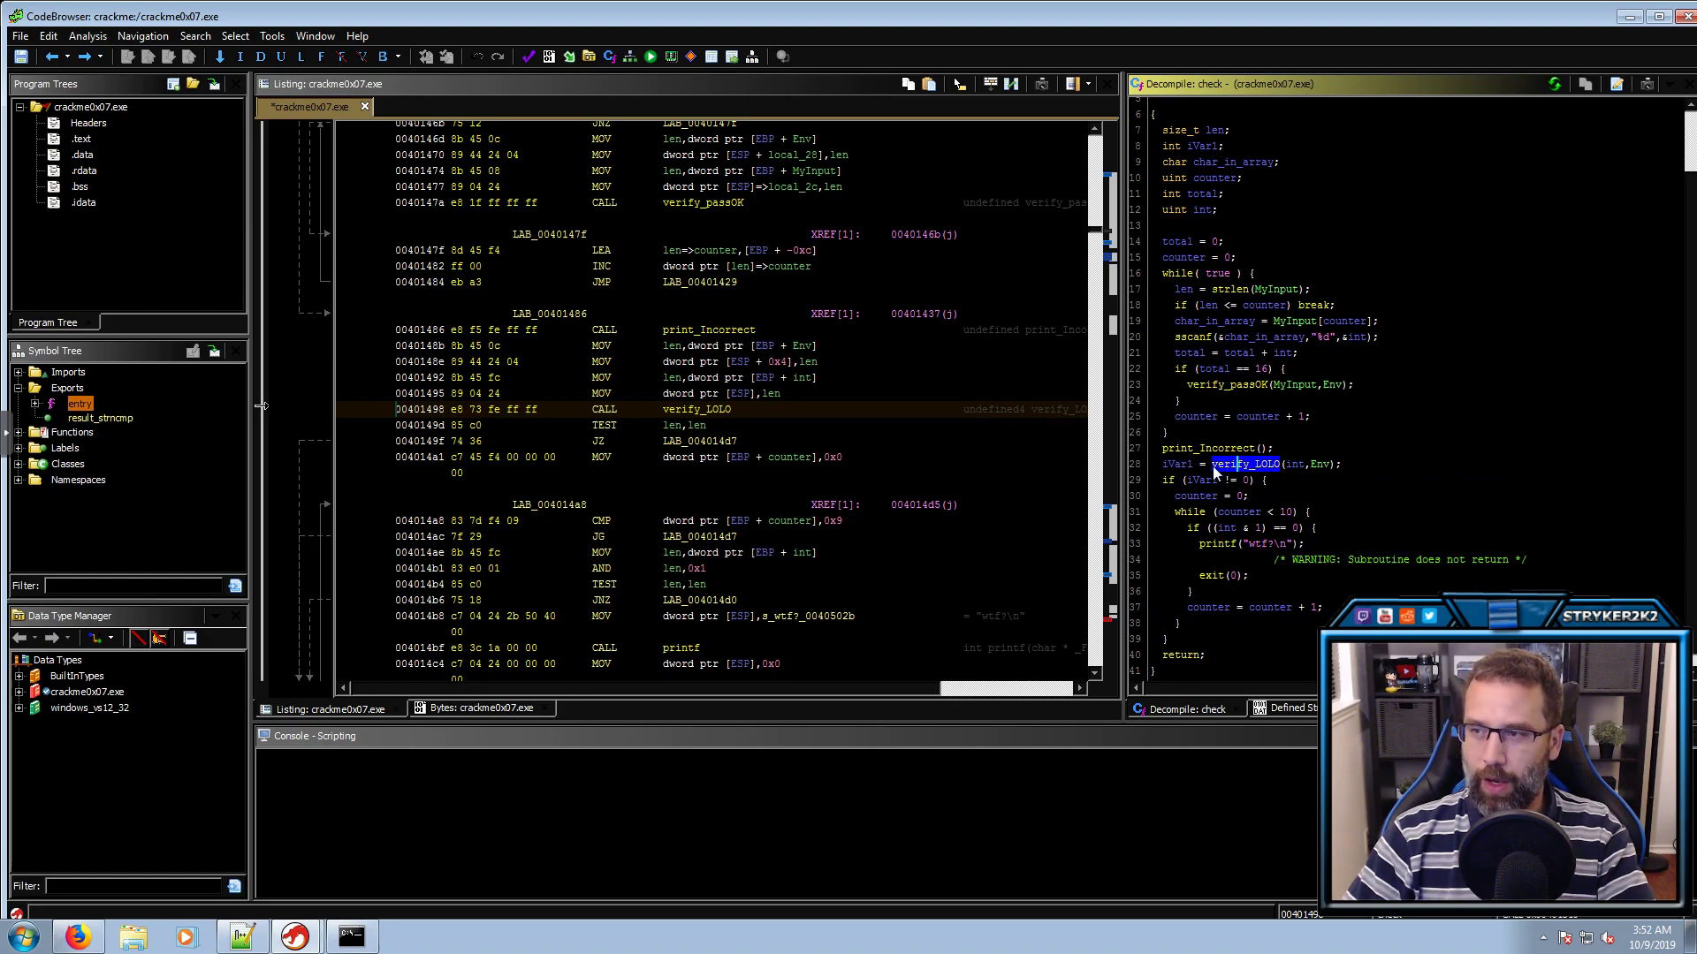
Rename iVar1 holding verify_LOLO's return to result in check
{"action": "left_click", "coordinate": [1163, 468]}
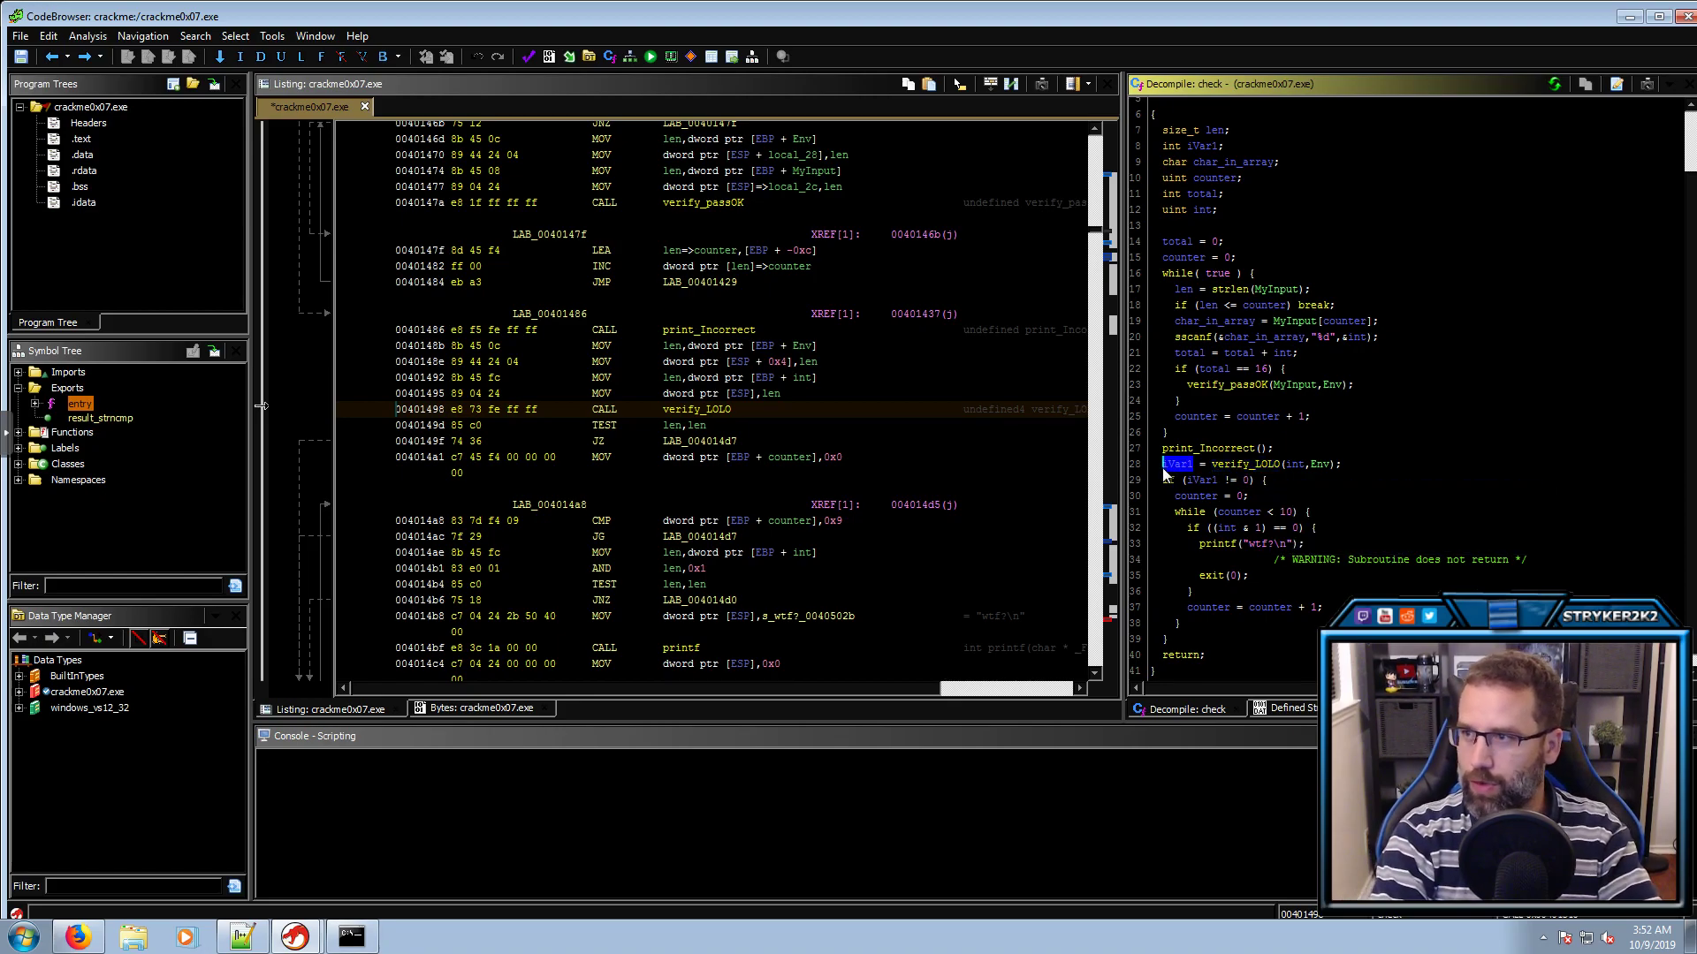
{"action": "type", "text": "lresult"}
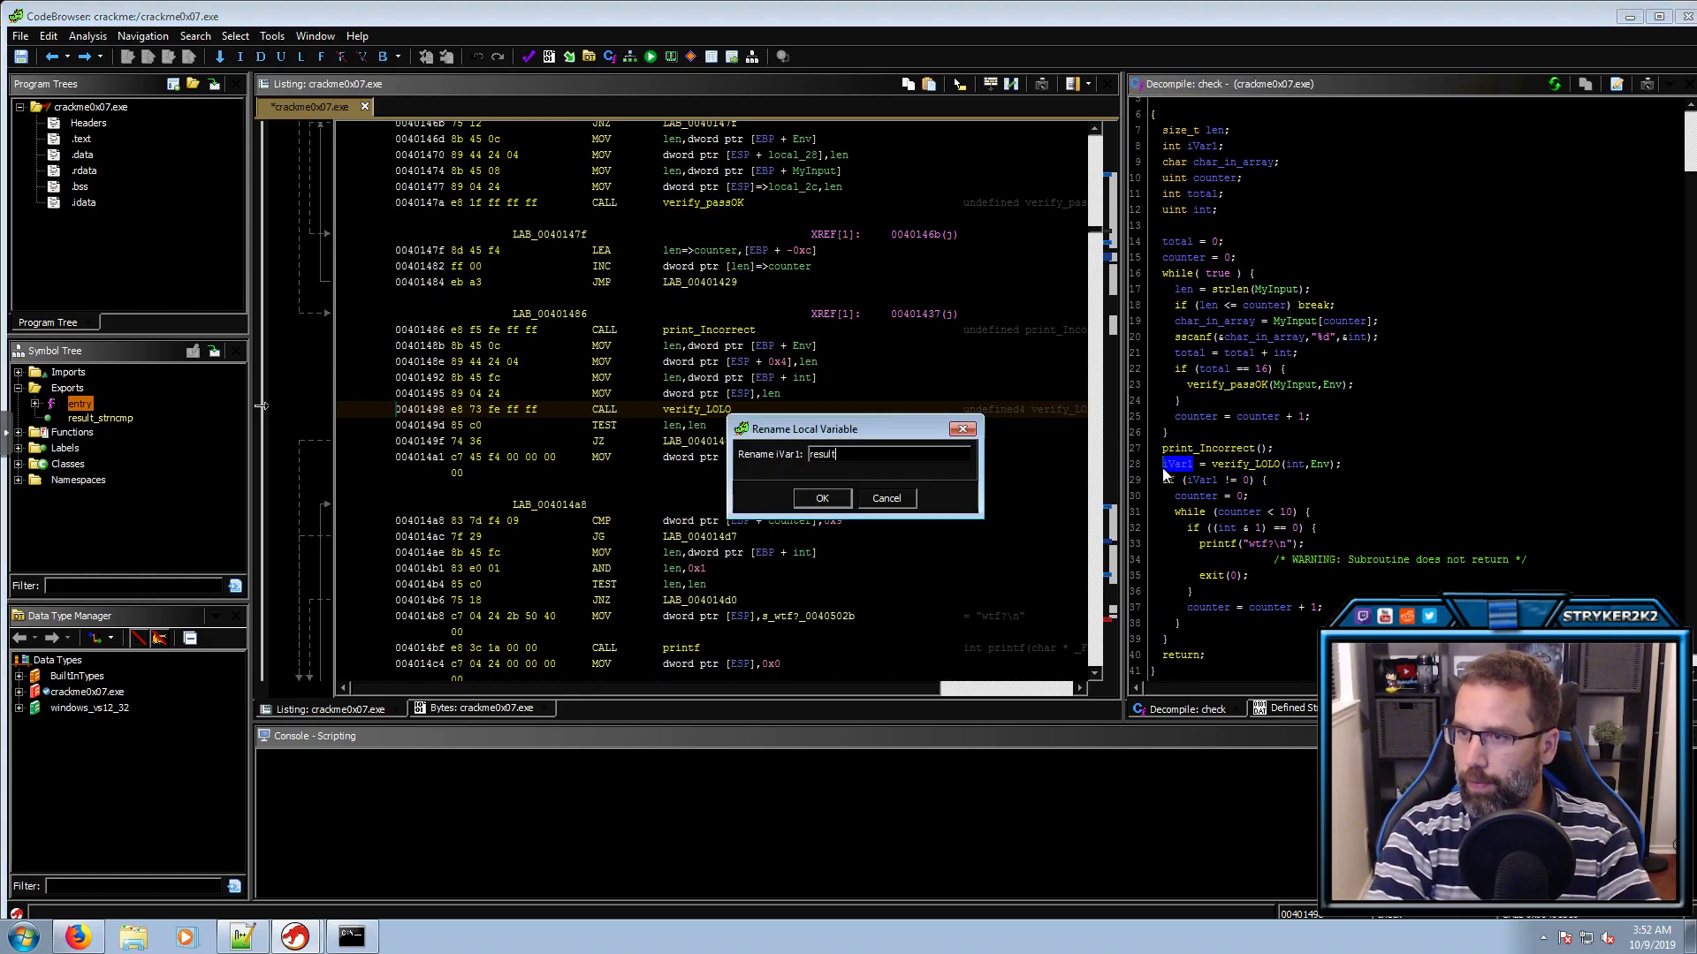
{"action": "key", "text": "Return"}
{"action": "left_click", "coordinate": [1202, 480]}
Trace the counter loop's limit of 10, odd-number check, wtf? message and exit call
{"action": "left_click", "coordinate": [1201, 497]}
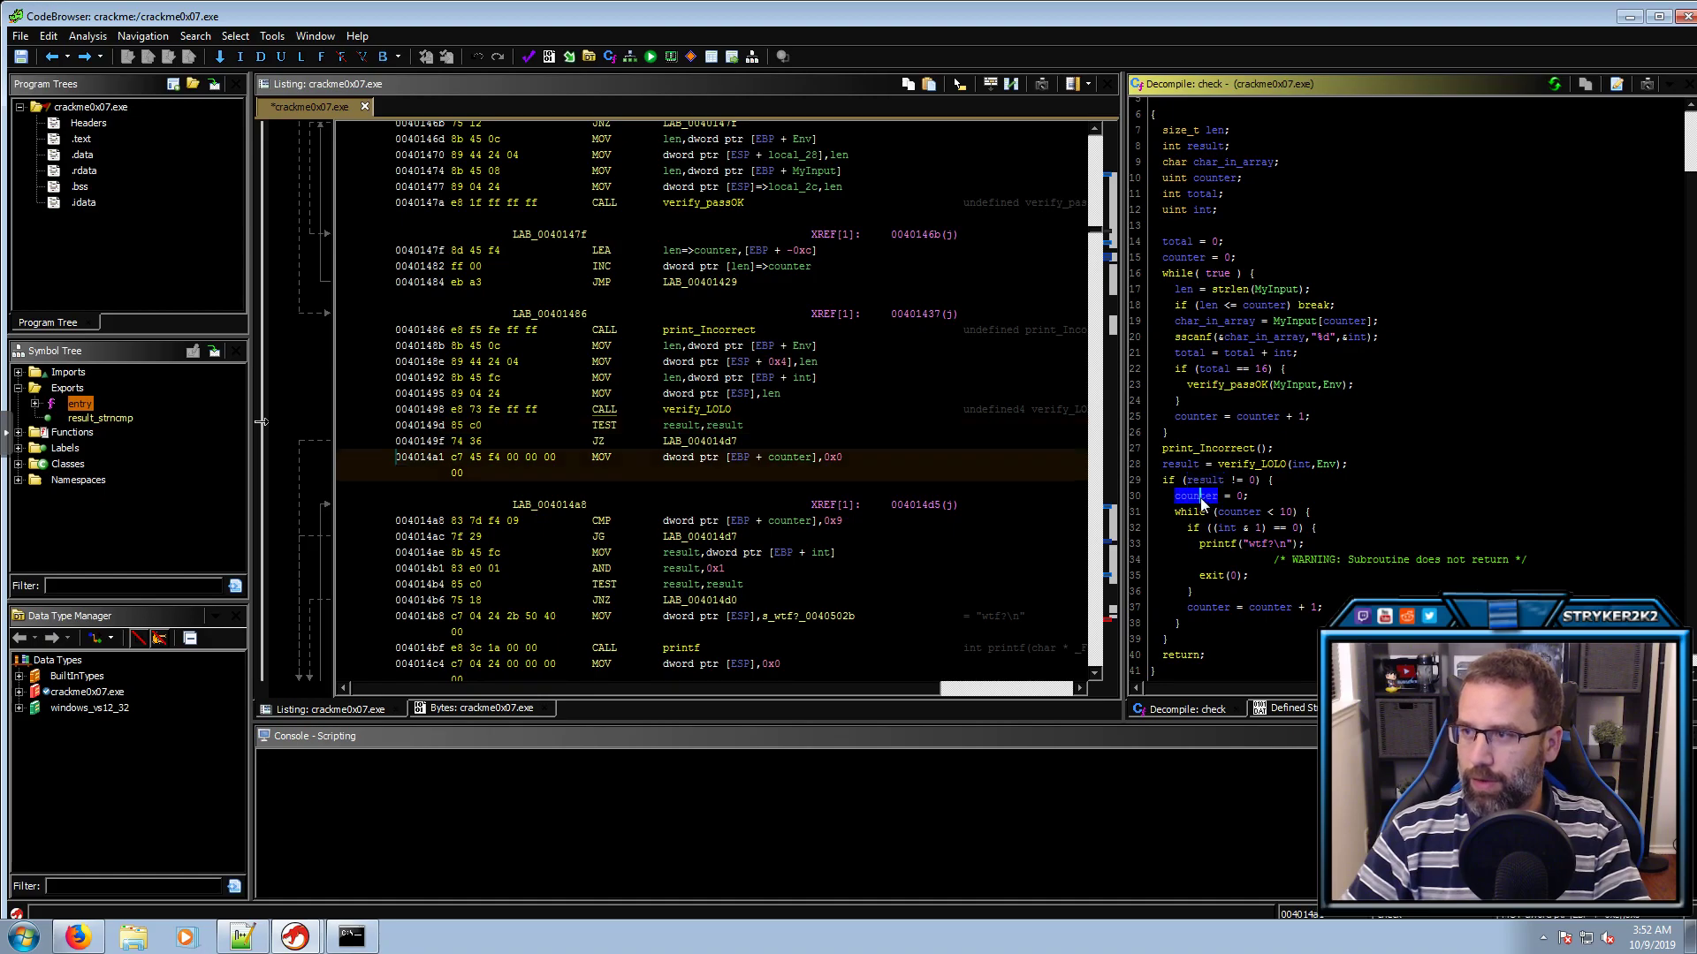
{"action": "left_click", "coordinate": [1244, 512]}
{"action": "left_click", "coordinate": [1287, 513]}
{"action": "left_click", "coordinate": [1301, 528]}
{"action": "left_click", "coordinate": [1265, 544]}
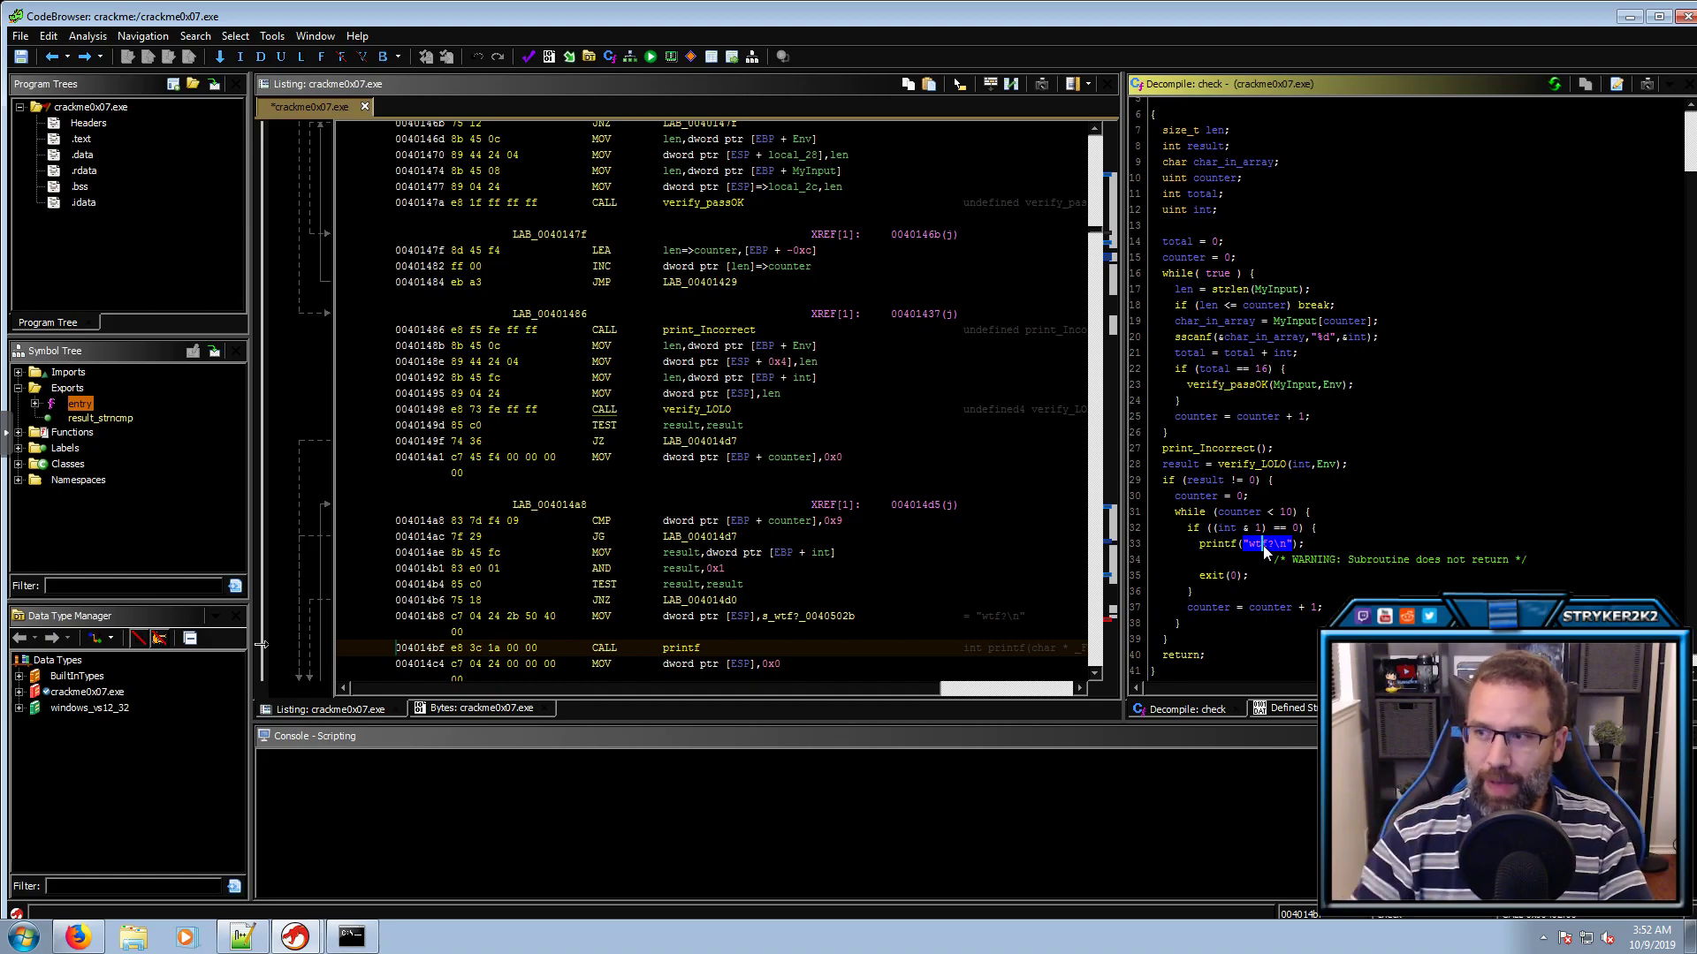
{"action": "left_click", "coordinate": [1215, 580]}
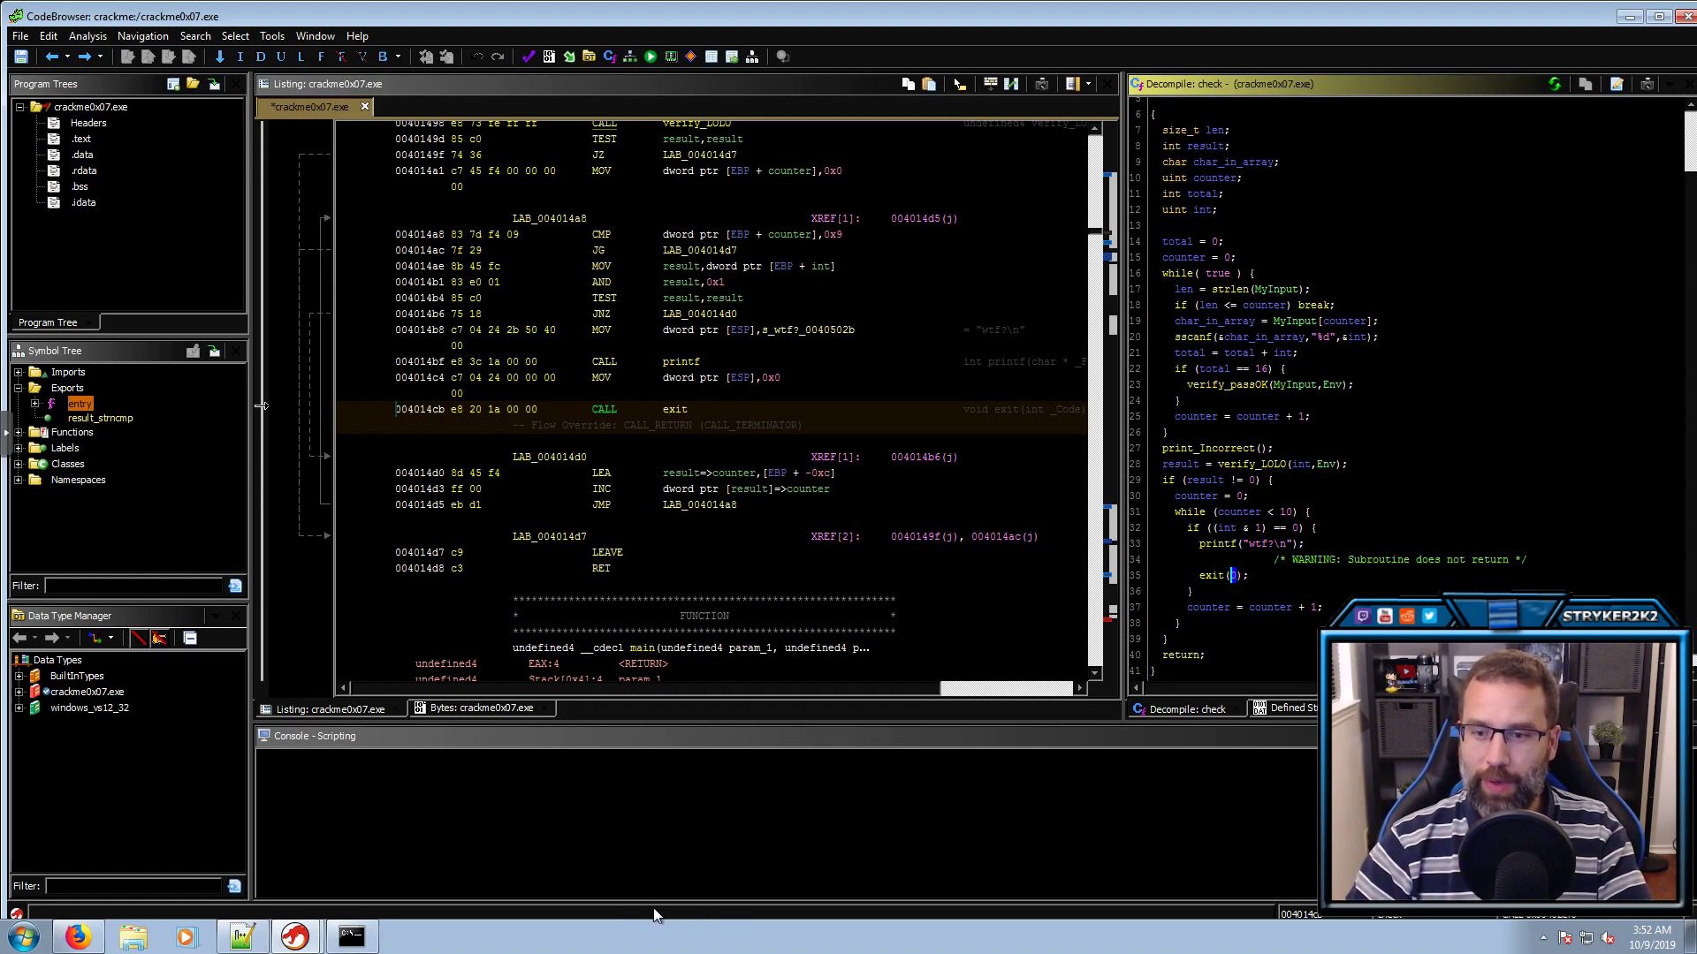
{"action": "left_click", "coordinate": [351, 936]}
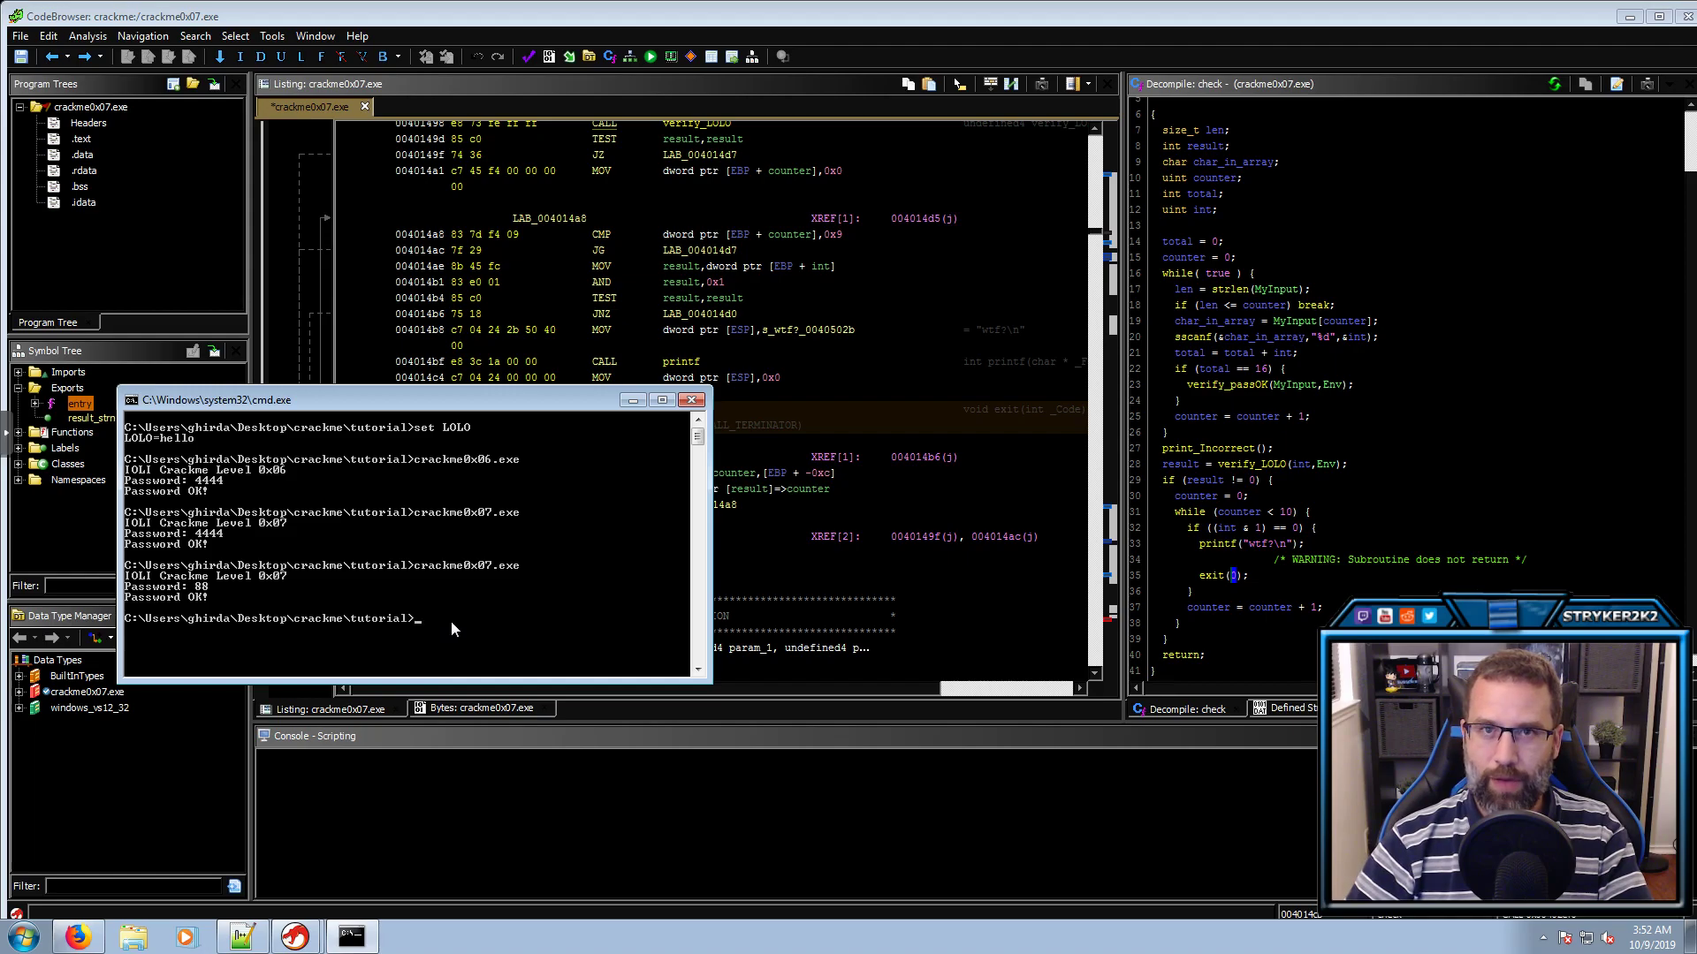
Bring Ghidra's decompiled check function back in front of the Command Prompt
{"action": "left_click", "coordinate": [1270, 545]}
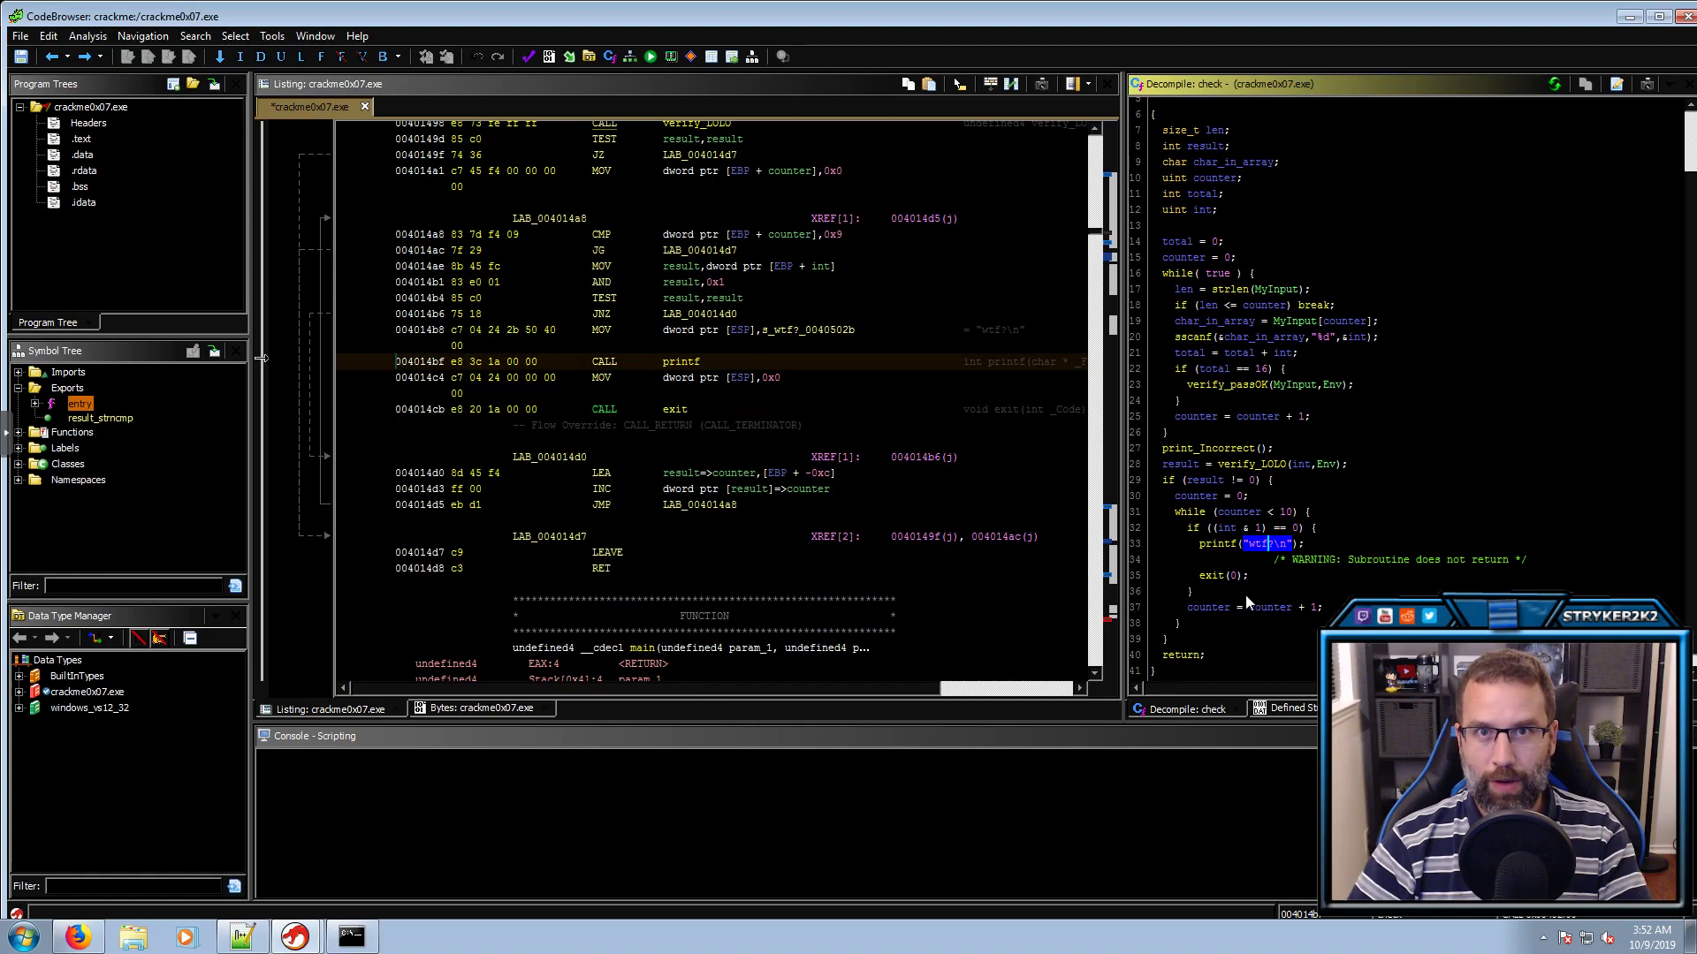
{"action": "left_click", "coordinate": [1228, 384]}
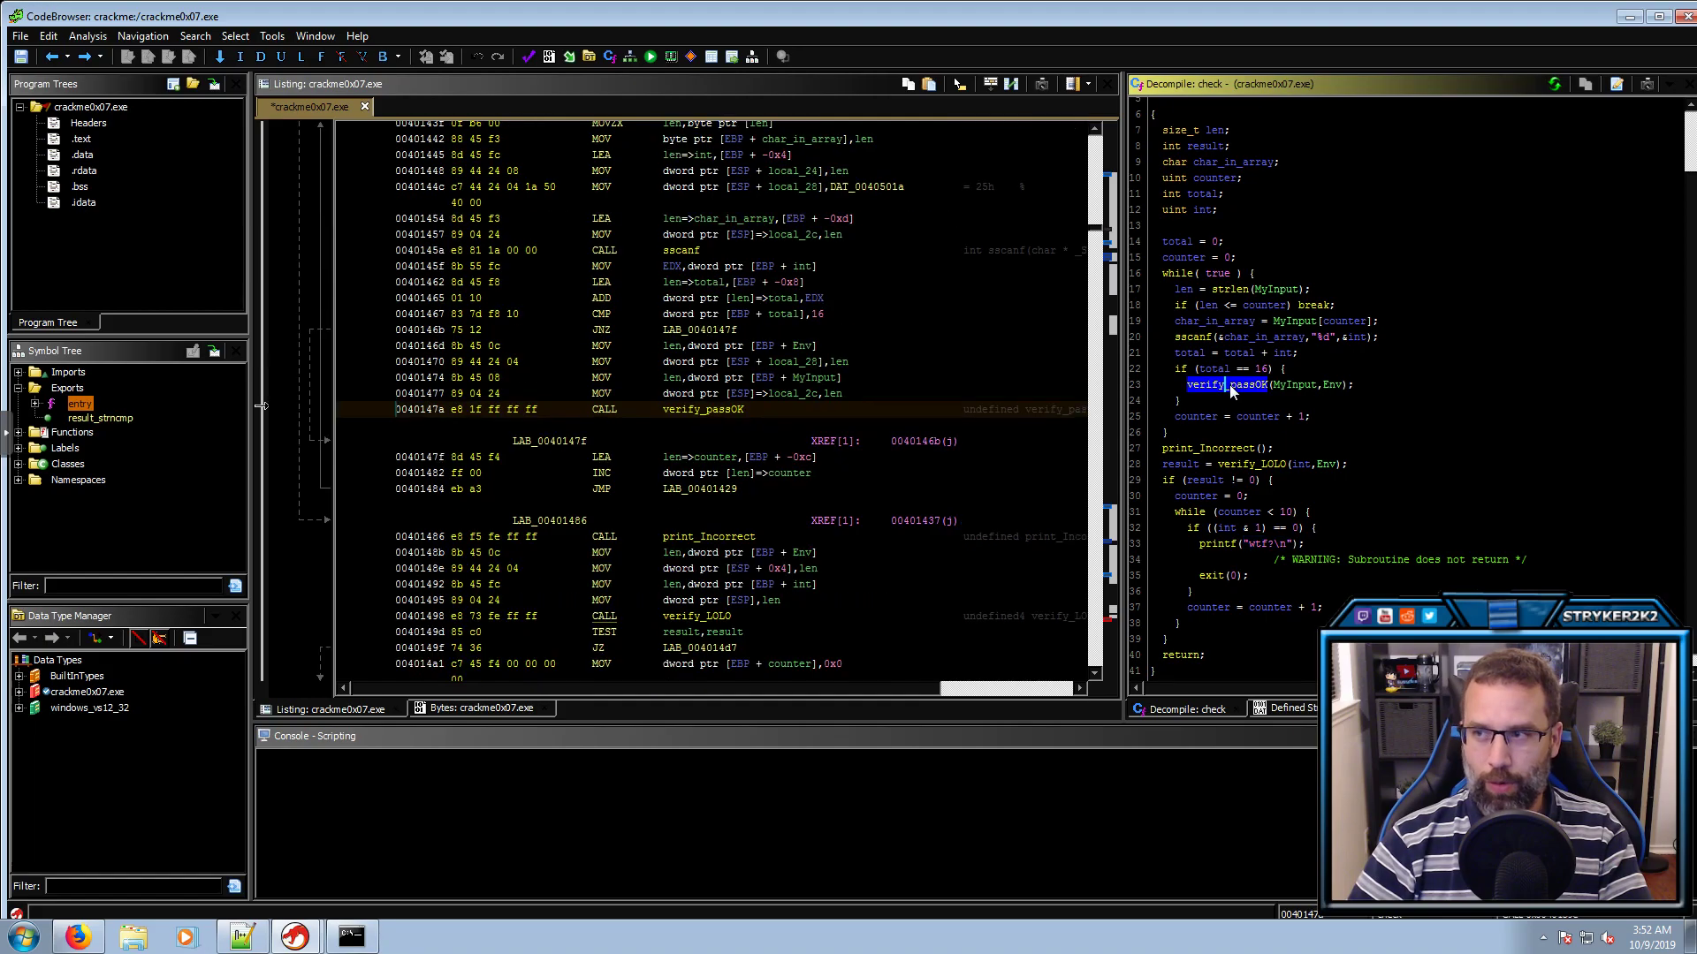
{"action": "left_click", "coordinate": [1206, 449]}
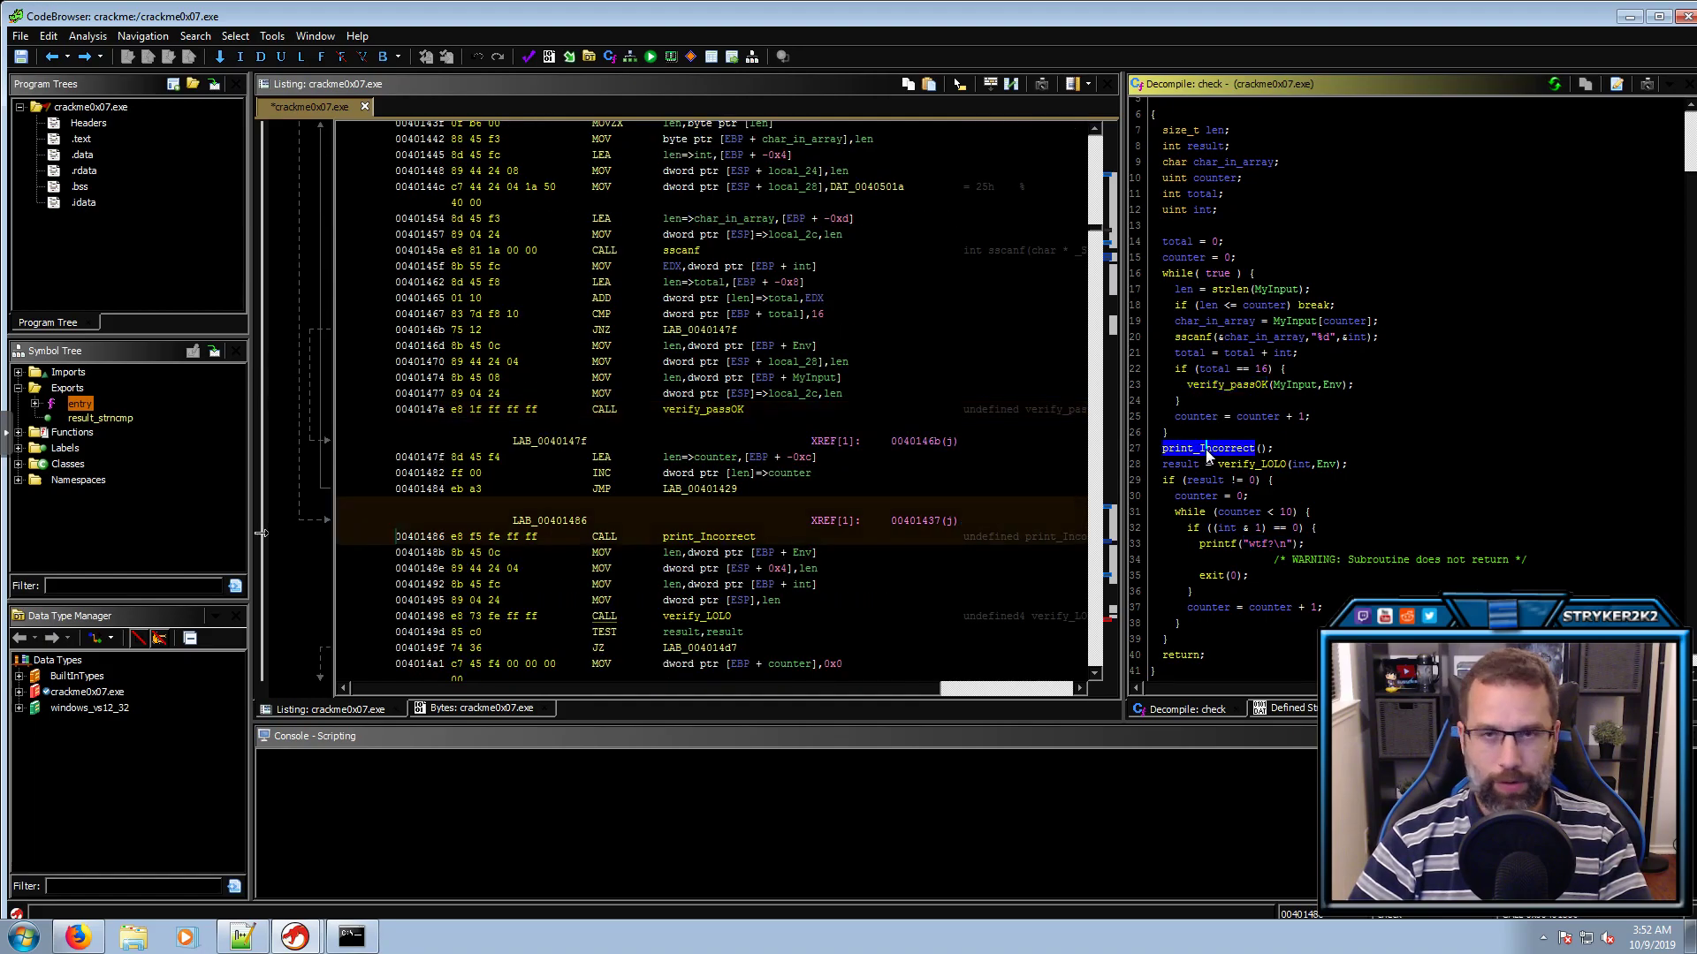
{"action": "left_click", "coordinate": [1233, 386]}
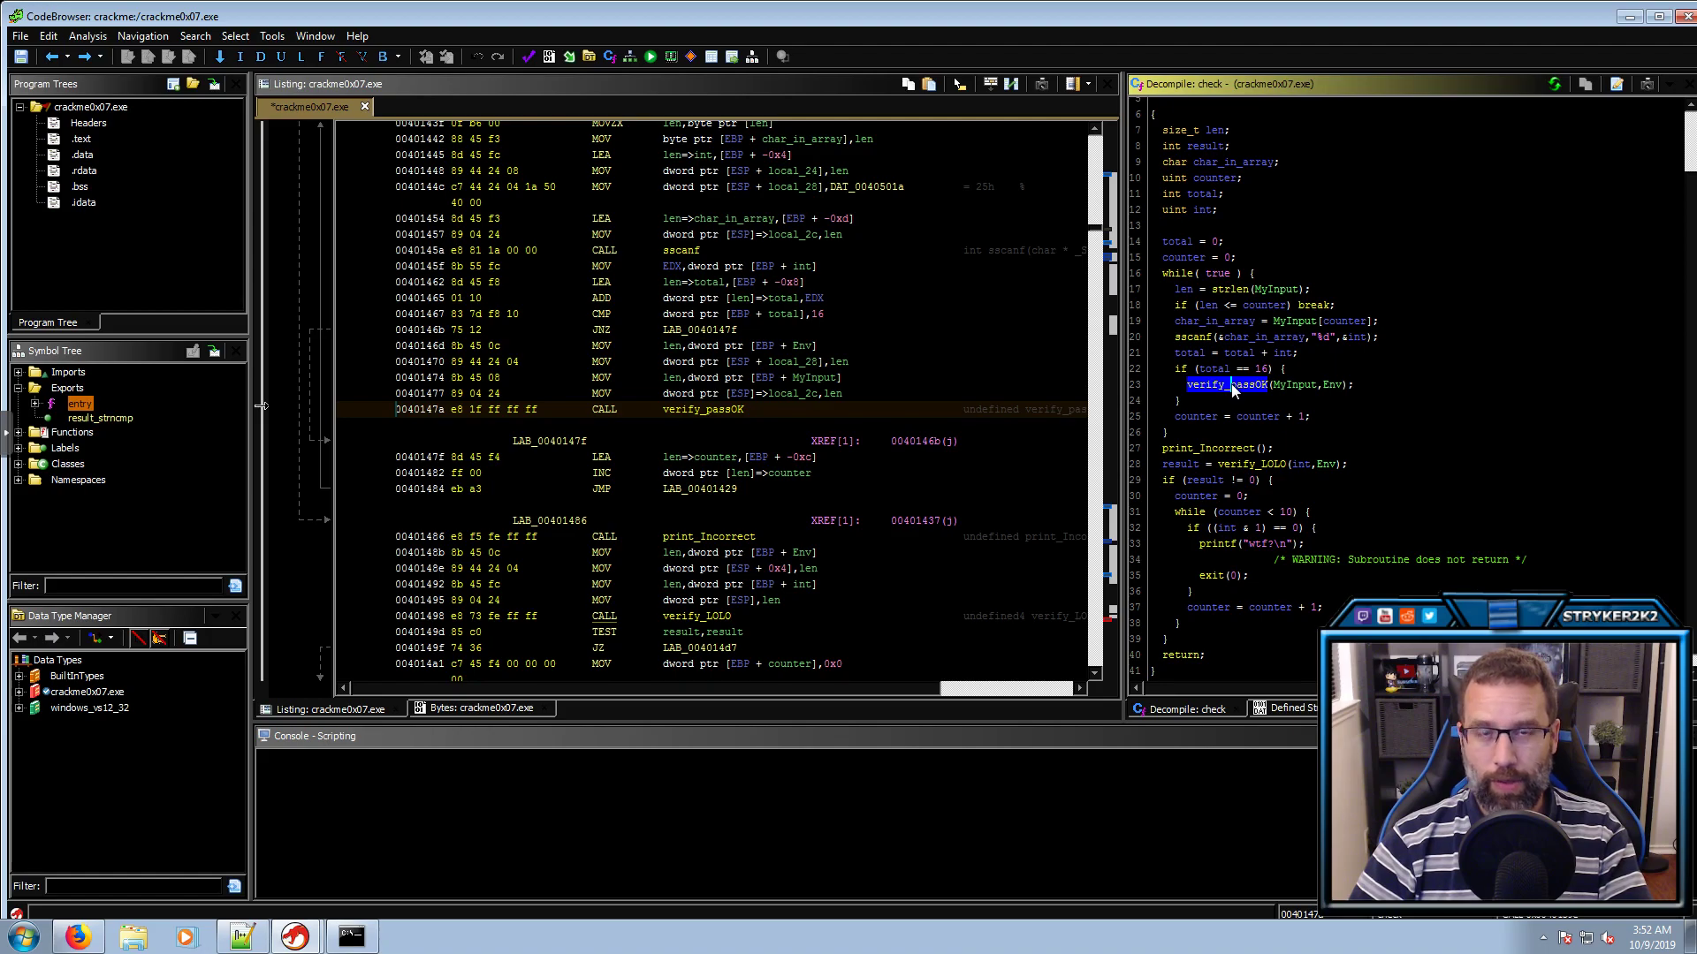
{"action": "left_click", "coordinate": [1214, 448]}
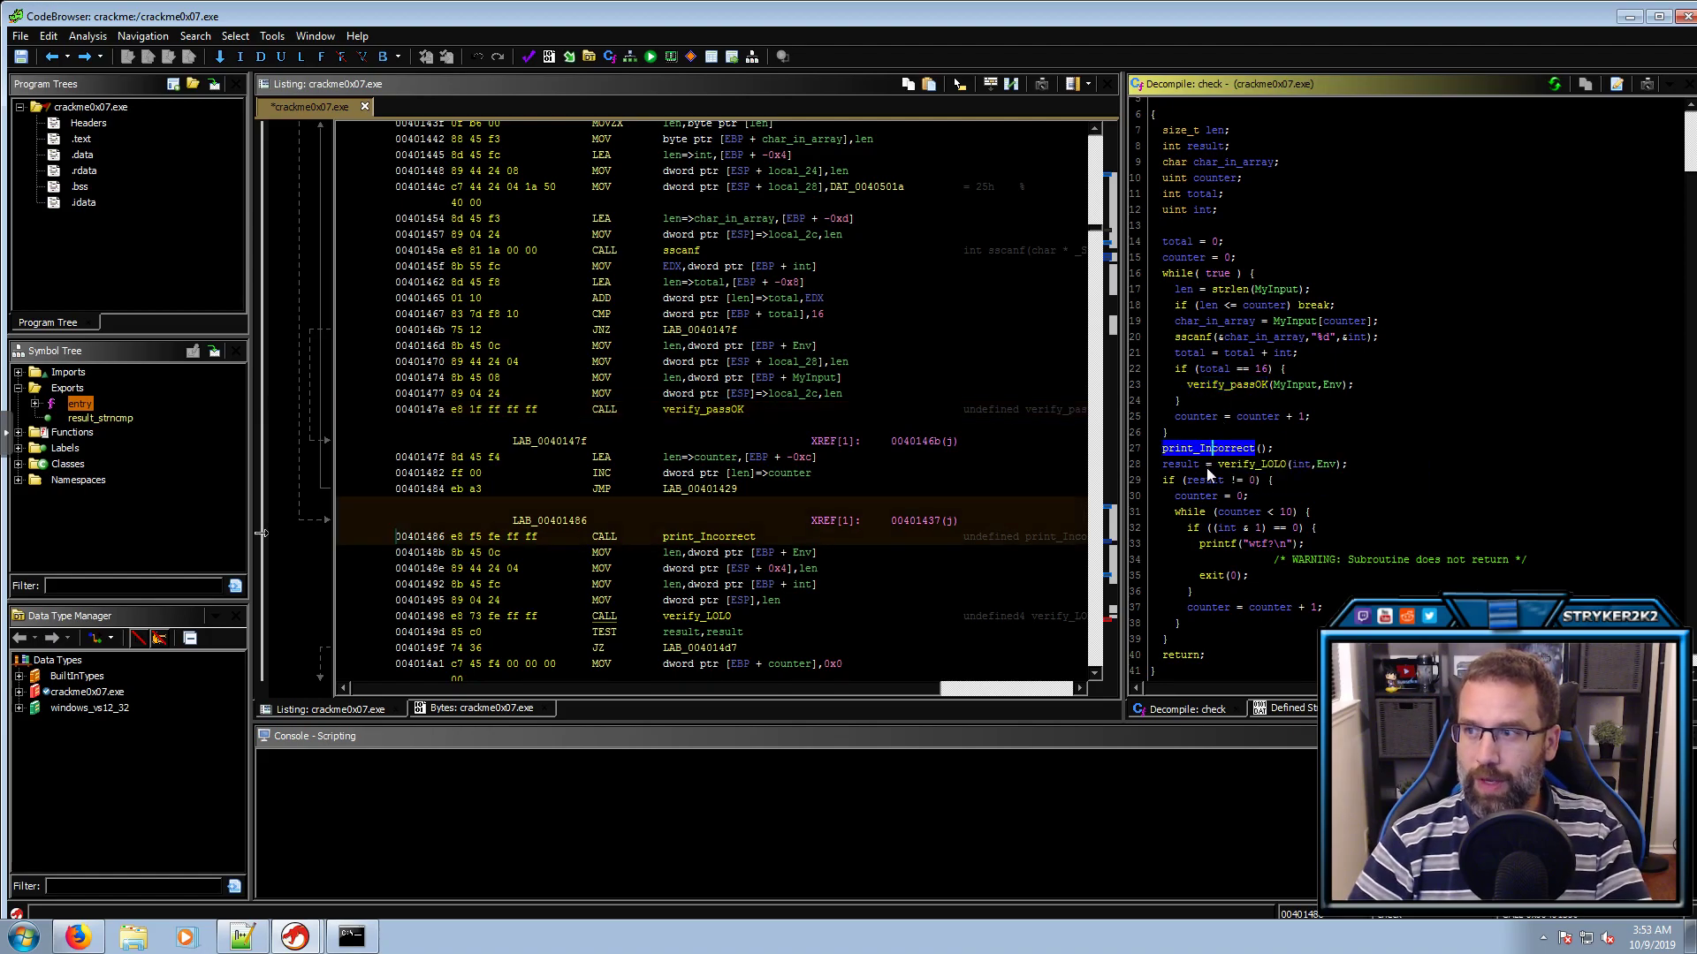
{"action": "left_click", "coordinate": [1255, 546]}
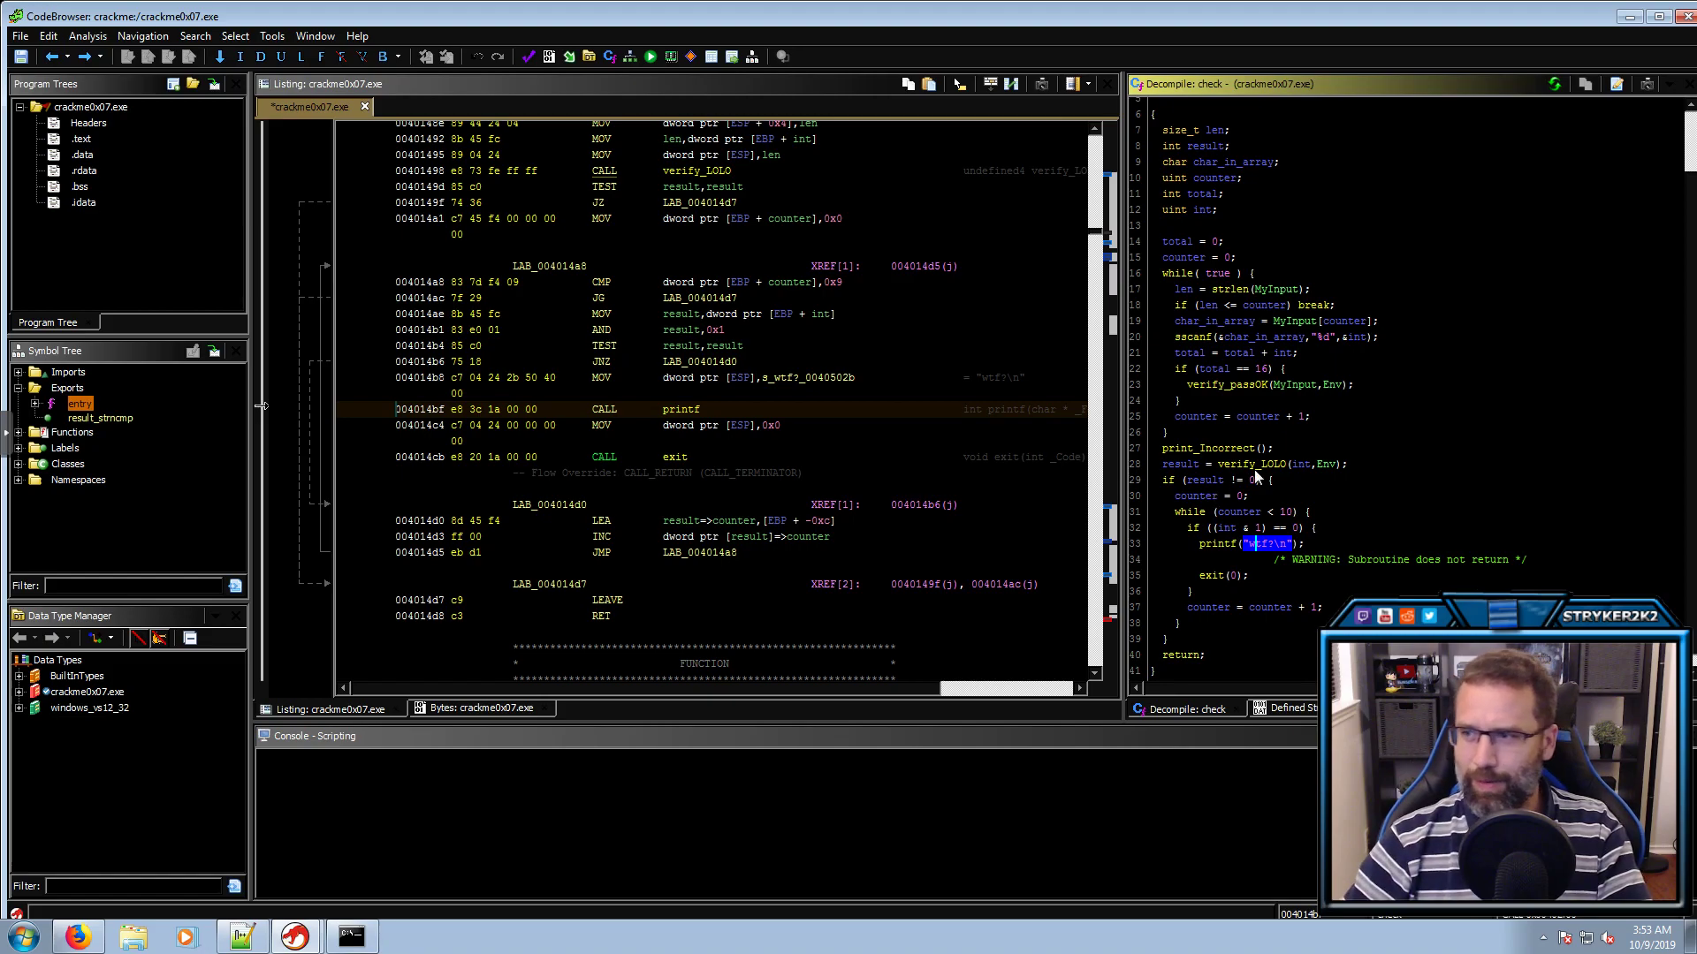
{"action": "double_click", "coordinate": [1244, 514]}
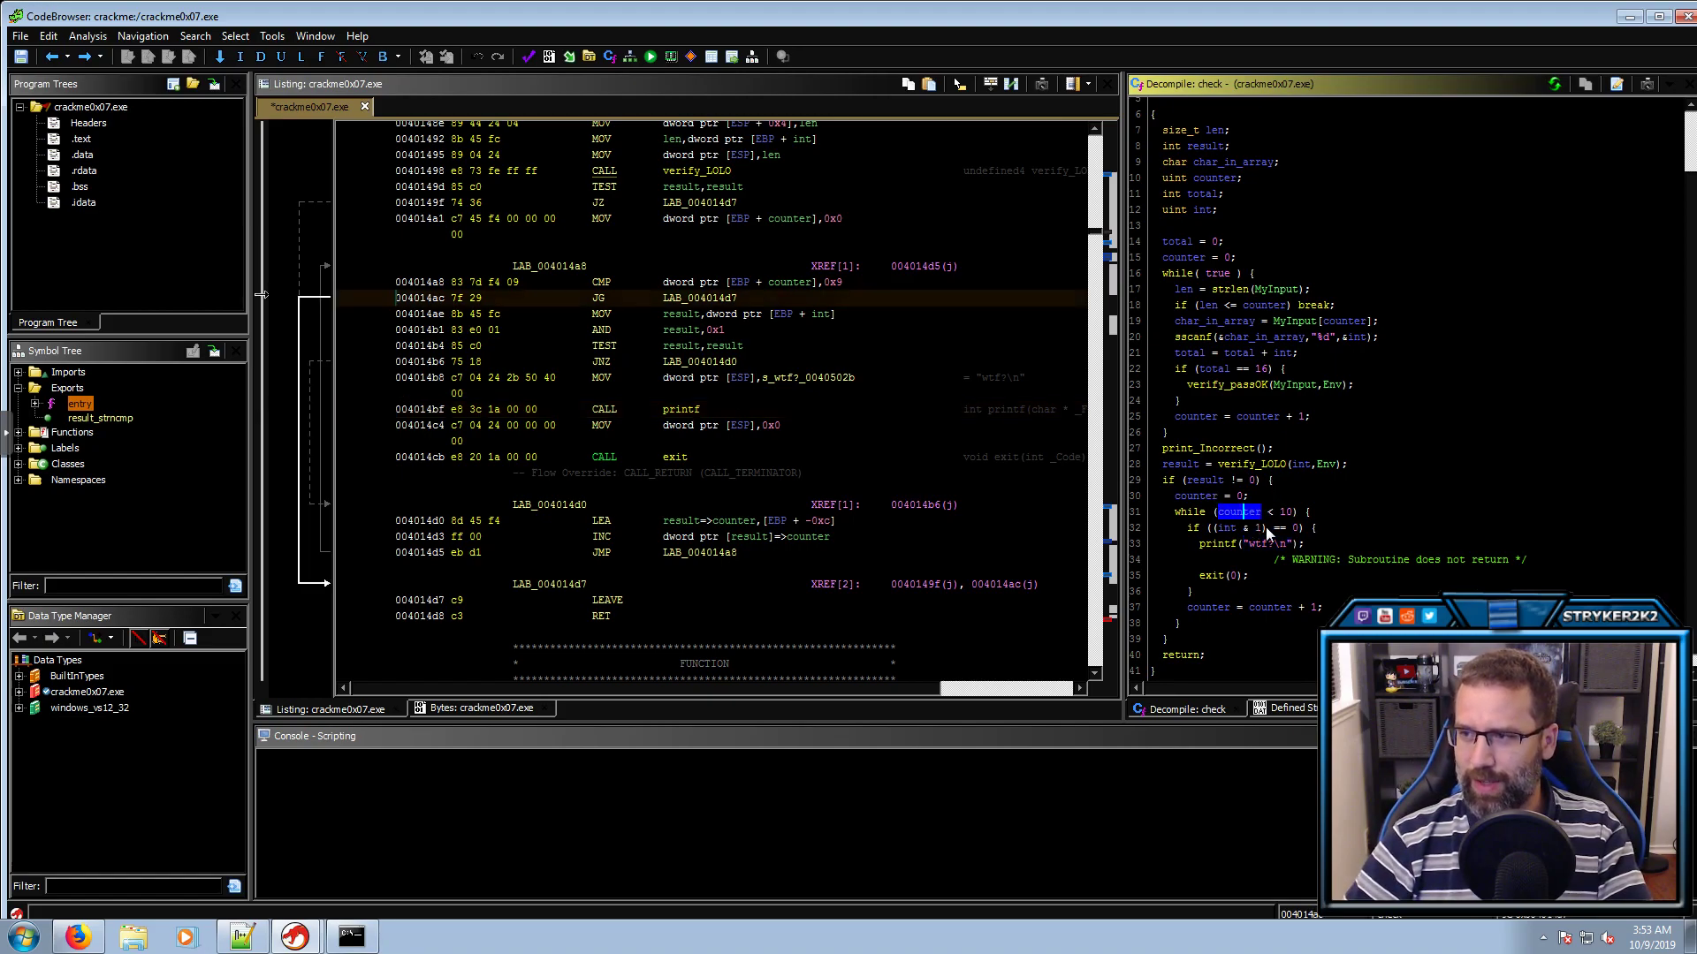
{"action": "left_click", "coordinate": [1295, 528]}
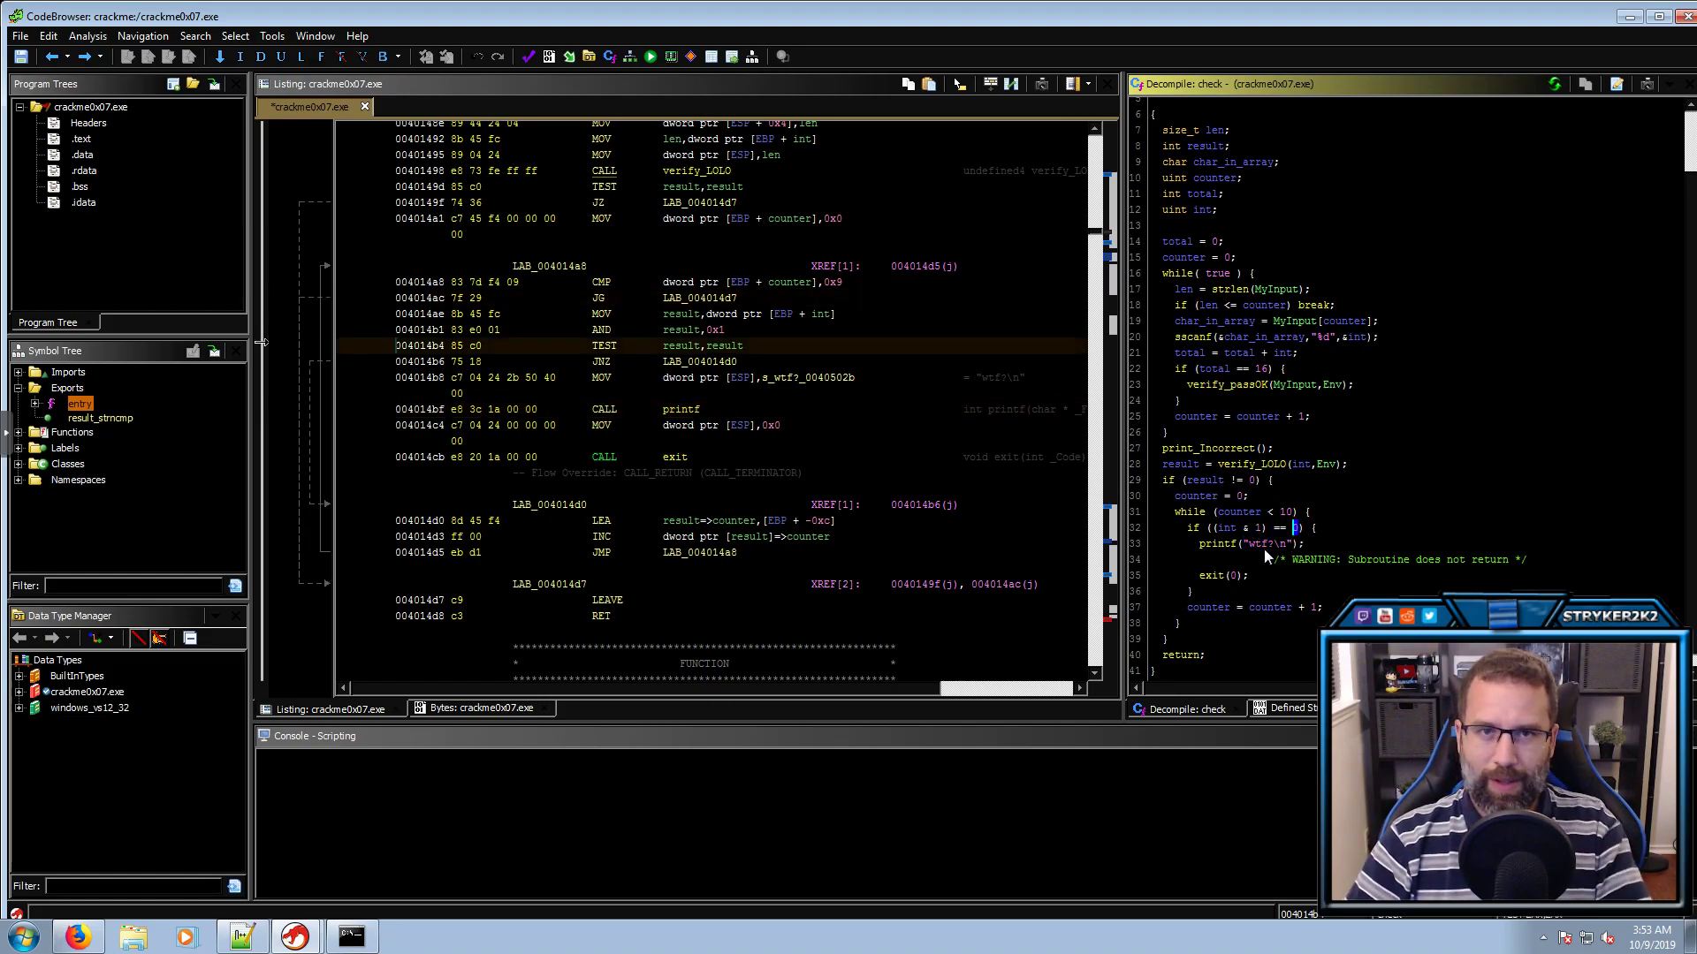
{"action": "double_click", "coordinate": [1264, 548]}
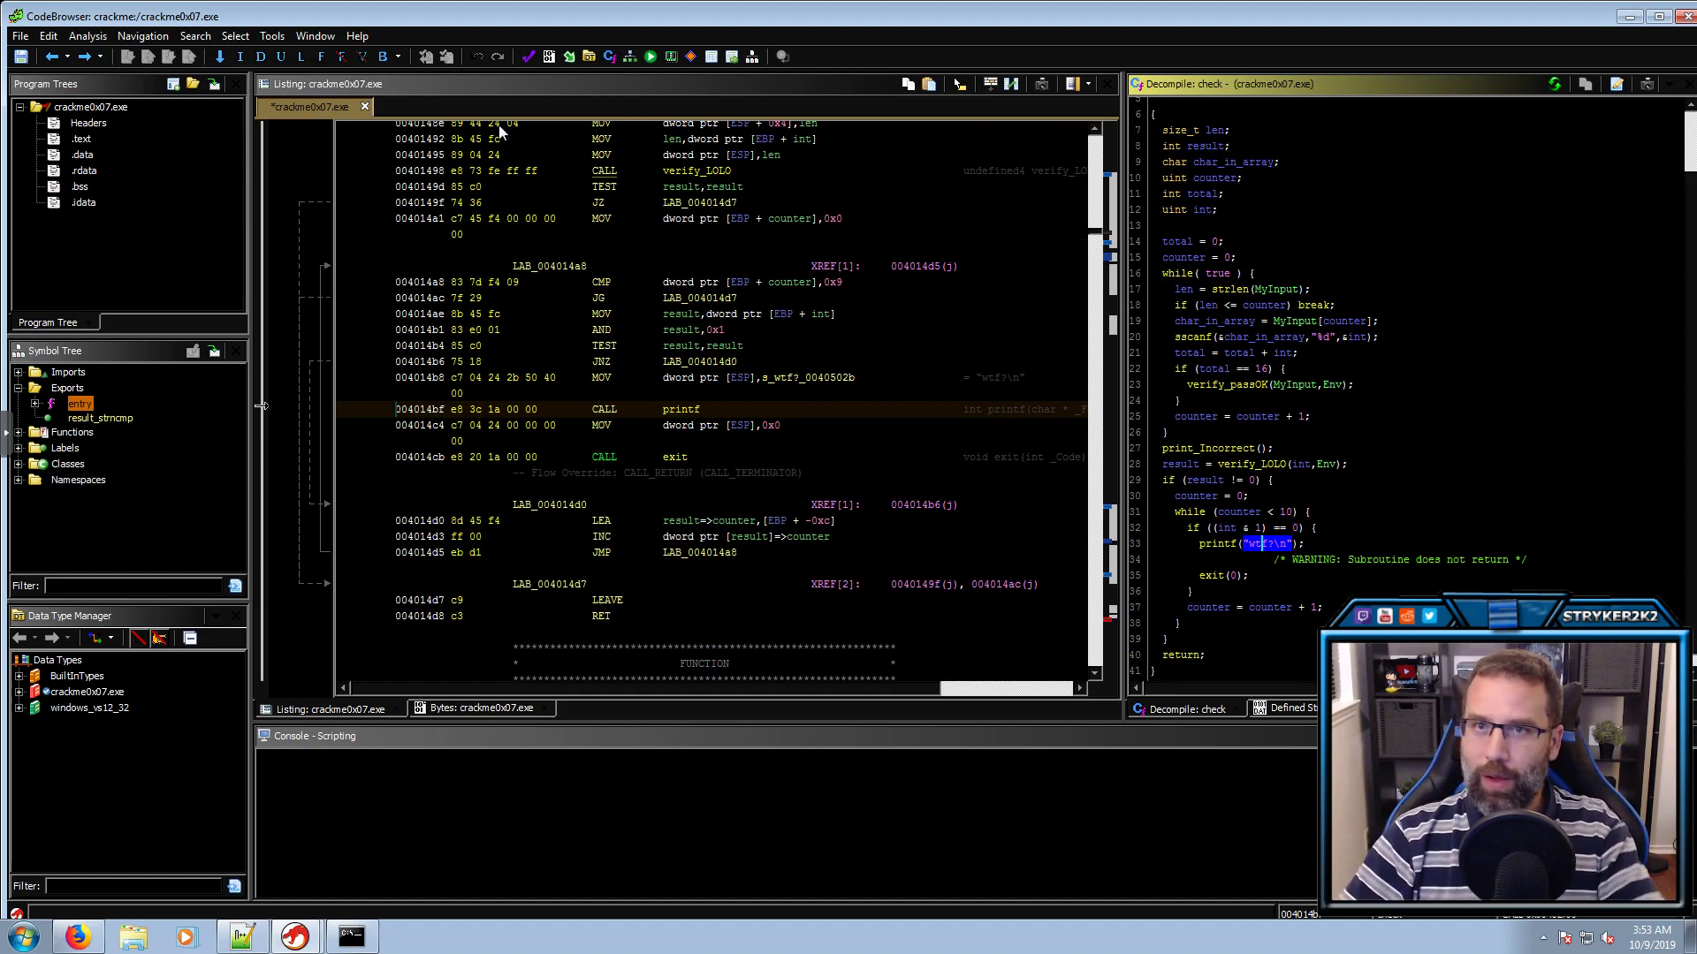
Save and close crackme0x07, then open crackme0x08.exe without analysing it
{"action": "left_click", "coordinate": [1682, 16]}
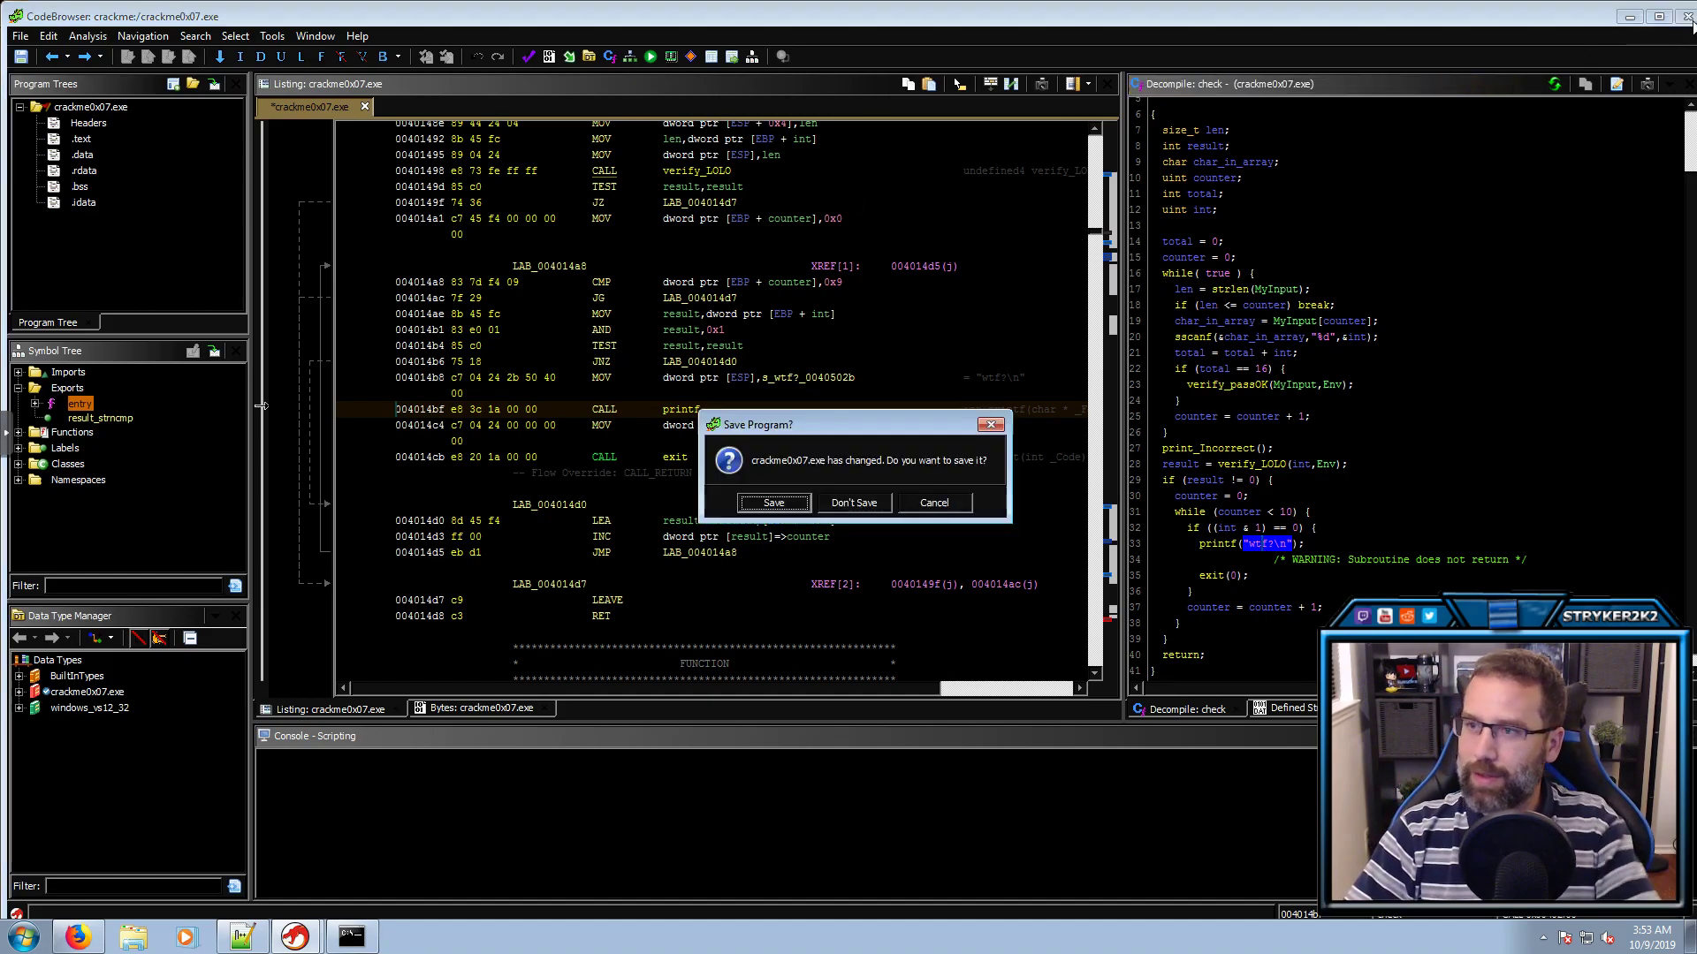
{"action": "left_click", "coordinate": [798, 504]}
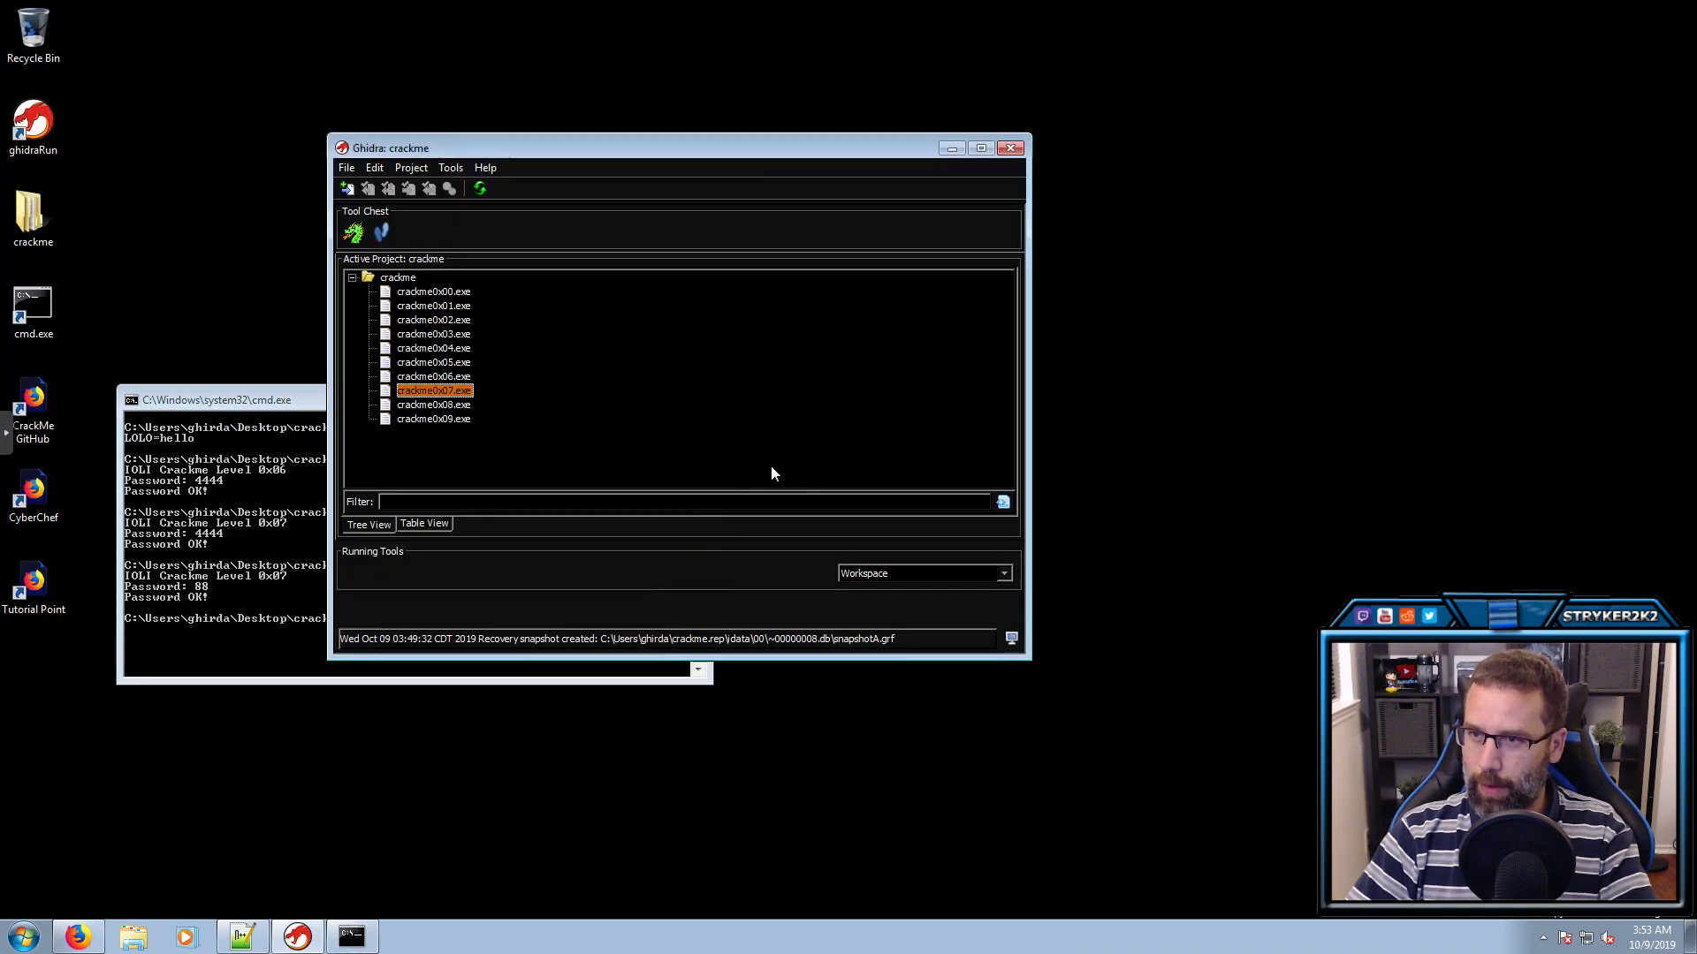
{"action": "double_click", "coordinate": [432, 405]}
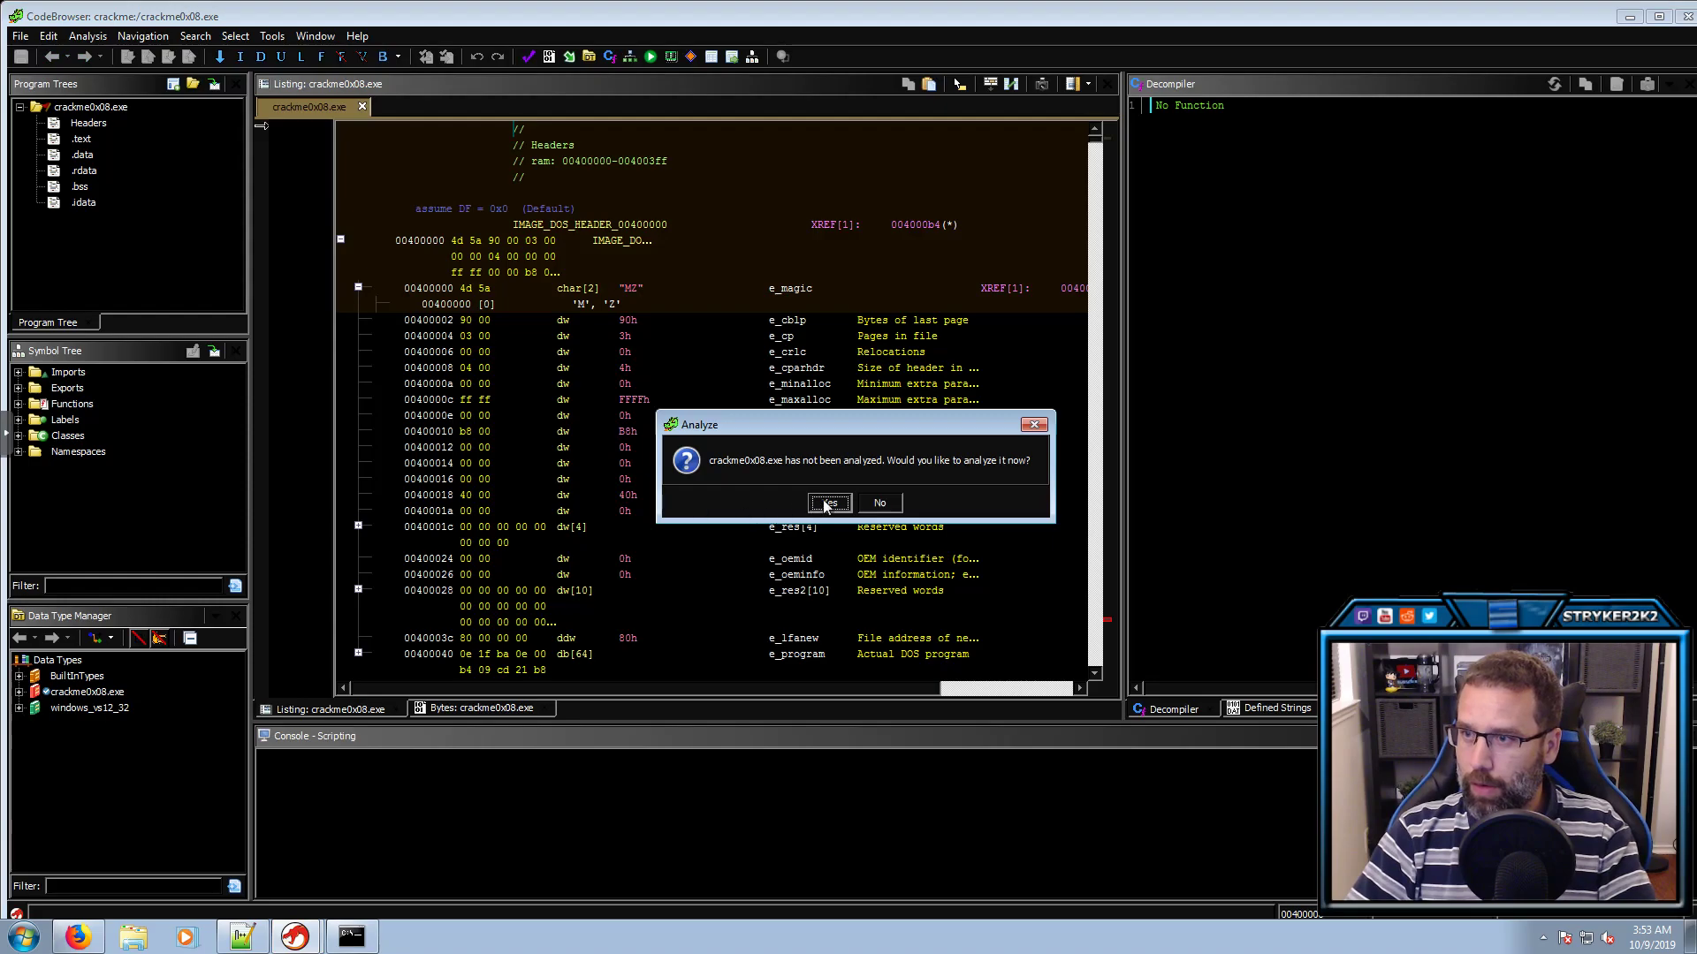
{"action": "left_click", "coordinate": [879, 503]}
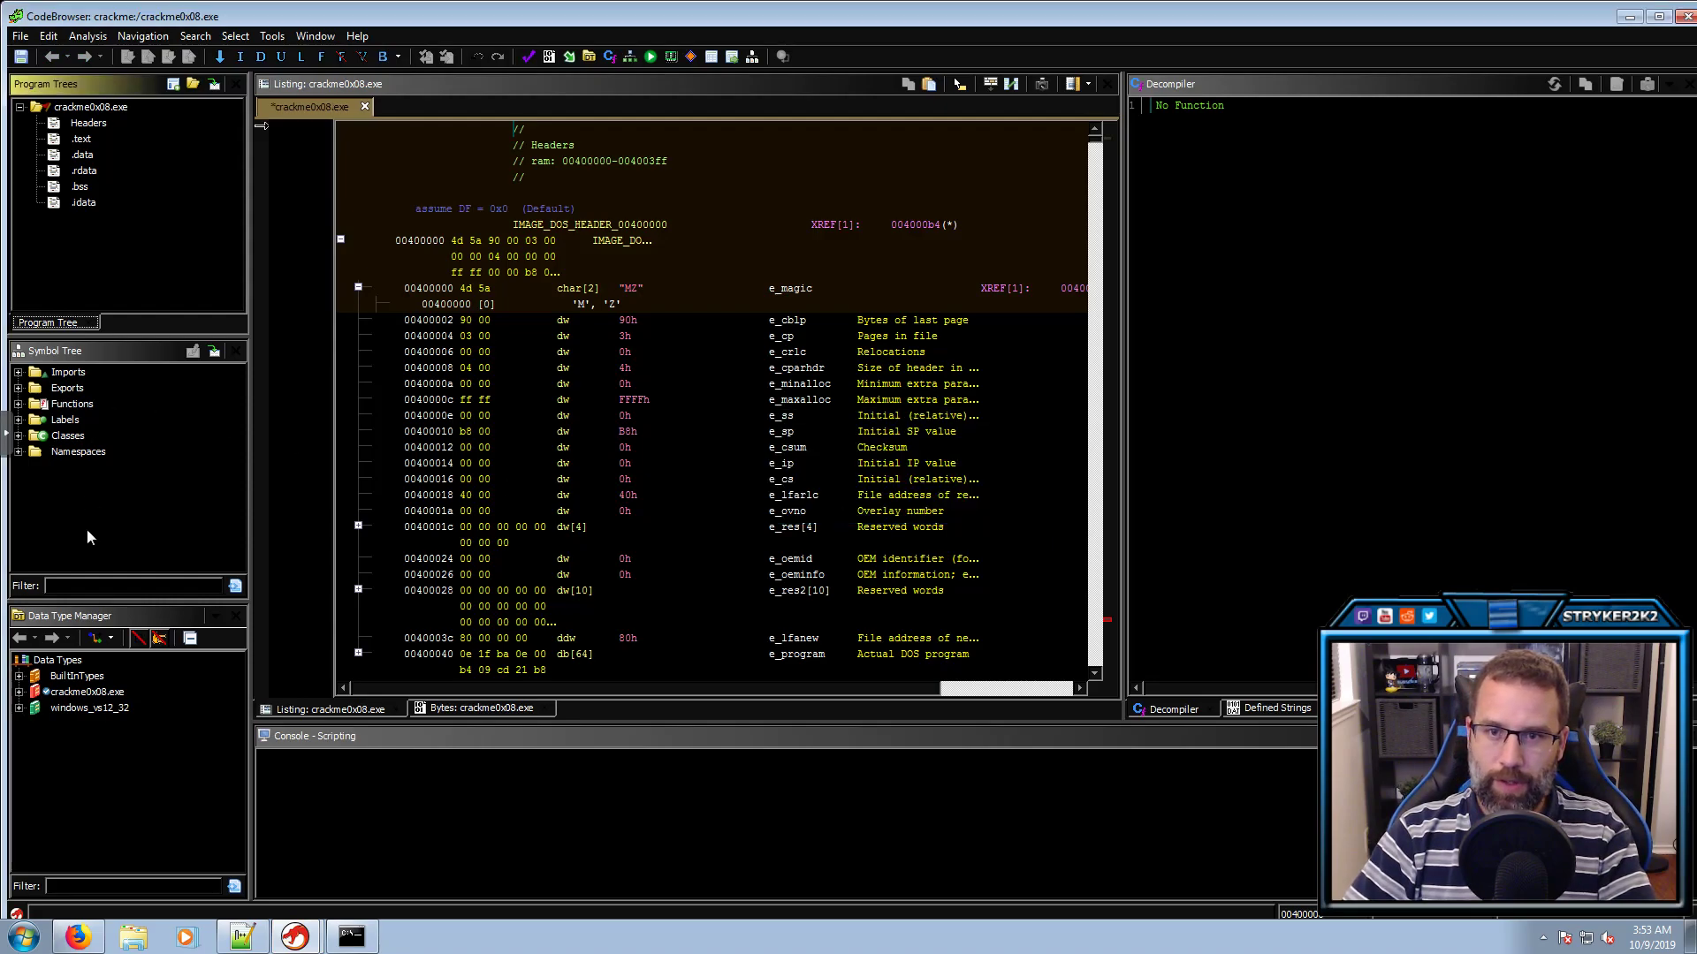
Filter the Symbol Tree by .text and delete every .text label
{"action": "left_click", "coordinate": [93, 586]}
{"action": "type", "text": ".text"}
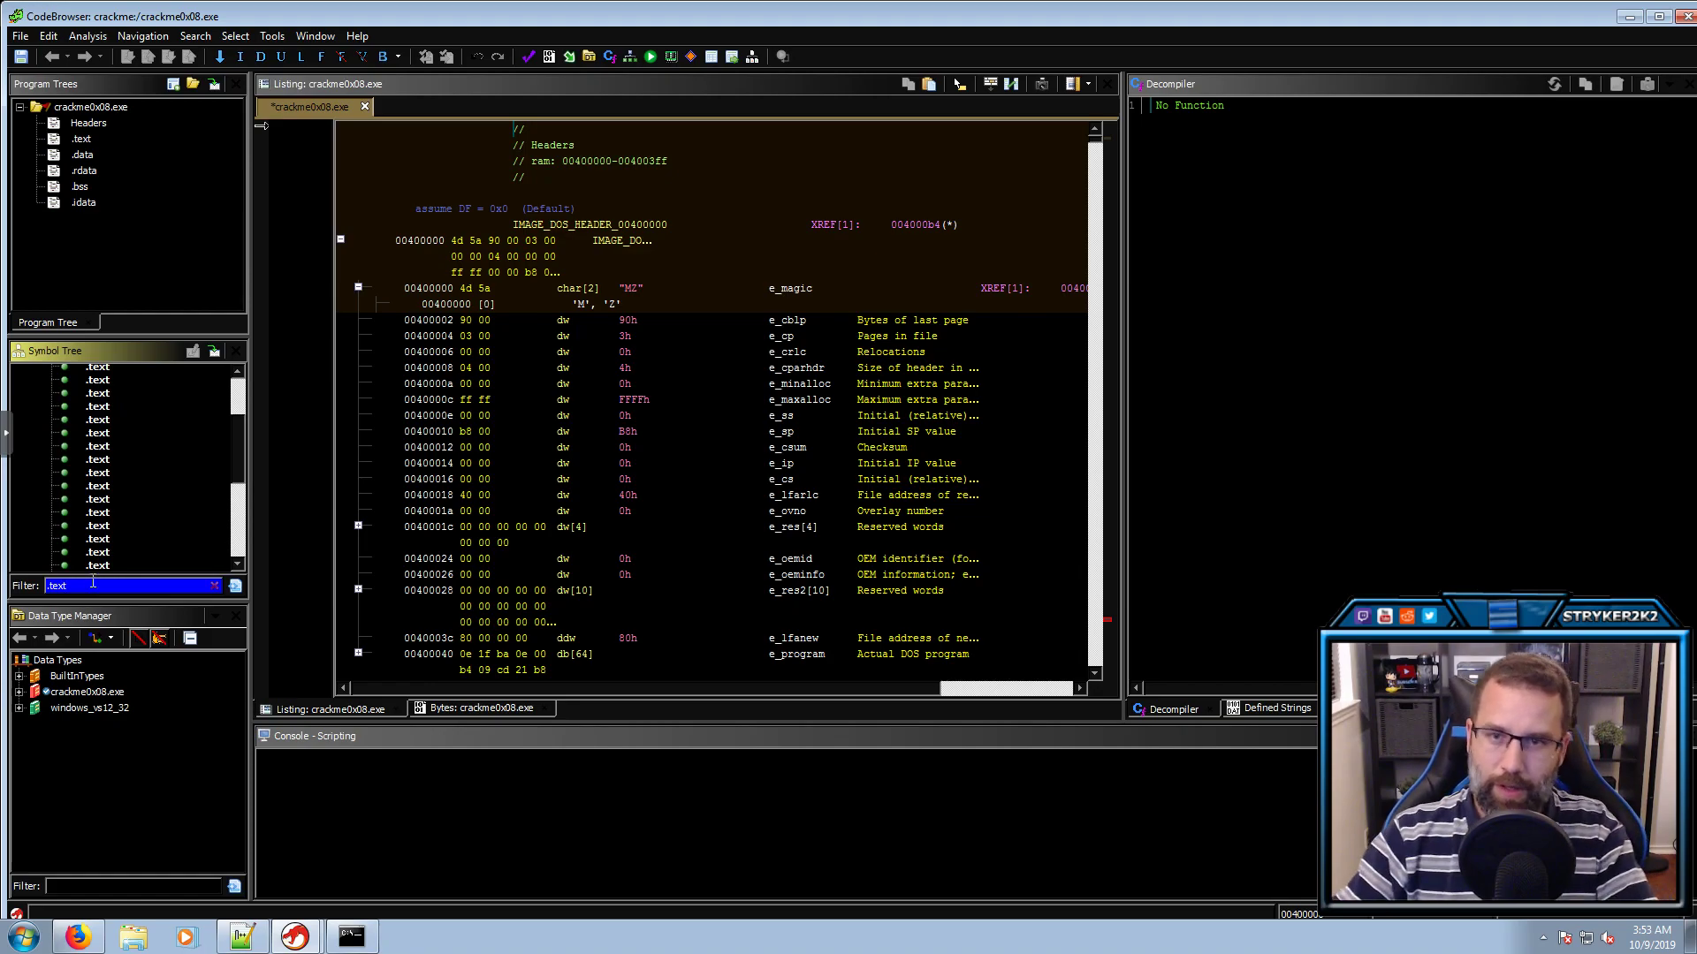
{"action": "scroll", "coordinate": [110, 534], "scroll_direction": "up", "scroll_amount": 3}
{"action": "left_click", "coordinate": [106, 416]}
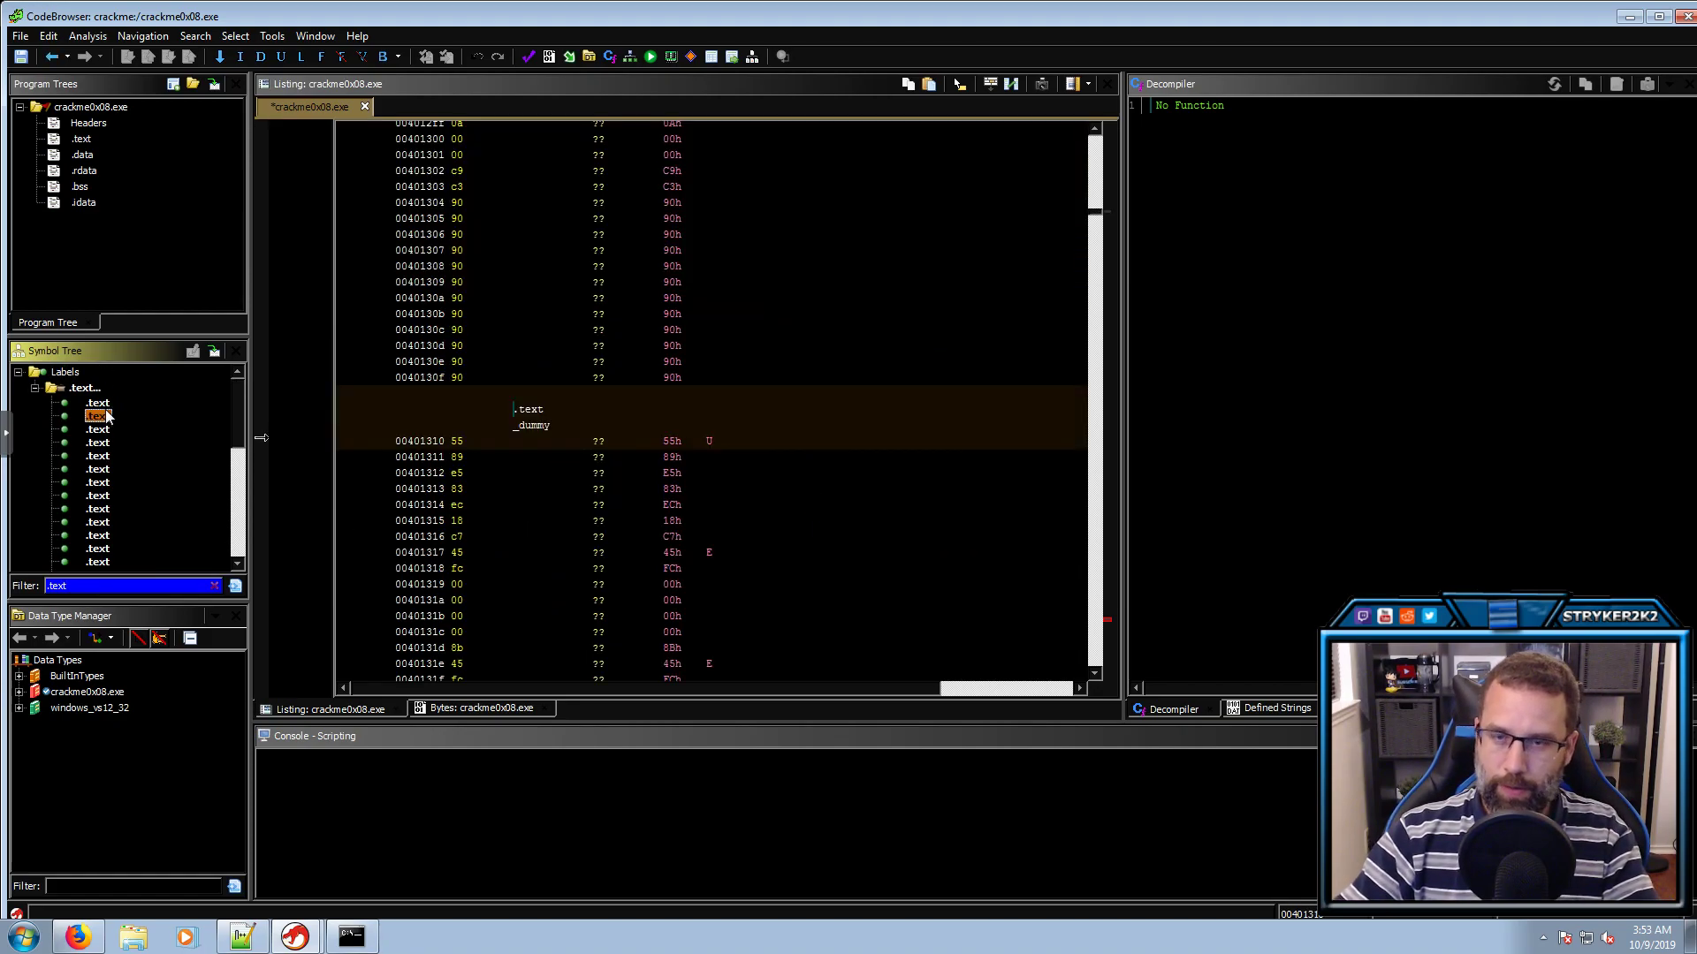
{"action": "key", "text": "Up"}
{"action": "key", "text": "shift+Down"}
{"action": "key", "text": "shift+Down"}
{"action": "key", "text": "shift+Down"}
{"action": "key", "text": "shift+Down"}
{"action": "key", "text": "shift+Down"}
{"action": "key", "text": "shift+Down"}
{"action": "key", "text": "shift+Down"}
{"action": "key", "text": "shift+Down"}
{"action": "key", "text": "shift+Down"}
{"action": "key", "text": "shift+Down"}
{"action": "key", "text": "shift+Down"}
{"action": "key", "text": "shift+Down"}
{"action": "key", "text": "shift+Down"}
{"action": "key", "text": "shift+Down"}
{"action": "key", "text": "shift+Down"}
{"action": "key", "text": "shift+Down"}
{"action": "key", "text": "shift+Down"}
{"action": "key", "text": "shift+Down"}
{"action": "key", "text": "shift+Down"}
{"action": "key", "text": "shift+Down"}
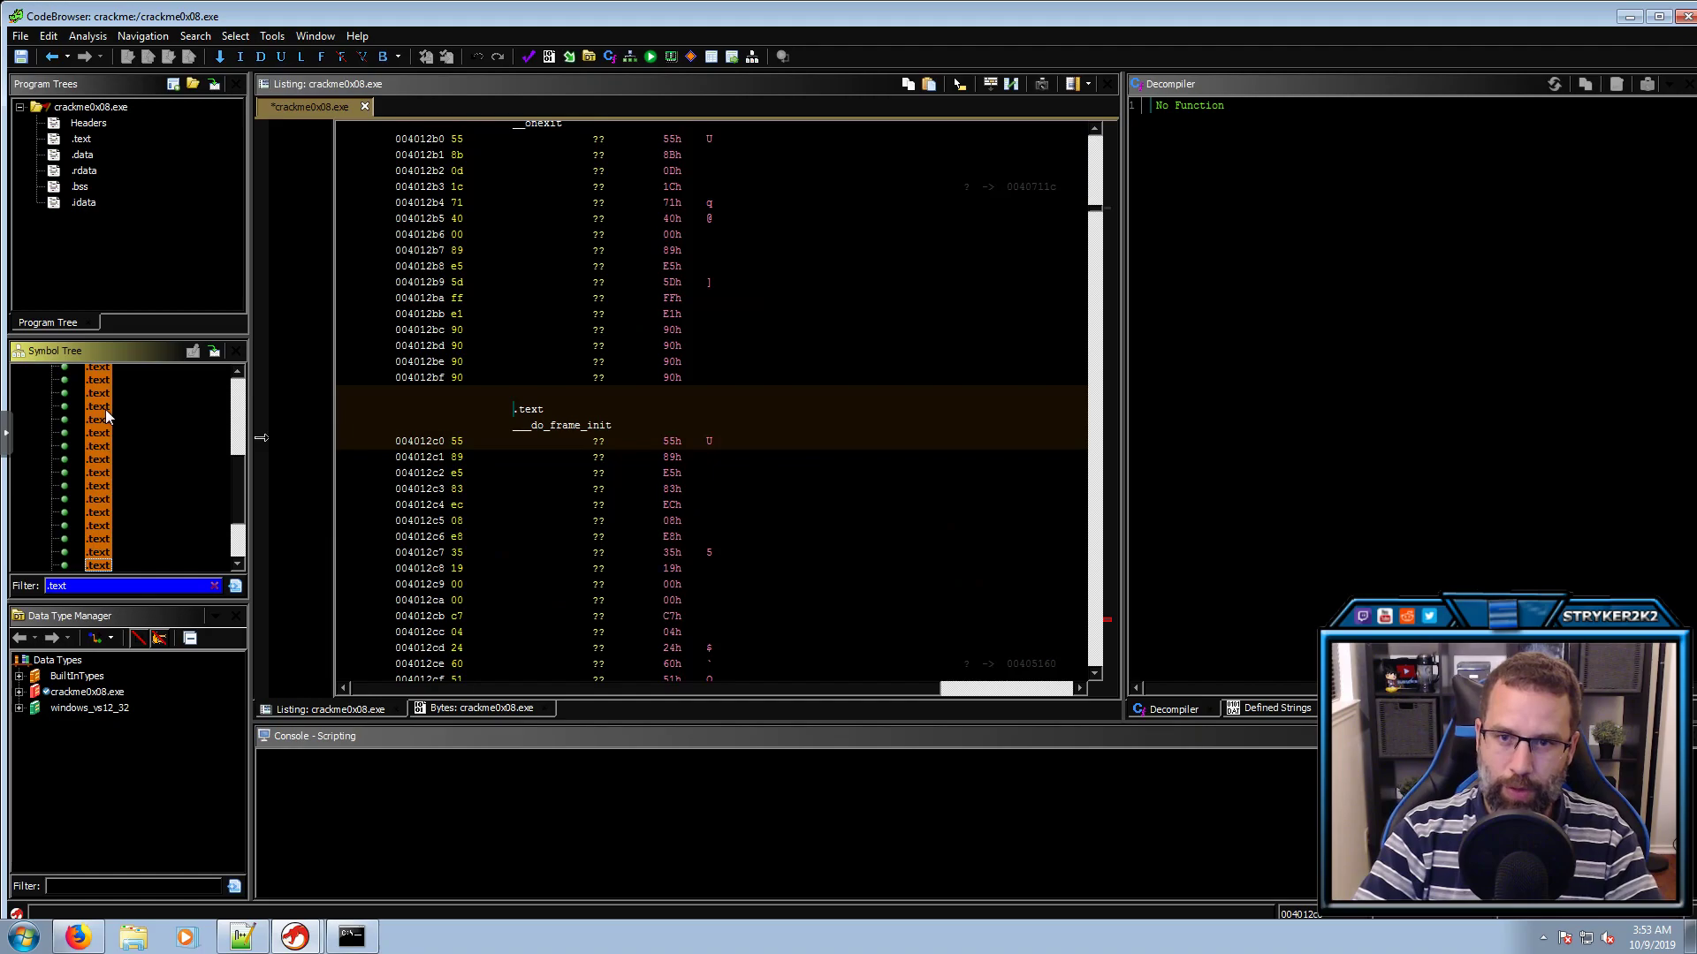
{"action": "key", "text": "Delete"}
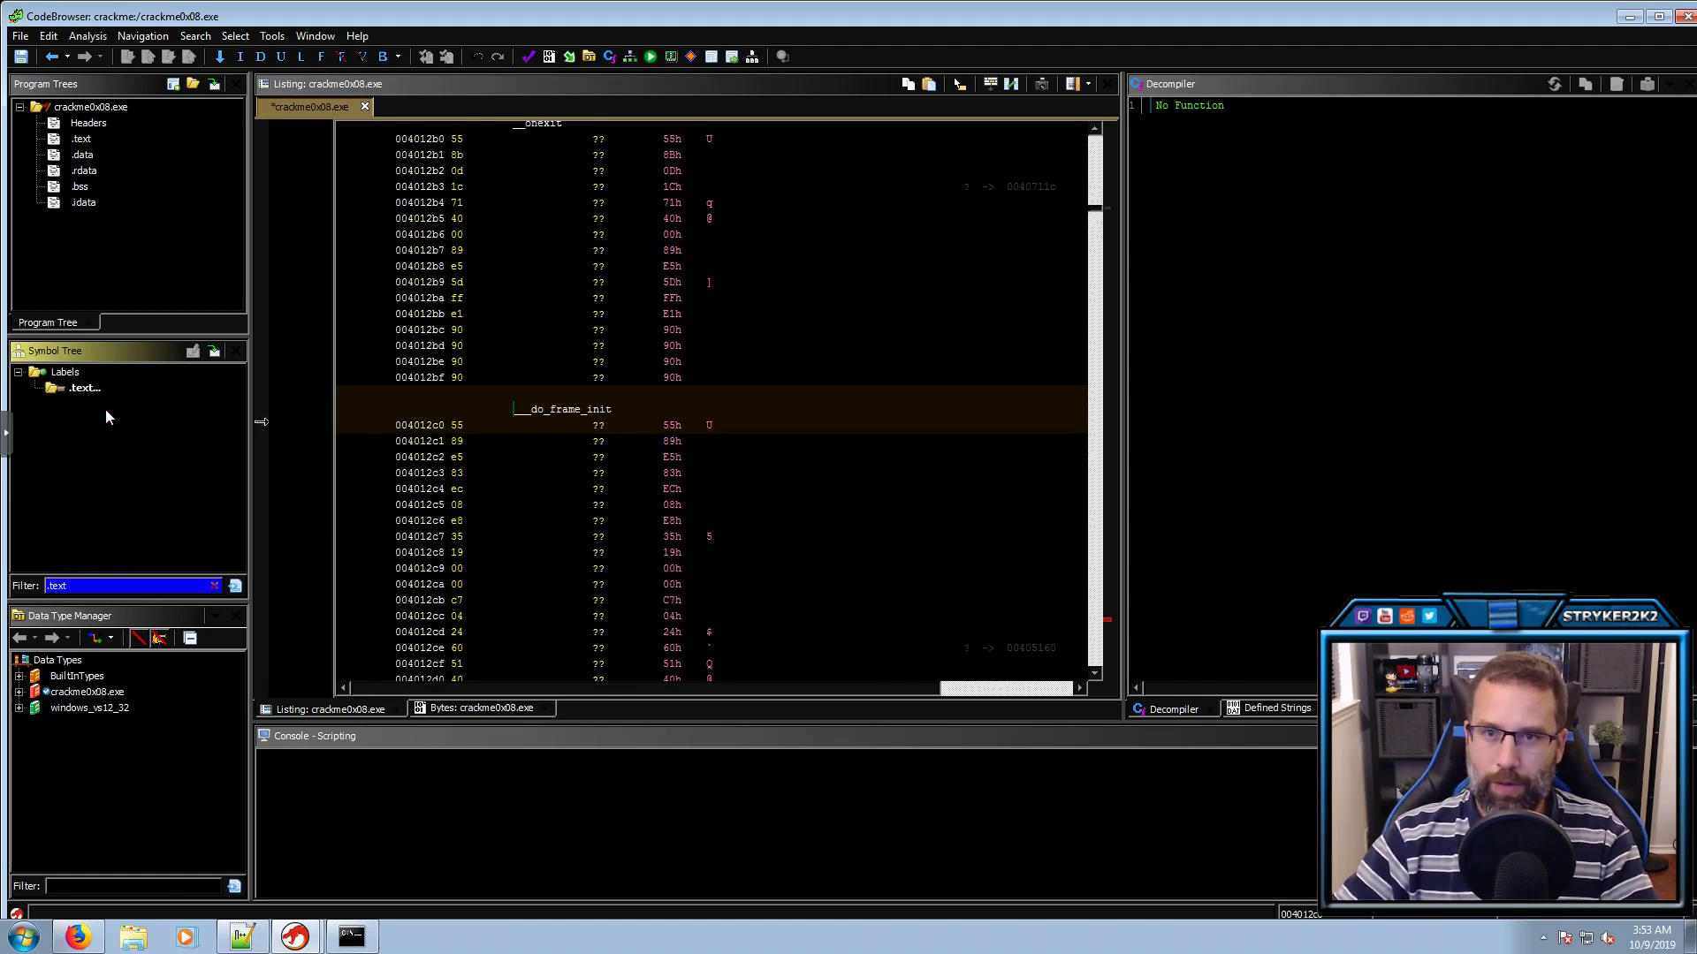
Auto-analyse crackme0x08.exe with PDB and RTTI analyzers off and WindowsPE x86 Propagate External Parameters on
{"action": "left_click", "coordinate": [85, 35]}
{"action": "left_click", "coordinate": [106, 55]}
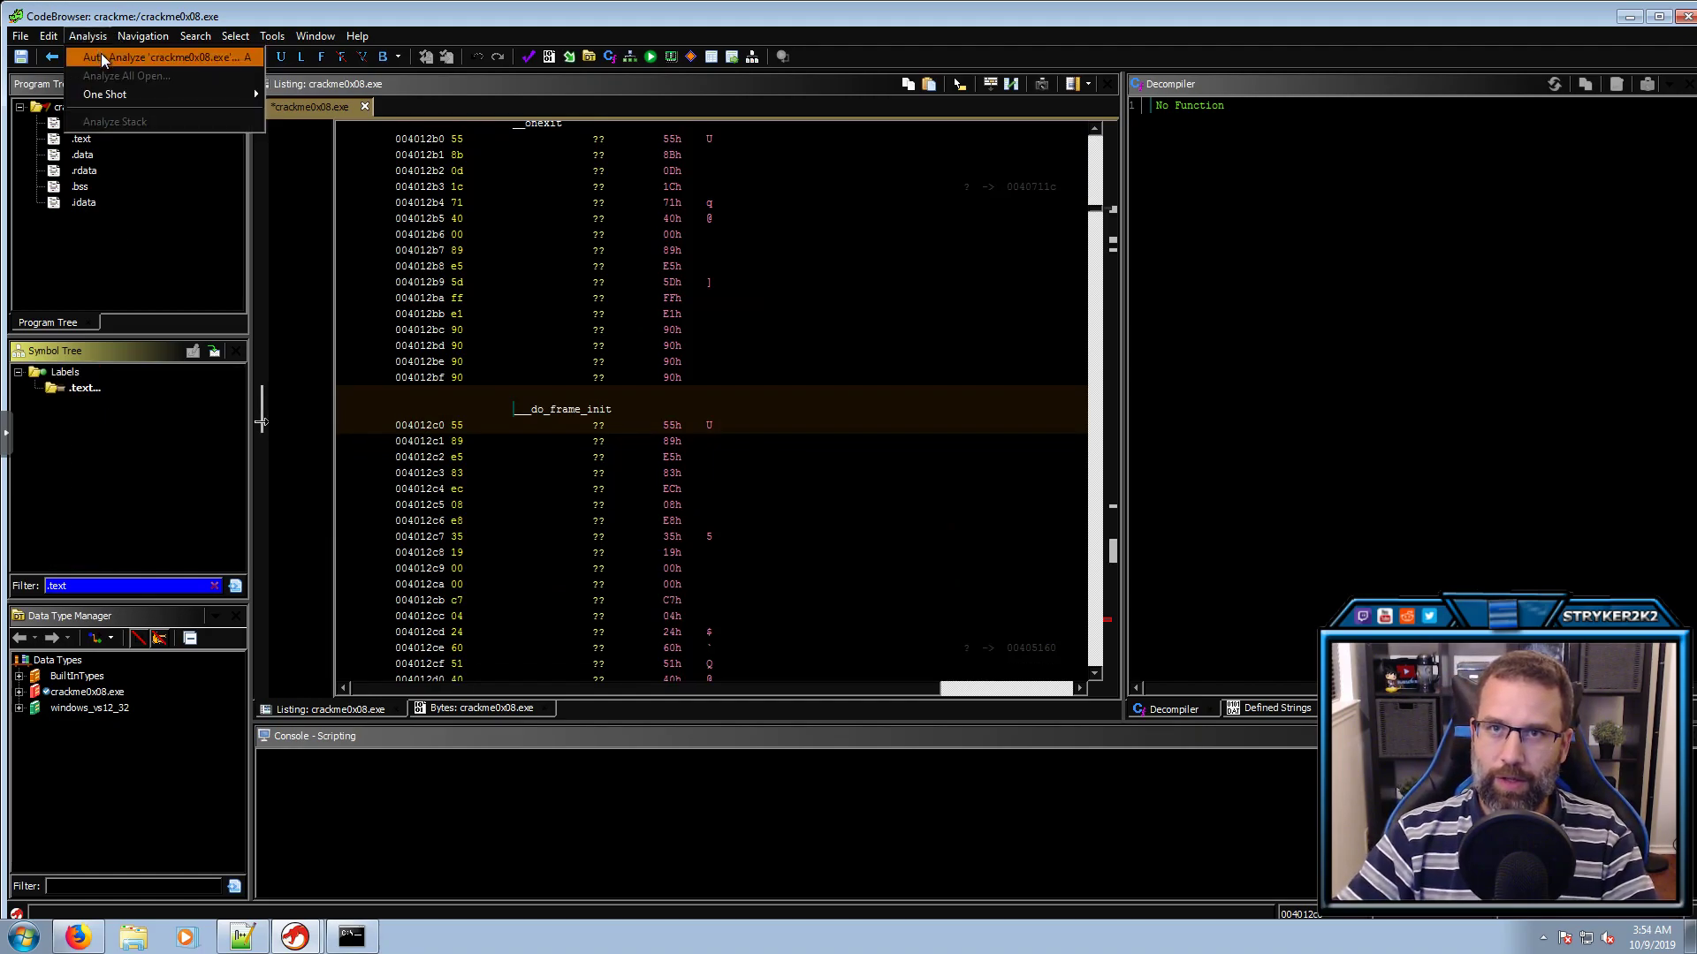
{"action": "scroll", "coordinate": [674, 485], "scroll_direction": "down", "scroll_amount": 4}
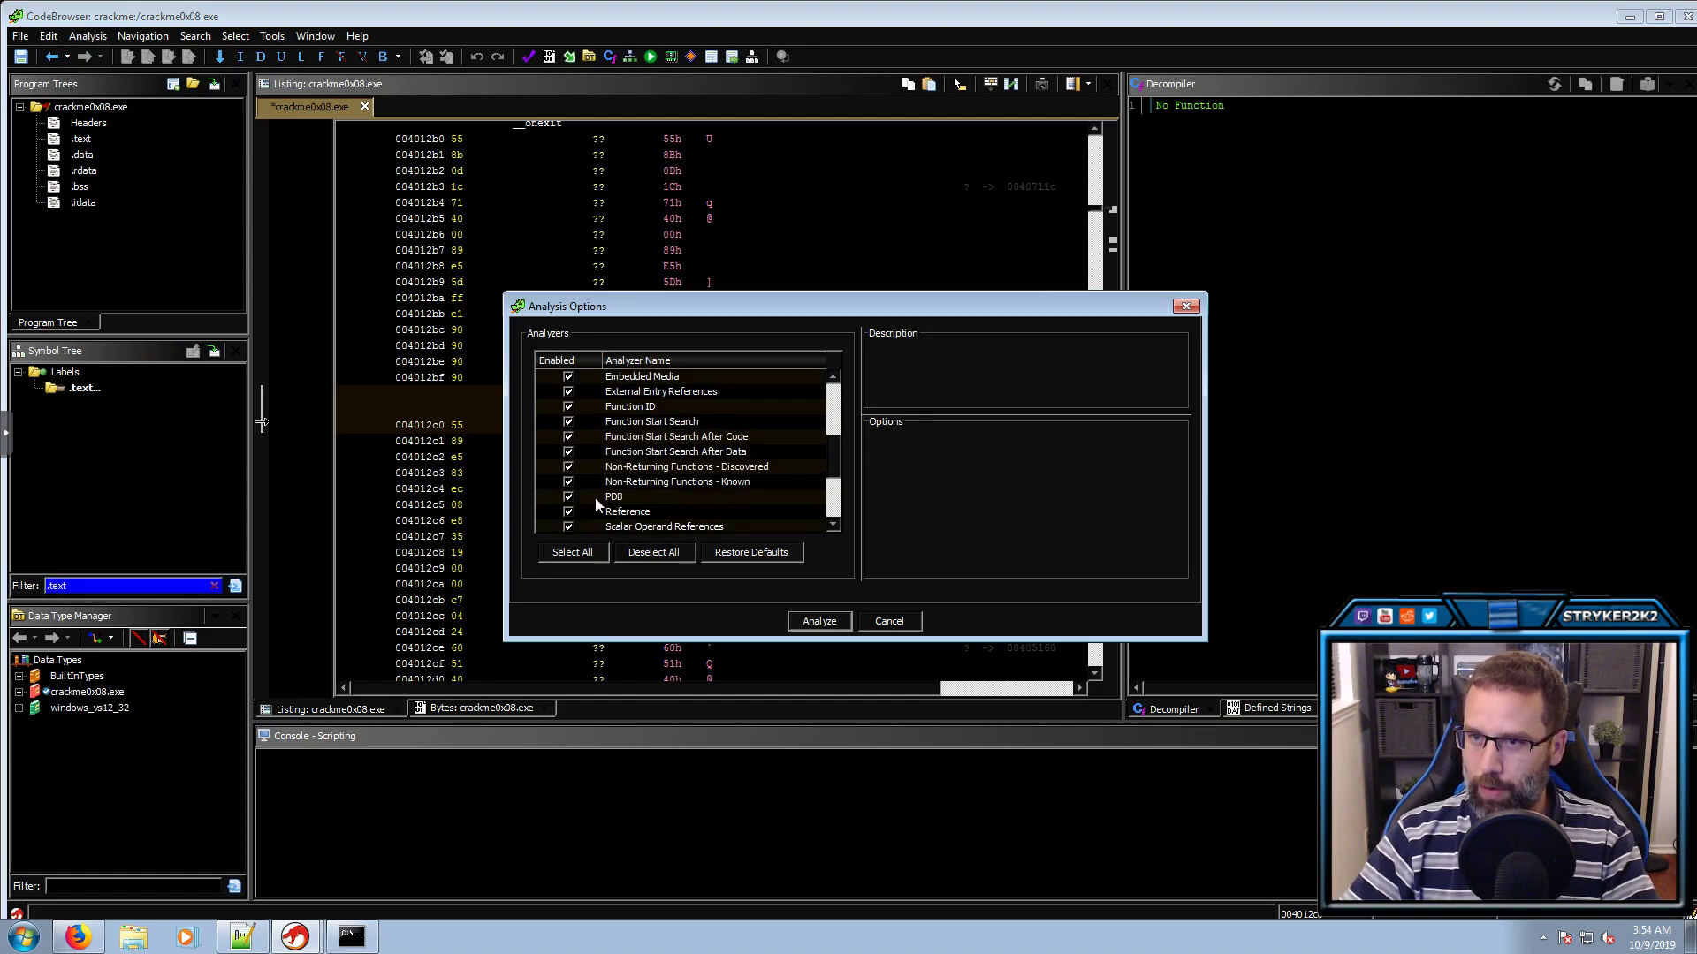
{"action": "left_click", "coordinate": [566, 497]}
{"action": "scroll", "coordinate": [671, 490], "scroll_direction": "down", "scroll_amount": 2}
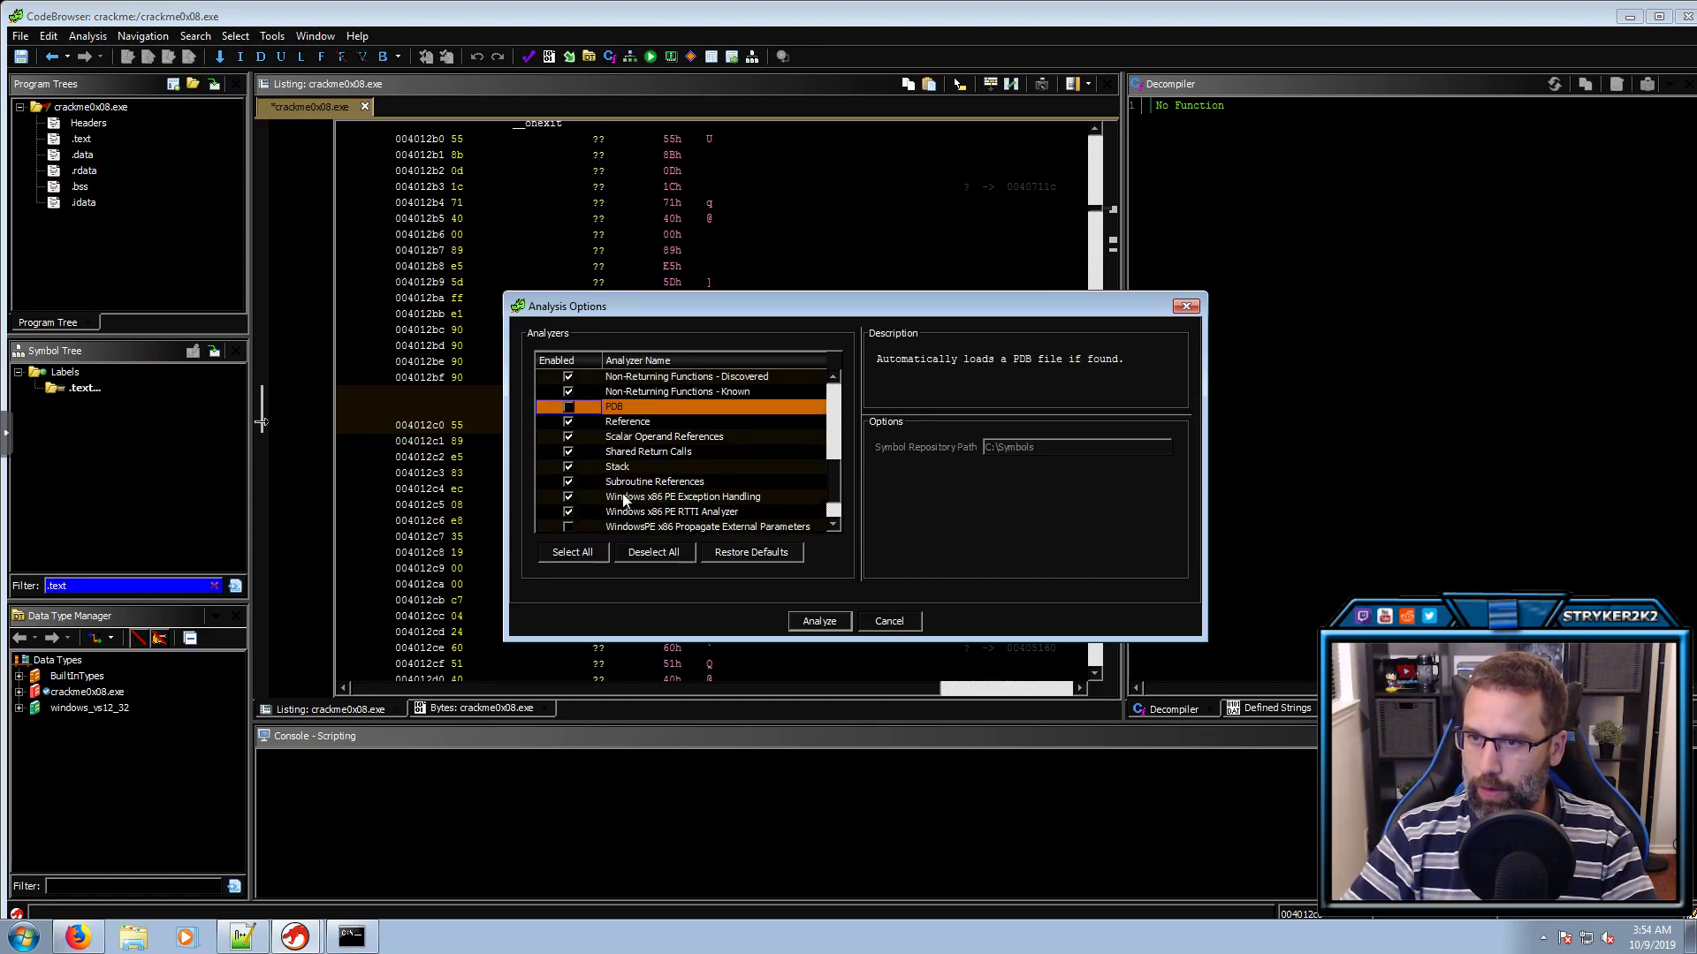
{"action": "left_click", "coordinate": [568, 511]}
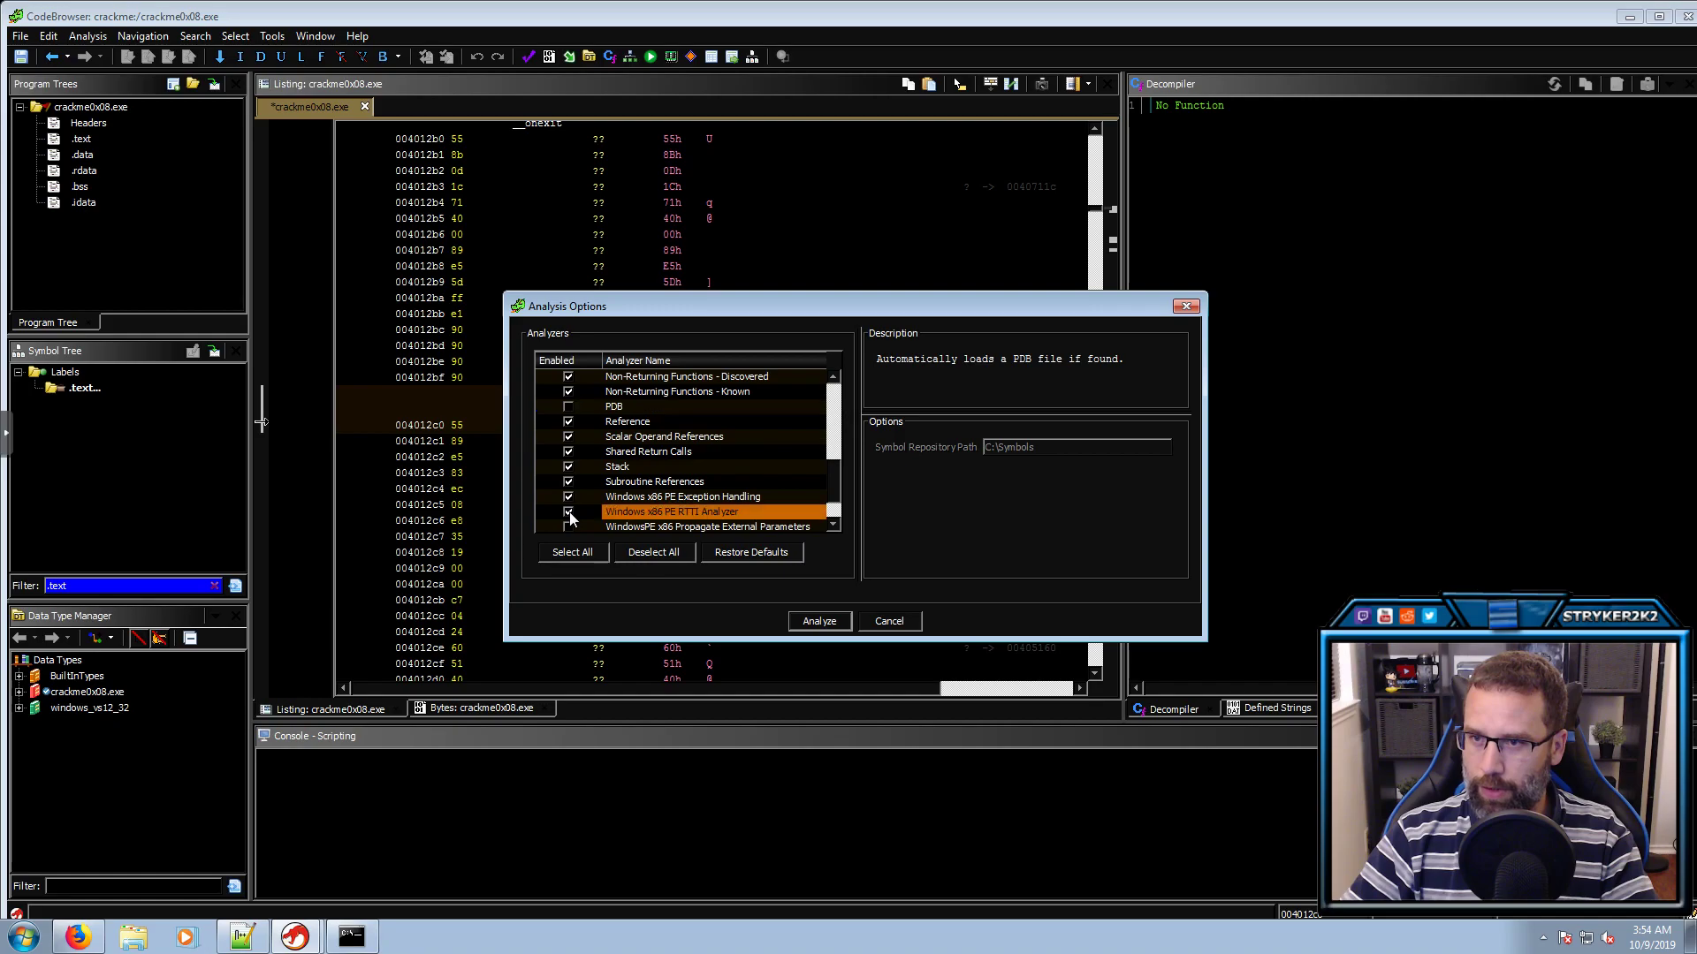
{"action": "left_click", "coordinate": [569, 527]}
{"action": "scroll", "coordinate": [686, 519], "scroll_direction": "down", "scroll_amount": 1}
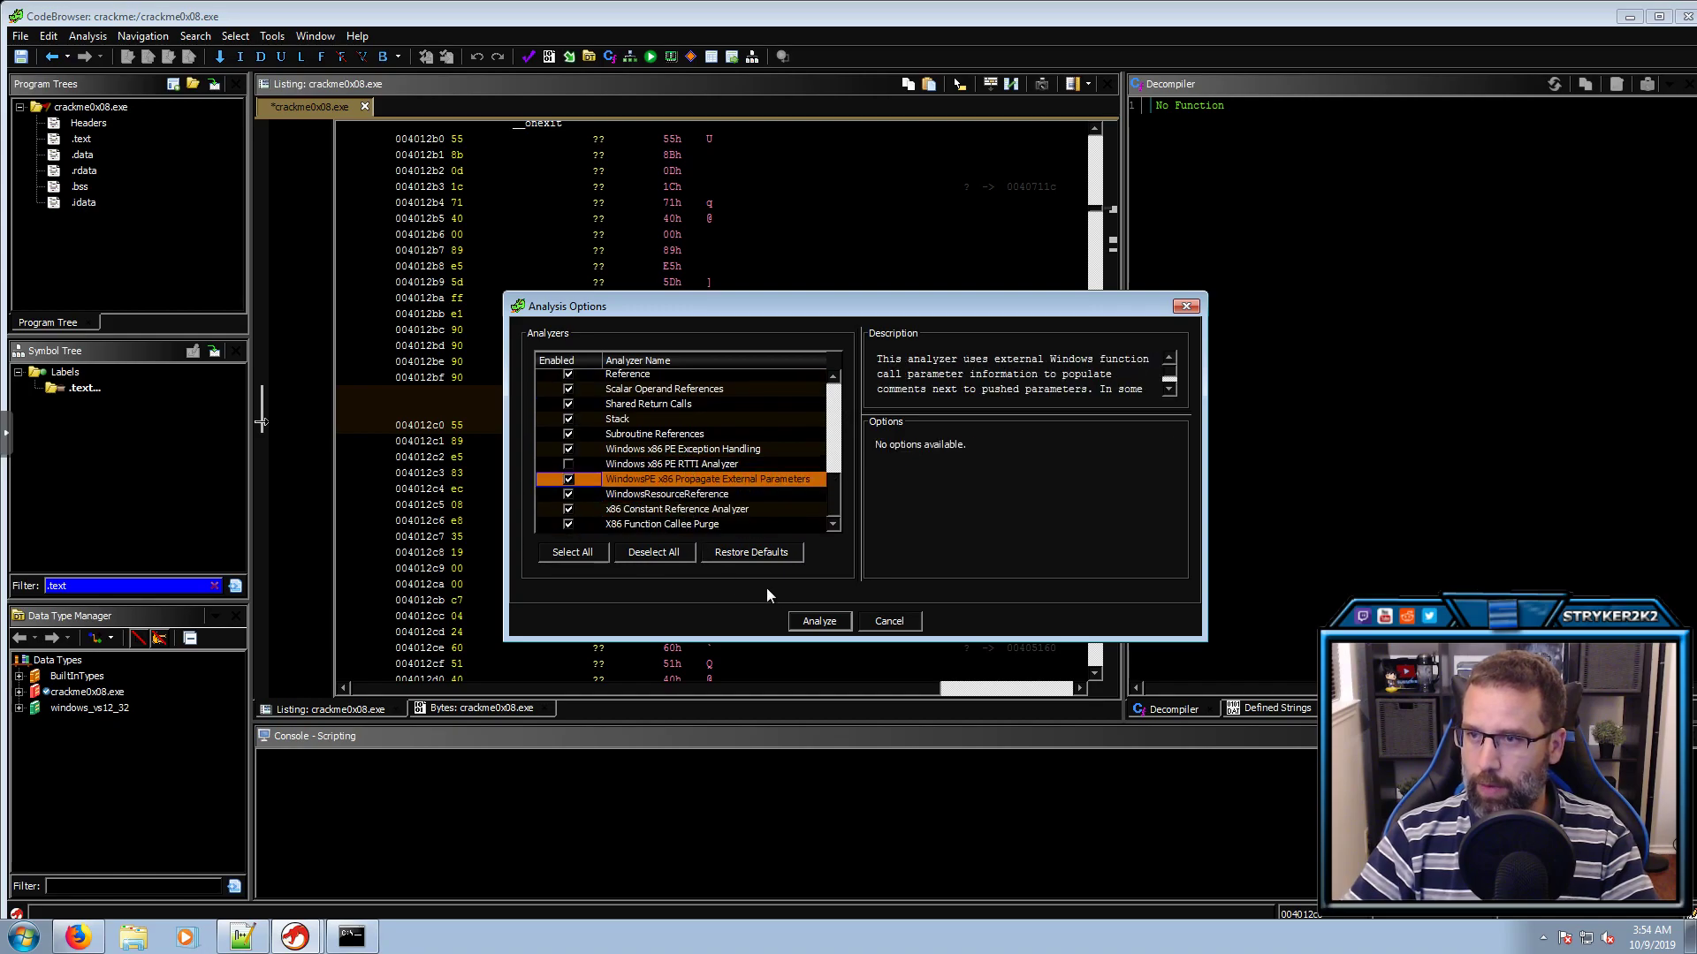
{"action": "left_click", "coordinate": [820, 619]}
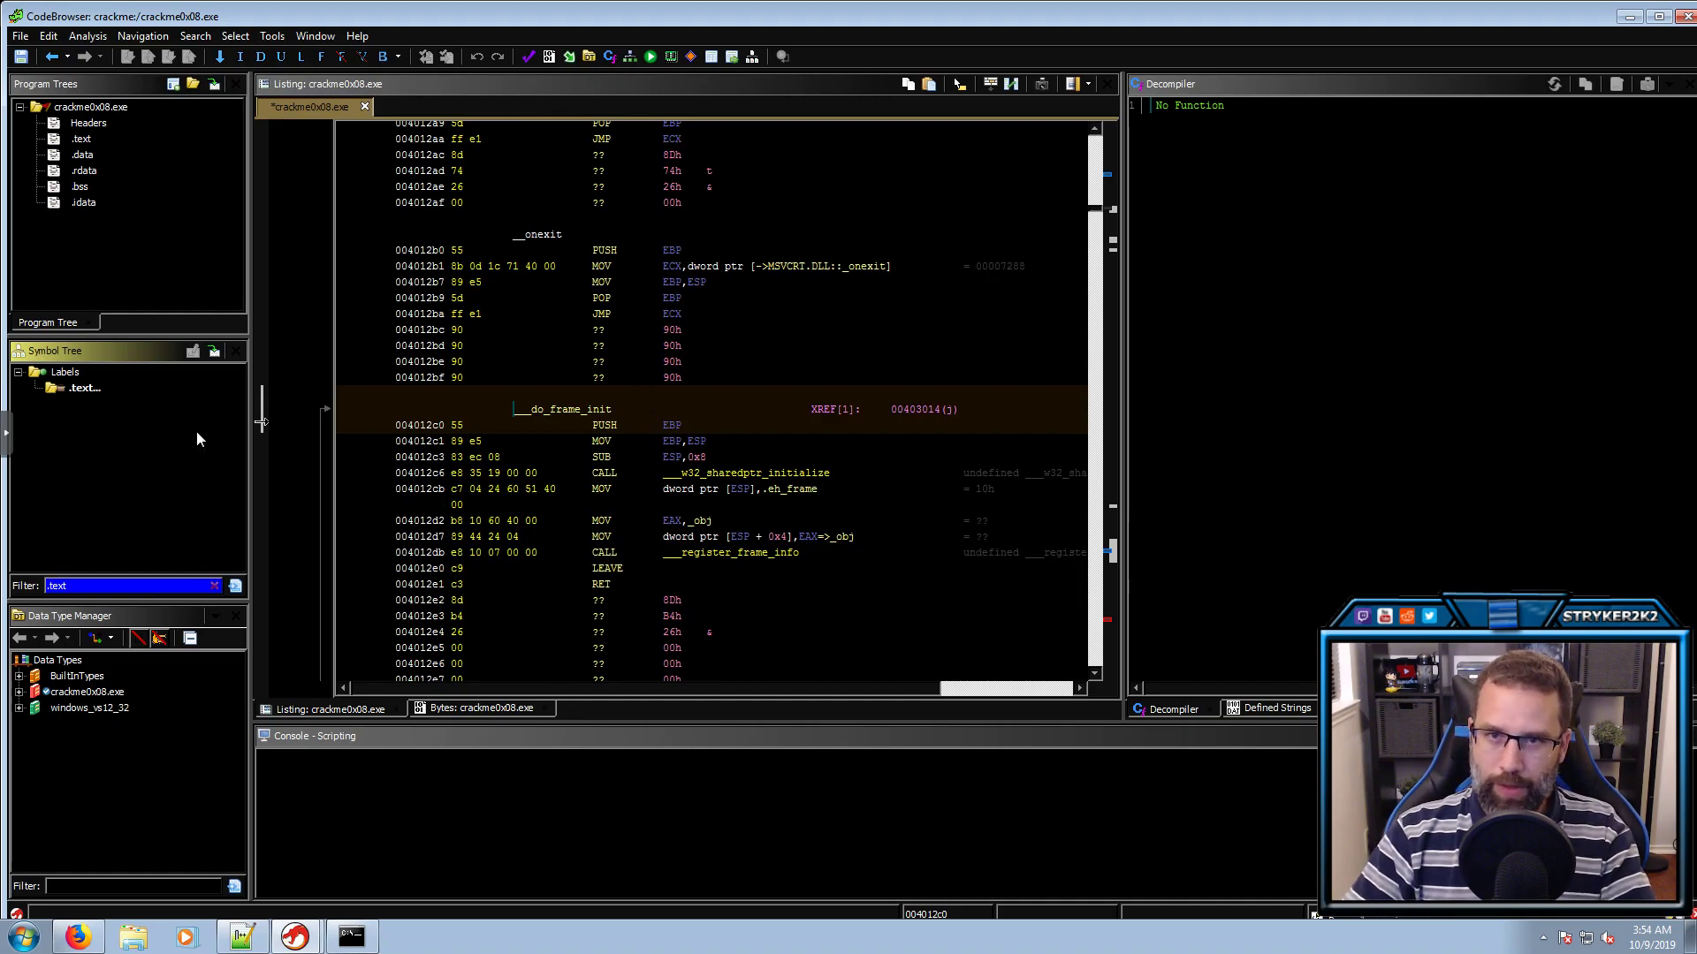
Clear the symbol filter and follow _mainCRTStartup through __mingw_CRTStartup into _main
{"action": "left_click", "coordinate": [212, 585]}
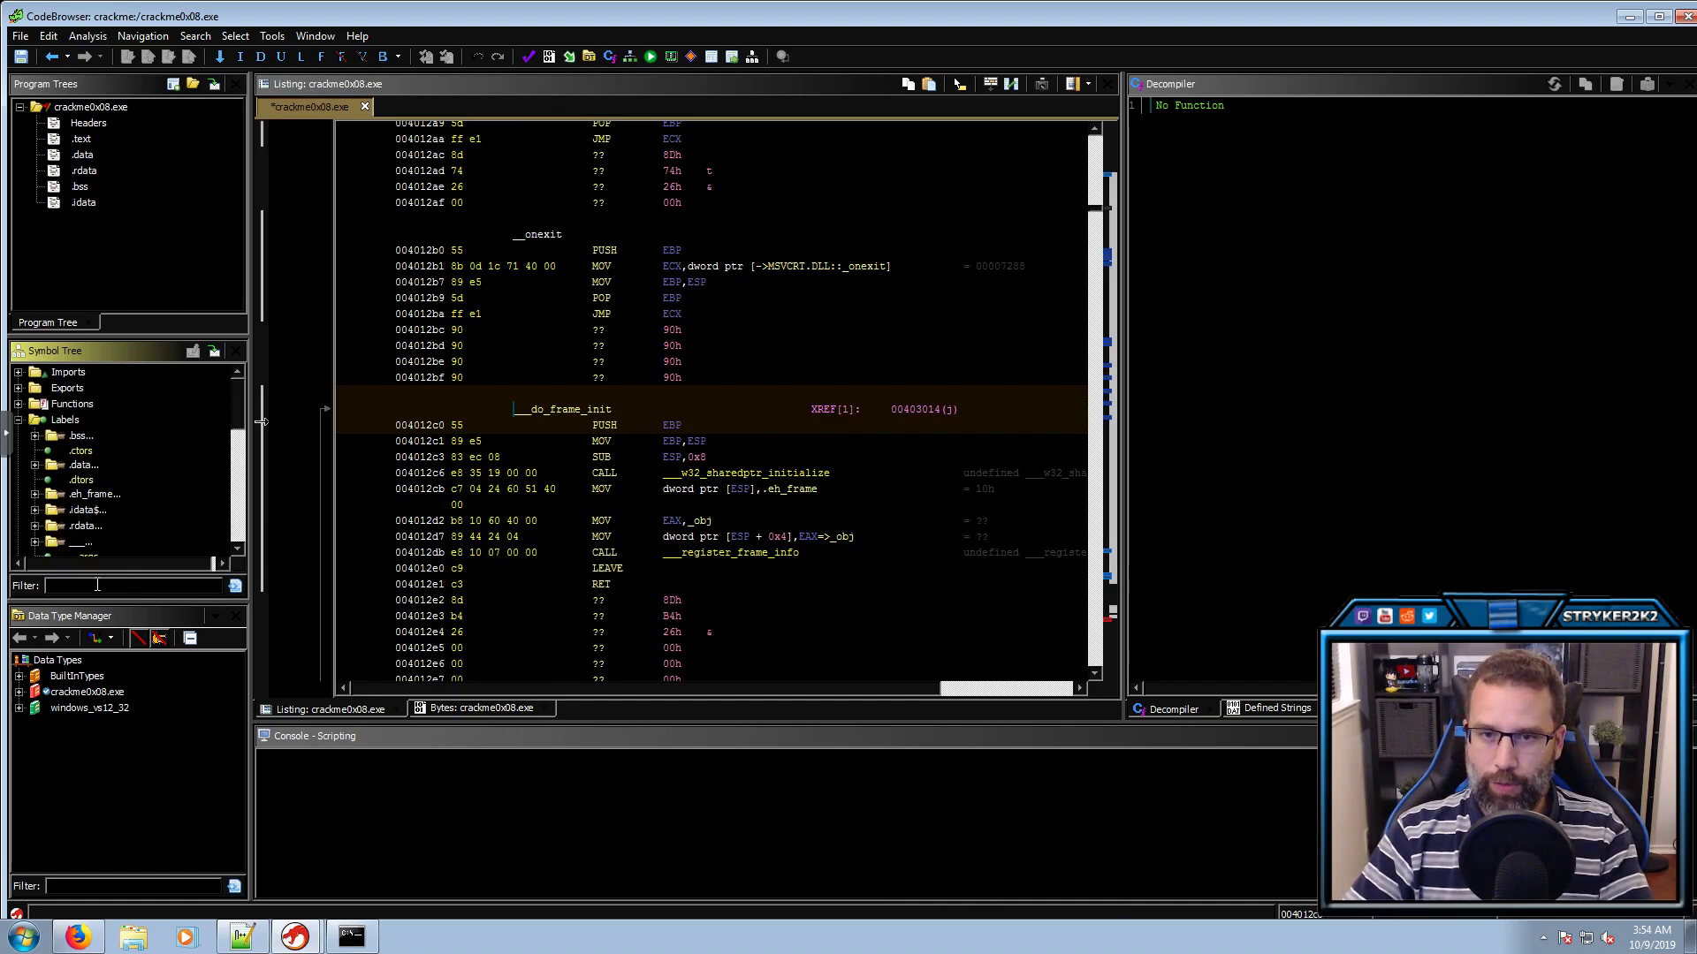
{"action": "double_click", "coordinate": [61, 389]}
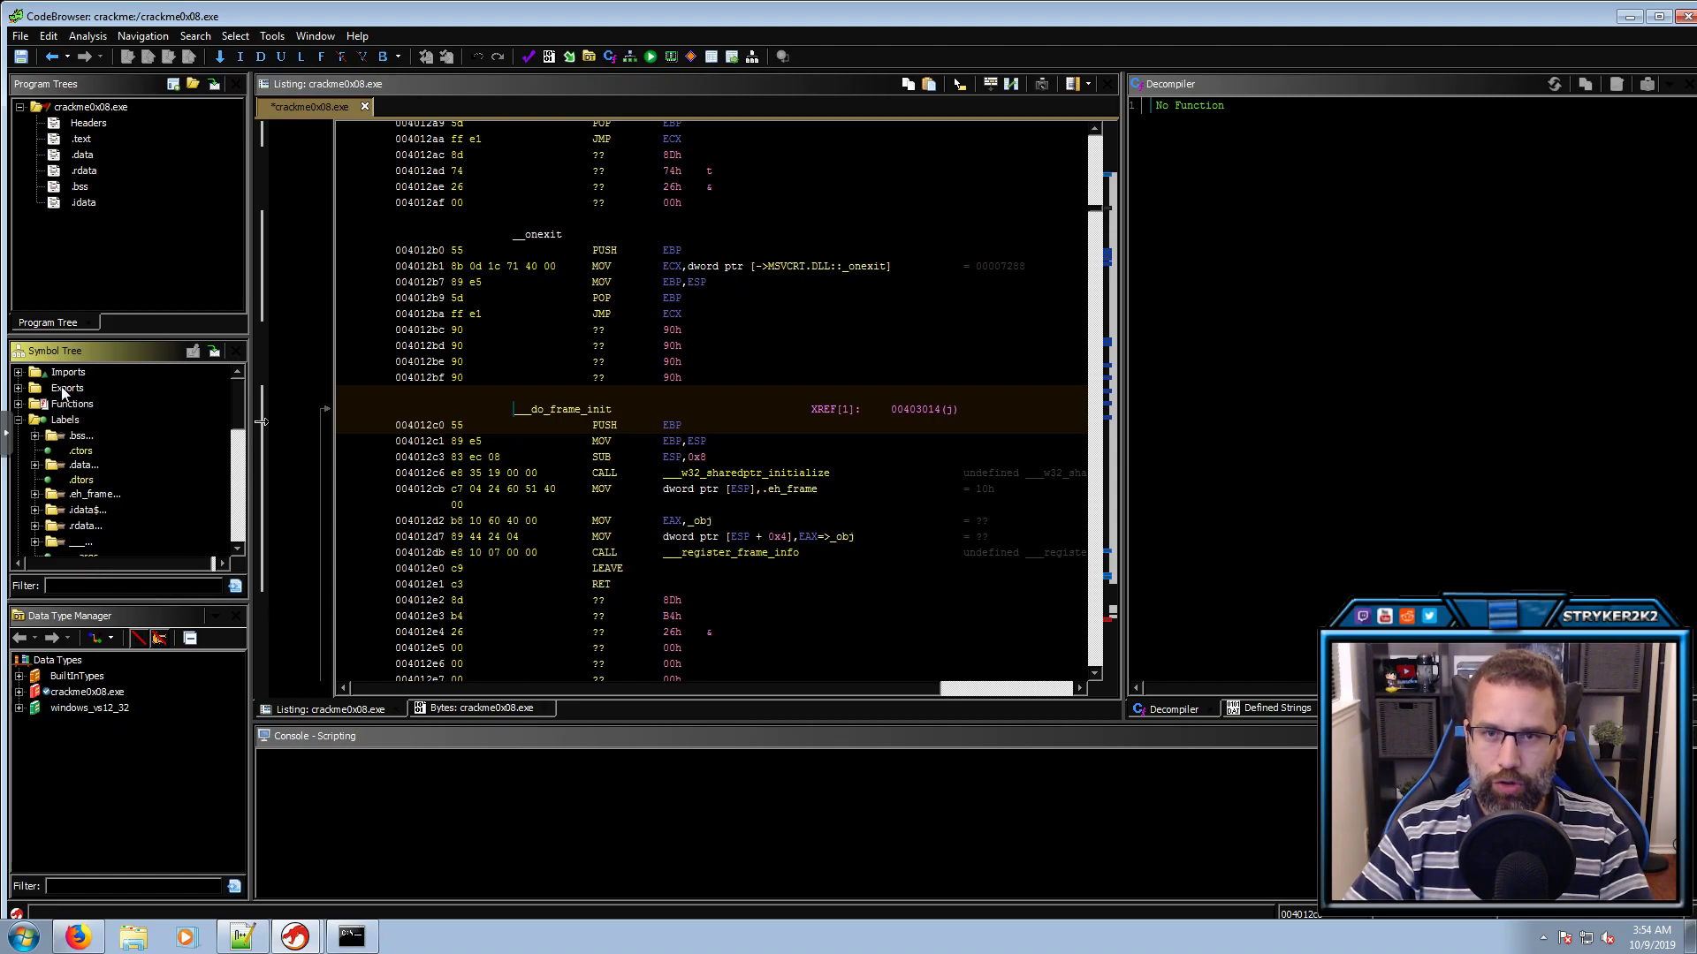
{"action": "double_click", "coordinate": [82, 404]}
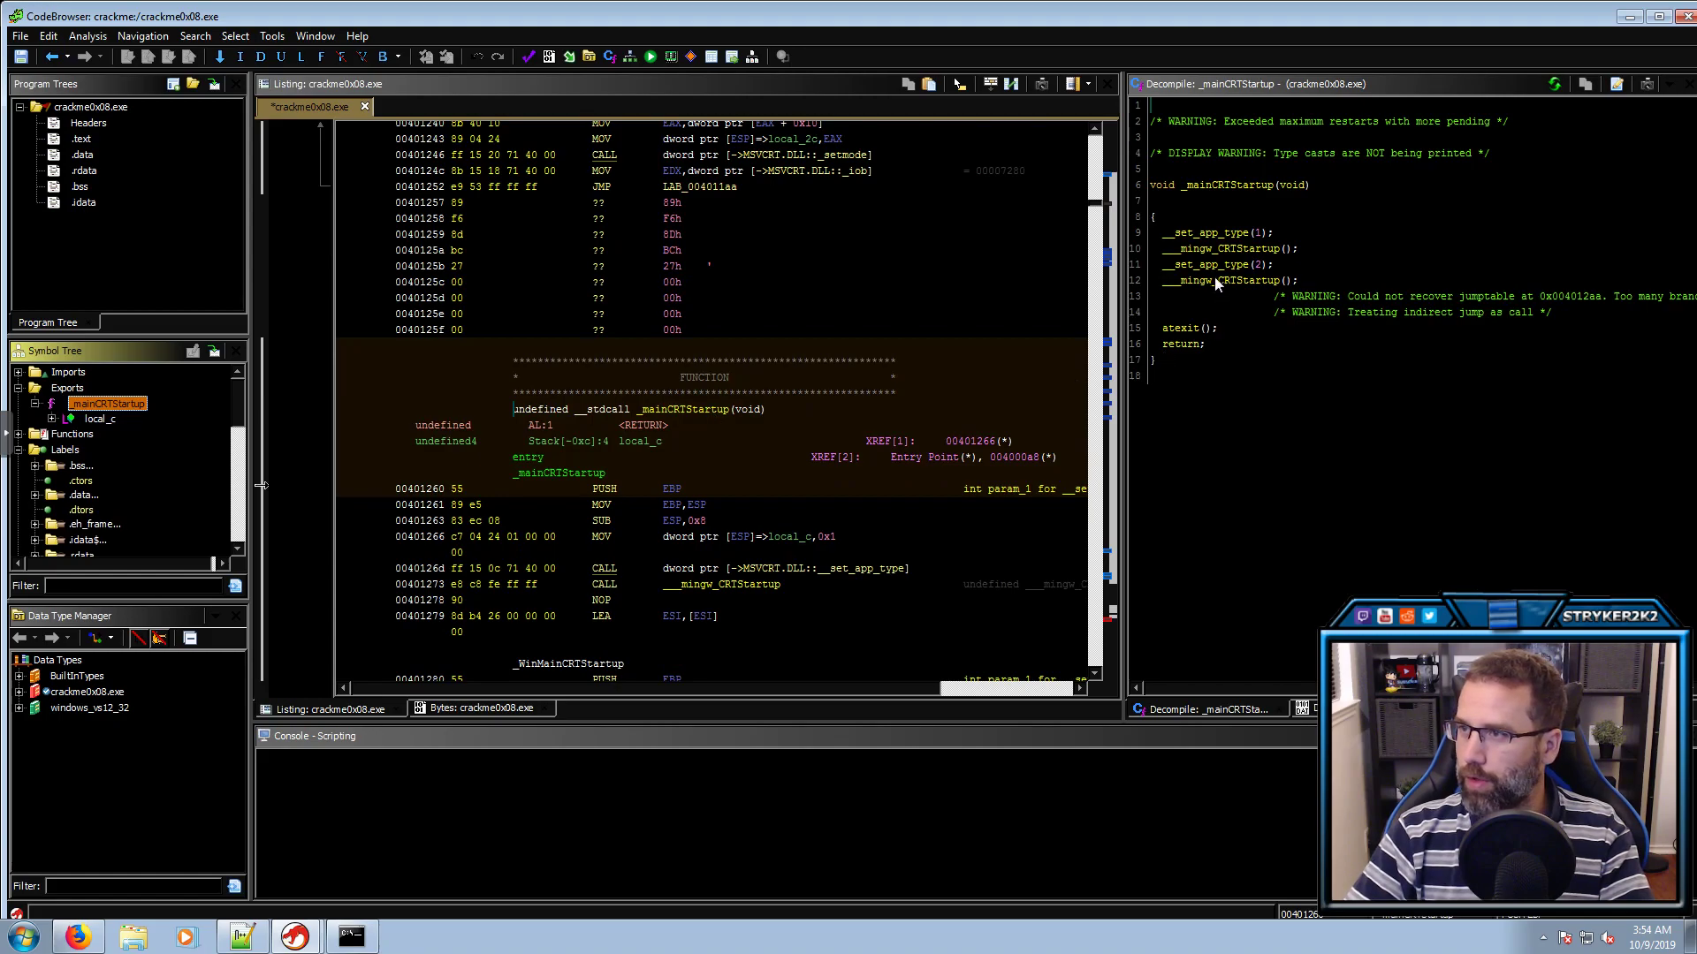
{"action": "double_click", "coordinate": [1214, 279]}
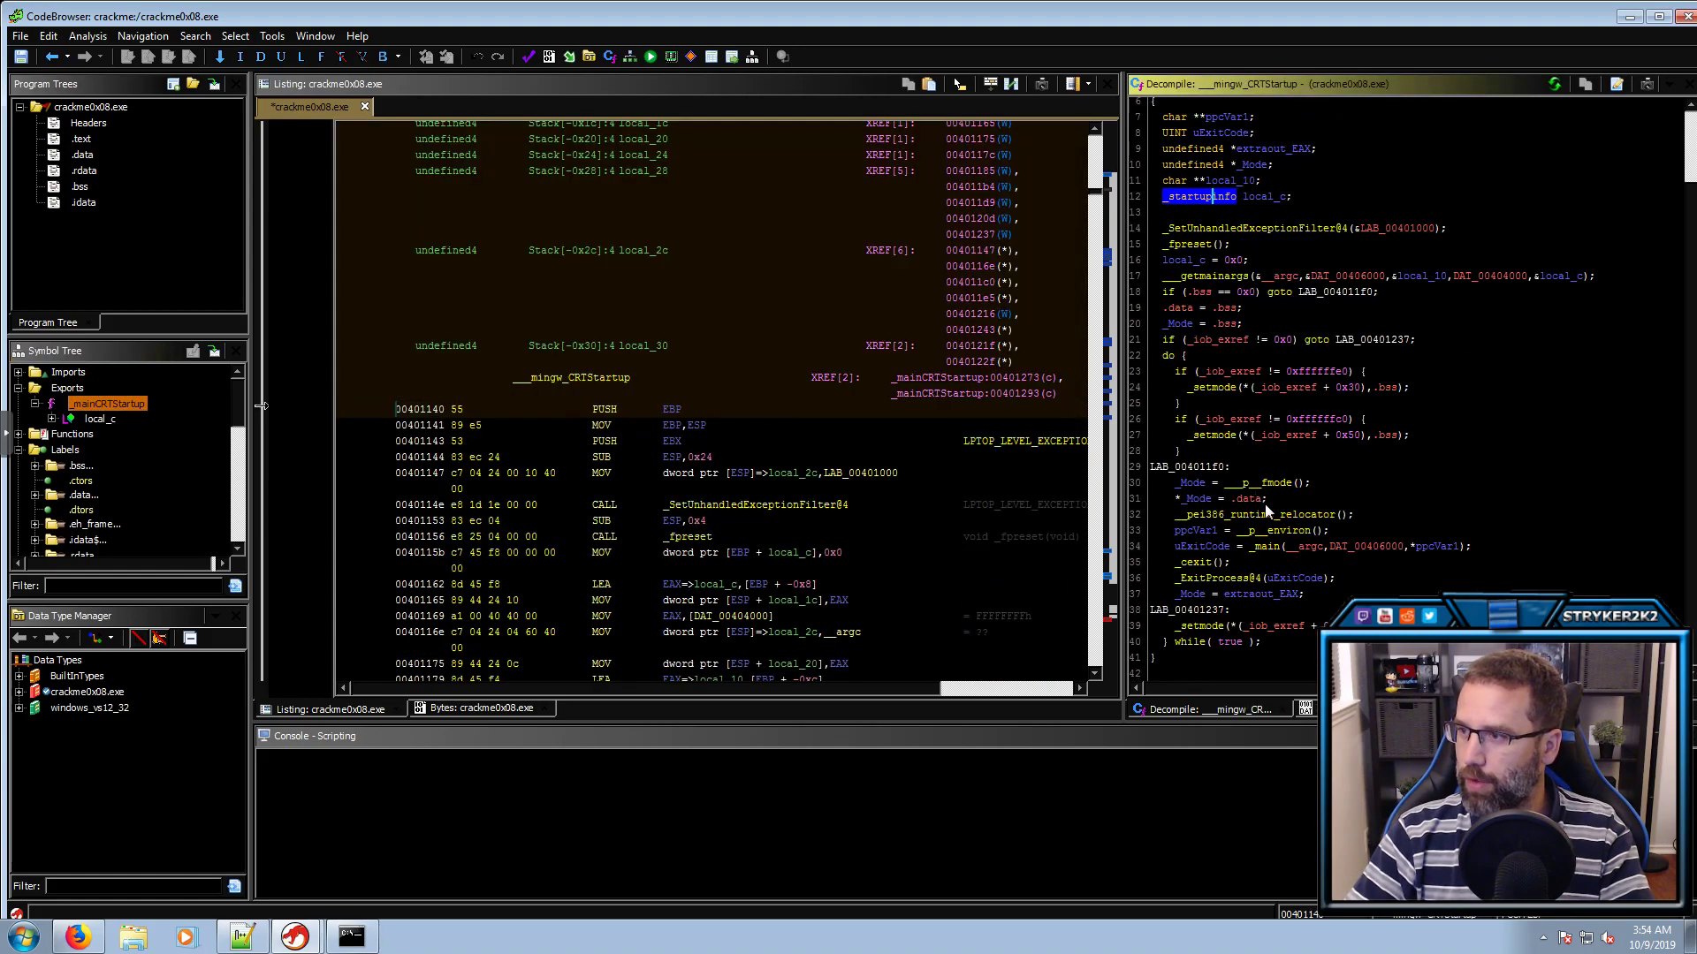
{"action": "left_click", "coordinate": [1272, 548]}
{"action": "left_click", "coordinate": [1434, 548]}
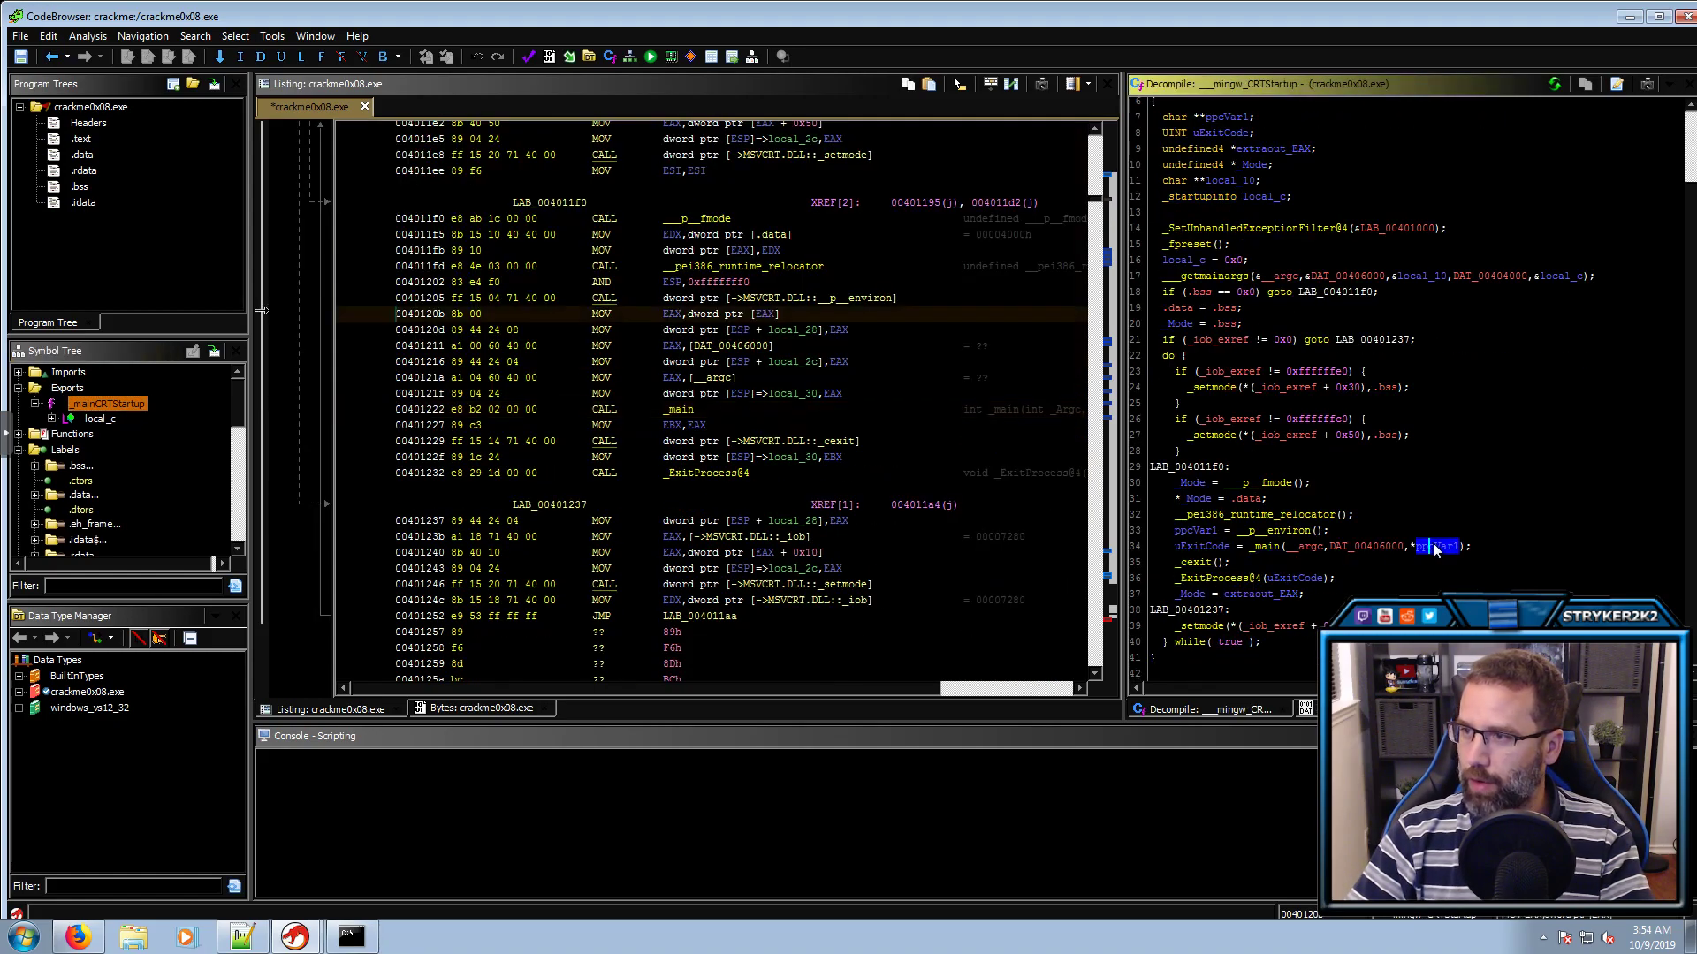
{"action": "left_click", "coordinate": [1269, 548]}
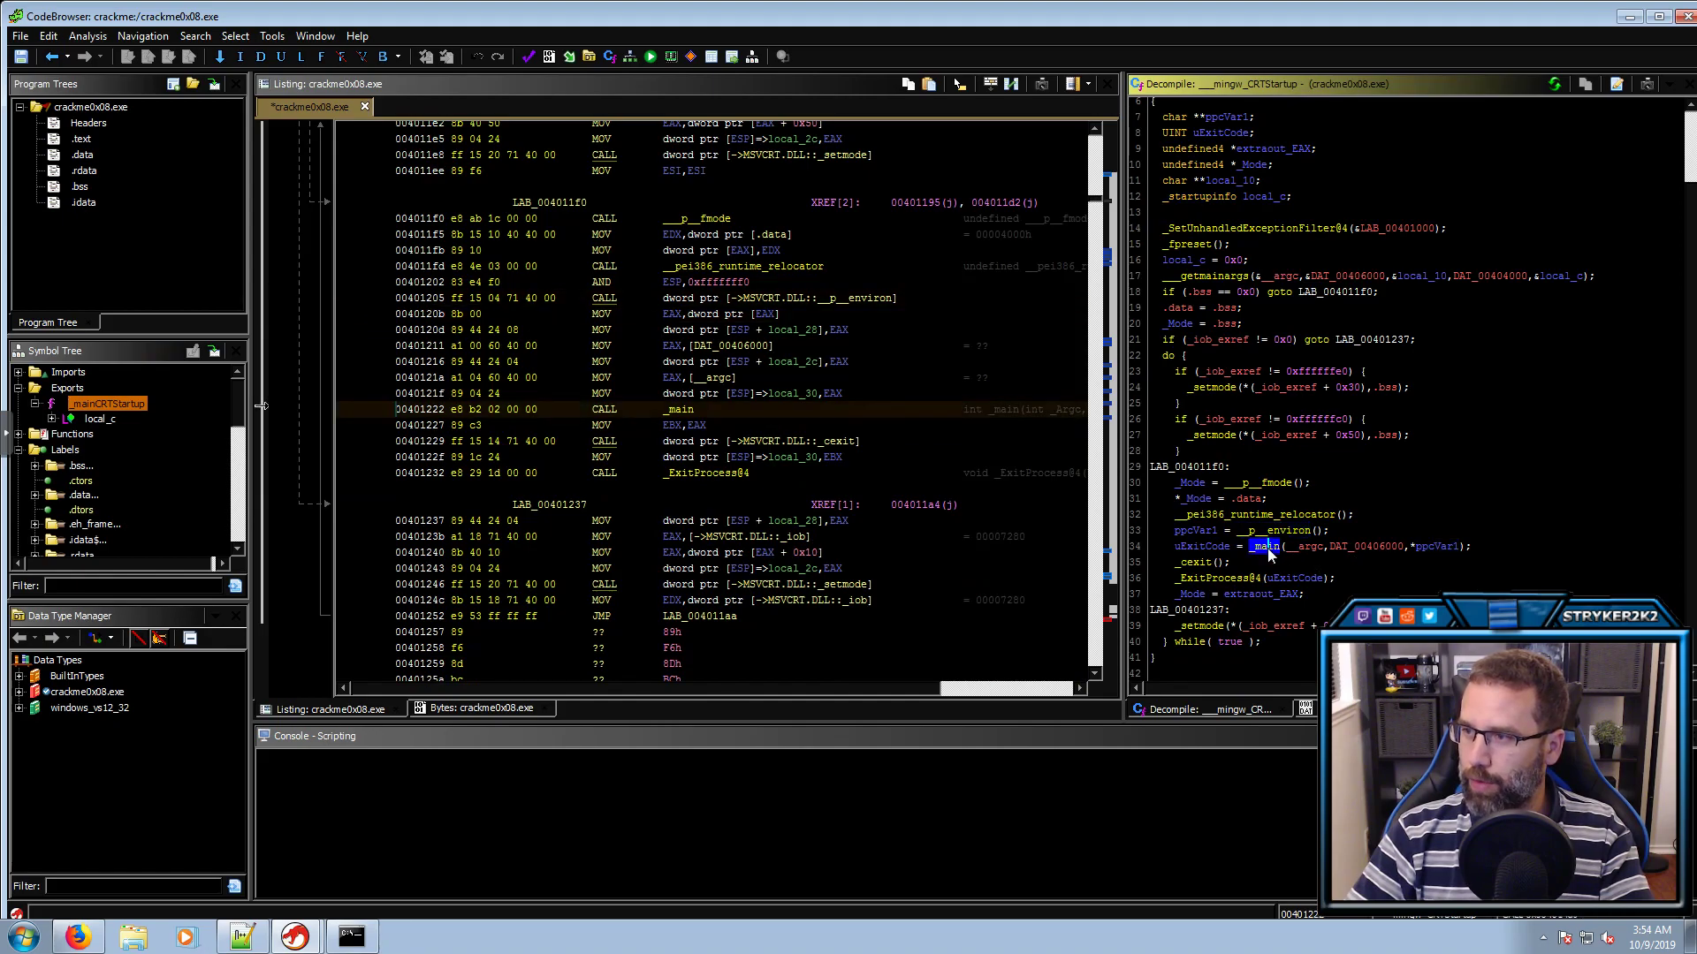
{"action": "double_click", "coordinate": [1267, 548]}
Trace _main's printf, scanf and _check calls and rename local_7c to myInput
{"action": "left_click", "coordinate": [1453, 152]}
{"action": "left_click", "coordinate": [1391, 151]}
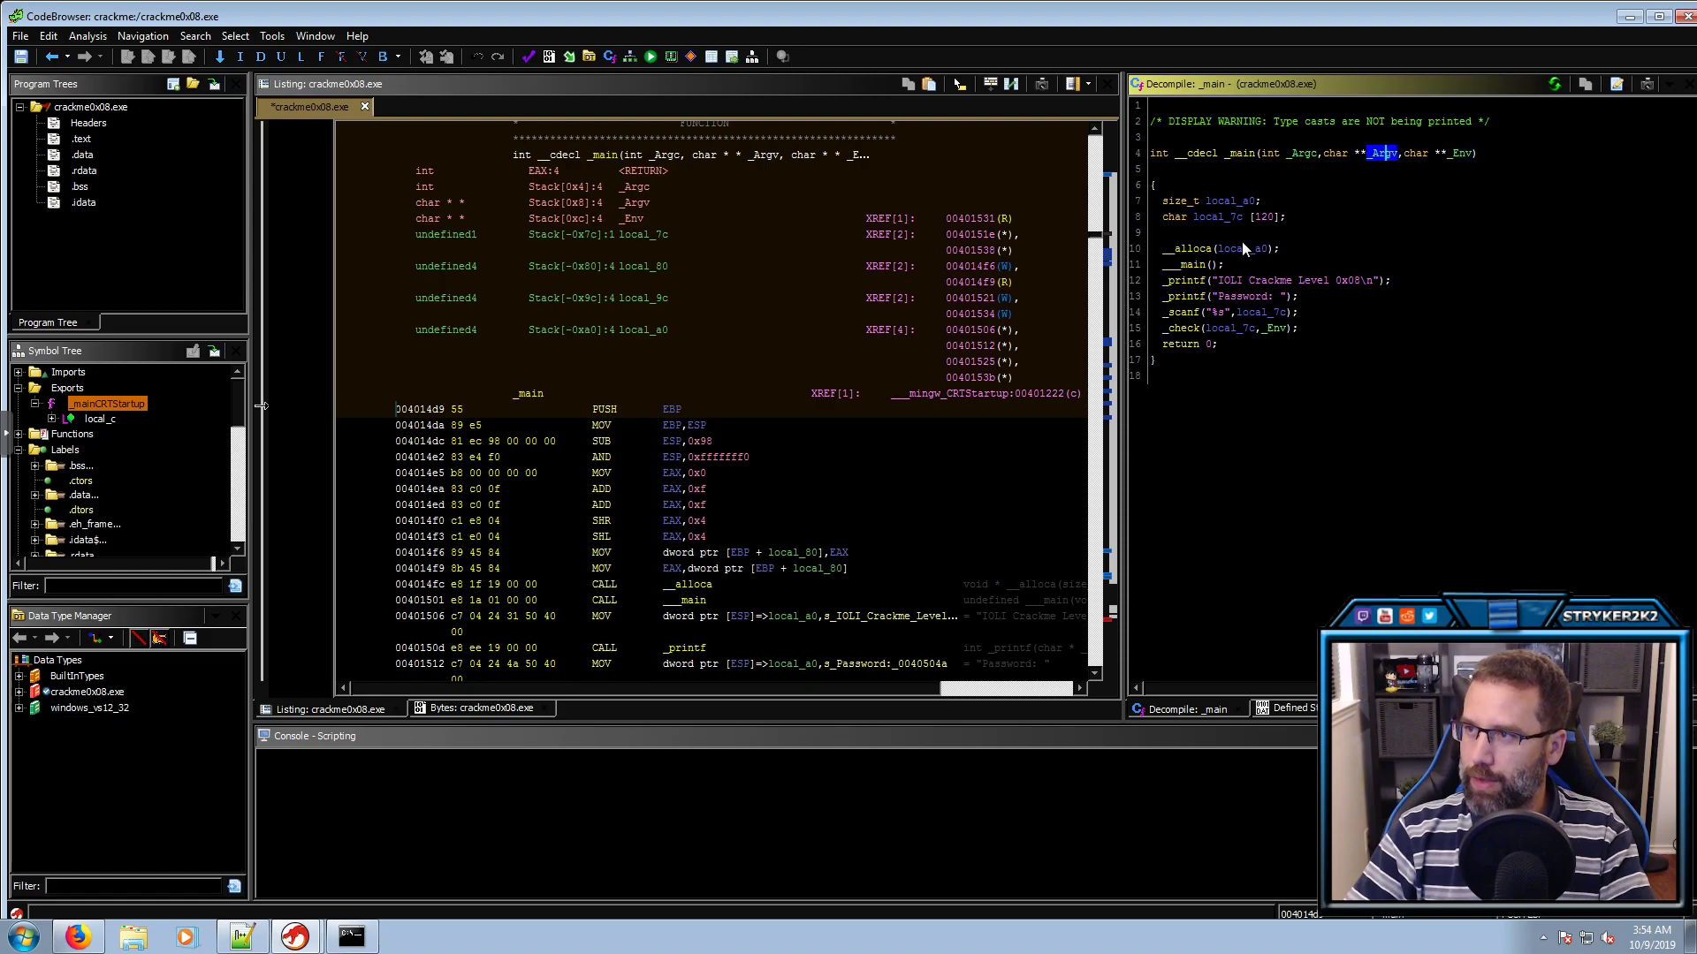
{"action": "left_click", "coordinate": [1228, 249]}
{"action": "left_click", "coordinate": [1188, 265]}
{"action": "left_click", "coordinate": [1190, 280]}
{"action": "left_click", "coordinate": [1195, 298]}
{"action": "left_click", "coordinate": [1191, 311]}
{"action": "left_click", "coordinate": [1186, 329]}
{"action": "left_click", "coordinate": [1239, 329]}
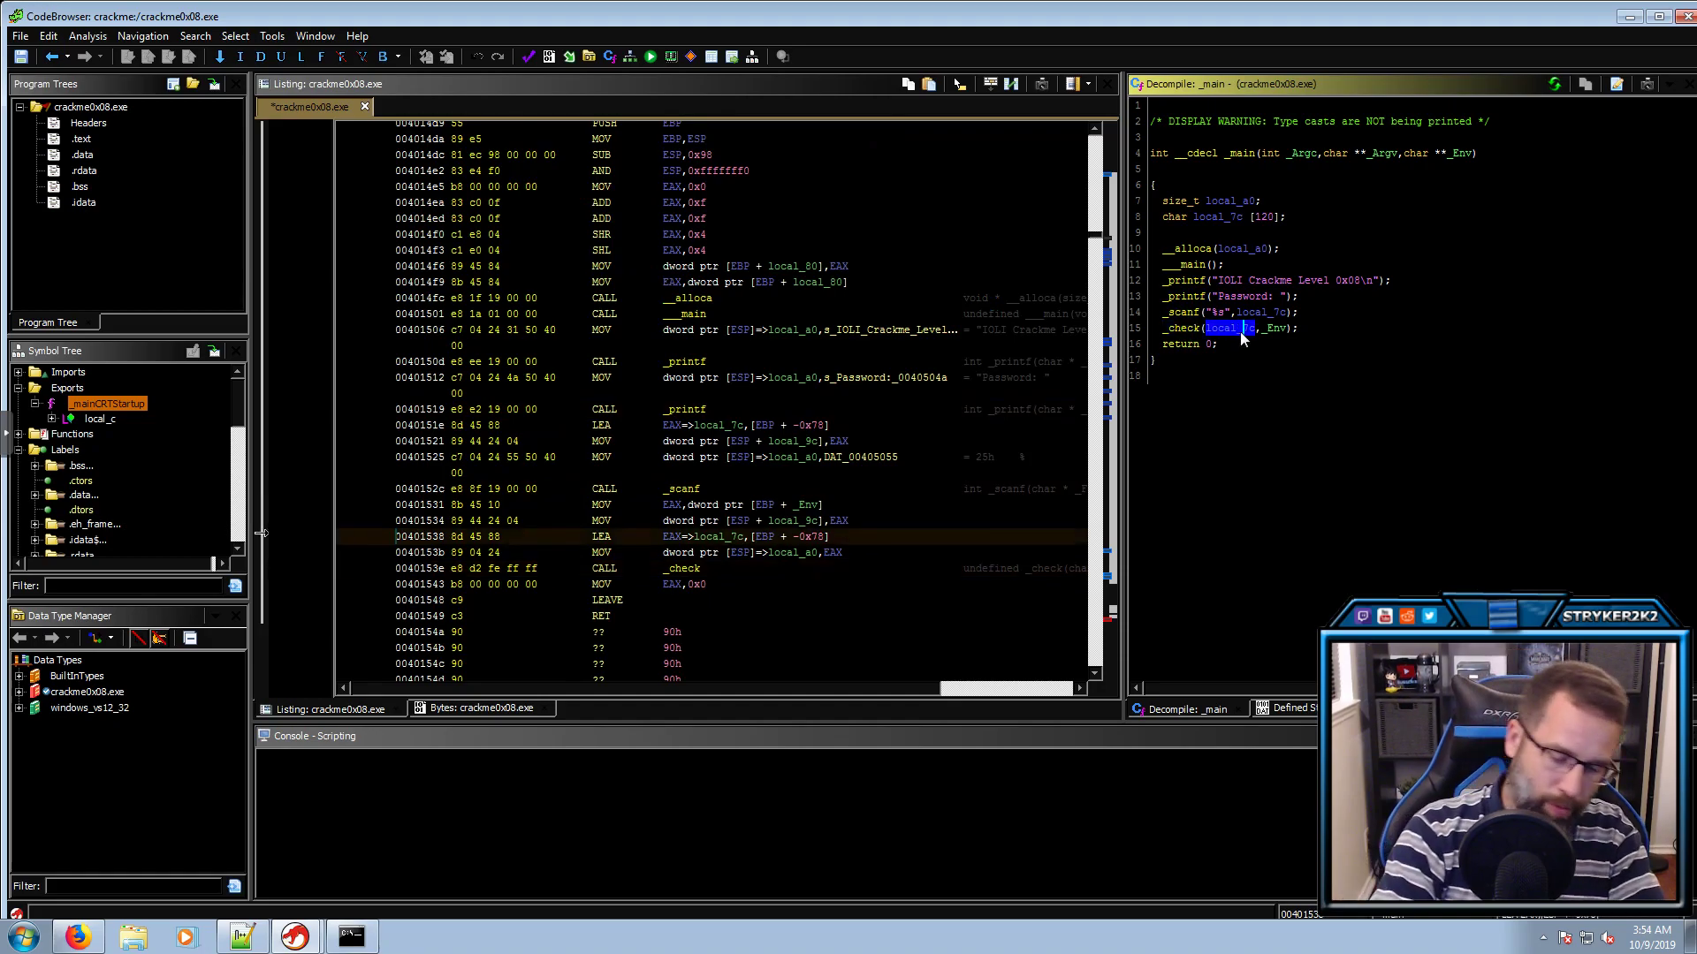
{"action": "type", "text": "lmyInput"}
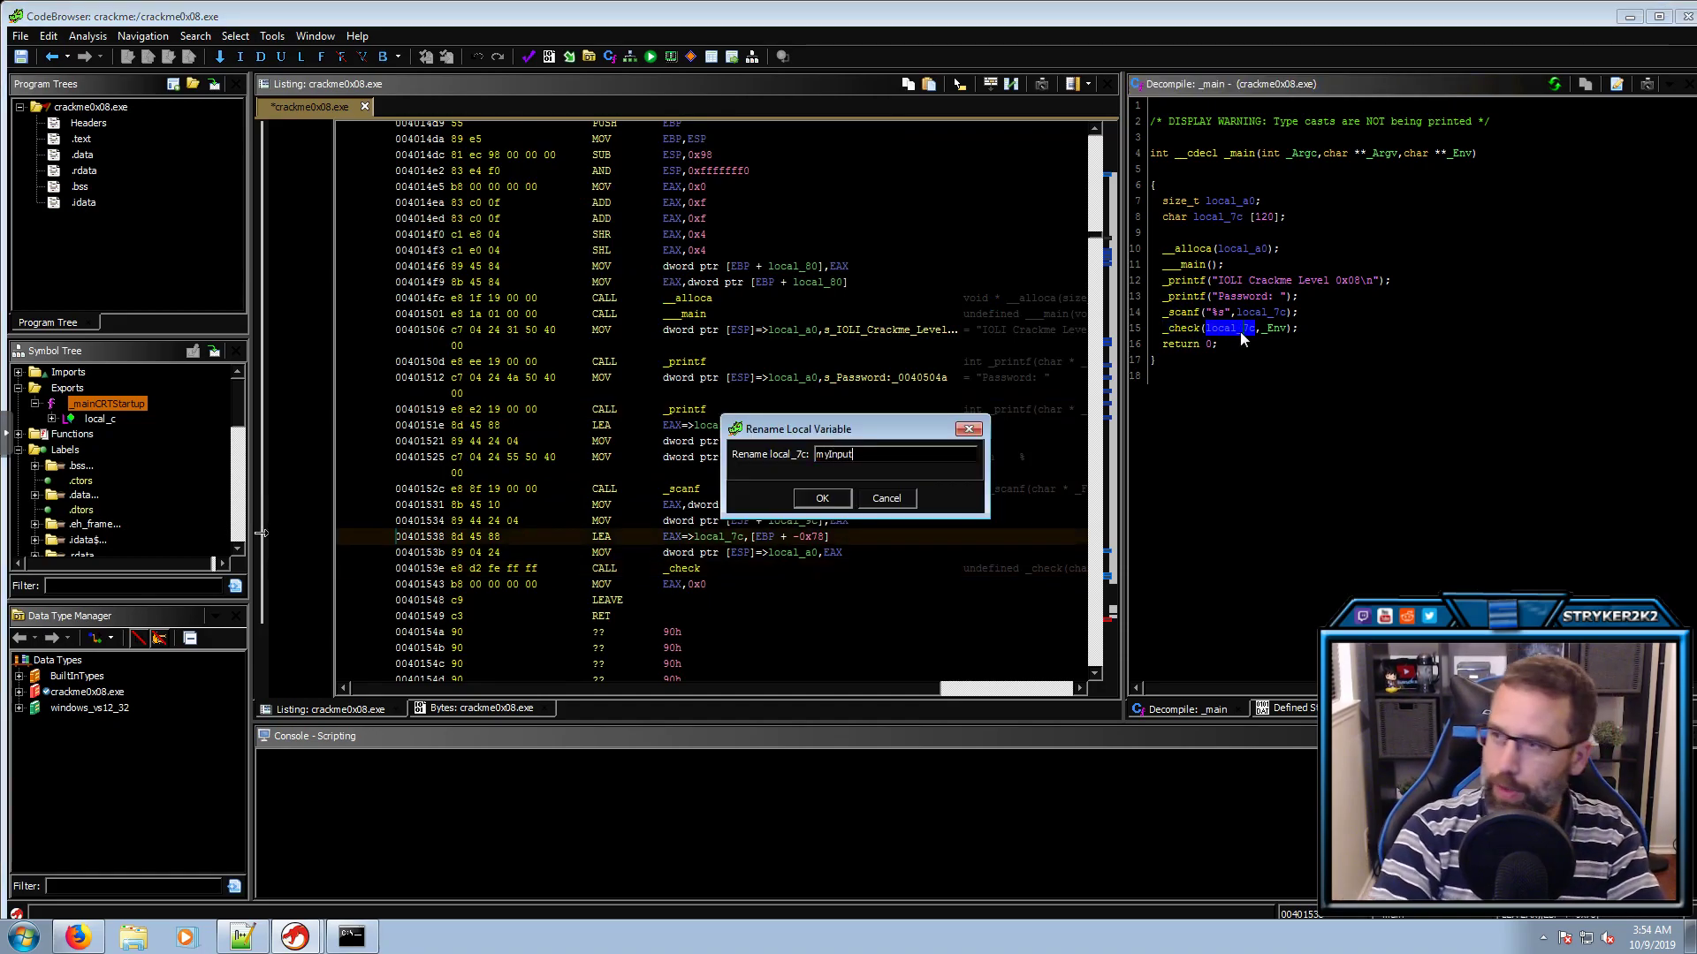
{"action": "key", "text": "Return"}
In _check, rename param_1 to myInput and param_2 to Env, typed char **
{"action": "double_click", "coordinate": [1197, 331]}
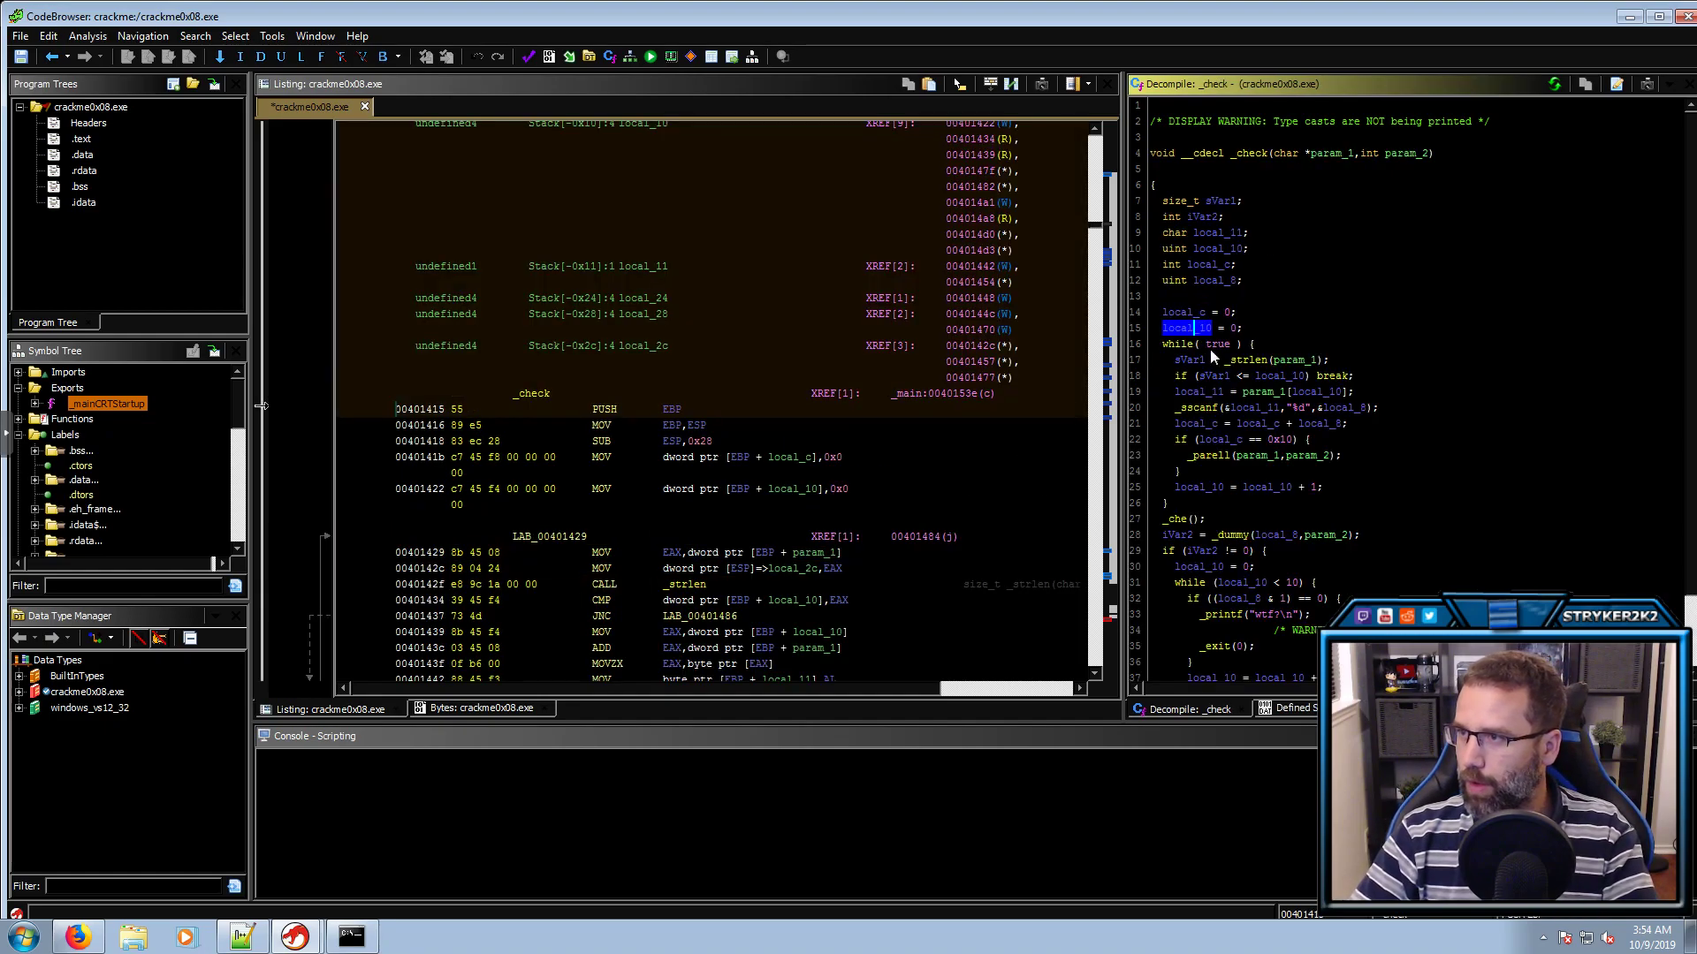
{"action": "left_click", "coordinate": [1339, 154]}
{"action": "type", "text": "lmyInput"}
{"action": "key", "text": "Return"}
{"action": "left_click", "coordinate": [1403, 153]}
{"action": "type", "text": "l"}
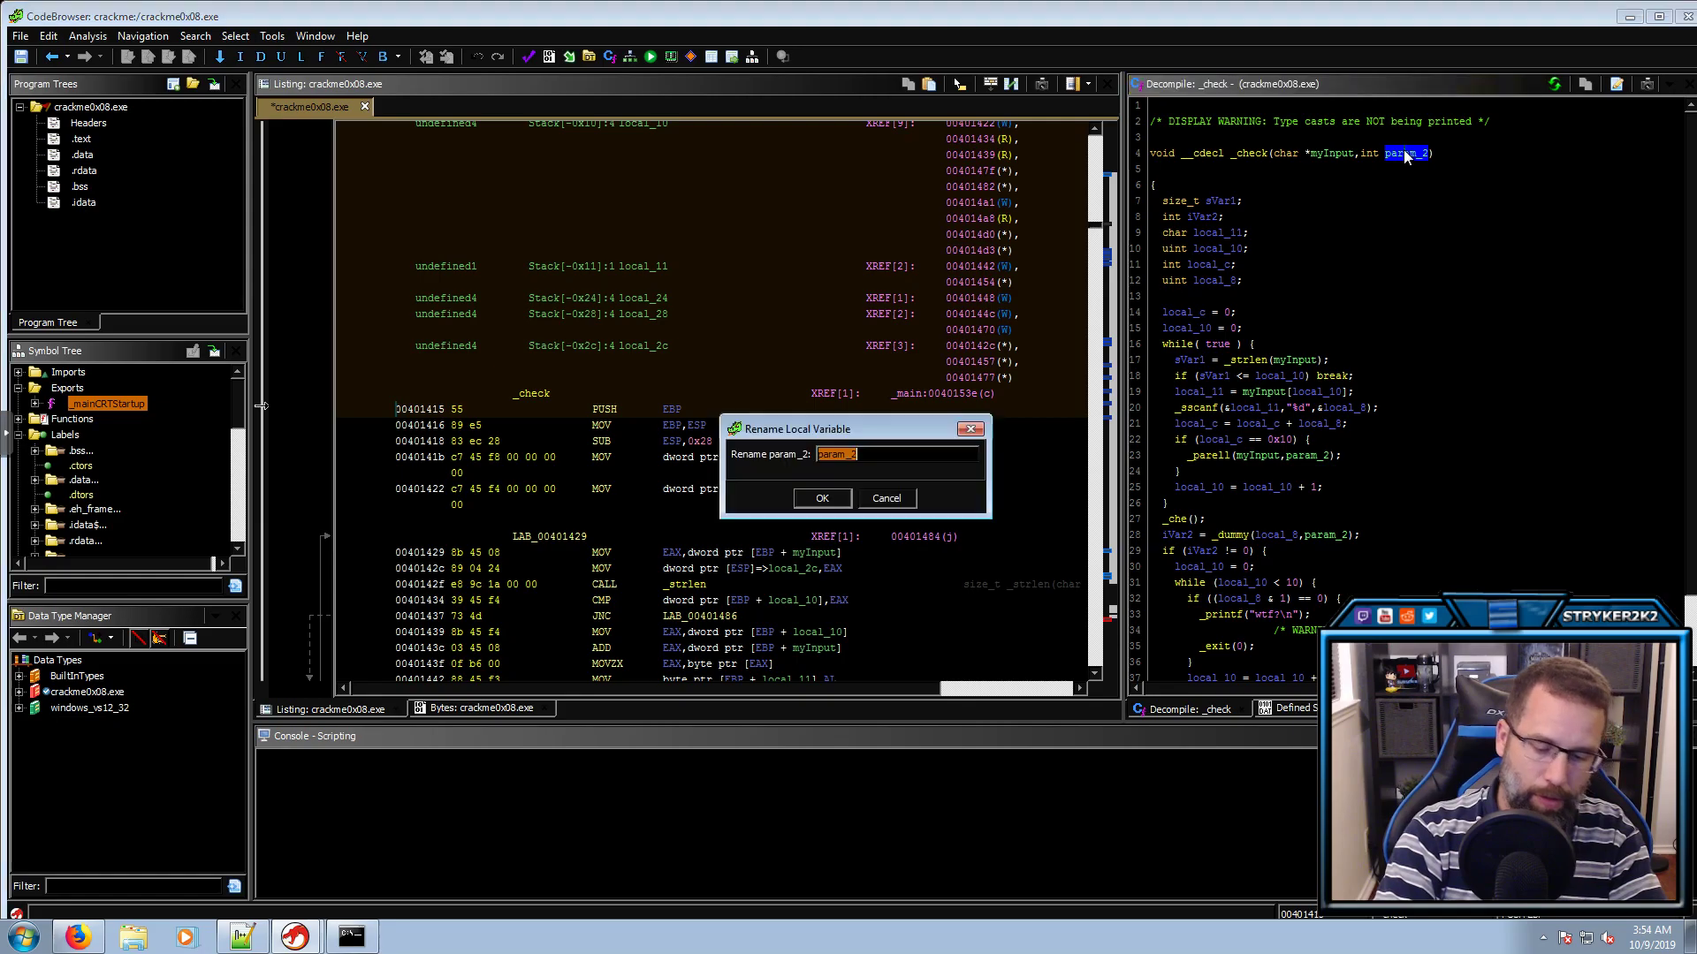
{"action": "type", "text": "Env"}
{"action": "key", "text": "Return"}
{"action": "left_click", "coordinate": [1368, 152]}
{"action": "key", "text": "ctrl+l"}
{"action": "type", "text": "char **"}
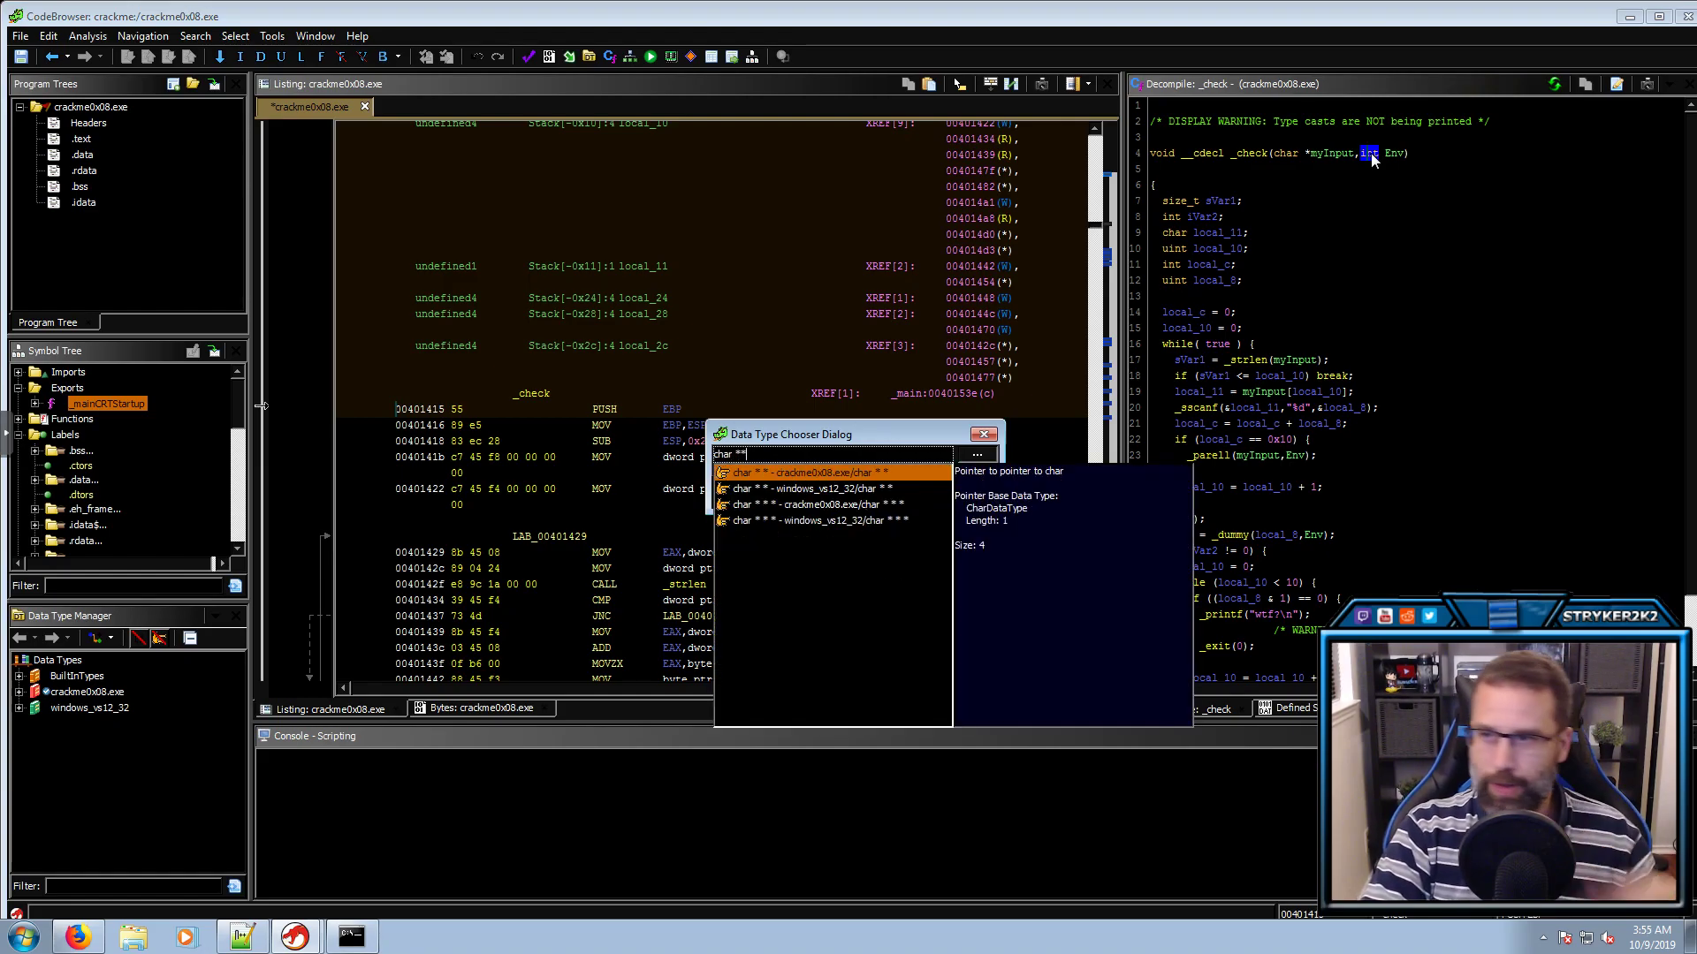
{"action": "key", "text": "Return"}
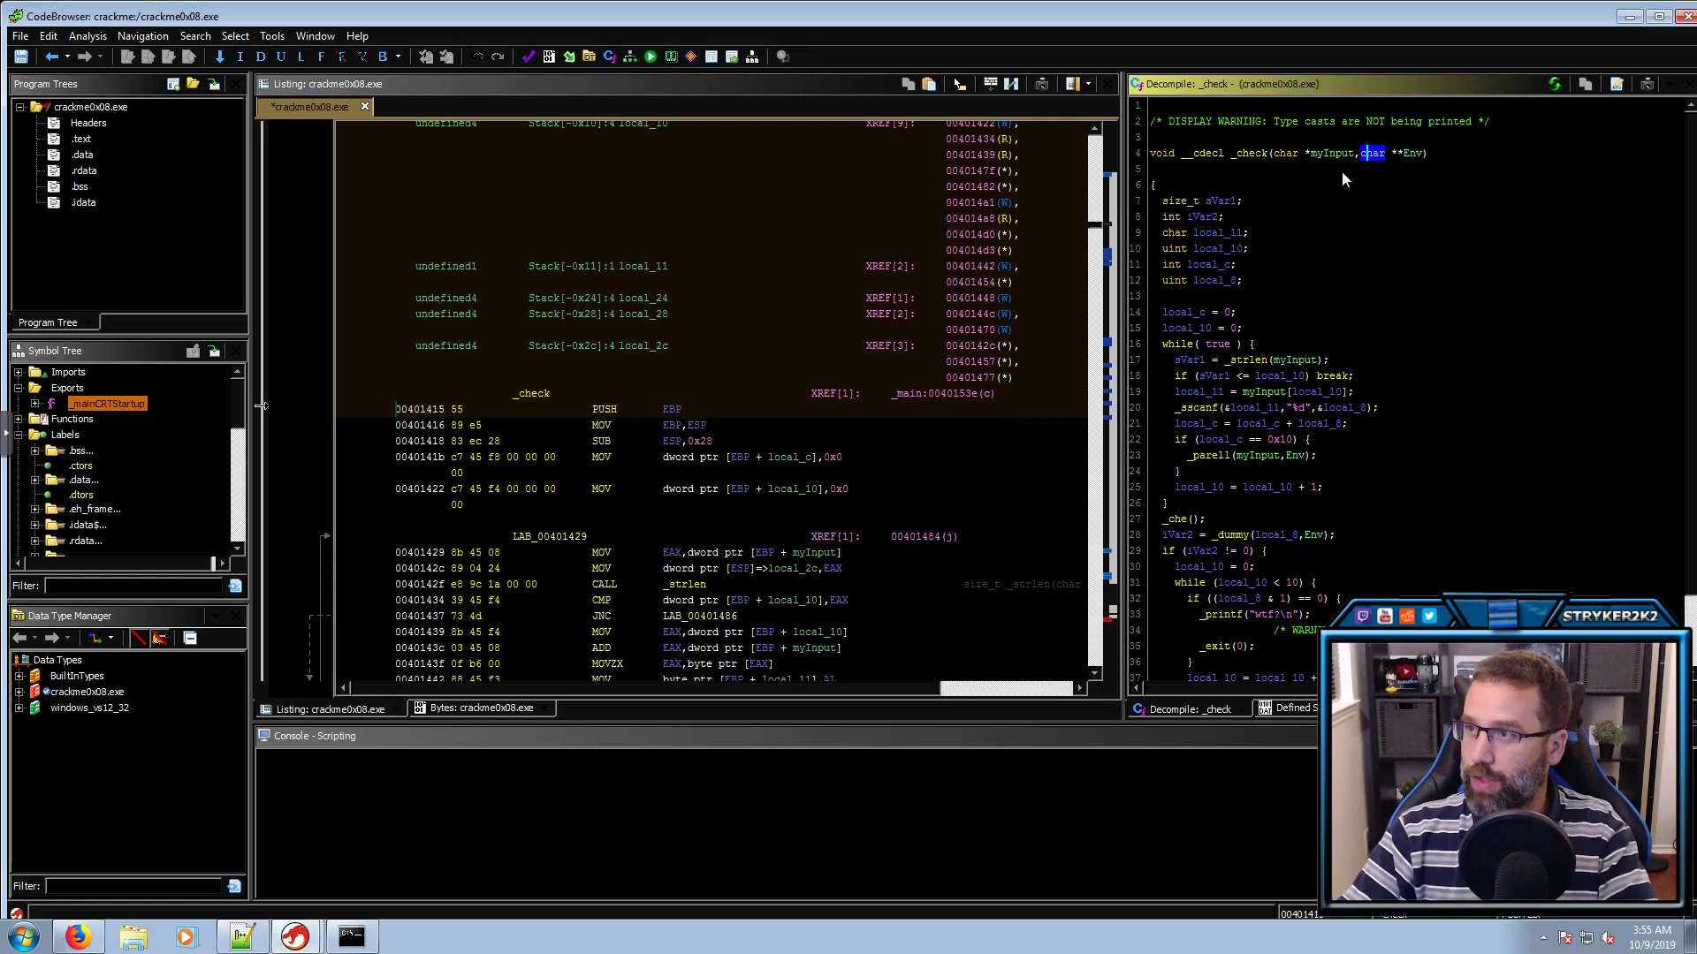
Rename sVar1 from _strlen to len and the loop index local_10 to counter
{"action": "left_click", "coordinate": [1254, 362]}
{"action": "left_click", "coordinate": [1287, 362]}
{"action": "left_click", "coordinate": [1195, 362]}
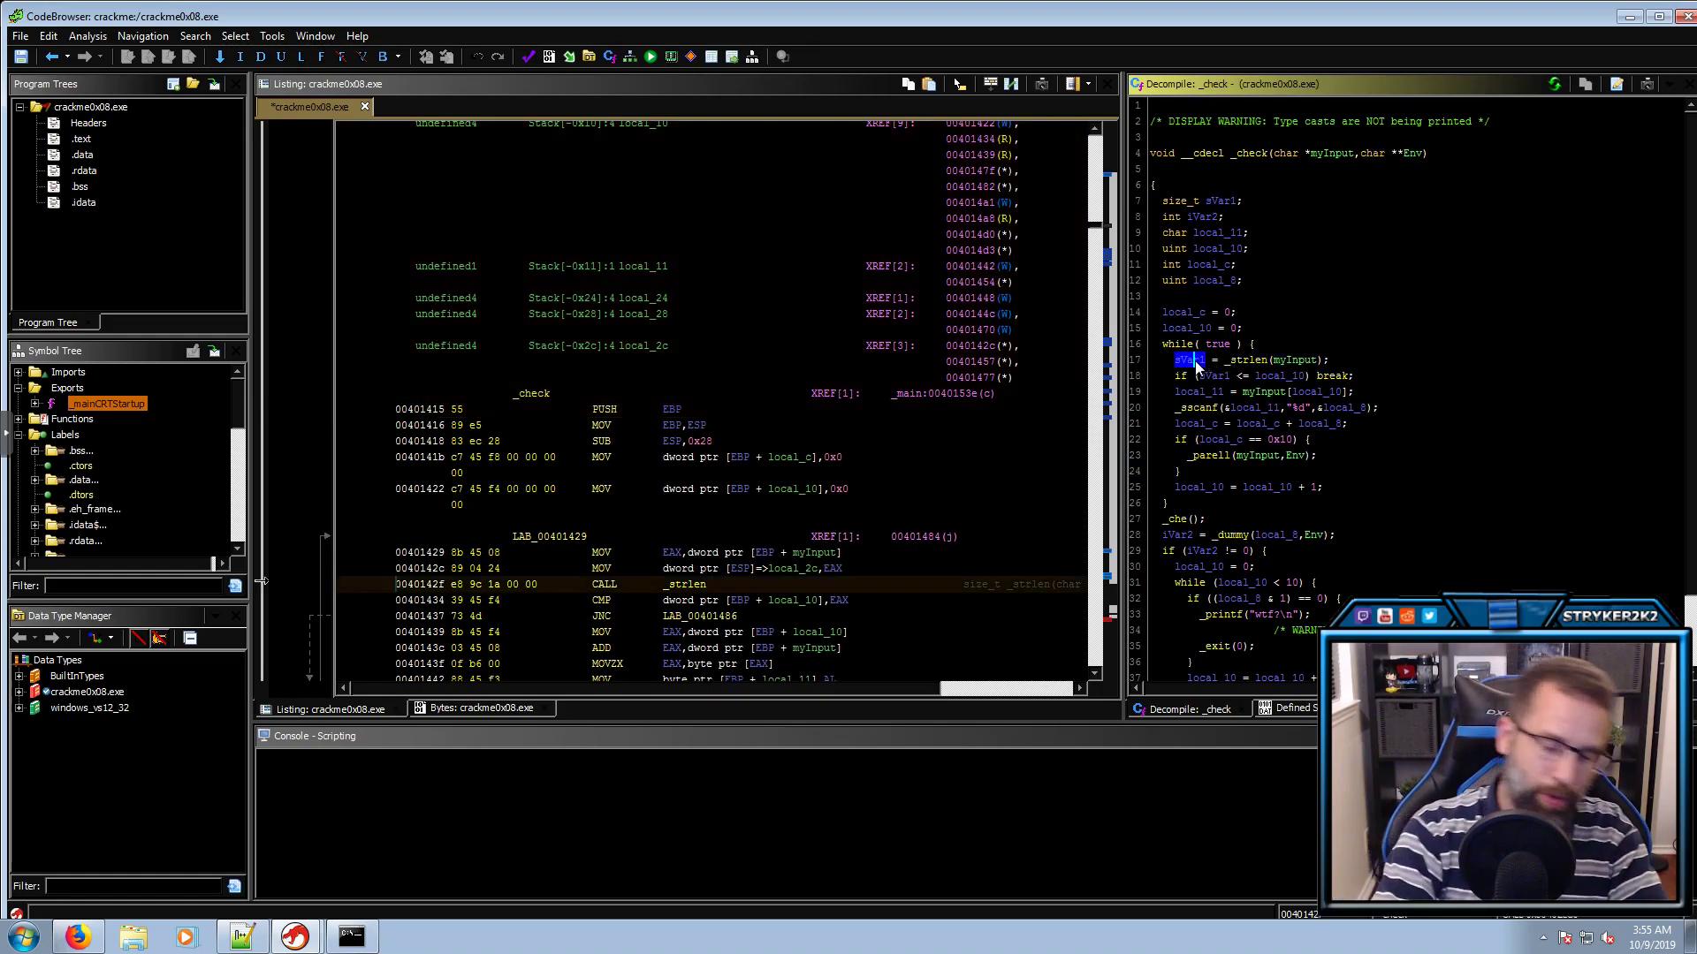
{"action": "type", "text": "llen"}
{"action": "key", "text": "Return"}
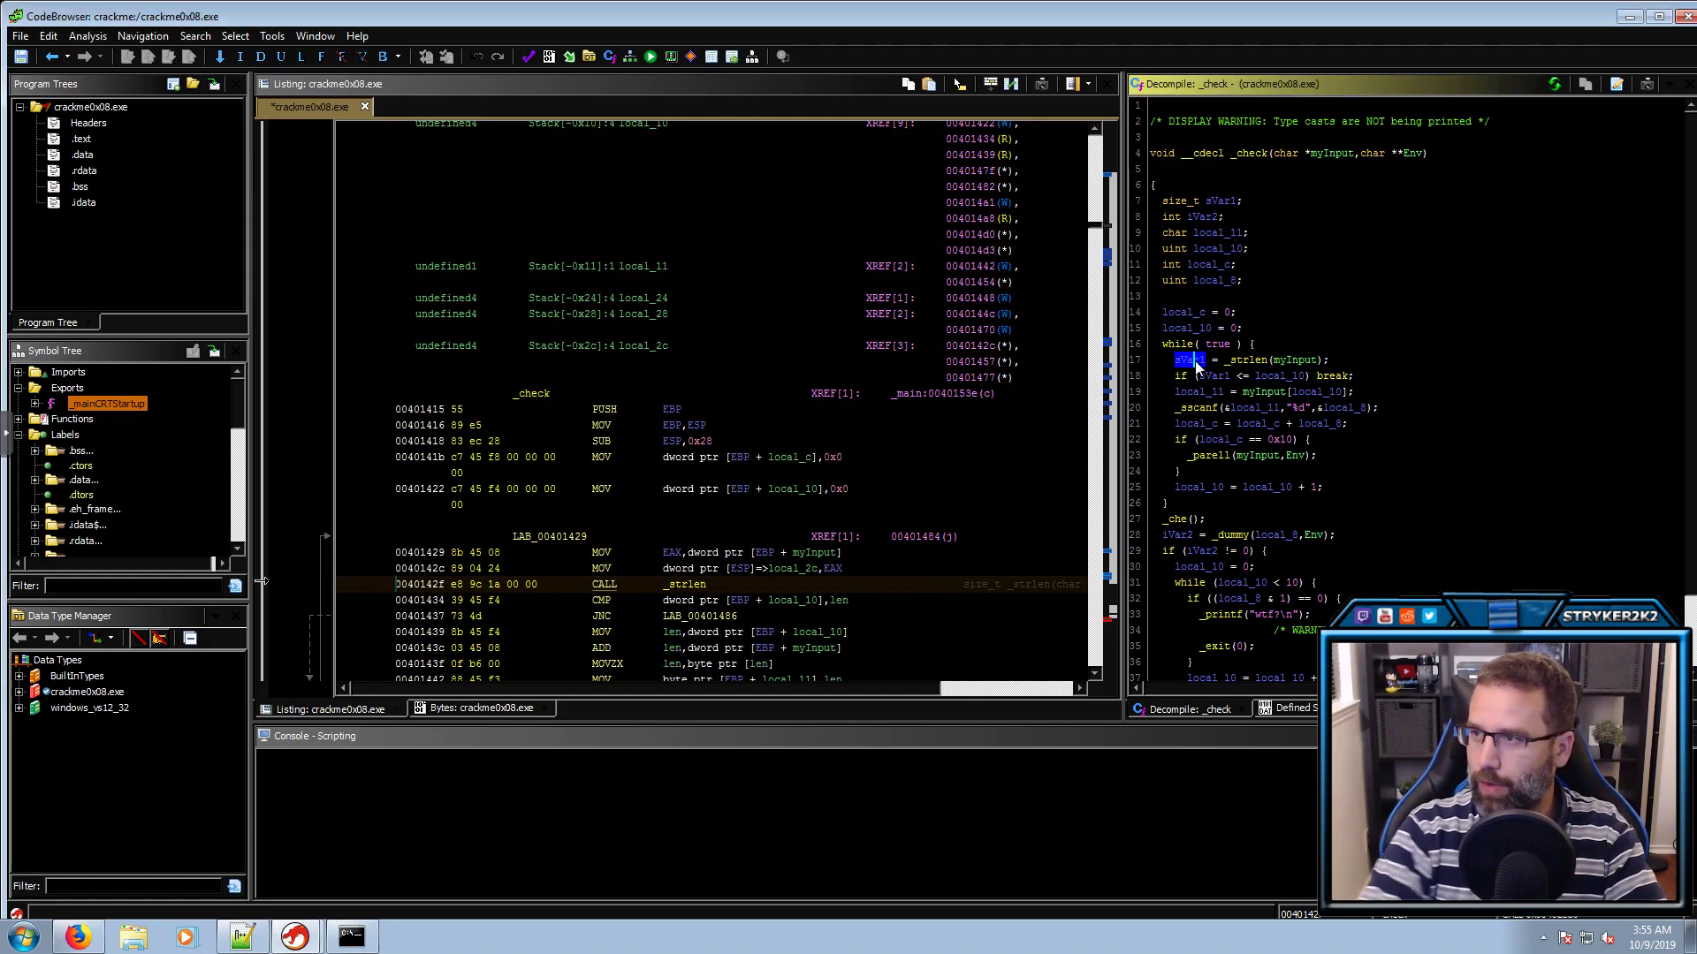
{"action": "left_click", "coordinate": [1209, 377]}
{"action": "left_click", "coordinate": [1283, 378]}
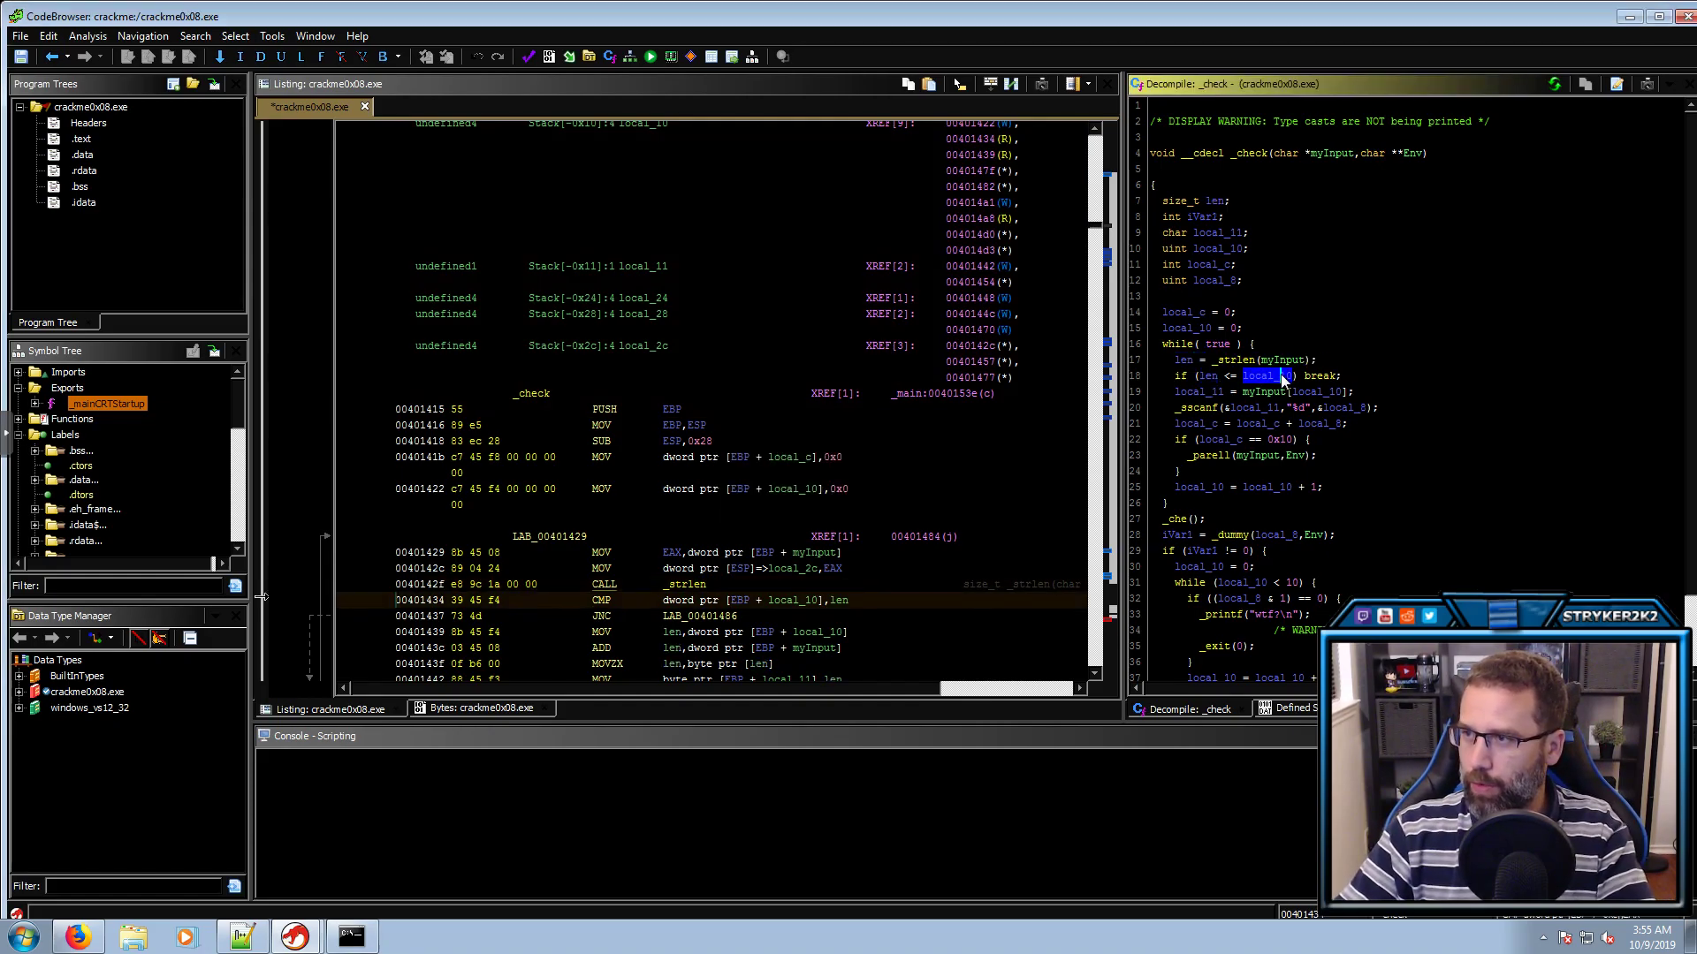
{"action": "type", "text": "lcounter"}
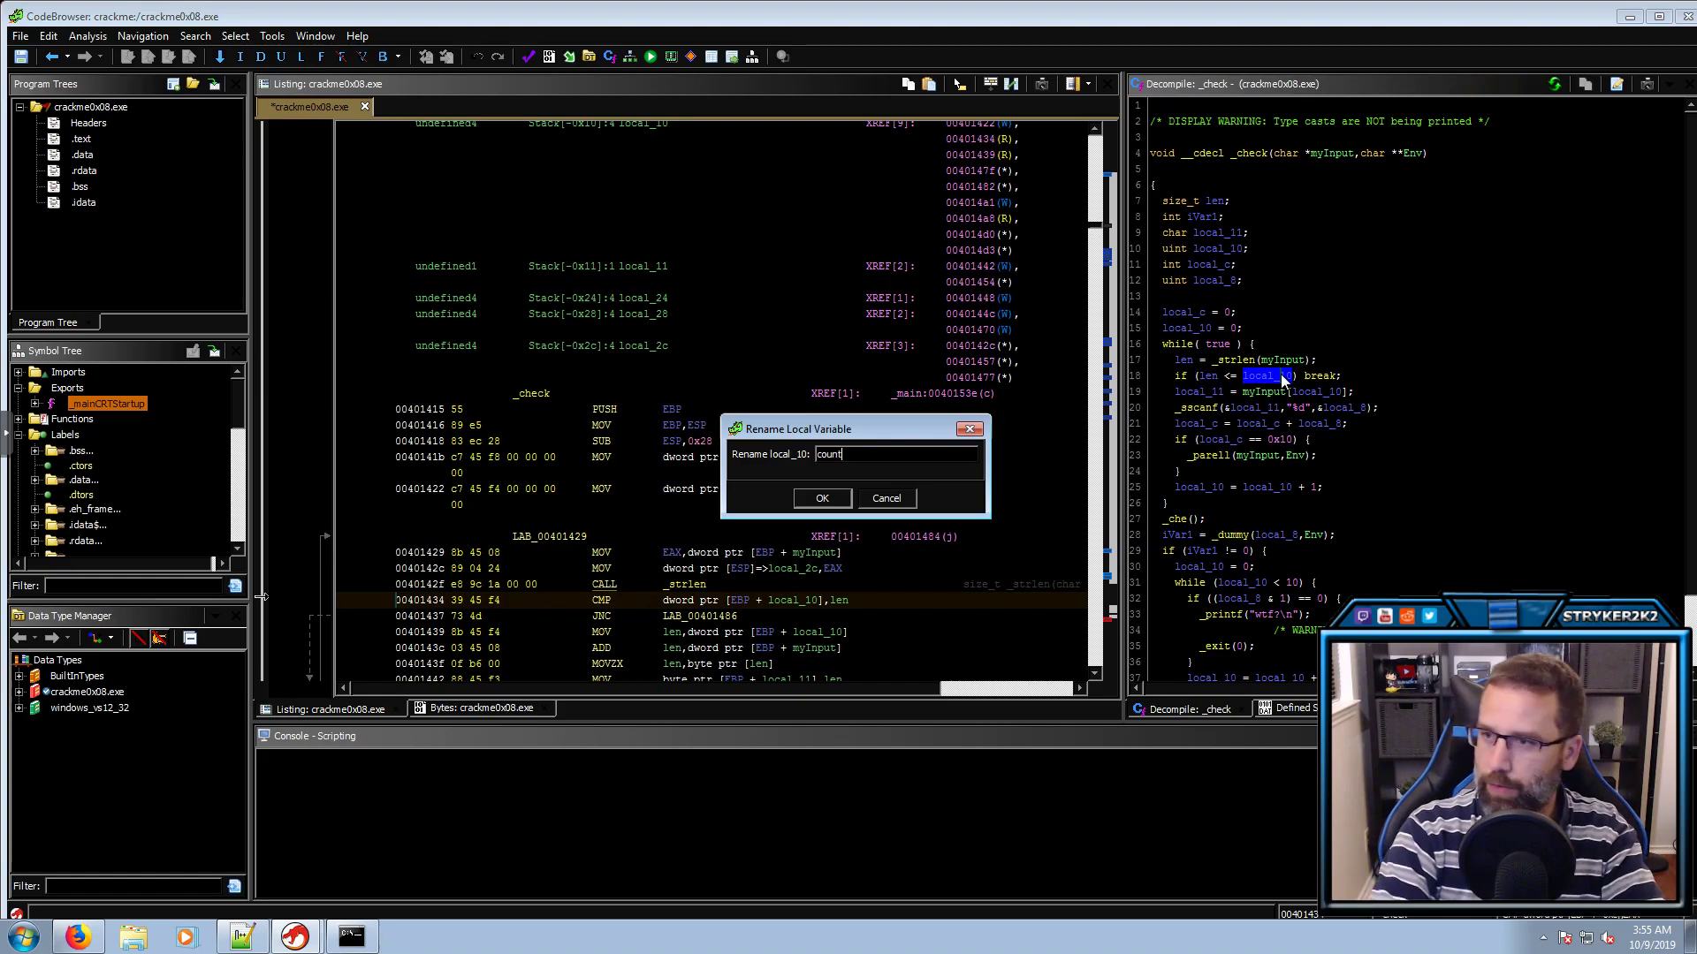
{"action": "key", "text": "Return"}
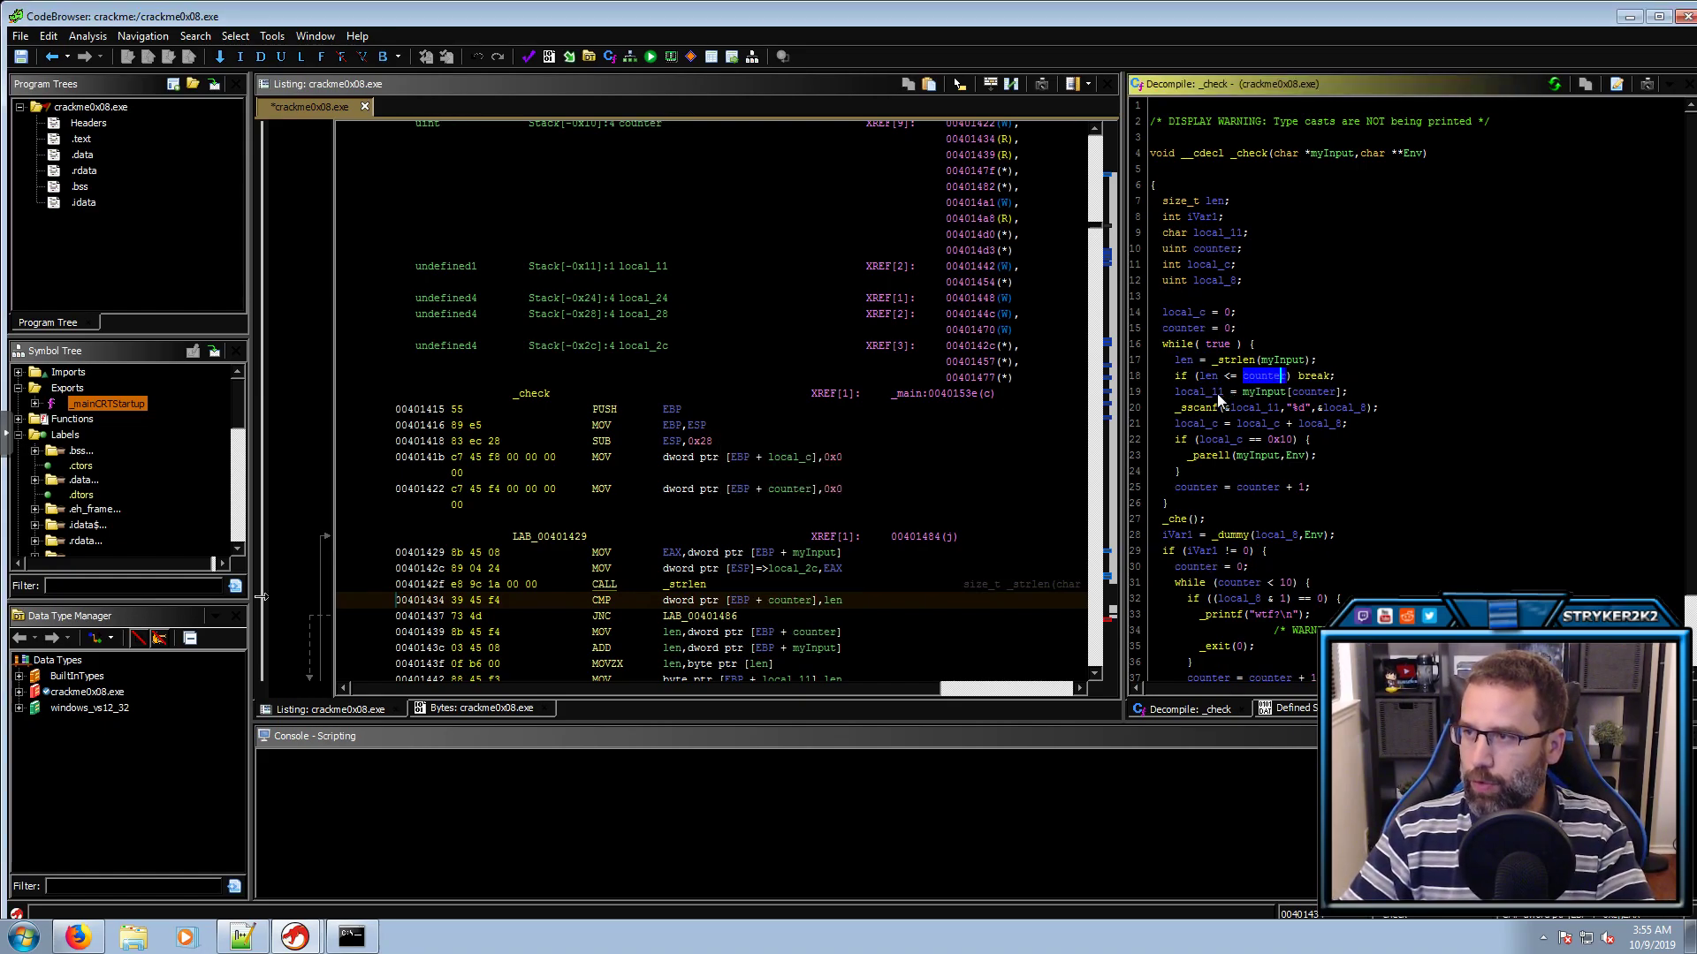
Rename local_11 to char_in_array
{"action": "left_click", "coordinate": [1213, 392]}
{"action": "left_click", "coordinate": [1302, 392]}
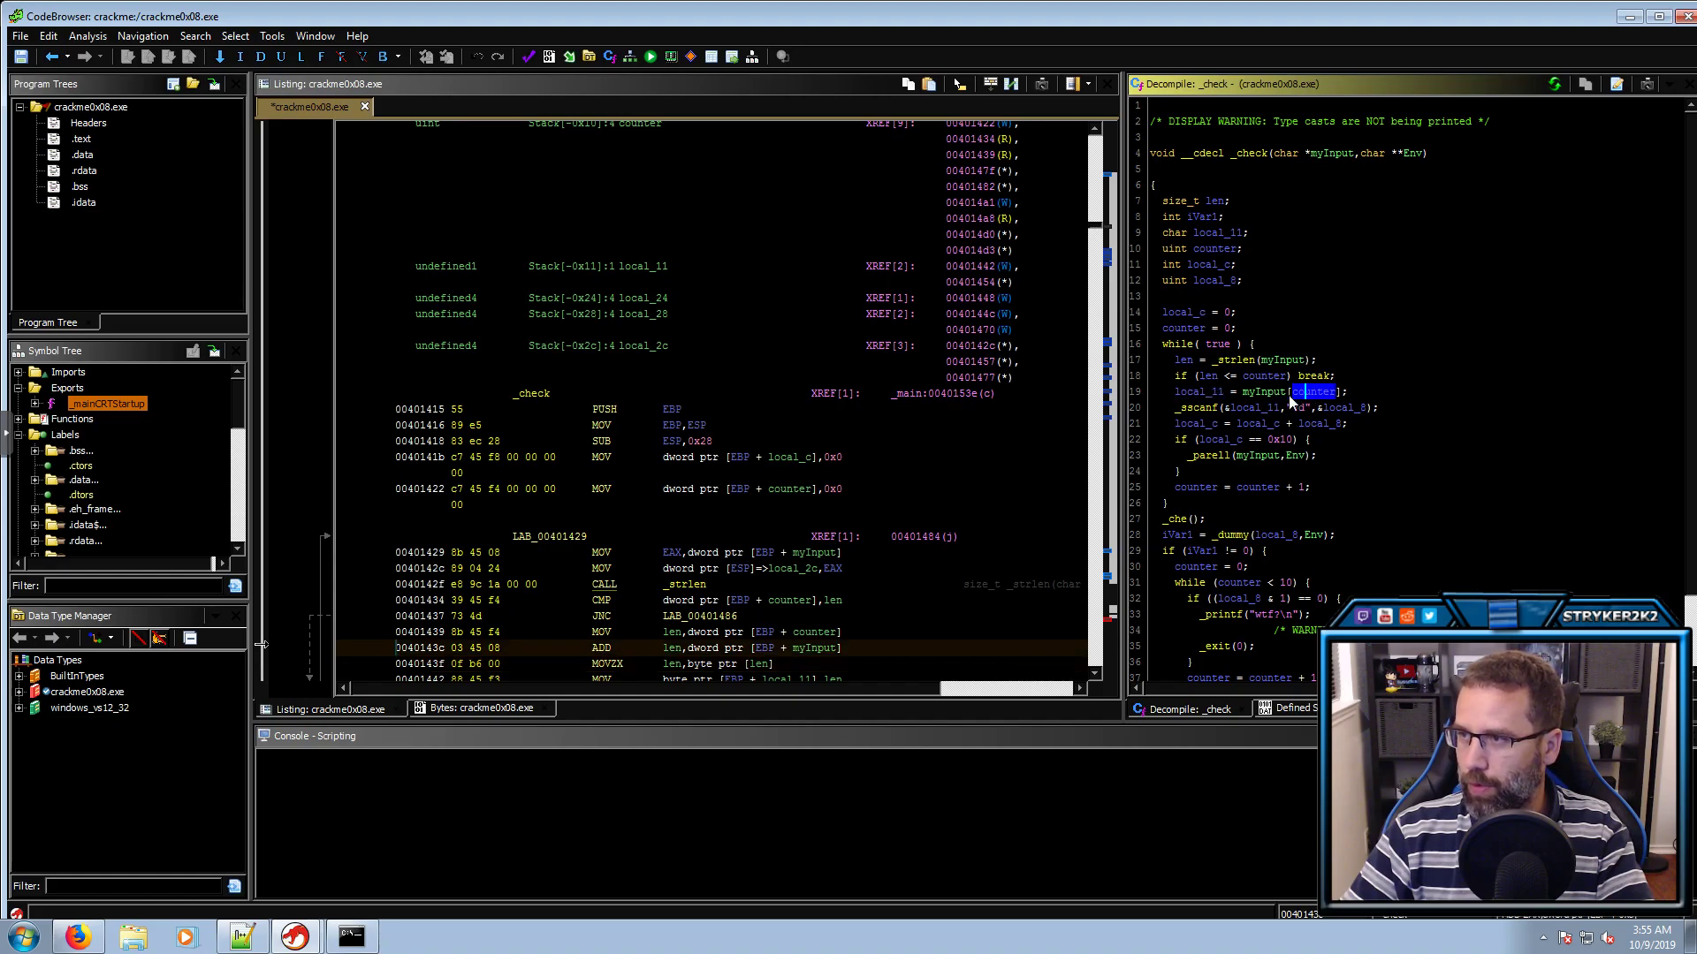
{"action": "left_click", "coordinate": [1213, 392]}
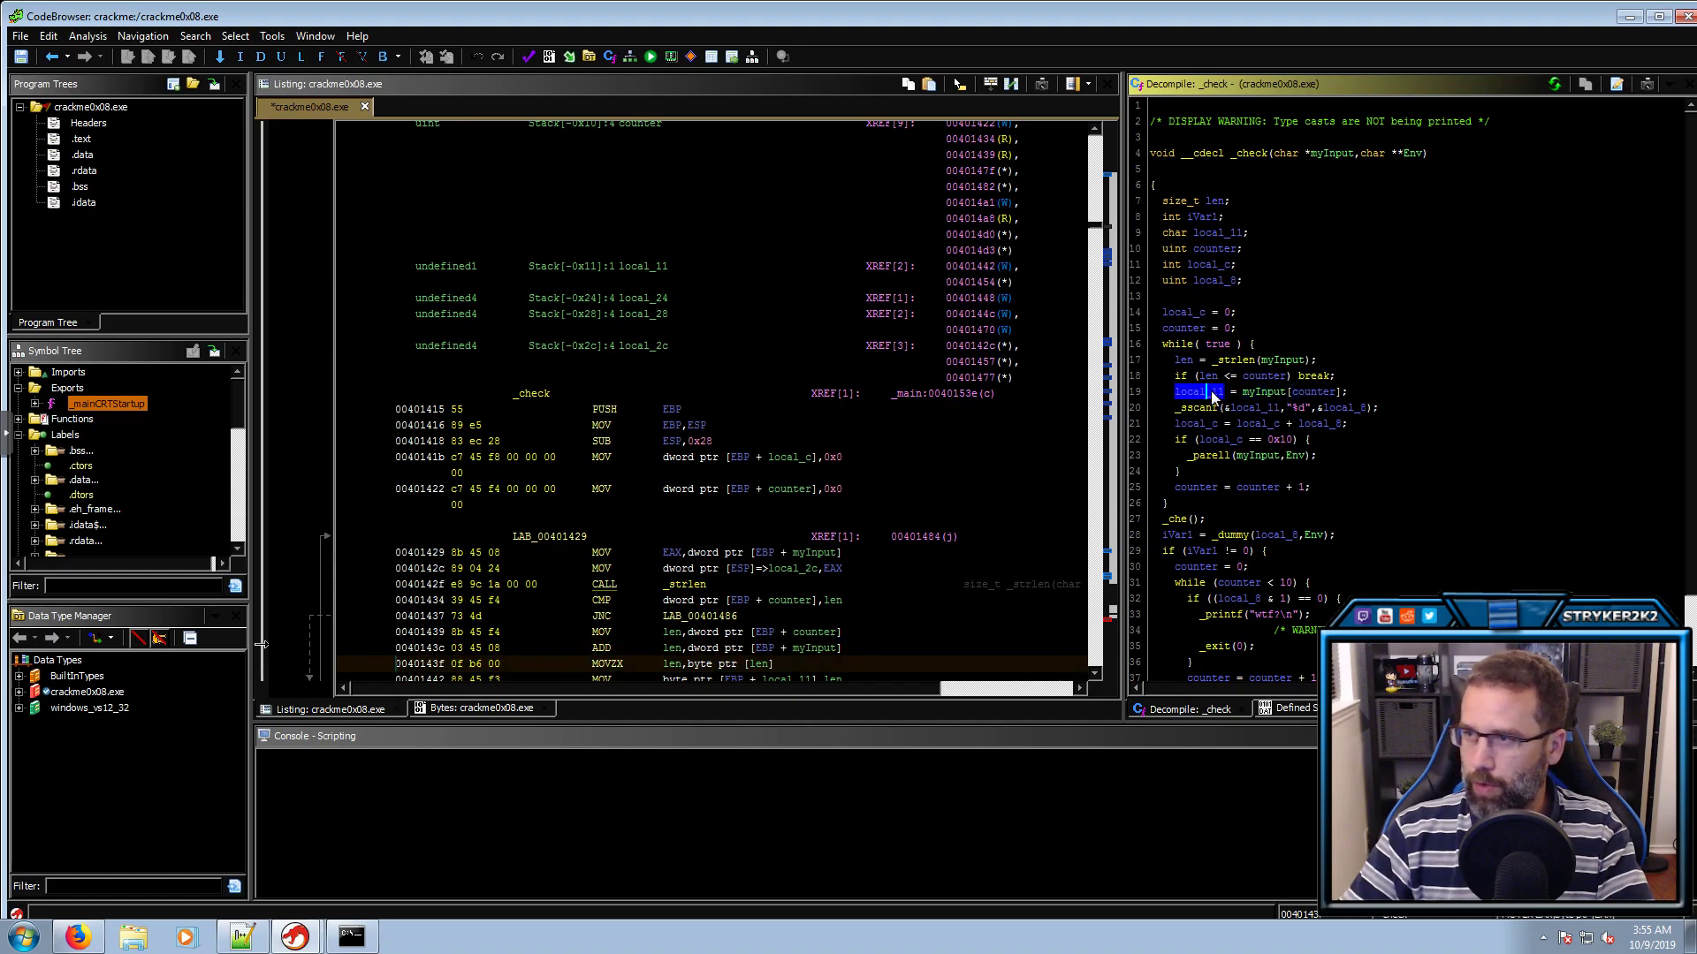
{"action": "type", "text": "lchar_in_ara"}
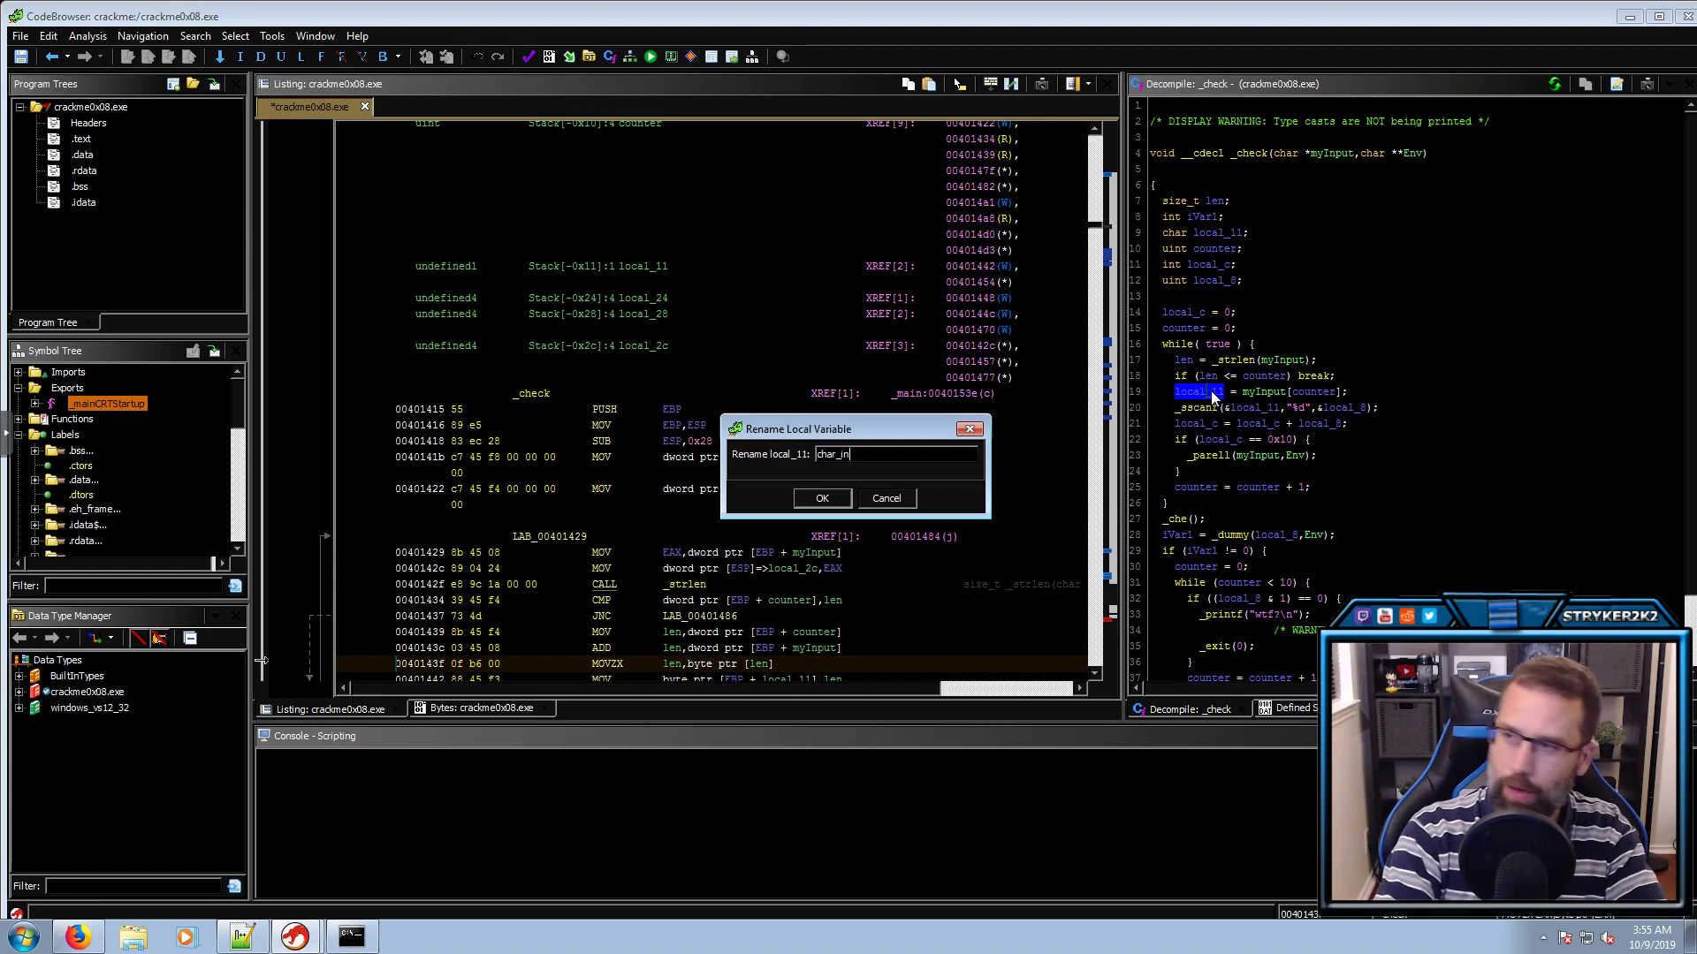
{"action": "key", "text": "BackSpace"}
{"action": "type", "text": "ray"}
{"action": "key", "text": "Return"}
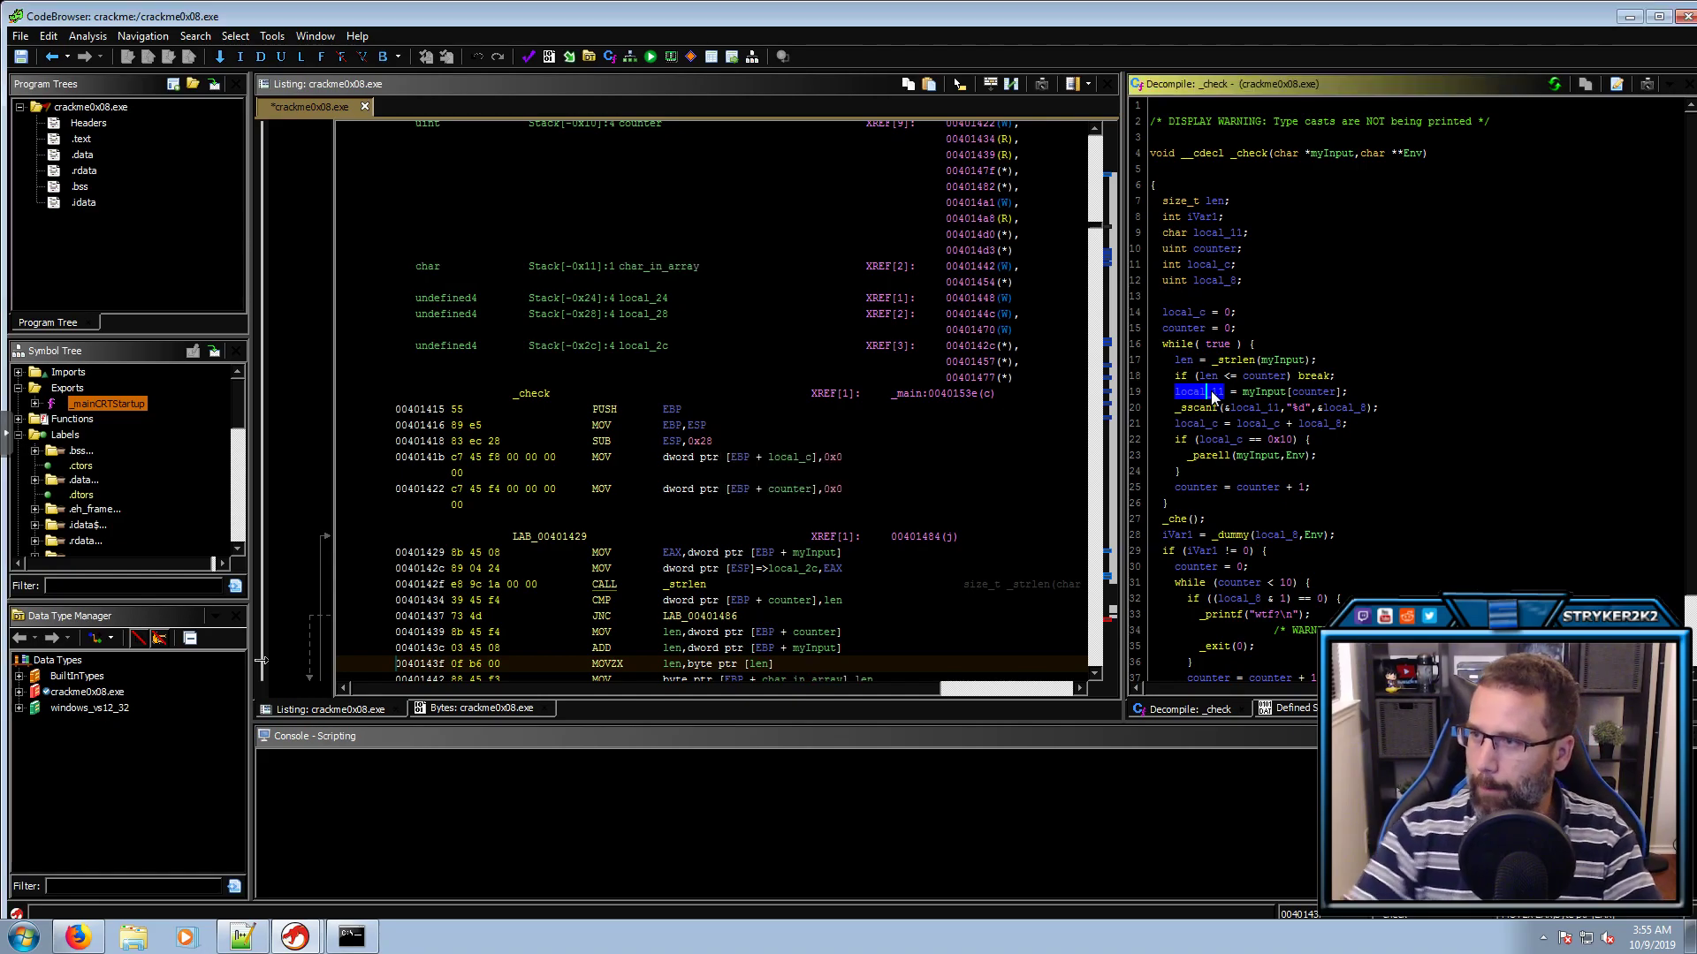
{"action": "left_click", "coordinate": [1253, 408]}
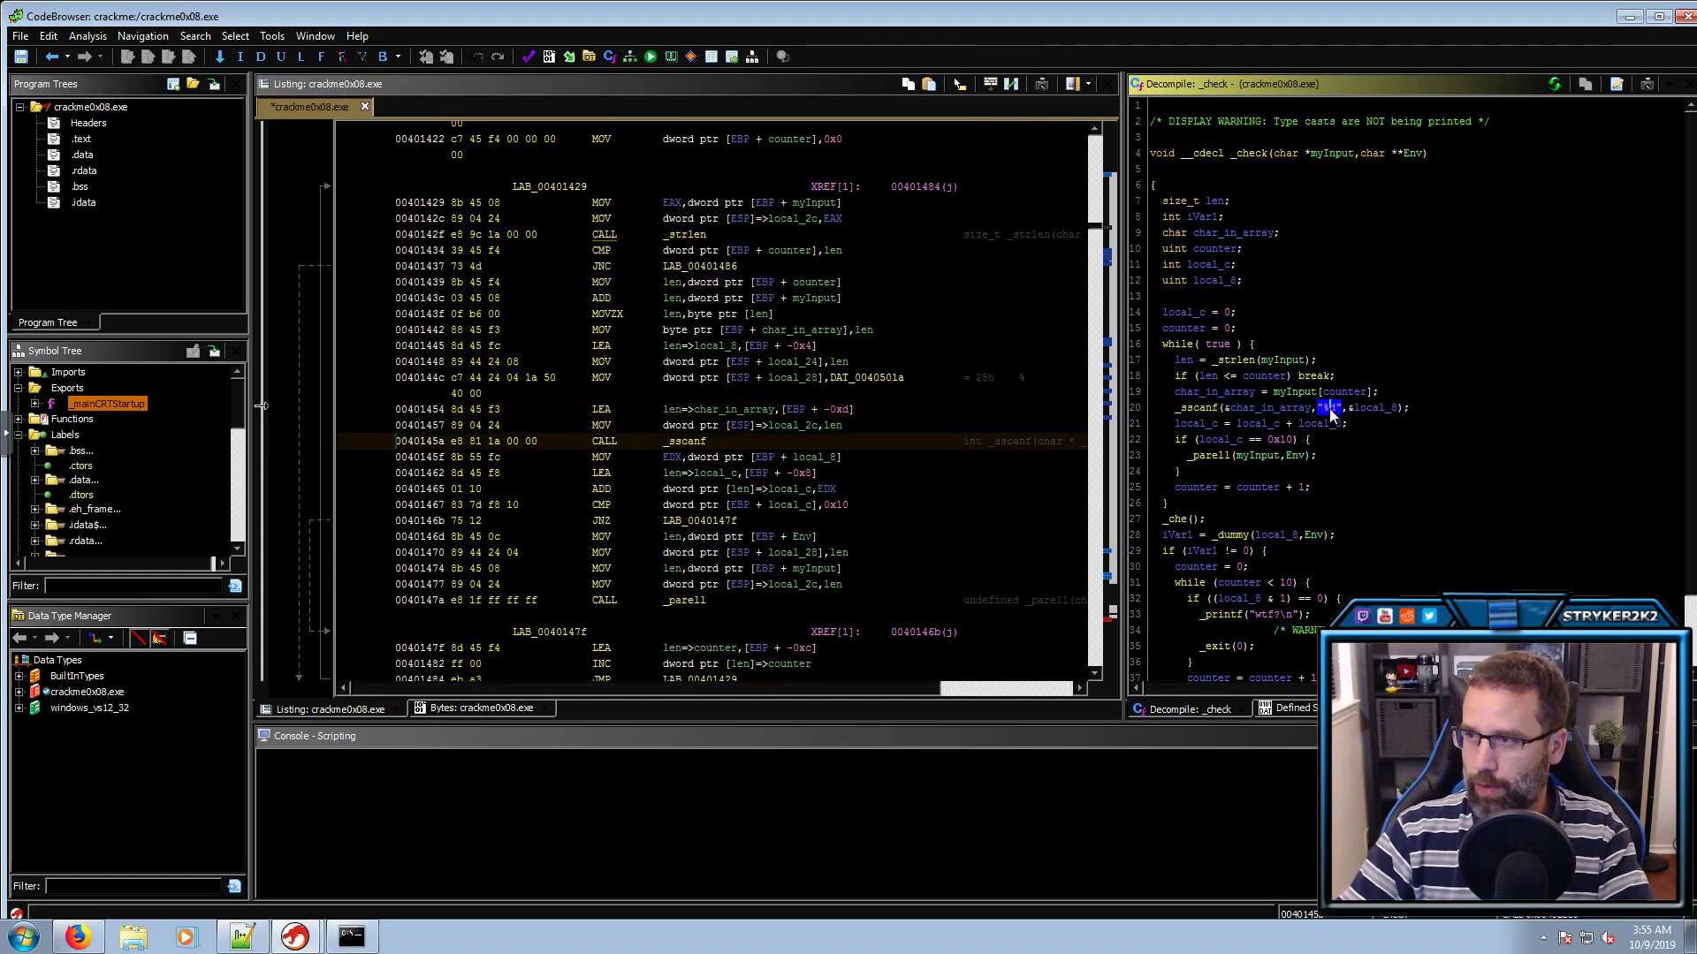
Rename local_8 to int and local_c to total
{"action": "left_click", "coordinate": [1371, 406]}
{"action": "type", "text": "lint"}
{"action": "key", "text": "Return"}
{"action": "left_click", "coordinate": [1270, 425]}
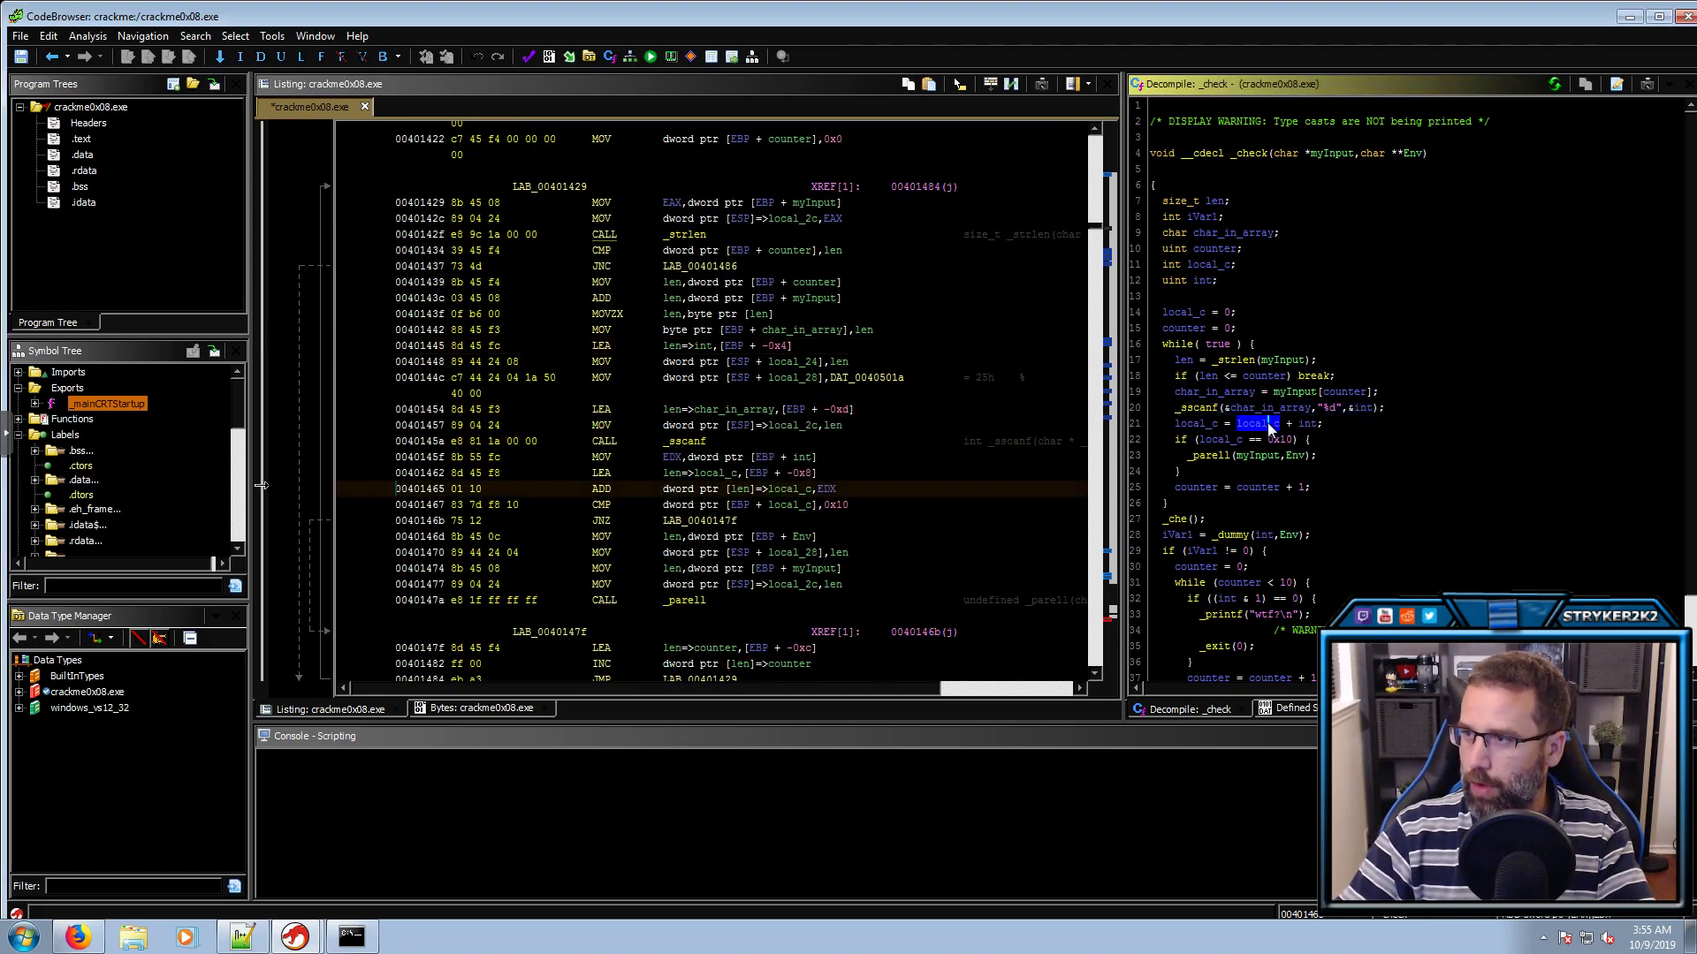
{"action": "type", "text": "ltotal"}
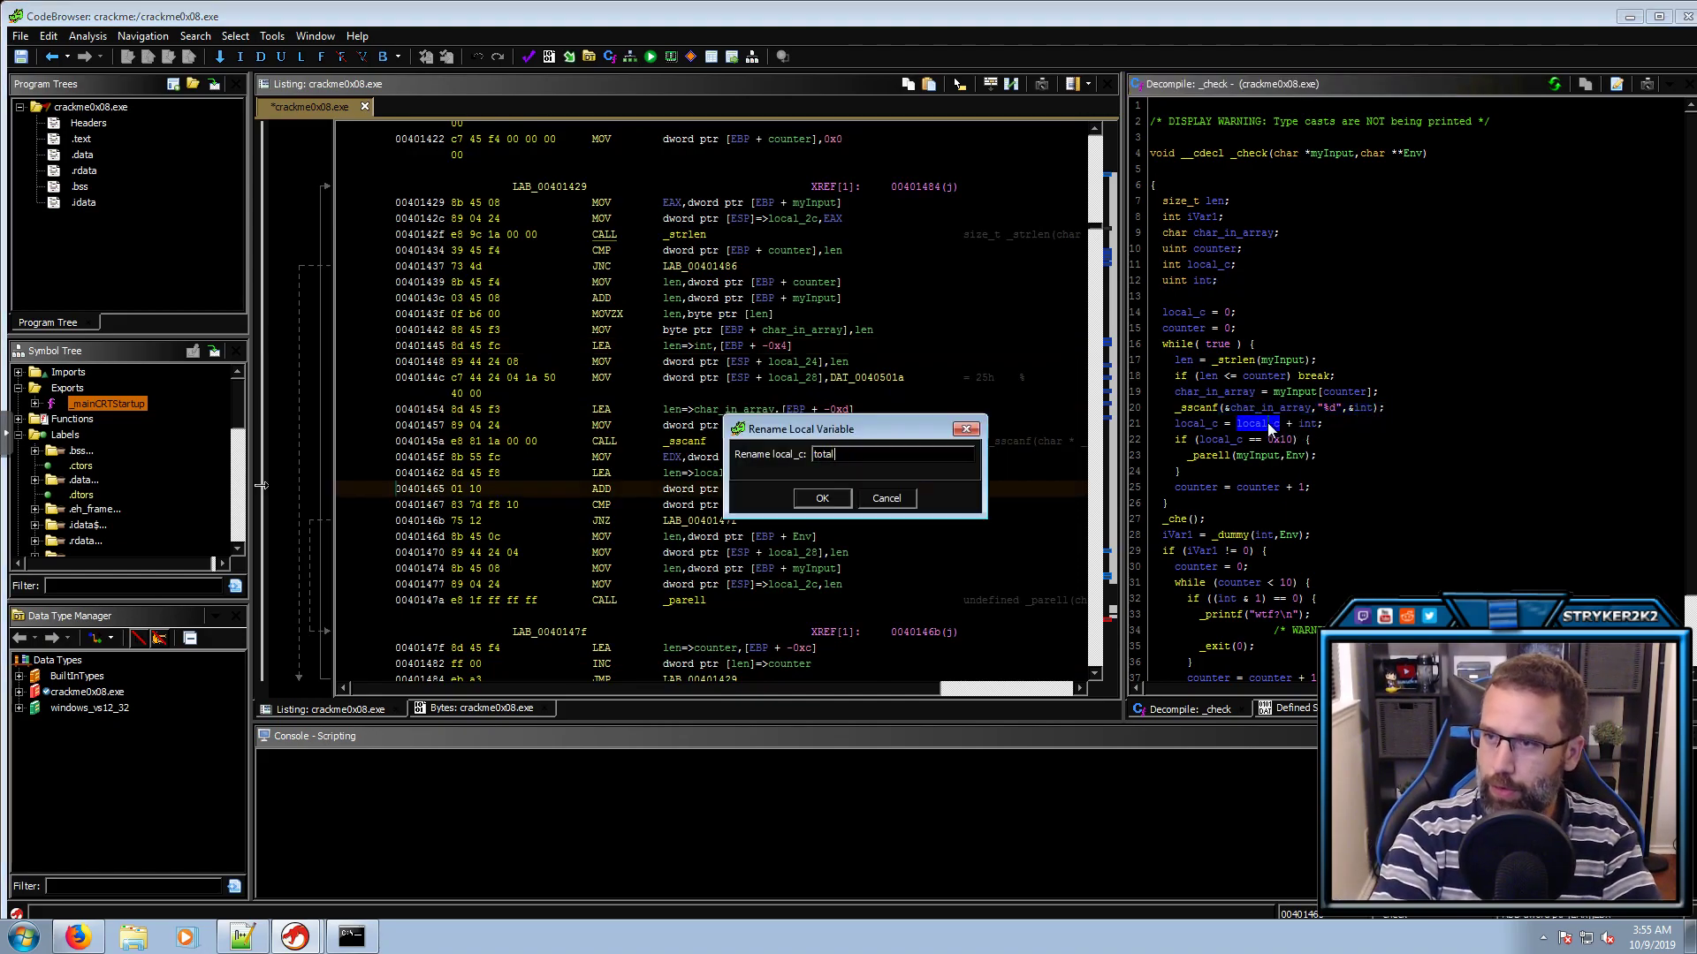
{"action": "key", "text": "Return"}
Show the 0x10 comparison constant as unsigned decimal 16
{"action": "left_click", "coordinate": [1269, 440]}
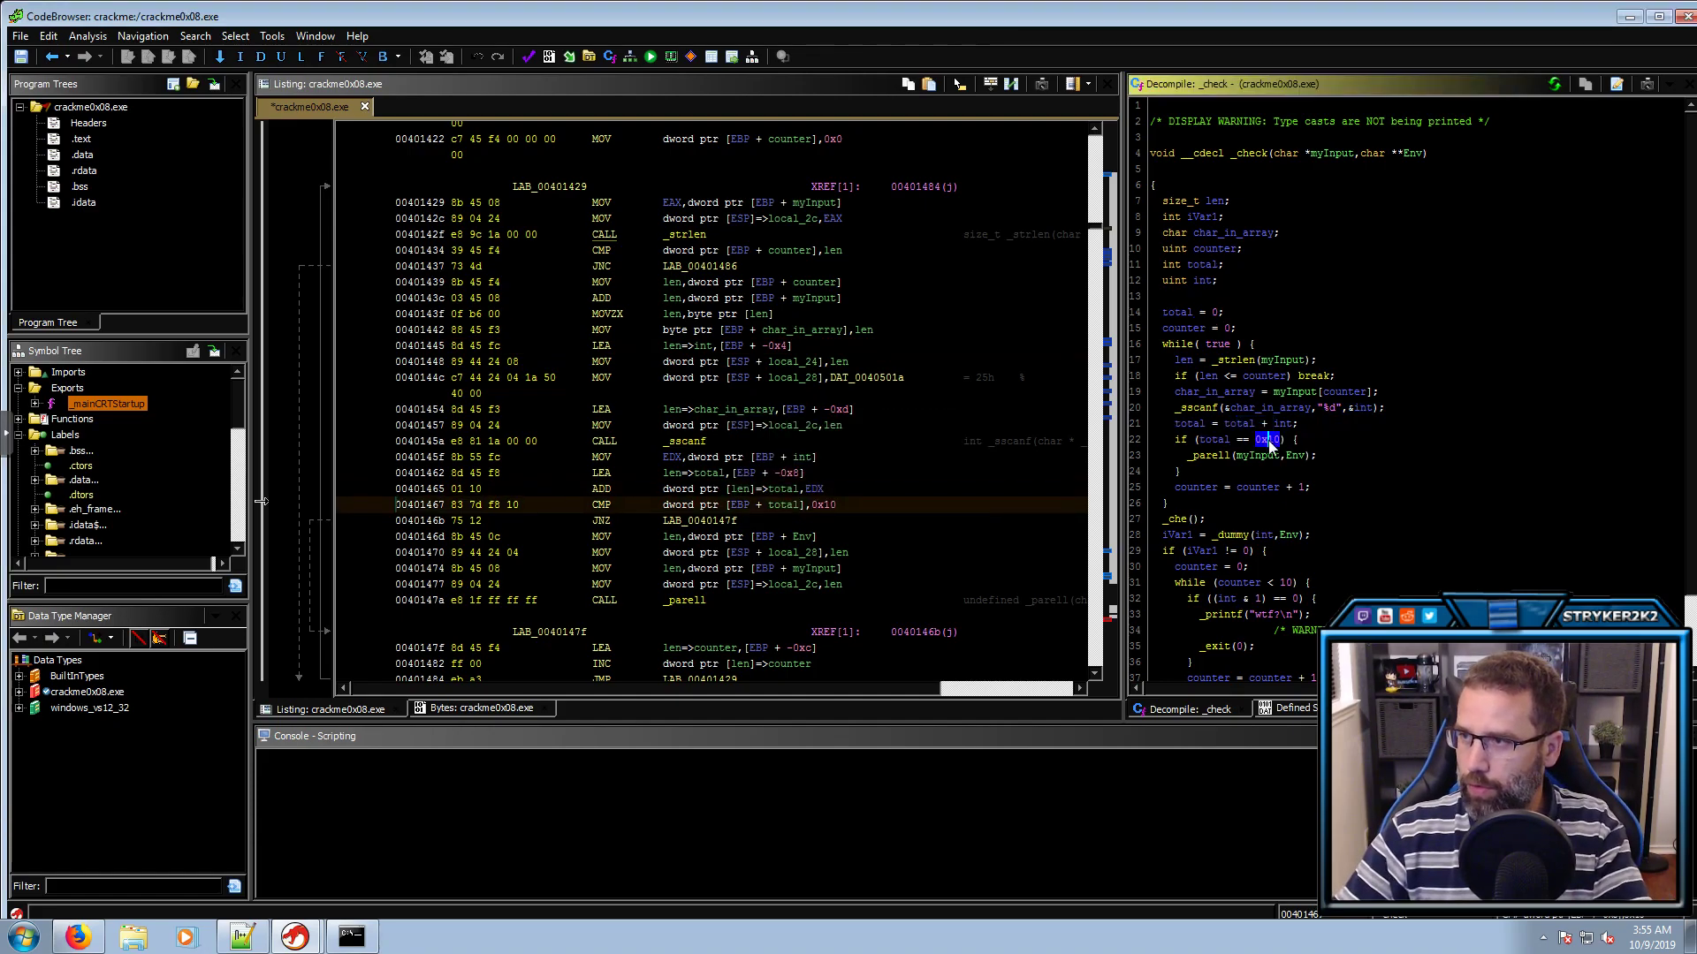
{"action": "right_click", "coordinate": [825, 507]}
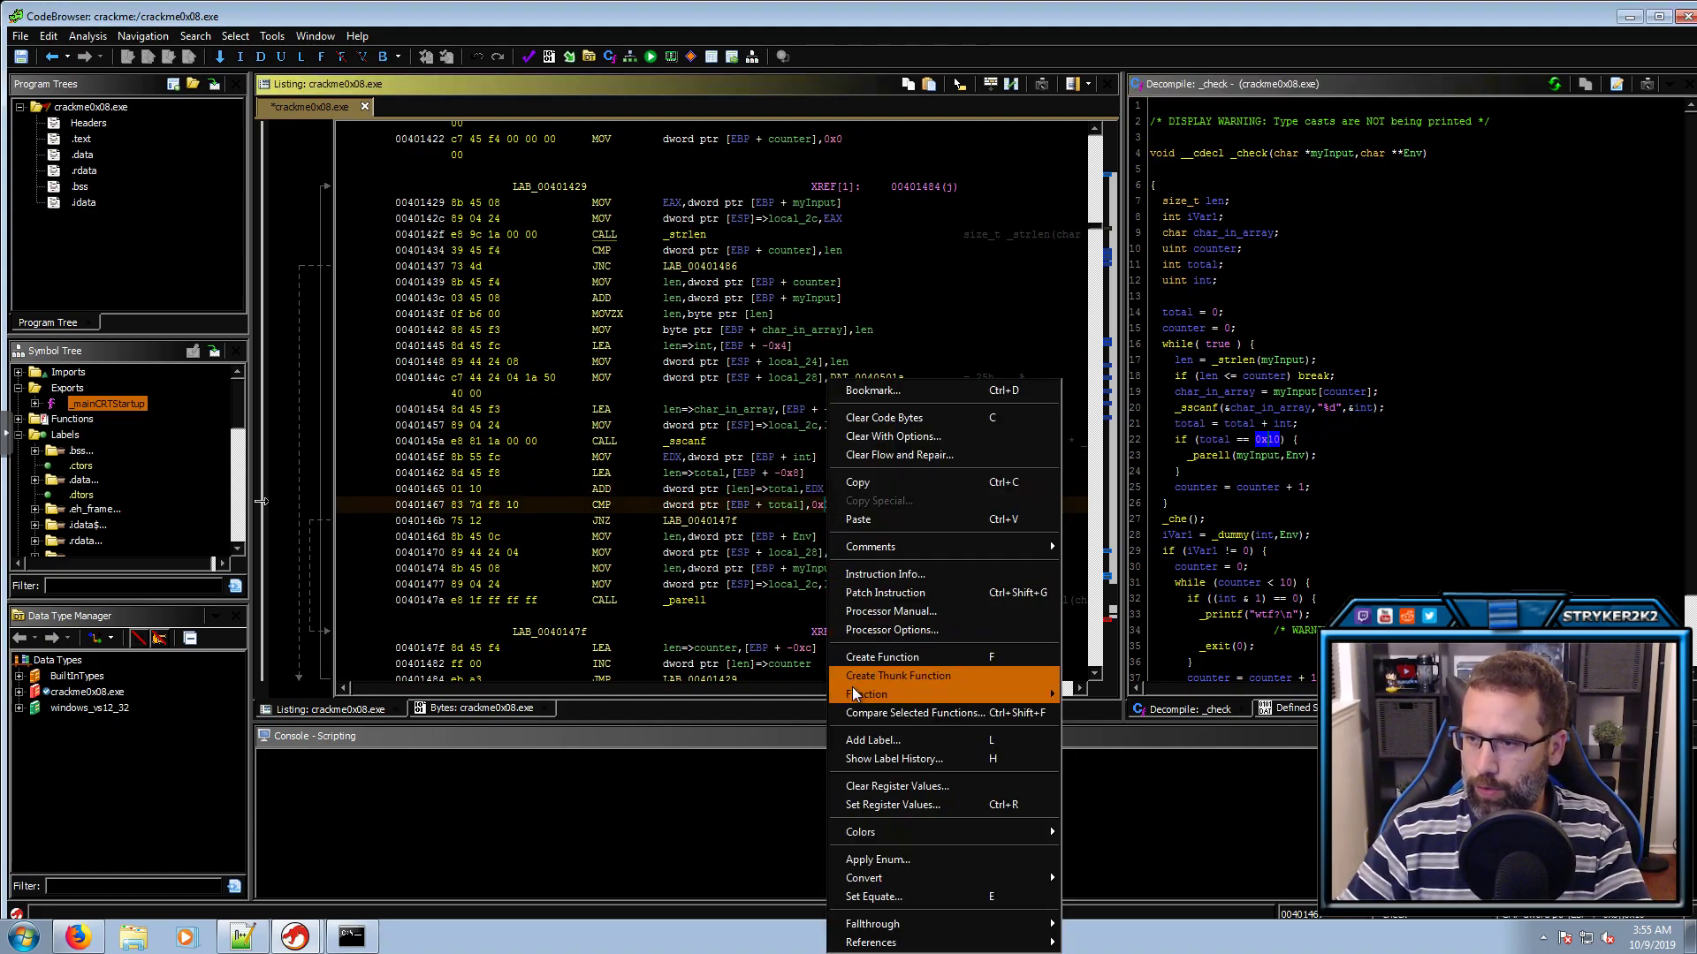
{"action": "mouse_move", "coordinate": [994, 877]}
{"action": "left_click", "coordinate": [1154, 842]}
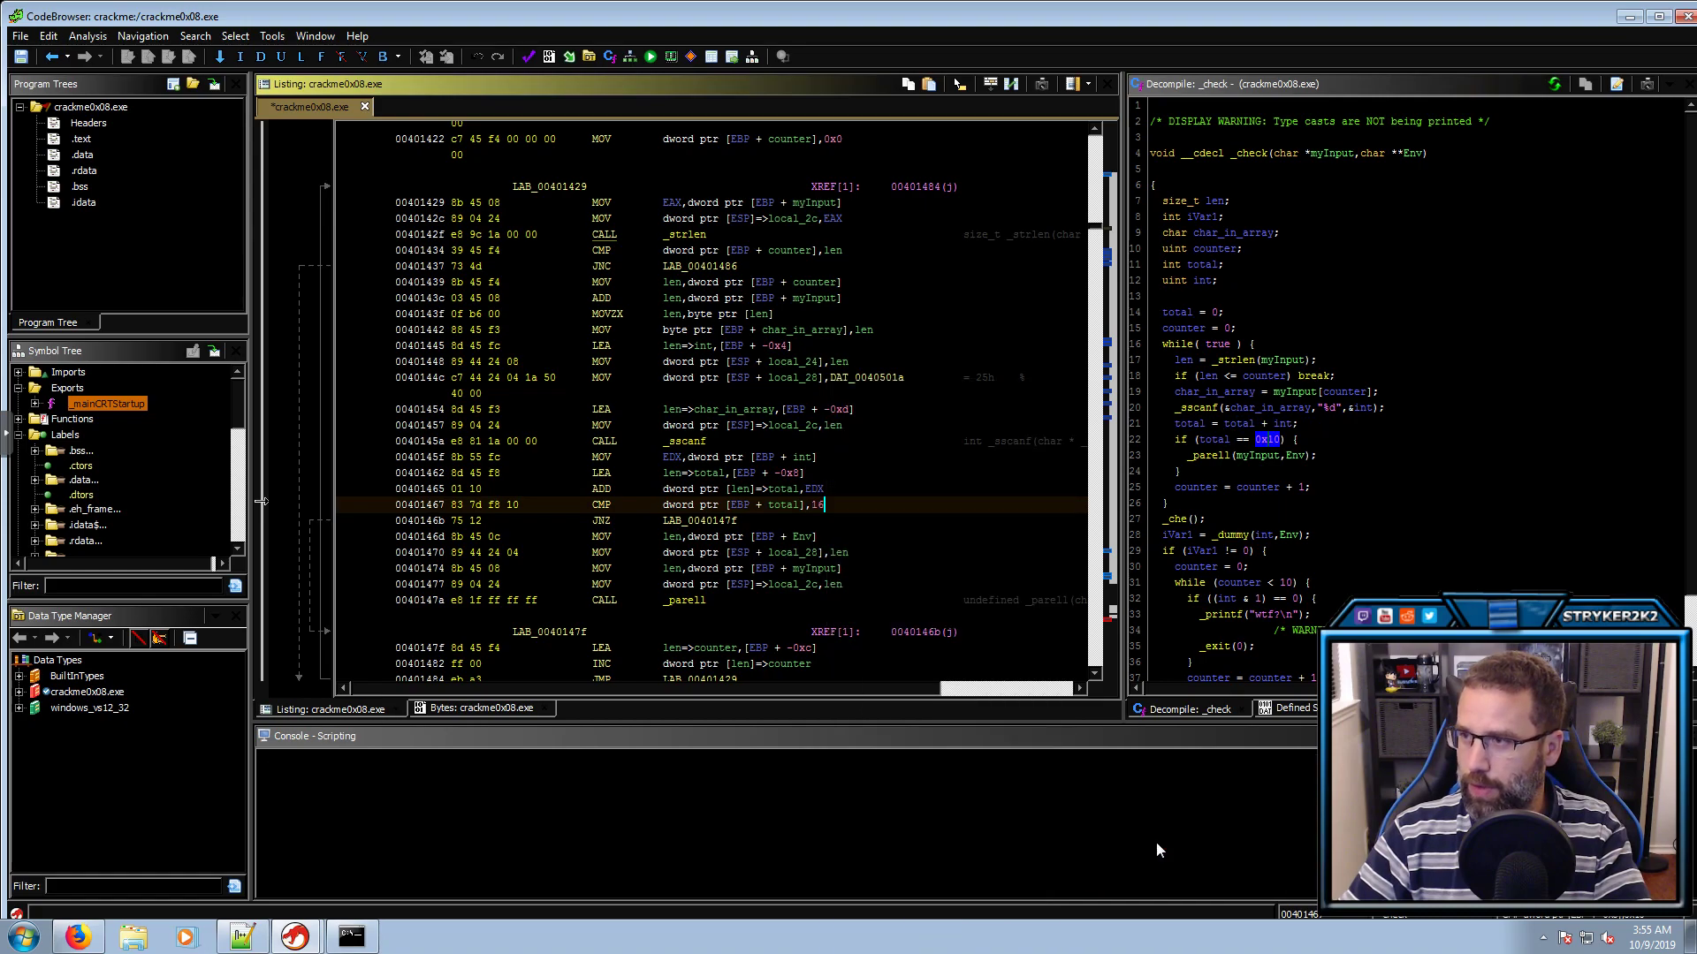
{"action": "left_click", "coordinate": [1212, 457]}
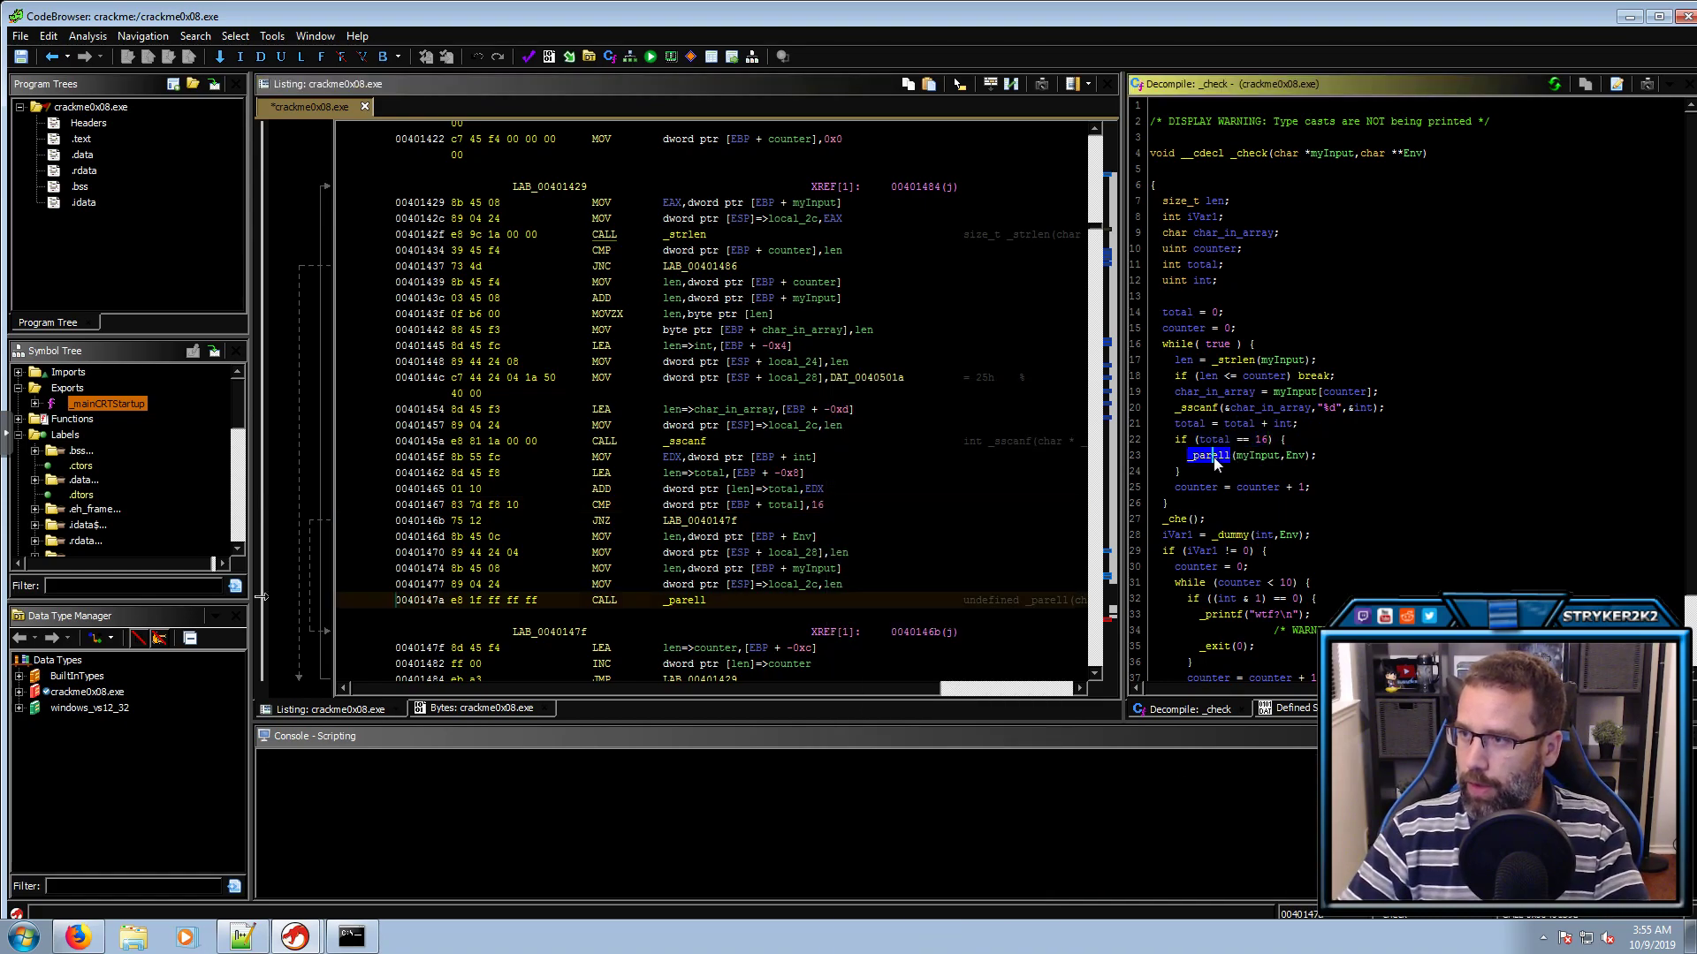
{"action": "left_click", "coordinate": [1294, 455]}
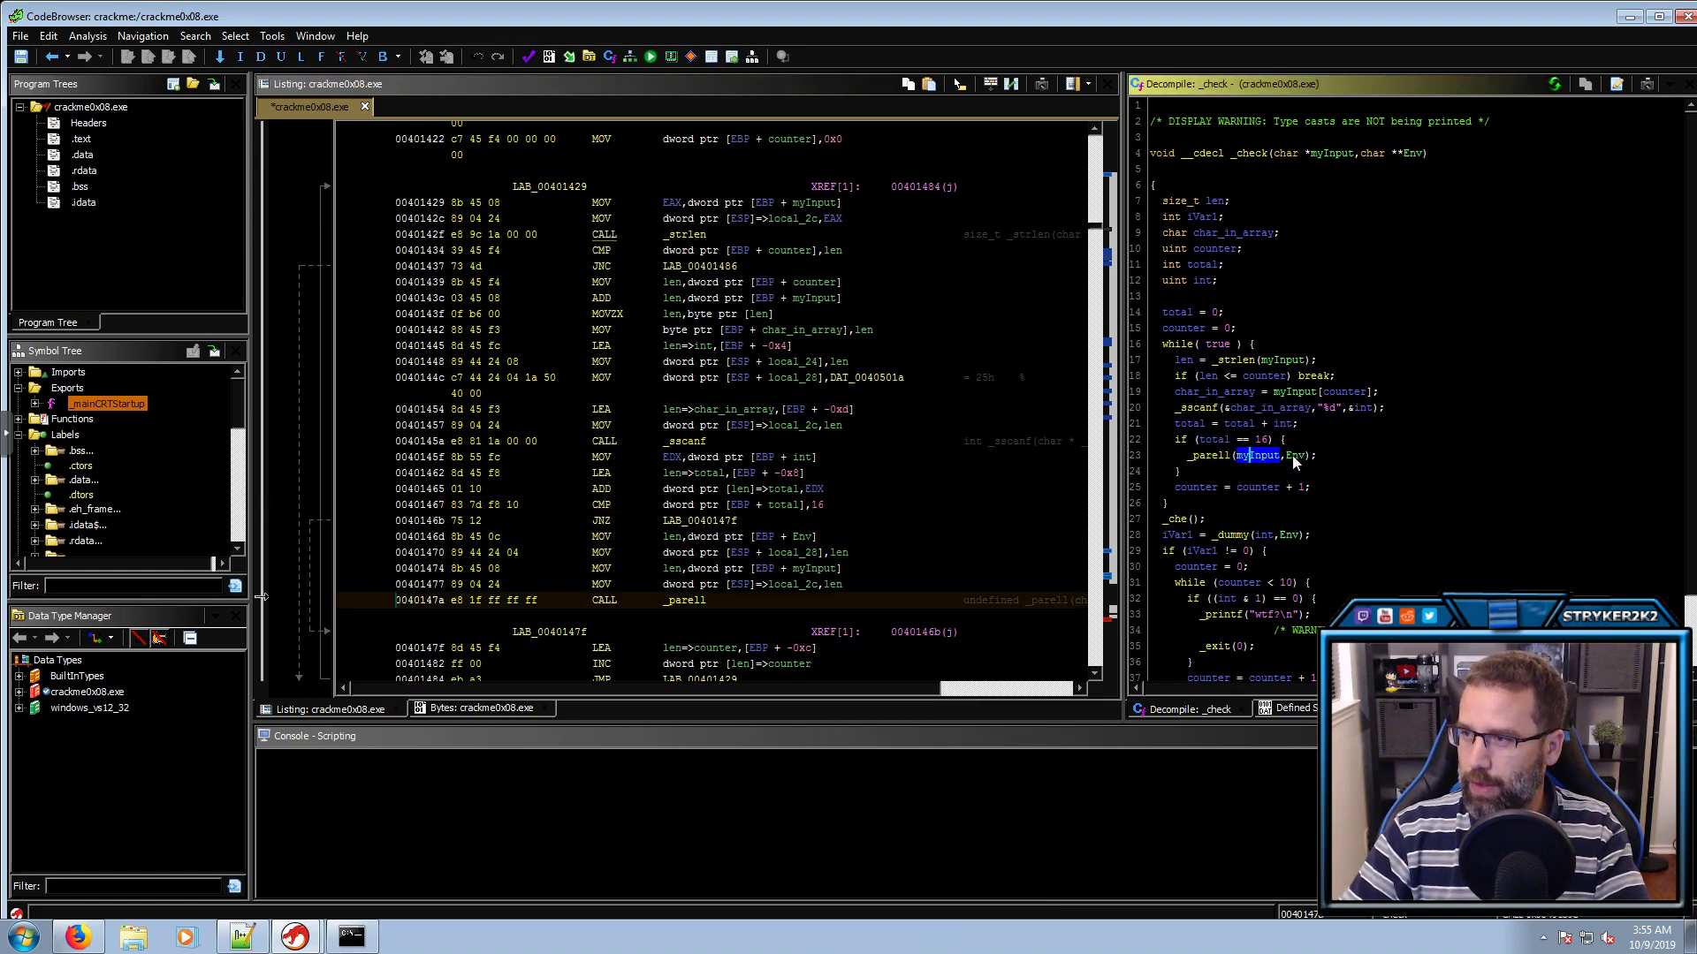
Open _parell, rename its parameters to myInput and Env, and retype Env as char **
{"action": "double_click", "coordinate": [1216, 459]}
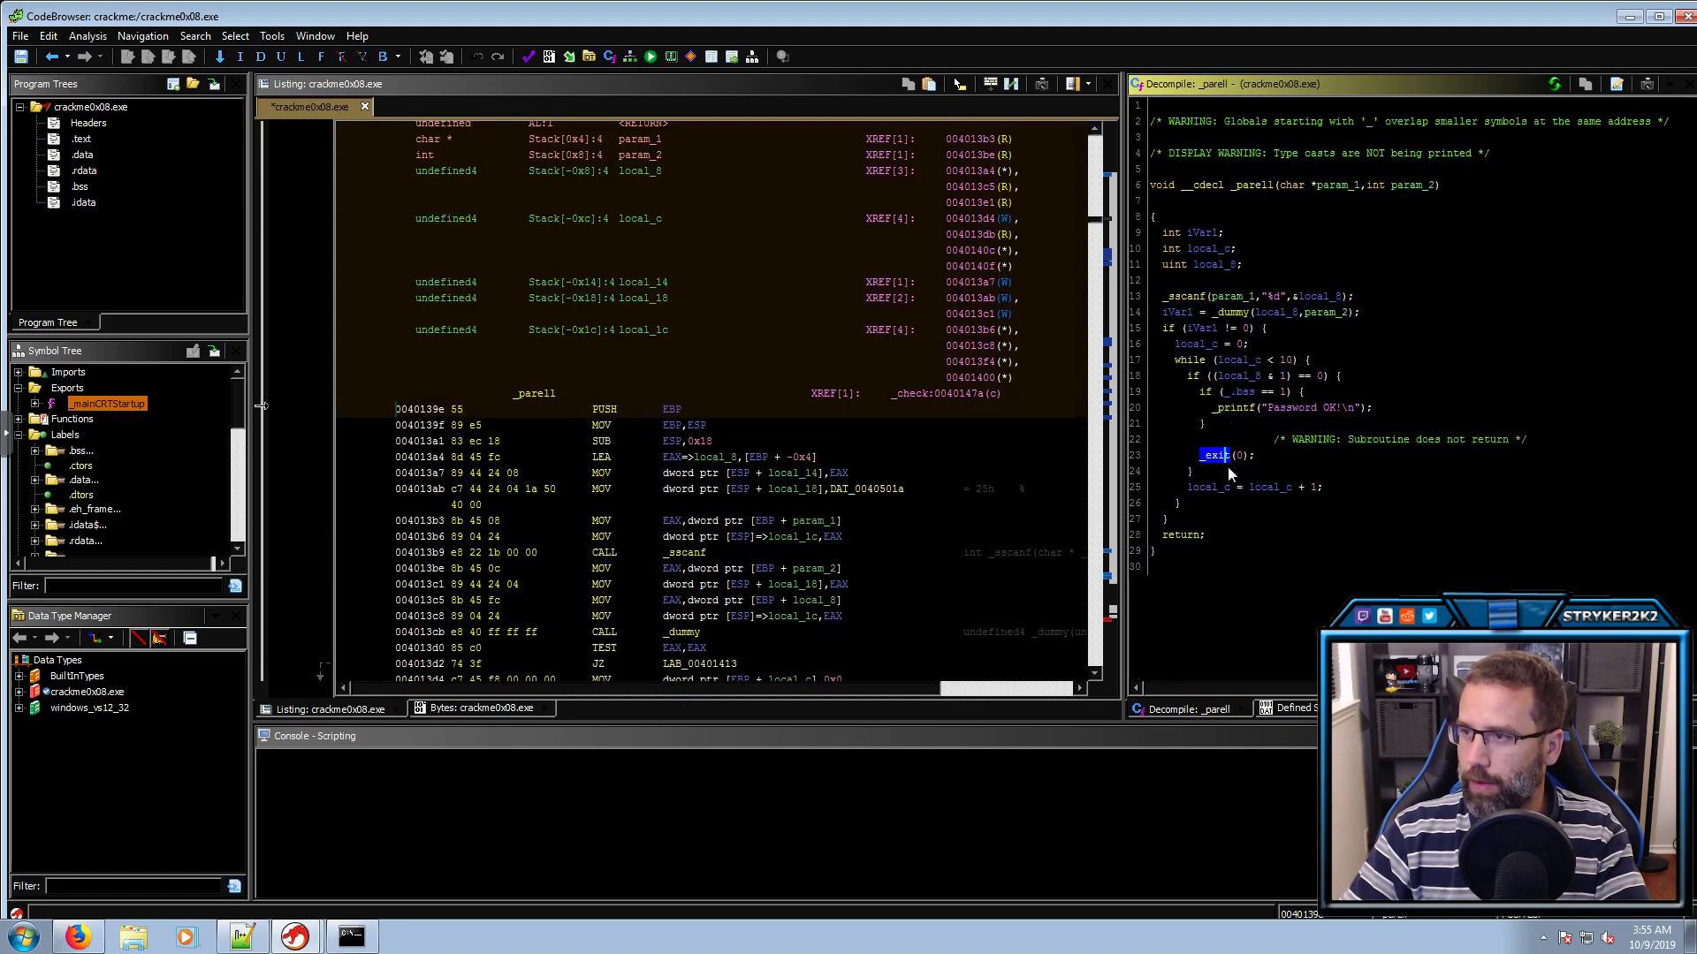
{"action": "left_click", "coordinate": [1329, 189]}
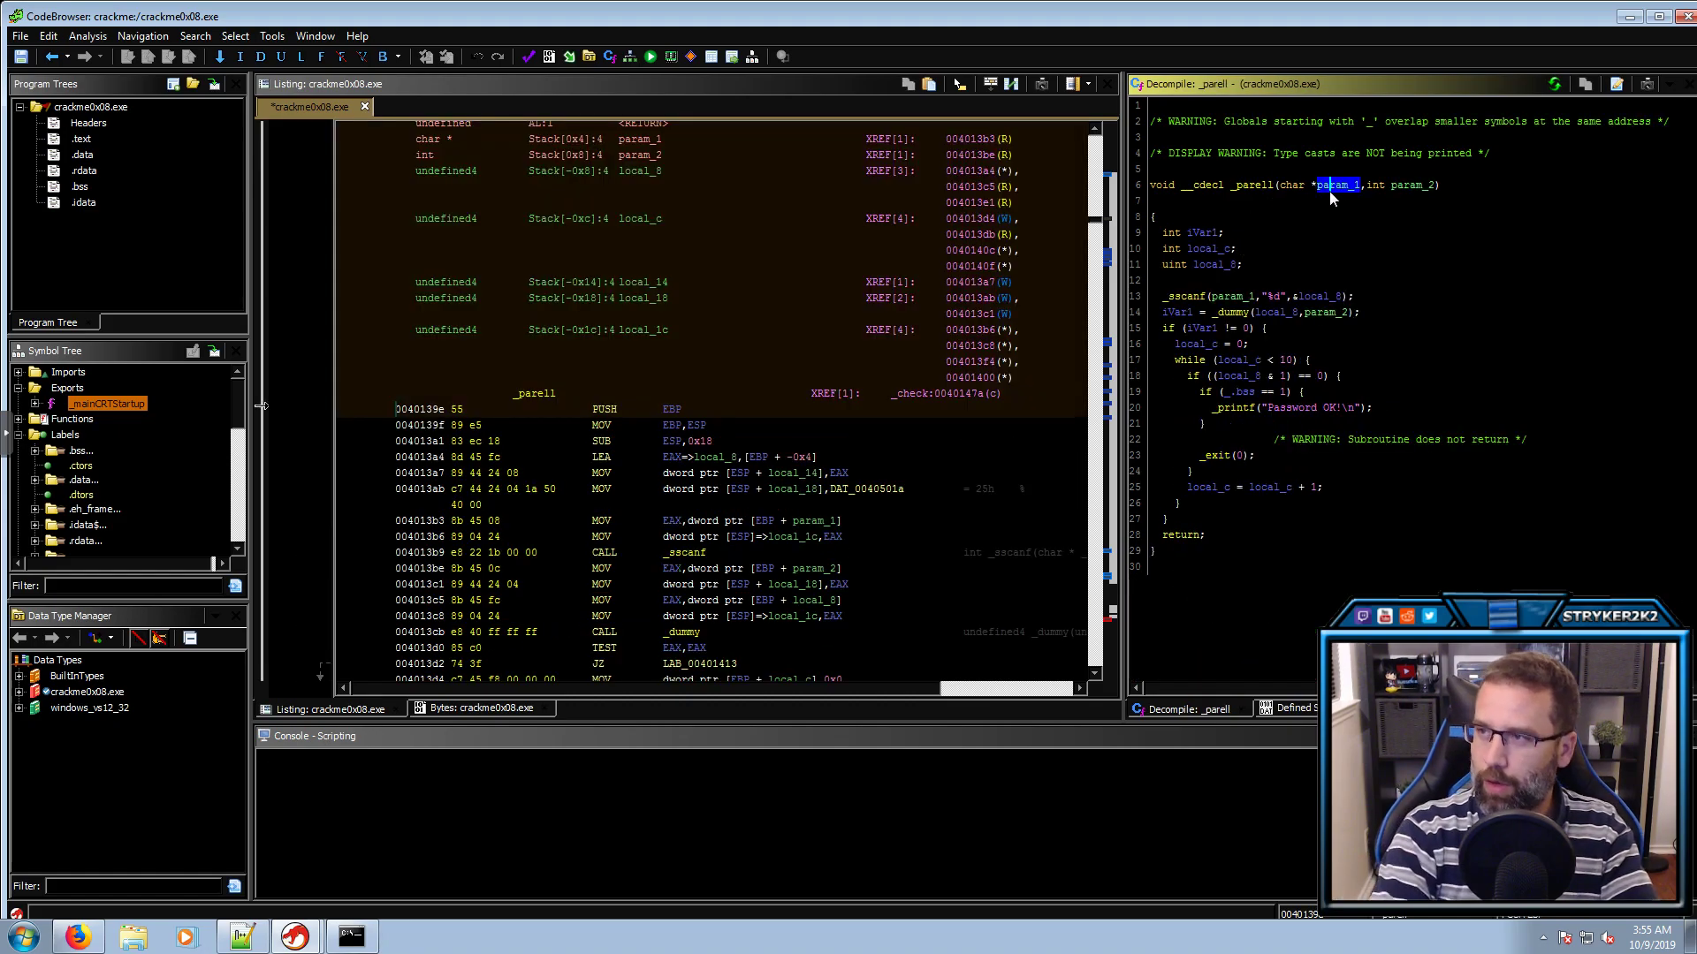
{"action": "type", "text": "lmyInput"}
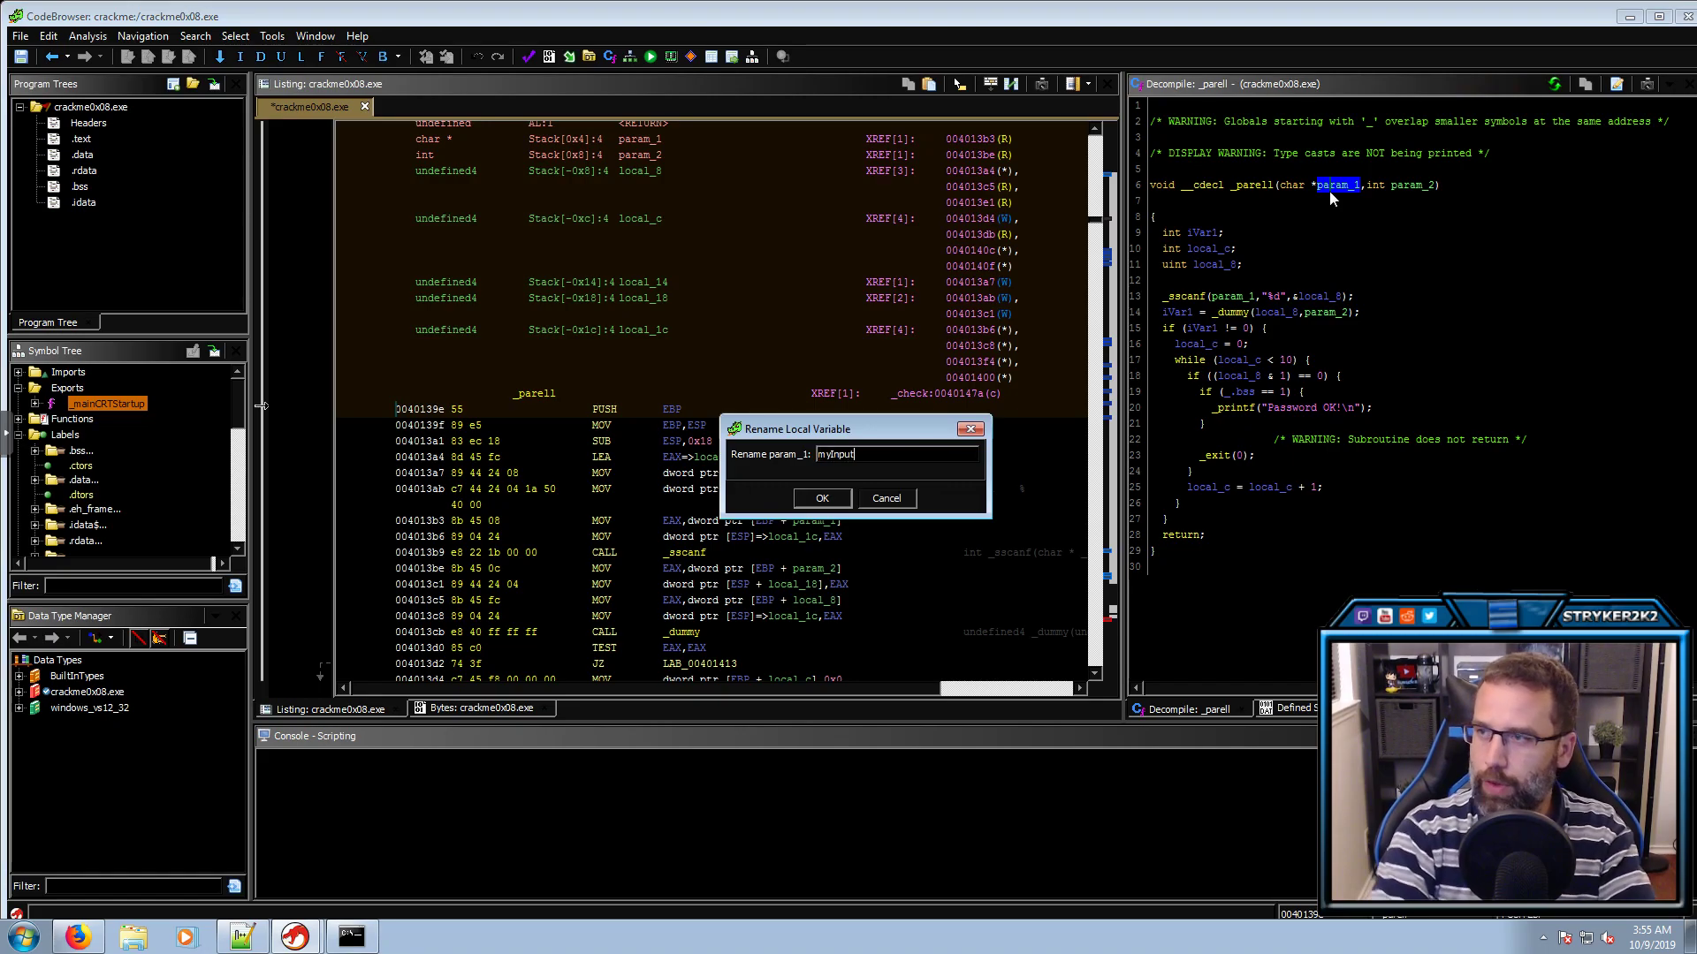
{"action": "key", "text": "Return"}
{"action": "left_click", "coordinate": [1412, 189]}
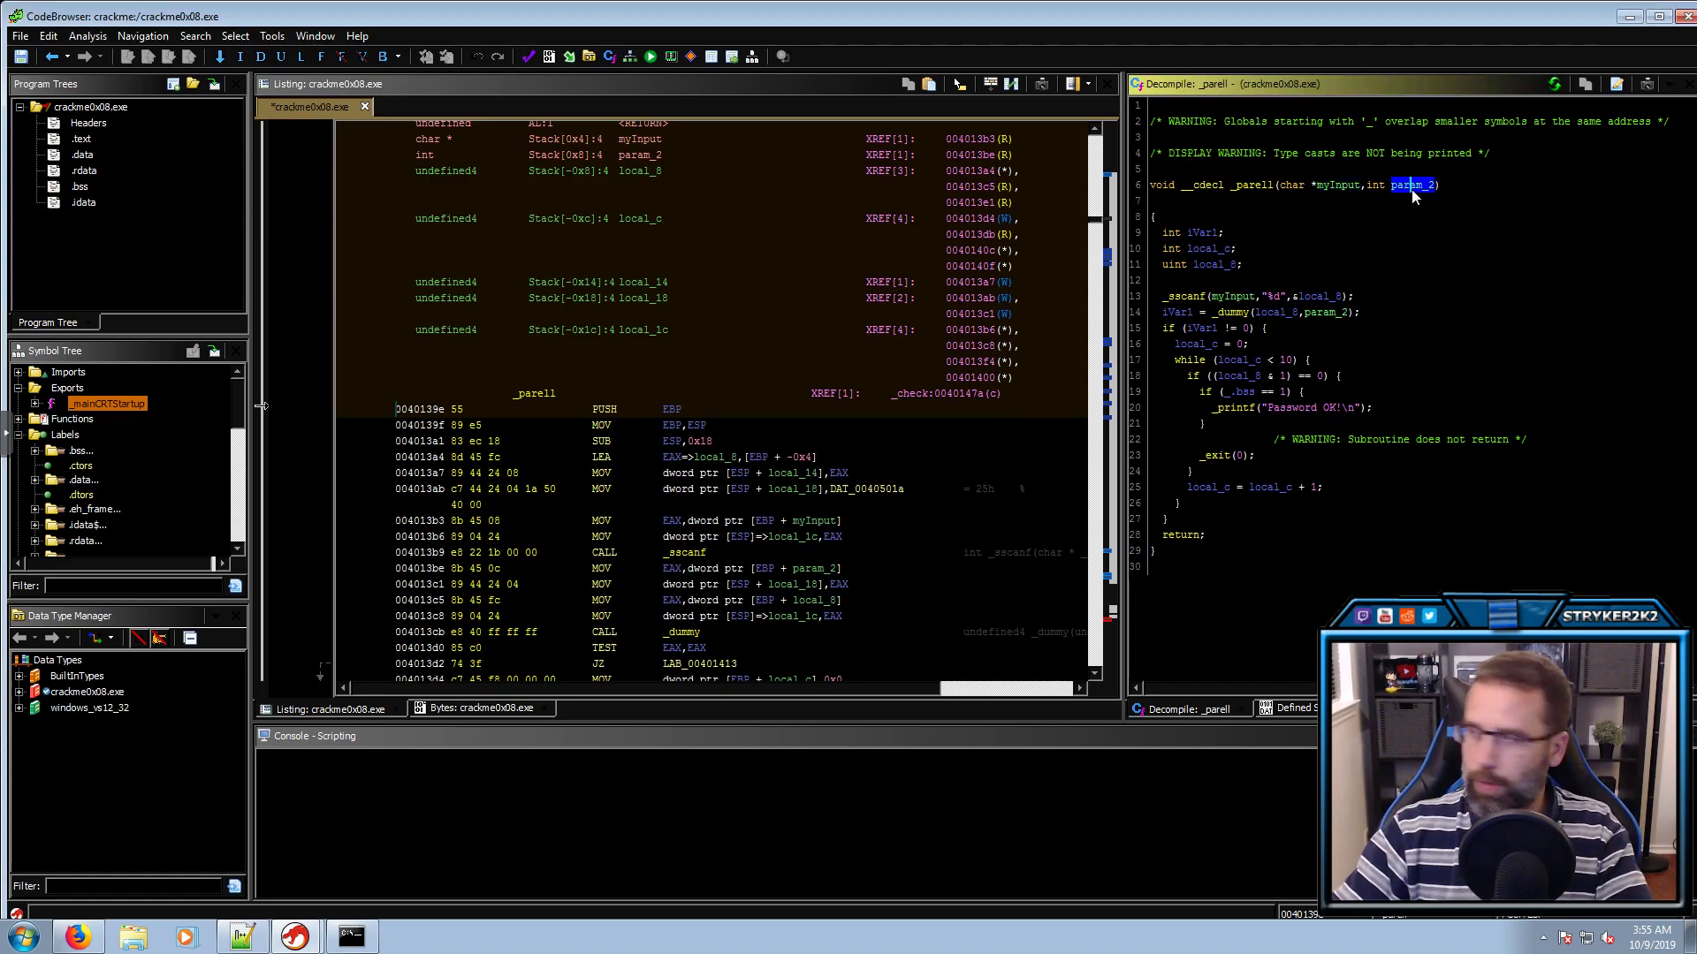
{"action": "type", "text": "lEnv"}
{"action": "key", "text": "Return"}
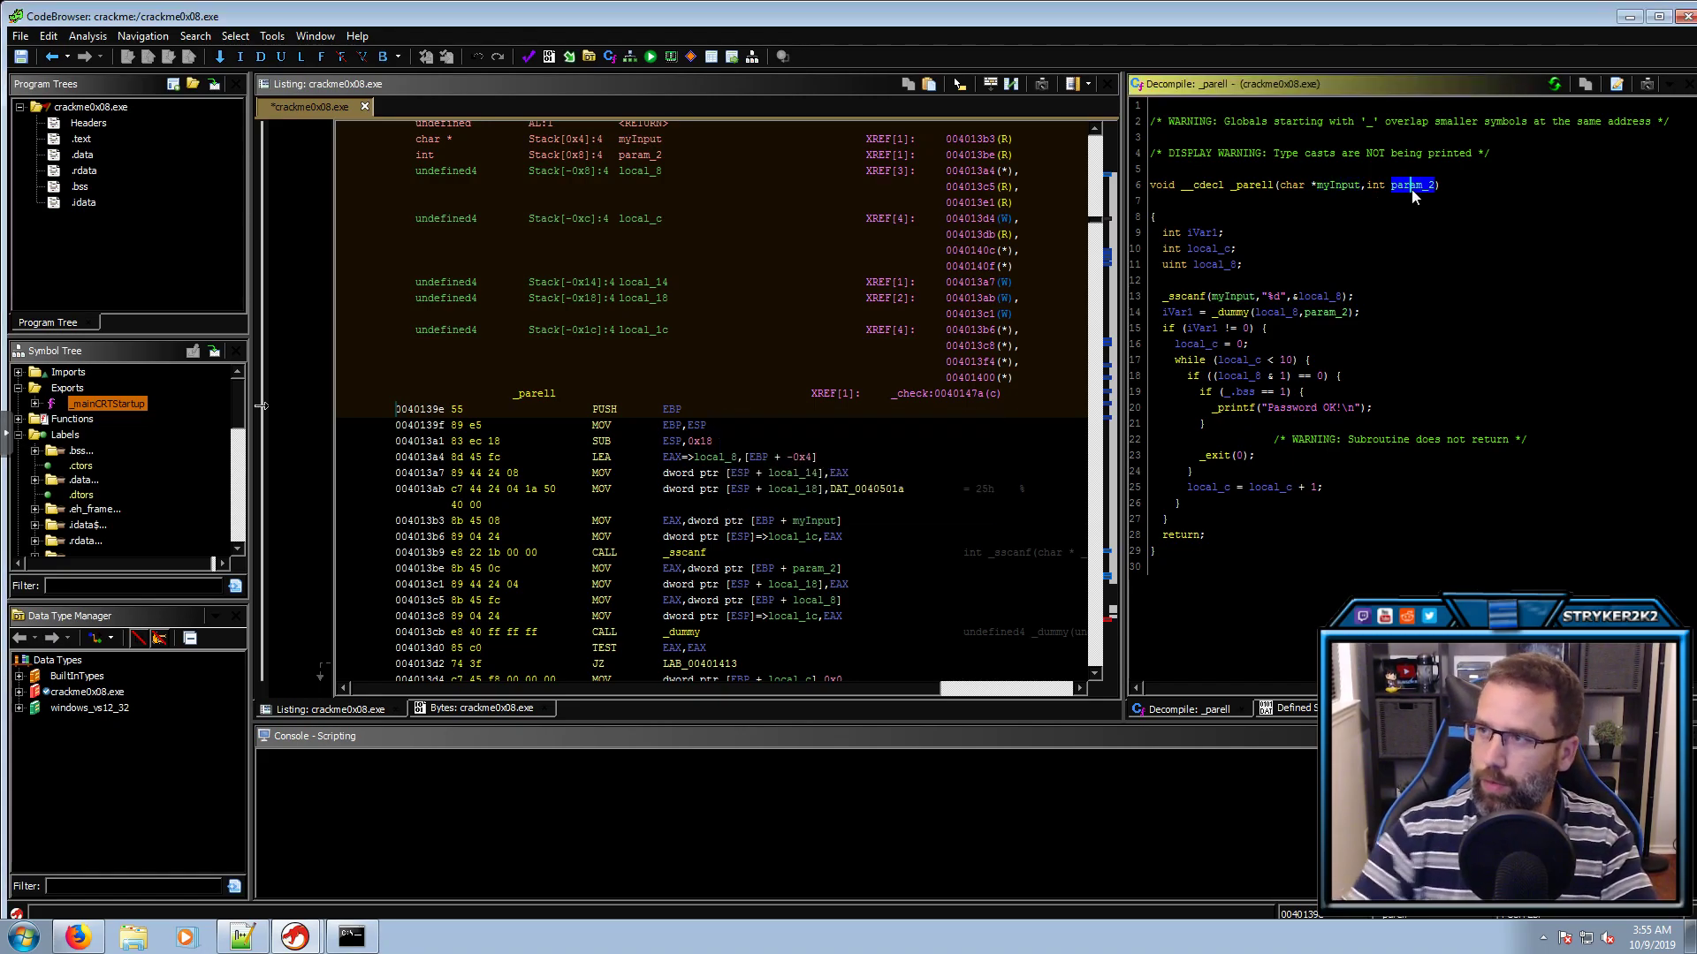
{"action": "left_click", "coordinate": [1407, 189]}
{"action": "left_click", "coordinate": [1375, 182]}
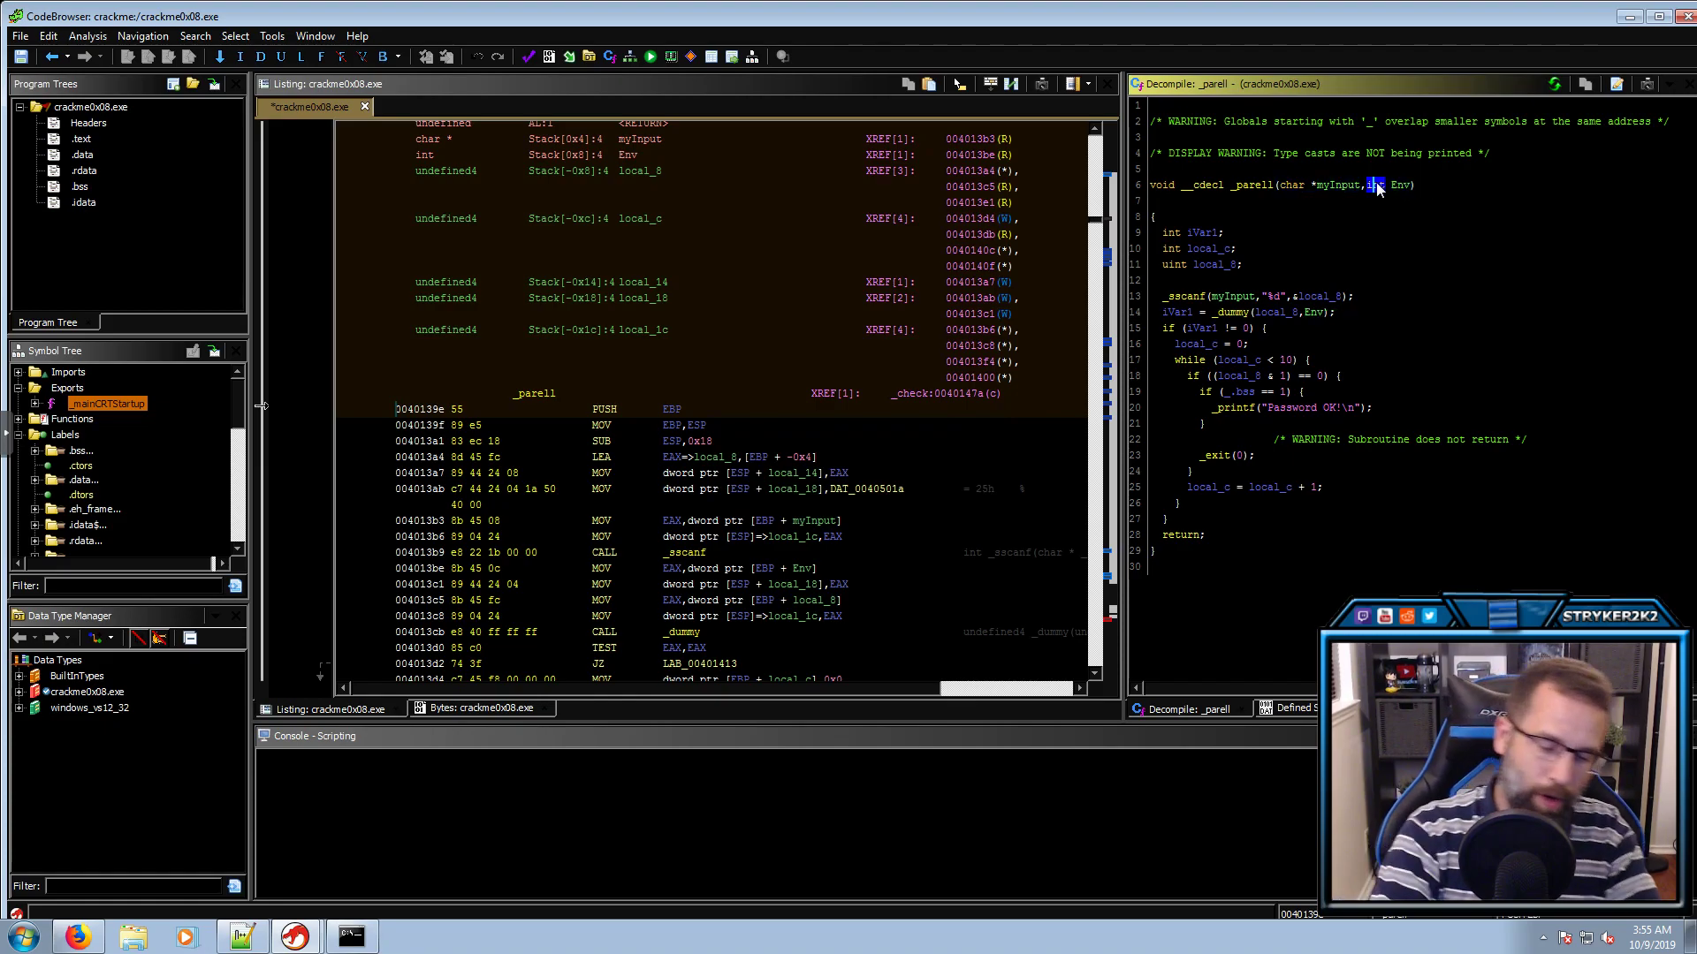
{"action": "key", "text": "ctrl+l"}
{"action": "type", "text": "char**"}
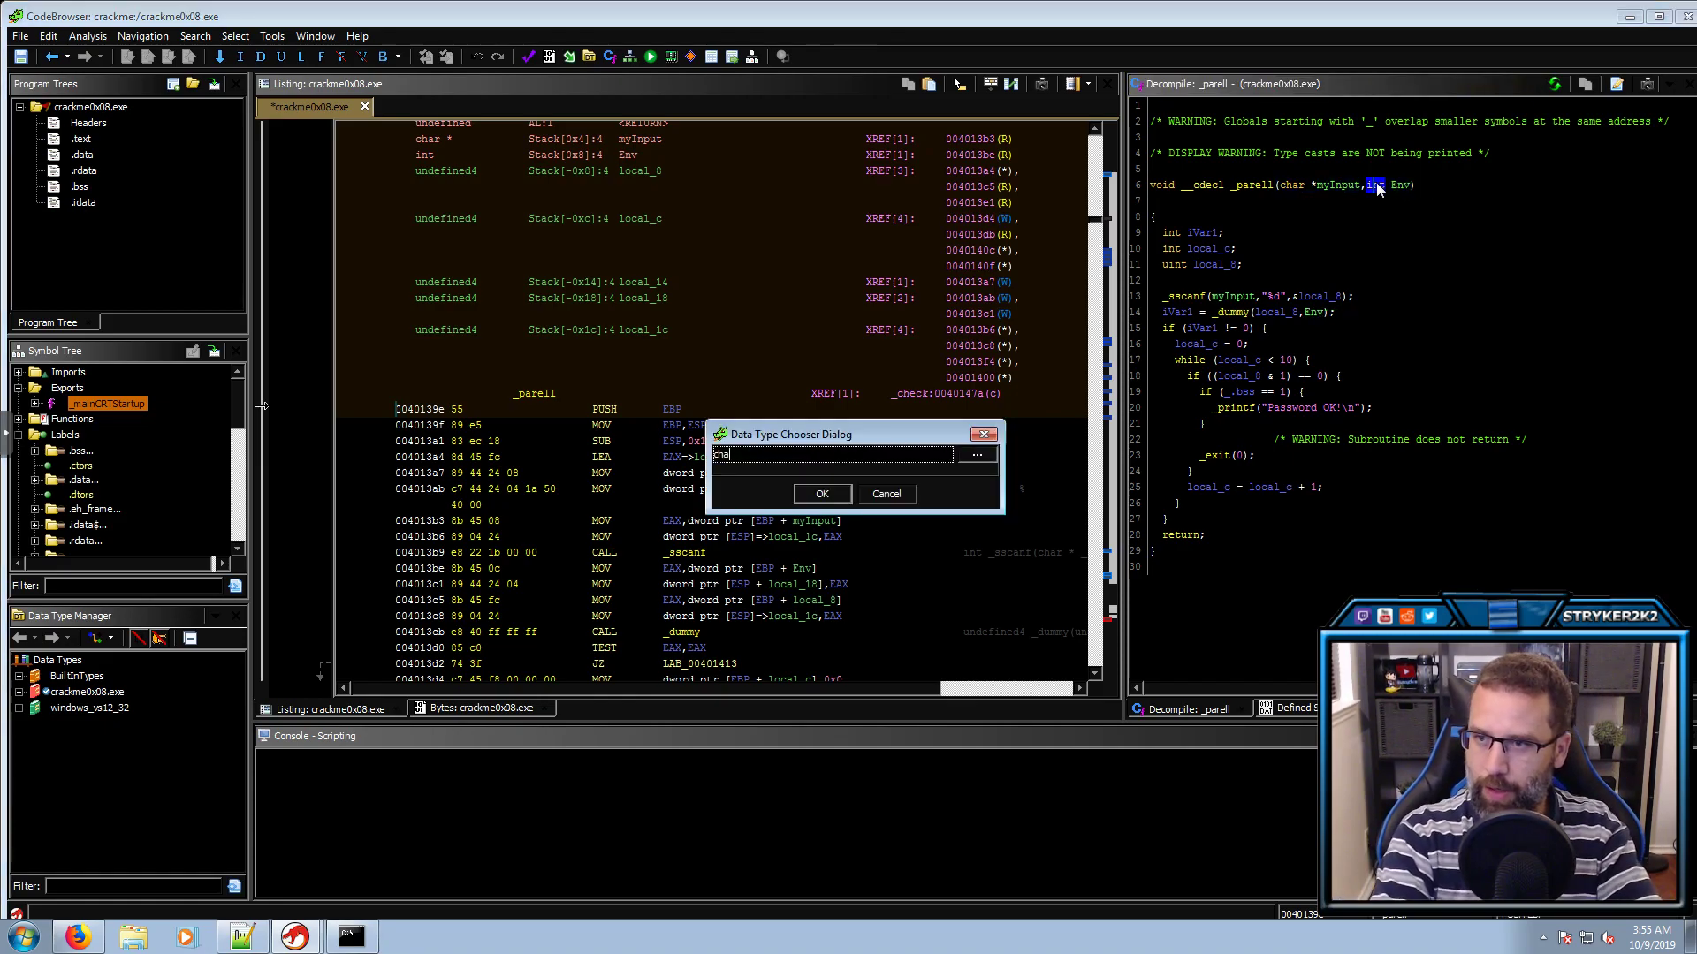
{"action": "key", "text": "Return"}
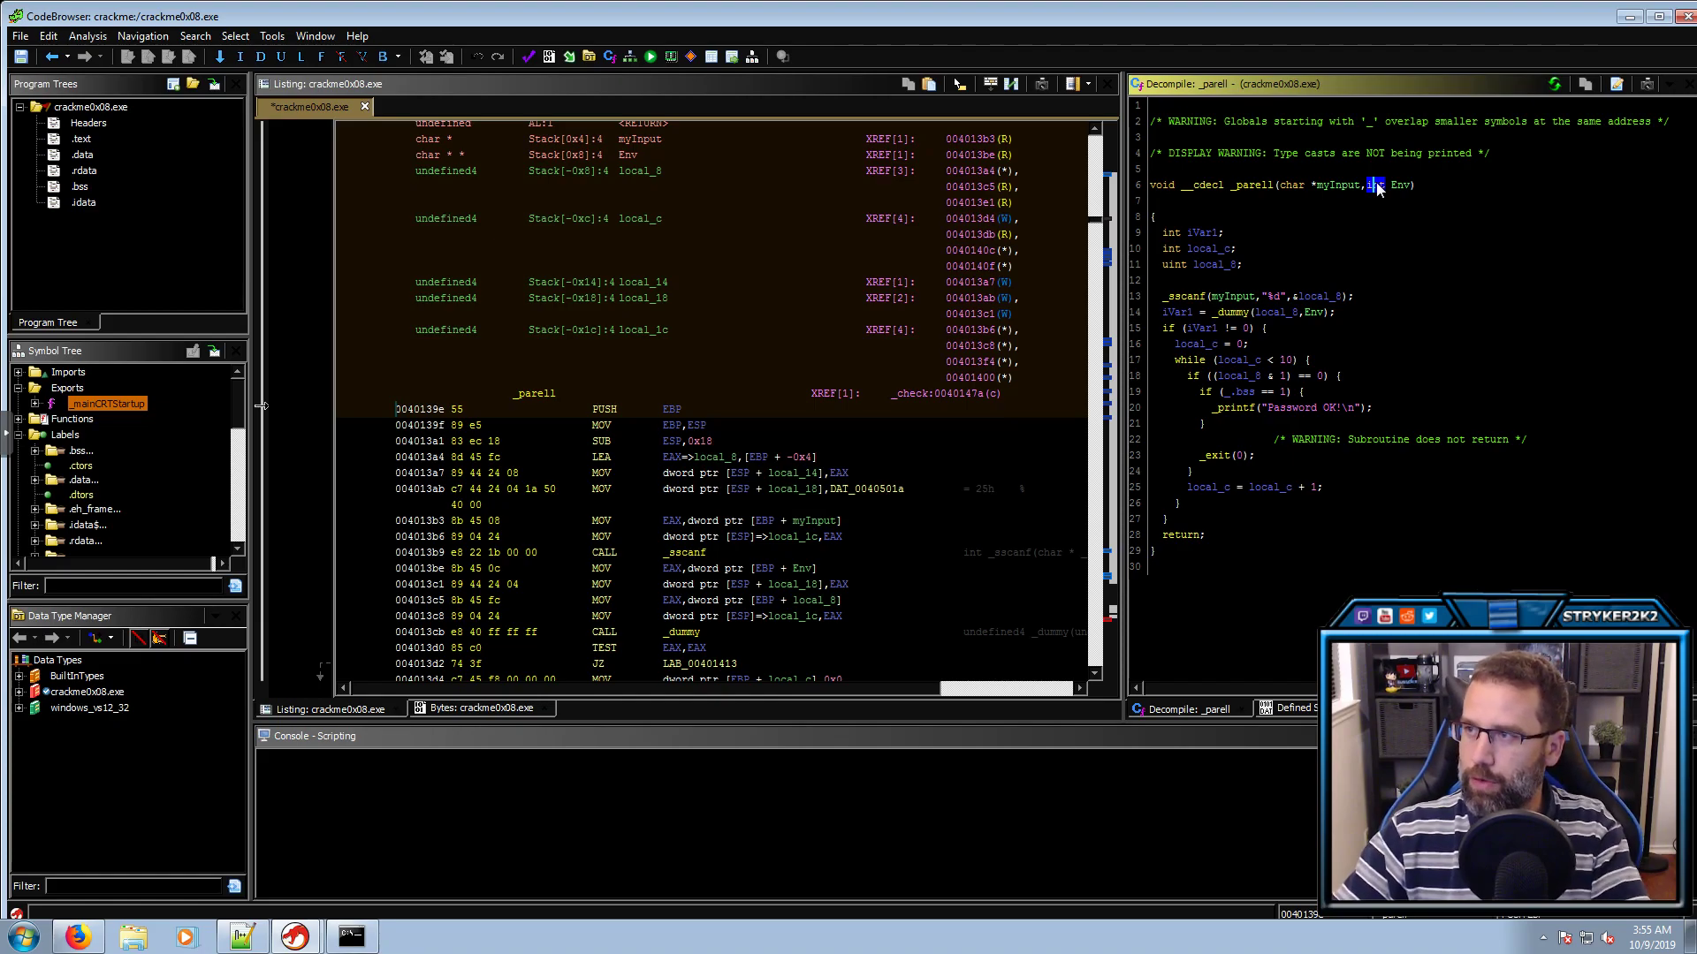
Rename the _sscanf target local_8 to int and follow the call into _dummy
{"action": "left_click", "coordinate": [1202, 297]}
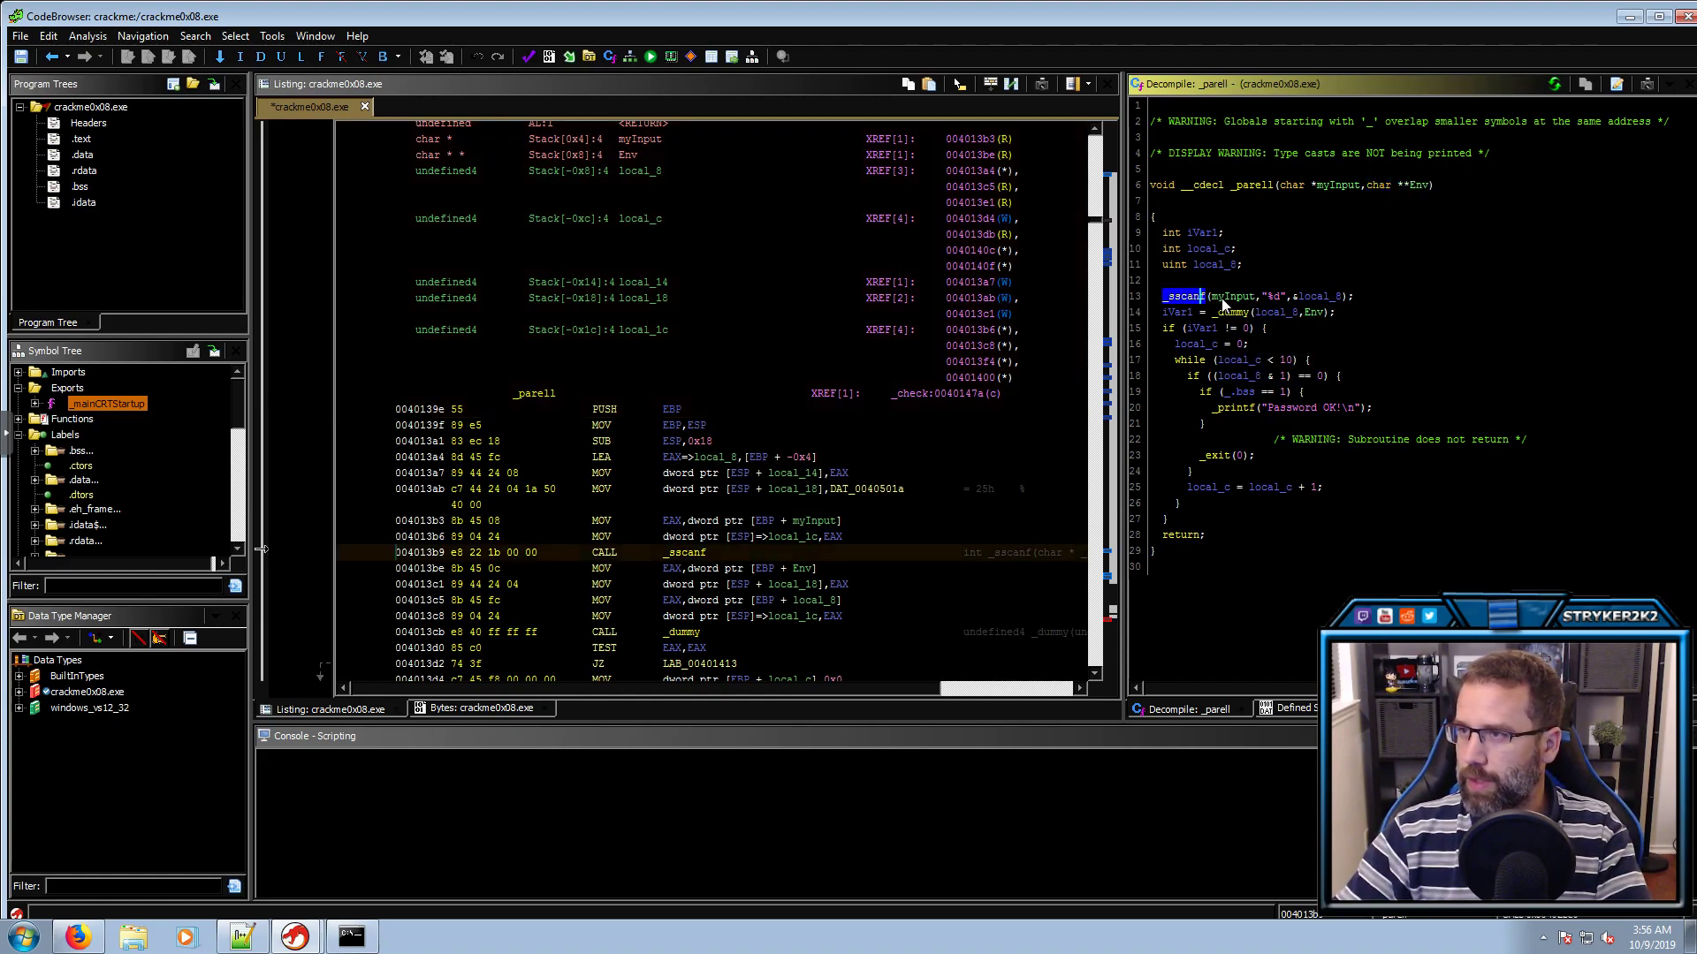
{"action": "left_click", "coordinate": [1231, 297]}
{"action": "left_click", "coordinate": [1317, 298]}
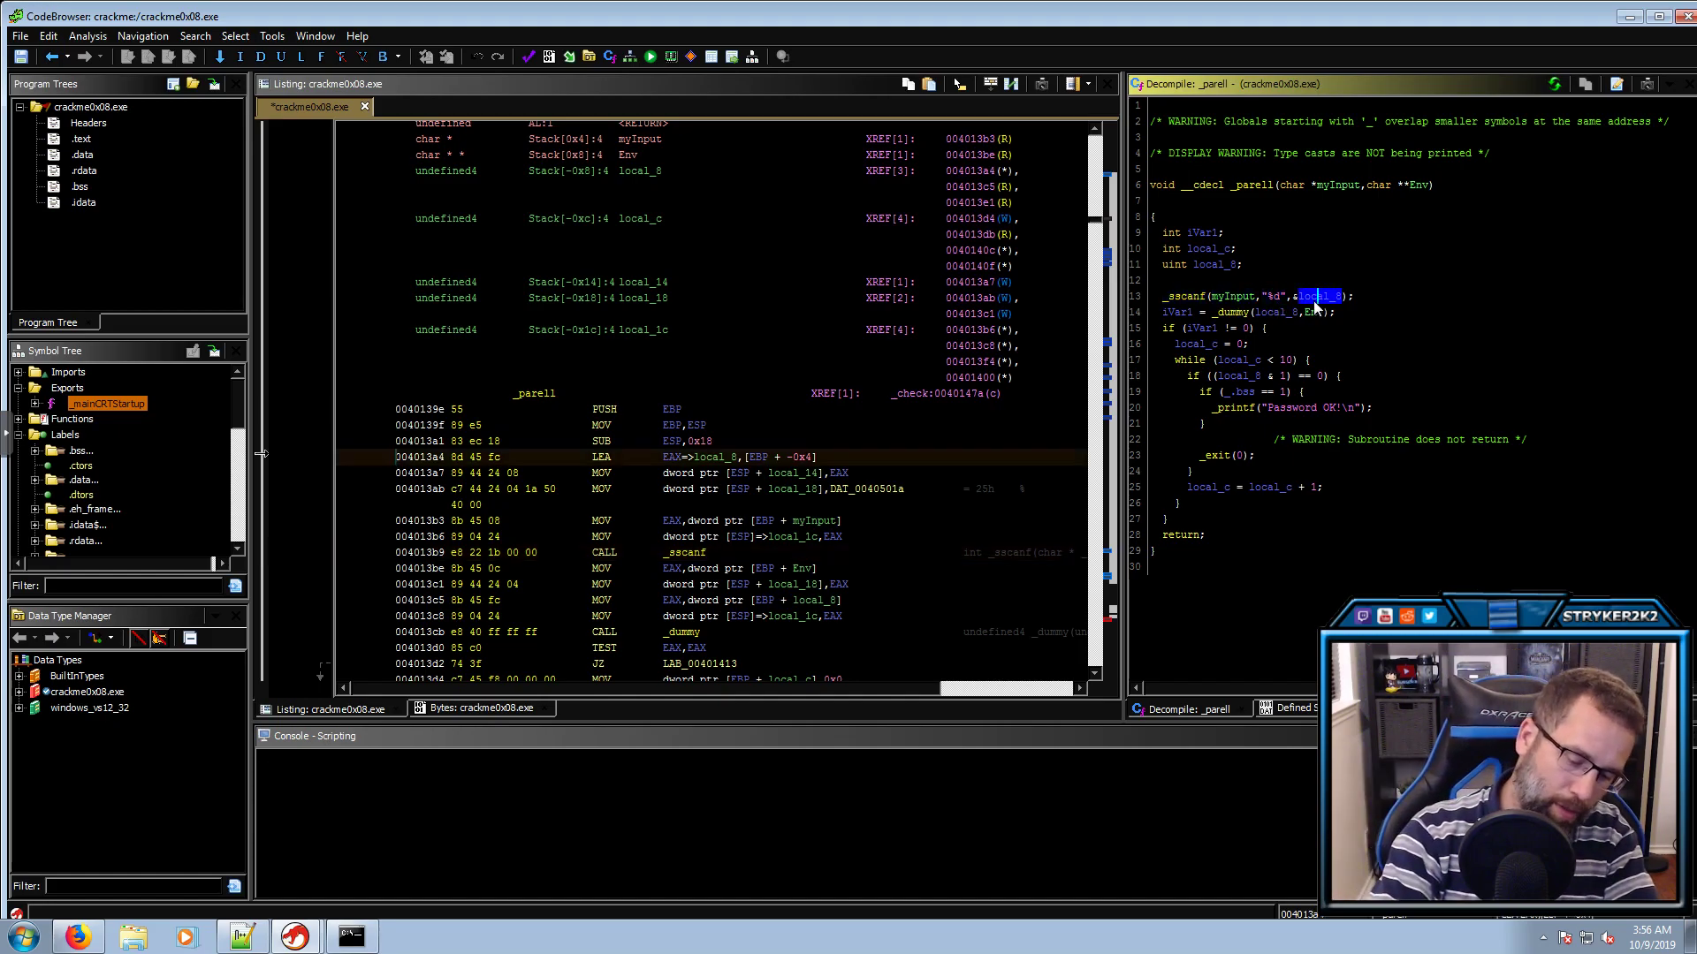
{"action": "type", "text": "lint"}
{"action": "key", "text": "Return"}
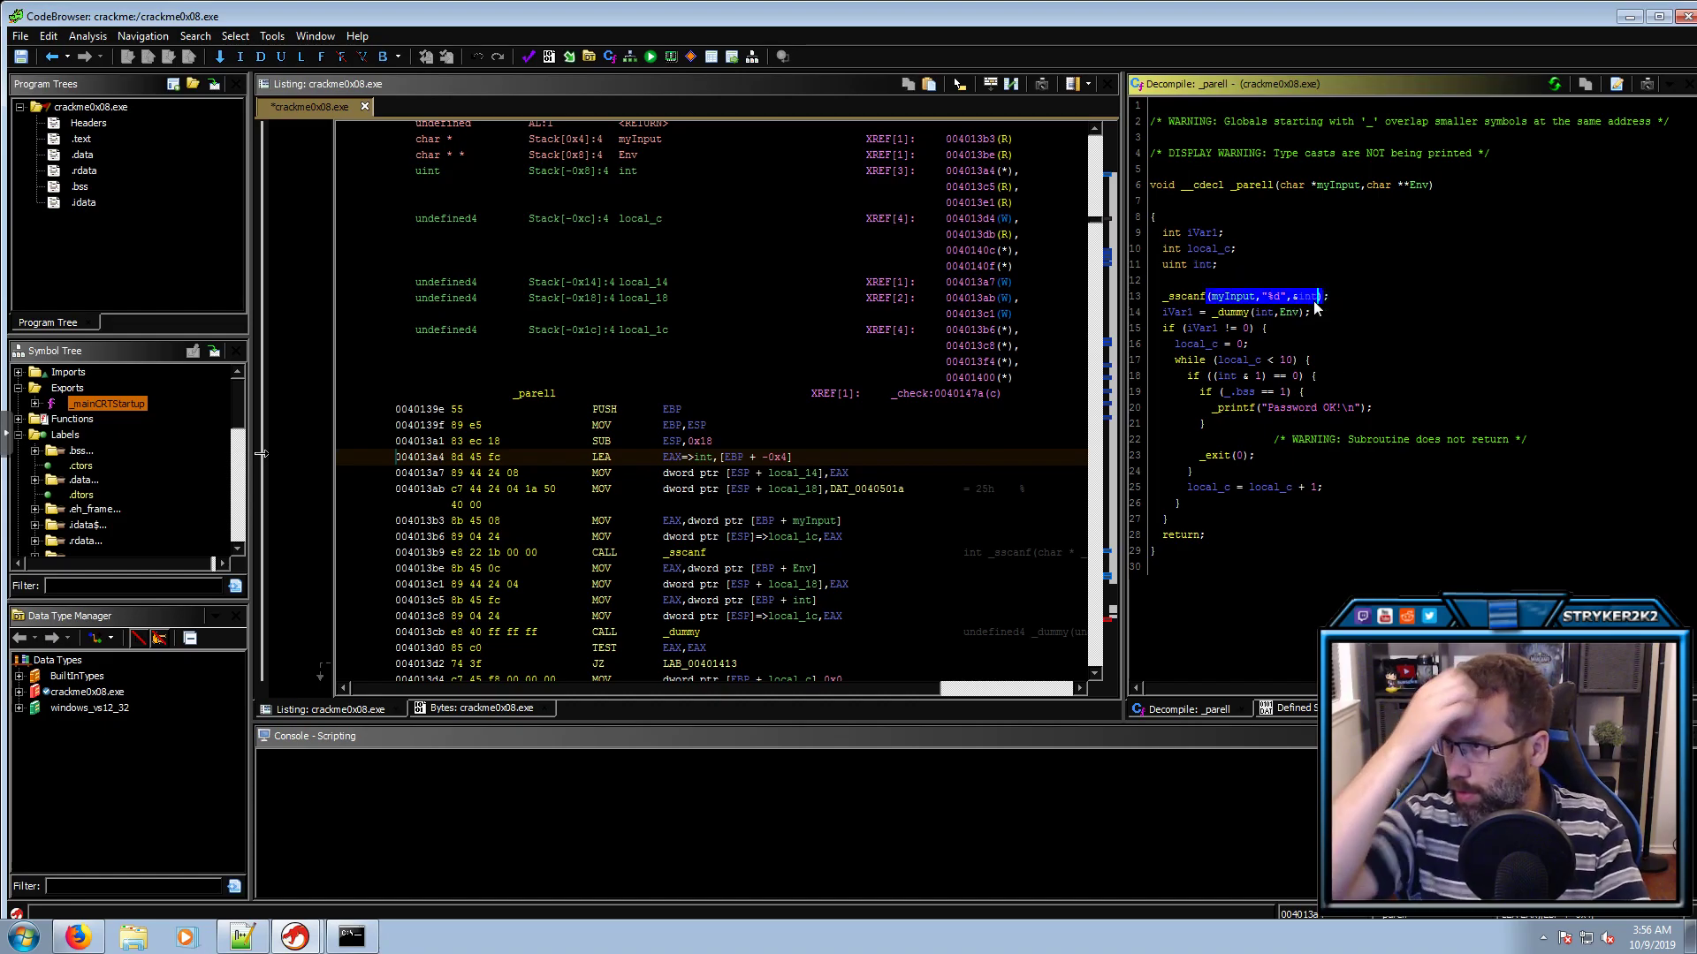
{"action": "key", "text": "Down"}
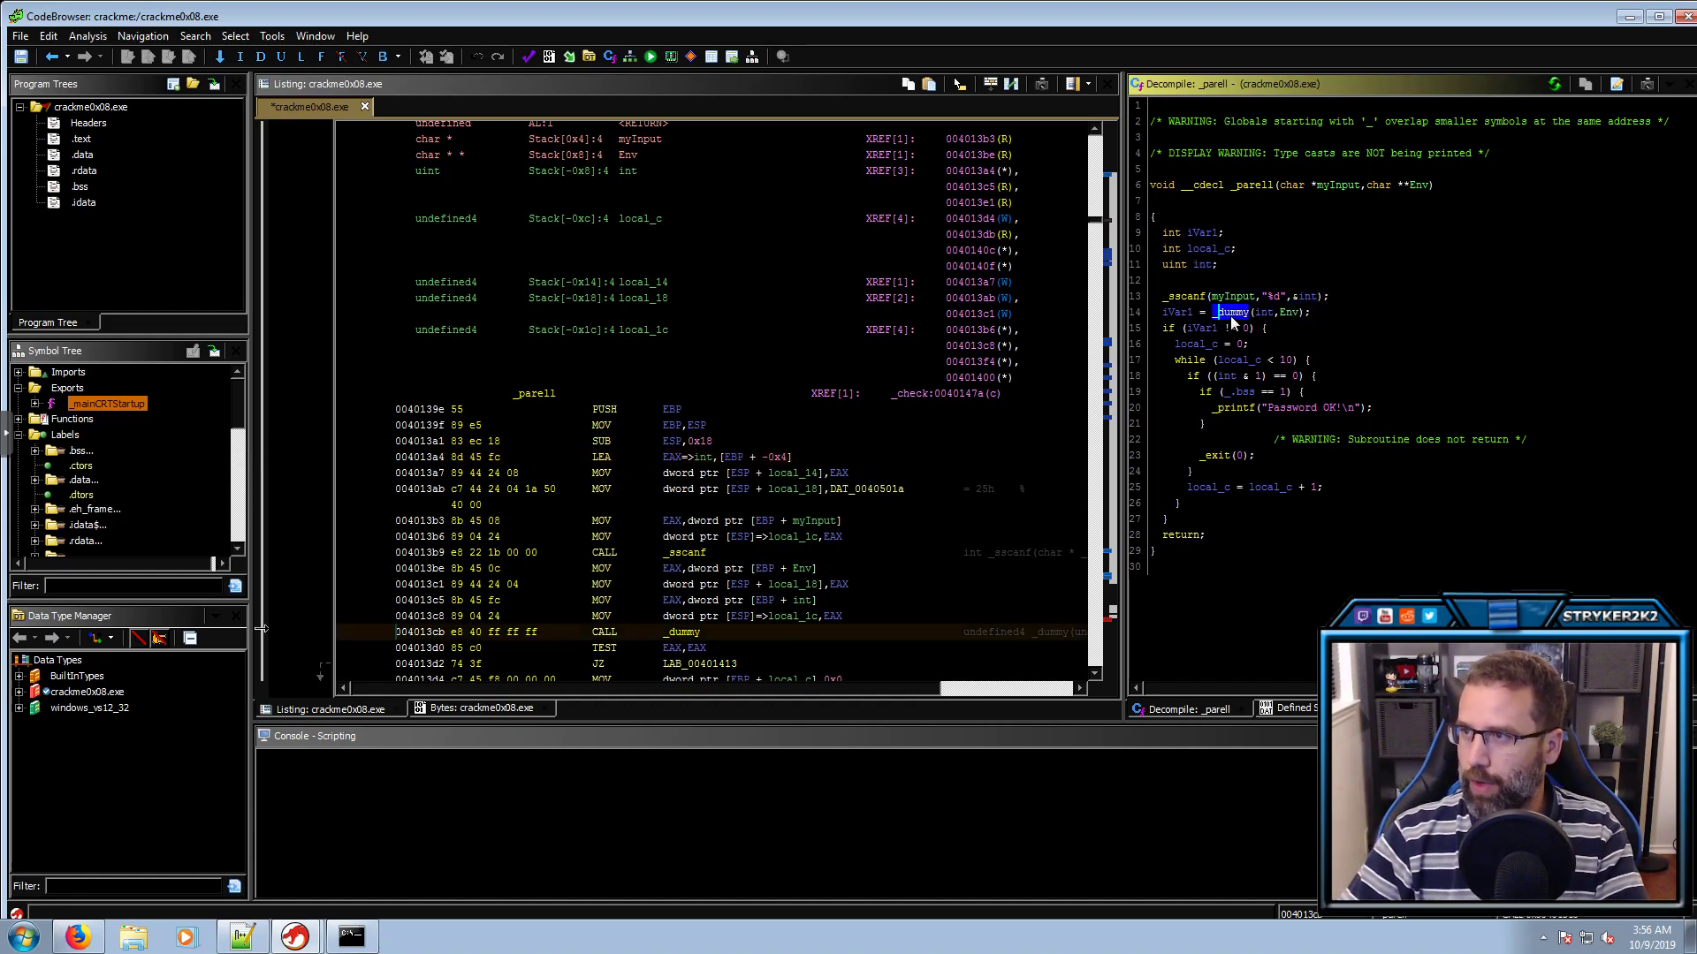
{"action": "left_click", "coordinate": [1268, 314]}
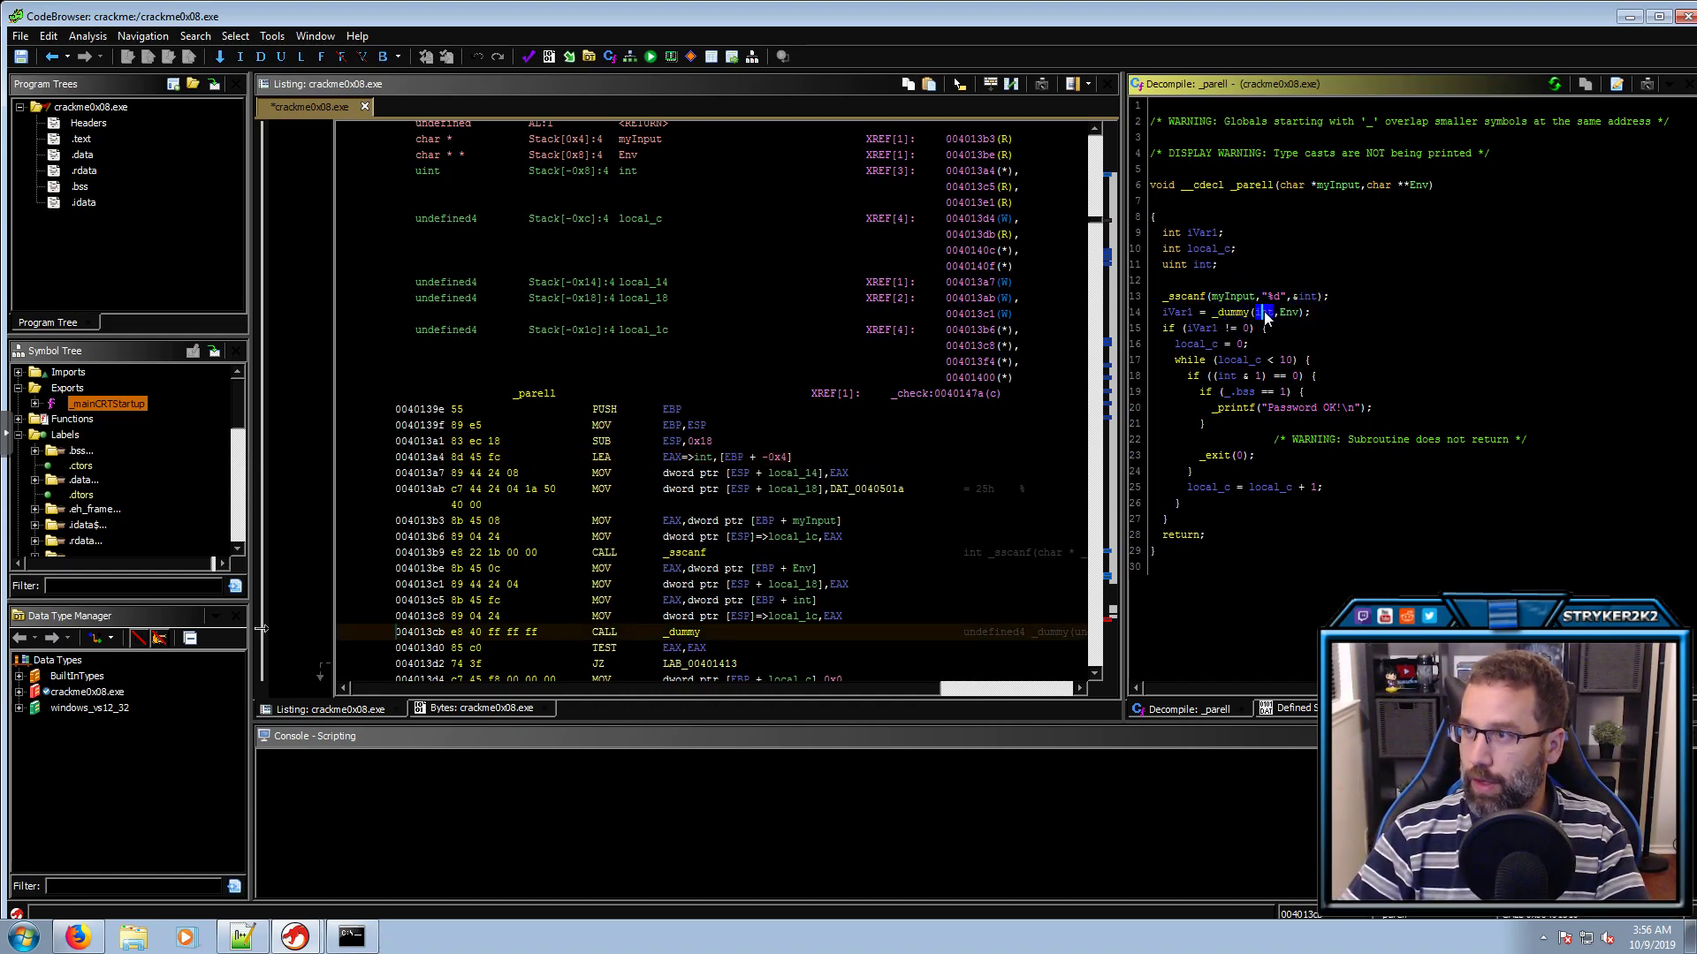
{"action": "left_click", "coordinate": [1291, 313]}
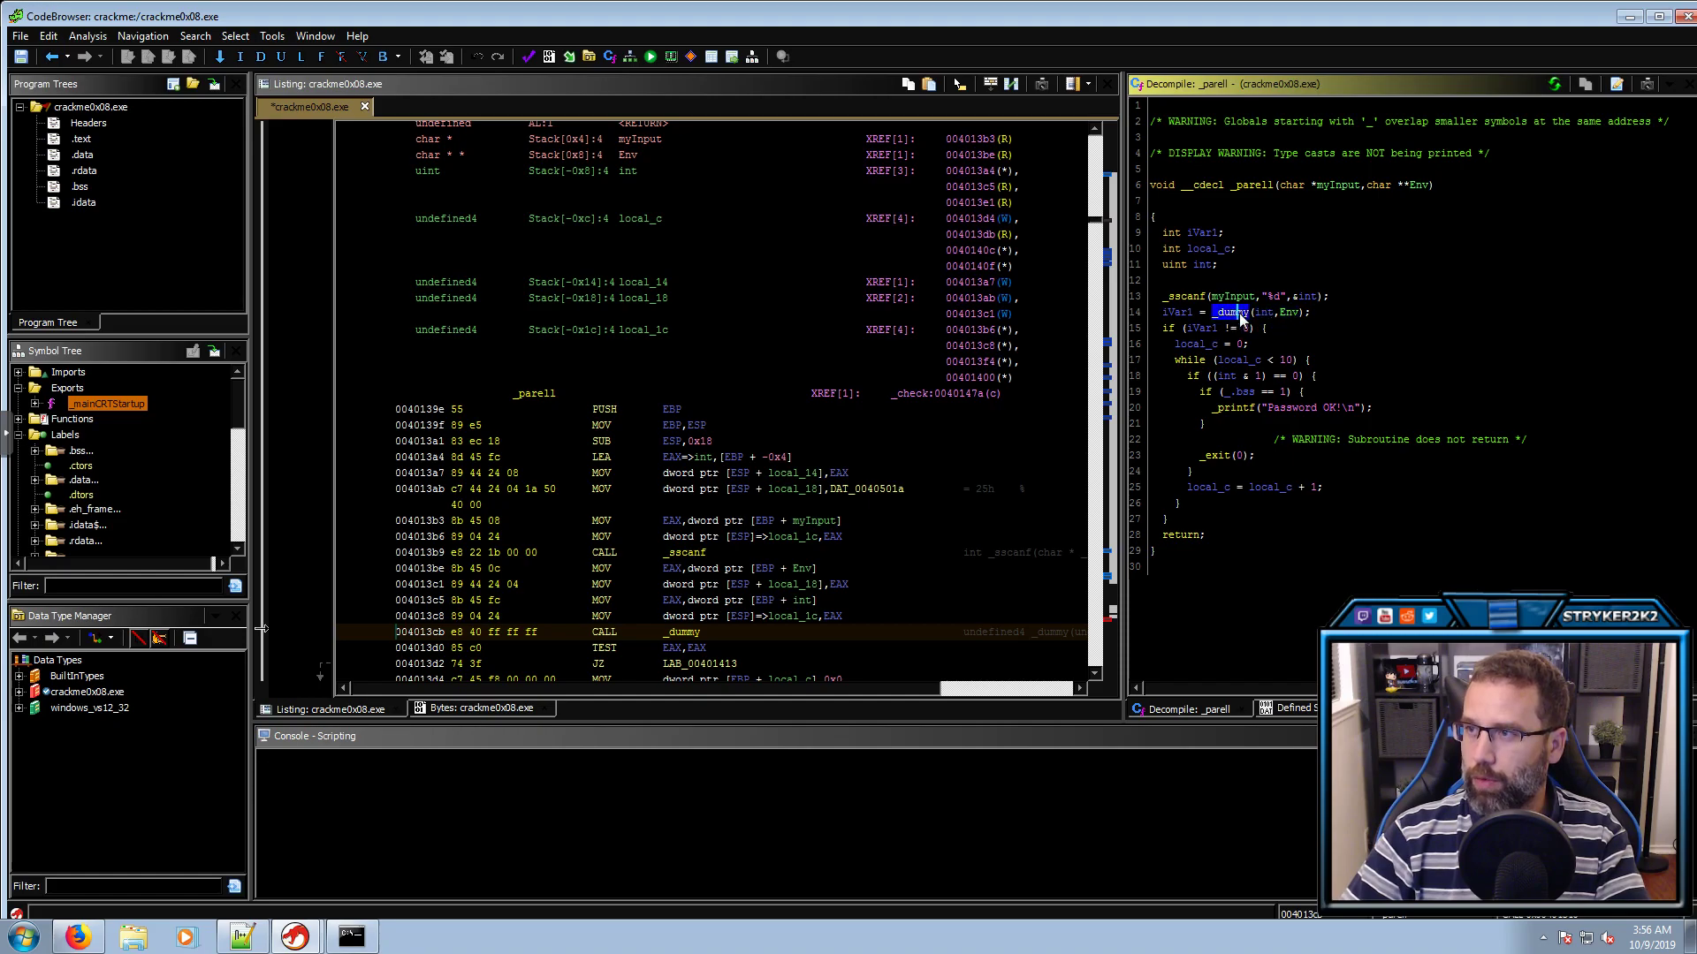
{"action": "double_click", "coordinate": [1237, 314]}
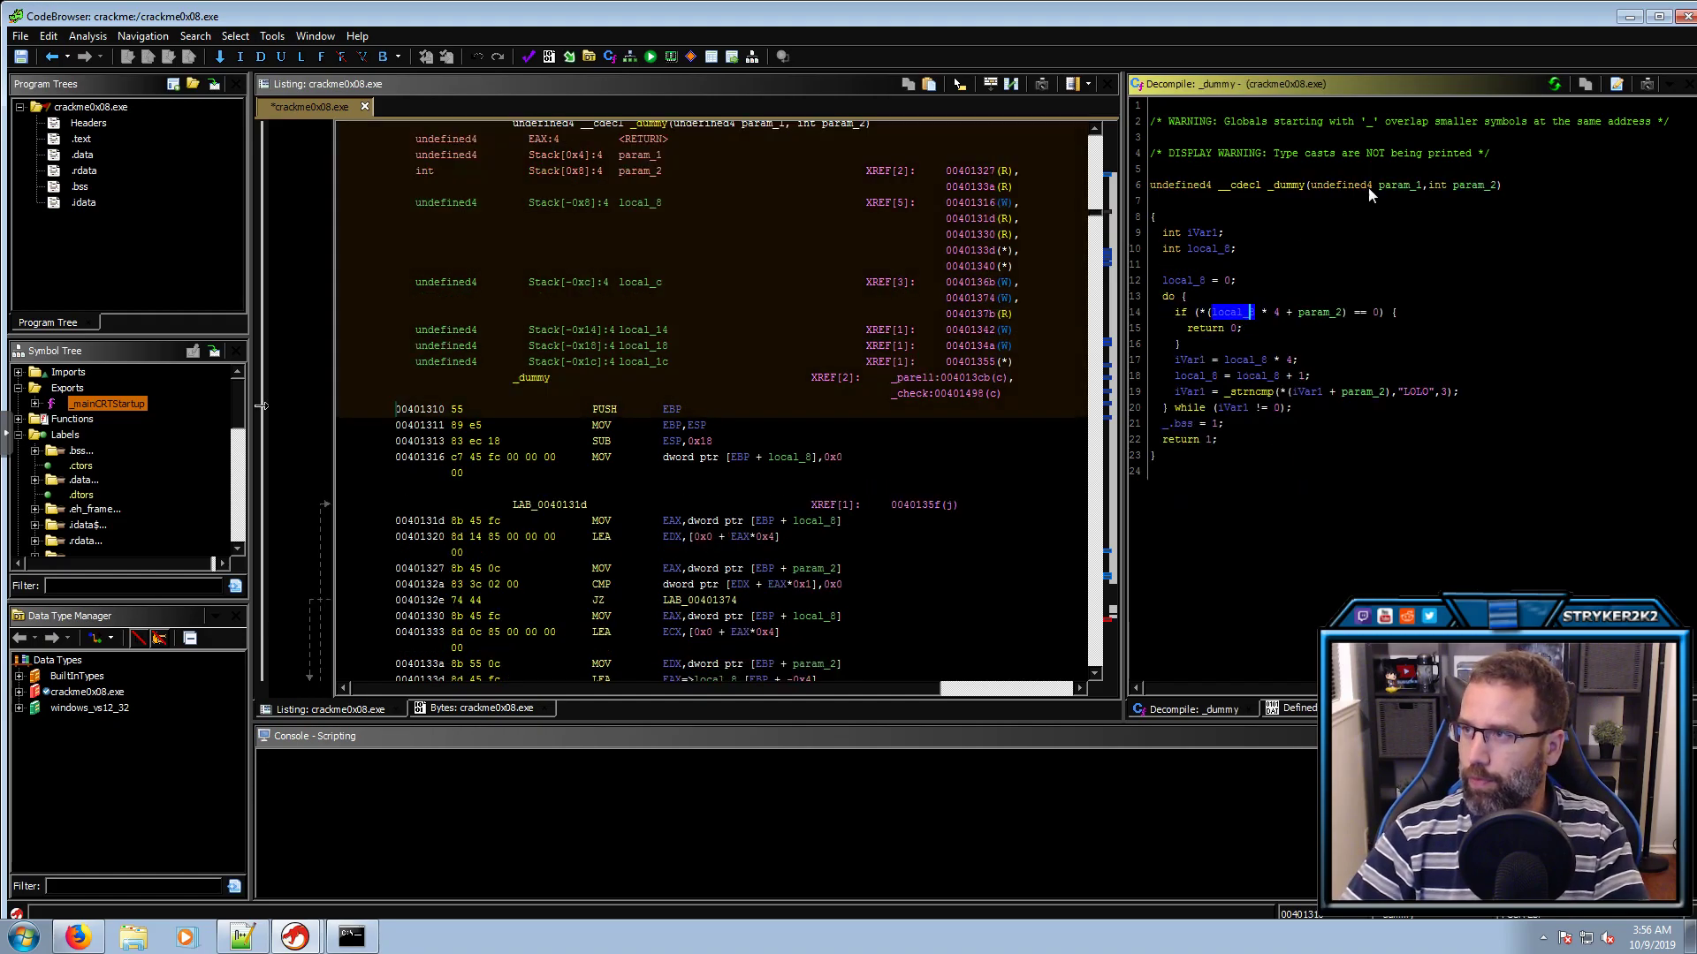
Rename _dummy's param_1 to myInput and set its type to int
{"action": "left_click", "coordinate": [1391, 184]}
{"action": "key", "text": "l"}
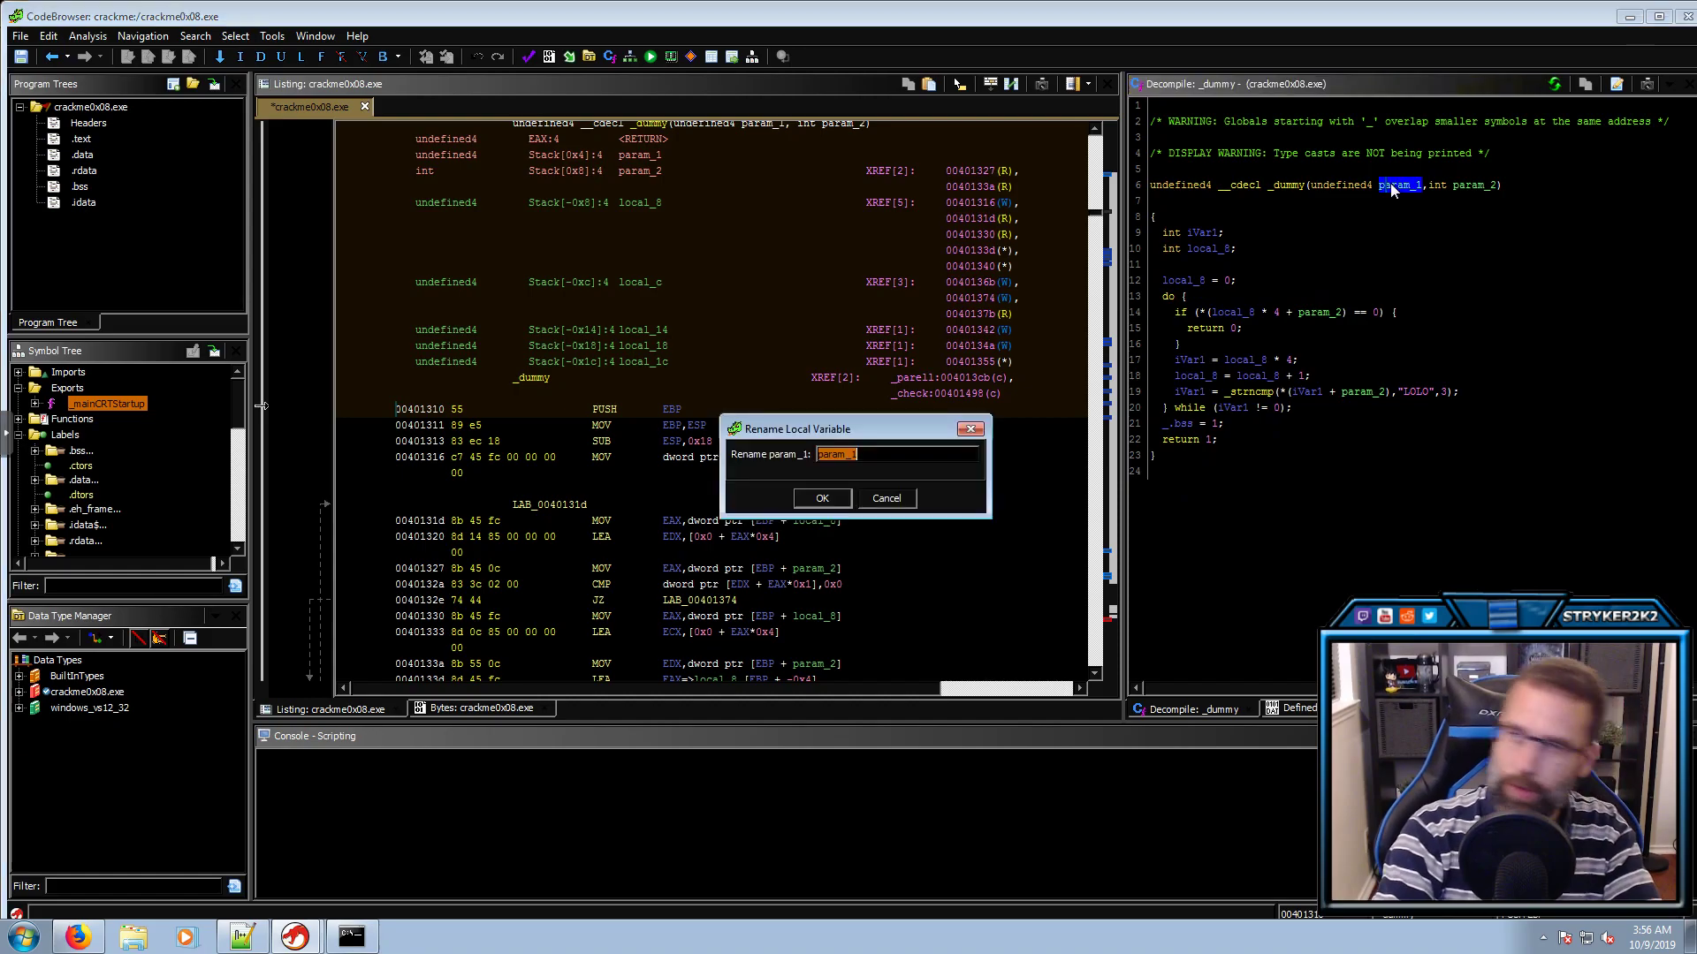
{"action": "type", "text": "my"}
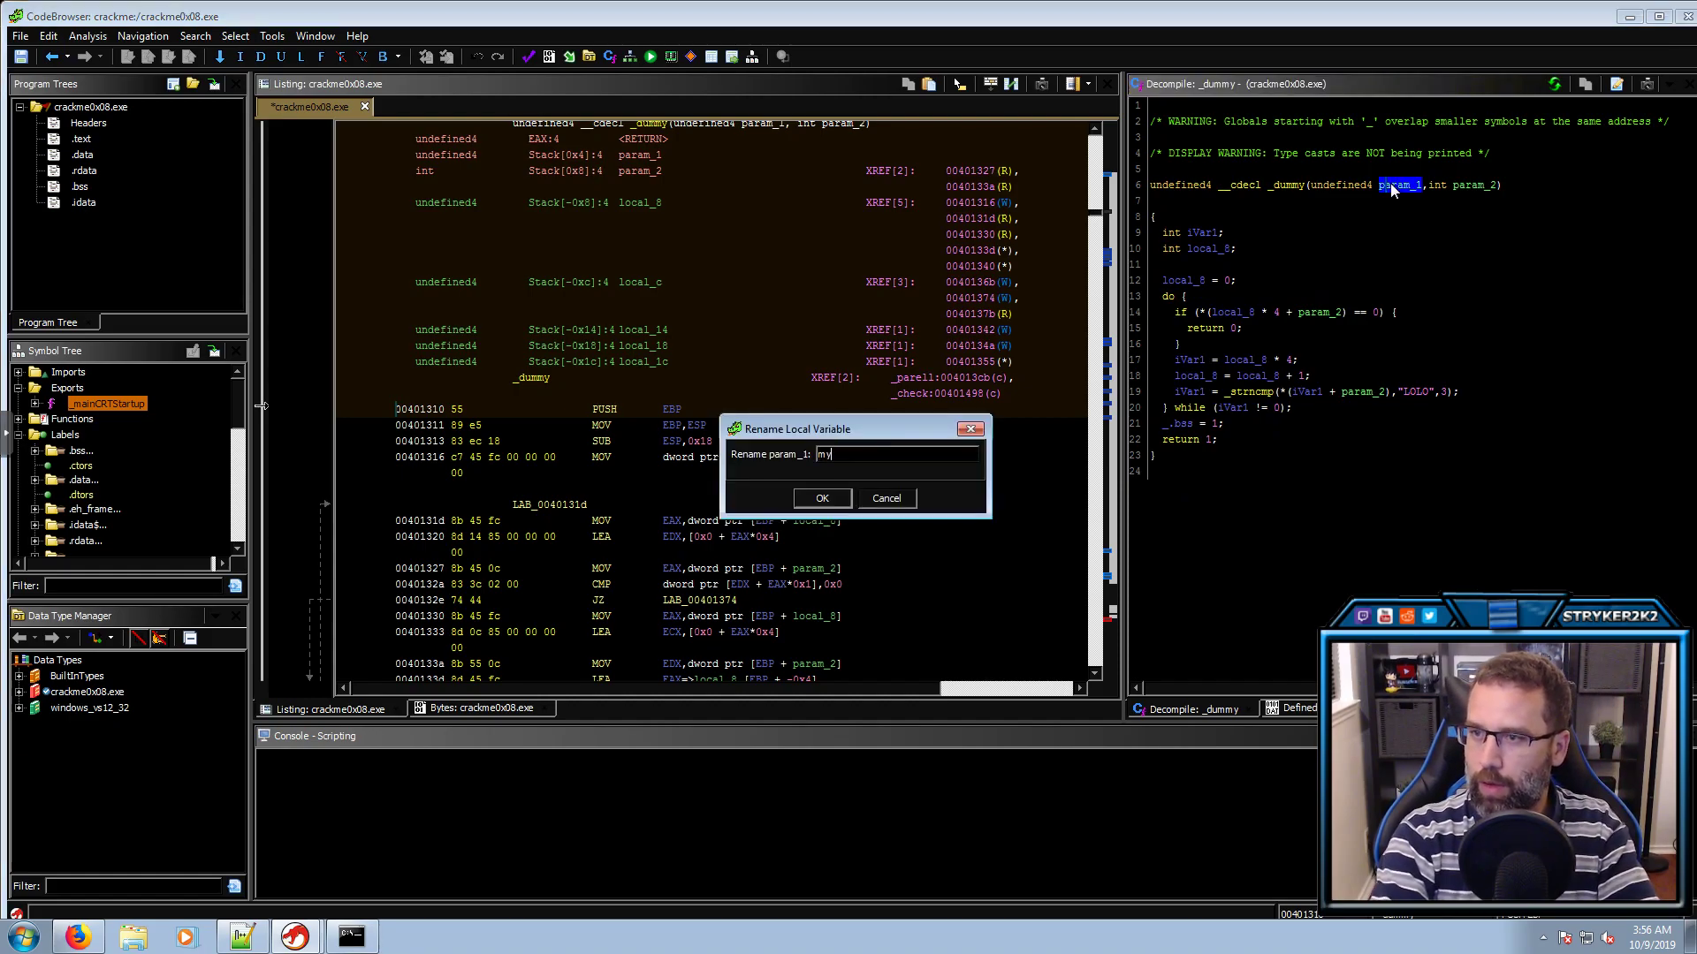
{"action": "type", "text": "Input"}
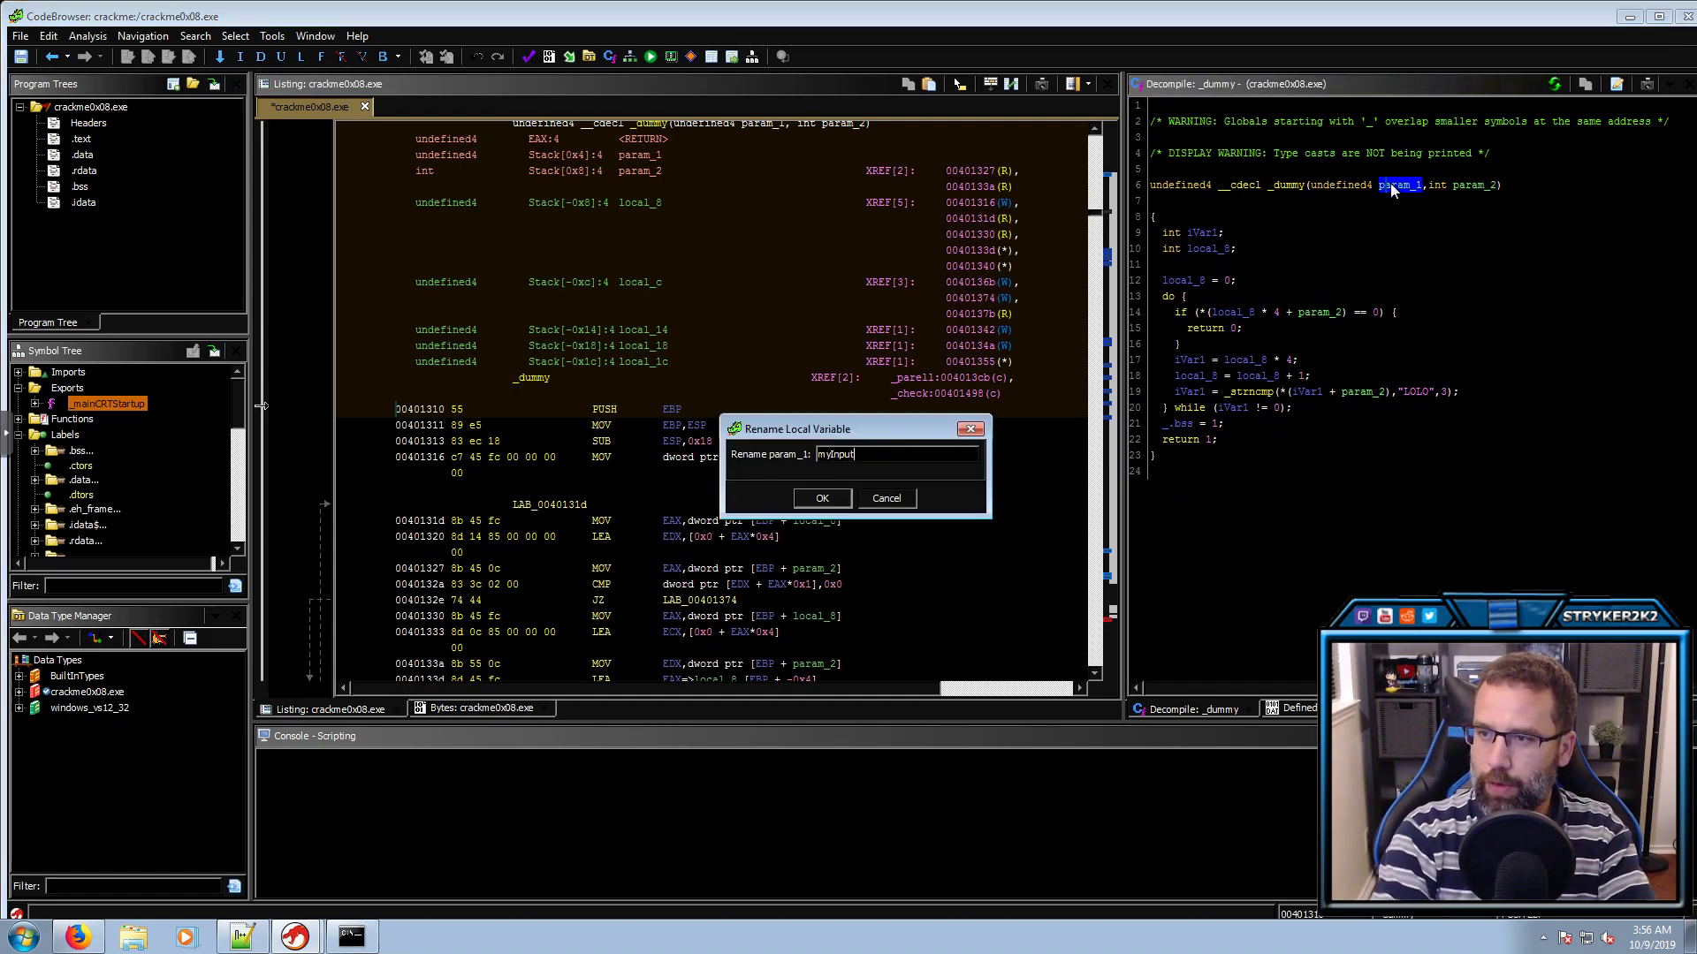
{"action": "key", "text": "Return"}
{"action": "key", "text": "Return"}
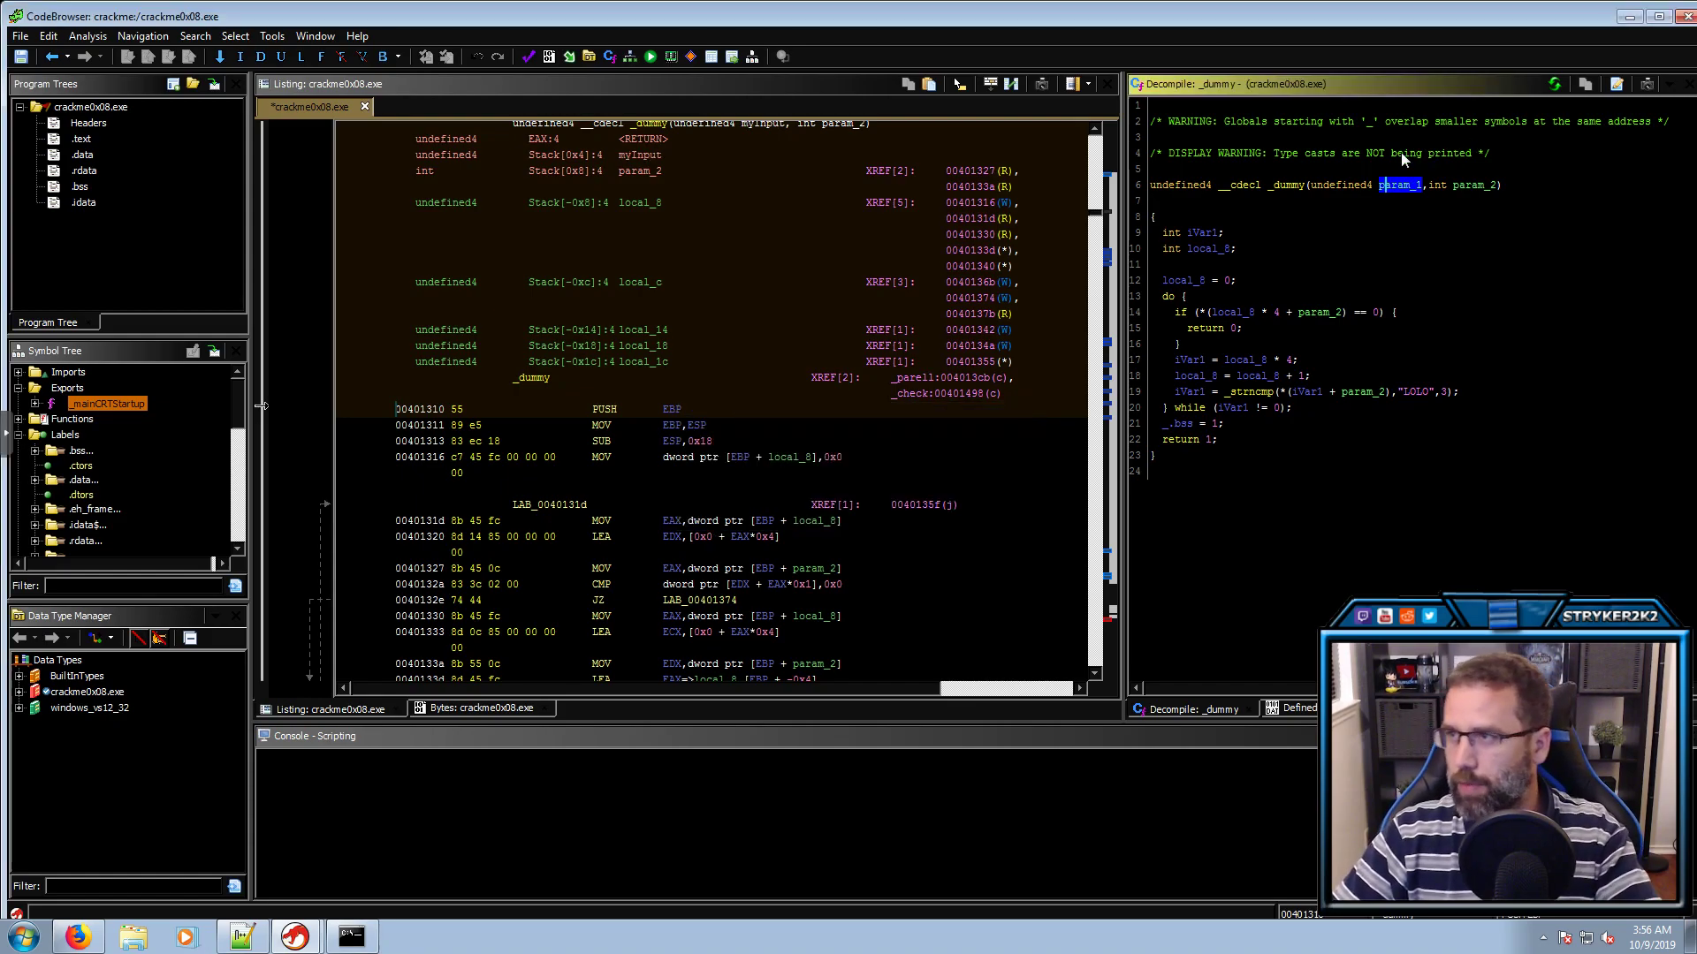
{"action": "left_click", "coordinate": [1338, 184]}
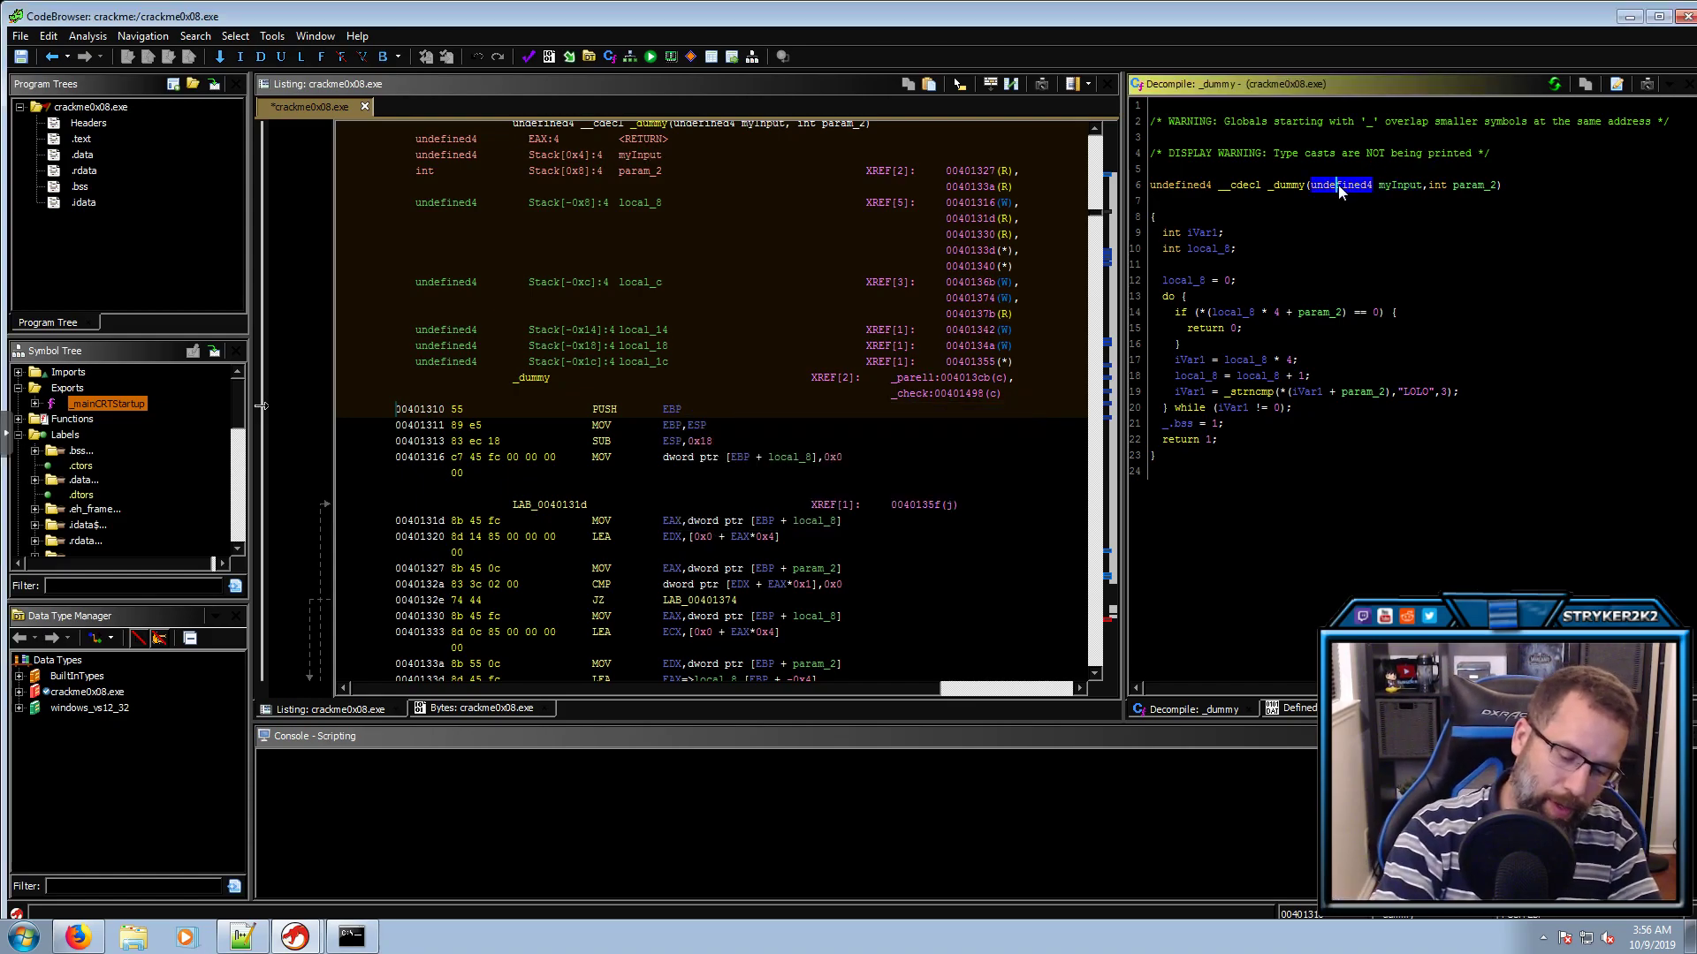
{"action": "key", "text": "ctrl+l"}
{"action": "type", "text": "int"}
{"action": "key", "text": "Return"}
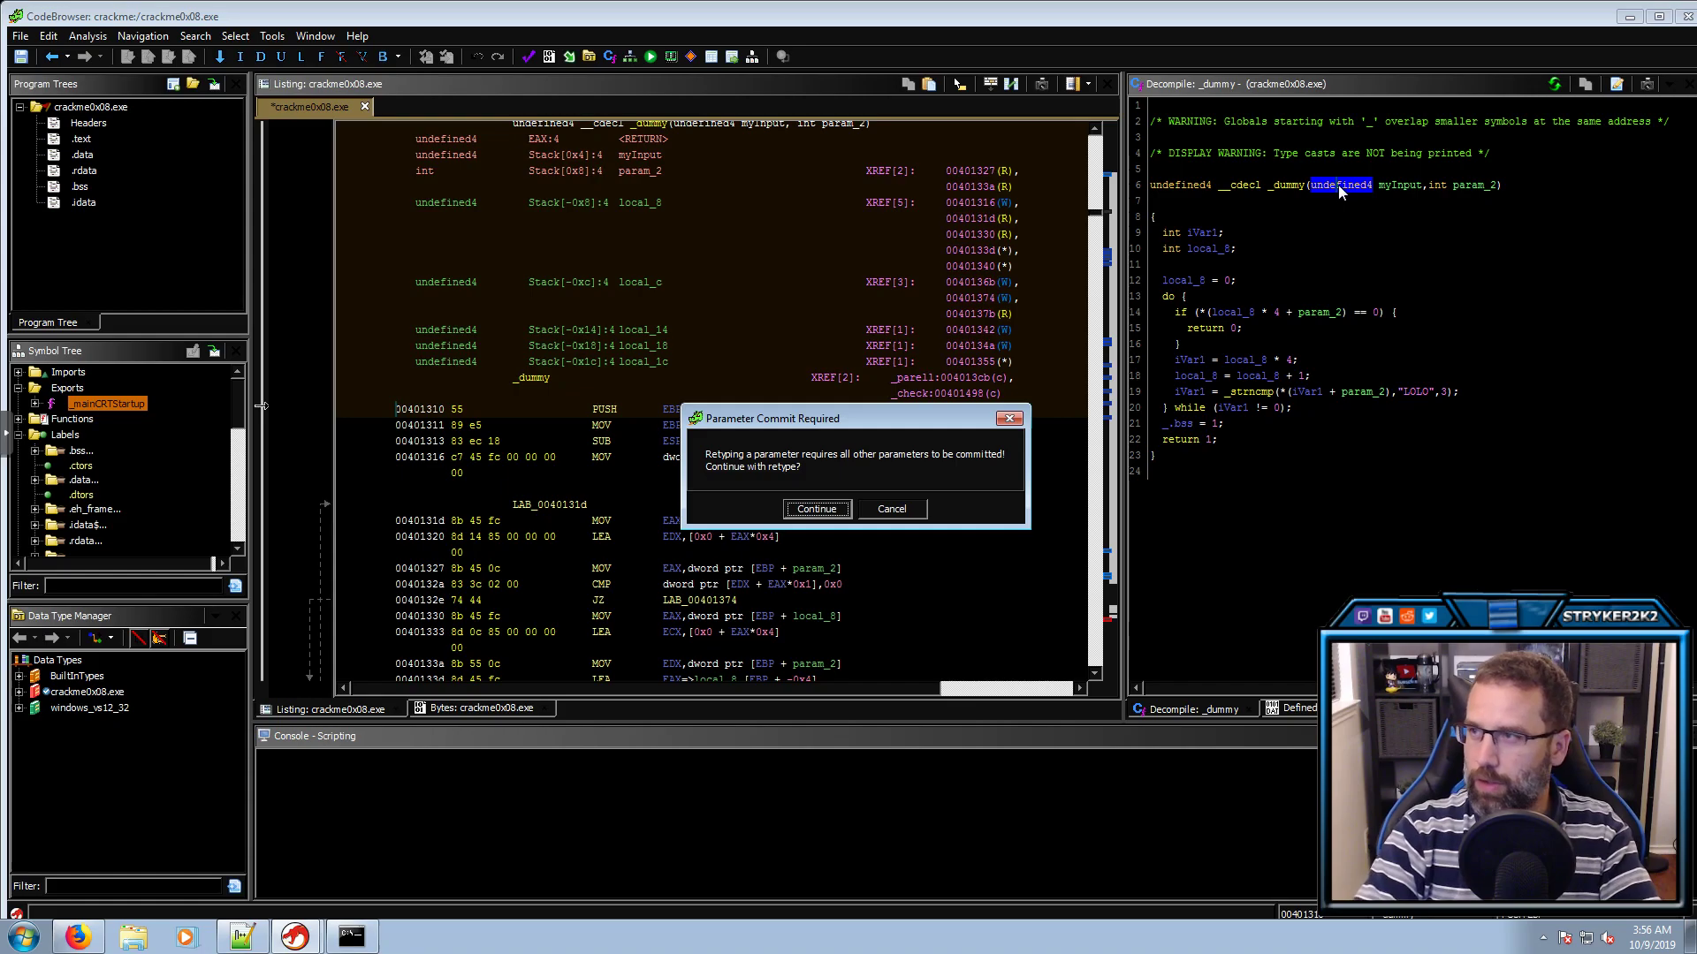
{"action": "key", "text": "Return"}
Rename param_2 to Env and retype it as char **
{"action": "left_click", "coordinate": [1422, 187]}
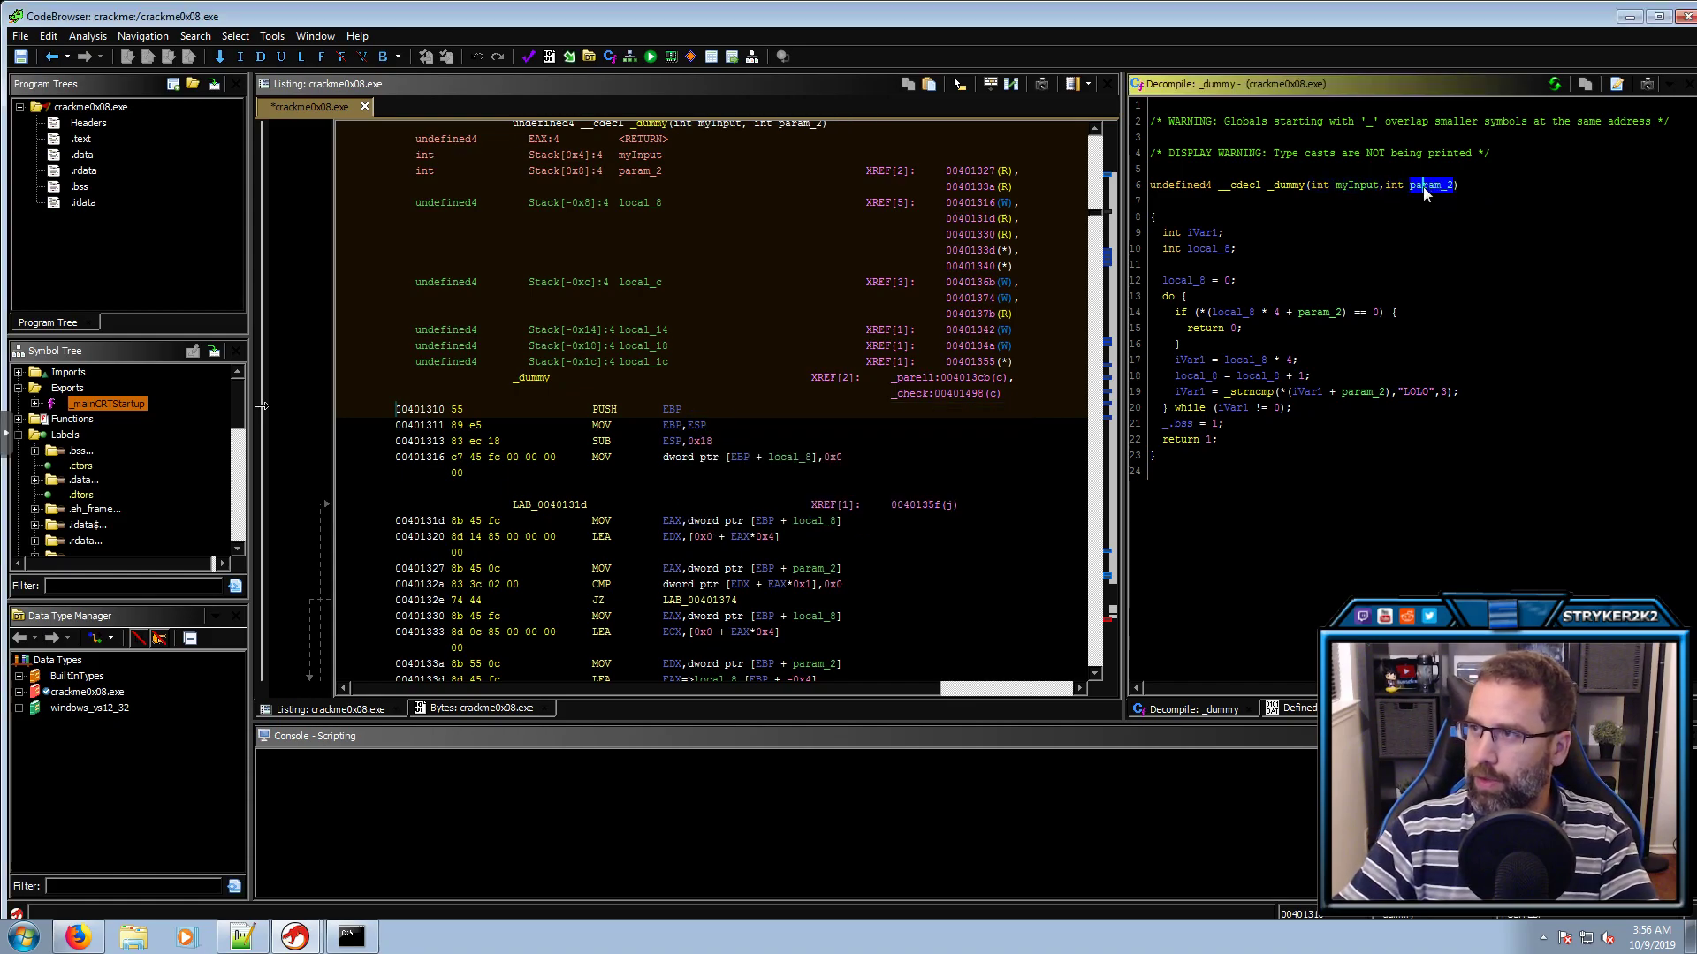
{"action": "type", "text": "l"}
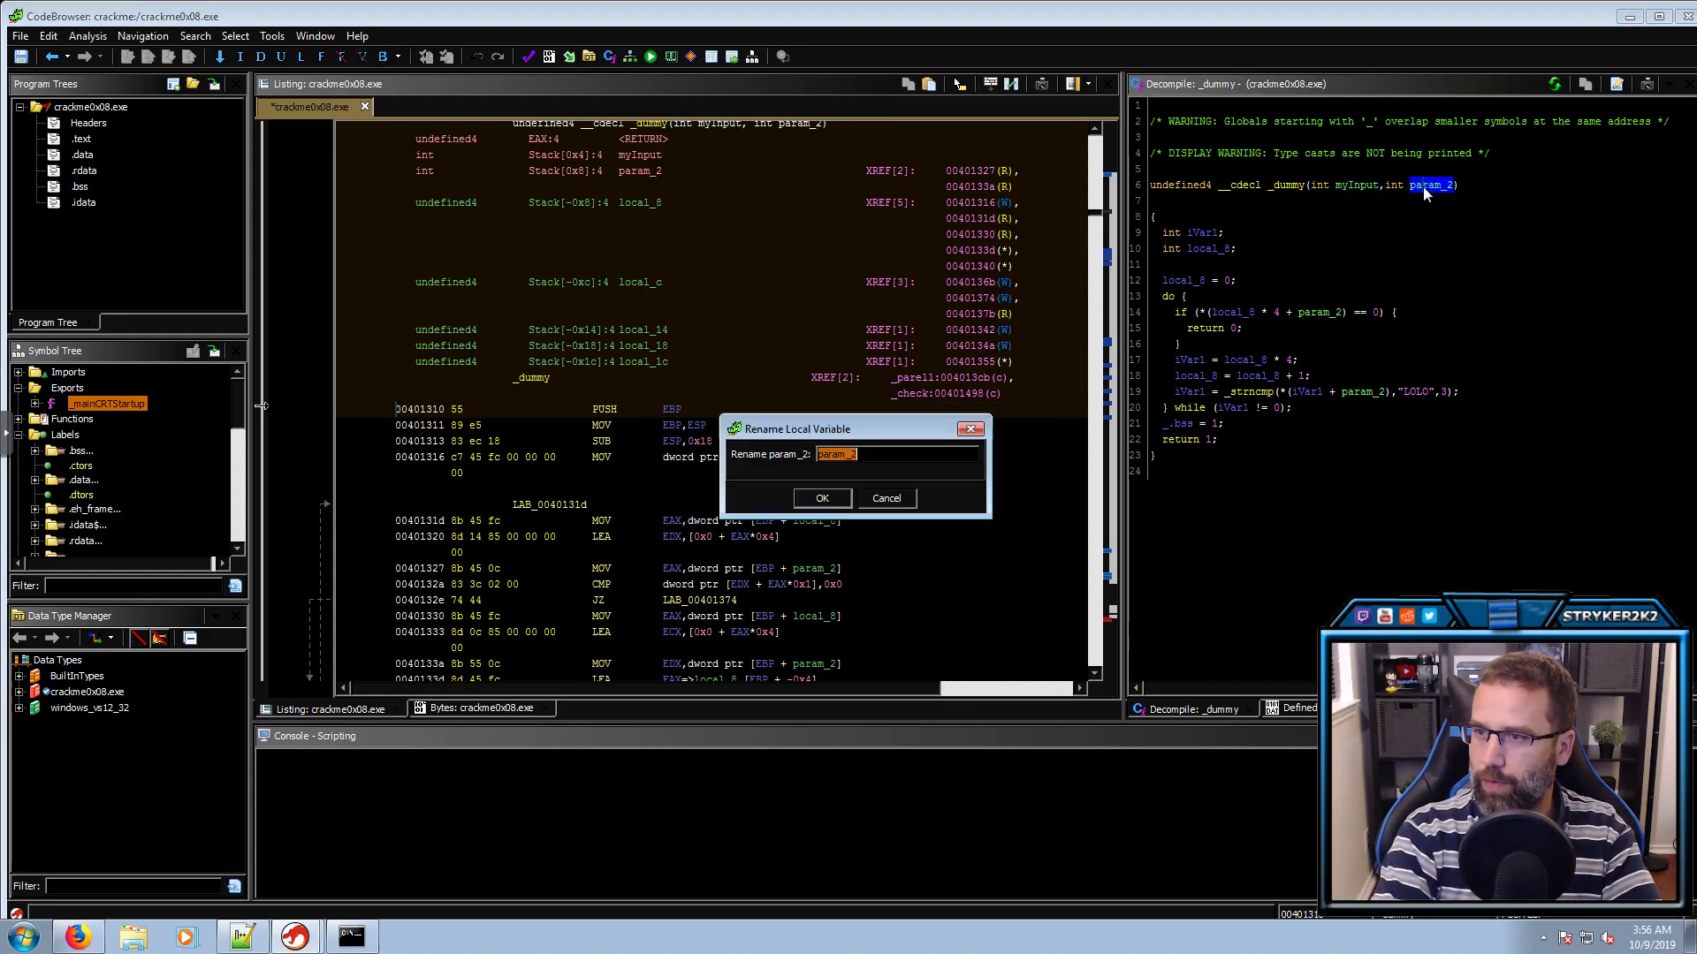
{"action": "type", "text": "Env"}
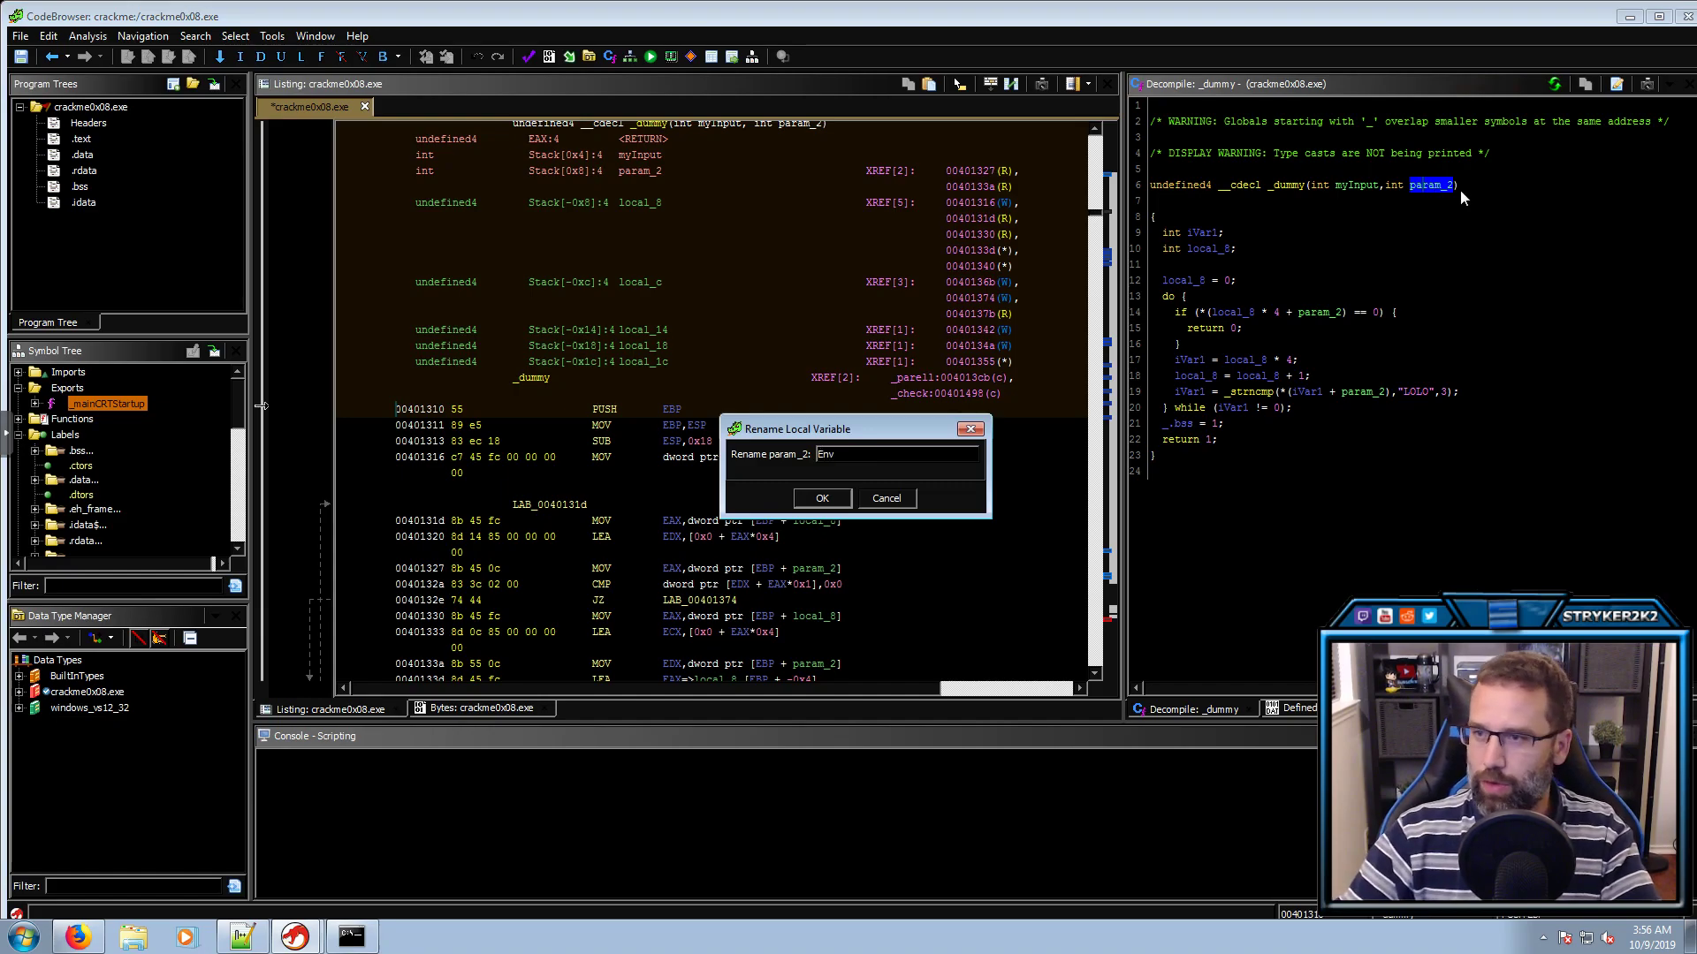
{"action": "left_click", "coordinate": [820, 498]}
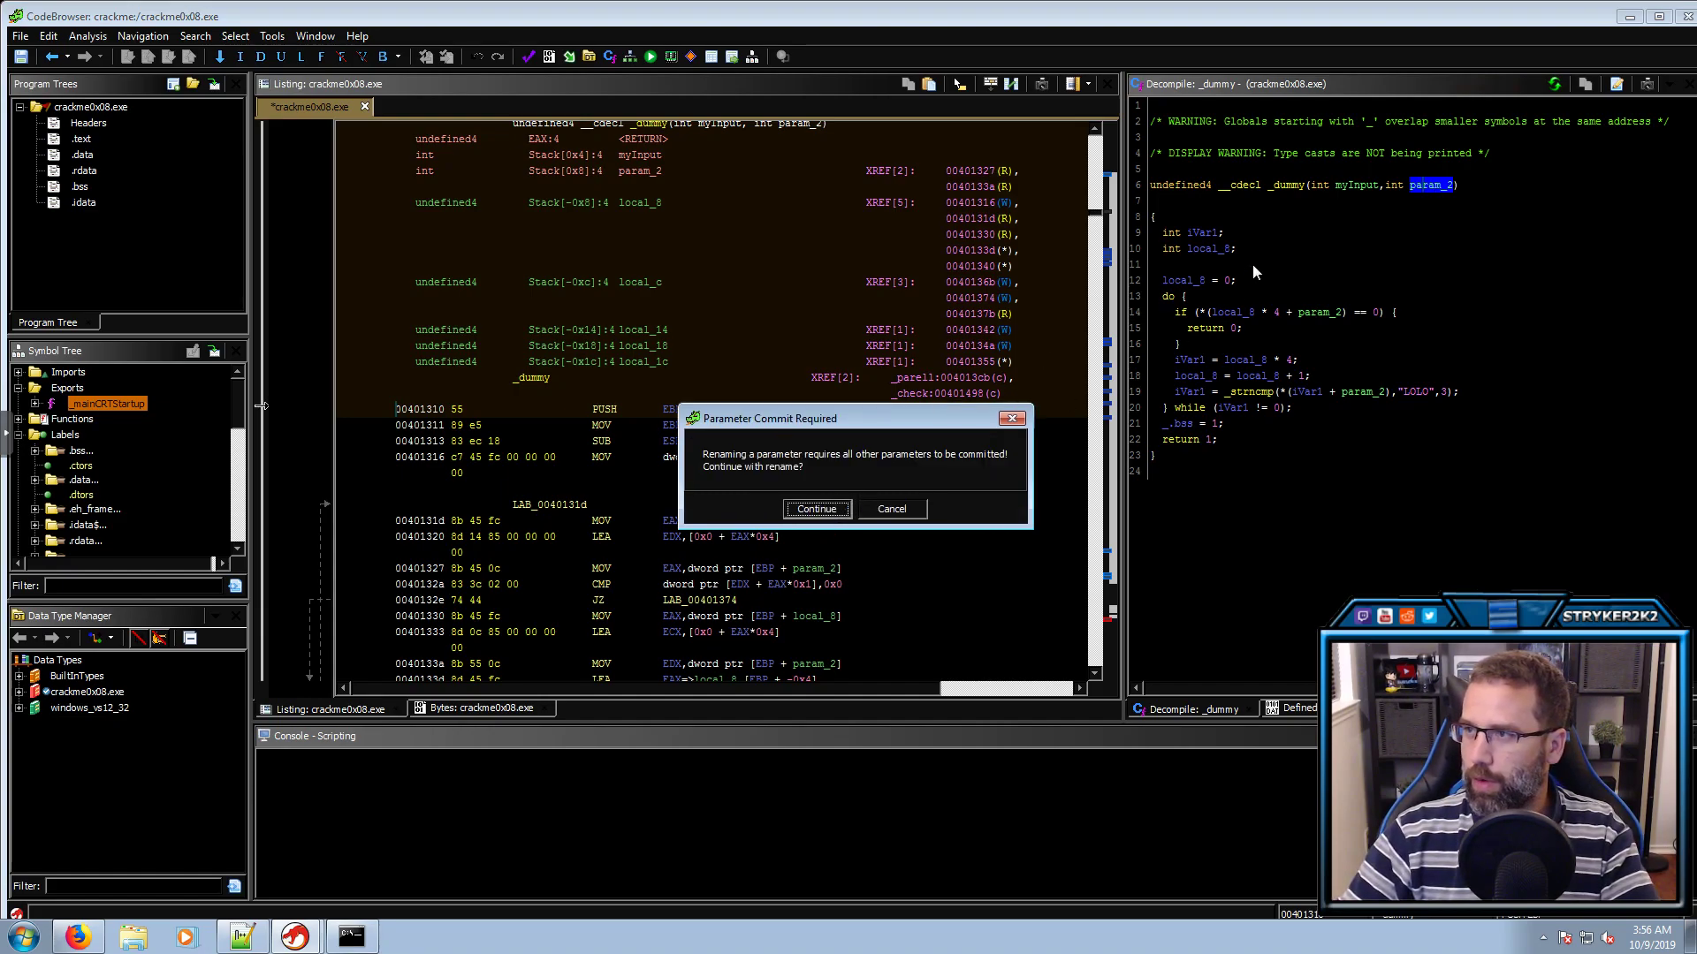
{"action": "left_click", "coordinate": [818, 510]}
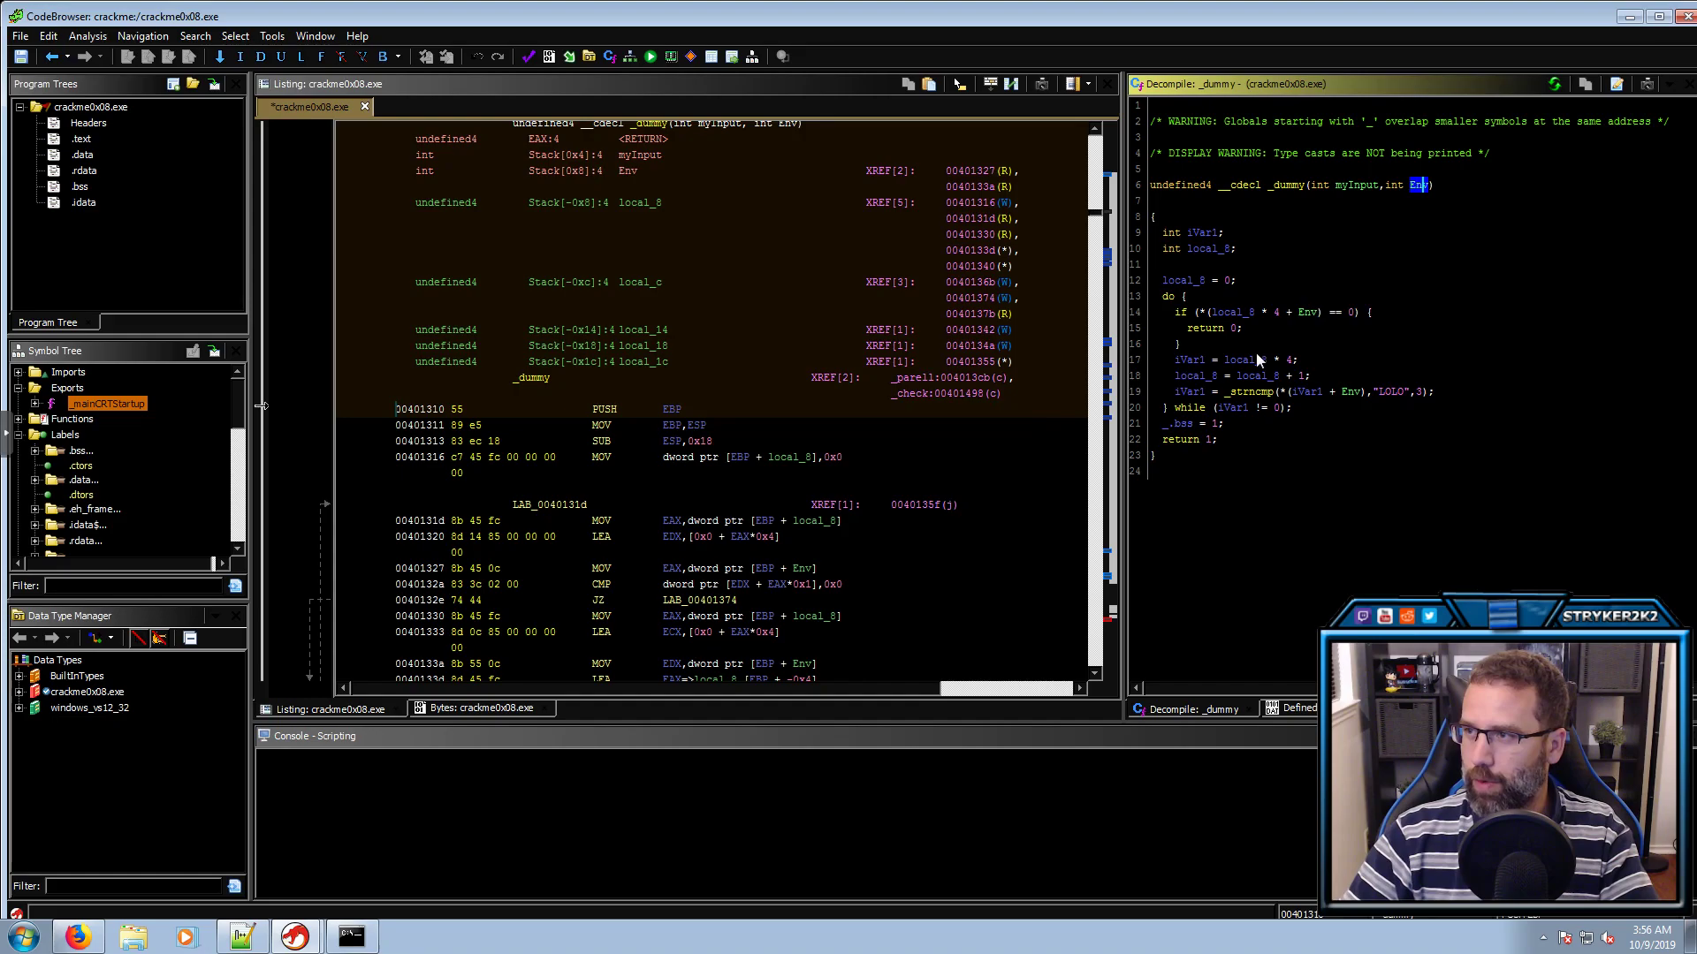
{"action": "left_click_drag", "start_coordinate": [1363, 312], "coordinate": [1195, 321]}
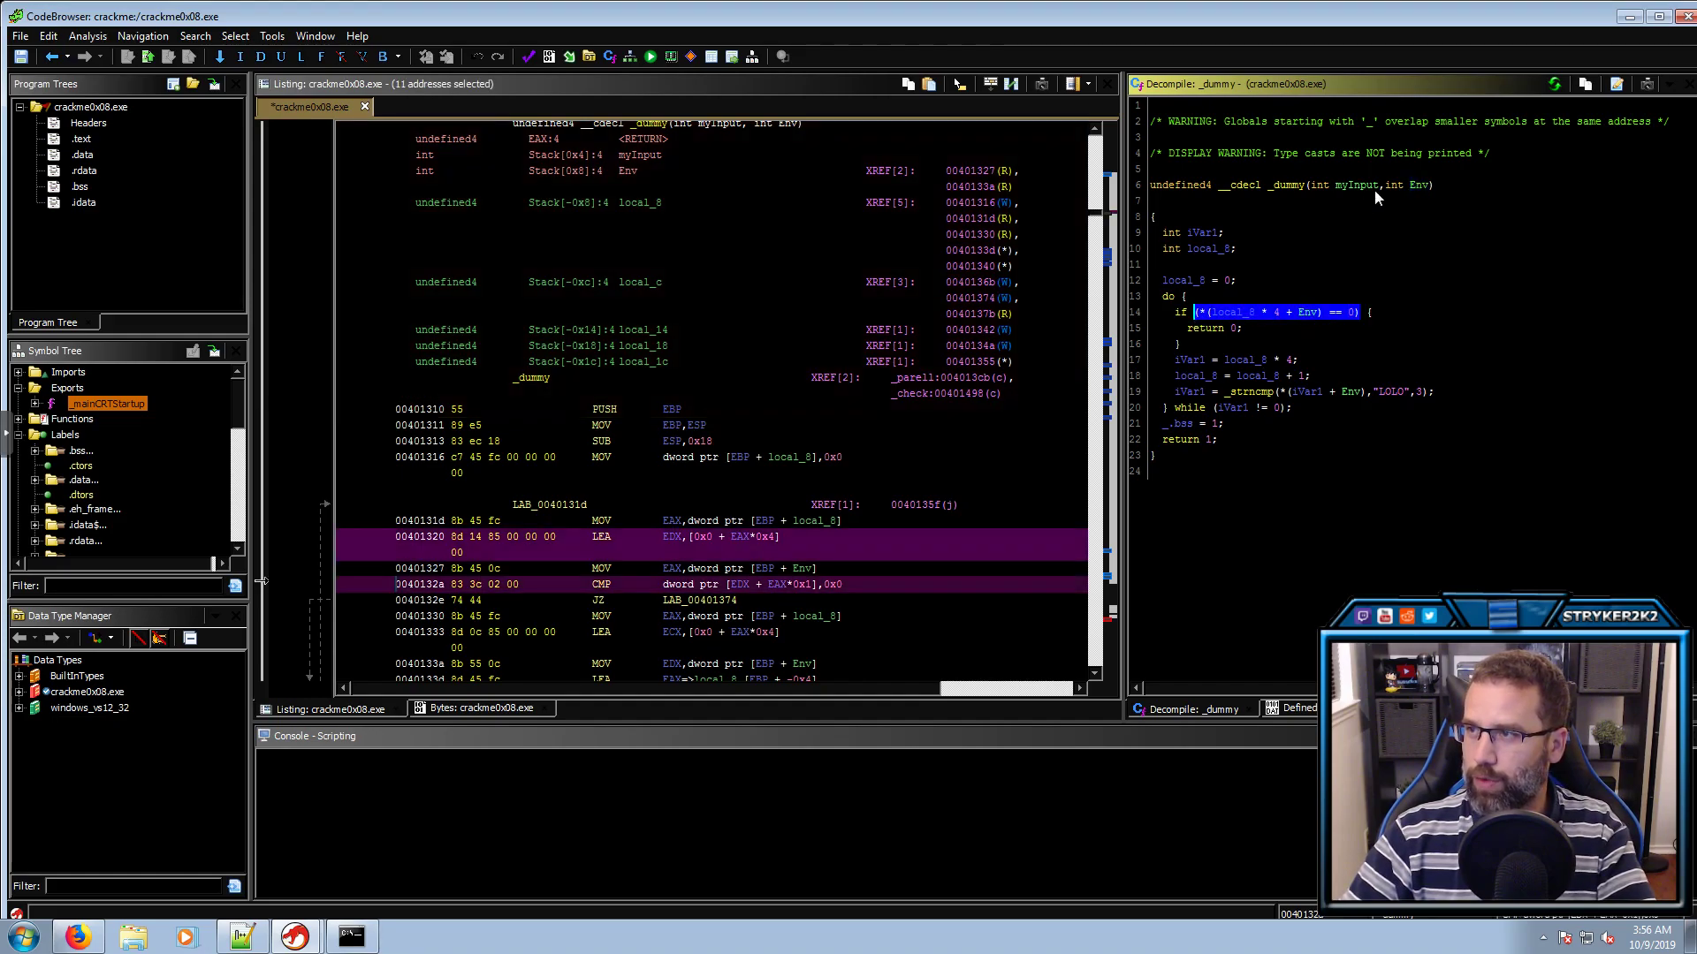
{"action": "double_click", "coordinate": [1389, 184]}
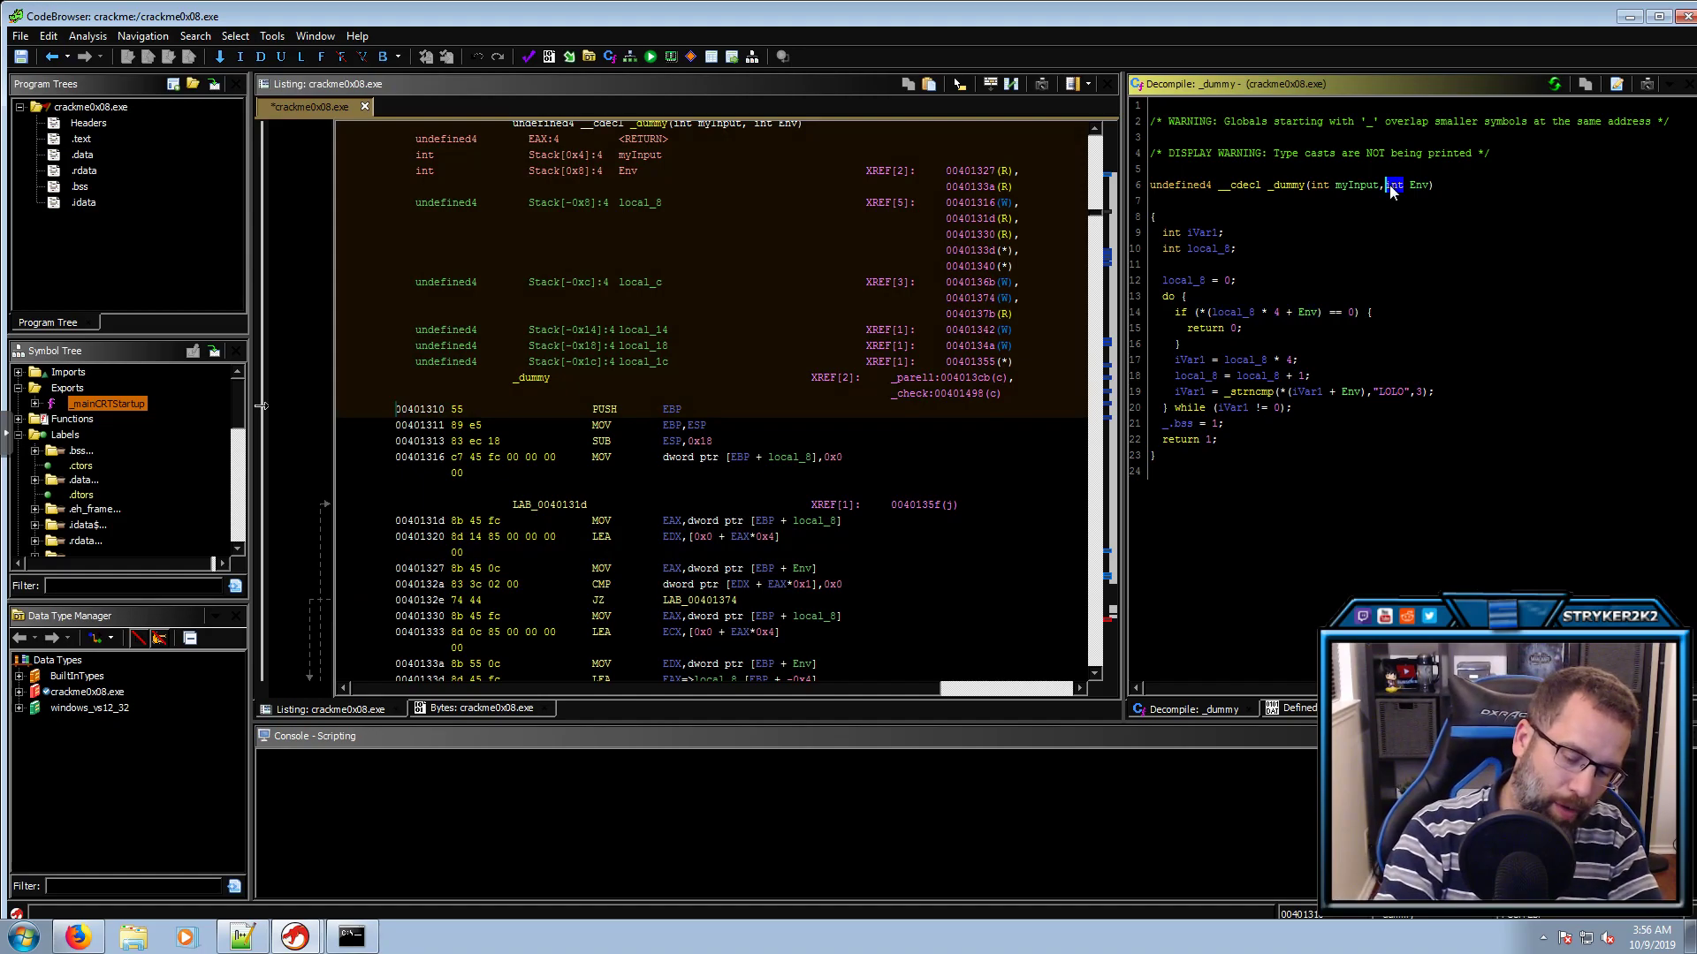
{"action": "key", "text": "ctrl+l"}
{"action": "type", "text": "char *"}
{"action": "key", "text": "Return"}
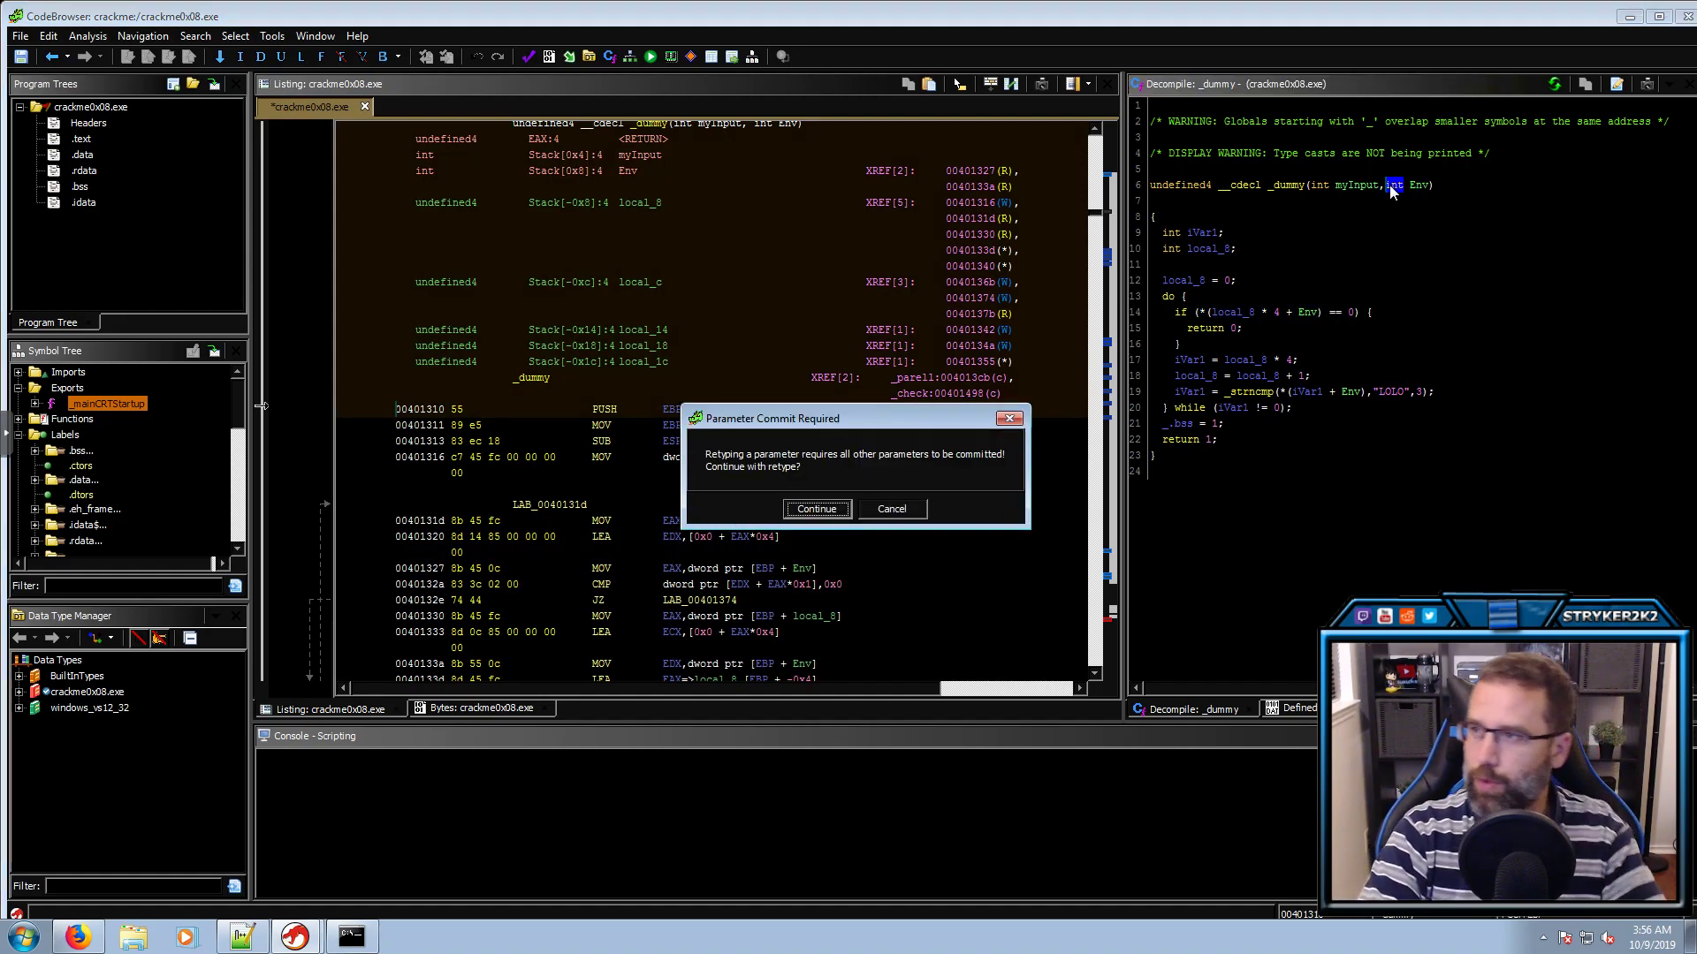
{"action": "key", "text": "Return"}
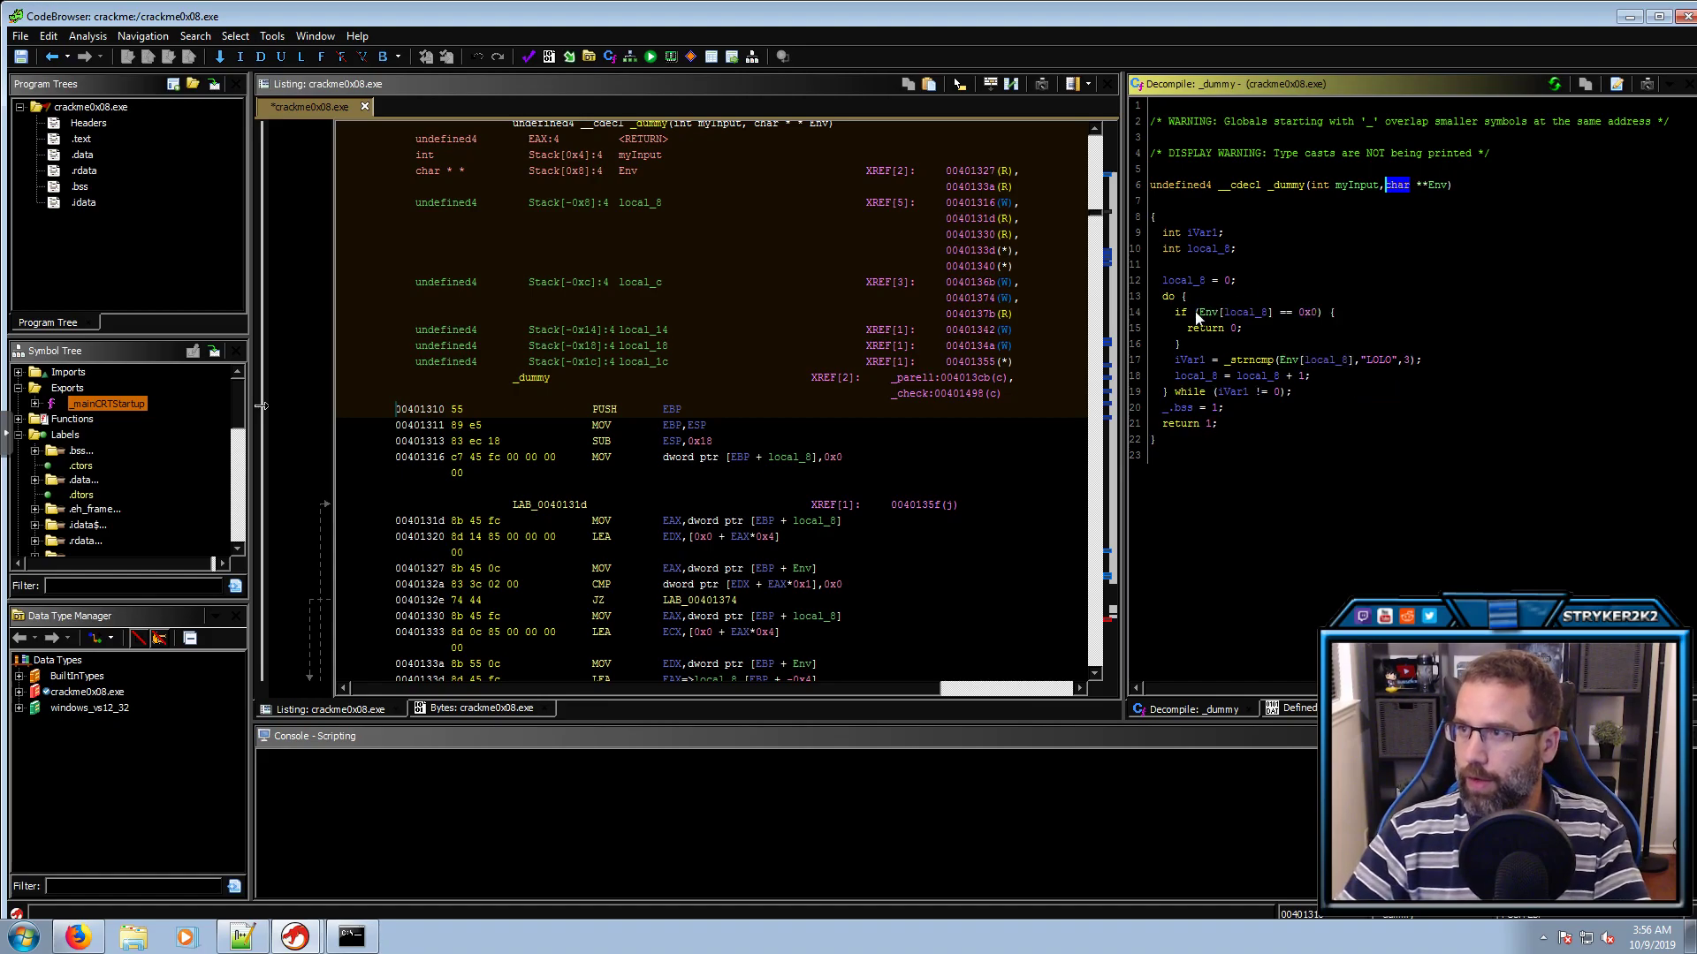
Rename local_8 to counter
{"action": "left_click", "coordinate": [1243, 314]}
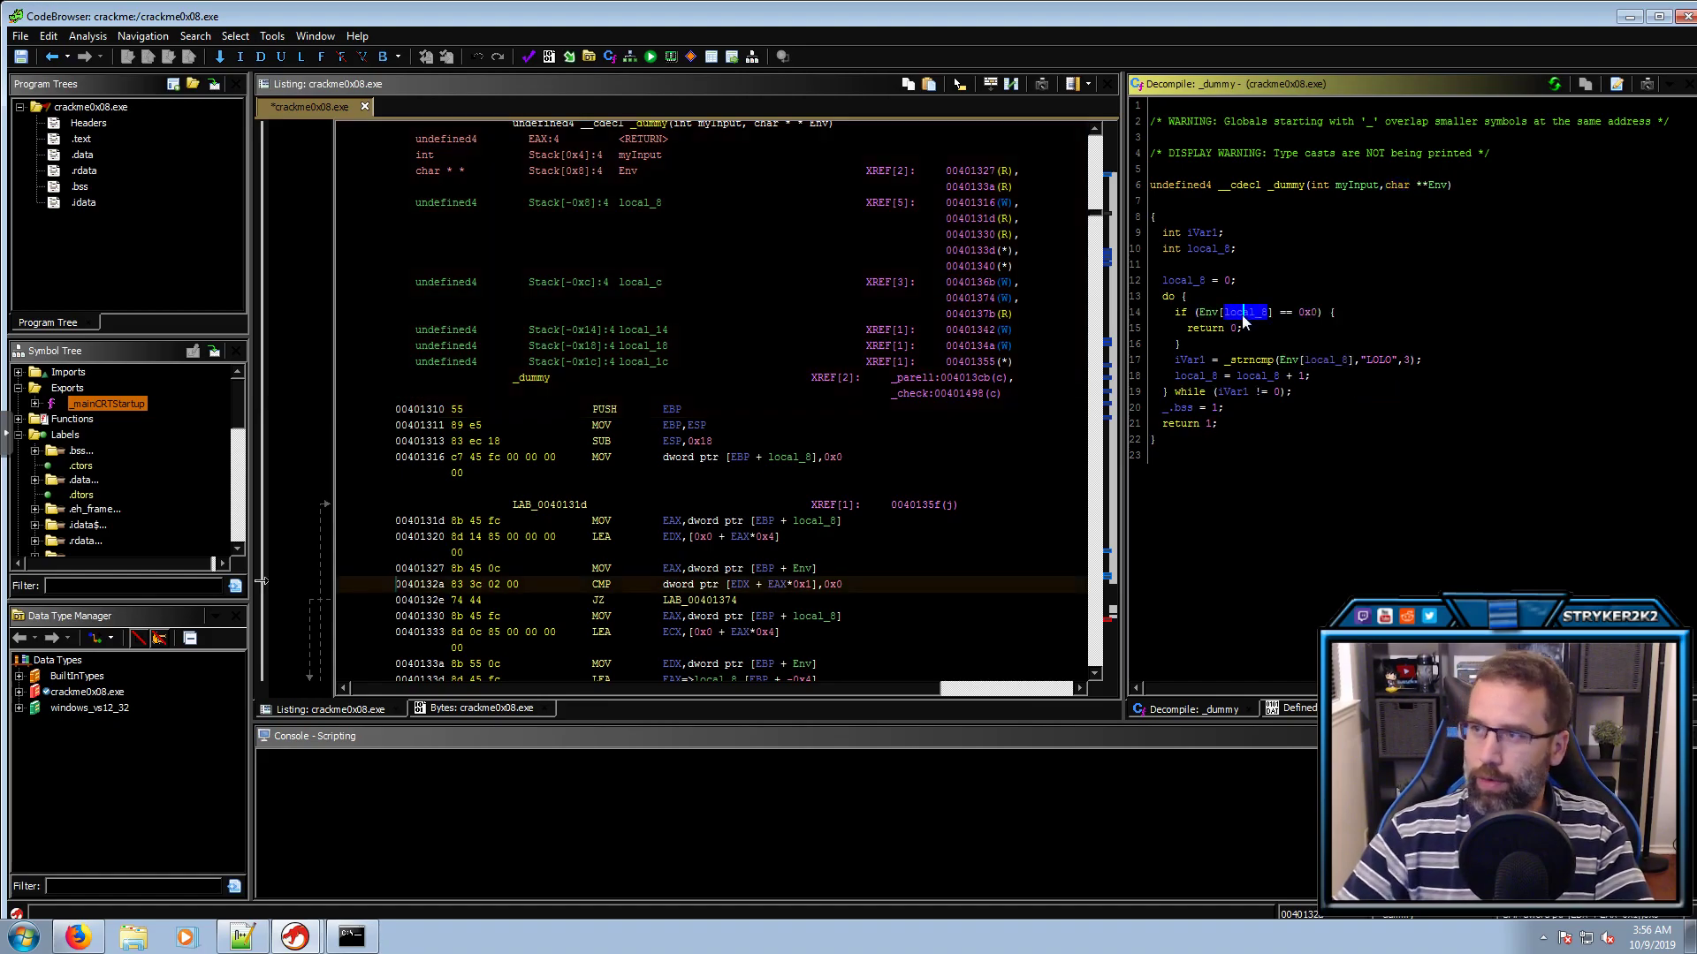
{"action": "type", "text": "lcounter"}
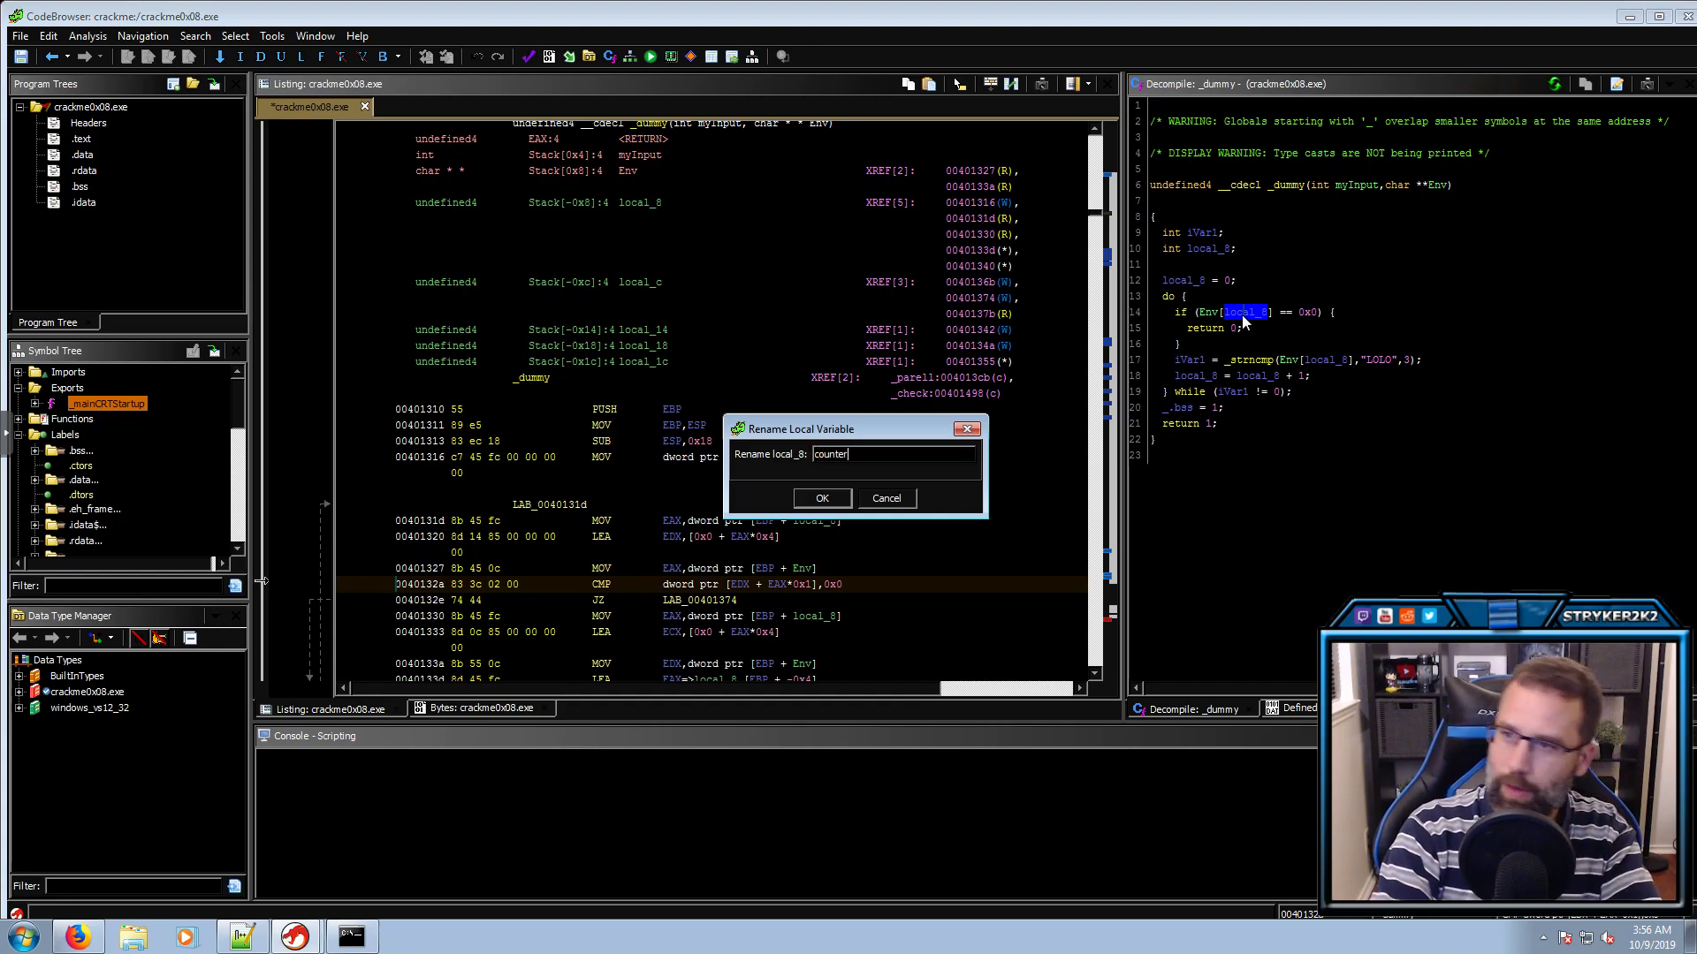
{"action": "key", "text": "Return"}
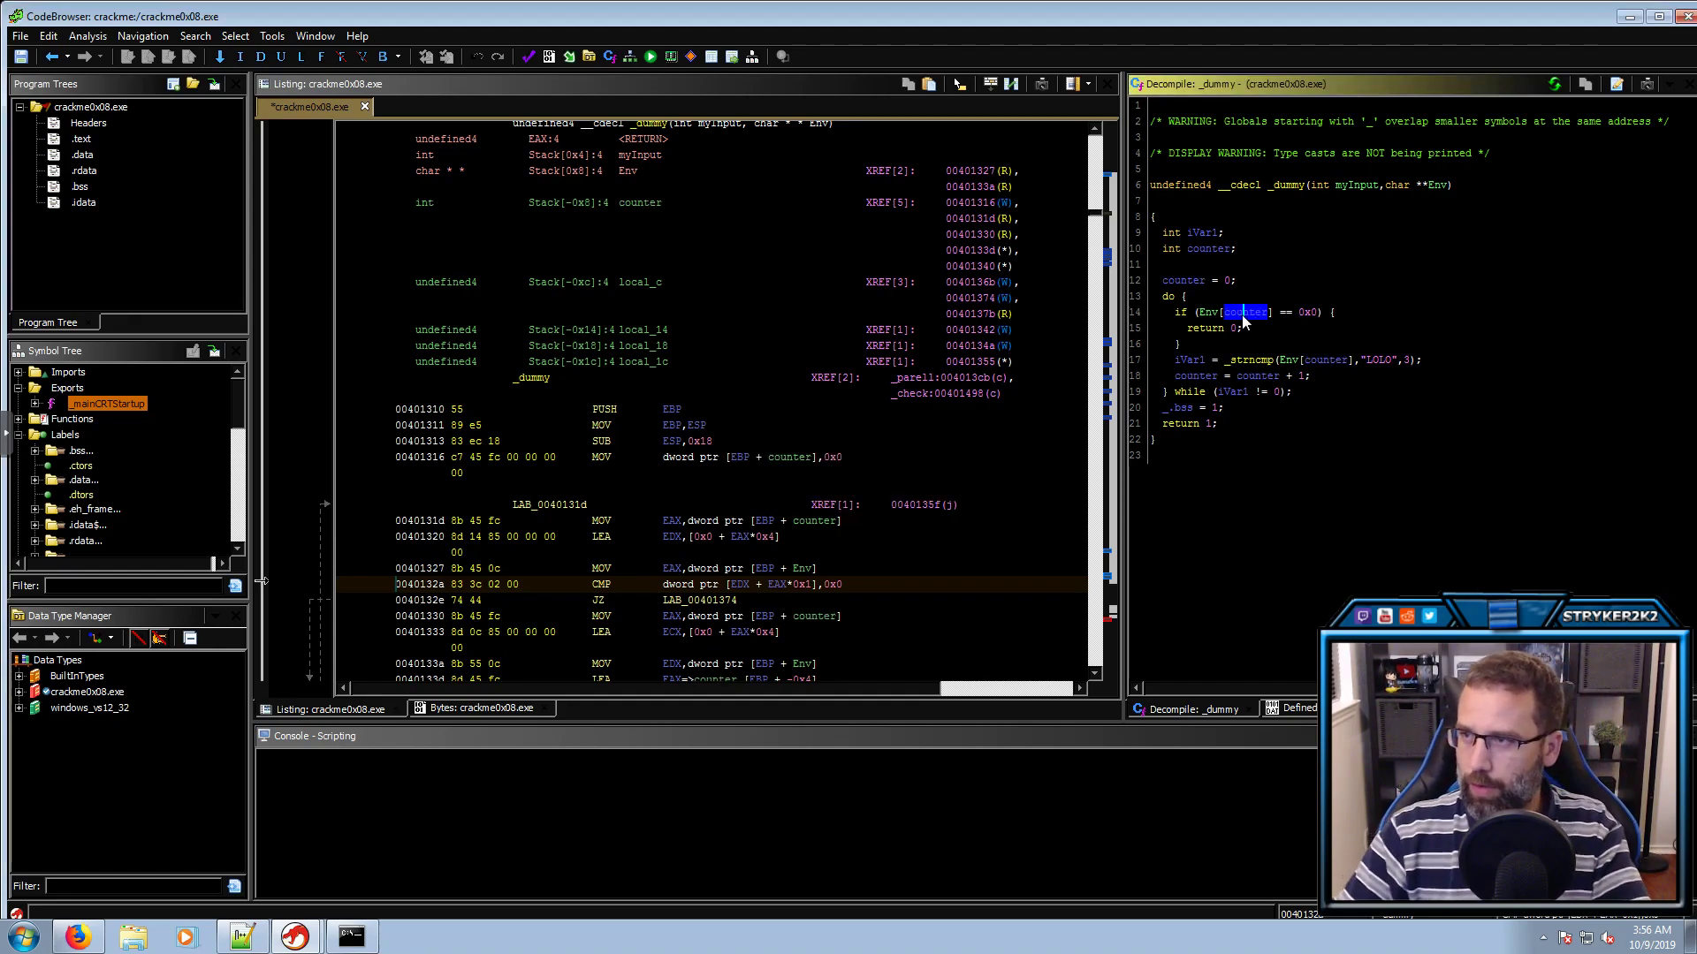
{"action": "left_click", "coordinate": [1204, 315]}
{"action": "left_click", "coordinate": [1305, 311]}
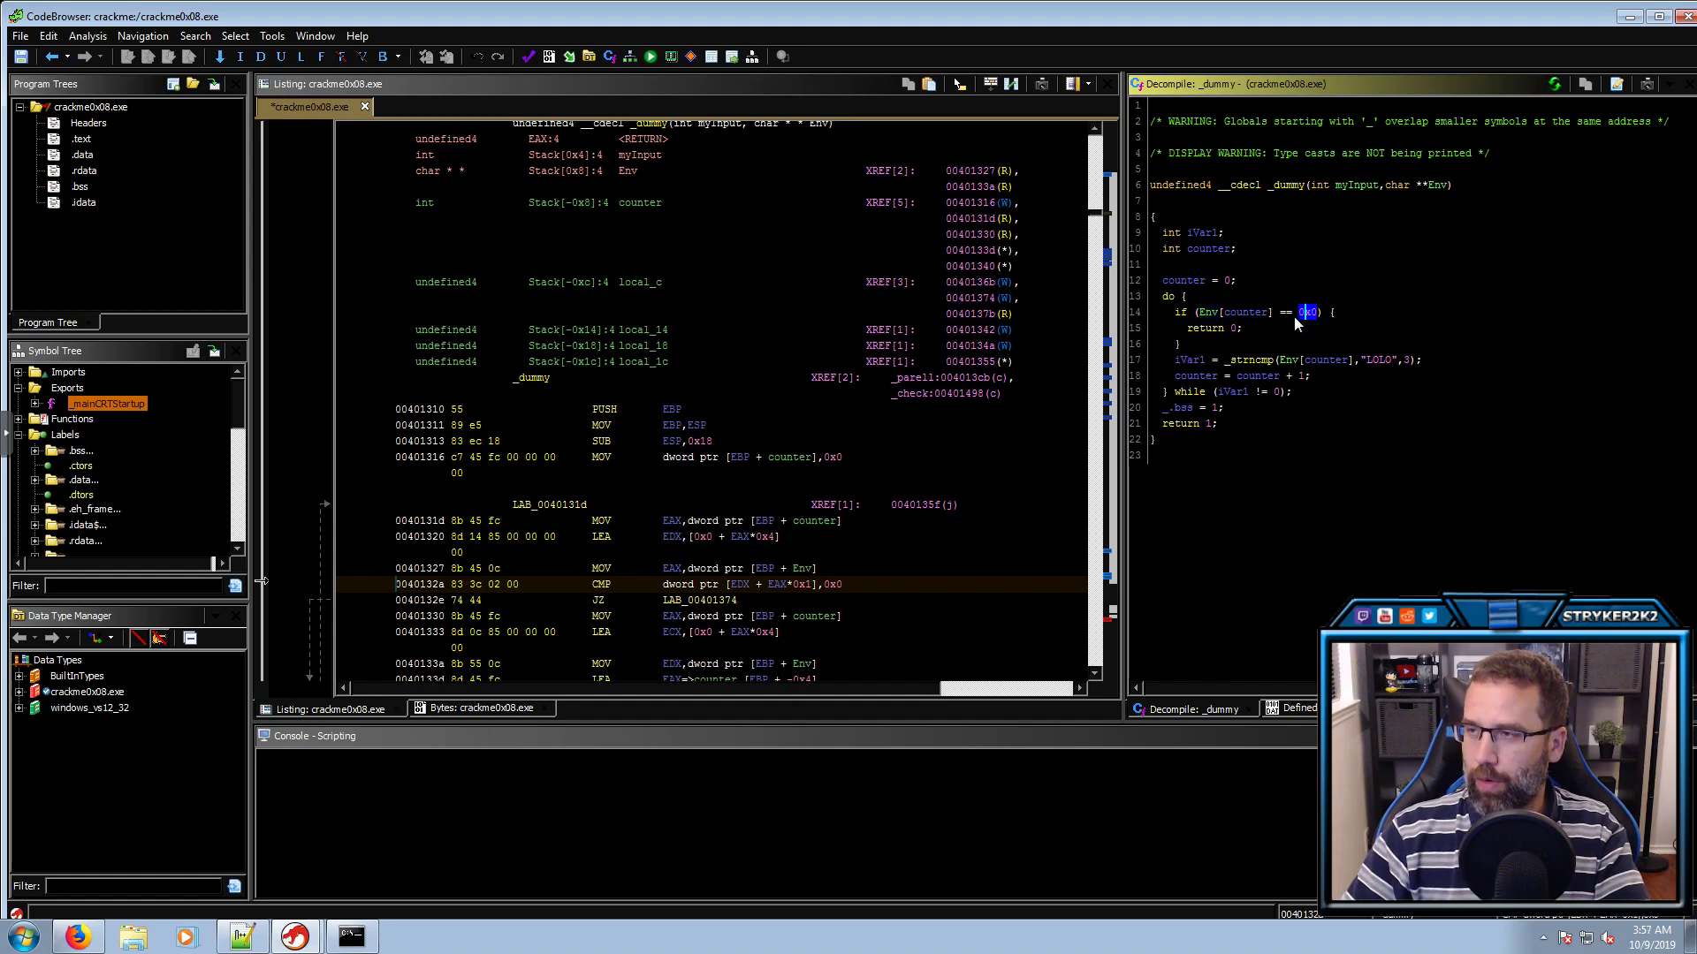
{"action": "left_click", "coordinate": [1235, 329]}
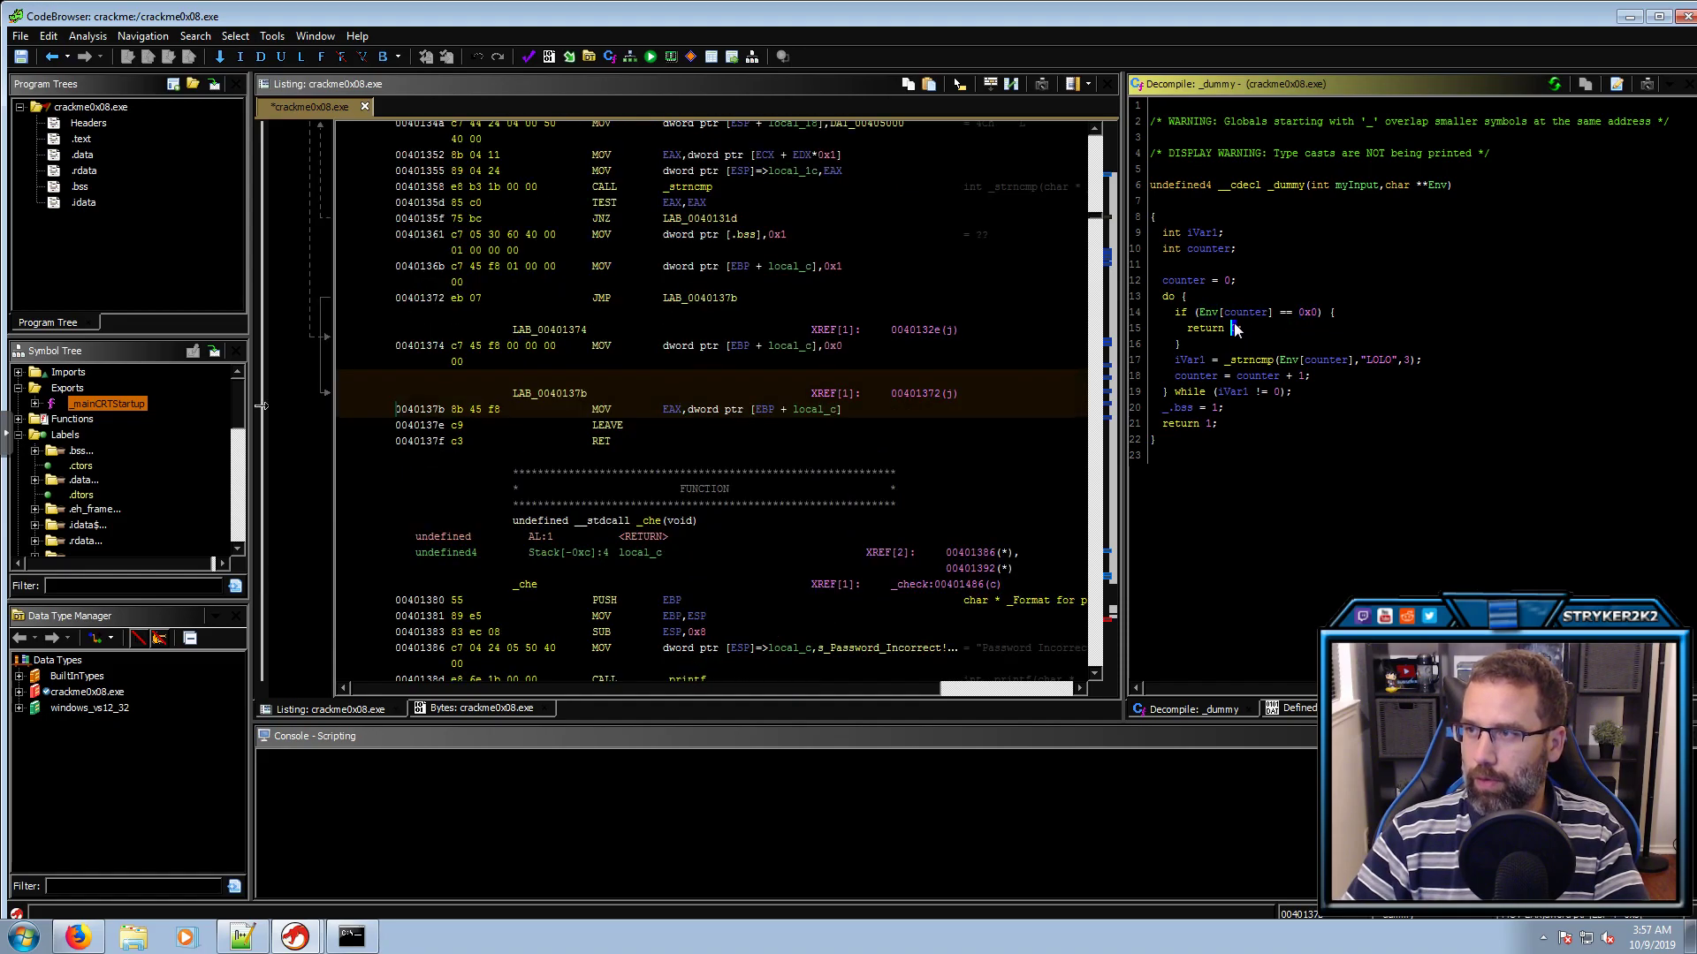
Trace the strncmp of Env[counter] against "LOLO" and rename iVar1 to result
{"action": "left_click", "coordinate": [1188, 361]}
{"action": "left_click", "coordinate": [1247, 360]}
{"action": "left_click", "coordinate": [1311, 361]}
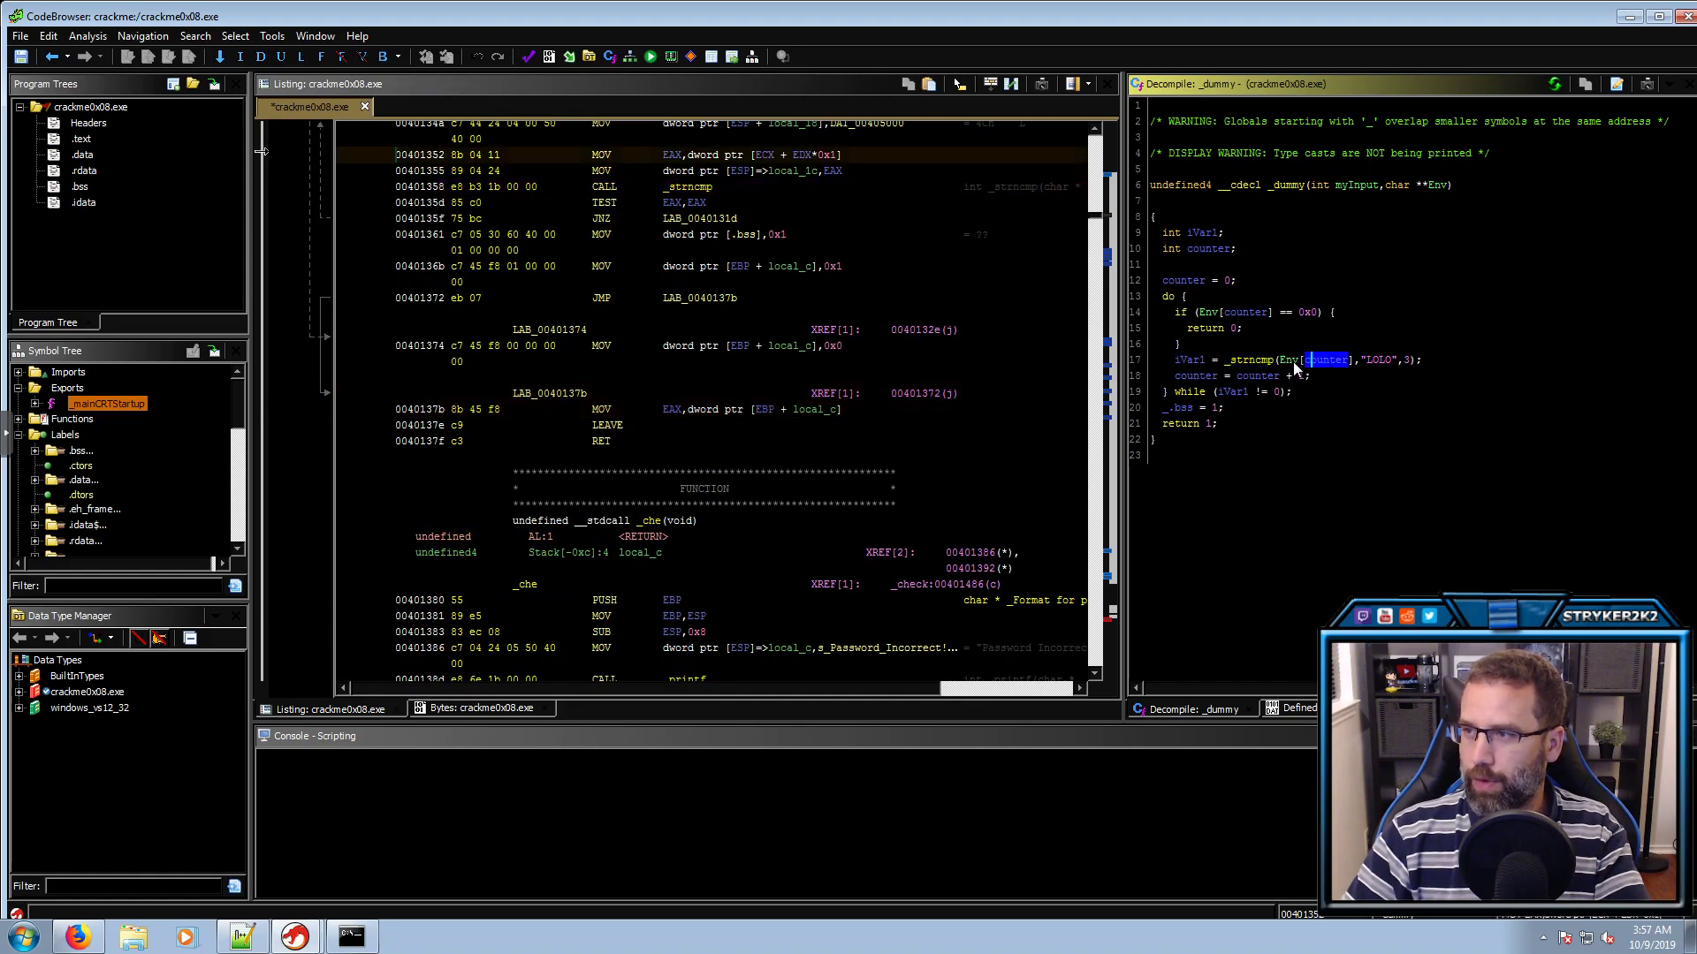
{"action": "left_click", "coordinate": [1290, 361]}
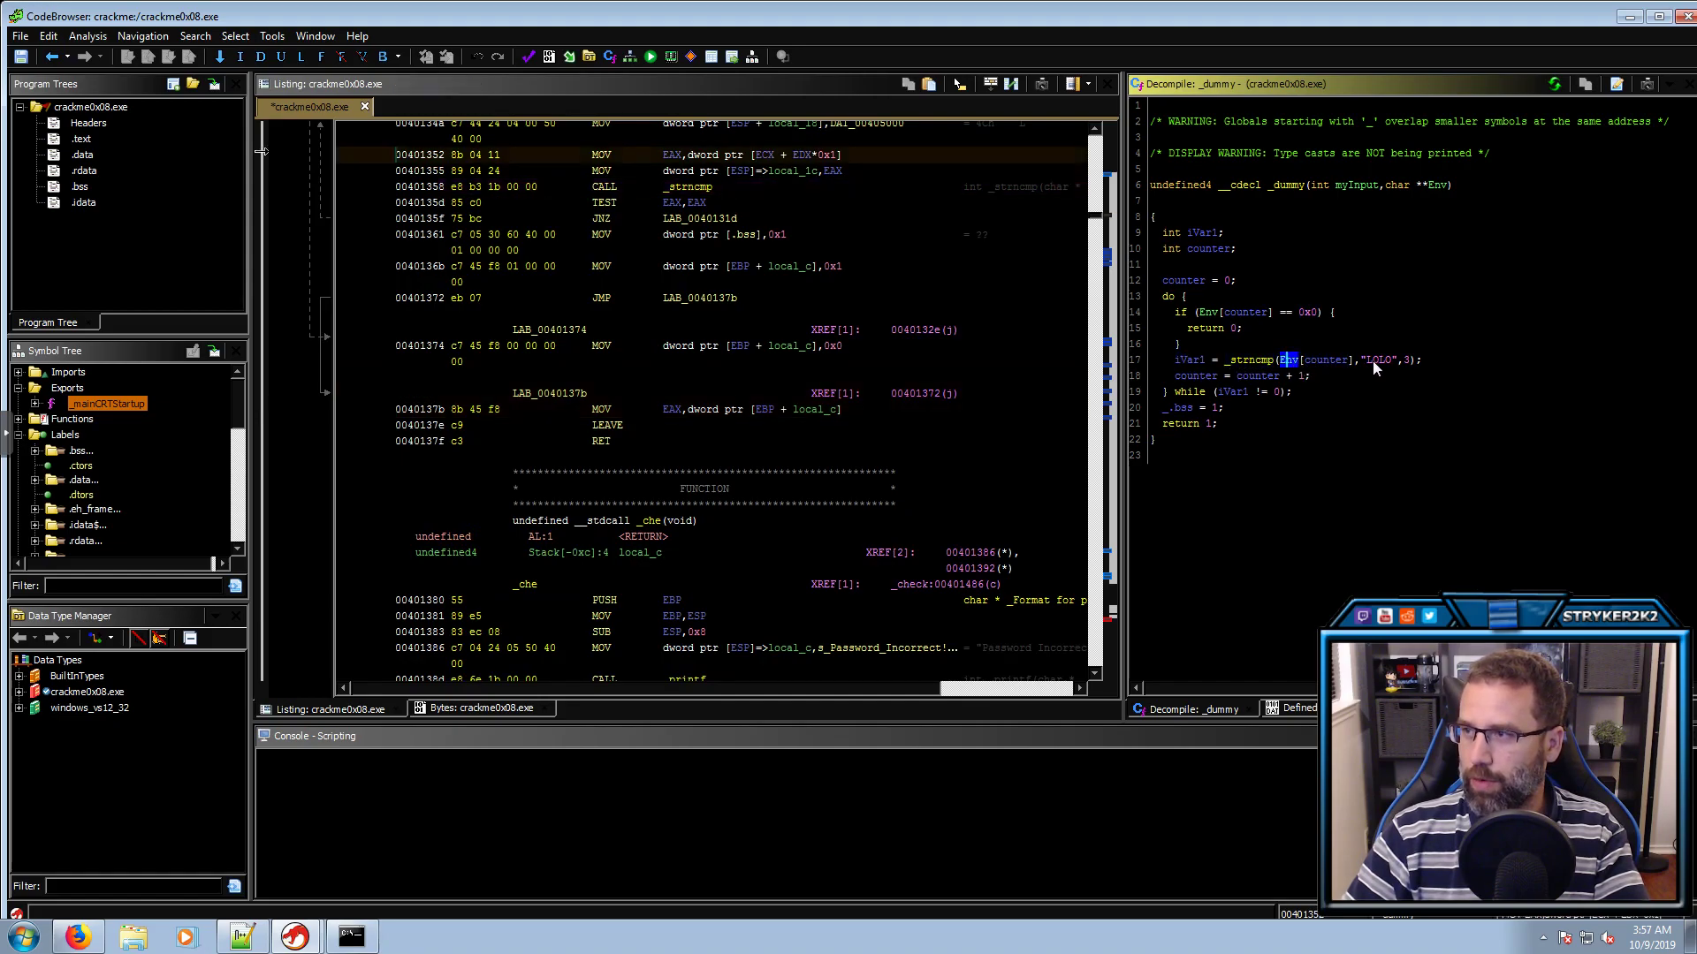
{"action": "left_click", "coordinate": [1371, 360]}
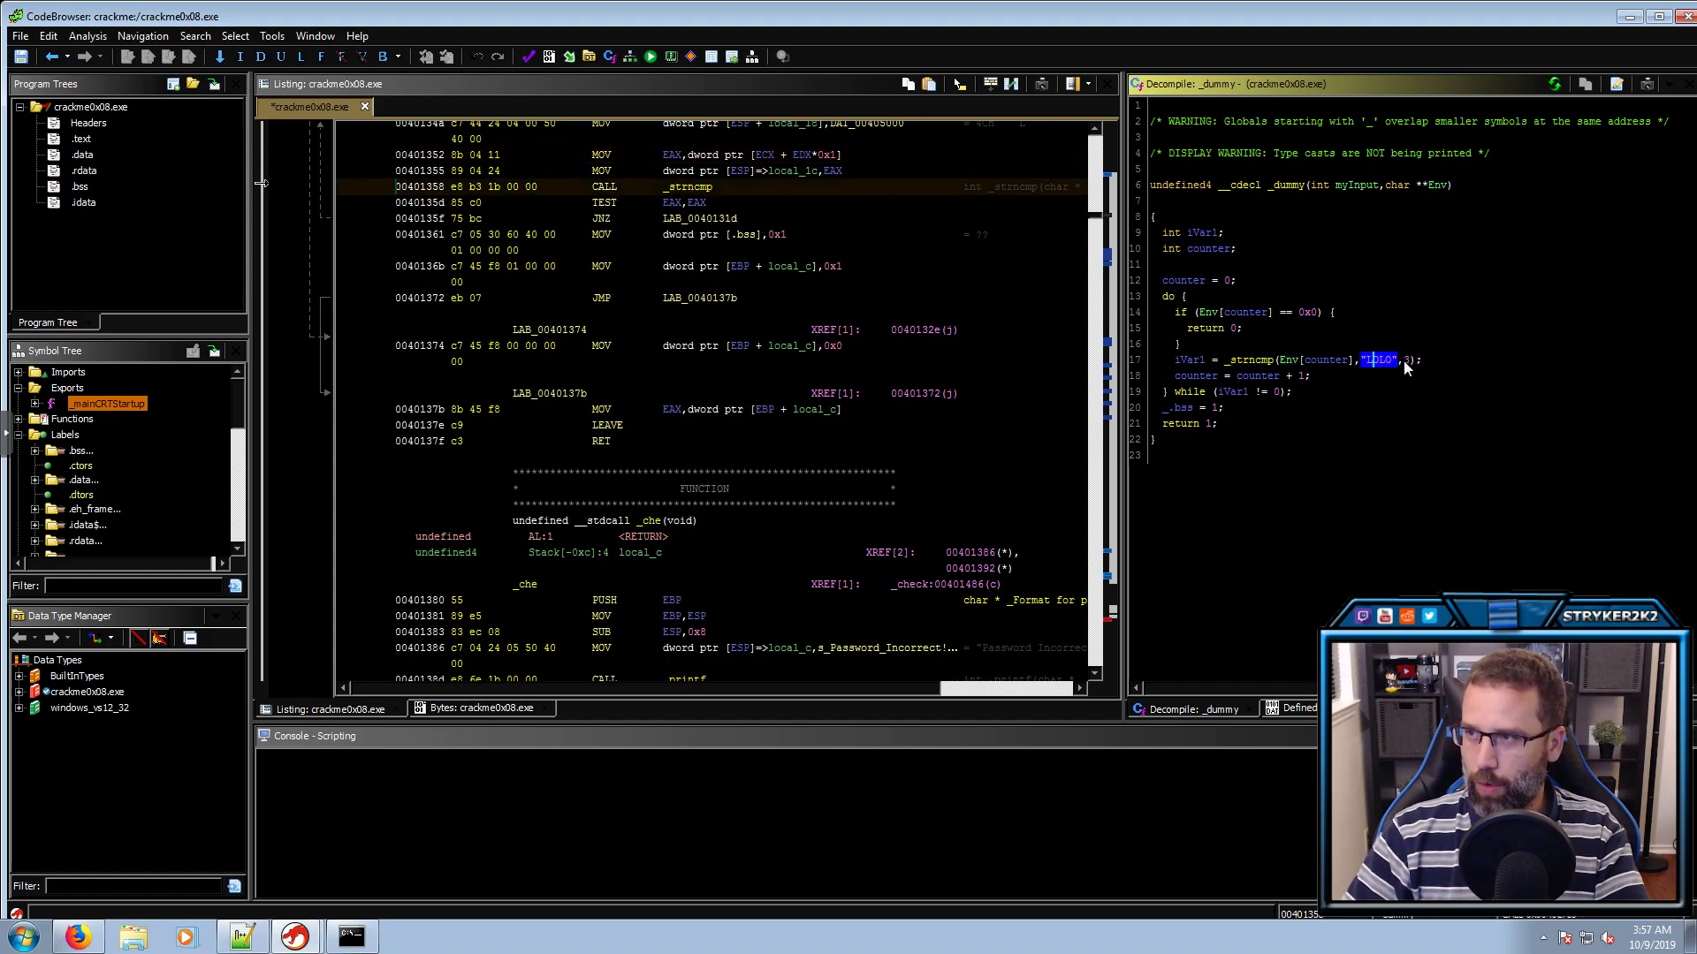
{"action": "left_click", "coordinate": [1192, 362]}
{"action": "type", "text": "lresult"}
{"action": "key", "text": "Return"}
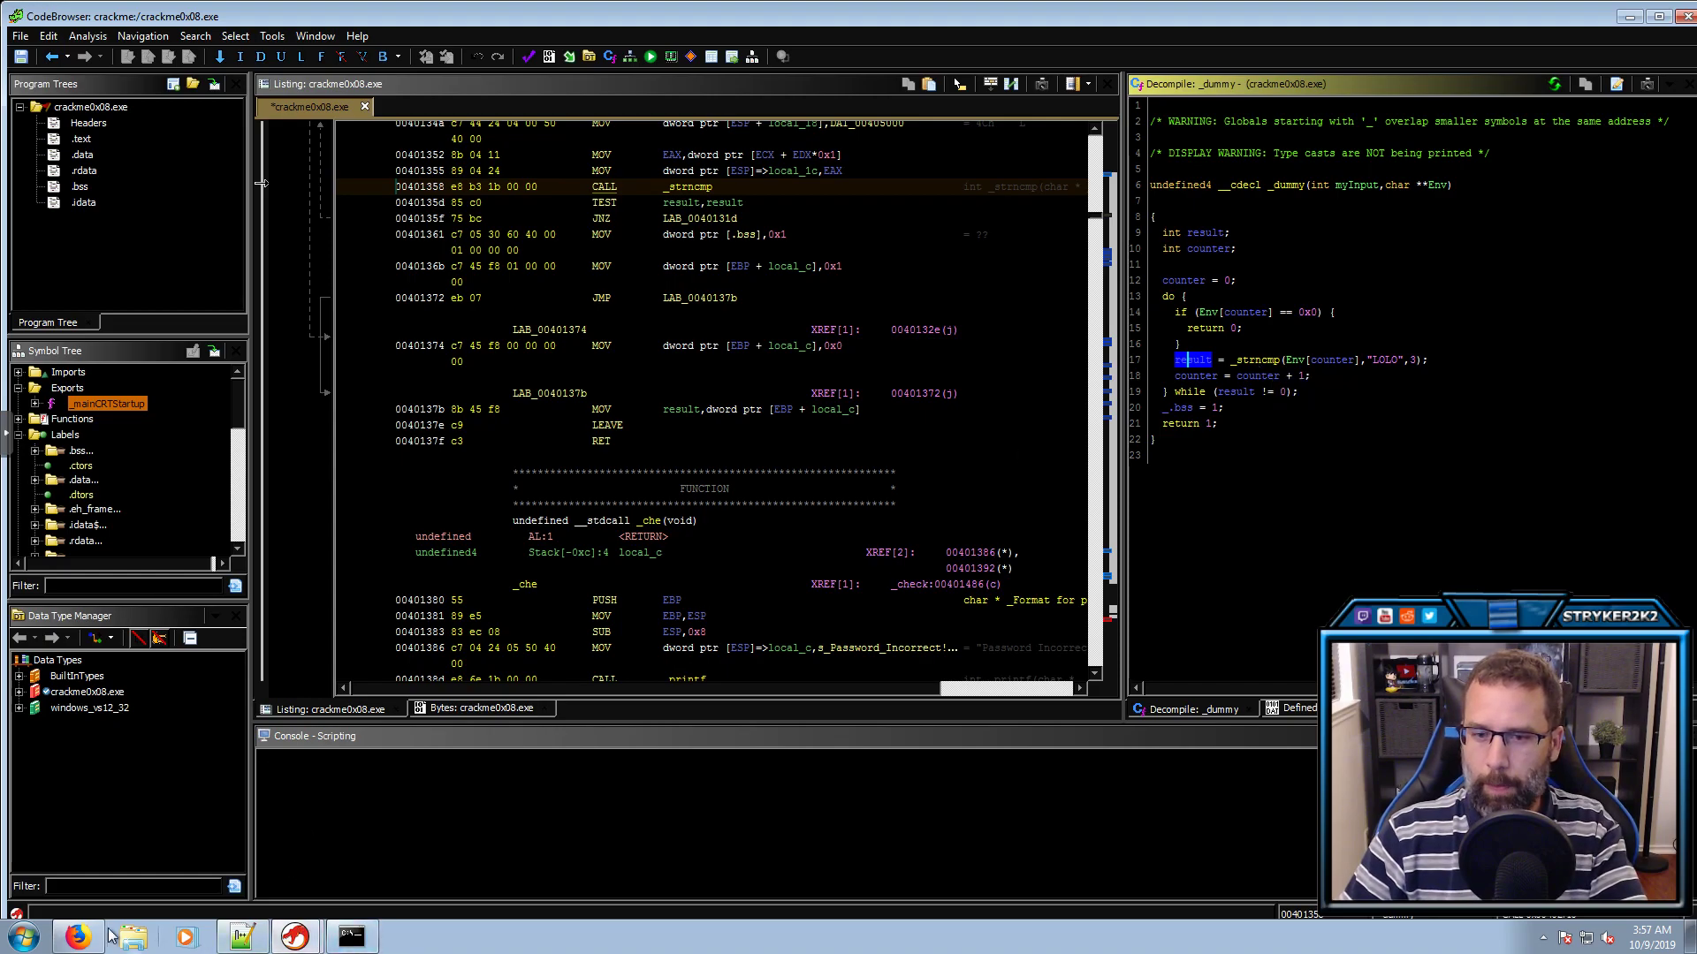
{"action": "left_click", "coordinate": [78, 937]}
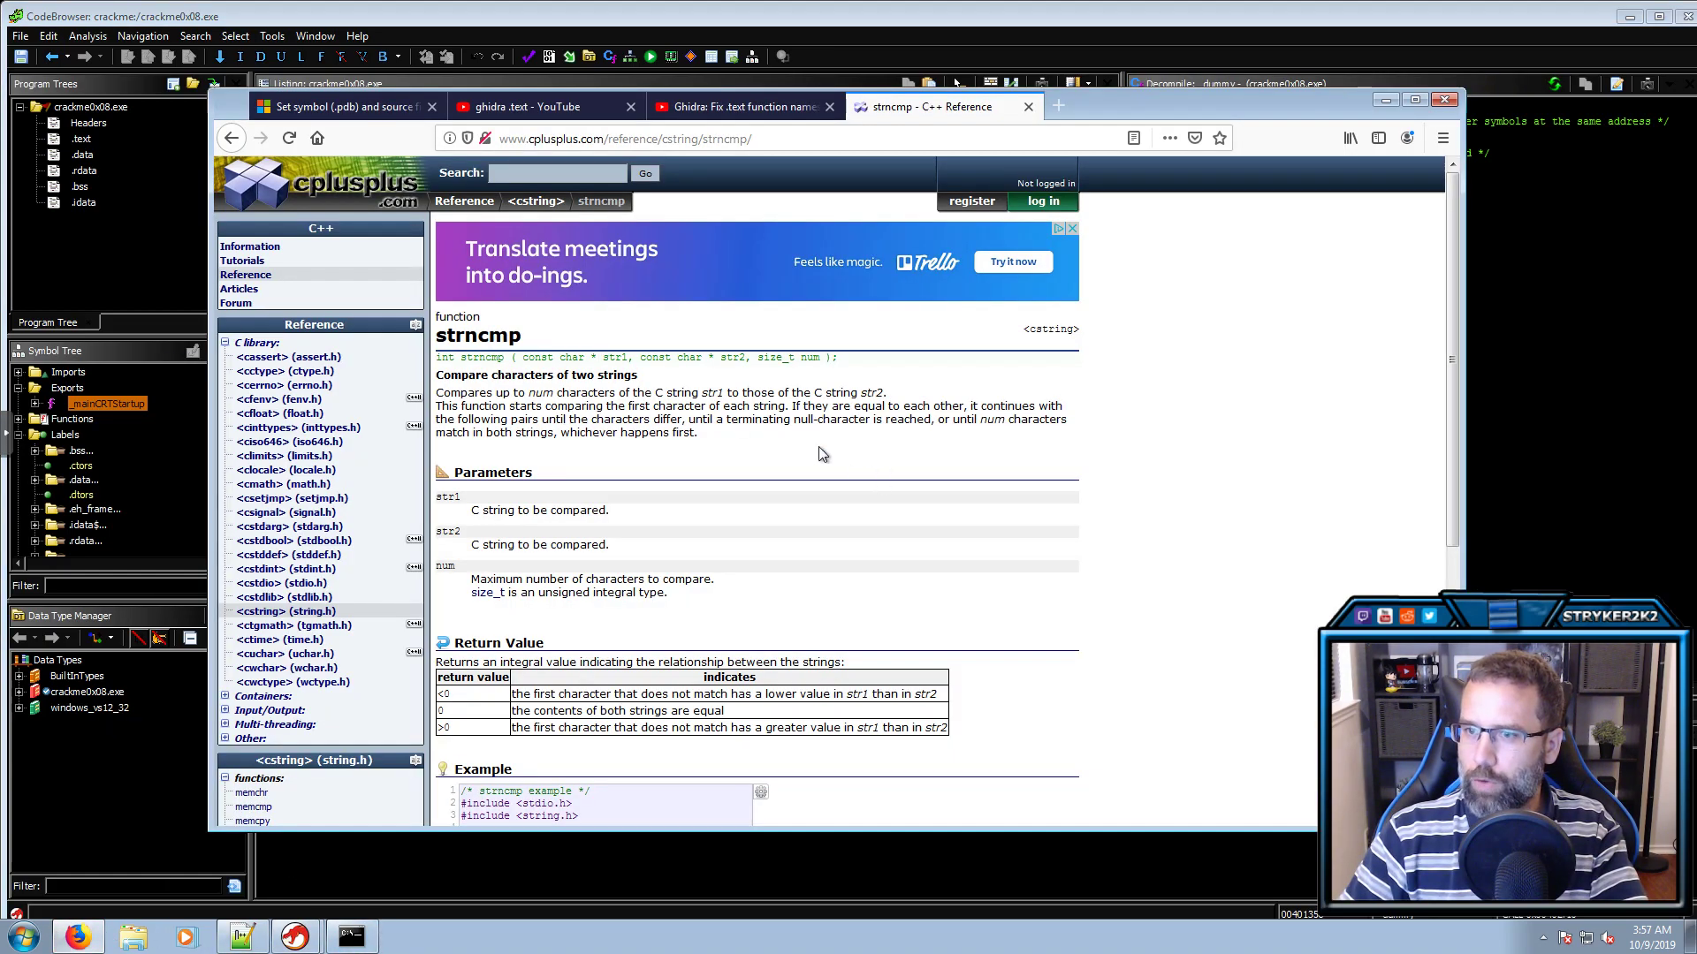
{"action": "scroll", "coordinate": [1028, 557], "scroll_direction": "down", "scroll_amount": 4}
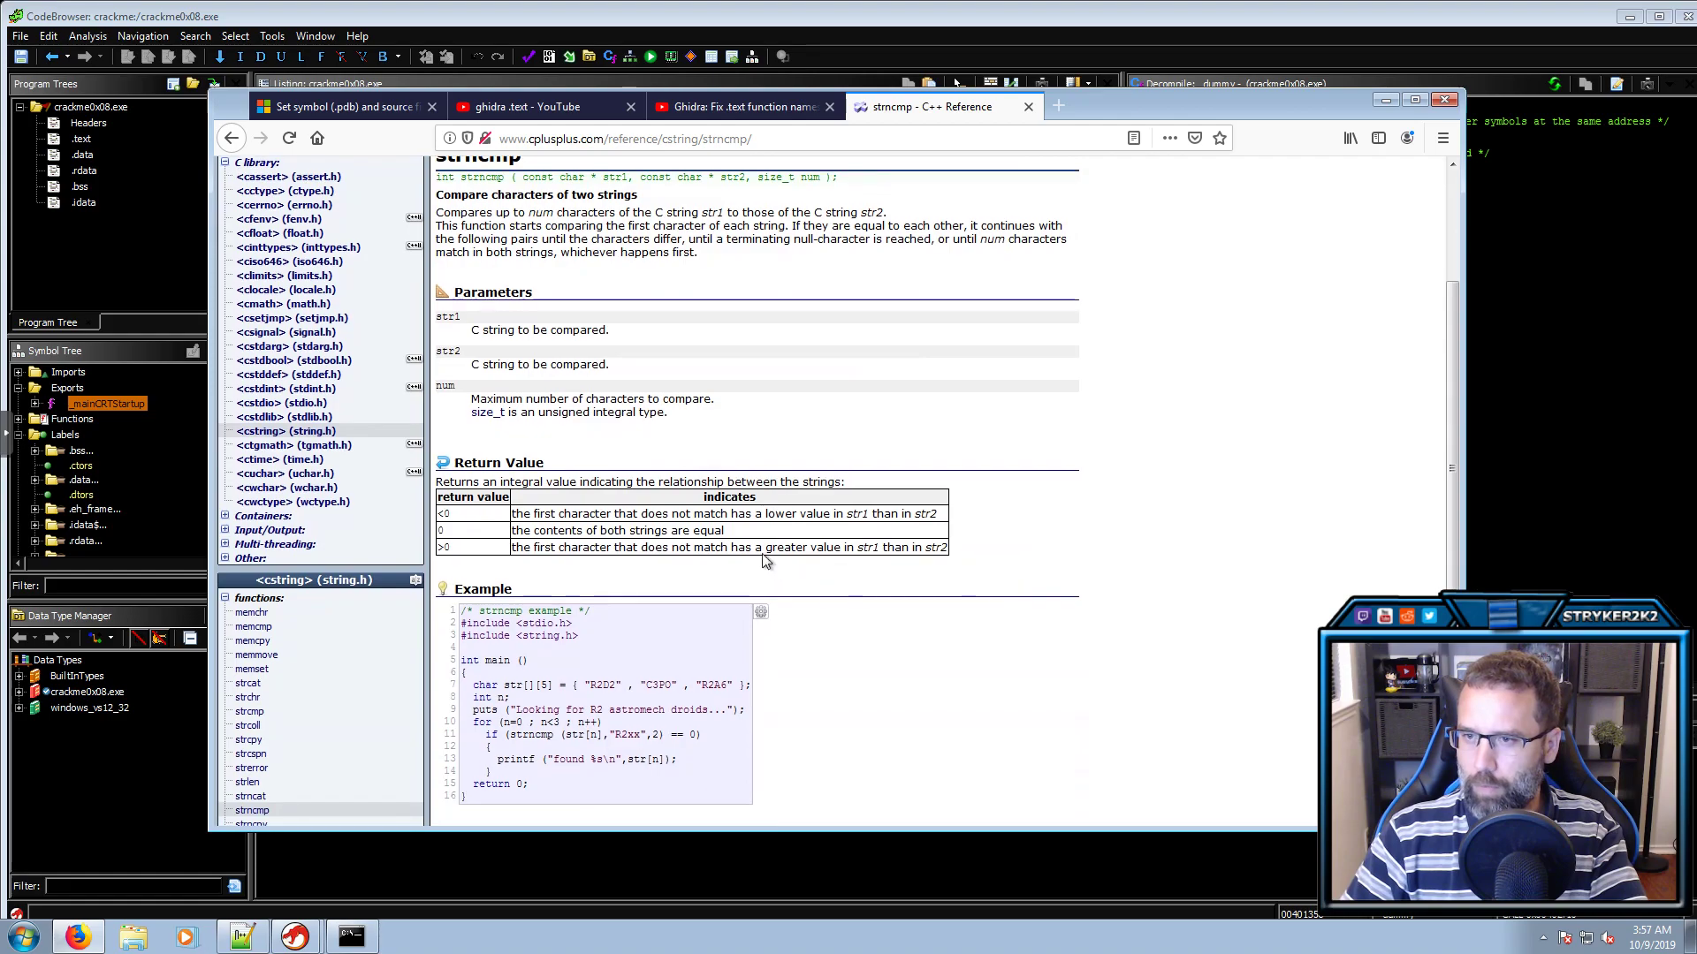
{"action": "left_click_drag", "start_coordinate": [728, 533], "coordinate": [478, 541]}
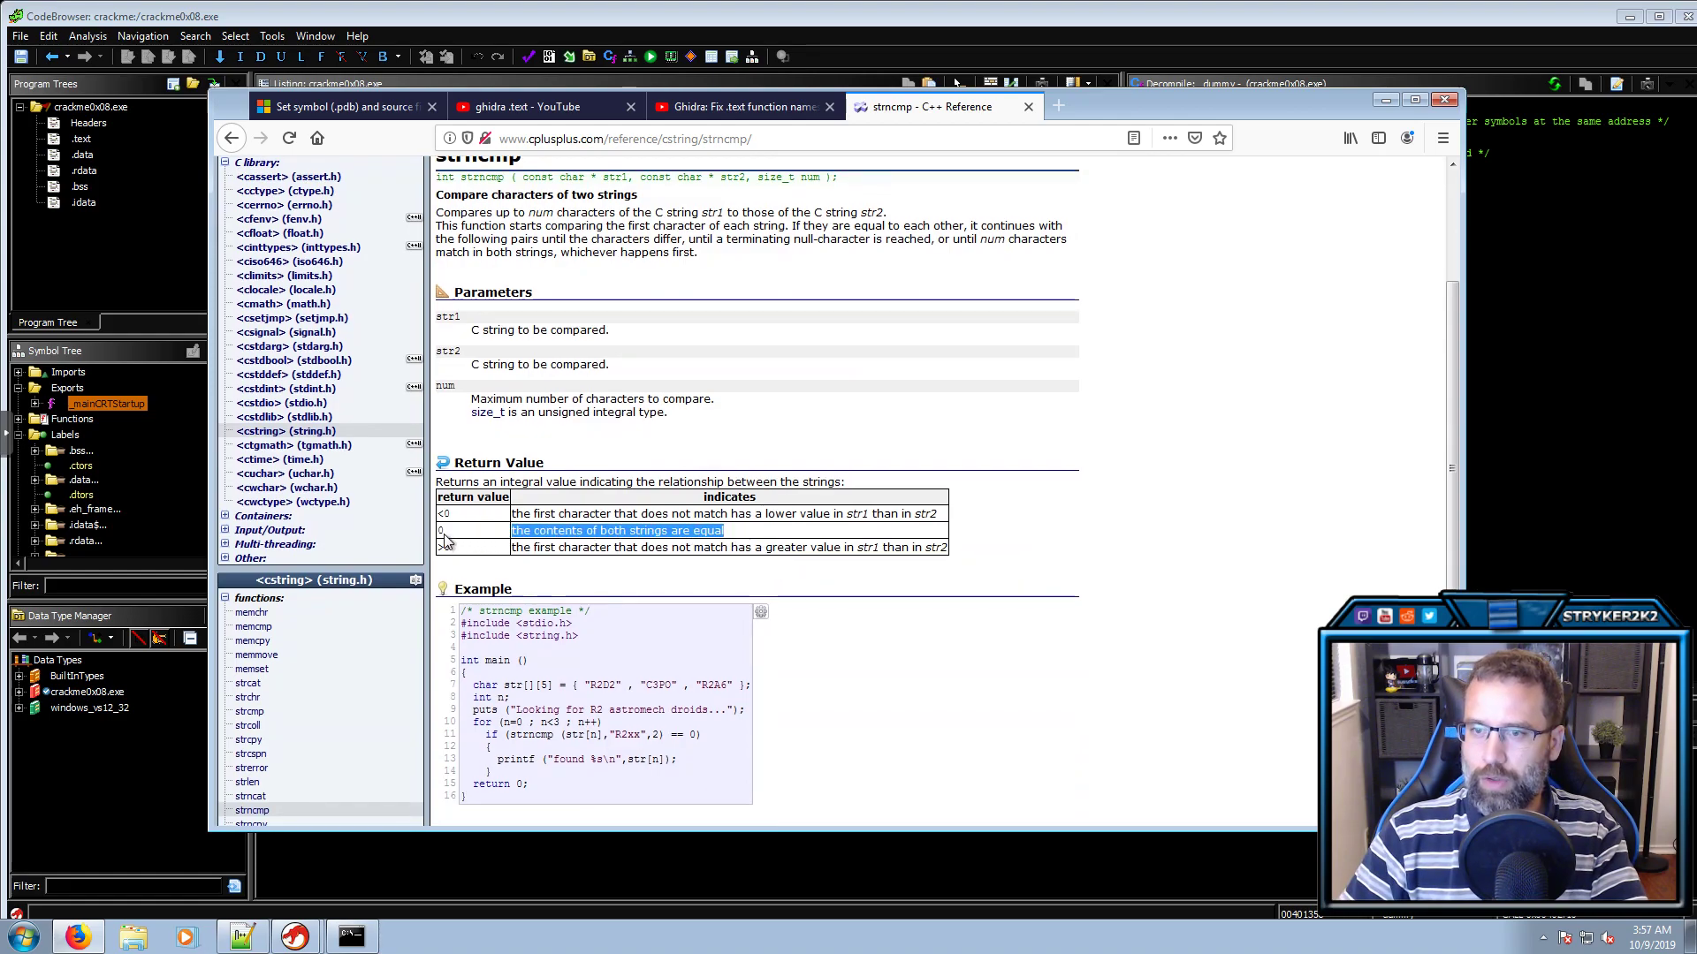
{"action": "left_click", "coordinate": [1384, 102]}
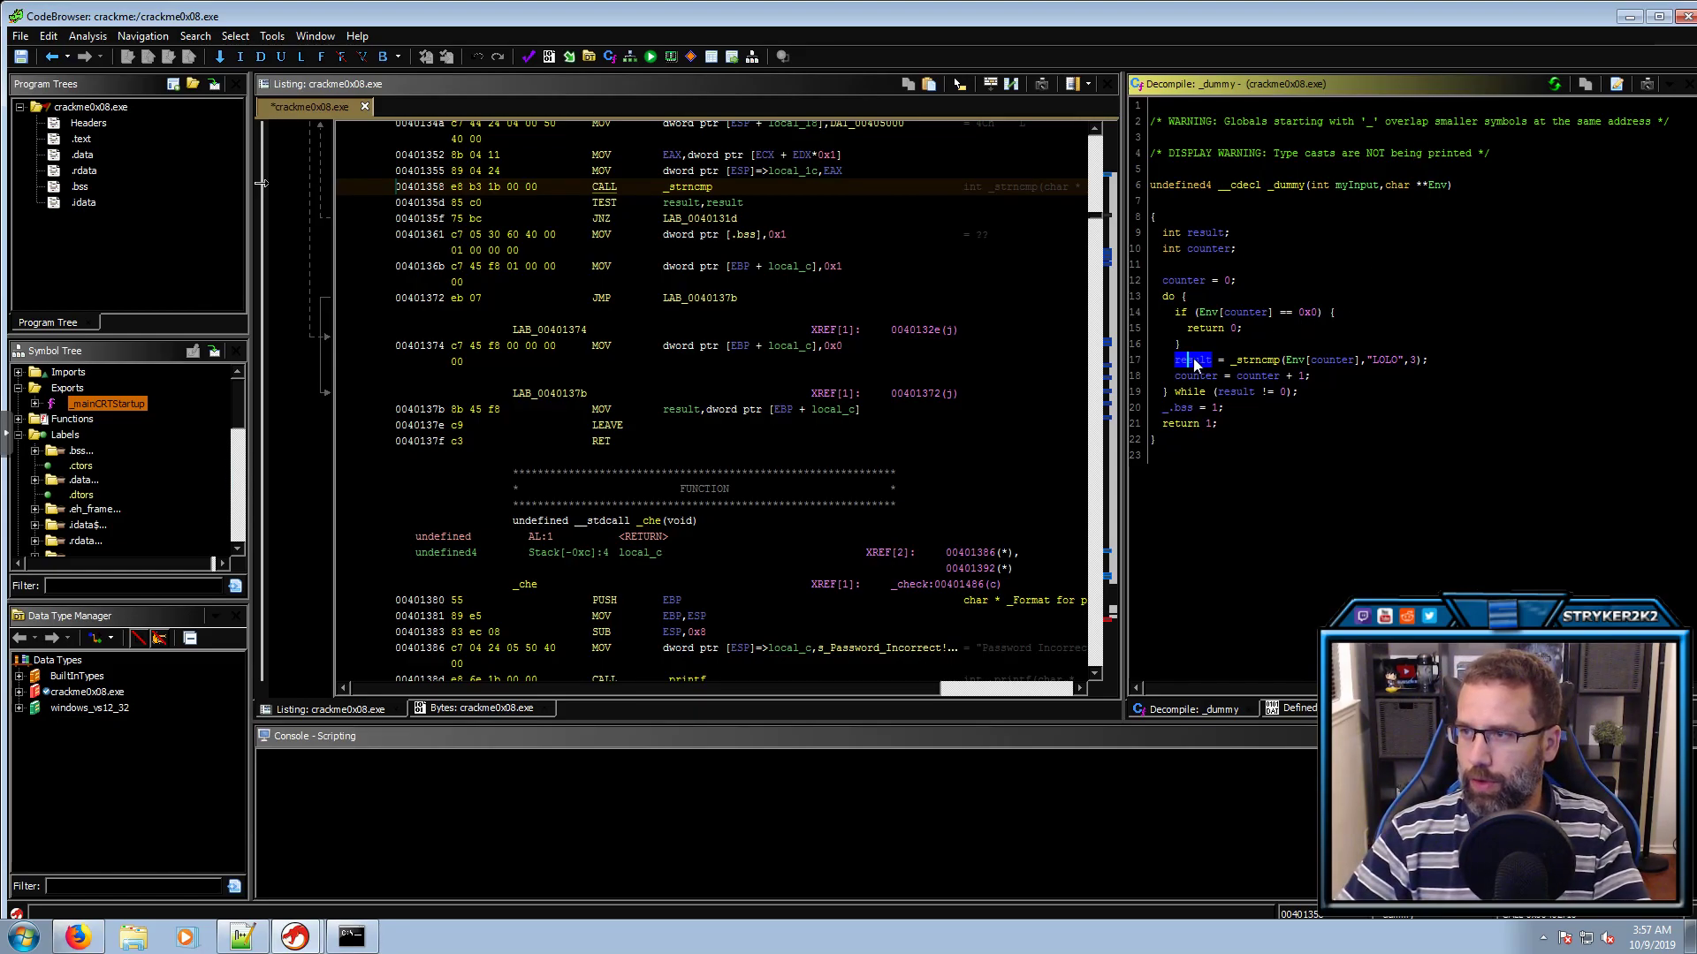
Rename the _bss global on decompiler line 20 to dummy_DAT
{"action": "left_click", "coordinate": [1191, 391]}
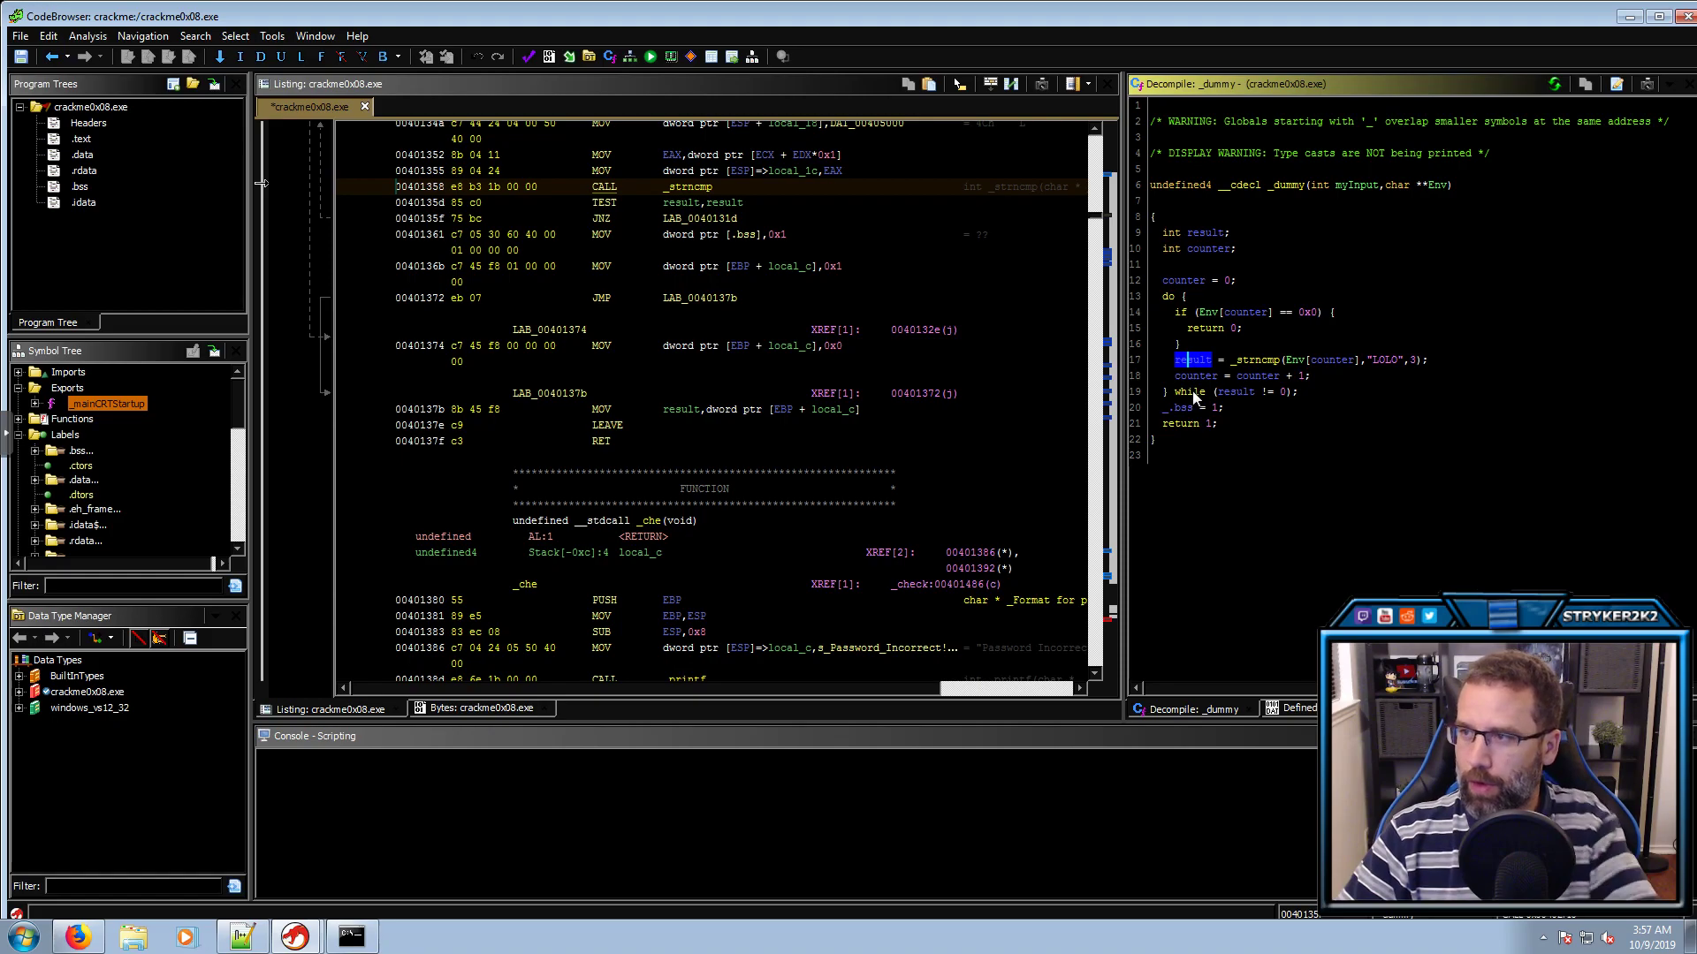
{"action": "left_click", "coordinate": [1239, 392]}
{"action": "left_click", "coordinate": [1284, 391]}
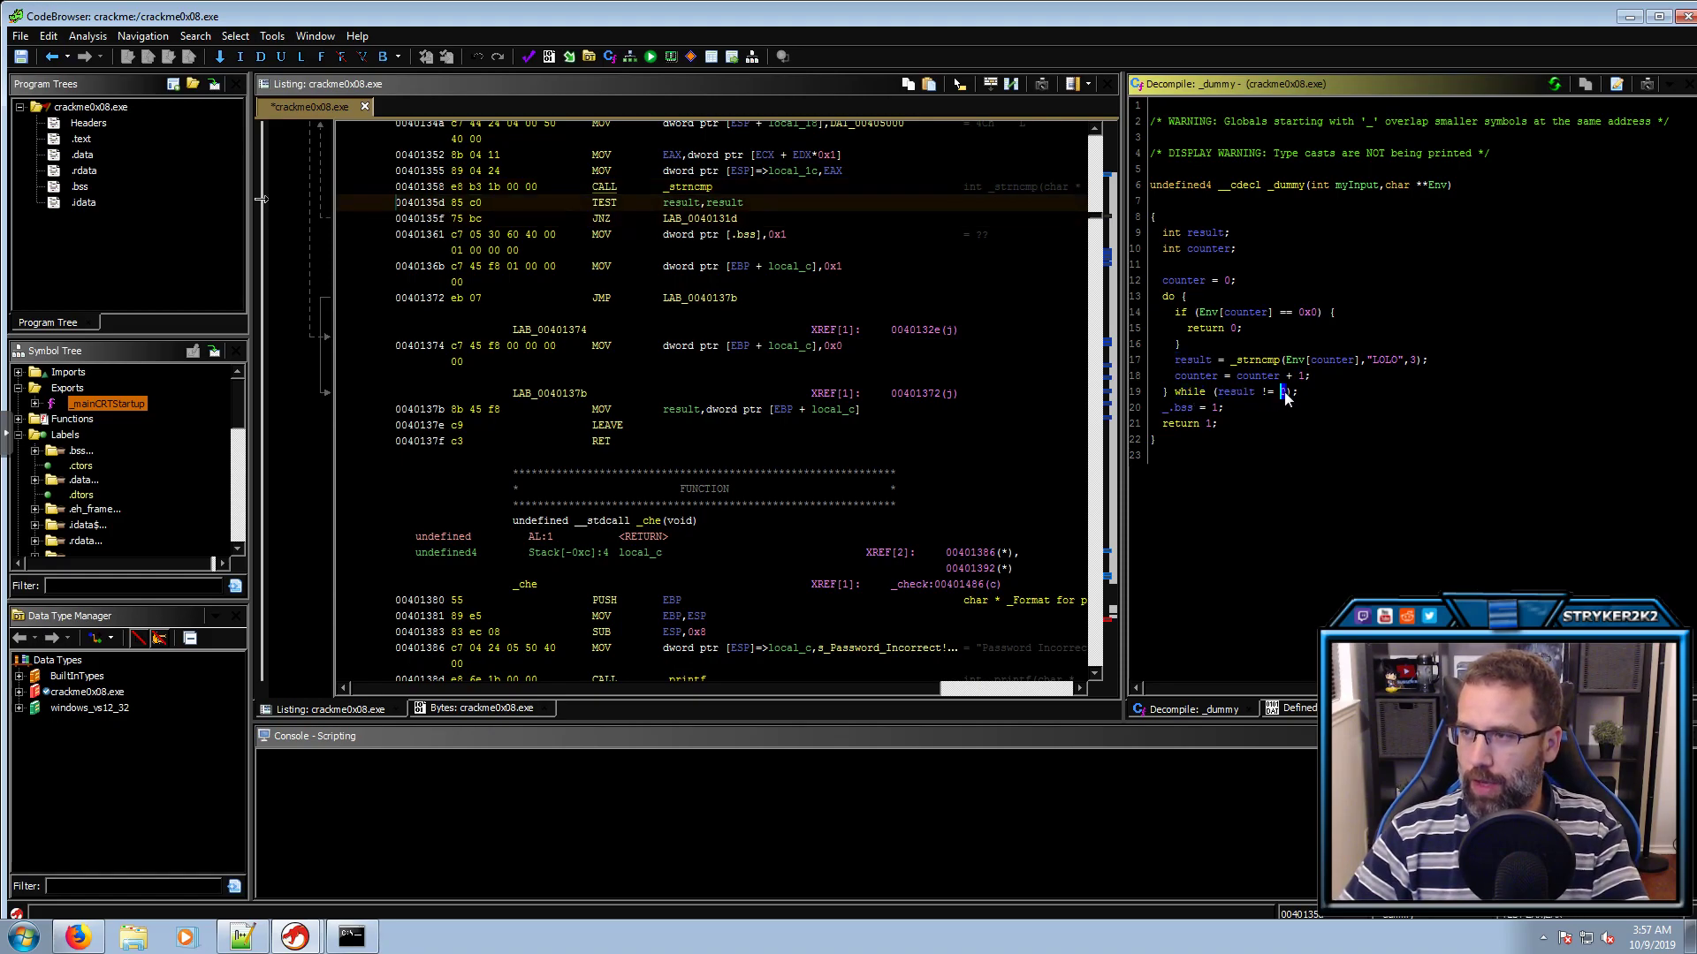
{"action": "left_click", "coordinate": [1181, 408]}
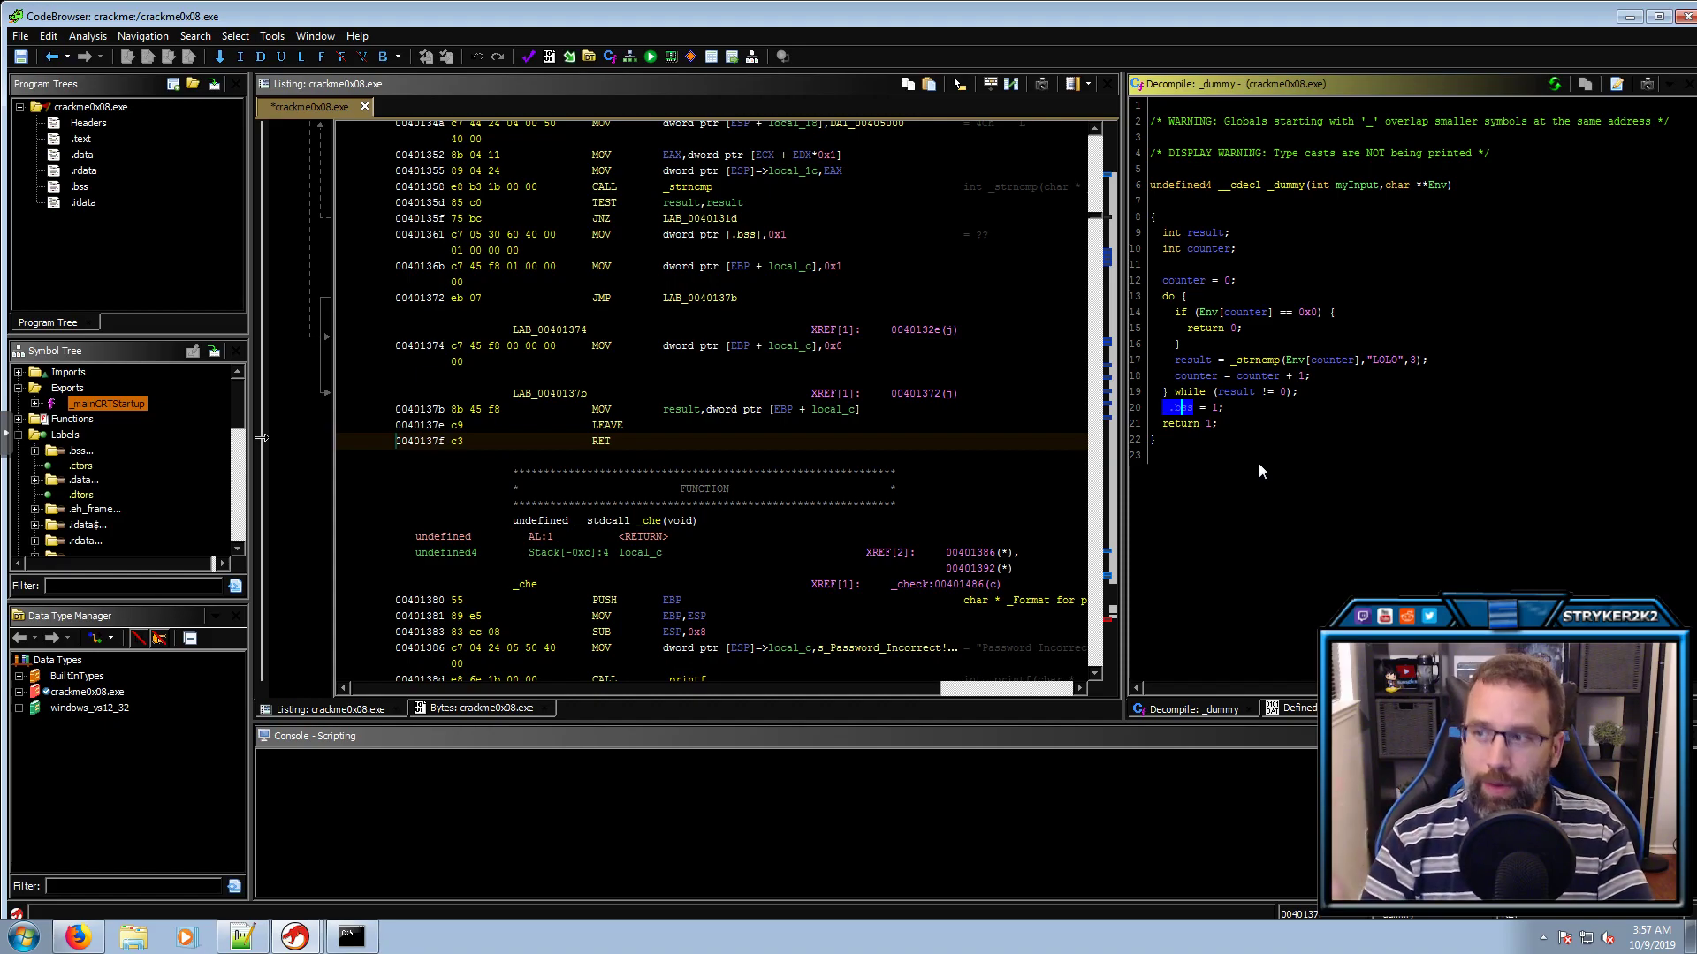
{"action": "key", "text": "l"}
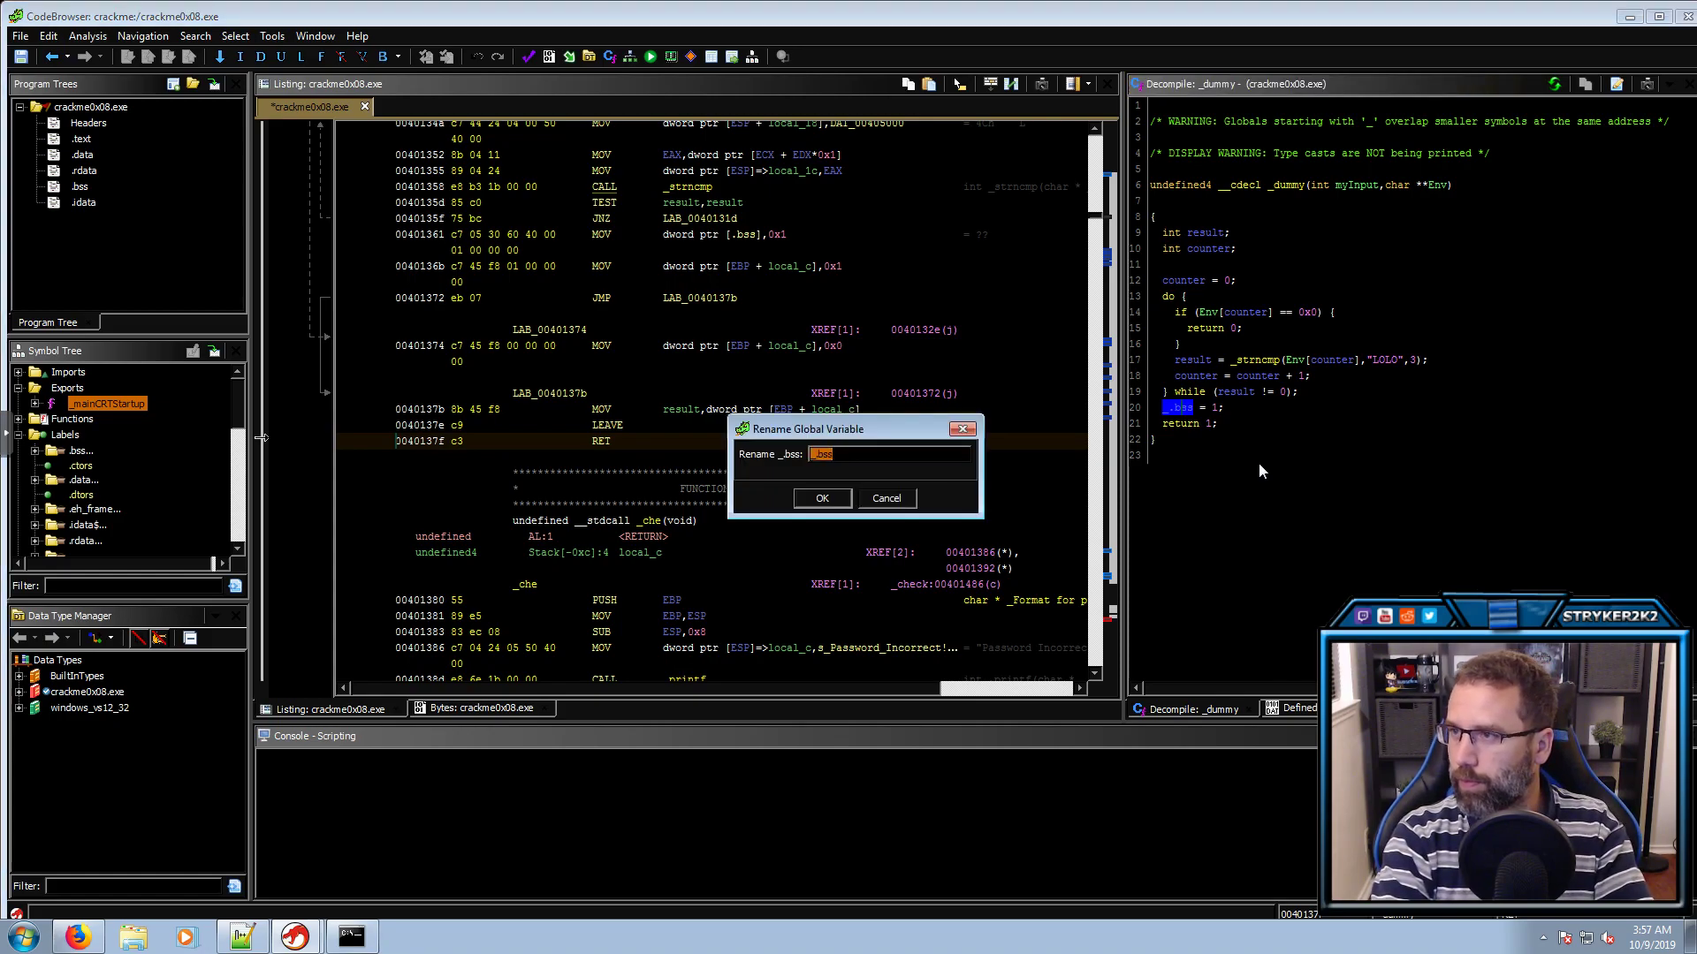
{"action": "type", "text": "dummy_DAT"}
{"action": "key", "text": "Return"}
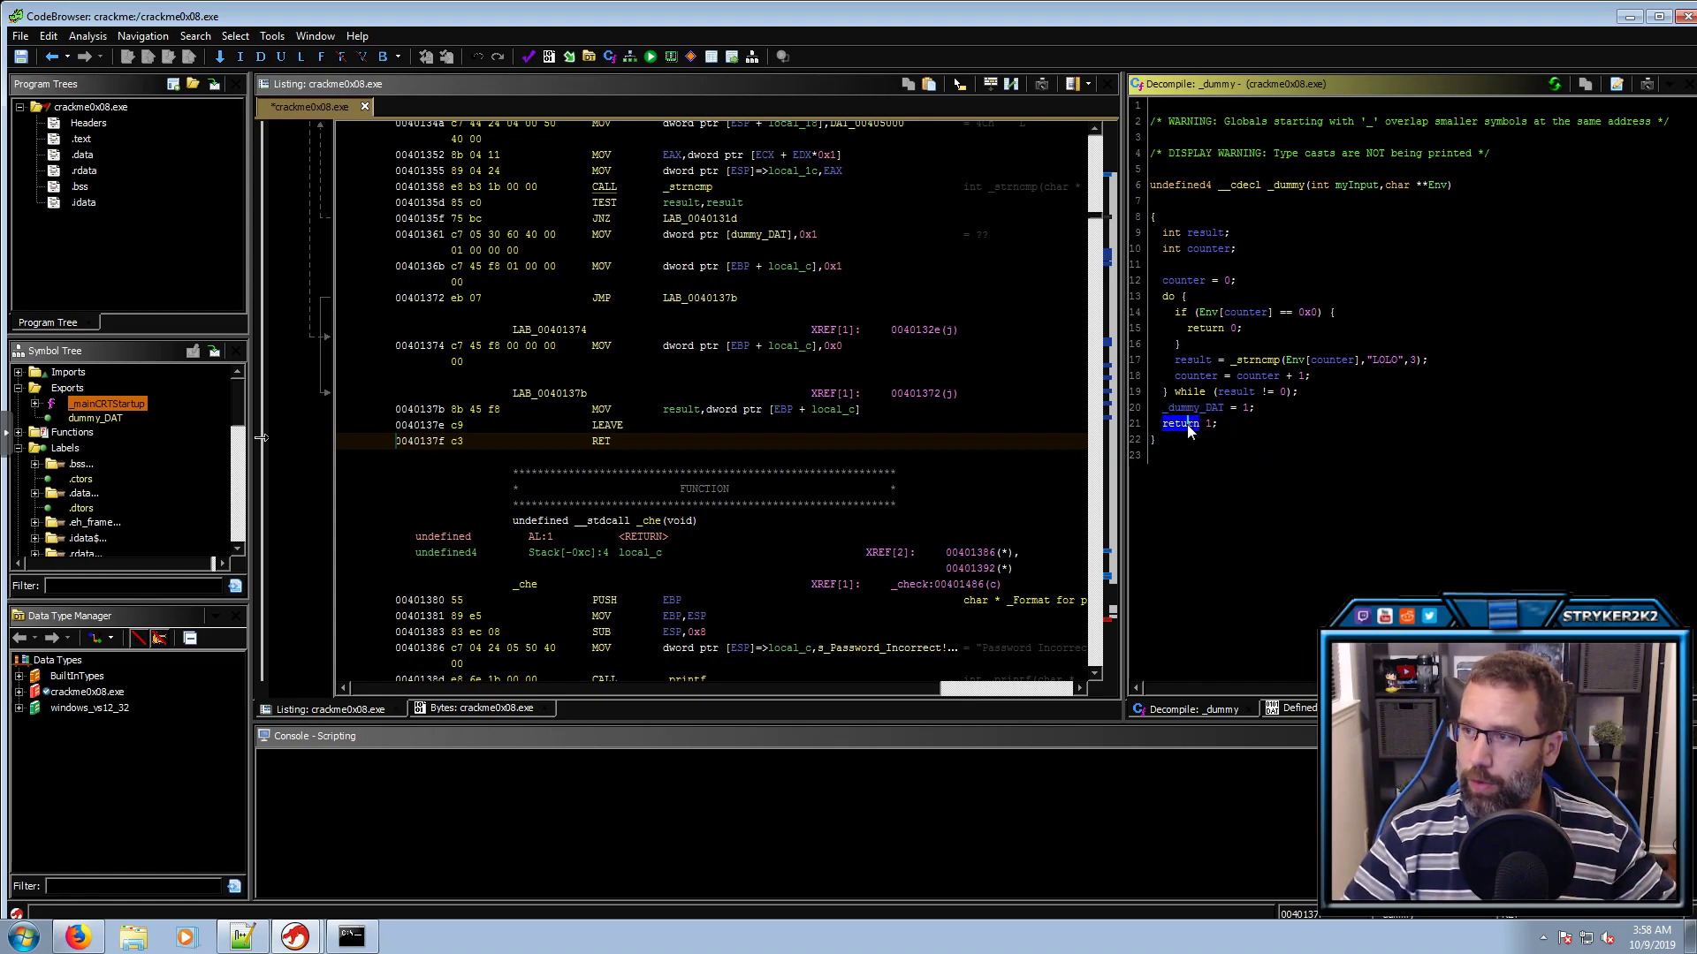
Go to the _dummy function header and select its label in the listing
{"action": "left_click", "coordinate": [1237, 423]}
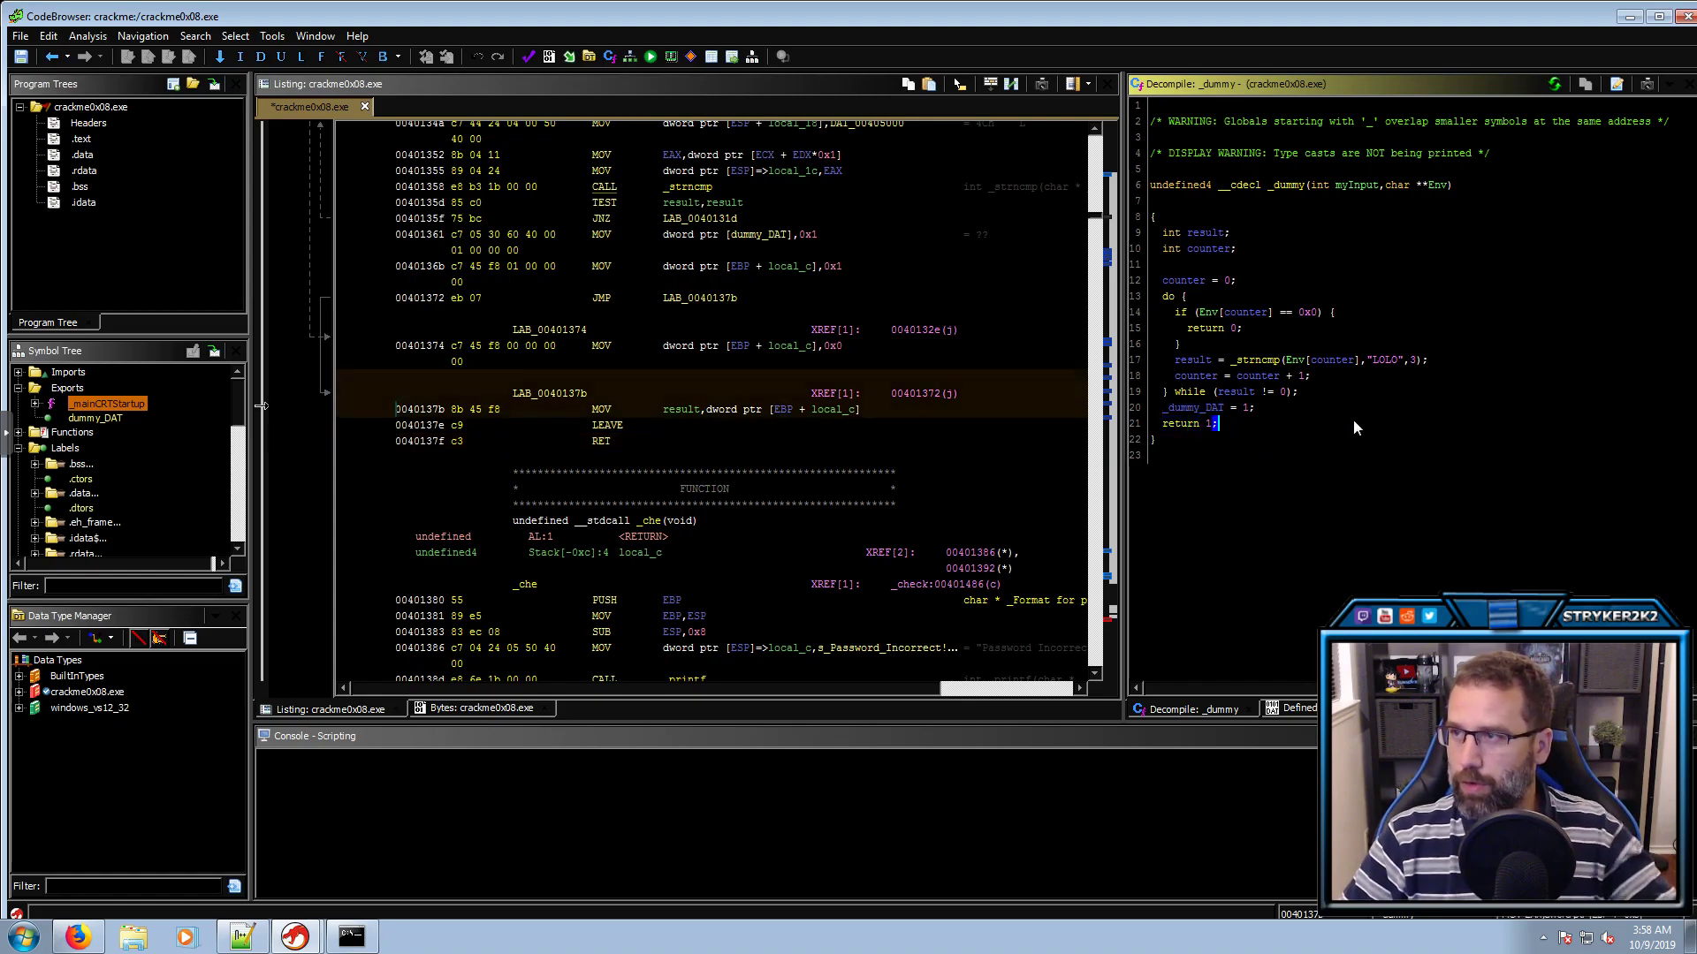
{"action": "double_click", "coordinate": [1290, 188]}
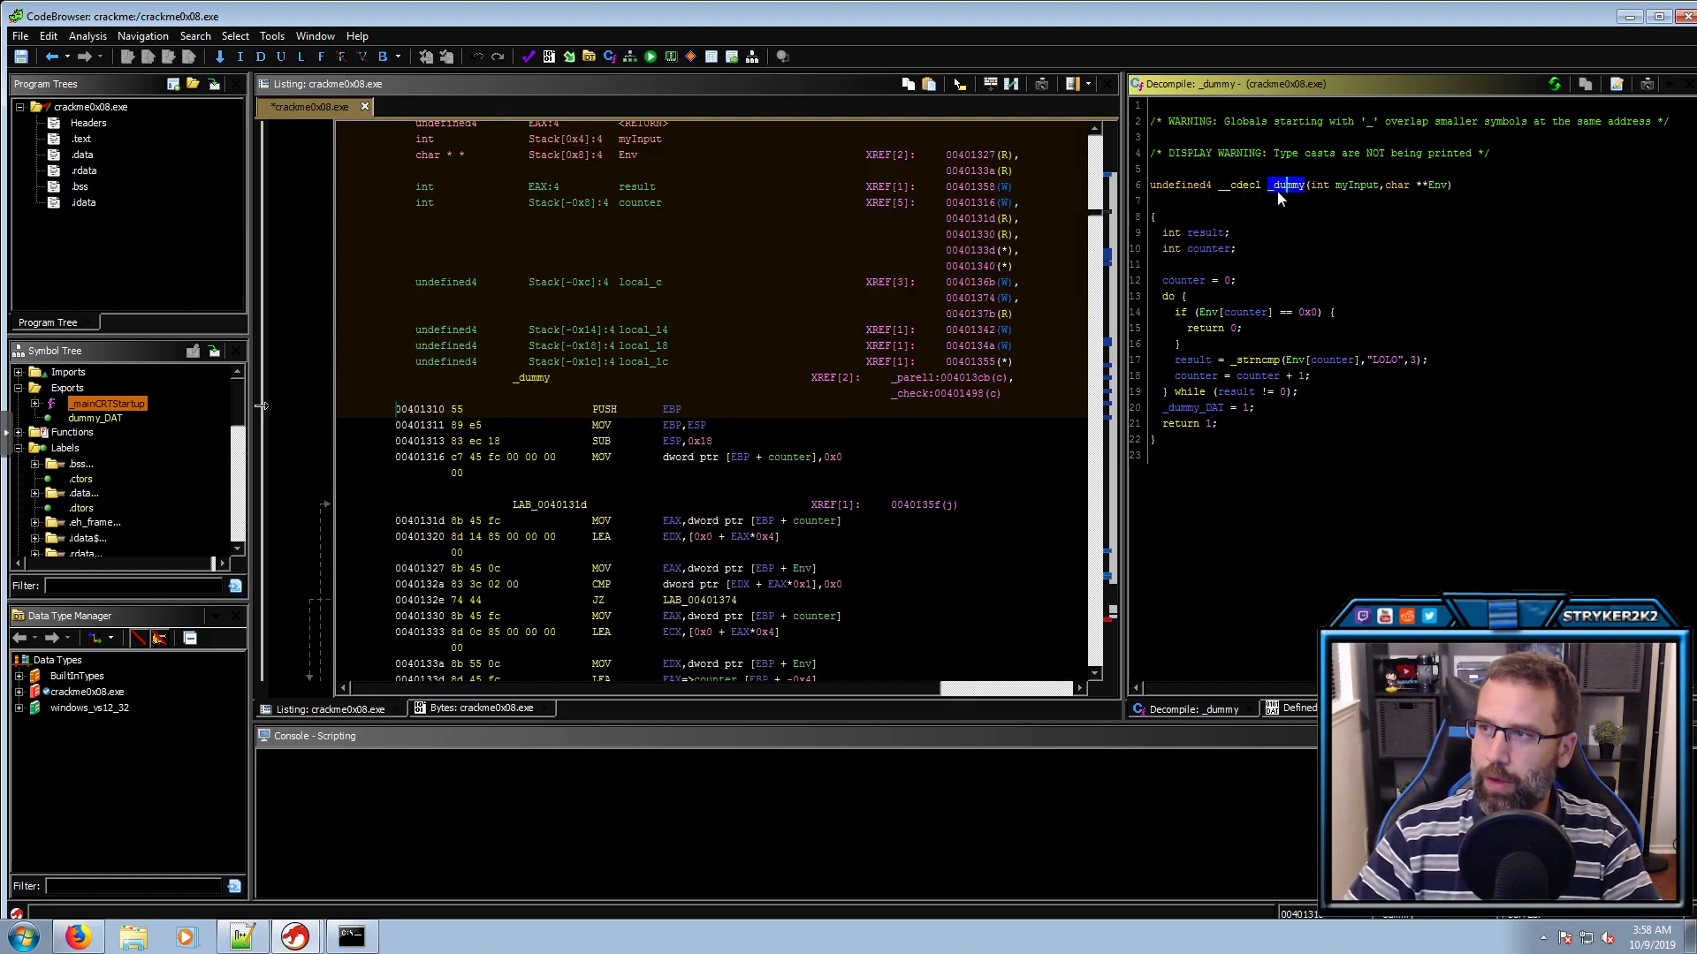
{"action": "left_click", "coordinate": [542, 379]}
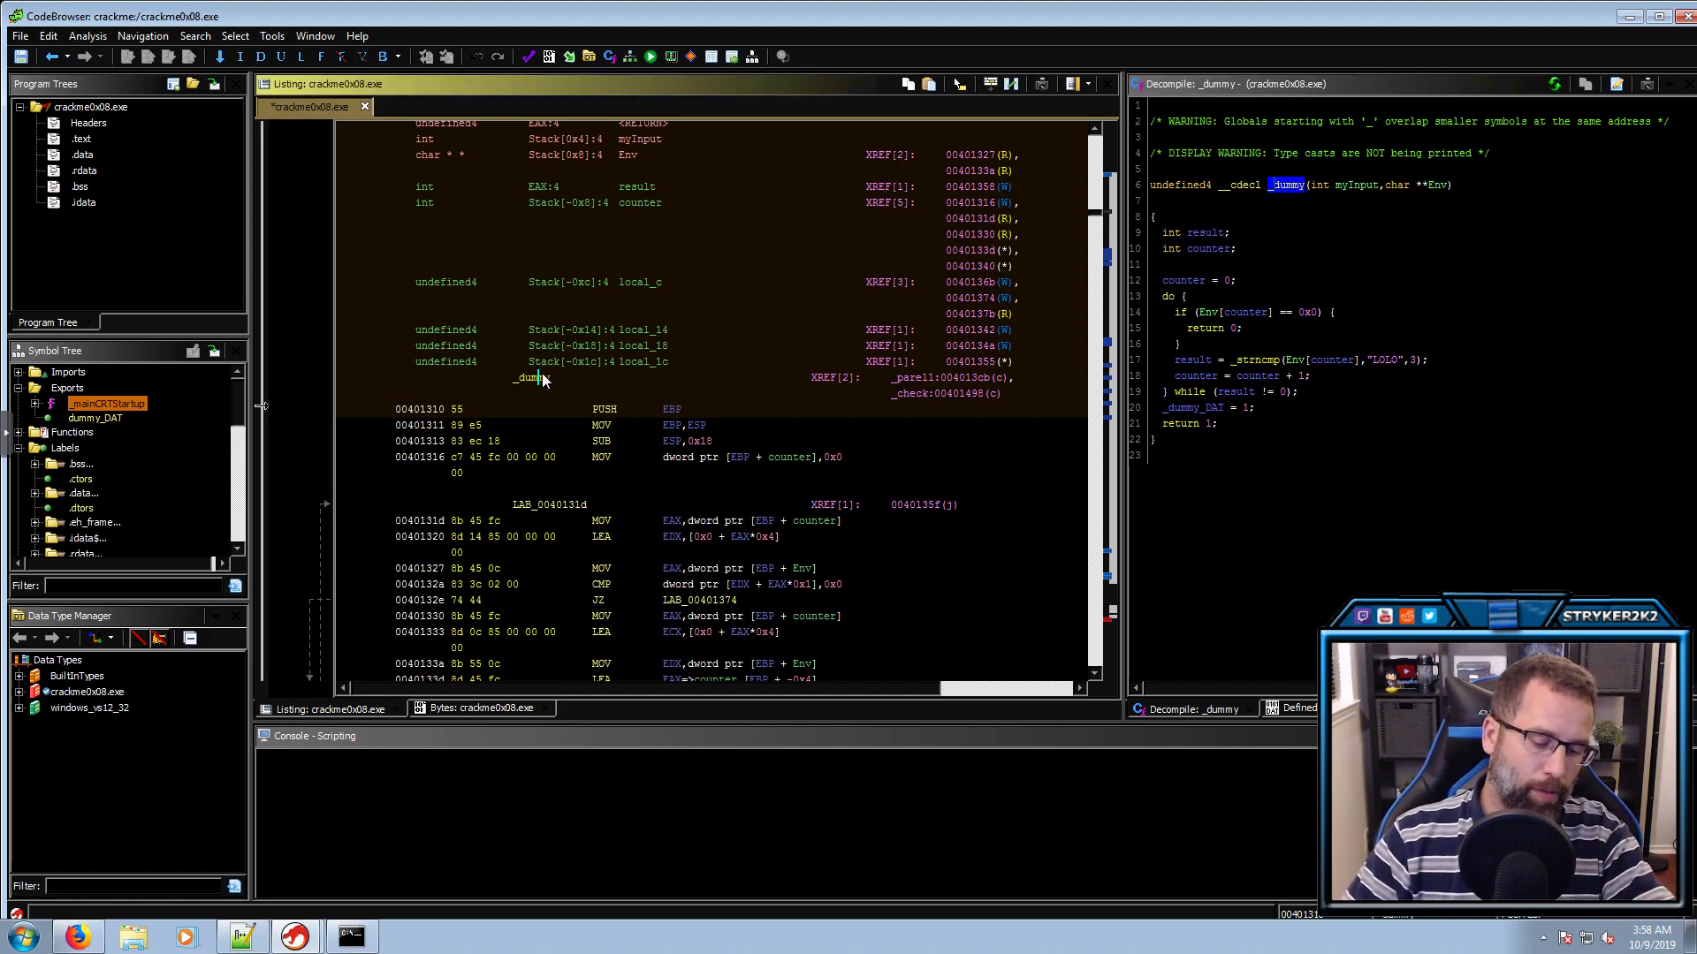
Follow the references to _dummy to its call site at 00401498 inside _parell
{"action": "key", "text": "ctrl+shift+f"}
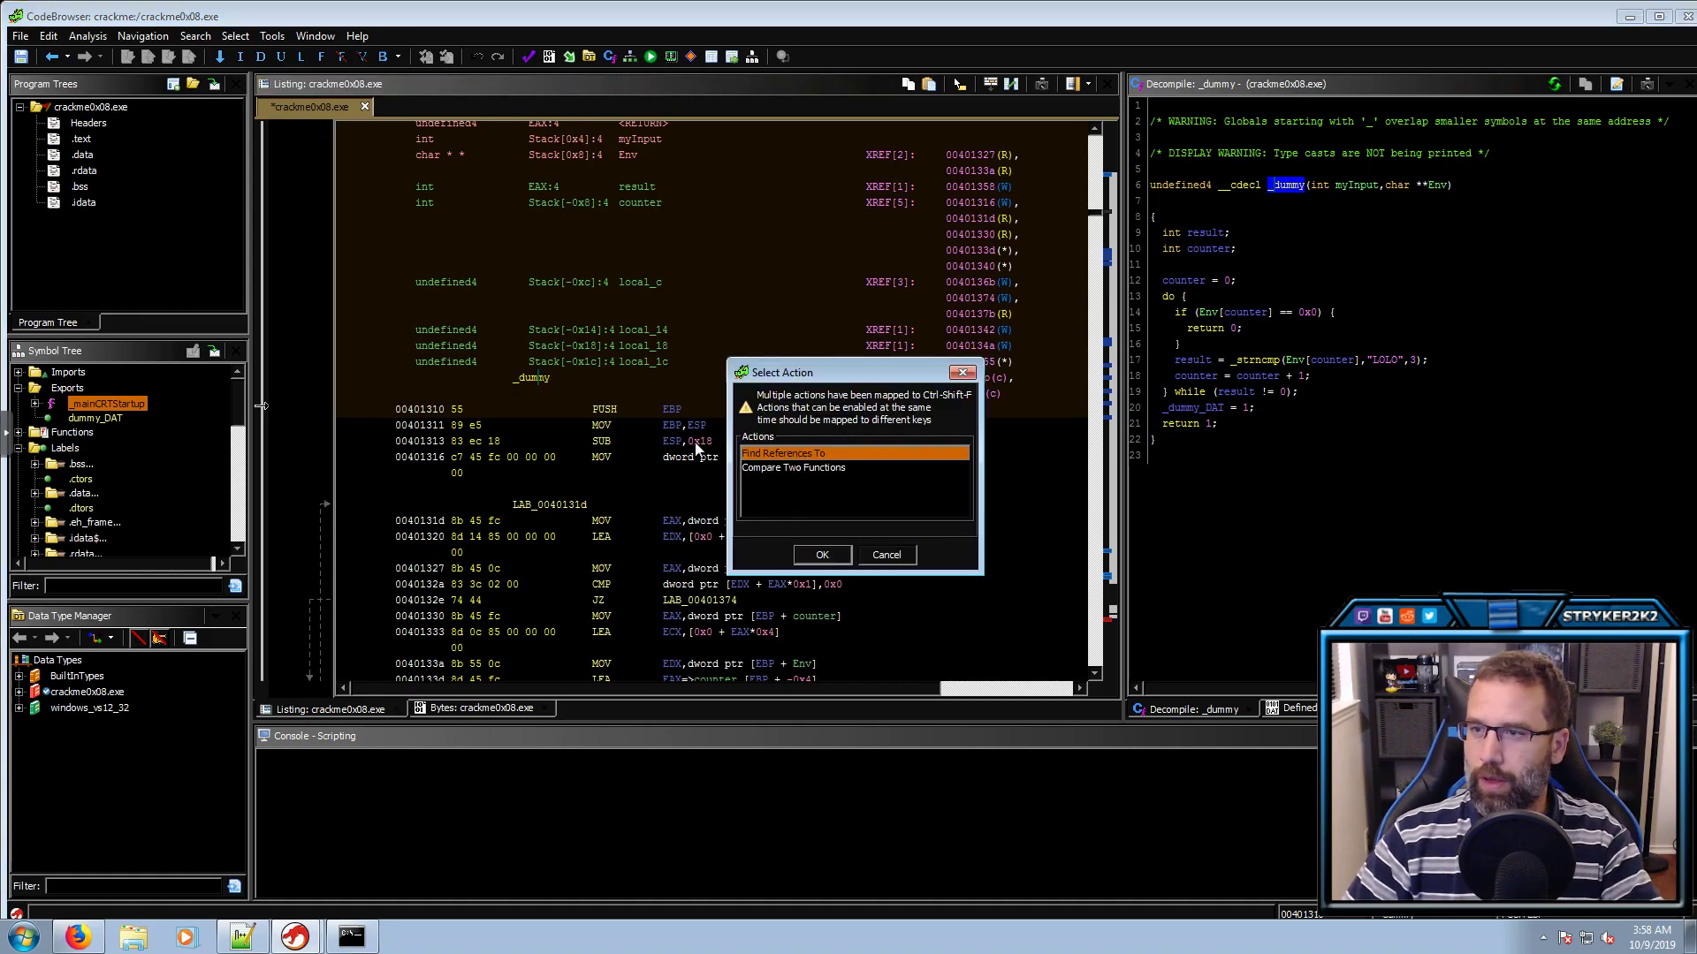
{"action": "left_click", "coordinate": [820, 555]}
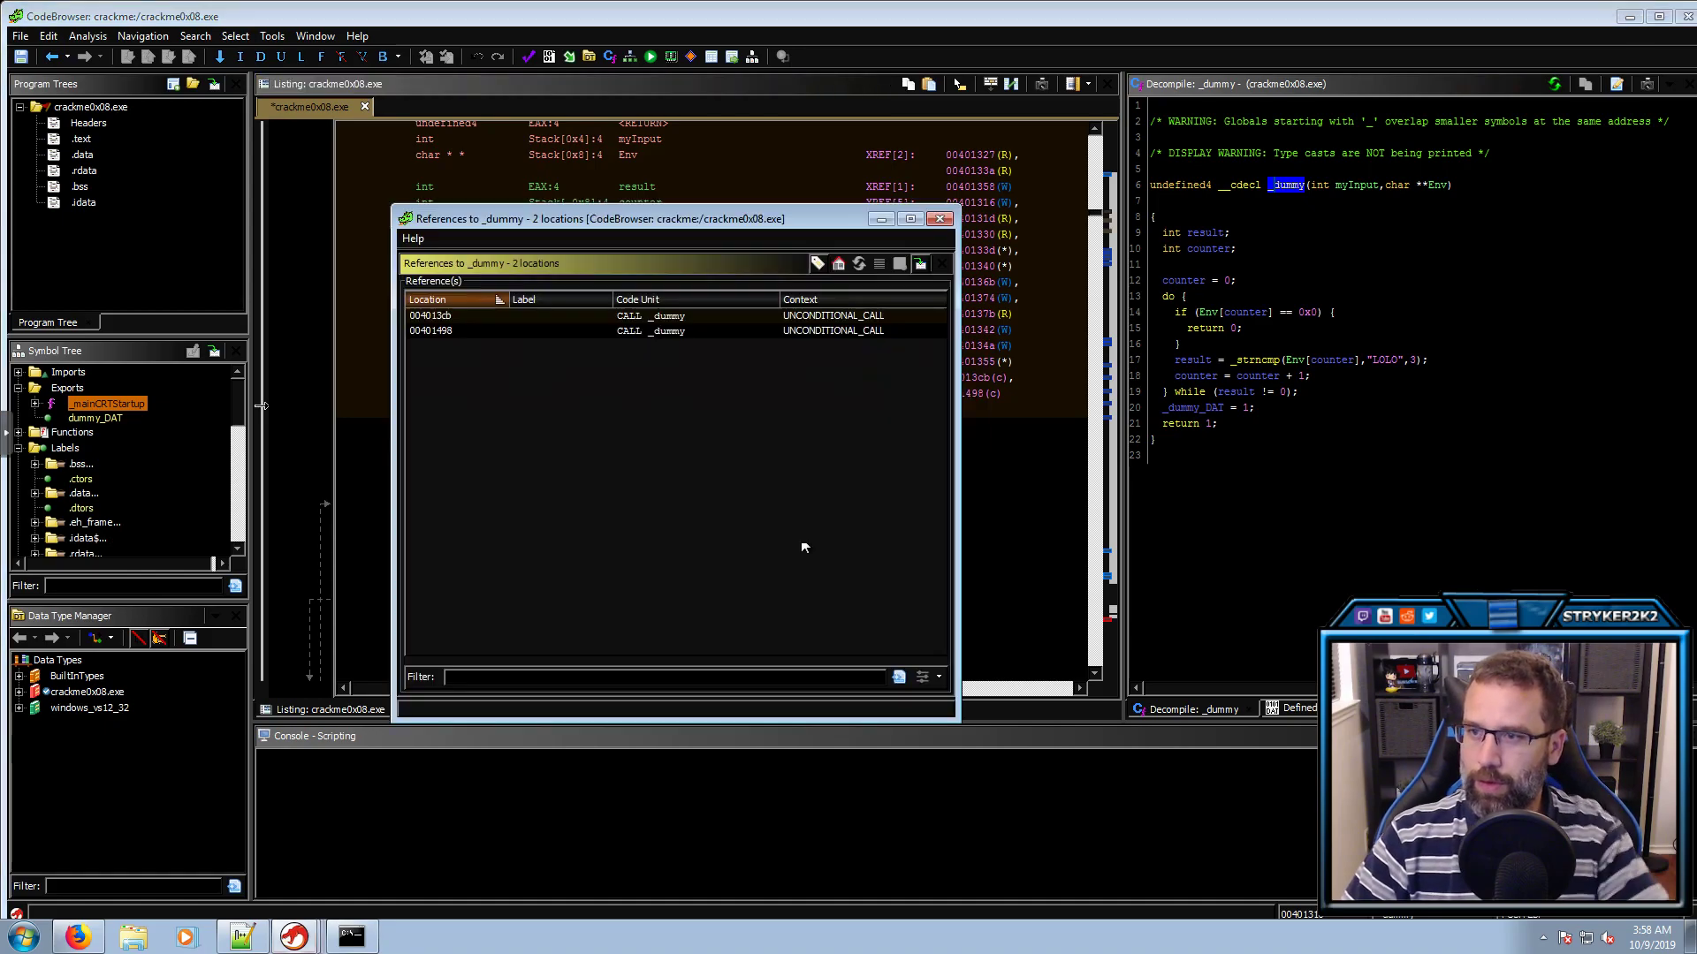
{"action": "left_click", "coordinate": [680, 330]}
{"action": "left_click", "coordinate": [679, 320]}
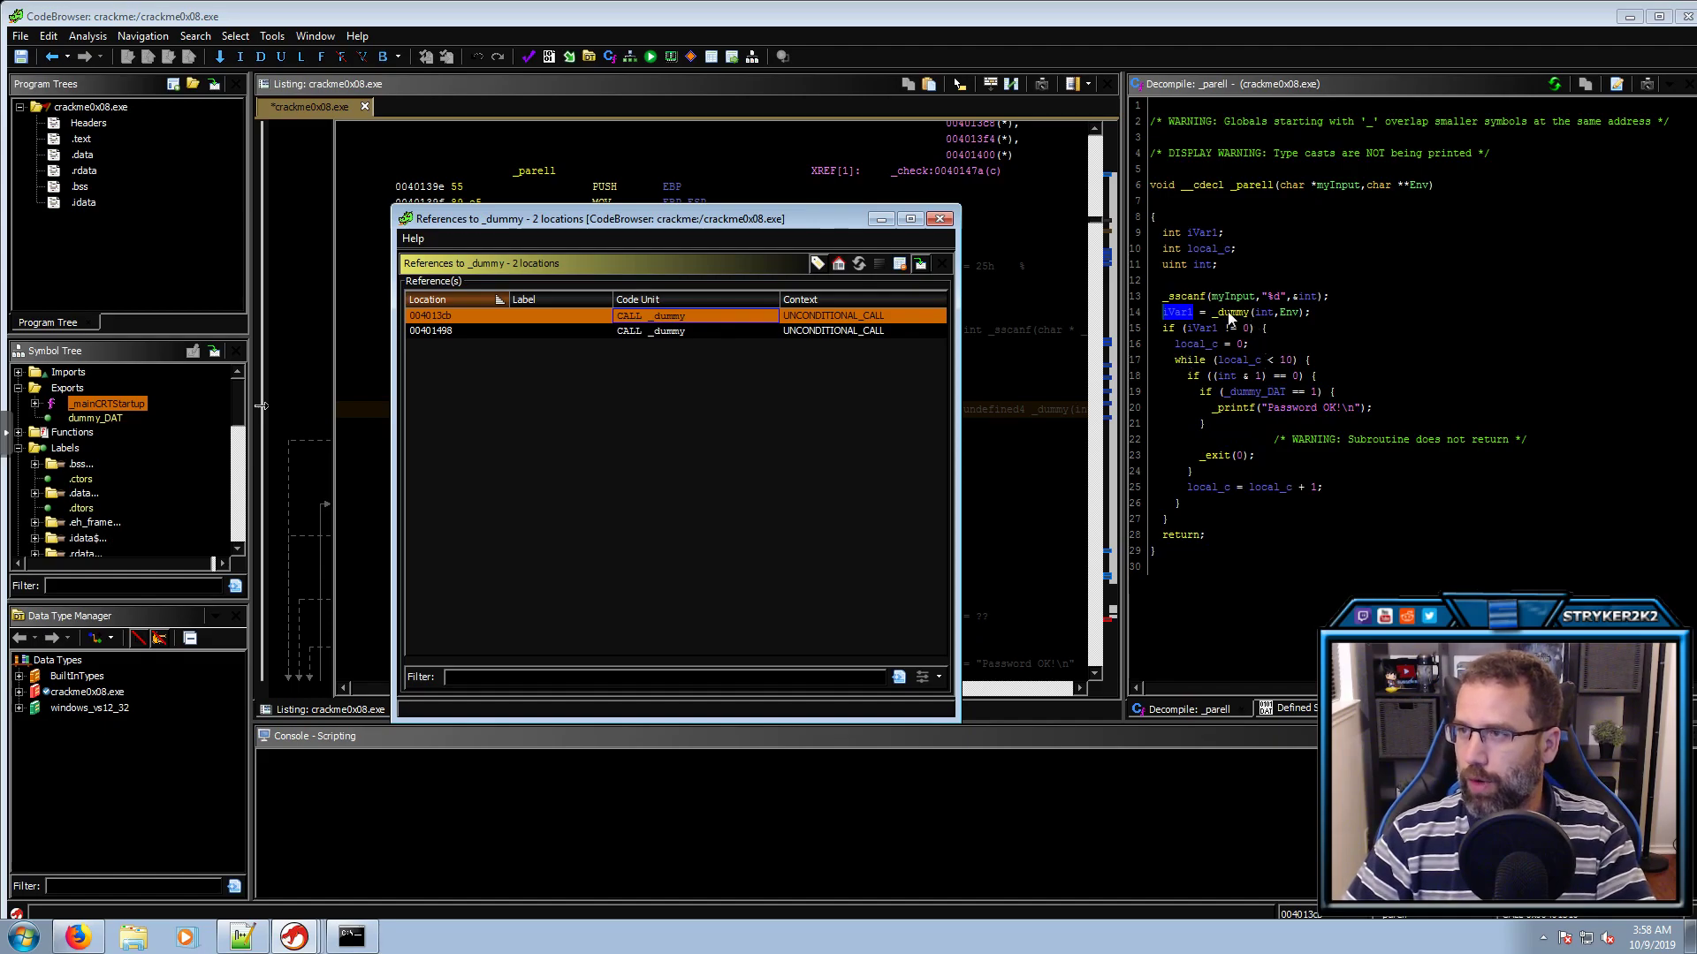
{"action": "left_click", "coordinate": [1231, 315]}
Rename iVar1 on line 14 to result and check what it is compared against
{"action": "left_click", "coordinate": [1178, 314]}
{"action": "type", "text": "lresult"}
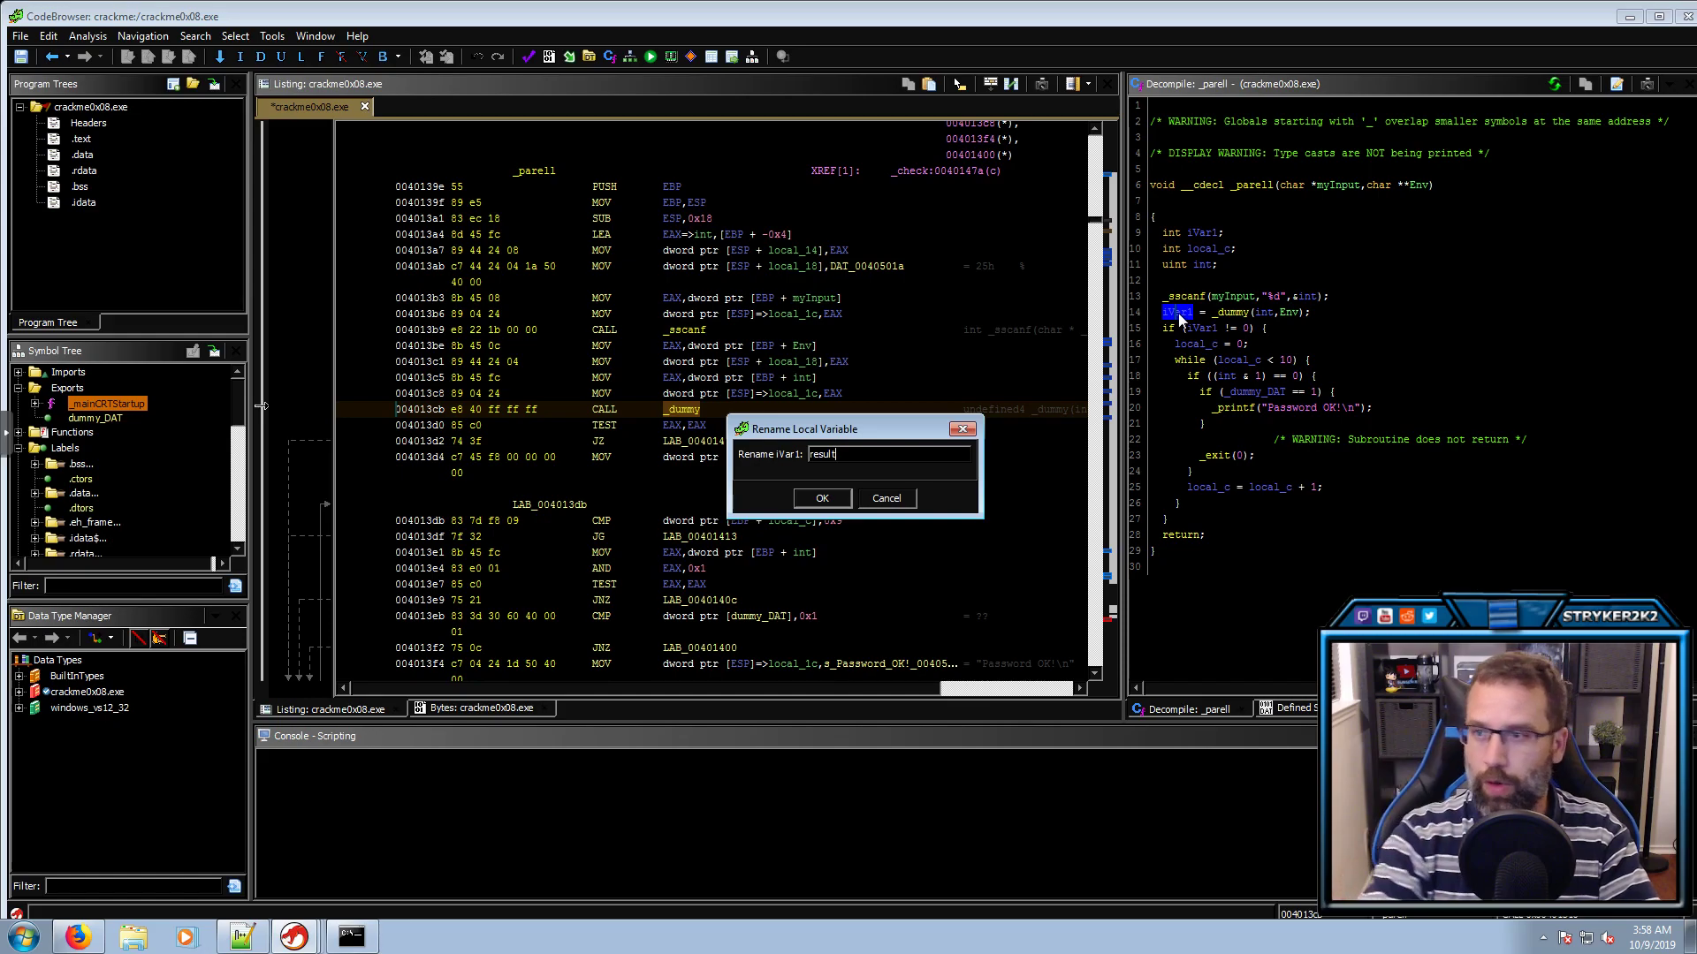
{"action": "key", "text": "Return"}
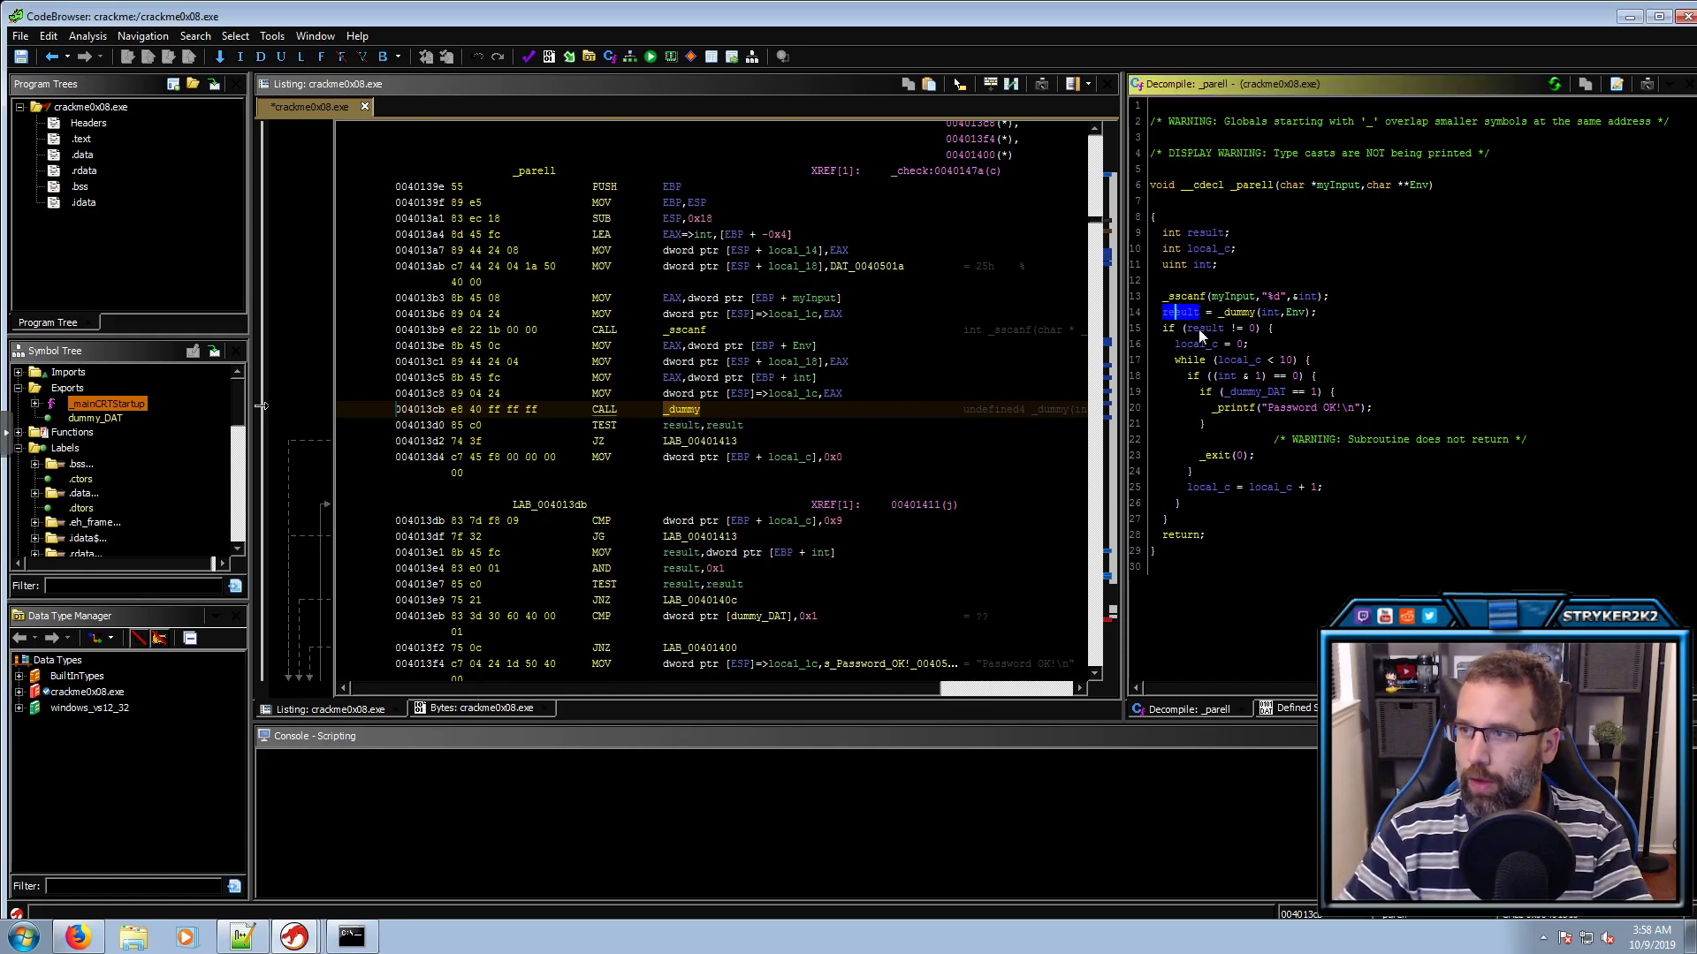
{"action": "left_click", "coordinate": [1207, 328]}
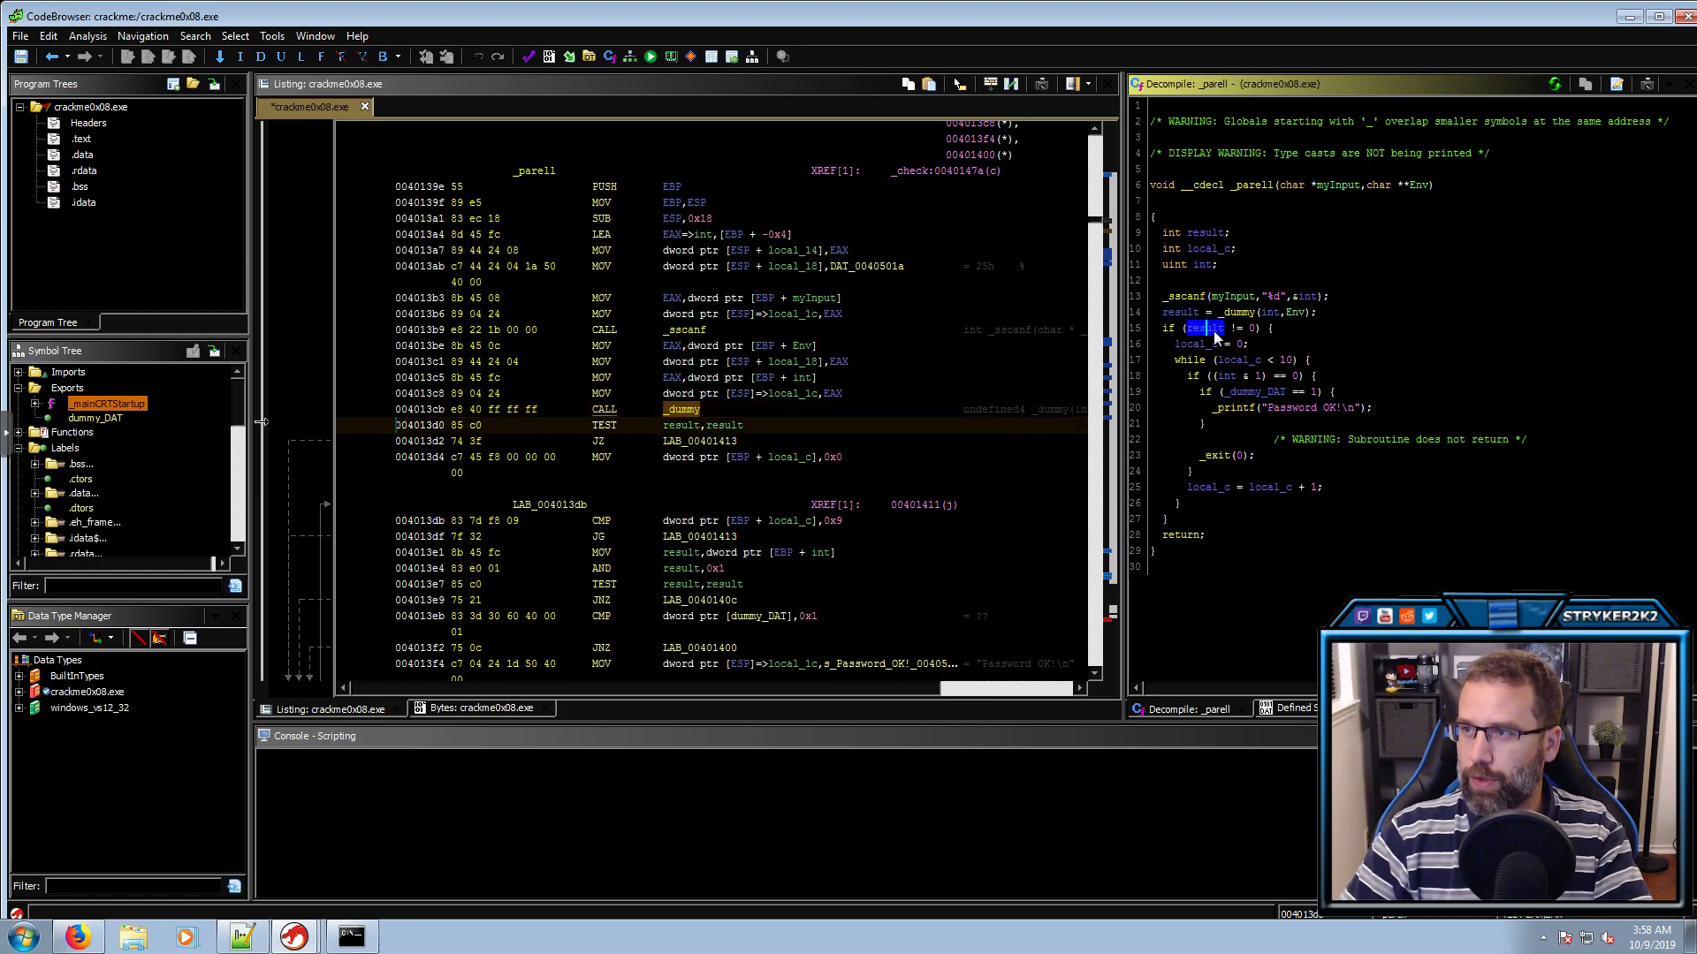
{"action": "left_click", "coordinate": [1252, 327]}
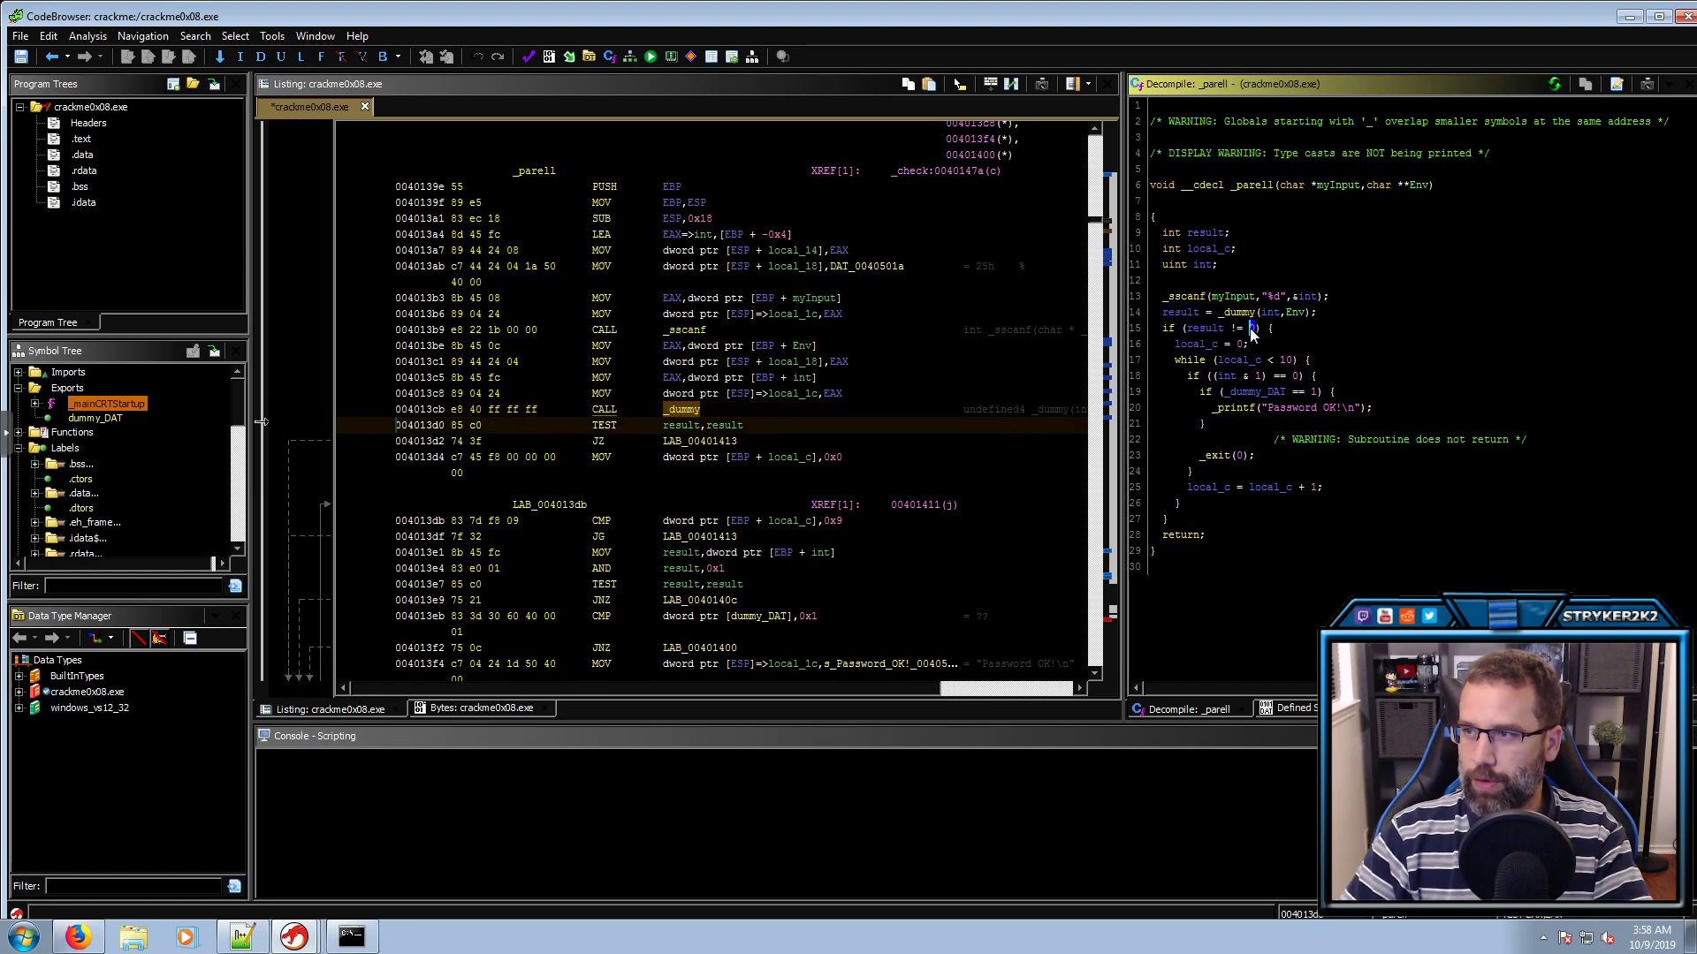
Rename local_c to counter, the variable in the counter < 10 loop condition
{"action": "left_click", "coordinate": [1201, 343]}
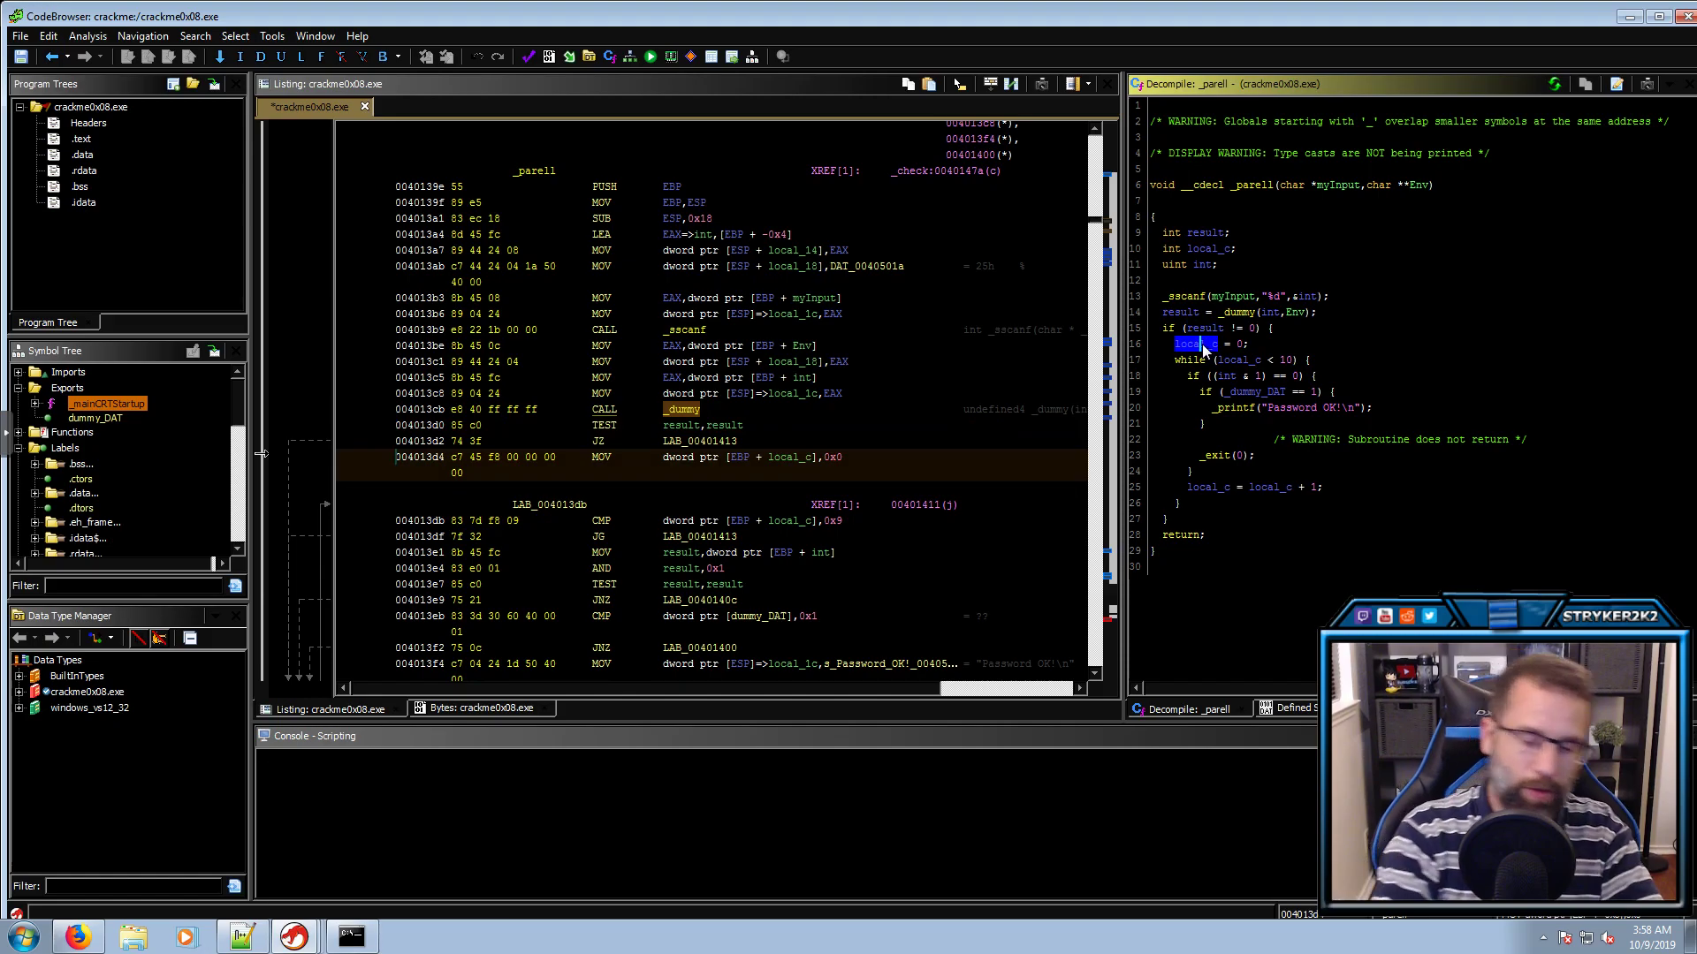
{"action": "type", "text": "lcounter"}
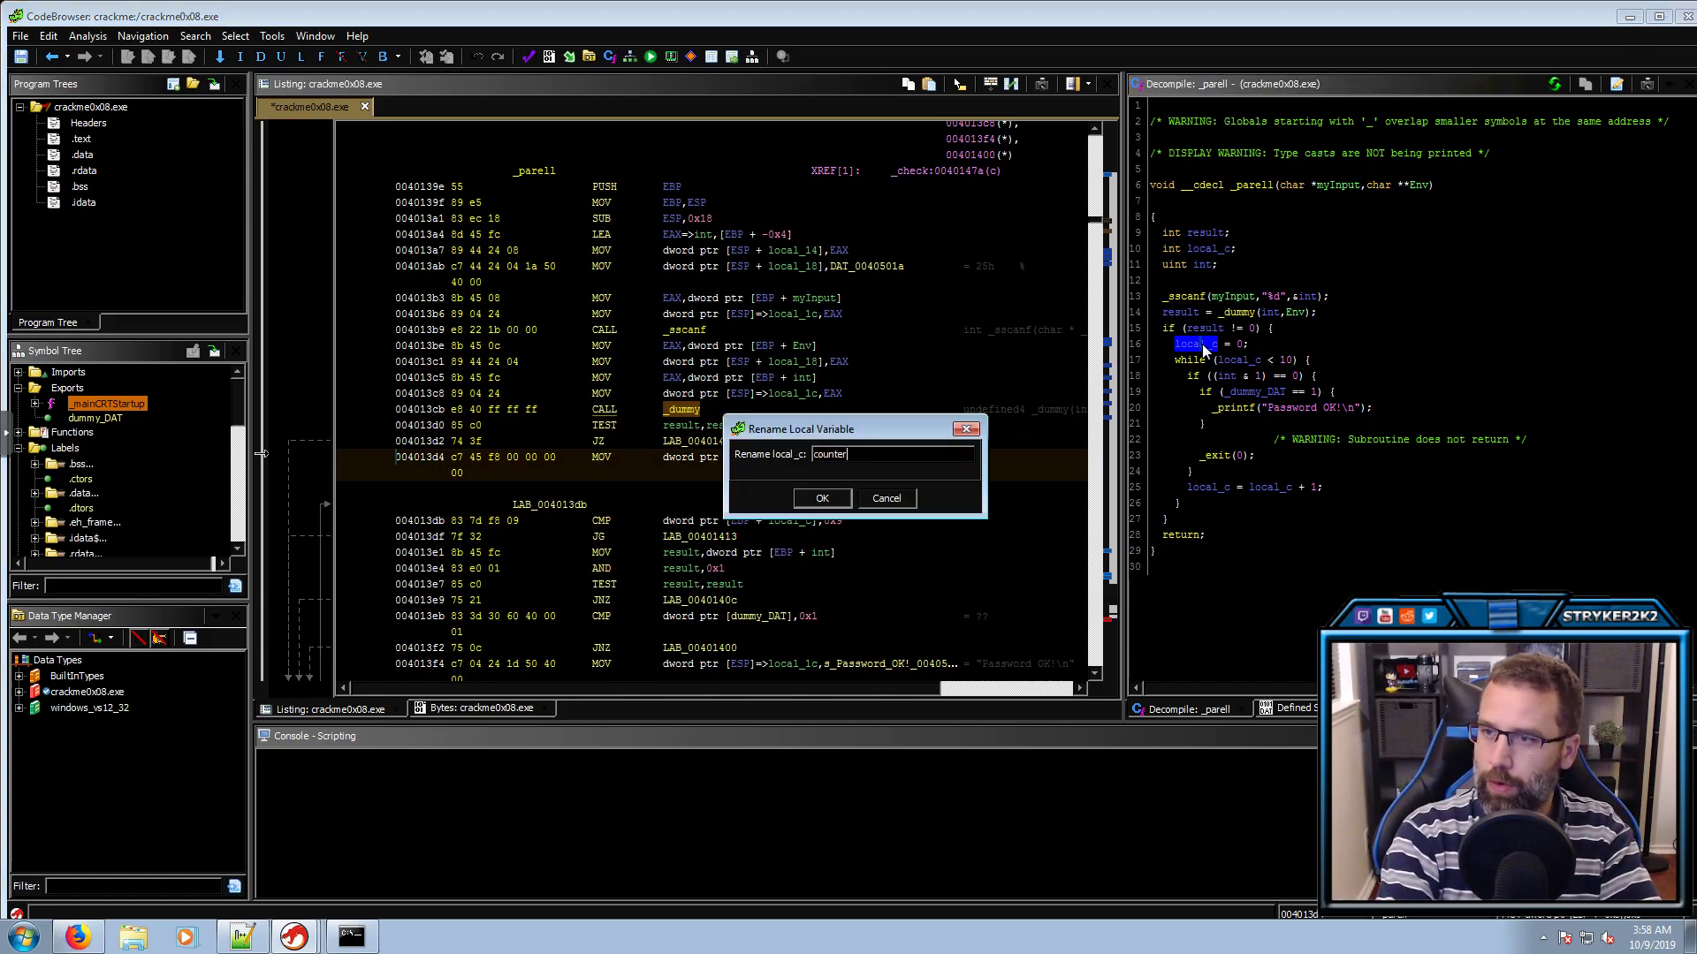
{"action": "key", "text": "Return"}
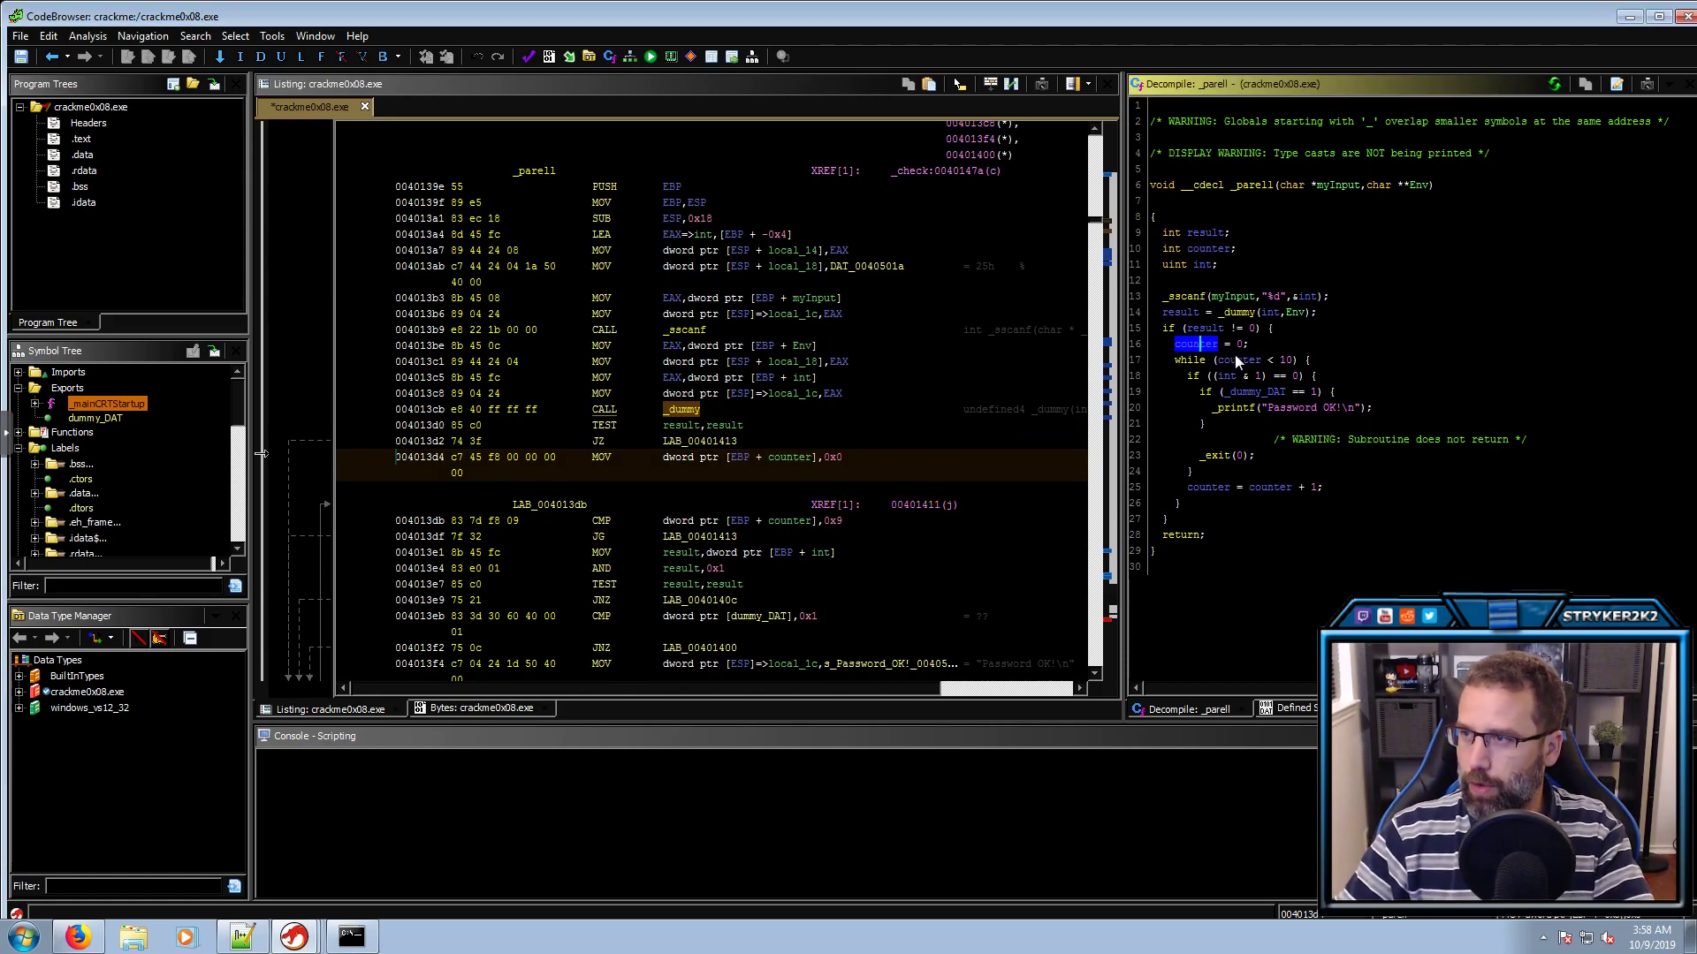
{"action": "left_click", "coordinate": [1235, 357]}
{"action": "left_click", "coordinate": [1294, 361]}
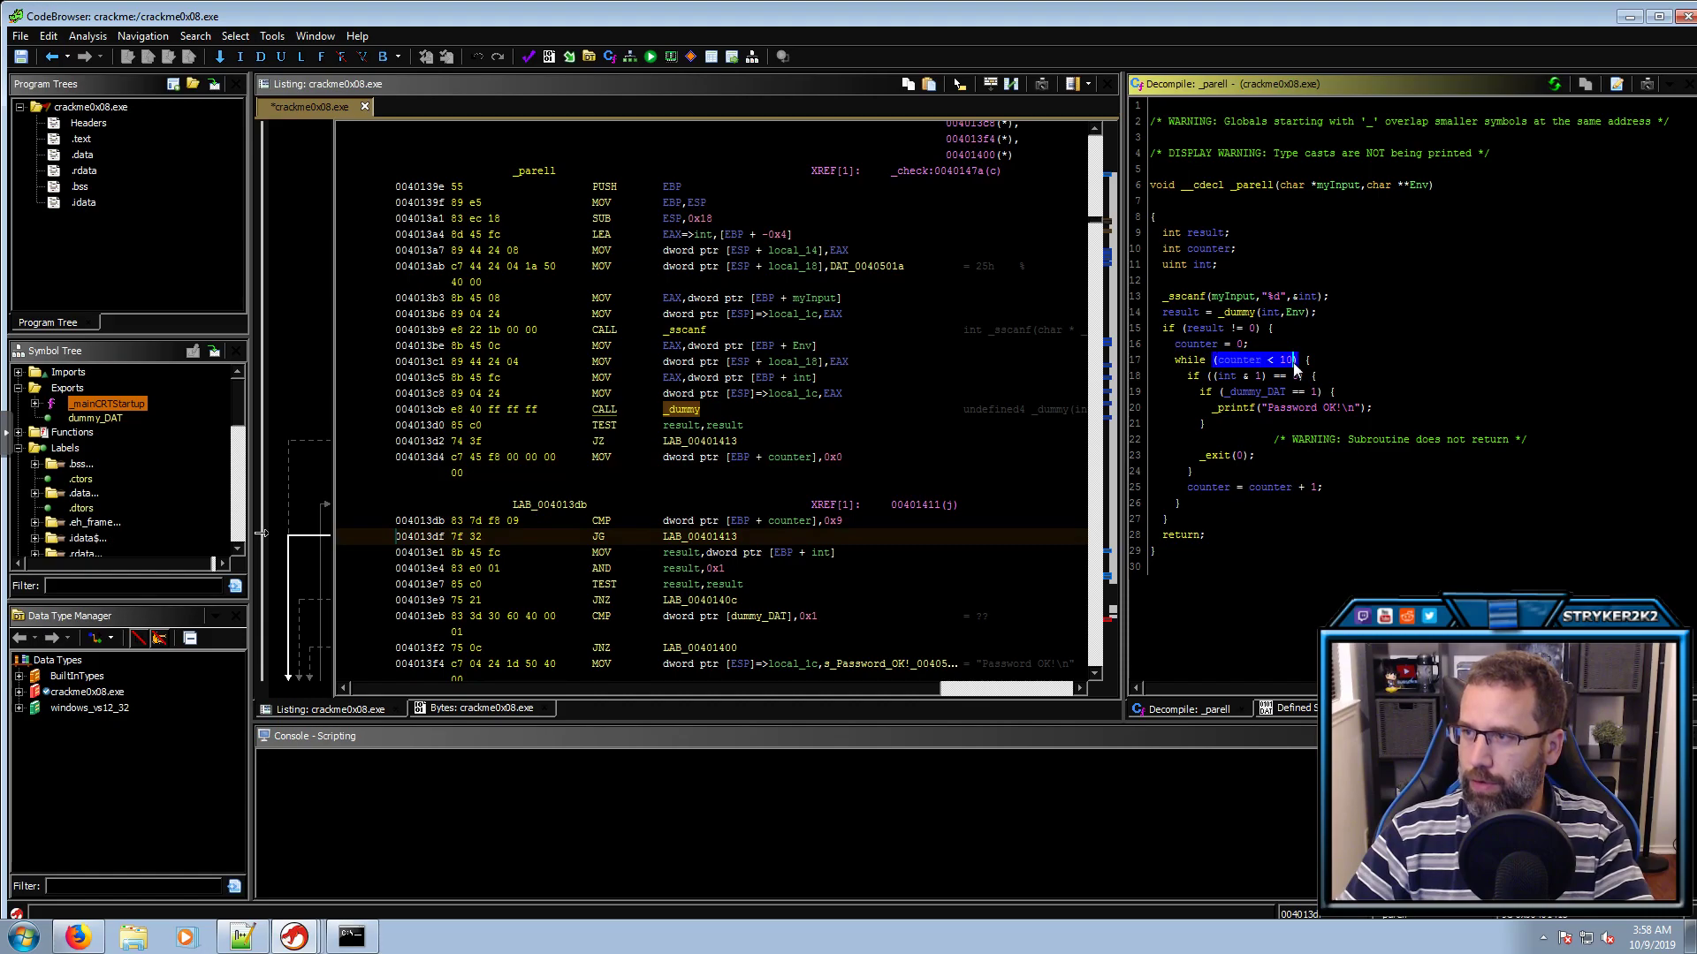
Review _parell's parity check, the _dummy_DAT comparison, the Password OK! message and _exit call
{"action": "left_click", "coordinate": [1233, 377]}
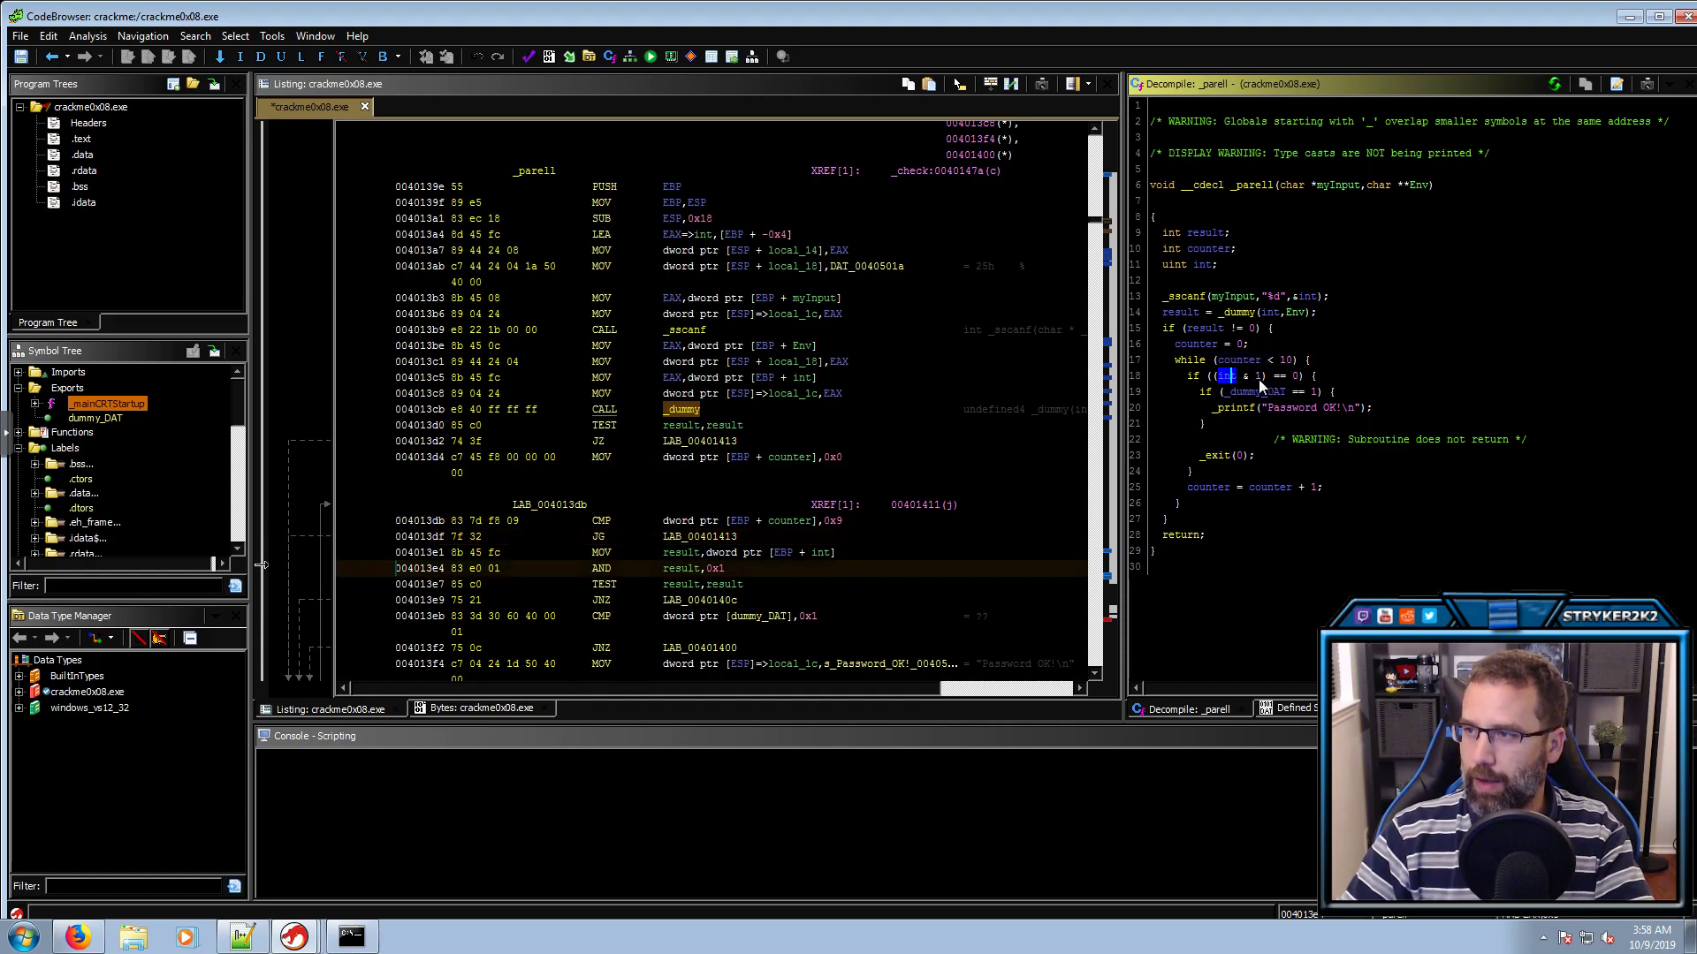
{"action": "left_click", "coordinate": [1290, 378]}
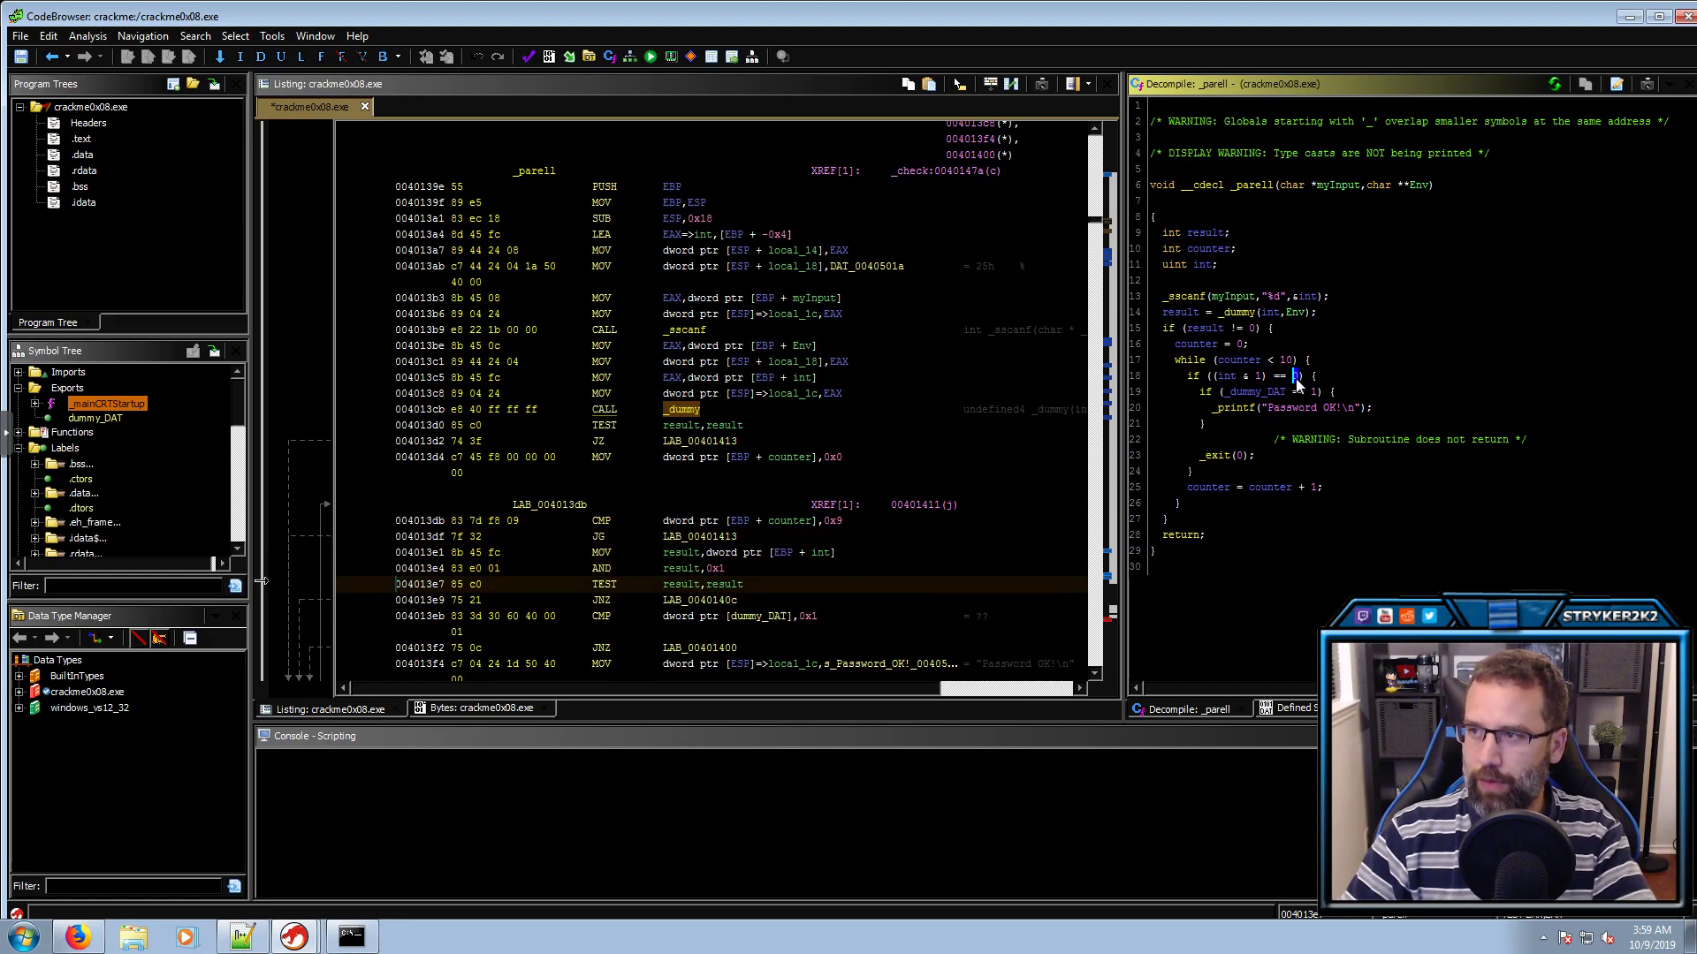
{"action": "left_click", "coordinate": [1258, 394]}
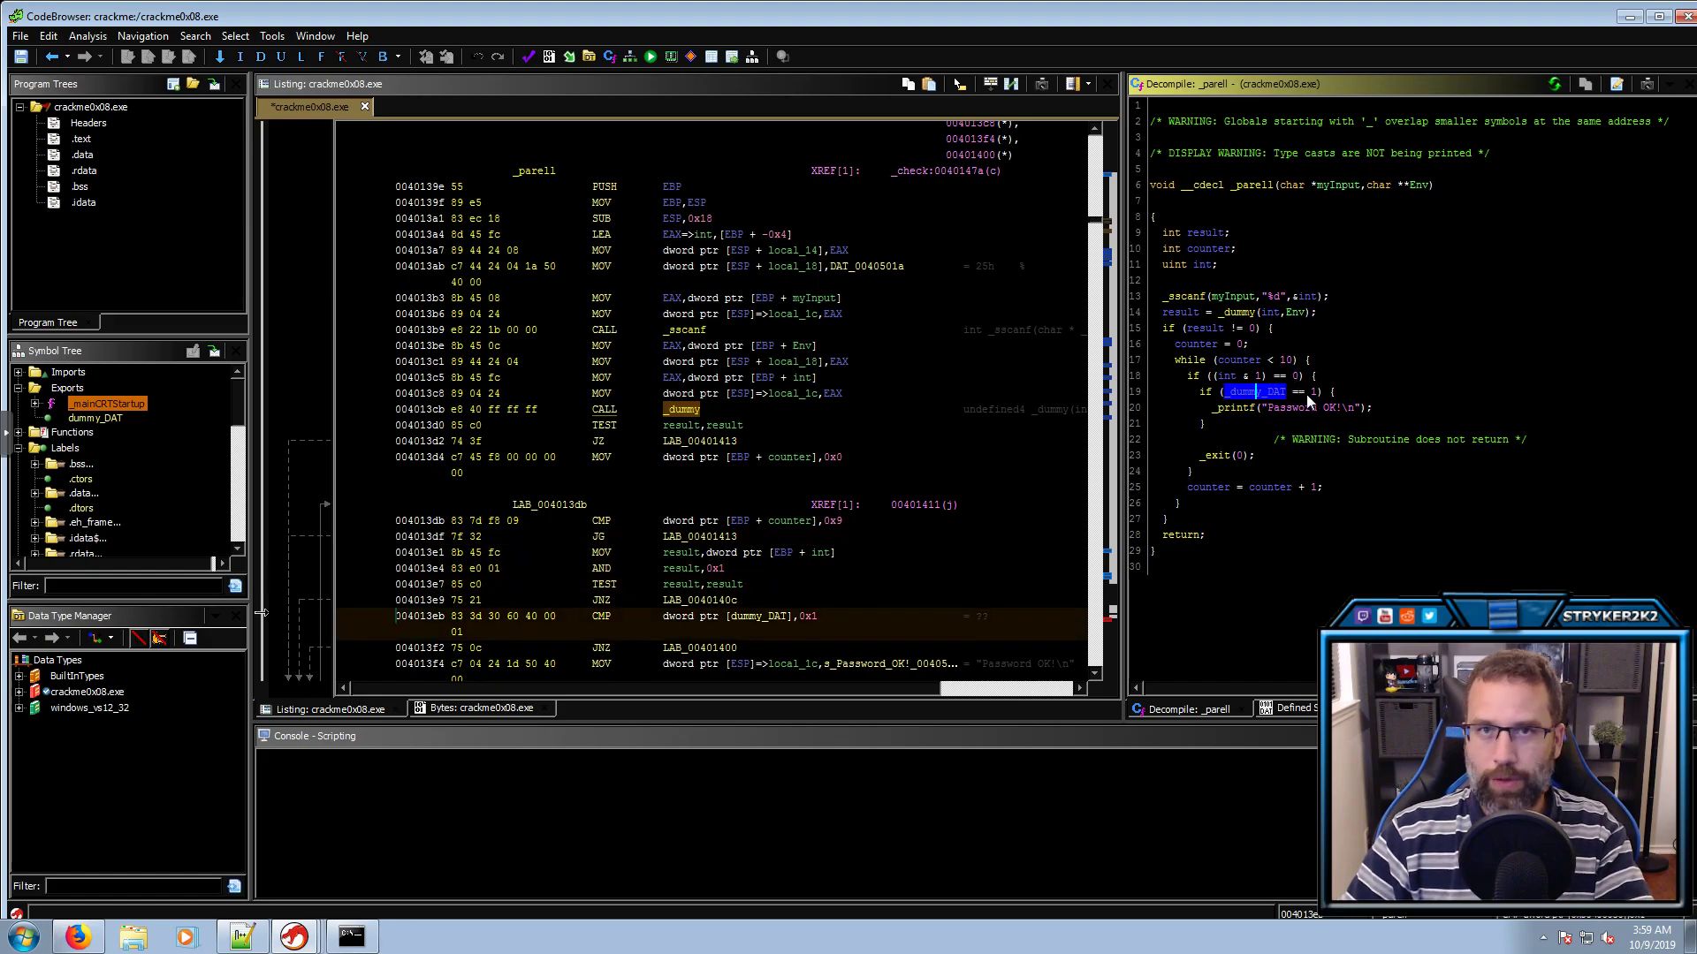
{"action": "left_click", "coordinate": [1319, 409]}
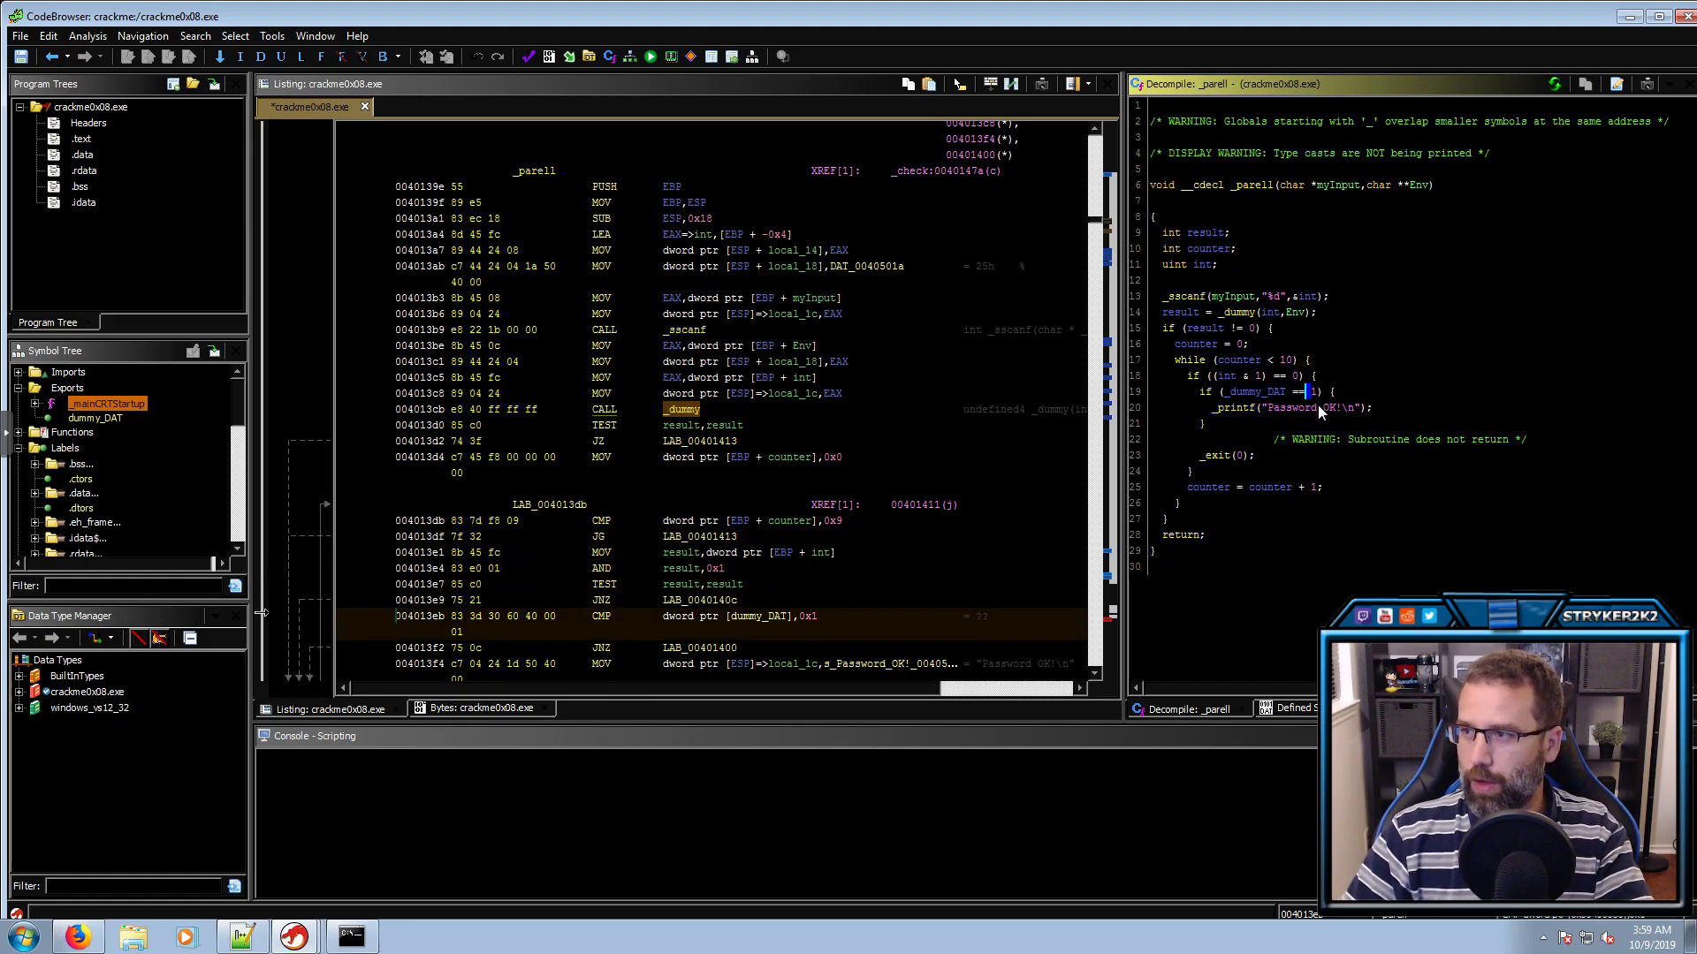
{"action": "left_click", "coordinate": [1240, 456]}
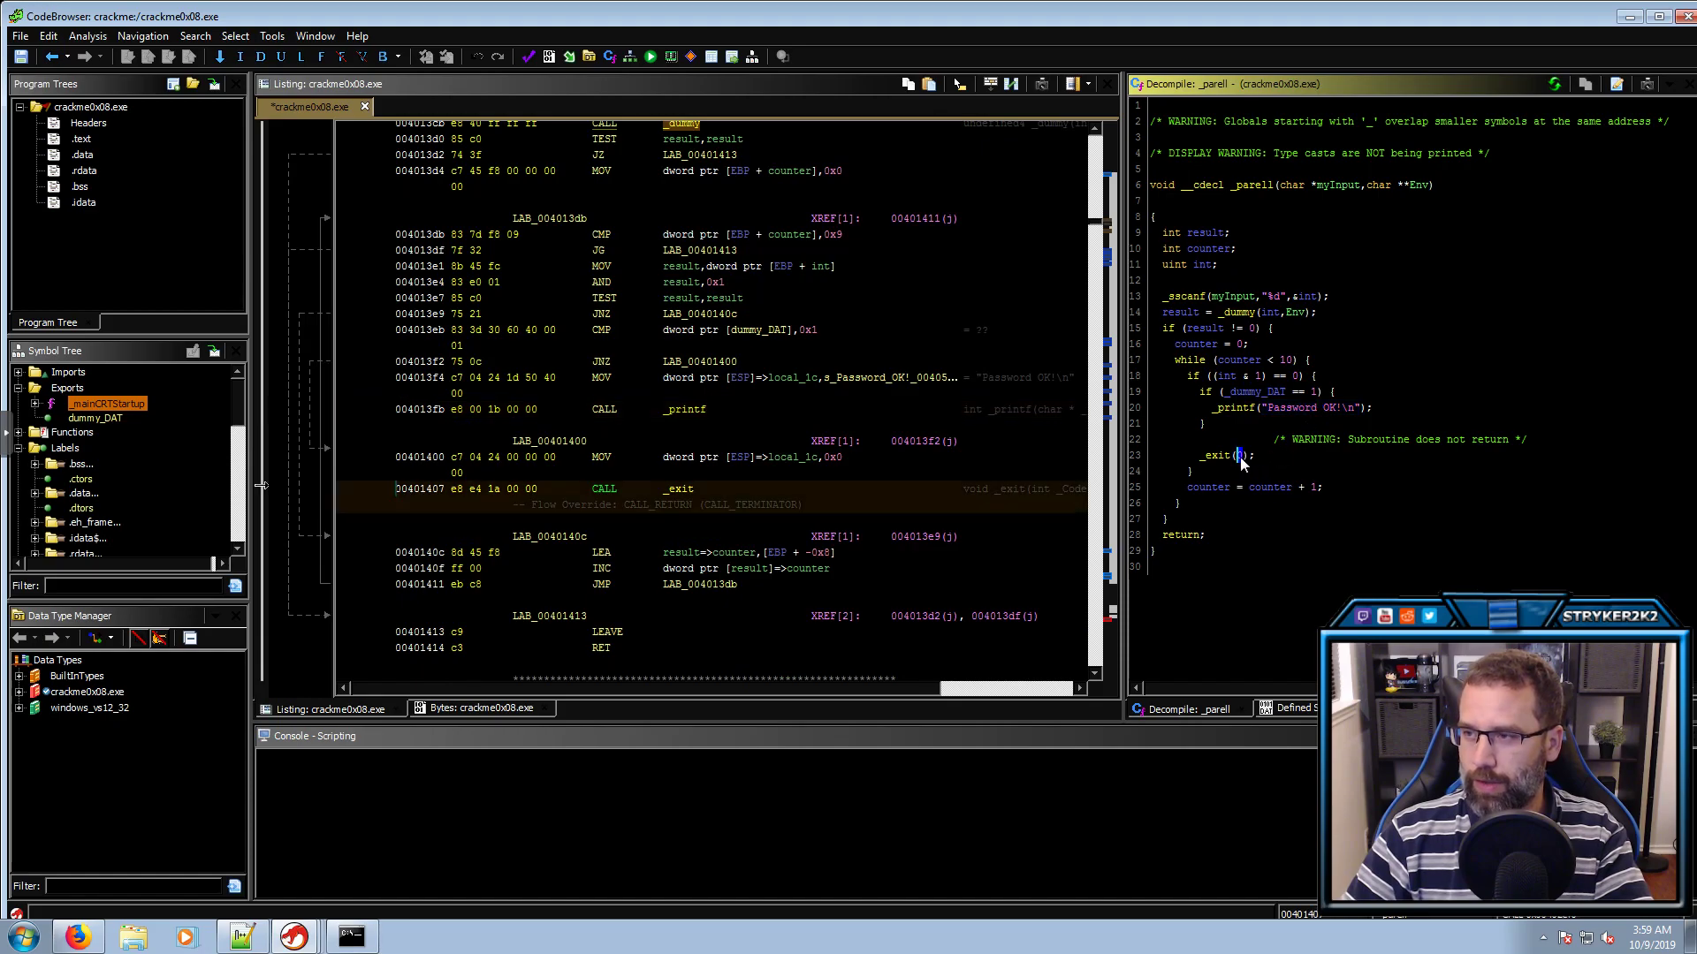
{"action": "left_click", "coordinate": [1255, 538]}
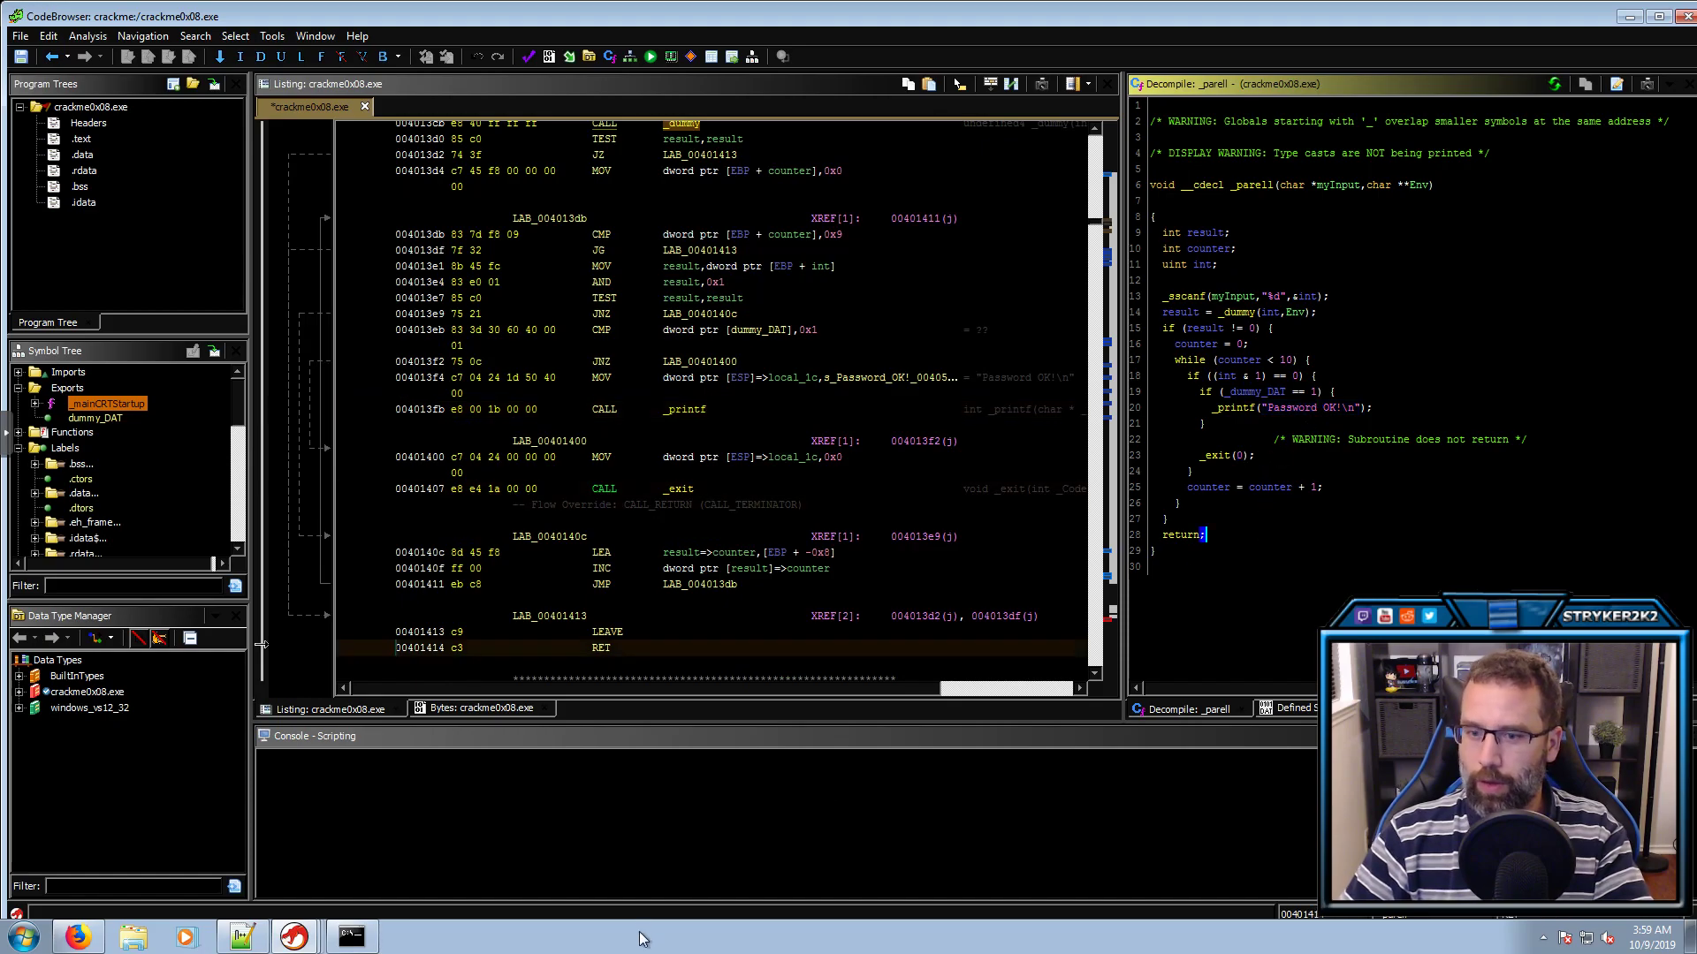
{"action": "left_click", "coordinate": [370, 942]}
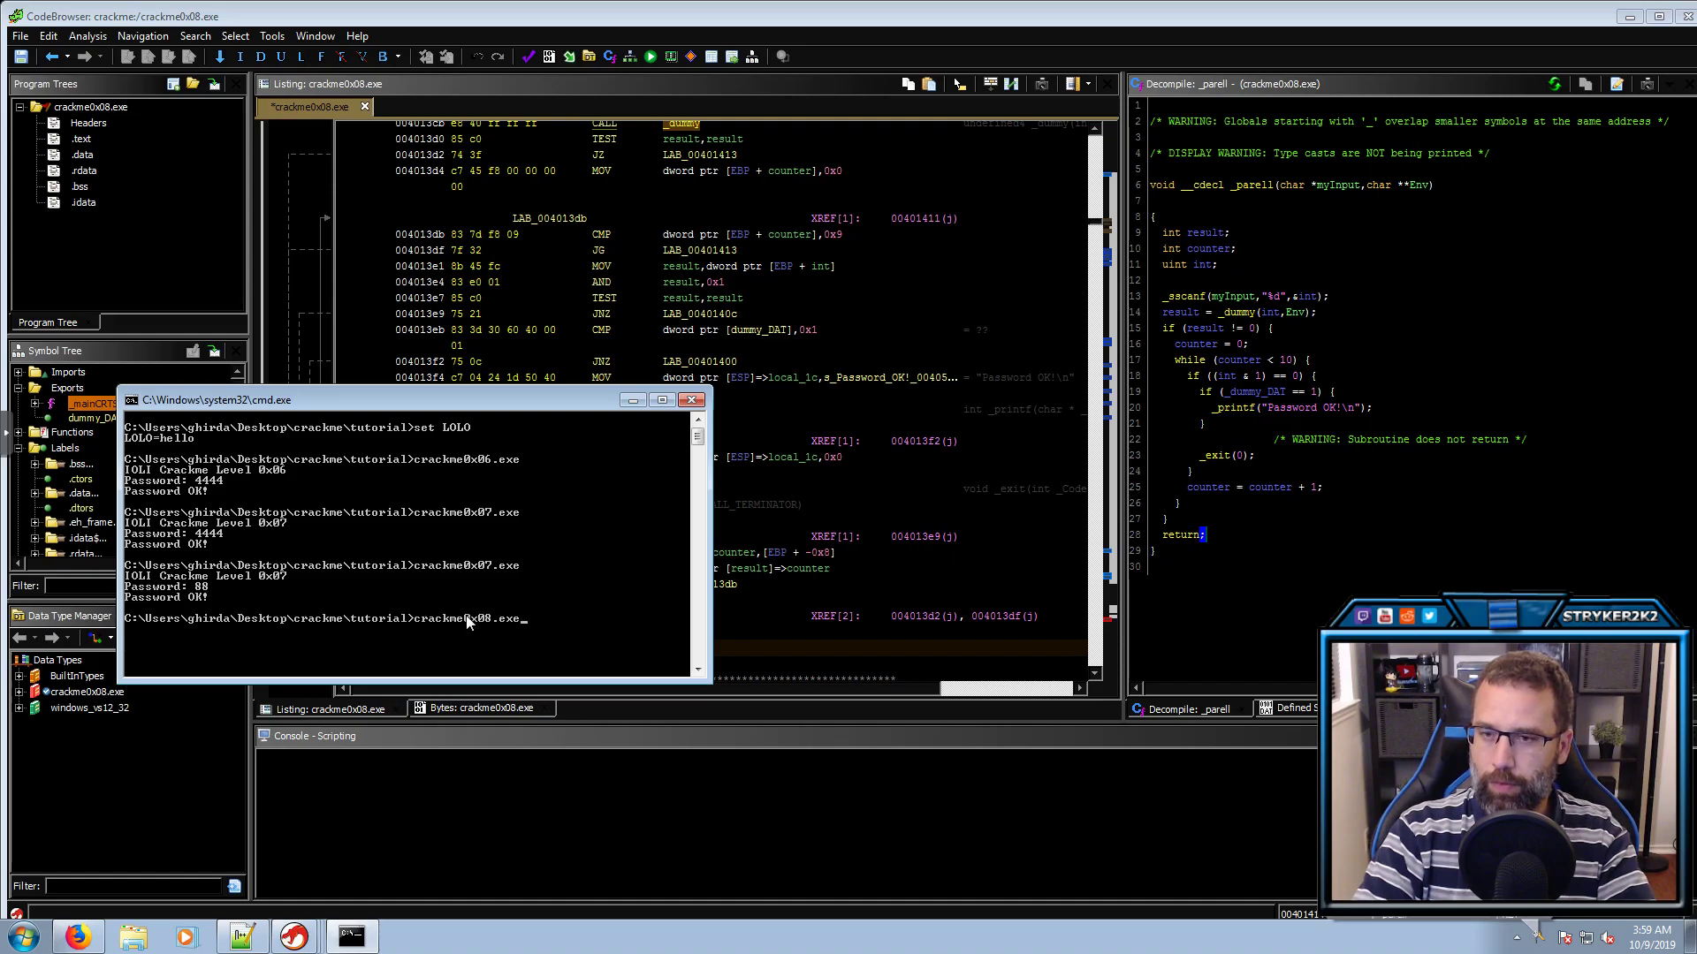
{"action": "key", "text": "Return"}
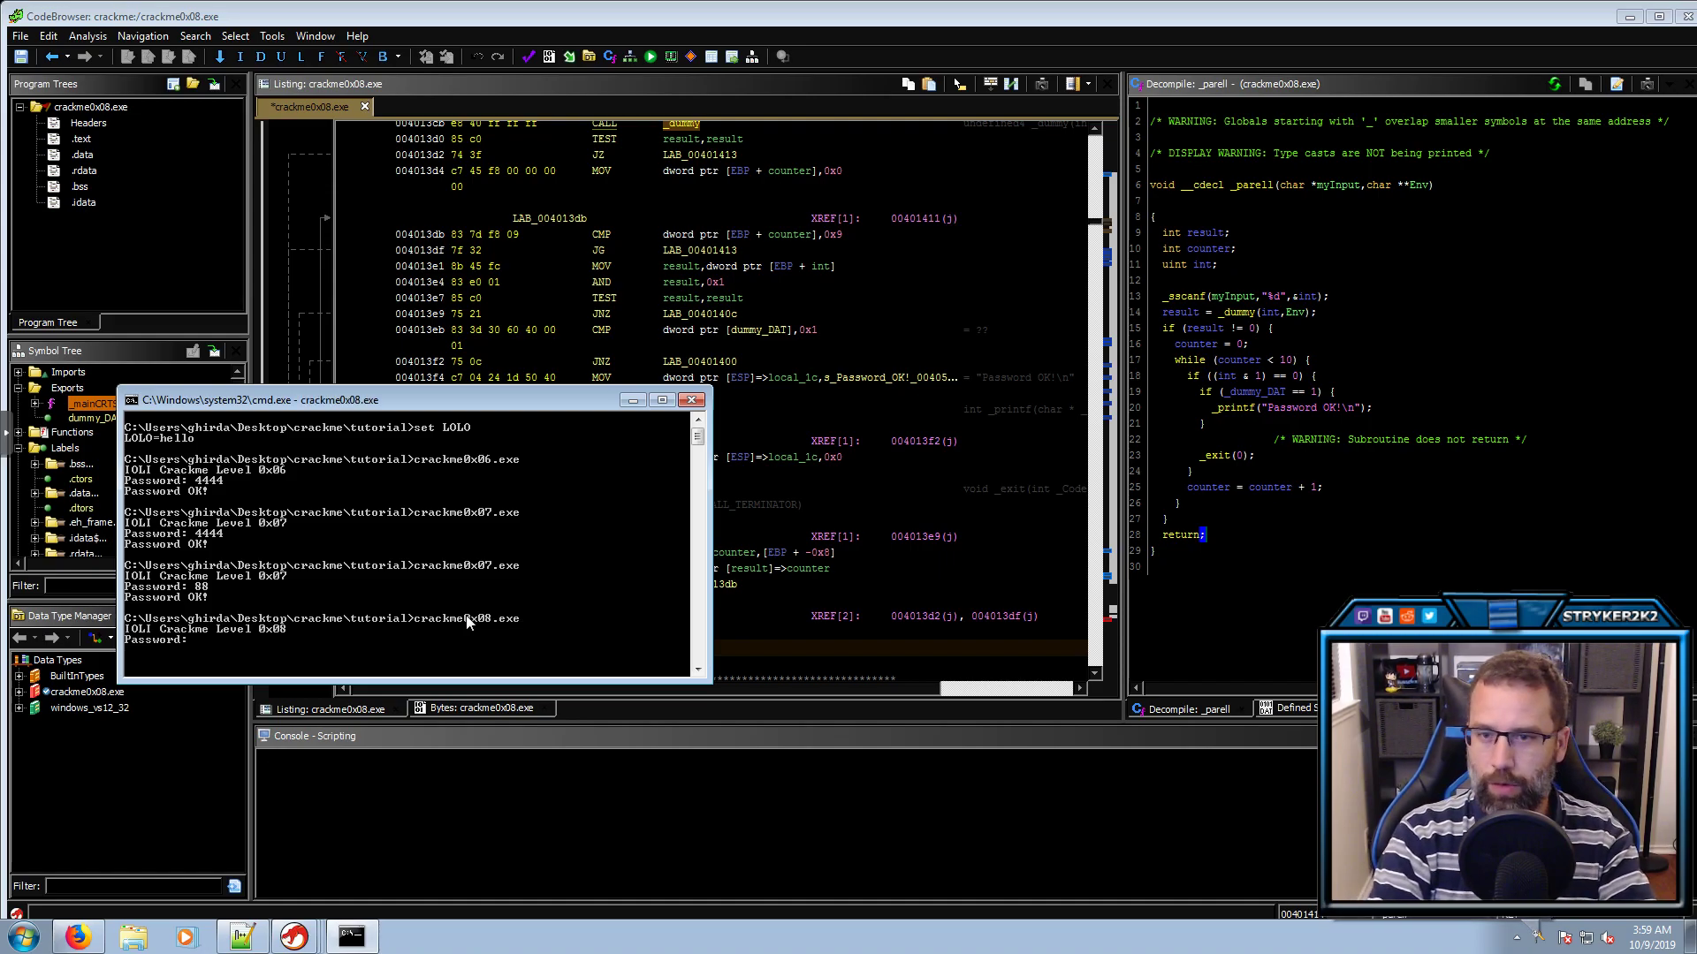
{"action": "type", "text": "4444"}
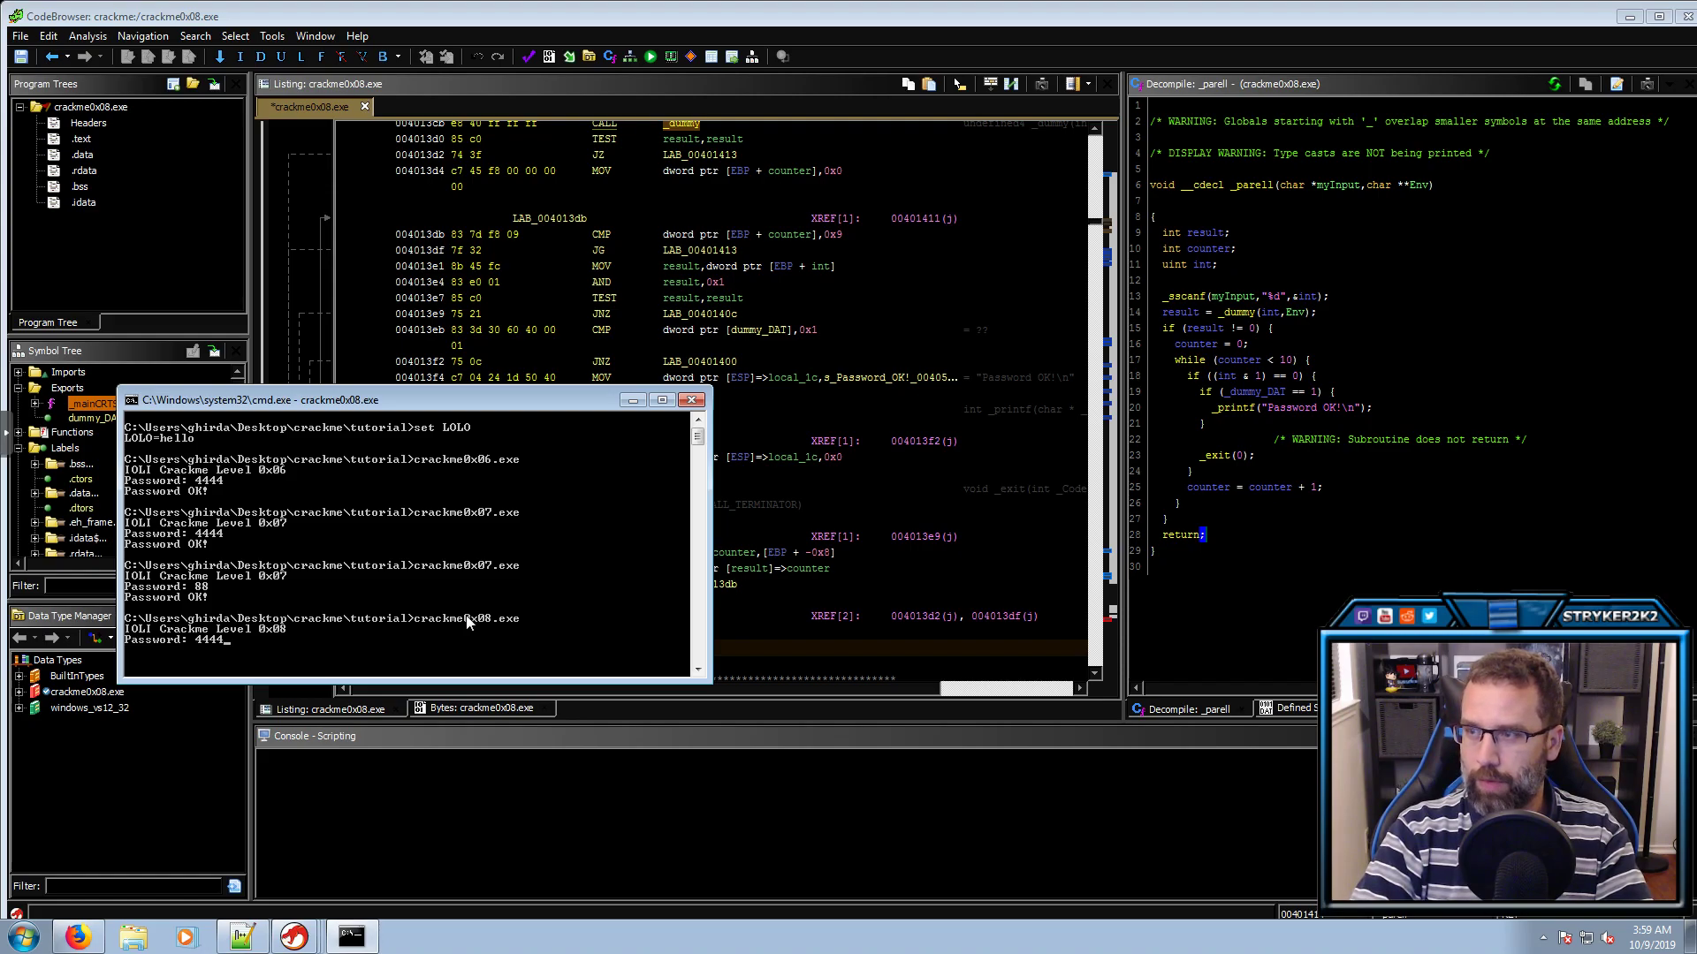
{"action": "key", "text": "Return"}
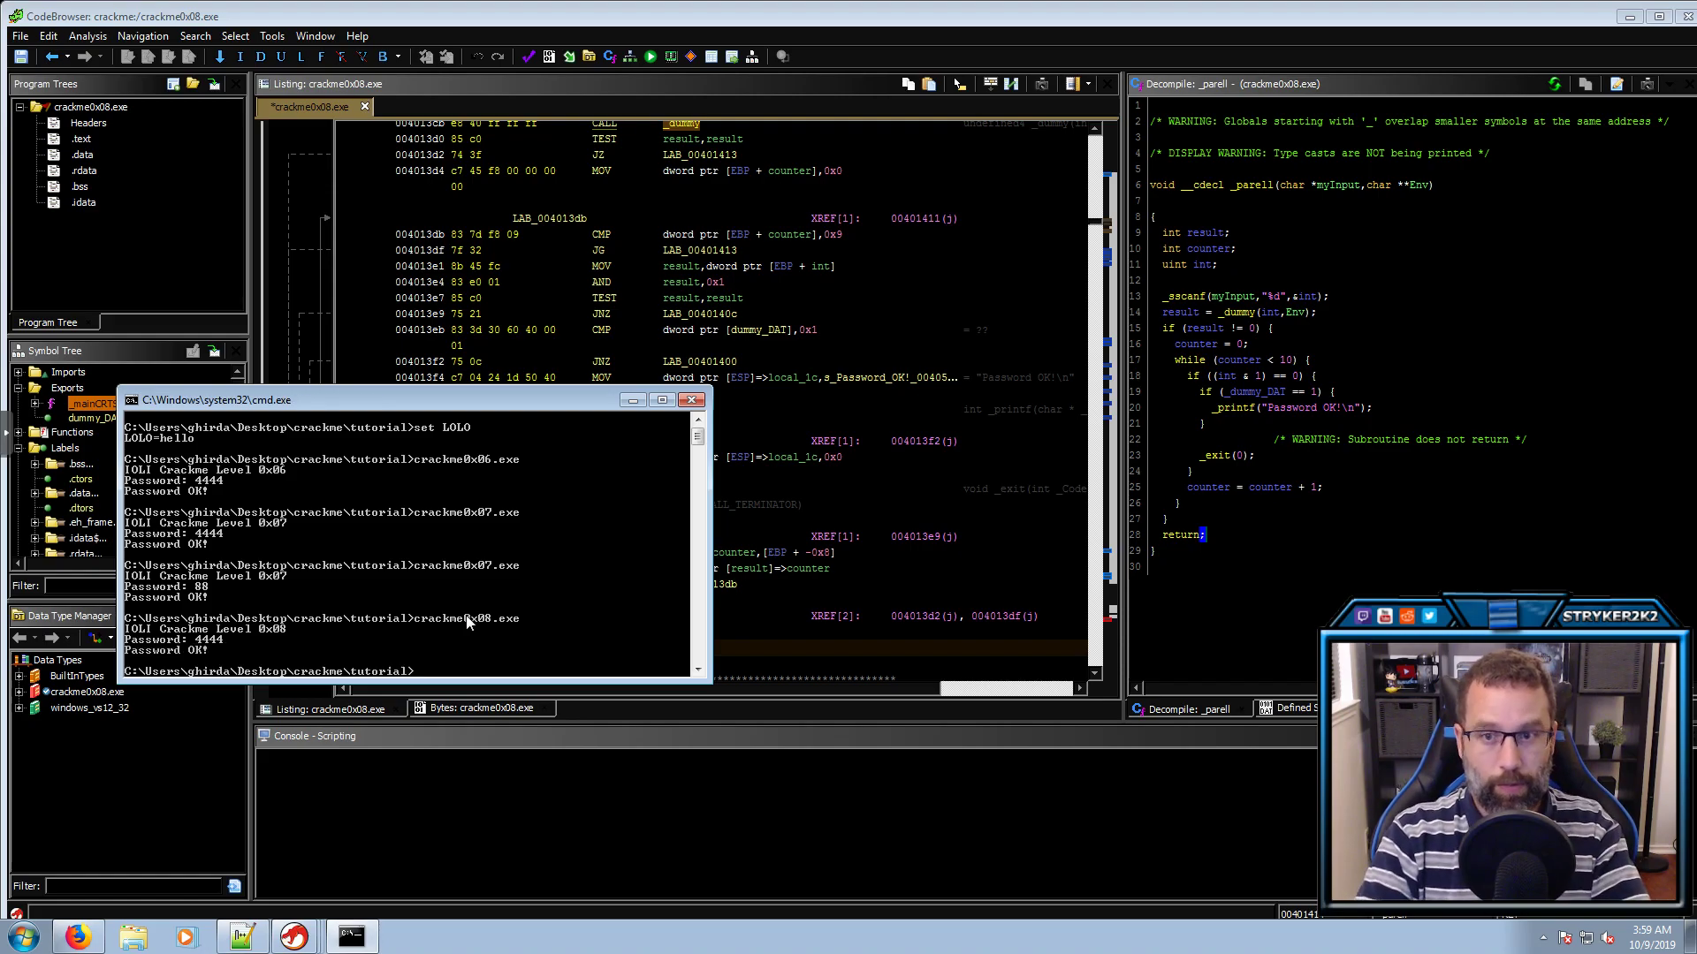
{"action": "left_click", "coordinate": [1330, 463]}
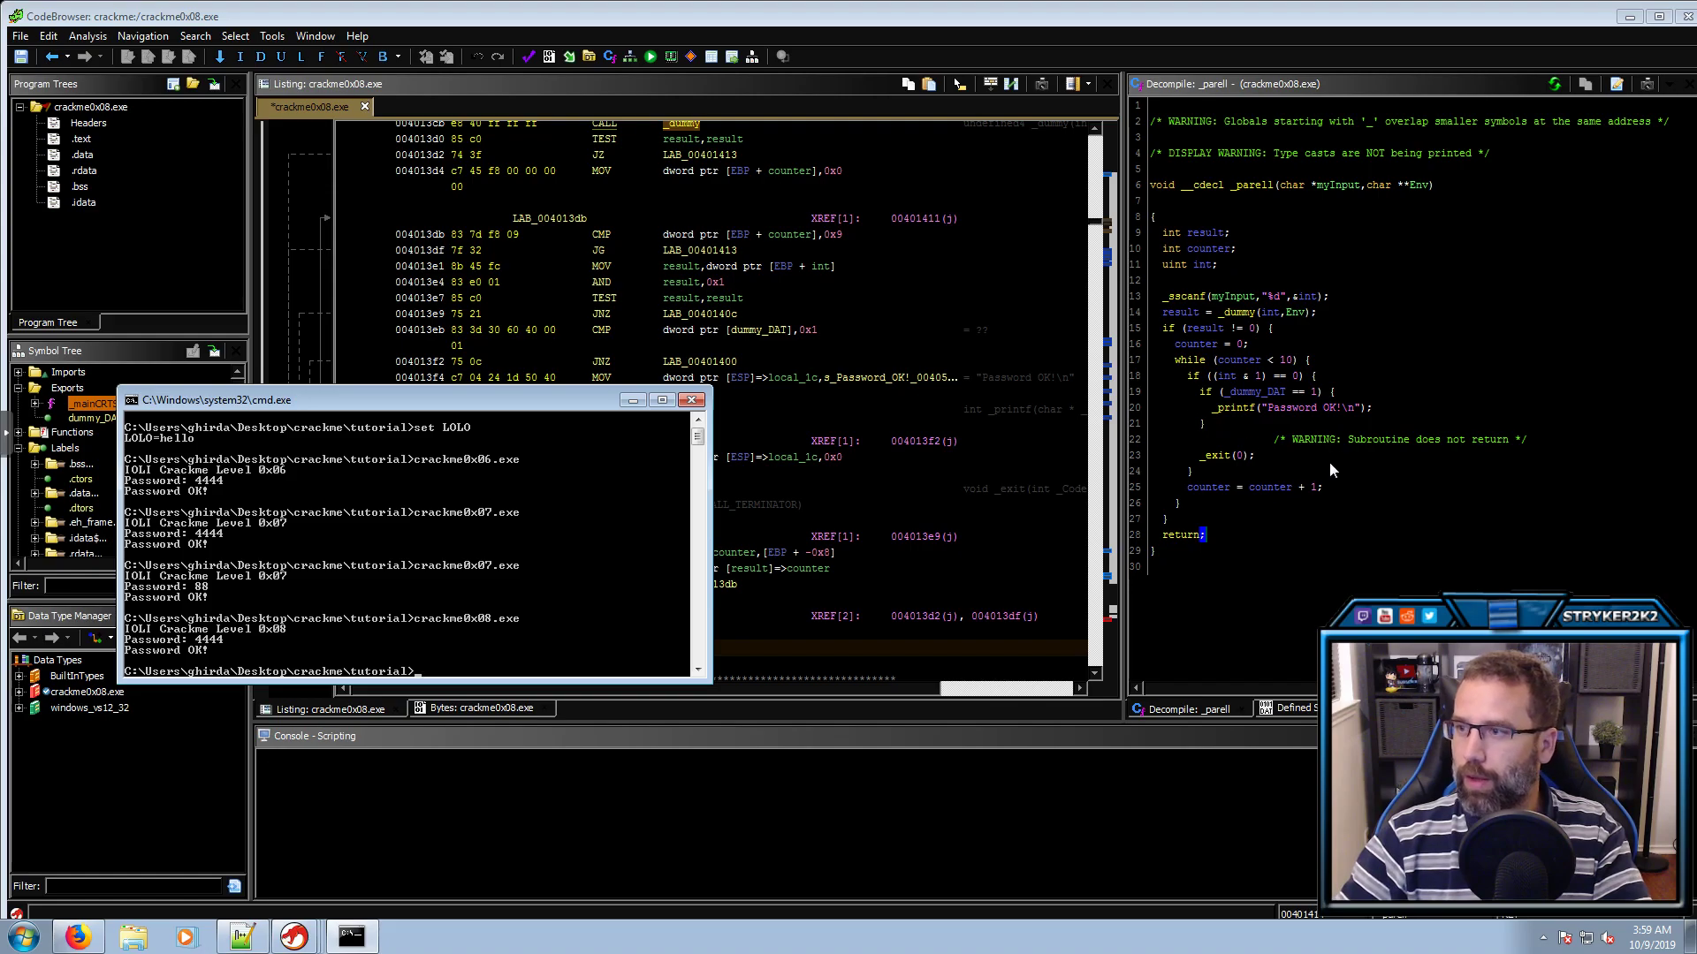
Find the references to _parell and jump to its call at 0040147a in _check
{"action": "left_click", "coordinate": [1246, 187]}
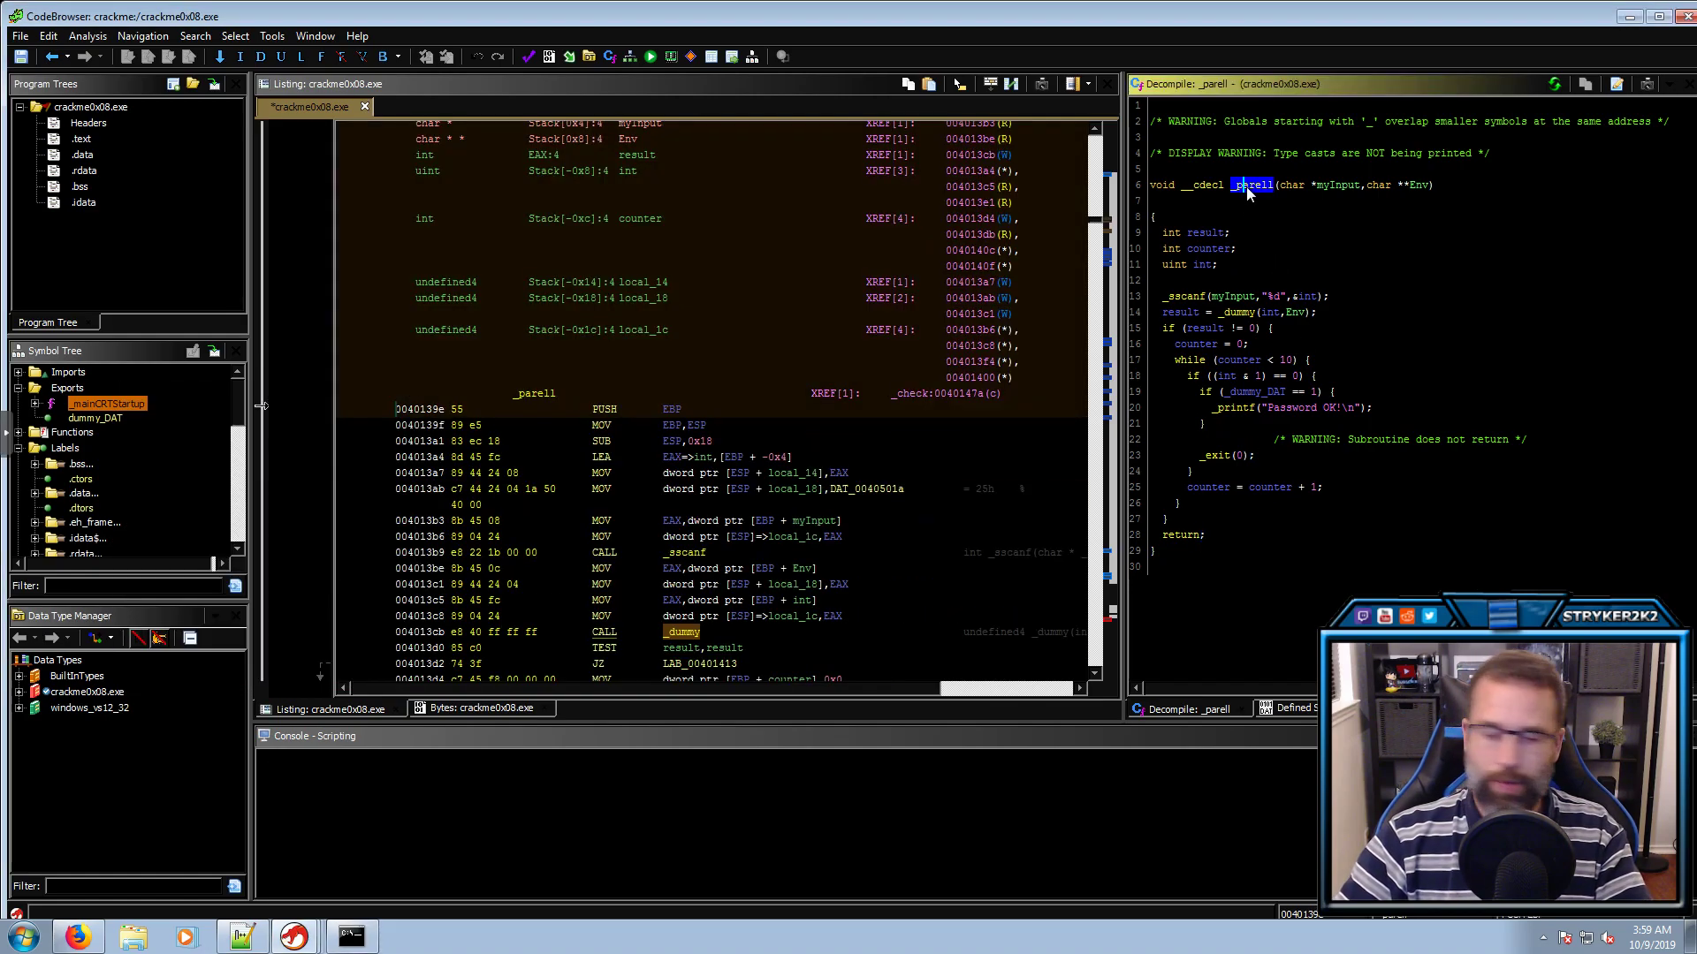
{"action": "left_click", "coordinate": [536, 394]}
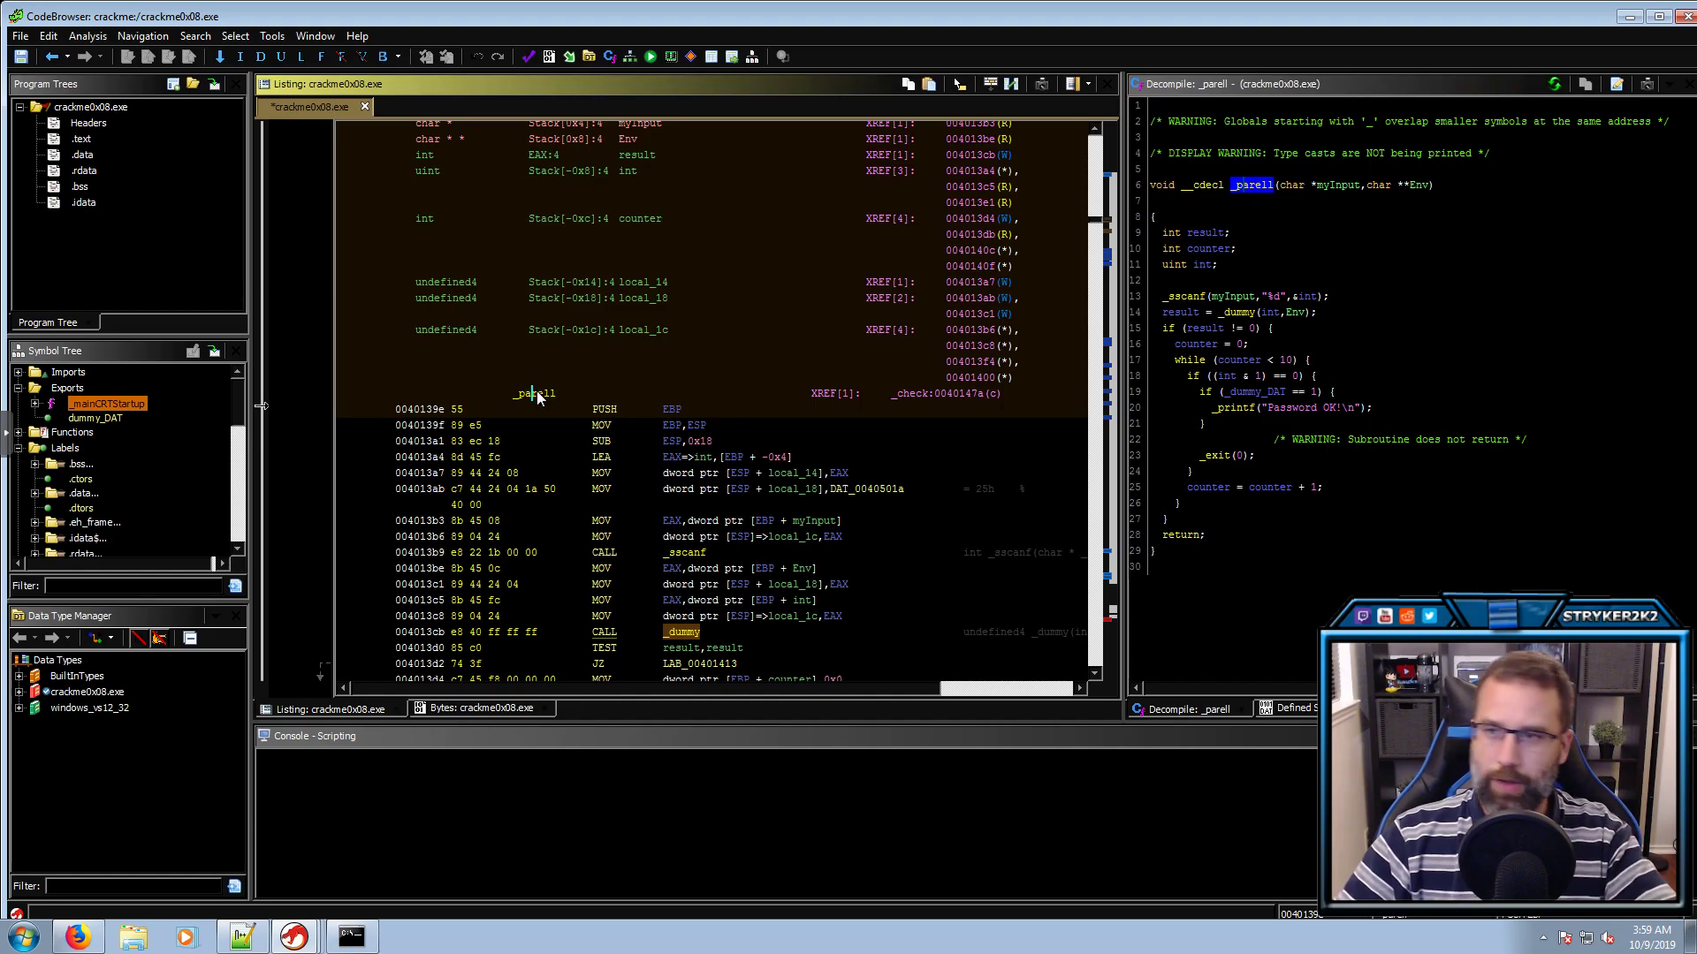
{"action": "key", "text": "ctrl+shift+f"}
{"action": "left_click", "coordinate": [829, 557]}
{"action": "left_click", "coordinate": [647, 320]}
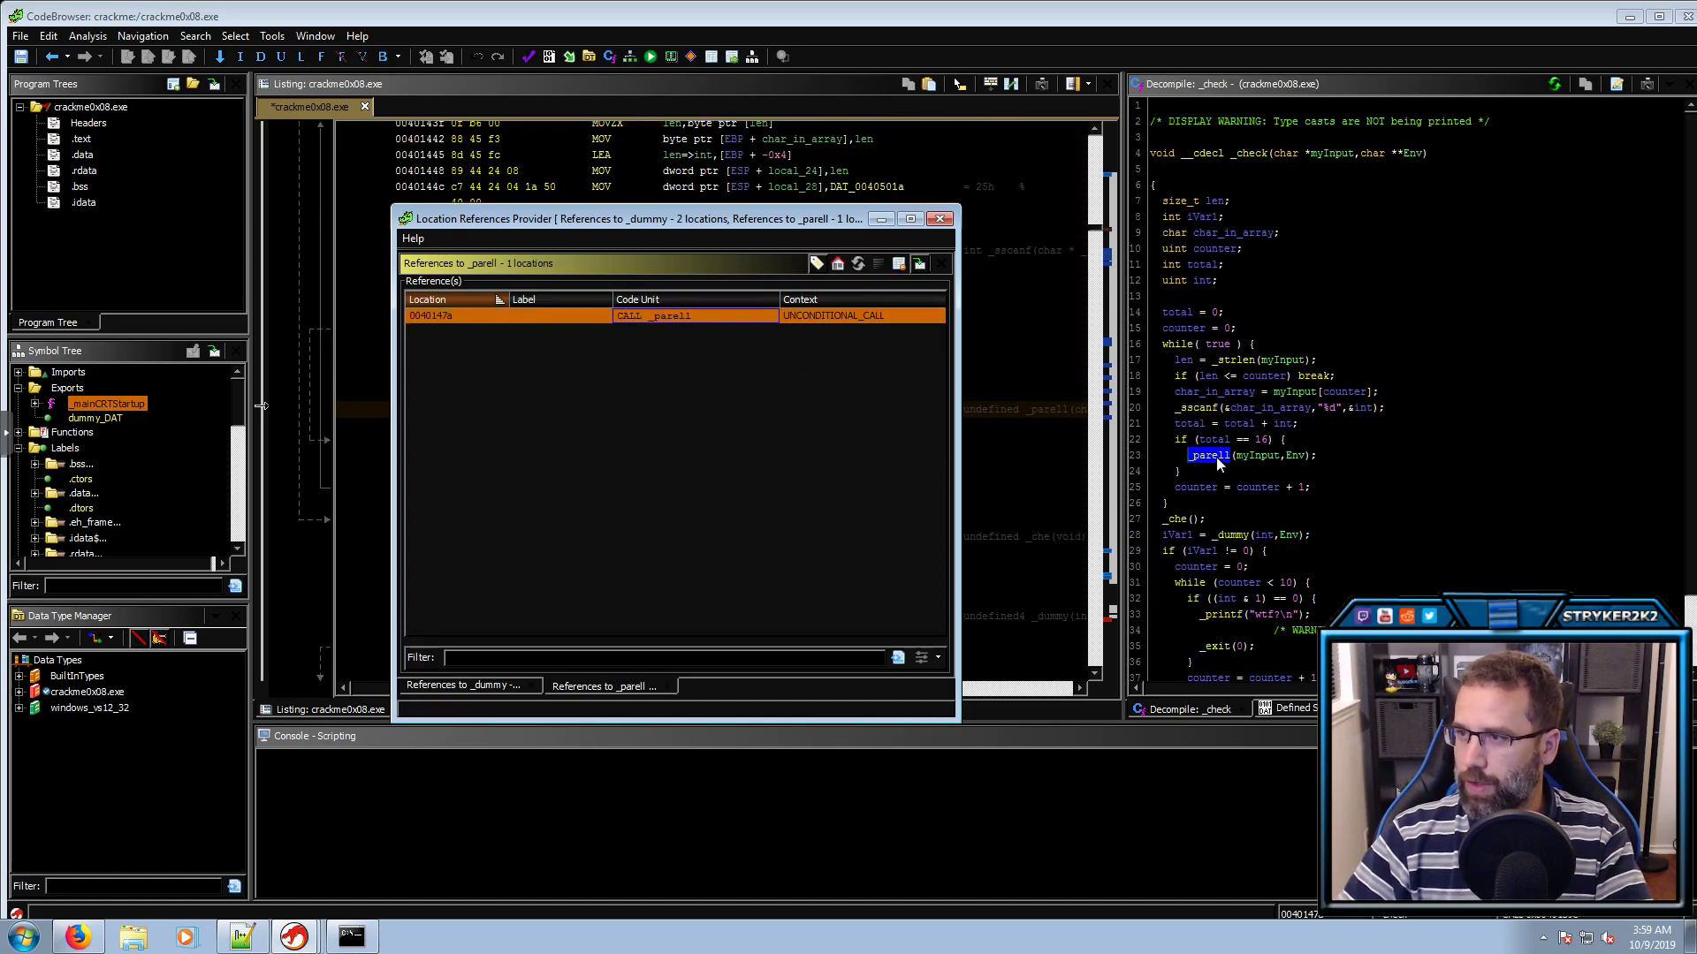
{"action": "left_click", "coordinate": [1216, 457]}
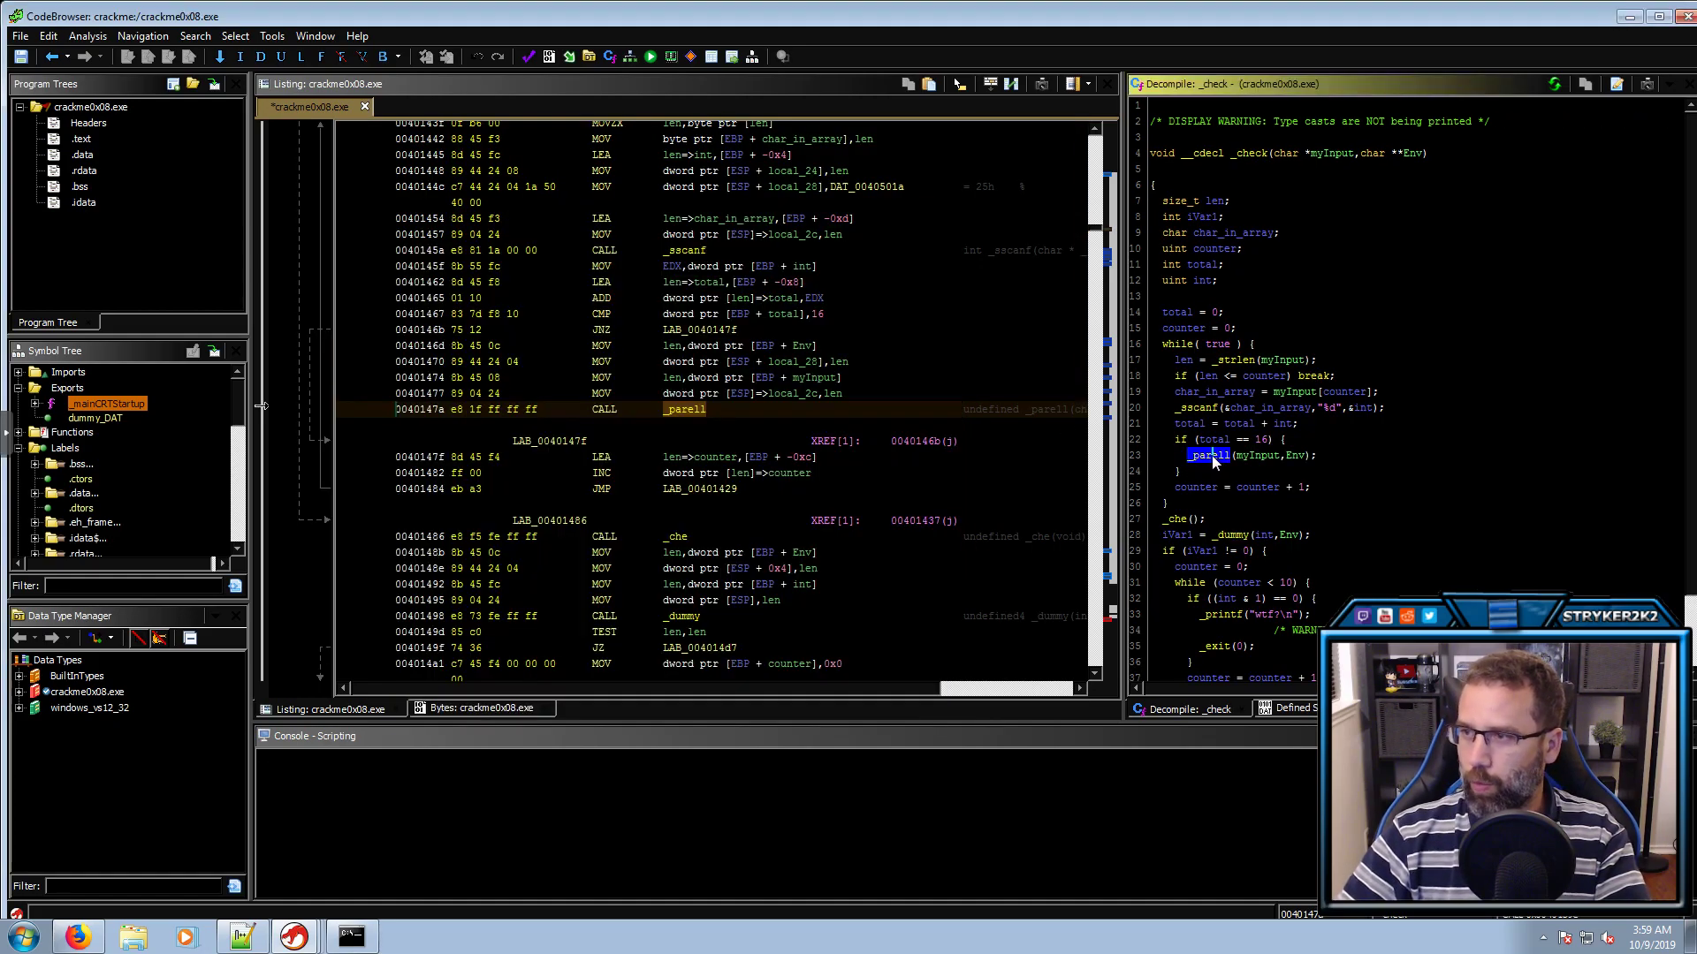
{"action": "mouse_move", "coordinate": [1212, 454]}
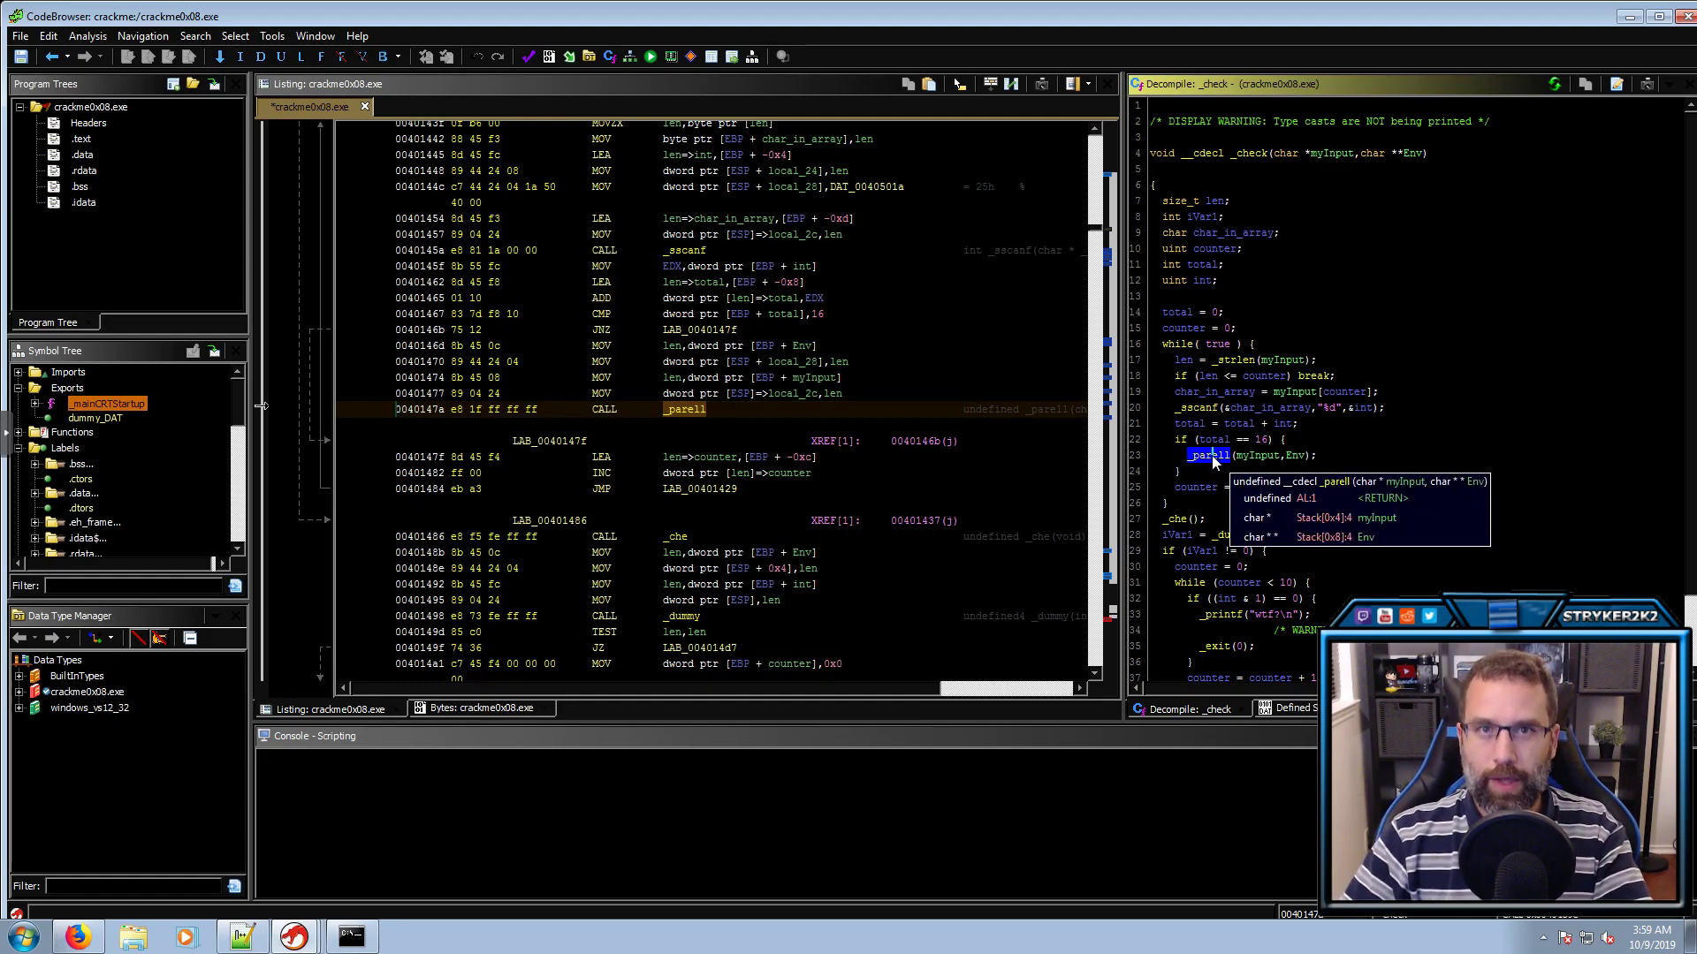
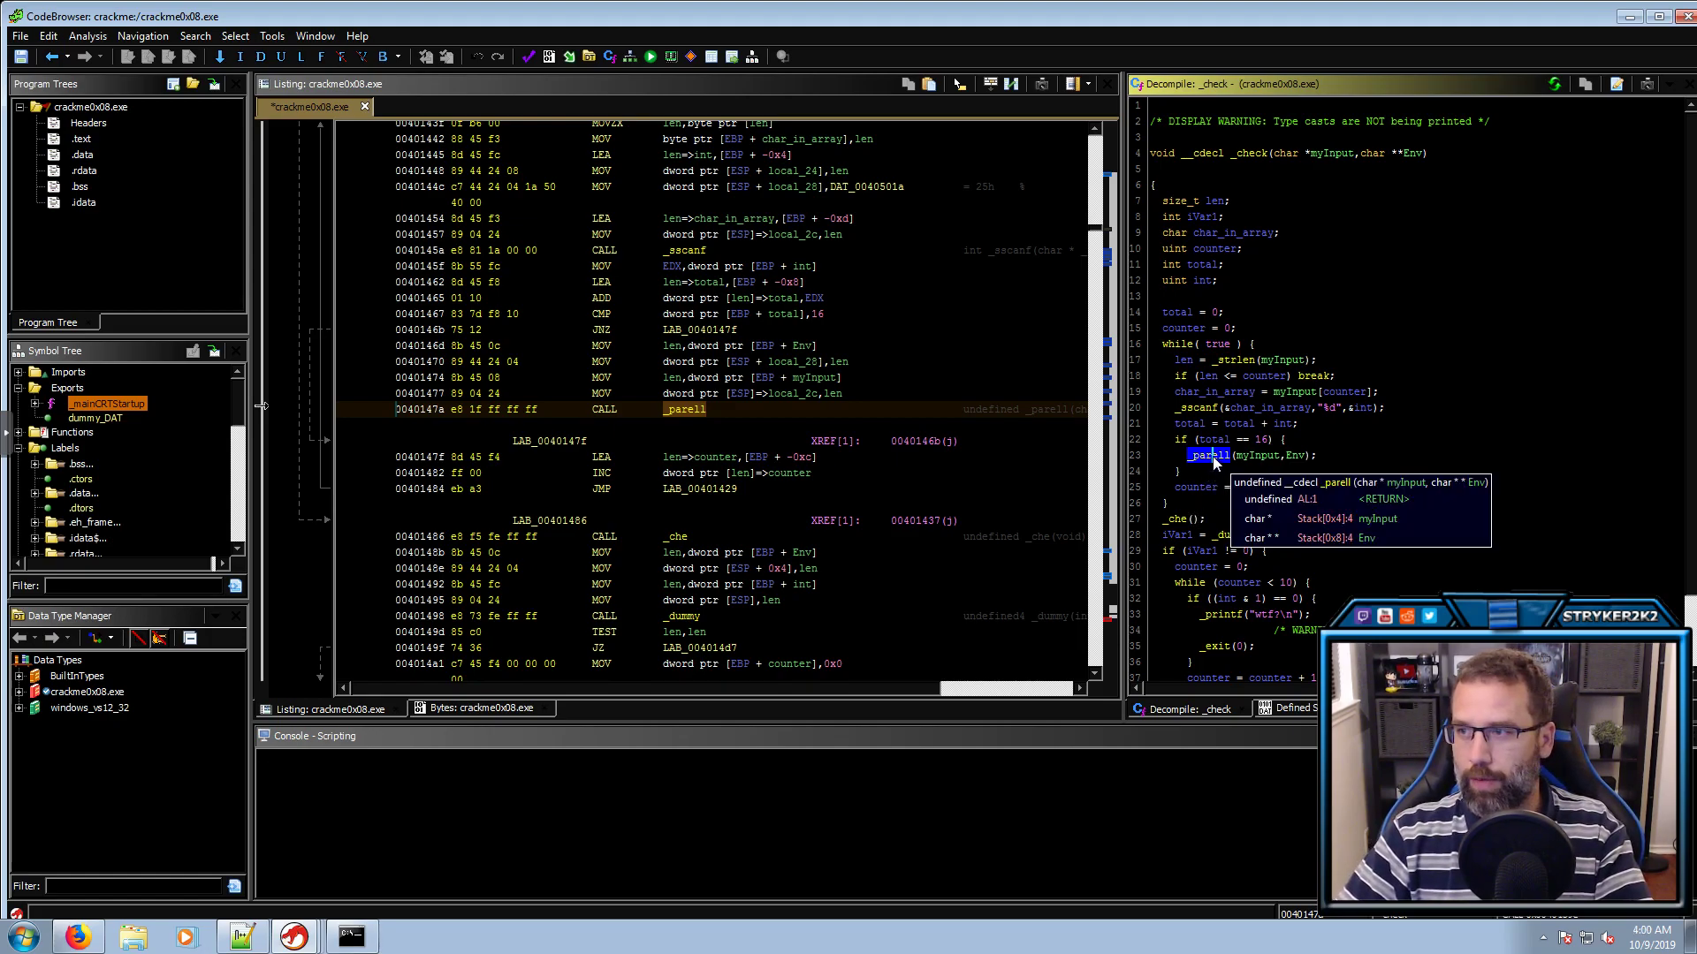
Rename _che to print_Incorrect, return to _check, and select the _parell call in its loop
{"action": "left_click", "coordinate": [1179, 521]}
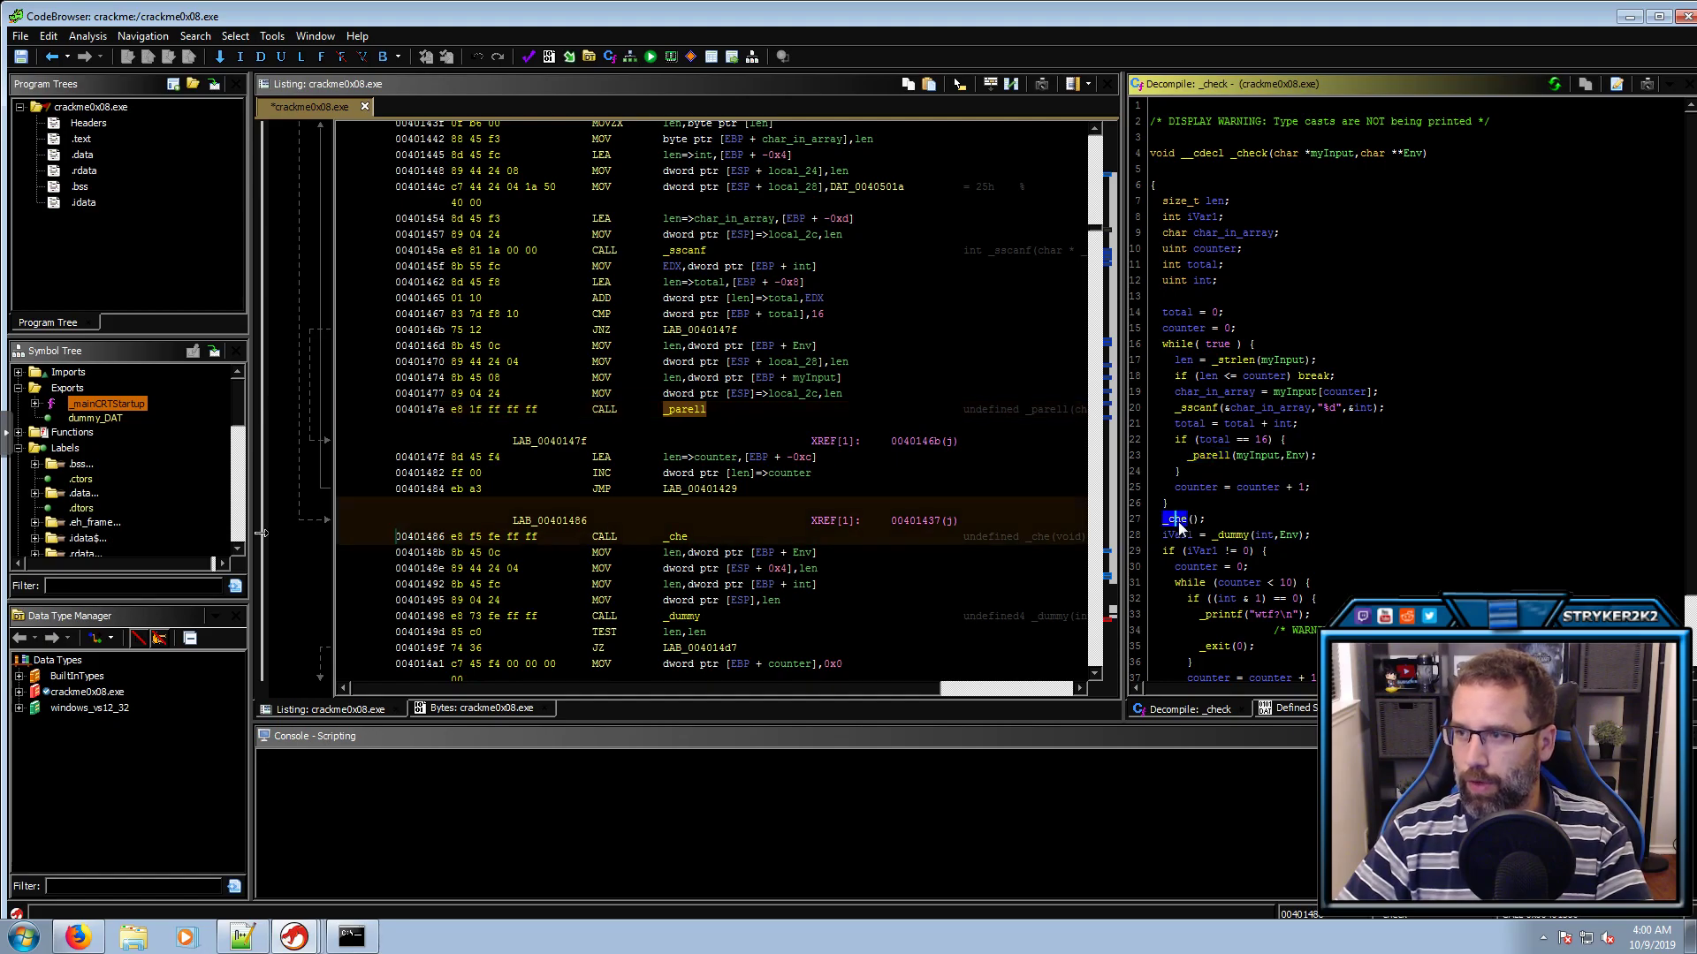
{"action": "double_click", "coordinate": [1176, 521]}
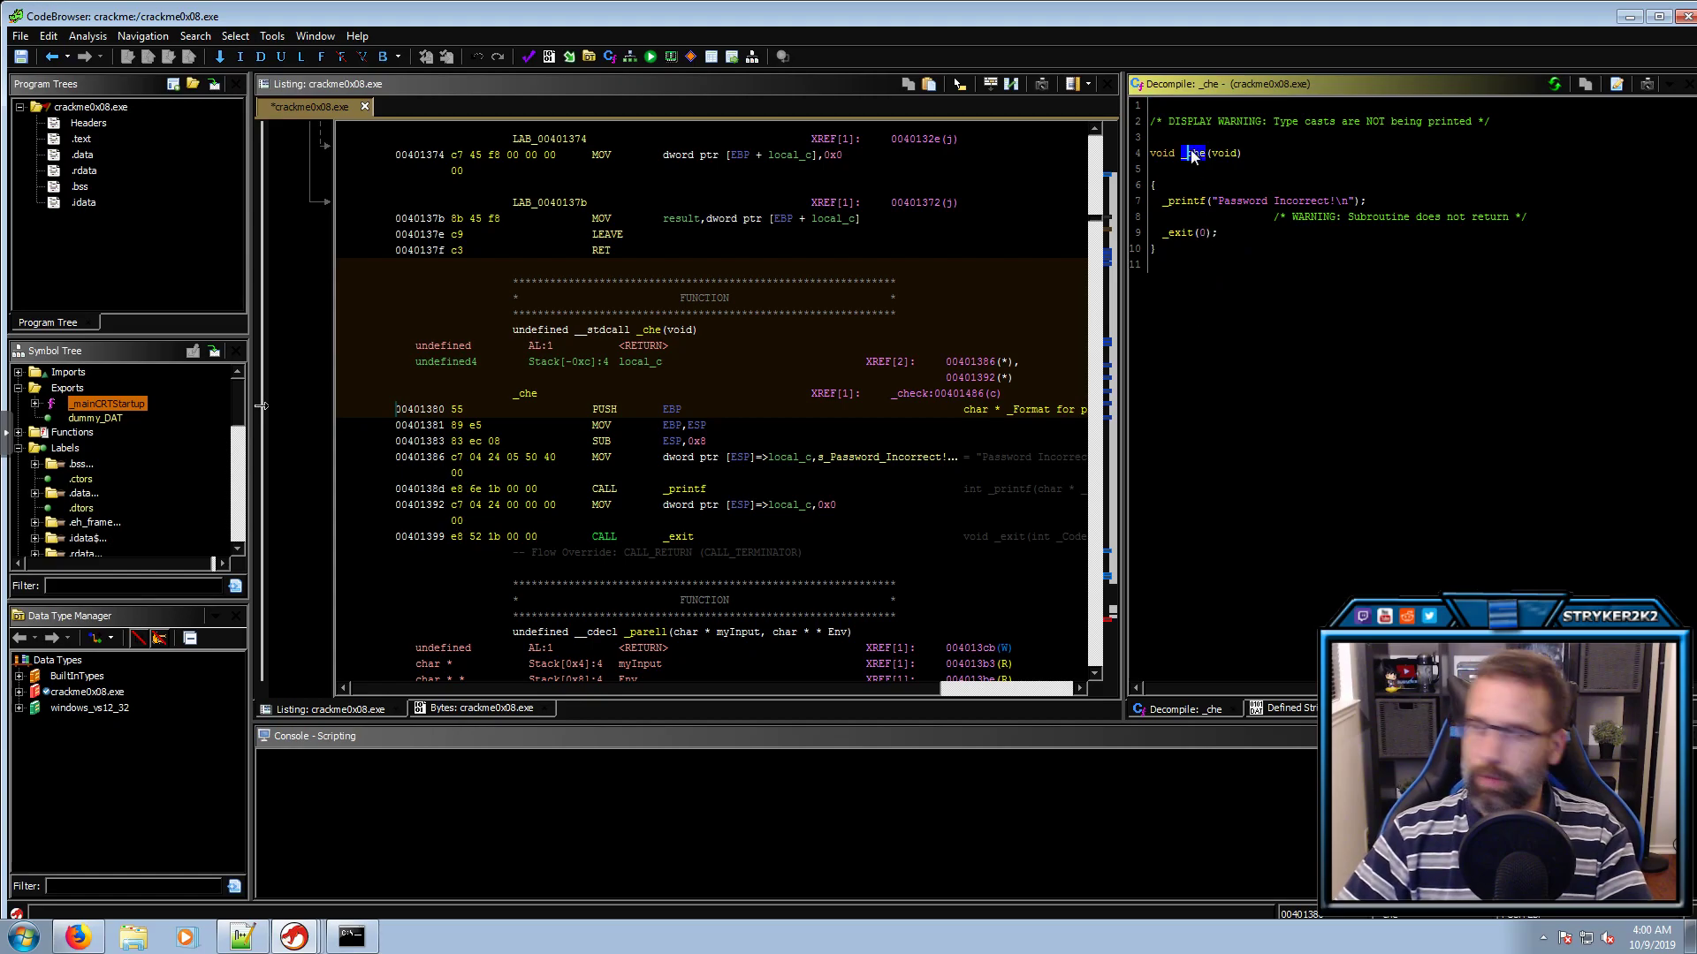
{"action": "key", "text": "l"}
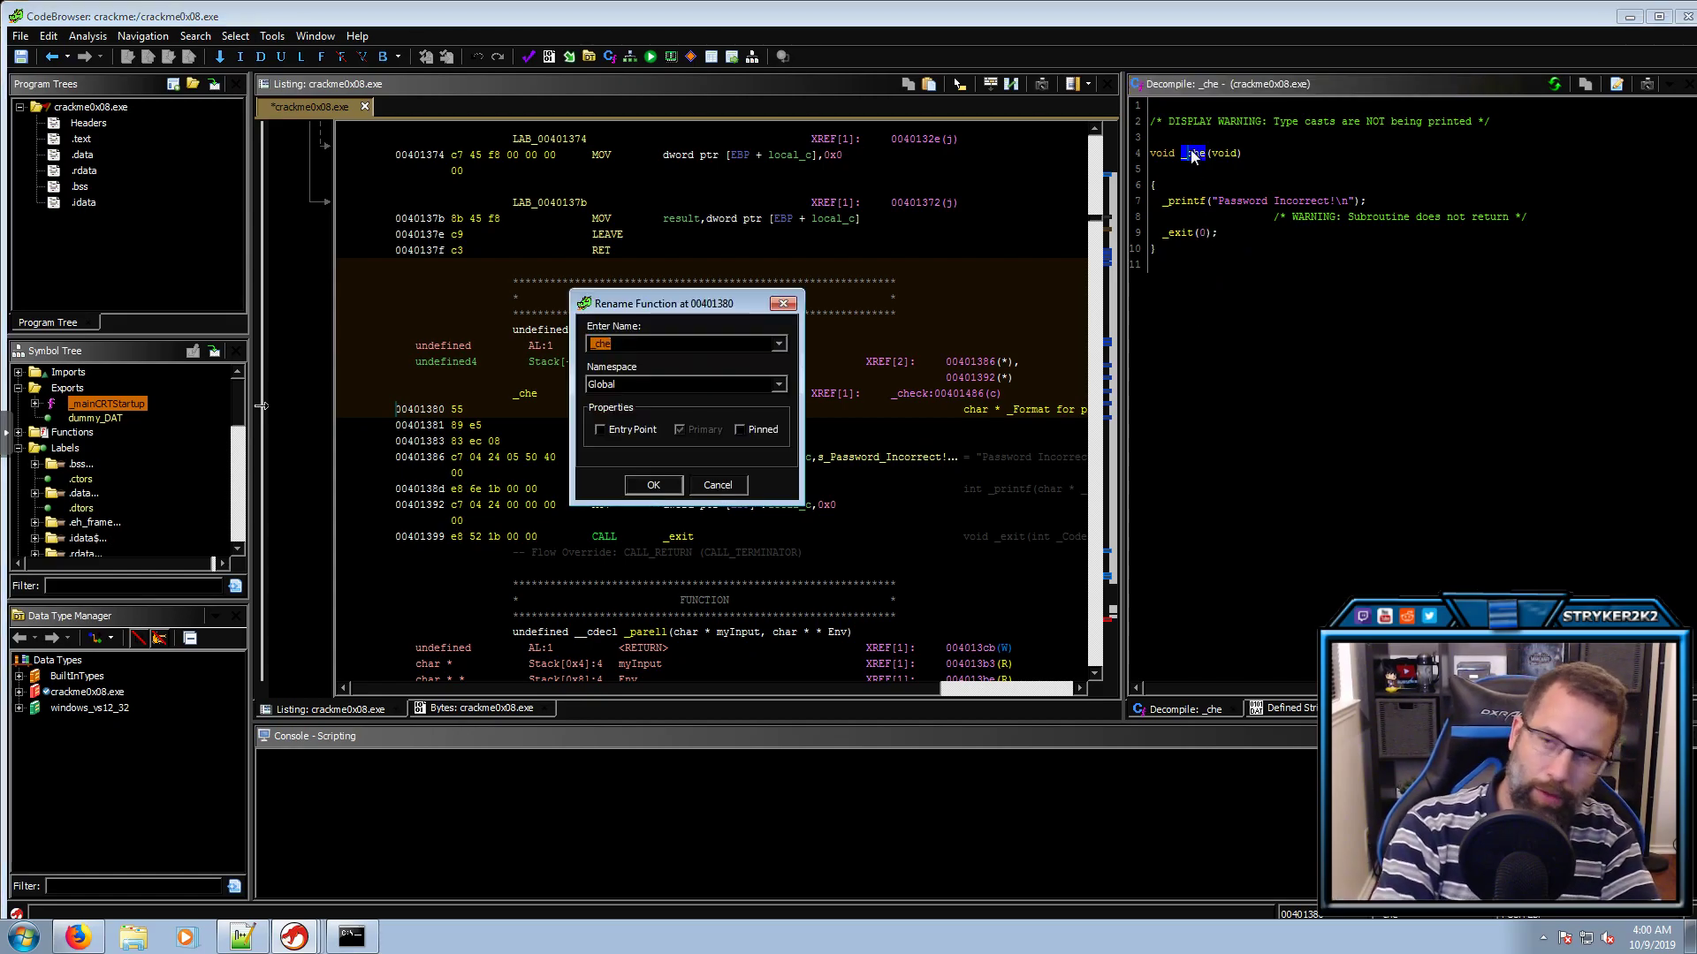
{"action": "type", "text": "prin"}
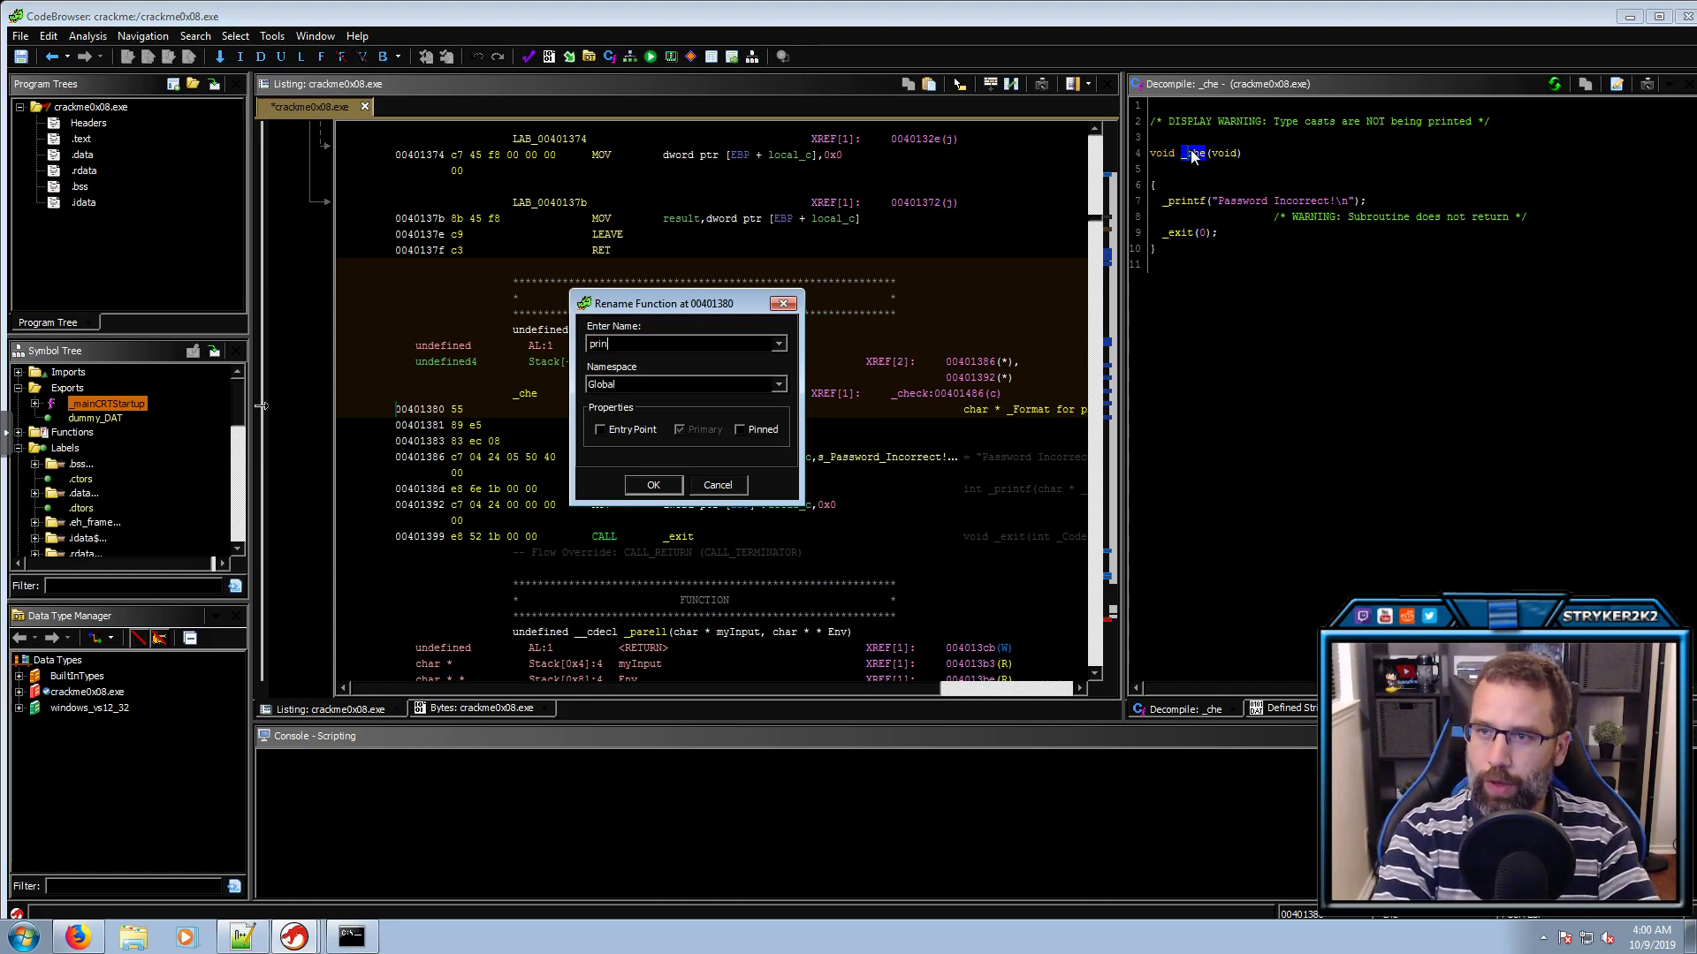
{"action": "type", "text": "t_Inco"}
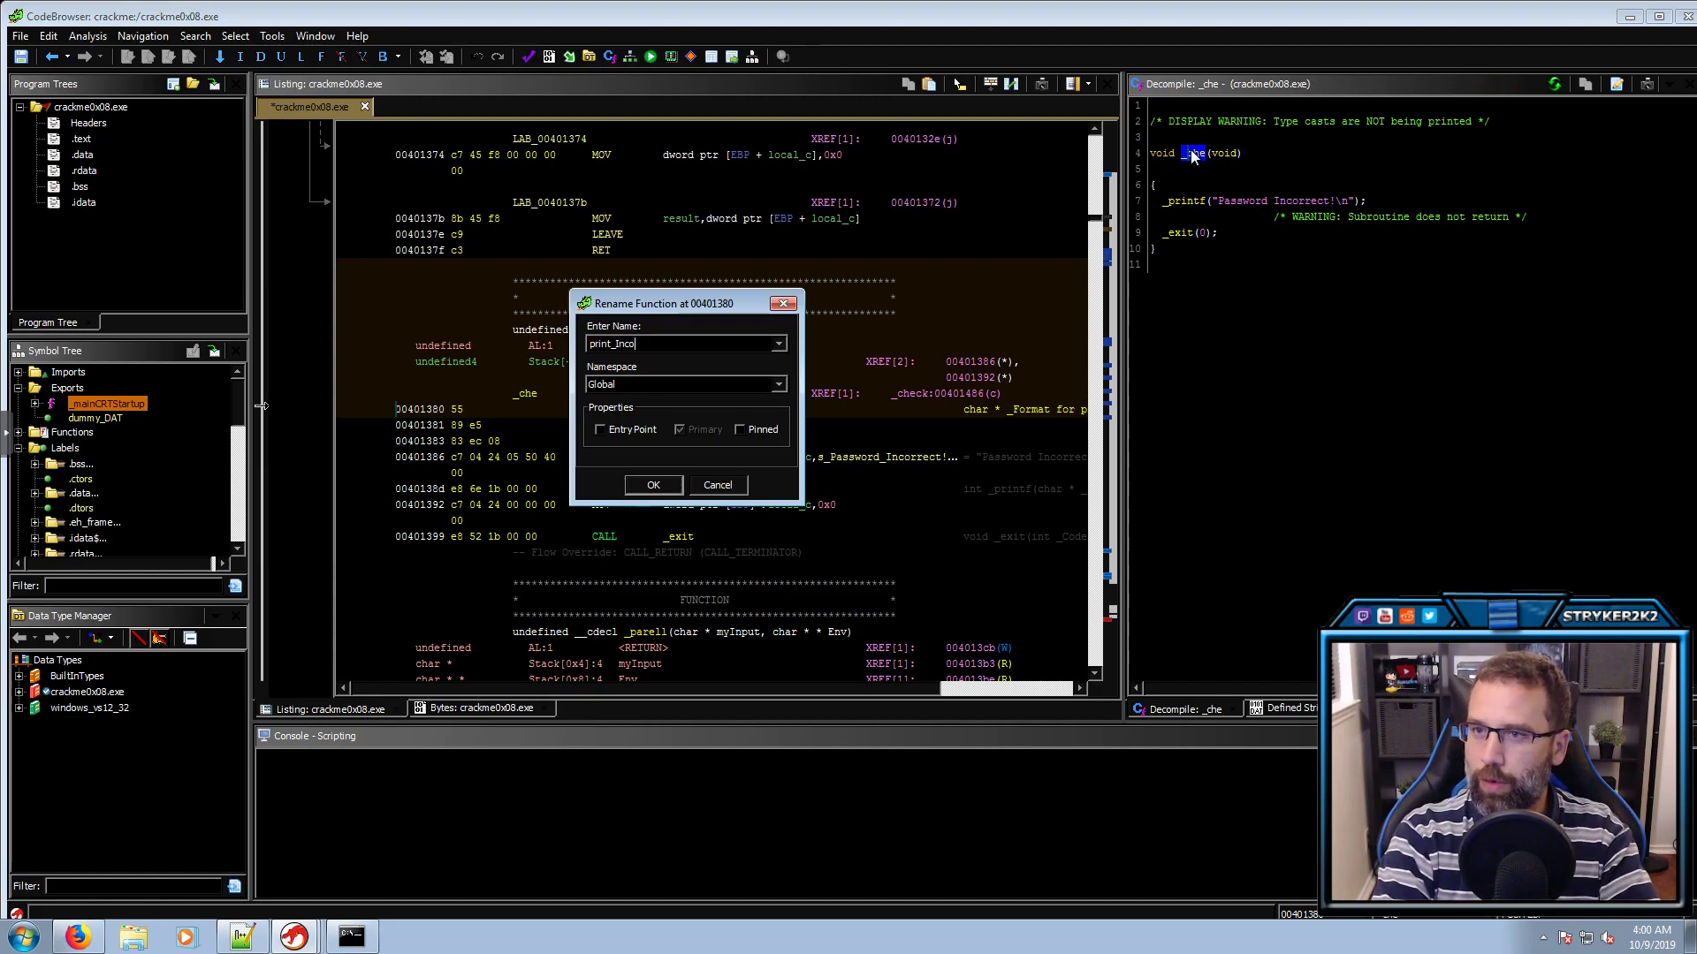
{"action": "type", "text": "rrect"}
{"action": "key", "text": "Return"}
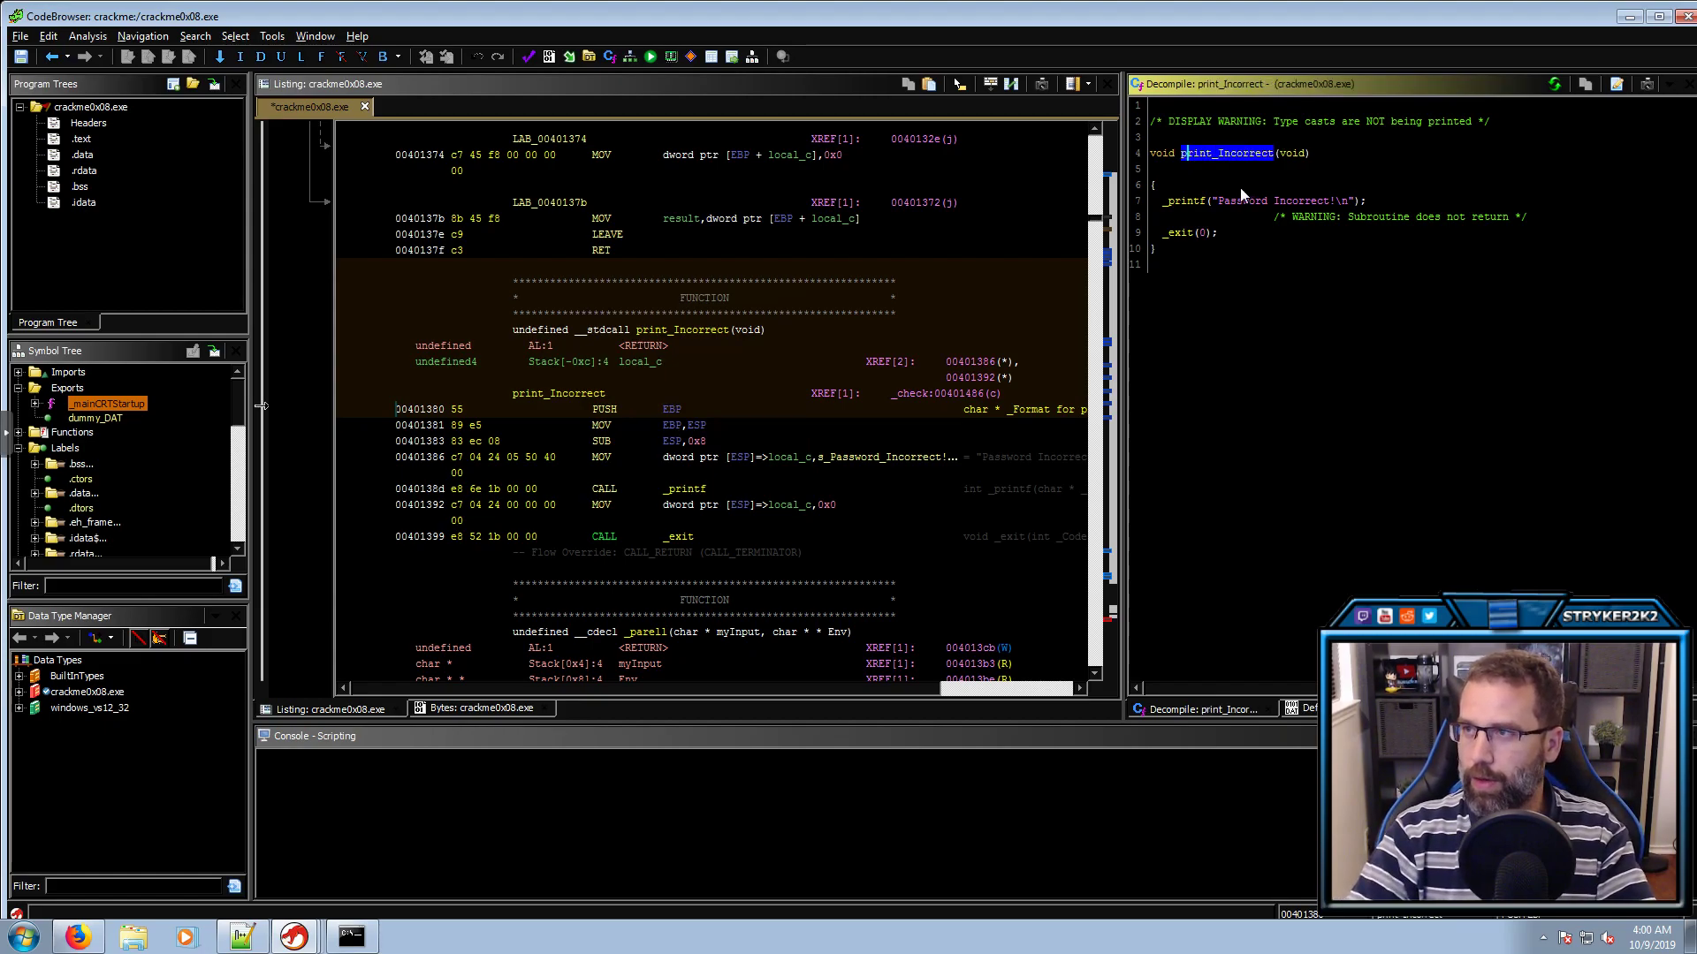
{"action": "key", "text": "alt+Left"}
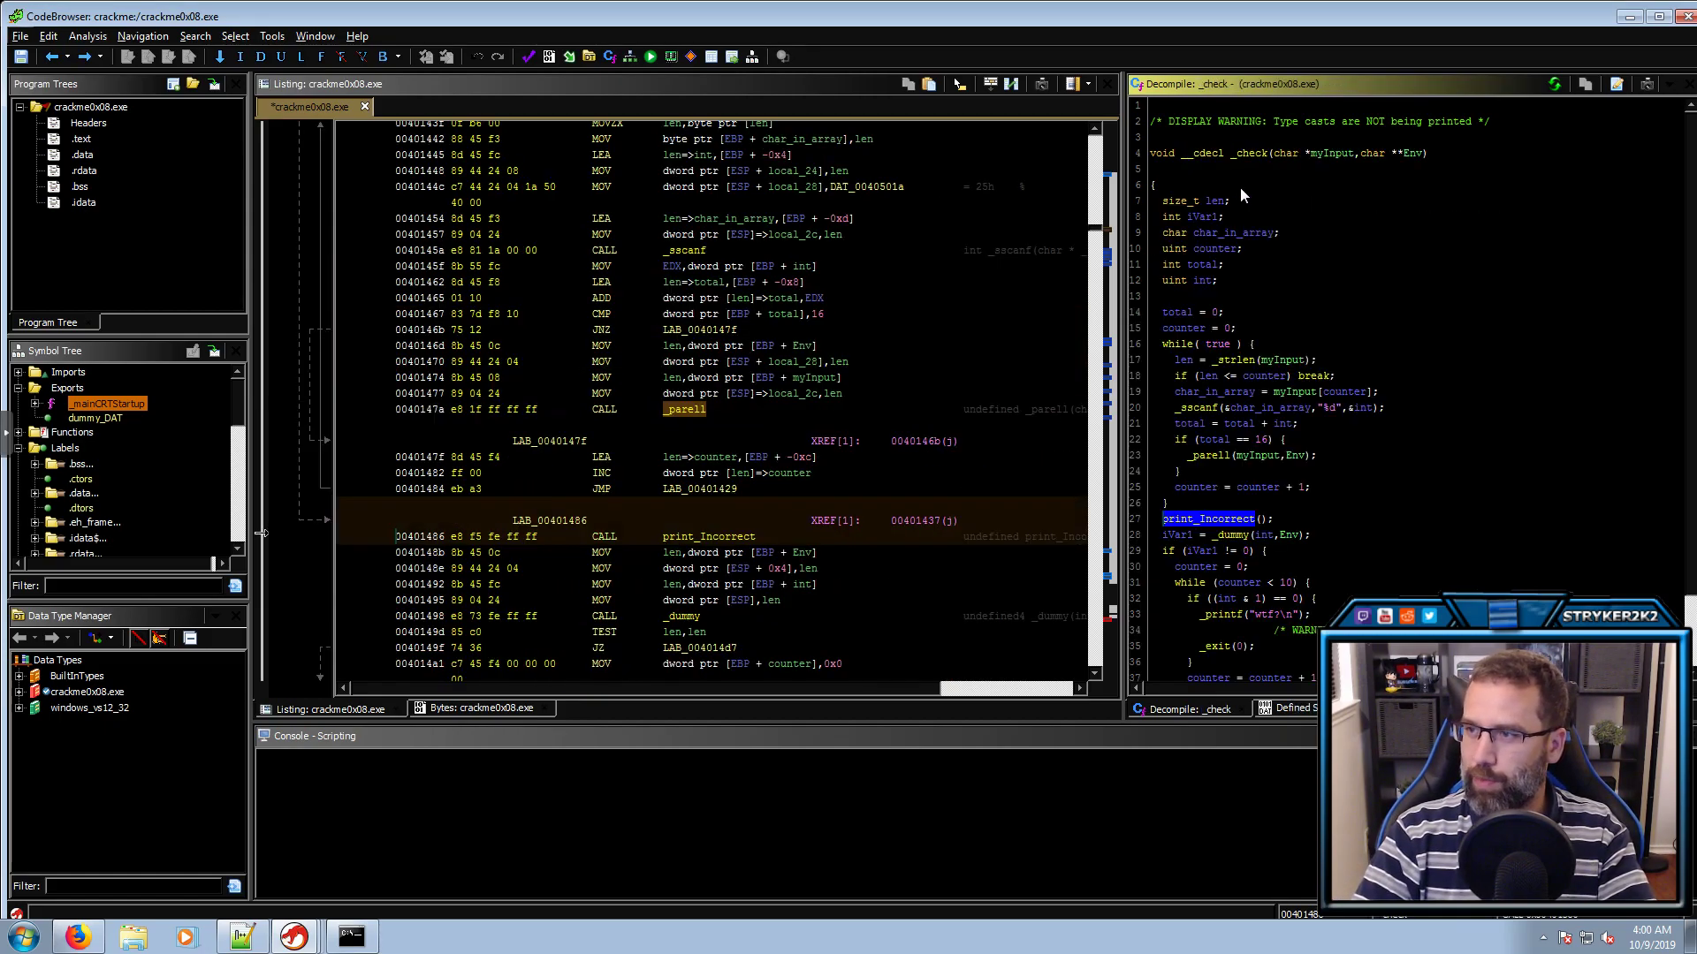
{"action": "left_click", "coordinate": [1211, 458]}
Rename _parell to verify_passOK
{"action": "key", "text": "l"}
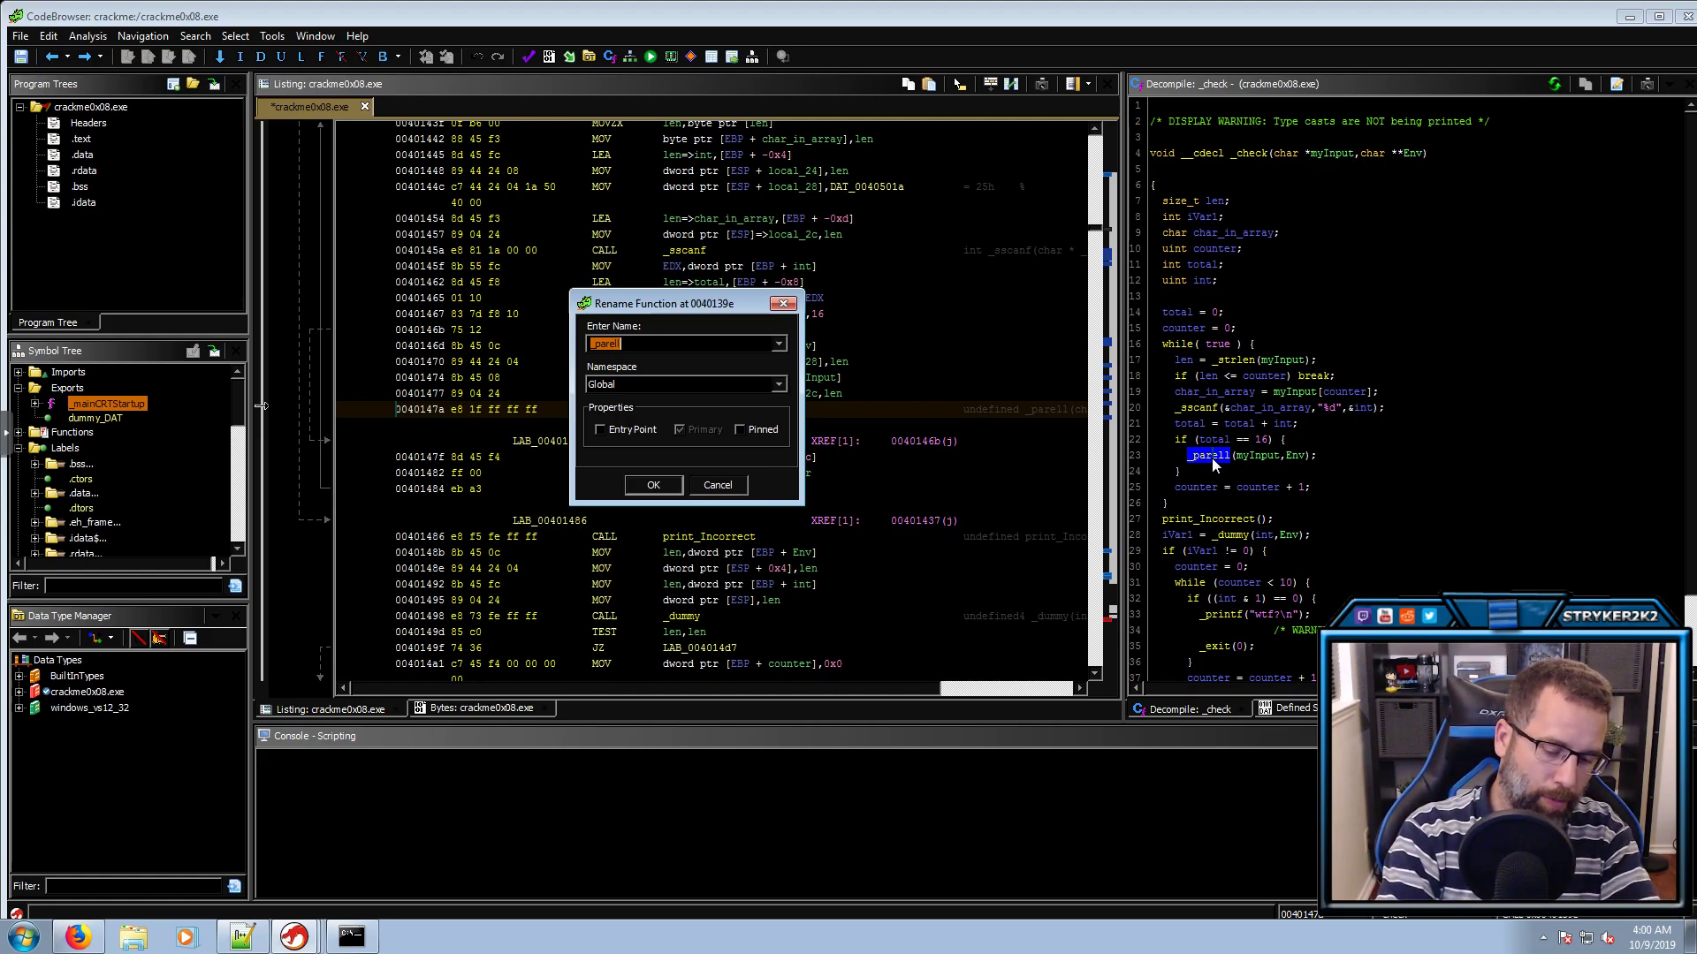
{"action": "type", "text": "verify_passOK"}
{"action": "key", "text": "Return"}
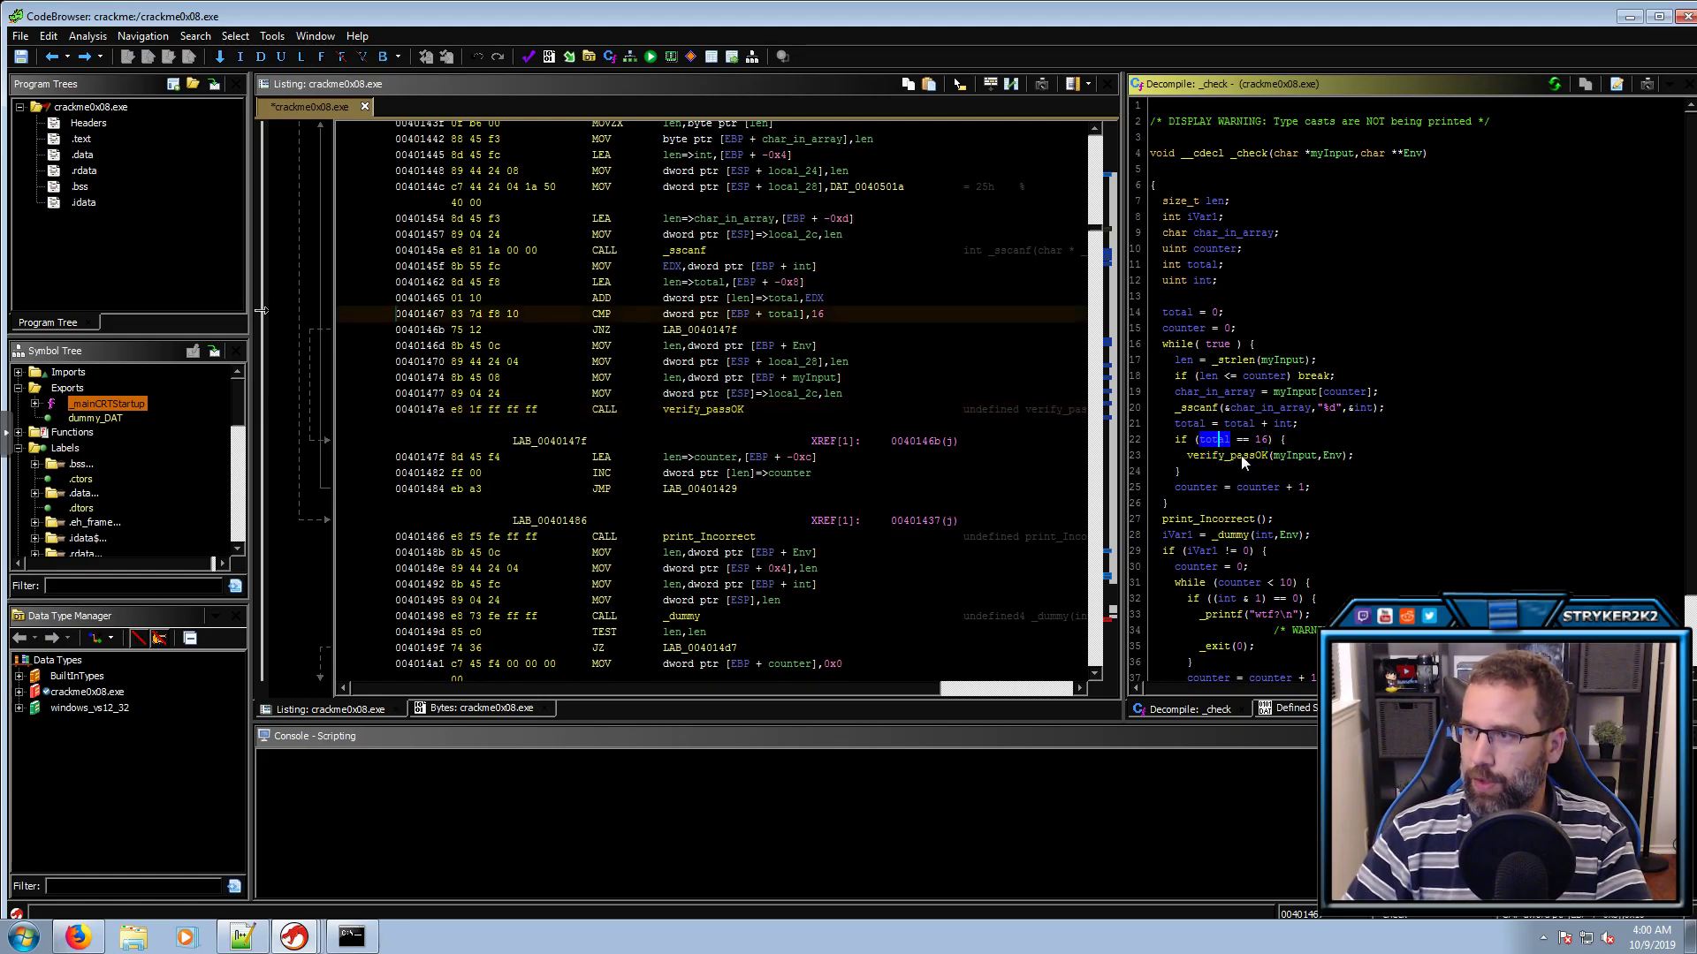
Inspect verify_passOK's code and print_Incorrect's exit call, then return to _check
{"action": "double_click", "coordinate": [1238, 454]}
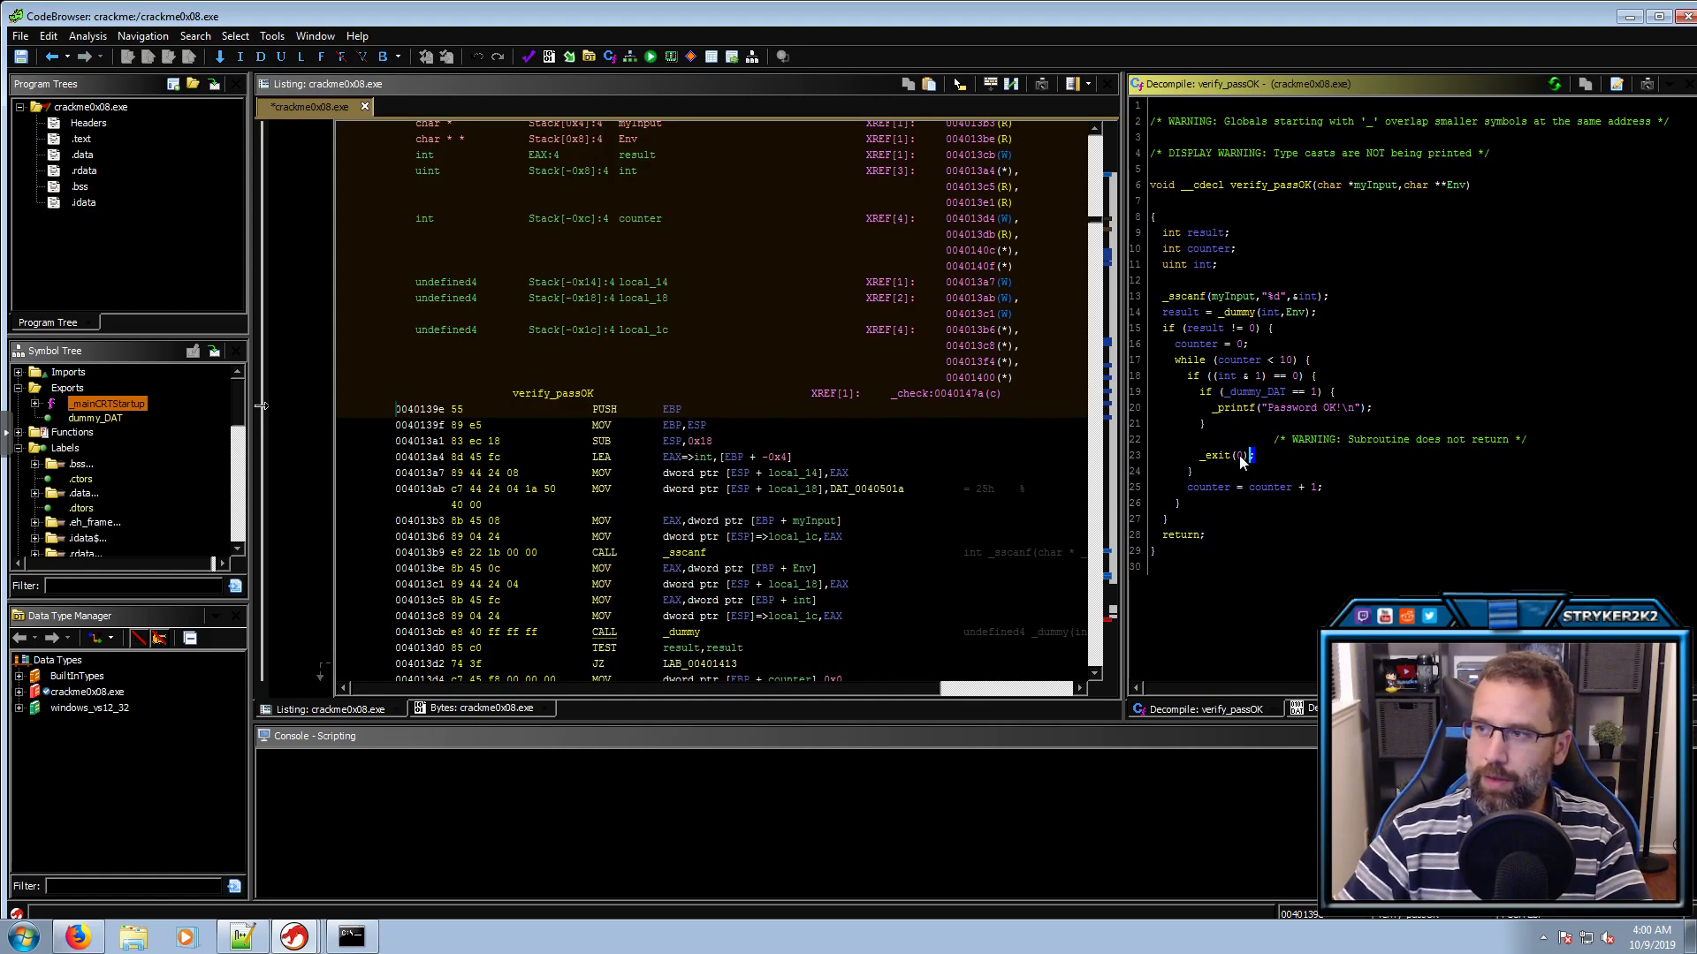
{"action": "key", "text": "alt+Left"}
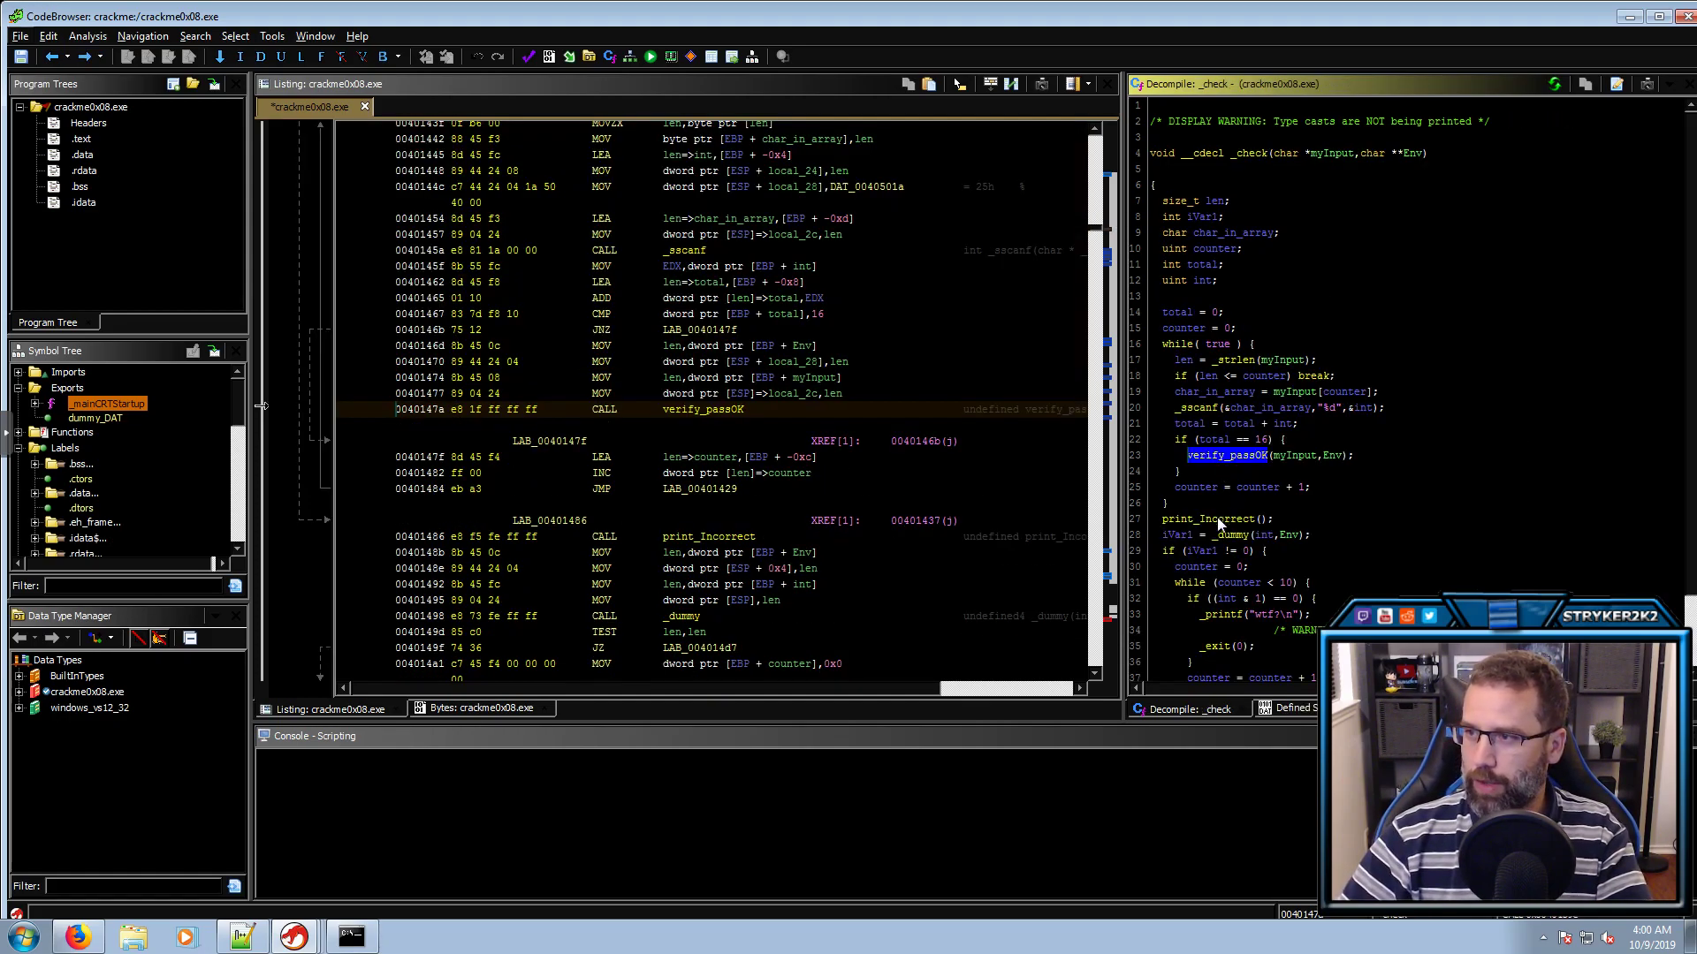
{"action": "left_click", "coordinate": [1241, 439]}
{"action": "left_click", "coordinate": [1217, 521]}
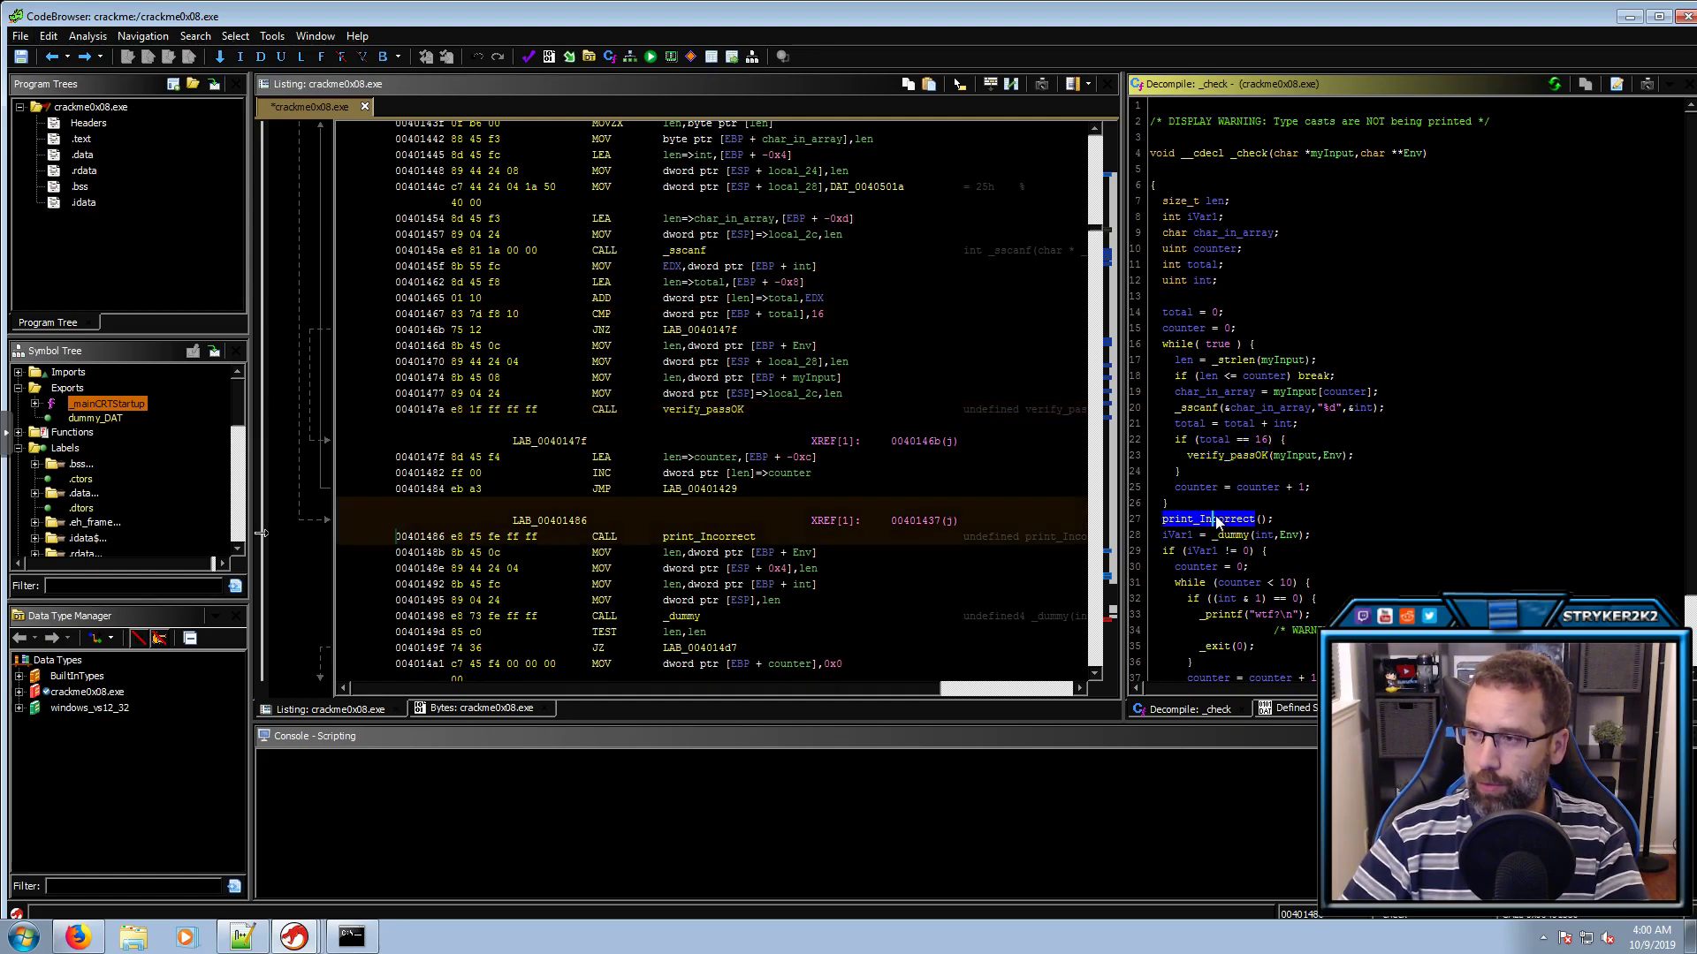
{"action": "double_click", "coordinate": [1217, 521]}
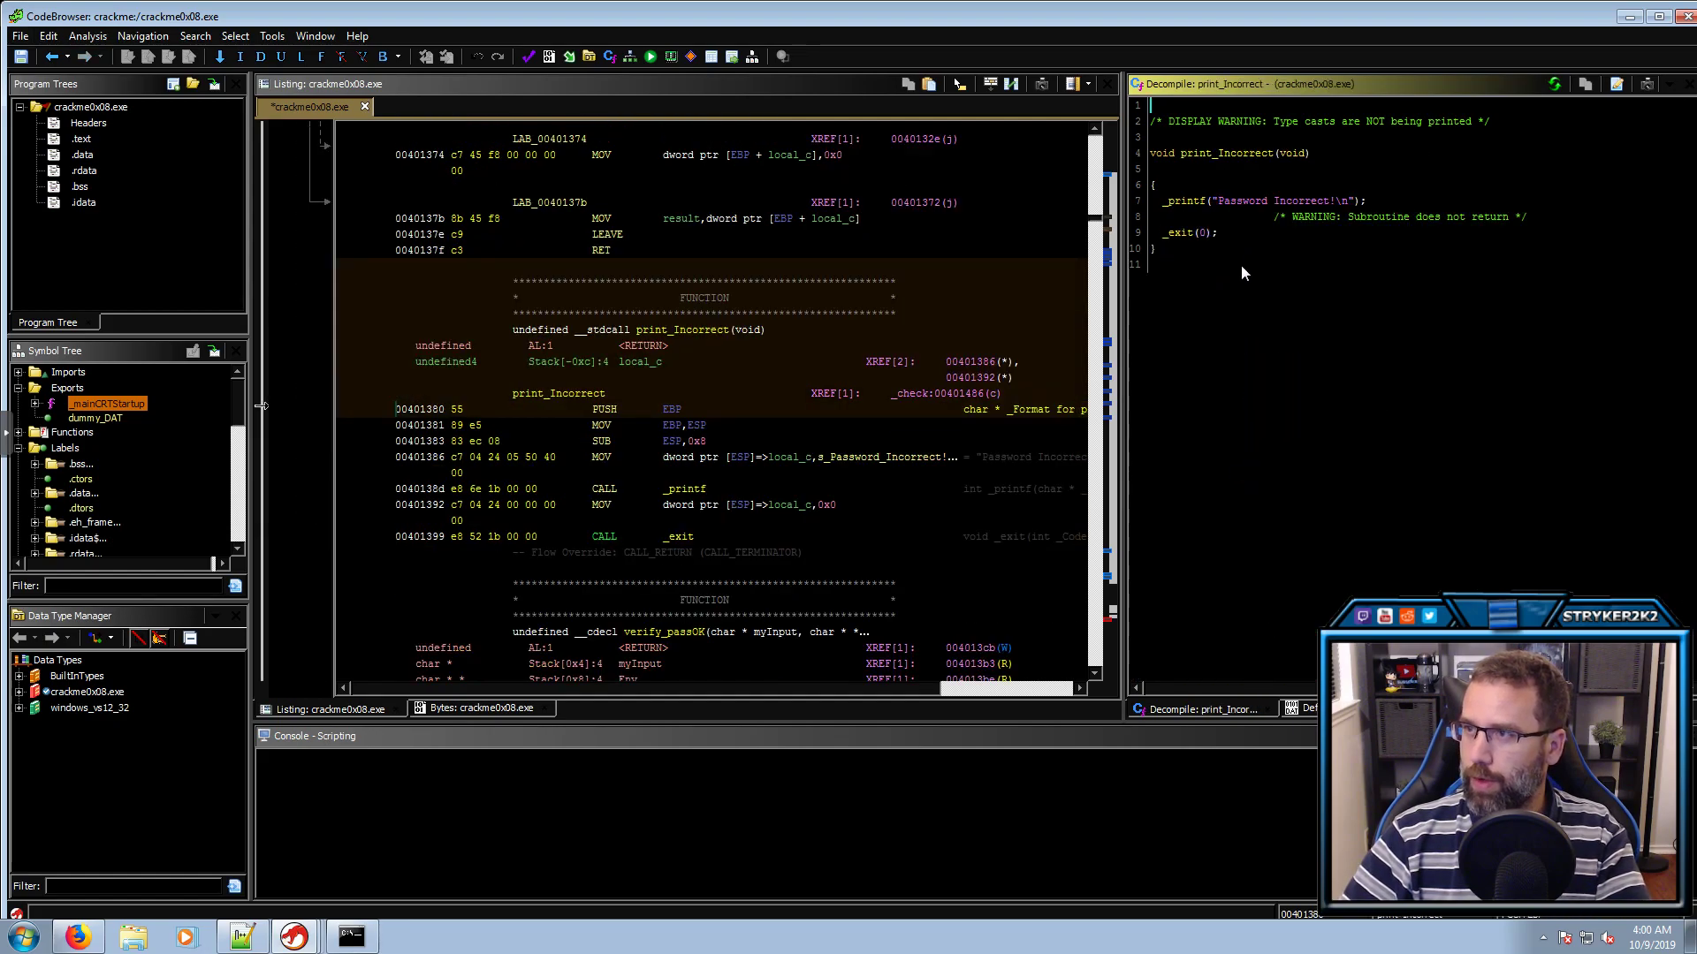
{"action": "left_click", "coordinate": [1202, 233]}
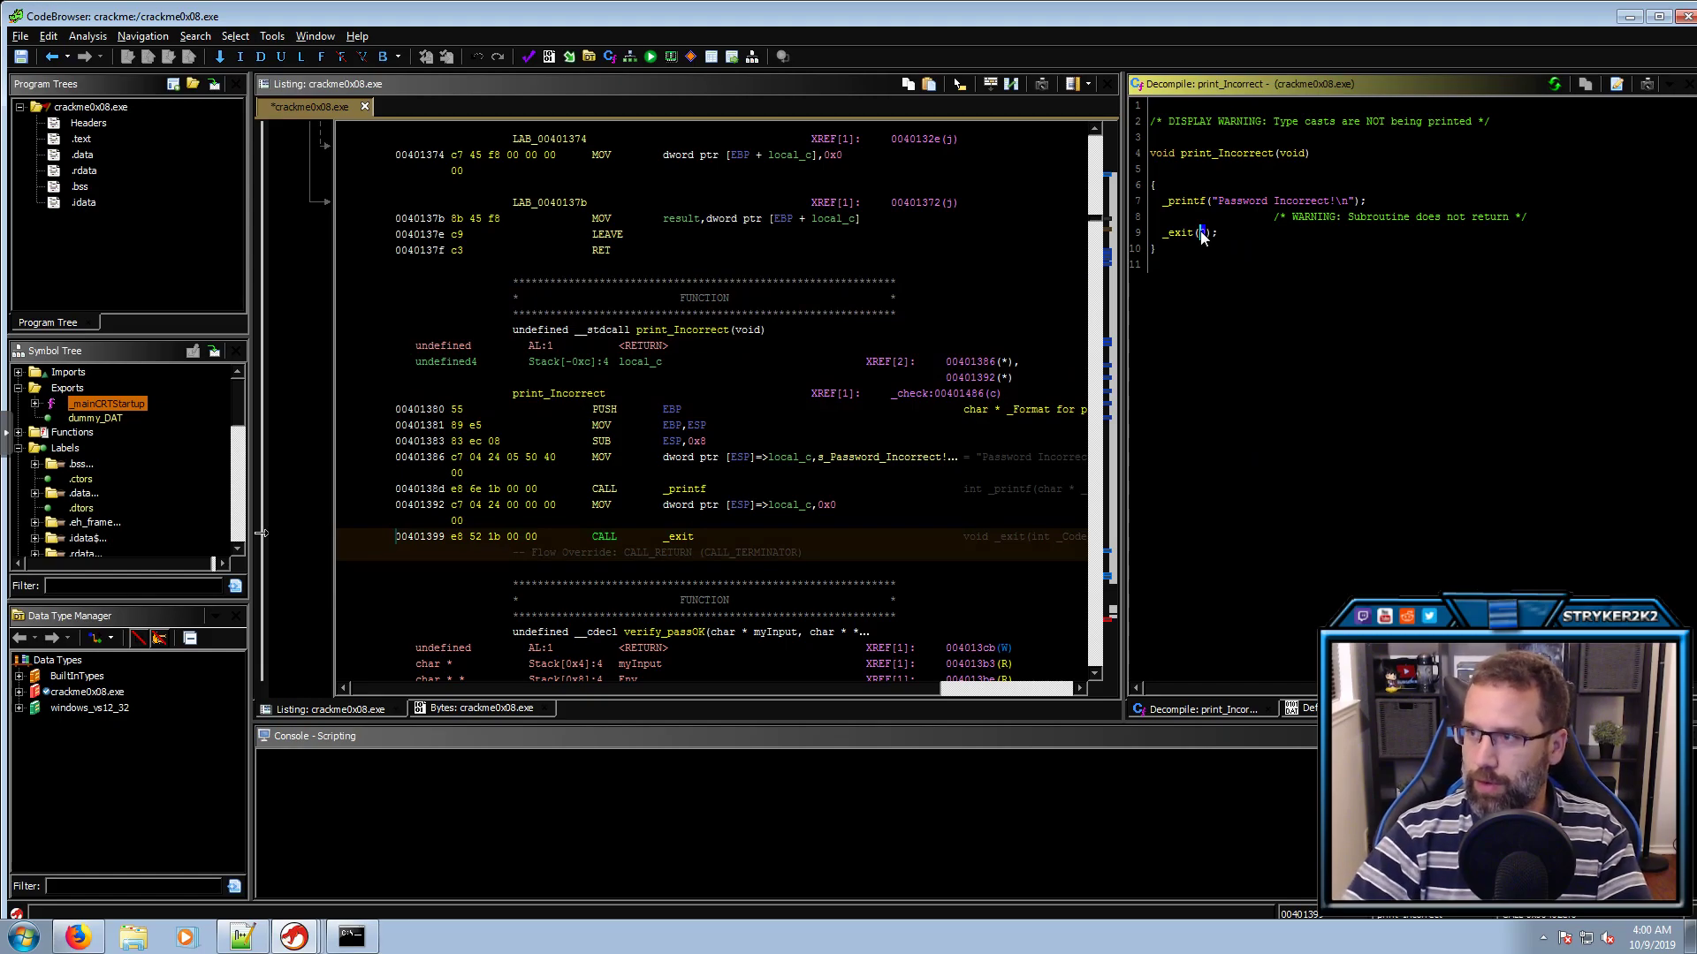
{"action": "key", "text": "alt+Left"}
{"action": "key", "text": "alt+Left"}
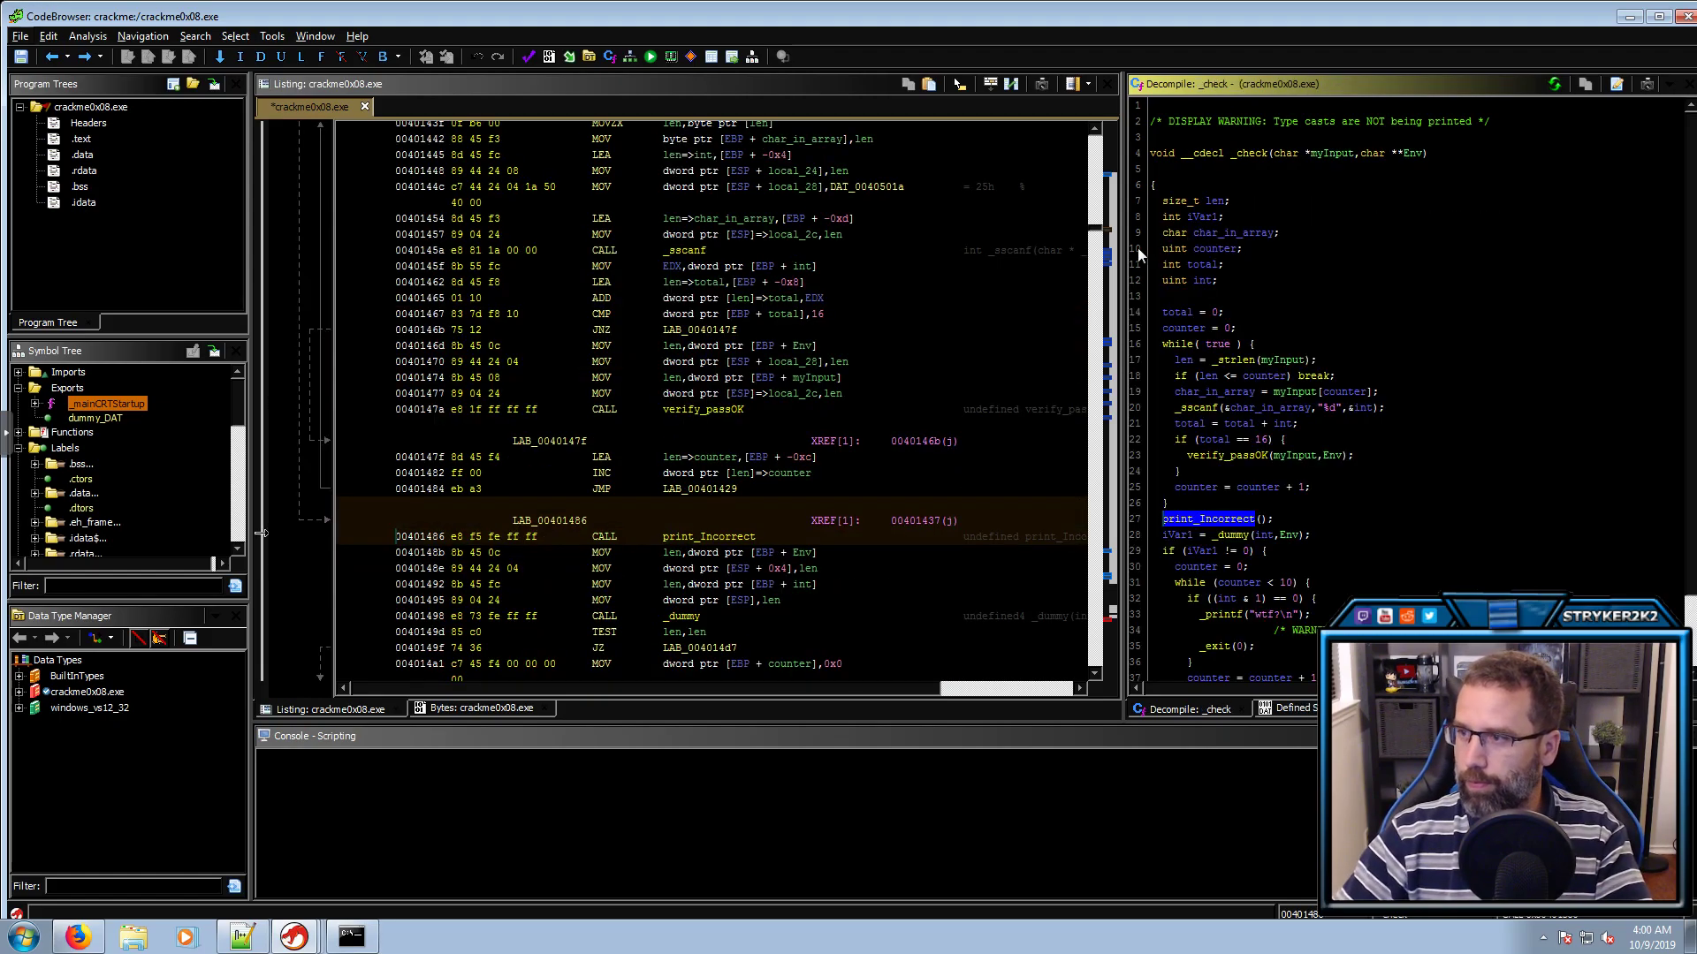
Rename iVar1, which holds _dummy's return value in _check, to result
{"action": "left_click", "coordinate": [1233, 537]}
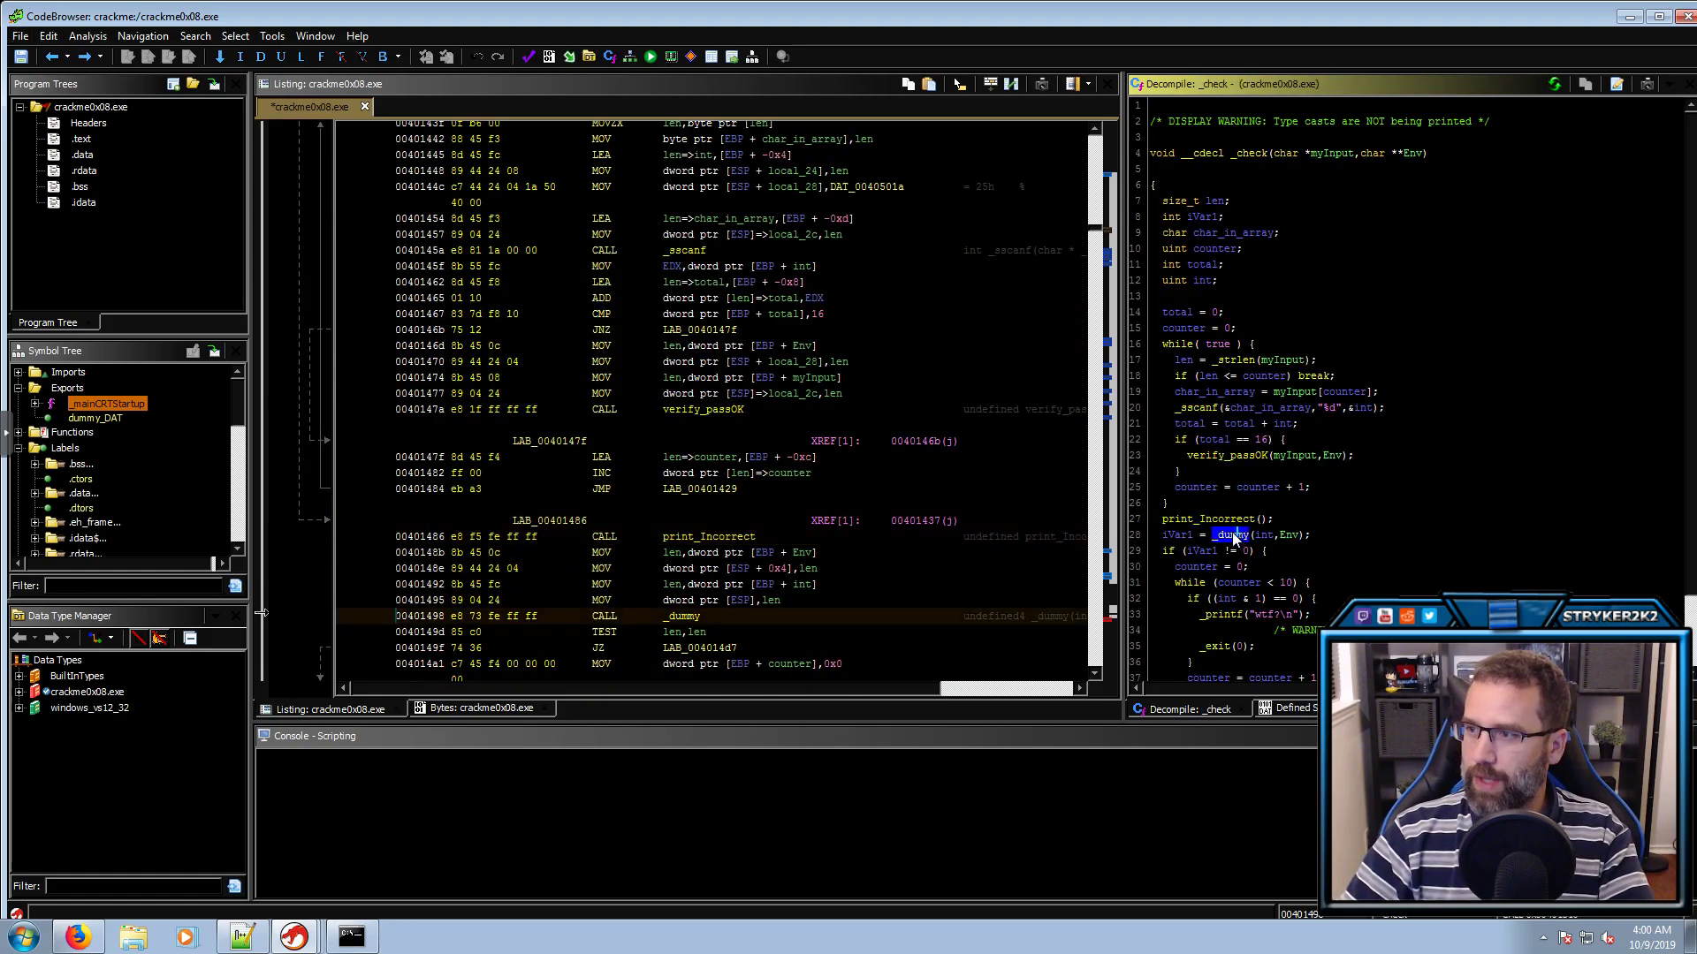
{"action": "left_click", "coordinate": [1240, 457]}
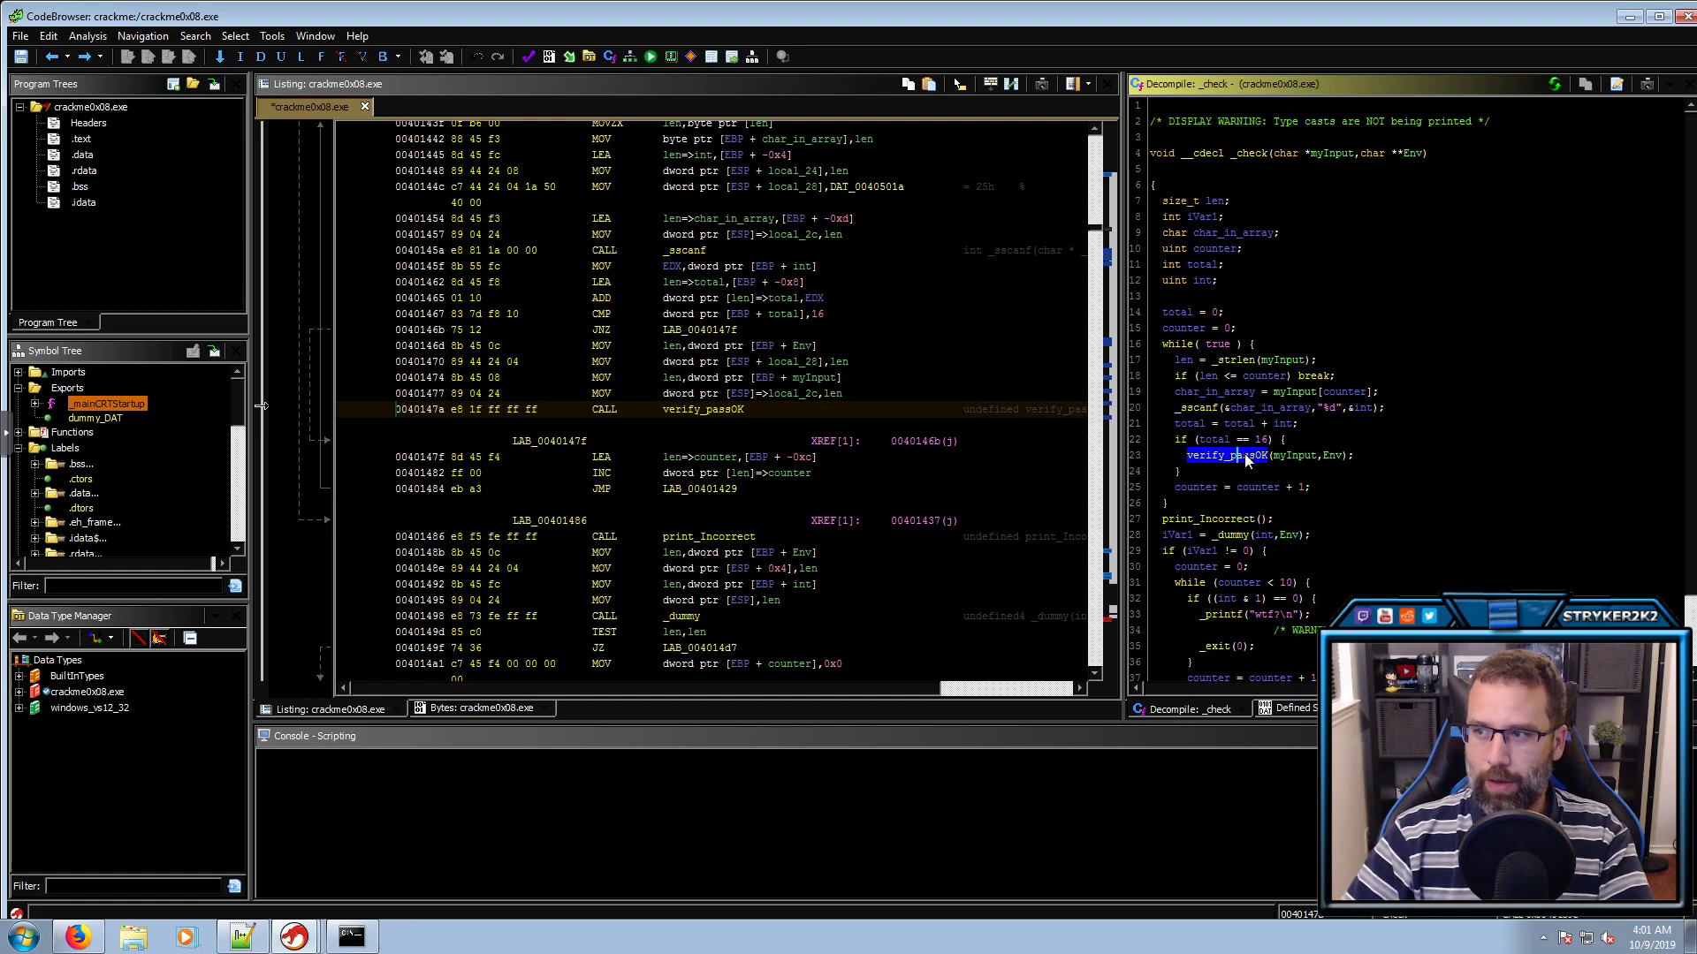
{"action": "left_click", "coordinate": [1195, 522]}
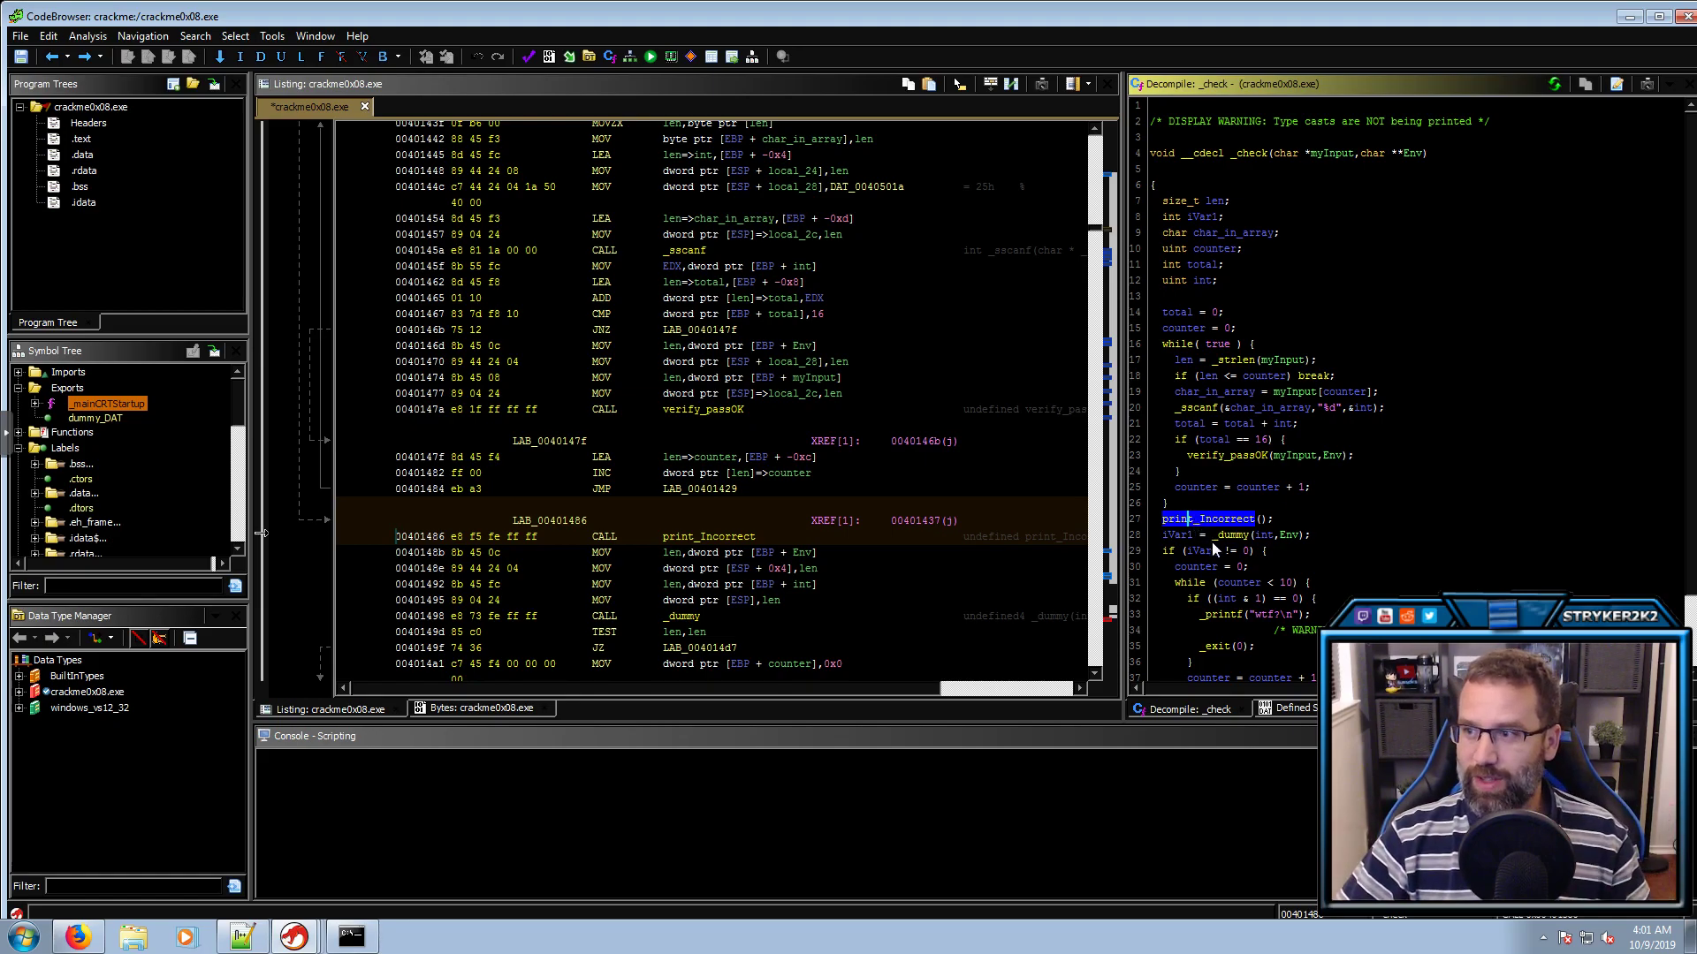
{"action": "left_click", "coordinate": [1227, 538]}
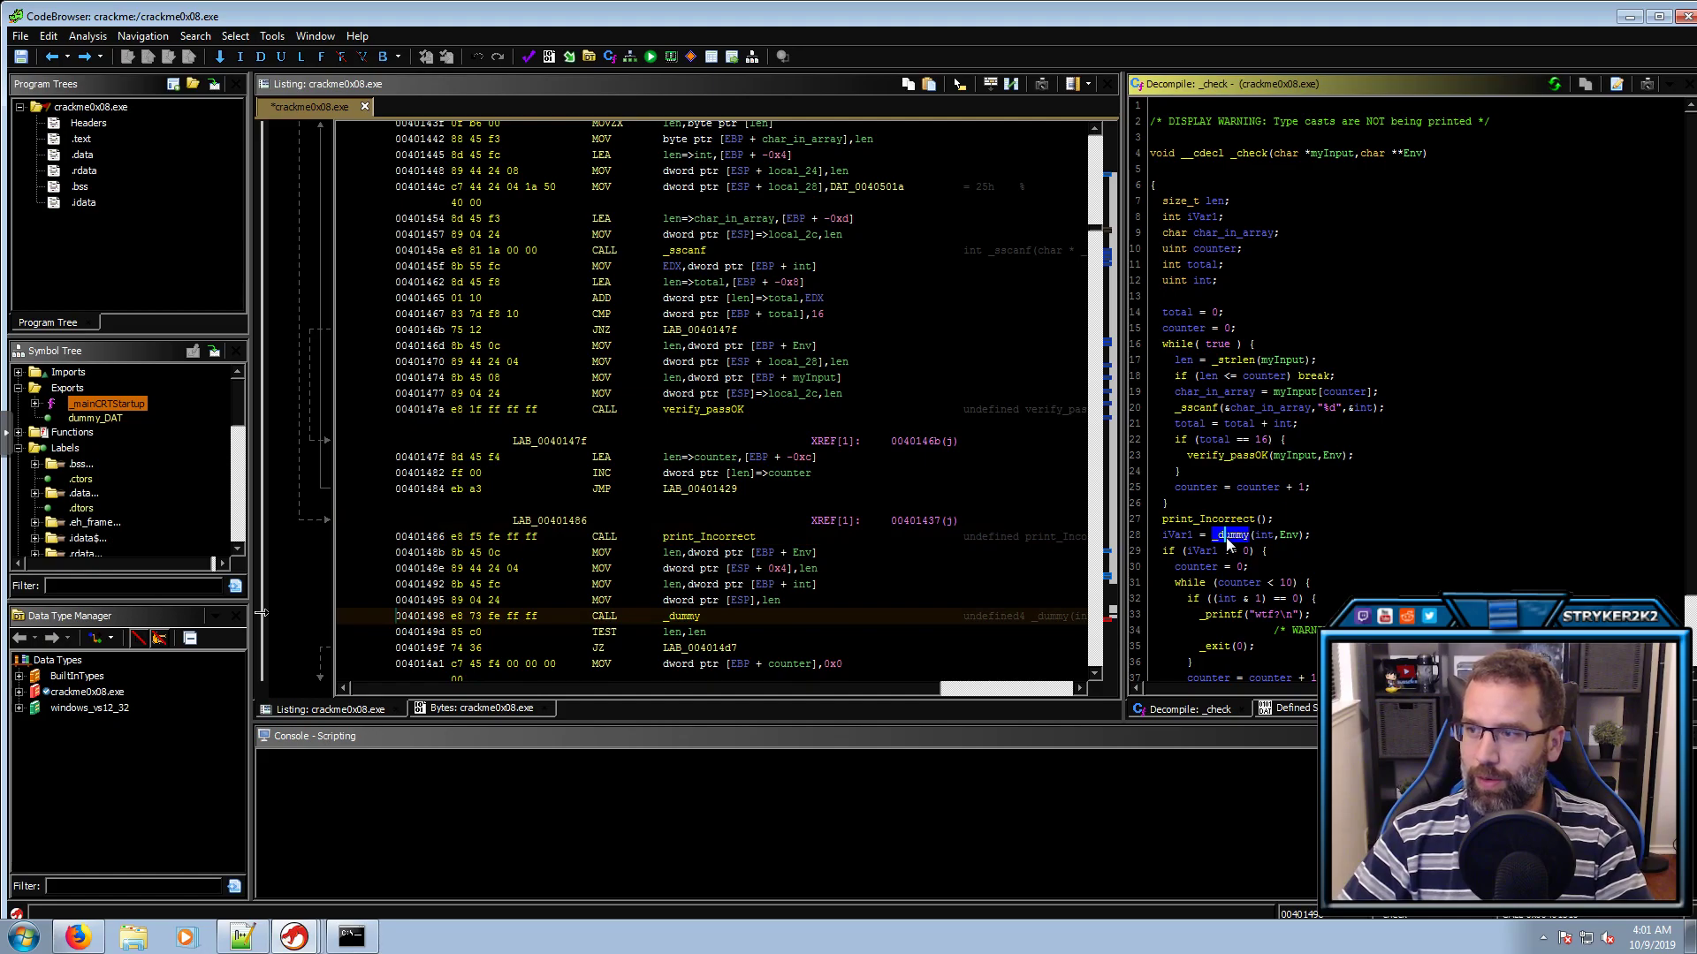
{"action": "left_click", "coordinate": [1264, 536]}
{"action": "left_click", "coordinate": [1183, 537]}
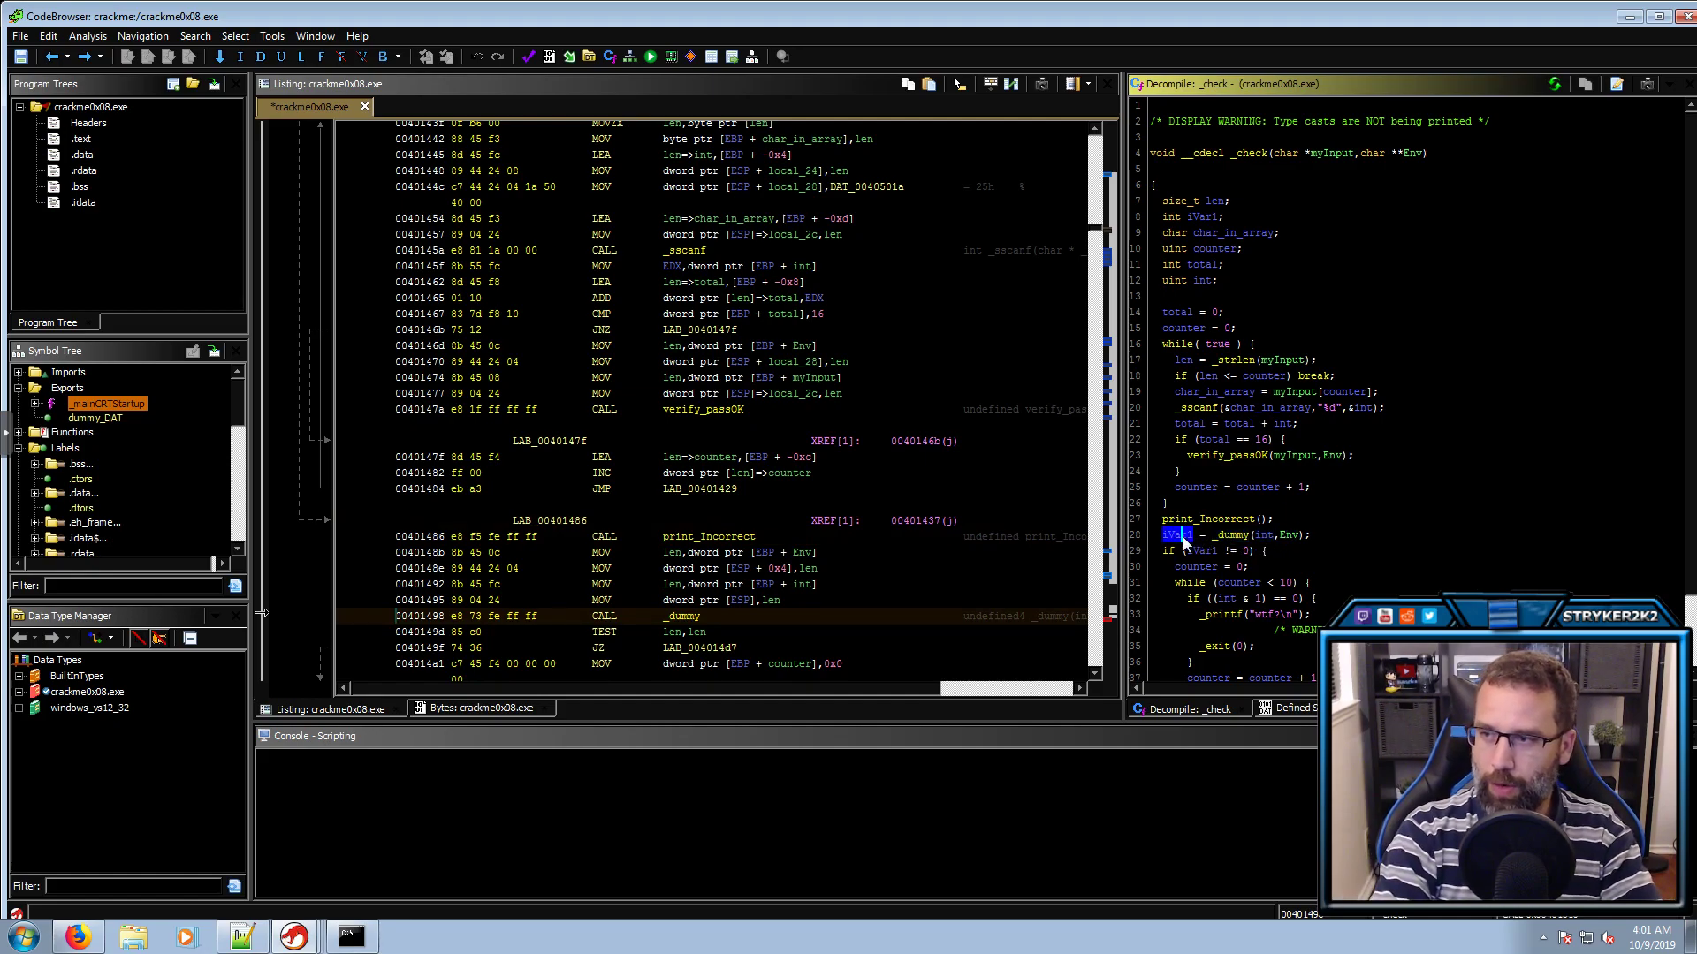
{"action": "type", "text": "lresult"}
{"action": "key", "text": "Return"}
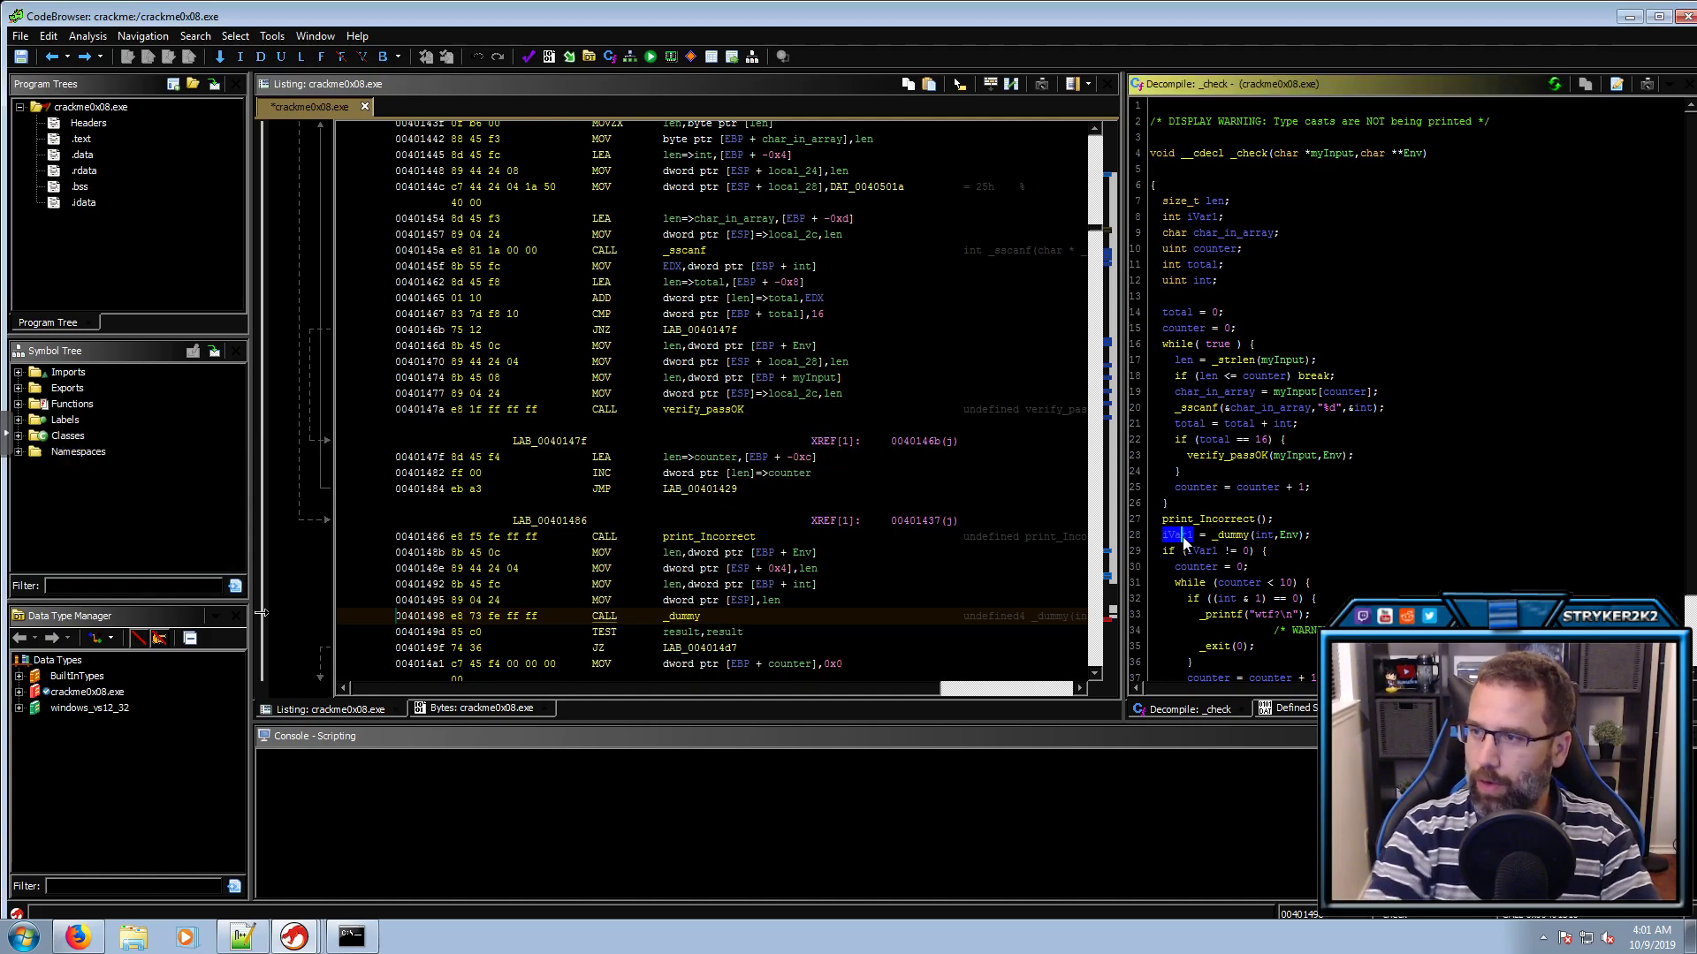
Trace the test of result against 0, the counter reset, and the odd-number check
{"action": "left_click", "coordinate": [1243, 536]}
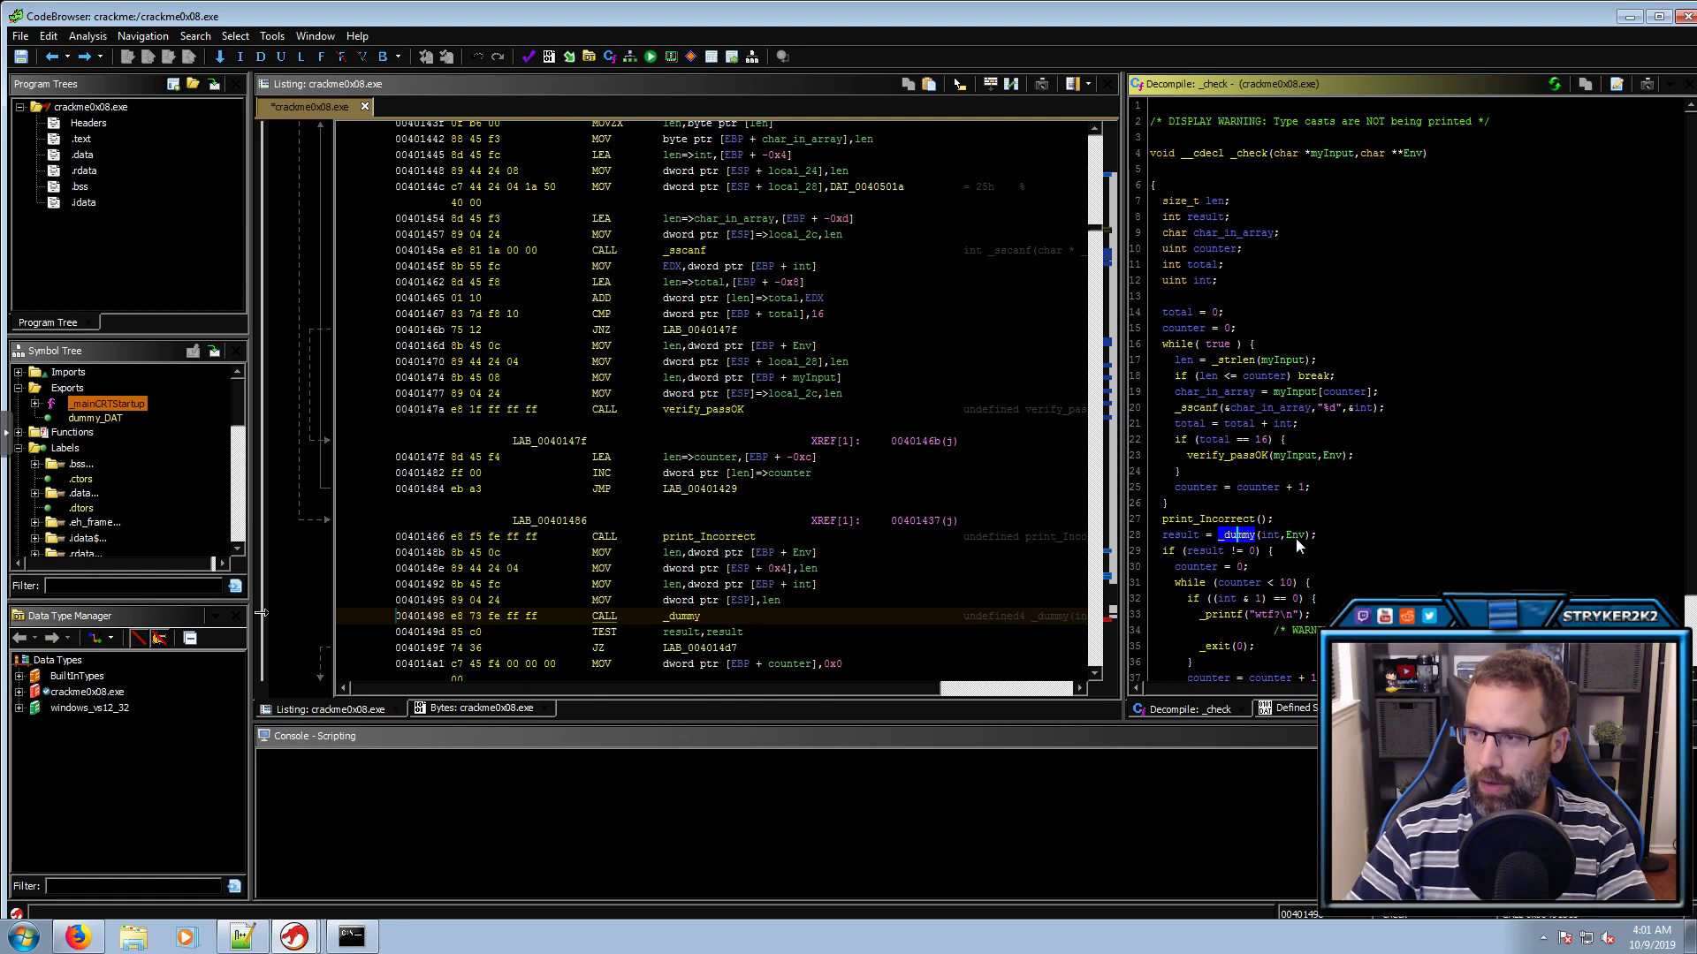
{"action": "left_click", "coordinate": [1175, 537]}
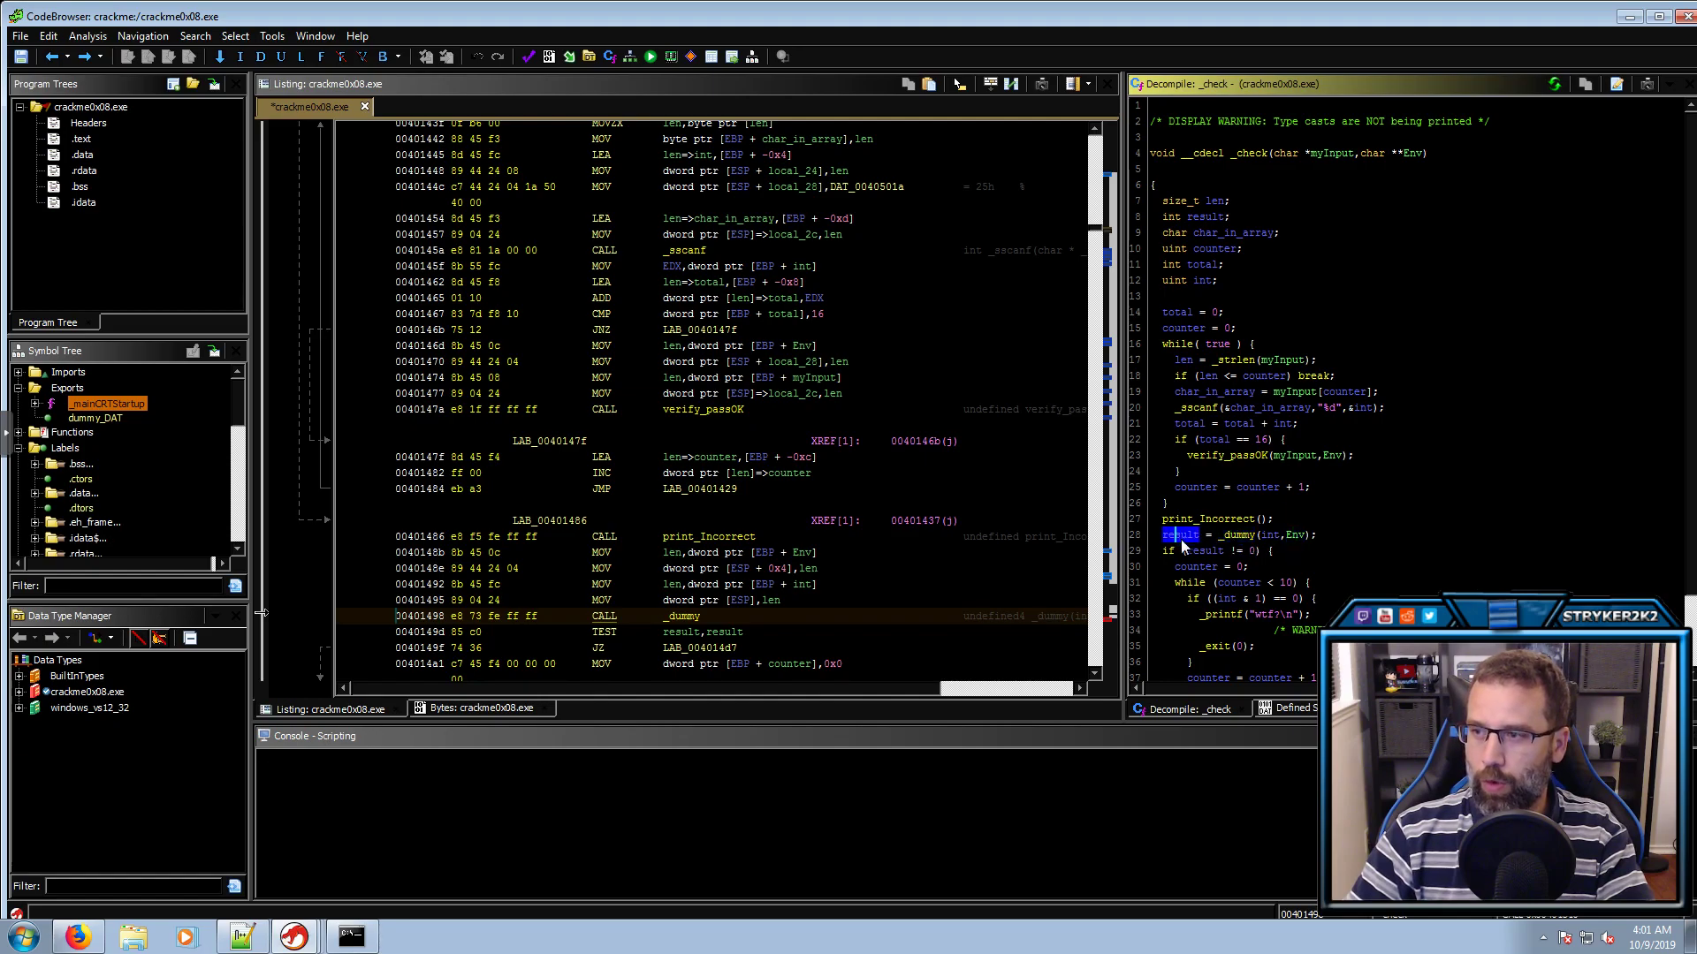
{"action": "left_click", "coordinate": [1189, 553]}
{"action": "left_click", "coordinate": [1250, 554]}
{"action": "left_click", "coordinate": [1199, 554]}
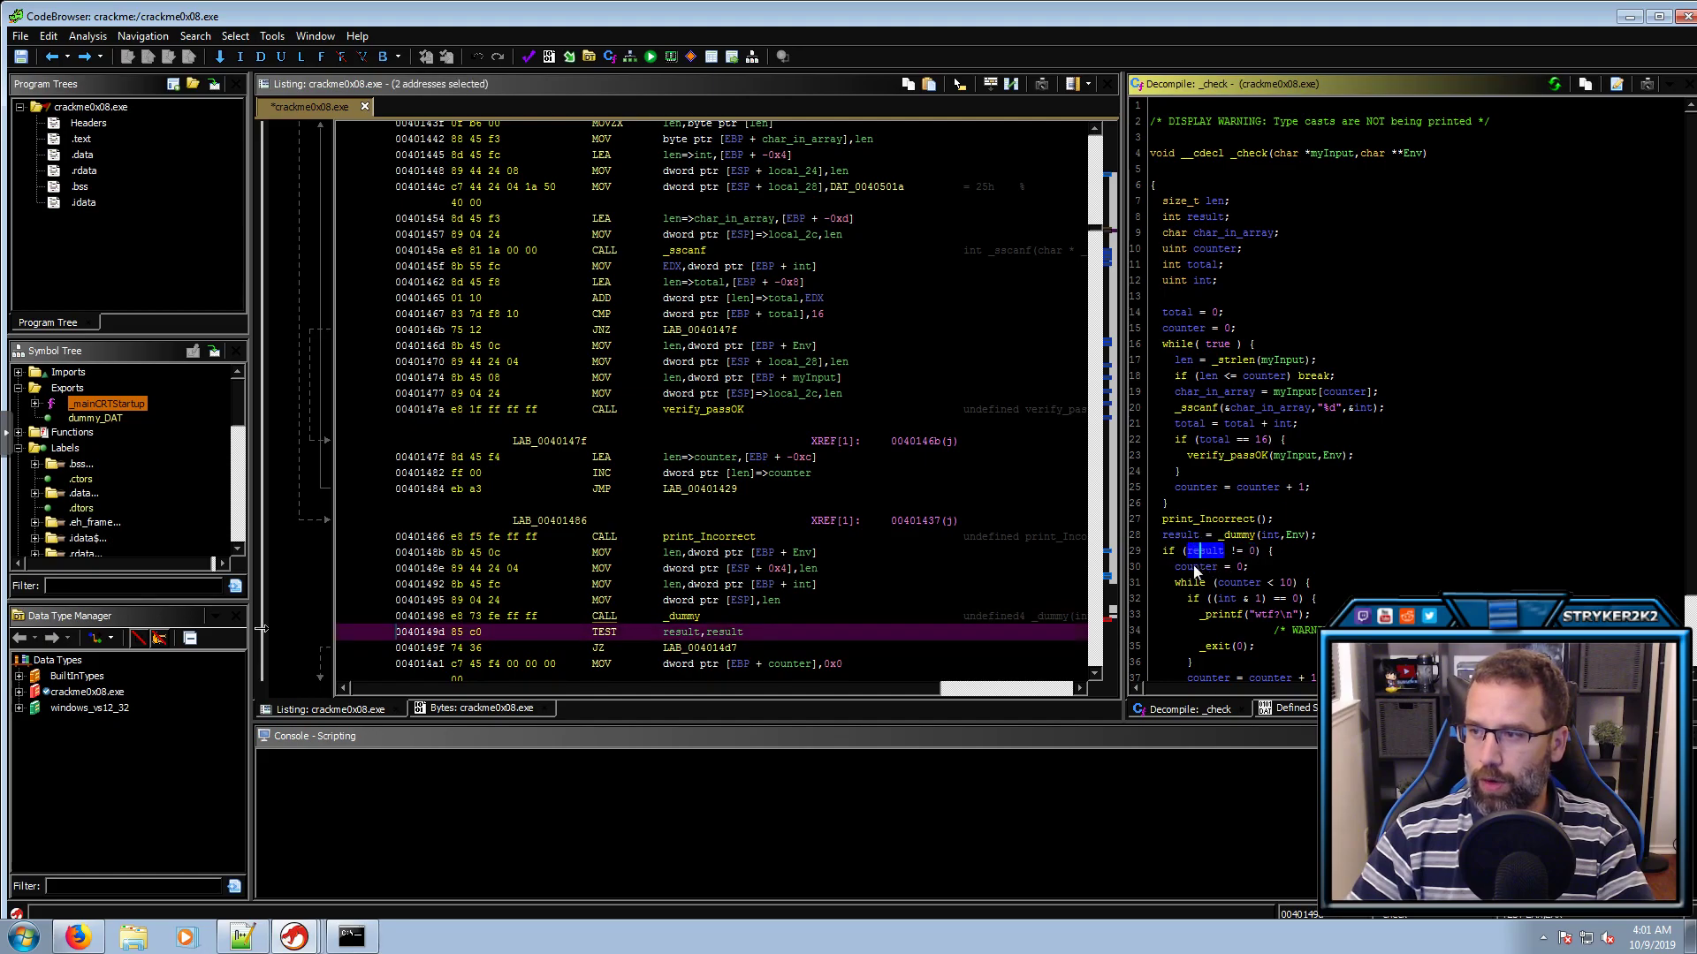
{"action": "left_click", "coordinate": [1197, 568]}
{"action": "left_click", "coordinate": [1239, 568]}
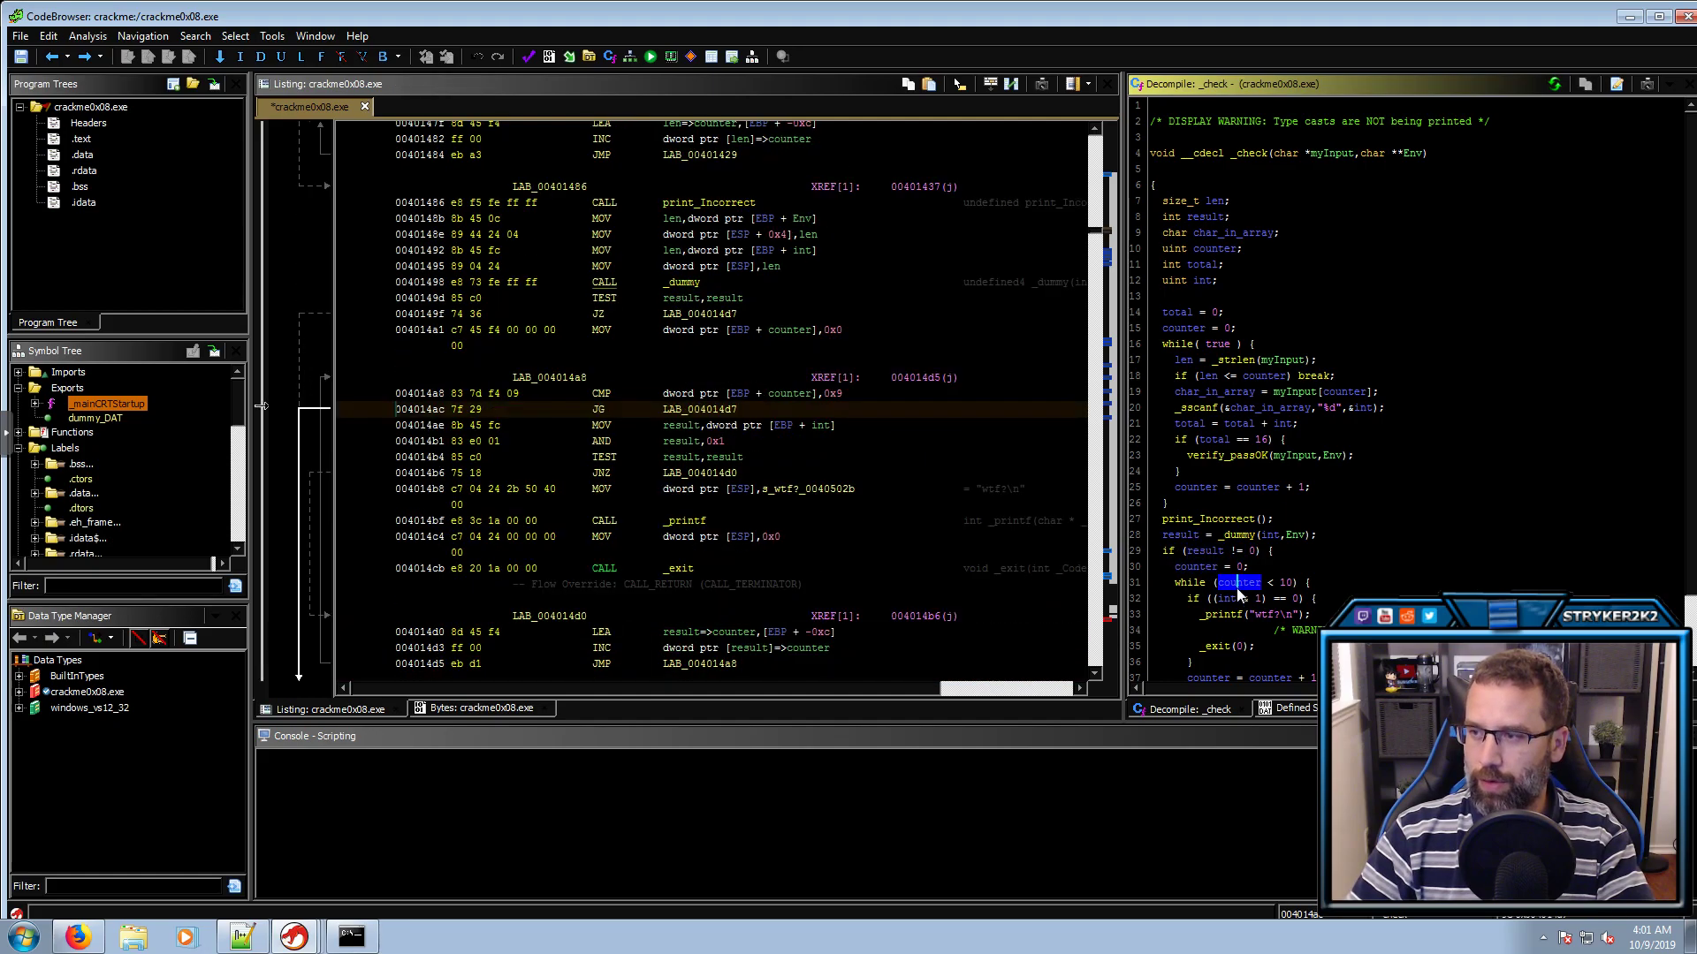
{"action": "left_click", "coordinate": [1238, 599]}
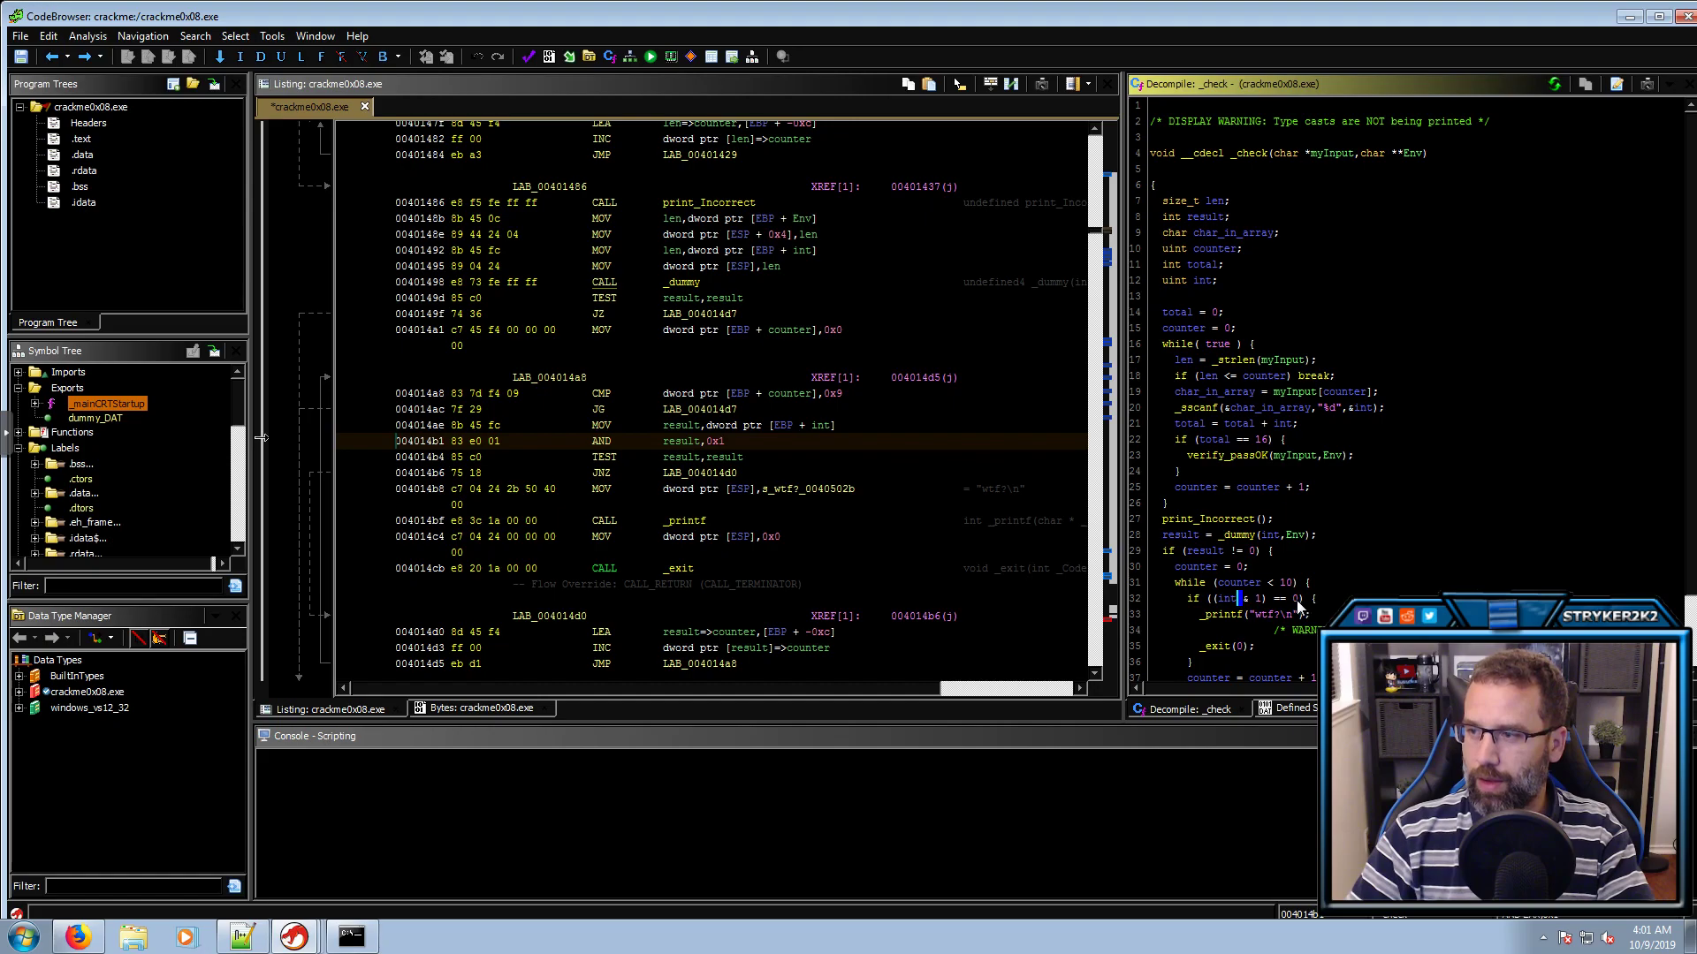
{"action": "left_click", "coordinate": [1295, 599]}
Examine the loop in _check that prints 'wtf?\n' before exiting
{"action": "scroll", "coordinate": [1257, 603], "scroll_direction": "down", "scroll_amount": 1}
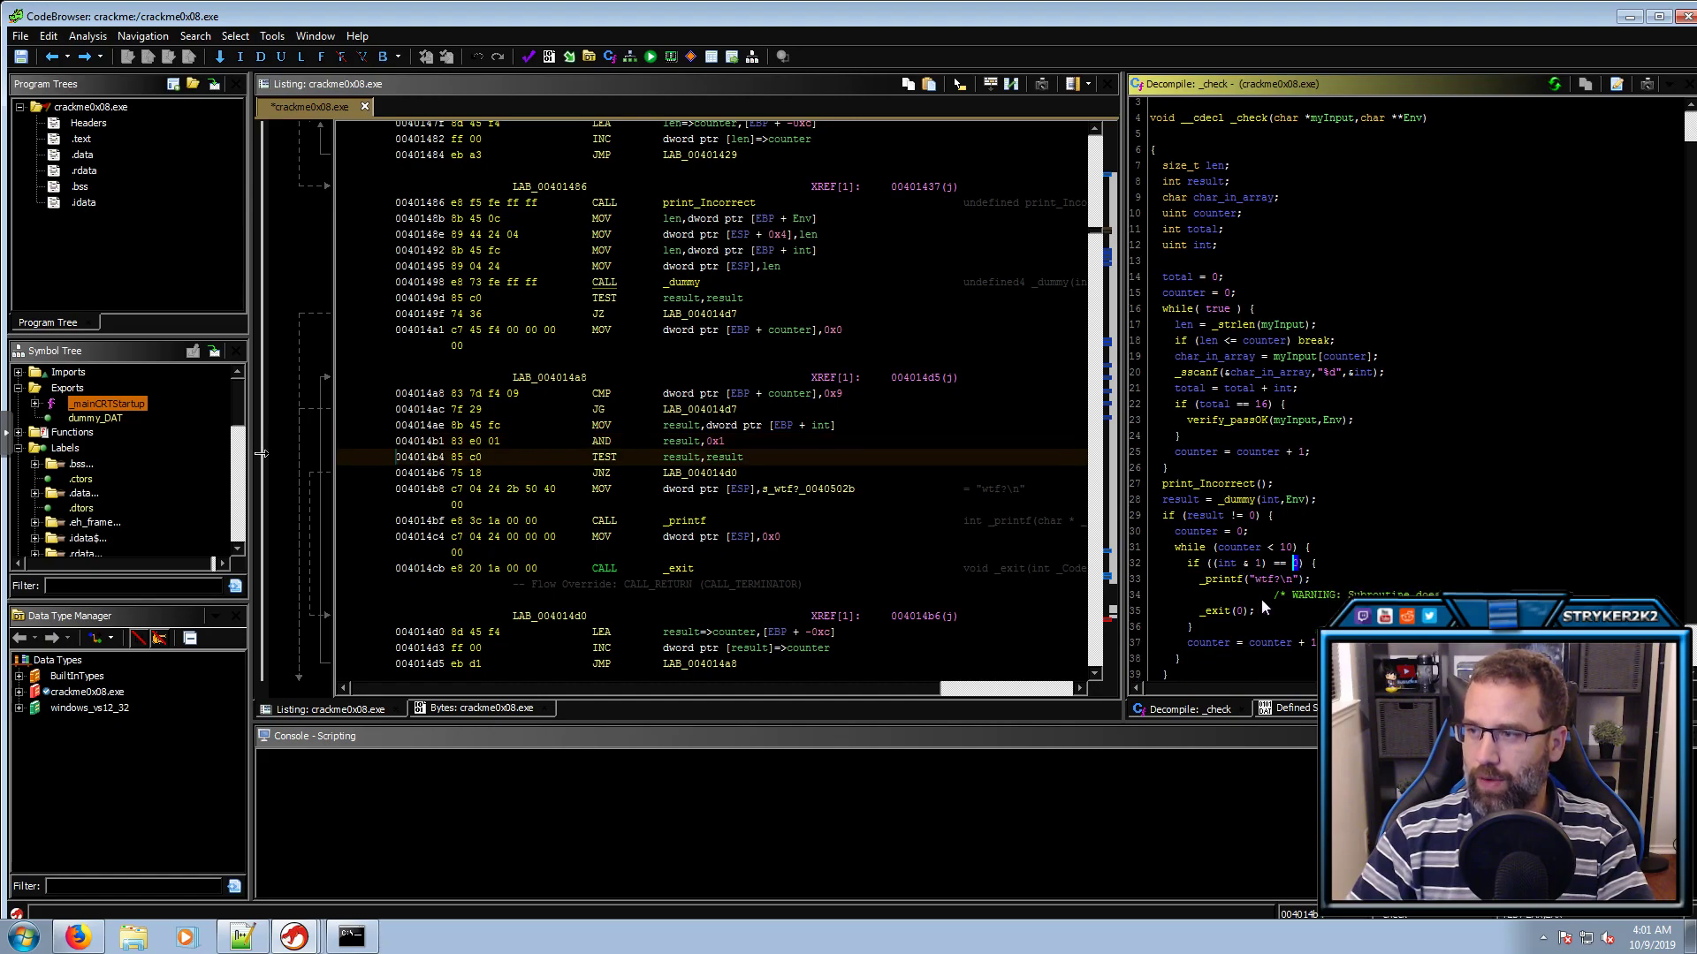
{"action": "left_click", "coordinate": [1265, 580]}
{"action": "left_click", "coordinate": [1235, 612]}
{"action": "left_click", "coordinate": [1259, 580]}
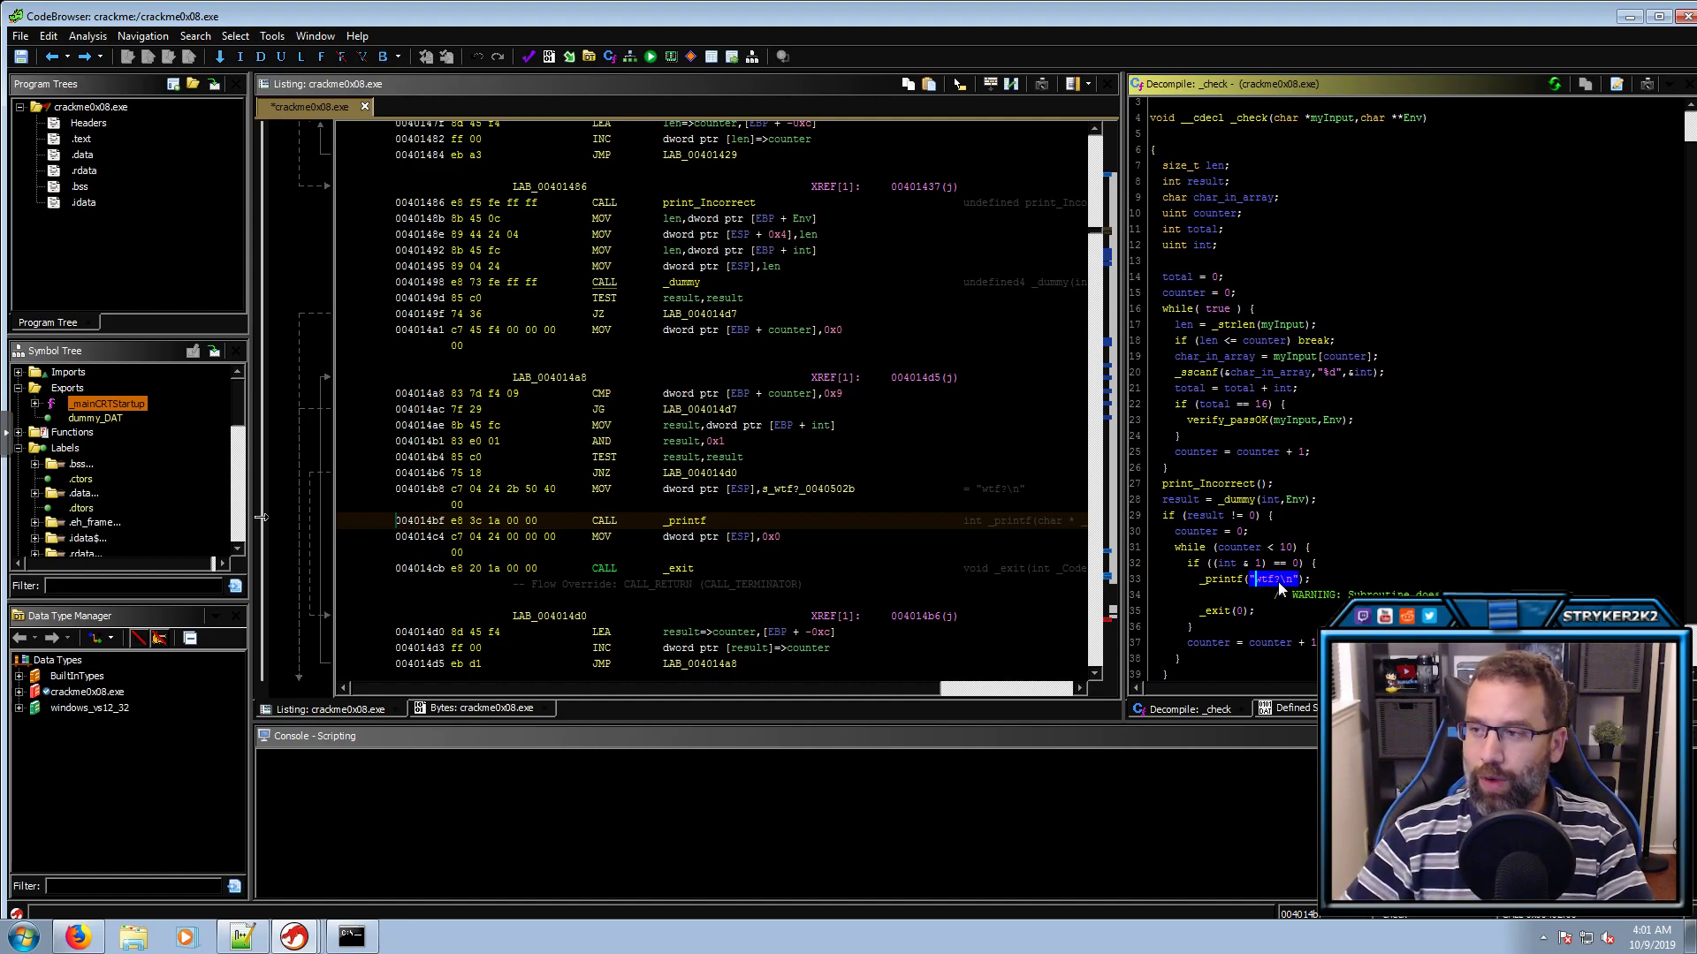
{"action": "scroll", "coordinate": [1275, 585], "scroll_direction": "up", "scroll_amount": 2}
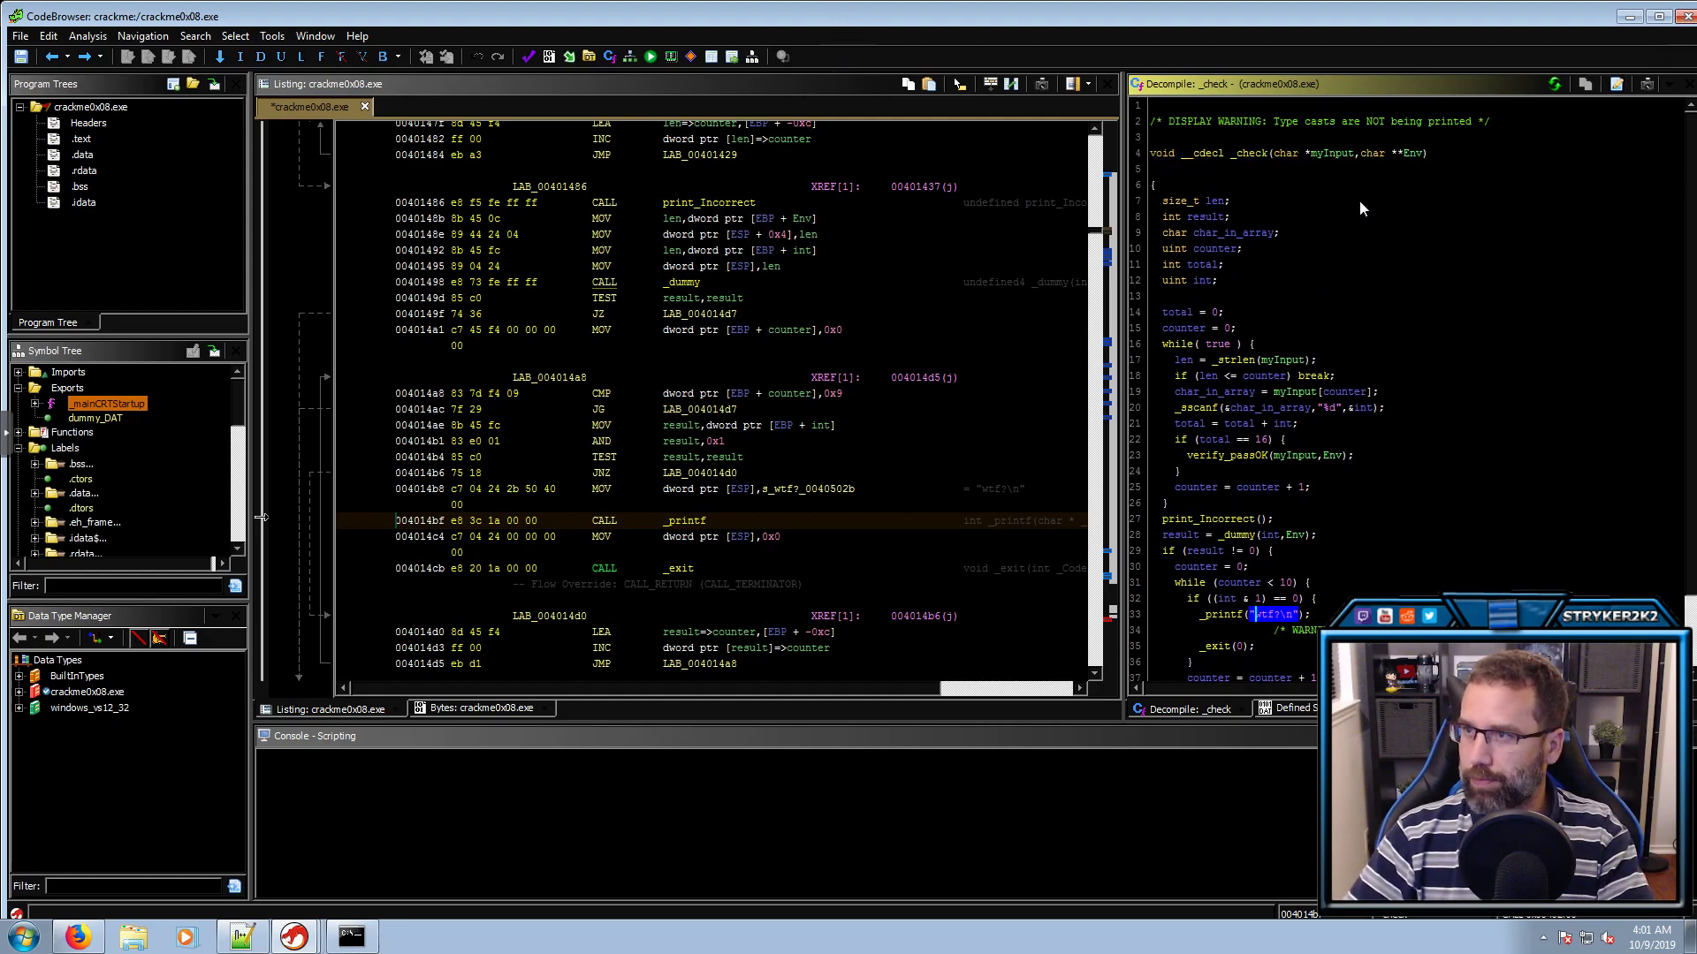
Close crackme0x08's CodeBrowser, save its changes, and return to the project window
{"action": "left_click", "coordinate": [1686, 24]}
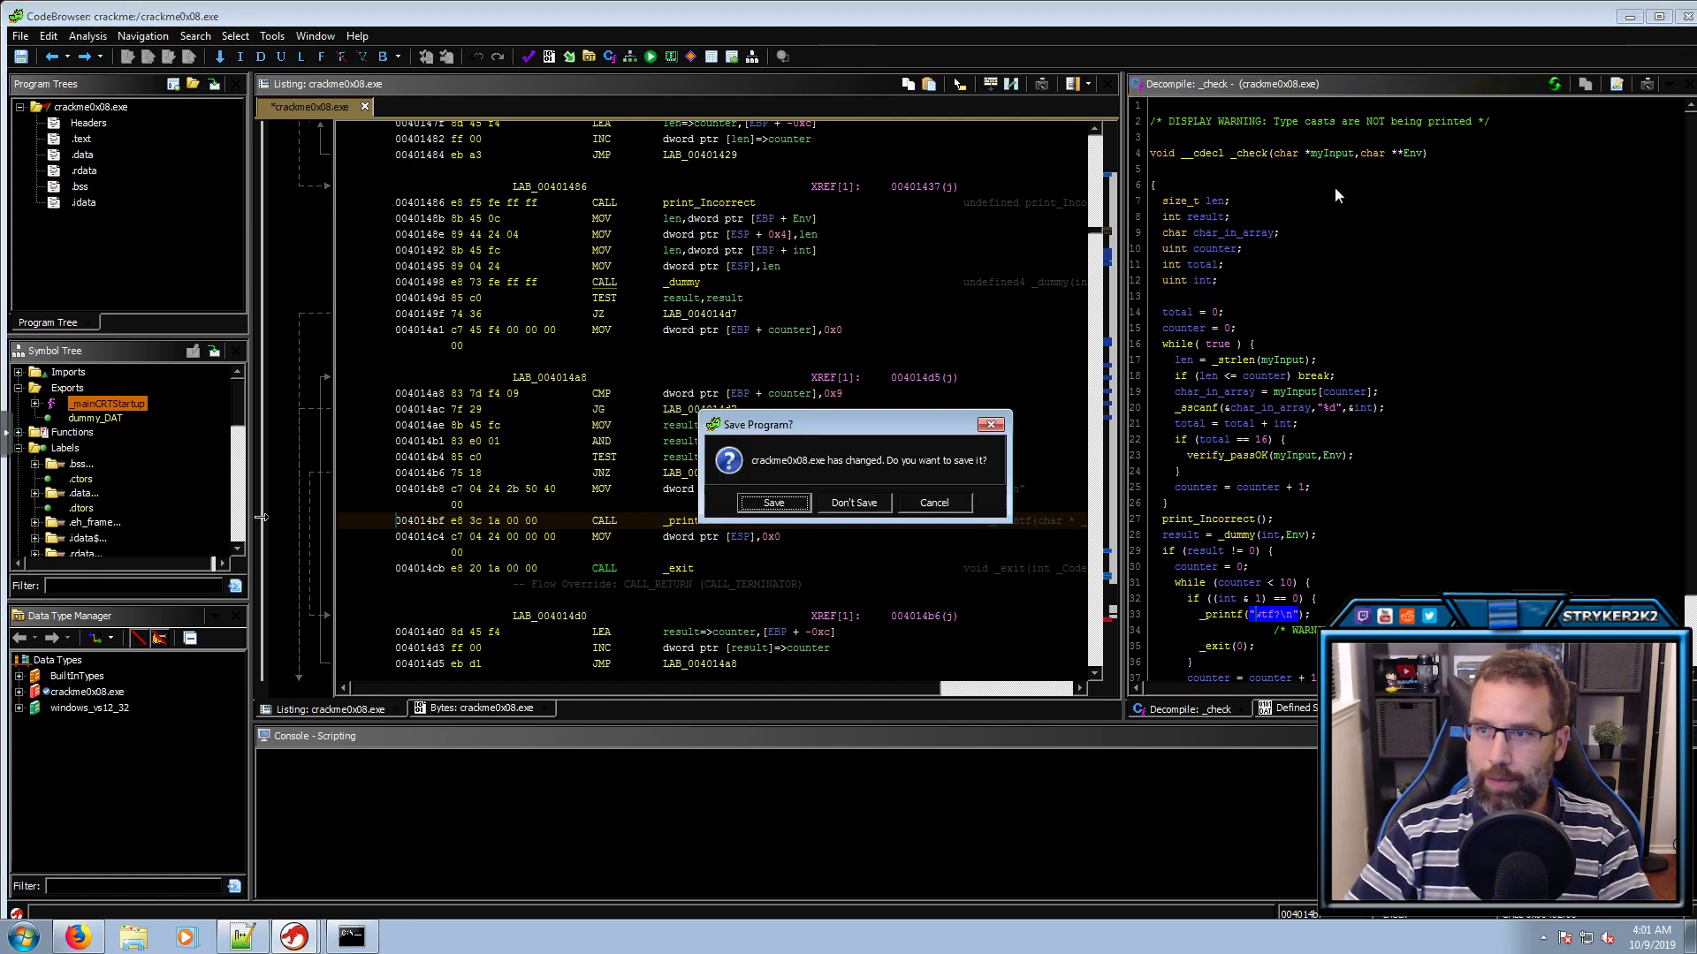
{"action": "left_click", "coordinate": [787, 500]}
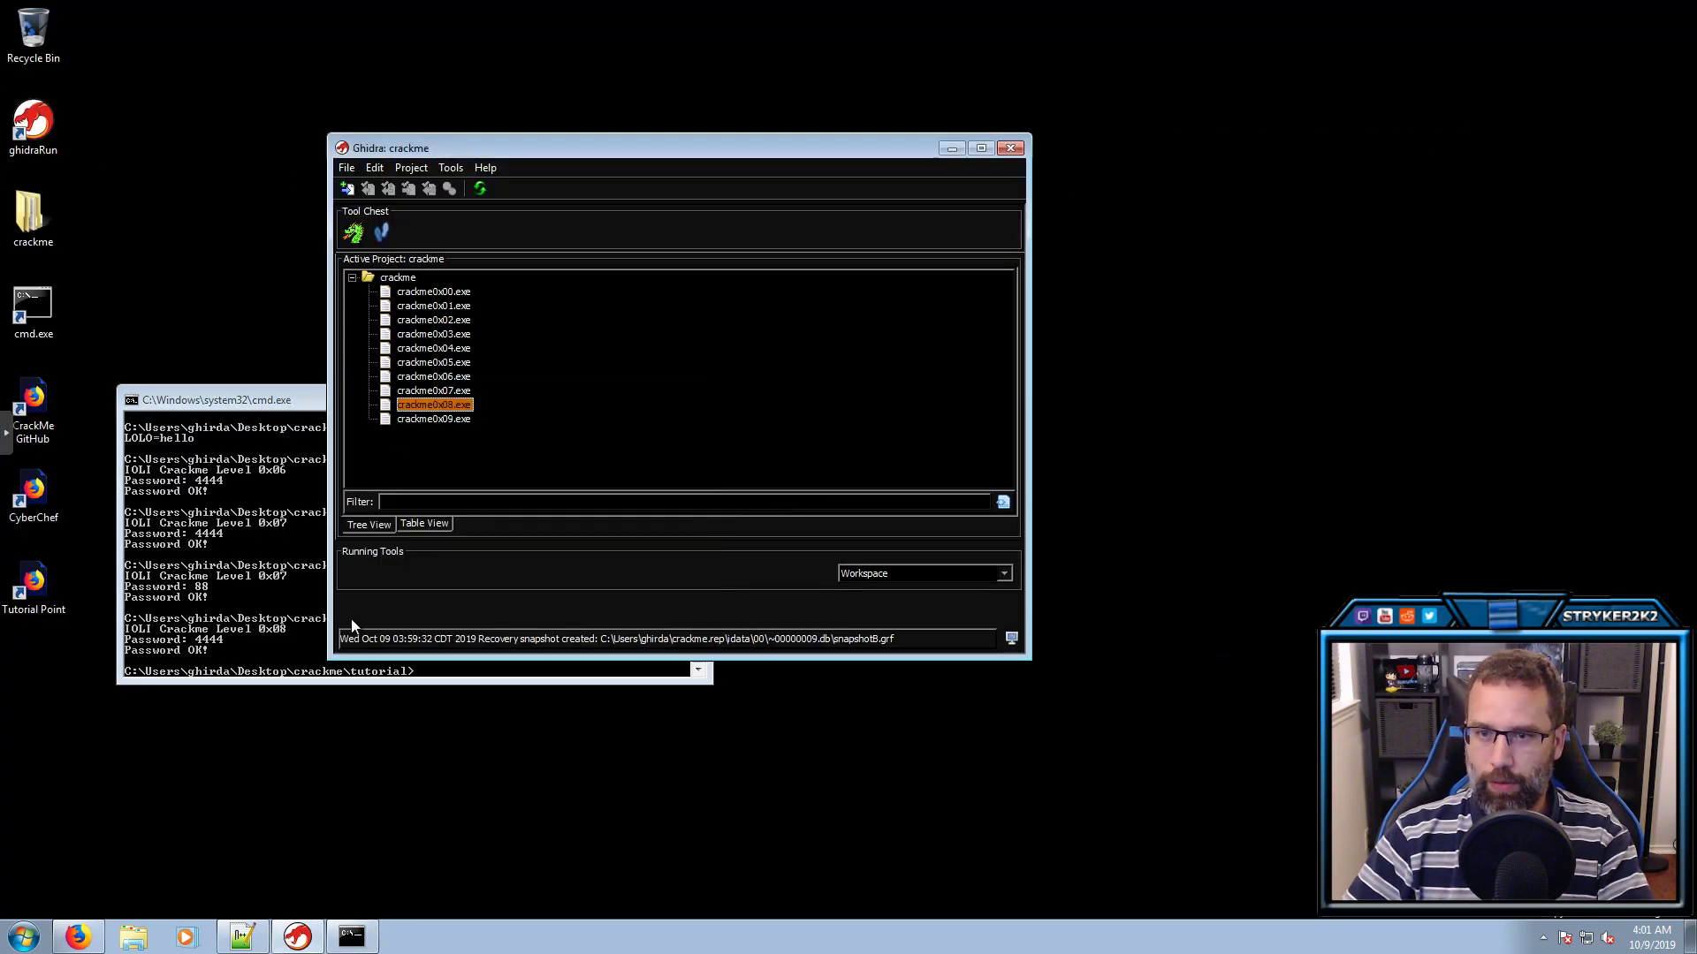
{"action": "left_click", "coordinate": [253, 633]}
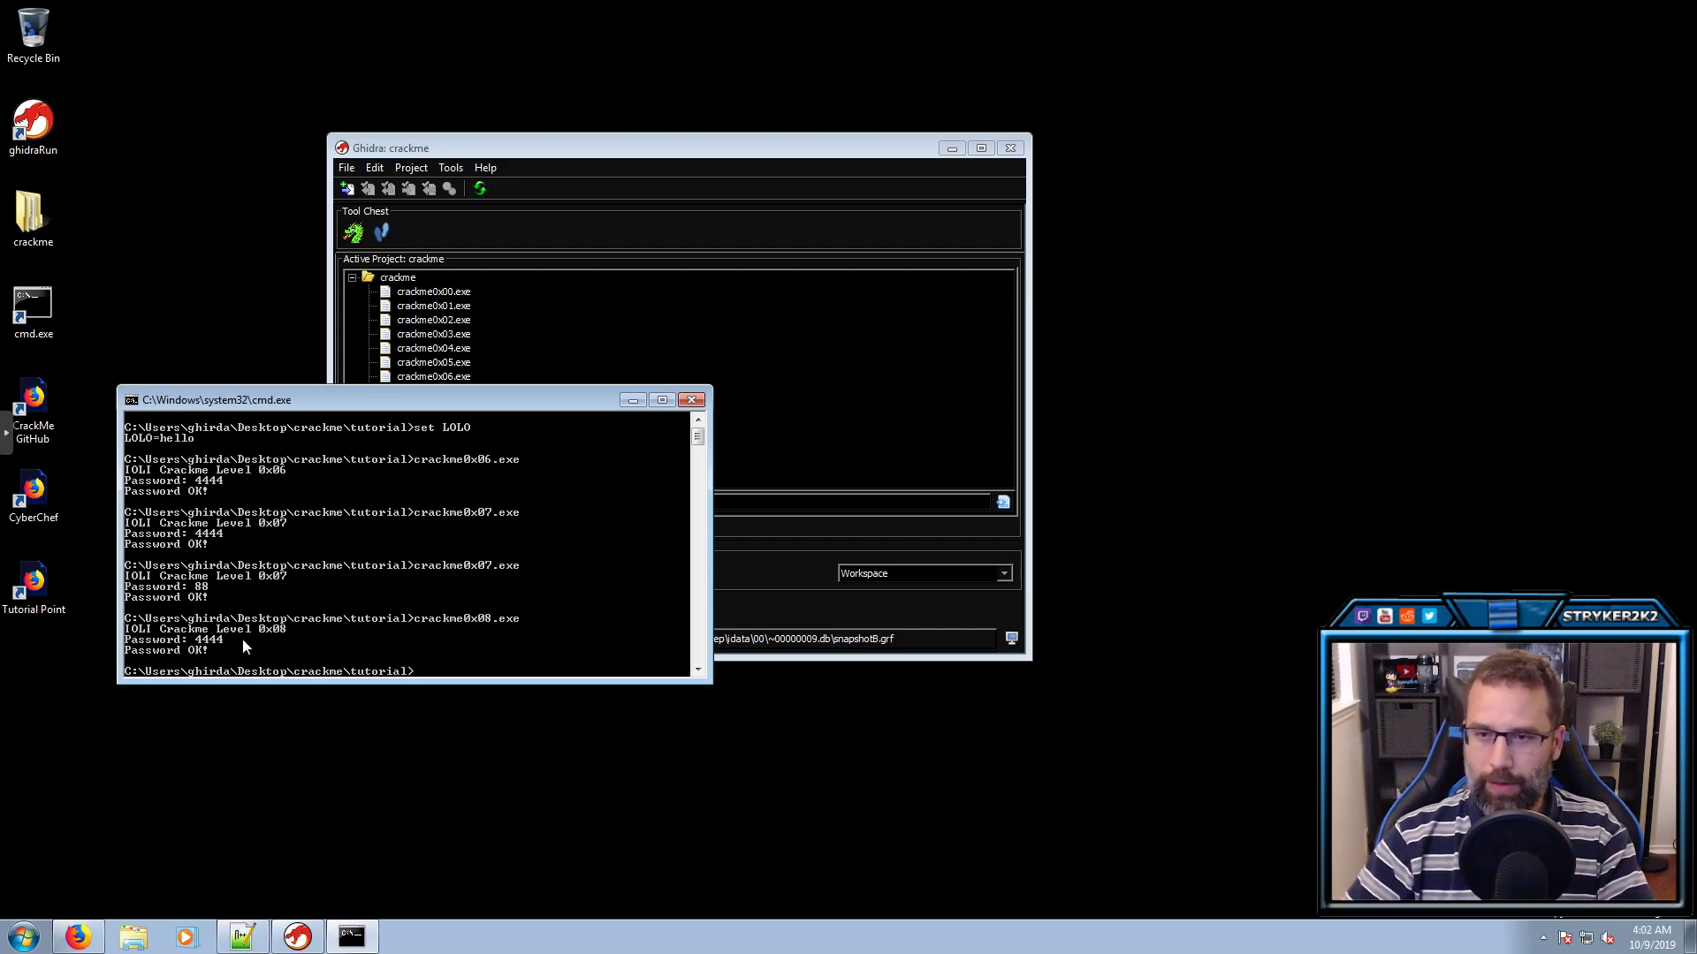
{"action": "left_click", "coordinate": [621, 146]}
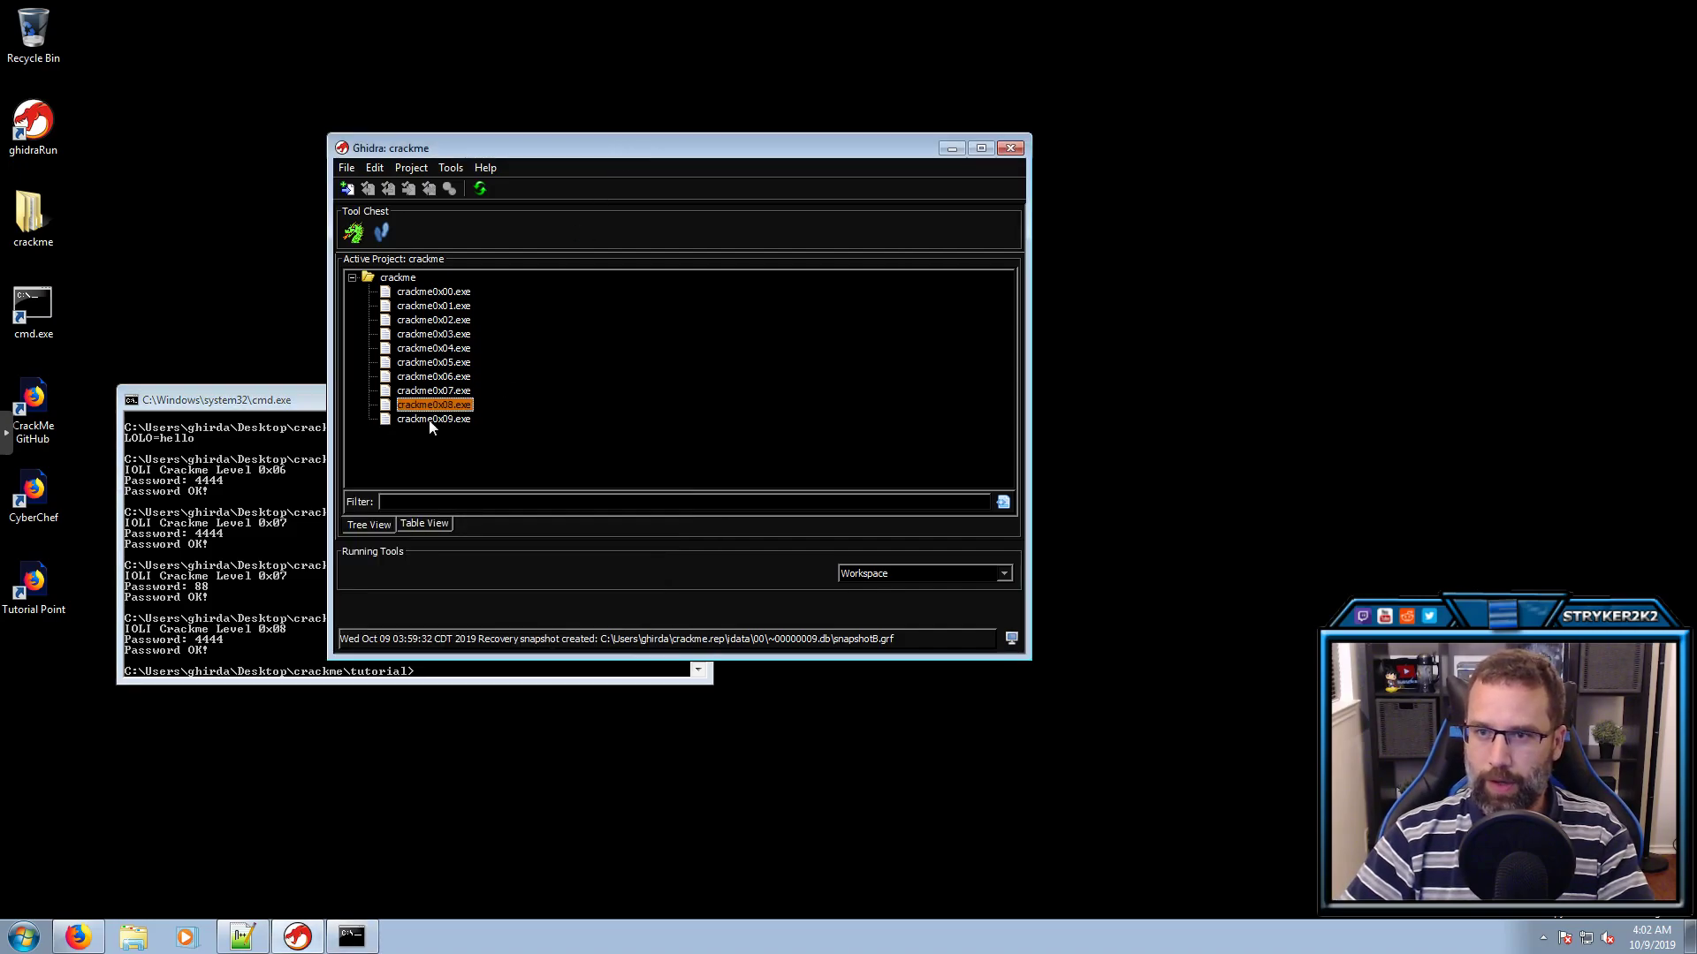
Open crackme0x09.exe without analysing it and briefly filter the symbol tree for .text
{"action": "double_click", "coordinate": [432, 419]}
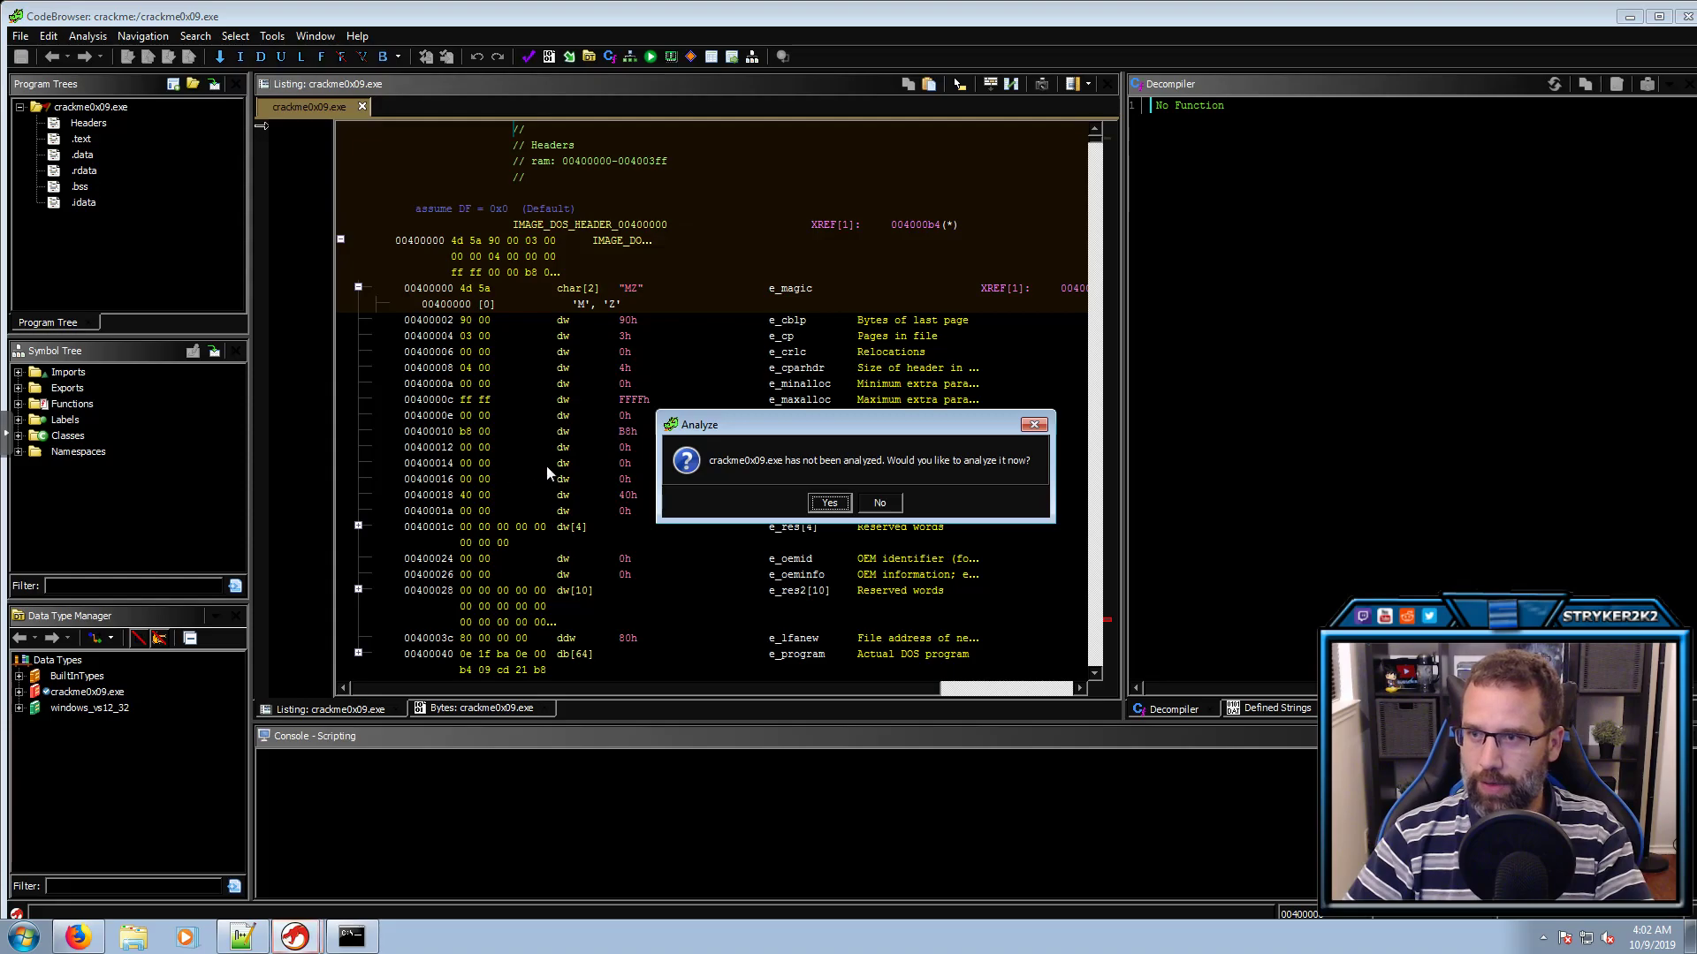
{"action": "left_click", "coordinate": [877, 505]}
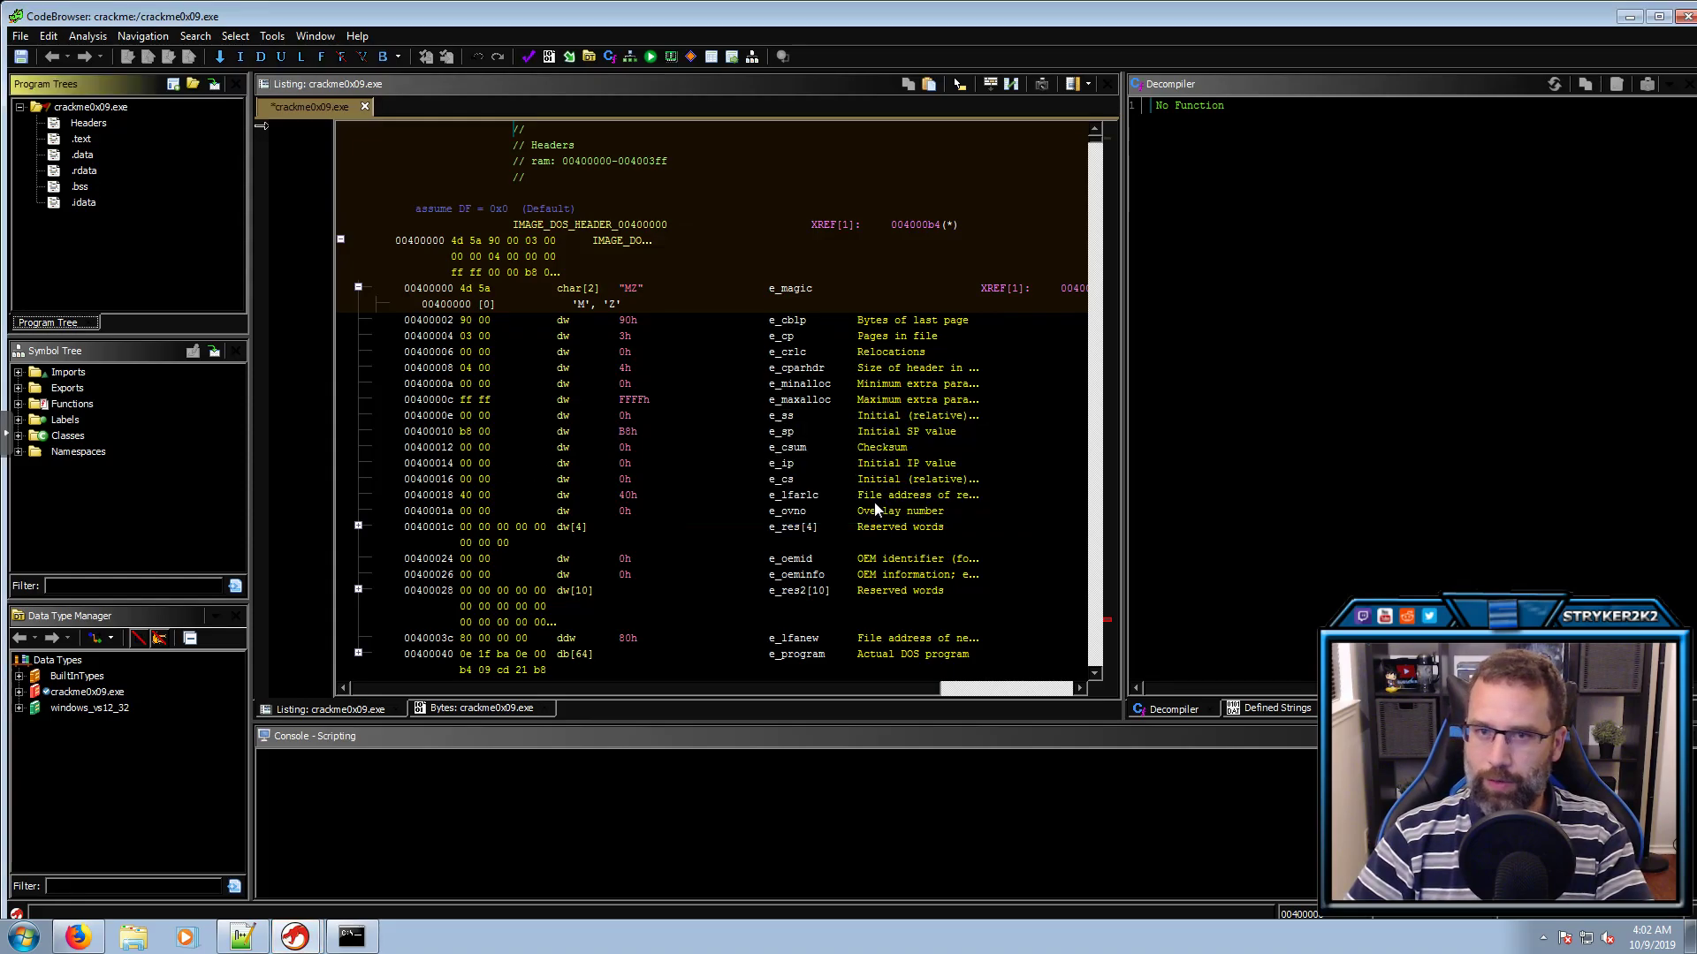
{"action": "left_click", "coordinate": [103, 587]}
{"action": "type", "text": ".text"}
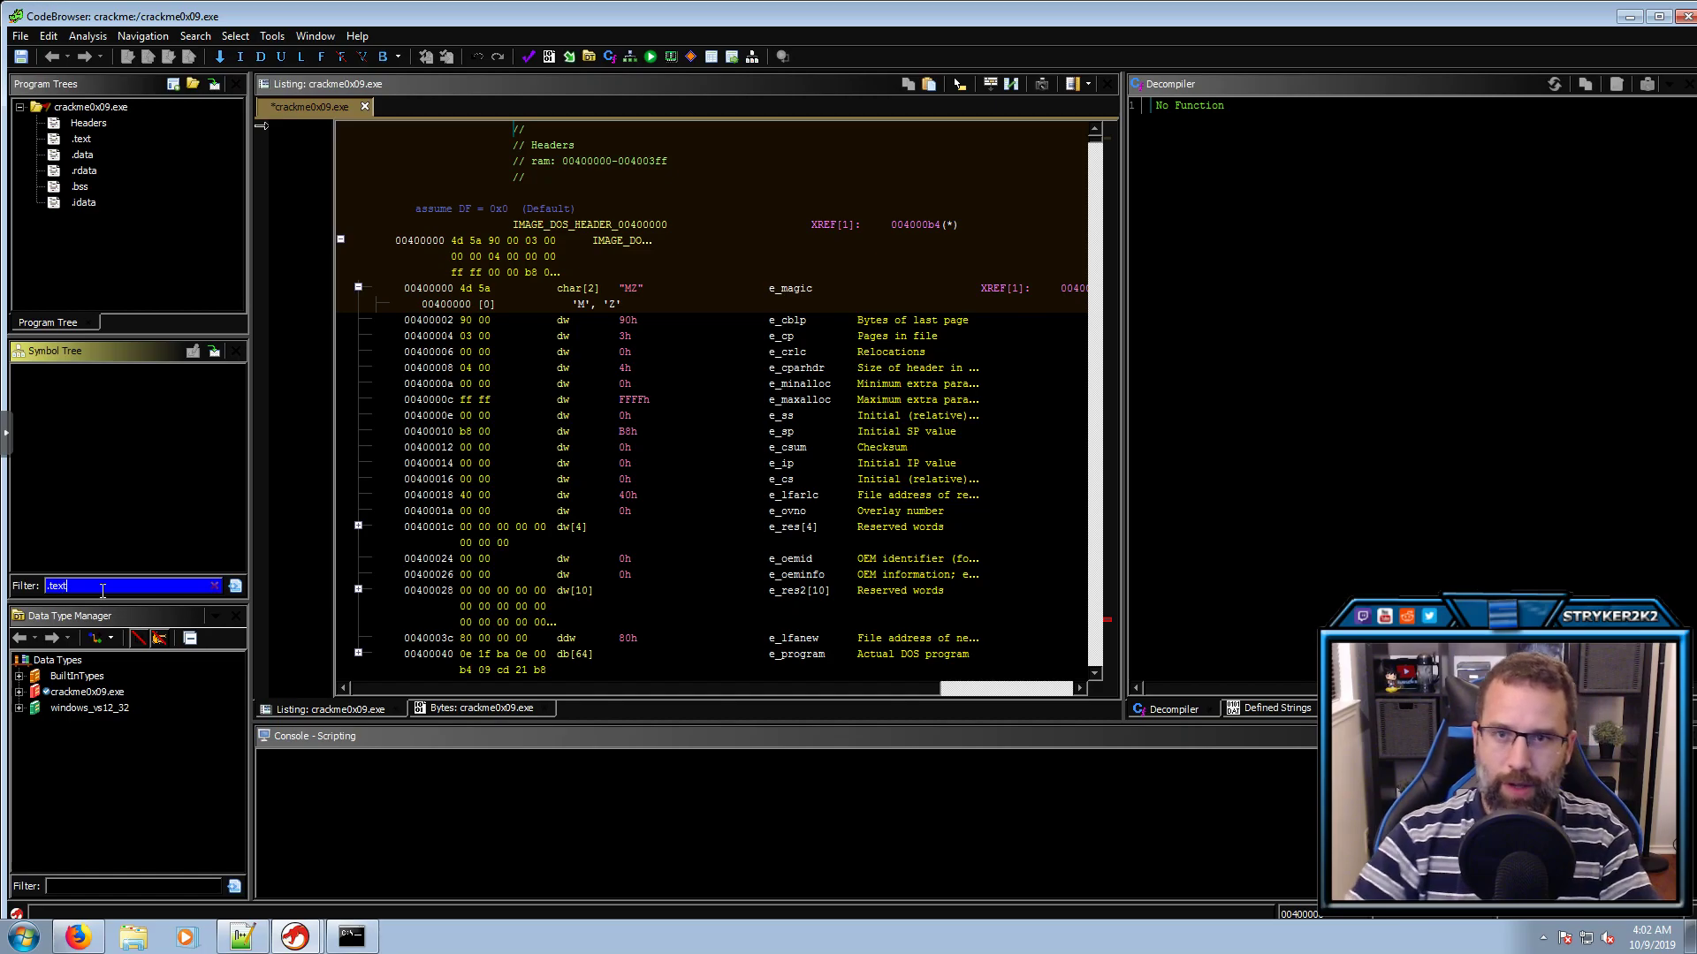
{"action": "key", "text": "BackSpace"}
{"action": "key", "text": "BackSpace"}
{"action": "key", "text": "BackSpace"}
{"action": "key", "text": "BackSpace"}
{"action": "key", "text": "BackSpace"}
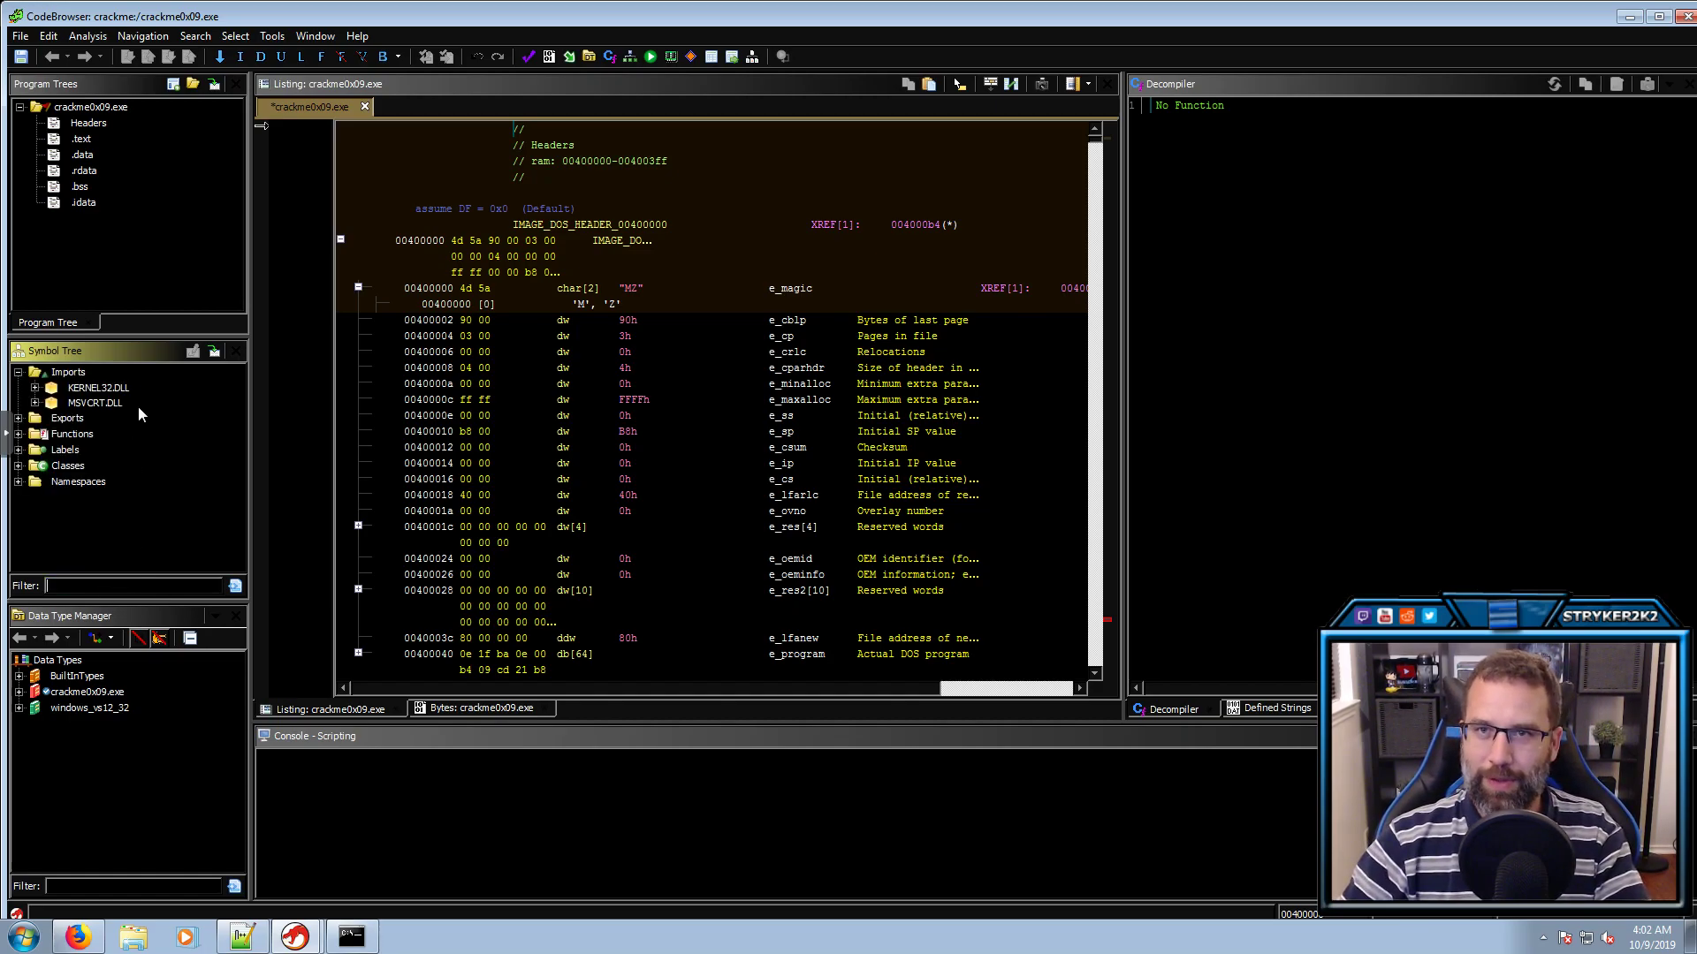
Auto-analyze with PDB and Windows x86 PE RTTI off, Propagate External Parameters on
{"action": "left_click", "coordinate": [97, 37]}
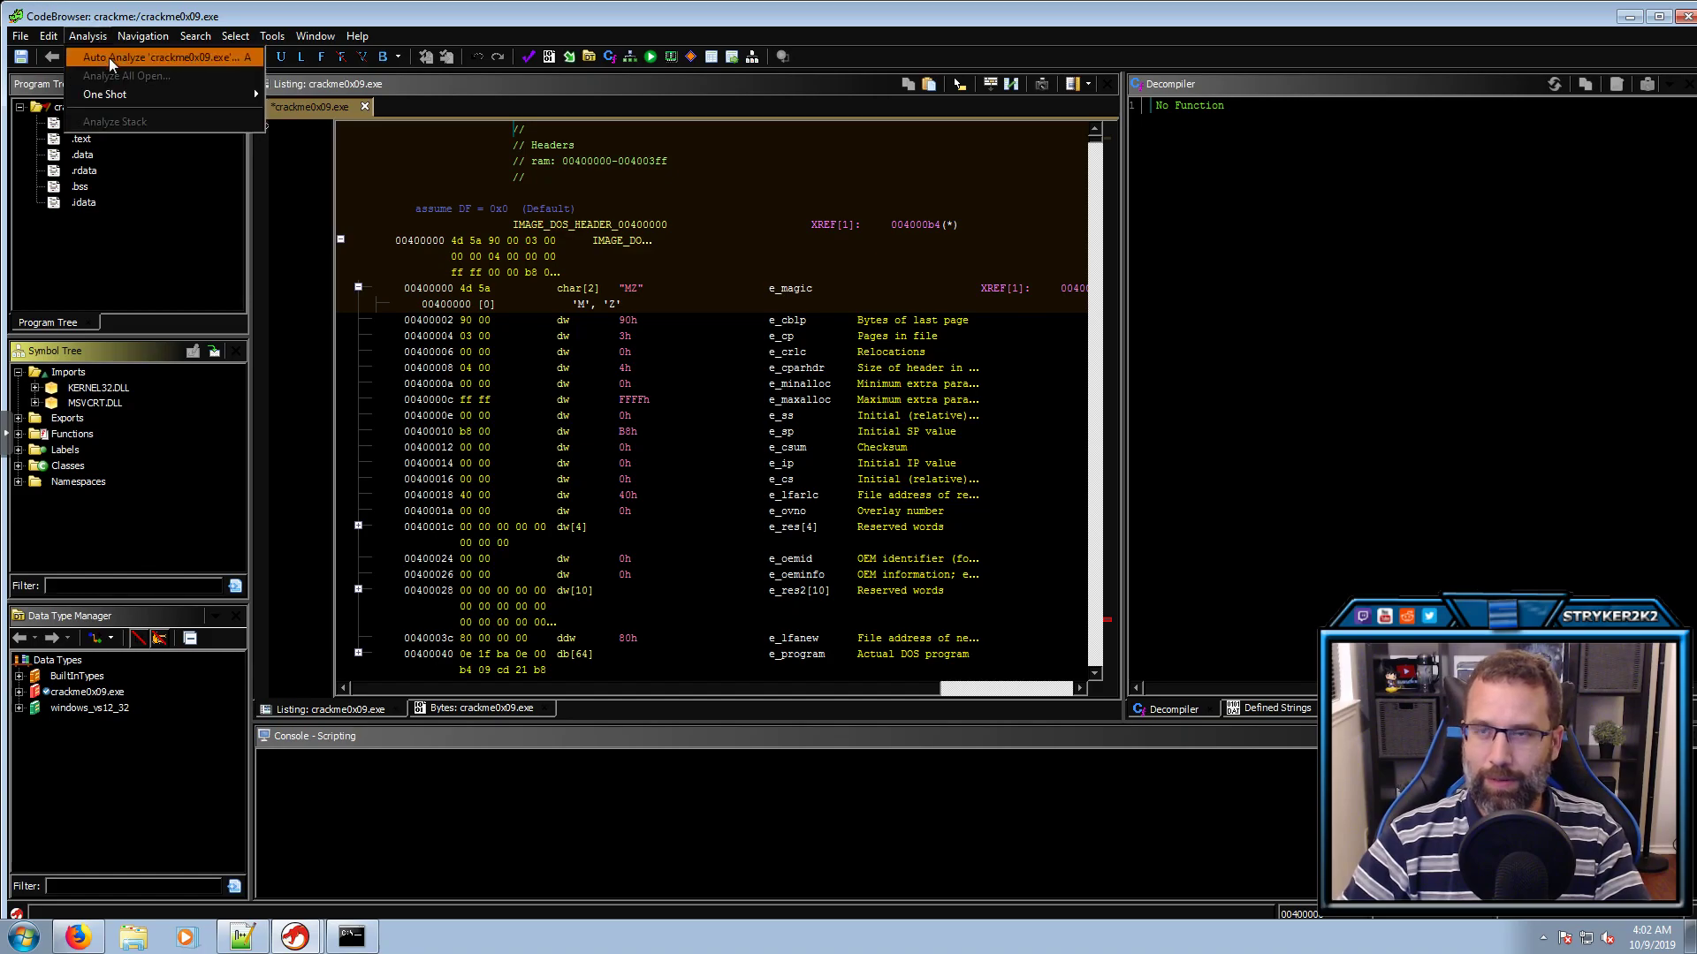
{"action": "left_click", "coordinate": [108, 56]}
{"action": "scroll", "coordinate": [687, 491], "scroll_direction": "down", "scroll_amount": 8}
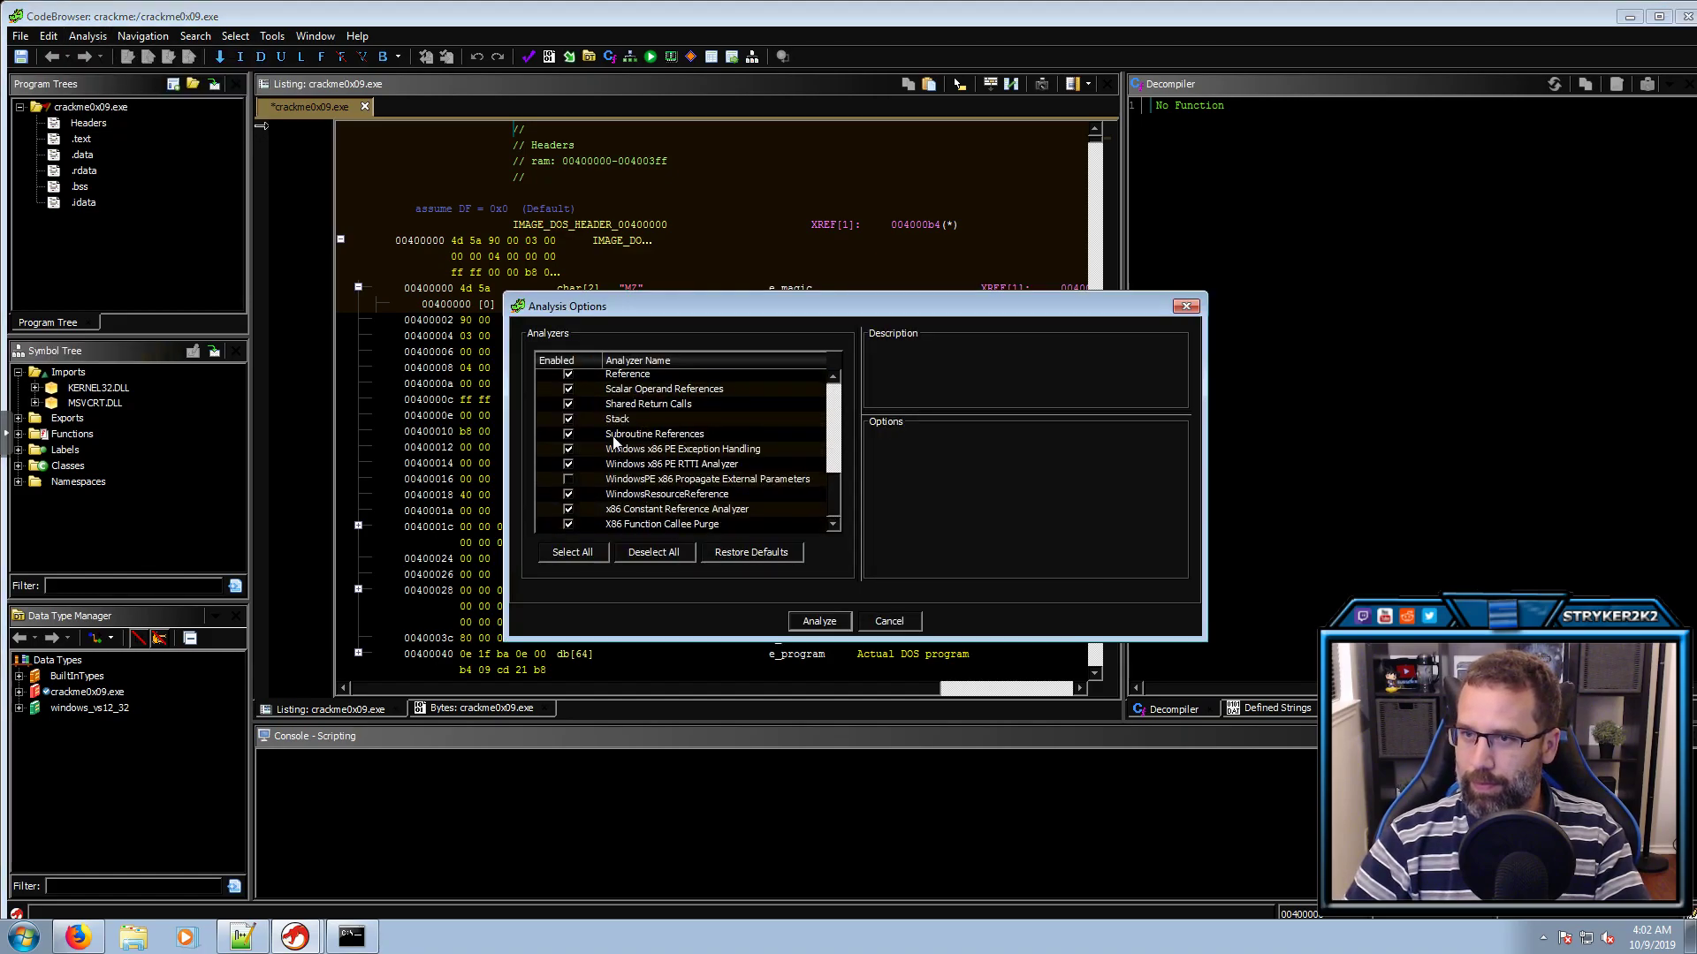
{"action": "scroll", "coordinate": [578, 398], "scroll_direction": "up", "scroll_amount": 1}
{"action": "left_click", "coordinate": [570, 394]}
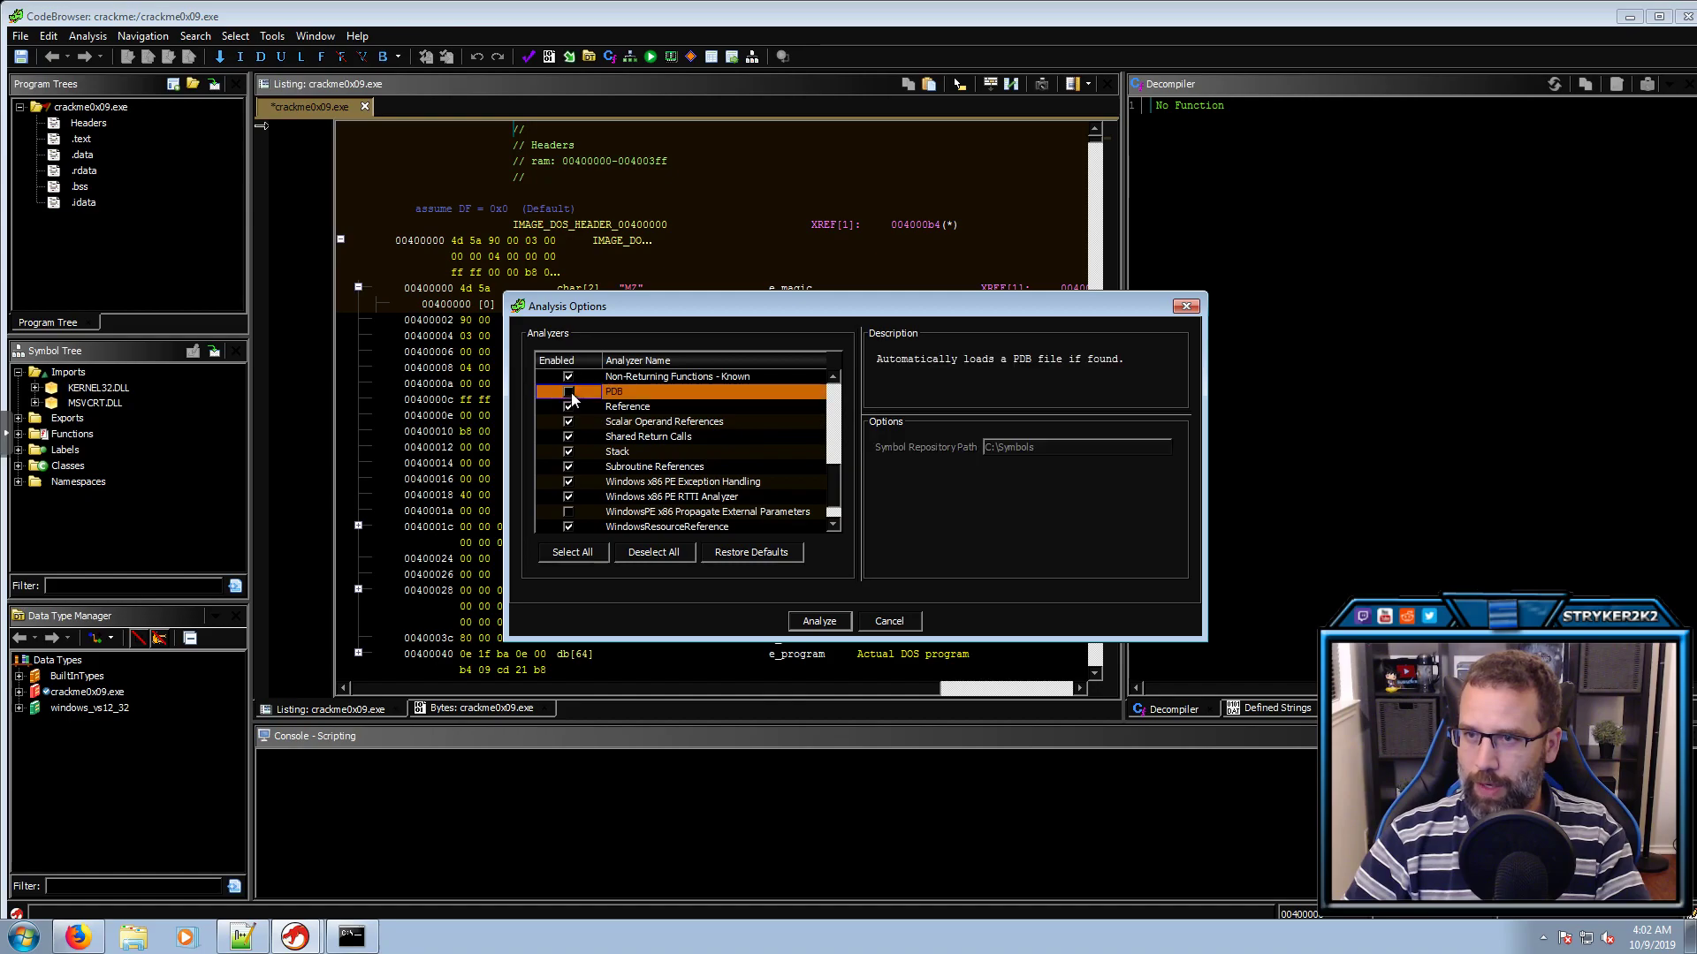
{"action": "left_click", "coordinate": [569, 498]}
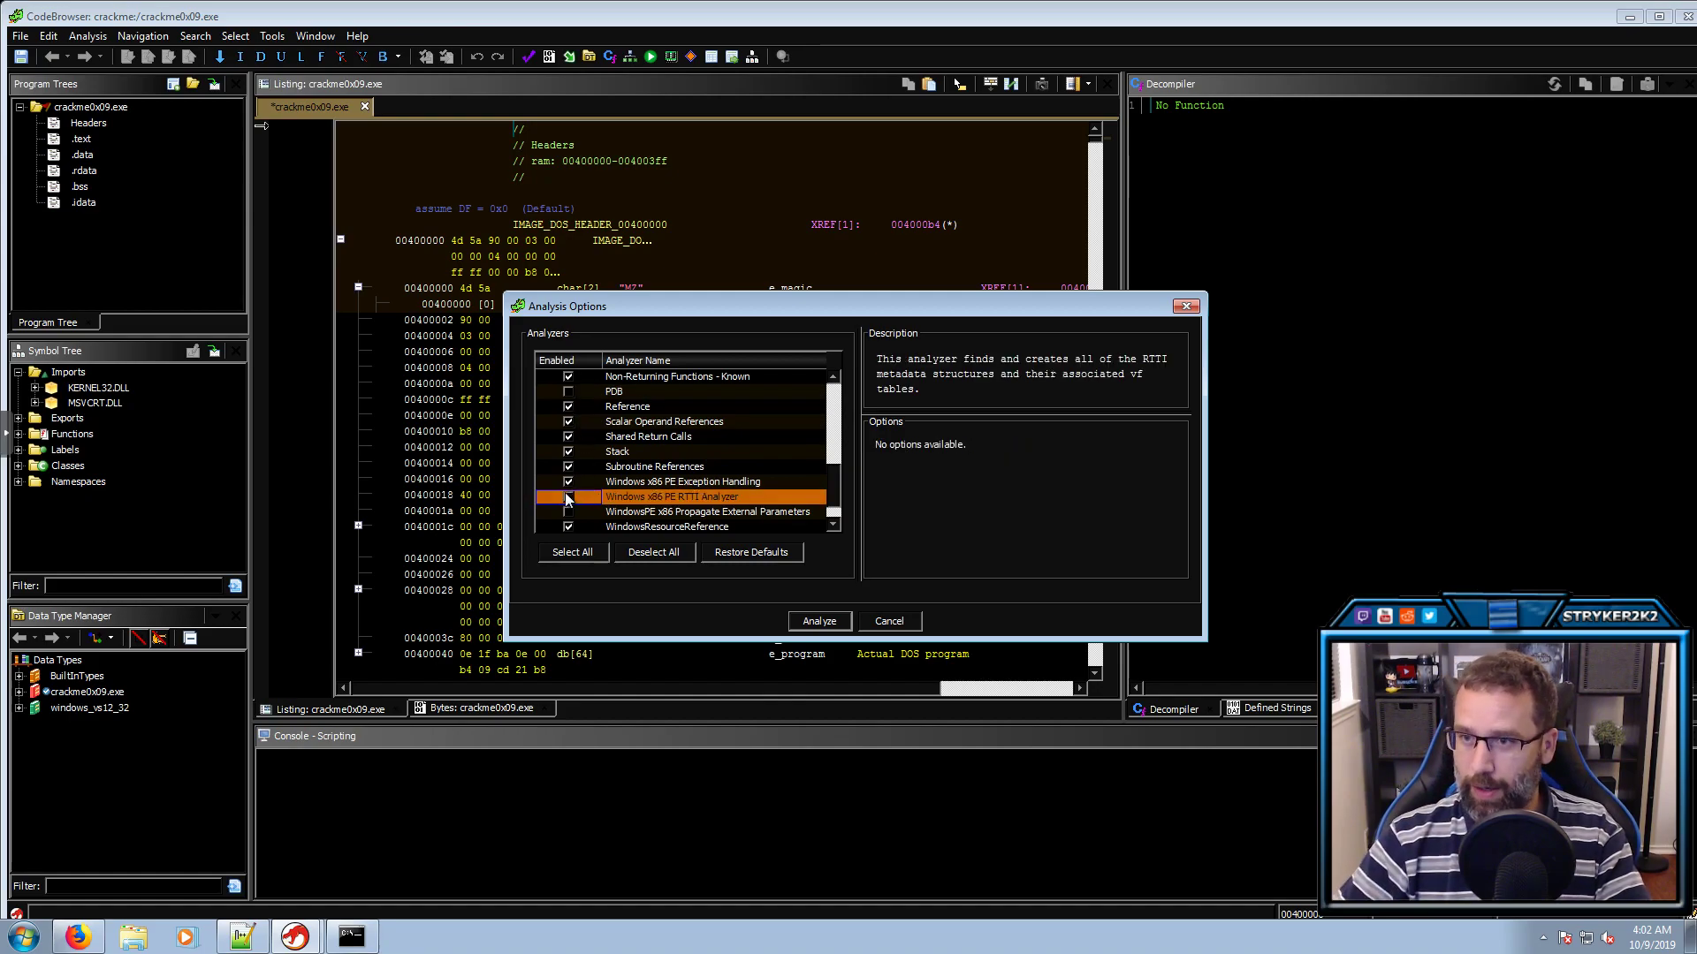
{"action": "left_click", "coordinate": [569, 512]}
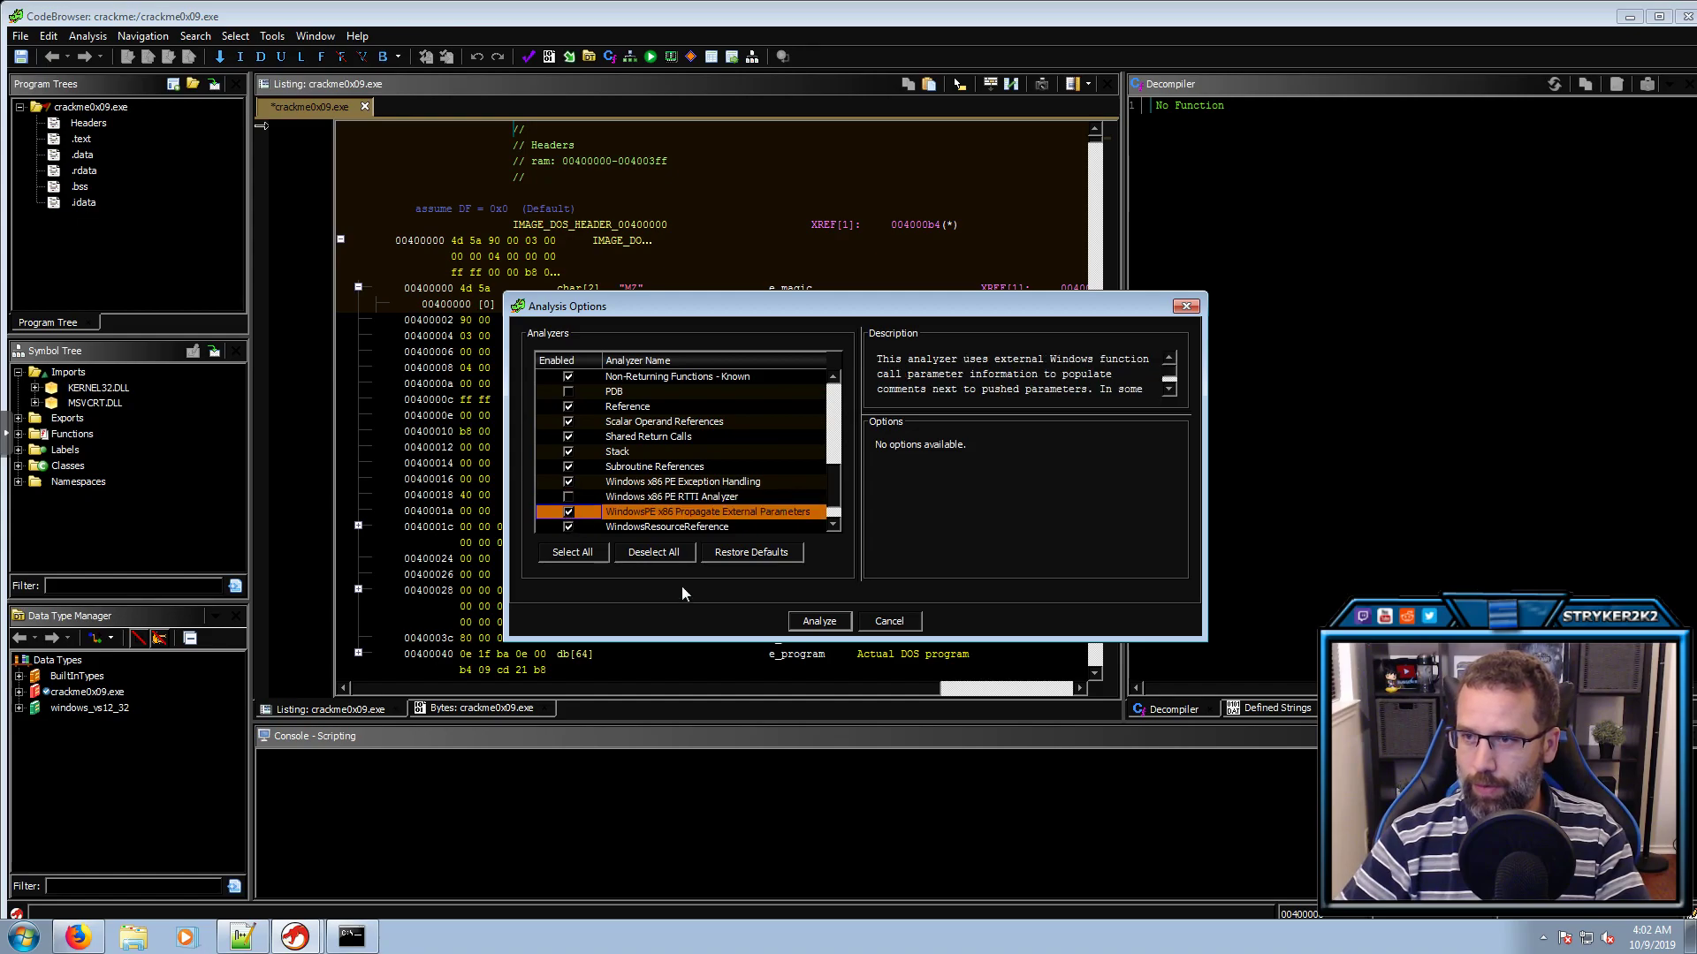
{"action": "left_click", "coordinate": [820, 622]}
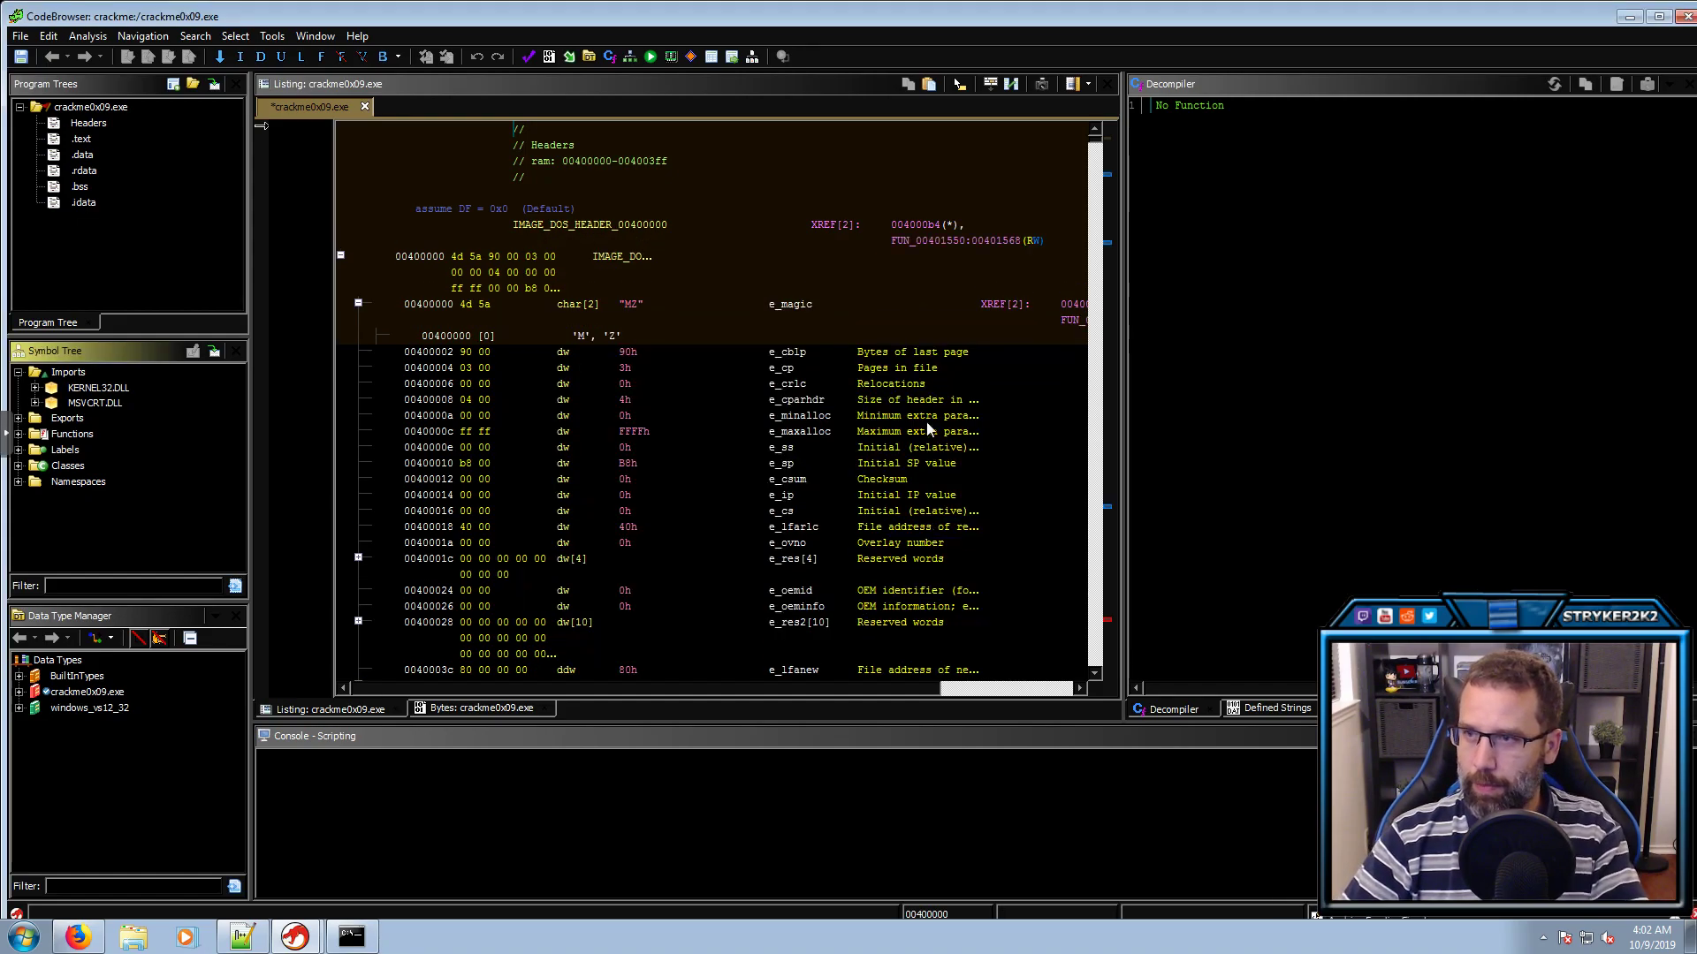
Open the entry function from Exports and rename FUN_00401140 to CRTStartup
{"action": "left_click", "coordinate": [56, 390]}
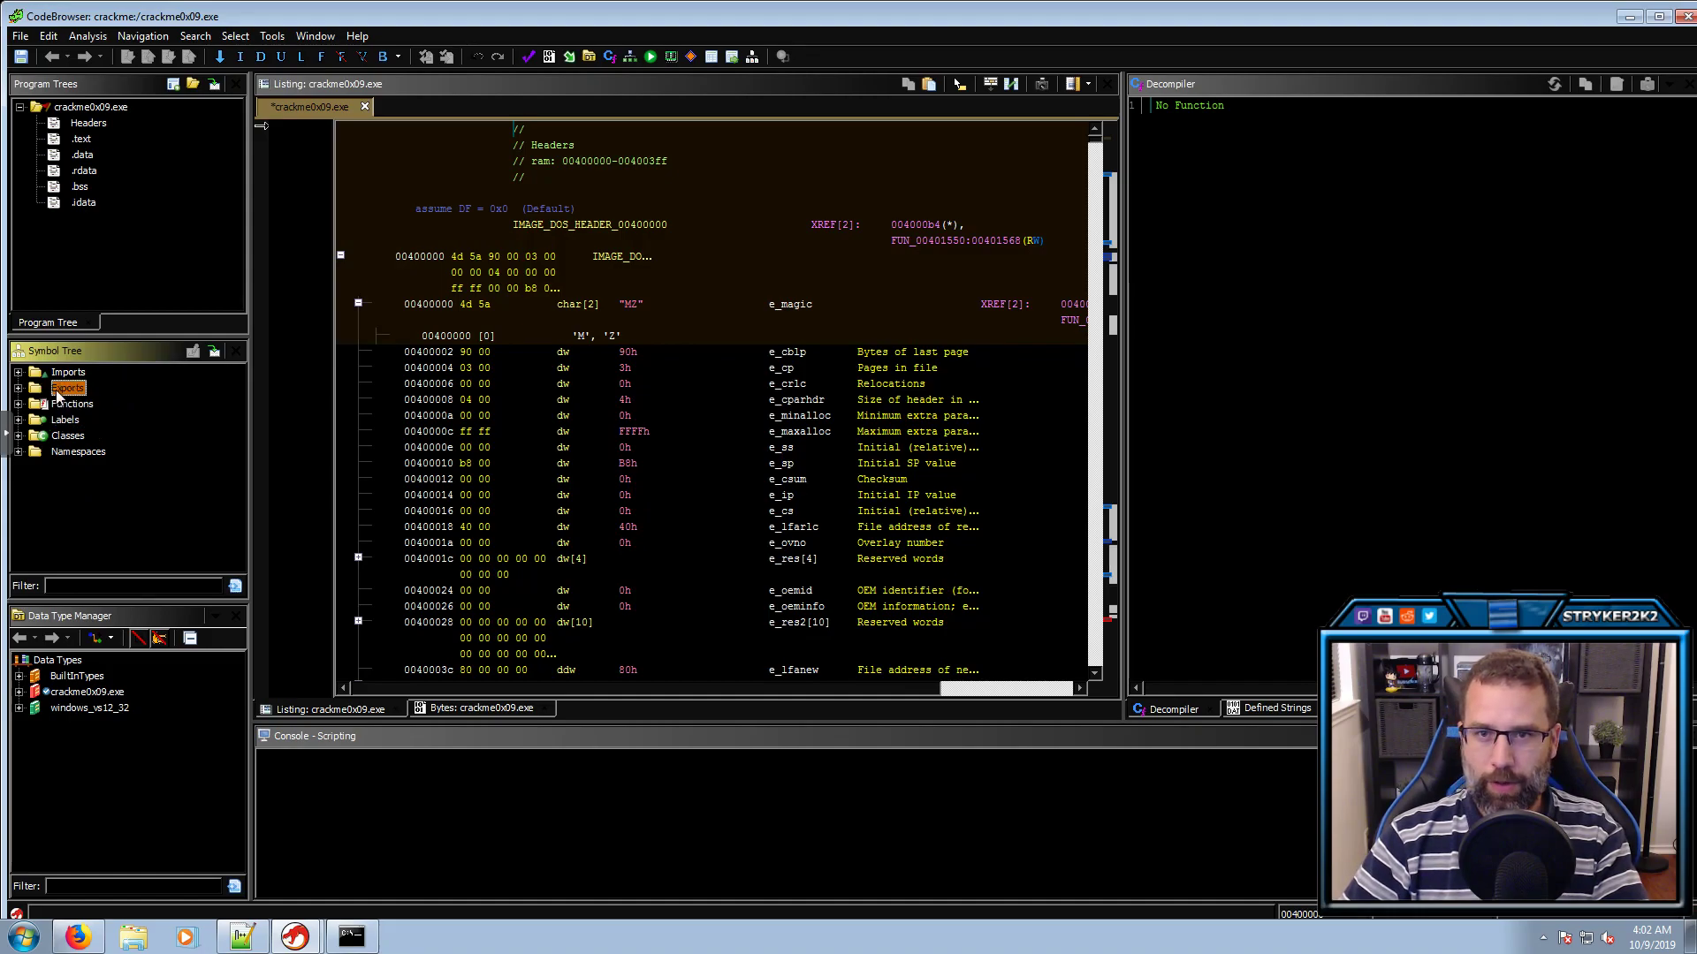
{"action": "double_click", "coordinate": [56, 390]}
{"action": "double_click", "coordinate": [82, 403]}
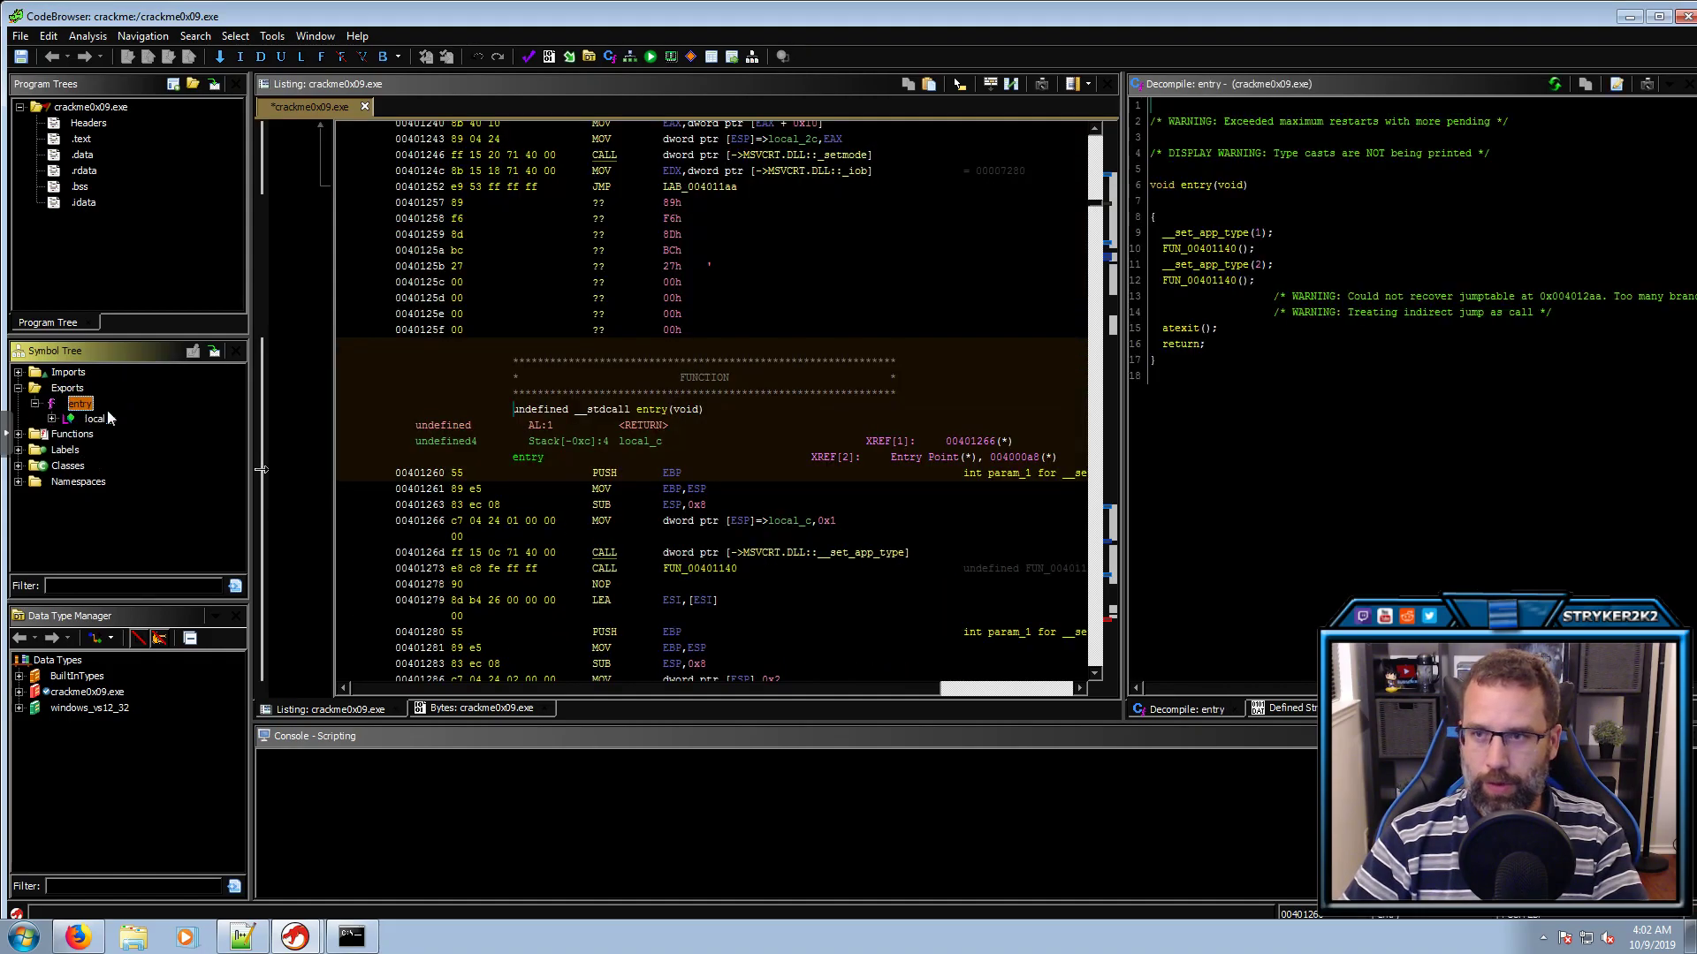
{"action": "left_click", "coordinate": [1195, 281]}
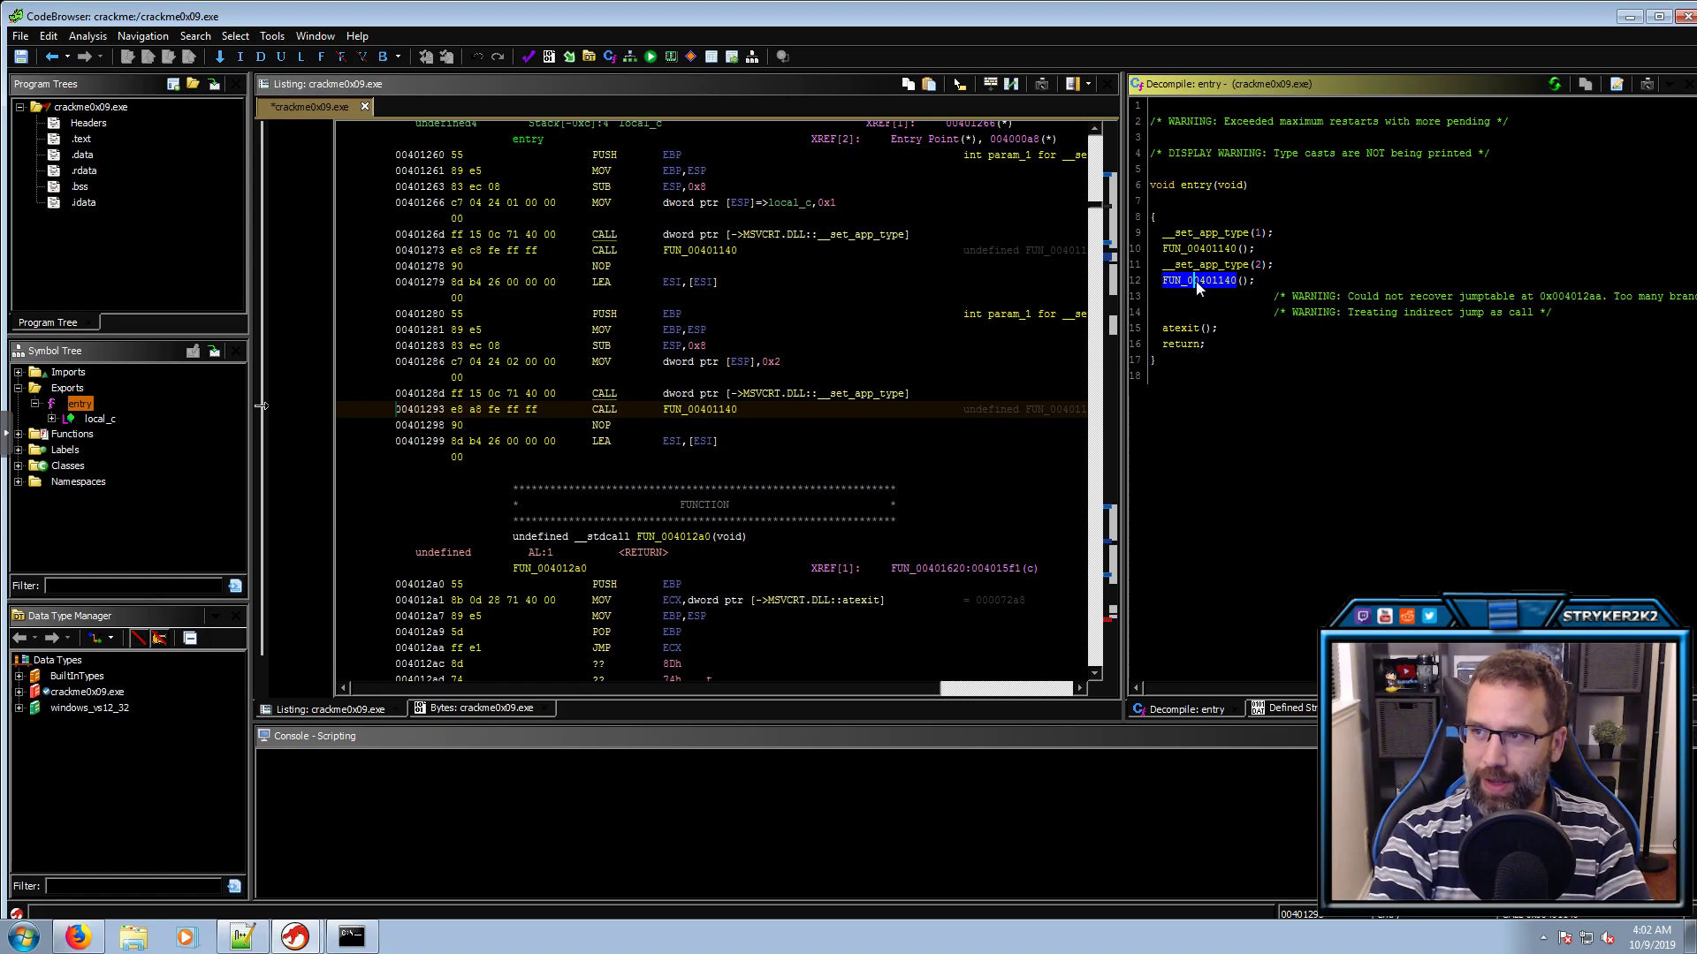
{"action": "key", "text": "l"}
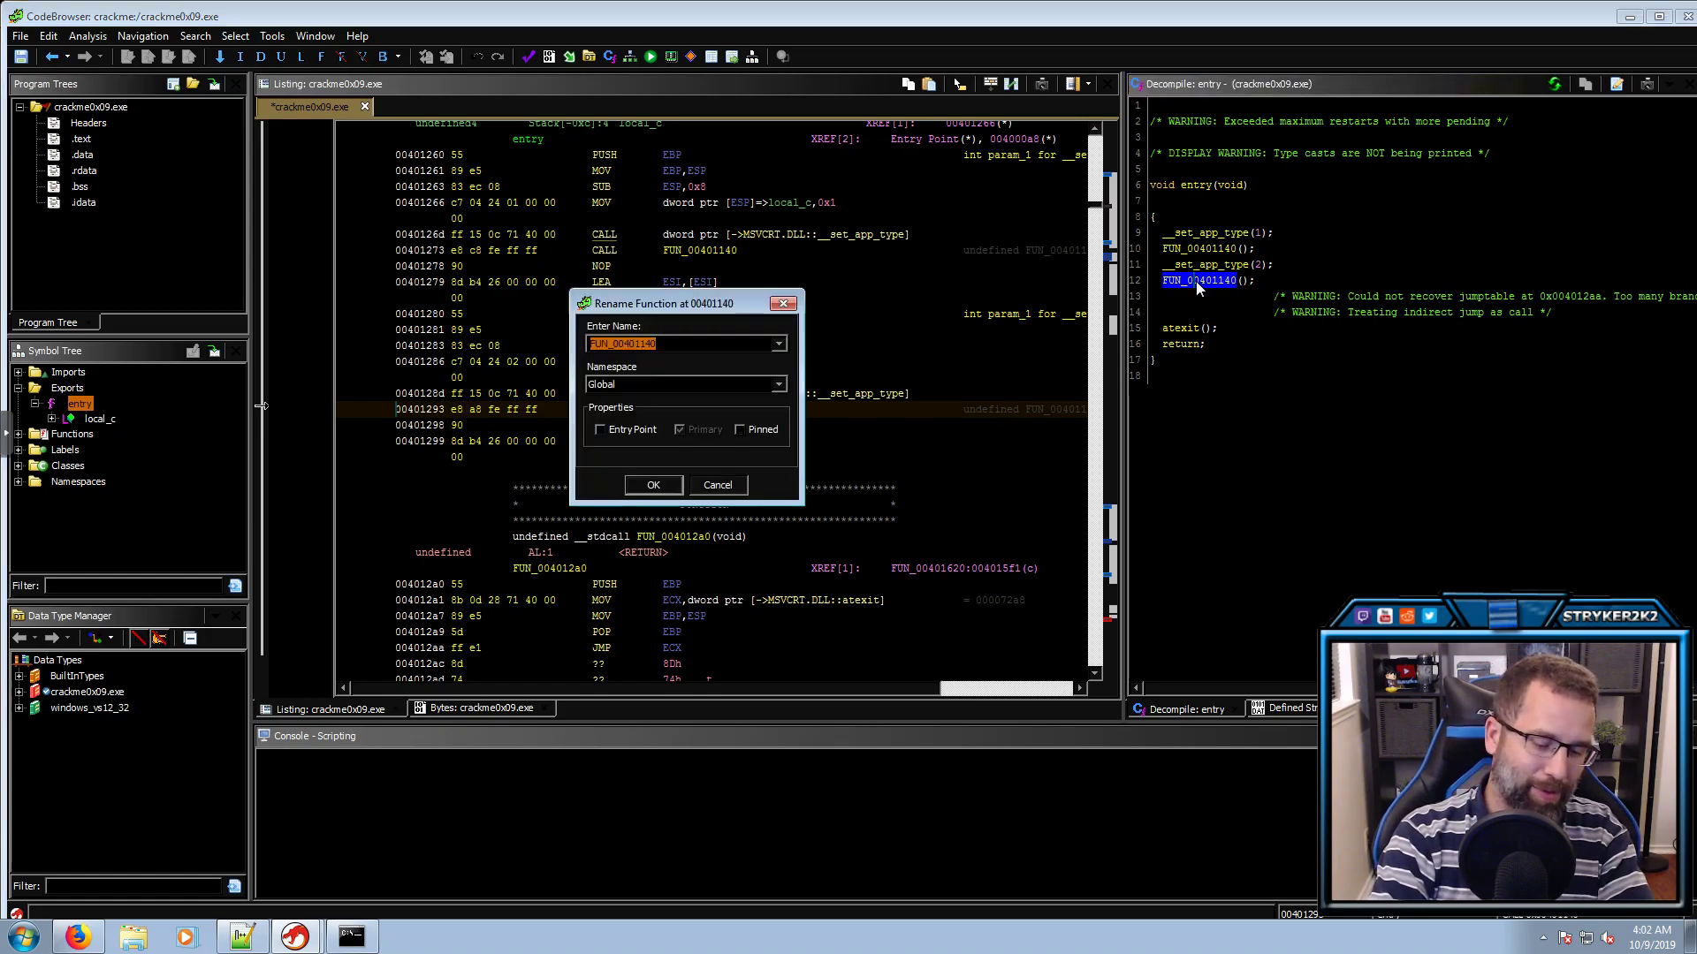
{"action": "type", "text": "CRT "}
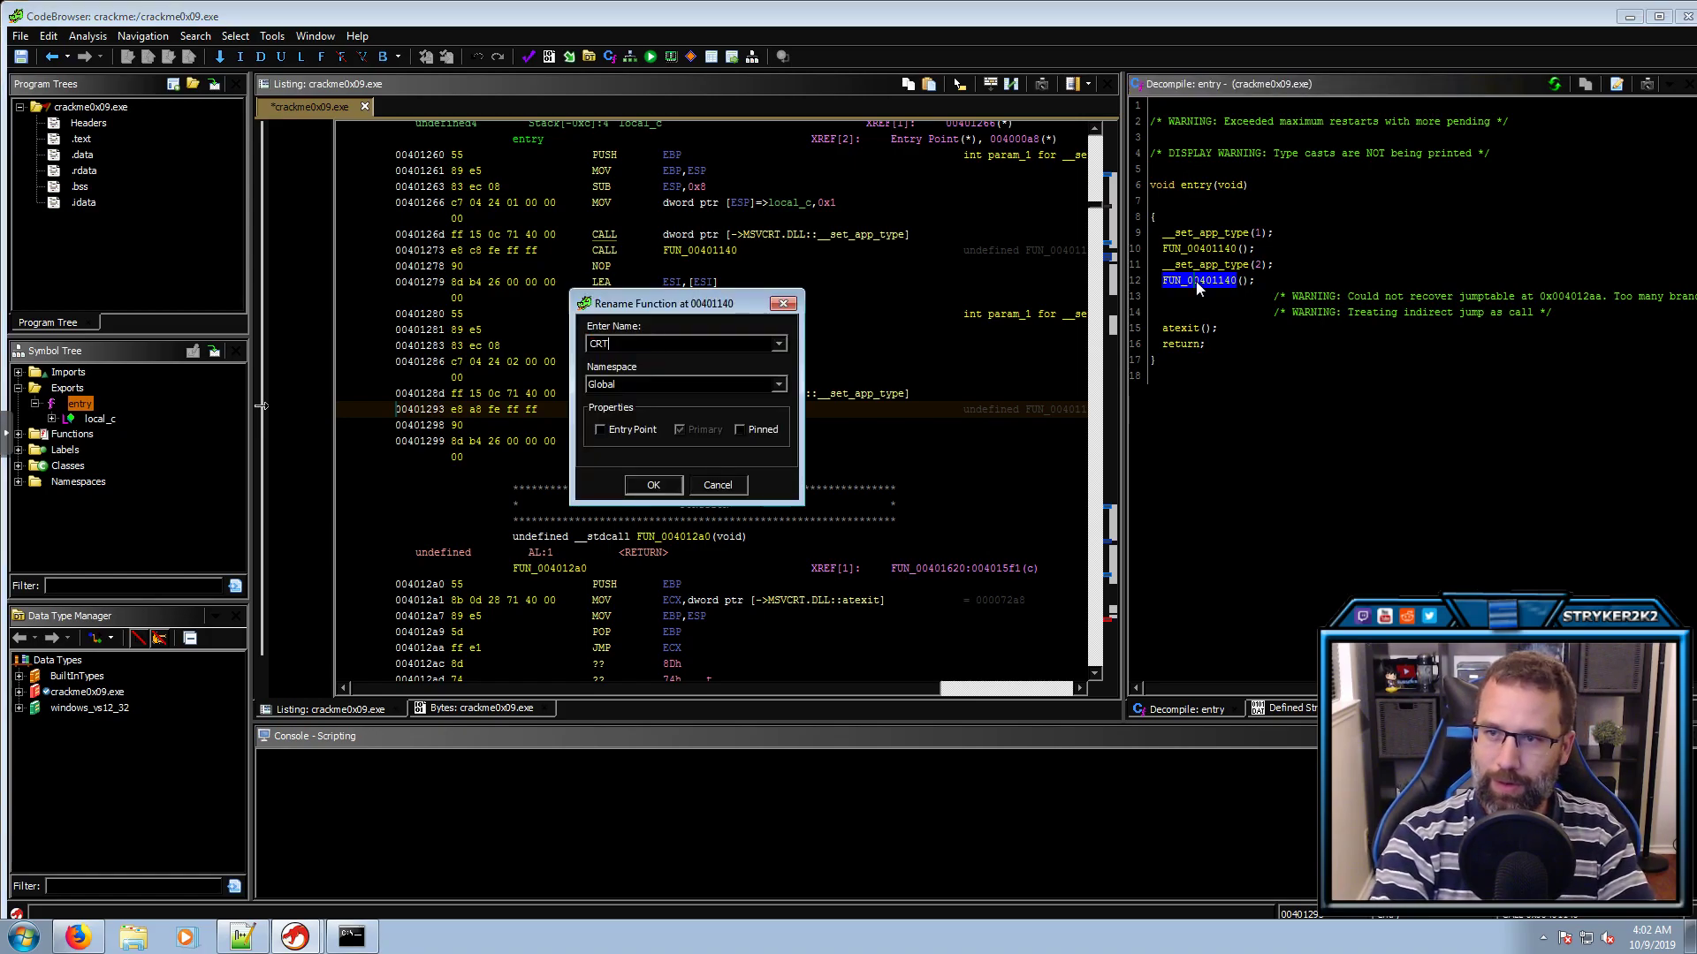
{"action": "type", "text": "Startup"}
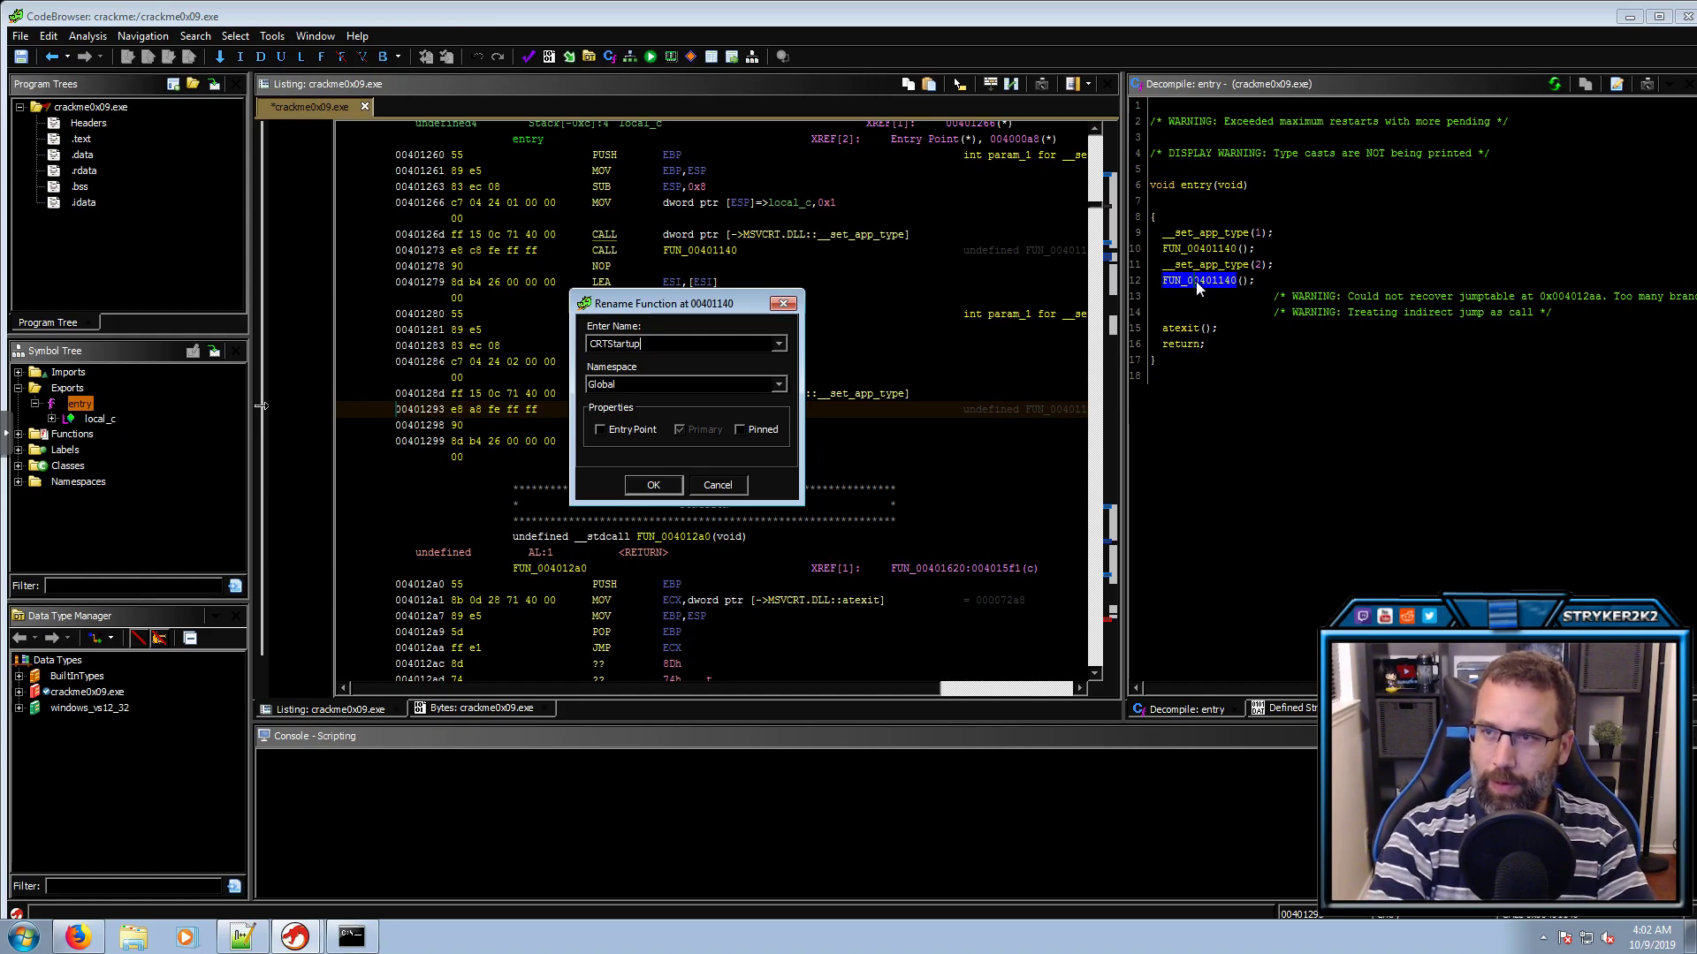
{"action": "key", "text": "Return"}
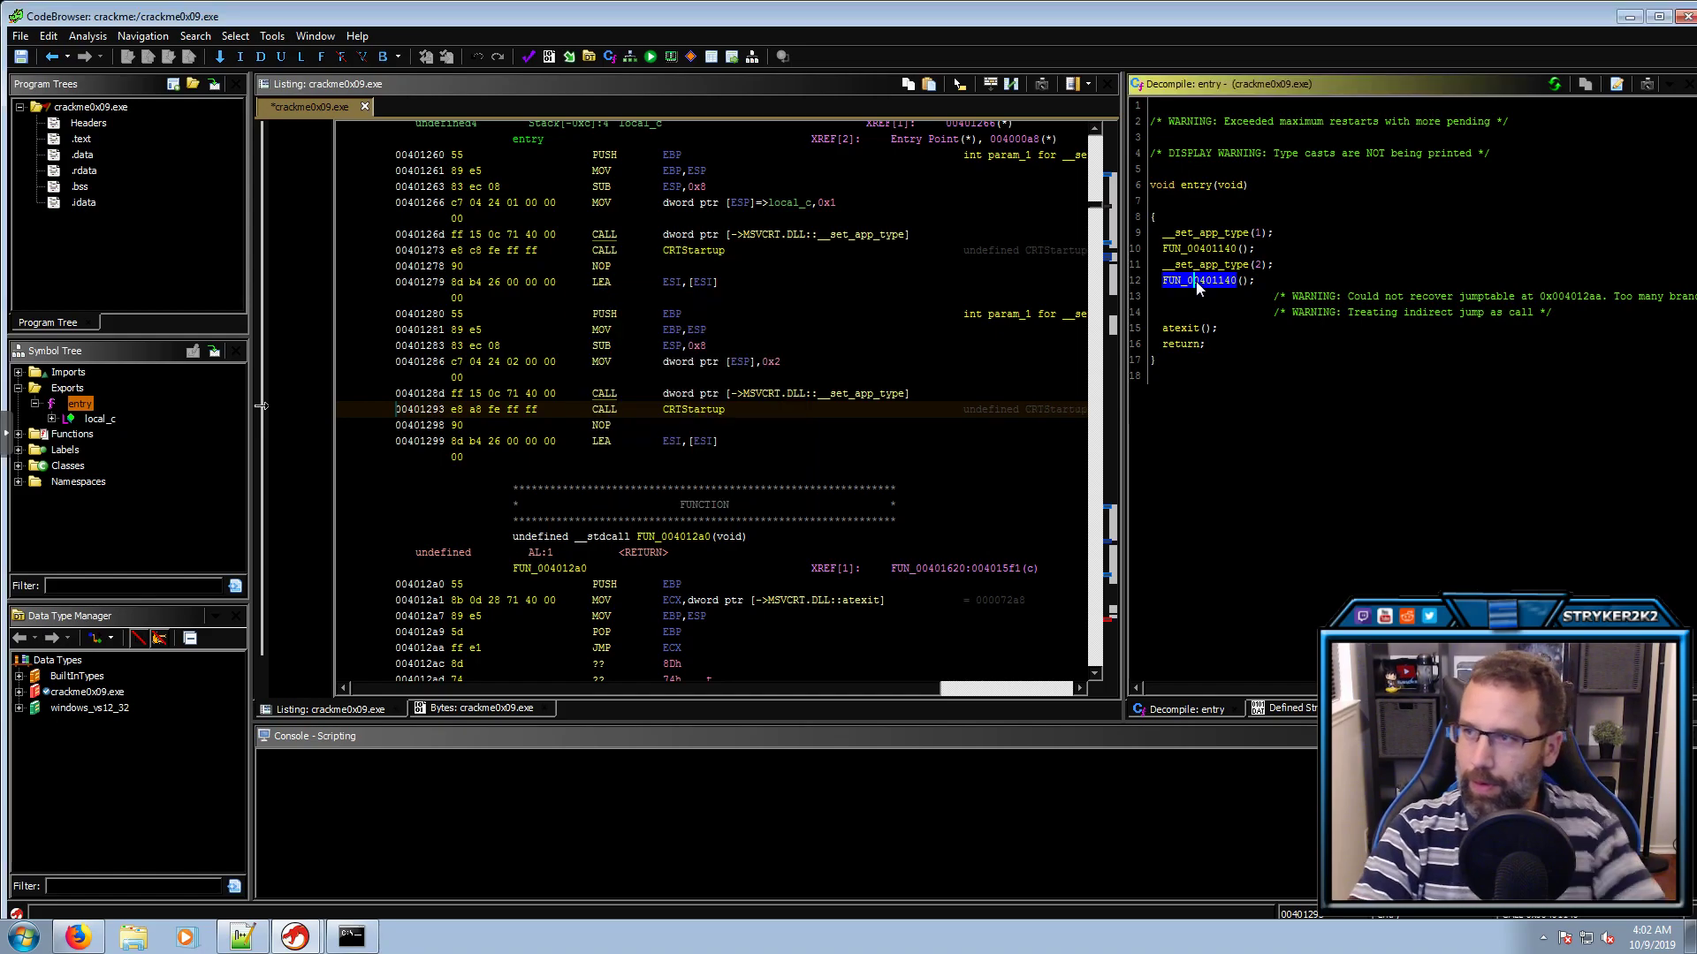
In CRTStartup, rename FUN_004014de to main and open it
{"action": "double_click", "coordinate": [1200, 280]}
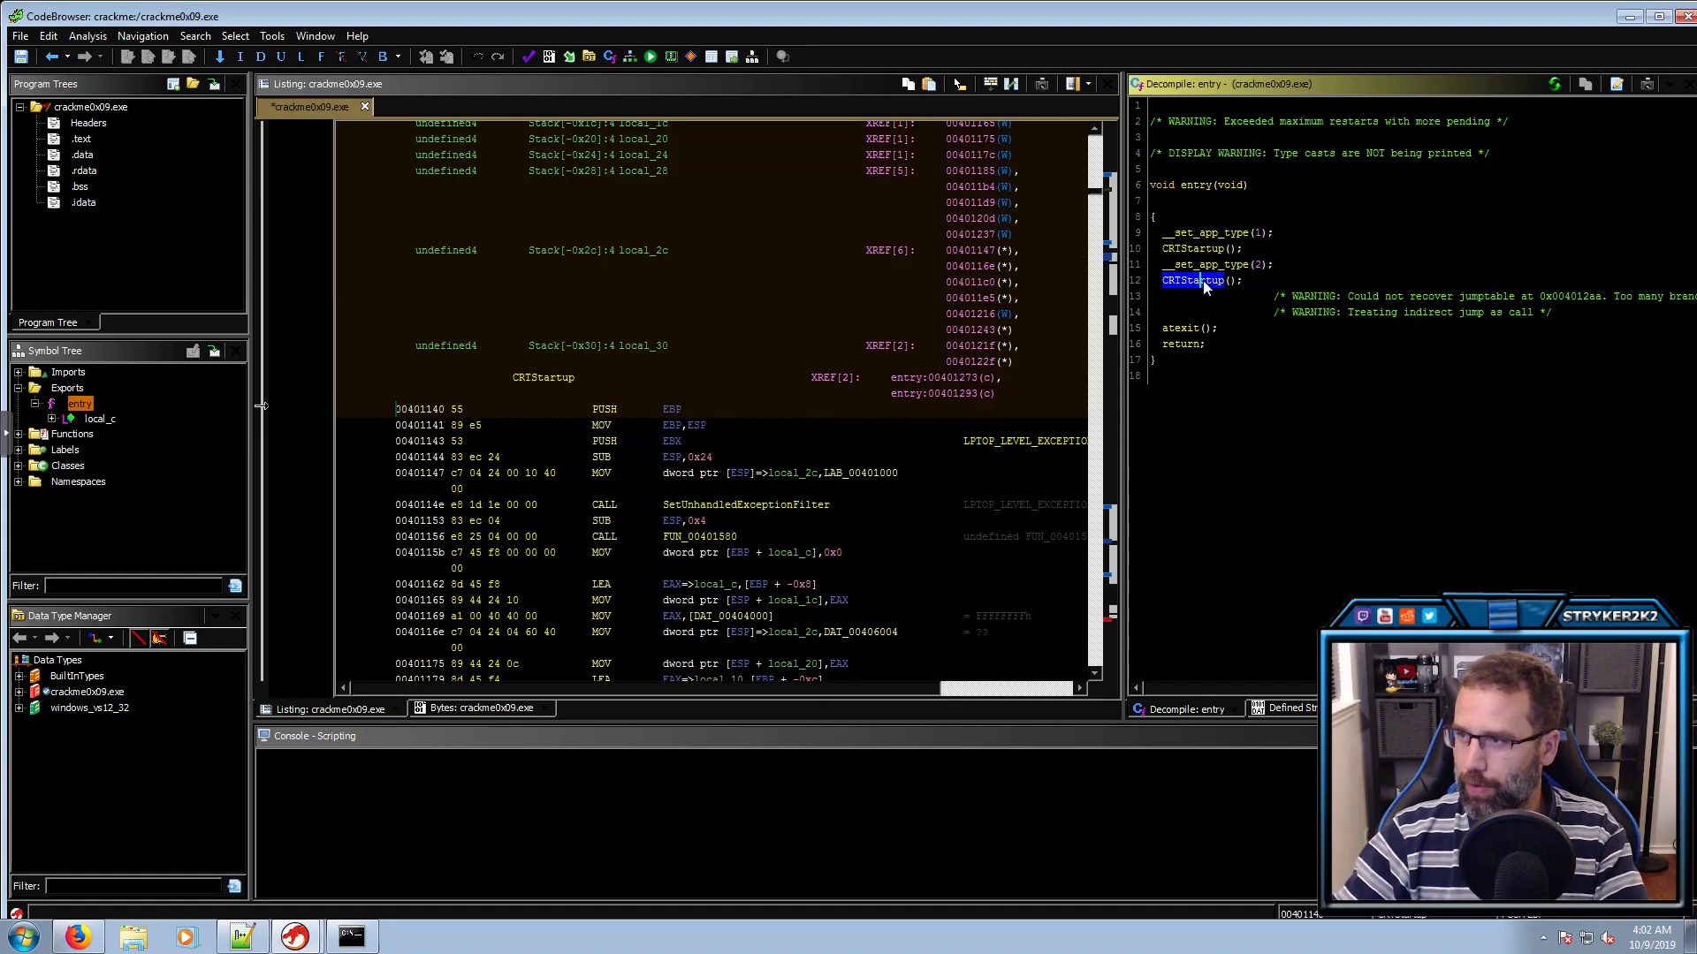
{"action": "scroll", "coordinate": [1273, 477], "scroll_direction": "down", "scroll_amount": 2}
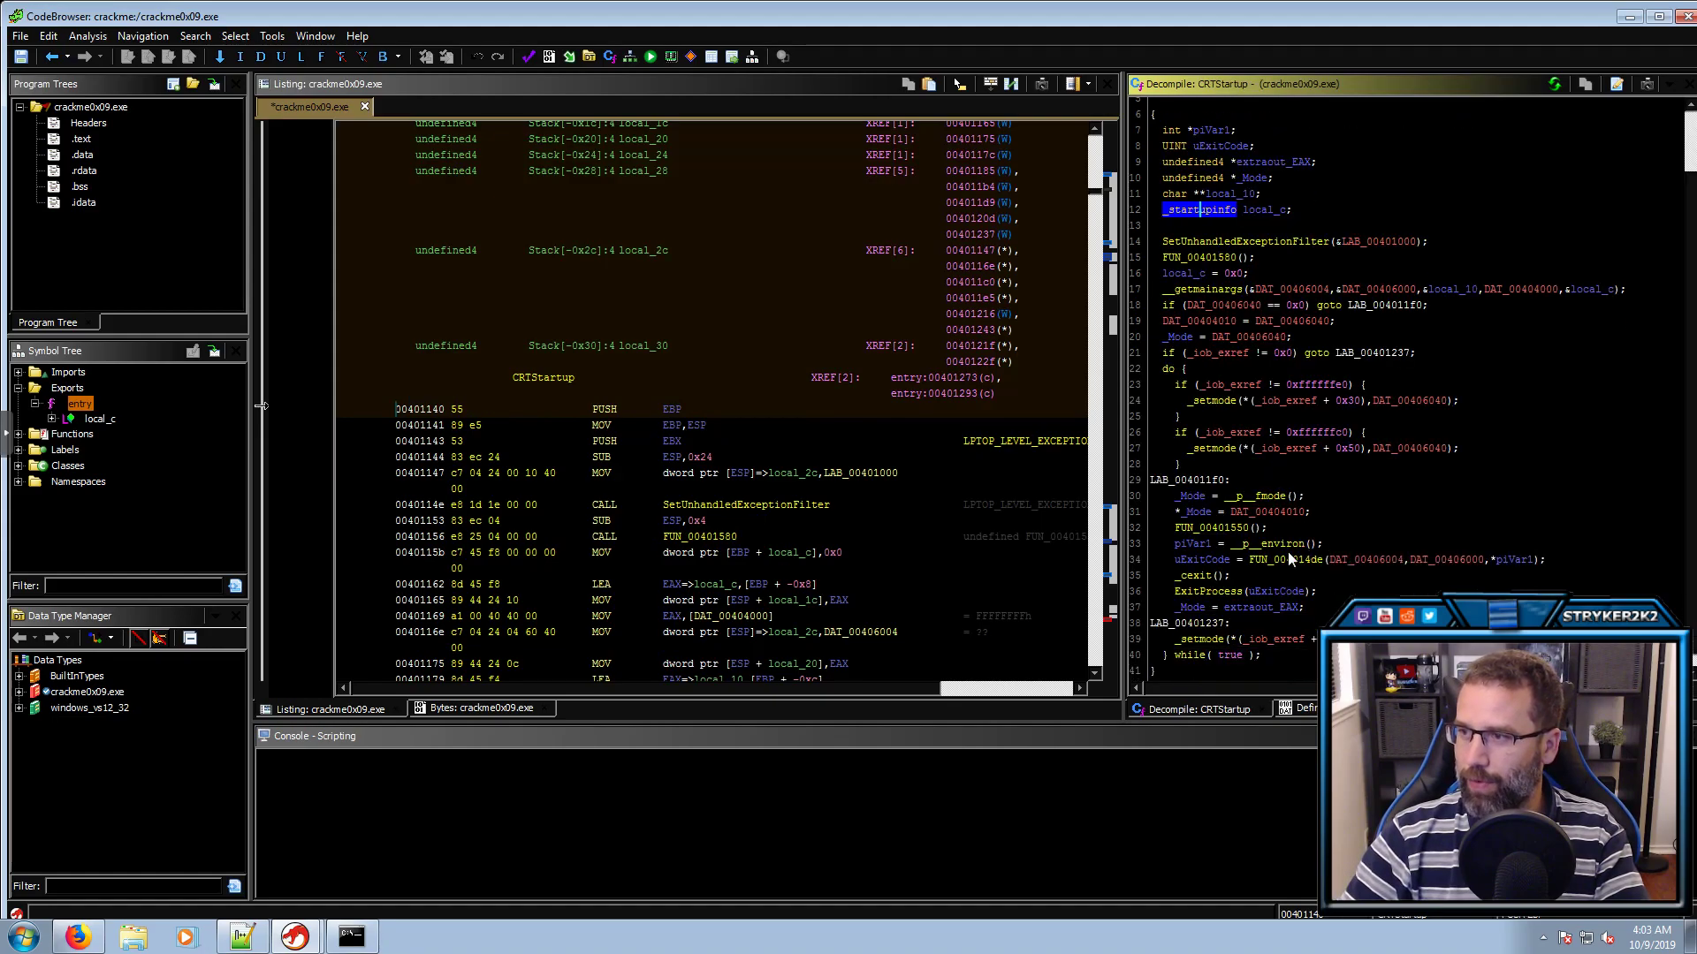
{"action": "left_click", "coordinate": [1211, 560]}
{"action": "left_click", "coordinate": [1263, 560]}
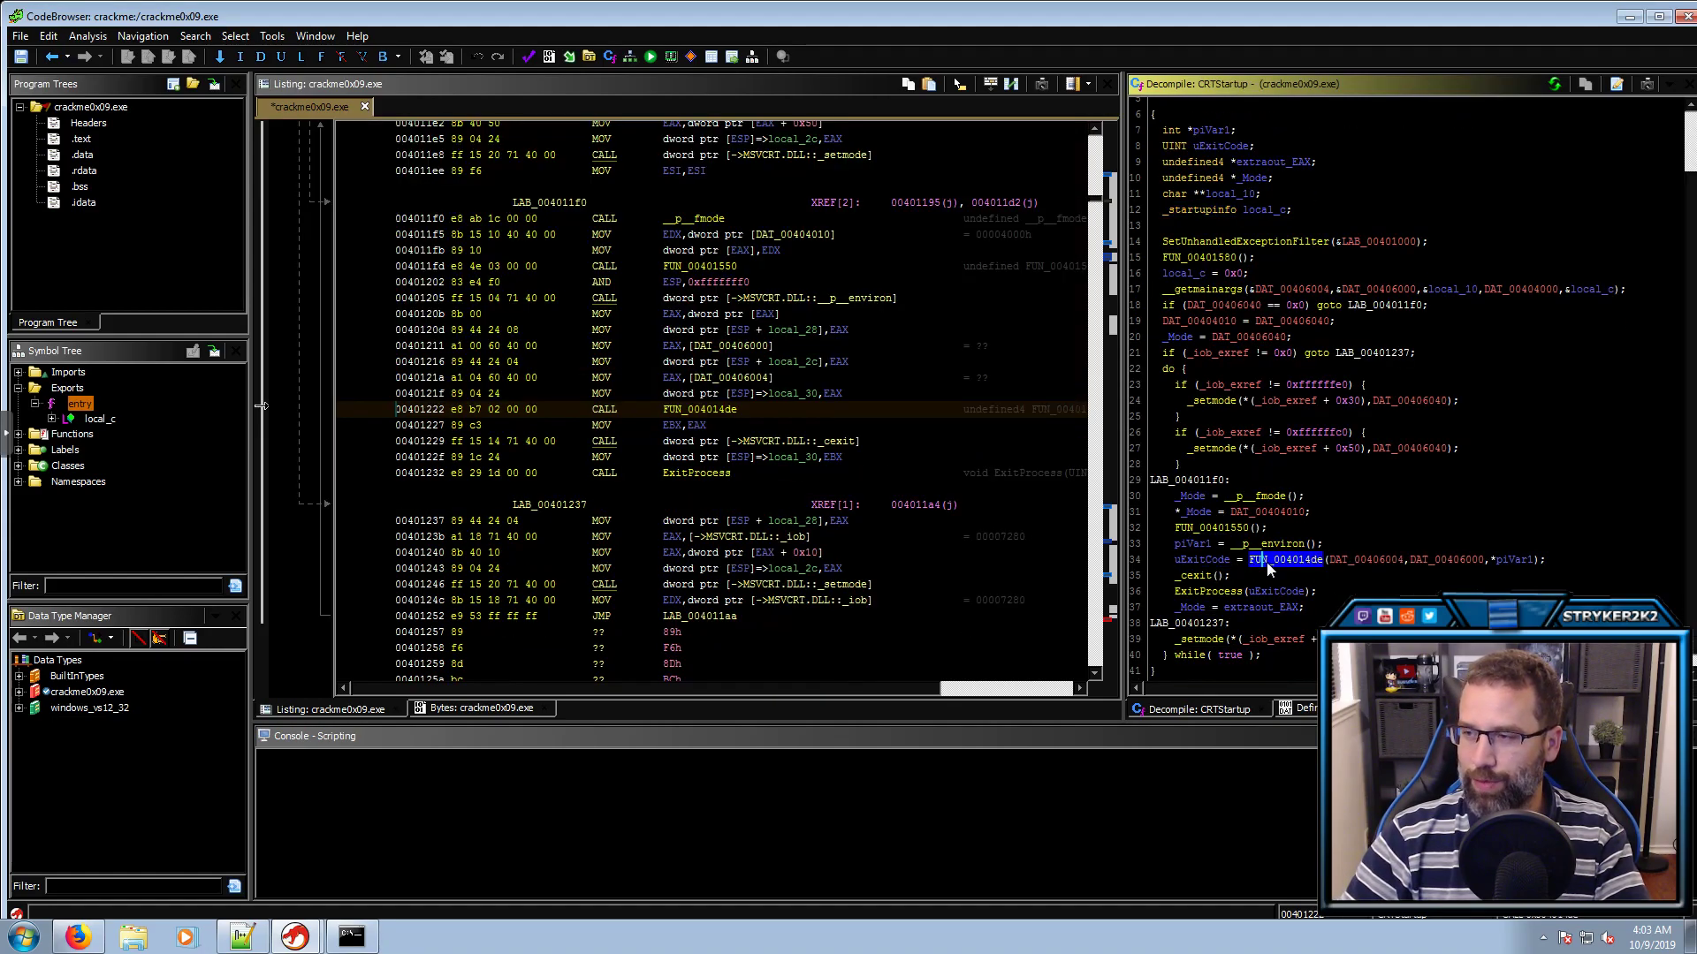
{"action": "left_click", "coordinate": [1511, 560]}
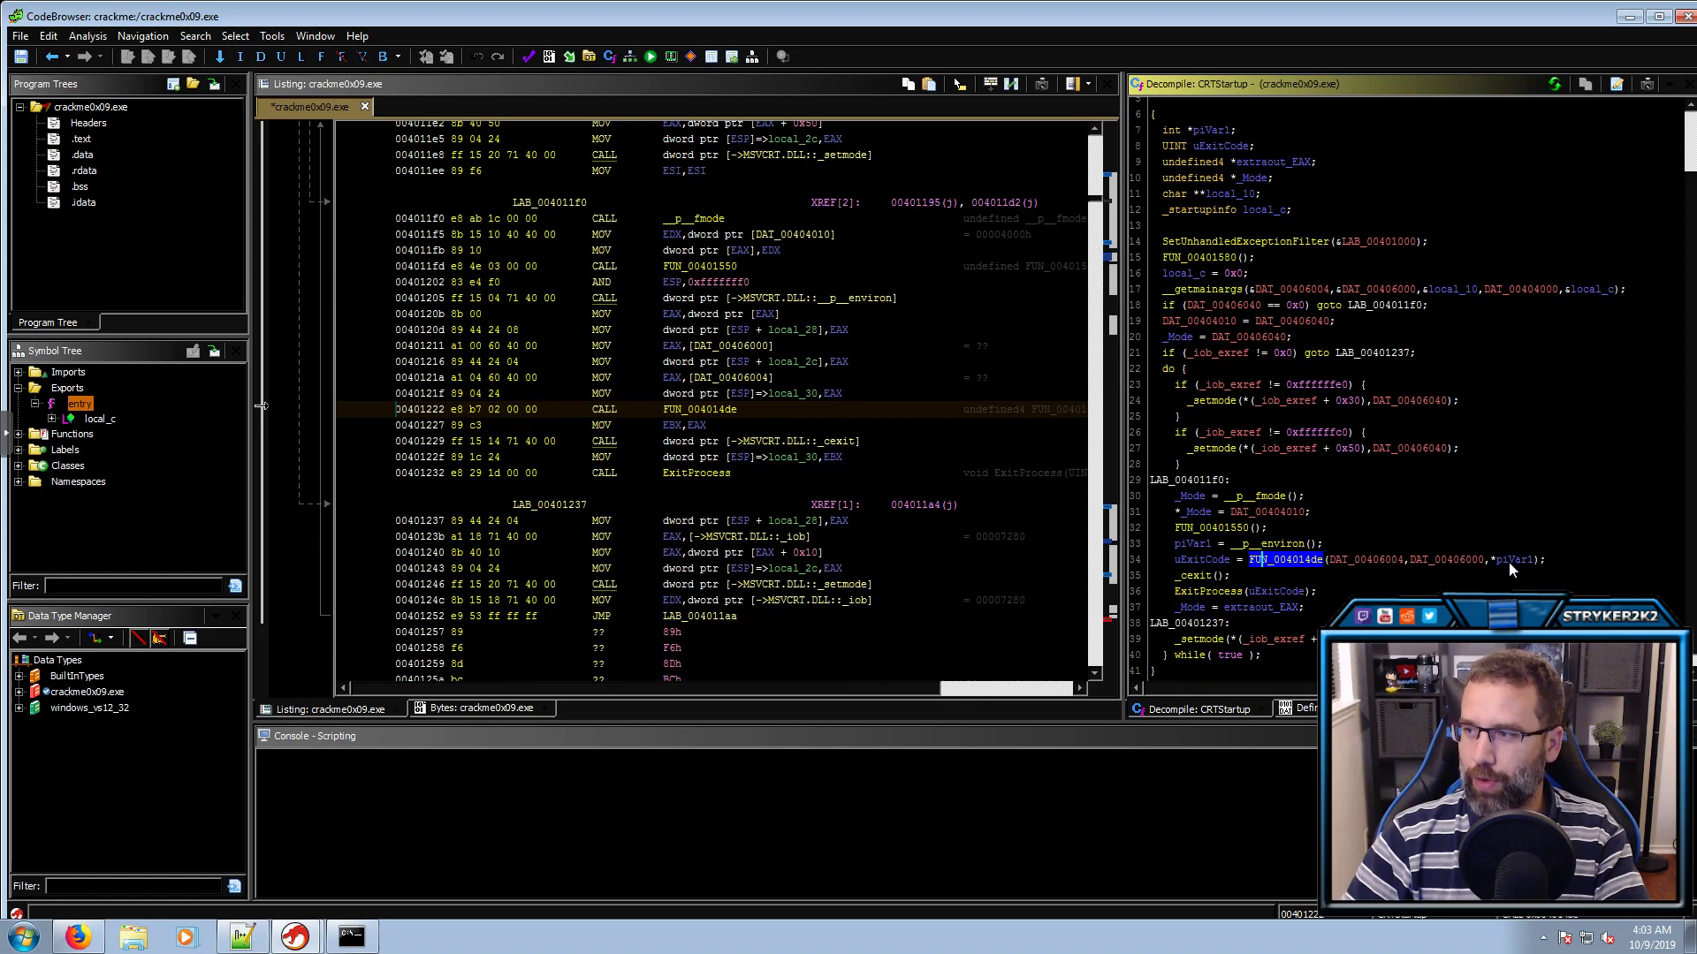
{"action": "left_click", "coordinate": [1297, 561]}
{"action": "type", "text": "lmain"}
{"action": "key", "text": "Return"}
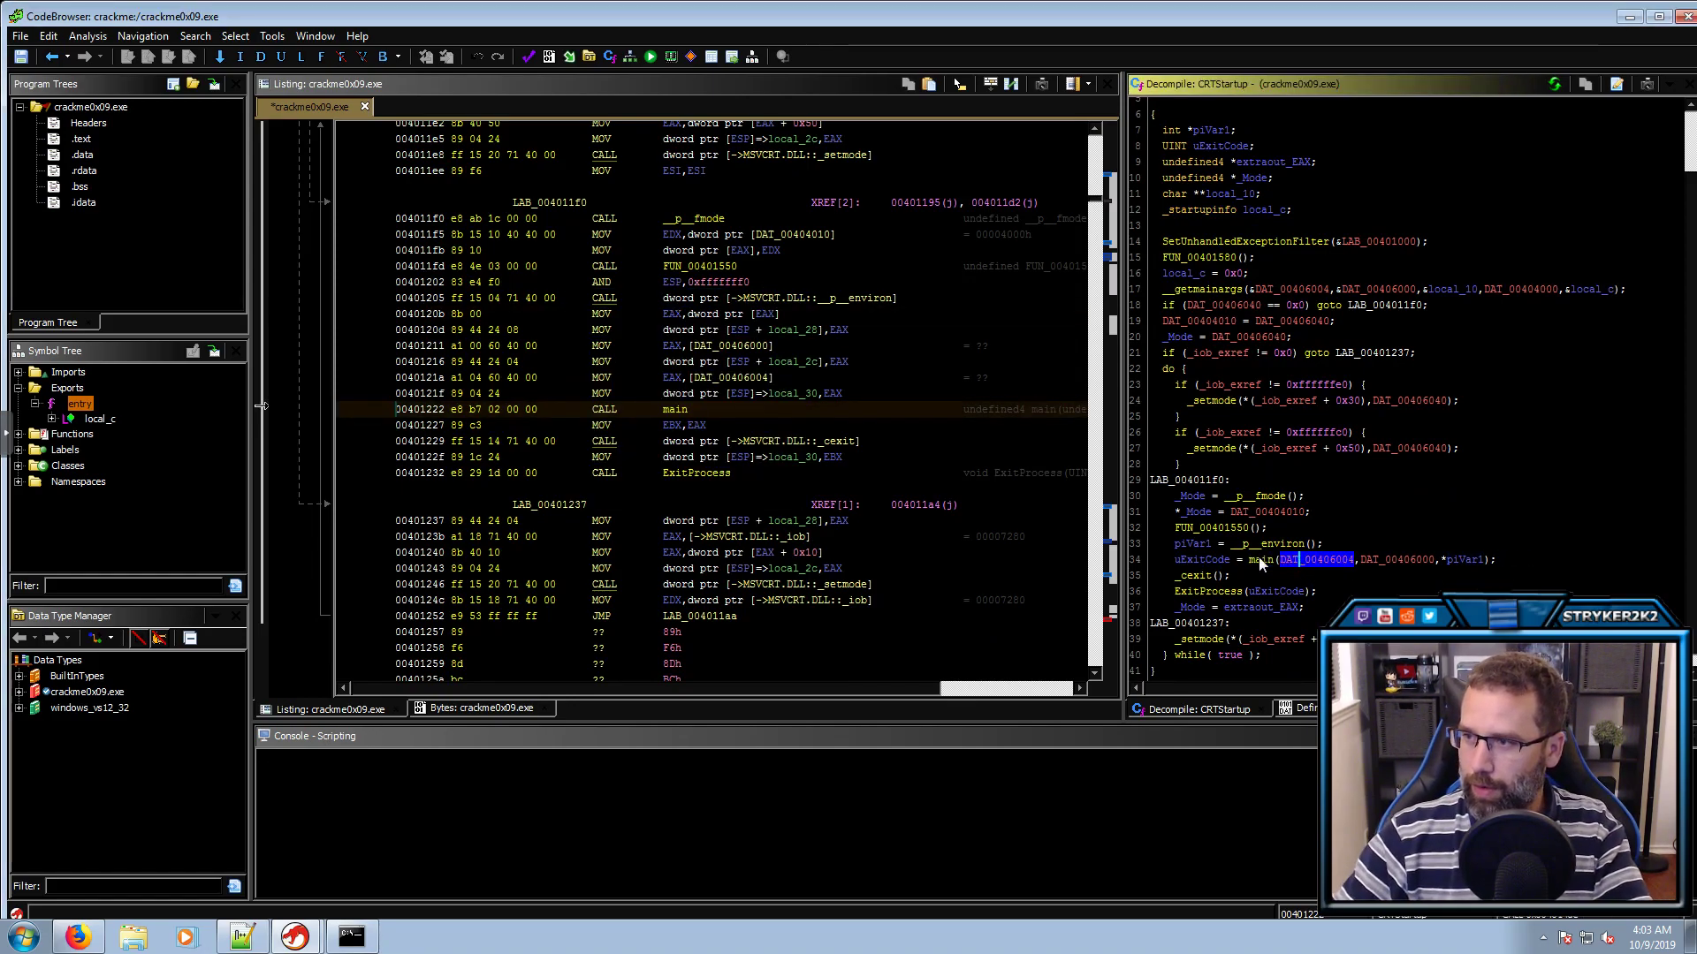
{"action": "double_click", "coordinate": [1258, 560]}
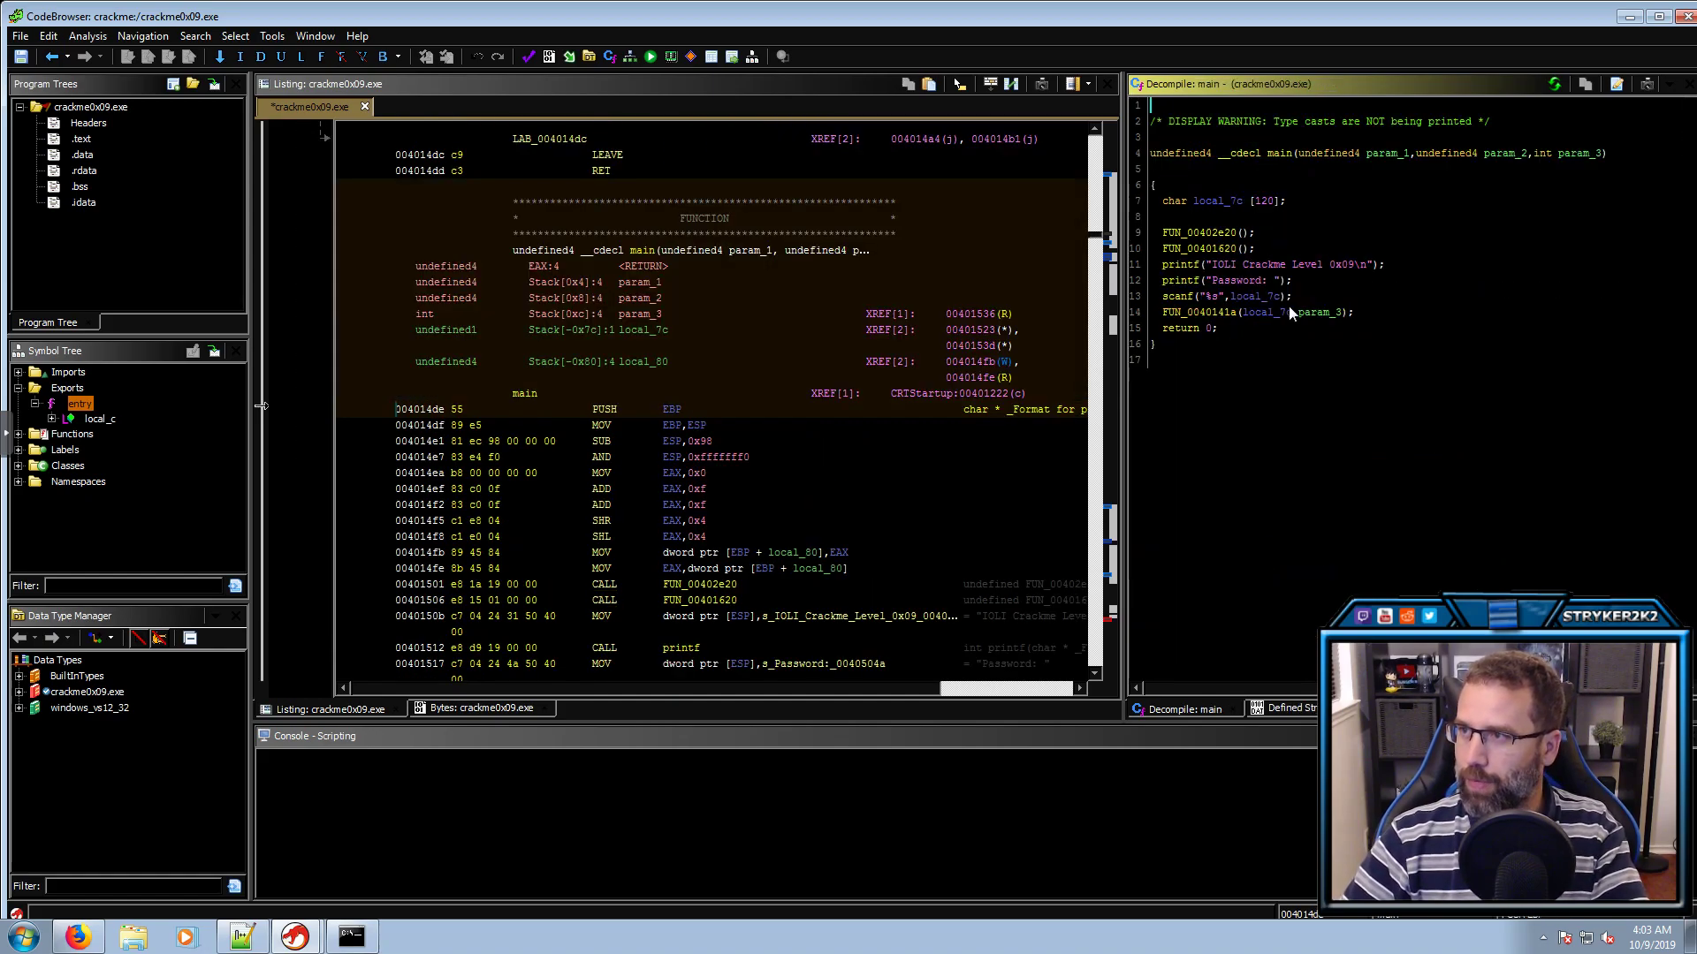
Review main's calls and rename the input buffer local_7c to myInput
{"action": "left_click", "coordinate": [1207, 233]}
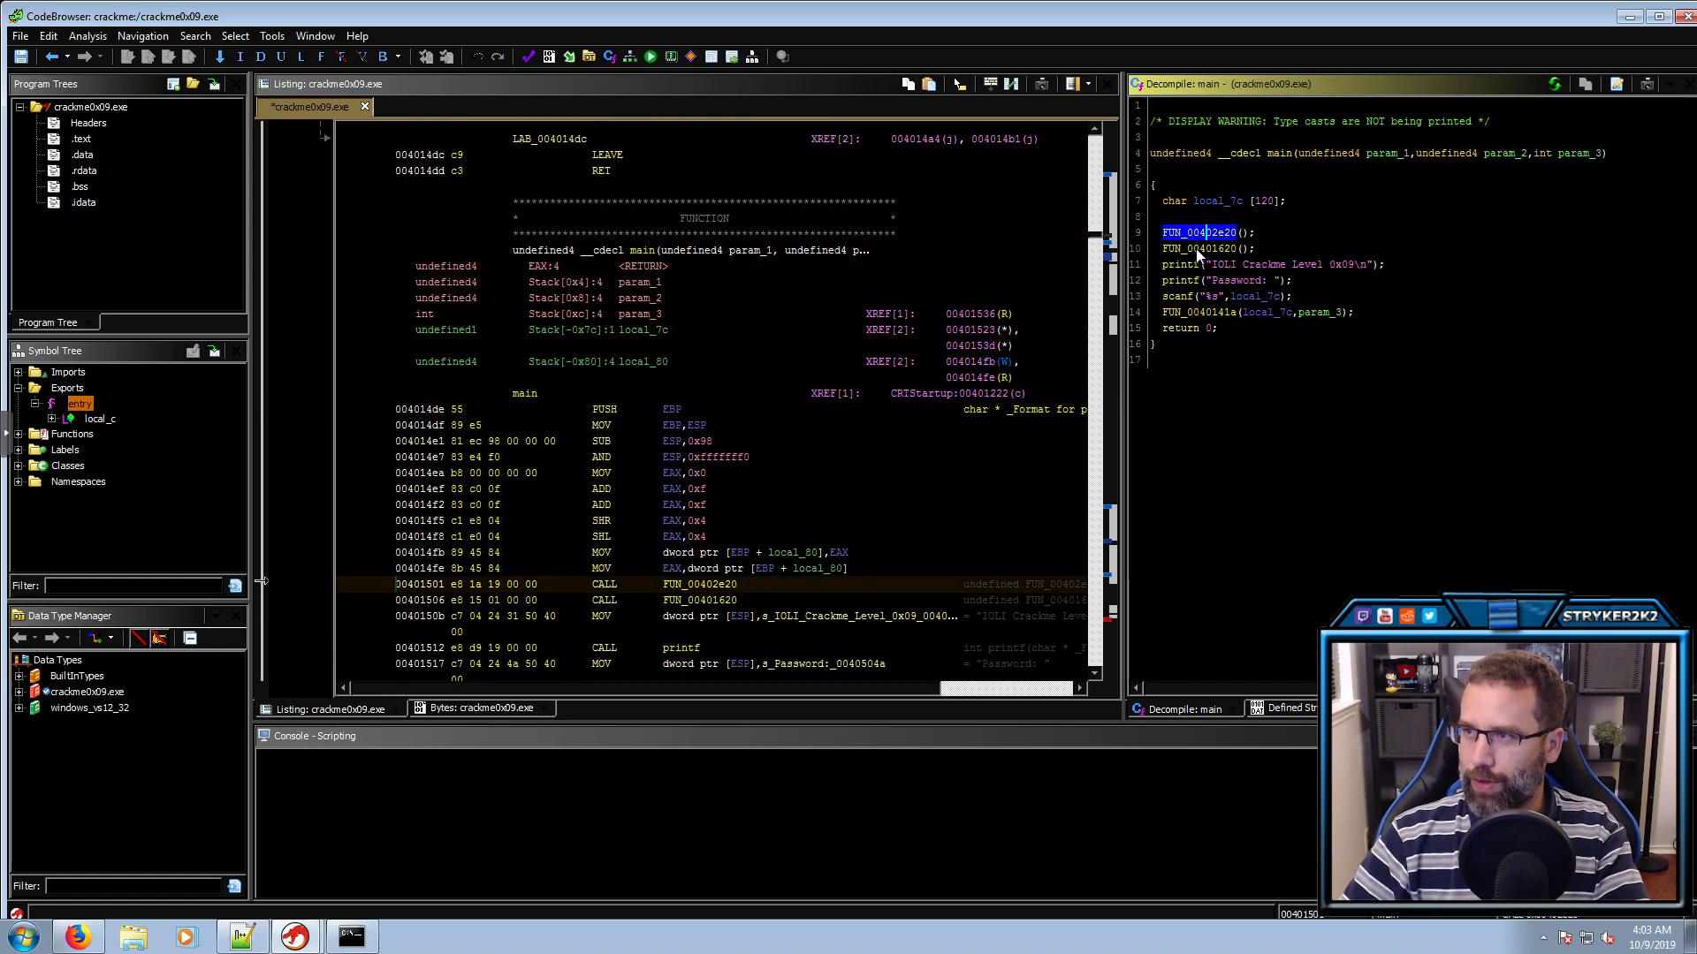
{"action": "left_click", "coordinate": [1200, 249]}
{"action": "left_click", "coordinate": [1193, 266]}
{"action": "left_click", "coordinate": [1181, 298]}
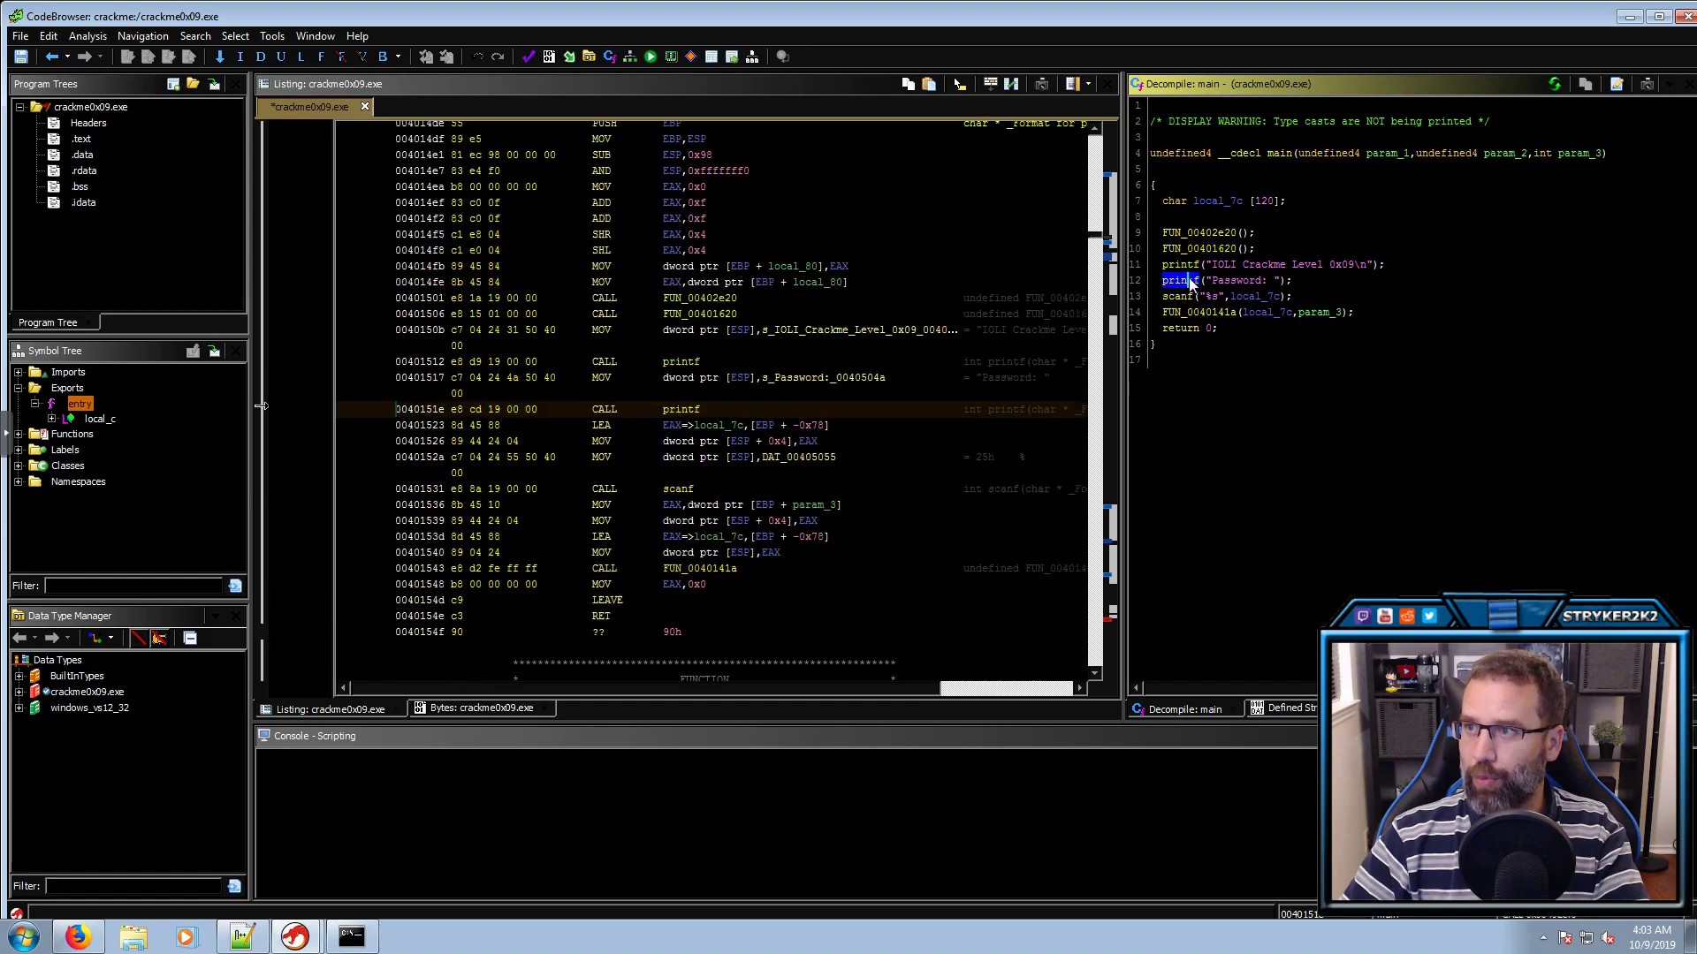
{"action": "left_click", "coordinate": [1184, 314]}
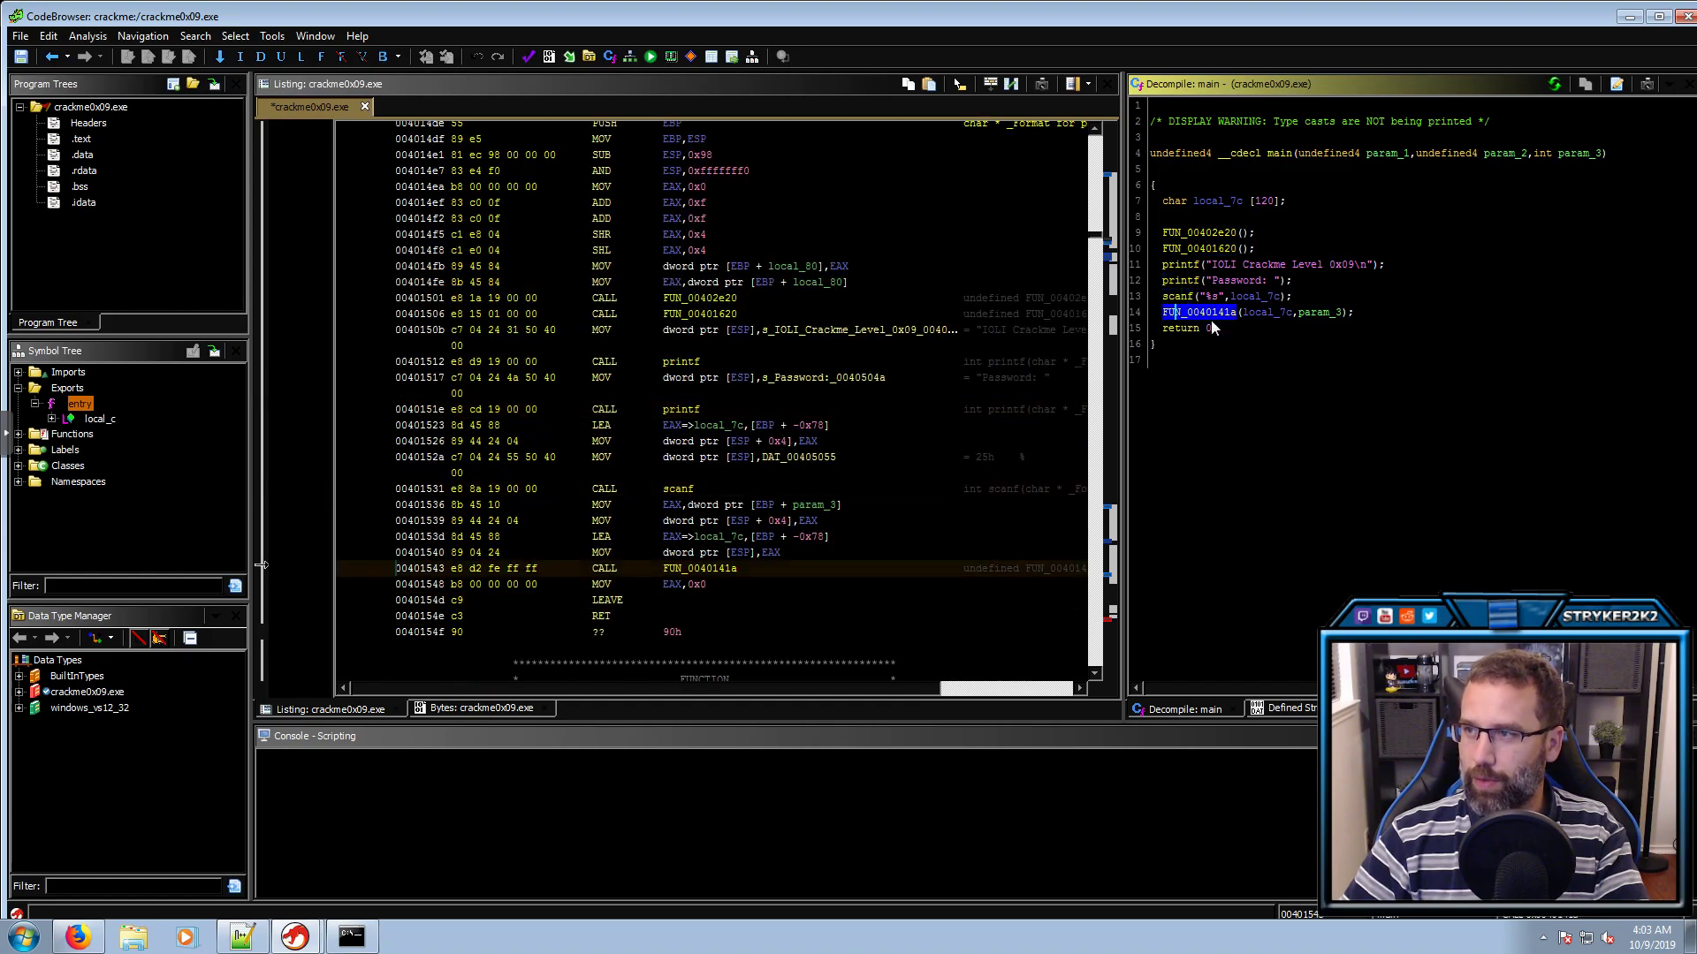
{"action": "left_click", "coordinate": [1265, 296]}
{"action": "type", "text": "lmyInput"}
{"action": "key", "text": "Return"}
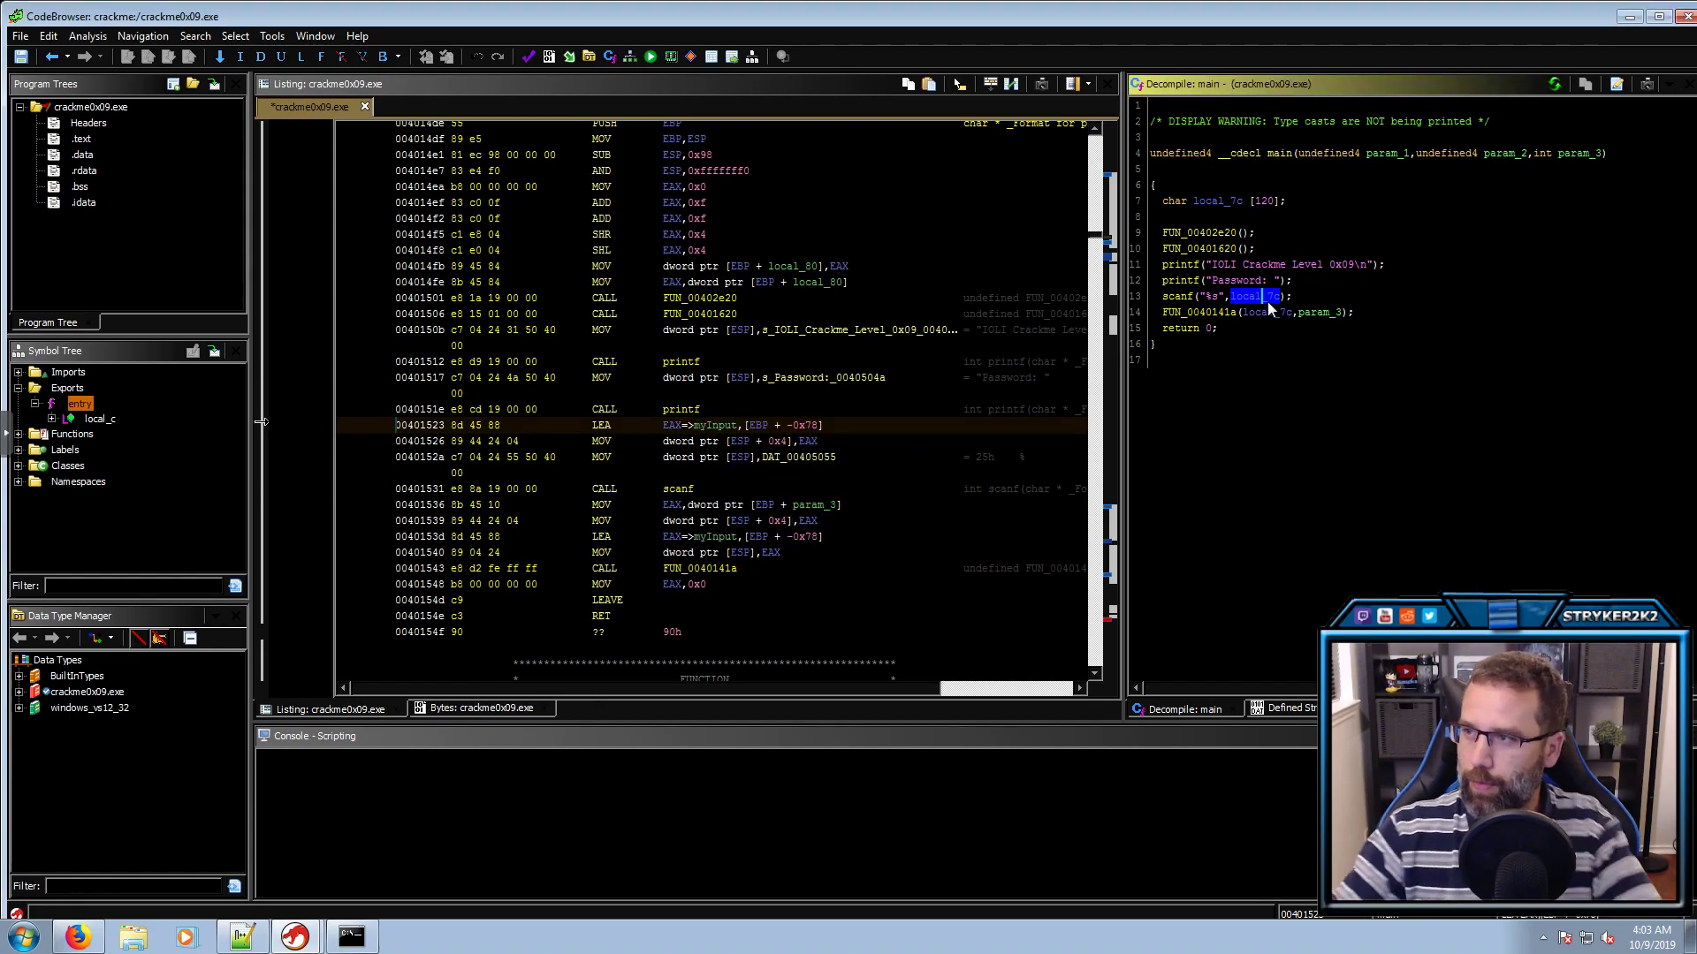
Rename main's param_3 to Env and retype it as char **
{"action": "left_click", "coordinate": [1306, 312]}
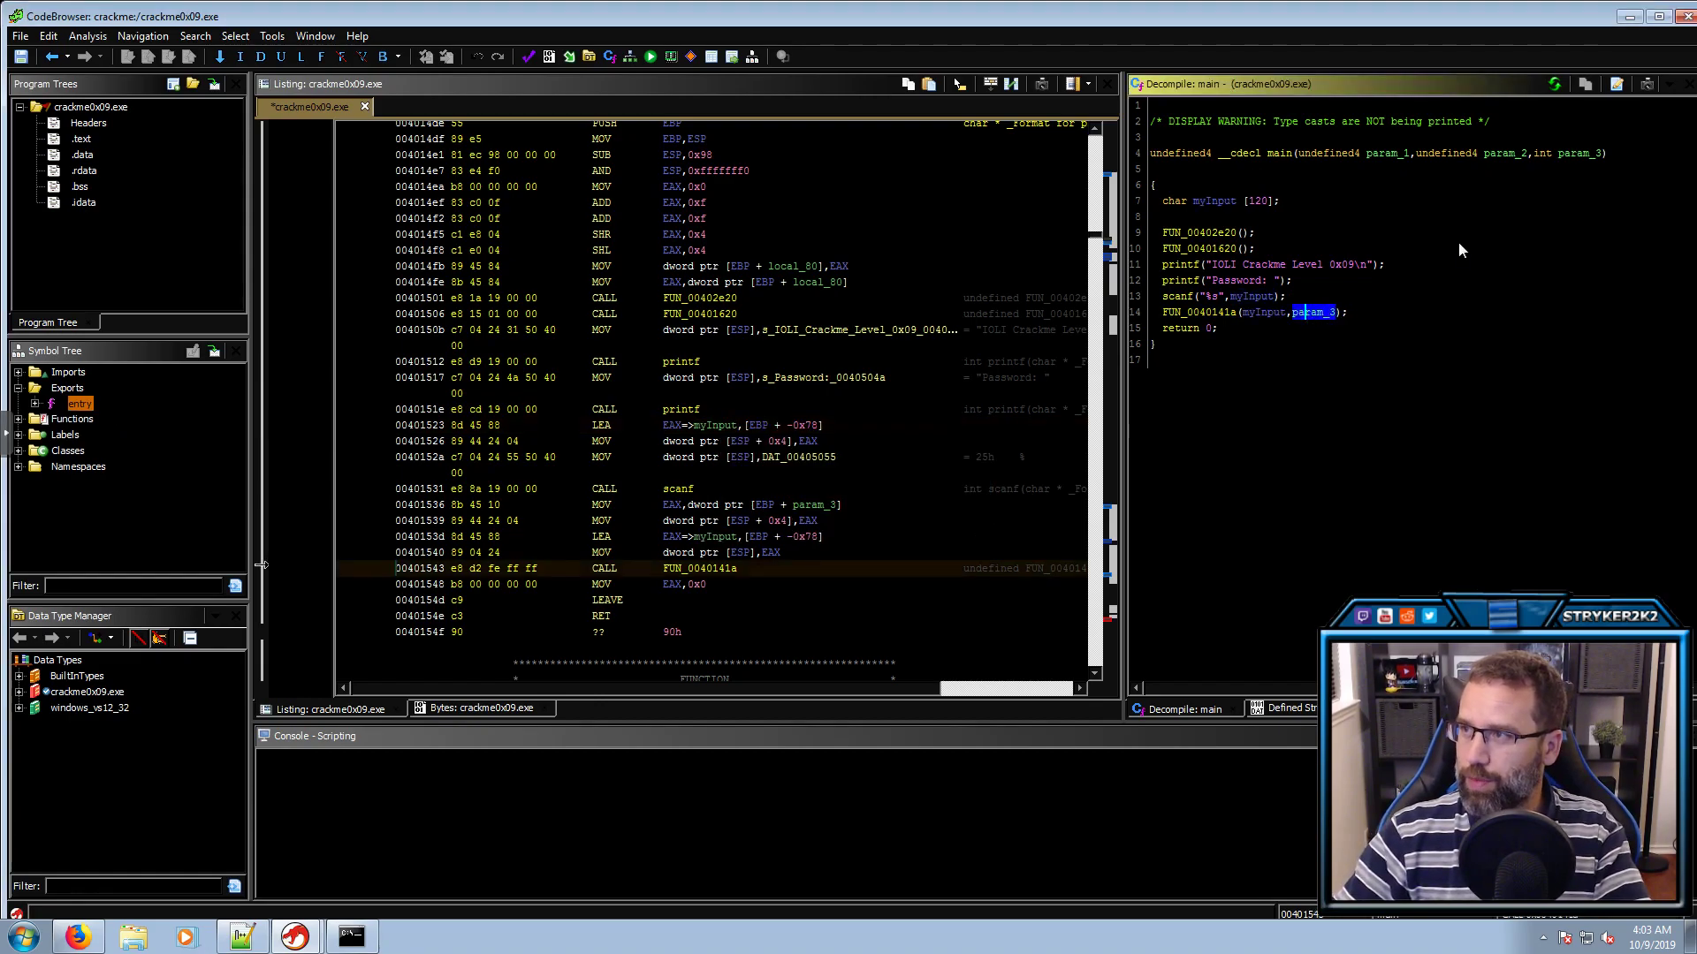
{"action": "left_click", "coordinate": [1566, 152]}
{"action": "type", "text": "lEn"}
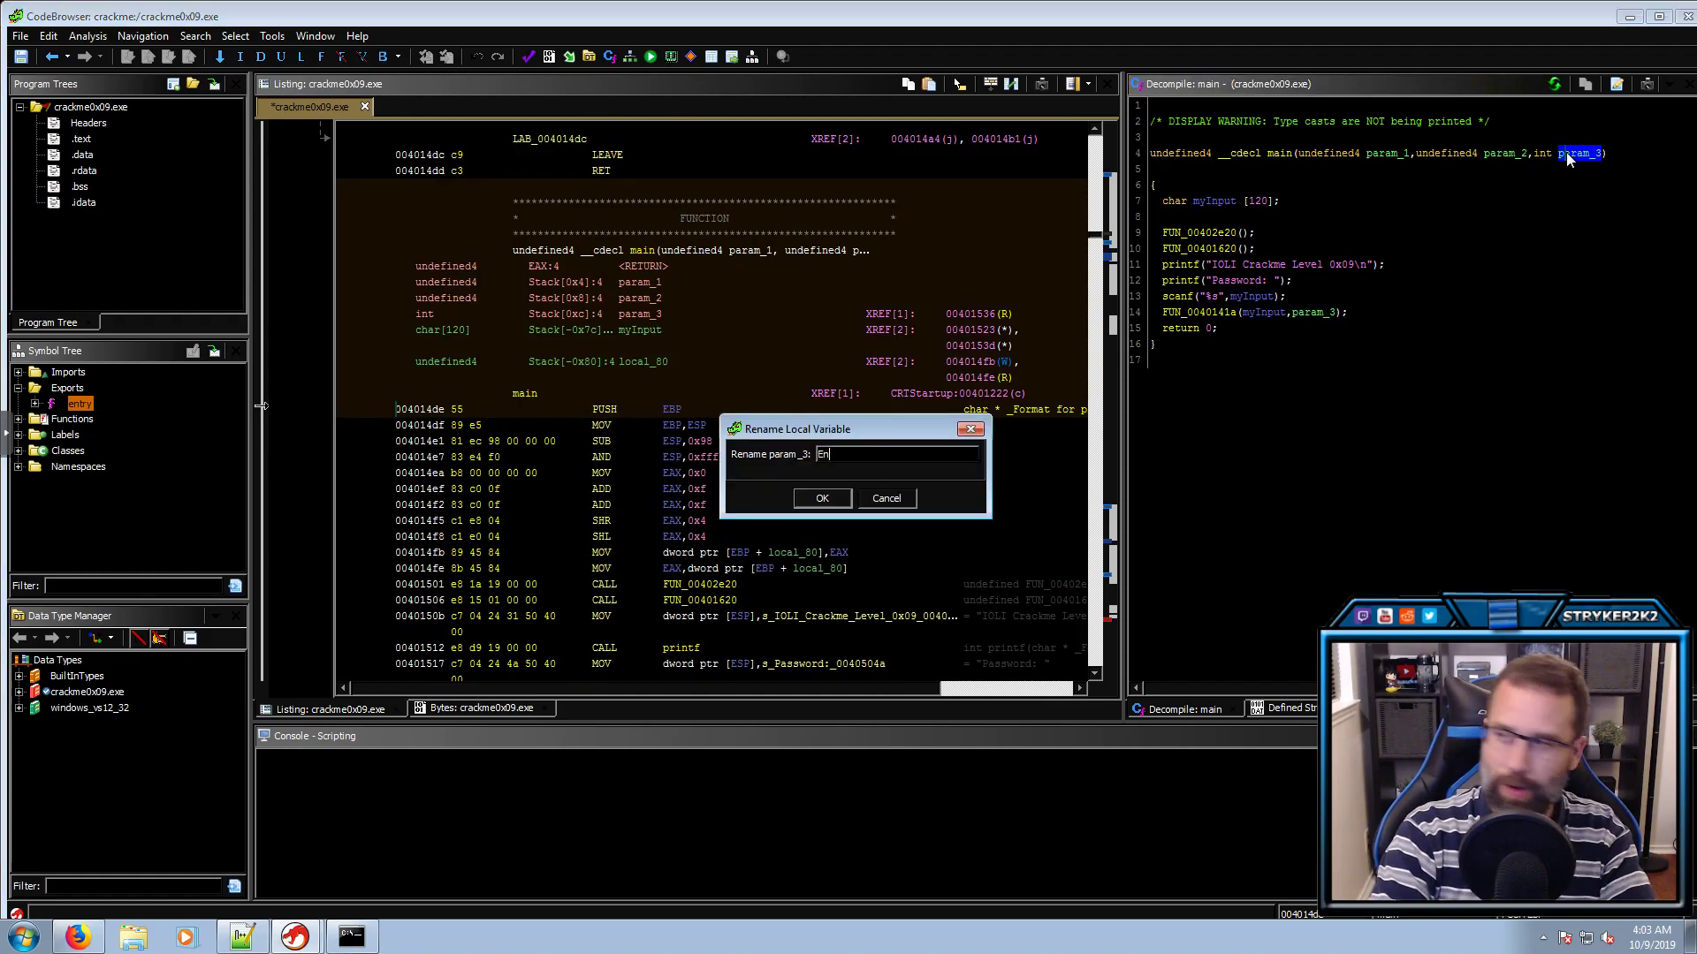
{"action": "key", "text": "Return"}
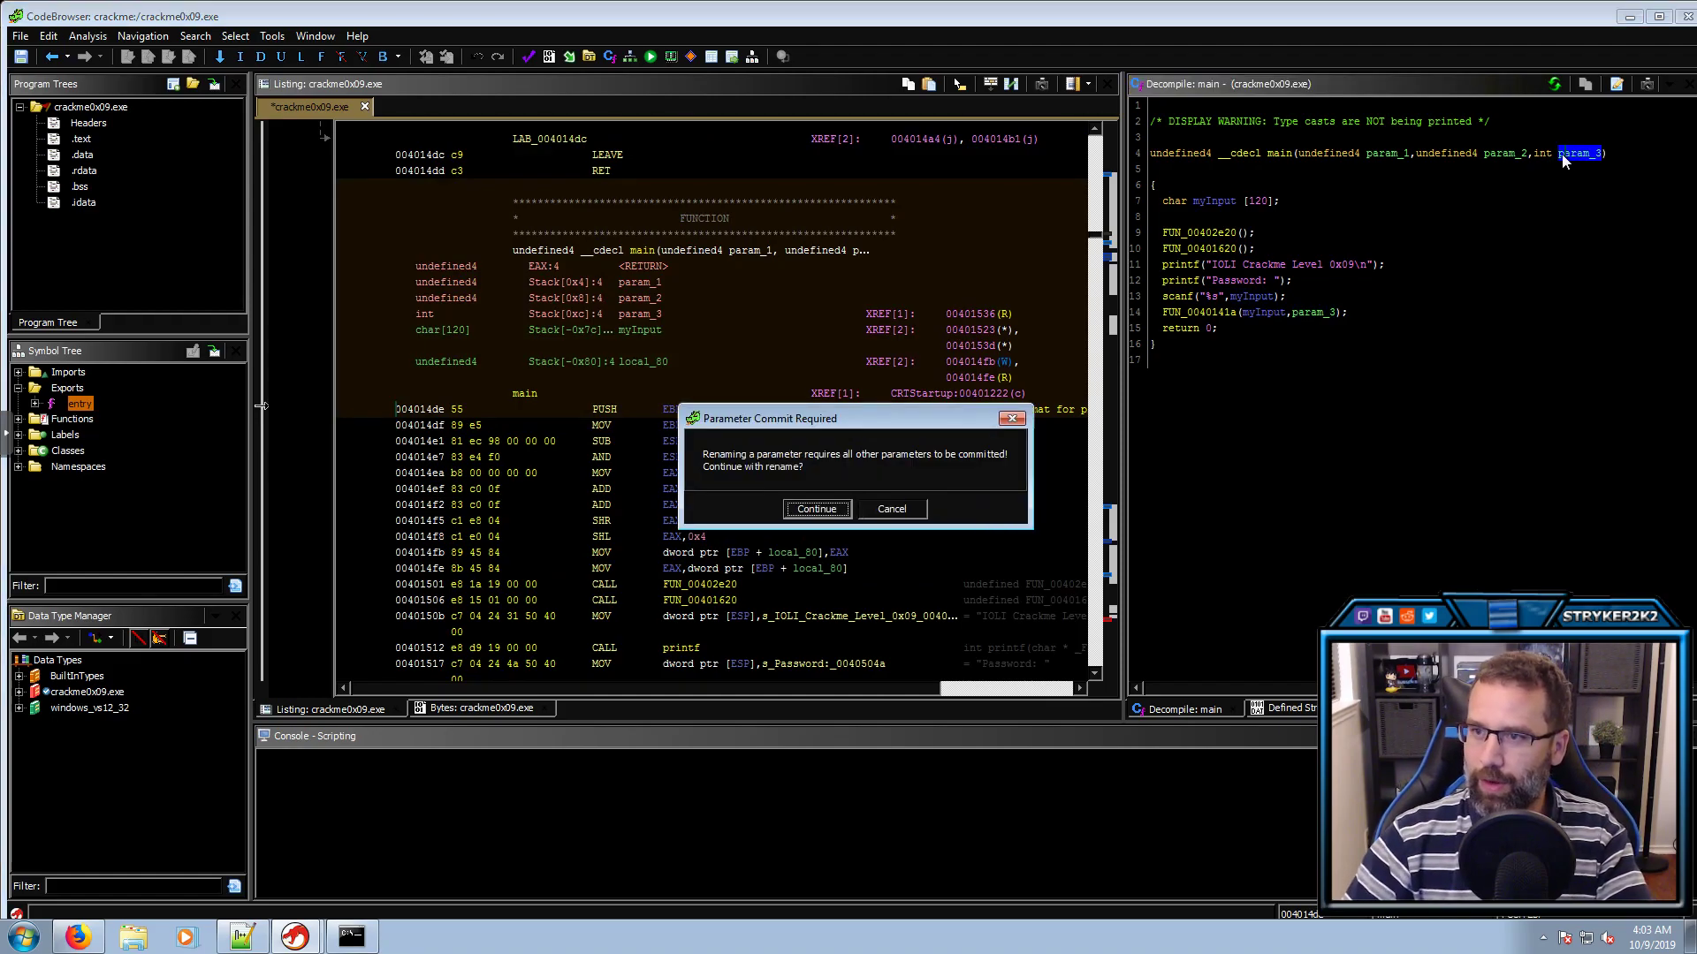
{"action": "left_click", "coordinate": [839, 508]}
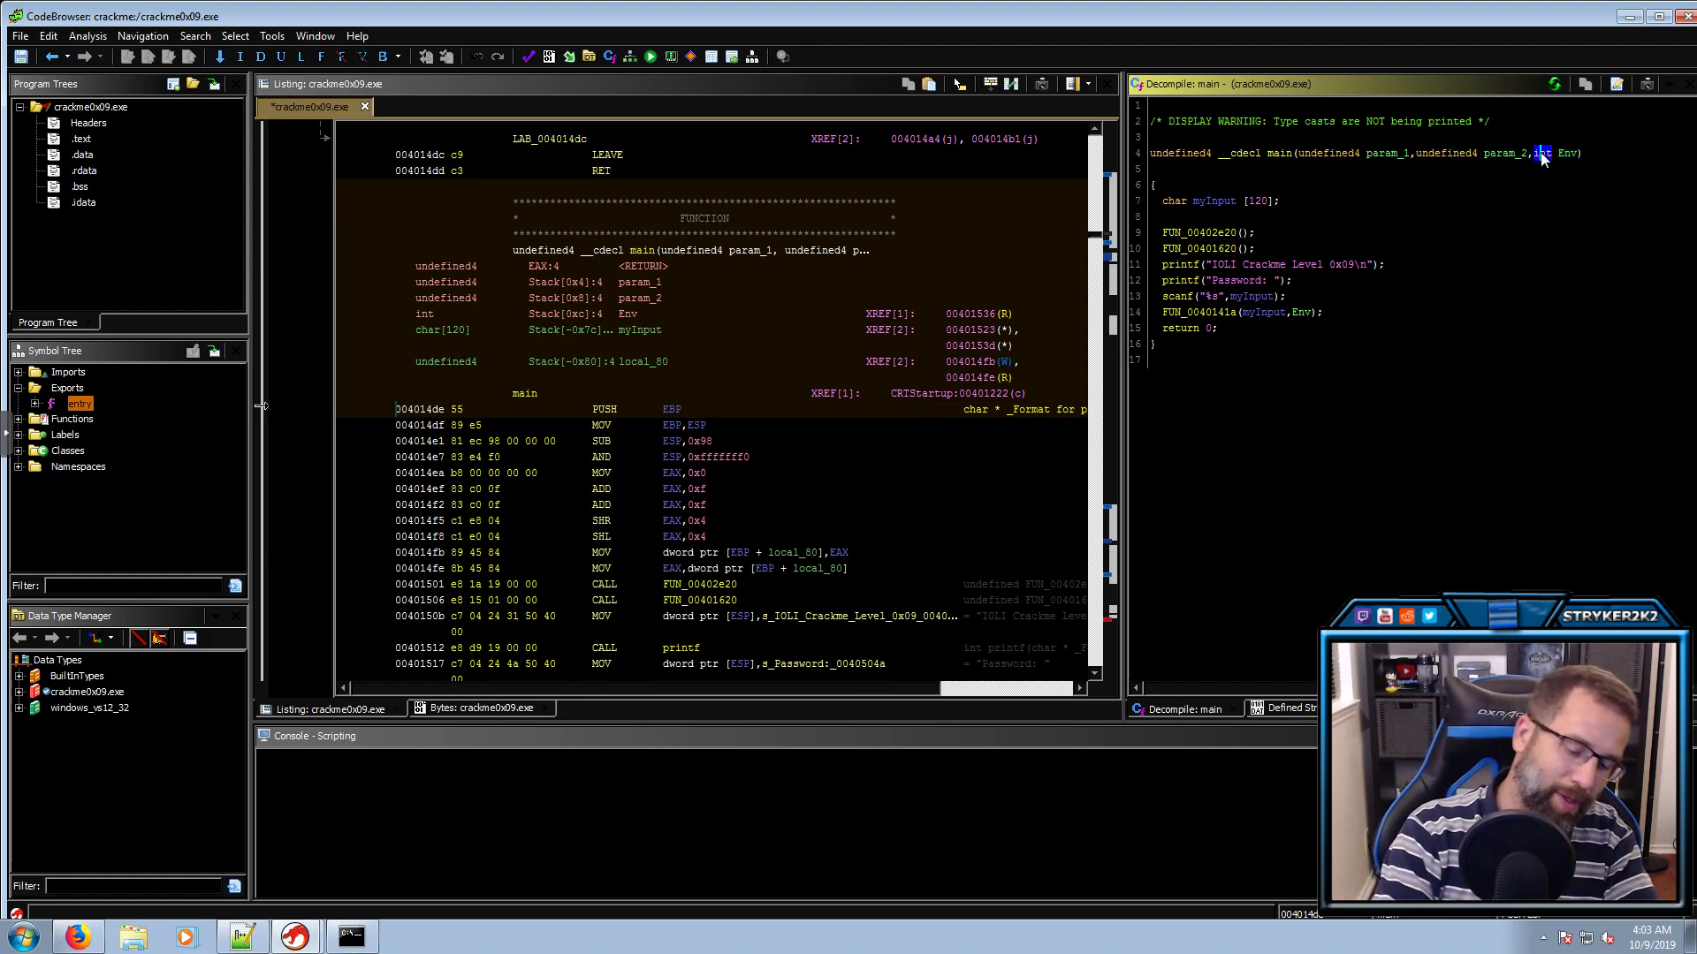
{"action": "key", "text": "l"}
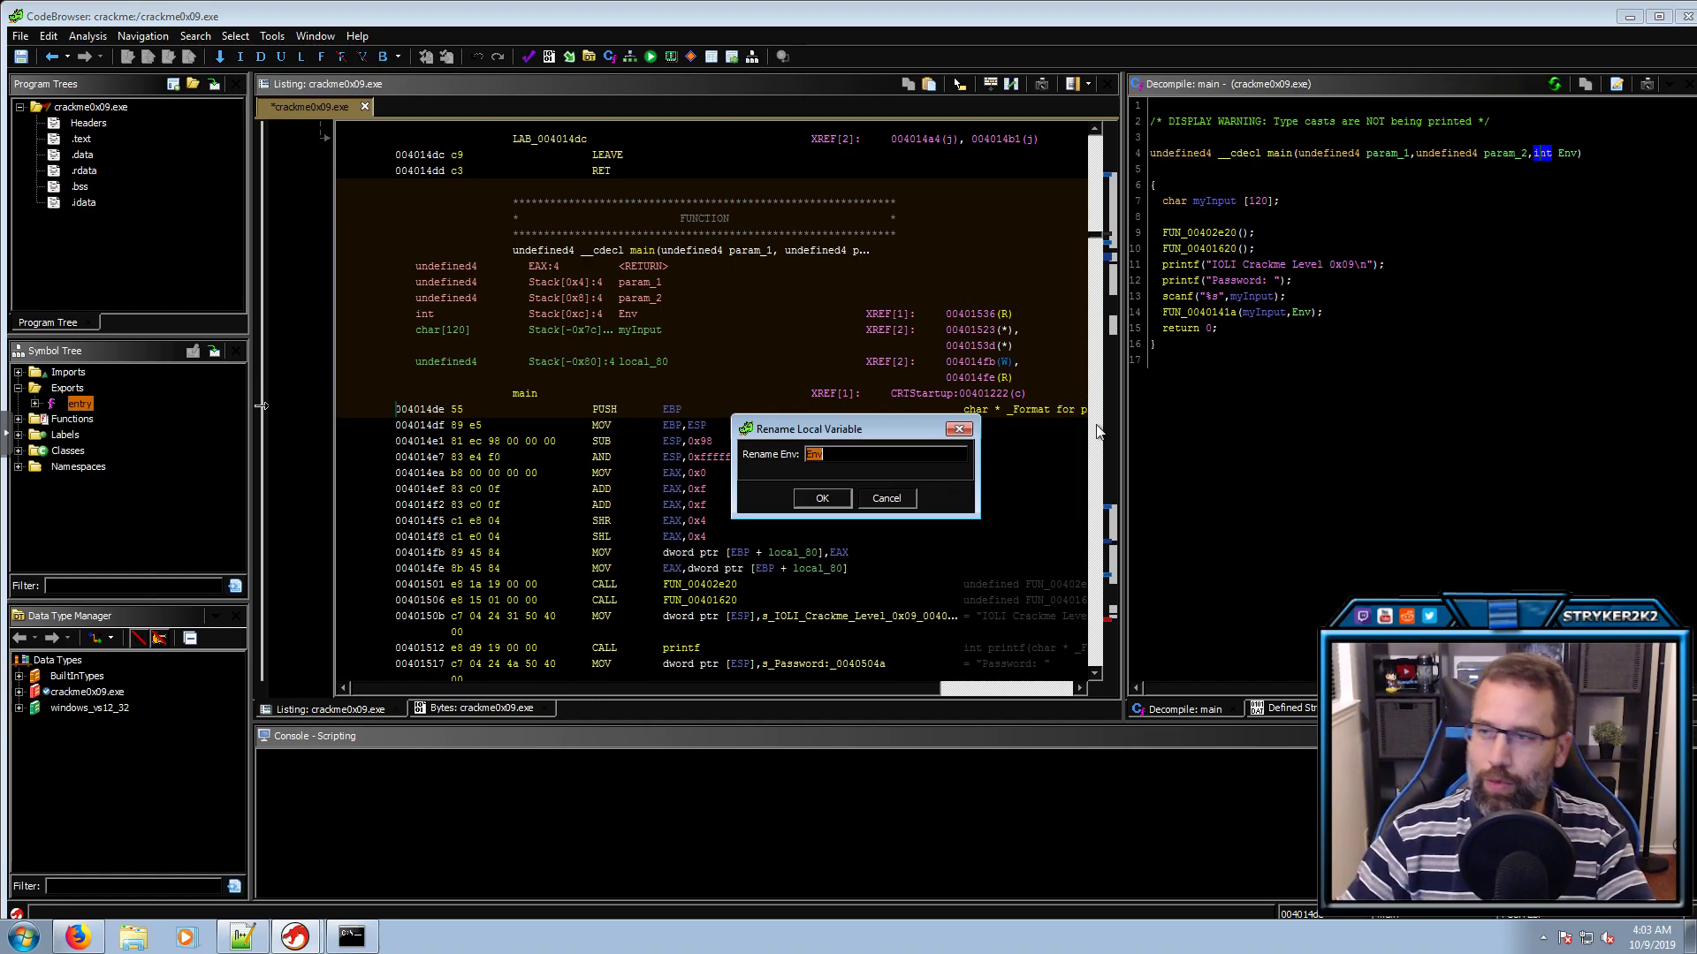
{"action": "left_click", "coordinate": [887, 498]}
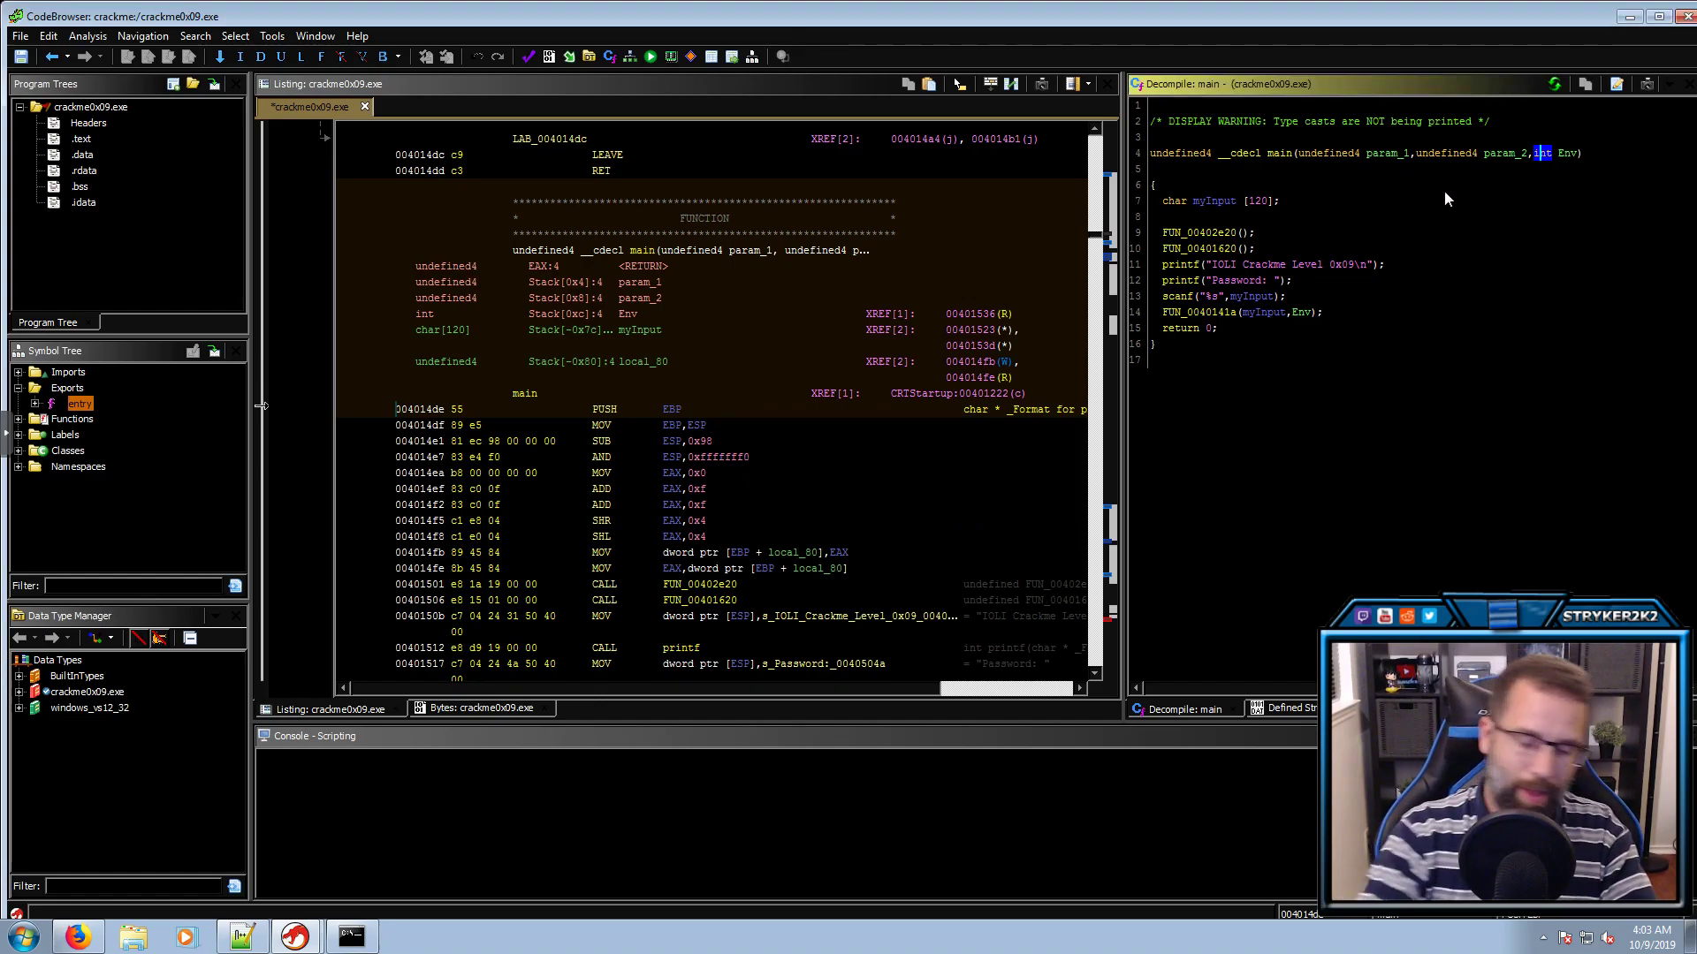
{"action": "key", "text": "ctrl+l"}
{"action": "type", "text": "char **"}
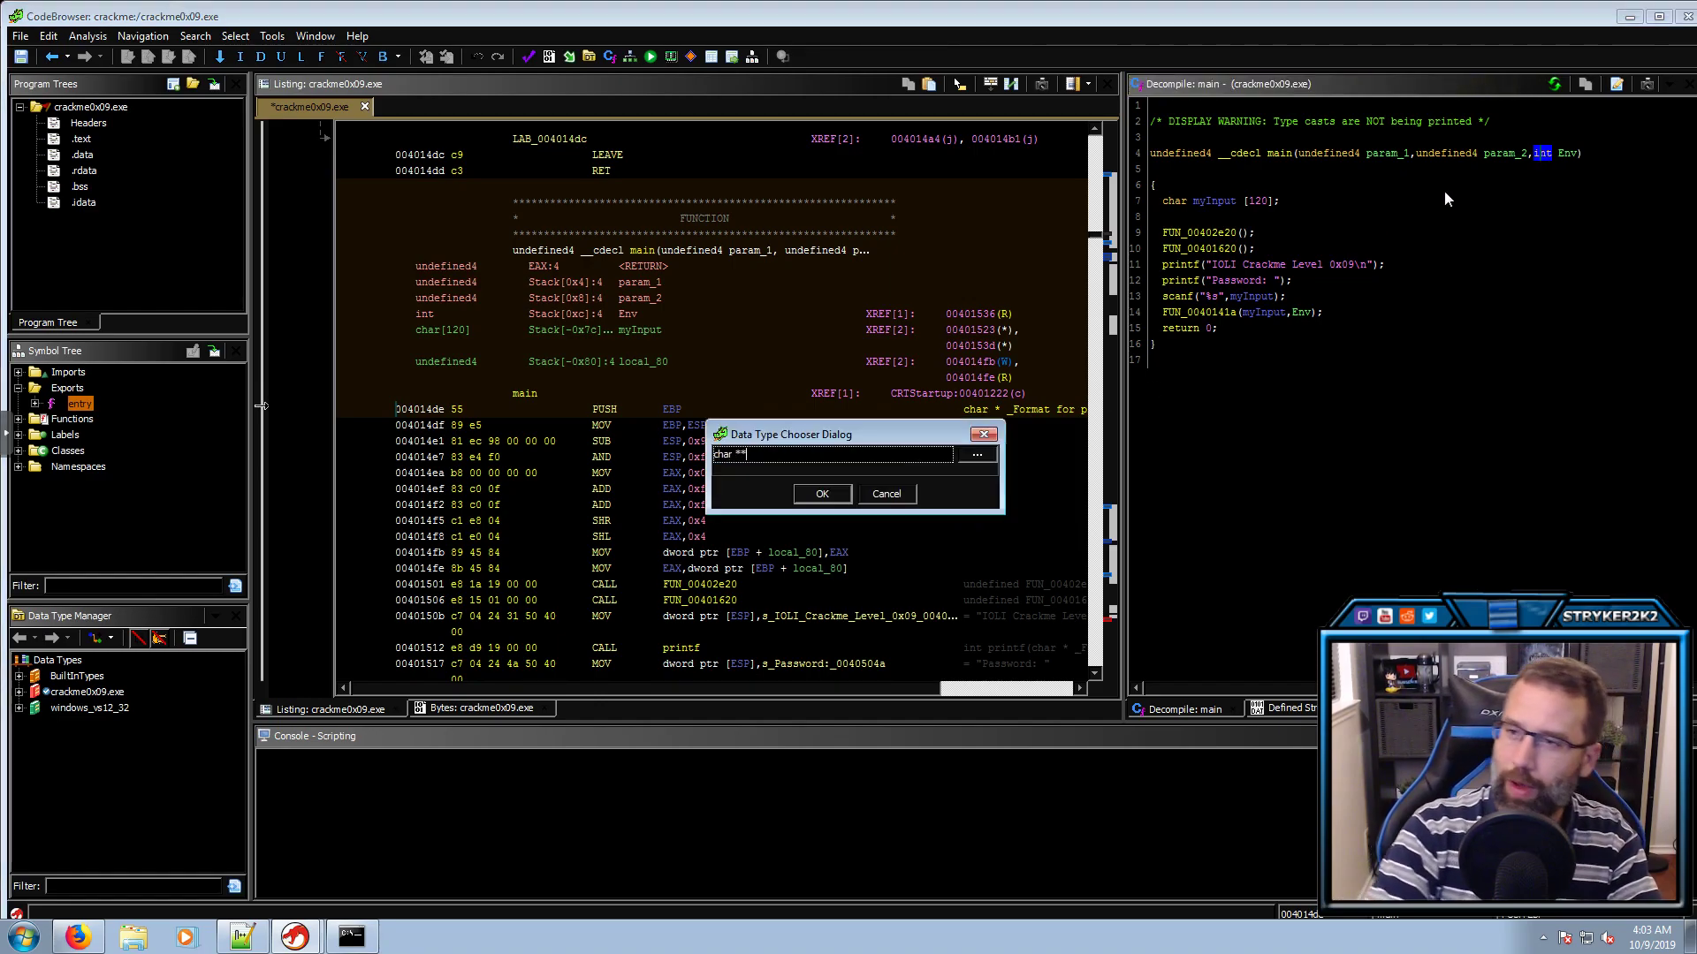
{"action": "key", "text": "Return"}
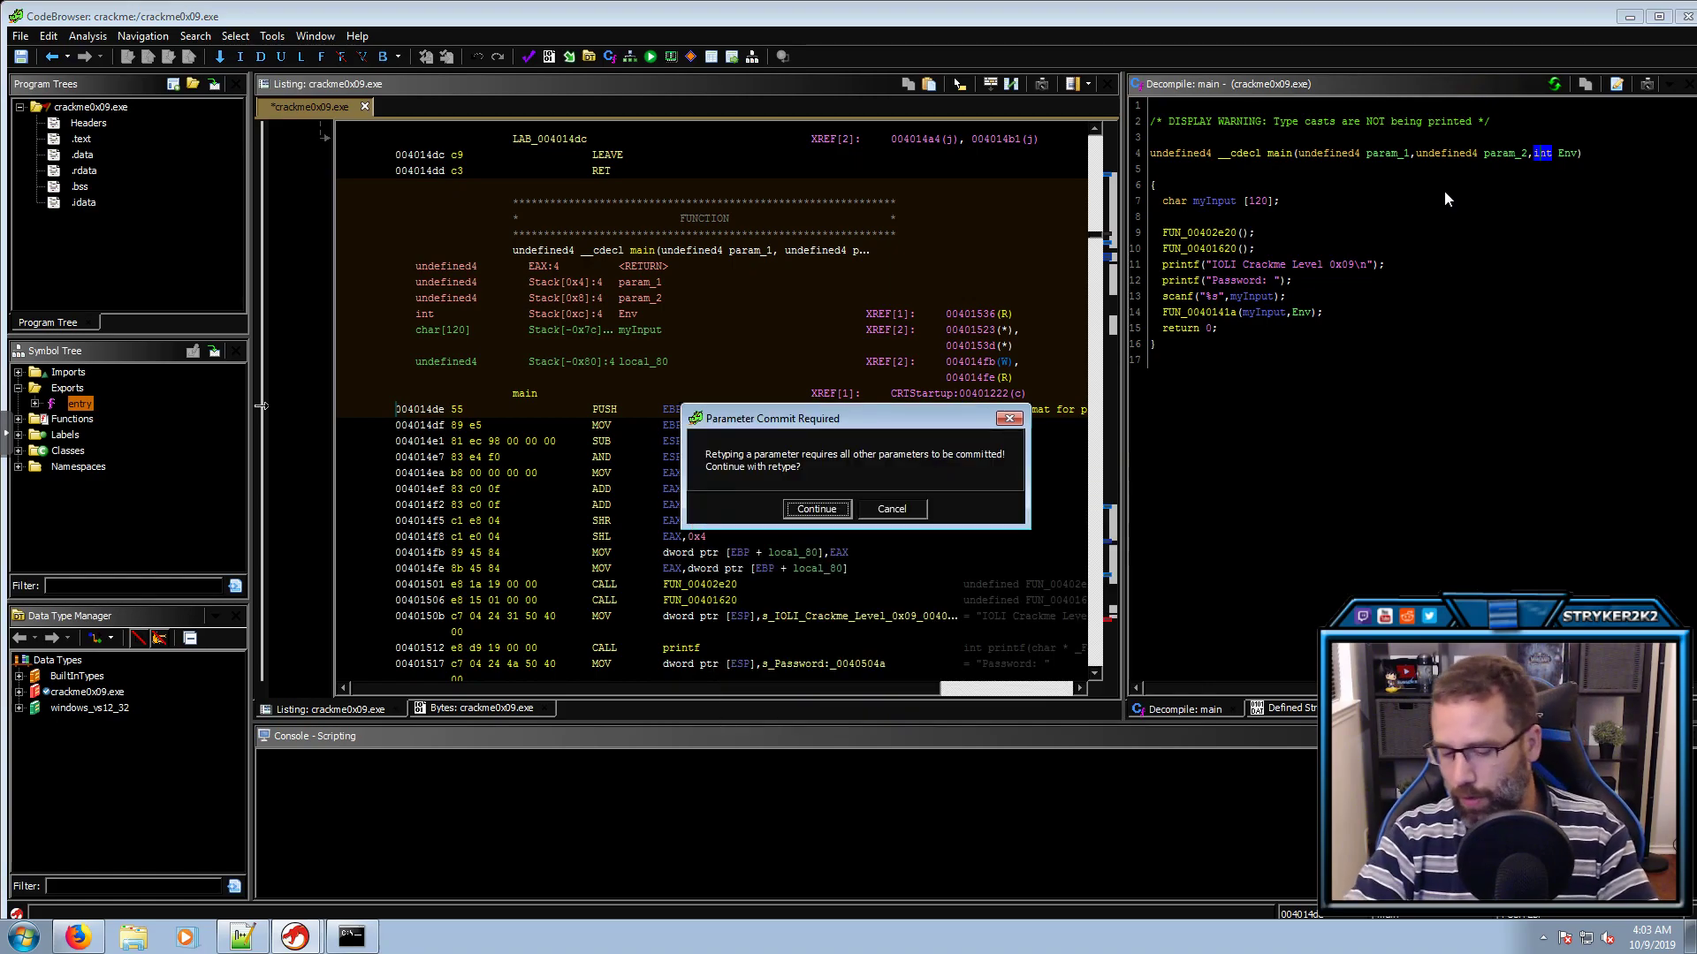
{"action": "key", "text": "Return"}
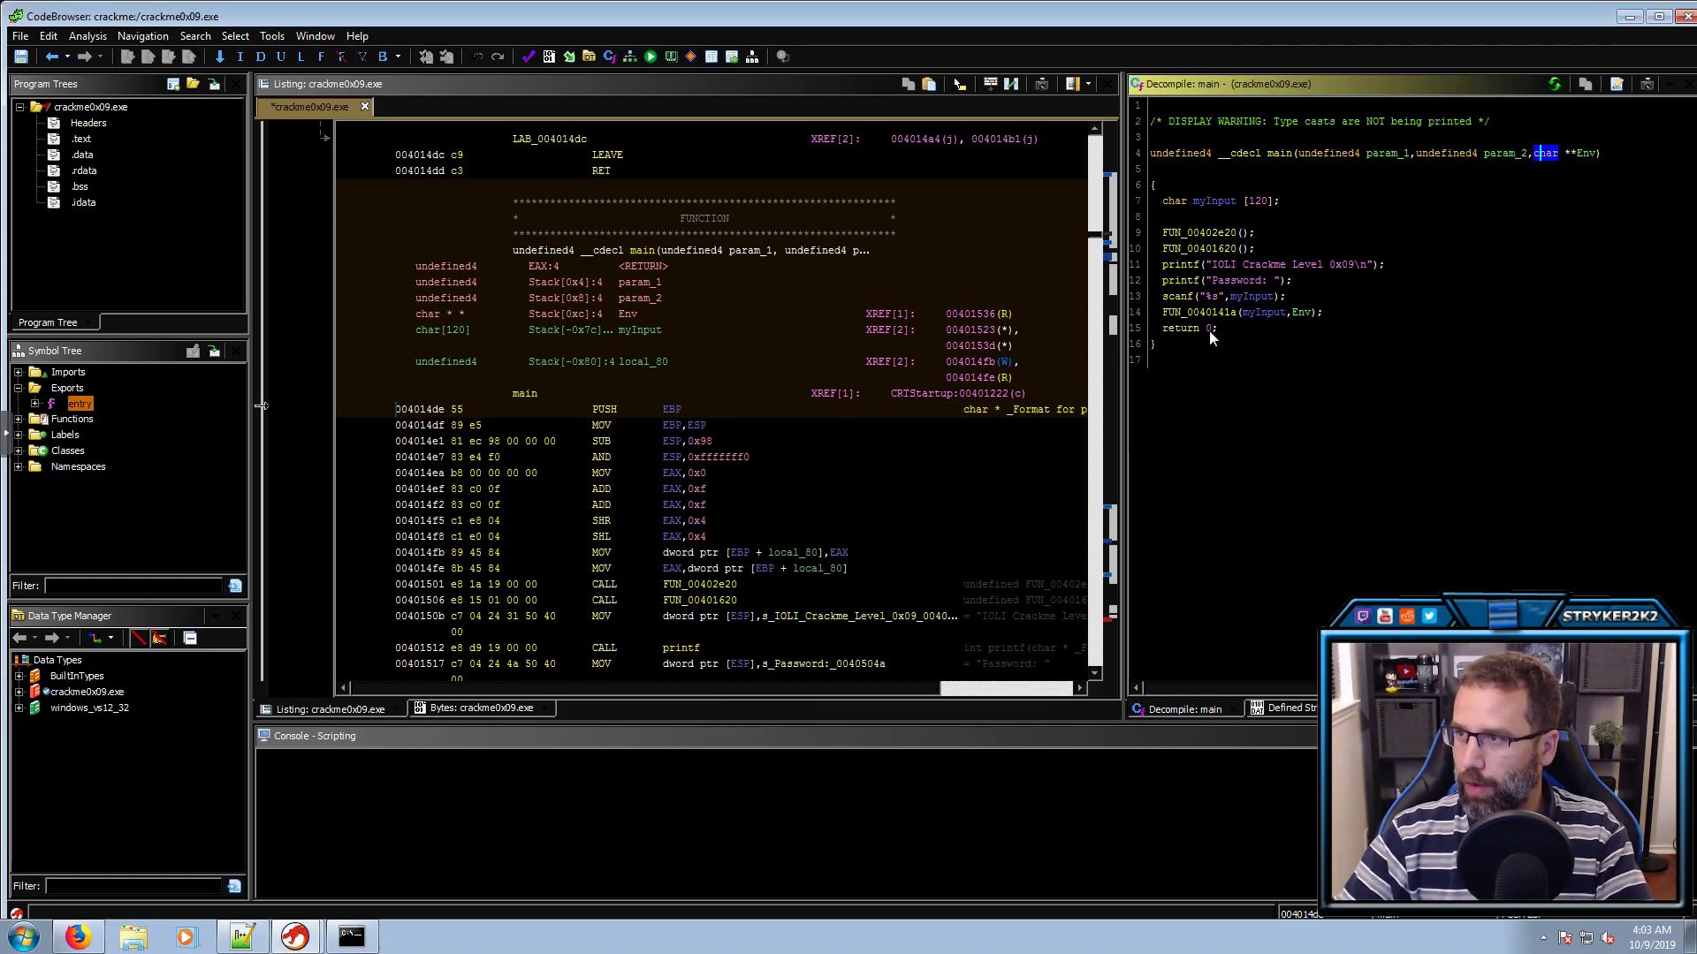
Rename FUN_0040141a to check
{"action": "left_click", "coordinate": [1215, 315]}
{"action": "type", "text": "lche"}
{"action": "key", "text": "Return"}
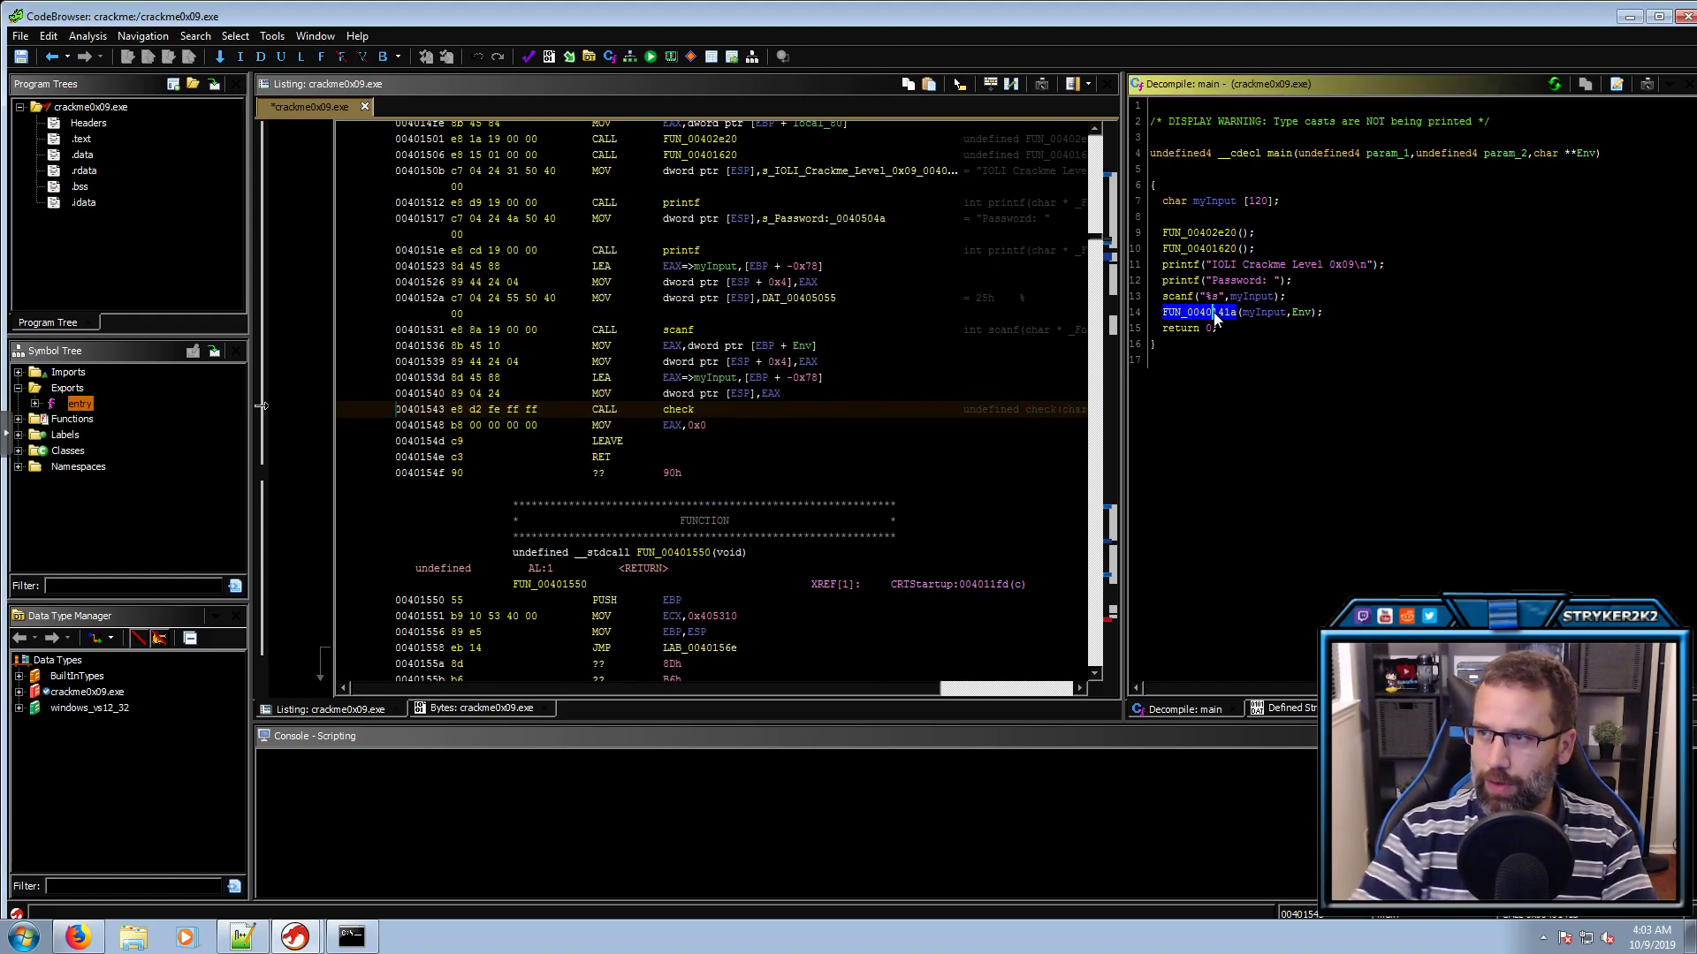
Open check and rename the strlen result sVar1 to len
{"action": "double_click", "coordinate": [1182, 312]}
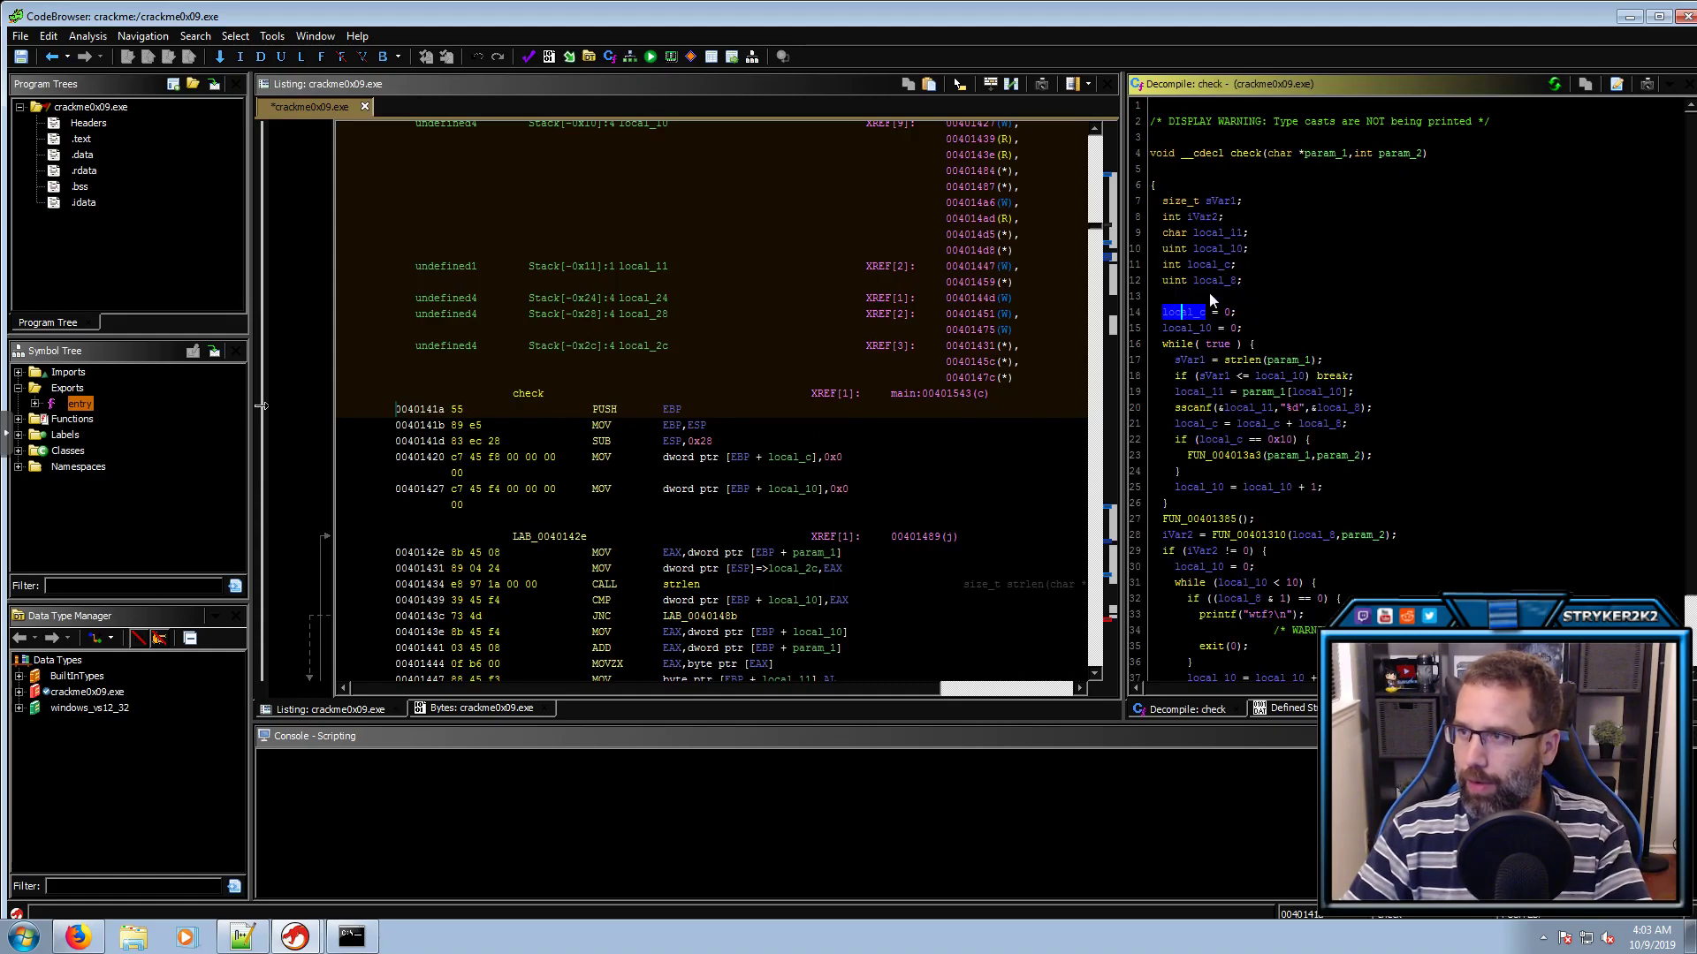
{"action": "left_click", "coordinate": [1191, 359]}
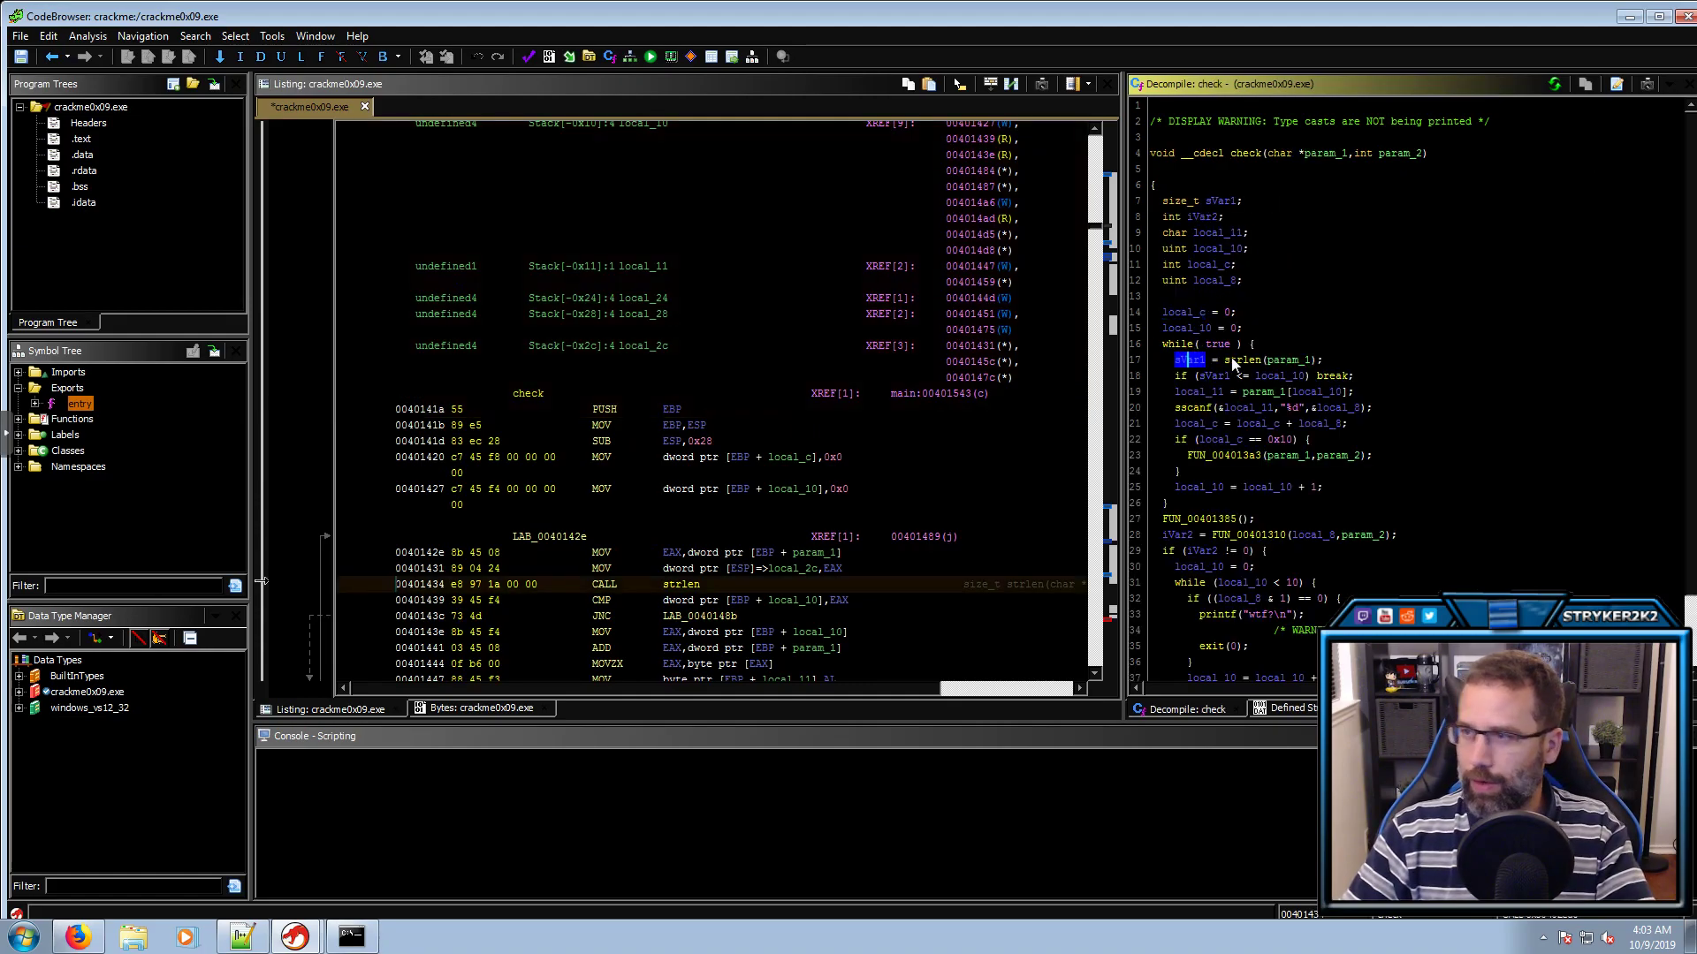
{"action": "mouse_move", "coordinate": [1232, 357]}
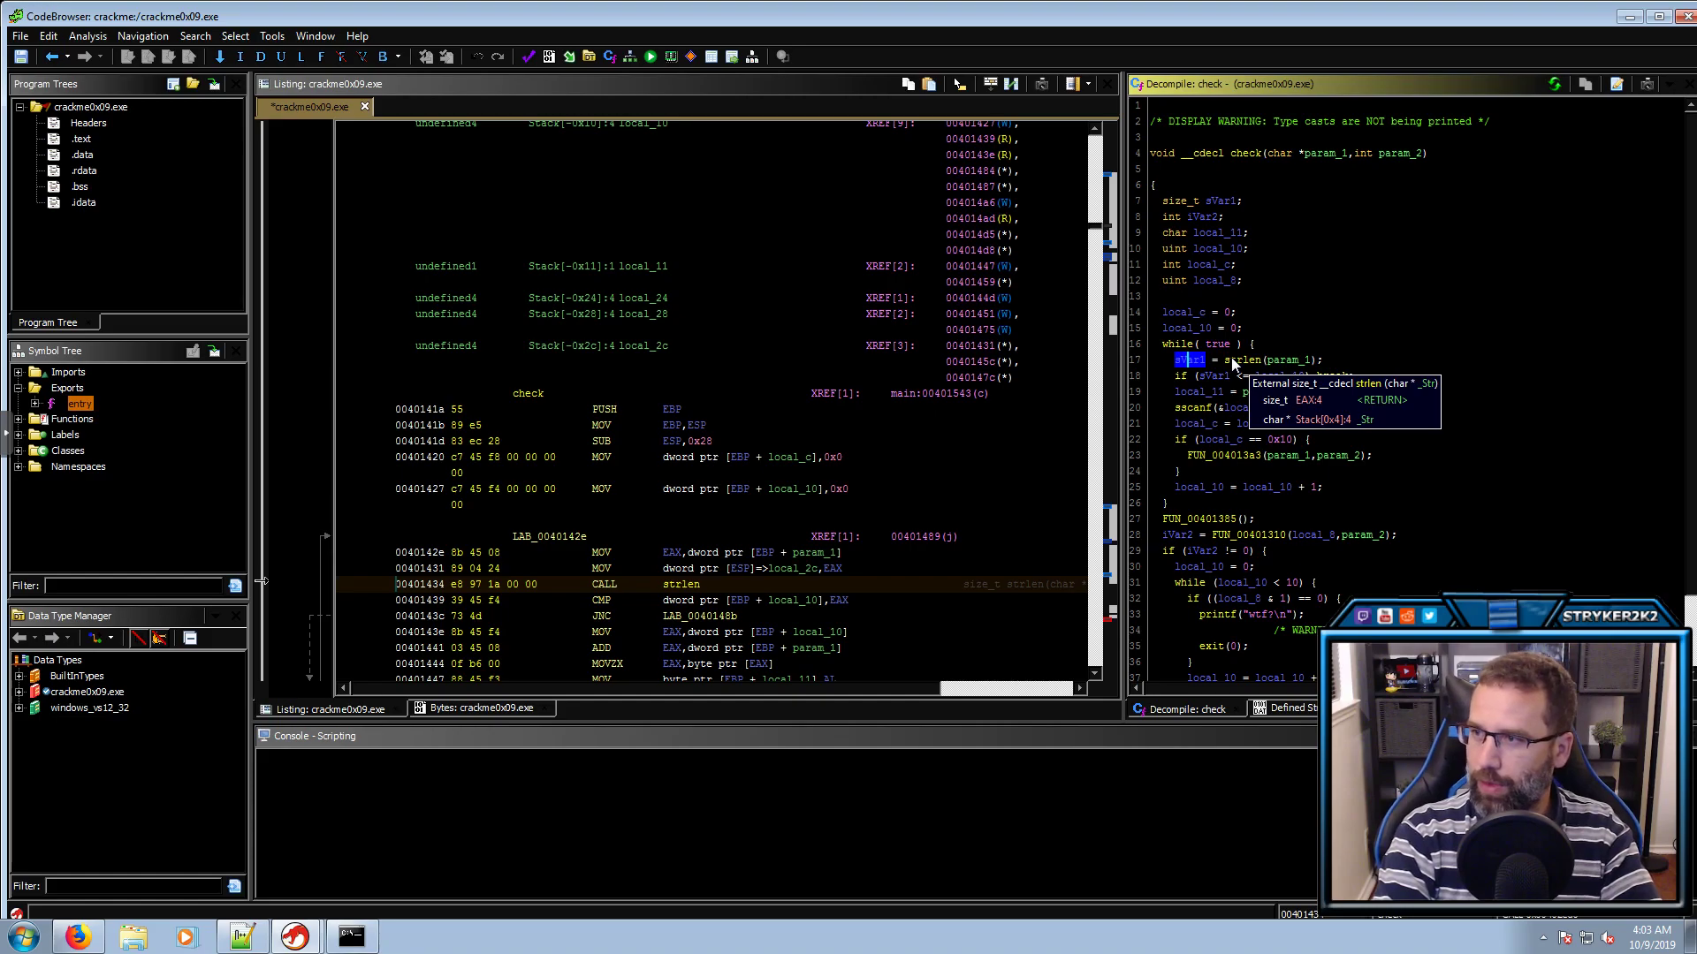
{"action": "type", "text": "l"}
{"action": "type", "text": "len"}
{"action": "key", "text": "Return"}
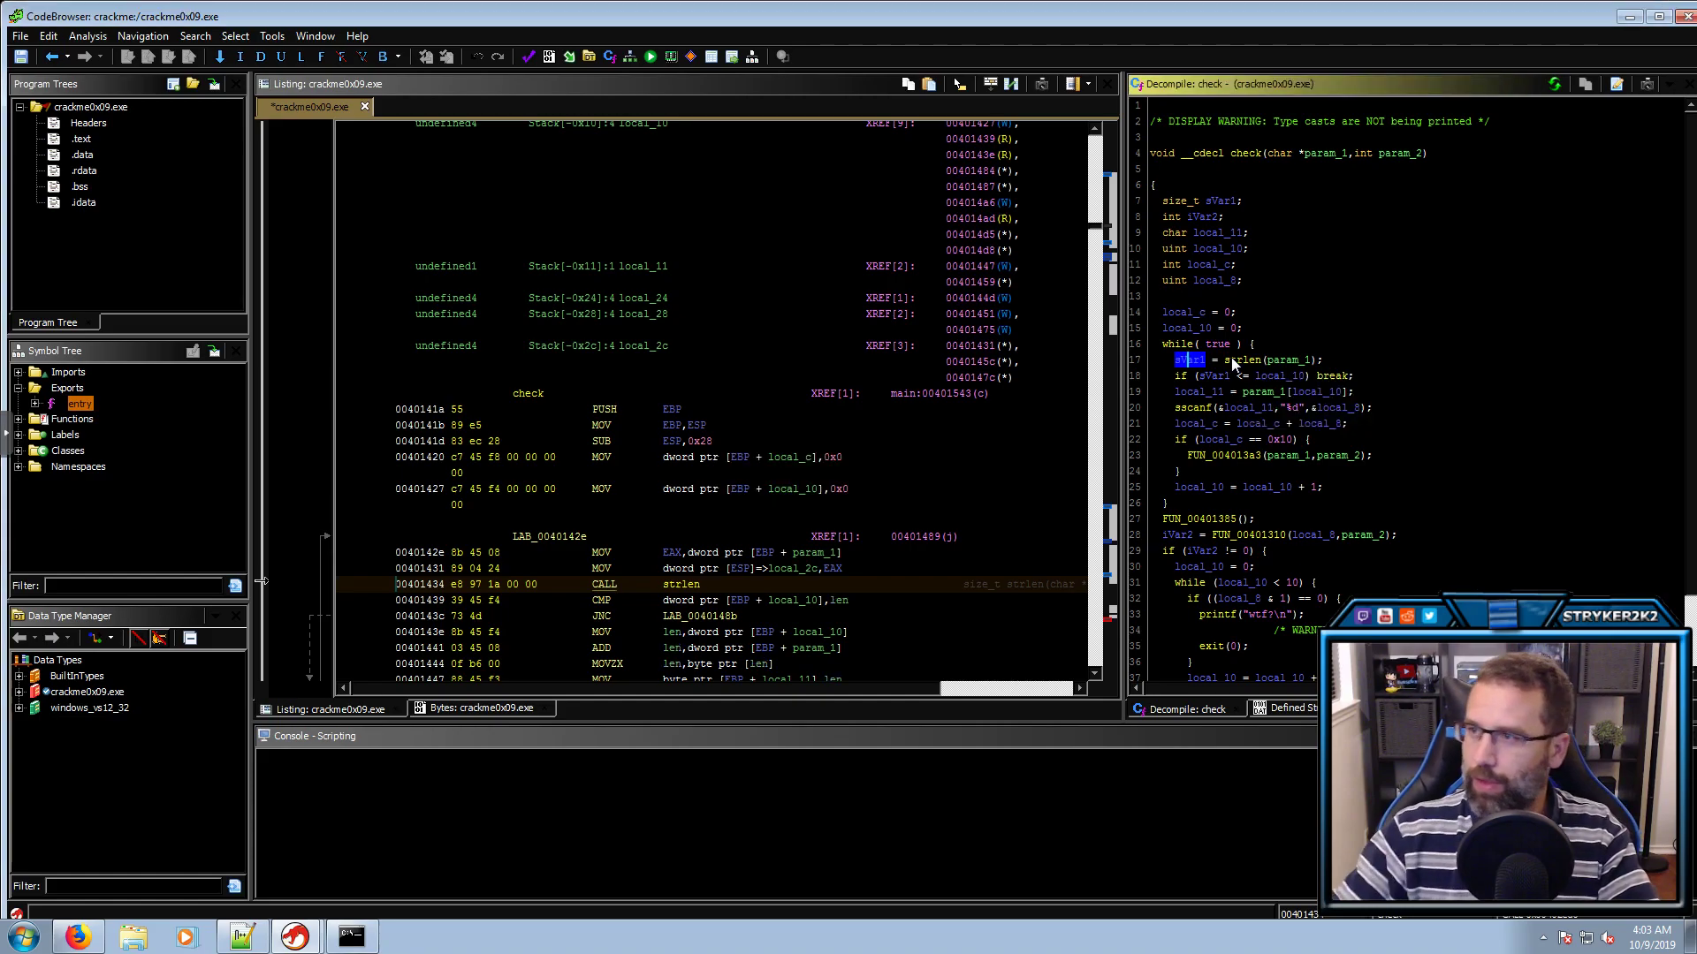
Rename check's parameters to myInput and Env, and start retyping Env as char **
{"action": "left_click", "coordinate": [1323, 154]}
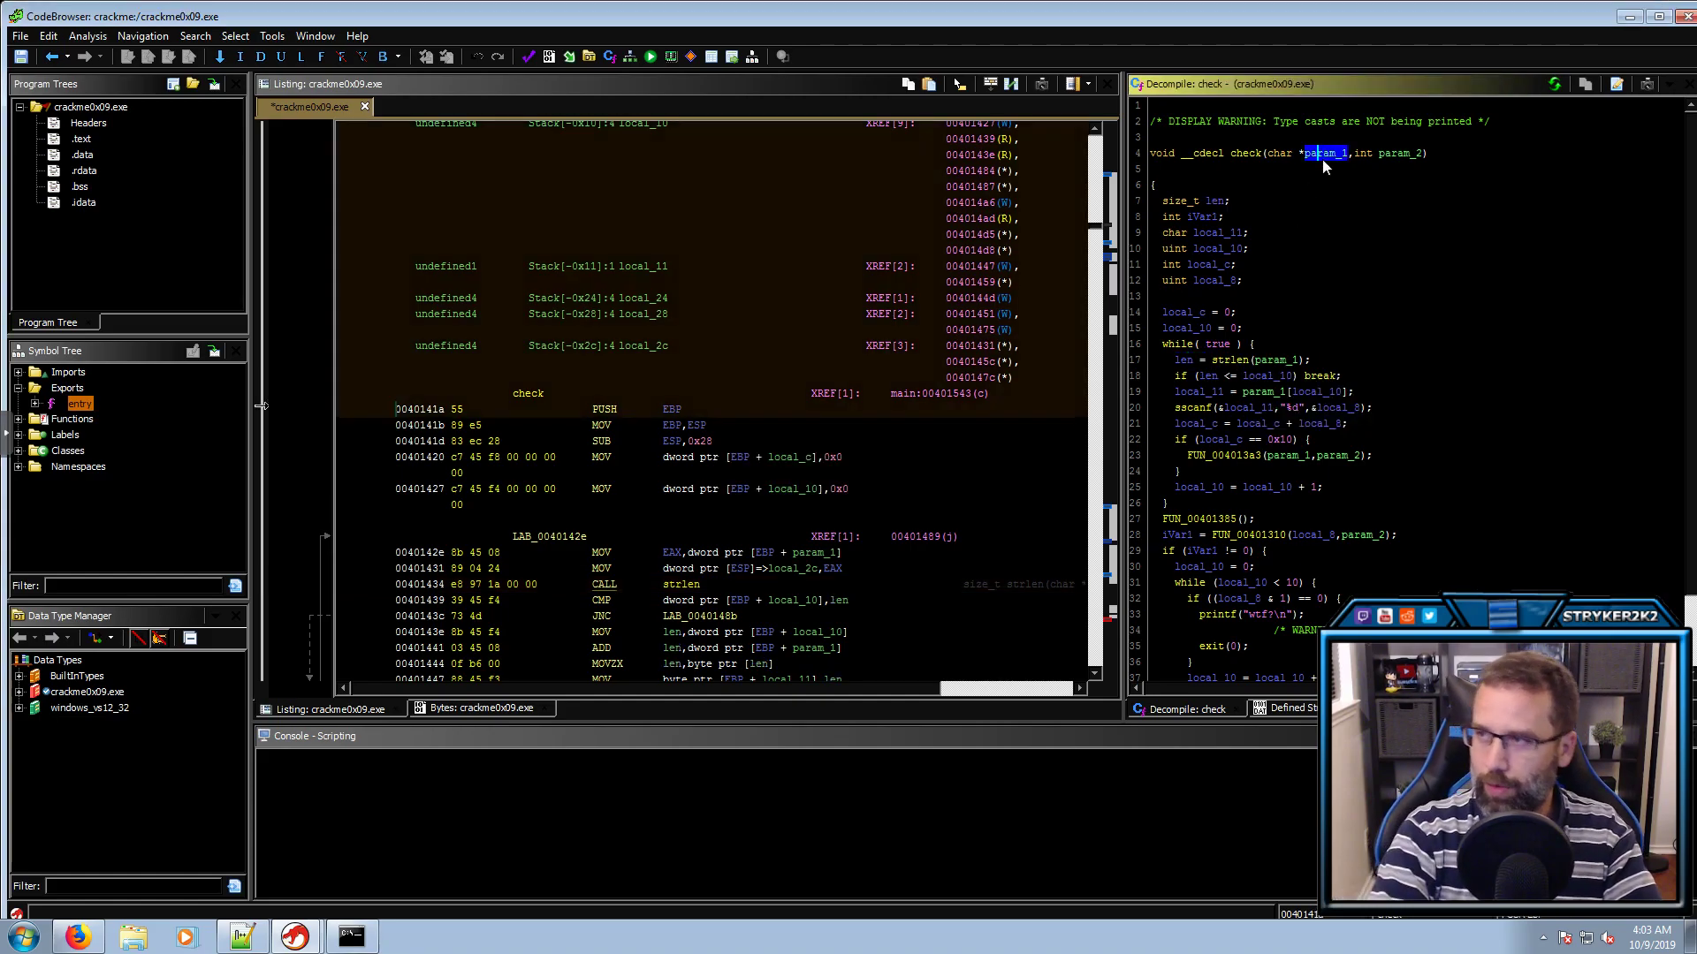
{"action": "type", "text": "lmyInput"}
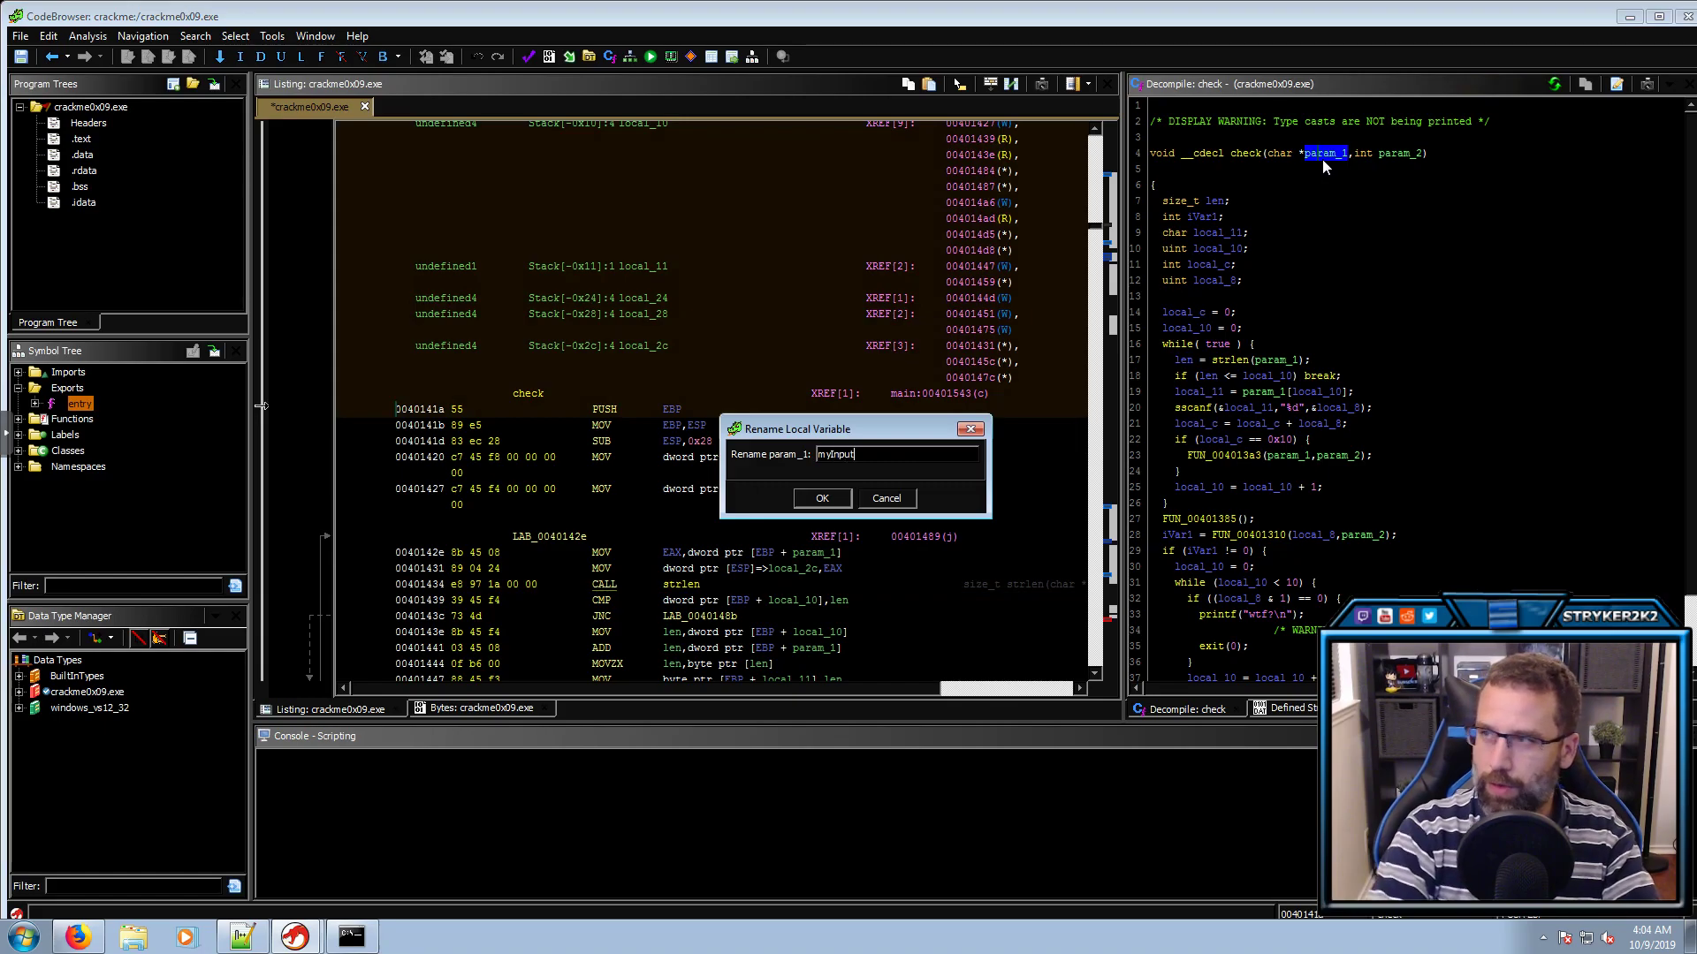
{"action": "key", "text": "Return"}
{"action": "left_click", "coordinate": [1413, 155]}
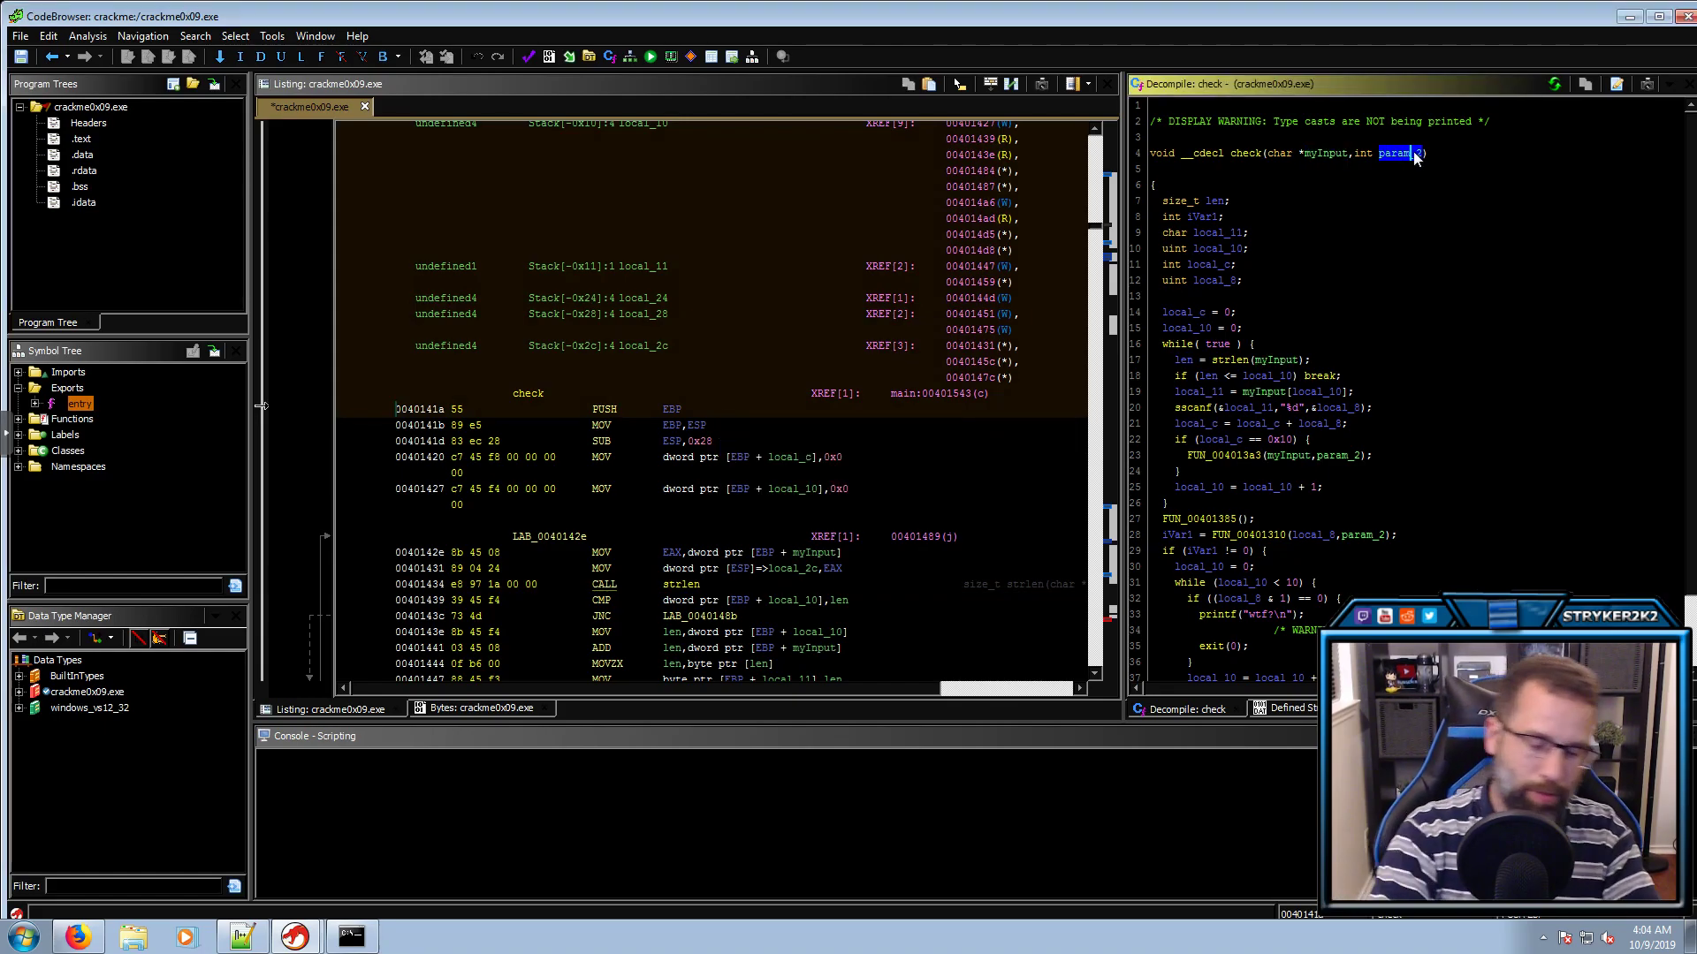
{"action": "key", "text": "l"}
{"action": "key", "text": "Escape"}
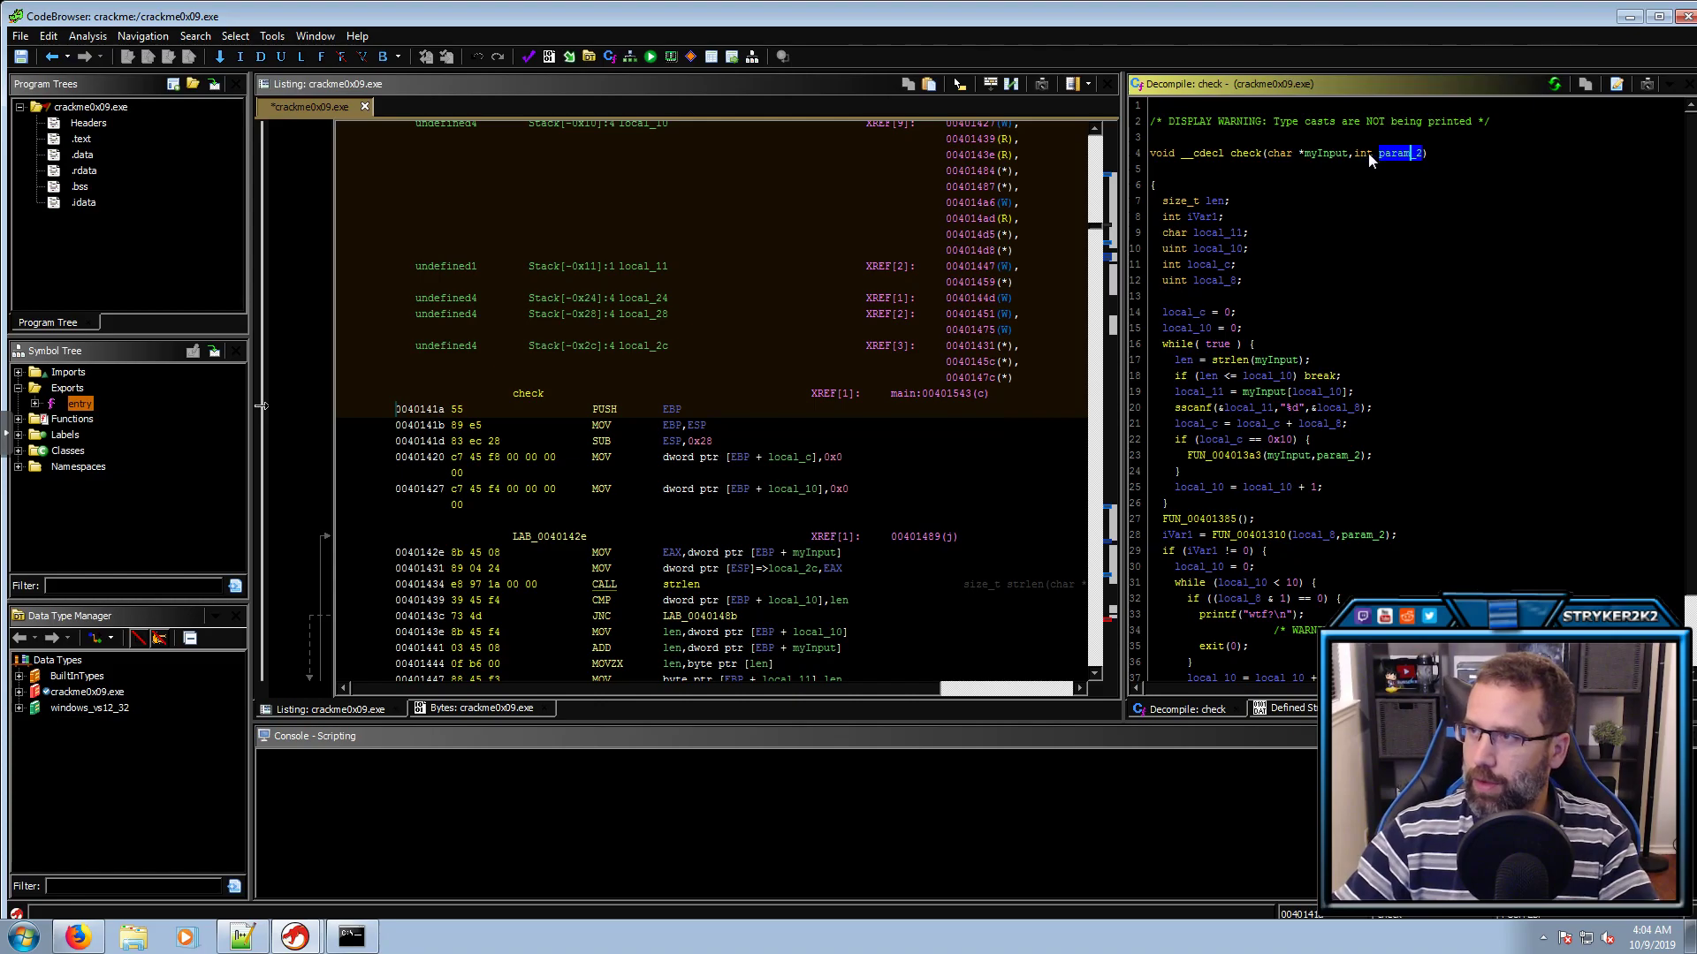
{"action": "key", "text": "ctrl+l"}
{"action": "type", "text": "char"}
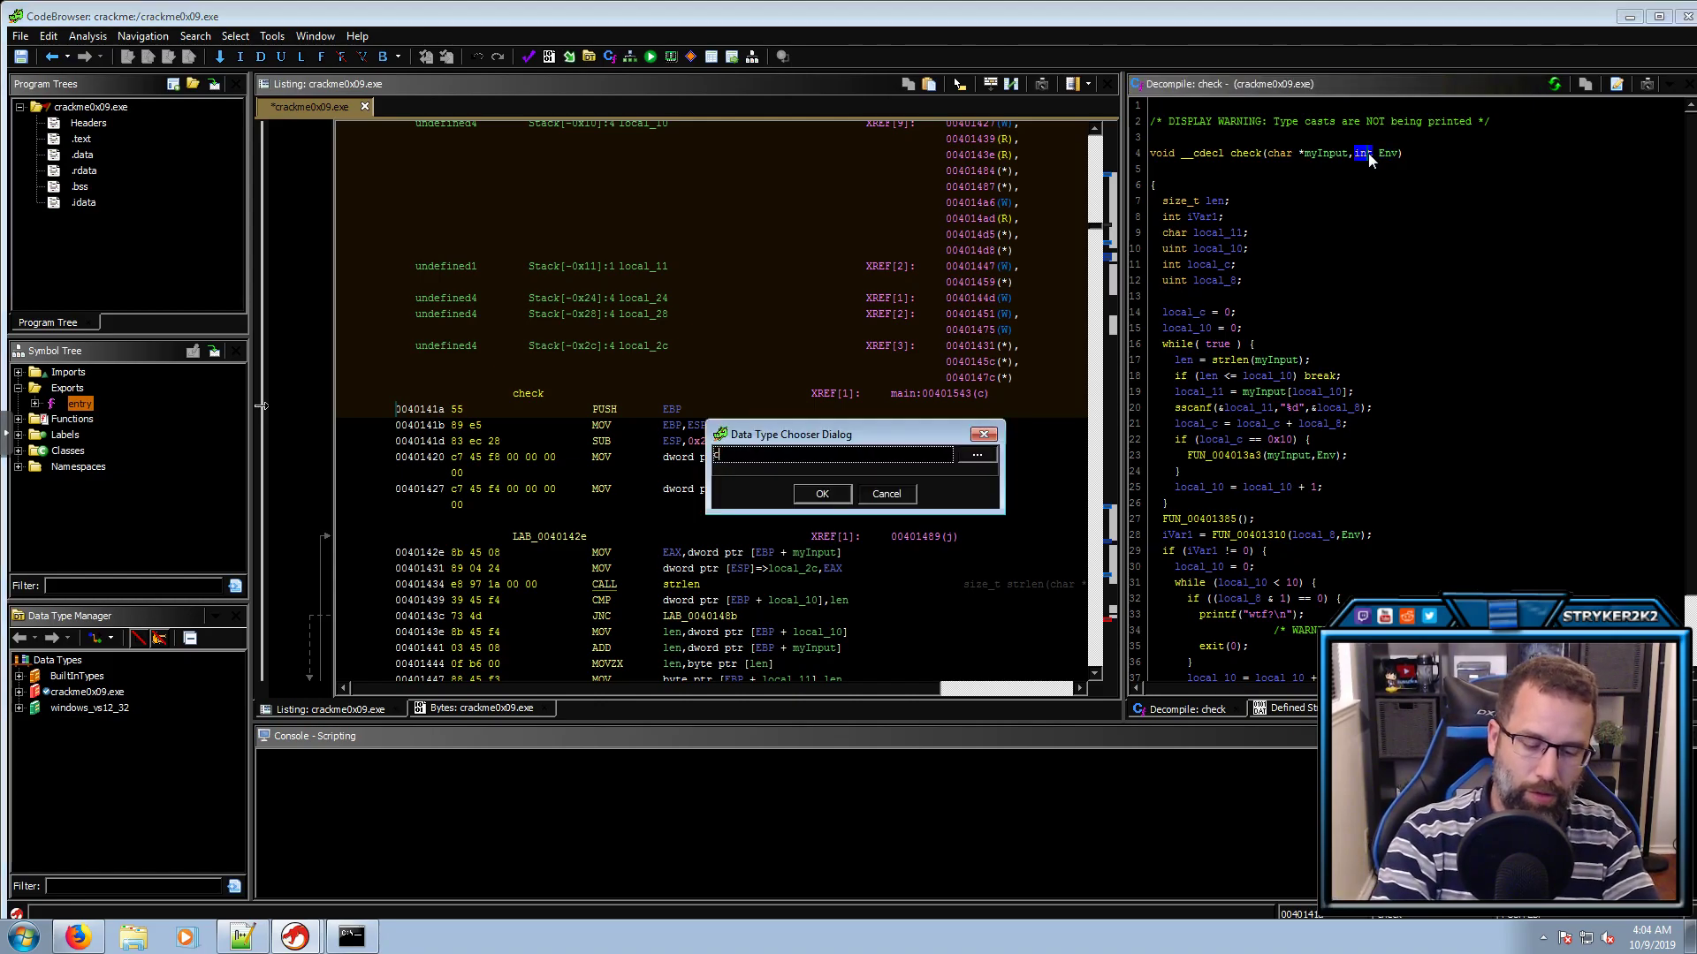
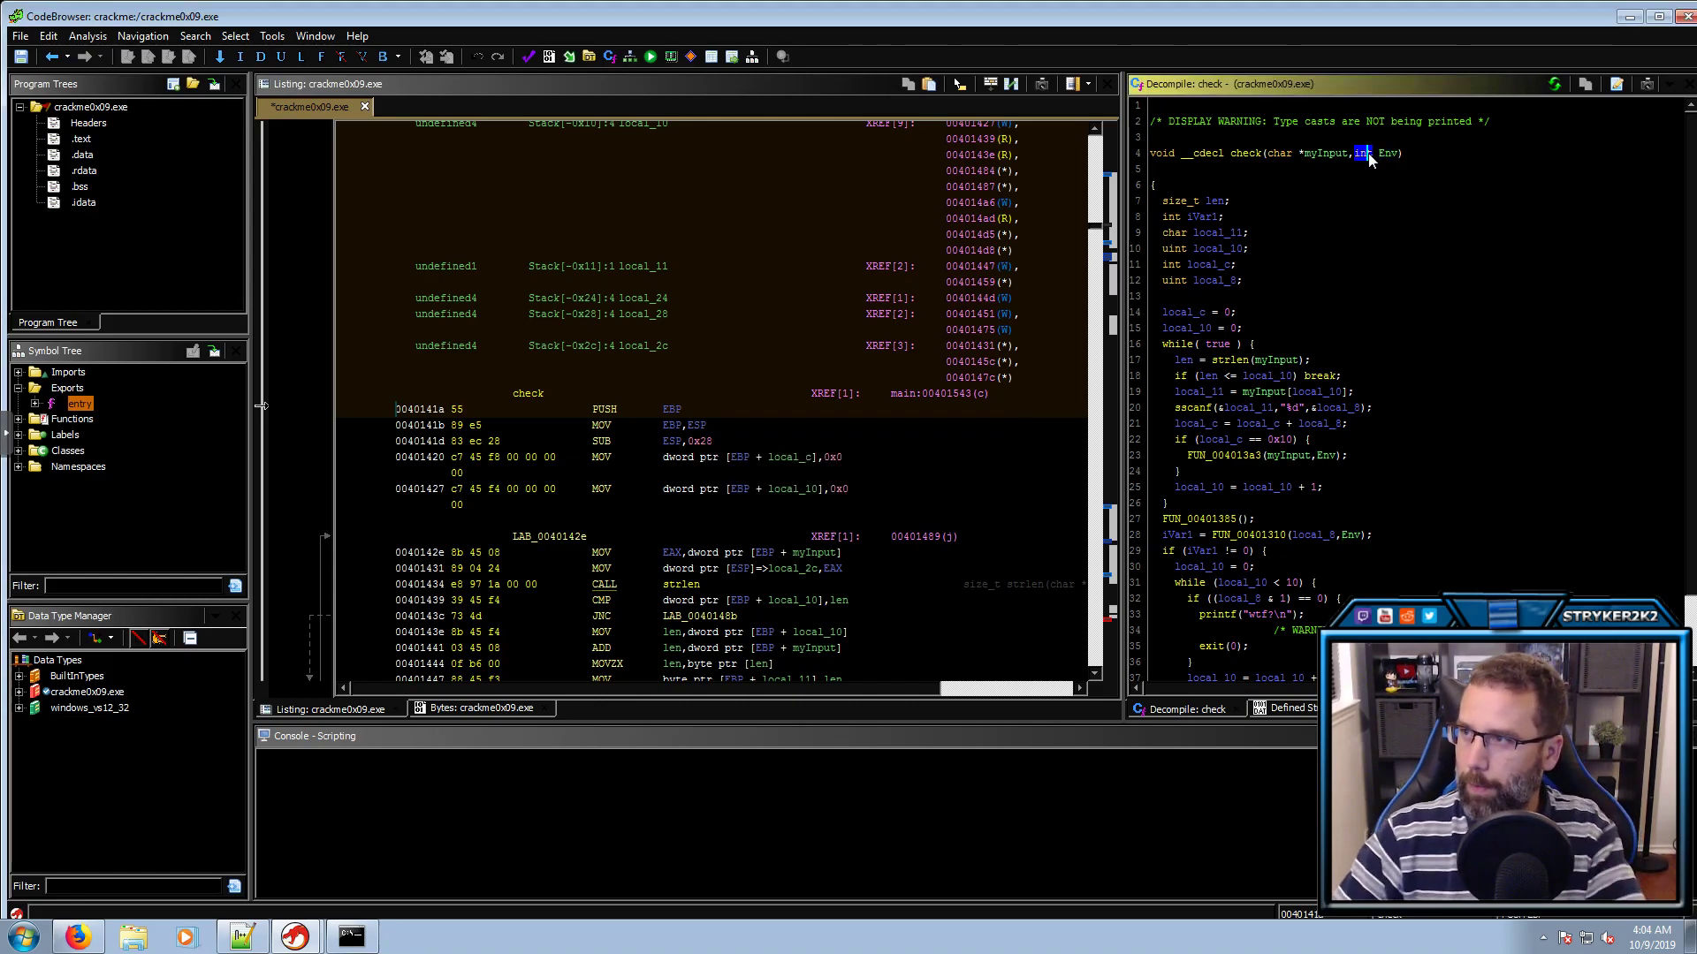
Rename the loop counter local_10 in check to counter
{"action": "left_click", "coordinate": [1269, 362]}
{"action": "left_click", "coordinate": [1229, 361]}
{"action": "left_click", "coordinate": [1195, 362]}
{"action": "left_click", "coordinate": [1211, 373]}
{"action": "left_click", "coordinate": [1267, 377]}
{"action": "type", "text": "lcounty"}
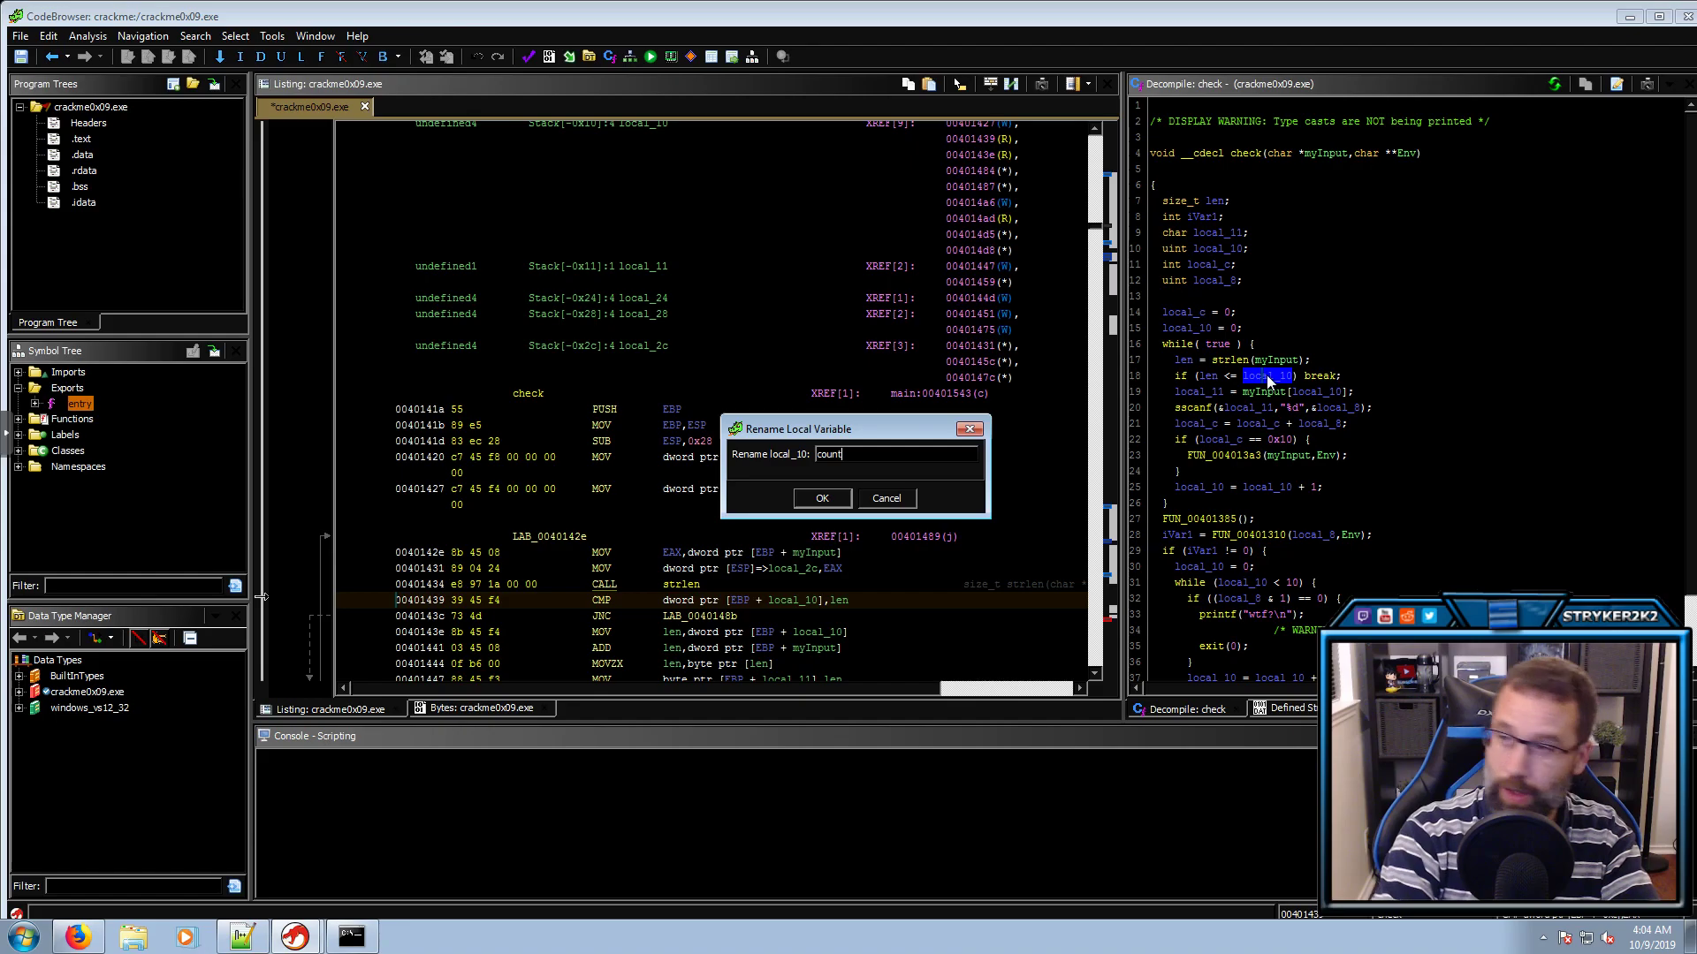
{"action": "key", "text": "BackSpace"}
{"action": "type", "text": "er"}
{"action": "key", "text": "Return"}
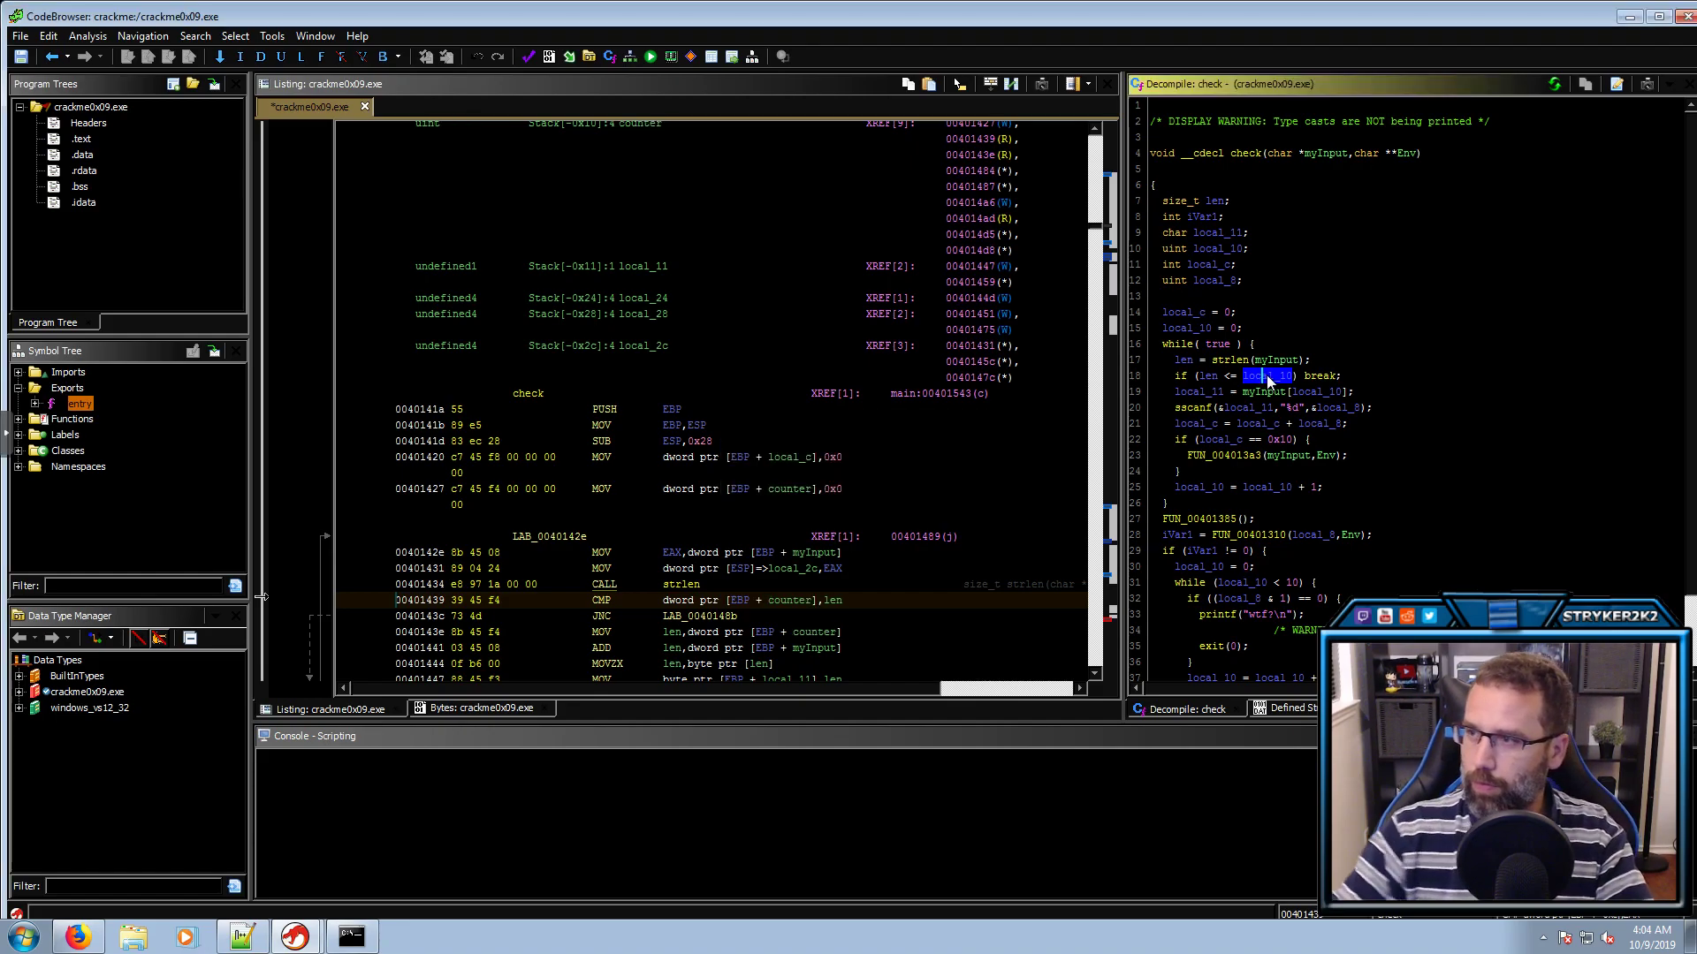
Rename local_11, local_8 and local_c to char_in_array, int and total
{"action": "left_click", "coordinate": [1216, 394]}
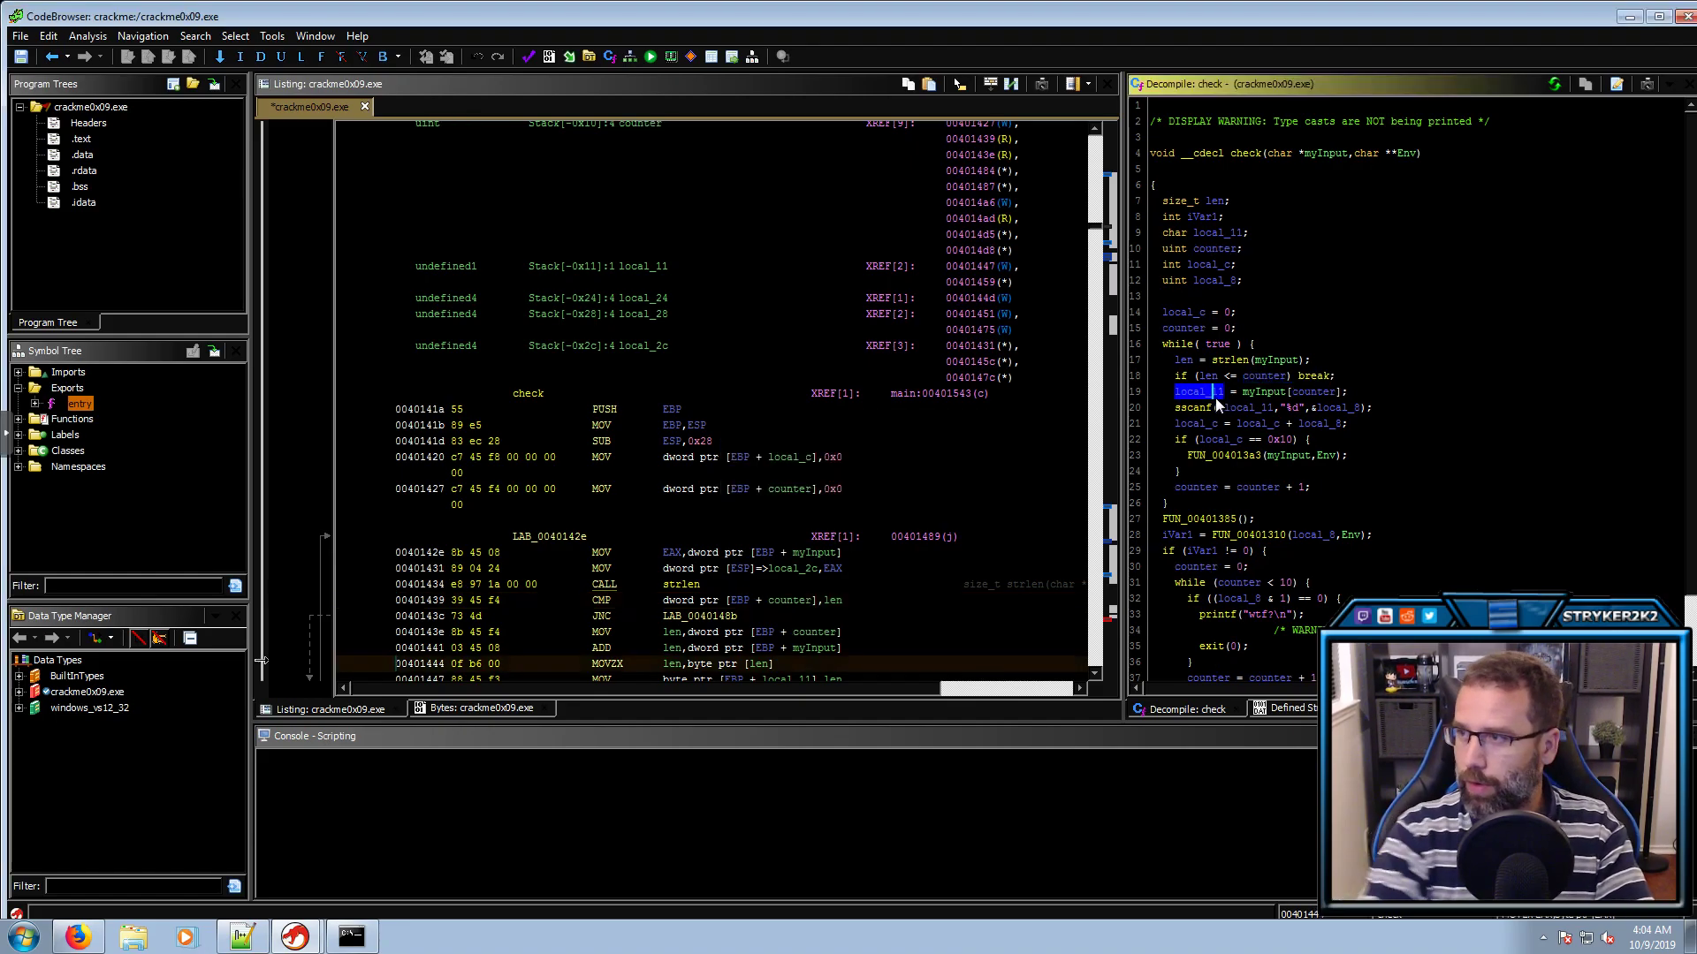
{"action": "type", "text": "lchar_"}
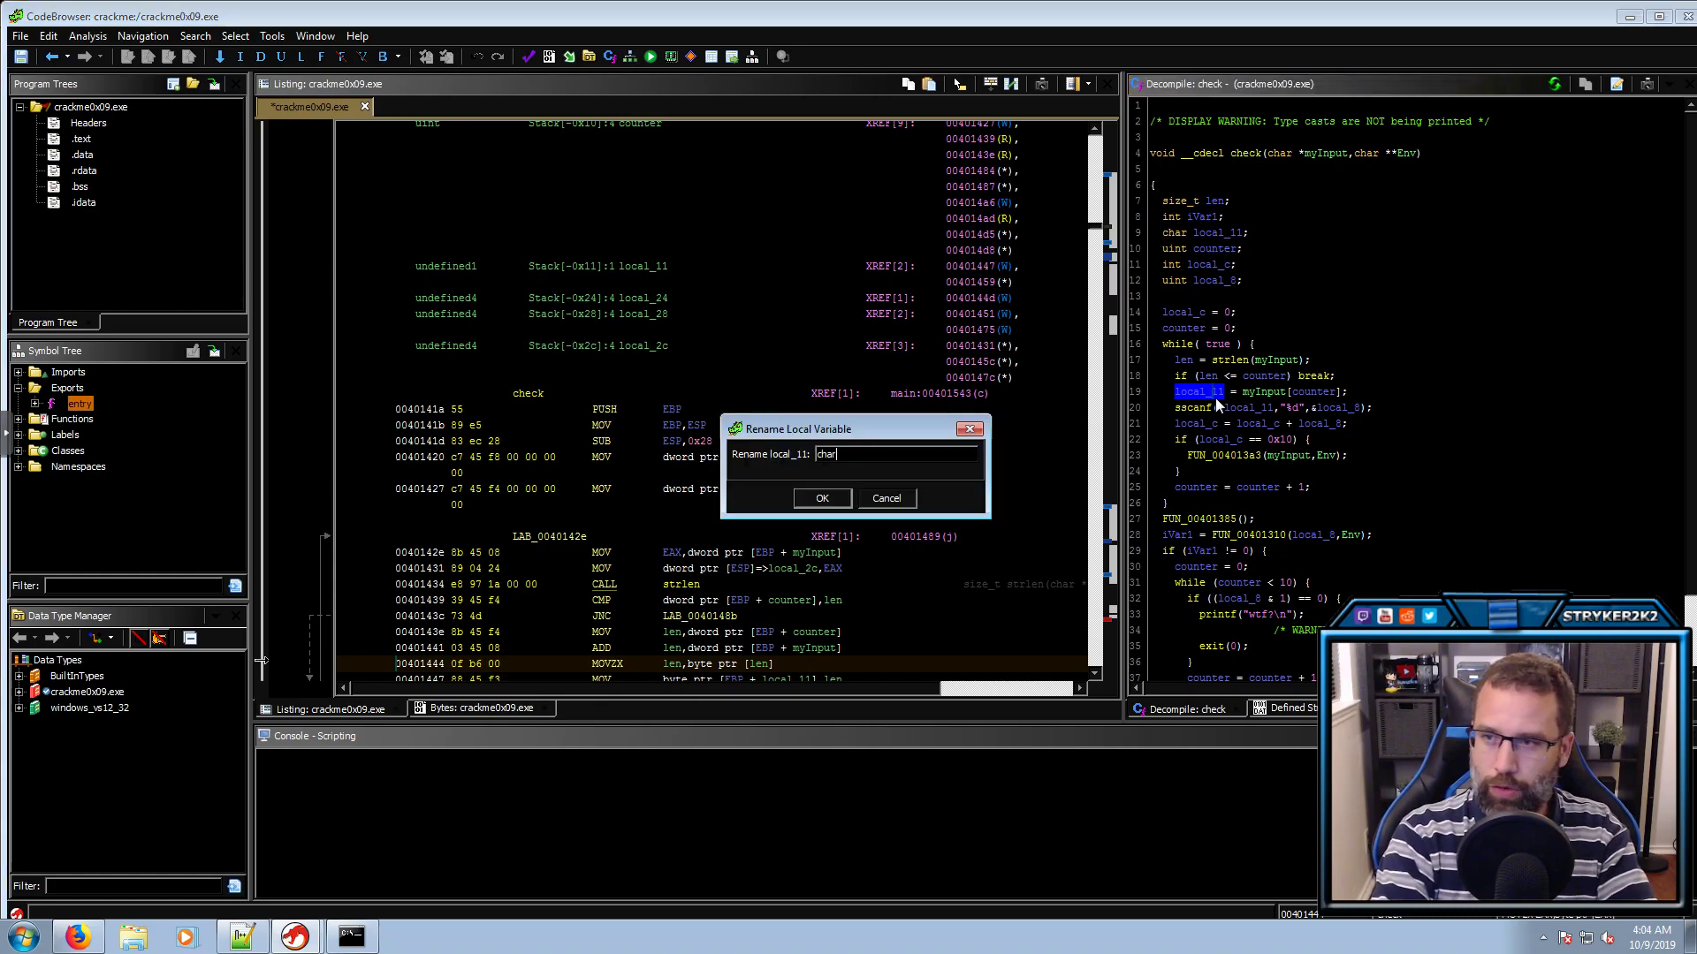
{"action": "type", "text": "in_array"}
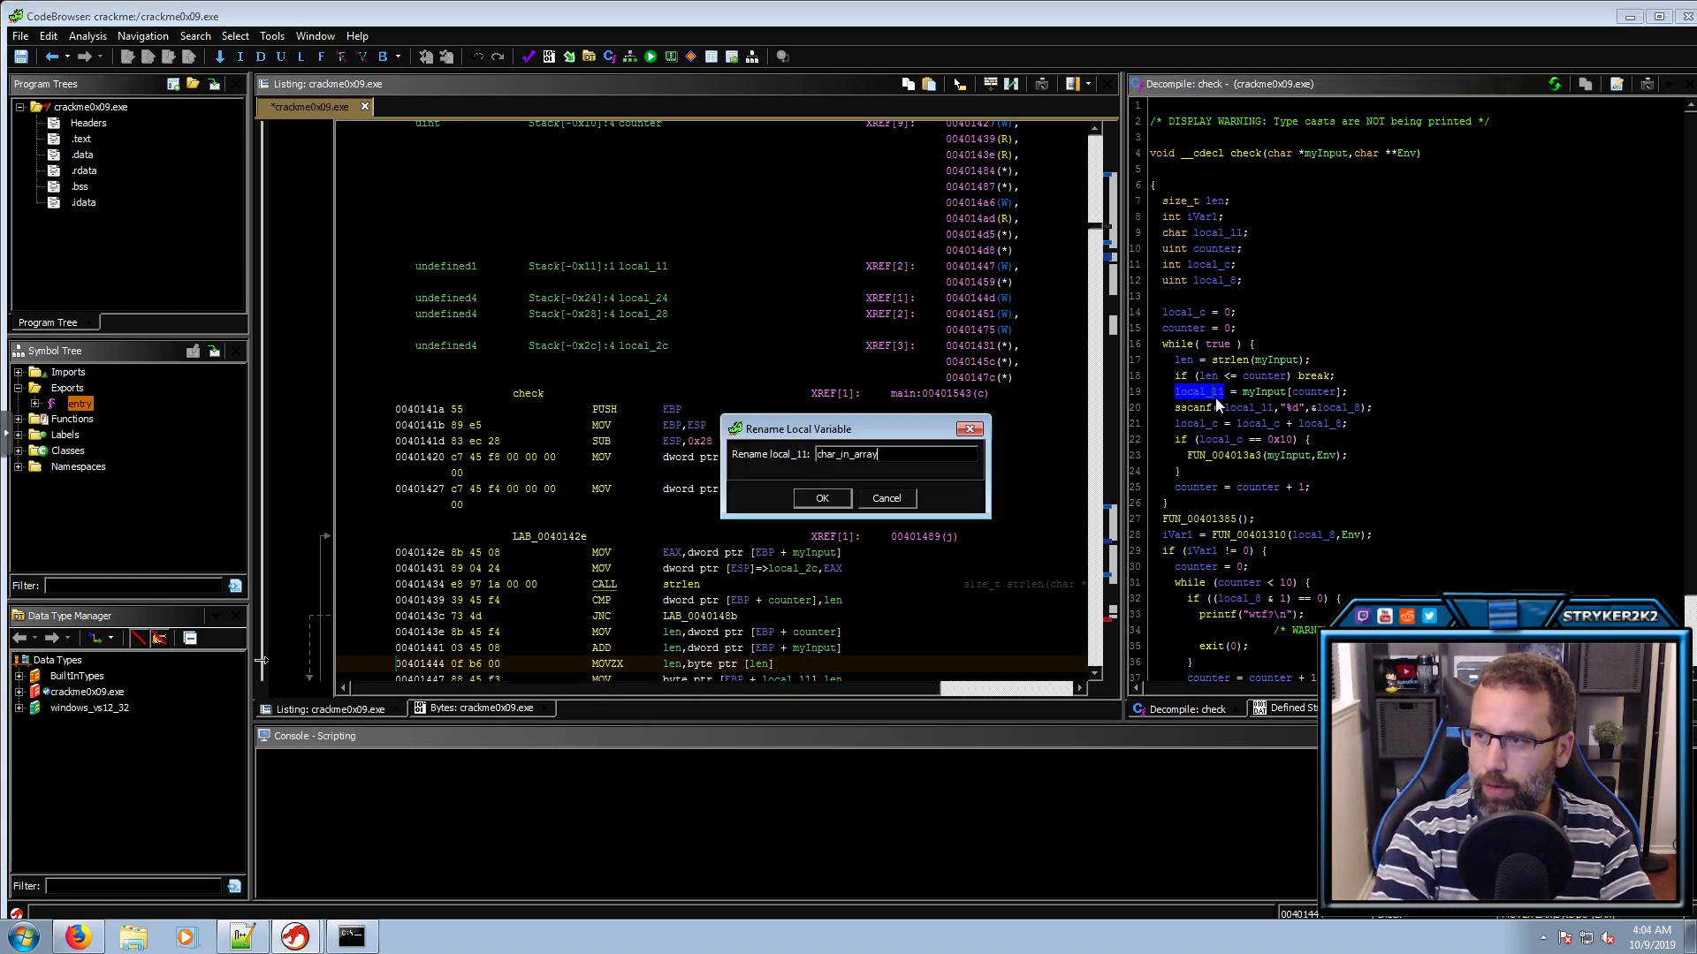
{"action": "key", "text": "Return"}
{"action": "left_click", "coordinate": [1238, 410]}
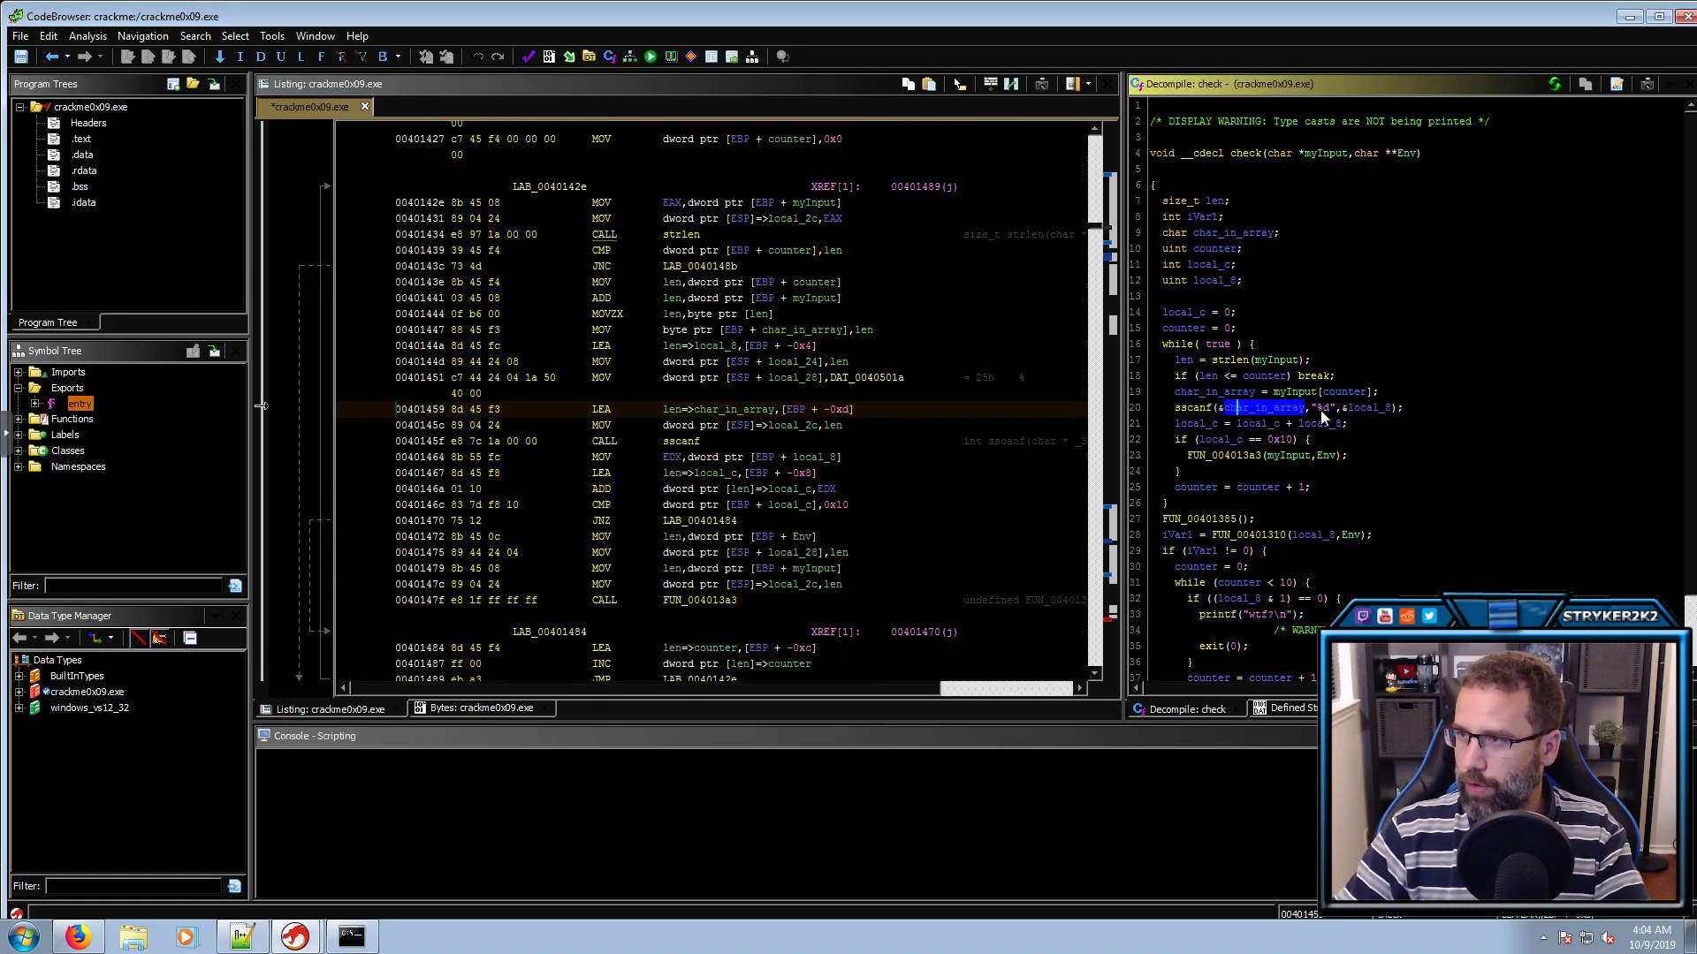
{"action": "left_click", "coordinate": [1359, 410]}
{"action": "type", "text": "lint"}
{"action": "key", "text": "Return"}
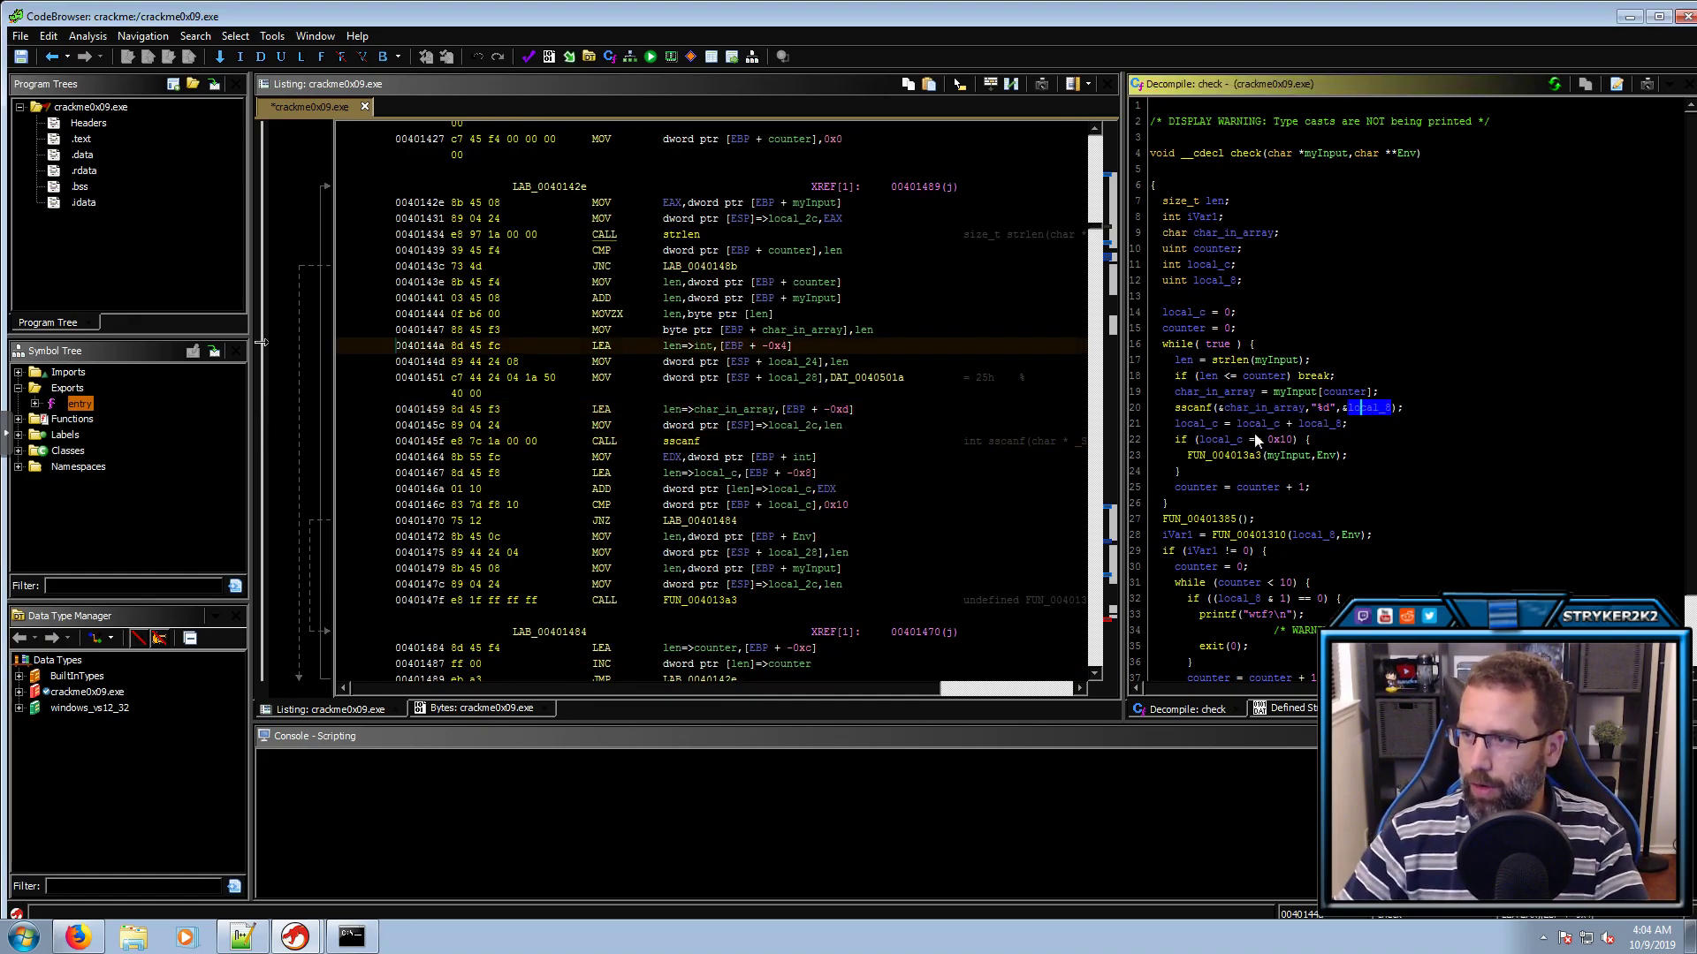
{"action": "left_click", "coordinate": [1265, 426]}
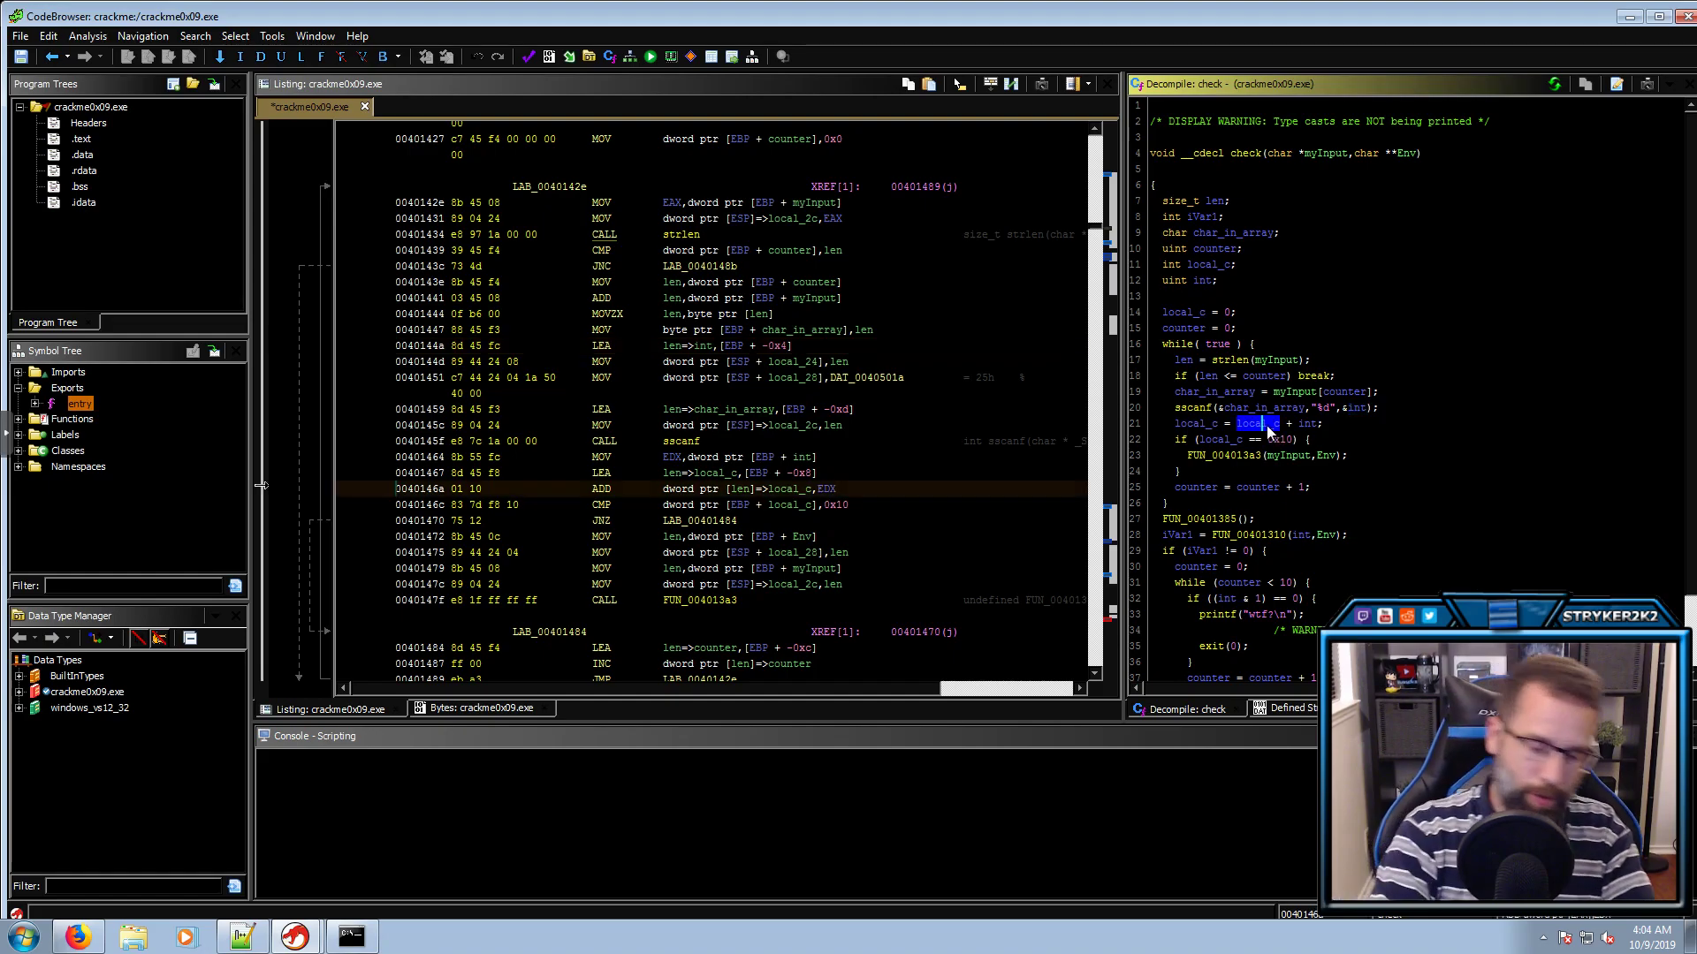
{"action": "type", "text": "ltotal"}
{"action": "key", "text": "Return"}
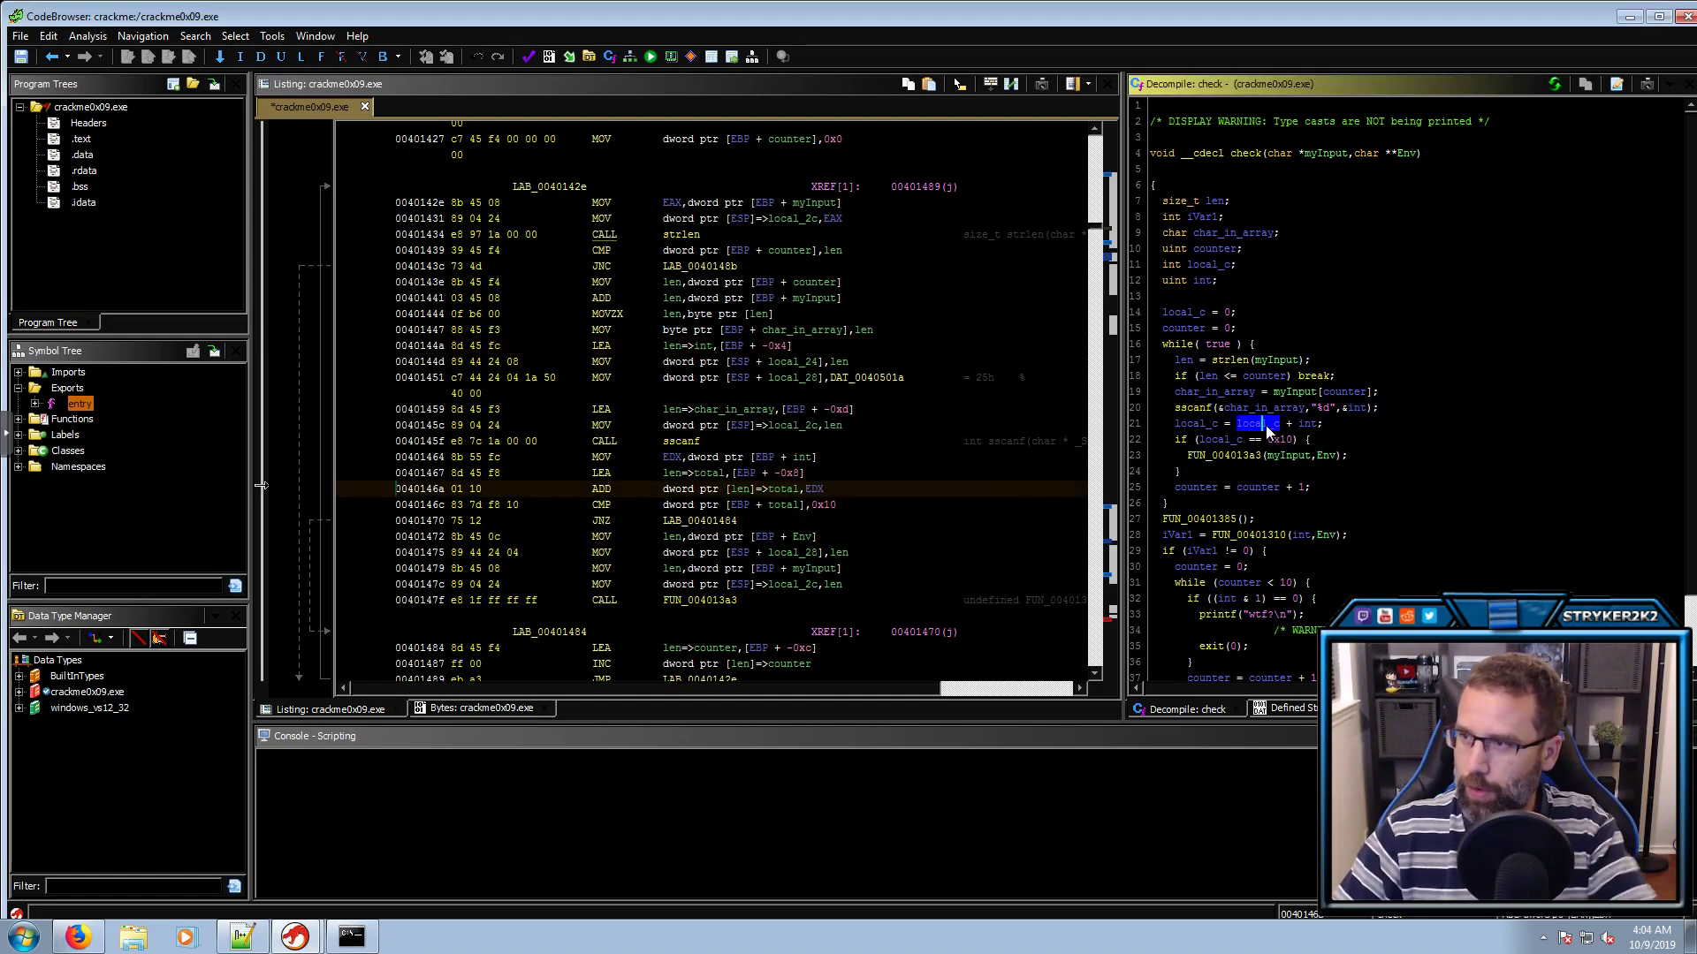
Show the 0x10 comparison constant as unsigned decimal 16
{"action": "left_click", "coordinate": [1278, 440]}
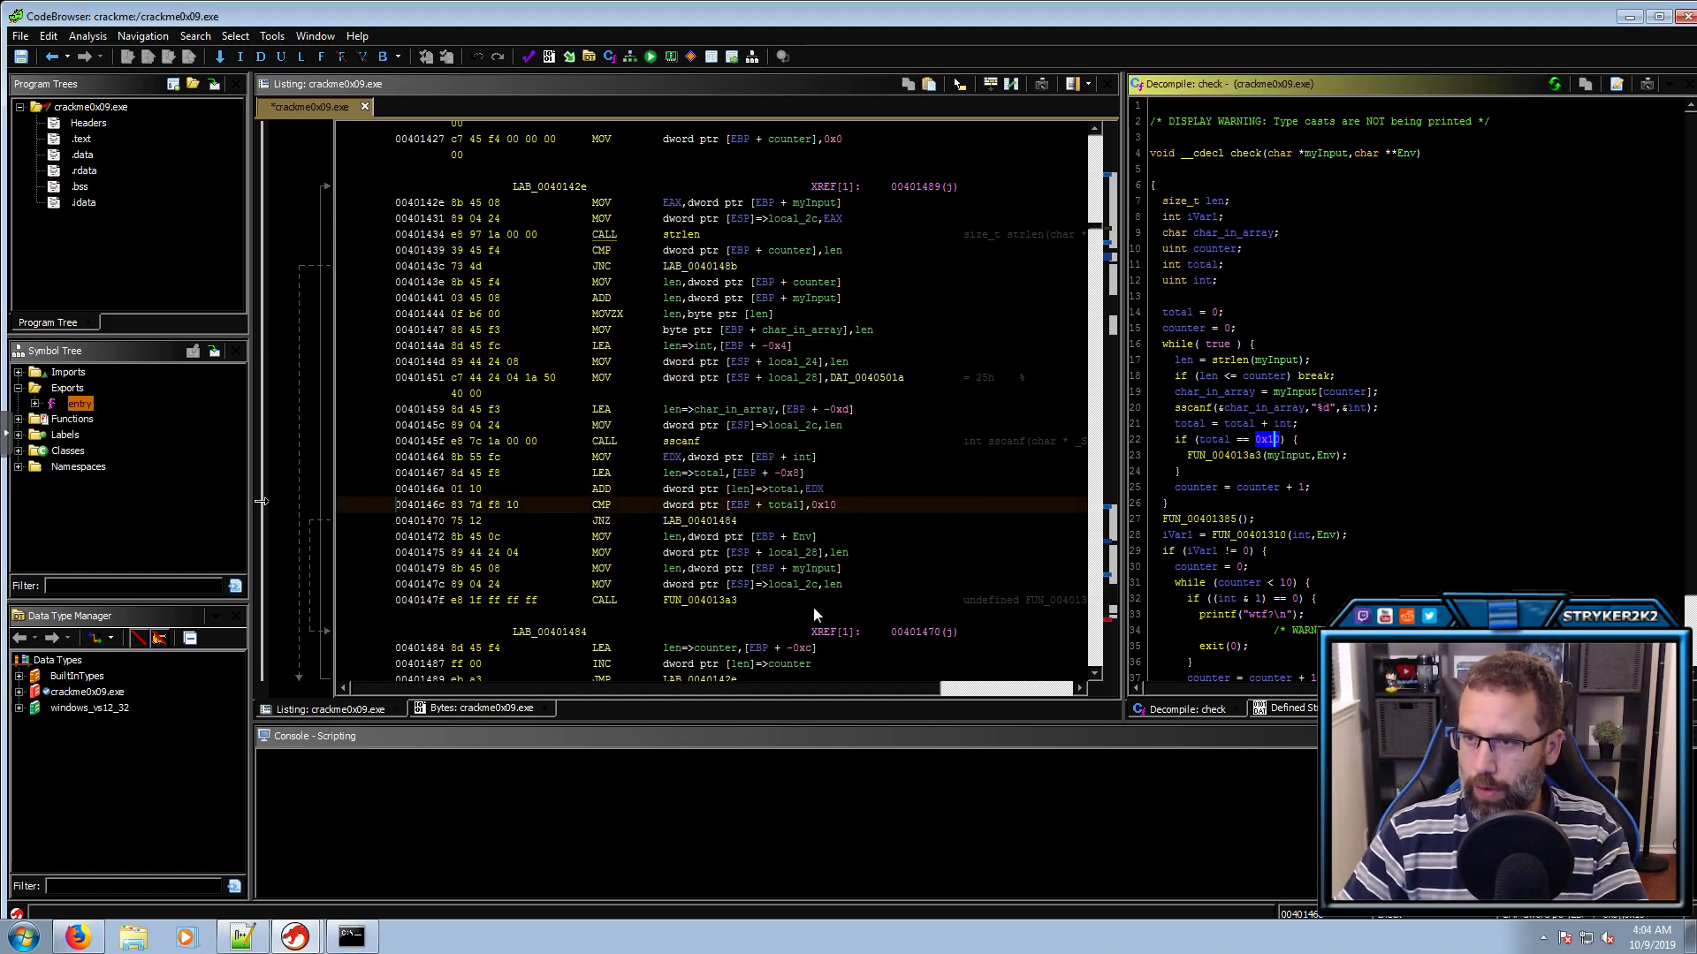
{"action": "right_click", "coordinate": [829, 507]}
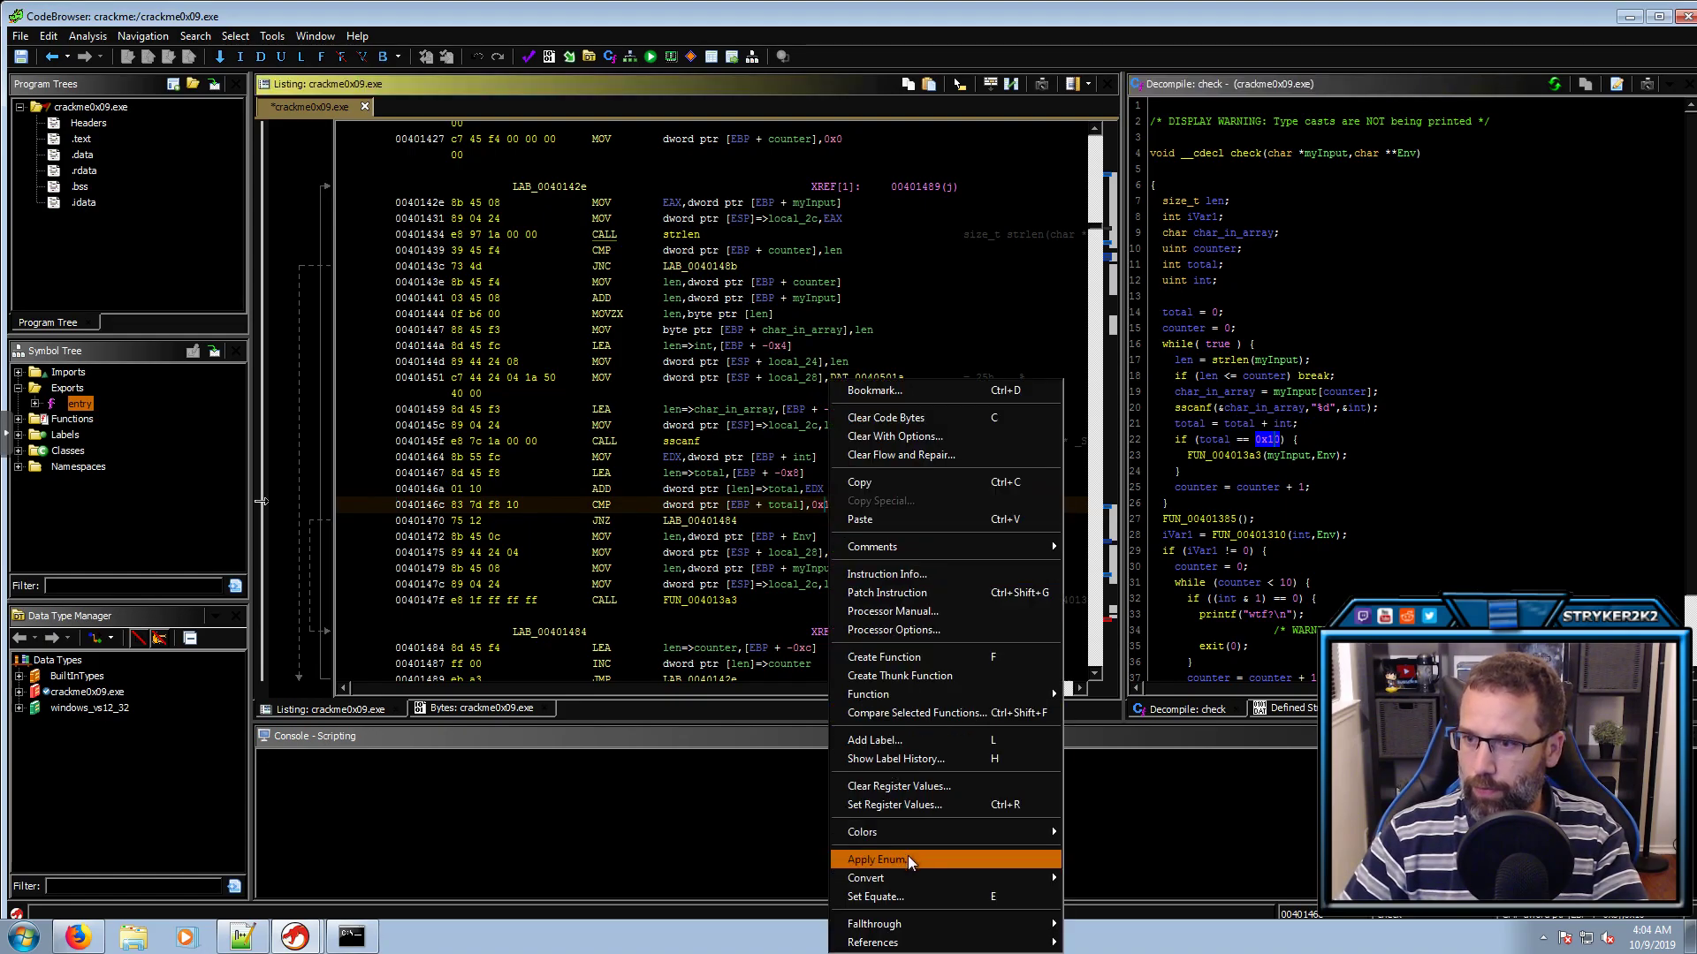
{"action": "mouse_move", "coordinate": [926, 875]}
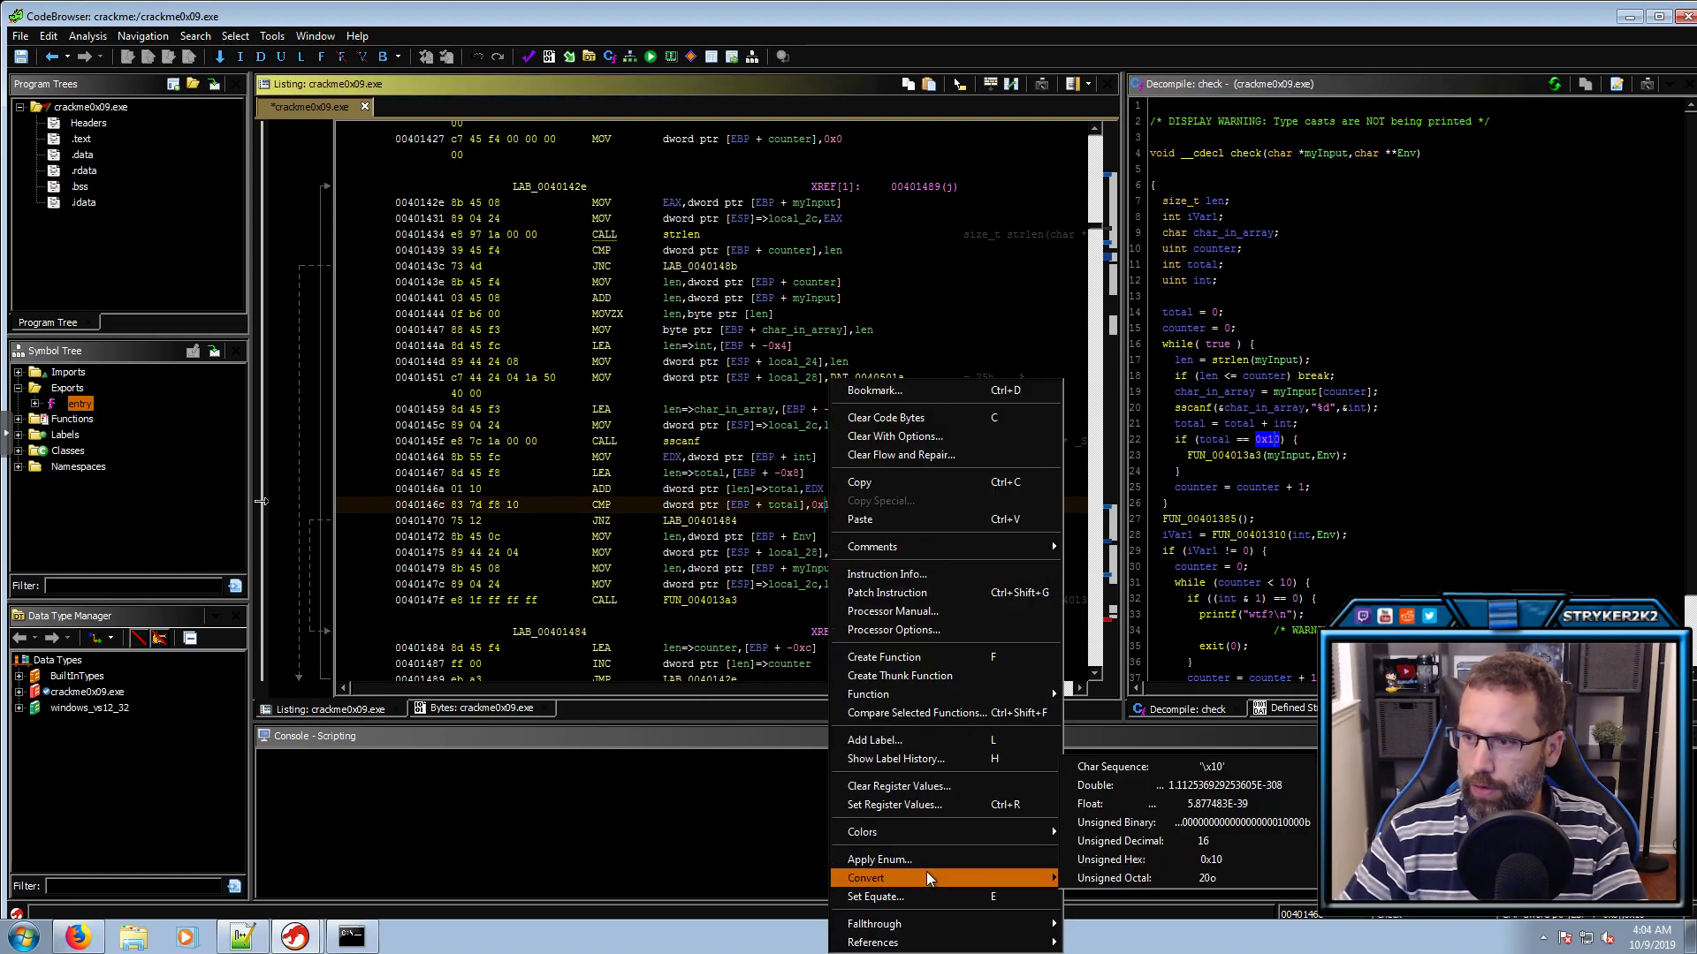
{"action": "left_click", "coordinate": [1138, 844]}
Rename the called function FUN_004013a3 to verify_passOK
{"action": "left_click", "coordinate": [1228, 456]}
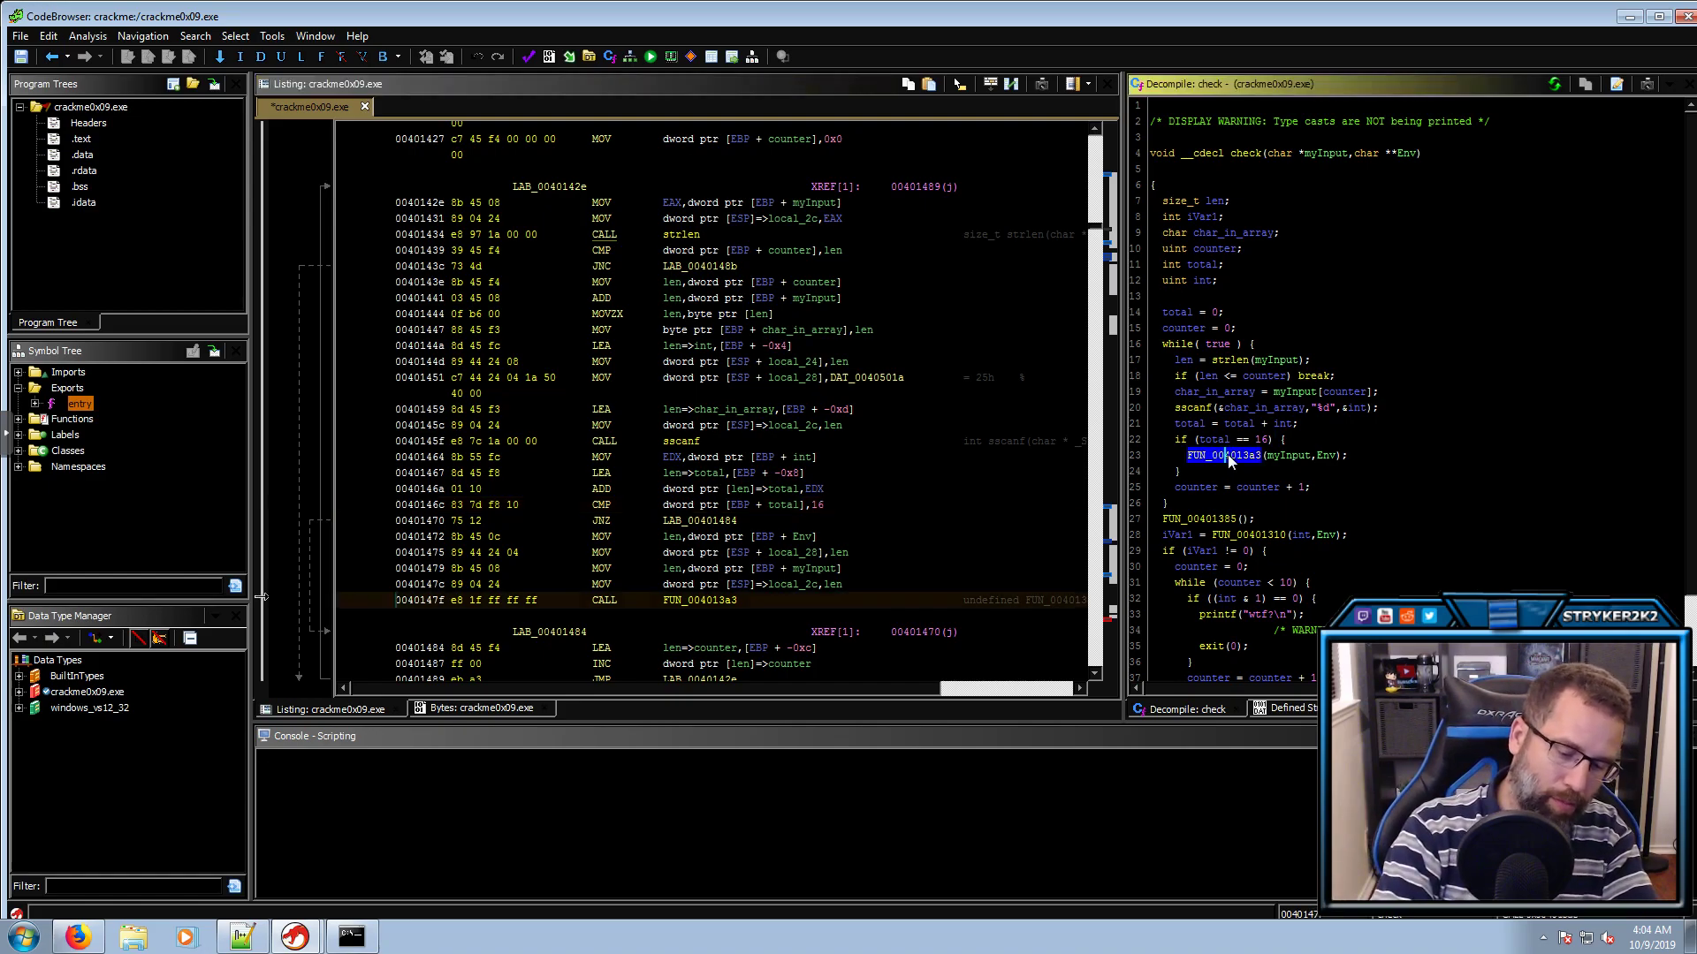
{"action": "key", "text": "l"}
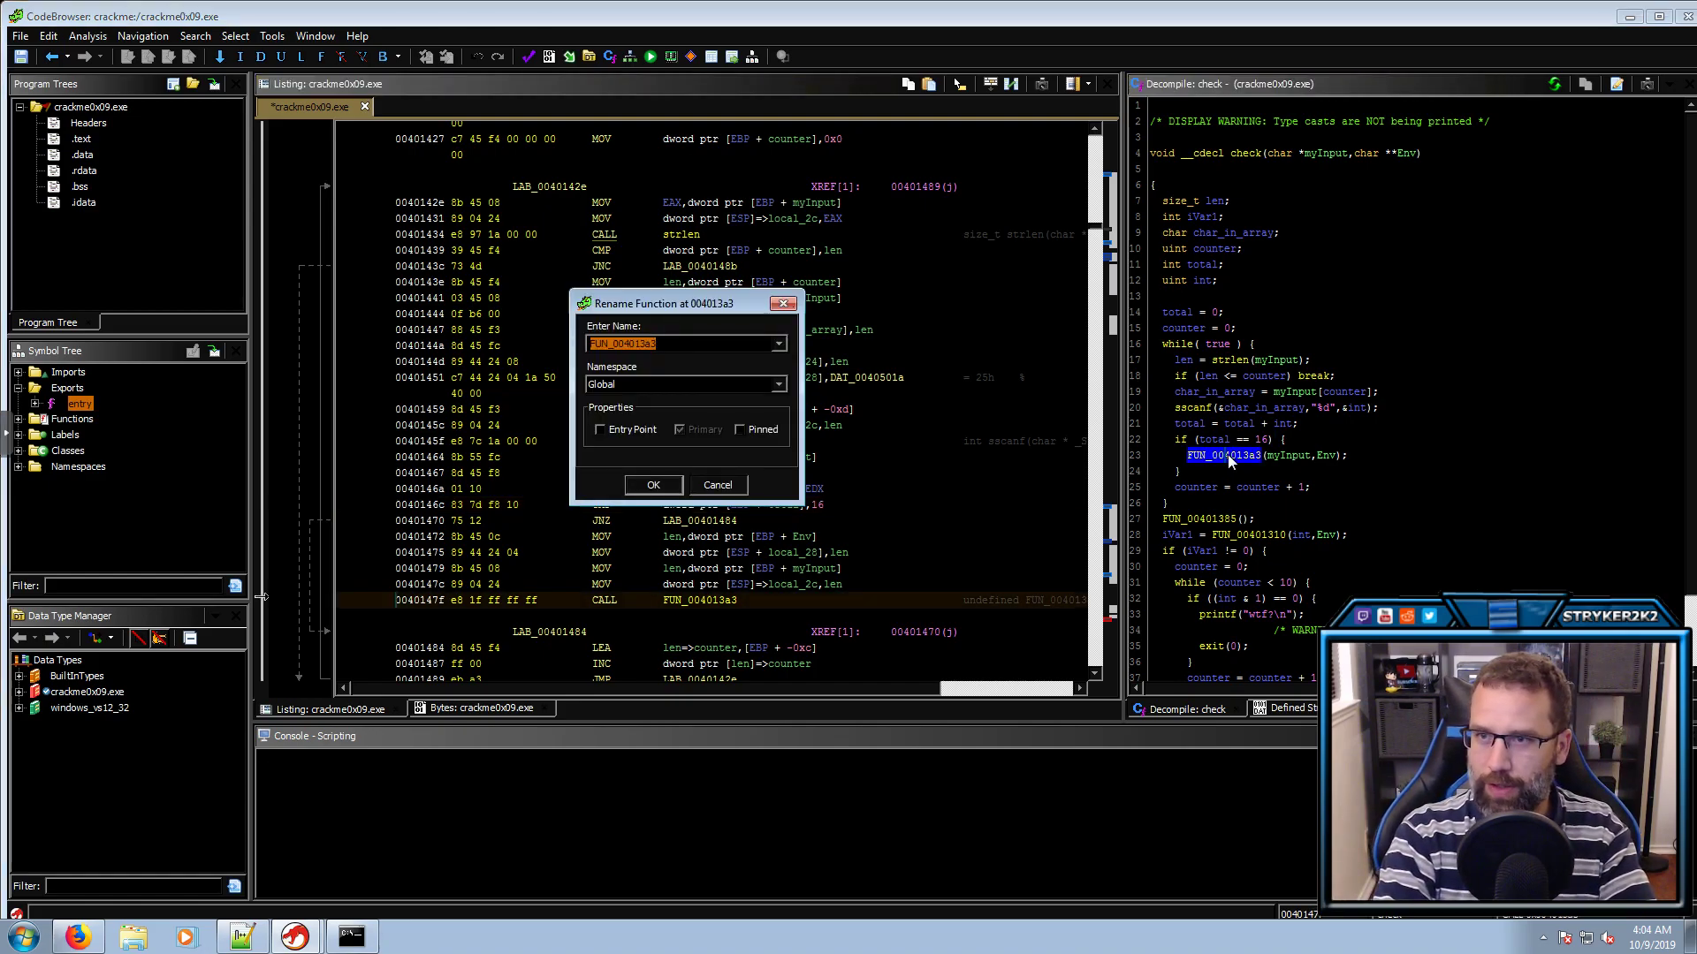
{"action": "type", "text": "verify_passOK"}
{"action": "key", "text": "Return"}
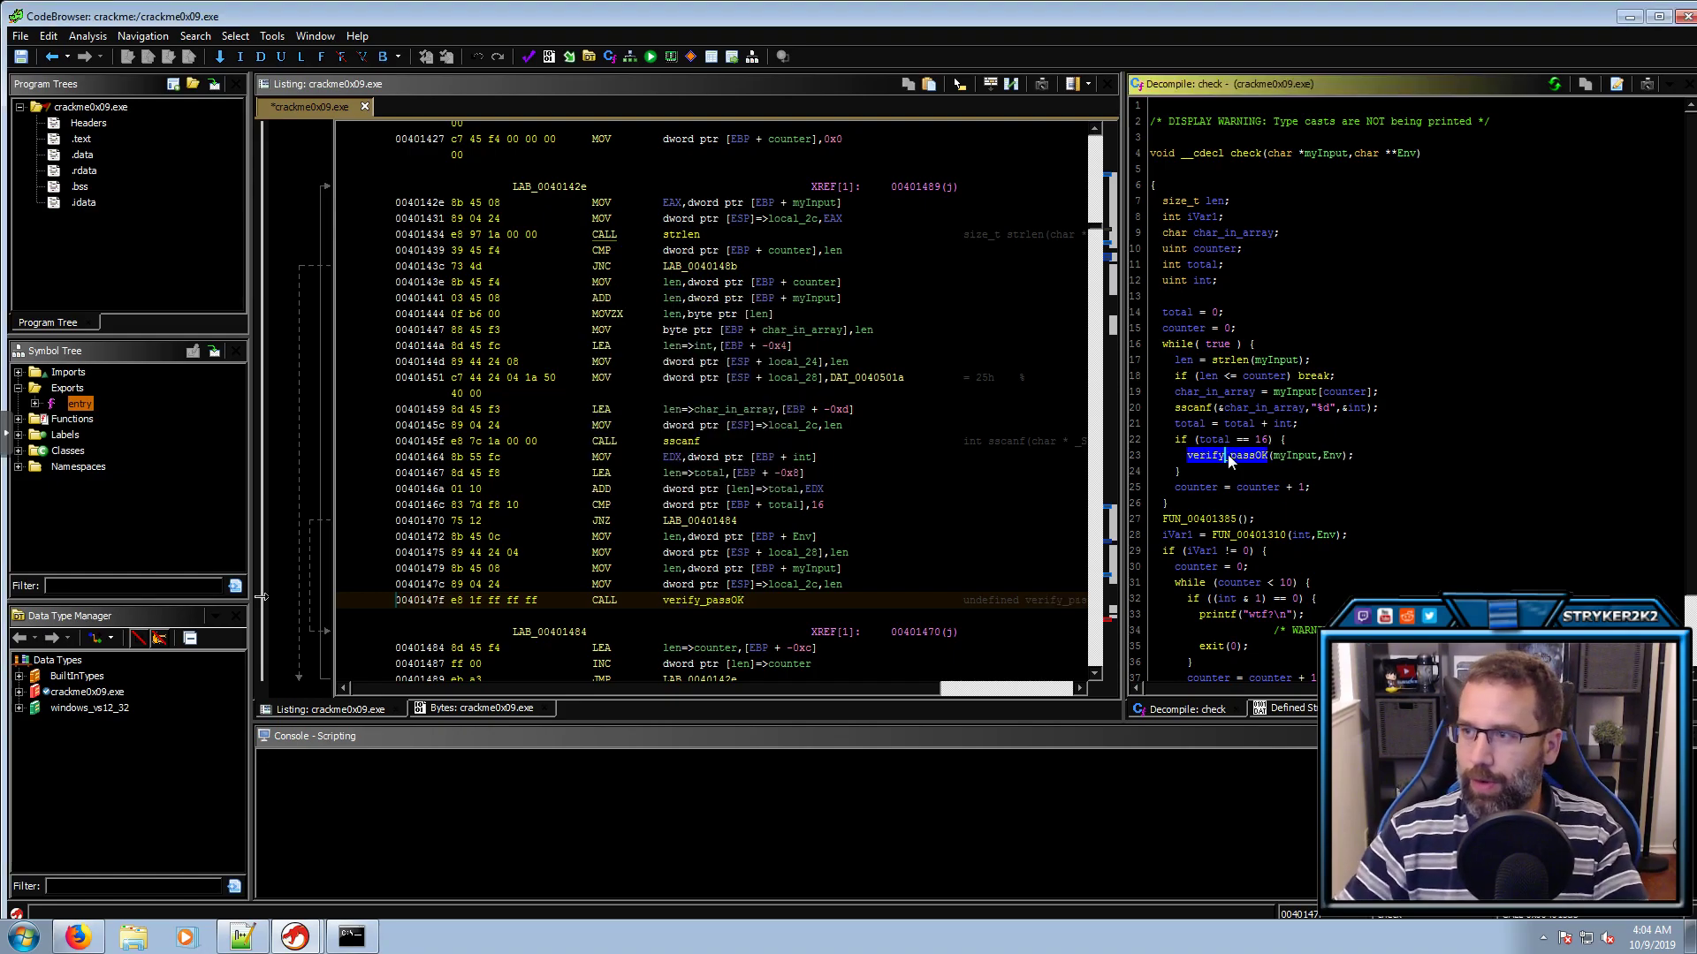
{"action": "double_click", "coordinate": [1227, 455]}
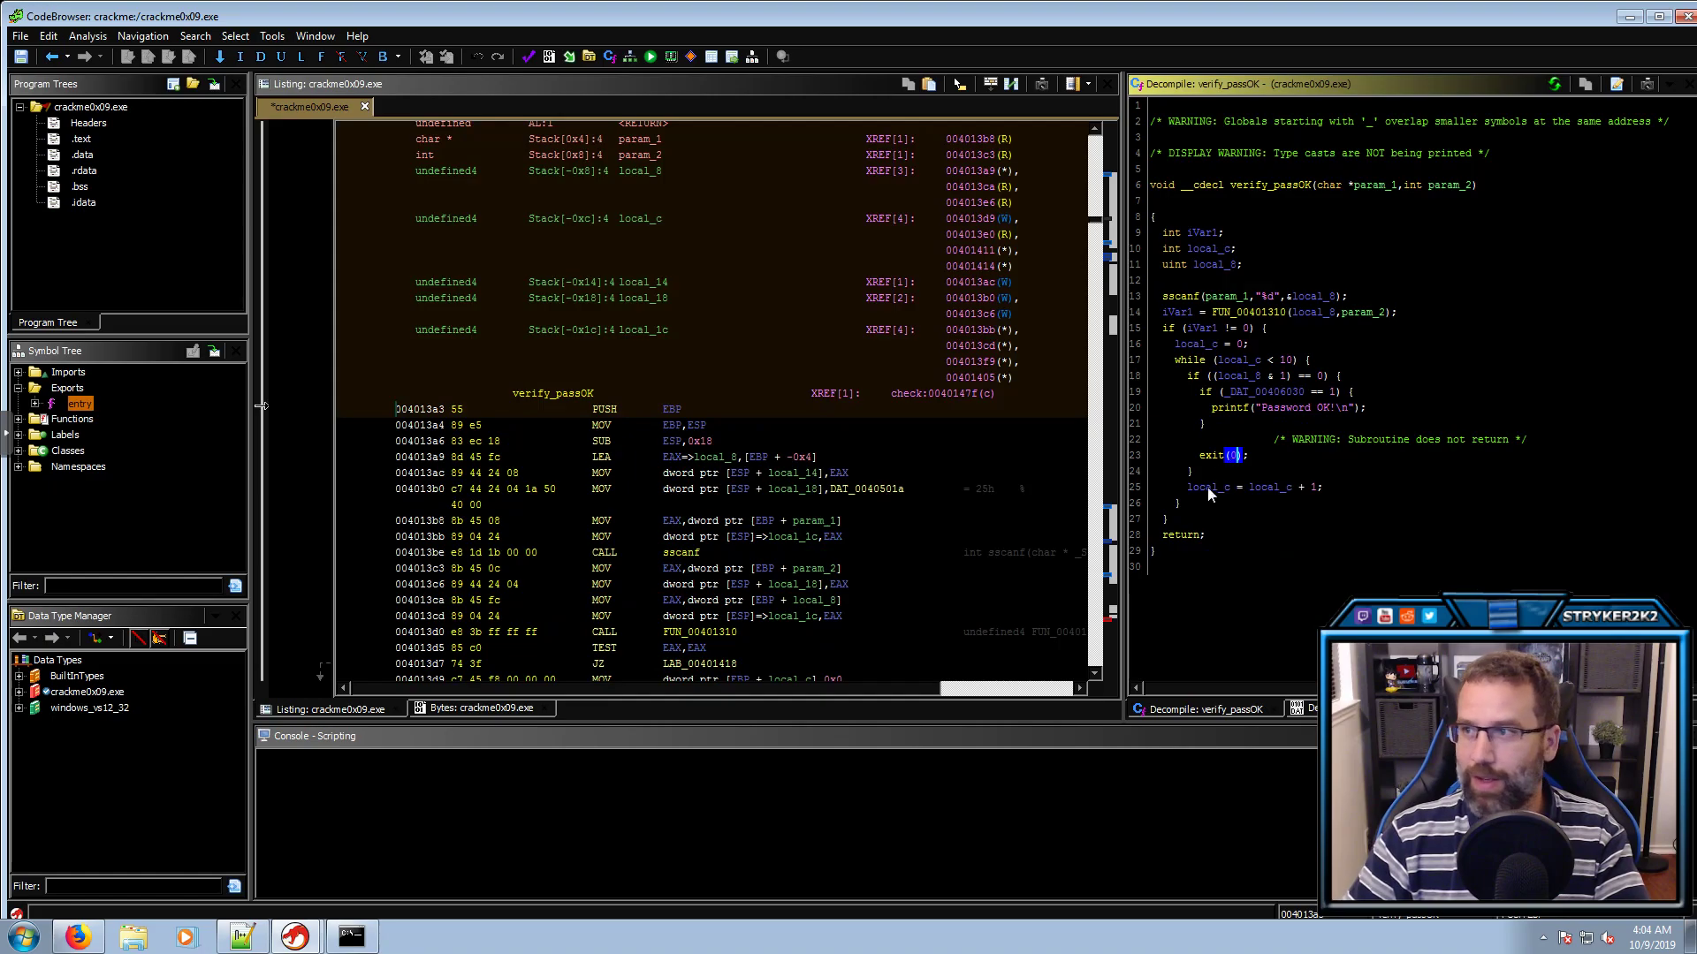
Rename verify_passOK's param_1 to myInput and param_2 to Env
{"action": "left_click", "coordinate": [1383, 187]}
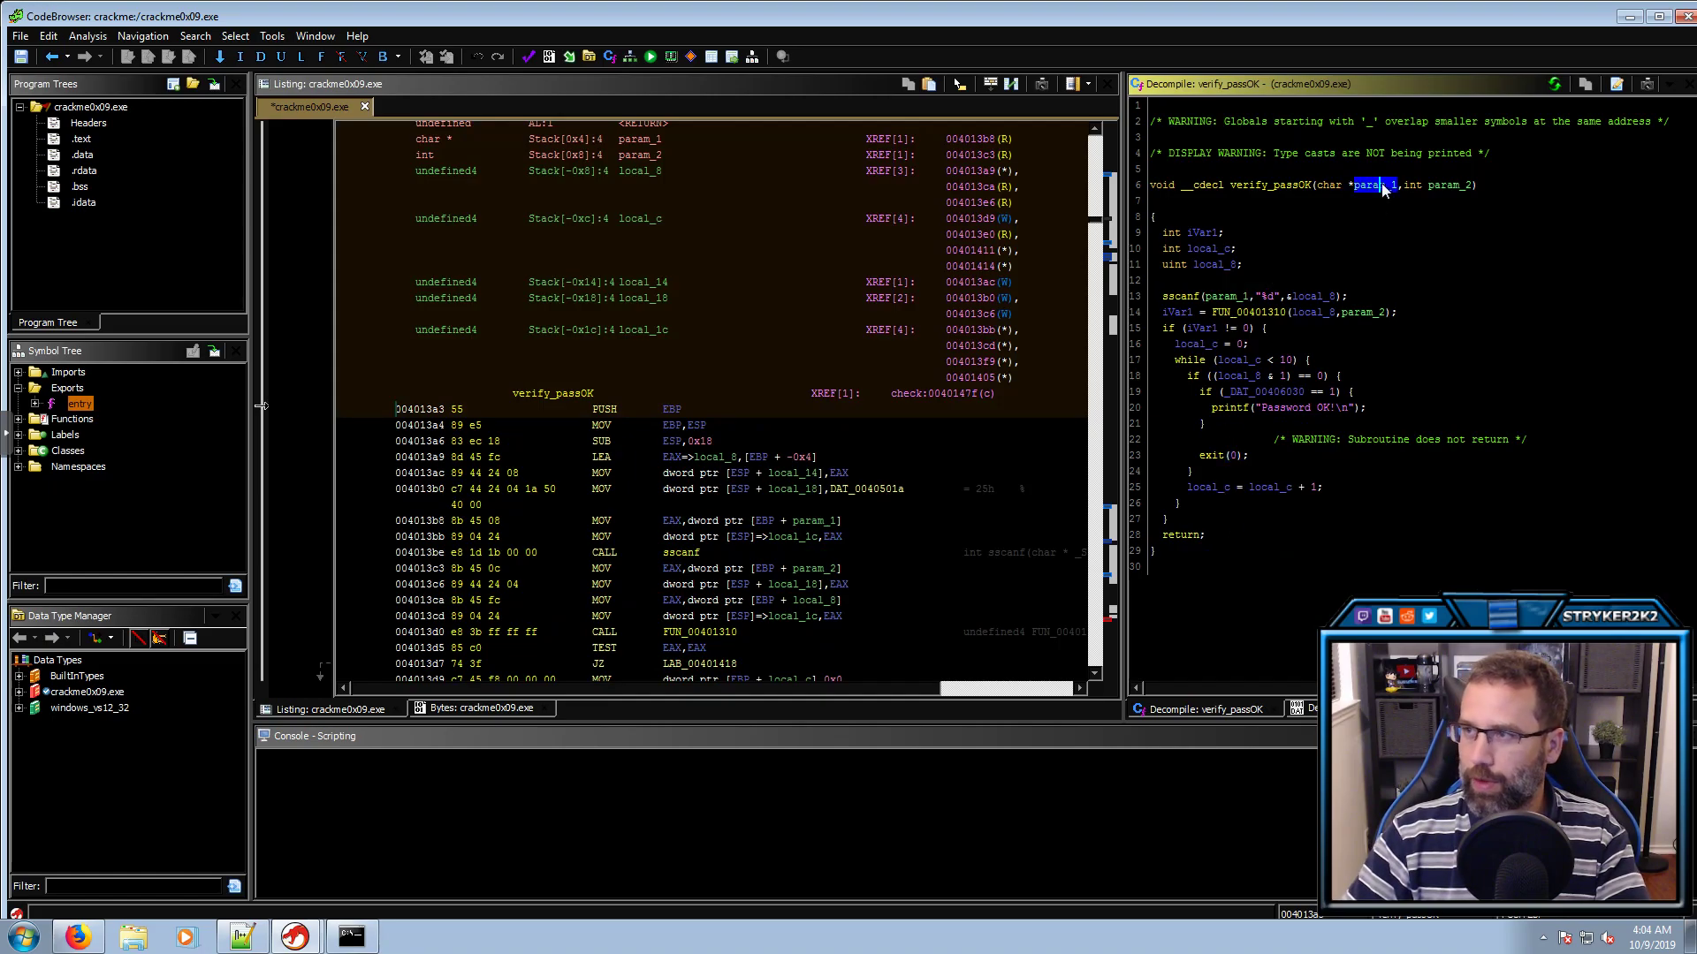
{"action": "key", "text": "l"}
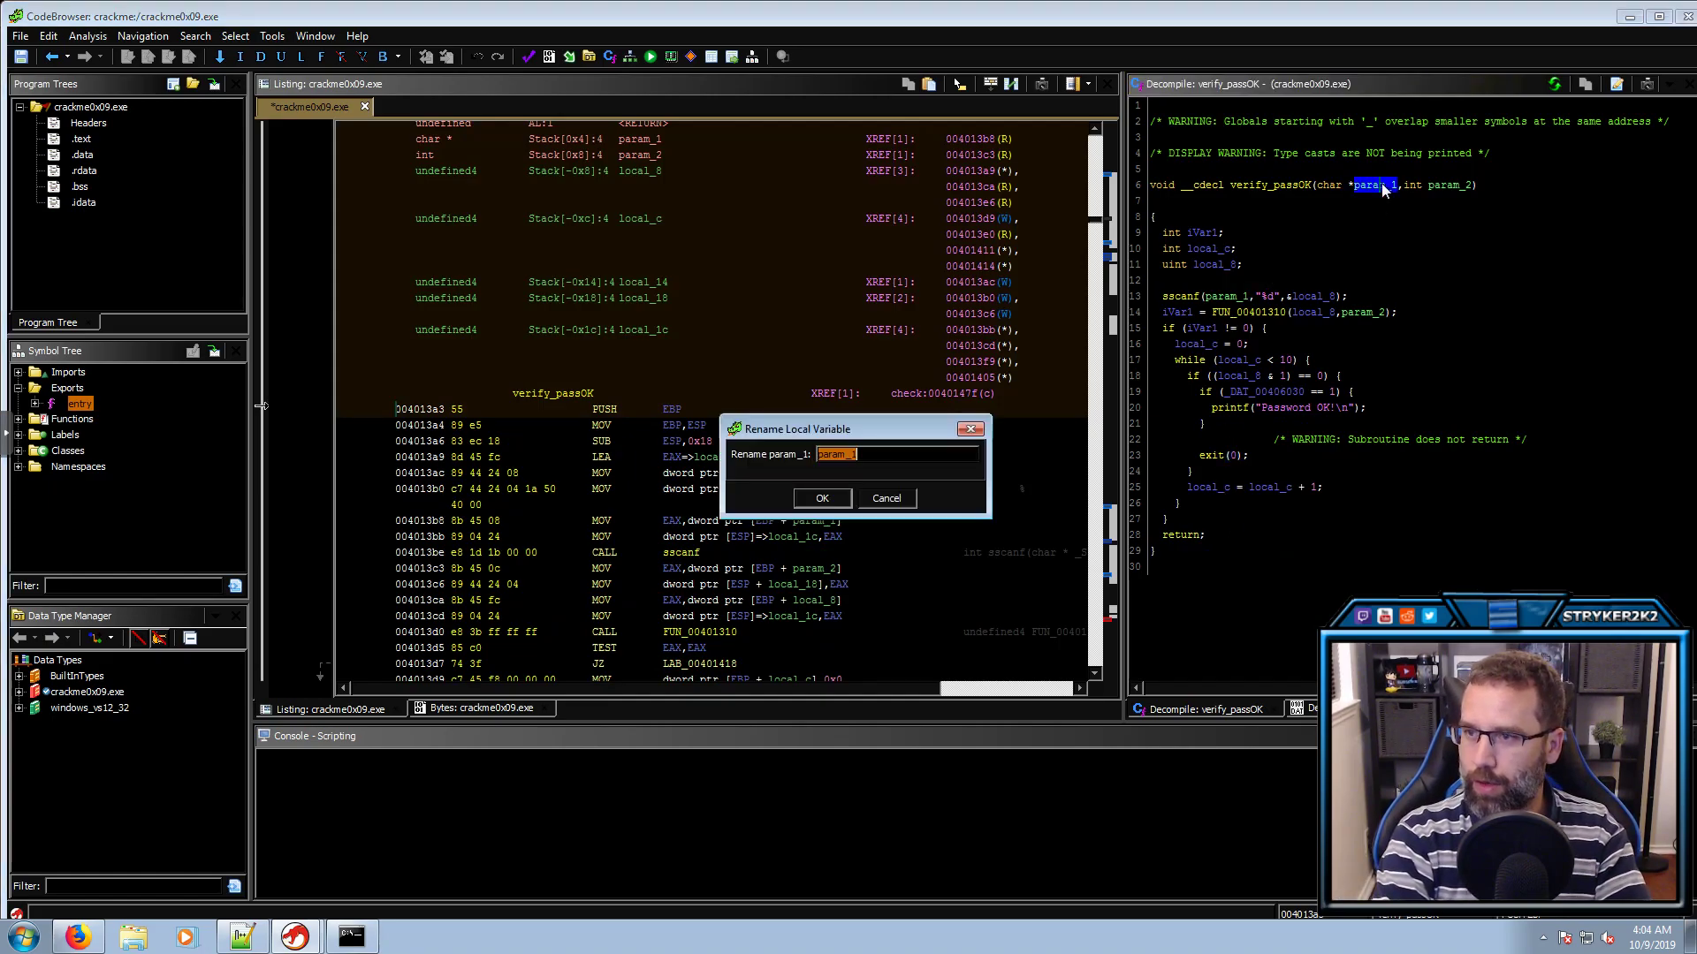
{"action": "type", "text": "myInput"}
{"action": "key", "text": "Return"}
{"action": "left_click", "coordinate": [1450, 185]}
{"action": "key", "text": "l"}
{"action": "key", "text": "Escape"}
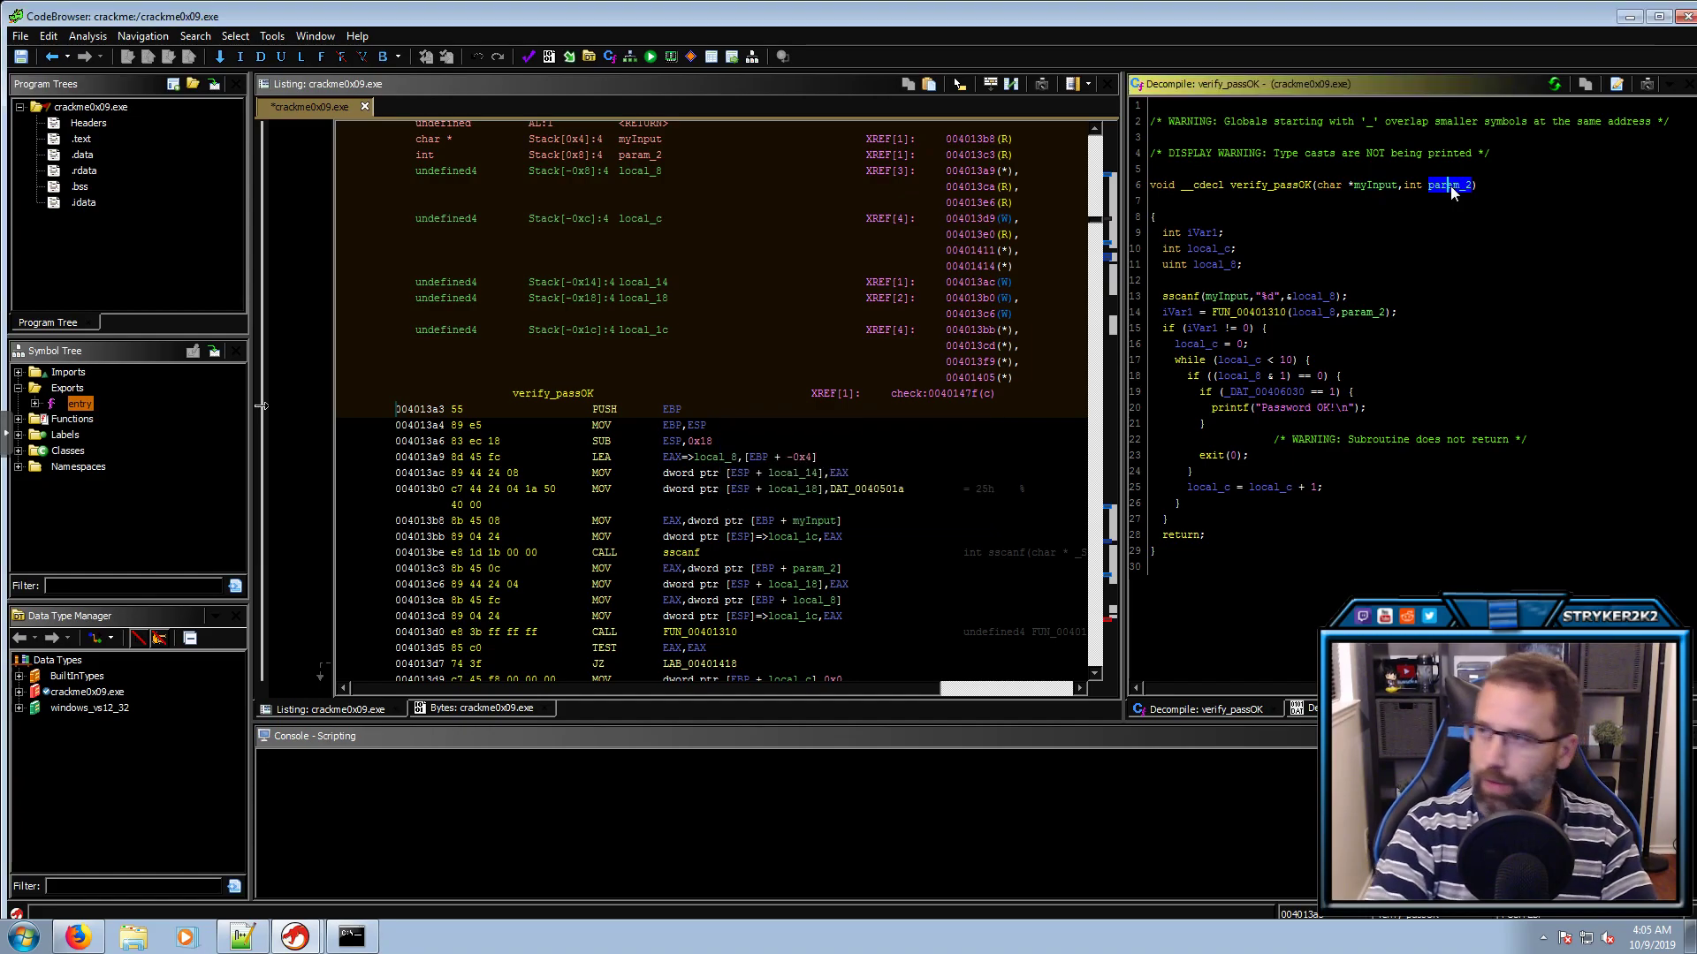
{"action": "left_click", "coordinate": [1414, 187]}
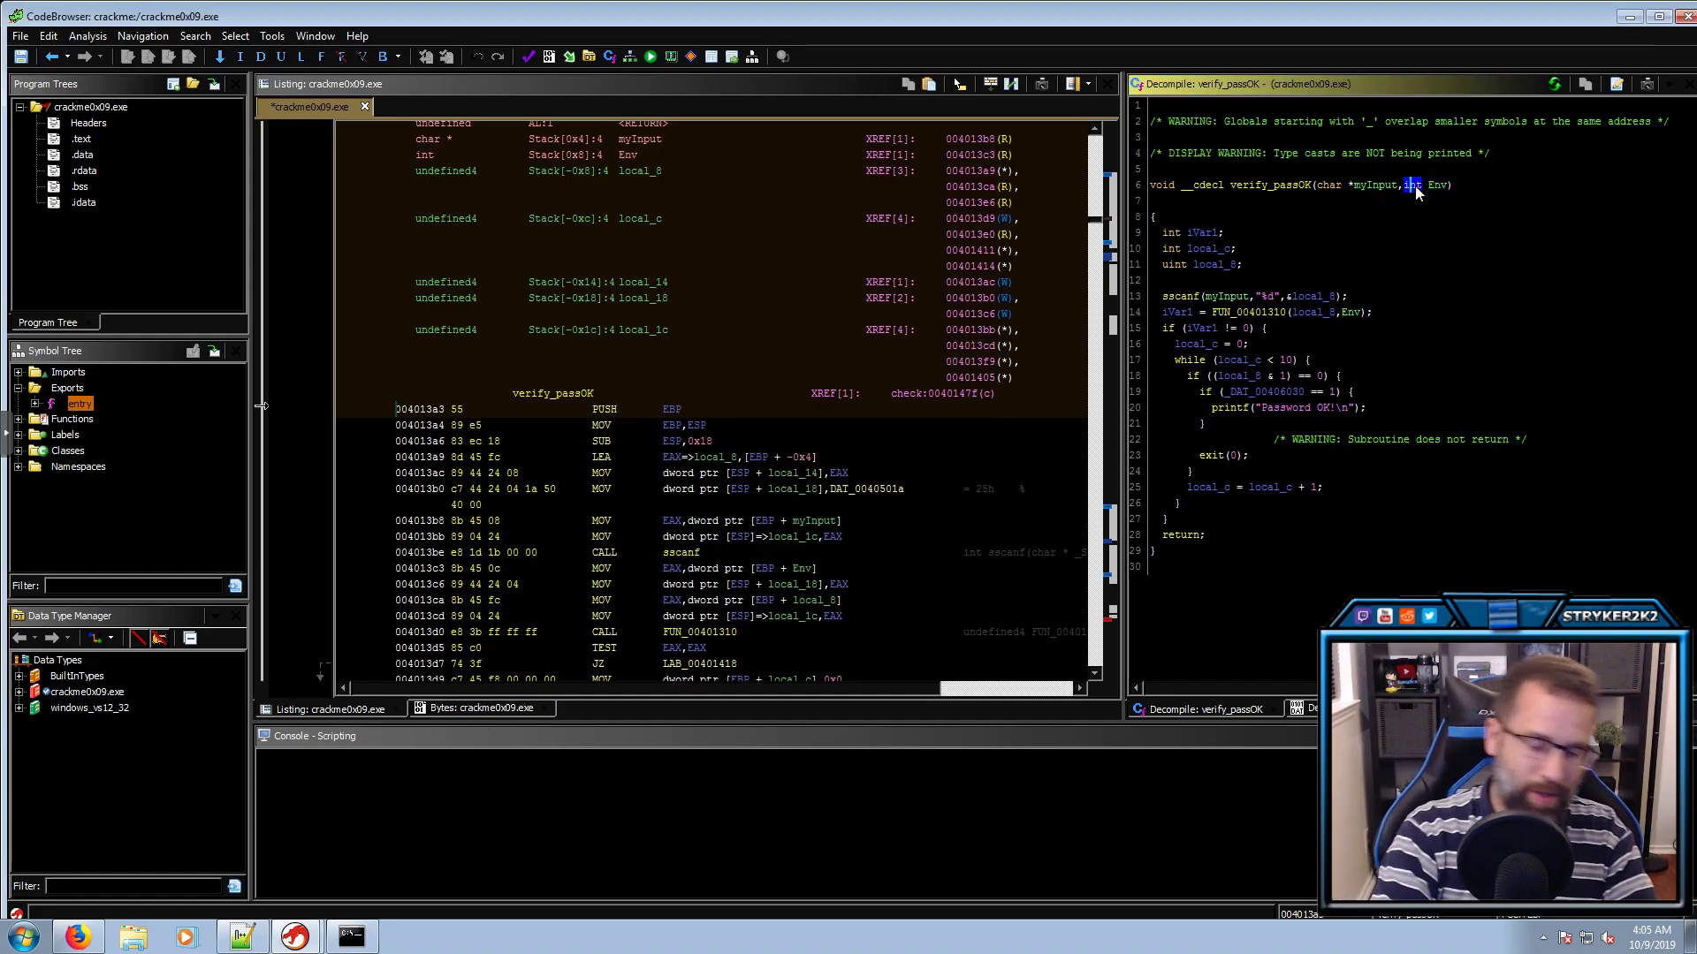
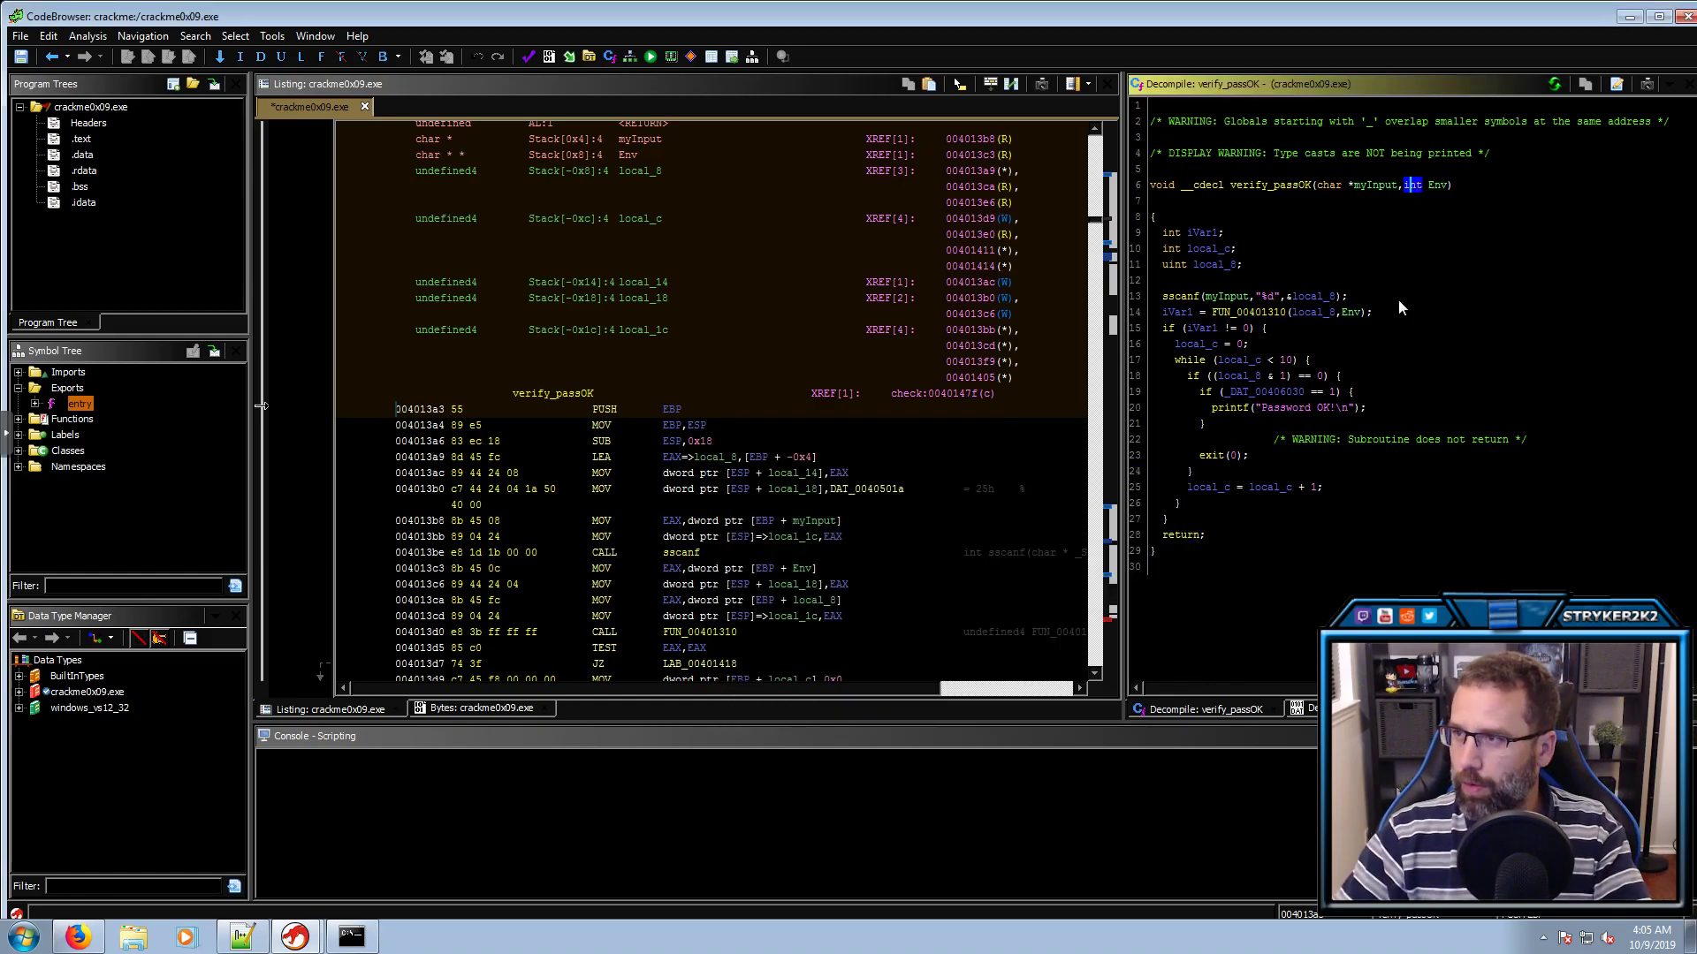
Select myInput in the sscanf call within verify_passOK's decompiled code
{"action": "left_click", "coordinate": [1209, 298]}
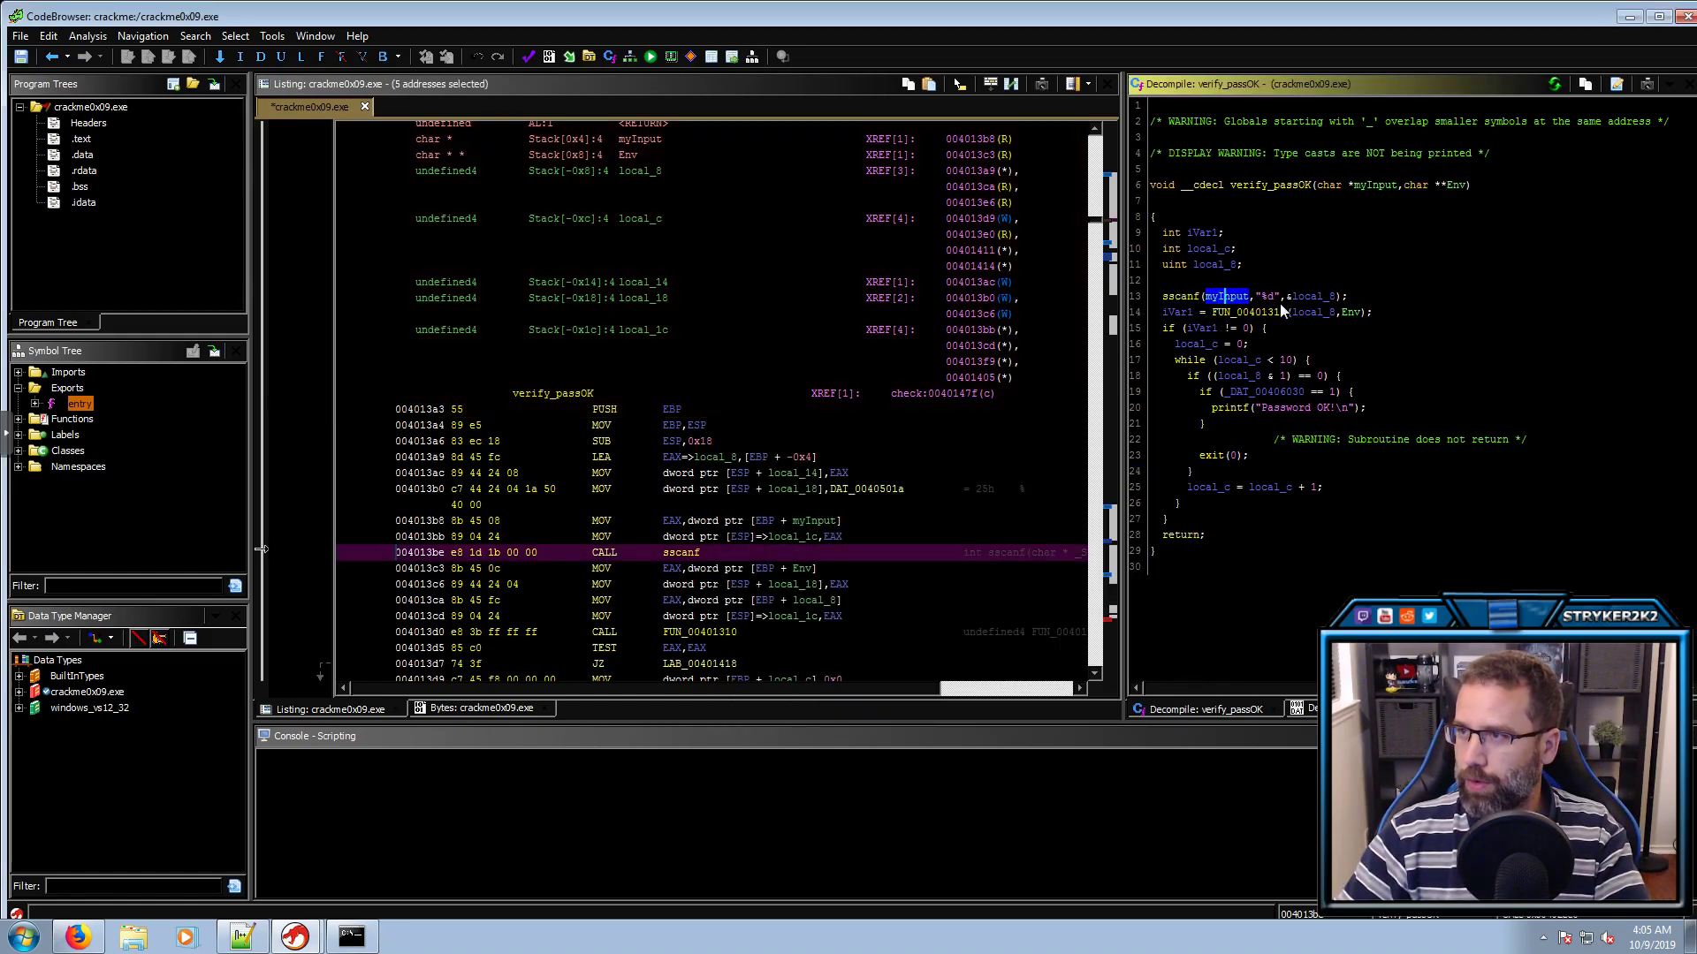
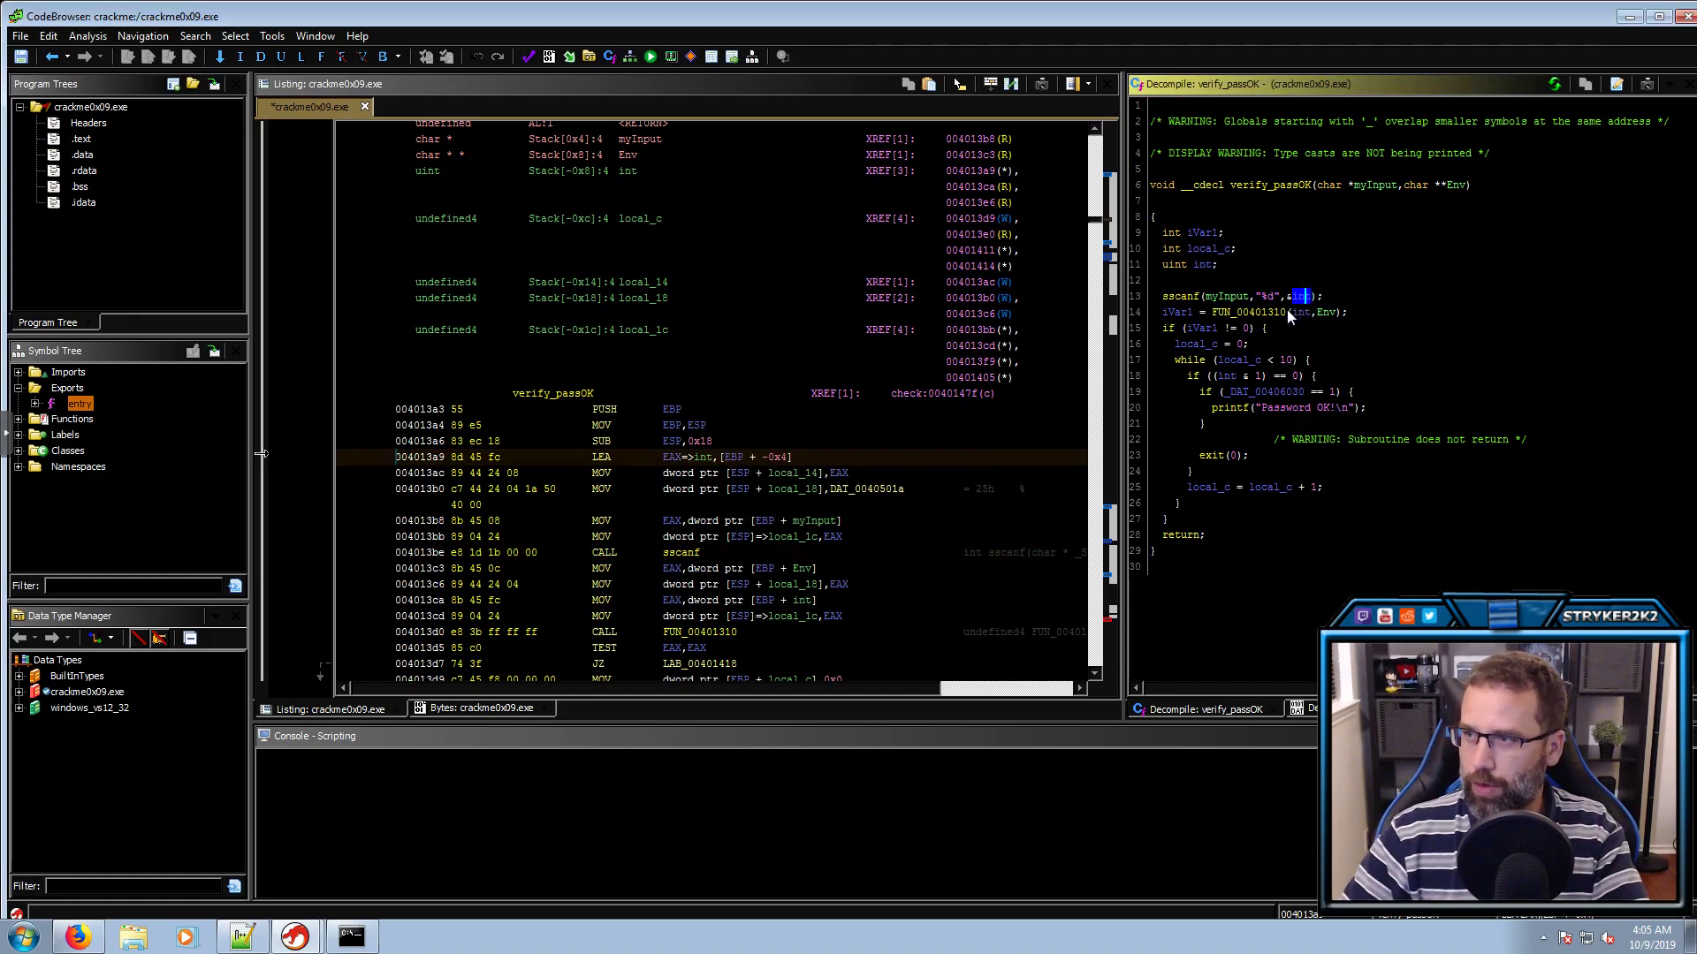
Open FUN_00401310 from verify_passOK and inspect its loop's compare-to-zero condition
{"action": "left_click", "coordinate": [1253, 312]}
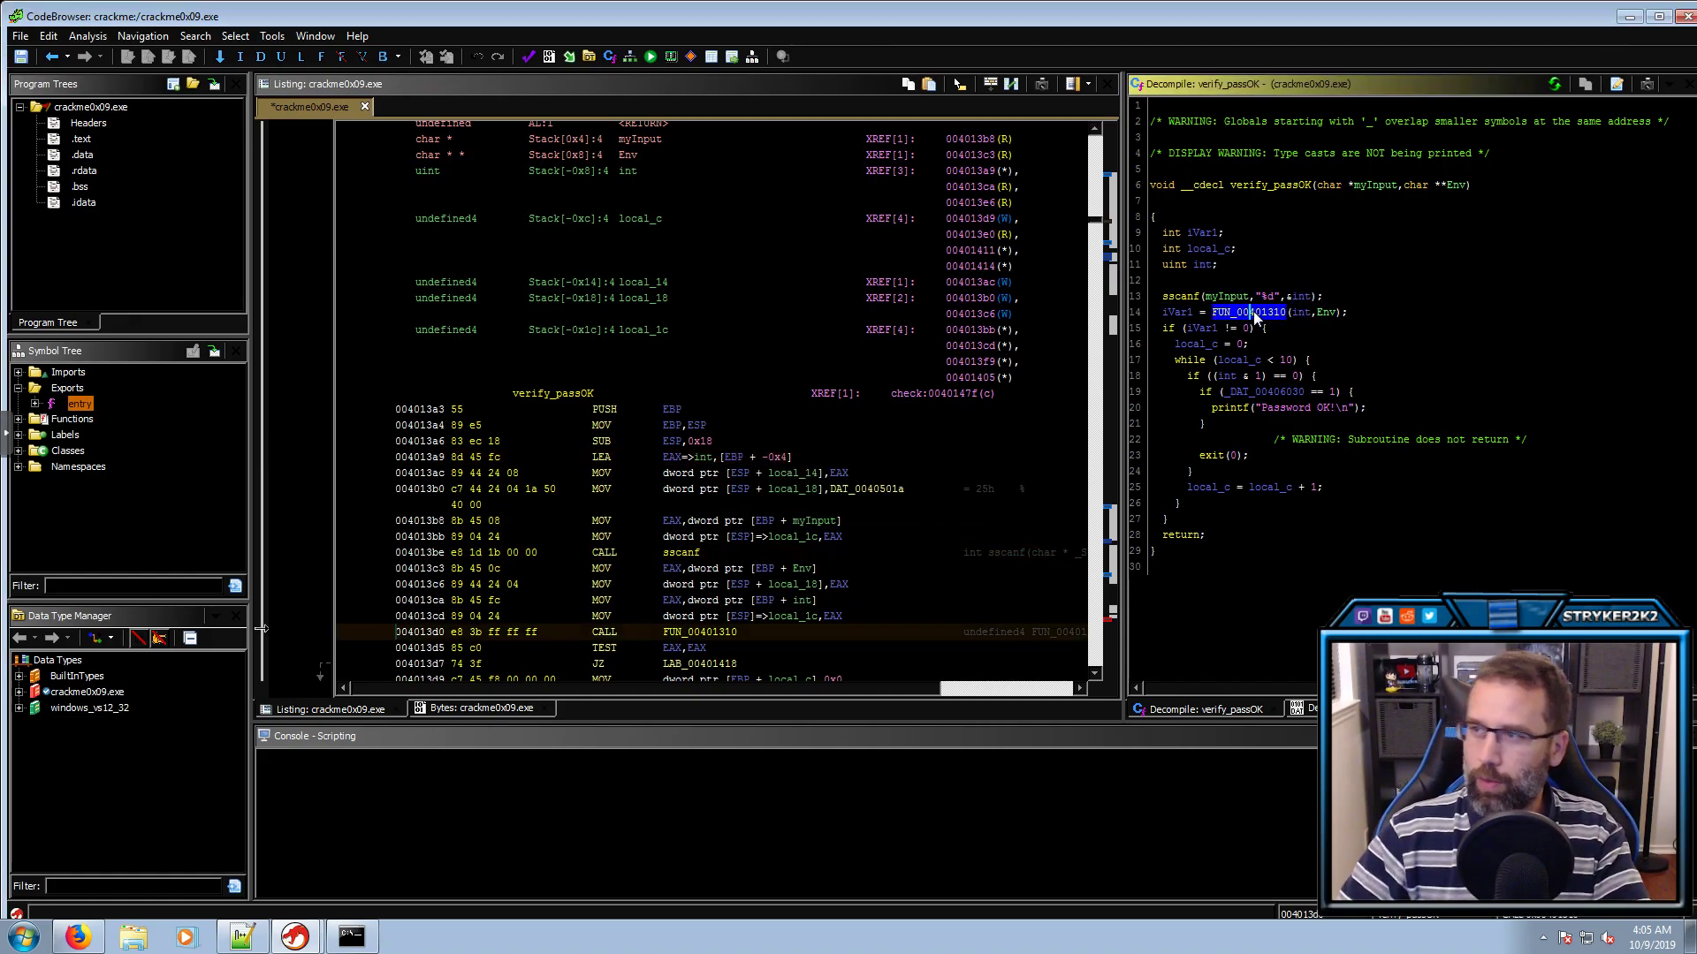
{"action": "double_click", "coordinate": [1253, 311]}
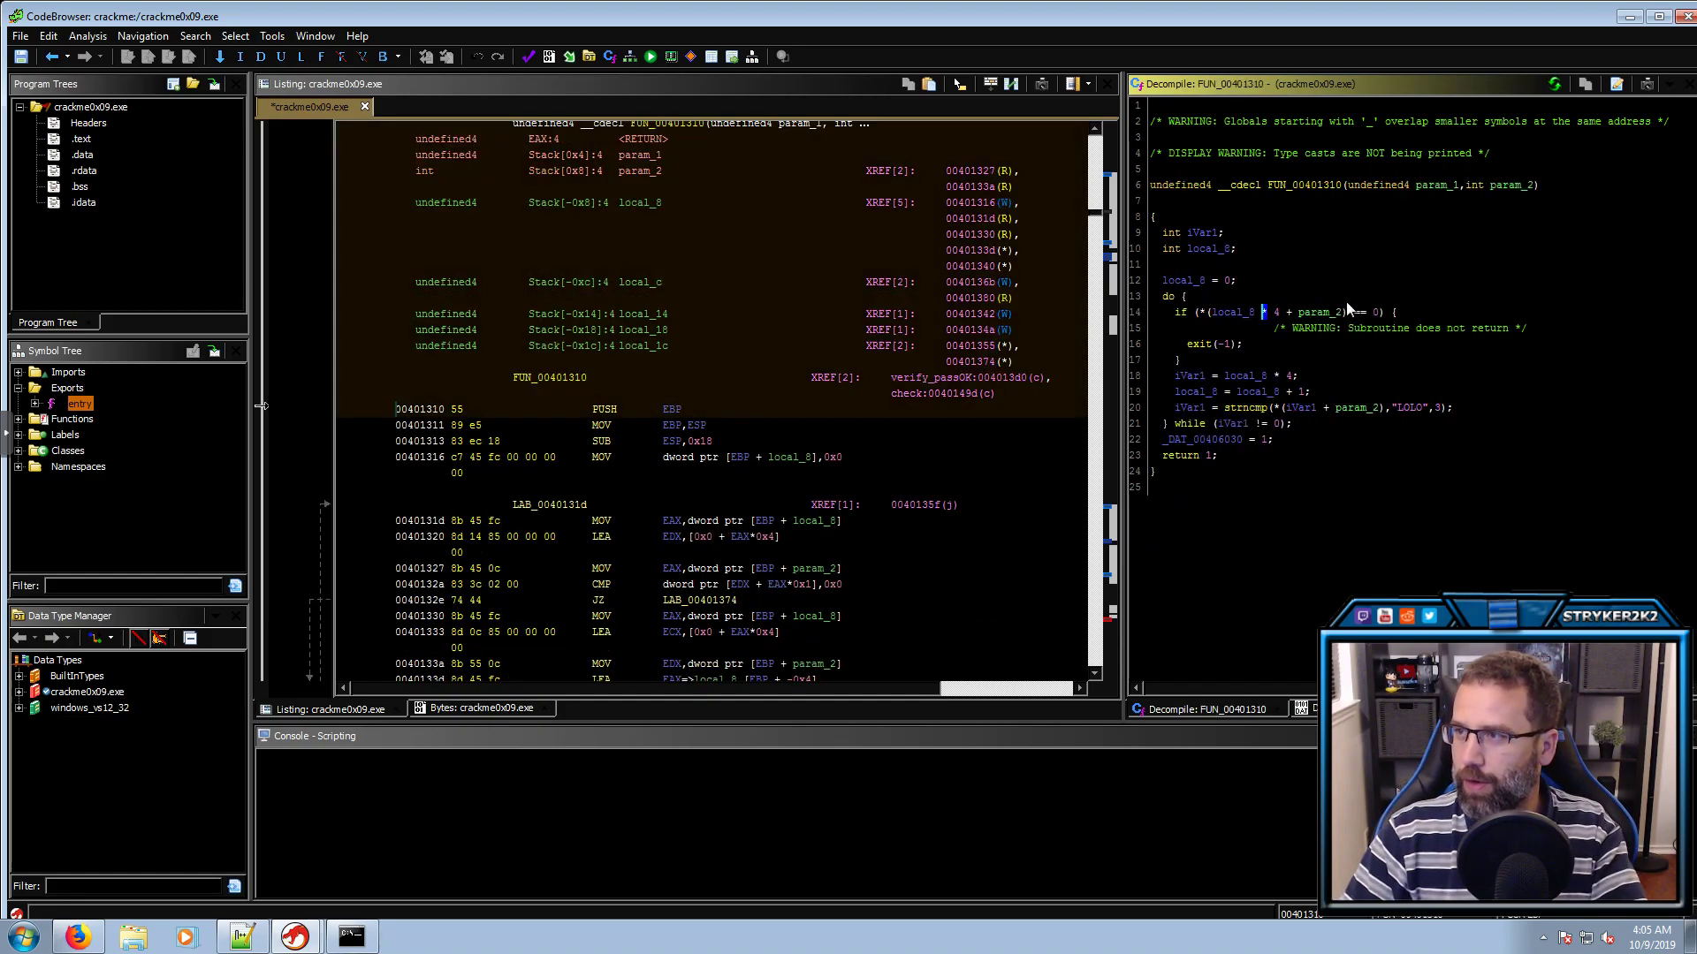
{"action": "left_click_drag", "start_coordinate": [1387, 311], "coordinate": [1195, 313]}
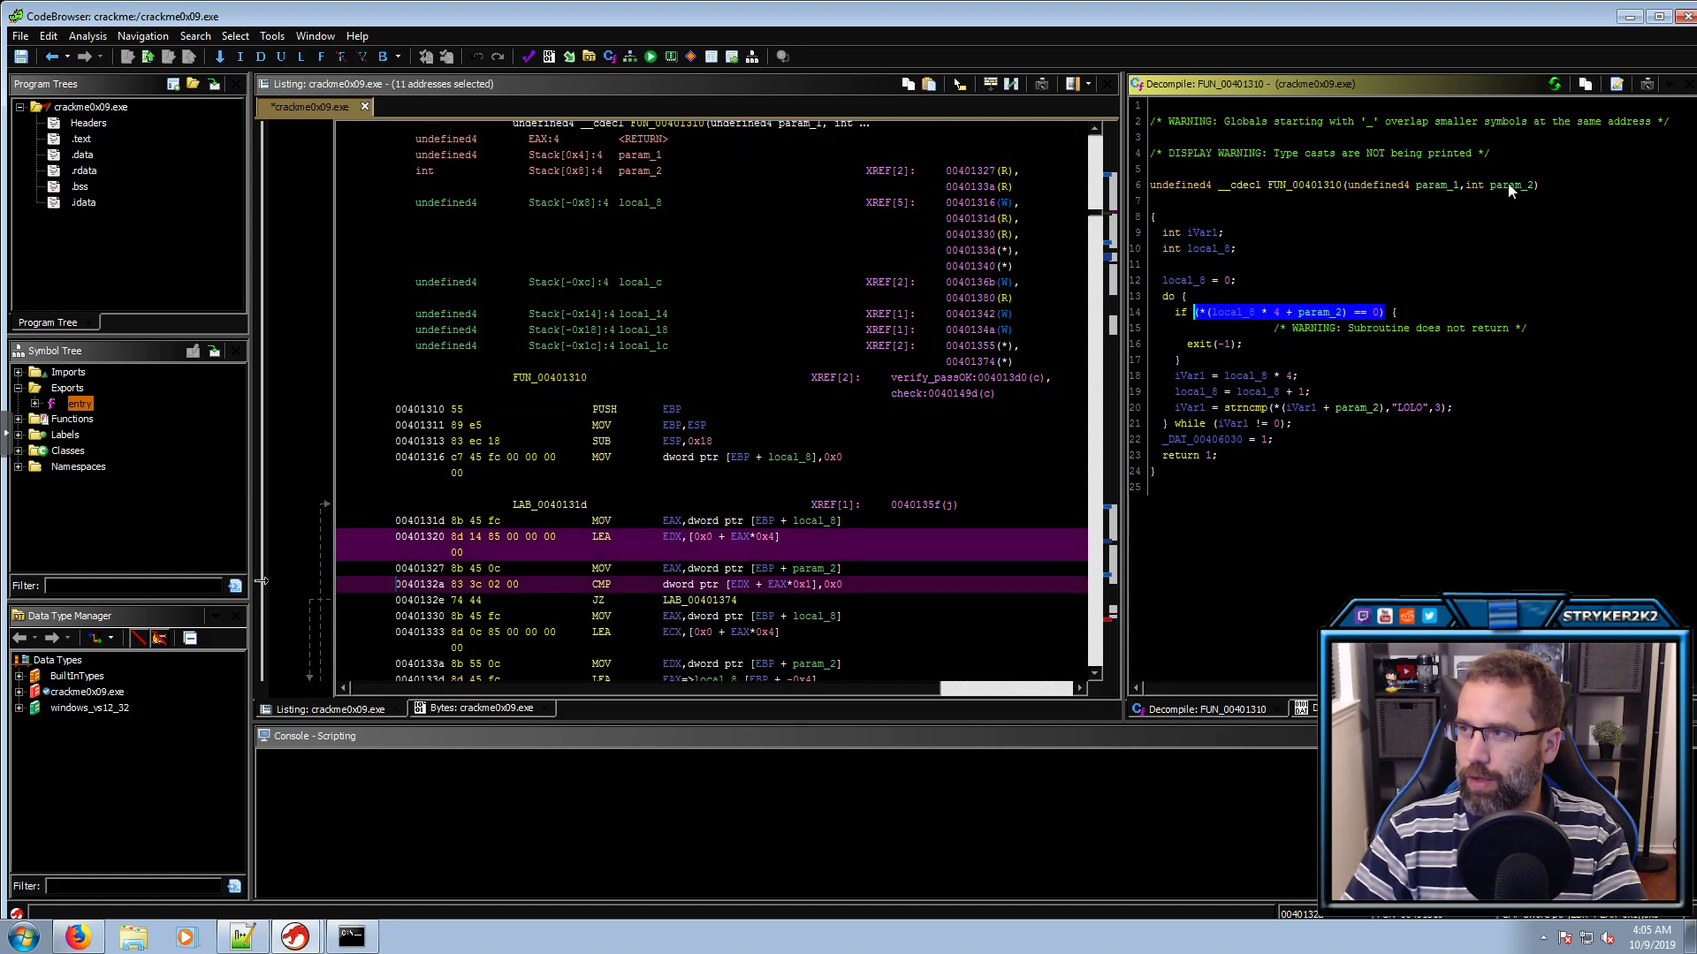
Rename FUN_00401310's param_1 to myInput, committing the parameter change
{"action": "double_click", "coordinate": [1508, 185]}
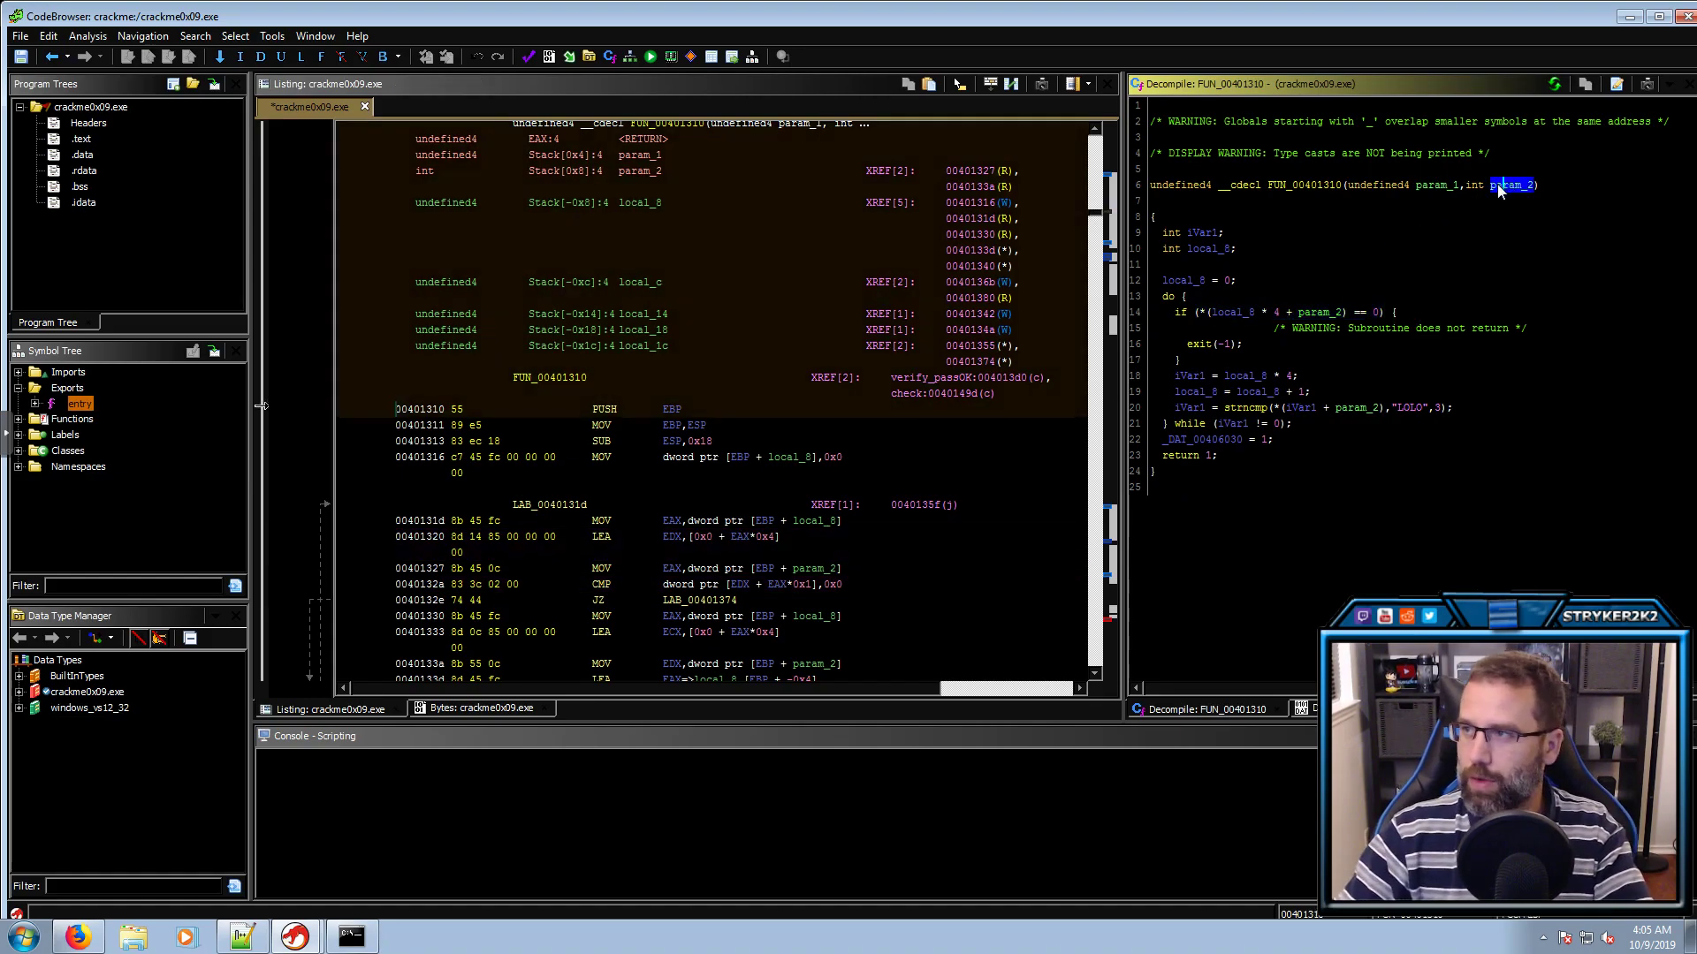
{"action": "double_click", "coordinate": [1446, 185]}
{"action": "type", "text": "lmyInput"}
{"action": "key", "text": "Return"}
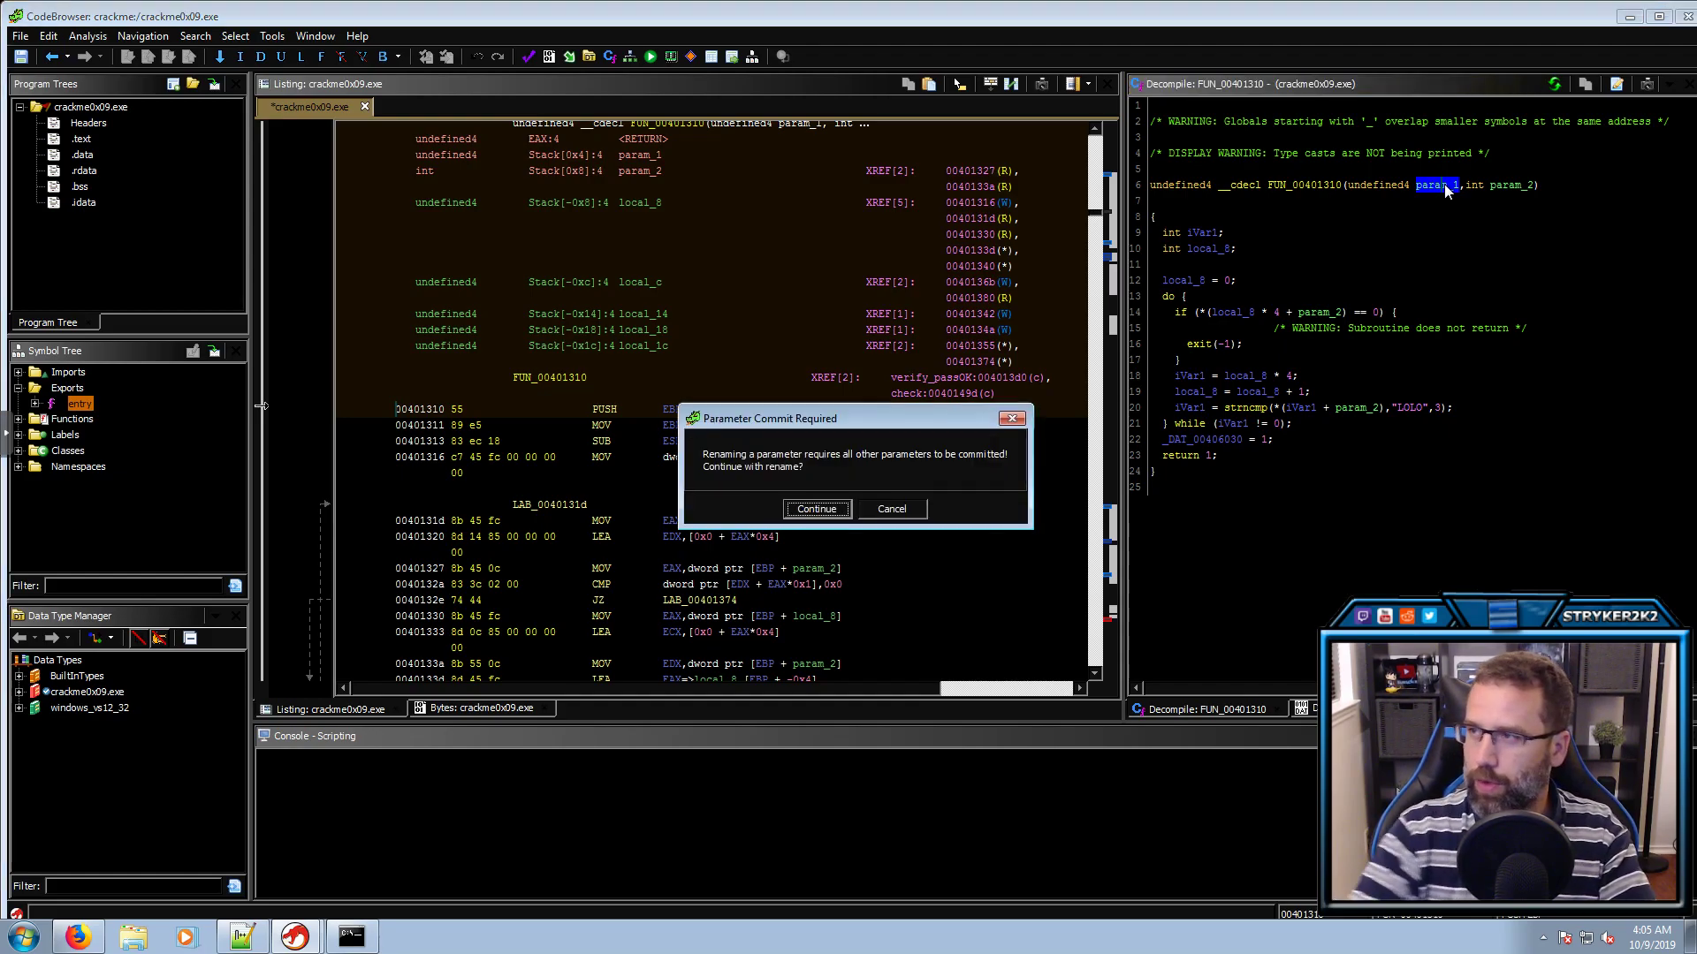
{"action": "key", "text": "Return"}
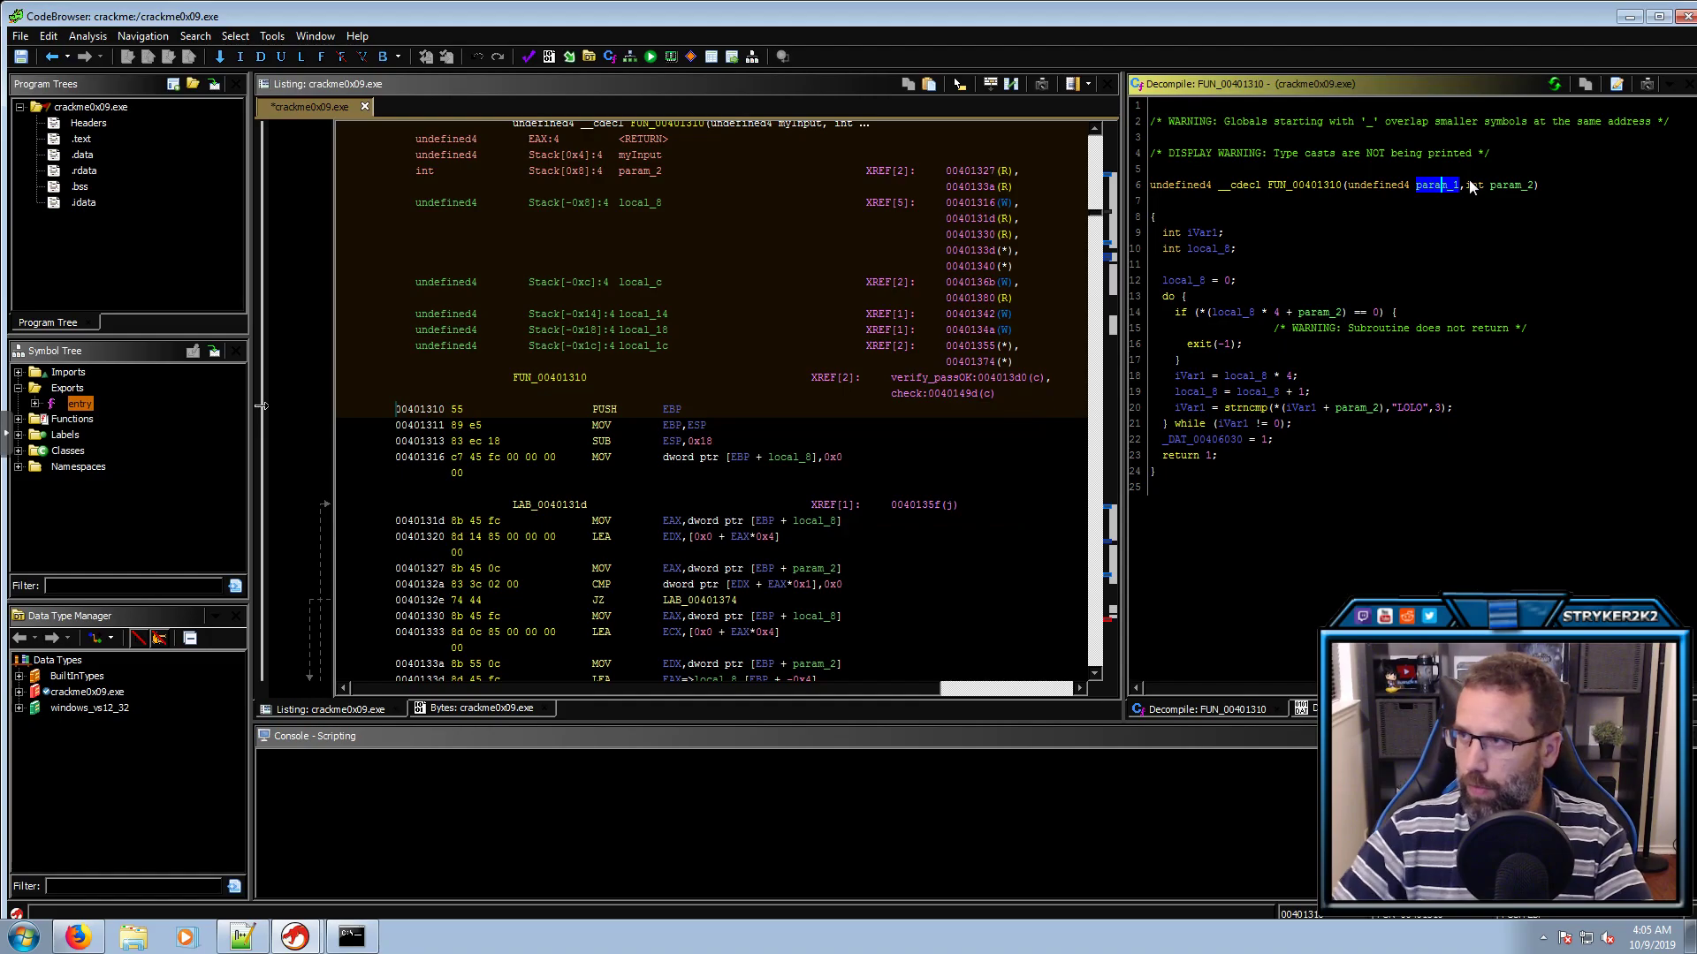
Rename param_2 to Env and open the data type chooser to retype it
{"action": "double_click", "coordinate": [1507, 186]}
{"action": "type", "text": "l"}
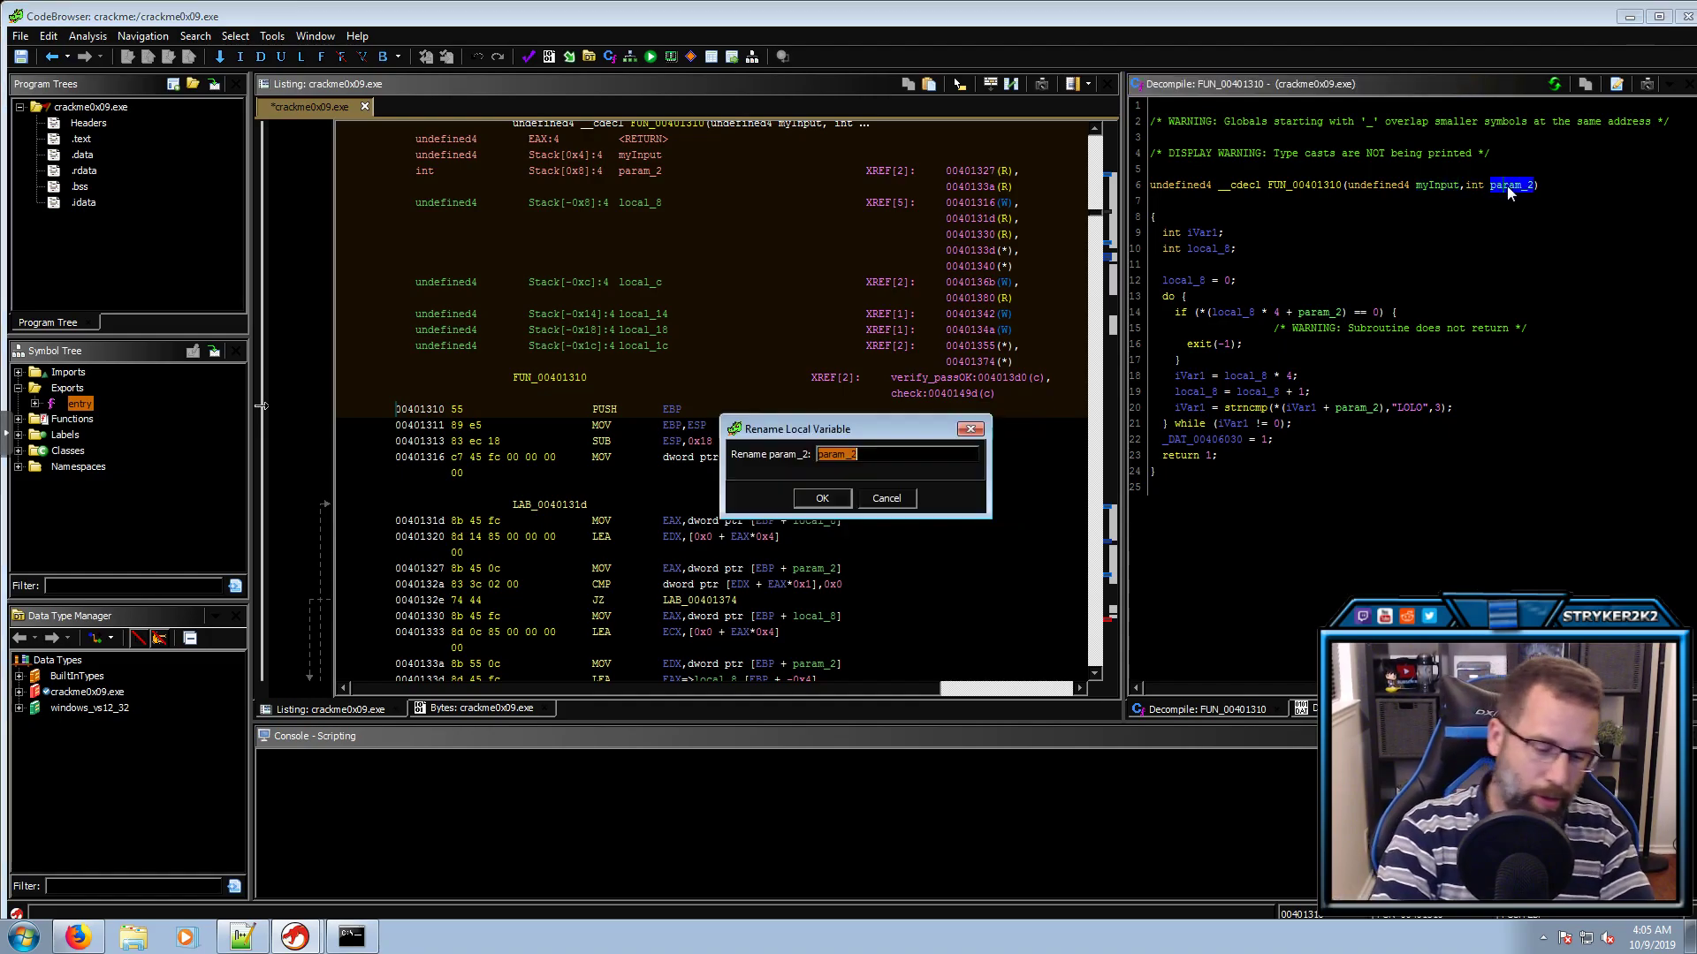
{"action": "type", "text": "env"}
{"action": "key", "text": "Return"}
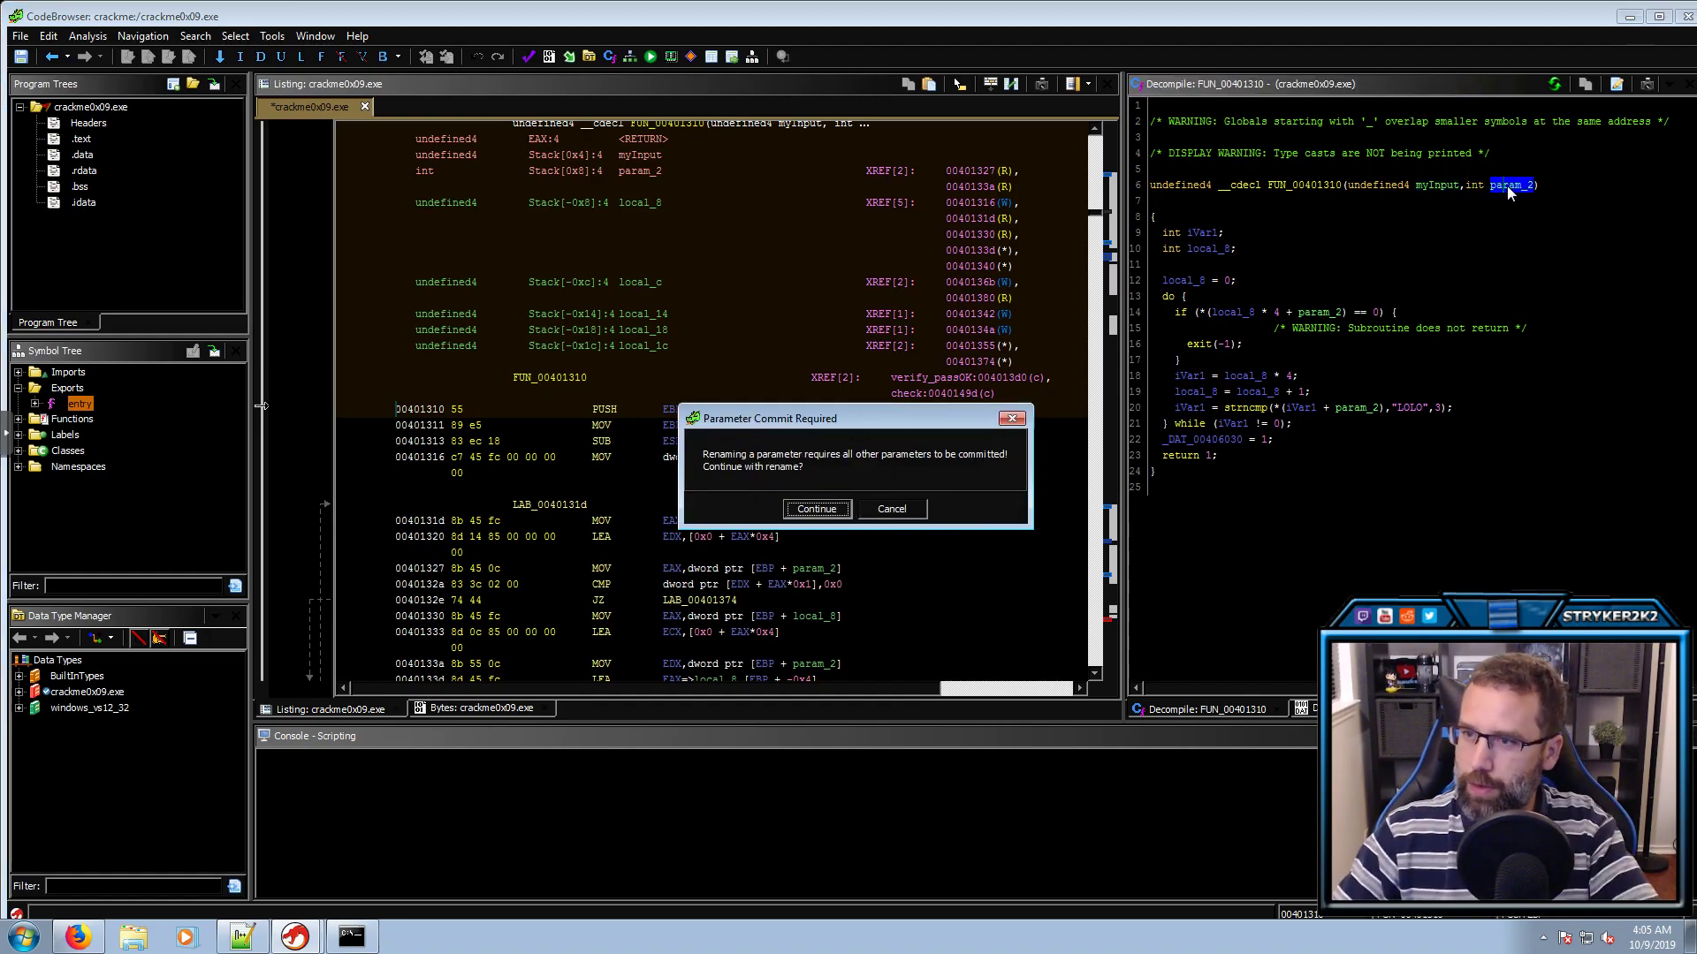
{"action": "key", "text": "Return"}
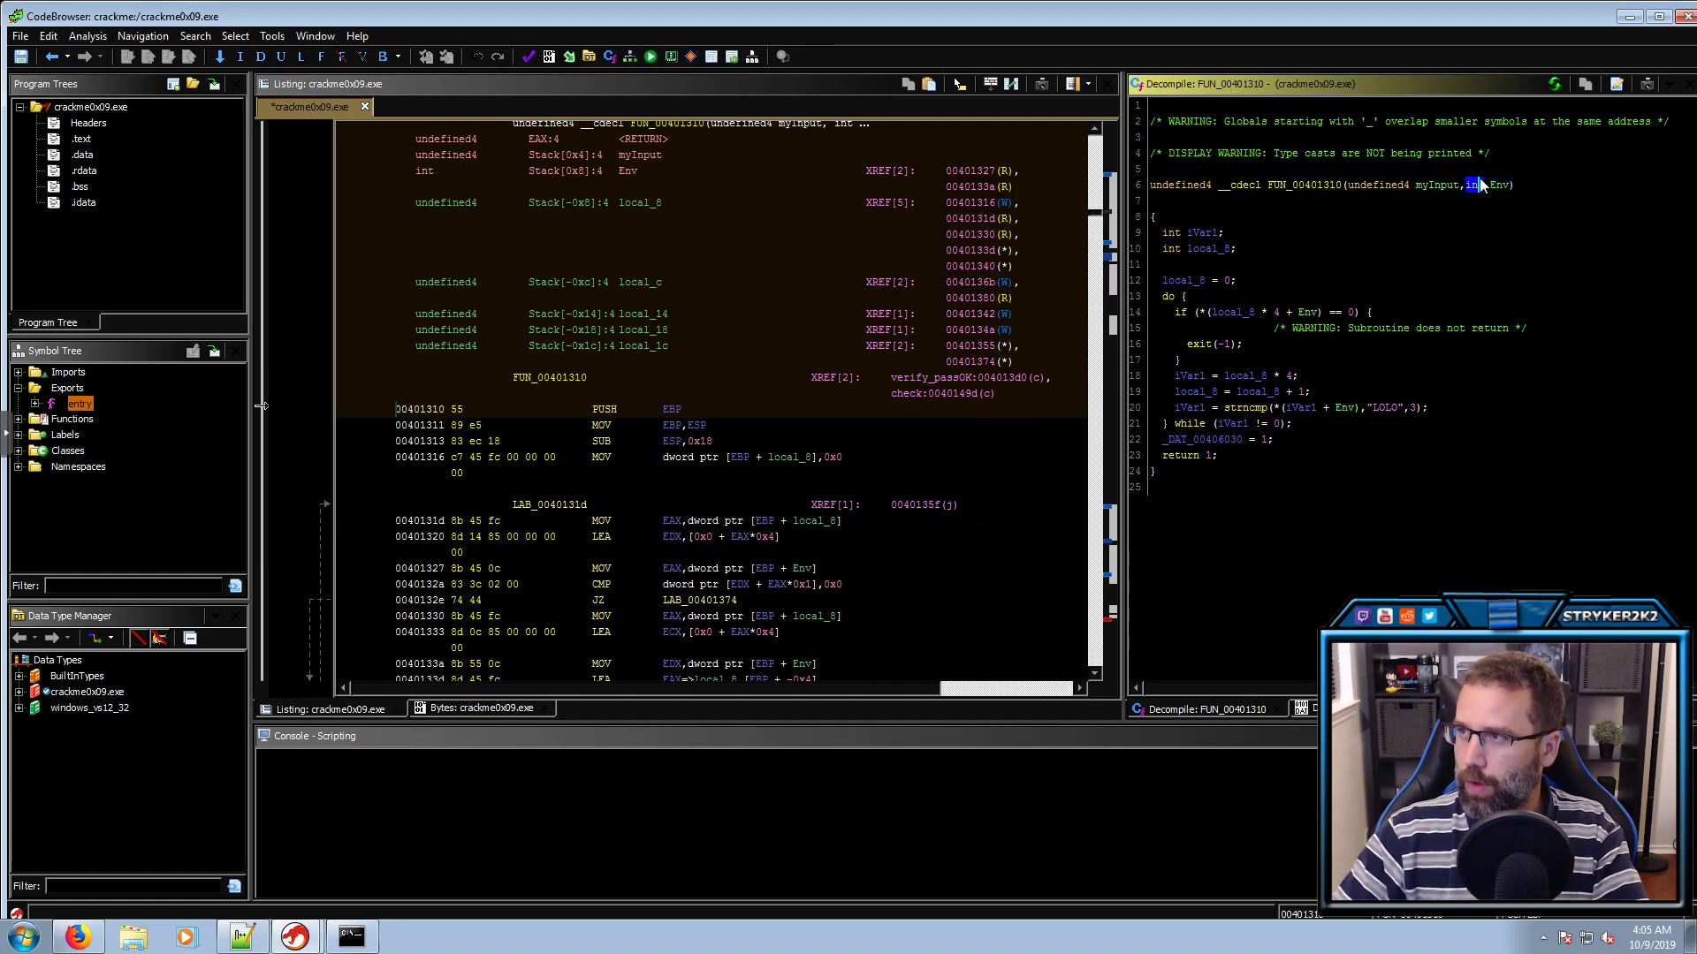
{"action": "key", "text": "ctrl+l"}
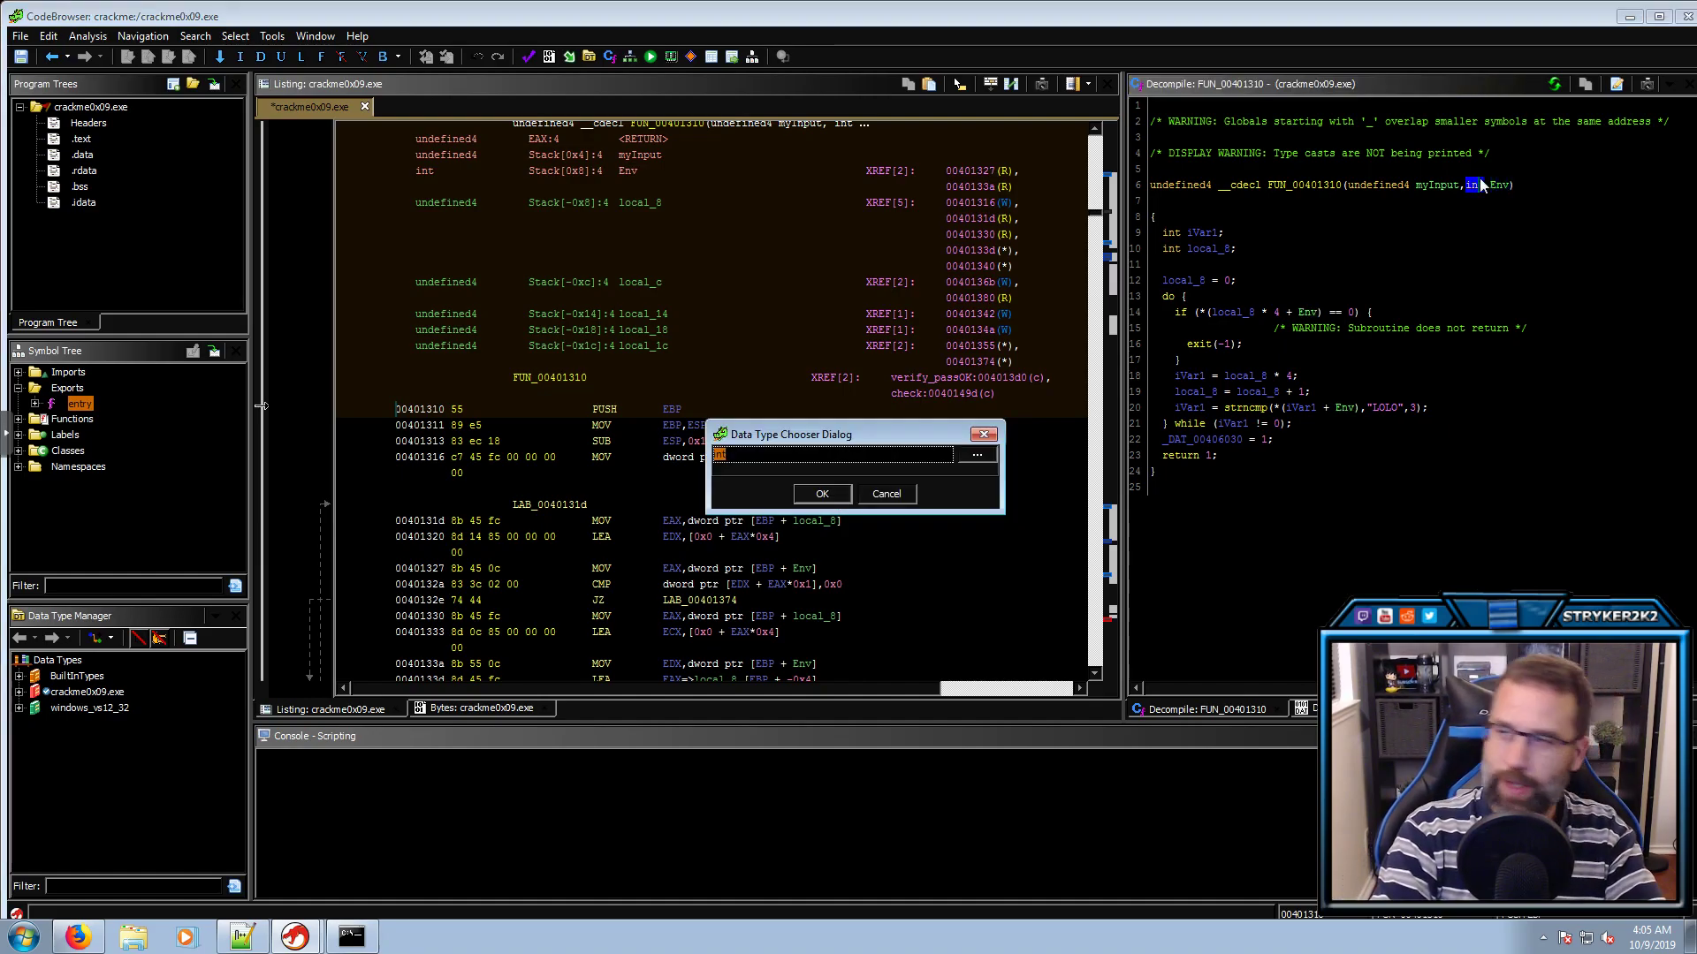
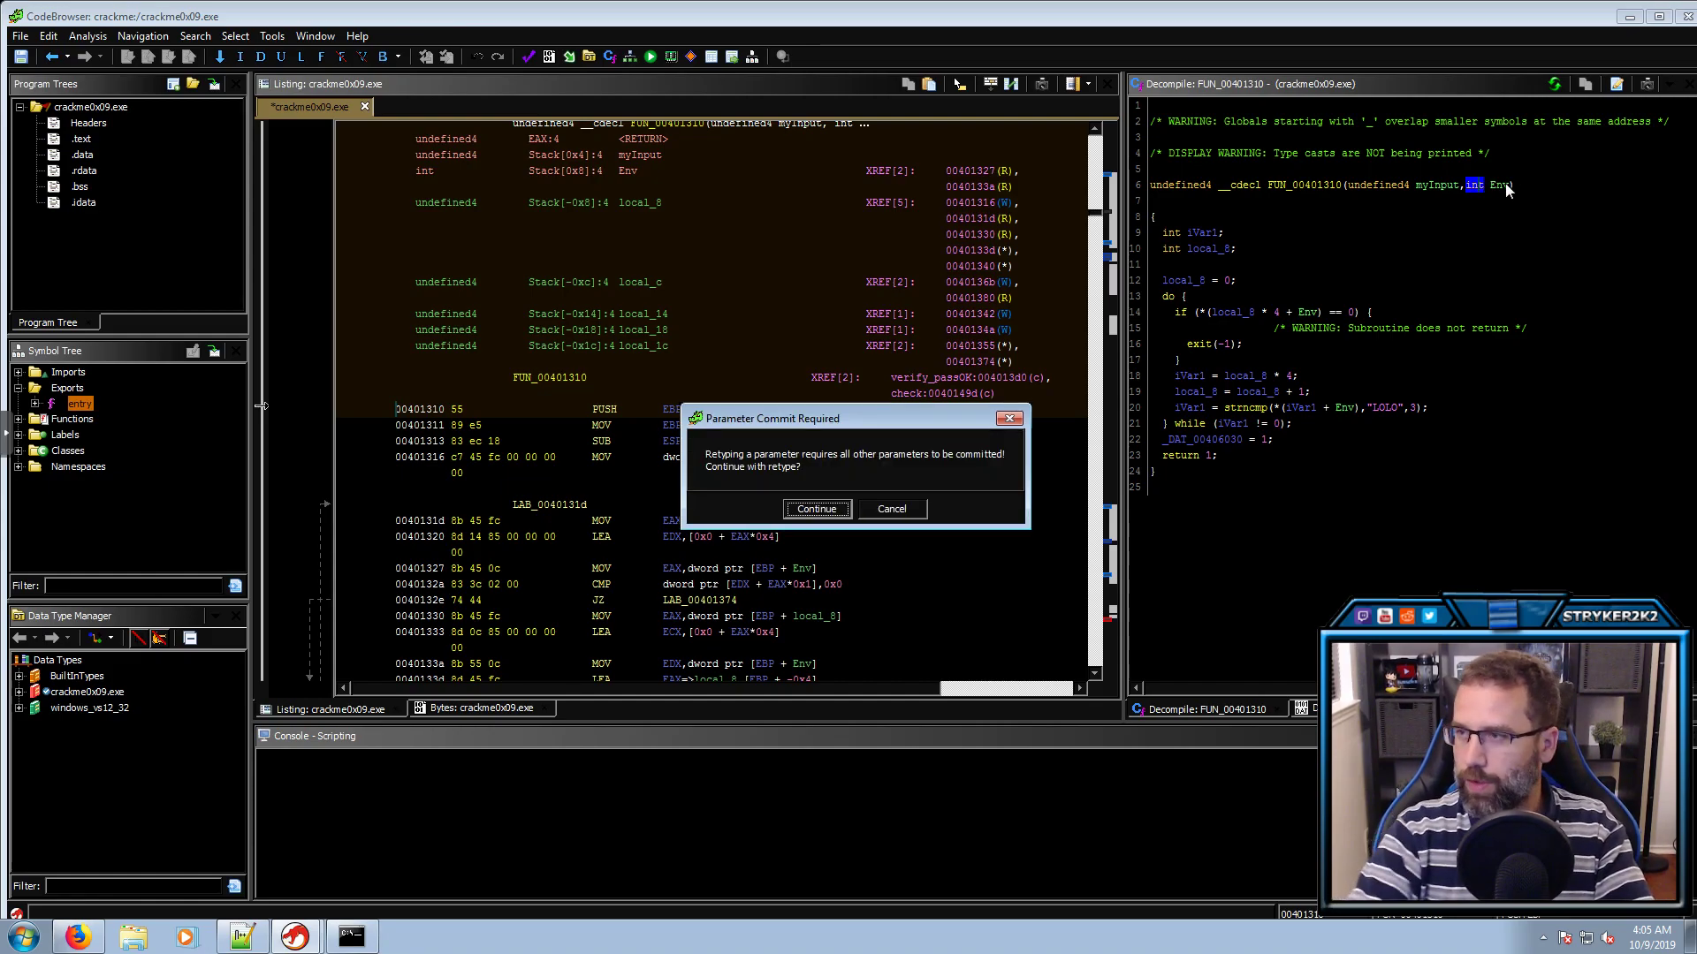
Confirm Env as char **, then rename the Env[local_8] loop index local_8 to counter
{"action": "key", "text": "Return"}
{"action": "left_click_drag", "start_coordinate": [1324, 313], "coordinate": [1197, 320]}
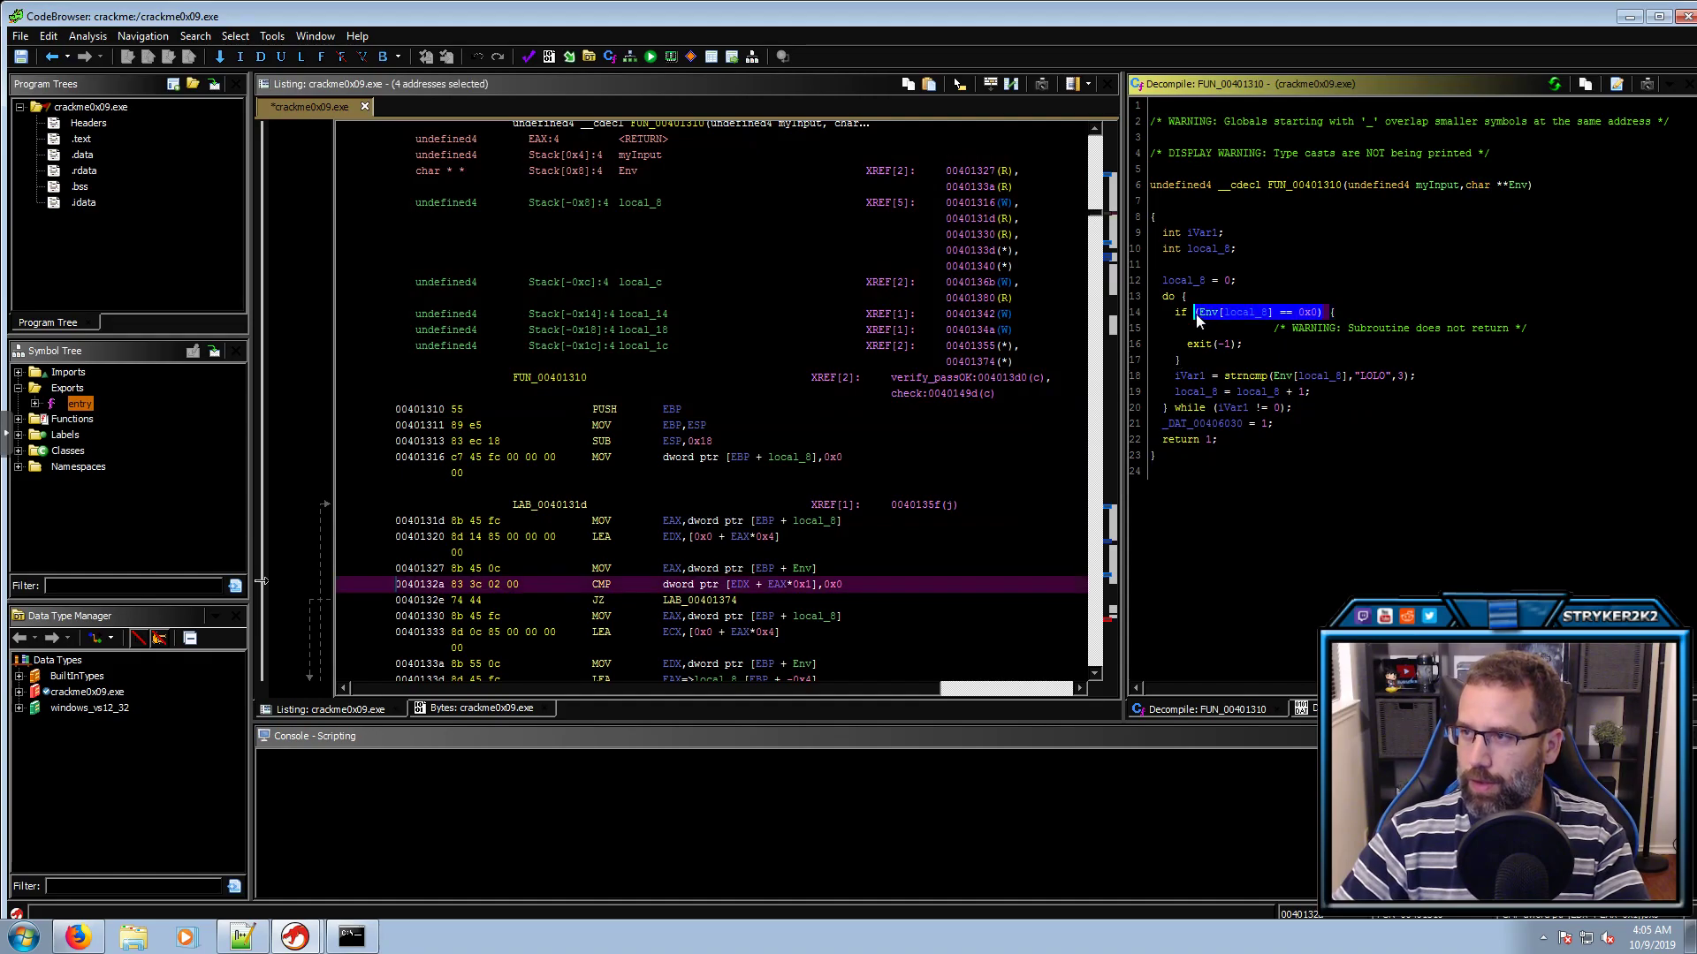
{"action": "double_click", "coordinate": [1246, 315]}
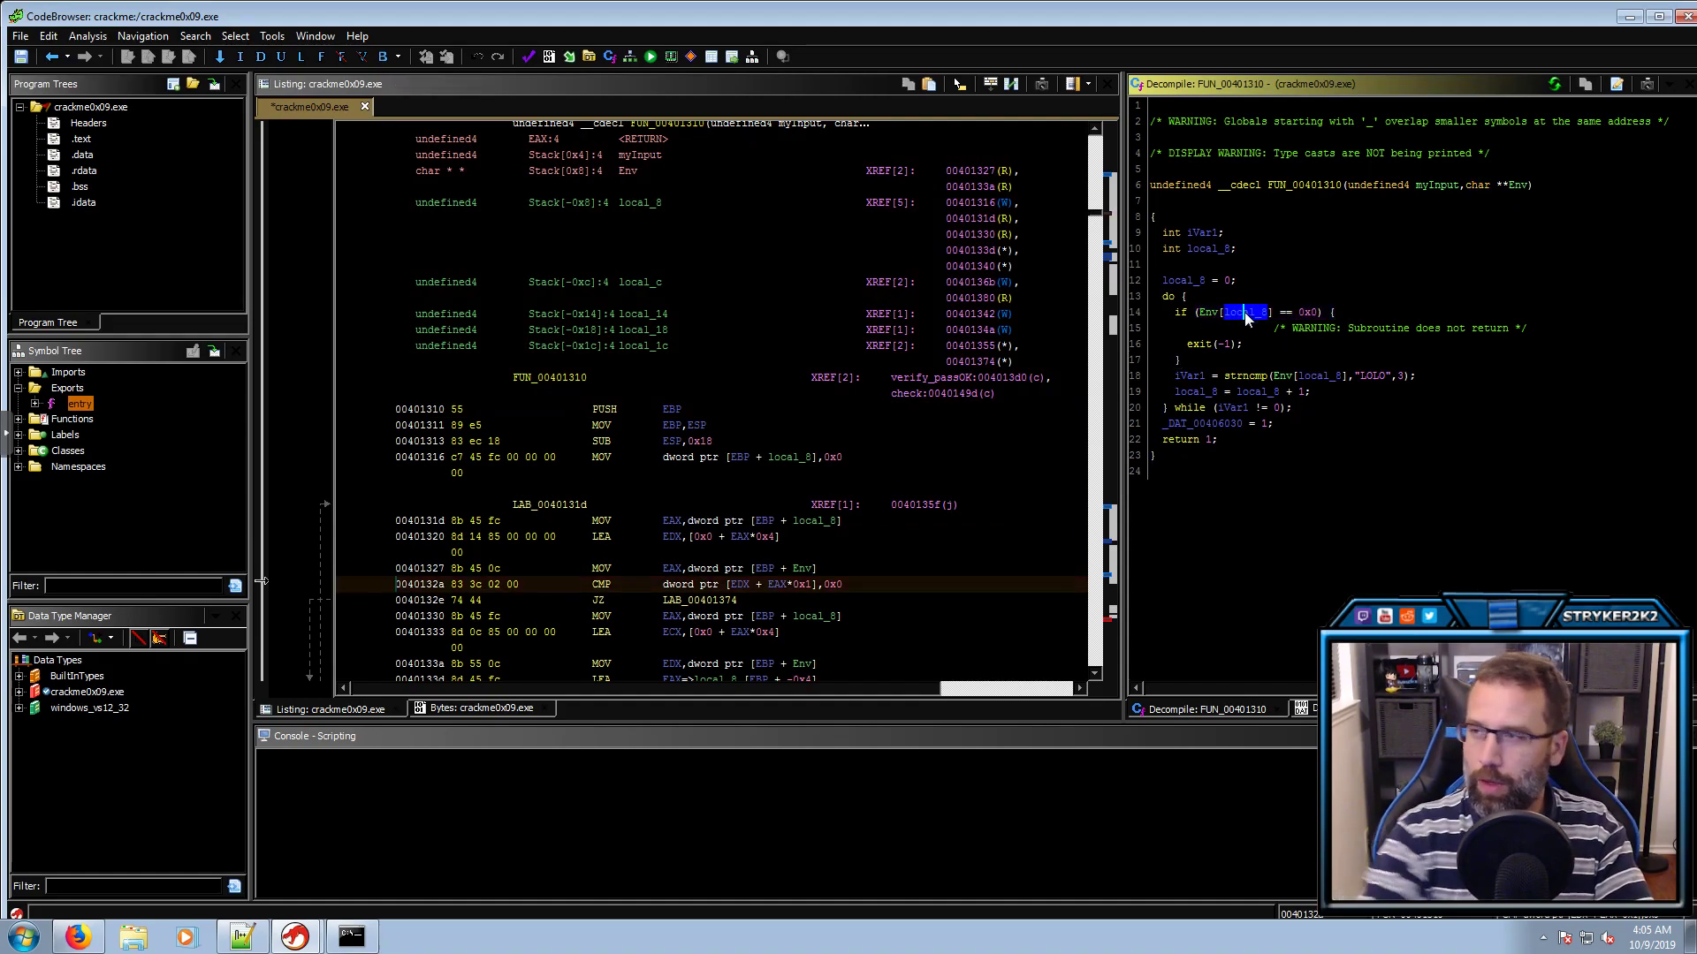
{"action": "type", "text": "lcounter"}
{"action": "key", "text": "Return"}
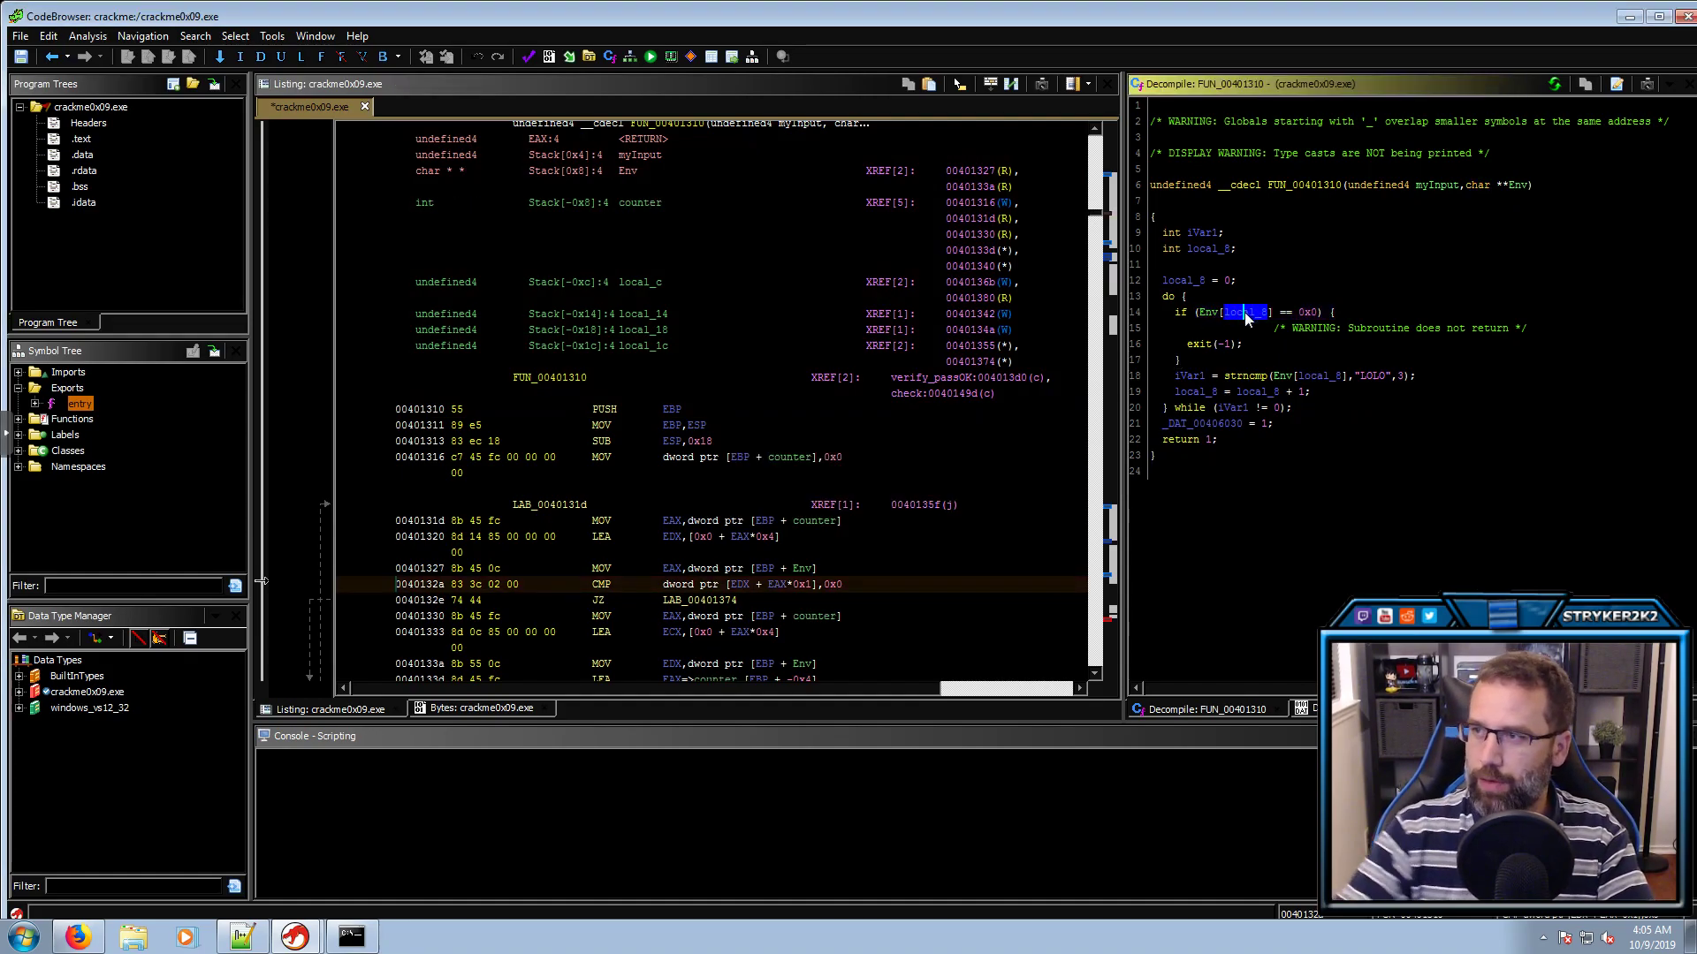
{"action": "double_click", "coordinate": [1207, 315]}
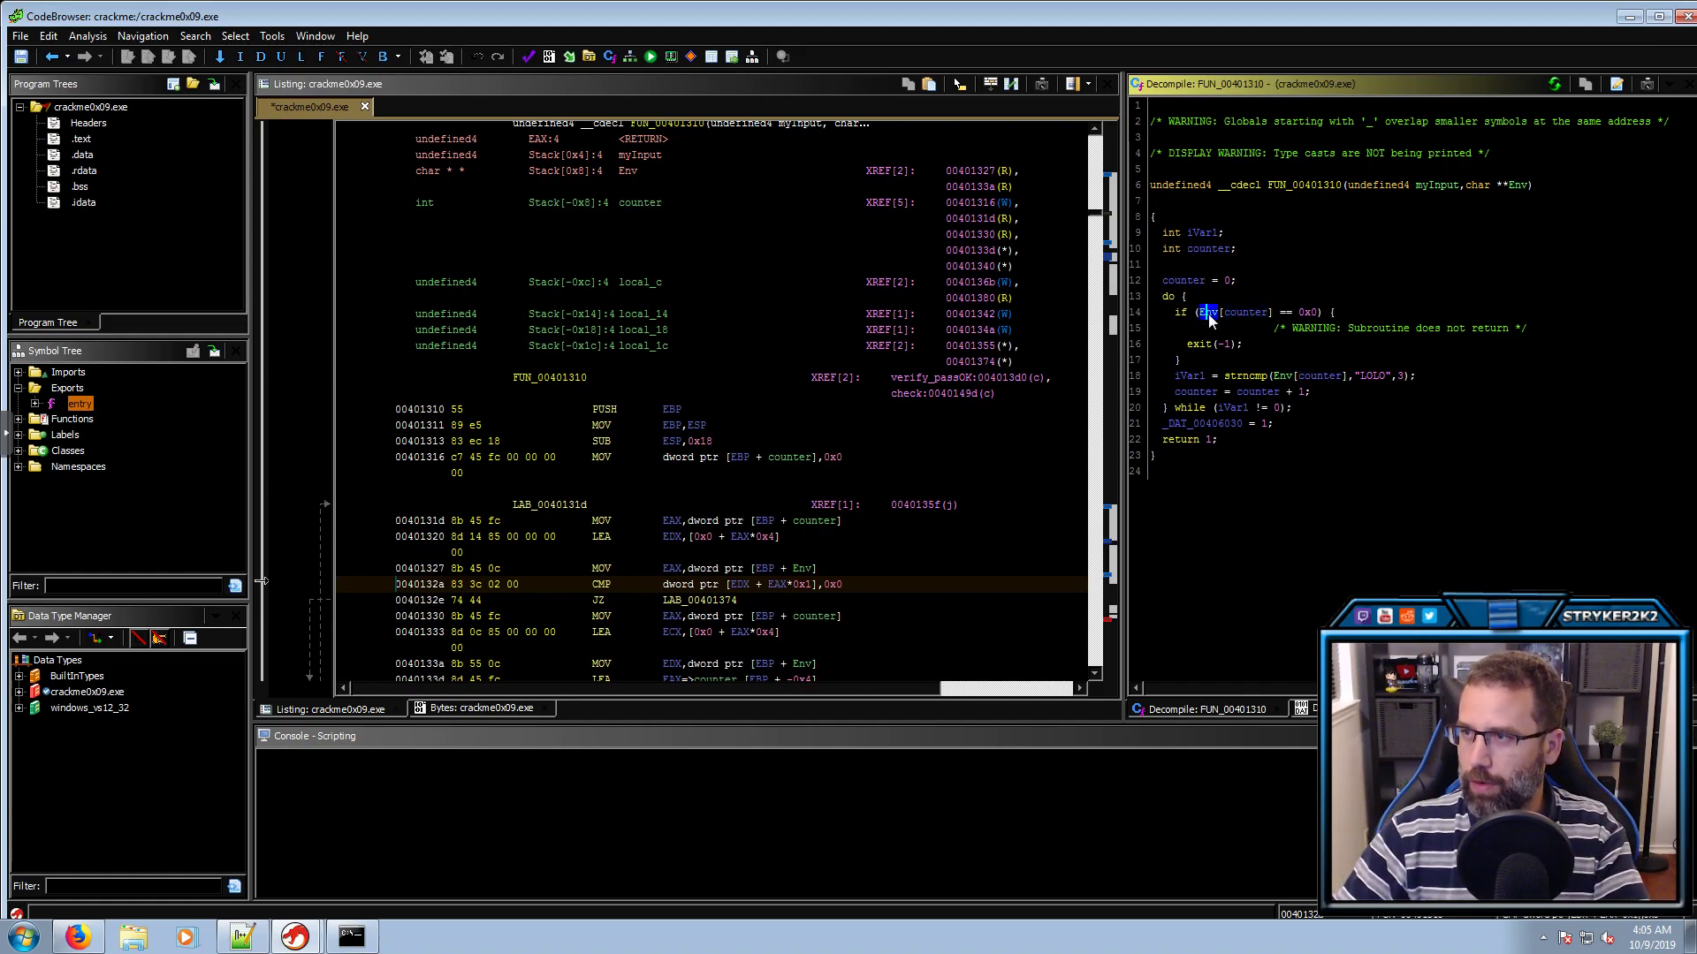
{"action": "left_click", "coordinate": [1307, 314]}
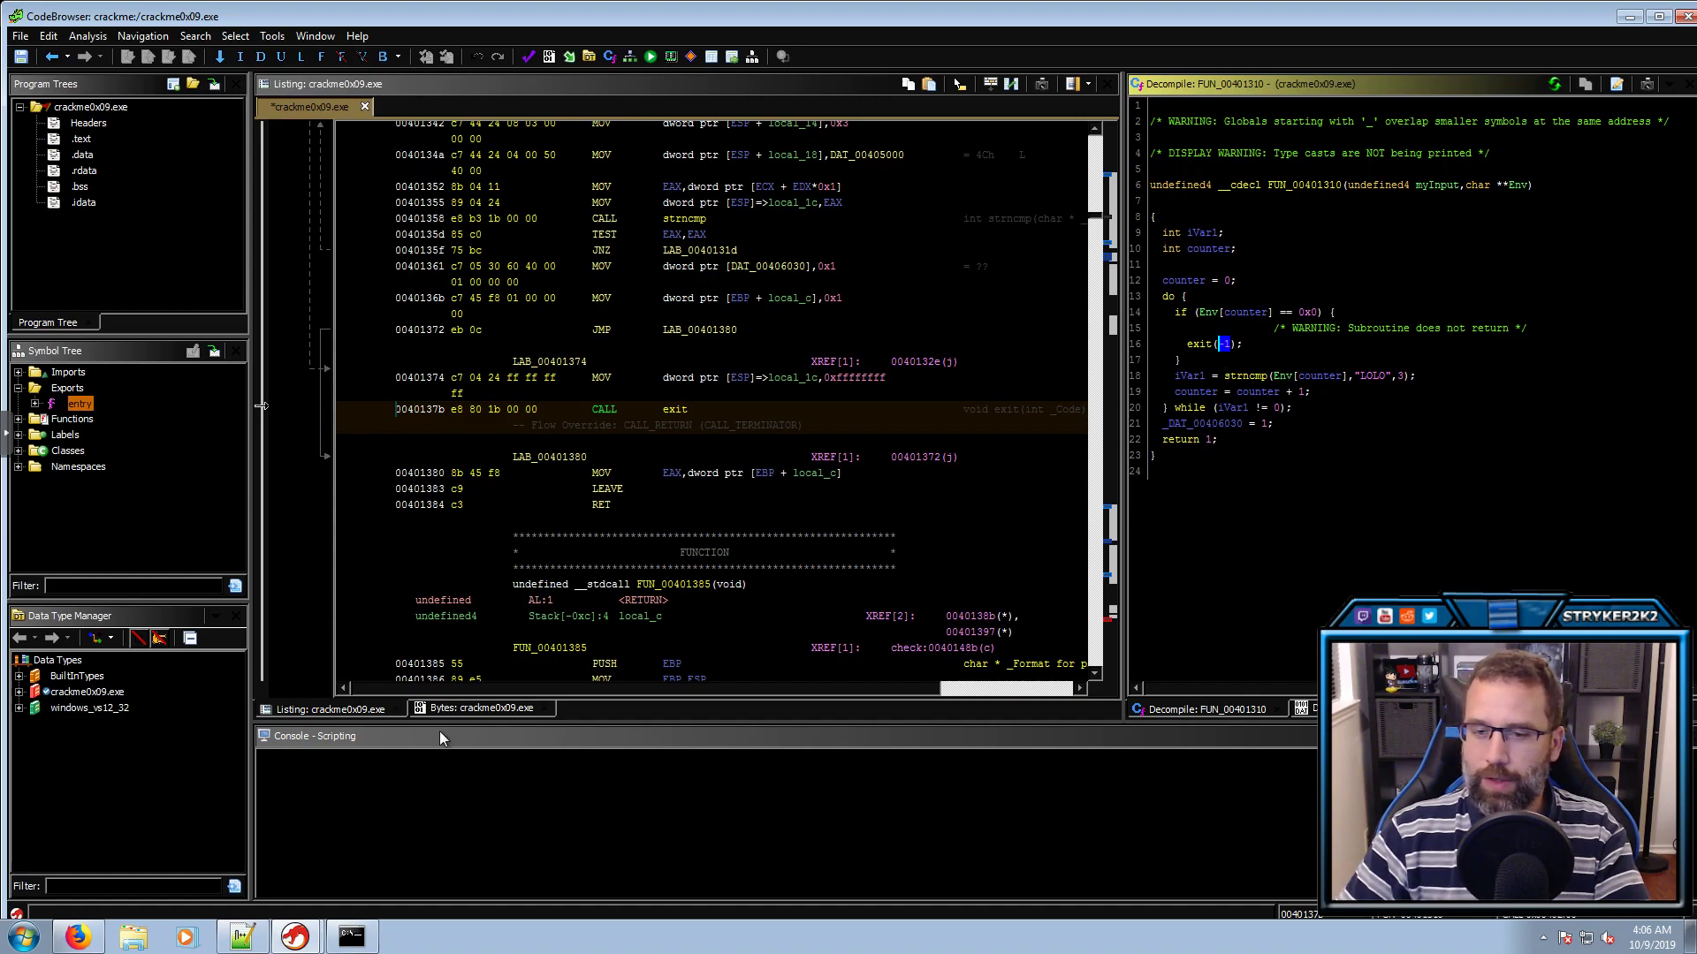
Show notes_0x09.txt in Notepad++, shrunk and moved left beside Ghidra's decompiler
{"action": "left_click", "coordinate": [256, 937]}
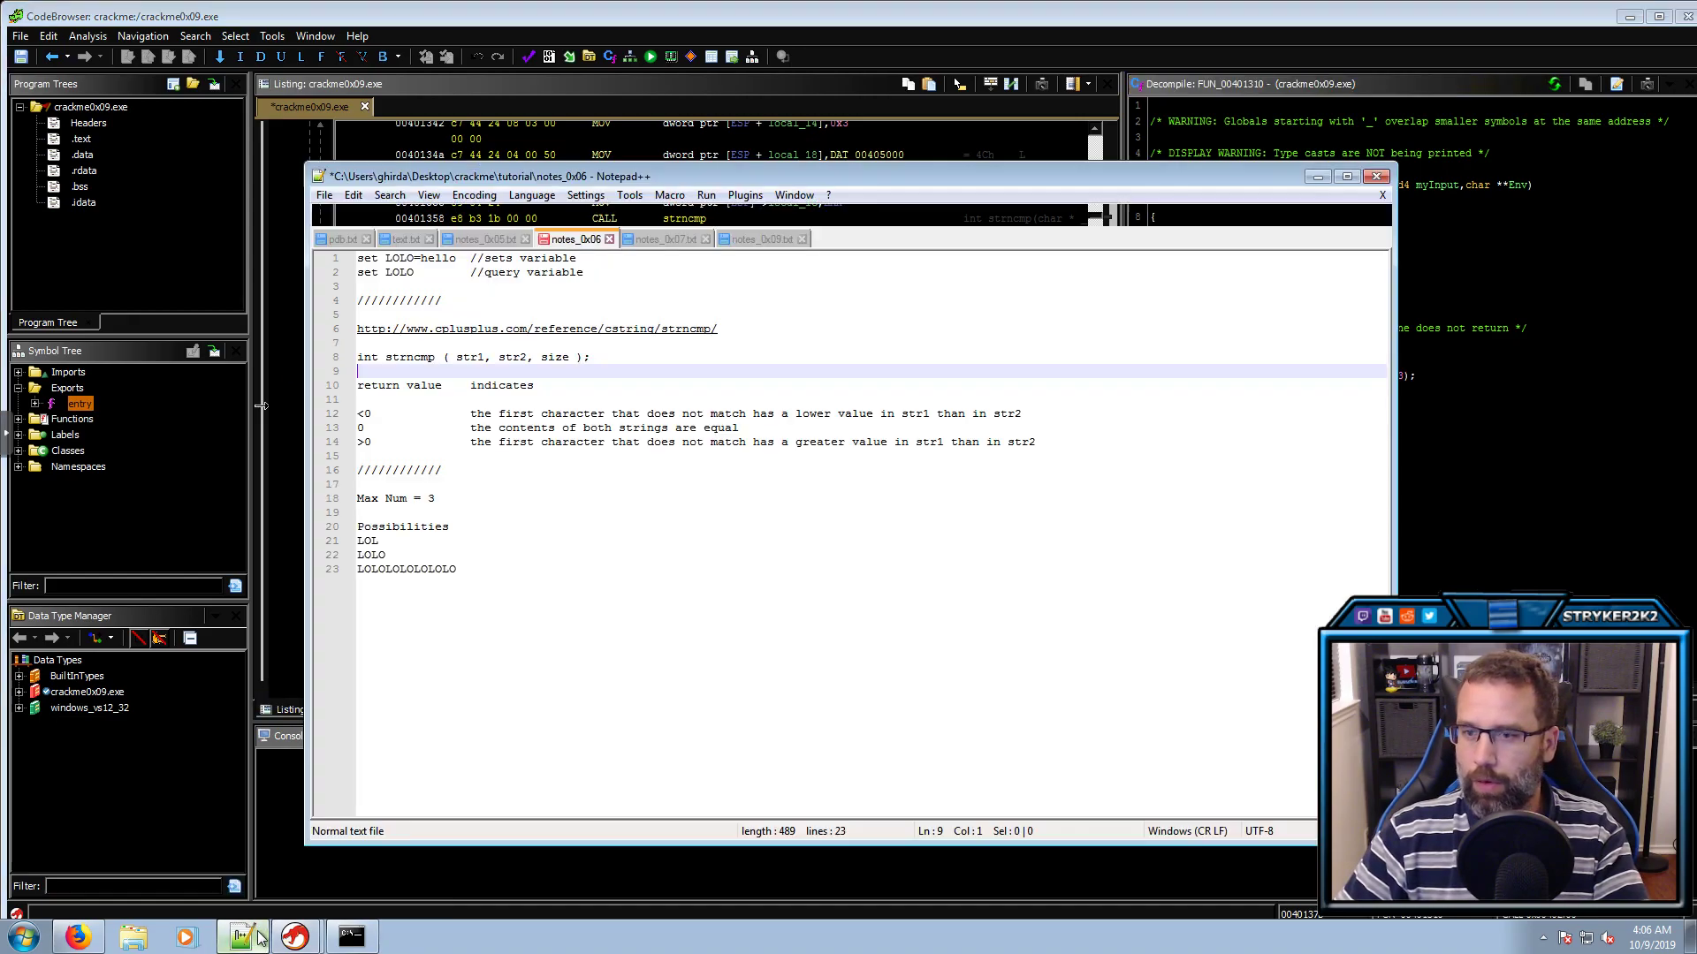
{"action": "left_click", "coordinate": [694, 239]}
{"action": "left_click", "coordinate": [742, 239]}
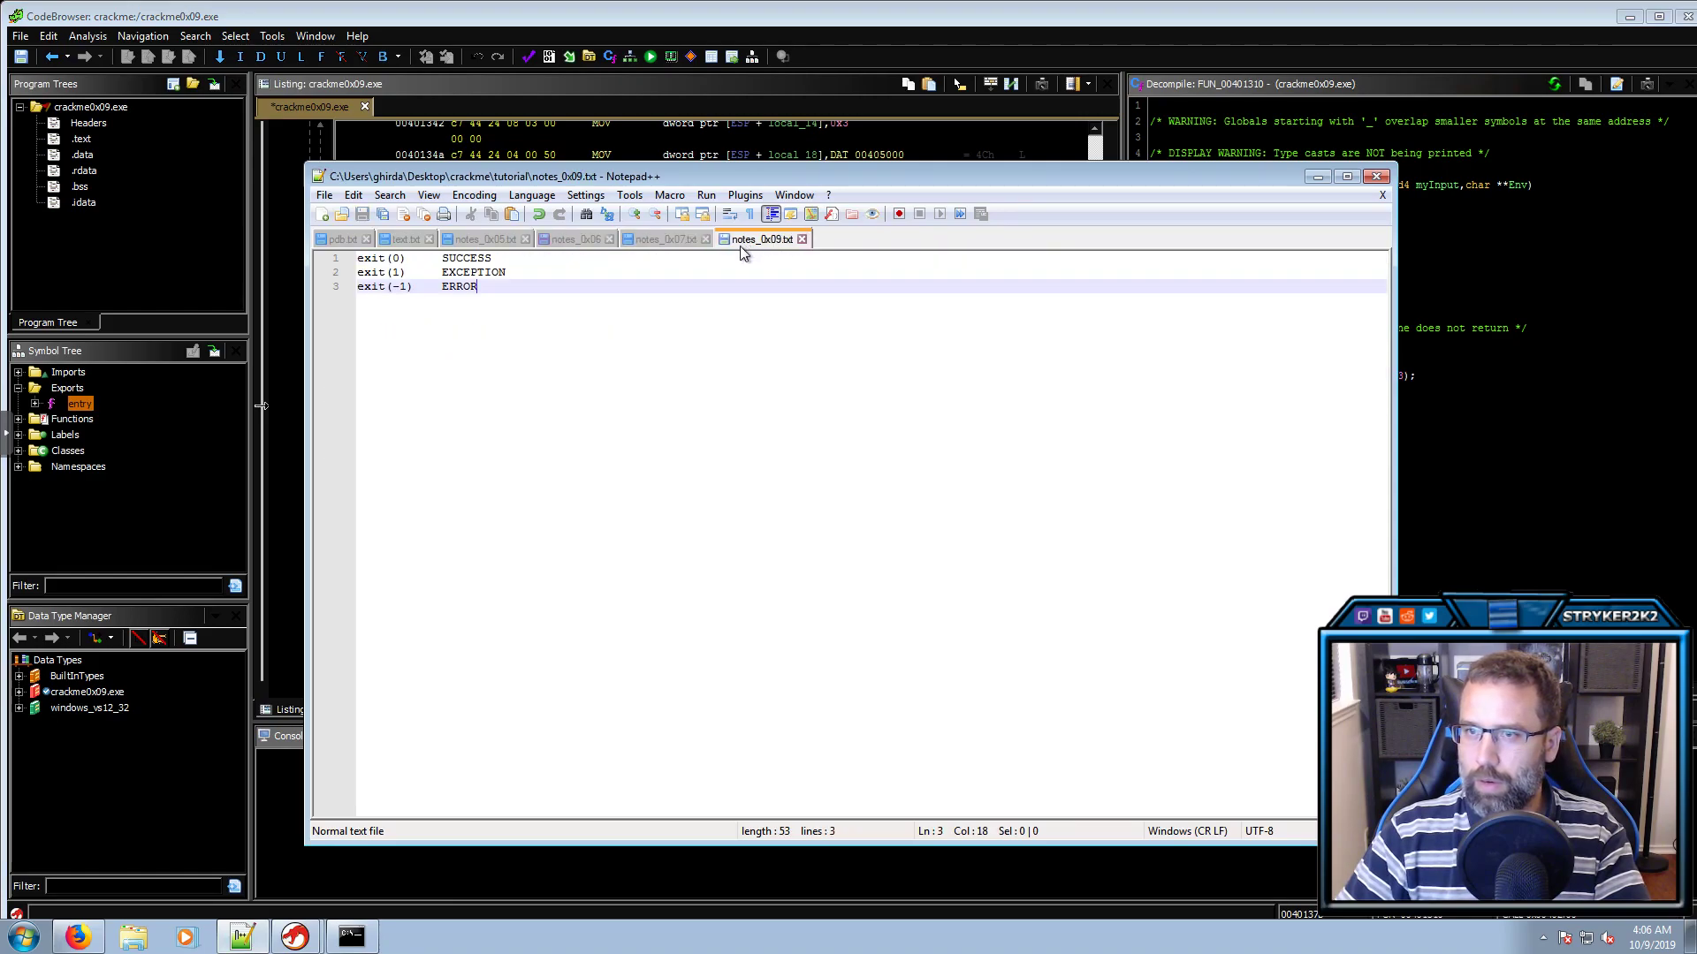
{"action": "left_click_drag", "start_coordinate": [972, 177], "coordinate": [807, 182]}
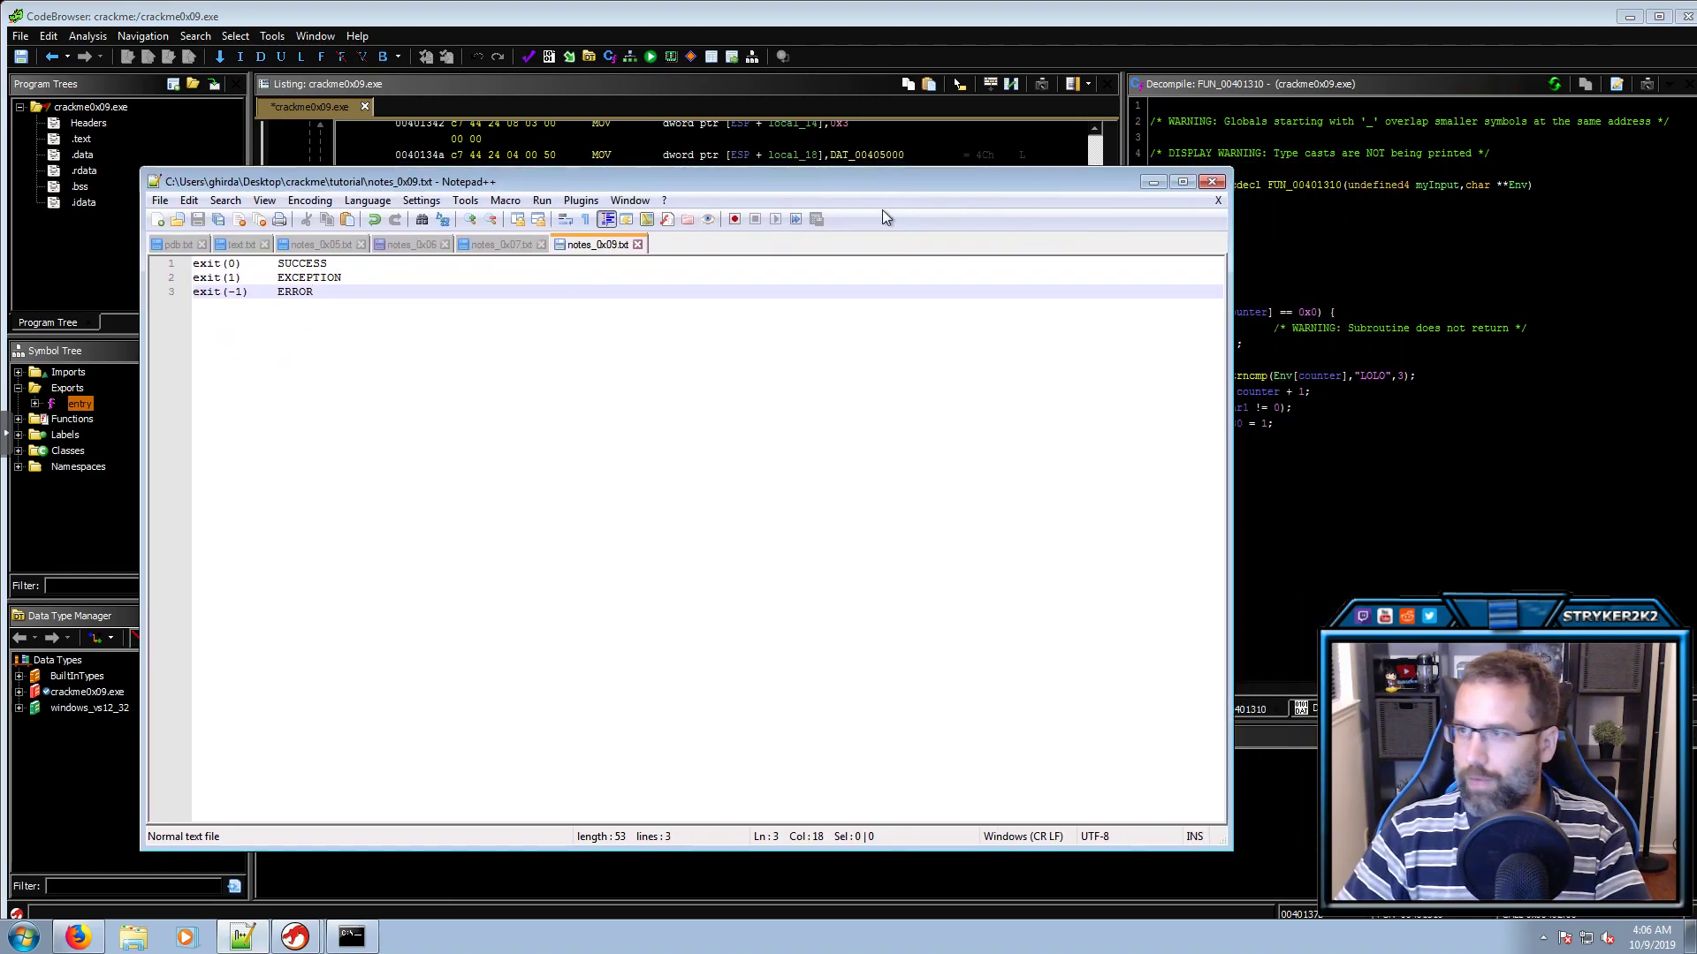
{"action": "left_click_drag", "start_coordinate": [1229, 407], "coordinate": [878, 417]}
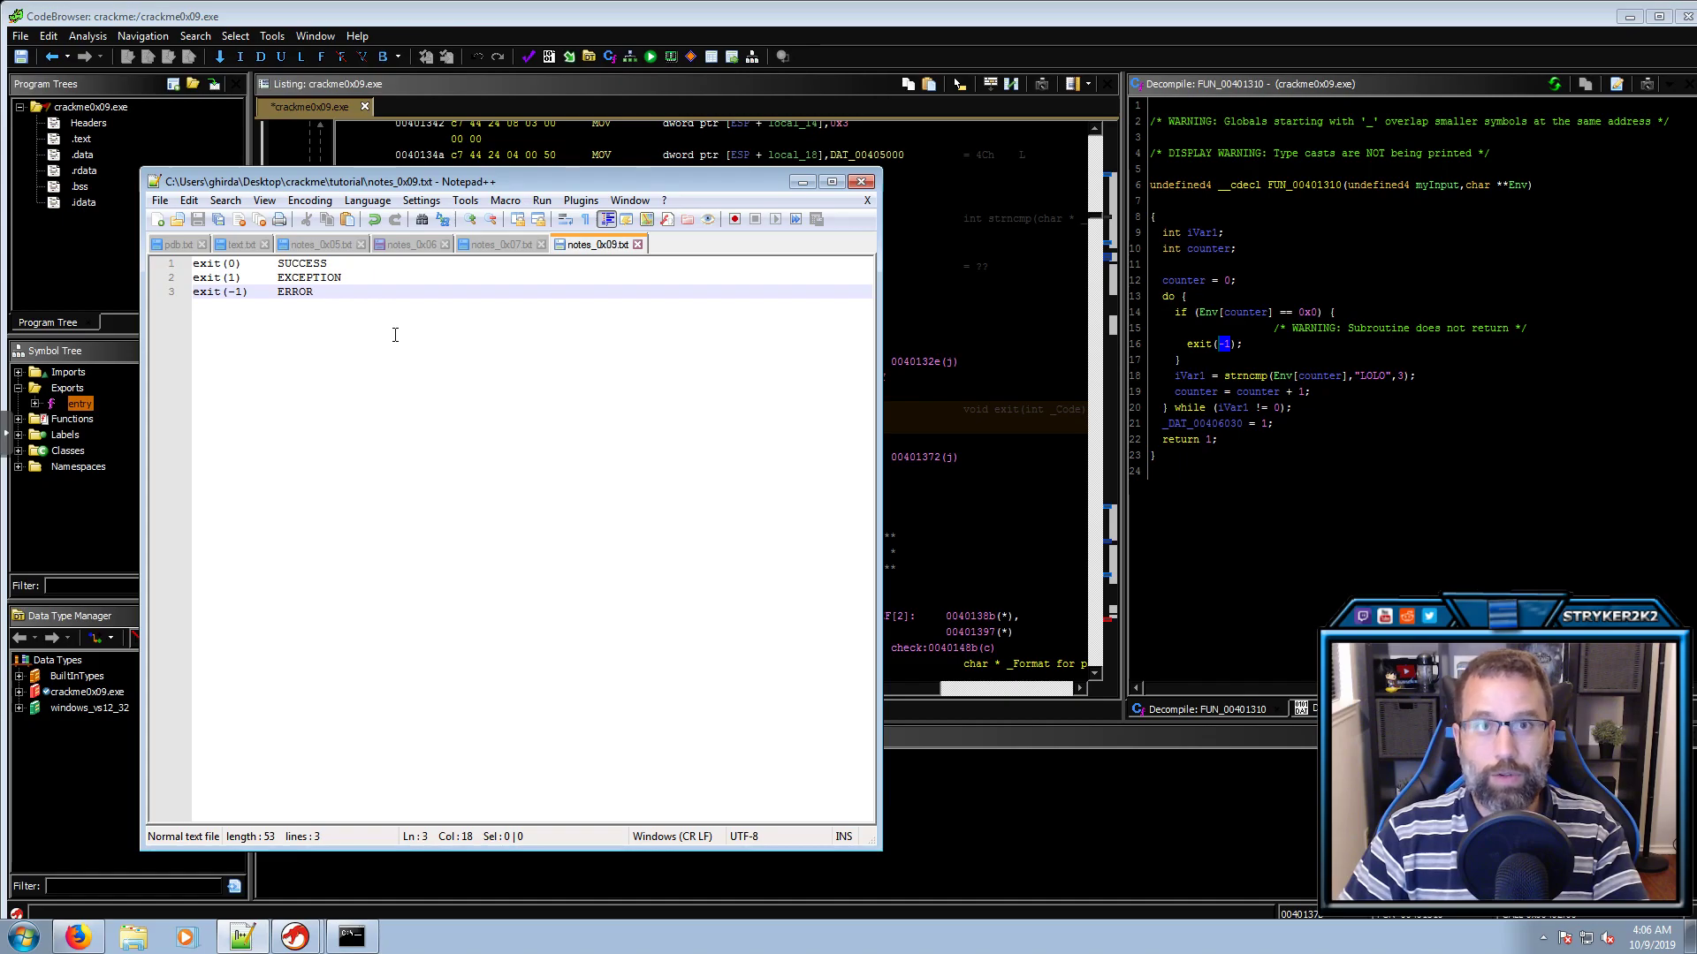
Highlight the exit codes 0 and -1 and their meanings EXCEPTION and ERROR
{"action": "mouse_move", "coordinate": [235, 264]}
{"action": "left_mouse_down"}
{"action": "mouse_move", "coordinate": [329, 265]}
{"action": "mouse_move", "coordinate": [229, 278]}
{"action": "left_mouse_up"}
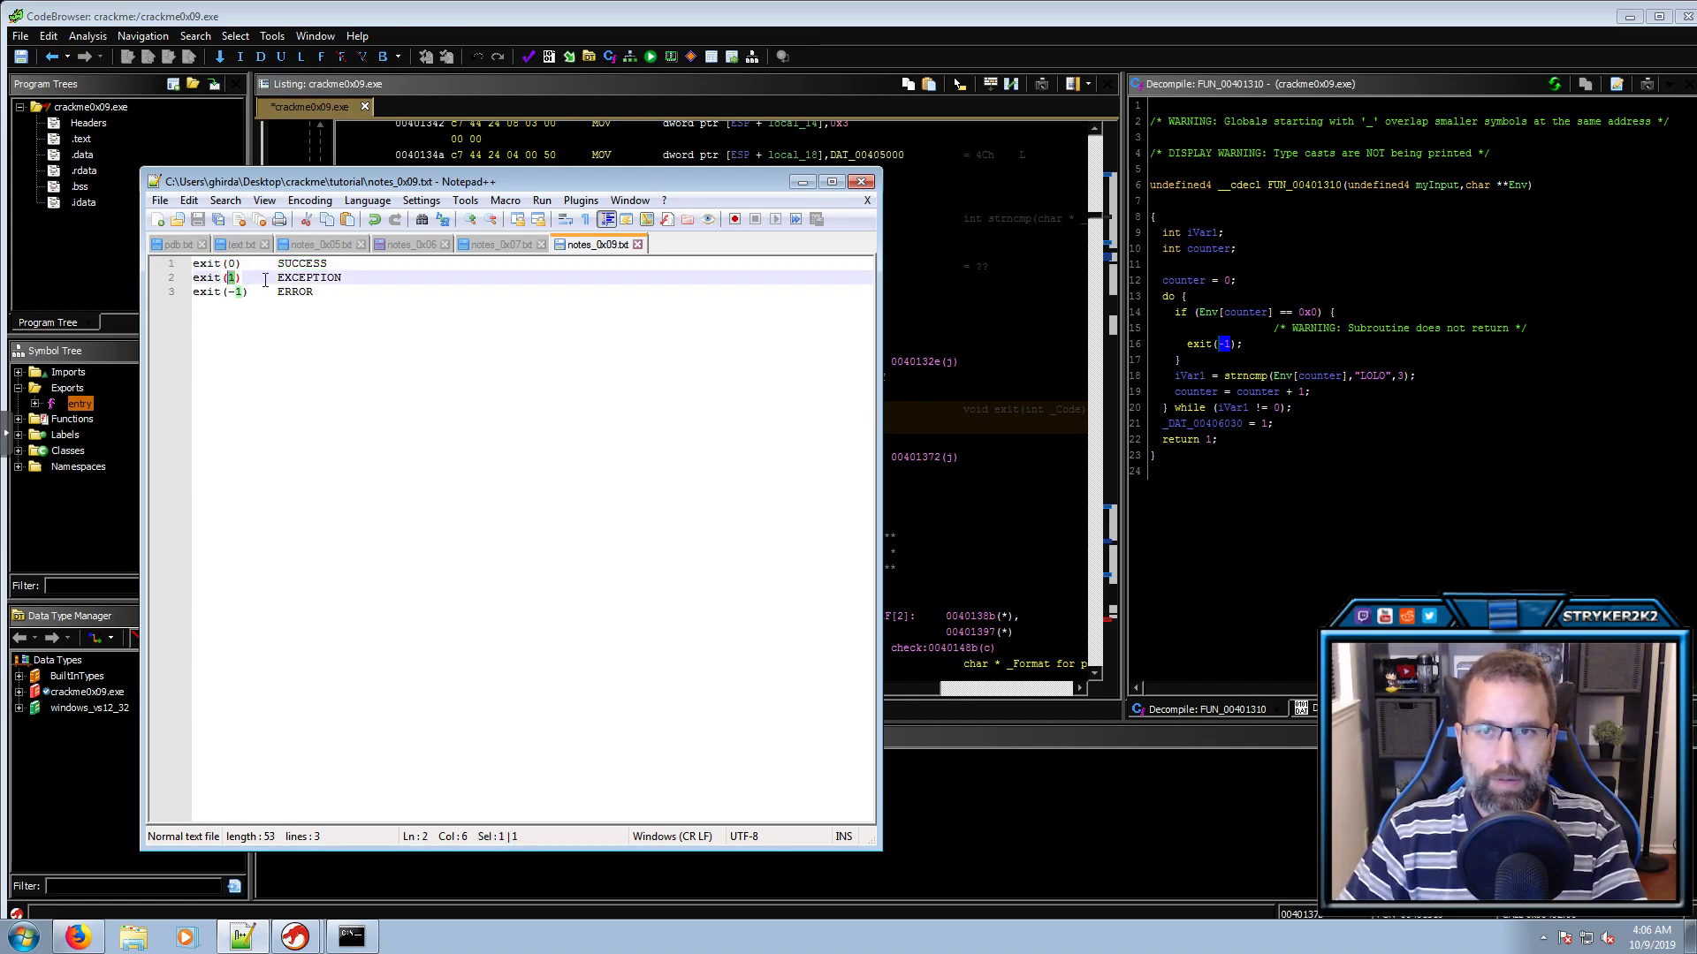
{"action": "left_click_drag", "start_coordinate": [278, 278], "coordinate": [342, 278]}
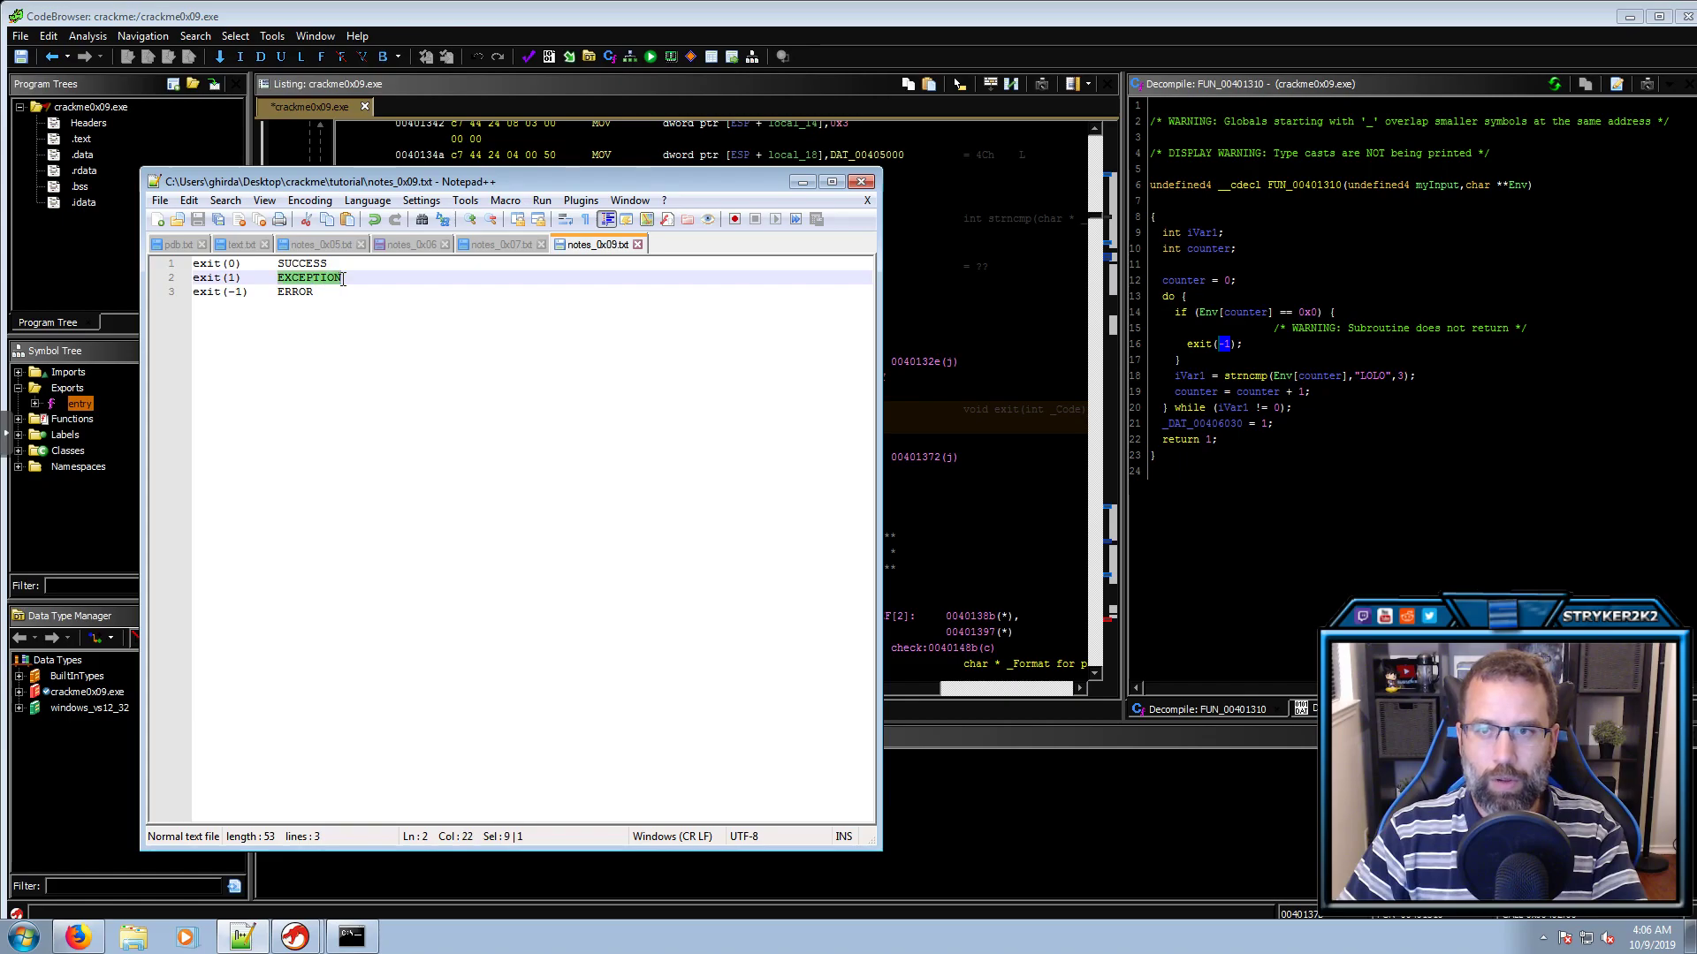
{"action": "left_click_drag", "start_coordinate": [243, 292], "coordinate": [236, 293]}
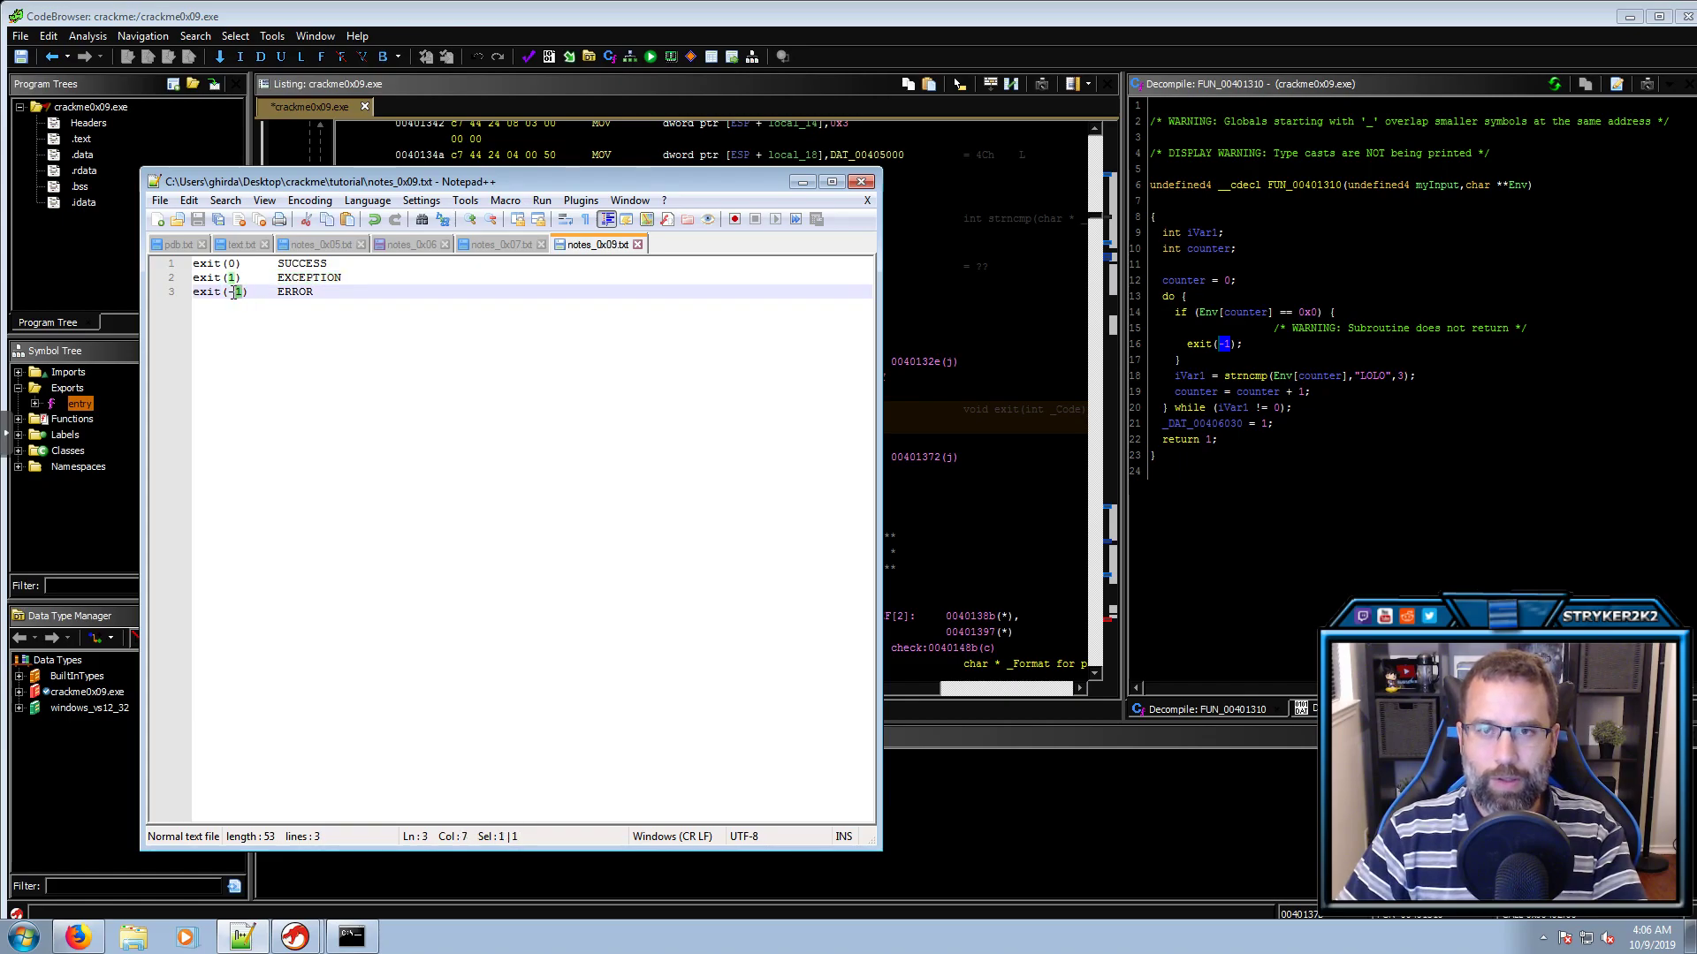
{"action": "left_click", "coordinate": [313, 292]}
{"action": "left_click_drag", "start_coordinate": [313, 292], "coordinate": [279, 293]}
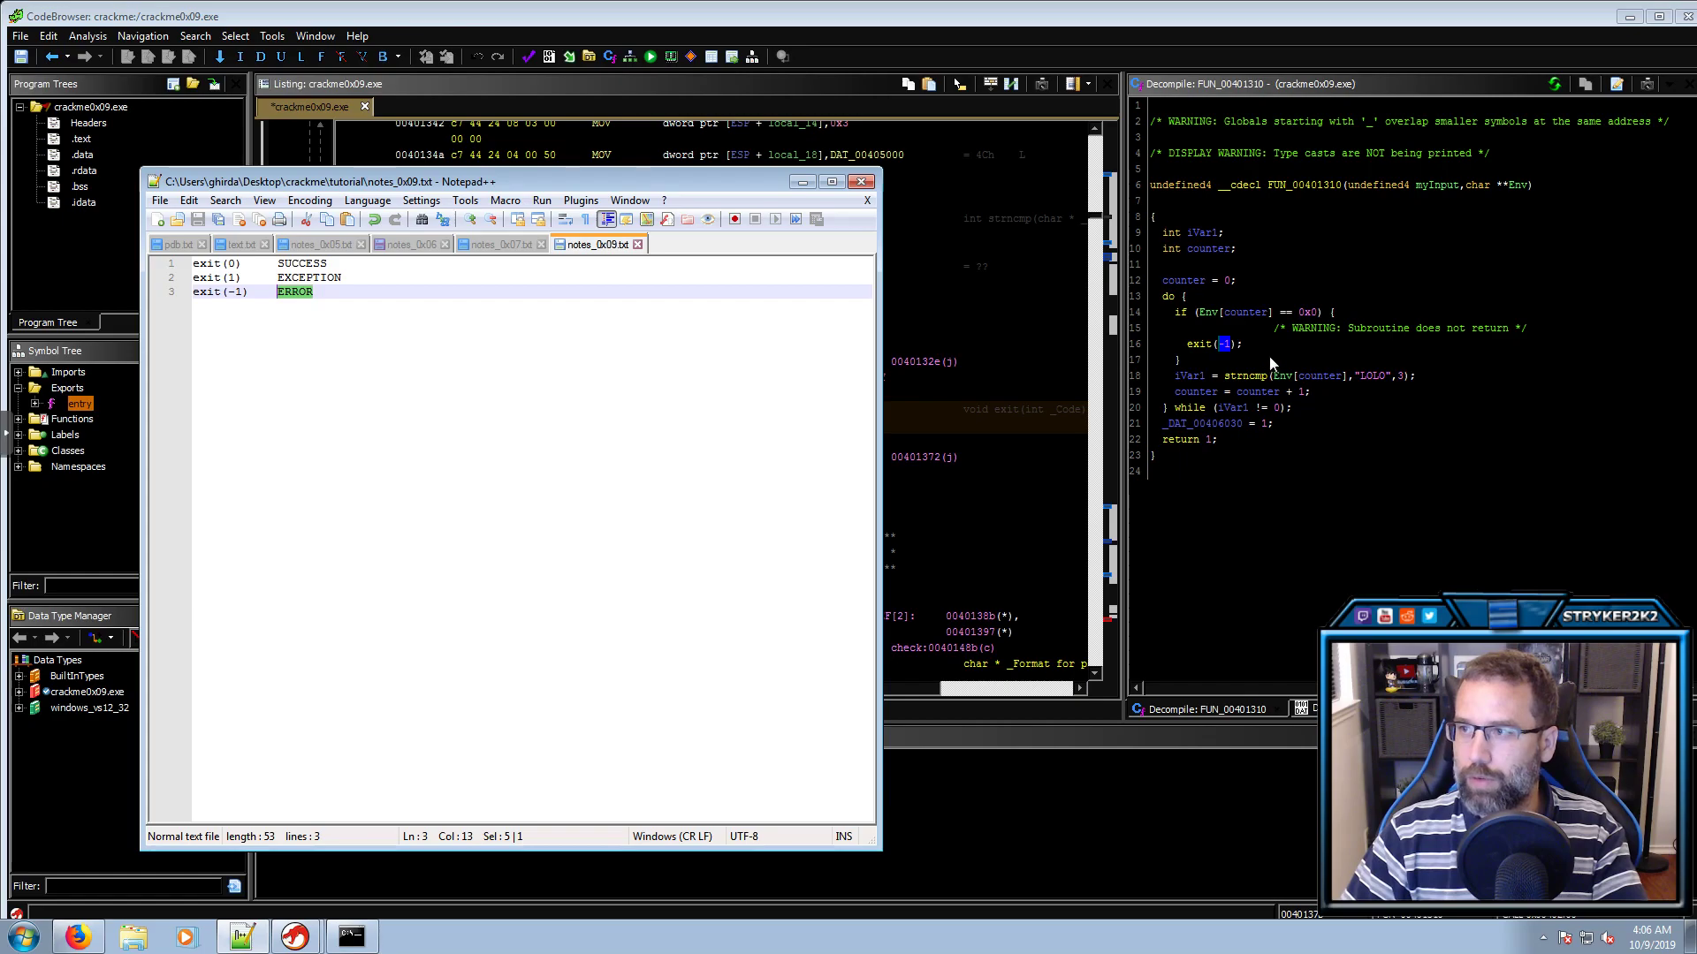
Rename iVar1, which holds the strncmp result, to result
{"action": "left_click", "coordinate": [1237, 345]}
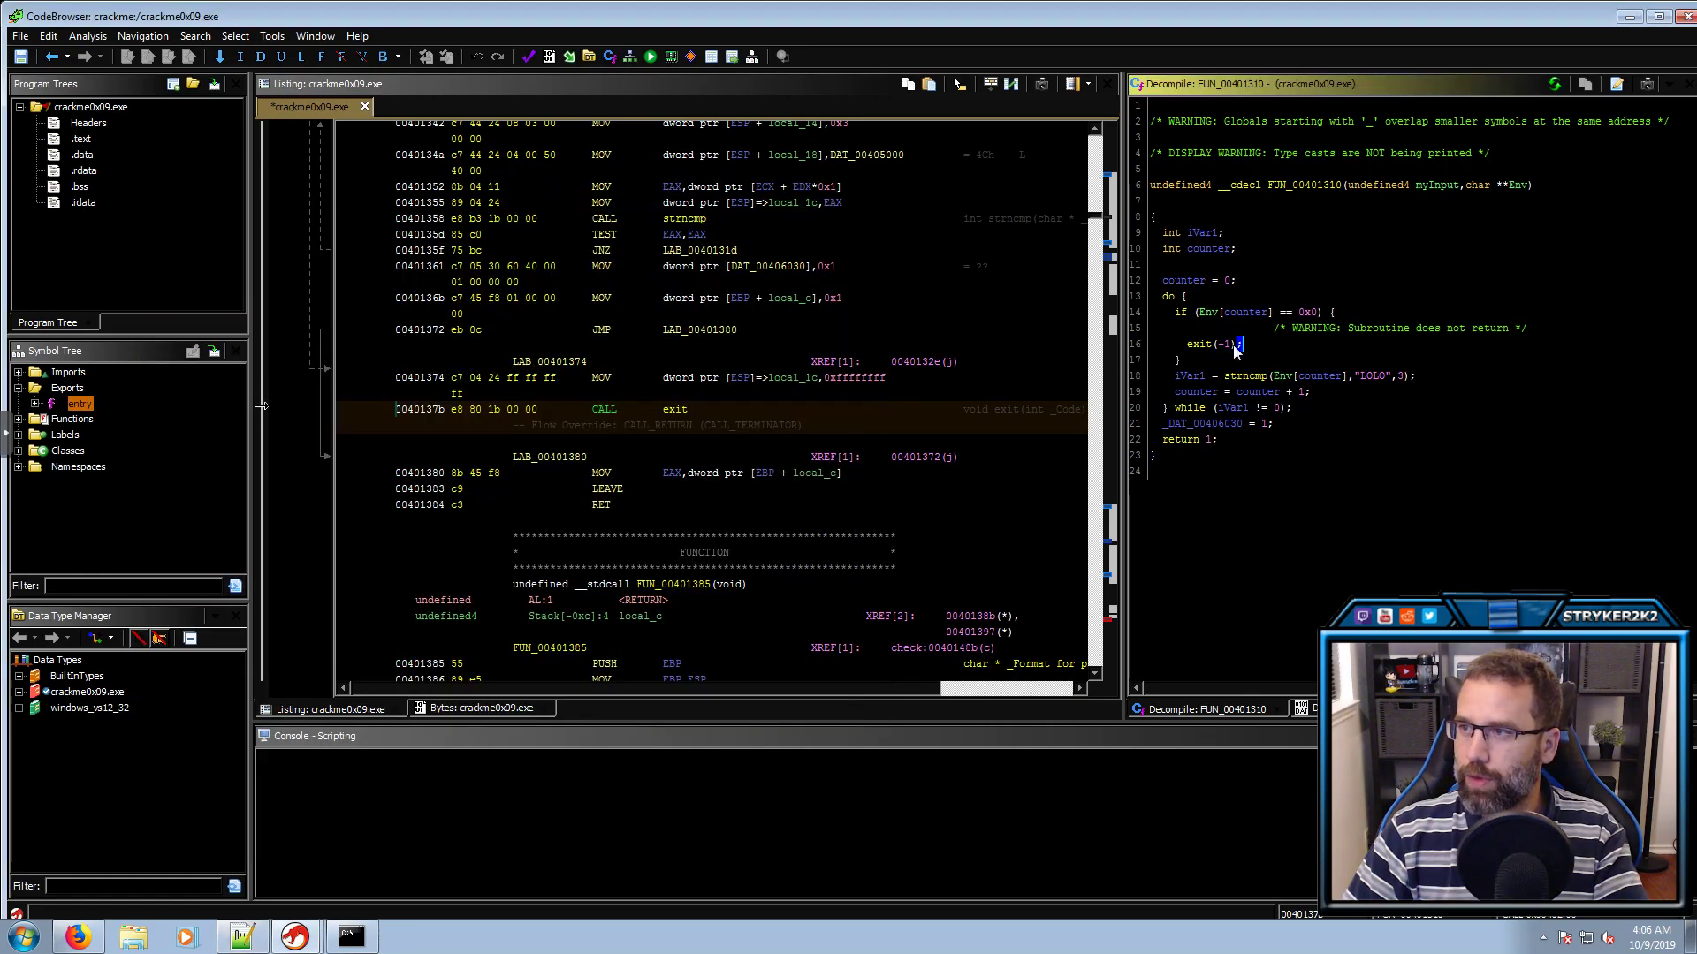
{"action": "left_click", "coordinate": [1223, 346]}
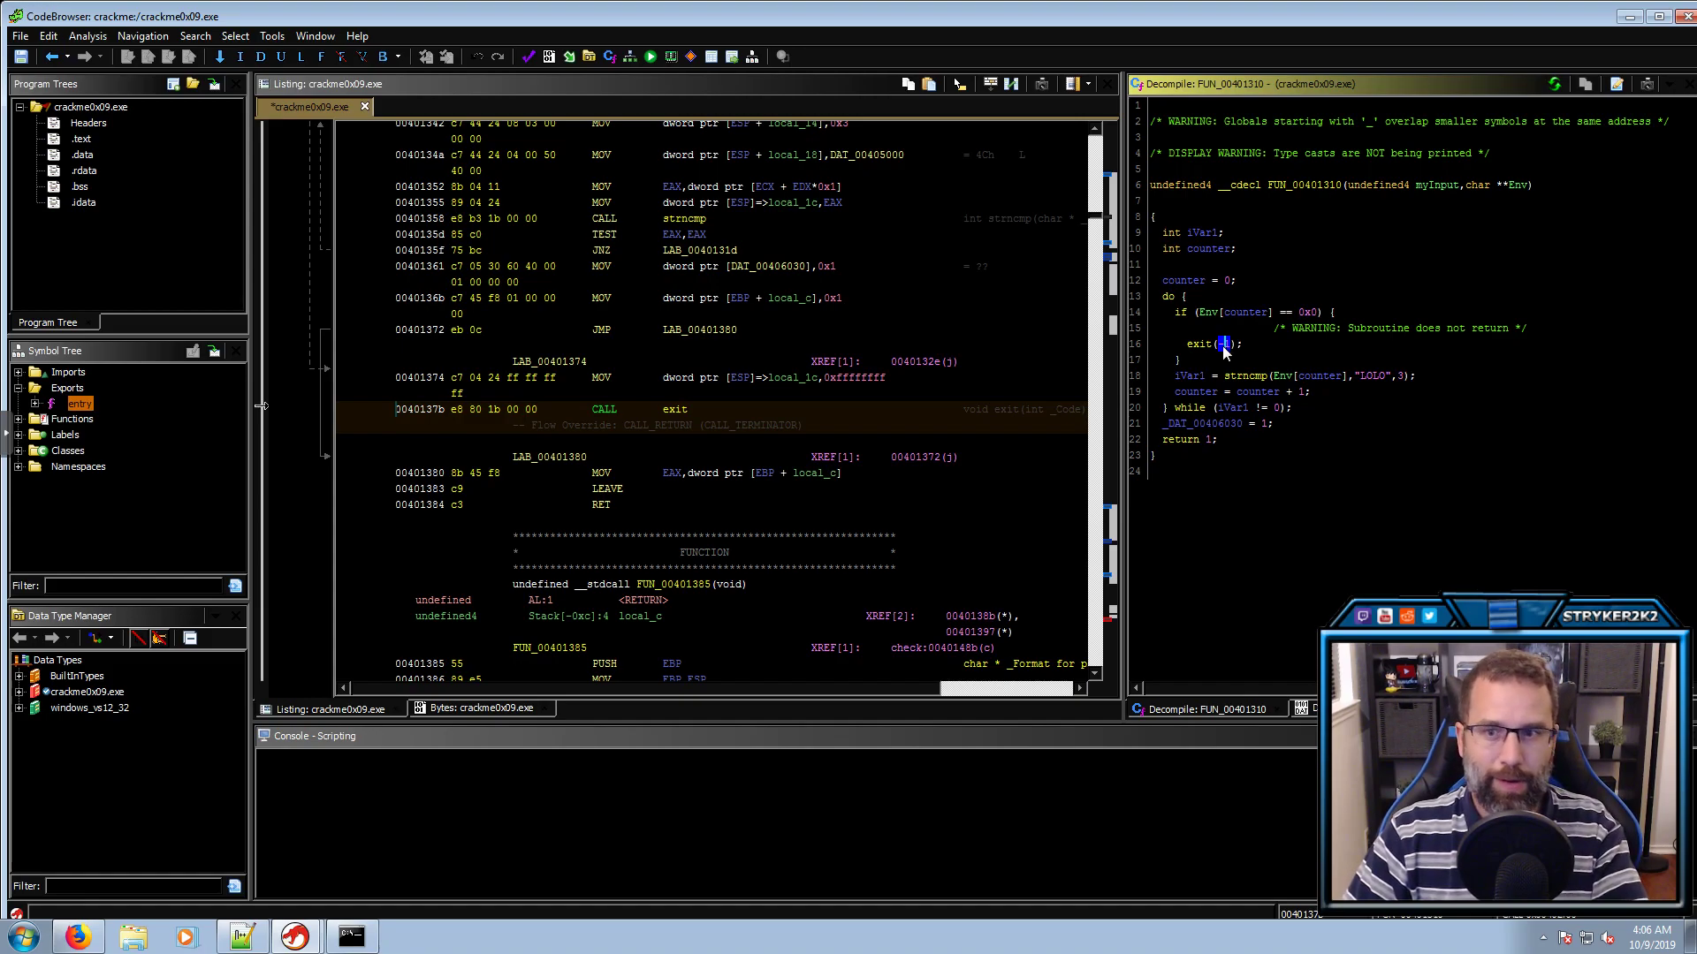
{"action": "mouse_move", "coordinate": [1224, 346]}
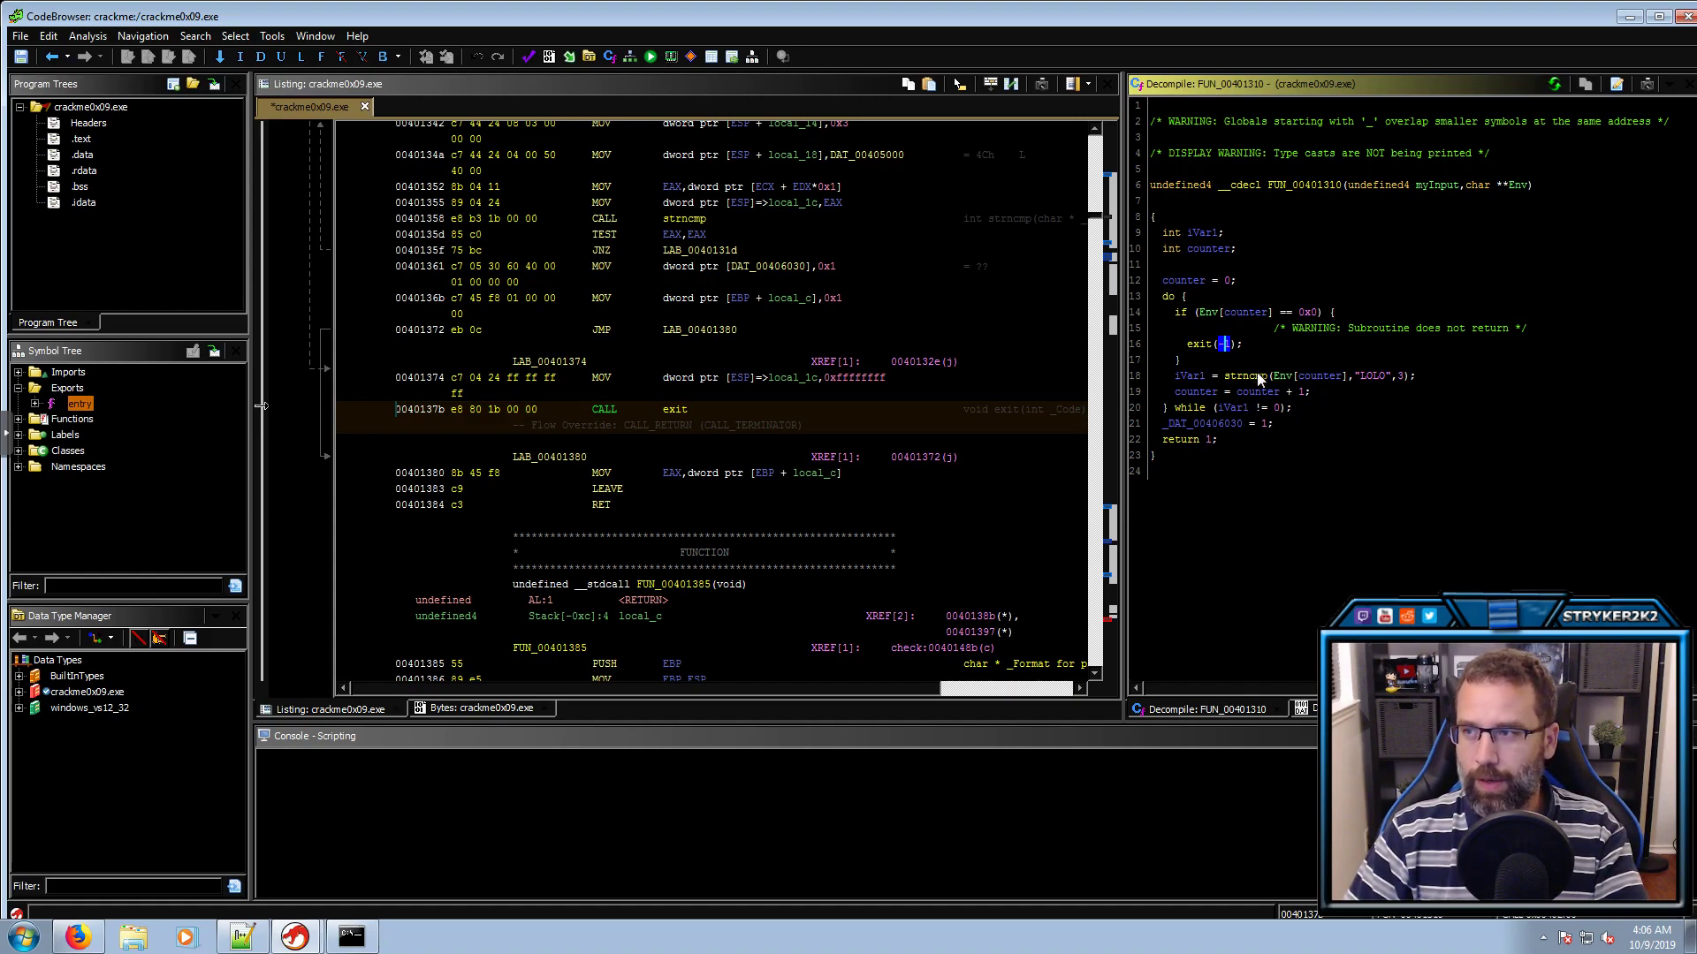
{"action": "left_click", "coordinate": [1200, 377]}
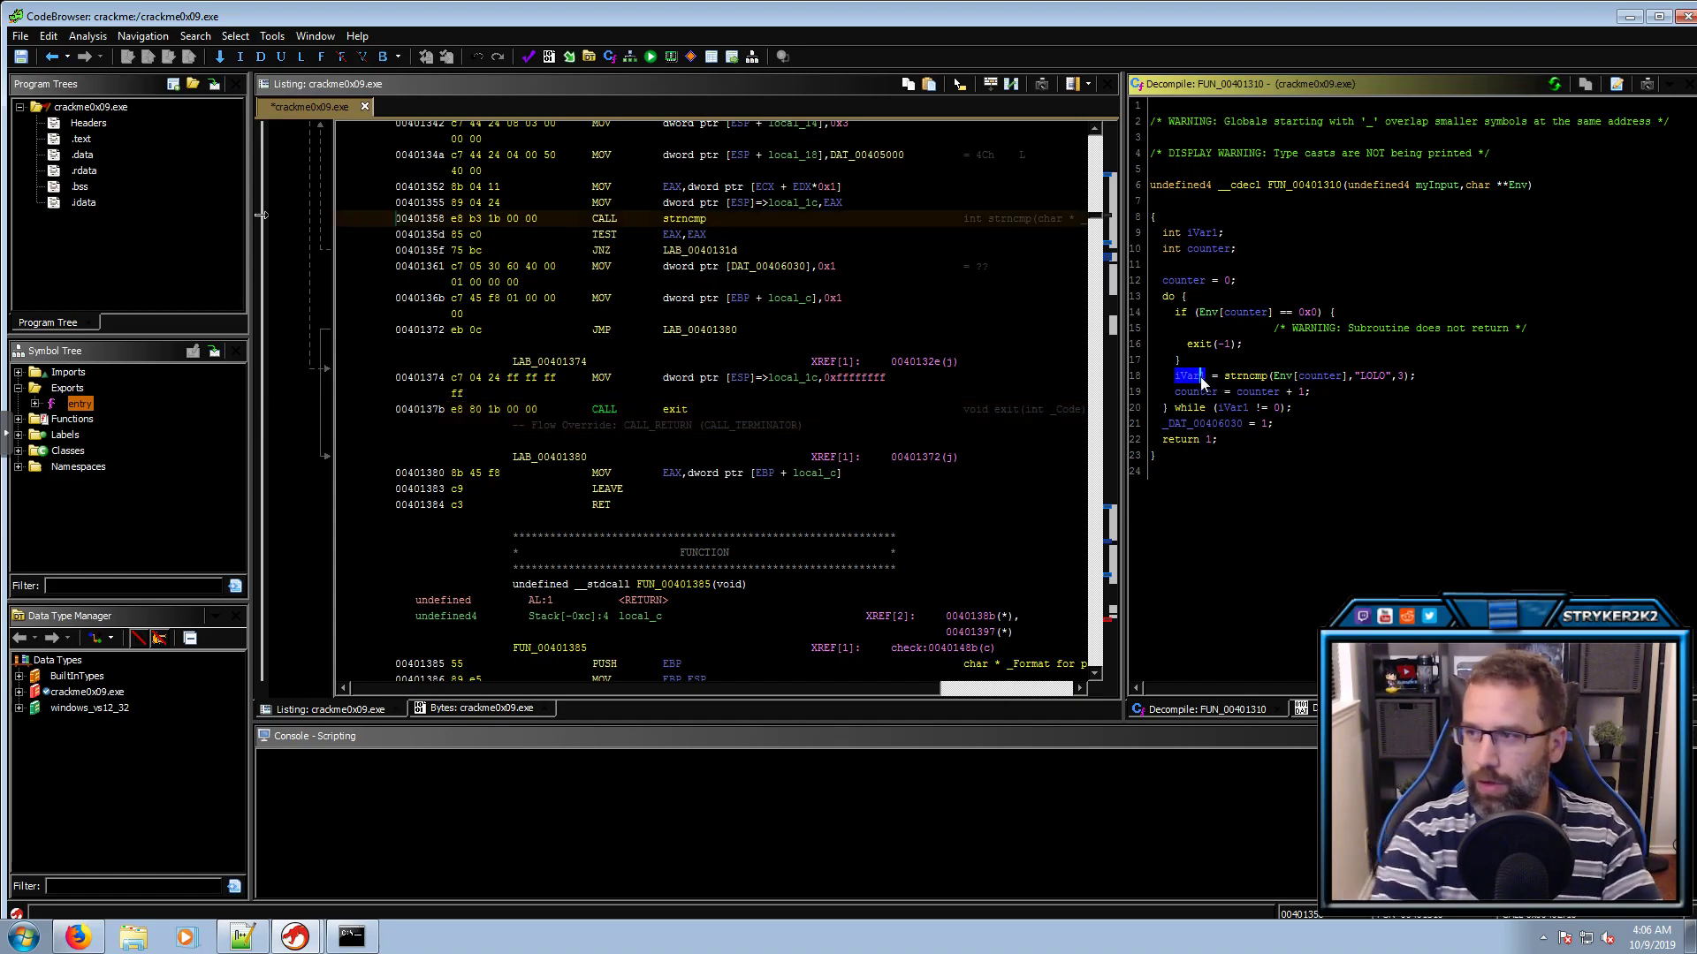
{"action": "type", "text": "lresult"}
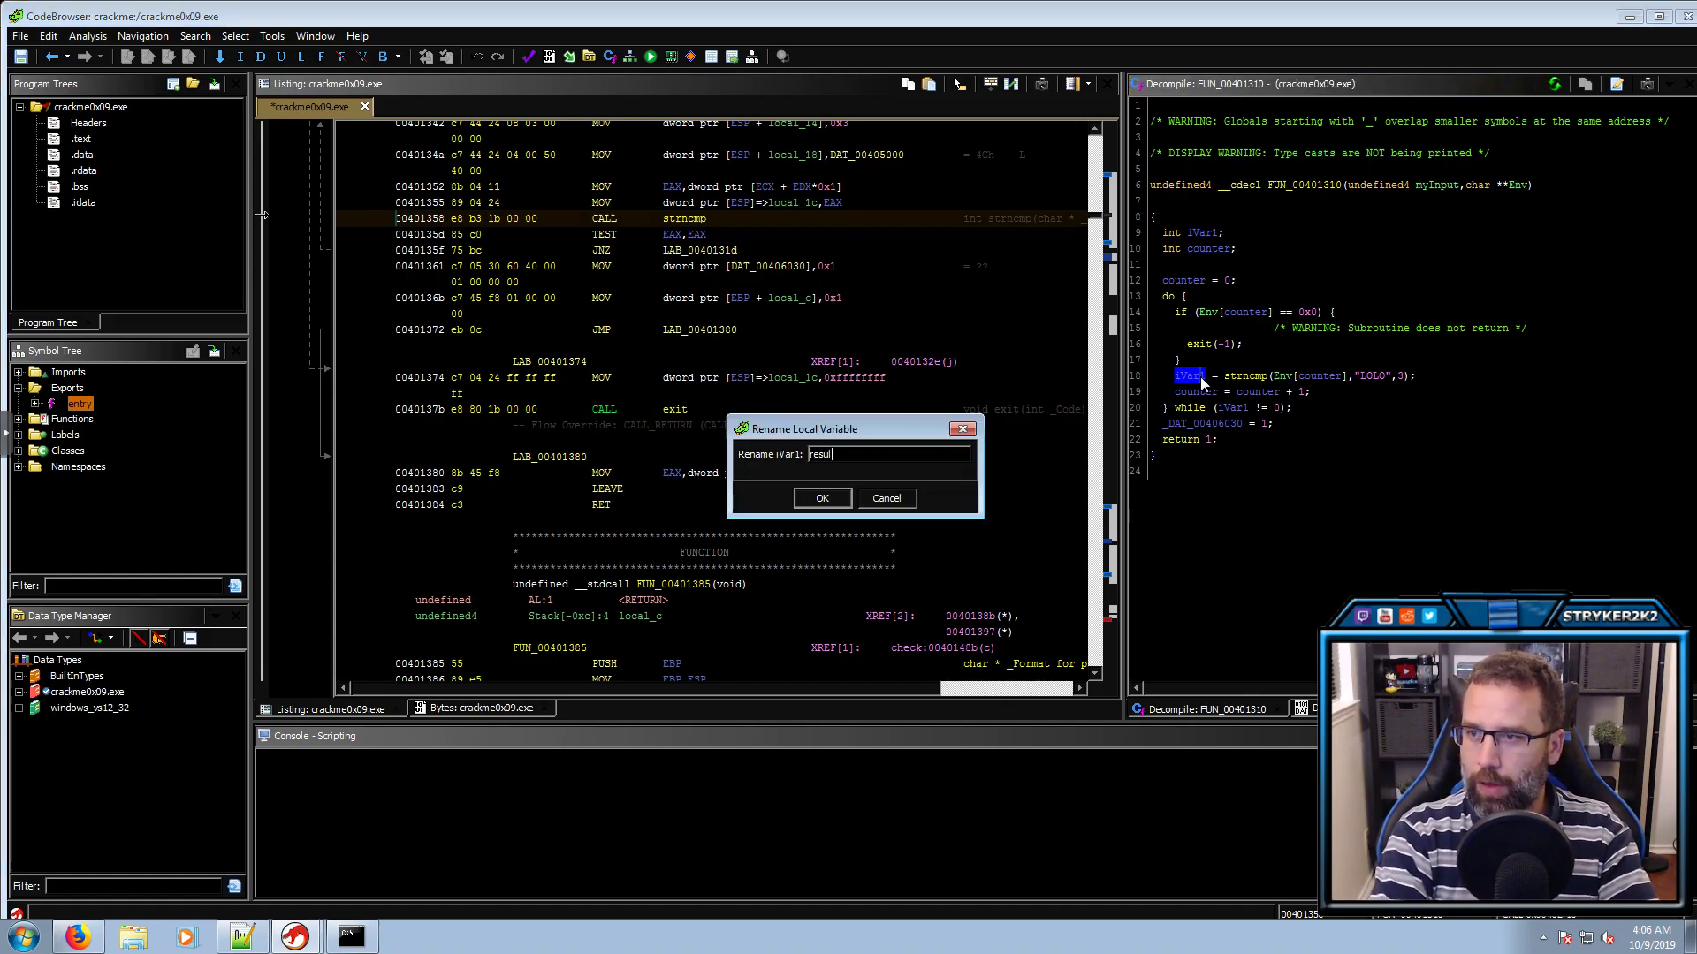
{"action": "key", "text": "Return"}
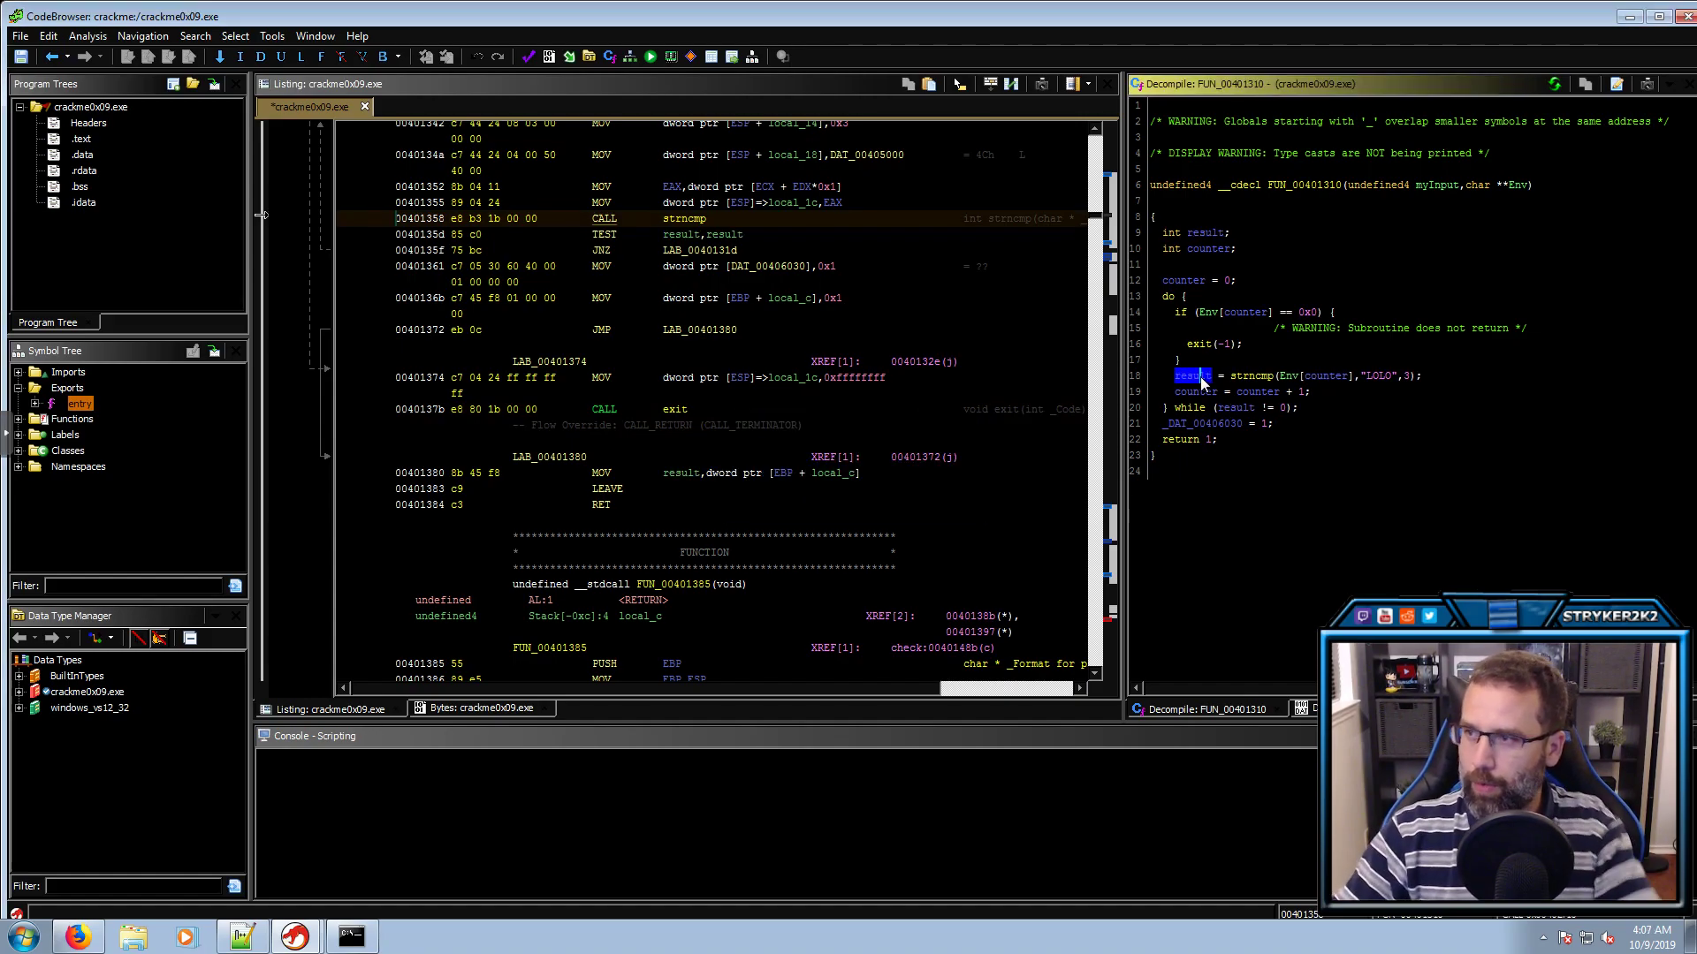
Rename the global _DAT_00406030 to result_DAT, closing the stray search and references windows
{"action": "left_click", "coordinate": [1207, 424]}
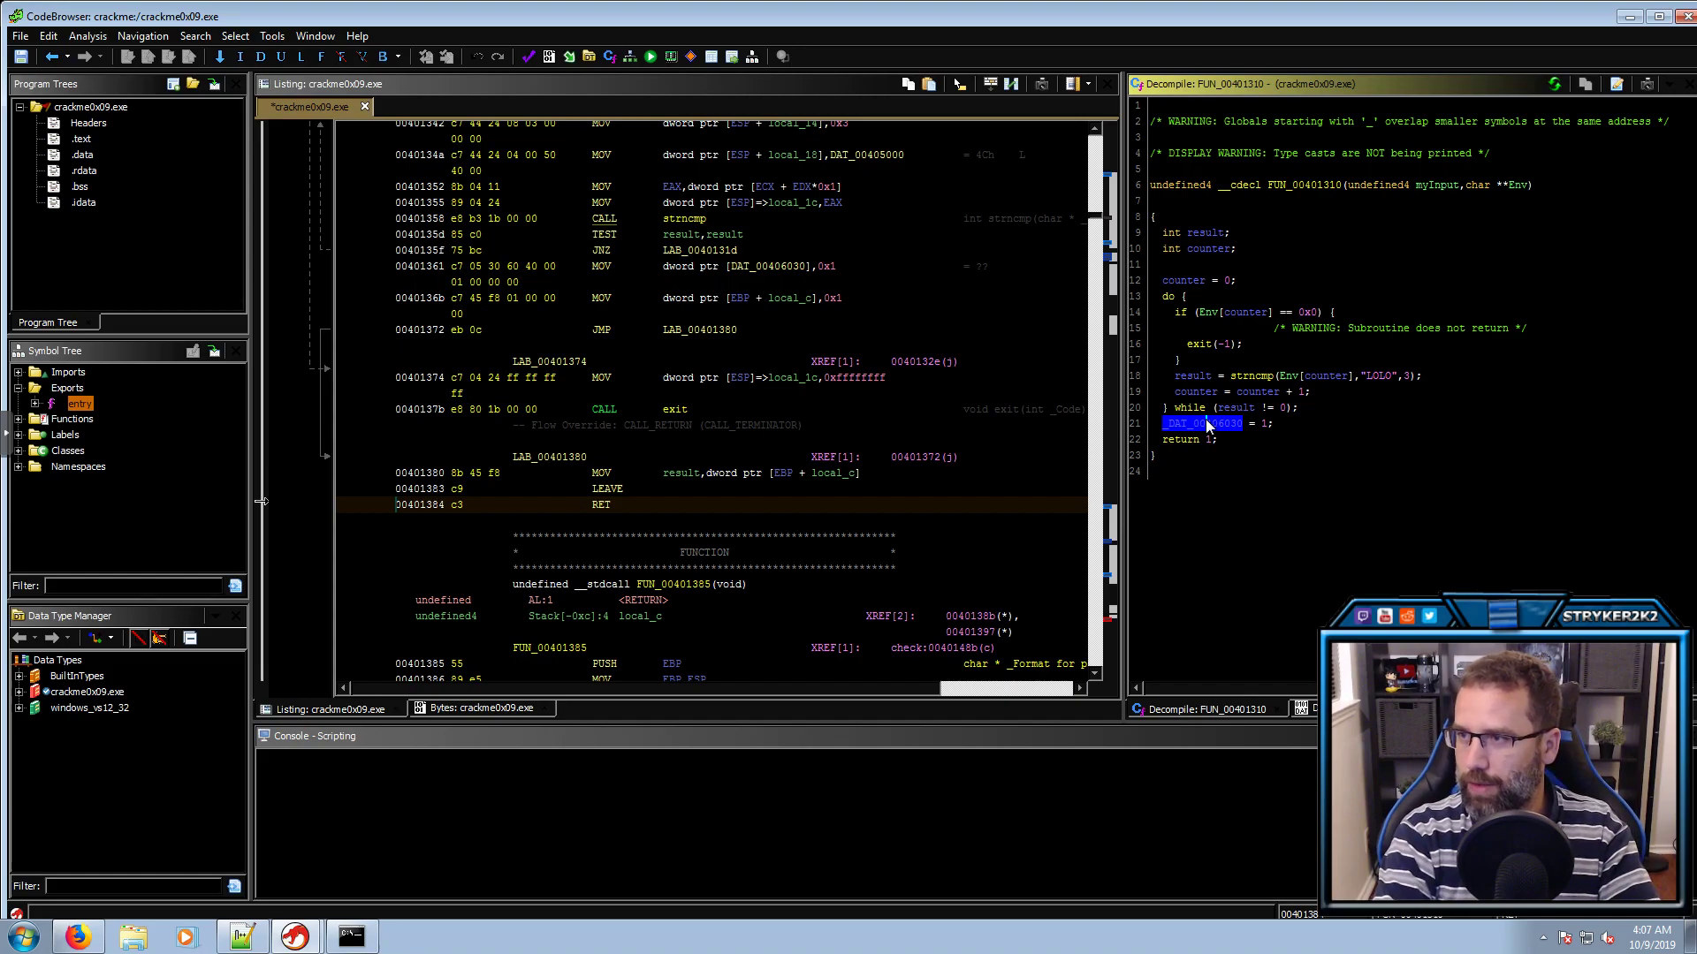
{"action": "key", "text": "r"}
{"action": "key", "text": "s"}
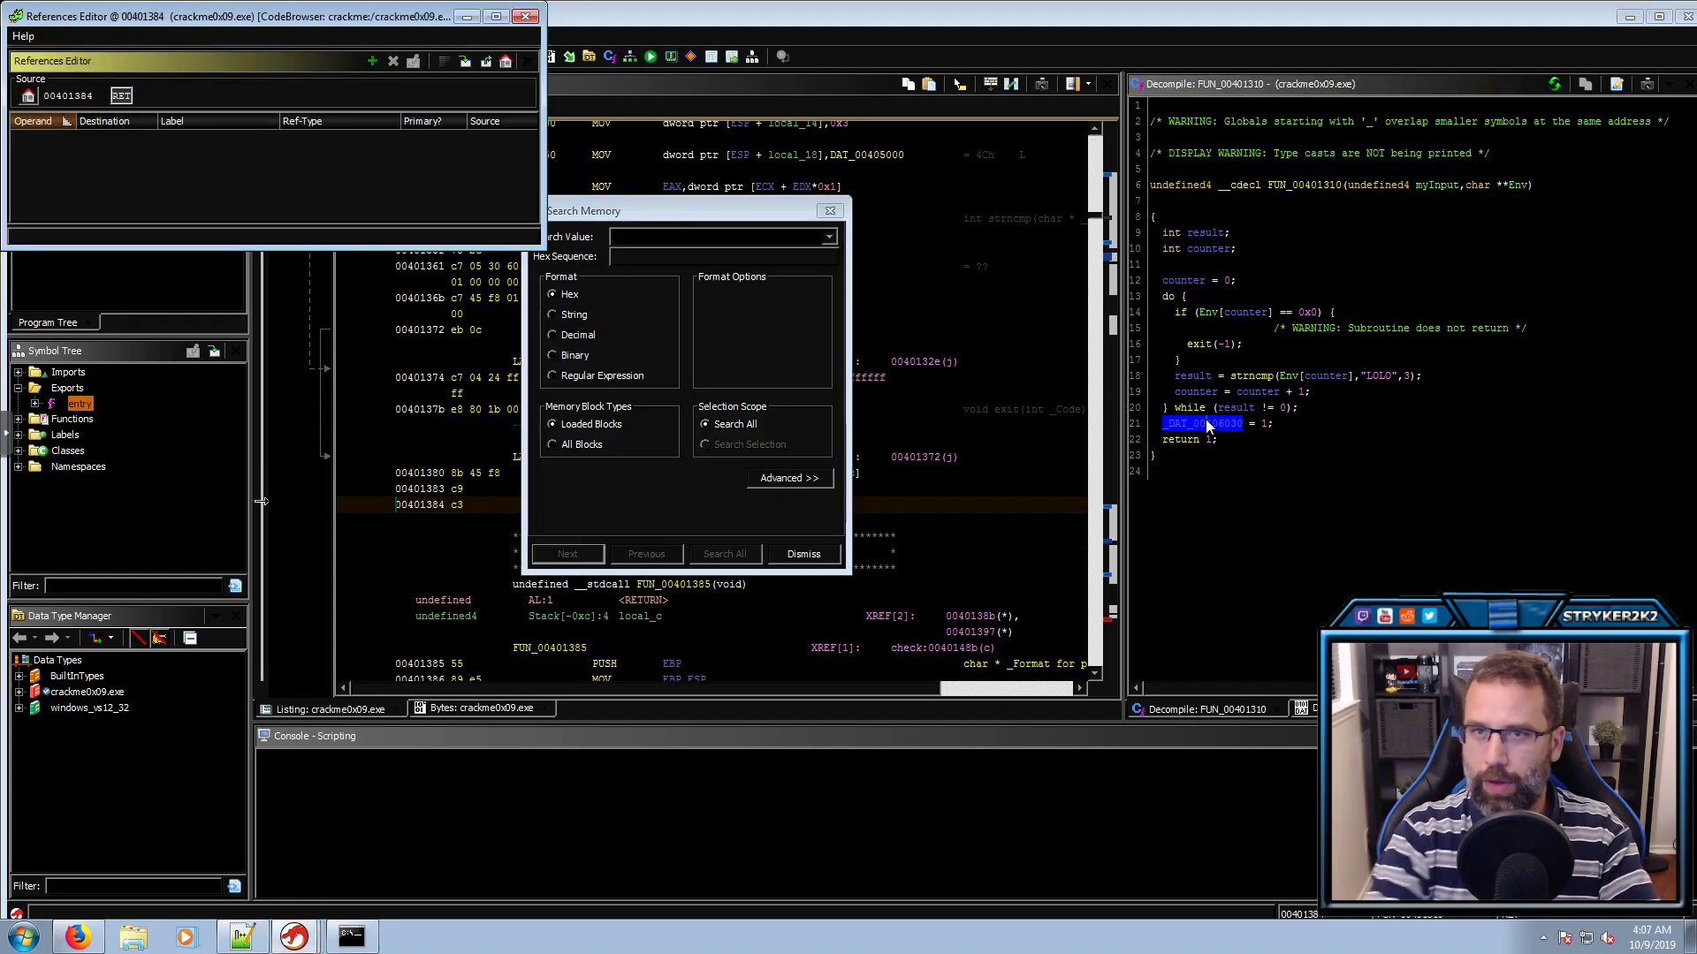
{"action": "left_click", "coordinate": [830, 210]}
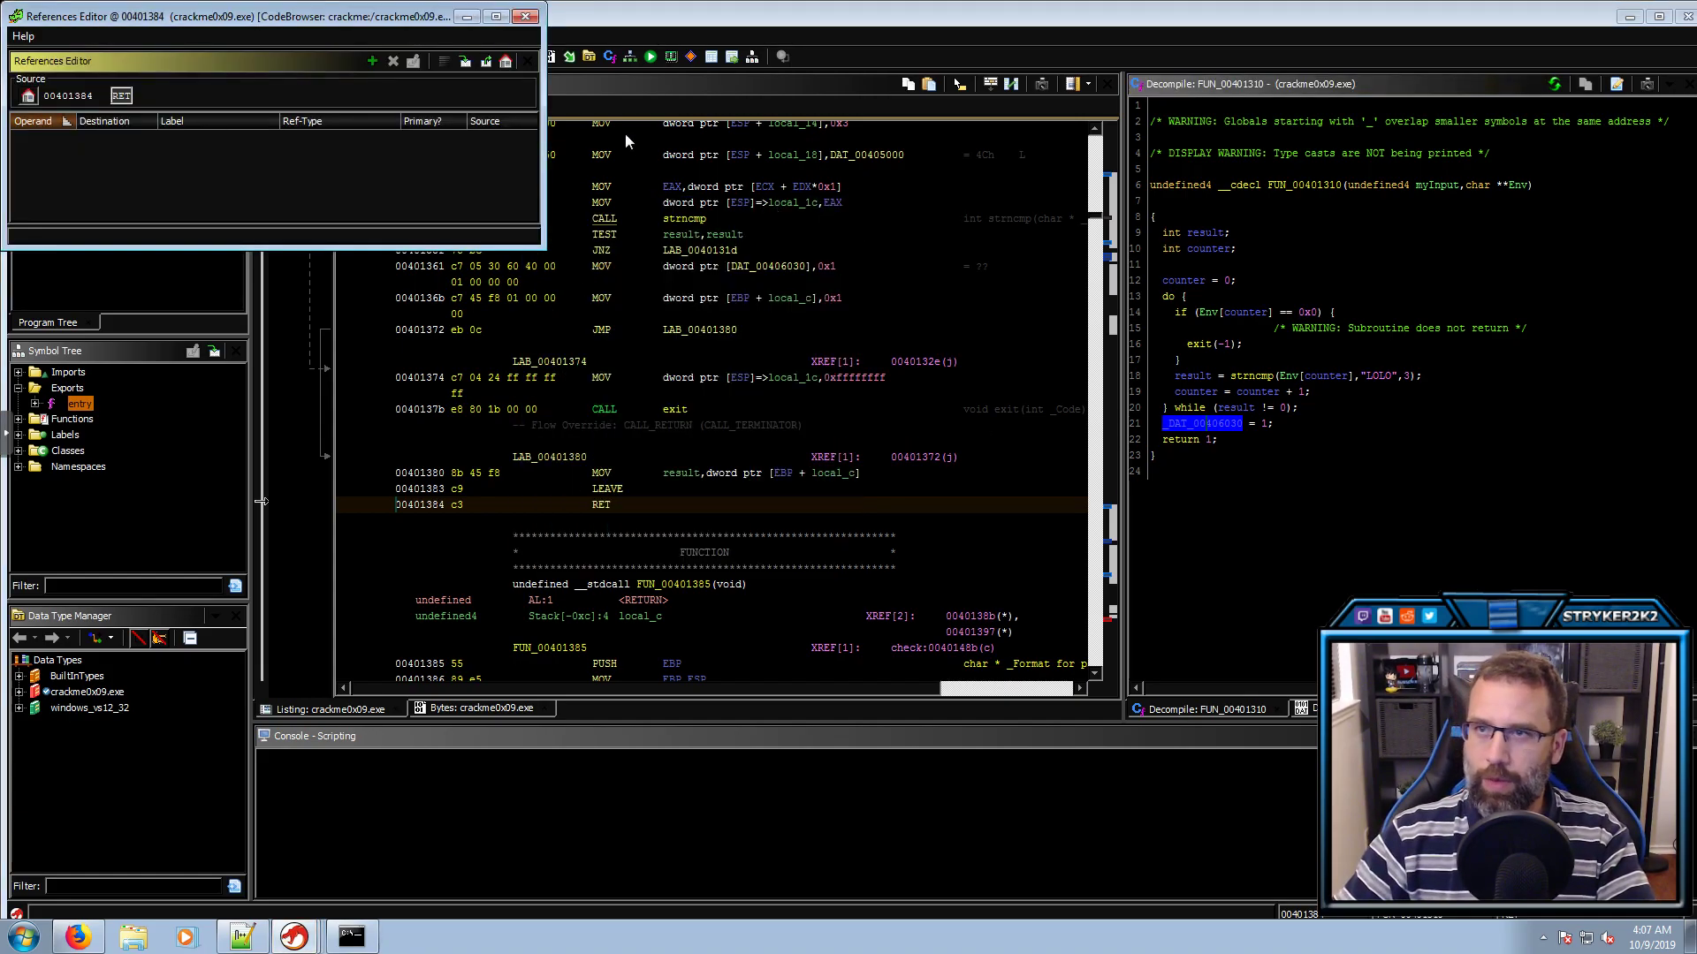
{"action": "left_click", "coordinate": [526, 15]}
{"action": "left_click", "coordinate": [1169, 426]}
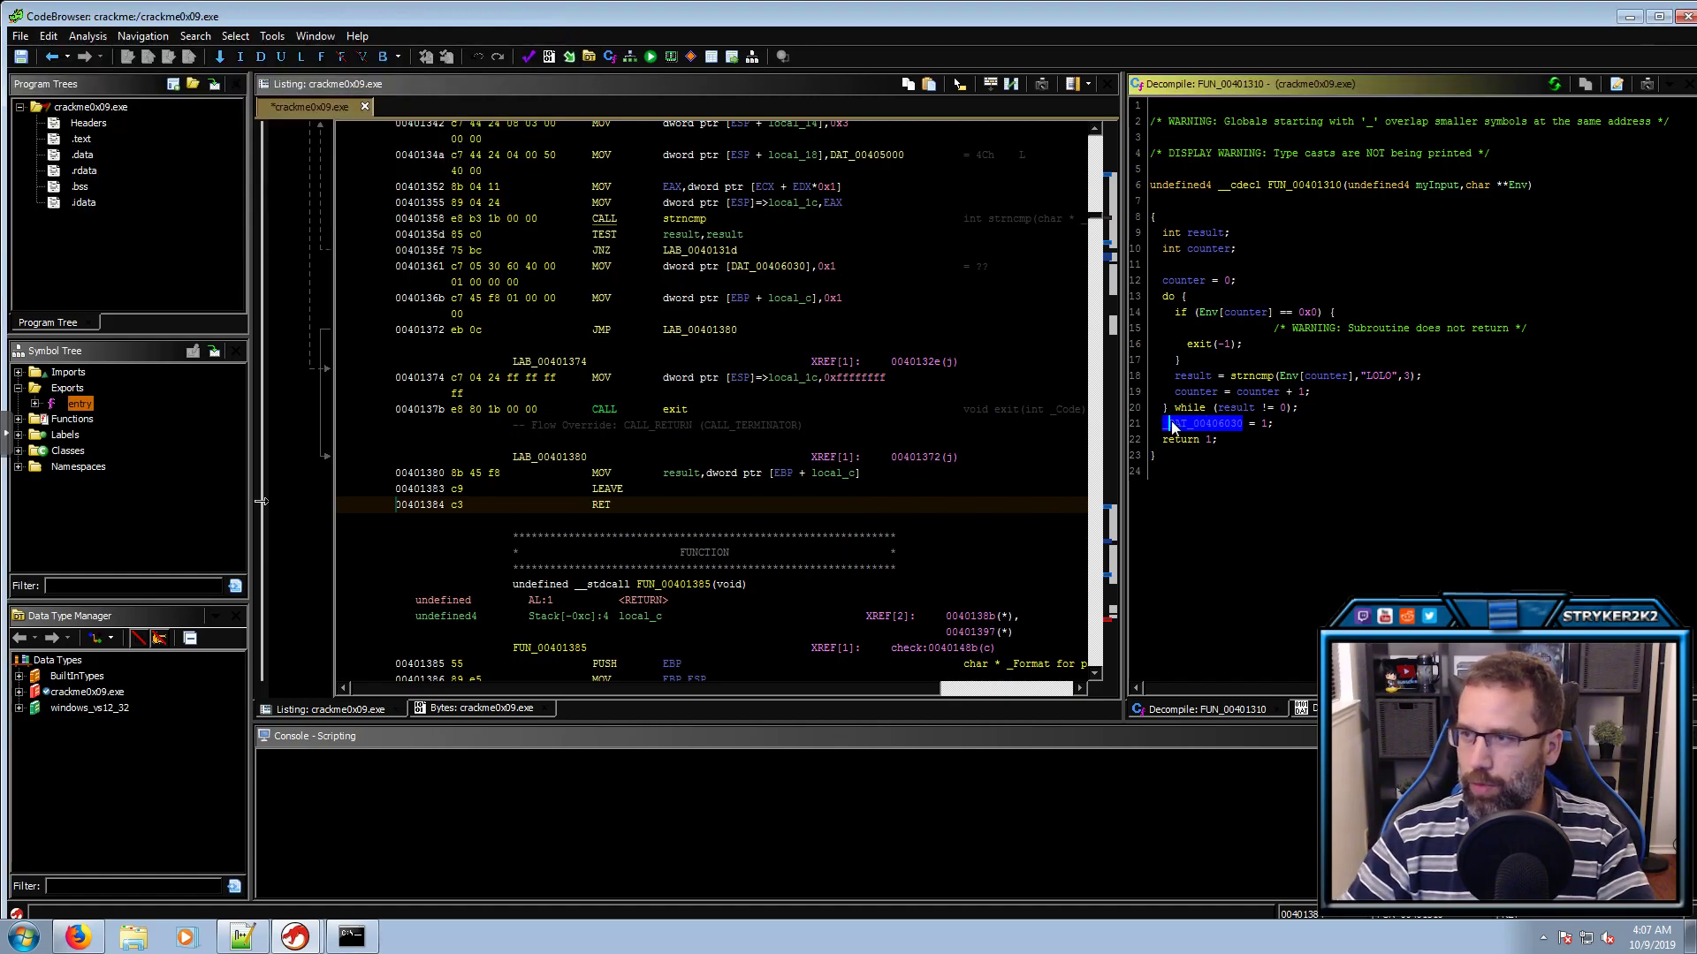
{"action": "type", "text": "l"}
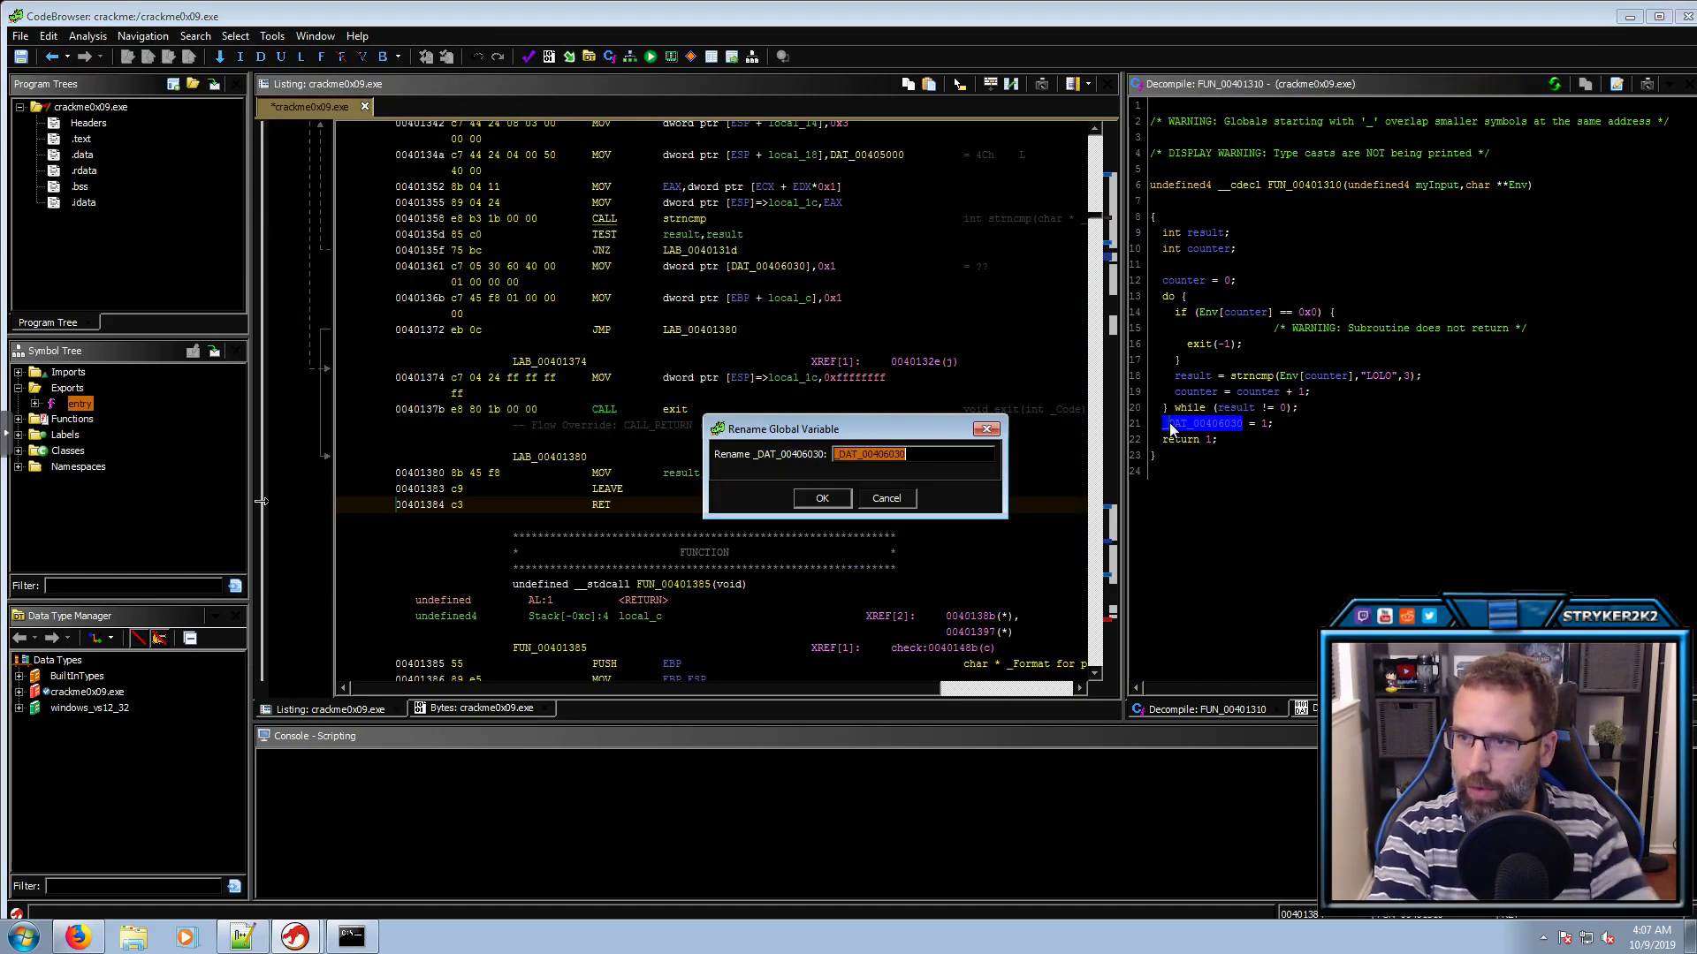
{"action": "type", "text": "result_"}
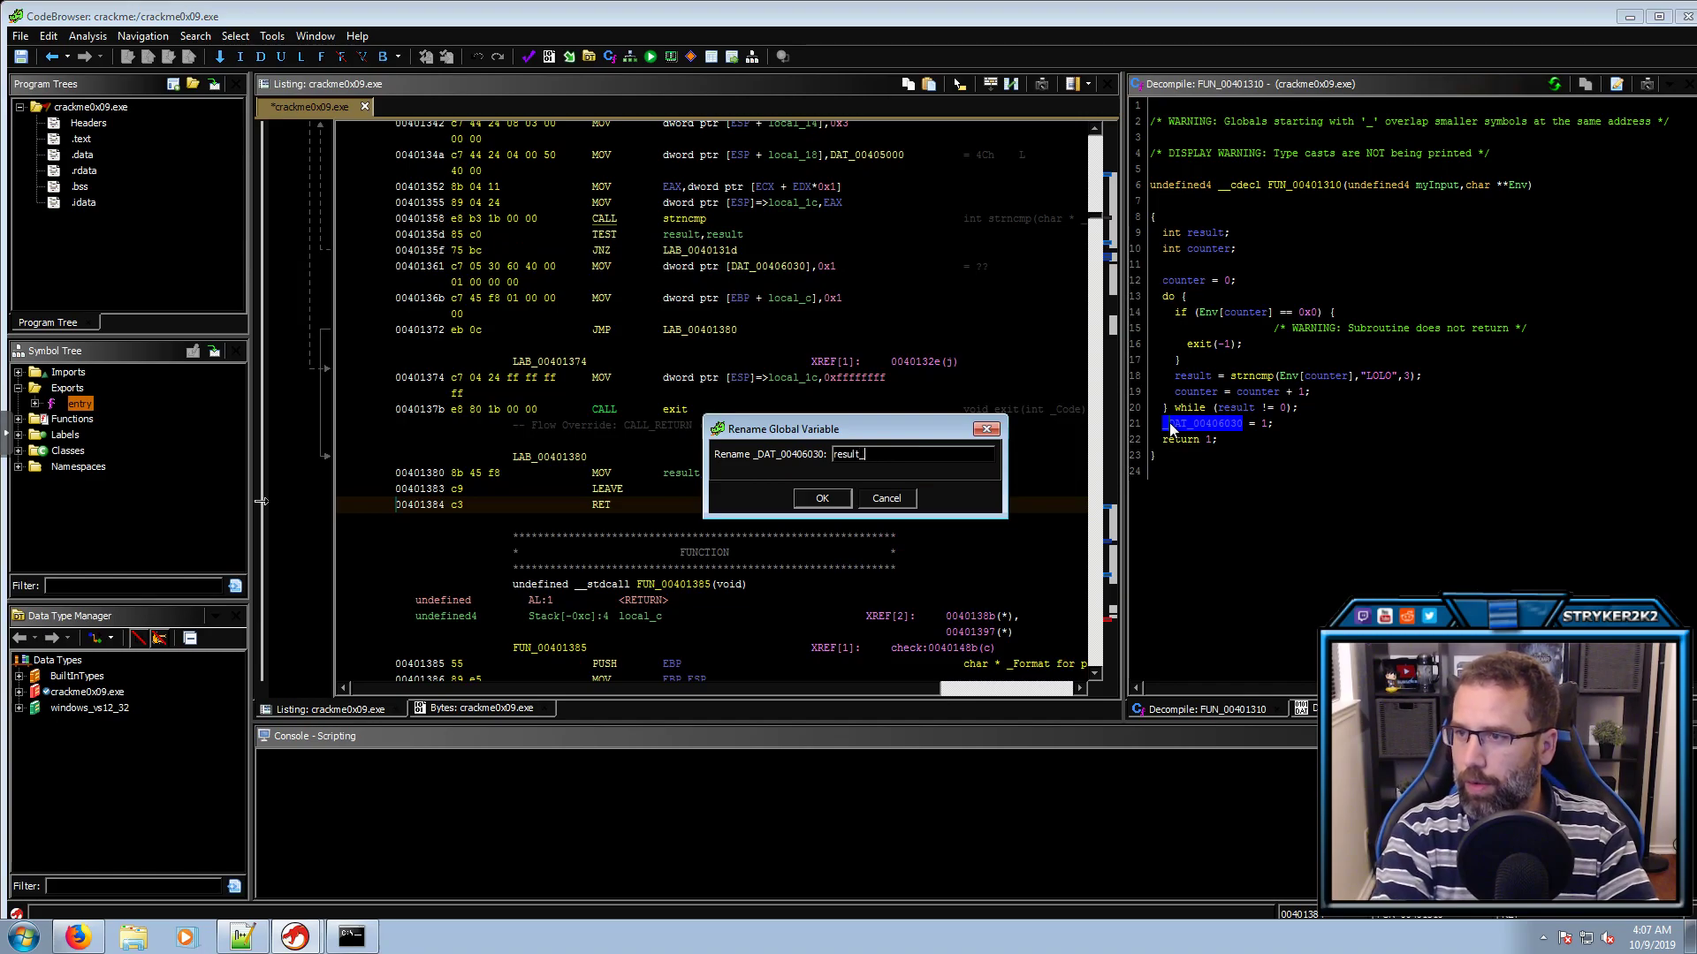
{"action": "type", "text": "DAT"}
{"action": "key", "text": "Return"}
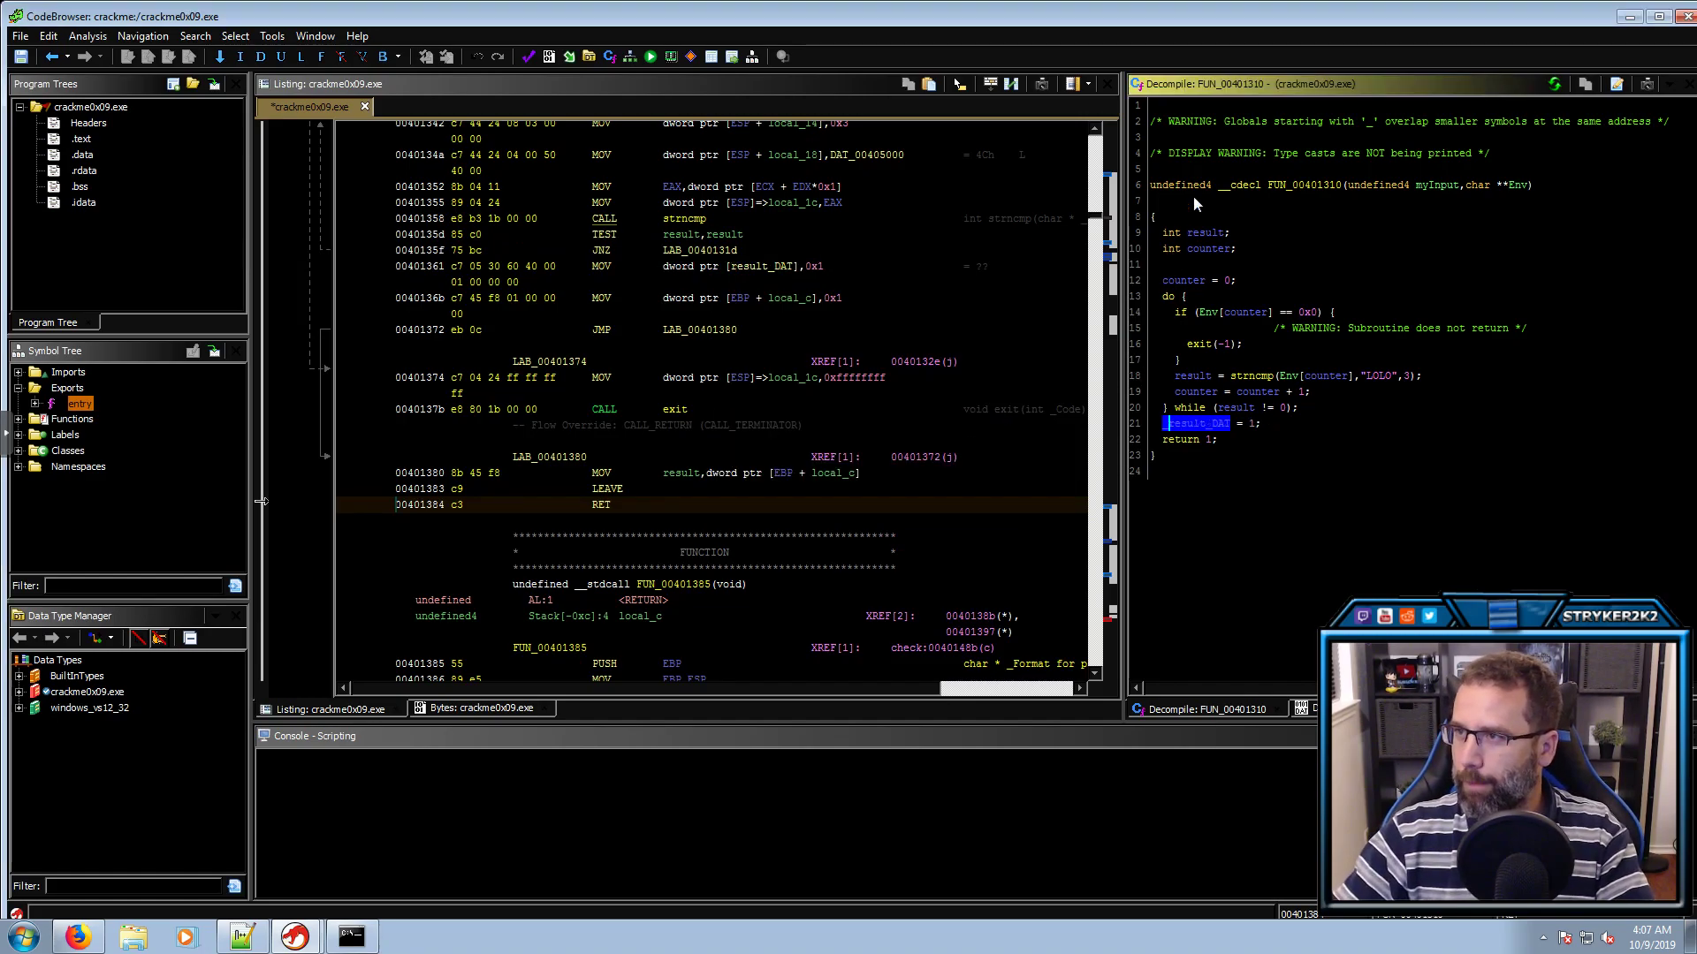
Rename function FUN_00401310 to strncmp_FUNC
{"action": "left_click", "coordinate": [1292, 189]}
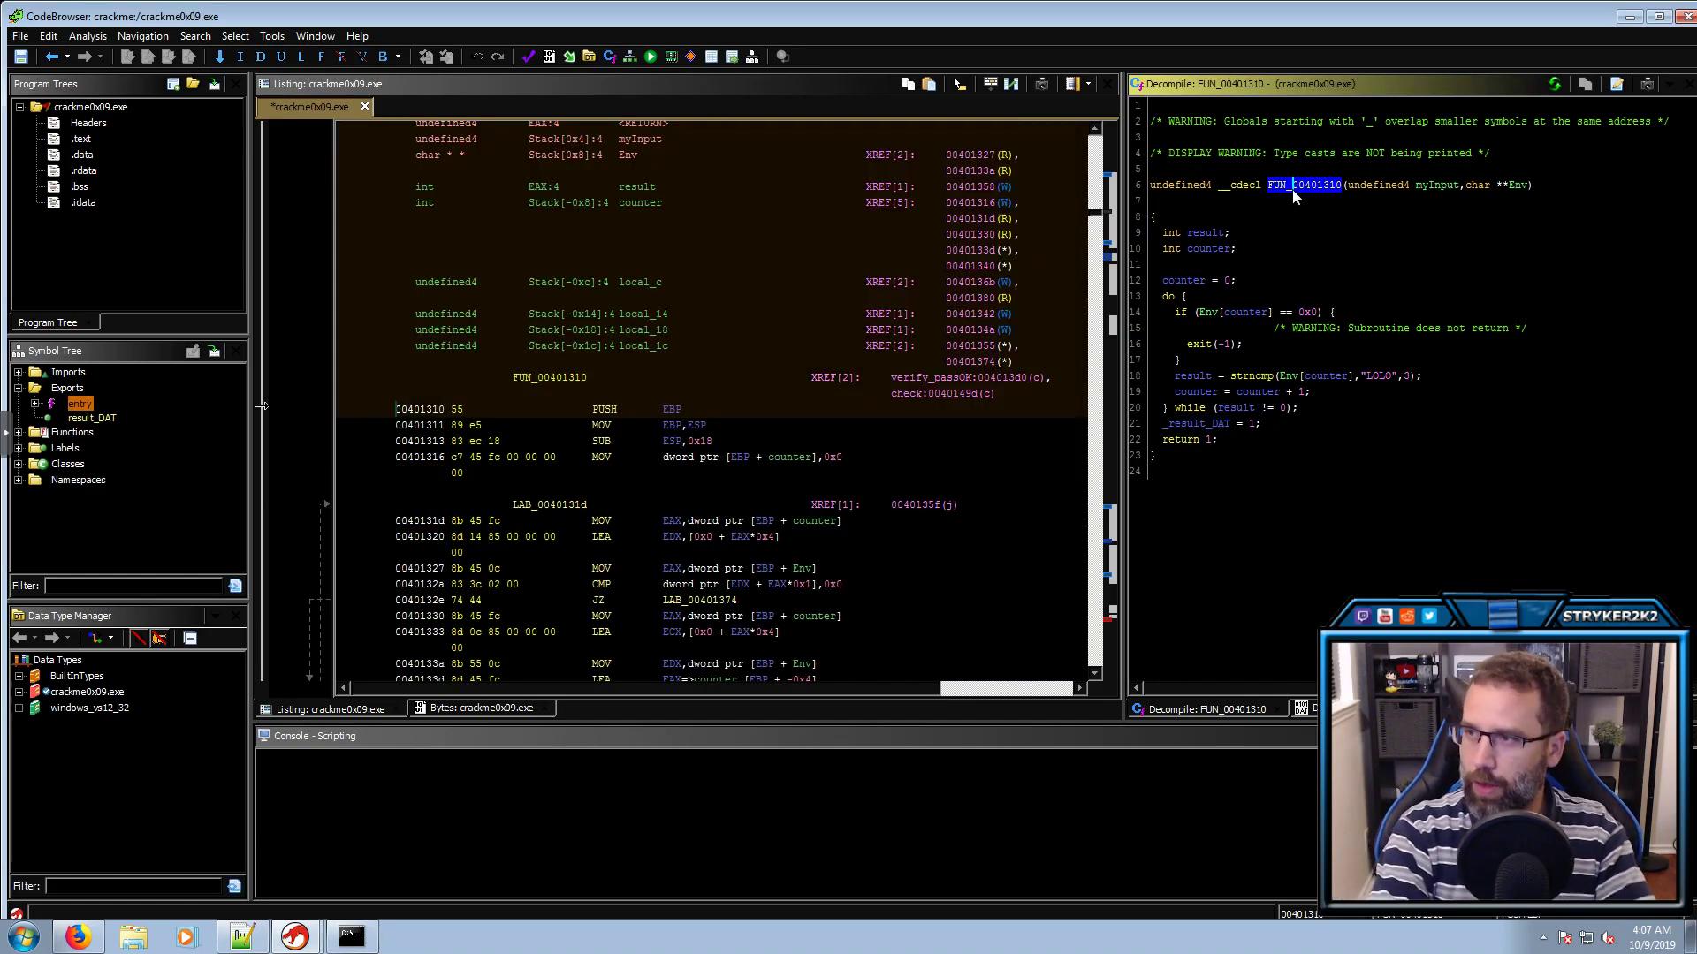
{"action": "key", "text": "l"}
{"action": "type", "text": "strncmp_FUNC"}
{"action": "key", "text": "Return"}
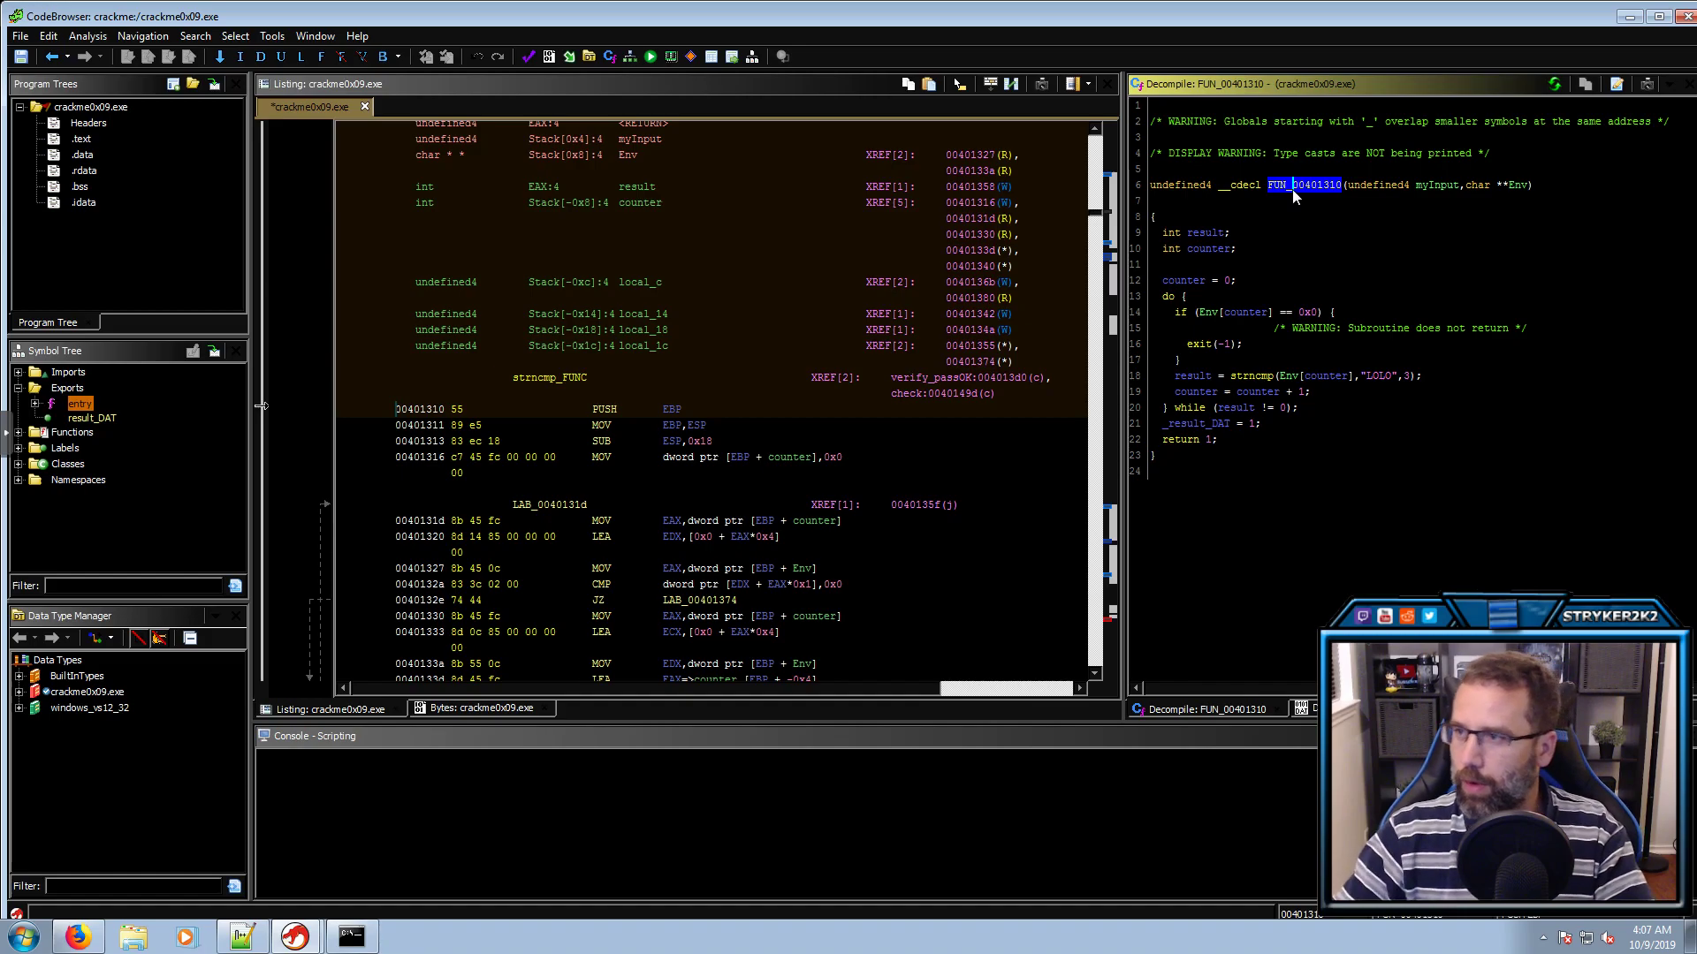
{"action": "left_click", "coordinate": [1317, 172]}
Find references to strncmp_FUNC and jump to its call site in verify_passOK
{"action": "left_click", "coordinate": [550, 378]}
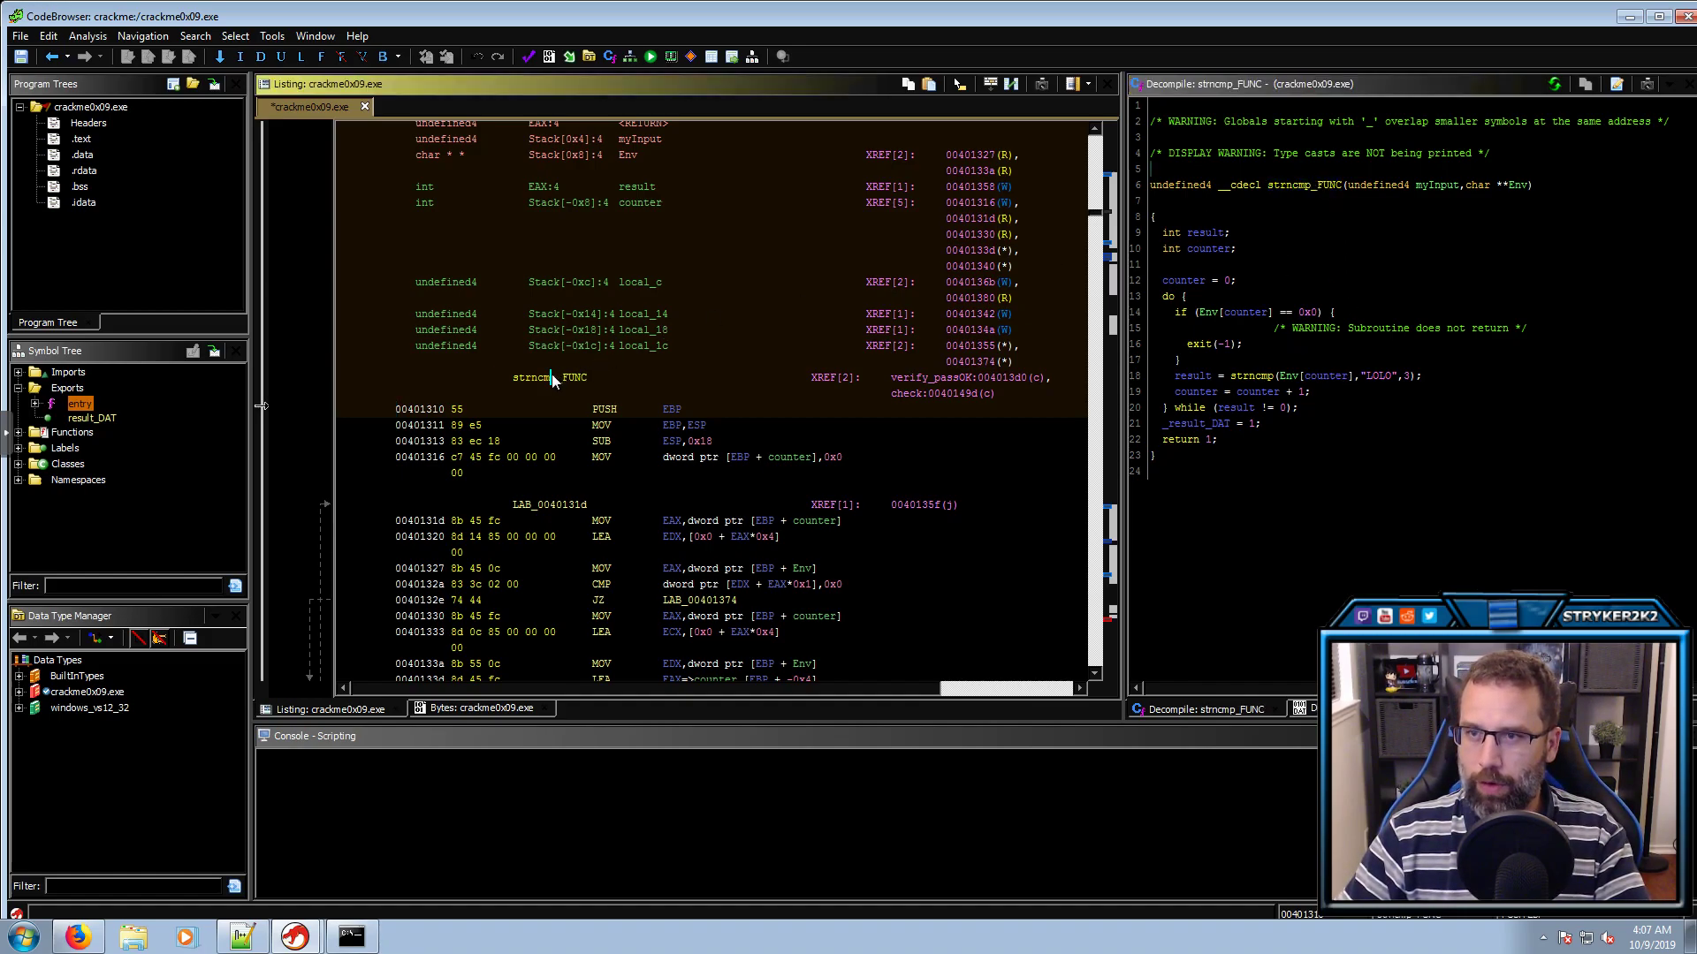
{"action": "key", "text": "ctrl+shift+f"}
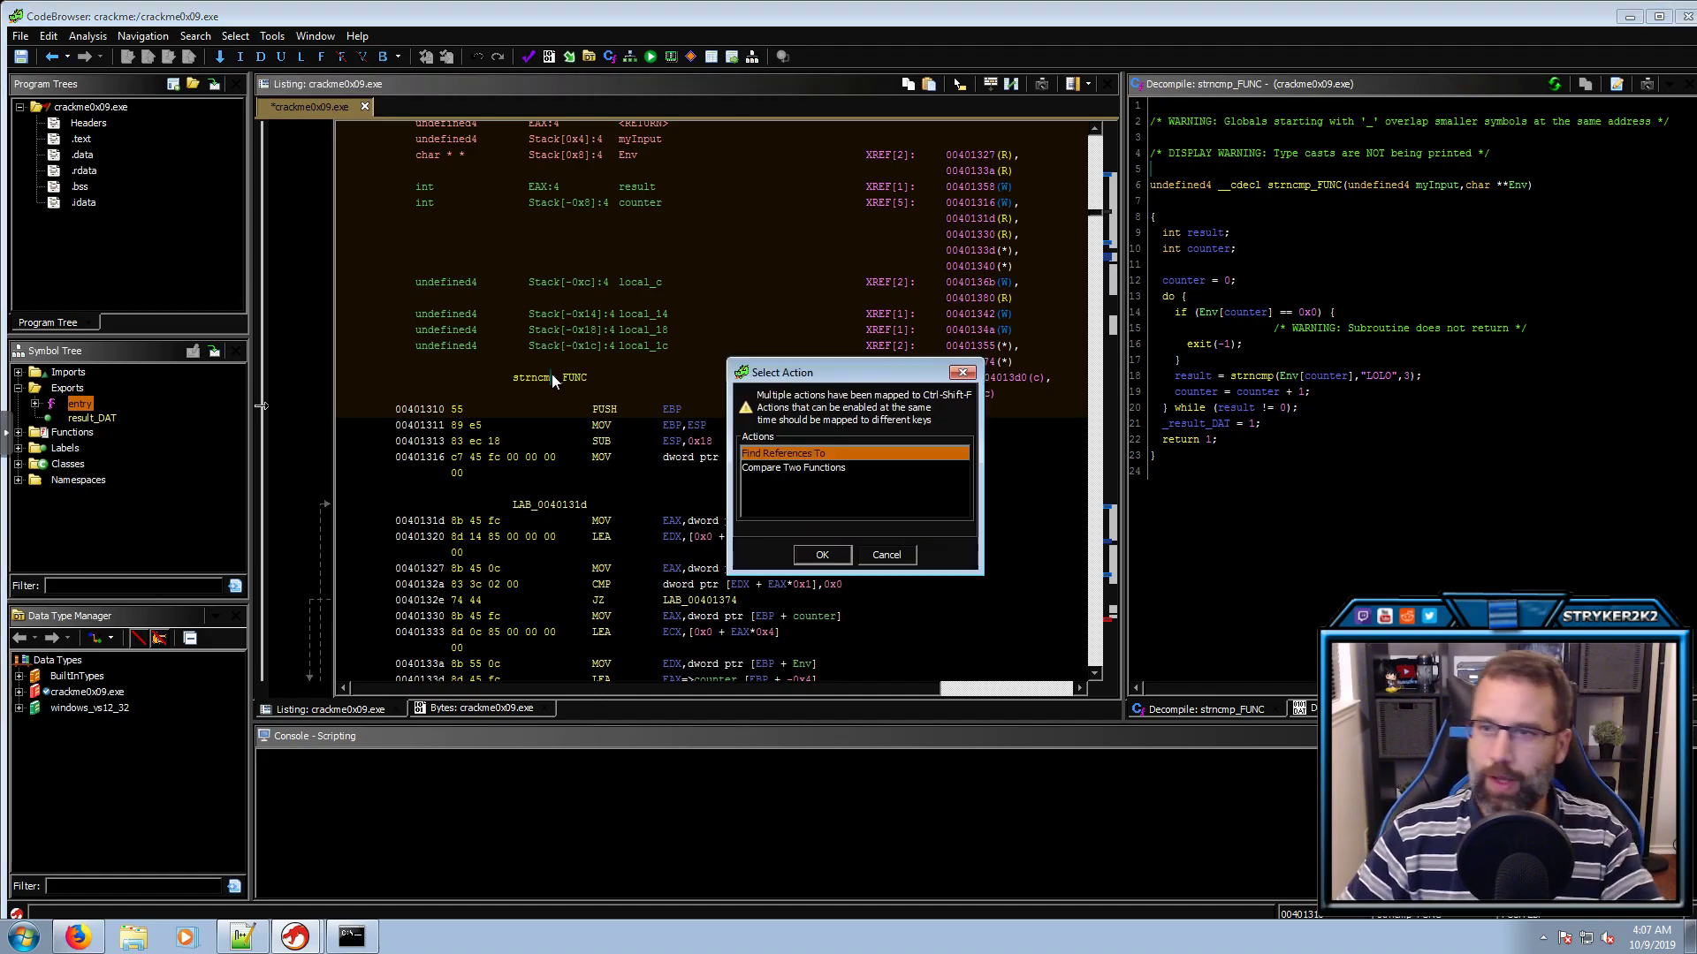
{"action": "double_click", "coordinate": [844, 454]}
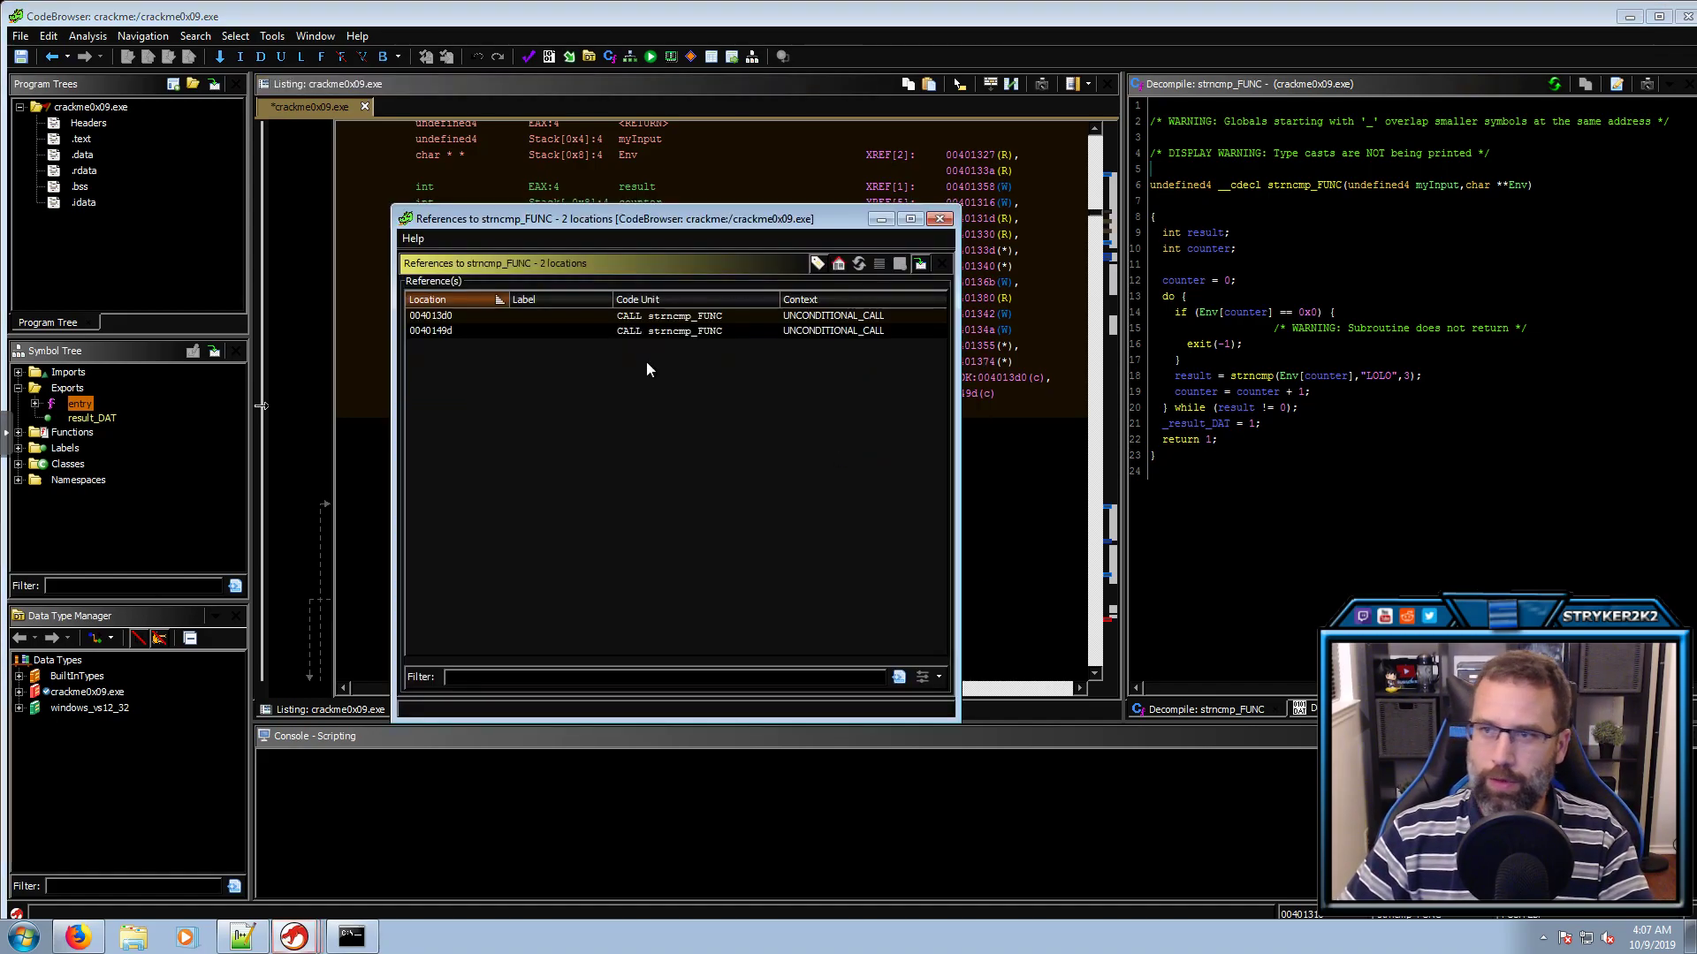
{"action": "left_click", "coordinate": [535, 318]}
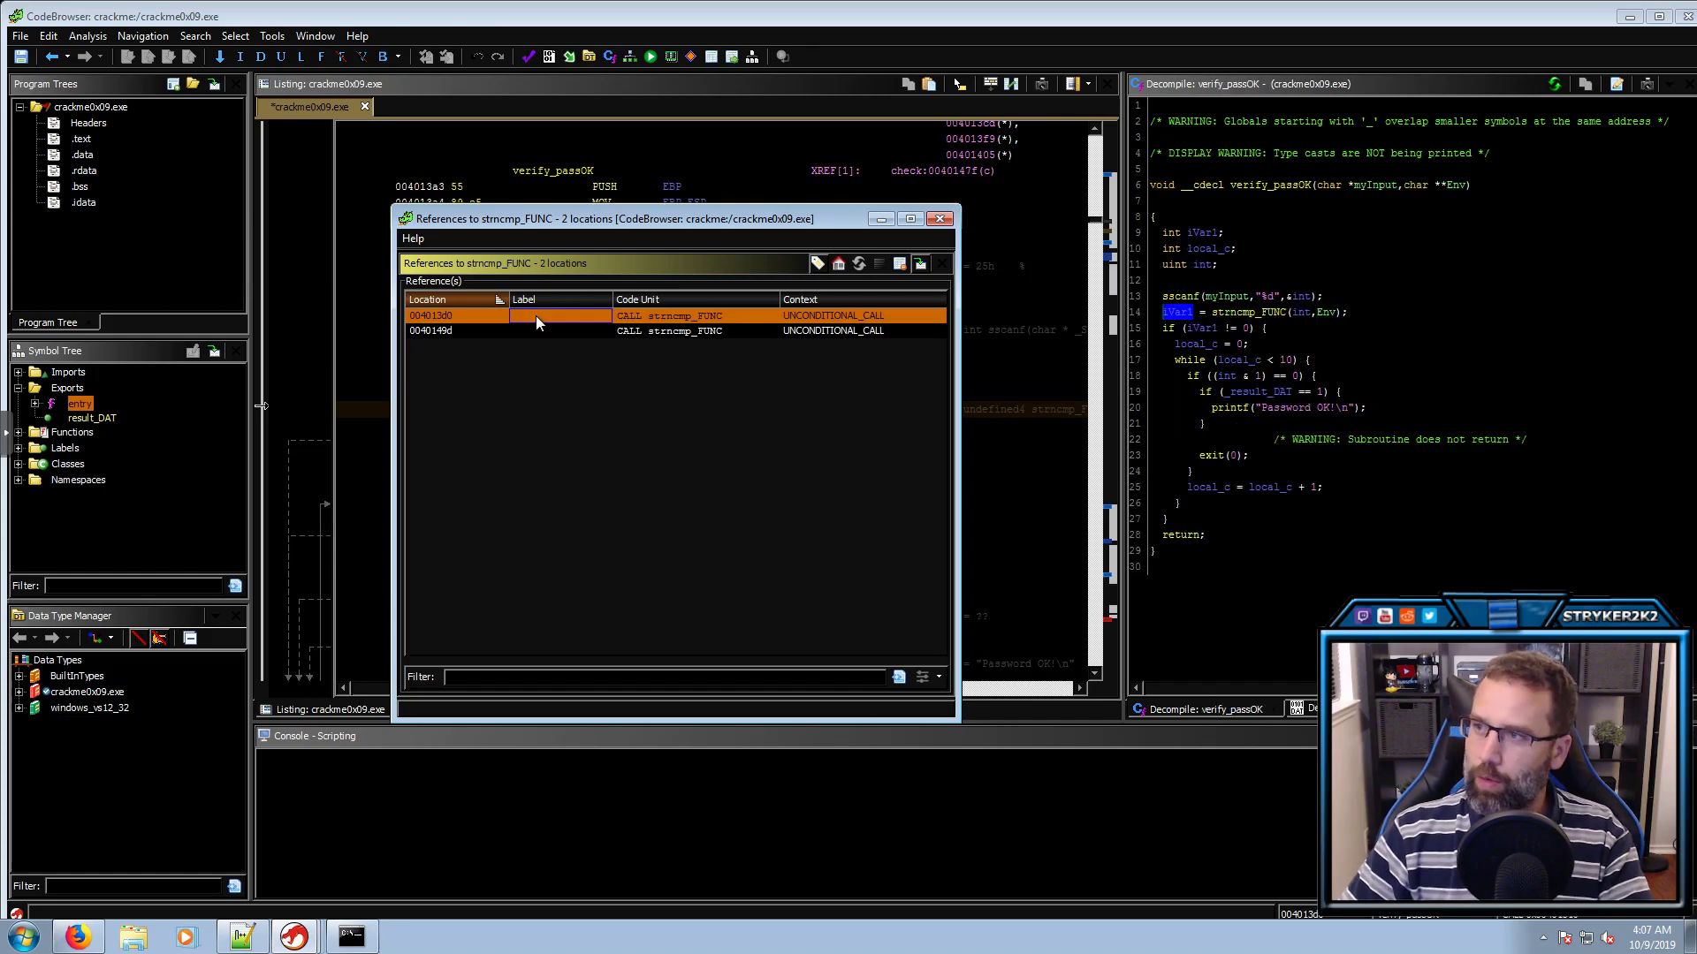
{"action": "left_click", "coordinate": [939, 218]}
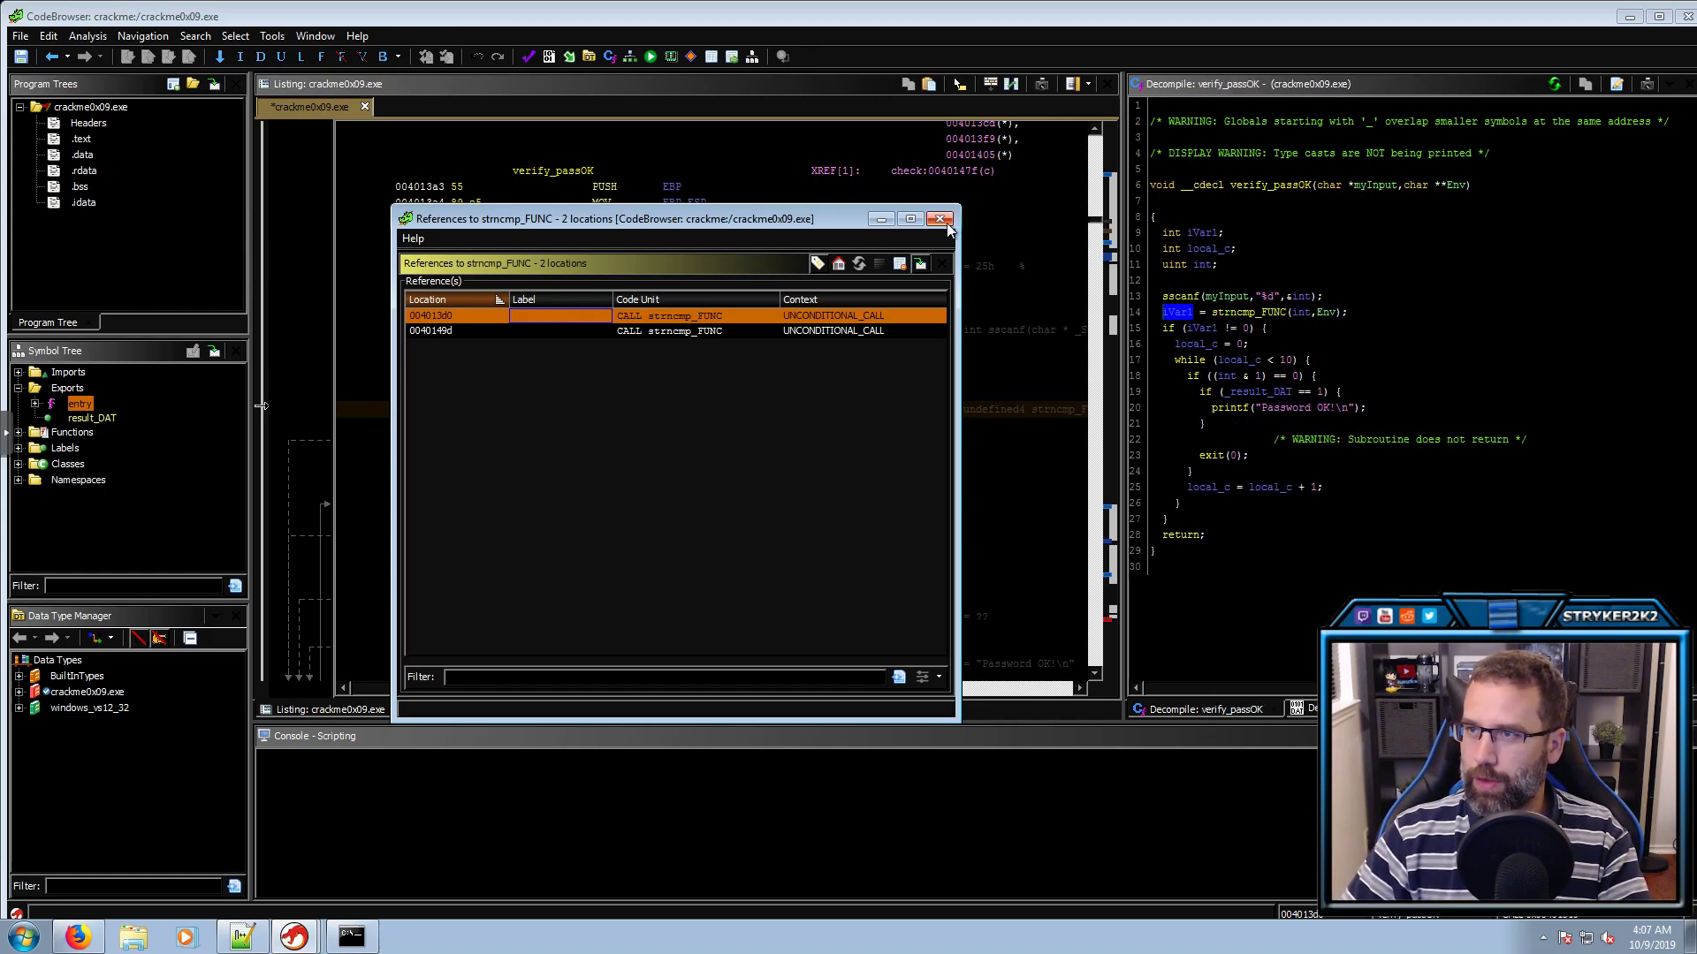
Rename iVar1, which receives the strncmp_FUNC return, to result
{"action": "left_click", "coordinate": [1184, 314]}
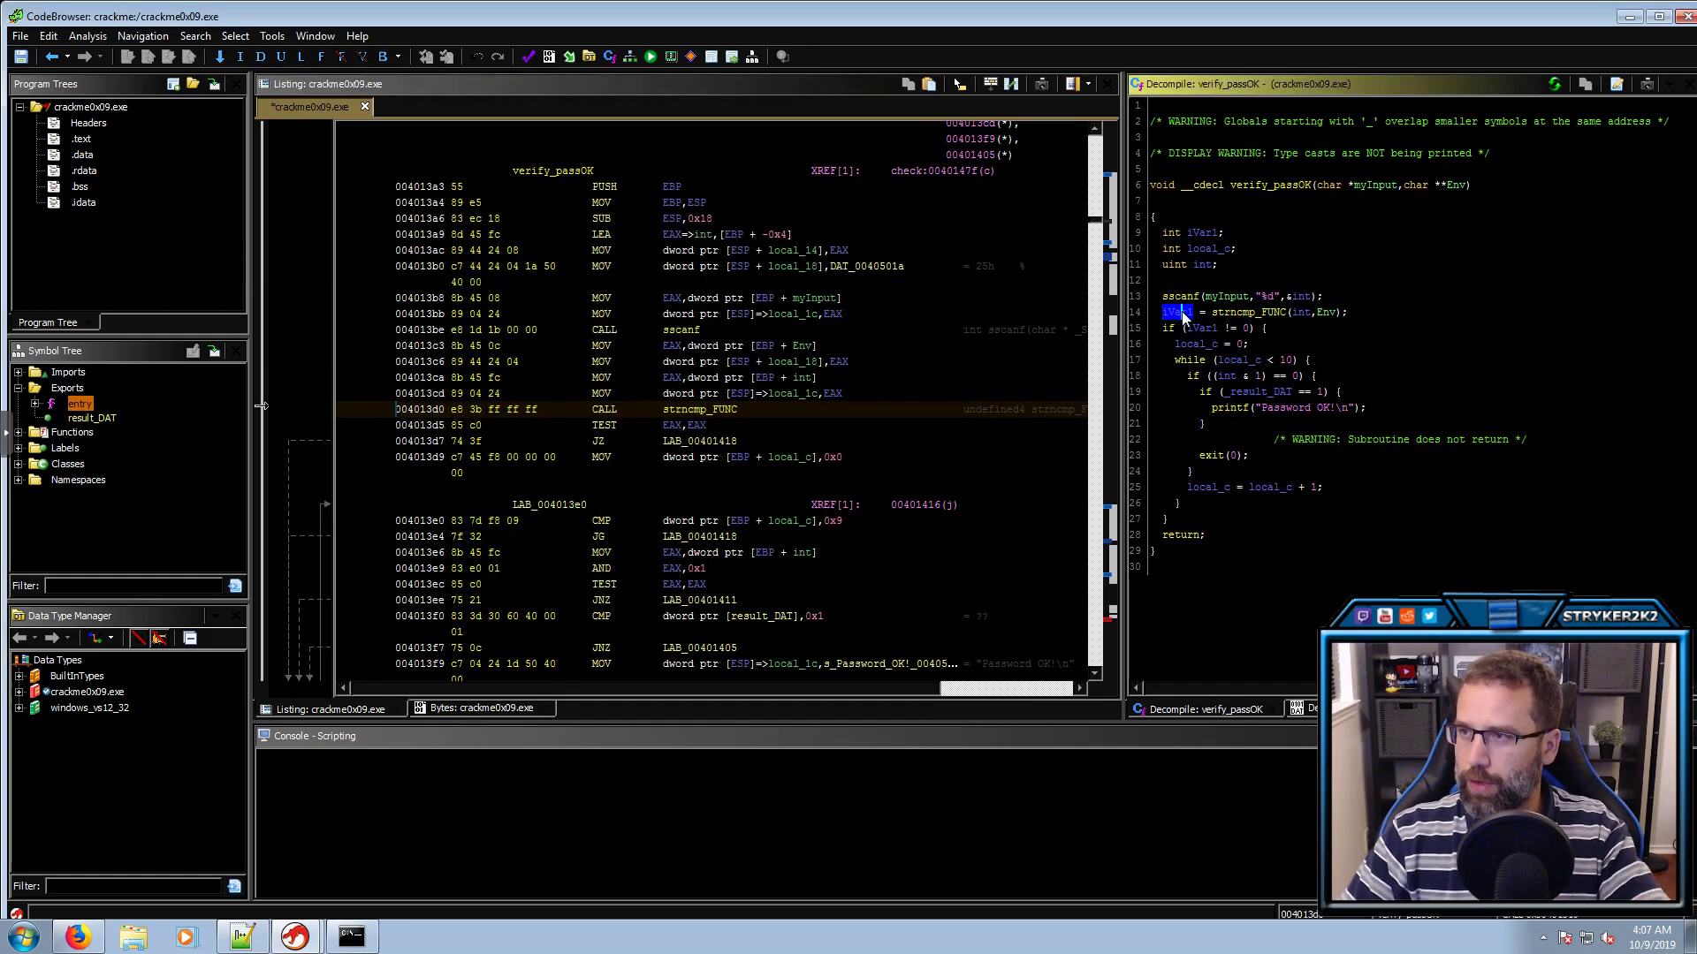
{"action": "type", "text": "lresult"}
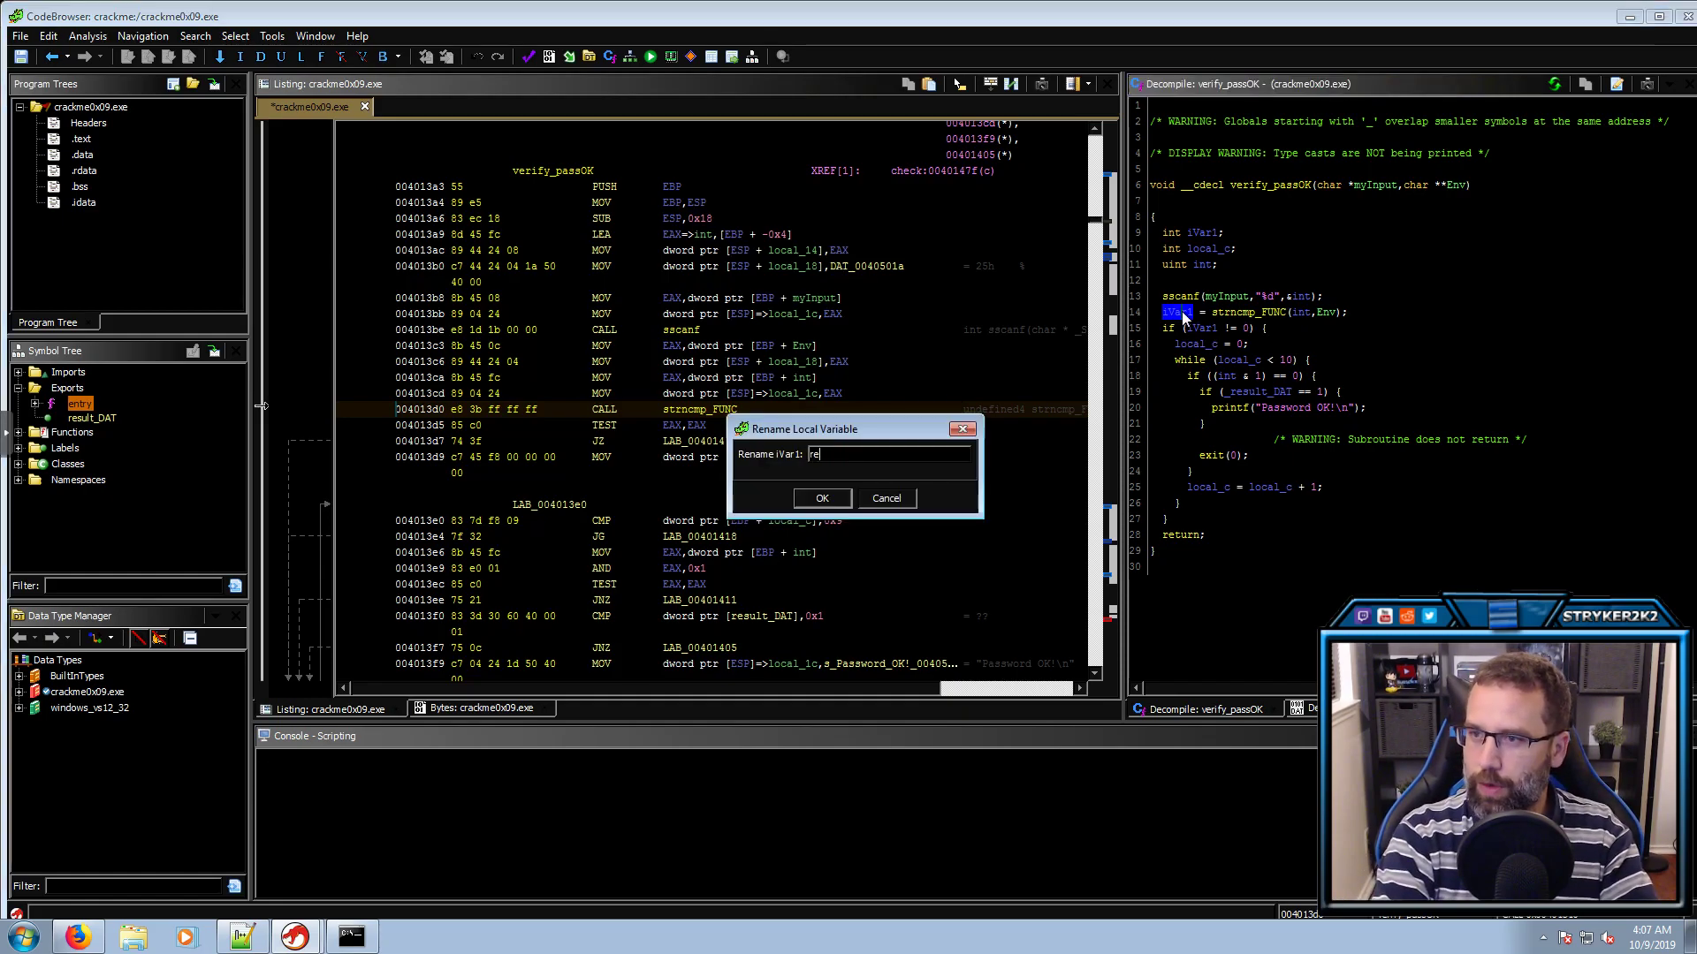
{"action": "key", "text": "Return"}
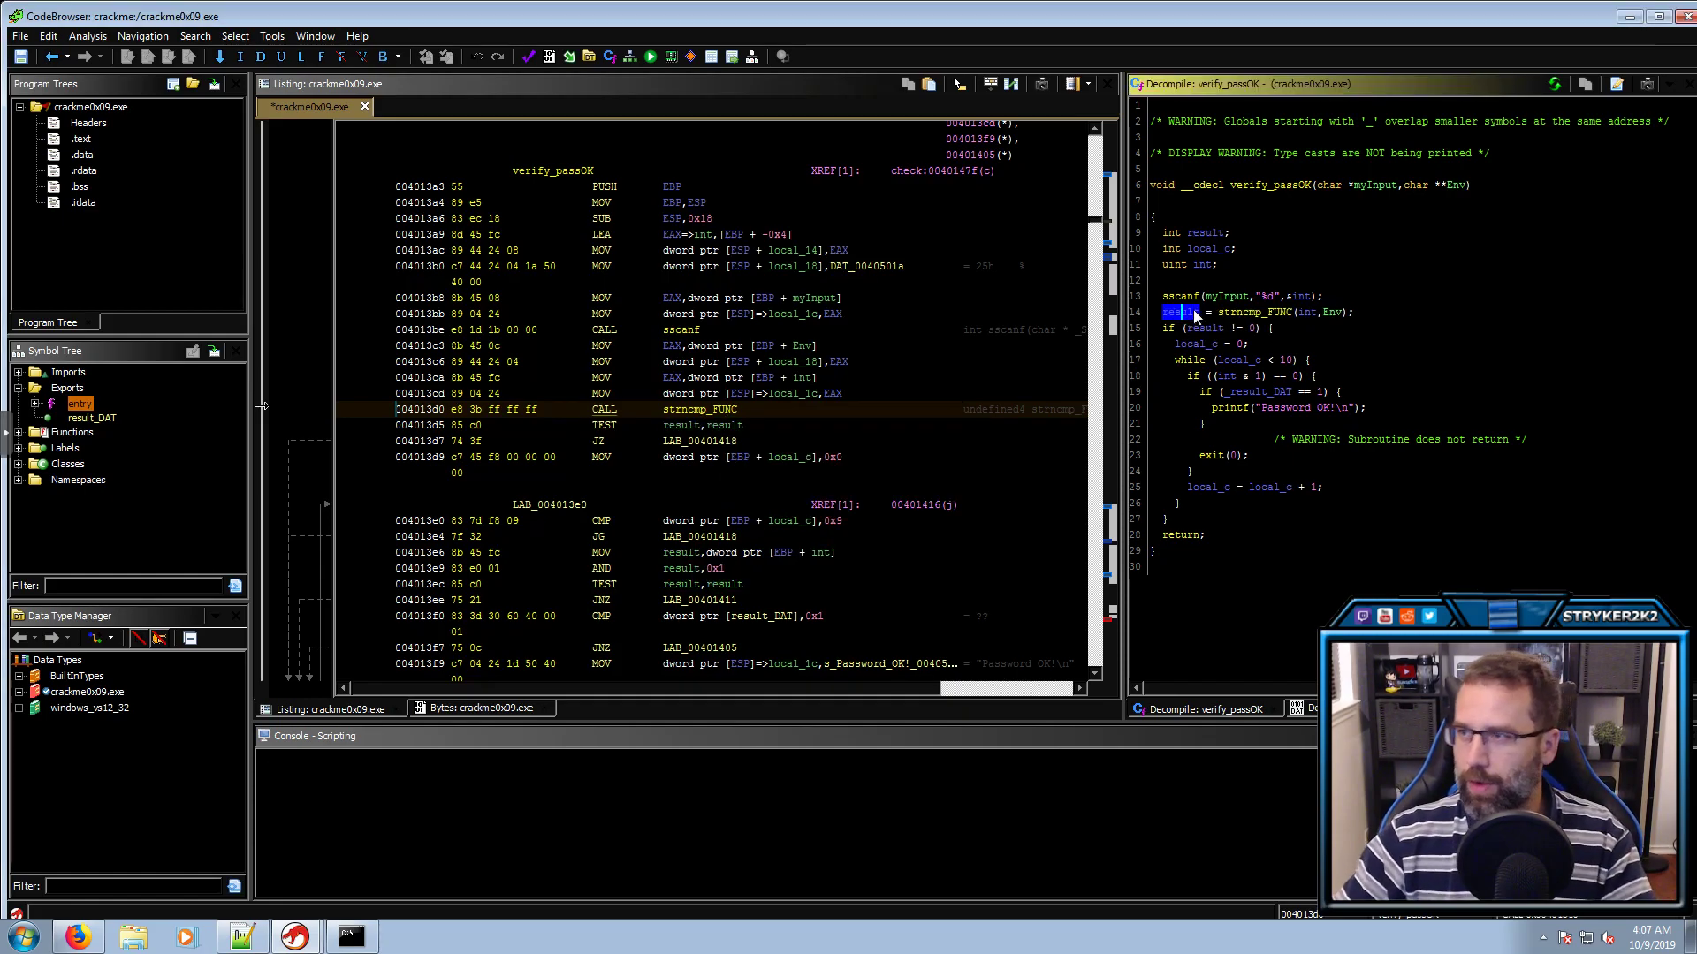
{"action": "left_click", "coordinate": [1234, 314]}
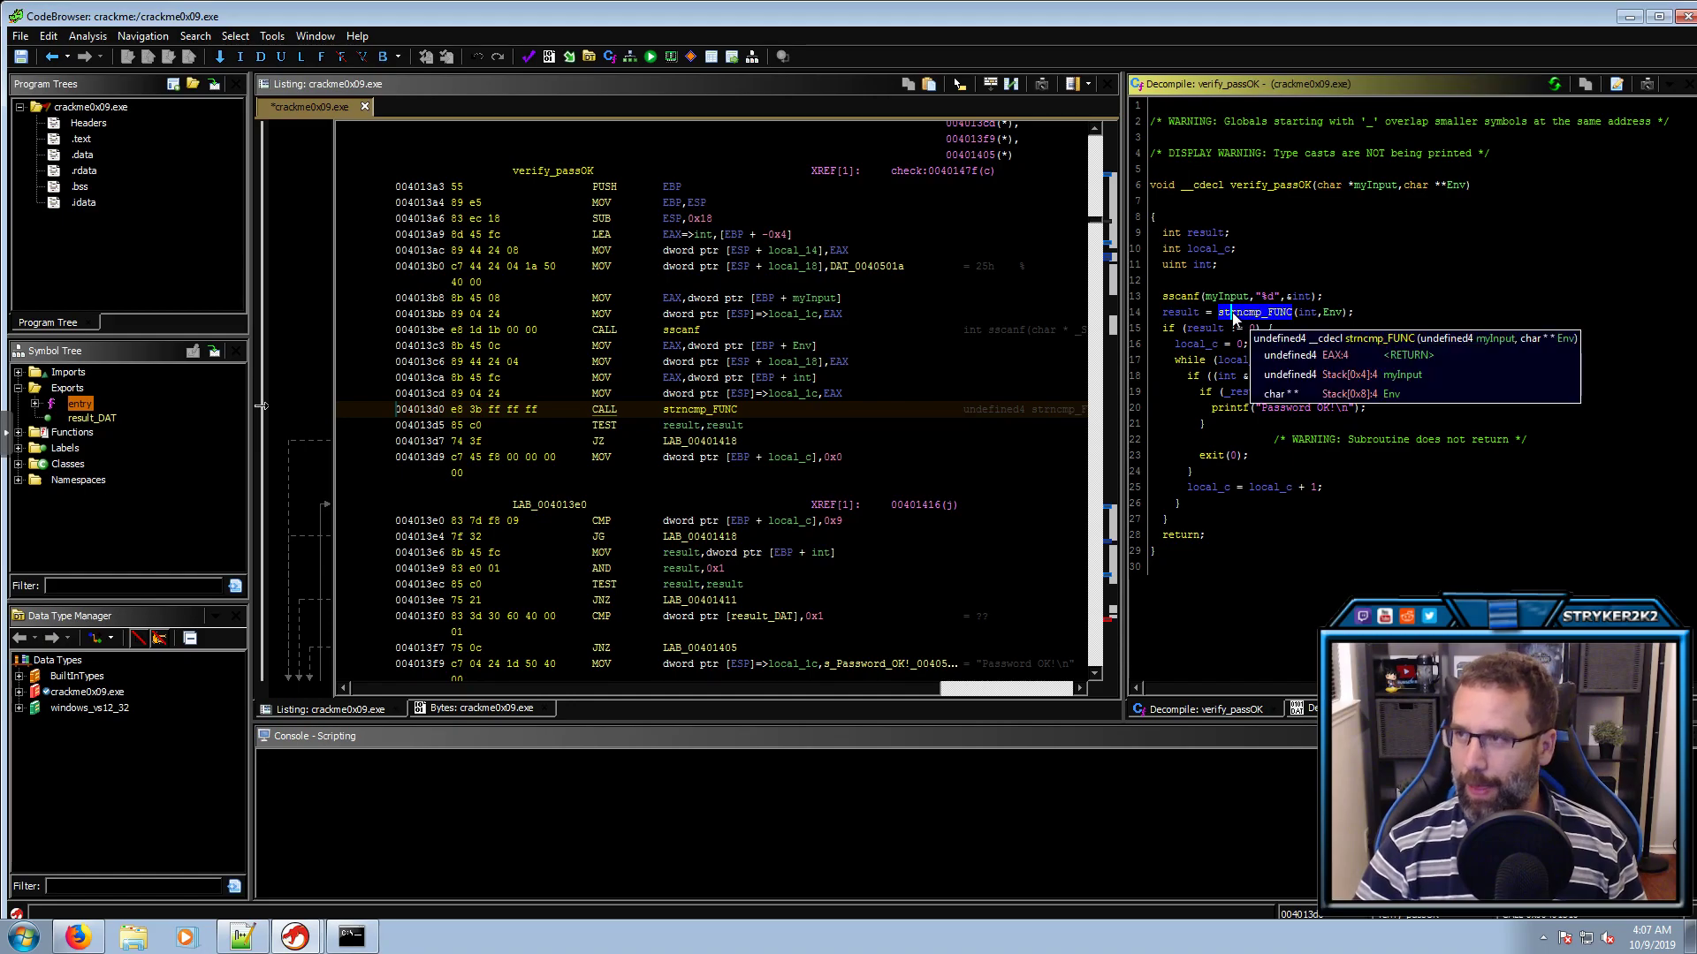
{"action": "left_click", "coordinate": [1283, 187]}
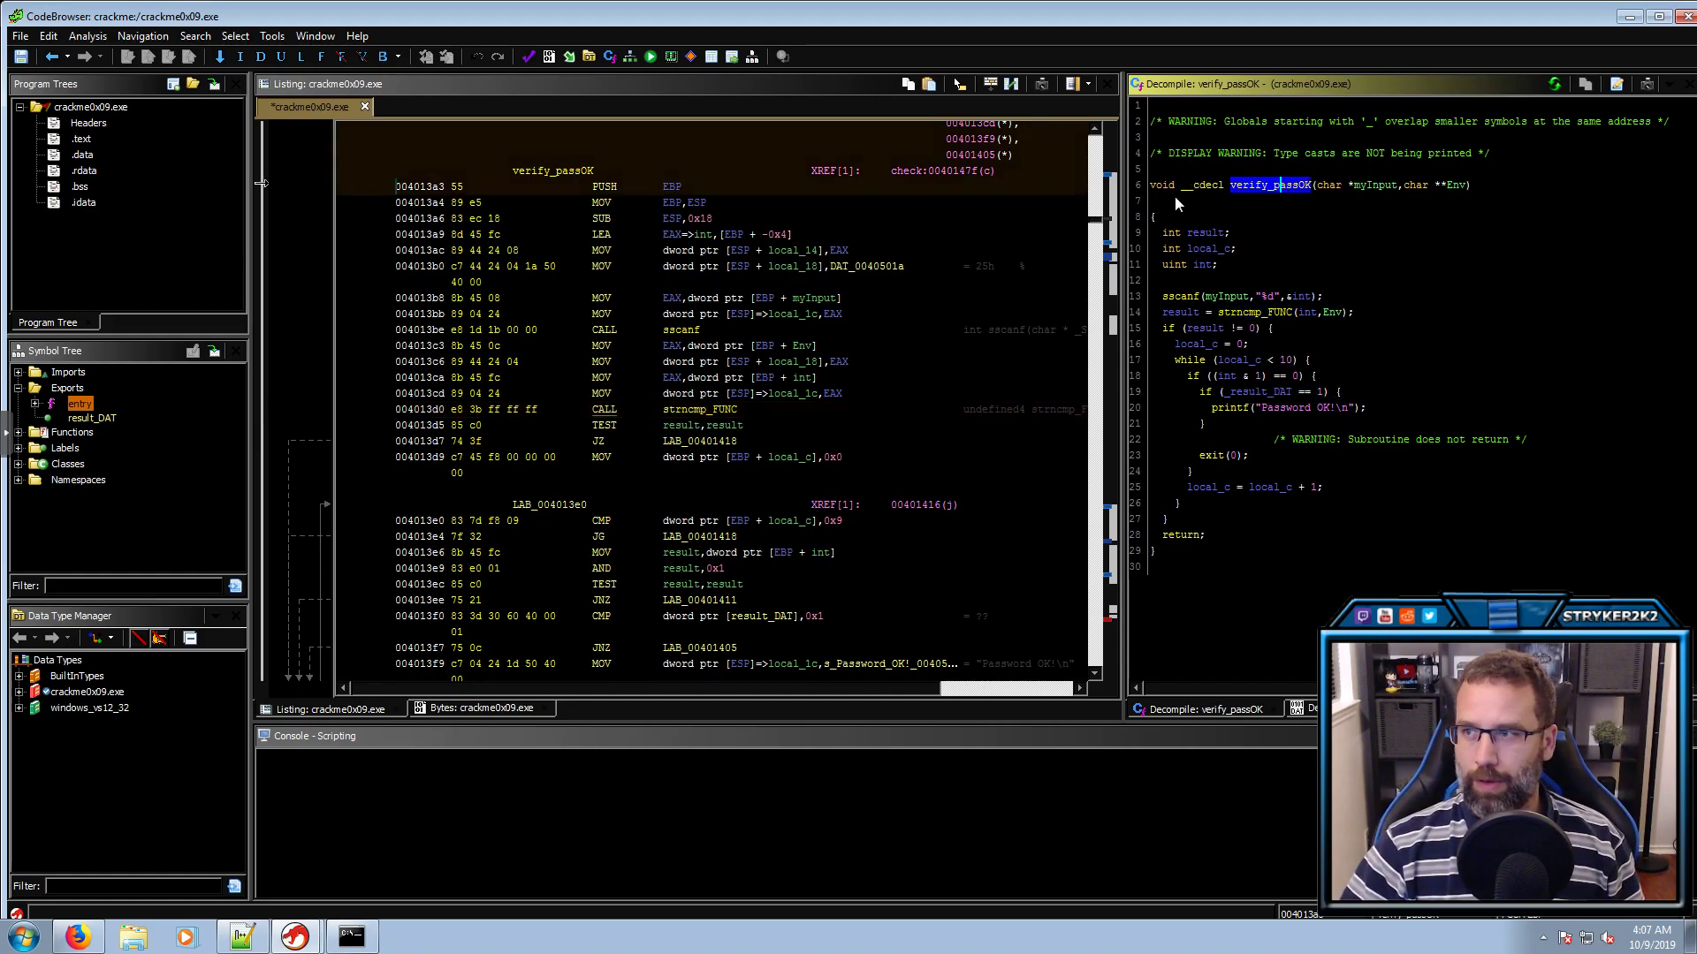
Open strncmp_FUNC and rename it to verify_LOLO
{"action": "double_click", "coordinate": [1242, 311]}
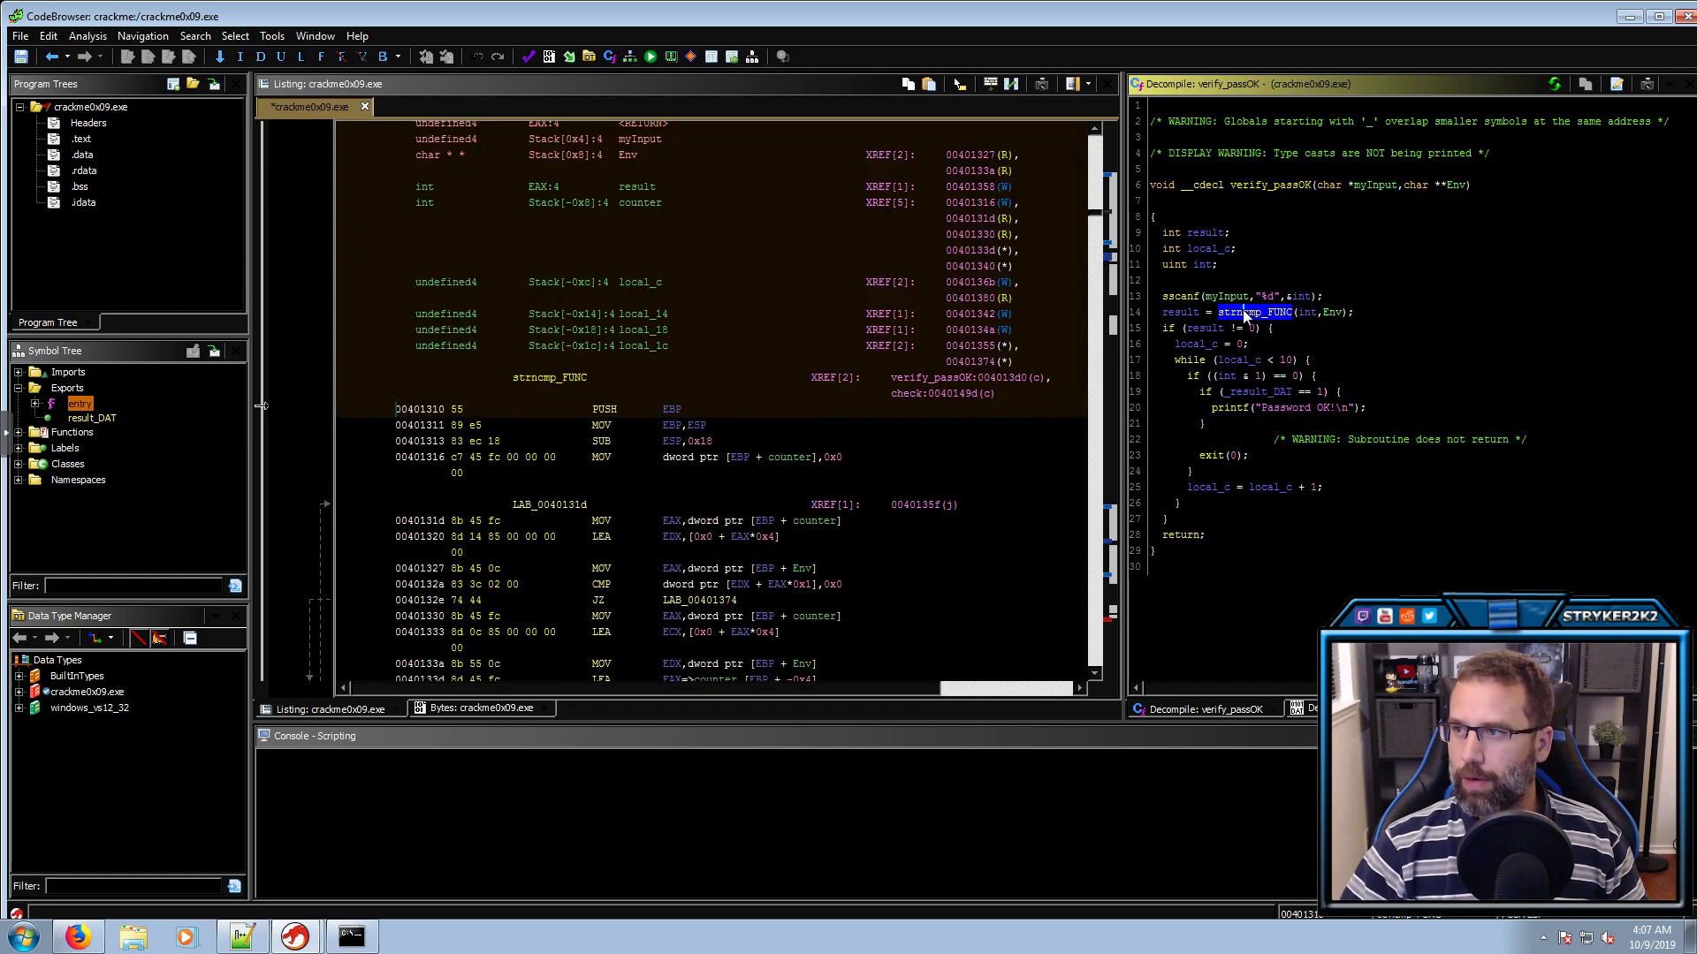
{"action": "left_click", "coordinate": [1300, 186]}
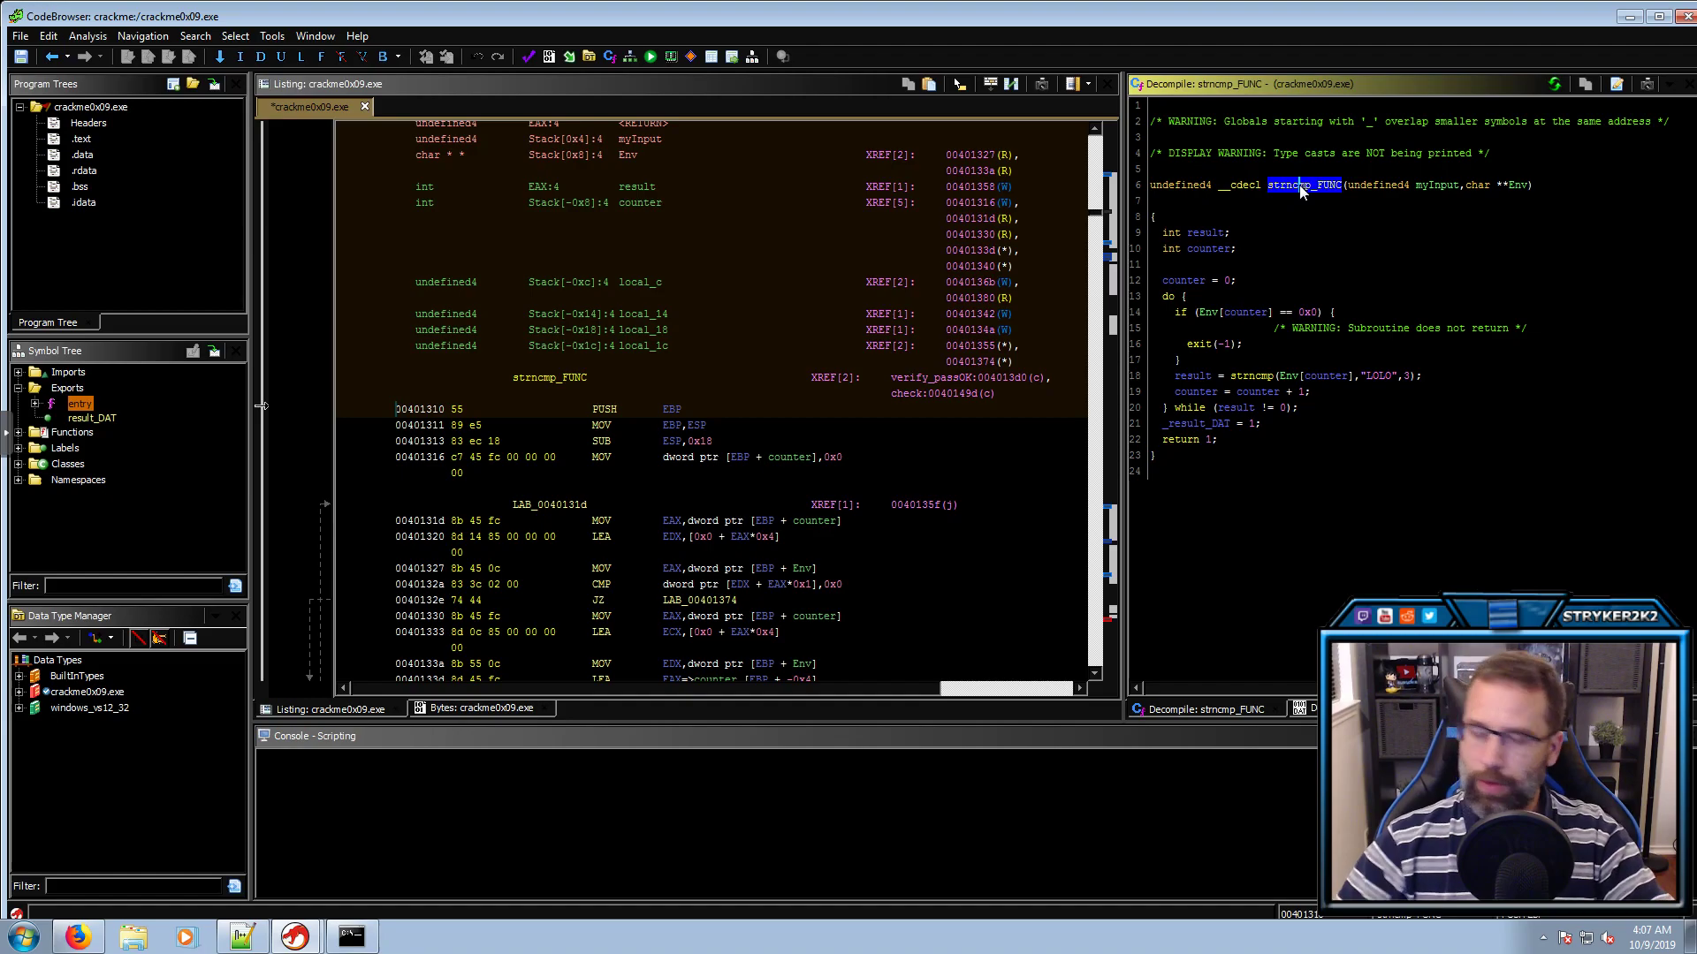
{"action": "type", "text": "lverify_LOLO"}
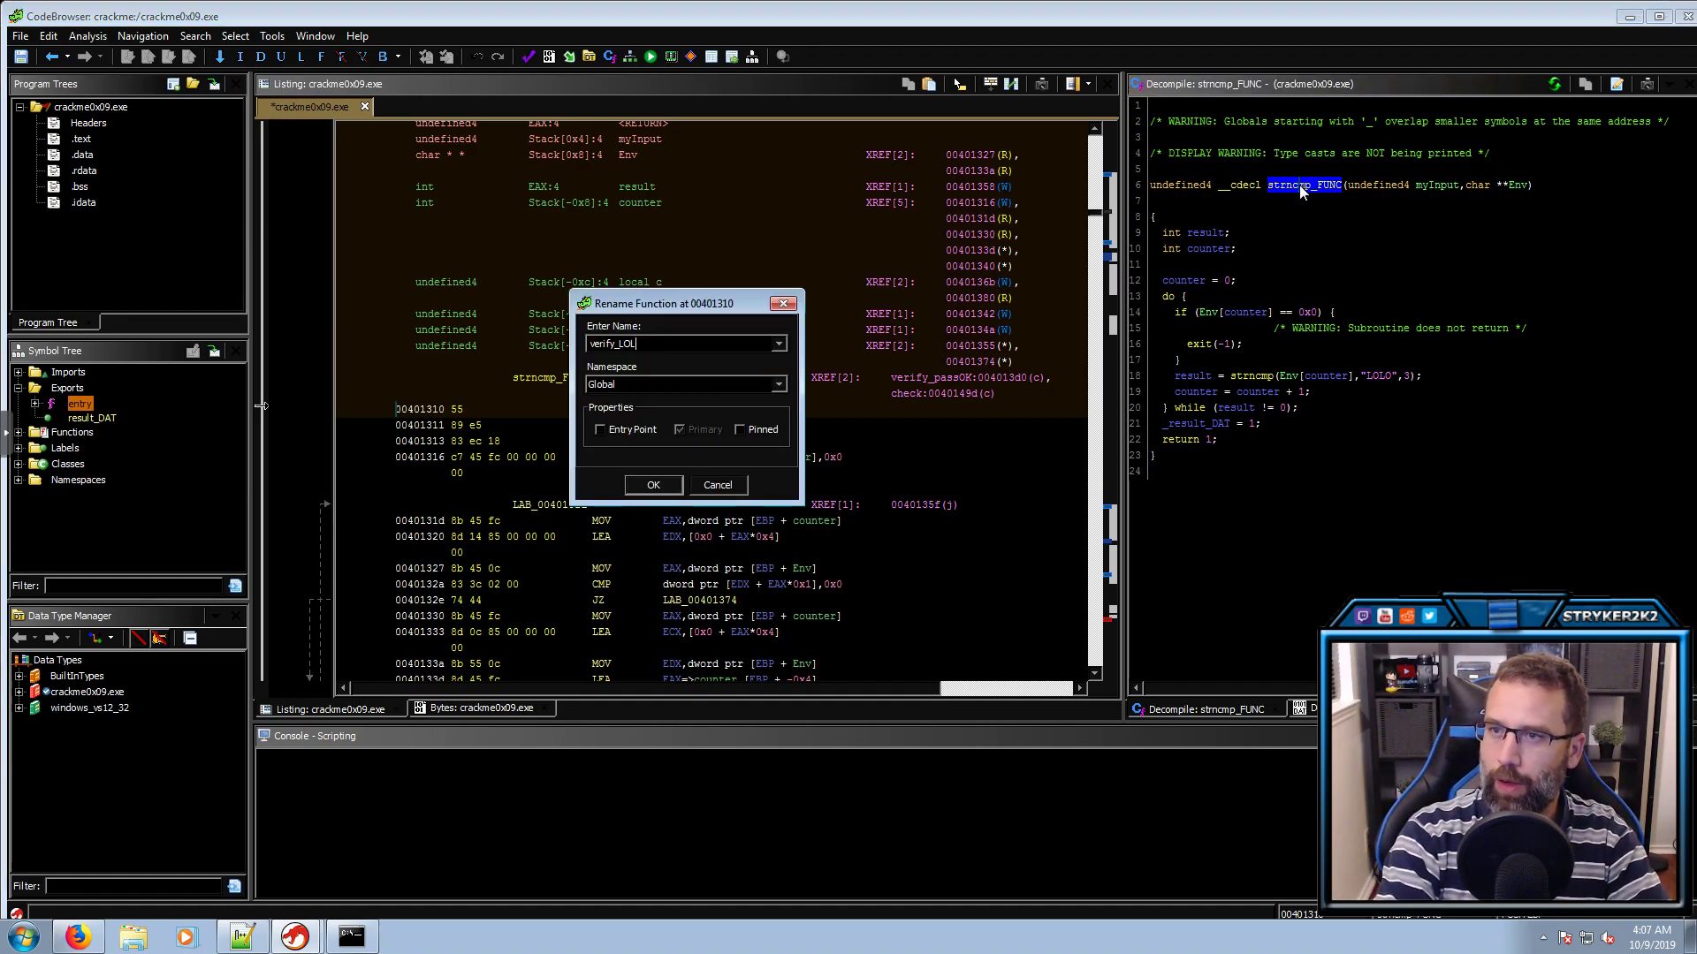
{"action": "key", "text": "Return"}
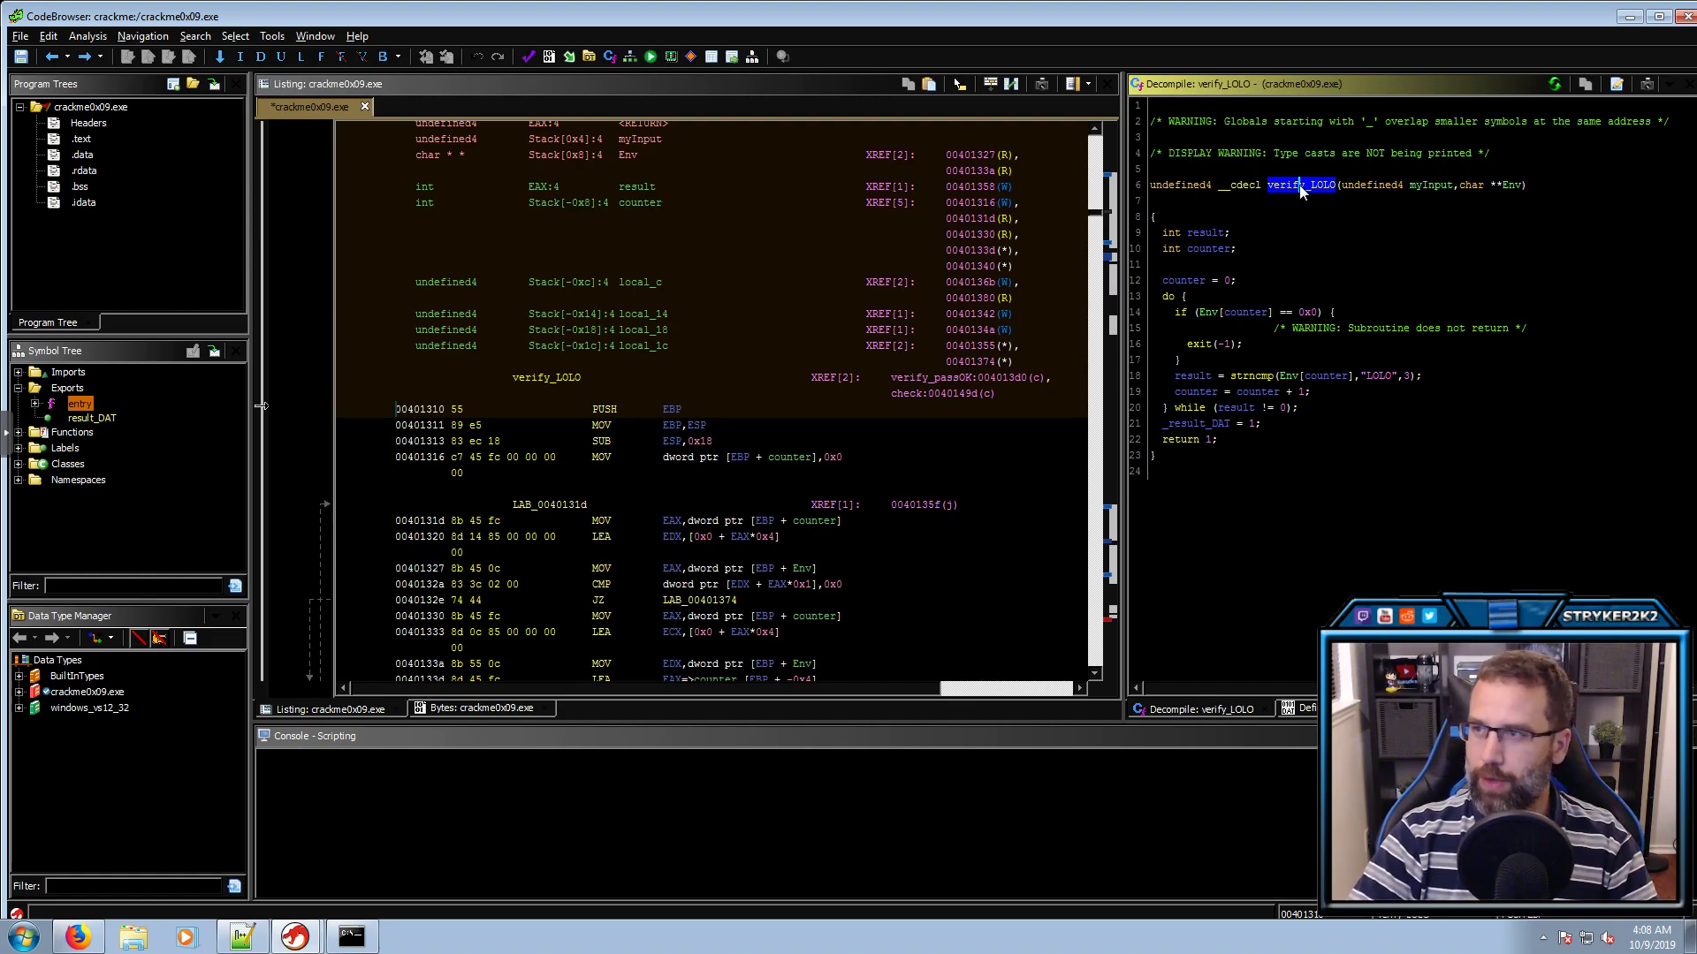
Return to verify_passOK, reopen verify_LOLO and inspect its exit(-1) call
{"action": "key", "text": "alt+Left"}
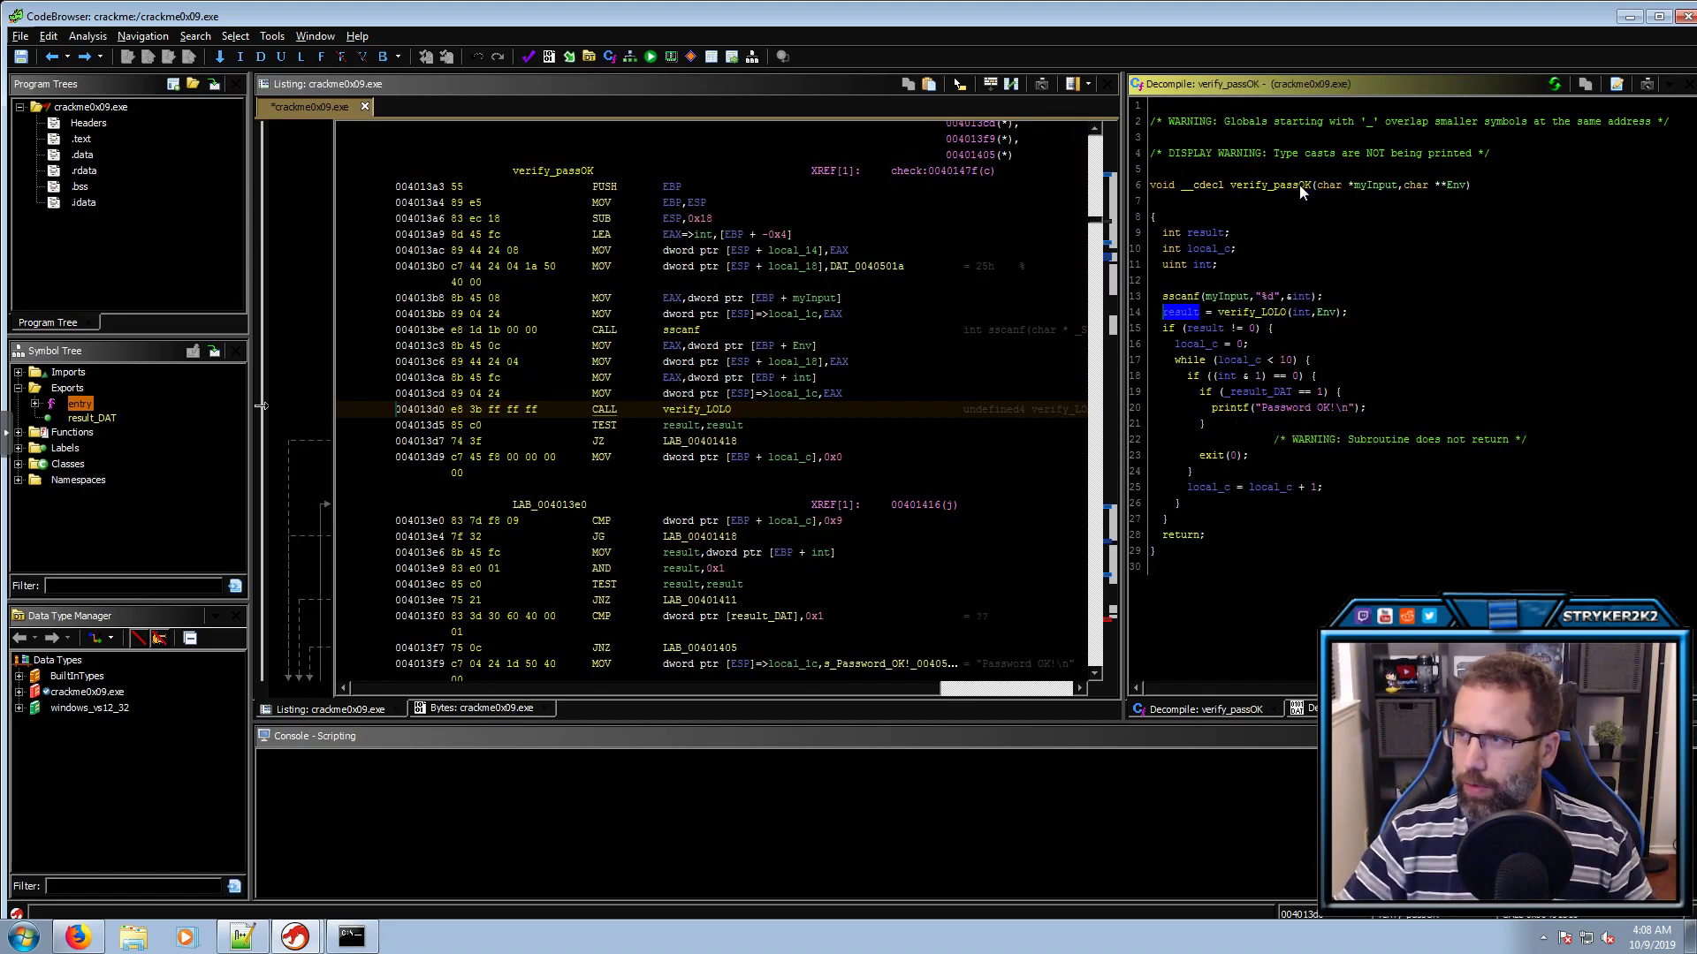
{"action": "left_click", "coordinate": [1299, 183]}
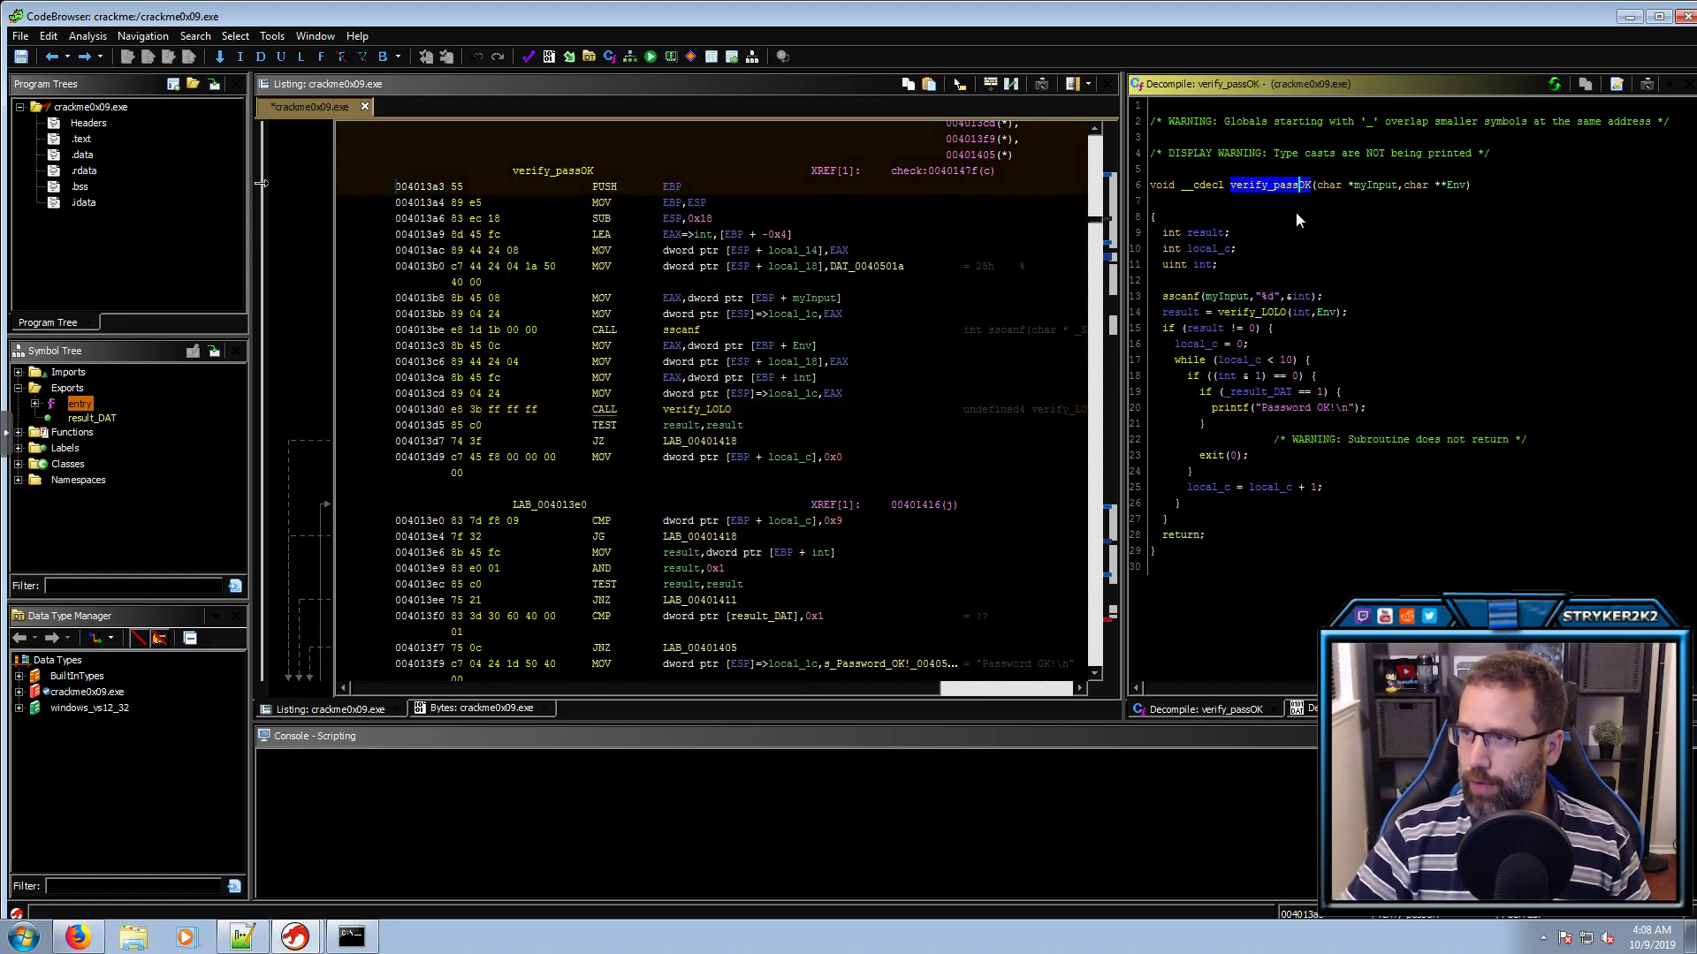
{"action": "double_click", "coordinate": [1256, 313]}
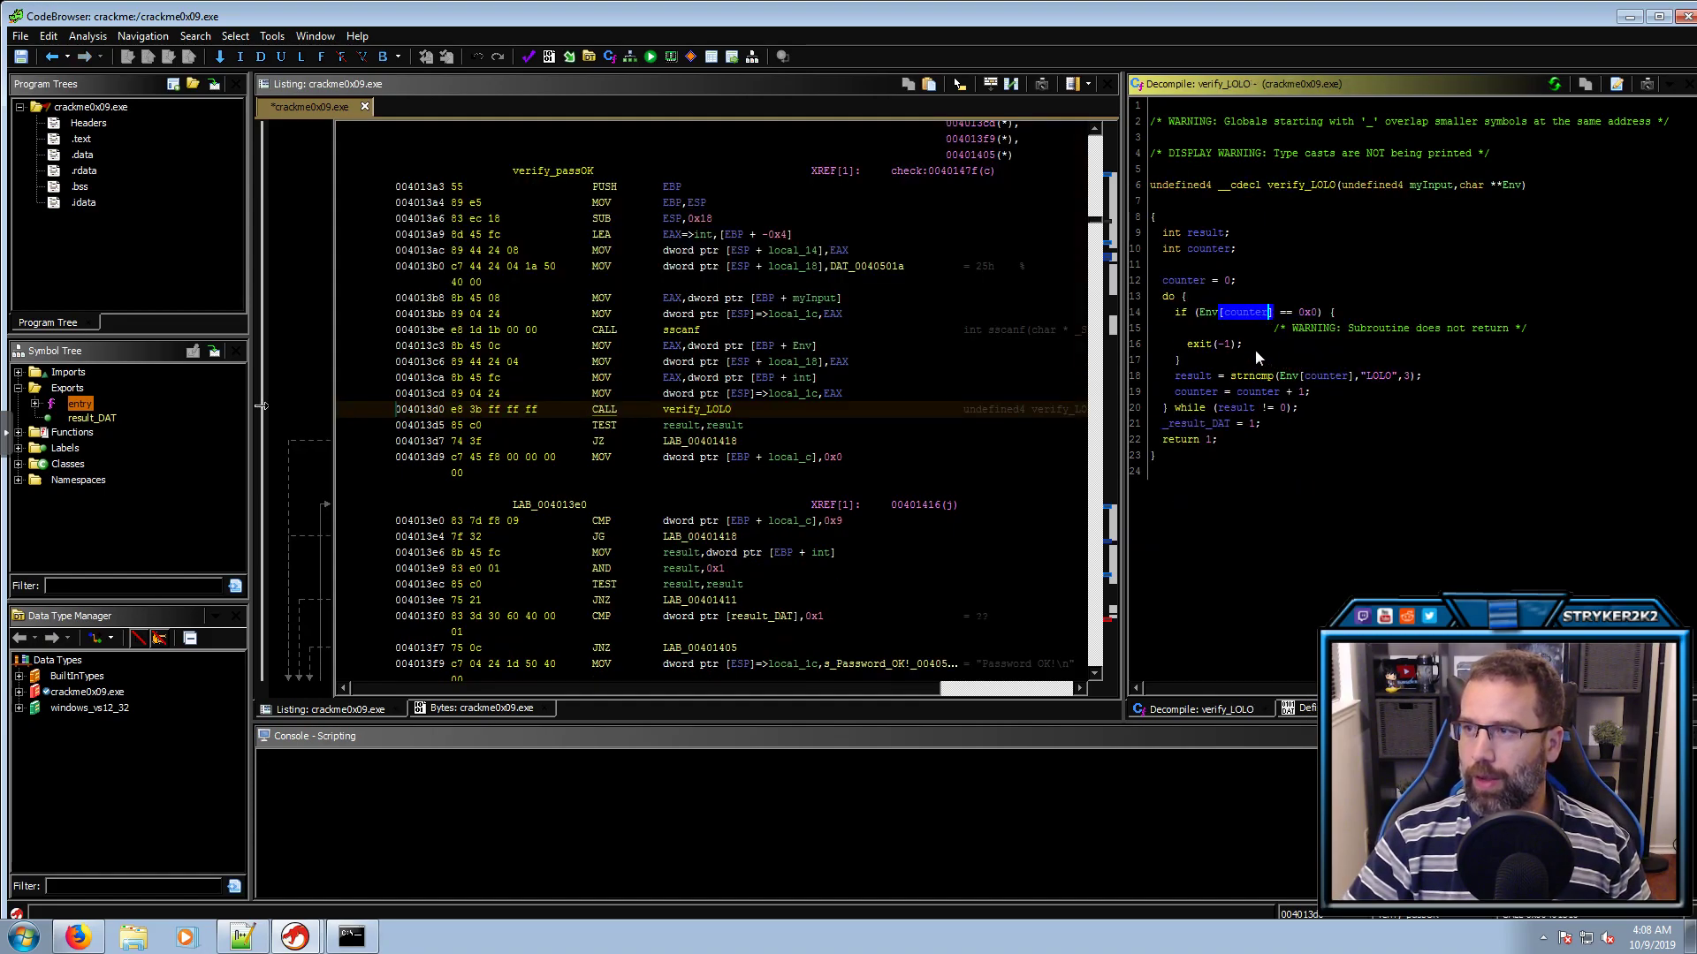
{"action": "left_click", "coordinate": [1230, 346]}
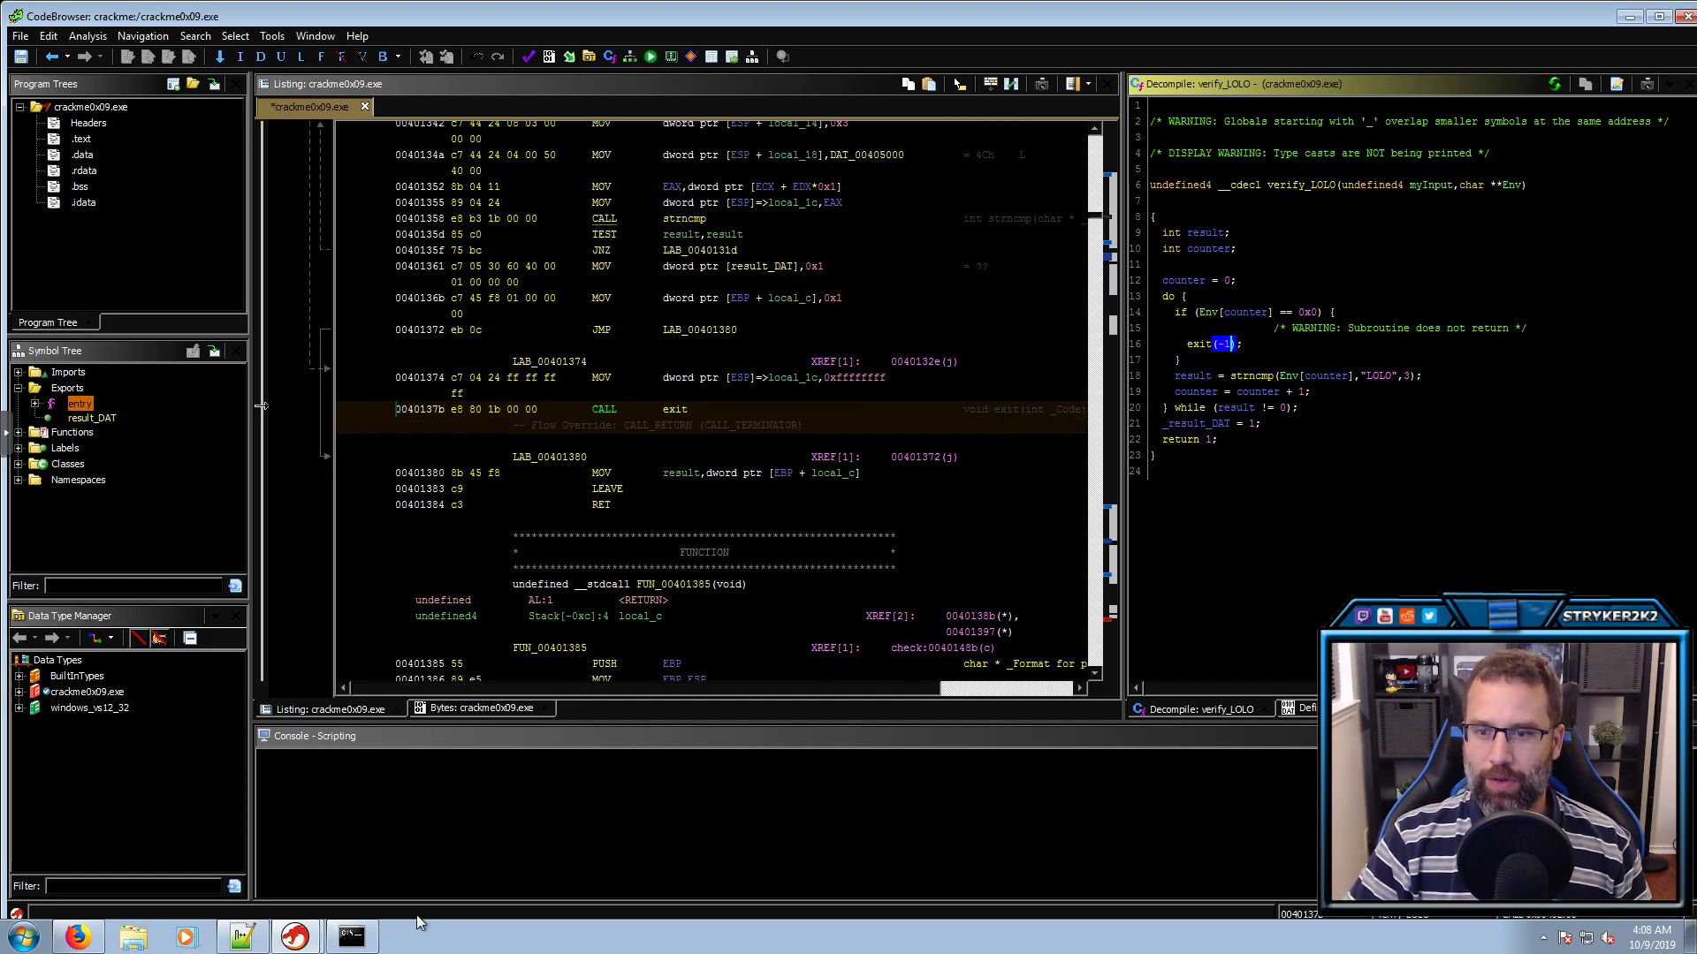
Run crackme0x09.exe in the Command Prompt
{"action": "left_click", "coordinate": [367, 939]}
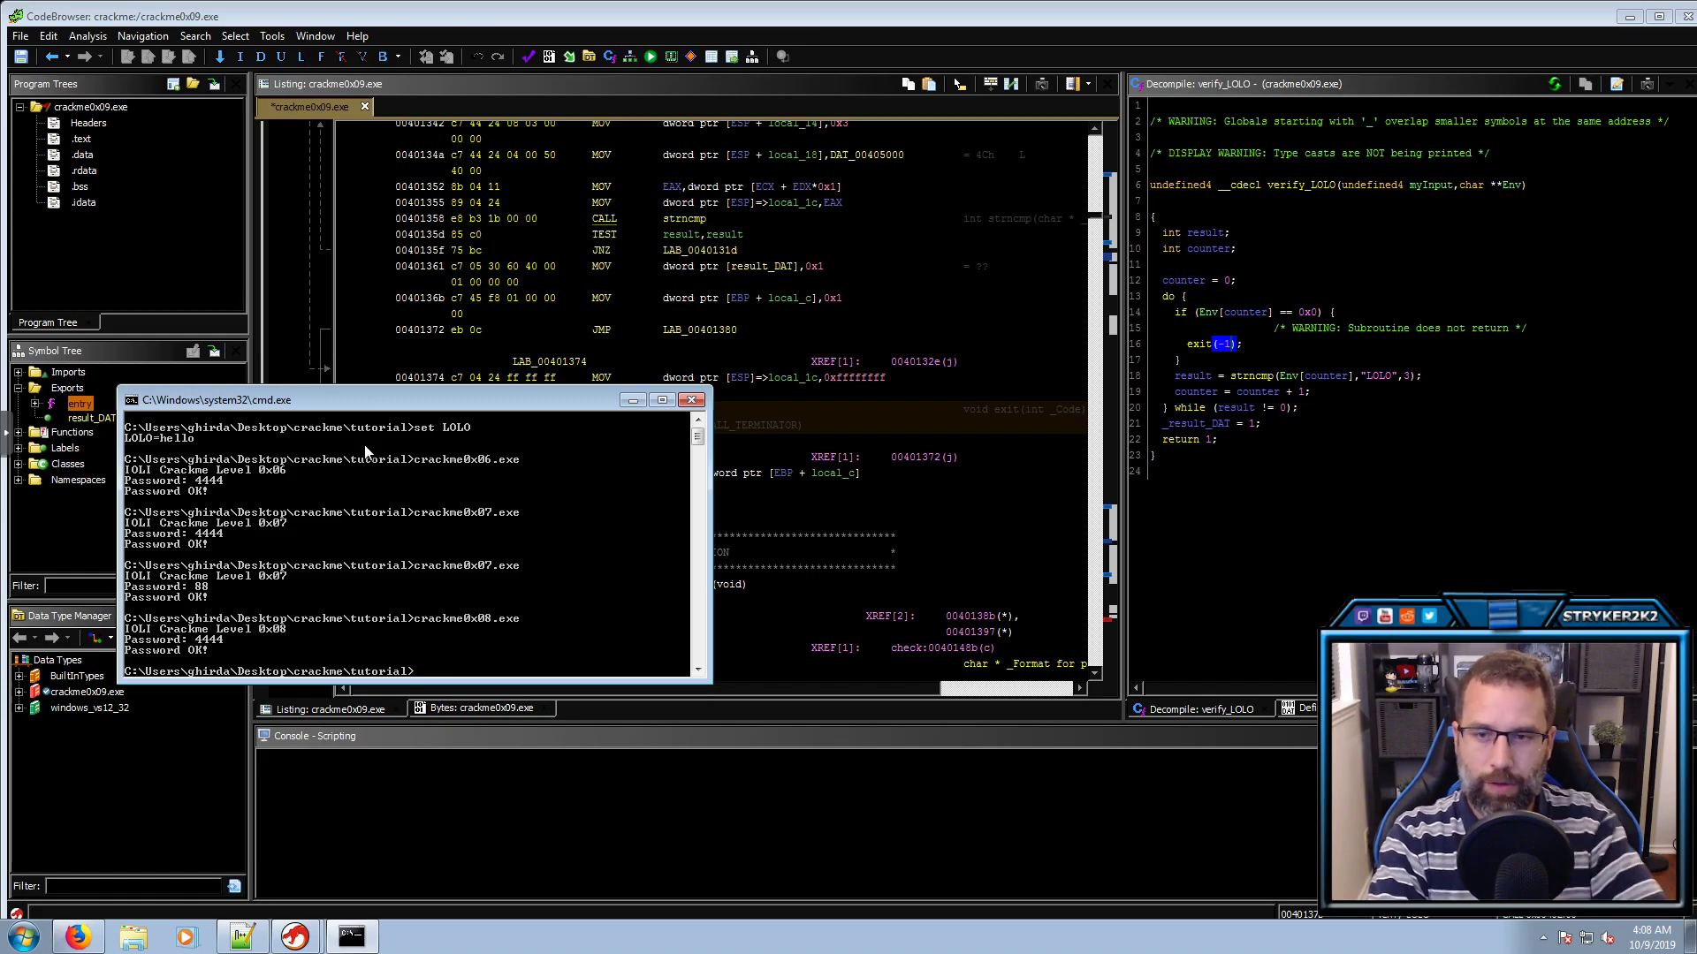
{"action": "type", "text": "crackme"}
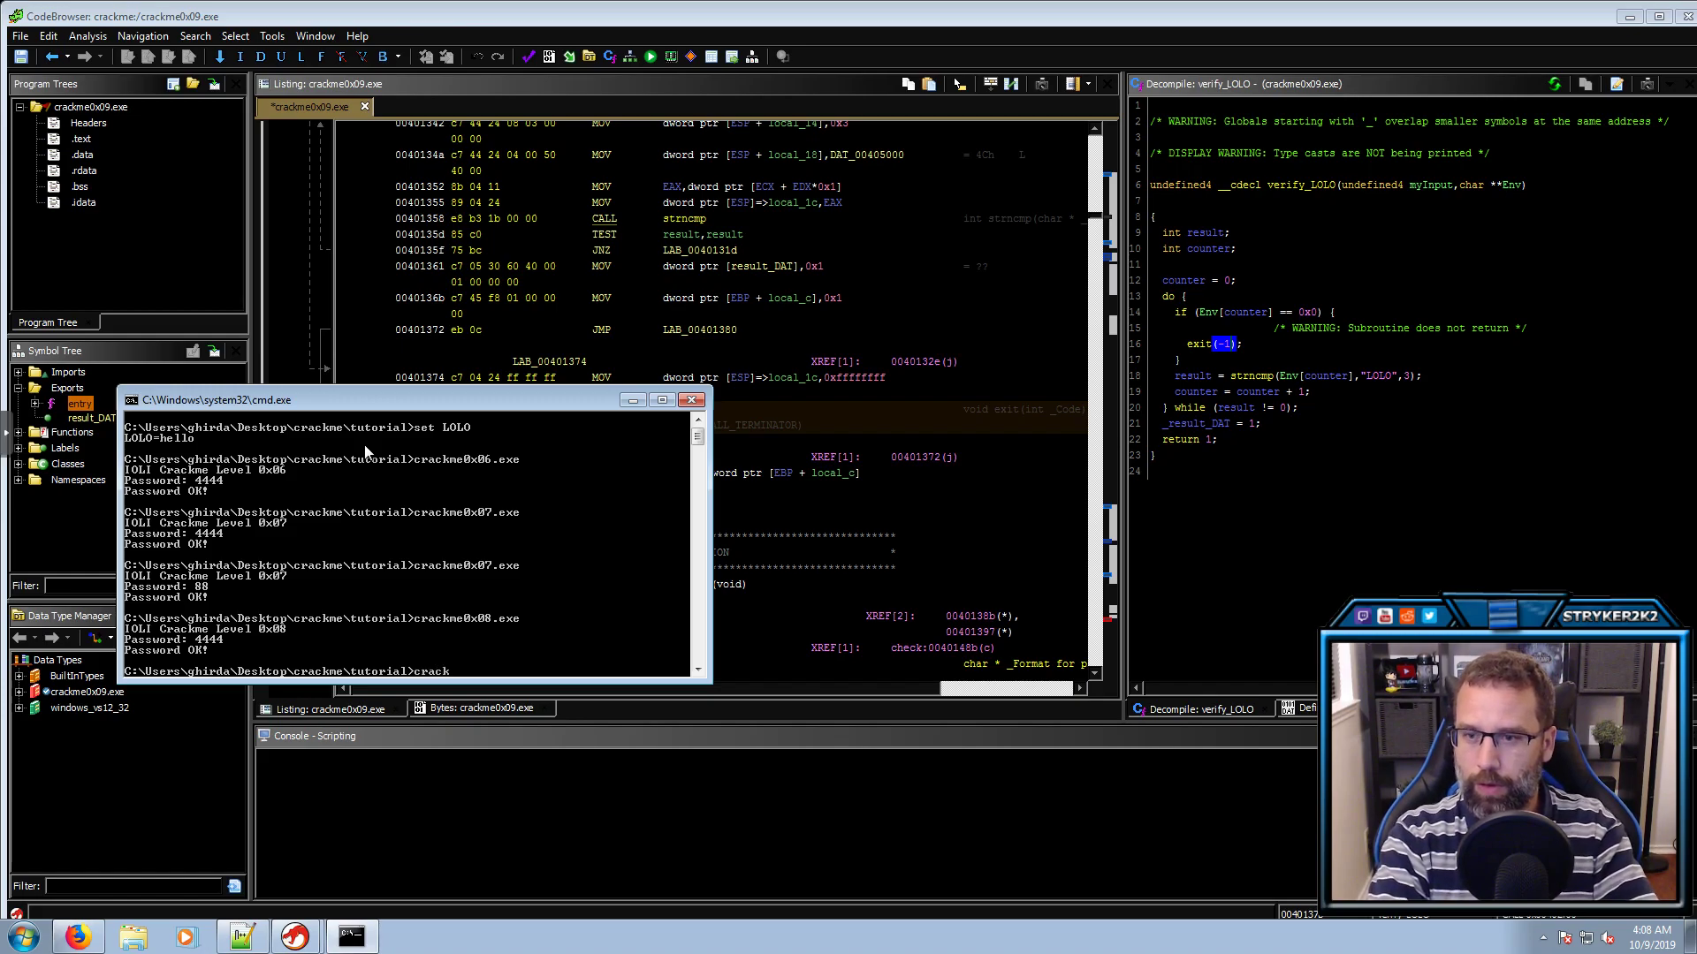
{"action": "key", "text": "Tab"}
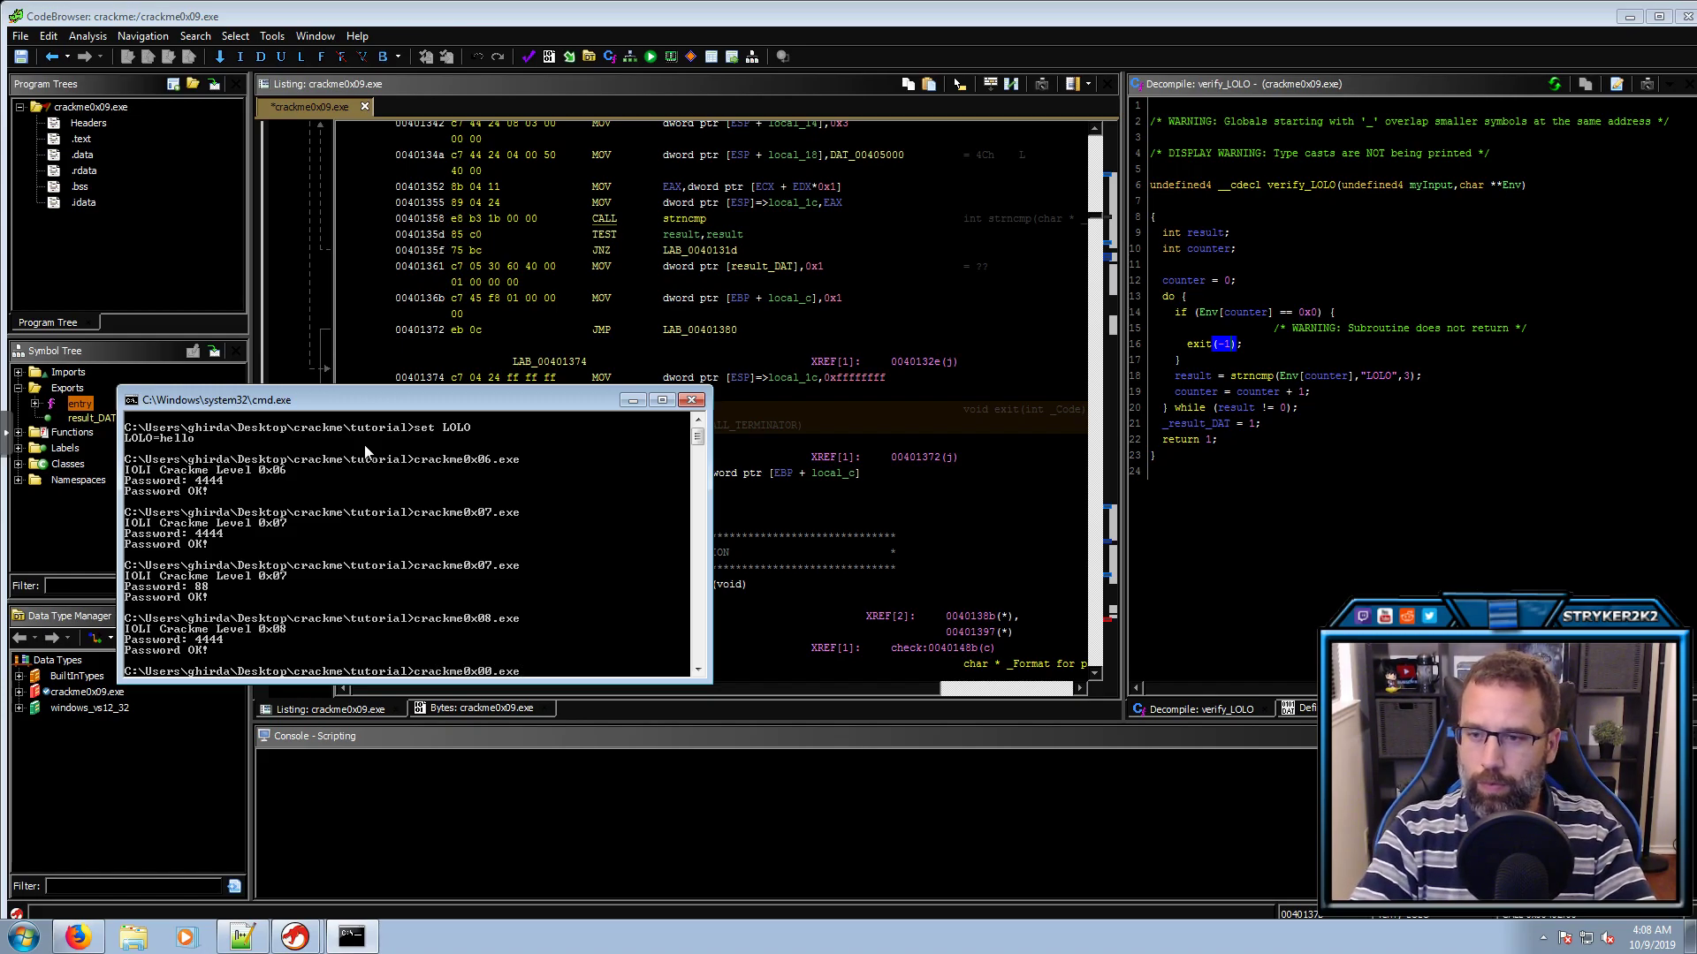
{"action": "key", "text": "shift+Tab"}
{"action": "key", "text": "shift+Tab"}
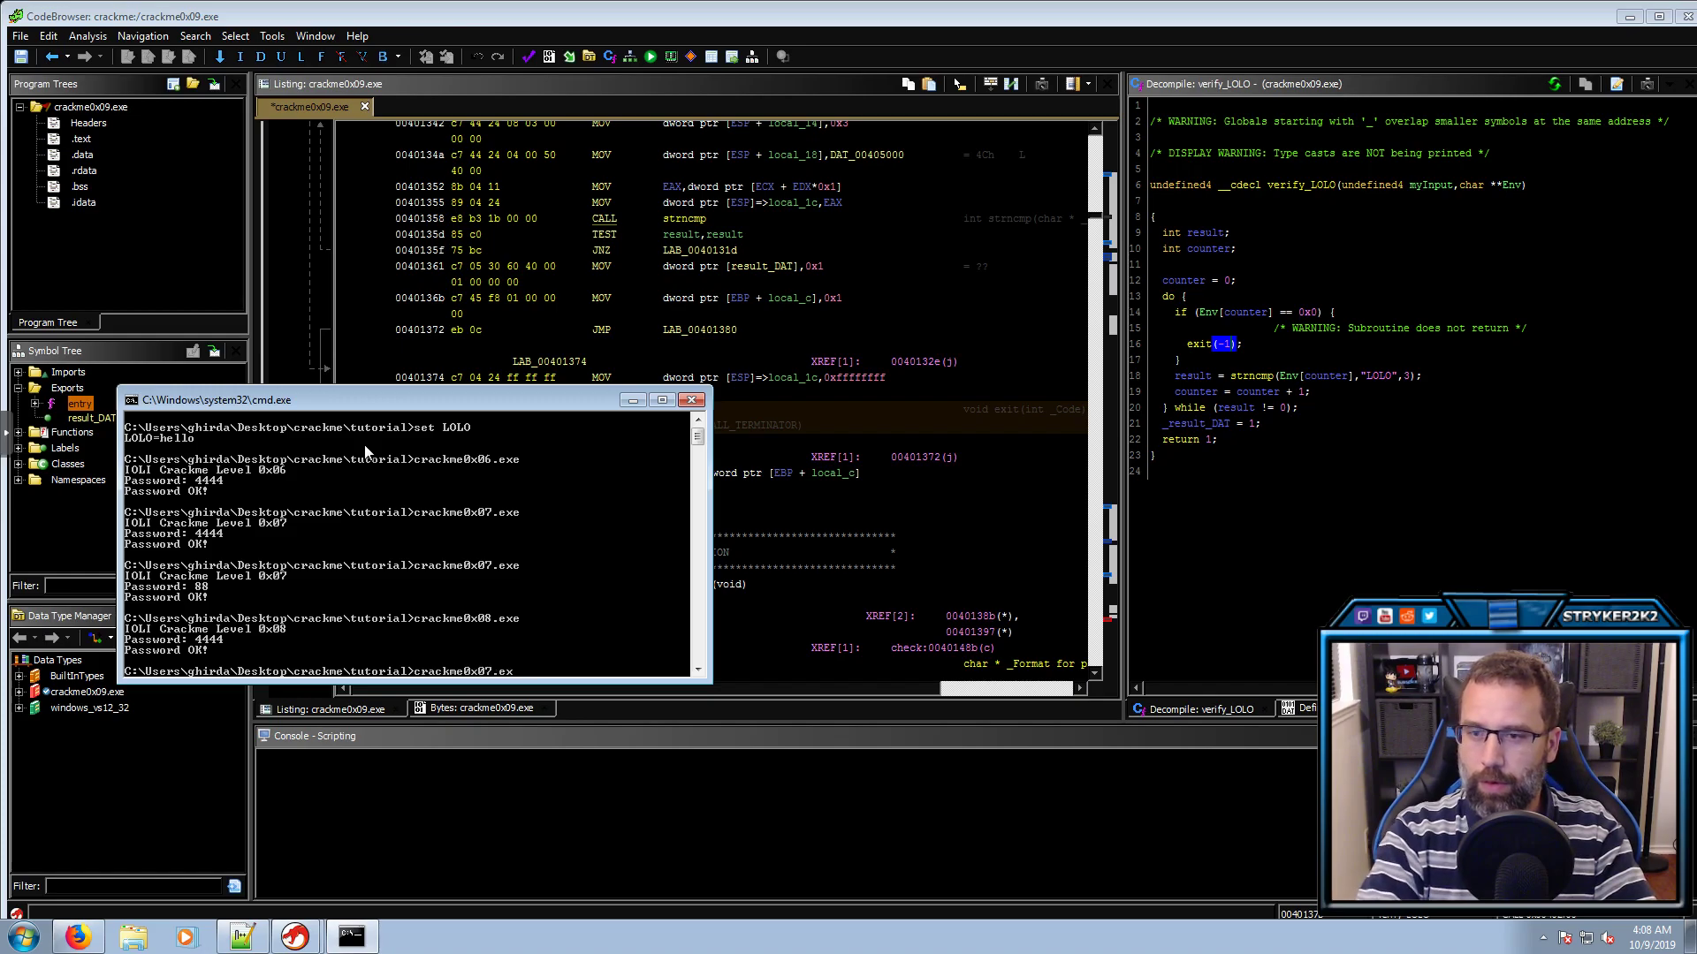
{"action": "type", "text": "9.e"}
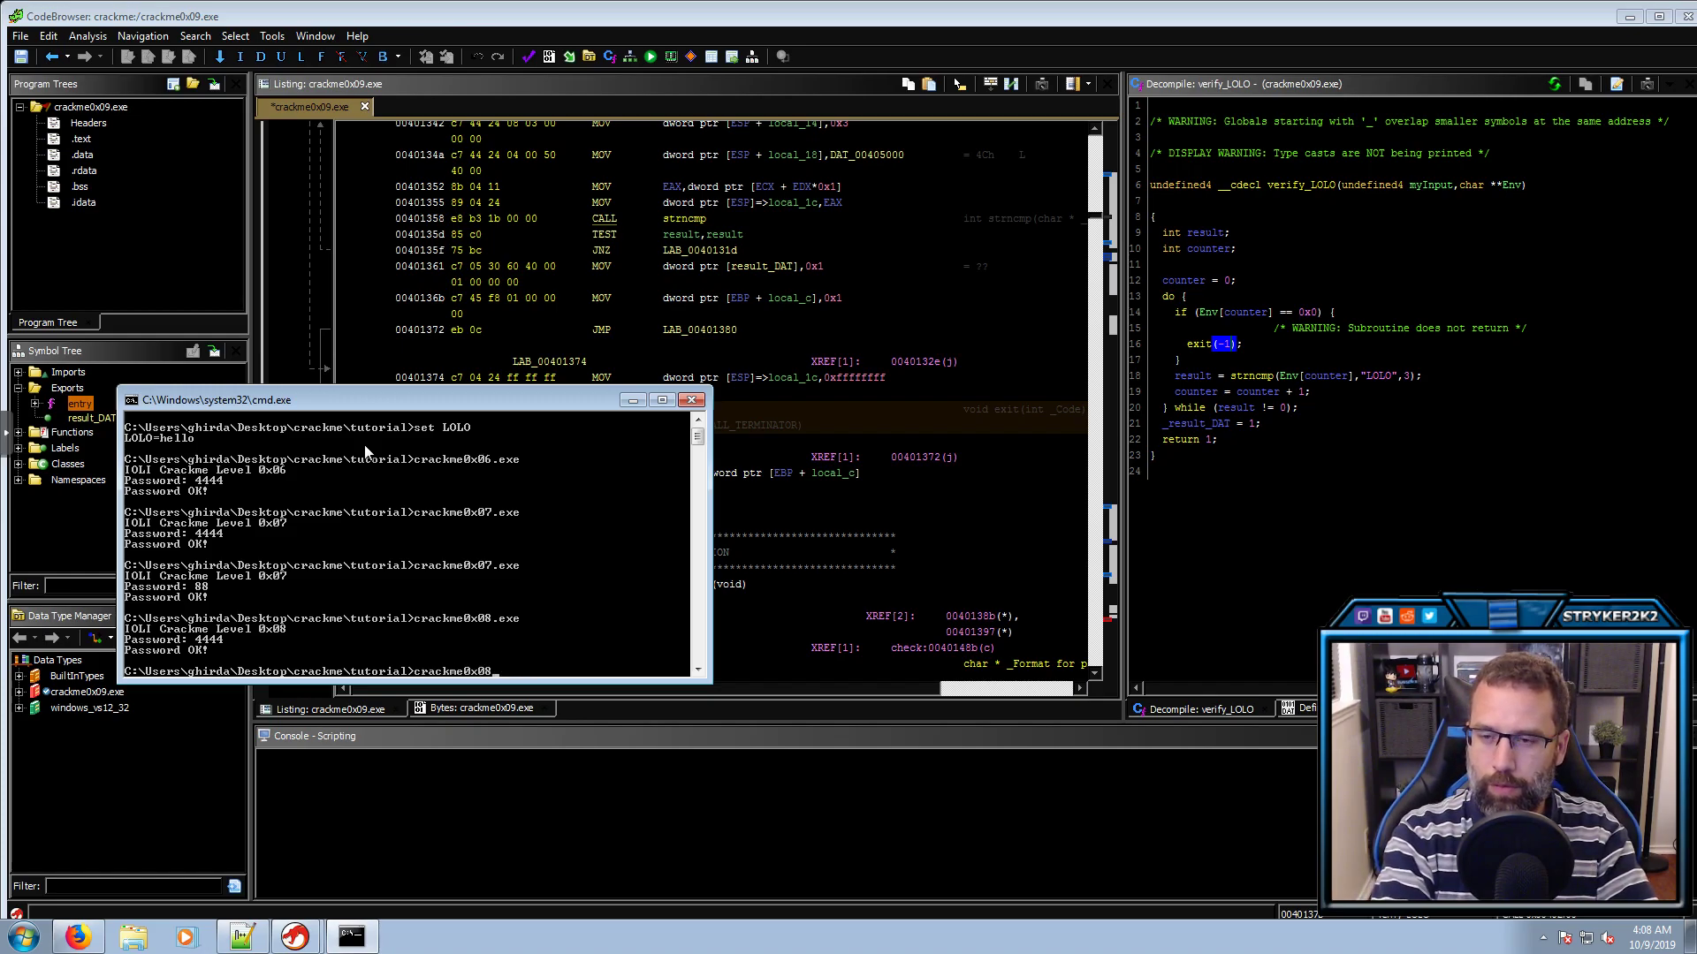
{"action": "type", "text": "xe"}
{"action": "key", "text": "Return"}
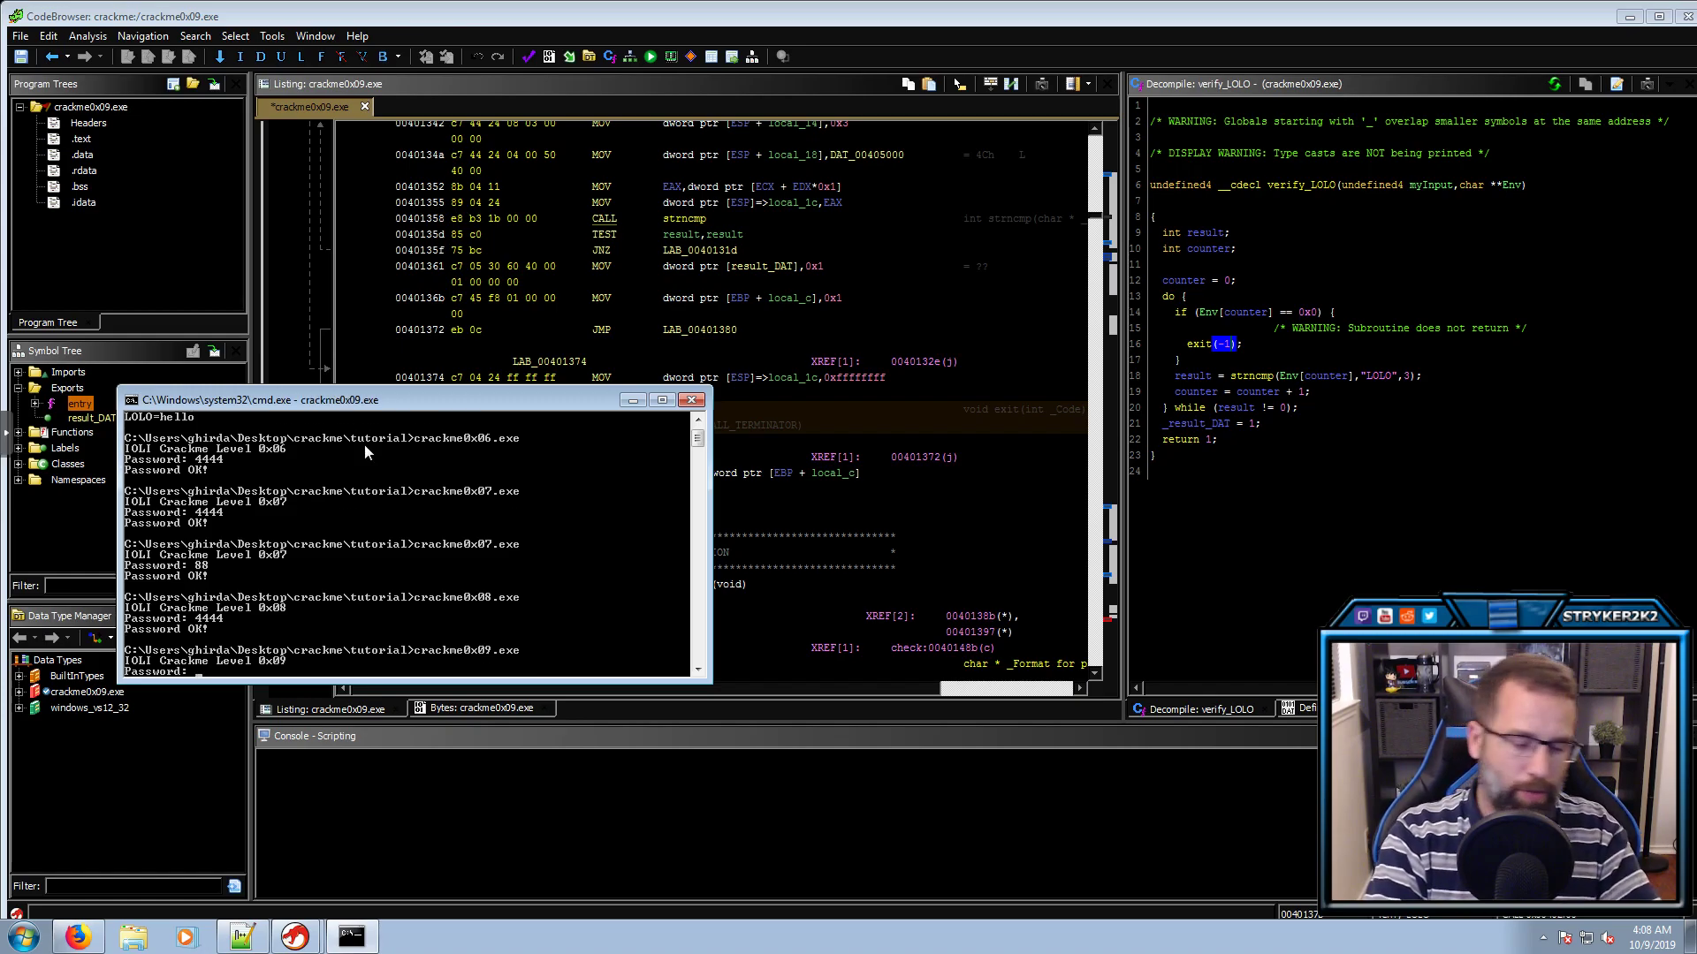
Cancel the password prompt and display LOLO with set LOLO, showing hello
{"action": "key", "text": "ctrl+c"}
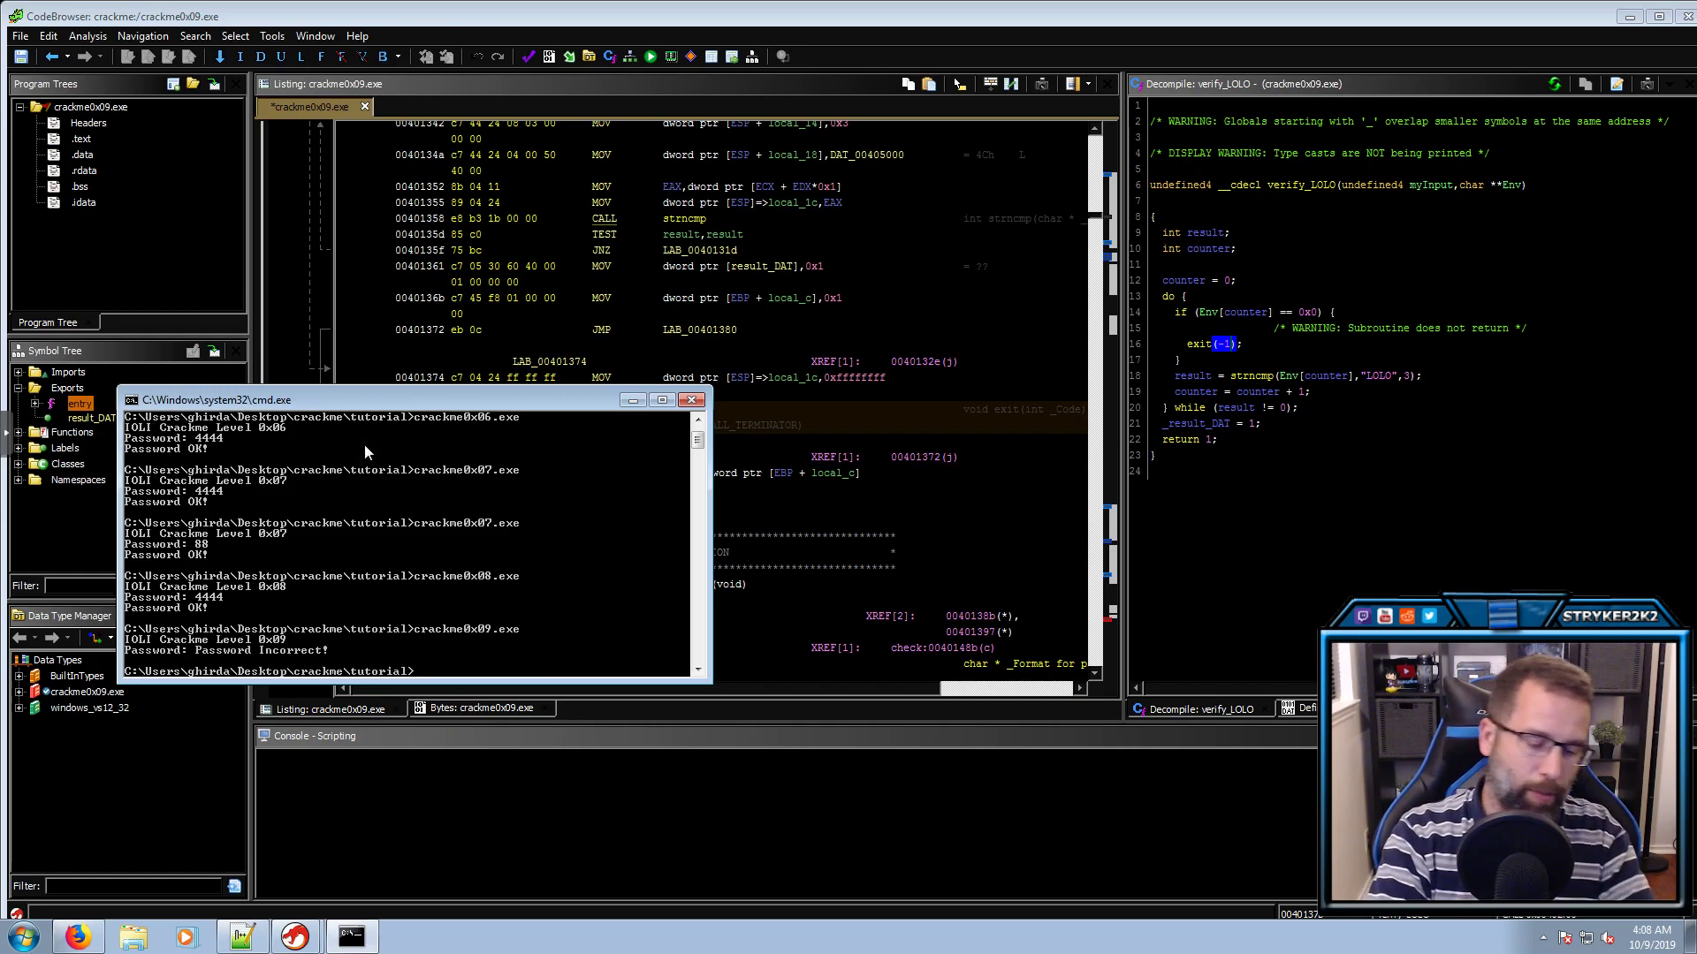
{"action": "key", "text": "Return"}
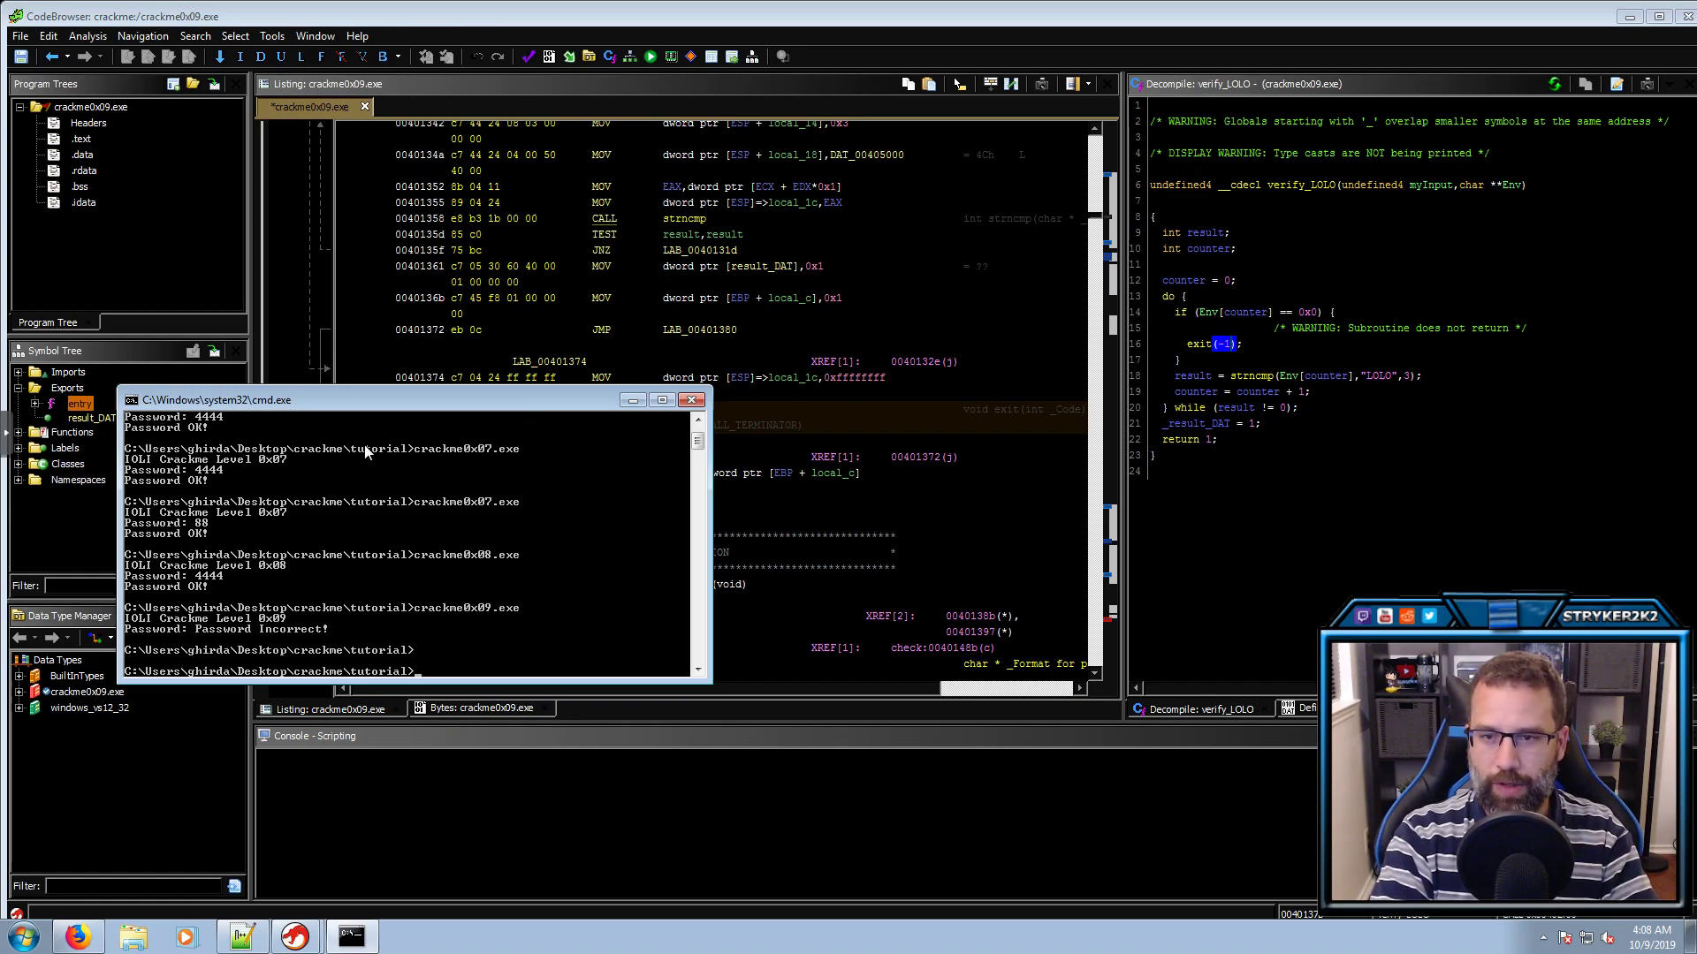
{"action": "key", "text": "Return"}
{"action": "type", "text": "set LOLO"}
{"action": "key", "text": "Return"}
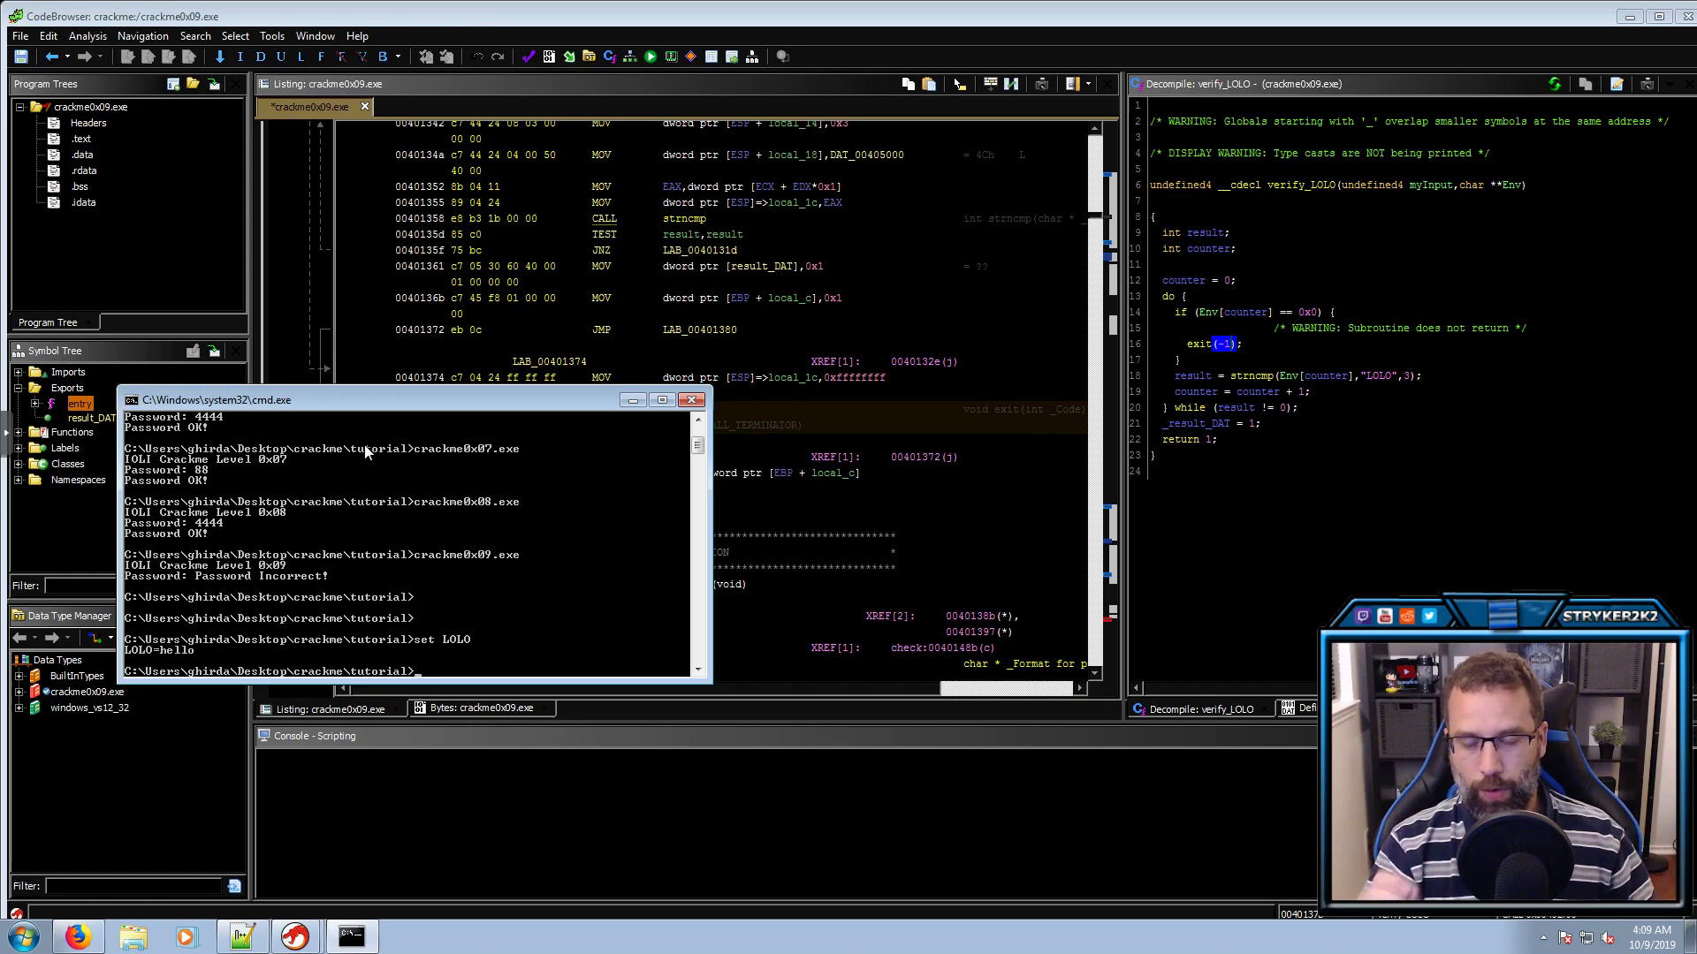
Clear the LOLO variable and confirm it is no longer defined
{"action": "type", "text": "set LOLO="}
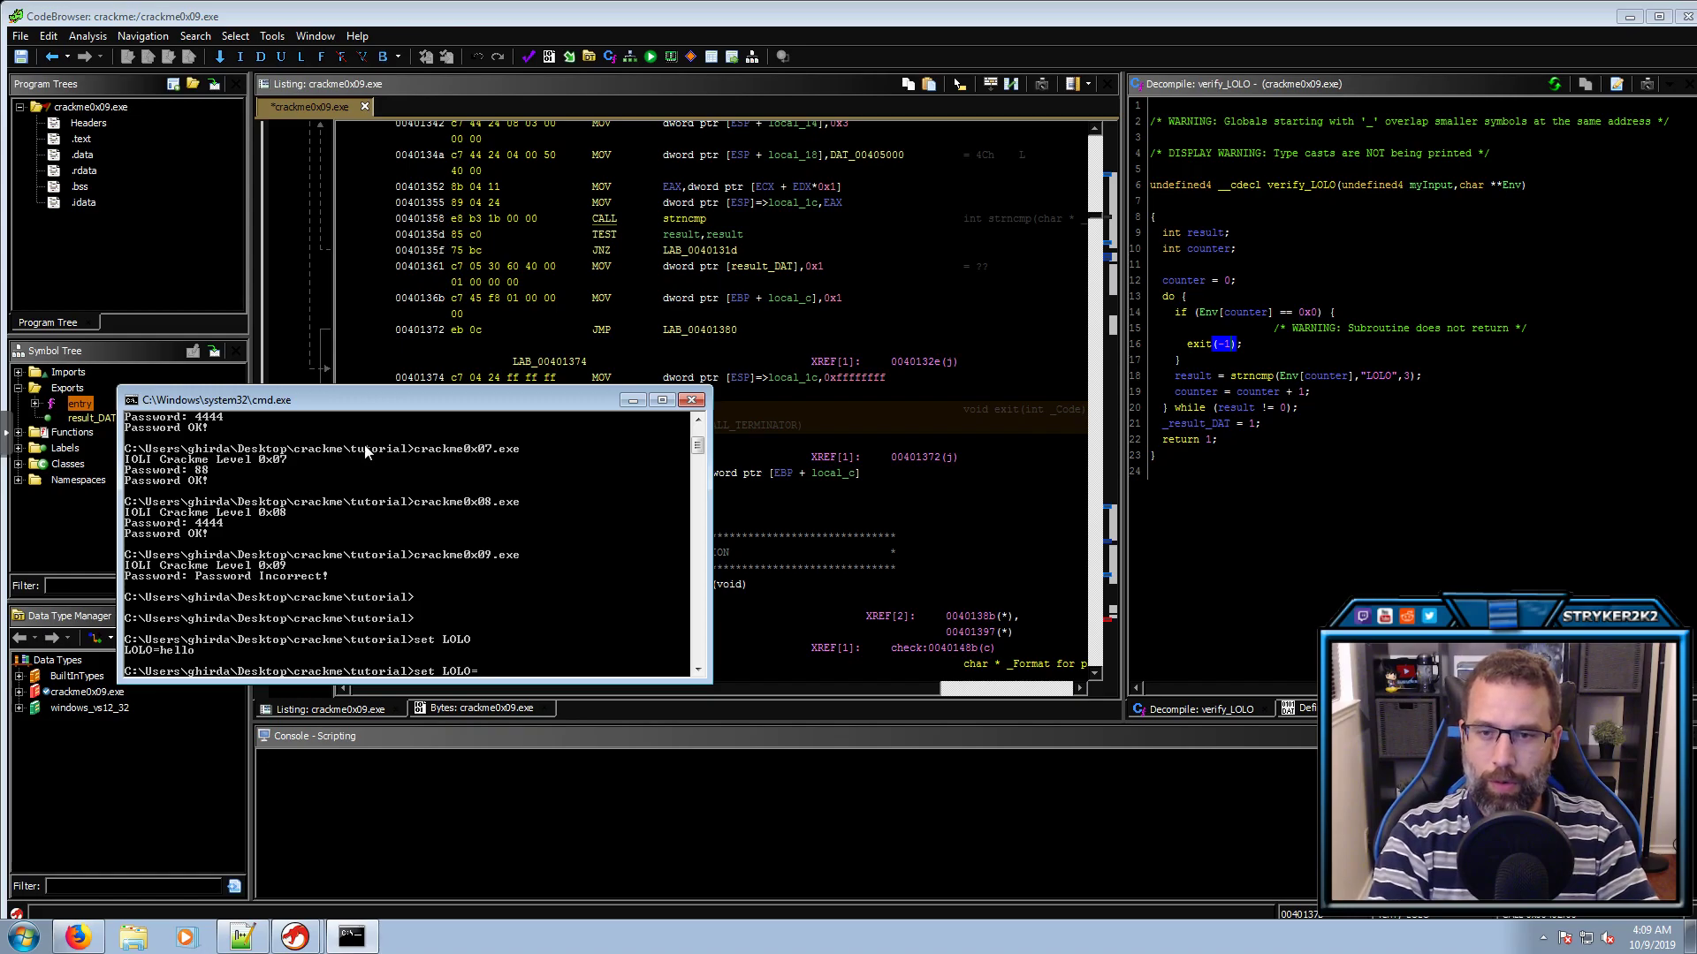
{"action": "key", "text": "Return"}
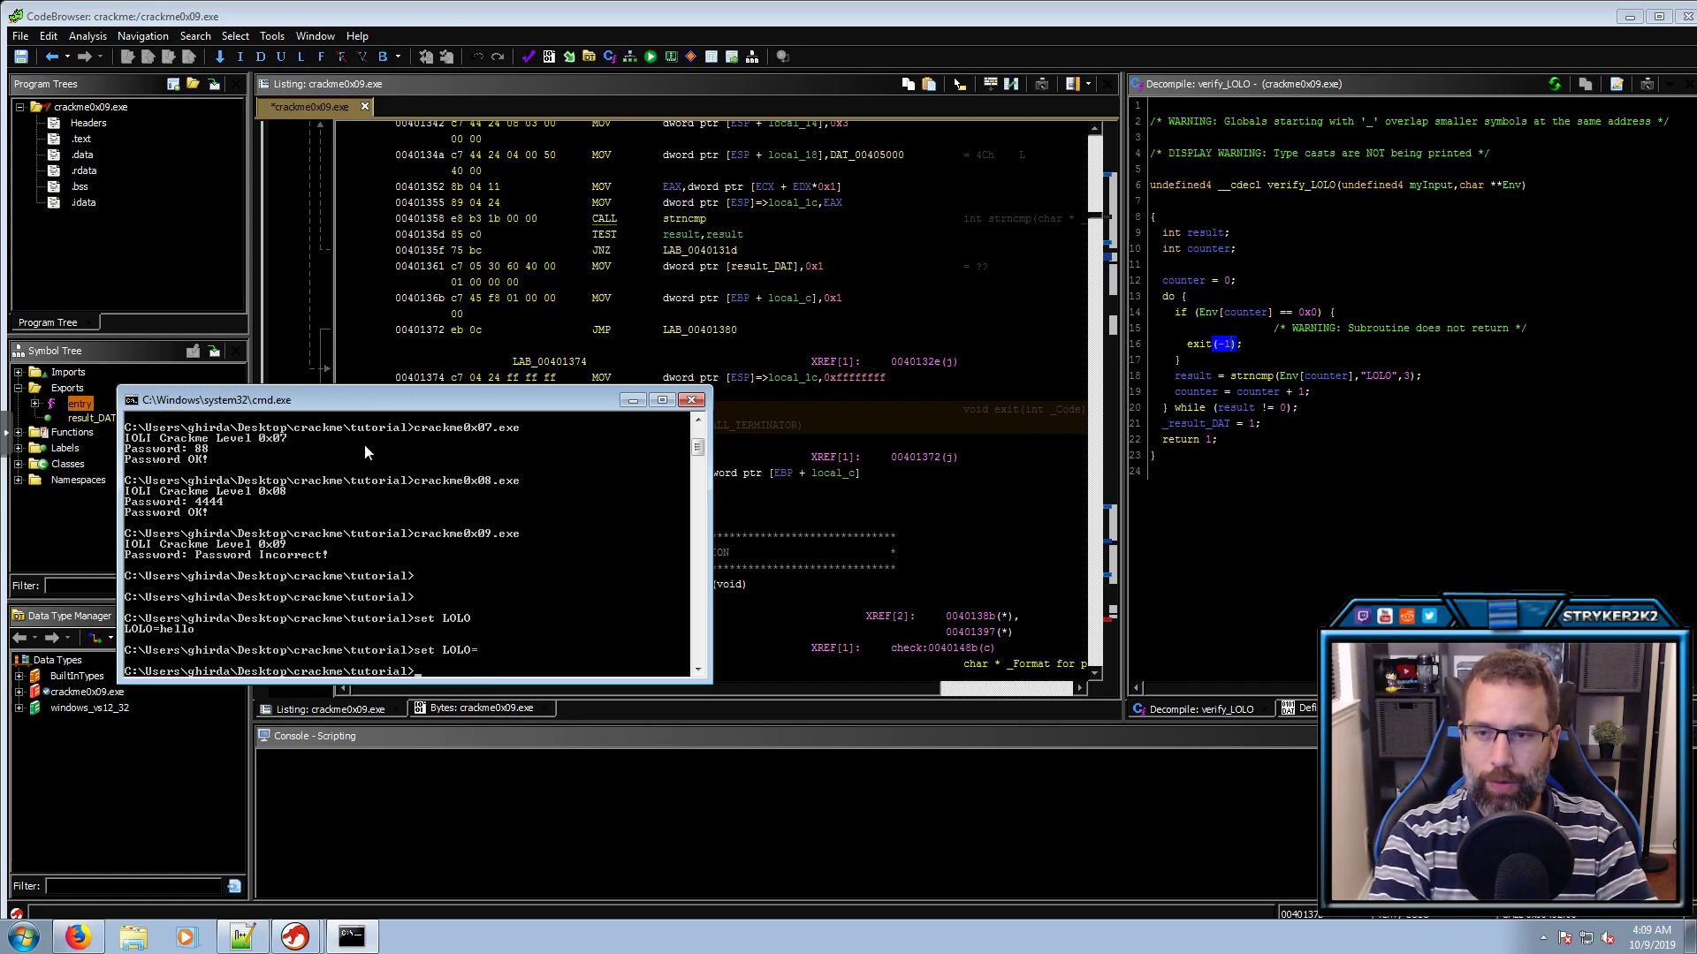
{"action": "type", "text": "set"}
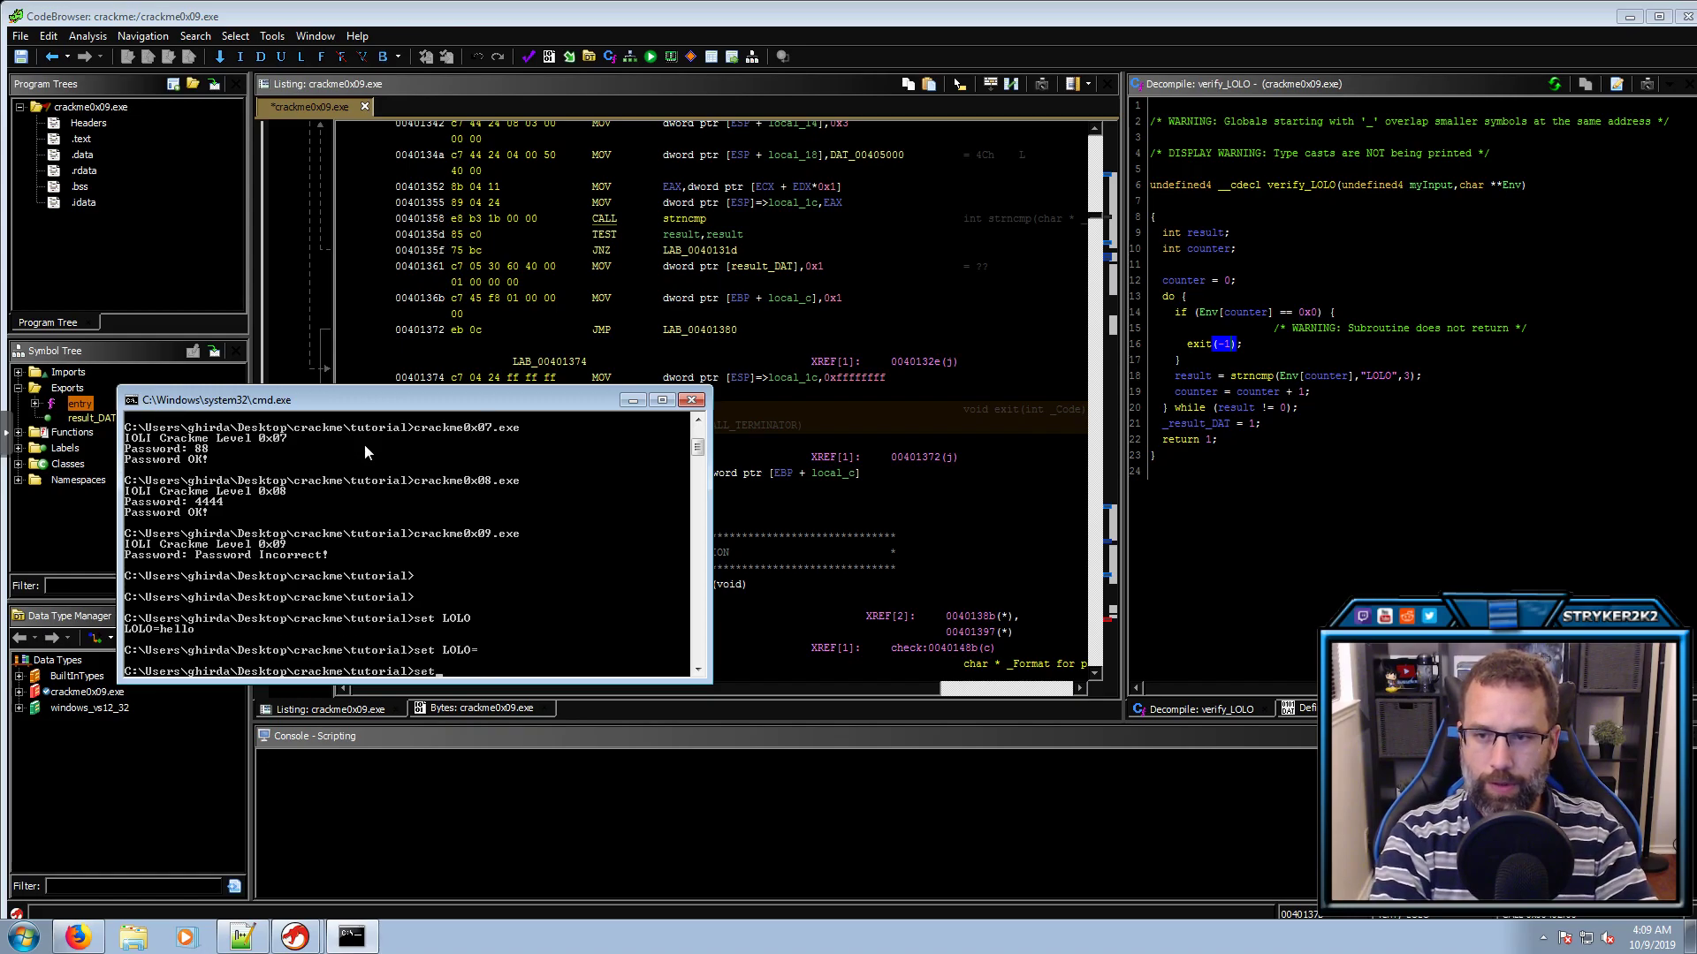
{"action": "type", "text": " LOLO"}
{"action": "key", "text": "Return"}
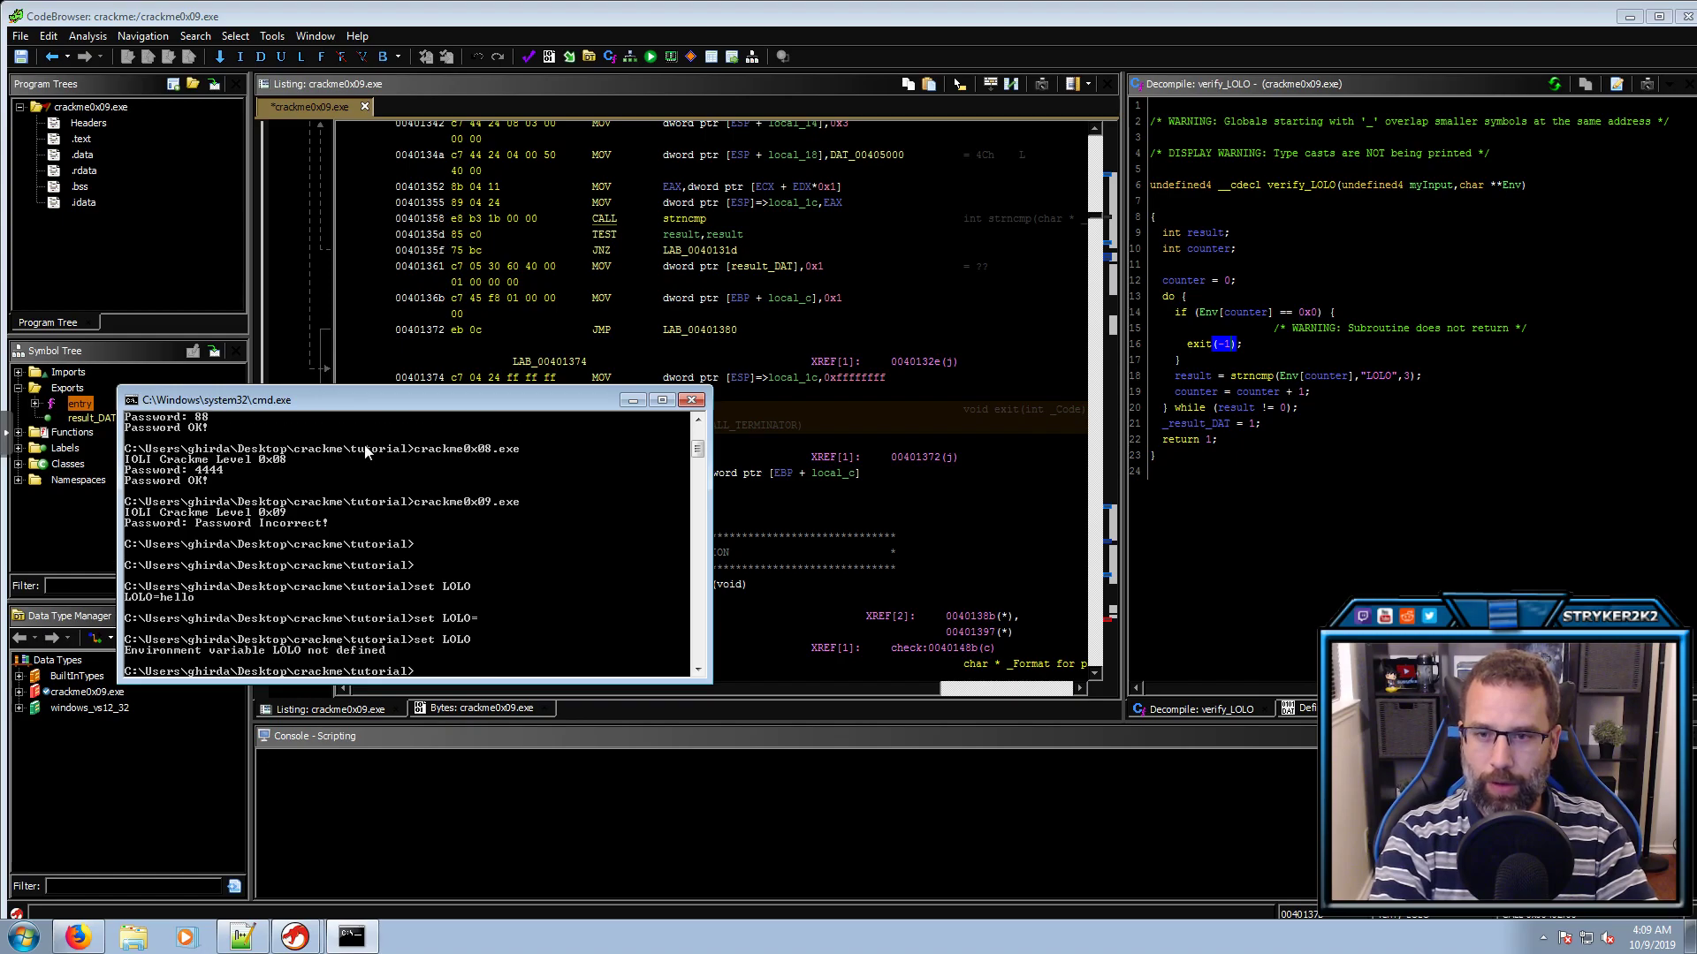
{"action": "key", "text": "Up"}
{"action": "key", "text": "Up"}
{"action": "key", "text": "Up"}
{"action": "key", "text": "Up"}
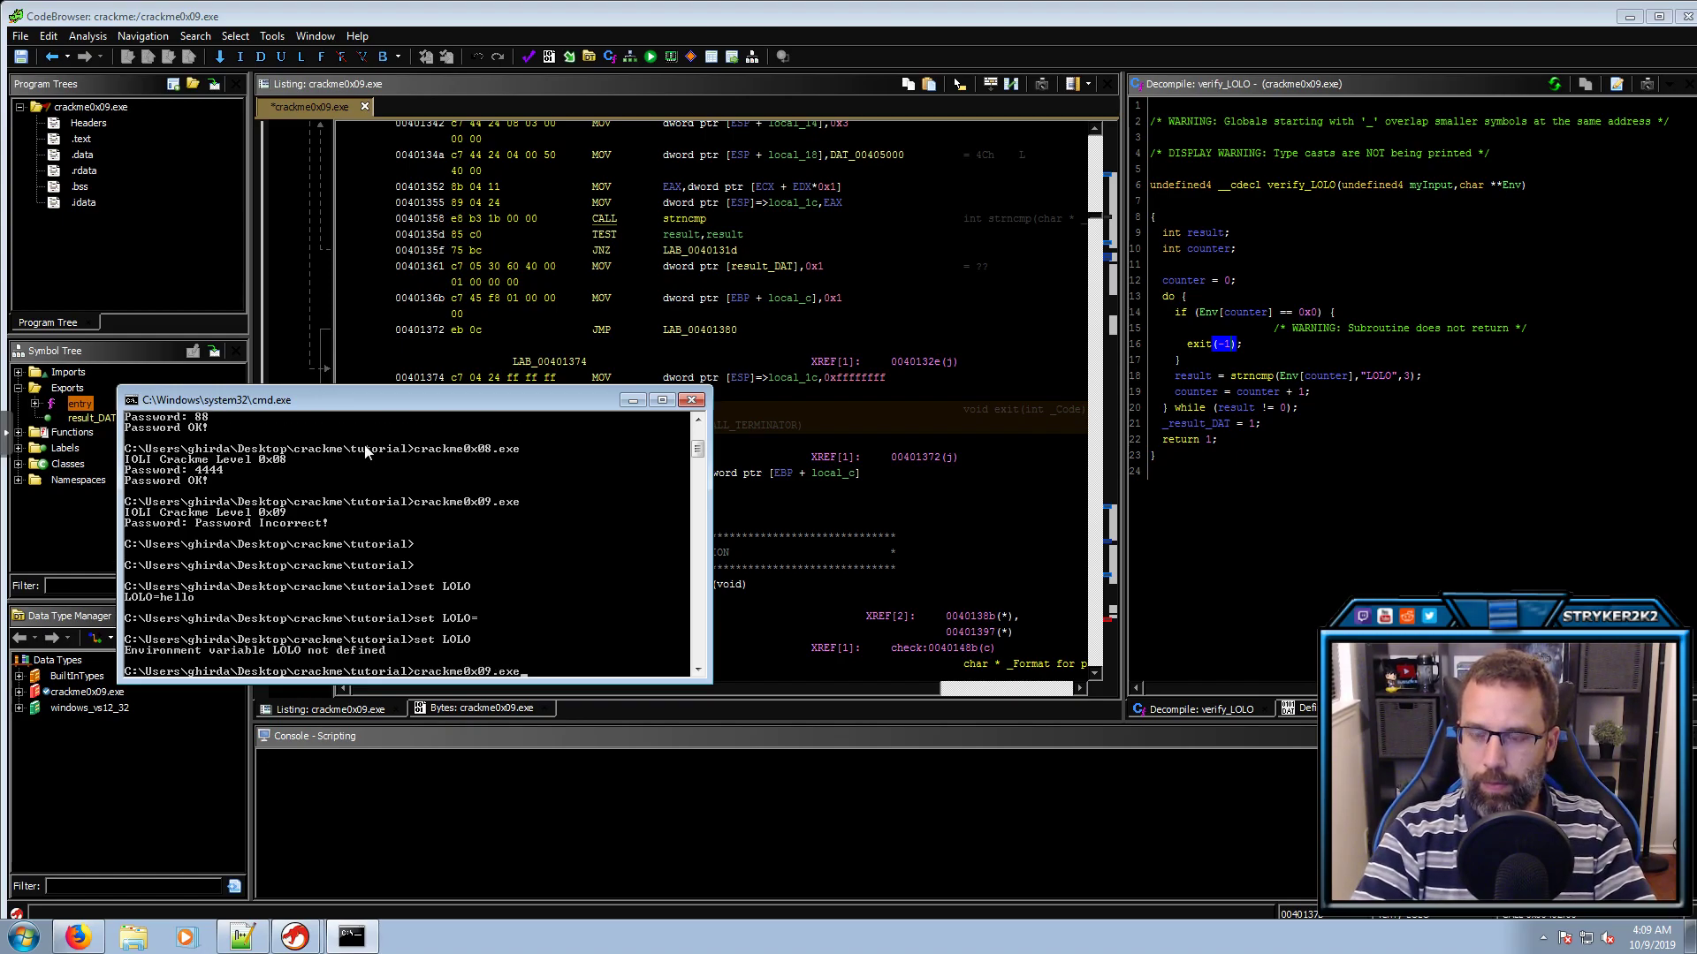
{"action": "key", "text": "Return"}
{"action": "type", "text": "4444"}
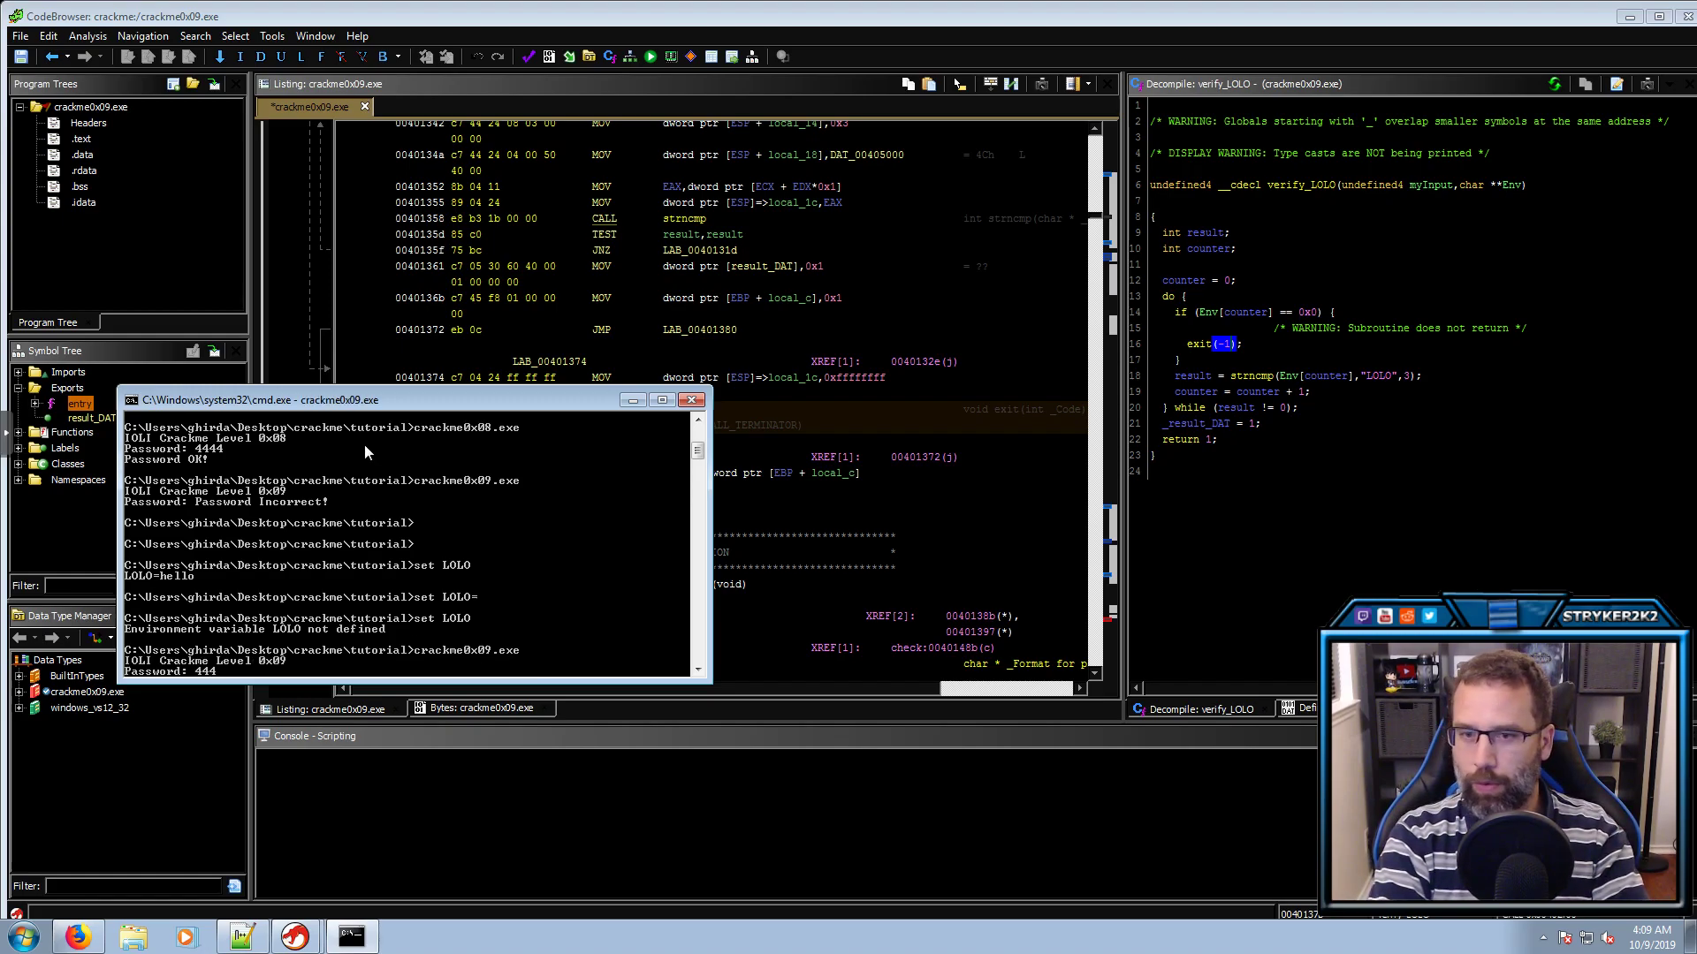
{"action": "key", "text": "Return"}
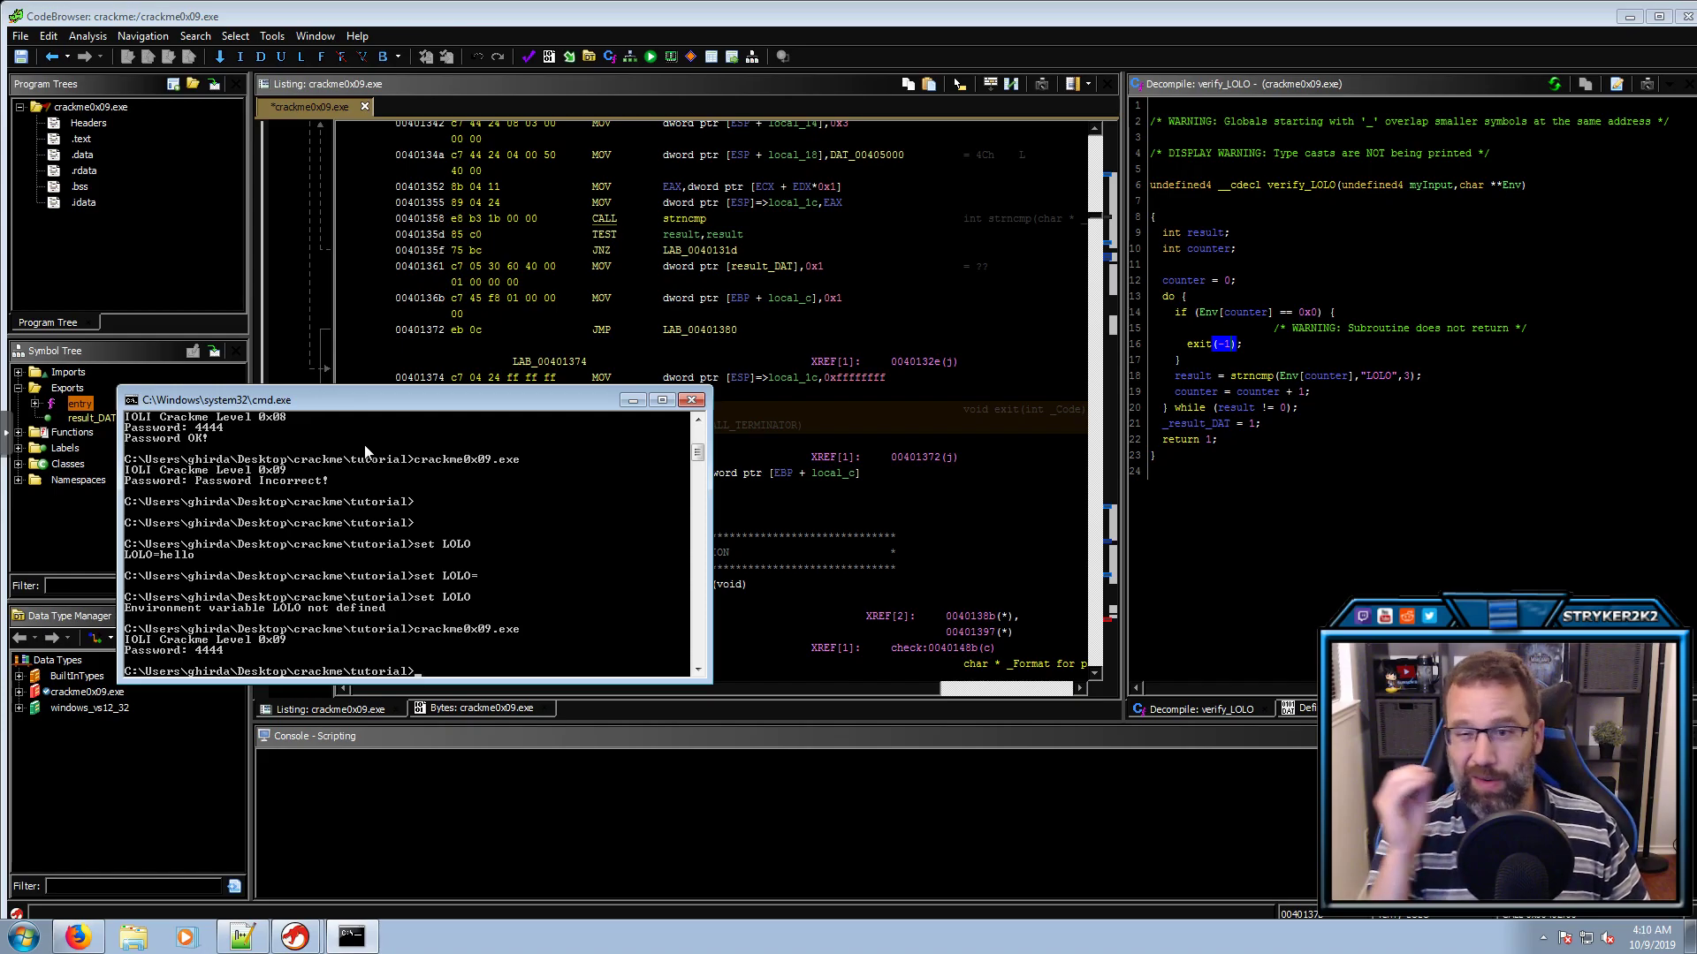
{"action": "key", "text": "Up"}
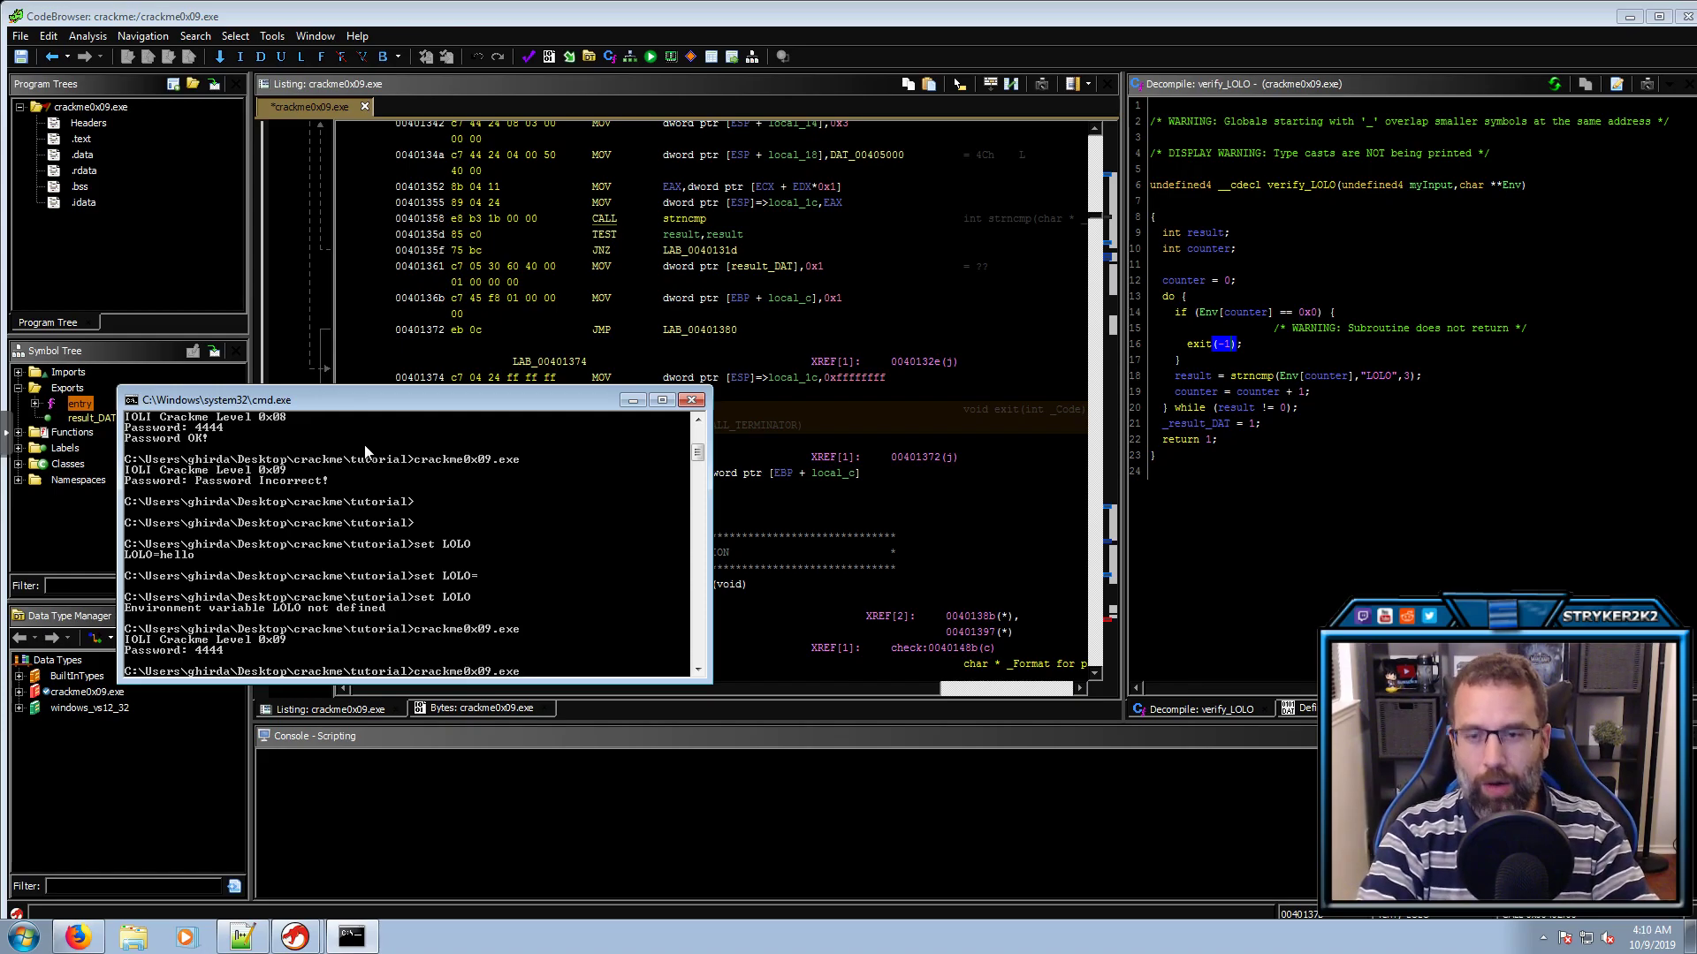
{"action": "key", "text": "Return"}
{"action": "type", "text": "134143523452436"}
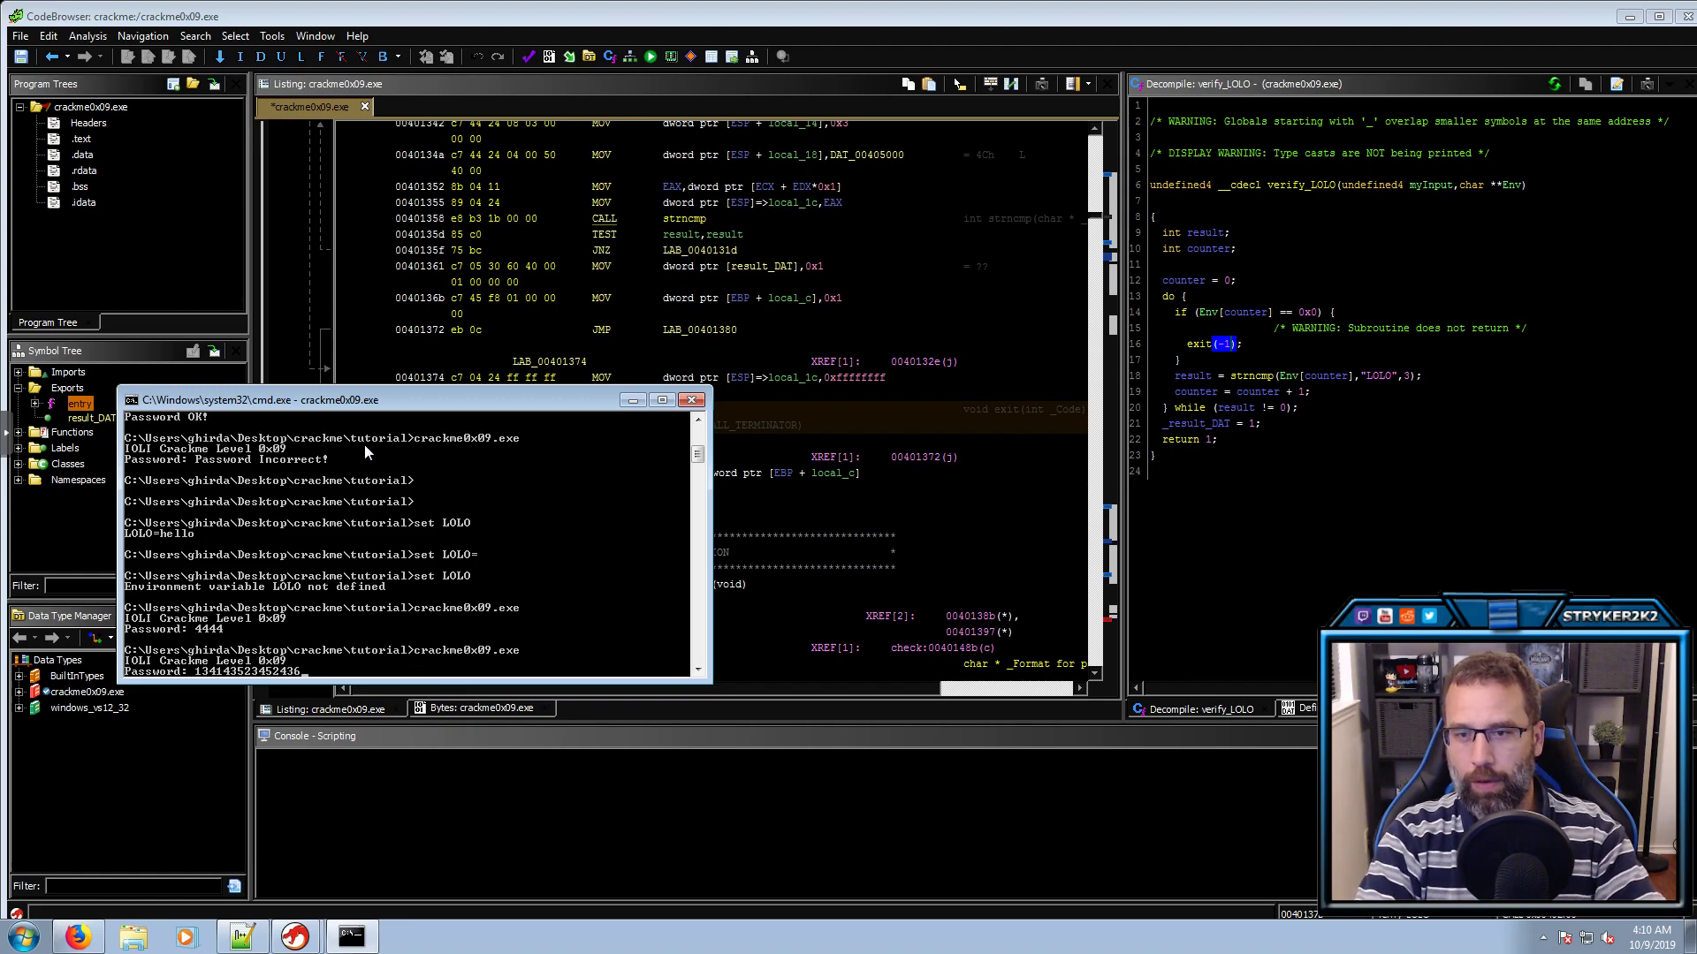
{"action": "key", "text": "Return"}
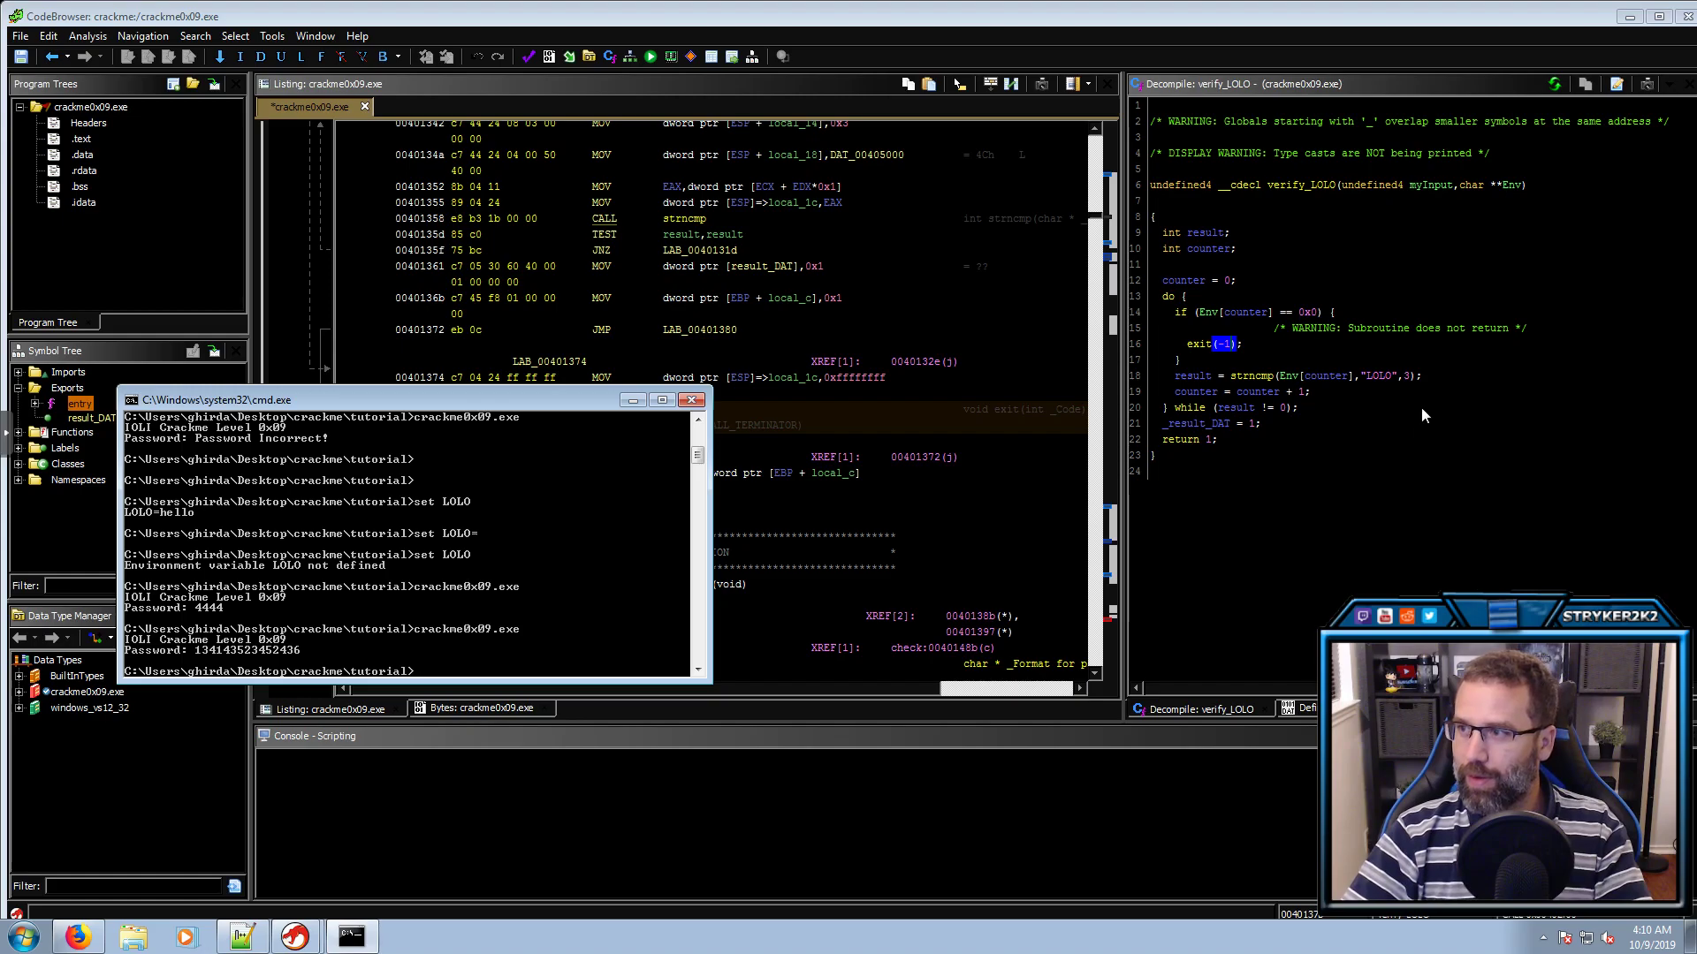
Find references to verify_LOLO and jump to its call in verify_passOK
{"action": "left_click", "coordinate": [1196, 379]}
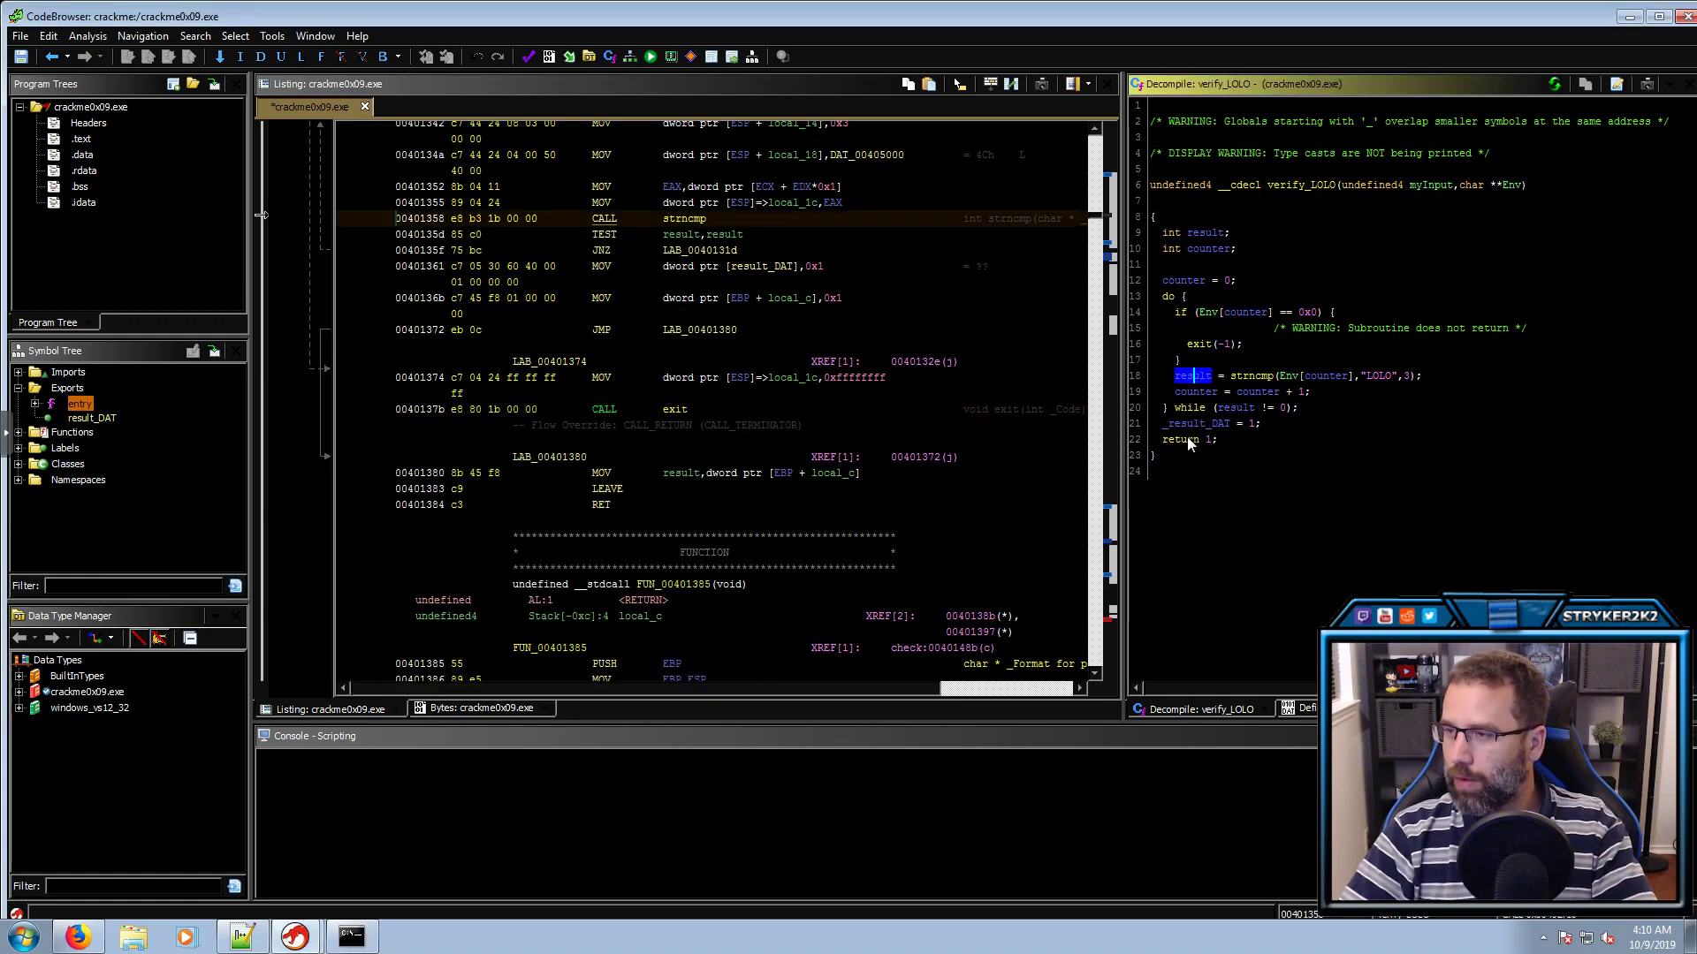
{"action": "left_click", "coordinate": [1306, 187]}
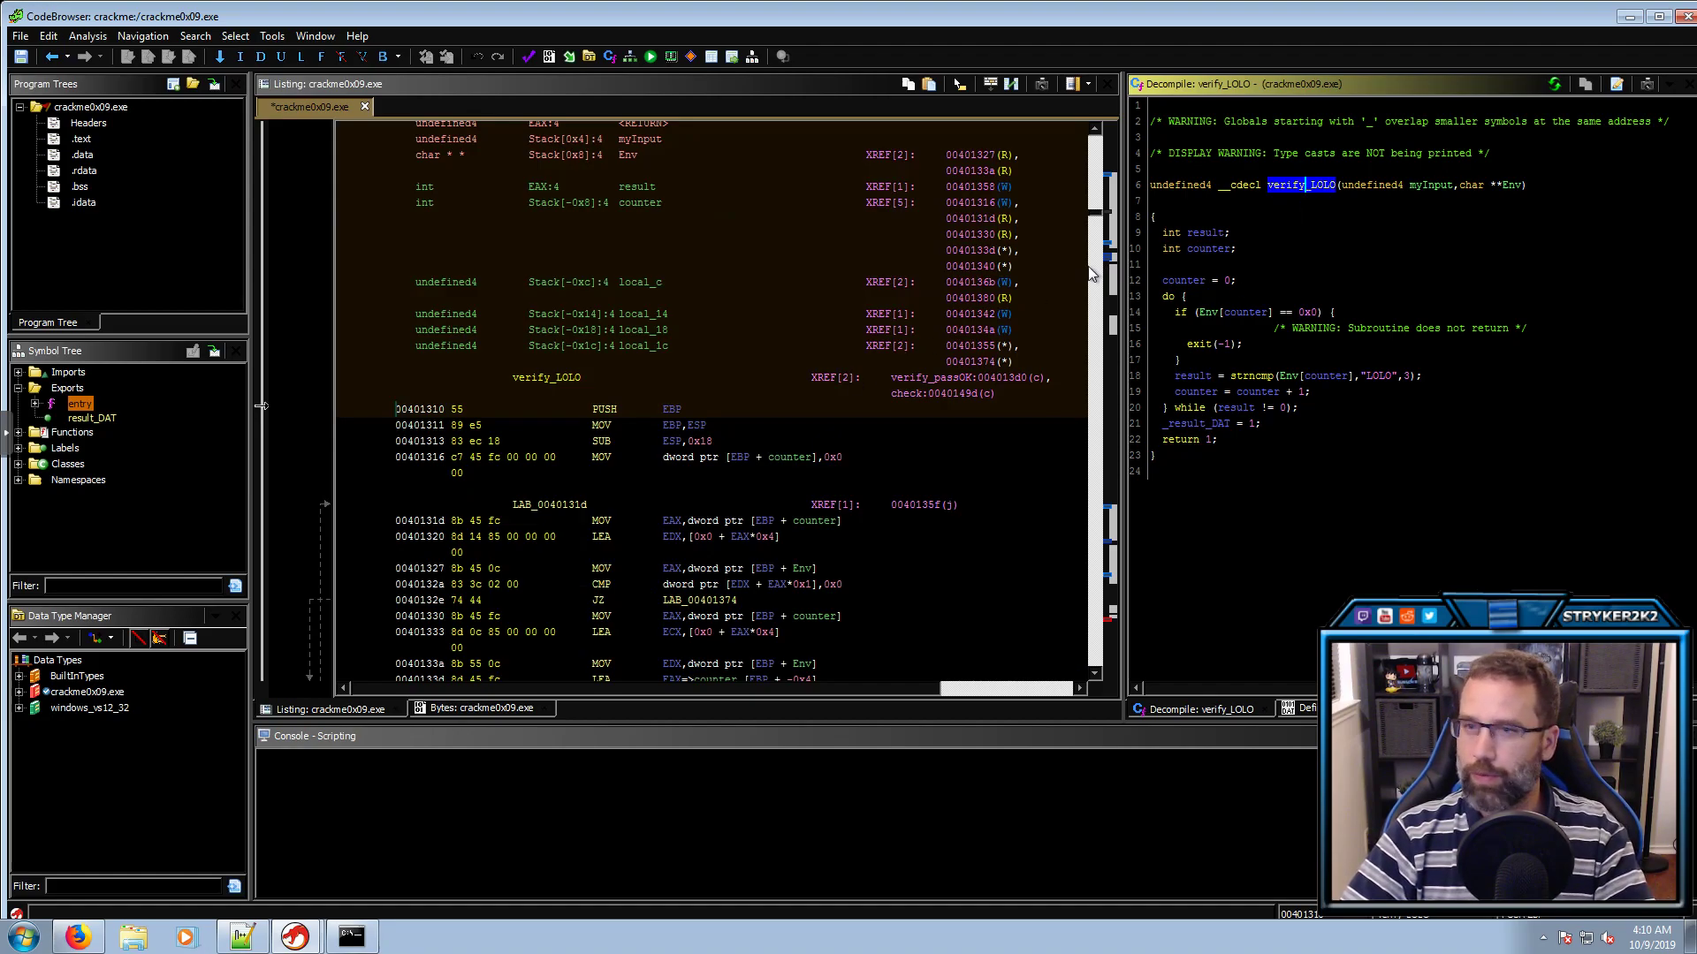
{"action": "left_click", "coordinate": [557, 379]}
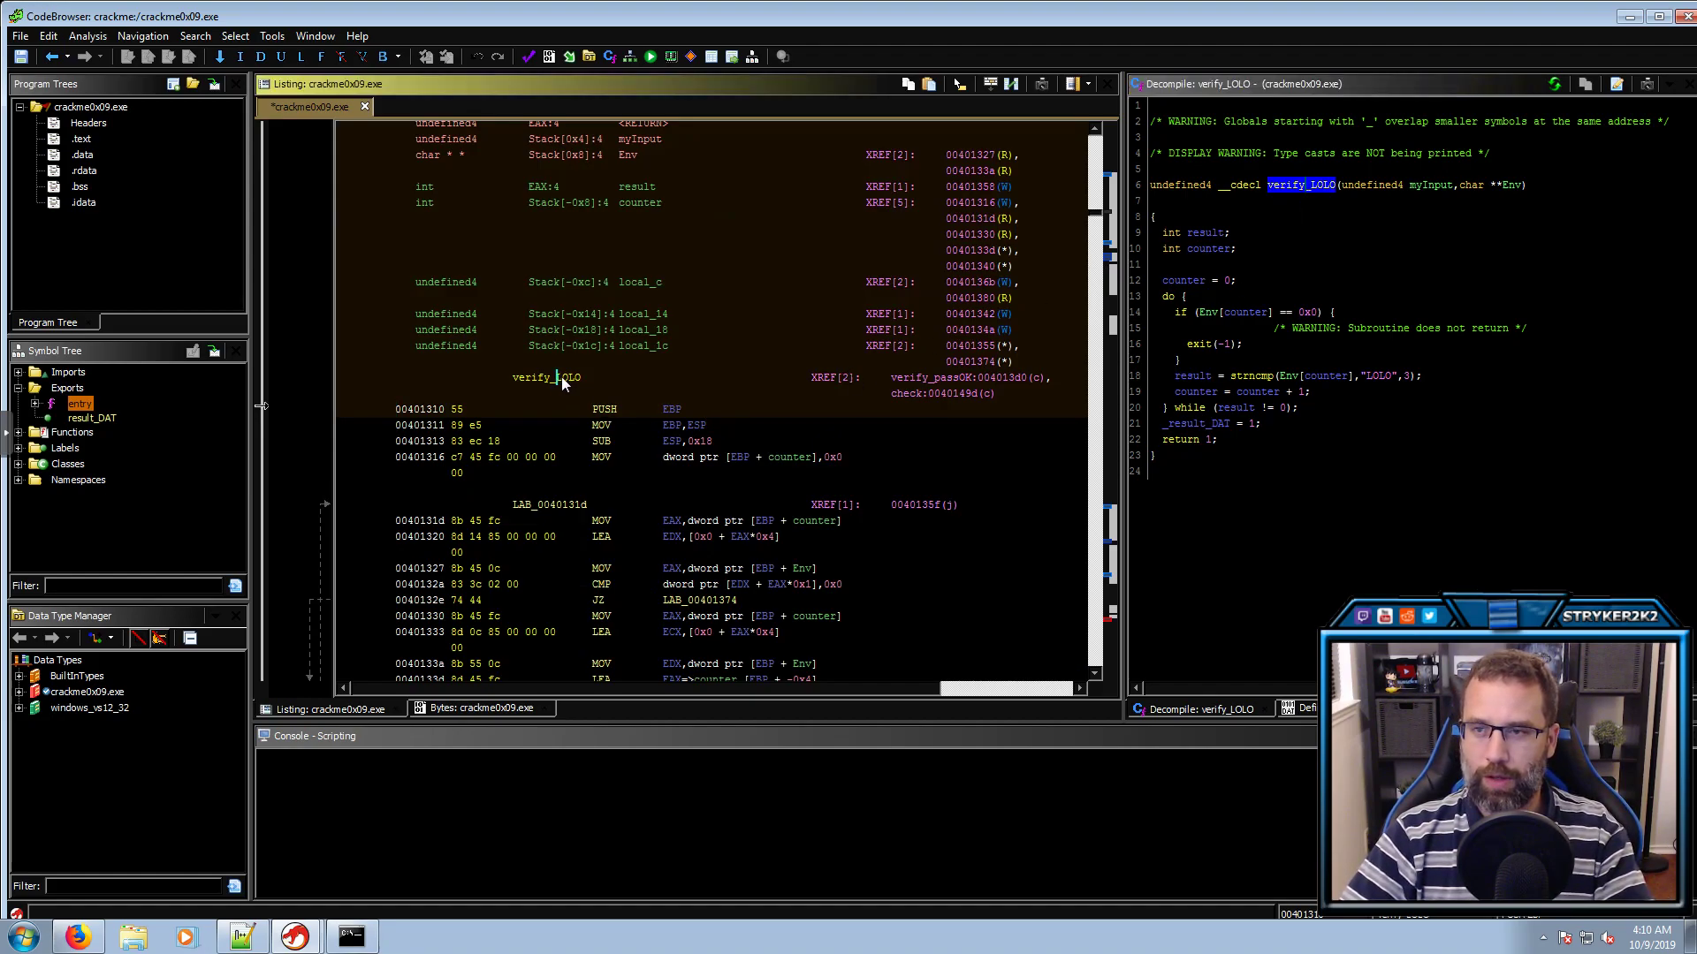
{"action": "key", "text": "ctrl+shift+f"}
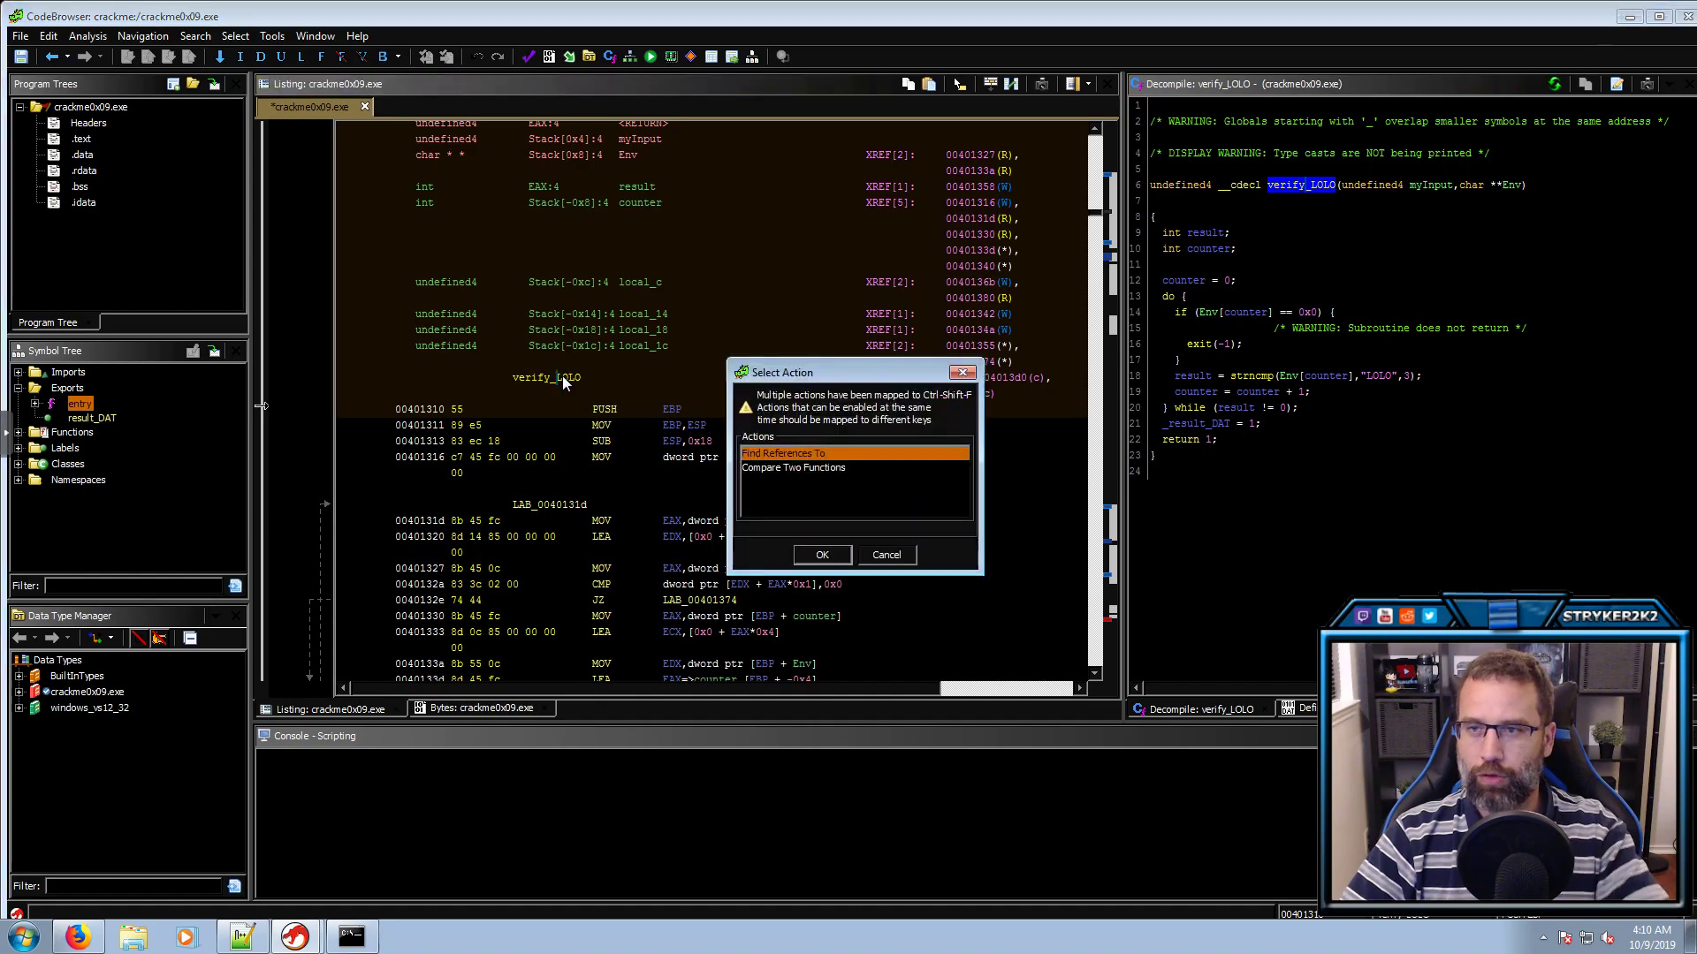
{"action": "double_click", "coordinate": [761, 452]}
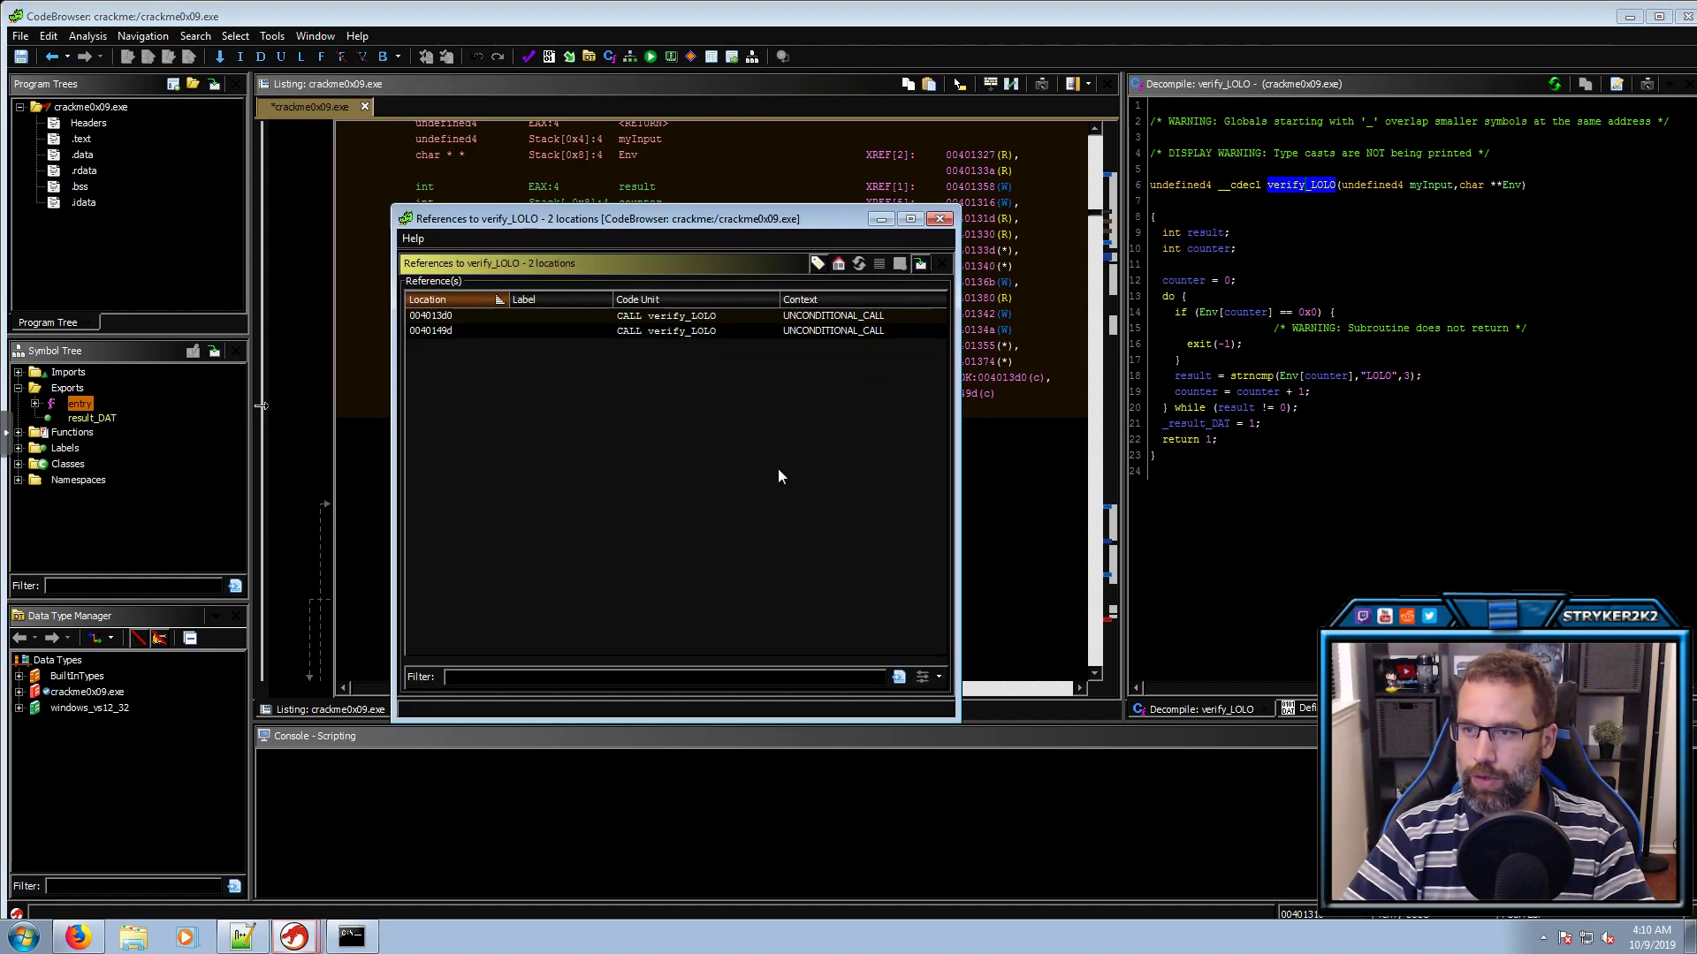
{"action": "left_click", "coordinate": [721, 320]}
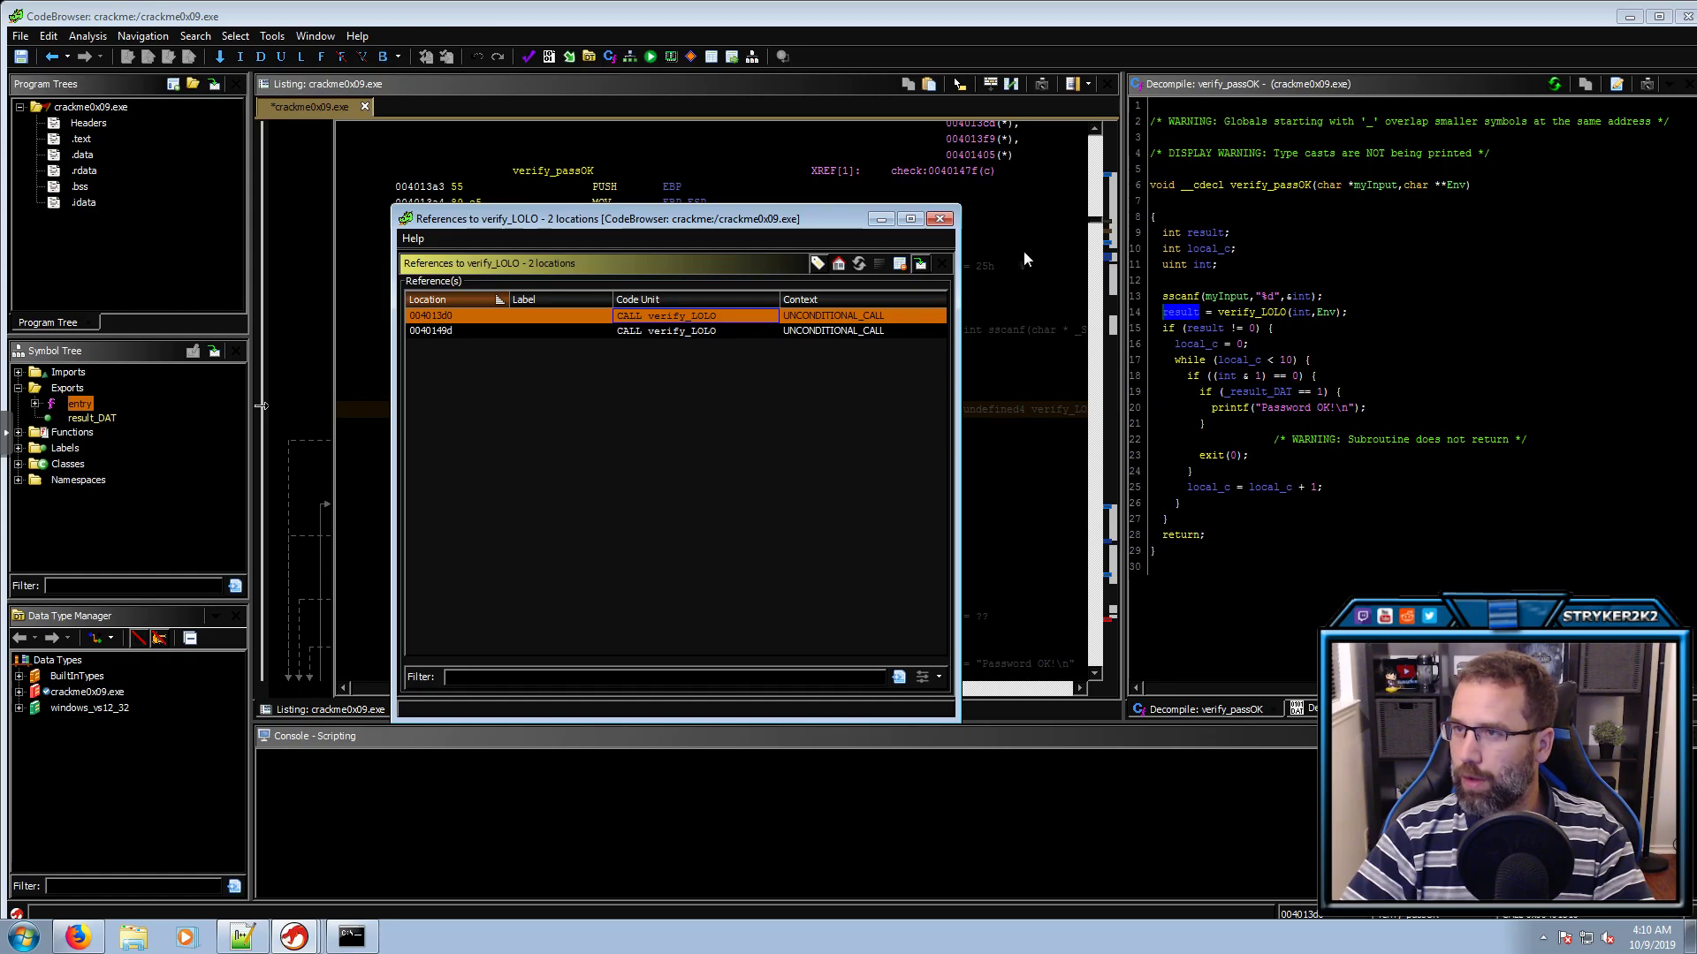
{"action": "left_click", "coordinate": [940, 219]}
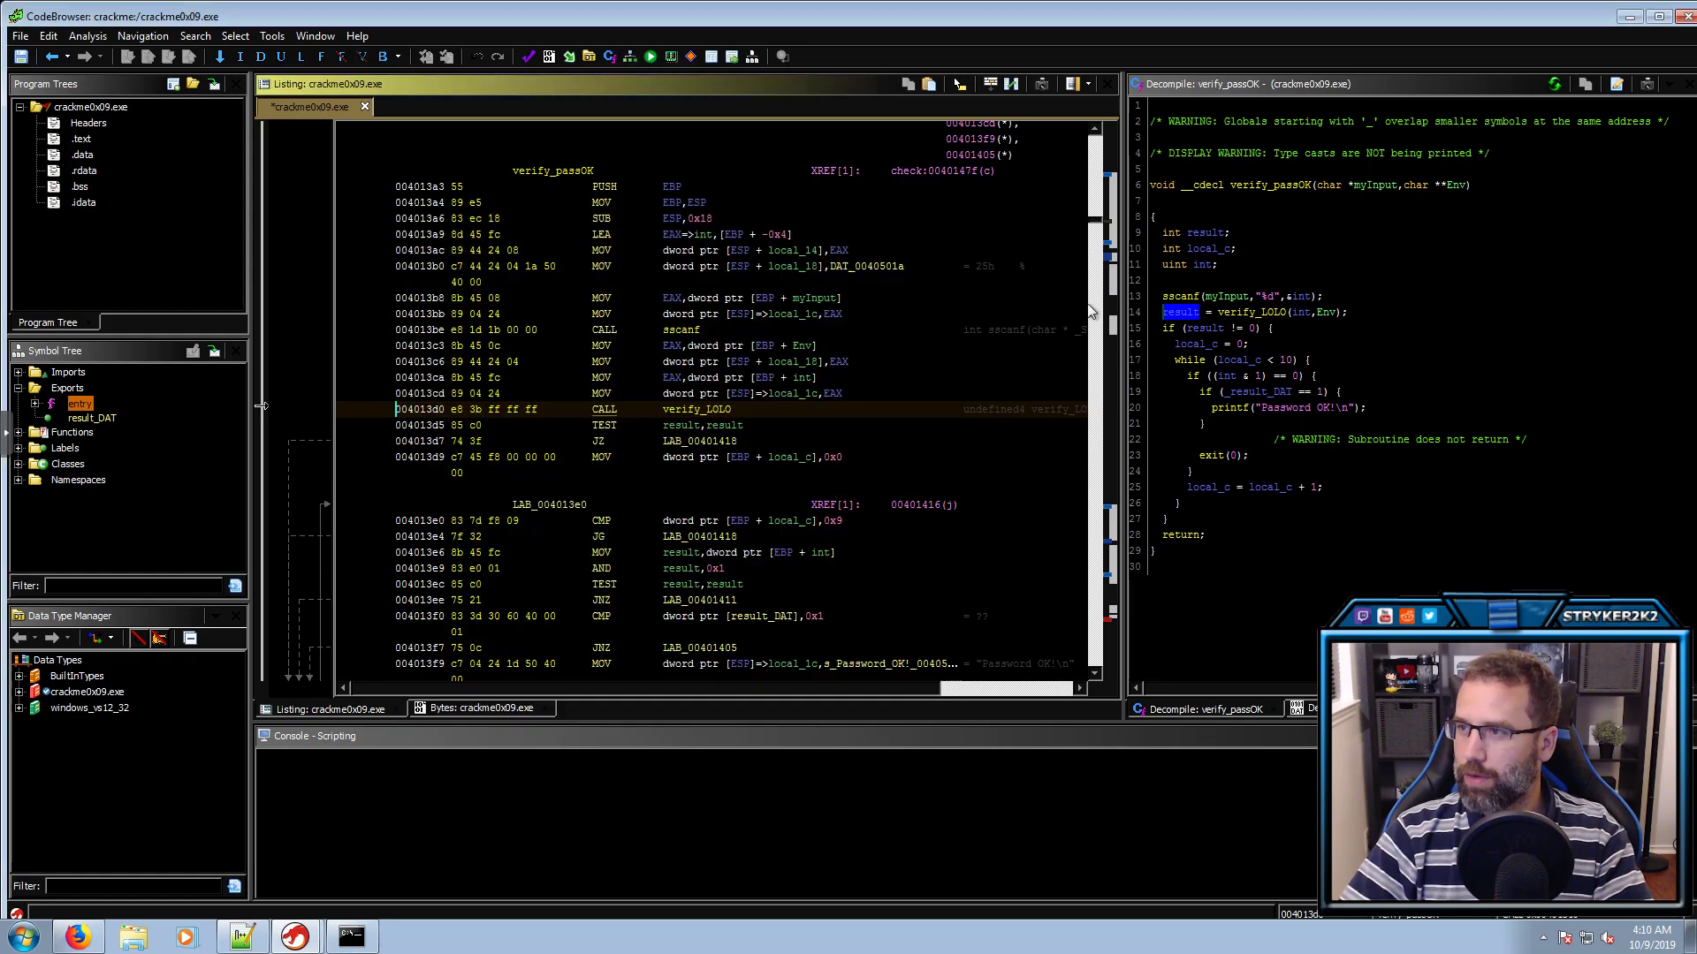
Rename local_c to counter and trace the loop limit 10, even test and Password OK exit
{"action": "left_click", "coordinate": [1185, 346]}
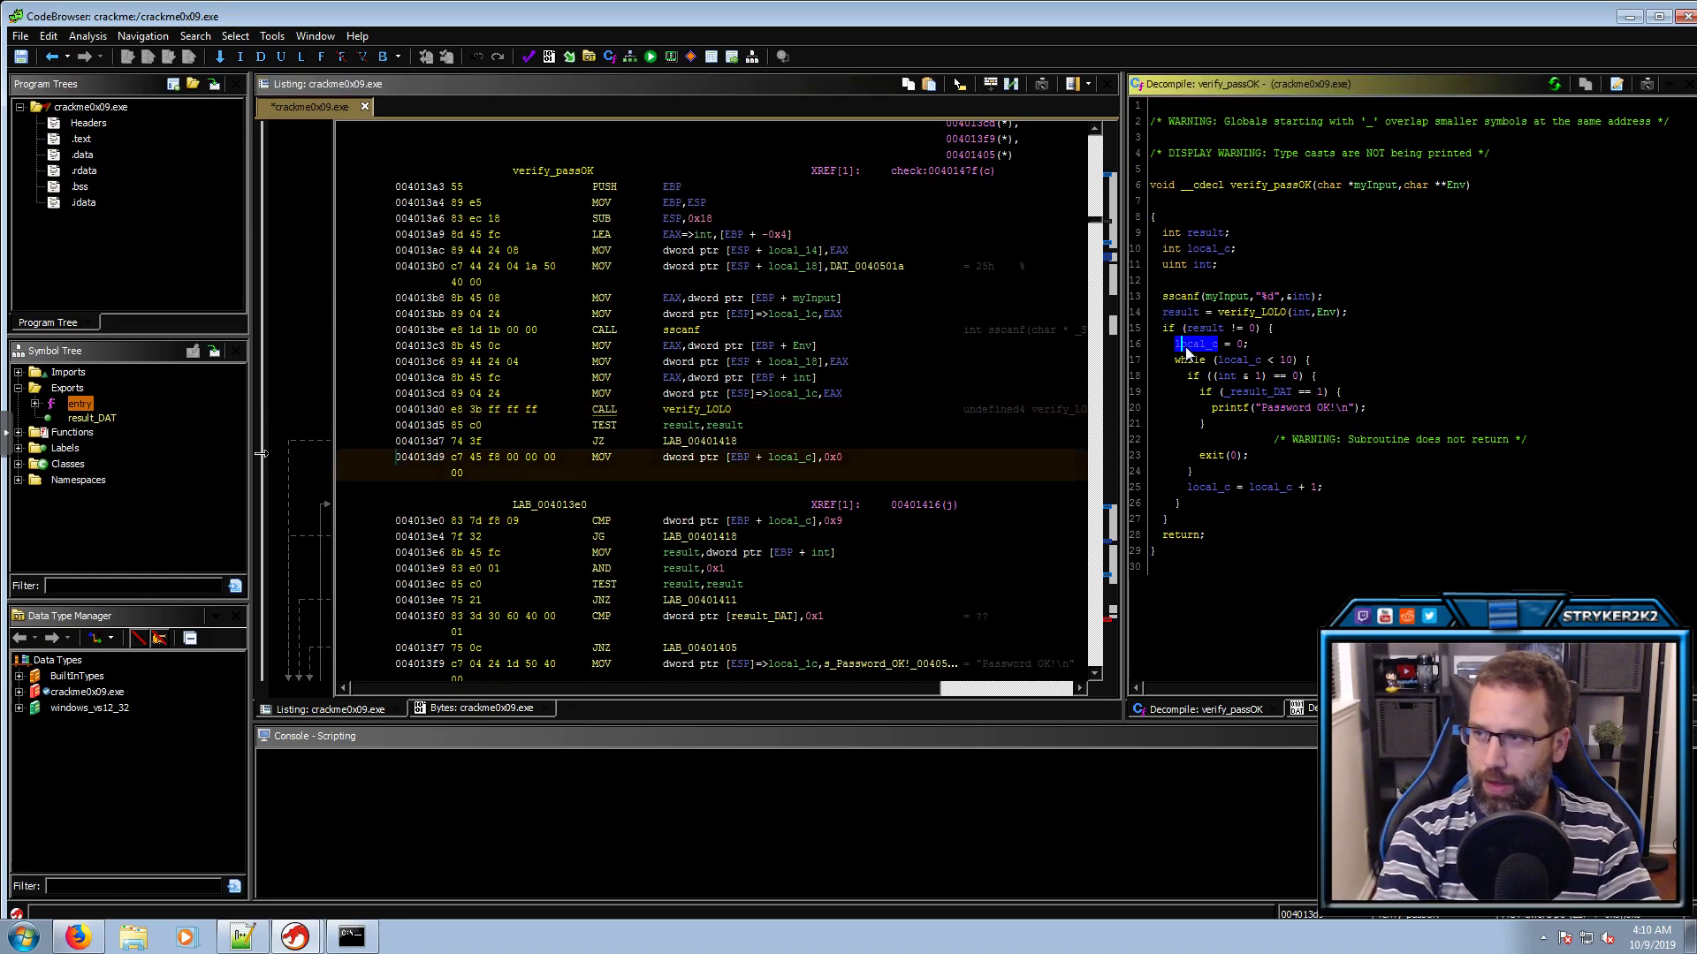
{"action": "type", "text": "lcounter"}
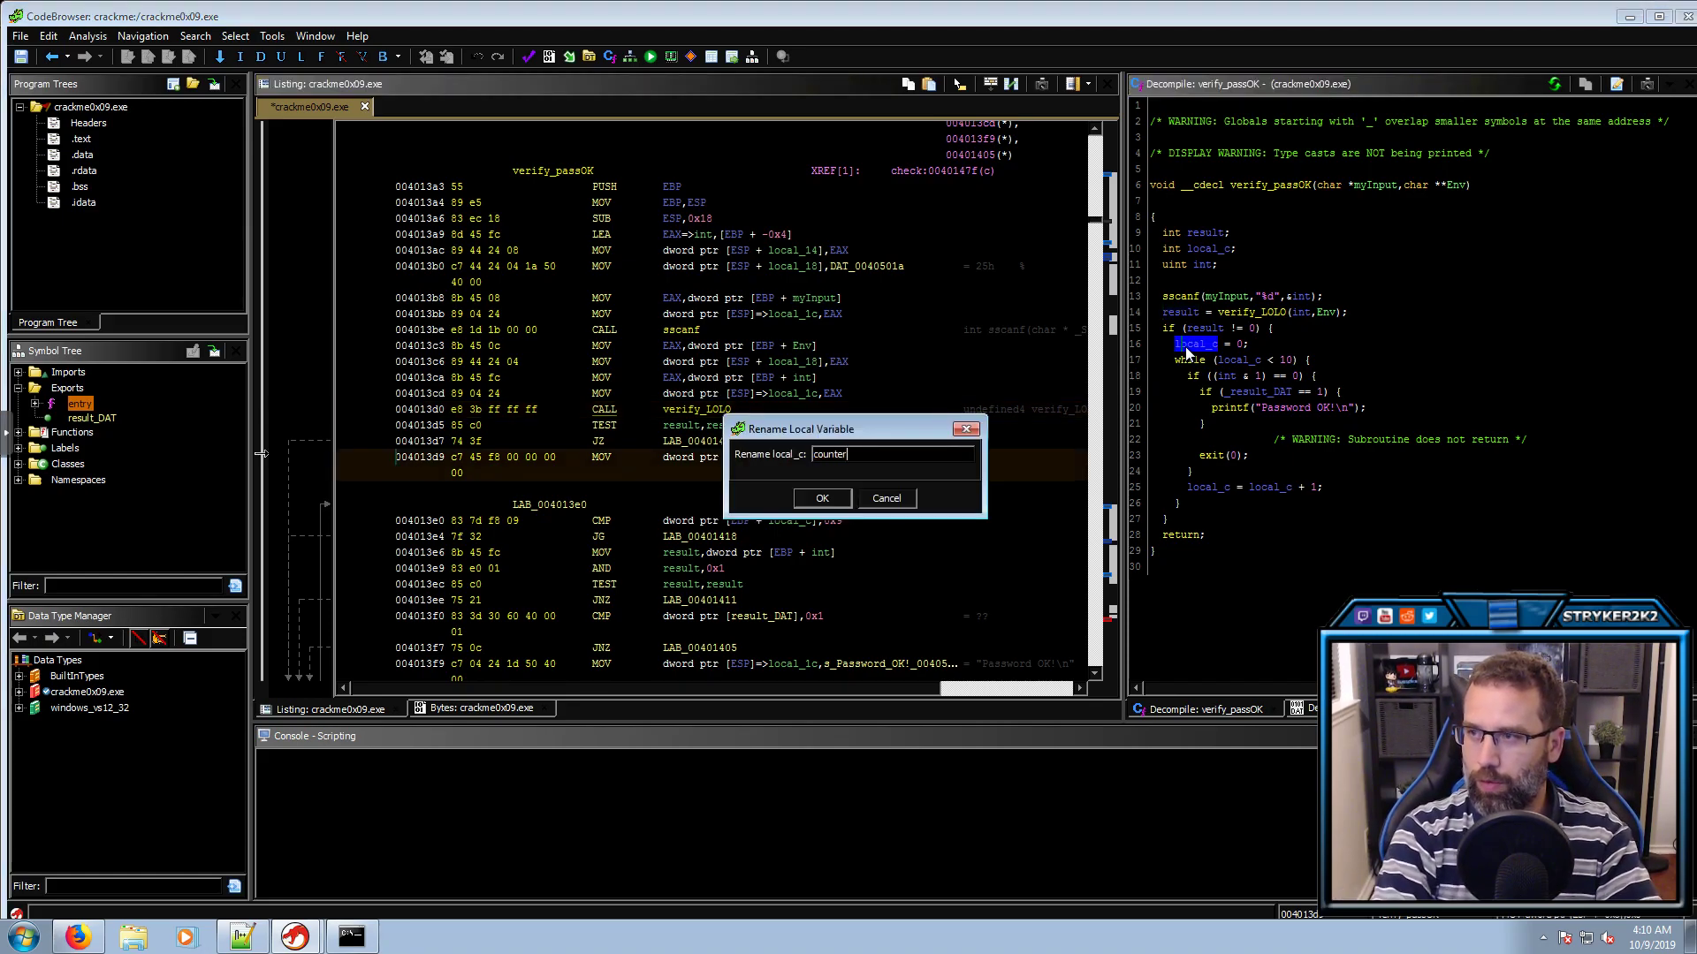
{"action": "key", "text": "Return"}
{"action": "left_click", "coordinate": [1287, 362]}
{"action": "left_click", "coordinate": [1226, 375]}
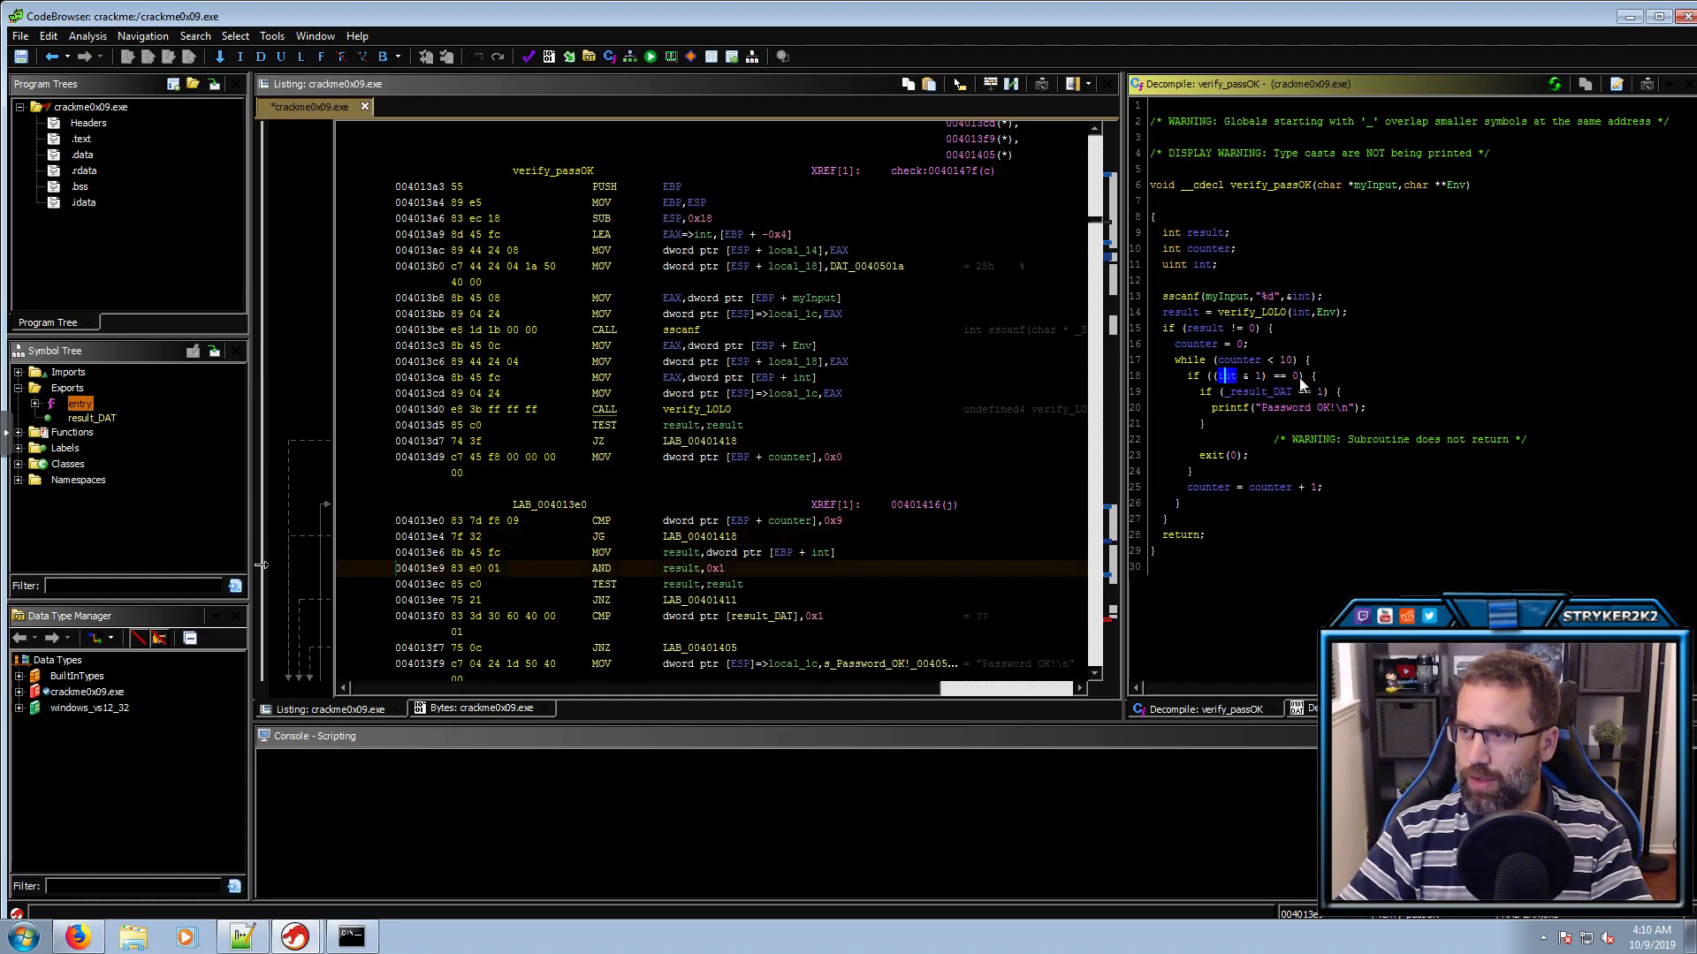
{"action": "left_click", "coordinate": [1300, 377]}
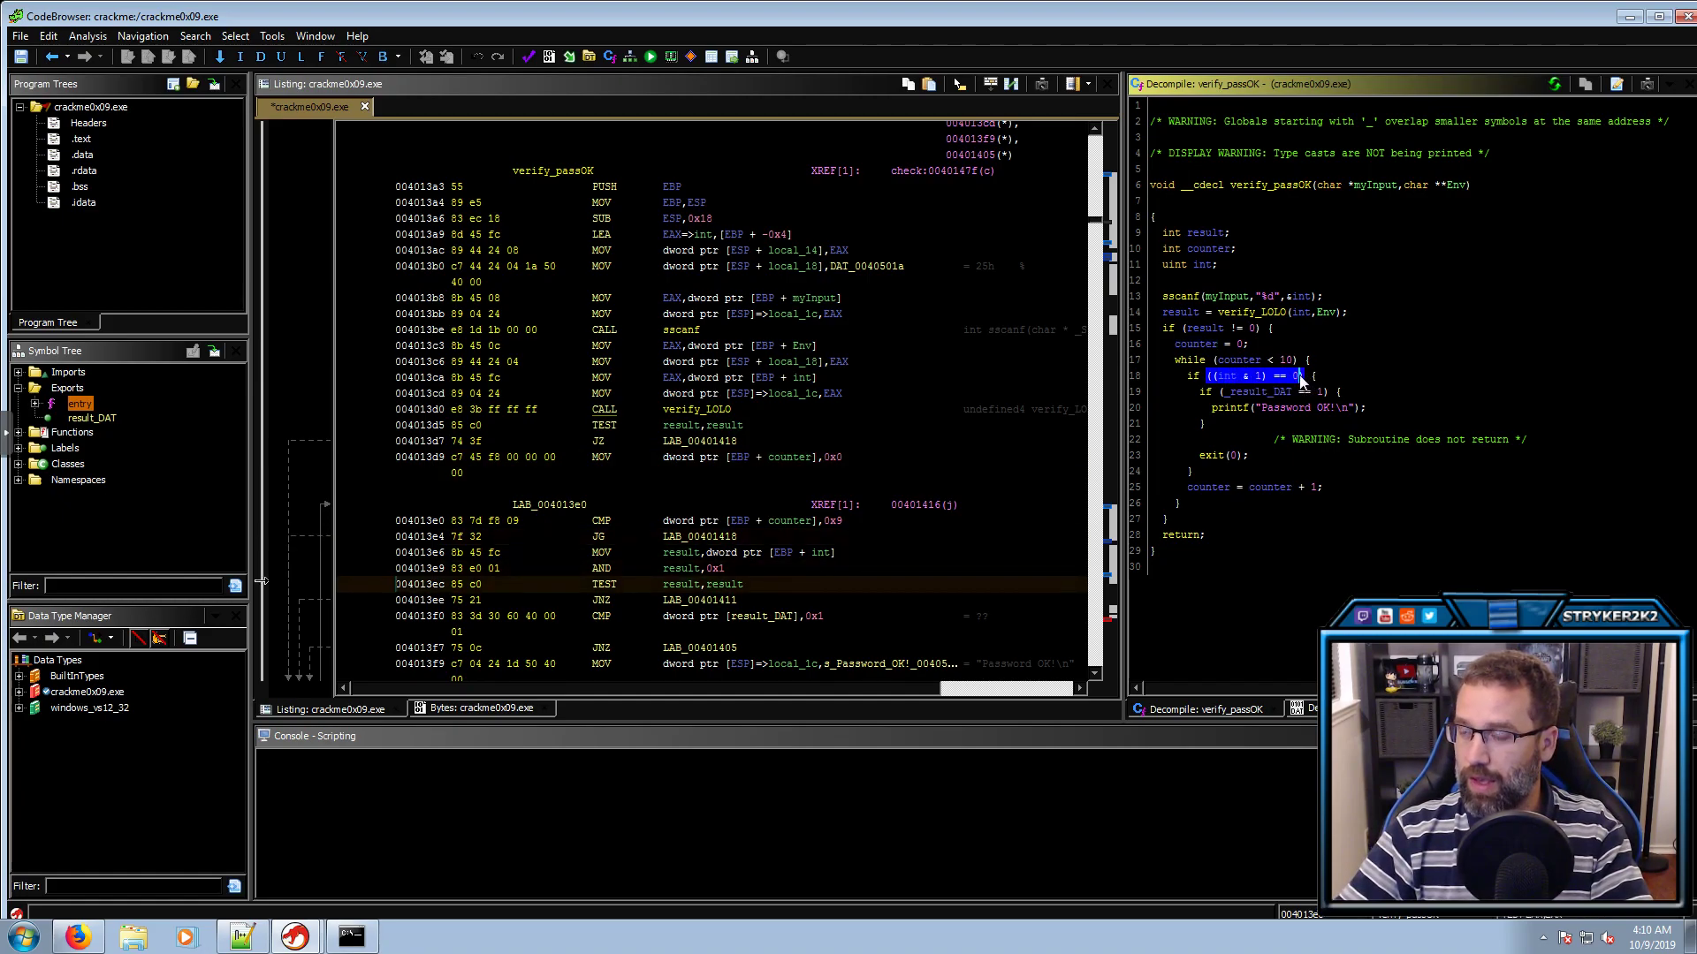
{"action": "left_click", "coordinate": [1329, 409]}
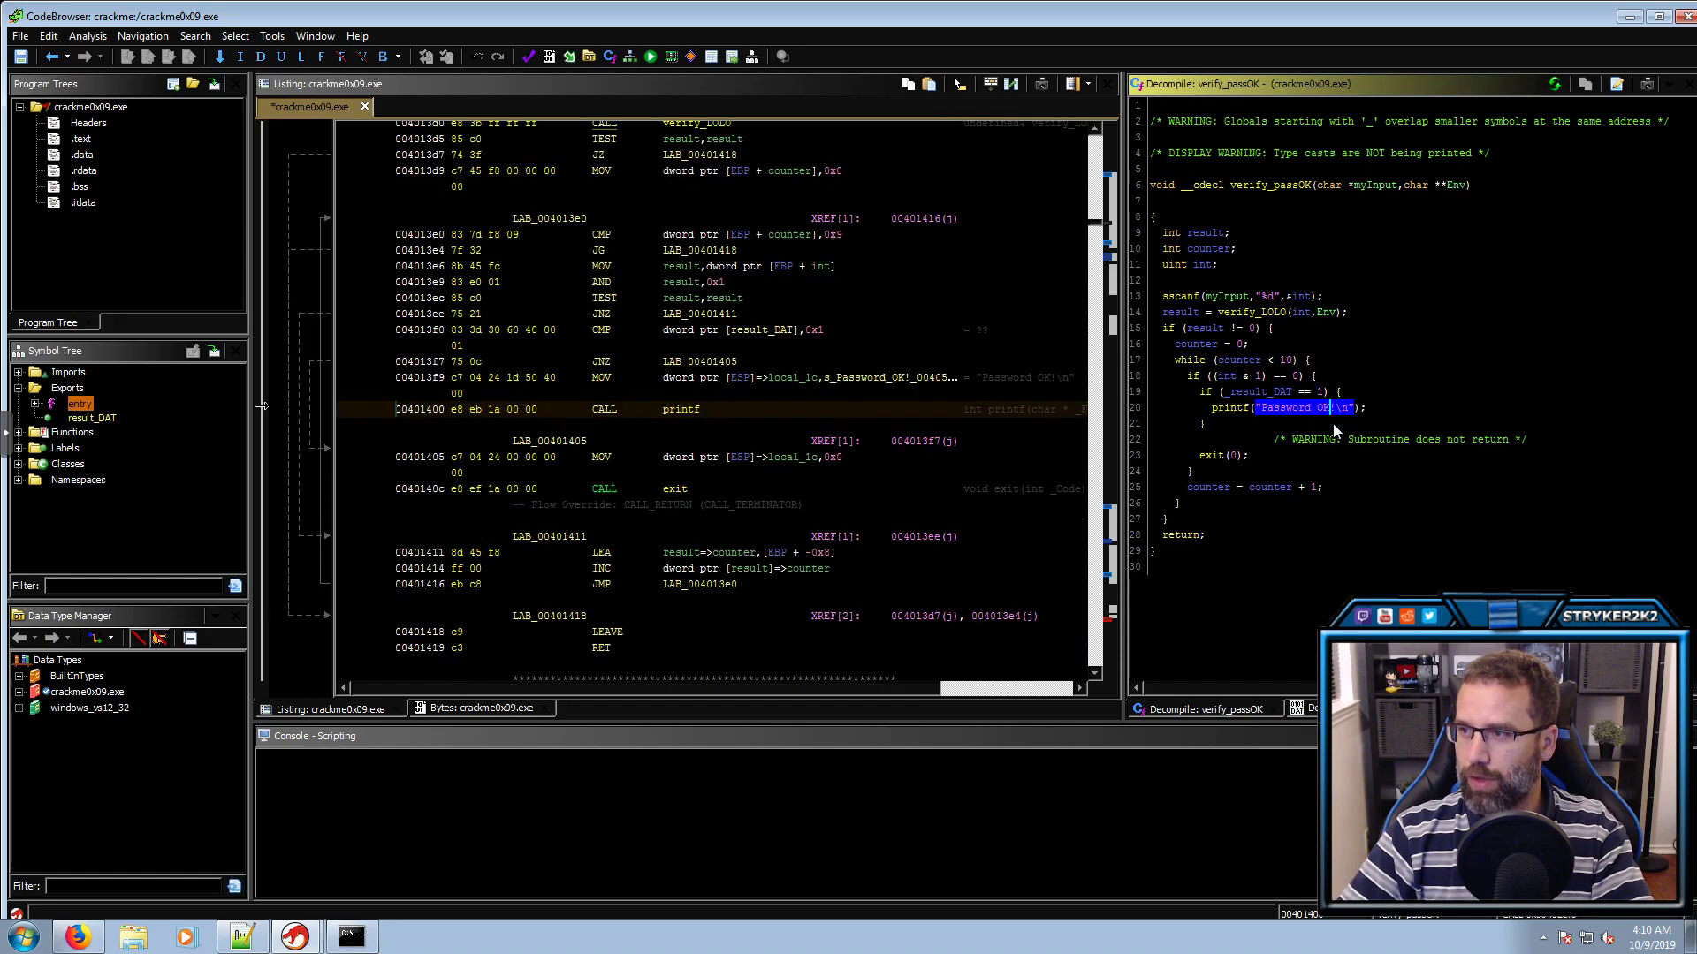
{"action": "left_click", "coordinate": [1222, 457]}
{"action": "left_click", "coordinate": [1275, 187]}
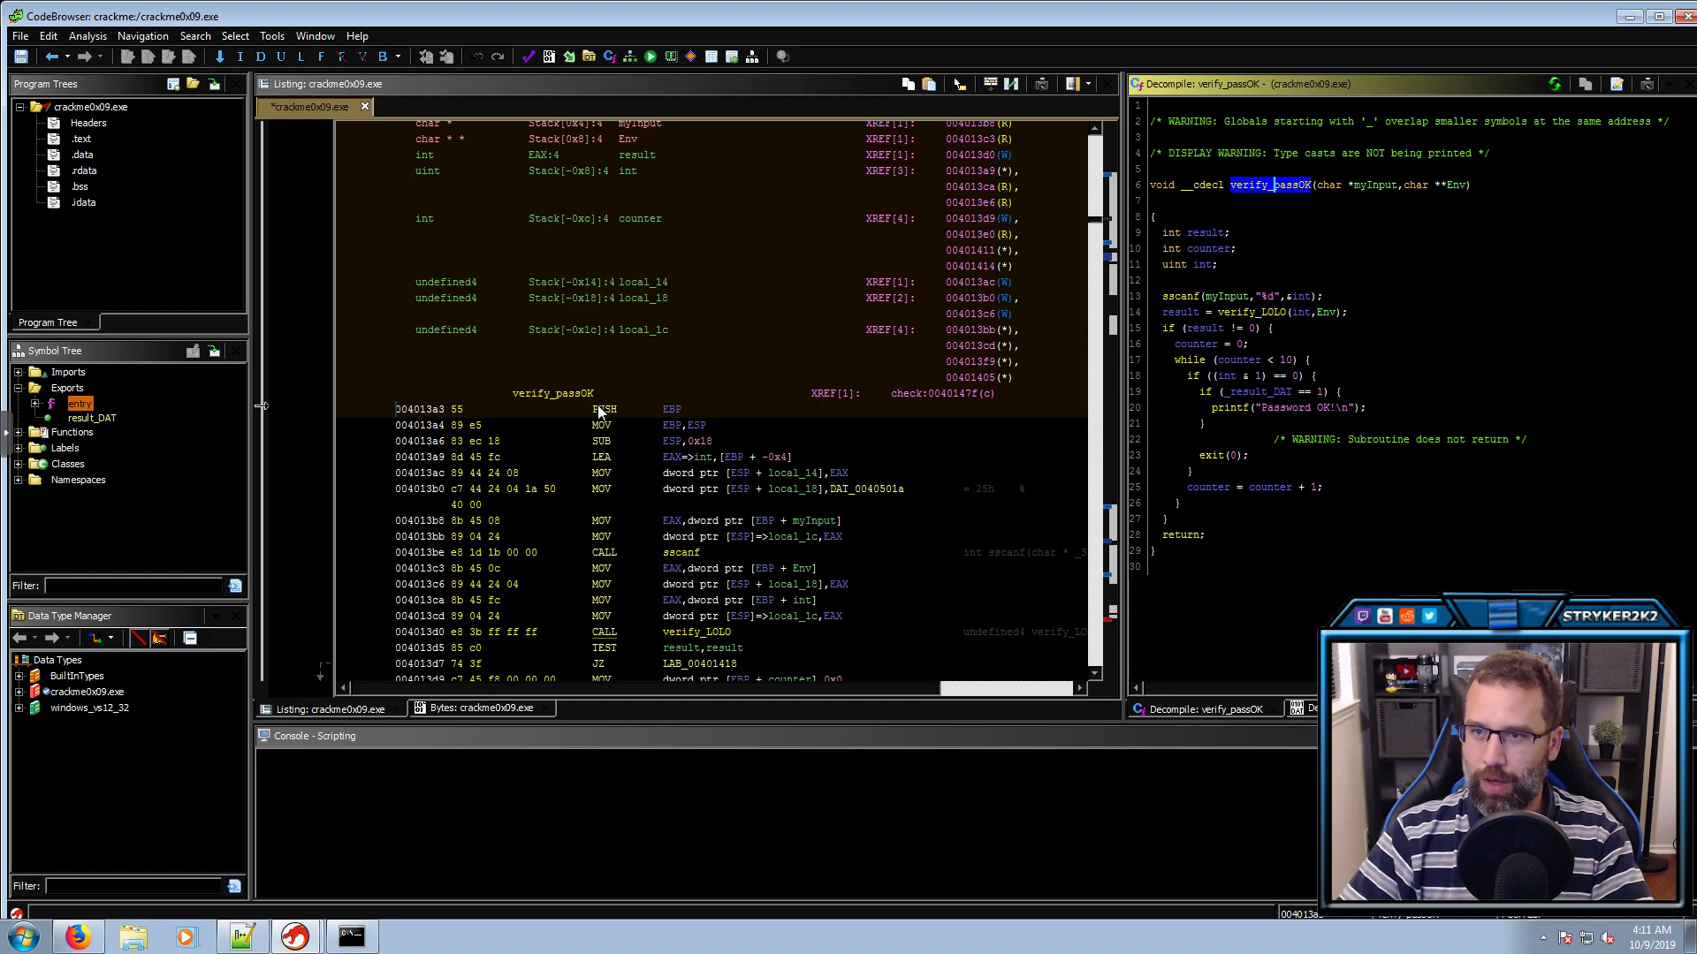
Find references to verify_passOK and jump to its single call in check
{"action": "left_click", "coordinate": [559, 392]}
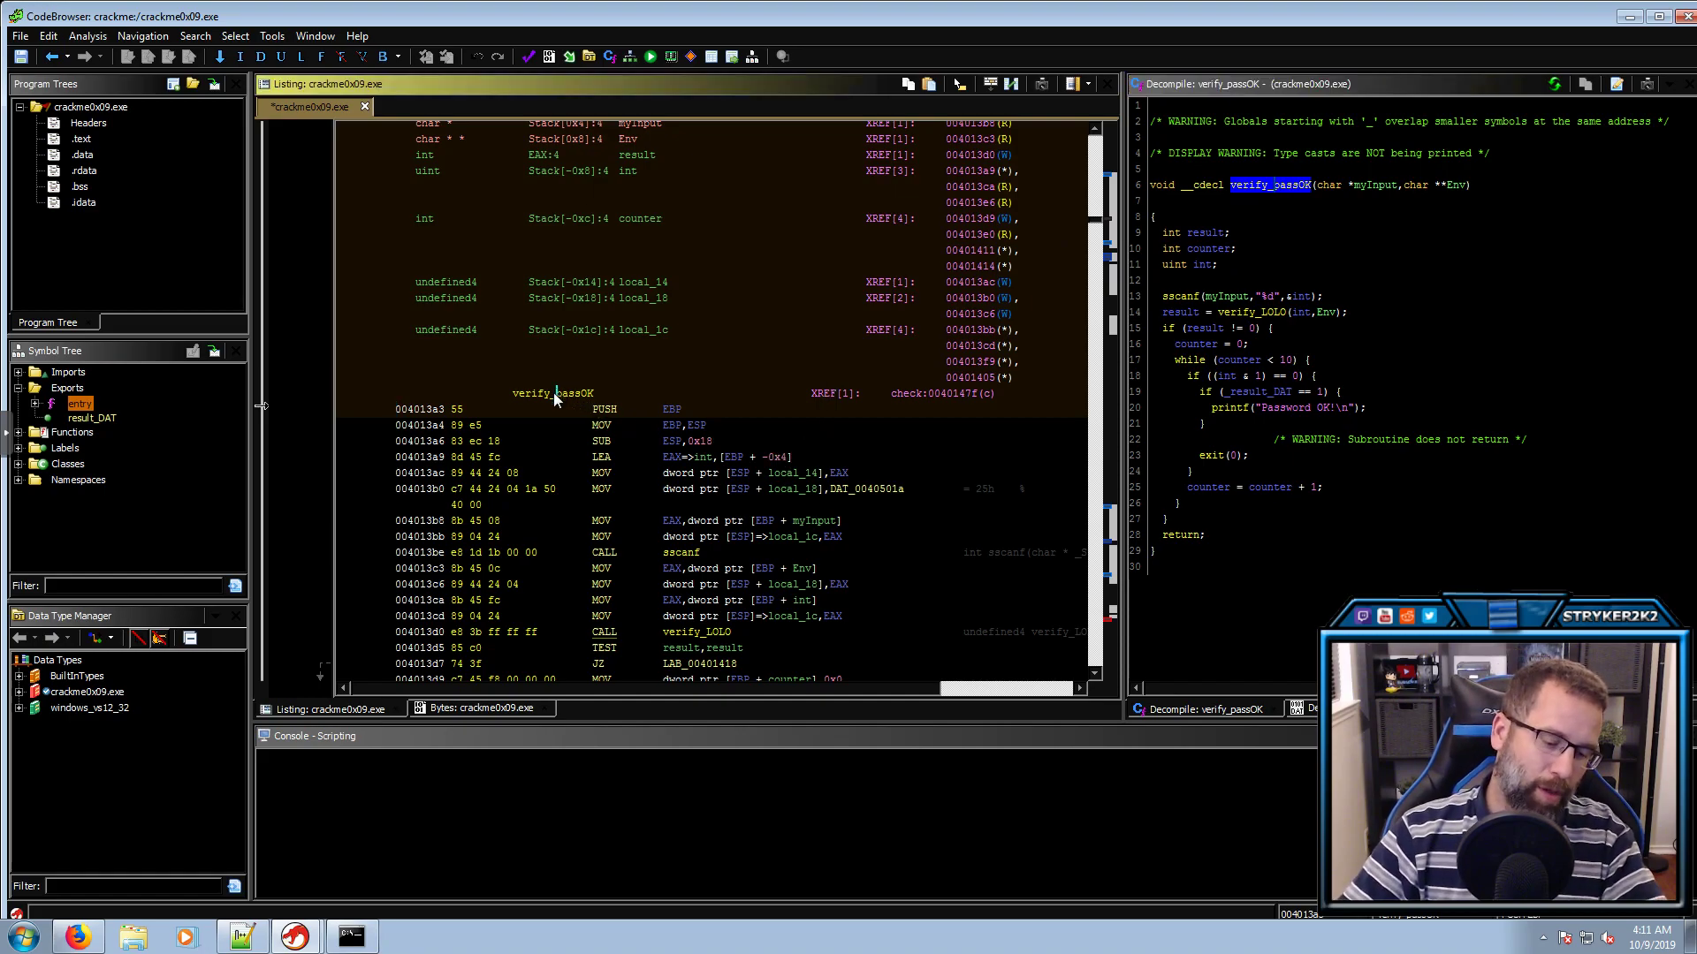
{"action": "key", "text": "ctrl+shift+f"}
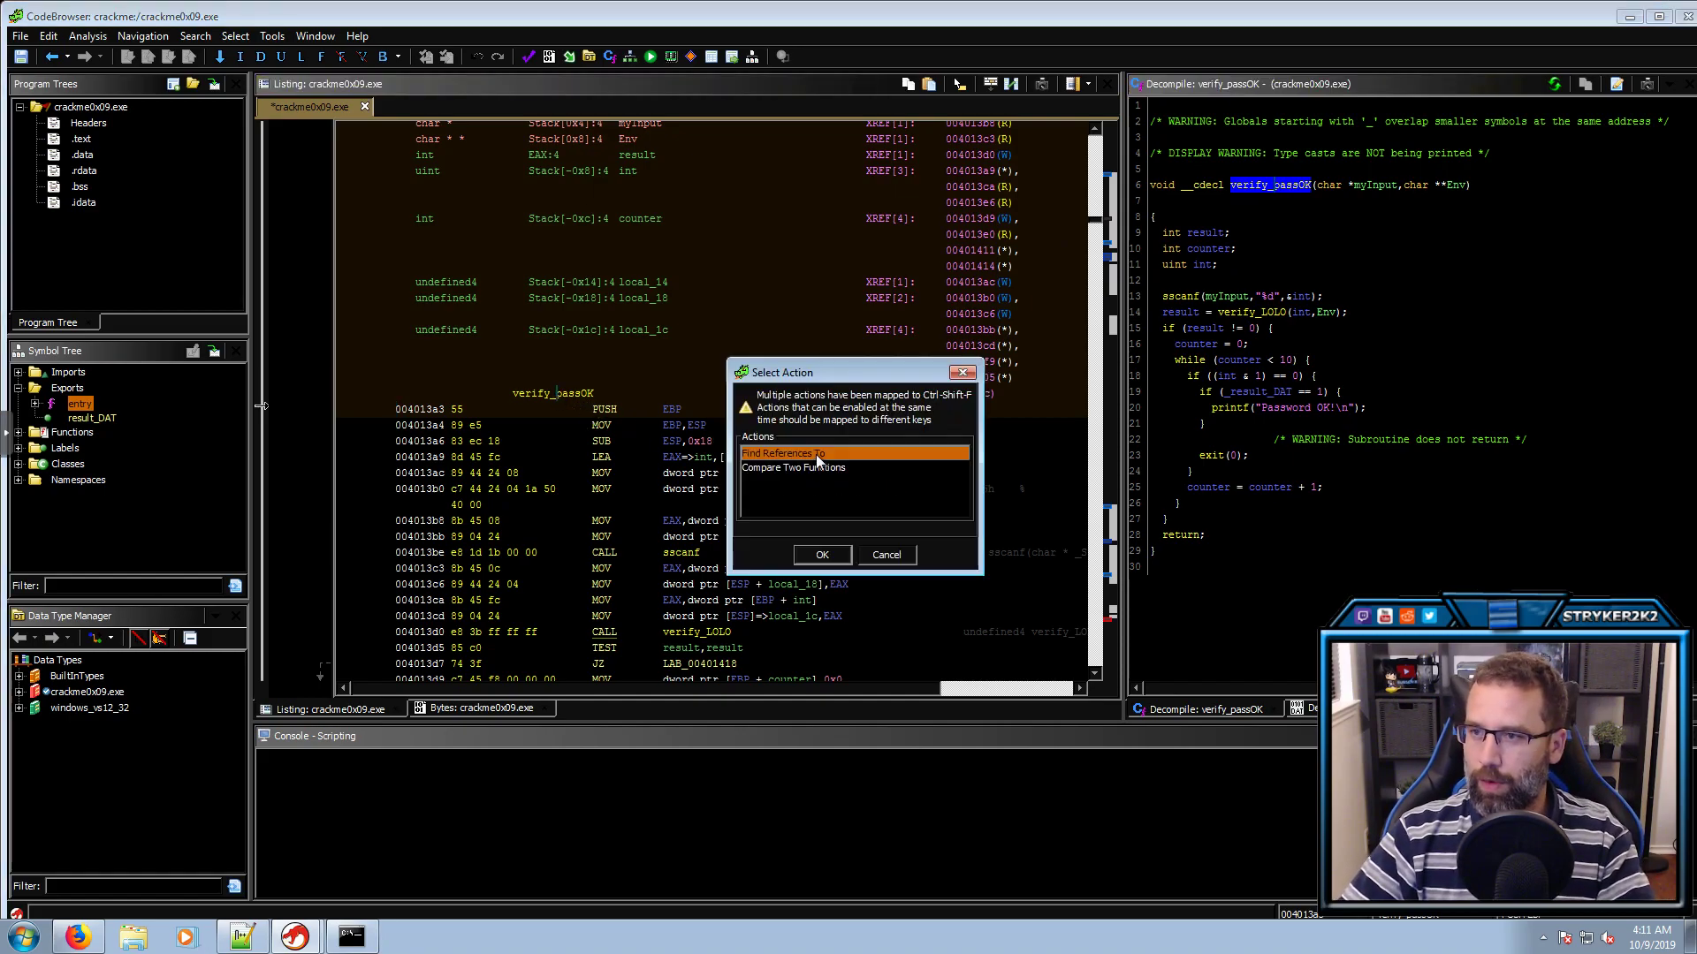
{"action": "double_click", "coordinate": [816, 453]}
{"action": "left_click", "coordinate": [636, 322]}
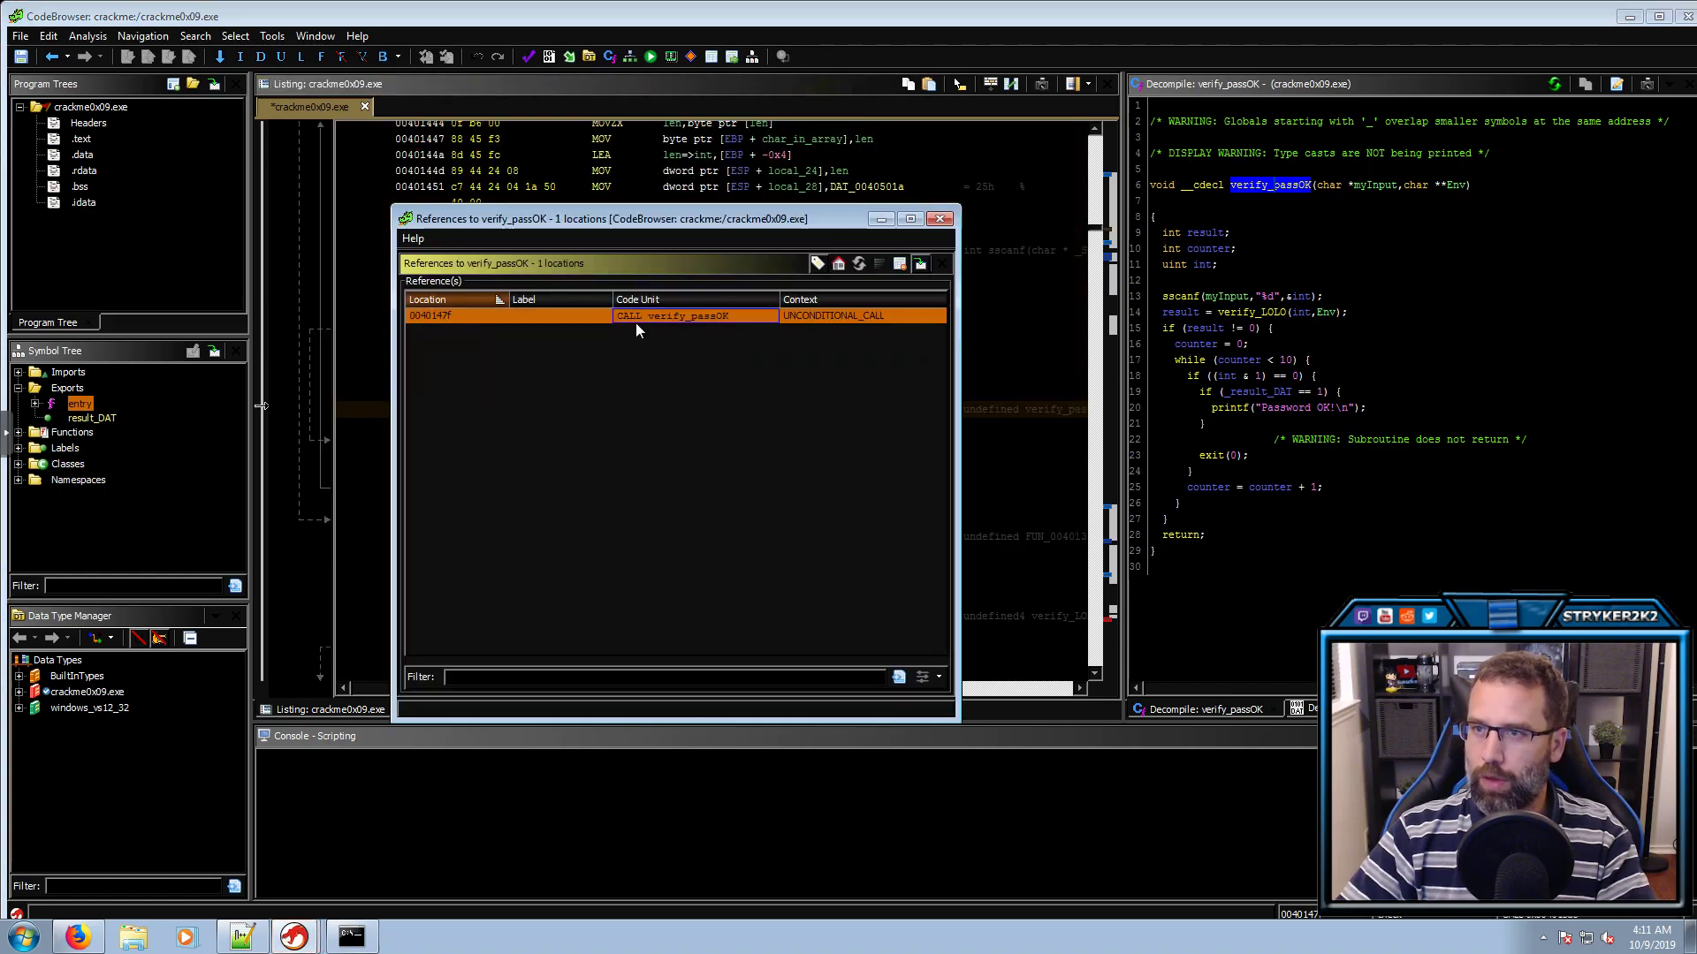
{"action": "left_click", "coordinate": [939, 219]}
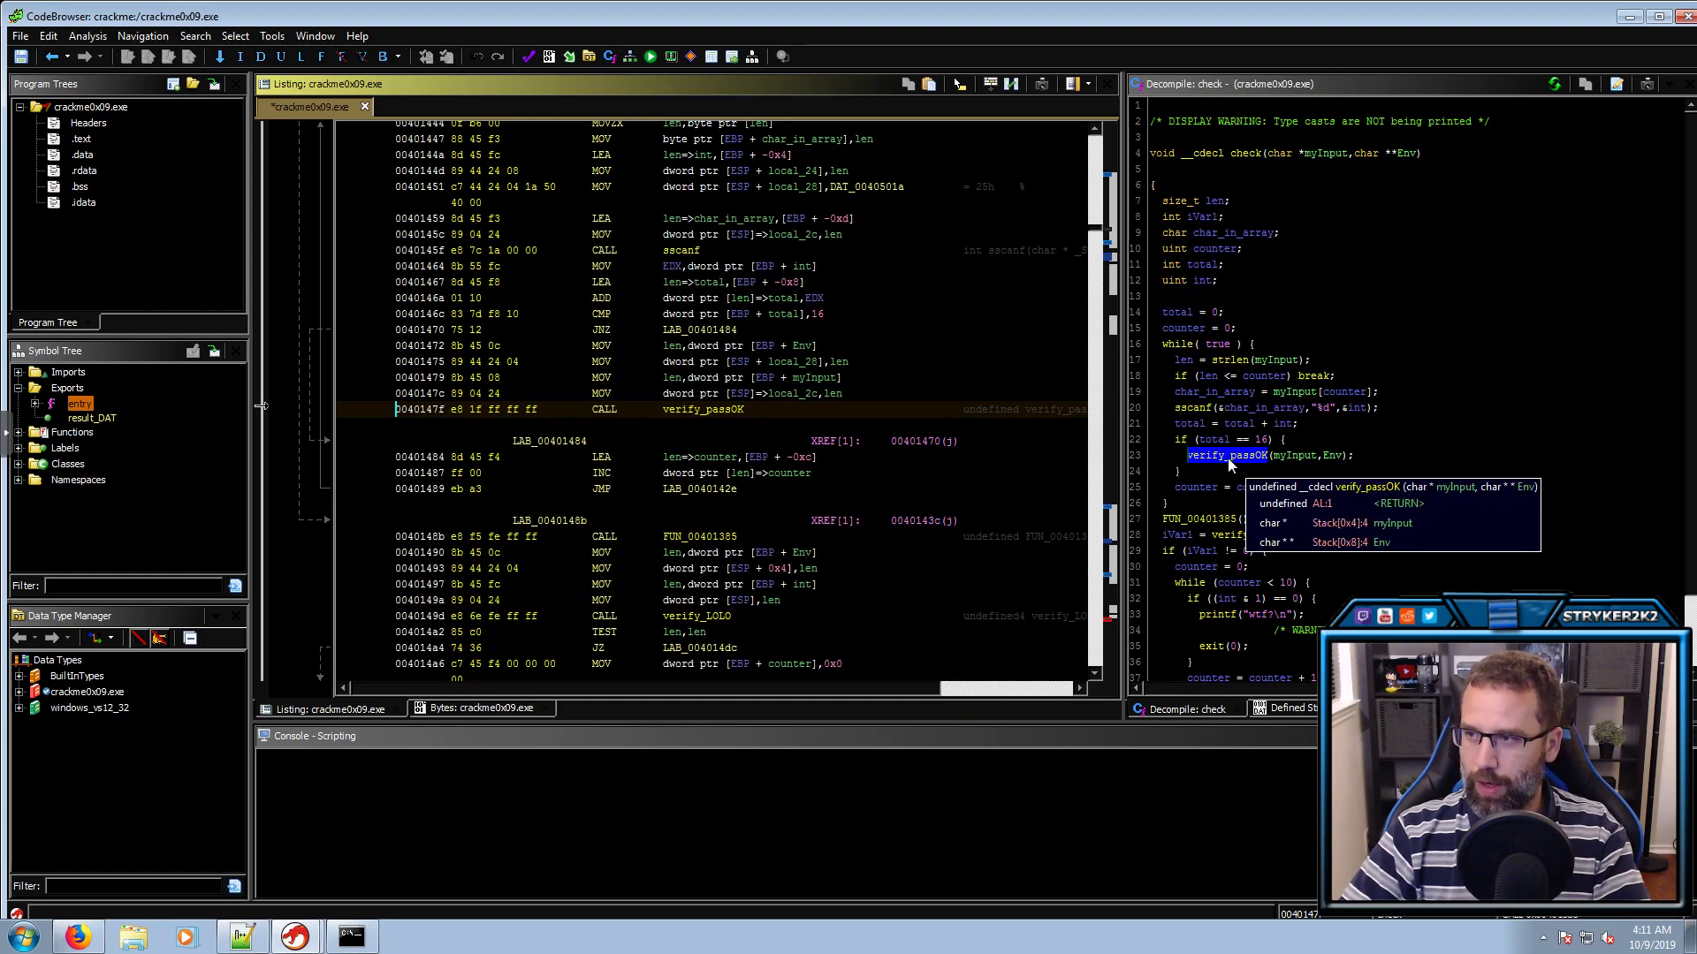
Open FUN_00401385 from check, rename it print_Incorrect, then return to check
{"action": "mouse_move", "coordinate": [1227, 458]}
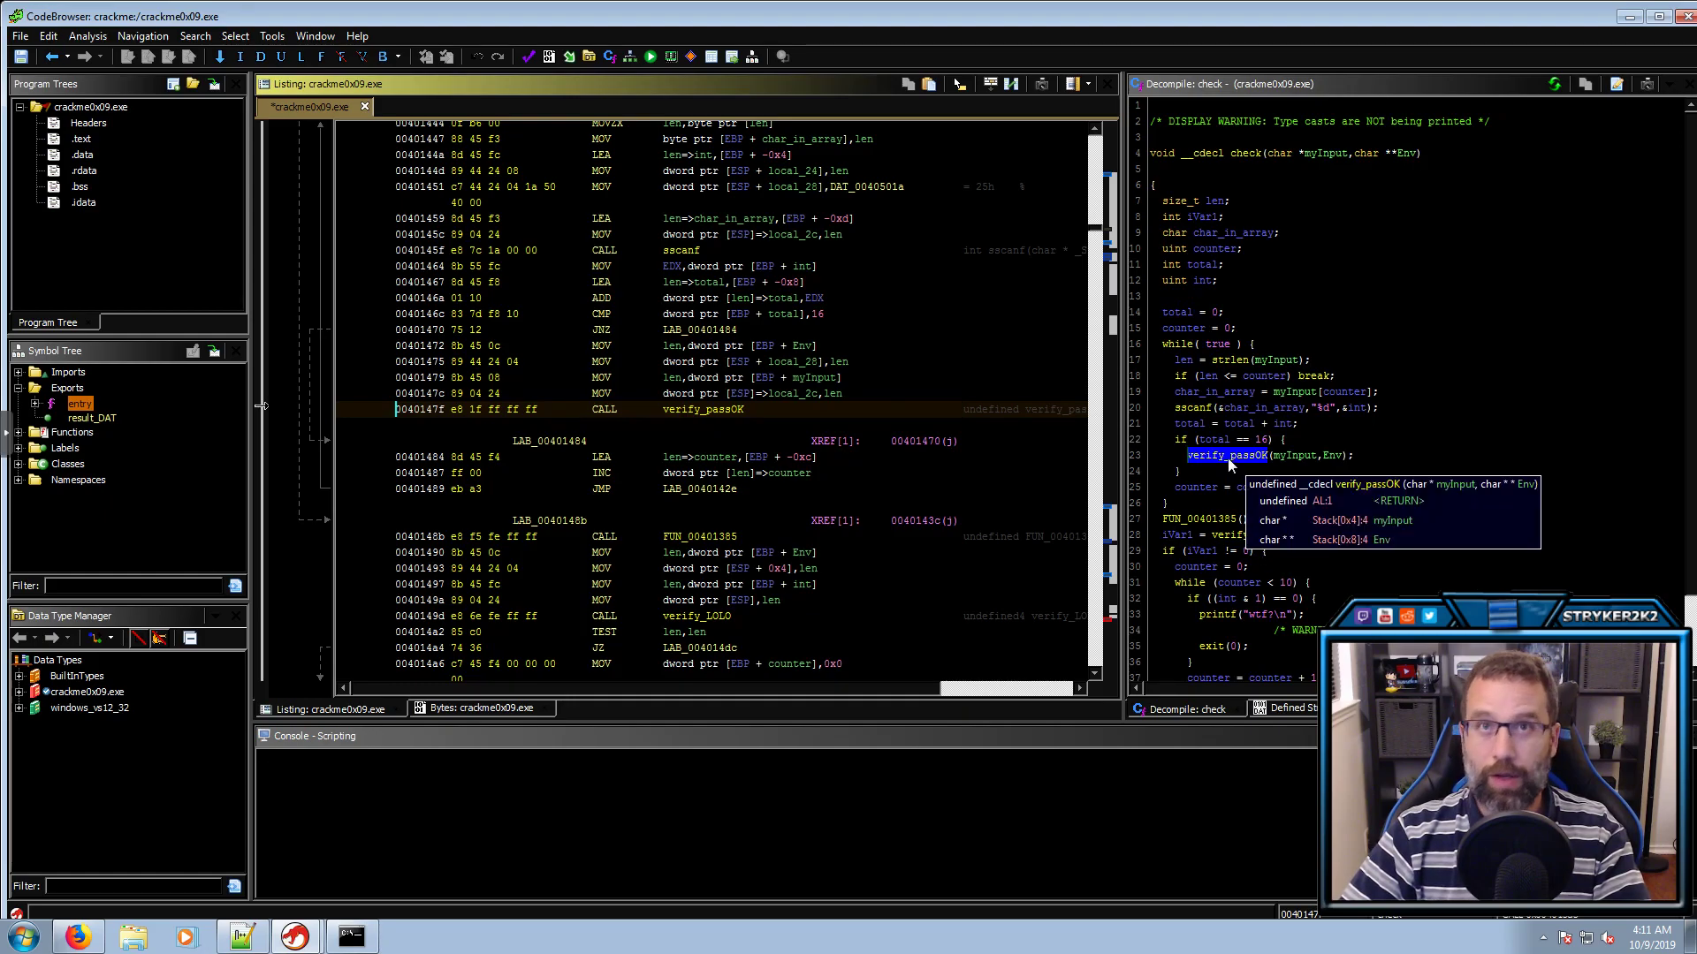
{"action": "left_click", "coordinate": [1208, 521]}
{"action": "double_click", "coordinate": [1208, 522]}
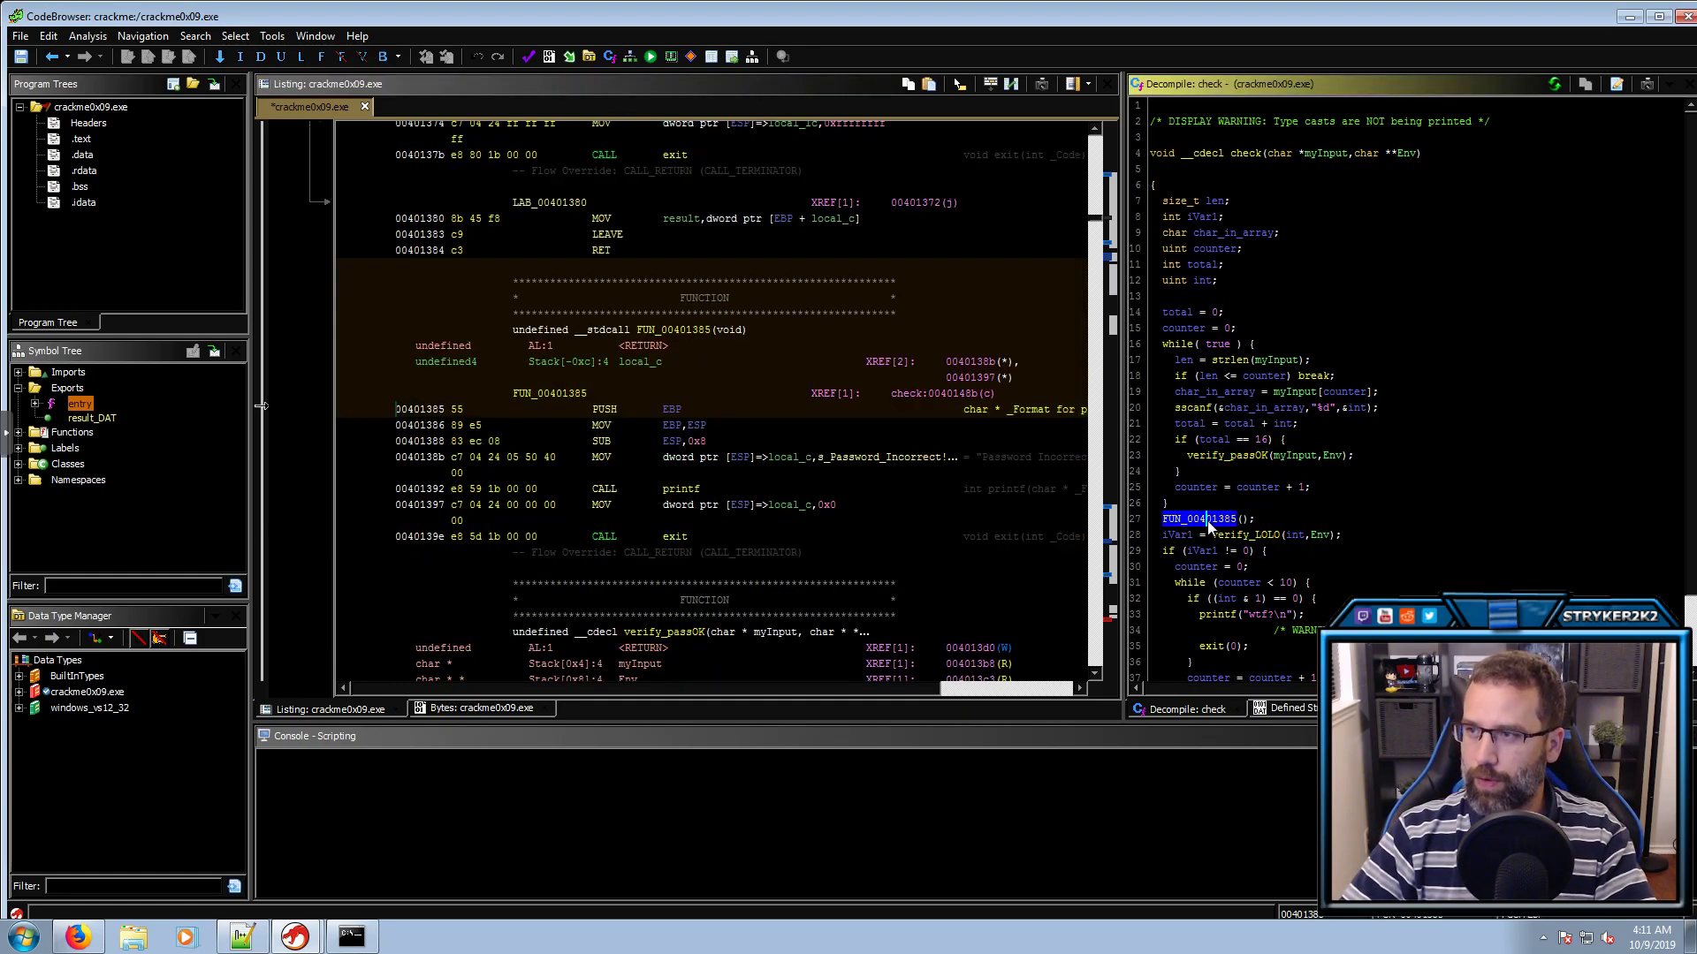
{"action": "left_click", "coordinate": [1222, 152]}
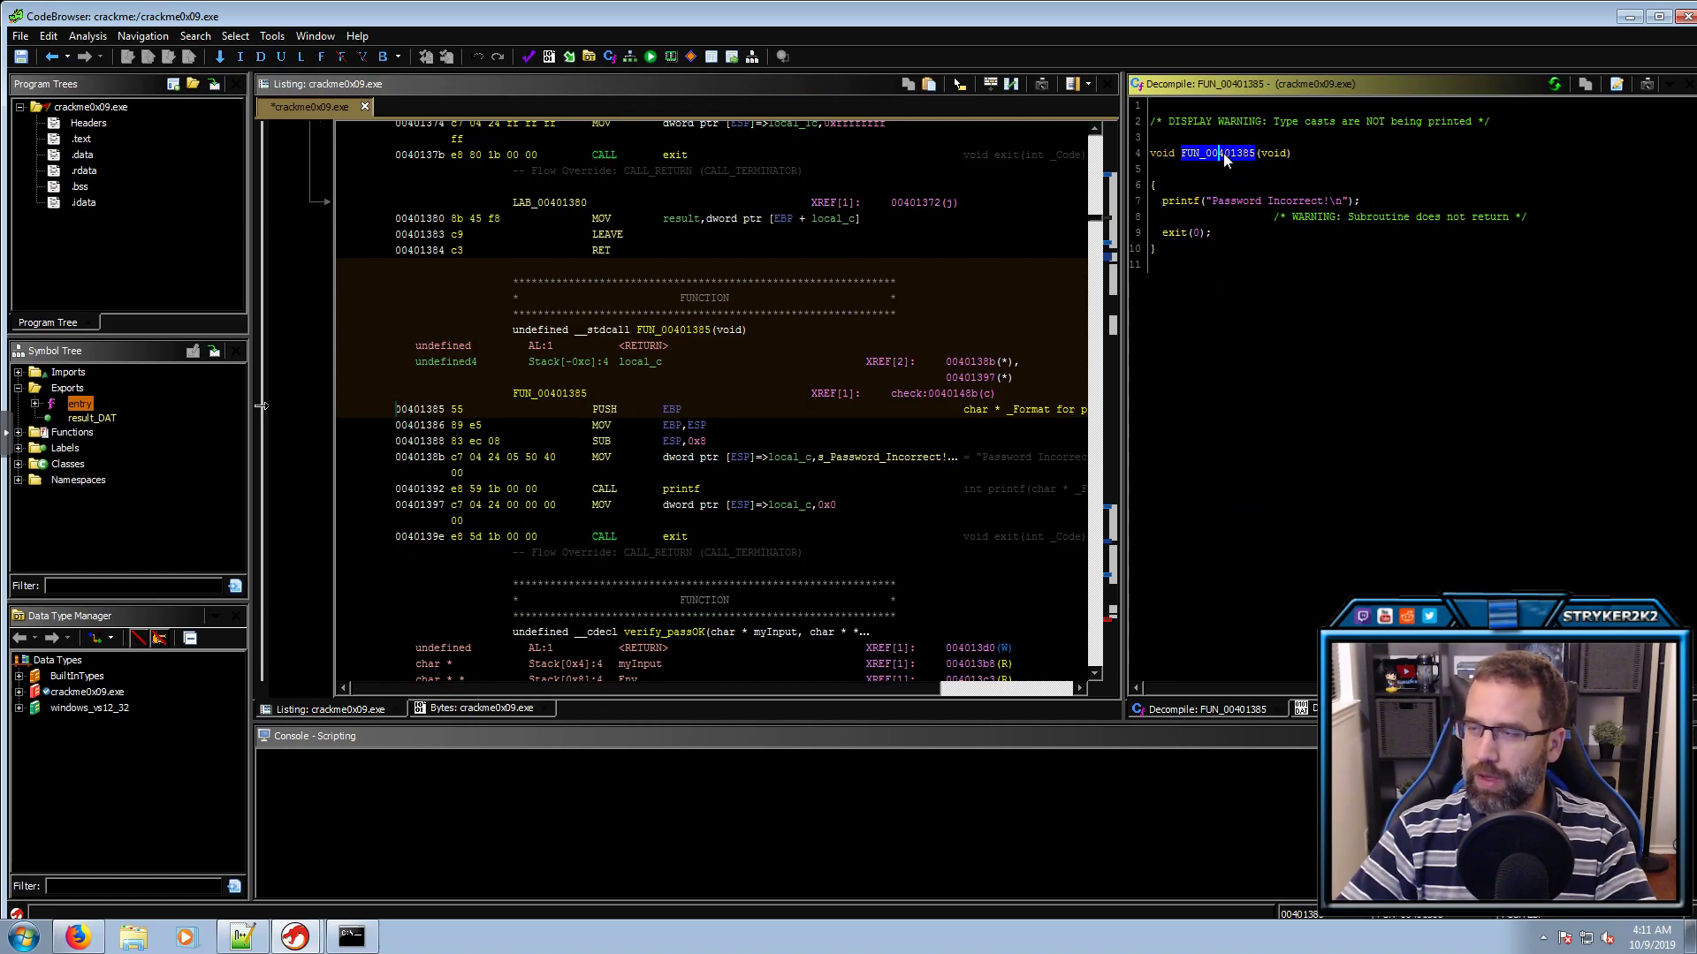
{"action": "type", "text": "lprint_Incorrect"}
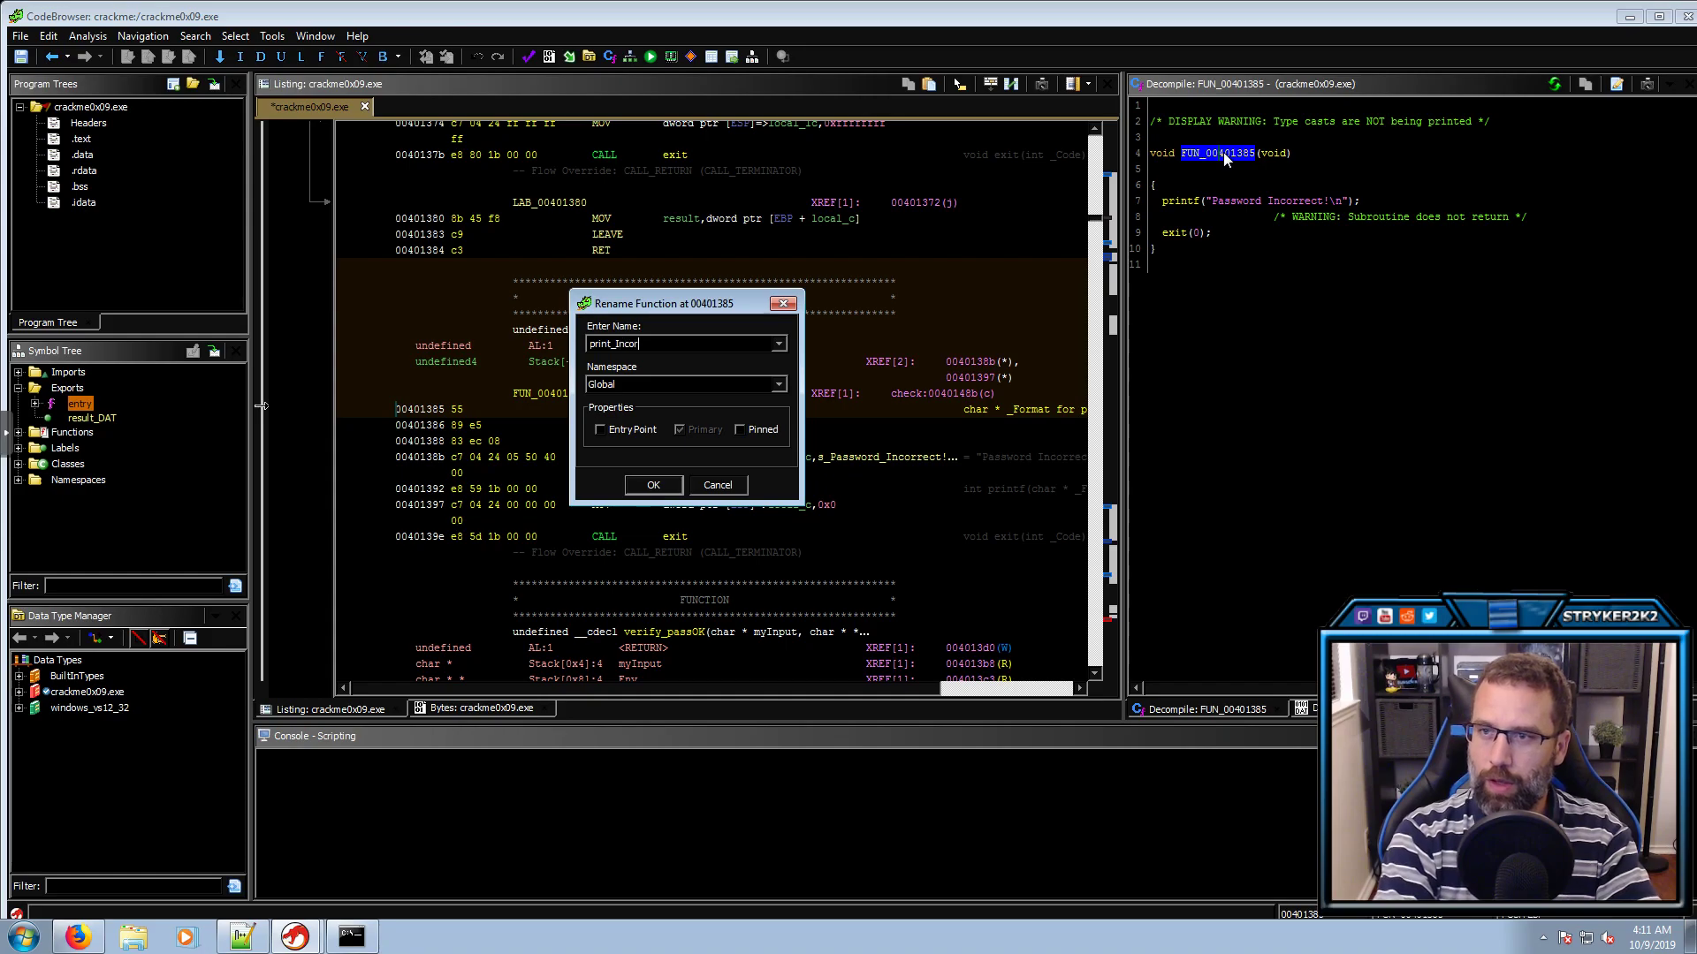
{"action": "key", "text": "Return"}
{"action": "left_click", "coordinate": [1270, 228]}
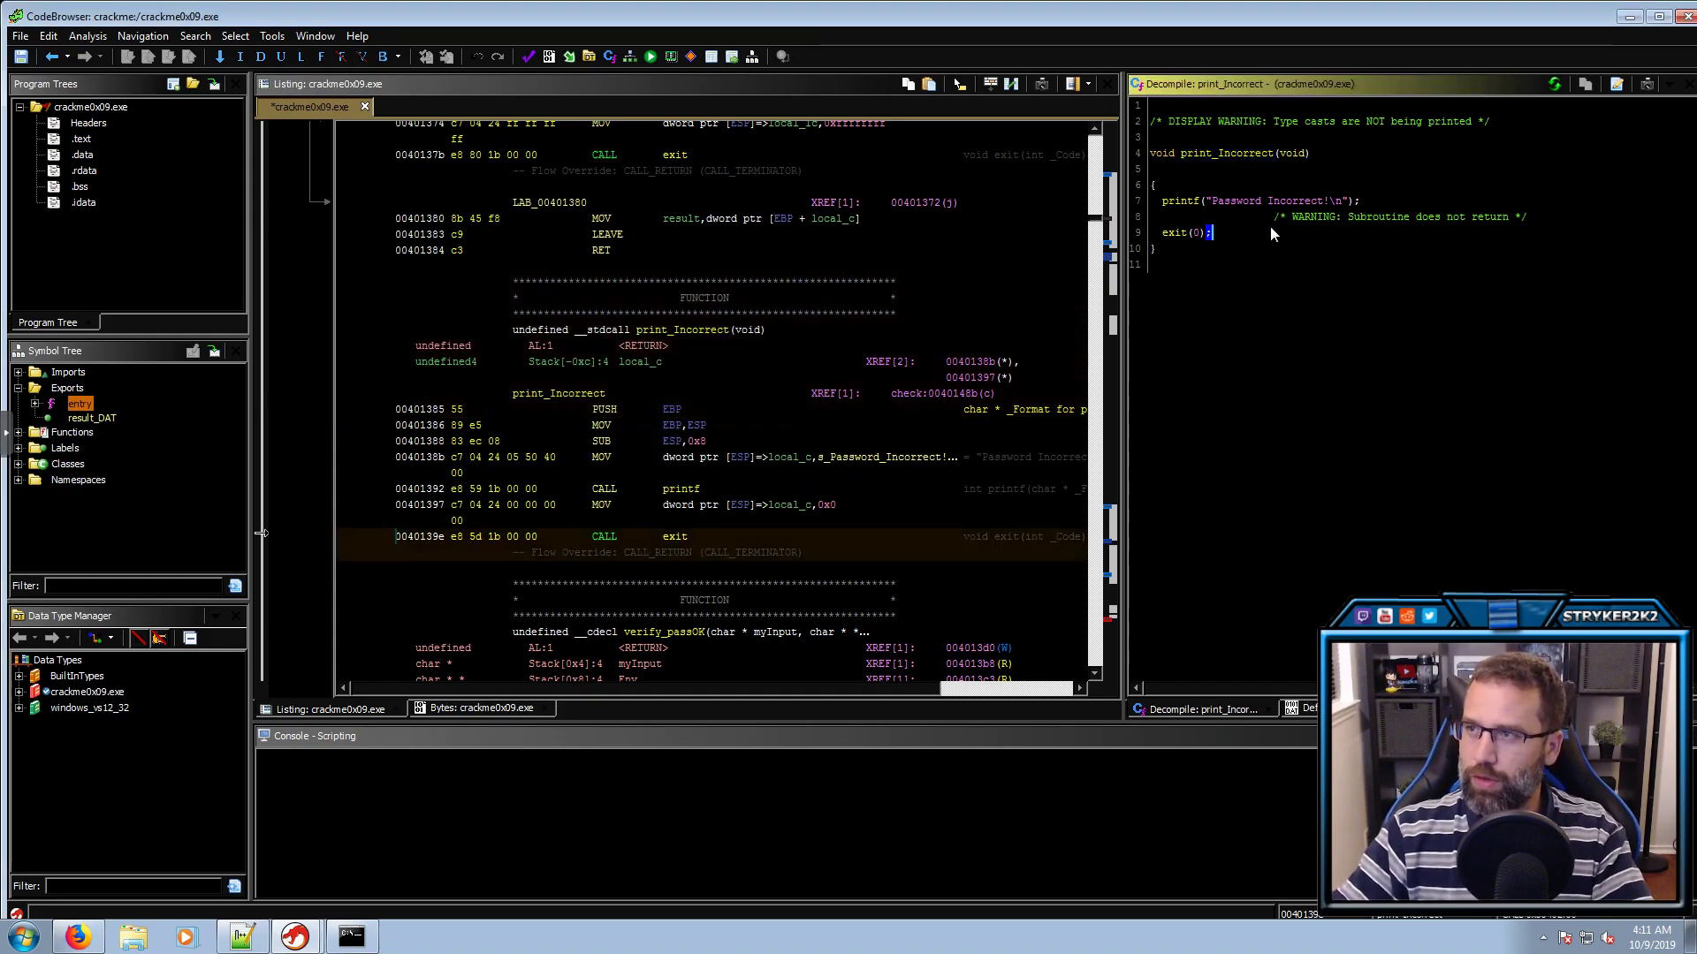
{"action": "key", "text": "alt+Left"}
{"action": "key", "text": "alt+Left"}
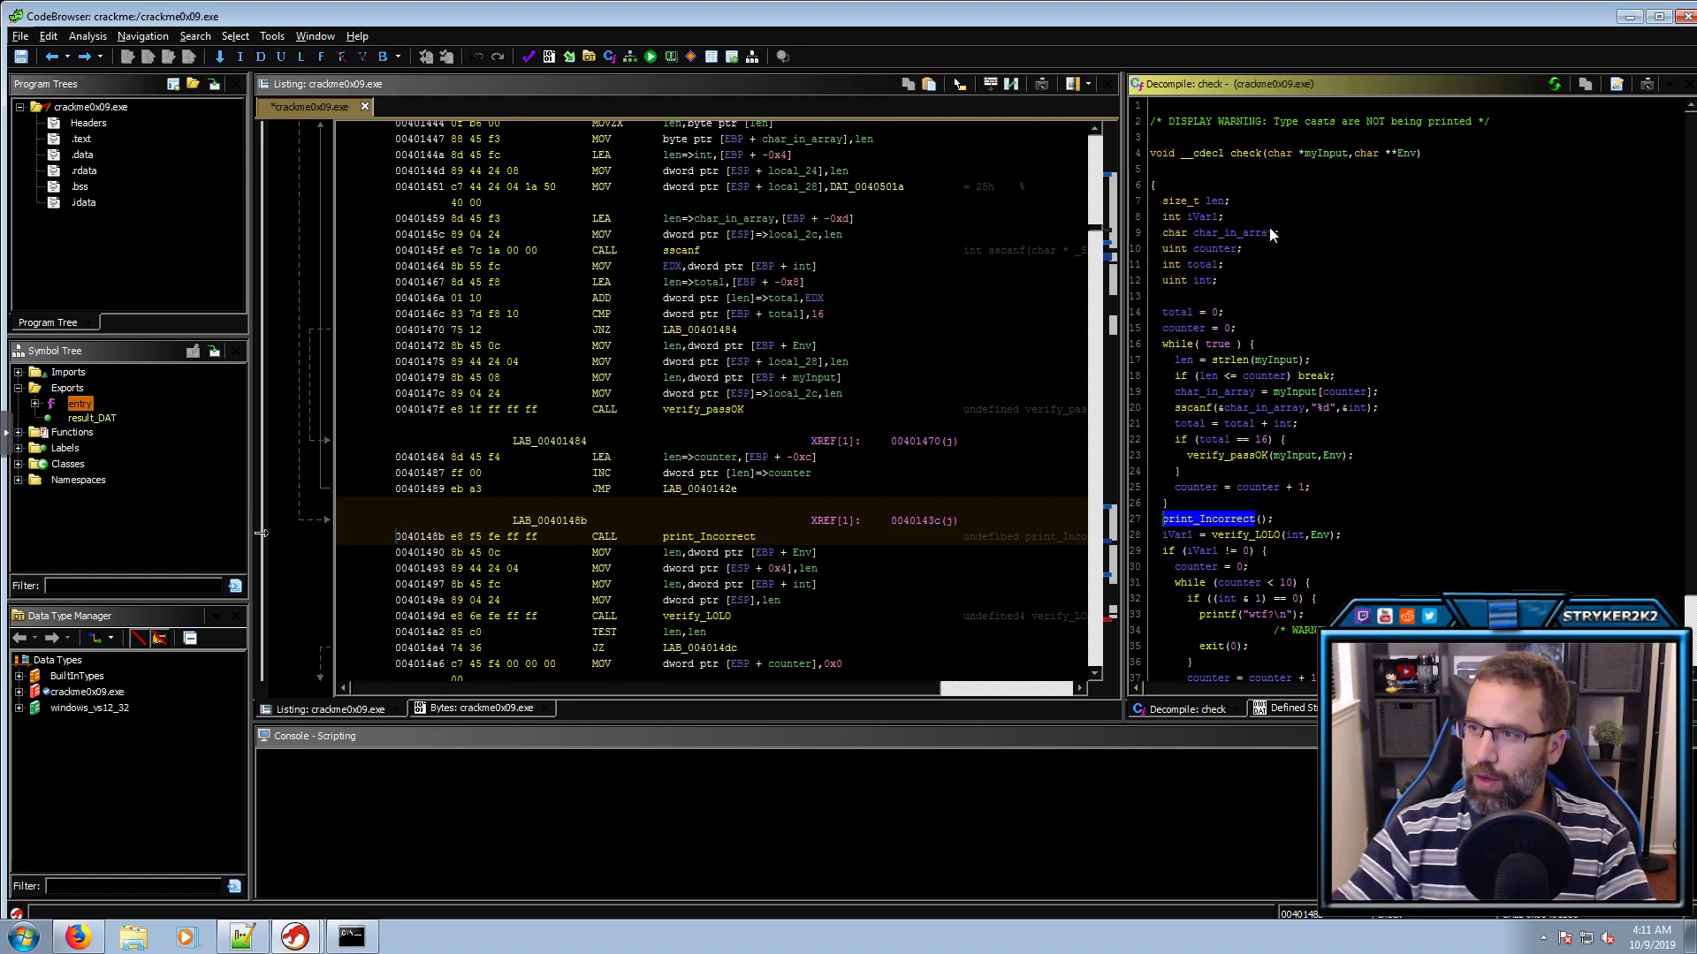
{"action": "left_click", "coordinate": [1228, 455]}
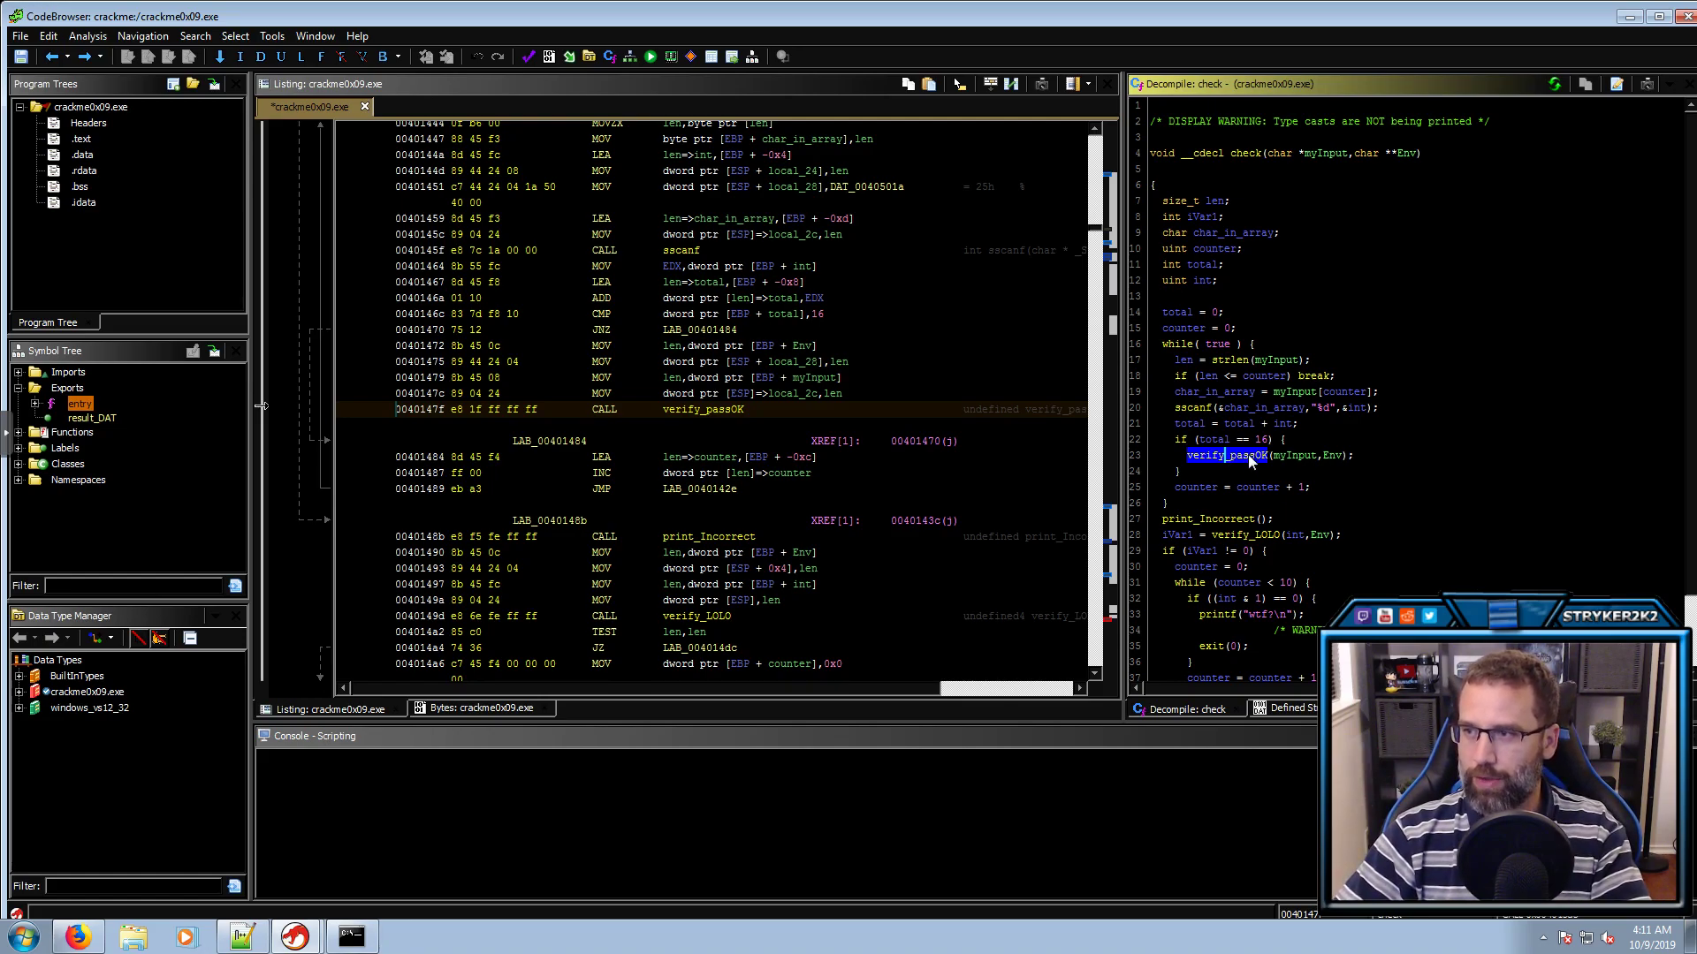
{"action": "left_click", "coordinate": [1206, 521]}
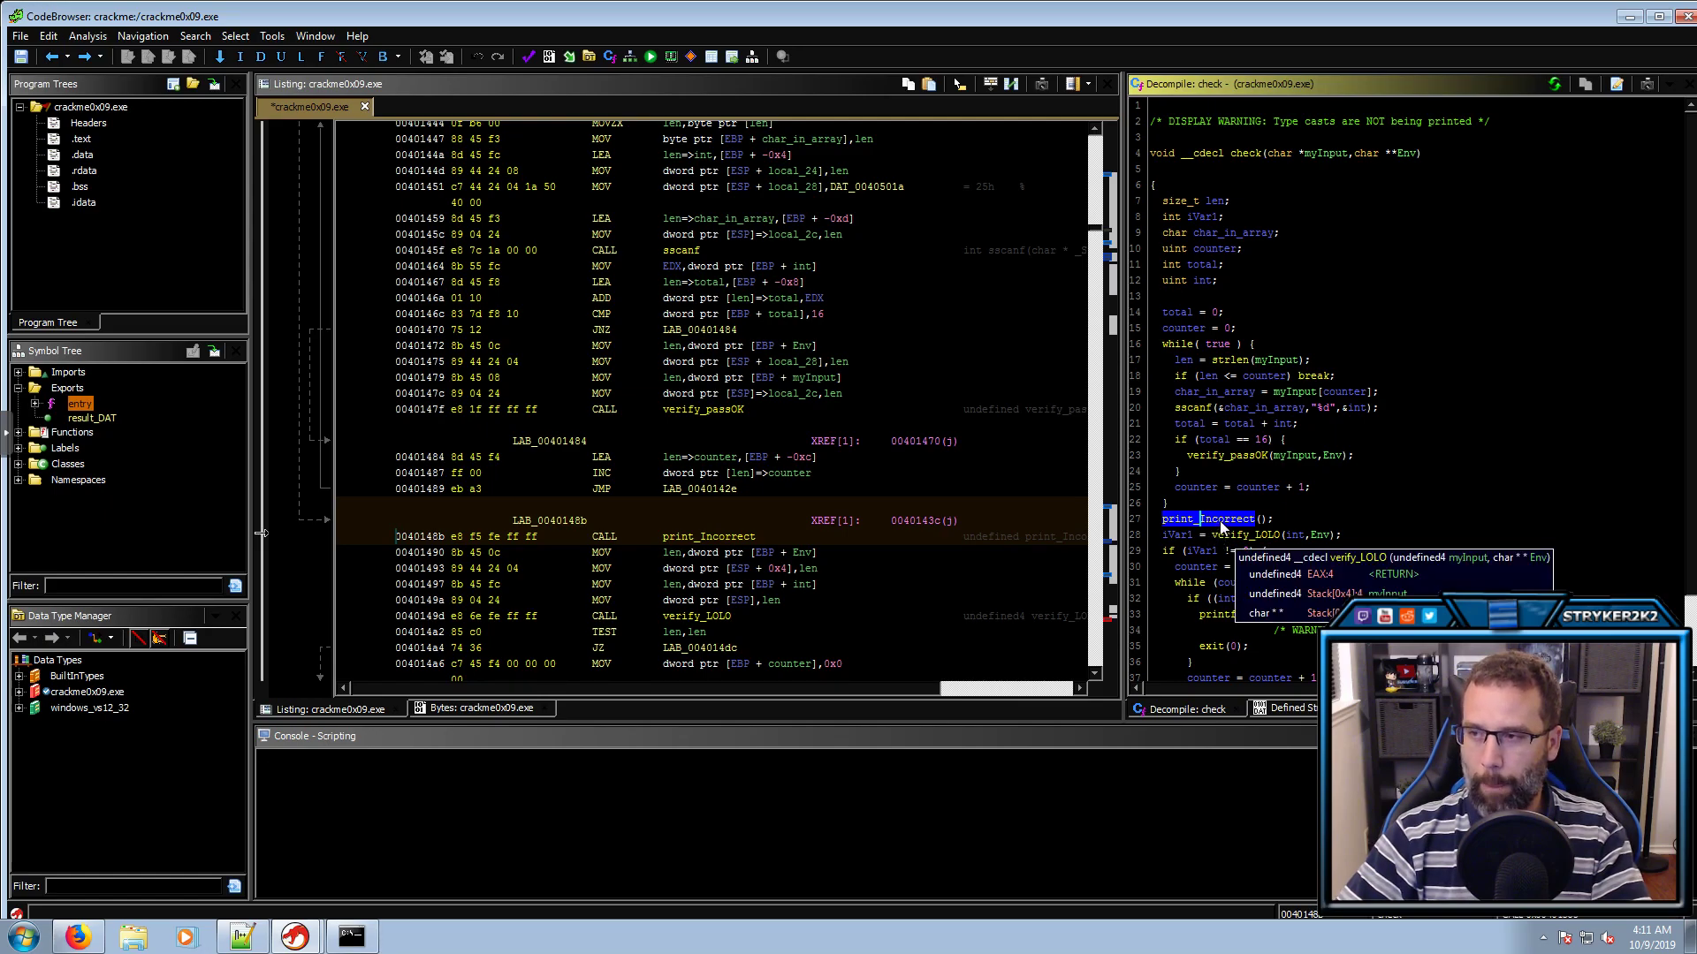
{"action": "mouse_move", "coordinate": [1237, 534]}
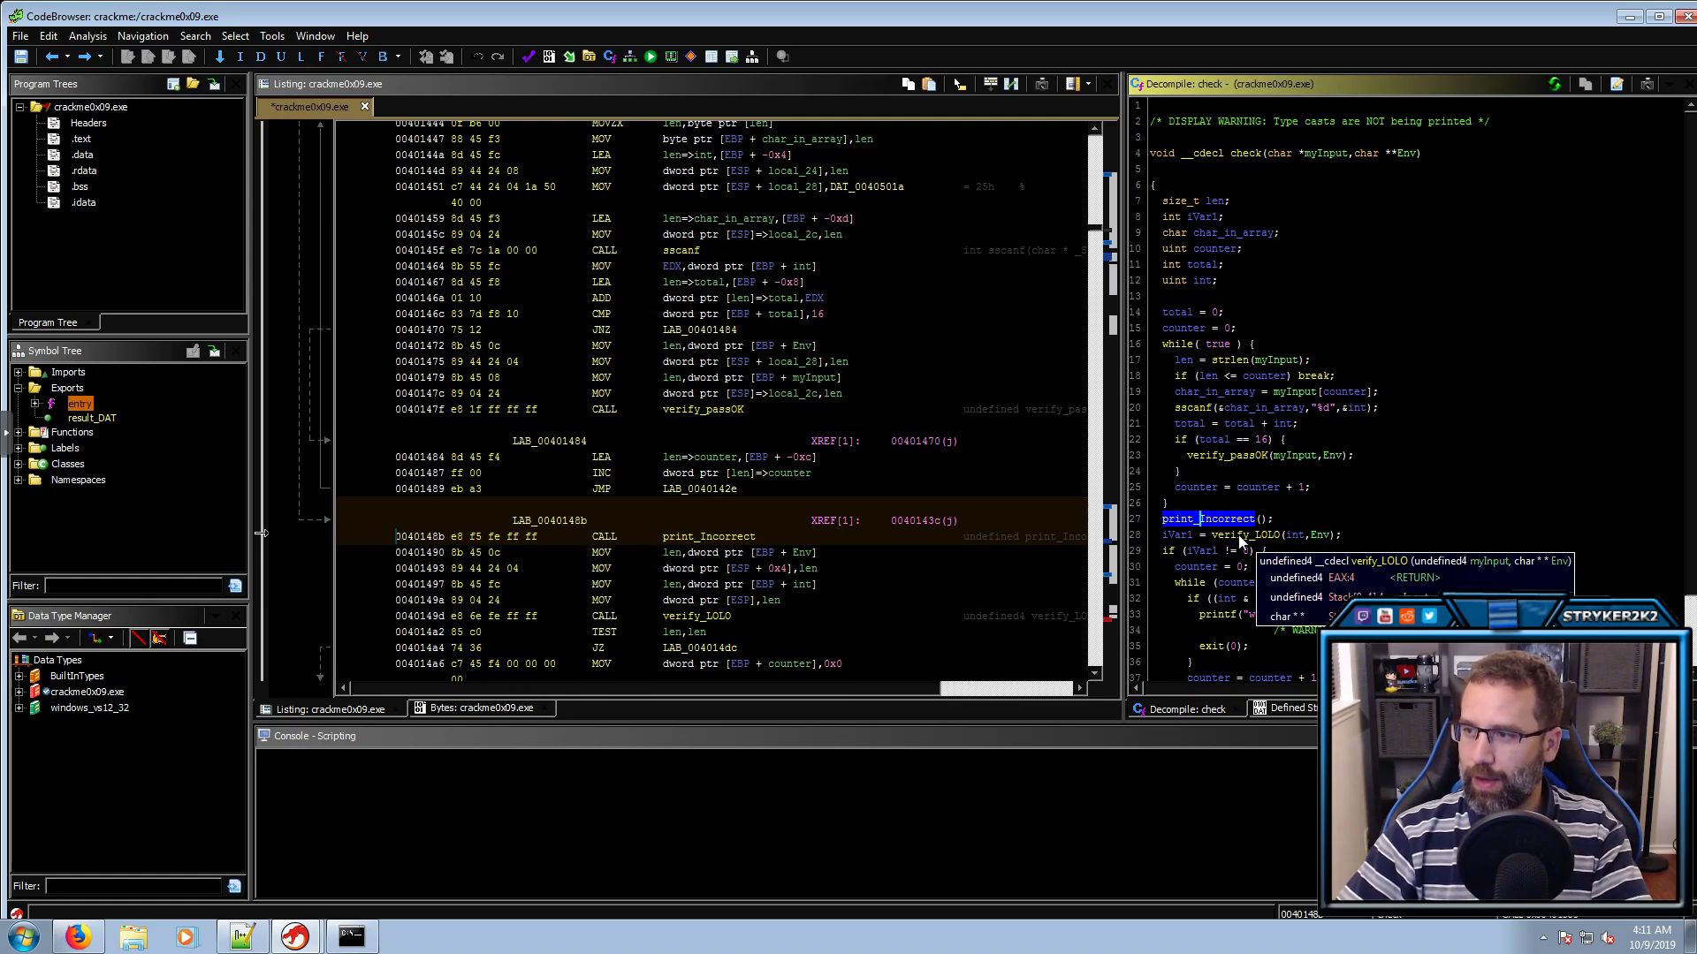
{"action": "left_click", "coordinate": [1260, 616]}
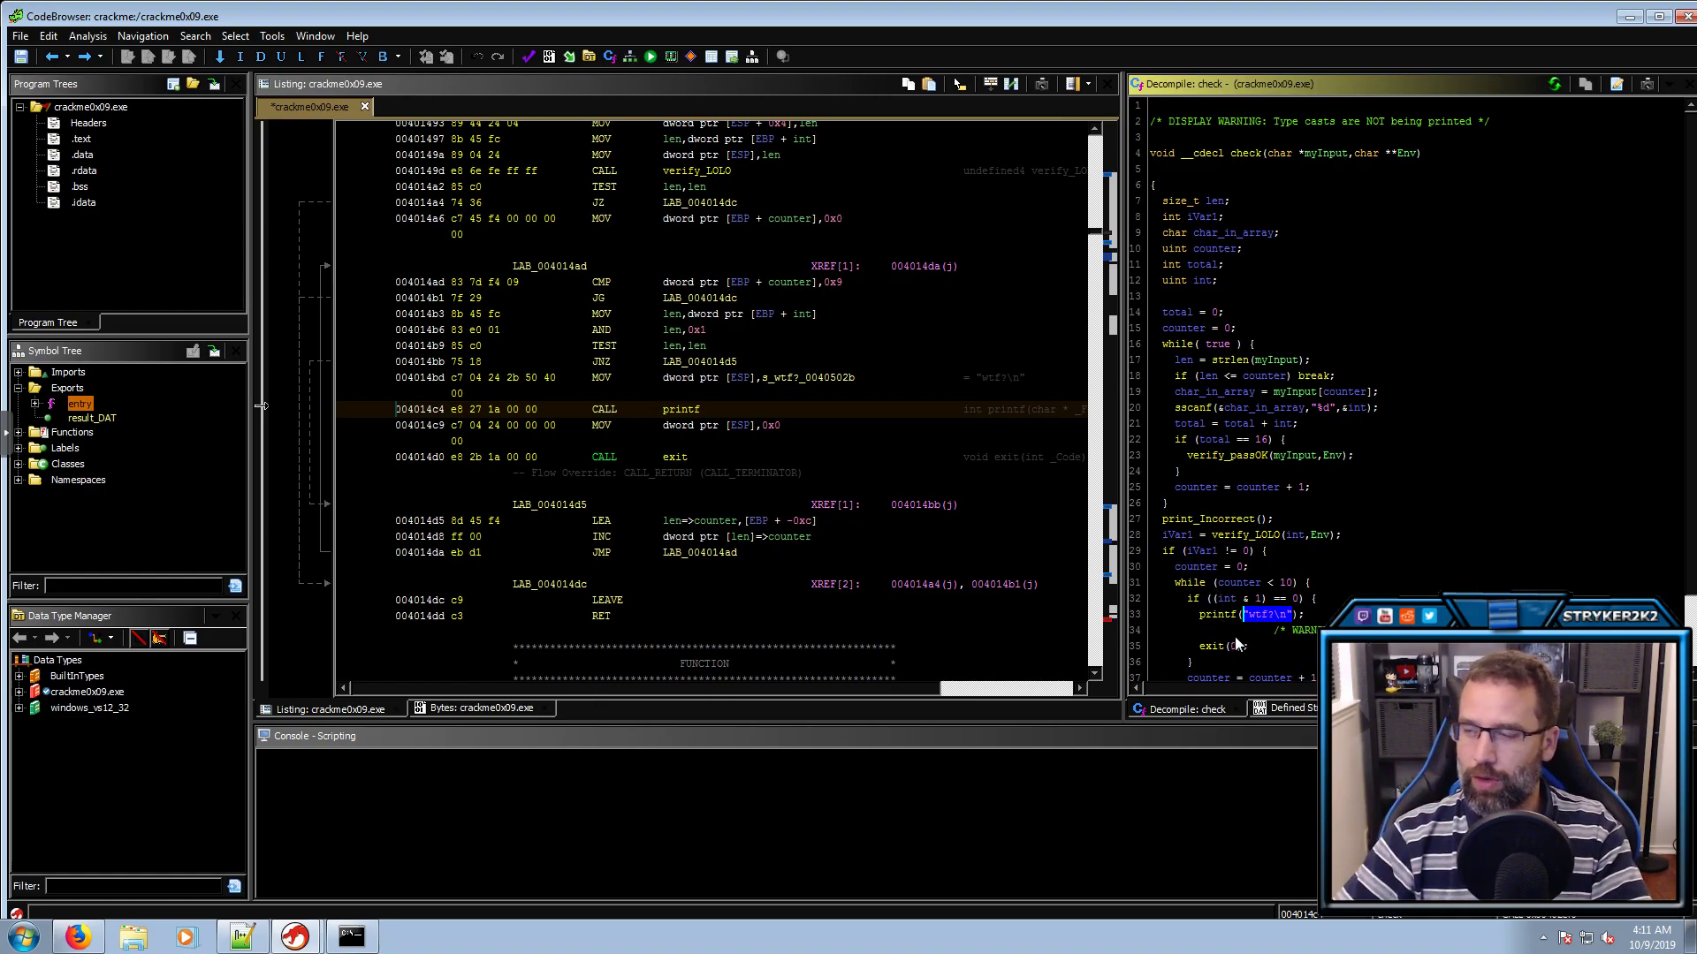
In Command Prompt, enter the command set LOLO=hello
{"action": "left_click", "coordinate": [367, 937]}
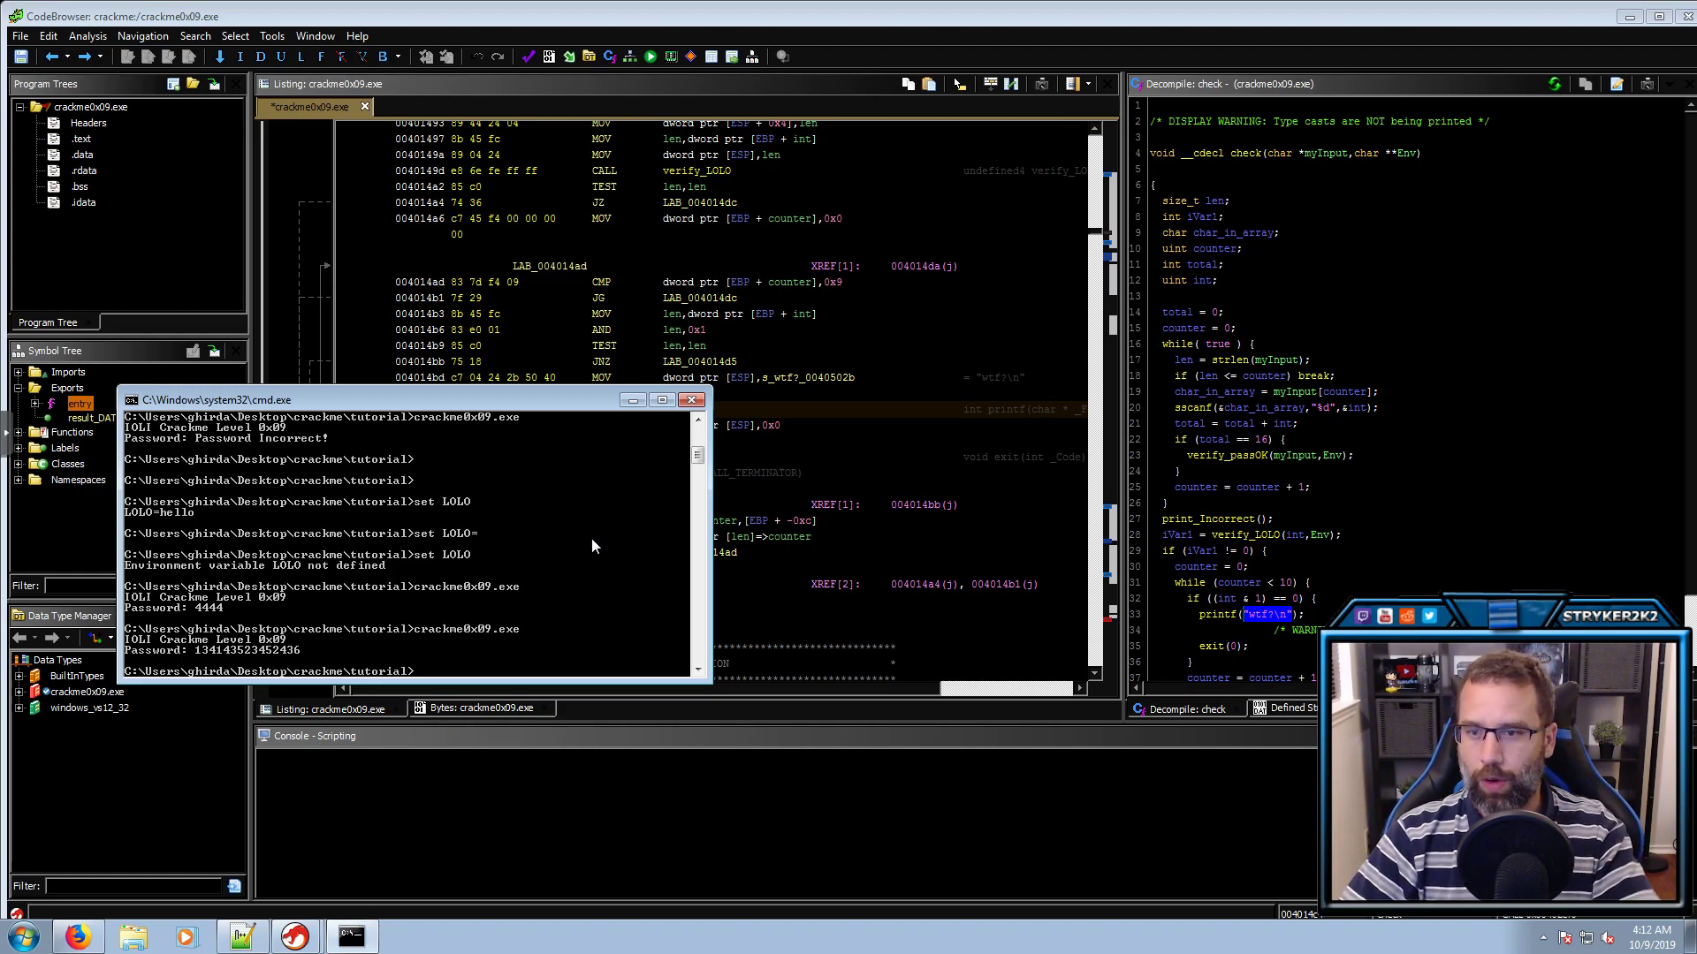
{"action": "type", "text": "set l"}
{"action": "key", "text": "BackSpace"}
{"action": "type", "text": "LOLO=hello"}
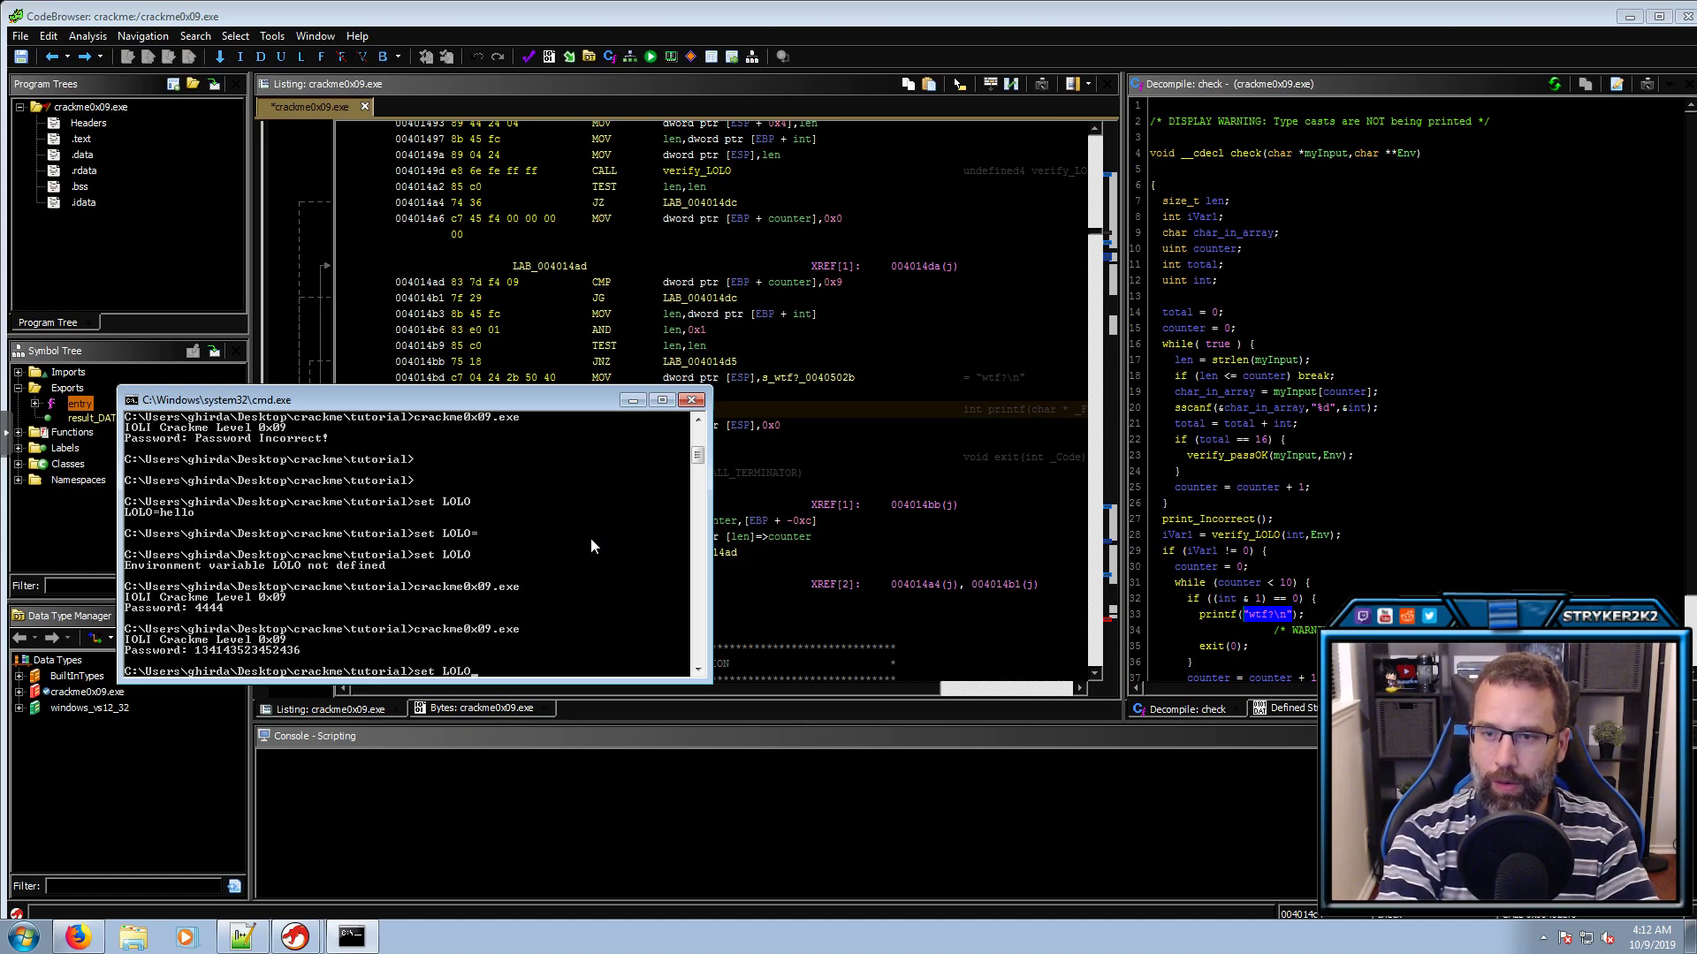
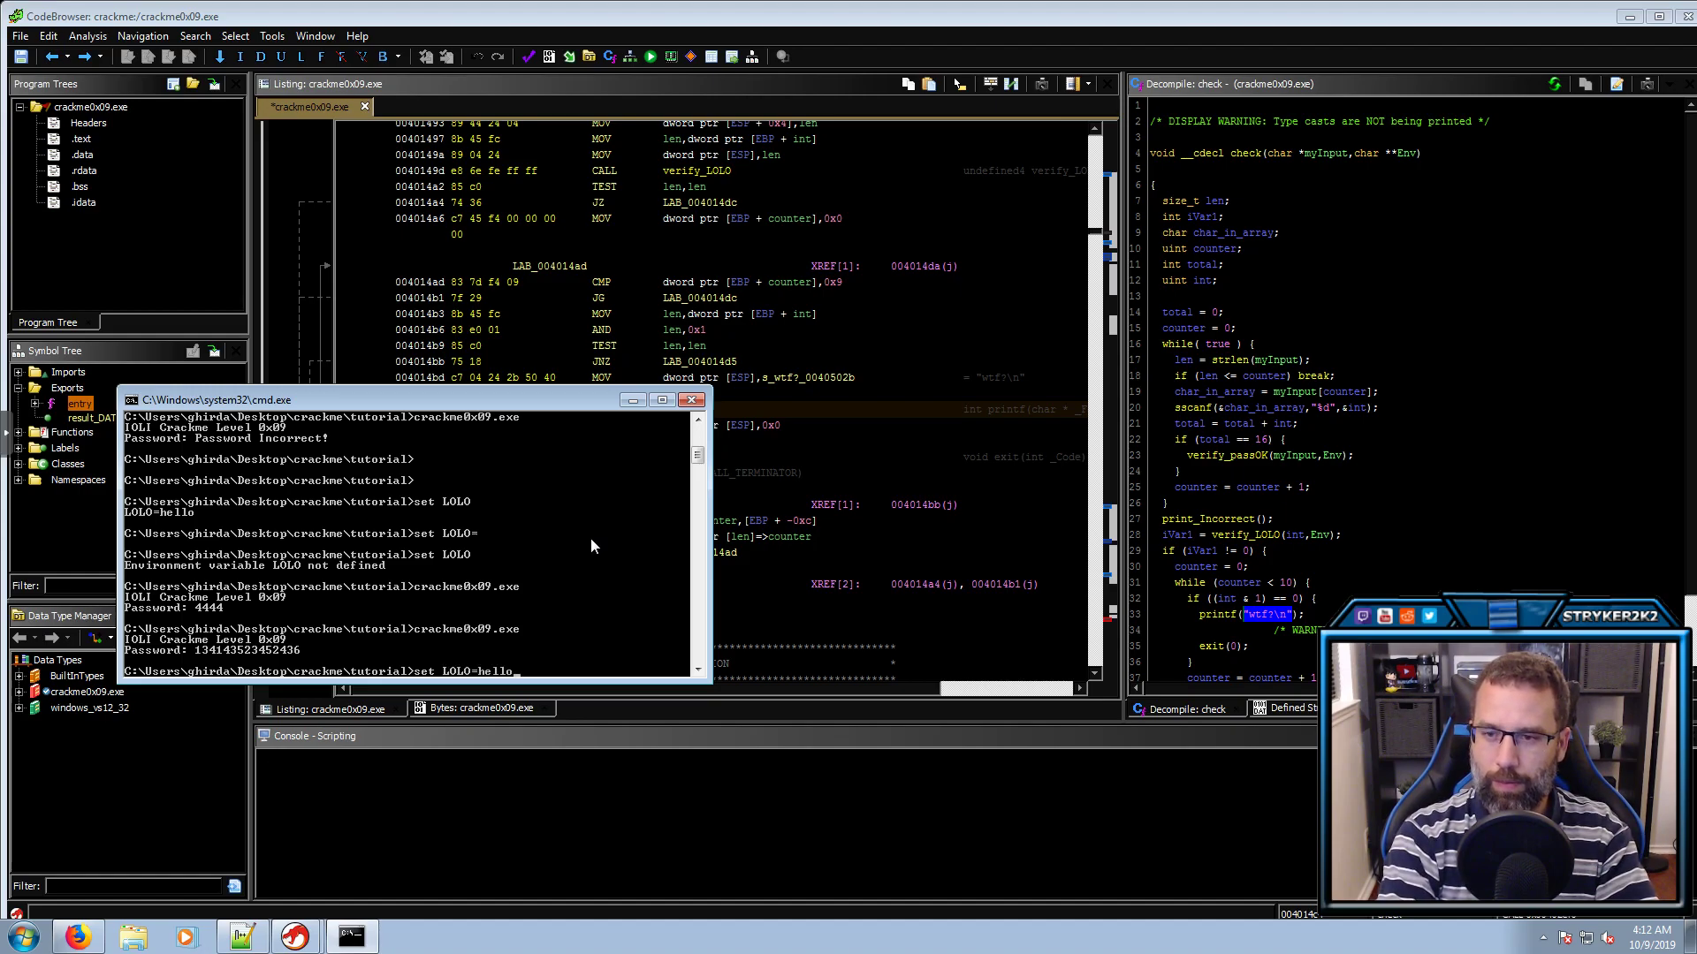
Set the LOLO environment variable to hello and display it with 'set LOLO' to confirm
{"action": "key", "text": "Return"}
{"action": "type", "text": "set LOLO"}
{"action": "key", "text": "Return"}
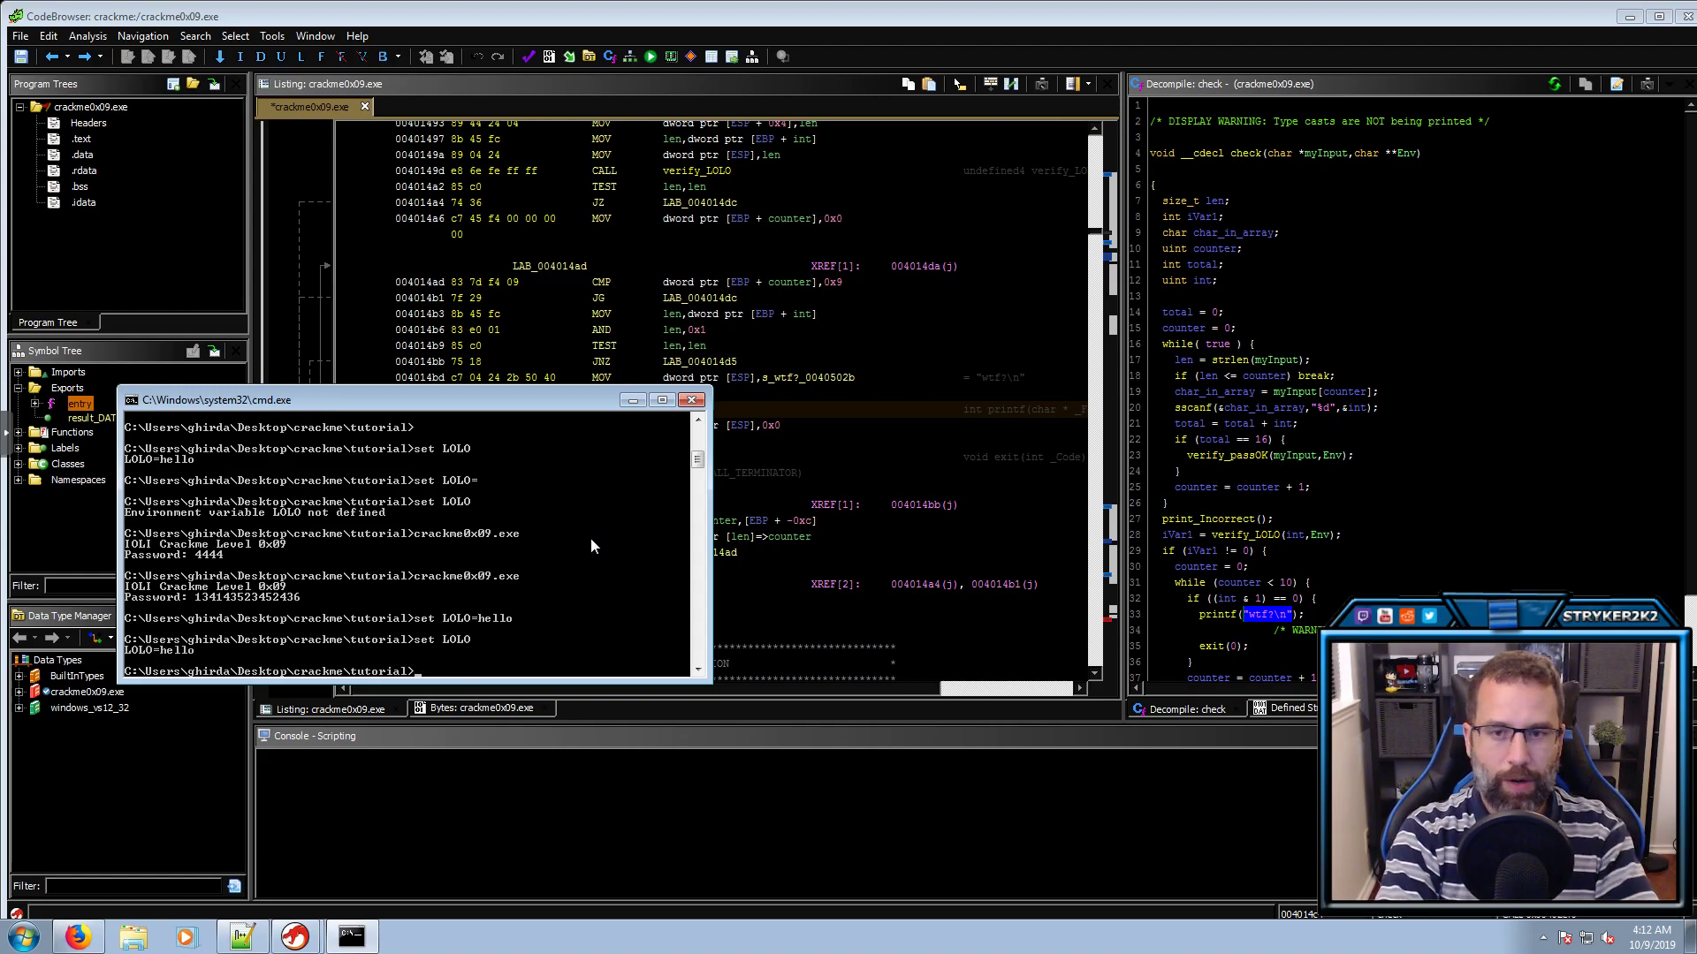
Run crackme0x09.exe and enter 4444 as the password
{"action": "type", "text": "crackme0x09.exe"}
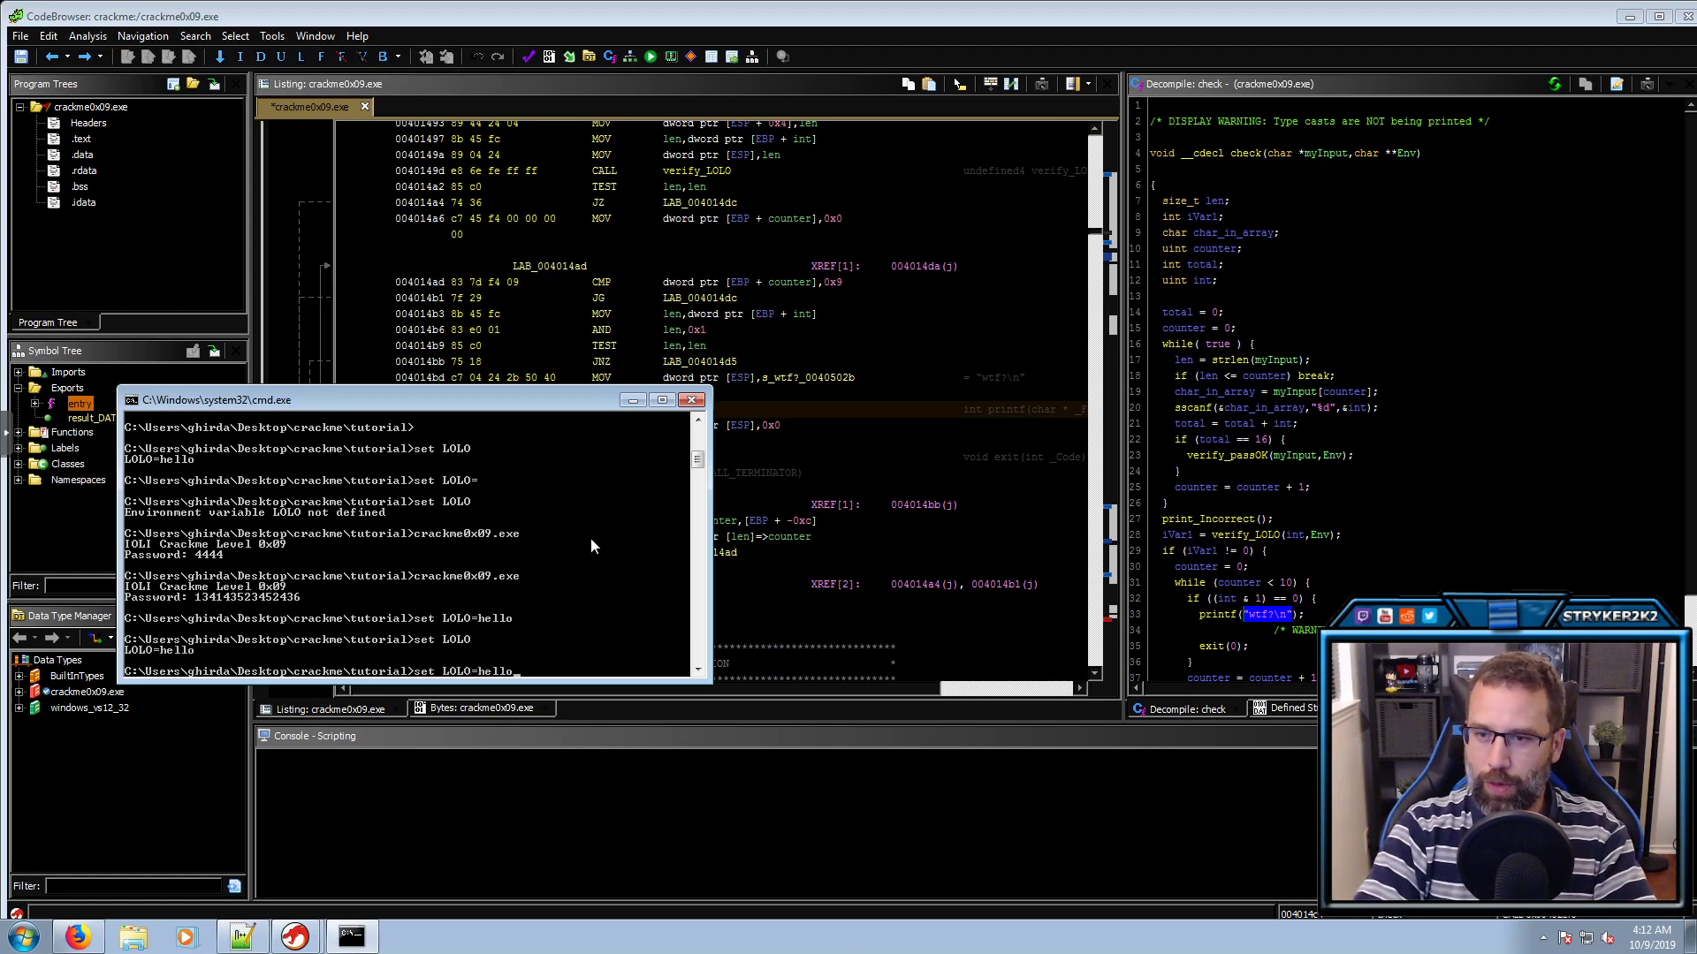
{"action": "key", "text": "Return"}
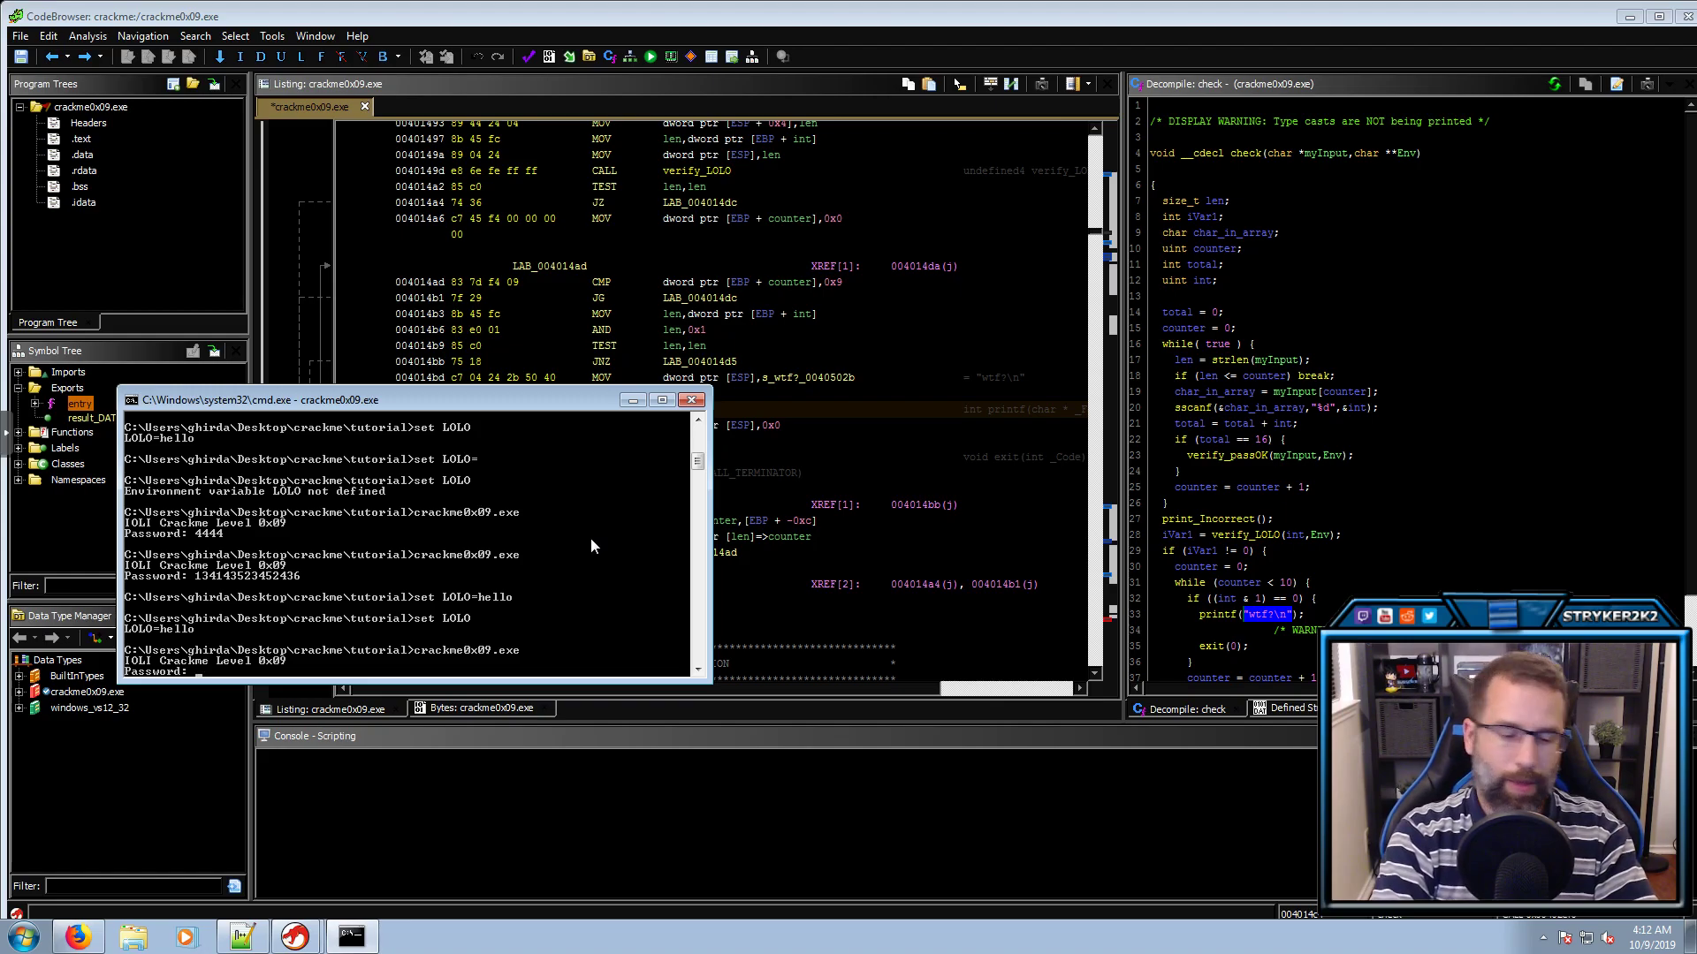
{"action": "type", "text": "4444"}
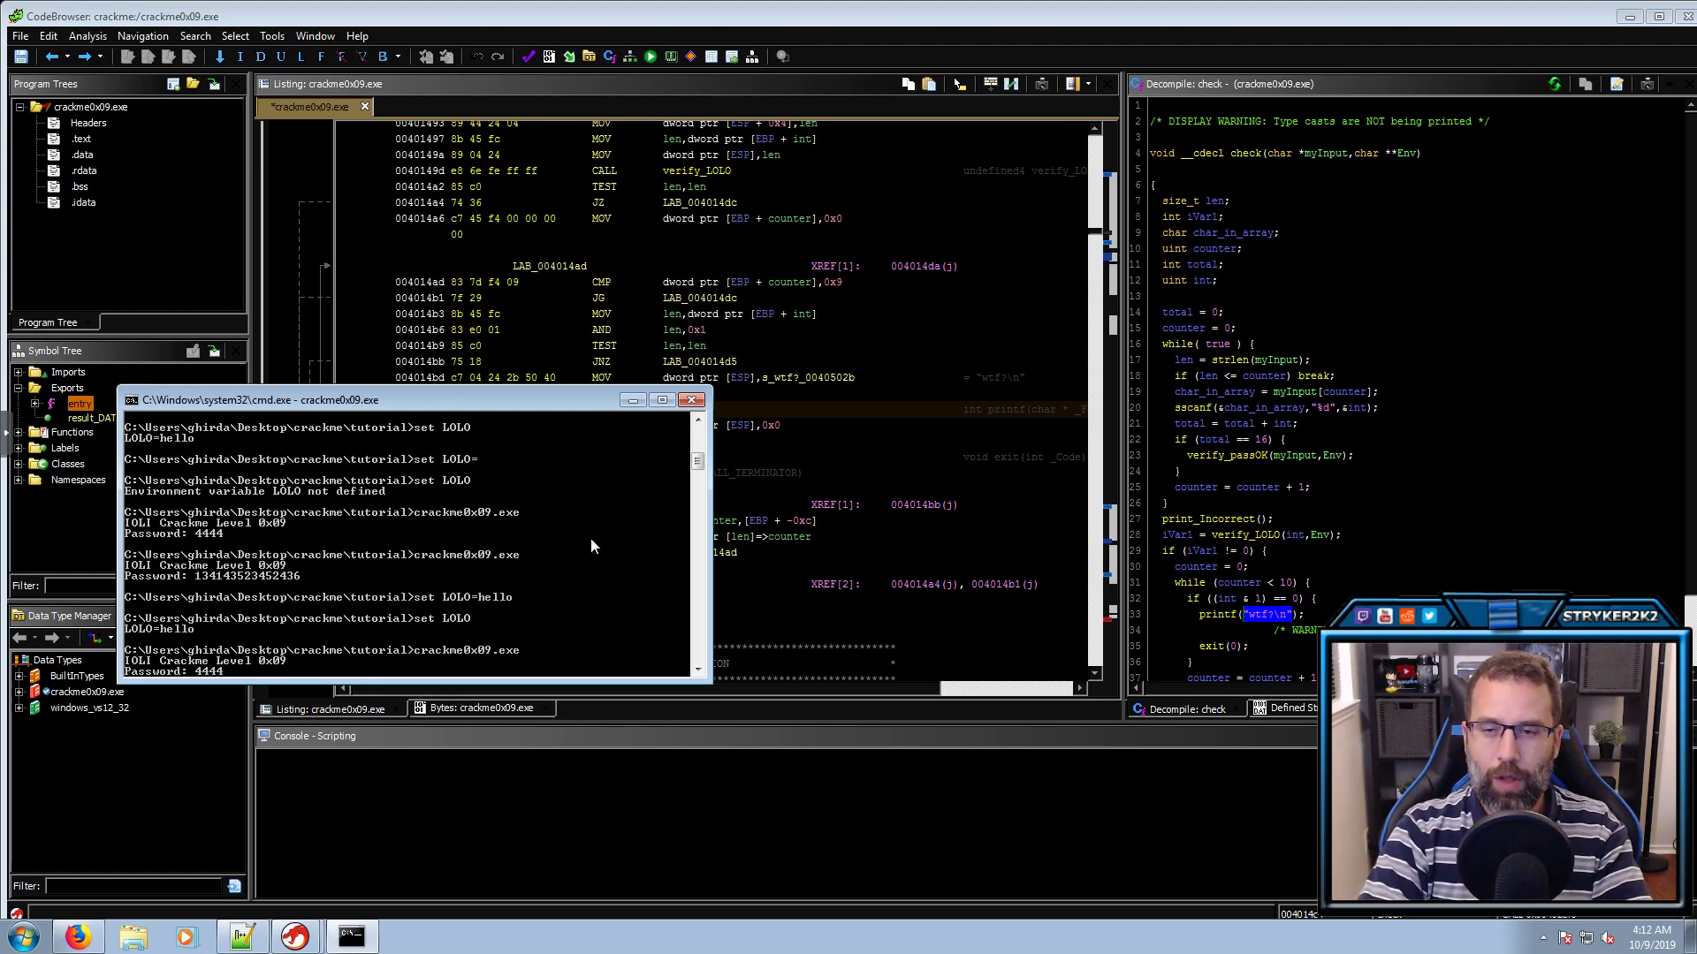
{"action": "key", "text": "Return"}
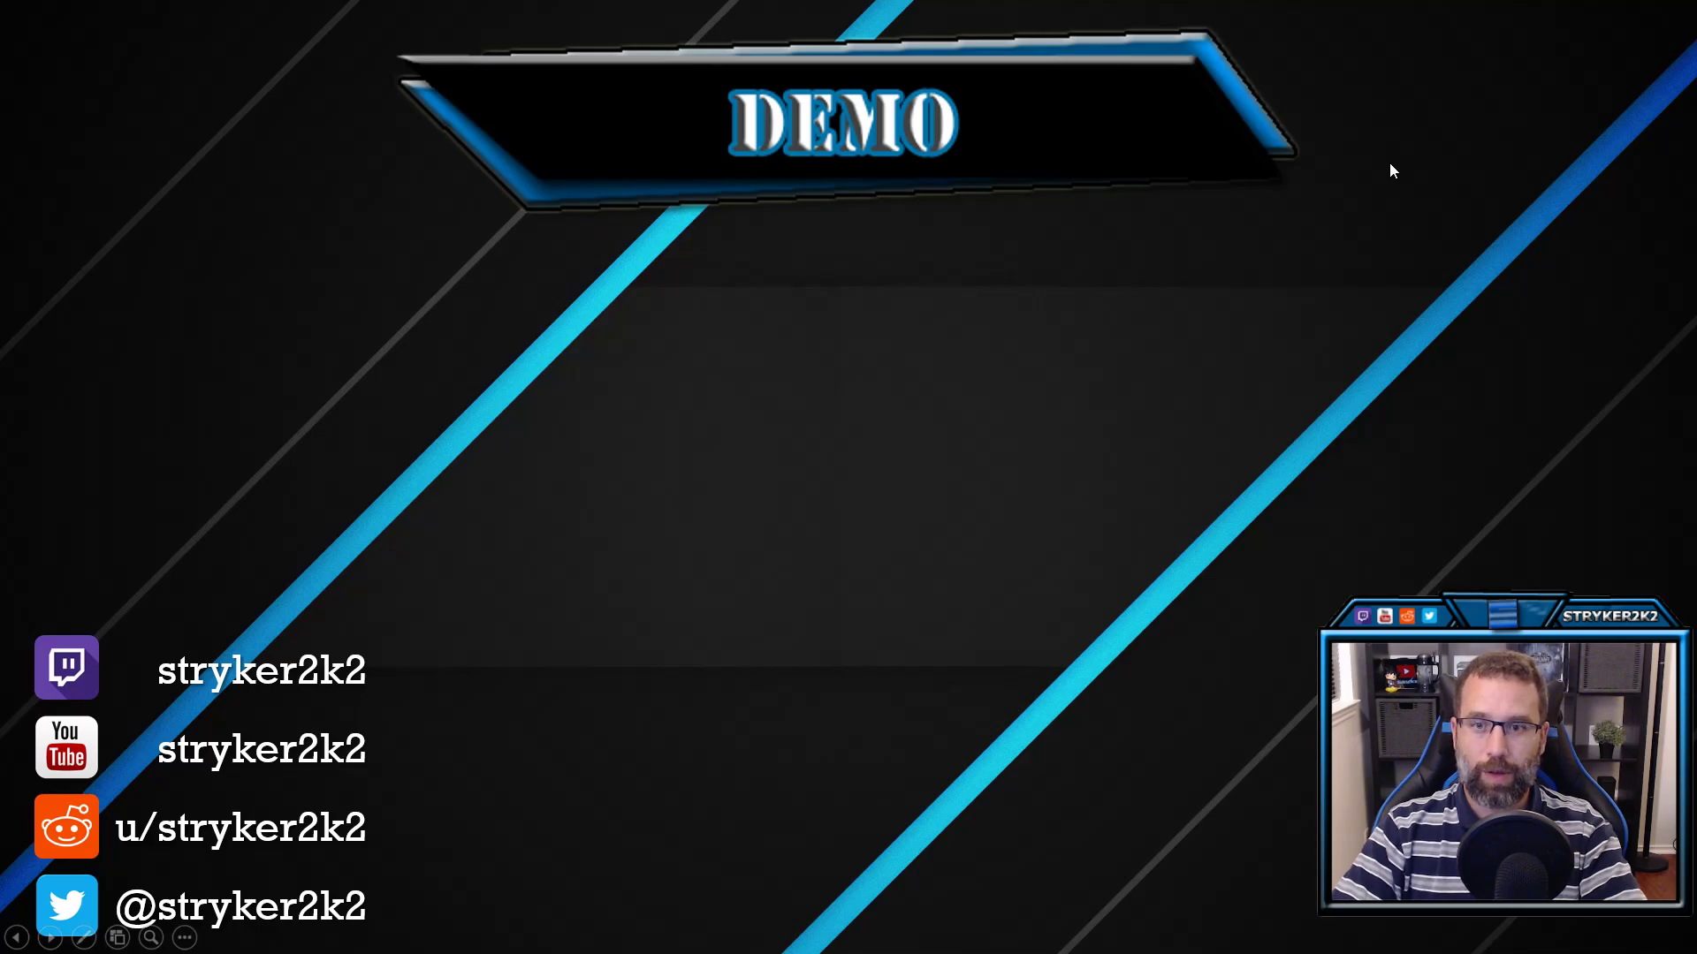
Advance the slideshow from the DEMO slide to the closing QUESTIONS slide
{"action": "key", "text": "Right"}
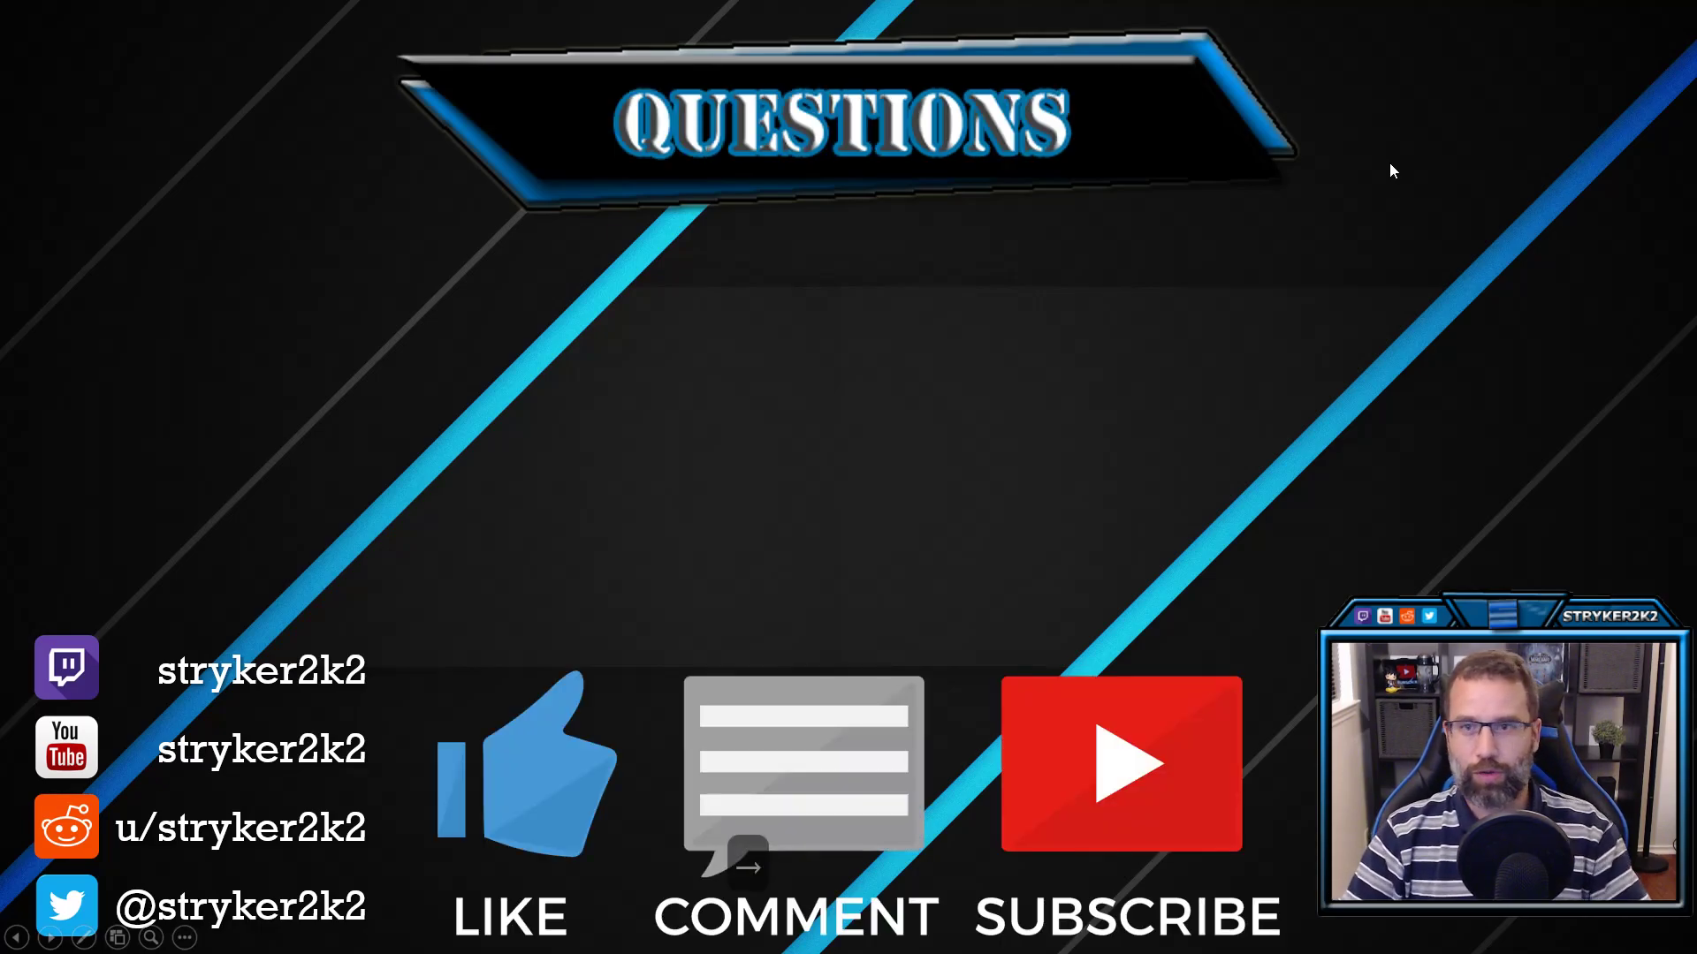